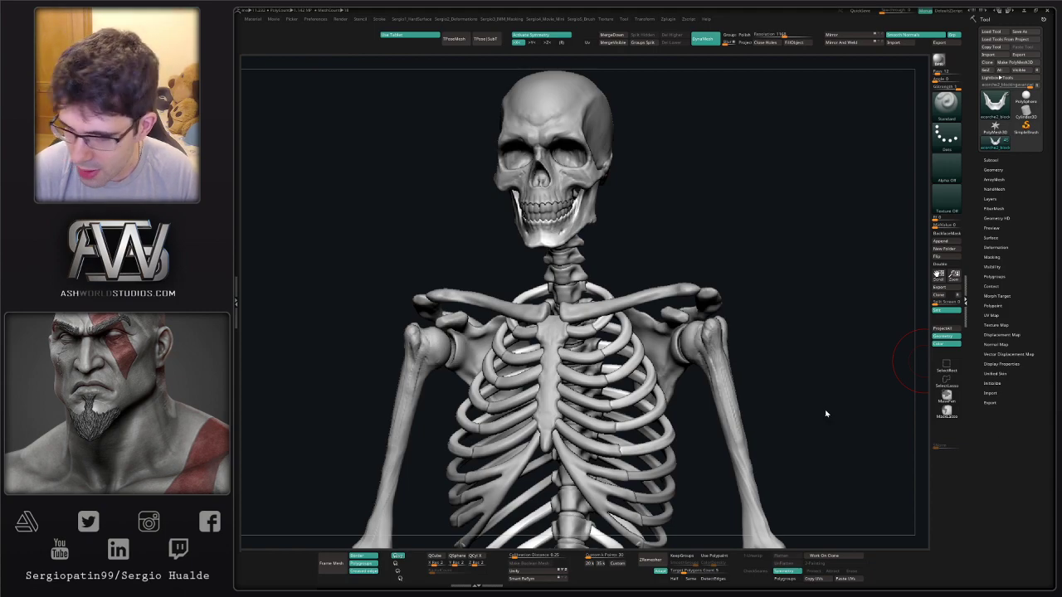
Select the upper-arm bone of the skeleton and isolate it from the other parts.
left_click_drag(704, 272, 702, 278)
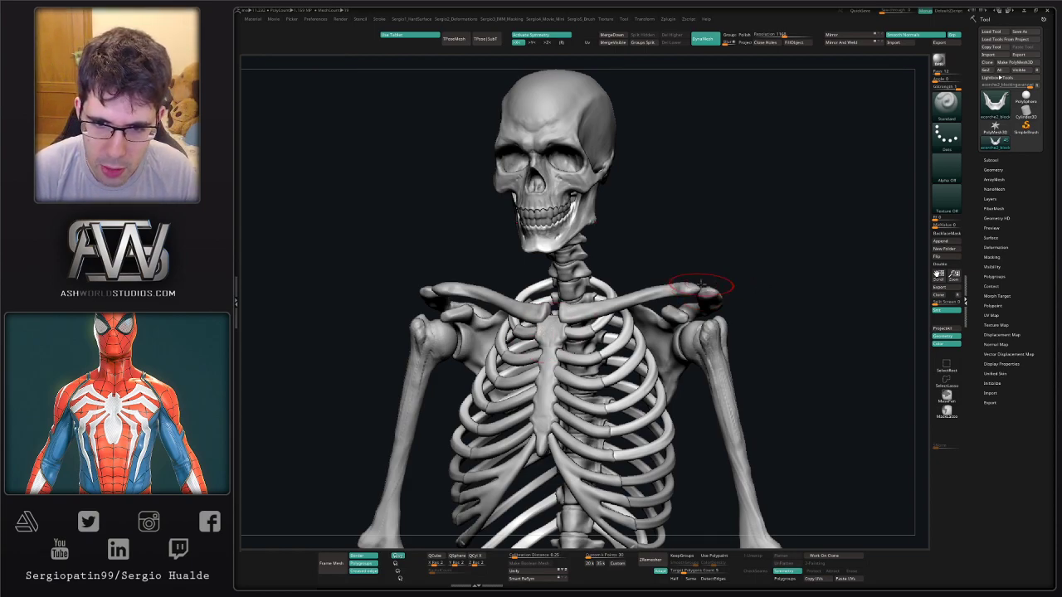
left_click_drag(780, 262, 739, 276)
mouse_move(645, 287)
right_mouse_down()
mouse_move(659, 327)
mouse_move(574, 297)
mouse_move(645, 318)
right_mouse_up()
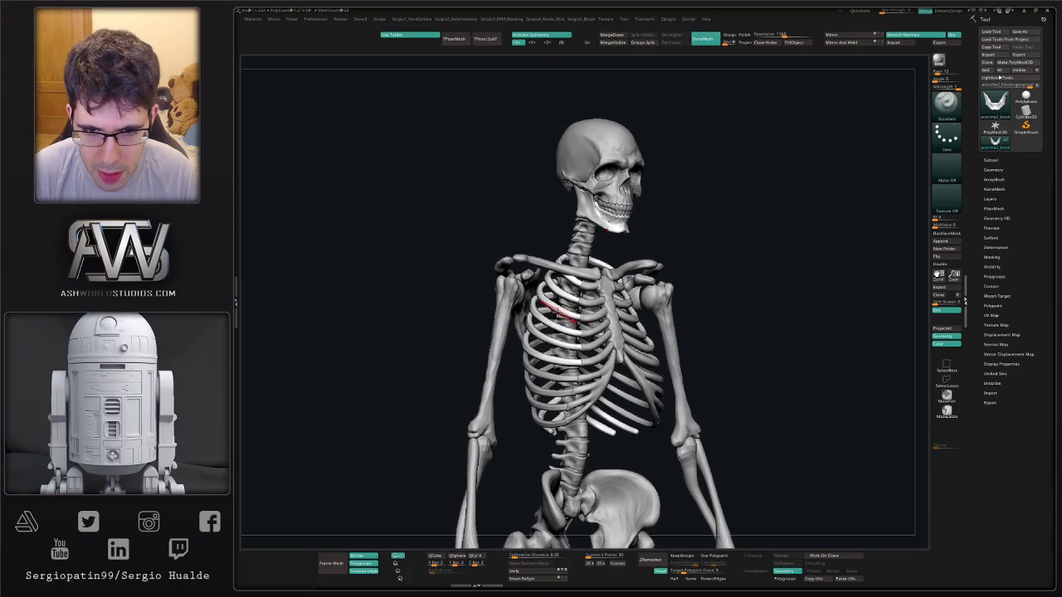
mouse_move(559, 310)
right_mouse_down()
mouse_move(616, 308)
mouse_move(557, 308)
right_mouse_up()
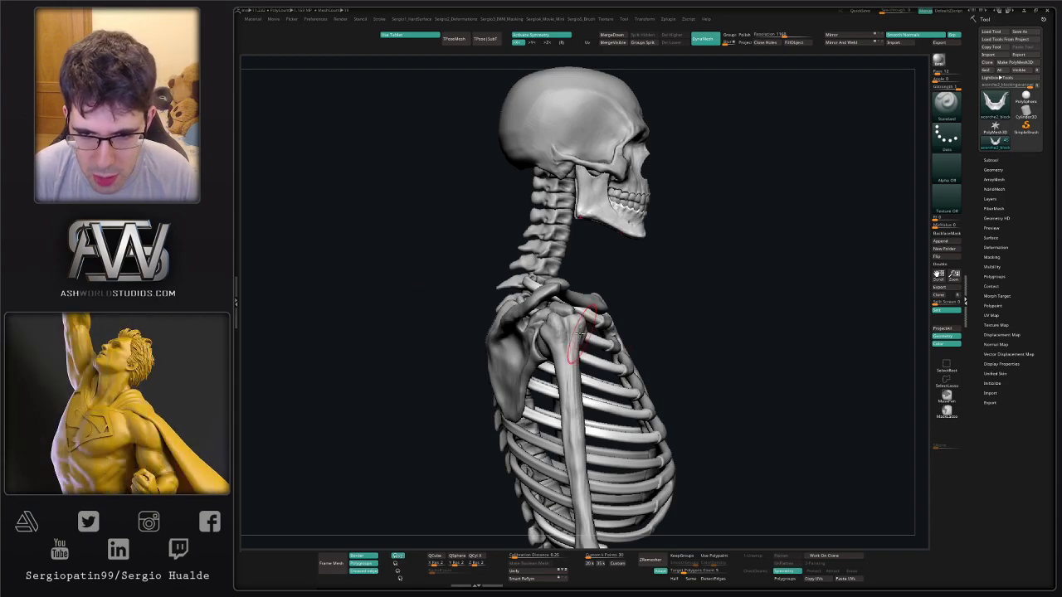
left_click(566, 341, "alt")
key("alt+shift+s")
right_click_drag(571, 404, 539, 254, "alt")
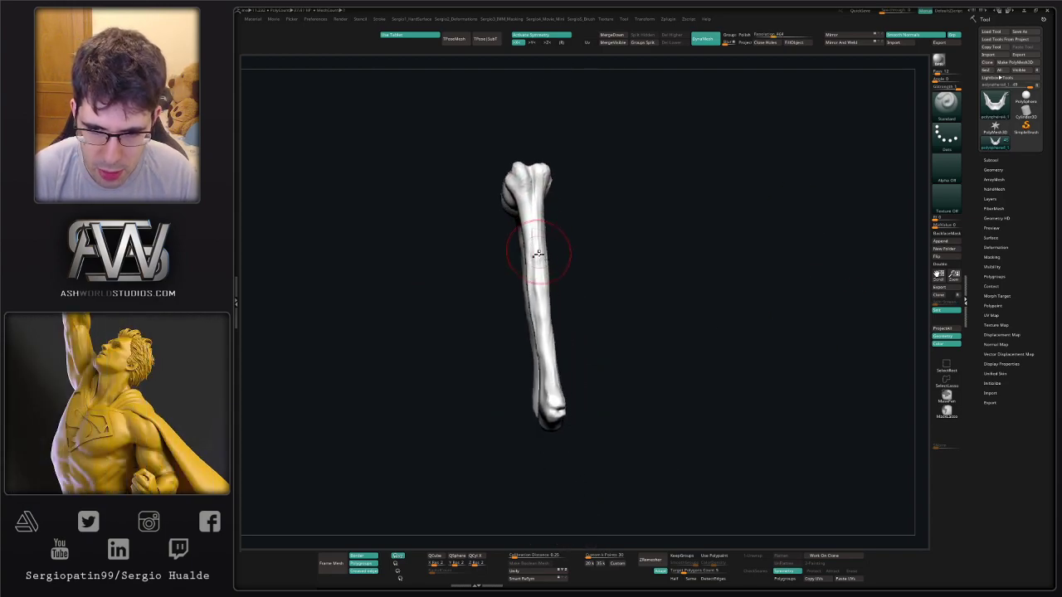
Reshape the lower part of the humerus shaft with the Move brush.
mouse_move(574, 306)
left_mouse_down()
mouse_move(599, 315)
mouse_move(599, 326)
left_mouse_up()
key("b")
key("m")
key("v")
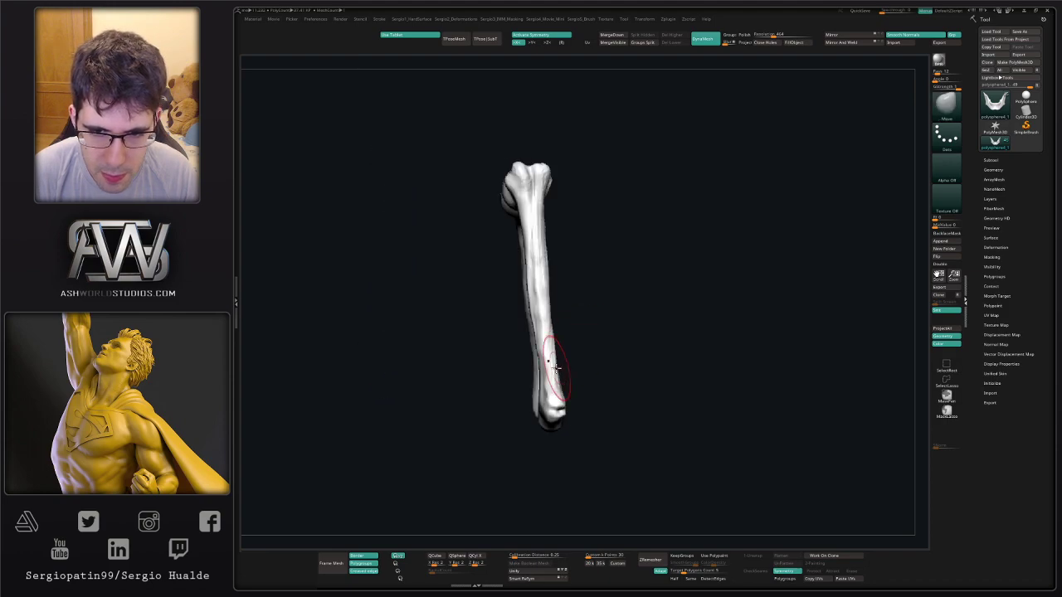
left_click_drag(554, 370, 547, 369)
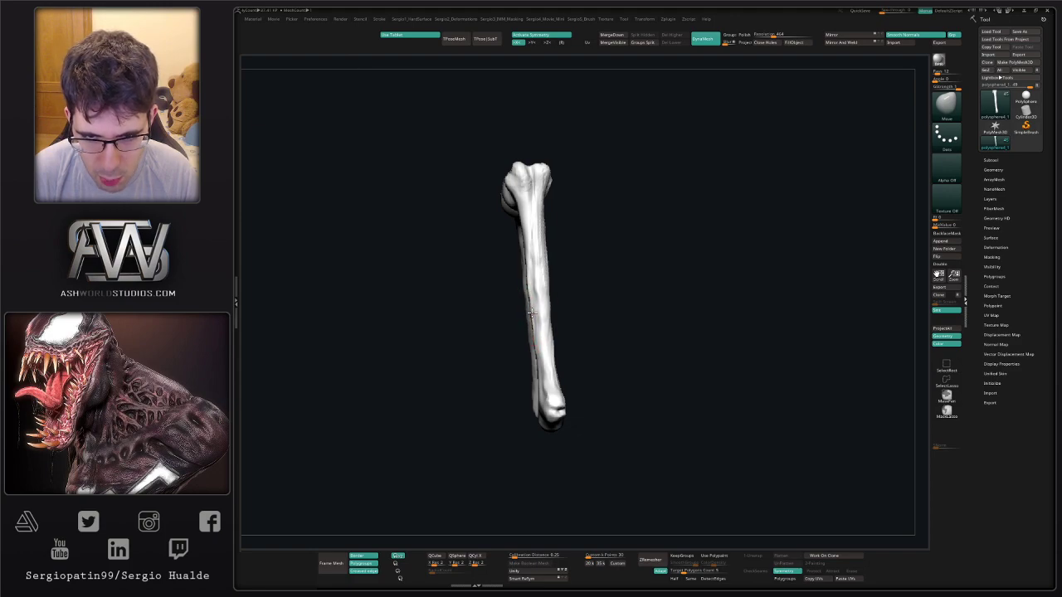
Flatten the planes along the humerus shaft, from below the head down to the elbow end, with the TrimDynamic brush.
left_click_drag(514, 294, 636, 325)
left_click_drag(751, 328, 479, 302, "alt")
mouse_move(566, 332)
left_mouse_down()
mouse_move(574, 325)
mouse_move(589, 337)
mouse_move(533, 362)
mouse_move(564, 322)
left_mouse_up()
mouse_move(564, 322)
right_mouse_down("ctrl")
mouse_move(570, 355)
mouse_move(574, 308)
right_mouse_up("ctrl")
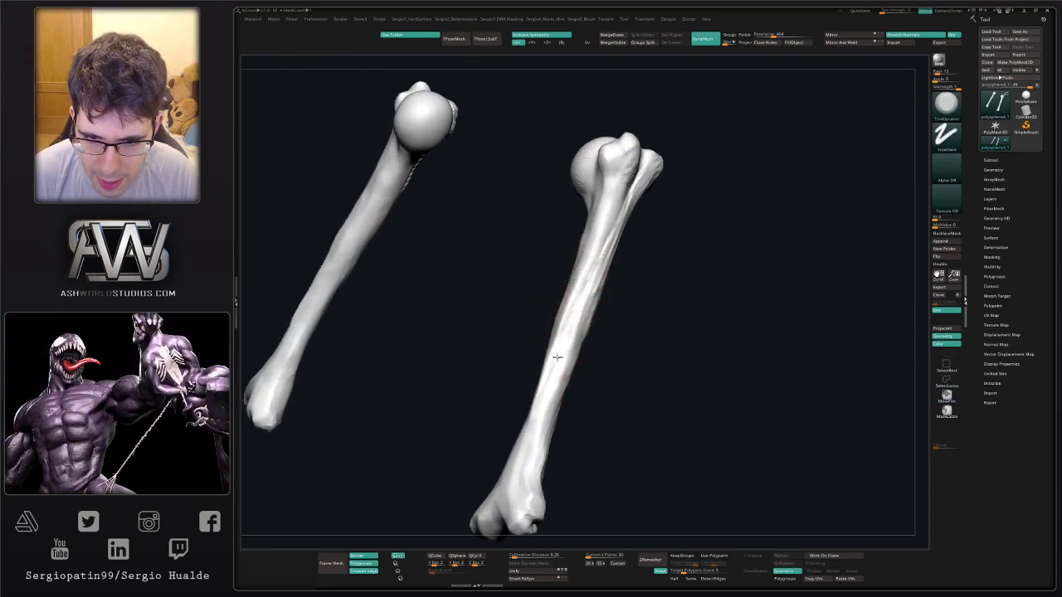
left_click_drag(558, 358, 529, 441)
right_click_drag(528, 323, 561, 305)
left_click_drag(562, 319, 537, 429)
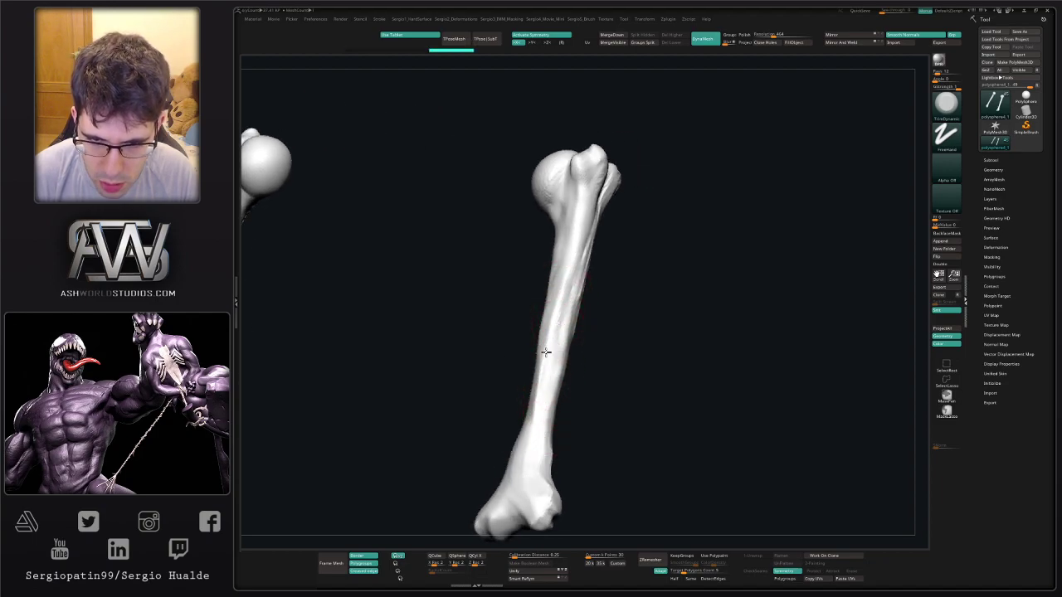
left_click_drag(545, 354, 536, 443)
right_click_drag(569, 302, 569, 308)
left_click_drag(569, 310, 535, 456)
right_click_drag(541, 427, 569, 424)
left_click_drag(554, 344, 530, 435)
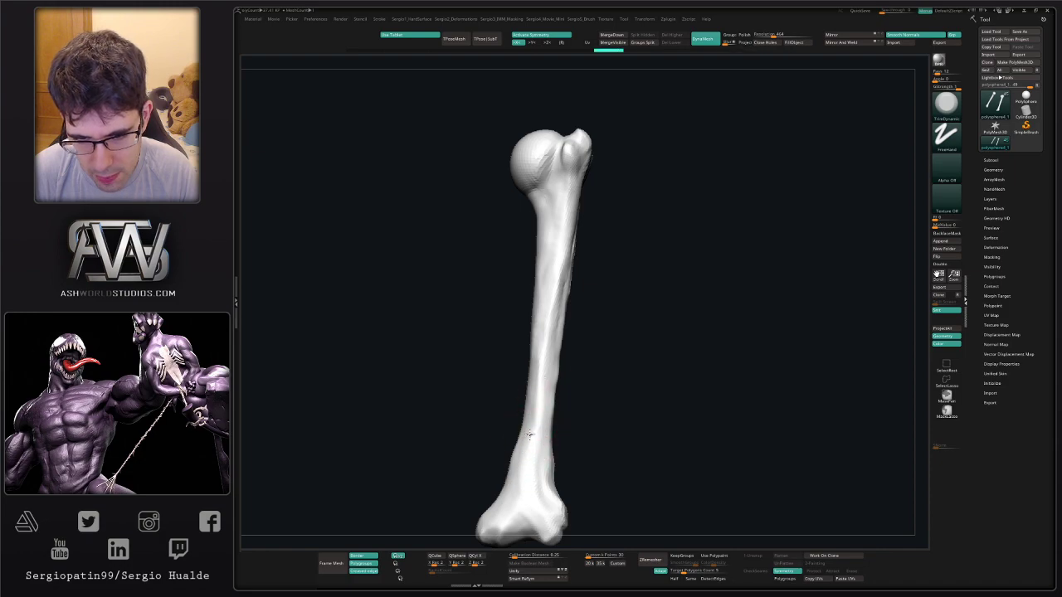
right_click_drag(529, 377, 555, 374)
left_click_drag(574, 287, 541, 450)
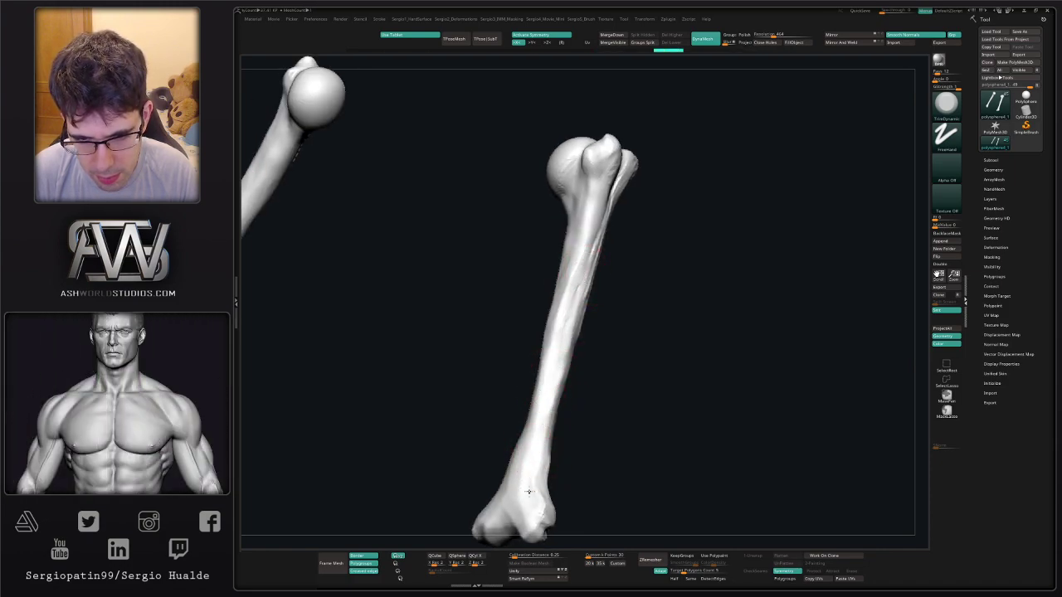
left_click_drag(528, 491, 543, 500)
Build up the rounded knob at the side of the humerus's elbow end with the Clay brush.
mouse_move(543, 502)
right_mouse_down("alt")
mouse_move(552, 410)
mouse_move(603, 355)
mouse_move(585, 356)
right_mouse_up("alt")
key("b")
key("c")
key("l")
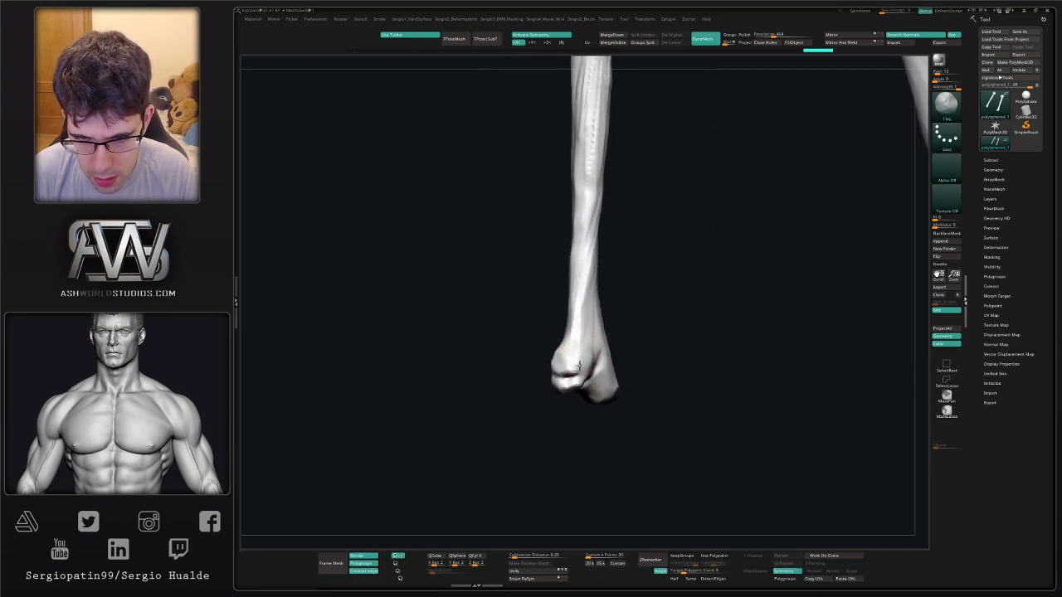
left_click_drag(579, 366, 587, 351)
right_click_drag(591, 370, 594, 366)
left_click_drag(594, 366, 576, 375)
right_click_drag(572, 377, 572, 366)
left_click_drag(571, 366, 566, 362)
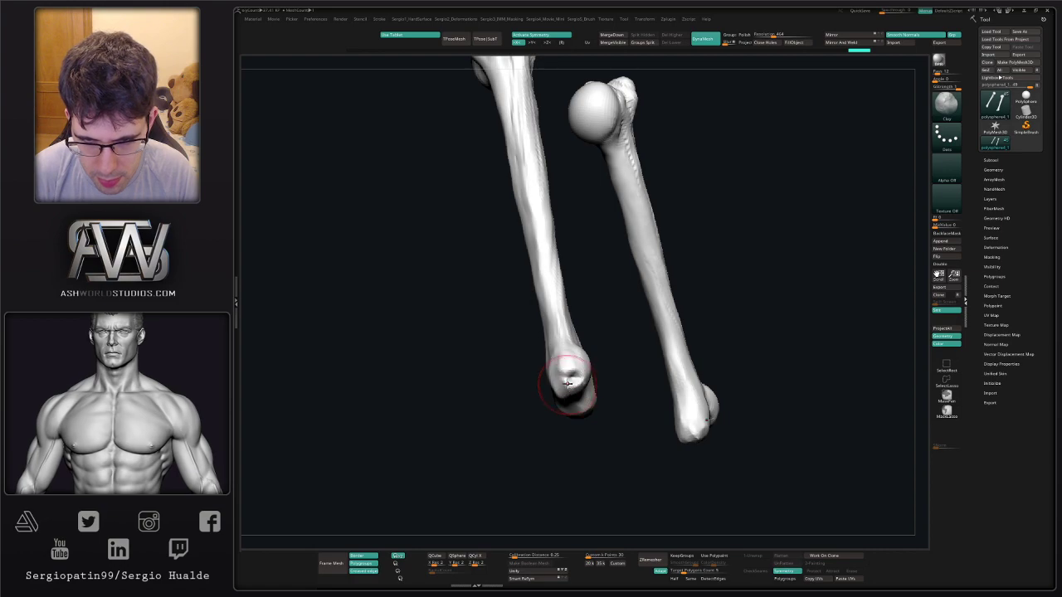
right_click_drag(567, 383, 568, 400)
left_click_drag(568, 401, 579, 407)
right_click_drag(563, 392, 566, 380)
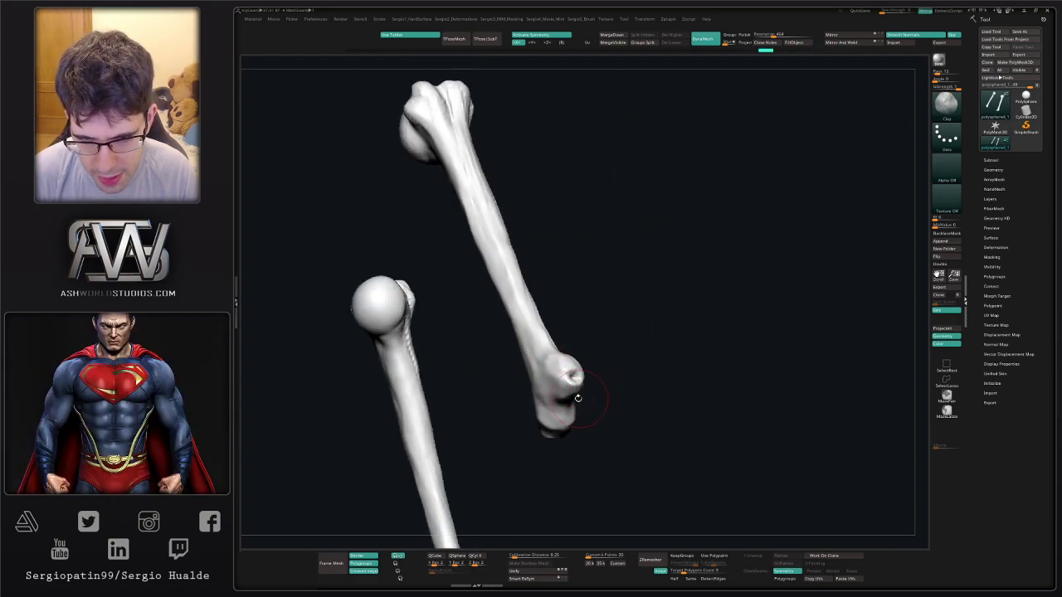
mouse_move(573, 414)
right_mouse_down()
mouse_move(553, 434)
mouse_move(567, 393)
mouse_move(552, 398)
right_mouse_up()
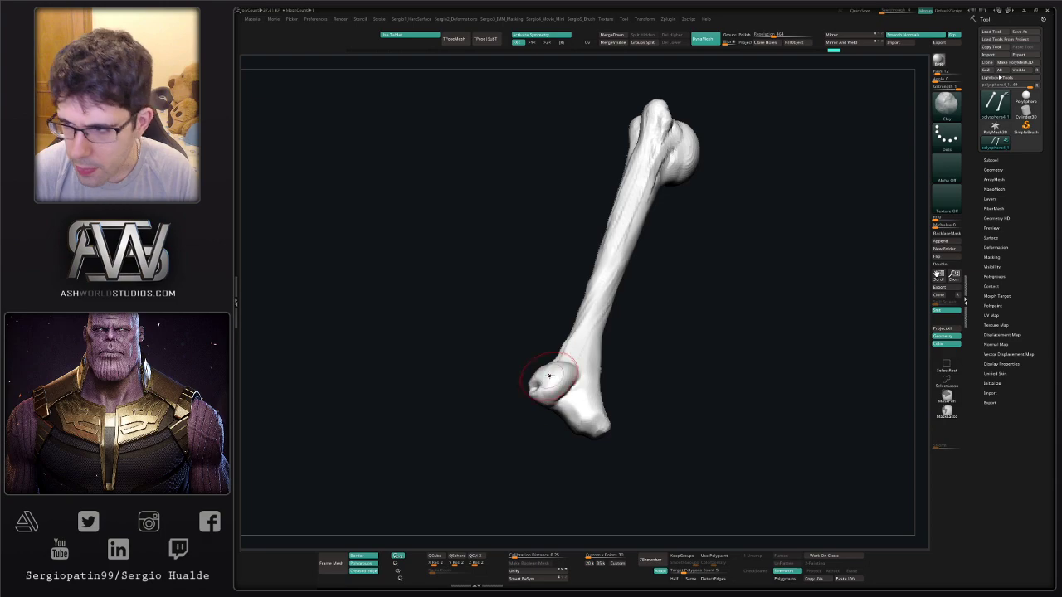
mouse_move(545, 374)
right_mouse_down()
mouse_move(584, 395)
mouse_move(560, 373)
right_mouse_up()
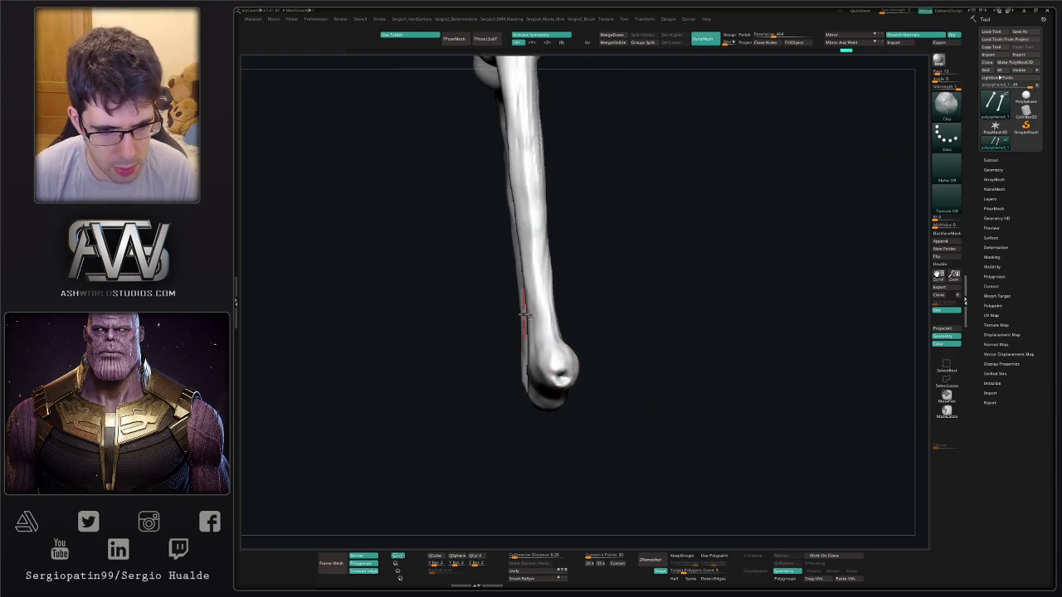
Adjust the form of the humerus's elbow end with the Move brush.
right_click_drag(525, 304, 536, 327)
right_click_drag(599, 328, 574, 337)
key("b")
key("m")
key("v")
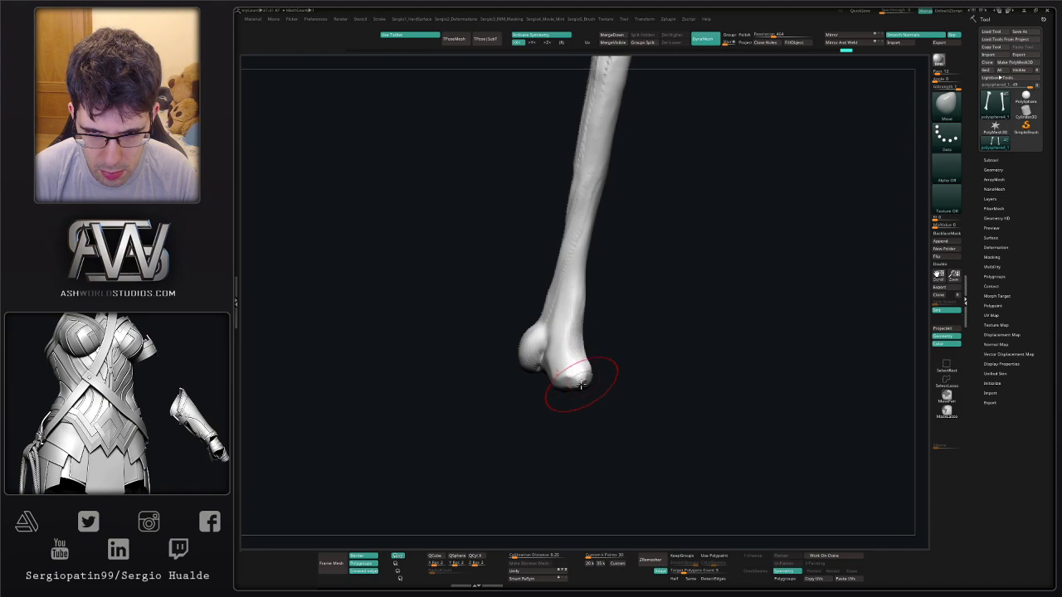
mouse_move(614, 374)
right_mouse_down()
mouse_move(545, 372)
mouse_move(612, 339)
mouse_move(629, 346)
right_mouse_up()
Switch to the DamStandard brush, try a stroke on the elbow end and assign it the BrushAlpha alpha.
key("b")
key("d")
key("s")
right_click_drag(533, 375, 547, 444, "ctrl")
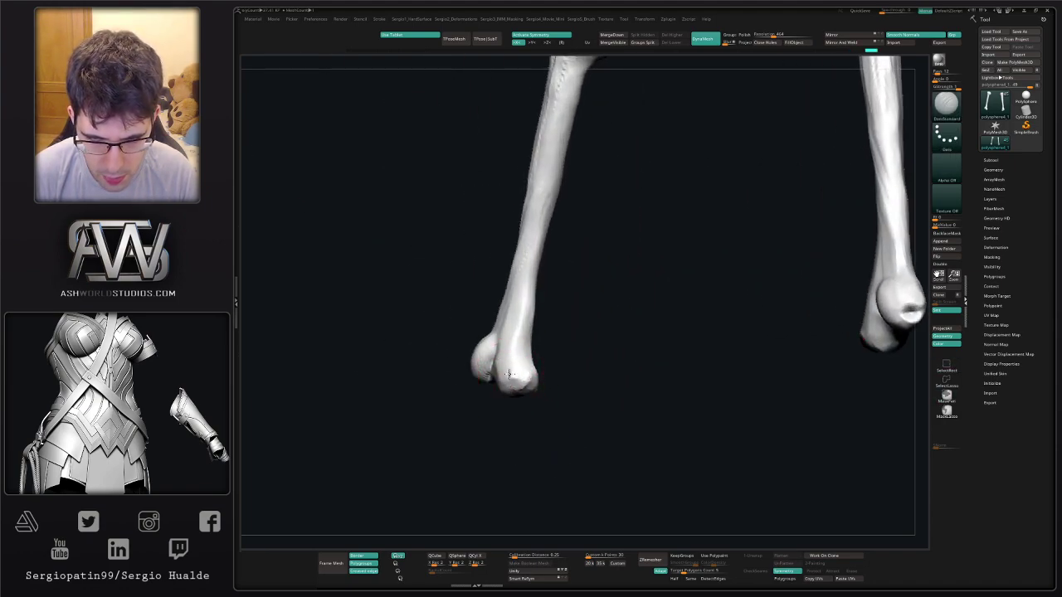
left_click_drag(491, 374, 508, 378)
left_click(946, 168)
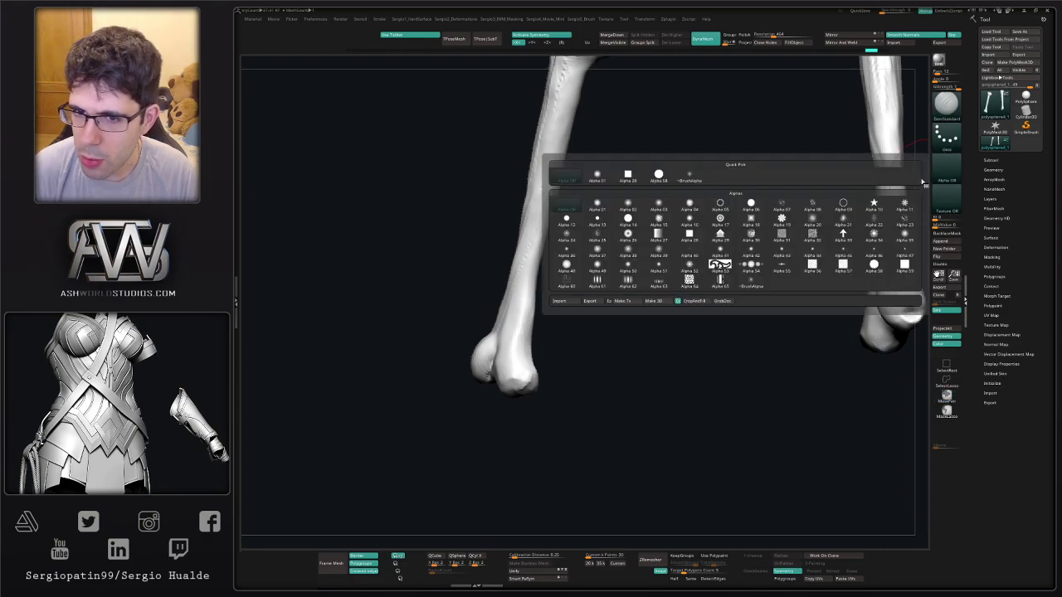
left_click(689, 176)
left_click(947, 174)
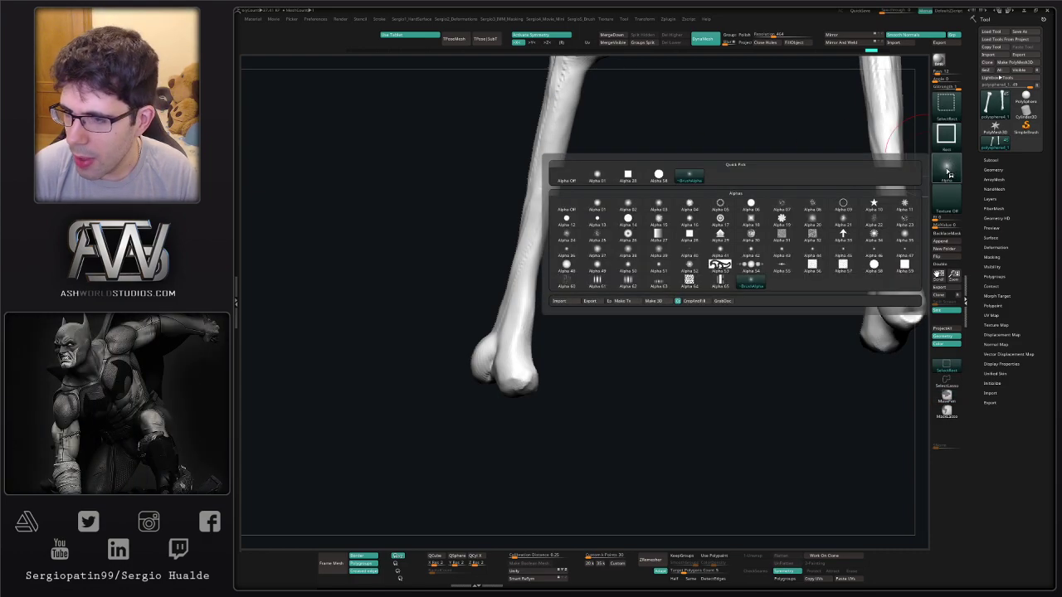
left_click(569, 179)
Carve the grooves between the rounded condyles at the humerus's elbow end with the DamStandard brush.
right_click_drag(503, 389, 512, 337, "alt")
right_click_drag(511, 337, 516, 362, "ctrl")
key("s")
left_click_drag(515, 343, 518, 355)
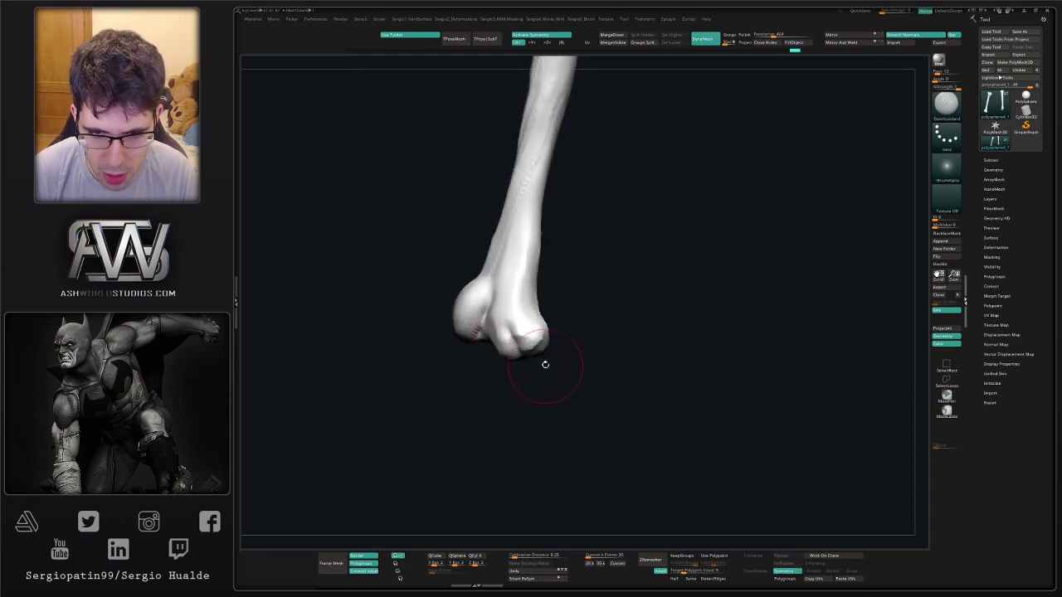
right_click_drag(545, 365, 531, 353)
left_click_drag(509, 326, 518, 345)
right_click_drag(532, 361, 518, 319)
left_click_drag(512, 313, 522, 338)
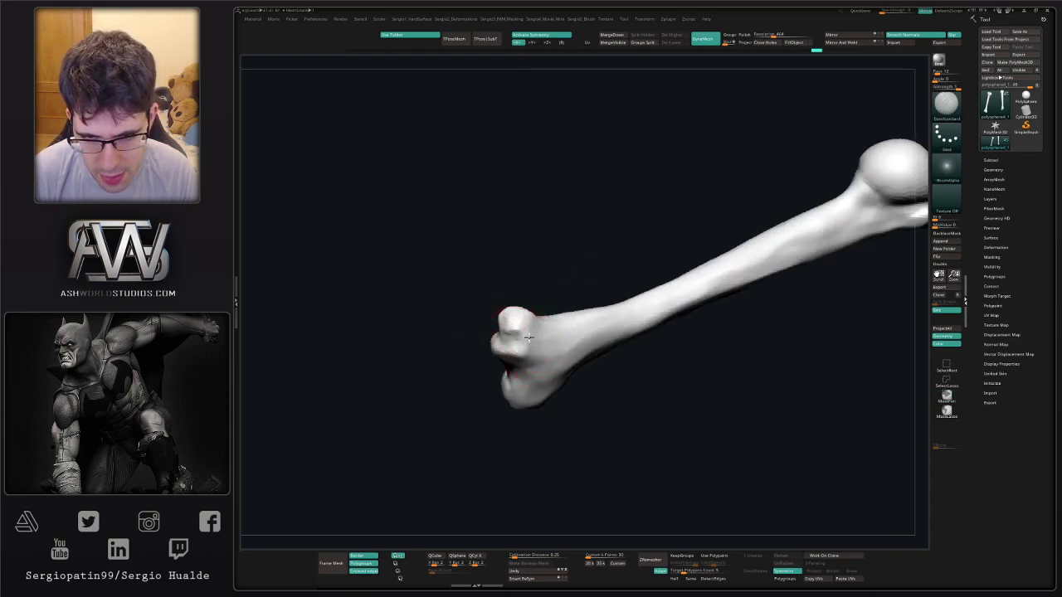
mouse_move(518, 339)
right_mouse_down()
mouse_move(567, 367)
mouse_move(553, 363)
mouse_move(574, 360)
right_mouse_up()
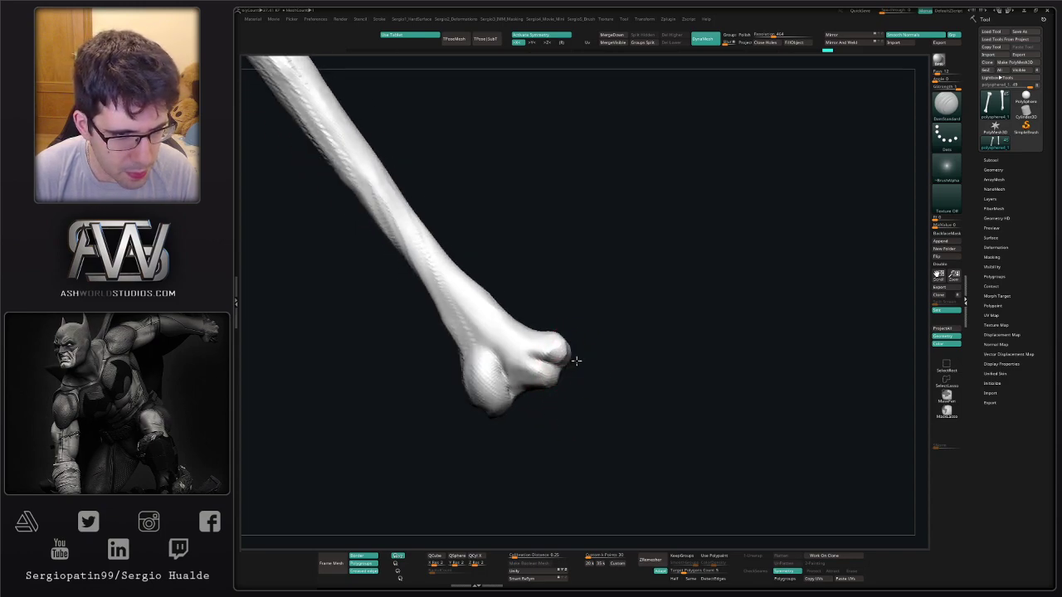
Build up the rounded ridges of the elbow joint surface with the Clay brush, working around the groove.
key("b")
key("c")
key("l")
key("s")
mouse_move(565, 372)
left_mouse_down()
mouse_move(516, 368)
mouse_move(530, 380)
left_mouse_up()
right_click_drag(550, 384, 524, 375)
left_click_drag(524, 375, 553, 396)
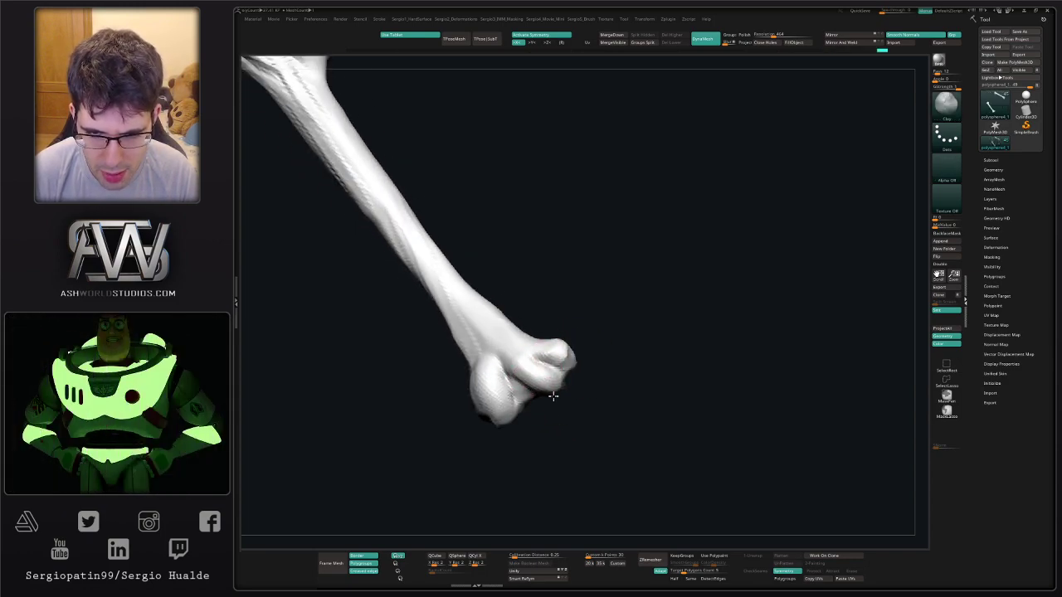
right_click_drag(567, 395, 647, 390)
left_click_drag(565, 395, 595, 398)
mouse_move(595, 397)
right_mouse_down()
mouse_move(713, 388)
mouse_move(594, 429)
right_mouse_up()
left_click_drag(610, 391, 630, 378)
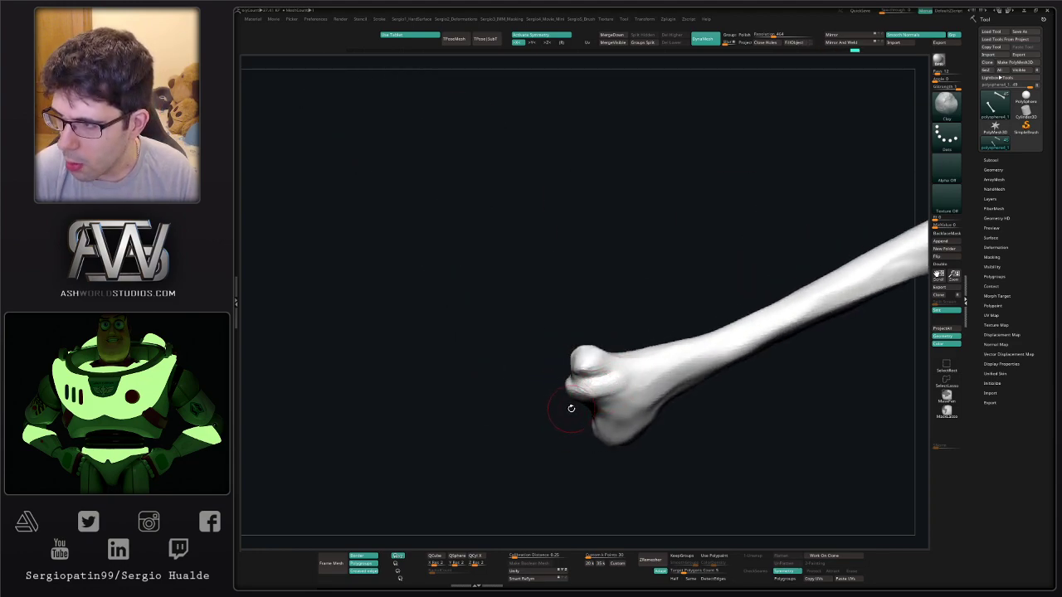
right_click_drag(569, 407, 639, 389)
left_click_drag(590, 370, 591, 389)
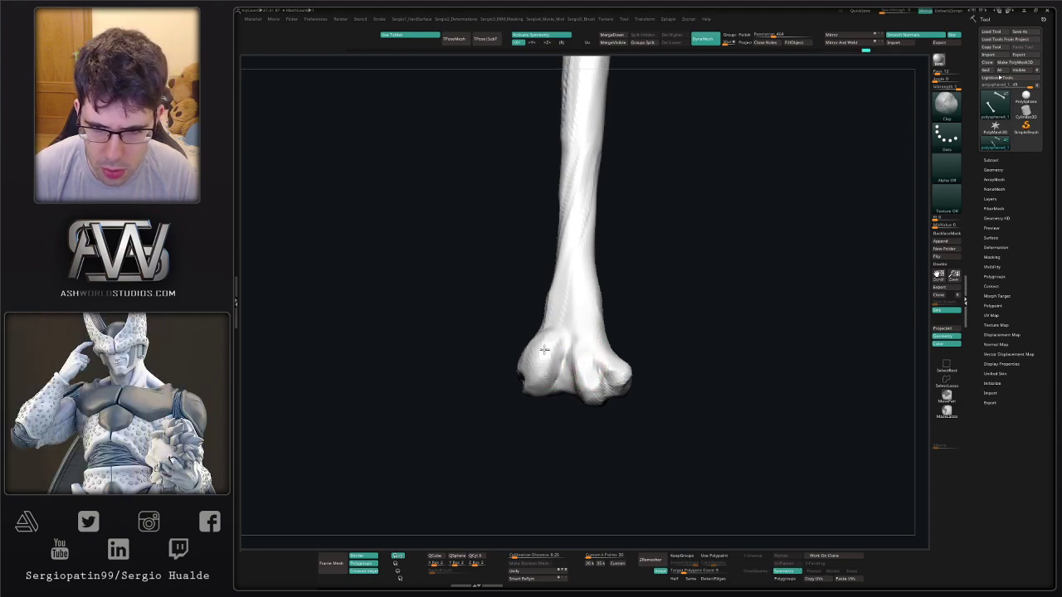
Add Clay volume to the large inner knob and the two smaller condyles of the elbow end.
left_click_drag(544, 350, 542, 370)
right_click_drag(561, 420, 609, 420)
left_click_drag(607, 365, 597, 379)
right_click_drag(599, 415, 573, 412)
mouse_move(593, 374)
left_mouse_down()
mouse_move(596, 387)
mouse_move(606, 378)
left_mouse_up()
mouse_move(604, 398)
right_mouse_down("alt")
mouse_move(562, 390)
mouse_move(601, 388)
mouse_move(619, 365)
mouse_move(562, 368)
mouse_move(565, 378)
right_mouse_up("alt")
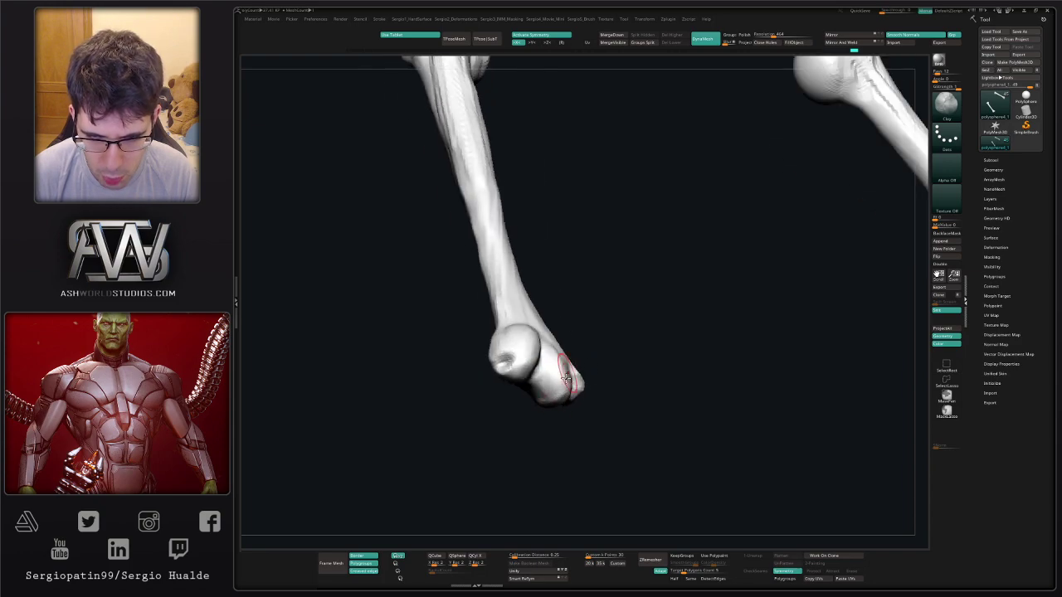
Carve the hollow above the elbow joint surface and the notch beneath it with the Clay brush in subtractive mode.
mouse_move(531, 412)
right_mouse_down()
mouse_move(556, 404)
mouse_move(589, 415)
mouse_move(569, 370)
mouse_move(583, 391)
mouse_move(570, 400)
mouse_move(544, 377)
mouse_move(555, 410)
mouse_move(549, 395)
right_mouse_up()
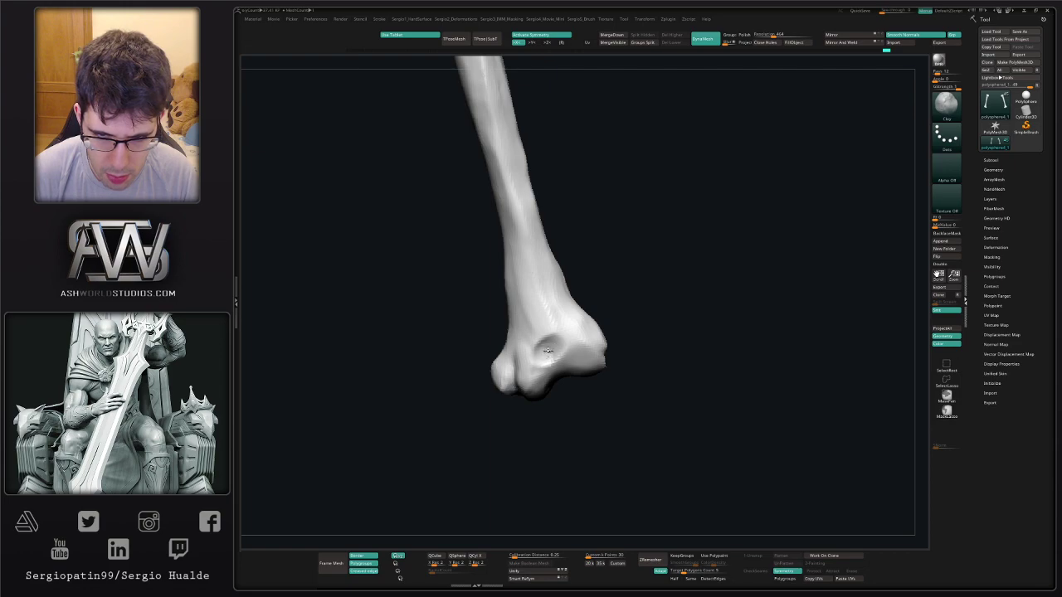
mouse_move(548, 352)
left_mouse_down("alt")
mouse_move(567, 345)
mouse_move(568, 363)
left_mouse_up("alt")
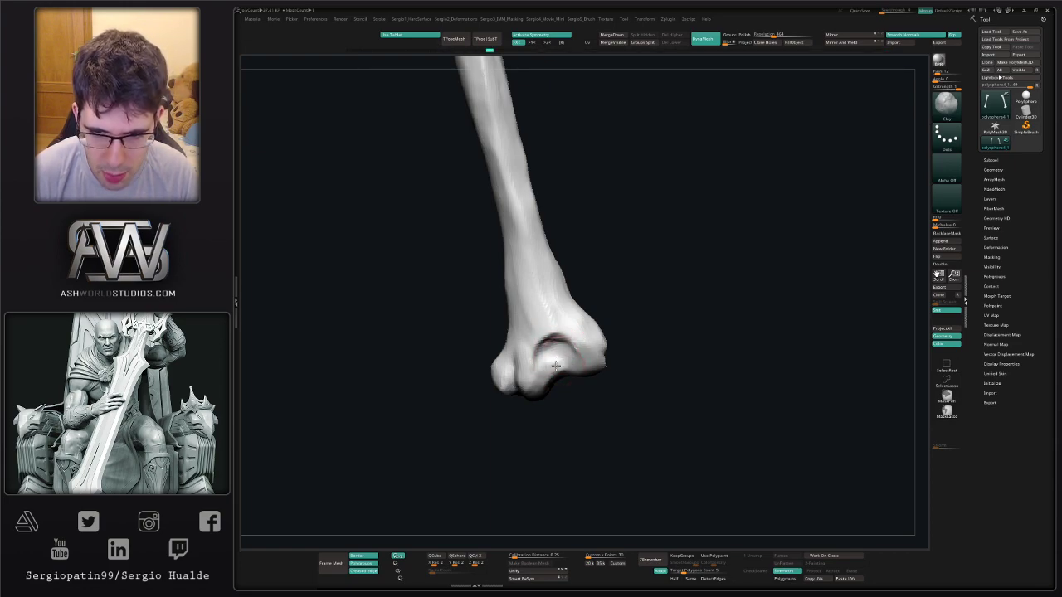
right_click_drag(592, 382, 594, 389)
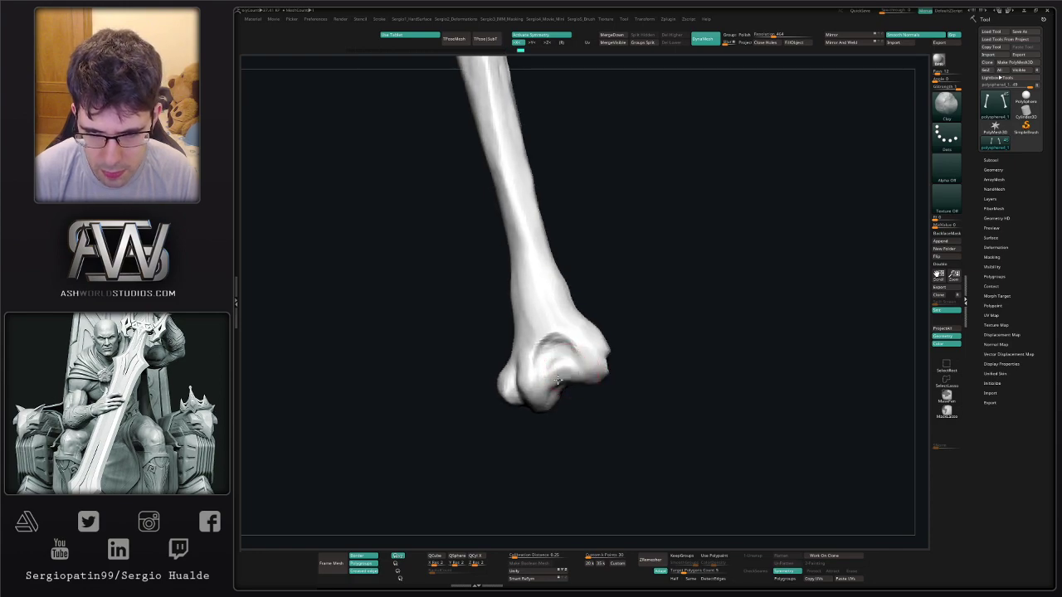
left_click_drag(554, 380, 573, 378, "alt")
right_click_drag(571, 391, 567, 387)
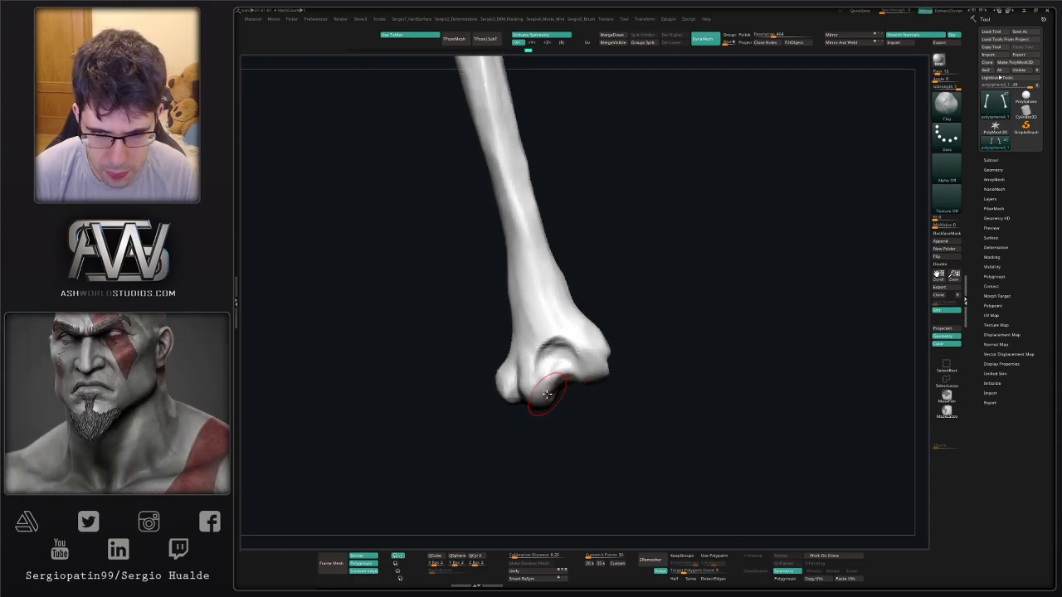
Resize the Clay brush and build up the joint ridge and outer edge below the carved hollow.
left_click_drag(539, 394, 541, 393)
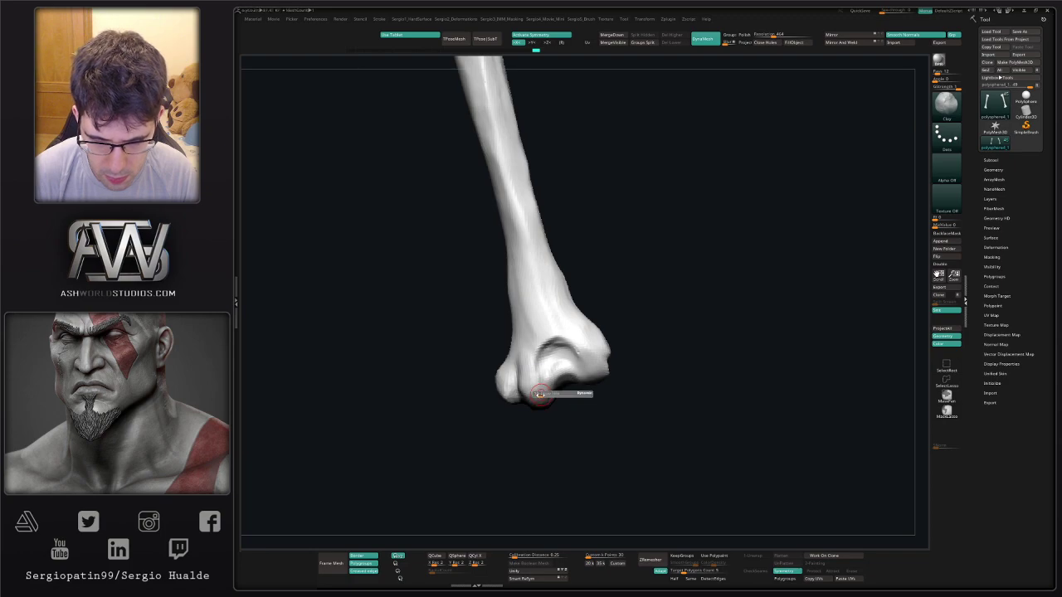
right_click_drag(541, 394, 551, 370)
key("s")
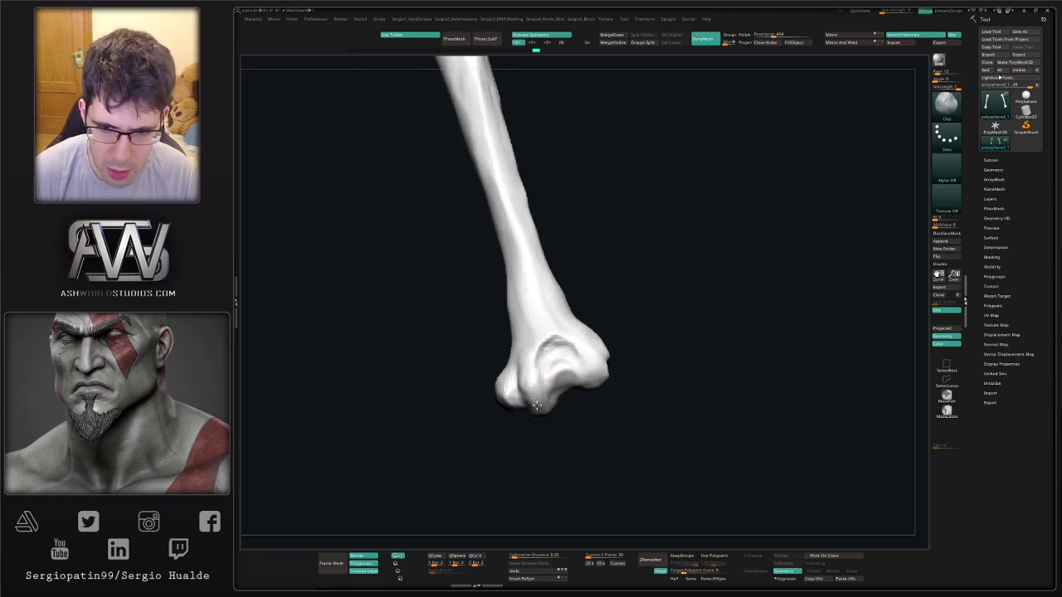
left_click_drag(540, 400, 532, 380)
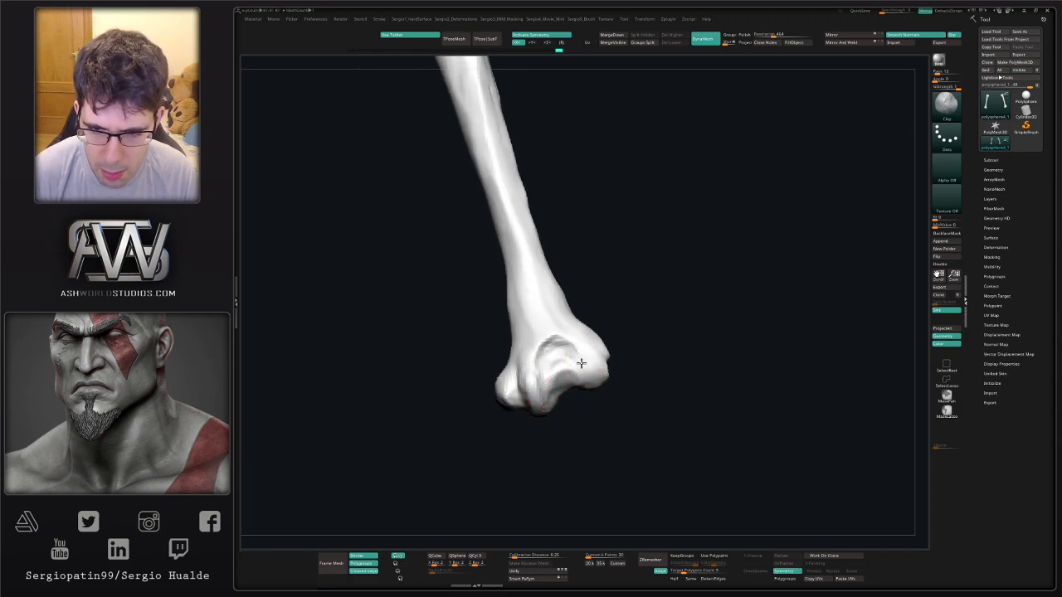
left_click_drag(599, 383, 598, 376)
right_click_drag(597, 376, 601, 353)
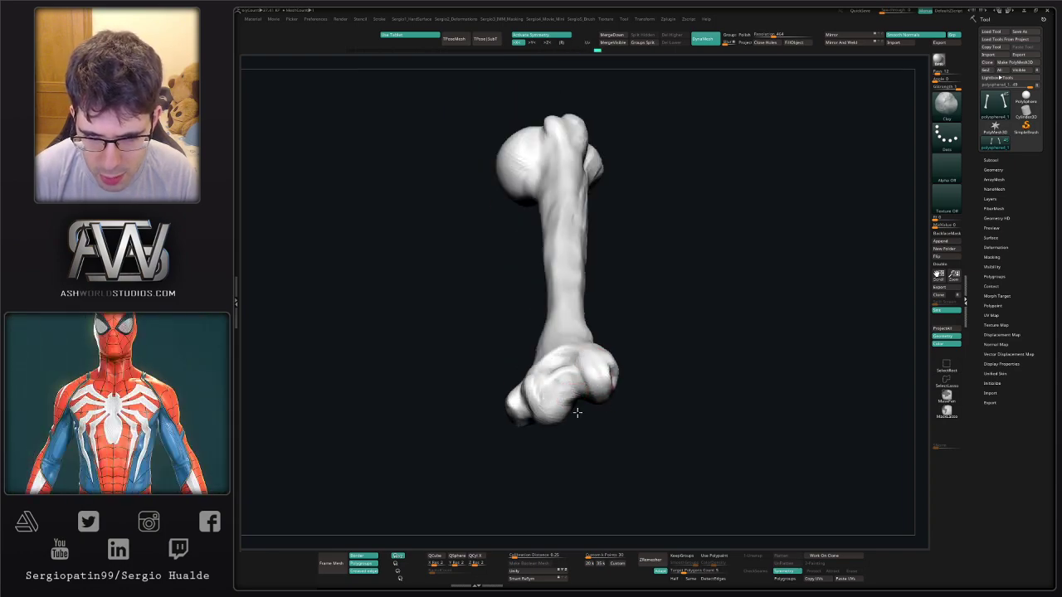
right_click_drag(577, 412, 571, 403)
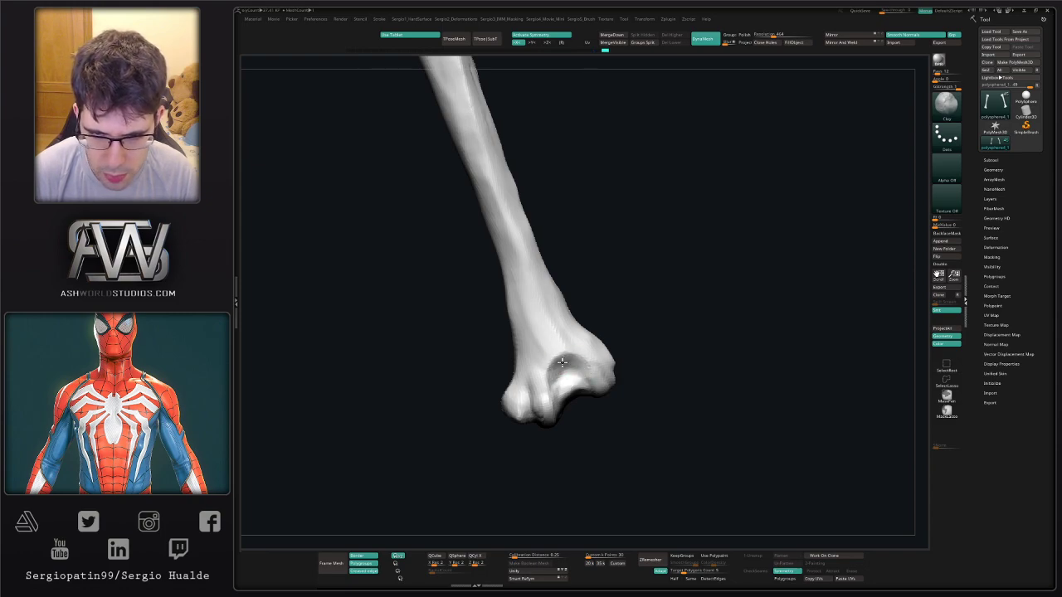
Touch up the hollow above the elbow joint surface with a short Clay stroke.
right_click_drag(553, 377, 560, 360, "ctrl")
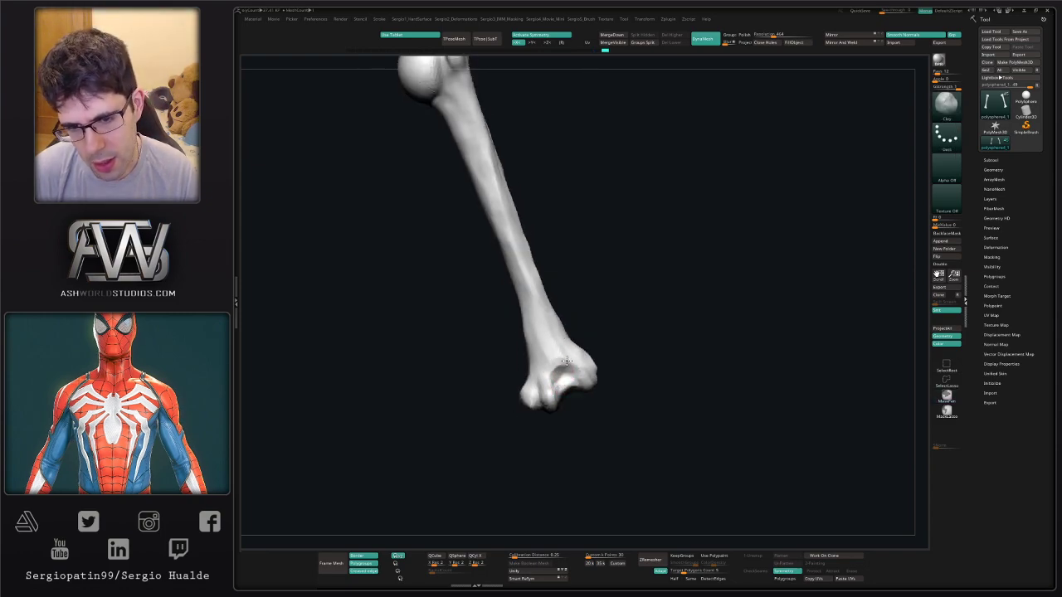
left_click_drag(565, 370, 559, 375)
mouse_move(583, 390)
right_mouse_down("ctrl")
mouse_move(581, 363)
mouse_move(696, 344)
right_mouse_up("ctrl")
Resize the Move brush and adjust the side profile of the elbow end and the lower half of the shaft.
right_click_drag(625, 372, 600, 417, "ctrl")
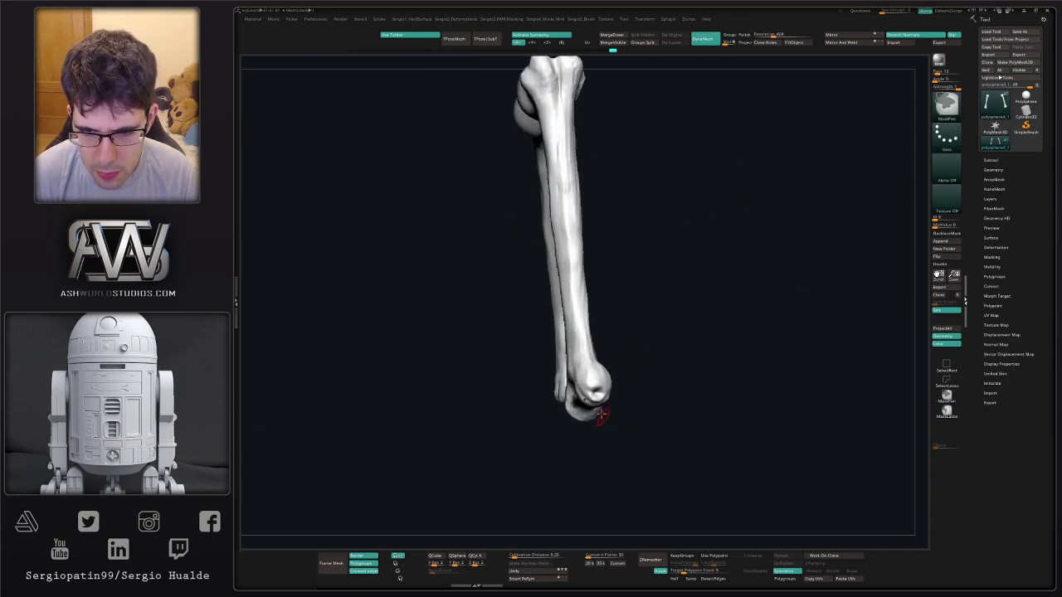
key("b")
key("m")
key("v")
key("s")
left_click_drag(586, 392, 597, 392)
right_click_drag(591, 405, 548, 391, "alt")
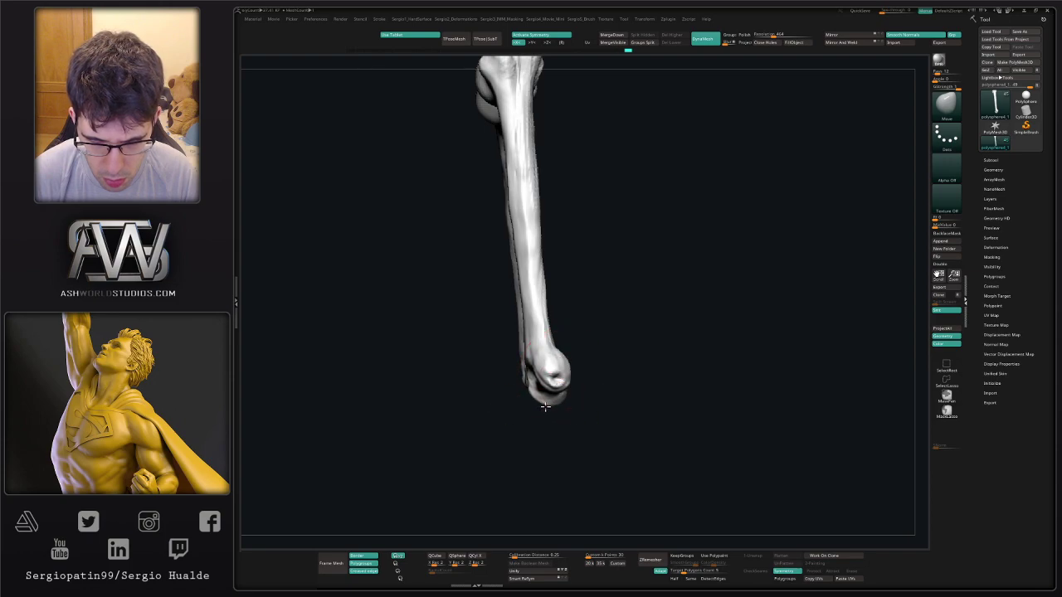
left_click_drag(543, 362, 527, 310)
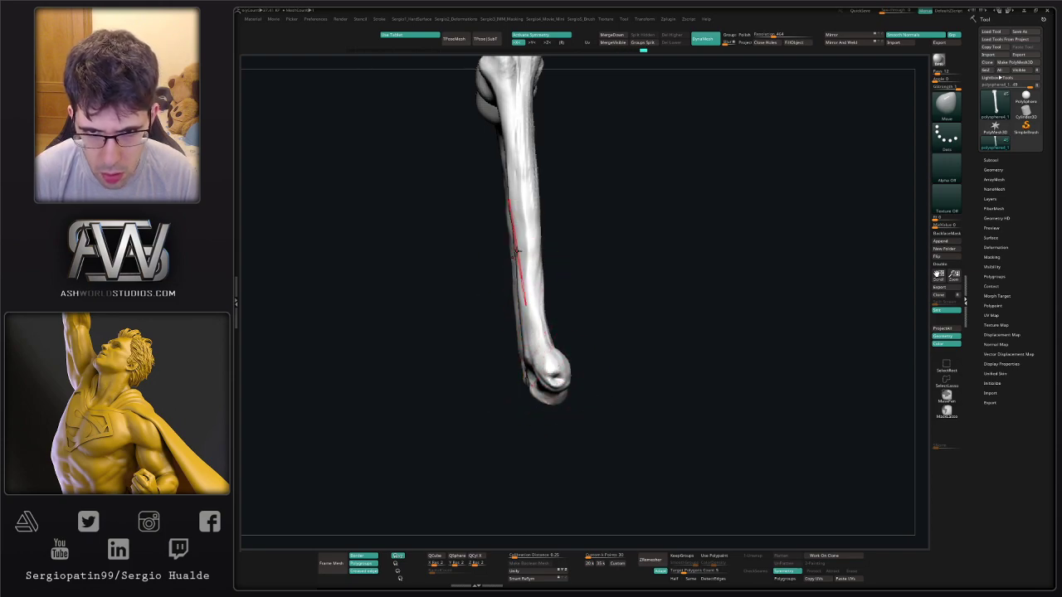
mouse_move(516, 252)
left_mouse_down()
mouse_move(517, 268)
mouse_move(542, 290)
left_mouse_up()
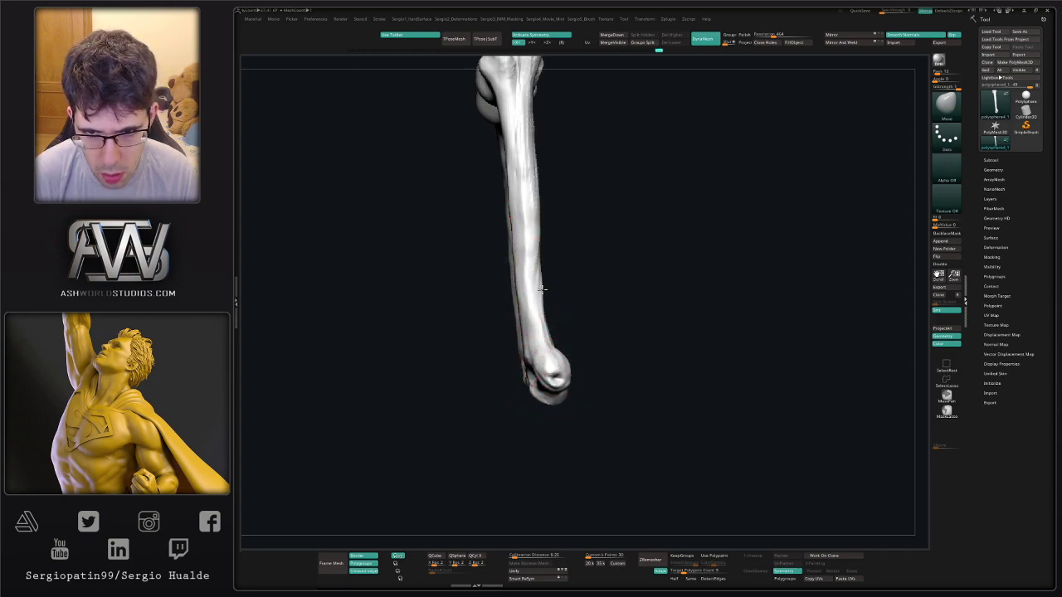
Switch to the Clay brush and smooth the surface along the middle of the shaft.
right_click_drag(544, 259, 550, 332)
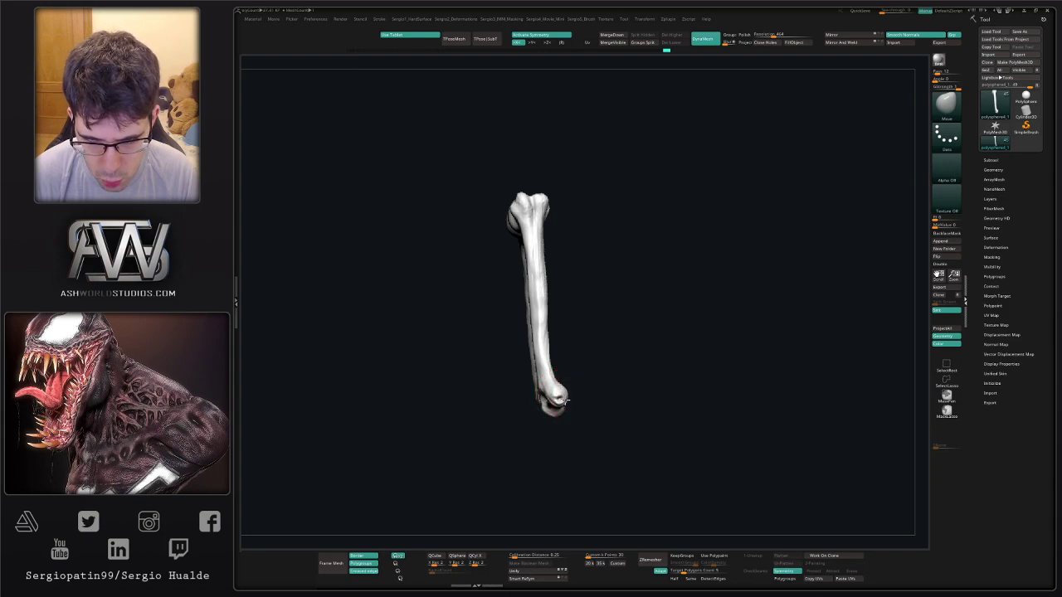
left_click_drag(583, 400, 554, 401)
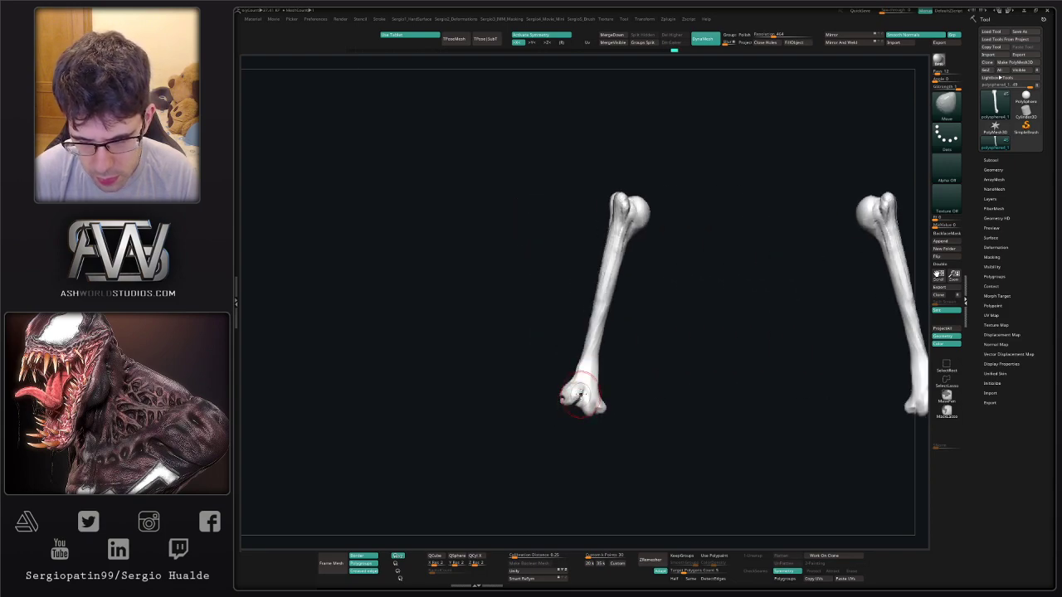
right_click_drag(575, 391, 596, 461, "ctrl")
key("c")
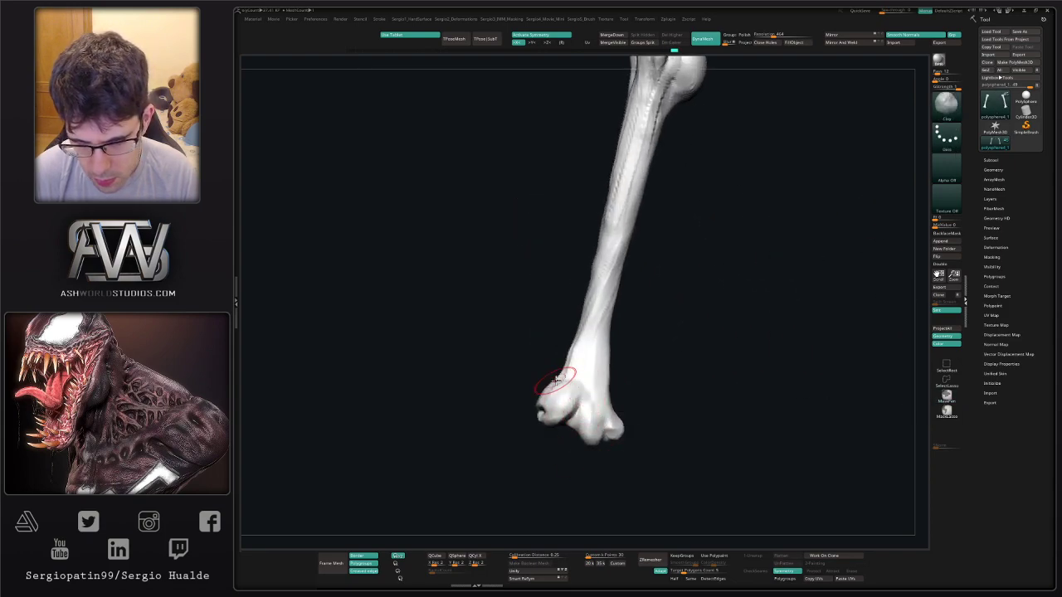
scroll(611, 419, "down", 4)
right_click_drag(613, 417, 589, 373)
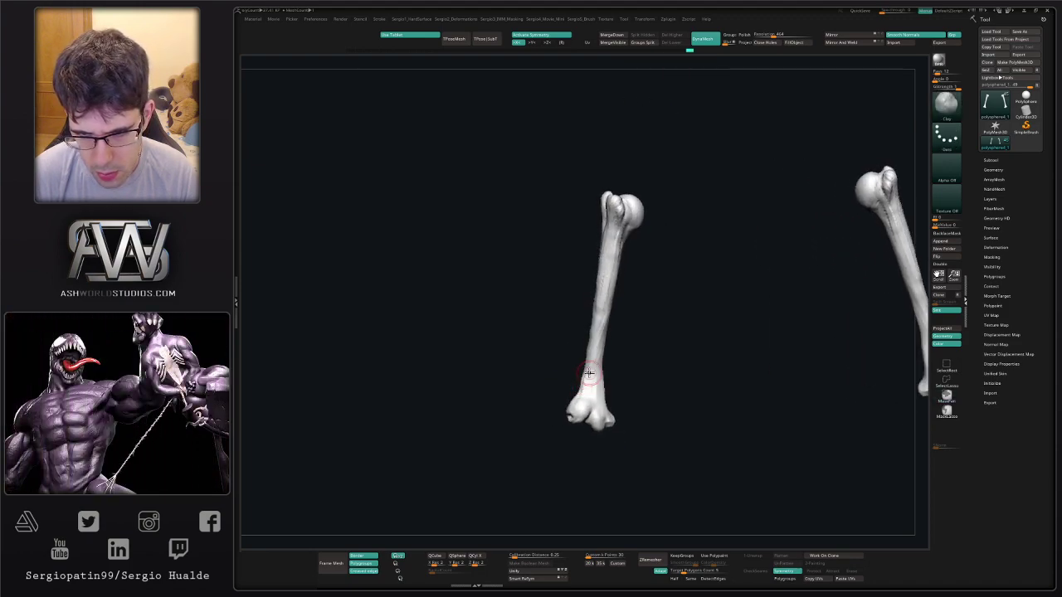
left_click_drag(608, 266, 606, 308, "shift")
Reshape the two bumps at the shoulder end of the humerus with the Move brush, working in side view.
right_click_drag(600, 293, 654, 310)
right_click_drag(633, 262, 594, 391, "alt")
right_click_drag(593, 390, 545, 355, "ctrl")
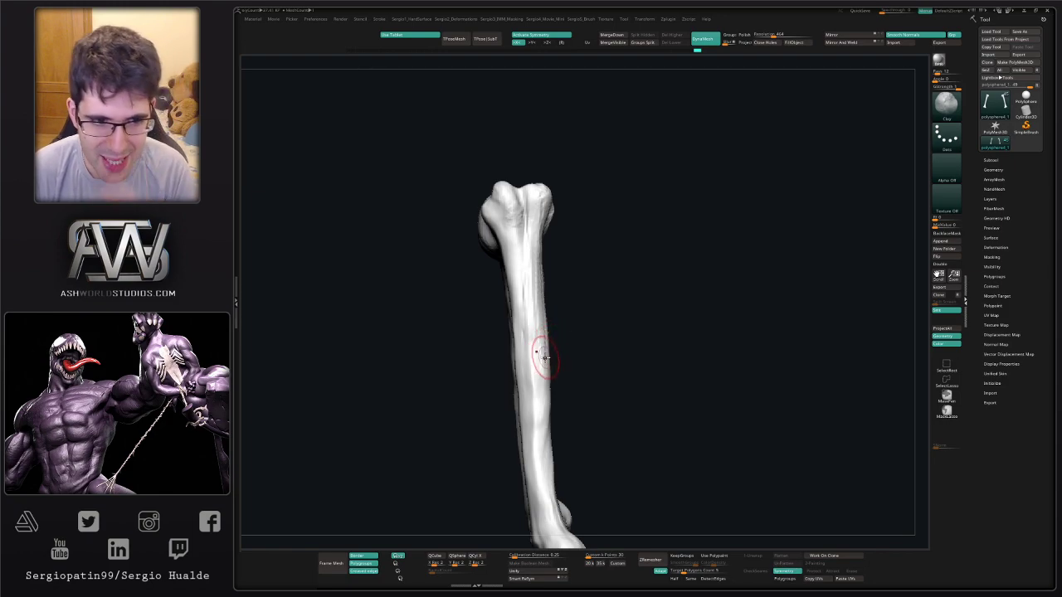
mouse_move(541, 305)
right_mouse_down("ctrl")
mouse_move(542, 279)
mouse_move(558, 378)
right_mouse_up("ctrl")
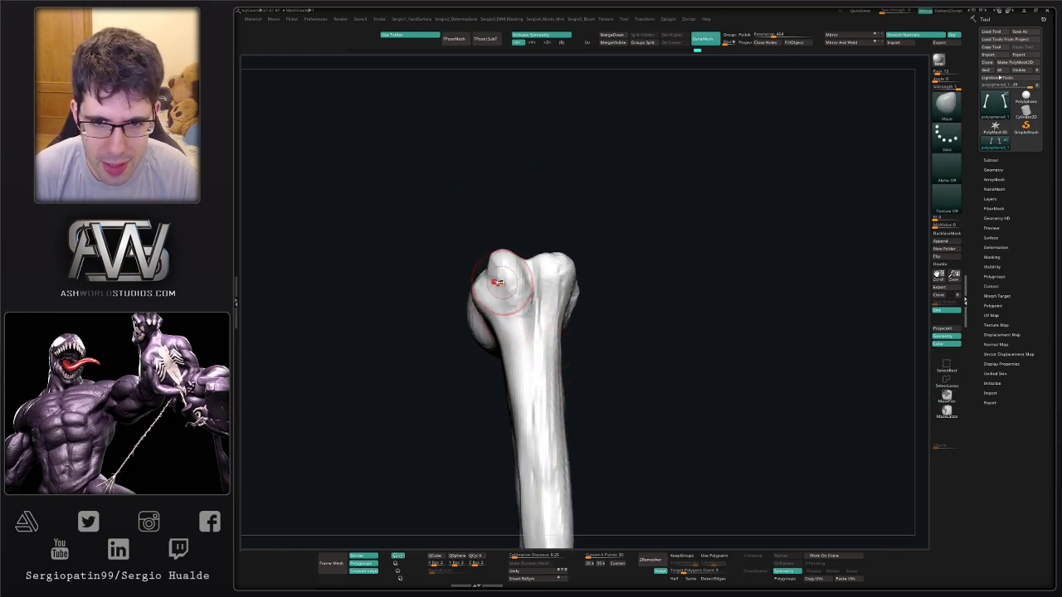
mouse_move(489, 263)
left_mouse_down()
mouse_move(496, 271)
mouse_move(528, 255)
mouse_move(514, 254)
mouse_move(552, 249)
left_mouse_up()
Fill the notch between the two bumps at the shoulder end with the Clay brush to form one broad tubercle.
right_click_drag(549, 257, 543, 290)
key("b")
key("c")
key("l")
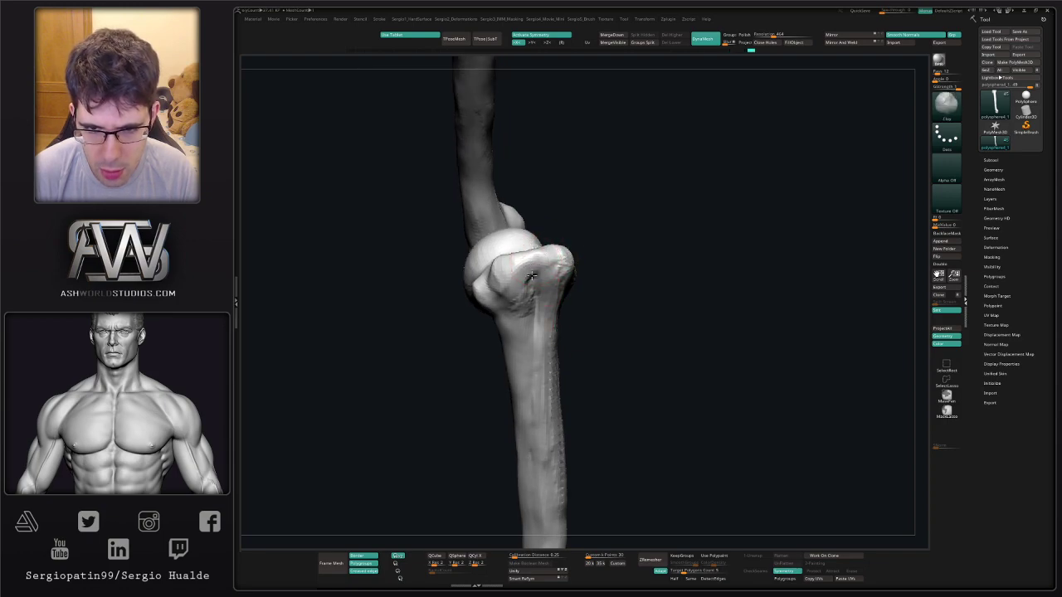
mouse_move(543, 260)
left_mouse_down()
mouse_move(537, 281)
mouse_move(548, 287)
left_mouse_up()
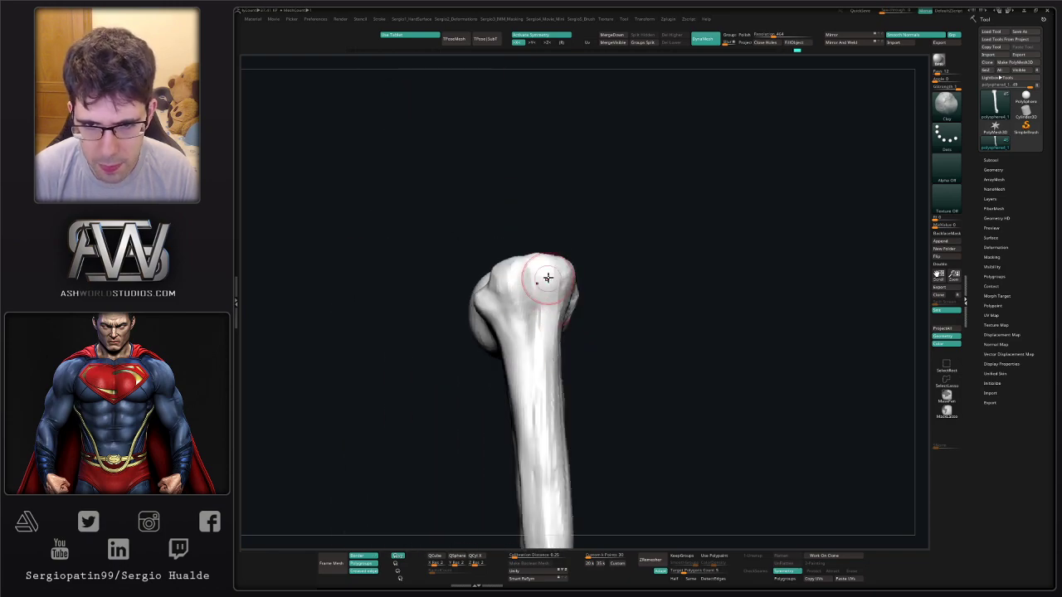
left_click_drag(545, 279, 568, 316)
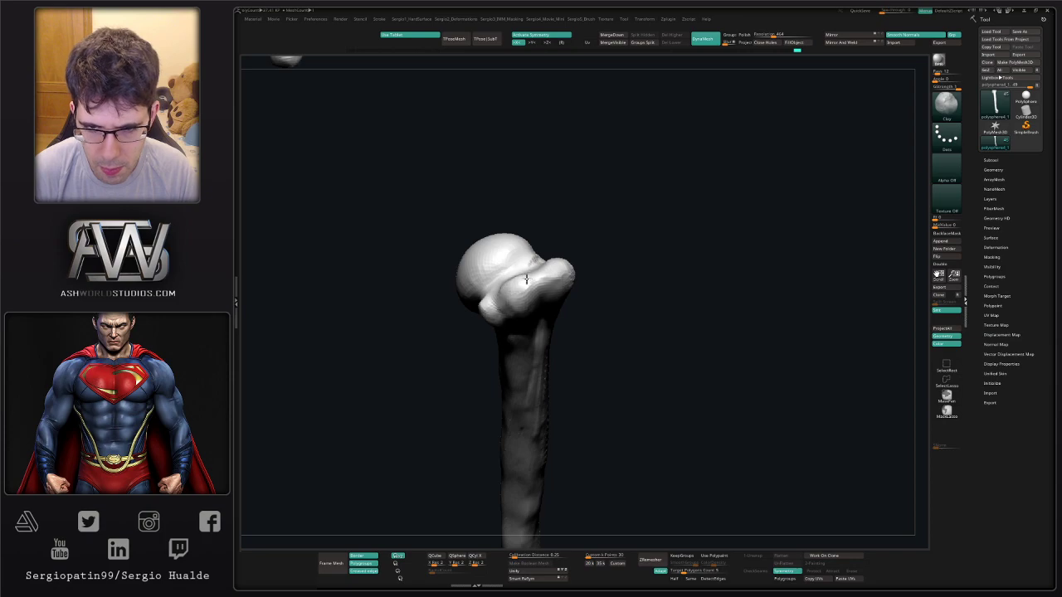
left_click_drag(550, 299, 536, 320)
Adjust the upper outline of the large tubercle with the Move brush, enlarging the brush for broader changes.
mouse_move(535, 320)
right_mouse_down()
mouse_move(551, 270)
mouse_move(553, 287)
mouse_move(539, 293)
right_mouse_up()
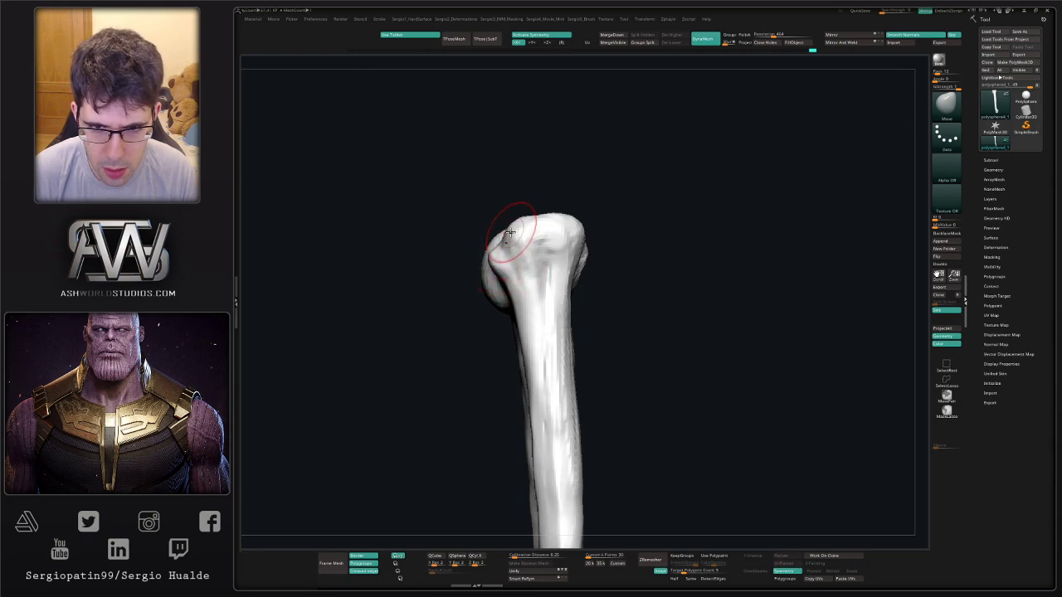
left_click_drag(542, 239, 551, 239)
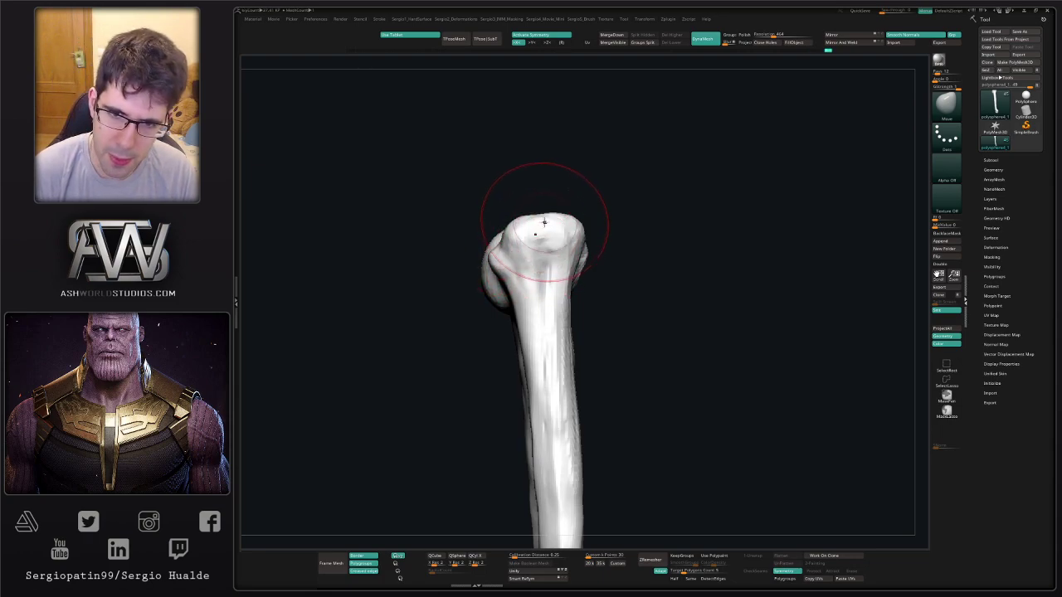
key("s")
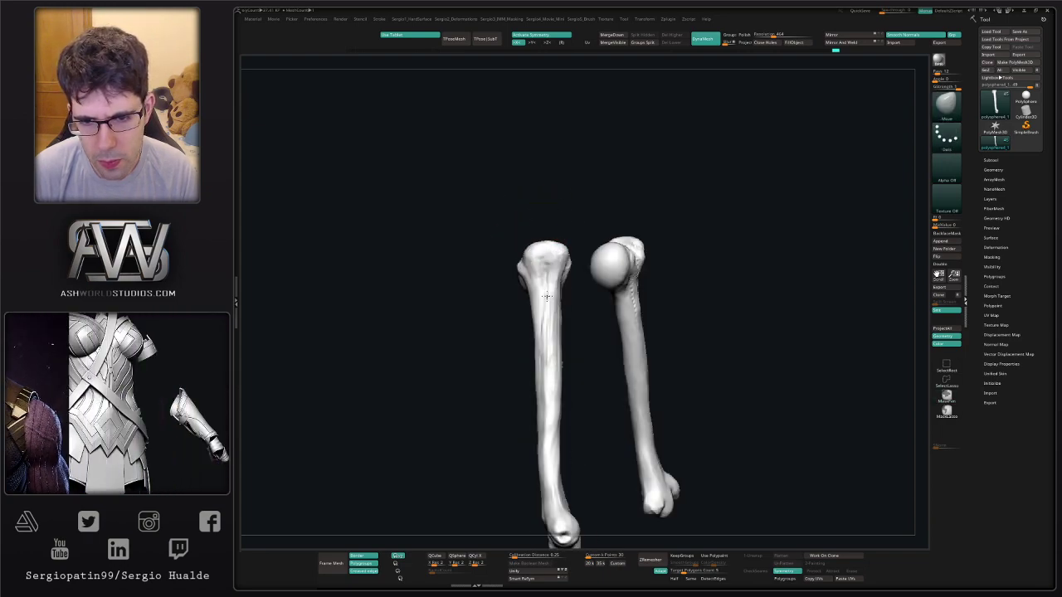
Build up the outer face and edges of the large tubercle with the Clay brush from several angles.
right_click_drag(547, 296, 553, 293)
key("b")
key("c")
key("l")
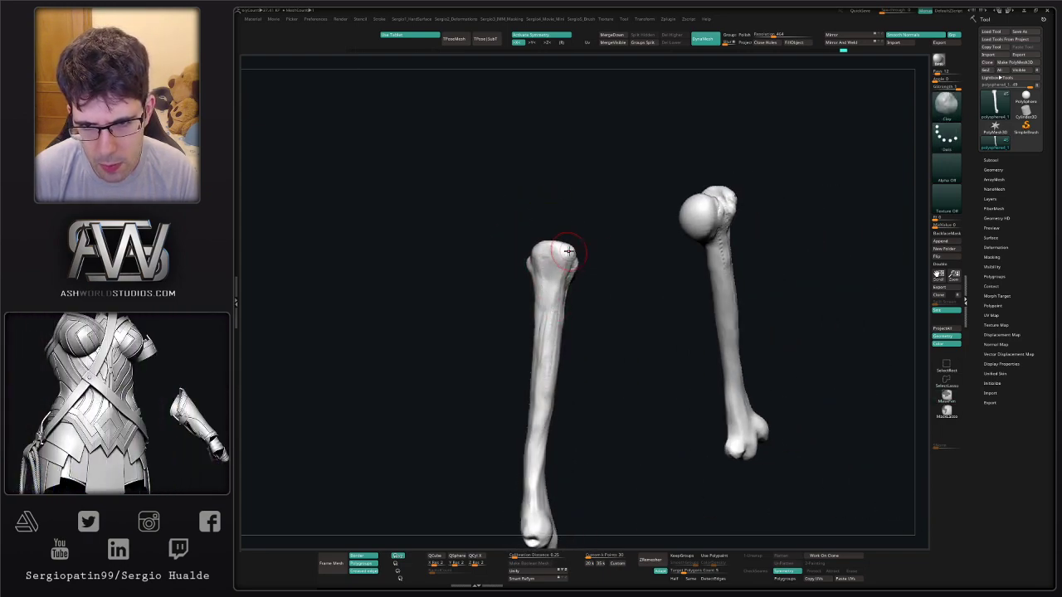
left_click_drag(565, 266, 561, 258)
right_click_drag(561, 258, 558, 260)
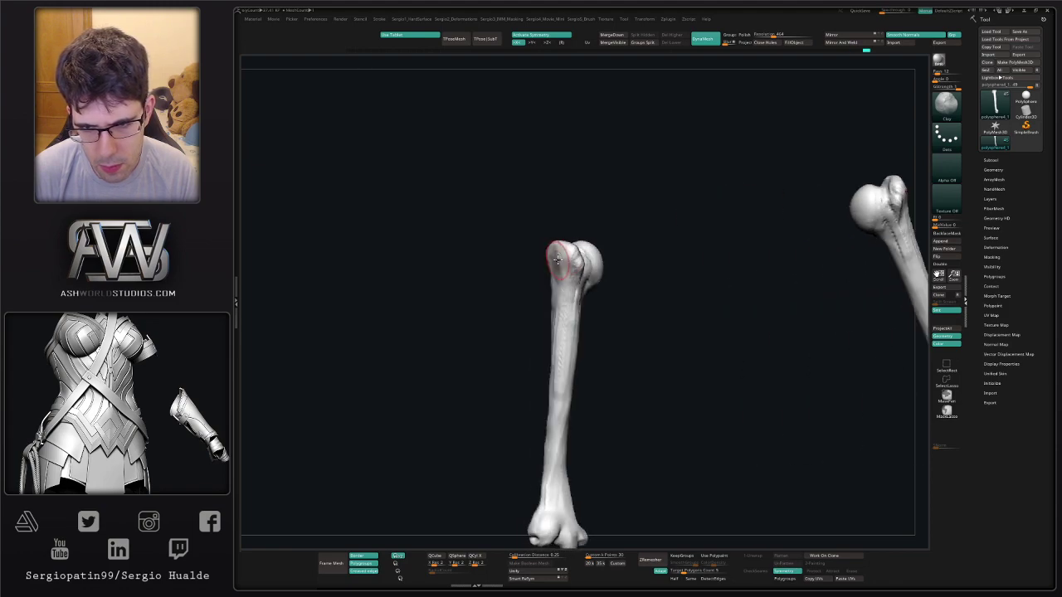
left_click_drag(570, 261, 568, 257)
Sharpen the groove between the tubercles and the humeral head with the DamStandard brush.
mouse_move(569, 256)
right_mouse_down()
mouse_move(569, 280)
mouse_move(559, 277)
right_mouse_up()
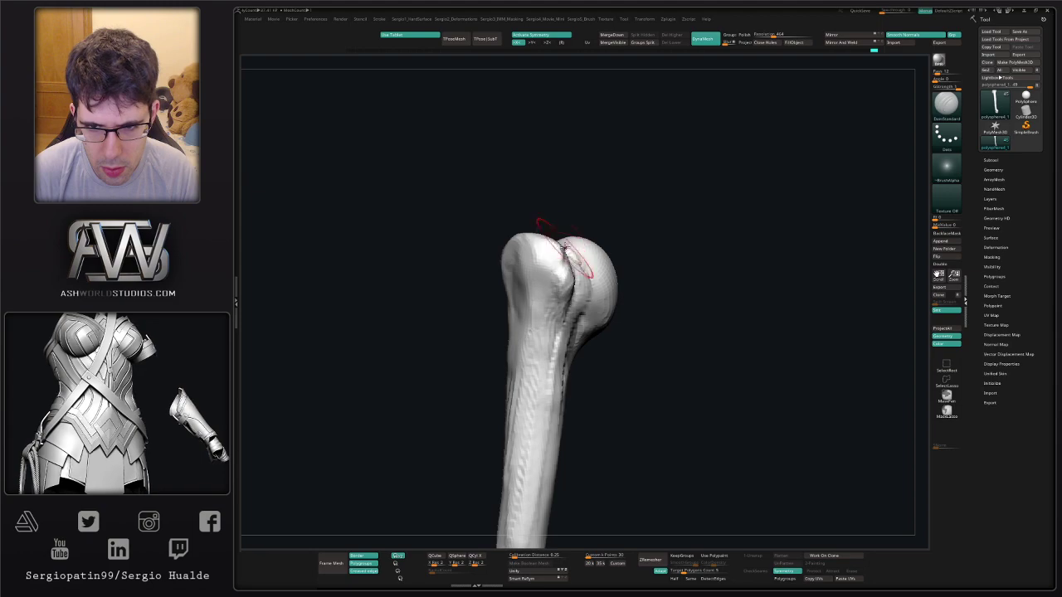
left_click_drag(583, 265, 574, 271)
right_click_drag(589, 282, 578, 292)
Build up the small tubercle beside the humeral head with the Clay brush and blend it down into the shaft.
key("b")
key("m")
key("v")
key("b")
key("c")
key("l")
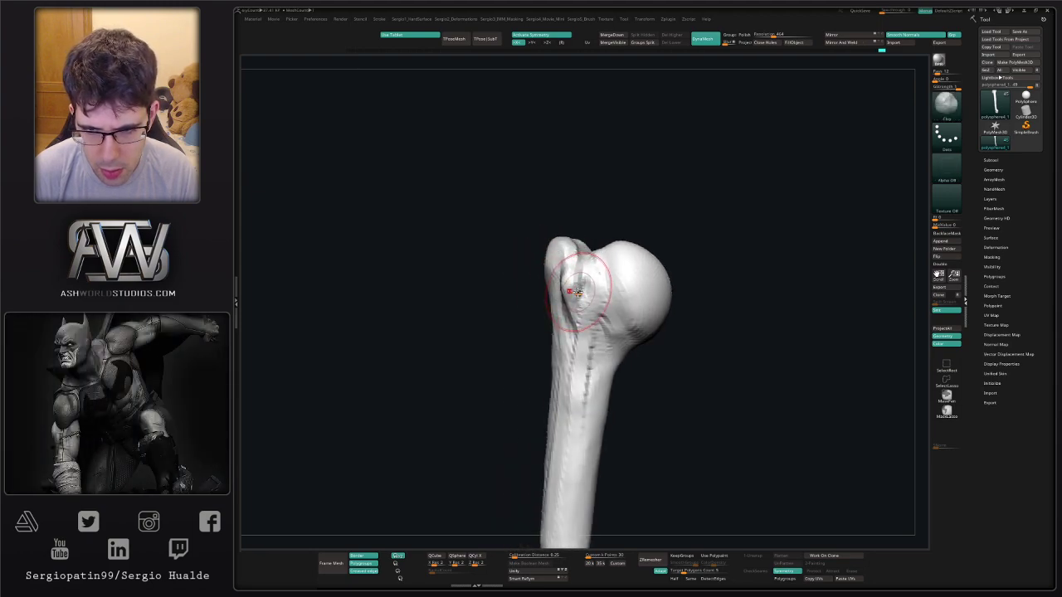
left_click_drag(575, 292, 579, 291)
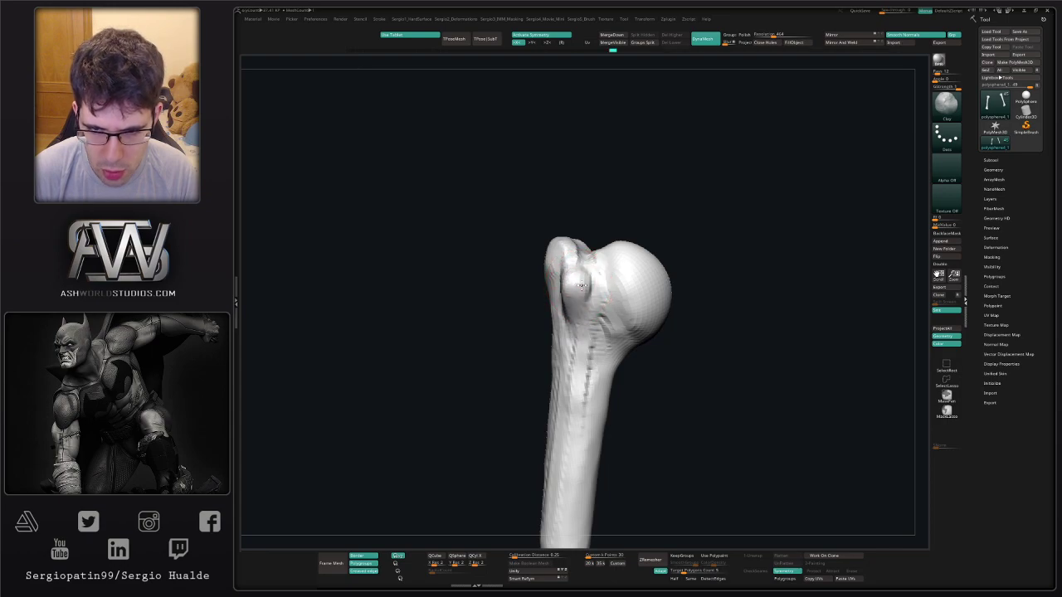
left_click_drag(581, 285, 580, 308)
right_click_drag(583, 307, 569, 290)
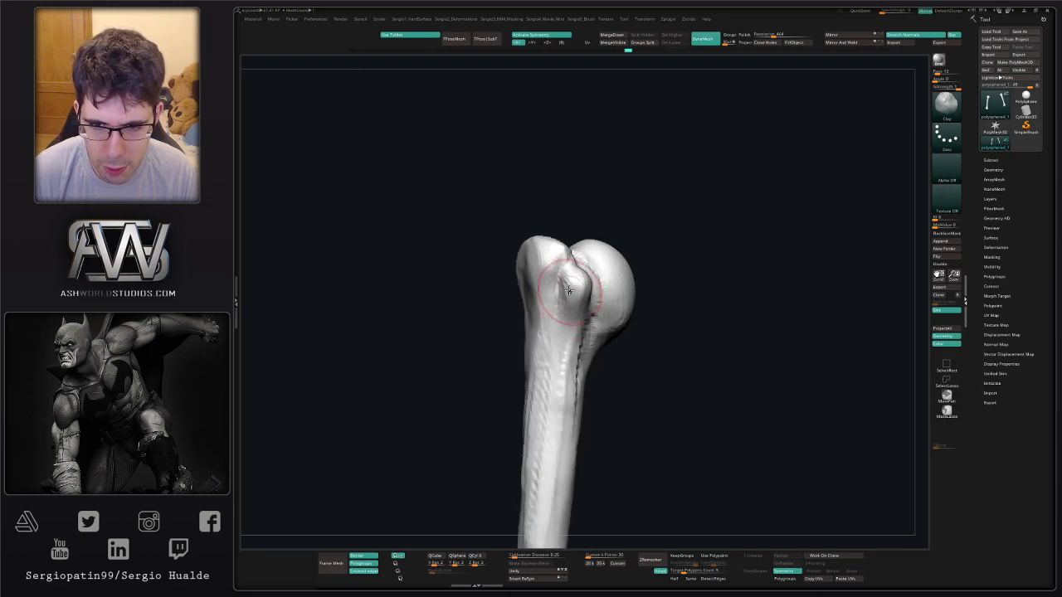
left_click_drag(567, 271, 573, 287)
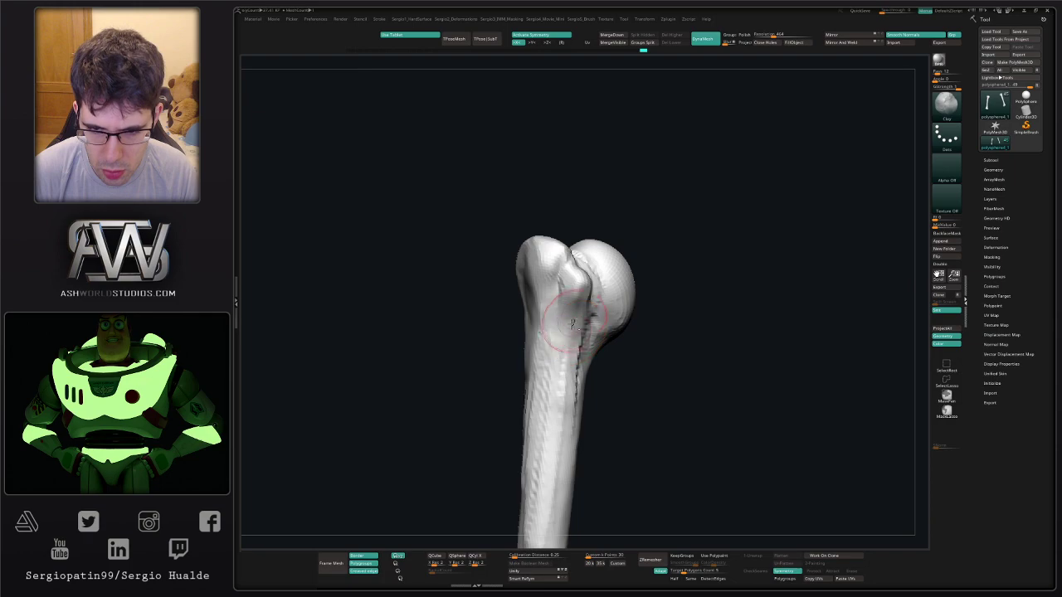
left_click_drag(564, 422, 565, 489)
Refine the rounded outer side and top of the large tubercle with further Clay strokes.
mouse_move(566, 448)
right_mouse_down("ctrl")
mouse_move(567, 378)
mouse_move(595, 354)
mouse_move(573, 347)
mouse_move(586, 345)
right_mouse_up("ctrl")
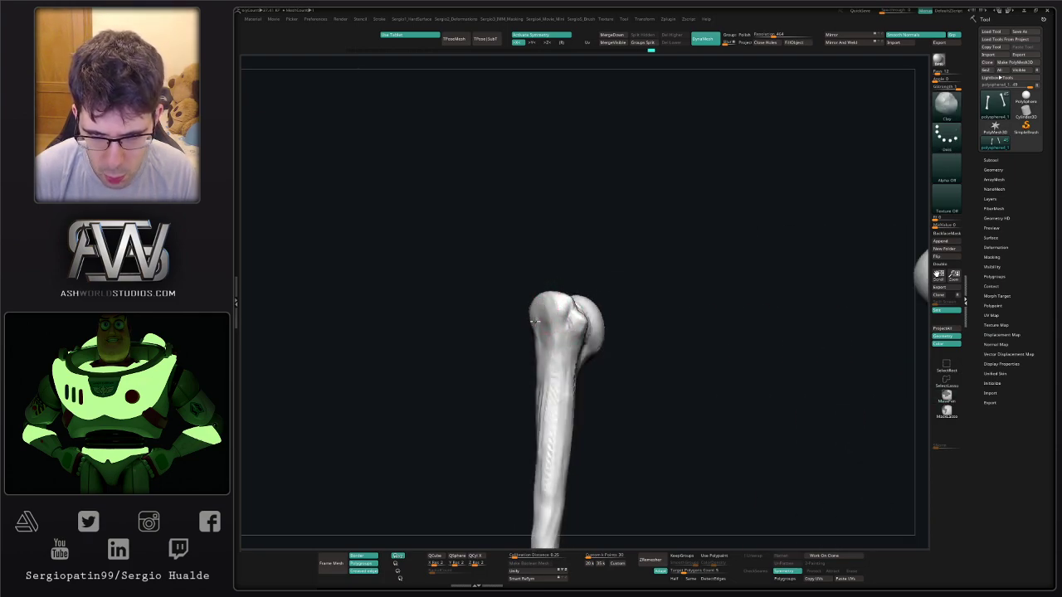
left_click_drag(535, 321, 532, 316)
right_click_drag(520, 318, 537, 316)
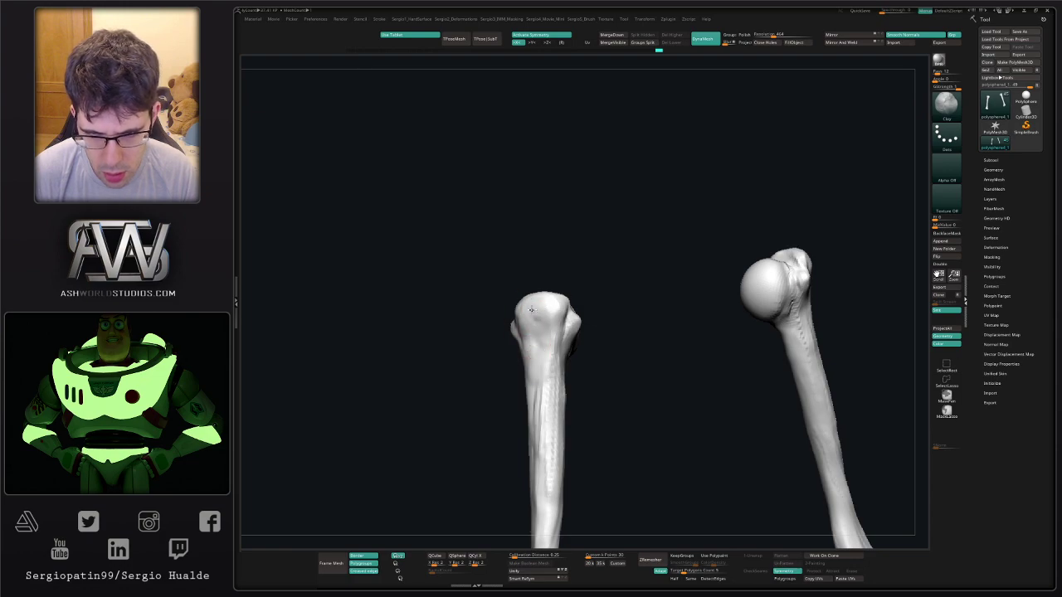
mouse_move(544, 329)
right_mouse_down()
mouse_move(550, 379)
mouse_move(571, 367)
mouse_move(598, 374)
mouse_move(616, 336)
mouse_move(578, 268)
mouse_move(548, 264)
right_mouse_up()
left_click_drag(545, 246, 533, 226)
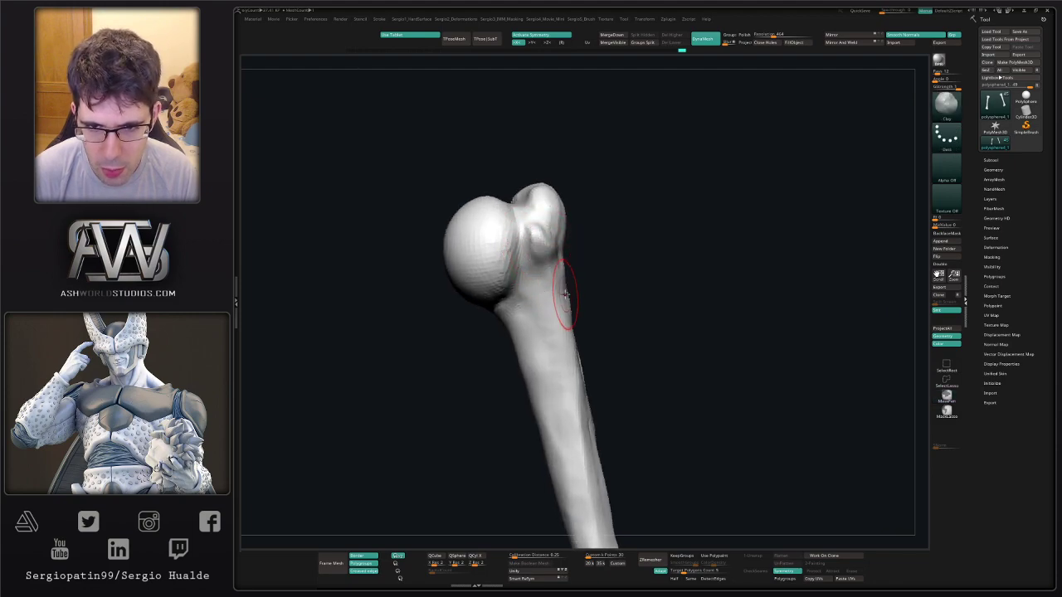
Bend the lower shaft and elbow end into a stronger side-view curve with a large Move brush.
mouse_move(562, 293)
right_mouse_down("ctrl")
mouse_move(573, 322)
mouse_move(552, 279)
right_mouse_up("ctrl")
right_click_drag(572, 386, 458, 339, "alt")
key("b")
key("m")
key("v")
key("s")
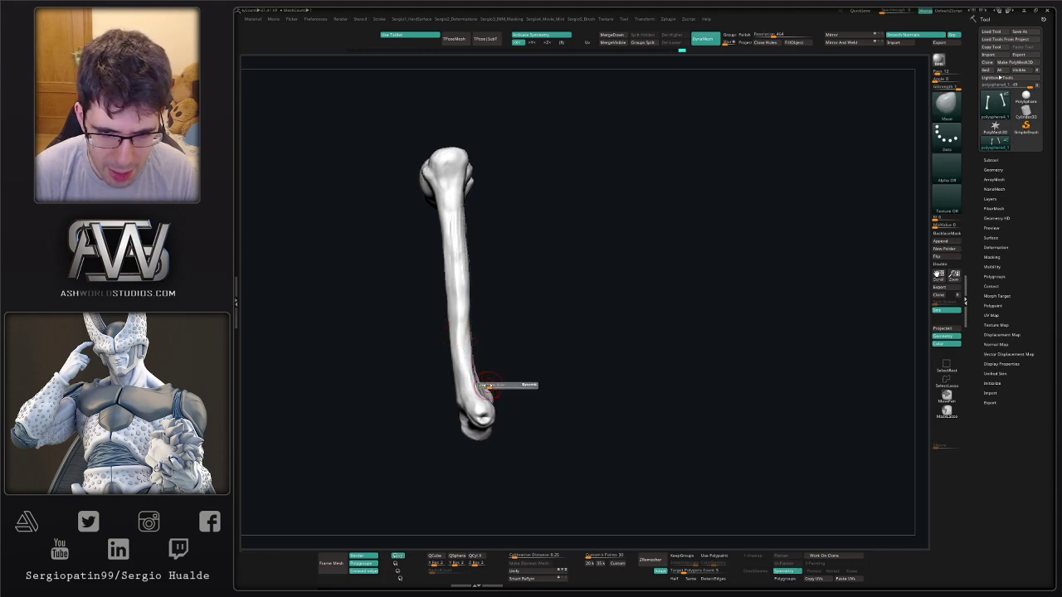
right_click_drag(505, 402, 564, 384, "alt")
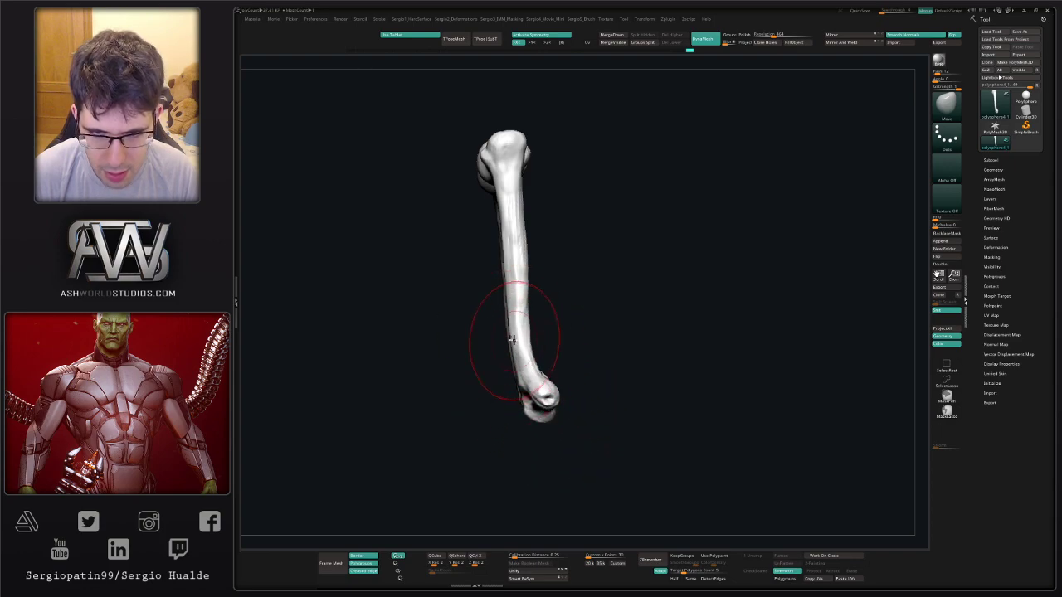
left_click_drag(509, 308, 507, 327)
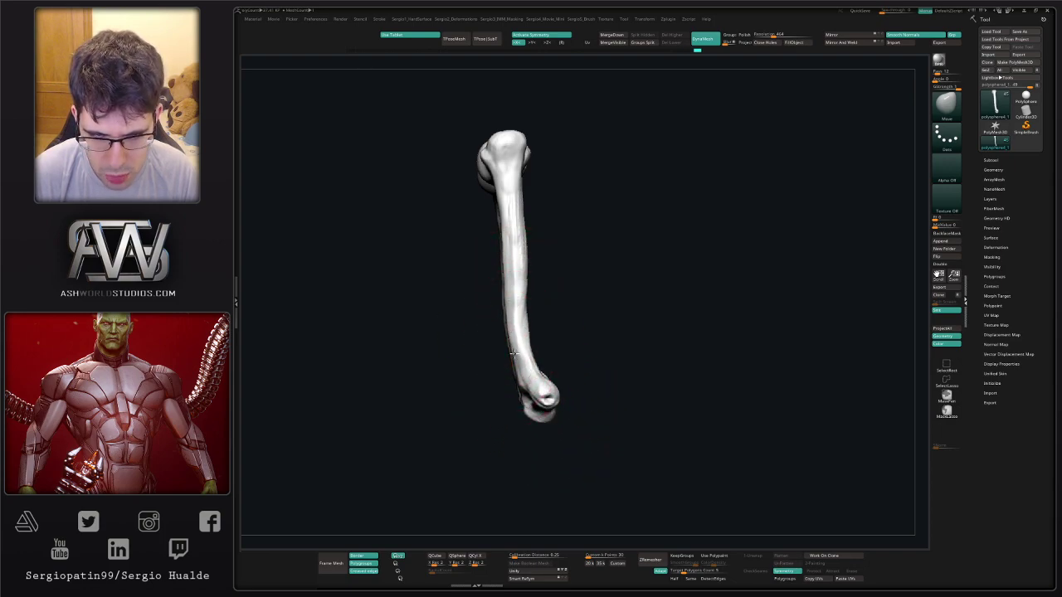
right_click_drag(545, 368, 575, 362, "alt")
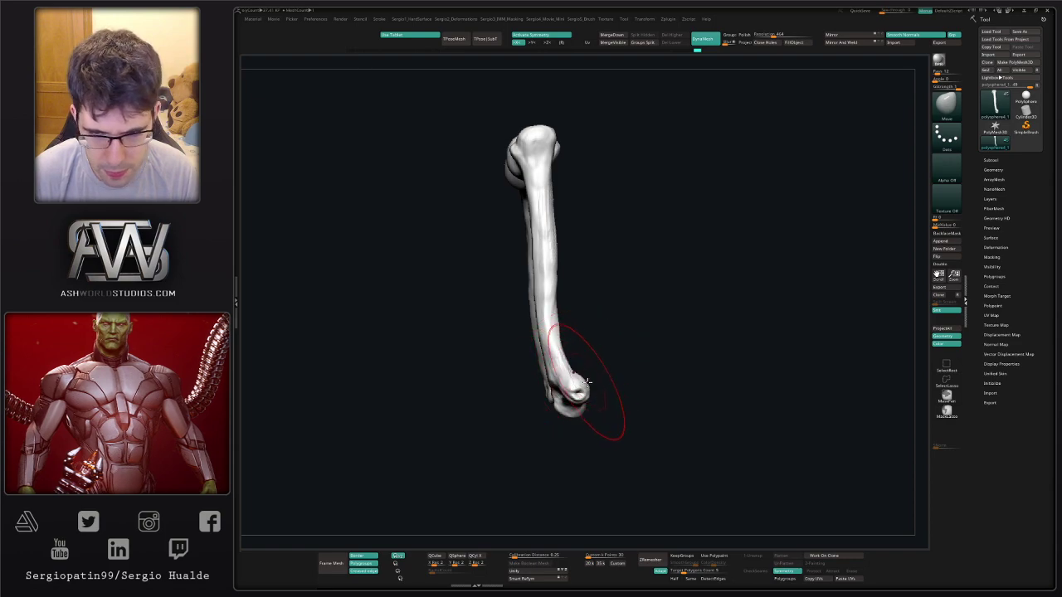
left_click_drag(587, 383, 581, 389)
Carve a crease along the lower shaft up from the elbow knob with a resized DamStandard brush.
right_click_drag(581, 396, 598, 351)
key("b")
key("d")
key("s")
key("s")
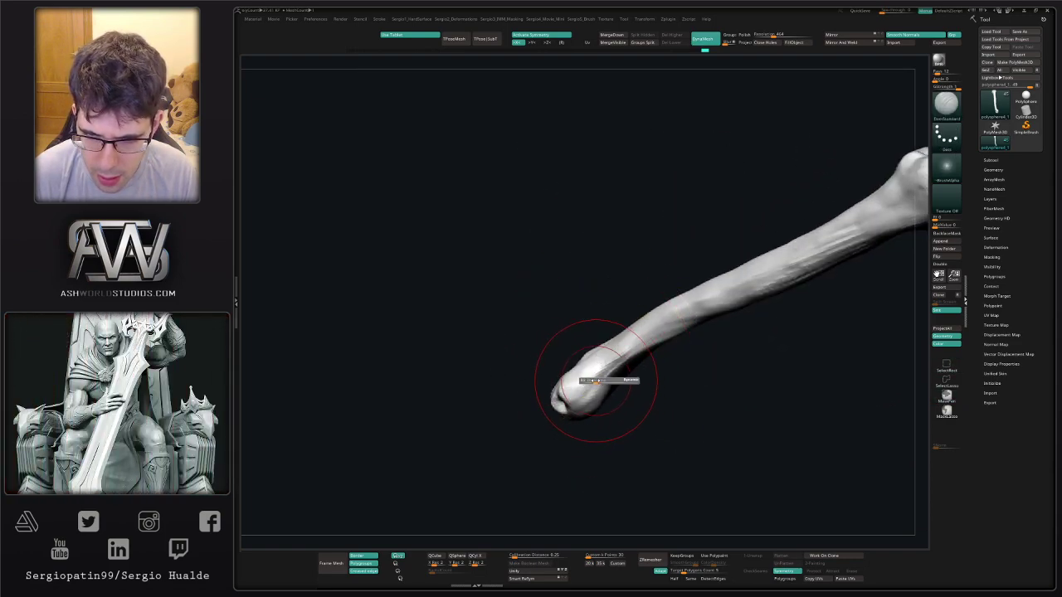
key("s")
left_click_drag(615, 366, 601, 364)
right_click_drag(603, 364, 631, 334)
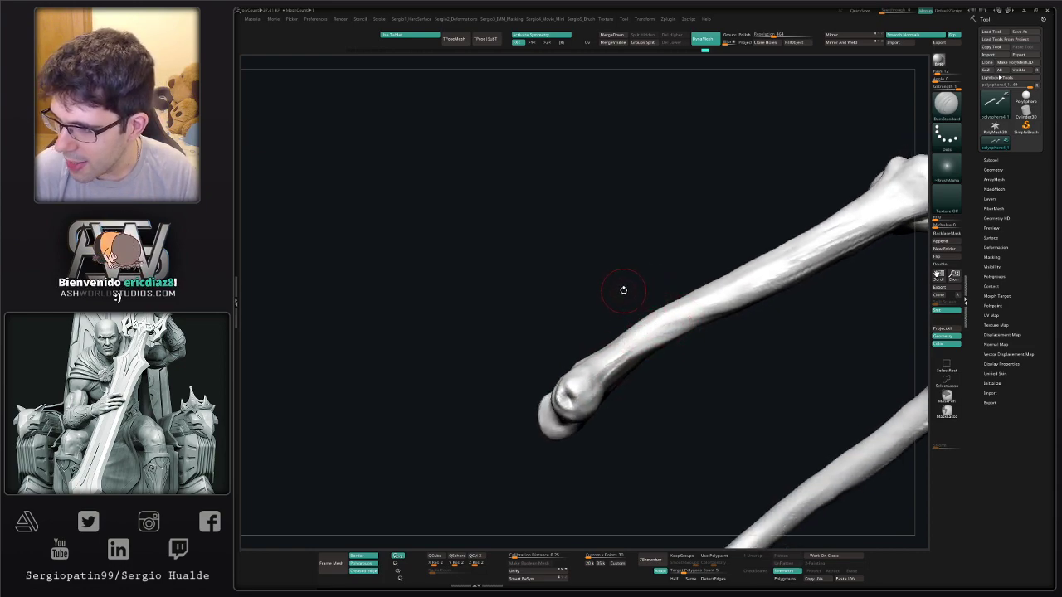
left_click_drag(618, 318, 618, 350)
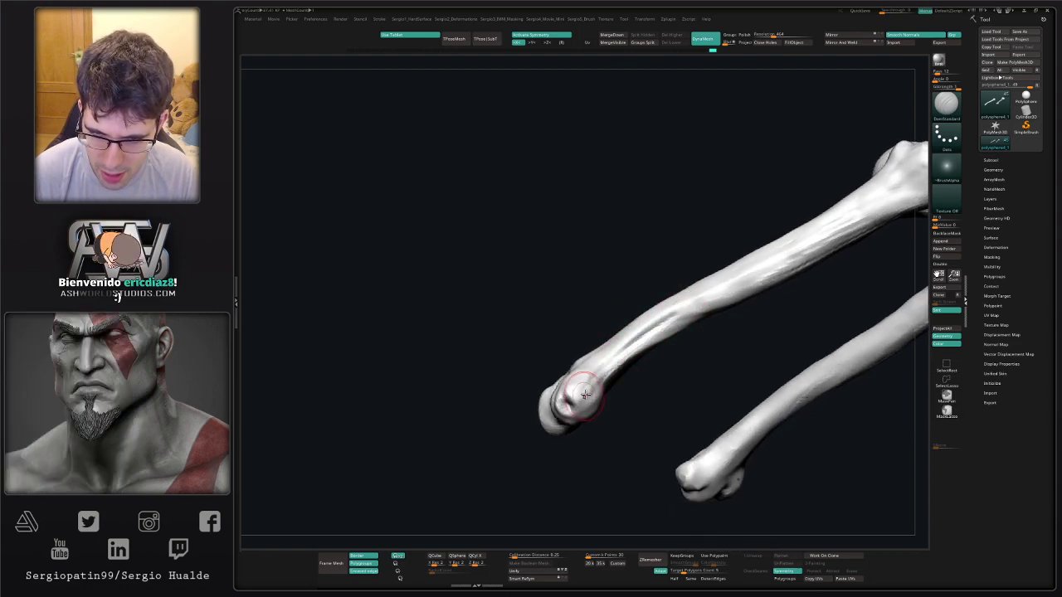
mouse_move(595, 387)
left_mouse_down()
mouse_move(643, 336)
mouse_move(731, 287)
left_mouse_up()
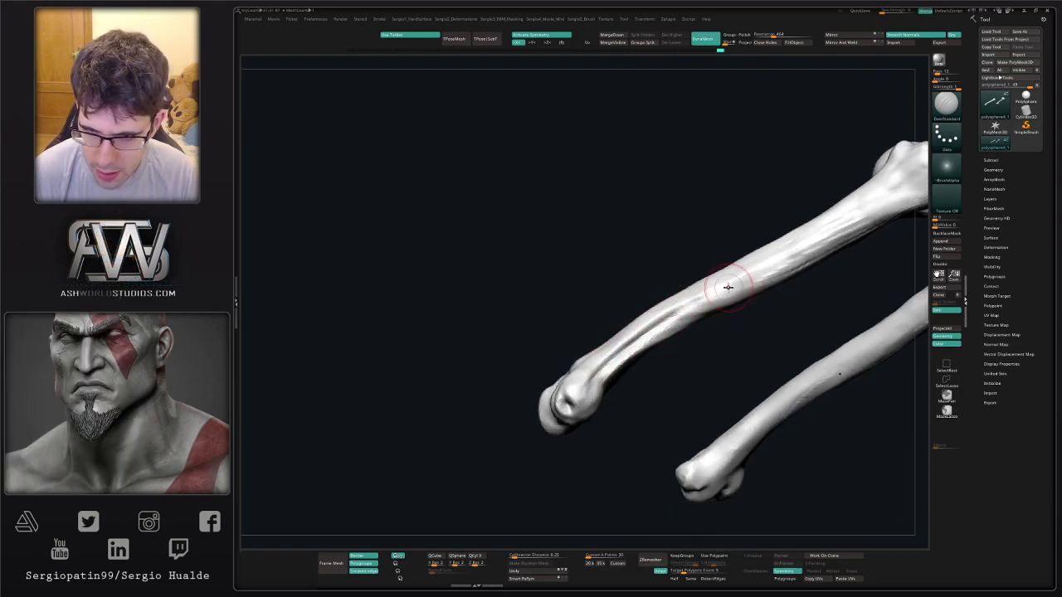
Fill out the lower shaft beside the carved crease with the Clay brush and smooth the transition.
right_click_drag(619, 349, 643, 338)
key("b")
key("c")
key("l")
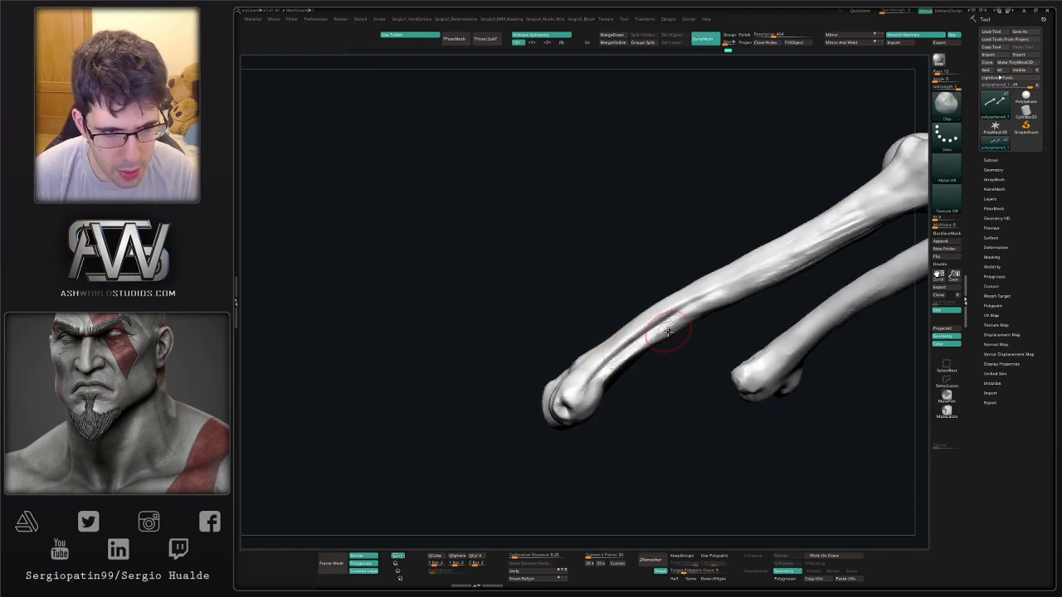
left_click_drag(669, 332, 676, 315)
left_click_drag(674, 318, 651, 333, "shift")
right_click_drag(651, 334, 642, 354)
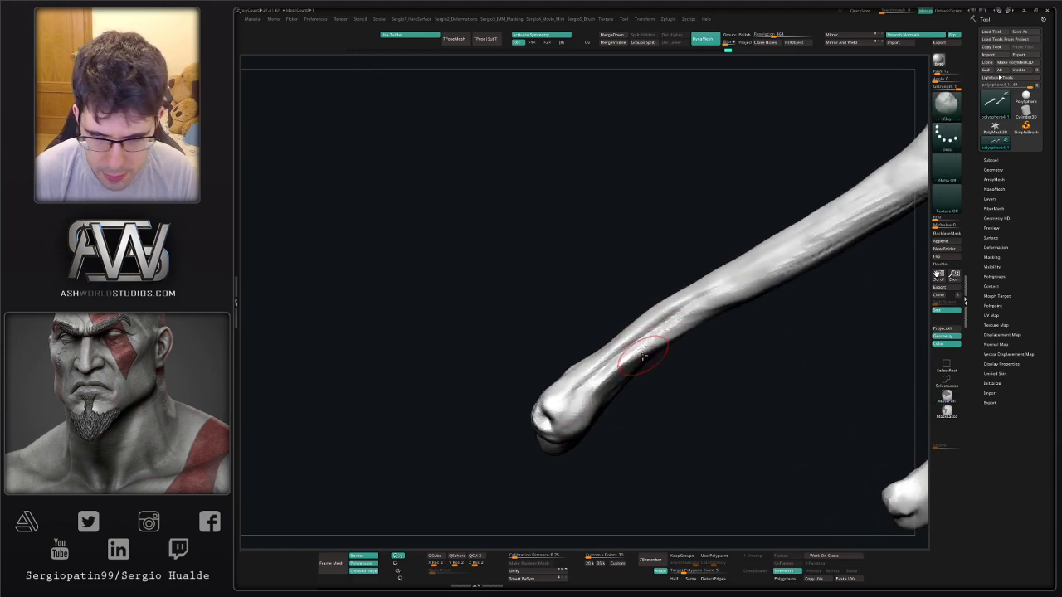
Build up the ridge running down the lower shaft to the elbow knob with a resized Clay brush.
key("s")
left_click_drag(644, 357, 632, 357)
mouse_move(573, 396)
left_mouse_down()
mouse_move(571, 410)
mouse_move(577, 404)
left_mouse_up()
key("s")
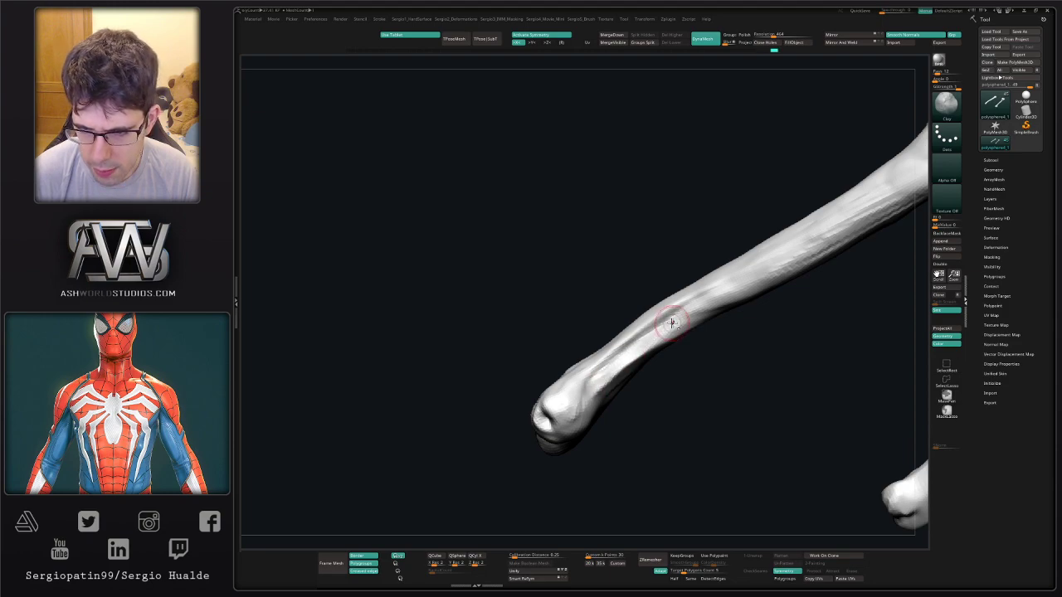
right_click_drag(673, 324, 658, 327)
mouse_move(659, 327)
left_mouse_down()
mouse_move(655, 315)
mouse_move(673, 329)
left_mouse_up()
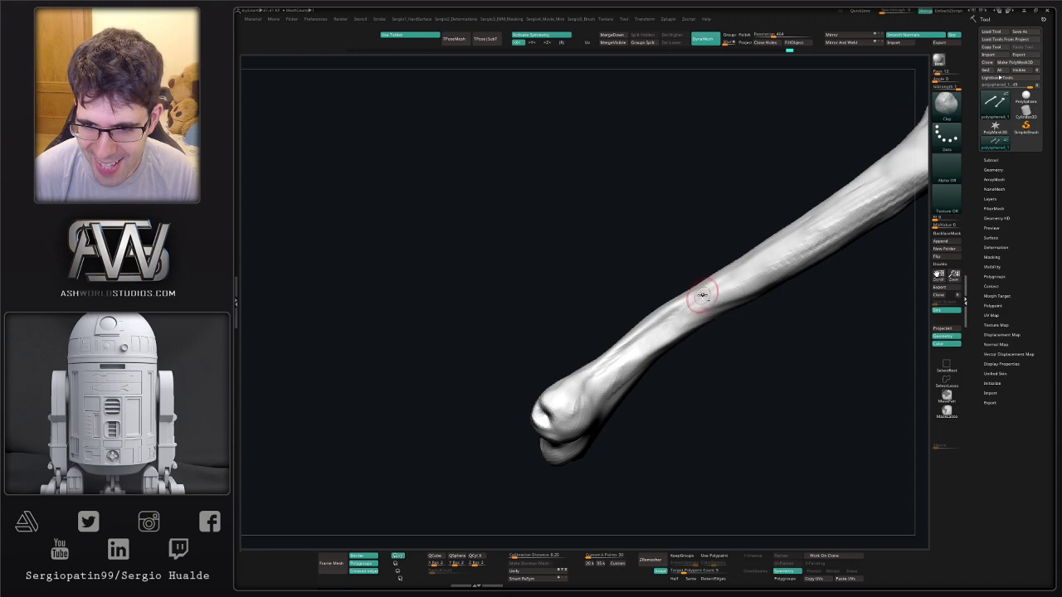
left_click_drag(607, 375, 622, 367)
mouse_move(648, 374)
right_mouse_down()
mouse_move(661, 363)
mouse_move(669, 315)
mouse_move(665, 337)
right_mouse_up()
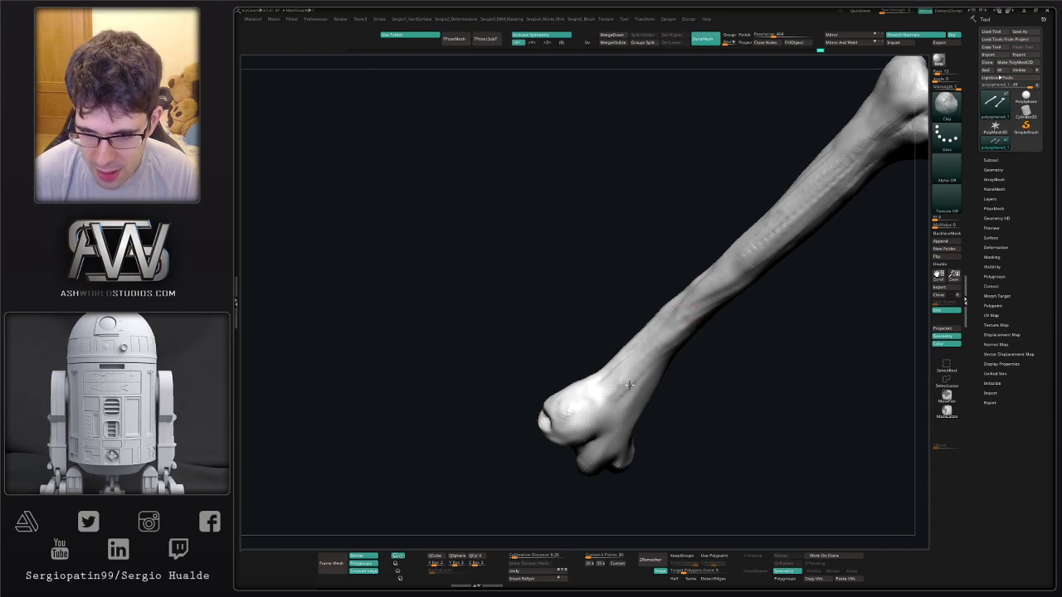
right_click_drag(693, 315, 696, 310)
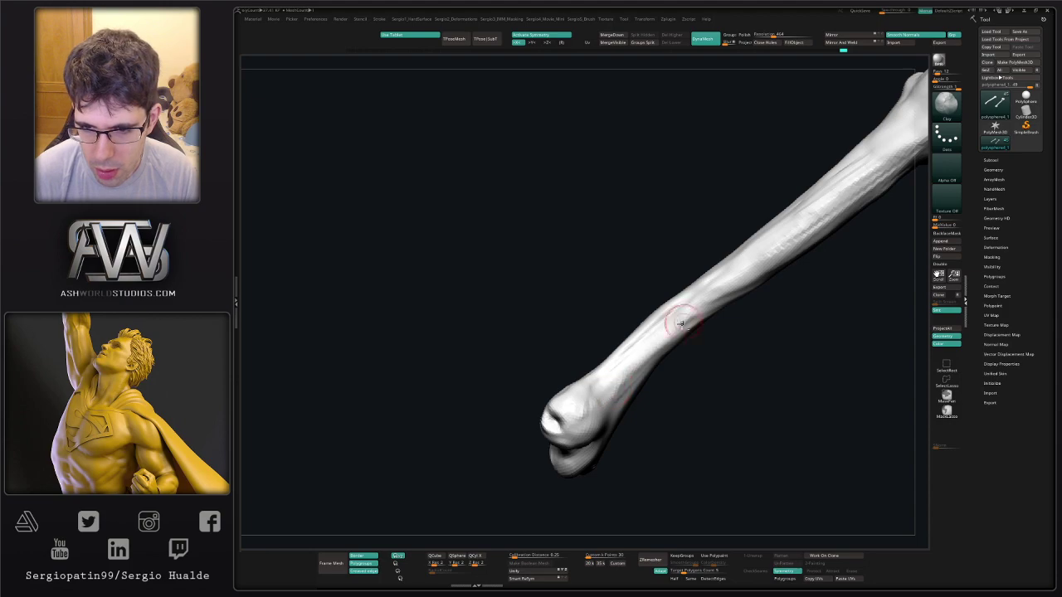
right_click_drag(657, 354, 678, 331)
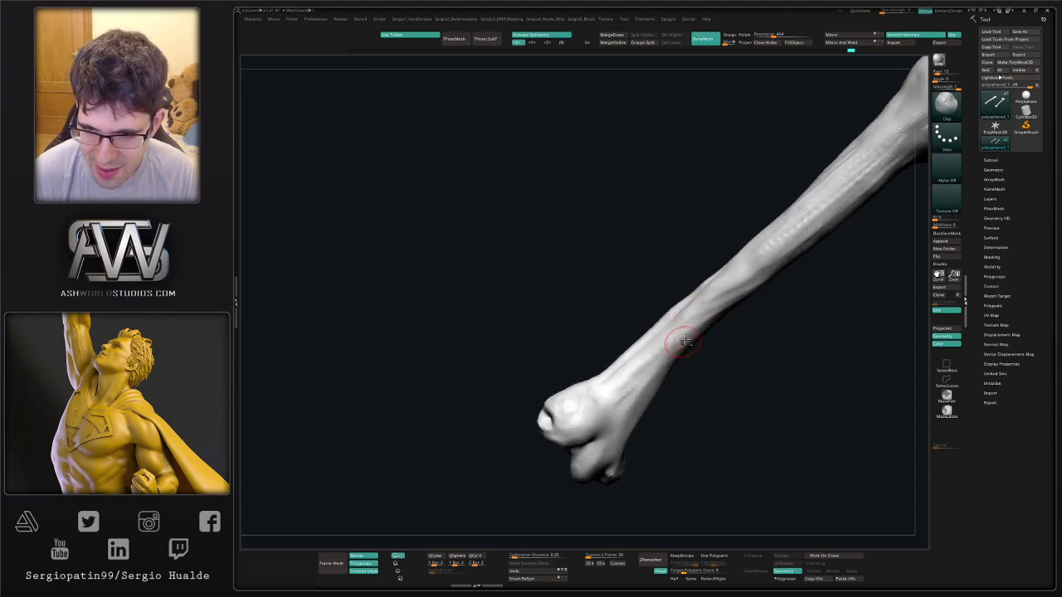
Flatten the lower shaft and the ridge above the elbow end with a resized TrimDynamic brush.
mouse_move(642, 372)
right_mouse_down("ctrl")
mouse_move(639, 323)
mouse_move(675, 329)
mouse_move(688, 367)
mouse_move(638, 360)
mouse_move(680, 336)
mouse_move(652, 348)
mouse_move(664, 333)
mouse_move(668, 363)
mouse_move(647, 354)
mouse_move(654, 316)
mouse_move(686, 413)
mouse_move(675, 389)
mouse_move(623, 386)
mouse_move(603, 363)
mouse_move(561, 361)
right_mouse_up("ctrl")
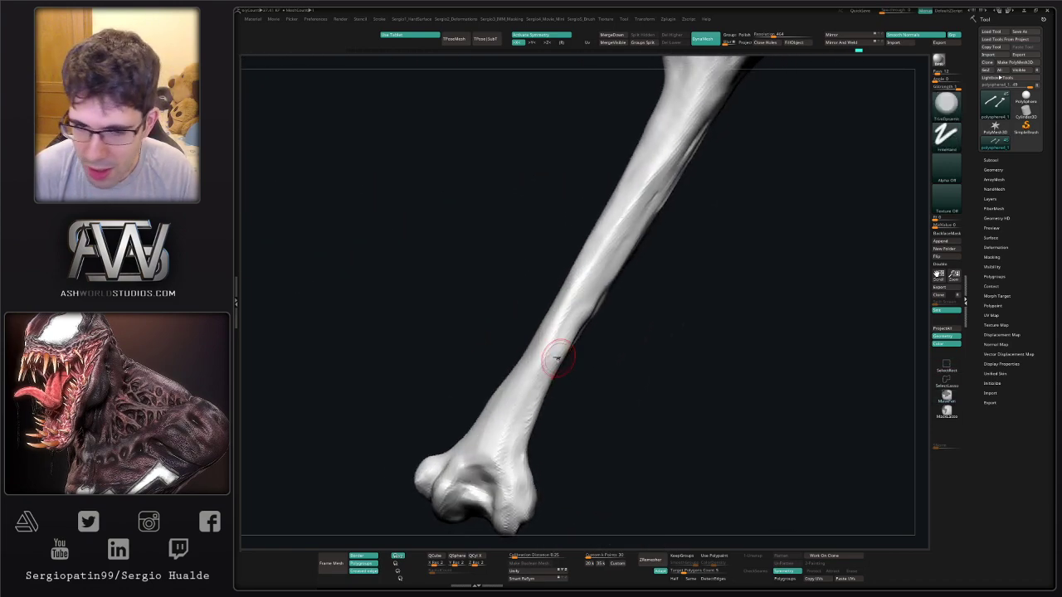
key("s")
mouse_move(610, 281)
left_mouse_down()
mouse_move(572, 332)
mouse_move(544, 448)
left_mouse_up()
right_click_drag(544, 454, 588, 341)
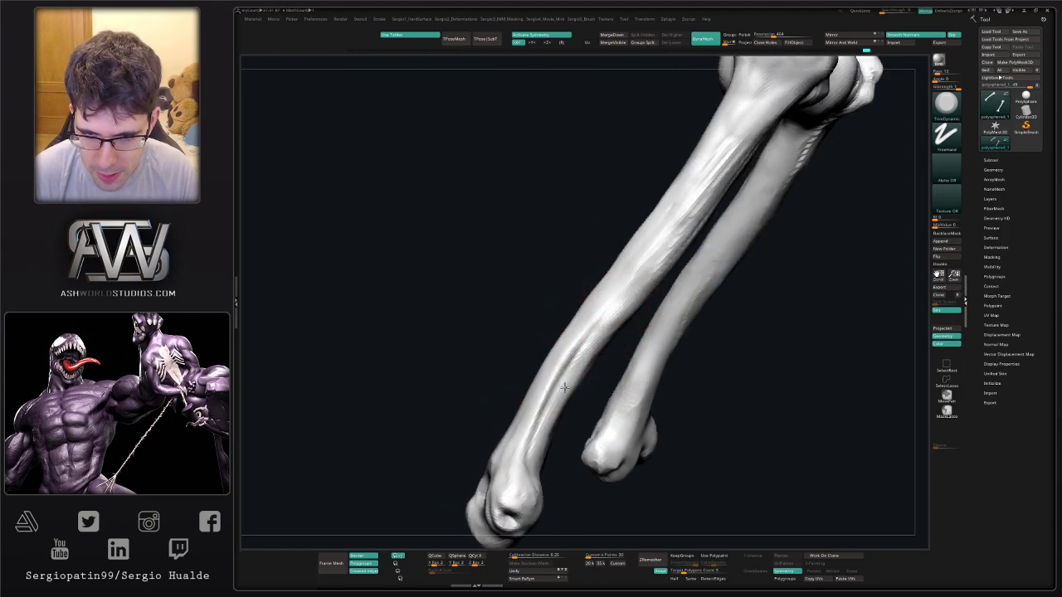
left_click_drag(565, 387, 550, 431)
mouse_move(550, 433)
right_mouse_down("alt")
mouse_move(581, 330)
mouse_move(555, 314)
right_mouse_up("alt")
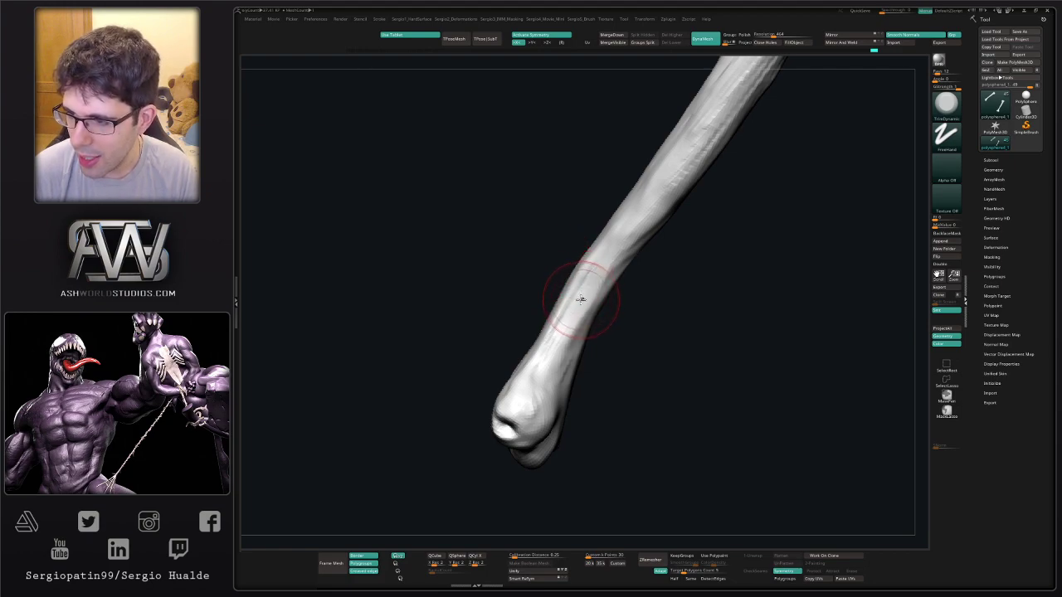
Trim cleaner planes along the outer side of the shaft from its middle down toward the elbow with TrimDynamic.
right_click_drag(597, 315, 566, 310)
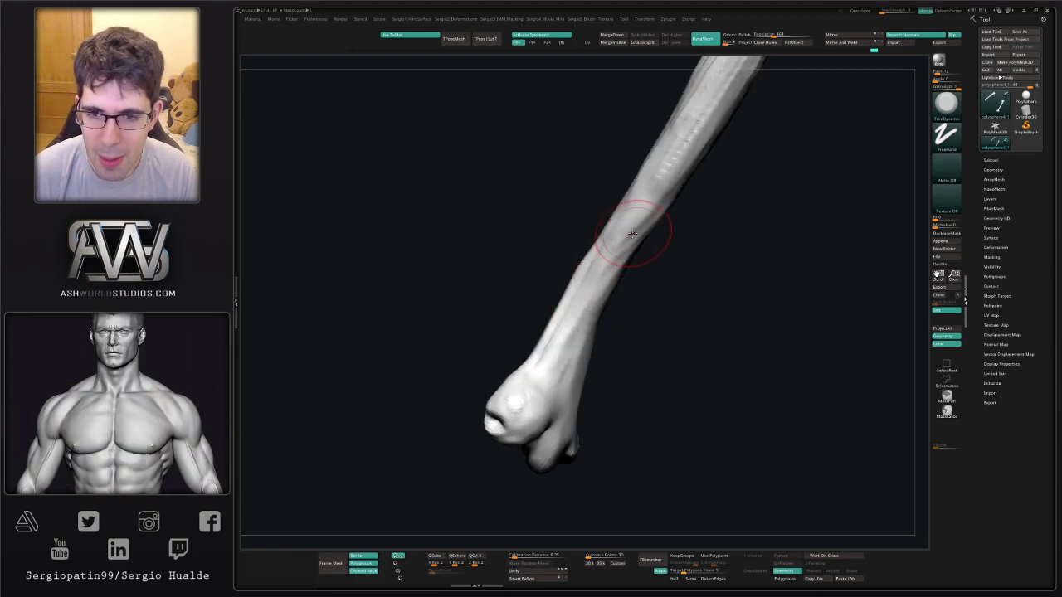
left_click_drag(628, 236, 585, 303)
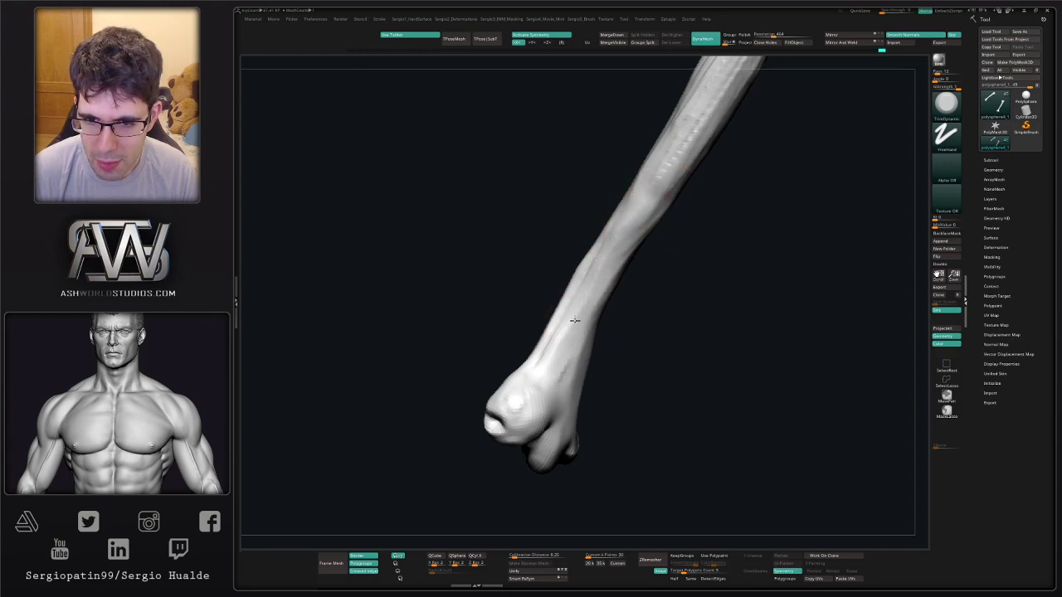
mouse_move(647, 236)
right_mouse_down()
mouse_move(575, 370)
mouse_move(625, 272)
right_mouse_up()
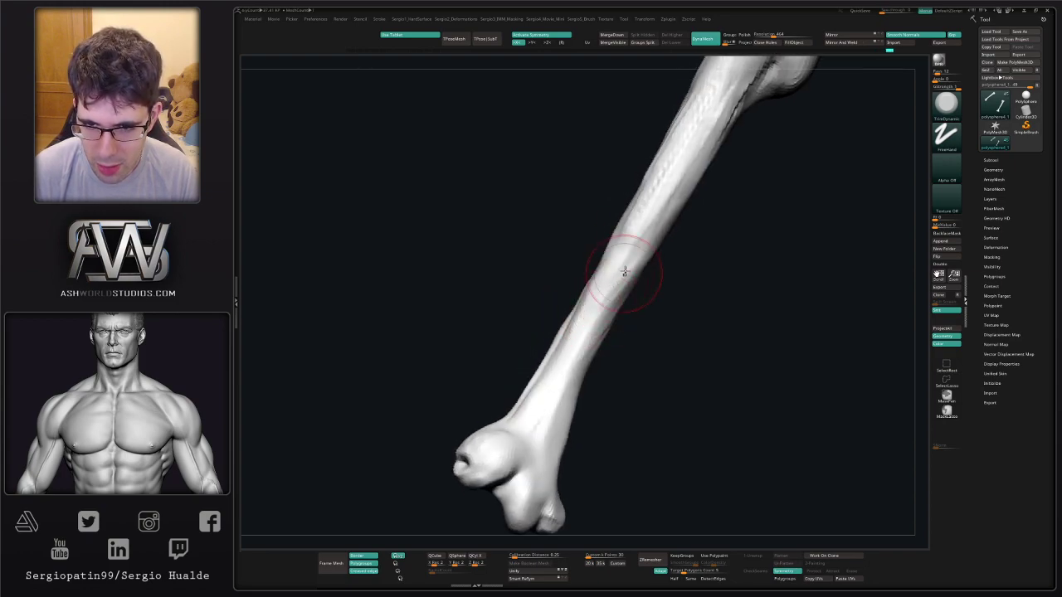
left_click_drag(574, 365, 562, 405)
mouse_move(561, 405)
right_mouse_down()
mouse_move(583, 351)
mouse_move(597, 370)
mouse_move(583, 429)
right_mouse_up()
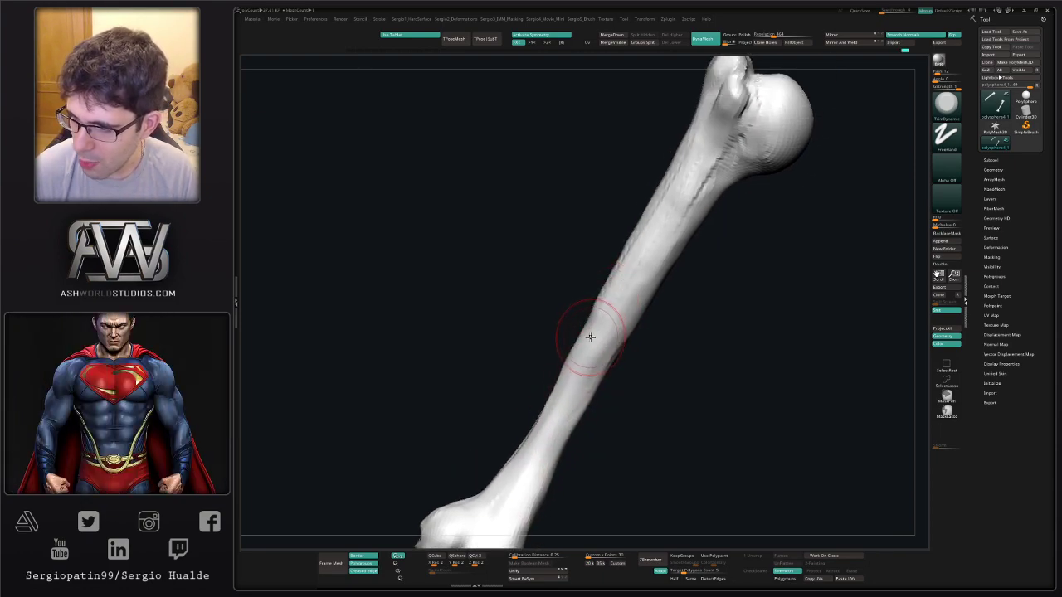
right_click_drag(612, 310, 634, 273)
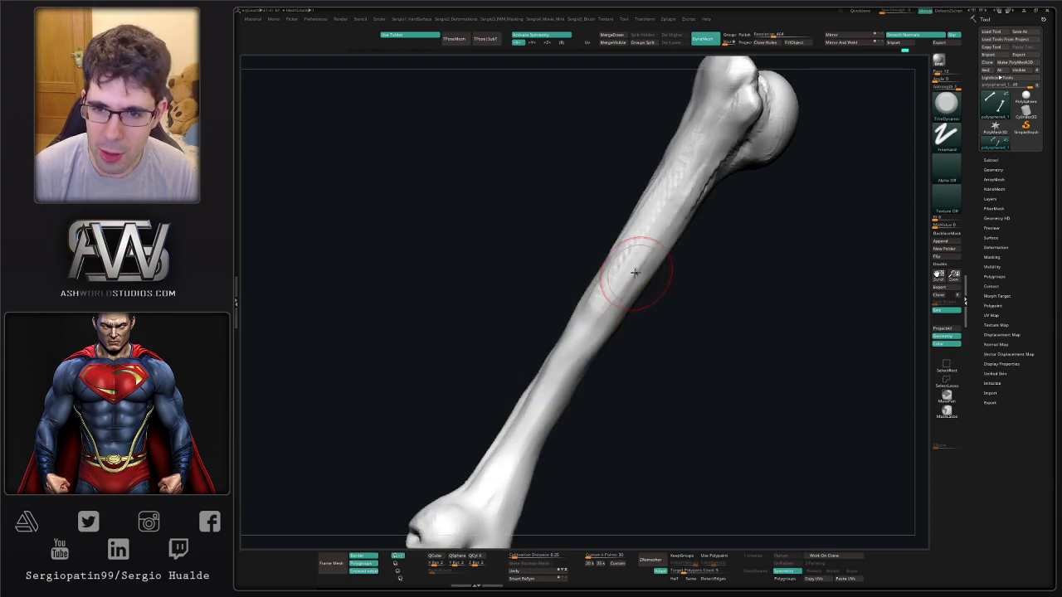
Examine the whole humerus from several sides to judge its silhouette, shaft curve and proportions.
mouse_move(581, 363)
right_mouse_down("ctrl")
mouse_move(594, 346)
mouse_move(582, 333)
right_mouse_up("ctrl")
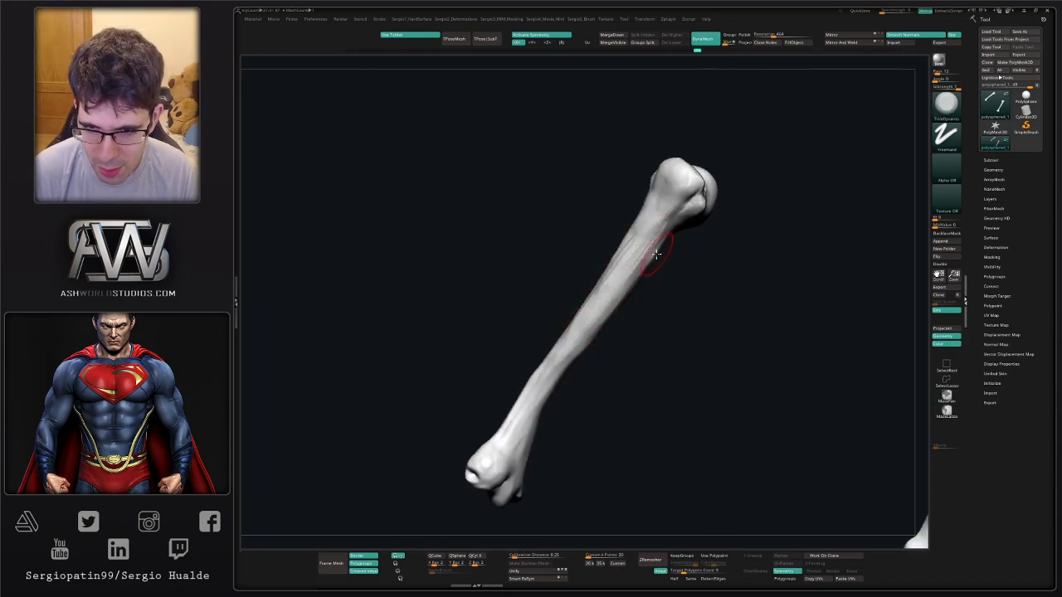
mouse_move(657, 254)
right_mouse_down()
mouse_move(636, 271)
mouse_move(654, 249)
right_mouse_up()
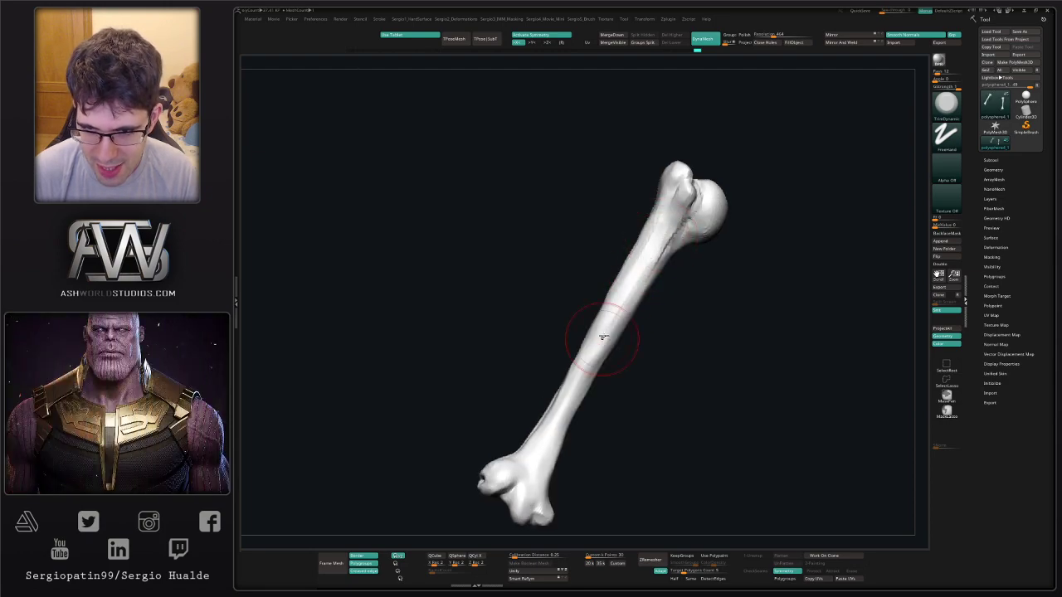
right_click_drag(637, 324, 614, 336)
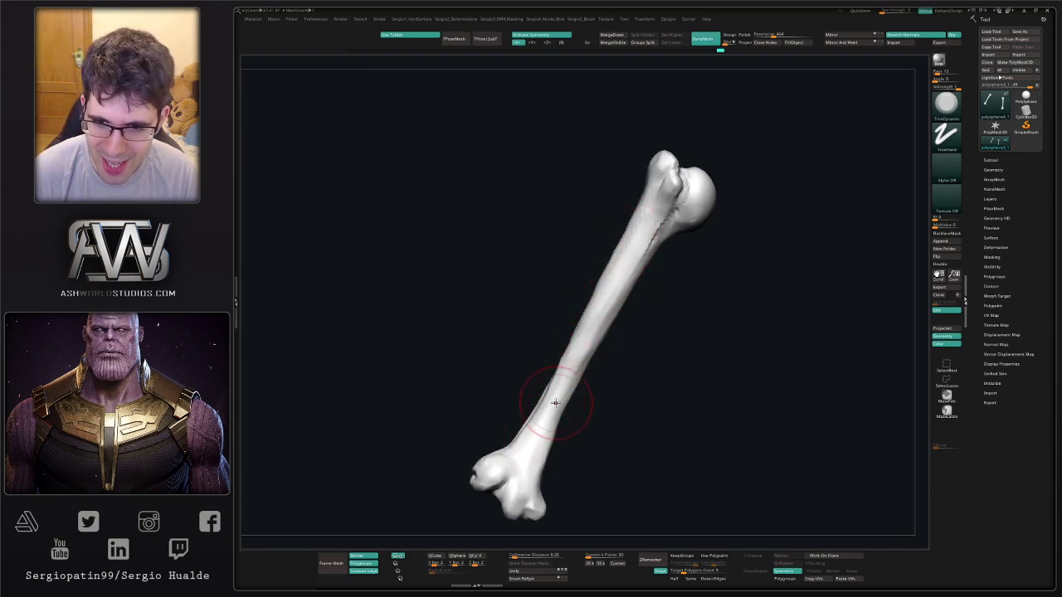
right_click_drag(627, 274, 599, 432, "alt")
right_click_drag(599, 432, 575, 388, "alt")
right_click_drag(576, 388, 555, 362)
right_click_drag(600, 214, 559, 318)
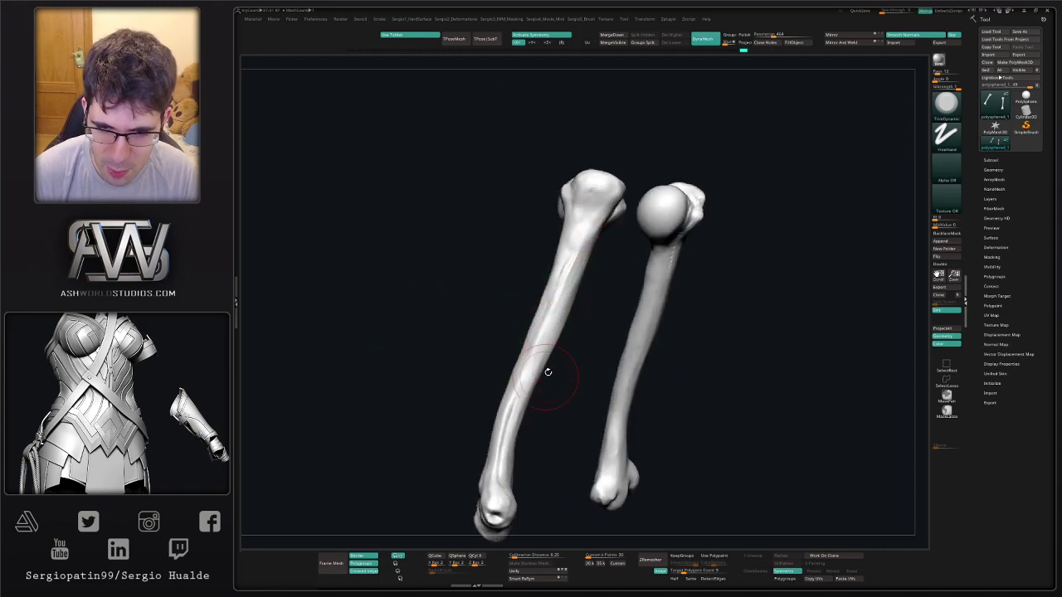
right_click_drag(548, 373, 560, 326)
mouse_move(523, 282)
right_mouse_down()
mouse_move(548, 396)
mouse_move(536, 384)
right_mouse_up()
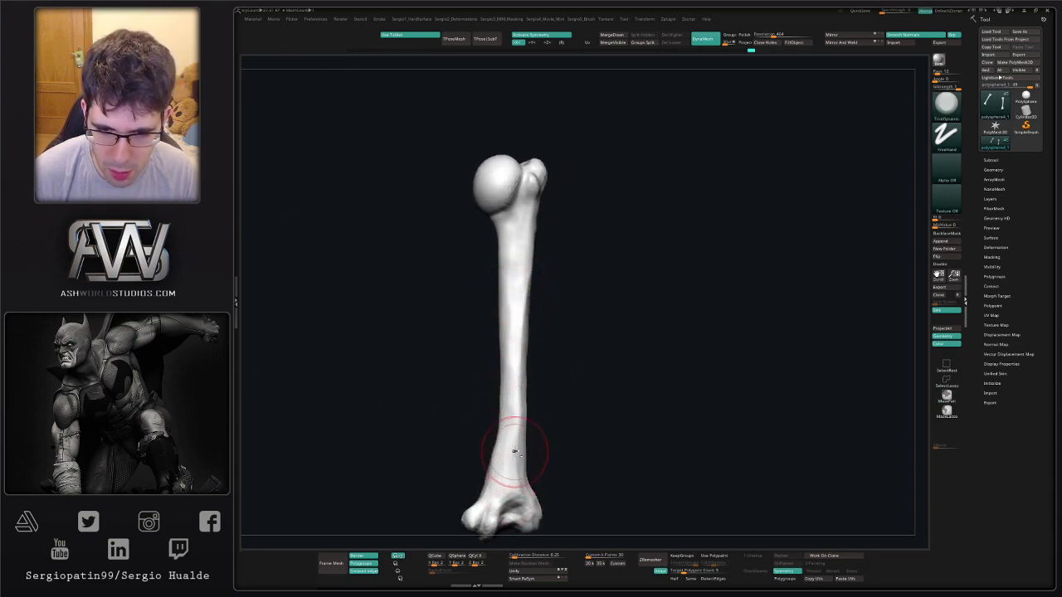
mouse_move(514, 453)
right_mouse_down("alt")
mouse_move(547, 420)
mouse_move(536, 450)
mouse_move(549, 438)
right_mouse_up("alt")
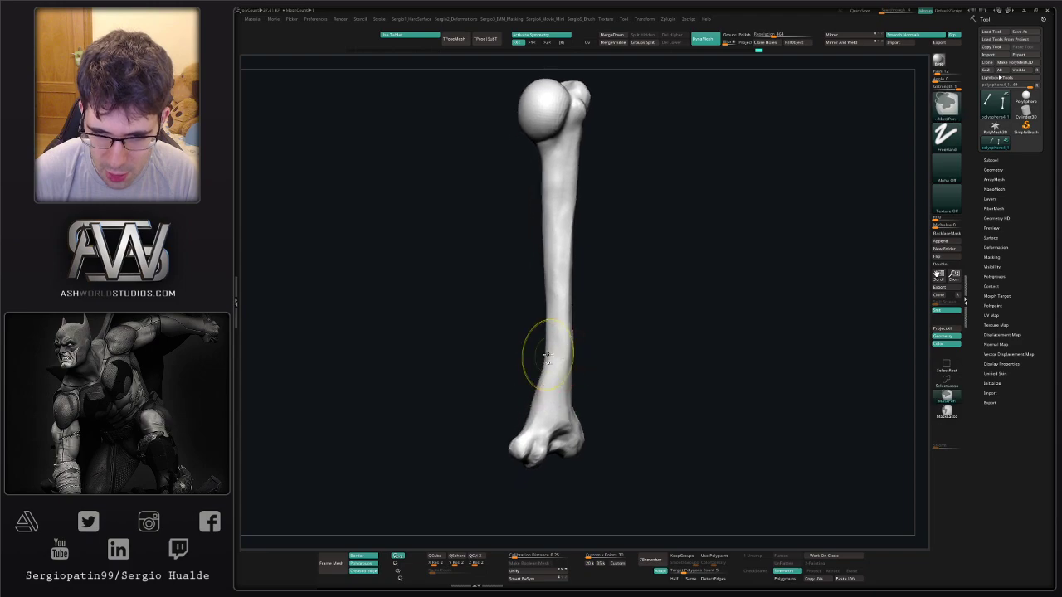
right_click_drag(548, 356, 551, 399, "ctrl")
mouse_move(551, 399)
right_mouse_down()
mouse_move(566, 397)
mouse_move(570, 371)
mouse_move(567, 400)
right_mouse_up()
key("b")
key("m")
key("v")
key("s")
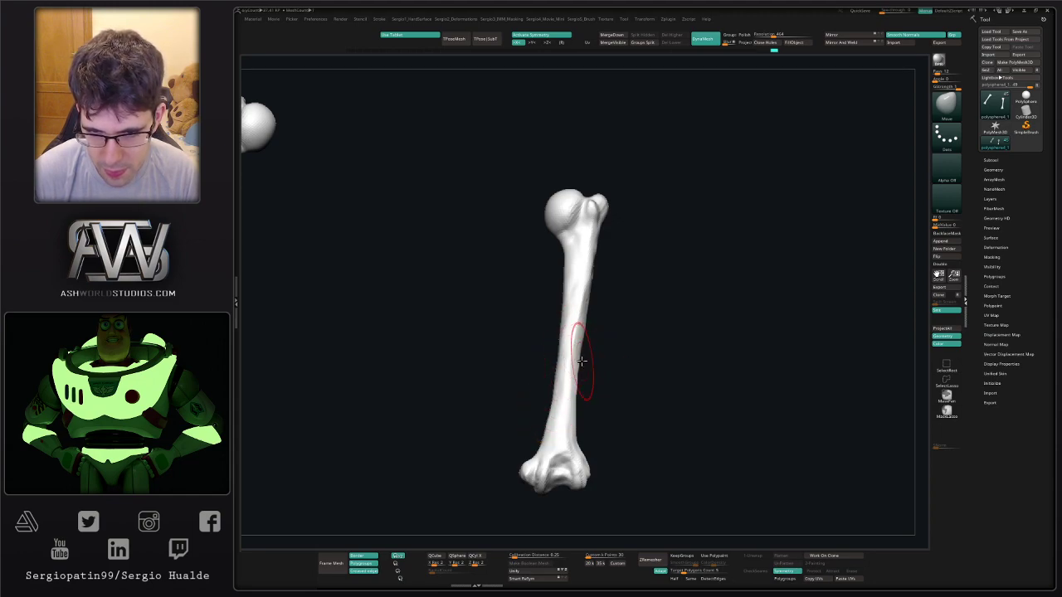
Carve a crease where the humeral head meets the neck using the DamStandard brush.
key("ctrl")
right_click_drag(585, 357, 575, 335, "ctrl")
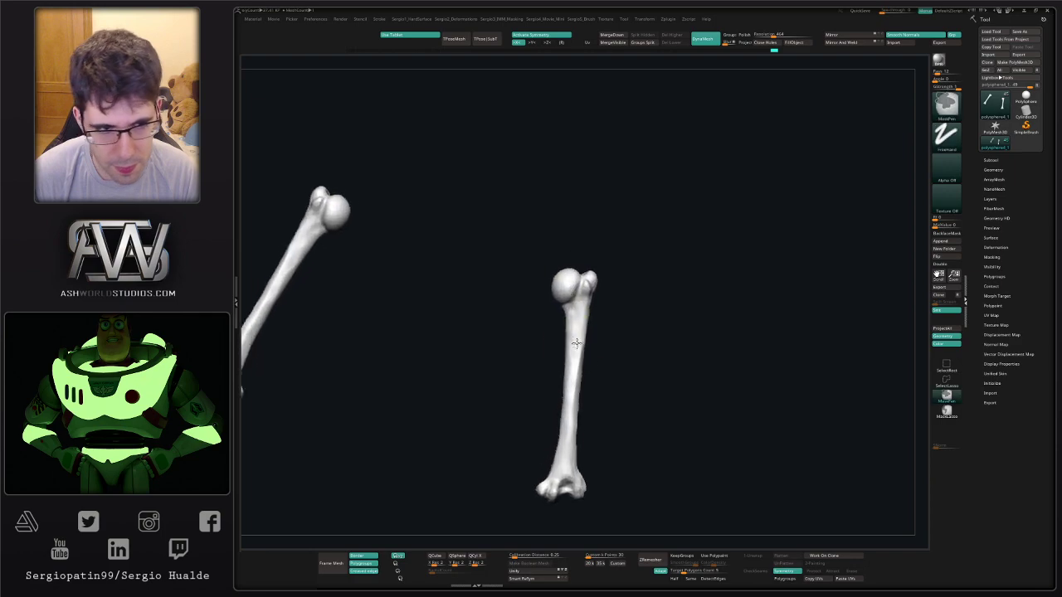
mouse_move(567, 285)
right_mouse_down("alt")
mouse_move(550, 325)
mouse_move(562, 360)
mouse_move(542, 351)
mouse_move(556, 373)
right_mouse_up("alt")
key("b")
key("d")
key("s")
left_click_drag(569, 303, 544, 357)
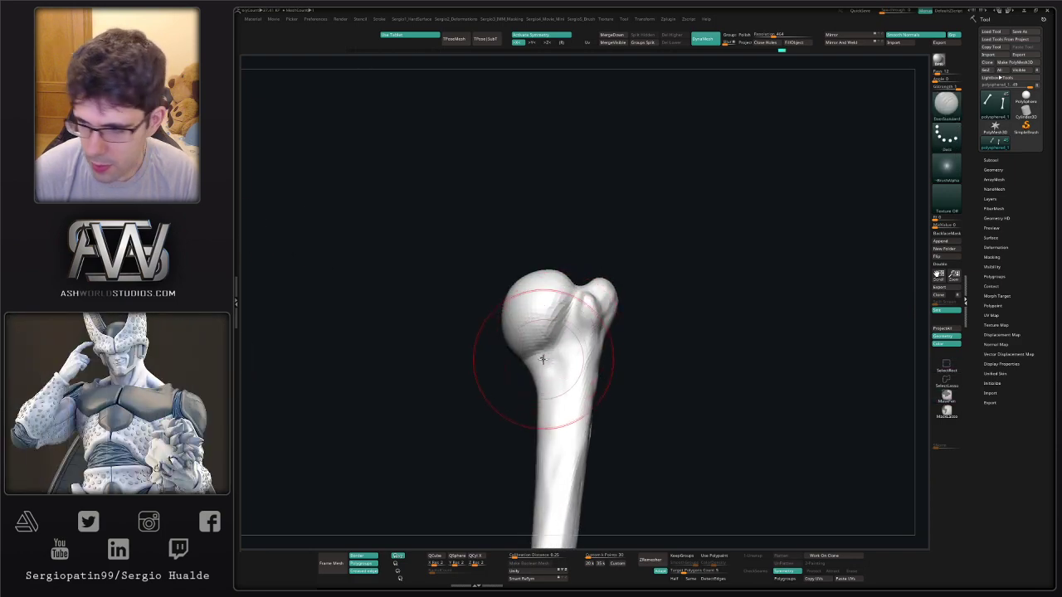
mouse_move(548, 354)
right_mouse_down()
mouse_move(562, 353)
mouse_move(570, 290)
right_mouse_up()
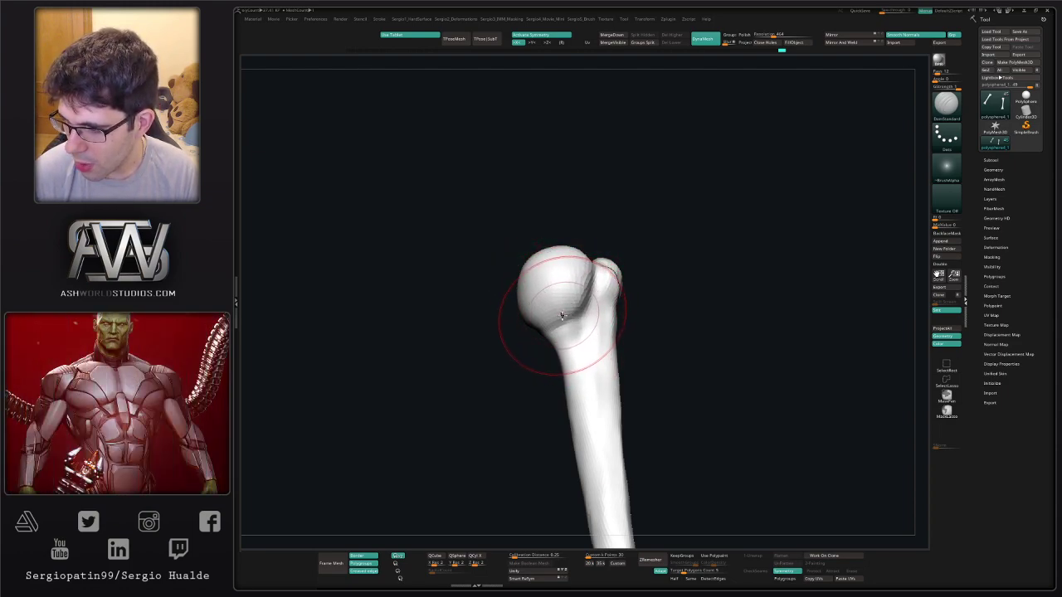
right_click_drag(577, 314, 555, 332)
Extend the DamStandard groove around the underside of the humeral head toward the tubercles with a resized brush.
key("s")
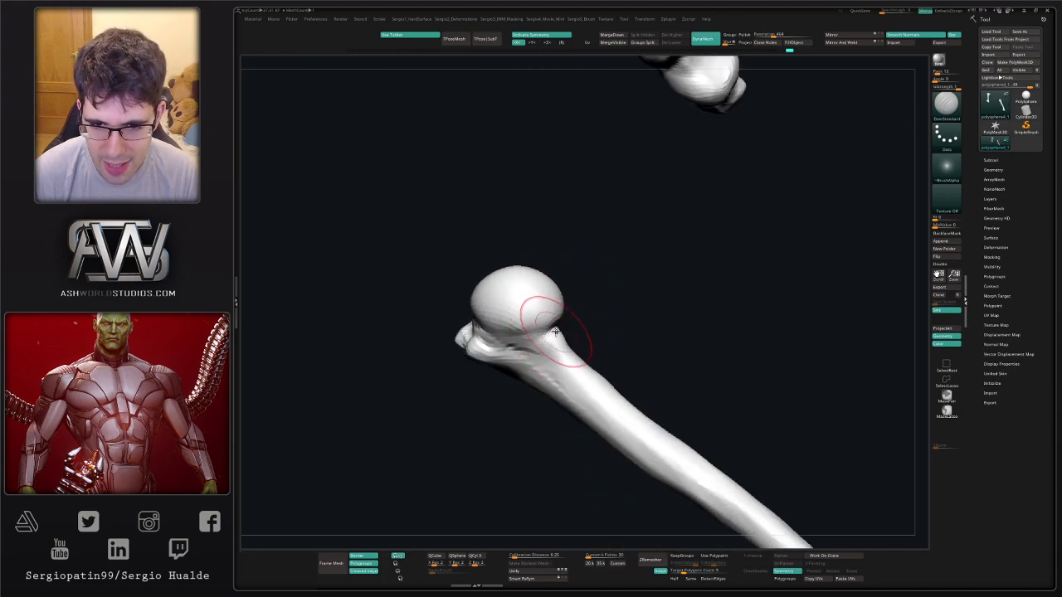
left_click_drag(486, 338, 531, 340)
right_click_drag(569, 330, 551, 333)
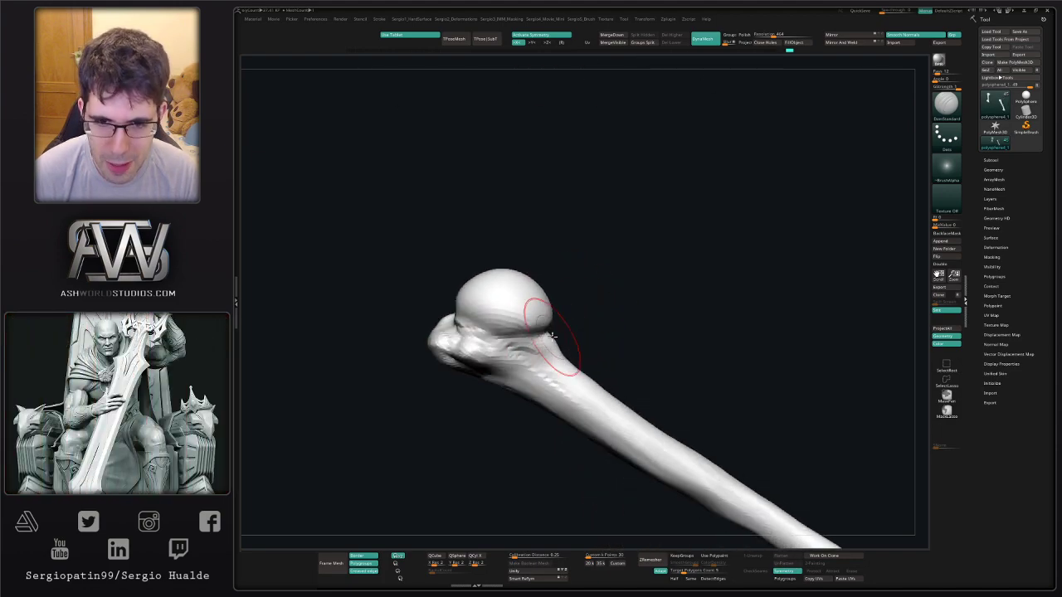
right_click_drag(463, 327, 473, 311)
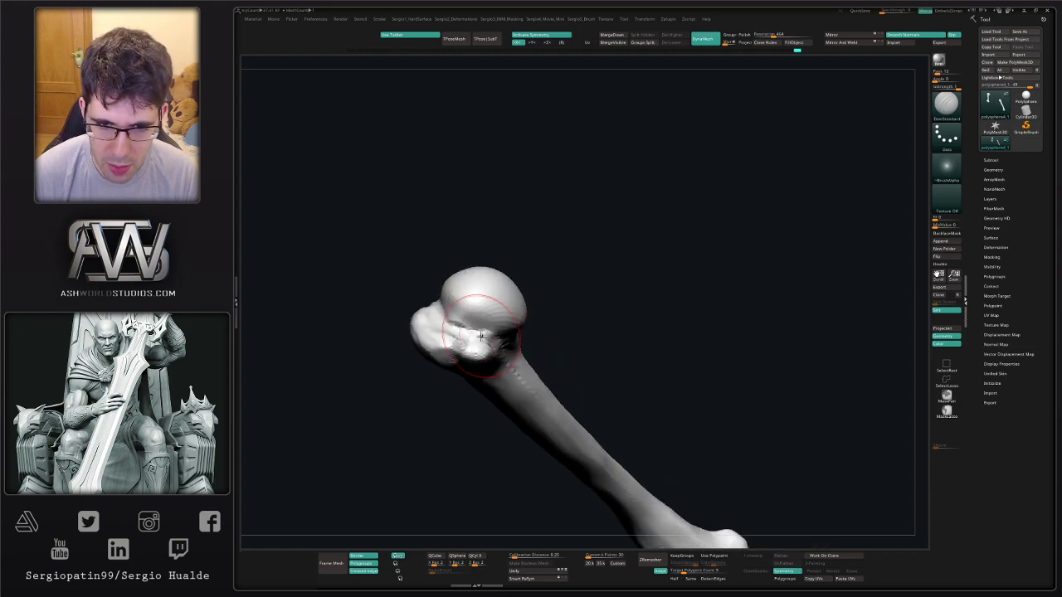
left_click_drag(452, 320, 427, 326)
mouse_move(505, 344)
right_mouse_down()
mouse_move(508, 333)
mouse_move(536, 332)
right_mouse_up()
Thicken the lower rim of the humeral head with the Clay brush and smooth its edge.
key("b")
key("c")
key("l")
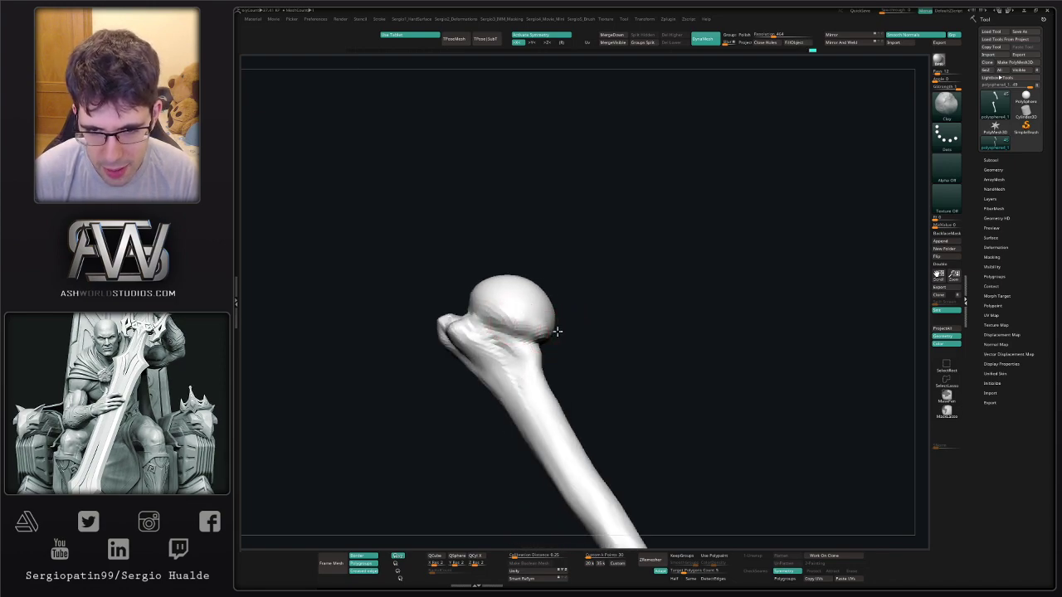
mouse_move(537, 332)
left_mouse_down()
mouse_move(481, 313)
mouse_move(503, 327)
left_mouse_up()
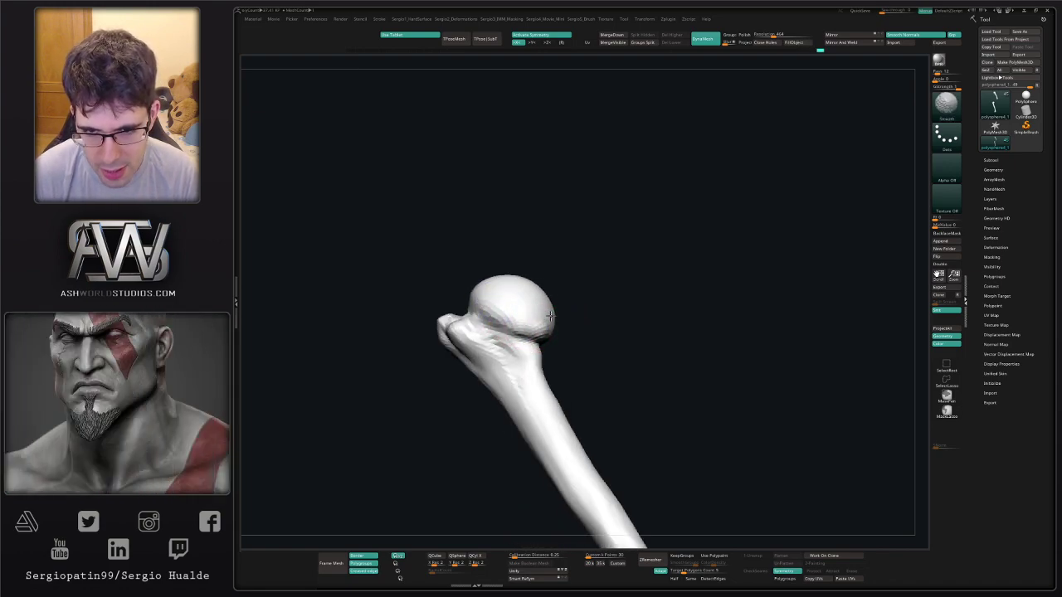
right_click_drag(516, 325, 543, 323)
left_click_drag(543, 323, 559, 326, "shift")
right_click_drag(558, 326, 533, 327)
left_click_drag(534, 327, 598, 318)
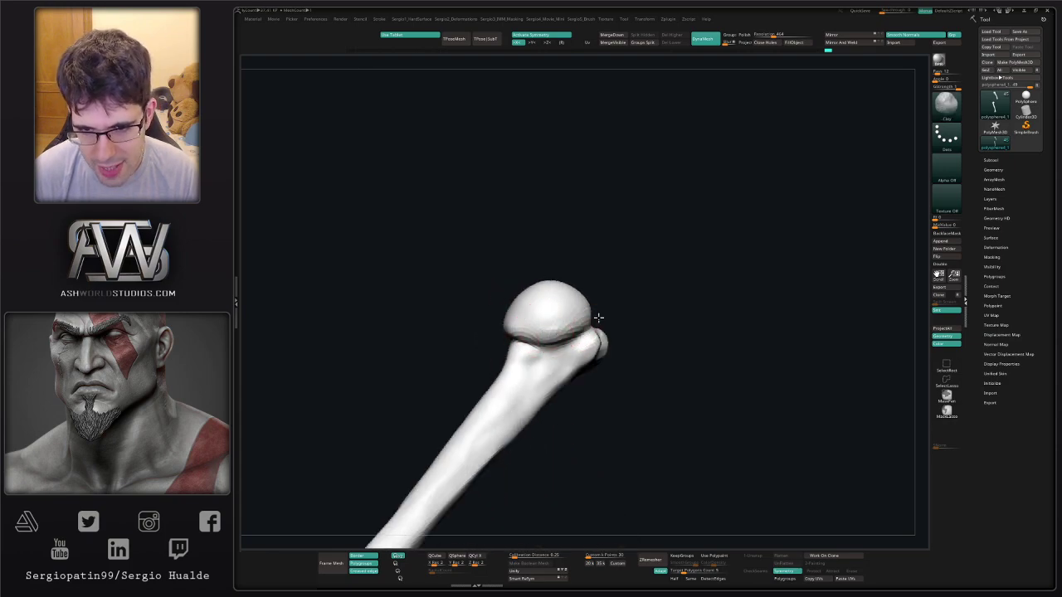
Round out the rest of the humeral head with Clay strokes and smooth its surface beside the tubercles.
left_click_drag(536, 330, 564, 318)
right_click_drag(561, 312, 475, 297)
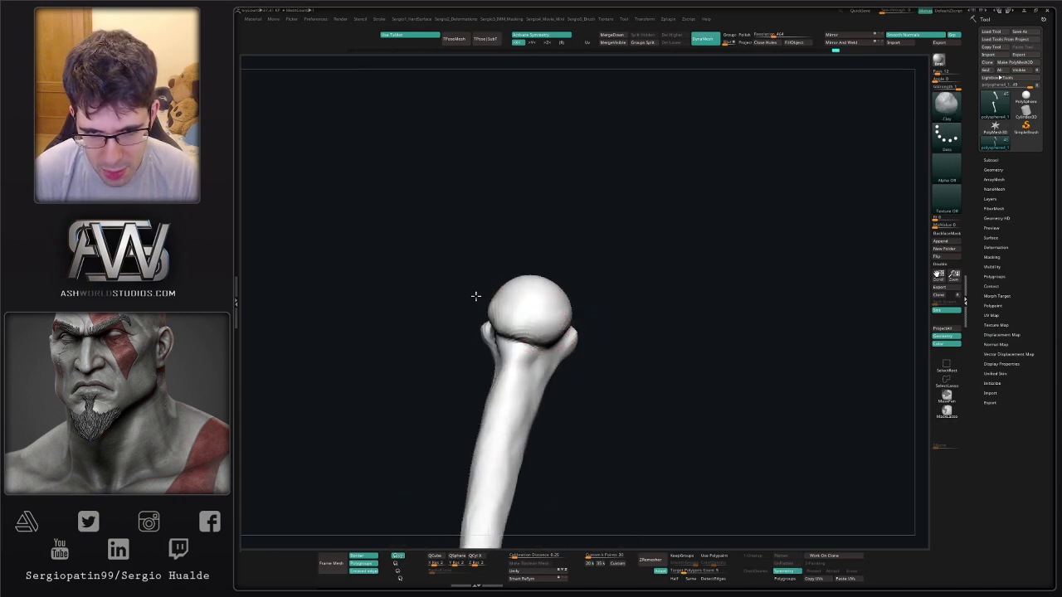
mouse_move(541, 316)
left_mouse_down()
mouse_move(563, 313)
mouse_move(549, 327)
left_mouse_up()
right_click_drag(549, 327, 497, 328)
mouse_move(539, 332)
left_mouse_down("shift")
mouse_move(514, 334)
mouse_move(510, 314)
left_mouse_up("shift")
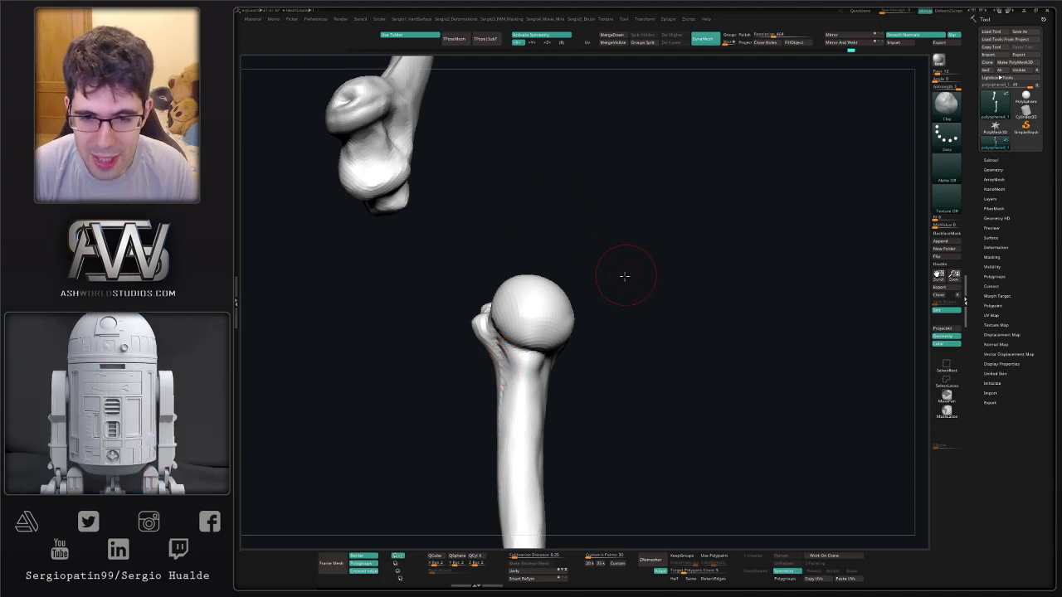
mouse_move(623, 275)
left_mouse_down()
mouse_move(543, 299)
mouse_move(593, 382)
mouse_move(548, 370)
mouse_move(573, 419)
left_mouse_up()
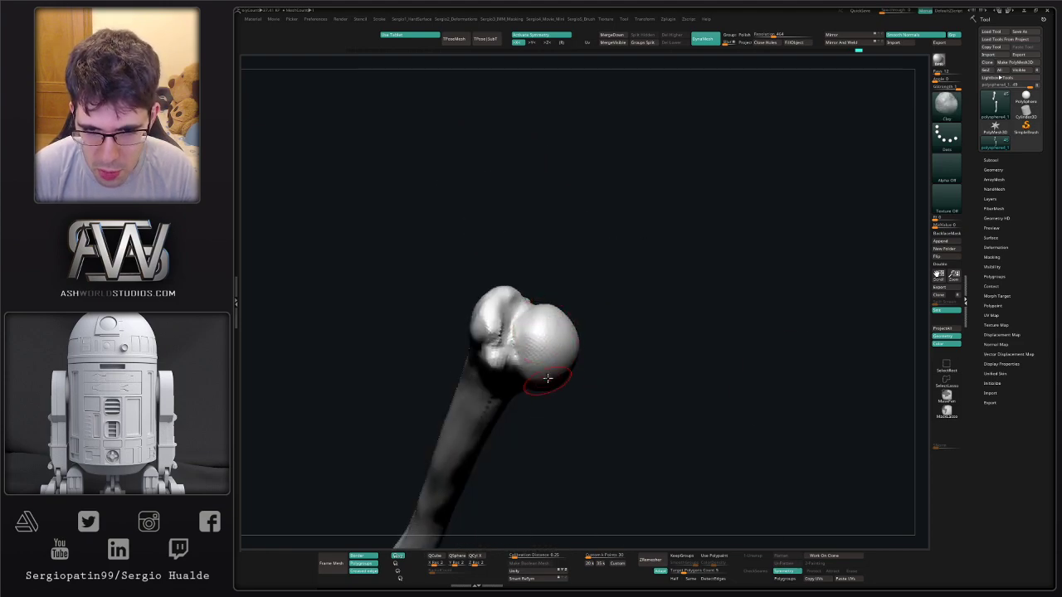
mouse_move(548, 330)
left_mouse_down("shift")
mouse_move(541, 309)
mouse_move(526, 340)
left_mouse_up("shift")
right_click_drag(543, 365, 544, 402)
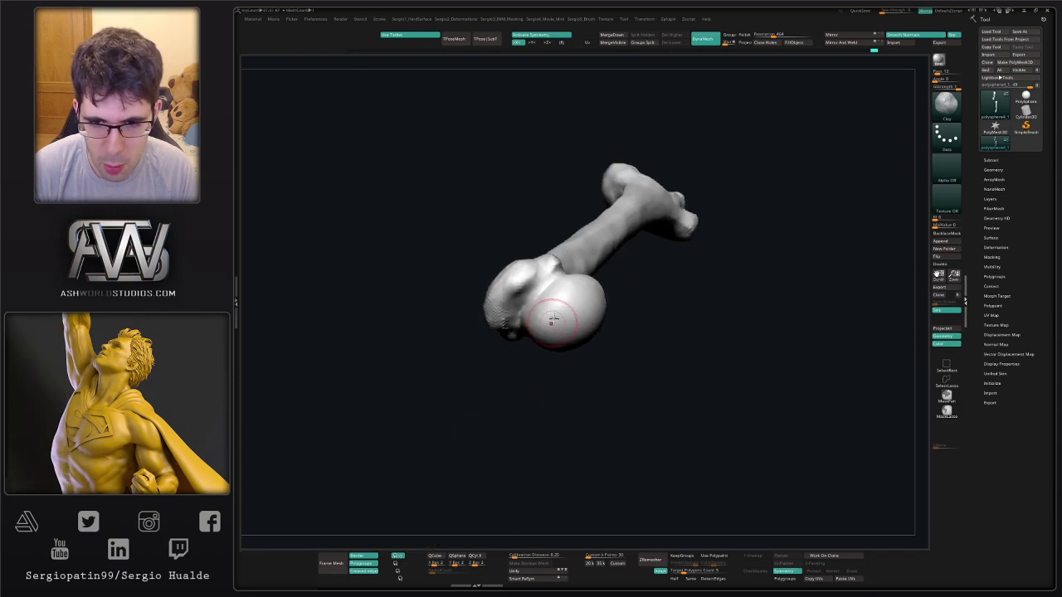
Build up the underside and front of the humeral head with Clay strokes.
right_click_drag(570, 290, 569, 334)
left_click_drag(599, 282, 547, 328)
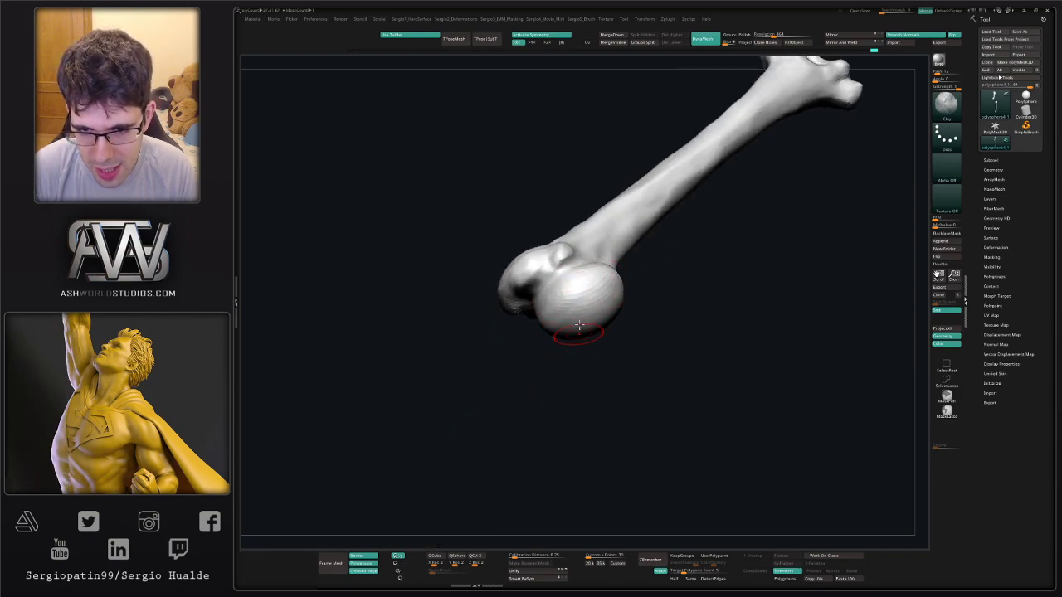
right_click_drag(579, 325, 583, 287)
mouse_move(585, 301)
left_mouse_down()
mouse_move(556, 322)
mouse_move(572, 362)
mouse_move(558, 314)
left_mouse_up()
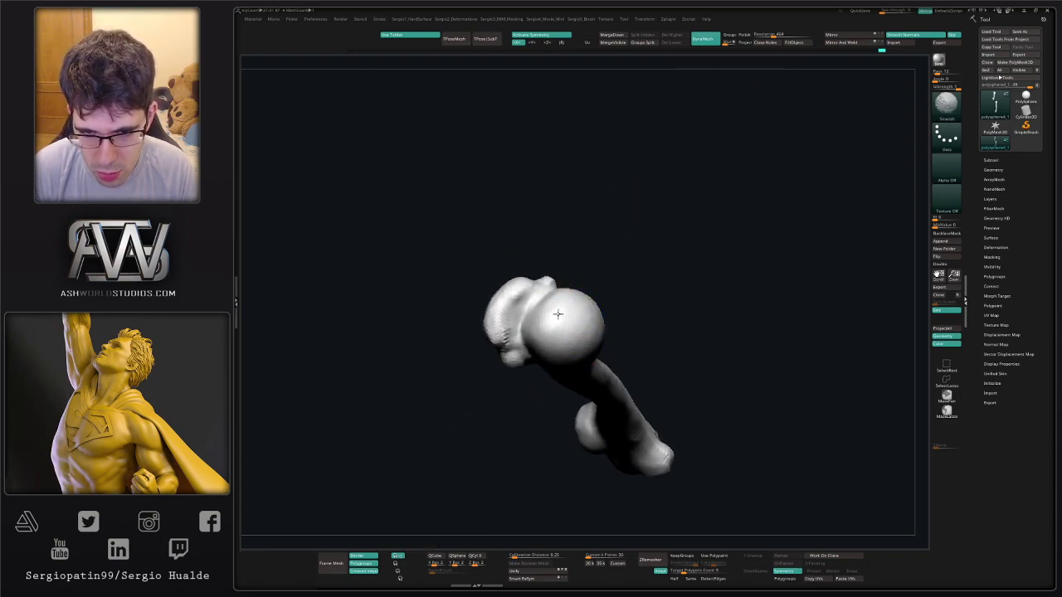
Smooth the humeral head all around, down to its rim where it meets the neck.
right_click_drag(566, 318, 590, 283)
left_click_drag(589, 324, 583, 361, "shift")
right_click_drag(583, 361, 601, 332)
left_click_drag(605, 337, 621, 374, "shift")
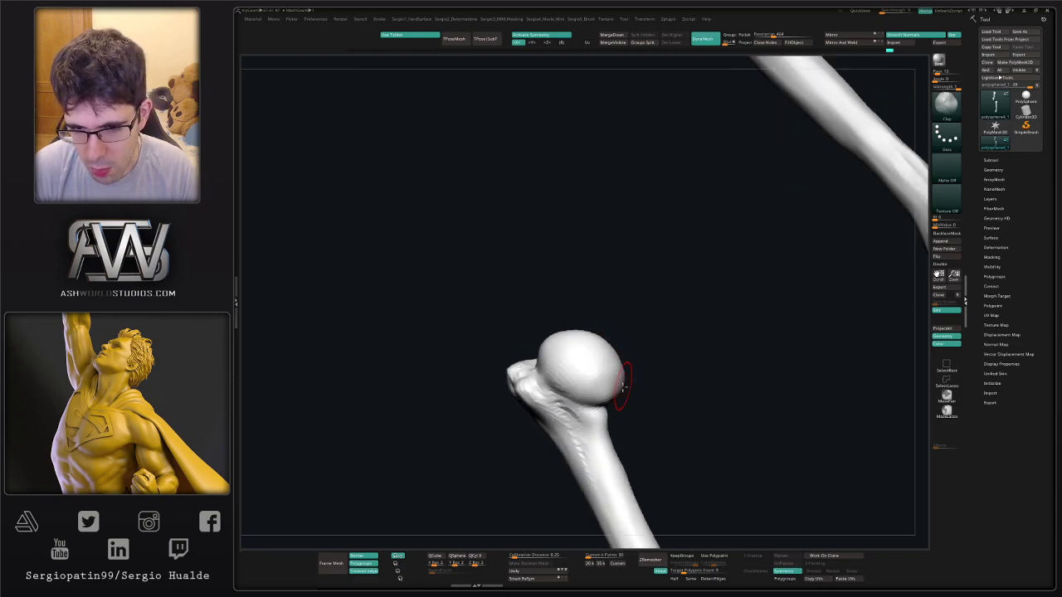
right_click_drag(622, 387, 605, 384)
left_click_drag(605, 384, 613, 396, "shift")
mouse_move(625, 409)
right_mouse_down()
mouse_move(616, 395)
mouse_move(656, 393)
right_mouse_up()
left_click_drag(656, 392, 614, 401, "shift")
Push the top of the greater tubercle into a rounder outline with a resized Move brush.
mouse_move(608, 439)
right_mouse_down("ctrl")
mouse_move(617, 373)
mouse_move(597, 417)
mouse_move(633, 439)
mouse_move(625, 403)
mouse_move(658, 517)
right_mouse_up("ctrl")
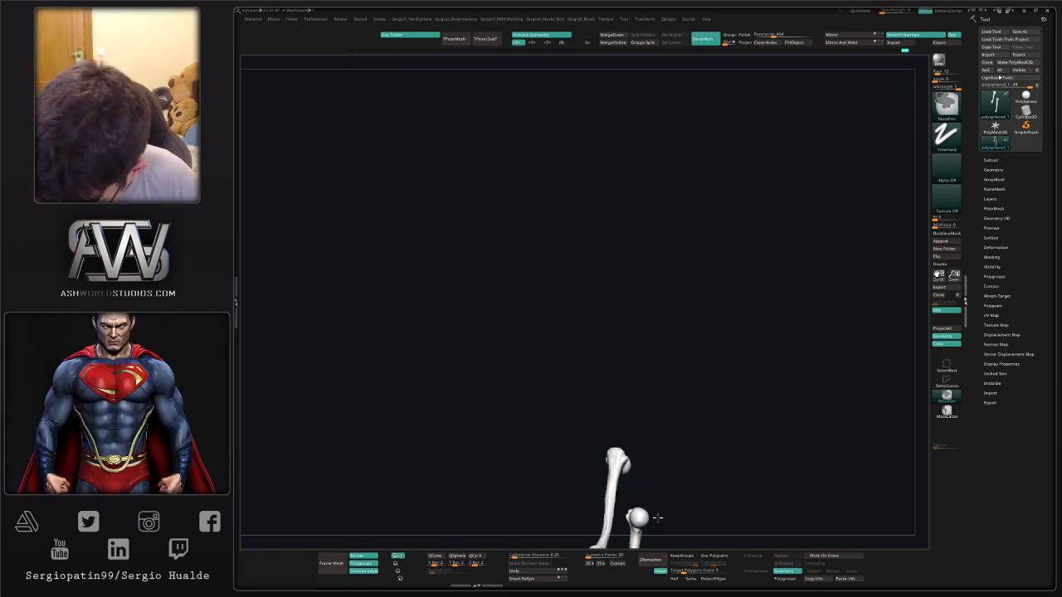
left_click_drag(657, 517, 754, 546, "alt")
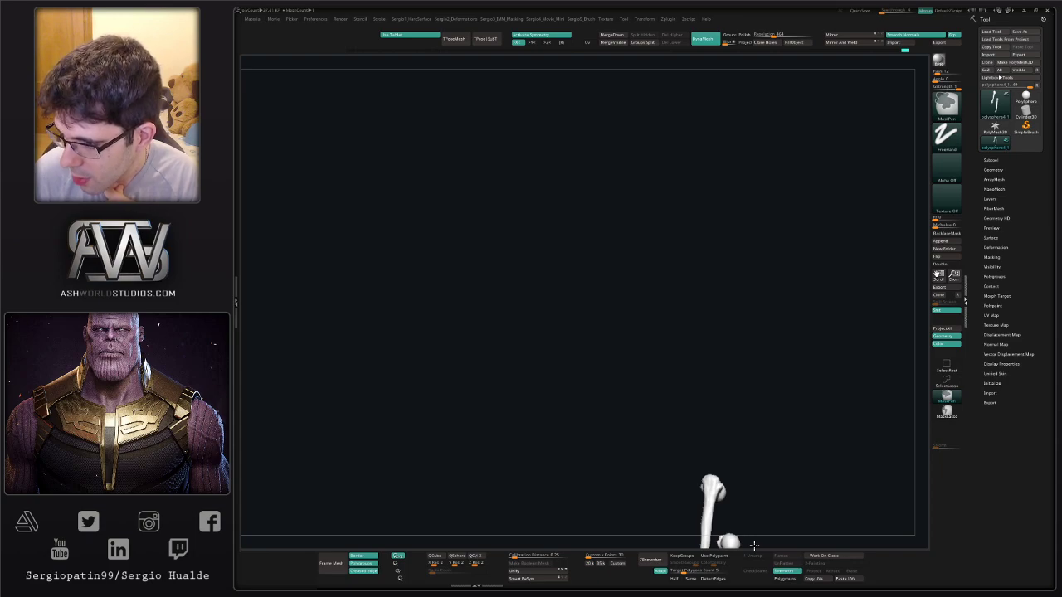
right_click_drag(754, 546, 662, 234, "alt")
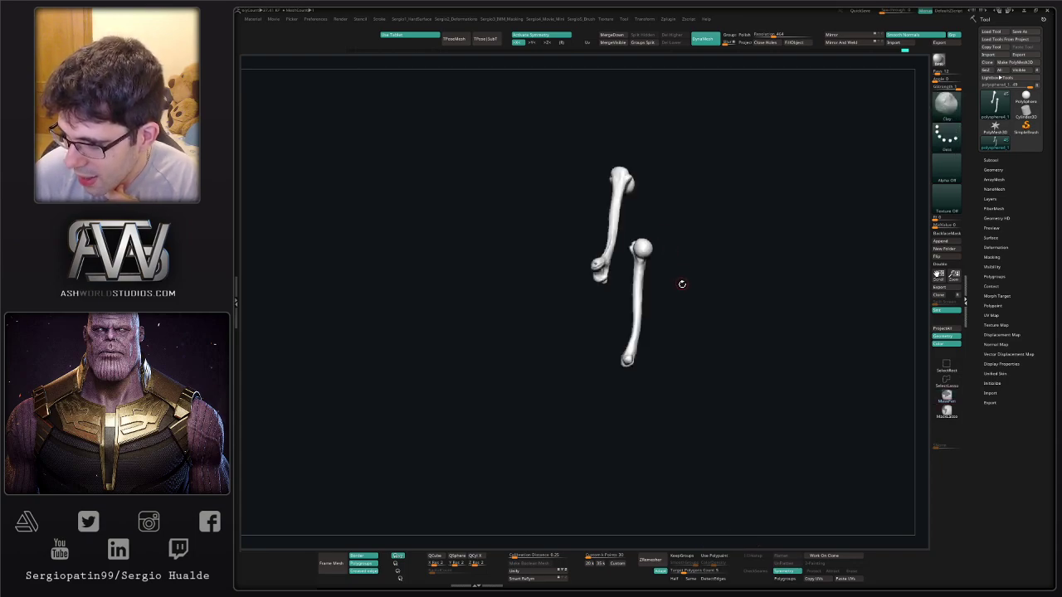
right_click_drag(705, 294, 682, 321)
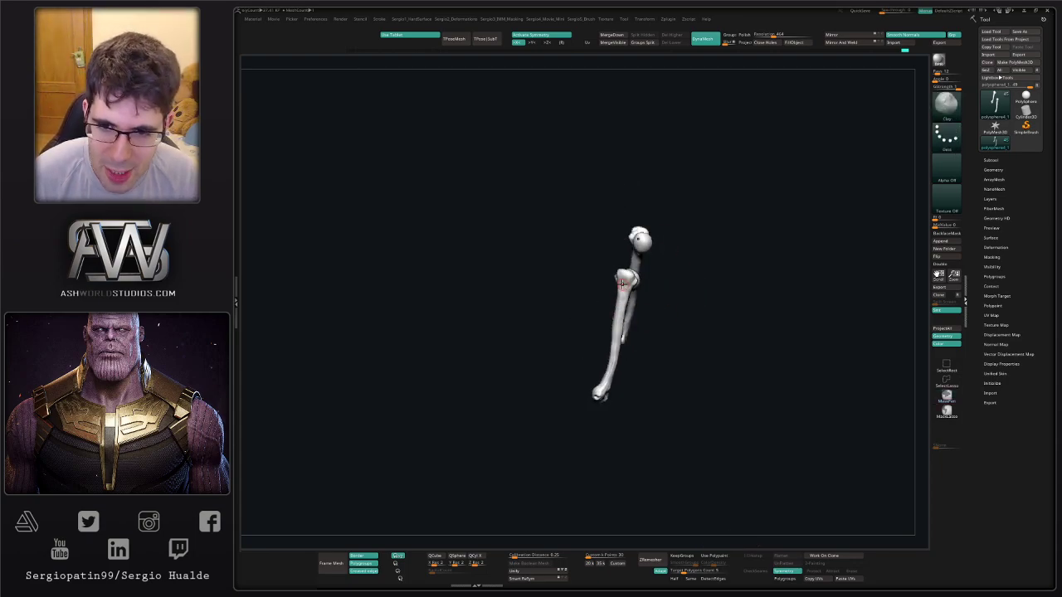
mouse_move(623, 286)
right_mouse_down("ctrl")
mouse_move(620, 296)
mouse_move(627, 270)
mouse_move(611, 299)
right_mouse_up("ctrl")
key("b")
key("m")
key("v")
key("s")
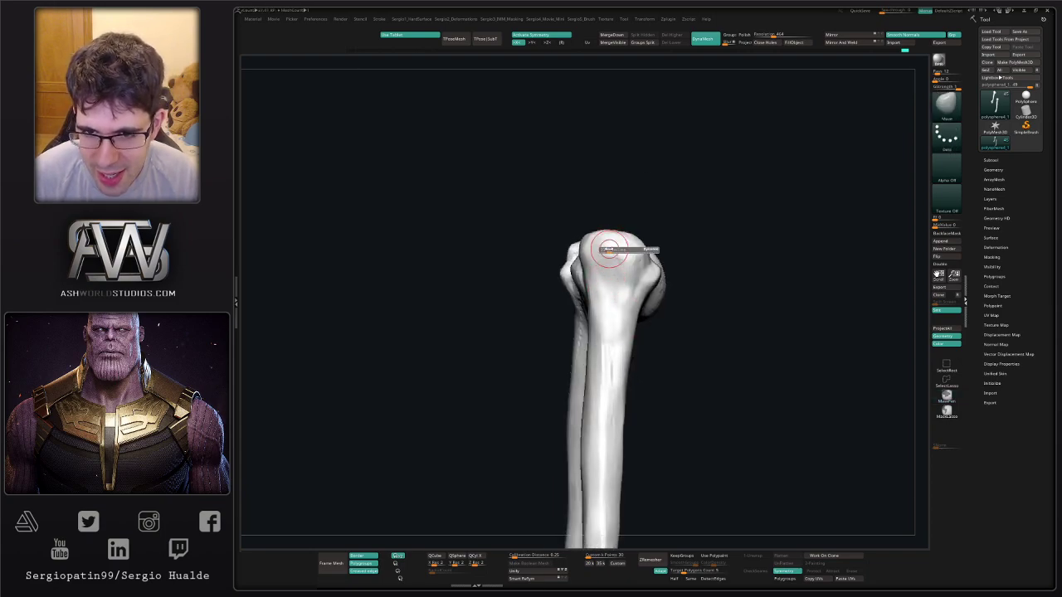
left_click_drag(605, 249, 611, 250)
right_click_drag(606, 245, 599, 278, "alt")
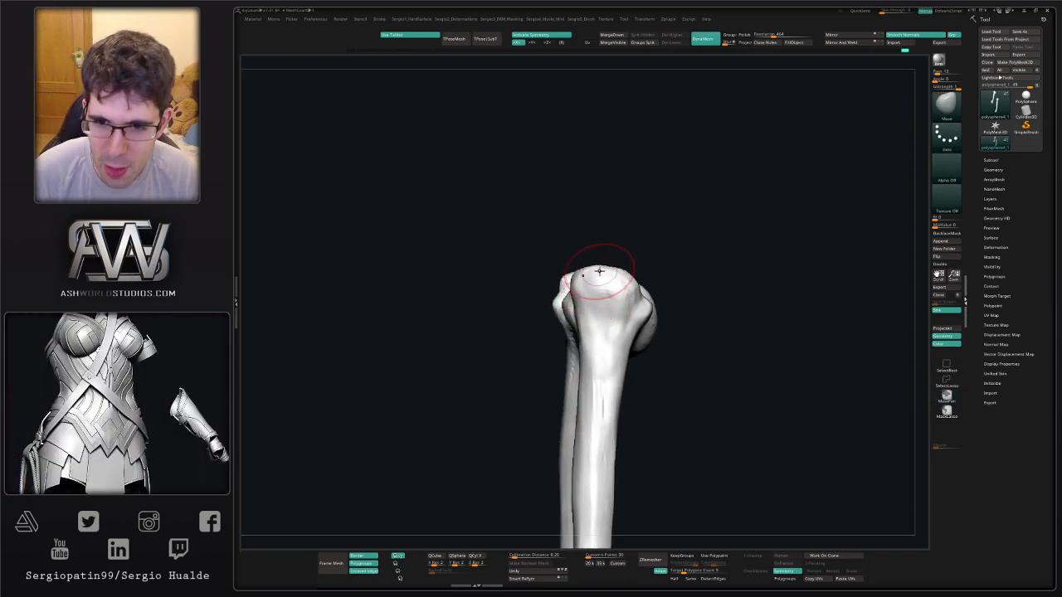
mouse_move(602, 274)
left_mouse_down()
mouse_move(604, 262)
mouse_move(580, 275)
left_mouse_up()
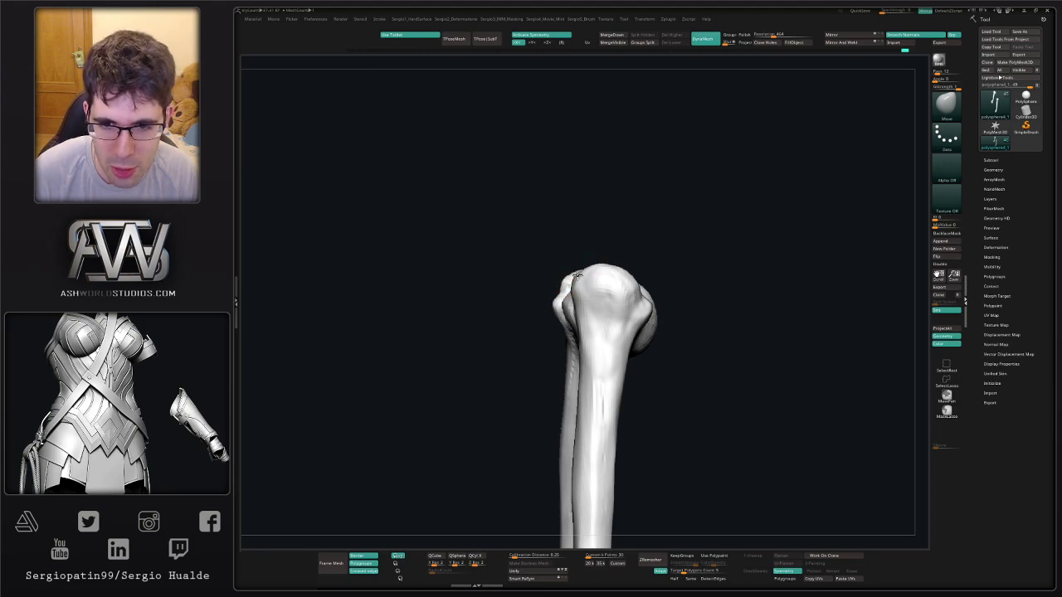
Smooth the side of the upper humerus beside the tubercle and resize the Move brush for adjusting its outline.
mouse_move(574, 286)
right_mouse_down()
mouse_move(590, 286)
mouse_move(576, 308)
mouse_move(556, 282)
right_mouse_up()
left_click_drag(554, 281, 543, 284, "shift")
mouse_move(565, 352)
right_mouse_down("ctrl")
mouse_move(547, 329)
mouse_move(533, 327)
mouse_move(536, 339)
right_mouse_up("ctrl")
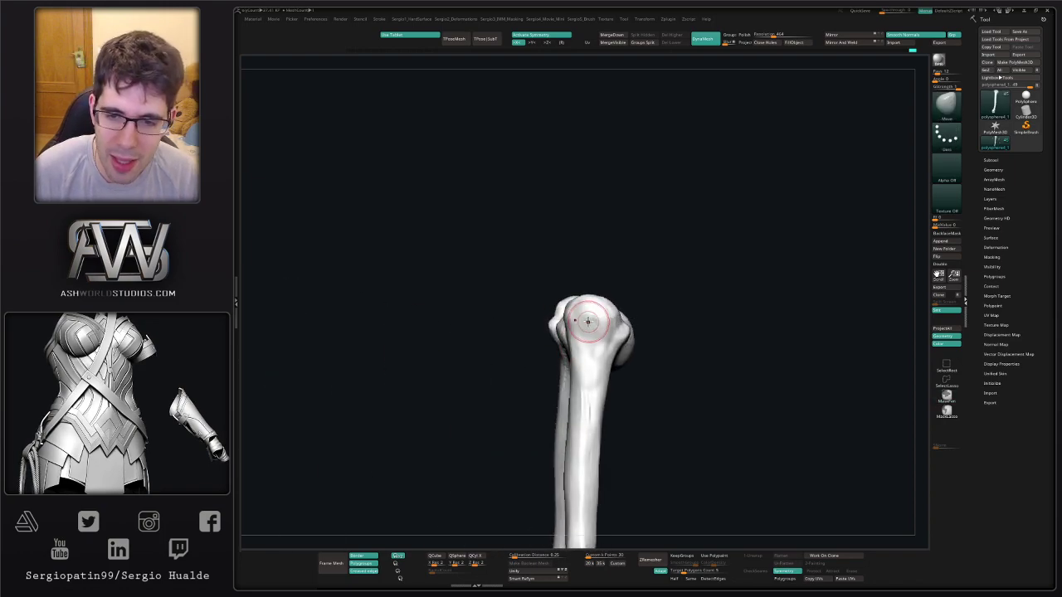
key("s")
left_click_drag(590, 307, 624, 322)
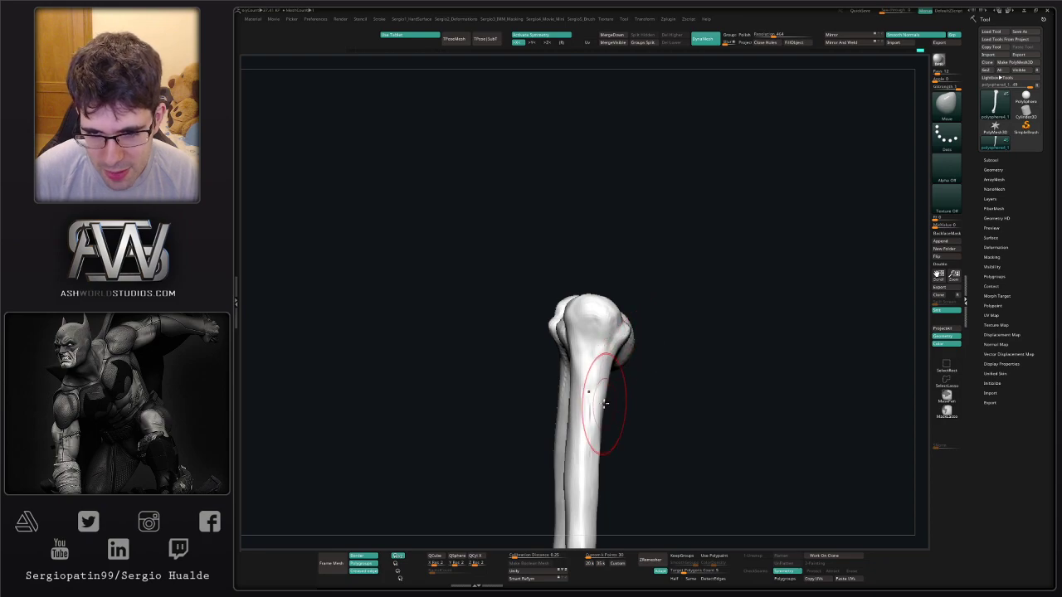
Adjust the outline of the lower humerus shaft just above the elbow end with the Move brush.
right_click_drag(596, 407, 578, 294, "ctrl")
right_click_drag(567, 349, 516, 330)
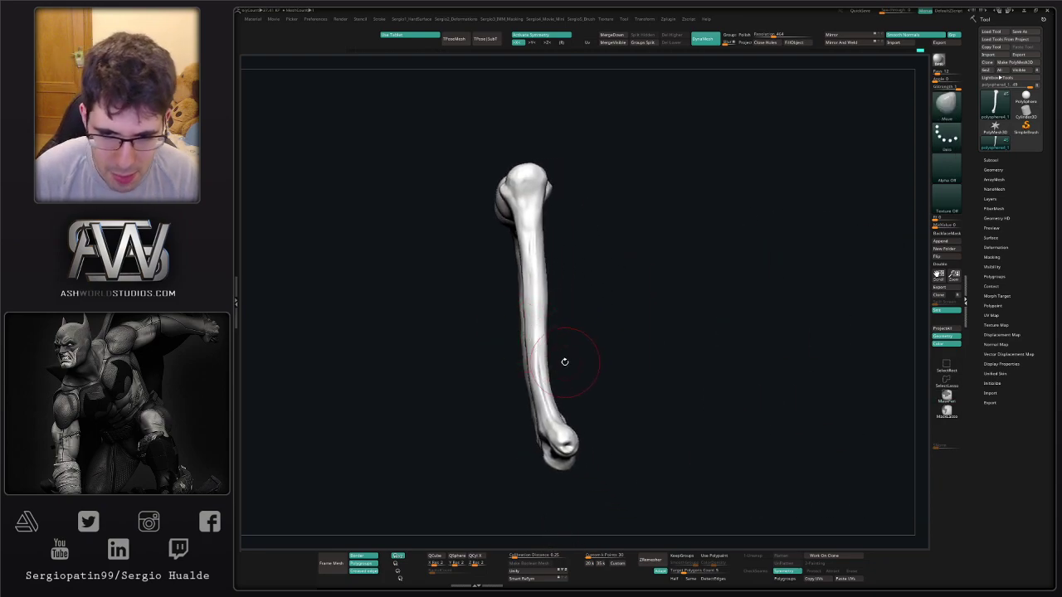
mouse_move(537, 380)
right_mouse_down()
mouse_move(552, 407)
mouse_move(549, 448)
mouse_move(539, 371)
right_mouse_up()
key("s")
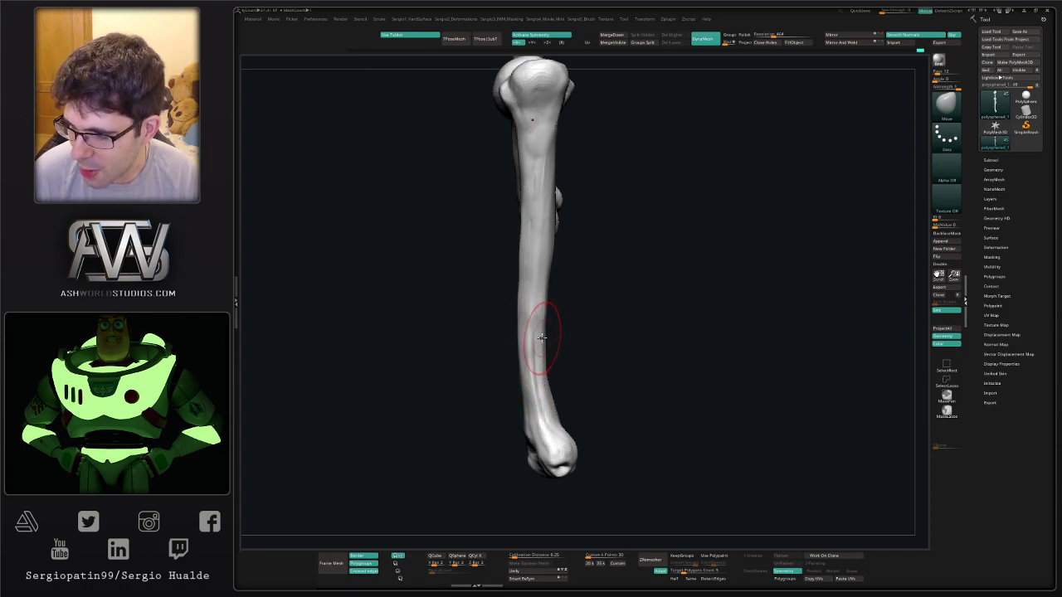
mouse_move(546, 352)
right_mouse_down()
mouse_move(576, 358)
mouse_move(528, 327)
mouse_move(551, 358)
mouse_move(539, 366)
right_mouse_up()
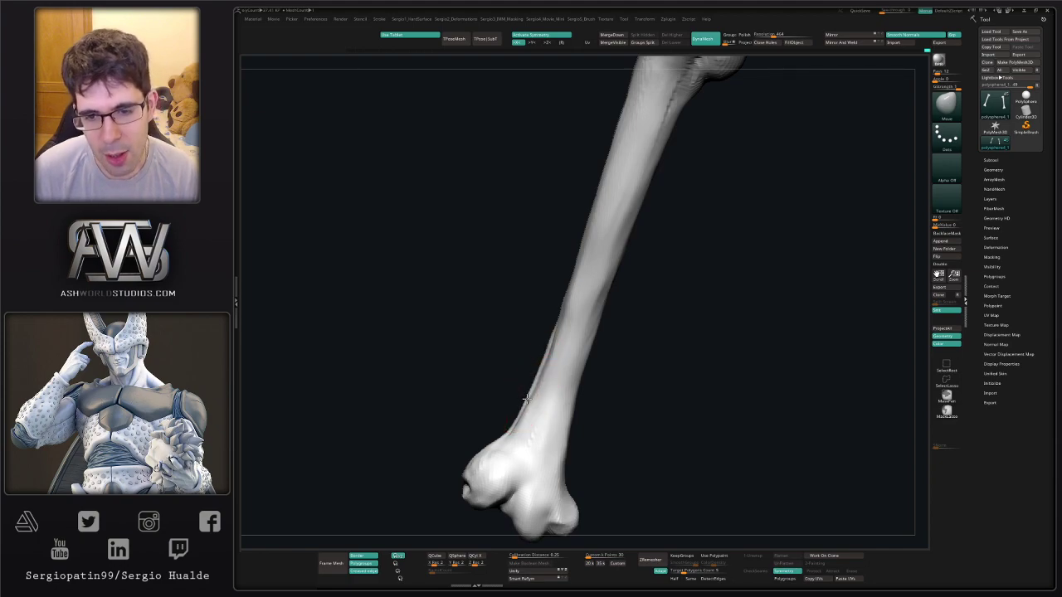
left_click_drag(526, 399, 528, 400)
Fill out the lower half of the humerus shaft above the elbow with the Clay brush.
right_click_drag(531, 407, 554, 407)
key("b")
key("c")
key("l")
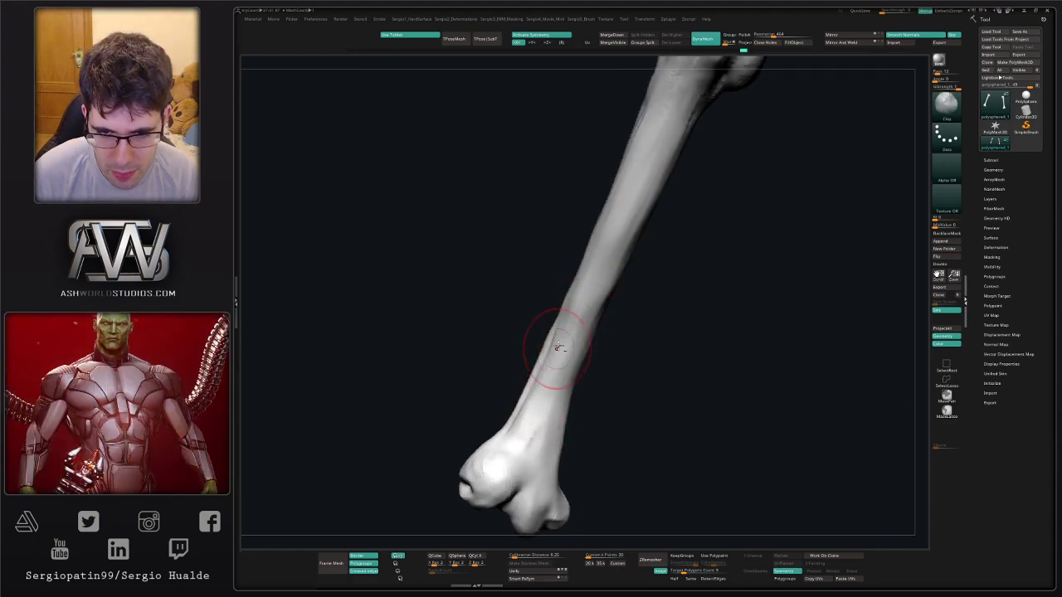
mouse_move(556, 347)
left_mouse_down()
mouse_move(510, 443)
mouse_move(588, 283)
left_mouse_up()
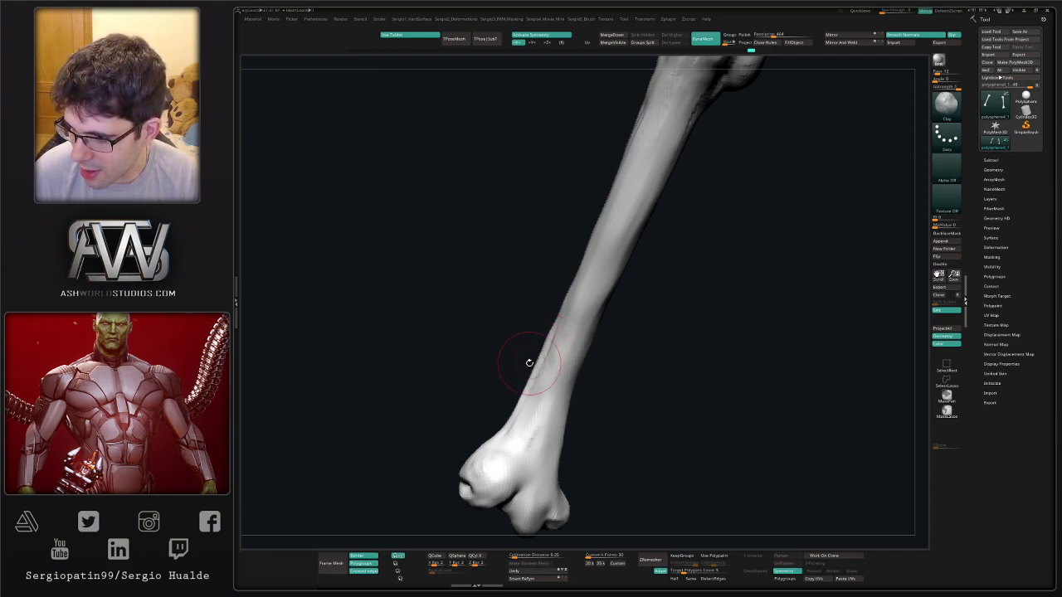
right_click_drag(536, 407, 568, 397, "ctrl")
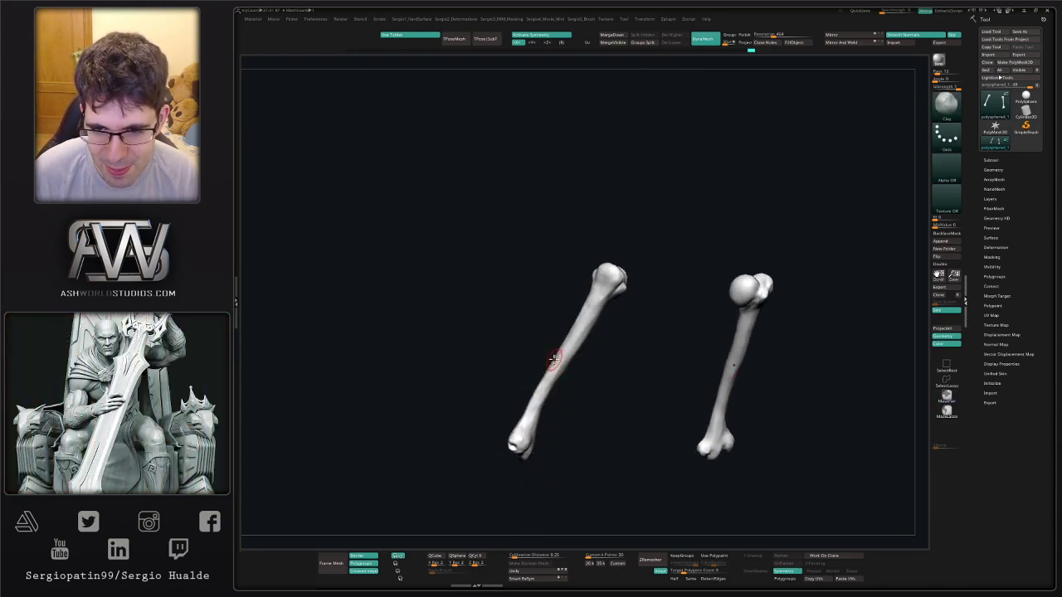
Bring back the whole skeleton and adjust the upper end of the humerus against the shoulder with the Move brush.
mouse_move(553, 358)
right_mouse_down()
mouse_move(581, 356)
mouse_move(588, 403)
mouse_move(510, 409)
mouse_move(586, 389)
mouse_move(545, 361)
mouse_move(554, 357)
mouse_move(522, 361)
mouse_move(516, 341)
mouse_move(515, 390)
right_mouse_up()
key("alt+s")
right_click_drag(505, 277, 462, 373, "alt")
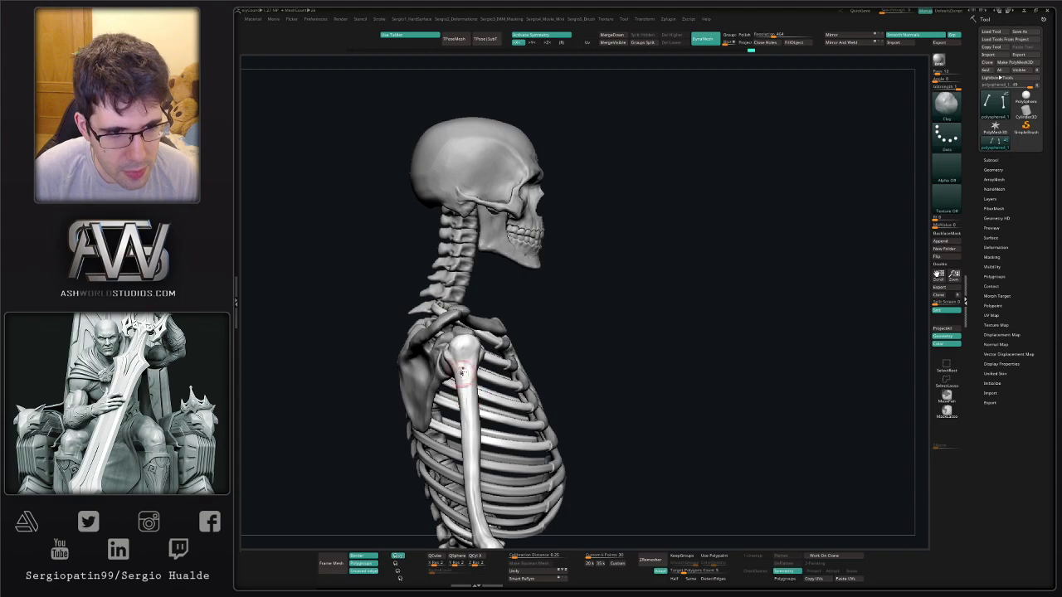
key("b")
key("m")
key("v")
mouse_move(460, 336)
right_mouse_down("ctrl")
mouse_move(467, 357)
mouse_move(448, 353)
right_mouse_up("ctrl")
left_click_drag(450, 359, 459, 360)
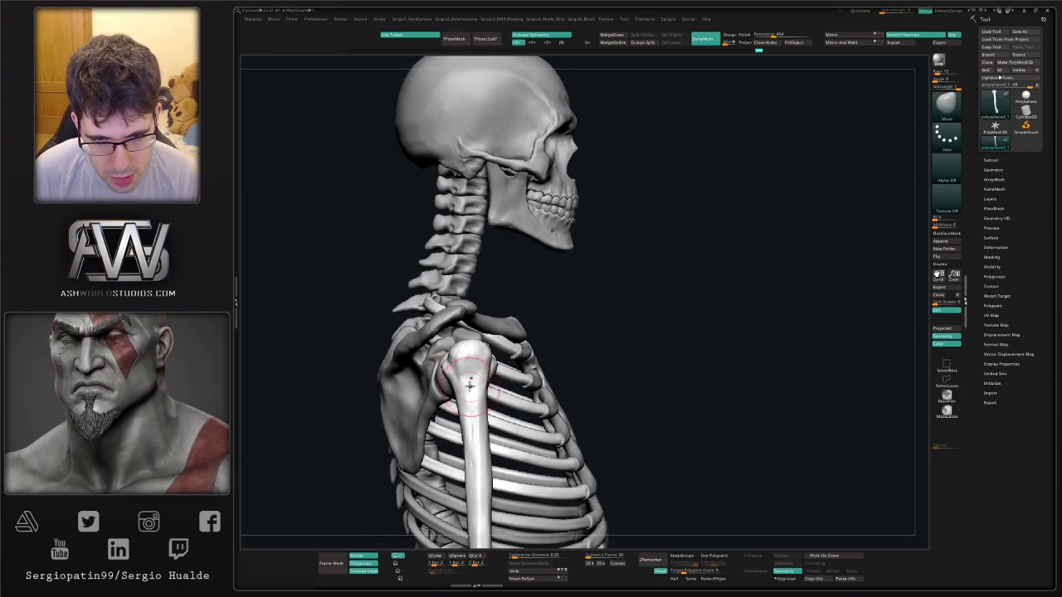
Isolate the humerus and refine the outlines of its tubercle and rounded head with the Move brush.
right_click_drag(470, 390, 512, 393)
key("alt+s")
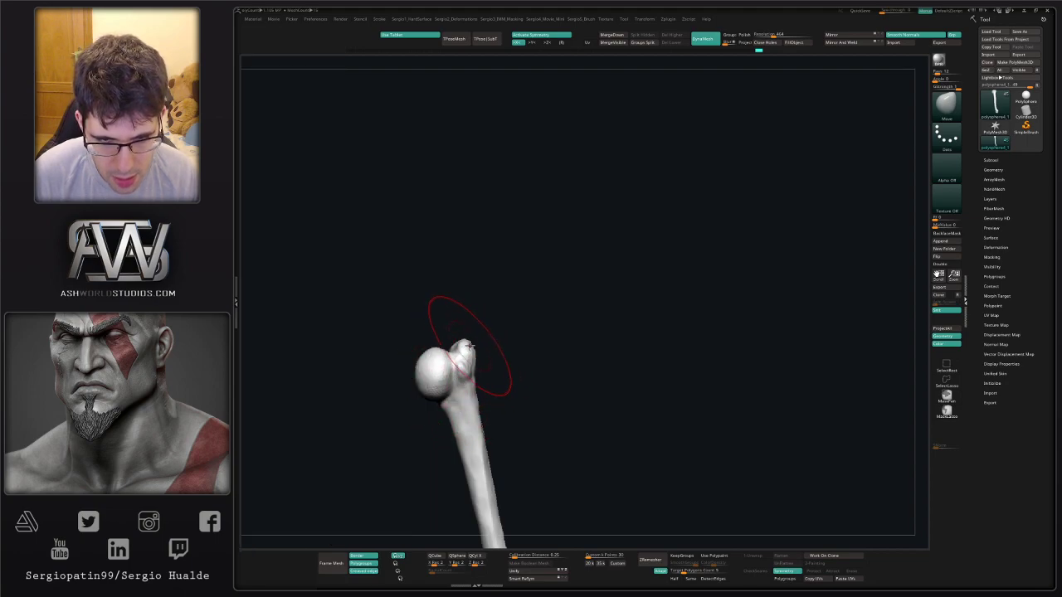
right_click_drag(474, 347, 461, 354)
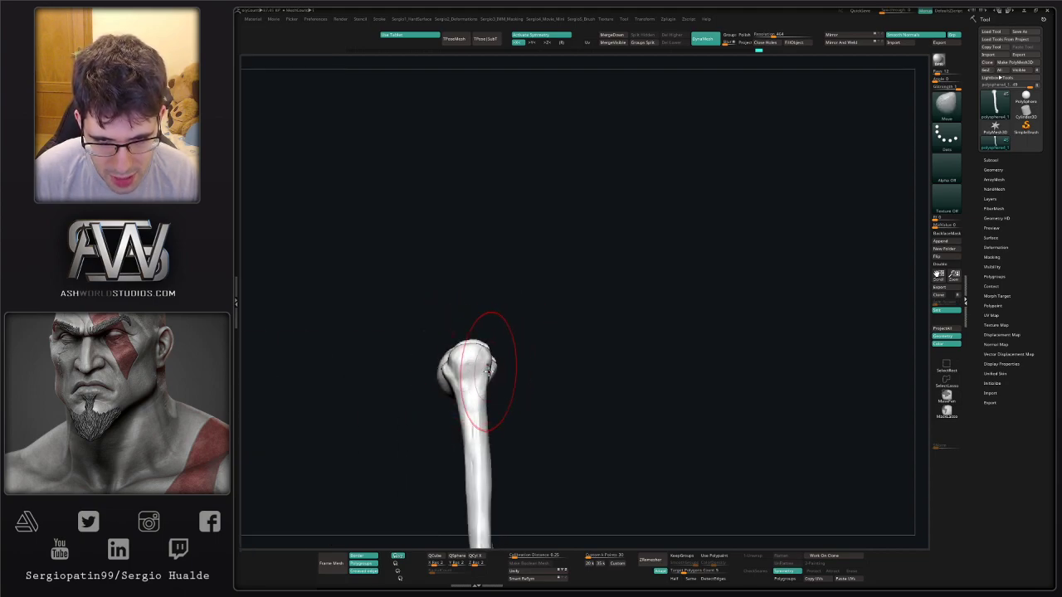
left_click_drag(477, 365, 473, 375)
right_click_drag(460, 384, 498, 396)
left_click_drag(416, 380, 413, 378)
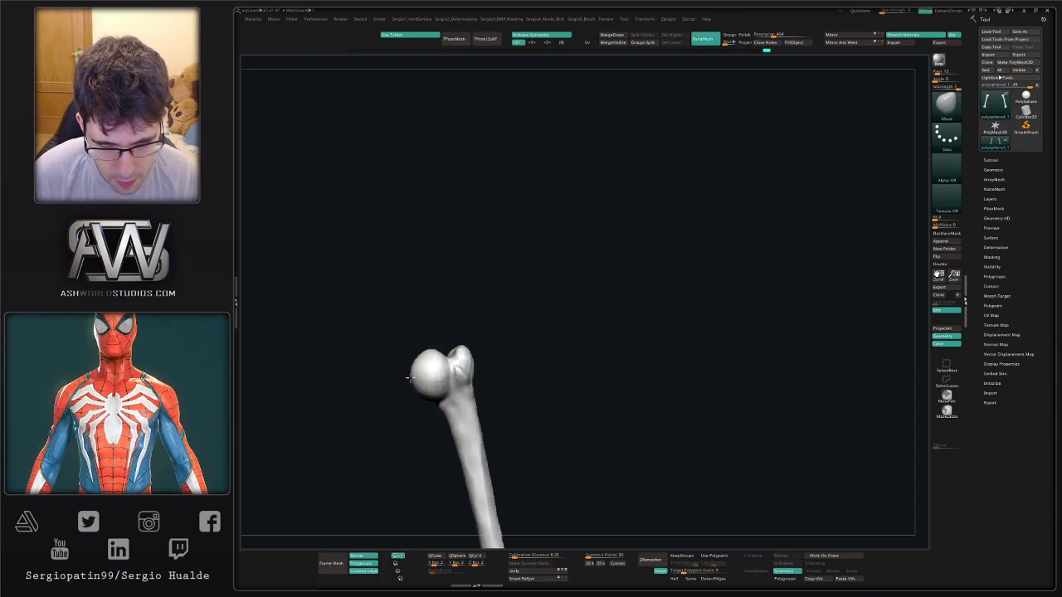
right_click_drag(417, 371, 404, 377)
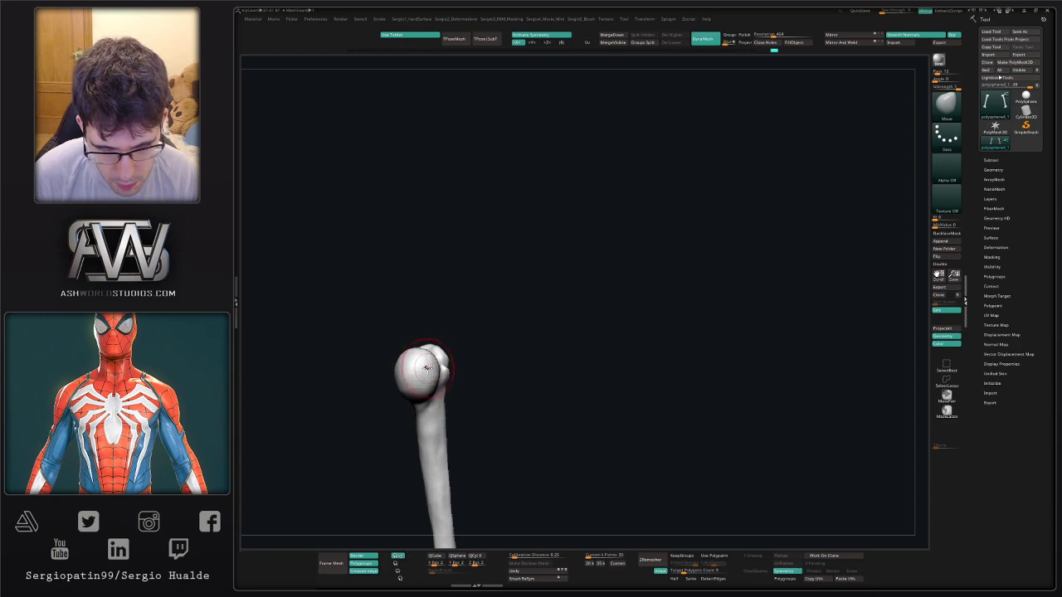
right_click_drag(427, 368, 515, 365)
Show the full skeleton again, select the ulna and straighten its curved shaft with the Move brush.
key("alt+s")
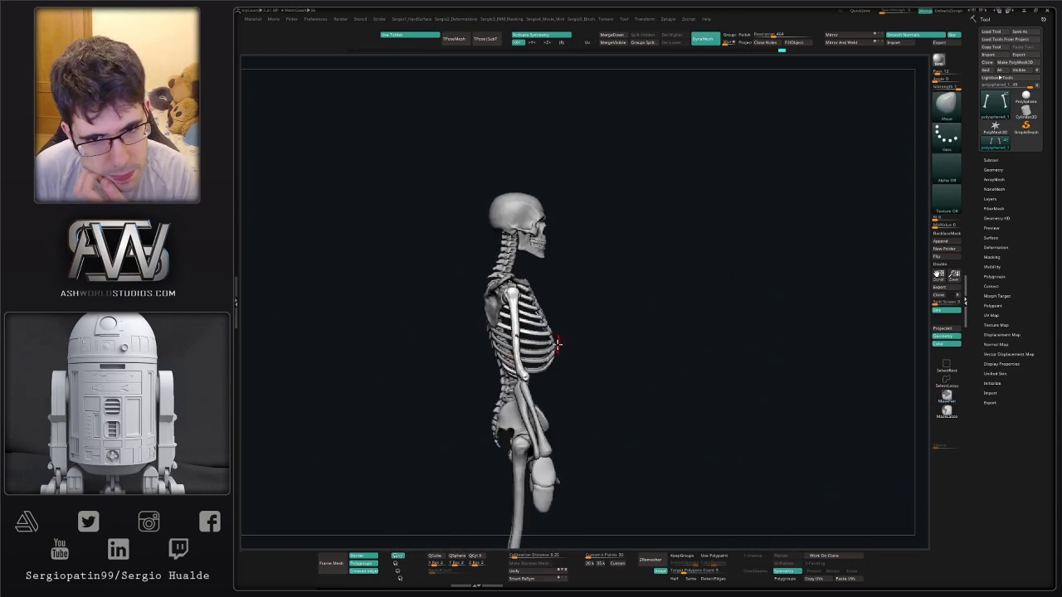
right_click_drag(602, 296, 533, 187)
right_click_drag(533, 187, 504, 249, "ctrl")
right_click_drag(505, 365, 485, 277)
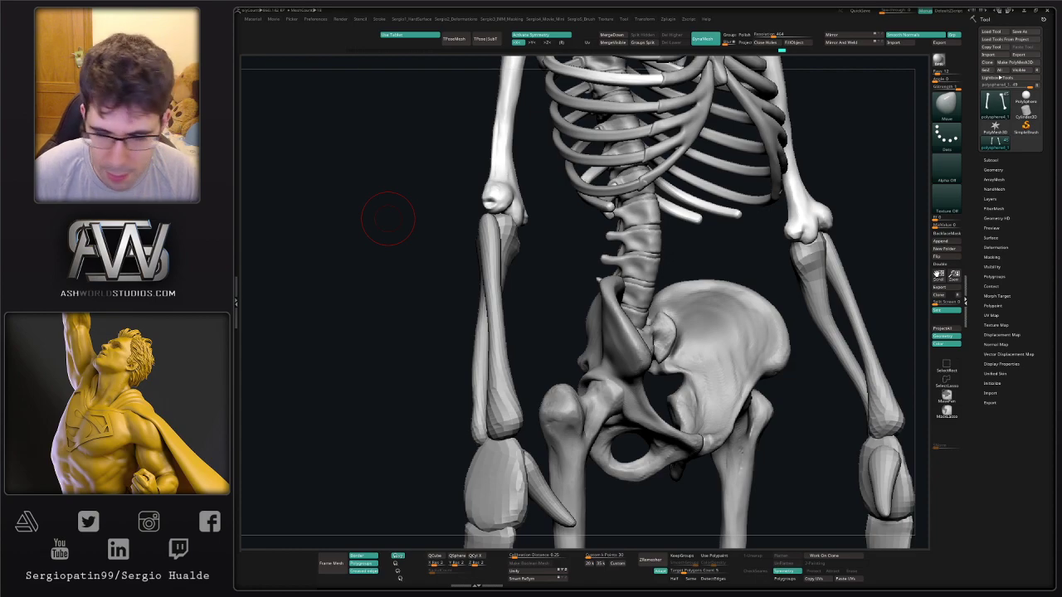
mouse_move(546, 282)
left_mouse_down()
mouse_move(514, 284)
mouse_move(554, 289)
left_mouse_up()
left_click(504, 280, "alt")
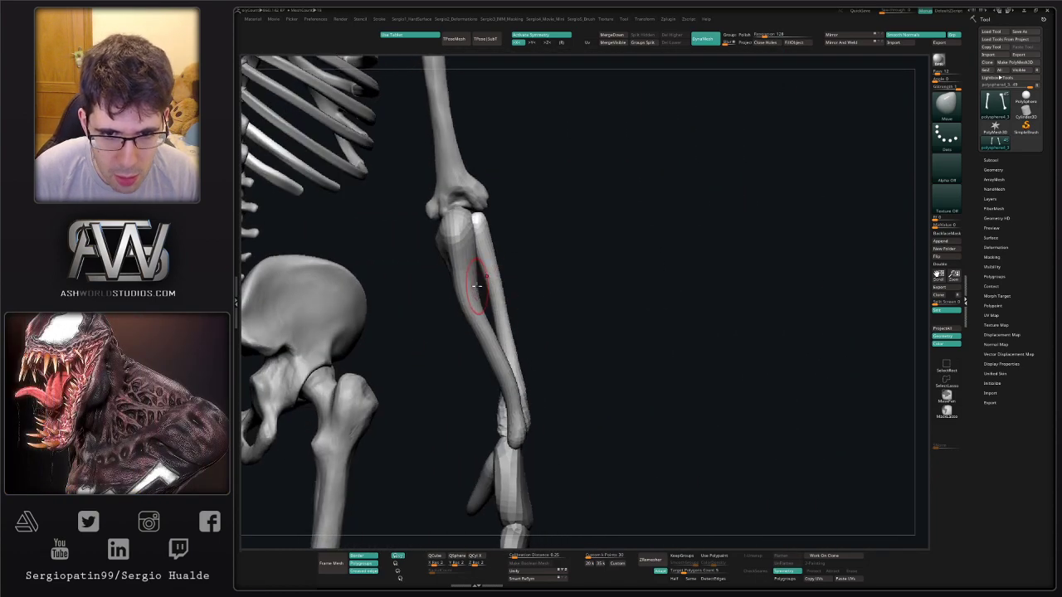
left_click(476, 300, "alt")
right_click_drag(483, 332, 481, 296)
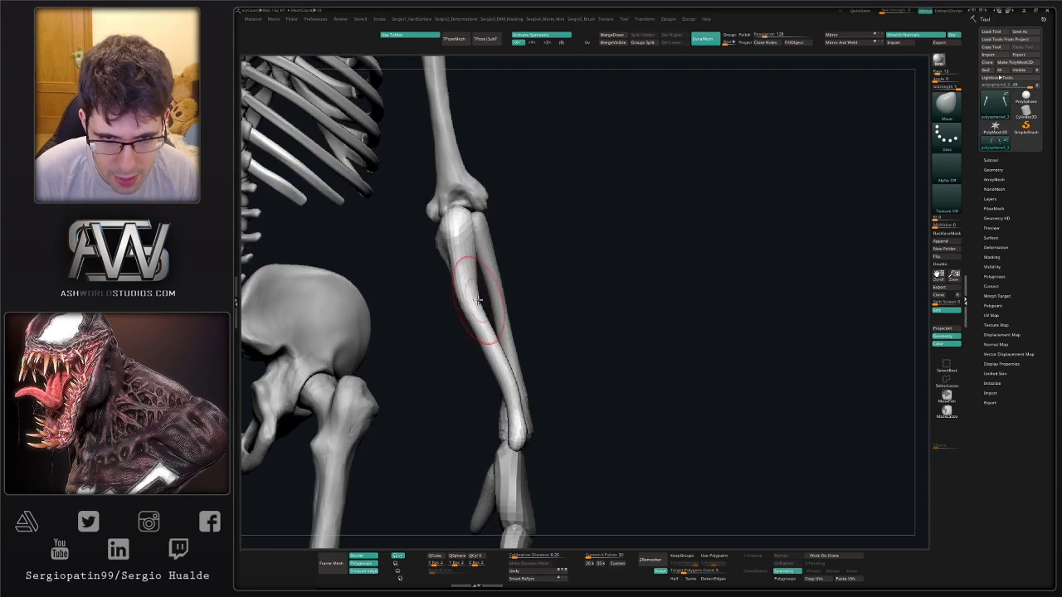
left_click_drag(471, 297, 483, 302)
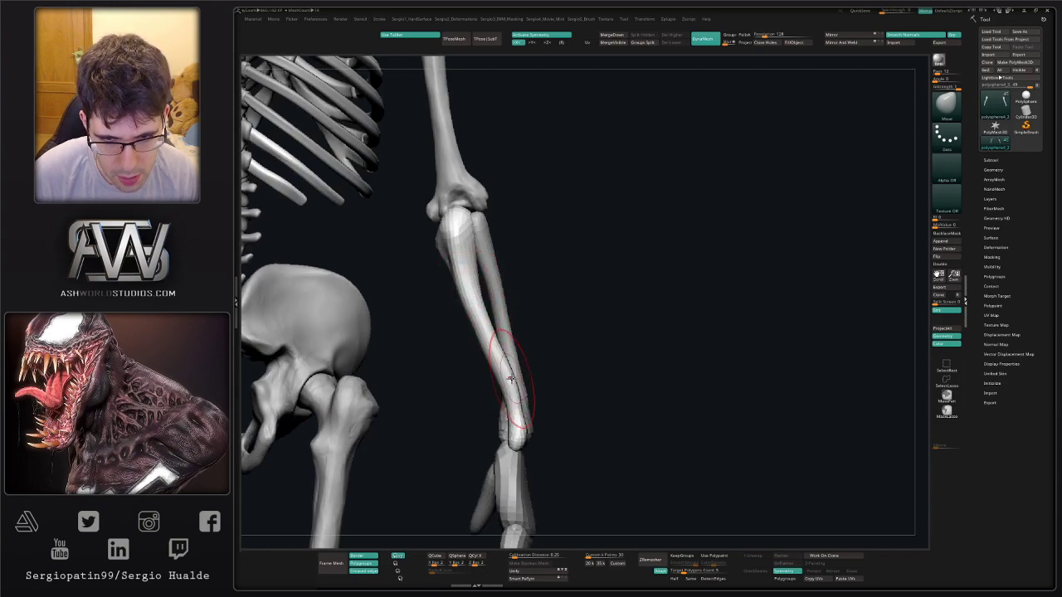
left_click_drag(510, 372, 504, 368)
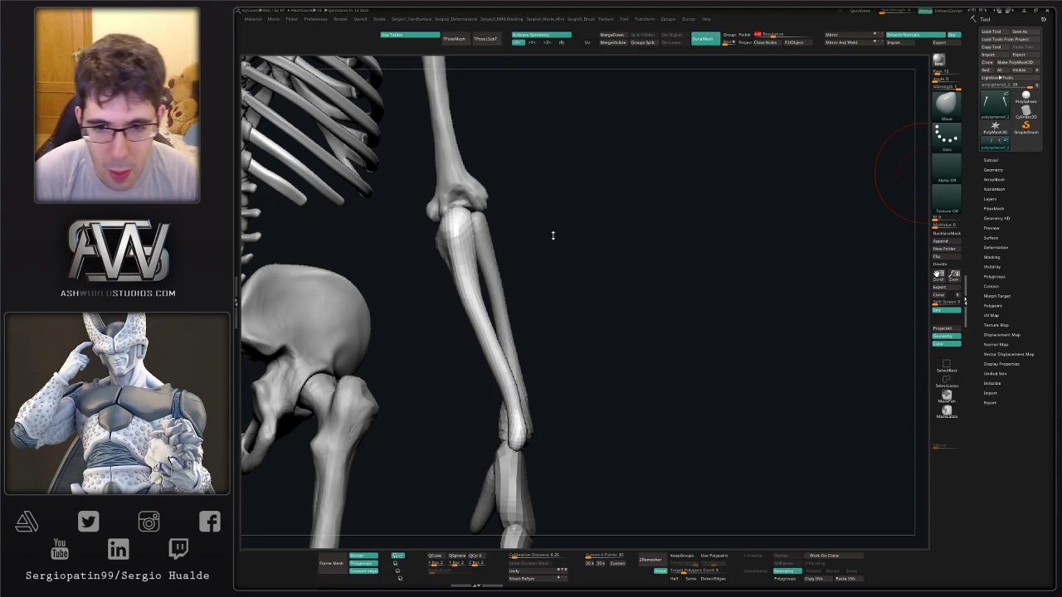
Shape the ulna's upper end below the elbow joint and adjust its lower shaft with the Move brush.
left_click_drag(584, 256, 564, 263)
mouse_move(490, 239)
left_mouse_down("alt")
mouse_move(511, 285)
mouse_move(521, 277)
mouse_move(531, 293)
mouse_move(526, 312)
mouse_move(557, 334)
left_mouse_up("alt")
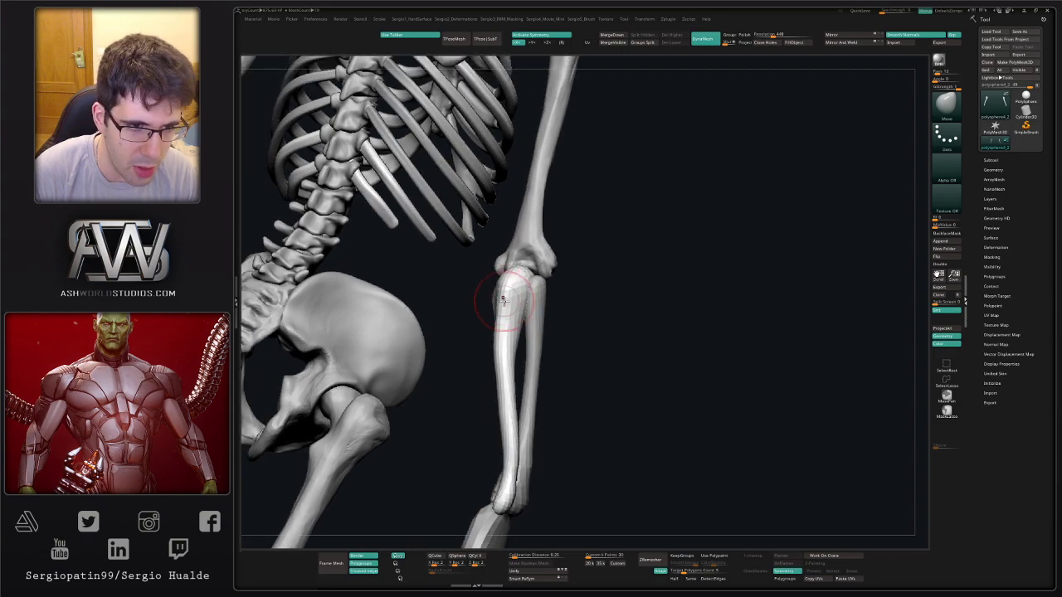
left_click_drag(494, 304, 509, 297)
right_click_drag(507, 315, 507, 297, "ctrl")
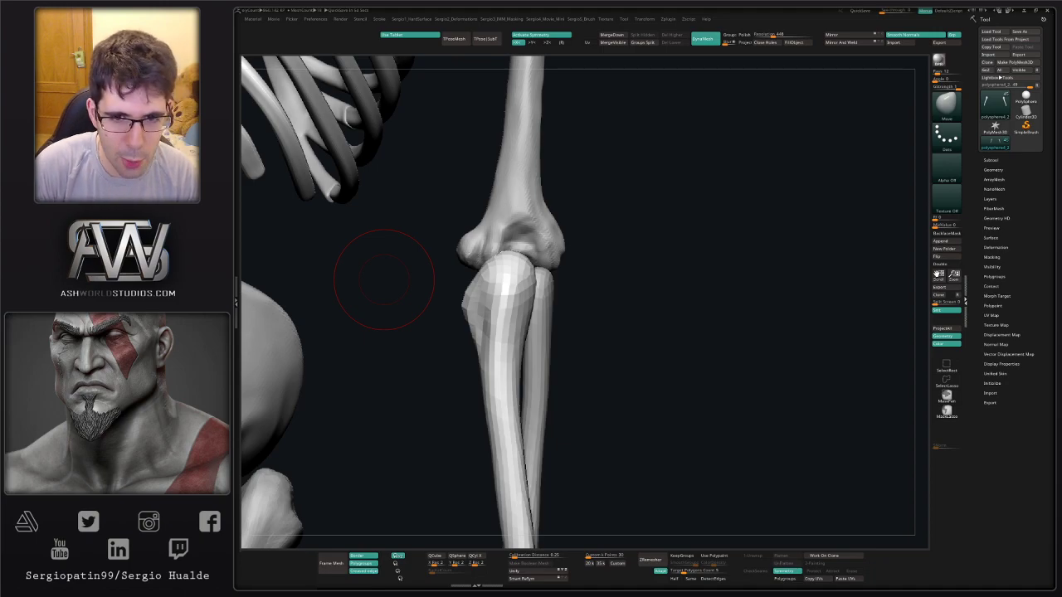
left_click_drag(585, 298, 651, 301)
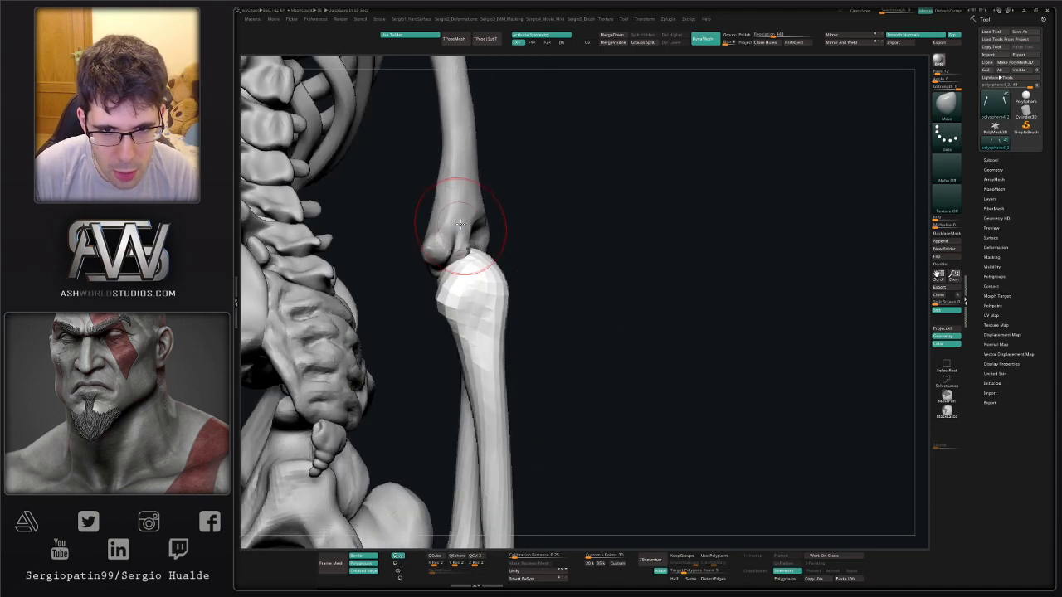
left_click_drag(550, 265, 516, 271)
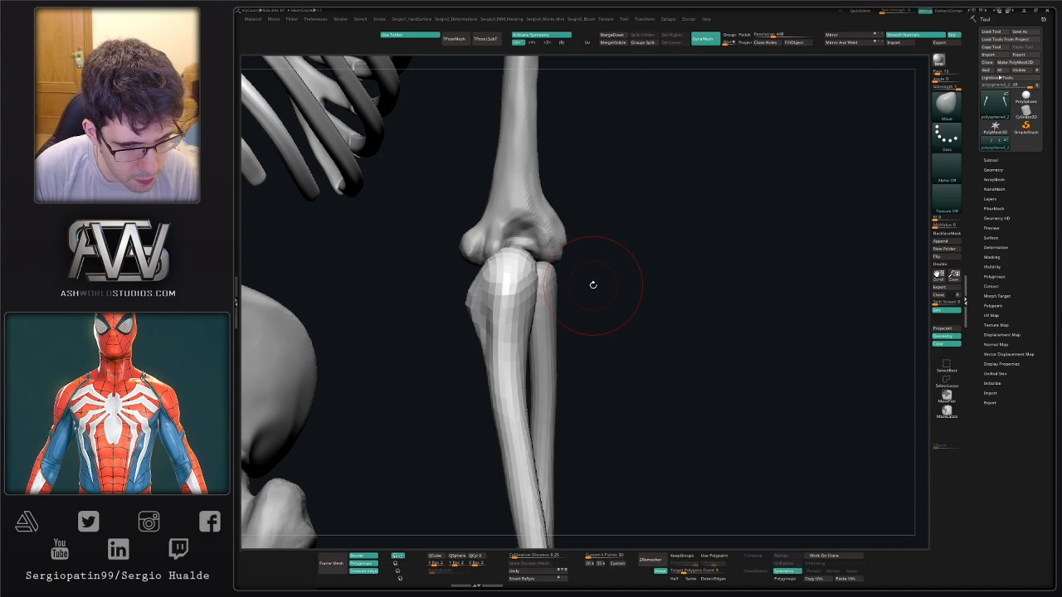
mouse_move(593, 285)
right_mouse_down()
mouse_move(527, 278)
mouse_move(536, 299)
mouse_move(522, 327)
mouse_move(535, 380)
right_mouse_up()
left_click_drag(523, 387, 516, 401)
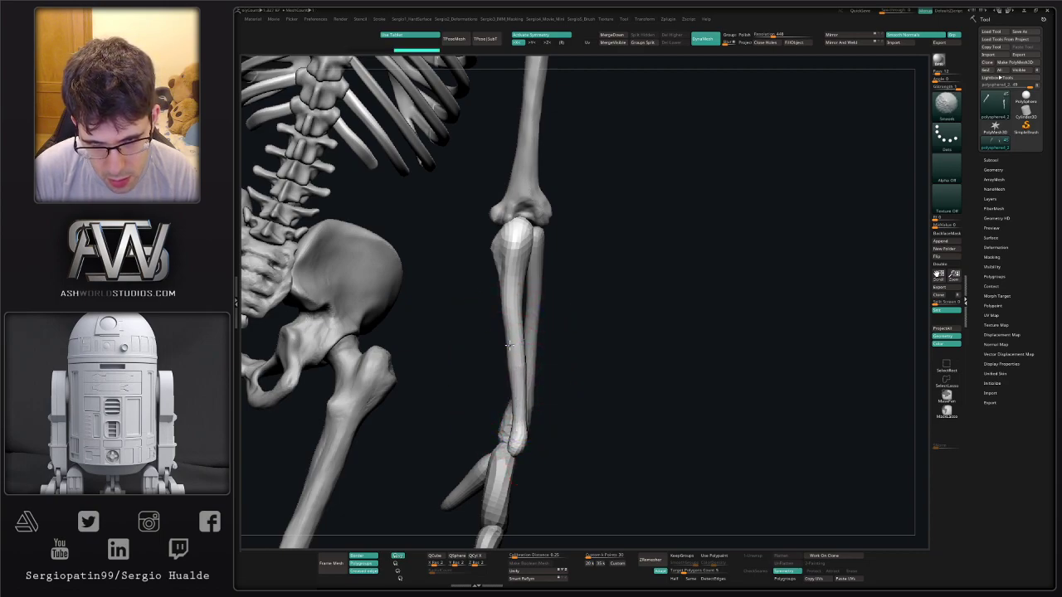
Smooth the ulna's shaft and adjust its lower end near the wrist with the Move brush.
left_click_drag(509, 345, 514, 373, "shift")
left_click_drag(511, 286, 519, 389, "shift")
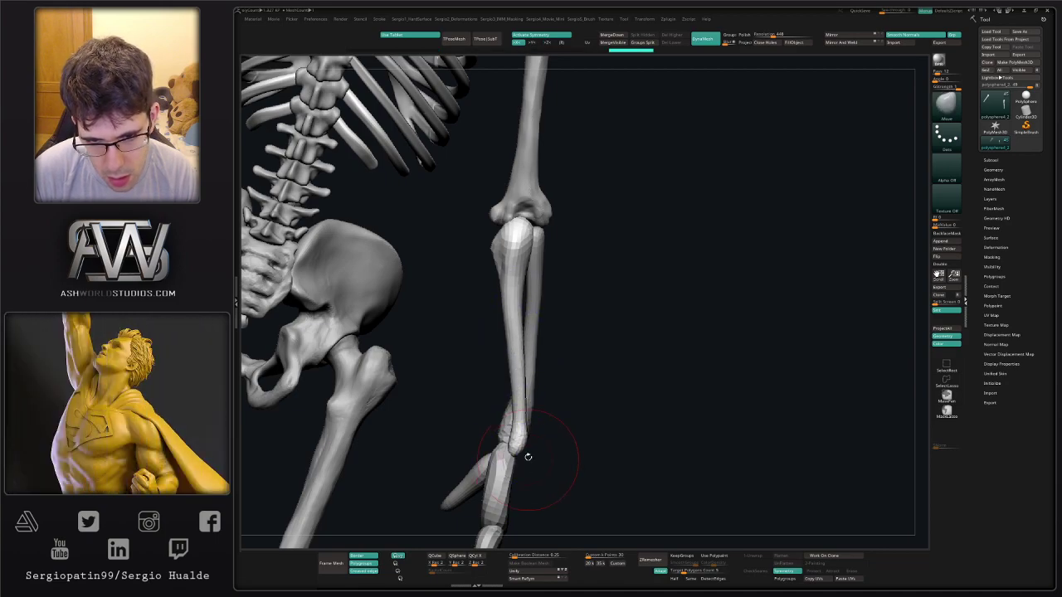
right_click_drag(527, 457, 465, 465)
left_click_drag(525, 440, 522, 427)
mouse_move(526, 267)
right_mouse_down("alt")
mouse_move(526, 383)
mouse_move(498, 378)
mouse_move(534, 310)
right_mouse_up("alt")
Isolate the ulna pair and remesh it with DynaMesh at a higher resolution.
key("alt+shift+s")
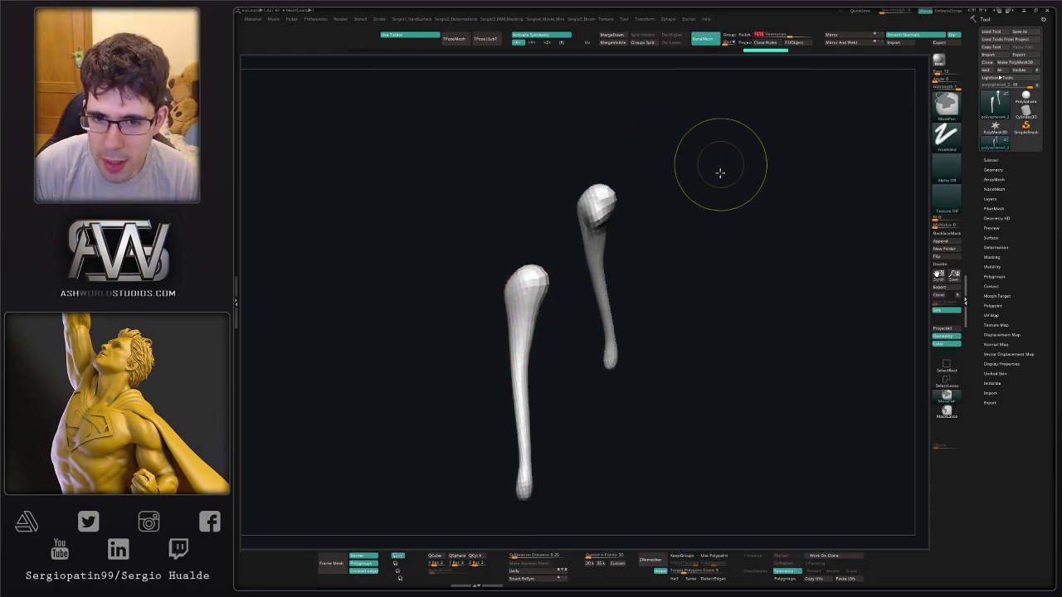
left_click_drag(720, 168, 701, 199, "ctrl")
key("shift+f")
key("shift+f")
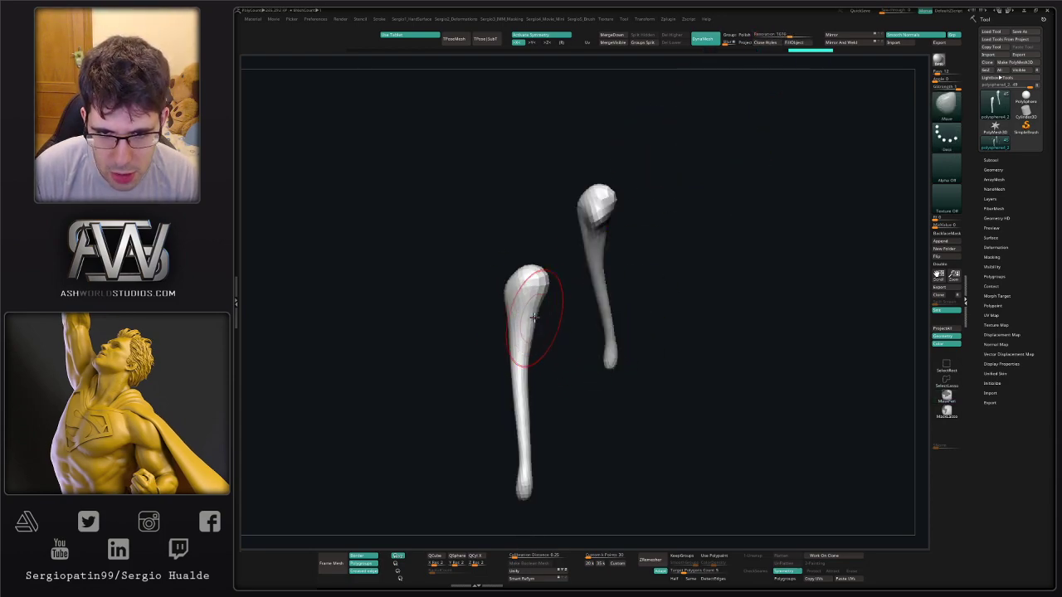
mouse_move(537, 309)
left_mouse_down("shift")
mouse_move(528, 277)
mouse_move(537, 517)
left_mouse_up("shift")
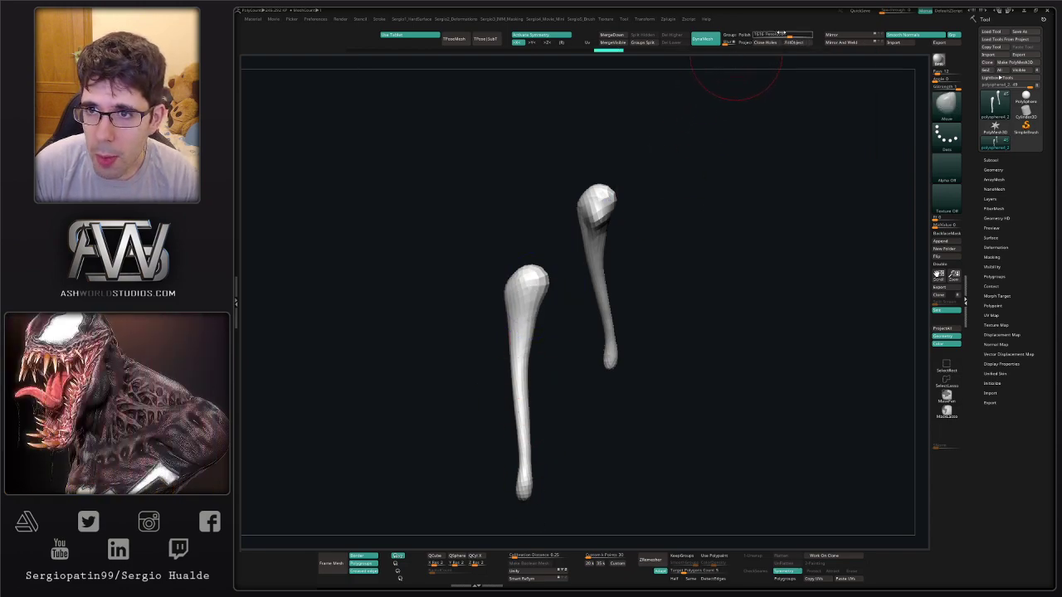
left_click_drag(717, 127, 716, 171, "ctrl")
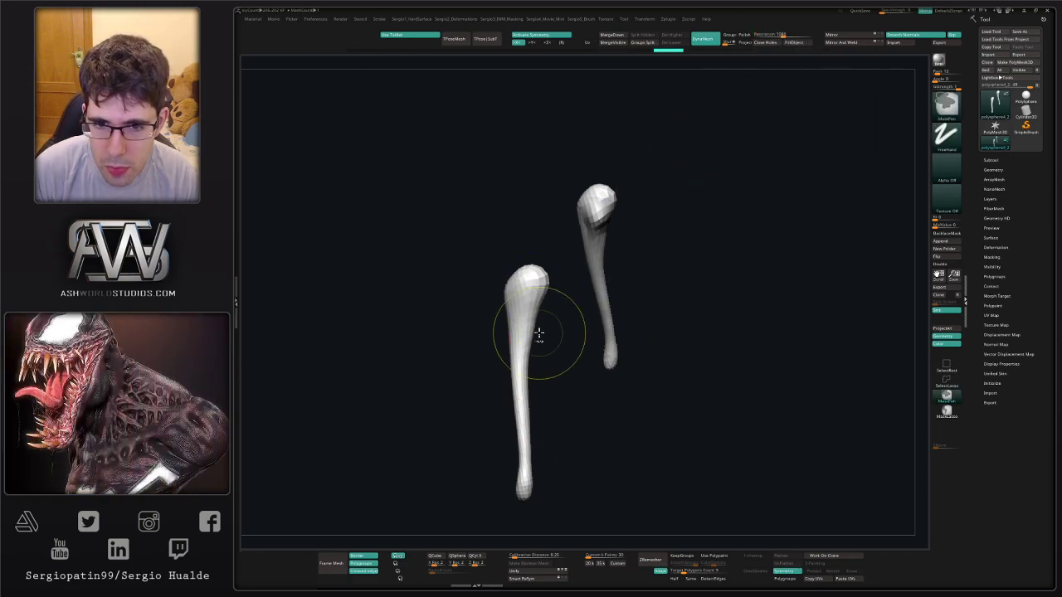
mouse_move(538, 333)
left_mouse_down("shift")
mouse_move(528, 296)
mouse_move(518, 367)
left_mouse_up("shift")
left_click_drag(556, 343, 555, 409, "ctrl")
Smooth away the faceting along the ulna's shaft, lower tip and upper end.
left_click_drag(522, 373, 513, 328, "shift")
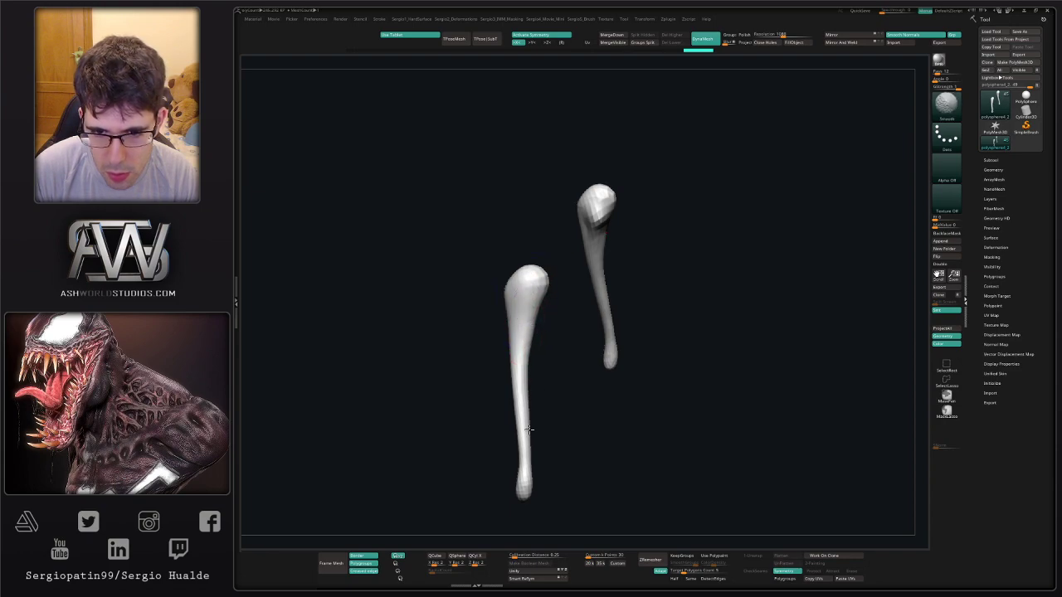
left_click_drag(523, 480, 524, 443, "shift")
mouse_move(525, 302)
left_mouse_down("shift")
mouse_move(534, 276)
mouse_move(531, 291)
left_mouse_up("shift")
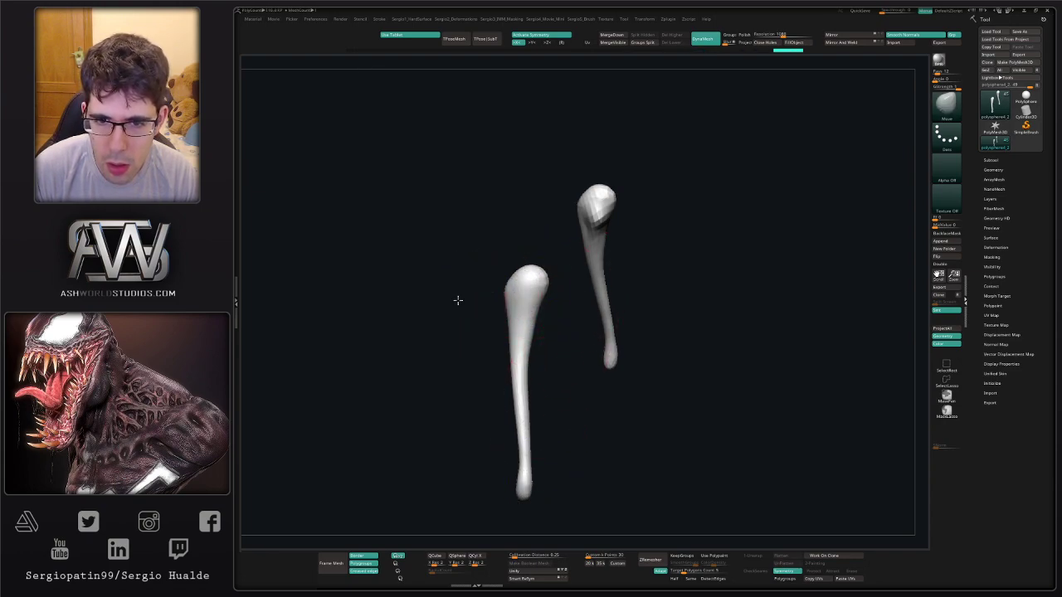
Reshape the ulna's rounded upper end with the Move brush to sit behind the humerus at the elbow.
mouse_move(457, 301)
left_mouse_down()
mouse_move(547, 303)
mouse_move(541, 289)
left_mouse_up()
right_click_drag(548, 338, 536, 299)
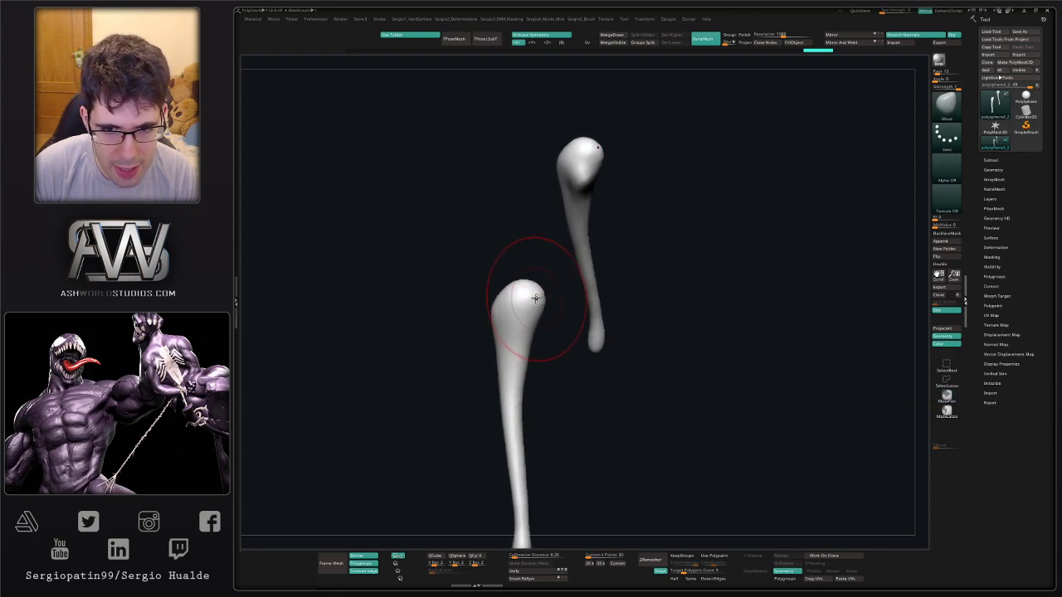
left_click_drag(529, 302, 535, 320)
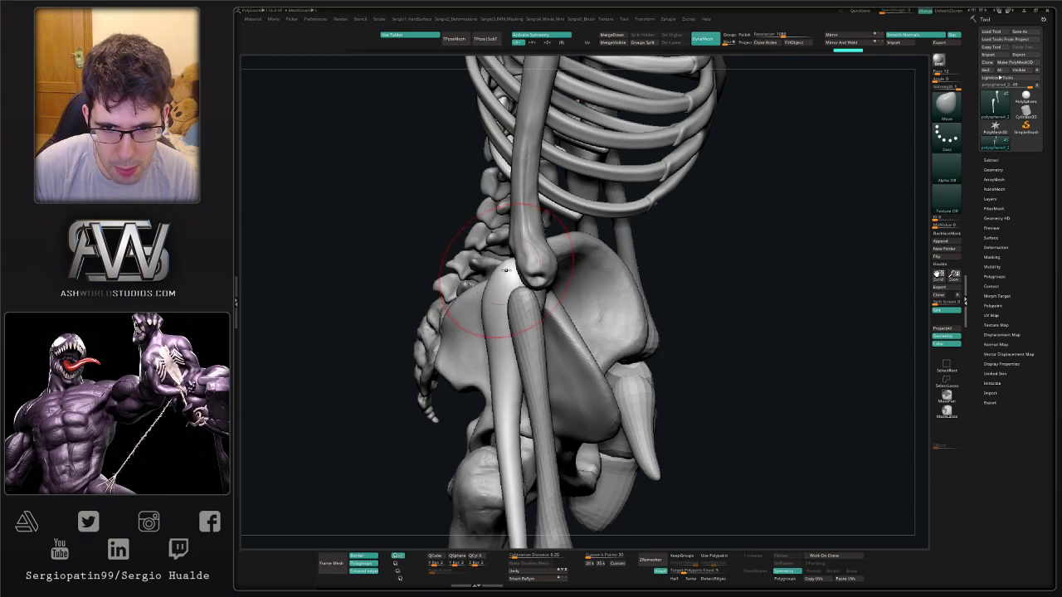
left_click_drag(497, 282, 487, 269)
mouse_move(514, 289)
right_mouse_down("ctrl")
mouse_move(511, 256)
mouse_move(531, 274)
right_mouse_up("ctrl")
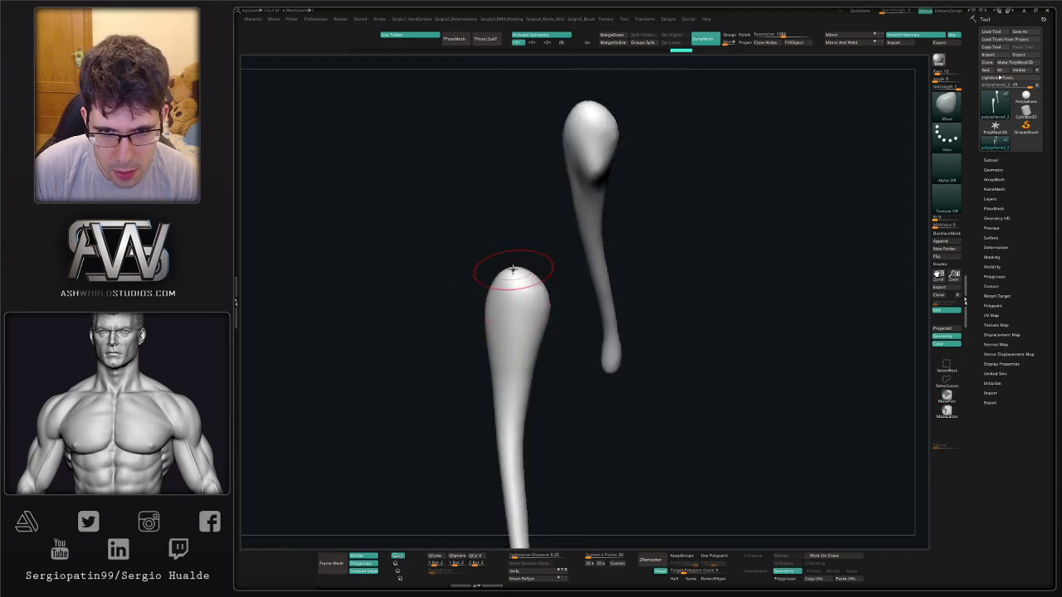
Mask the joint notch area on the ulna's upper end with MaskLasso and invert the mask.
left_click_drag(514, 269, 509, 307)
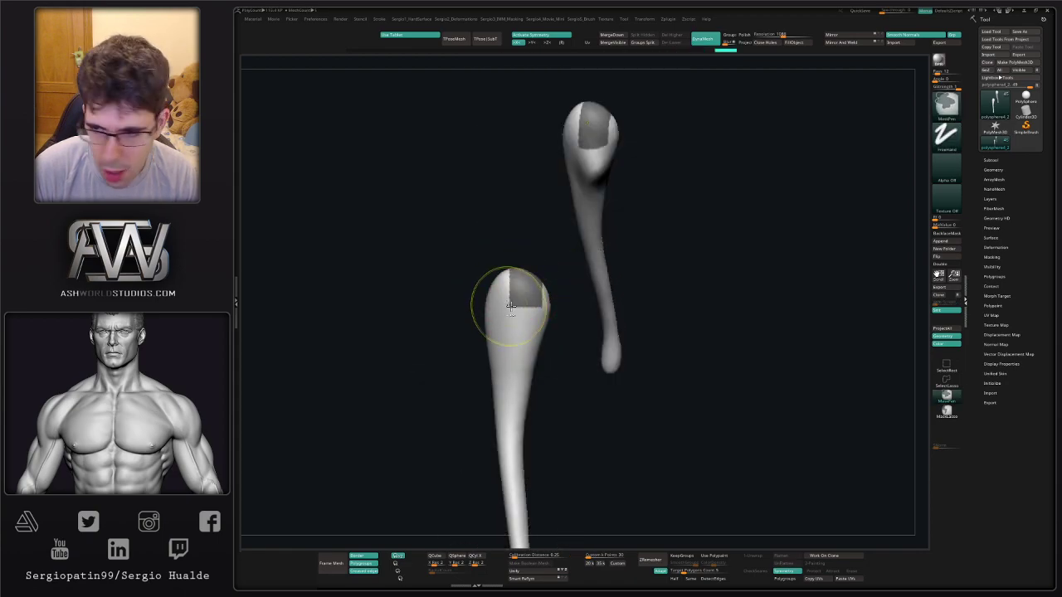
left_click(946, 411, "ctrl")
key("ctrl+z")
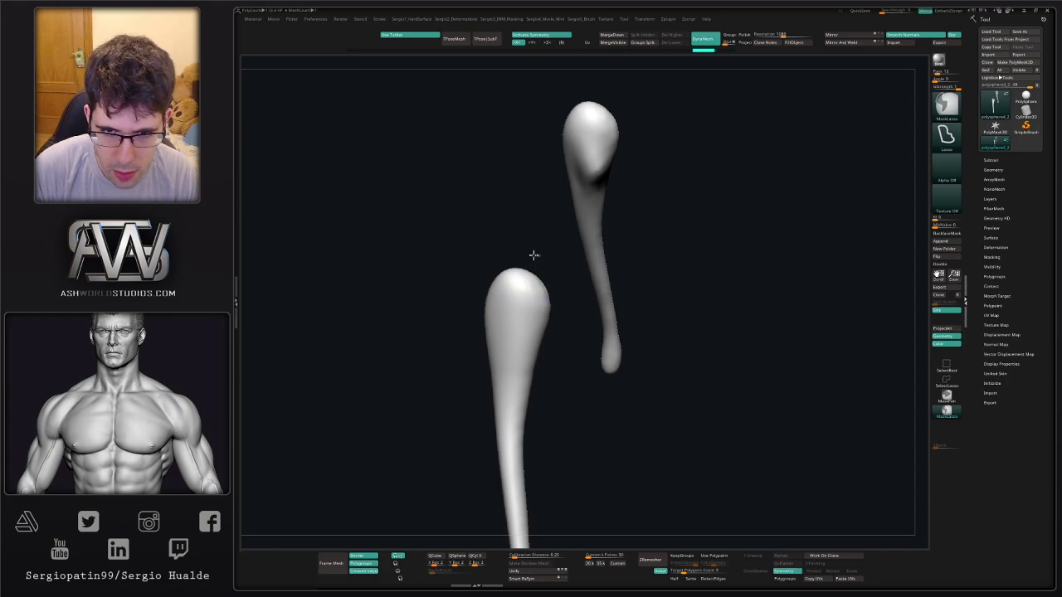
mouse_move(520, 326)
left_mouse_down("ctrl")
mouse_move(557, 268)
mouse_move(535, 259)
mouse_move(514, 268)
mouse_move(548, 291)
mouse_move(513, 320)
left_mouse_up("ctrl")
left_click(558, 290, "ctrl")
key("ctrl+z")
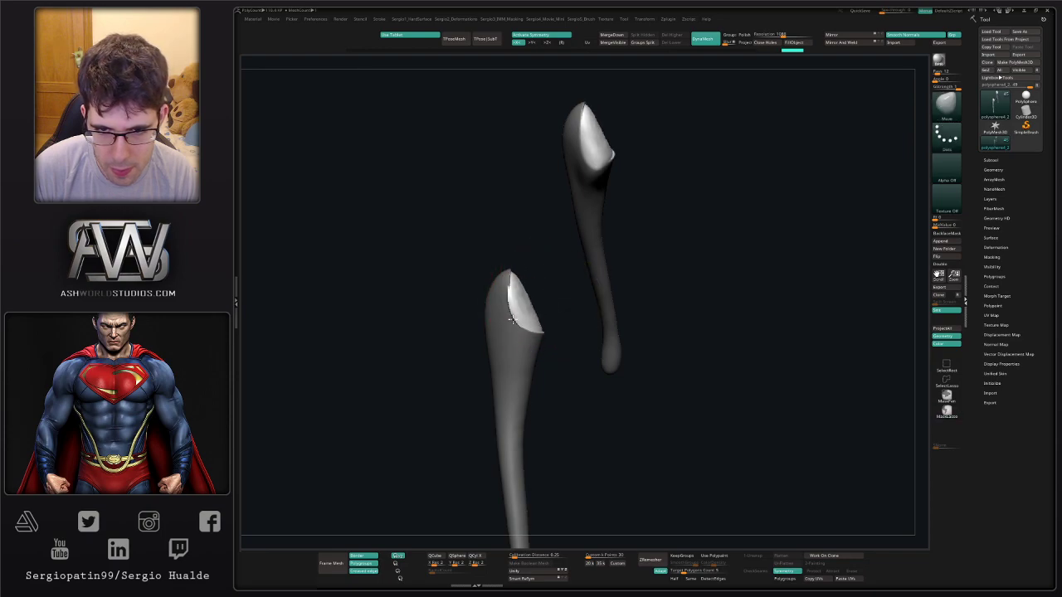
Push the unmasked area inward with the Move brush to carve the ulna's trochlear notch, and clear the mask.
right_click_drag(513, 320, 533, 311)
left_click_drag(534, 311, 512, 322)
right_click_drag(512, 318, 520, 318)
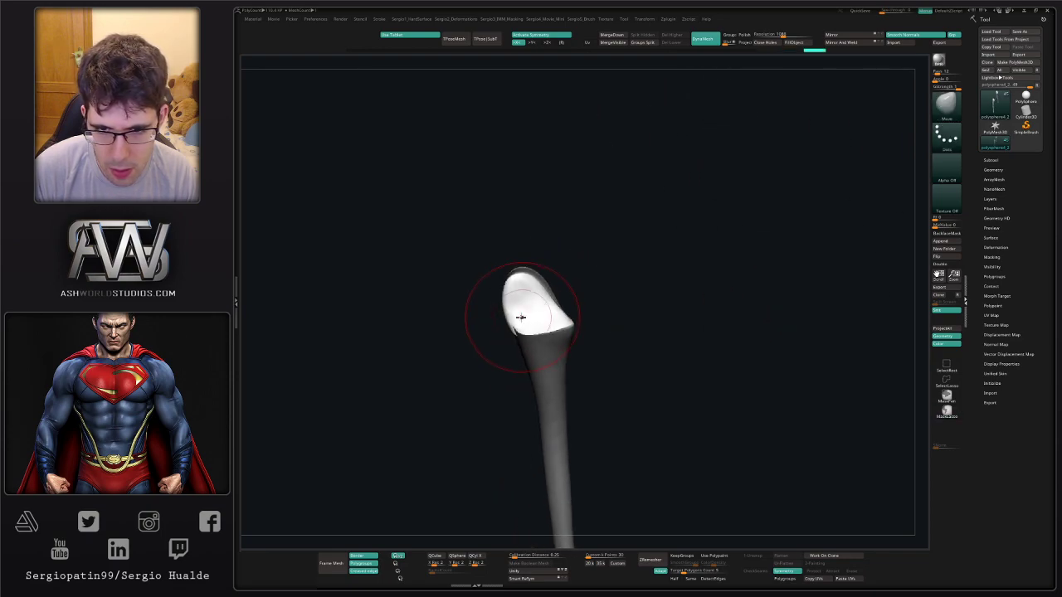
left_click_drag(524, 314, 560, 321)
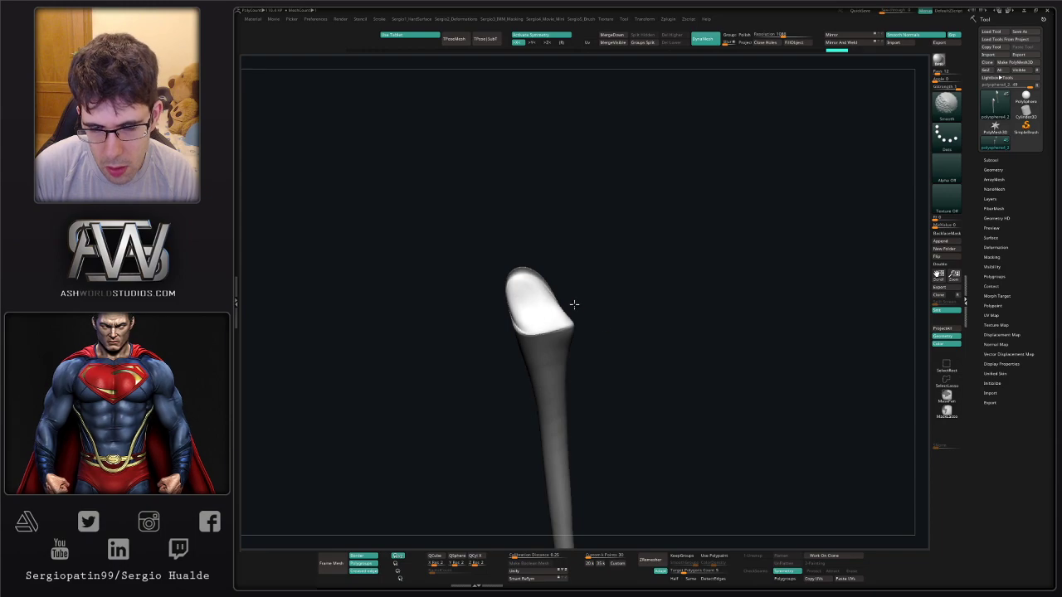
mouse_move(574, 304)
right_mouse_down()
mouse_move(609, 261)
mouse_move(588, 292)
right_mouse_up()
key("alt+s")
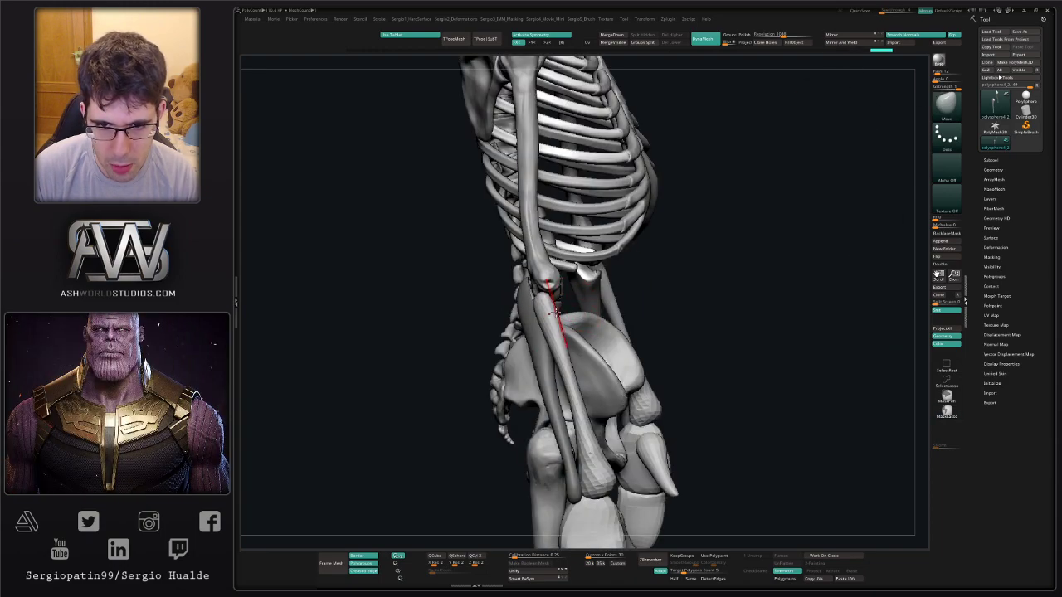
key("alt+s")
left_click_drag(629, 285, 646, 295, "ctrl")
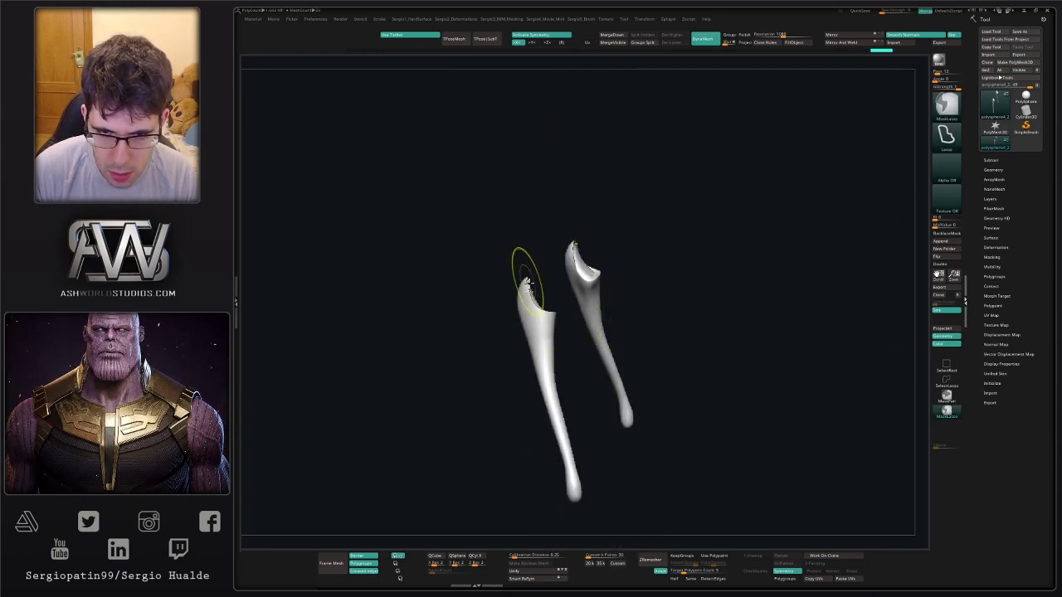
Smooth the inside of the carved notch and adjust the ulna's upper tip with the Move brush.
right_click_drag(526, 279, 541, 280, "ctrl")
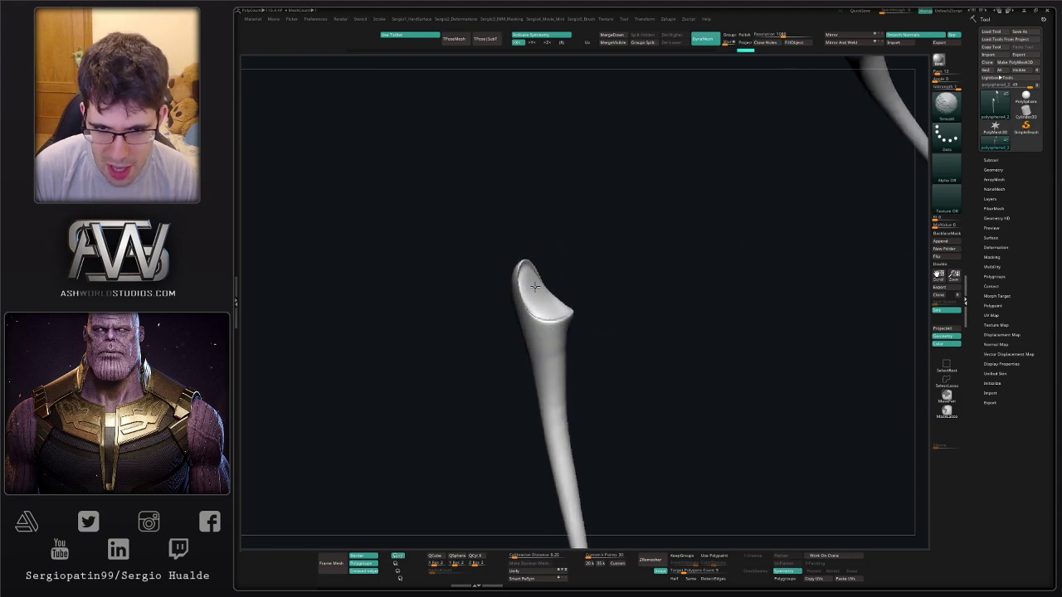
left_click_drag(535, 287, 548, 290, "shift")
right_click_drag(554, 285, 539, 274)
mouse_move(536, 274)
left_mouse_down()
mouse_move(543, 280)
mouse_move(524, 279)
left_mouse_up()
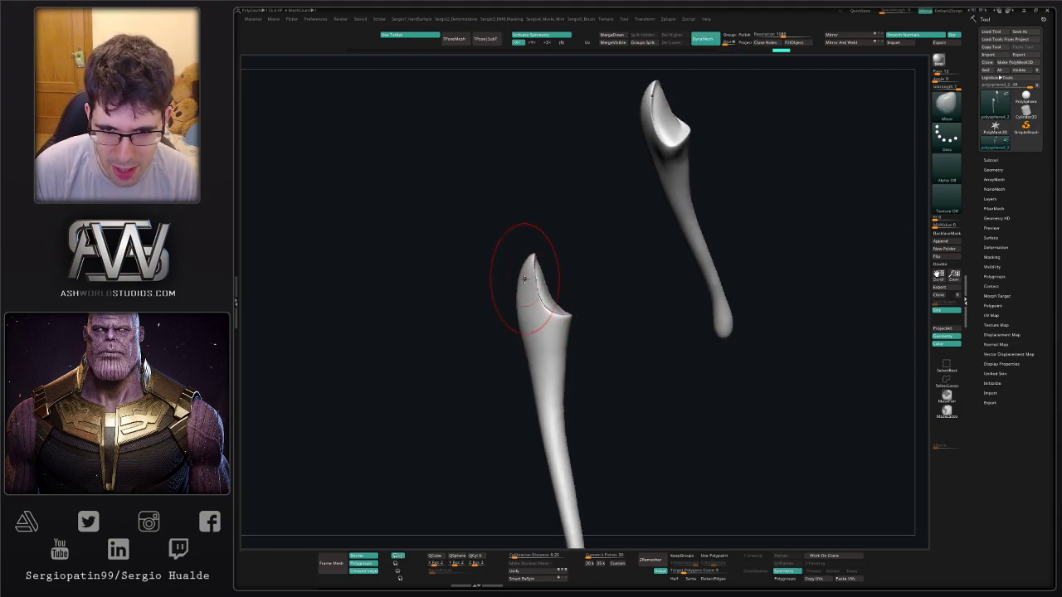
Fill out and round the back of the olecranon at the ulna's upper end with the Move brush.
right_click_drag(524, 279, 521, 285)
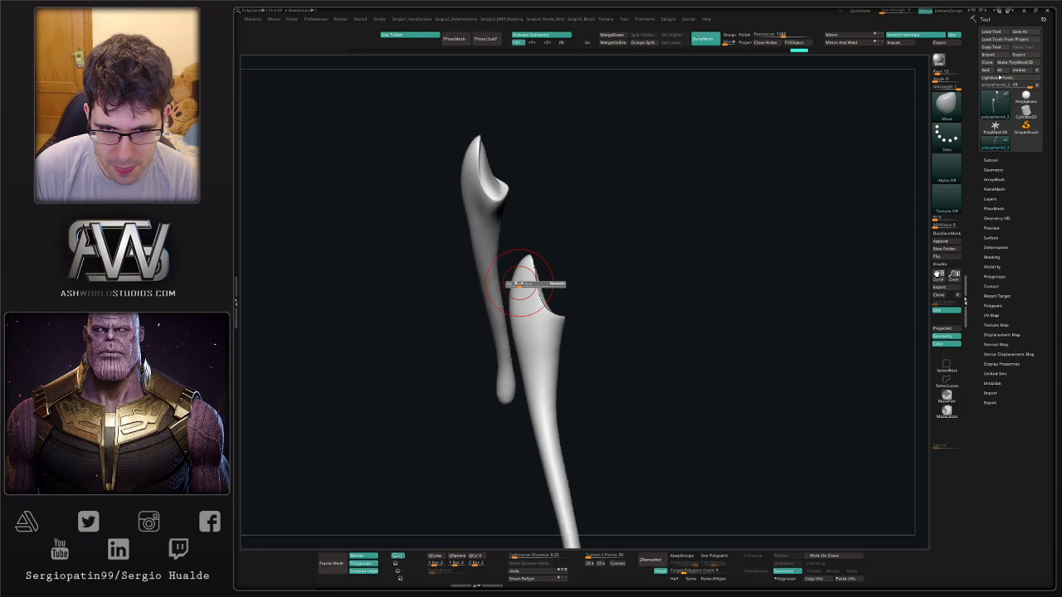
left_click_drag(516, 283, 526, 268)
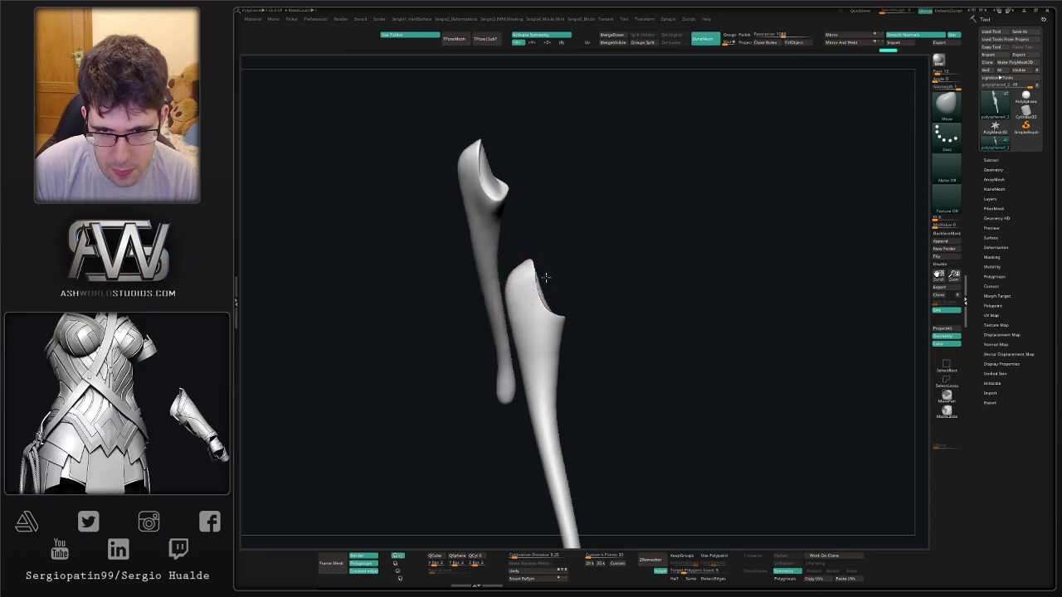
right_click_drag(544, 277, 521, 269)
left_click_drag(529, 293, 528, 286)
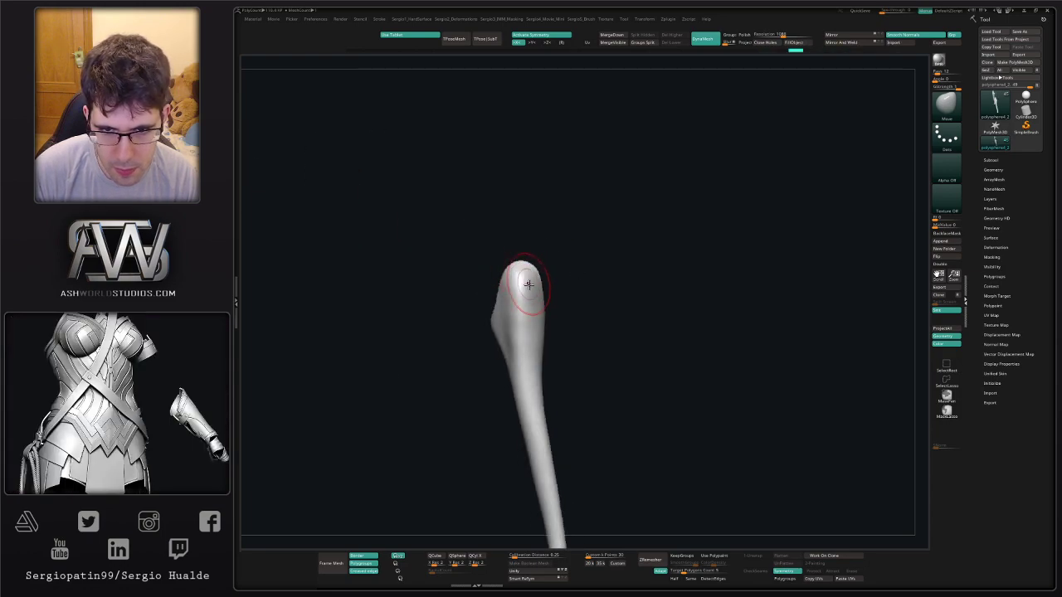
right_click_drag(529, 287, 549, 294)
Pull the coronoid process into a sharper beak below the notch with the Move brush.
key("s")
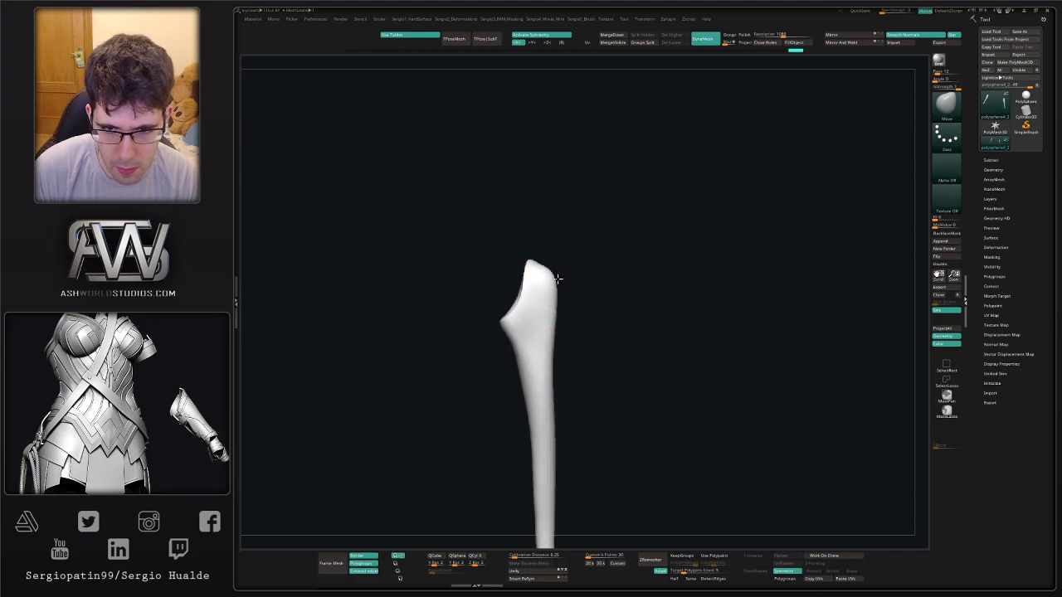
left_click_drag(501, 310, 504, 314)
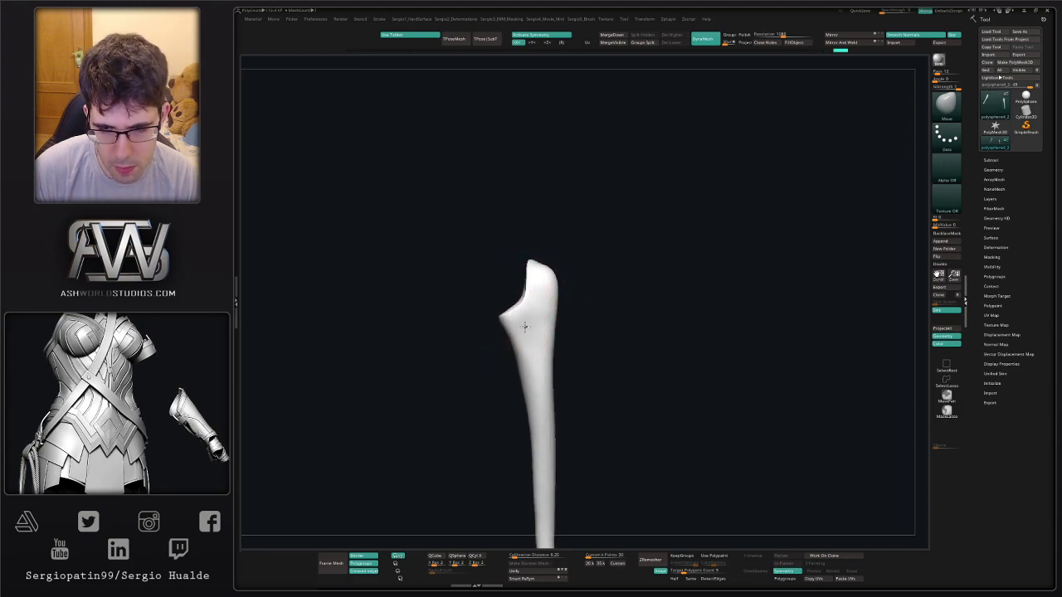
mouse_move(525, 324)
right_mouse_down()
mouse_move(564, 316)
mouse_move(512, 315)
right_mouse_up()
left_click(564, 316)
key("alt+s")
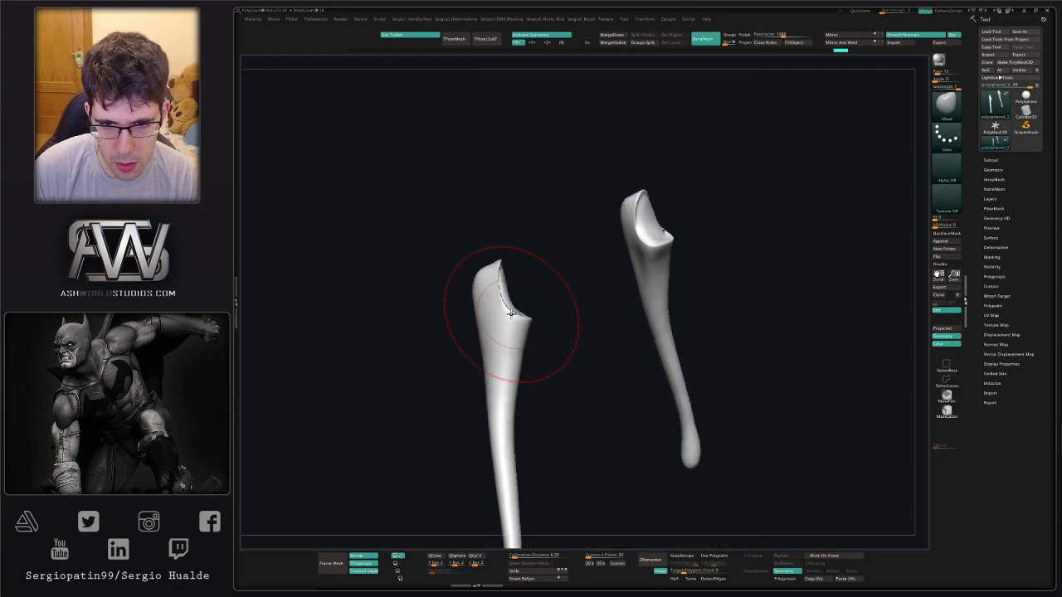
Reshape the notch's curve and its lower rim on the ulna with the Move brush.
key("s")
mouse_move(507, 318)
left_mouse_down()
mouse_move(526, 294)
mouse_move(515, 304)
left_mouse_up()
key("s")
mouse_move(528, 307)
right_mouse_down()
mouse_move(547, 309)
mouse_move(531, 309)
right_mouse_up()
left_click_drag(560, 309, 559, 305)
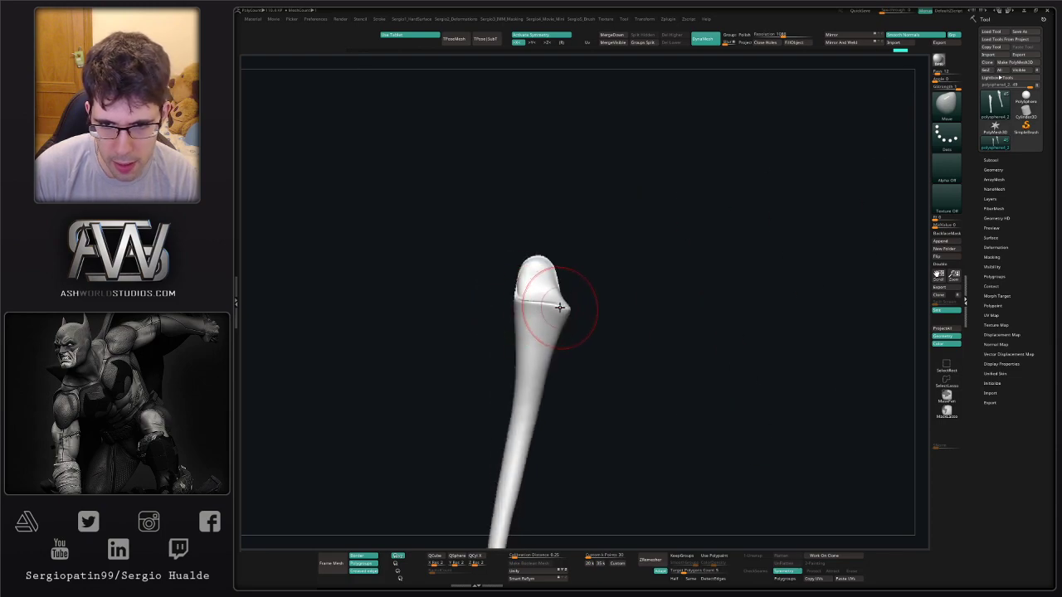
Refine the coronoid process's edges from several sides with small Move brush strokes.
right_click_drag(573, 309, 562, 315)
left_click_drag(562, 315, 560, 314)
right_click_drag(581, 316, 554, 319)
left_click_drag(555, 318, 545, 318)
left_click_drag(544, 320, 543, 325)
mouse_move(535, 320)
left_mouse_down()
mouse_move(581, 310)
mouse_move(526, 310)
left_mouse_up()
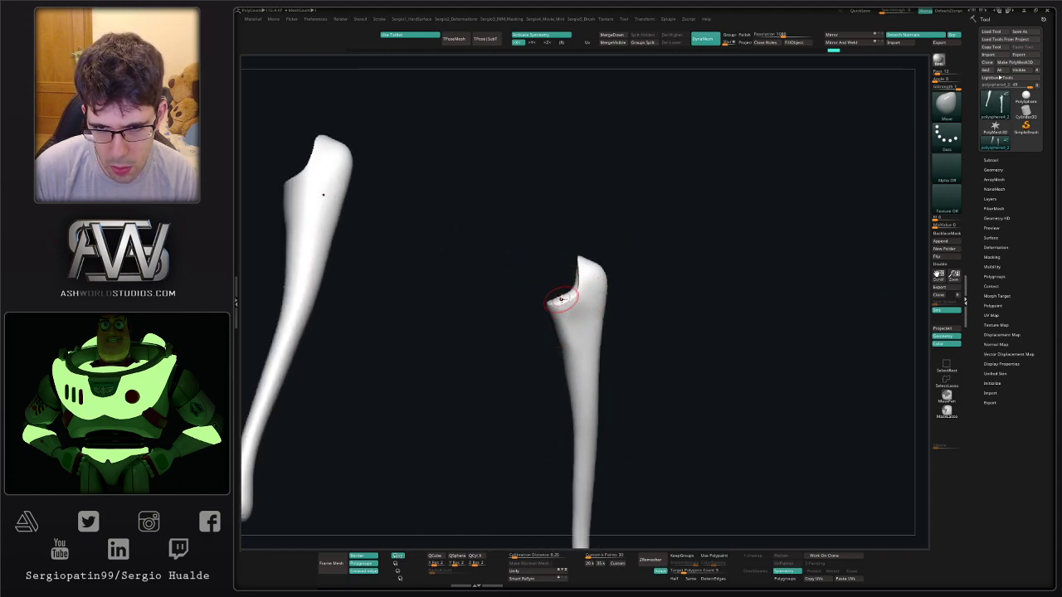
Sculpt the surface inside the ulna's notch with the Clay brush.
key("b")
key("c")
key("l")
right_click_drag(562, 300, 576, 299)
mouse_move(563, 286)
left_mouse_down()
mouse_move(568, 272)
mouse_move(552, 284)
left_mouse_up()
mouse_move(552, 283)
right_mouse_down("ctrl")
mouse_move(572, 357)
mouse_move(542, 278)
right_mouse_up("ctrl")
Fit the ulna's upper end against the humerus at the elbow with the Move brush.
key("s")
key("b")
key("m")
key("v")
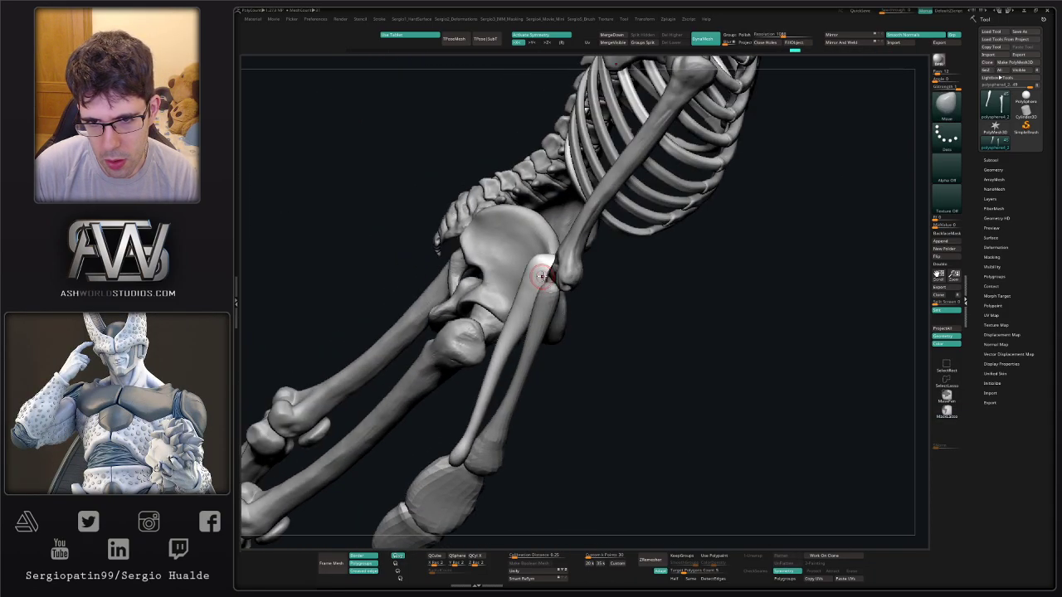
left_click_drag(548, 279, 561, 287)
left_click(566, 274, "alt")
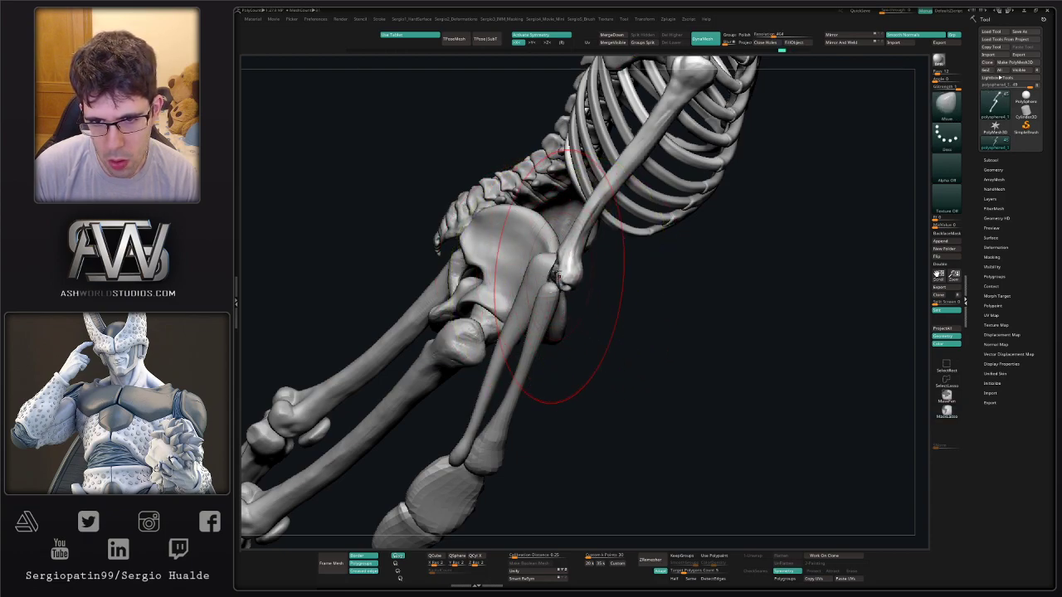
mouse_move(561, 286)
right_mouse_down()
mouse_move(567, 277)
mouse_move(586, 308)
mouse_move(603, 304)
right_mouse_up()
left_click(545, 294, "alt")
left_click_drag(553, 291, 521, 320)
key("s")
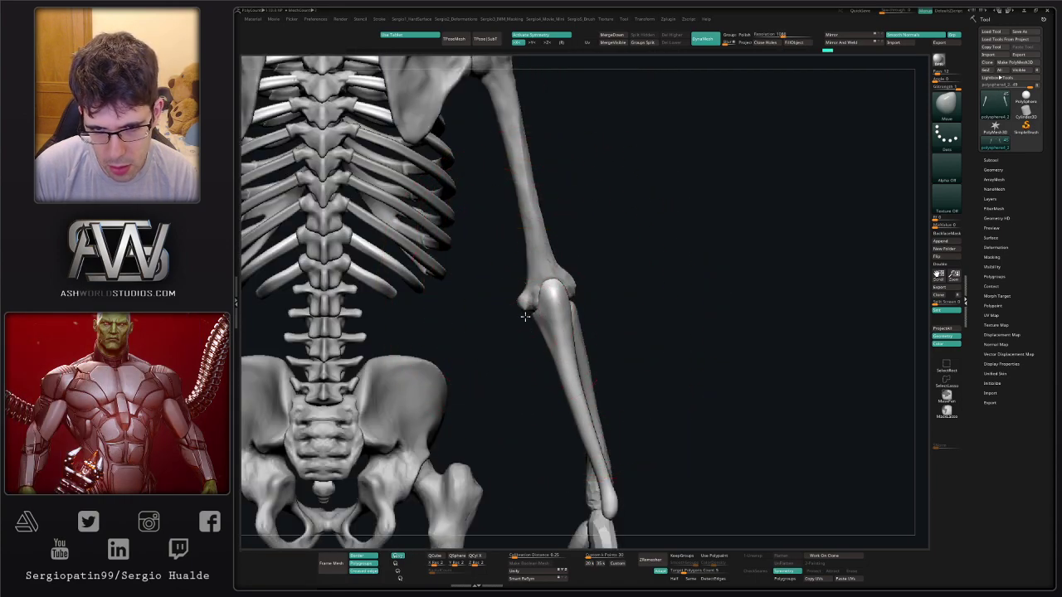
Adjust the olecranon's outline over the back of the elbow with the Move brush.
right_click_drag(525, 317, 533, 334)
left_click_drag(540, 317, 517, 324)
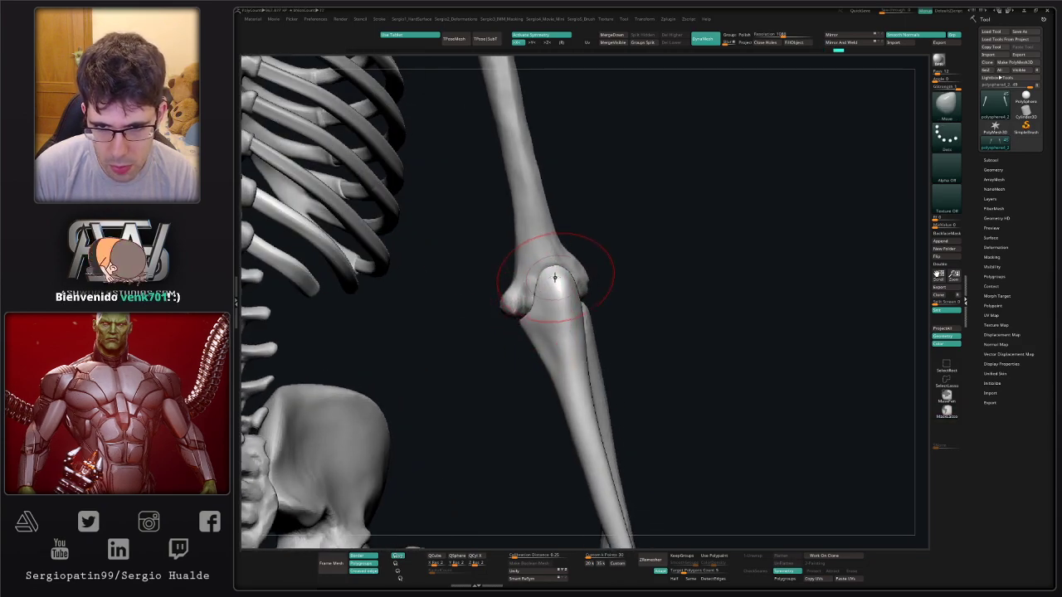
left_click_drag(554, 278, 547, 278)
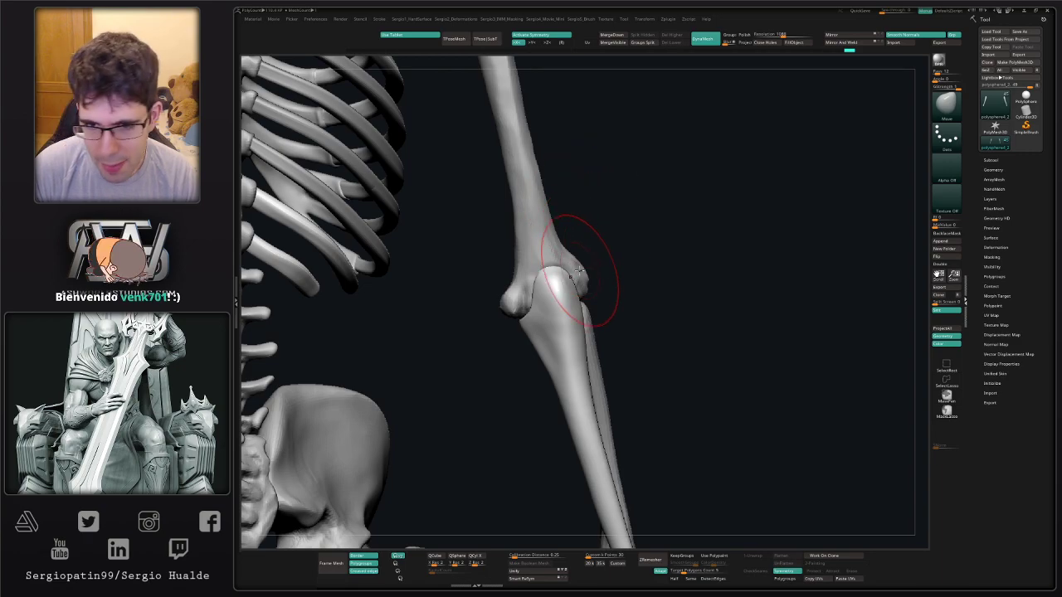
mouse_move(562, 283)
right_mouse_down()
mouse_move(580, 304)
mouse_move(622, 305)
mouse_move(550, 273)
right_mouse_up()
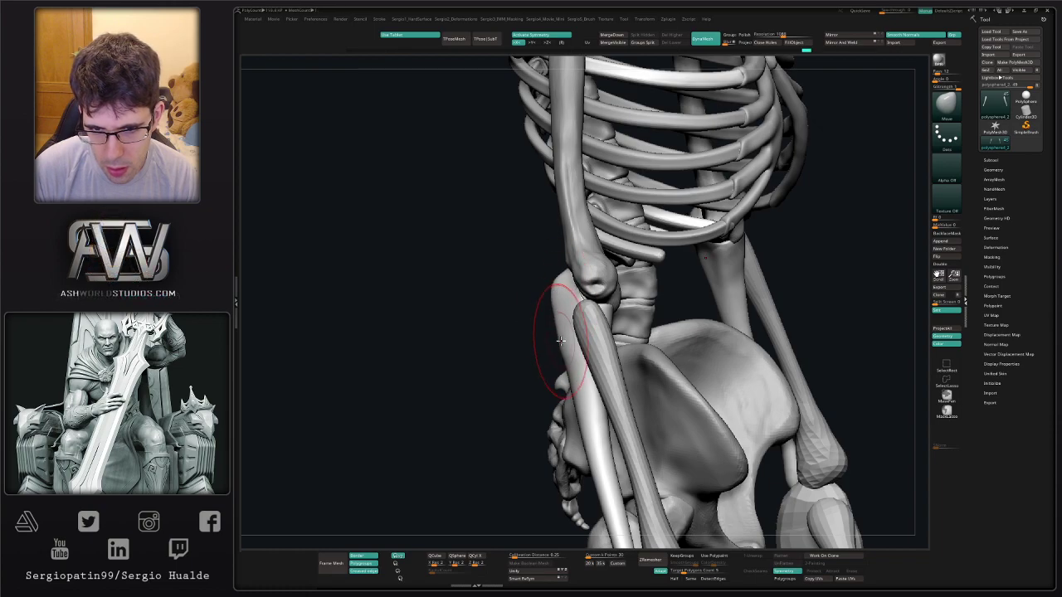
right_click_drag(562, 341, 566, 305)
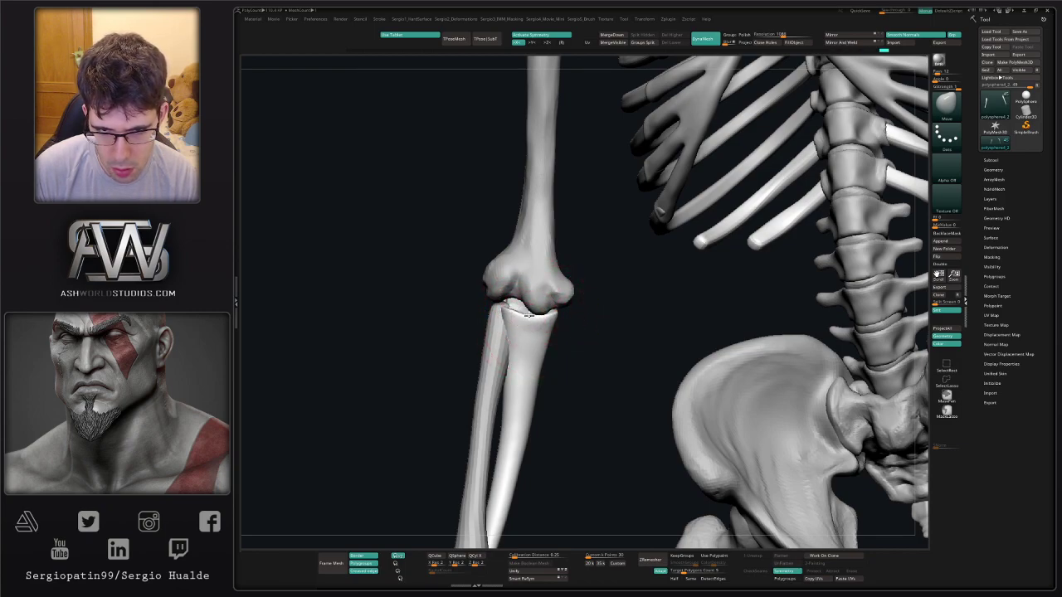
Isolate the forearm bone and refine the ulna's notch rim with the Clay brush, smoothing the surface between olecranon and coronoid process.
mouse_move(548, 309)
right_mouse_down()
mouse_move(536, 314)
mouse_move(573, 323)
mouse_move(564, 342)
mouse_move(528, 309)
mouse_move(540, 334)
mouse_move(570, 320)
mouse_move(550, 328)
mouse_move(553, 311)
right_mouse_up()
key("s")
key("alt+s")
key("b")
key("c")
key("l")
key("s")
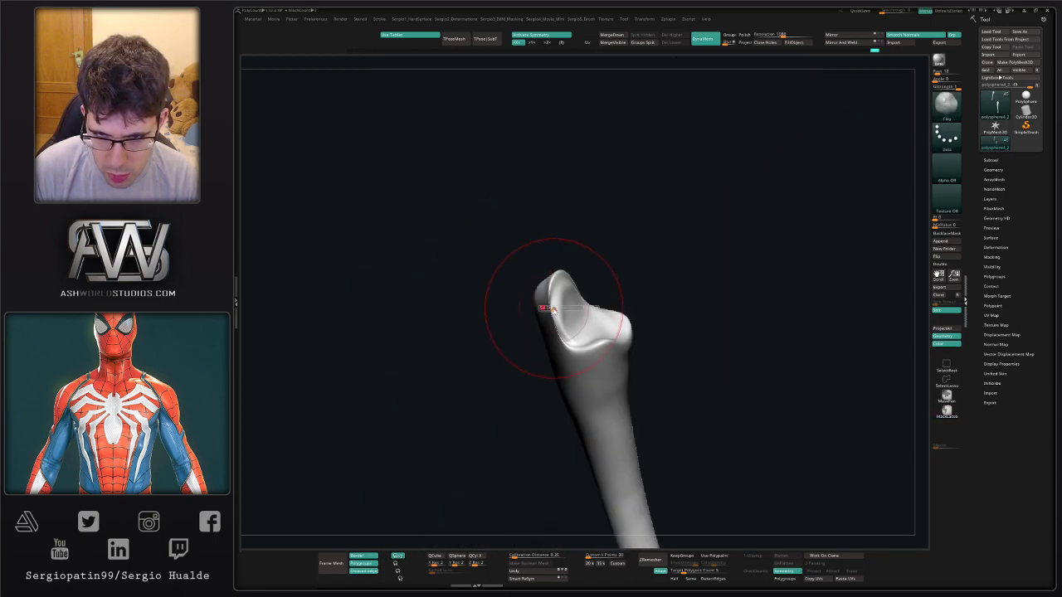
key("s")
mouse_move(556, 324)
left_mouse_down("shift")
mouse_move(560, 339)
mouse_move(549, 342)
mouse_move(588, 343)
left_mouse_up("shift")
key("s")
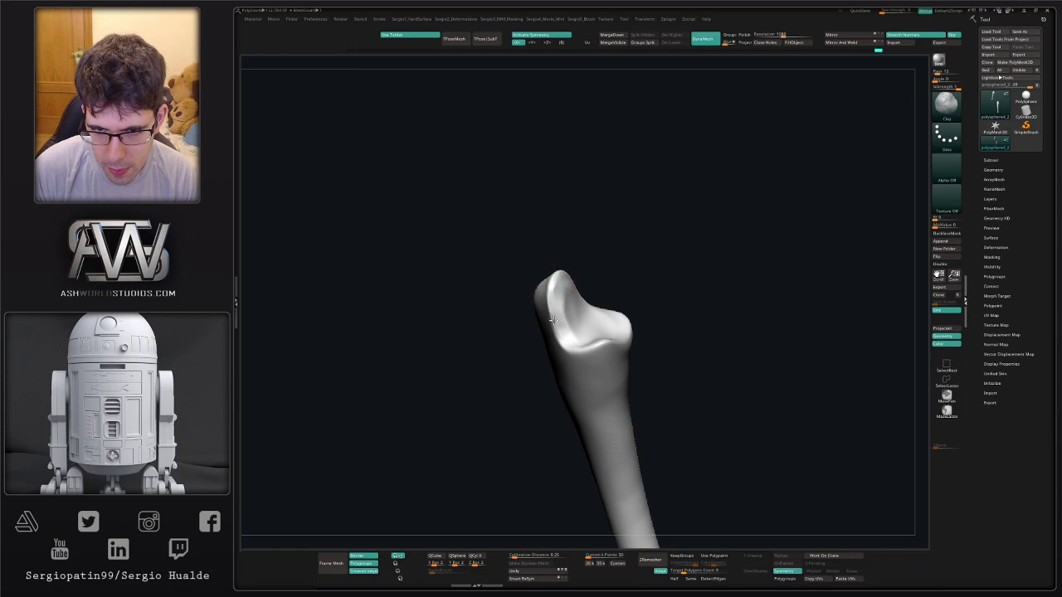
Sculpt the articular surface and side edges of the ulna's upper end with Clay brush strokes from several angles.
mouse_move(610, 333)
right_mouse_down()
mouse_move(589, 298)
mouse_move(584, 311)
right_mouse_up()
left_click_drag(573, 266, 634, 284)
mouse_move(601, 267)
left_mouse_down()
mouse_move(641, 292)
mouse_move(613, 343)
mouse_move(609, 334)
left_mouse_up()
right_click_drag(614, 340, 623, 312)
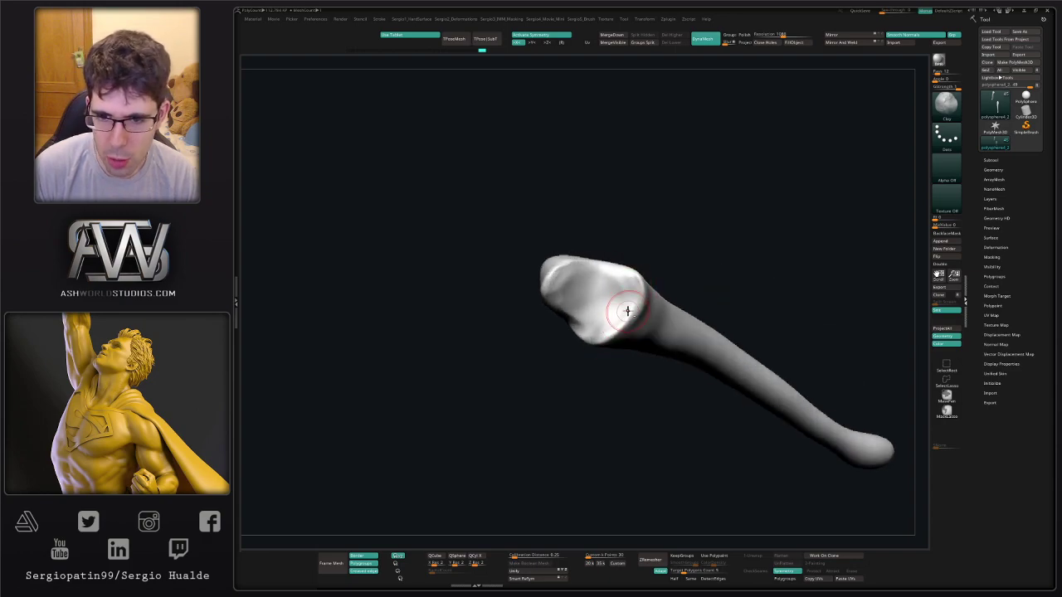
left_click_drag(625, 311, 607, 335)
mouse_move(607, 336)
right_mouse_down()
mouse_move(594, 306)
mouse_move(598, 326)
right_mouse_up()
left_click_drag(611, 335, 596, 348)
key("shift")
Show the whole skeleton and examine the arm's proportions and alignment from the front, back and side.
right_click_drag(582, 289, 607, 178, "ctrl")
key("alt+s")
right_click_drag(669, 284, 606, 293)
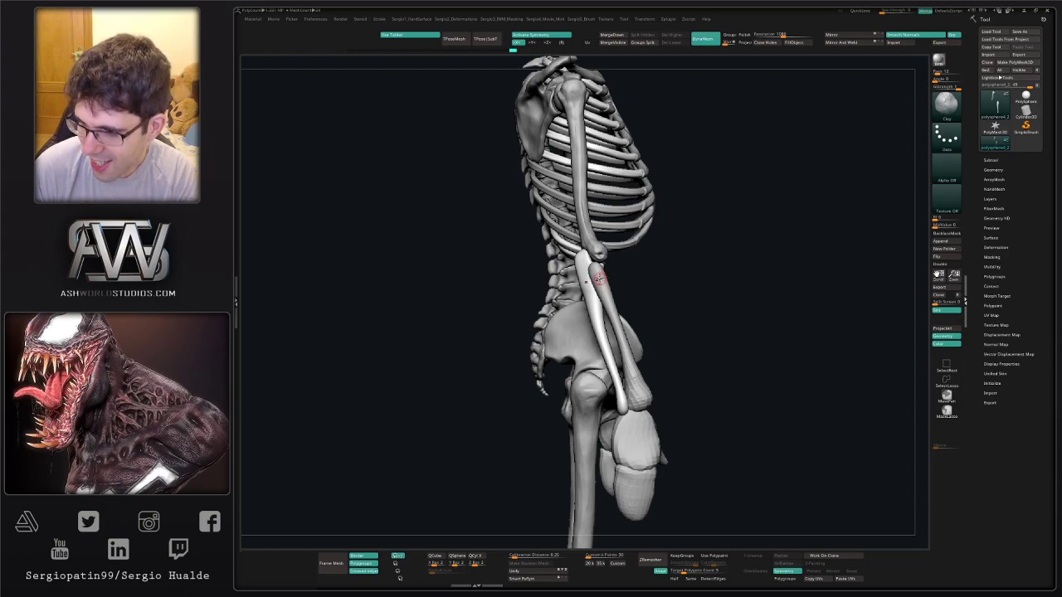
left_click_drag(662, 283, 632, 274)
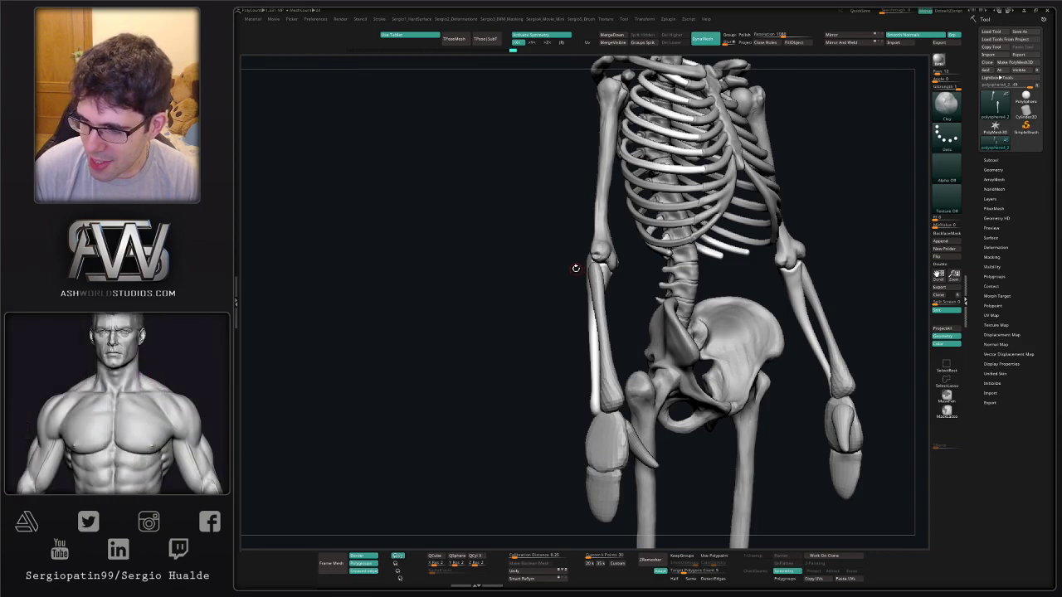
mouse_move(566, 305)
right_mouse_down()
mouse_move(657, 292)
mouse_move(613, 257)
right_mouse_up()
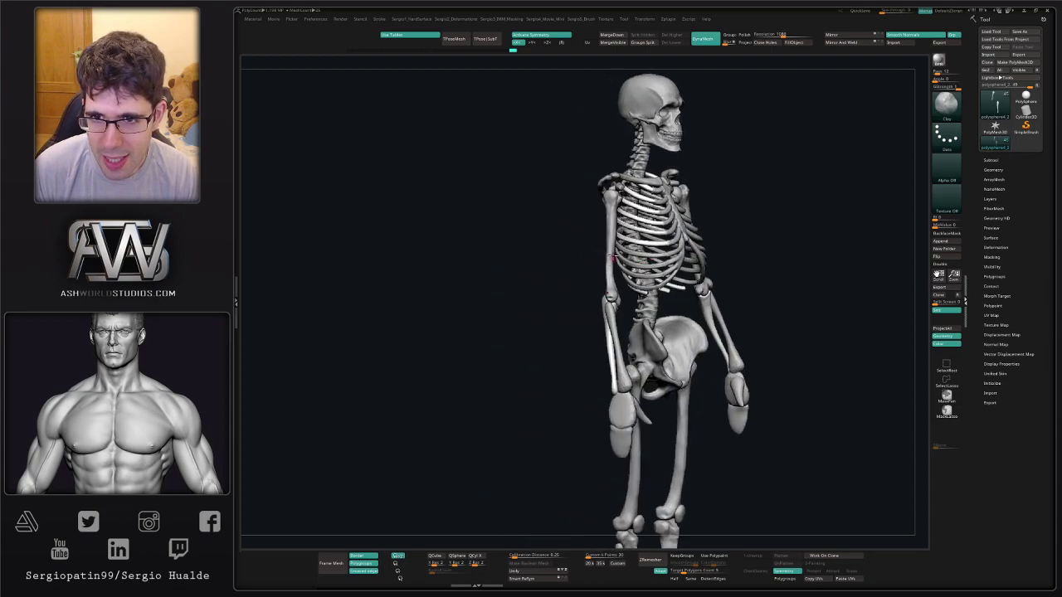
mouse_move(660, 217)
right_mouse_down("ctrl")
mouse_move(622, 291)
mouse_move(539, 302)
mouse_move(607, 276)
mouse_move(634, 303)
right_mouse_up("ctrl")
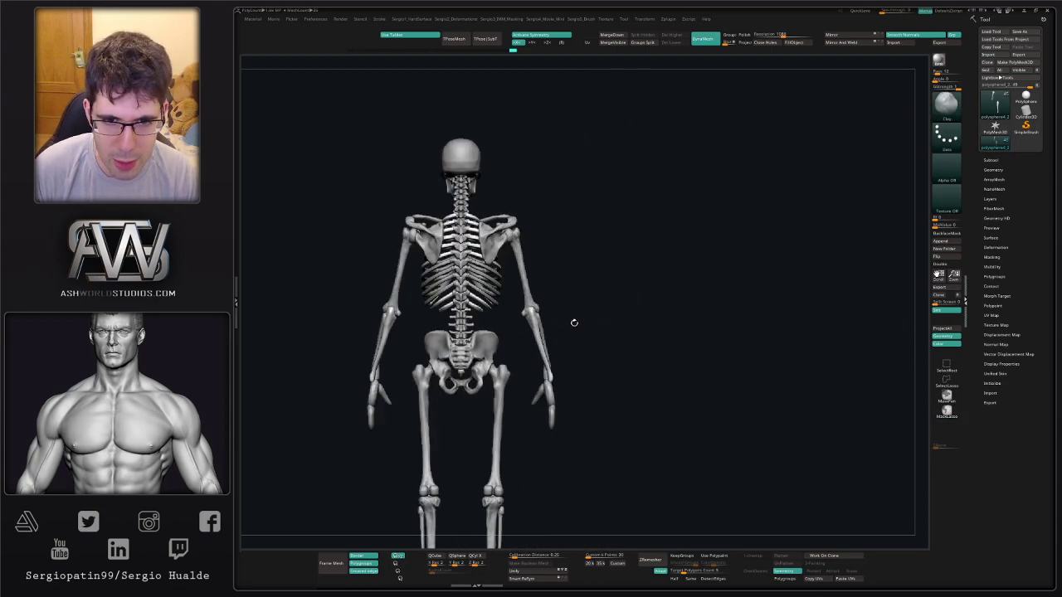
right_click_drag(573, 322, 628, 290, "alt")
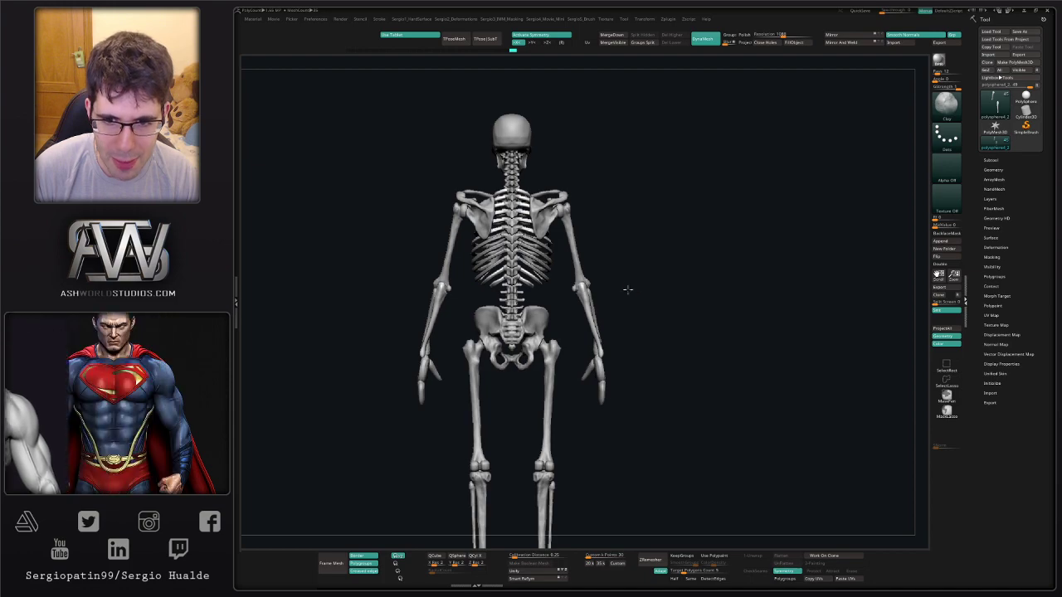
left_click_drag(627, 289, 575, 287)
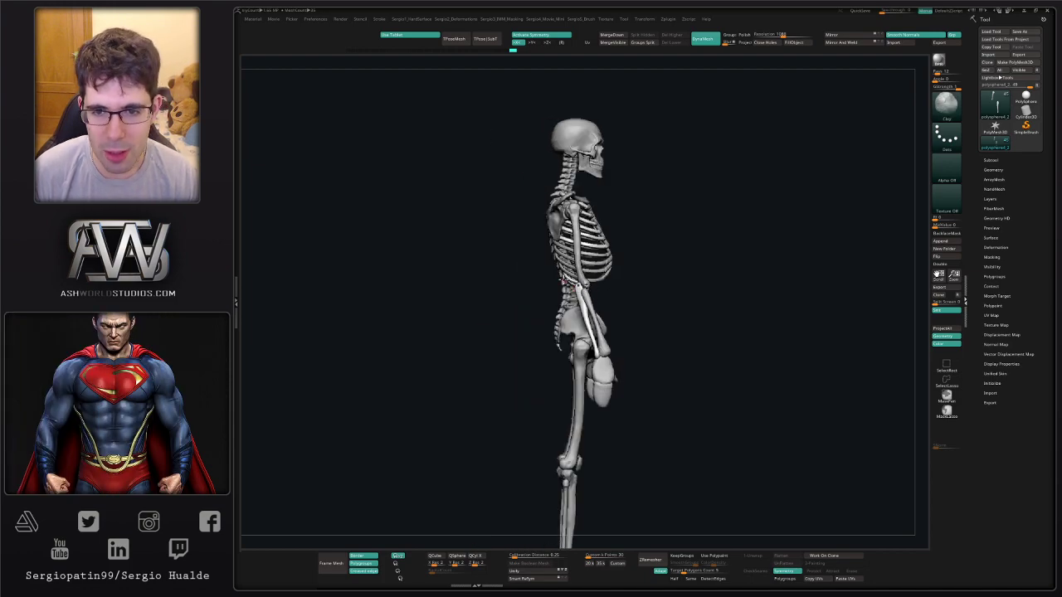
mouse_move(564, 281)
right_mouse_down("ctrl")
mouse_move(616, 268)
mouse_move(618, 294)
right_mouse_up("ctrl")
right_click_drag(618, 295, 594, 272, "alt")
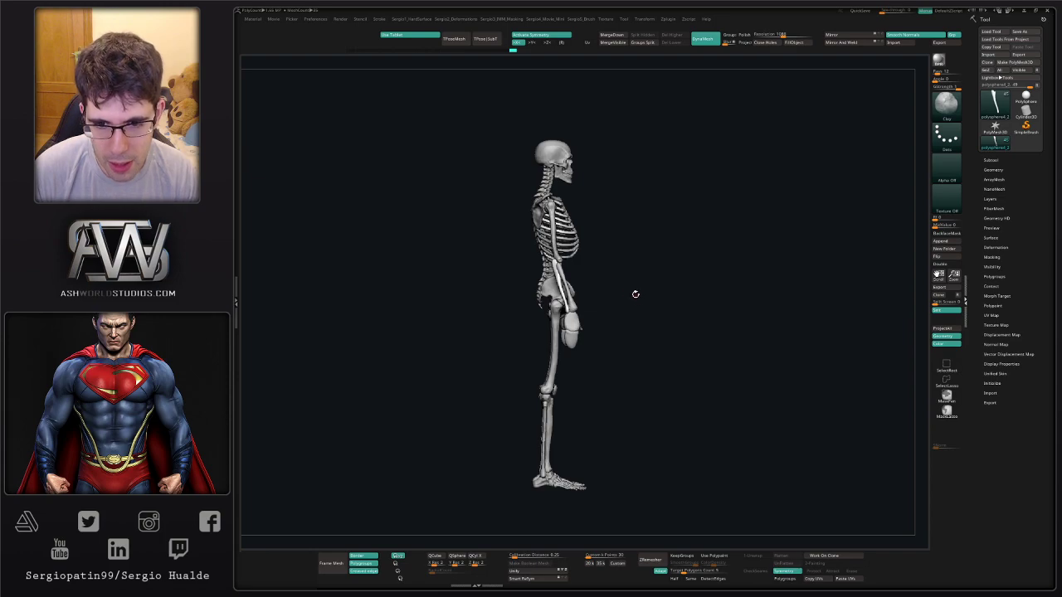
left_click_drag(635, 294, 675, 302)
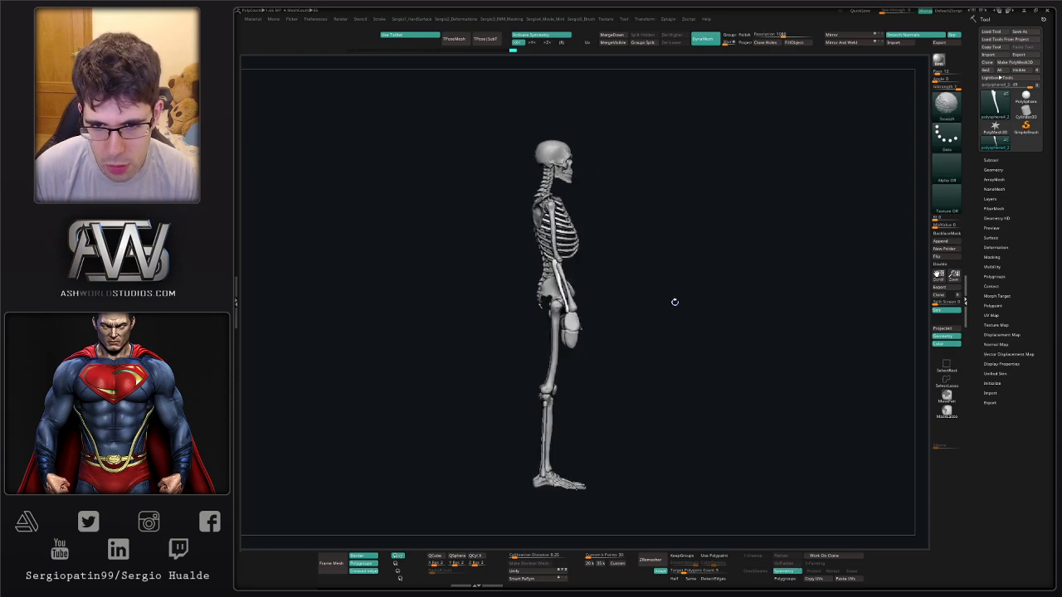
right_click_drag(576, 269, 569, 309, "ctrl")
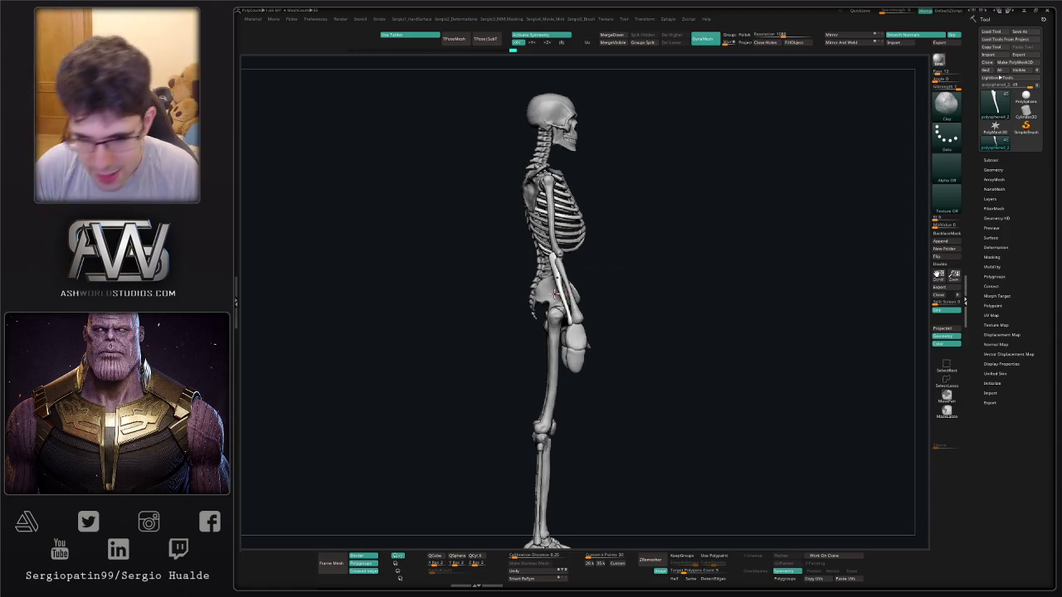
left_click_drag(631, 321, 612, 318)
Adjust the curve of the ulna's middle and lower shaft beside the radius with a large Move brush.
right_click_drag(572, 365, 569, 539, "ctrl")
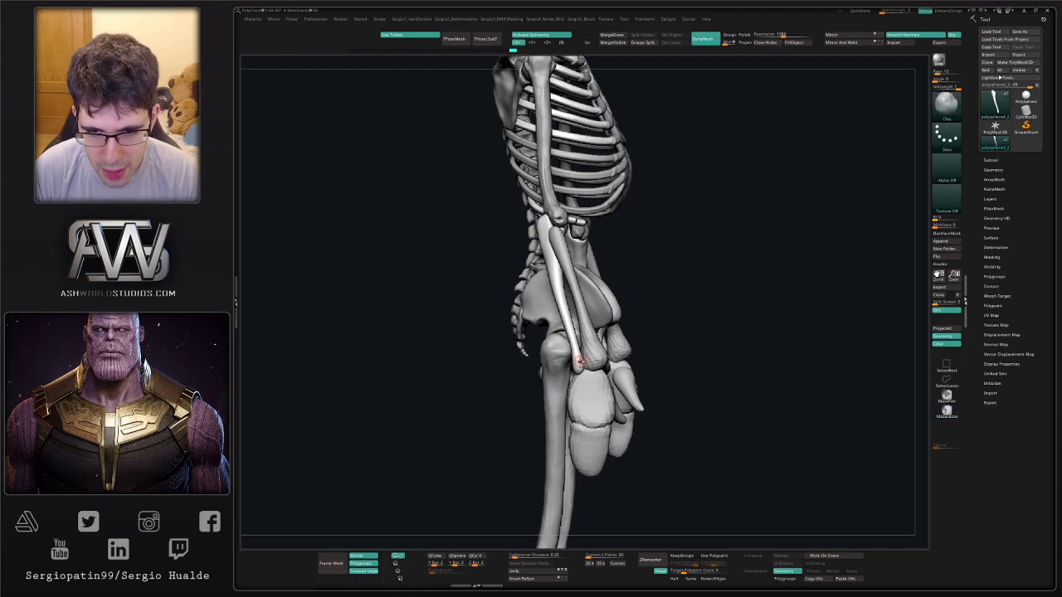
key("b")
key("m")
key("v")
key("s")
right_click_drag(592, 412, 656, 375)
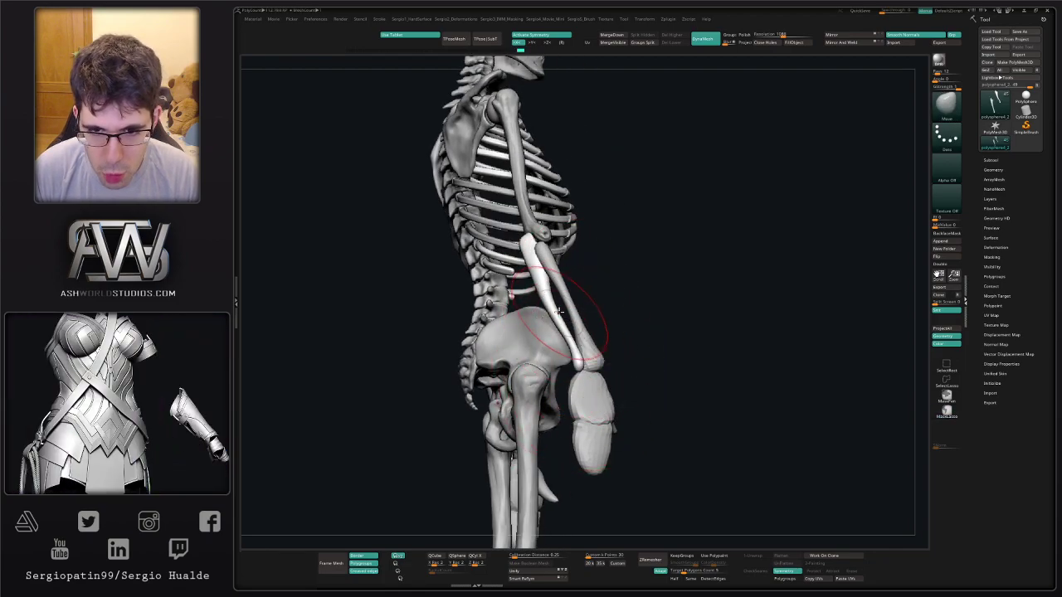
right_click_drag(554, 301, 572, 328)
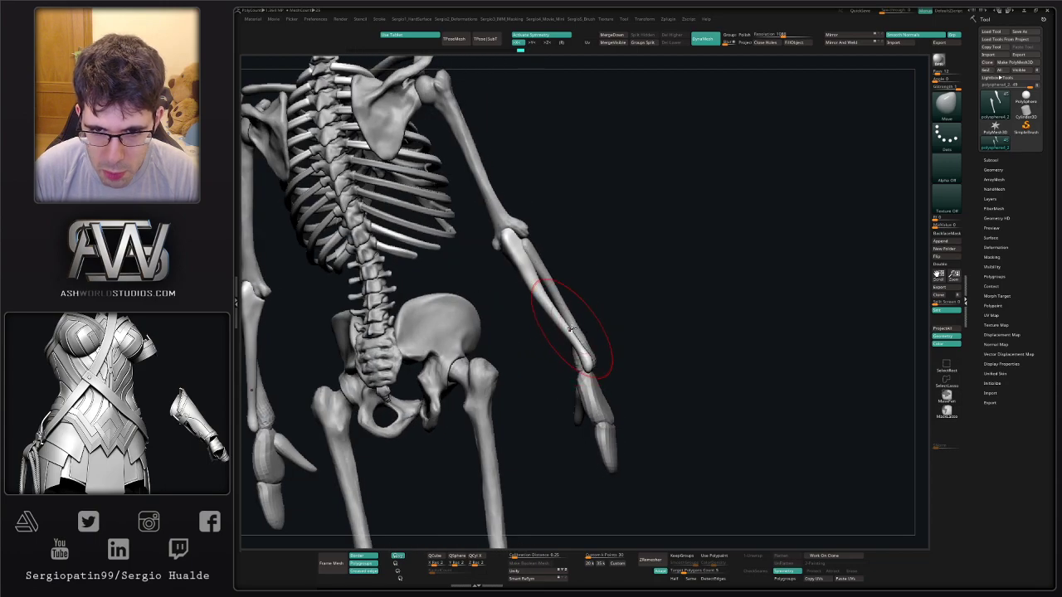
left_click_drag(584, 354, 578, 348)
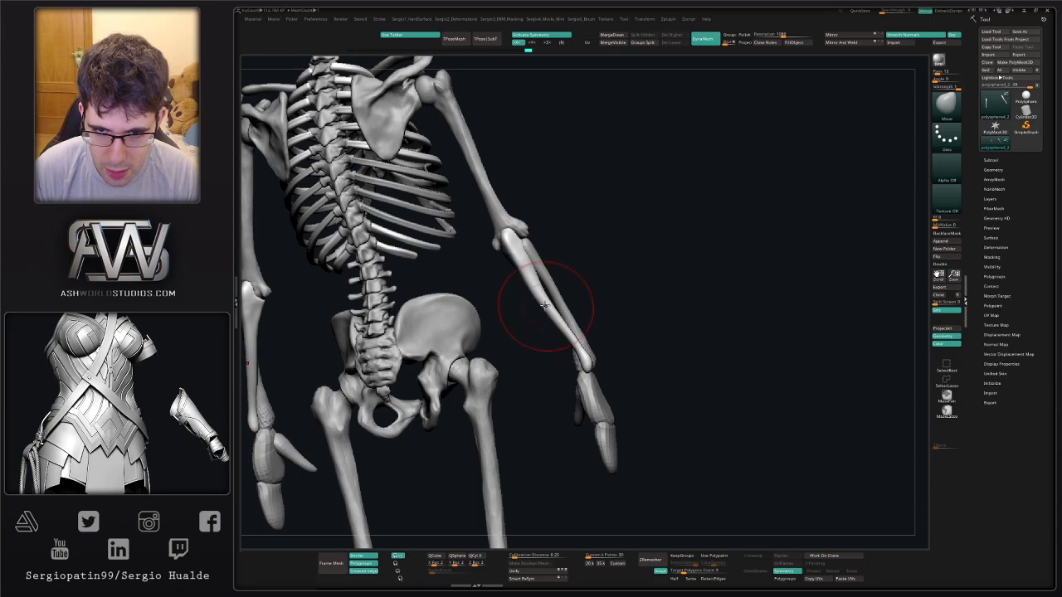
left_click_drag(536, 295, 542, 290)
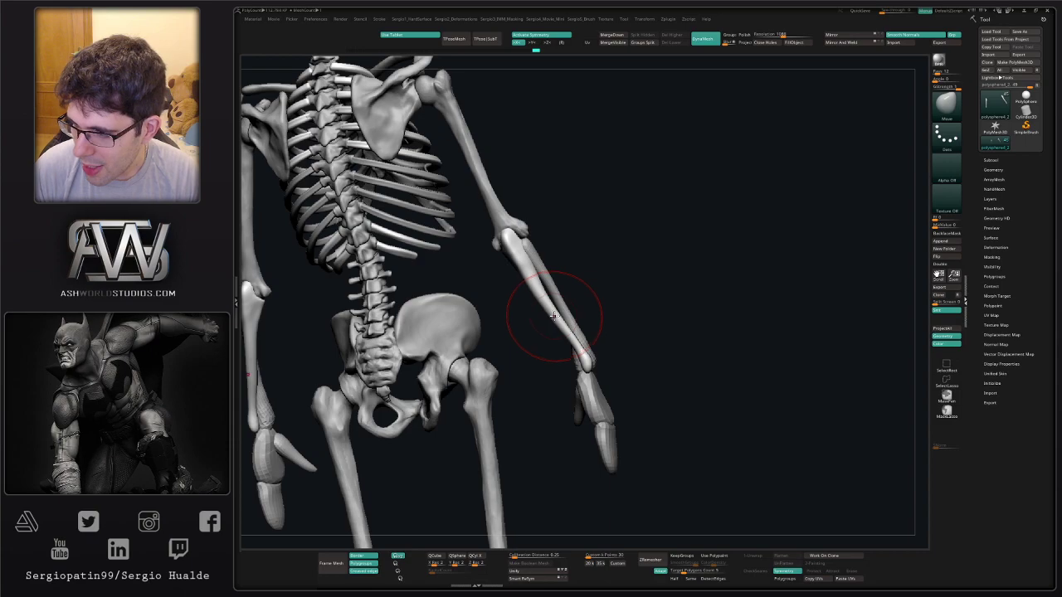
Reshape the ulna's lower end near the wrist with the Move brush from the back and side.
left_click_drag(640, 304, 607, 308)
mouse_move(594, 326)
right_mouse_down("alt")
mouse_move(554, 302)
mouse_move(554, 409)
mouse_move(529, 349)
mouse_move(536, 367)
right_mouse_up("alt")
key("s")
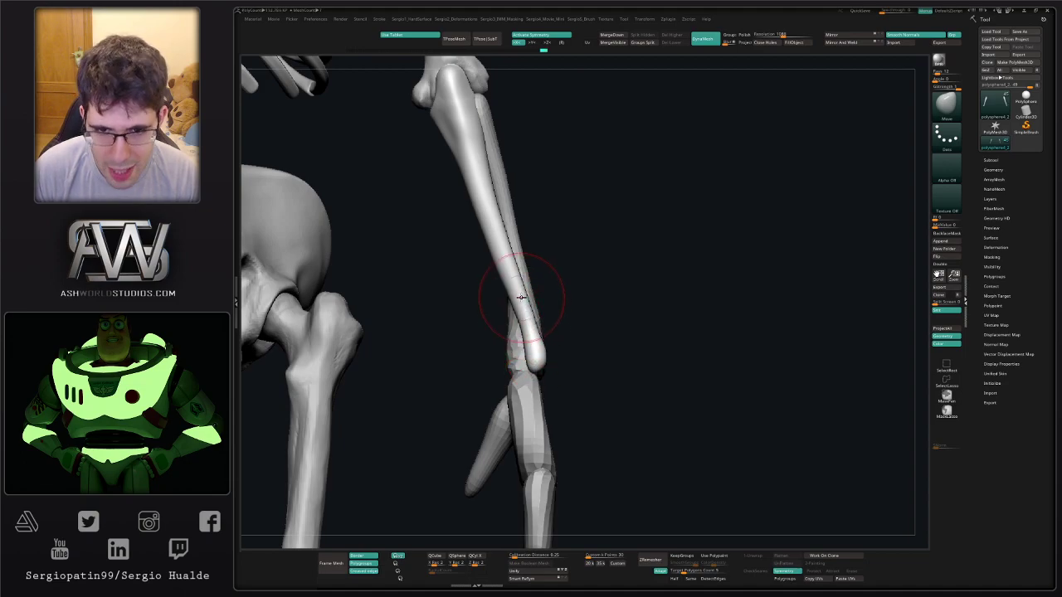
right_click_drag(539, 333, 516, 338)
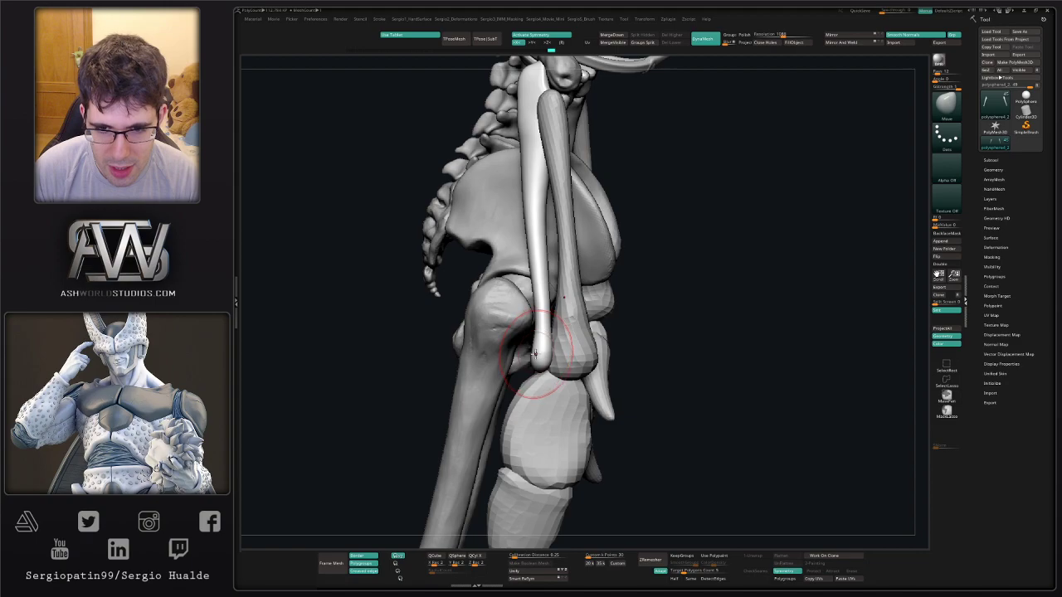
mouse_move(532, 359)
right_mouse_down()
mouse_move(552, 381)
mouse_move(547, 353)
mouse_move(531, 351)
mouse_move(579, 330)
mouse_move(569, 331)
right_mouse_up()
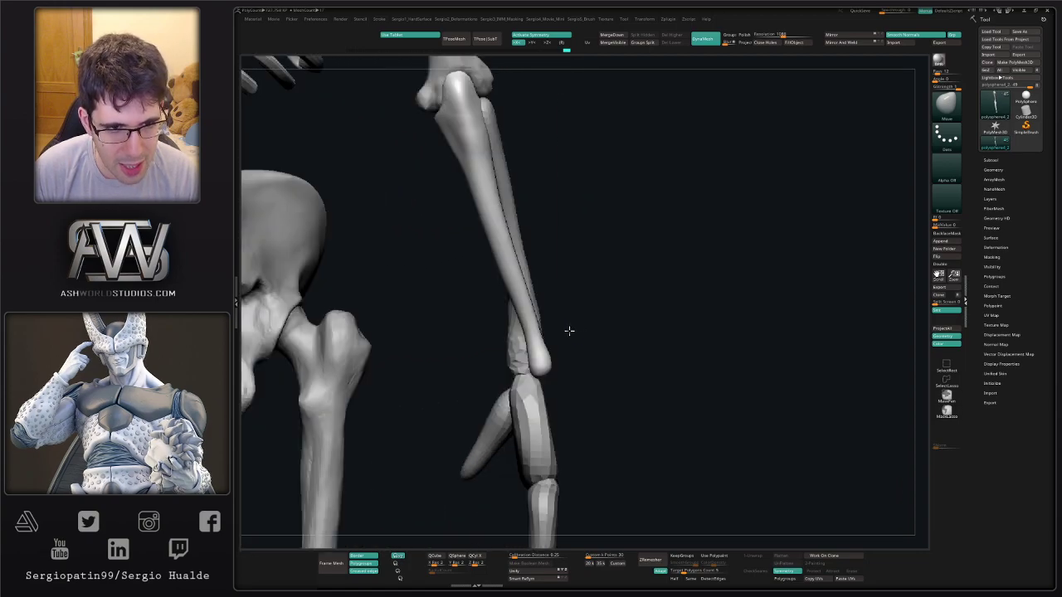
mouse_move(577, 292)
right_mouse_down("alt")
mouse_move(595, 327)
mouse_move(587, 330)
right_mouse_up("alt")
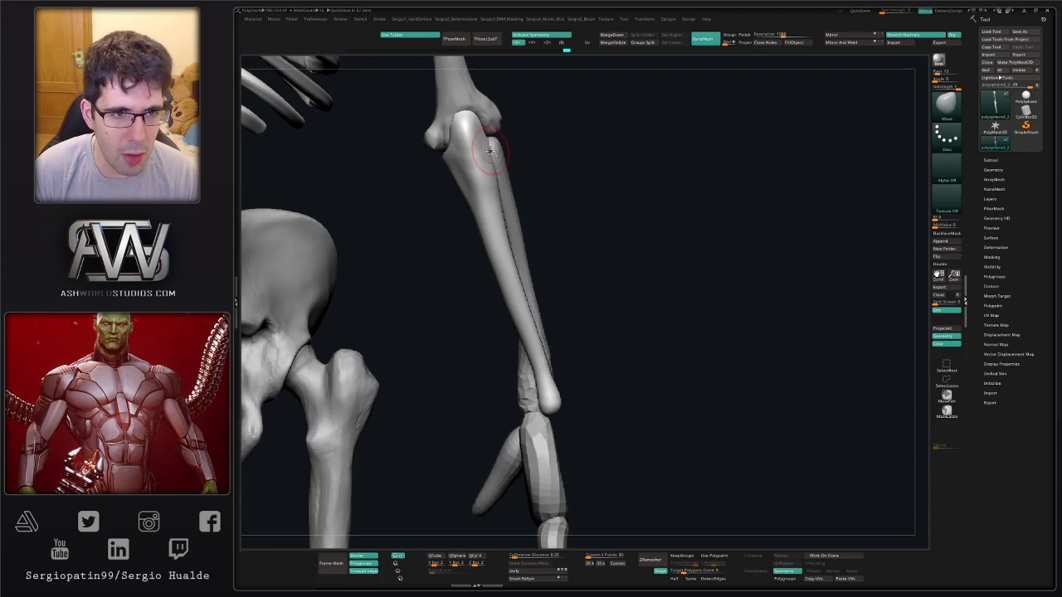
Raise a ridge down the back of the ulna below the olecranon with the Standard brush.
right_click_drag(464, 130, 465, 240, "alt")
key("b")
key("s")
key("t")
left_click_drag(461, 223, 489, 313)
right_click_drag(478, 267, 495, 248)
Isolate the ulna and define ridges along the sides of its upper shaft with Standard brush strokes.
key("alt+s")
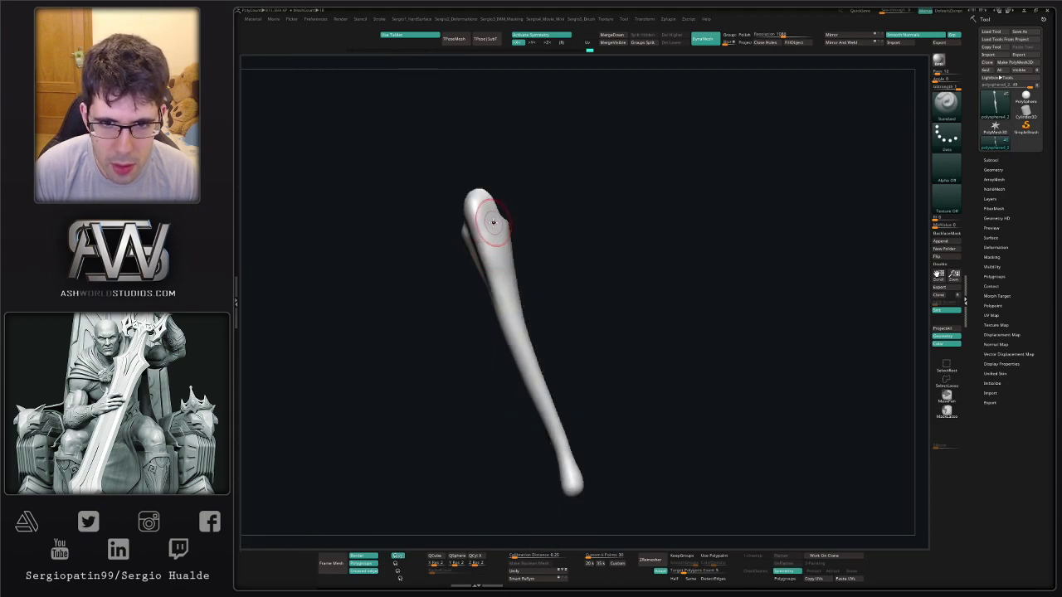
mouse_move(492, 218)
left_mouse_down()
mouse_move(503, 277)
mouse_move(498, 235)
mouse_move(508, 262)
left_mouse_up()
right_click_drag(496, 250, 495, 245)
left_click_drag(498, 220, 522, 324)
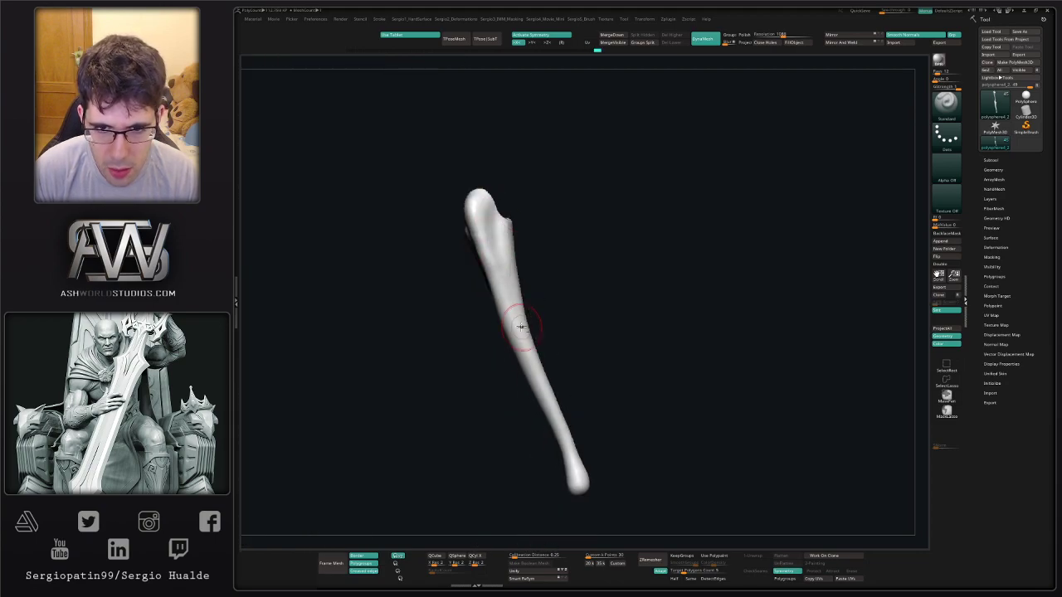
right_click_drag(494, 222, 502, 221)
mouse_move(498, 173)
right_mouse_down("alt")
mouse_move(526, 327)
mouse_move(502, 205)
right_mouse_up("alt")
left_click_drag(516, 290, 537, 390)
mouse_move(537, 390)
right_mouse_down()
mouse_move(511, 356)
mouse_move(526, 339)
right_mouse_up()
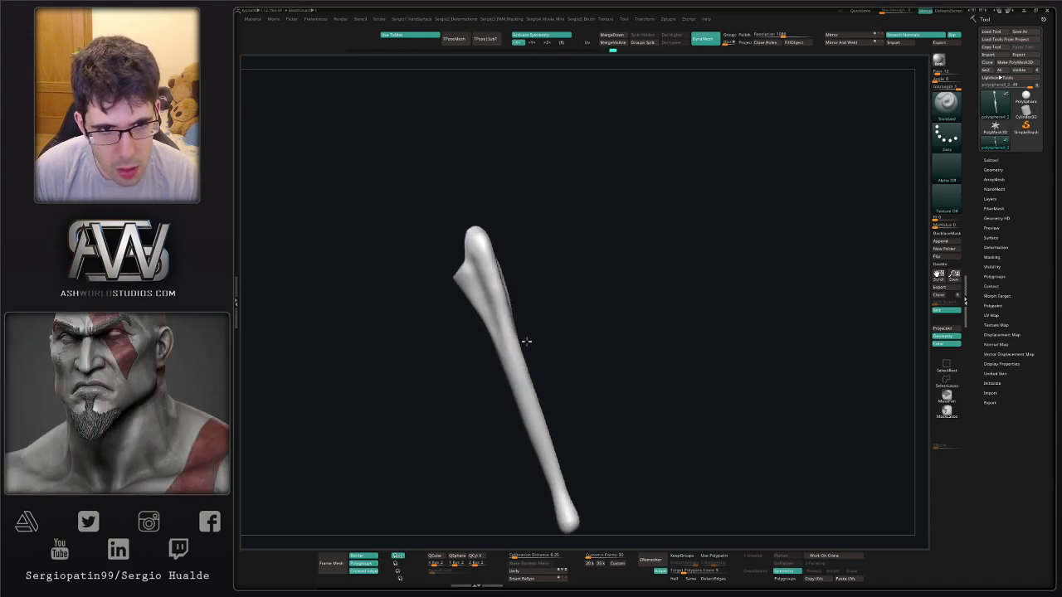
left_click_drag(487, 264, 477, 291)
mouse_move(488, 286)
right_mouse_down("ctrl")
mouse_move(489, 319)
mouse_move(479, 286)
right_mouse_up("ctrl")
Reshape the coronoid process's projecting tip from both sides with small Move brush strokes.
key("b")
key("c")
key("l")
key("b")
key("m")
key("v")
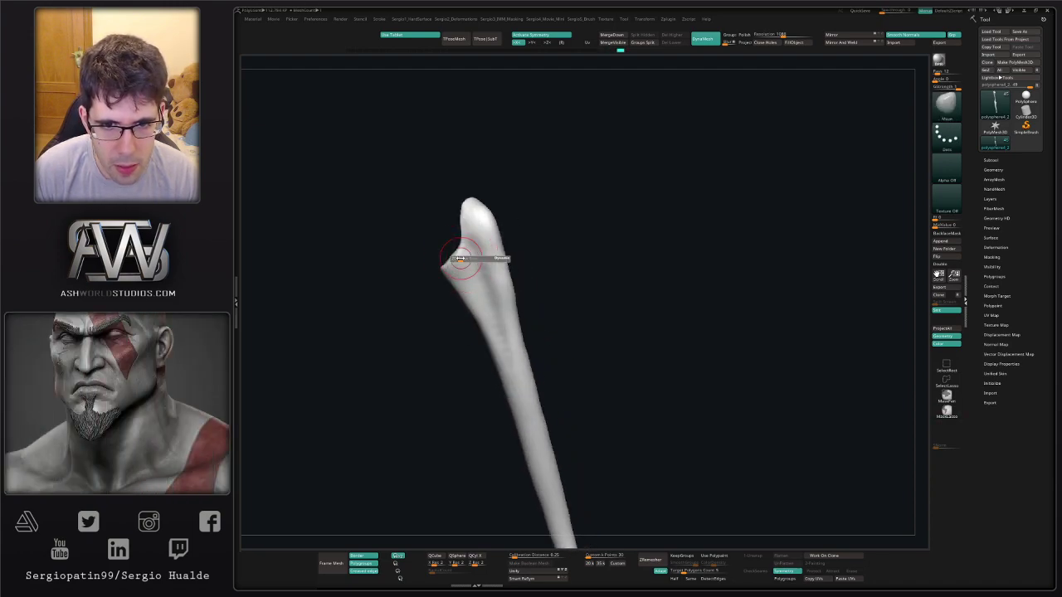
left_click_drag(449, 264, 448, 264)
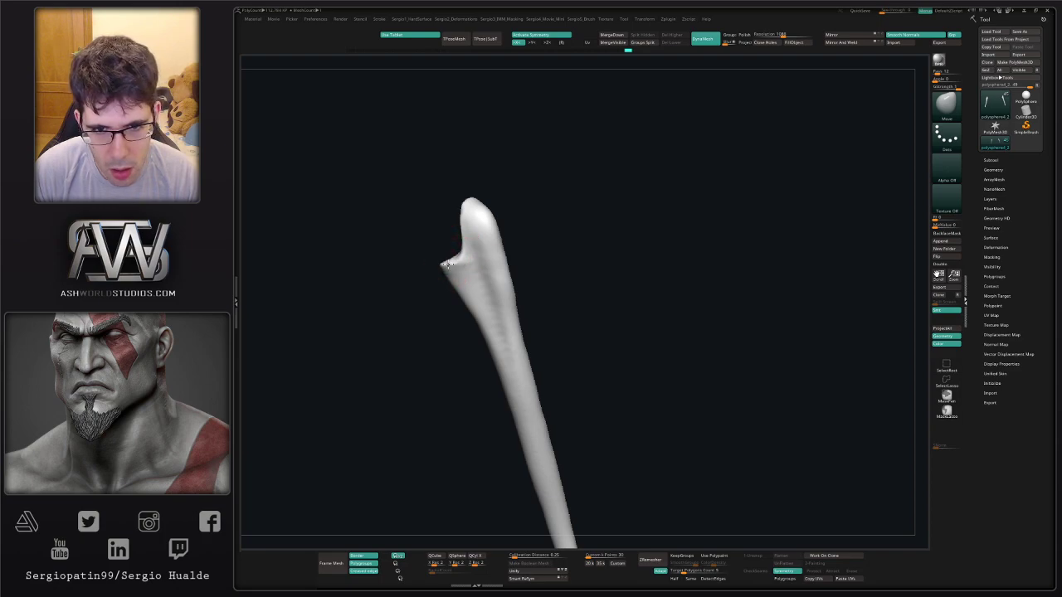
right_click_drag(447, 266, 473, 262)
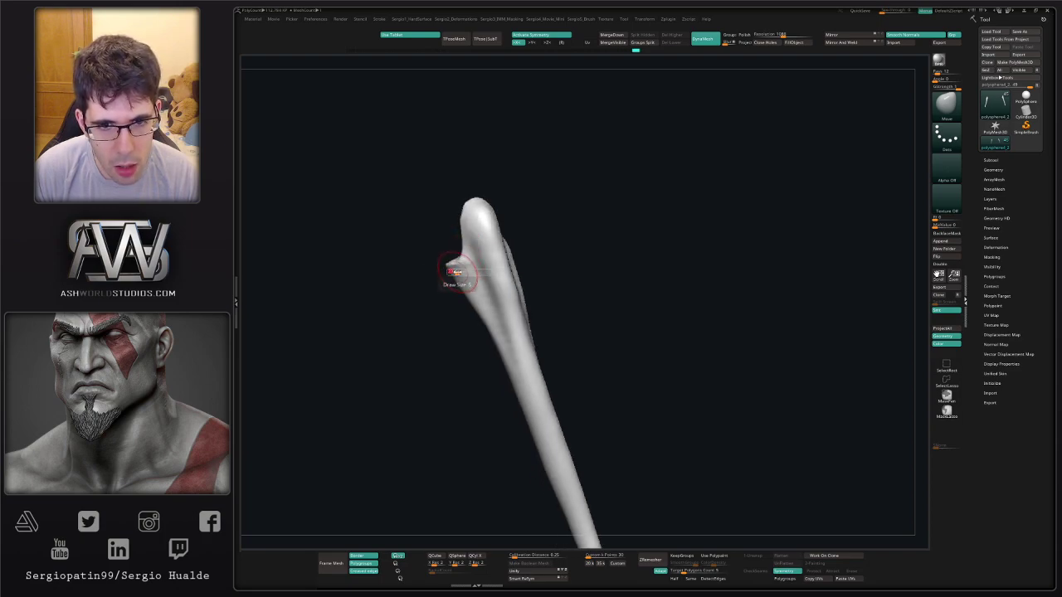
left_click_drag(445, 265, 444, 259)
mouse_move(468, 261)
right_mouse_down()
mouse_move(553, 240)
mouse_move(493, 273)
mouse_move(548, 266)
mouse_move(533, 256)
right_mouse_up()
left_click_drag(538, 259, 531, 261)
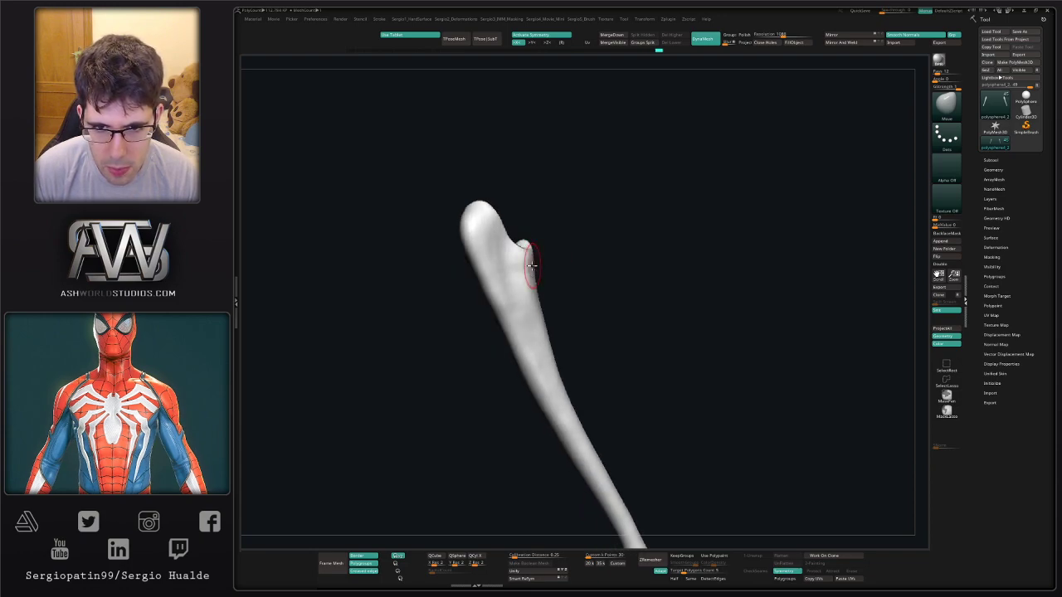
Sculpt the side of the ulna below the coronoid process and notch with the Clay brush.
mouse_move(533, 260)
right_mouse_down()
mouse_move(558, 267)
mouse_move(539, 272)
right_mouse_up()
key("b")
key("c")
key("l")
left_click_drag(534, 300, 499, 255)
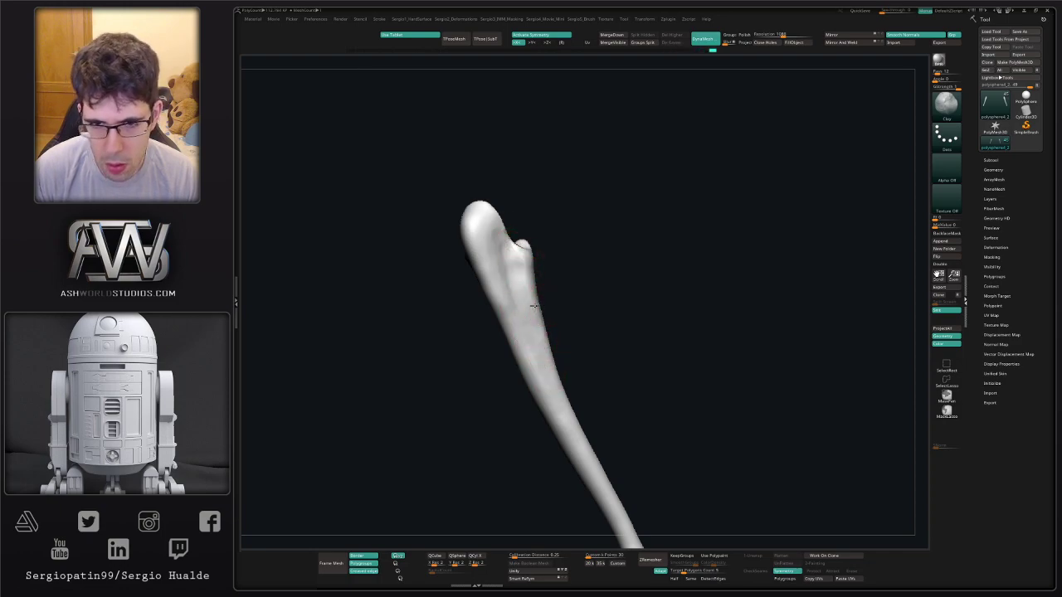
right_click_drag(534, 306, 537, 335)
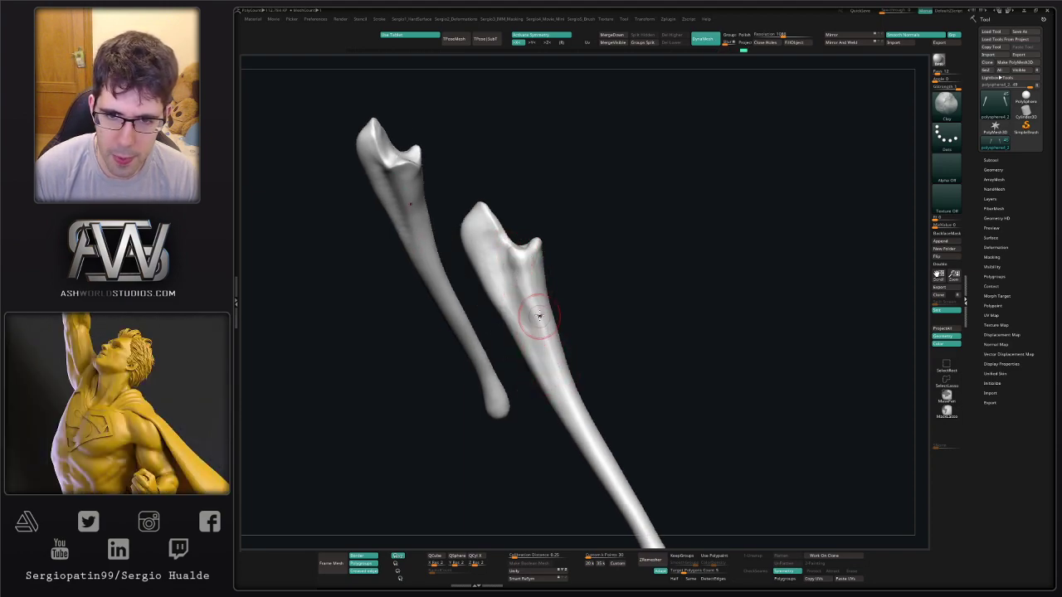
Sculpt the opposite side of the ulna below the notch and along its upper shaft with the Clay brush.
right_click_drag(533, 317, 485, 253)
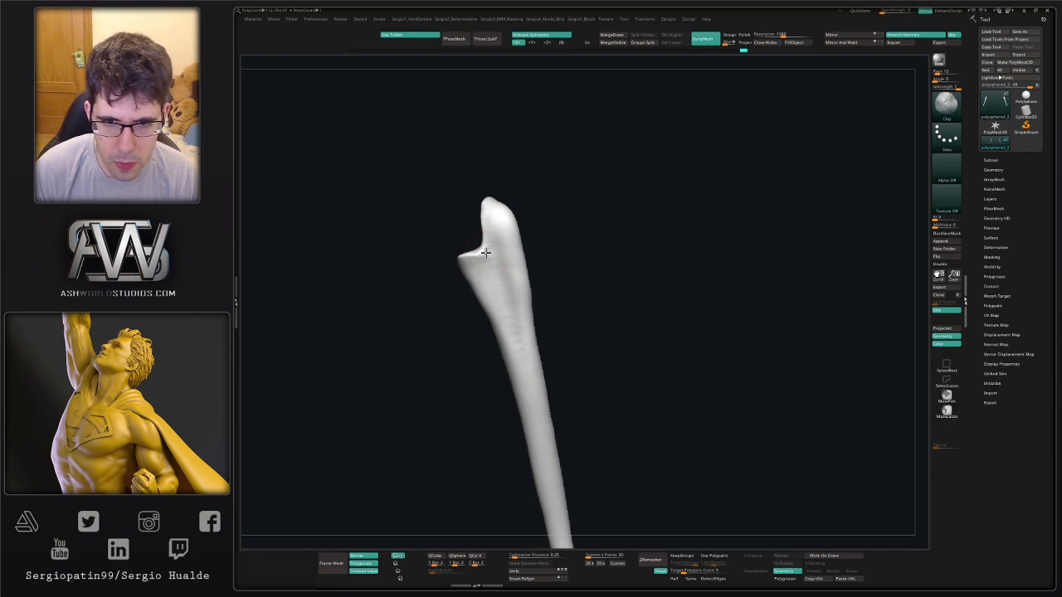
mouse_move(475, 256)
left_mouse_down()
mouse_move(487, 257)
mouse_move(475, 276)
mouse_move(488, 296)
left_mouse_up()
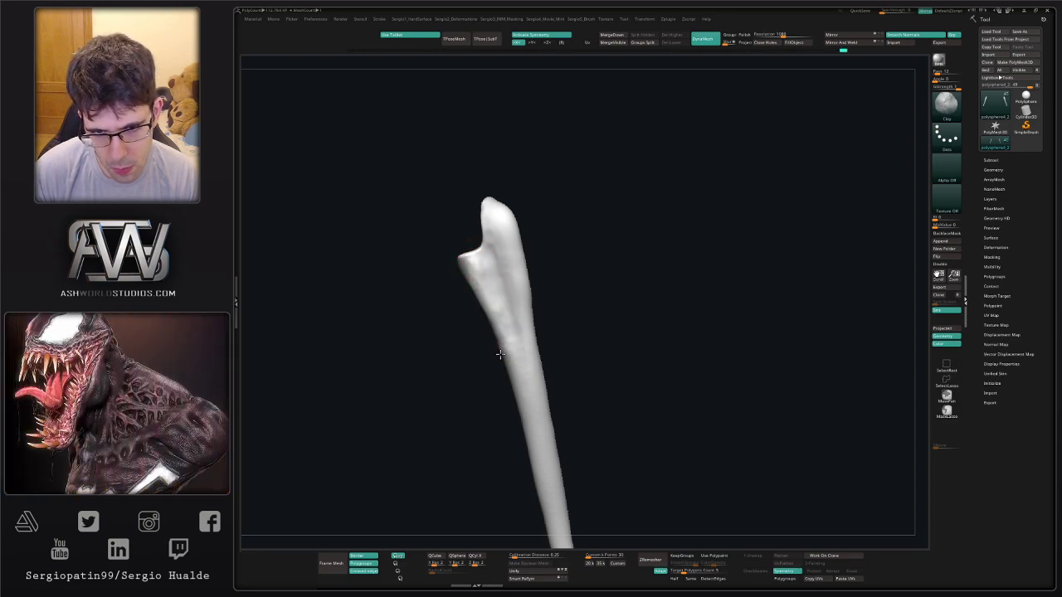
left_click_drag(515, 348, 518, 390)
right_click_drag(528, 378, 526, 332, "ctrl")
right_click_drag(526, 332, 523, 345)
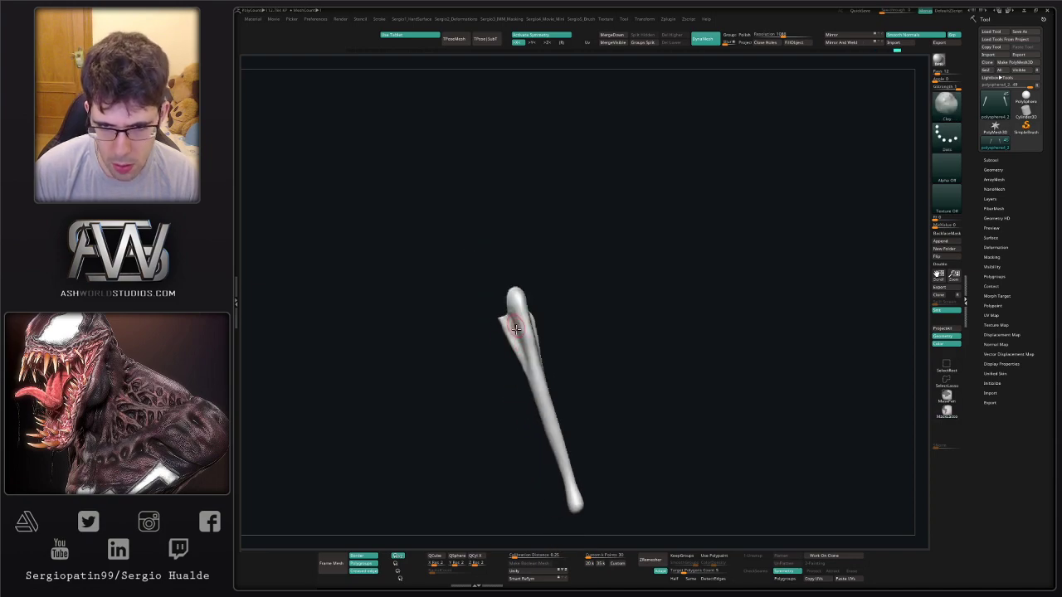
left_click_drag(516, 330, 539, 385)
mouse_move(540, 374)
right_mouse_down()
mouse_move(529, 368)
mouse_move(553, 372)
mouse_move(498, 302)
mouse_move(498, 325)
mouse_move(503, 314)
right_mouse_up()
Show the other bones and adjust the ulna's upper shaft beside the radius with a large Move brush.
key("alt+s")
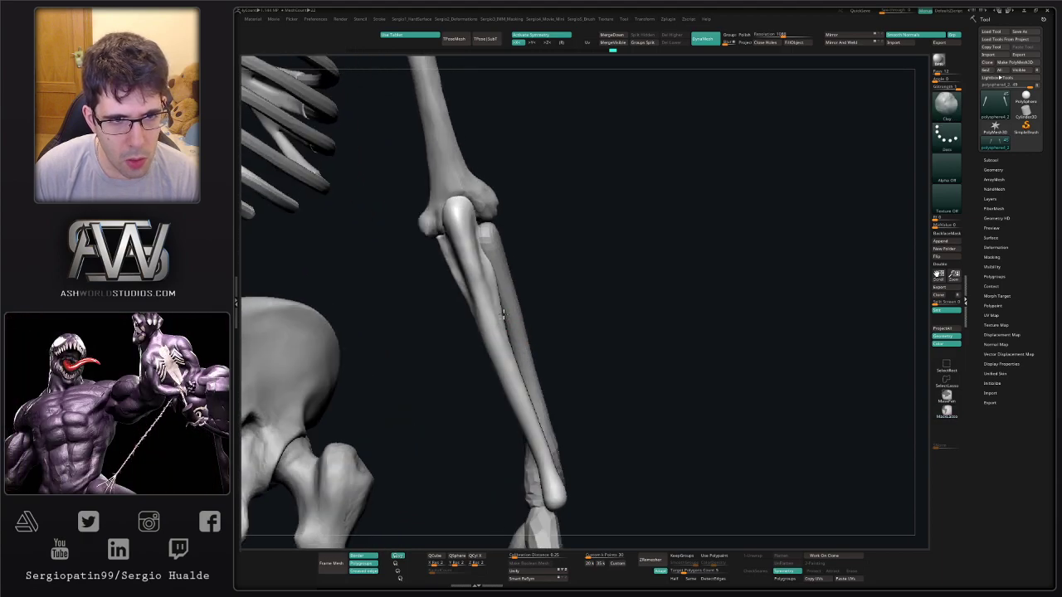
key("b")
key("m")
key("v")
key("s")
left_click_drag(488, 309, 494, 308)
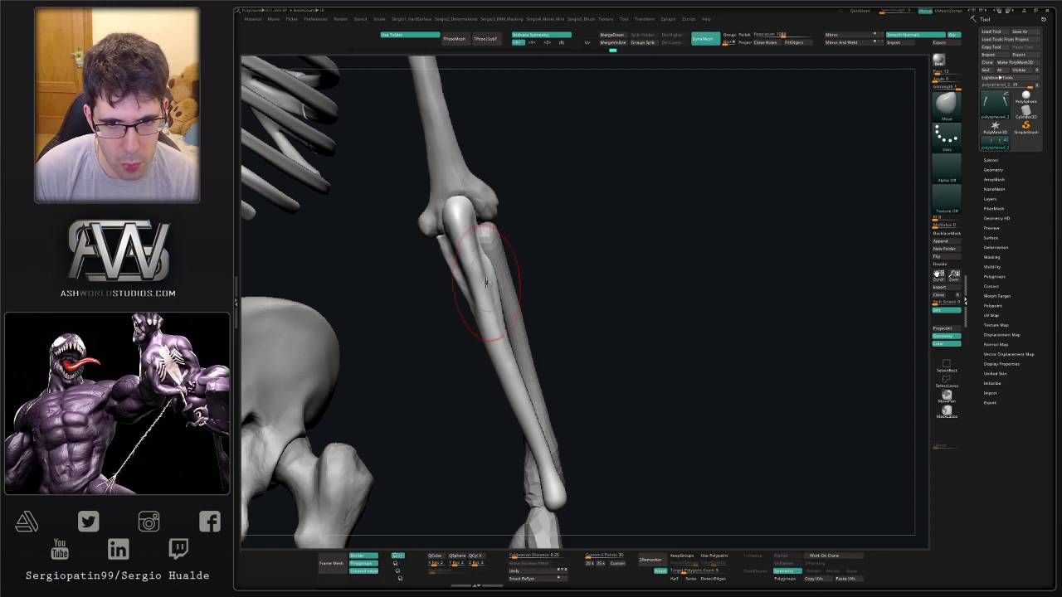
Adjust the ulna's upper end and the curve of its middle shaft beside the radius with large Move brush strokes.
left_click_drag(488, 283, 463, 228)
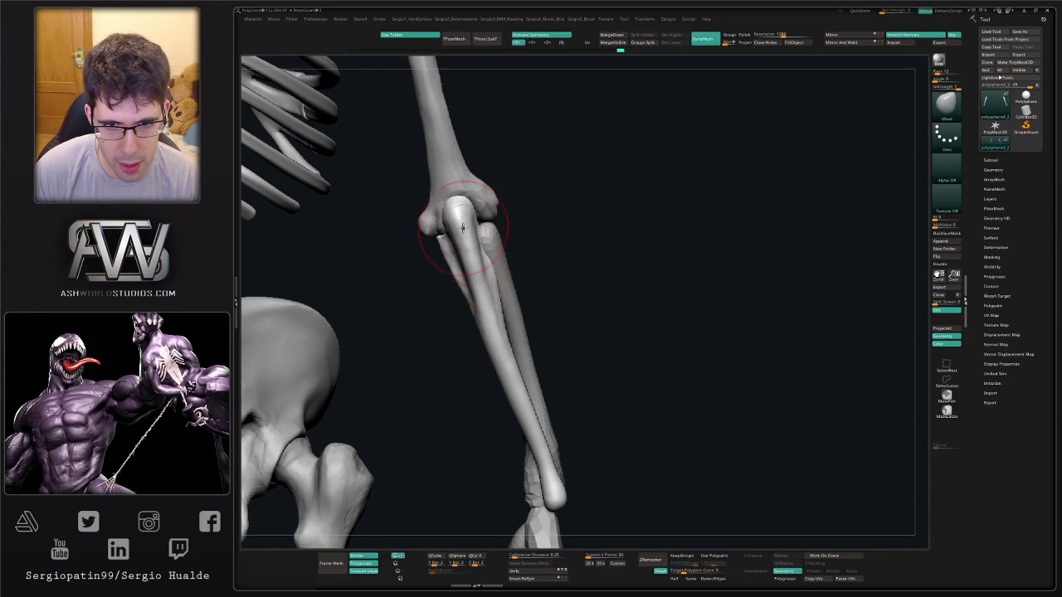
mouse_move(477, 264)
left_mouse_down()
mouse_move(469, 239)
mouse_move(474, 262)
left_mouse_up()
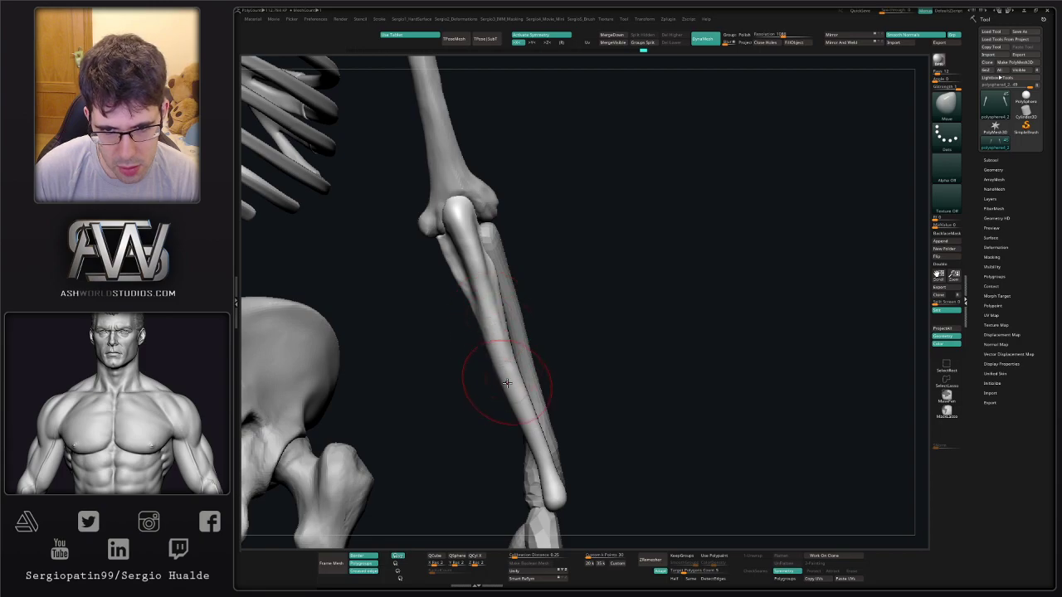
right_click_drag(504, 382, 531, 385)
left_click_drag(507, 382, 510, 385)
right_click_drag(497, 361, 489, 335)
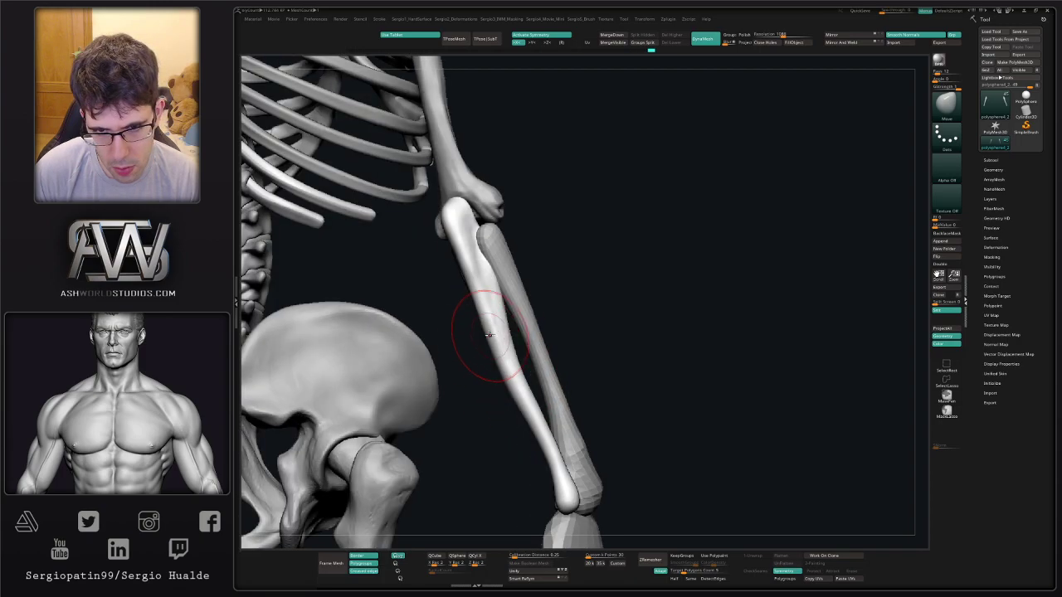
right_click_drag(520, 380, 524, 398)
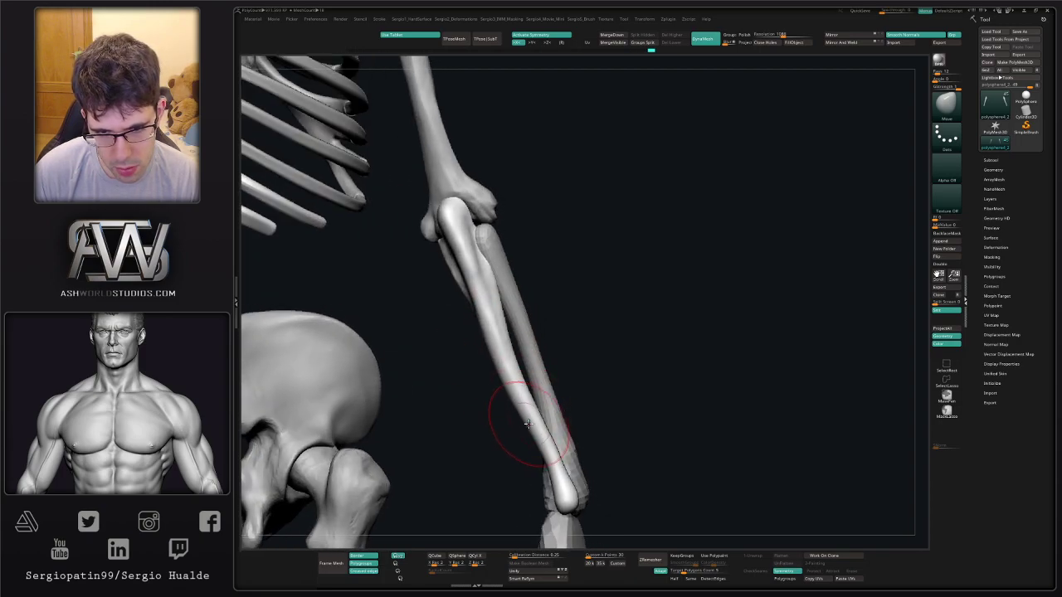
left_click_drag(514, 392, 508, 389)
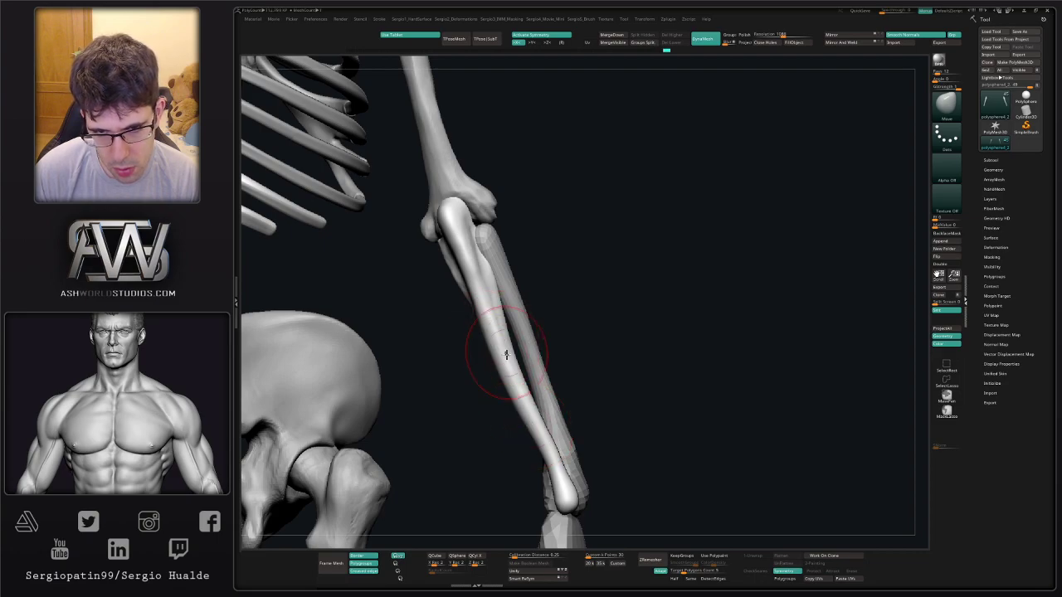
Check the elbow from the front and back and smooth the olecranon's side where it meets the humerus.
mouse_move(506, 354)
right_mouse_down("ctrl")
mouse_move(533, 327)
mouse_move(534, 337)
mouse_move(497, 348)
mouse_move(545, 334)
mouse_move(489, 351)
mouse_move(547, 336)
mouse_move(452, 362)
mouse_move(503, 297)
right_mouse_up("ctrl")
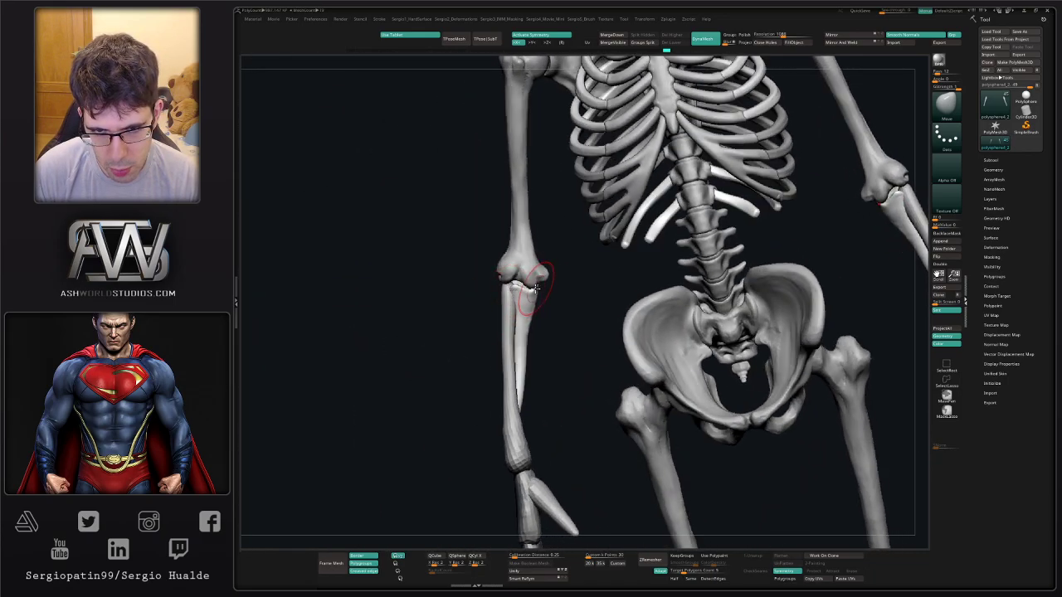
right_click_drag(527, 294, 512, 270)
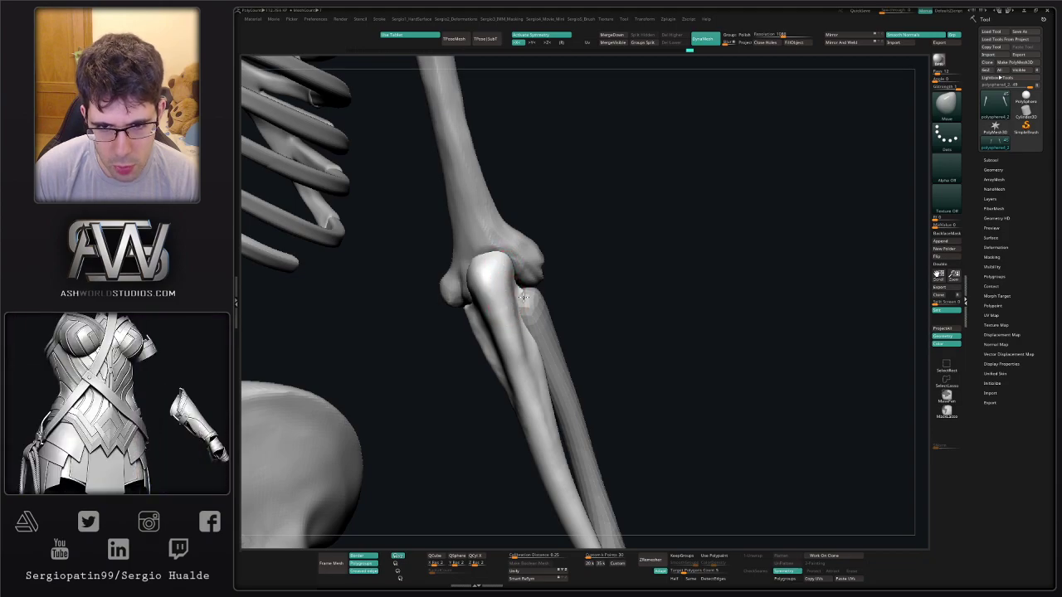
right_click_drag(504, 280, 466, 281)
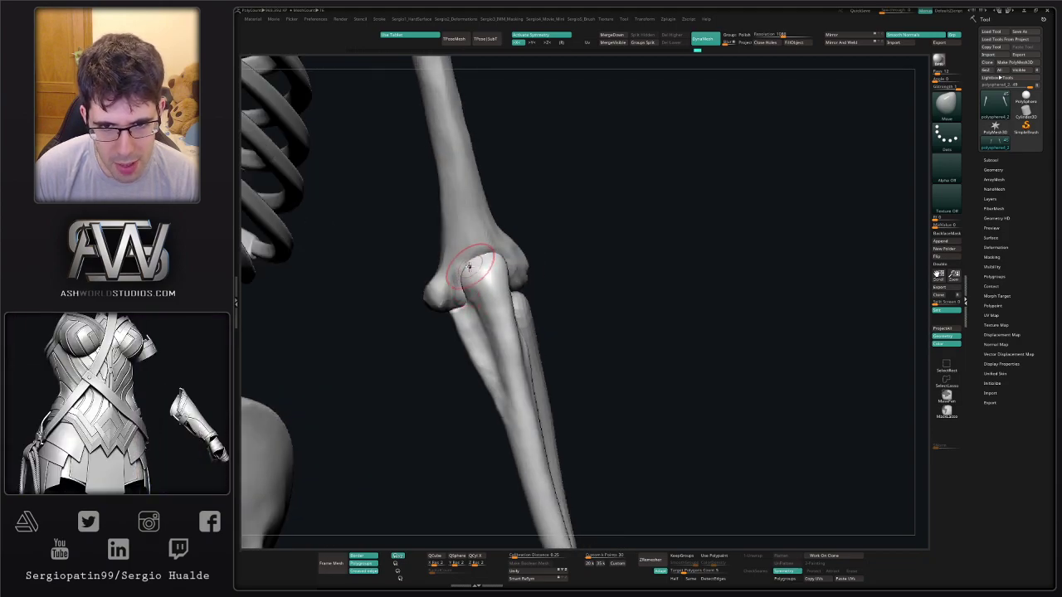
left_click_drag(472, 277, 467, 266, "shift")
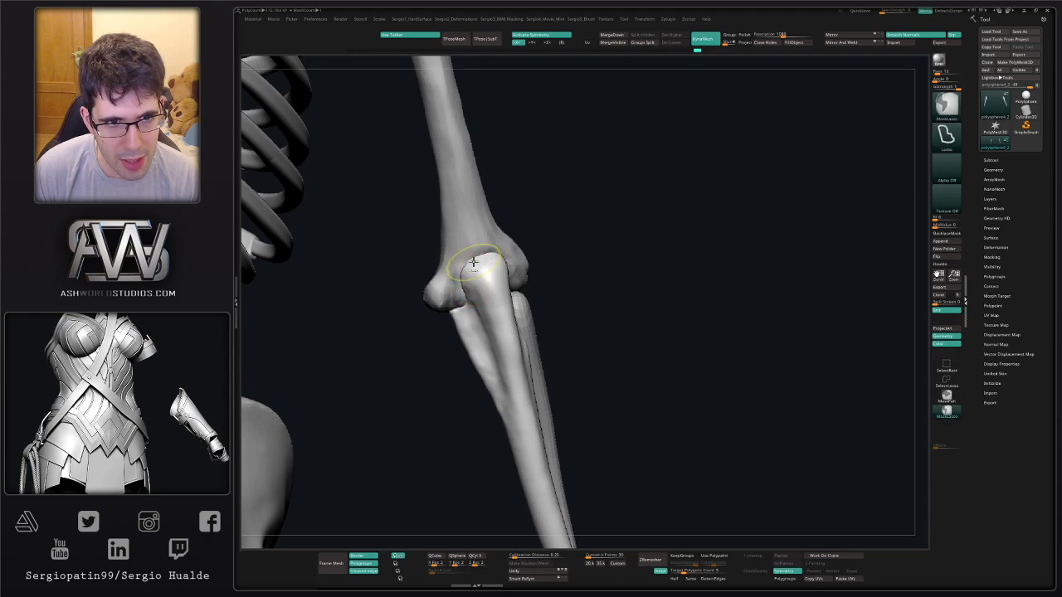
mouse_move(470, 267)
right_mouse_down()
mouse_move(500, 282)
mouse_move(445, 296)
mouse_move(529, 275)
right_mouse_up()
Isolate the ulna and sculpt the side of the olecranon with the Clay brush.
key("shift+s")
key("b")
key("c")
key("l")
key("s")
left_click_drag(530, 269, 523, 268)
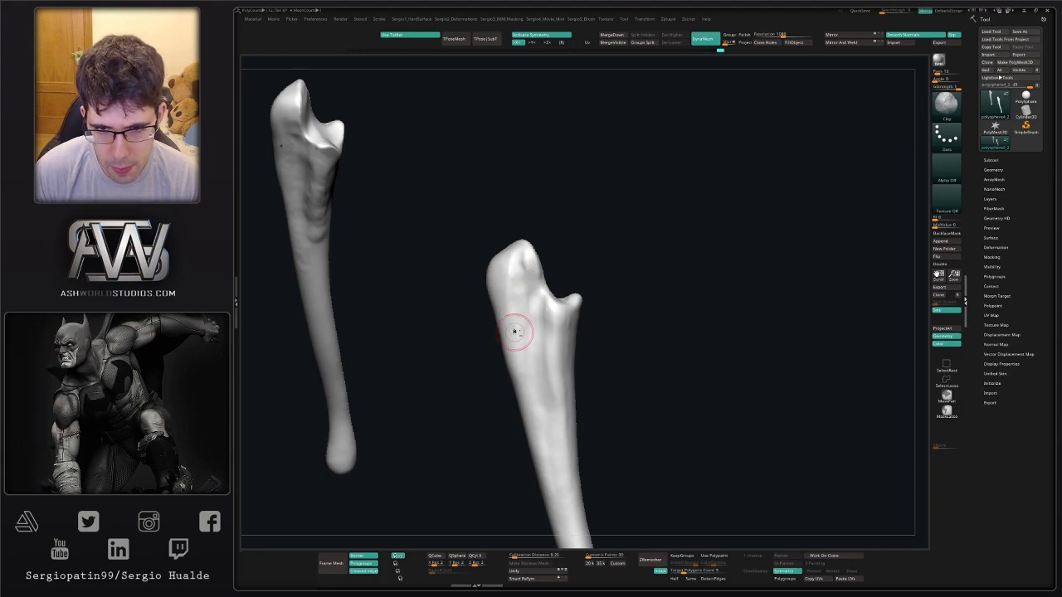
Give the Clay brush the square Alpha 28 with an adjusted Radial Fade and build up the olecranon's back and side.
left_click(946, 169)
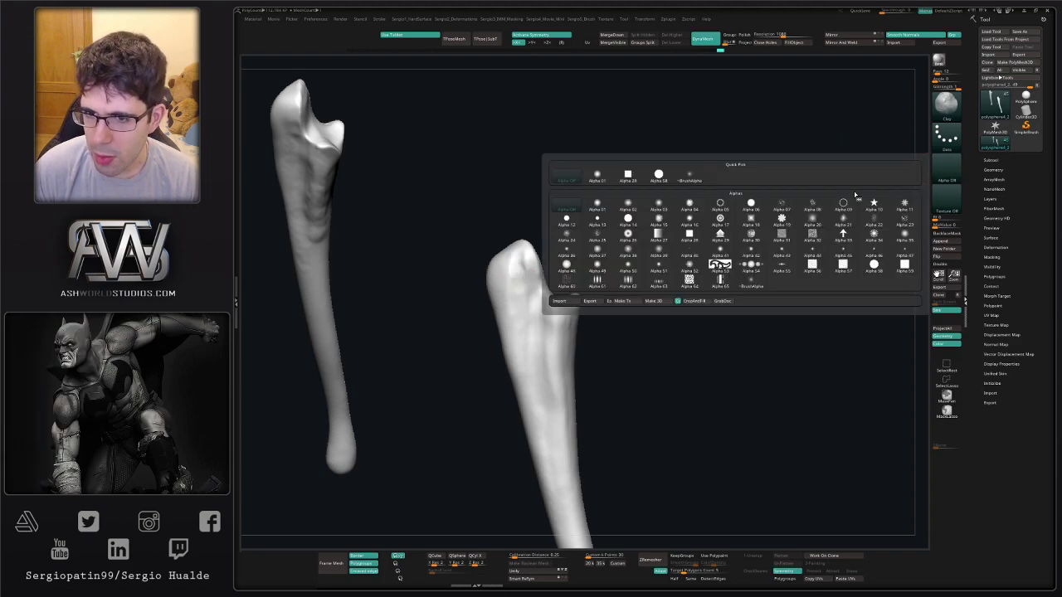
left_click(628, 175)
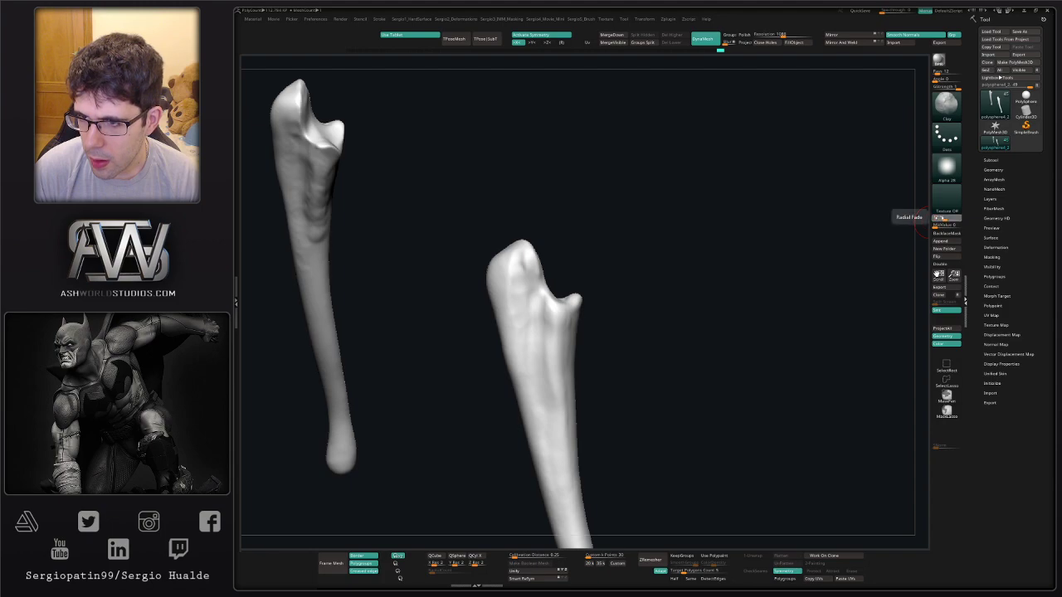
left_click_drag(943, 218, 938, 219)
right_click_drag(503, 294, 524, 291)
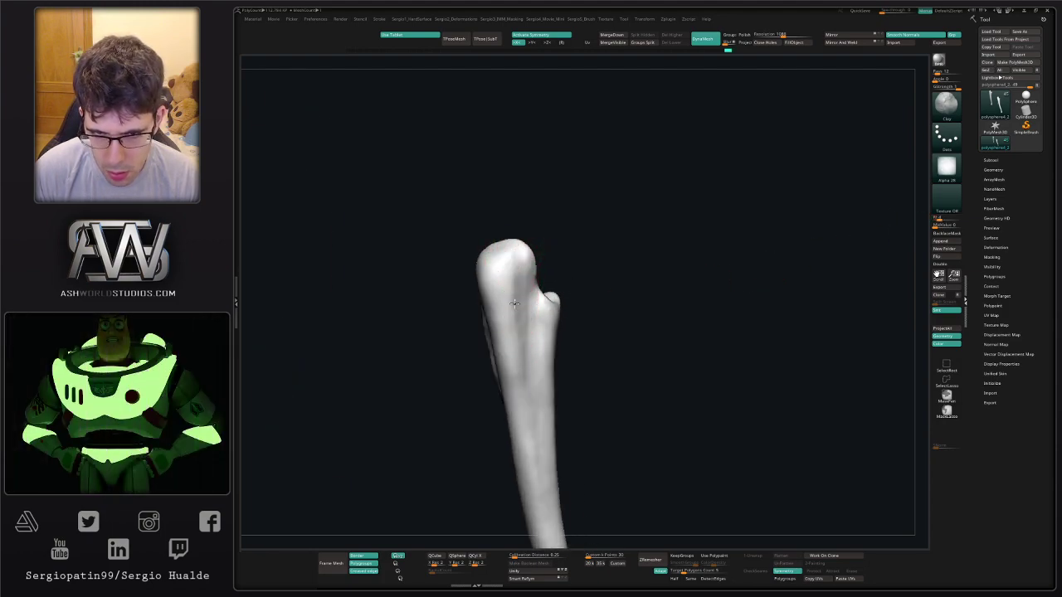
left_click_drag(530, 266, 533, 257)
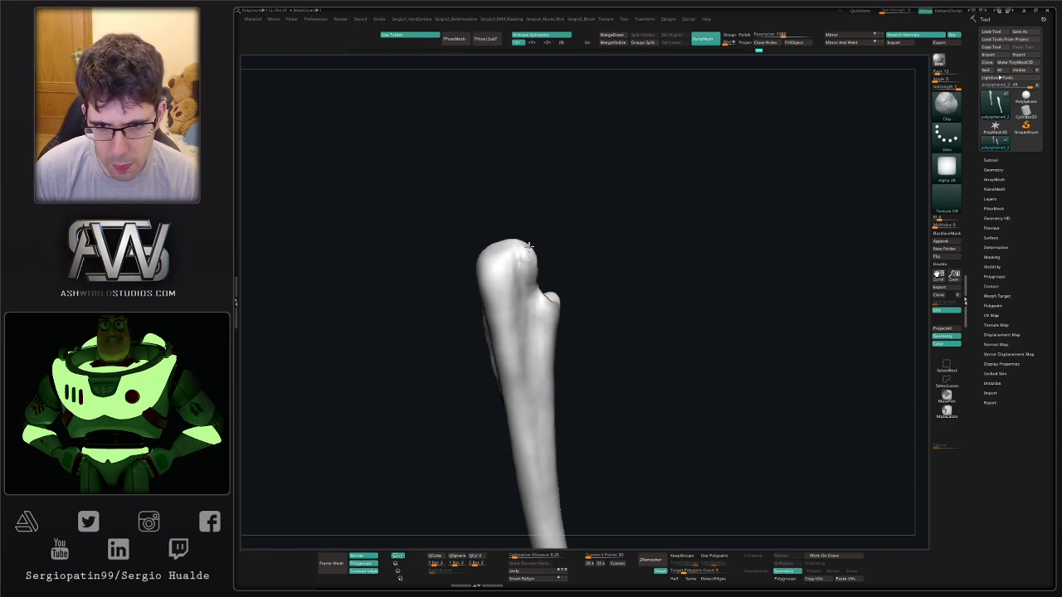
left_click_drag(514, 273, 514, 270)
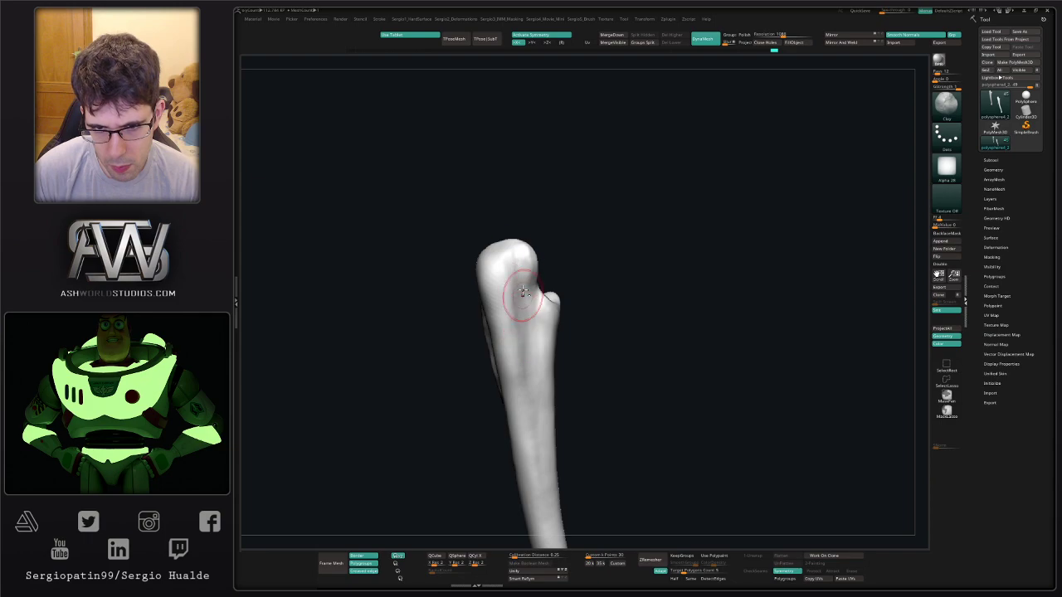
Sculpt the ridge running below the olecranon with the Clay brush and reshape the olecranon's top edge with the Move brush.
right_click_drag(540, 372, 539, 277)
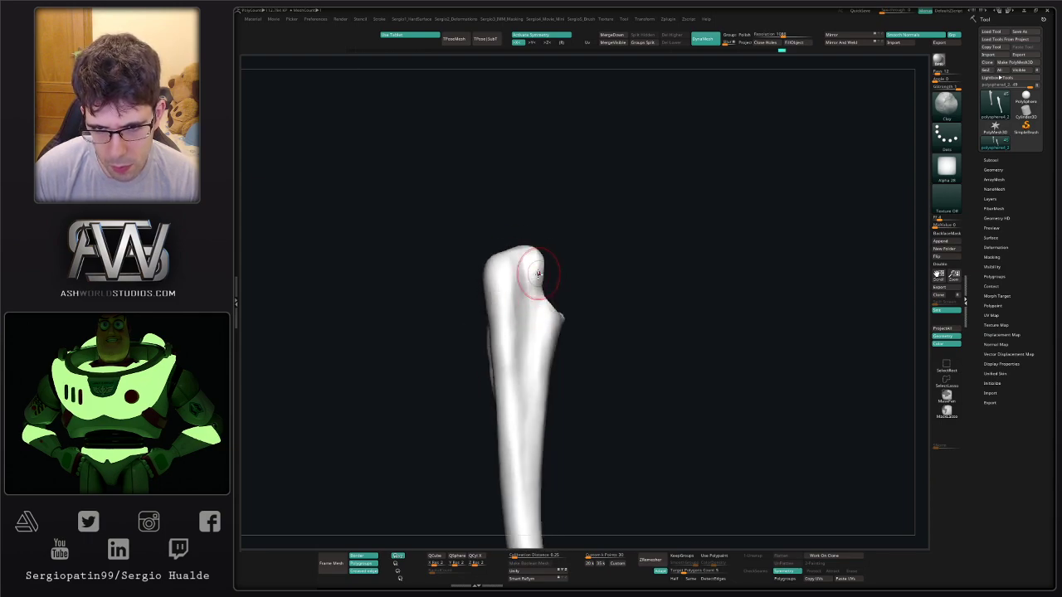
left_click_drag(539, 275, 536, 282)
left_click_drag(527, 325, 531, 264)
mouse_move(532, 326)
right_mouse_down()
mouse_move(552, 340)
mouse_move(535, 292)
mouse_move(525, 311)
mouse_move(531, 332)
mouse_move(532, 287)
right_mouse_up()
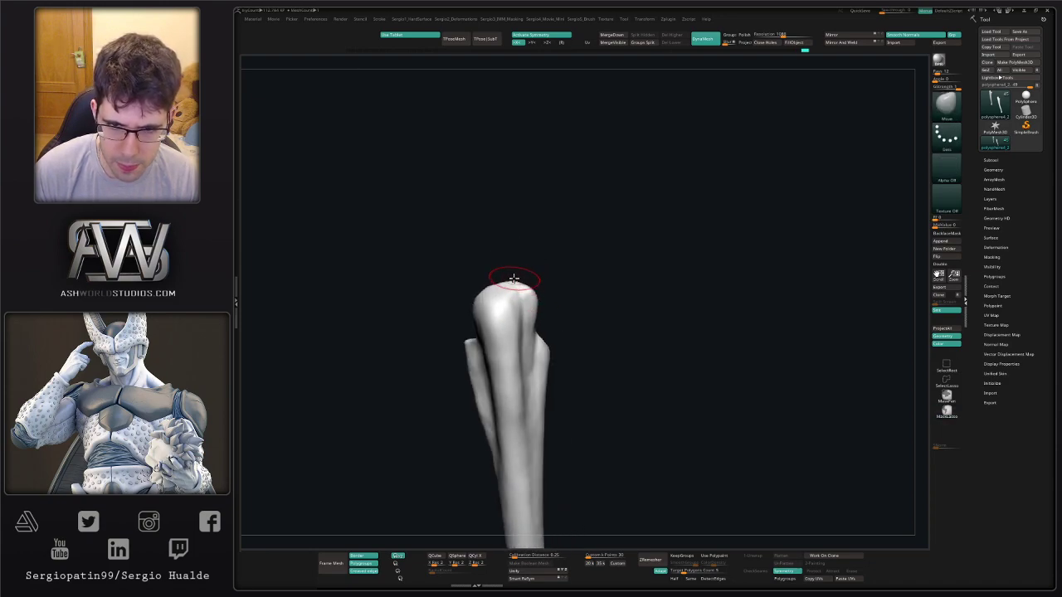
left_click_drag(515, 281, 513, 289)
Show the other bones and reshape the ulna's inner edge below the elbow with the Move brush.
right_click_drag(513, 321, 504, 274, "ctrl")
mouse_move(498, 338)
right_mouse_down("ctrl")
mouse_move(508, 237)
mouse_move(519, 313)
mouse_move(520, 282)
mouse_move(571, 322)
mouse_move(580, 291)
mouse_move(572, 287)
mouse_move(570, 355)
right_mouse_up("ctrl")
key("alt+shift+s")
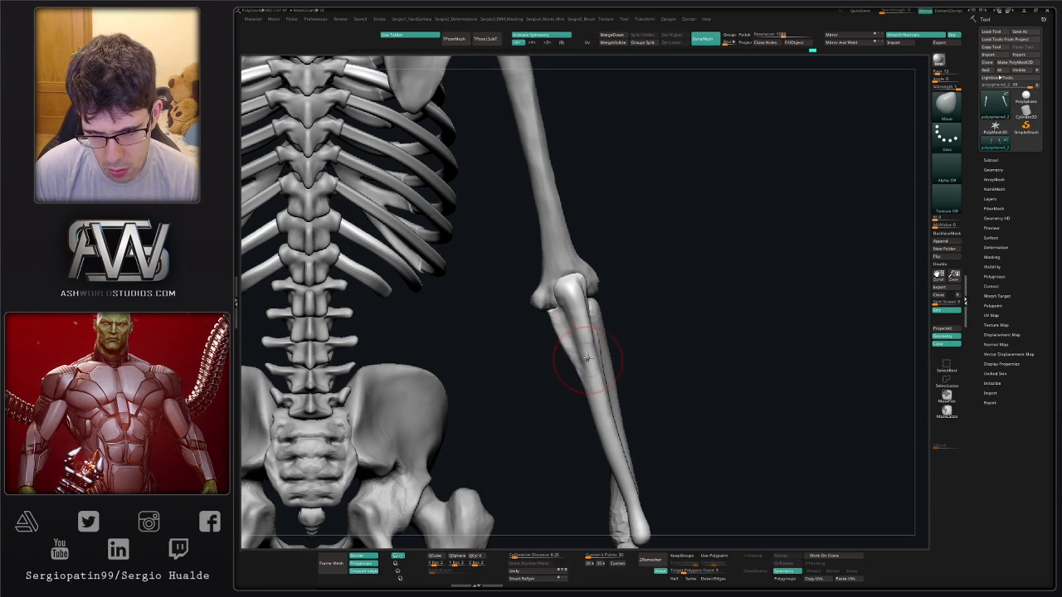
left_click_drag(589, 347, 585, 332)
mouse_move(586, 342)
right_mouse_down()
mouse_move(583, 365)
mouse_move(587, 355)
right_mouse_up()
key("s")
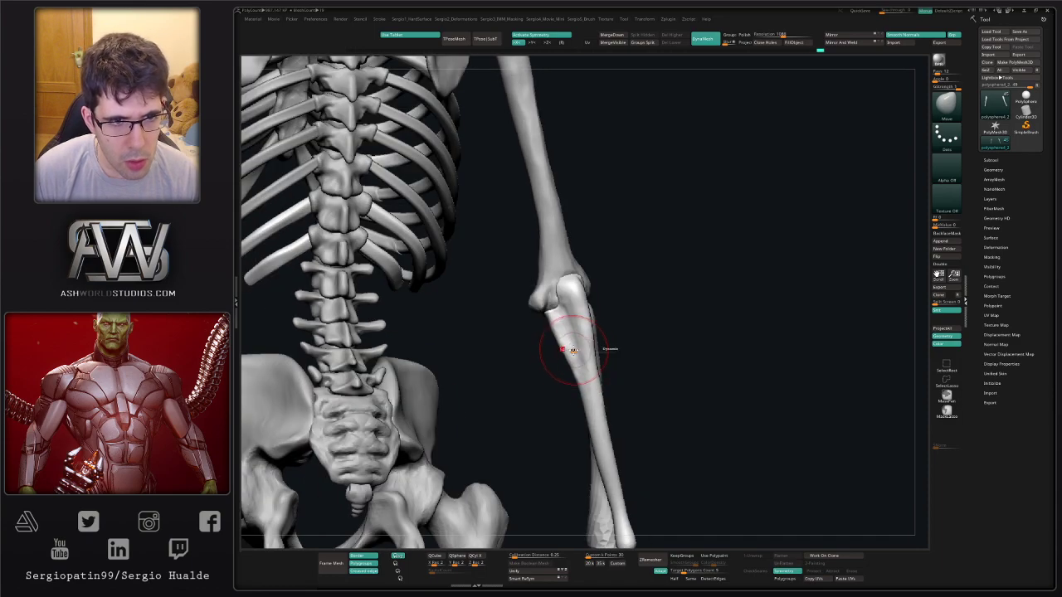
left_click_drag(574, 351, 566, 347)
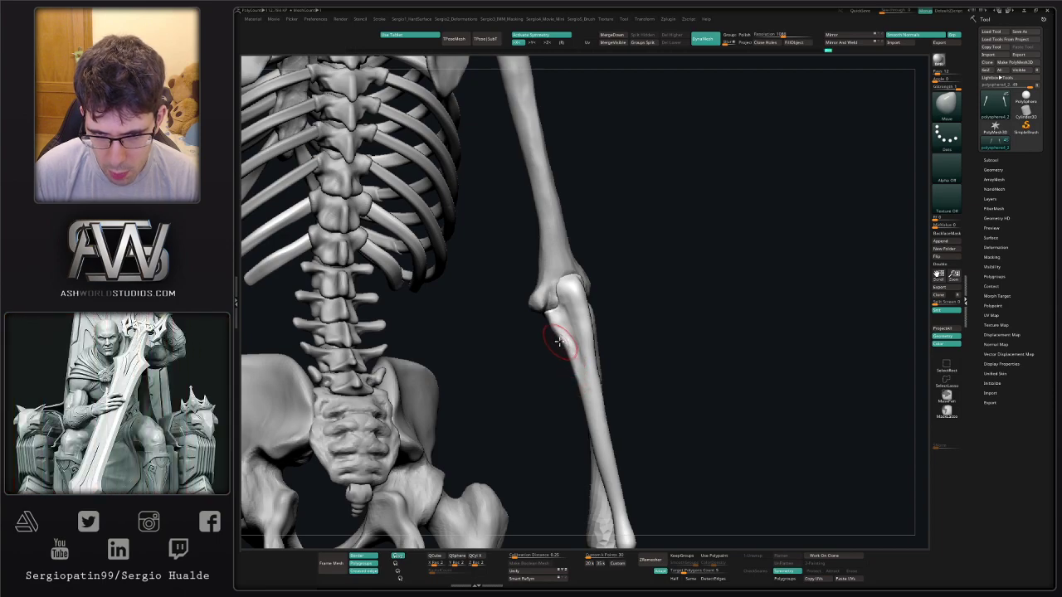
Sculpt the inner side of the ulna's upper shaft below the notch with Clay brush strokes.
right_click_drag(573, 376, 578, 364)
key("b")
key("c")
key("l")
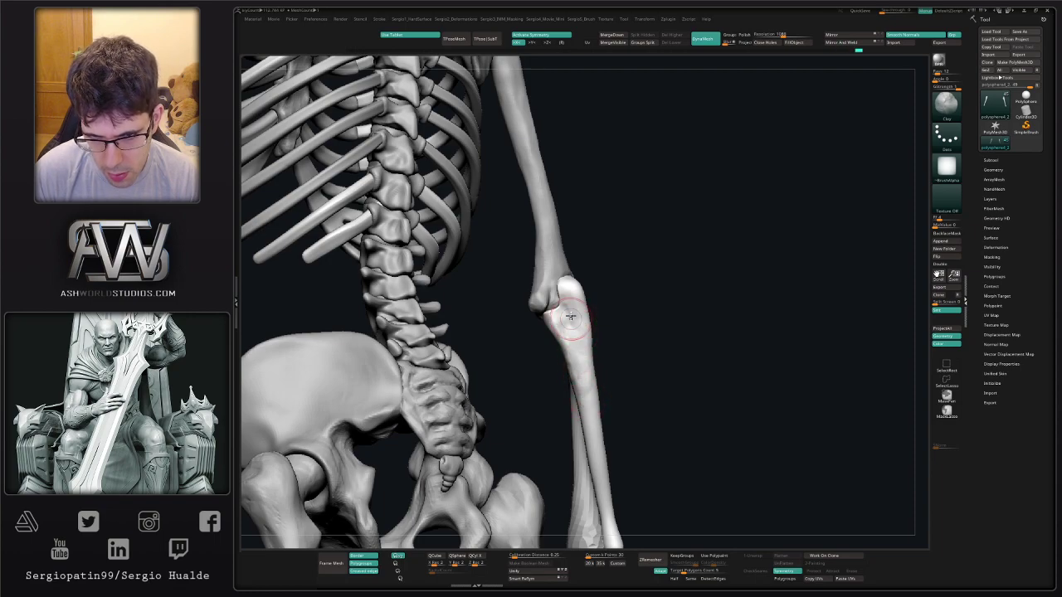
left_click_drag(575, 359, 579, 373)
right_click_drag(593, 352, 572, 342)
left_click_drag(571, 339, 574, 358)
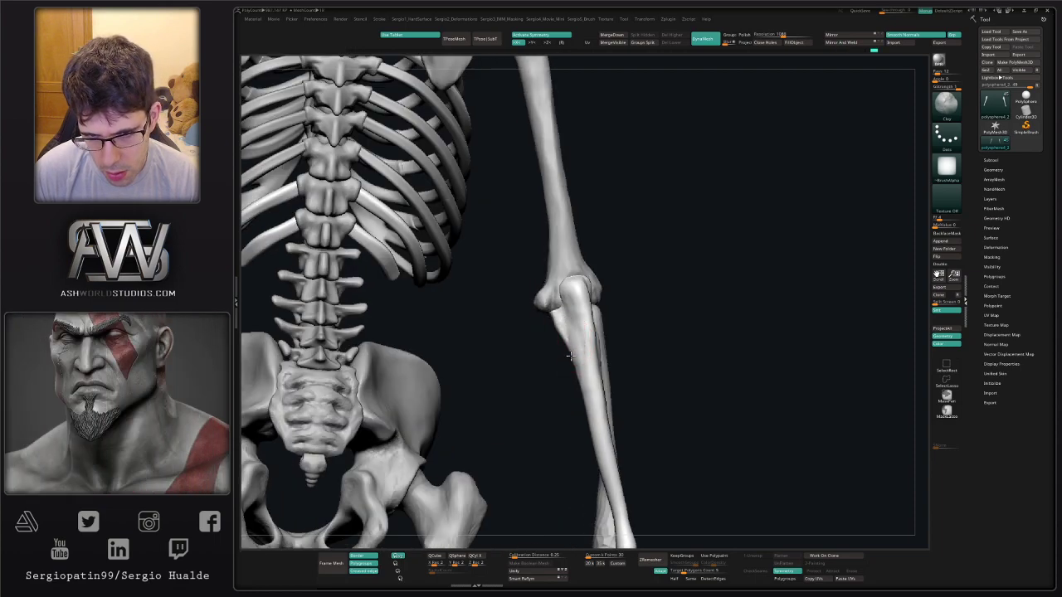
Refine the ulna's inner outline and the back of its upper shaft with a resized Move brush.
key("b")
key("m")
key("v")
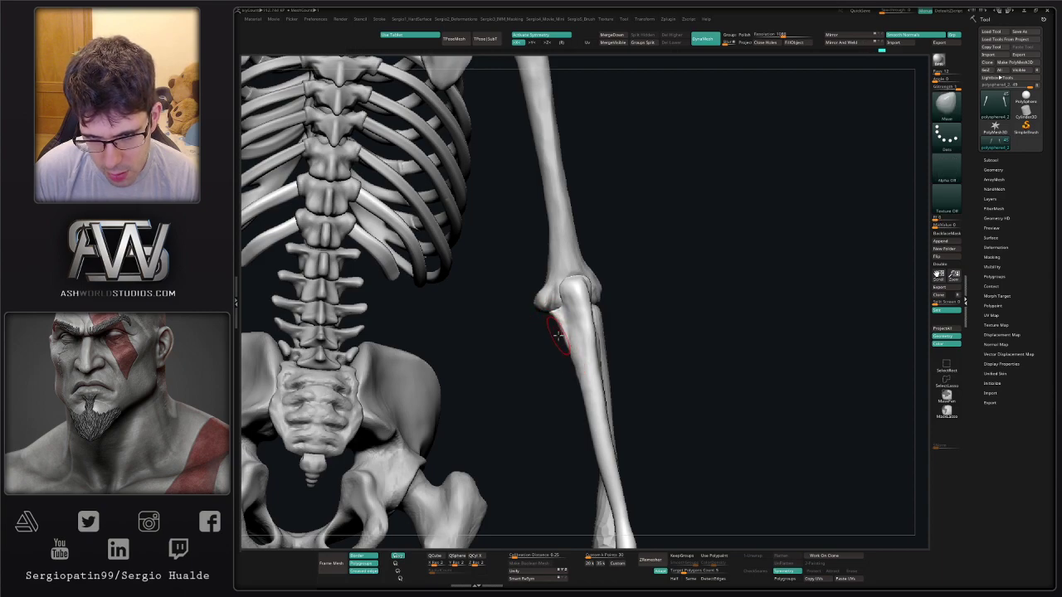
left_click_drag(557, 381, 558, 357)
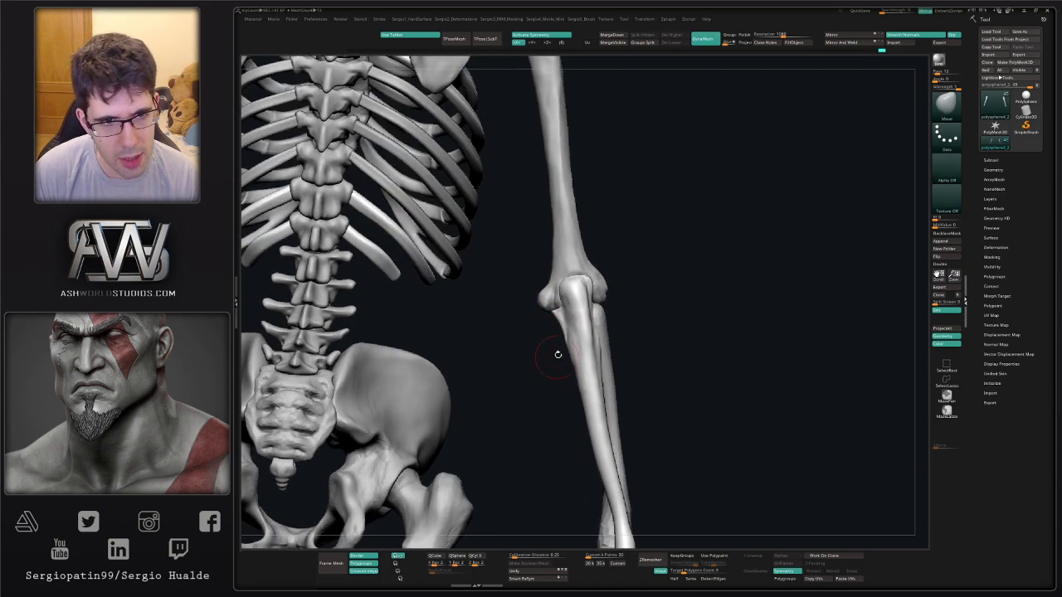
key("s")
key("s")
left_click_drag(579, 316, 588, 346)
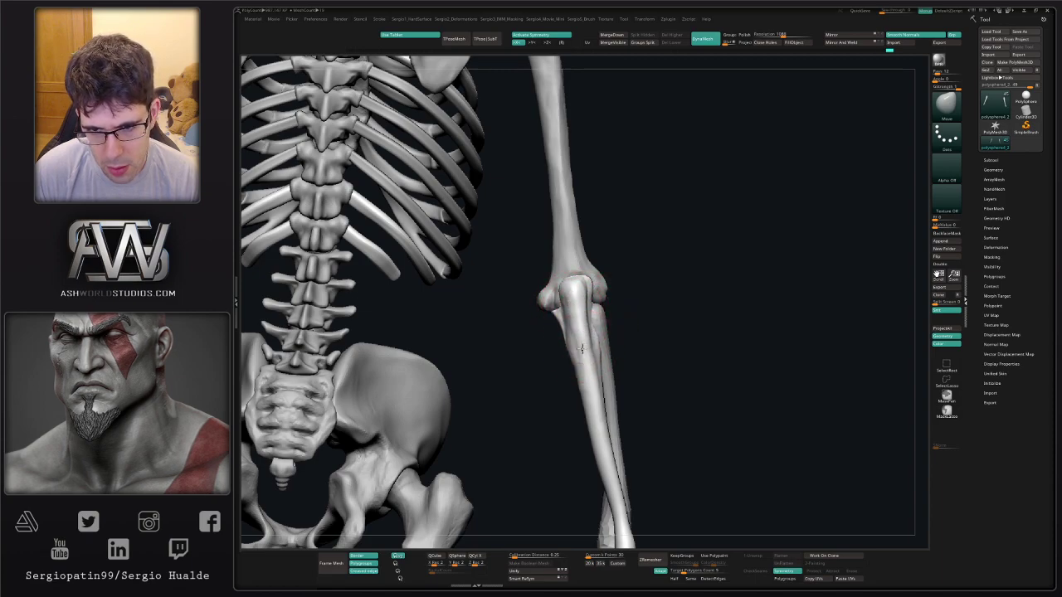
Sculpt along the ulna's inner side from the coronoid area down toward mid-shaft with the Clay brush.
right_click_drag(566, 334, 551, 329, "alt")
key("2")
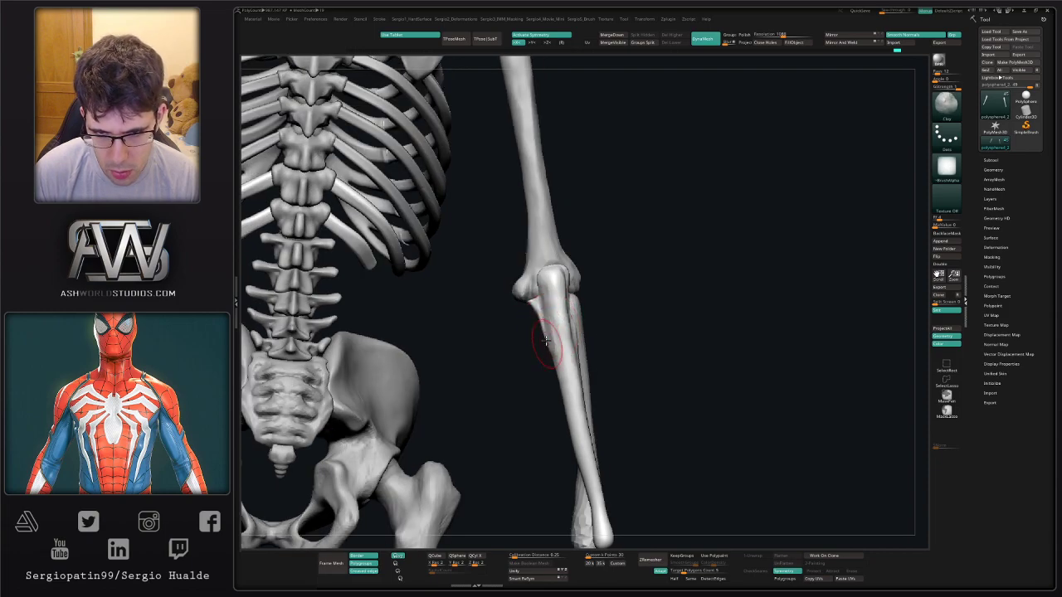
right_click_drag(544, 342, 548, 338)
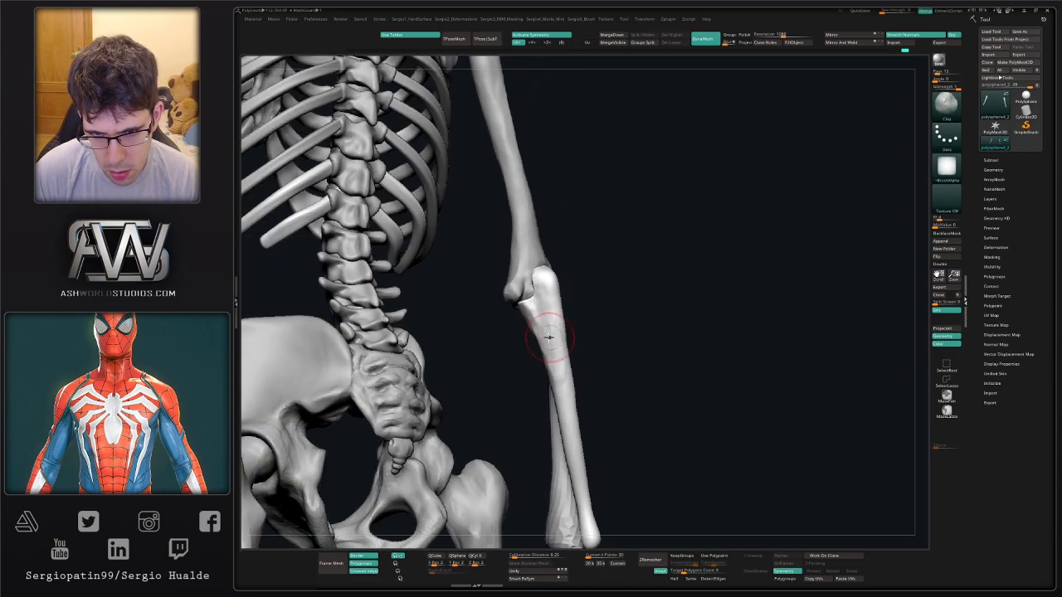
left_click_drag(531, 339, 553, 431)
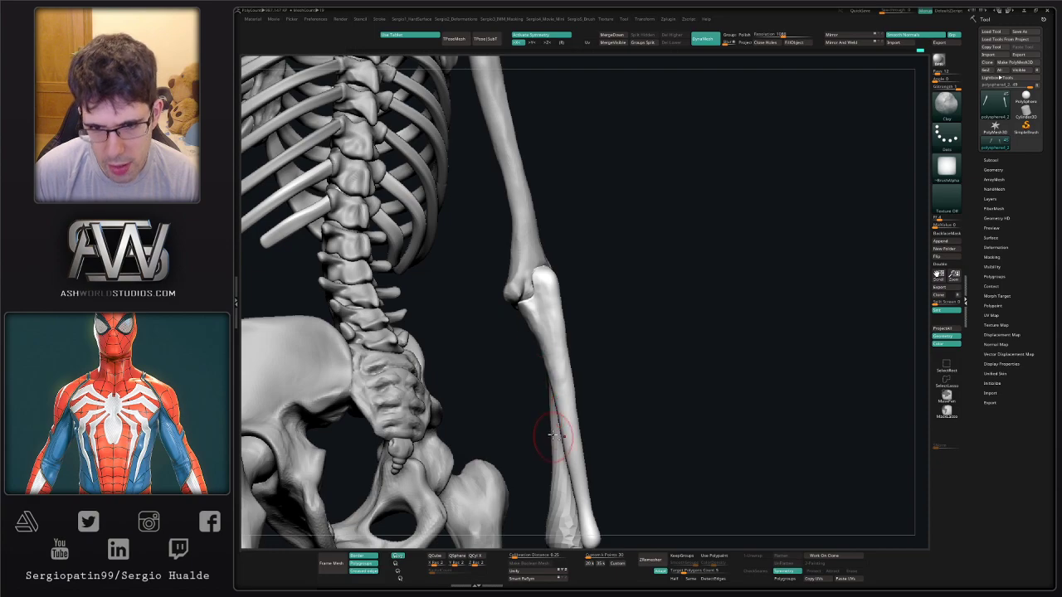
Sculpt the back of the ulna's upper shaft and the olecranon from behind with Clay brush strokes.
right_click_drag(558, 357, 539, 327)
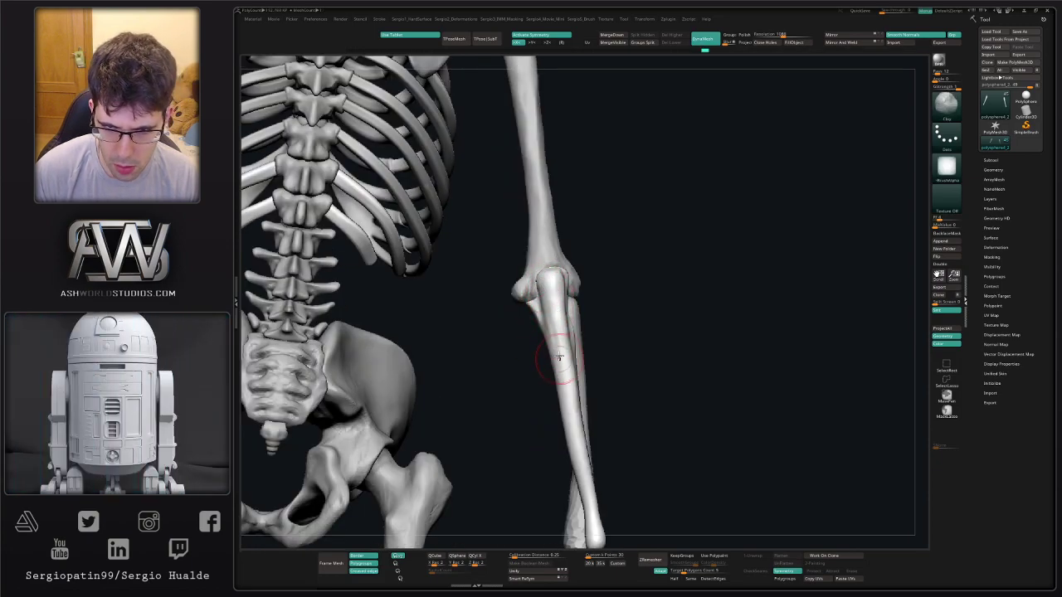
mouse_move(555, 344)
left_mouse_down()
mouse_move(562, 381)
mouse_move(572, 323)
left_mouse_up()
right_click_drag(572, 324, 551, 309)
mouse_move(564, 362)
left_mouse_down()
mouse_move(569, 344)
mouse_move(569, 375)
left_mouse_up()
mouse_move(559, 286)
left_mouse_down()
mouse_move(562, 339)
mouse_move(558, 310)
mouse_move(555, 330)
left_mouse_up()
left_click_drag(549, 266, 561, 267)
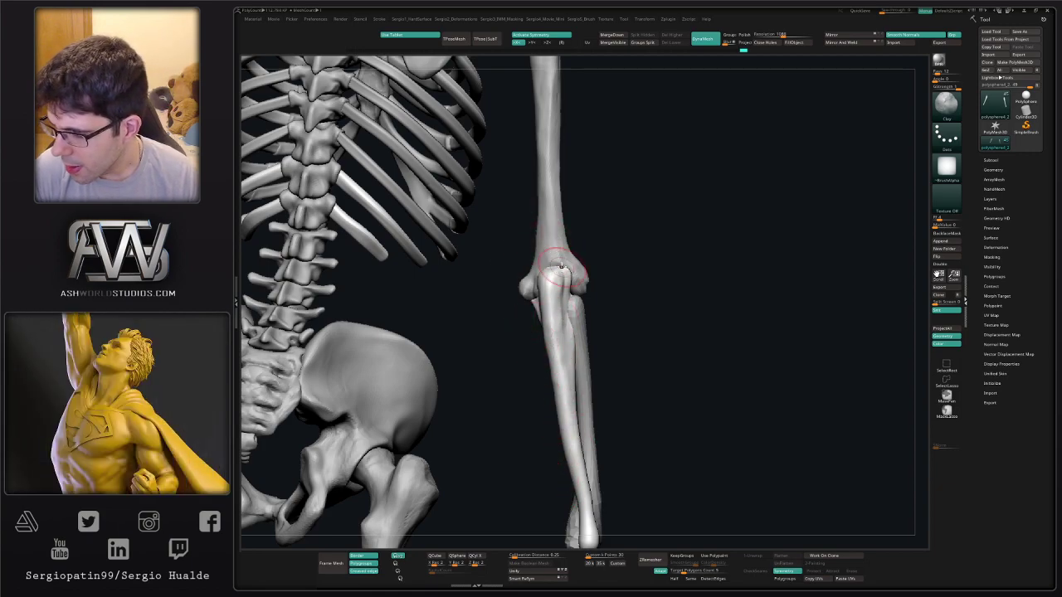
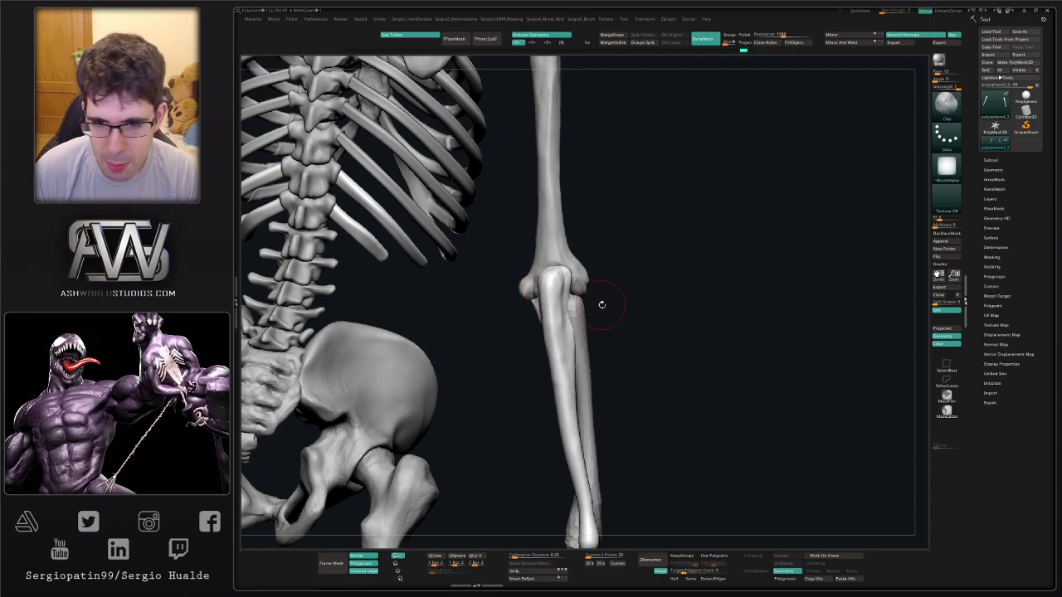
Sculpt the outer side of the ulna's upper and middle shaft facing the radius with a resized Clay brush.
left_click_drag(622, 314, 635, 321)
left_click_drag(638, 359, 591, 363)
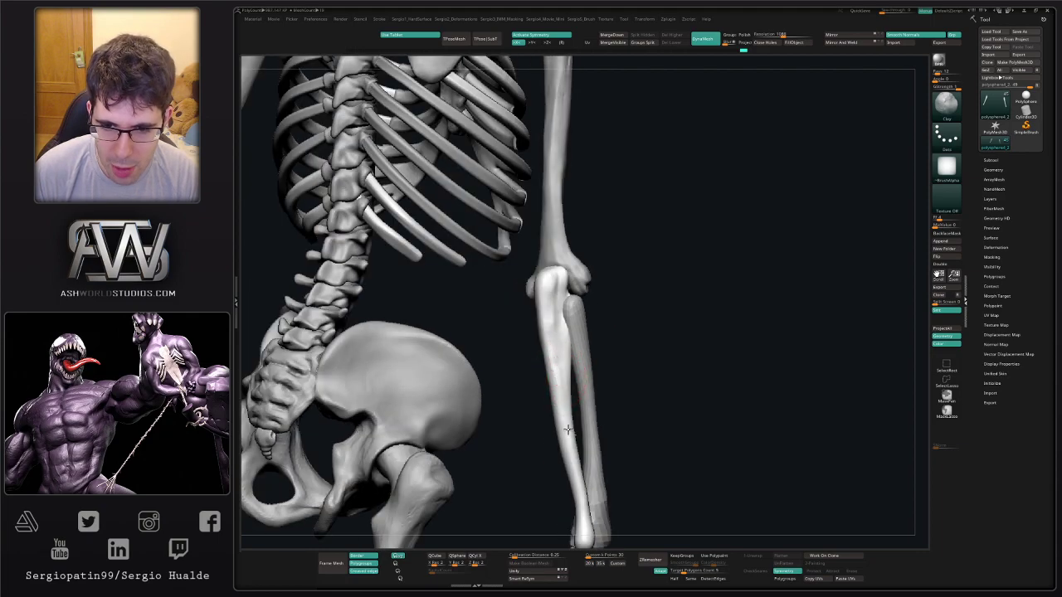
right_click_drag(557, 356, 550, 362, "ctrl")
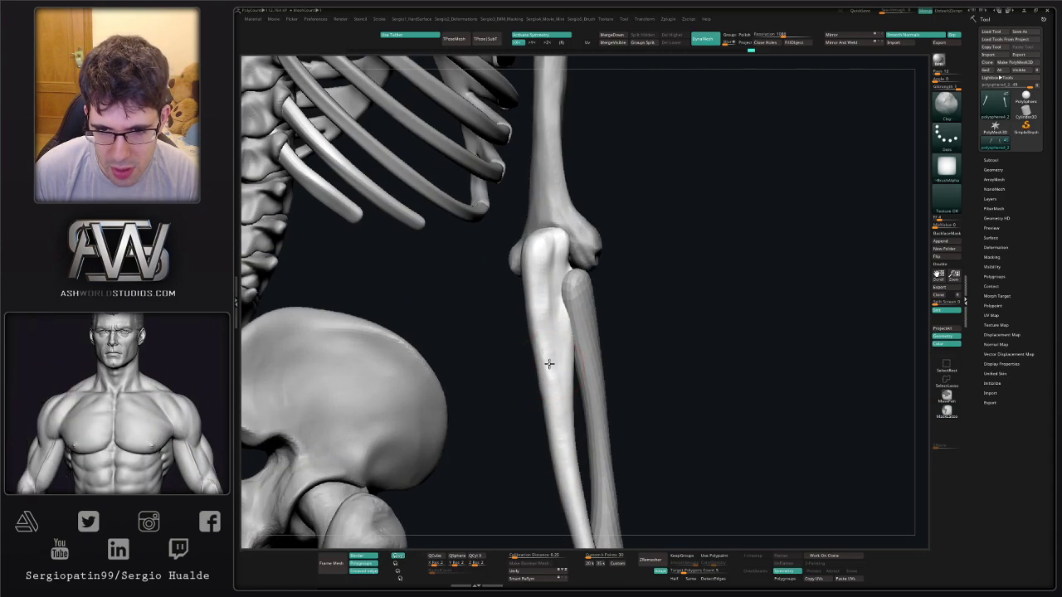
key("s")
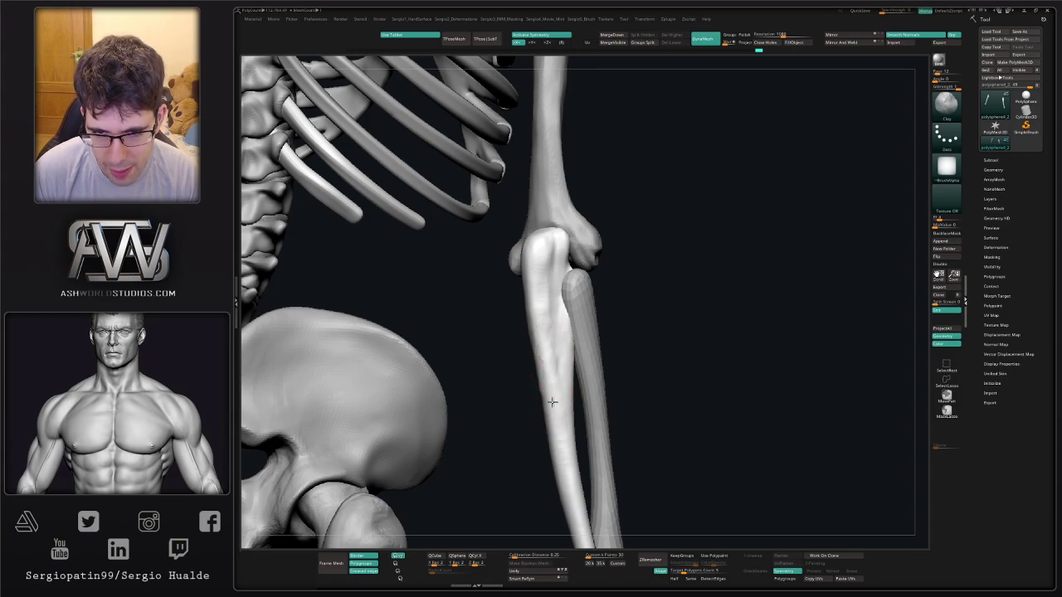
left_click_drag(557, 367, 554, 451)
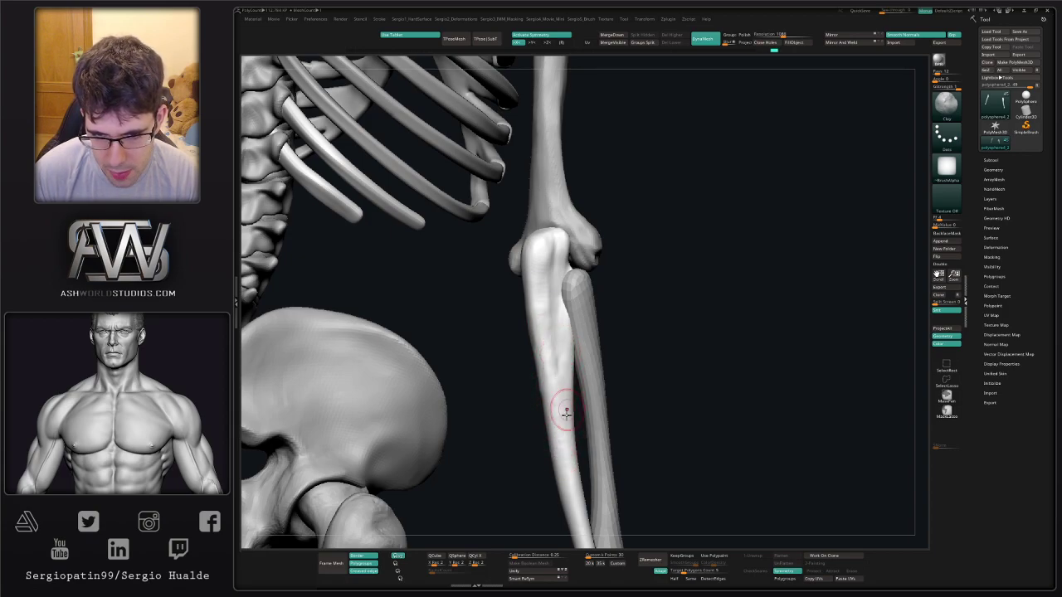
Build up the middle of the ulna's shaft with Clay, and adjust the shaft's curve with the Move brush.
left_click_drag(565, 412, 561, 489)
mouse_move(561, 443)
right_mouse_down("ctrl")
mouse_move(568, 394)
mouse_move(550, 320)
mouse_move(555, 360)
mouse_move(547, 344)
right_mouse_up("ctrl")
key("b")
key("m")
key("v")
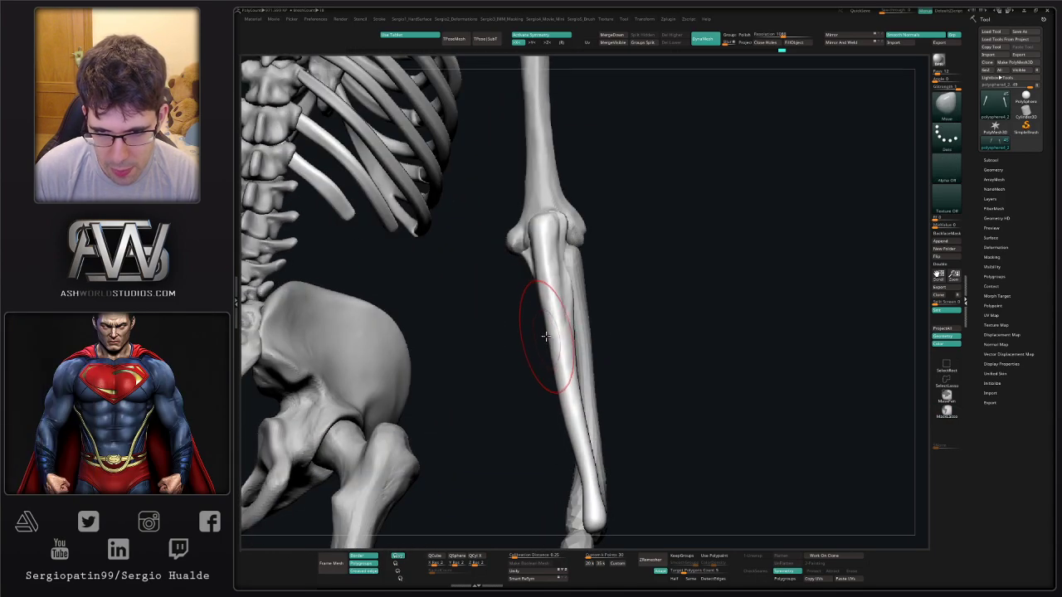
left_click_drag(543, 312, 550, 365)
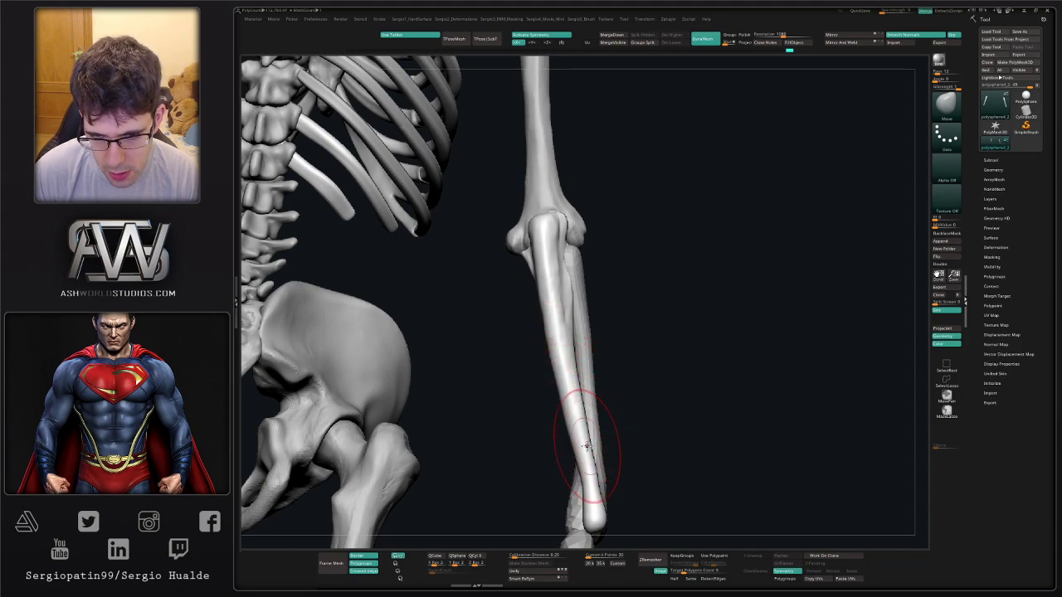
right_click_drag(571, 402, 561, 355, "alt")
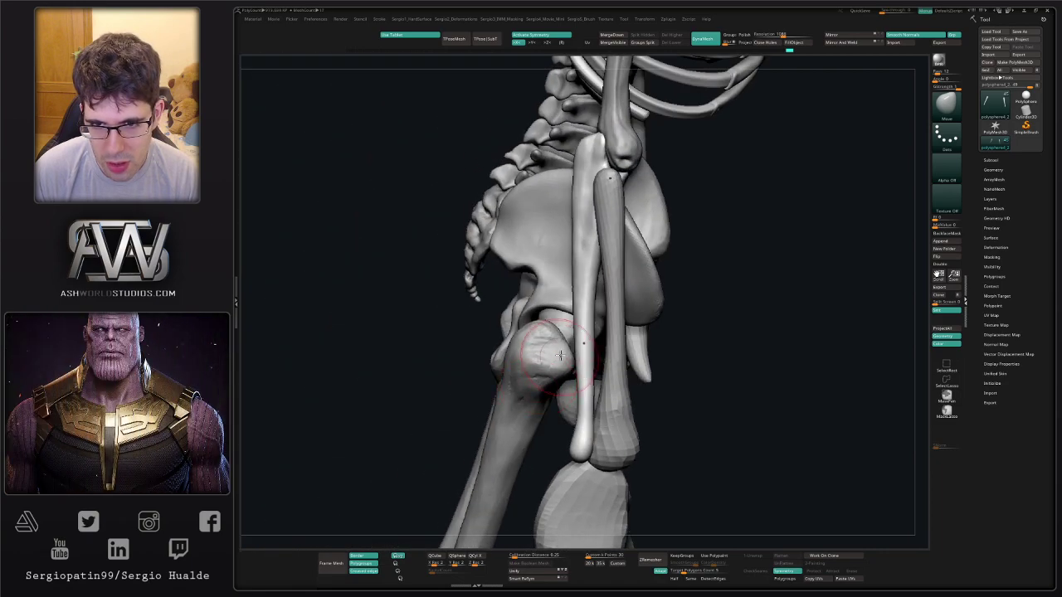
right_click_drag(573, 276, 538, 333, "alt")
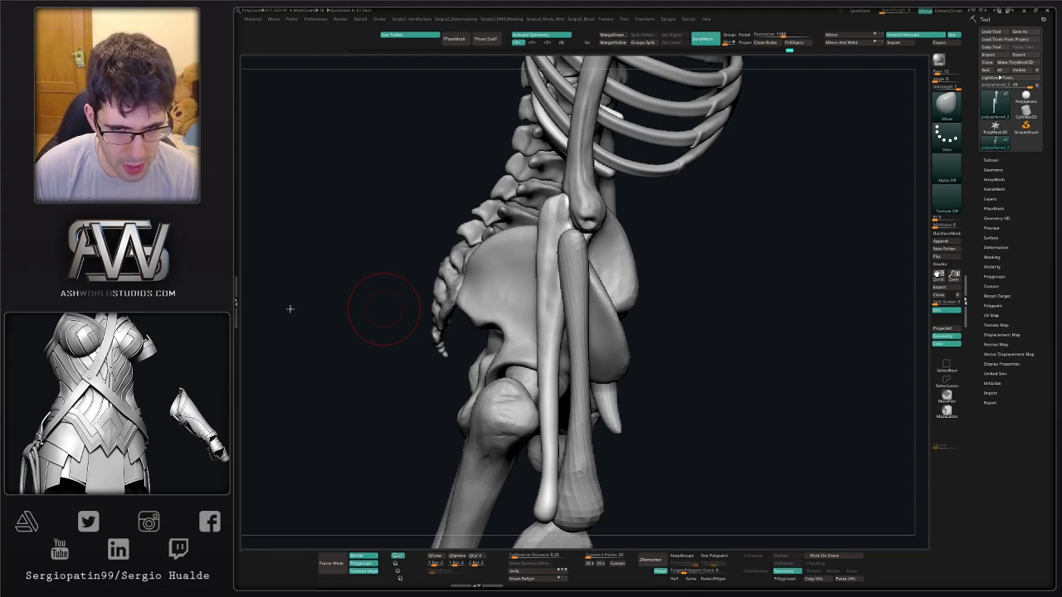
Isolate the ulnae and sculpt the hollow surface of the notch between the olecranon and coronoid process with Clay.
key("alt+s")
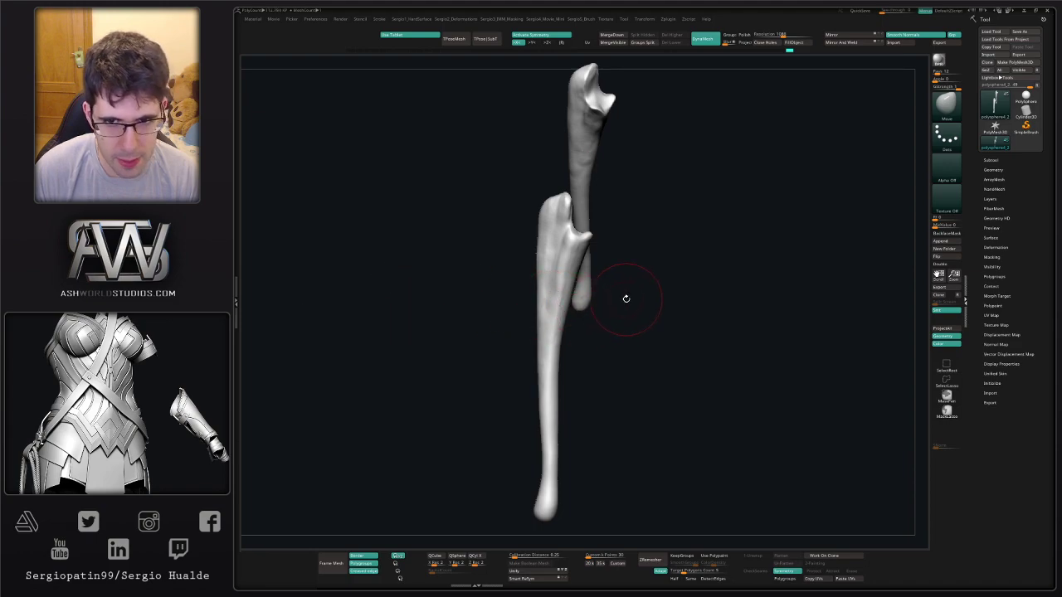
right_click_drag(663, 273, 635, 339, "alt")
right_click_drag(569, 310, 585, 316, "ctrl")
key("b")
key("c")
key("l")
left_click_drag(584, 316, 582, 309)
right_click_drag(582, 309, 597, 307)
mouse_move(584, 304)
left_mouse_down()
mouse_move(587, 315)
mouse_move(594, 282)
mouse_move(590, 302)
mouse_move(588, 291)
left_mouse_up()
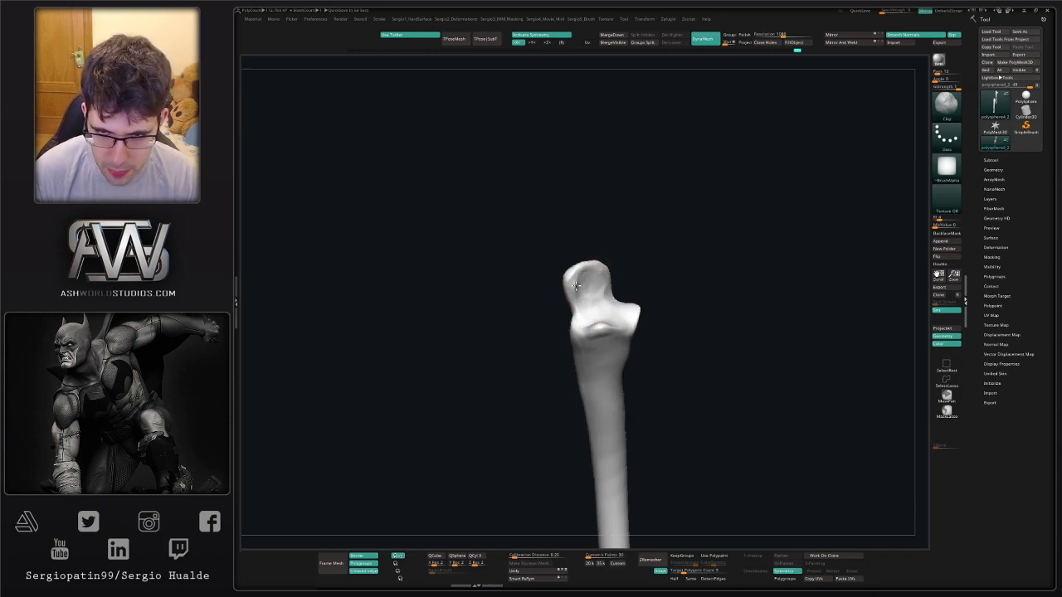
right_click_drag(593, 308, 604, 296)
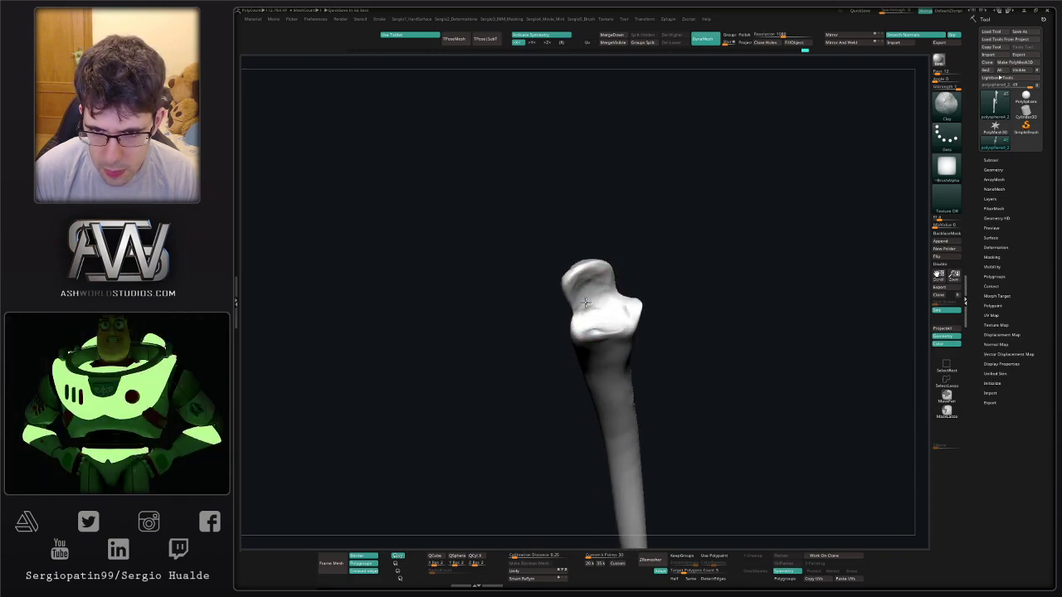
left_click_drag(602, 290, 603, 313)
mouse_move(603, 312)
right_mouse_down()
mouse_move(579, 308)
mouse_move(628, 311)
mouse_move(628, 330)
mouse_move(605, 300)
right_mouse_up()
key("b")
key("m")
key("v")
key("s")
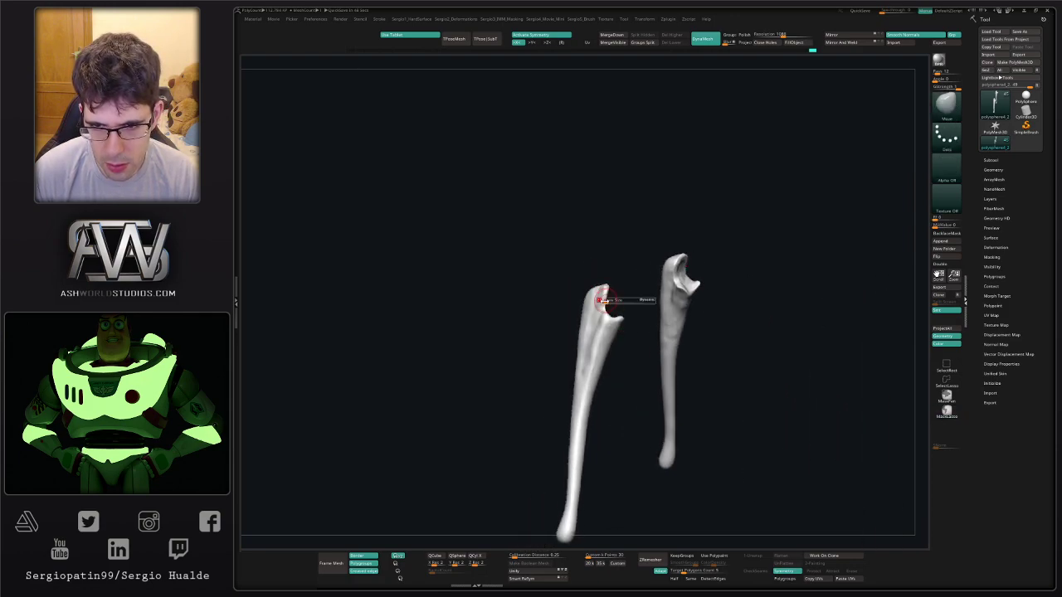
left_click_drag(606, 303, 603, 303)
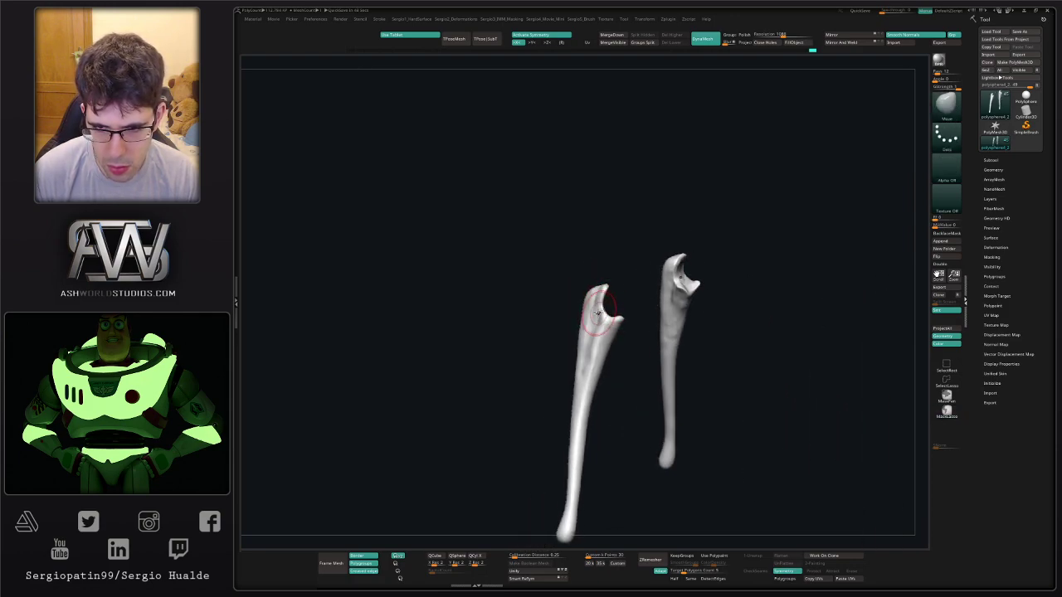
Sculpt the area below the coronoid process and the side of the upper shaft with a resized Clay brush.
right_click_drag(597, 313, 630, 336)
mouse_move(652, 370)
right_mouse_down("alt")
mouse_move(569, 286)
mouse_move(607, 346)
mouse_move(543, 291)
right_mouse_up("alt")
key("b")
key("c")
key("l")
key("s")
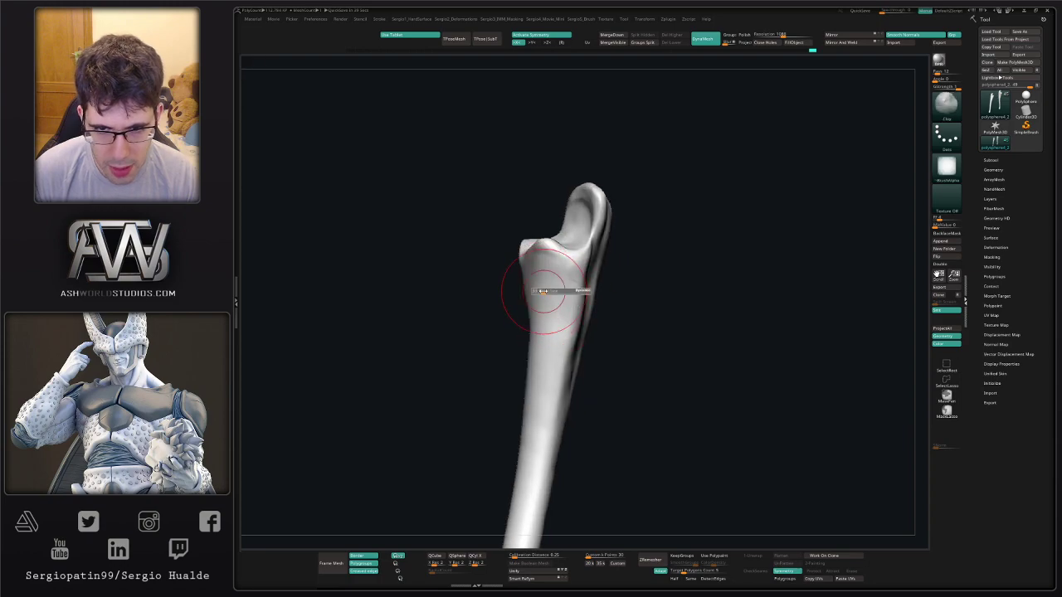
mouse_move(543, 291)
left_mouse_down()
mouse_move(542, 271)
mouse_move(536, 280)
mouse_move(560, 273)
mouse_move(540, 265)
mouse_move(554, 272)
mouse_move(535, 288)
mouse_move(535, 308)
mouse_move(546, 282)
mouse_move(551, 301)
left_mouse_up()
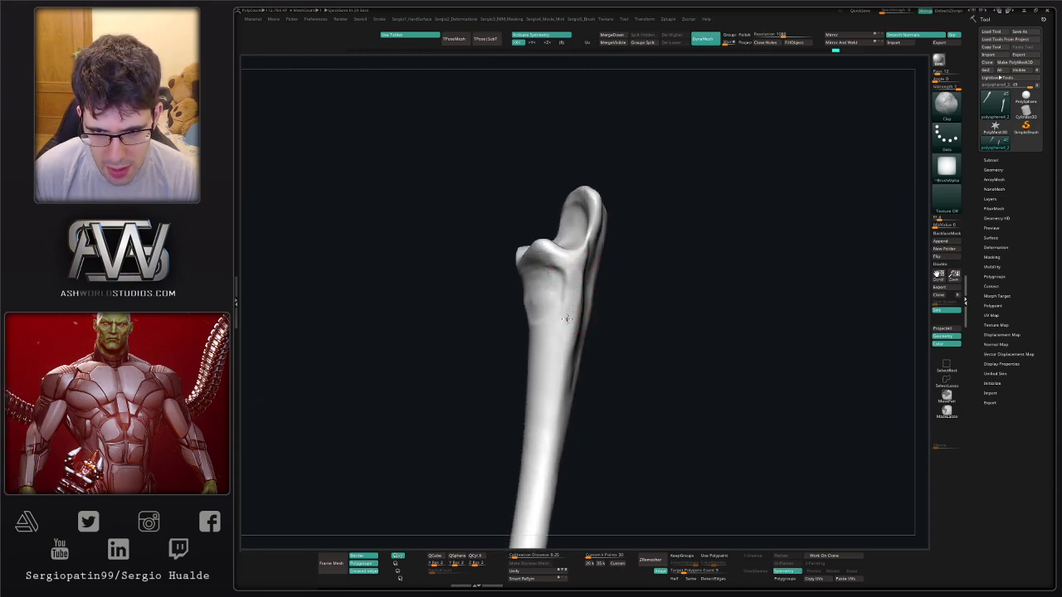
mouse_move(566, 319)
left_mouse_down()
mouse_move(557, 340)
mouse_move(568, 407)
left_mouse_up()
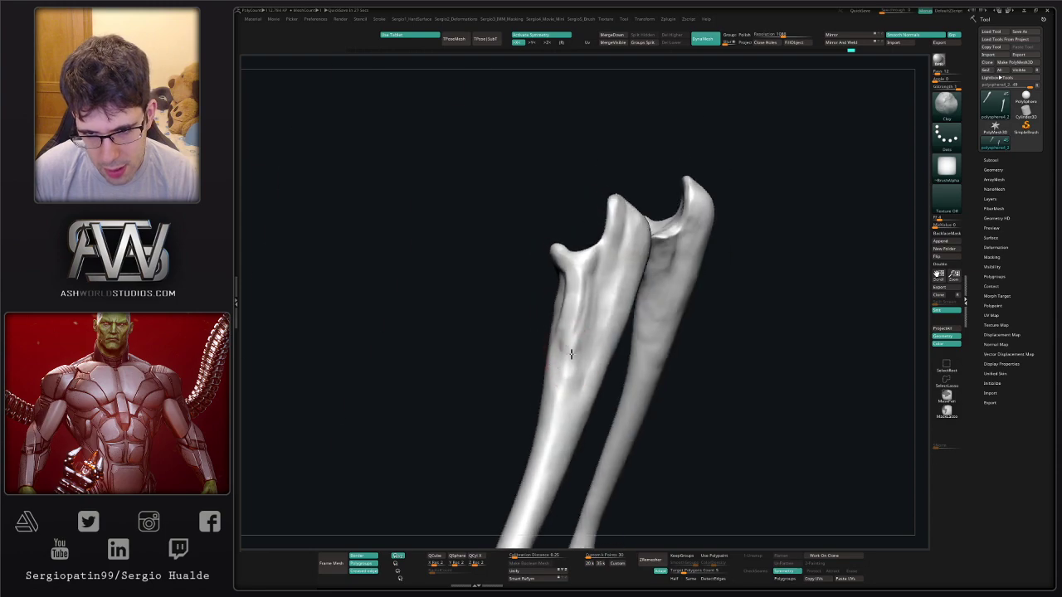
left_click_drag(570, 397, 552, 351)
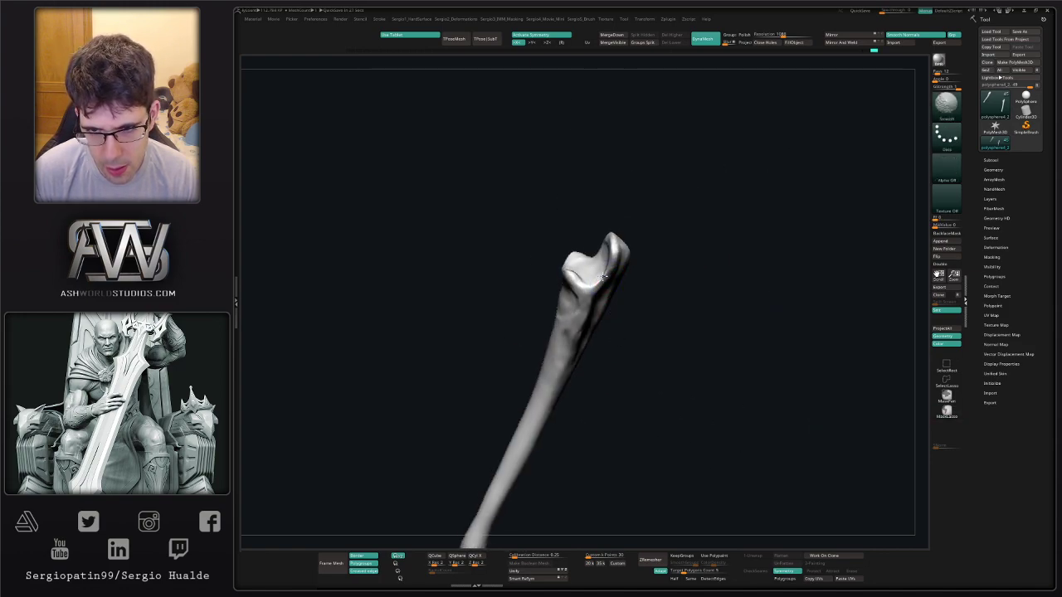
Define the ridge running down from the coronoid process with Clay, and smooth the transition under its rim.
mouse_move(609, 283)
right_mouse_down("ctrl")
mouse_move(609, 319)
mouse_move(561, 334)
right_mouse_up("ctrl")
mouse_move(561, 334)
left_mouse_down()
mouse_move(561, 296)
mouse_move(542, 307)
left_mouse_up()
right_click_drag(542, 307, 555, 294)
mouse_move(555, 294)
left_mouse_down()
mouse_move(537, 302)
mouse_move(549, 307)
mouse_move(555, 346)
left_mouse_up()
right_click_drag(555, 346, 587, 280)
mouse_move(579, 277)
left_mouse_down("shift")
mouse_move(561, 286)
mouse_move(543, 272)
mouse_move(585, 287)
left_mouse_up("shift")
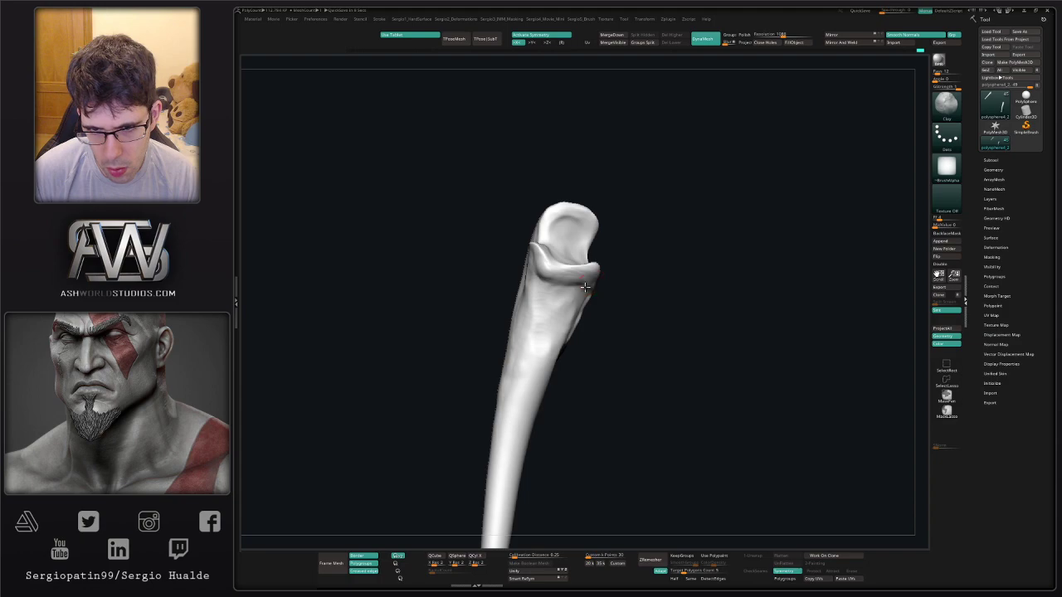
mouse_move(587, 283)
right_mouse_down()
mouse_move(549, 310)
mouse_move(571, 304)
right_mouse_up()
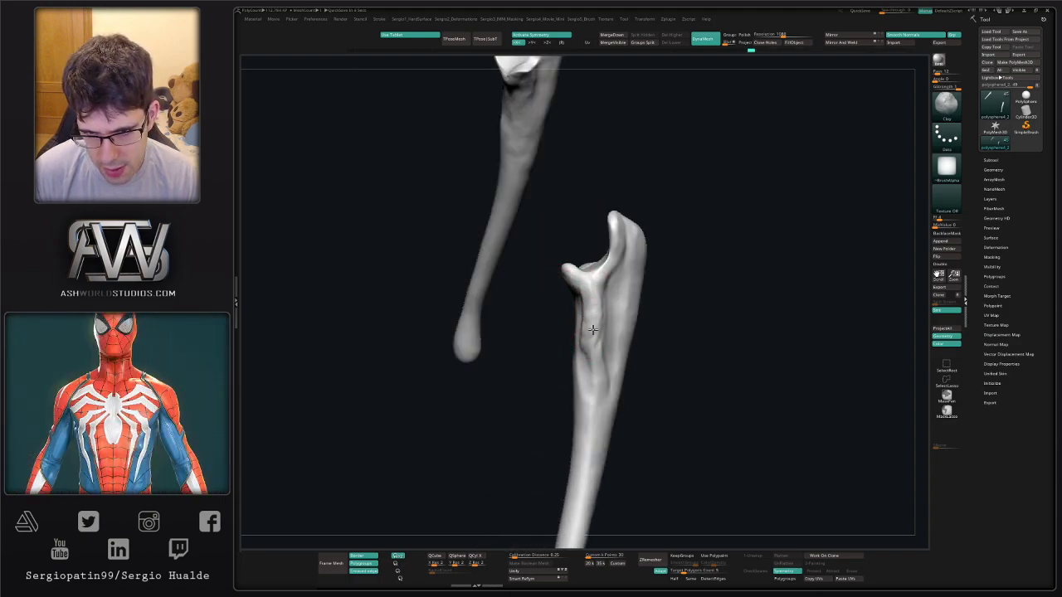
left_click_drag(593, 330, 603, 399)
Reshape the ulna's edge outline just below the coronoid process with a resized Move brush.
right_click_drag(599, 405, 592, 370)
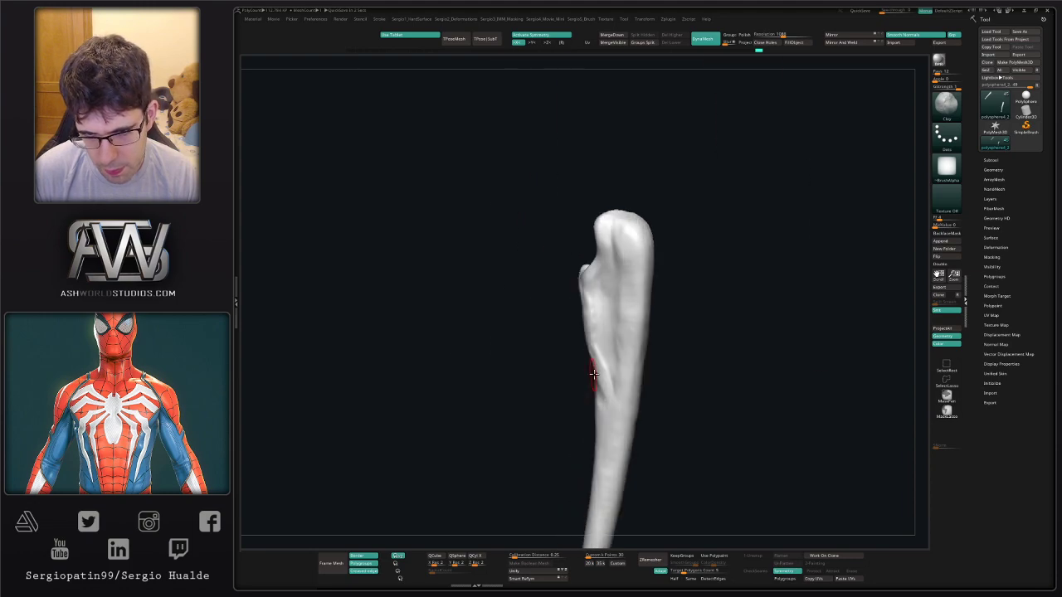
key("b")
key("m")
key("v")
key("s")
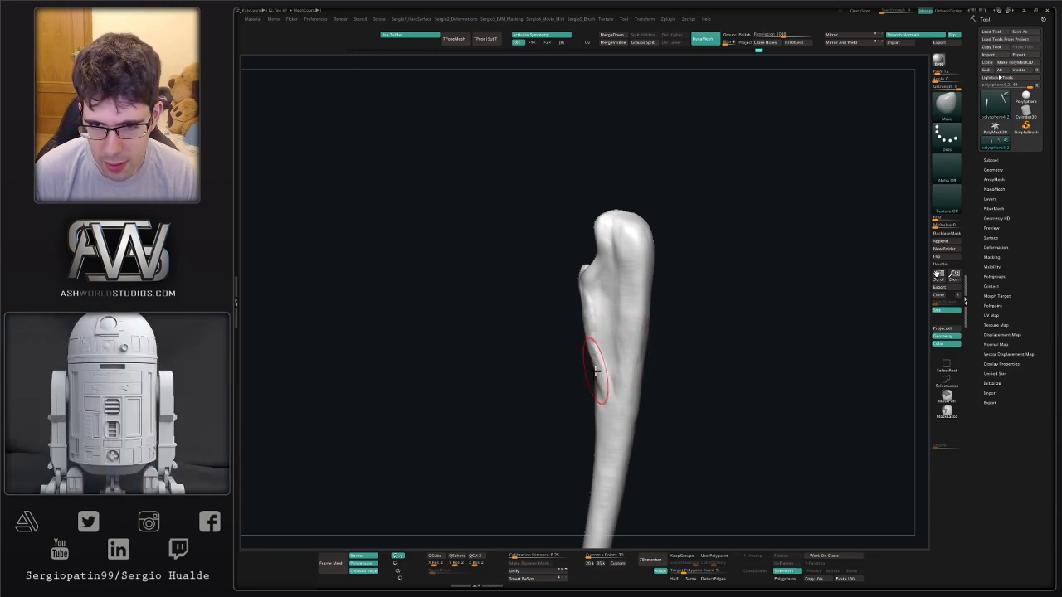
left_click_drag(593, 366, 584, 341)
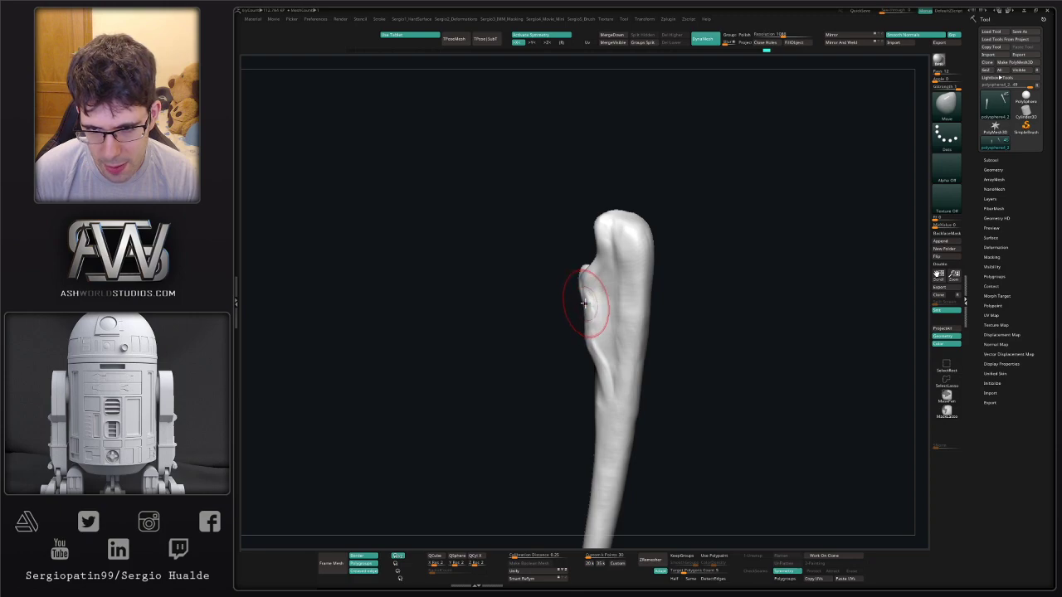
key("s")
mouse_move(585, 304)
left_mouse_down()
mouse_move(573, 304)
mouse_move(581, 292)
left_mouse_up()
Fill and shape the side surface of the ulna beneath the notch with Clay strokes.
mouse_move(593, 327)
right_mouse_down()
mouse_move(586, 336)
mouse_move(591, 327)
right_mouse_up()
key("b")
key("c")
key("l")
left_click_drag(592, 320, 598, 302)
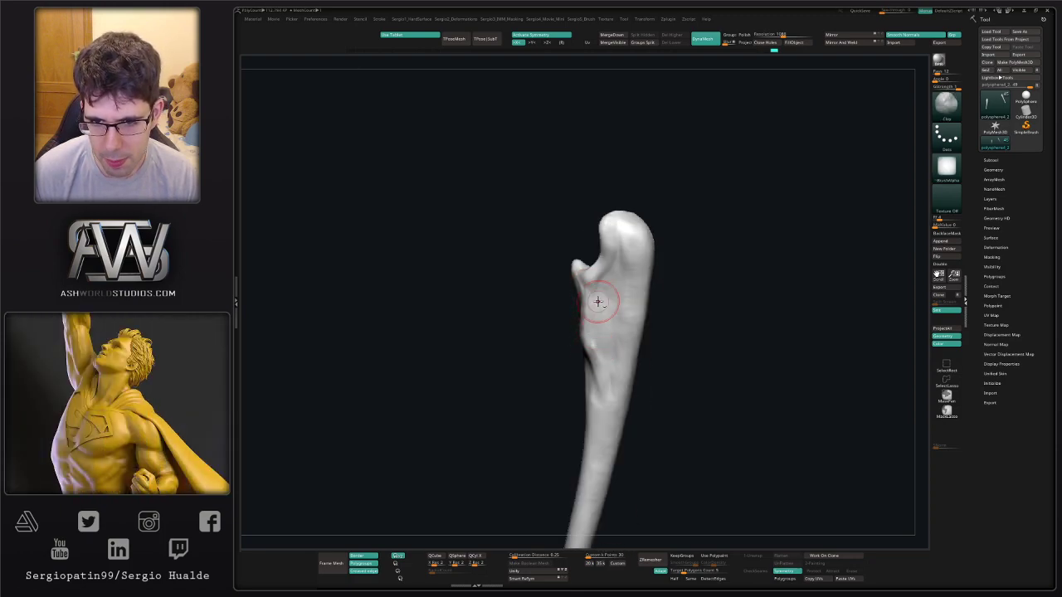
left_click_drag(589, 341, 599, 366)
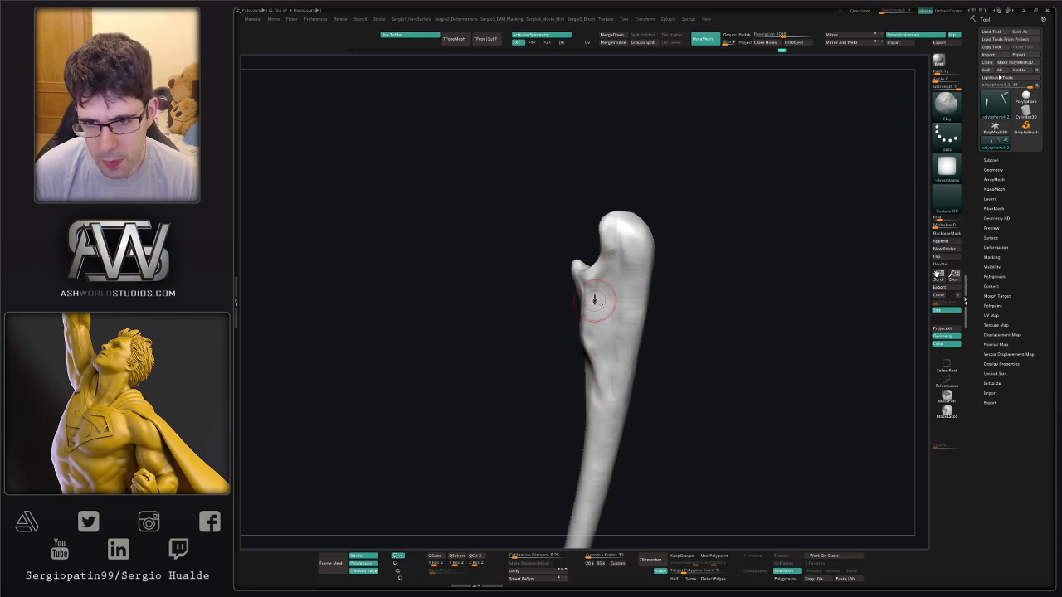
right_click_drag(618, 285, 616, 307)
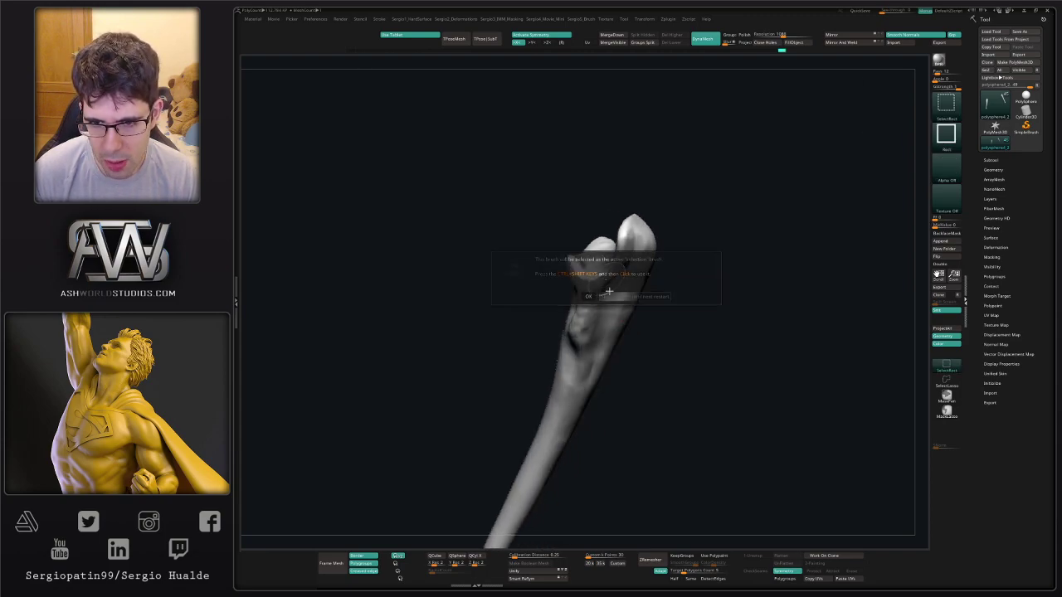
key("b")
key("i")
key("n")
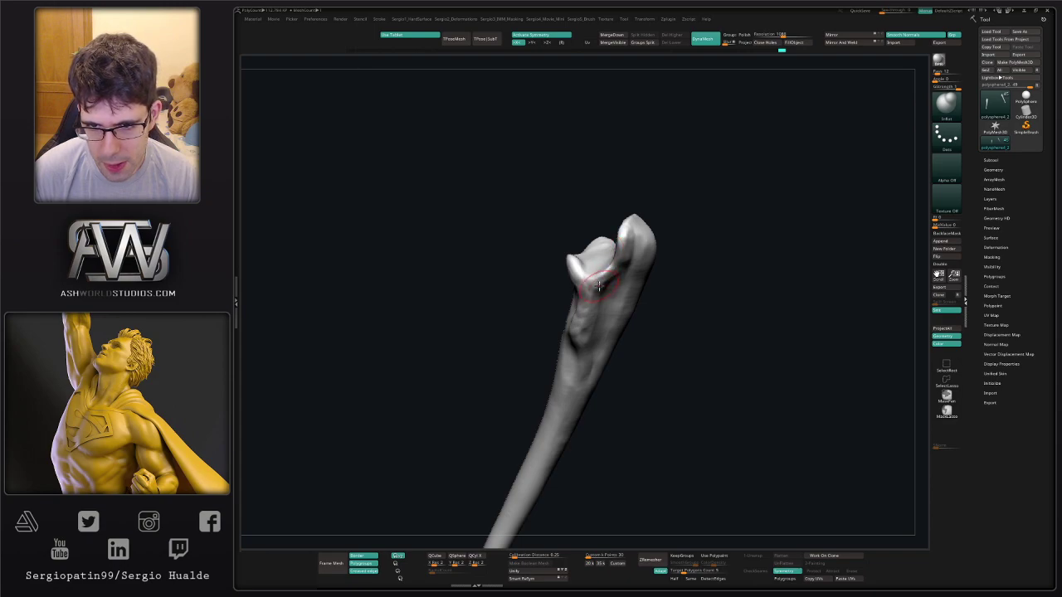
Sculpt the hollow beside the coronoid ridge and the front surface under the coronoid rim with Clay.
key("b")
key("c")
key("l")
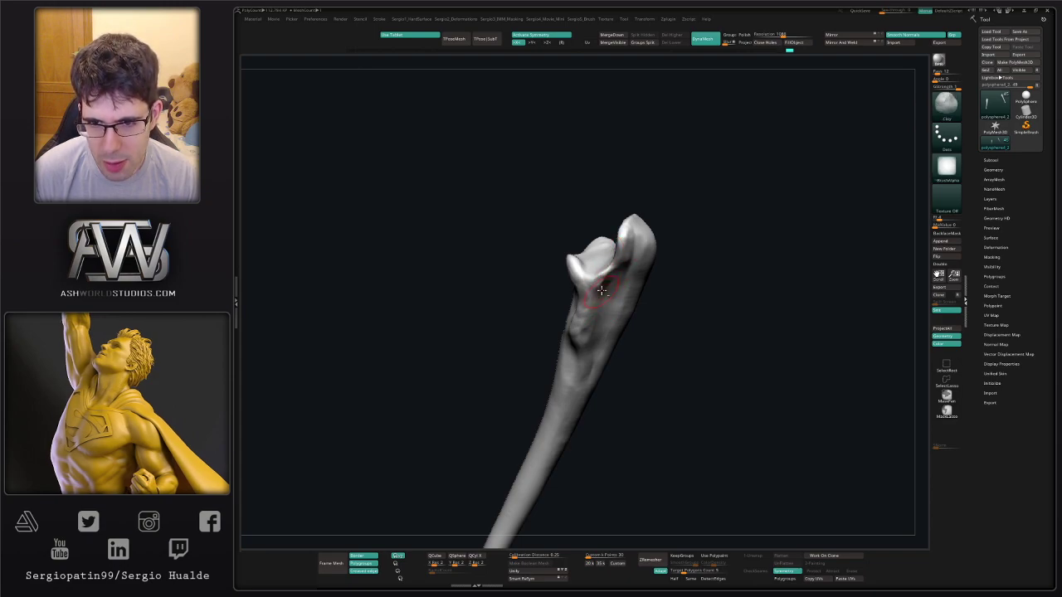
mouse_move(609, 287)
left_mouse_down()
mouse_move(610, 276)
mouse_move(597, 309)
left_mouse_up()
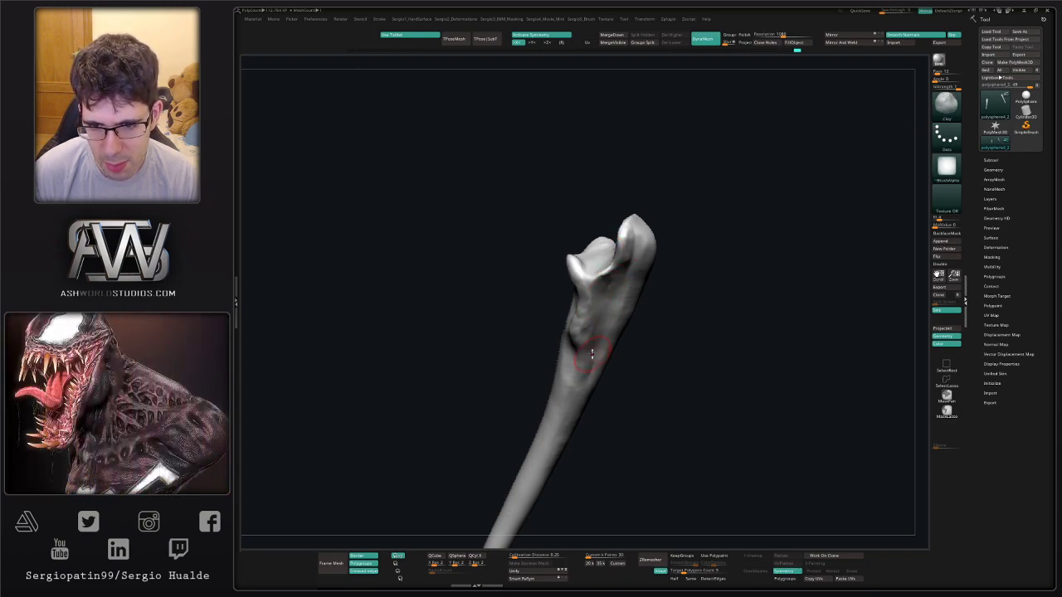
right_click_drag(601, 341, 626, 357)
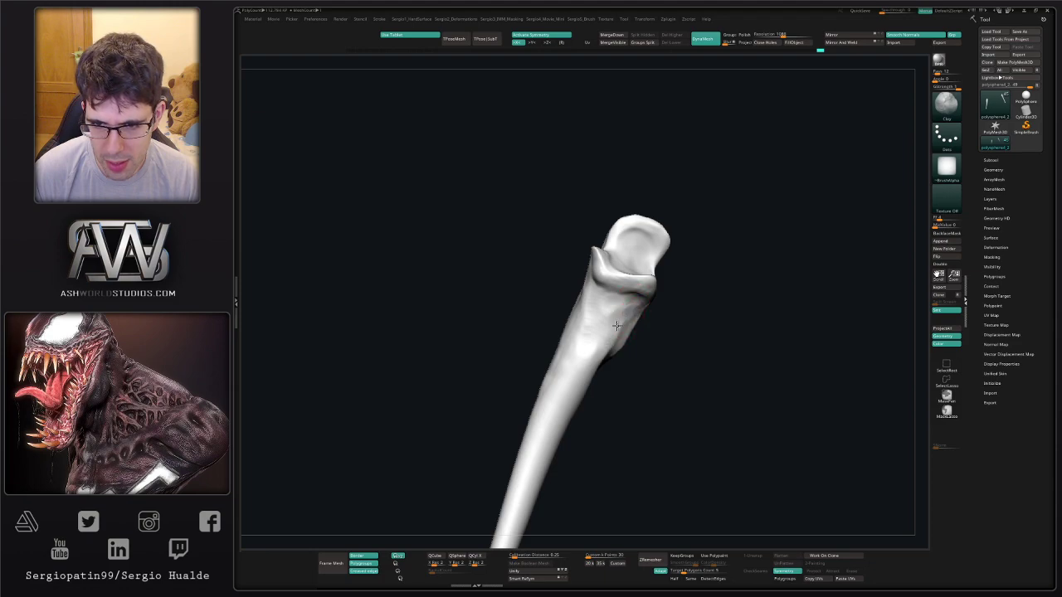
left_click_drag(583, 351, 611, 303)
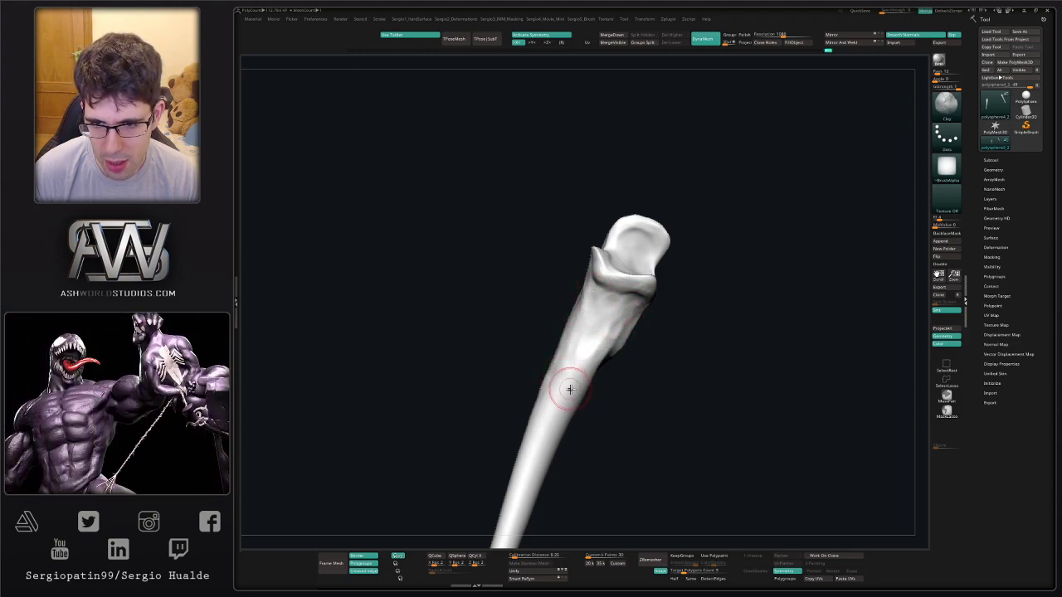
Sculpt the front of the ulna's upper shaft with Clay, blending the coronoid base into the shaft.
mouse_move(569, 387)
right_mouse_down()
mouse_move(610, 394)
mouse_move(607, 351)
mouse_move(652, 341)
mouse_move(625, 323)
mouse_move(616, 332)
mouse_move(563, 316)
mouse_move(588, 302)
mouse_move(601, 310)
right_mouse_up()
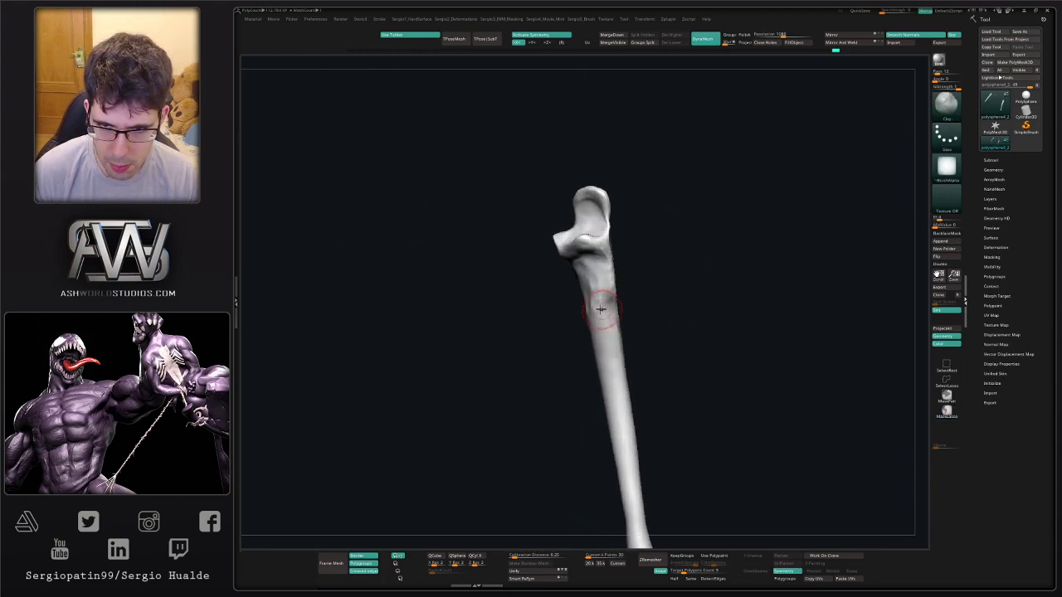
mouse_move(608, 337)
left_mouse_down()
mouse_move(602, 362)
mouse_move(603, 353)
left_mouse_up()
right_click_drag(602, 354, 595, 277)
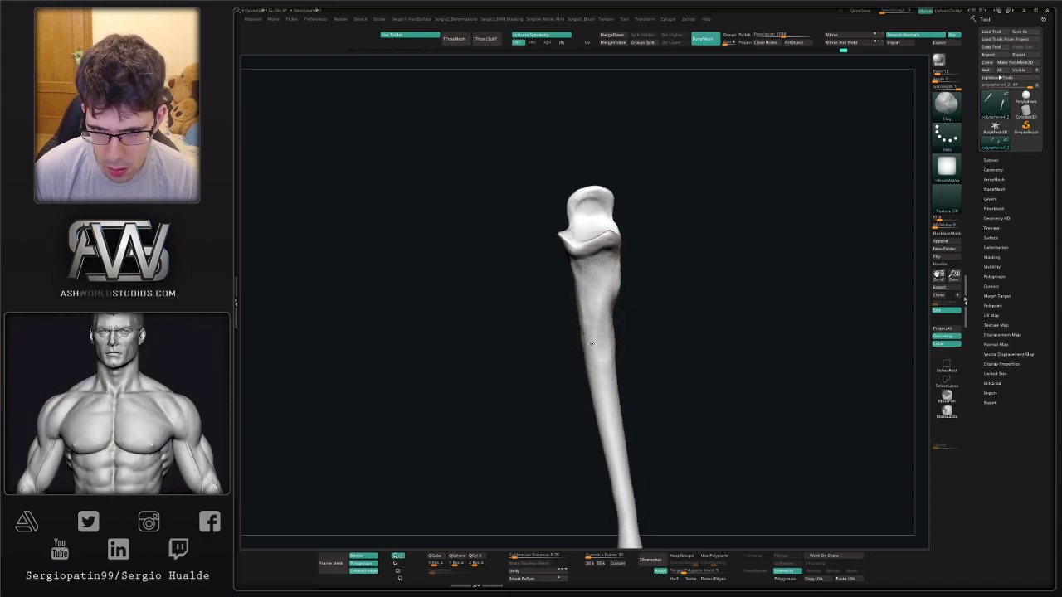
right_click_drag(604, 342, 606, 283)
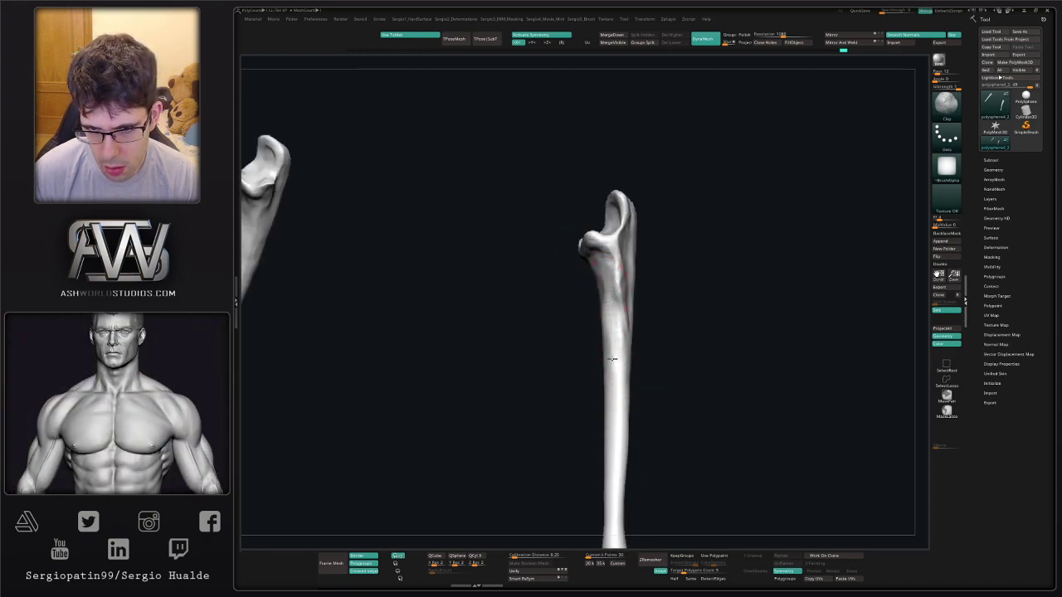
right_click_drag(612, 359, 616, 313)
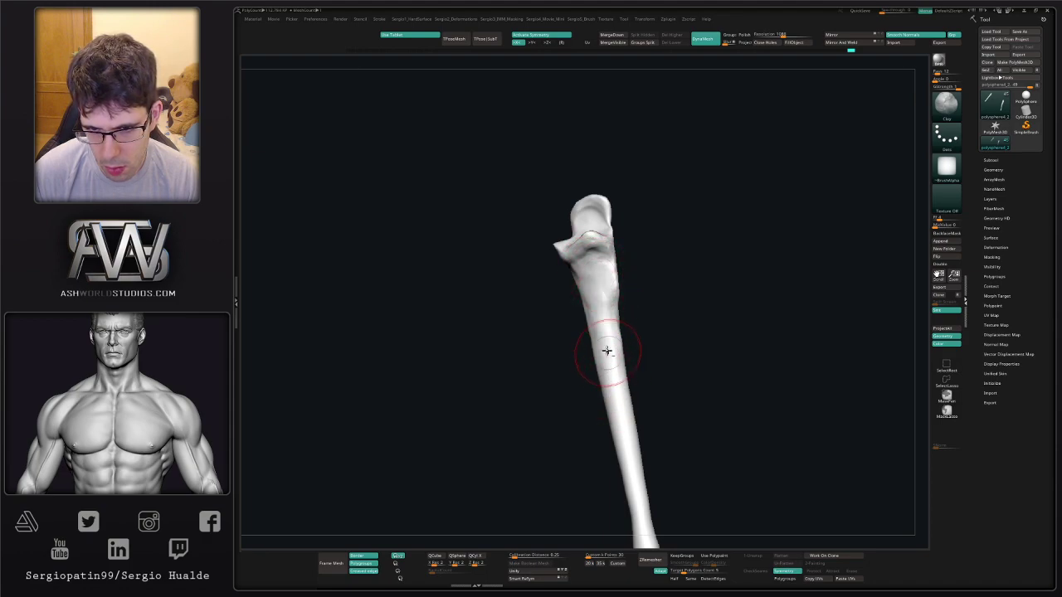
right_click_drag(606, 351, 621, 303)
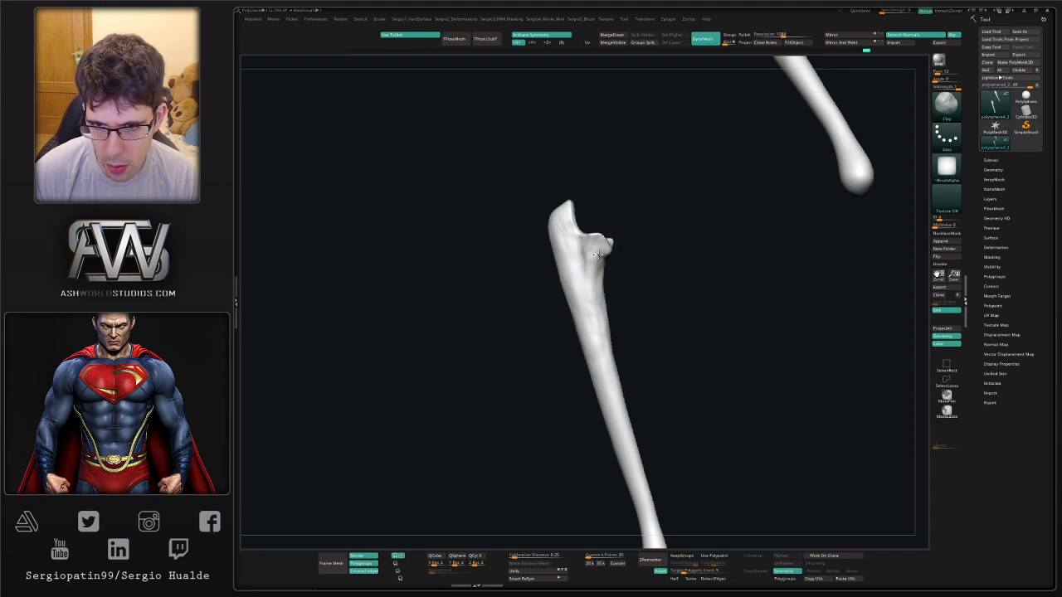
mouse_move(618, 339)
right_mouse_down()
mouse_move(638, 360)
mouse_move(638, 336)
right_mouse_up()
mouse_move(638, 336)
right_mouse_down()
mouse_move(638, 323)
mouse_move(614, 348)
mouse_move(580, 344)
mouse_move(562, 332)
mouse_move(566, 317)
mouse_move(577, 323)
right_mouse_up()
Adjust the projecting edge of the upper shaft below the coronoid process with a resized Move brush.
right_click_drag(577, 323, 569, 360, "alt")
key("s")
left_click_drag(544, 357, 540, 354)
mouse_move(544, 354)
right_mouse_down()
mouse_move(531, 367)
mouse_move(540, 349)
right_mouse_up()
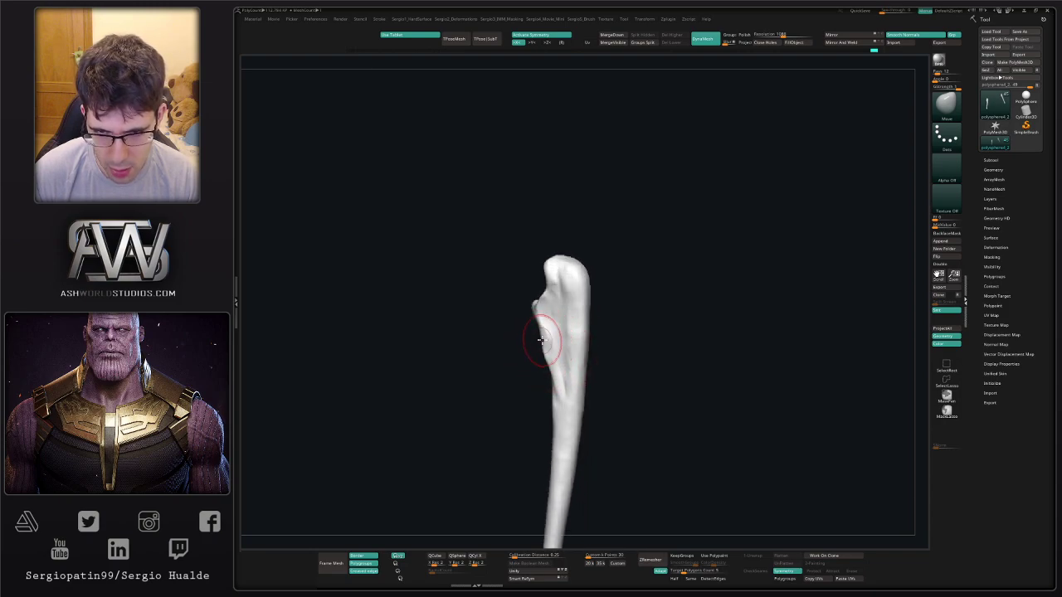
right_click_drag(540, 332, 550, 326)
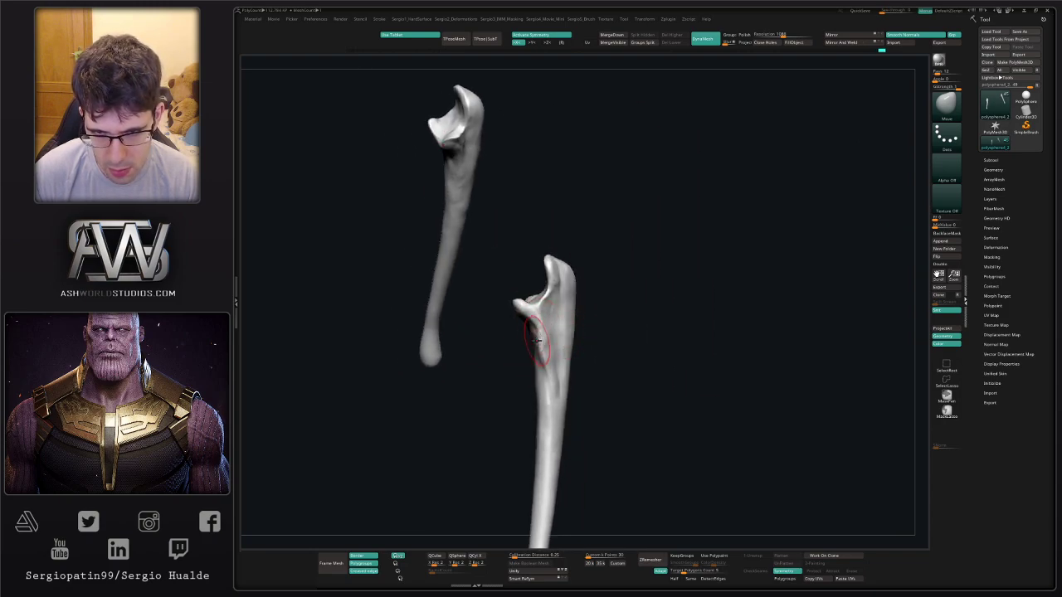
Select the DamStandard brush and smooth the shaft where the coronoid ridge fades out.
right_click_drag(552, 377, 548, 385)
key("b")
key("d")
key("s")
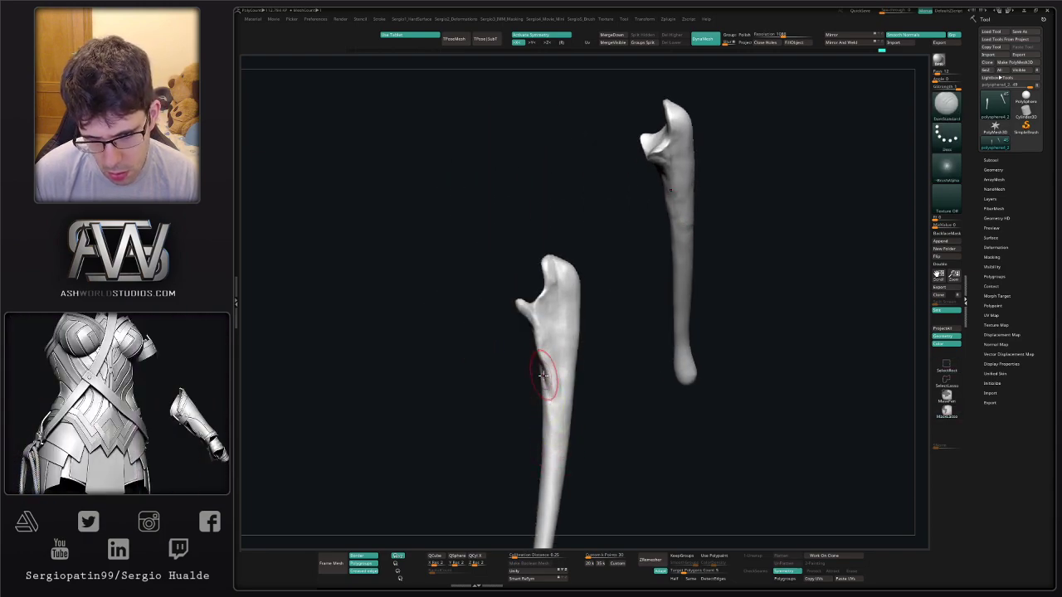
left_click_drag(553, 425, 548, 407, "shift")
mouse_move(548, 420)
right_mouse_down()
mouse_move(528, 444)
mouse_move(538, 410)
right_mouse_up()
mouse_move(538, 409)
right_mouse_down()
mouse_move(562, 429)
mouse_move(540, 346)
mouse_move(547, 361)
right_mouse_up()
Reshape the lower part of the coronoid ridge along the upper shaft with a resized Move brush.
key("b")
key("m")
key("v")
key("s")
left_click_drag(548, 370, 545, 354)
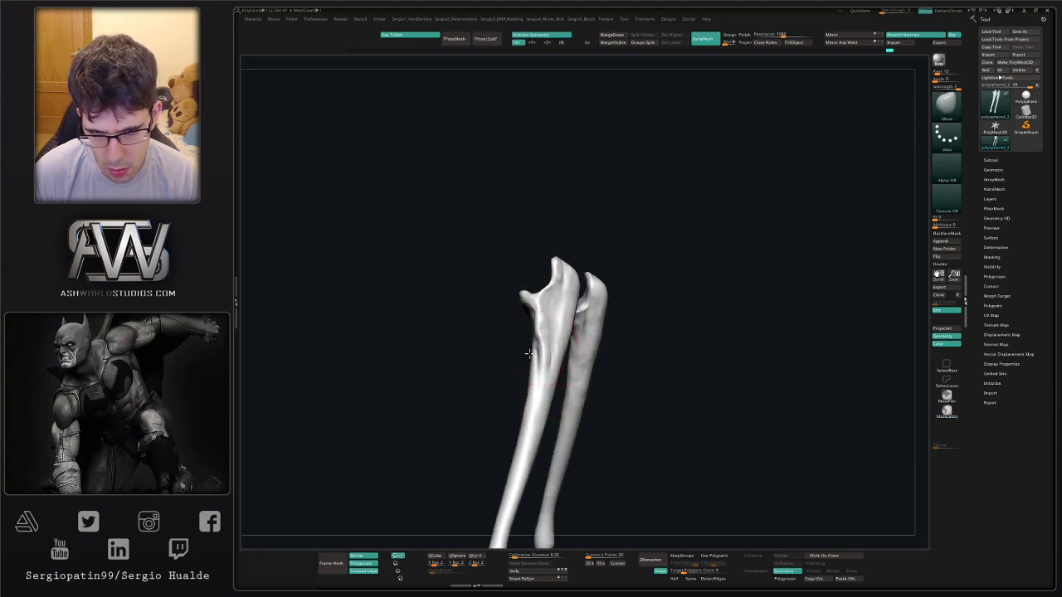
Nudge the side edge of the ulna's upper shaft below the notch with a resized Move brush.
right_click_drag(529, 355, 545, 349)
key("s")
left_click_drag(546, 352, 536, 345)
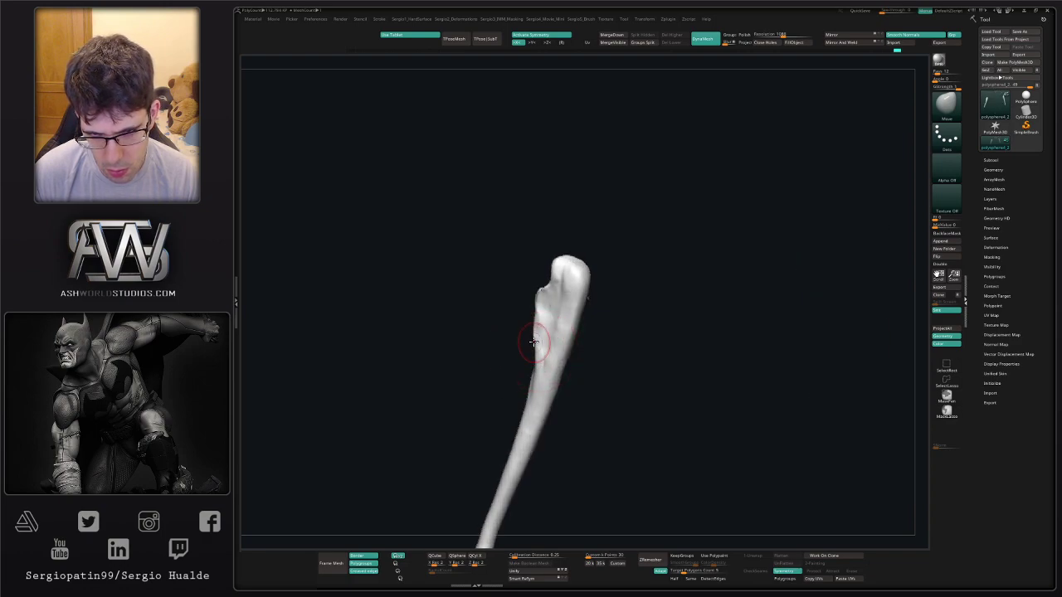
Build up the side of the ulna's upper shaft between the coronoid process and the olecranon with the Clay brush.
mouse_move(532, 335)
right_mouse_down()
mouse_move(517, 336)
mouse_move(539, 341)
right_mouse_up()
key("b")
key("c")
key("l")
left_click_drag(536, 338, 544, 287)
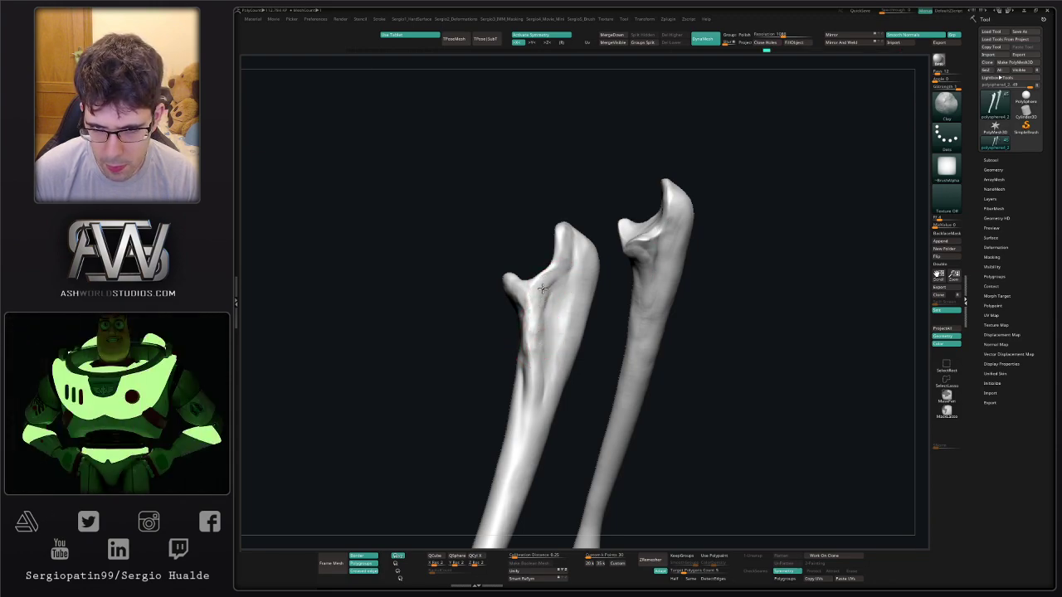
right_click_drag(564, 375, 543, 326)
left_click_drag(537, 337, 538, 312)
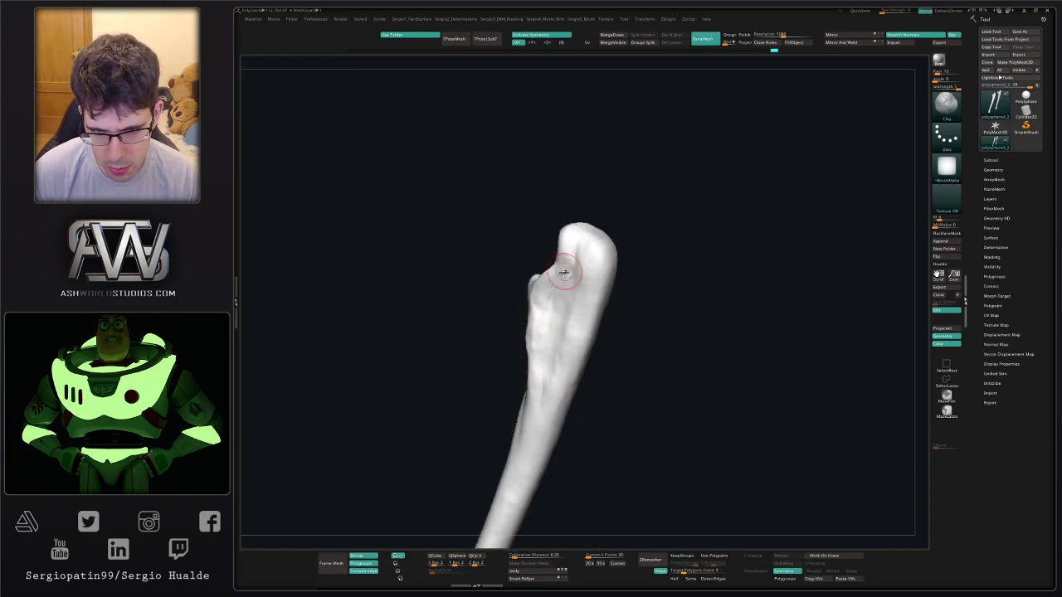
right_click_drag(529, 427, 583, 408)
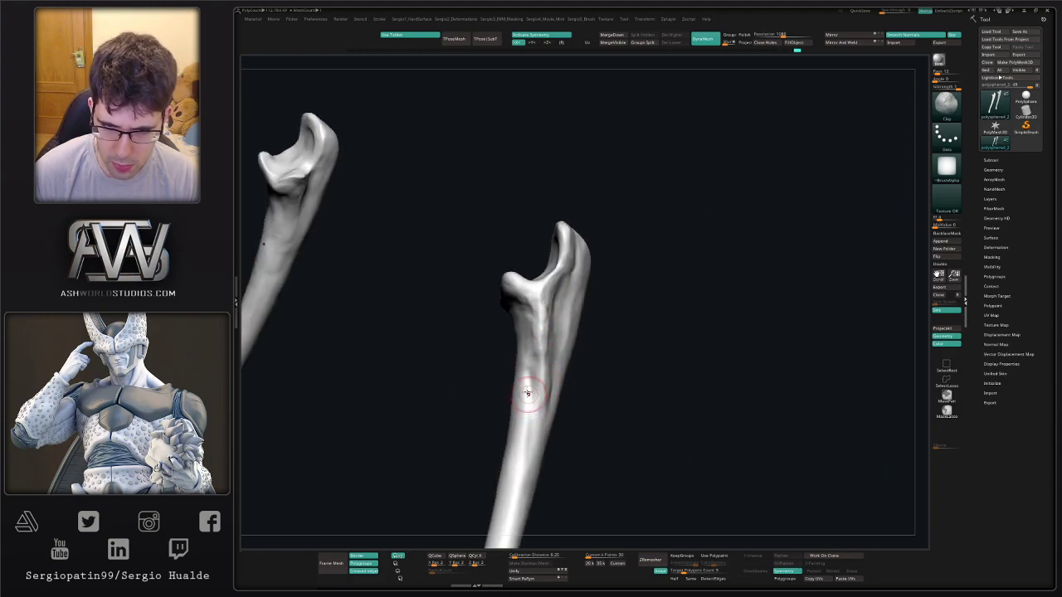
right_click_drag(522, 477, 485, 356)
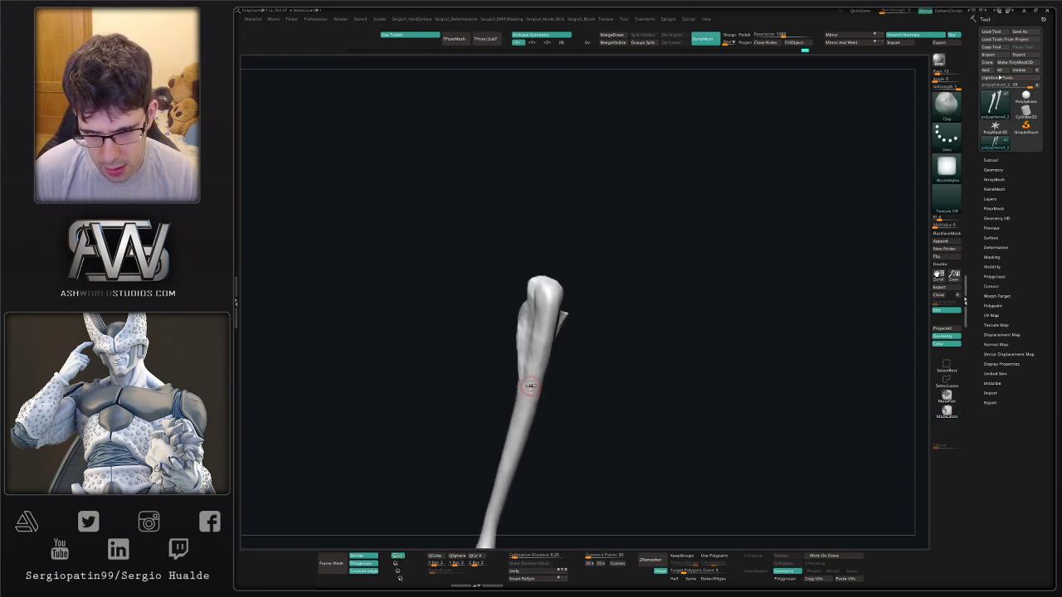
Reshape the side contour of the upper shaft below the coronoid process with the Move brush at adjusted sizes.
mouse_move(527, 385)
right_mouse_down()
mouse_move(556, 388)
mouse_move(538, 385)
right_mouse_up()
key("b")
key("m")
key("v")
key("s")
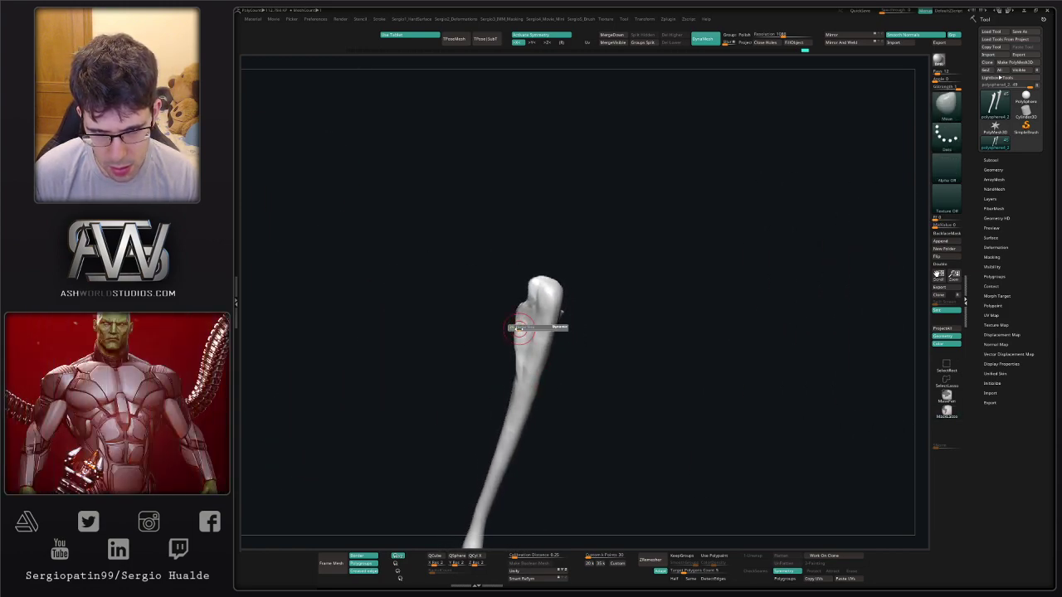
left_click_drag(513, 328, 525, 328)
right_click_drag(522, 329, 518, 361, "ctrl")
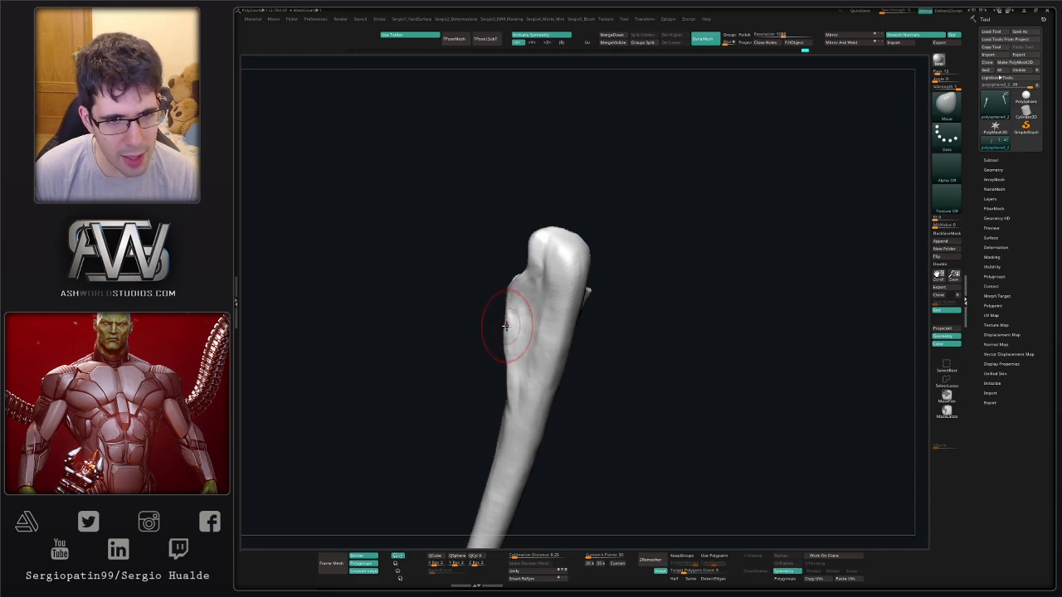
left_click_drag(503, 314, 506, 320)
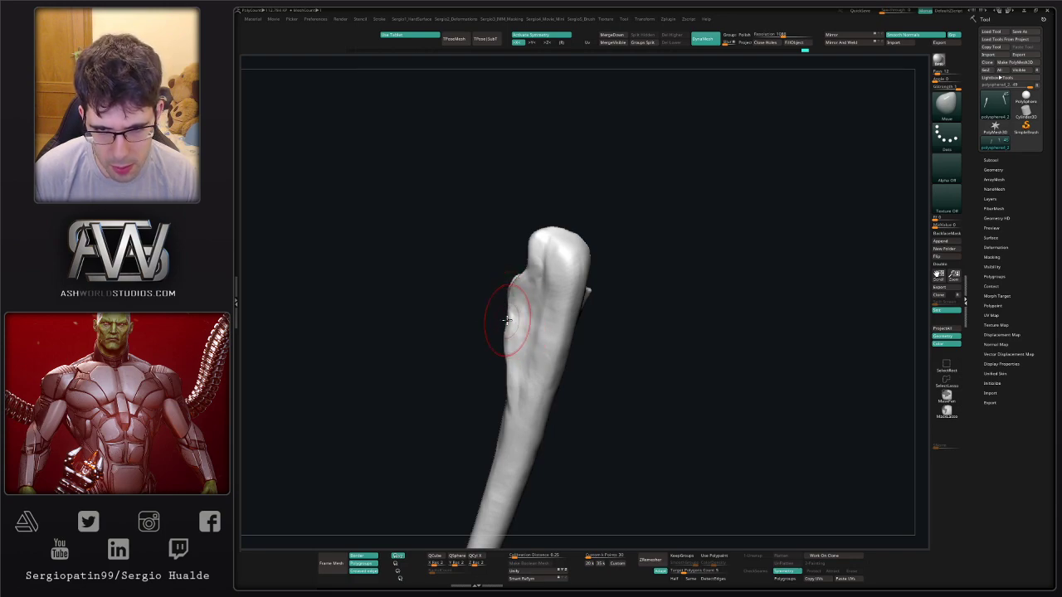
right_click_drag(502, 351, 506, 324)
key("s")
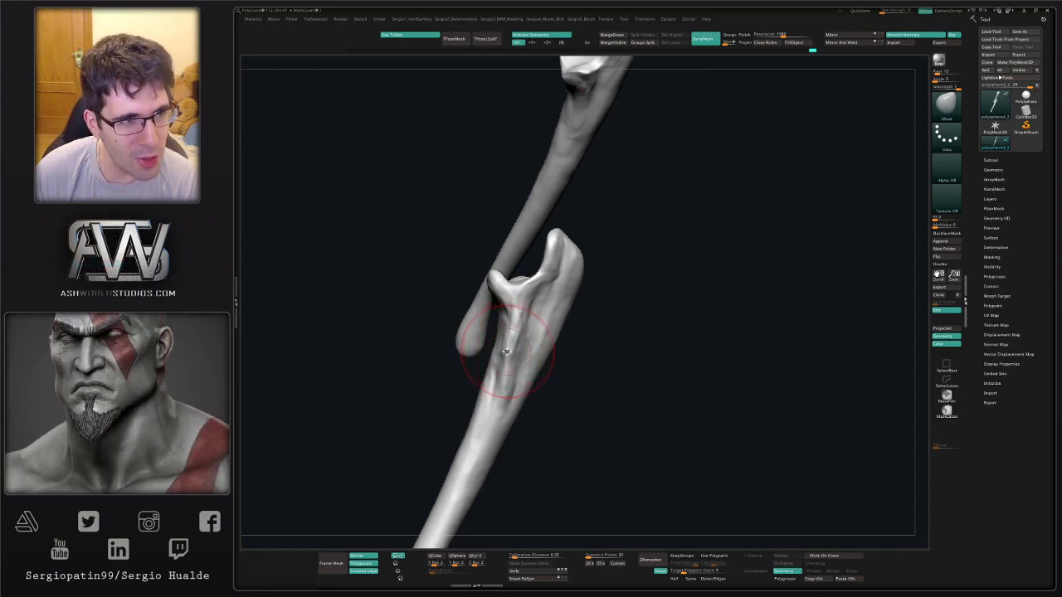
mouse_move(570, 385)
left_mouse_down()
mouse_move(600, 399)
mouse_move(639, 394)
mouse_move(548, 378)
left_mouse_up()
Sculpt the front face of the shaft below the coronoid process with a resized Clay brush.
key("2")
key("s")
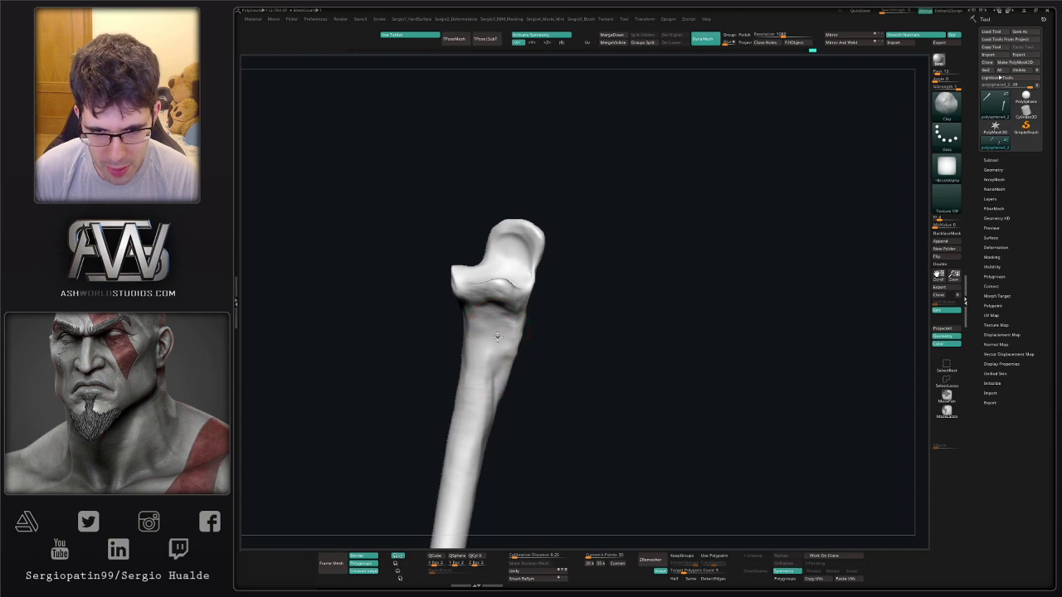
left_click_drag(487, 378, 474, 433)
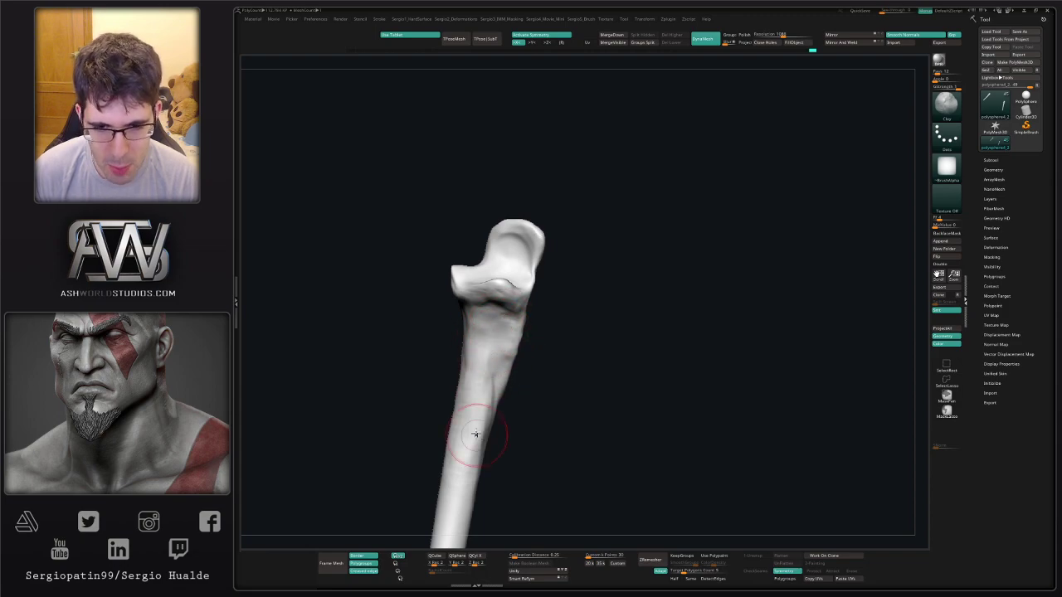
left_click_drag(490, 378, 474, 430)
left_click_drag(531, 398, 570, 368, "alt")
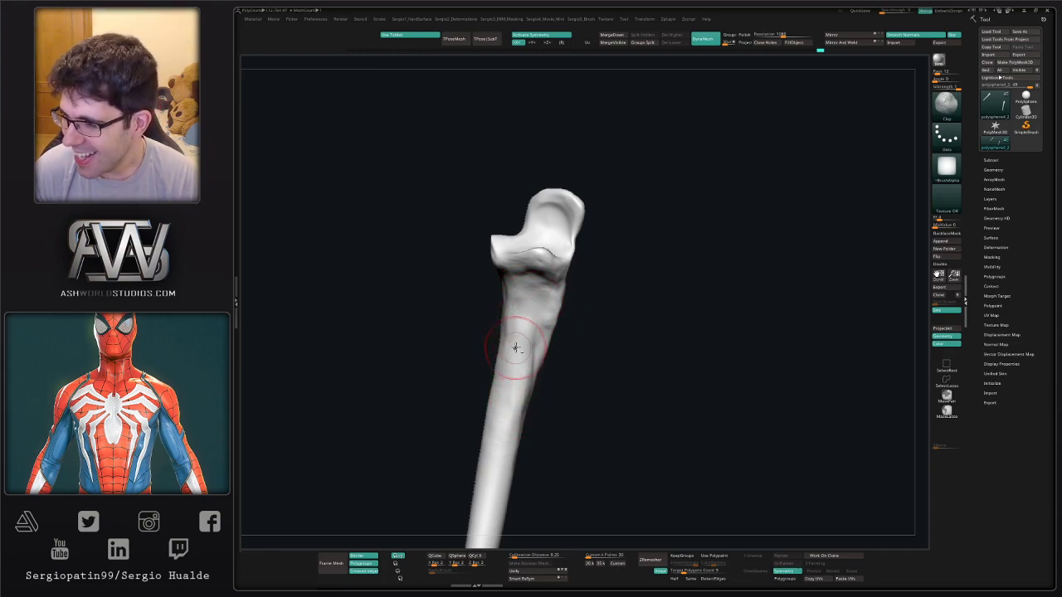
right_click_drag(515, 348, 530, 332, "alt")
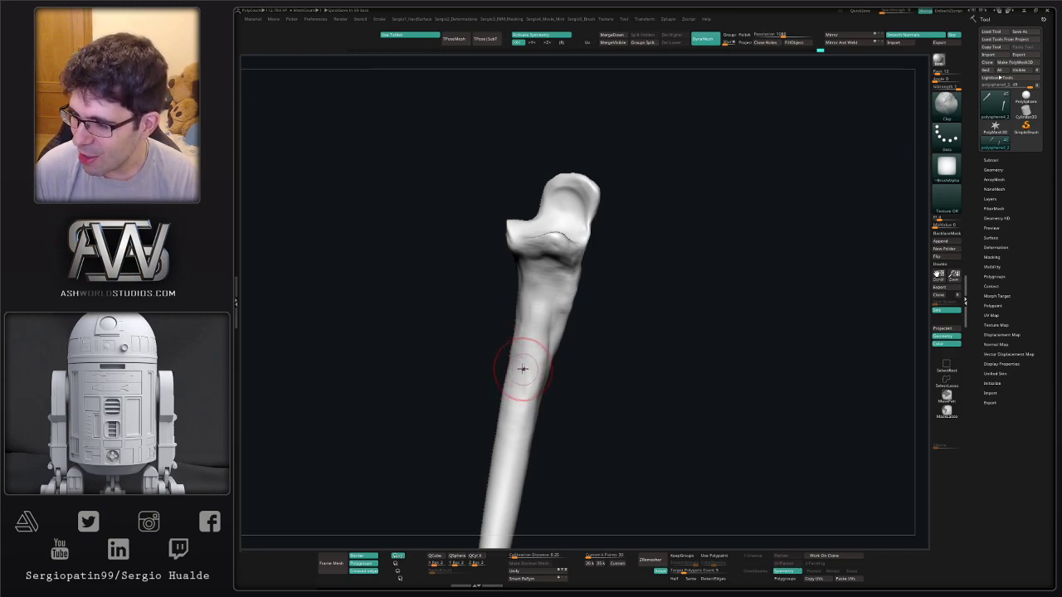
left_click_drag(497, 351, 534, 339)
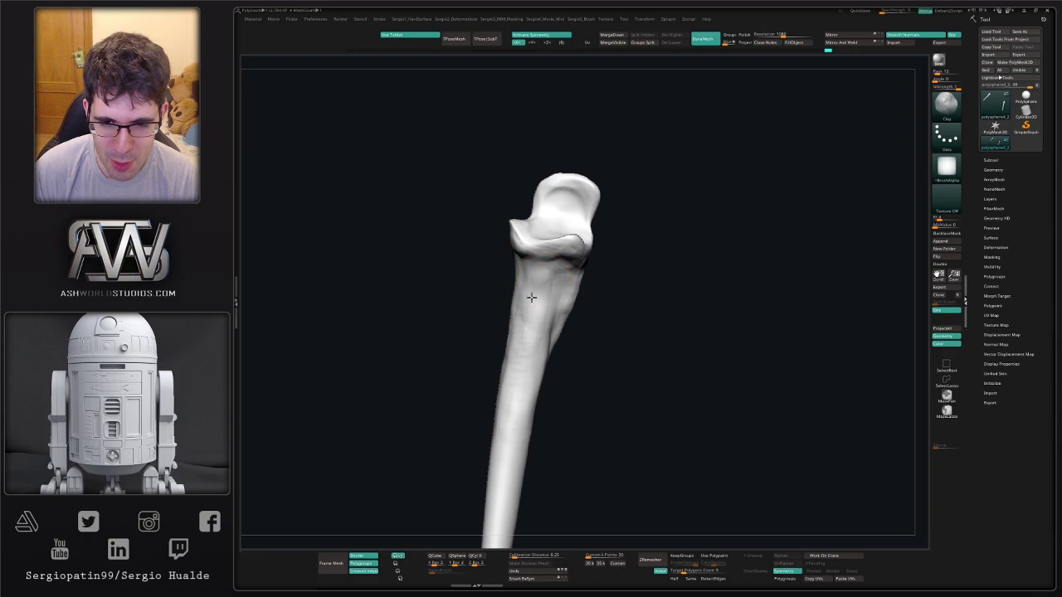
Extend the Clay strokes from beneath the coronoid lip down the front of the upper shaft.
right_click_drag(519, 362, 530, 310)
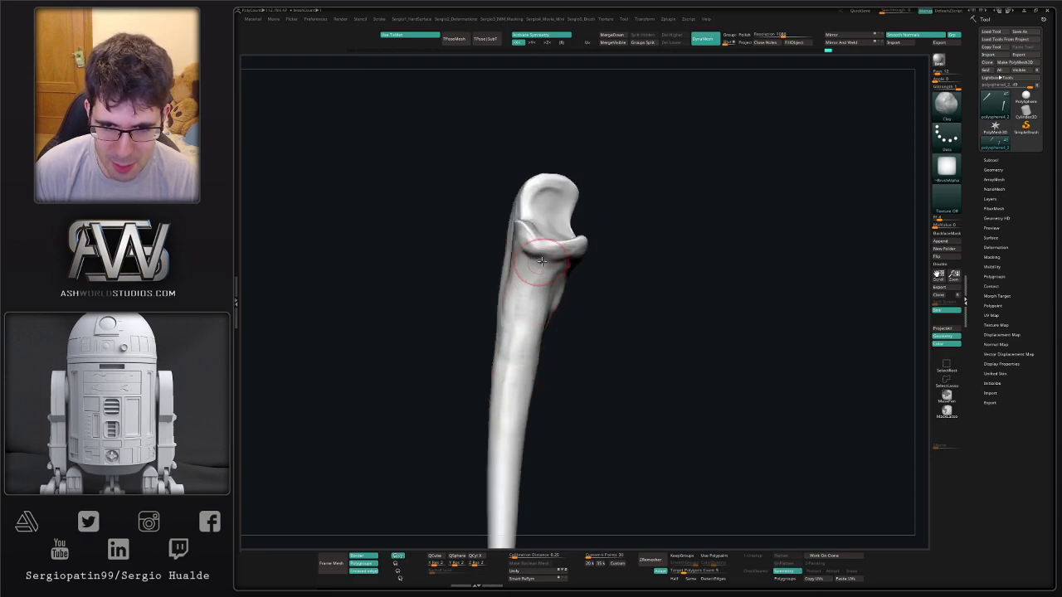
left_click_drag(542, 261, 524, 282)
right_click_drag(509, 381, 548, 393)
left_click_drag(509, 311, 505, 406)
mouse_move(507, 419)
right_mouse_down()
mouse_move(545, 427)
mouse_move(524, 324)
right_mouse_up()
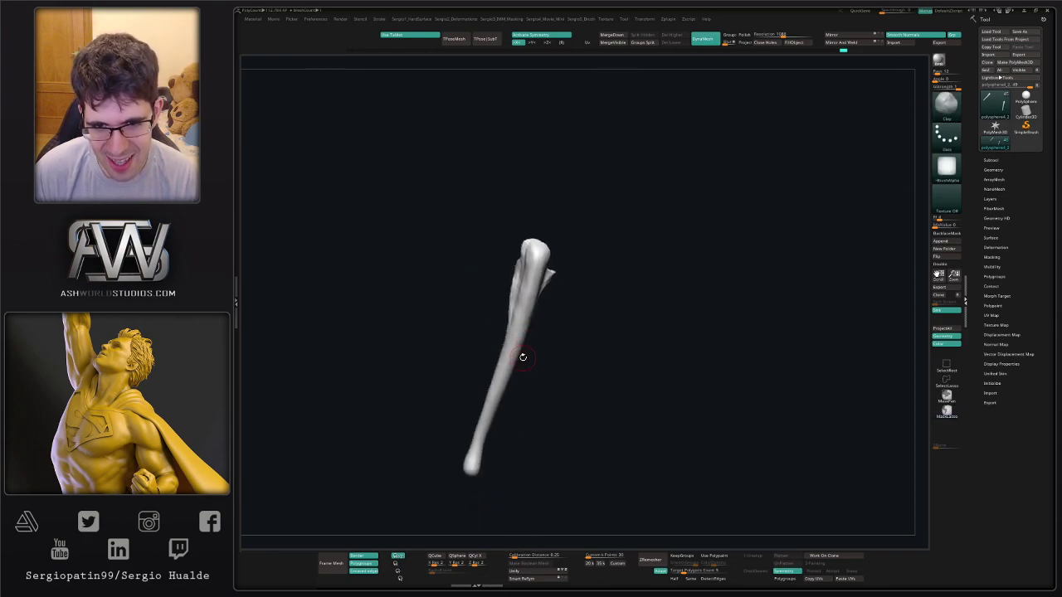
Check the ulna against the full skeleton and build up its front ridge toward mid-shaft with Clay.
key("s")
mouse_move(531, 372)
right_mouse_down("ctrl")
mouse_move(530, 297)
mouse_move(526, 370)
right_mouse_up("ctrl")
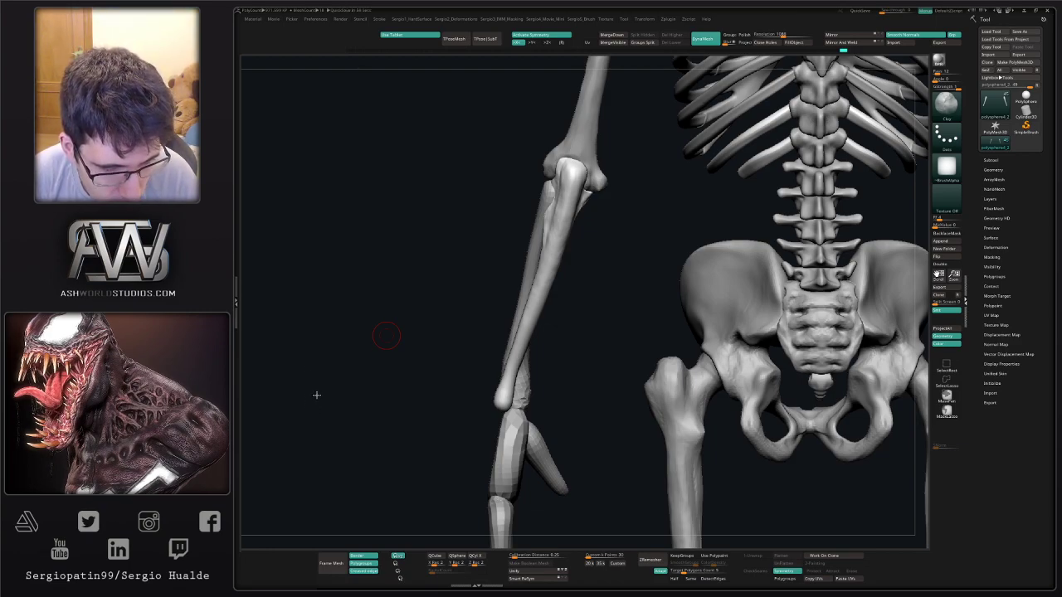
left_click(592, 357)
left_click_drag(610, 325, 520, 268)
right_click_drag(520, 268, 584, 284)
mouse_move(512, 237)
left_mouse_down()
mouse_move(516, 278)
mouse_move(522, 178)
left_mouse_up()
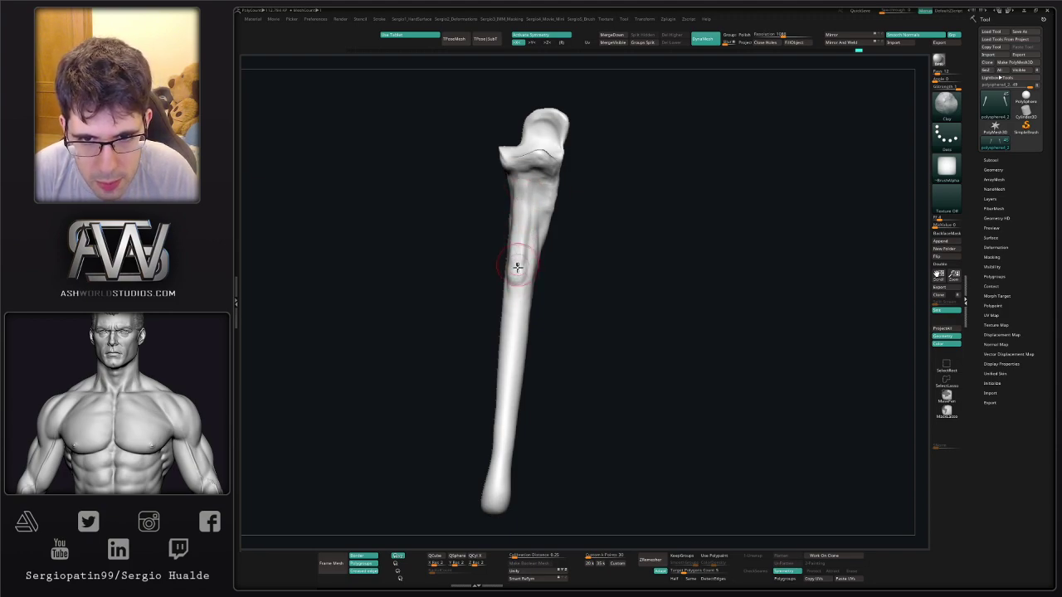
right_click_drag(517, 268, 517, 279)
left_click_drag(517, 280, 505, 360)
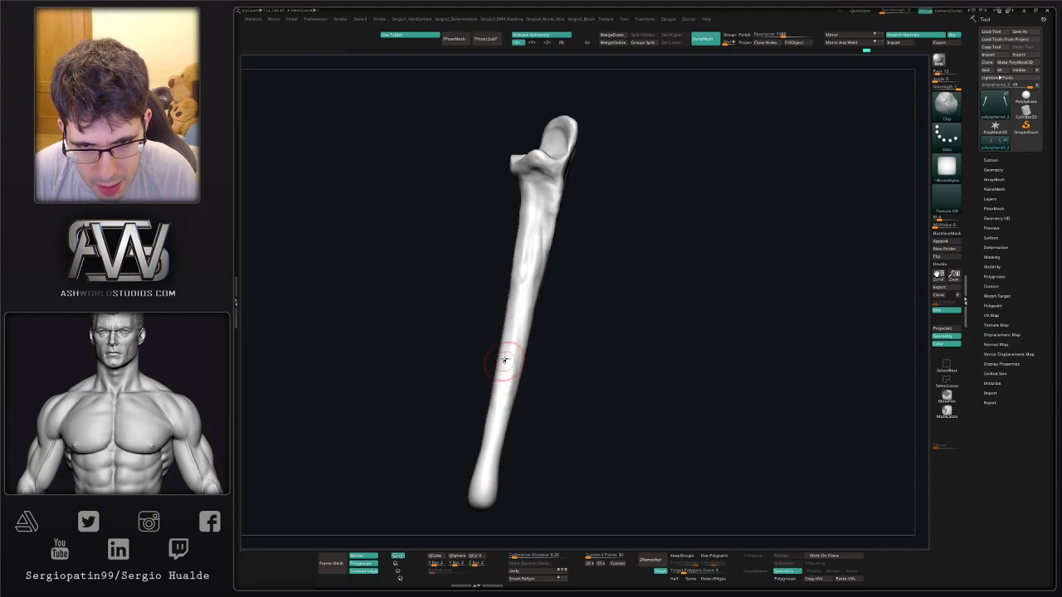
Adjust the front profile of the ulna's upper and middle shaft with a resized Move brush.
right_click_drag(505, 360, 505, 297)
key("b")
key("m")
key("v")
key("s")
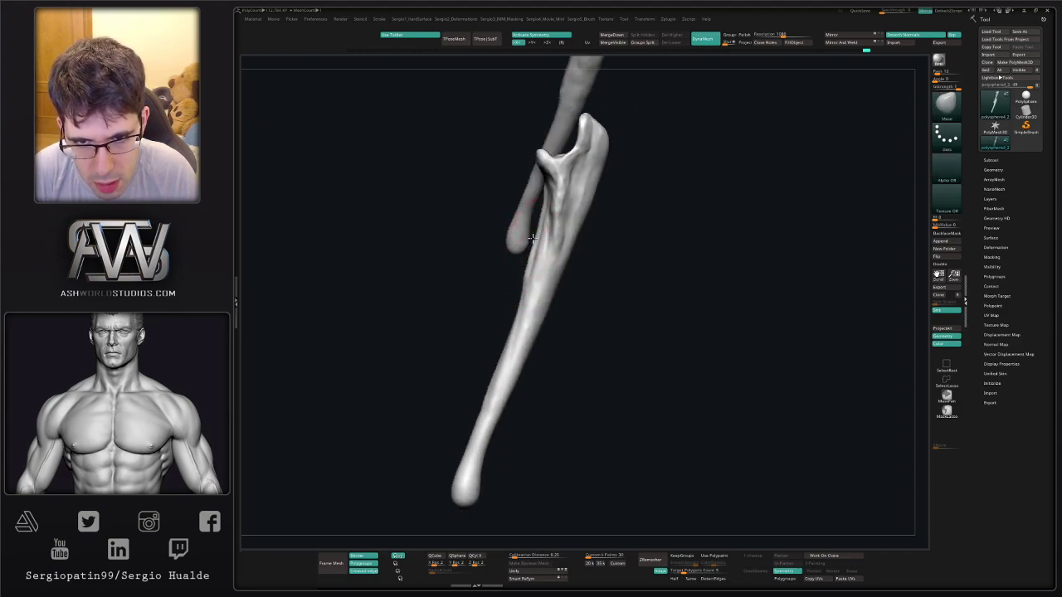
left_click_drag(516, 279, 549, 263)
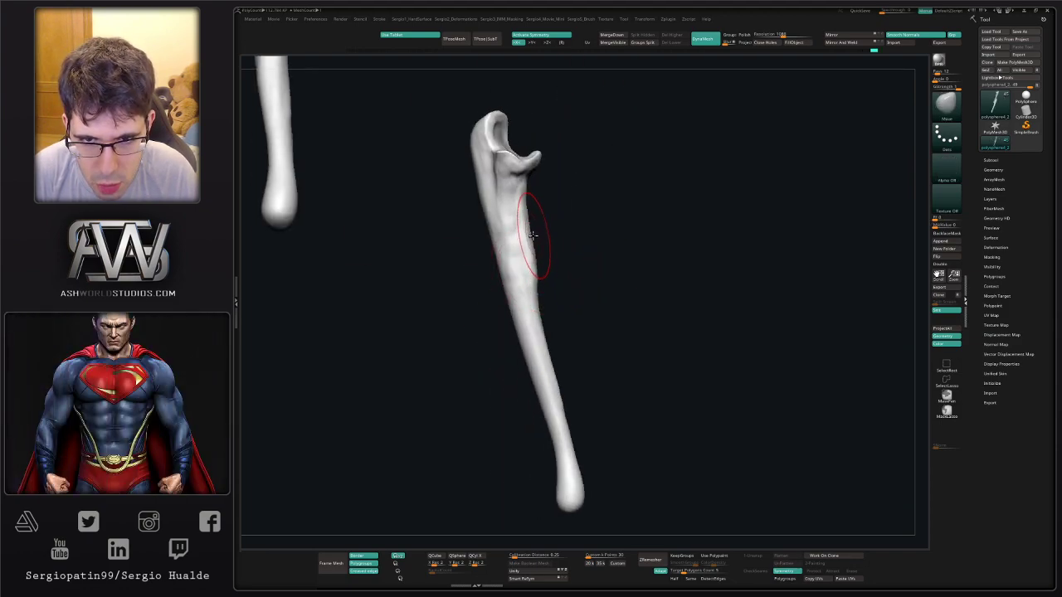
left_click_drag(541, 309, 535, 301)
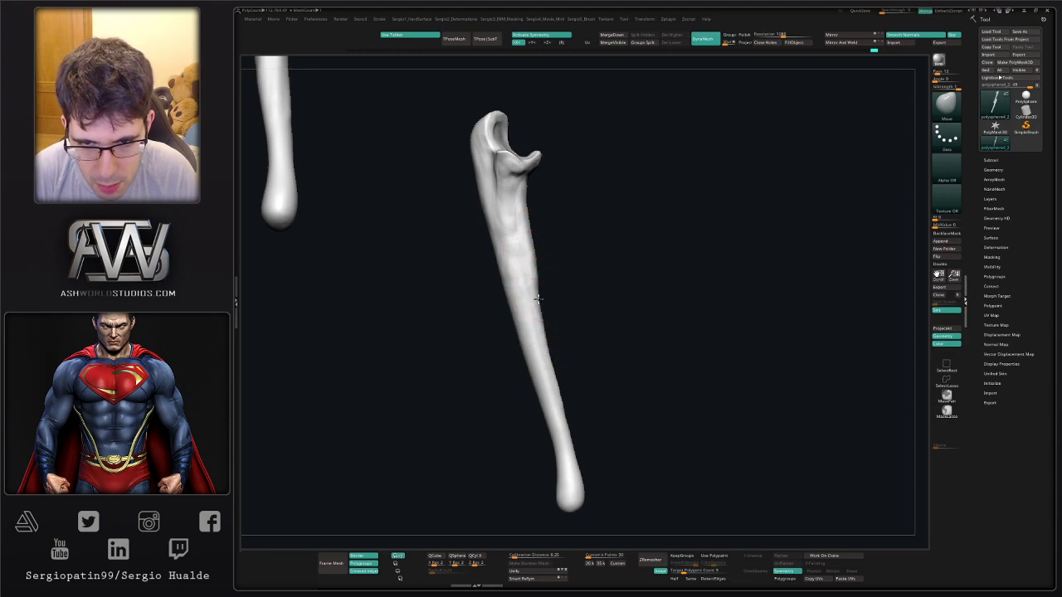
Flatten the front and side planes of the ulna's upper and middle shaft with the TrimDynamic brush.
mouse_move(610, 325)
left_mouse_down()
mouse_move(543, 320)
mouse_move(518, 282)
left_mouse_up()
key("b")
key("t")
key("d")
mouse_move(511, 246)
left_mouse_down()
mouse_move(511, 229)
mouse_move(510, 282)
left_mouse_up()
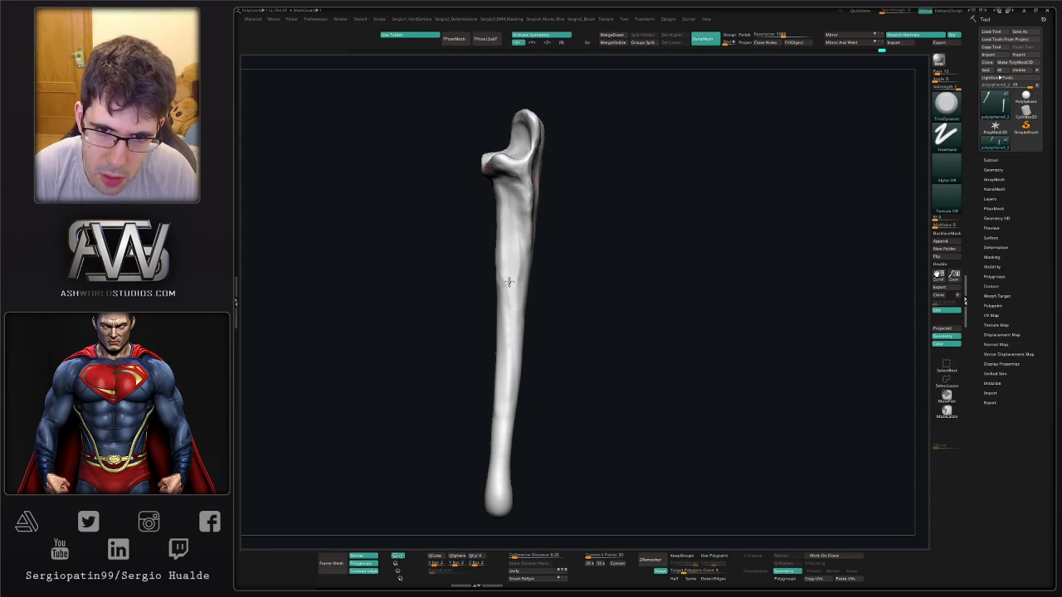
left_click_drag(518, 229, 518, 304)
left_click_drag(527, 341, 564, 342)
left_click_drag(493, 279, 493, 254)
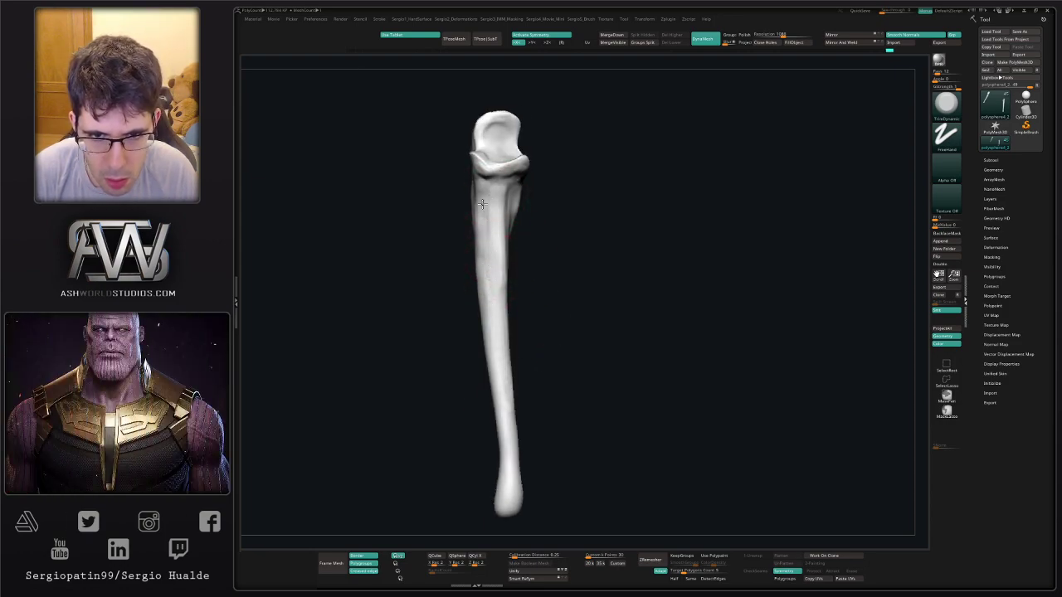
left_click_drag(513, 348, 554, 347)
left_click_drag(511, 306, 452, 306)
mouse_move(501, 408)
left_mouse_down()
mouse_move(503, 369)
mouse_move(623, 307)
mouse_move(608, 306)
mouse_move(614, 403)
left_mouse_up()
right_click_drag(602, 360, 600, 282)
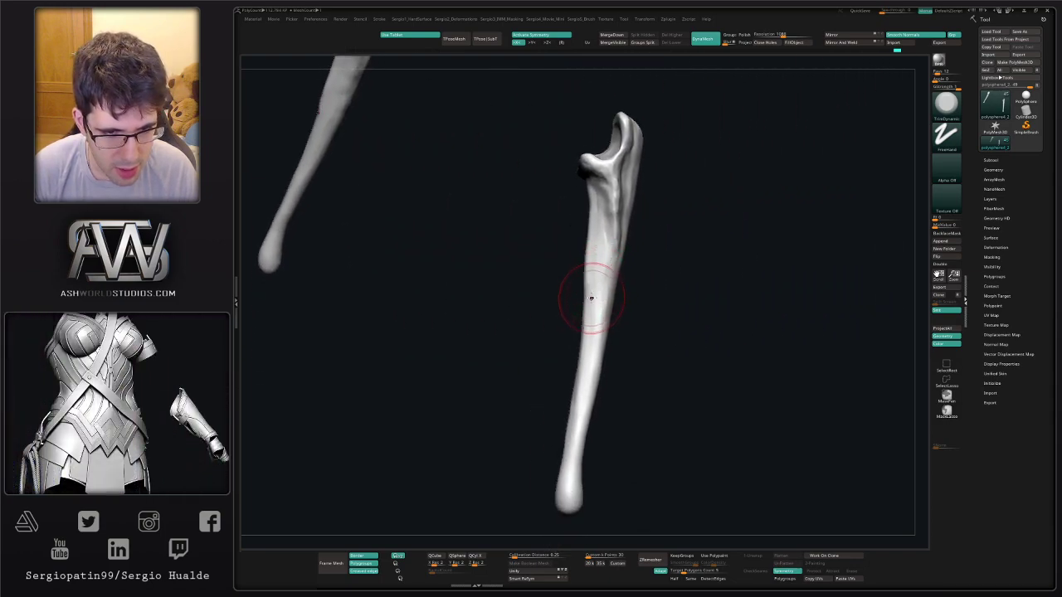
Refine the ridge running down from the coronoid process to mid-shaft with a resized Clay brush.
key("b")
key("c")
key("l")
key("s")
left_click_drag(593, 290, 590, 289)
mouse_move(594, 308)
right_mouse_down()
mouse_move(614, 317)
mouse_move(610, 378)
mouse_move(599, 348)
right_mouse_up()
key("s")
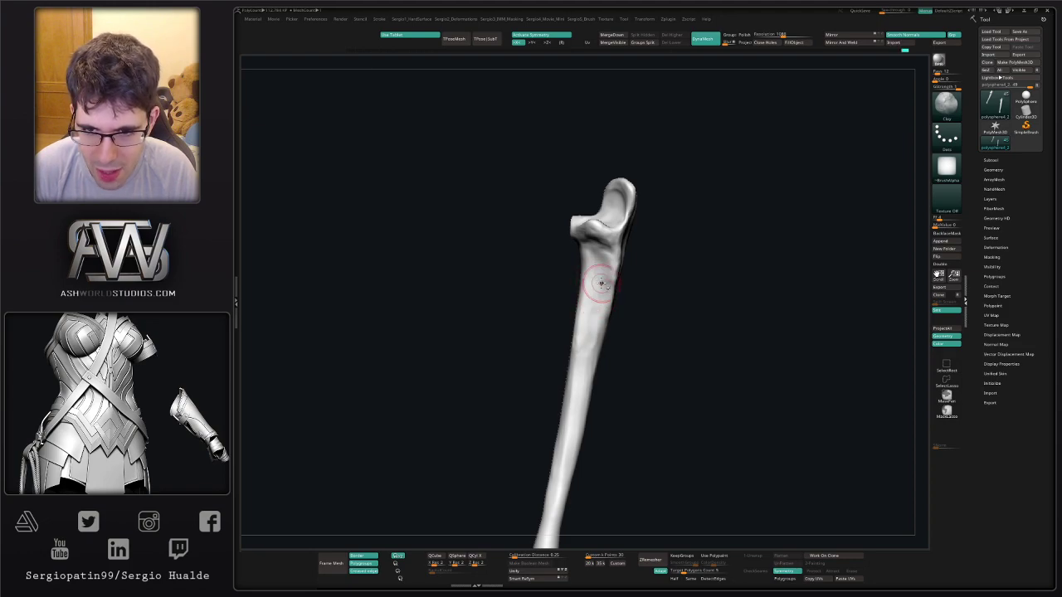
mouse_move(597, 319)
right_mouse_down()
mouse_move(607, 281)
mouse_move(619, 304)
mouse_move(608, 256)
right_mouse_up()
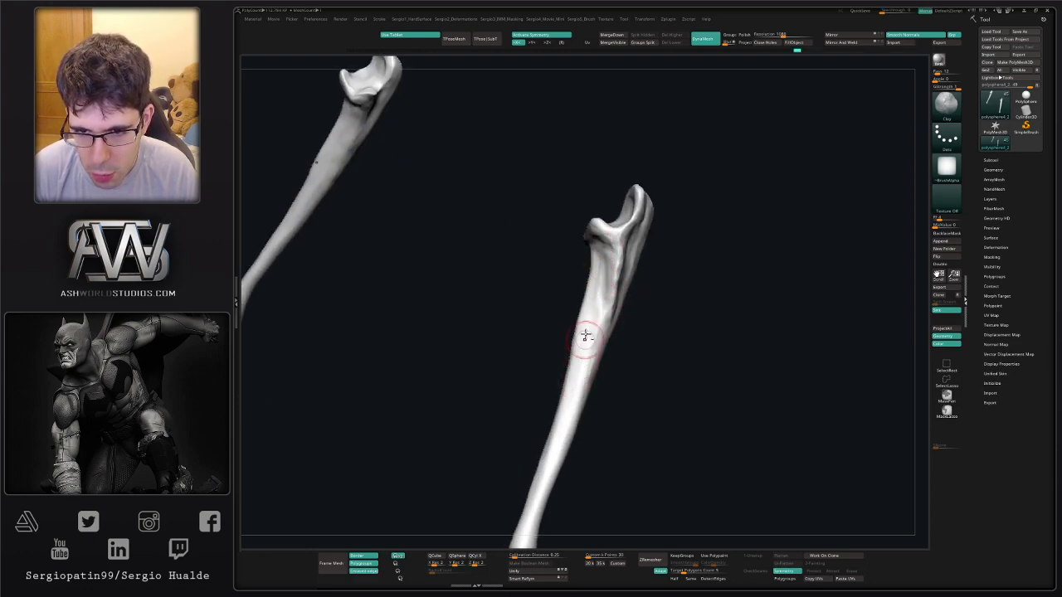
mouse_move(590, 345)
left_mouse_down()
mouse_move(610, 305)
mouse_move(599, 316)
left_mouse_up()
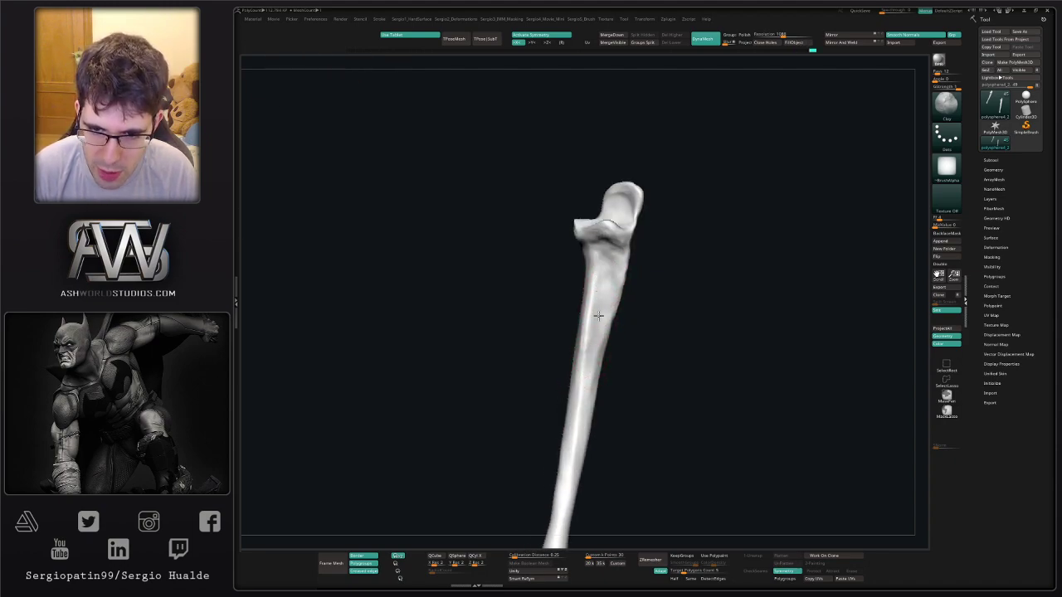
Sculpt the raised area on the front of the shaft directly beneath the coronoid process with Clay.
mouse_move(580, 402)
right_mouse_down("alt")
mouse_move(607, 267)
mouse_move(621, 305)
mouse_move(619, 294)
right_mouse_up("alt")
left_click_drag(592, 215, 582, 208)
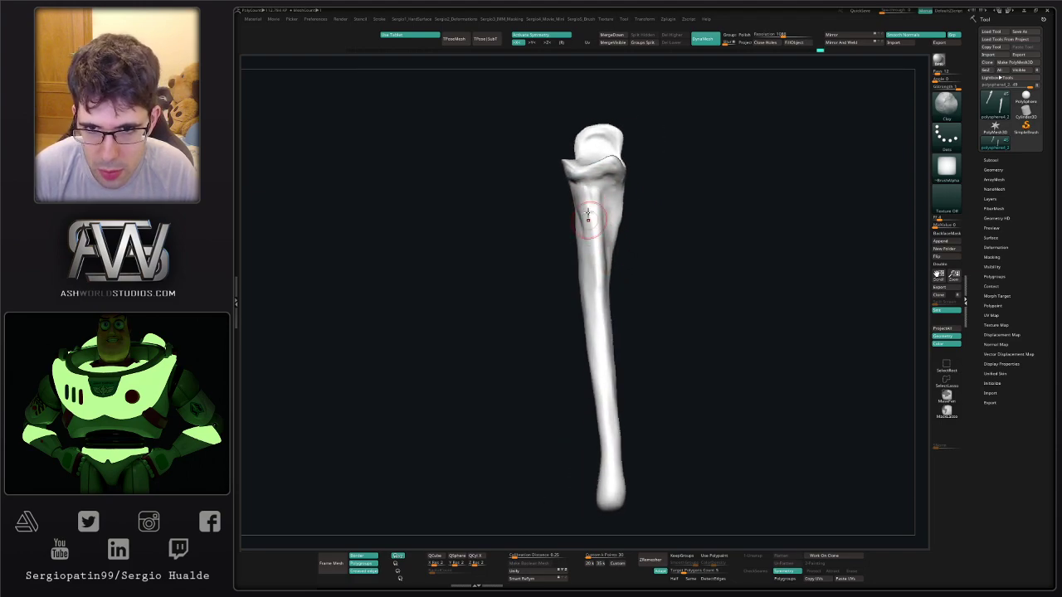
right_click_drag(619, 246, 610, 224)
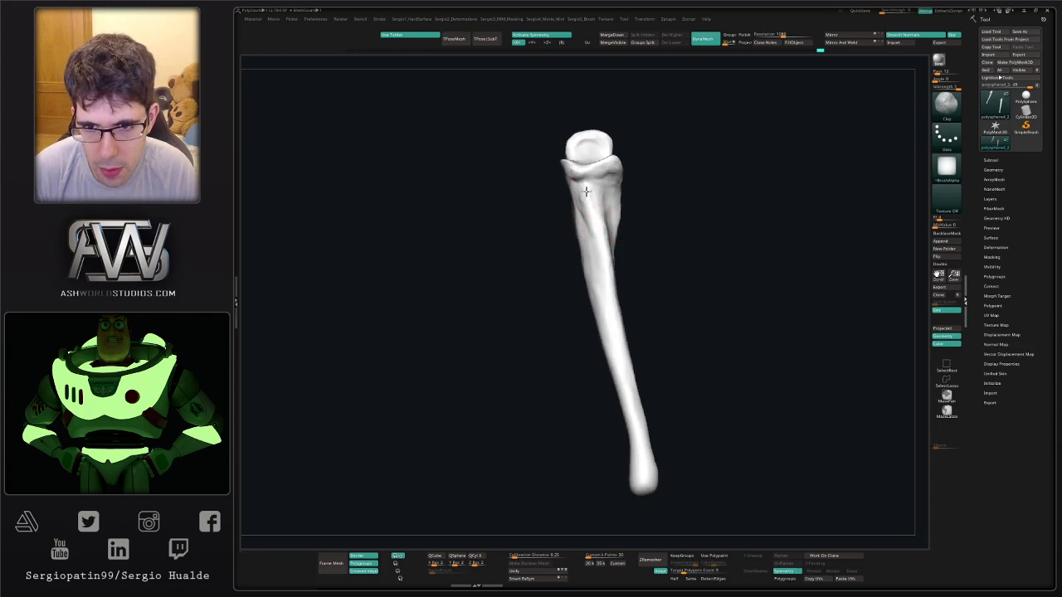
left_click_drag(587, 190, 590, 256)
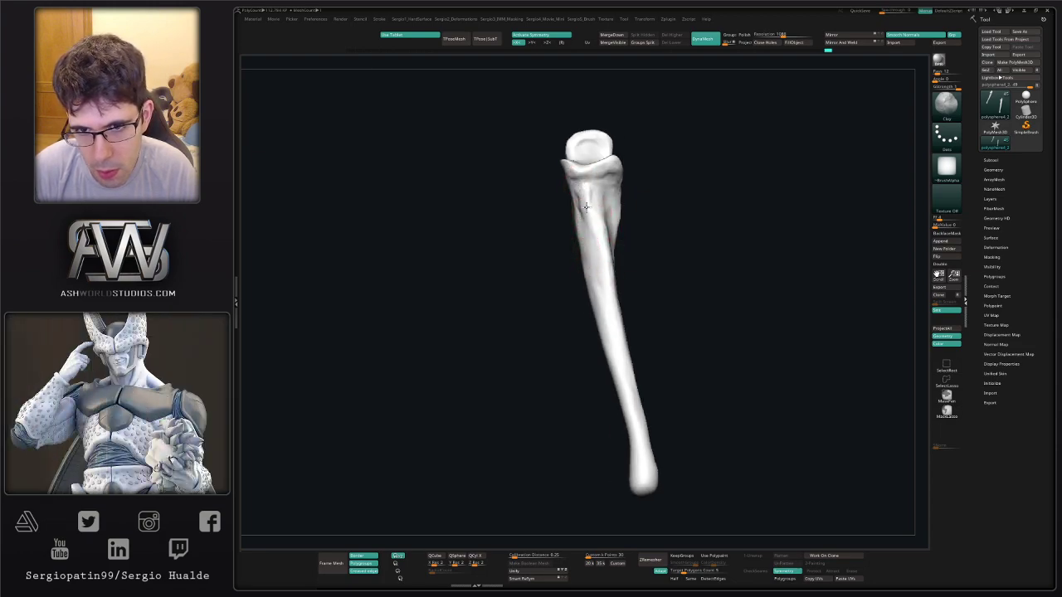
left_click_drag(577, 198, 599, 242)
mouse_move(619, 321)
right_mouse_down()
mouse_move(629, 308)
mouse_move(643, 349)
right_mouse_up()
left_click_drag(641, 350, 632, 272)
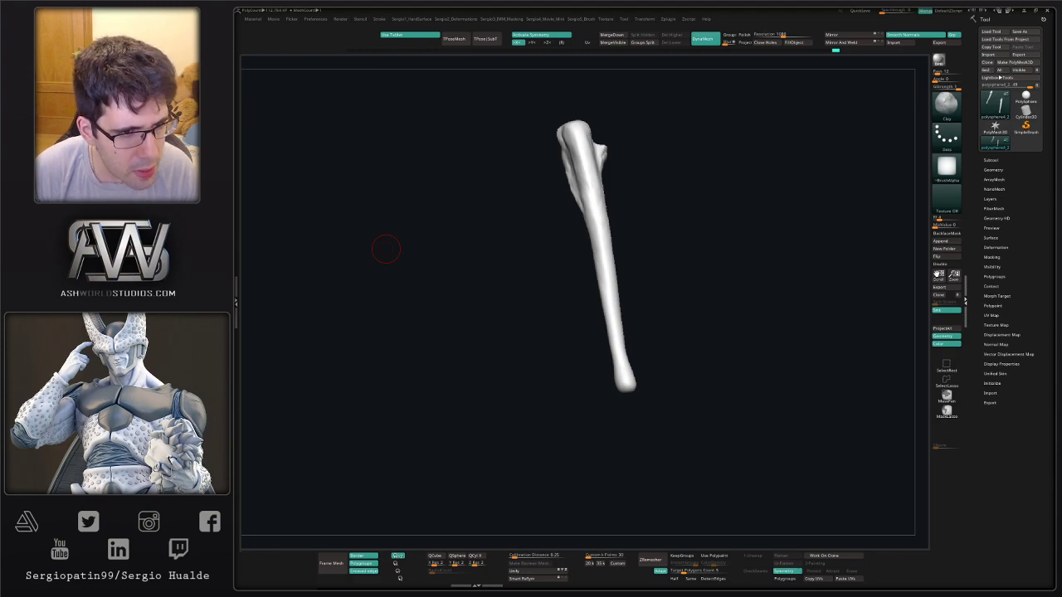
Carve a round hollow into the lower tip of the ulna with the Clay brush in subtract mode.
left_click_drag(688, 358, 618, 350)
right_click_drag(618, 349, 619, 433)
right_click_drag(597, 382, 596, 334)
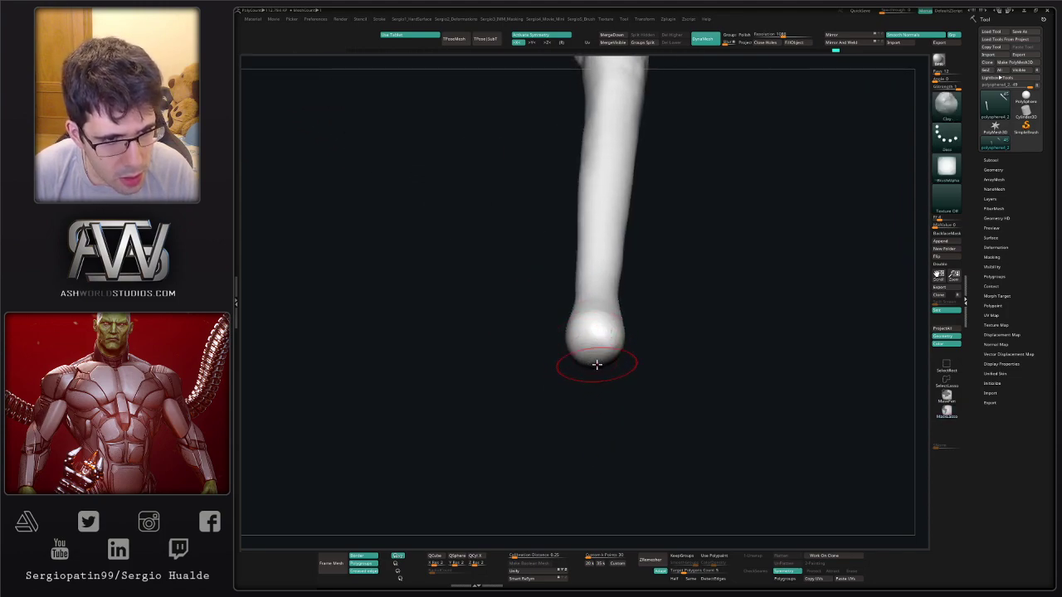
left_click_drag(600, 351, 597, 350, "alt")
right_click_drag(611, 382, 623, 349, "alt")
mouse_move(600, 313)
left_mouse_down("alt")
mouse_move(624, 313)
mouse_move(606, 306)
left_mouse_up("alt")
right_click_drag(612, 289, 617, 262, "alt")
left_click_drag(602, 270, 609, 264)
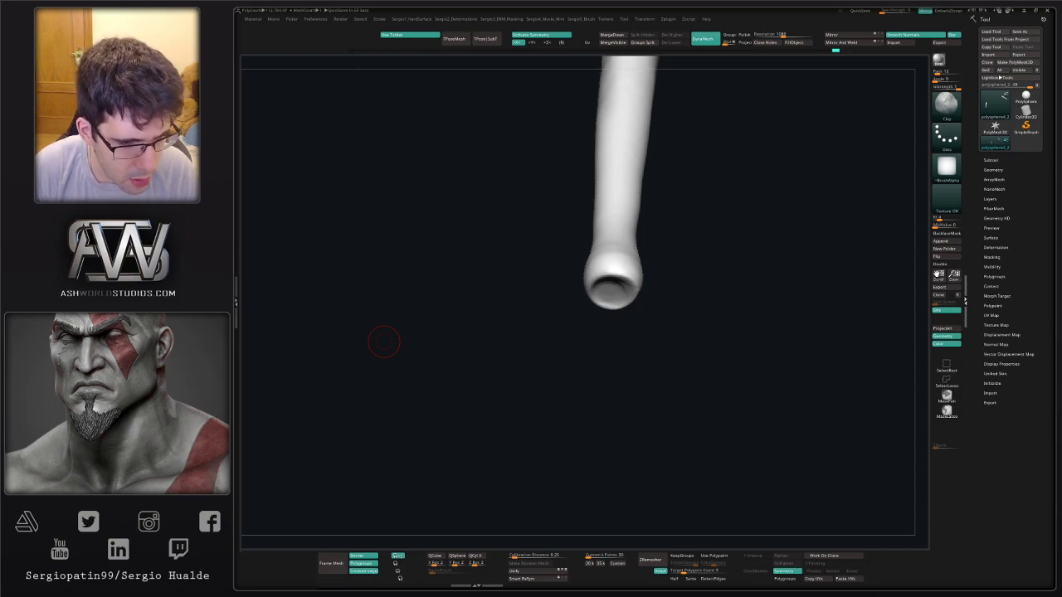
left_click_drag(690, 315, 592, 333)
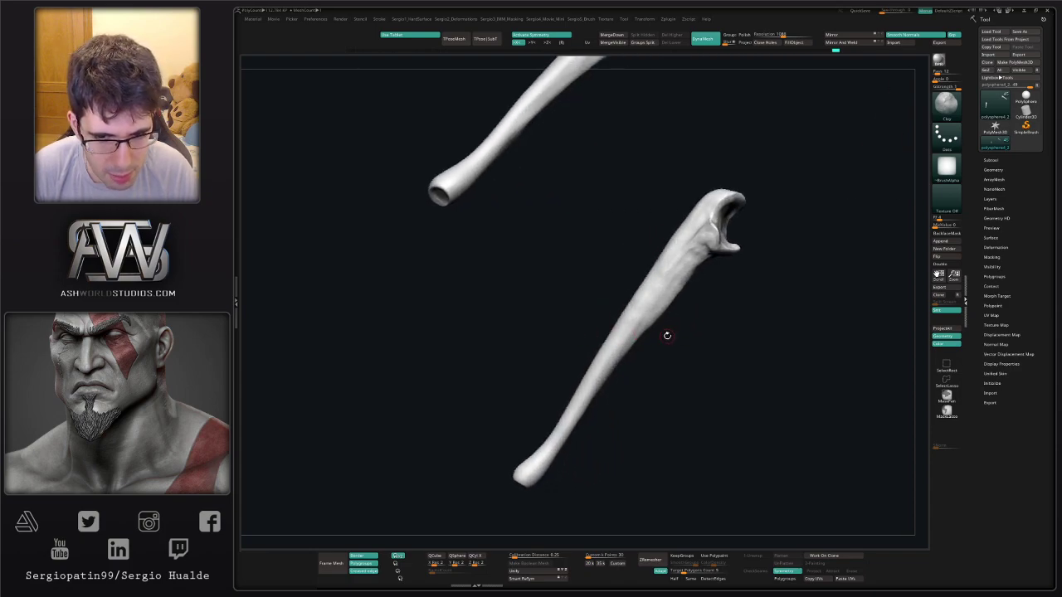
Sculpt the hollow and ridge directly beneath the ulna's coronoid process with a resized Clay brush.
right_click_drag(667, 336, 728, 301, "ctrl")
right_click_drag(723, 395, 612, 338, "alt")
mouse_move(613, 338)
right_mouse_down("ctrl")
mouse_move(610, 397)
mouse_move(599, 322)
mouse_move(588, 320)
right_mouse_up("ctrl")
mouse_move(546, 150)
right_mouse_down("alt")
mouse_move(585, 368)
mouse_move(587, 359)
right_mouse_up("alt")
left_click_drag(590, 359, 586, 357)
key("s")
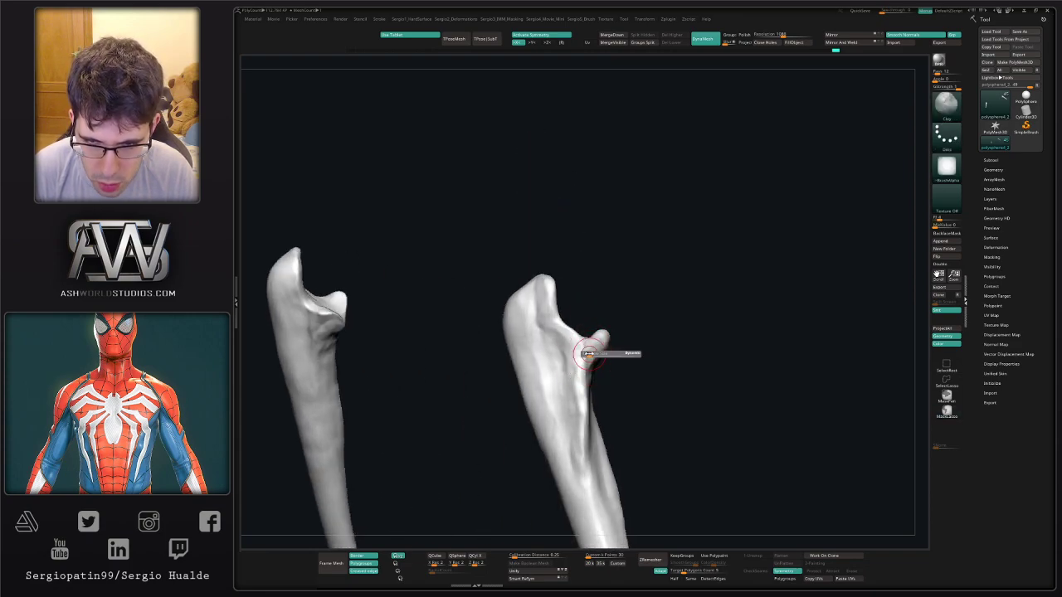
key("alt+s")
key("alt+s")
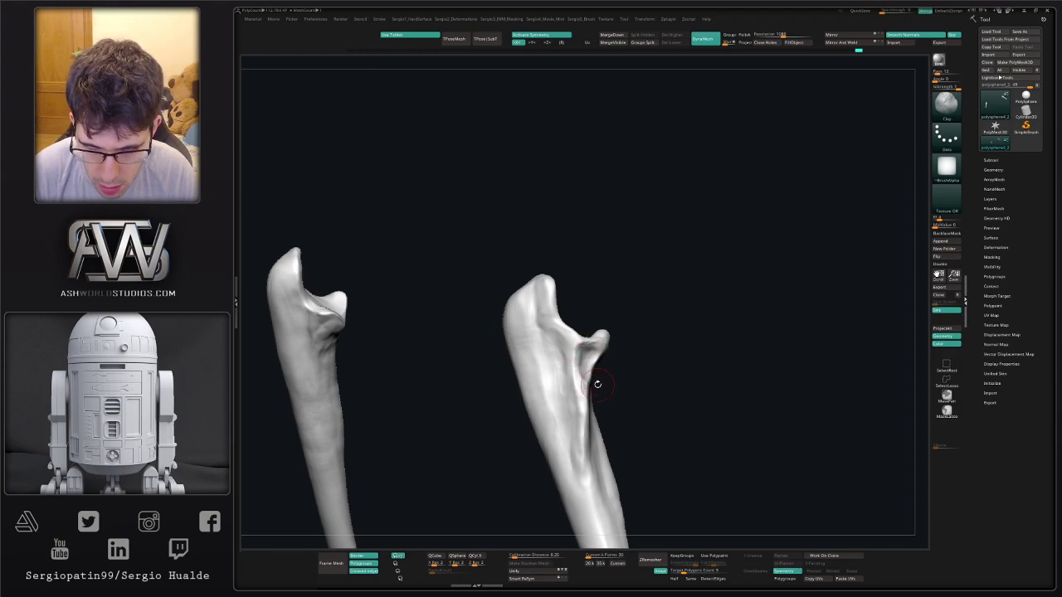
left_click_drag(597, 384, 586, 362)
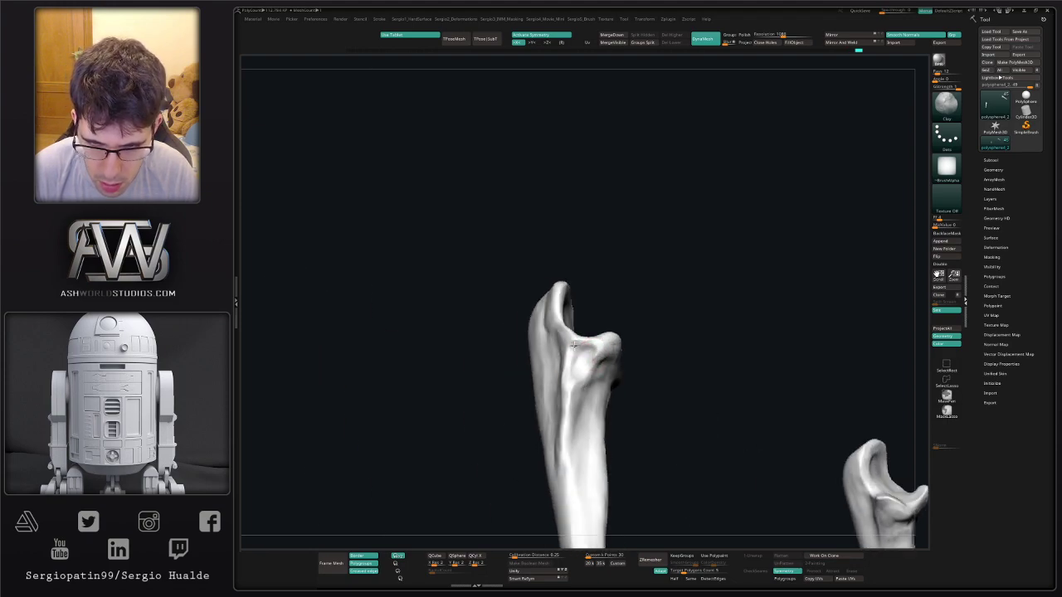
left_click_drag(571, 365, 622, 366)
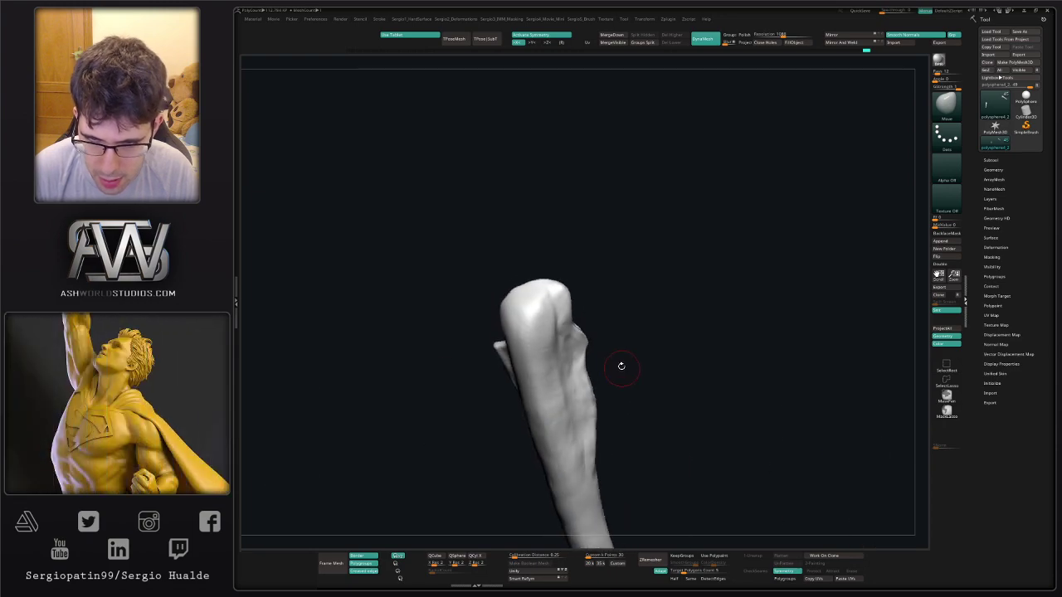
Carve a groove into the ulna's lower tip with DamStandard and build up the rounded forms beside it with Clay.
mouse_move(621, 366)
right_mouse_down()
mouse_move(593, 355)
mouse_move(598, 335)
mouse_move(605, 407)
mouse_move(591, 262)
mouse_move(621, 395)
mouse_move(592, 318)
mouse_move(611, 351)
mouse_move(578, 355)
mouse_move(599, 329)
right_mouse_up()
right_click(599, 348)
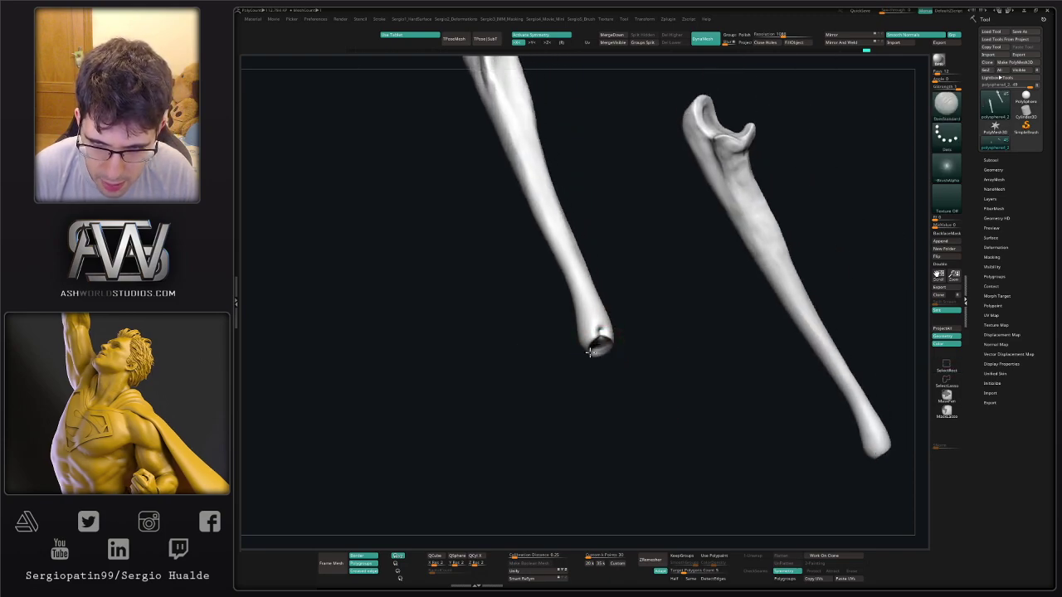
key("2")
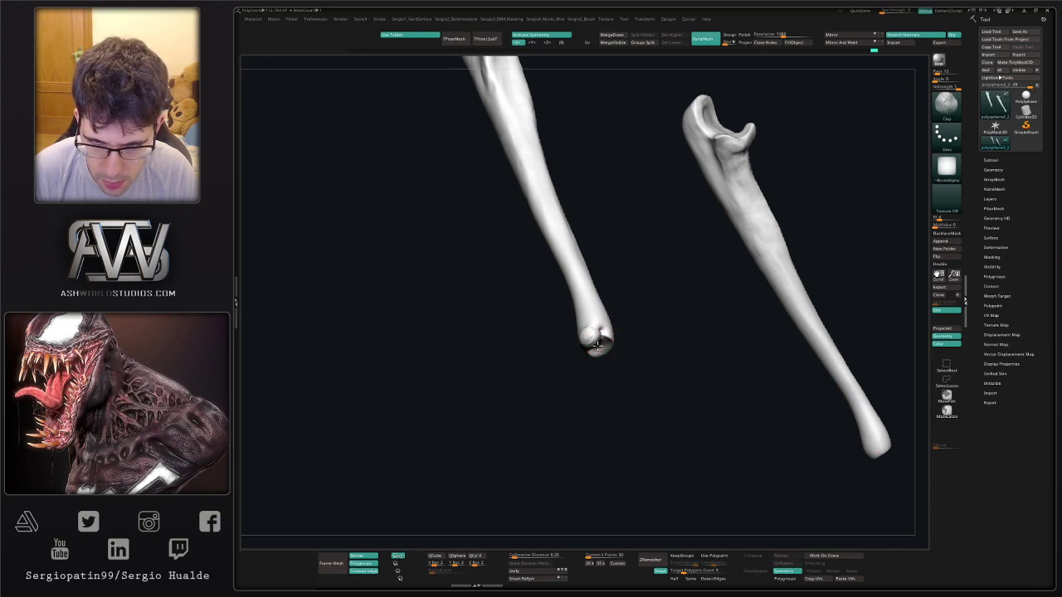
right_click_drag(610, 347, 599, 333)
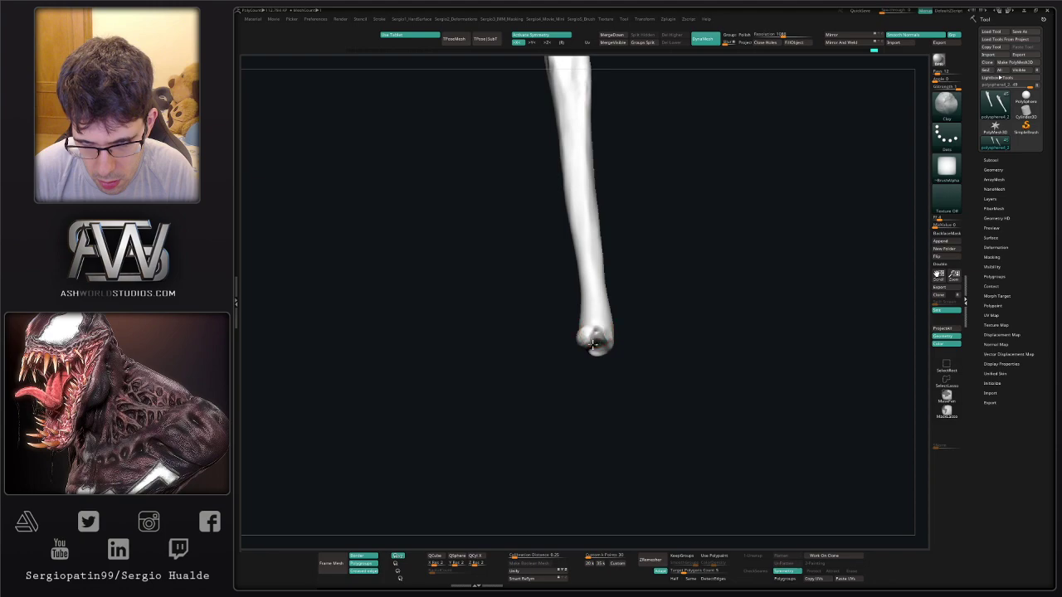
right_click_drag(608, 335, 607, 338)
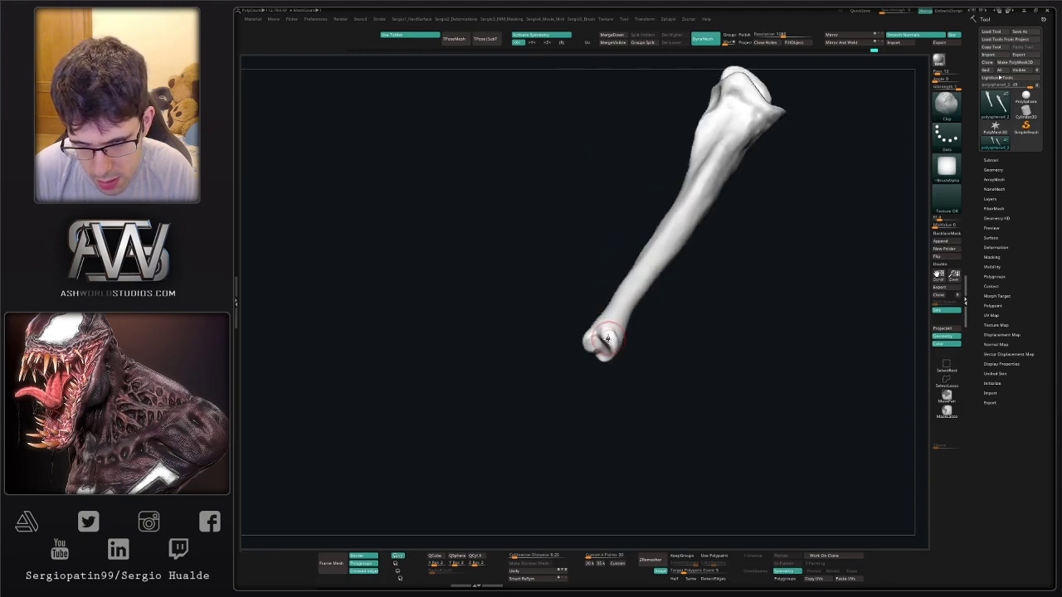
mouse_move(613, 348)
left_mouse_down()
mouse_move(605, 355)
mouse_move(614, 344)
left_mouse_up()
mouse_move(616, 349)
right_mouse_down()
mouse_move(659, 403)
mouse_move(625, 342)
mouse_move(601, 359)
mouse_move(606, 345)
mouse_move(557, 360)
right_mouse_up()
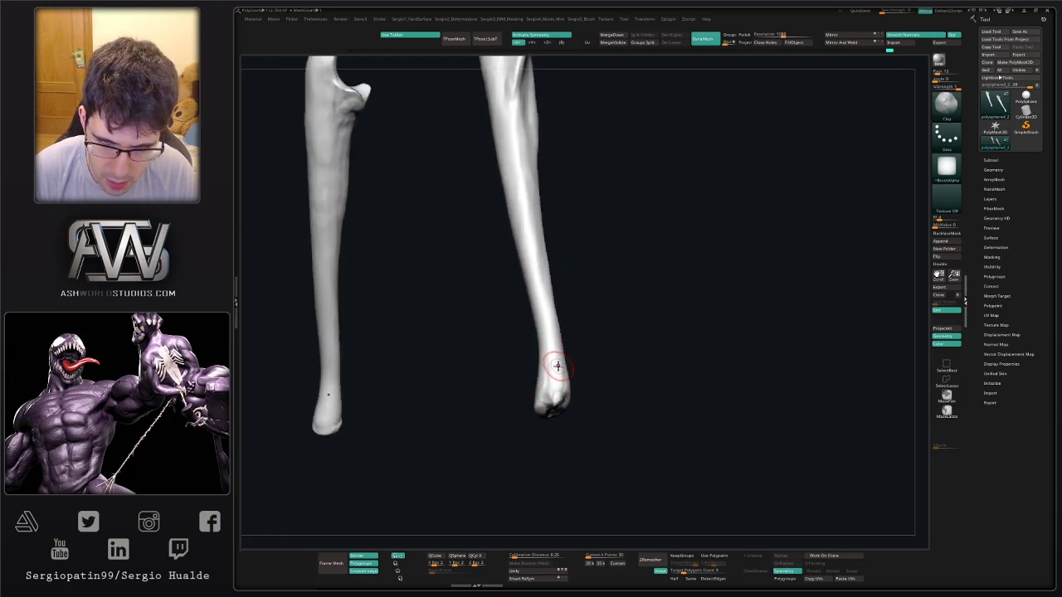
left_click_drag(558, 366, 551, 392)
right_click_drag(562, 373, 571, 360)
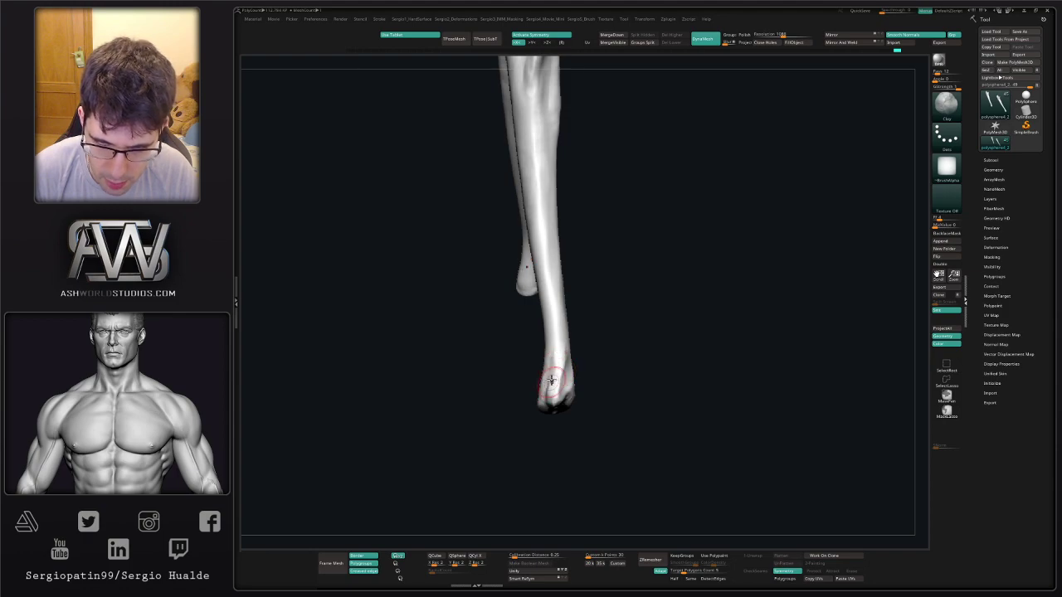
Examine how the ulna fits against the radius, humerus and wrist area in the full skeleton.
right_click_drag(551, 379, 579, 385)
right_click_drag(592, 338, 576, 384)
right_click_drag(581, 344, 562, 396, "ctrl")
key("alt+s")
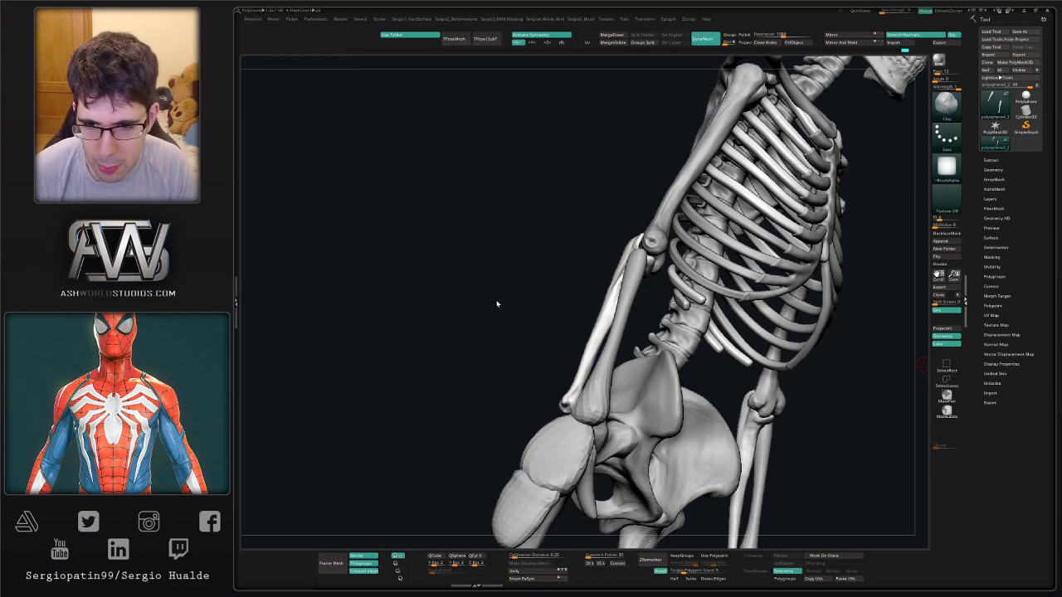
left_click_drag(497, 304, 531, 317)
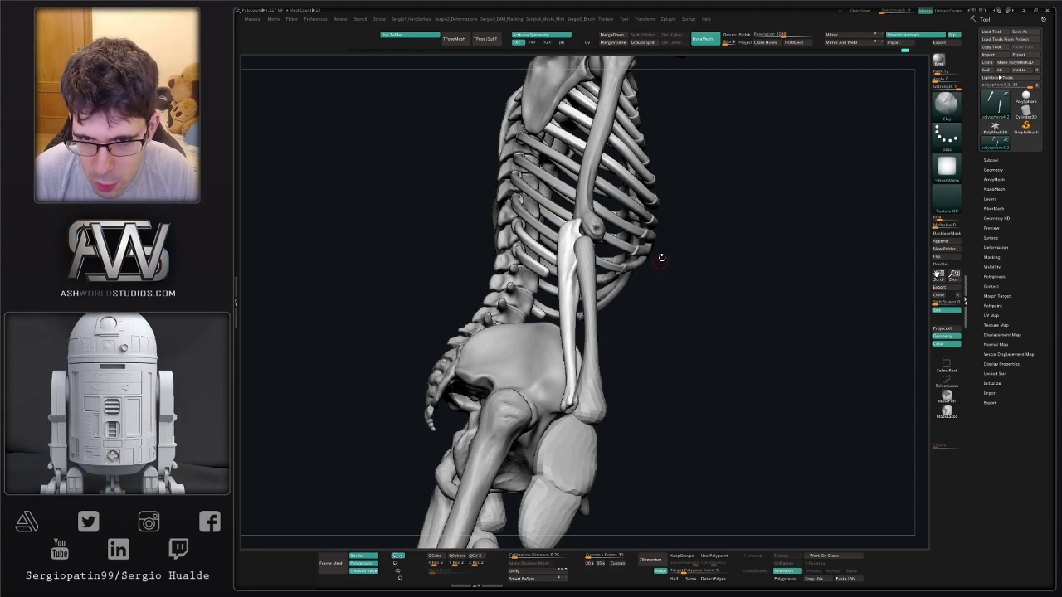
left_click_drag(640, 339, 617, 369)
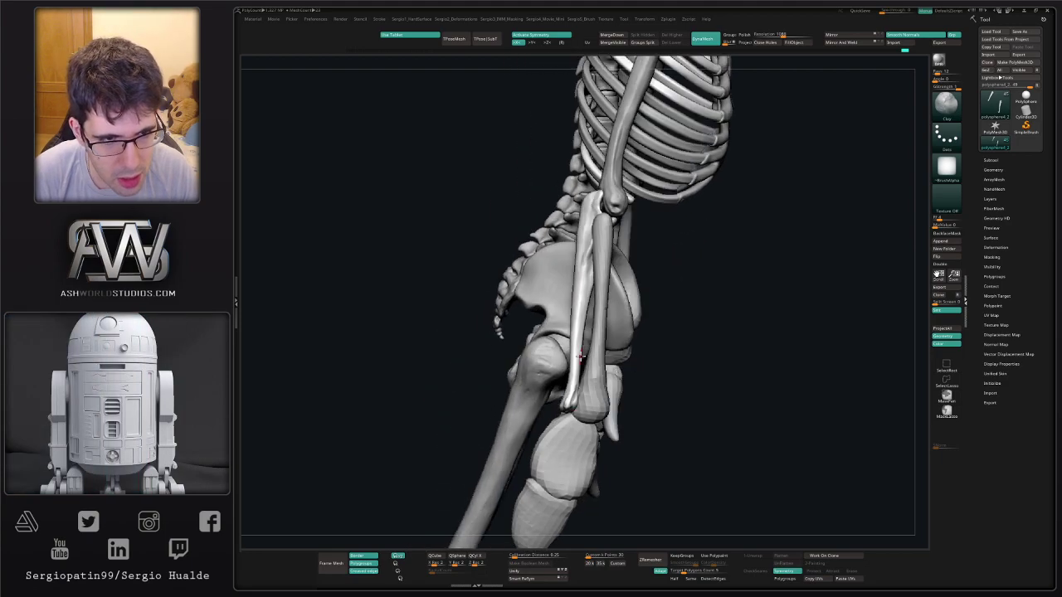
key("alt+s")
mouse_move(587, 304)
right_mouse_down("alt")
mouse_move(526, 321)
mouse_move(528, 341)
right_mouse_up("alt")
right_click_drag(528, 340, 540, 324)
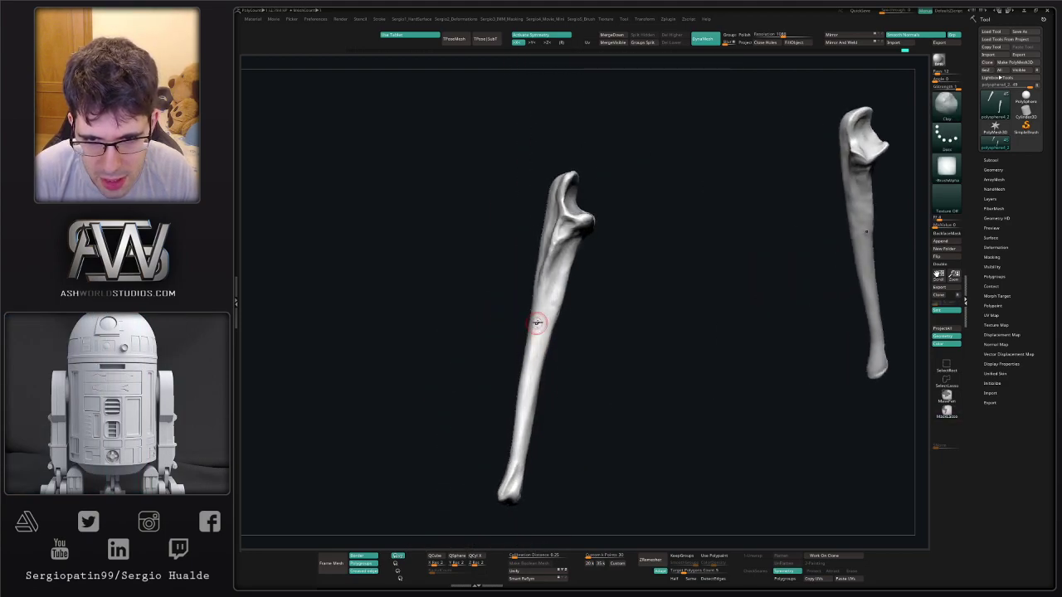
Reshape the curve of the ulna's middle and lower shaft with a resized Move brush.
key("b")
key("m")
key("v")
key("s")
left_click_drag(555, 310, 556, 308)
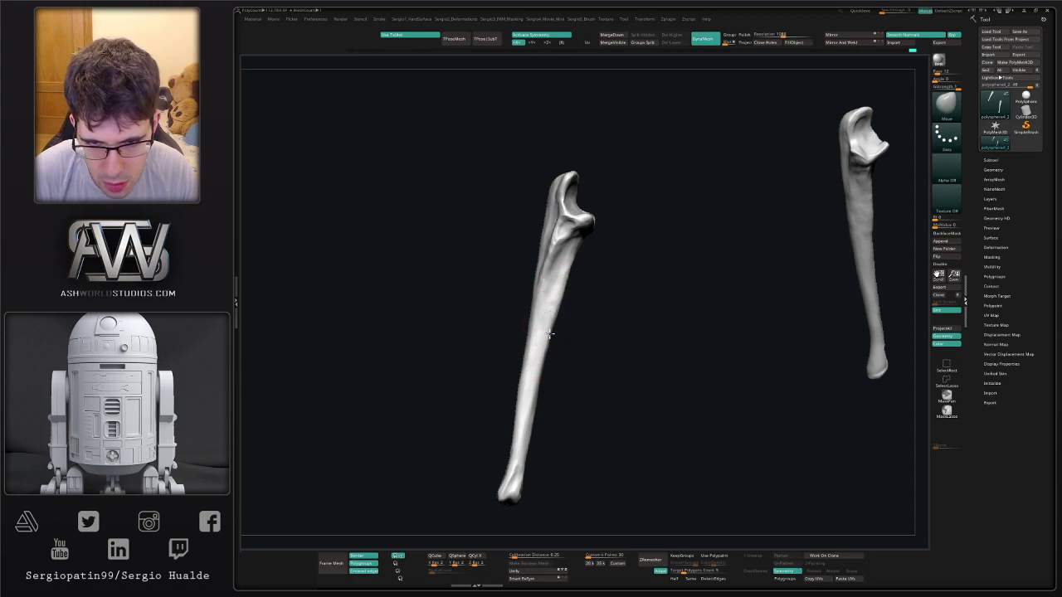
right_click_drag(544, 380, 543, 385)
left_click_drag(540, 406, 536, 407)
right_click_drag(535, 407, 566, 403)
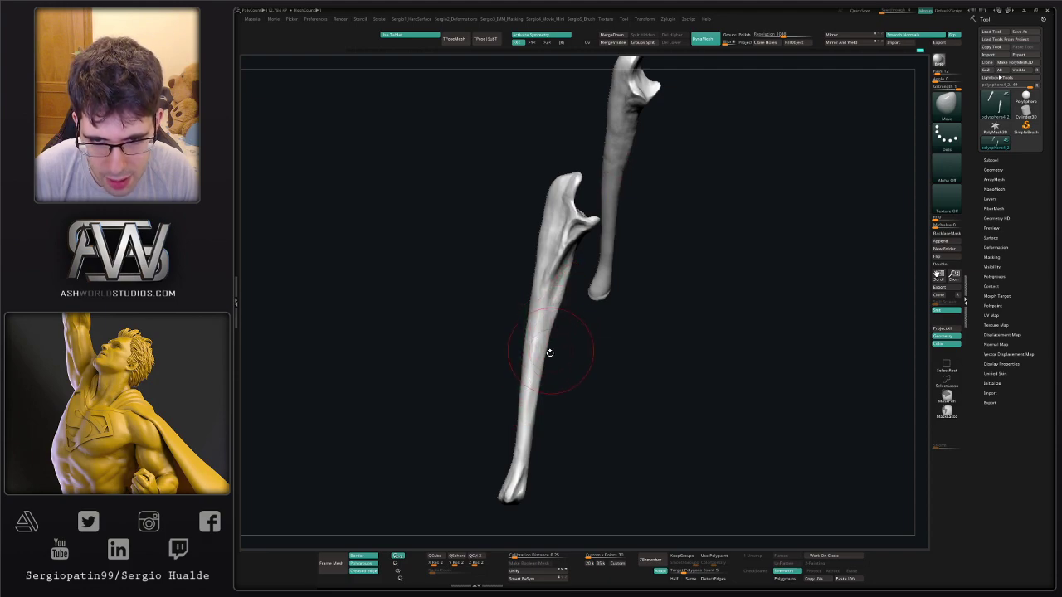
Check the ulna against the rest of the skeleton and adjust its mid-shaft outline with a resized Move brush.
mouse_move(539, 376)
right_mouse_down("alt")
mouse_move(559, 296)
mouse_move(553, 382)
mouse_move(564, 322)
mouse_move(542, 365)
right_mouse_up("alt")
key("alt+s")
key("alt+s")
key("s")
left_click_drag(543, 356, 540, 356)
left_click_drag(540, 353, 547, 338)
right_click_drag(547, 338, 548, 360)
Build up the head and the small pointed process at the ulna's lower end with a resized Clay brush.
key("b")
key("c")
key("l")
key("s")
left_click_drag(548, 357, 545, 357)
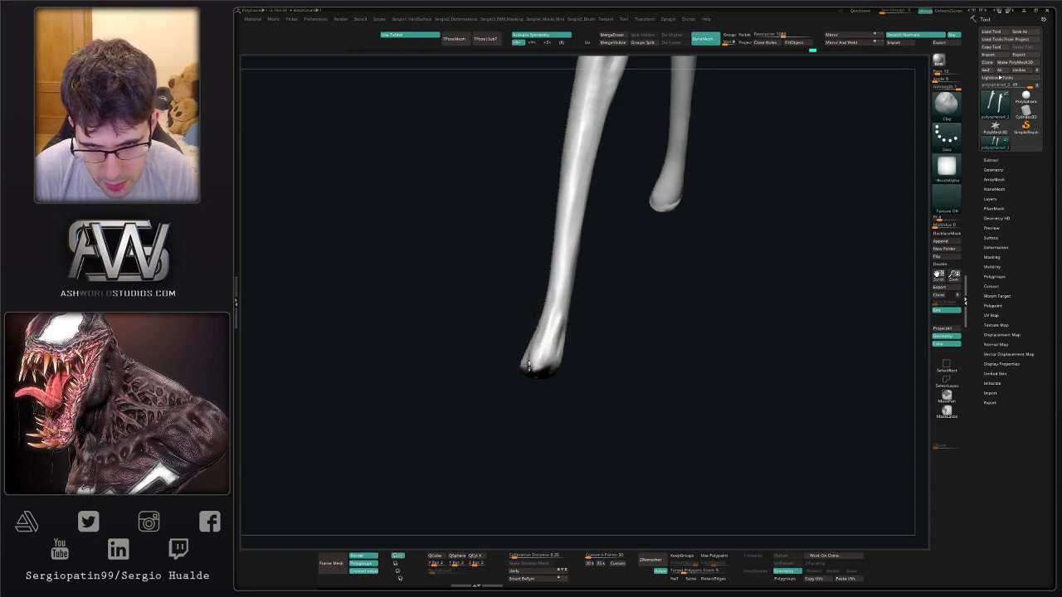
left_click_drag(529, 367, 547, 334)
mouse_move(560, 314)
right_mouse_down()
mouse_move(540, 342)
mouse_move(581, 365)
mouse_move(599, 362)
right_mouse_up()
left_click_drag(540, 361, 548, 343)
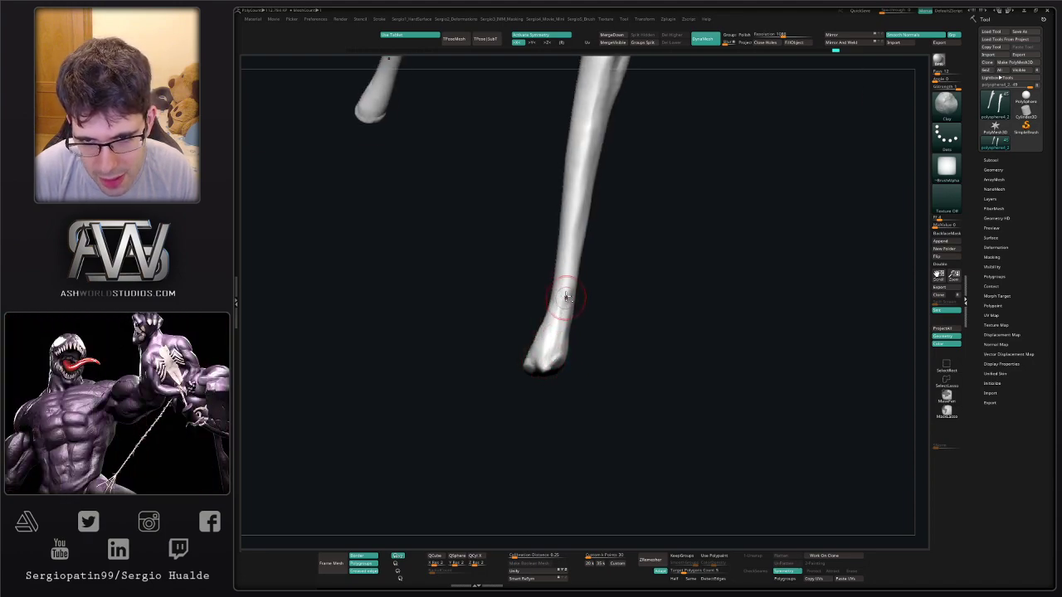
mouse_move(565, 318)
right_mouse_down()
mouse_move(551, 313)
mouse_move(564, 310)
right_mouse_up()
Adjust the lower end's contour with Move and define the two prominences at its tip with Clay.
key("b")
key("m")
key("v")
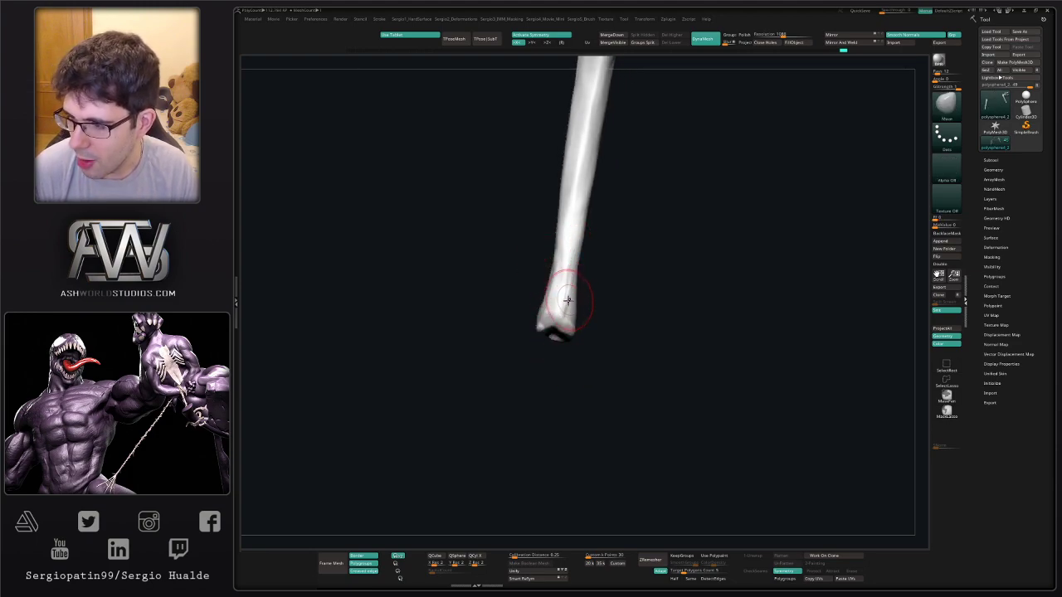
key("b")
key("c")
key("l")
mouse_move(566, 318)
right_mouse_down()
mouse_move(572, 351)
mouse_move(558, 355)
mouse_move(582, 348)
mouse_move(566, 352)
right_mouse_up()
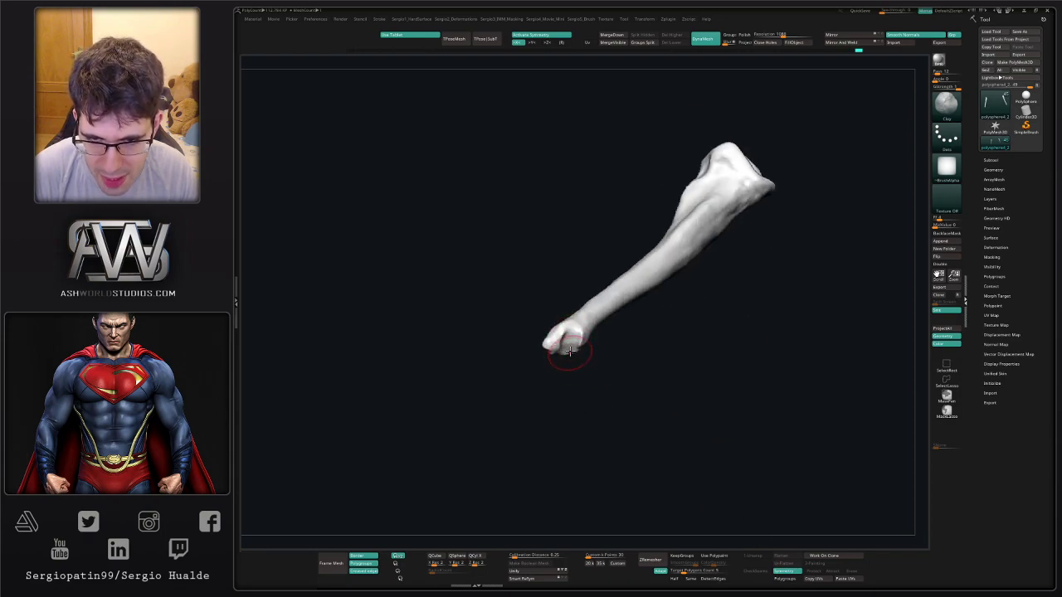
mouse_move(569, 352)
right_mouse_down()
mouse_move(577, 333)
mouse_move(561, 362)
mouse_move(584, 355)
mouse_move(575, 345)
right_mouse_up()
Widen the side outline of the ulna's lower end with the Move brush.
key("b")
key("m")
key("v")
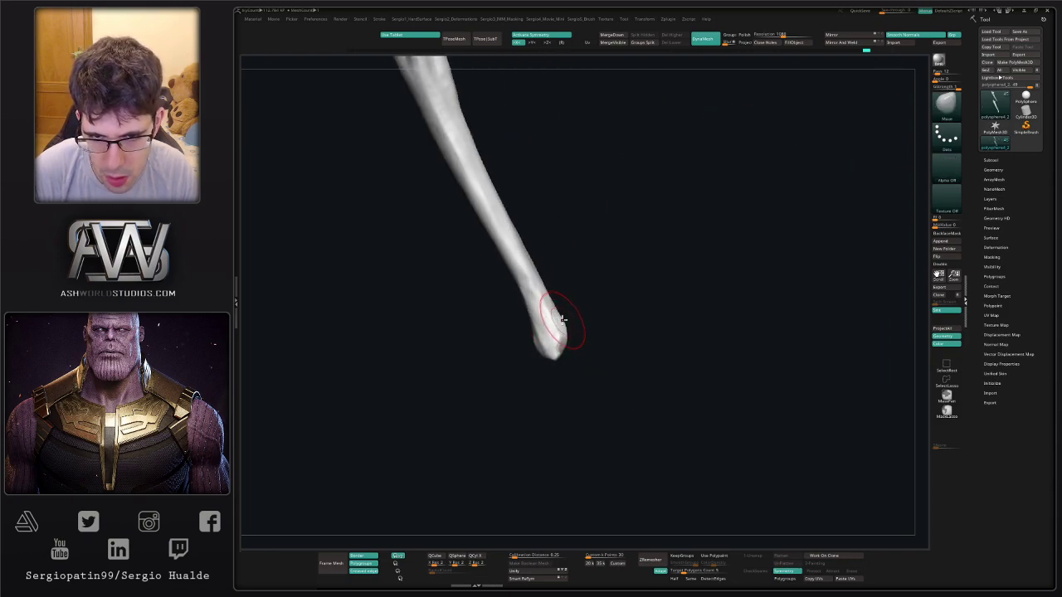
left_click_drag(562, 318, 571, 325)
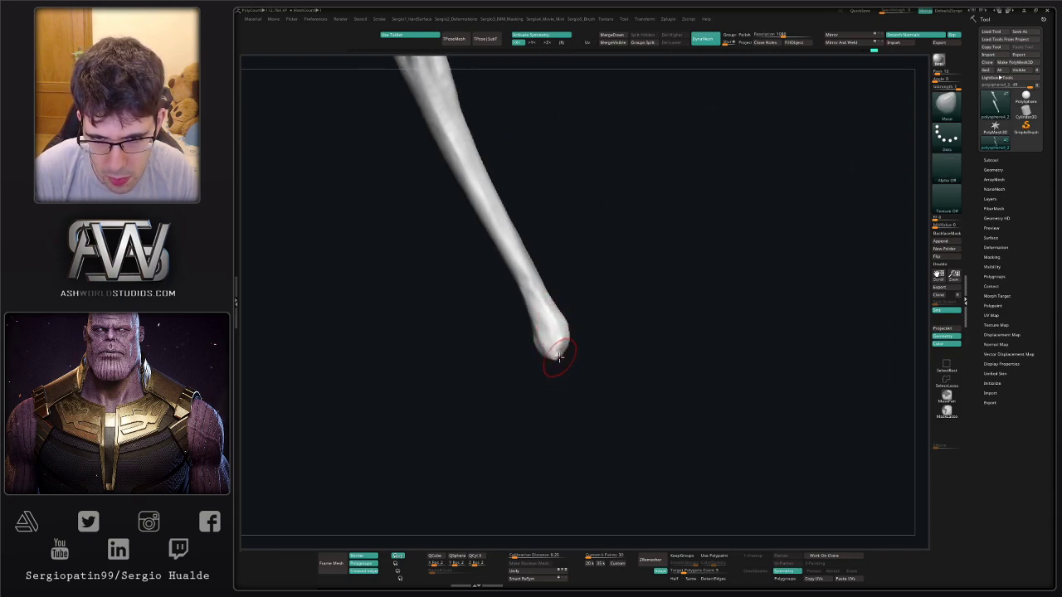
mouse_move(575, 348)
right_mouse_down()
mouse_move(589, 333)
mouse_move(573, 334)
right_mouse_up()
right_click_drag(574, 333, 574, 311)
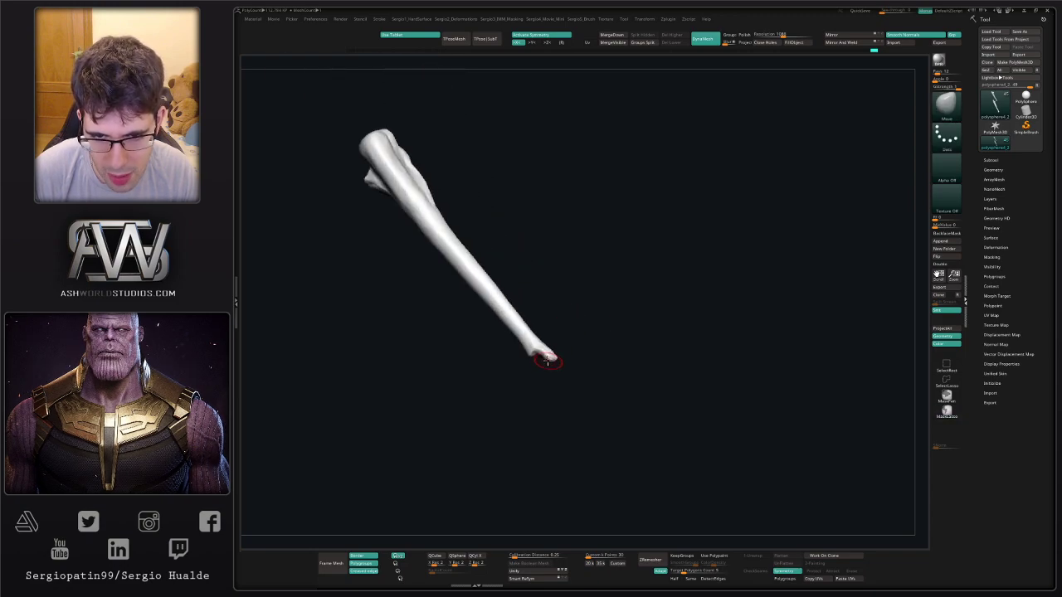
right_click_drag(562, 361, 560, 375)
mouse_move(560, 375)
right_mouse_down("ctrl")
mouse_move(562, 384)
mouse_move(555, 372)
right_mouse_up("ctrl")
Sculpt the underside of the ulna's lower tip around its groove with a resized Clay brush.
key("b")
key("c")
key("l")
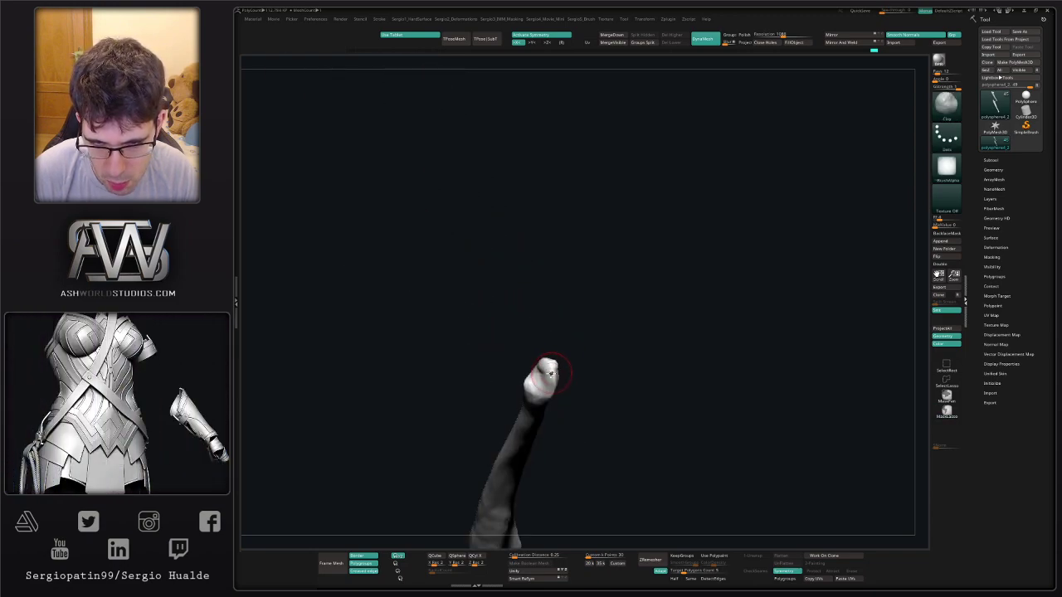
key("s")
left_click_drag(545, 365, 551, 385)
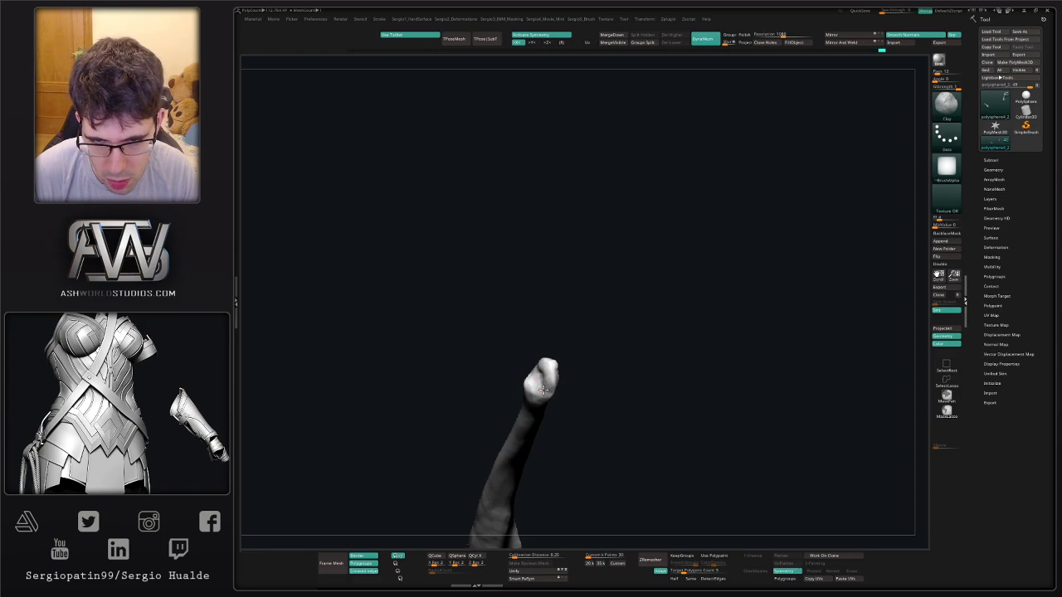
mouse_move(544, 365)
right_mouse_down()
mouse_move(575, 394)
mouse_move(574, 384)
right_mouse_up()
left_click_drag(531, 370, 540, 378)
mouse_move(542, 384)
right_mouse_down()
mouse_move(564, 489)
mouse_move(545, 408)
mouse_move(541, 429)
mouse_move(561, 429)
mouse_move(553, 400)
mouse_move(569, 399)
mouse_move(550, 415)
mouse_move(558, 411)
right_mouse_up()
Reshape the silhouette of the head and pointed process at the ulna's lower end with a resized Move brush.
key("b")
key("m")
key("v")
key("s")
left_click_drag(558, 411, 530, 403)
mouse_move(530, 406)
right_mouse_down()
mouse_move(533, 414)
mouse_move(520, 392)
mouse_move(475, 390)
mouse_move(496, 390)
right_mouse_up()
key("s")
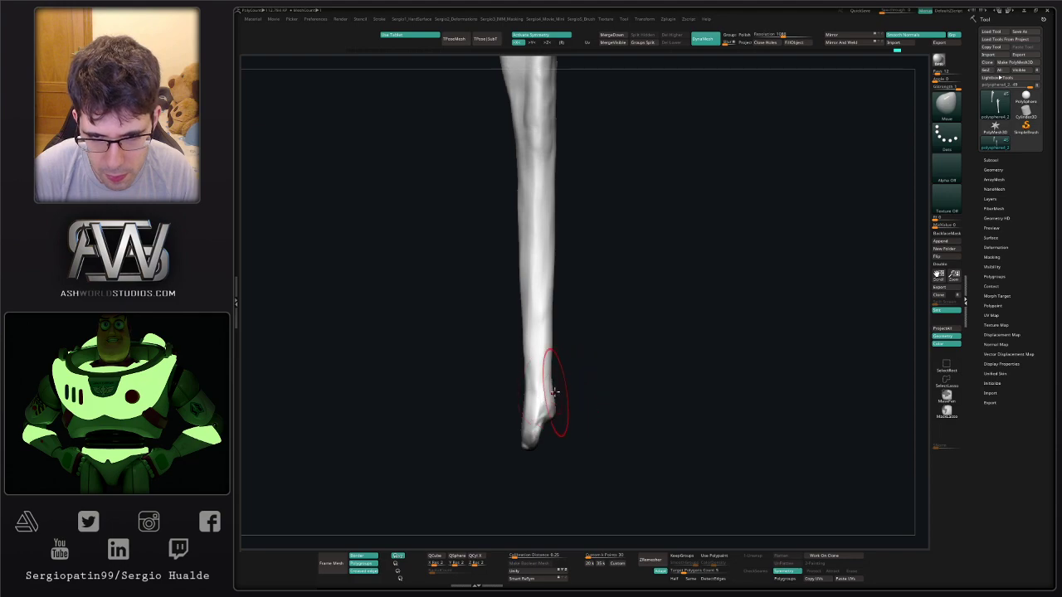
Refine the transition between the lower shaft and the head of the ulna with Clay, and smooth the join.
mouse_move(565, 387)
right_mouse_down()
mouse_move(553, 392)
mouse_move(581, 368)
right_mouse_up()
key("b")
key("c")
key("l")
left_click_drag(528, 393, 548, 399)
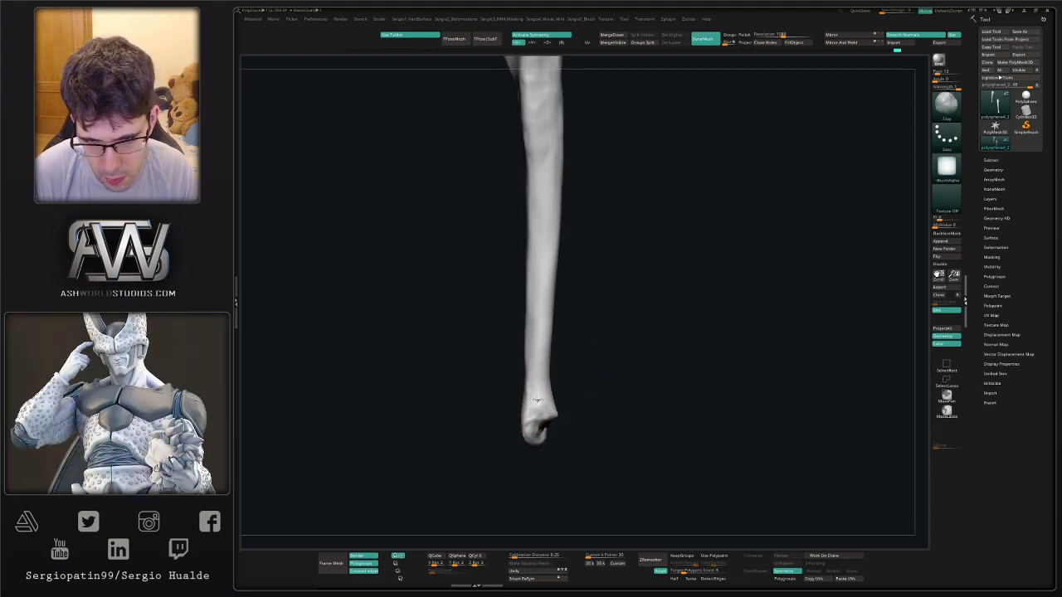
mouse_move(581, 385)
right_mouse_down()
mouse_move(551, 387)
mouse_move(564, 380)
right_mouse_up()
left_click_drag(562, 380, 562, 402)
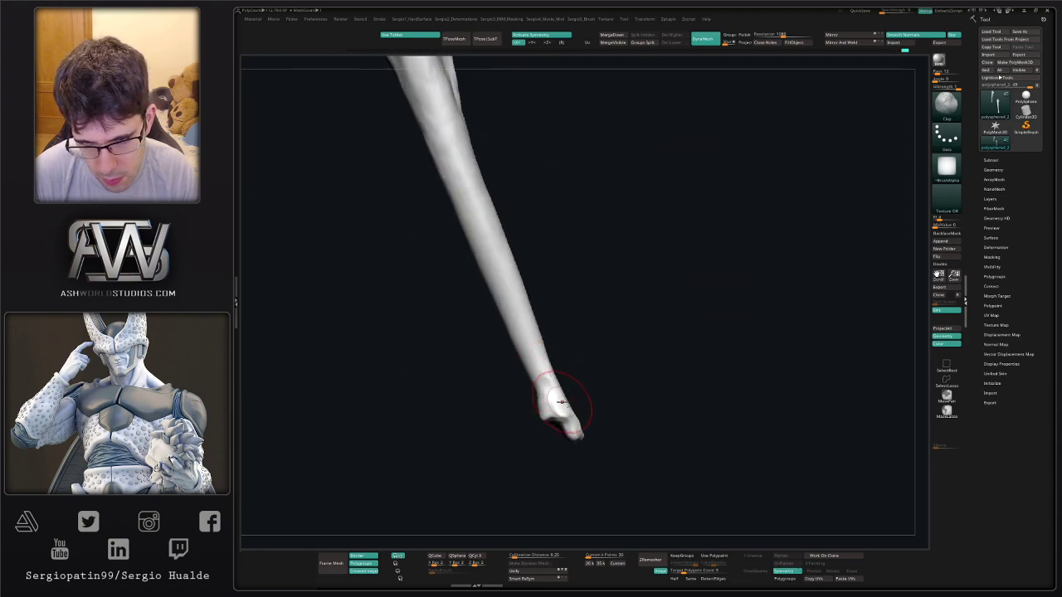
mouse_move(537, 349)
right_mouse_down()
mouse_move(567, 369)
mouse_move(542, 380)
right_mouse_up()
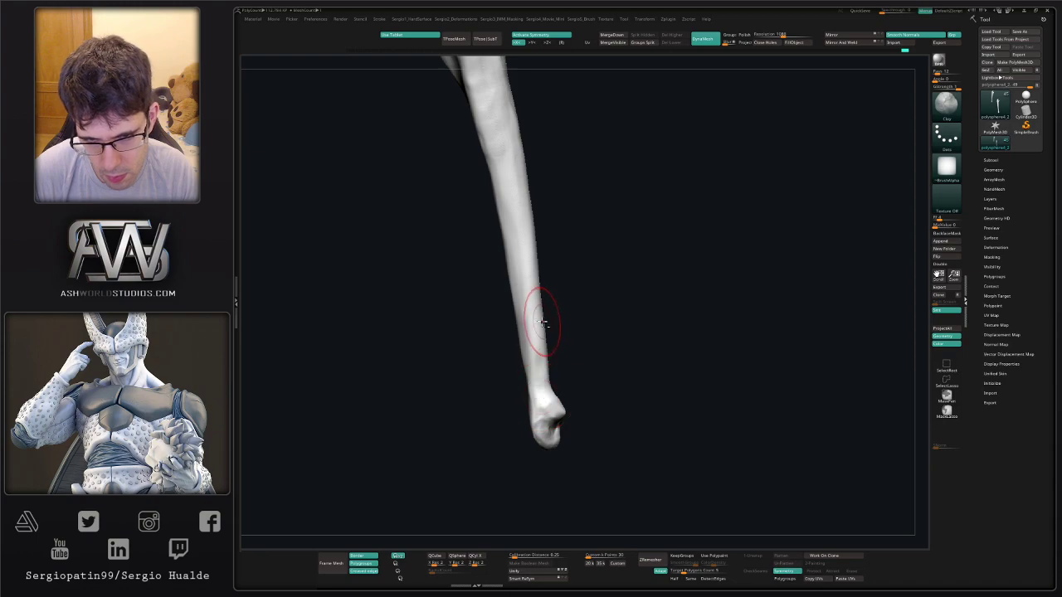
mouse_move(542, 321)
right_mouse_down()
mouse_move(557, 396)
mouse_move(536, 351)
right_mouse_up()
left_click_drag(536, 351, 541, 389)
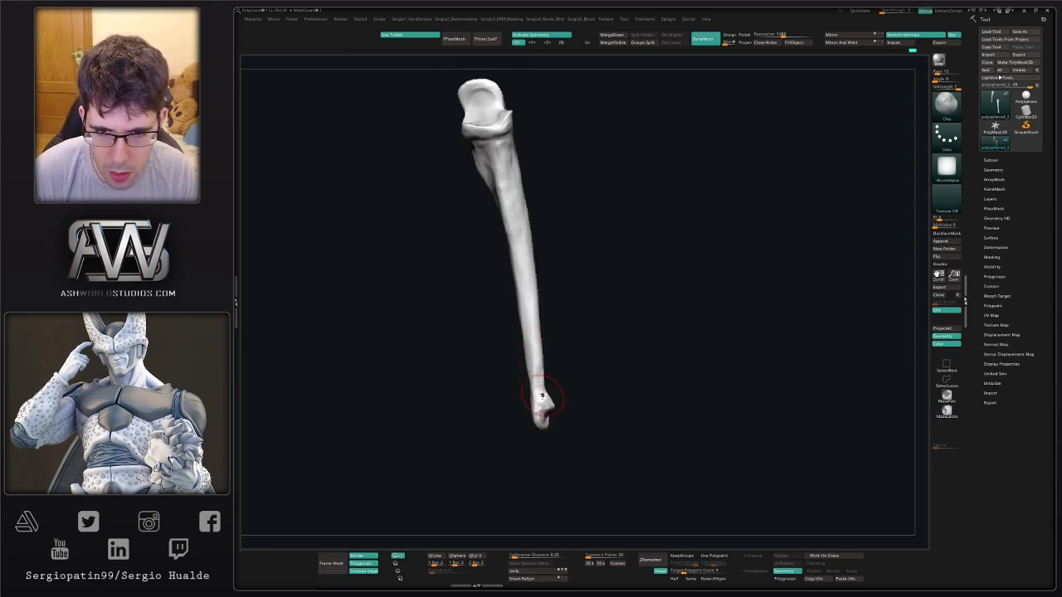
mouse_move(542, 396)
right_mouse_down()
mouse_move(528, 376)
mouse_move(548, 374)
right_mouse_up()
left_click_drag(536, 390, 526, 376, "shift")
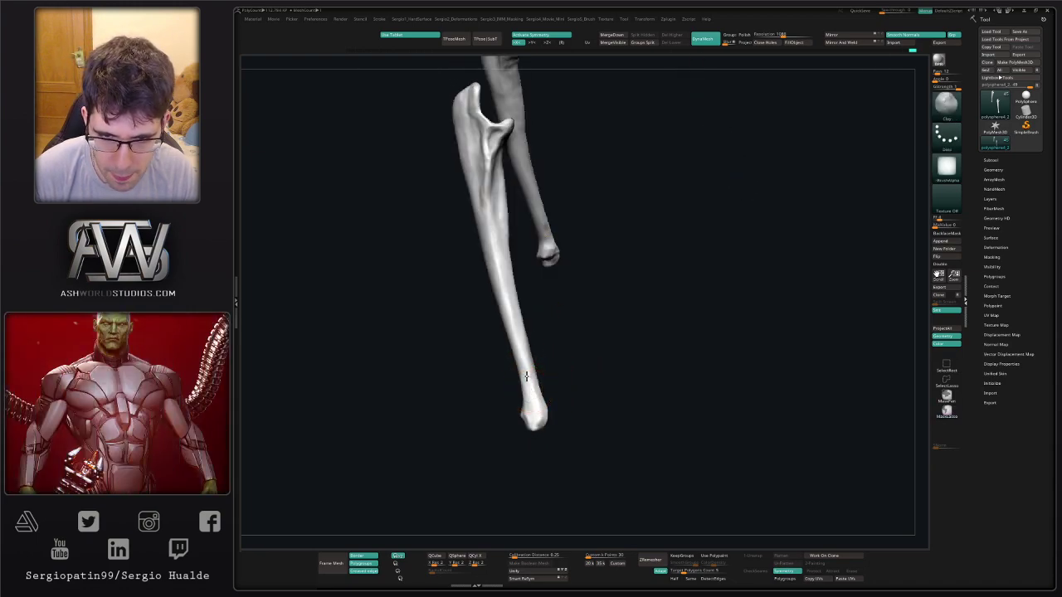
Flatten the side and back planes of the ulna's upper shaft with the TrimDynamic brush.
mouse_move(535, 424)
right_mouse_down()
mouse_move(512, 384)
mouse_move(506, 394)
mouse_move(486, 374)
mouse_move(557, 355)
mouse_move(554, 337)
mouse_move(576, 329)
mouse_move(540, 308)
mouse_move(550, 323)
mouse_move(515, 345)
mouse_move(547, 346)
mouse_move(564, 395)
mouse_move(573, 333)
mouse_move(553, 323)
mouse_move(532, 249)
right_mouse_up()
left_click_drag(557, 214, 528, 276)
left_click_drag(570, 235, 533, 286)
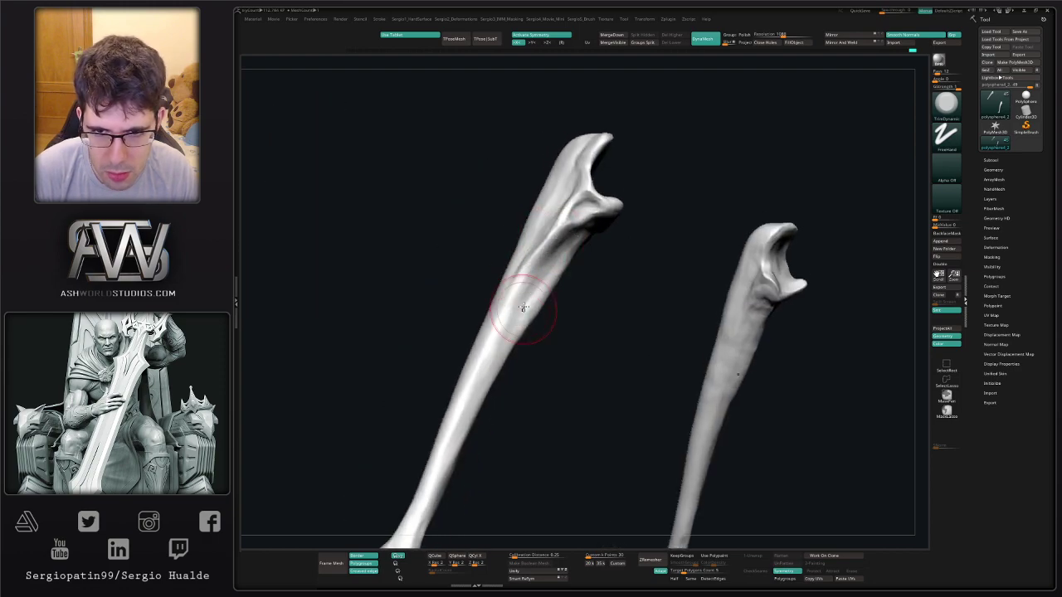
right_click_drag(526, 311, 530, 277)
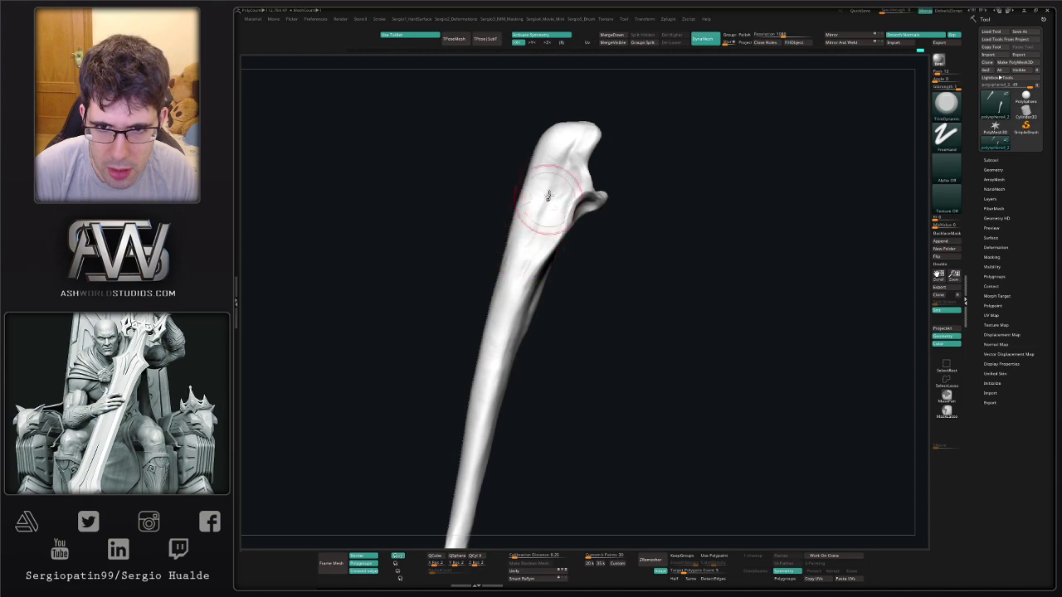
mouse_move(498, 464)
right_mouse_down("alt")
mouse_move(550, 330)
mouse_move(539, 330)
right_mouse_up("alt")
left_click_drag(531, 340, 517, 428)
right_click_drag(522, 295, 510, 422, "alt")
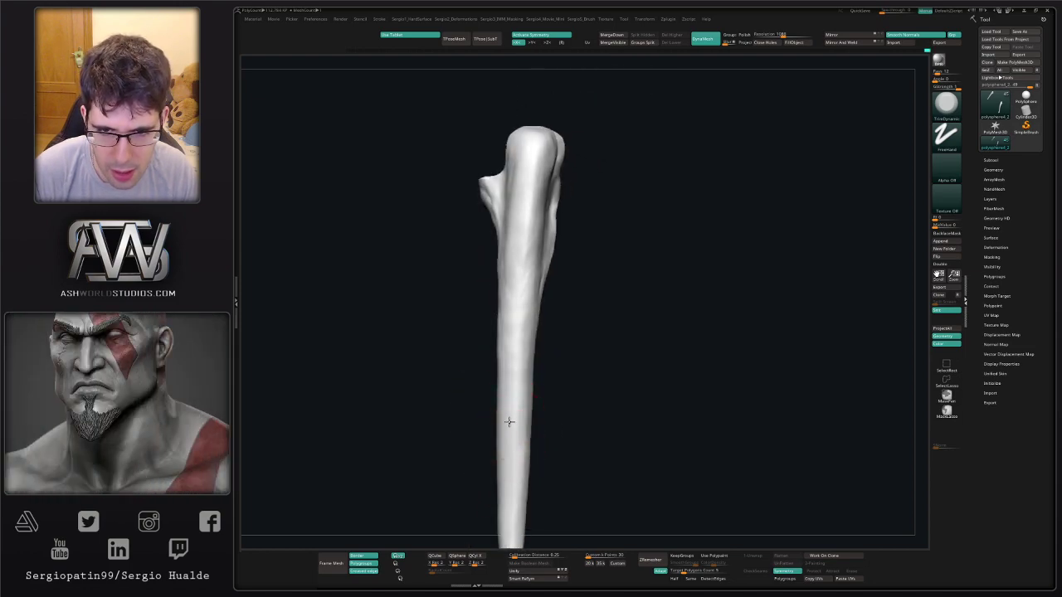
Flatten the opposite side and front planes down the length of the ulna's shaft with TrimDynamic.
mouse_move(523, 383)
right_mouse_down()
mouse_move(553, 334)
mouse_move(572, 330)
right_mouse_up()
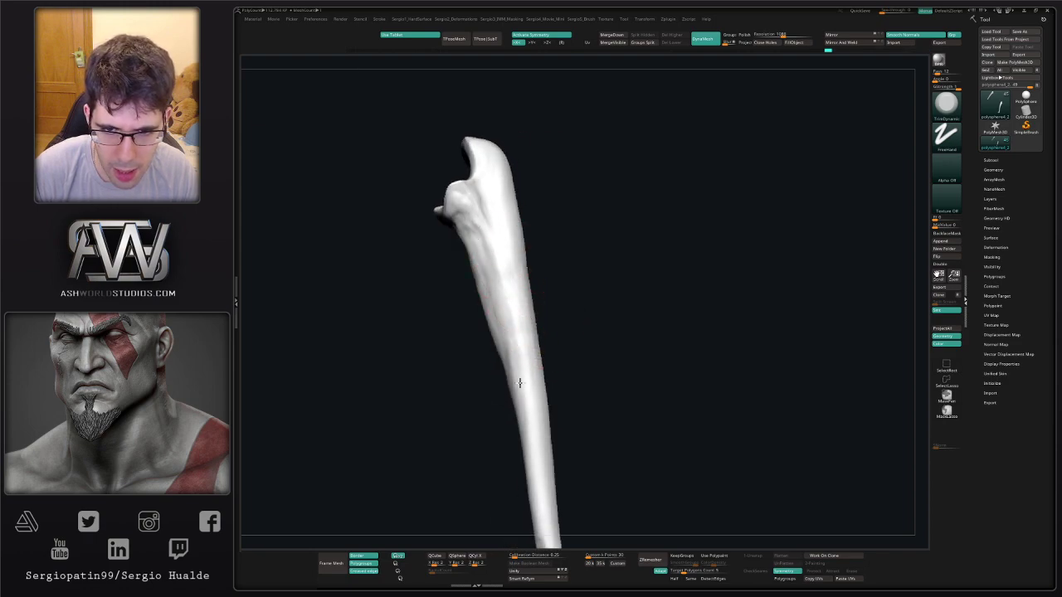
left_click_drag(522, 384, 529, 419)
left_click_drag(519, 310, 542, 486)
mouse_move(523, 348)
right_mouse_down("ctrl")
mouse_move(555, 389)
mouse_move(548, 381)
right_mouse_up("ctrl")
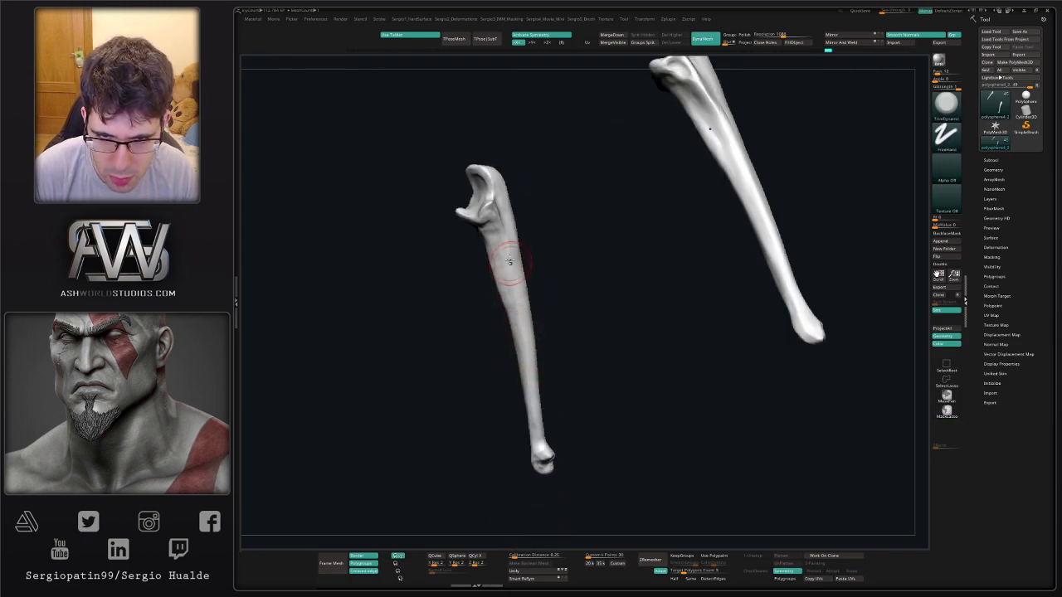
left_click_drag(510, 261, 526, 349)
right_click_drag(526, 349, 577, 344)
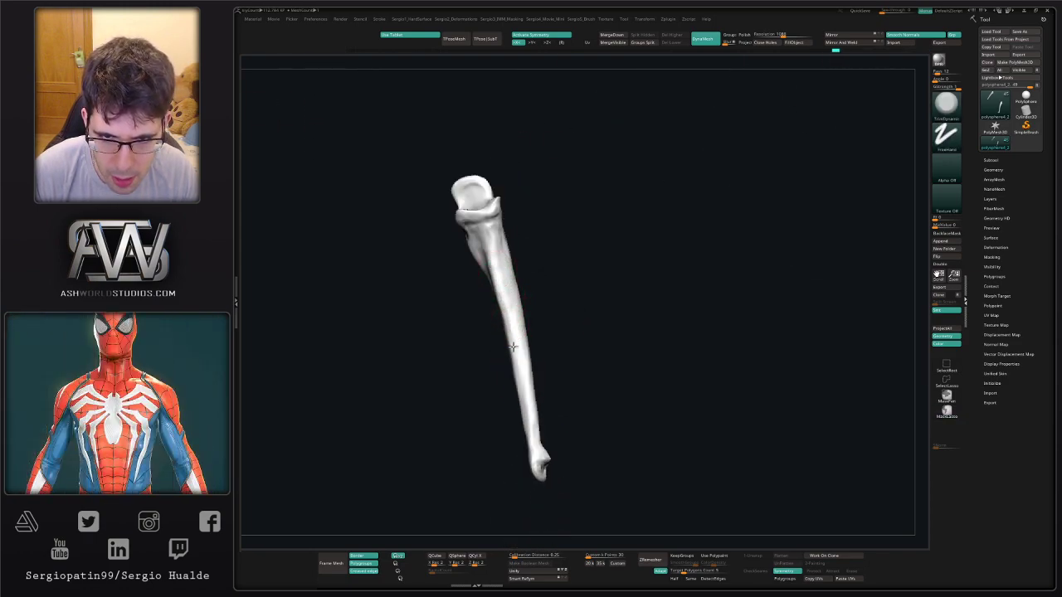
right_click_drag(525, 390, 521, 336)
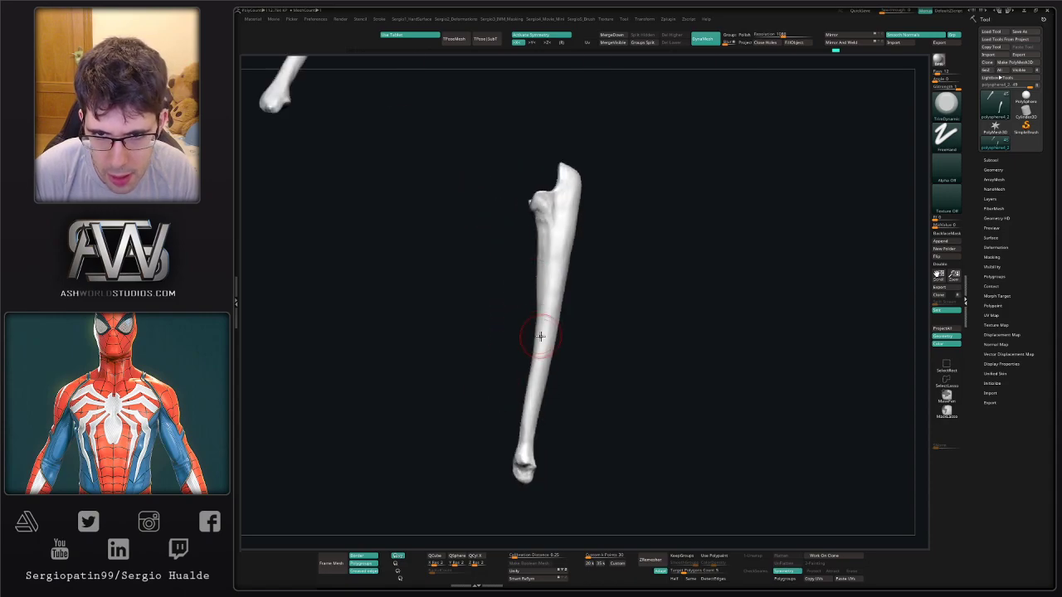
left_click_drag(545, 268, 539, 378)
right_click_drag(540, 401, 540, 365, "ctrl")
right_click_drag(540, 365, 576, 375)
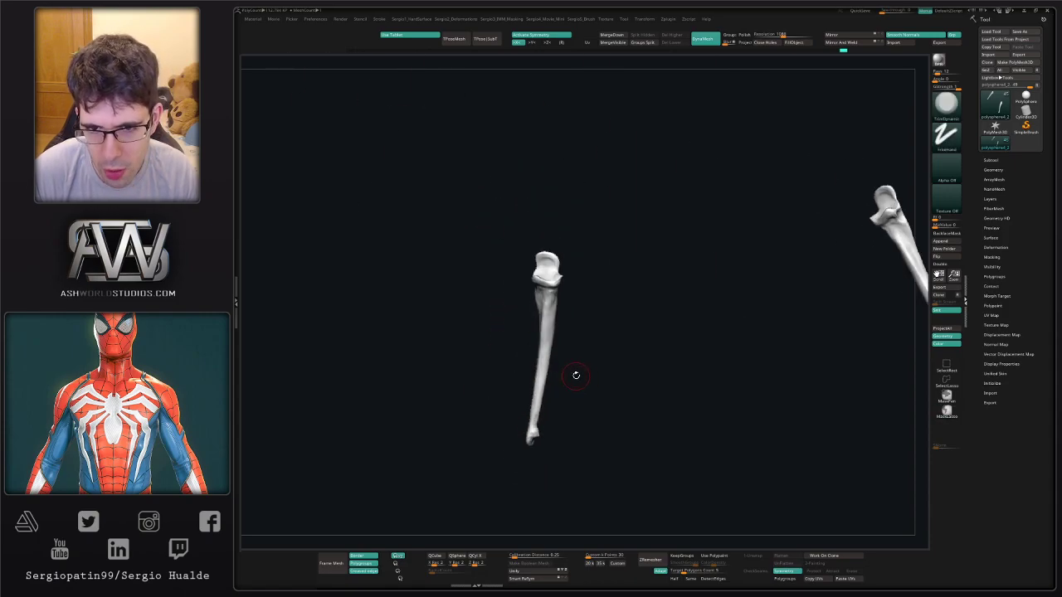
Return from the isolated ulna to the full skeleton, check its elbow end and switch to the Move brush.
key("alt+s")
right_click_drag(560, 334, 610, 259)
right_click_drag(610, 278, 640, 290)
right_click_drag(545, 292, 559, 317, "ctrl")
key("alt+s")
key("b")
key("m")
key("v")
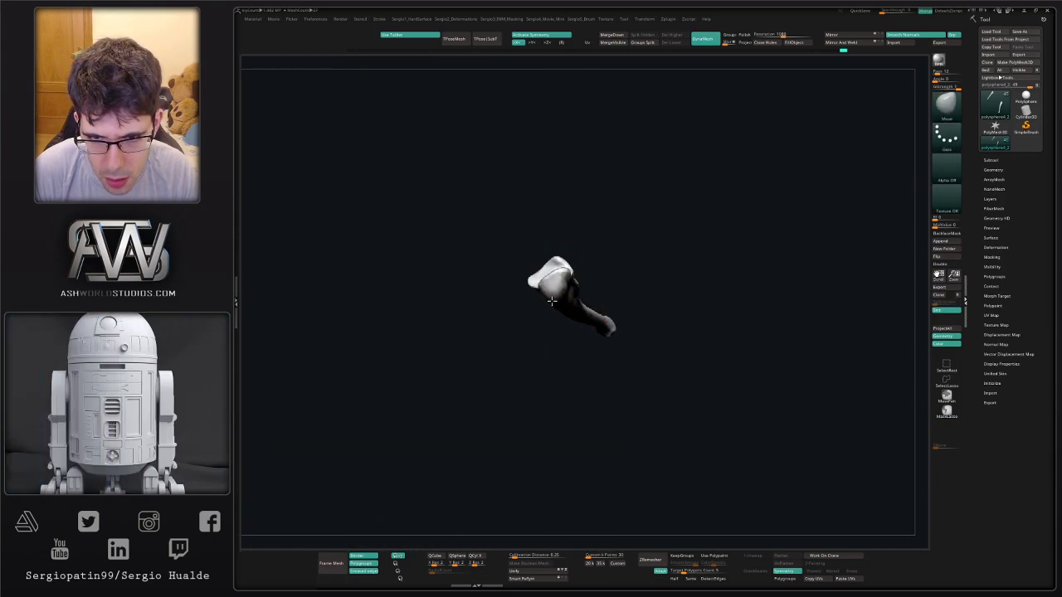
mouse_move(570, 278)
right_mouse_down()
mouse_move(558, 271)
mouse_move(559, 310)
mouse_move(565, 280)
mouse_move(595, 307)
mouse_move(625, 310)
mouse_move(583, 310)
right_mouse_up()
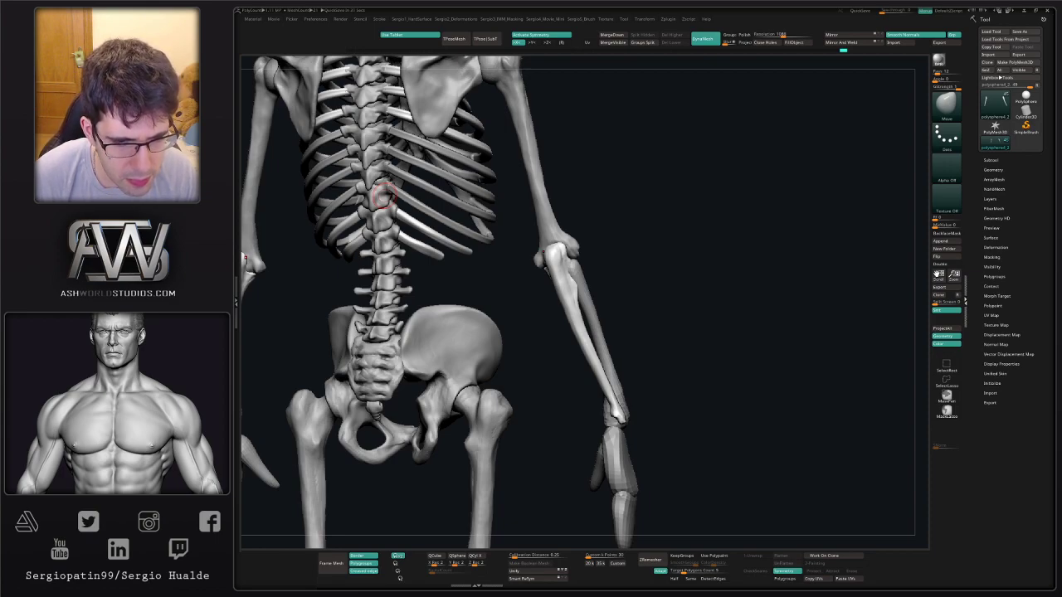
Adjust the curve of the ulna's shaft in the rear view of the skeleton with a larger Move brush.
left_click_drag(592, 272, 602, 271)
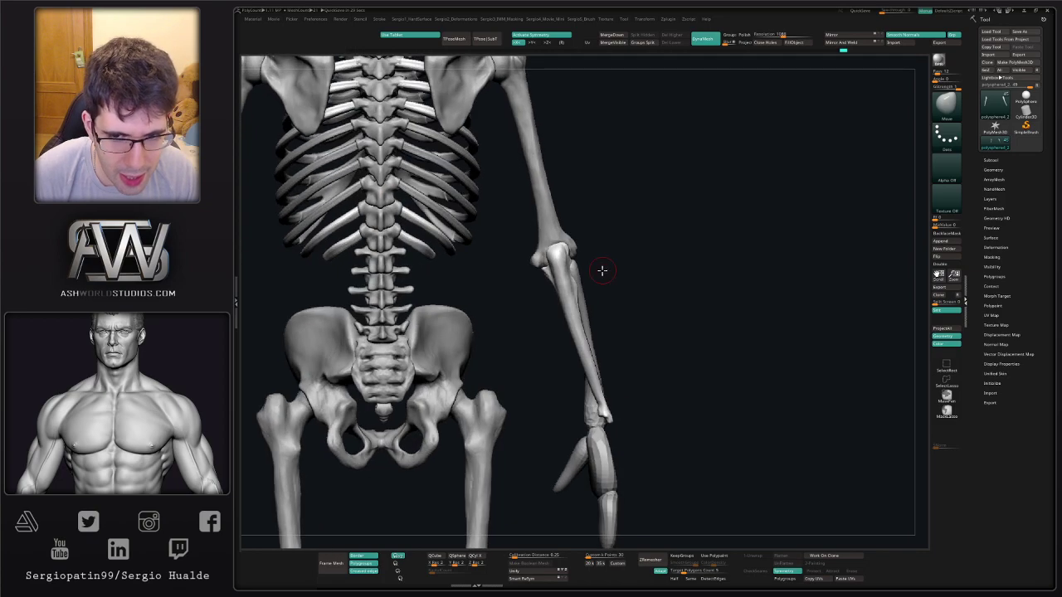
mouse_move(662, 298)
left_mouse_down("alt")
mouse_move(631, 290)
mouse_move(574, 315)
mouse_move(630, 295)
left_mouse_up("alt")
key("s")
key("s")
mouse_move(568, 298)
left_mouse_down()
mouse_move(559, 258)
mouse_move(580, 308)
left_mouse_up()
key("s")
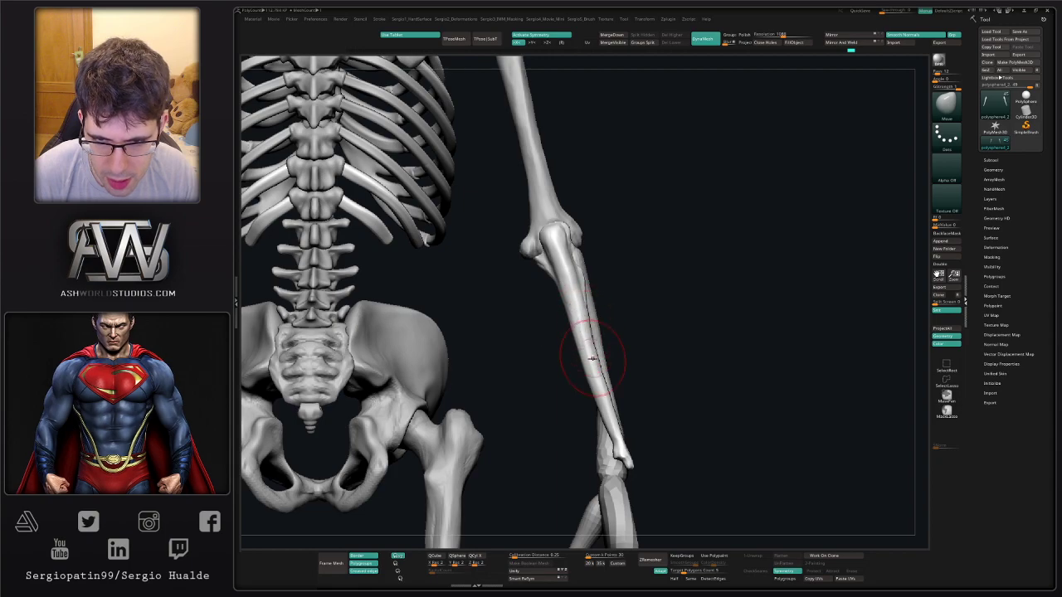
mouse_move(592, 355)
right_mouse_down("ctrl")
mouse_move(610, 332)
mouse_move(597, 358)
right_mouse_up("ctrl")
key("s")
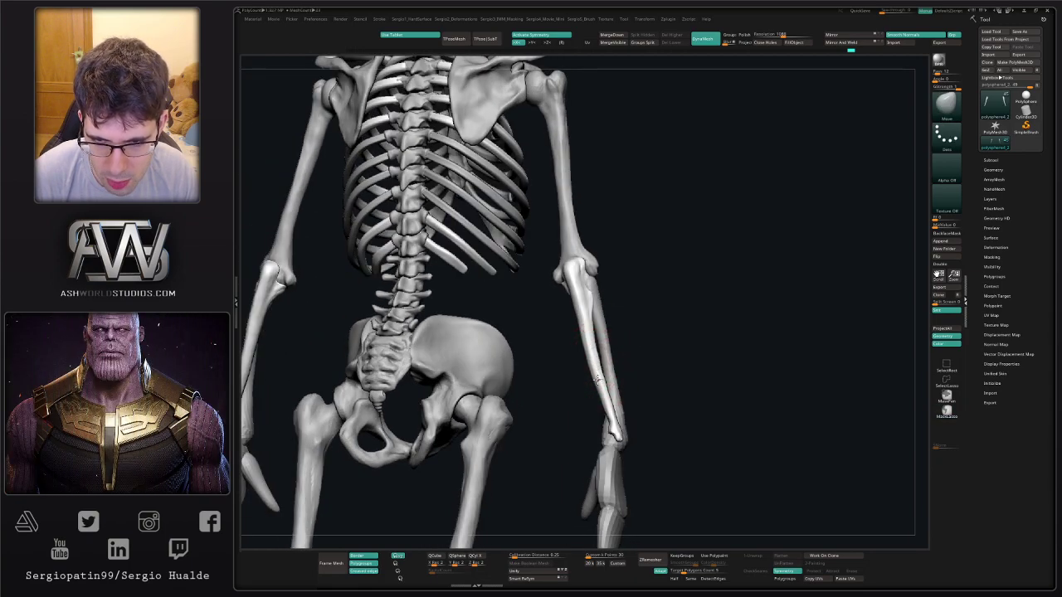
Adjust the lower ulna shaft against the radius from a side angle with the Move brush.
mouse_move(604, 321)
right_mouse_down()
mouse_move(589, 325)
mouse_move(647, 337)
right_mouse_up()
right_click_drag(647, 337, 608, 337)
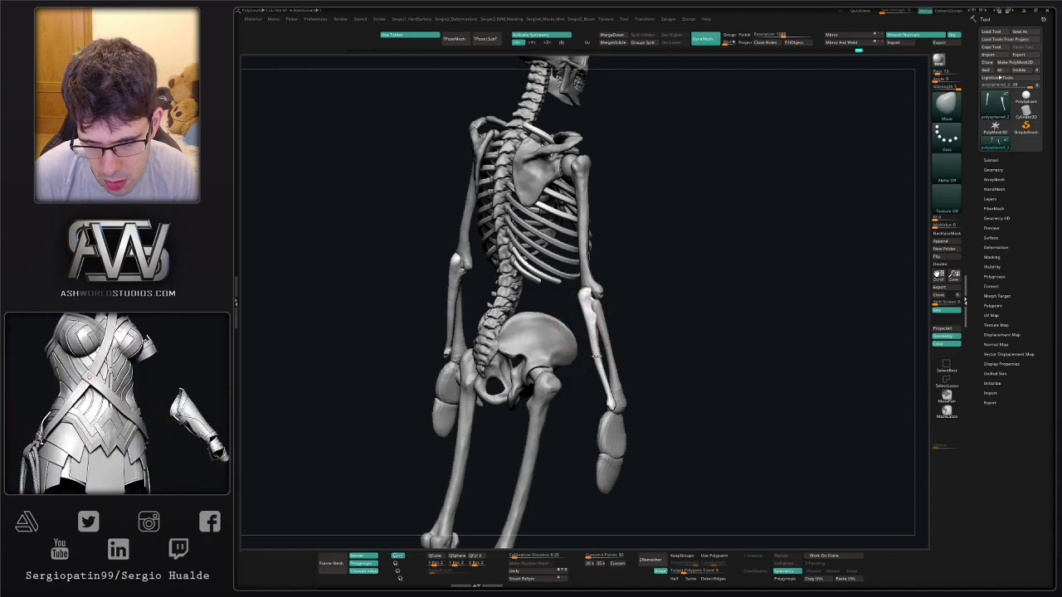
right_click_drag(632, 340, 595, 342)
left_click_drag(604, 376, 601, 376)
mouse_move(600, 375)
right_mouse_down()
mouse_move(579, 365)
mouse_move(522, 375)
right_mouse_up()
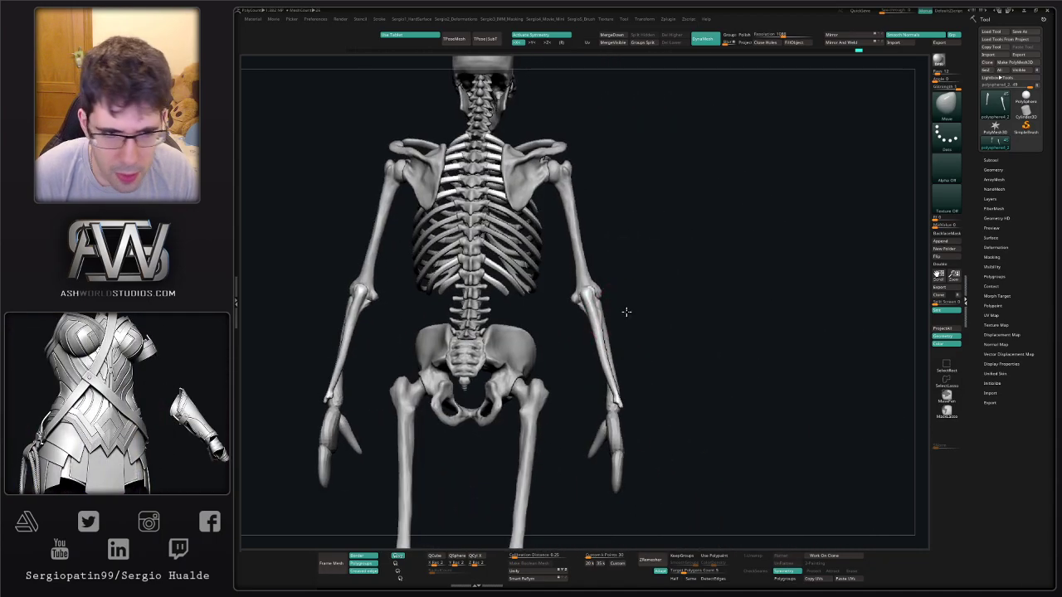
right_click_drag(587, 331, 534, 340, "alt")
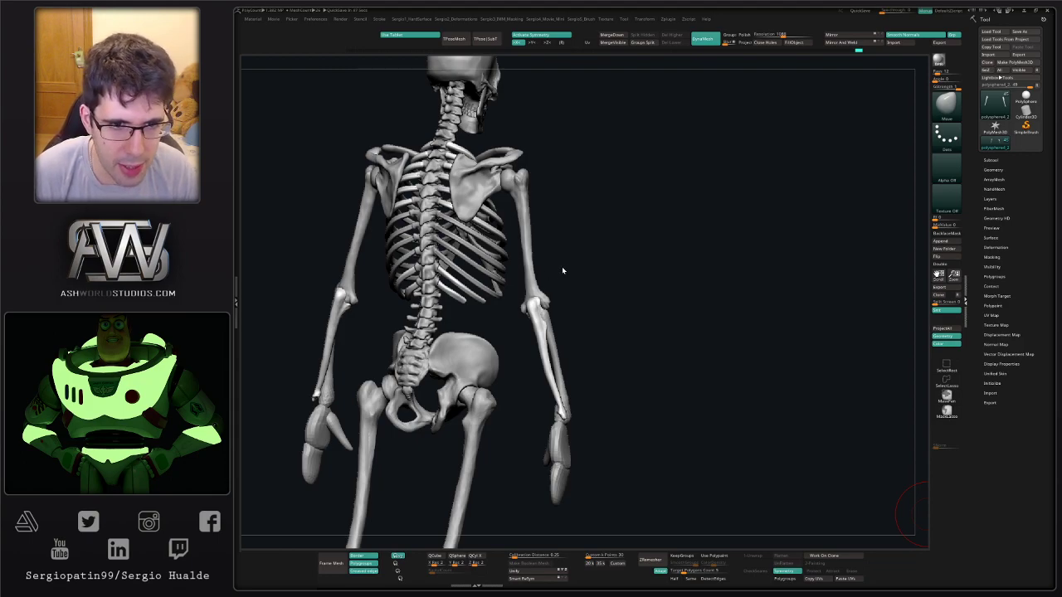
Select the radius and rebuild it with DynaMesh at a higher resolution.
left_click_drag(603, 300, 616, 300)
left_click(552, 346, "alt")
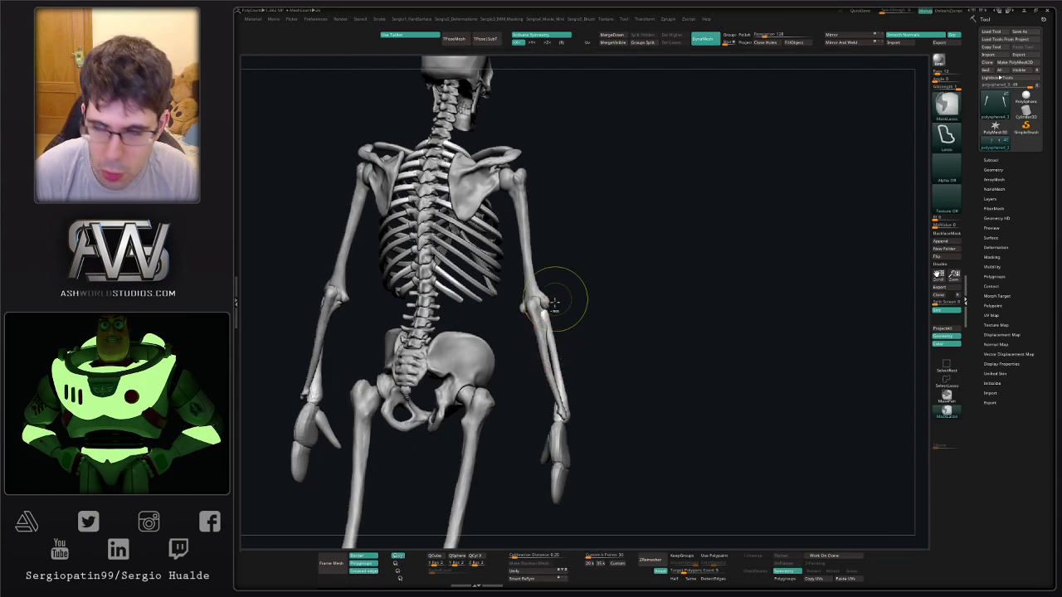
right_click_drag(554, 302, 572, 348, "ctrl")
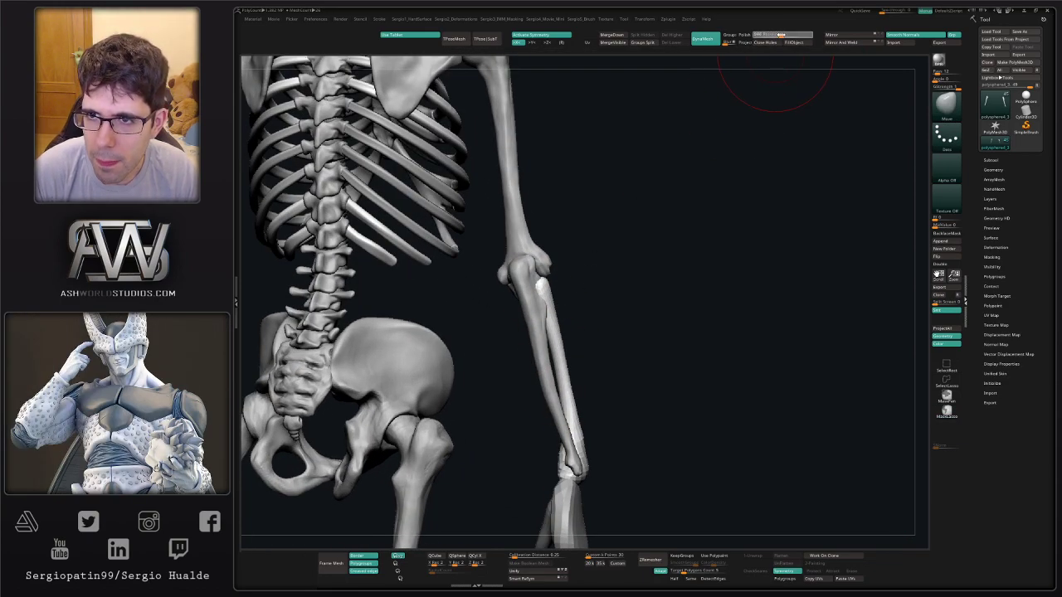
left_click_drag(687, 194, 678, 225, "ctrl")
Isolate the radius and smooth its faceted surface from the shaft down to the wrist end.
right_click_drag(578, 331, 566, 307, "alt")
left_click_drag(555, 302, 565, 346, "shift")
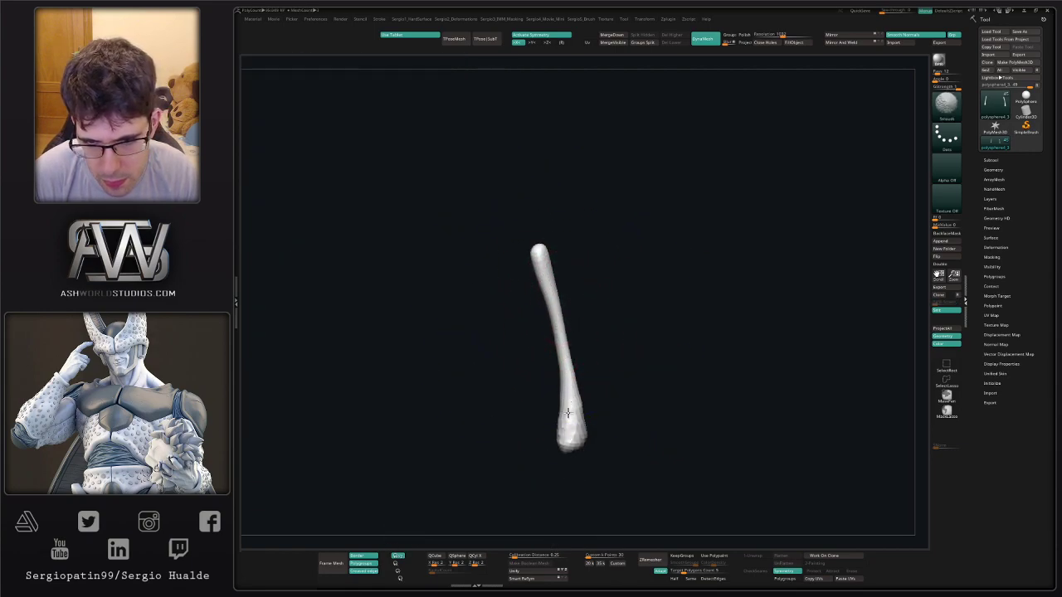
mouse_move(651, 394)
left_mouse_down()
mouse_move(581, 407)
mouse_move(534, 461)
left_mouse_up()
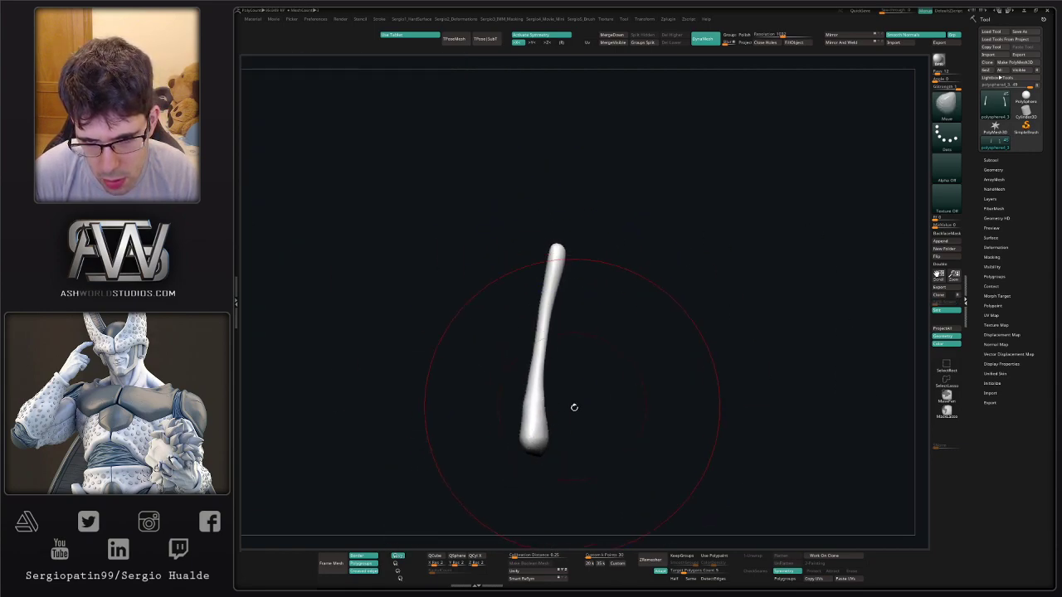
left_click_drag(573, 407, 631, 406)
left_click_drag(521, 444, 500, 369, "shift")
left_click_drag(536, 327, 590, 315, "alt")
Thicken the radius's shaft with the Inflate brush in the full skeleton and smooth the result.
key("alt+s")
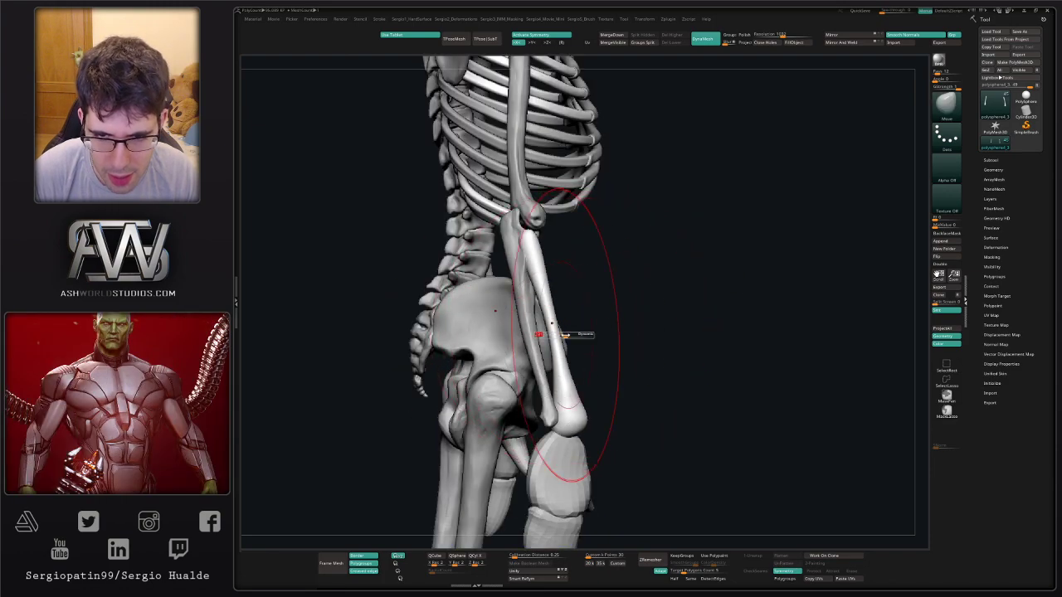
key("ctrl+shift+i")
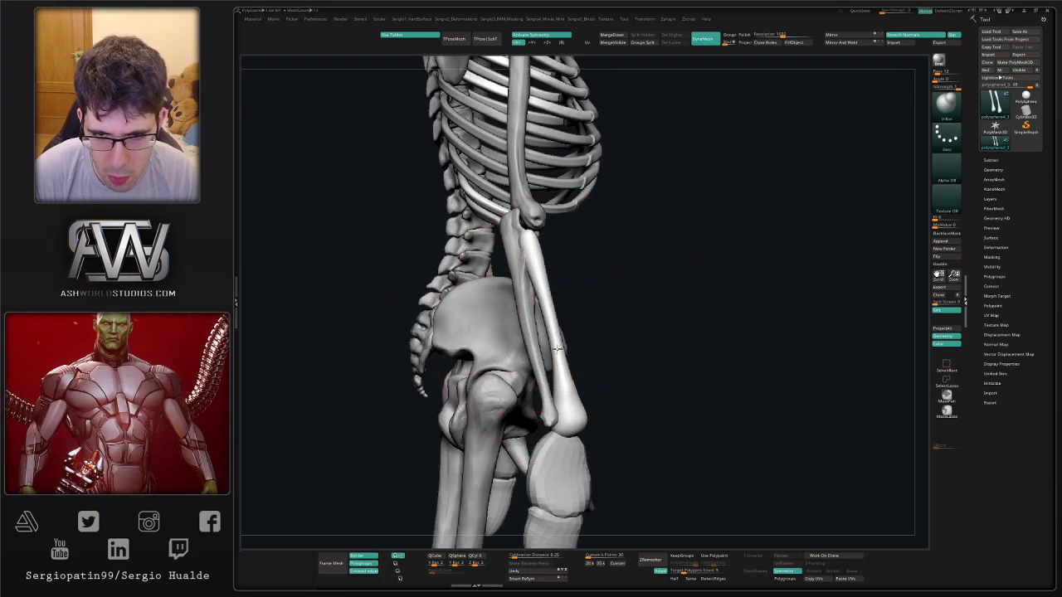
left_click_drag(549, 307, 561, 355)
left_click_drag(540, 285, 558, 329, "shift")
mouse_move(560, 329)
right_mouse_down()
mouse_move(578, 368)
mouse_move(597, 303)
mouse_move(578, 324)
mouse_move(615, 300)
mouse_move(577, 329)
mouse_move(540, 304)
mouse_move(601, 317)
mouse_move(569, 301)
mouse_move(575, 320)
mouse_move(600, 285)
mouse_move(634, 291)
mouse_move(579, 282)
mouse_move(555, 323)
mouse_move(569, 261)
mouse_move(537, 220)
right_mouse_up()
right_click_drag(560, 264, 543, 335, "ctrl")
Isolate the radius and flatten the top of its elbow end with the TrimDynamic brush.
key("alt+s")
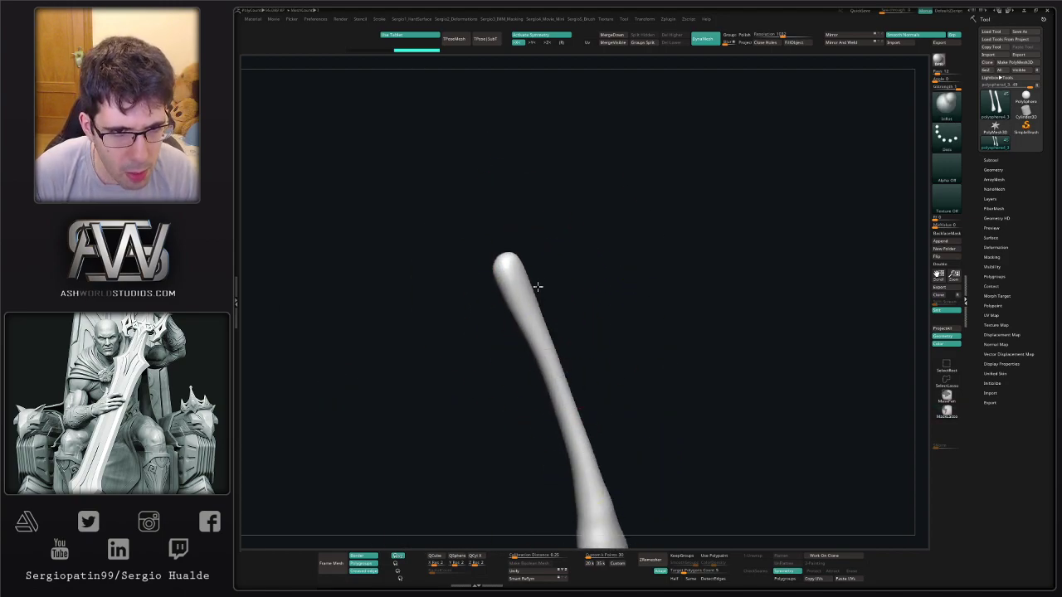
right_click_drag(536, 287, 545, 407)
mouse_move(540, 321)
right_mouse_down()
mouse_move(501, 313)
mouse_move(528, 300)
mouse_move(511, 306)
right_mouse_up()
key("ctrl+shift+t")
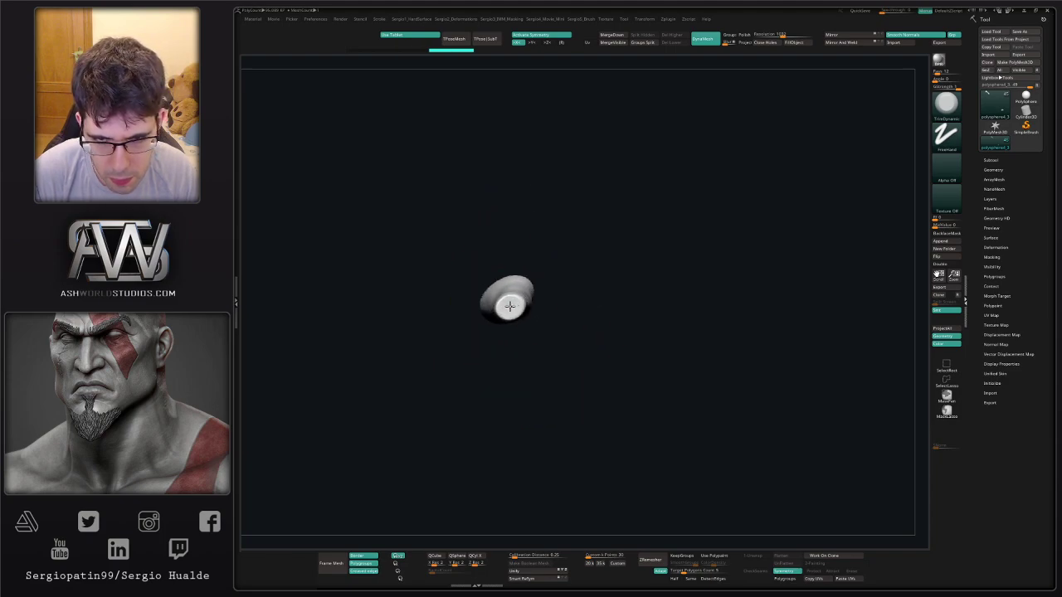
left_click_drag(511, 306, 507, 305)
mouse_move(506, 304)
right_mouse_down()
mouse_move(514, 240)
mouse_move(530, 296)
mouse_move(511, 307)
right_mouse_up()
left_click_drag(510, 307, 522, 318)
Build up the radial tuberosity and narrow neck just below the radius's upper end with the Clay brush.
key("2")
key("s")
mouse_move(523, 318)
right_mouse_down()
mouse_move(510, 329)
mouse_move(493, 319)
right_mouse_up()
left_click_drag(493, 318, 496, 342)
key("s")
mouse_move(498, 346)
left_mouse_down()
mouse_move(504, 354)
mouse_move(476, 358)
mouse_move(508, 365)
left_mouse_up()
left_click_drag(496, 336, 491, 440)
left_click_drag(490, 364, 499, 355)
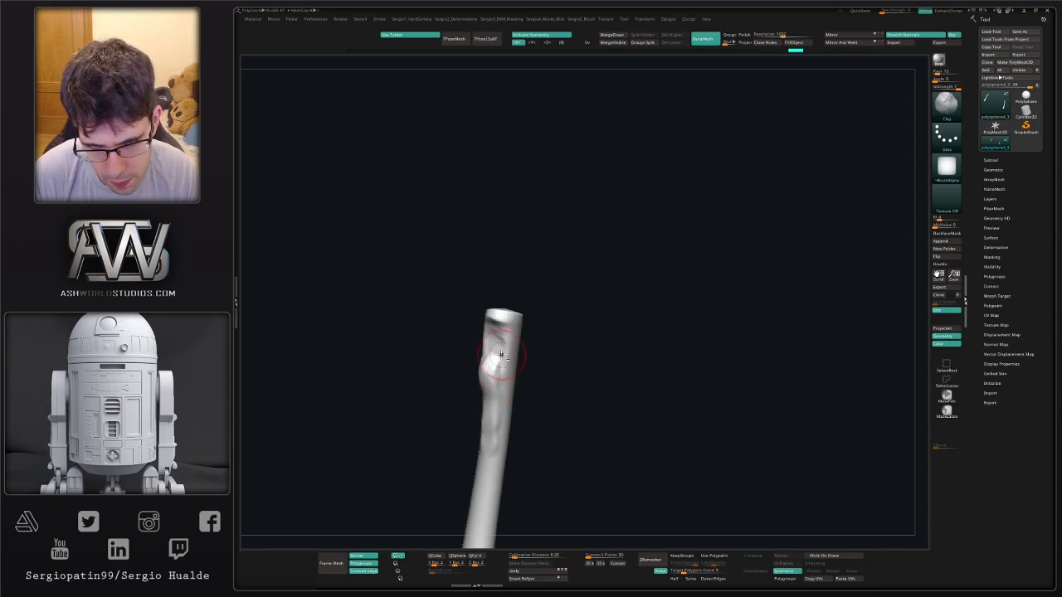
right_click_drag(474, 413, 496, 416)
left_click_drag(479, 422, 484, 400)
mouse_move(472, 354)
left_mouse_down()
mouse_move(488, 360)
mouse_move(479, 333)
mouse_move(474, 351)
left_mouse_up()
right_click_drag(473, 352, 496, 351)
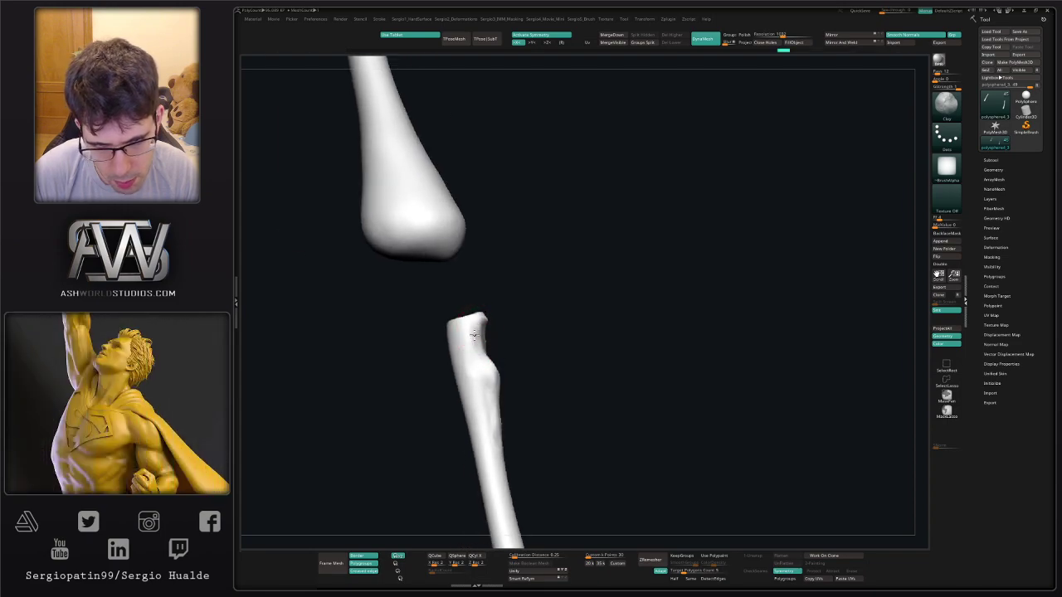
Build a raised rim around the radius's head with Clay strokes from several angles.
mouse_move(478, 325)
left_mouse_down()
mouse_move(476, 340)
mouse_move(469, 325)
left_mouse_up()
right_click_drag(473, 355, 500, 360)
mouse_move(458, 341)
left_mouse_down()
mouse_move(473, 333)
mouse_move(448, 344)
mouse_move(450, 361)
mouse_move(436, 340)
mouse_move(448, 362)
mouse_move(421, 355)
left_mouse_up()
left_click_drag(484, 346, 448, 348)
mouse_move(425, 352)
left_mouse_down()
mouse_move(438, 347)
mouse_move(421, 363)
mouse_move(438, 370)
mouse_move(443, 398)
left_mouse_up()
right_click_drag(443, 398, 466, 383)
mouse_move(454, 352)
left_mouse_down()
mouse_move(437, 373)
mouse_move(437, 361)
mouse_move(440, 387)
mouse_move(452, 365)
left_mouse_up()
right_click_drag(462, 383, 465, 379)
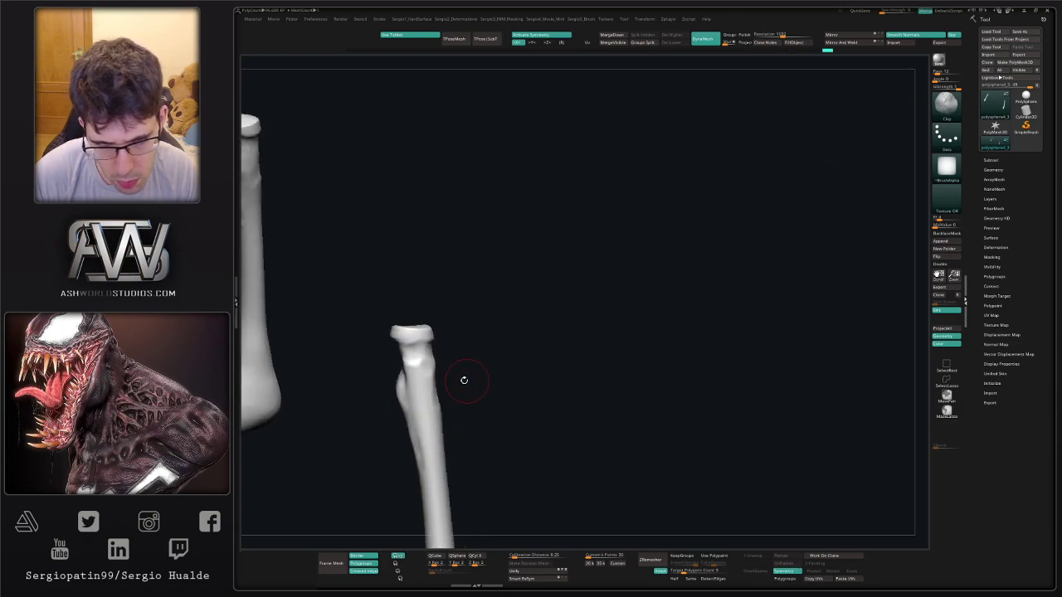
Refine the neck and the side of the head on the radius with Clay strokes.
mouse_move(416, 372)
left_mouse_down()
mouse_move(413, 387)
mouse_move(420, 358)
mouse_move(431, 406)
left_mouse_up()
mouse_move(448, 381)
right_mouse_down()
mouse_move(550, 354)
mouse_move(548, 344)
right_mouse_up()
left_click_drag(518, 311, 543, 304)
right_click_drag(545, 304, 550, 330, "ctrl")
mouse_move(521, 328)
left_mouse_down()
mouse_move(561, 329)
mouse_move(516, 336)
left_mouse_up()
right_click_drag(516, 337, 514, 327)
mouse_move(519, 330)
left_mouse_down()
mouse_move(498, 301)
mouse_move(536, 308)
left_mouse_up()
right_click_drag(536, 308, 522, 307)
Continue the radial head's rim around the remaining sides and define the neck beneath it with Clay.
left_click_drag(513, 304, 491, 308)
right_click_drag(491, 307, 483, 307)
left_click_drag(481, 306, 464, 309)
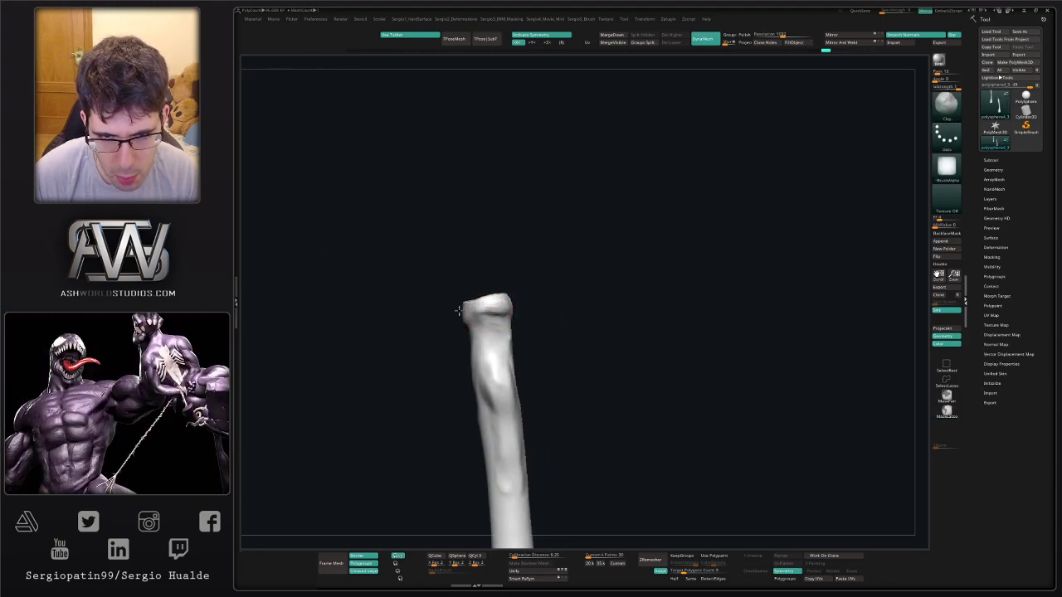
right_click_drag(471, 310, 498, 304)
mouse_move(491, 305)
left_mouse_down()
mouse_move(473, 307)
mouse_move(464, 325)
left_mouse_up()
right_click_drag(475, 329, 516, 326)
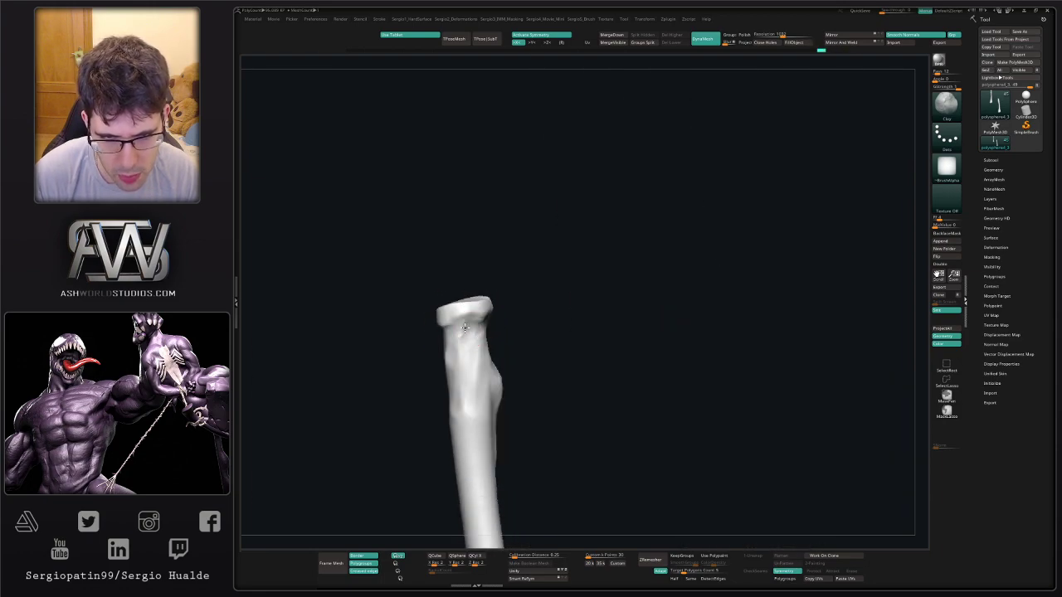
left_click_drag(461, 350, 465, 339)
mouse_move(464, 338)
right_mouse_down()
mouse_move(456, 330)
mouse_move(511, 329)
right_mouse_up()
left_click_drag(434, 311, 452, 316)
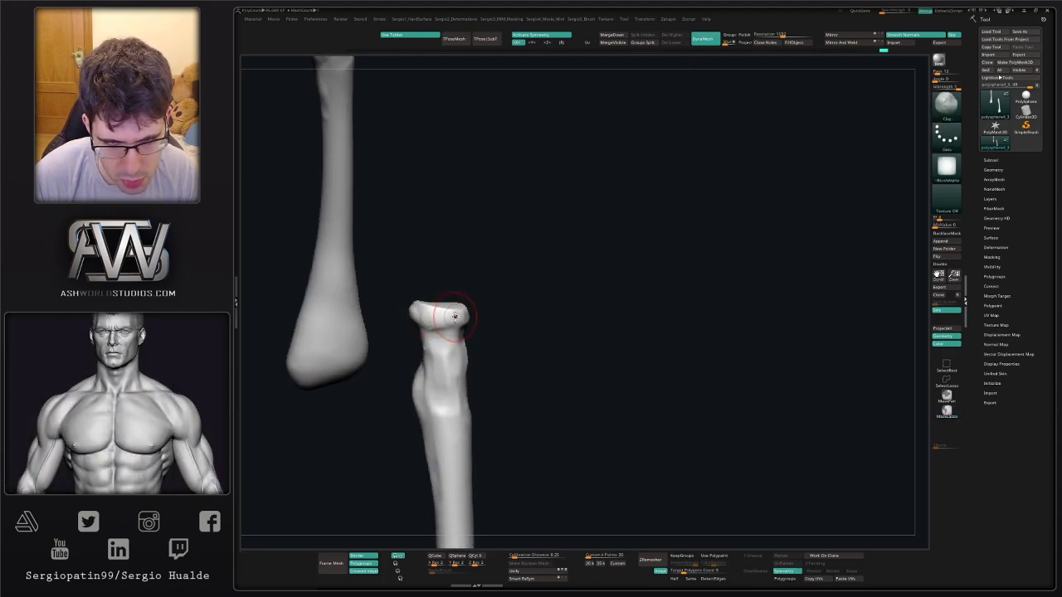
Carve a shallow round socket into the top of the radial head with the Clay brush.
right_click_drag(451, 304, 444, 339)
mouse_move(427, 304)
left_mouse_down()
mouse_move(456, 310)
mouse_move(443, 300)
left_mouse_up()
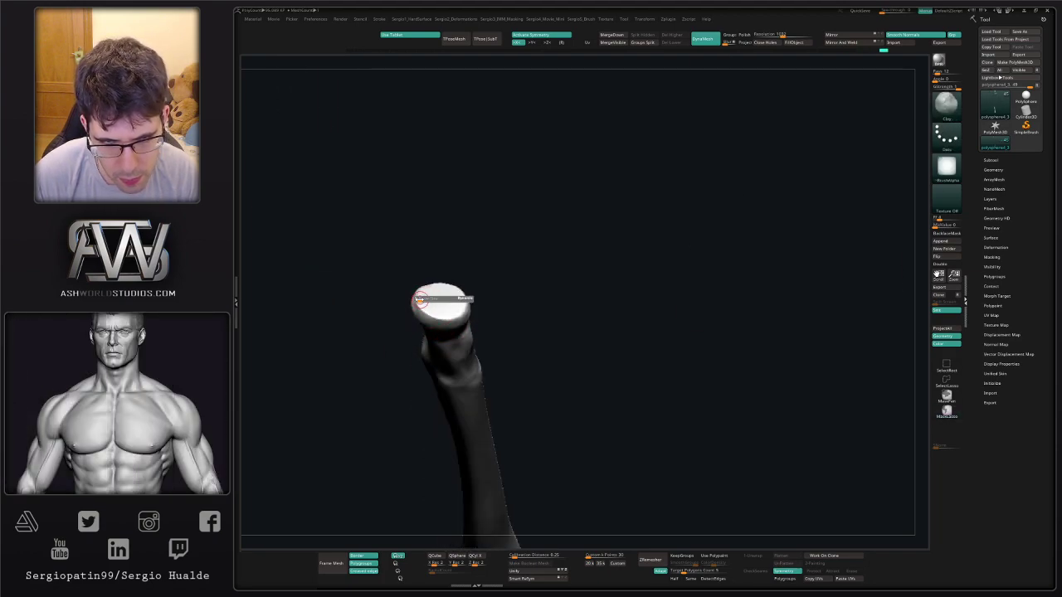
mouse_move(443, 300)
right_mouse_down()
mouse_move(443, 385)
mouse_move(427, 331)
right_mouse_up()
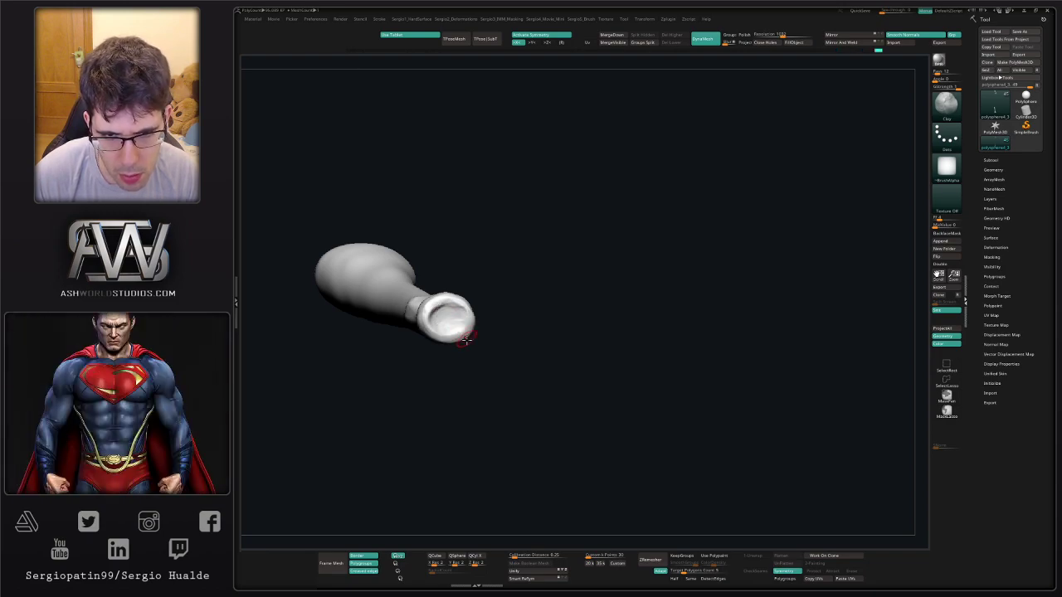
Show the full skeleton again and shift the radius's upper end at the elbow with a large Move brush.
mouse_move(466, 340)
right_mouse_down()
mouse_move(470, 320)
mouse_move(484, 393)
mouse_move(478, 372)
mouse_move(474, 382)
mouse_move(498, 374)
mouse_move(465, 386)
mouse_move(503, 378)
mouse_move(458, 351)
right_mouse_up()
key("alt+s")
key("b")
key("m")
key("v")
key("s")
key("s")
left_click_drag(457, 351, 470, 345)
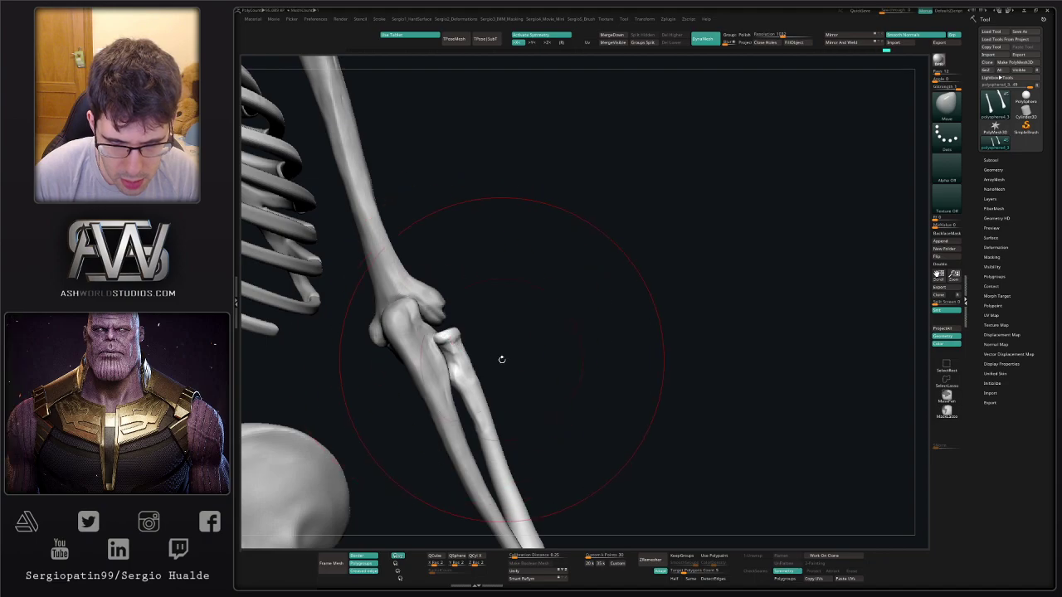
Fit the radial head beside the upper ulna with small Move brush adjustments from different angles.
right_click_drag(502, 359, 461, 365)
left_click_drag(461, 374, 453, 378)
mouse_move(458, 365)
right_mouse_down()
mouse_move(477, 357)
mouse_move(430, 344)
right_mouse_up()
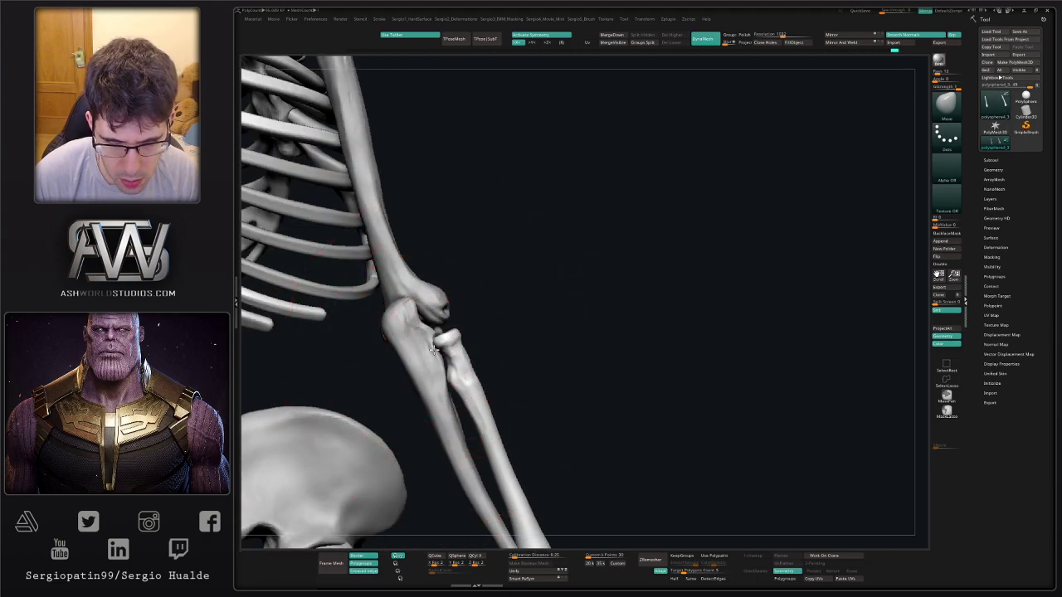
left_click_drag(434, 350, 436, 350)
mouse_move(438, 351)
right_mouse_down()
mouse_move(469, 346)
mouse_move(472, 371)
mouse_move(486, 353)
mouse_move(533, 363)
mouse_move(505, 373)
mouse_move(475, 362)
right_mouse_up()
right_click_drag(489, 368, 471, 359)
Select the humerus and adjust its lower end above the radial head with the Move brush.
left_click(472, 349, "alt")
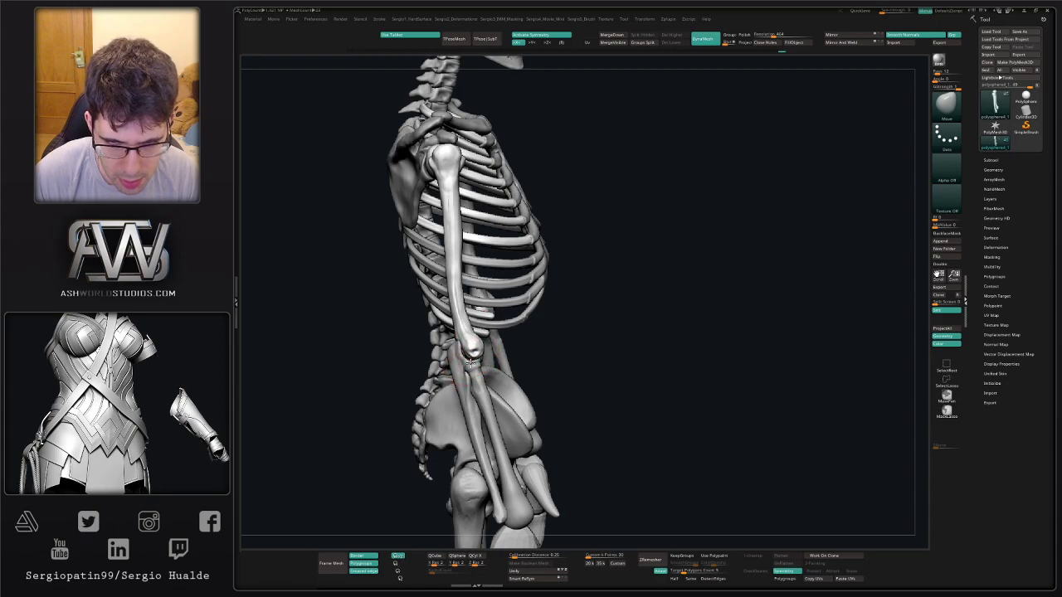
right_click_drag(444, 365, 480, 358)
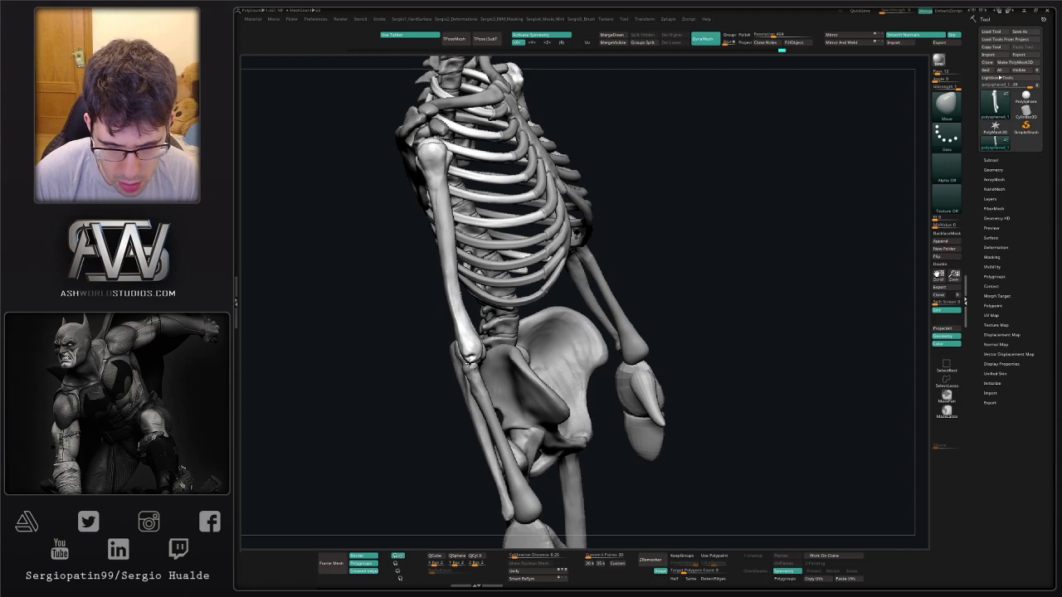
left_click_drag(470, 363, 469, 360)
mouse_move(469, 360)
right_mouse_down()
mouse_move(451, 355)
mouse_move(505, 368)
mouse_move(510, 354)
mouse_move(498, 357)
right_mouse_up()
key("s")
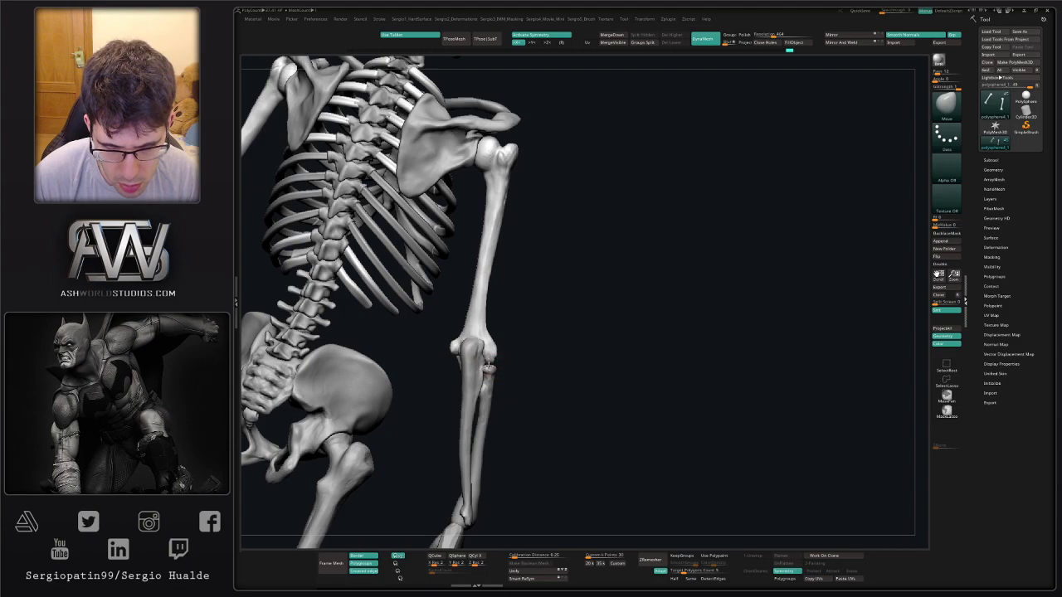
Reselect the radius and align its head under the humerus's rounded condyle with the Move brush.
right_click_drag(502, 373, 495, 371)
left_click(491, 370, "alt")
mouse_move(495, 359)
left_mouse_down()
mouse_move(492, 378)
mouse_move(504, 349)
mouse_move(508, 360)
left_mouse_up()
right_click_drag(510, 407, 465, 386)
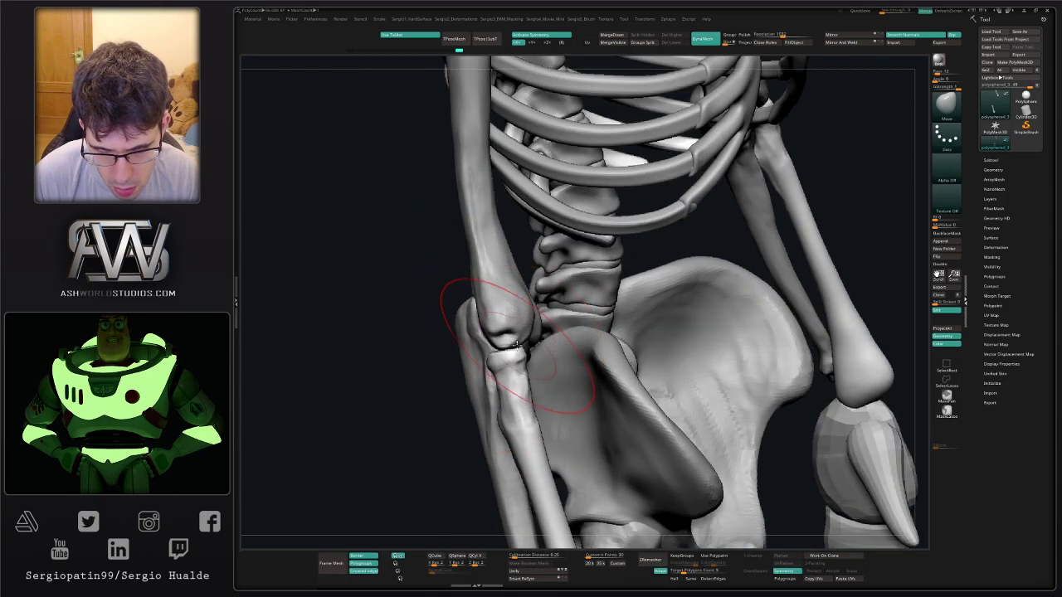
left_click_drag(505, 360, 510, 358)
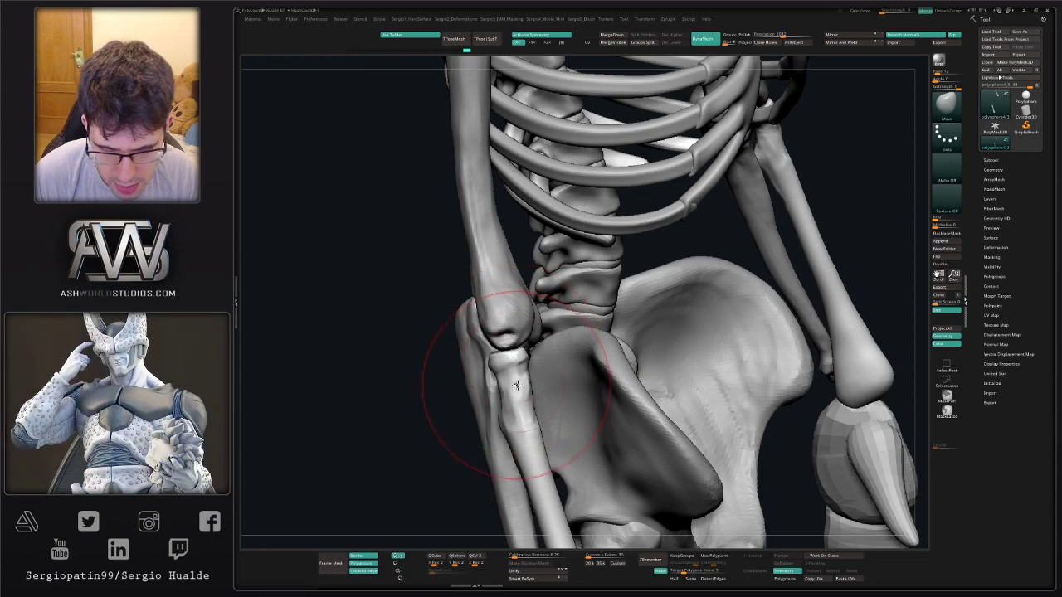
left_click(517, 388, "alt")
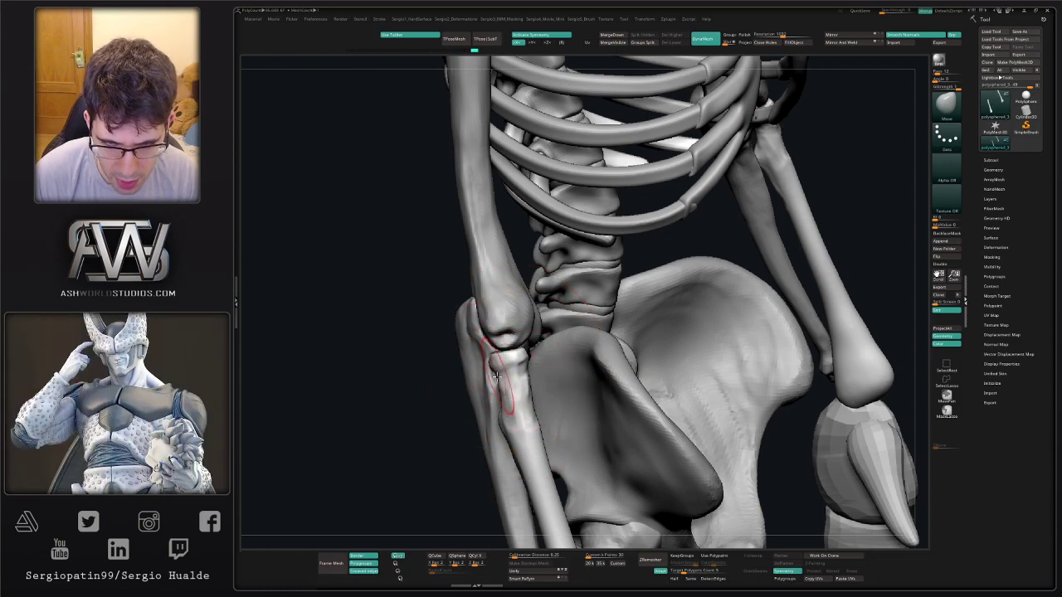
Isolate the radius and shape the area beneath its head with a resized Clay brush.
right_click_drag(536, 380, 523, 393)
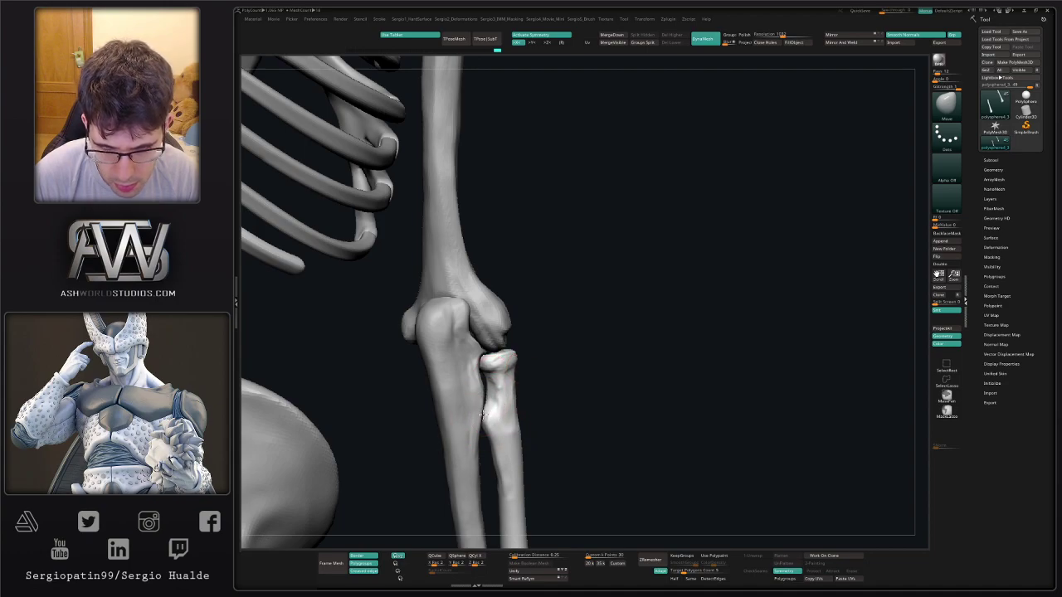
mouse_move(503, 457)
right_mouse_down("ctrl")
mouse_move(495, 311)
mouse_move(482, 378)
mouse_move(493, 365)
right_mouse_up("ctrl")
right_click_drag(510, 413, 523, 504, "ctrl")
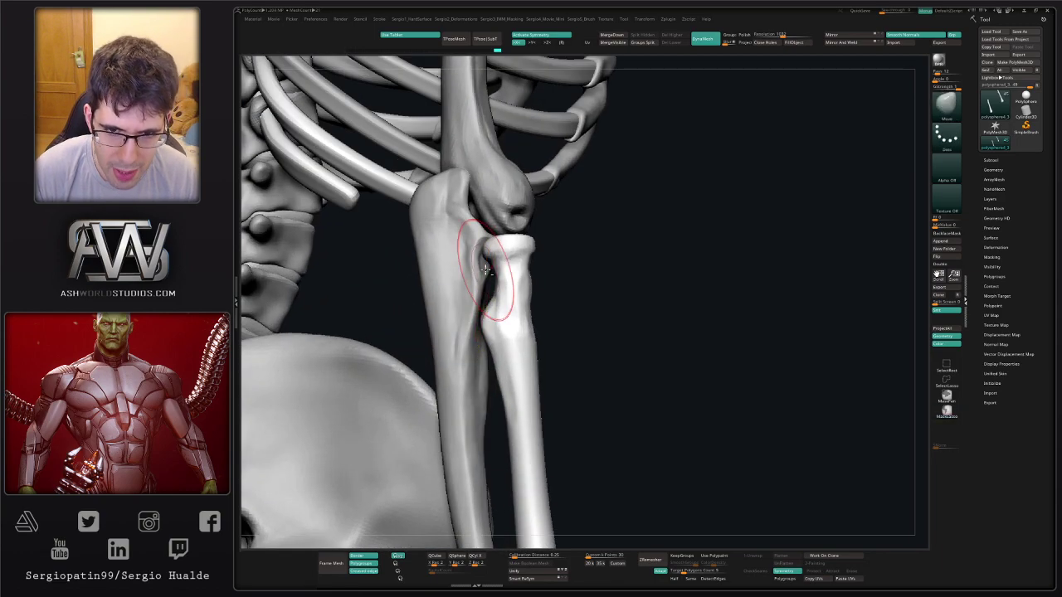
mouse_move(486, 270)
right_mouse_down("alt")
mouse_move(482, 362)
mouse_move(478, 347)
mouse_move(508, 352)
right_mouse_up("alt")
key("s")
key("b")
key("c")
key("l")
key("s")
key("alt+s")
left_click_drag(488, 345, 493, 352)
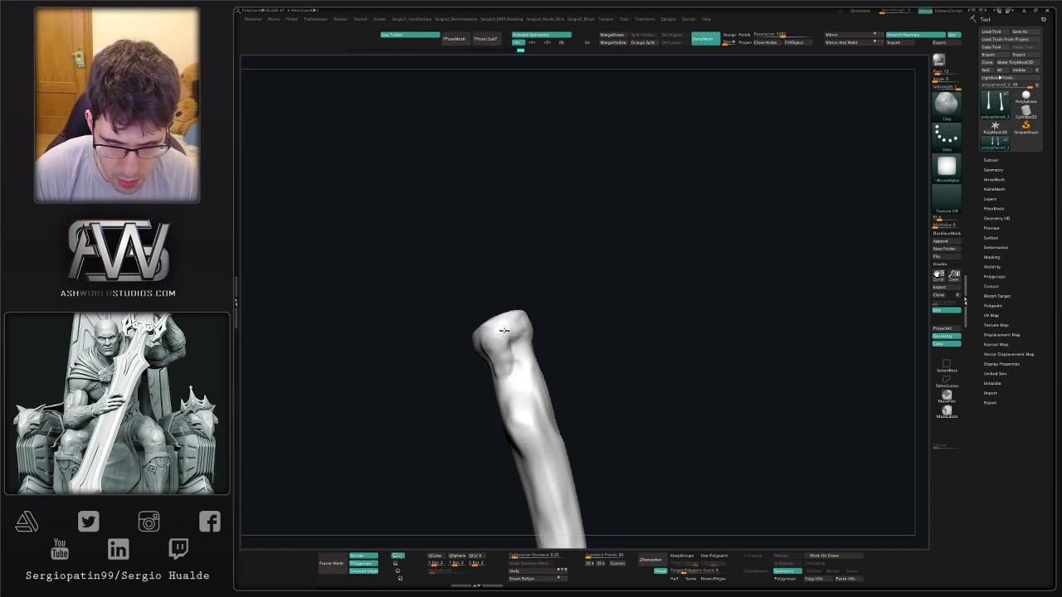
right_click_drag(499, 368, 477, 353)
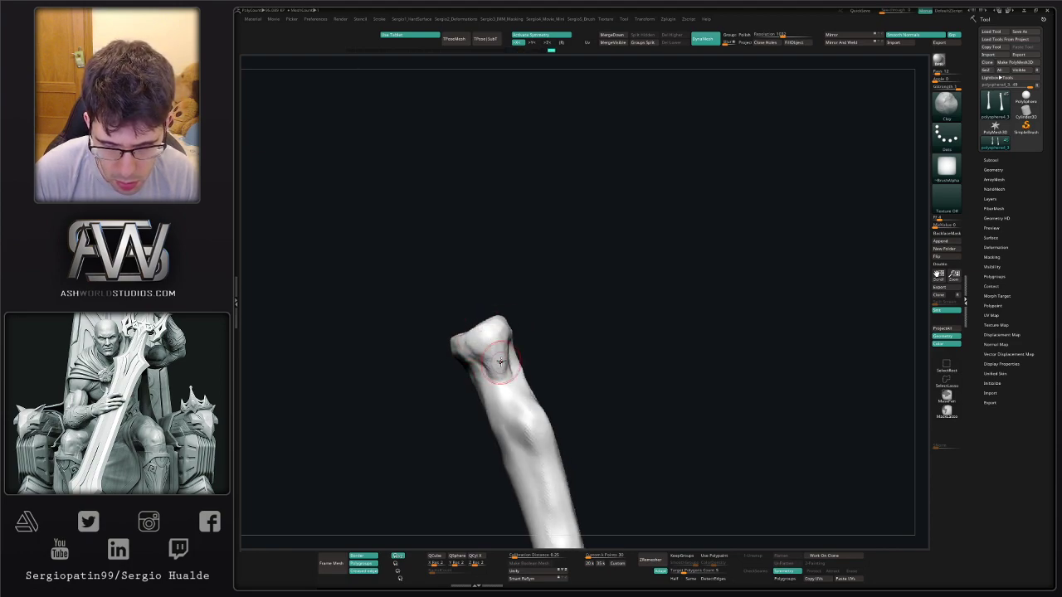
mouse_move(500, 342)
right_mouse_down()
mouse_move(486, 396)
mouse_move(516, 359)
mouse_move(507, 369)
right_mouse_up()
Undo the last stroke on the radial neck.
key("alt+s")
key("alt+s")
key("b")
key("m")
key("v")
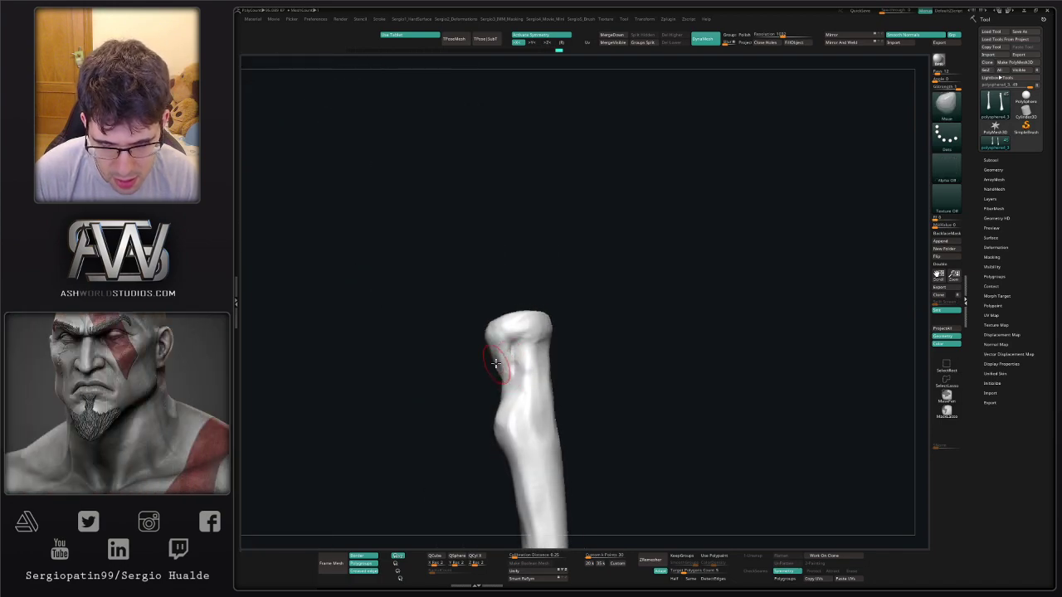
key("ctrl+z")
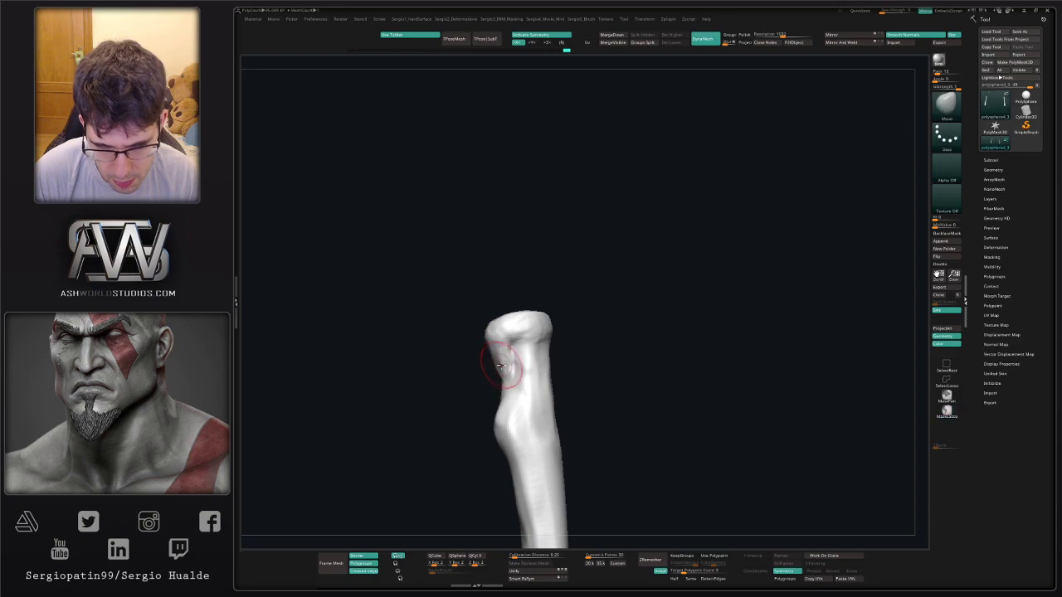
Refine the side of the radial neck just below the head with a small Move brush.
key("b")
key("t")
key("d")
key("s")
mouse_move(500, 367)
right_mouse_down()
mouse_move(533, 357)
mouse_move(477, 368)
right_mouse_up()
key("b")
key("m")
key("v")
key("s")
left_click_drag(507, 357, 500, 358)
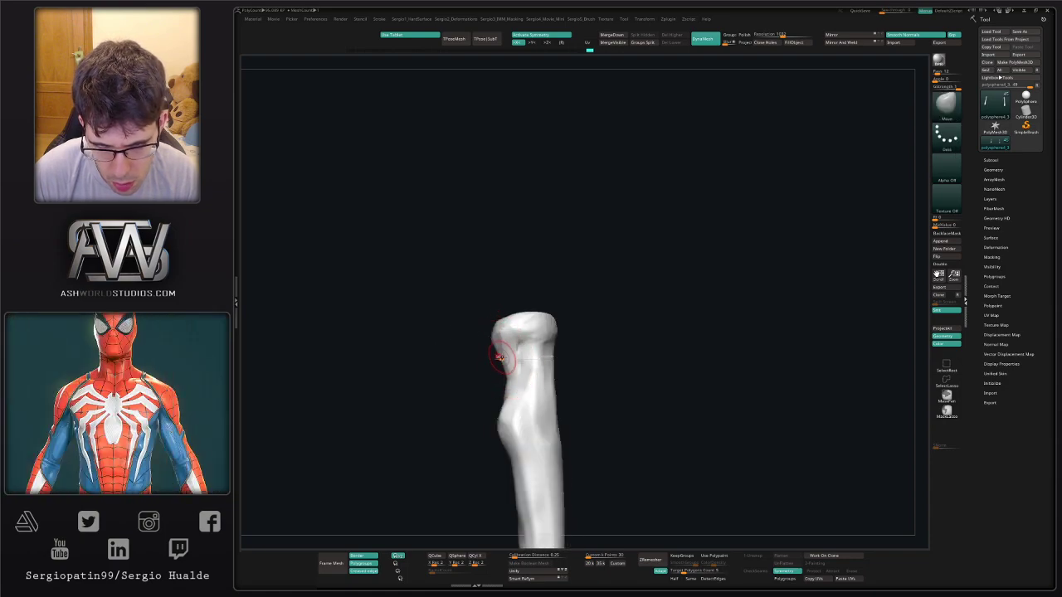
right_click_drag(508, 380, 500, 374)
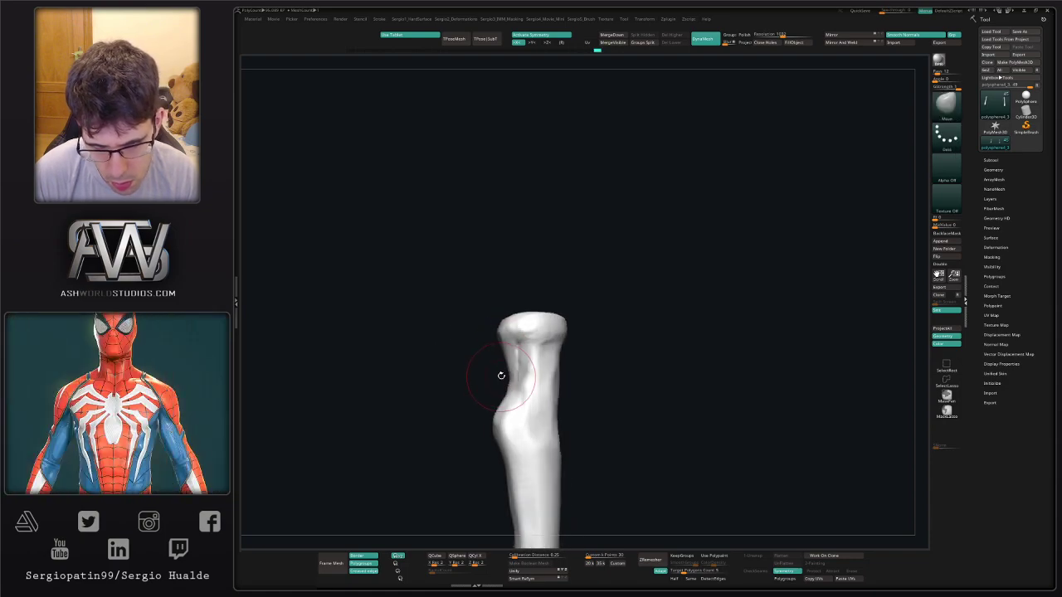
Show the full skeleton, reselect the radius and adjust its tuberosity beside the ulna with the Move brush before isolating it again.
key("alt+s")
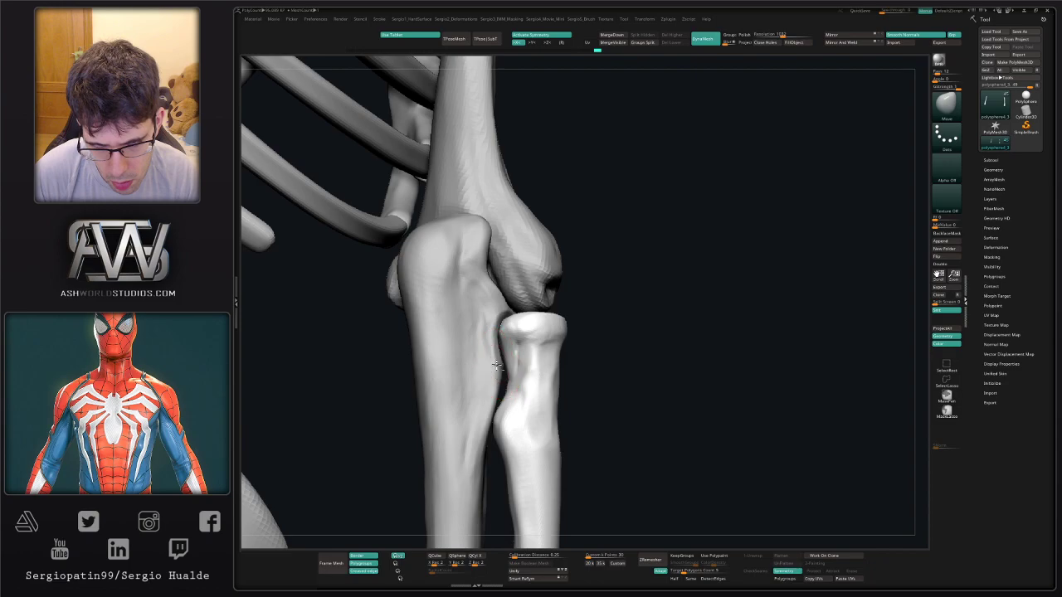
left_click(497, 365, "alt")
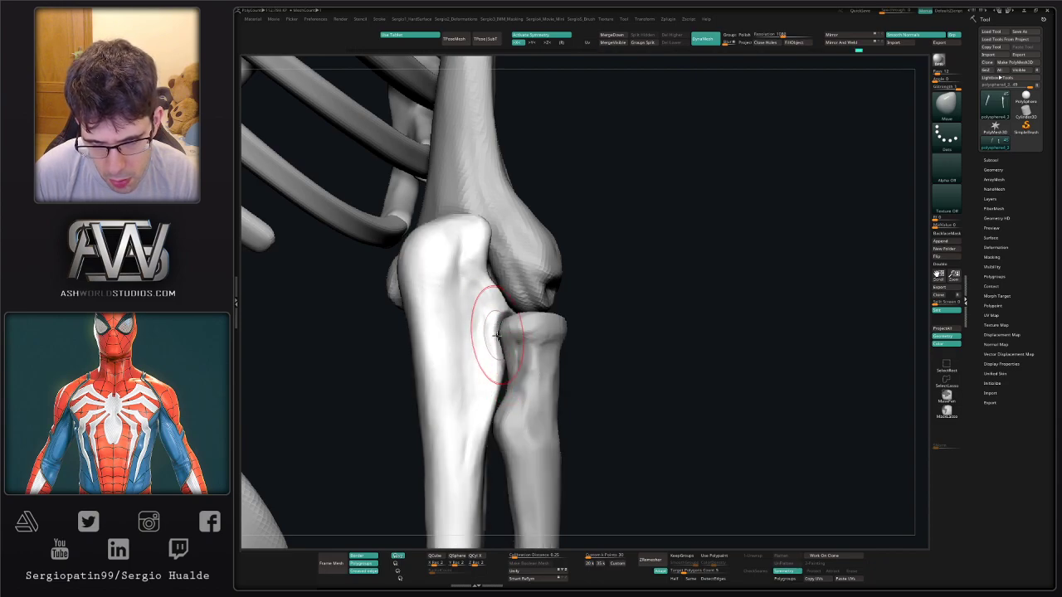
left_click(512, 375, "alt")
right_click_drag(514, 377, 510, 410)
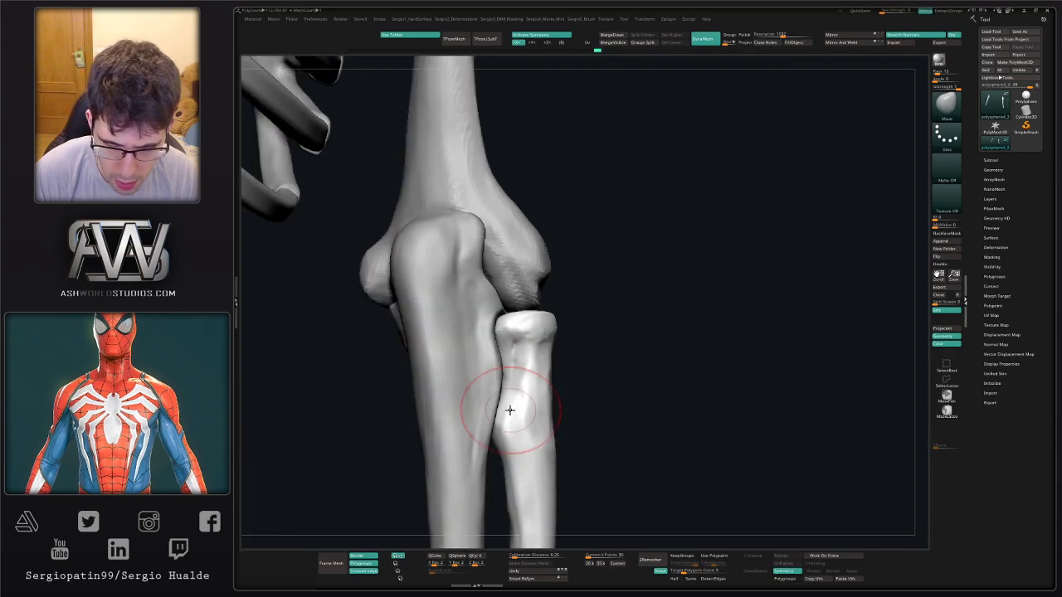
key("s")
left_click_drag(510, 410, 507, 408)
key("alt+s")
mouse_move(507, 407)
right_mouse_down()
mouse_move(494, 419)
mouse_move(501, 400)
mouse_move(514, 415)
right_mouse_up()
Build up the radial tuberosity below the neck with the Clay brush.
key("b")
key("c")
key("l")
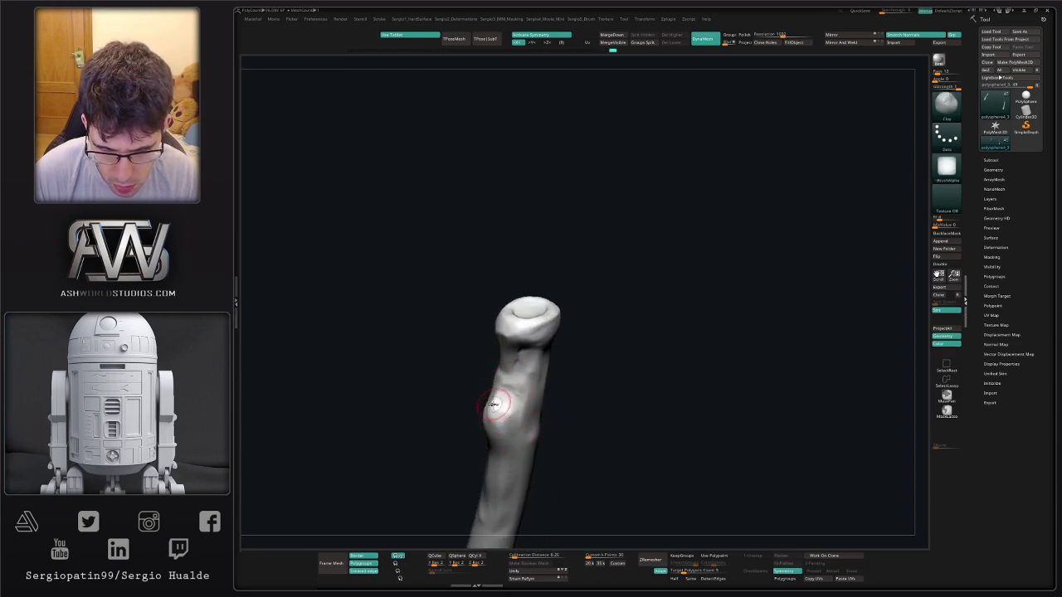
left_click_drag(506, 430, 494, 403)
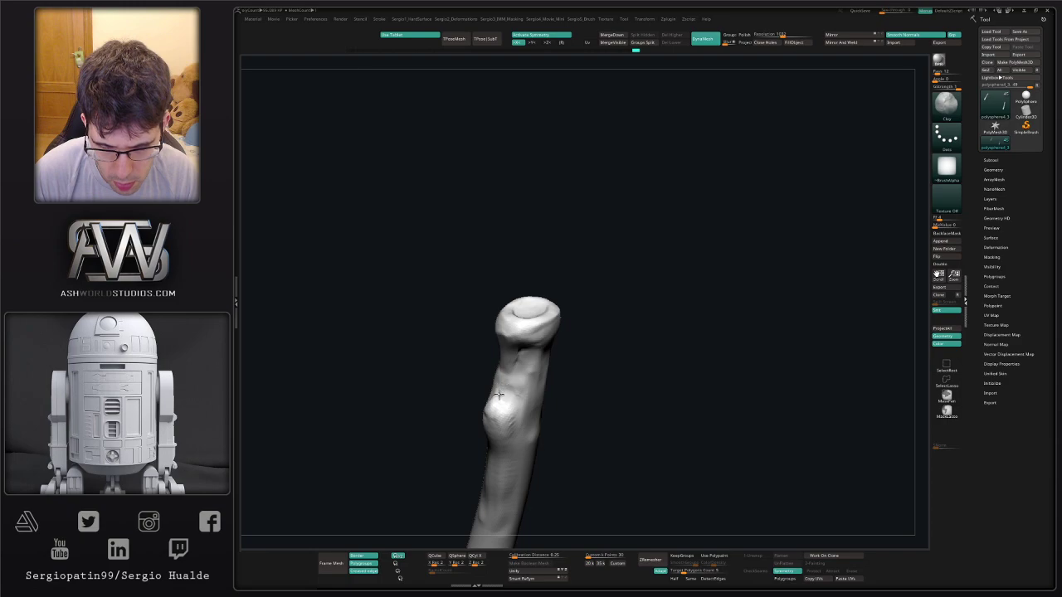
right_click_drag(525, 379, 516, 354)
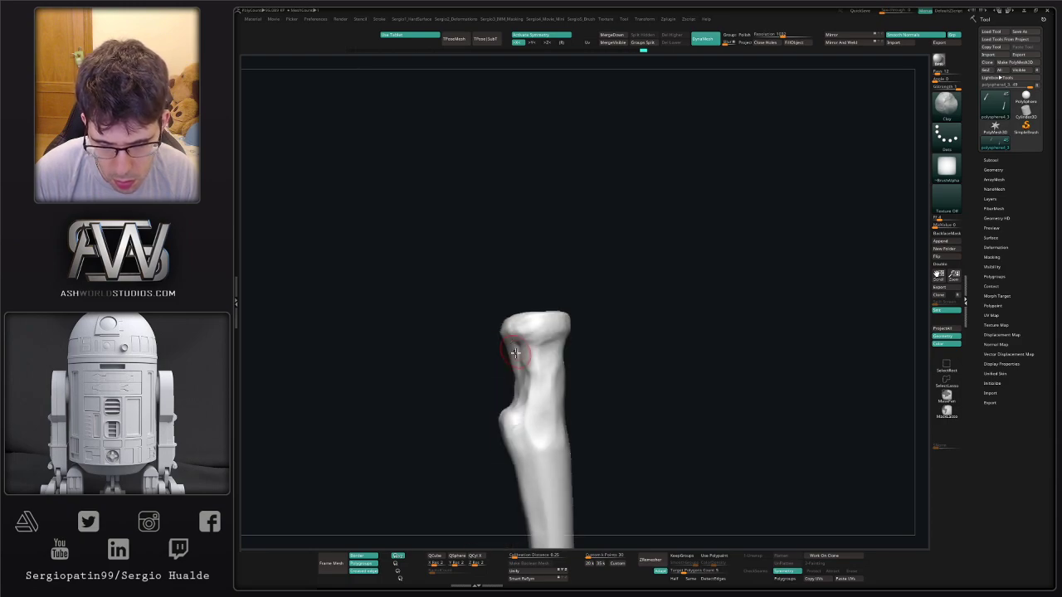
Blend the tuberosity and neck into the shaft with resized Clay strokes on the opposite side of the radius.
mouse_move(556, 429)
right_mouse_down()
mouse_move(581, 417)
mouse_move(511, 420)
right_mouse_up()
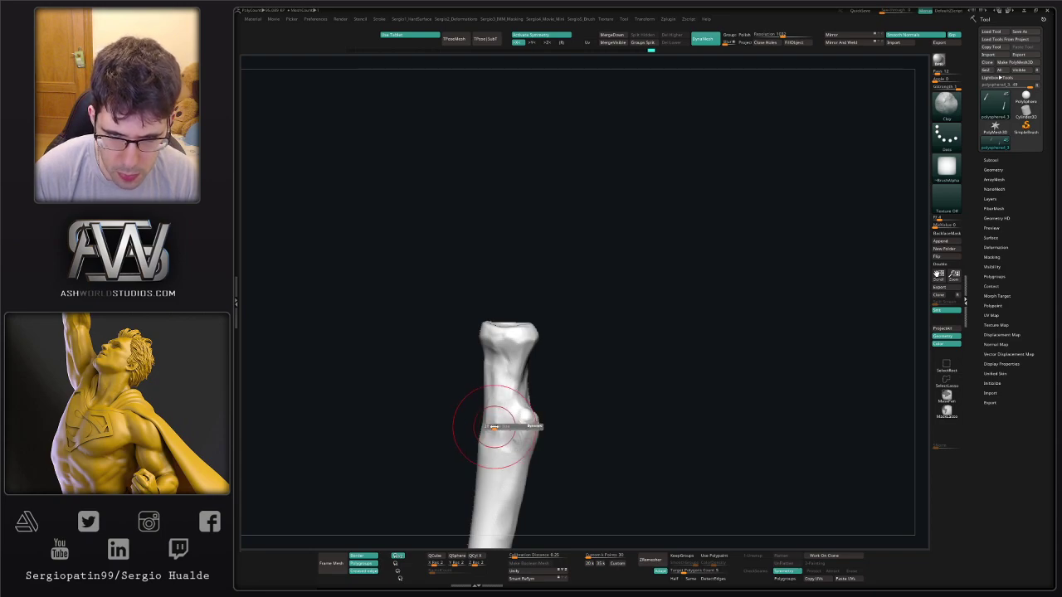
left_click_drag(496, 436, 492, 488)
mouse_move(506, 473)
right_mouse_down()
mouse_move(524, 387)
mouse_move(511, 399)
right_mouse_up()
left_click_drag(498, 416, 493, 437)
left_click_drag(507, 328, 505, 351)
Lay Clay strokes lengthwise down the radial neck between the head and the upper shaft.
mouse_move(526, 415)
right_mouse_down()
mouse_move(540, 427)
mouse_move(519, 418)
mouse_move(524, 388)
right_mouse_up()
right_click_drag(524, 389, 531, 322)
right_click_drag(531, 285, 532, 252)
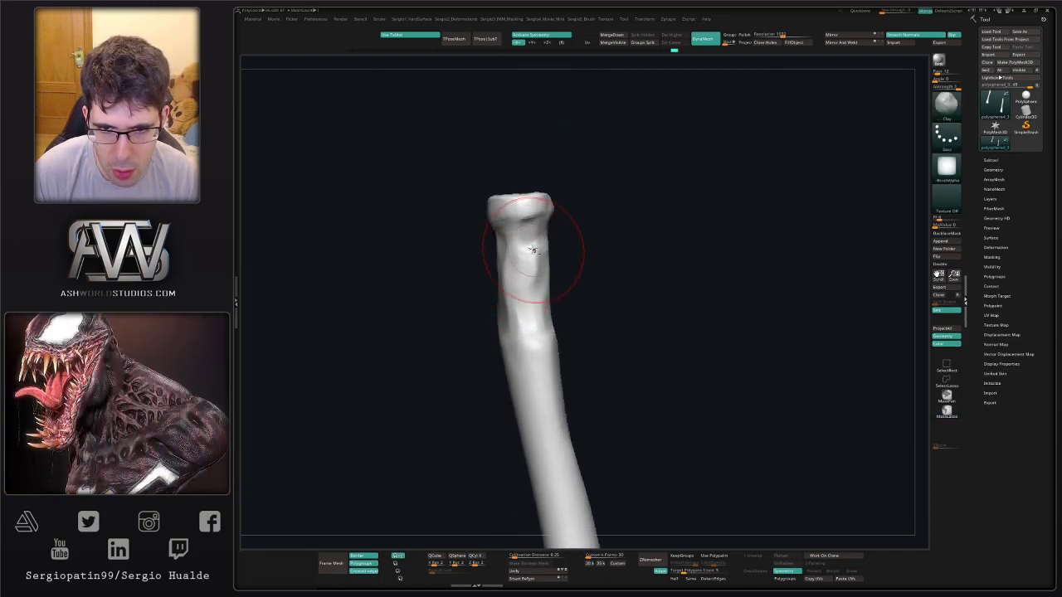
left_click_drag(533, 250, 538, 315)
left_click_drag(507, 247, 515, 320)
Adjust the outline of the radial neck with the Move brush.
right_click_drag(519, 320, 503, 281)
key("b")
key("m")
key("v")
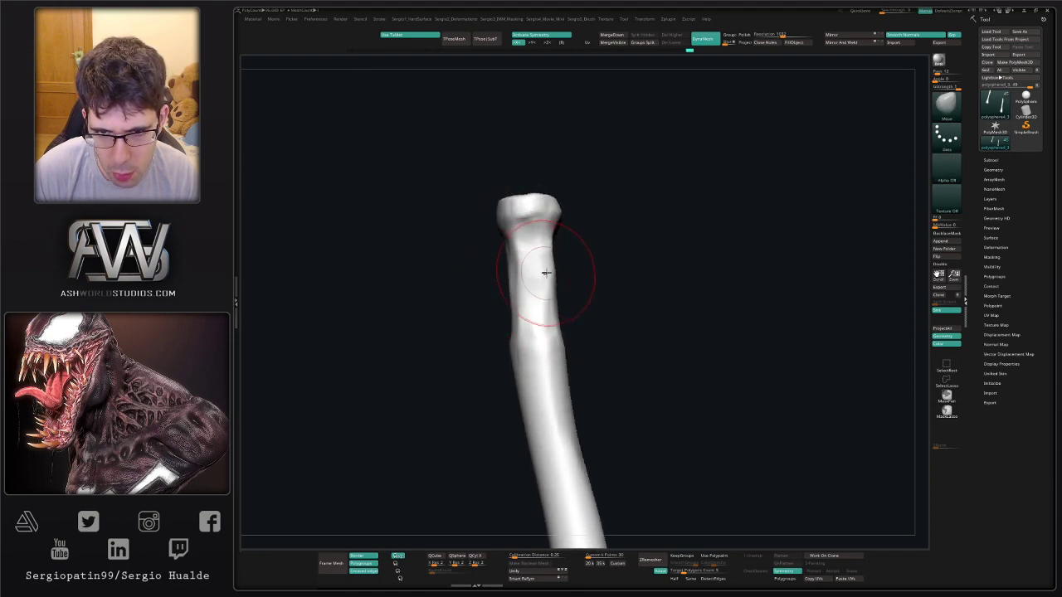
left_click_drag(546, 273, 543, 275)
Add Clay detail to the upper shaft of the radius beside the tuberosity.
mouse_move(543, 274)
right_mouse_down()
mouse_move(593, 292)
mouse_move(569, 310)
mouse_move(515, 281)
right_mouse_up()
right_click_drag(514, 280, 503, 323, "ctrl")
key("b")
key("c")
key("l")
key("s")
left_click_drag(516, 304, 508, 303)
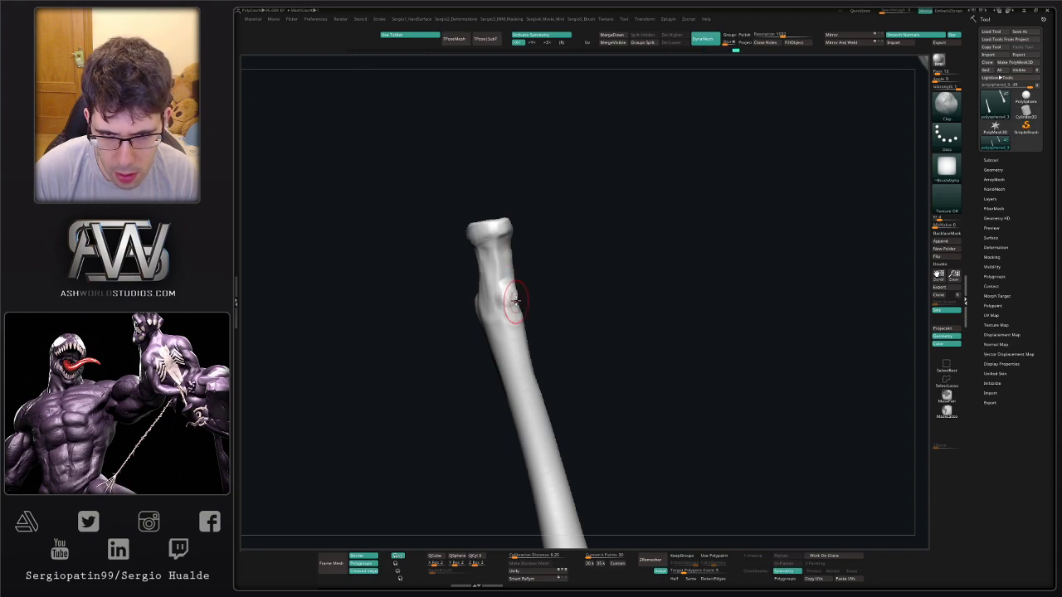
Reshape the tuberosity's outline with a resized Move brush.
mouse_move(516, 289)
right_mouse_down()
mouse_move(560, 295)
mouse_move(509, 293)
right_mouse_up()
key("b")
key("m")
key("v")
key("s")
left_click_drag(506, 294, 516, 300)
Flatten the surfaces of the tuberosity and radial neck from several angles with the TrimDynamic brush.
left_click(509, 268, "ctrl+shift")
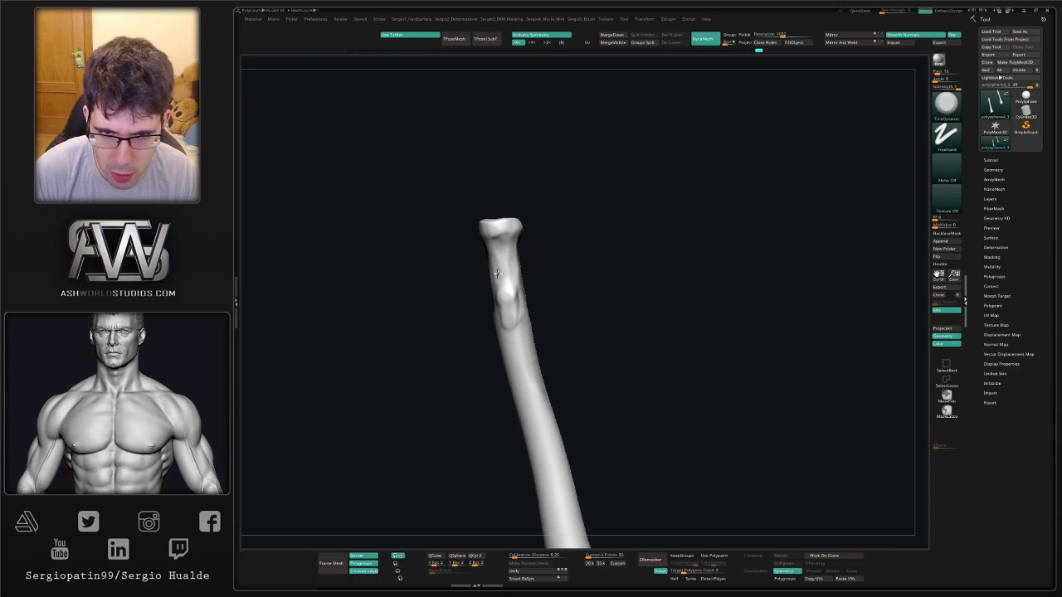
left_click_drag(513, 296, 516, 324)
mouse_move(526, 322)
right_mouse_down()
mouse_move(559, 323)
mouse_move(531, 322)
right_mouse_up()
left_click_drag(522, 320, 514, 273)
mouse_move(516, 289)
right_mouse_down()
mouse_move(499, 304)
mouse_move(533, 283)
right_mouse_up()
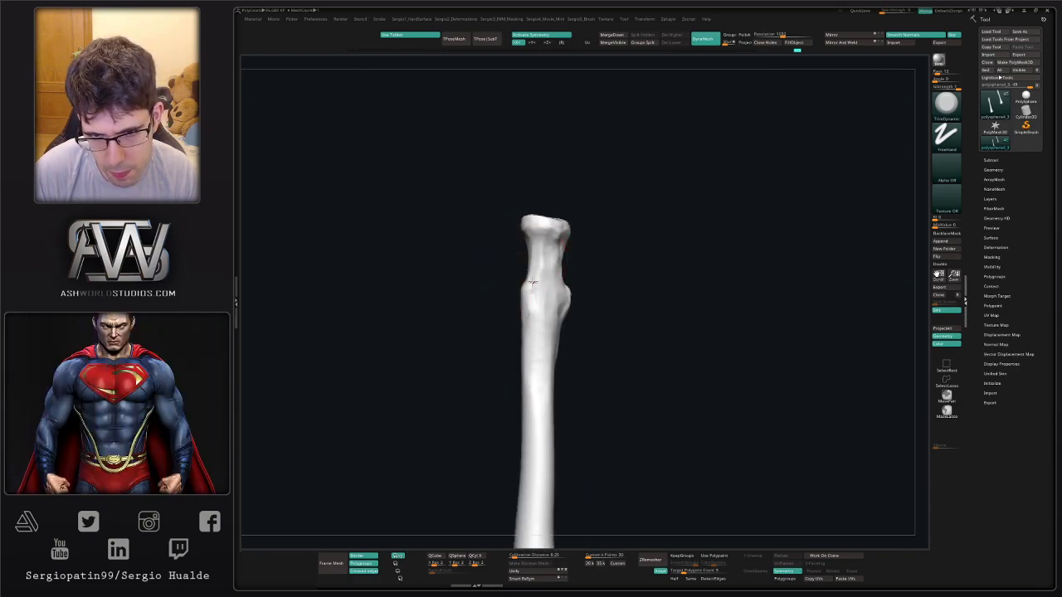
left_click_drag(537, 258, 537, 267)
left_click_drag(540, 264, 533, 282)
Correct the profile of the radial neck above the tuberosity with a resized Move brush.
key("b")
key("m")
key("v")
mouse_move(526, 280)
right_mouse_down()
mouse_move(569, 355)
mouse_move(540, 325)
right_mouse_up()
mouse_move(539, 325)
right_mouse_down()
mouse_move(567, 322)
mouse_move(555, 292)
mouse_move(550, 317)
mouse_move(547, 278)
mouse_move(550, 292)
right_mouse_up()
key("s")
left_click_drag(550, 276, 557, 276)
right_click_drag(551, 283, 574, 287)
Square off the rounded lower end of the radius with the Move brush.
mouse_move(537, 325)
right_mouse_down("alt")
mouse_move(534, 244)
mouse_move(543, 314)
right_mouse_up("alt")
key("space")
right_click_drag(545, 406, 545, 402)
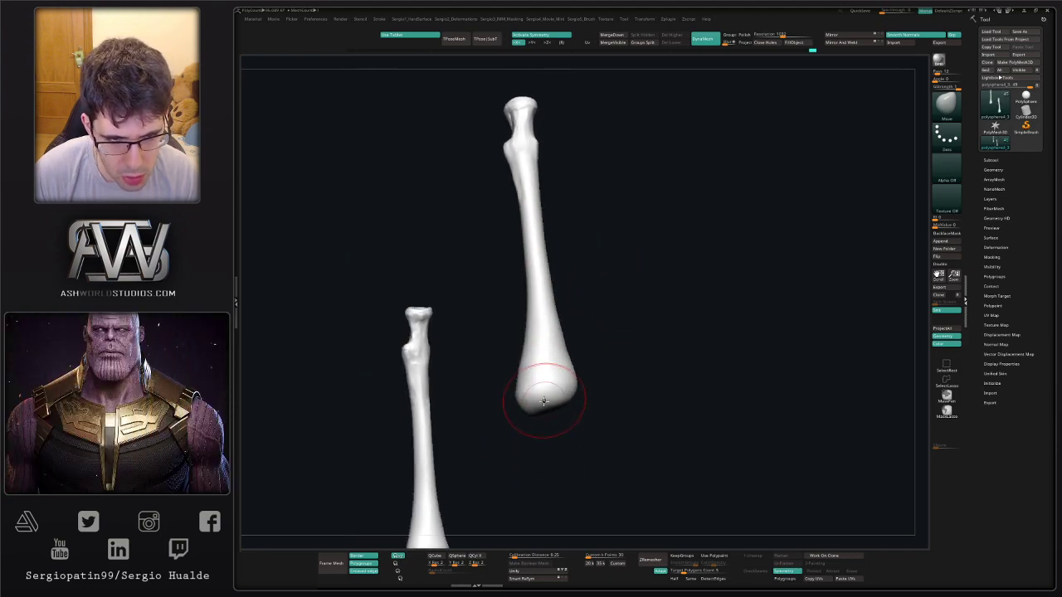
mouse_move(543, 414)
left_mouse_down()
mouse_move(527, 402)
mouse_move(565, 409)
left_mouse_up()
Sculpt bony ridges and hollows on the radius's lower end with a small Clay brush.
key("s")
key("b")
key("d")
key("s")
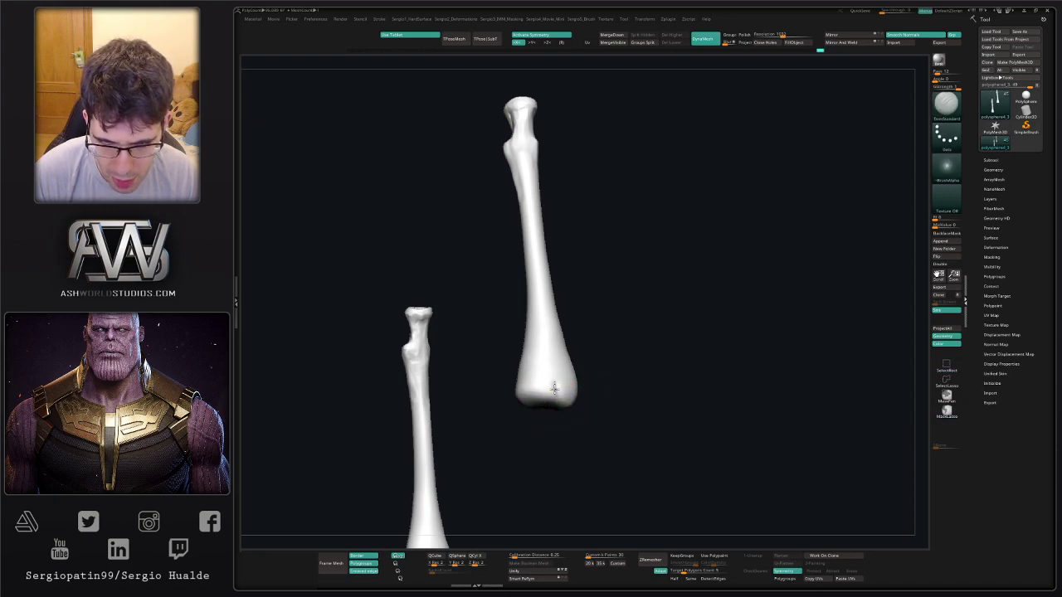
key("b")
key("c")
key("l")
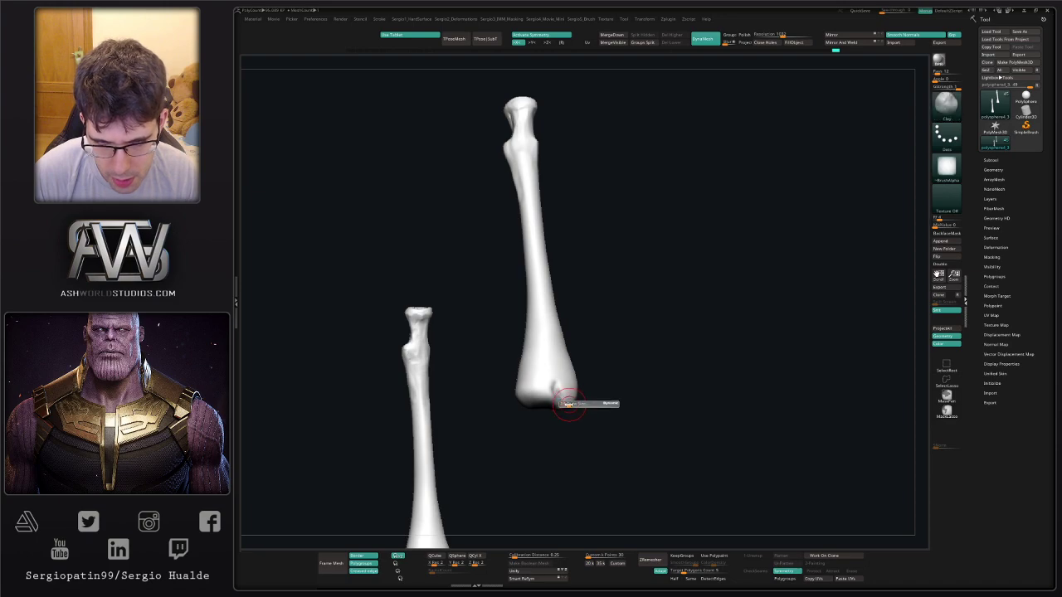
left_click_drag(567, 403, 567, 398)
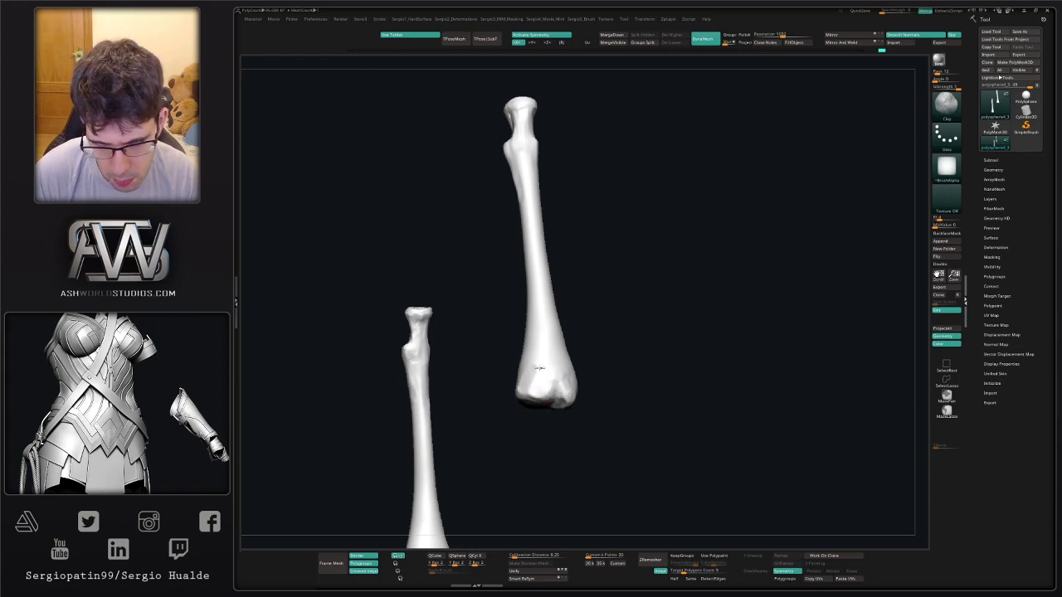
Shape the concave wrist-facing surface at the radius's lower end with Clay strokes.
left_click_drag(581, 398, 579, 337)
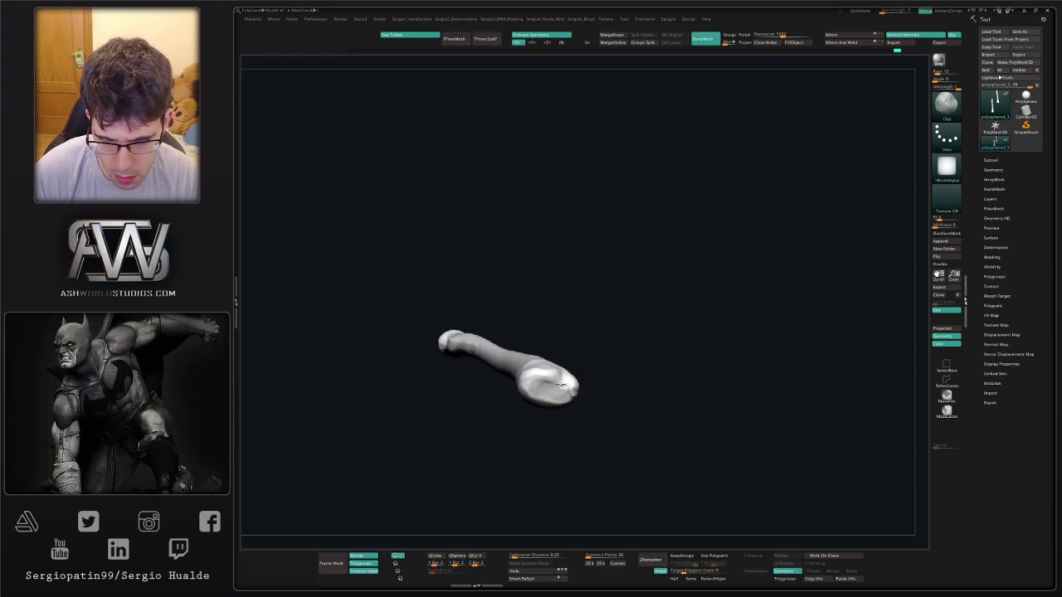
mouse_move(540, 385)
left_mouse_down()
mouse_move(558, 394)
mouse_move(534, 395)
mouse_move(559, 399)
left_mouse_up()
mouse_move(584, 357)
left_mouse_down("shift")
mouse_move(576, 416)
mouse_move(506, 389)
mouse_move(583, 346)
mouse_move(477, 339)
mouse_move(531, 298)
mouse_move(557, 418)
mouse_move(519, 301)
mouse_move(533, 351)
mouse_move(539, 318)
left_mouse_up("shift")
Mask all of the radius except a strip along its inner edge and reshape that edge with the Move brush.
key("b")
key("m")
key("v")
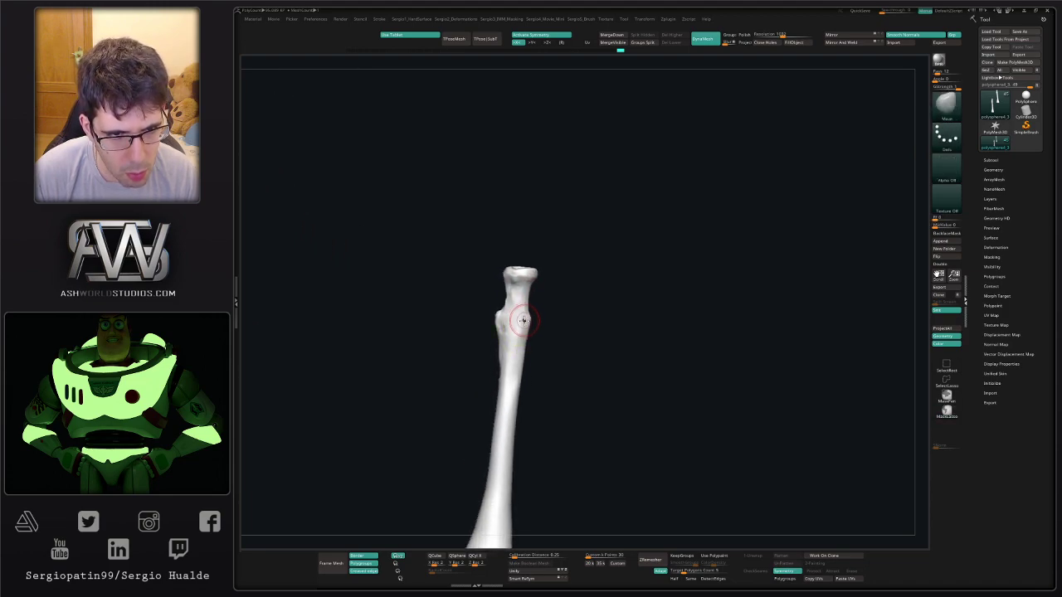
left_click_drag(520, 401, 524, 334, "alt")
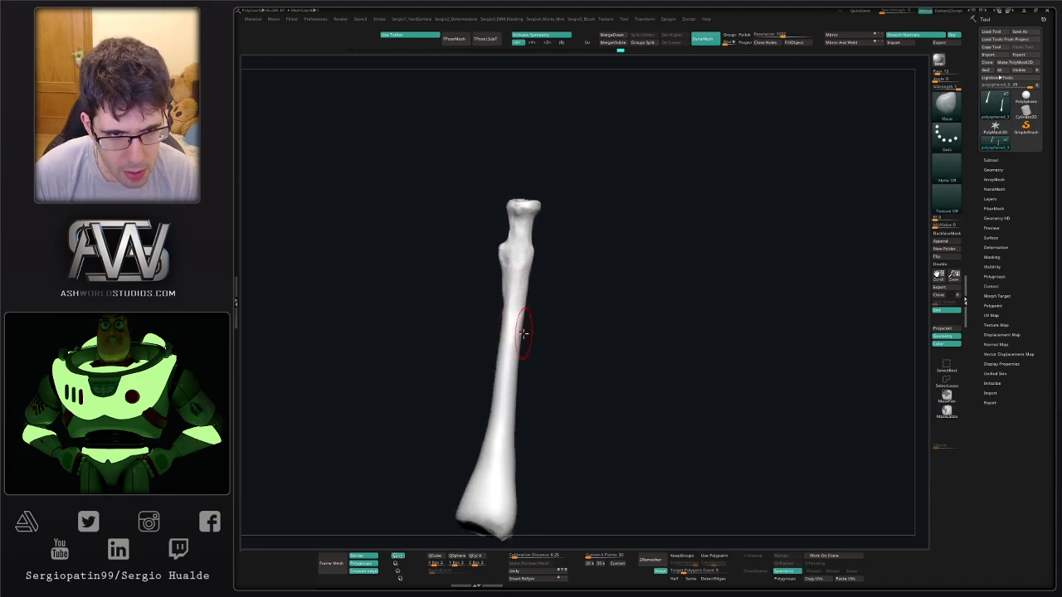
key("alt+s")
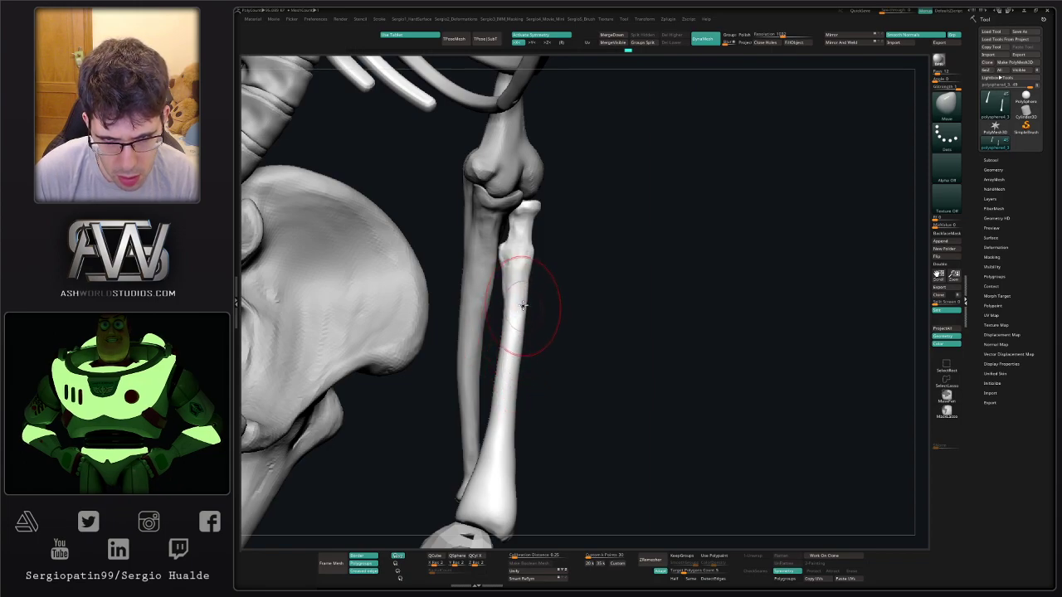
key("alt+s")
mouse_move(520, 301)
left_mouse_down()
mouse_move(485, 474)
mouse_move(504, 379)
left_mouse_up()
left_click_drag(517, 306, 493, 247, "ctrl")
left_click(553, 342, "ctrl")
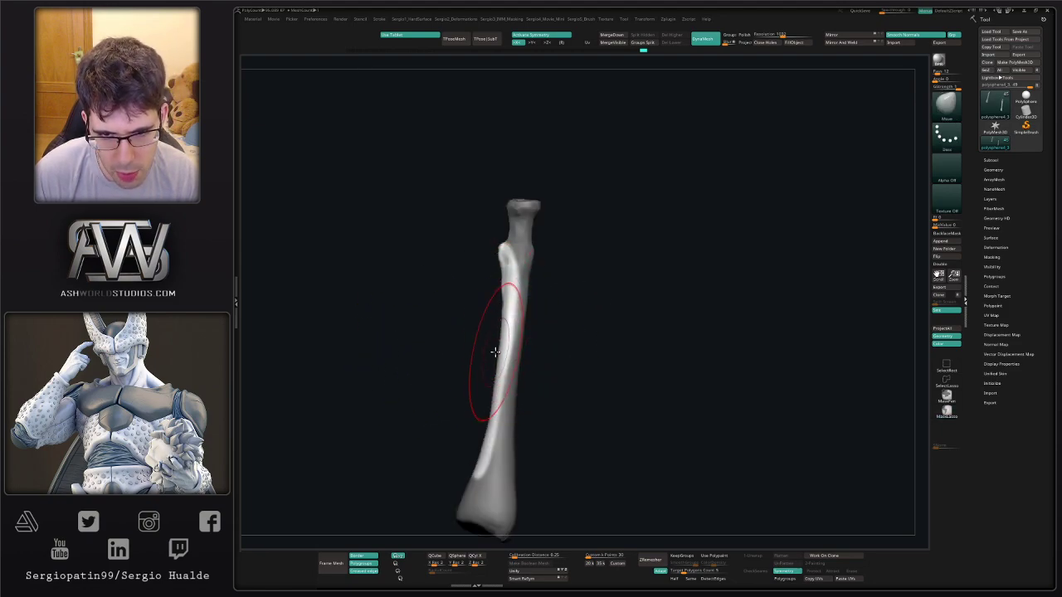
left_click_drag(485, 417, 482, 419)
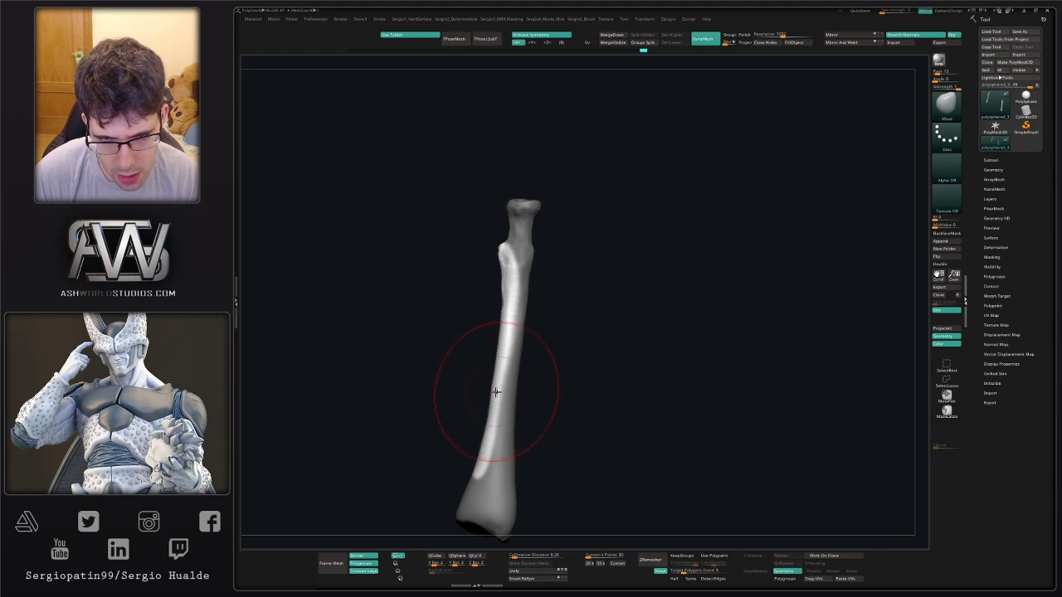
Invert the mask and adjust the outer side of the radius's shaft with the Move brush.
left_click(545, 351, "ctrl")
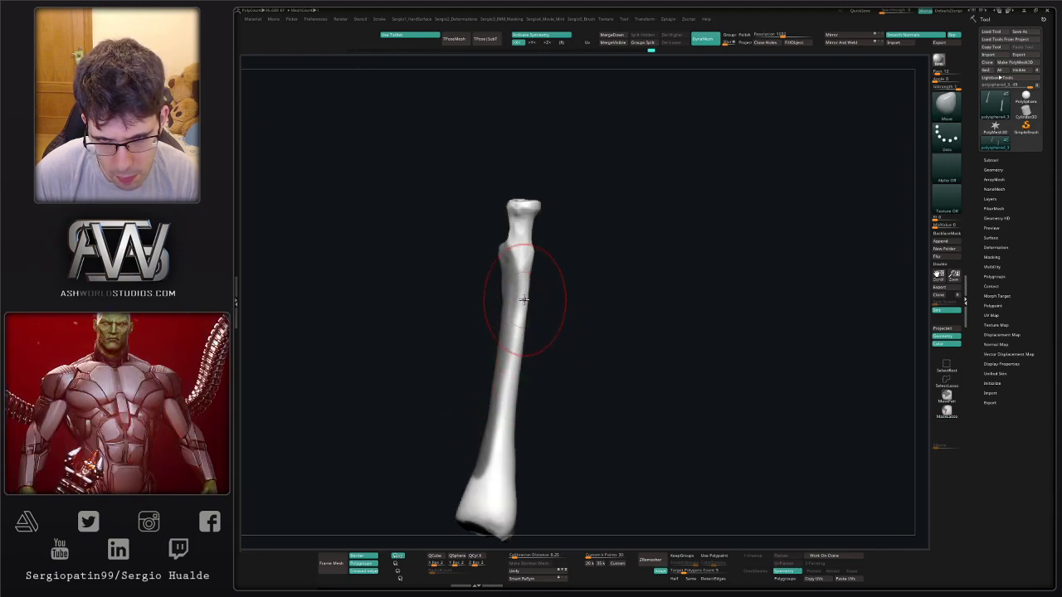
left_click_drag(523, 275, 528, 273)
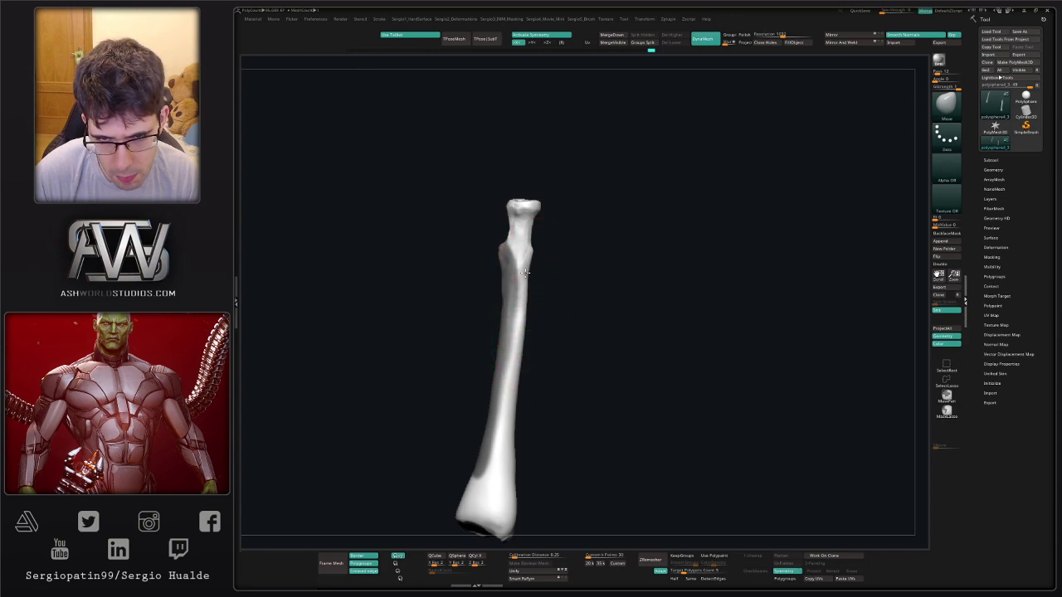
mouse_move(526, 288)
right_mouse_down("ctrl")
mouse_move(536, 320)
mouse_move(543, 294)
right_mouse_up("ctrl")
left_click_drag(538, 278, 550, 322)
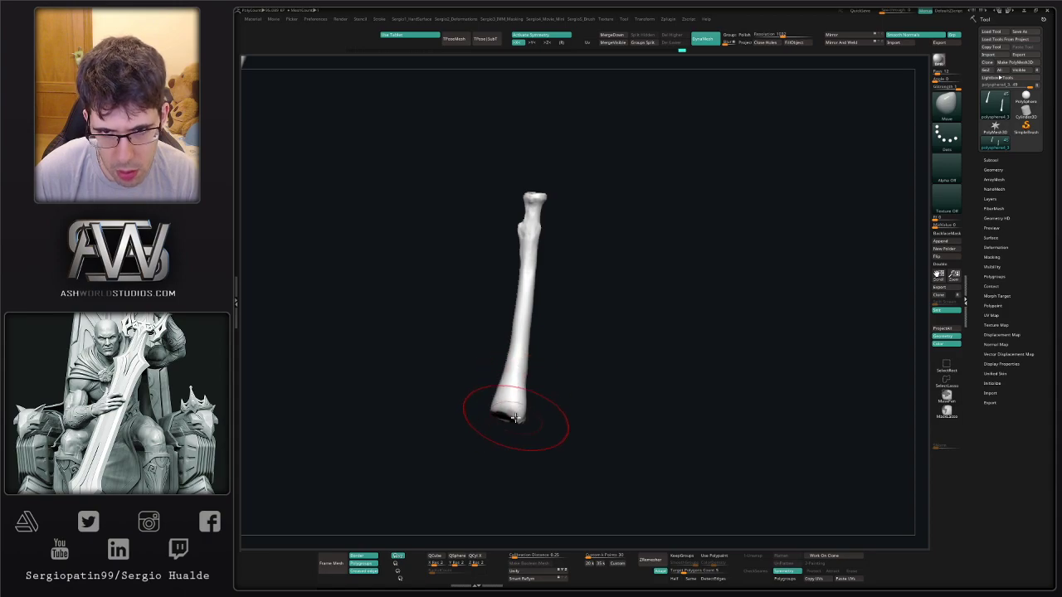
Compare the radius's lower end with the ulna, hand bones and full skeleton from several angles.
key("s")
right_click_drag(515, 420, 357, 427, "ctrl")
right_click_drag(571, 439, 266, 390, "alt")
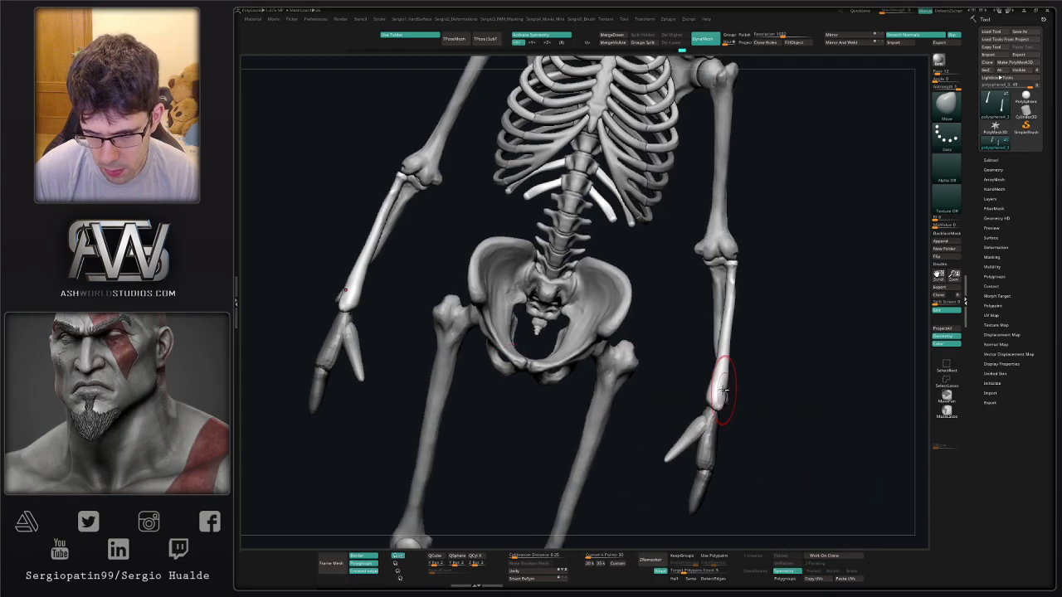
right_click_drag(723, 390, 652, 415)
key("s")
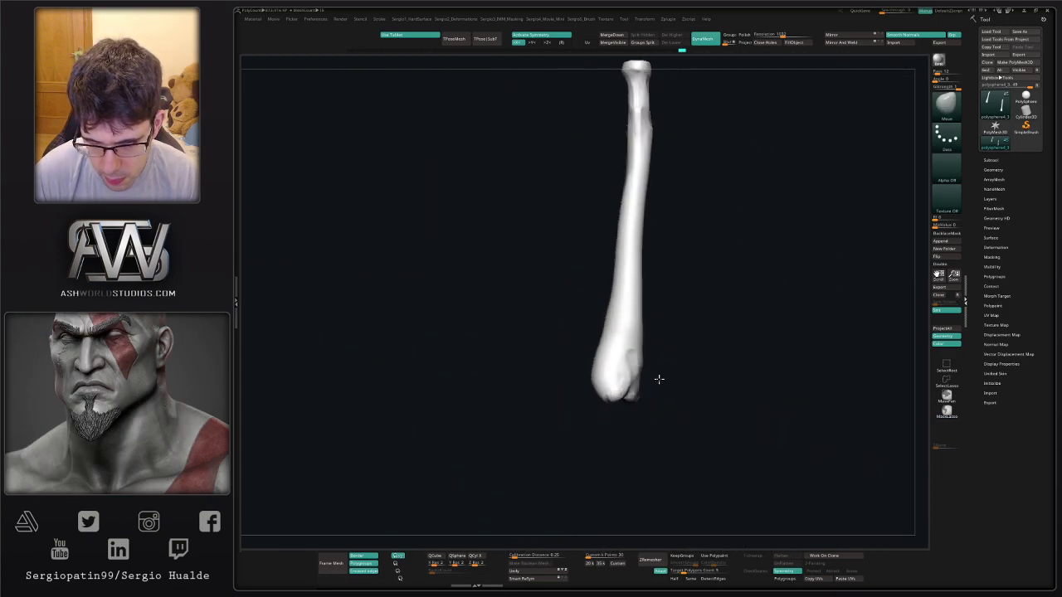
mouse_move(658, 379)
right_mouse_down()
mouse_move(693, 360)
mouse_move(617, 387)
mouse_move(645, 320)
right_mouse_up()
key("s")
mouse_move(648, 359)
right_mouse_down()
mouse_move(686, 358)
mouse_move(639, 352)
right_mouse_up()
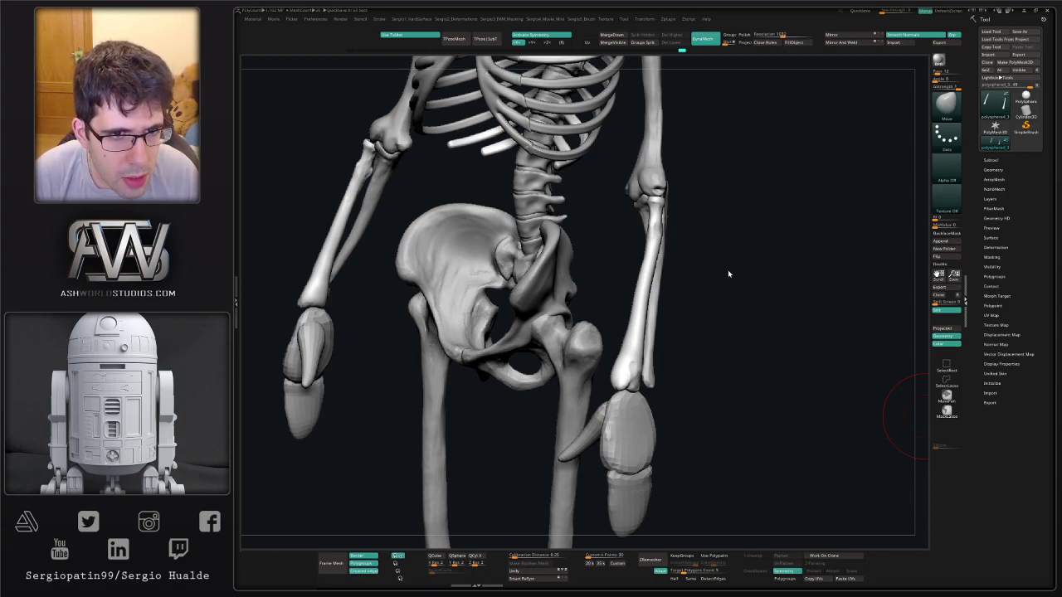
left_click_drag(710, 332, 688, 333)
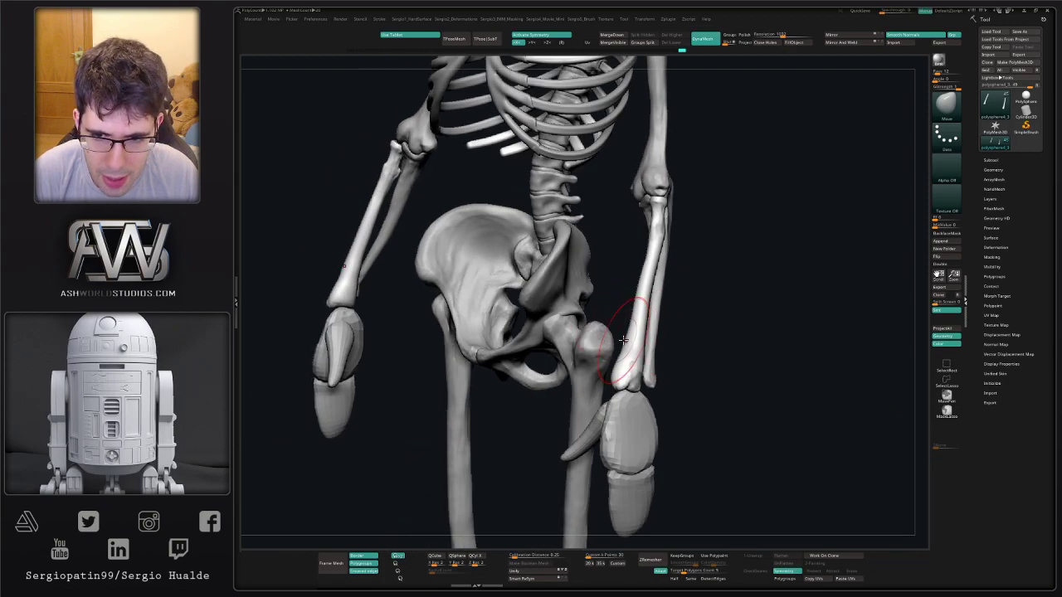
Isolate the radius and build up the bony ridges on its lower end with a small Clay brush.
key("alt+s")
mouse_move(628, 357)
right_mouse_down("ctrl")
mouse_move(635, 380)
mouse_move(622, 362)
mouse_move(628, 335)
mouse_move(628, 358)
right_mouse_up("ctrl")
key("s")
left_click_drag(616, 357, 611, 359)
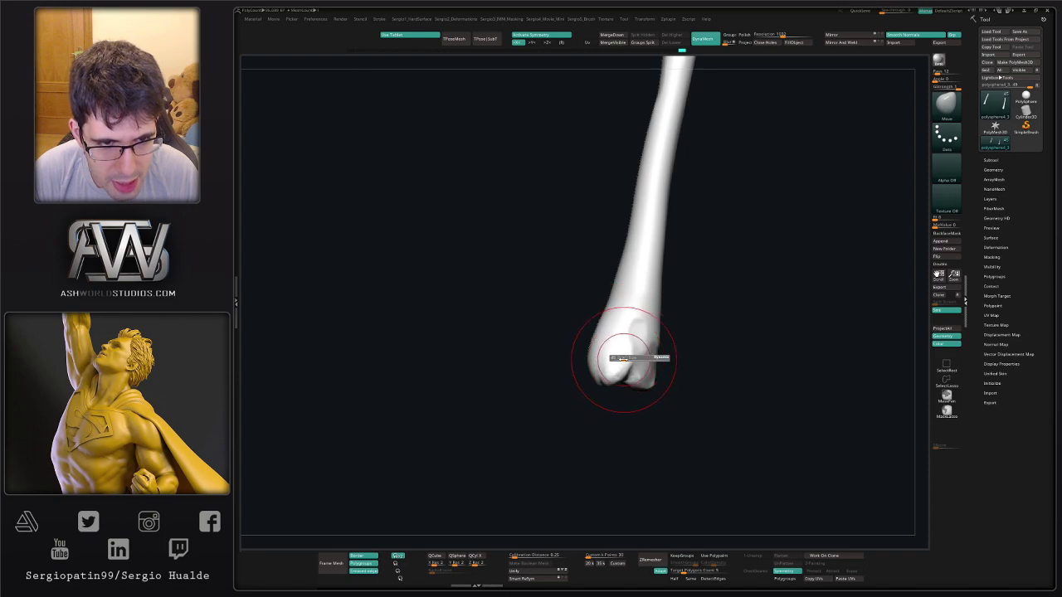
right_click_drag(630, 365, 621, 368)
key("b")
key("c")
key("l")
mouse_move(621, 368)
left_mouse_down()
mouse_move(640, 368)
mouse_move(638, 354)
left_mouse_up()
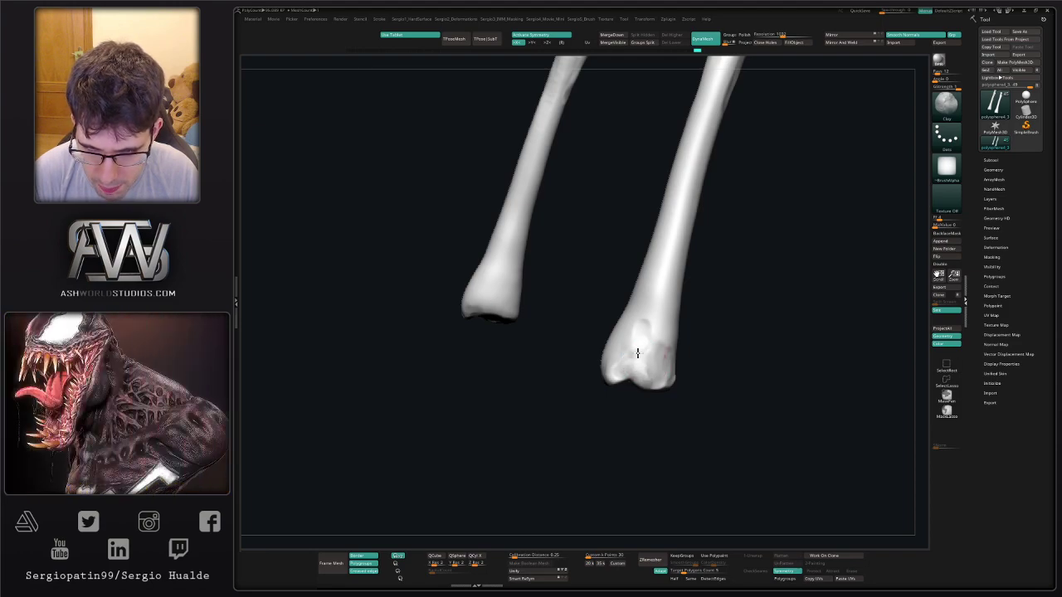
right_click_drag(659, 376, 639, 369)
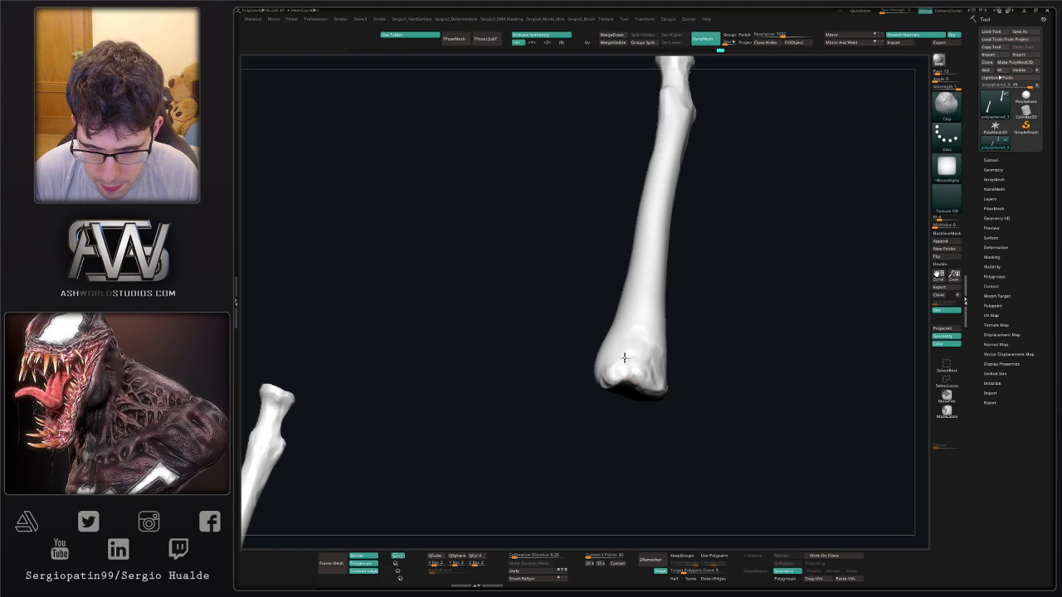
Refine the hollow wrist-facing surface and its rim at the radius's lower end with Clay strokes.
mouse_move(607, 372)
right_mouse_down("ctrl")
mouse_move(620, 354)
mouse_move(616, 368)
right_mouse_up("ctrl")
left_click_drag(616, 367, 628, 370)
mouse_move(628, 370)
right_mouse_down()
mouse_move(656, 363)
mouse_move(640, 356)
mouse_move(615, 374)
right_mouse_up()
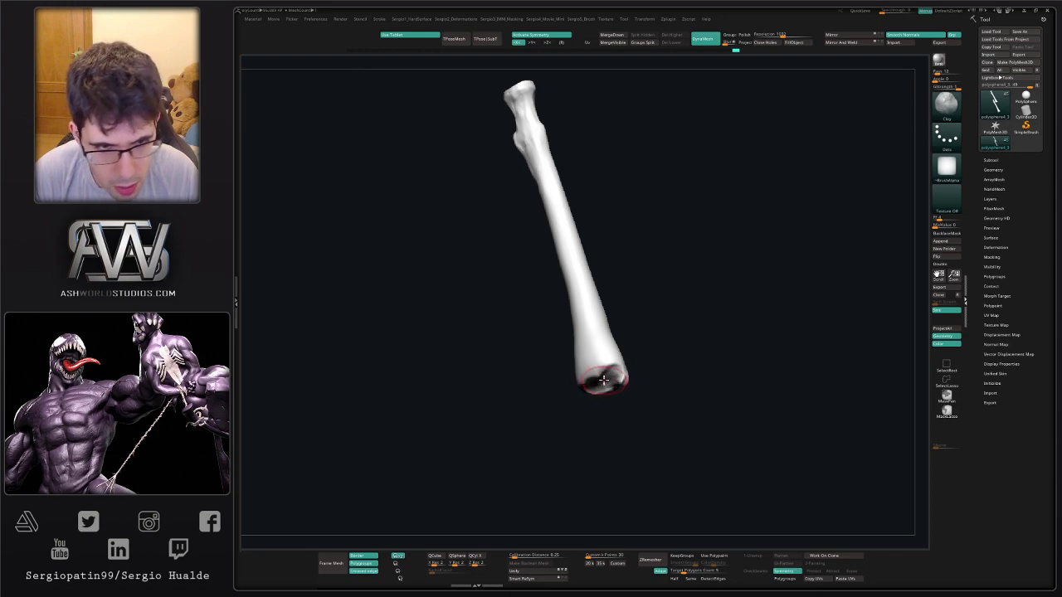
right_click_drag(603, 380, 600, 381)
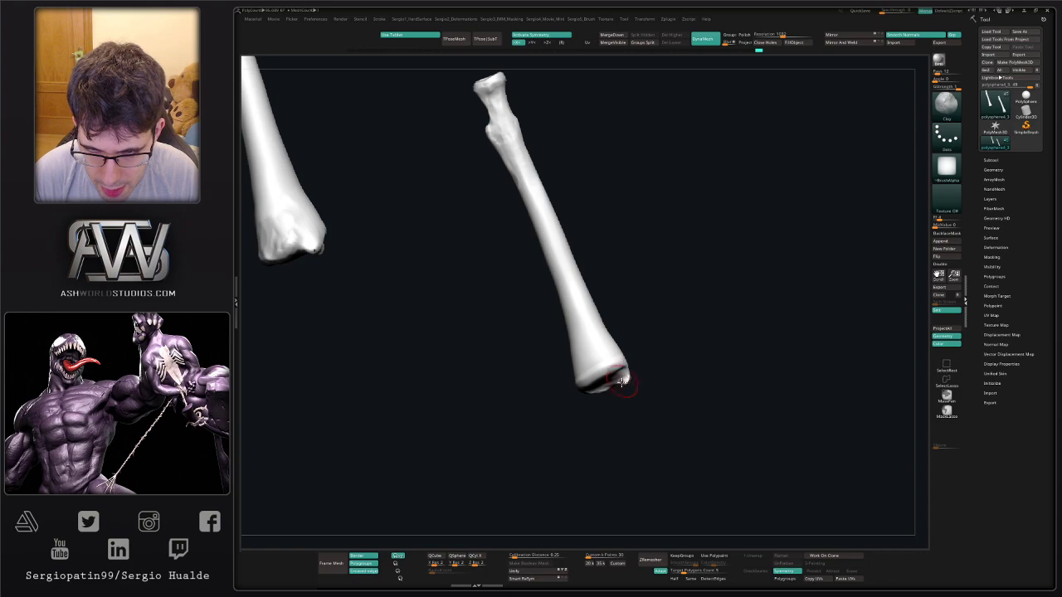
Pull out the pointed styloid tip at the radius's lower end with the Move brush.
right_click_drag(621, 380, 607, 401)
key("b")
key("m")
key("v")
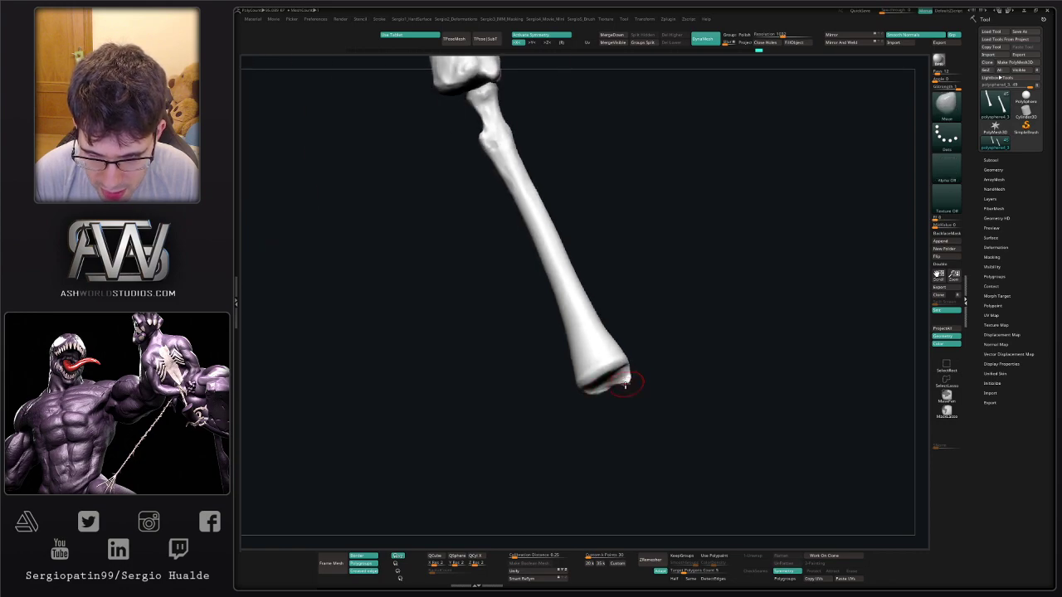
right_click_drag(599, 394, 566, 253)
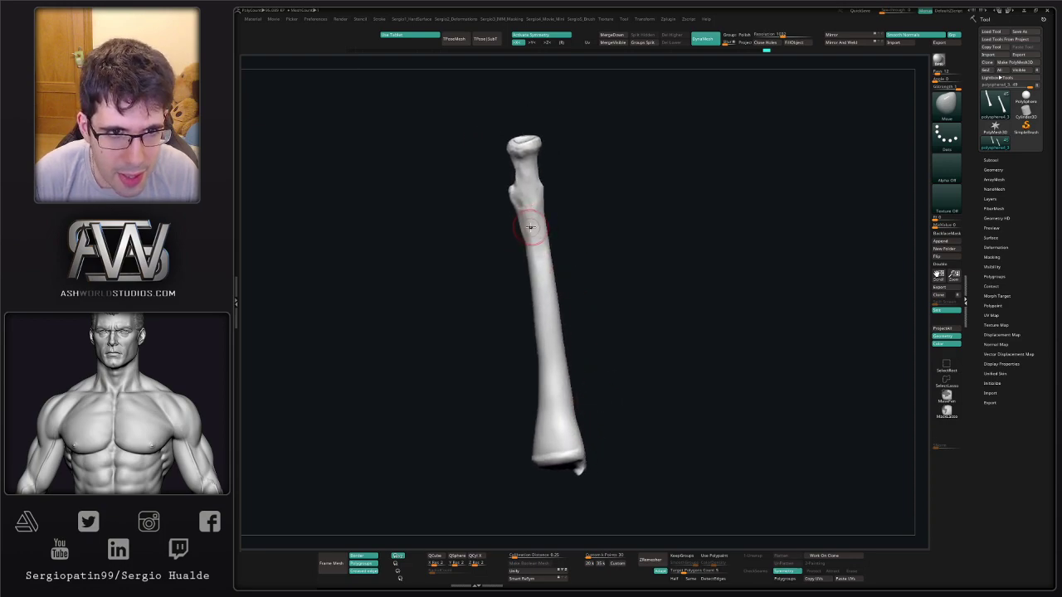
Sculpt a lengthwise ridge down the radius's shaft from the tuberosity with a small Standard brush.
right_click_drag(534, 199, 541, 191)
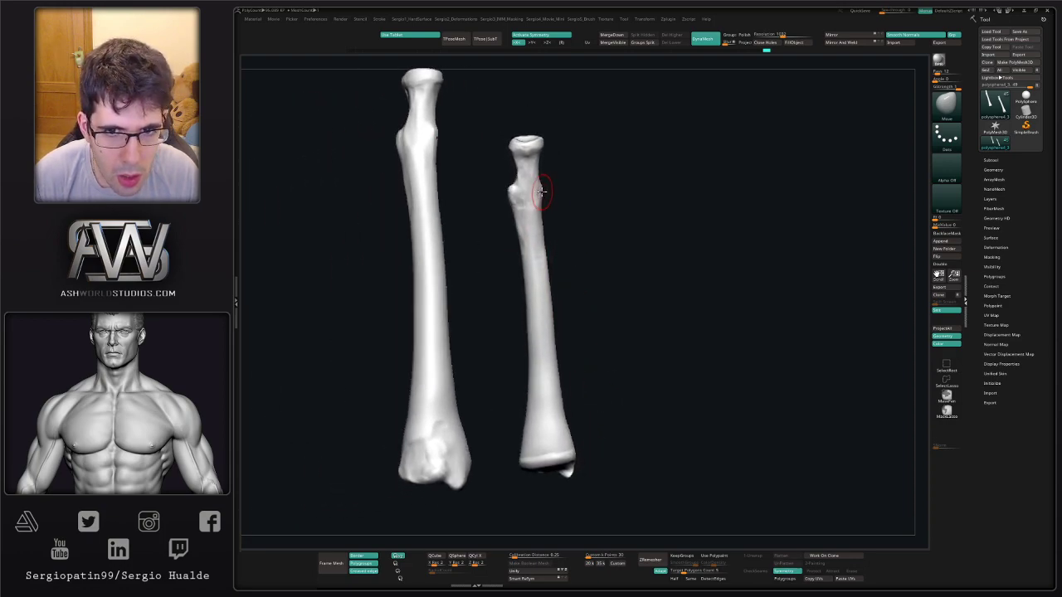
key("1")
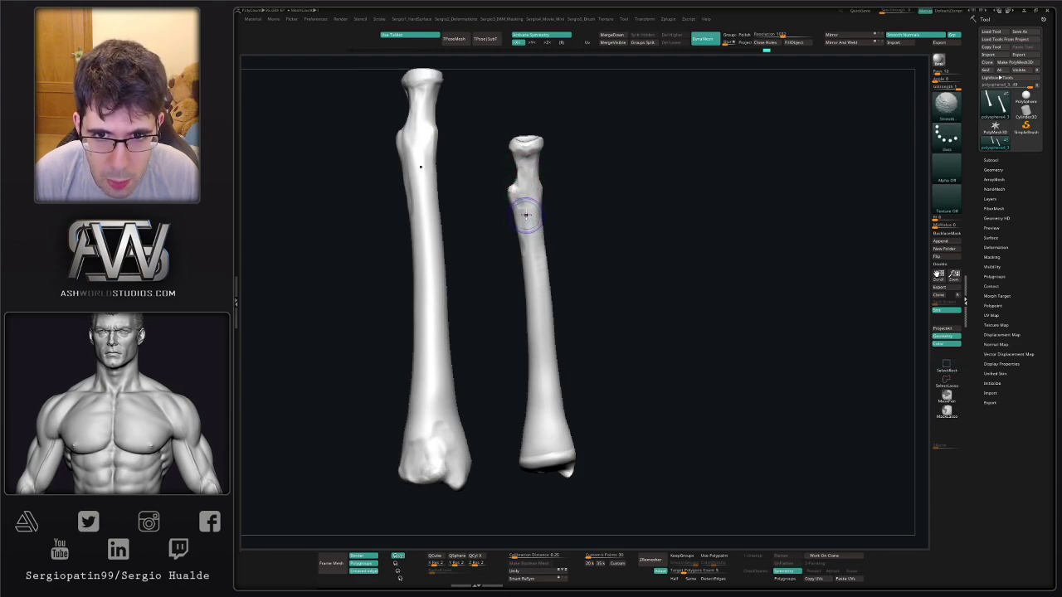
key("s")
left_click_drag(527, 211, 523, 210)
key("s")
left_click(523, 207)
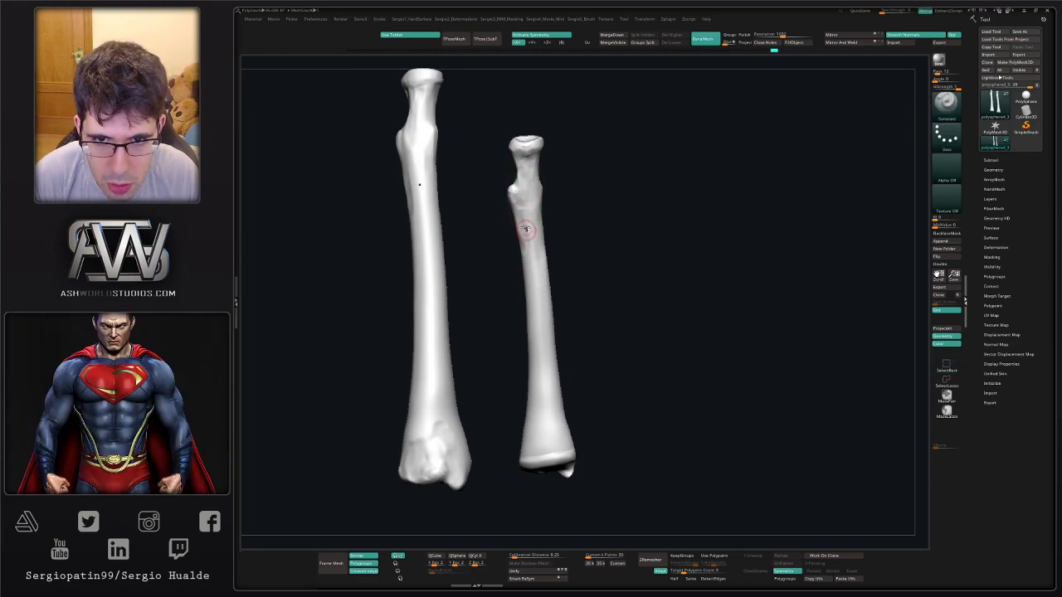
left_click_drag(585, 316, 577, 315)
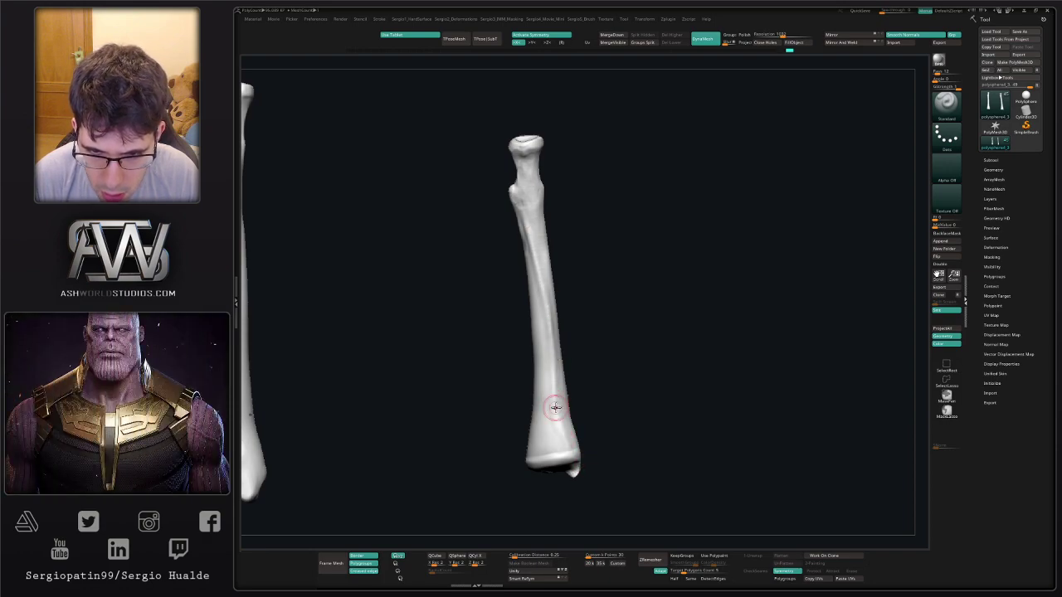
Reinforce the shaft's lengthwise ridge and the flare above the wrist end with Clay strokes.
key("b")
key("c")
key("l")
key("s")
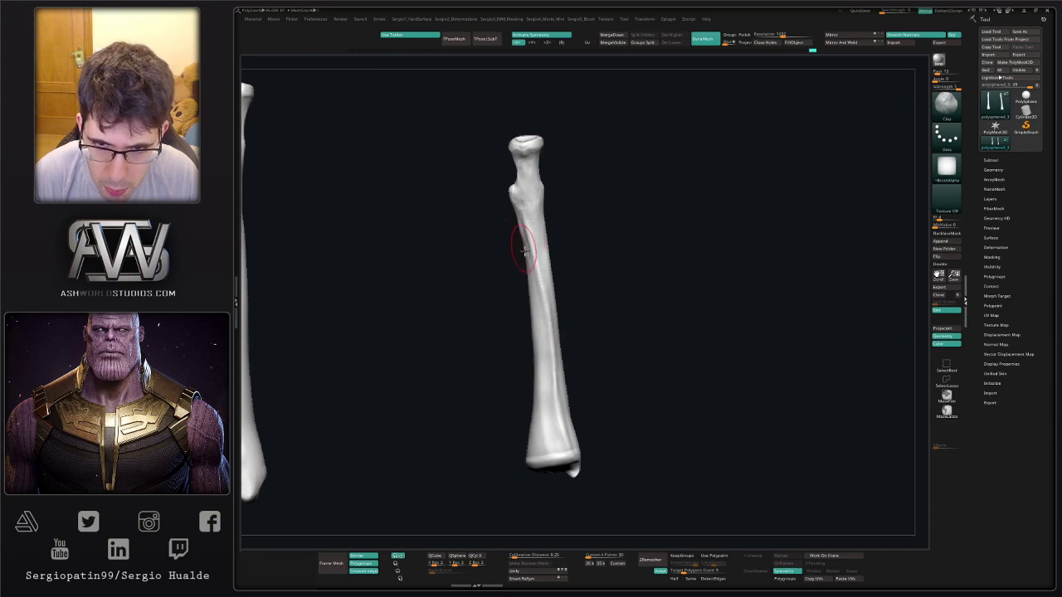
right_click_drag(552, 388, 559, 325)
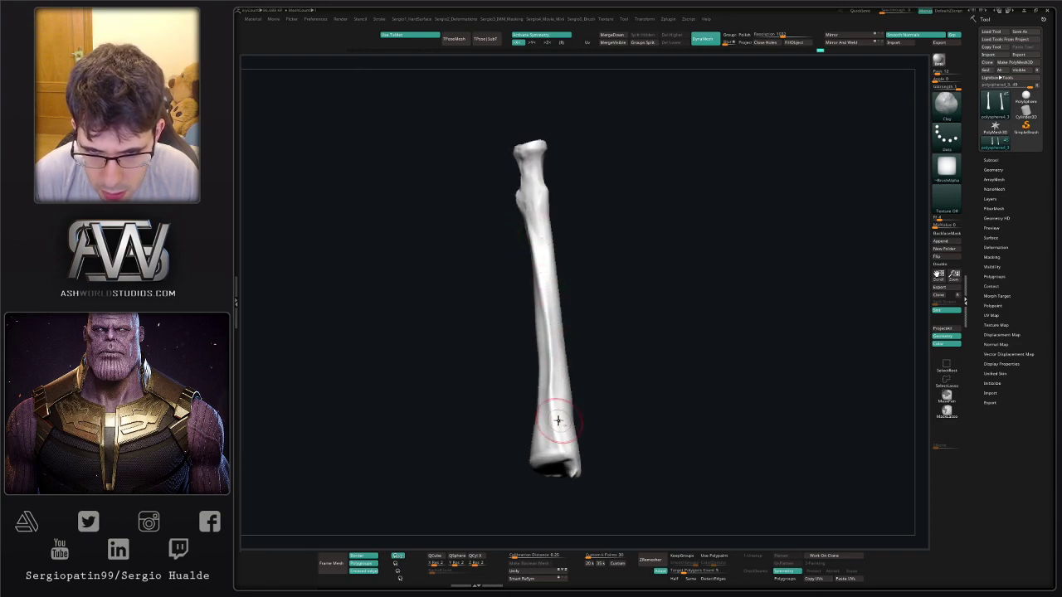
left_click_drag(540, 290, 544, 311)
mouse_move(557, 374)
right_mouse_down()
mouse_move(569, 375)
mouse_move(555, 371)
right_mouse_up()
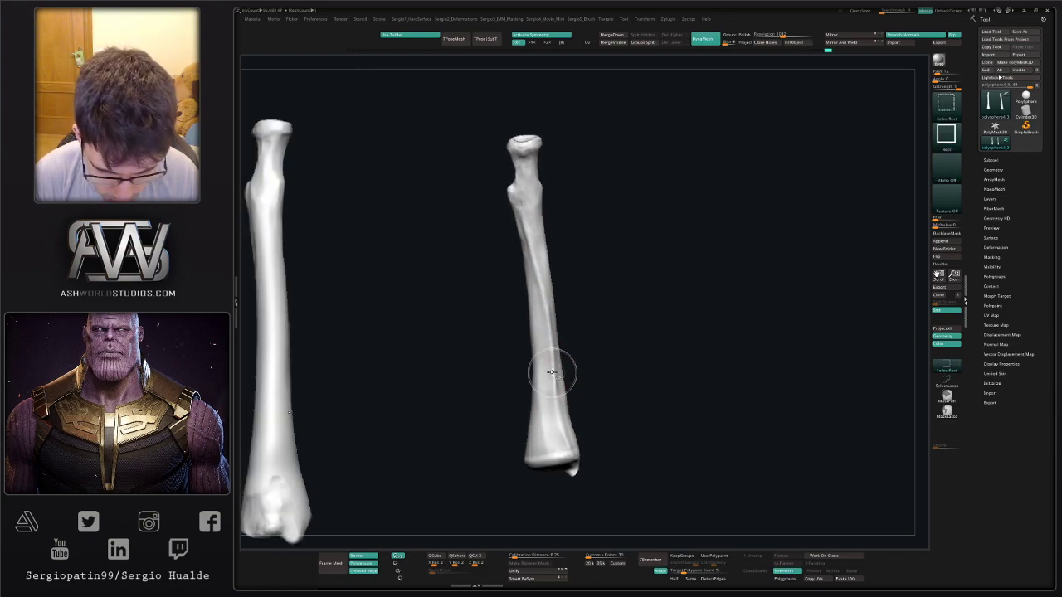
Flatten the radius's shaft and the rim of its lower end into planes with the TrimDynamic brush.
key("b")
key("t")
key("d")
key("s")
left_click_drag(555, 434, 527, 262)
right_click_drag(530, 303, 548, 306)
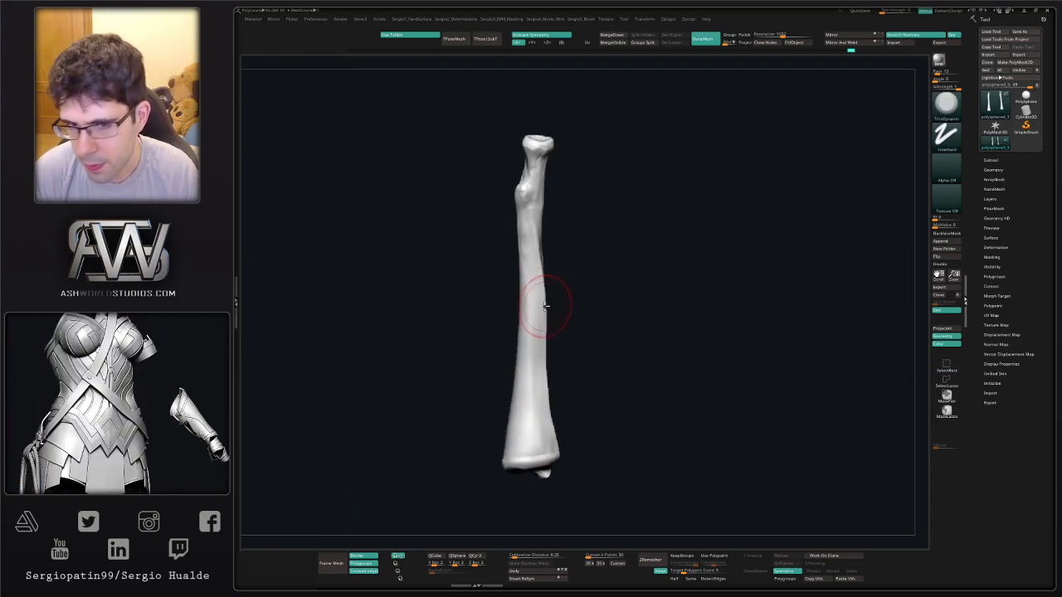
left_click_drag(544, 304, 526, 218)
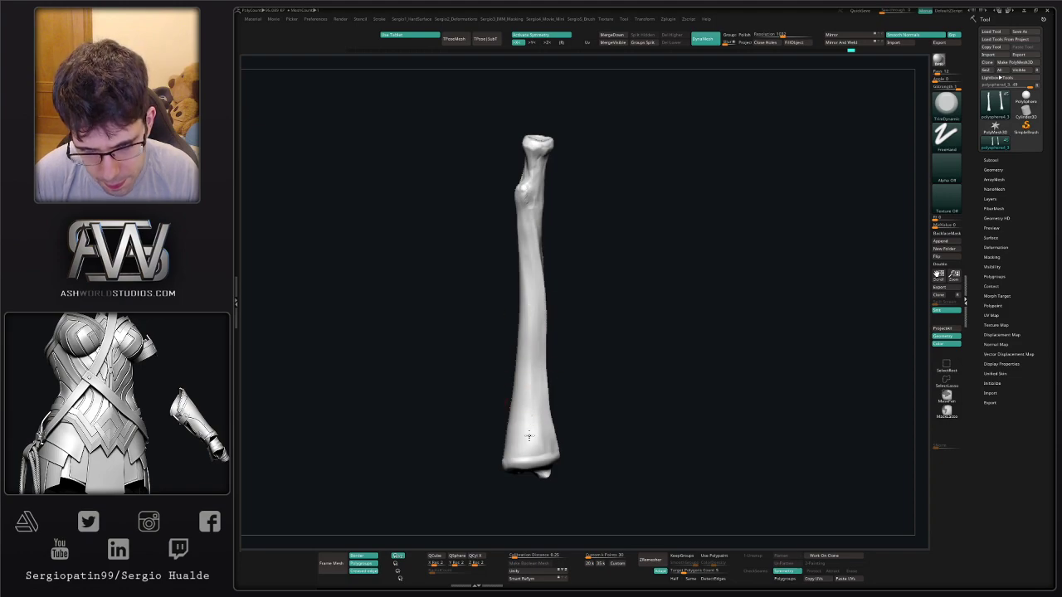
right_click_drag(538, 447, 538, 419)
mouse_move(524, 464)
left_mouse_down()
mouse_move(537, 467)
mouse_move(524, 464)
left_mouse_up()
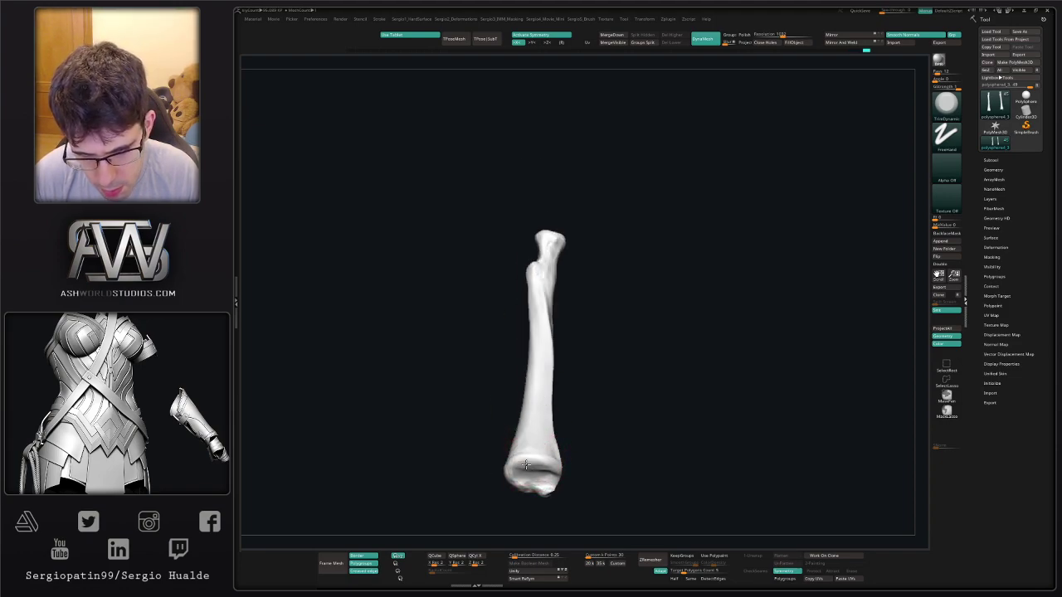
Continue the TrimDynamic planes around the remaining sides of the radius's shaft up to the tuberosity.
mouse_move(553, 469)
right_mouse_down()
mouse_move(531, 463)
mouse_move(565, 455)
right_mouse_up()
mouse_move(565, 456)
left_mouse_down()
mouse_move(612, 398)
mouse_move(661, 298)
left_mouse_up()
left_click_drag(613, 403, 595, 422)
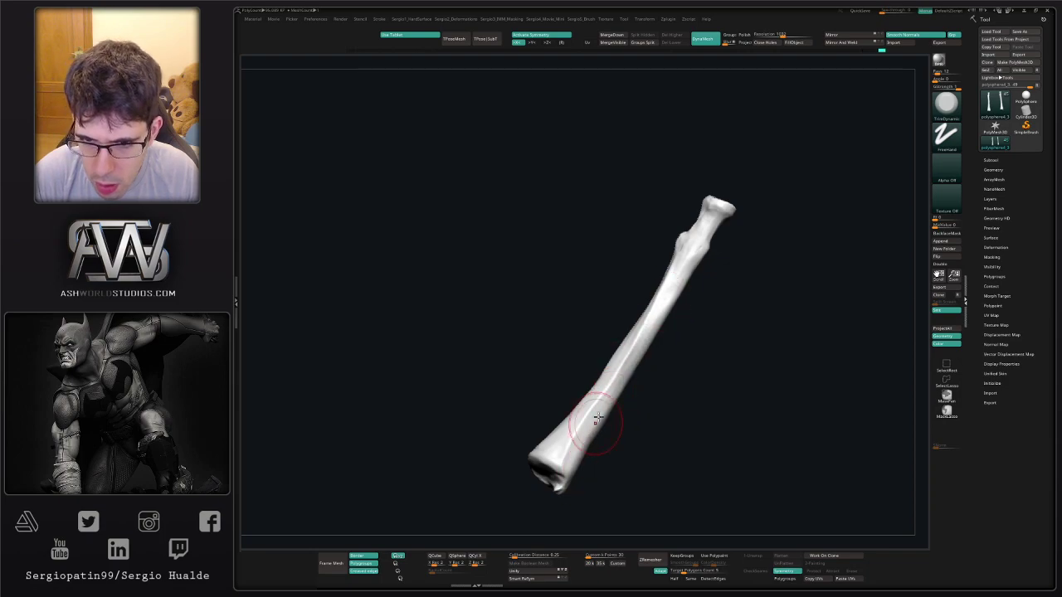
right_click_drag(593, 423, 600, 436)
left_click_drag(649, 341, 685, 259)
right_click_drag(652, 339, 678, 293)
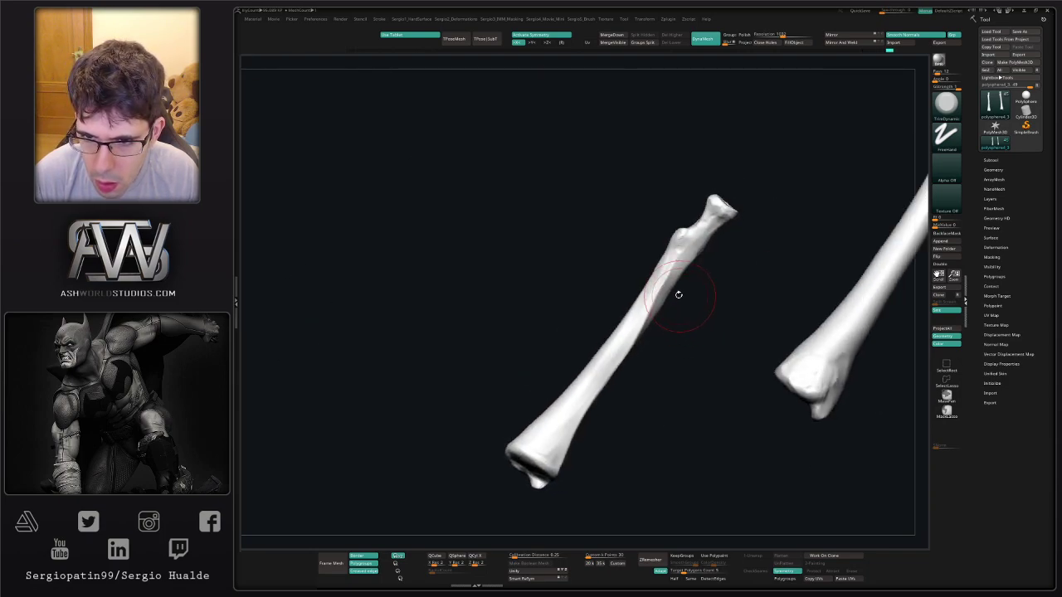
left_click_drag(674, 276, 641, 315)
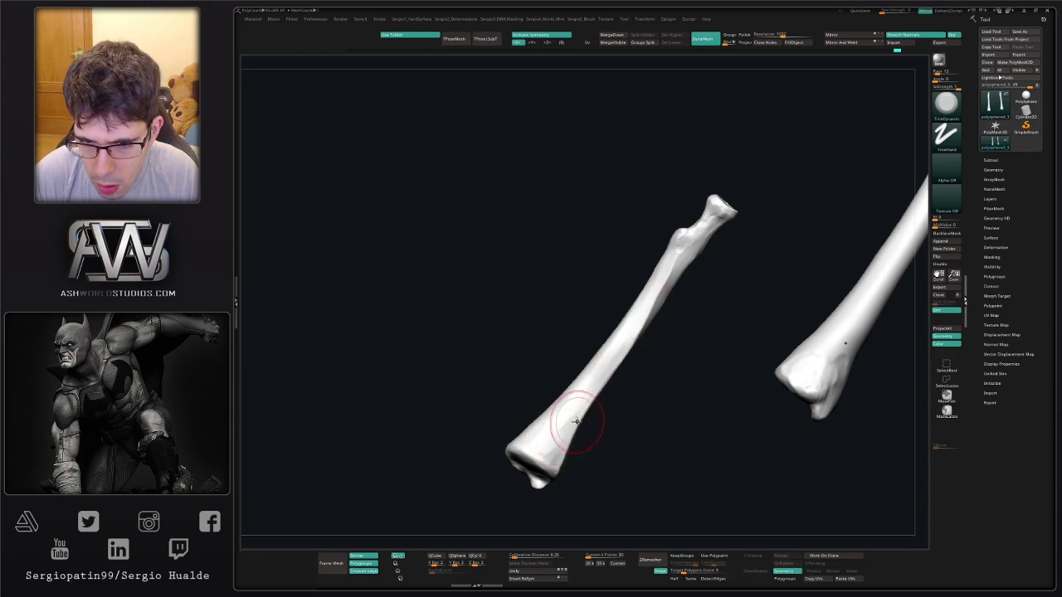
mouse_move(576, 427)
right_mouse_down()
mouse_move(628, 379)
mouse_move(630, 349)
mouse_move(605, 372)
right_mouse_up()
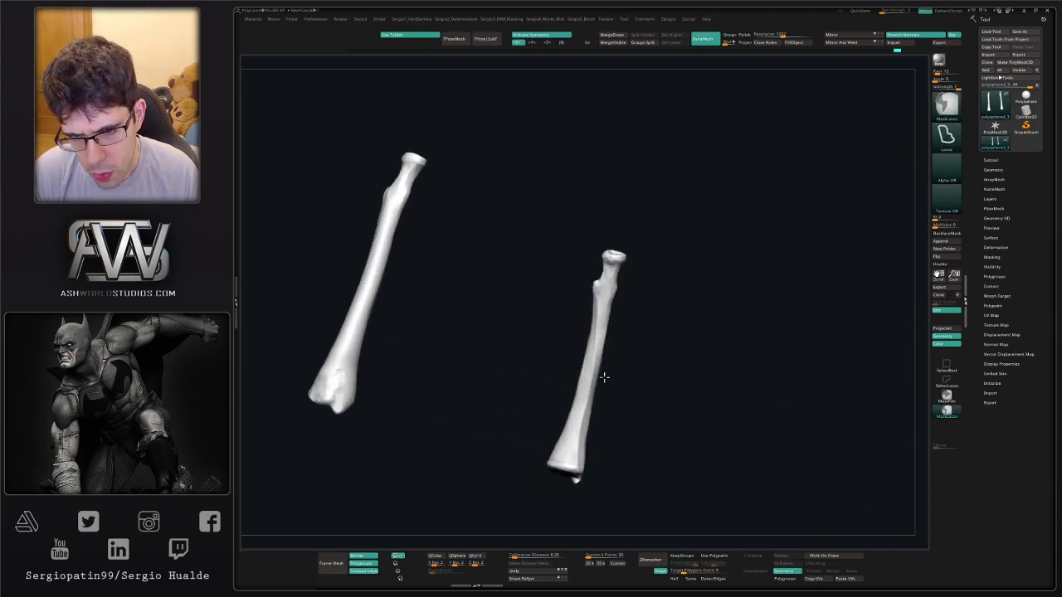
Adjust the contour of the radius's shaft with the Move brush and smooth its surface.
left_click(592, 373, "ctrl+shift")
key("b")
key("m")
key("v")
key("s")
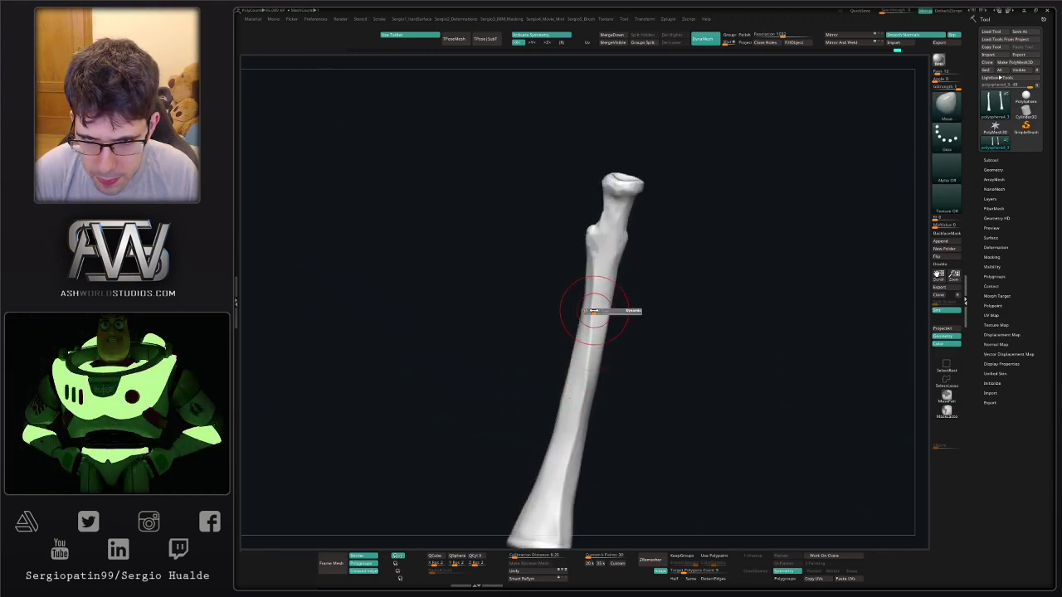
left_click(592, 311)
mouse_move(595, 357)
right_mouse_down("alt")
mouse_move(567, 359)
mouse_move(592, 354)
right_mouse_up("alt")
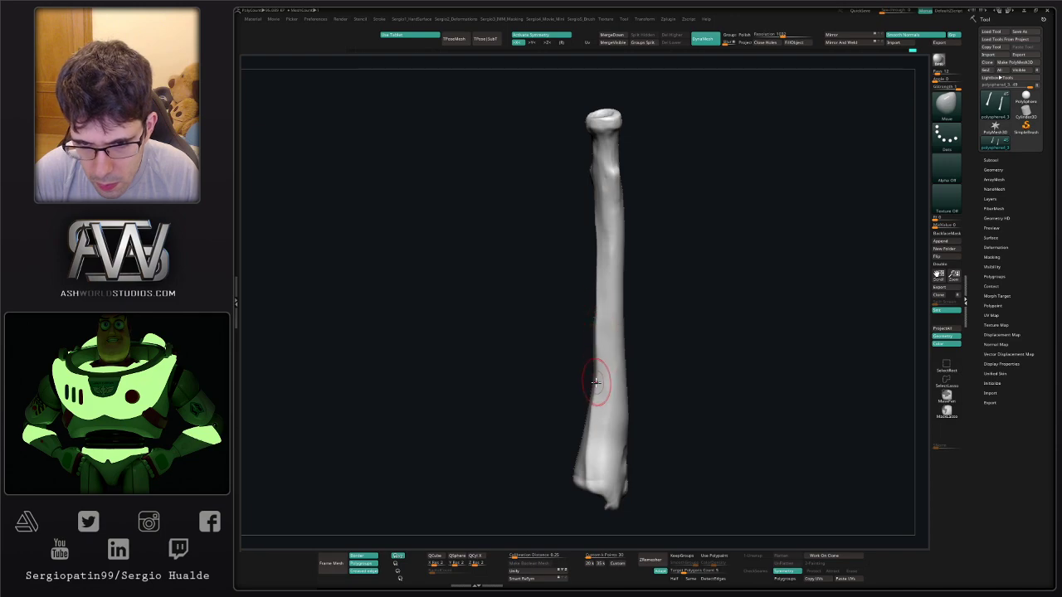
left_click_drag(595, 384, 604, 397)
mouse_move(592, 455)
right_mouse_down("ctrl")
mouse_move(597, 379)
mouse_move(615, 399)
right_mouse_up("ctrl")
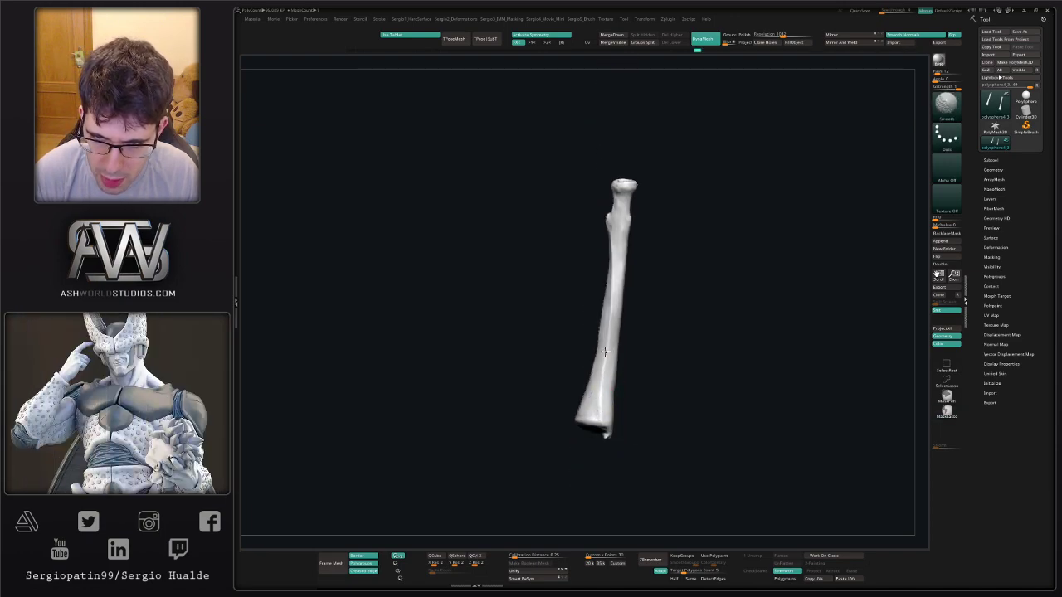
right_click_drag(616, 267, 642, 268)
left_click_drag(606, 242, 603, 268, "shift")
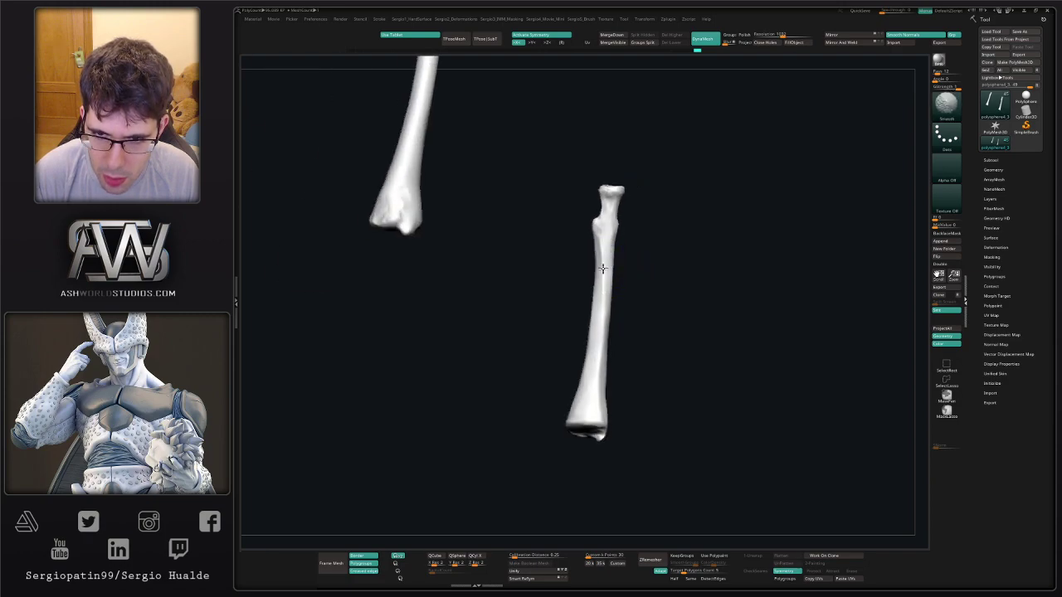
Define the edge along the radius's shaft with the DamStandard brush and soften it with smoothing.
right_click_drag(604, 379, 612, 362)
key("b")
key("d")
key("s")
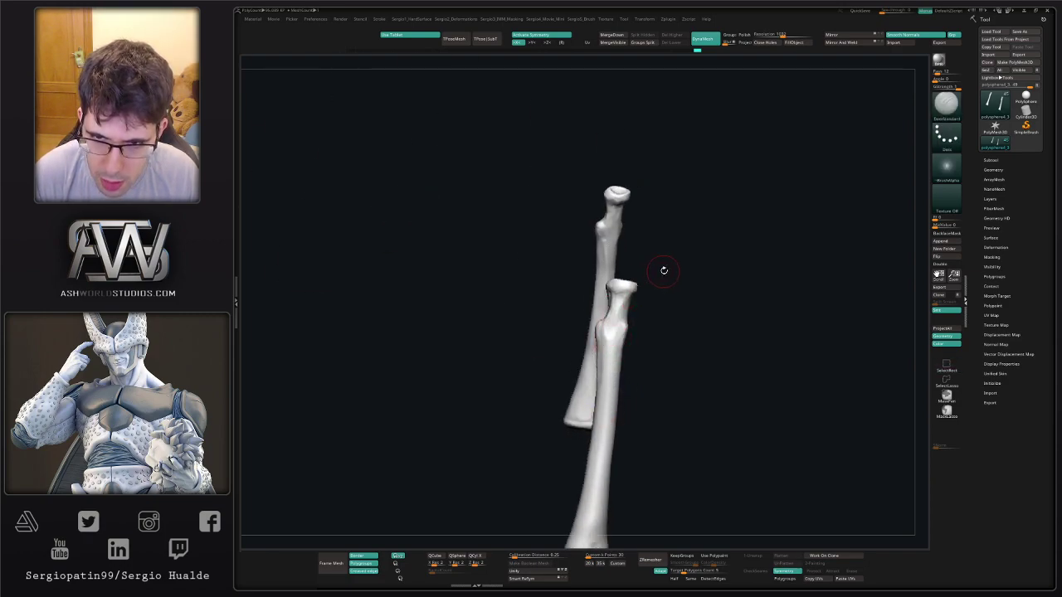
right_click_drag(664, 271, 623, 312)
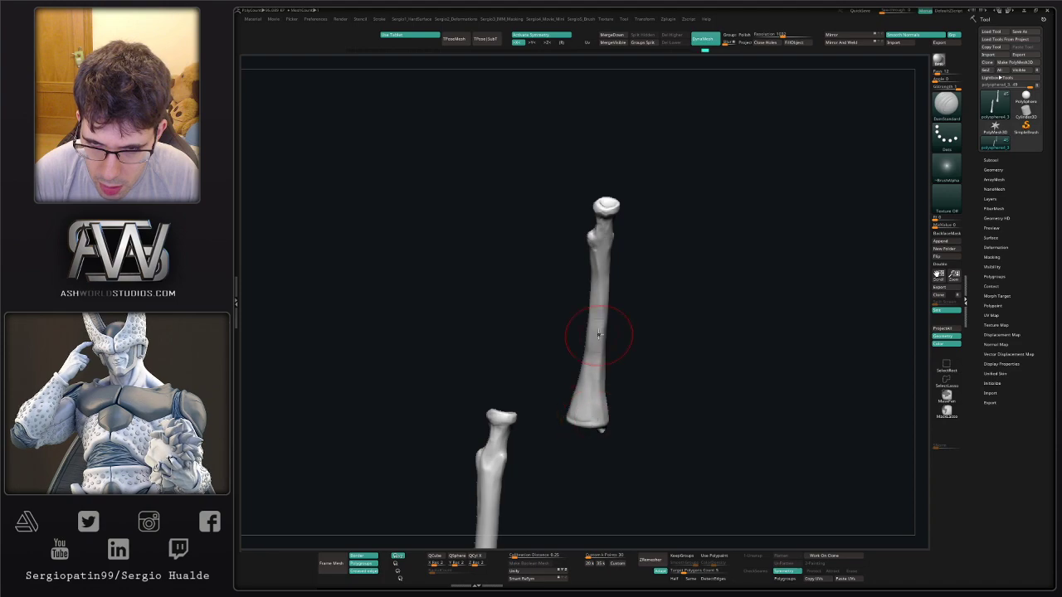
right_click_drag(589, 387, 601, 313)
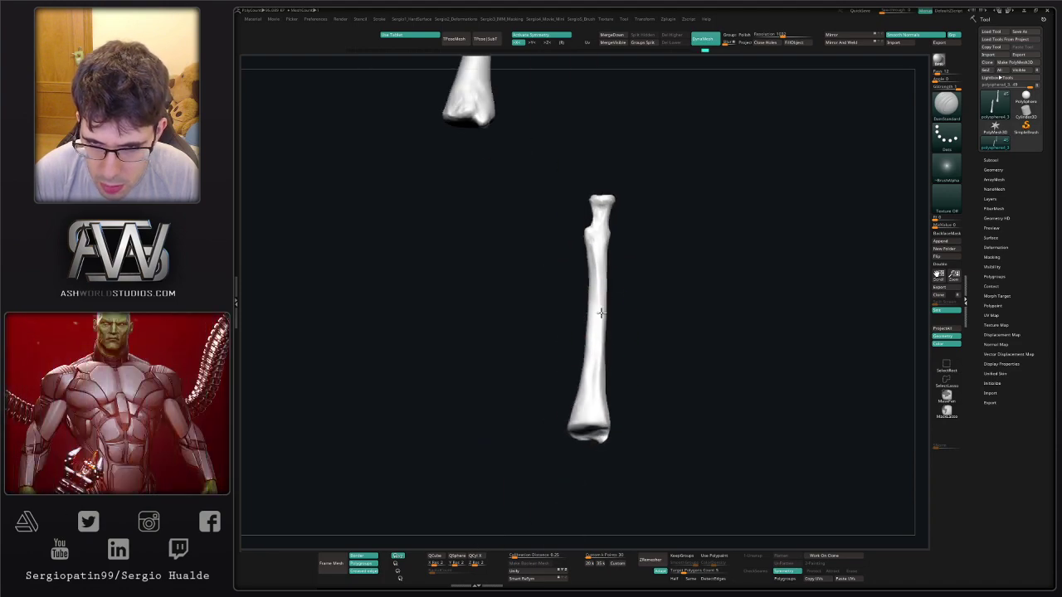
left_click_drag(597, 351, 595, 366, "shift")
Add volume to the radius's lower end with the Clay brush and smooth the added form.
right_click_drag(590, 335, 597, 353)
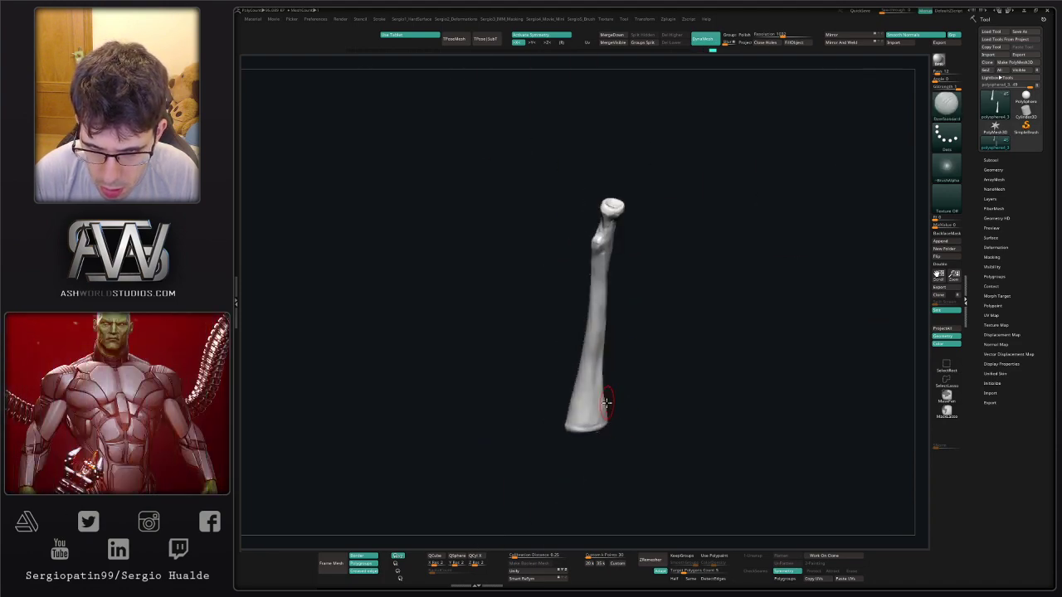
right_click_drag(608, 396, 604, 417)
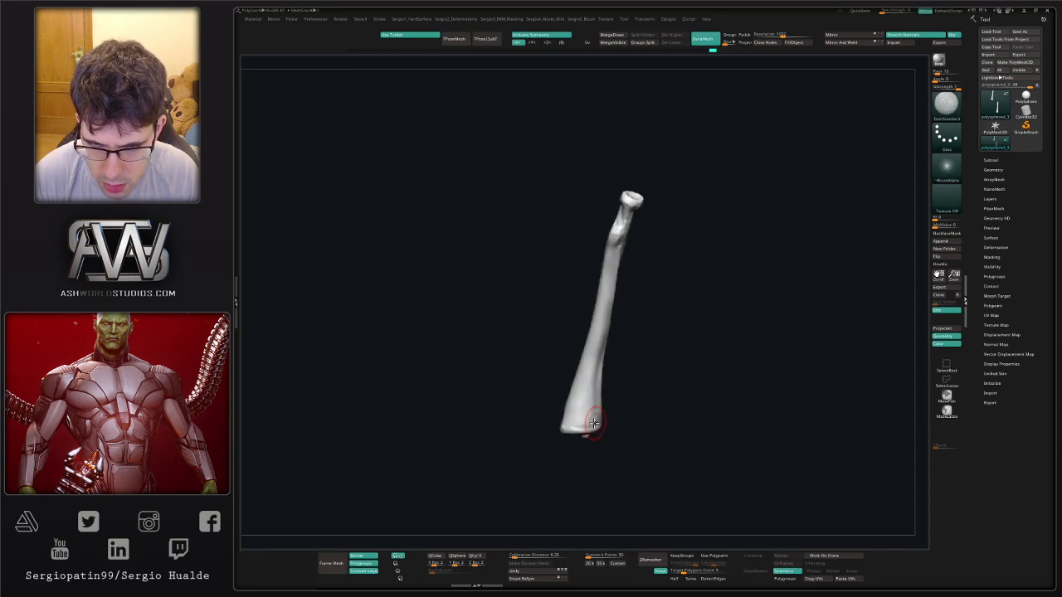
left_click_drag(591, 428, 586, 419)
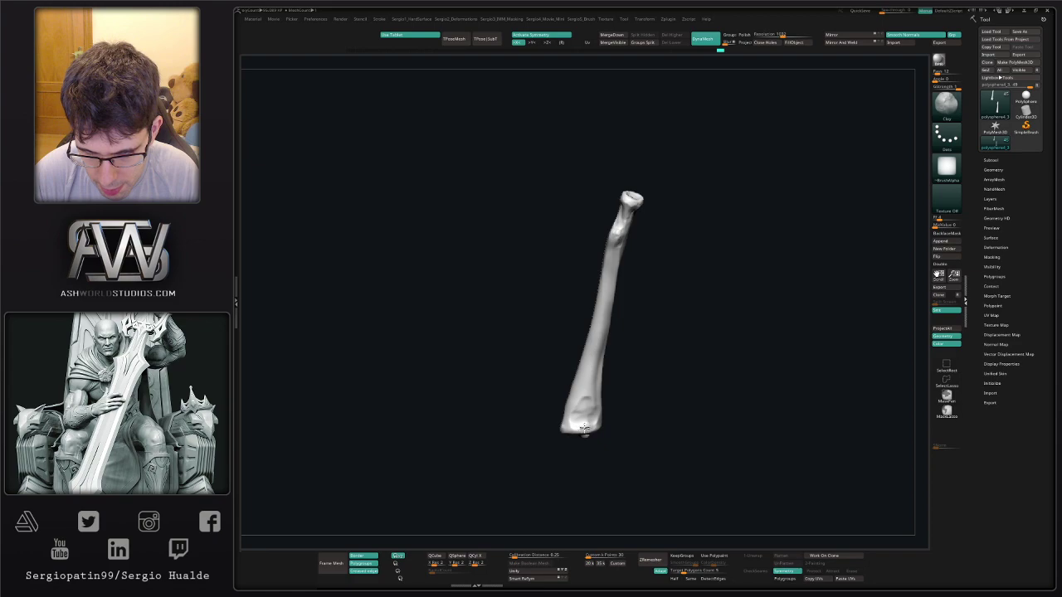
left_click_drag(587, 399, 583, 411, "shift")
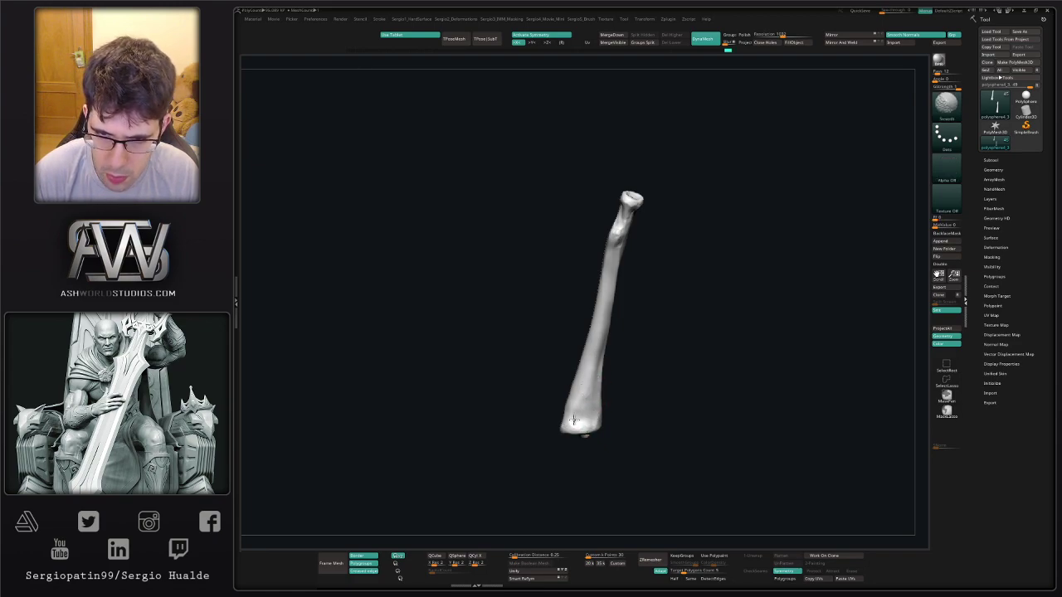
mouse_move(573, 420)
right_mouse_down()
mouse_move(567, 379)
mouse_move(604, 303)
mouse_move(612, 309)
mouse_move(602, 327)
right_mouse_up()
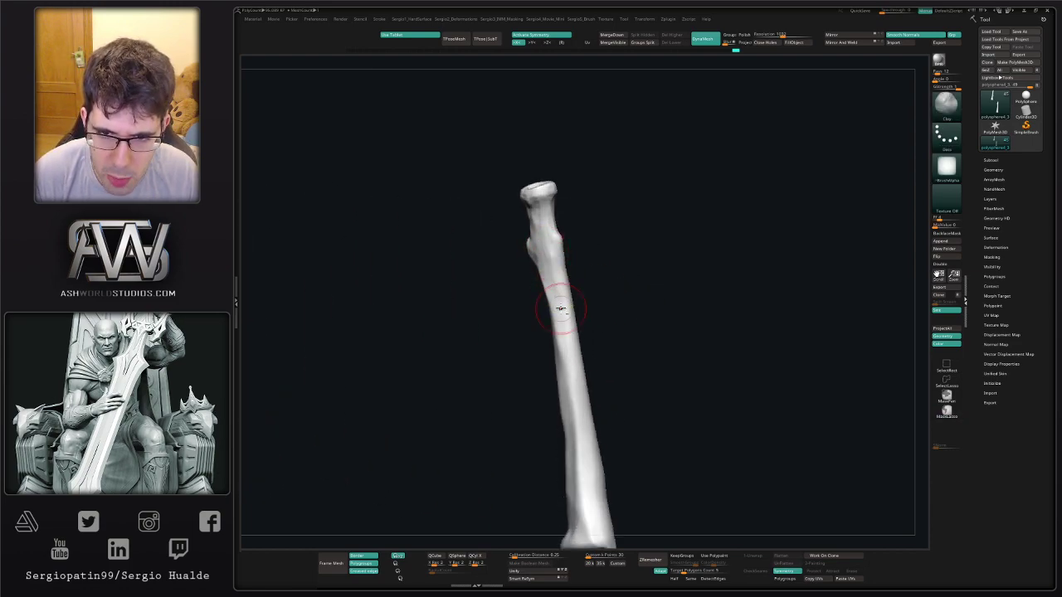
Build up the upper shaft with the Clay brush, adjust the shaft's outline with the Move brush and smooth below the head.
left_click_drag(570, 333, 576, 368)
right_click_drag(576, 368, 561, 341)
left_click_drag(551, 314, 549, 297)
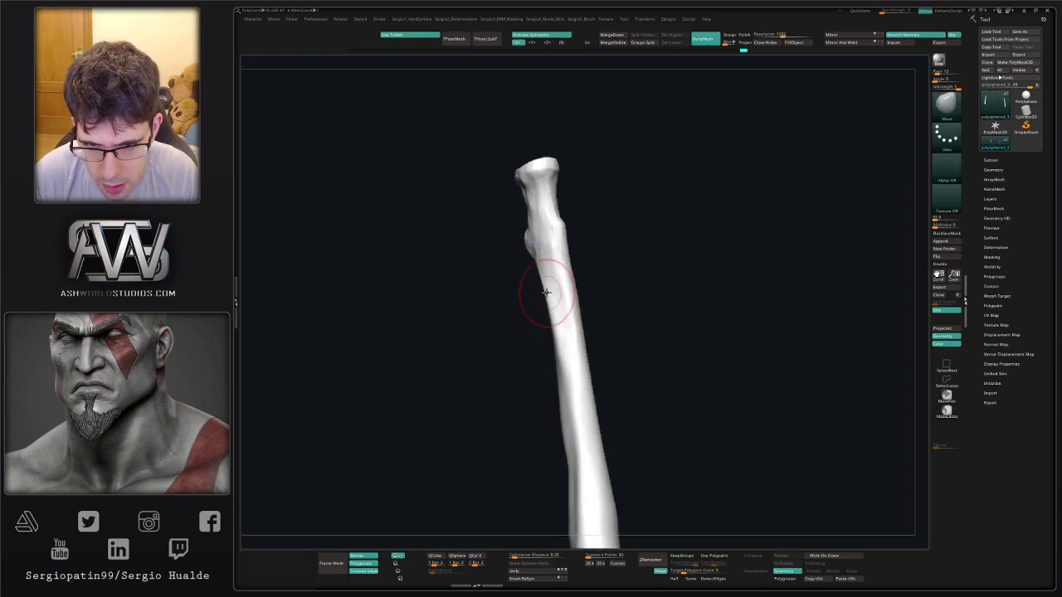
right_click_drag(547, 293, 561, 356)
left_click_drag(561, 383, 566, 379)
right_click_drag(582, 419, 573, 434)
left_click_drag(574, 449, 575, 453)
left_click_drag(571, 464, 571, 469)
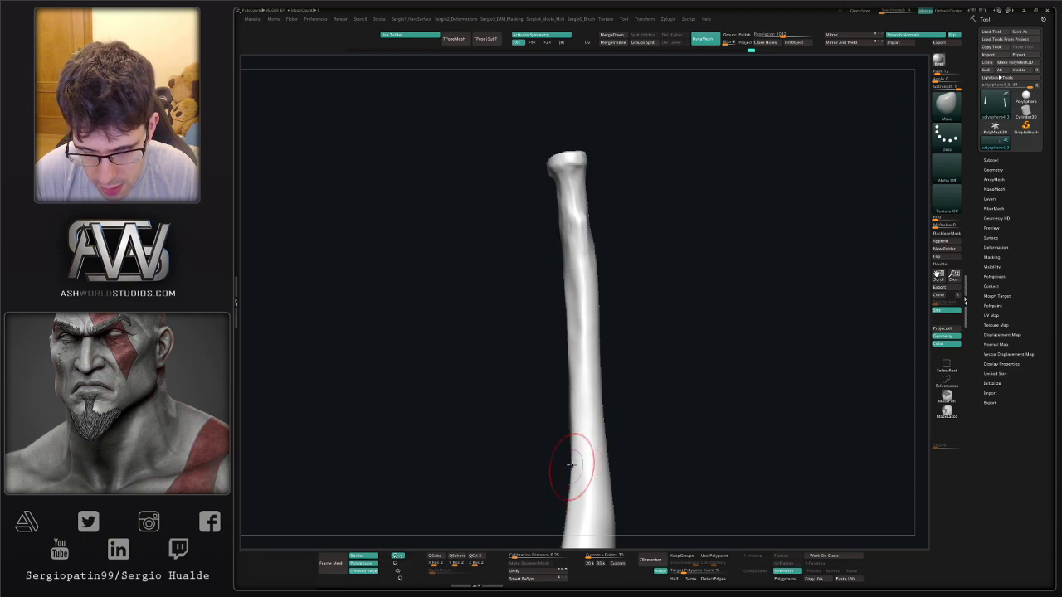
left_click_drag(567, 196, 568, 203, "shift")
mouse_move(573, 318)
right_mouse_down()
mouse_move(569, 330)
mouse_move(605, 370)
mouse_move(587, 307)
right_mouse_up()
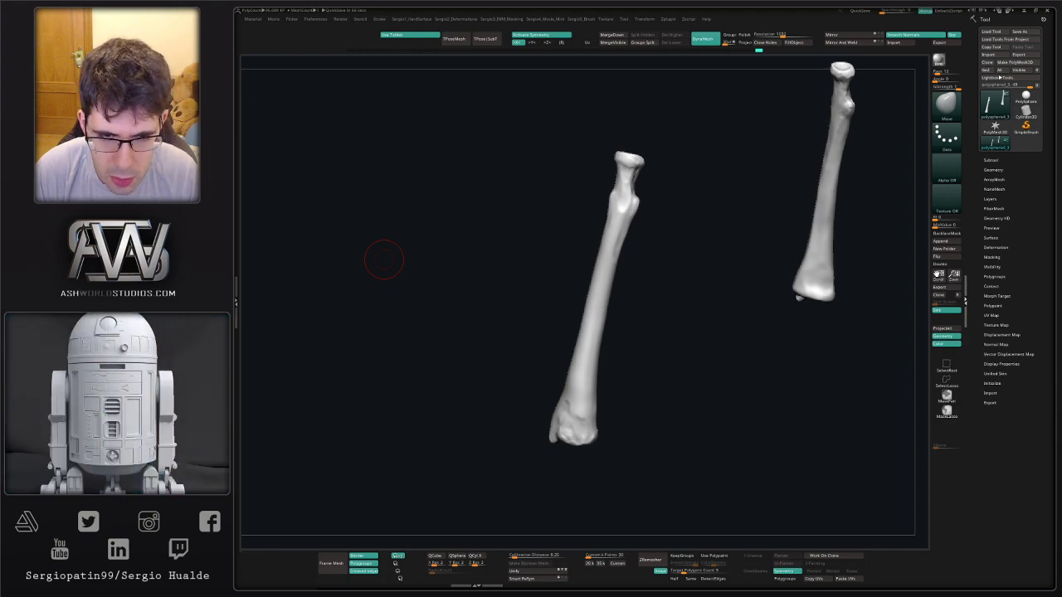
Compare the radius with the neighbouring bones of the full skeleton and isolate it again.
left_click_drag(550, 417, 722, 457)
key("alt+s")
right_click_drag(564, 400, 571, 400)
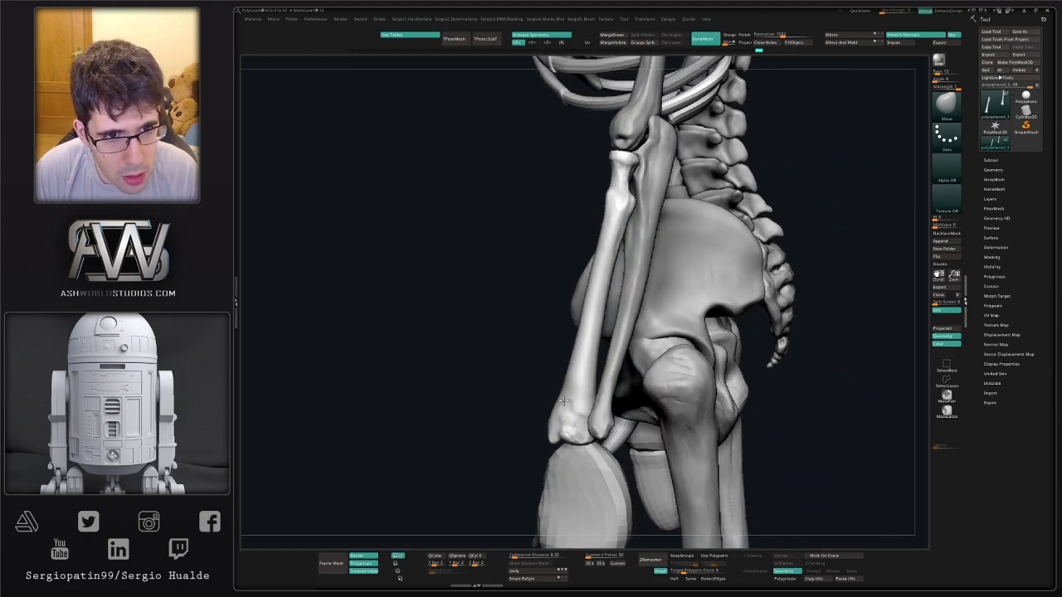
key("alt+s")
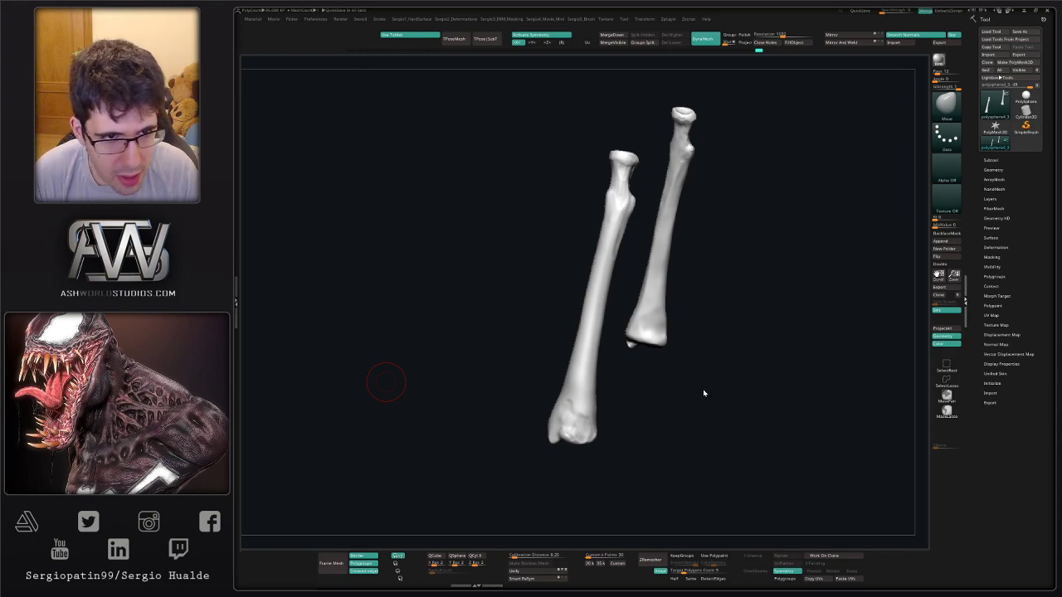
right_click_drag(704, 394, 678, 386)
mouse_move(593, 369)
right_mouse_down("alt")
mouse_move(597, 286)
mouse_move(586, 320)
right_mouse_up("alt")
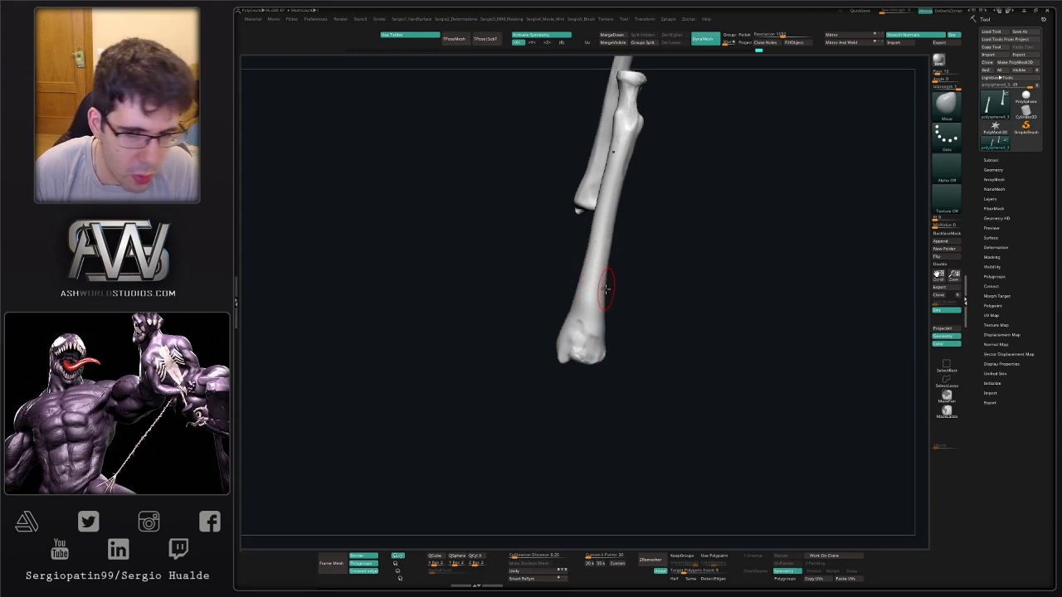
Fill out the side of the radius's wrist end with the Clay brush and smooth the transition into the shaft.
left_click_drag(628, 322, 634, 324)
mouse_move(620, 325)
right_mouse_down("alt")
mouse_move(636, 326)
mouse_move(631, 373)
right_mouse_up("alt")
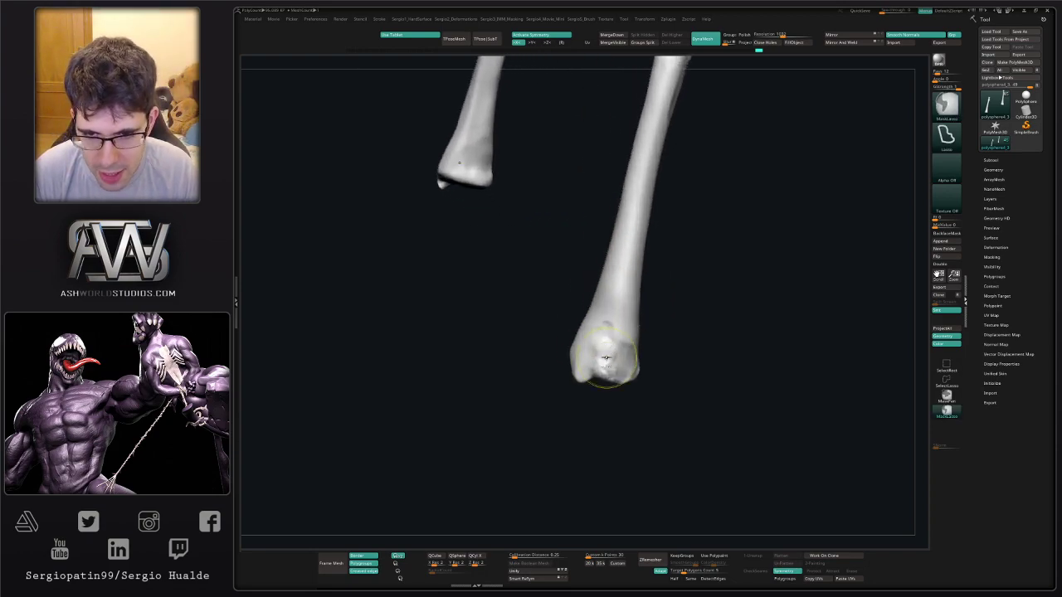
key("1")
key("s")
mouse_move(607, 373)
left_mouse_down()
mouse_move(621, 327)
mouse_move(621, 357)
mouse_move(656, 380)
mouse_move(623, 345)
mouse_move(610, 377)
mouse_move(624, 378)
left_mouse_up()
left_click_drag(619, 282, 613, 323)
right_click_drag(614, 322, 589, 362, "alt")
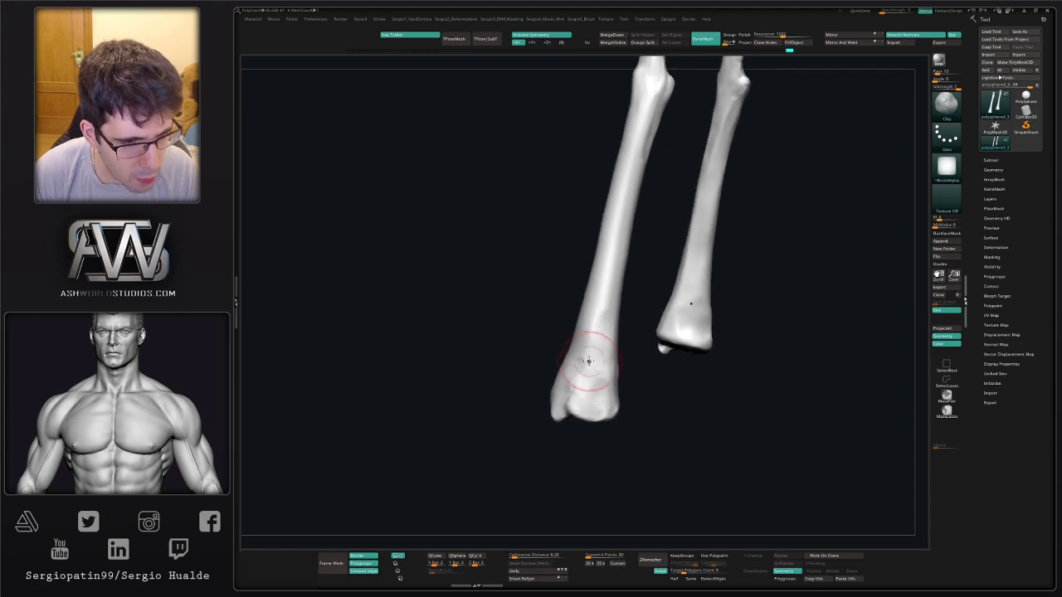
left_click_drag(590, 355, 595, 367, "shift")
right_click_drag(595, 368, 588, 353, "ctrl")
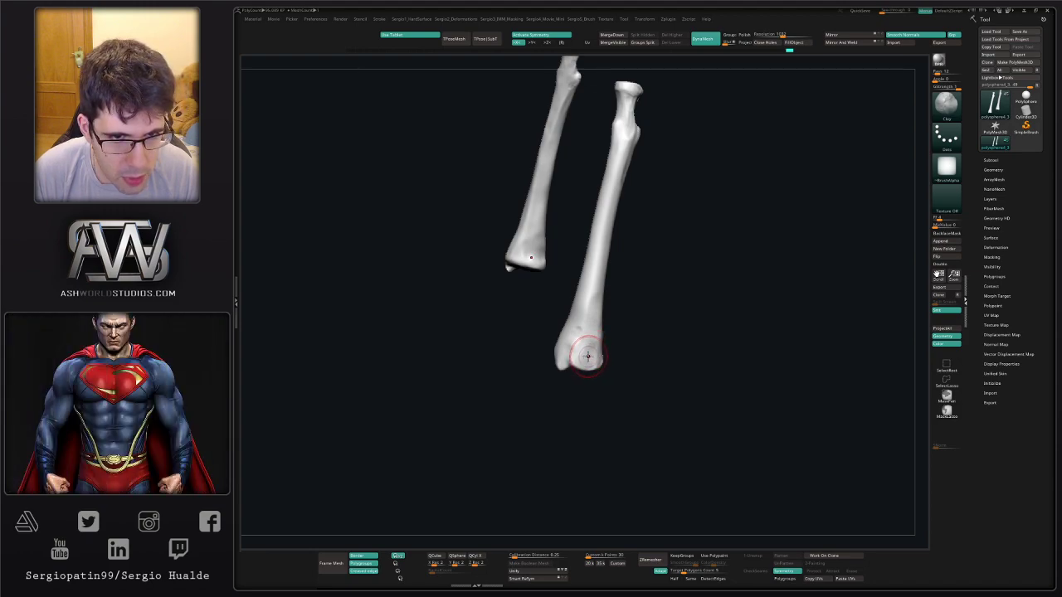
Build up the pointed corner of the radius's wrist end with the Clay brush.
right_click_drag(606, 351, 508, 341)
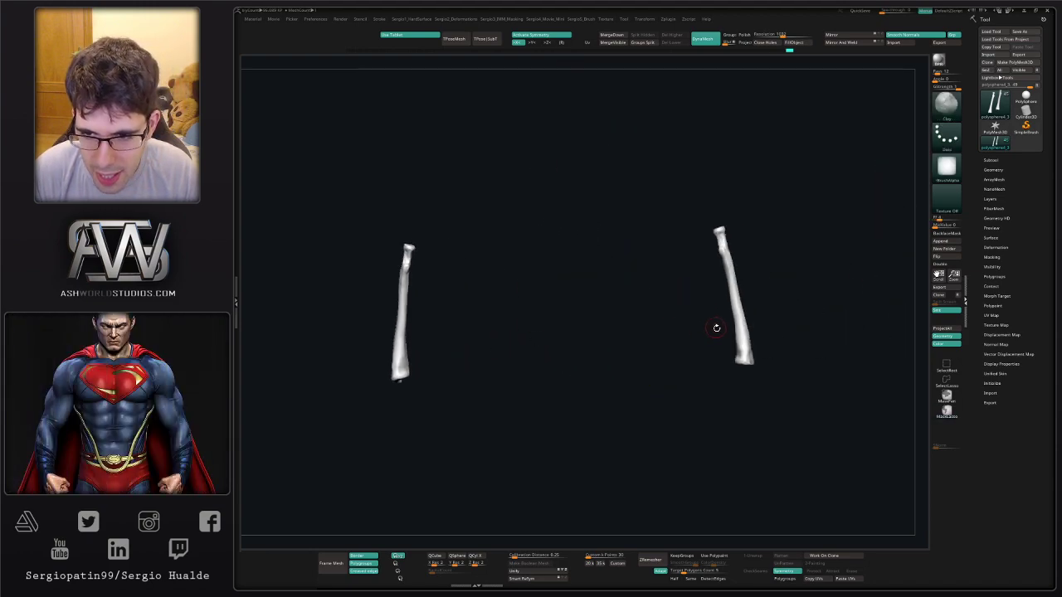
mouse_move(740, 343)
right_mouse_down()
mouse_move(727, 354)
mouse_move(751, 359)
right_mouse_up()
right_click_drag(750, 359, 617, 338, "alt")
mouse_move(626, 345)
right_mouse_down("ctrl")
mouse_move(633, 413)
mouse_move(628, 384)
mouse_move(672, 340)
mouse_move(621, 363)
right_mouse_up("ctrl")
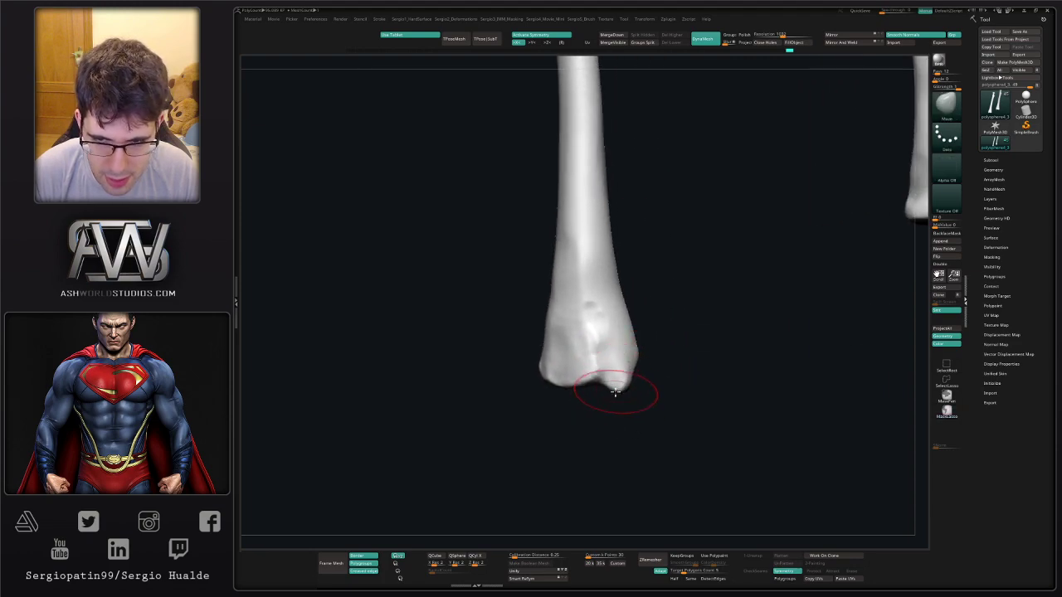
right_click_drag(640, 363, 628, 358)
key("b")
key("c")
key("l")
key("s")
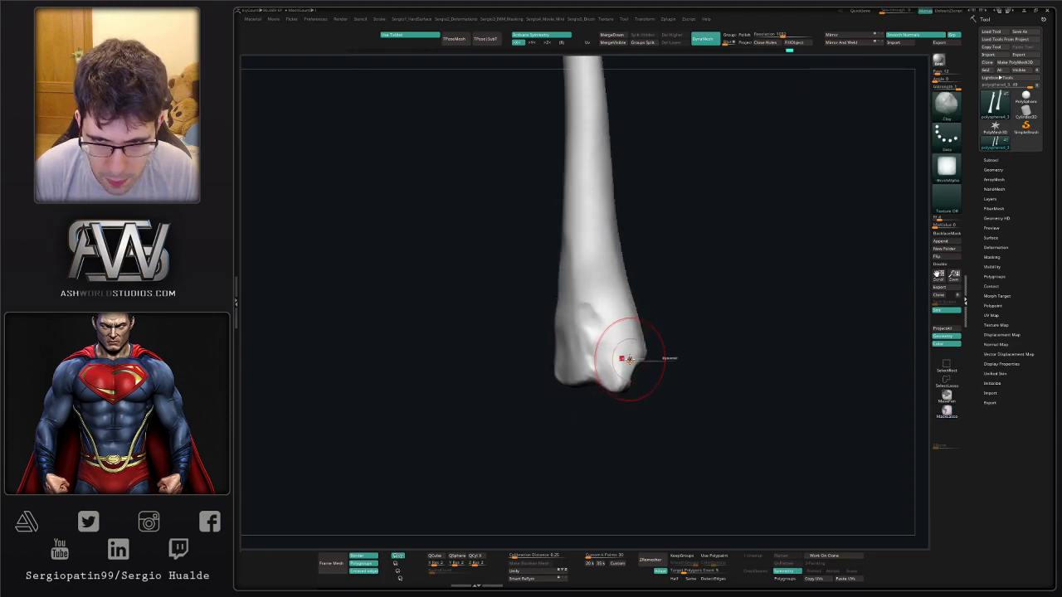
left_click_drag(628, 359, 622, 372)
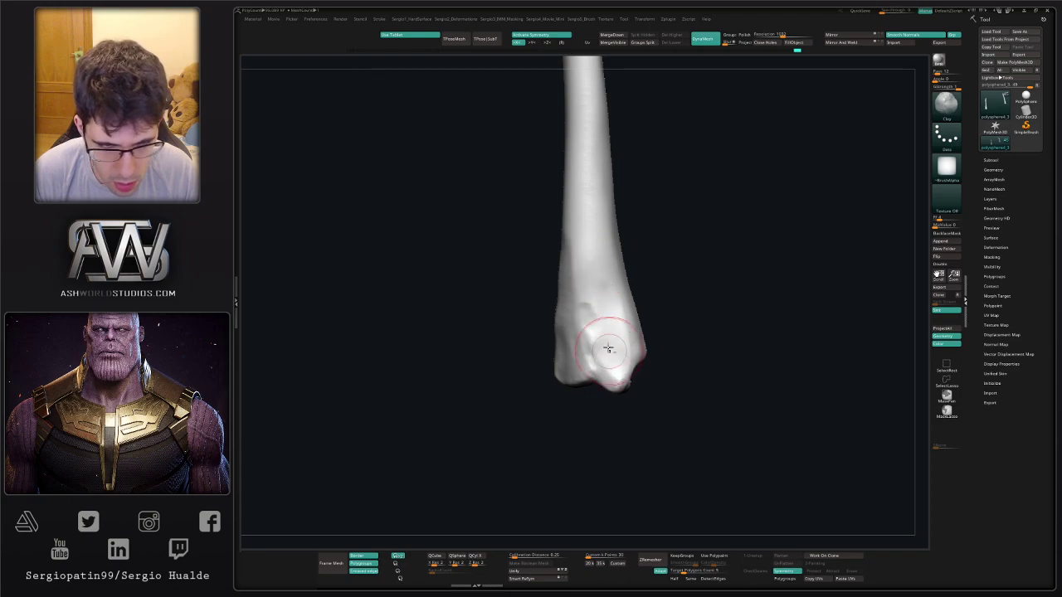
Sculpt lengthwise ridges and a groove between them on the radius's lower end with the Clay brush.
right_click_drag(620, 300, 586, 367, "alt")
key("s")
left_click_drag(551, 432, 554, 432)
mouse_move(552, 432)
left_mouse_down()
mouse_move(545, 356)
mouse_move(547, 384)
left_mouse_up()
left_click_drag(549, 294, 551, 415)
right_click_drag(547, 260, 546, 395, "ctrl")
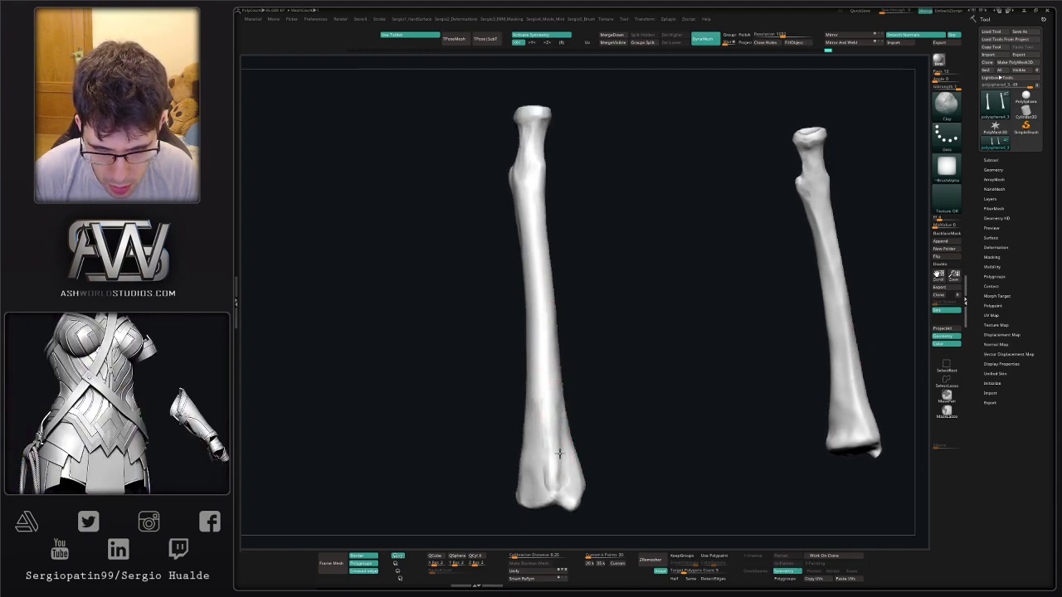
left_click_drag(546, 405, 551, 495)
Extend the lengthwise ridges from the wrist end up along the radius's shaft with resized Clay brush strokes.
key("s")
key("s")
mouse_move(549, 425)
left_mouse_down()
mouse_move(551, 475)
mouse_move(559, 427)
mouse_move(545, 415)
left_mouse_up()
key("s")
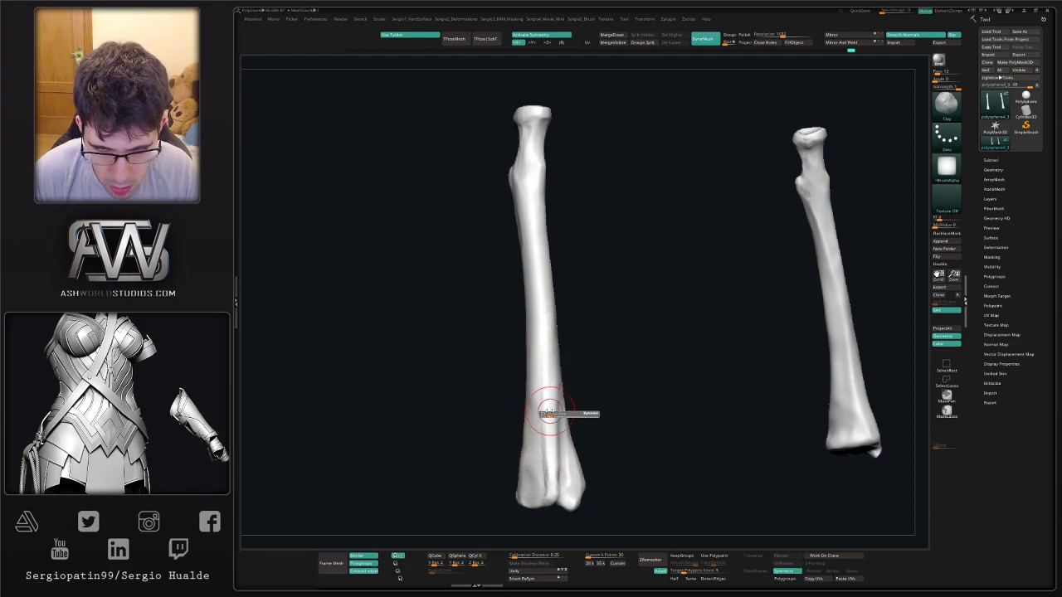
left_click_drag(546, 304, 551, 390)
left_click_drag(585, 292, 553, 342)
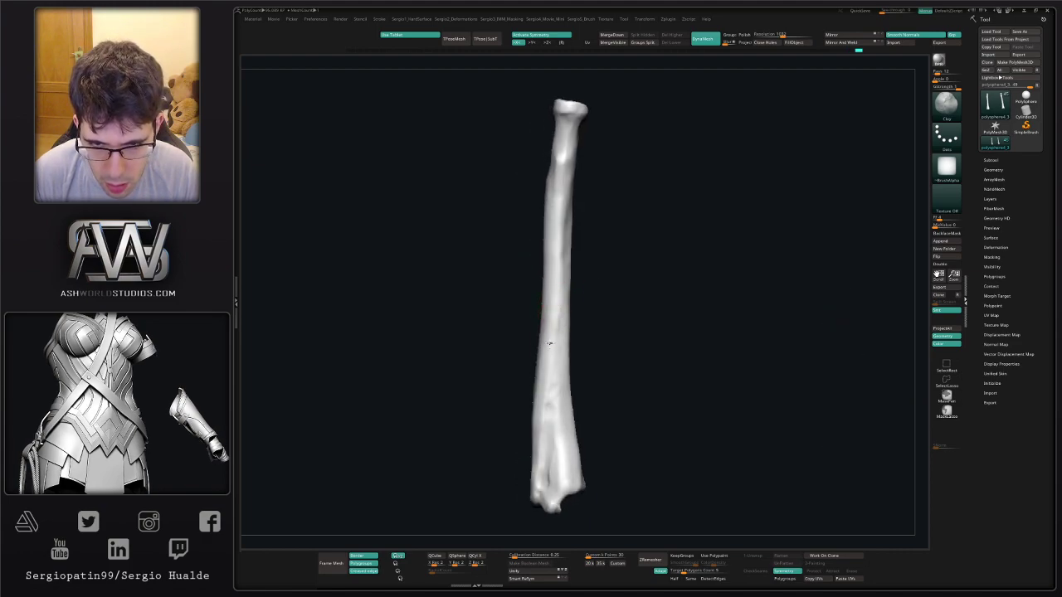
mouse_move(548, 407)
left_mouse_down()
mouse_move(541, 464)
mouse_move(595, 443)
mouse_move(572, 456)
mouse_move(587, 456)
left_mouse_up()
Strengthen the side of the radius's wrist end with the Clay brush and adjust its corner with the Move brush.
right_click_drag(529, 465, 545, 444)
left_click_drag(530, 465, 521, 492)
key("b")
key("m")
key("v")
right_click_drag(517, 491, 527, 445, "alt")
mouse_move(526, 446)
left_mouse_down()
mouse_move(536, 410)
mouse_move(525, 437)
left_mouse_up()
Add further tendon ridges and grooves down to the rim of the radius's lower end with the Clay brush.
key("b")
key("c")
key("l")
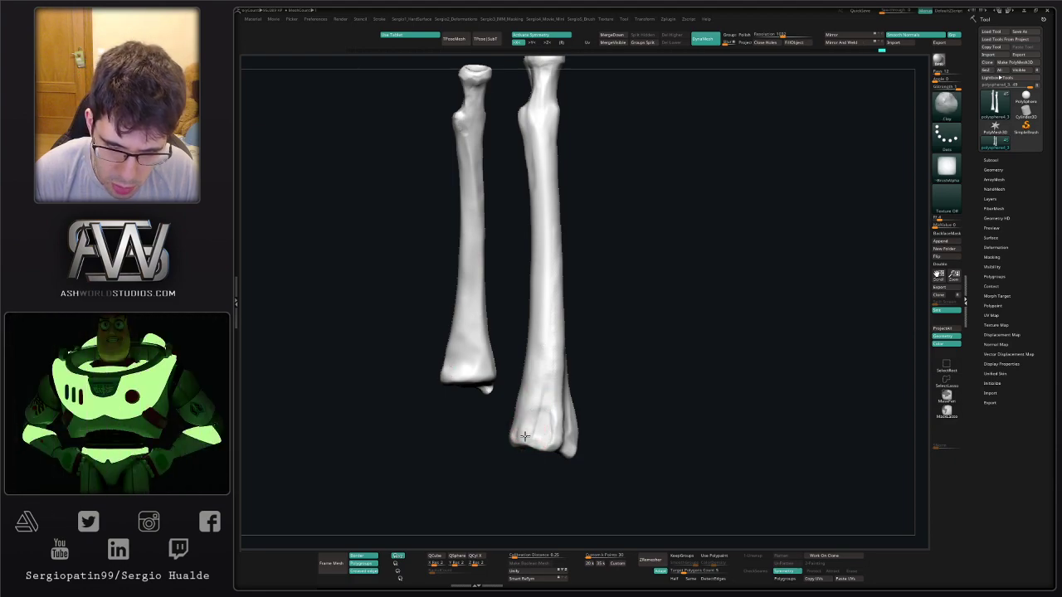
mouse_move(536, 380)
left_mouse_down()
mouse_move(527, 392)
mouse_move(544, 358)
left_mouse_up()
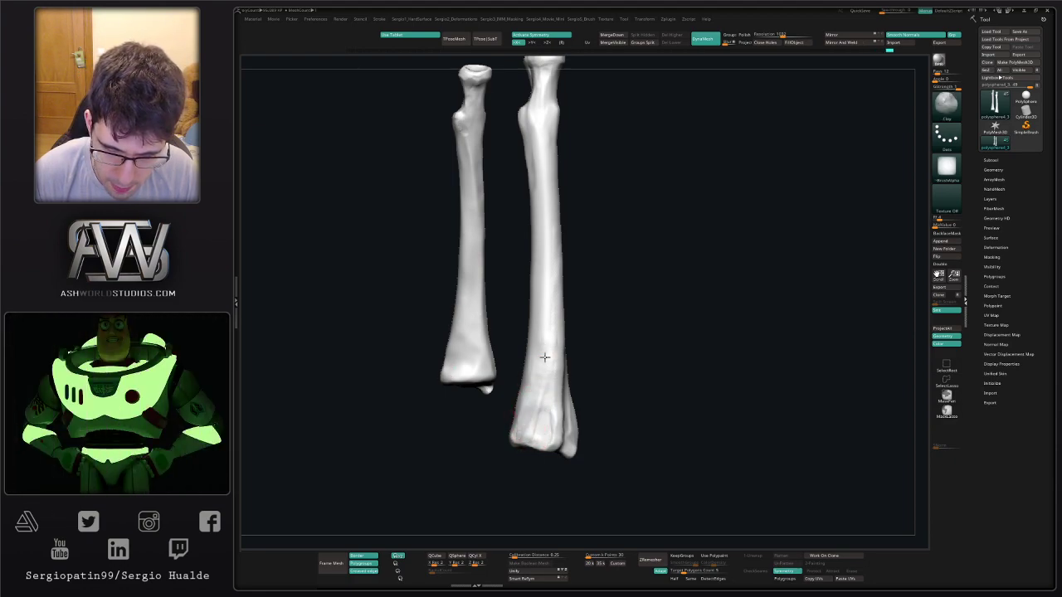
left_click_drag(537, 398, 528, 439)
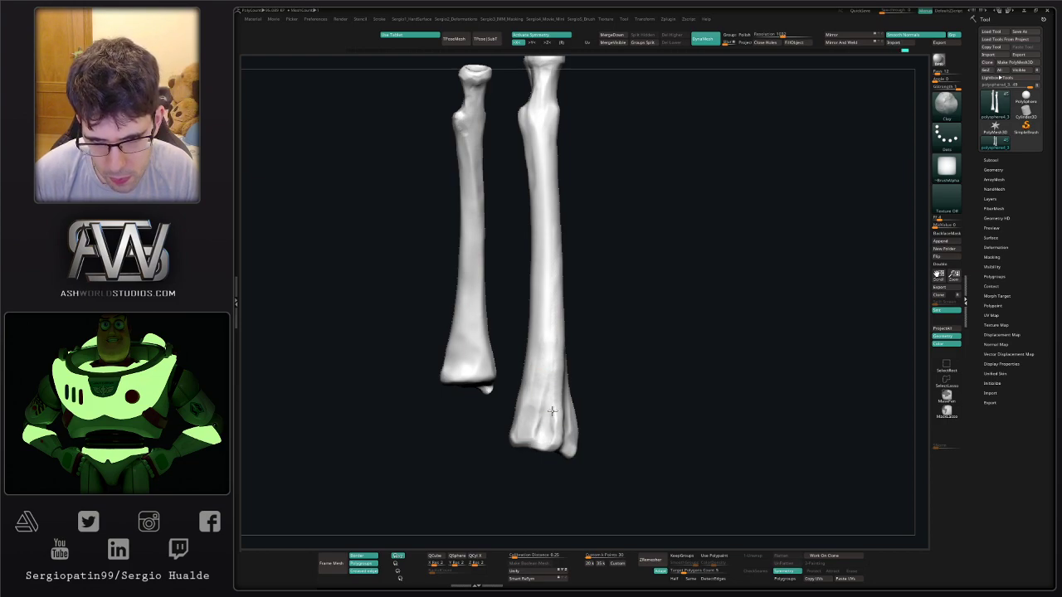
left_click_drag(549, 372, 543, 447)
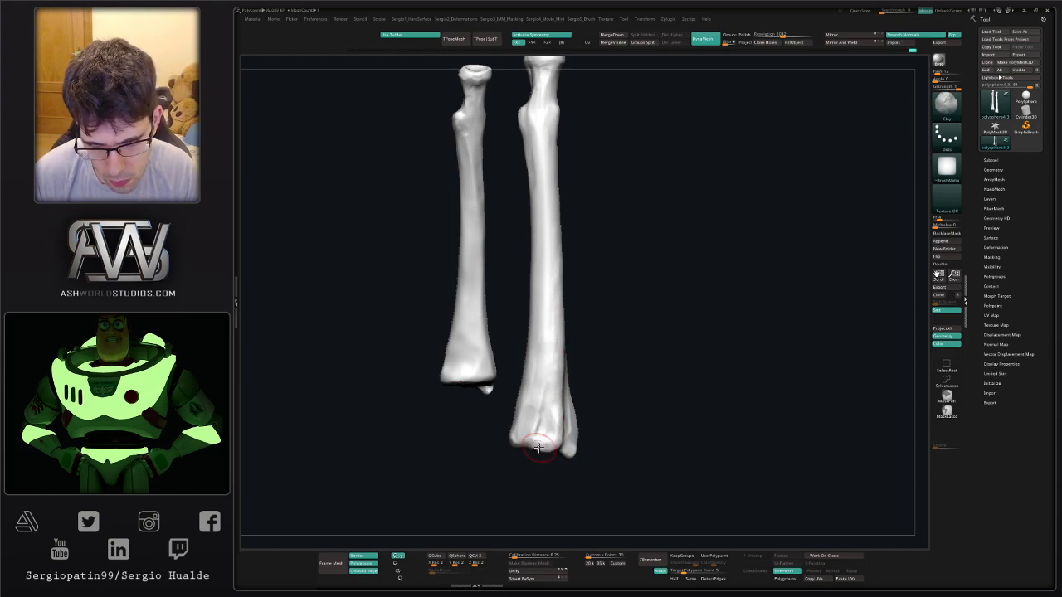
mouse_move(543, 314)
right_mouse_down("ctrl")
mouse_move(550, 387)
mouse_move(564, 402)
mouse_move(555, 441)
mouse_move(550, 392)
right_mouse_up("ctrl")
Flatten and soften the ridges on the radius's lower shaft and wrist end with the TrimDynamic brush.
key("ctrl+shift+t")
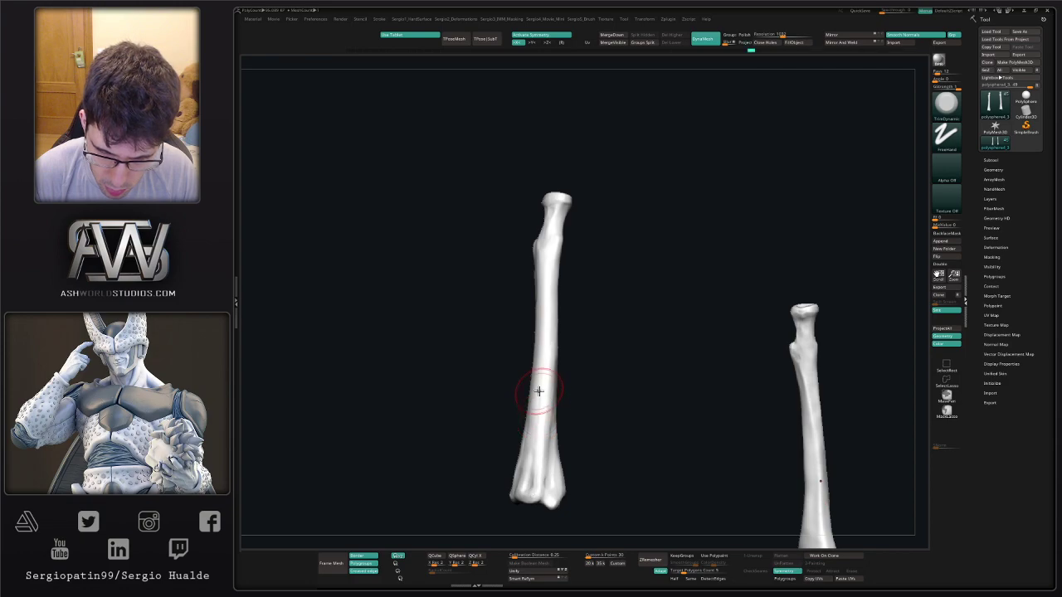
right_click_drag(539, 468, 508, 474)
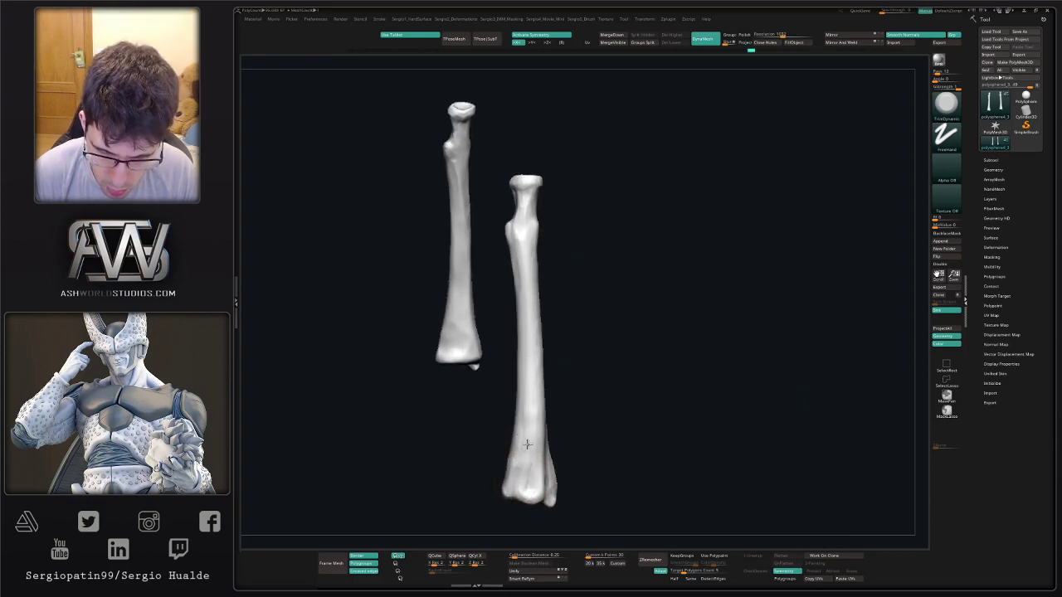
right_click_drag(537, 361, 540, 408)
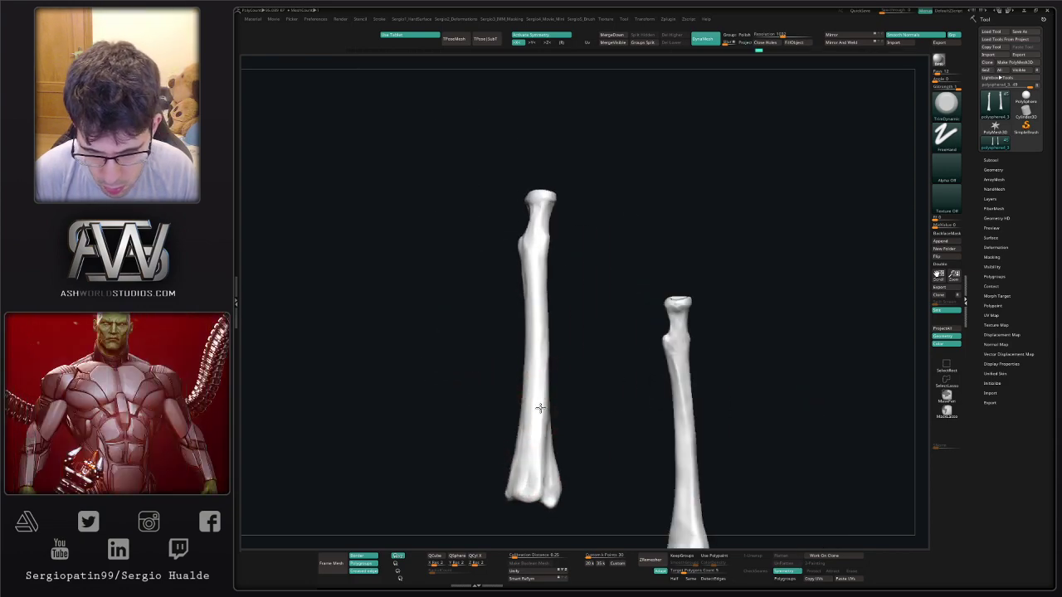
right_click_drag(553, 485, 544, 455)
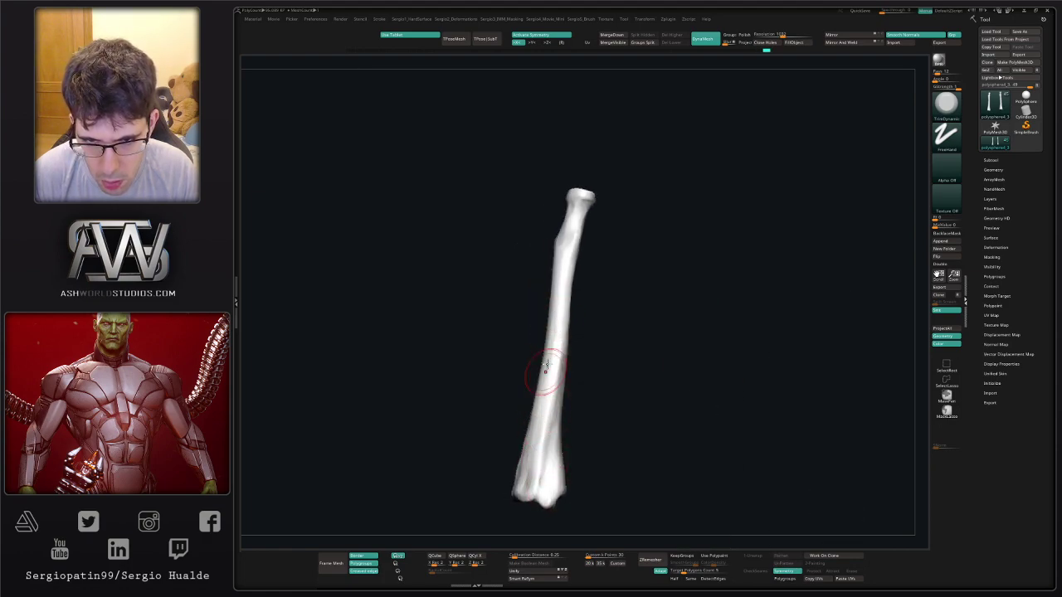
mouse_move(546, 366)
right_mouse_down()
mouse_move(536, 403)
mouse_move(574, 476)
mouse_move(563, 387)
mouse_move(564, 444)
right_mouse_up()
right_click_drag(564, 443, 562, 417)
Refine the radius's lower joint face with the Clay brush and check the bone against the full skeleton.
key("s")
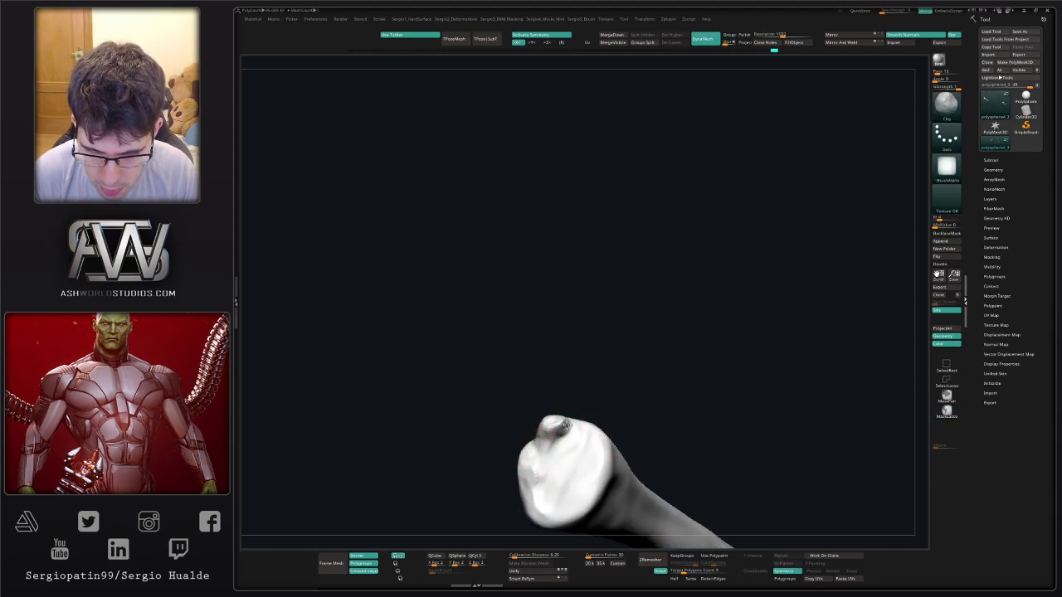
right_click_drag(547, 457, 560, 391, "ctrl")
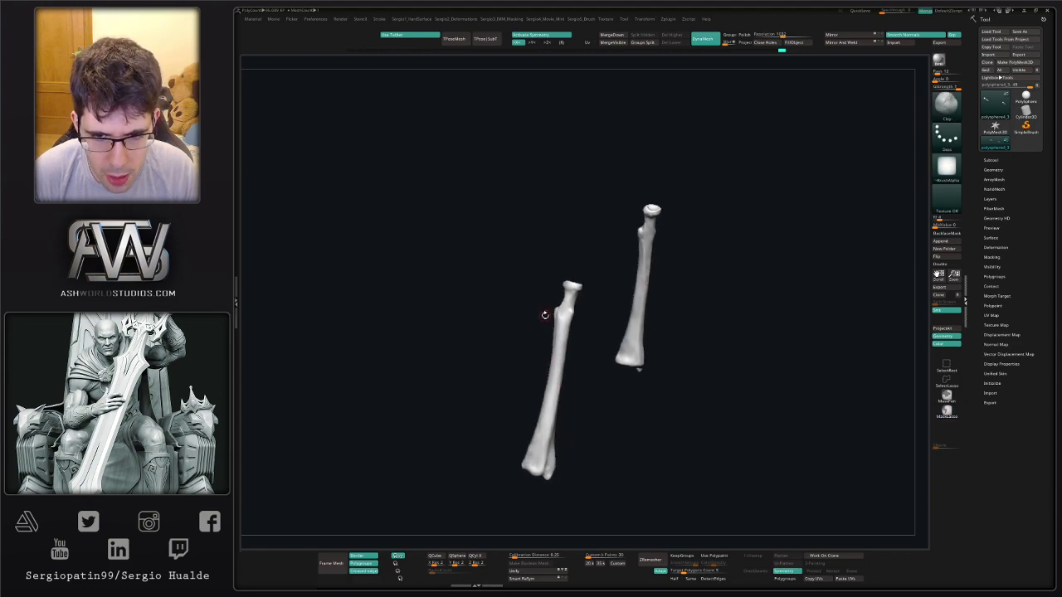
right_click_drag(547, 353, 539, 417)
key("alt+shift+s")
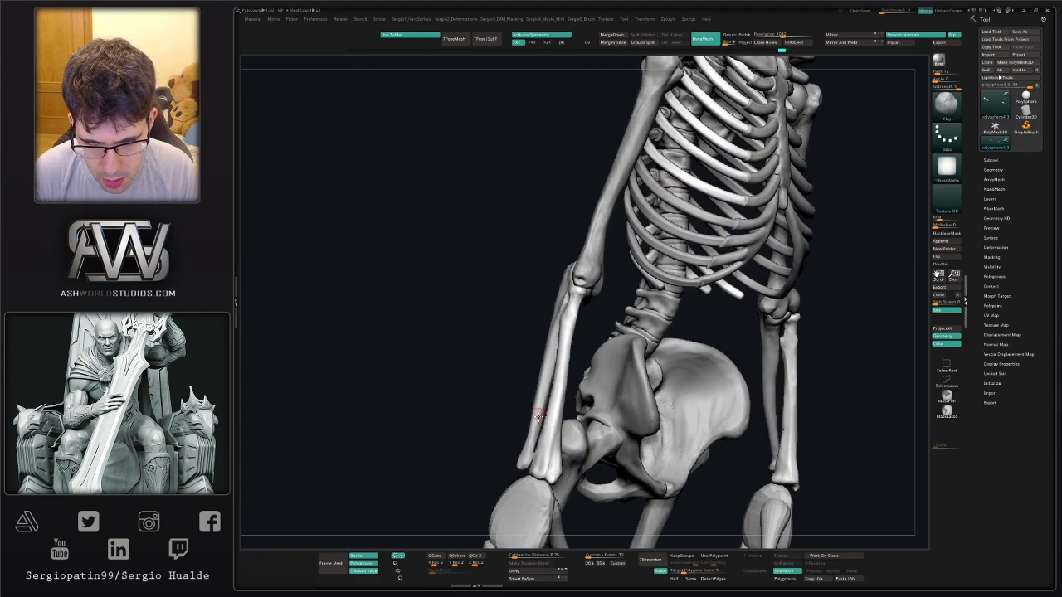
key("alt+shift+s")
Reshape the rim of the radius's lower end with the Move brush and show the full skeleton around it.
right_click_drag(549, 460, 568, 357)
right_click_drag(567, 357, 571, 439, "ctrl")
right_click_drag(571, 439, 576, 357)
key("b")
key("m")
key("v")
key("s")
left_click_drag(581, 428, 591, 432)
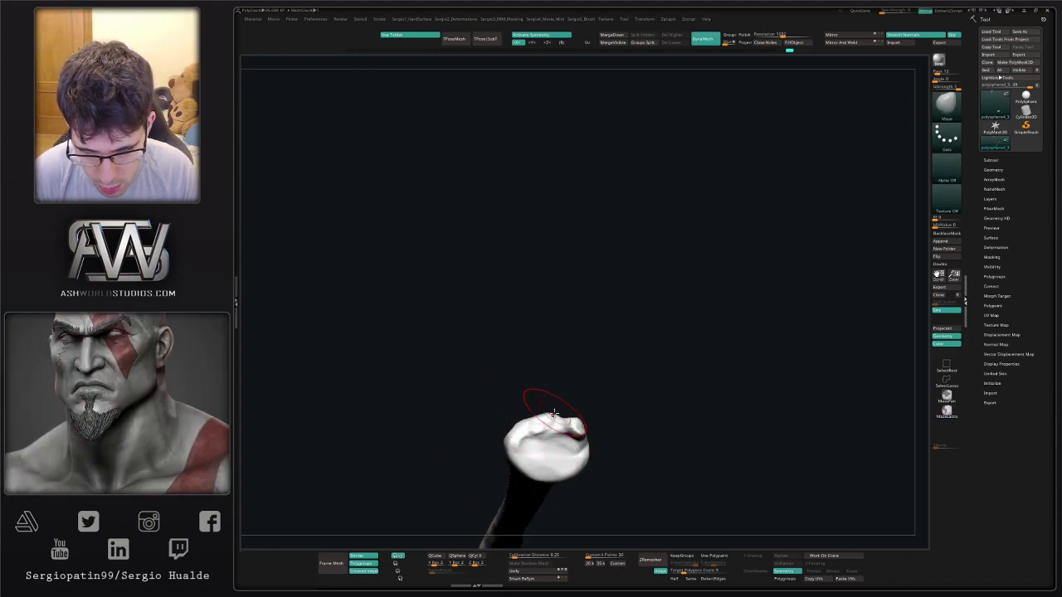
right_click_drag(554, 413, 566, 468)
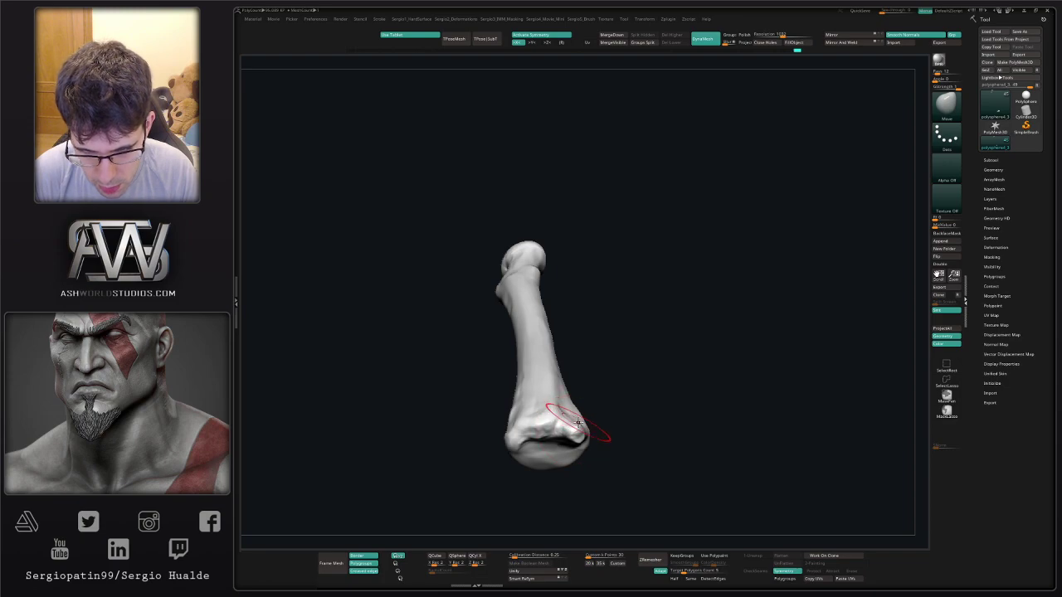
right_click_drag(579, 423, 581, 464, "ctrl")
key("alt+shift+s")
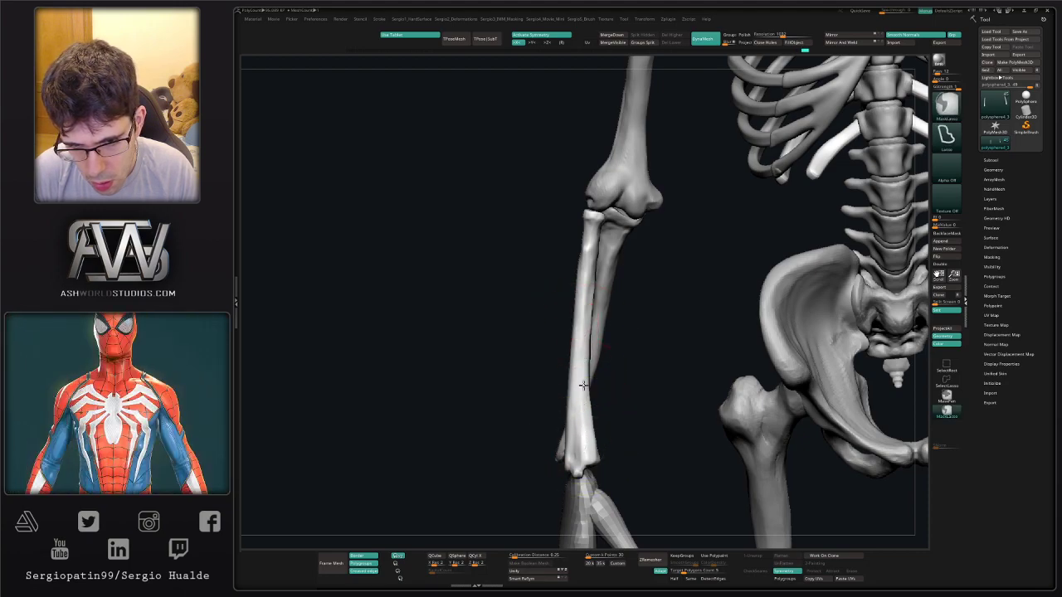
Isolate the radius pair and work over the middle of the shaft with the Standard brush at an adjusted size.
right_click_drag(586, 369, 572, 406, "ctrl")
mouse_move(572, 406)
right_mouse_down()
mouse_move(606, 426)
mouse_move(568, 415)
right_mouse_up()
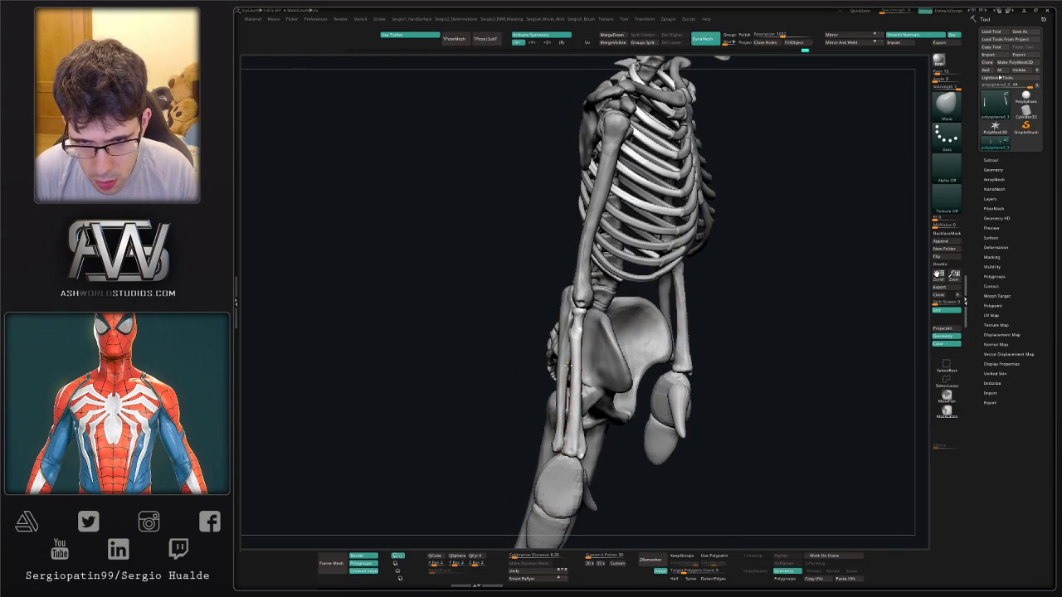
right_click_drag(569, 366, 577, 333)
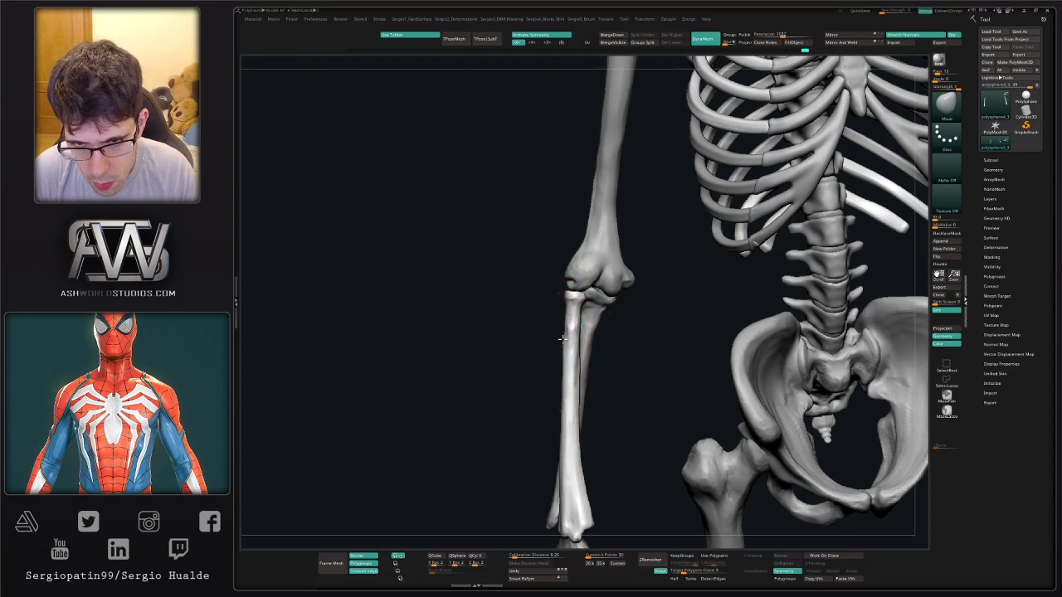
right_click_drag(570, 326, 548, 375, "ctrl")
mouse_move(547, 375)
right_mouse_down("ctrl")
mouse_move(600, 461)
mouse_move(553, 458)
mouse_move(567, 452)
right_mouse_up("ctrl")
key("alt+s")
mouse_move(573, 390)
right_mouse_down()
mouse_move(589, 370)
mouse_move(575, 391)
mouse_move(578, 409)
mouse_move(633, 393)
mouse_move(567, 417)
mouse_move(575, 349)
right_mouse_up()
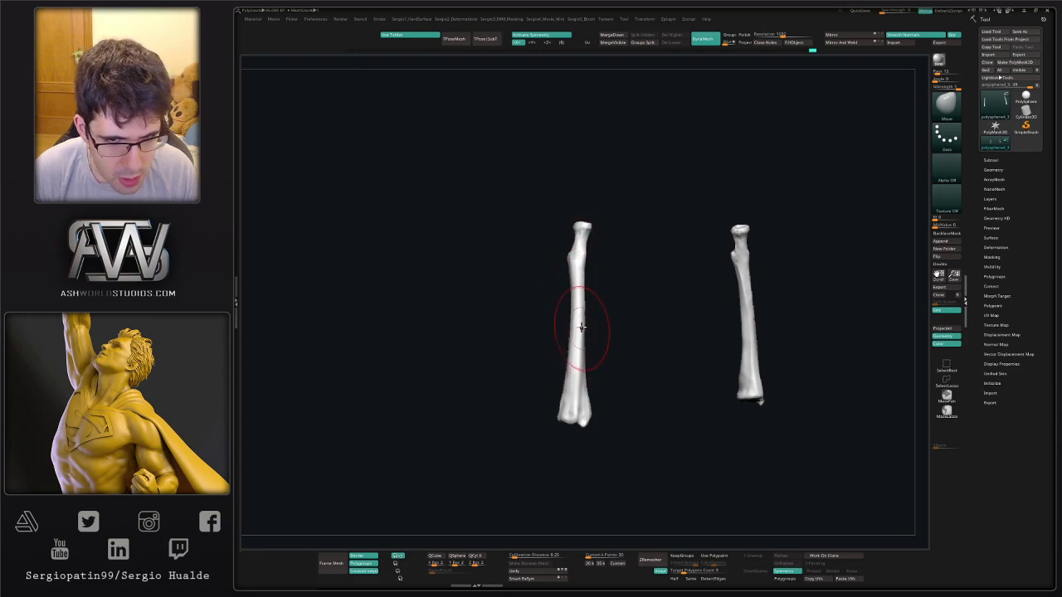
right_click_drag(581, 328, 579, 356, "ctrl")
key("1")
key("s")
left_click_drag(588, 351, 571, 350)
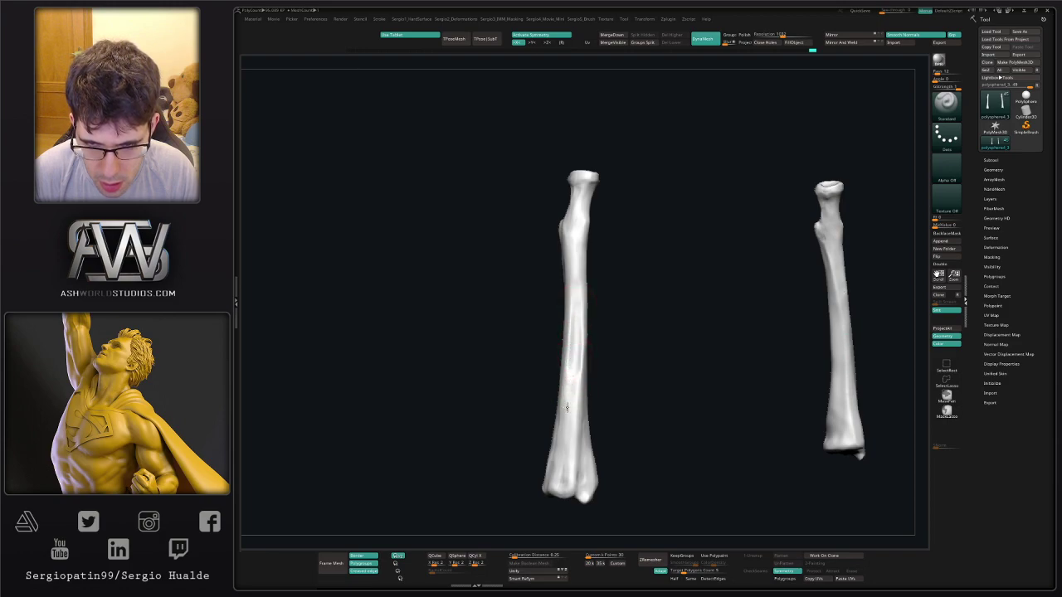
Refine the radius's lower shaft with the Clay brush and flatten it with the TrimDynamic brush.
key("2")
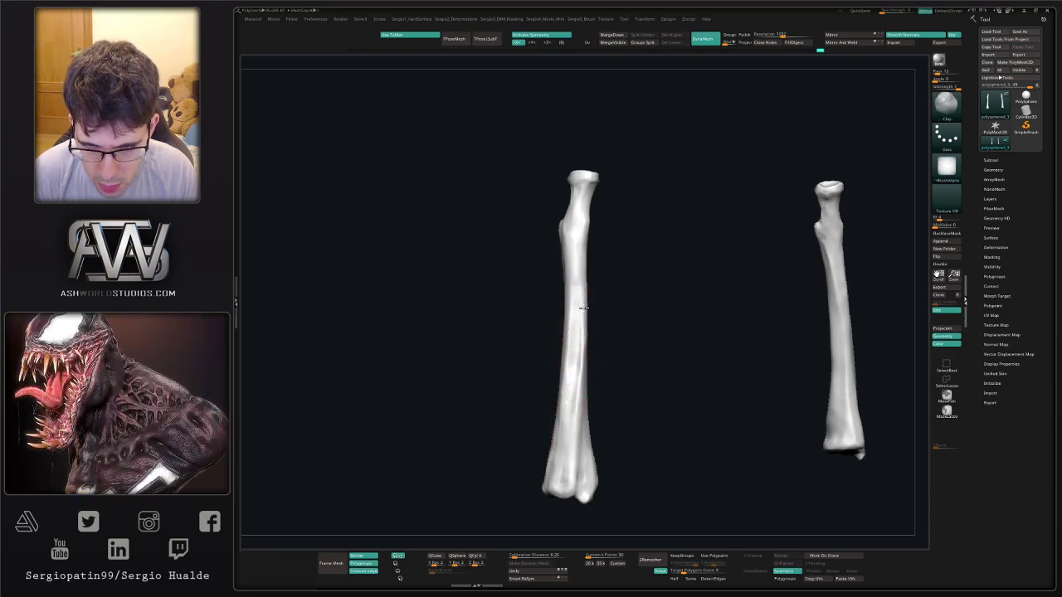
right_click_drag(583, 379, 634, 384)
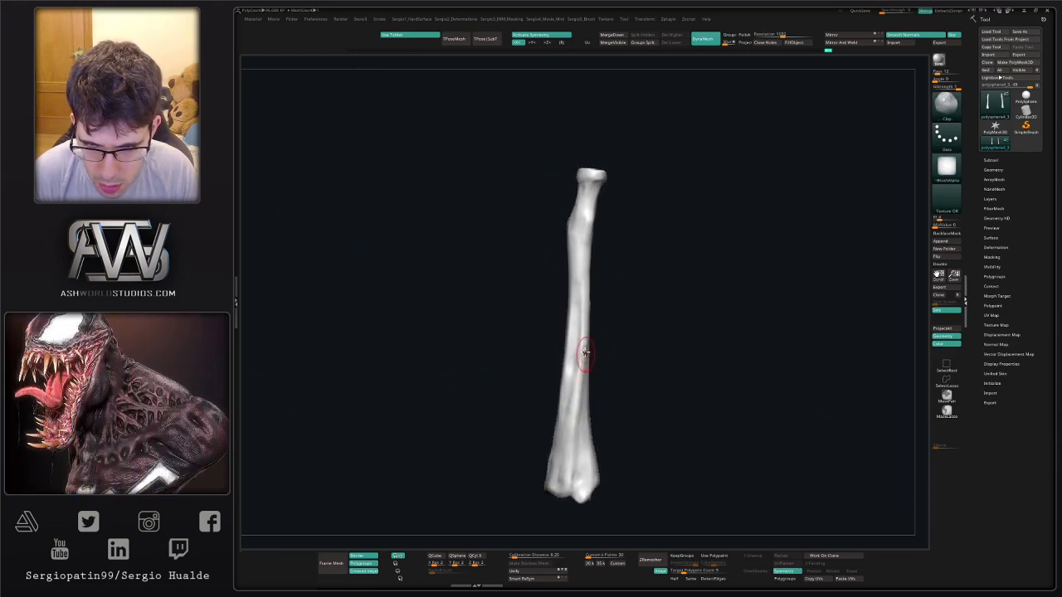
right_click(562, 436)
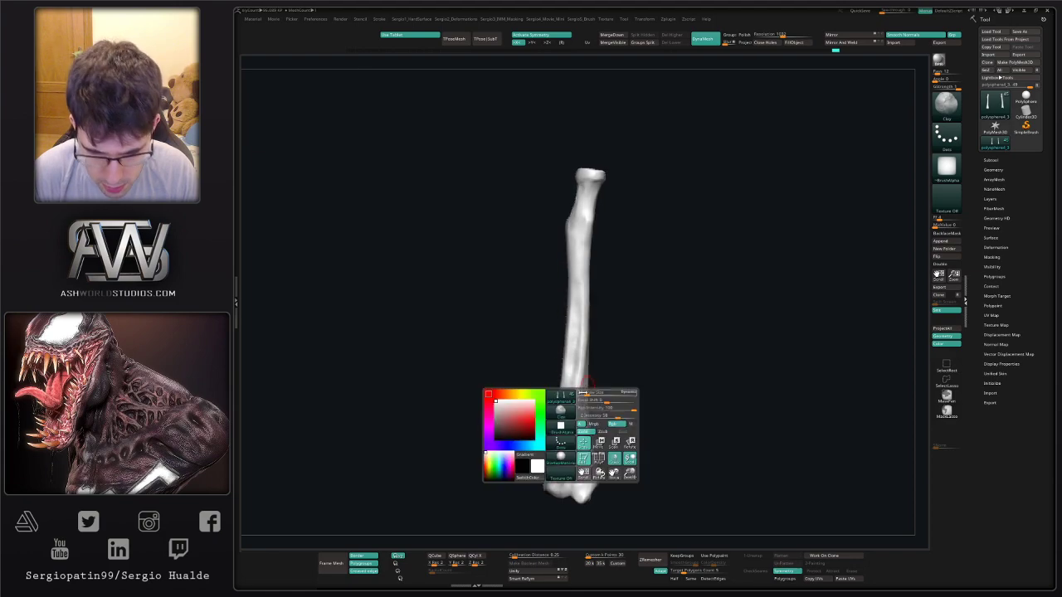
key("ctrl+shift+1")
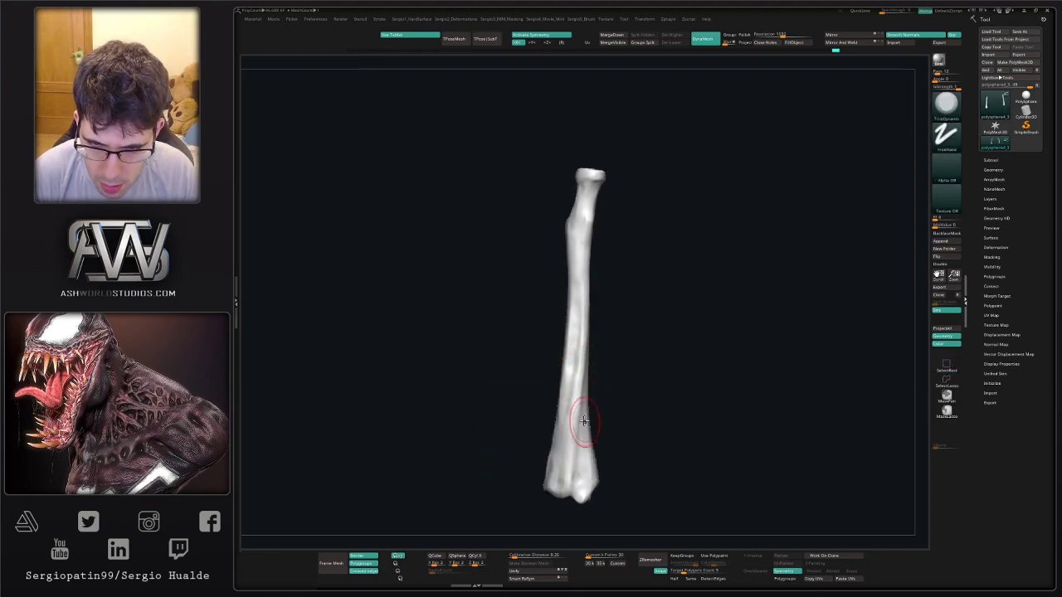
right_click_drag(584, 421, 573, 410)
left_click_drag(581, 407, 586, 325)
mouse_move(572, 411)
right_mouse_down()
mouse_move(593, 421)
mouse_move(564, 405)
right_mouse_up()
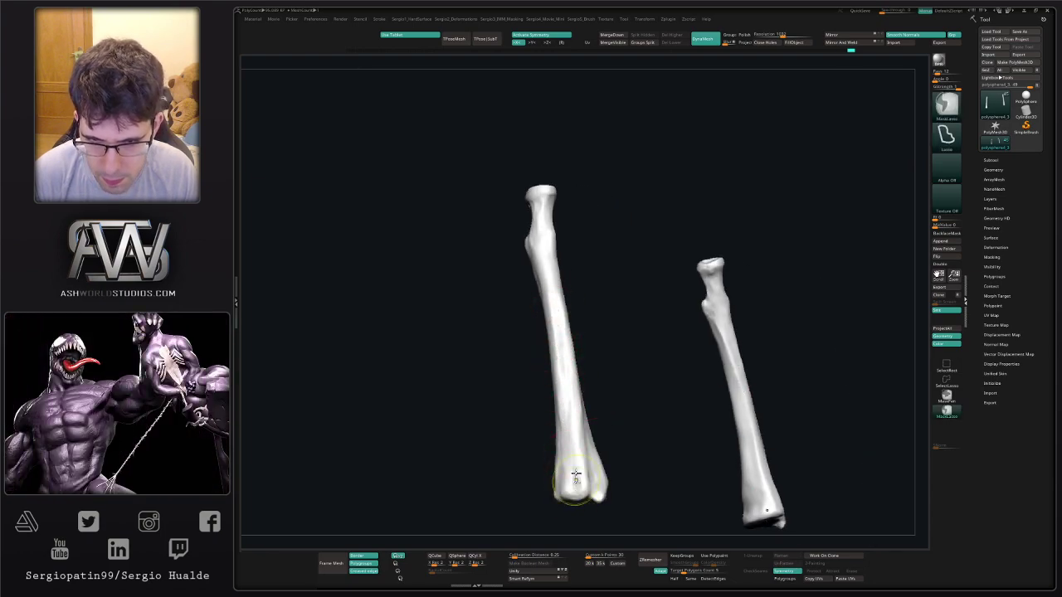
Build up a long ridge down the radius's lower shaft with the Clay brush.
right_click_drag(576, 479, 570, 435, "ctrl")
right_click_drag(571, 436, 553, 455)
key("b")
key("m")
key("v")
mouse_move(590, 396)
right_mouse_down("ctrl")
mouse_move(572, 422)
mouse_move(588, 478)
mouse_move(567, 419)
mouse_move(563, 447)
right_mouse_up("ctrl")
key("b")
key("c")
key("l")
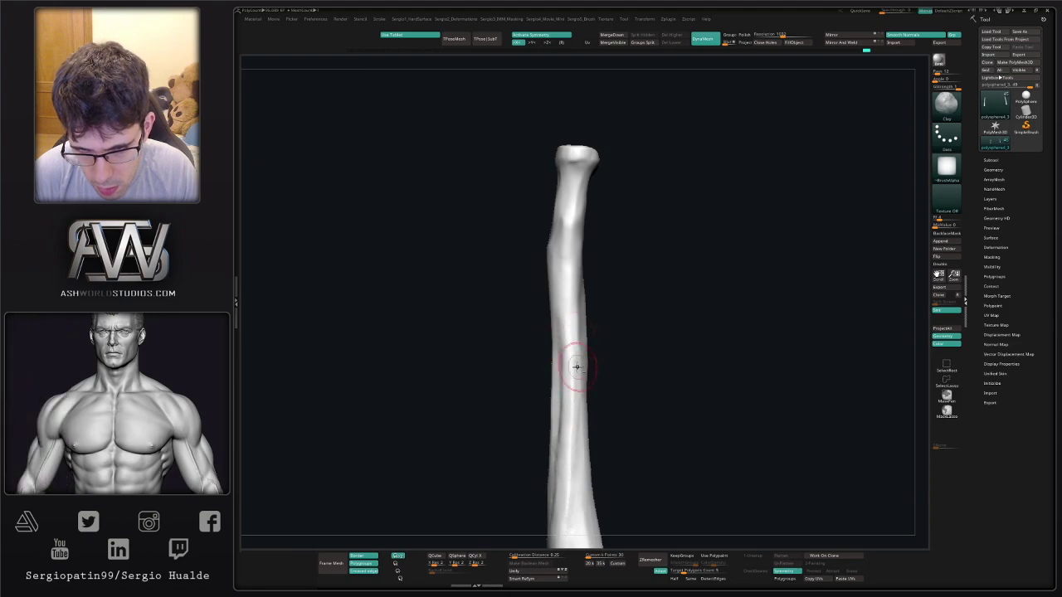
left_click_drag(569, 448, 568, 527)
Adjust the contour of the radius's middle shaft with the Move brush at a changed size.
mouse_move(569, 466)
right_mouse_down()
mouse_move(550, 470)
mouse_move(554, 453)
right_mouse_up()
key("b")
key("m")
key("v")
key("s")
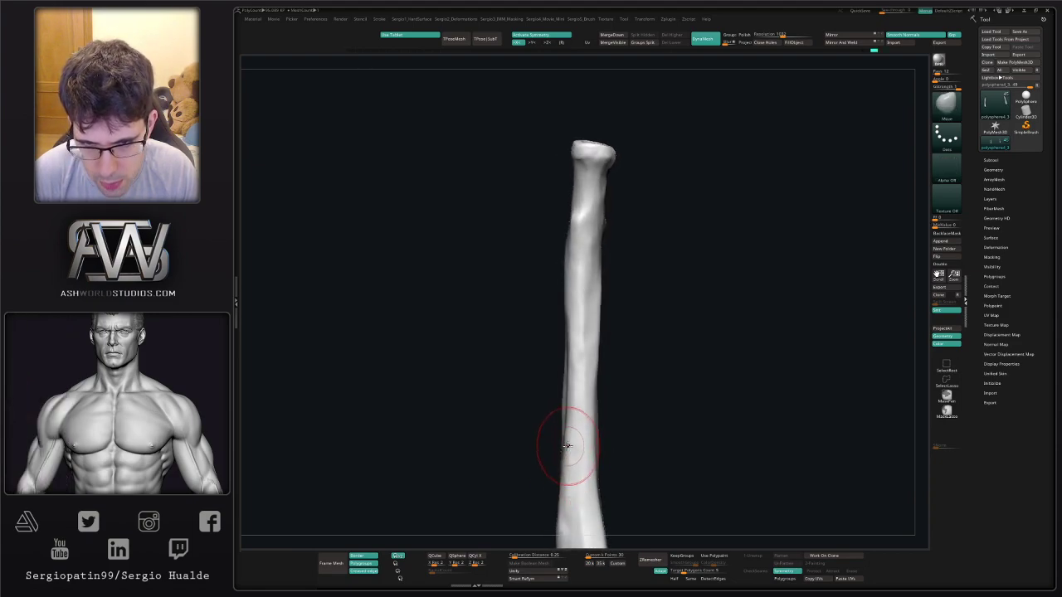
left_click_drag(565, 310, 561, 301)
Show the full skeleton again and touch up the radius's lower shaft with the Clay brush.
mouse_move(562, 302)
right_mouse_down()
mouse_move(588, 351)
mouse_move(566, 318)
mouse_move(590, 439)
mouse_move(595, 411)
mouse_move(602, 490)
mouse_move(586, 350)
mouse_move(587, 382)
right_mouse_up()
key("alt+s")
key("b")
key("c")
key("l")
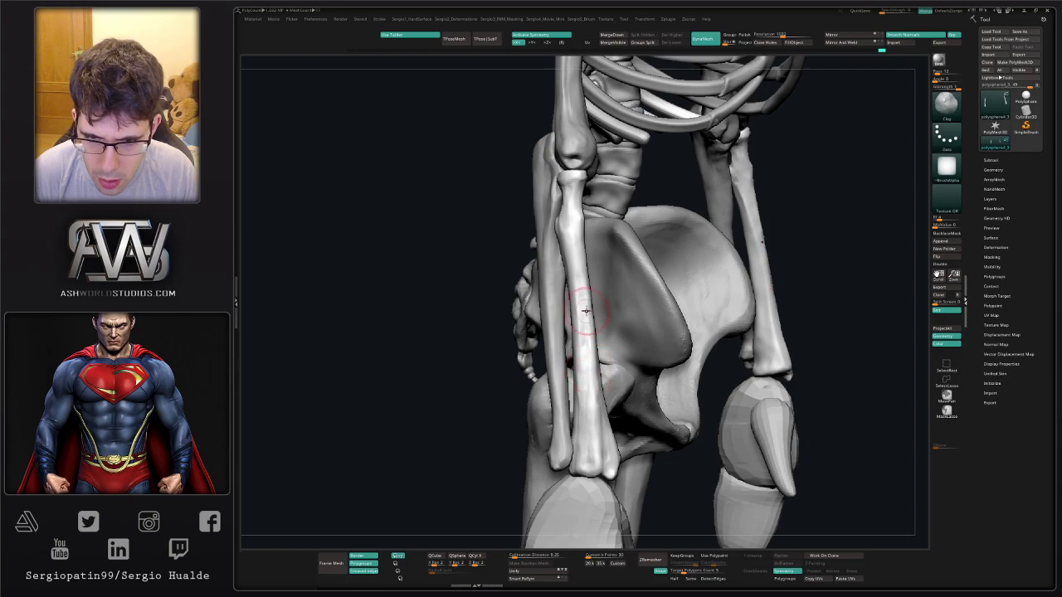
left_click_drag(586, 404, 581, 413)
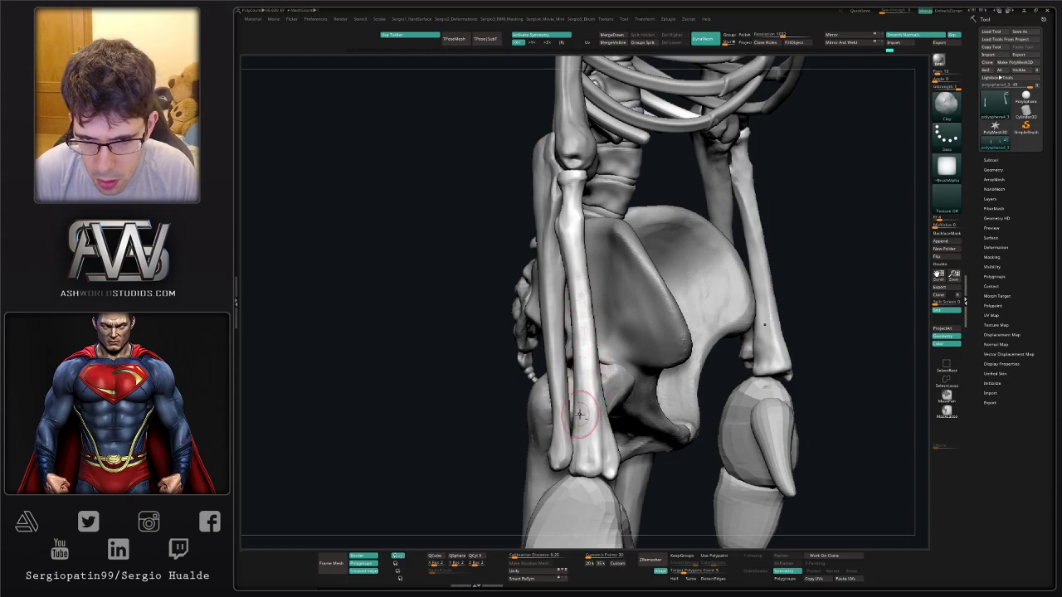
Check the forearm against the whole skeleton and select the oval palm block from the arm's subtool folder.
right_click_drag(583, 410, 579, 361, "ctrl")
mouse_move(579, 362)
right_mouse_down()
mouse_move(619, 371)
mouse_move(629, 386)
right_mouse_up()
mouse_move(628, 436)
right_mouse_down("alt")
mouse_move(621, 412)
mouse_move(632, 397)
mouse_move(603, 393)
right_mouse_up("alt")
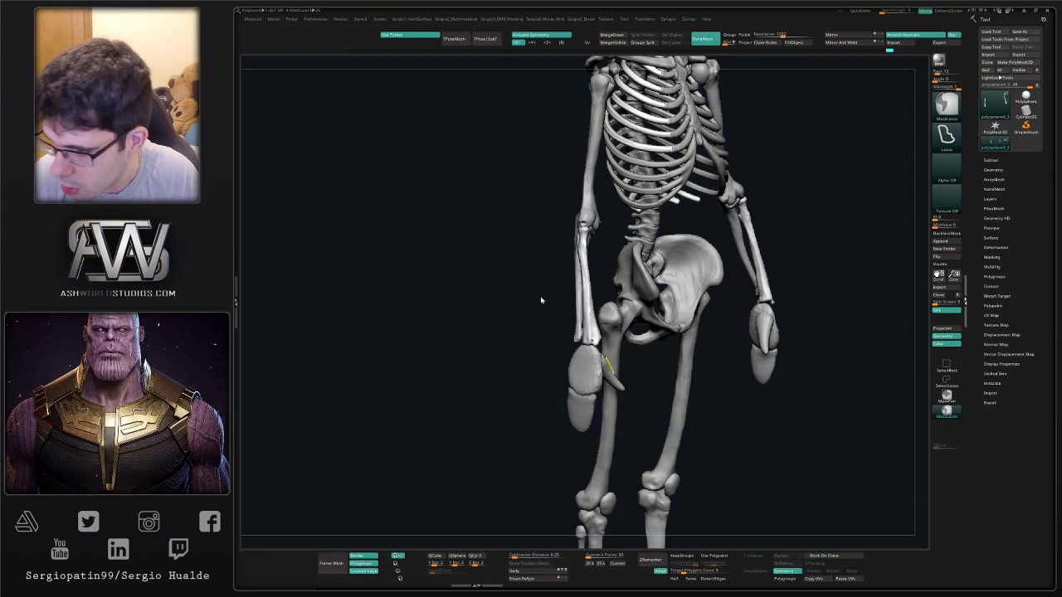
mouse_move(544, 348)
right_mouse_down()
mouse_move(605, 362)
mouse_move(619, 318)
right_mouse_up()
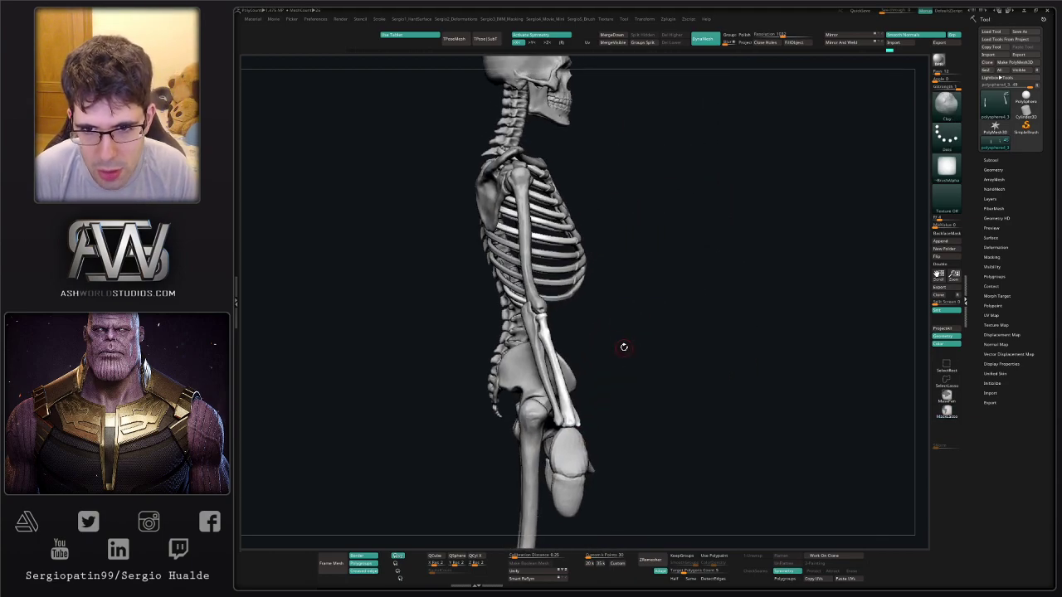
mouse_move(650, 379)
right_mouse_down("ctrl")
mouse_move(631, 365)
mouse_move(610, 309)
right_mouse_up("ctrl")
right_click_drag(609, 309, 583, 406, "ctrl")
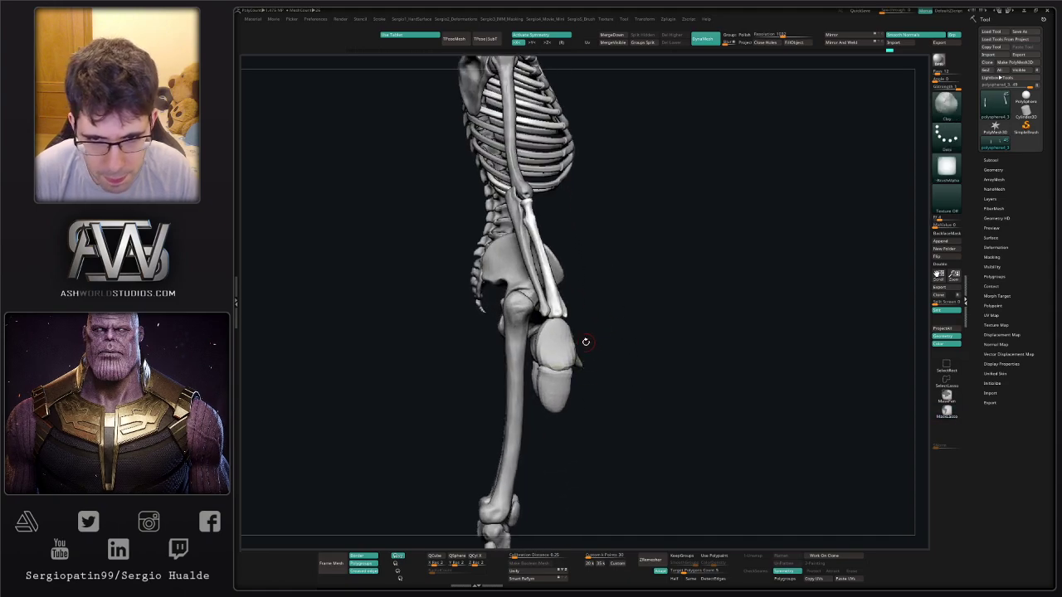
left_click(1013, 161)
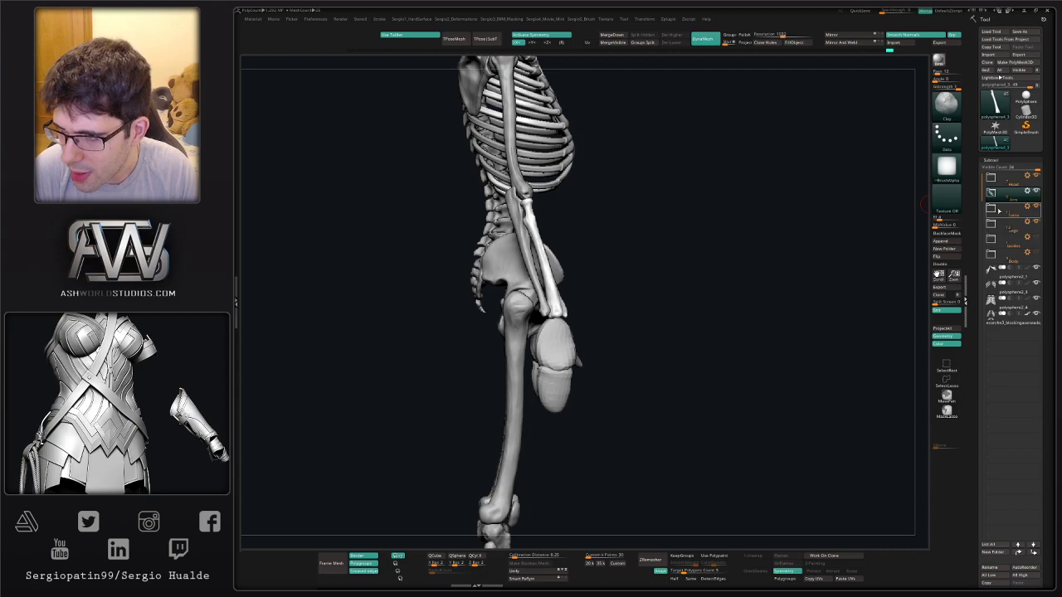
left_click(992, 193)
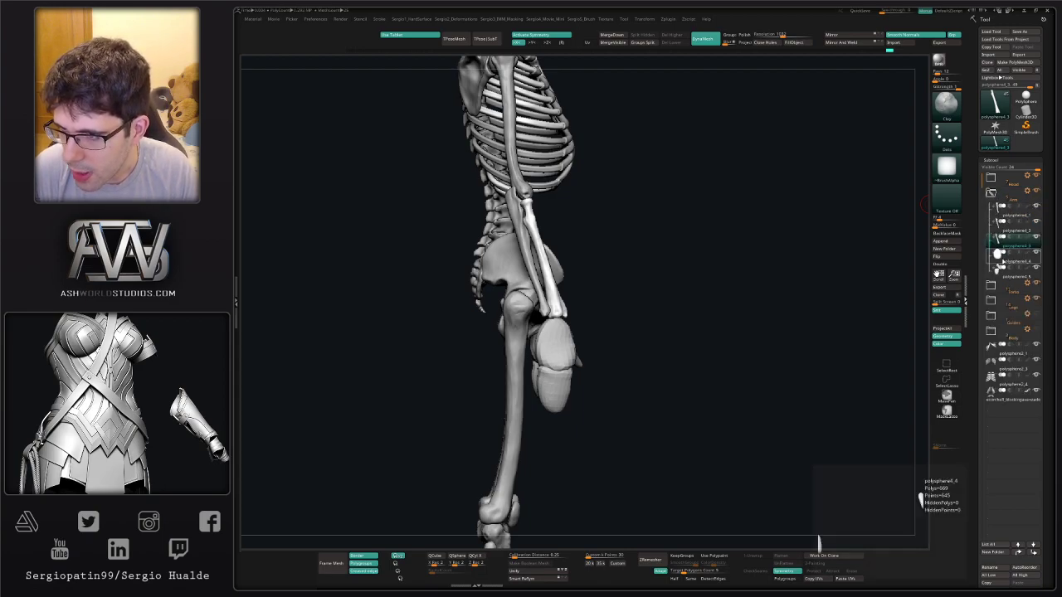
left_click(1004, 256)
left_click_drag(679, 292, 697, 245, "alt")
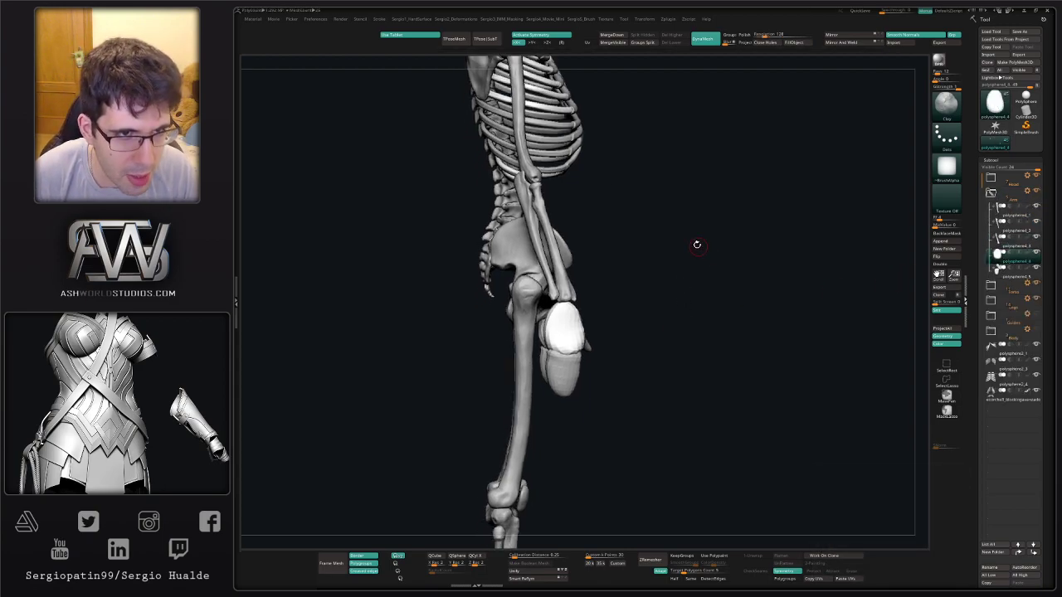
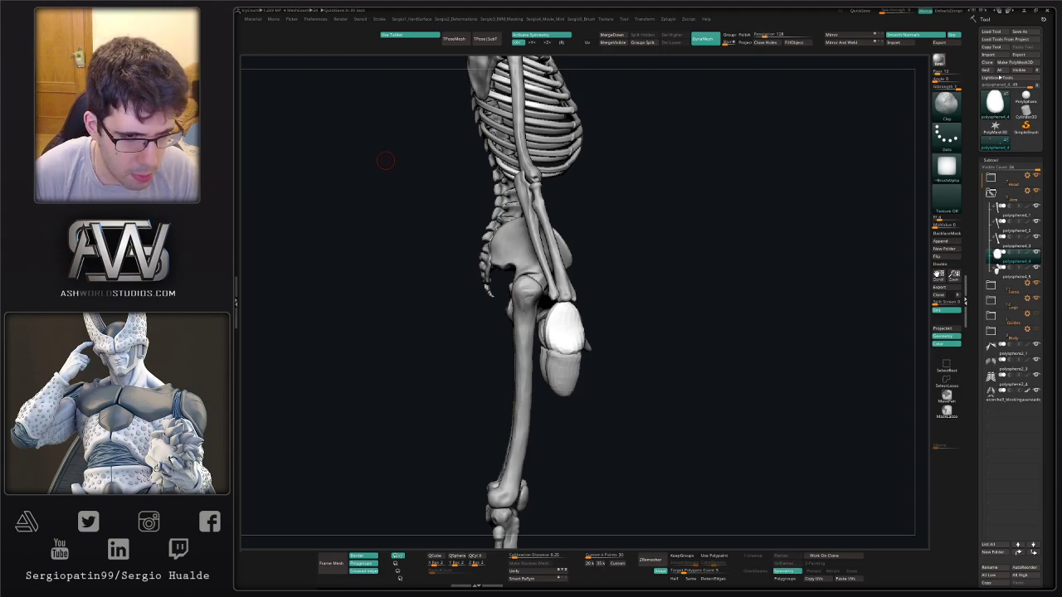
Duplicate the oval palm block and hide the original.
left_click_drag(668, 303, 572, 325)
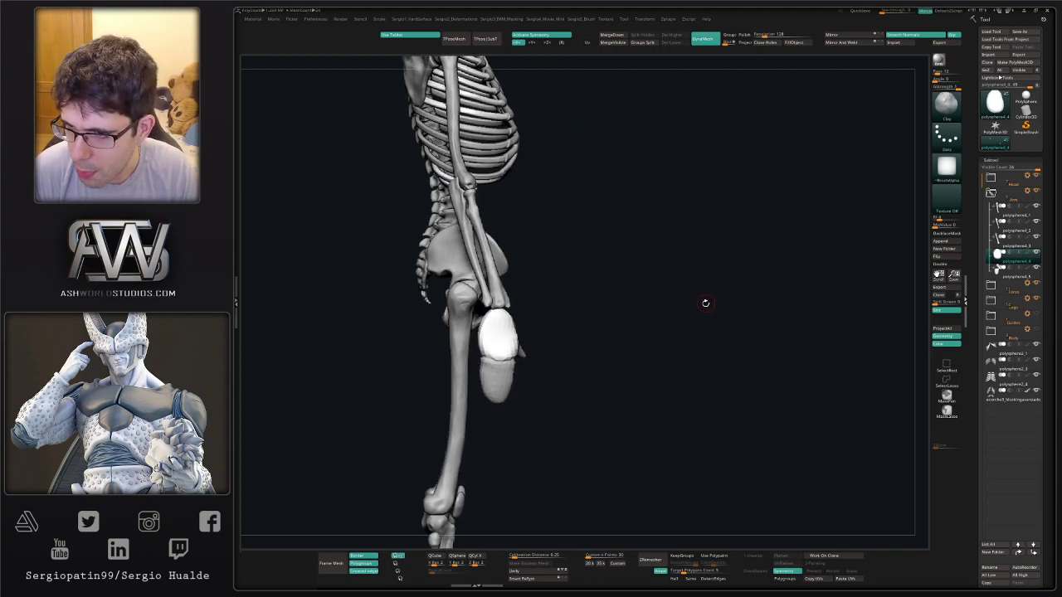
left_click_drag(671, 321, 709, 312, "alt")
right_click_drag(543, 314, 540, 348, "ctrl")
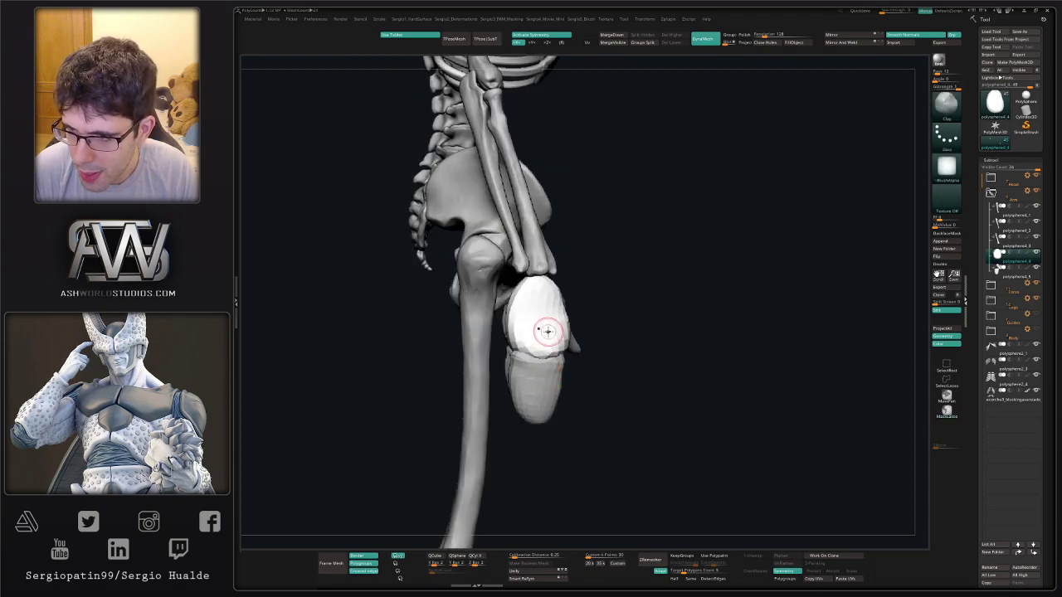
left_click_drag(590, 289, 551, 309)
right_click_drag(551, 309, 535, 350, "ctrl")
key("ctrl+shift+d")
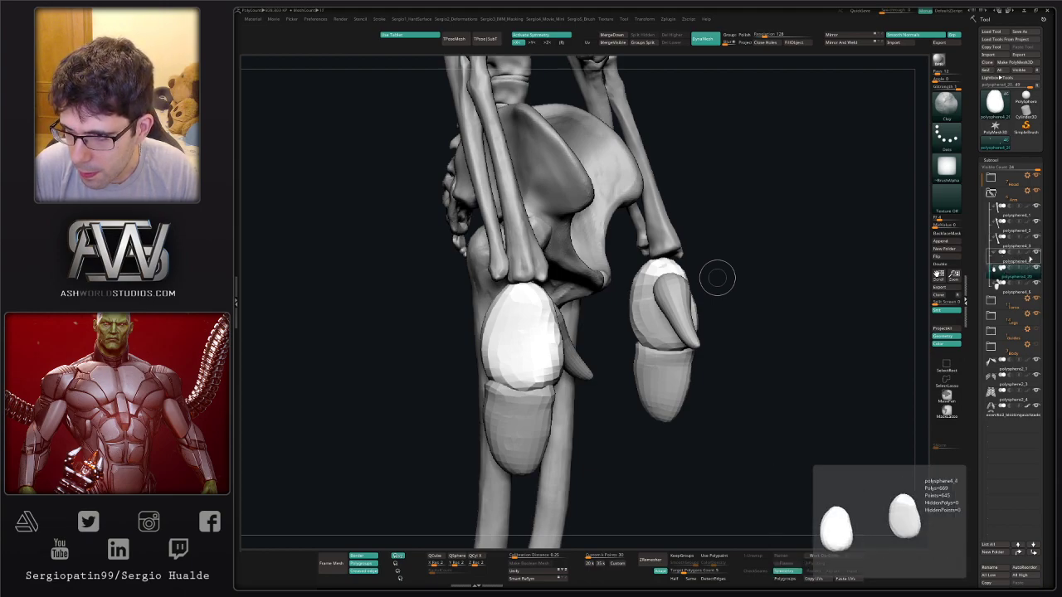
left_click(1036, 252)
Smooth the duplicate down to a small ball beneath the wrist and widen it into a carpal block with the Move brush.
mouse_move(520, 368)
left_mouse_down("shift")
mouse_move(535, 359)
mouse_move(520, 300)
left_mouse_up("shift")
key("s")
key("s")
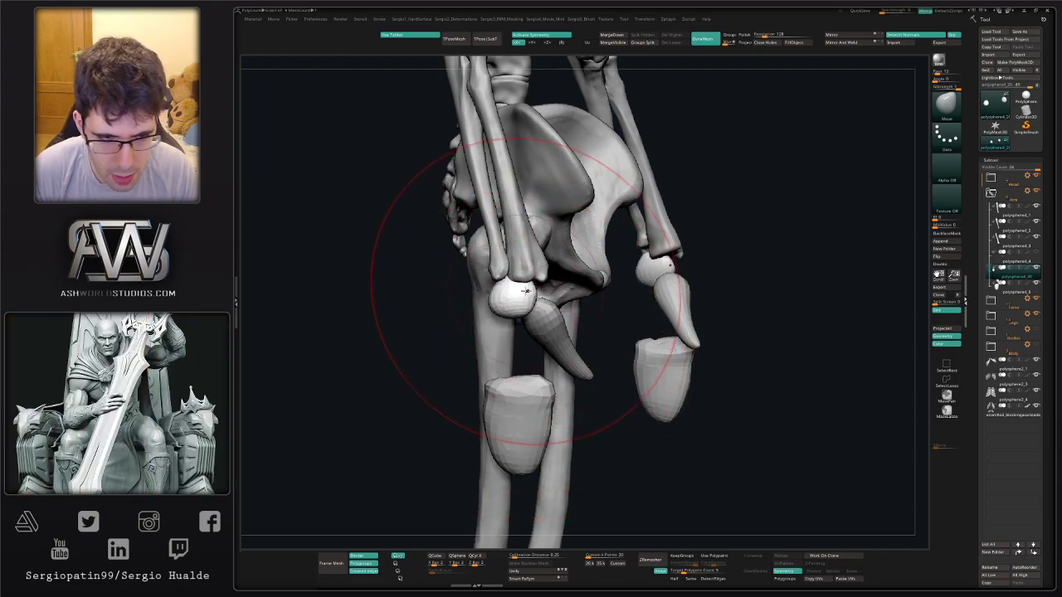
right_click_drag(527, 290, 506, 293)
key("s")
left_click_drag(523, 296, 514, 295)
right_click_drag(515, 296, 539, 297)
left_click_drag(540, 297, 571, 296)
mouse_move(523, 295)
right_mouse_down()
mouse_move(546, 289)
mouse_move(537, 307)
mouse_move(557, 306)
right_mouse_up()
left_click_drag(518, 303, 517, 295)
right_click_drag(526, 304, 457, 299)
left_click_drag(586, 301, 582, 299)
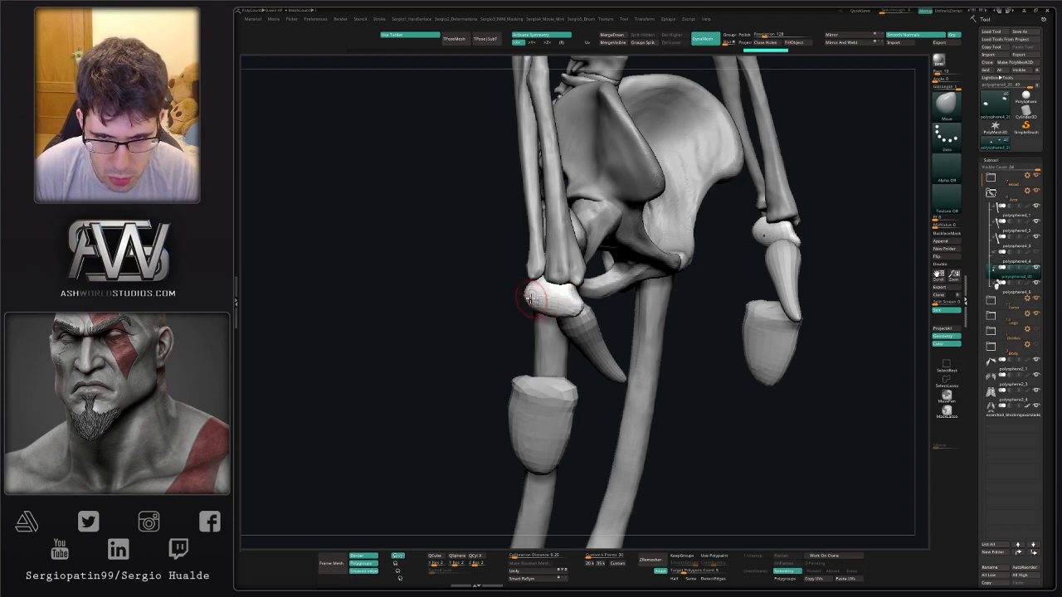
Adjust the carpal block's side profile with the Move brush and apply a lasso mask to it.
right_click_drag(526, 300, 551, 299)
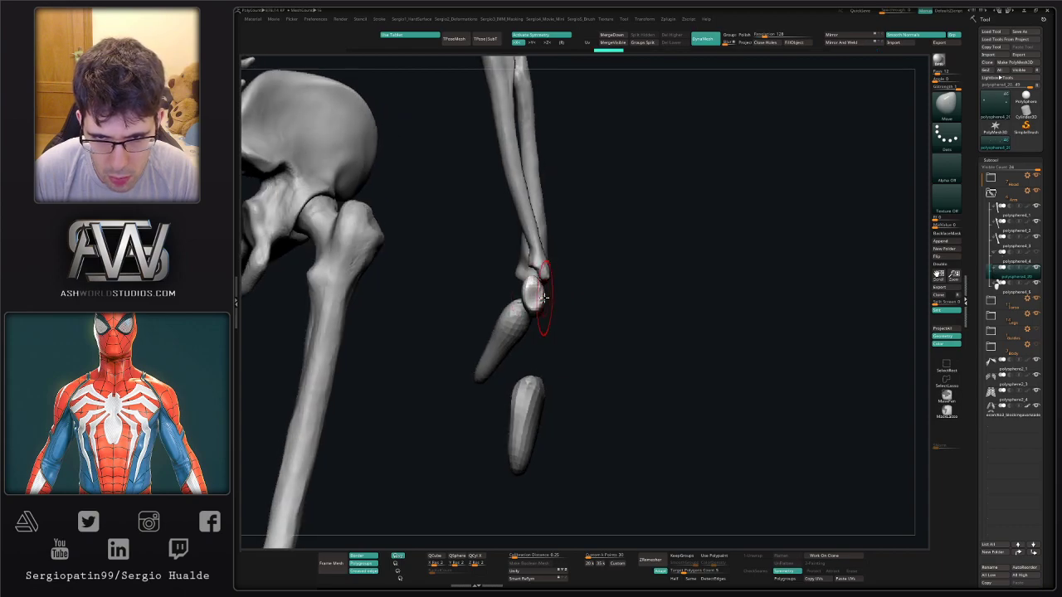
left_click_drag(543, 301, 542, 303)
left_click_drag(545, 325, 537, 332)
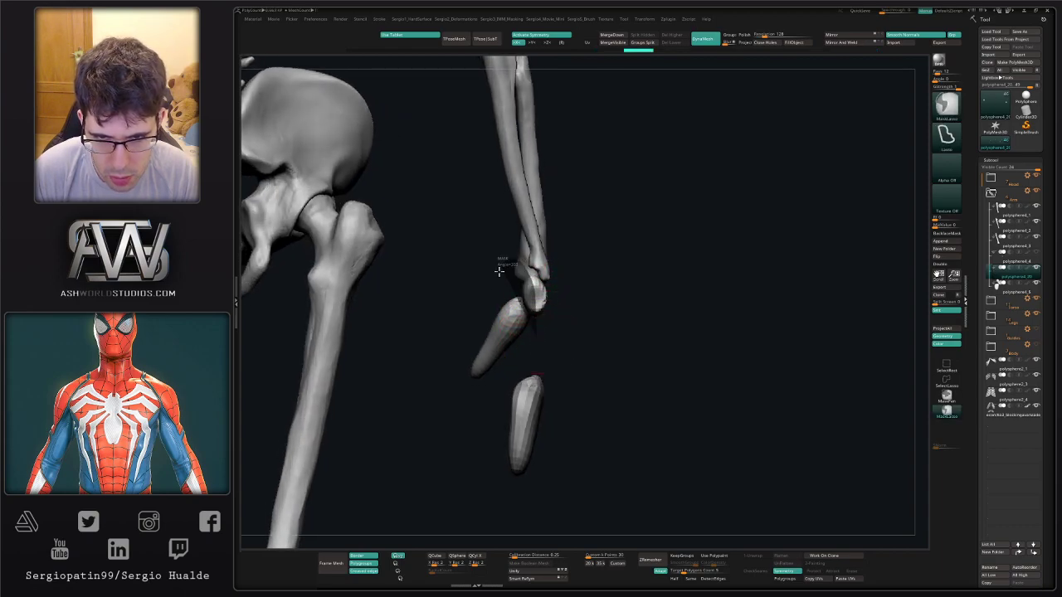
left_click_drag(500, 272, 548, 366, "ctrl")
mouse_move(531, 314)
left_mouse_down()
mouse_move(517, 301)
mouse_move(465, 320)
mouse_move(415, 311)
left_mouse_up()
left_click(550, 335, "ctrl")
left_click(540, 324, "ctrl")
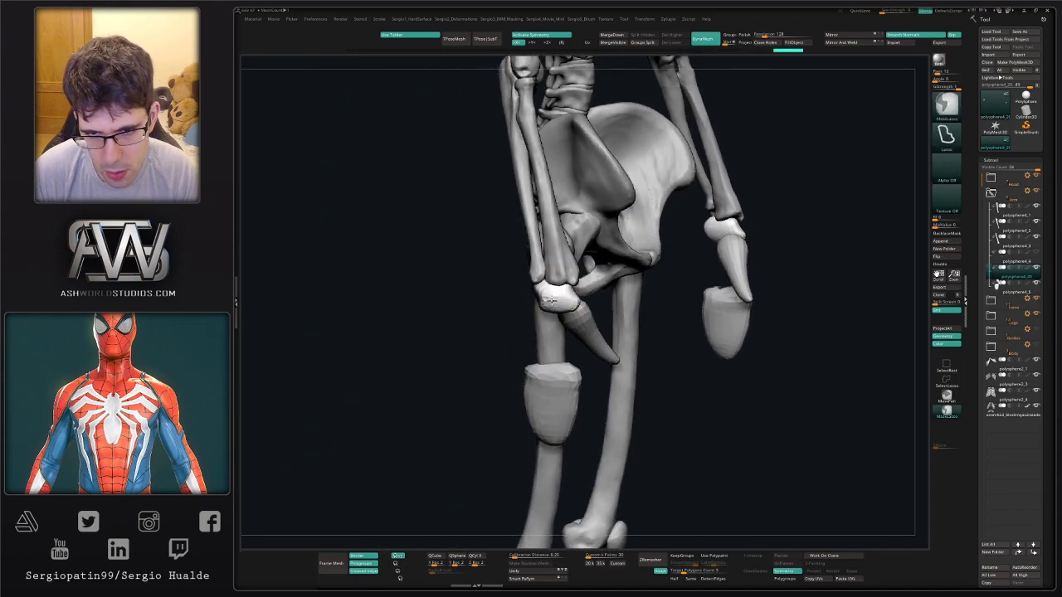
Pull the carpal block's outline into shape under the radius and ulna with the Move brush.
right_click_drag(551, 300, 548, 295, "ctrl")
left_click_drag(542, 300, 531, 305)
key("ctrl+shift+z")
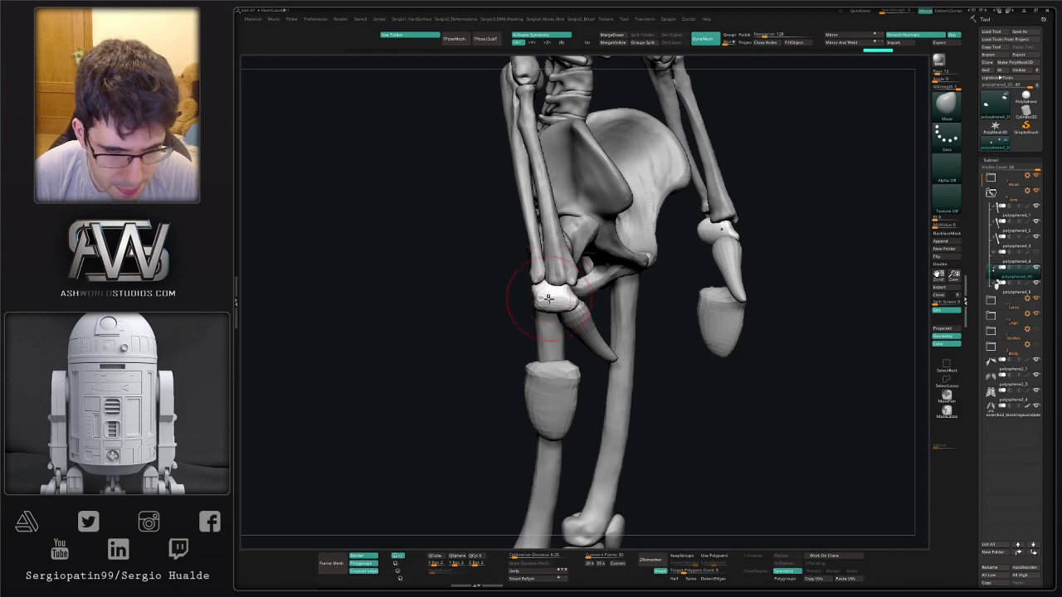
mouse_move(548, 298)
right_mouse_down()
mouse_move(494, 300)
mouse_move(561, 305)
right_mouse_up()
Duplicate the carpal block and move the copy down between the wrist and the finger block.
key("ctrl+shift+d")
key("w")
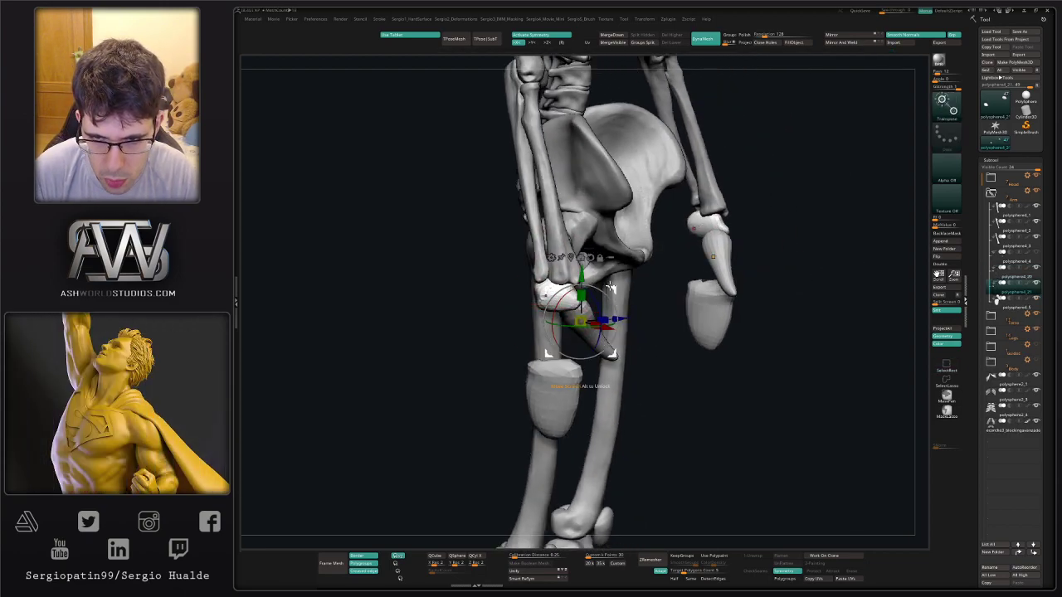
left_click_drag(612, 291, 605, 313)
key("q")
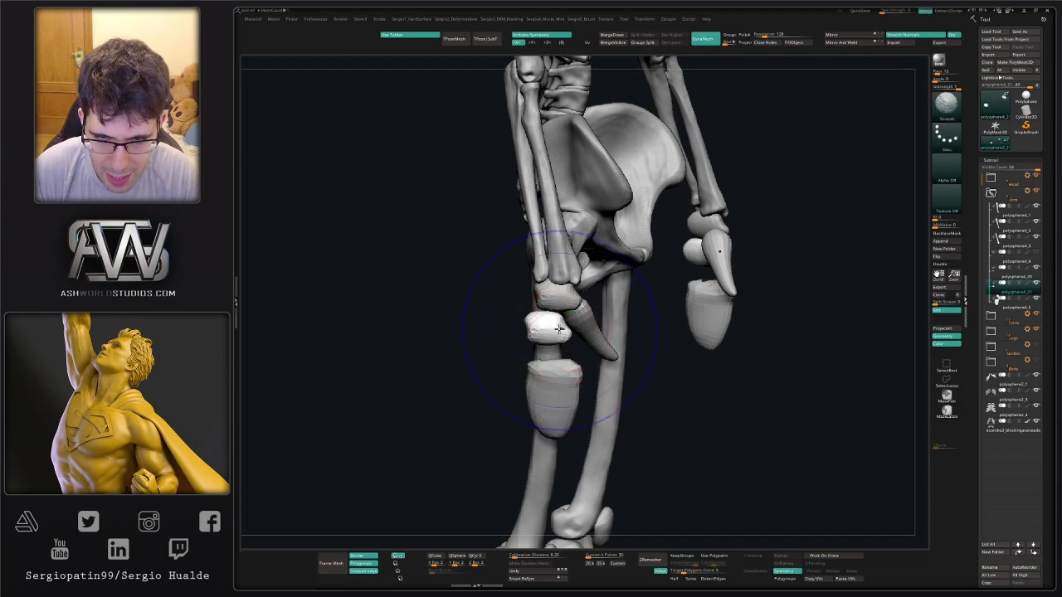
Remesh the copy with DynaMesh and form it into a slim, slanted metacarpal with the Smooth and Move brushes.
mouse_move(544, 333)
left_mouse_down()
mouse_move(544, 370)
mouse_move(545, 334)
mouse_move(540, 347)
mouse_move(527, 329)
mouse_move(531, 342)
mouse_move(536, 319)
left_mouse_up()
left_click_drag(478, 287, 487, 322, "ctrl")
right_click_drag(531, 317, 549, 345, "ctrl")
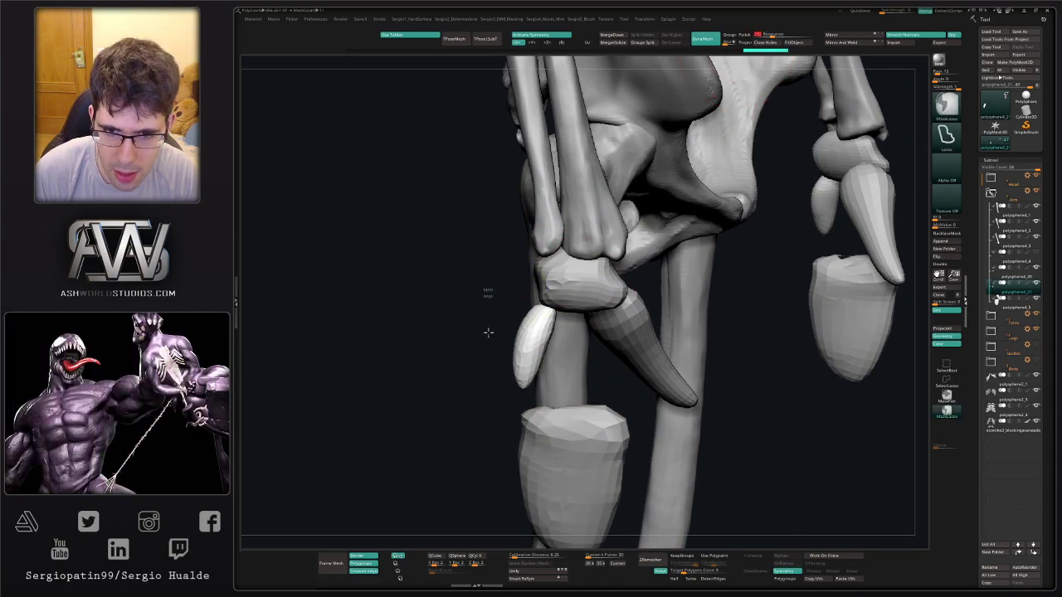
left_click_drag(528, 344, 537, 346)
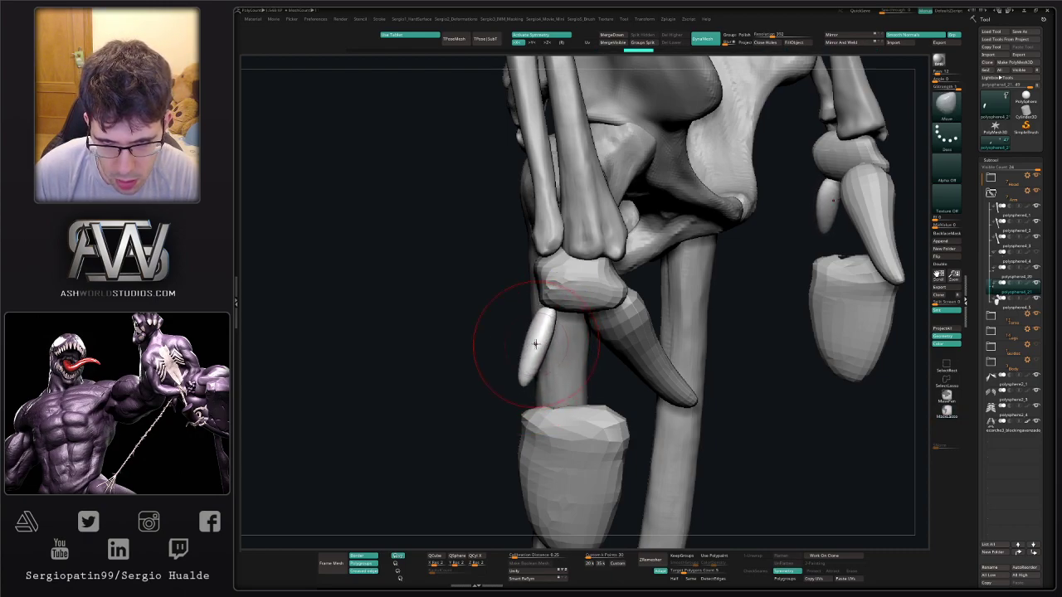
mouse_move(487, 378)
left_mouse_down()
mouse_move(576, 389)
mouse_move(562, 384)
left_mouse_up()
mouse_move(514, 339)
left_mouse_down()
mouse_move(527, 345)
mouse_move(526, 329)
left_mouse_up()
left_click_drag(593, 345, 549, 340)
Swell the end of the isolated metacarpal with the Inflat brush and remesh it.
key("b")
key("i")
key("n")
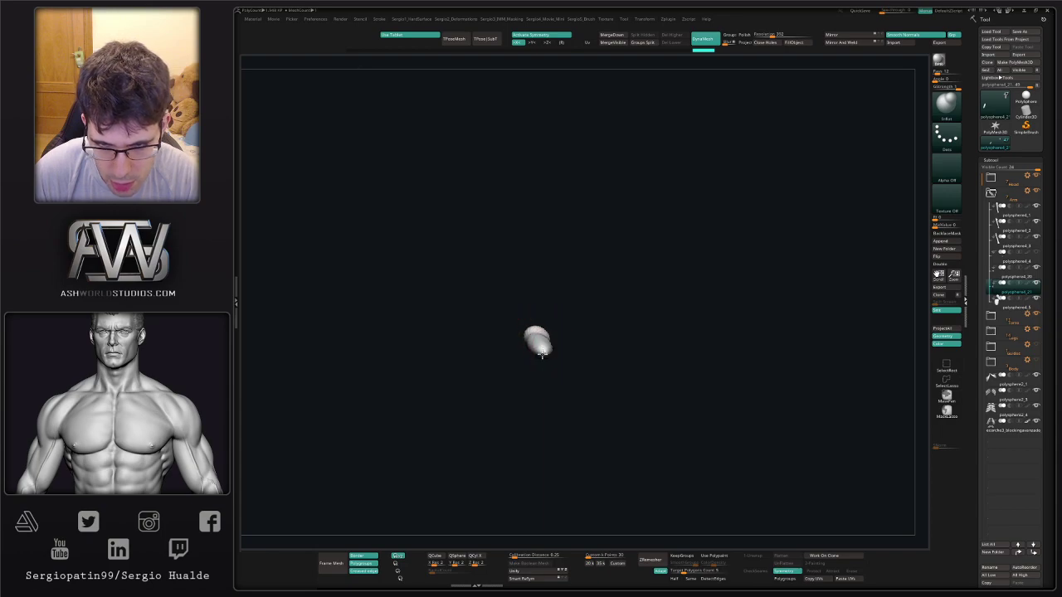
left_click_drag(540, 357, 545, 354)
mouse_move(589, 319)
left_mouse_down()
mouse_move(584, 365)
mouse_move(548, 342)
left_mouse_up()
mouse_move(589, 318)
left_mouse_down("ctrl")
mouse_move(588, 339)
mouse_move(559, 314)
left_mouse_up("ctrl")
Reshape the metacarpal's rounded lower end with the Move brush against the surrounding hand bones.
mouse_move(559, 313)
right_mouse_down("ctrl")
mouse_move(556, 323)
mouse_move(549, 303)
mouse_move(560, 311)
mouse_move(550, 366)
right_mouse_up("ctrl")
key("ctrl+s")
left_click_drag(550, 367, 548, 360)
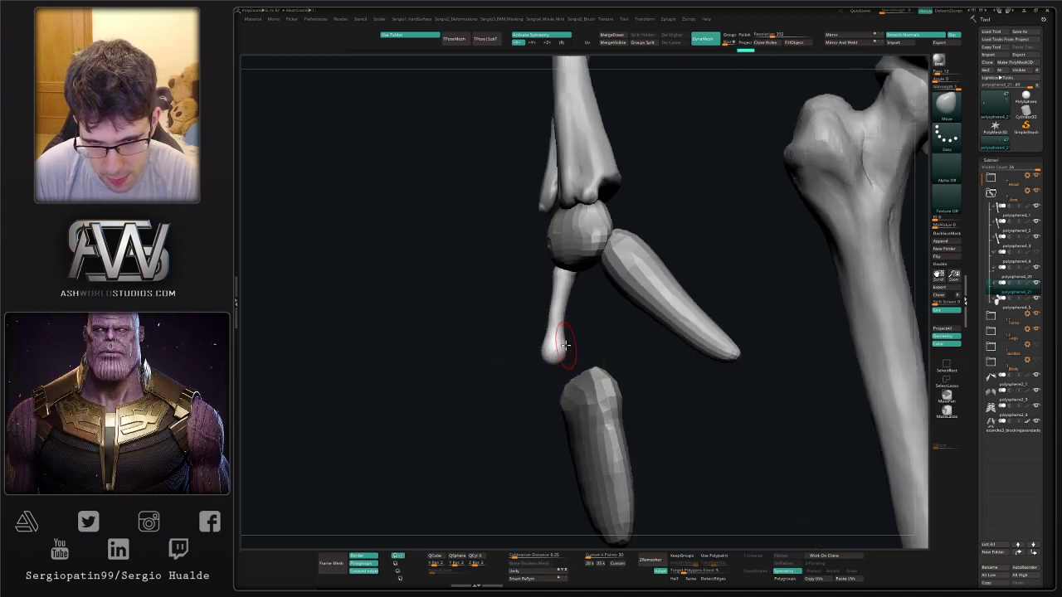
Reshape the metacarpal's shaft with the Move brush, checking its alignment with the carpal and finger blocks.
mouse_move(547, 345)
right_mouse_down()
mouse_move(564, 343)
mouse_move(538, 350)
right_mouse_up()
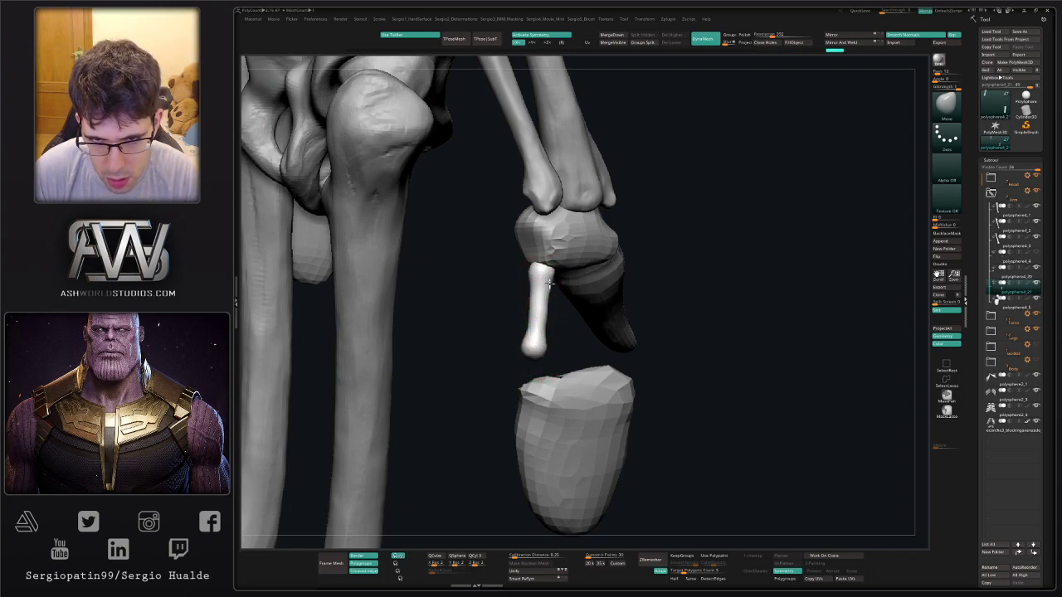
left_click_drag(546, 305, 536, 337)
right_click_drag(536, 324, 544, 313)
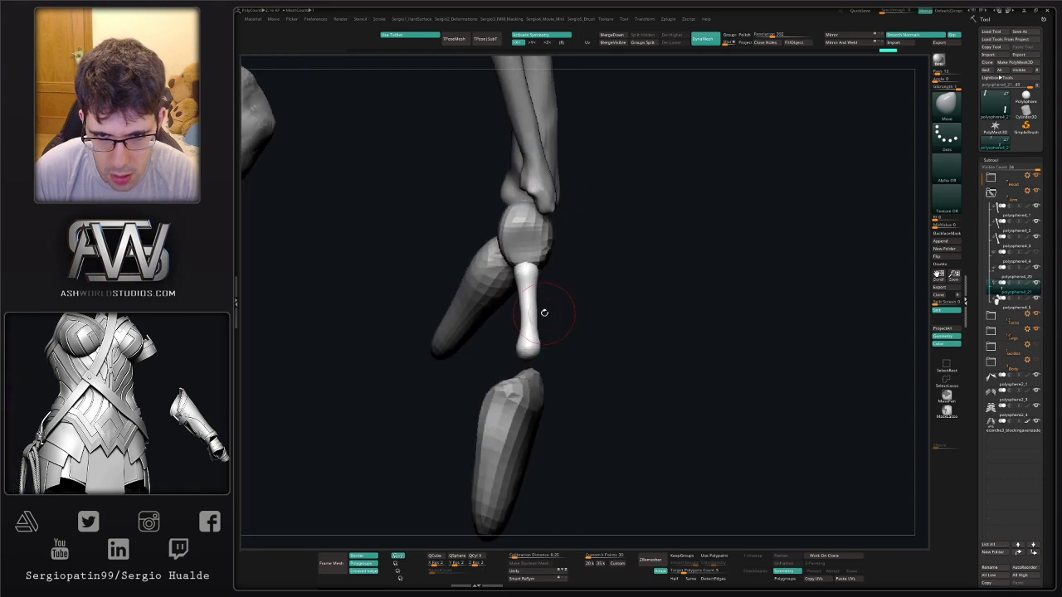
left_click_drag(517, 305, 586, 303)
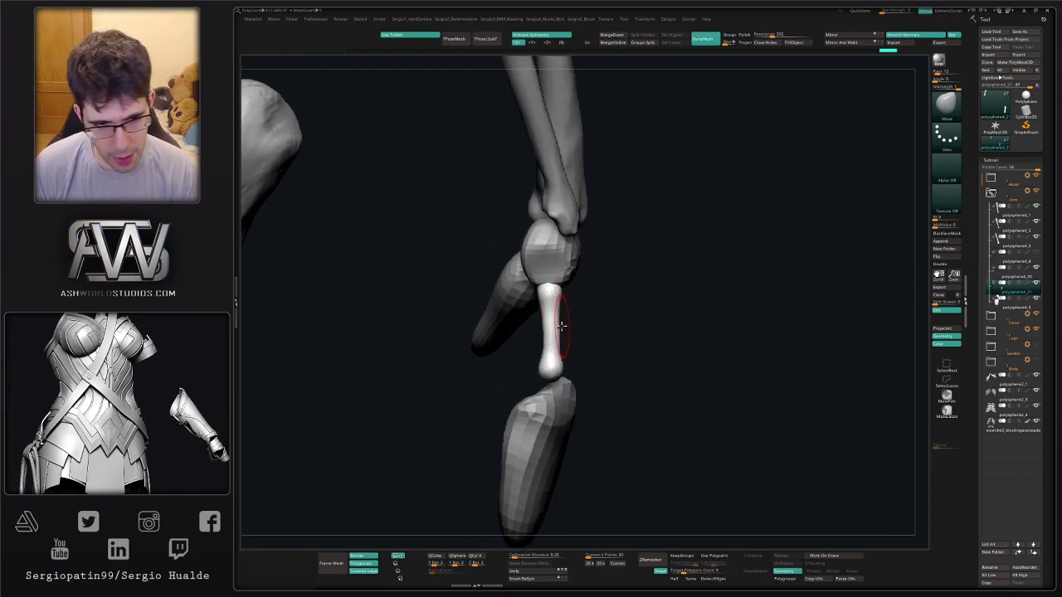
right_click_drag(597, 247, 597, 170, "ctrl")
mouse_move(595, 294)
right_mouse_down()
mouse_move(569, 302)
mouse_move(600, 338)
mouse_move(551, 344)
right_mouse_up()
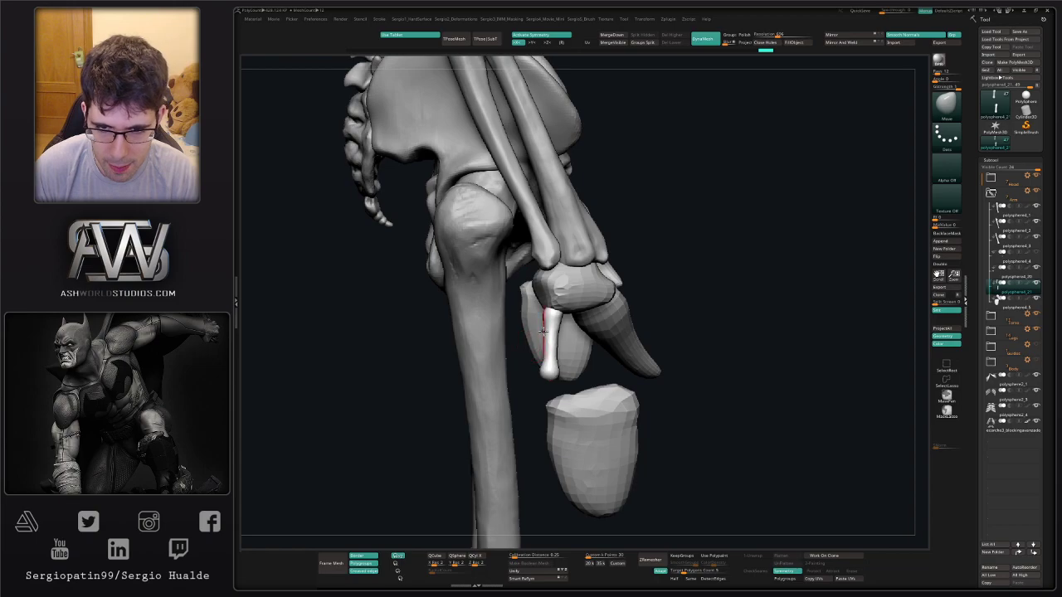
mouse_move(543, 331)
left_mouse_down()
mouse_move(548, 324)
mouse_move(552, 353)
left_mouse_up()
Isolate the metacarpal and soften the bulge of its rounded lower end with the Smooth brush.
key("alt+s")
mouse_move(554, 342)
right_mouse_down("ctrl")
mouse_move(549, 368)
mouse_move(548, 330)
mouse_move(548, 381)
right_mouse_up("ctrl")
right_click_drag(548, 382, 519, 356)
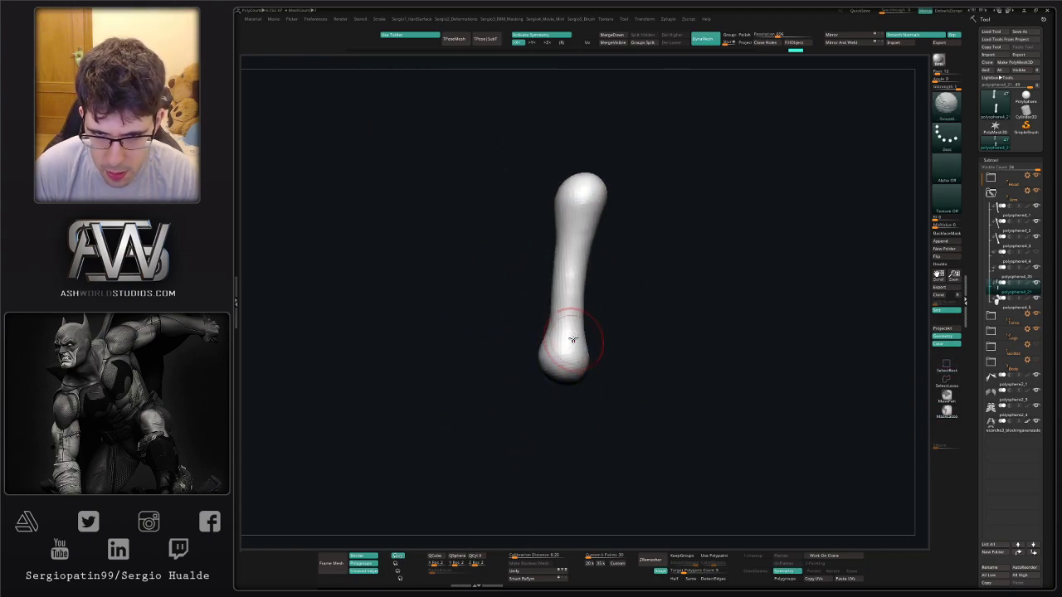
left_click_drag(572, 340, 570, 358, "shift")
right_click_drag(569, 360, 550, 349)
left_click_drag(542, 348, 551, 344)
right_click_drag(551, 344, 593, 377)
Sculpt the tip and sides of the metacarpal's lower end with the Clay brush.
key("b")
key("c")
key("l")
mouse_move(591, 345)
left_mouse_down()
mouse_move(597, 360)
mouse_move(589, 348)
left_mouse_up()
right_click_drag(589, 349, 608, 352)
left_click_drag(591, 349, 584, 360)
right_click_drag(584, 361, 585, 355)
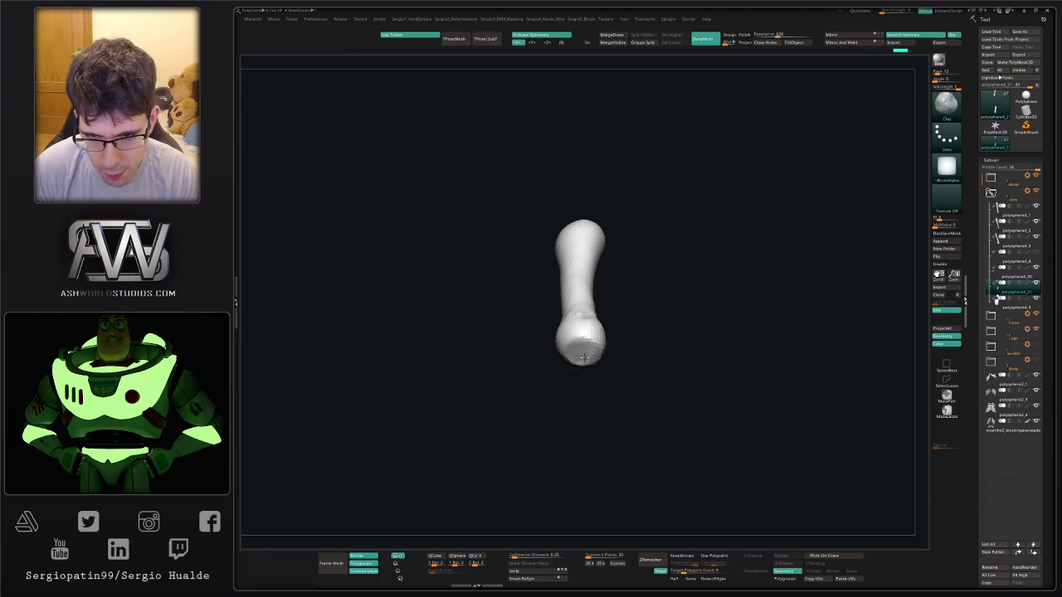
left_click_drag(584, 357, 591, 347)
mouse_move(591, 346)
right_mouse_down()
mouse_move(585, 355)
mouse_move(605, 365)
right_mouse_up()
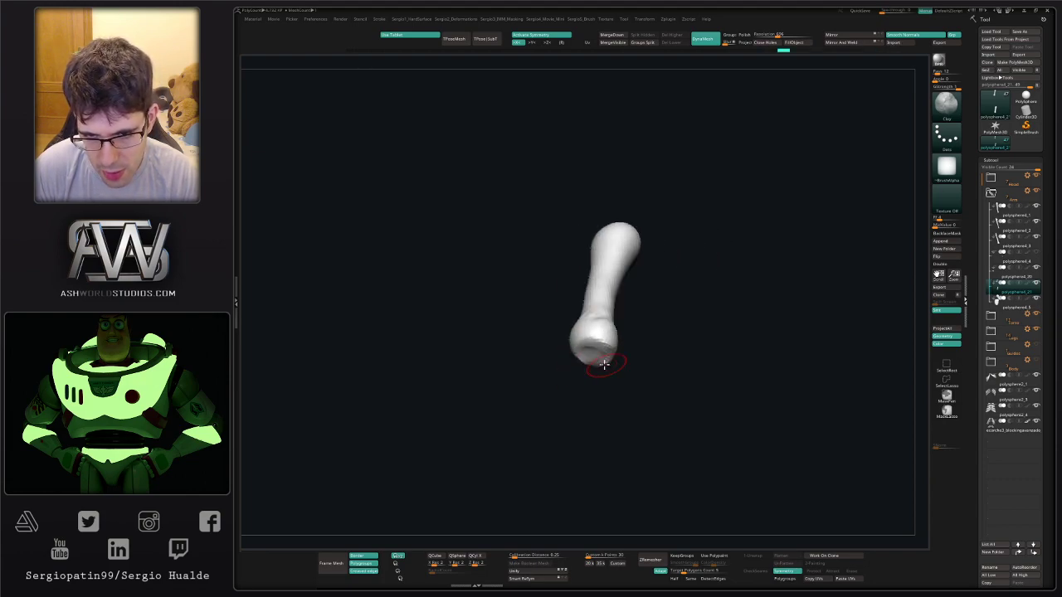
mouse_move(601, 339)
left_mouse_down()
mouse_move(579, 356)
mouse_move(617, 353)
left_mouse_up()
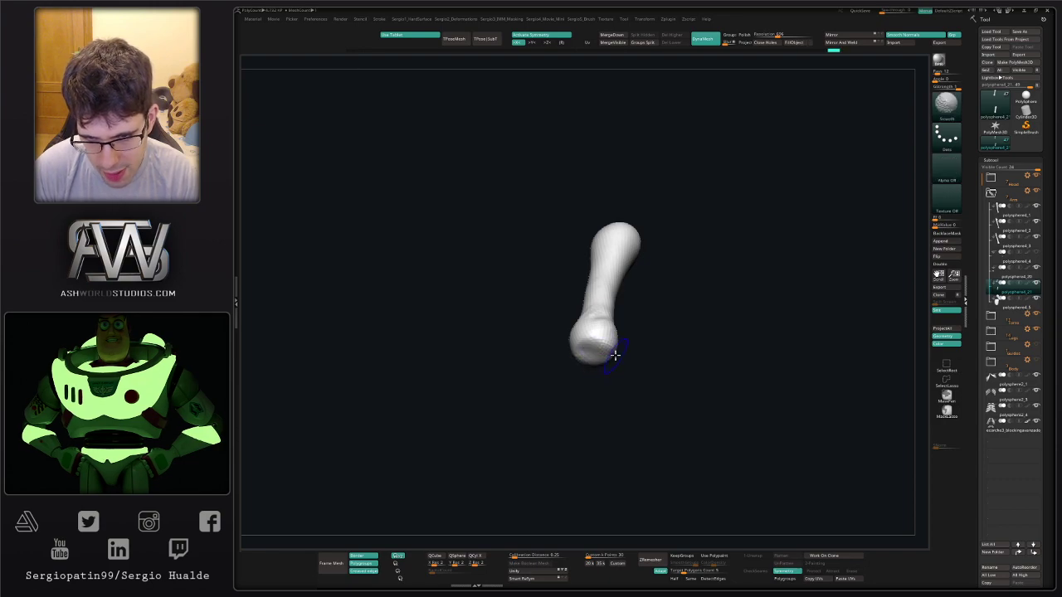
right_click_drag(616, 354, 604, 358)
mouse_move(608, 339)
left_mouse_down()
mouse_move(624, 348)
mouse_move(614, 357)
mouse_move(617, 340)
left_mouse_up()
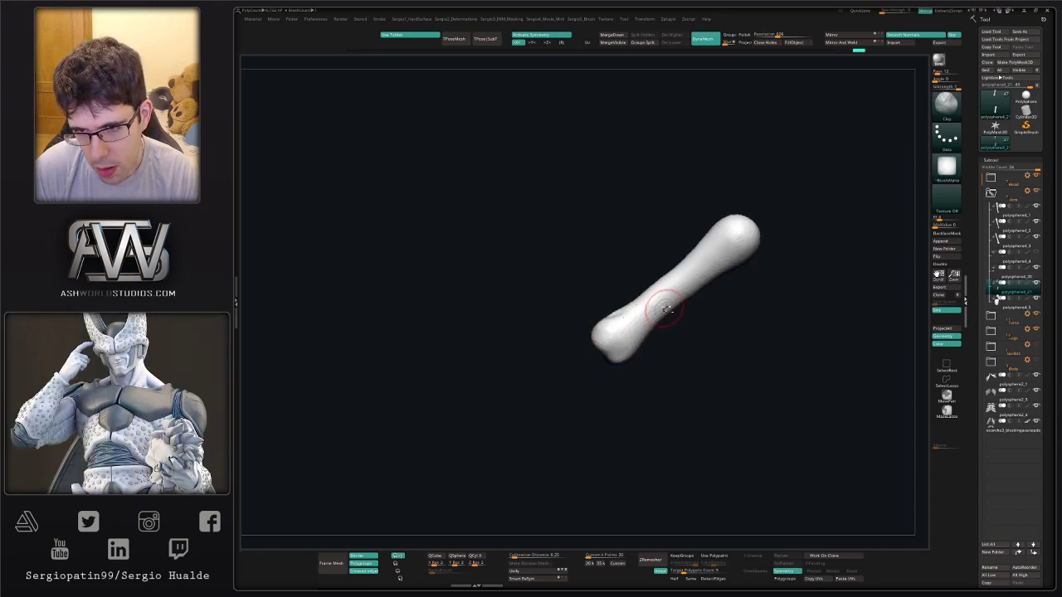
Define the remaining sides of the metacarpal's lower head with Clay strokes and smooth their transition into the shaft.
right_click_drag(664, 307, 590, 344, "alt")
left_click_drag(555, 372, 543, 381)
right_click_drag(590, 409, 579, 400)
mouse_move(531, 377)
left_mouse_down()
mouse_move(528, 364)
mouse_move(551, 363)
left_mouse_up()
right_click_drag(571, 393, 565, 387)
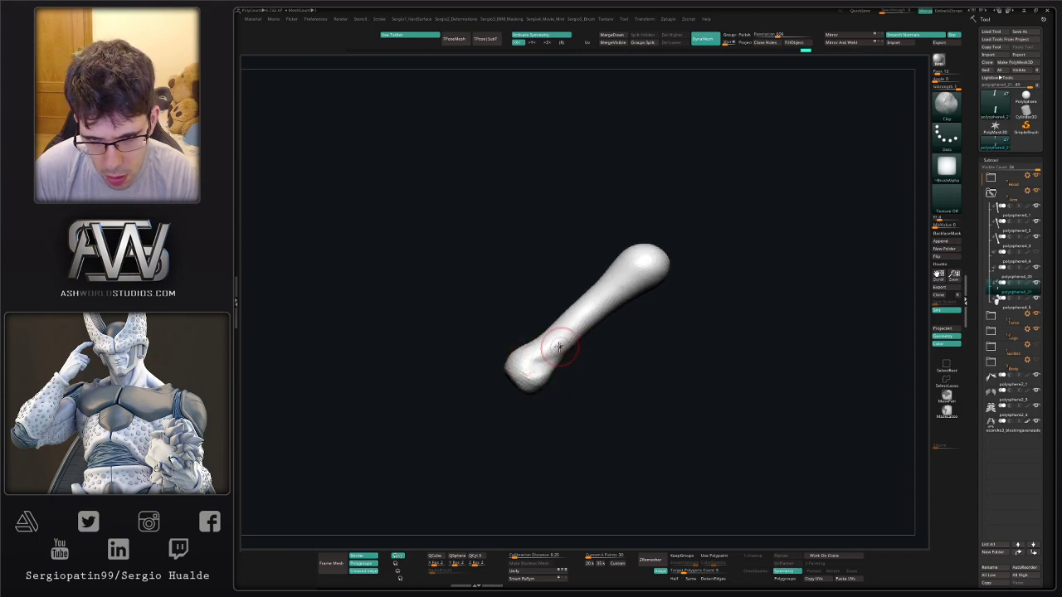
left_click_drag(554, 355, 545, 366, "shift")
right_click_drag(601, 414, 592, 407)
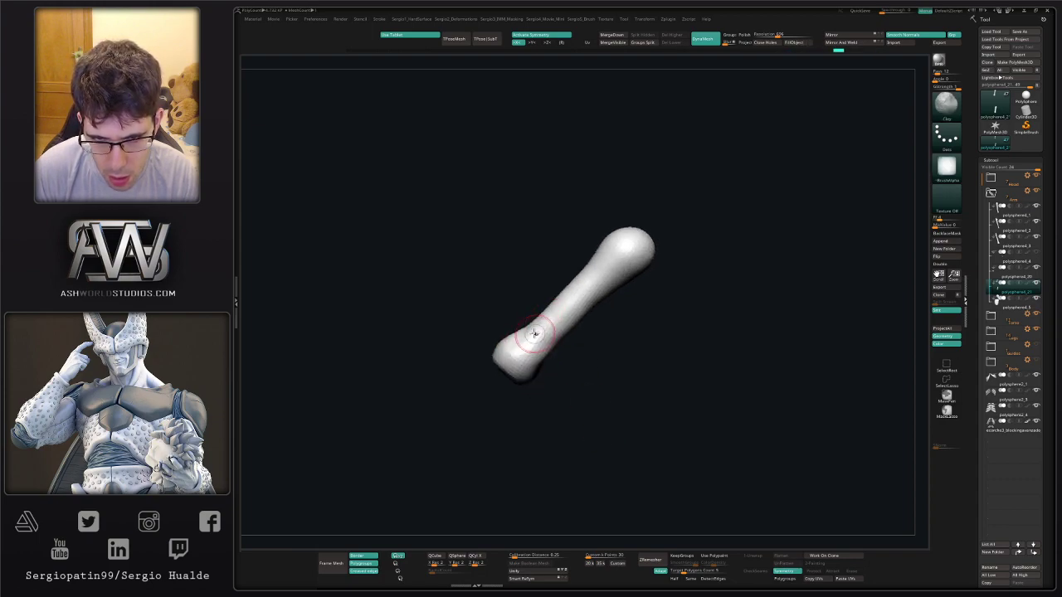
left_click_drag(516, 339, 535, 336)
mouse_move(597, 299)
right_mouse_down()
mouse_move(621, 282)
mouse_move(540, 337)
mouse_move(569, 336)
mouse_move(564, 345)
right_mouse_up()
Reshape the metacarpal's upper end and shaft with the Move brush, varying the brush size.
key("b")
key("m")
key("v")
key("s")
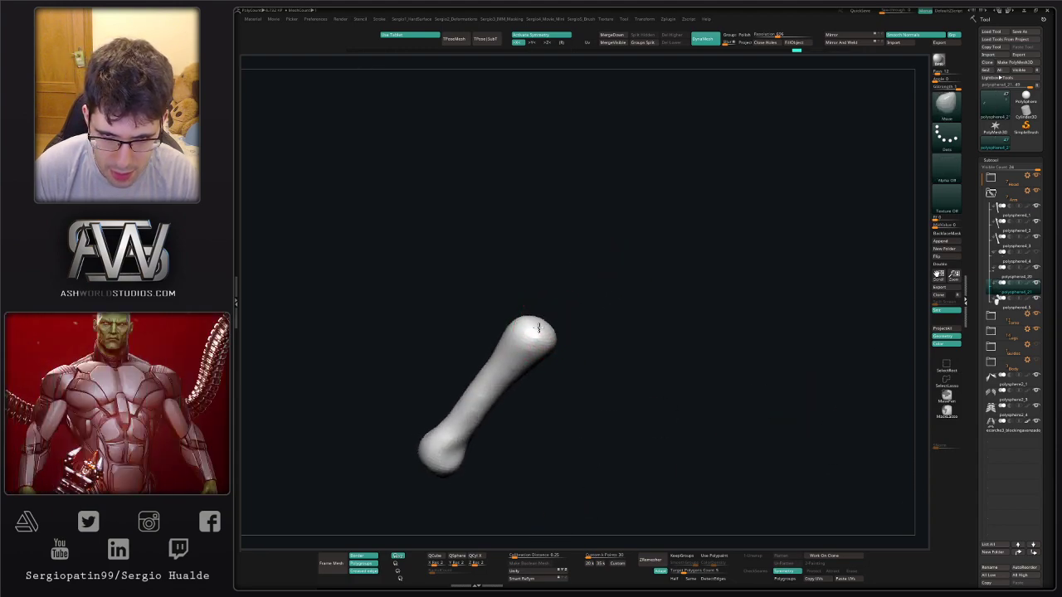
left_click_drag(545, 336, 546, 338)
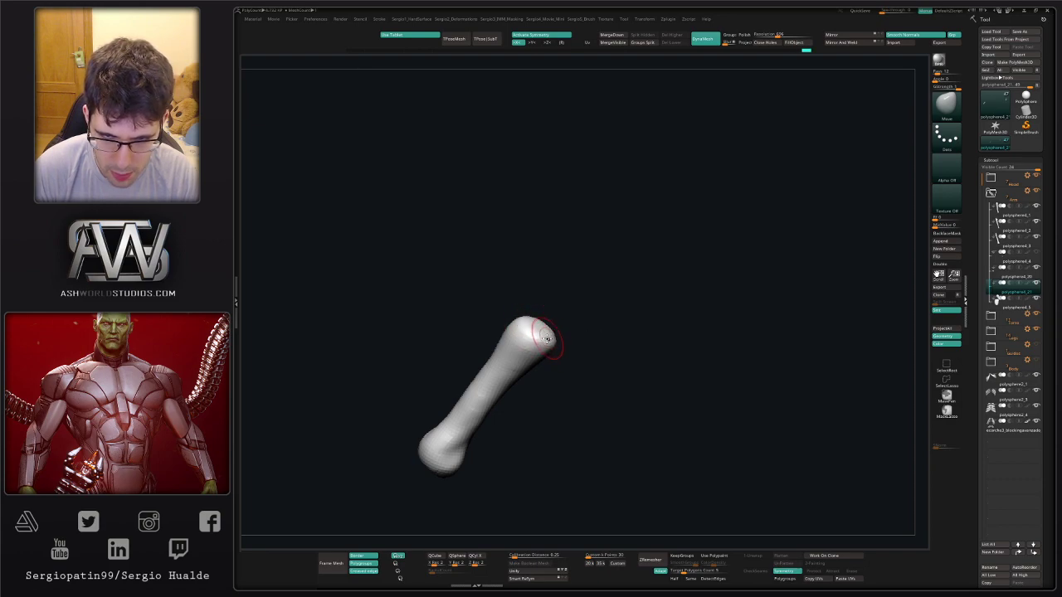
right_click_drag(523, 380, 533, 371)
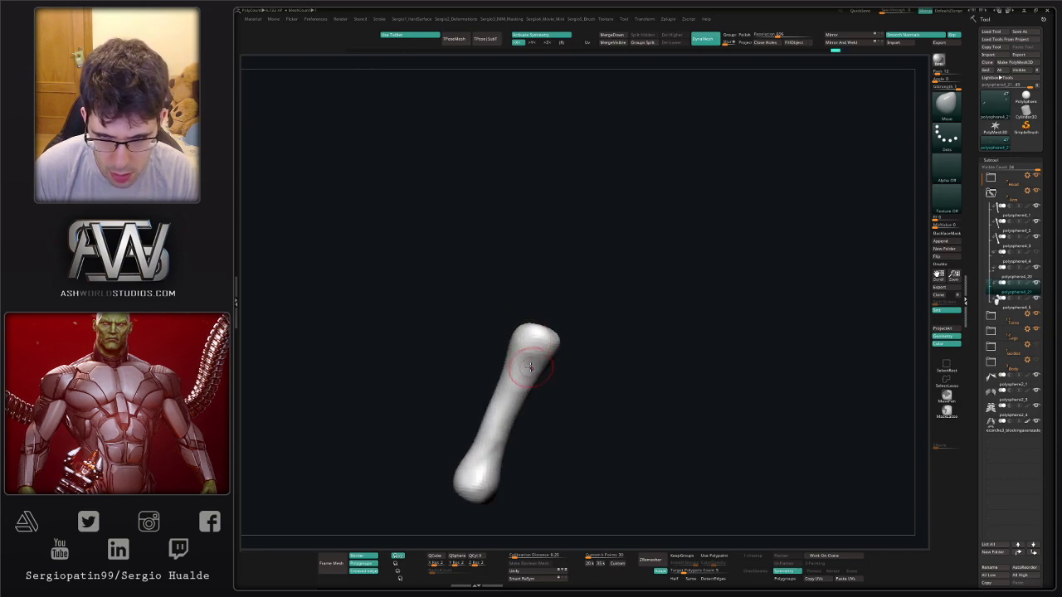
key("s")
left_click_drag(543, 384, 548, 384)
right_click_drag(547, 384, 543, 379)
key("s")
left_click_drag(539, 381, 542, 385)
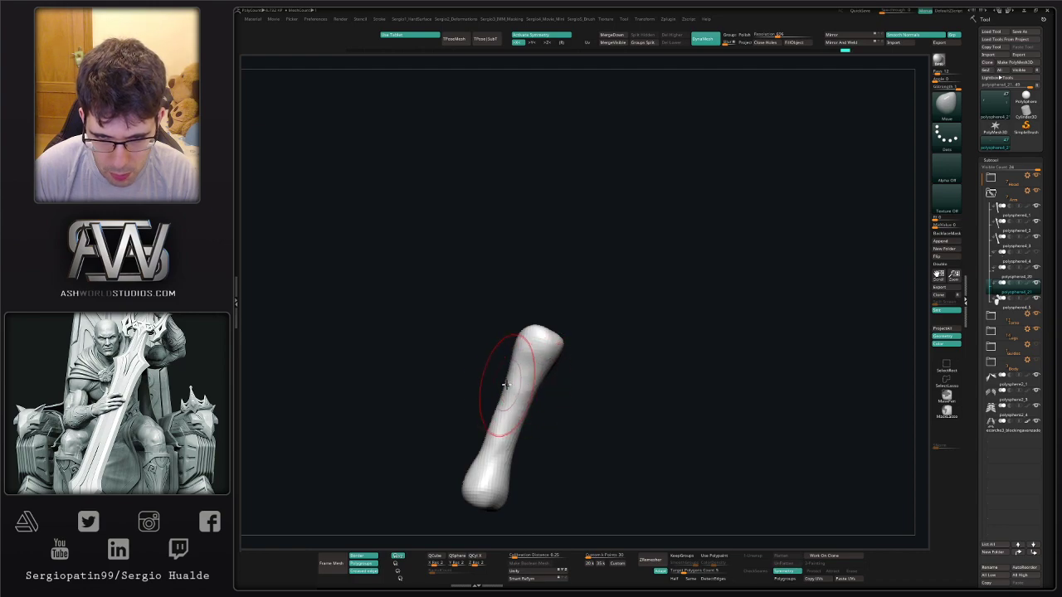
left_click_drag(491, 421, 524, 392)
mouse_move(535, 390)
right_mouse_down()
mouse_move(547, 387)
mouse_move(540, 379)
right_mouse_up()
Carve the neck and top face of the metacarpal's upper end with a resized Clay brush.
key("b")
key("c")
key("l")
key("s")
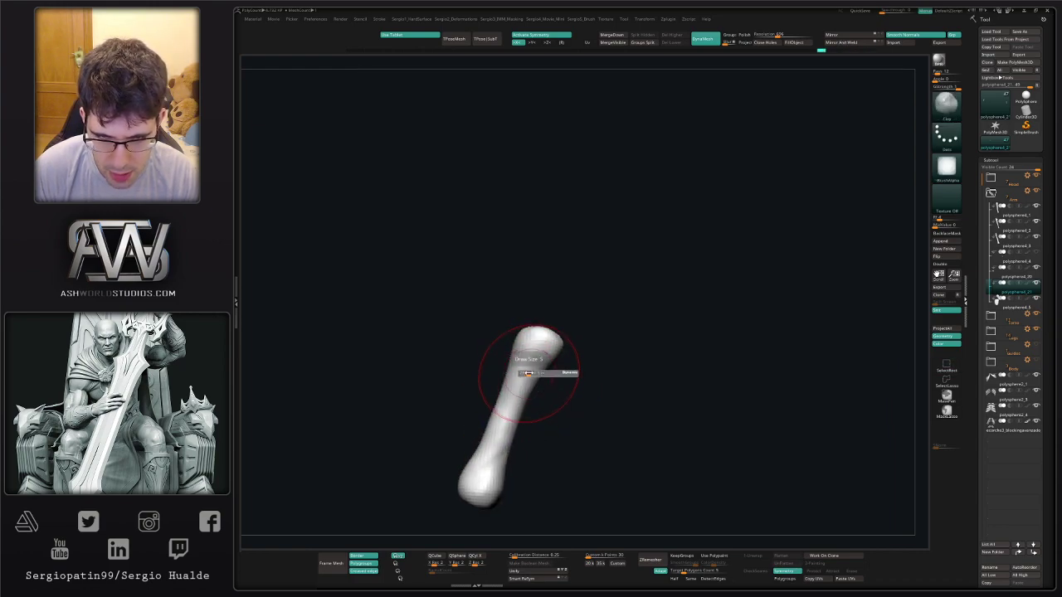
left_click_drag(530, 374, 524, 374)
right_click_drag(530, 376, 521, 369)
key("s")
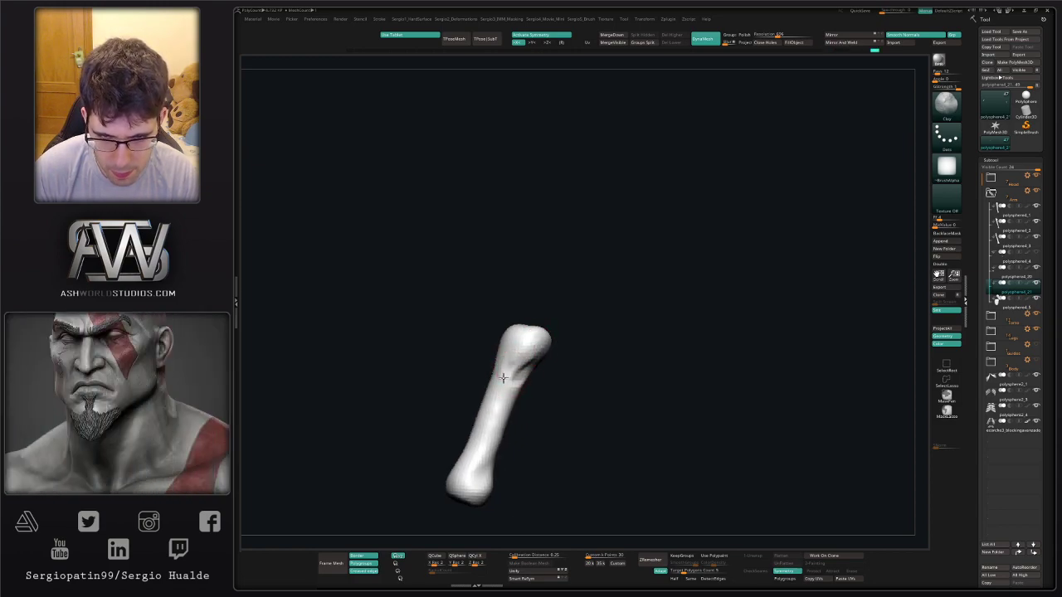
right_click_drag(528, 379, 566, 397)
mouse_move(495, 362)
left_mouse_down()
mouse_move(486, 331)
mouse_move(482, 364)
mouse_move(487, 336)
left_mouse_up()
right_click_drag(488, 338, 505, 366)
left_click_drag(510, 332, 512, 316)
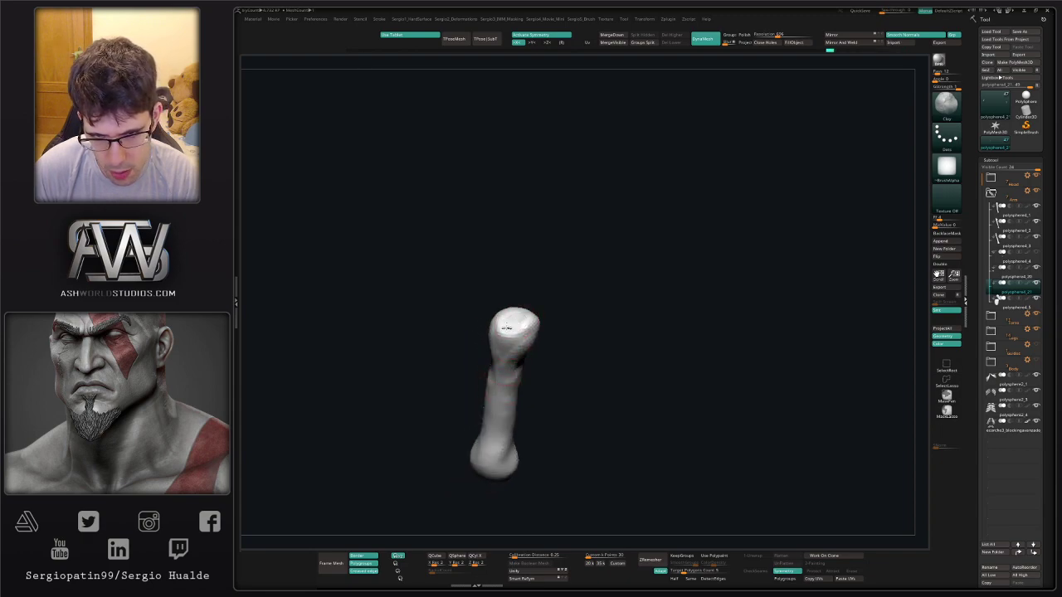
Smooth the metacarpal's upper neck and refine the sides of its upper end with more Clay strokes.
right_click_drag(519, 323, 528, 325)
mouse_move(529, 325)
left_mouse_down("shift")
mouse_move(504, 377)
mouse_move(531, 382)
left_mouse_up("shift")
mouse_move(552, 384)
right_mouse_down()
mouse_move(538, 346)
mouse_move(545, 342)
right_mouse_up()
left_click_drag(519, 330, 543, 347)
right_click_drag(533, 365, 545, 371)
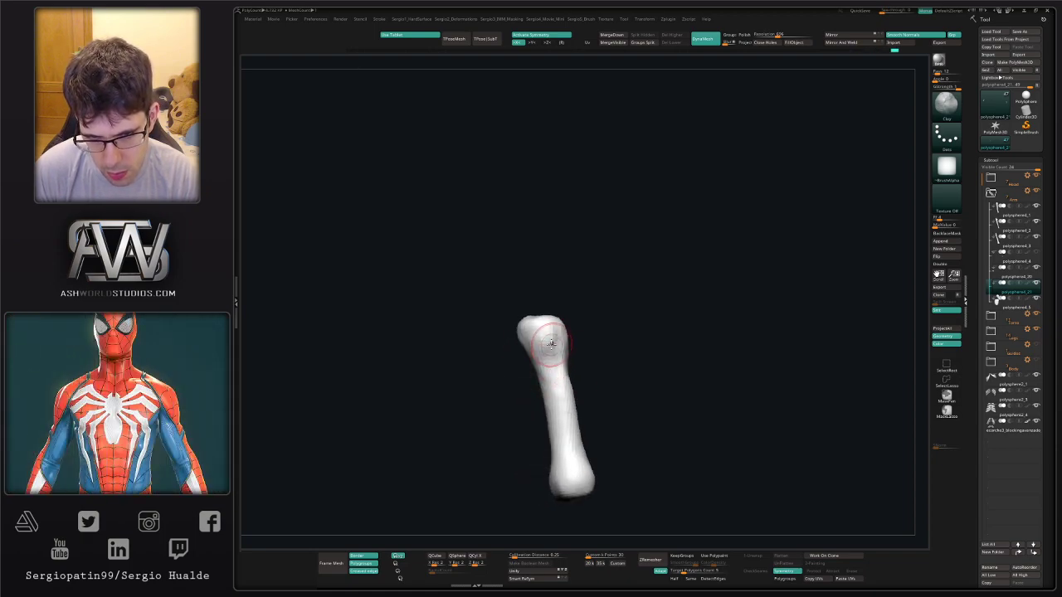
left_click_drag(551, 344, 548, 334)
right_click_drag(572, 415, 613, 390)
mouse_move(560, 332)
left_mouse_down("shift")
mouse_move(555, 405)
mouse_move(545, 396)
mouse_move(555, 403)
left_mouse_up("shift")
right_click_drag(555, 403, 583, 412)
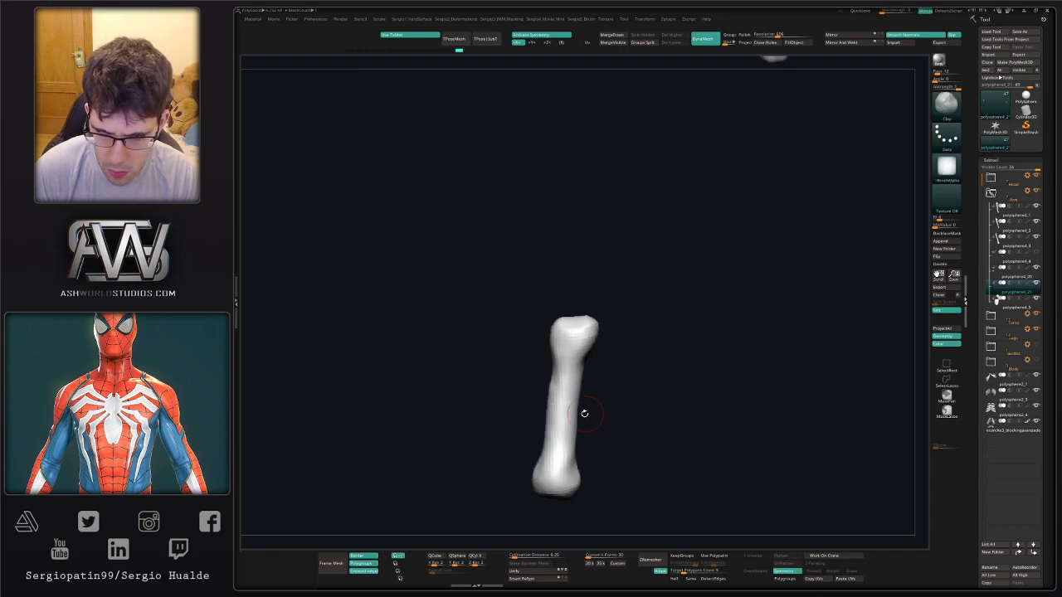
Smooth the lower part of the metacarpal's shaft and adjust its lower end with the Move brush.
mouse_move(569, 414)
left_mouse_down()
mouse_move(554, 409)
mouse_move(564, 462)
left_mouse_up()
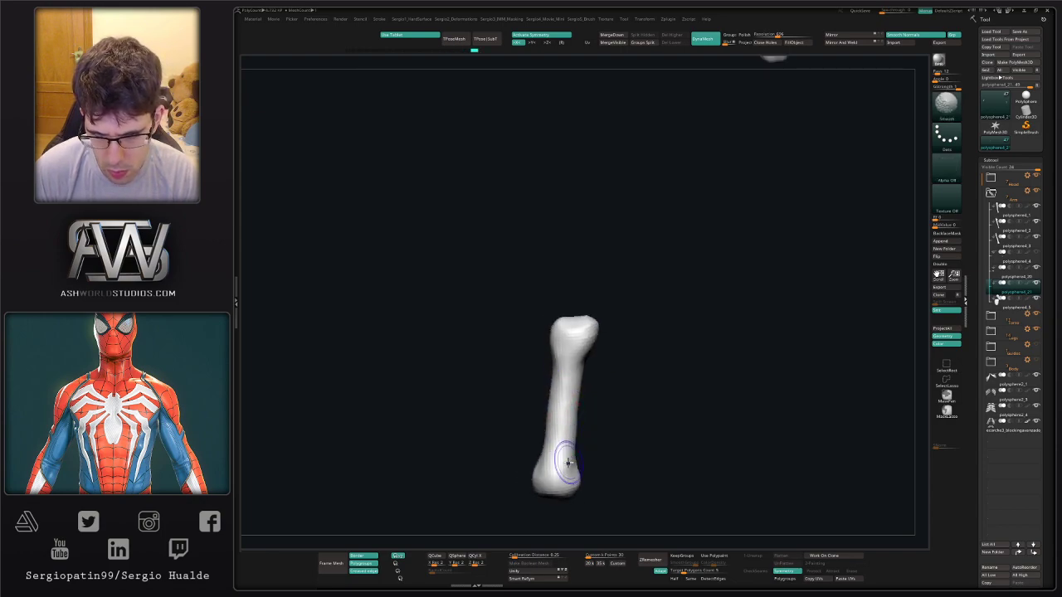
right_click_drag(568, 458, 570, 398, "ctrl")
key("alt+s")
right_click_drag(580, 449, 560, 438, "ctrl")
mouse_move(561, 438)
right_mouse_down("alt")
mouse_move(585, 381)
mouse_move(555, 339)
mouse_move(564, 365)
mouse_move(506, 361)
mouse_move(515, 419)
mouse_move(501, 406)
right_mouse_up("alt")
key("b")
key("m")
key("v")
key("s")
key("shift+s")
left_click_drag(491, 382, 484, 381)
right_click_drag(529, 387, 536, 388)
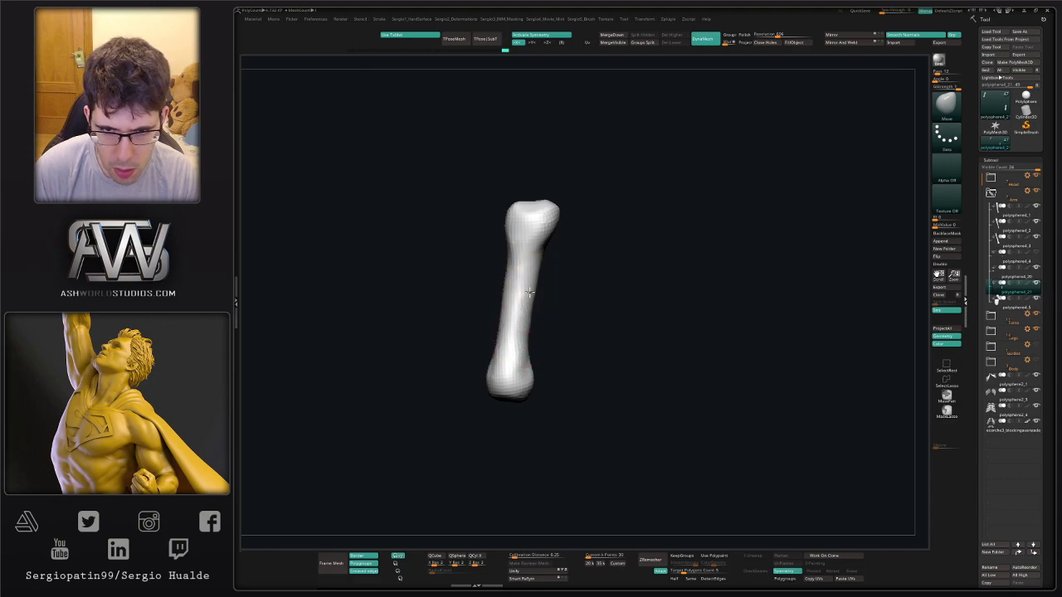
Show the surrounding bones again, adjust the metacarpal's upper shaft with the Move brush and smooth it.
right_click_drag(529, 335, 528, 363, "ctrl")
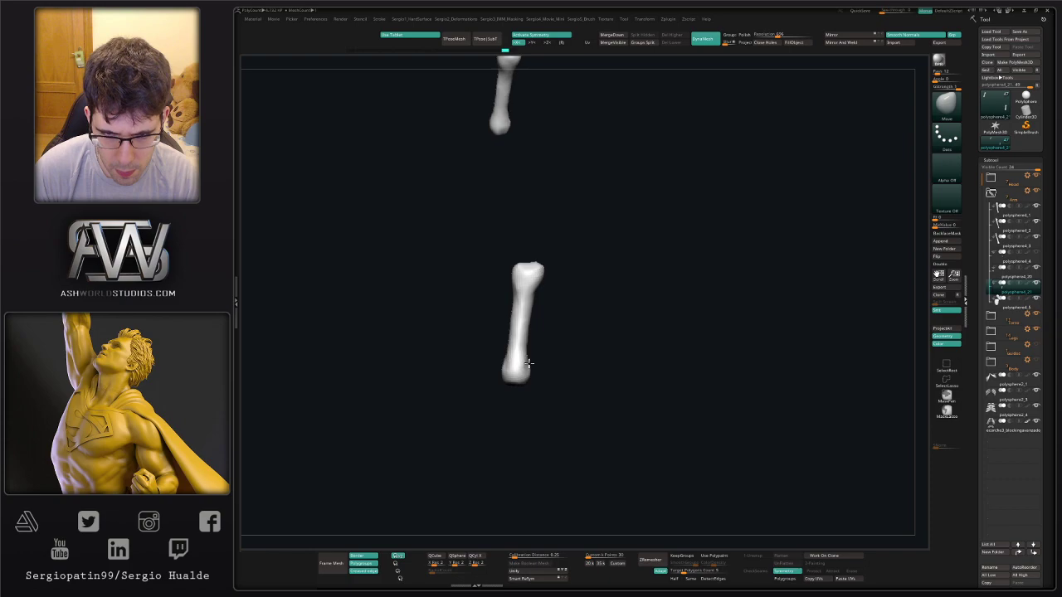
key("alt+s")
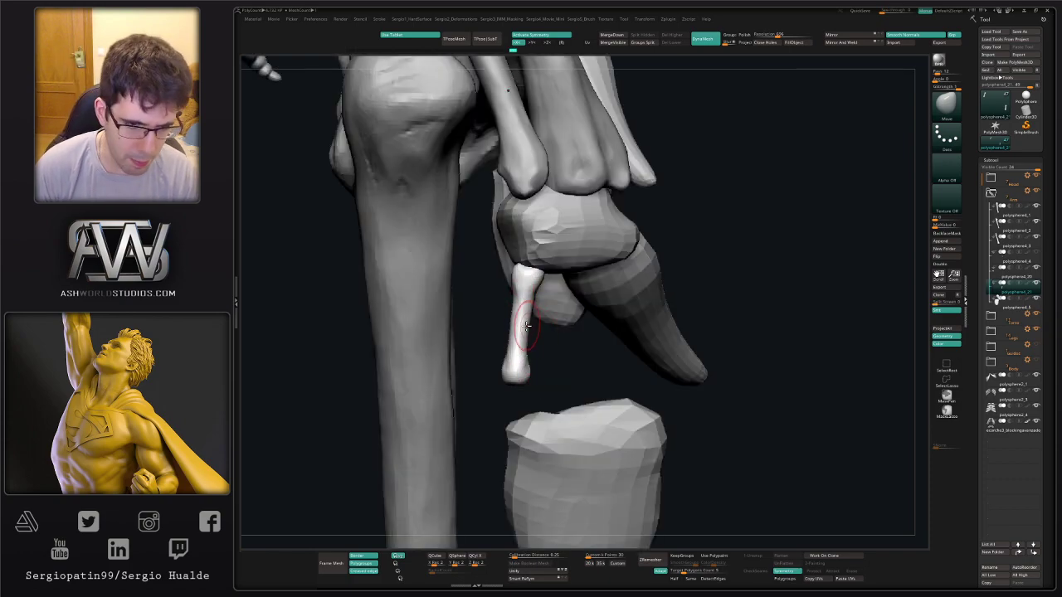
right_click_drag(519, 343, 519, 381)
right_click_drag(519, 382, 516, 385, "ctrl")
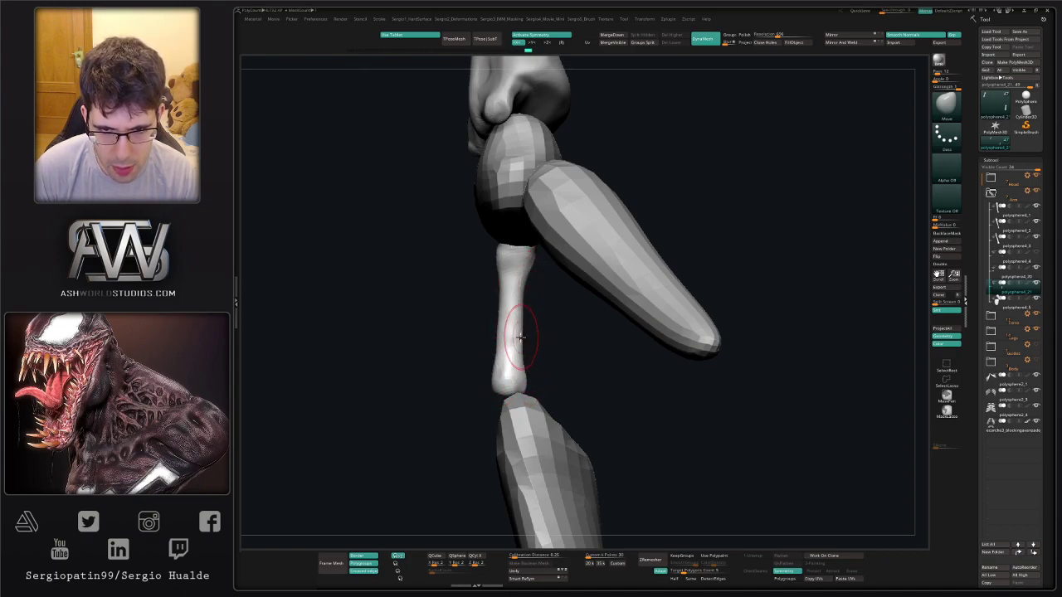
left_click_drag(502, 299, 495, 299)
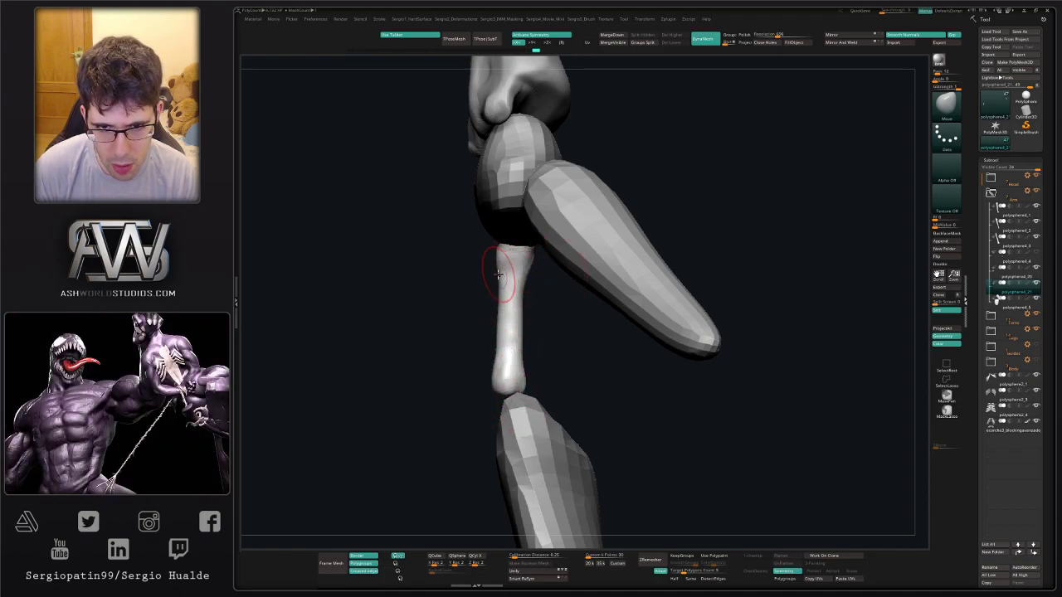
left_click_drag(505, 297, 512, 284, "shift")
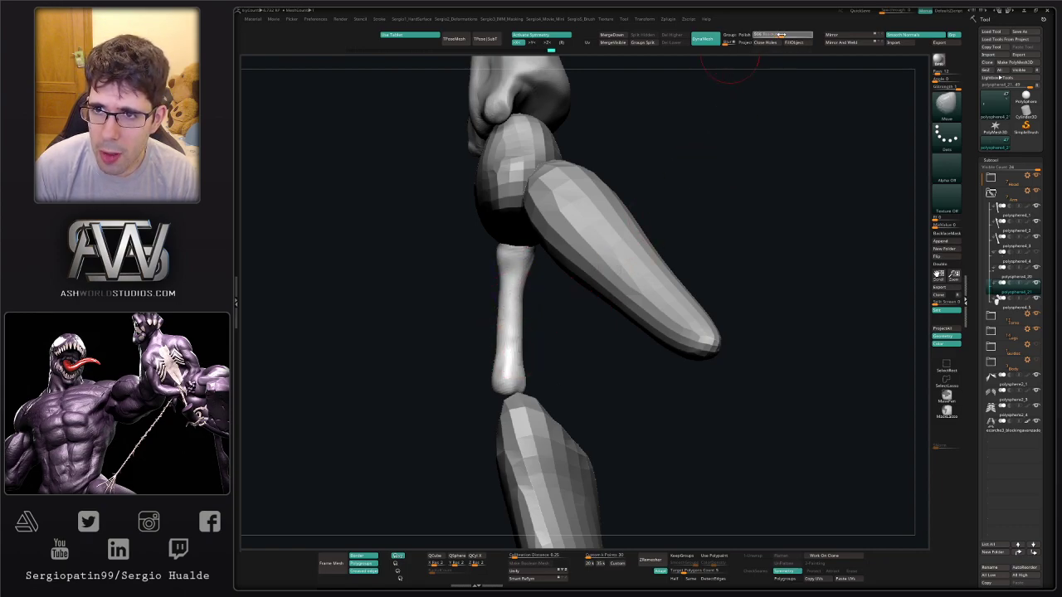
Remesh the metacarpal with DynaMesh, smooth its upper end and reshape its lower head with the Move brush.
left_click_drag(726, 126, 702, 227, "ctrl")
left_click_drag(535, 369, 635, 369)
key("s")
left_click_drag(502, 257, 504, 238, "shift")
key("s")
left_click_drag(493, 374, 503, 375)
mouse_move(502, 374)
right_mouse_down()
mouse_move(503, 393)
mouse_move(497, 366)
mouse_move(526, 370)
mouse_move(531, 398)
mouse_move(514, 399)
right_mouse_up()
key("s")
left_click_drag(513, 399, 509, 399)
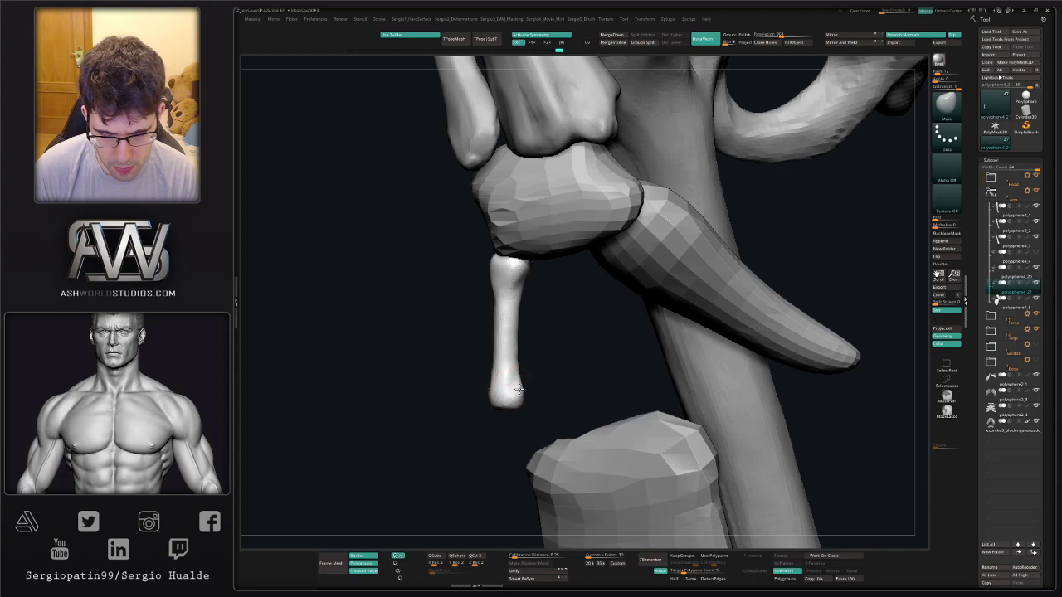
Place the transform gizmo on the metacarpal and shift the bone slightly under the carpal block.
right_click_drag(526, 399, 521, 365, "ctrl")
mouse_move(521, 365)
right_mouse_down()
mouse_move(560, 370)
mouse_move(507, 389)
mouse_move(505, 378)
mouse_move(456, 404)
mouse_move(468, 393)
right_mouse_up()
key("w")
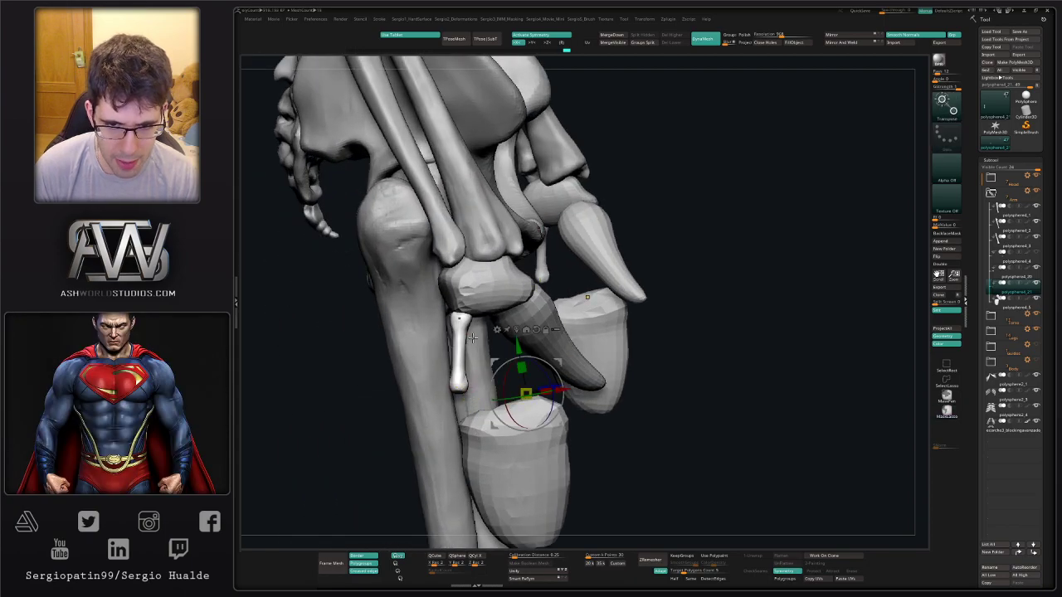
left_click(462, 336, "alt")
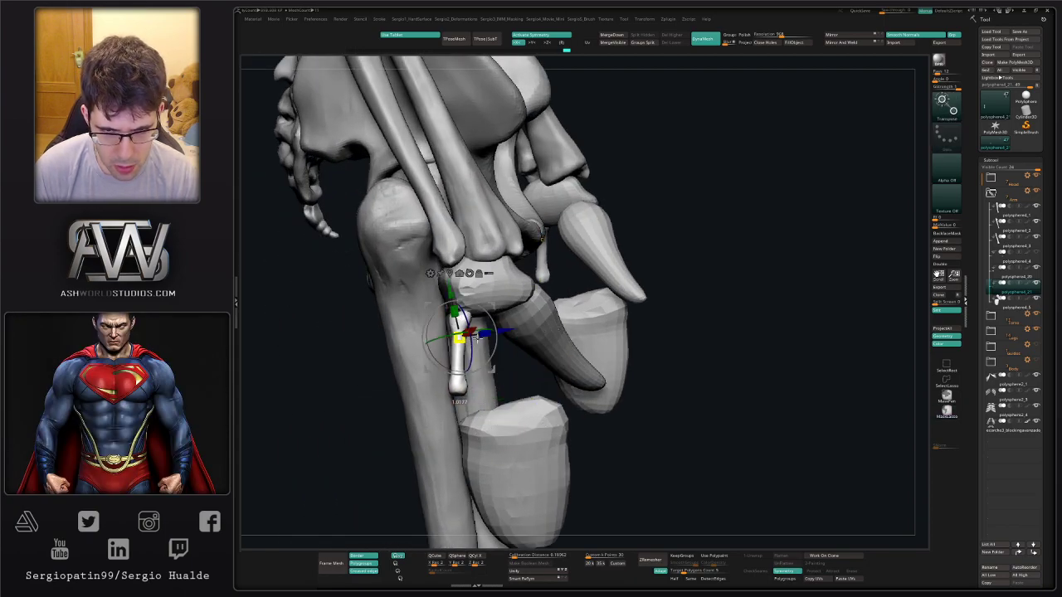
left_click_drag(495, 333, 496, 333)
mouse_move(506, 348)
right_mouse_down()
mouse_move(481, 360)
mouse_move(489, 354)
right_mouse_up()
right_click_drag(563, 379, 560, 340, "ctrl")
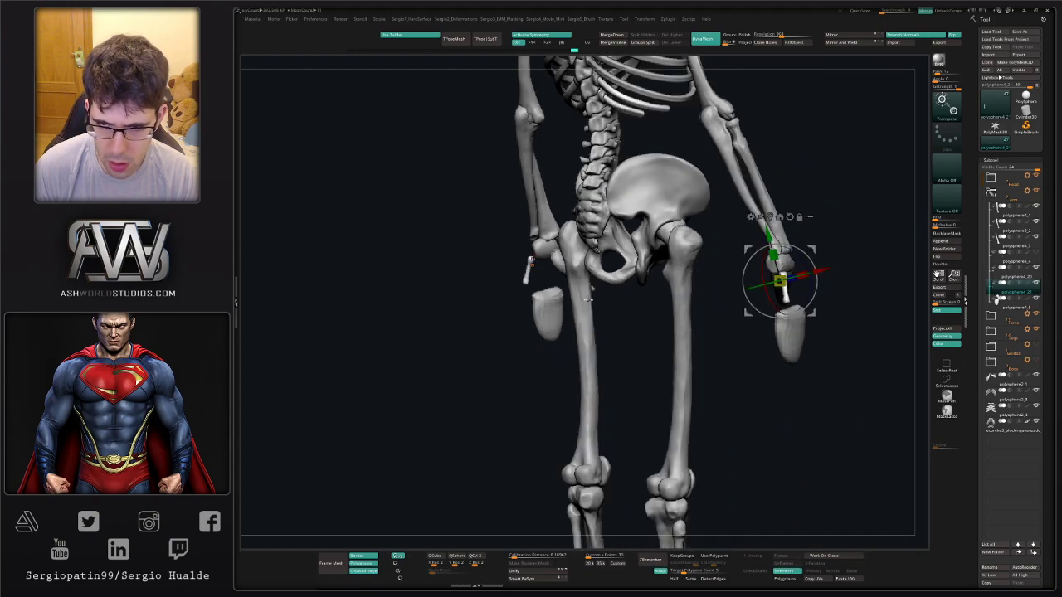
Fine-tune the metacarpal's placement beneath the carpal block with the gizmo, checking it from the front and side.
mouse_move(747, 290)
right_mouse_down("alt")
mouse_move(510, 340)
mouse_move(485, 402)
mouse_move(510, 381)
right_mouse_up("alt")
right_click_drag(510, 382, 510, 402, "ctrl")
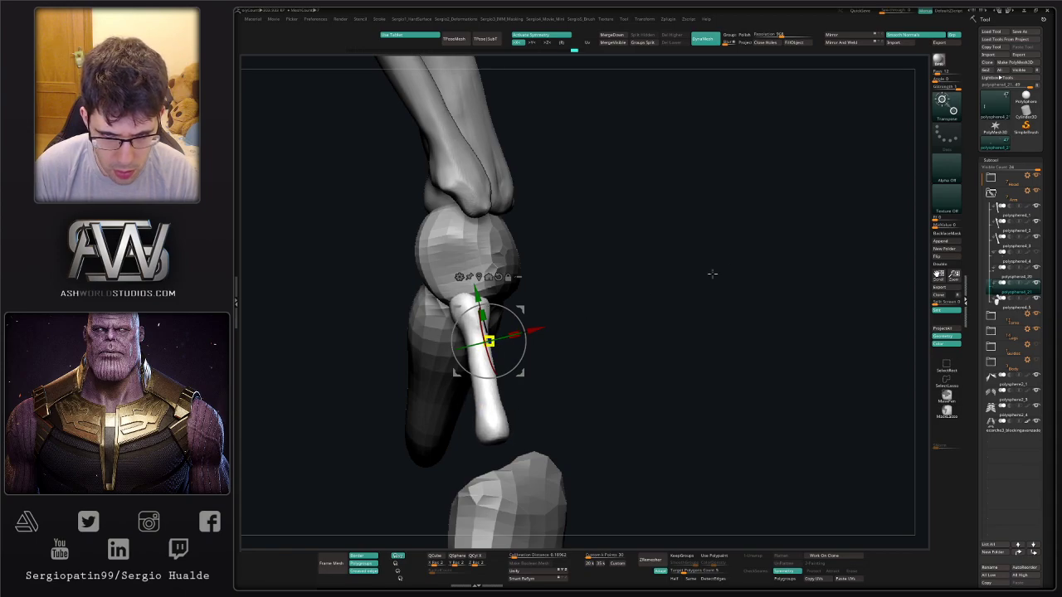
left_click_drag(820, 204, 633, 313)
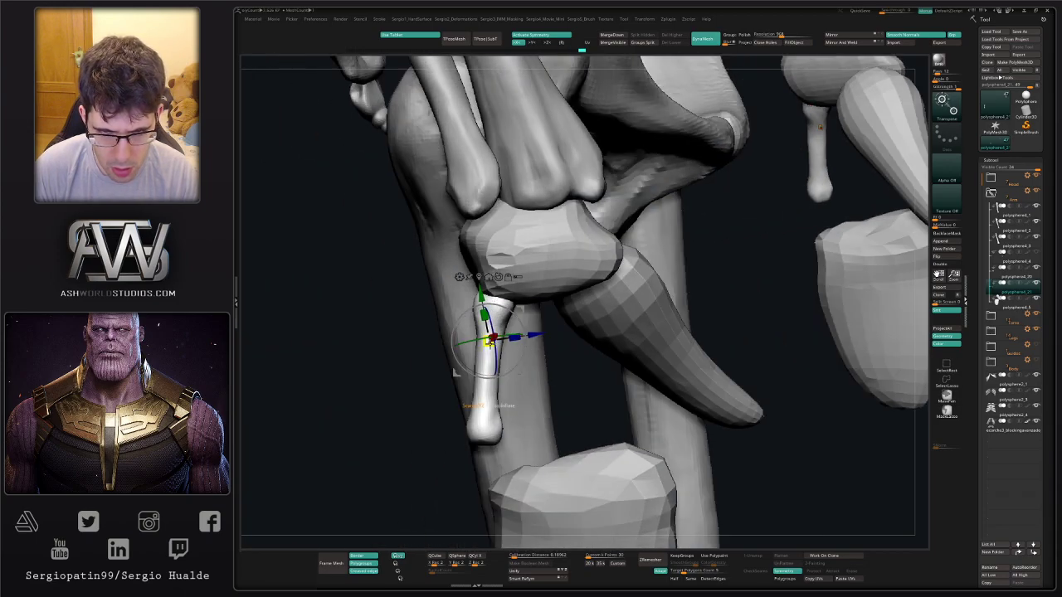
left_click_drag(497, 341, 498, 346)
right_click_drag(503, 323, 501, 216, "ctrl")
right_click_drag(496, 363, 416, 331)
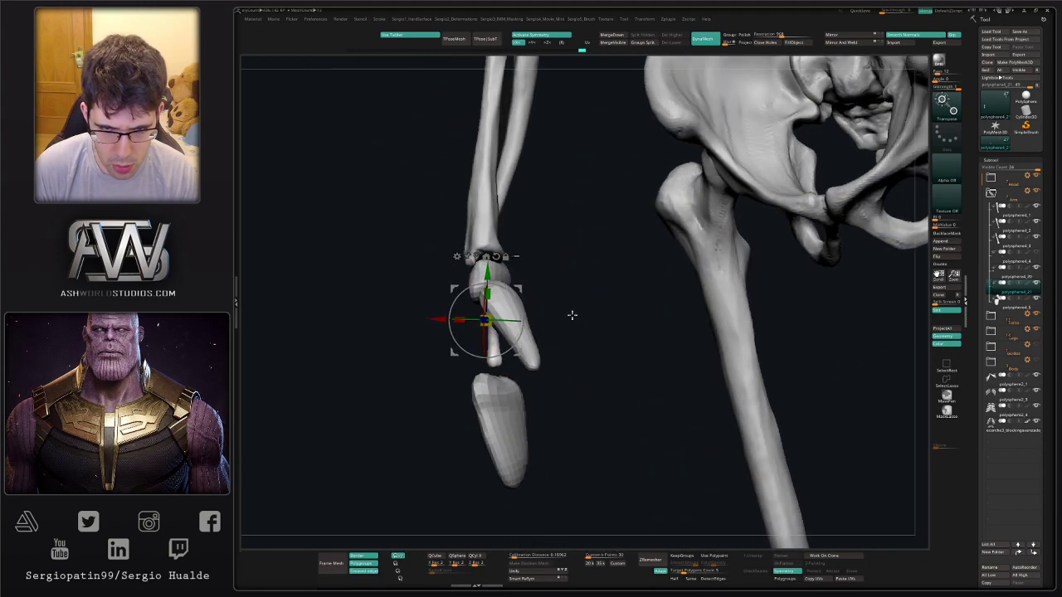
right_click_drag(572, 313, 525, 316)
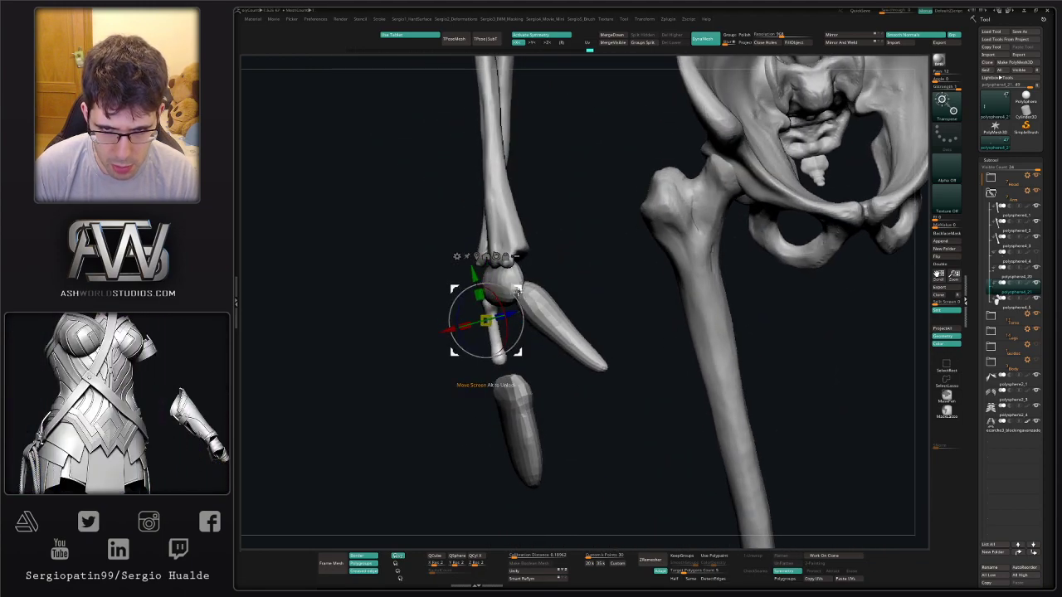
Move the metacarpal up beneath the little-finger side of the carpal block, then duplicate it and place the copy beside it.
right_click_drag(558, 282, 521, 322)
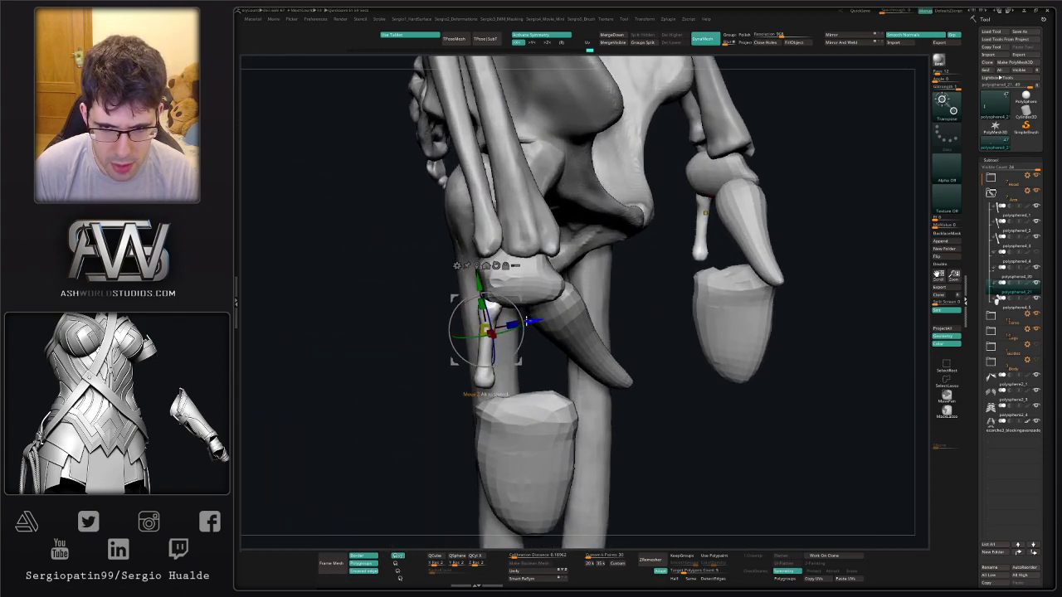
left_click_drag(527, 321, 514, 278)
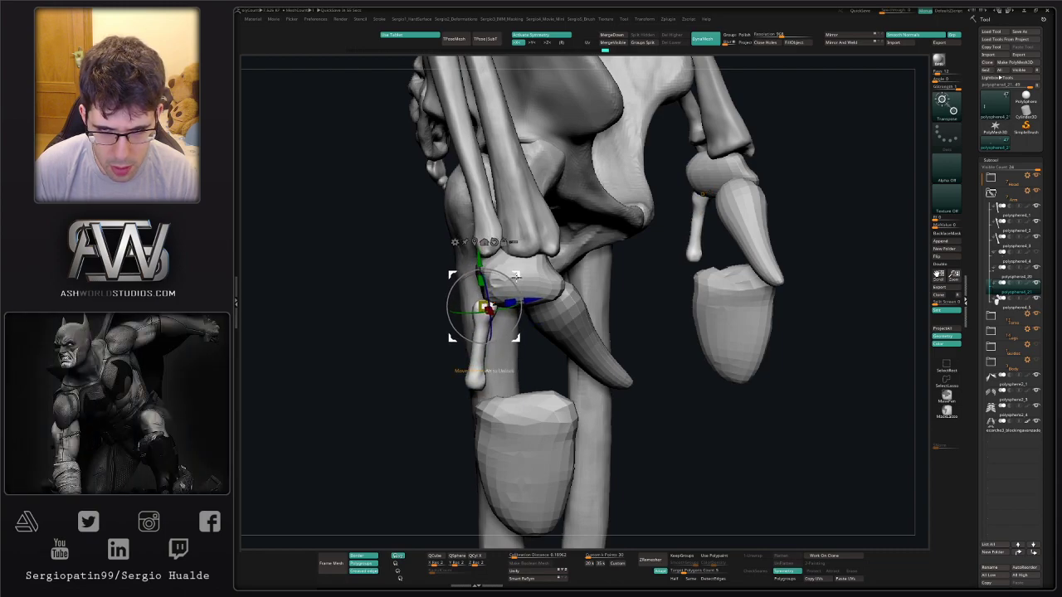
key("ctrl+shift+d")
left_click_drag(517, 277, 533, 282)
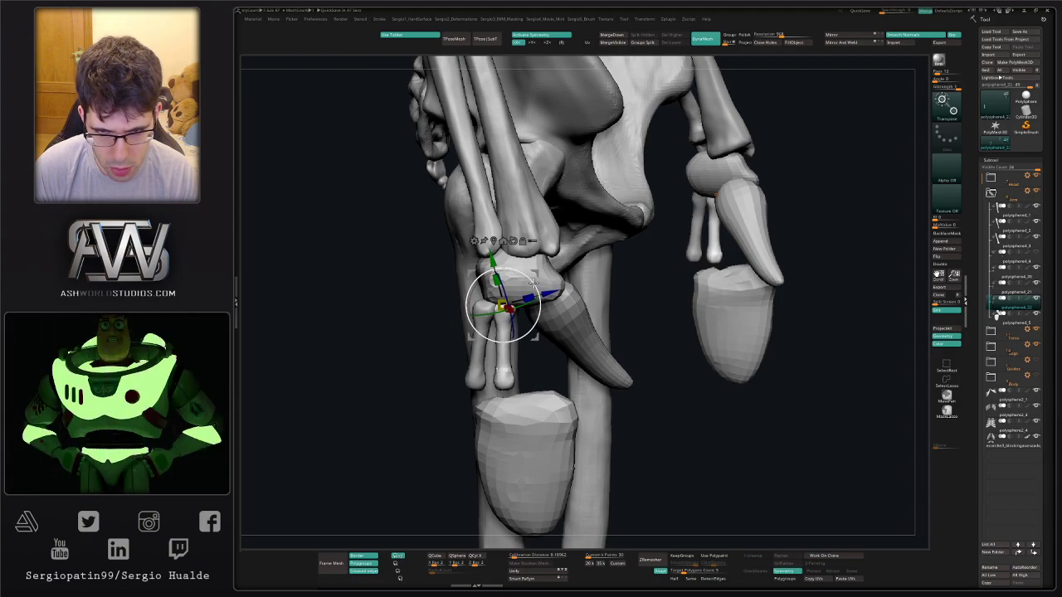
Duplicate the metacarpal again and place the copy beneath the thumb side of the carpal block, adjusting it in side view.
key("ctrl+shift+d")
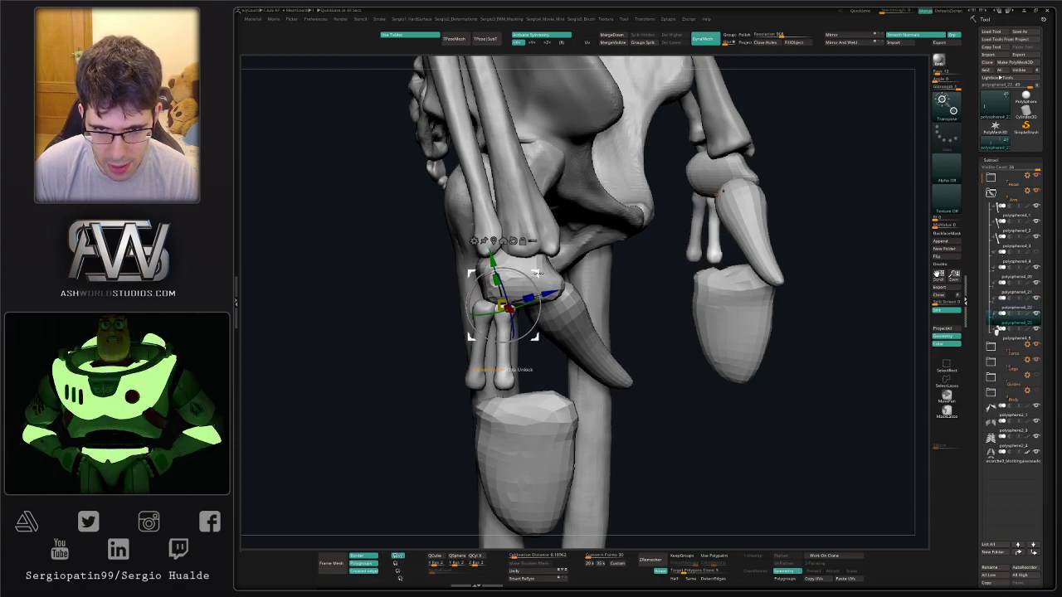
left_click_drag(538, 275, 581, 274)
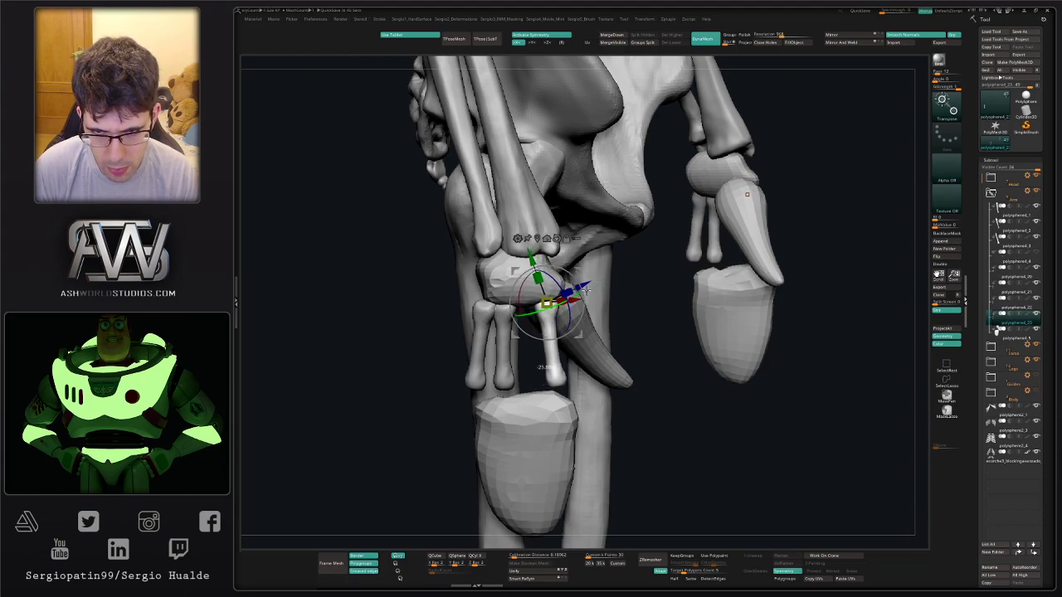
right_click_drag(498, 324, 578, 321)
left_click_drag(578, 323, 569, 327)
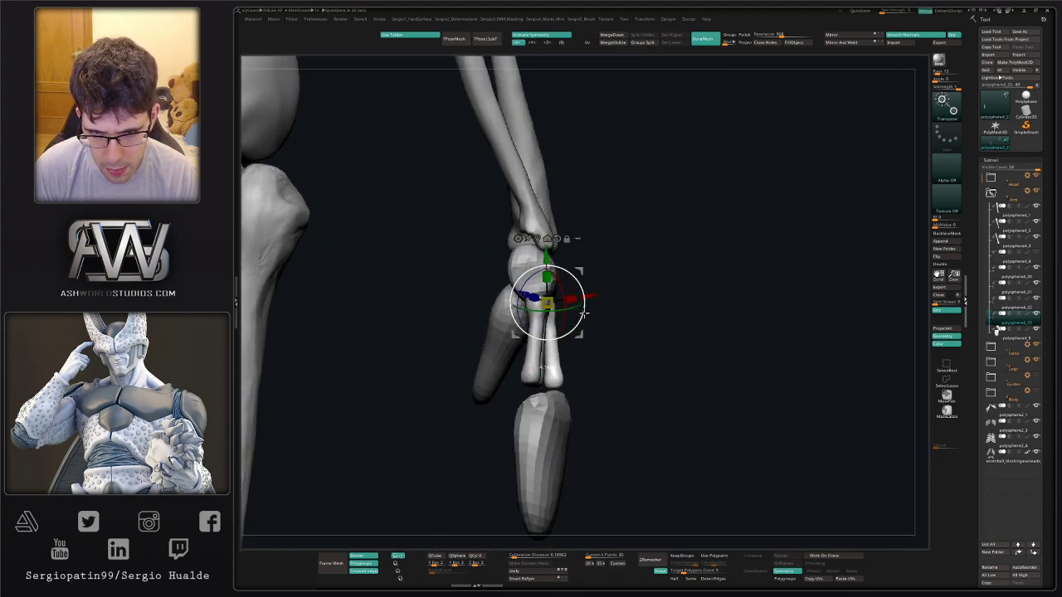
Duplicate the index-finger metacarpal and place the copy in the gap between it and the neighbouring one.
right_click_drag(601, 297, 583, 274)
key("ctrl+shift+d")
left_click_drag(566, 273, 557, 285)
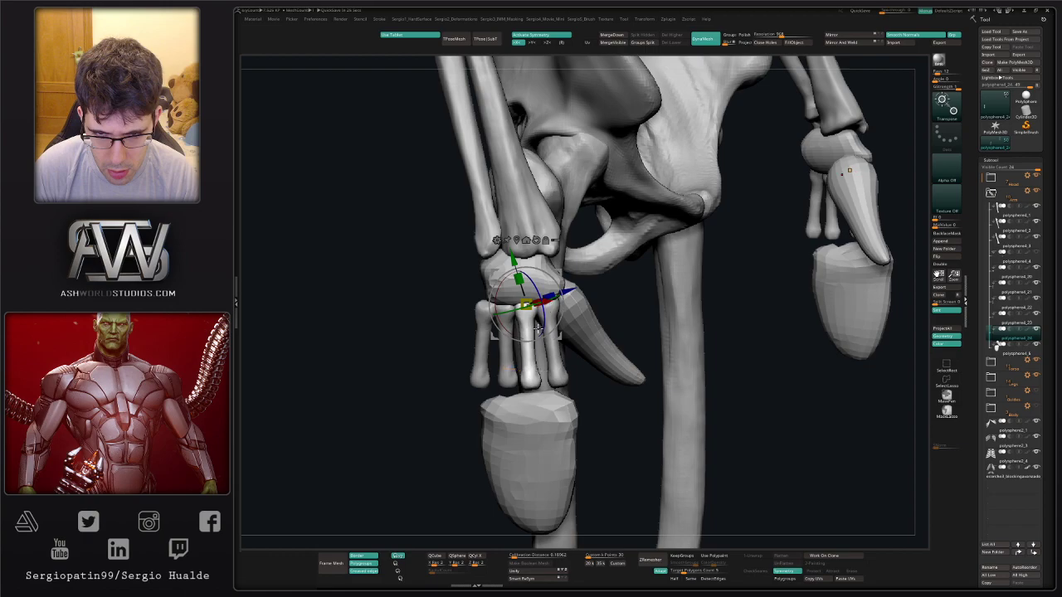
Adjust the placement of the two metacarpals on the little-finger side so the row follows the carpal block.
right_click_drag(538, 328, 555, 291)
left_click(456, 335, "alt")
left_click_drag(500, 309, 491, 339)
right_click_drag(493, 274, 448, 264)
left_click_drag(500, 305, 499, 296)
right_click_drag(483, 394, 478, 358, "ctrl")
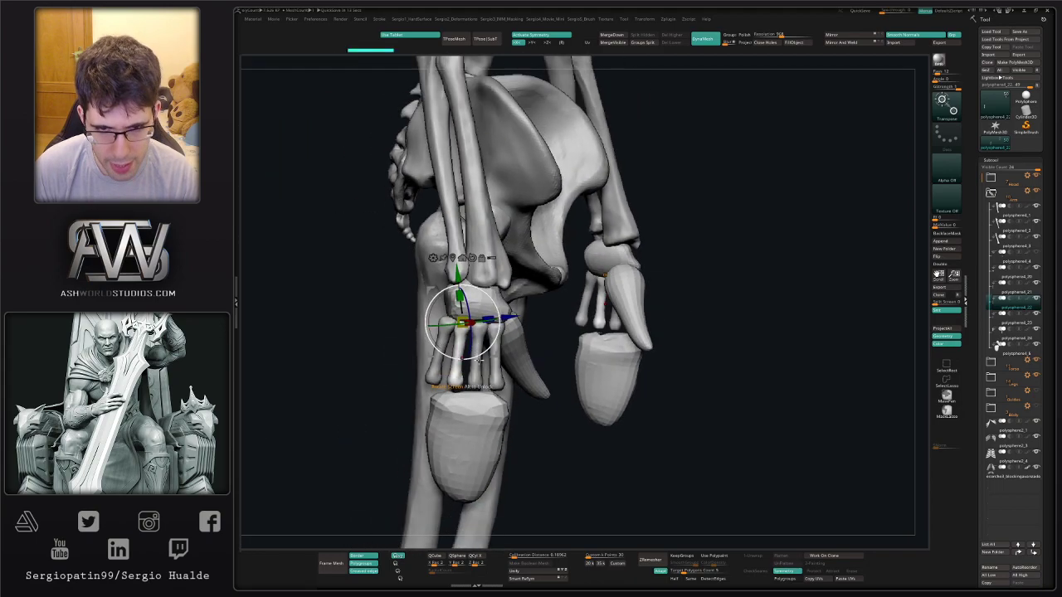
Select the uppermost metacarpal subtool in the list and merge down the three copies into it.
key("q")
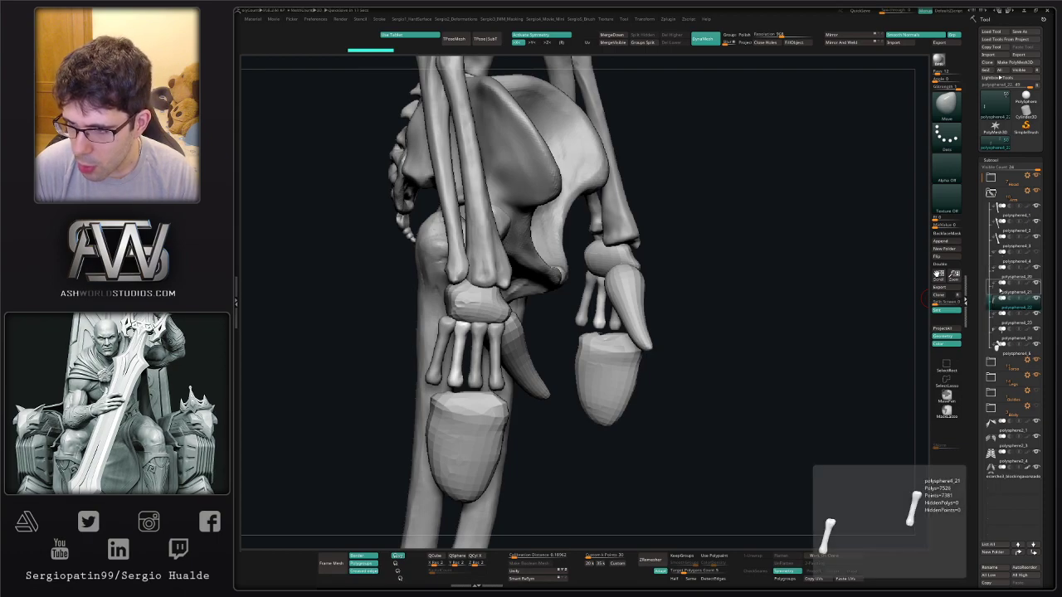
left_click(1002, 292)
key("Down")
key("Down")
key("Down")
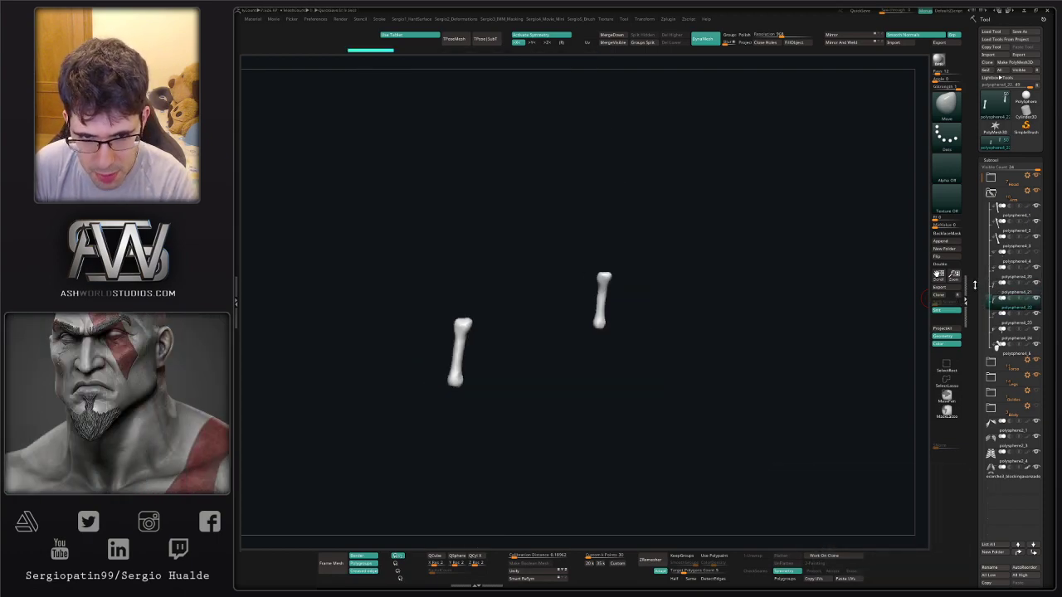
key("Up")
key("Up")
key("Up")
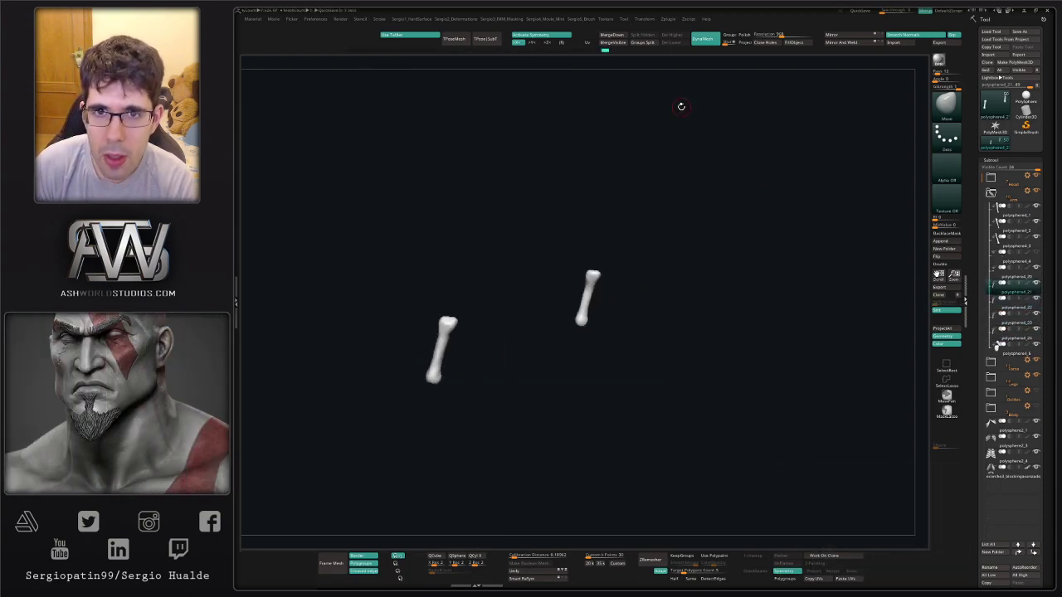
left_click(618, 36)
left_click(618, 50)
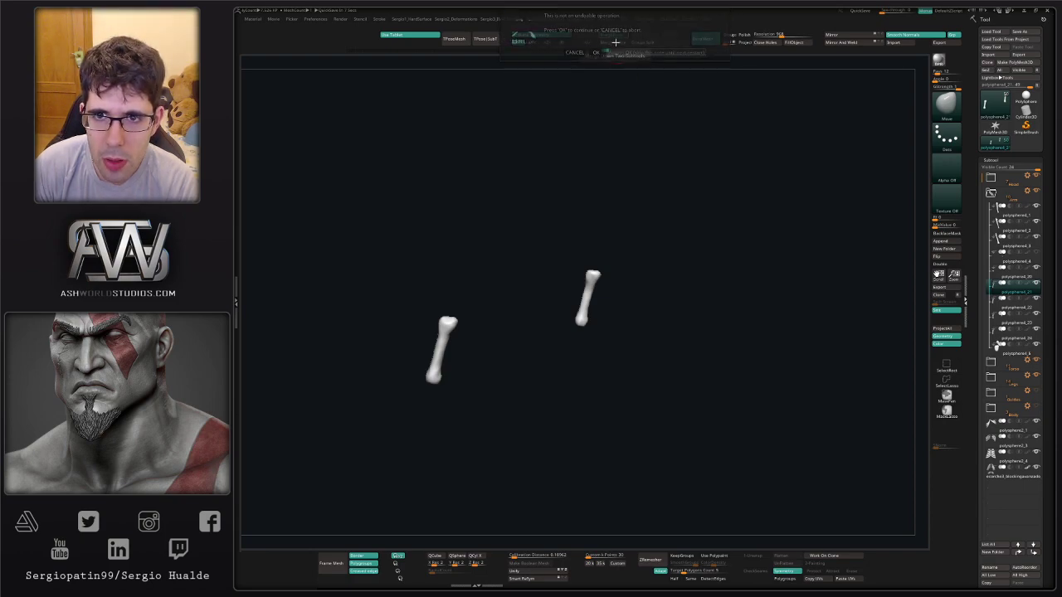
left_click(619, 35)
left_click(619, 37)
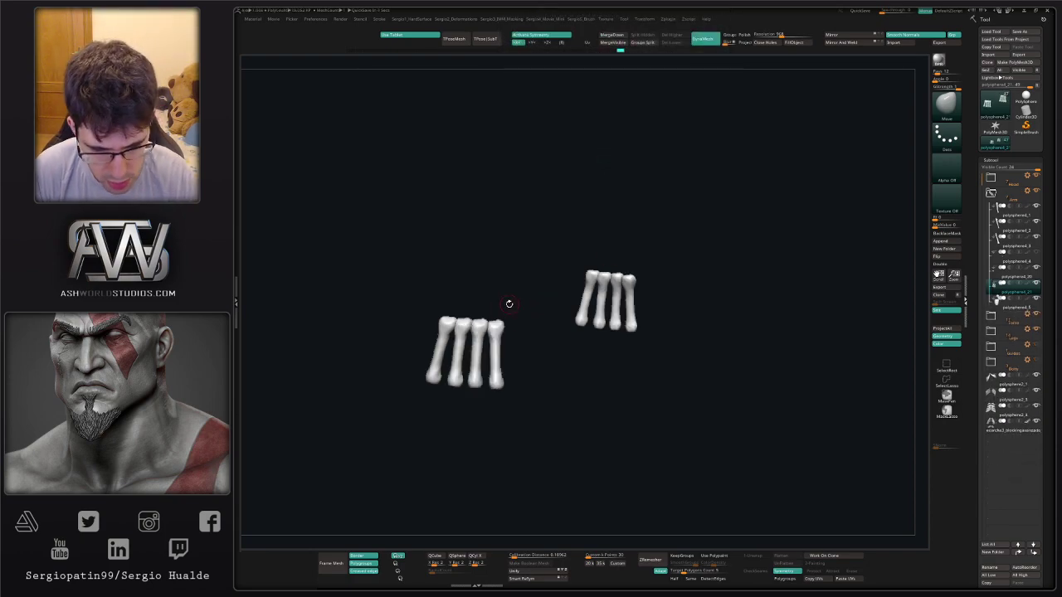
Show the surrounding bones again and spread the metacarpals' lower ends with the Move Topological brush.
key("alt+s")
right_click_drag(494, 349, 504, 350, "alt")
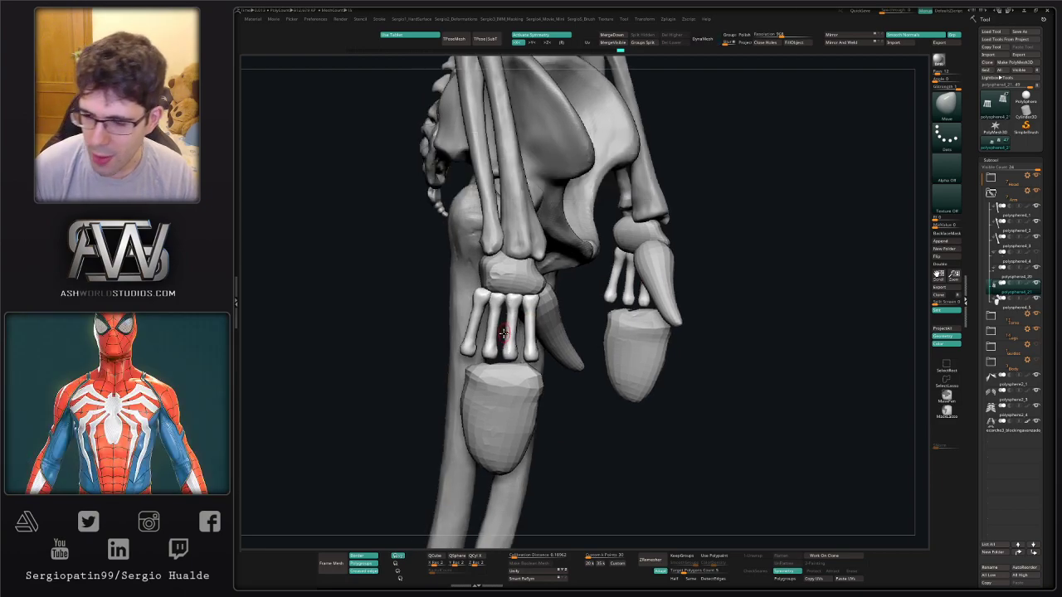
key("b")
key("m")
key("t")
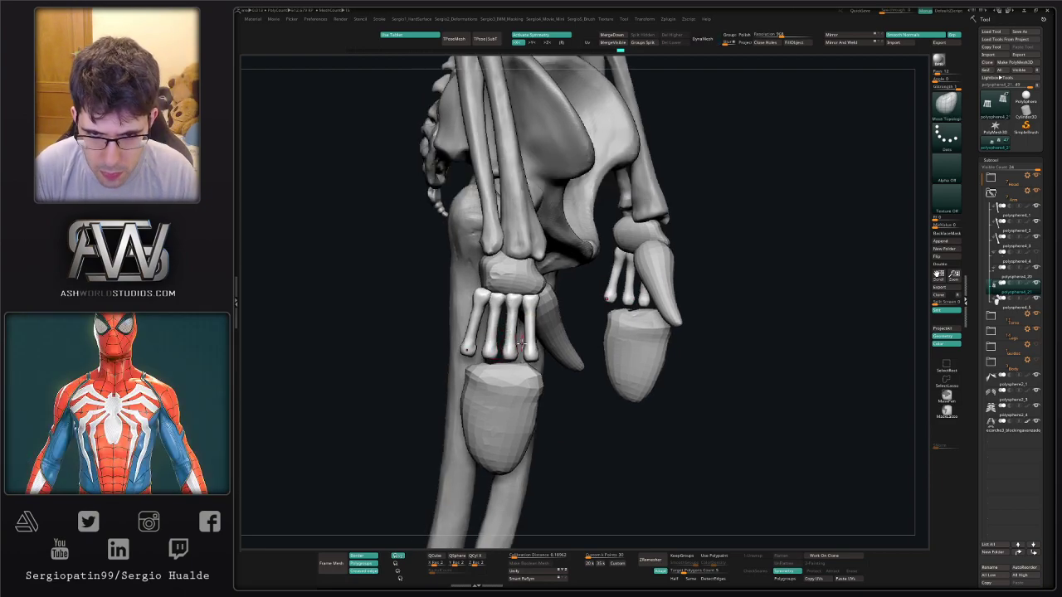
right_click_drag(514, 368, 512, 379, "ctrl")
mouse_move(508, 363)
left_mouse_down()
mouse_move(505, 377)
mouse_move(532, 355)
left_mouse_up()
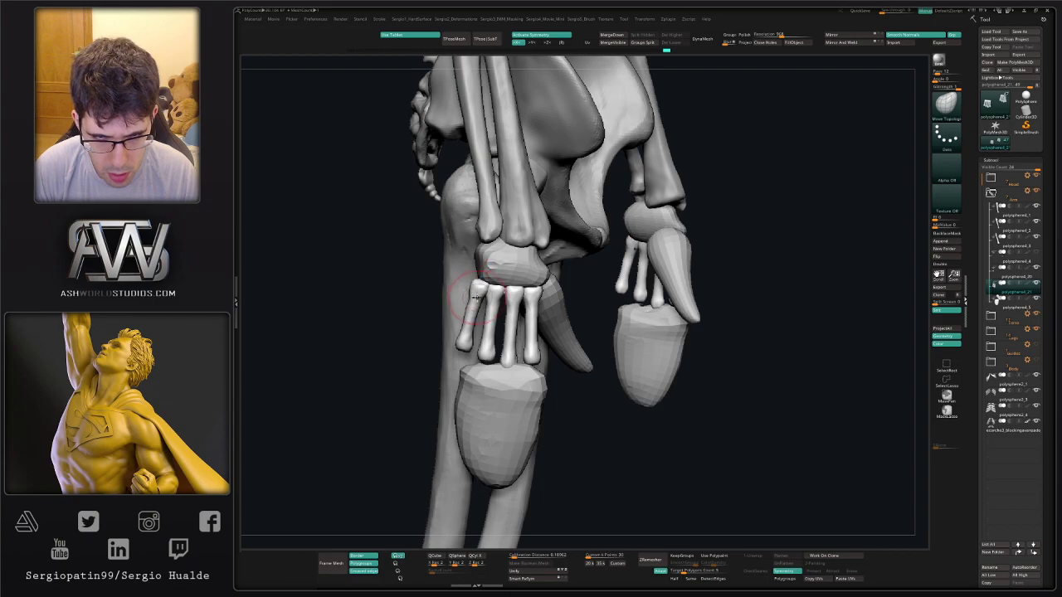
Lengthen the middle-finger metacarpal and stagger the lower ends of the row with the Move Topological brush.
right_click_drag(484, 308, 487, 319, "ctrl")
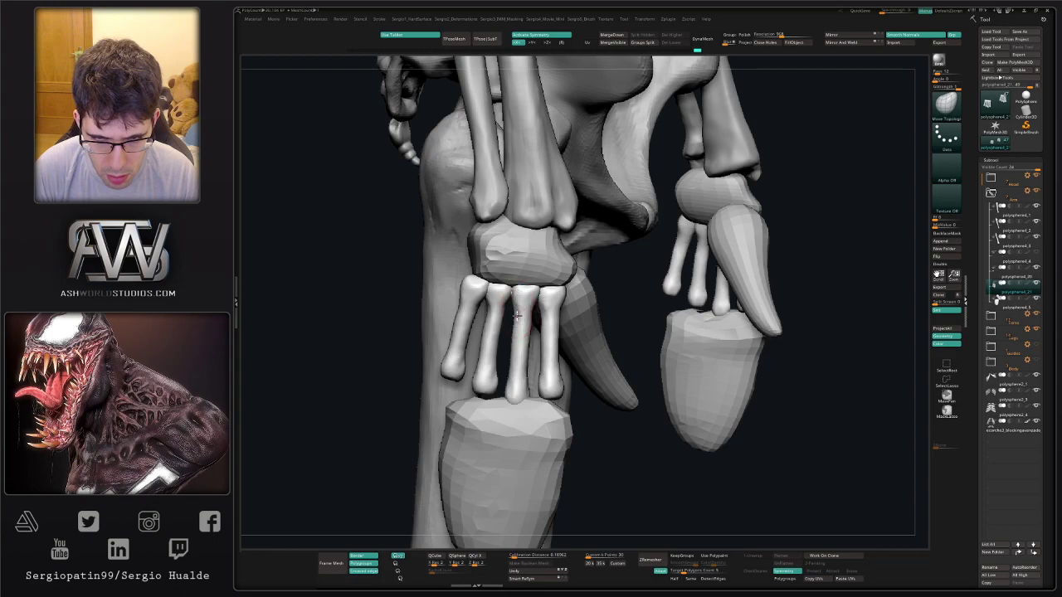
left_click_drag(518, 332, 517, 341)
right_click_drag(519, 387, 518, 350, "ctrl")
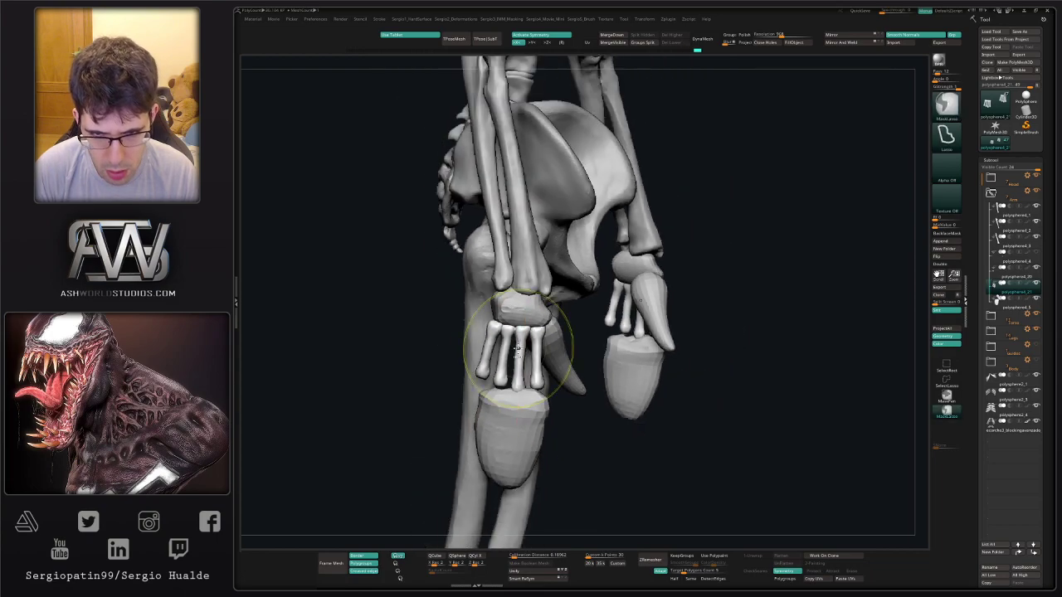
left_click_drag(522, 356, 519, 355)
mouse_move(519, 355)
right_mouse_down("ctrl")
mouse_move(518, 324)
mouse_move(529, 357)
mouse_move(570, 365)
right_mouse_up("ctrl")
key("s")
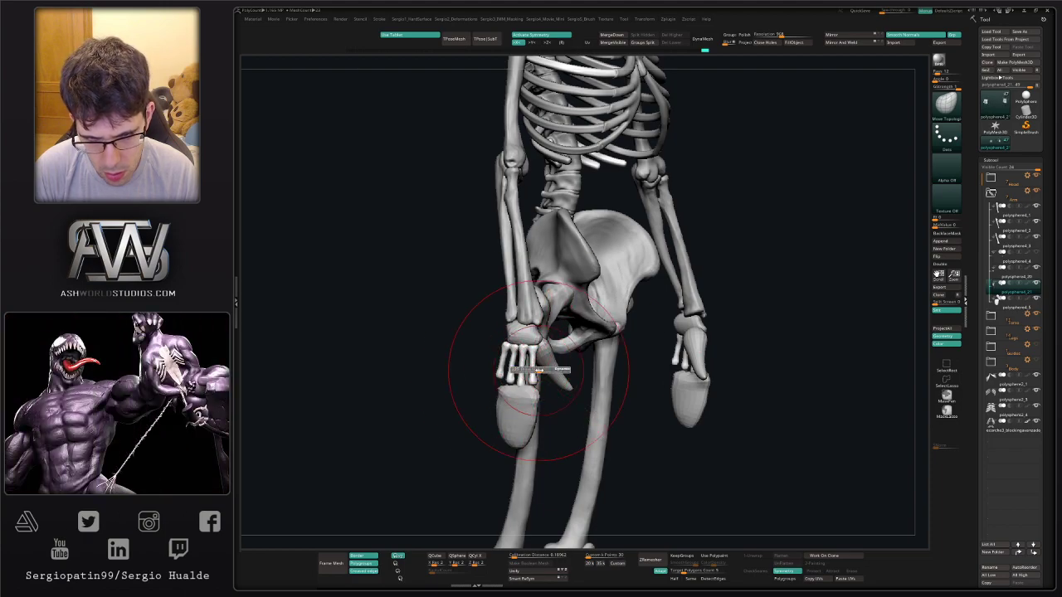
left_click_drag(539, 370, 536, 386)
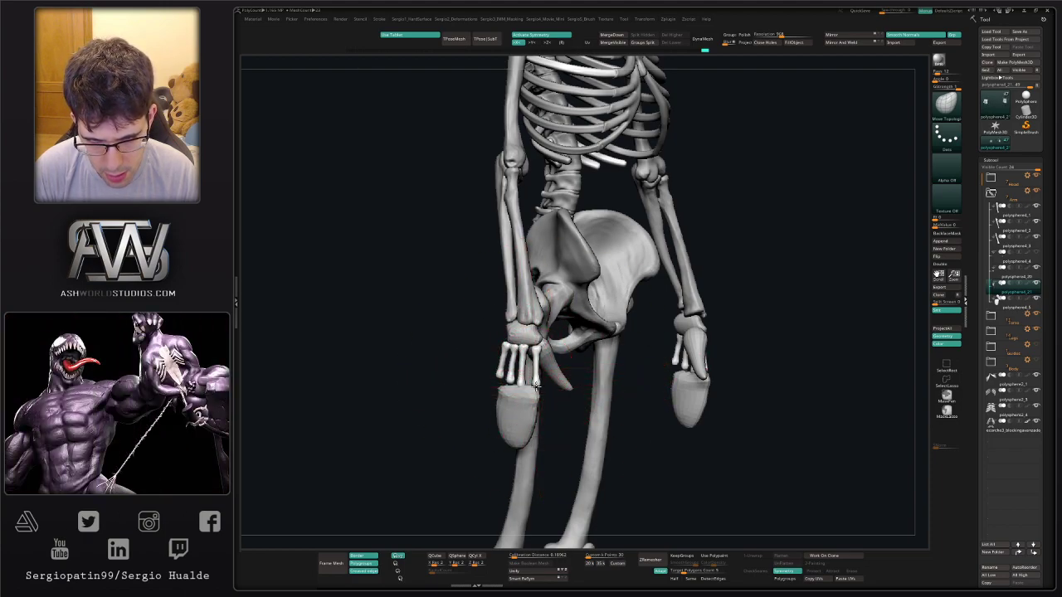
left_click_drag(538, 345, 521, 357)
mouse_move(515, 360)
right_mouse_down()
mouse_move(528, 360)
mouse_move(519, 400)
right_mouse_up()
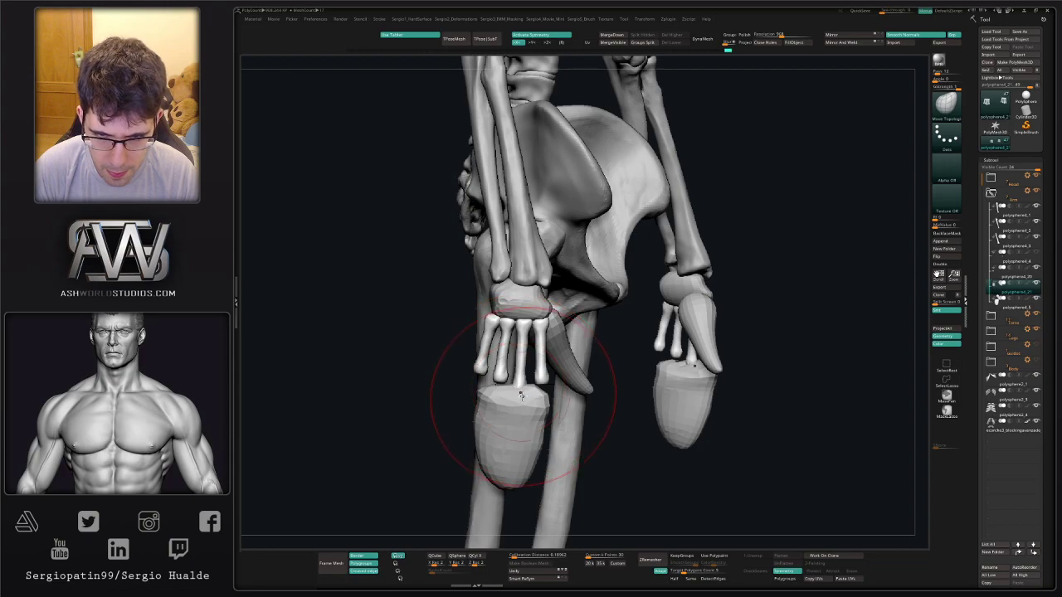
Hide the finger and thumb block-outs and refine the metacarpals' lower ends from the front and side.
left_click(1035, 299)
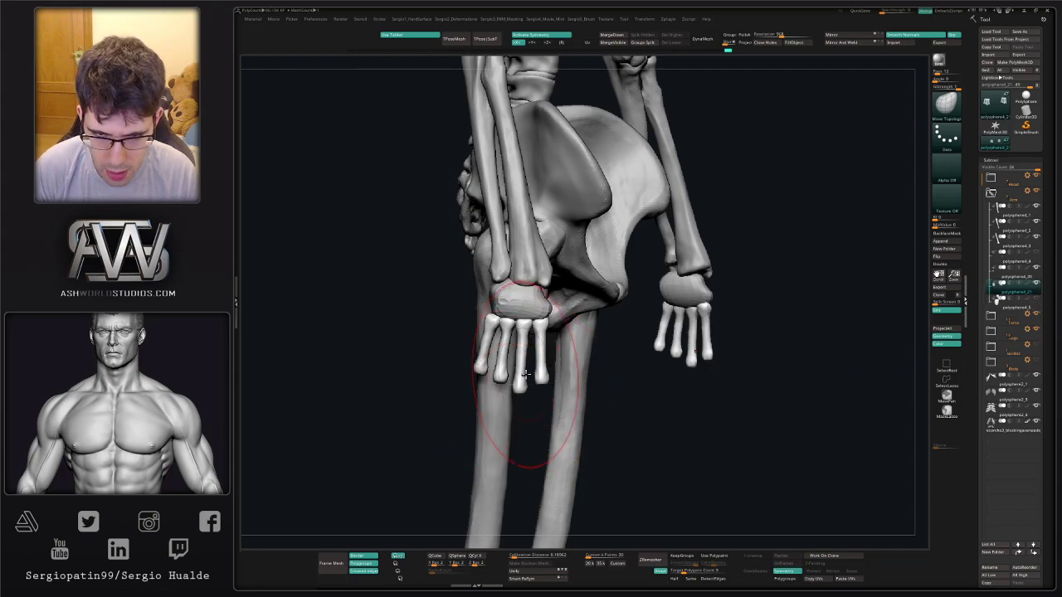
right_click_drag(526, 374, 498, 384)
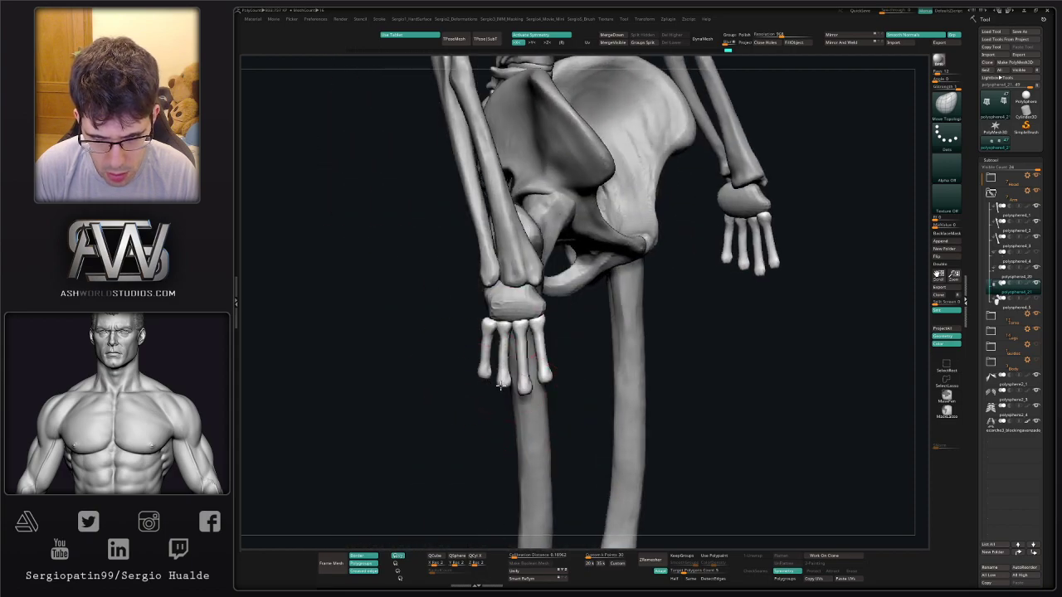
left_click_drag(503, 386, 505, 391)
mouse_move(524, 387)
right_mouse_down("ctrl")
mouse_move(520, 361)
mouse_move(576, 360)
mouse_move(488, 370)
mouse_move(548, 388)
mouse_move(529, 359)
mouse_move(556, 365)
mouse_move(556, 398)
mouse_move(531, 431)
right_mouse_up("ctrl")
left_click_drag(545, 441, 538, 441)
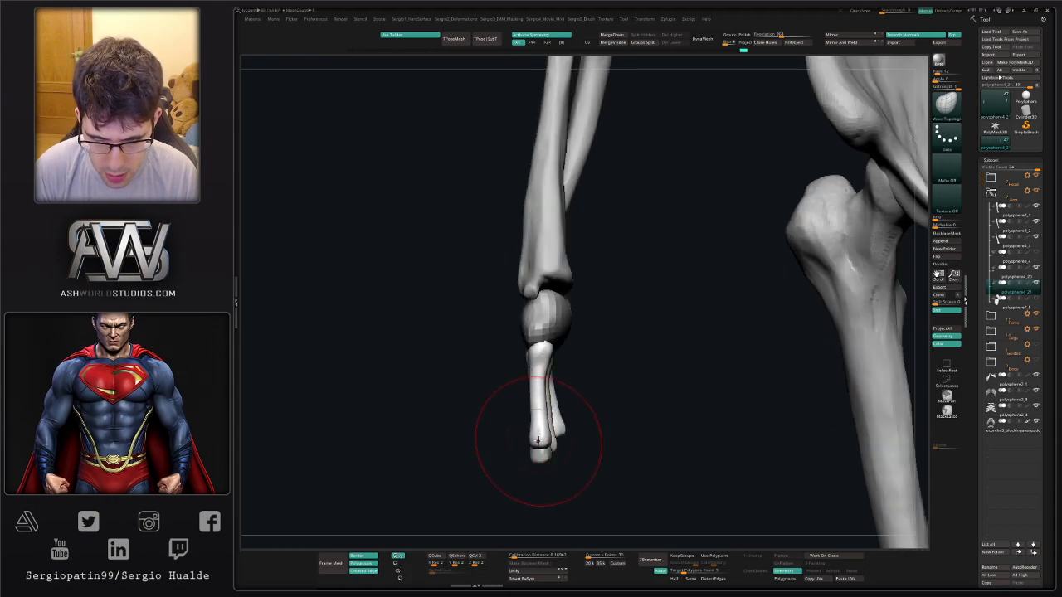
right_click_drag(538, 441, 558, 438)
right_click_drag(557, 438, 559, 395, "ctrl")
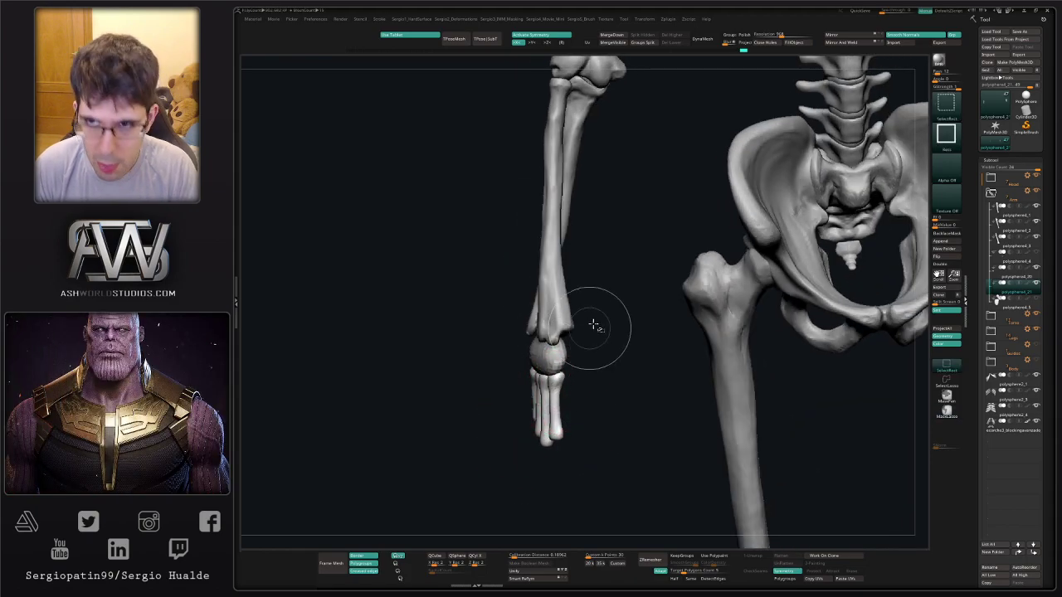
Mirror and weld the metacarpals, then mask all of them except the index-finger metacarpal for the transform gizmo.
left_click(836, 43)
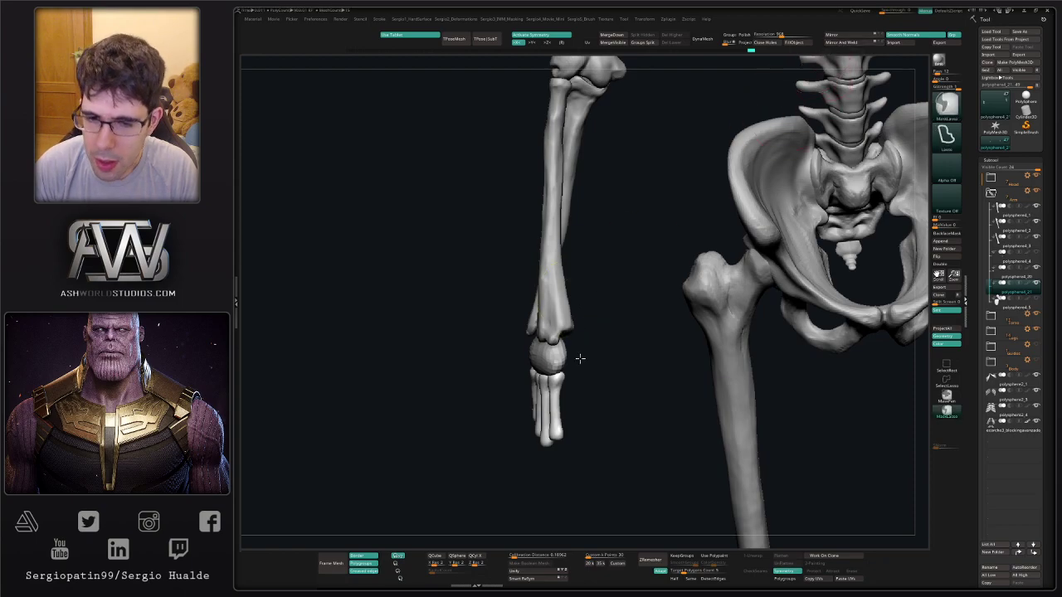
right_click_drag(580, 359, 558, 391, "ctrl")
key("w")
left_click(564, 387, "ctrl")
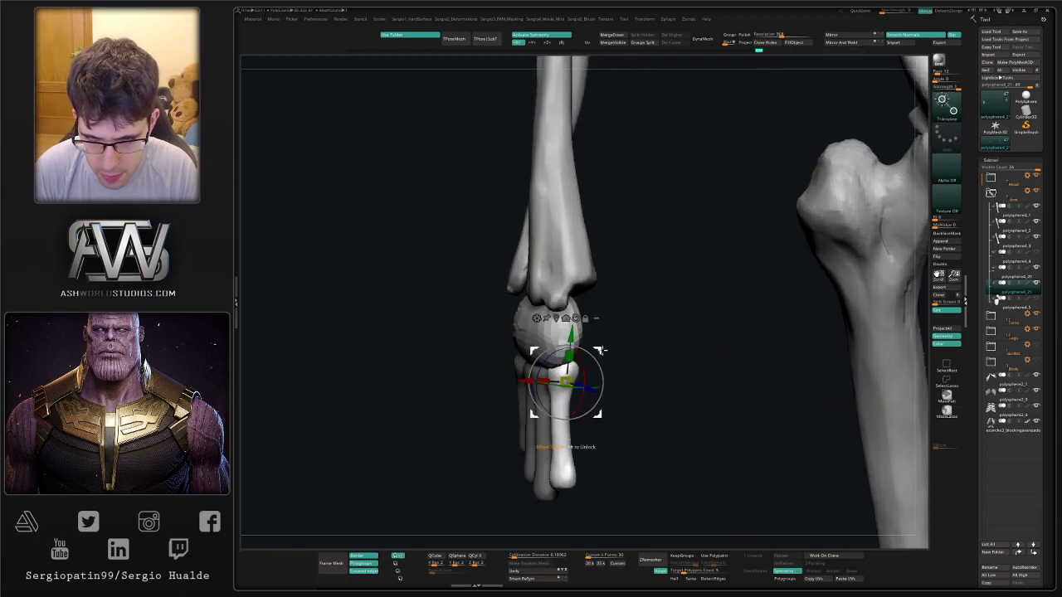
Duplicate the unmasked metacarpal and rotate the copy outward beside the carpal block as the thumb metacarpal.
left_click(605, 368)
left_click_drag(597, 374, 676, 370)
left_click_drag(638, 339, 657, 338)
left_click_drag(634, 387, 564, 303)
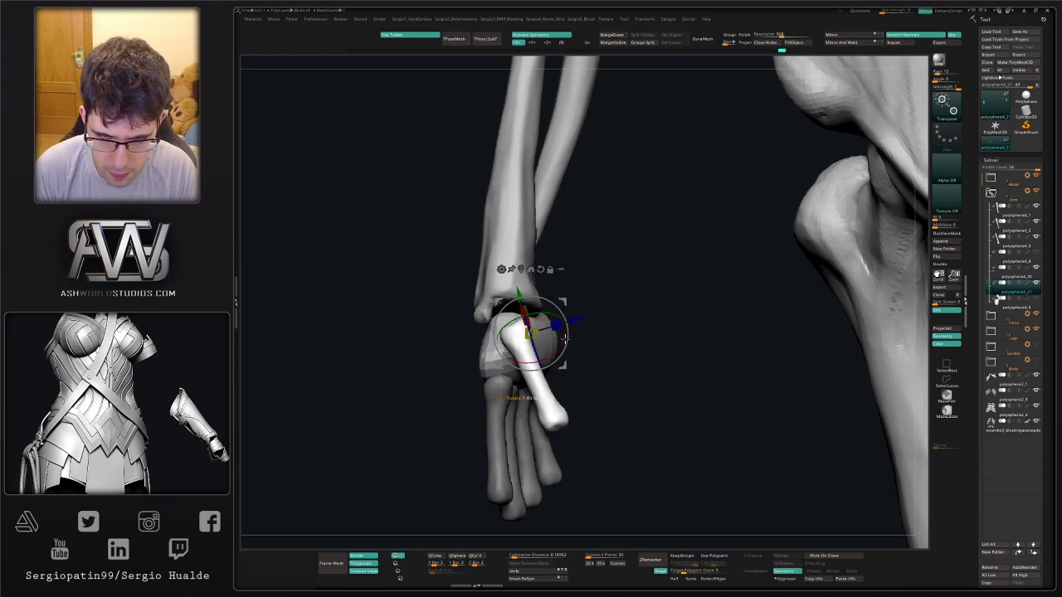
mouse_move(569, 342)
left_mouse_down()
mouse_move(579, 368)
mouse_move(570, 364)
mouse_move(568, 376)
left_mouse_up()
Reshape the thumb metacarpal's shaft and ends with the Move brush.
key("q")
key("b")
key("m")
key("v")
key("s")
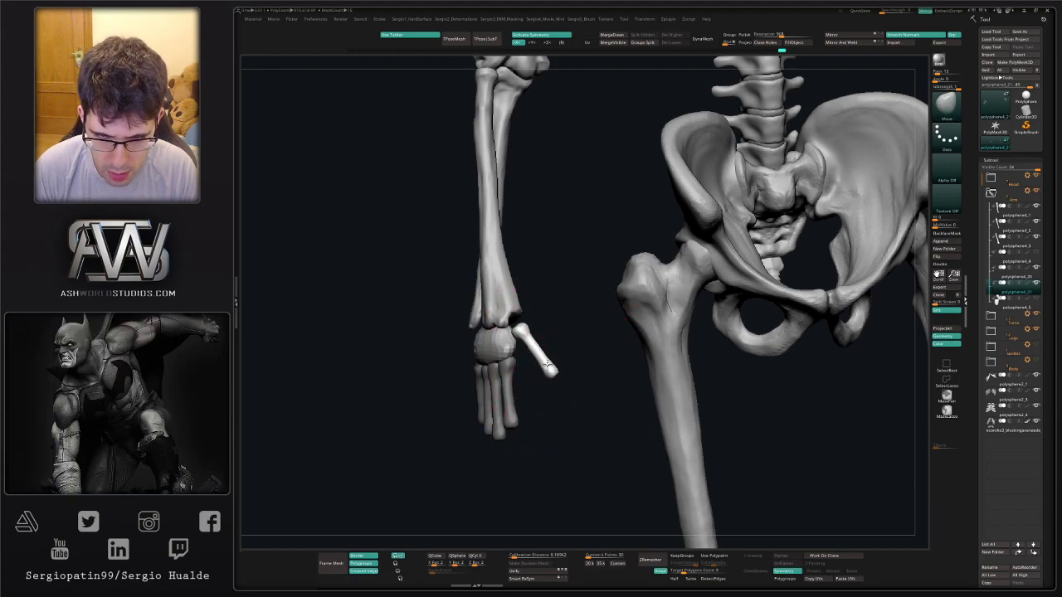
mouse_move(547, 365)
right_mouse_down("ctrl")
mouse_move(559, 375)
mouse_move(530, 357)
mouse_move(529, 367)
mouse_move(525, 345)
right_mouse_up("ctrl")
key("s")
left_click_drag(525, 345, 521, 345)
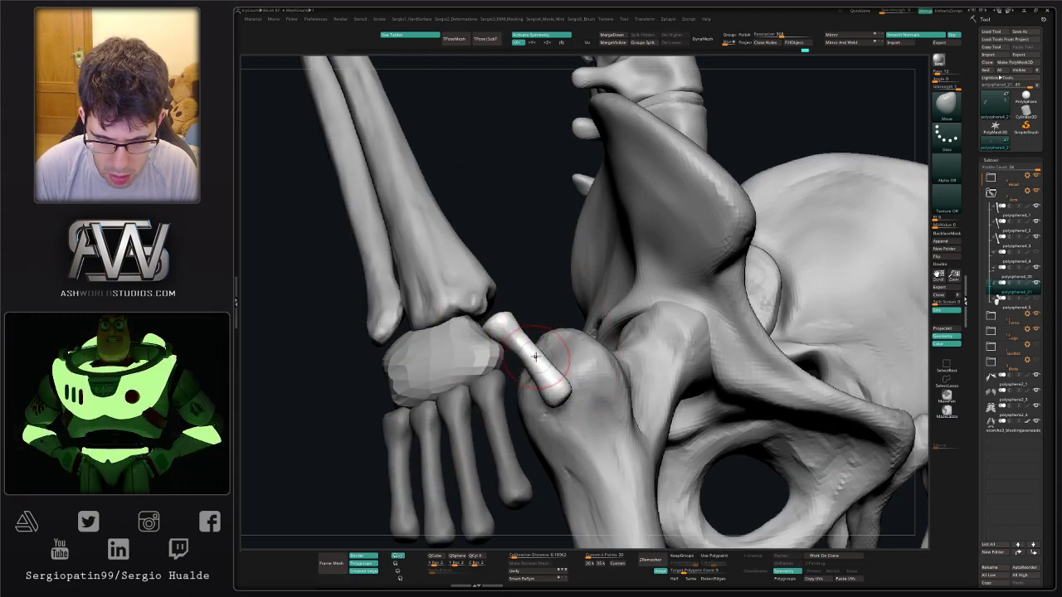
mouse_move(533, 372)
right_mouse_down("ctrl")
mouse_move(531, 361)
mouse_move(538, 390)
mouse_move(559, 396)
right_mouse_up("ctrl")
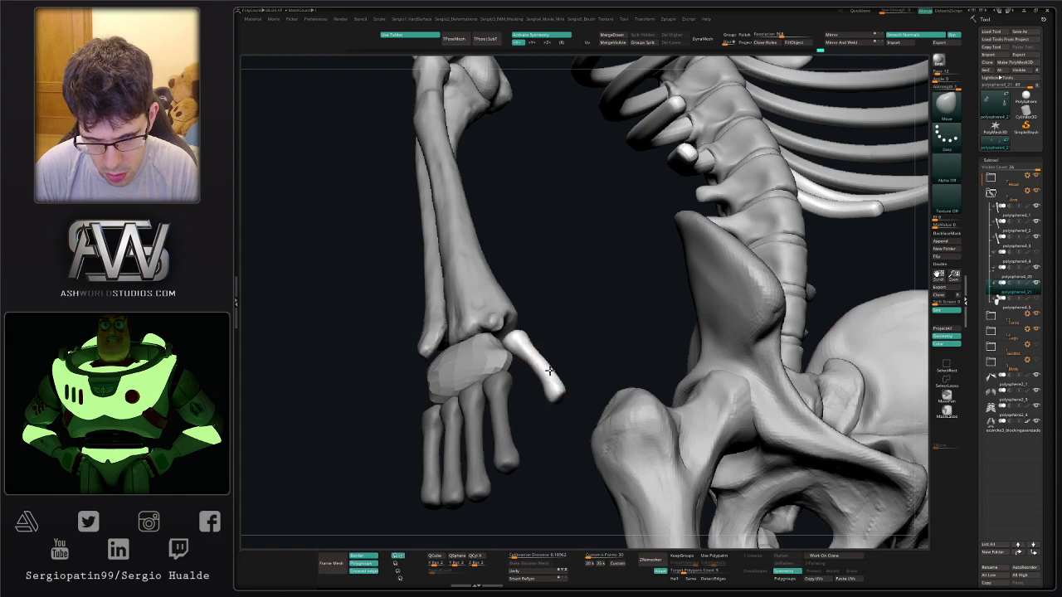
Isolate the metacarpals and build up the thumb metacarpal's lower end with the Clay brush.
key("alt+s")
mouse_move(542, 383)
right_mouse_down()
mouse_move(559, 374)
mouse_move(561, 394)
mouse_move(557, 370)
right_mouse_up()
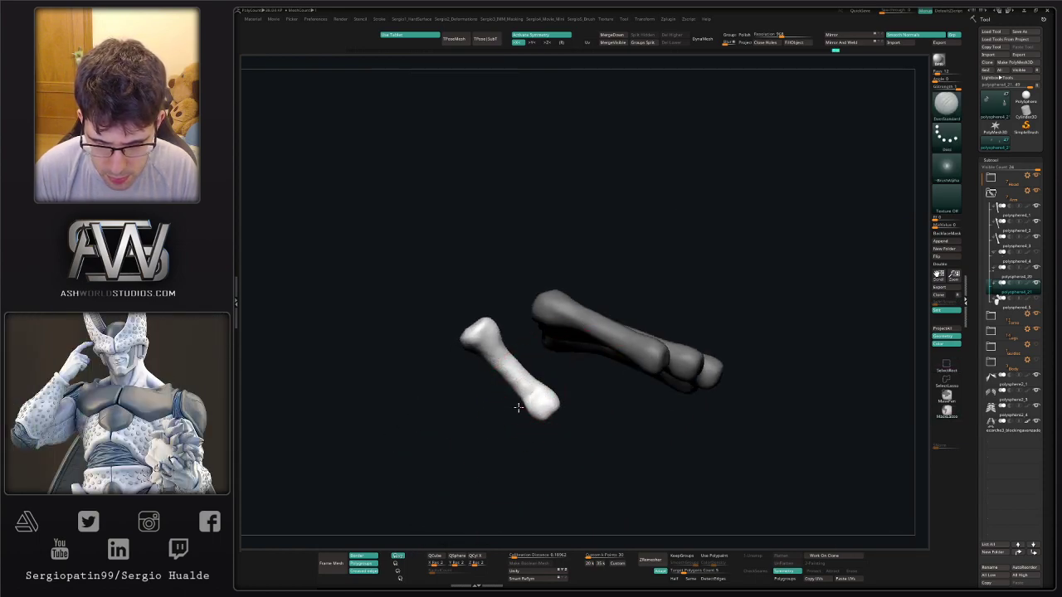
mouse_move(518, 408)
right_mouse_down()
mouse_move(538, 393)
mouse_move(550, 408)
right_mouse_up()
key("b")
key("c")
key("l")
key("s")
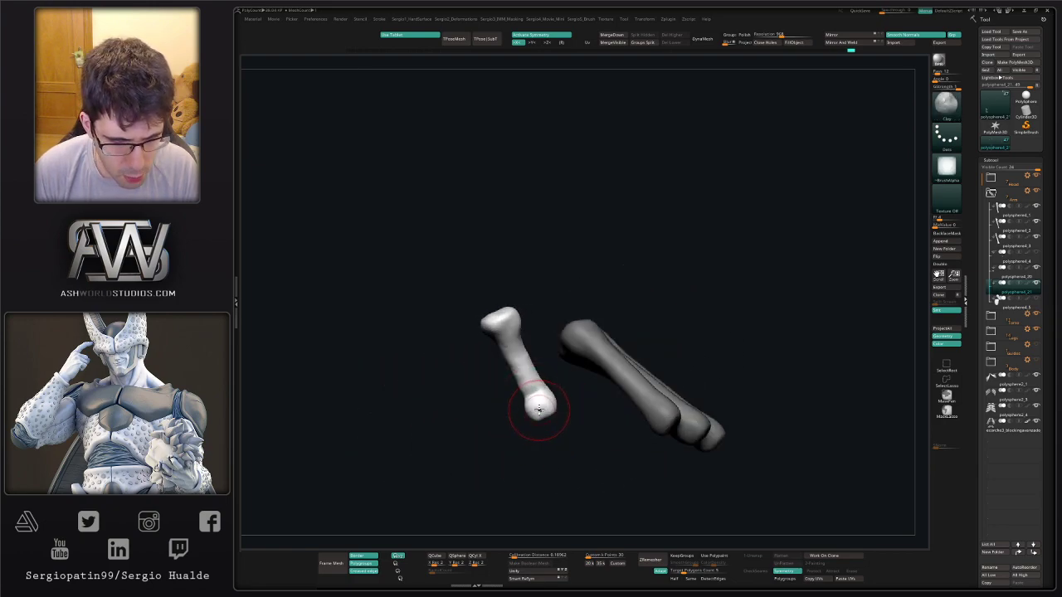
left_click_drag(541, 400, 544, 405)
right_click_drag(545, 405, 524, 403)
left_click_drag(528, 402, 538, 411)
right_click_drag(546, 425, 533, 422)
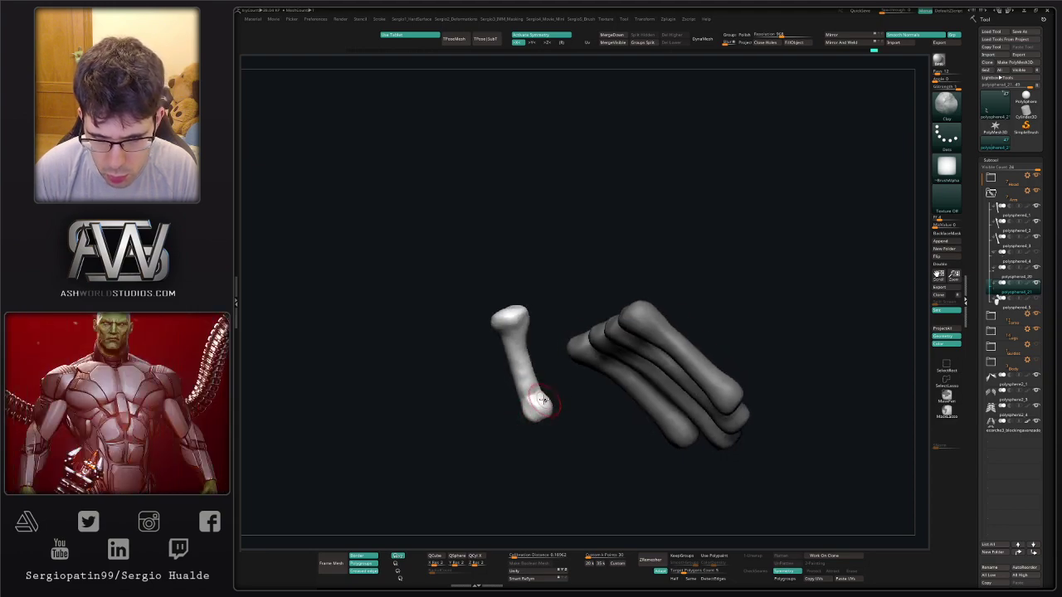
Add volume along the thumb metacarpal's shaft and ends, and smooth the surface.
left_click_drag(544, 408, 540, 344)
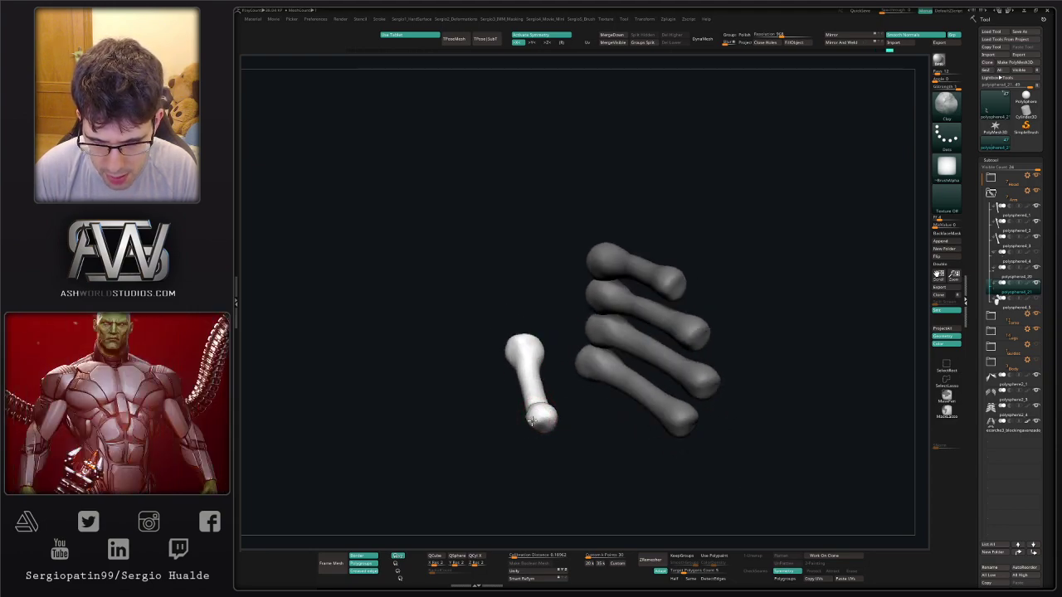
mouse_move(550, 441)
left_mouse_down()
mouse_move(537, 448)
mouse_move(547, 415)
mouse_move(538, 460)
left_mouse_up()
mouse_move(541, 398)
left_mouse_down("shift")
mouse_move(535, 424)
mouse_move(551, 409)
mouse_move(547, 461)
mouse_move(498, 428)
left_mouse_up("shift")
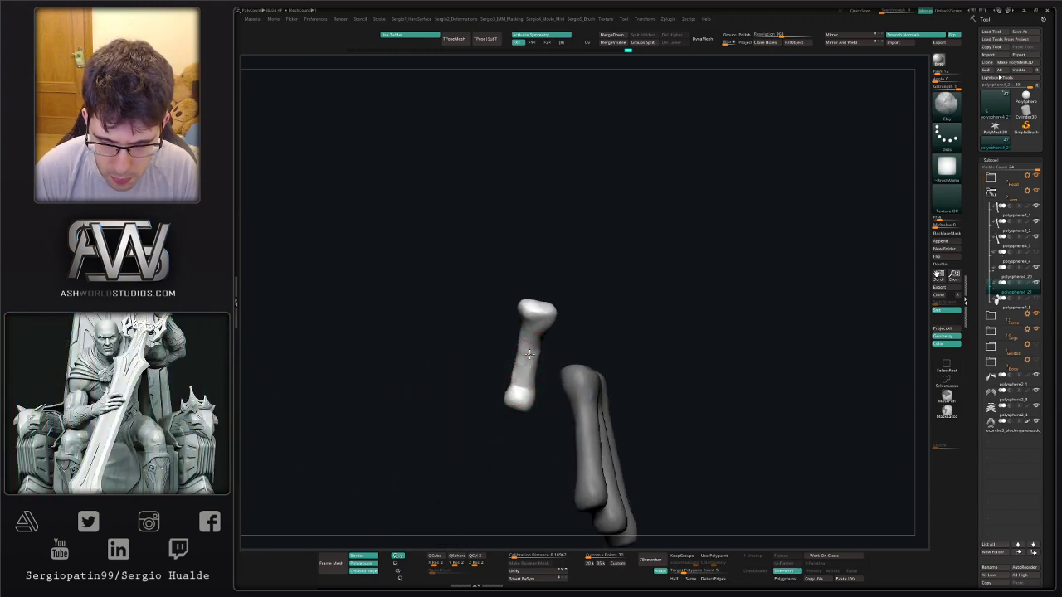
mouse_move(548, 382)
left_mouse_down()
mouse_move(533, 356)
mouse_move(567, 367)
mouse_move(474, 369)
mouse_move(474, 394)
left_mouse_up()
mouse_move(541, 407)
left_mouse_down()
mouse_move(486, 407)
mouse_move(478, 392)
mouse_move(490, 403)
mouse_move(516, 397)
mouse_move(472, 382)
left_mouse_up()
left_click_drag(486, 425, 531, 420)
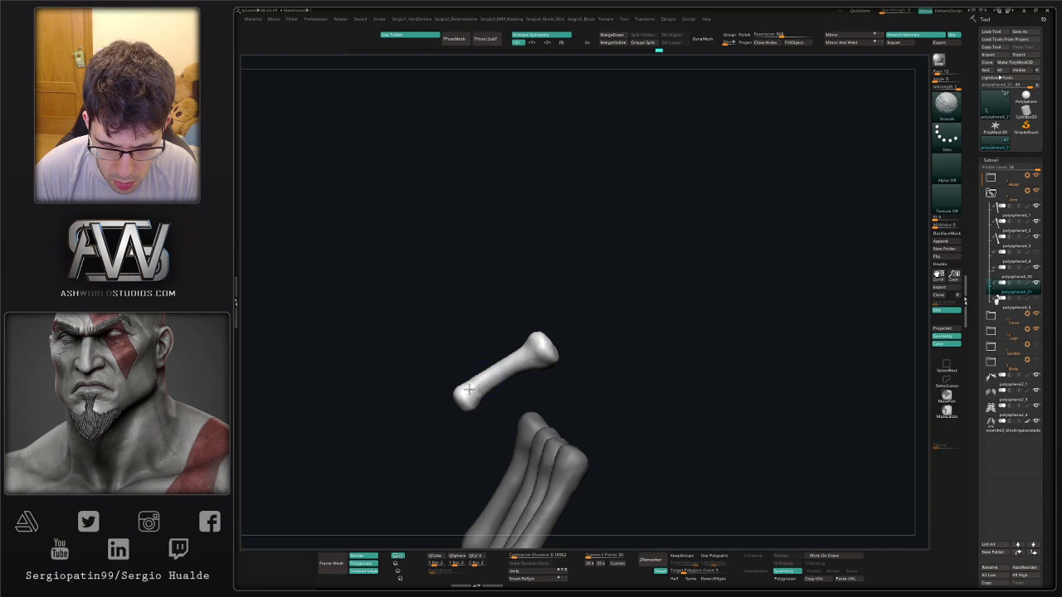
left_click_drag(471, 386, 506, 398, "shift")
mouse_move(516, 332)
left_mouse_down("shift")
mouse_move(523, 343)
mouse_move(504, 380)
left_mouse_up("shift")
Examine the thumb metacarpal's form and its placement against the forearm and the whole skeleton from the front and side.
right_click_drag(503, 380, 523, 407, "ctrl")
right_click_drag(523, 407, 489, 396)
mouse_move(479, 357)
right_mouse_down("ctrl")
mouse_move(541, 356)
mouse_move(477, 370)
right_mouse_up("ctrl")
key("b")
key("m")
key("v")
key("s")
right_click_drag(405, 387, 474, 360)
key("alt+s")
right_click_drag(476, 421, 484, 367, "ctrl")
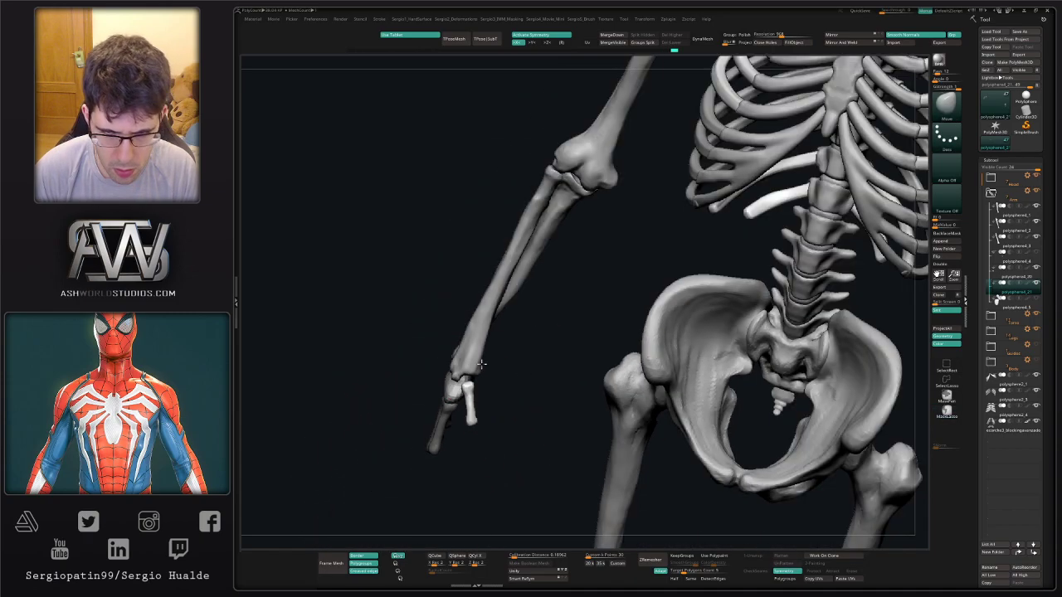
right_click_drag(406, 394, 481, 373)
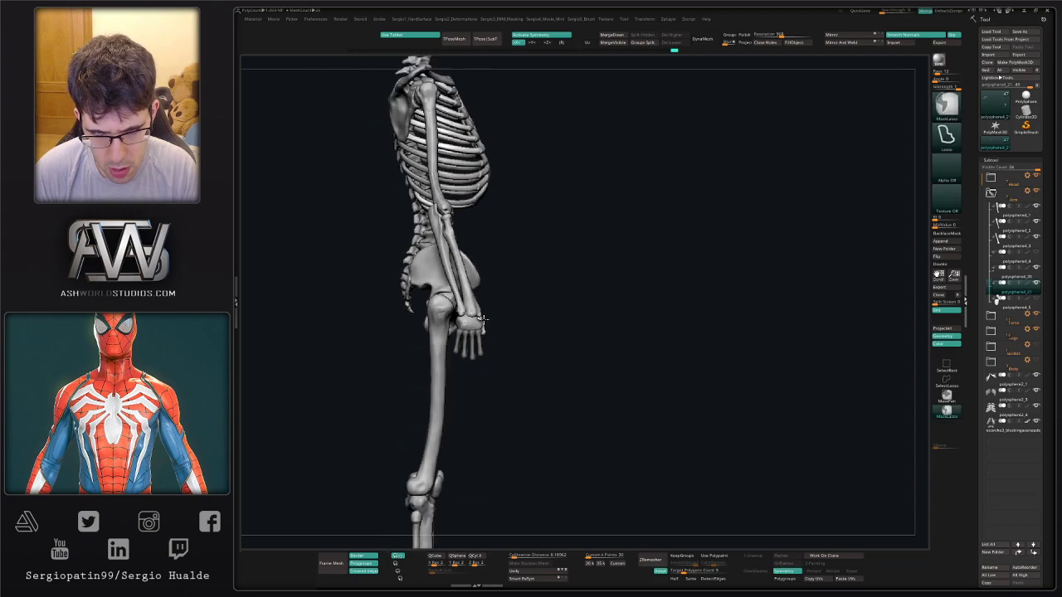
right_click_drag(536, 349, 493, 354)
left_click_drag(492, 354, 505, 343)
right_click_drag(489, 358, 451, 357)
Isolate the metacarpals again, then lasso-mask the thumb metacarpal and the row beside it, inverting the mask after each selection.
key("alt+s")
right_click_drag(541, 295, 526, 290)
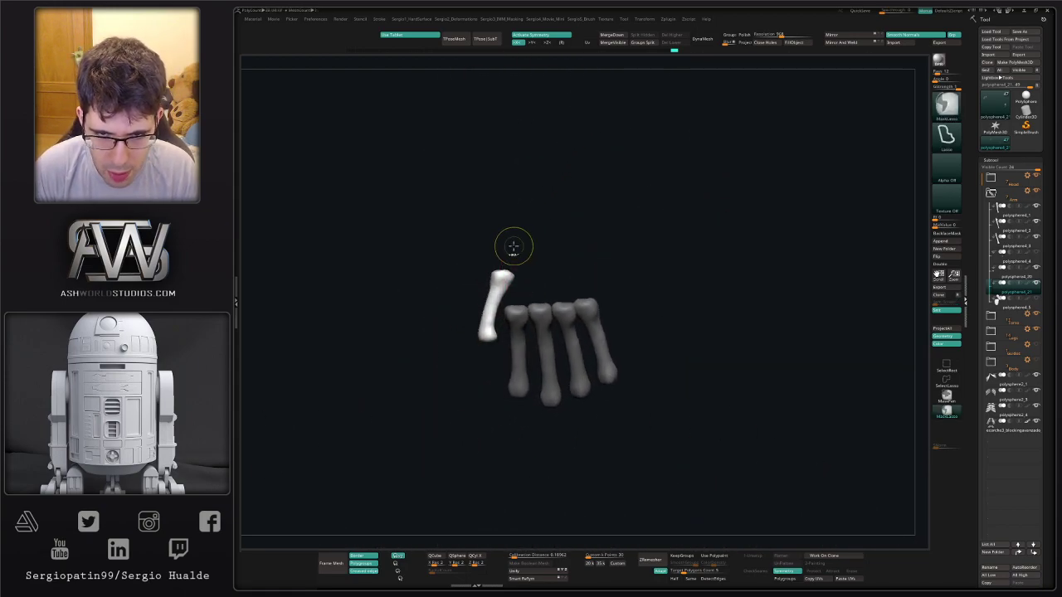
left_click_drag(488, 340, 452, 278, "ctrl")
left_click(552, 175, "ctrl")
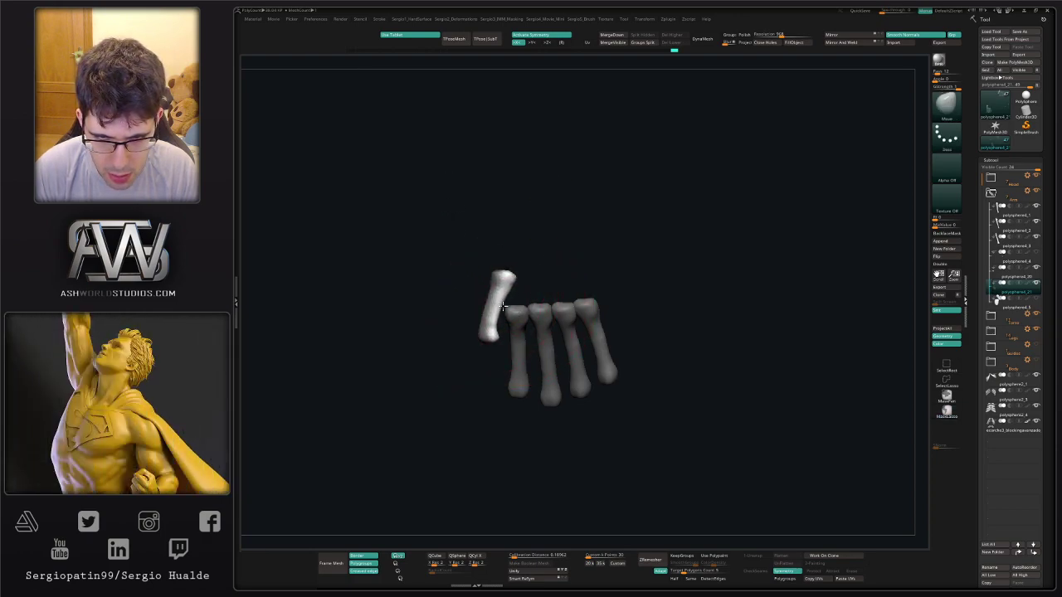
mouse_move(485, 376)
left_mouse_down()
mouse_move(460, 398)
mouse_move(498, 391)
mouse_move(499, 364)
left_mouse_up()
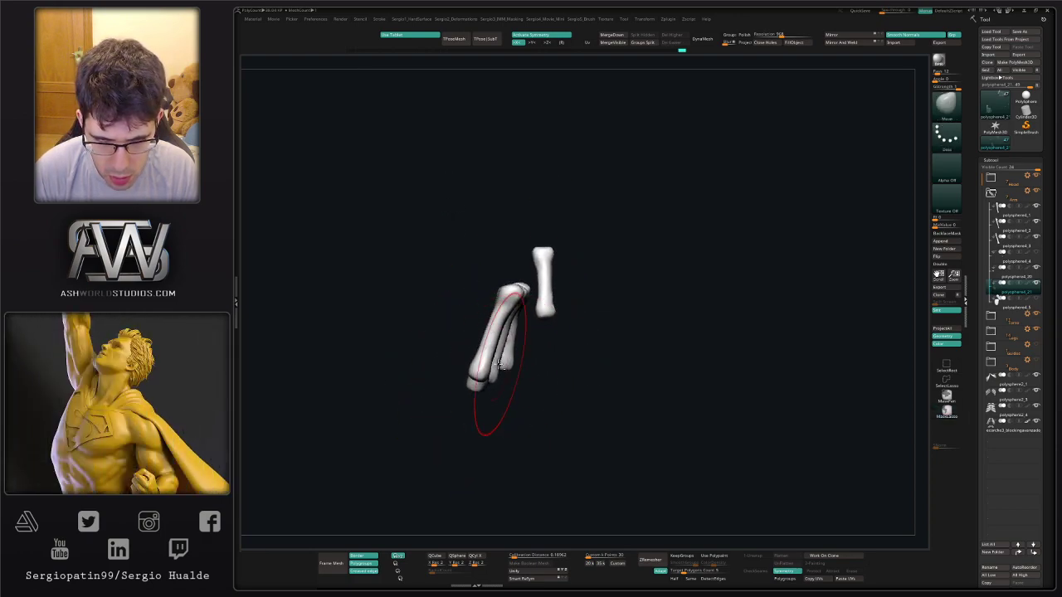
key("ctrl")
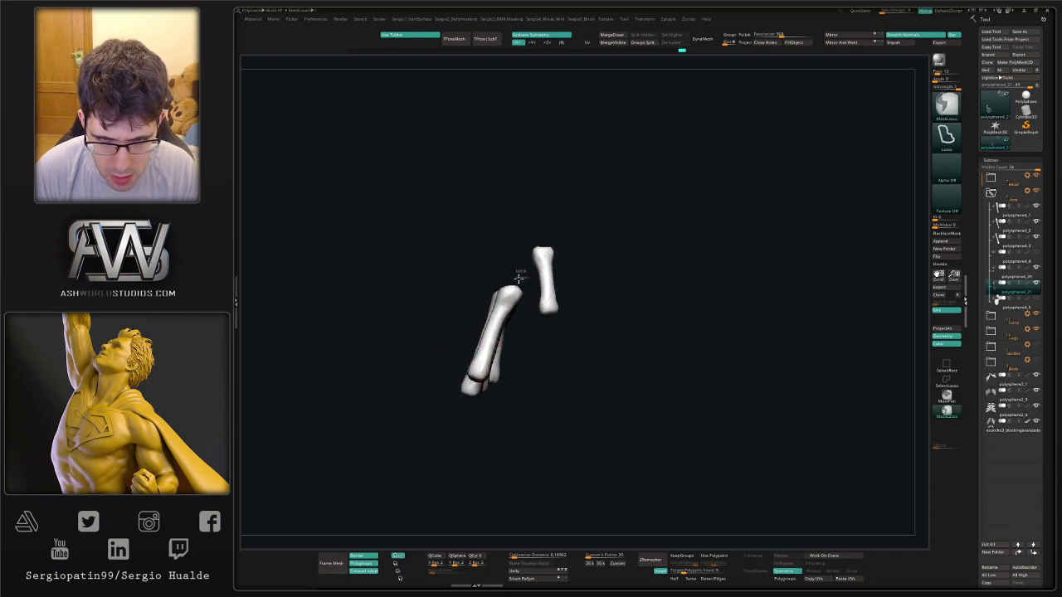
mouse_move(474, 375)
left_mouse_down("ctrl")
mouse_move(520, 464)
mouse_move(536, 311)
mouse_move(500, 352)
mouse_move(514, 341)
left_mouse_up("ctrl")
left_click(439, 343, "ctrl")
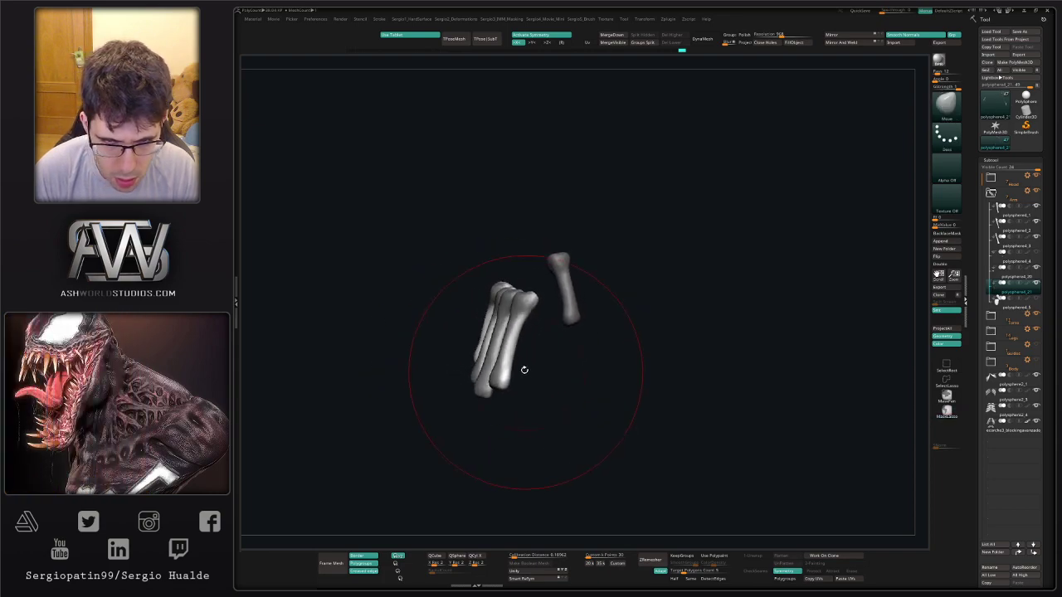
Rework the lasso mask around the row of metacarpals and clear the mask.
left_click_drag(505, 251, 495, 304, "ctrl")
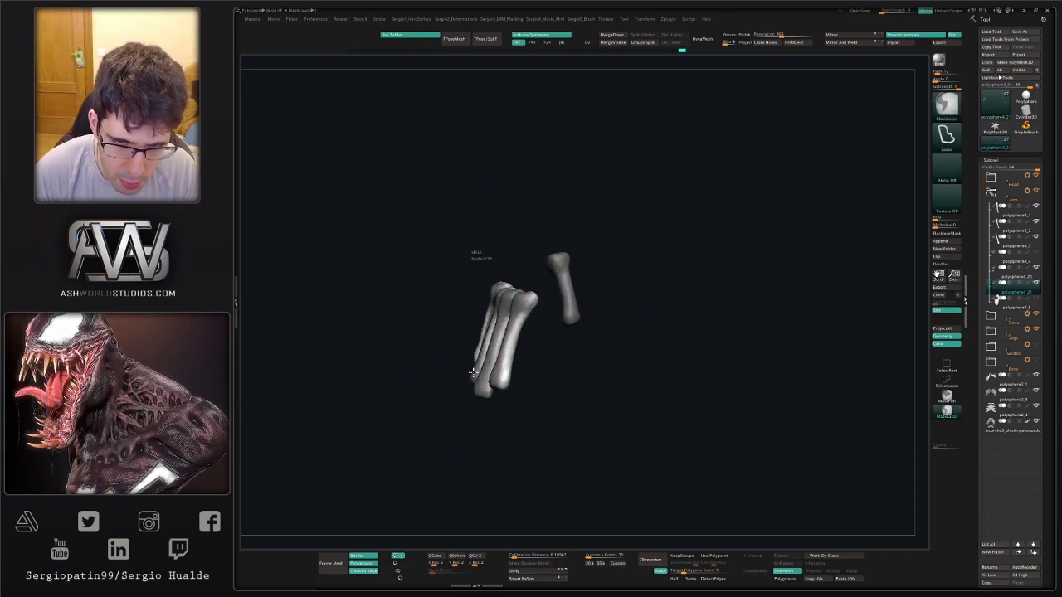
left_click_drag(473, 372, 455, 275, "ctrl")
left_click_drag(511, 252, 509, 262, "ctrl")
left_click_drag(486, 344, 471, 364, "ctrl")
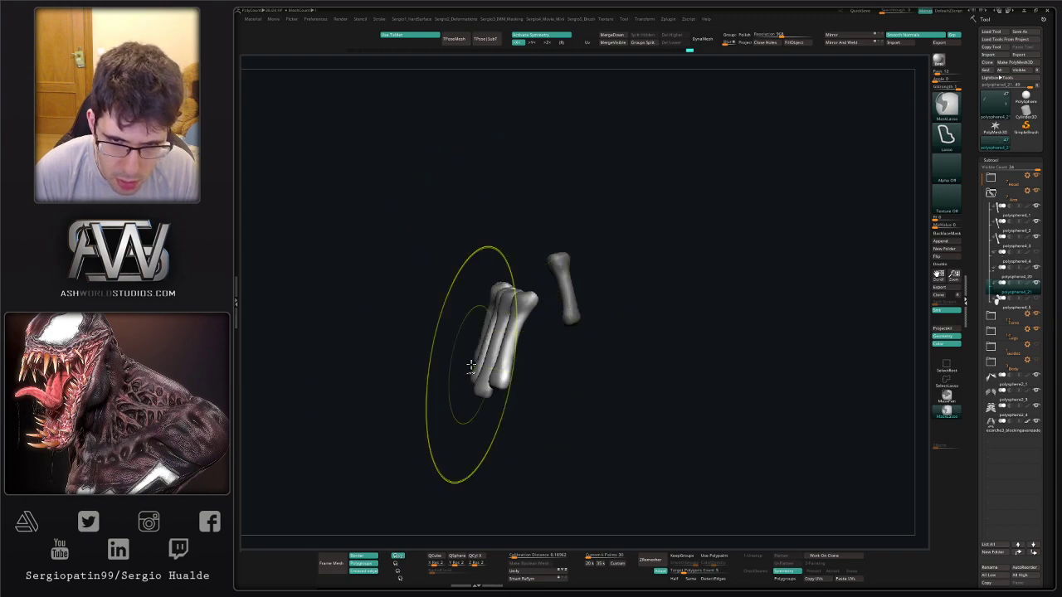
mouse_move(540, 360)
left_mouse_down()
mouse_move(500, 355)
mouse_move(538, 360)
mouse_move(501, 348)
mouse_move(548, 382)
left_mouse_up()
right_click_drag(548, 382, 507, 396, "ctrl")
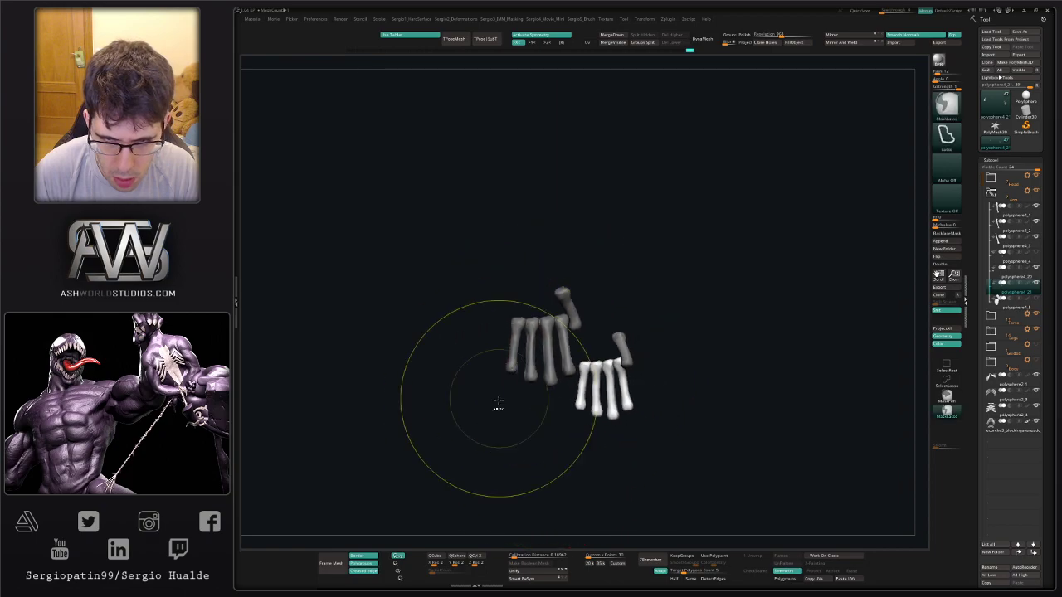
left_click_drag(498, 403, 512, 441, "ctrl")
Bring back the skeleton and hide every metacarpal except the ring-finger one by its polygroup.
right_click_drag(512, 414, 533, 382)
mouse_move(587, 409)
right_mouse_down()
mouse_move(645, 404)
mouse_move(572, 400)
mouse_move(526, 376)
mouse_move(558, 403)
mouse_move(589, 348)
right_mouse_up()
key("shift+s")
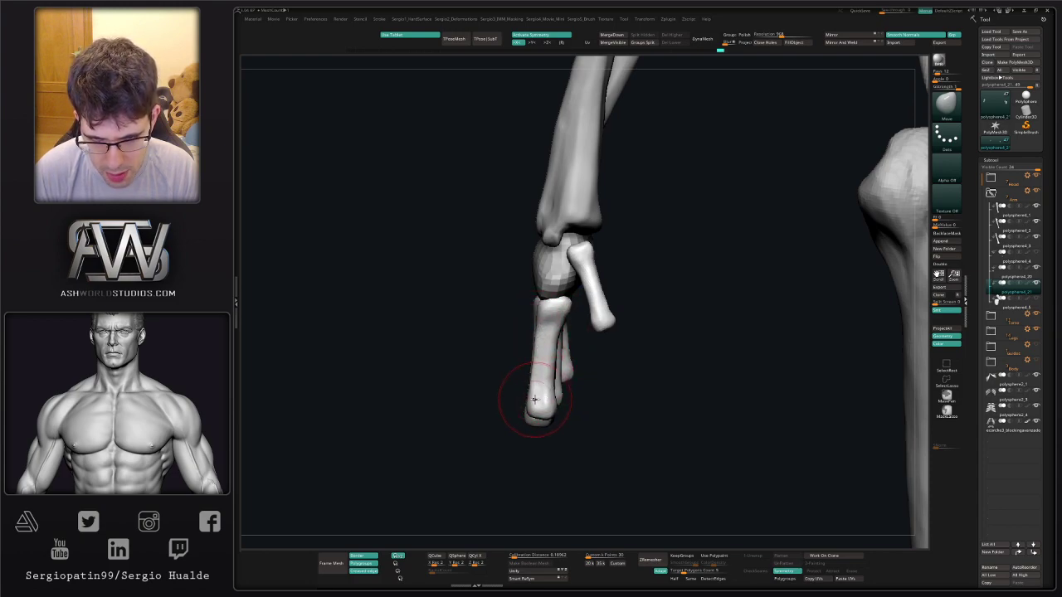
right_click_drag(537, 386, 507, 331, "ctrl")
mouse_move(506, 332)
right_mouse_down()
mouse_move(552, 374)
mouse_move(539, 543)
right_mouse_up()
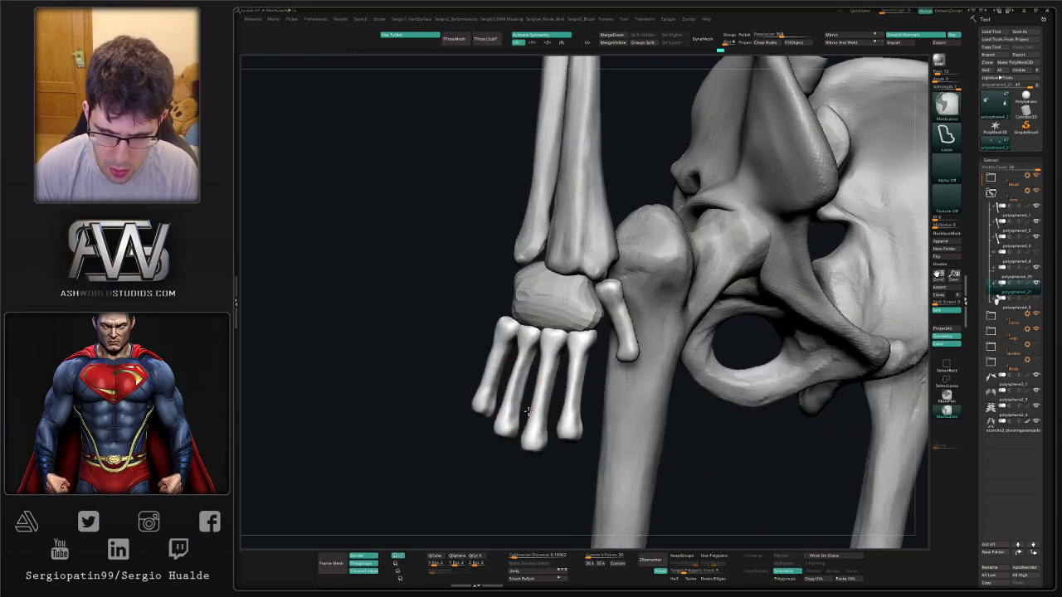
right_click_drag(516, 398, 525, 452, "ctrl")
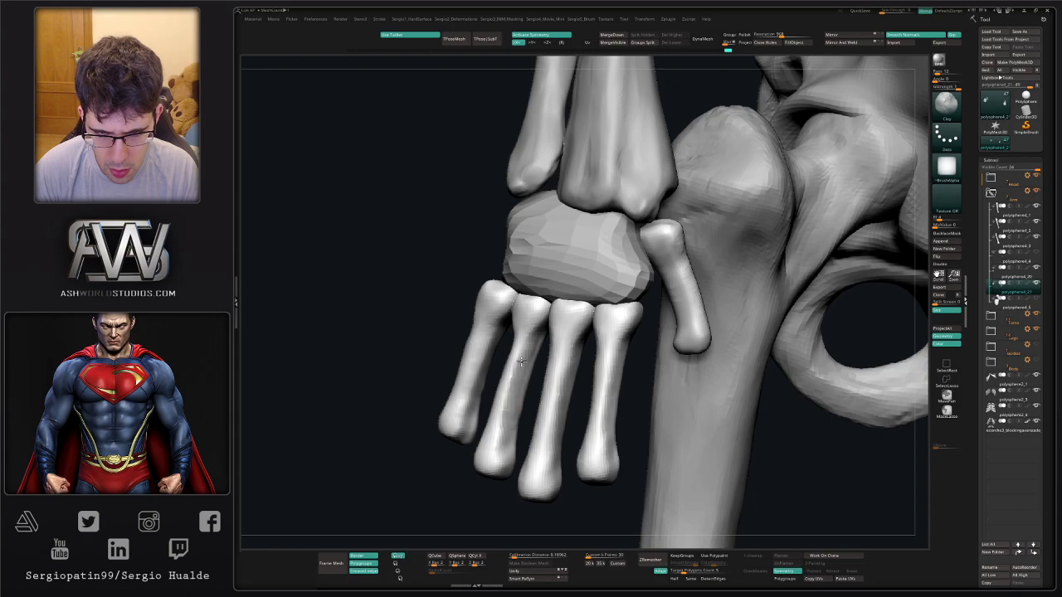
left_click(498, 431, "ctrl+shift")
right_click_drag(553, 357, 516, 346)
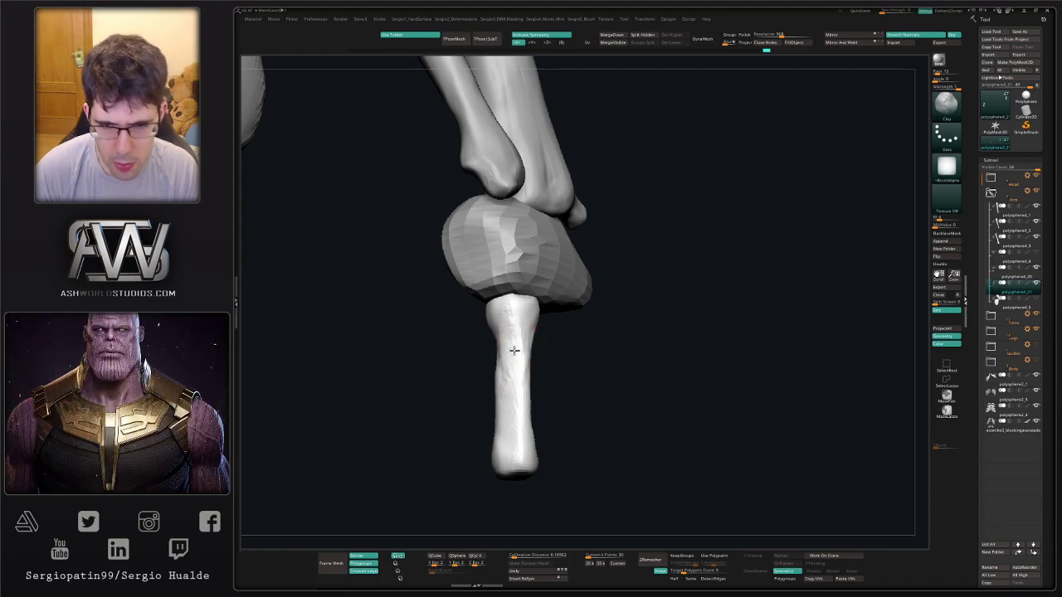
right_click_drag(516, 439, 511, 399)
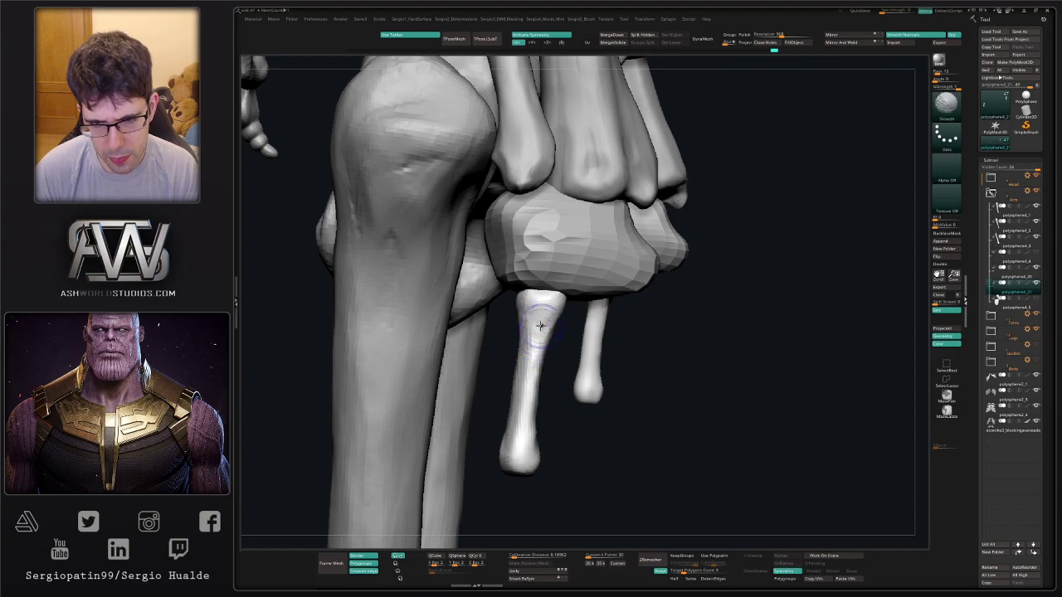
right_click_drag(533, 362, 584, 381)
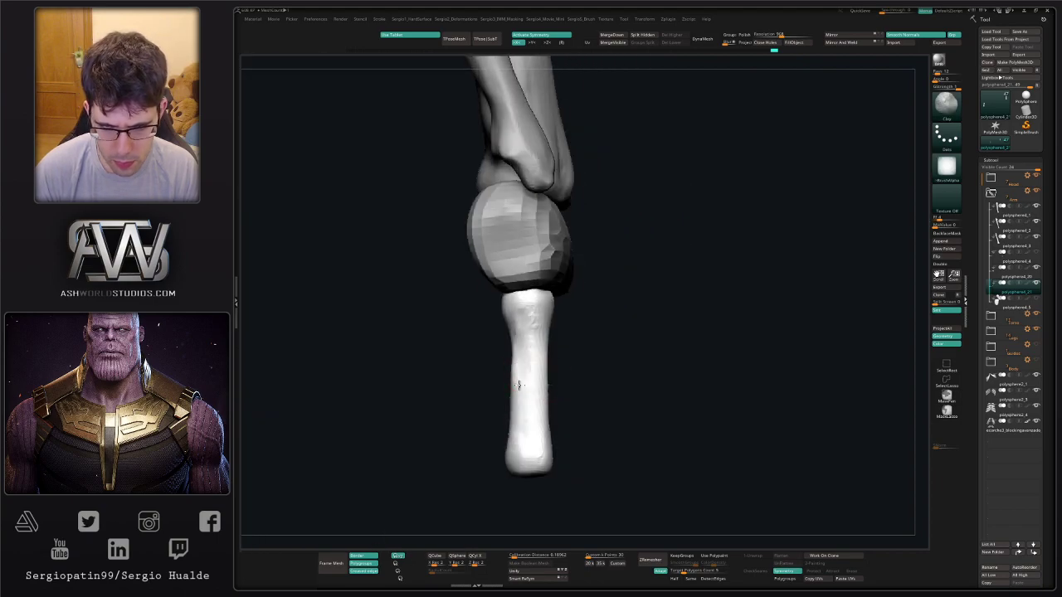
Smooth the ring-finger metacarpal's upper end and shaft from all sides.
left_click_drag(529, 315, 532, 340, "shift")
mouse_move(523, 445)
right_mouse_down()
mouse_move(481, 406)
mouse_move(536, 384)
mouse_move(505, 362)
right_mouse_up()
key("b")
key("m")
key("v")
right_click_drag(523, 399, 554, 356)
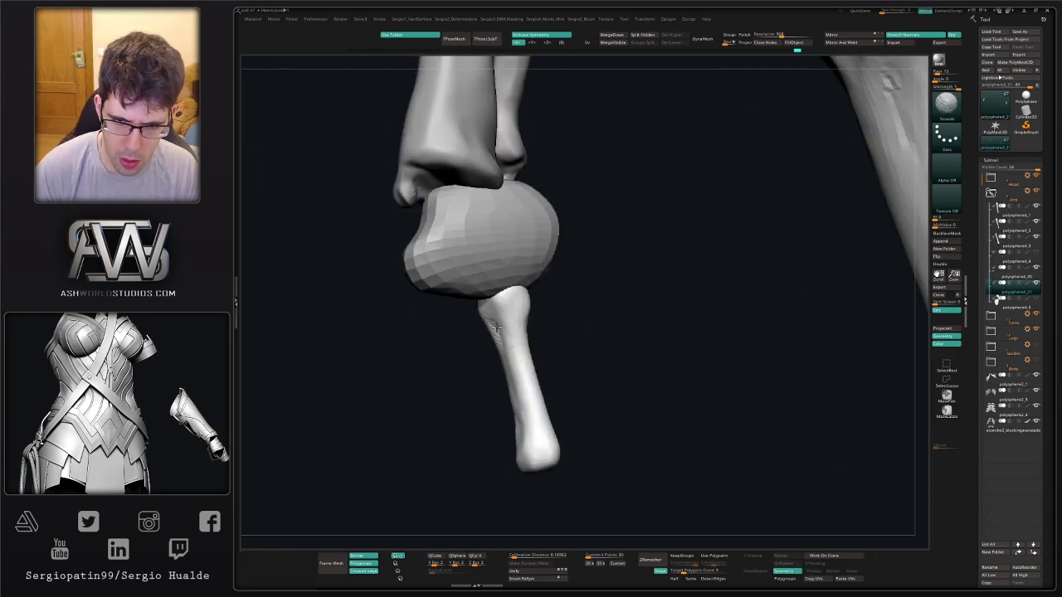
right_click_drag(512, 395, 524, 431)
key("b")
key("c")
key("l")
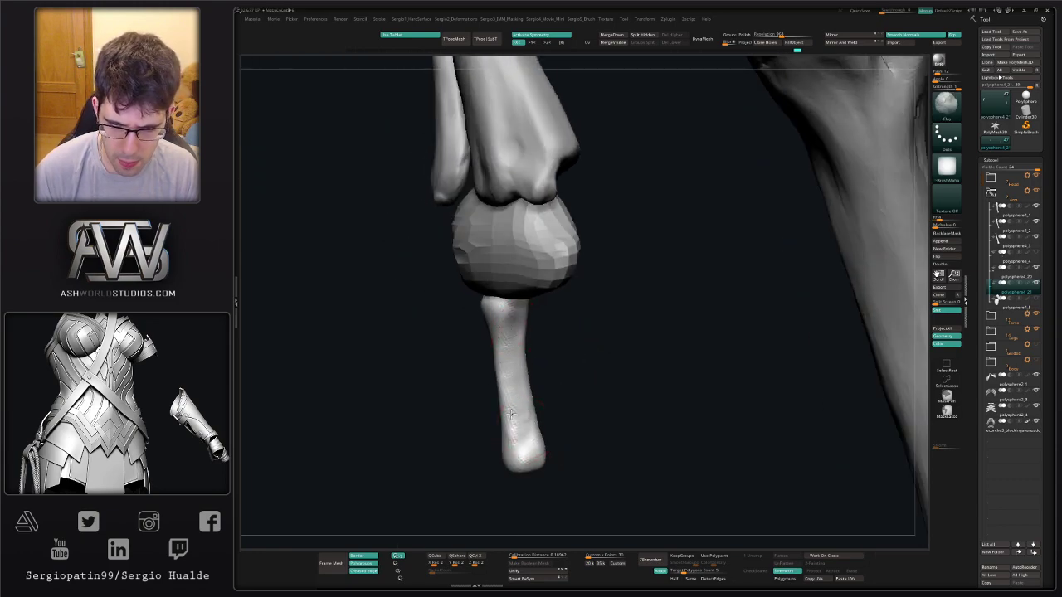
left_click_drag(517, 407, 522, 427, "shift")
Unhide the remaining metacarpals beside the refined one.
right_click_drag(521, 429, 516, 323, "ctrl")
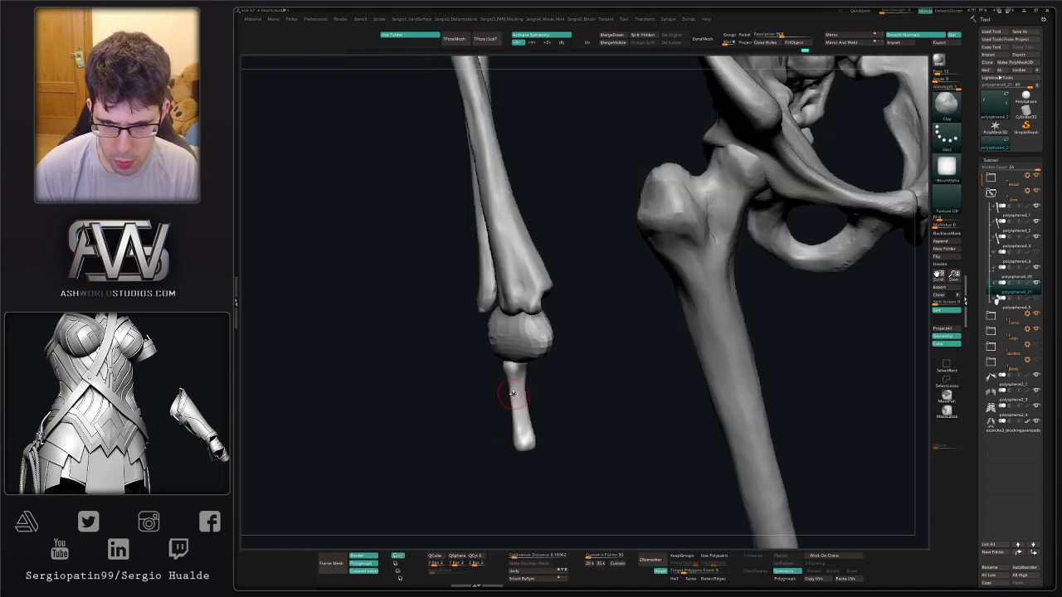
mouse_move(518, 382)
right_mouse_down("ctrl")
mouse_move(503, 267)
mouse_move(519, 238)
right_mouse_up("ctrl")
mouse_move(494, 355)
right_mouse_down()
mouse_move(510, 351)
mouse_move(512, 332)
right_mouse_up()
left_click(514, 431, "ctrl+shift")
right_click_drag(514, 432, 478, 453)
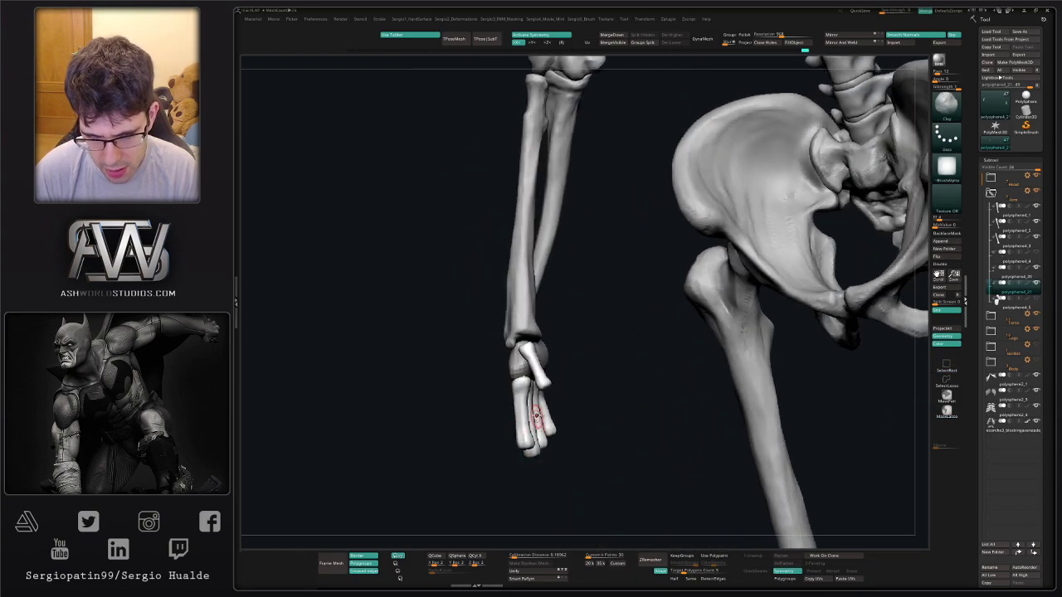
Adjust the curve and spacing of the isolated finger metacarpals individually with the Move Topological brush.
right_click_drag(540, 415, 537, 437, "ctrl")
key("b")
key("m")
key("t")
left_click_drag(536, 433, 529, 431)
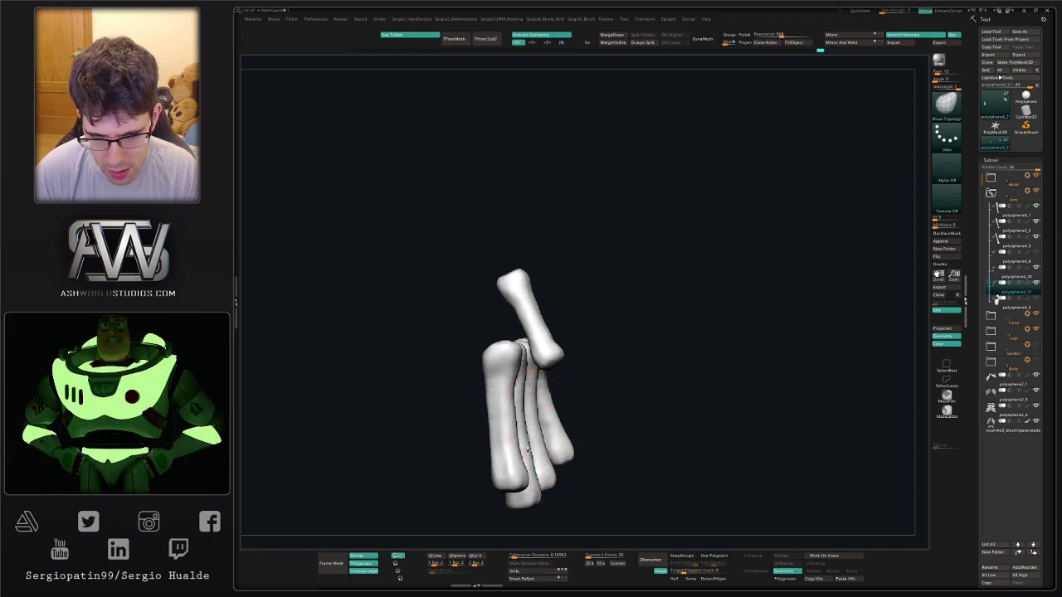
left_click_drag(555, 424, 546, 427)
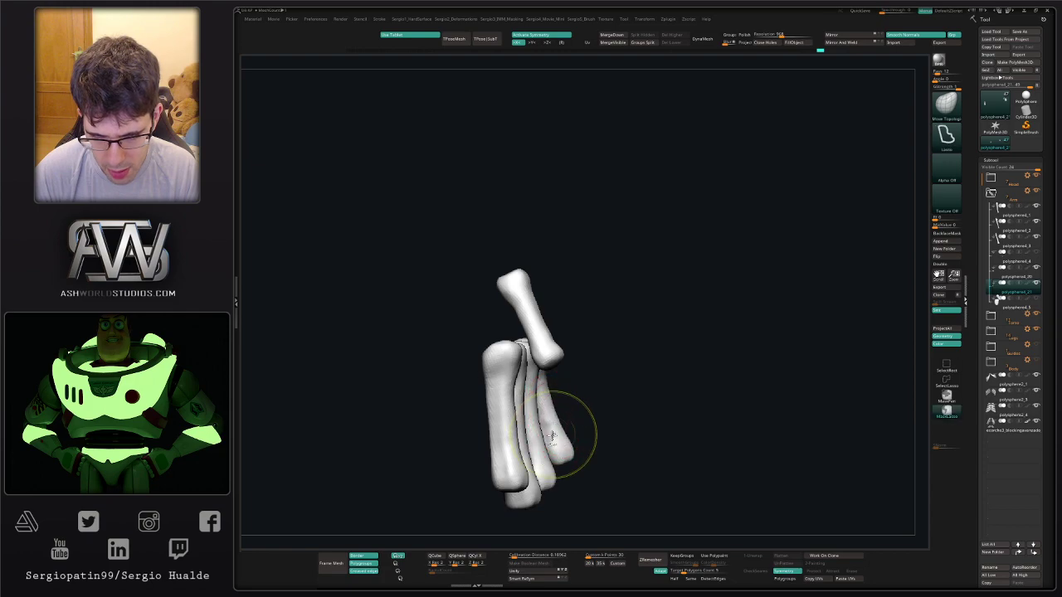
right_click_drag(559, 434, 555, 407, "ctrl")
right_click_drag(517, 443, 519, 423, "ctrl")
right_click_drag(531, 415, 503, 397)
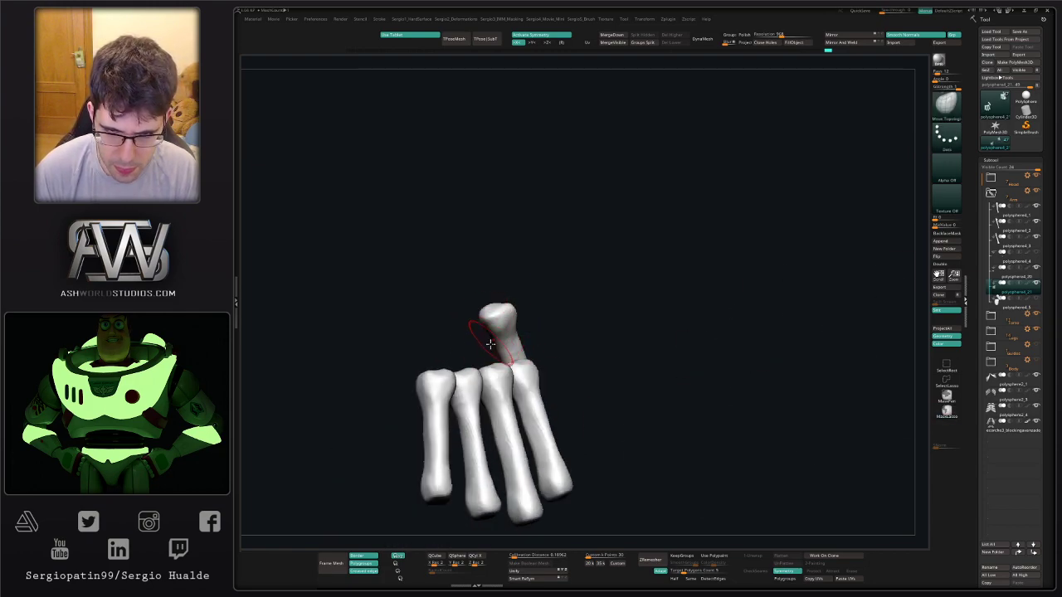
right_click_drag(491, 343, 469, 376, "ctrl")
right_click_drag(508, 427, 547, 365, "alt")
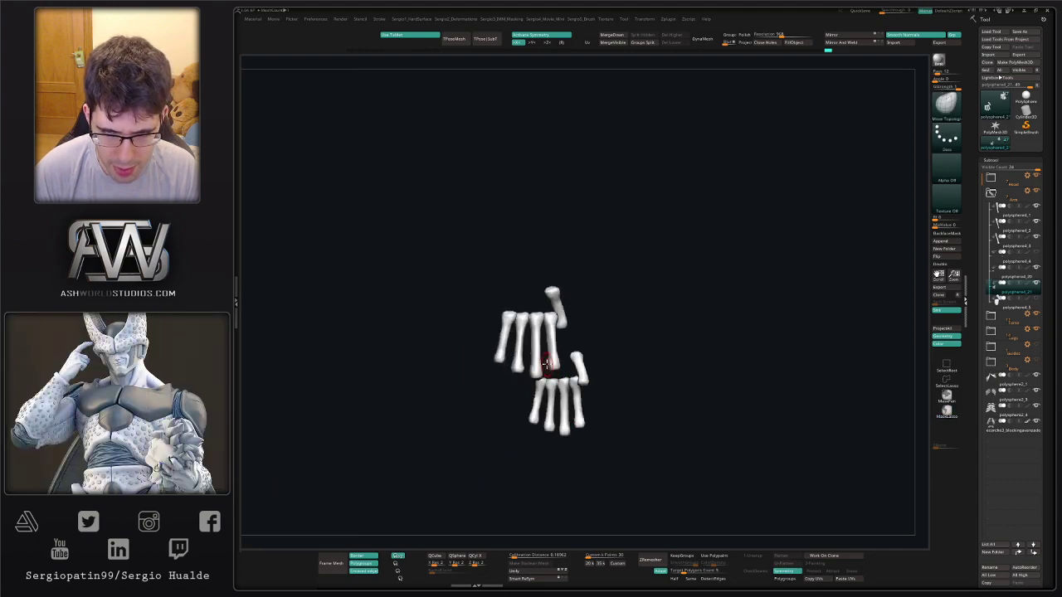
Show the full skeleton again, then isolate the old egg-shaped palm block-out subtool and delete it.
key("alt+s")
mouse_move(601, 291)
right_mouse_down()
mouse_move(628, 311)
mouse_move(612, 300)
right_mouse_up()
right_click_drag(612, 300, 585, 216, "ctrl")
right_click_drag(579, 297, 567, 275)
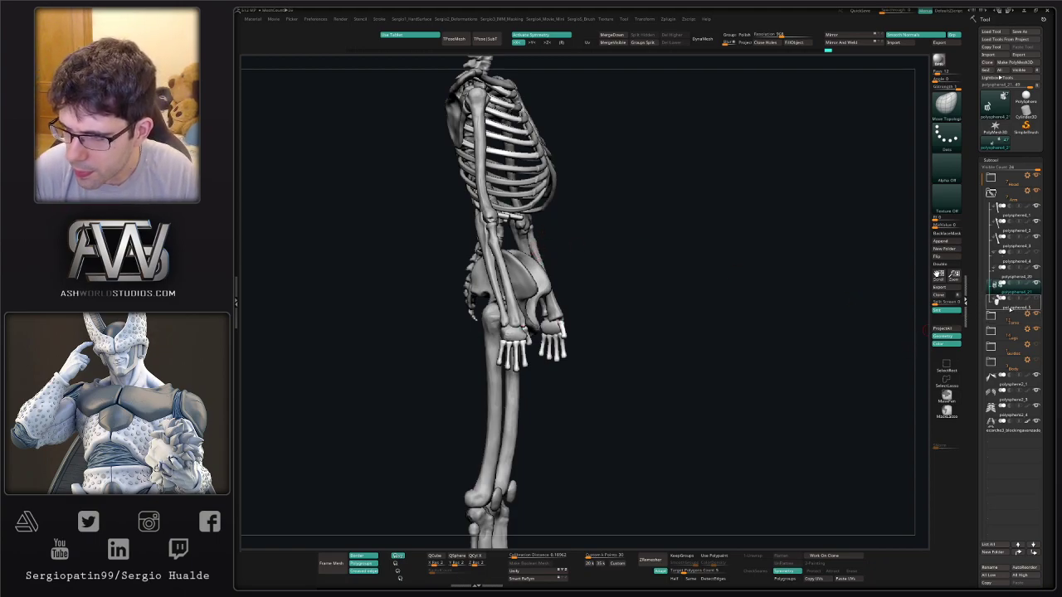
left_click(1010, 308)
left_click(1010, 278)
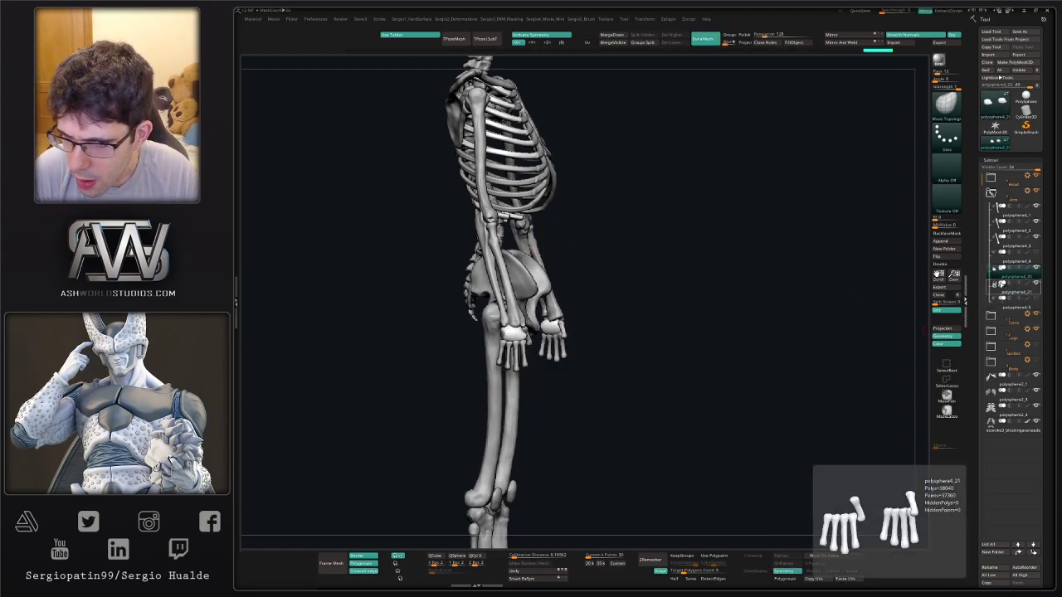
key("alt+s")
left_click(1015, 264)
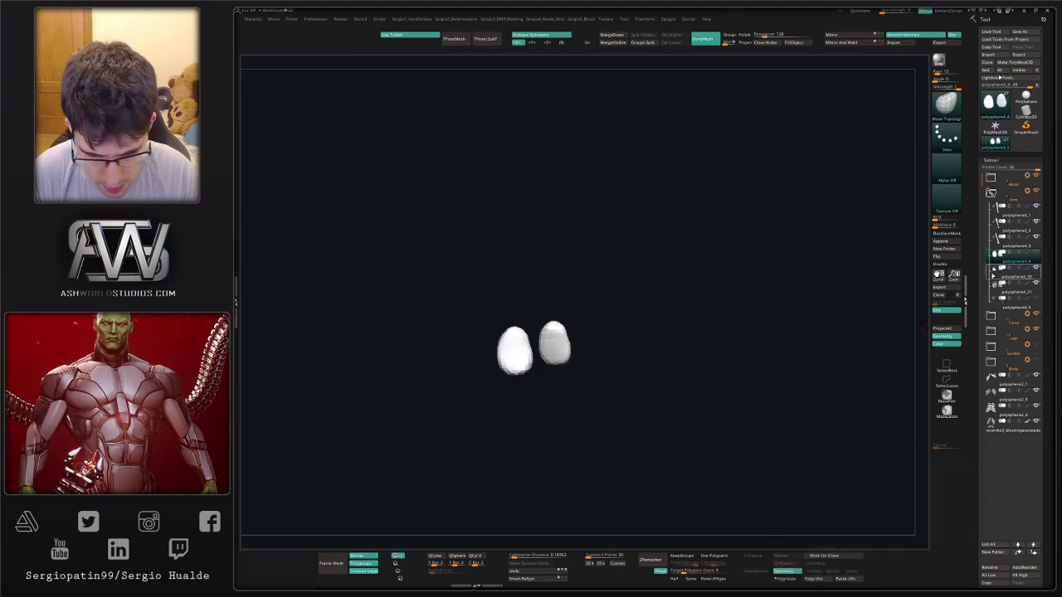
key("Delete")
Select the finger and thumb block-out subtool and show it together with the skeleton.
left_click(985, 288)
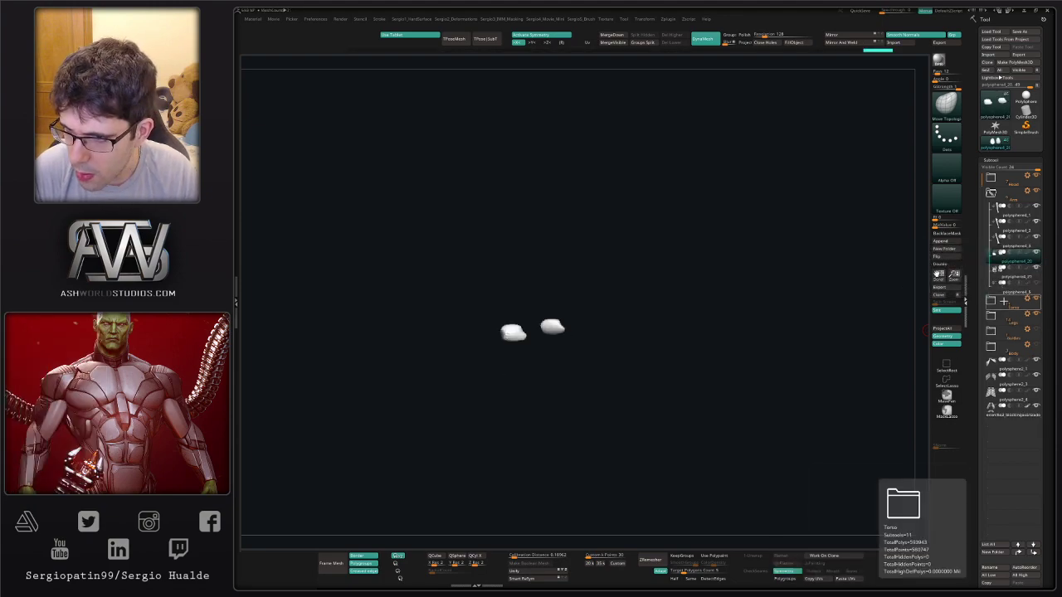
left_click(1005, 291)
key("alt+s")
mouse_move(542, 383)
right_mouse_down("alt")
mouse_move(579, 365)
mouse_move(552, 359)
right_mouse_up("alt")
right_click_drag(583, 317, 573, 319, "ctrl")
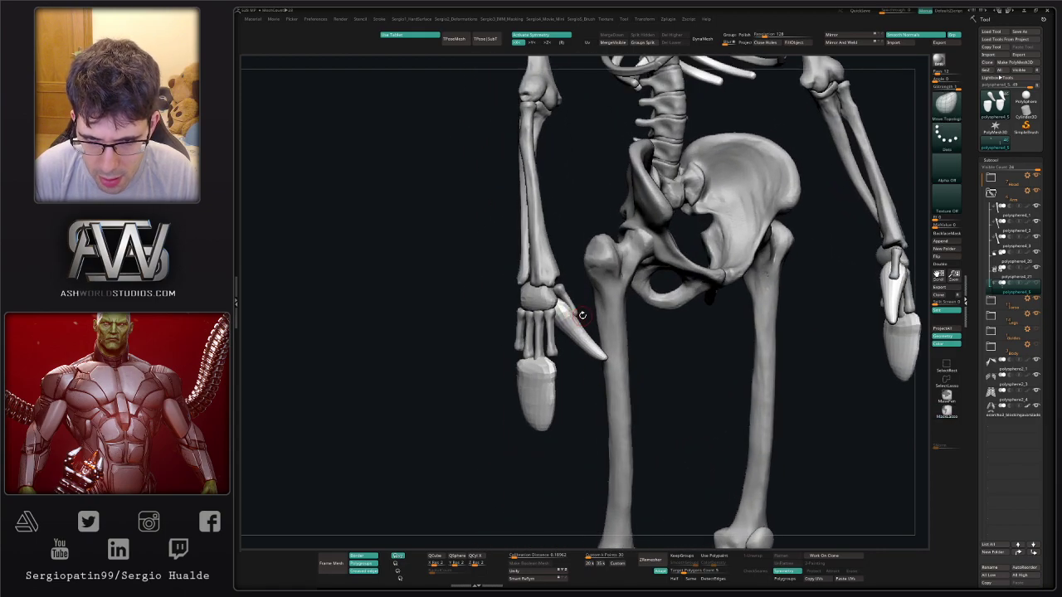
Isolate the finger and thumb block-out, hide the thumb piece so only the finger blocks remain, and show the skeleton again.
key("alt+s")
left_click_drag(587, 274, 619, 384, "ctrl")
left_click_drag(624, 328, 632, 347, "ctrl")
mouse_move(619, 291)
left_mouse_down("ctrl+shift")
mouse_move(541, 257)
mouse_move(553, 347)
left_mouse_up("ctrl+shift")
left_click(944, 381, "ctrl+shift")
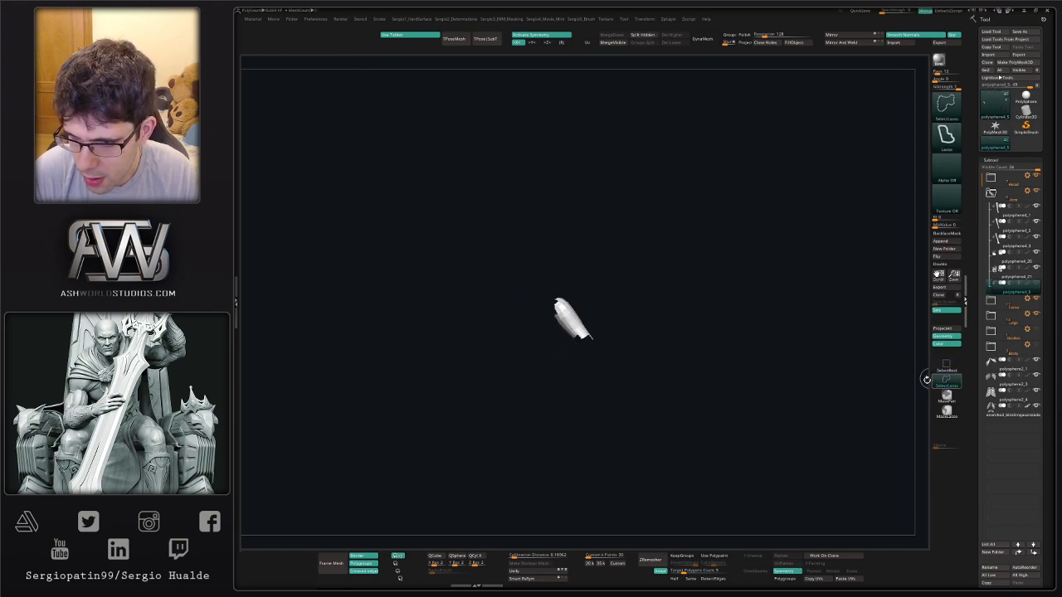
left_click(638, 335, "ctrl+shift")
mouse_move(585, 259)
left_mouse_down("ctrl+shift")
mouse_move(540, 314)
mouse_move(592, 266)
left_mouse_up("ctrl+shift")
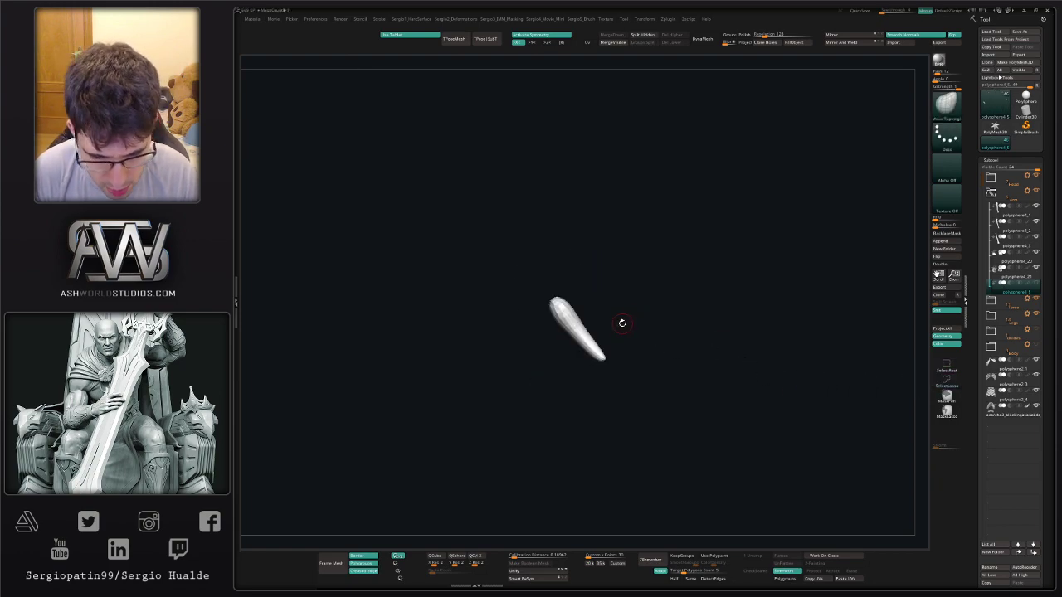
left_click_drag(621, 323, 639, 372)
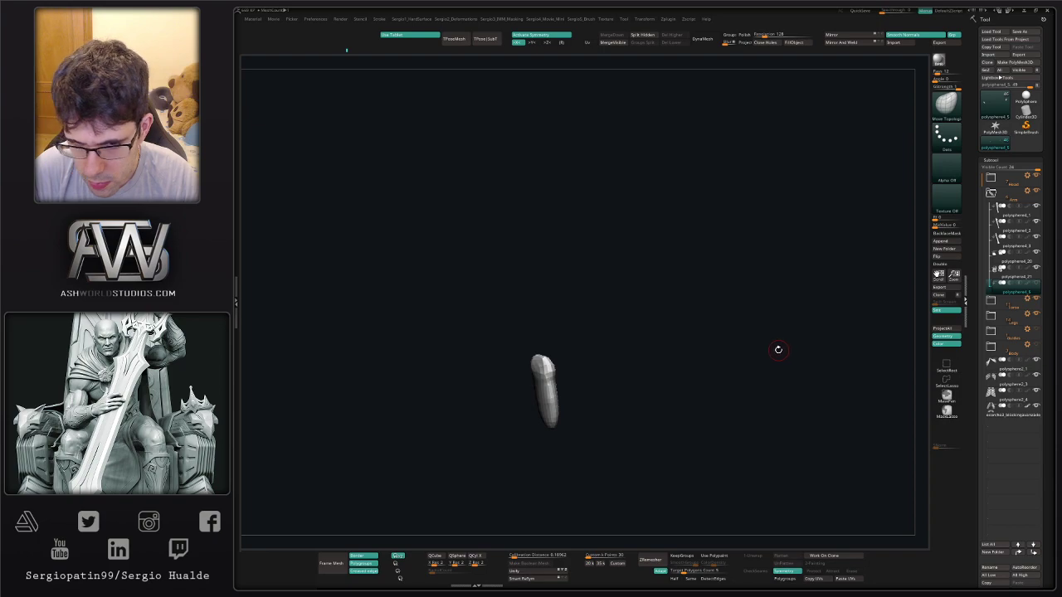
left_click(948, 378, "ctrl+shift")
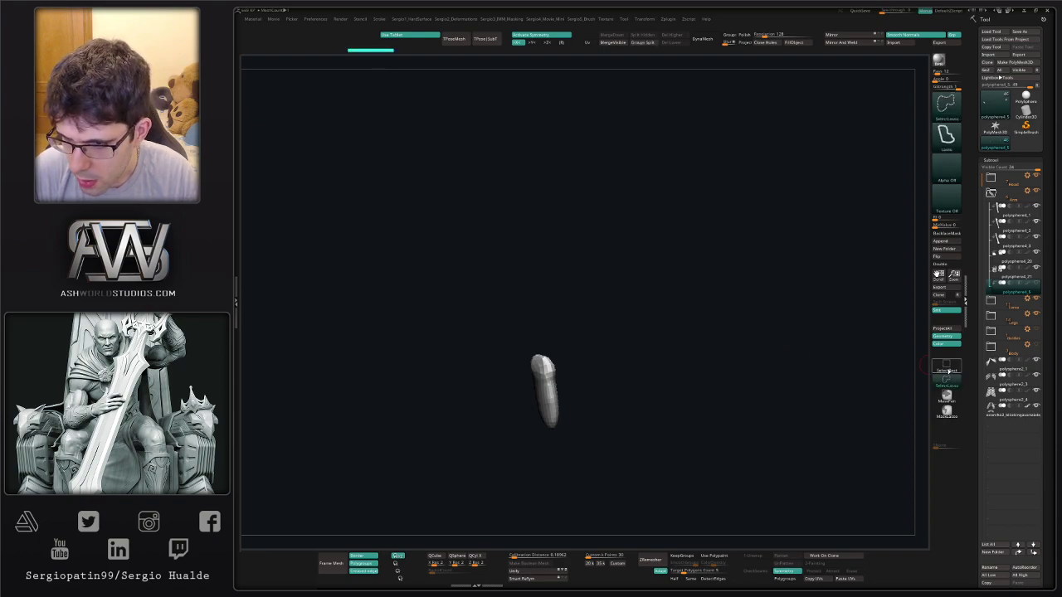
left_click(601, 375, "ctrl+shift")
key("alt+s")
Reshape the finger block-out slightly near its tip with the Move brush.
mouse_move(571, 367)
left_mouse_down("alt")
mouse_move(655, 360)
mouse_move(576, 358)
mouse_move(539, 340)
left_mouse_up("alt")
key("b")
key("m")
key("v")
key("s")
key("s")
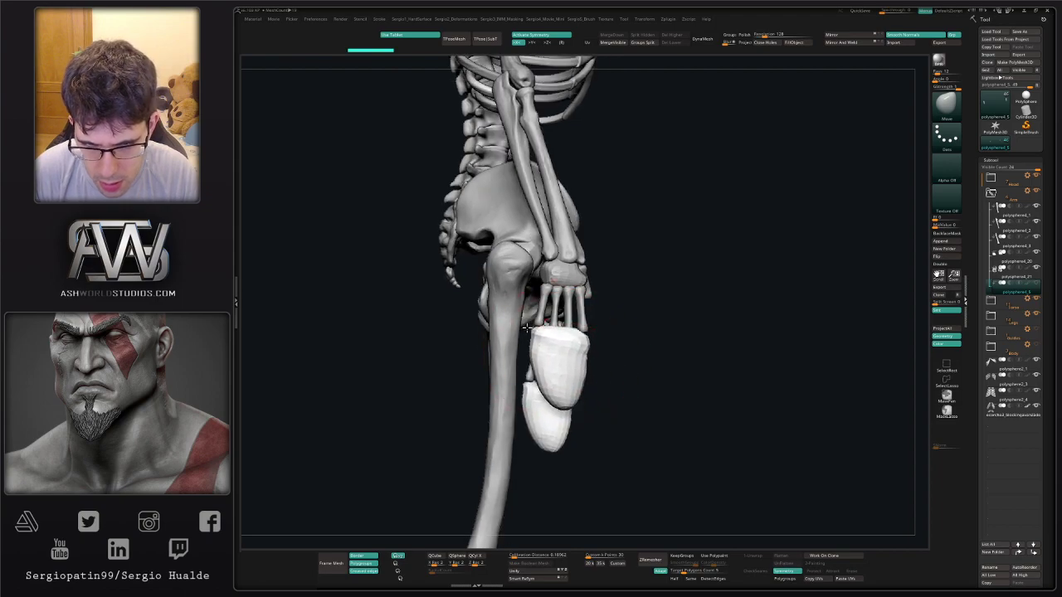
left_click_drag(569, 400, 563, 390)
Duplicate the metacarpals subtool, select the copy, and show the finger block-out with it.
left_click(997, 275)
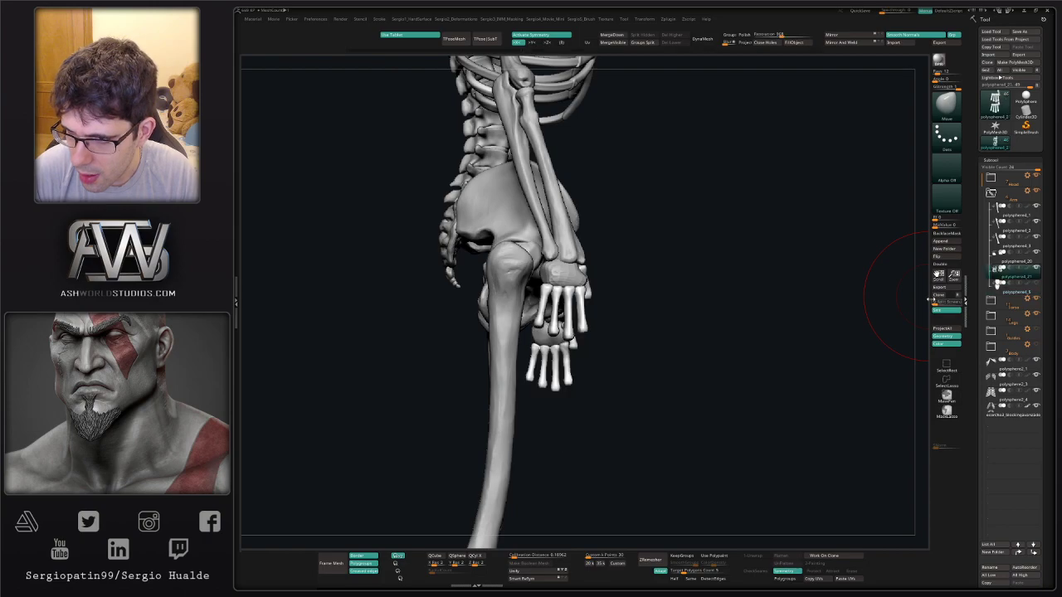
key("ctrl+shift+d")
left_click(999, 288)
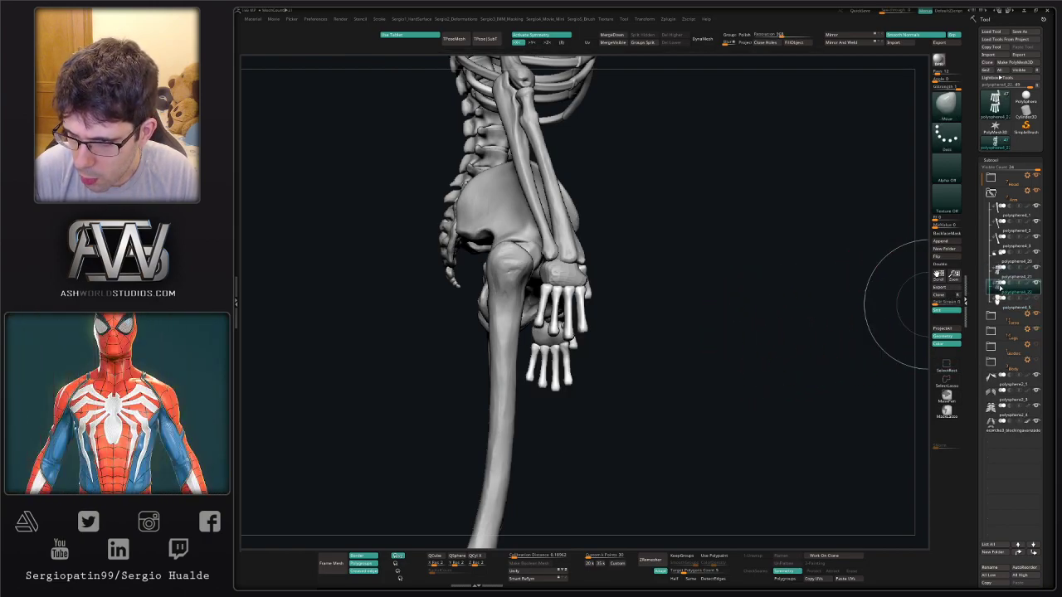
left_click(1036, 299)
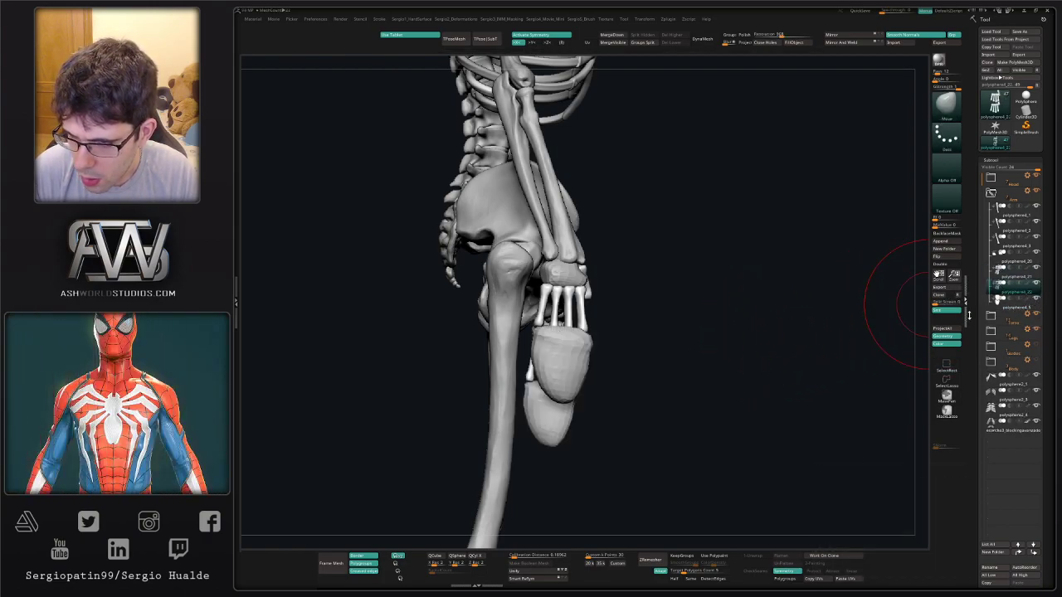
Isolate the duplicated metacarpals and hide the thumb bone so only the four finger bones remain.
right_click_drag(557, 331, 593, 345)
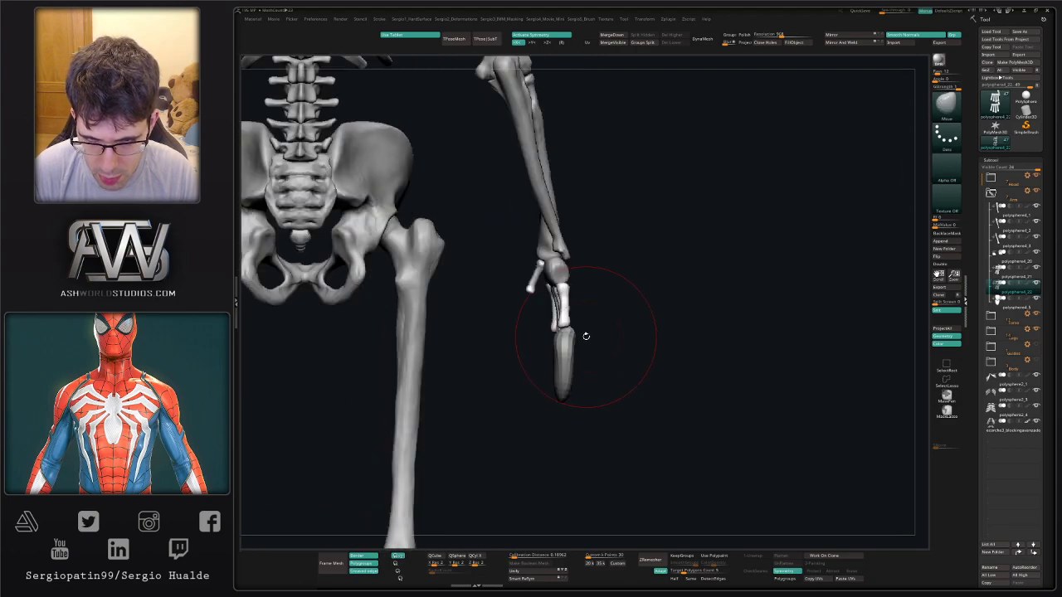
key("alt+s")
key("ctrl+shift")
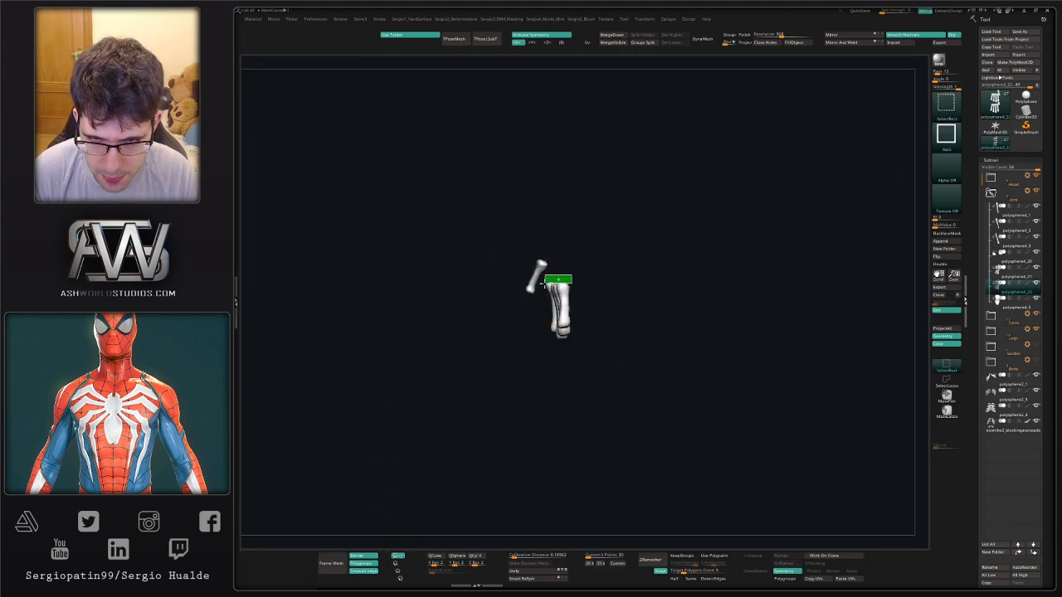
left_click_drag(543, 284, 543, 348, "ctrl+shift")
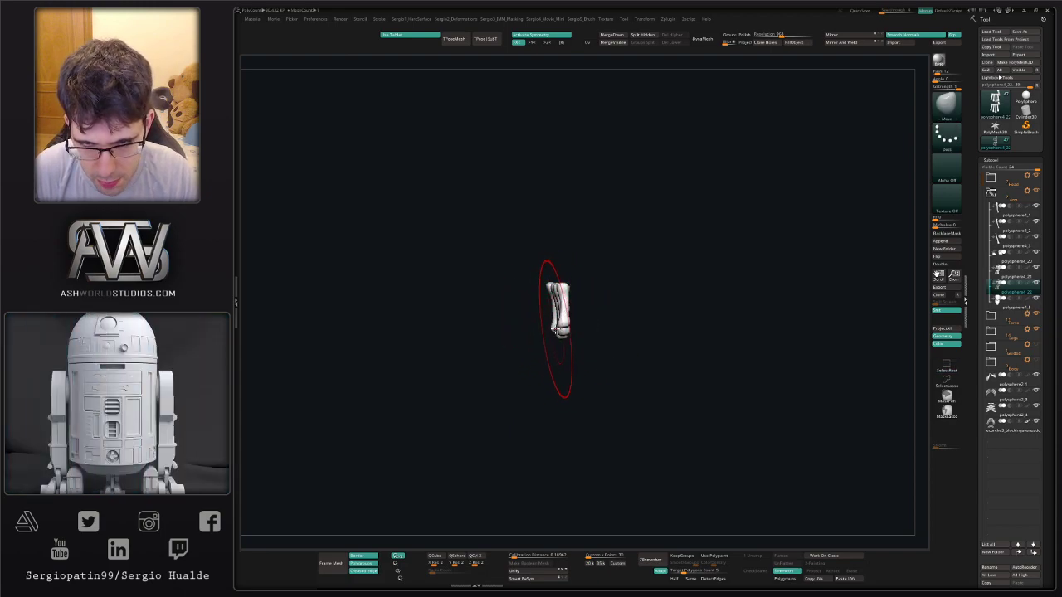
Move the four duplicated finger bones down below the metacarpals, into the finger block-out, using the transform gizmo.
left_click_drag(607, 343, 598, 347)
key("w")
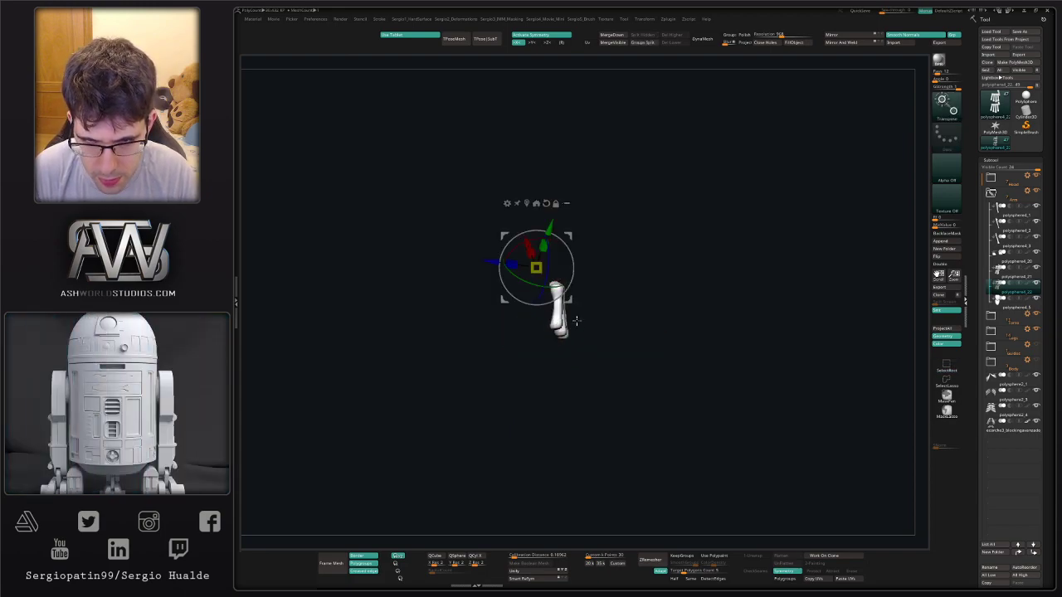
key("alt+s")
left_click_drag(570, 240, 567, 308)
left_click_drag(523, 355, 564, 391, "alt")
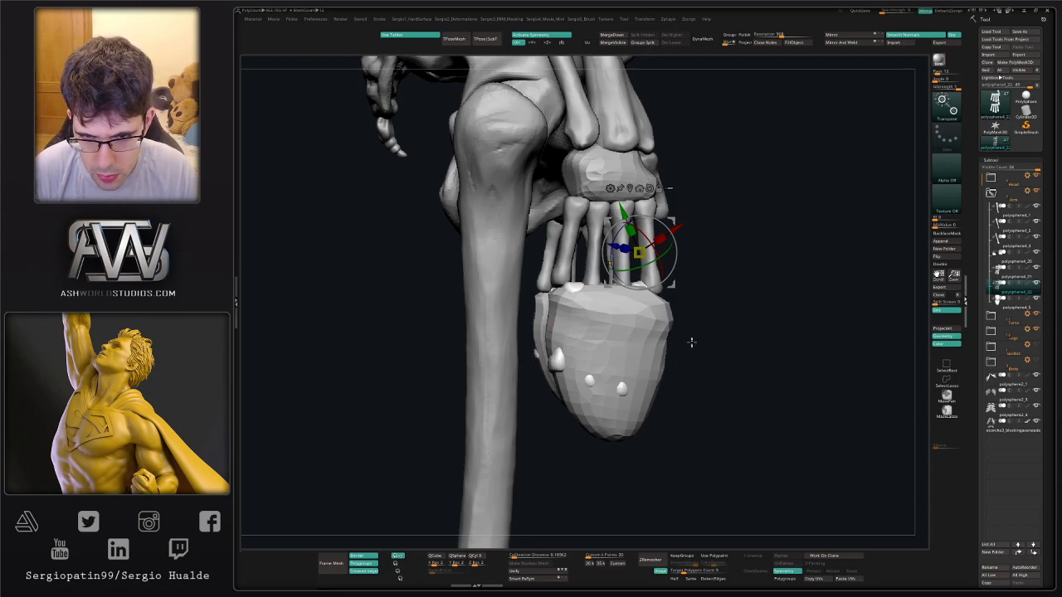
Lengthen the copied finger bones individually with the Move Topological brush, pulling their lower ends down to form staggered proximal phalanges.
key("q")
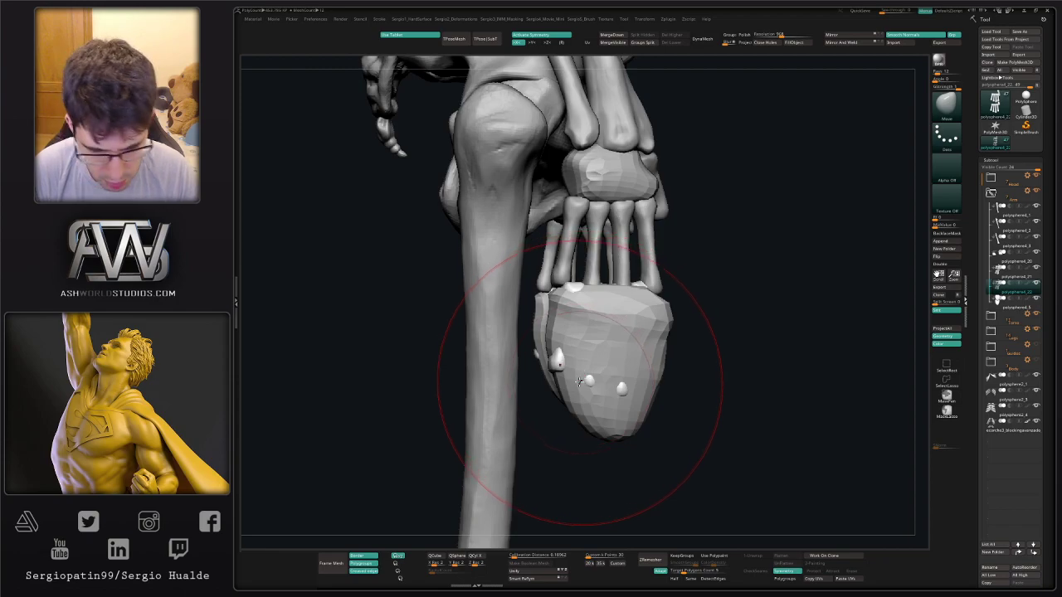
key("2")
left_click_drag(557, 366, 556, 394)
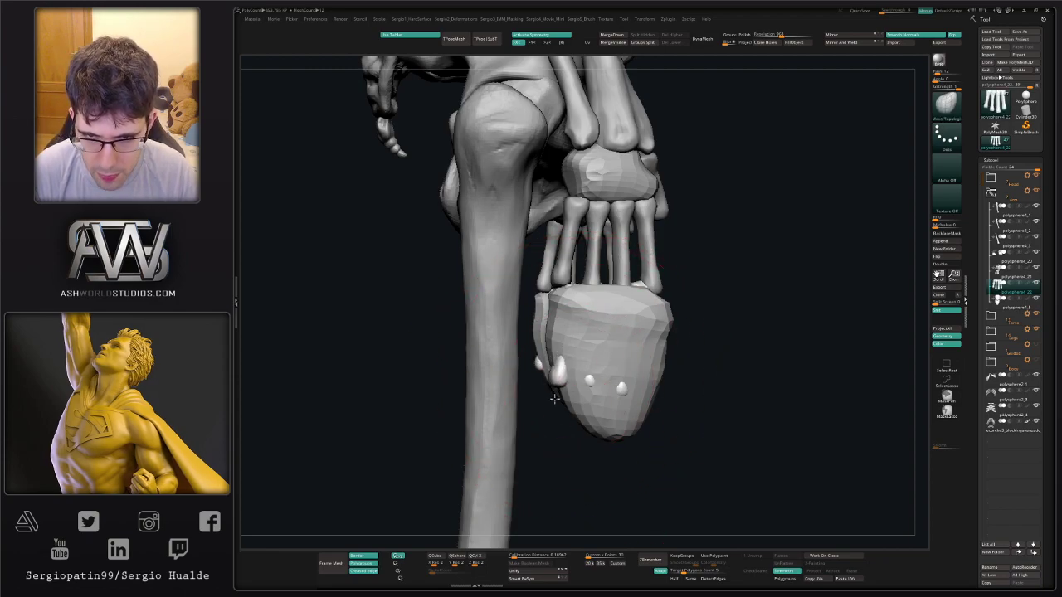
right_click_drag(608, 400, 583, 348, "alt")
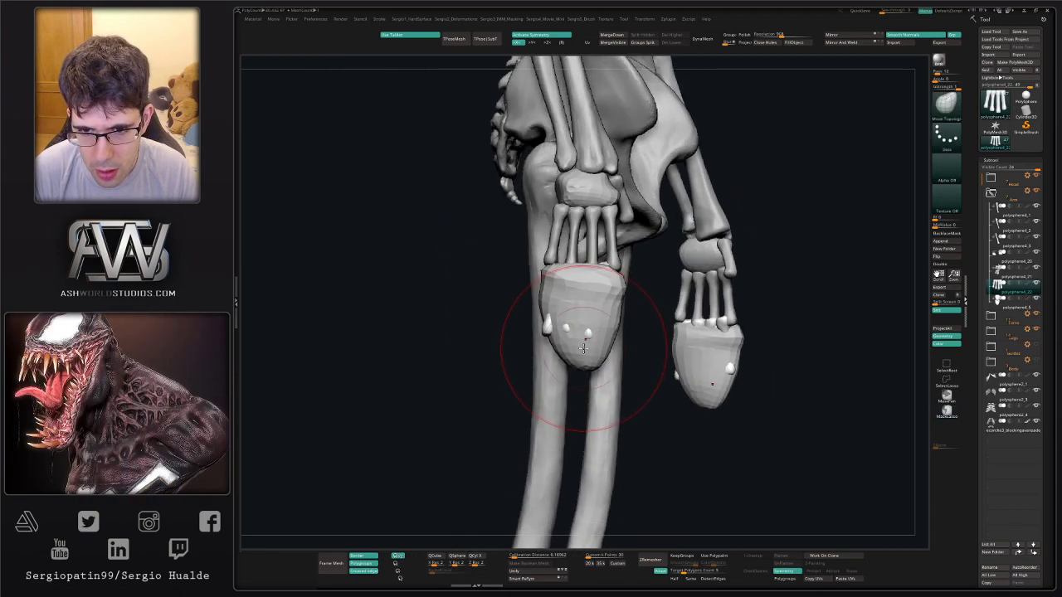
key("alt+s")
left_click_drag(589, 333, 586, 379)
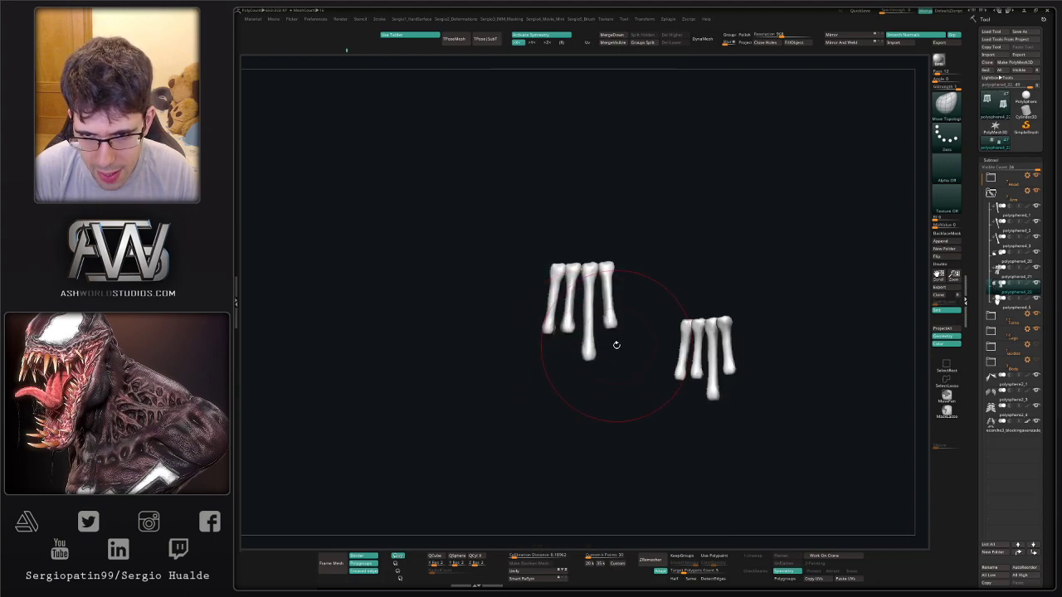
left_click_drag(611, 326, 603, 354)
left_click_drag(567, 329, 568, 341)
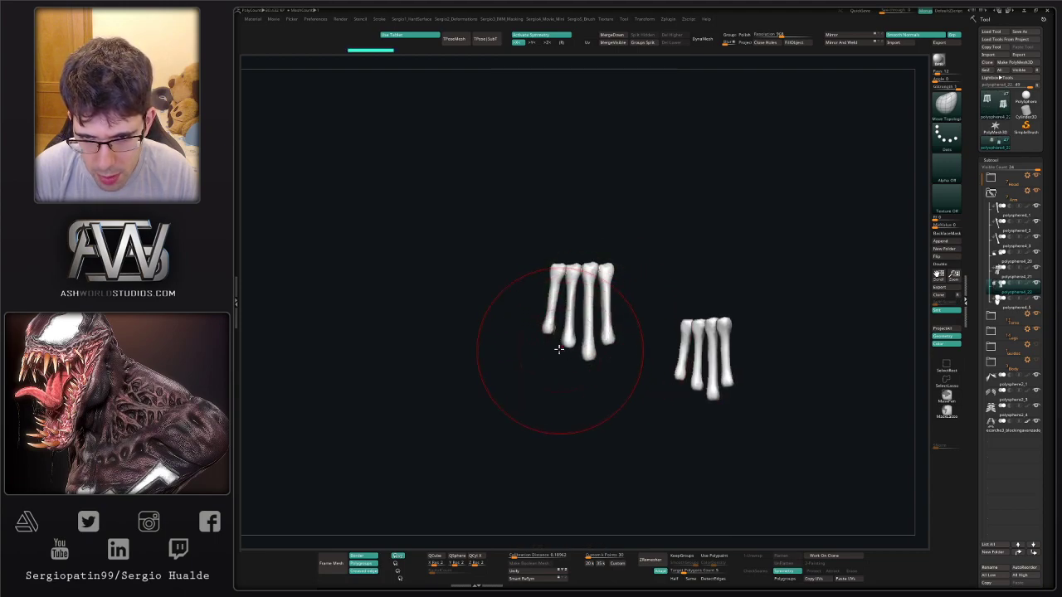
key("alt+s")
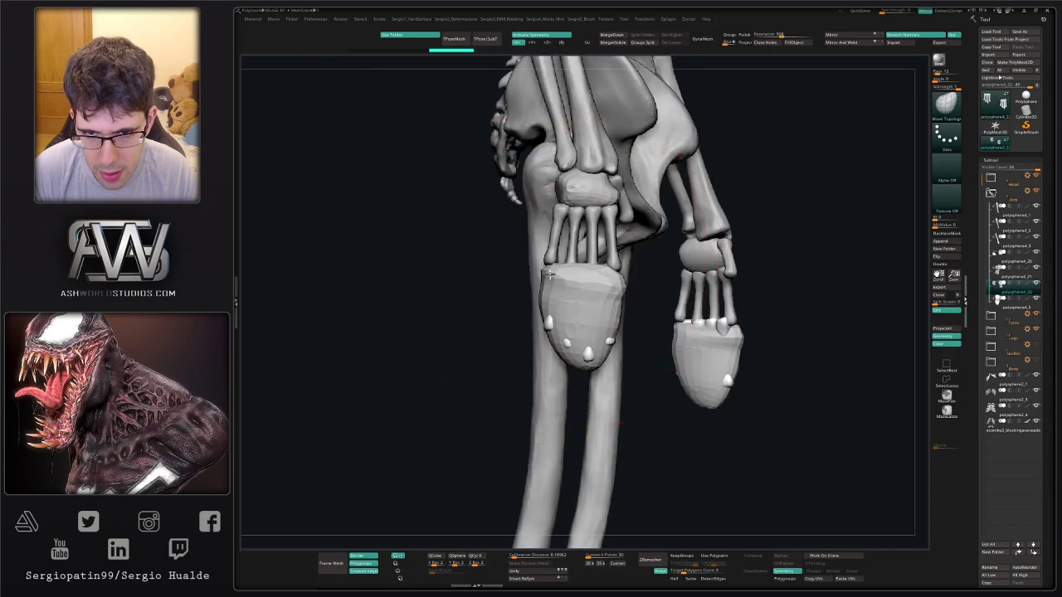
Shift the upper ends of the proximal phalanges to meet the metacarpals, and hide the finger block-out.
left_click_drag(539, 265, 539, 267)
key("alt+s")
key("alt+s")
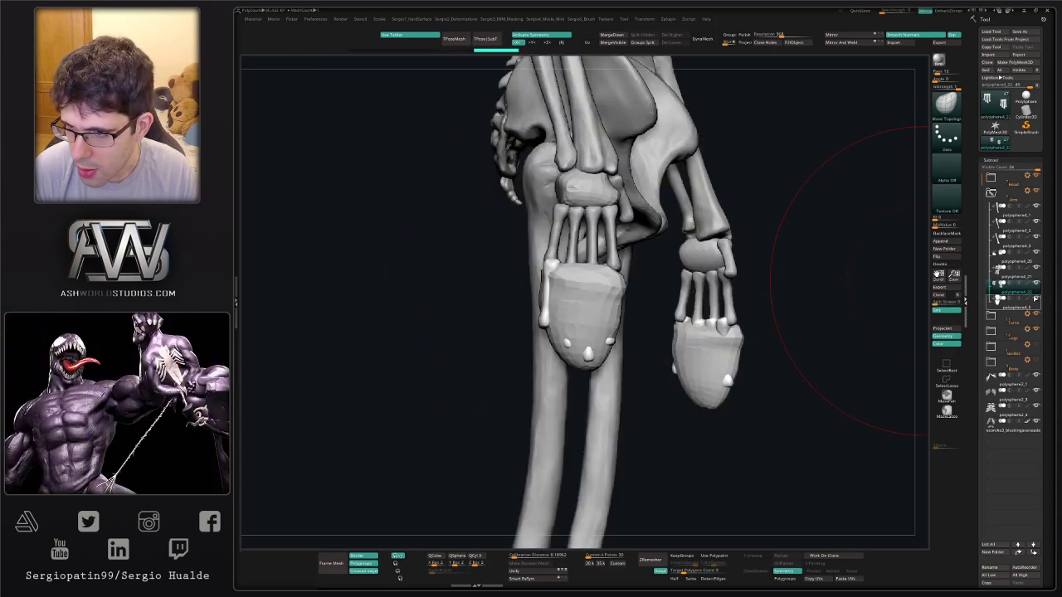
left_click(1037, 298)
left_click_drag(570, 273, 613, 277)
mouse_move(587, 308)
right_mouse_down("alt")
mouse_move(561, 352)
mouse_move(564, 291)
mouse_move(523, 366)
mouse_move(553, 313)
mouse_move(561, 395)
mouse_move(611, 390)
mouse_move(609, 377)
mouse_move(563, 370)
mouse_move(576, 320)
right_mouse_up("alt")
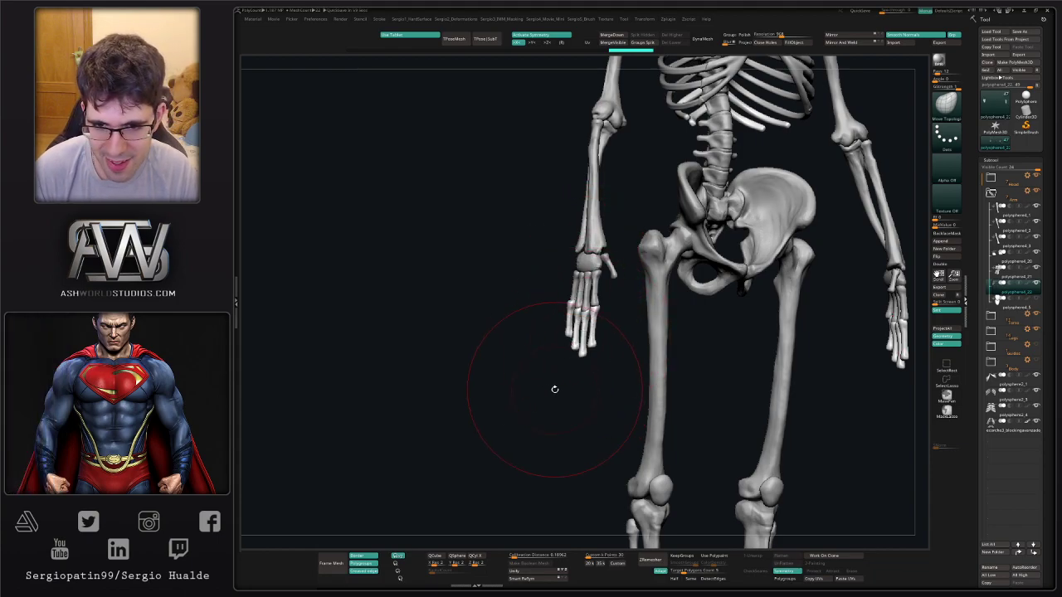
Rotate individual proximal phalanges with the transform gizmo to align with their metacarpals, viewing the hand from the thumb side.
right_click_drag(908, 405, 586, 311, "alt")
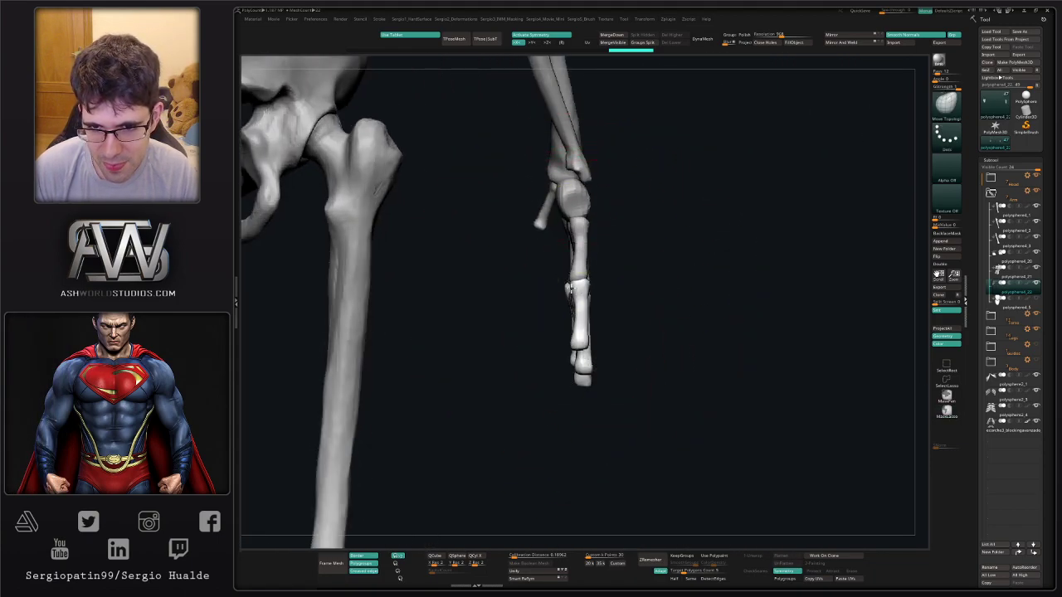
mouse_move(586, 360)
right_mouse_down()
mouse_move(521, 360)
mouse_move(576, 338)
right_mouse_up()
mouse_move(584, 338)
right_mouse_down()
mouse_move(582, 280)
mouse_move(538, 337)
mouse_move(549, 327)
mouse_move(527, 326)
mouse_move(539, 319)
right_mouse_up()
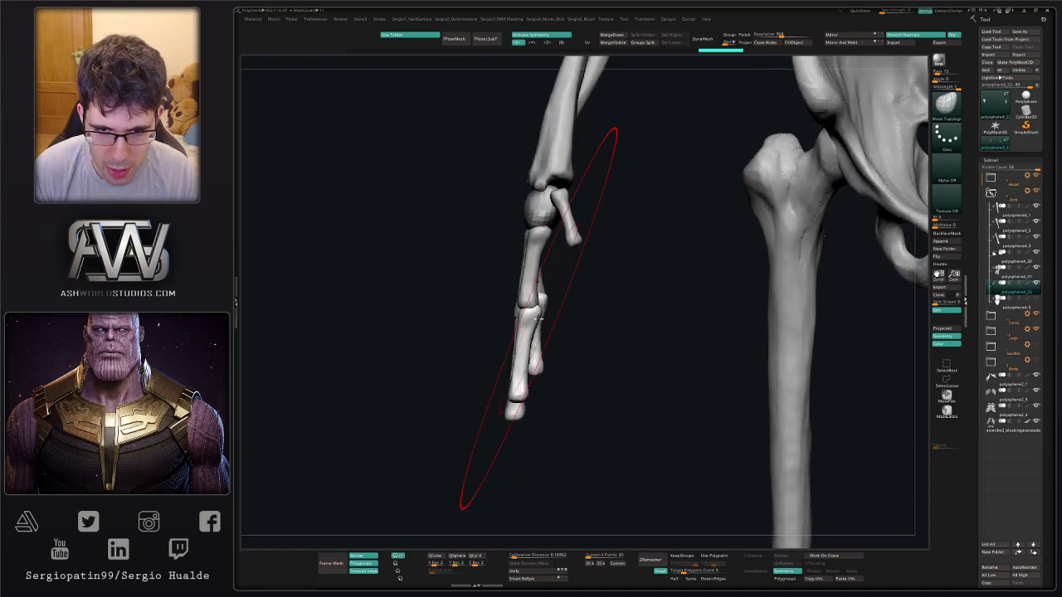
key("w")
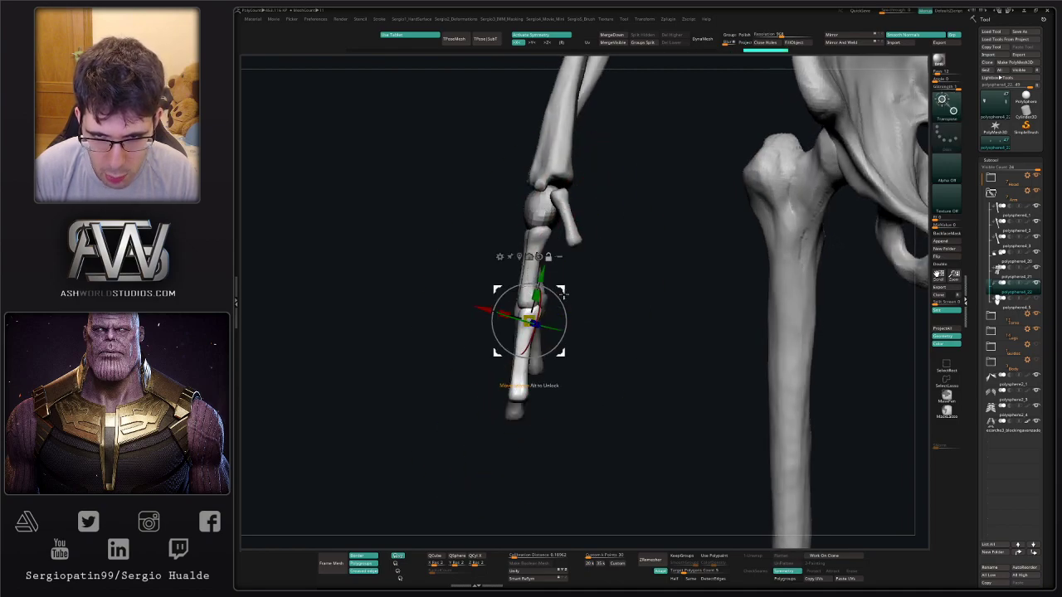
left_click_drag(565, 282, 565, 281)
left_click_drag(566, 289, 566, 291)
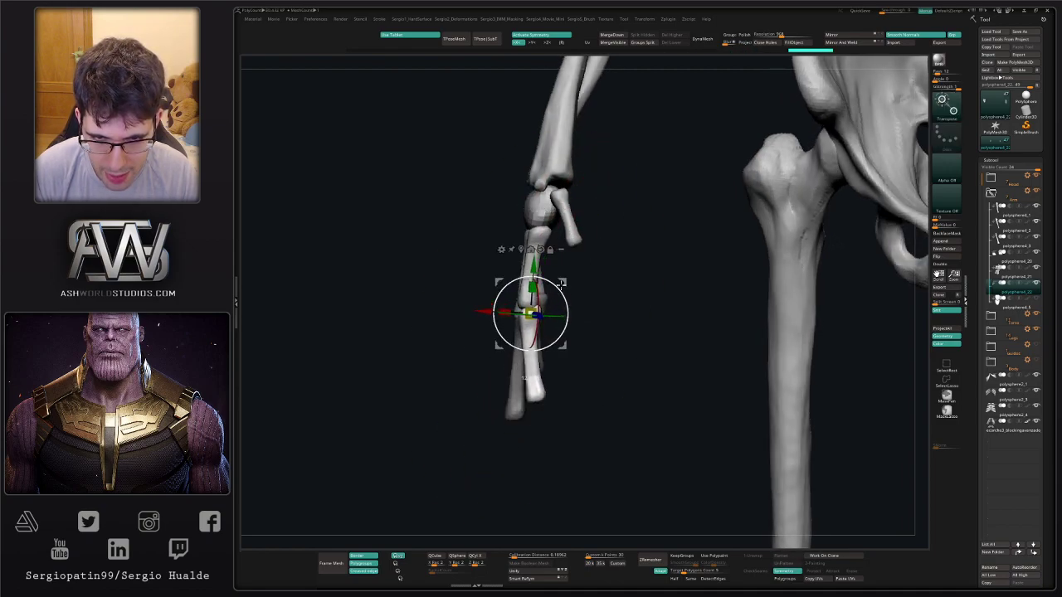
left_click(517, 374, "ctrl")
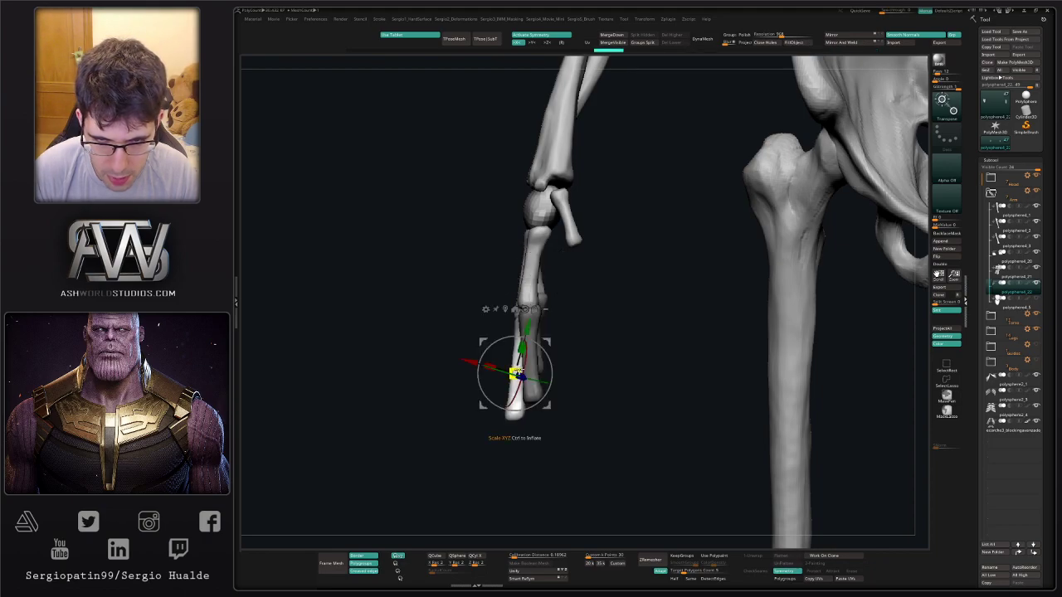
left_click_drag(547, 340, 553, 295, "alt")
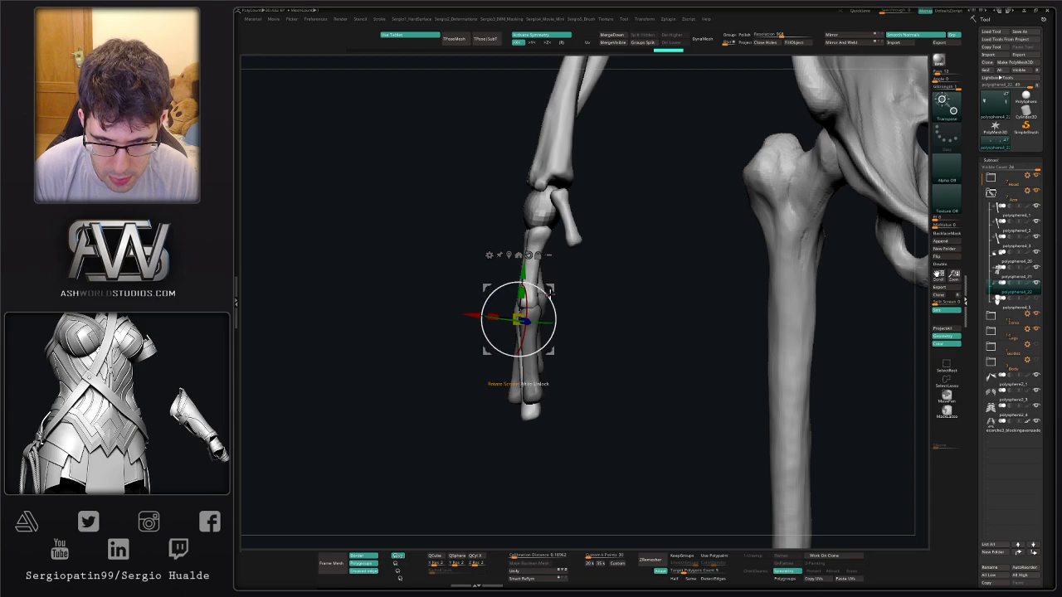
Rotate the phalanges on the little-finger side with the transform gizmo to follow the direction of their metacarpals.
right_click_drag(531, 335, 609, 358)
left_click(571, 384, "ctrl")
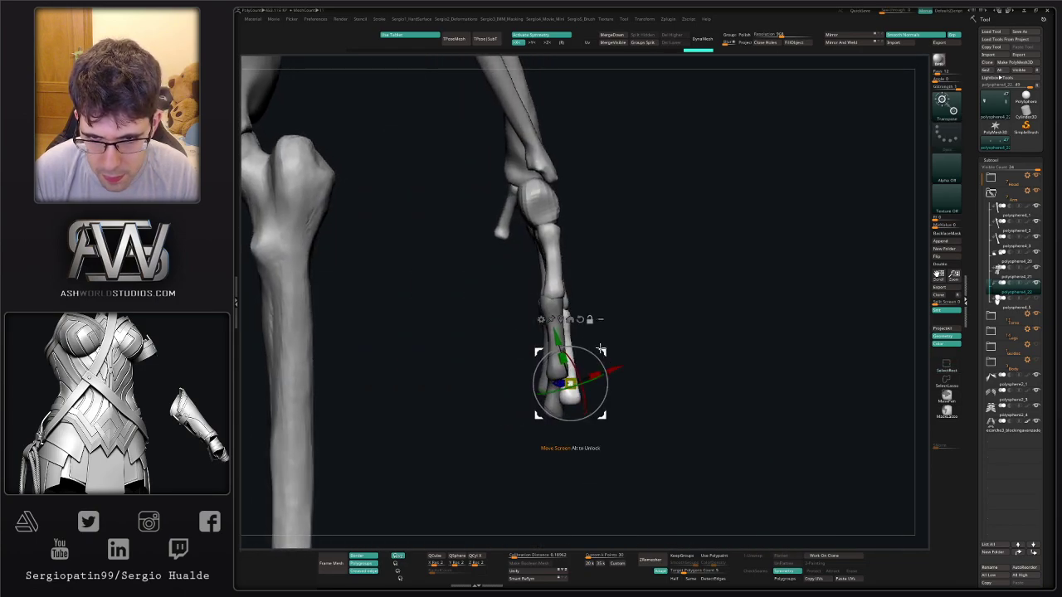
left_click_drag(589, 292, 587, 294)
right_click_drag(562, 332, 562, 354, "alt")
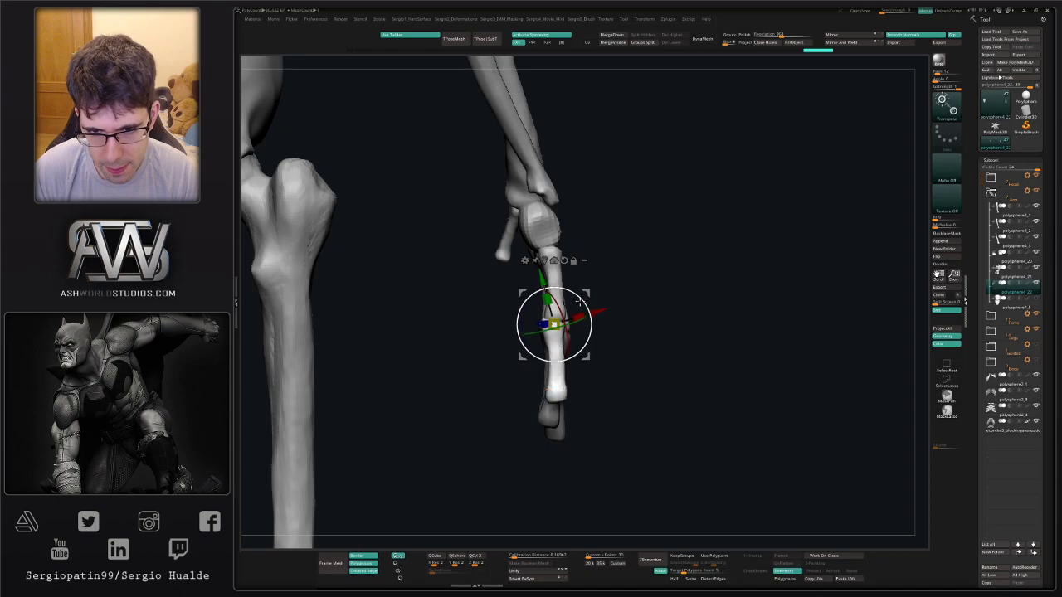
left_click_drag(582, 311, 585, 294)
right_click_drag(614, 295, 490, 320)
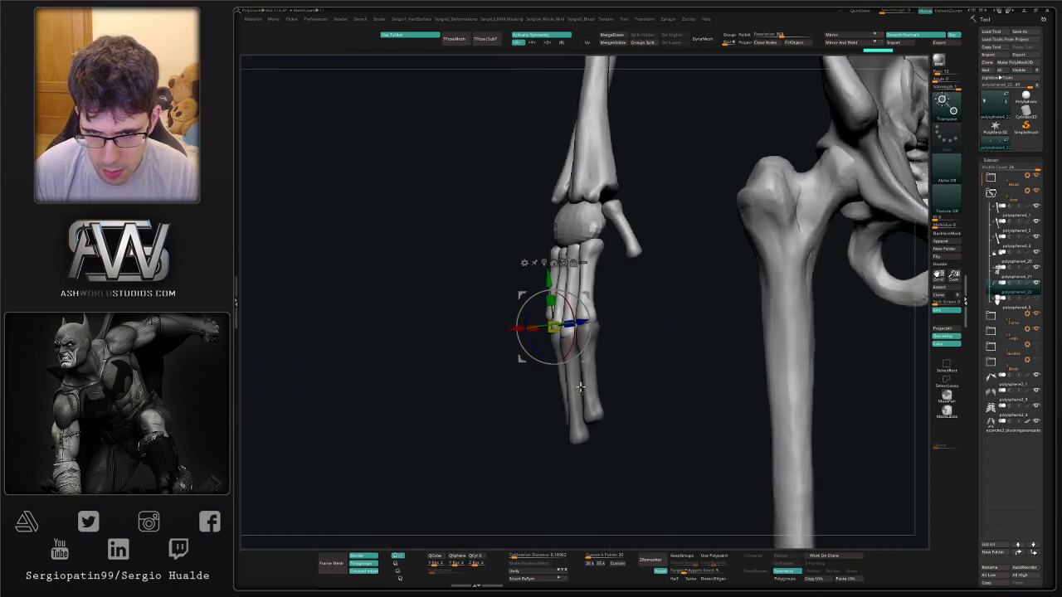
Refine the spacing and shape of the proximal phalanges with a resized Move Topological brush.
key("q")
mouse_move(564, 390)
right_mouse_down("ctrl")
mouse_move(579, 346)
mouse_move(549, 368)
mouse_move(582, 423)
right_mouse_up("ctrl")
key("s")
left_click_drag(590, 370, 580, 369)
right_click_drag(526, 335, 602, 334)
left_click_drag(642, 319, 576, 343)
right_click_drag(540, 370, 594, 304)
Isolate the finger bones with their polygroups shown and slice them across twice with SliceCurve, dividing each into three phalanges.
key("alt+s")
key("shift+f")
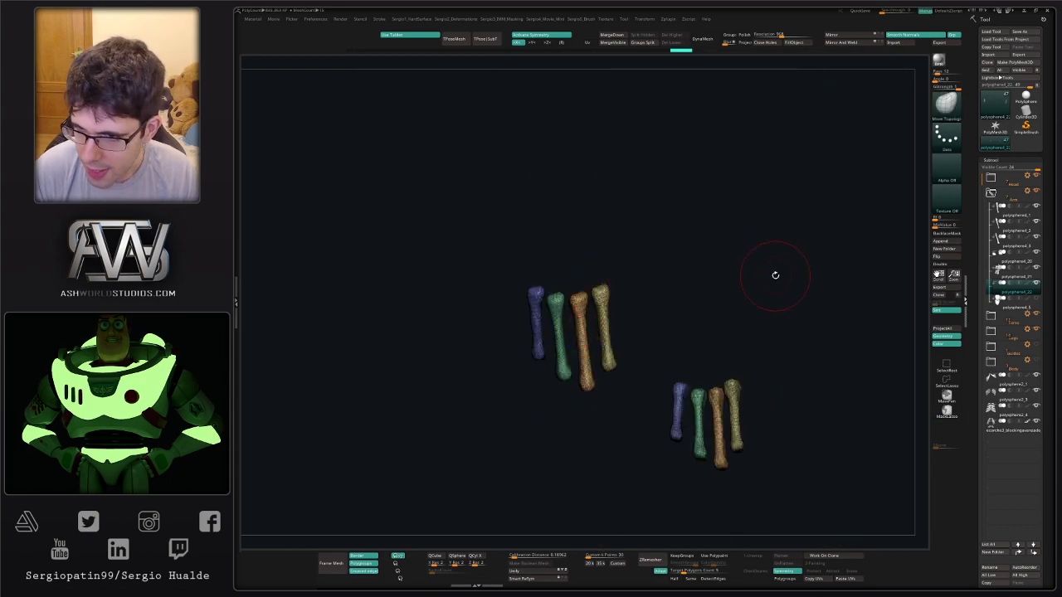
key("ctrl")
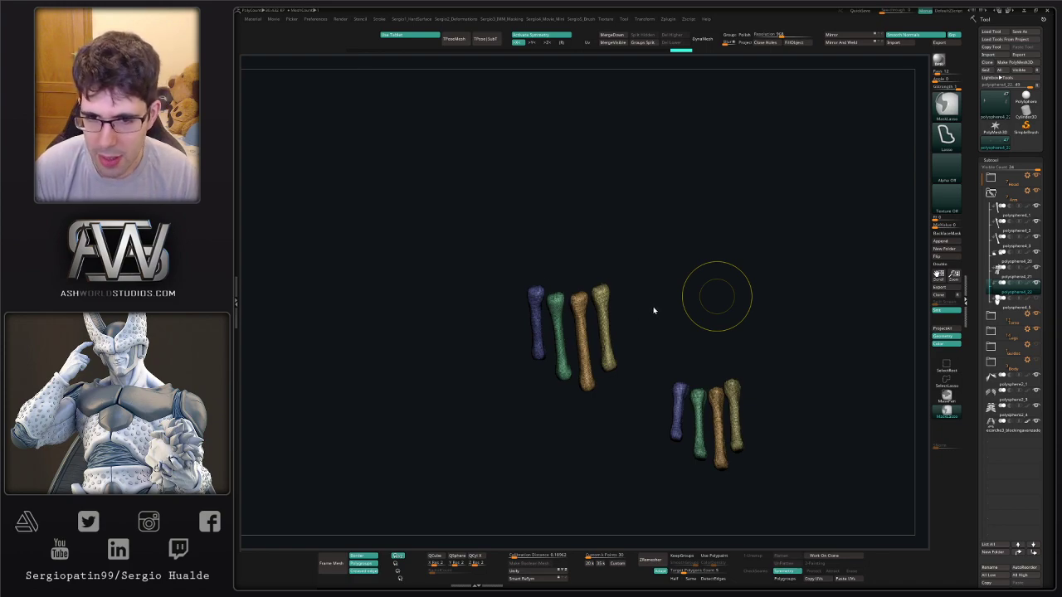
mouse_move(596, 329)
right_mouse_down()
mouse_move(586, 311)
mouse_move(592, 331)
mouse_move(581, 329)
mouse_move(626, 320)
right_mouse_up()
key("ctrl+shift")
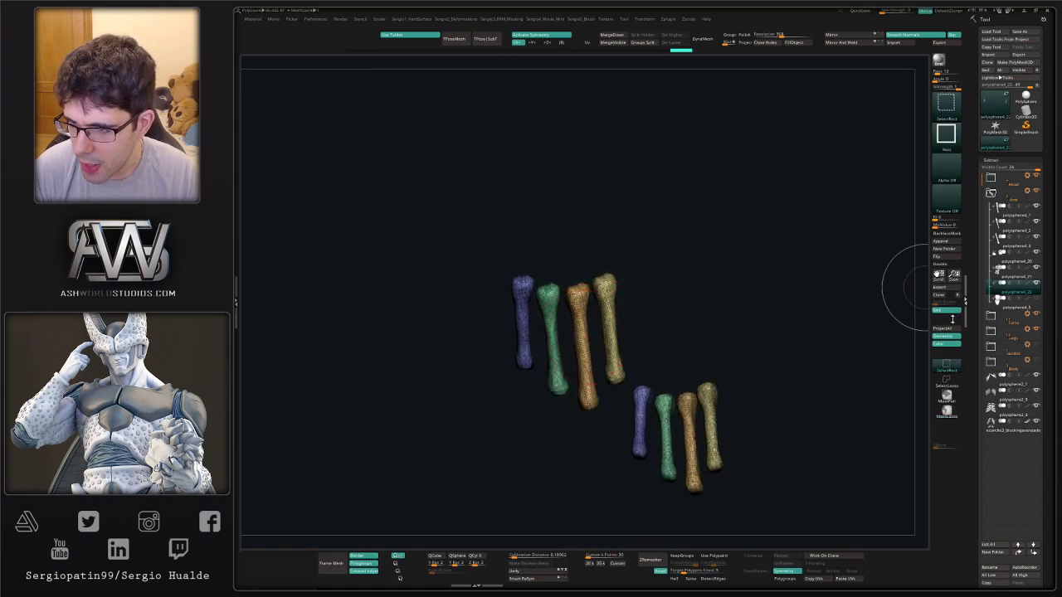
key("b")
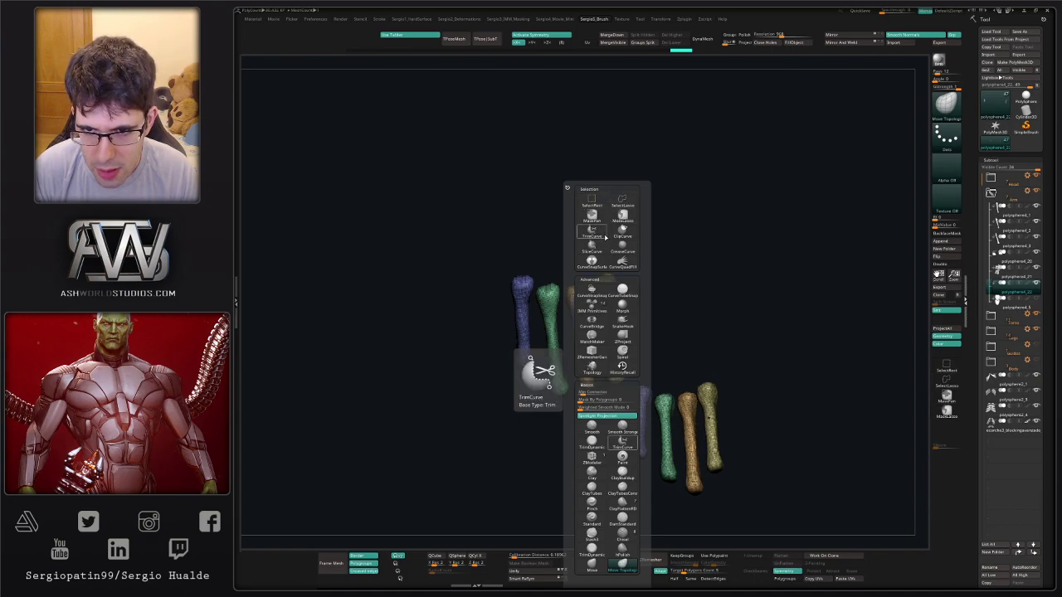
left_click(599, 234)
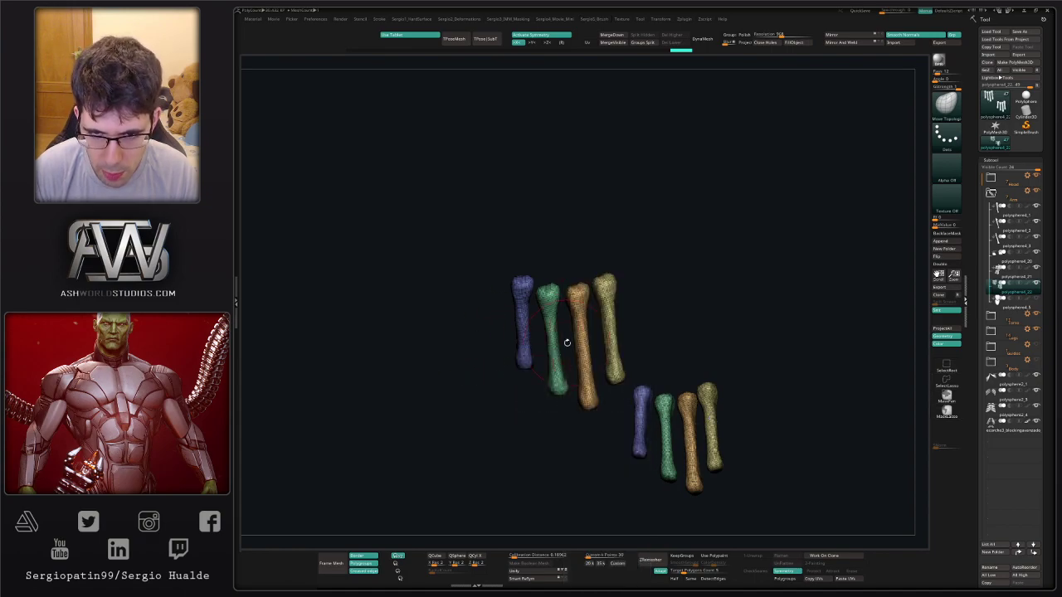
left_click_drag(568, 343, 549, 297, "alt")
mouse_move(632, 279)
left_mouse_down()
mouse_move(568, 300)
mouse_move(480, 294)
left_mouse_up()
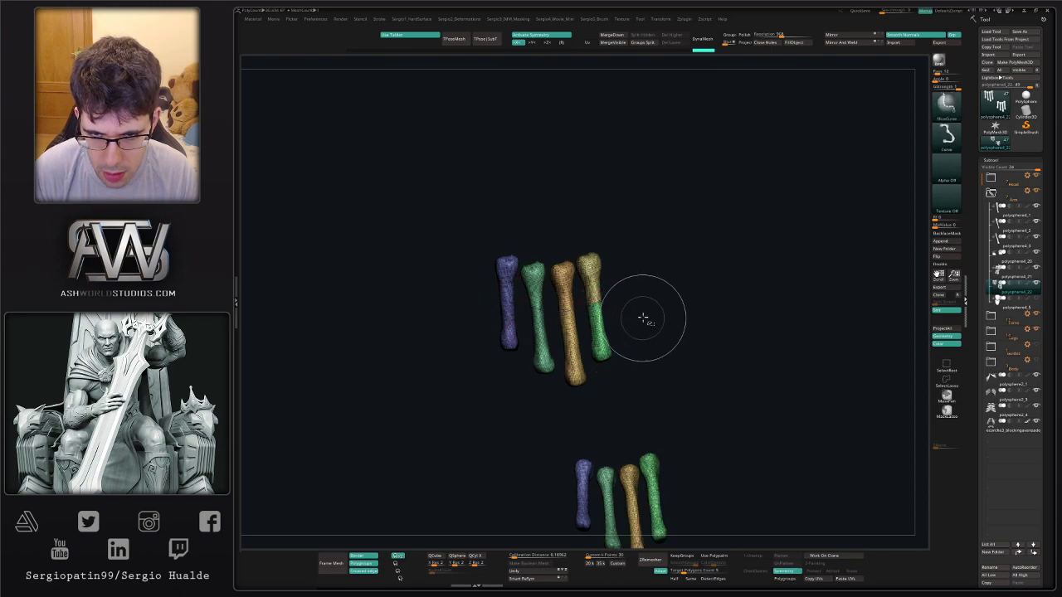
mouse_move(645, 317)
left_mouse_down("ctrl+shift")
mouse_move(567, 345)
mouse_move(477, 307)
left_mouse_up("ctrl+shift")
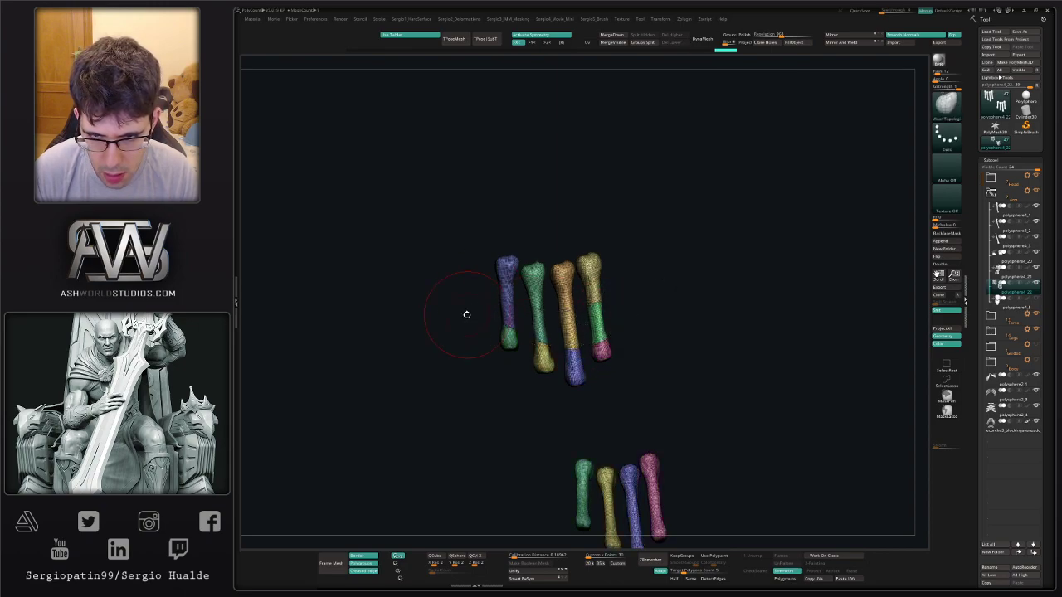
Mirror and weld the sliced fingers onto the other hand, and DynaMesh them with Groups enabled to separate the phalanges.
left_click(842, 44)
left_click_drag(694, 222, 665, 268)
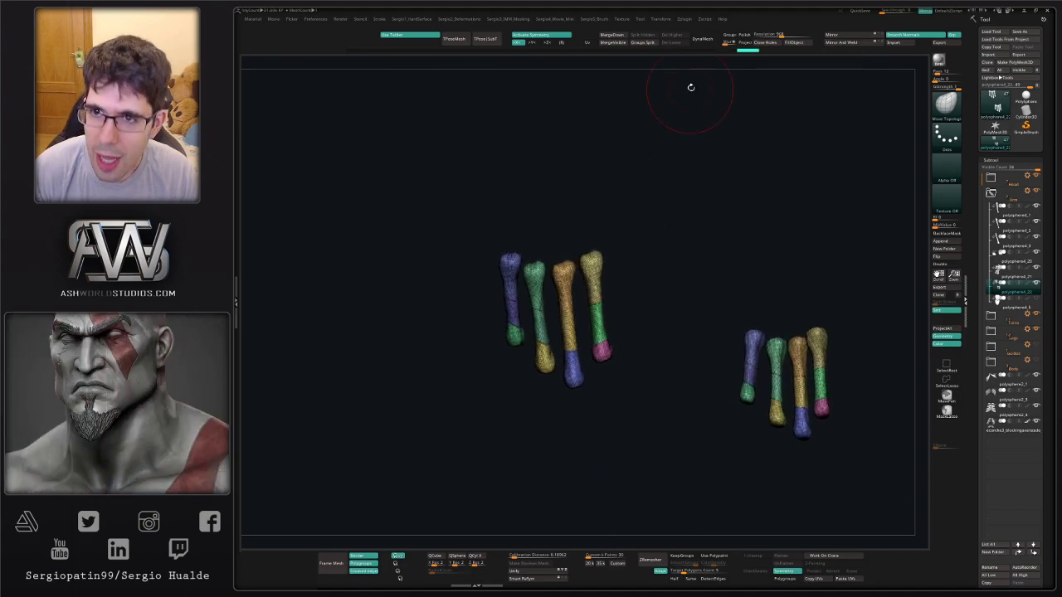
left_click(728, 35)
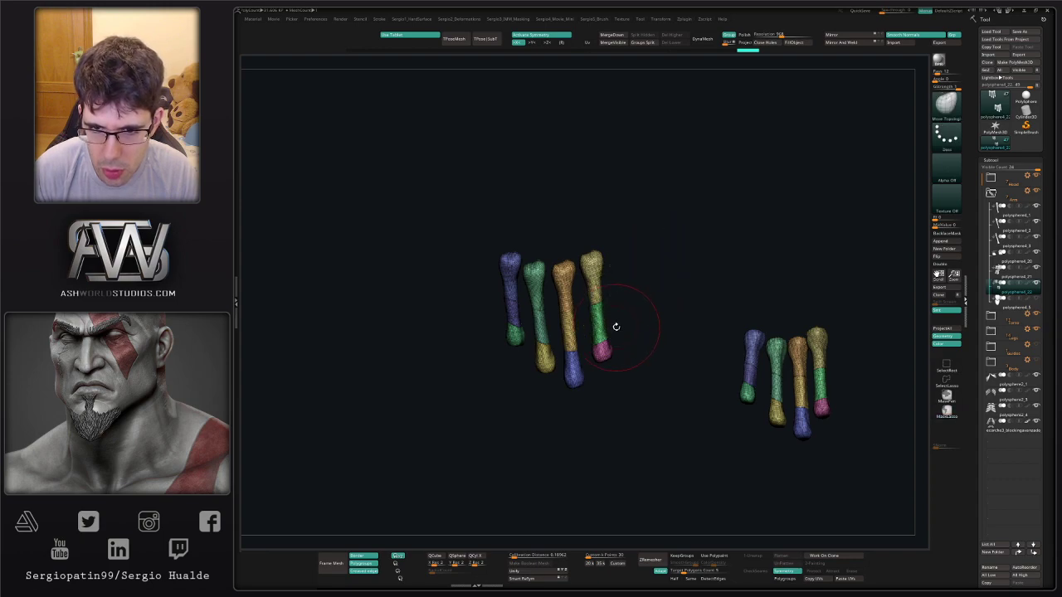
key("s")
left_click_drag(614, 325, 592, 315)
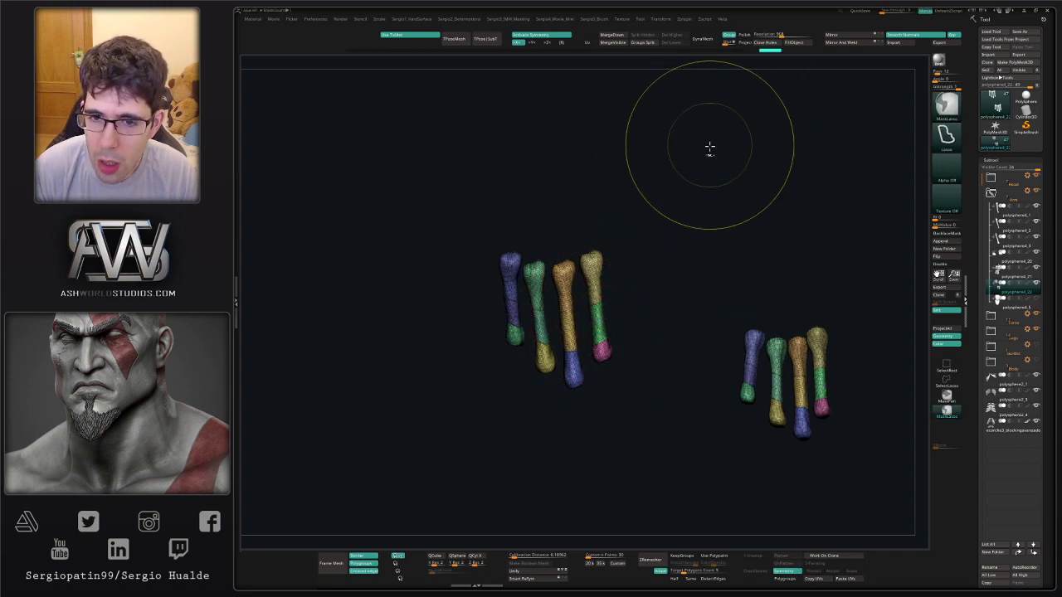
left_click_drag(708, 149, 699, 216, "ctrl")
left_click(703, 39)
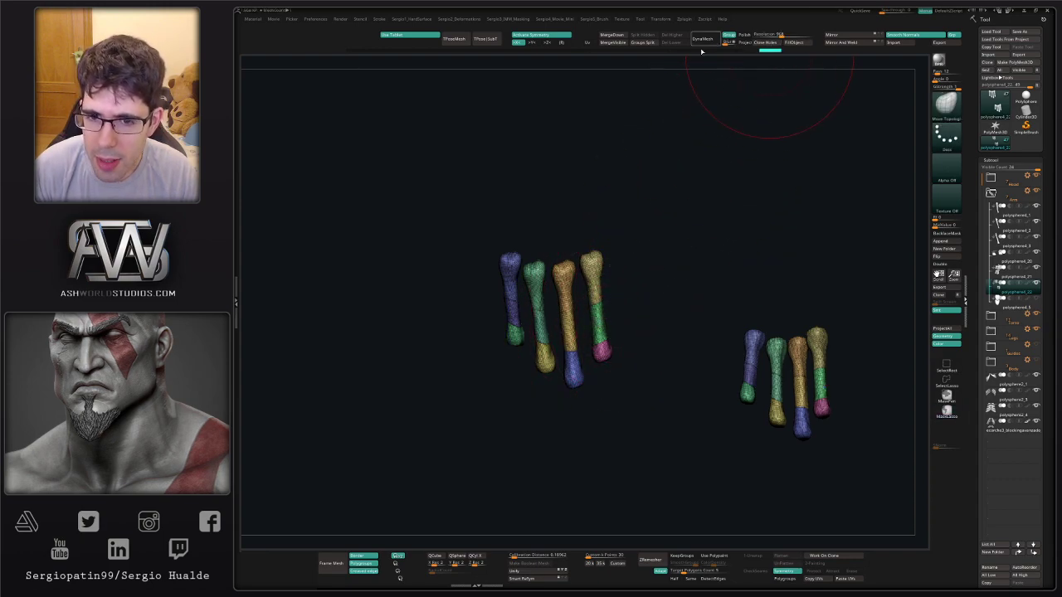
left_click_drag(601, 318, 493, 304, "shift")
key("shift+f")
key("alt+s")
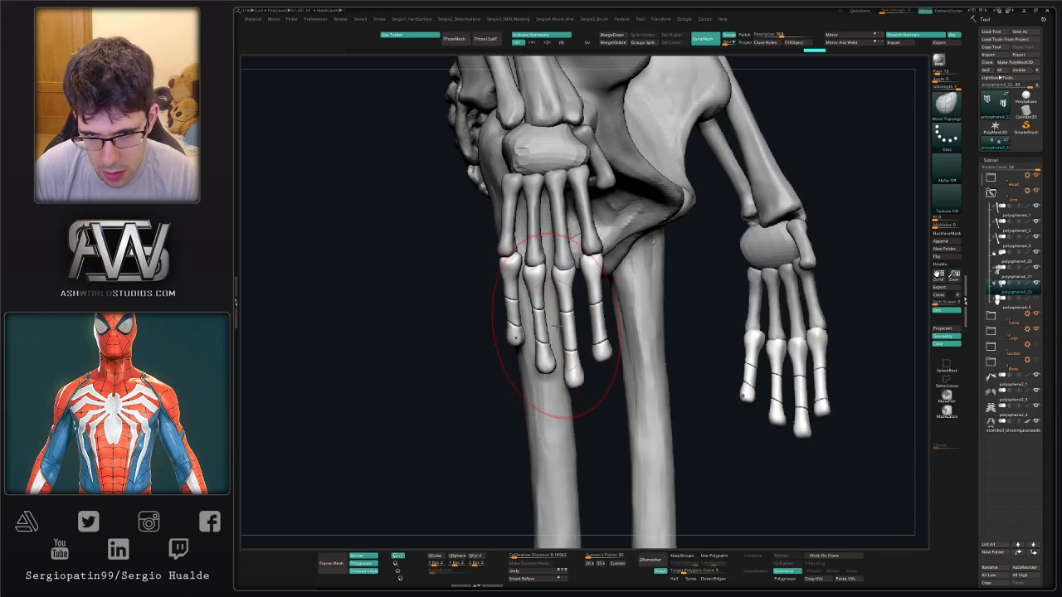
Adjust the middle finger around its outermost joint with the Move brush.
mouse_move(574, 370)
right_mouse_down("alt")
mouse_move(559, 327)
mouse_move(564, 345)
right_mouse_up("alt")
left_click_drag(565, 345, 551, 336, "shift")
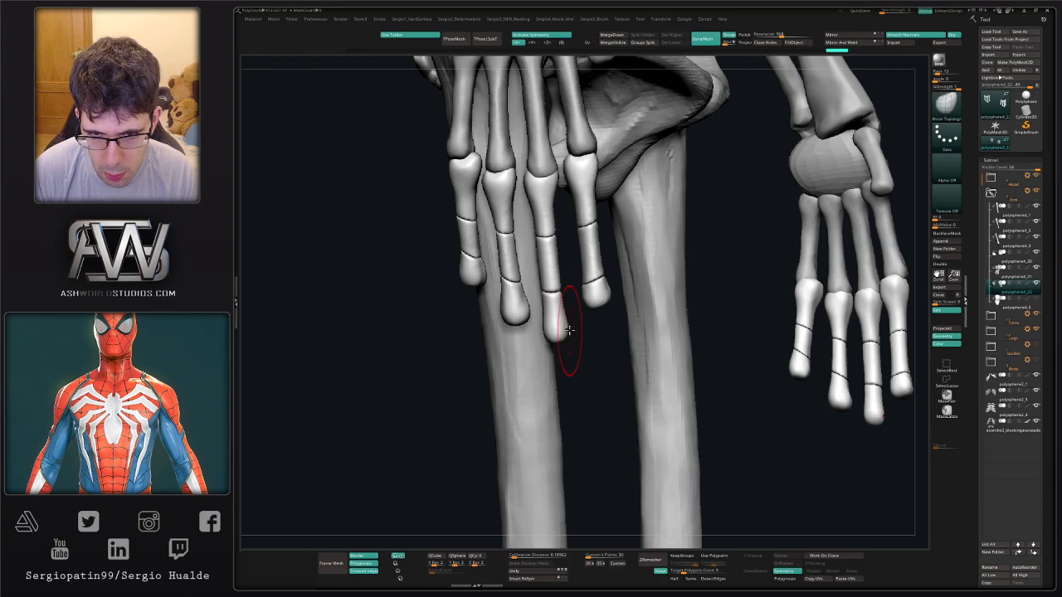
right_click_drag(564, 325, 585, 310)
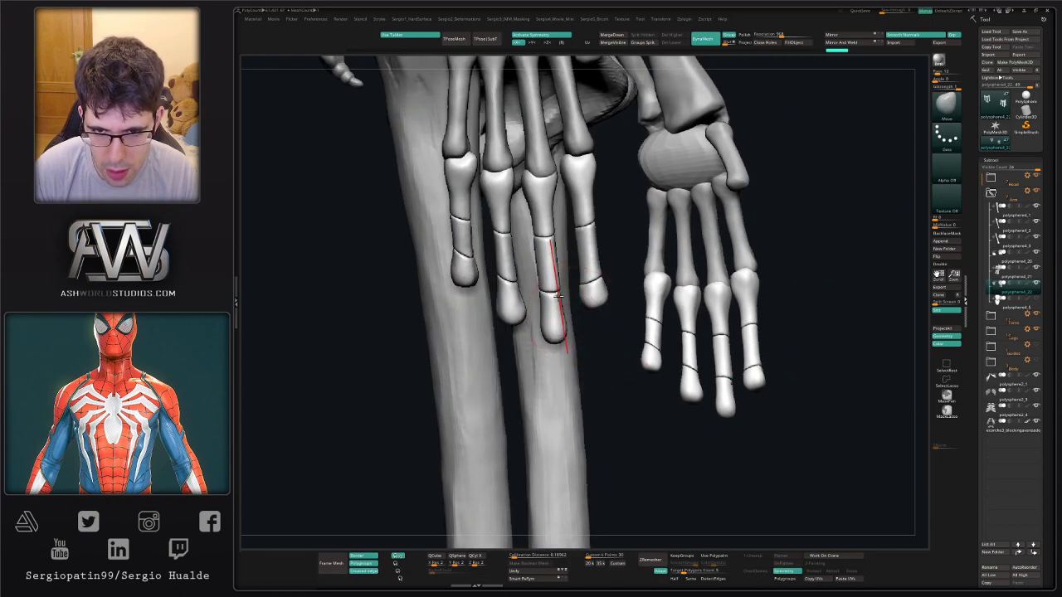
left_click_drag(558, 295, 546, 287)
Isolate the finger bones and lasso-mask the whole middle and index fingers in turn, giving each finger its own polygroup.
key("ctrl+shift+s")
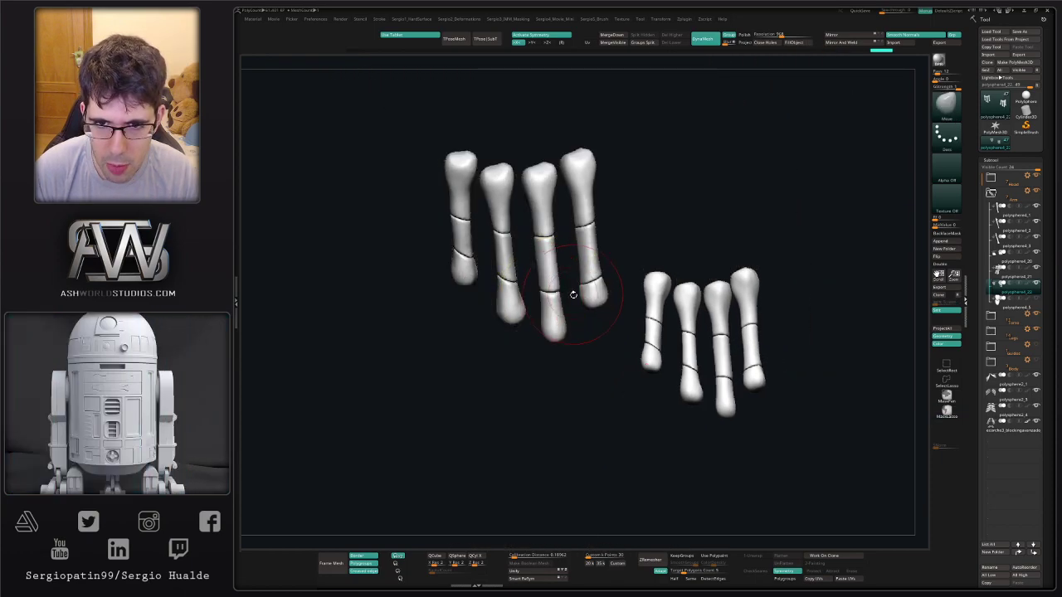
mouse_move(573, 295)
right_mouse_down()
mouse_move(572, 331)
mouse_move(590, 348)
mouse_move(578, 361)
right_mouse_up()
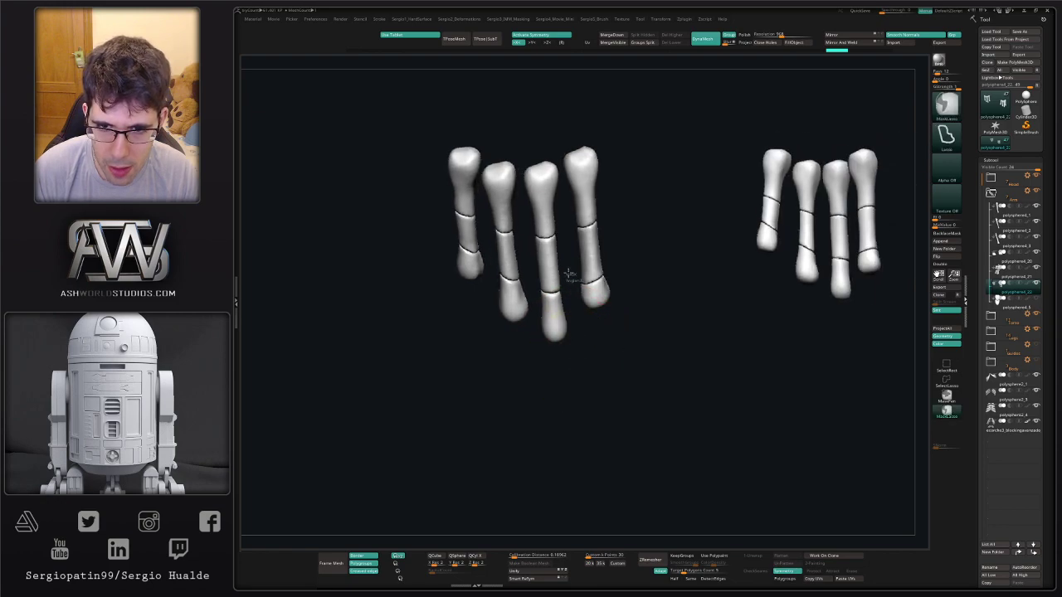
mouse_move(564, 171)
left_mouse_down("ctrl")
mouse_move(542, 130)
mouse_move(524, 150)
mouse_move(520, 215)
left_mouse_up("ctrl")
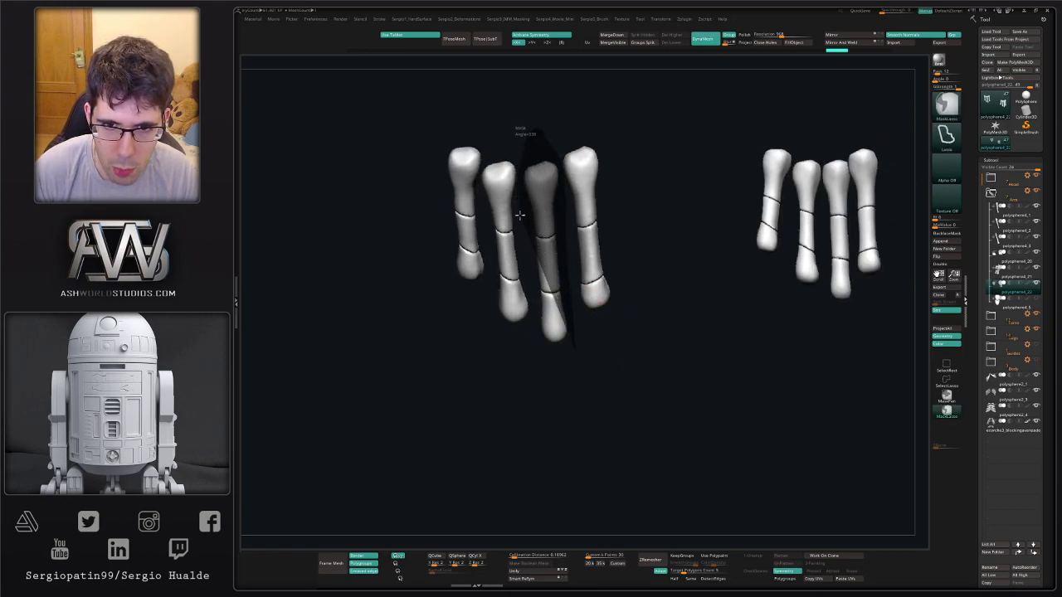
mouse_move(532, 342)
left_mouse_down("ctrl")
mouse_move(559, 377)
mouse_move(627, 359)
left_mouse_up("ctrl")
left_click(549, 353, "ctrl")
right_click_drag(632, 344, 647, 330)
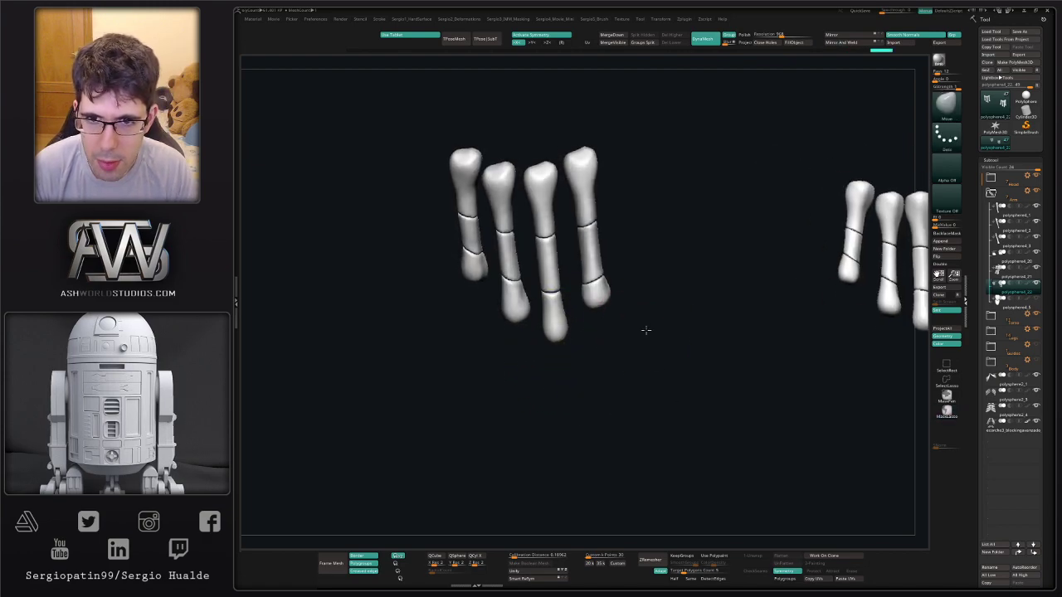
mouse_move(621, 150)
left_mouse_down("ctrl")
mouse_move(560, 151)
mouse_move(565, 238)
mouse_move(607, 343)
left_mouse_up("ctrl")
left_click(571, 270, "ctrl")
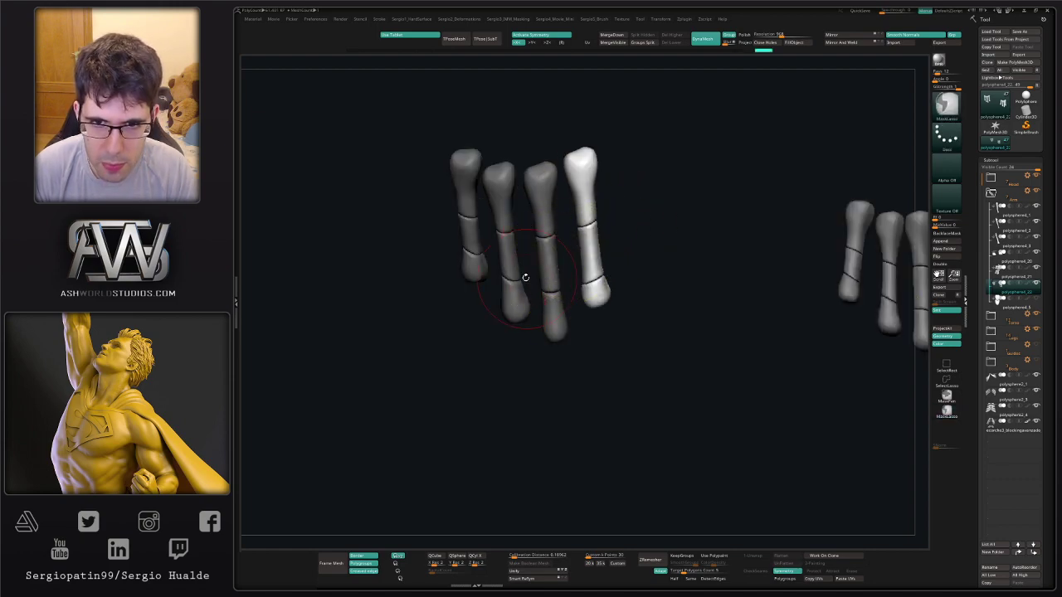
Lasso-mask the whole ring and little fingers in turn, giving each its own polygroup and clearing the mask.
right_click_drag(524, 278, 534, 287)
mouse_move(516, 370)
right_mouse_down()
mouse_move(512, 387)
mouse_move(517, 367)
right_mouse_up()
left_click_drag(518, 368, 517, 373, "ctrl")
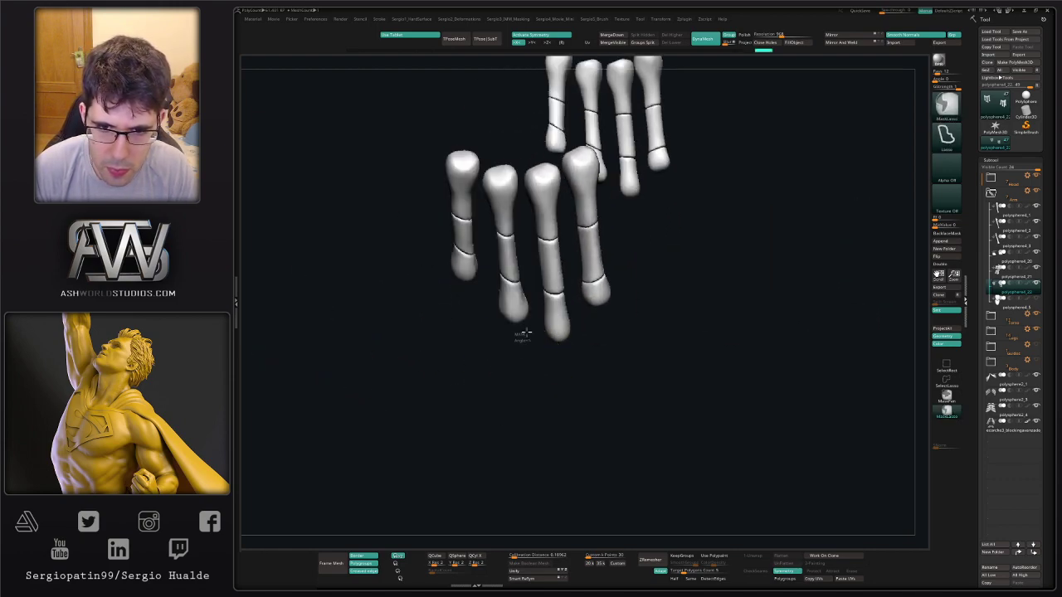
mouse_move(524, 183)
left_mouse_down("ctrl")
mouse_move(511, 150)
mouse_move(489, 153)
mouse_move(477, 197)
left_mouse_up("ctrl")
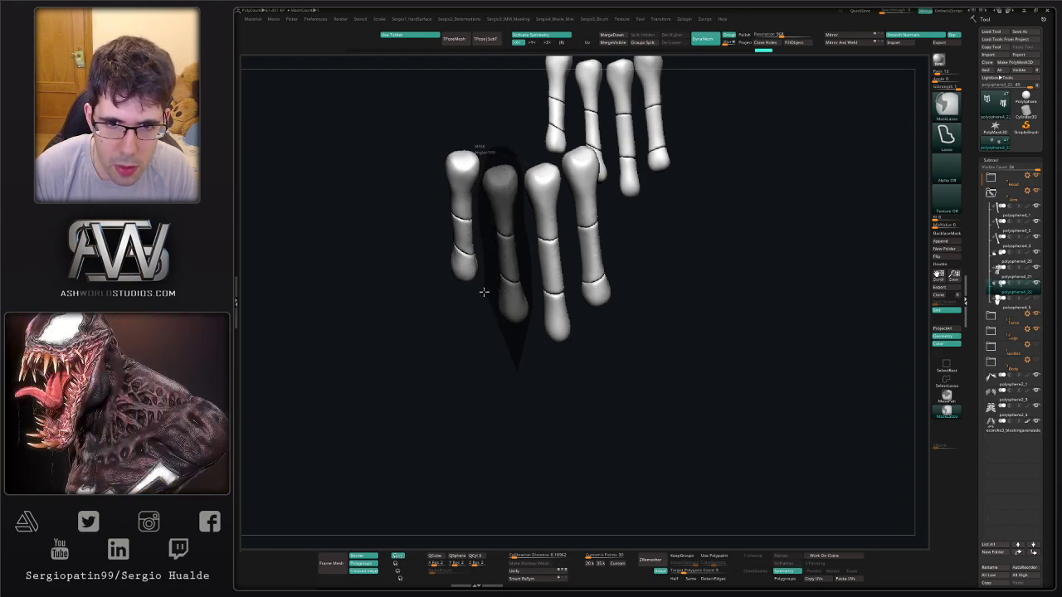
left_click(453, 321, "ctrl")
left_click_drag(454, 322, 461, 336, "ctrl")
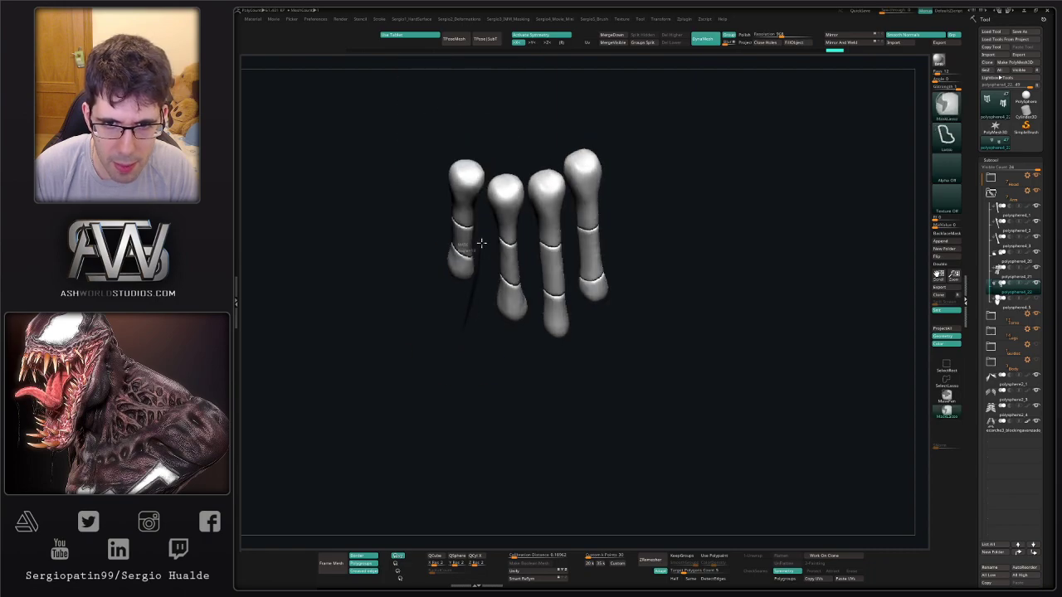
mouse_move(487, 181)
left_mouse_down("ctrl")
mouse_move(453, 125)
mouse_move(417, 285)
mouse_move(472, 299)
left_mouse_up("ctrl")
left_click(457, 306, "ctrl")
left_click_drag(490, 355, 500, 373, "ctrl")
Mask every finger except the middle one, show the skeleton again, and adjust the middle fingertip with the Move brush.
left_click_drag(500, 373, 567, 496)
key("w")
left_click(541, 302, "ctrl")
key("q")
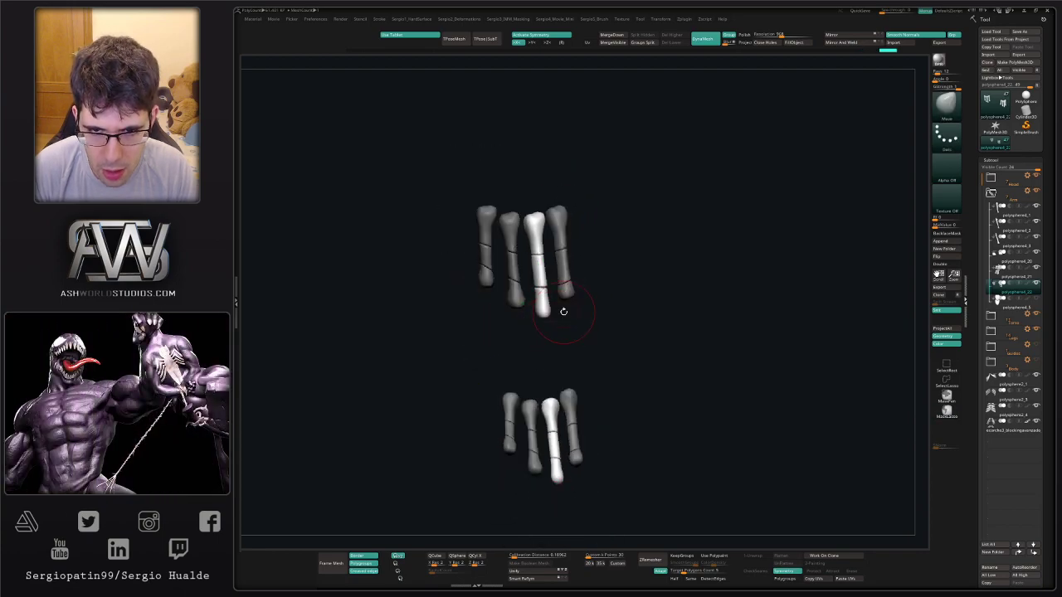
key("alt+s")
left_click_drag(569, 313, 555, 325)
right_click_drag(541, 316, 540, 322)
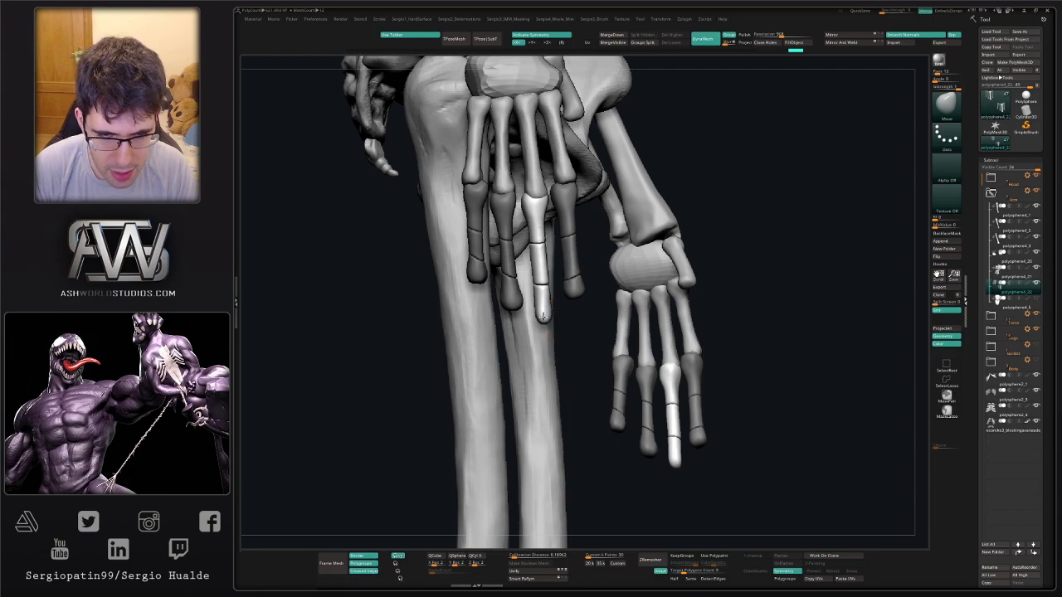
right_click_drag(543, 317, 501, 320)
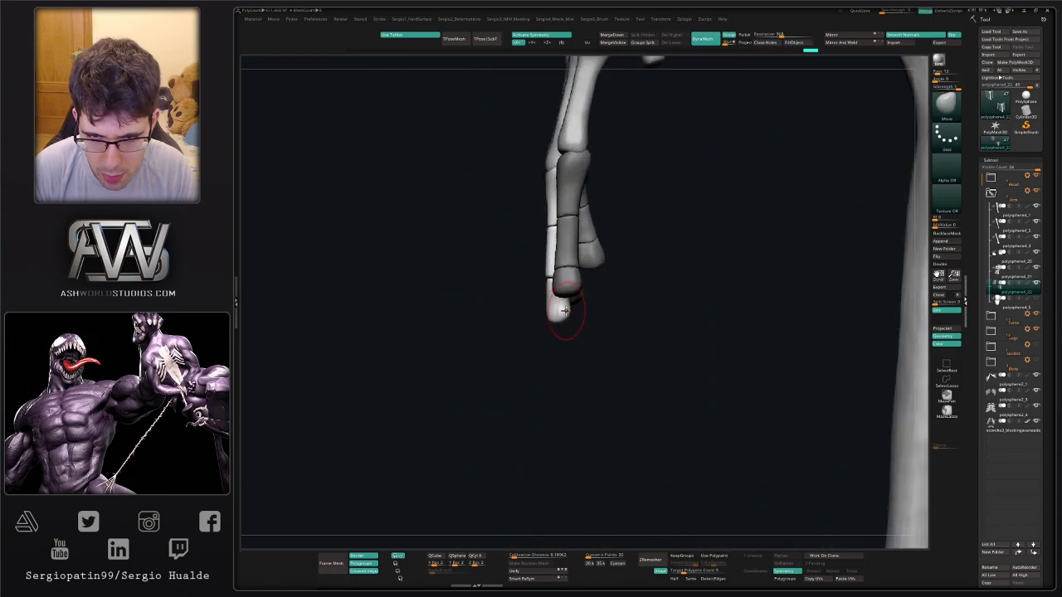
left_click_drag(556, 309, 554, 309)
right_click_drag(554, 312, 538, 307)
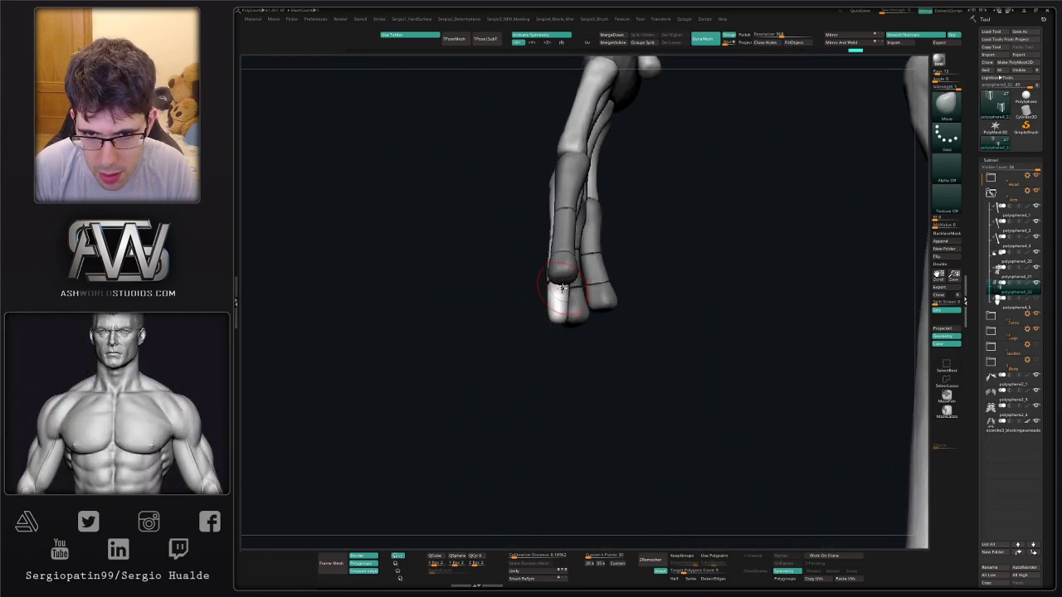
Hide the other fingers' phalanges and shape the middle finger's outer joint and tip with resized Move brushes.
left_click(555, 305, "ctrl+shift")
key("s")
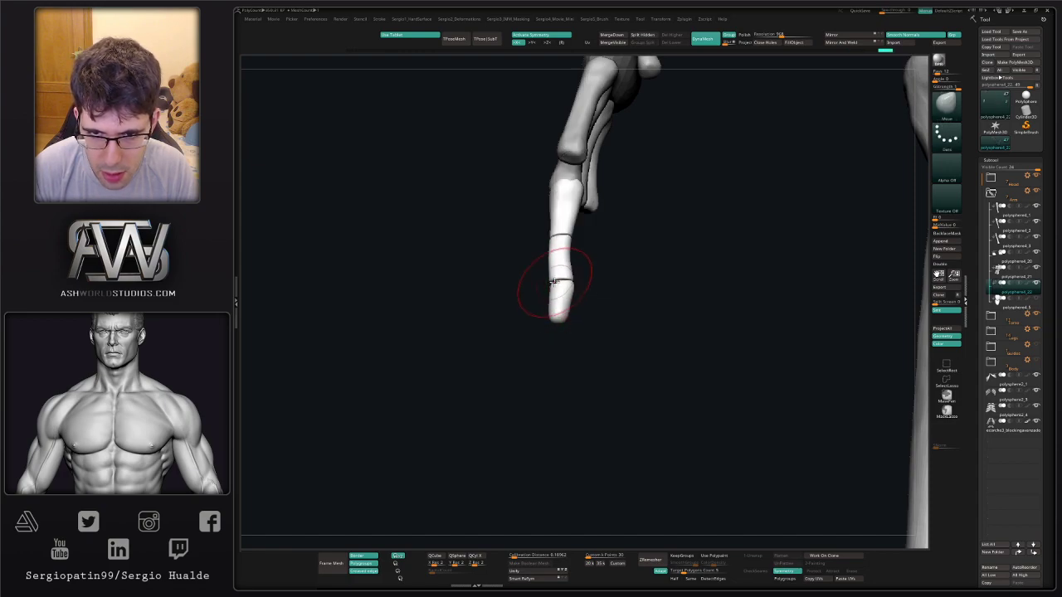
left_click_drag(547, 282, 550, 283)
mouse_move(551, 290)
right_mouse_down()
mouse_move(562, 324)
mouse_move(545, 331)
right_mouse_up()
key("s")
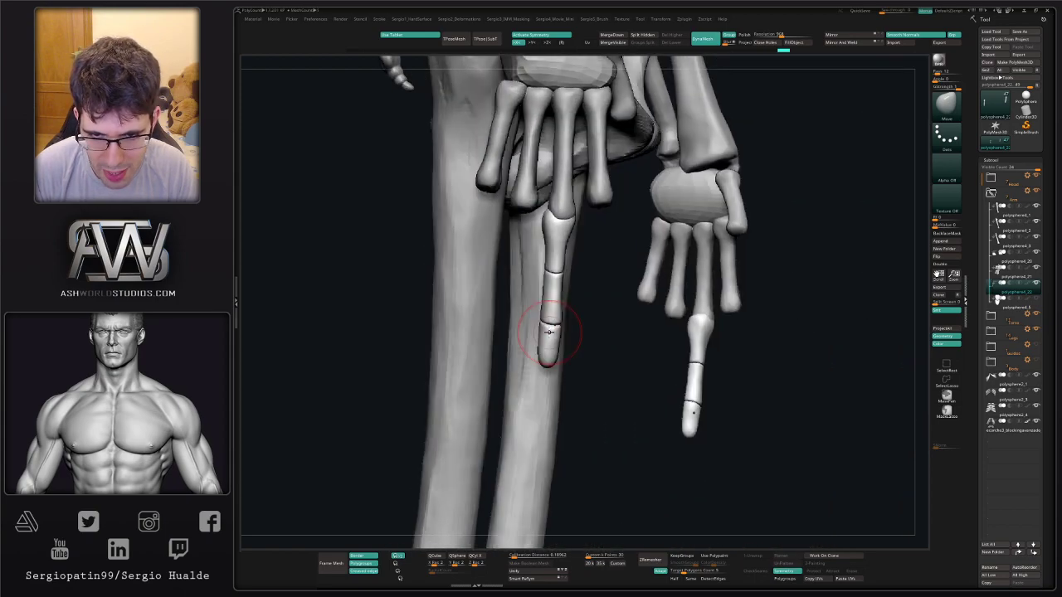
left_click_drag(552, 333, 546, 342)
mouse_move(537, 334)
right_mouse_down()
mouse_move(546, 331)
mouse_move(524, 324)
mouse_move(523, 348)
mouse_move(540, 357)
right_mouse_up()
key("s")
left_click_drag(534, 353, 531, 366)
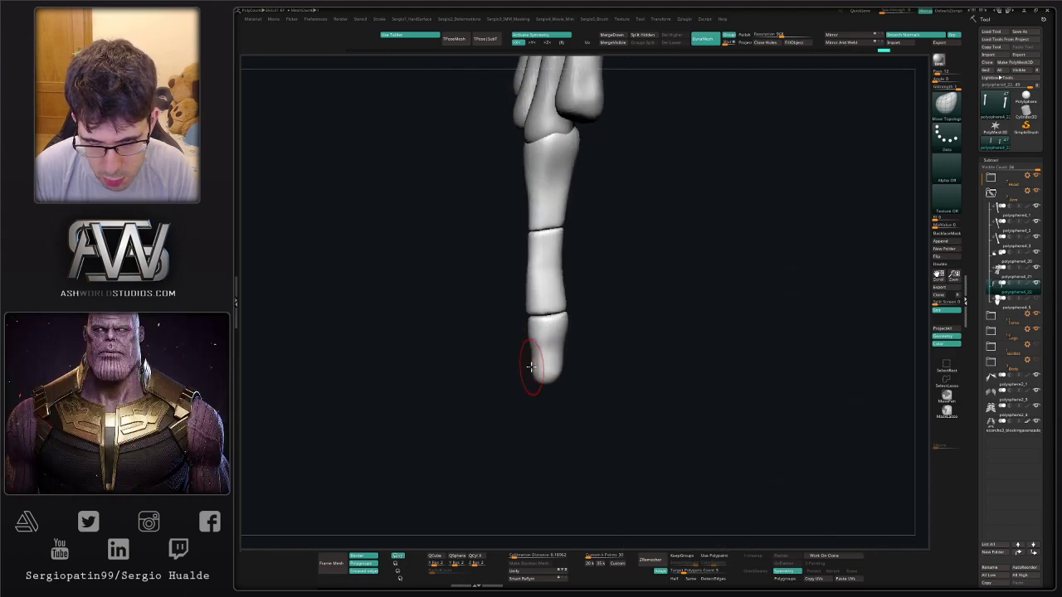
Refine the middle finger's distal phalanx from several sides with Move Topological, narrowing its shaft between the wide base and rounded tip.
right_click_drag(574, 360, 563, 358)
left_click_drag(568, 358, 565, 357)
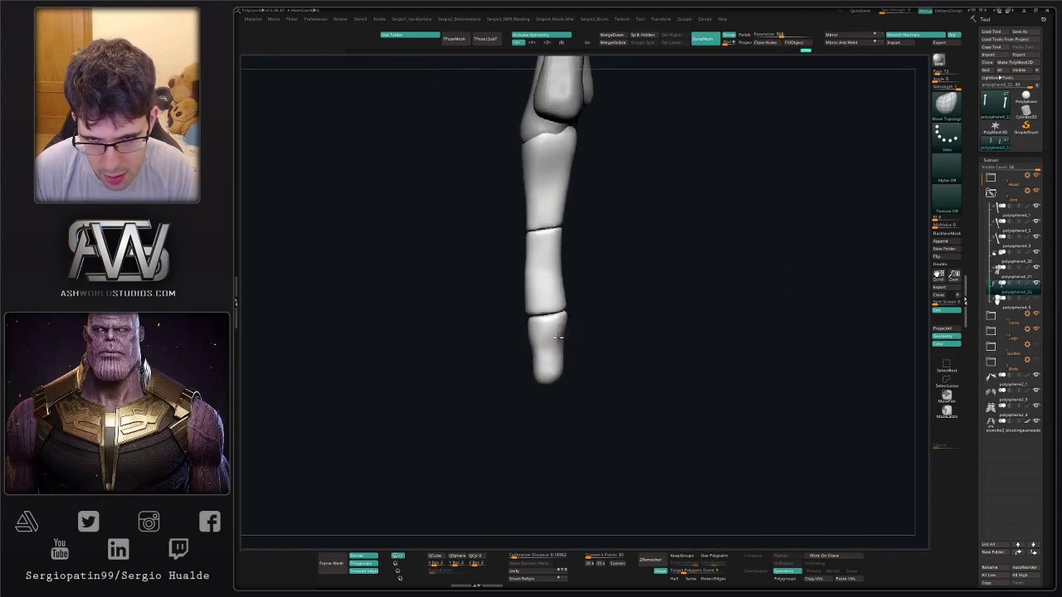
right_click_drag(575, 355, 574, 342)
left_click_drag(569, 337, 565, 339)
right_click_drag(571, 365, 552, 365)
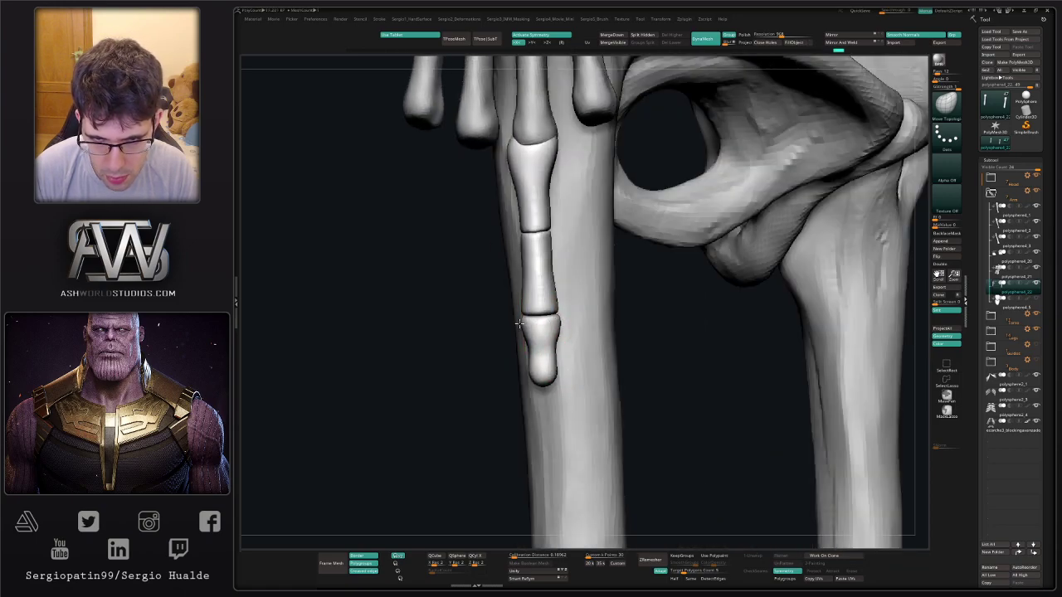
left_click_drag(519, 324, 524, 325)
right_click_drag(522, 327, 541, 328)
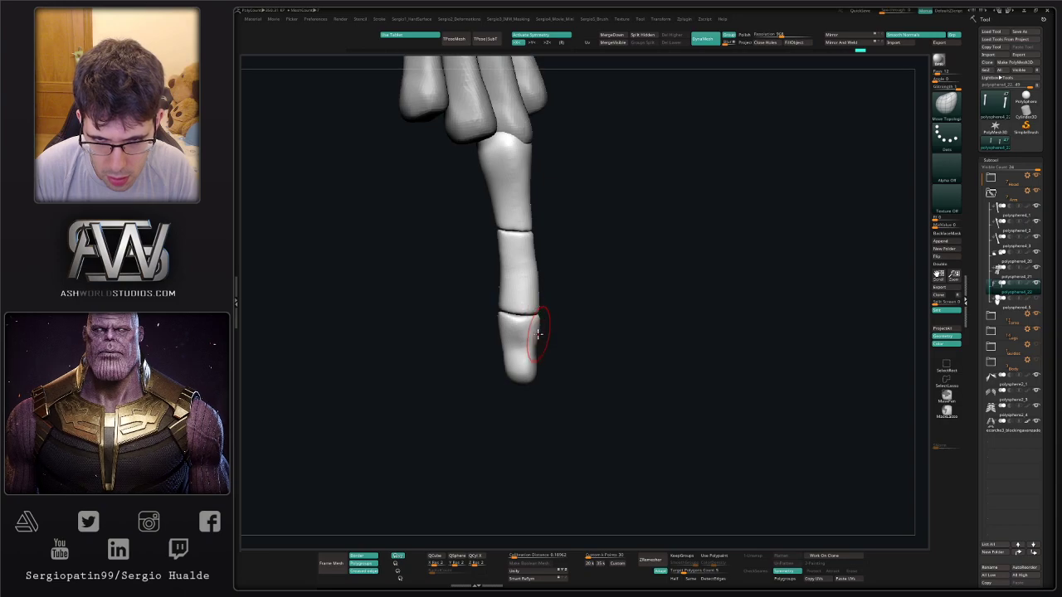
left_click_drag(537, 324, 533, 324)
right_click_drag(531, 323, 498, 329)
left_click_drag(496, 333, 497, 334)
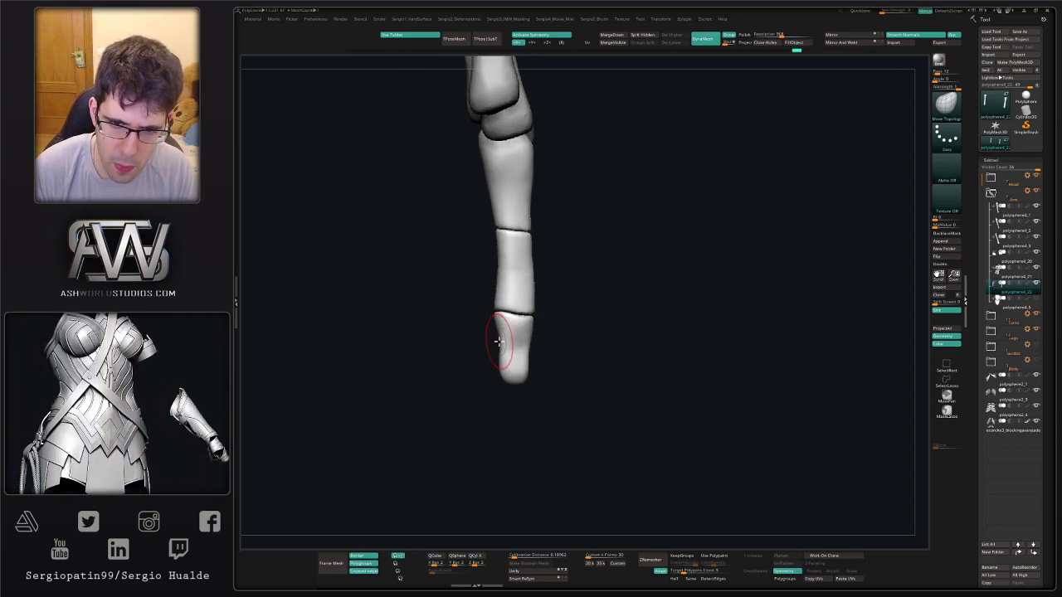
mouse_move(498, 341)
right_mouse_down()
mouse_move(559, 334)
mouse_move(502, 349)
right_mouse_up()
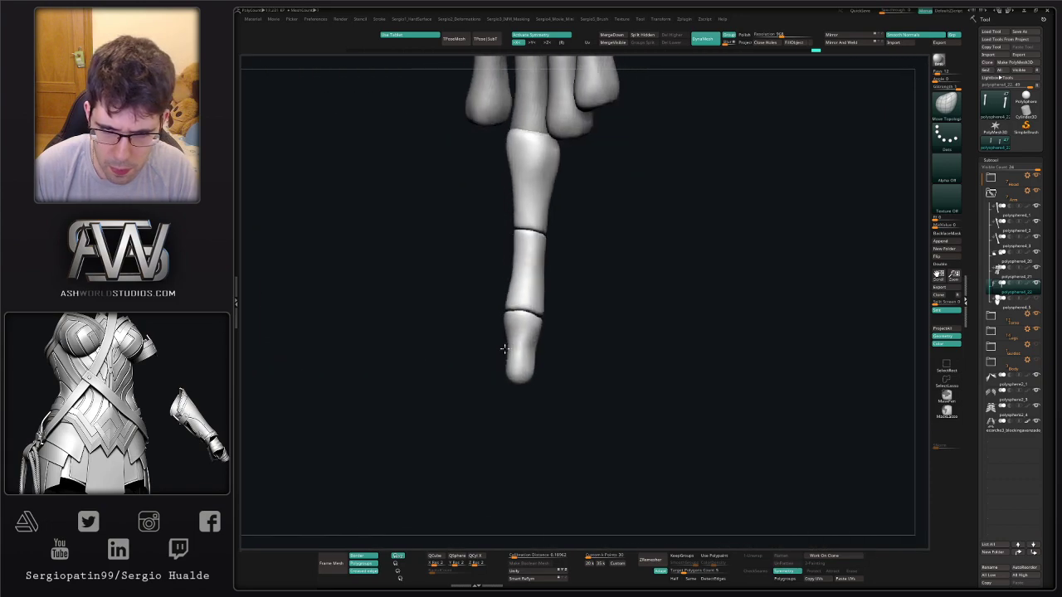
left_click_drag(501, 341, 504, 338)
mouse_move(502, 337)
right_mouse_down()
mouse_move(531, 340)
mouse_move(516, 342)
right_mouse_up()
left_click_drag(515, 343, 507, 373)
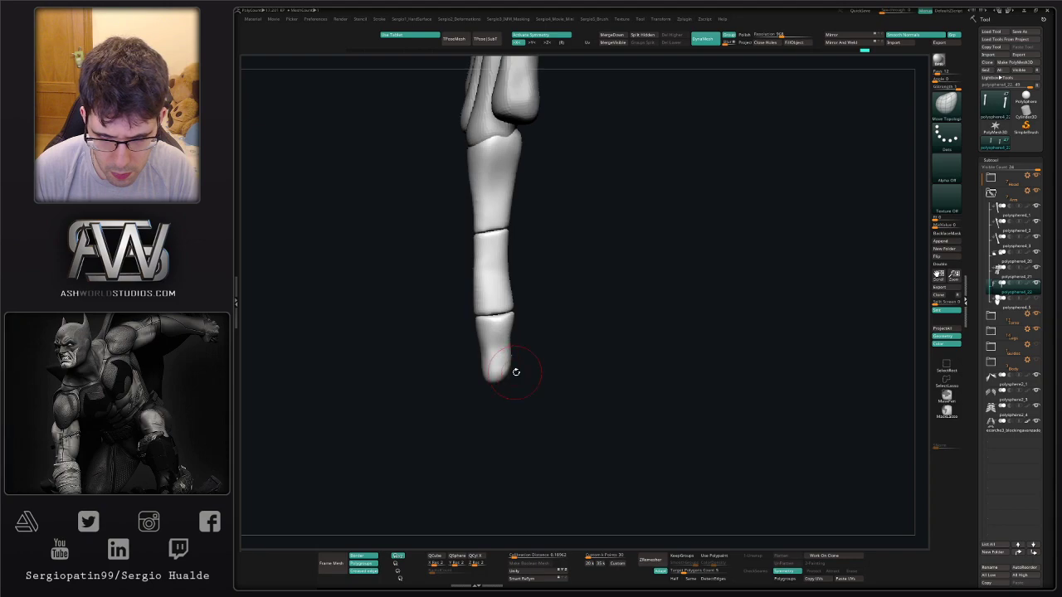
Shape the middle finger's middle phalanx and the edges of its outer joint from several sides with Move Topological.
right_click_drag(517, 371, 504, 368)
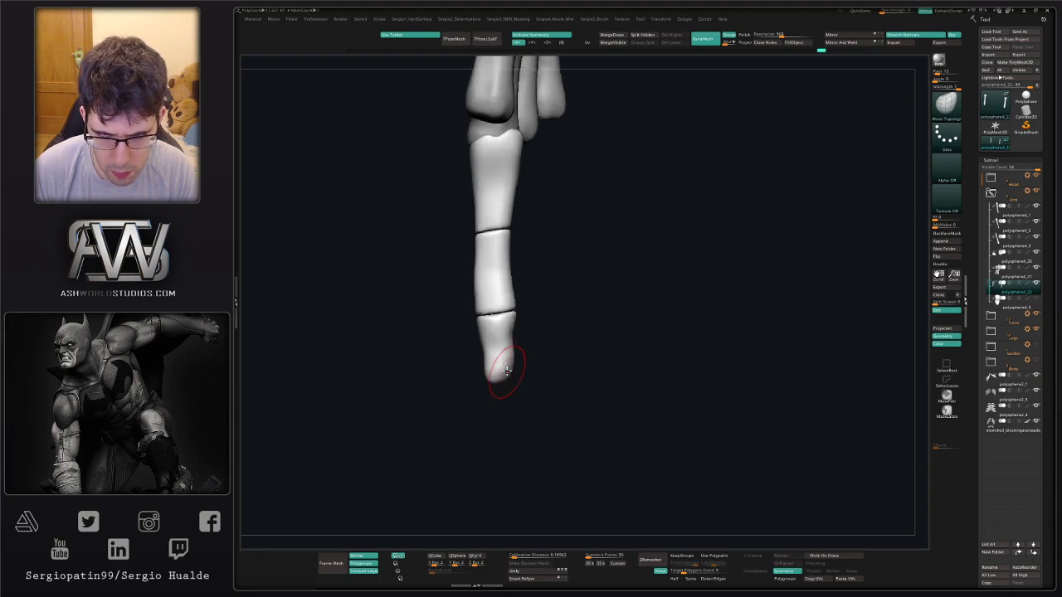
mouse_move(524, 333)
right_mouse_down("alt")
mouse_move(506, 356)
mouse_move(514, 345)
right_mouse_up("alt")
left_click_drag(515, 343, 527, 338)
mouse_move(527, 338)
right_mouse_down()
mouse_move(560, 343)
mouse_move(547, 339)
right_mouse_up()
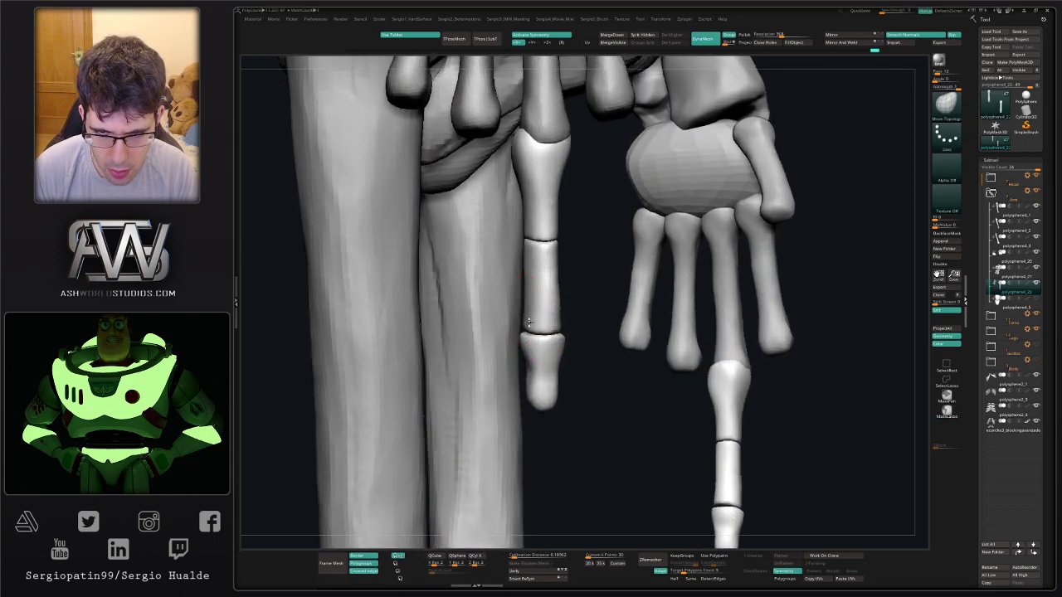
left_click_drag(529, 322, 532, 322)
mouse_move(531, 322)
right_mouse_down()
mouse_move(567, 331)
mouse_move(514, 332)
mouse_move(477, 354)
mouse_move(512, 349)
mouse_move(519, 363)
mouse_move(503, 338)
right_mouse_up()
left_click_drag(504, 339, 507, 335)
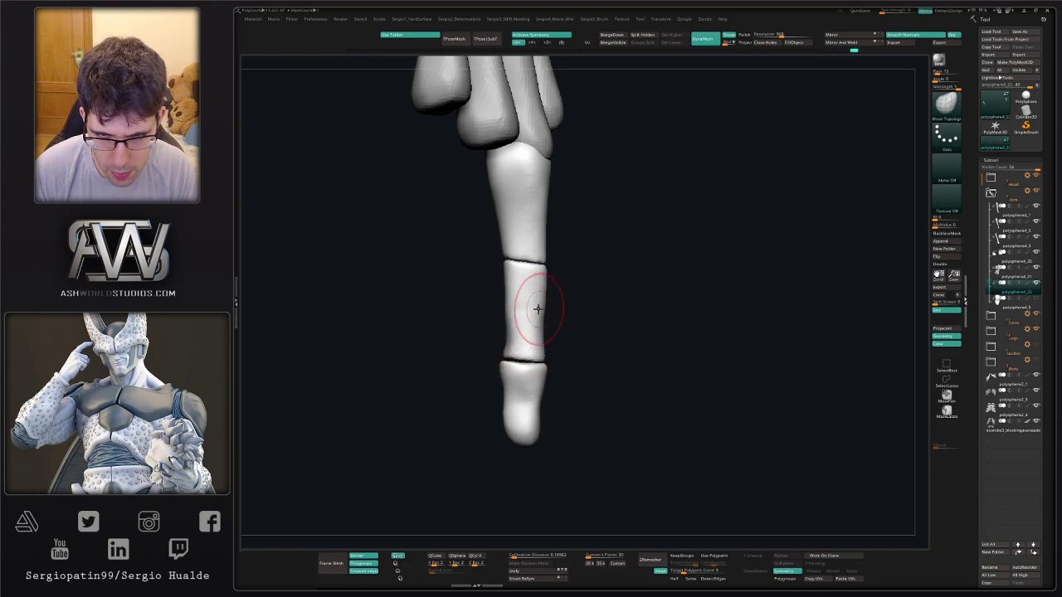
mouse_move(508, 311)
right_mouse_down()
mouse_move(531, 325)
mouse_move(524, 339)
right_mouse_up()
left_click_drag(524, 341, 533, 343)
right_click_drag(539, 341, 541, 344)
Carve the middle phalanx above the outer joint with the Clay brush, isolate the finger bones, and smooth the surface.
key("b")
key("c")
key("l")
left_click_drag(540, 345, 524, 355)
key("s")
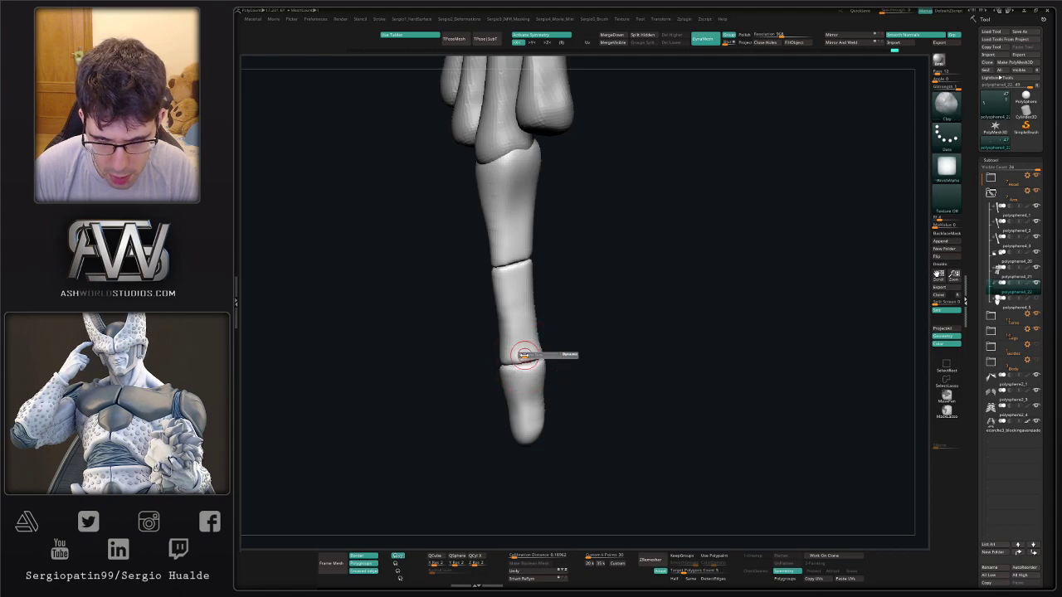
mouse_move(514, 356)
right_mouse_down()
mouse_move(521, 345)
mouse_move(503, 339)
mouse_move(538, 330)
right_mouse_up()
left_click_drag(547, 328, 556, 327, "alt")
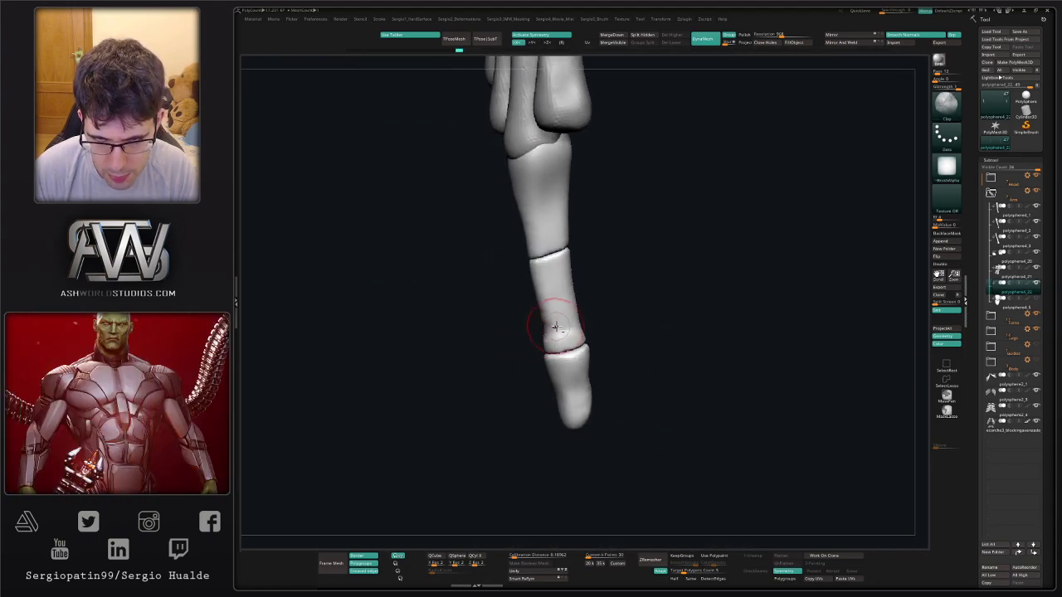
mouse_move(623, 303)
left_mouse_down()
mouse_move(570, 323)
mouse_move(580, 322)
left_mouse_up()
mouse_move(580, 322)
left_mouse_down("alt")
mouse_move(571, 311)
mouse_move(609, 313)
mouse_move(602, 326)
left_mouse_up("alt")
mouse_move(652, 299)
left_mouse_down()
mouse_move(625, 313)
mouse_move(580, 309)
mouse_move(581, 293)
mouse_move(632, 302)
left_mouse_up()
left_click_drag(590, 295, 588, 301, "shift")
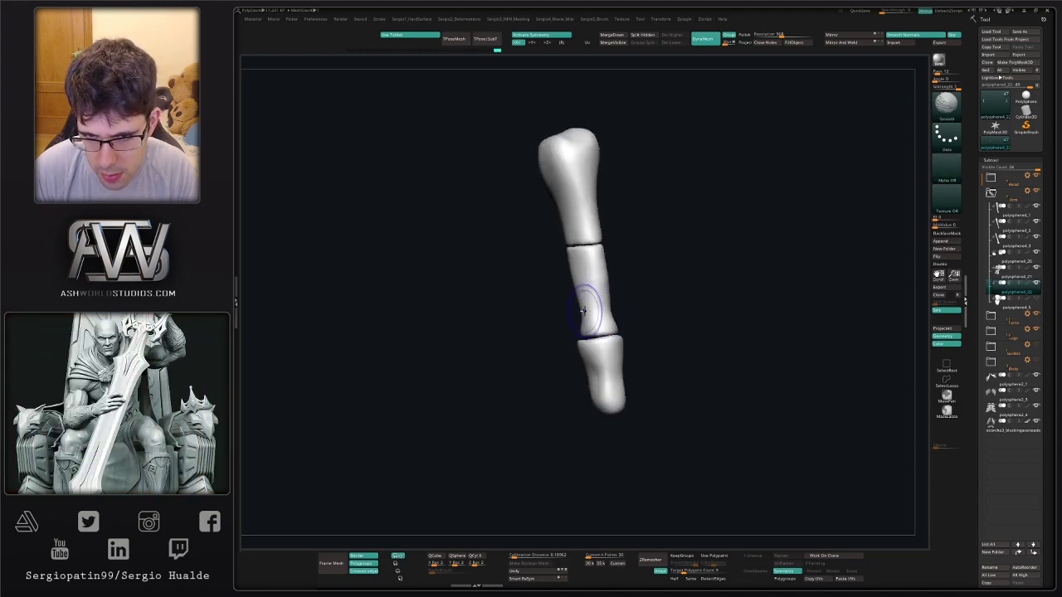
mouse_move(641, 359)
left_mouse_down()
mouse_move(614, 353)
mouse_move(605, 393)
mouse_move(624, 378)
left_mouse_up()
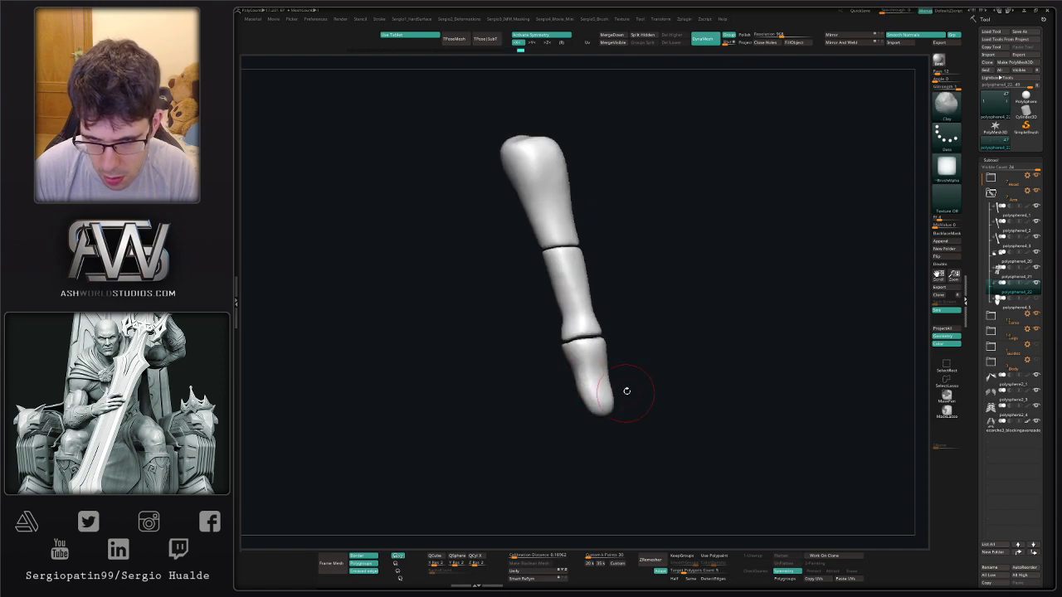
Resize the Clay brush, model the middle finger's distal phalanx below its base, and smooth the strokes.
right_click_drag(626, 391, 584, 355)
key("alt+s")
key("s")
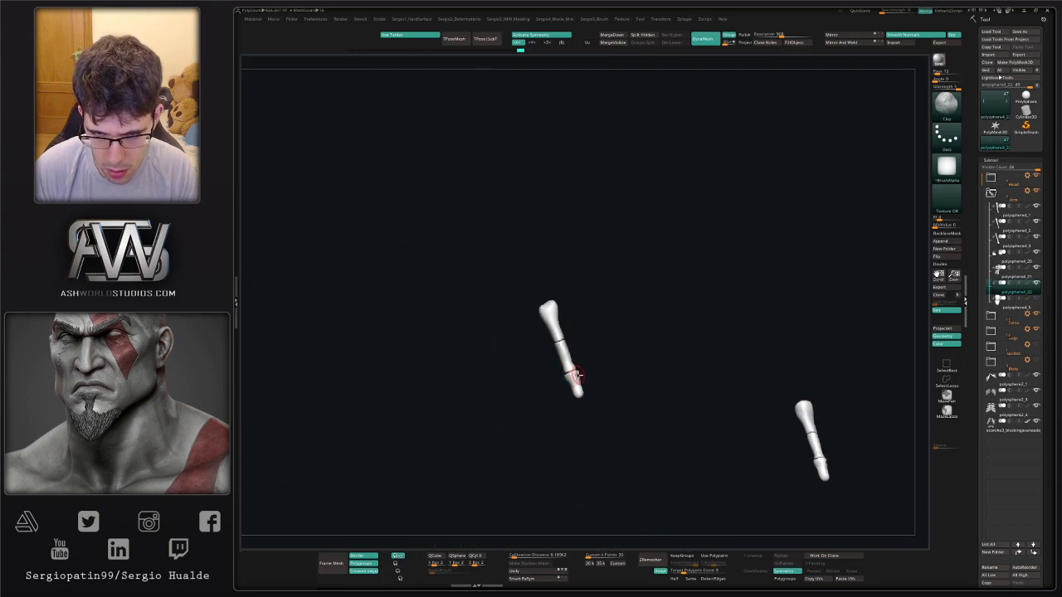
mouse_move(574, 373)
right_mouse_down()
mouse_move(612, 348)
mouse_move(583, 410)
mouse_move(557, 379)
mouse_move(574, 386)
mouse_move(540, 385)
right_mouse_up()
mouse_move(554, 381)
left_mouse_down()
mouse_move(530, 384)
mouse_move(570, 415)
left_mouse_up()
mouse_move(572, 394)
right_mouse_down()
mouse_move(610, 381)
mouse_move(583, 423)
right_mouse_up()
left_click_drag(583, 422, 597, 400, "shift")
mouse_move(605, 399)
right_mouse_down()
mouse_move(585, 421)
mouse_move(637, 407)
mouse_move(619, 441)
right_mouse_up()
Carve the distal phalanx's shaft just below its wide base with the Dam Standard brush.
key("b")
key("m")
key("v")
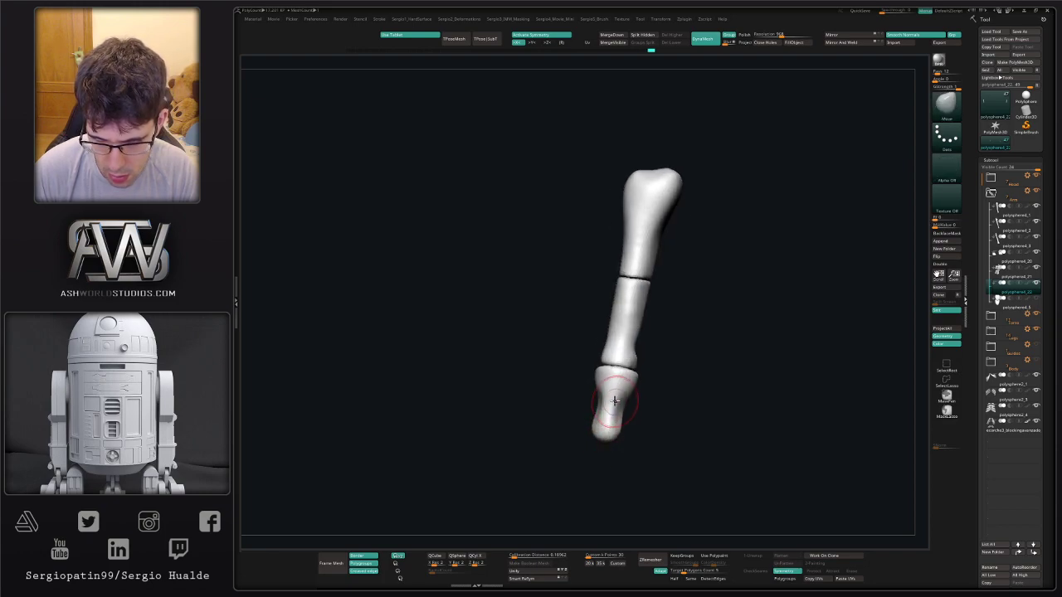
right_click_drag(615, 401, 606, 399)
key("b")
key("d")
key("s")
left_click_drag(601, 401, 594, 385)
right_click_drag(602, 396, 640, 383)
mouse_move(624, 392)
left_mouse_down()
mouse_move(640, 404)
mouse_move(623, 408)
left_mouse_up()
Continue the Dam Standard groove around the distal phalanx's other sides and smooth the shaft toward the tip.
right_click_drag(623, 408, 611, 404)
left_click_drag(614, 400, 609, 390)
right_click_drag(621, 397, 604, 398)
left_click_drag(587, 387, 591, 398)
right_click_drag(609, 398, 561, 394)
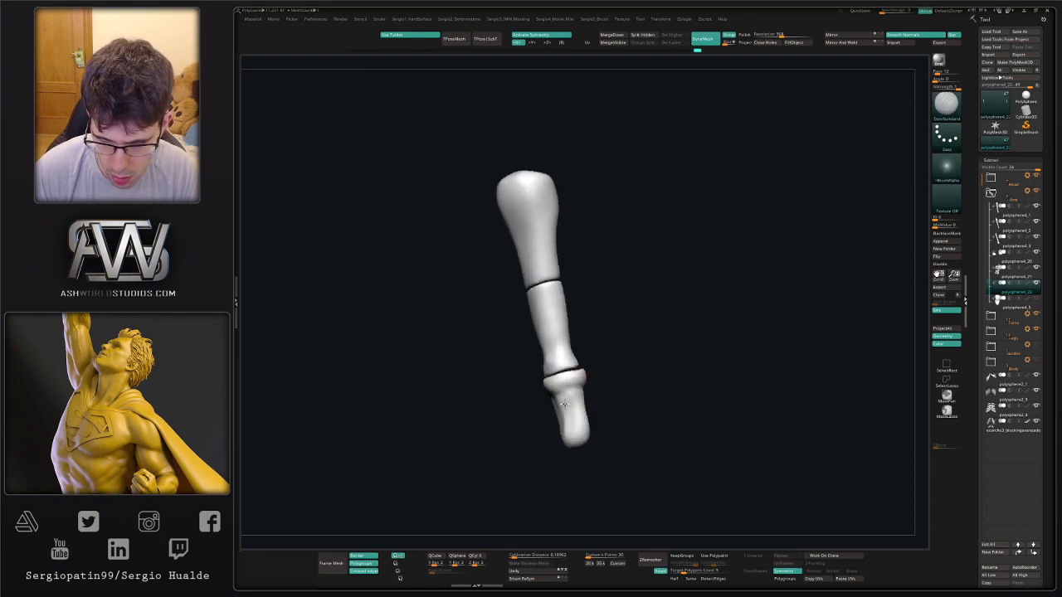
left_click_drag(557, 396, 576, 431, "shift")
right_click_drag(595, 413, 584, 398)
Adjust the distal phalanx's shaft profile and its base at the outer joint with a resized Move brush.
key("b")
key("m")
key("v")
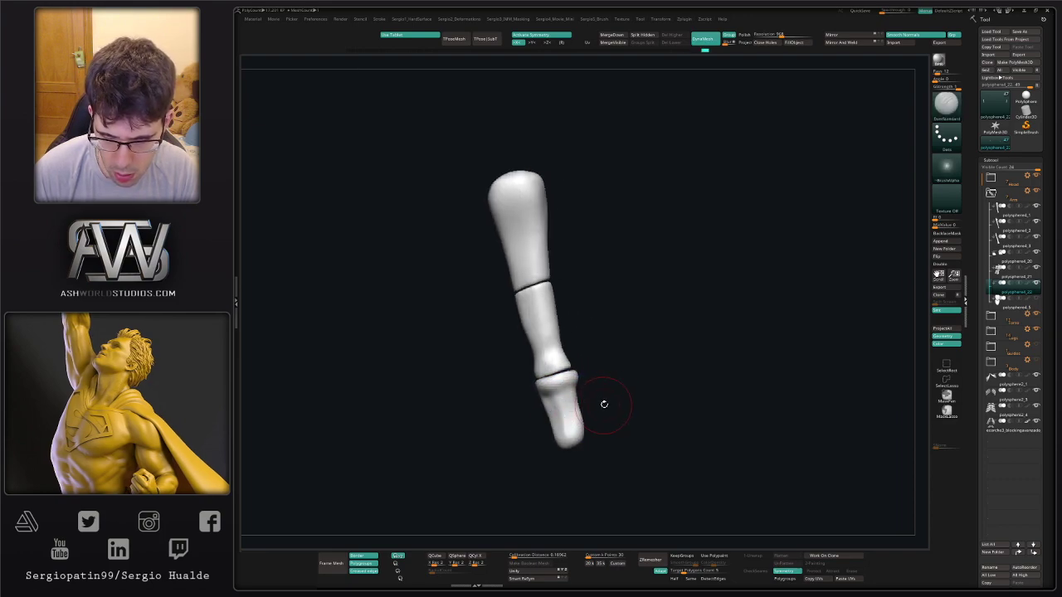
left_click_drag(581, 404, 576, 404)
right_click_drag(622, 401, 599, 403)
mouse_move(599, 404)
right_mouse_down("ctrl")
mouse_move(590, 368)
mouse_move(598, 377)
mouse_move(577, 415)
mouse_move(584, 379)
mouse_move(574, 390)
right_mouse_up("ctrl")
key("bracketright")
key("s")
left_click_drag(574, 390, 579, 390)
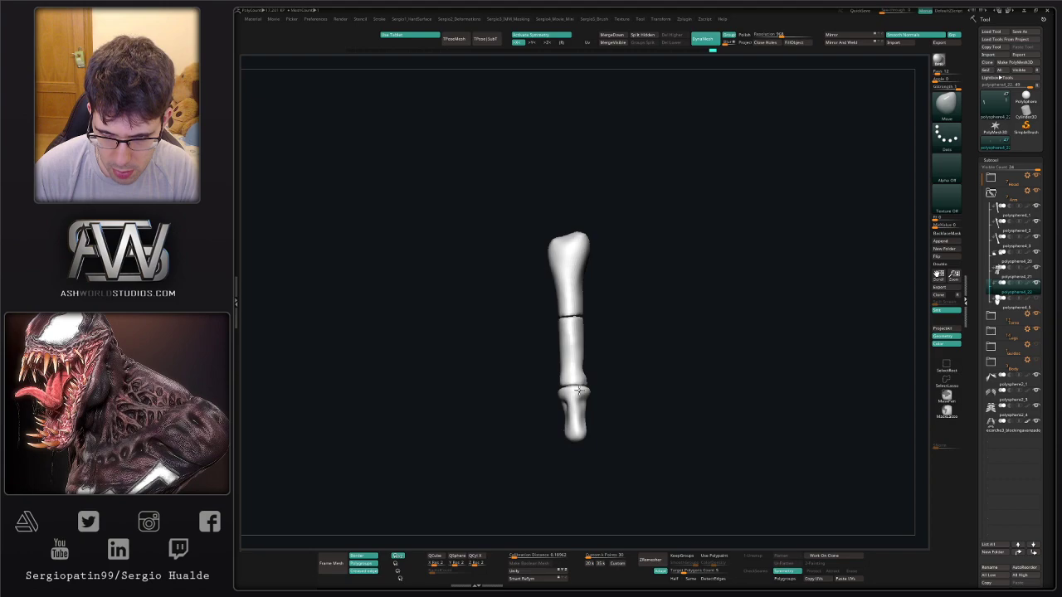
Refine the distal phalanx's base edge and rounded tip from the side with a smaller Move brush.
right_click_drag(580, 349, 552, 327)
left_click_drag(540, 309, 542, 317)
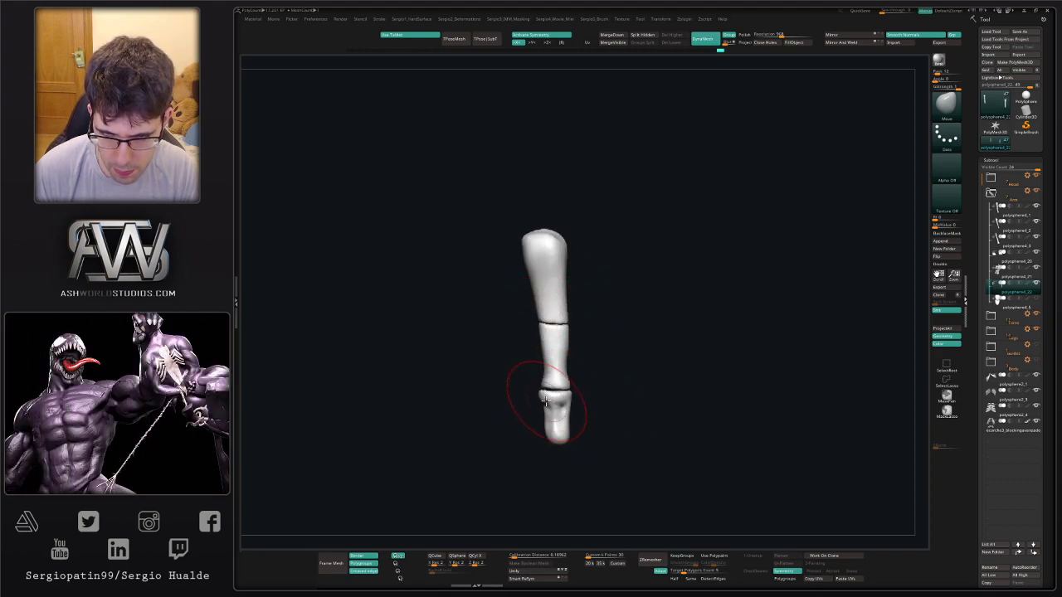
right_click_drag(554, 423, 546, 409)
key("s")
left_click_drag(546, 409, 544, 409)
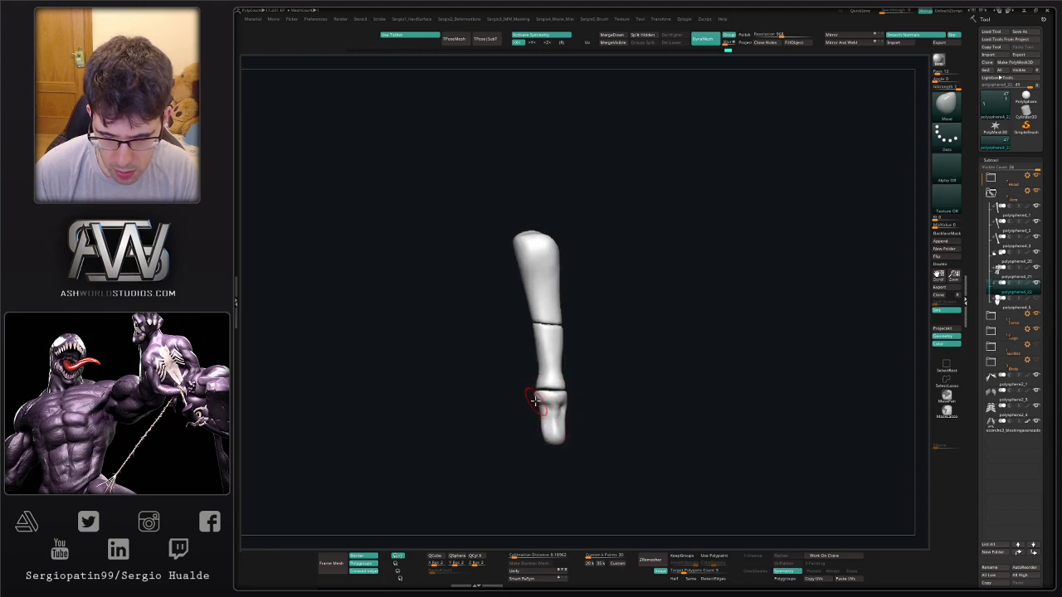
right_click_drag(542, 412, 535, 403)
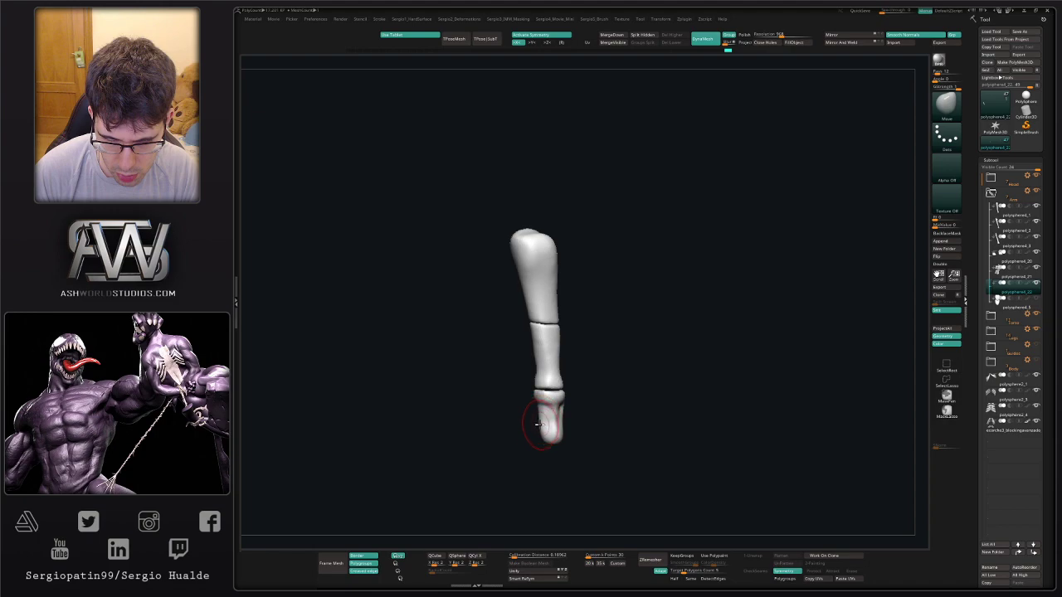
left_click_drag(539, 429, 535, 432)
Switch to the Dam Standard brush and smooth the middle phalanx's surface above the outer joint.
mouse_move(535, 431)
right_mouse_down()
mouse_move(474, 440)
mouse_move(562, 422)
mouse_move(570, 393)
mouse_move(557, 418)
mouse_move(536, 390)
mouse_move(504, 380)
right_mouse_up()
key("b")
key("d")
key("s")
left_click_drag(506, 379, 518, 348, "shift")
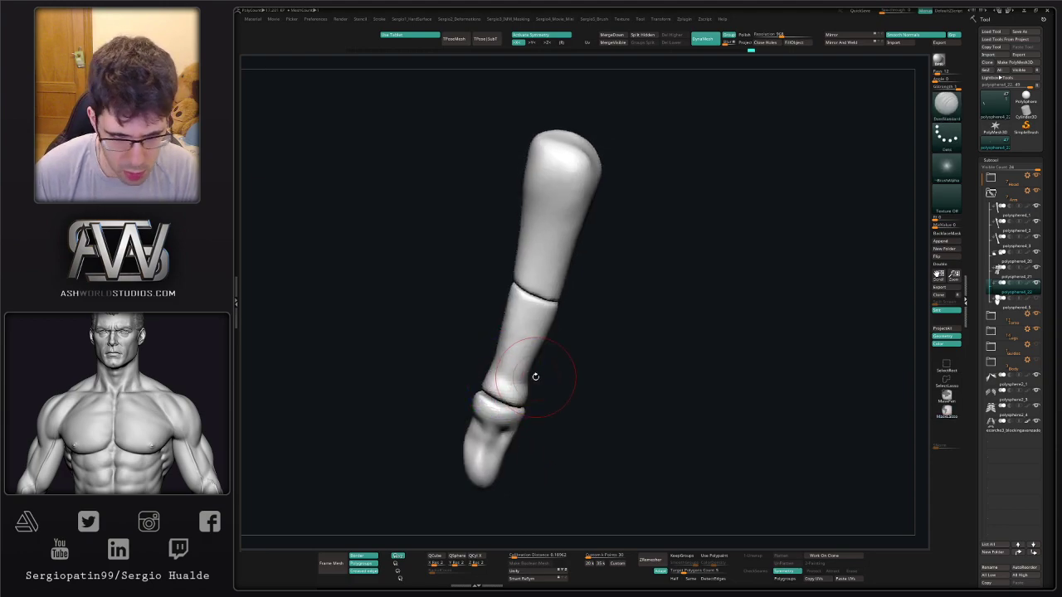
Reshape the middle phalanx with the Move brush, flaring its upper end where it meets the proximal phalanx.
mouse_move(536, 377)
right_mouse_down()
mouse_move(526, 370)
mouse_move(517, 390)
mouse_move(534, 383)
right_mouse_up()
key("b")
key("m")
key("v")
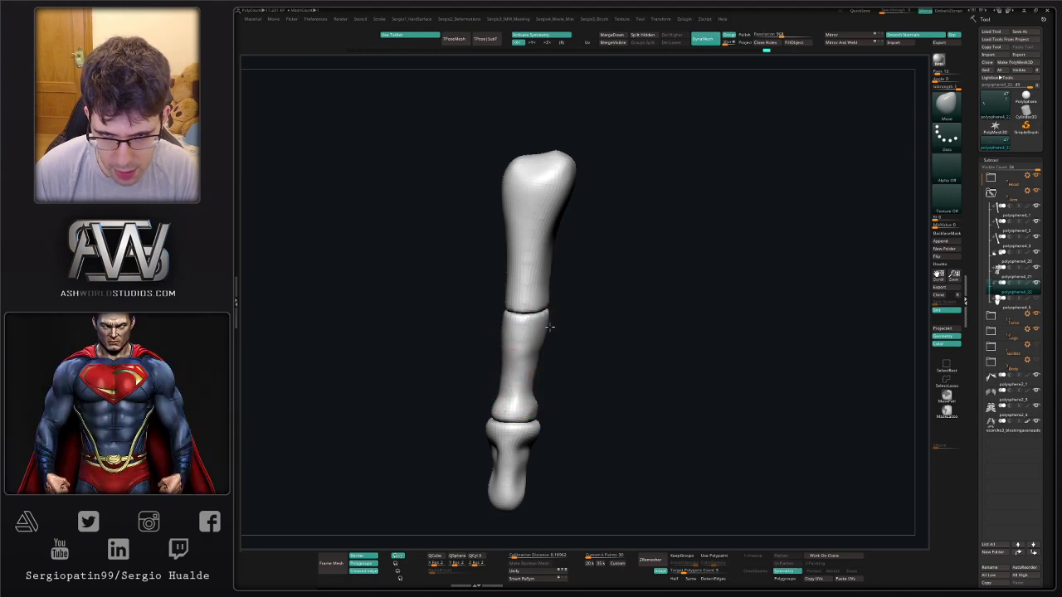
mouse_move(504, 319)
left_mouse_down()
mouse_move(495, 317)
mouse_move(554, 328)
left_mouse_up()
right_click_drag(572, 329, 534, 333)
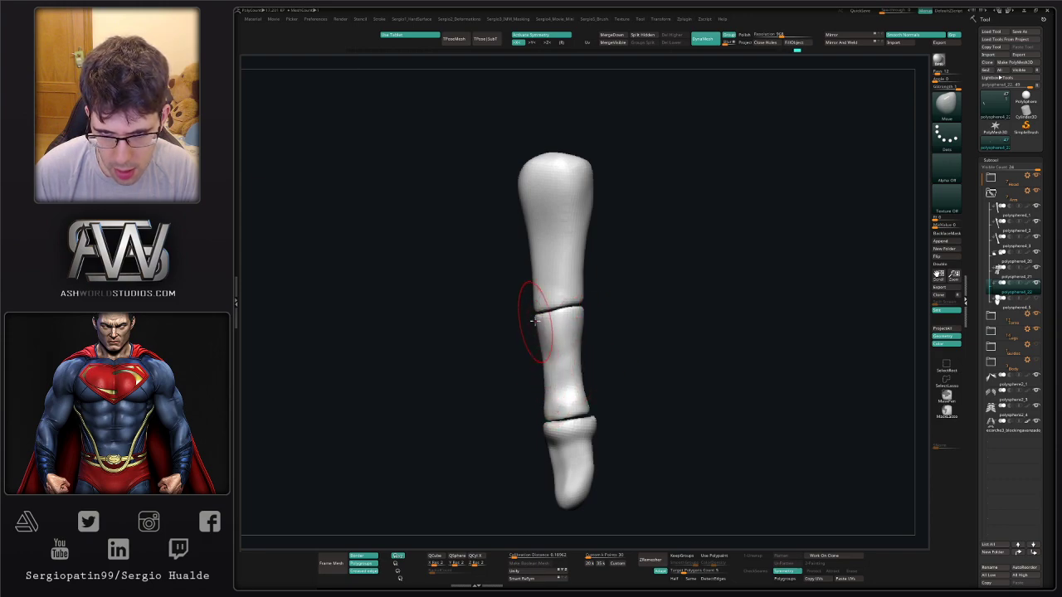
left_click_drag(544, 359, 547, 358)
left_click_drag(582, 308, 586, 310)
Narrow the middle phalanx's shaft between its two flared ends with Move brush strokes from different sides.
left_click_drag(591, 379, 573, 380)
mouse_move(614, 326)
left_mouse_down()
mouse_move(577, 423)
mouse_move(559, 398)
left_mouse_up()
mouse_move(559, 411)
left_mouse_down()
mouse_move(597, 411)
mouse_move(559, 418)
mouse_move(604, 424)
mouse_move(586, 398)
left_mouse_up()
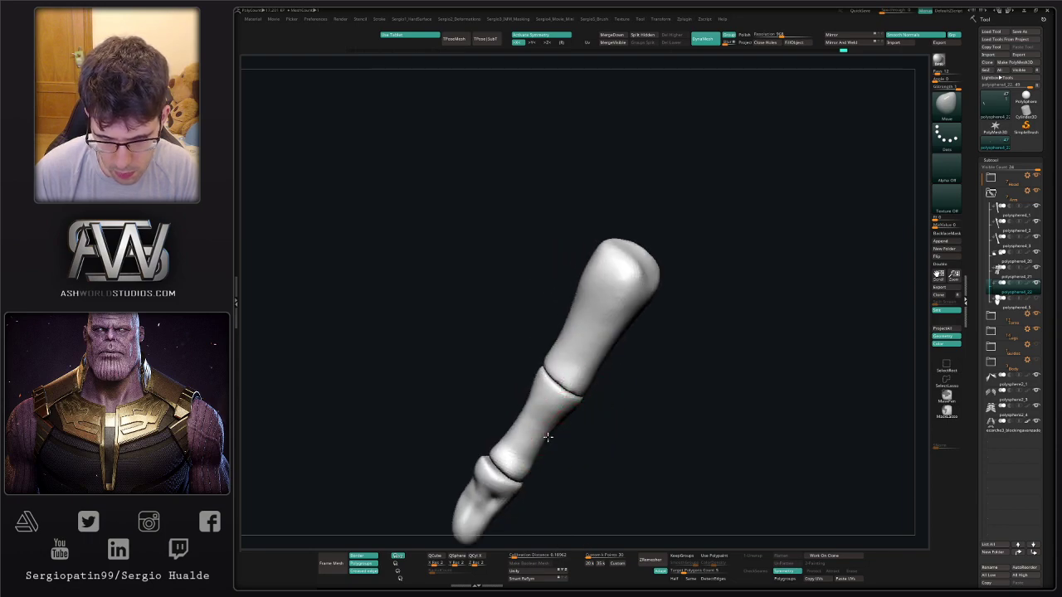
left_click_drag(547, 437, 543, 433)
mouse_move(544, 390)
left_mouse_down()
mouse_move(526, 365)
mouse_move(611, 408)
mouse_move(589, 408)
left_mouse_up()
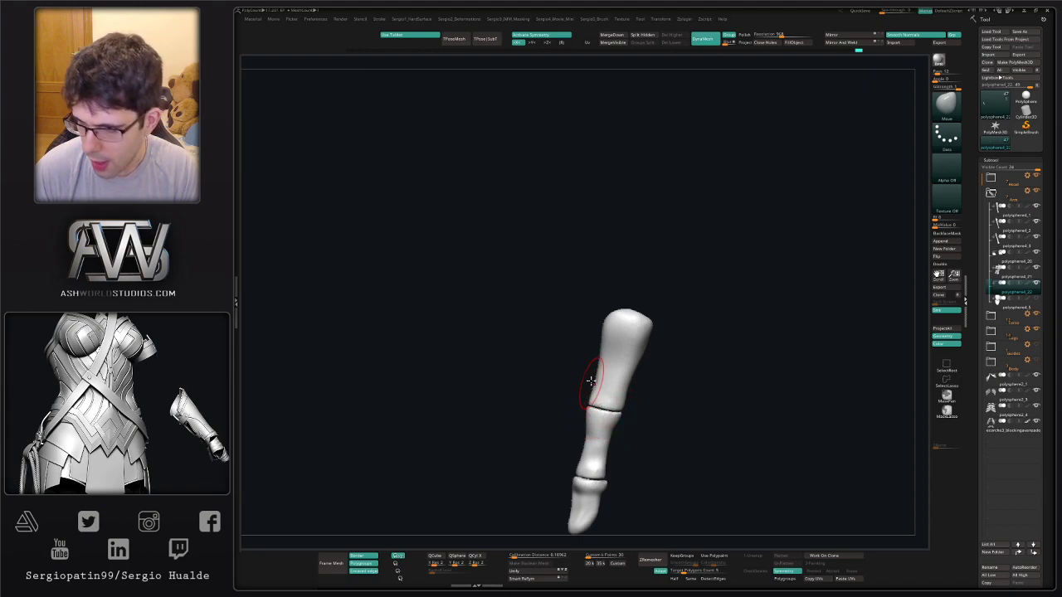
Reshape the shaft and tip of the lowest finger bone with the Move Topological brush.
mouse_move(591, 380)
right_mouse_down()
mouse_move(604, 353)
mouse_move(628, 373)
mouse_move(628, 418)
right_mouse_up()
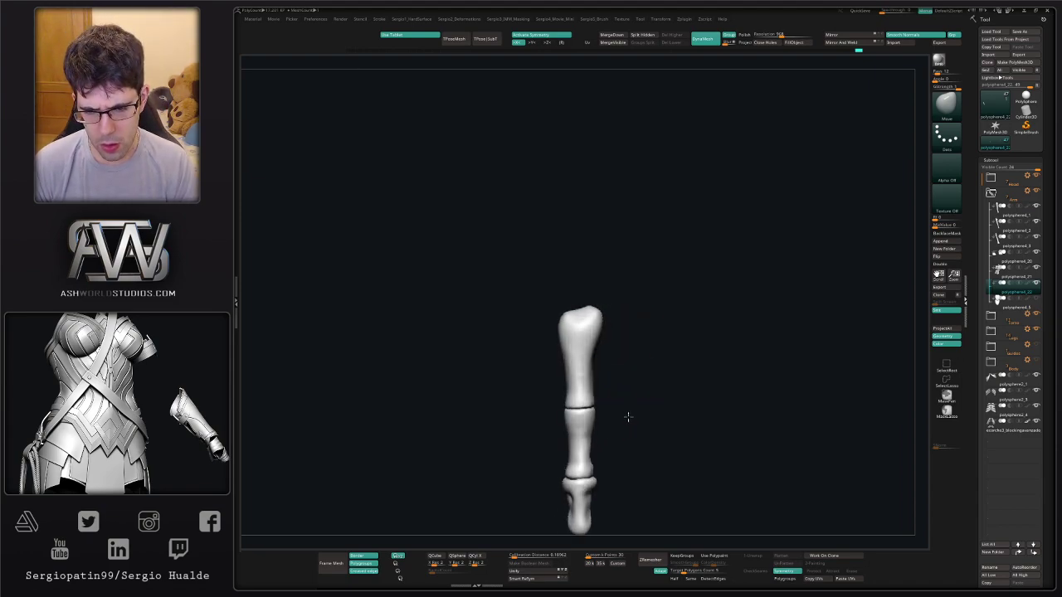
mouse_move(612, 477)
right_mouse_down("alt")
mouse_move(592, 367)
mouse_move(603, 396)
mouse_move(532, 395)
mouse_move(533, 375)
mouse_move(513, 395)
right_mouse_up("alt")
key("b")
key("m")
key("t")
left_click_drag(526, 399, 534, 402)
right_click_drag(521, 448, 582, 458)
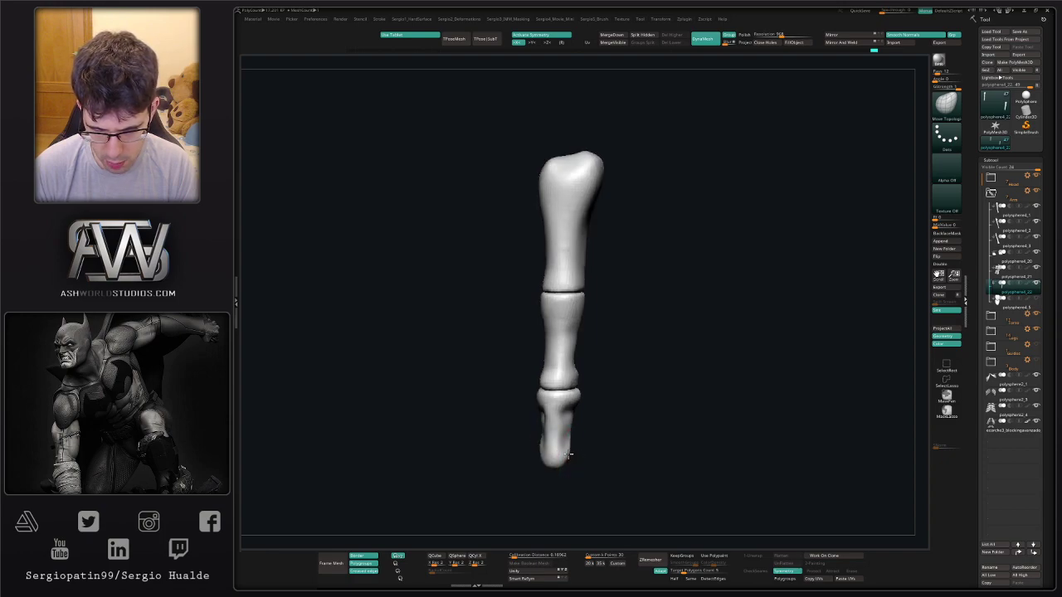
left_click_drag(568, 455, 567, 454)
right_click_drag(588, 454, 559, 417)
left_click_drag(539, 424, 553, 432)
left_click_drag(549, 450, 546, 418)
right_click_drag(566, 426, 586, 437)
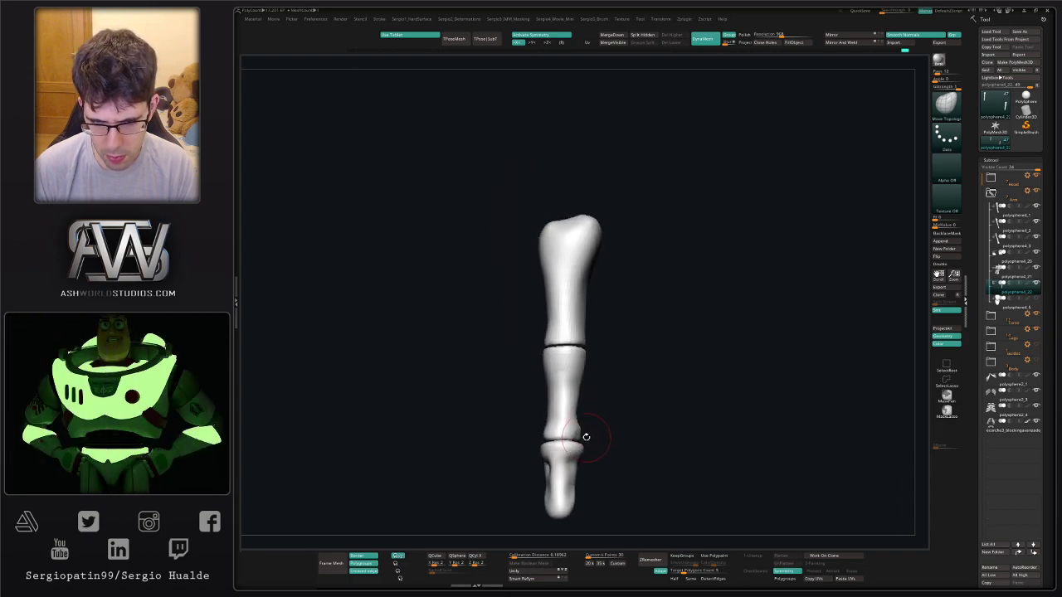
Adjust the contour around the lower finger joint with the Move brush.
key("b")
key("m")
key("v")
left_click_drag(586, 444, 581, 446)
mouse_move(582, 448)
right_mouse_down()
mouse_move(573, 458)
mouse_move(603, 461)
right_mouse_up()
key("s")
left_click_drag(604, 457, 600, 456)
Refine the upper rim of the lowest finger bone with the Move Topological brush.
key("b")
key("m")
key("t")
key("s")
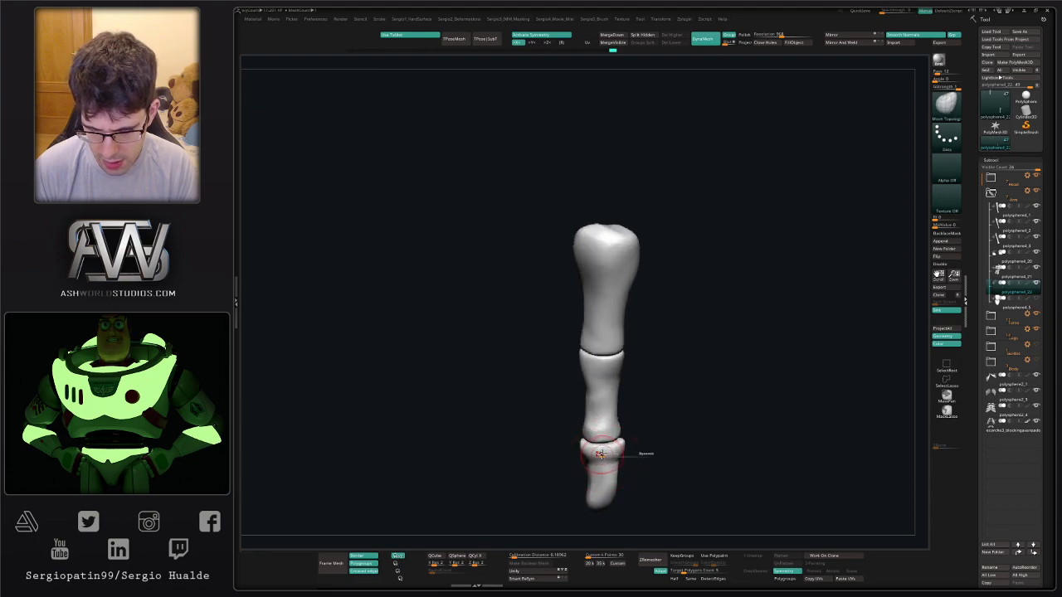
right_click_drag(613, 460, 627, 449)
left_click_drag(626, 440, 620, 443)
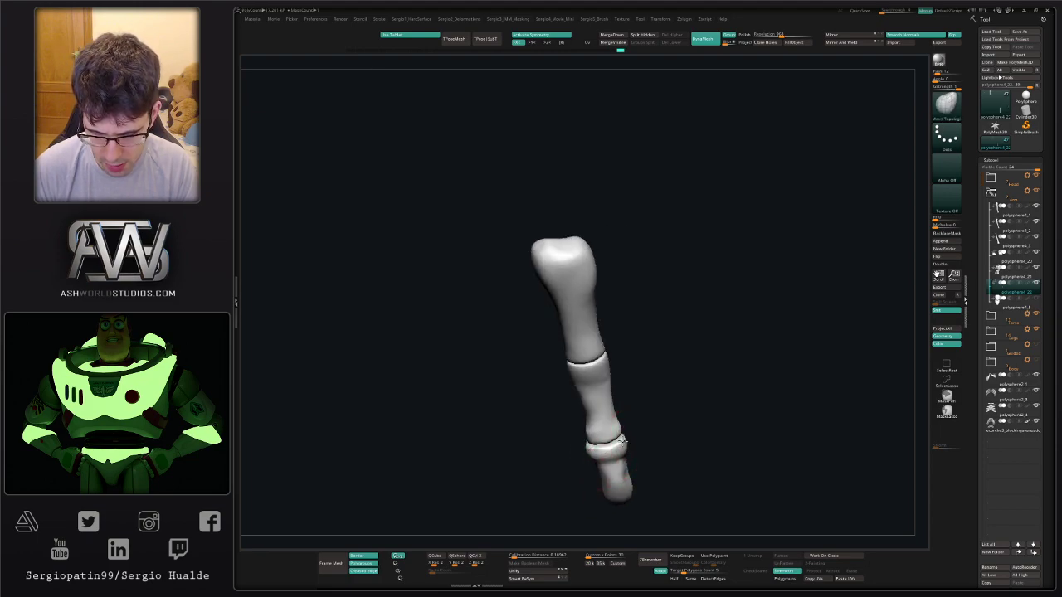
right_click_drag(623, 449, 615, 455)
Build up volume on the flared base and upper sides of the lowest finger bone with the Clay brush.
key("b")
key("c")
key("l")
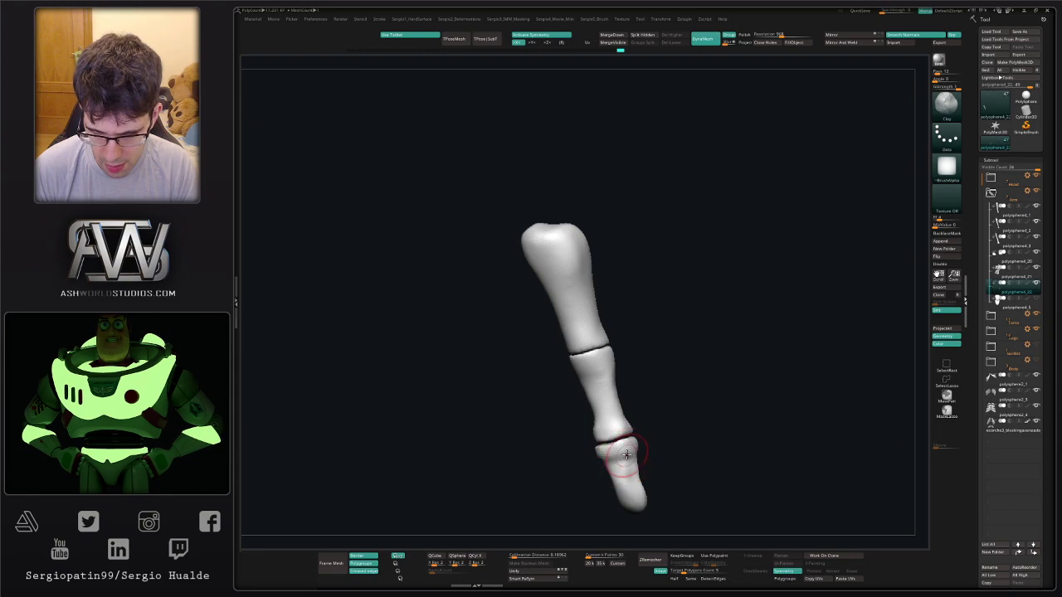
mouse_move(629, 450)
left_mouse_down()
mouse_move(623, 480)
mouse_move(632, 456)
left_mouse_up()
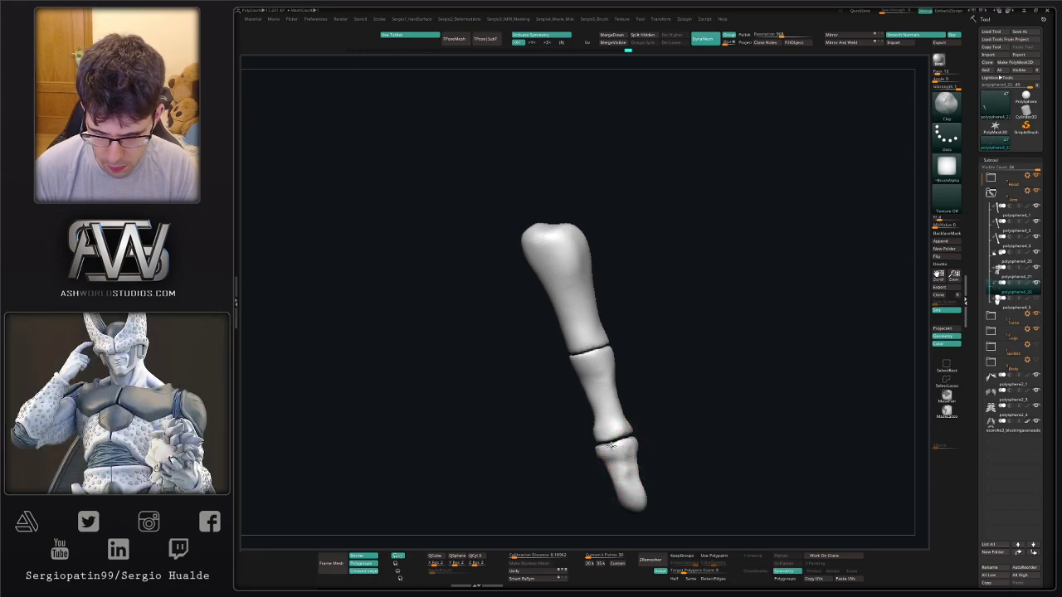
right_click_drag(613, 448, 650, 446)
left_click_drag(604, 470, 586, 451)
right_click_drag(591, 458, 618, 466)
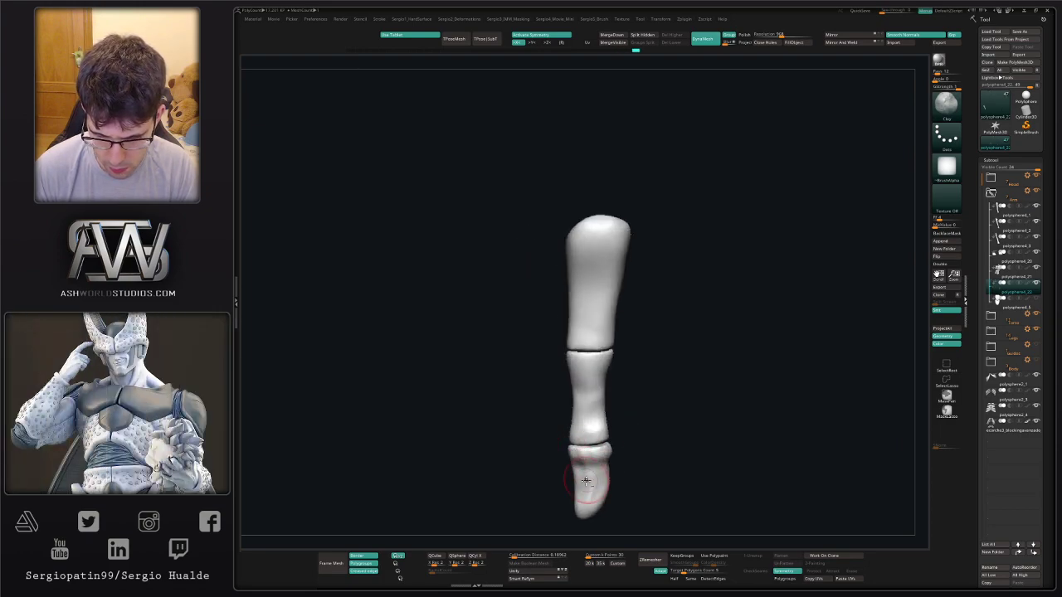
Smooth the clay strokes along the front and side of the lowest finger bone.
left_click_drag(586, 476, 588, 464, "shift")
right_click_drag(587, 465, 599, 453)
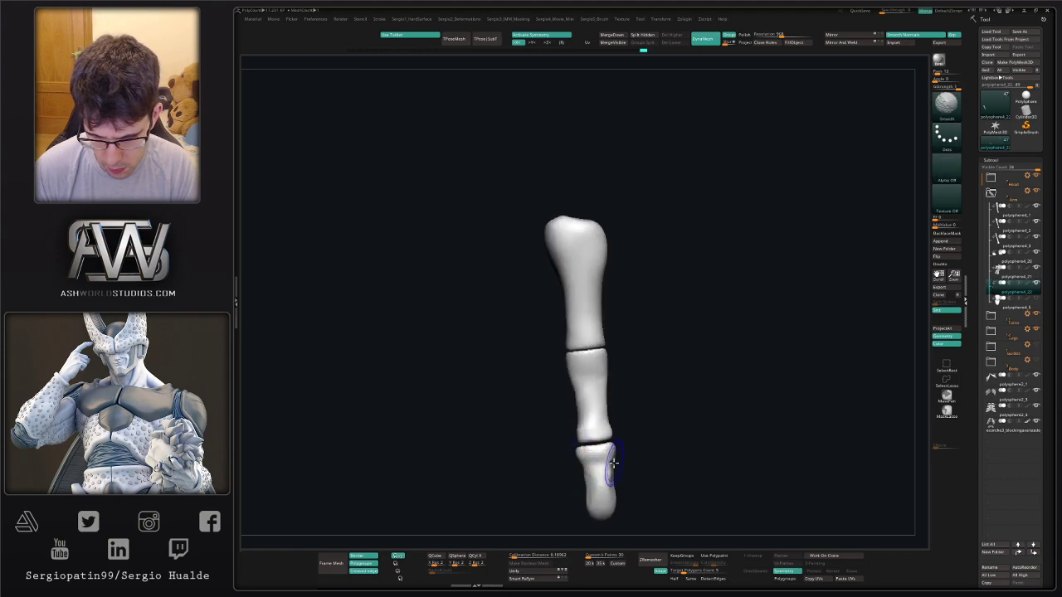
left_click_drag(613, 492, 613, 499, "shift")
right_click_drag(618, 491, 648, 480)
Smooth the hollow running down the shaft of the lowest finger bone.
mouse_move(647, 479)
right_mouse_down("ctrl")
mouse_move(640, 438)
mouse_move(611, 443)
right_mouse_up("ctrl")
key("b")
key("m")
key("v")
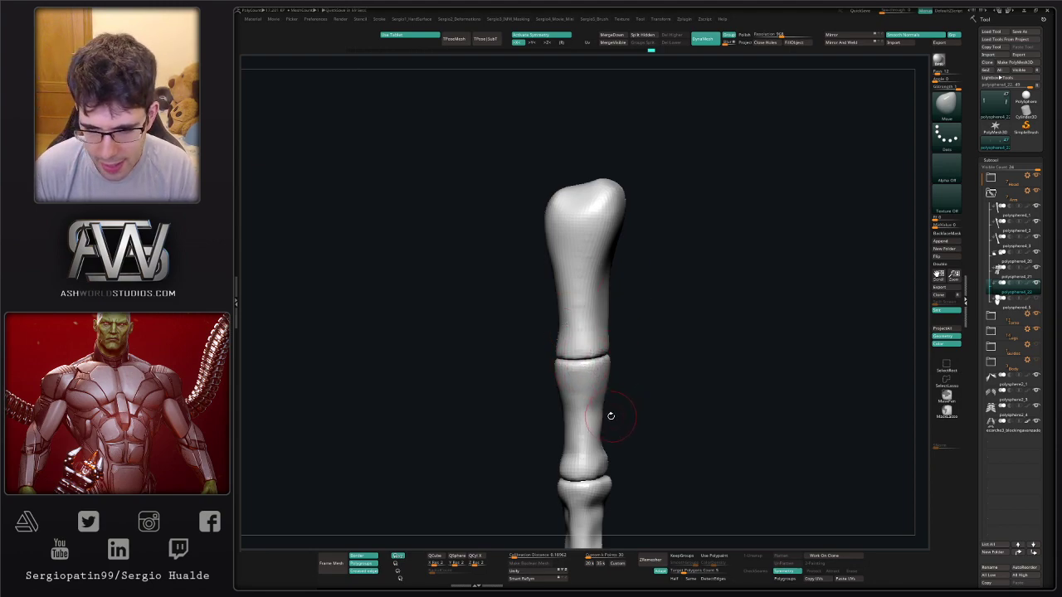
mouse_move(610, 416)
right_mouse_down("alt")
mouse_move(621, 343)
mouse_move(573, 398)
right_mouse_up("alt")
key("b")
key("c")
key("l")
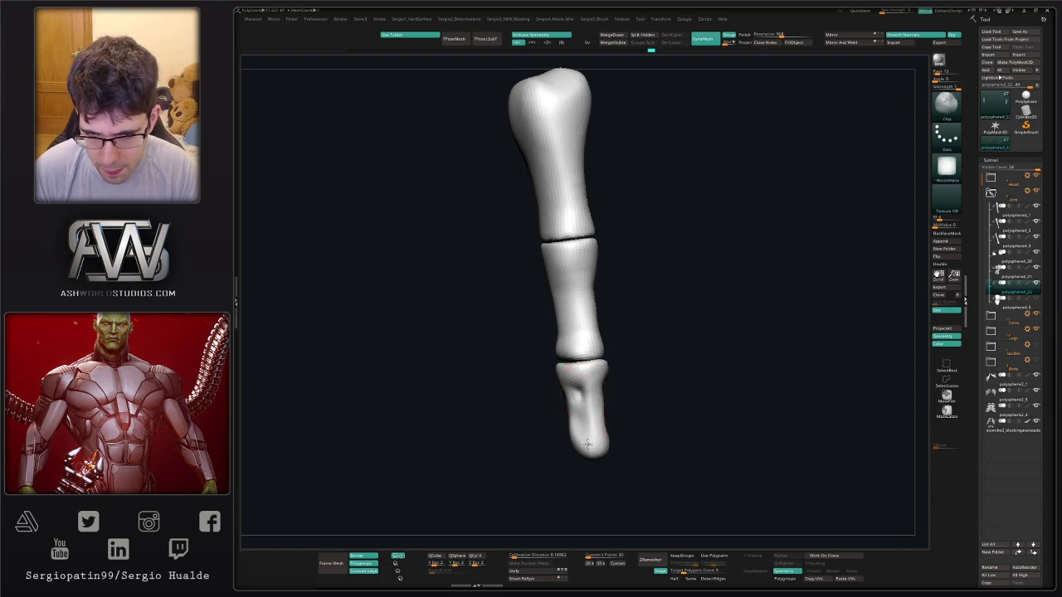
left_click_drag(579, 407, 586, 433, "shift")
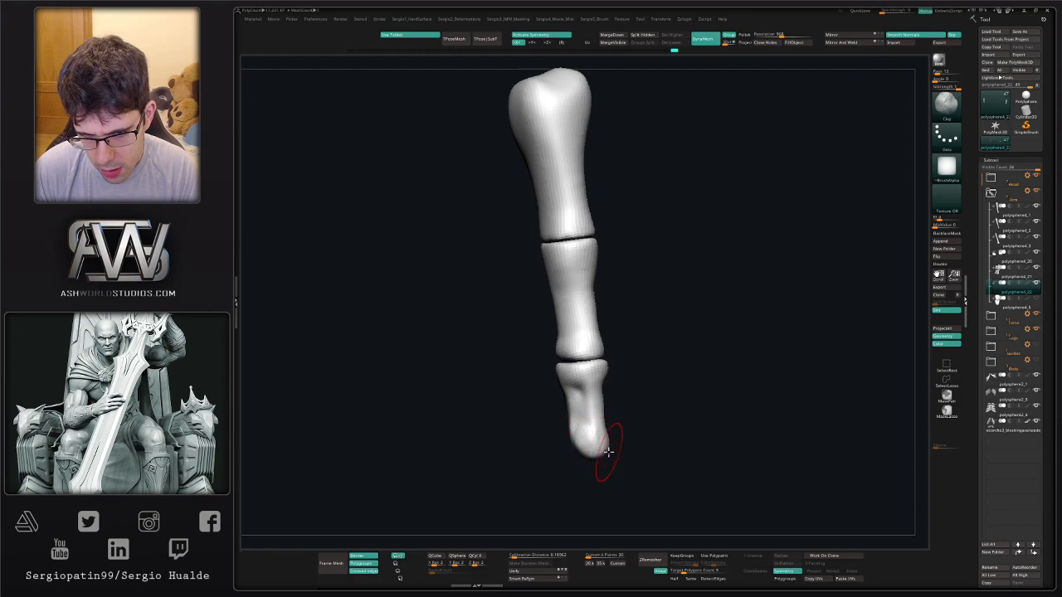
Smooth the outer edge near the rounded tip of the lowest finger bone.
right_click_drag(608, 452, 606, 448)
left_click_drag(606, 448, 602, 431, "shift")
right_click_drag(626, 451, 610, 453)
mouse_move(602, 352)
right_mouse_down("alt")
mouse_move(586, 423)
mouse_move(589, 342)
right_mouse_up("alt")
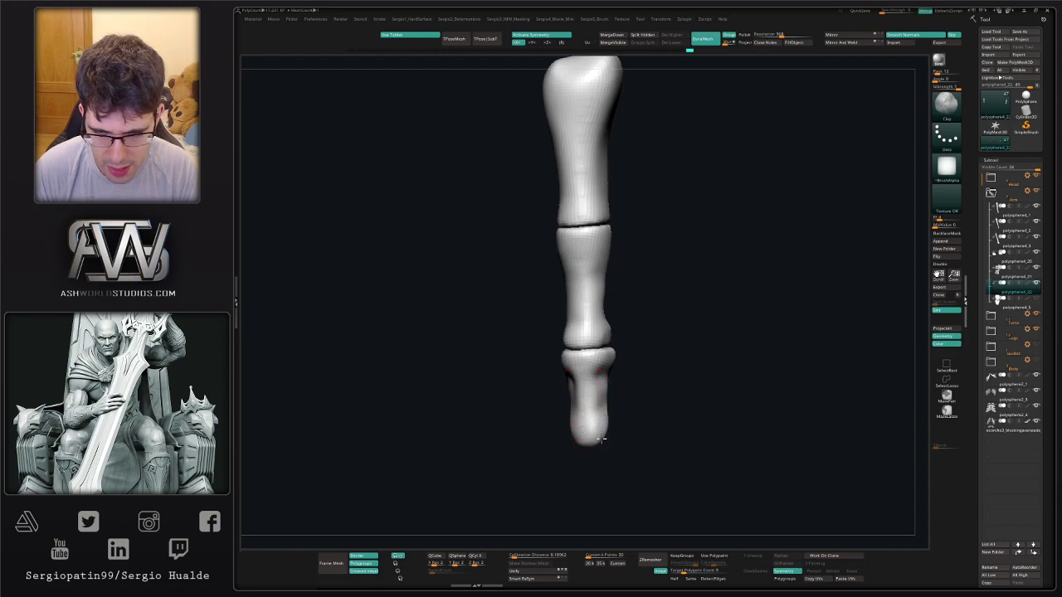
Sculpt the sides and shaft of the lowest finger bone with the Clay brush.
key("b")
key("d")
key("s")
right_click_drag(602, 440, 558, 412)
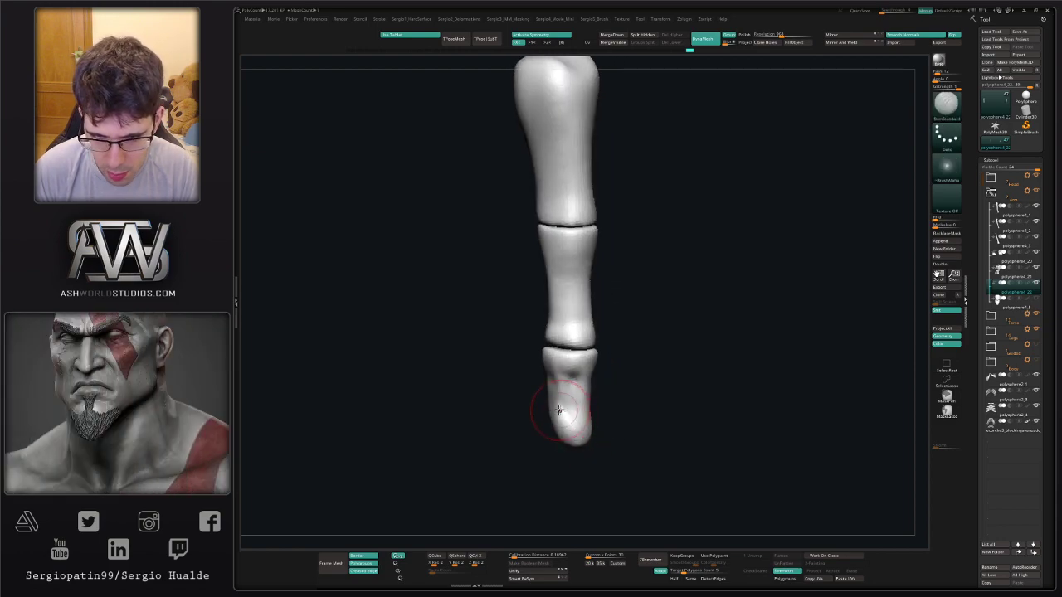
right_click_drag(573, 450, 608, 441)
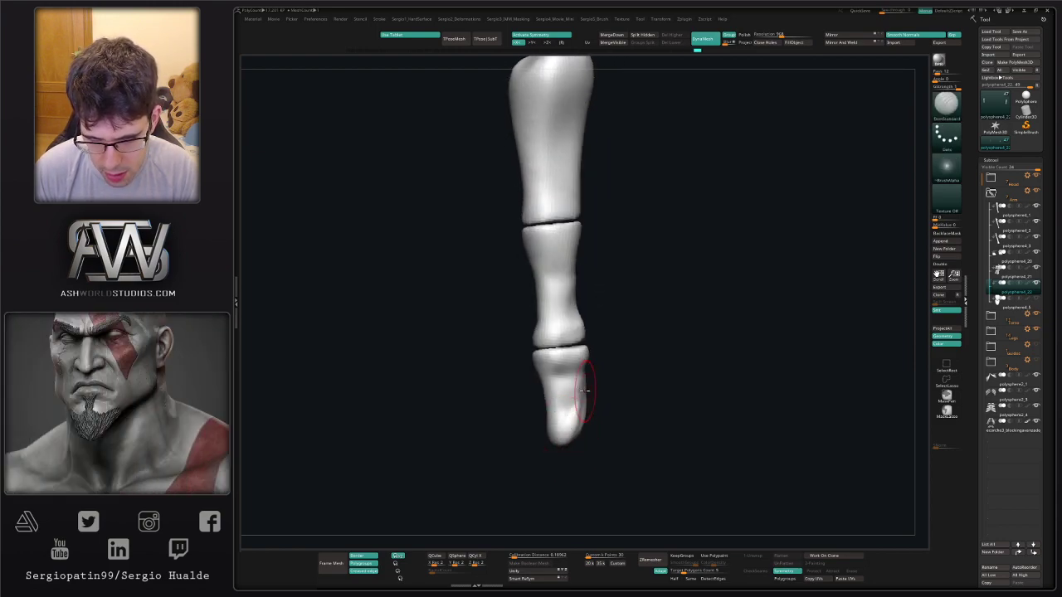
key("b")
key("c")
key("l")
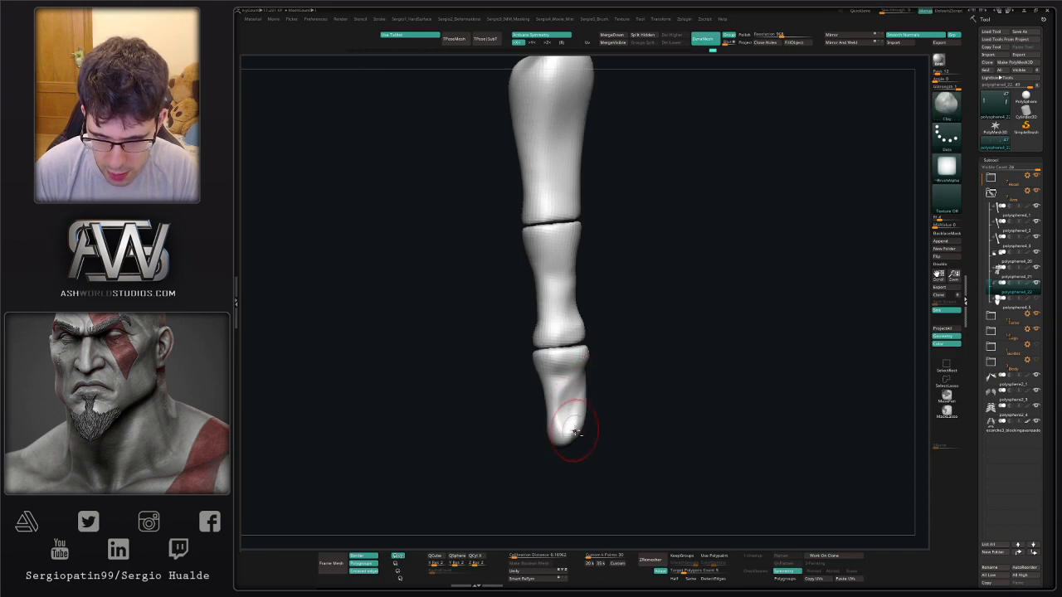
mouse_move(576, 429)
right_mouse_down()
mouse_move(569, 406)
mouse_move(585, 392)
right_mouse_up()
left_click_drag(585, 392, 585, 419)
right_click_drag(588, 419, 575, 404)
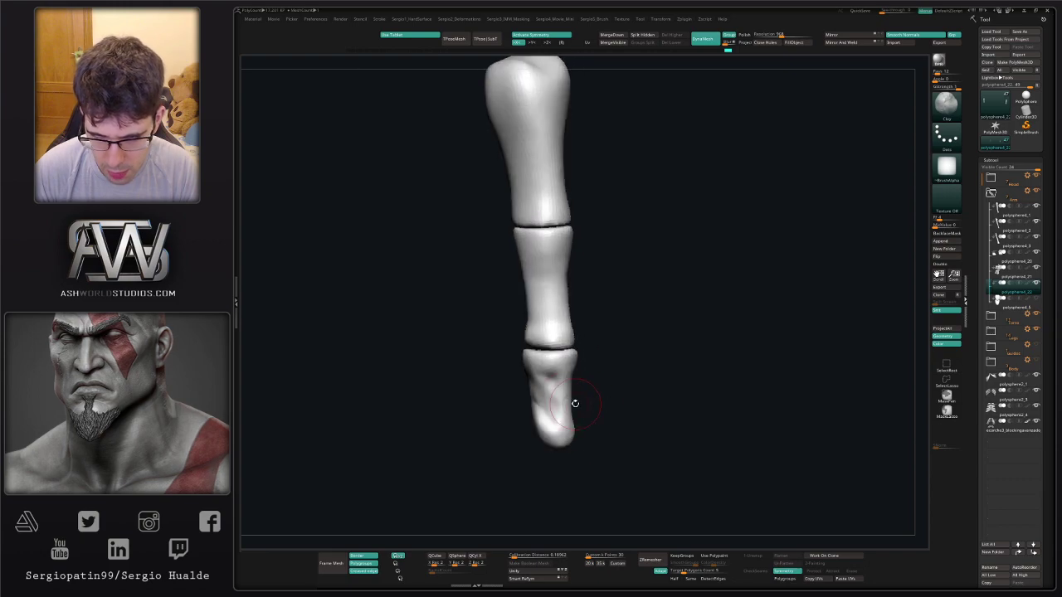
left_click_drag(554, 370, 540, 406)
Add clay around the tip of the lowest finger bone and up its shaft from several angles.
right_click_drag(551, 427, 533, 418)
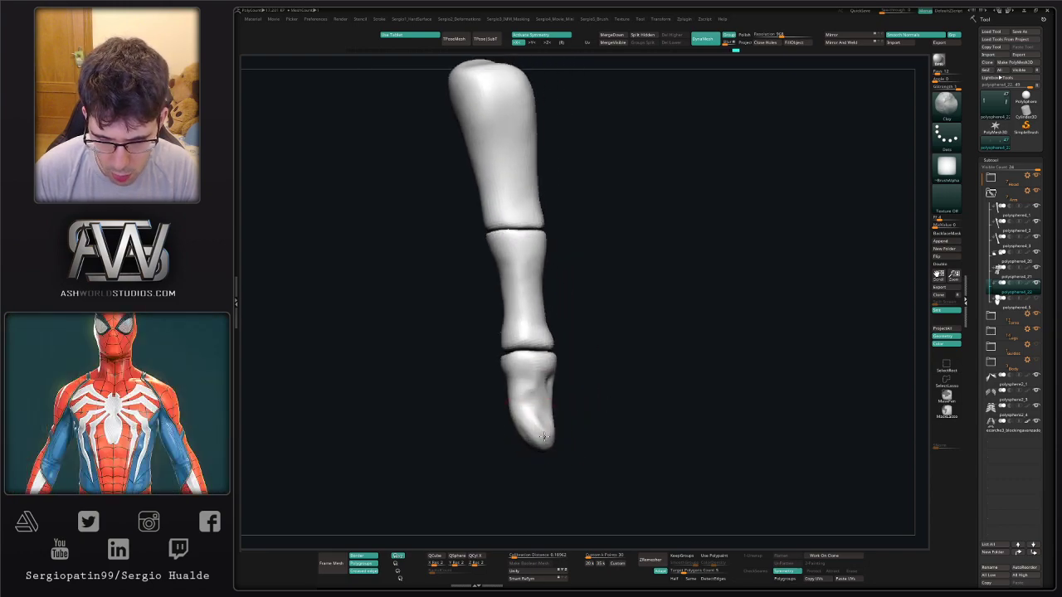
left_click_drag(533, 418, 527, 437)
right_click_drag(527, 437, 523, 433)
left_click_drag(523, 434, 518, 412)
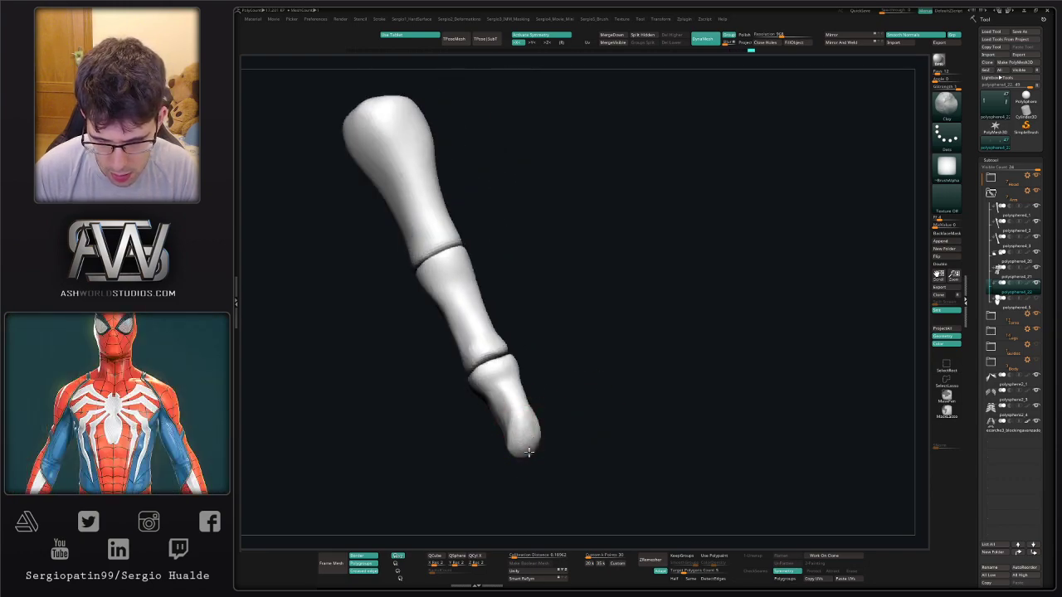
right_click_drag(531, 448, 557, 434)
left_click_drag(557, 434, 547, 447)
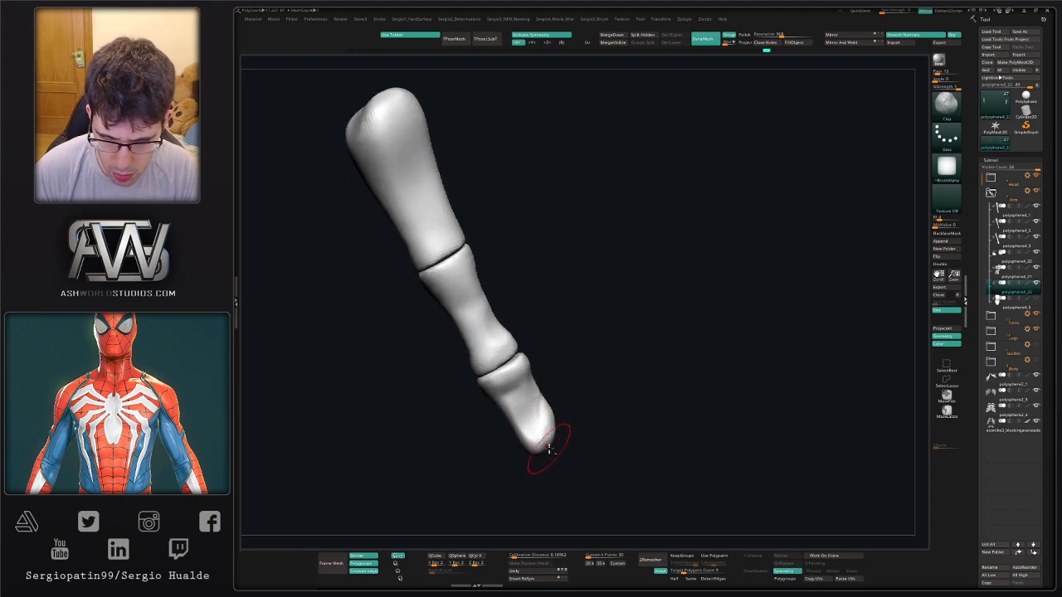
mouse_move(548, 447)
right_mouse_down()
mouse_move(564, 446)
mouse_move(531, 445)
mouse_move(550, 451)
mouse_move(531, 432)
right_mouse_up()
left_click_drag(531, 431, 523, 391)
Pull the end of the lowest finger bone outward with the Move brush.
key("b")
key("m")
key("v")
mouse_move(522, 391)
right_mouse_down()
mouse_move(534, 384)
mouse_move(502, 400)
mouse_move(534, 426)
right_mouse_up()
left_click_drag(534, 423, 542, 418)
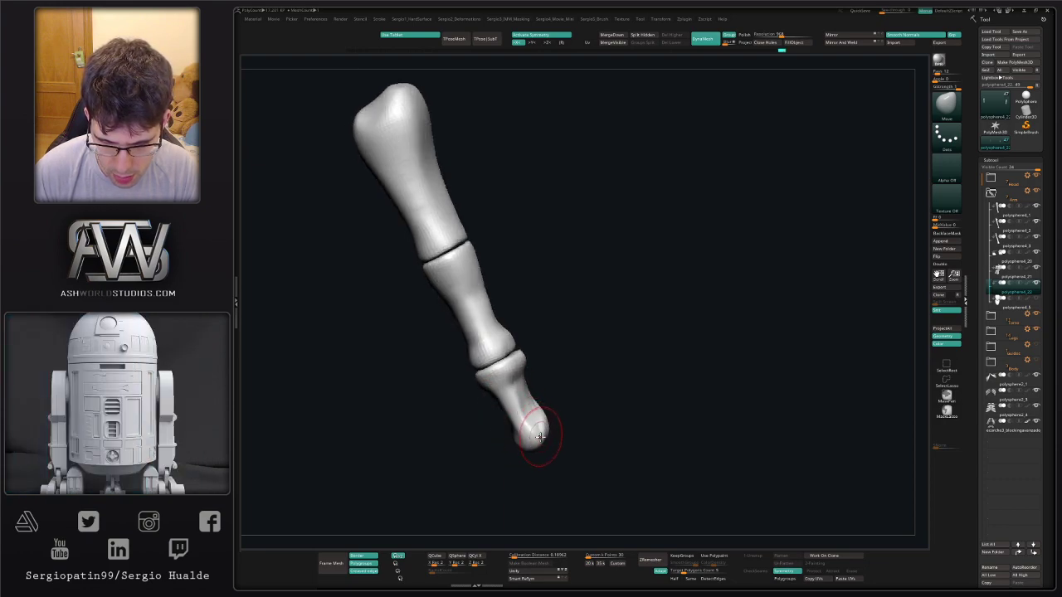
mouse_move(540, 437)
right_mouse_down()
mouse_move(510, 440)
mouse_move(490, 422)
mouse_move(504, 419)
mouse_move(494, 426)
right_mouse_up()
key("b")
key("d")
key("s")
left_click_drag(485, 424, 478, 417)
key("ctrl+z")
Reshape the fingertip bulge, upper rim and inner shaft of the lowest finger bone with the Move brush.
right_click_drag(504, 452, 491, 429)
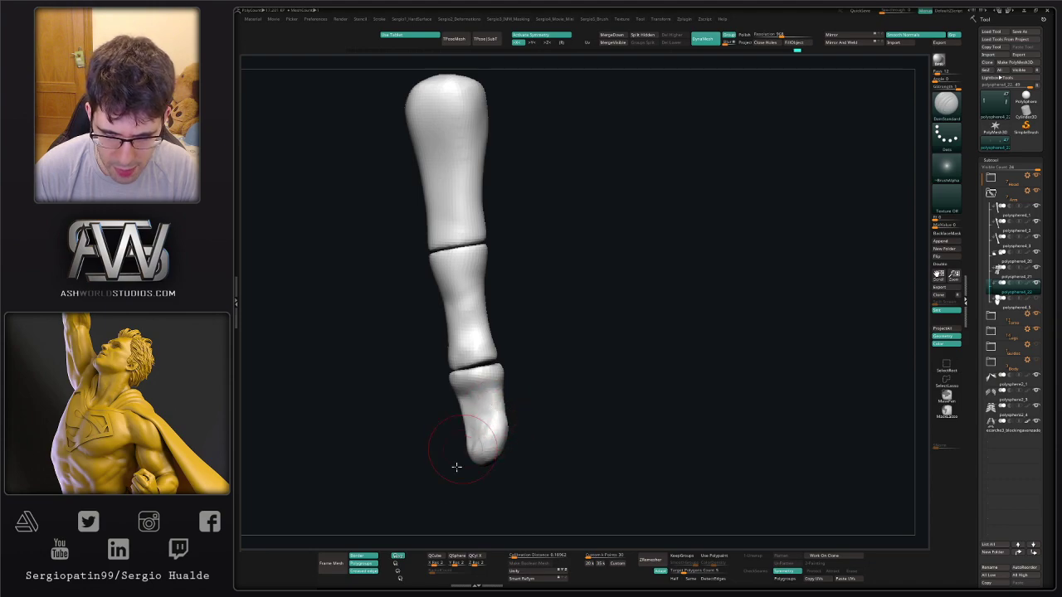
right_click_drag(456, 467, 496, 424)
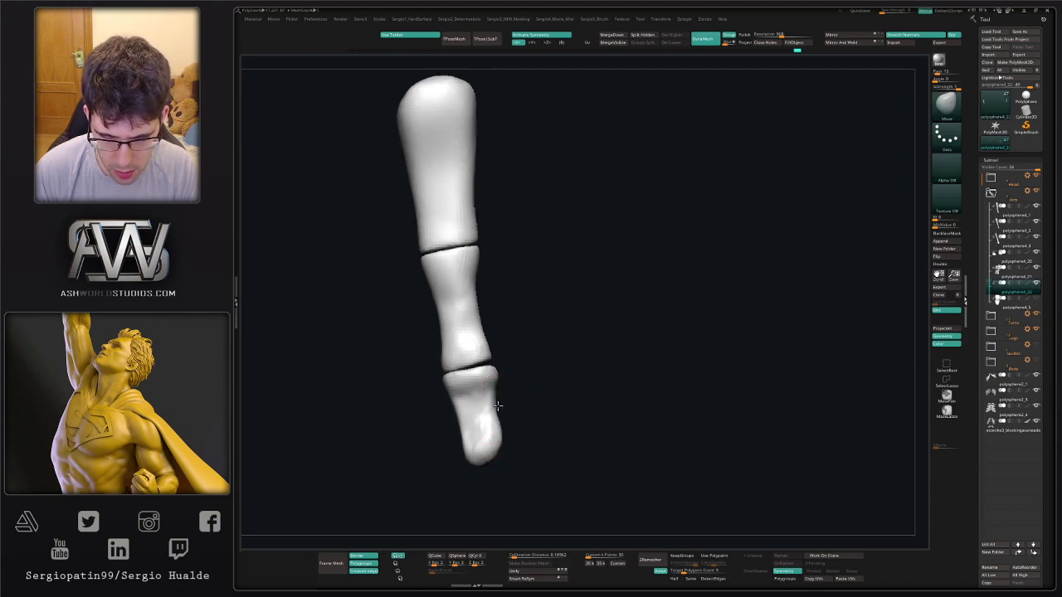
left_click_drag(499, 445, 500, 435)
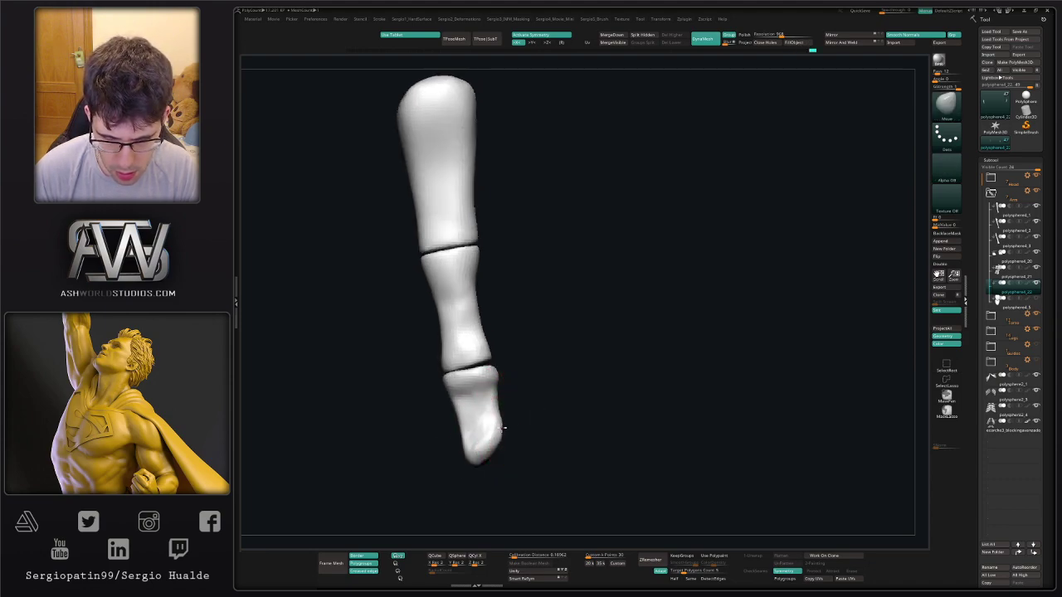
left_click_drag(498, 378, 494, 377)
left_click_drag(454, 416, 460, 428)
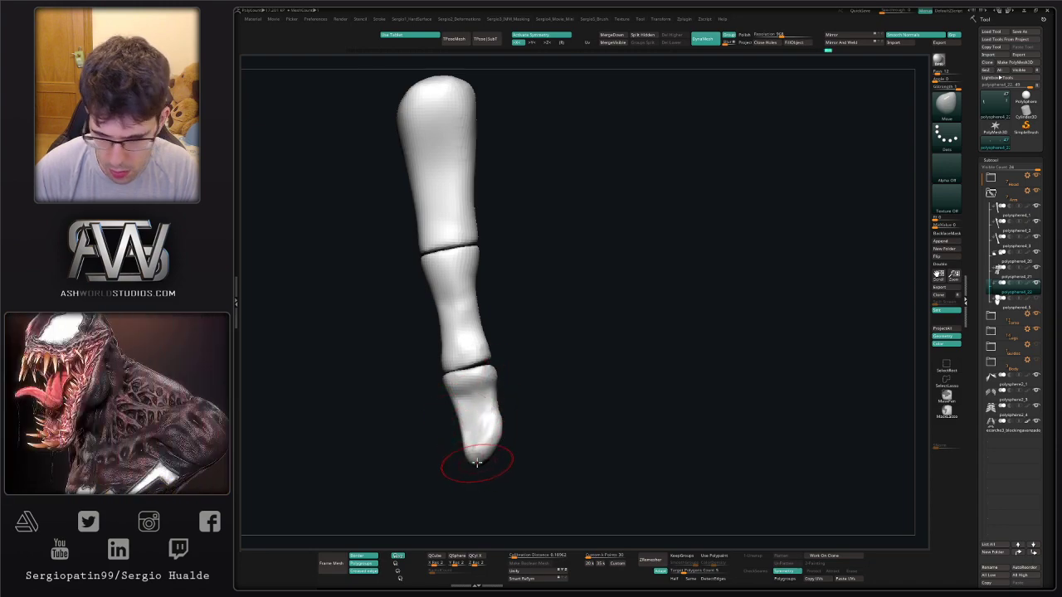
right_click_drag(508, 447, 518, 451)
mouse_move(518, 451)
right_mouse_down("ctrl")
mouse_move(505, 406)
mouse_move(549, 390)
right_mouse_up("ctrl")
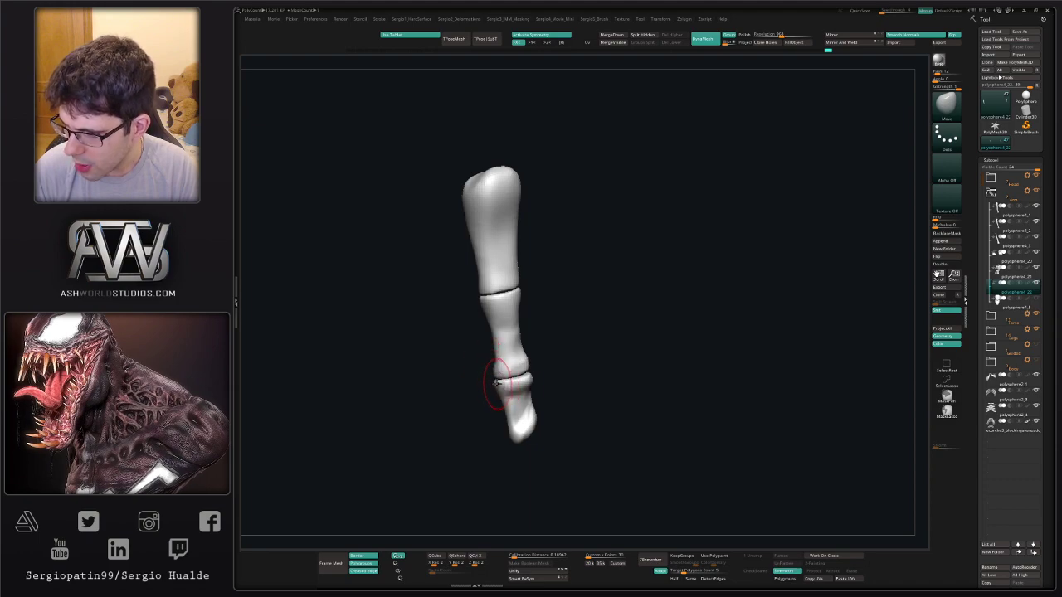
mouse_move(497, 388)
right_mouse_down()
mouse_move(526, 392)
mouse_move(551, 376)
mouse_move(542, 353)
right_mouse_up()
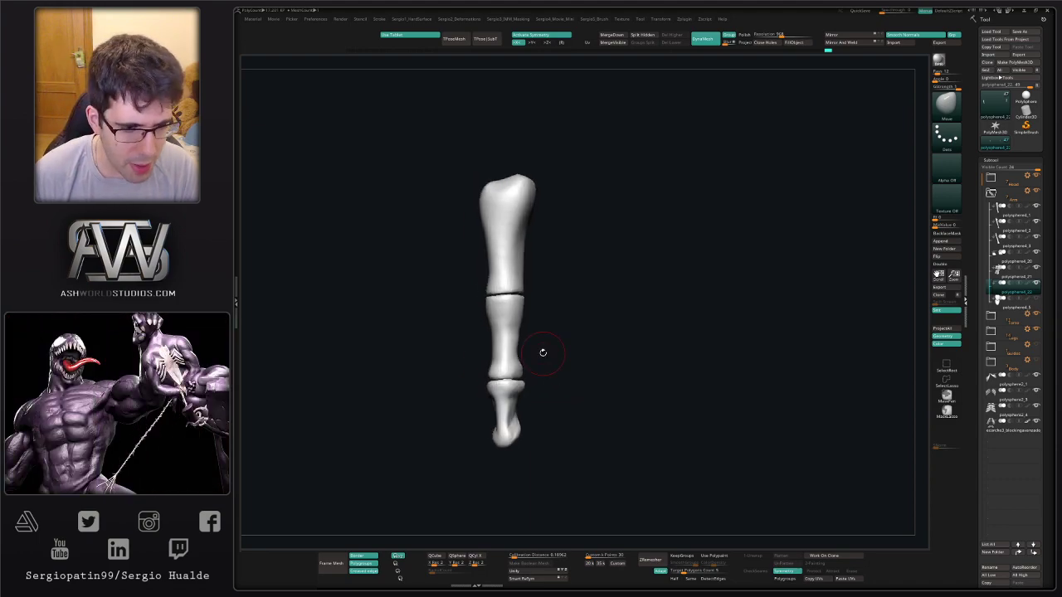
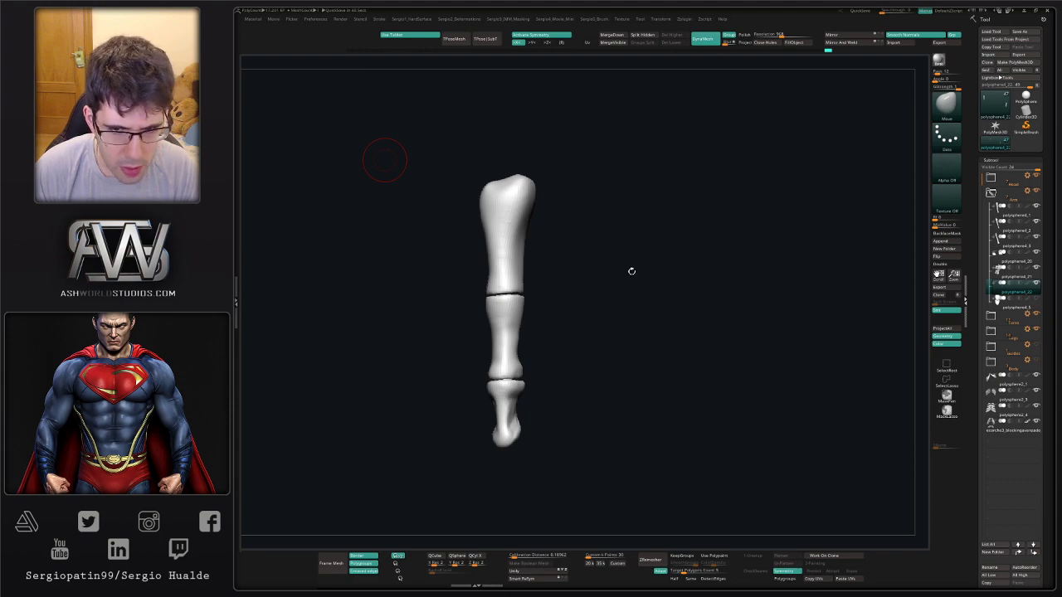
Push in the shaft below the flared base of the lowest finger bone with the Move brush.
mouse_move(616, 372)
left_mouse_down()
mouse_move(548, 387)
mouse_move(541, 350)
left_mouse_up()
right_click_drag(524, 327, 519, 373, "ctrl")
left_click_drag(535, 403, 525, 404)
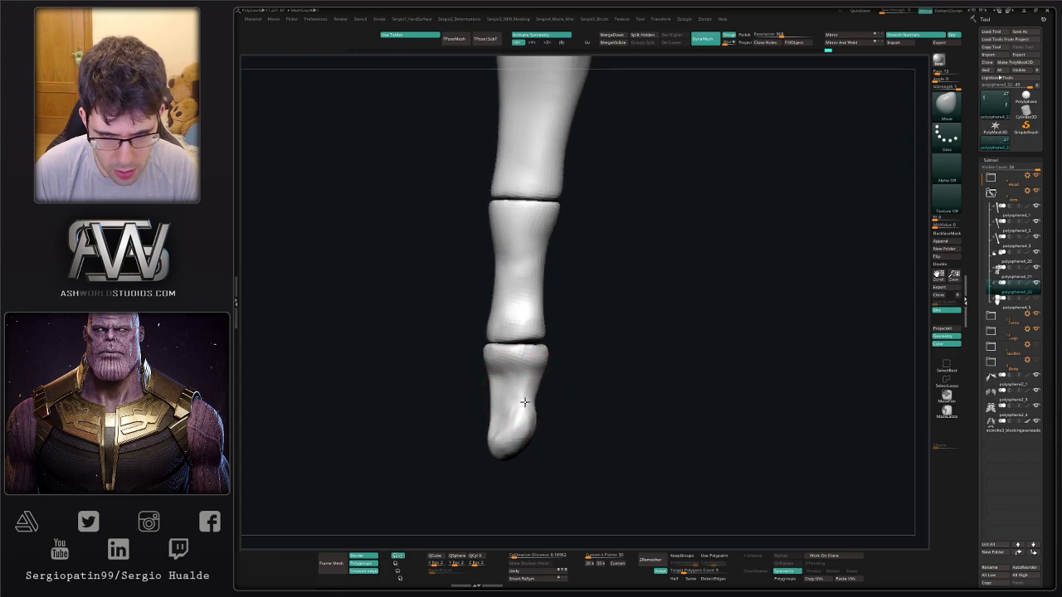
left_click_drag(539, 368, 525, 395)
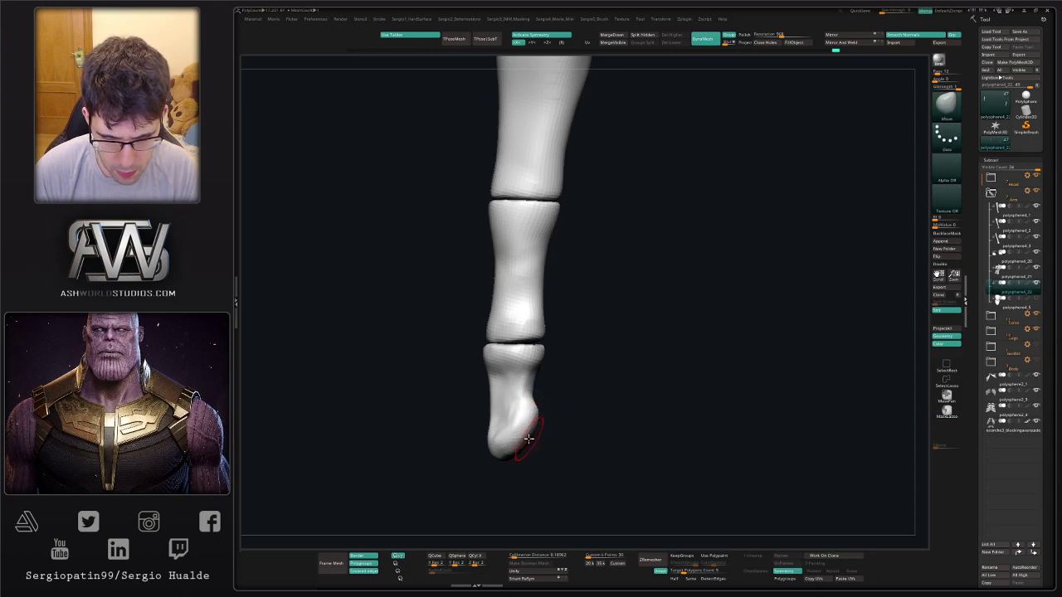
Resize the Move brush and adjust the tip and base outline of the lowest finger bone.
key("s")
mouse_move(529, 444)
left_mouse_down()
mouse_move(505, 456)
mouse_move(491, 431)
left_mouse_up()
key("s")
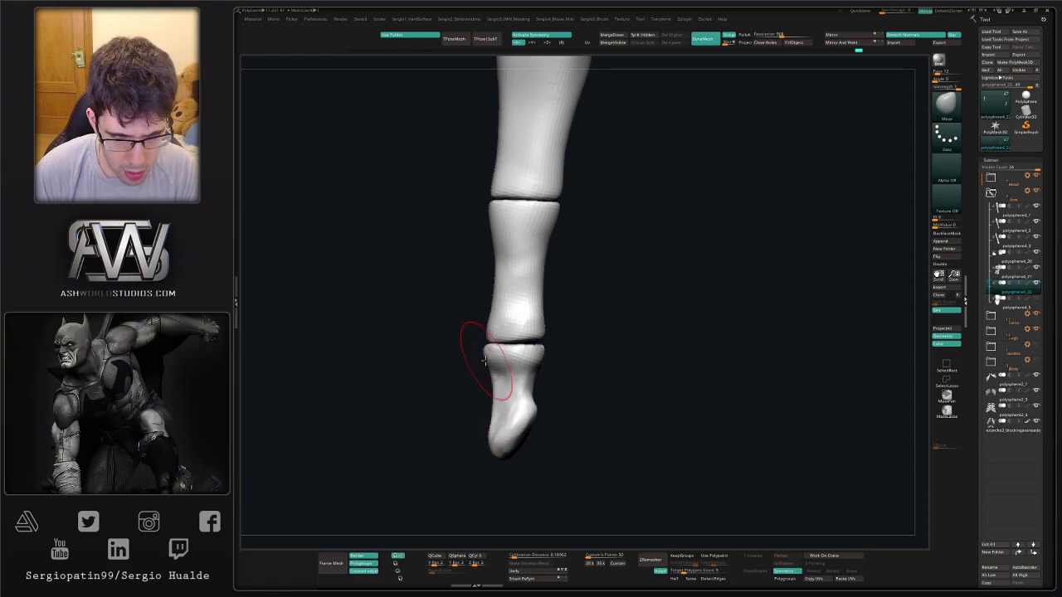
mouse_move(486, 360)
left_mouse_down()
mouse_move(541, 361)
mouse_move(519, 377)
left_mouse_up()
mouse_move(531, 370)
right_mouse_down("ctrl")
mouse_move(526, 337)
mouse_move(521, 393)
right_mouse_up("ctrl")
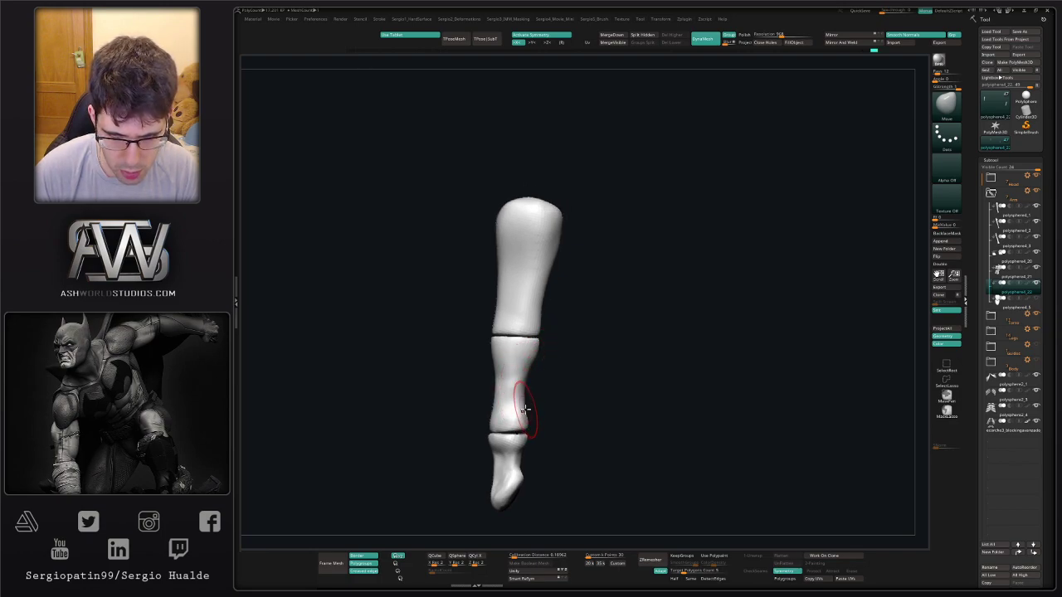
Slim the middle finger bone's shaft with the Move brush and smooth its sides.
right_click_drag(559, 387, 535, 404)
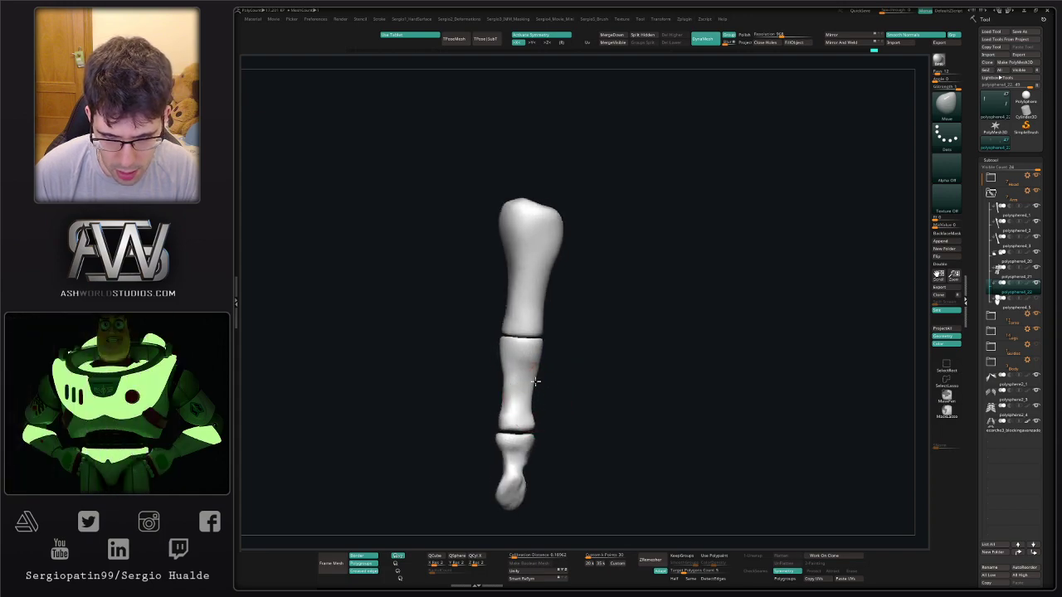
left_click_drag(535, 381, 532, 382)
mouse_move(534, 388)
right_mouse_down()
mouse_move(540, 396)
mouse_move(553, 377)
right_mouse_up()
left_click_drag(547, 378, 545, 383, "shift")
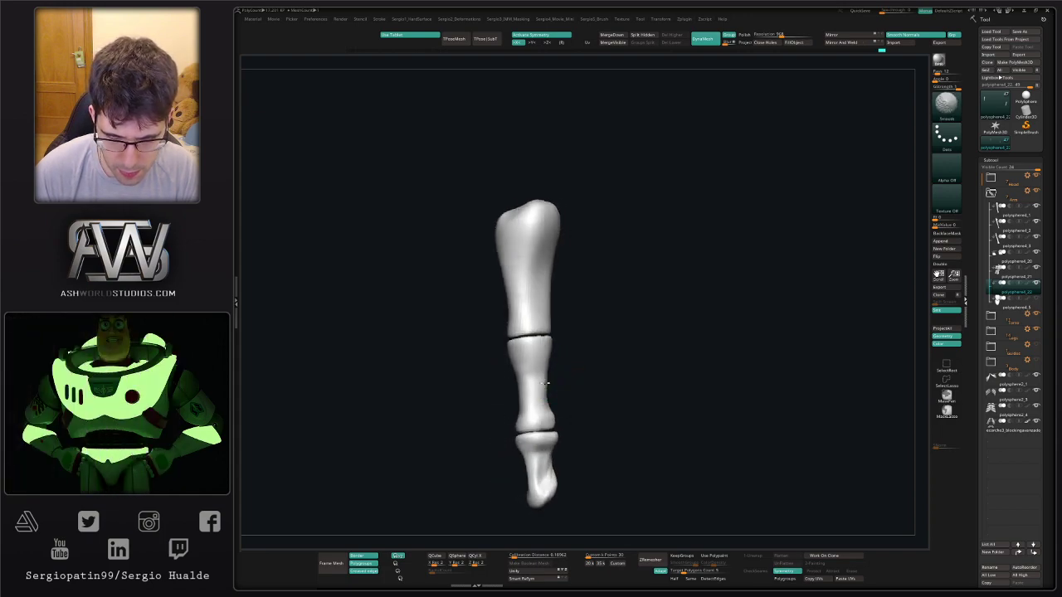
right_click_drag(513, 371, 540, 388)
left_click_drag(540, 390, 541, 392, "shift")
mouse_move(541, 392)
right_mouse_down()
mouse_move(536, 409)
mouse_move(526, 398)
mouse_move(539, 414)
right_mouse_up()
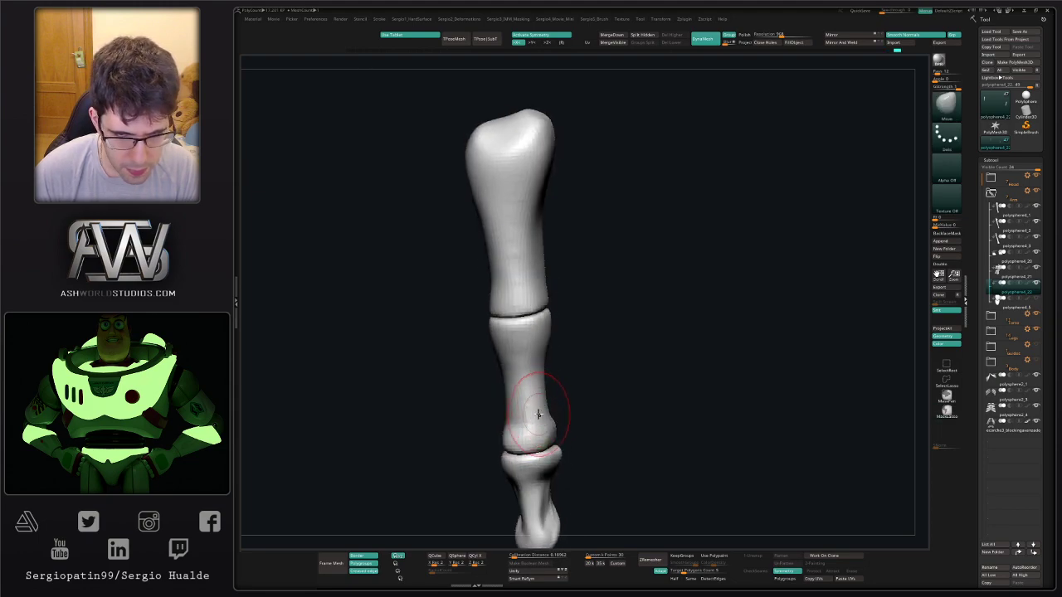
Resize the Clay brush and sculpt the lower end of the middle finger bone.
right_click_drag(536, 341, 509, 420, "alt")
mouse_move(502, 373)
right_mouse_down("ctrl")
mouse_move(521, 396)
mouse_move(518, 417)
mouse_move(520, 279)
right_mouse_up("ctrl")
key("b")
key("c")
key("l")
key("s")
left_click_drag(534, 412, 526, 413)
right_click_drag(528, 415, 522, 424)
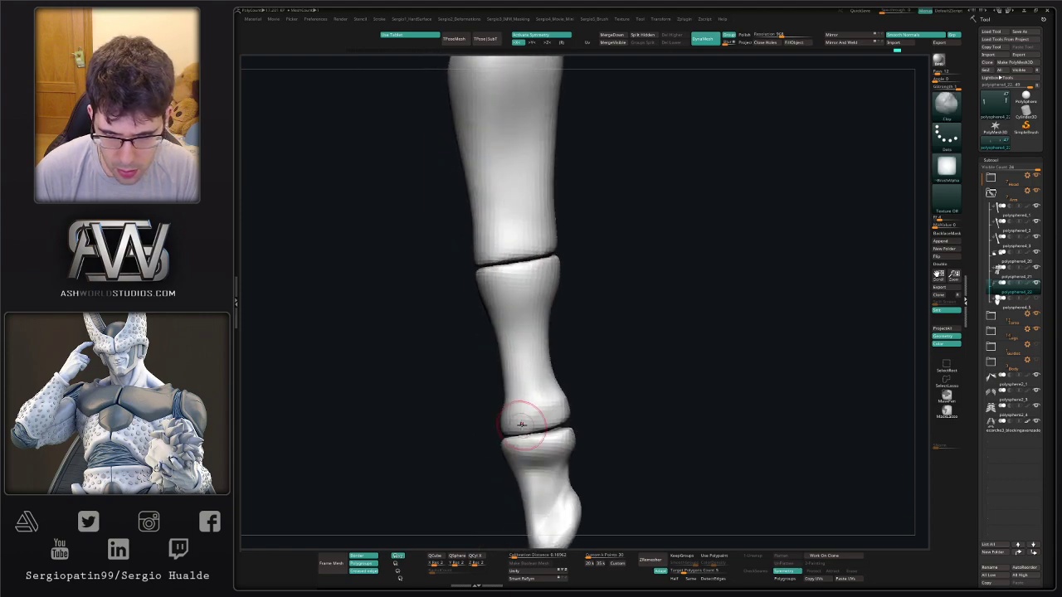
left_click_drag(544, 414, 548, 412)
Raise the DynaMesh resolution and assign the three finger bones to separate polygroups.
mouse_move(544, 411)
right_mouse_down("ctrl")
mouse_move(526, 388)
mouse_move(533, 362)
right_mouse_up("ctrl")
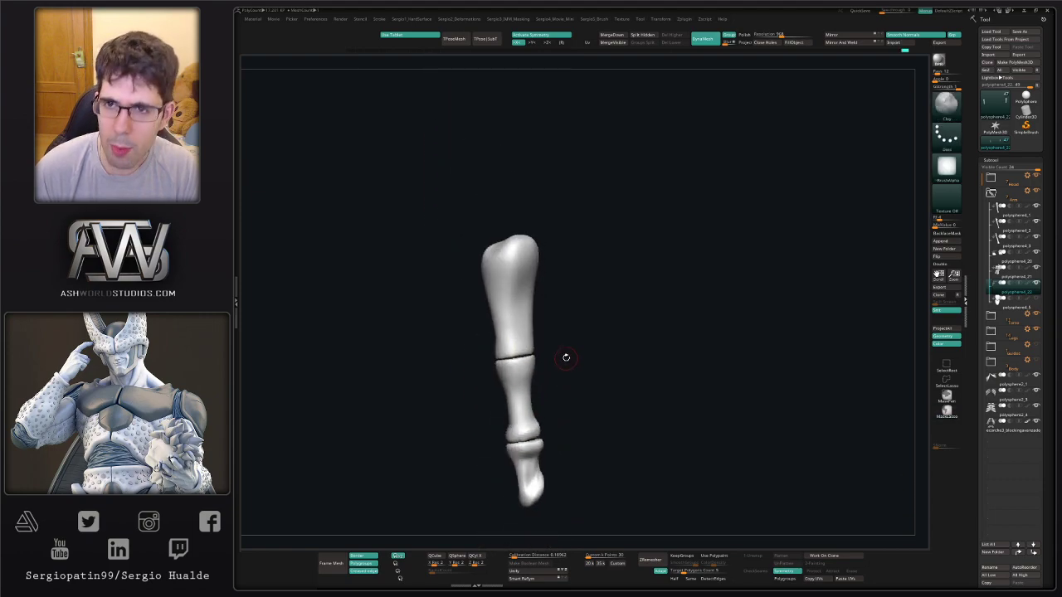
left_click(785, 34)
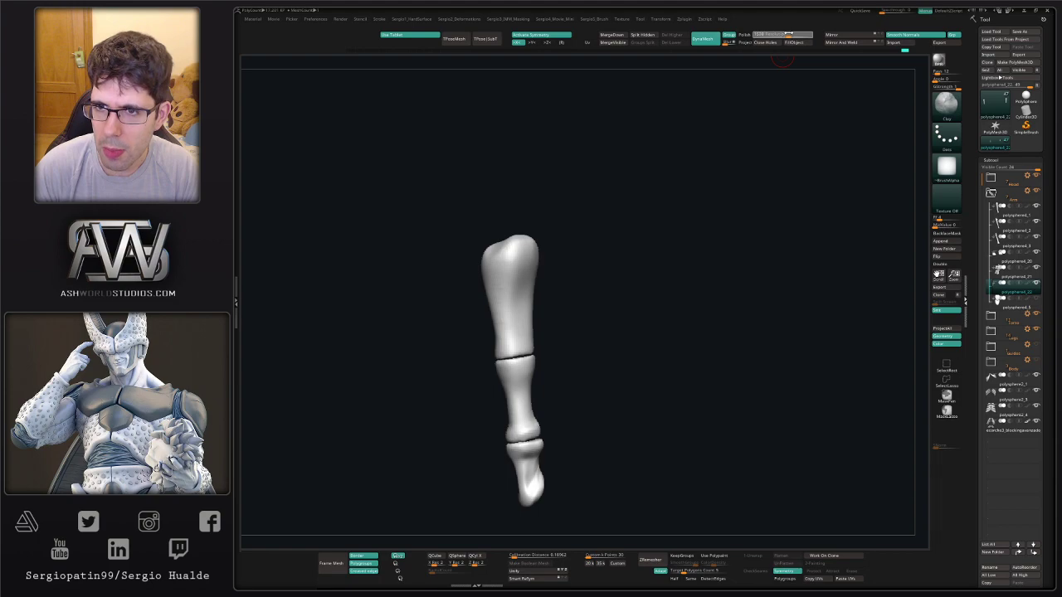
key("shift+f")
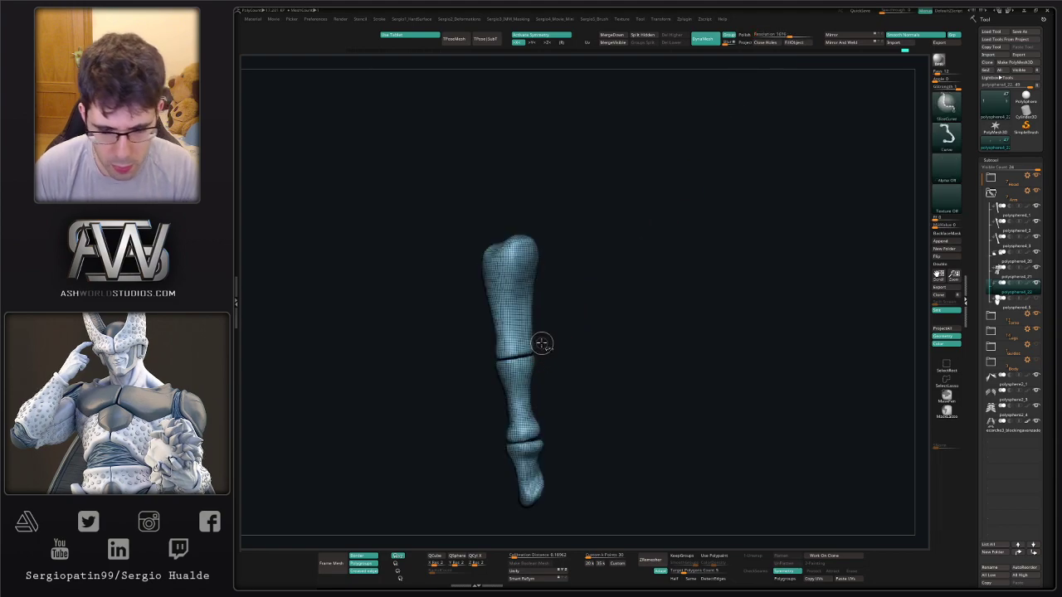
key("ctrl+w")
left_click(839, 43)
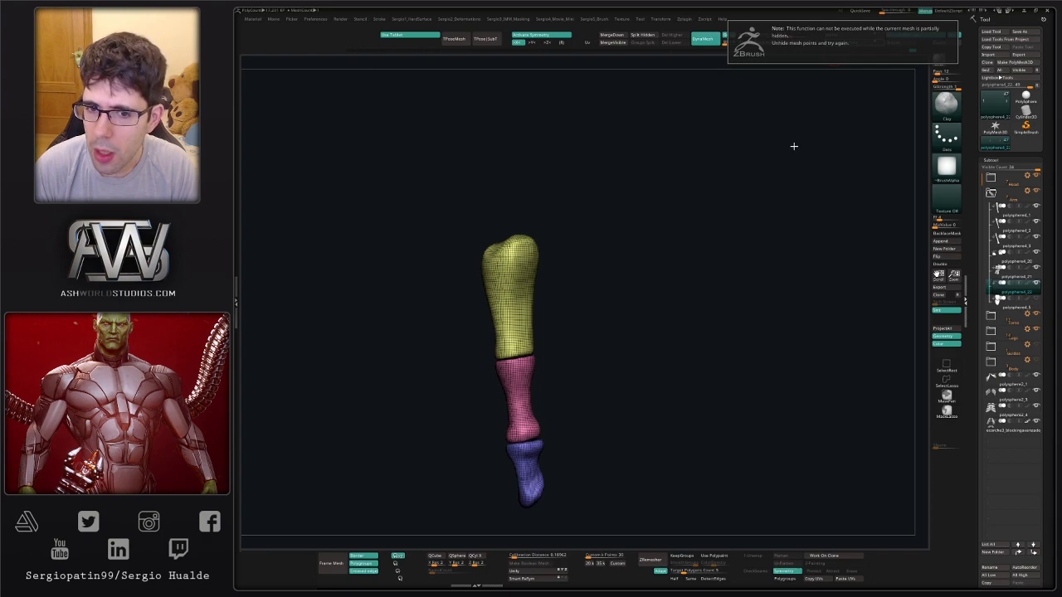
key("Delete")
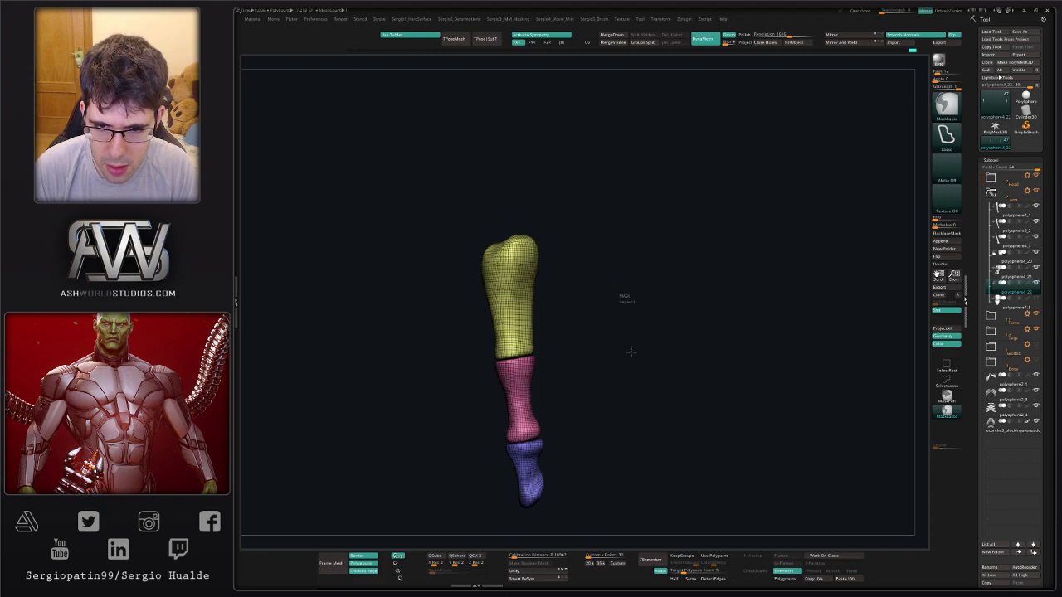
key("shift+f")
key("f")
Smooth the surfaces of the middle and lowest finger bones.
right_click_drag(539, 388, 537, 322, "alt")
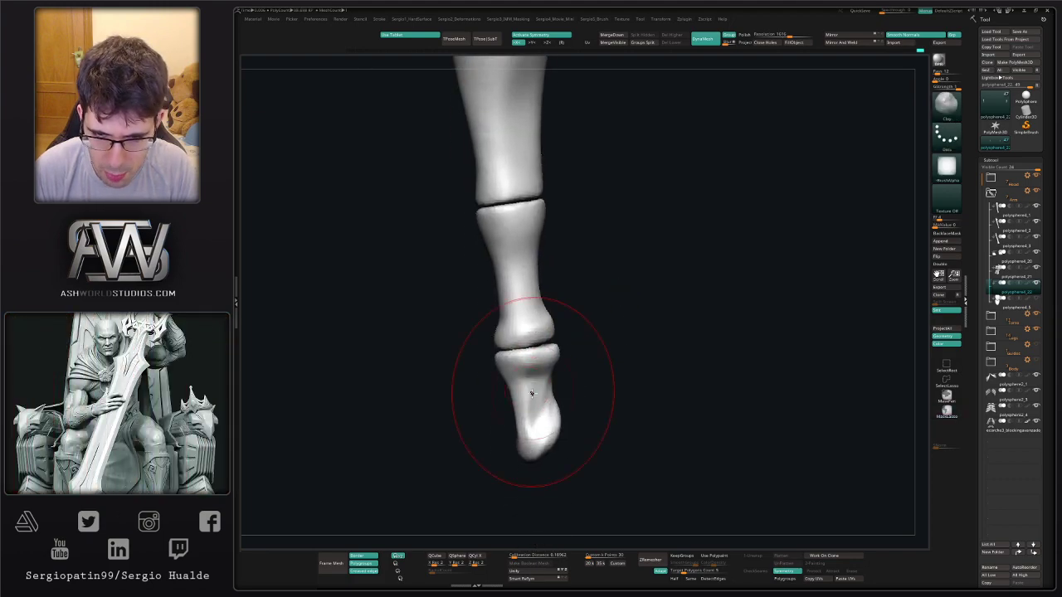
left_click_drag(536, 321, 533, 426, "shift")
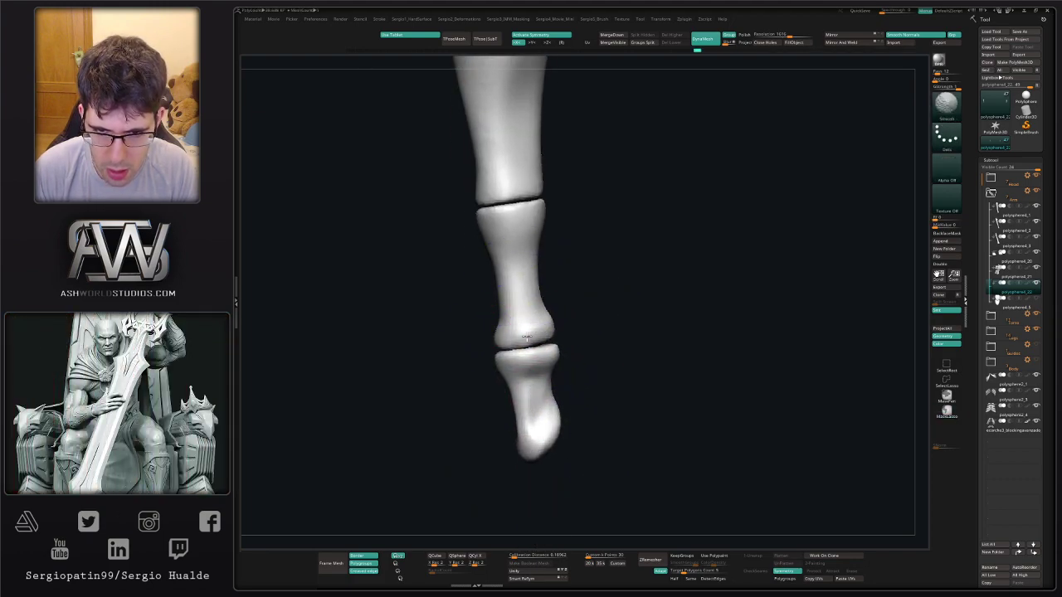
mouse_move(516, 267)
left_mouse_down("shift")
mouse_move(517, 282)
mouse_move(520, 257)
left_mouse_up("shift")
right_click_drag(526, 308, 510, 282, "ctrl")
mouse_move(533, 331)
right_mouse_down()
mouse_move(548, 348)
mouse_move(512, 336)
right_mouse_up()
left_click_drag(503, 291, 493, 438, "shift")
Slim the fingertip and neck of the lowest finger bone with the Move brush.
mouse_move(507, 431)
right_mouse_down()
mouse_move(523, 423)
mouse_move(550, 322)
mouse_move(540, 398)
right_mouse_up()
key("b")
key("m")
key("v")
key("s")
left_click_drag(538, 387, 535, 387)
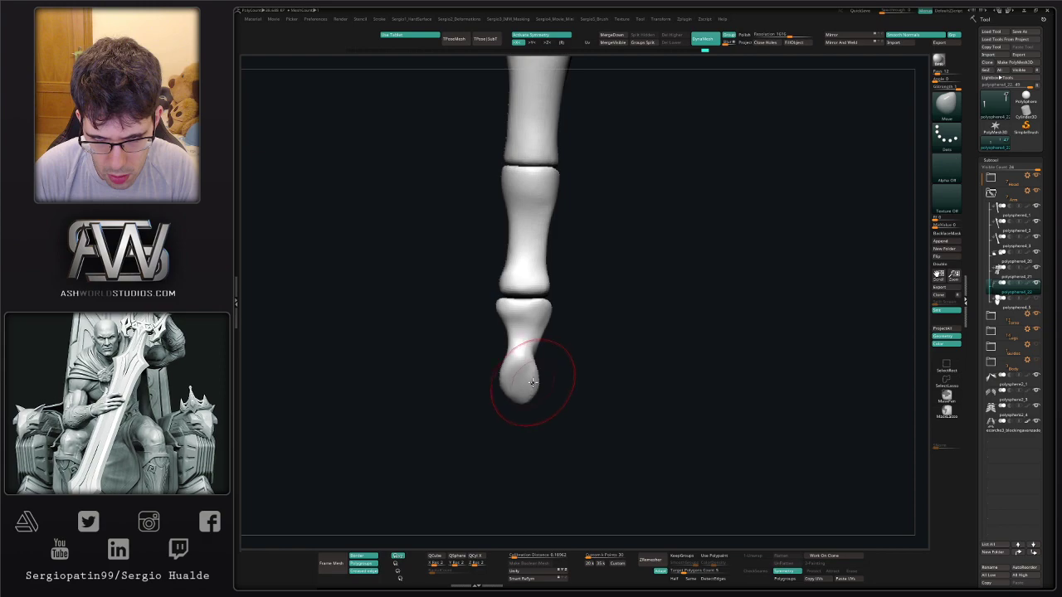
right_click_drag(534, 381, 557, 374)
mouse_move(536, 352)
left_mouse_down()
mouse_move(527, 351)
mouse_move(533, 340)
left_mouse_up()
key("s")
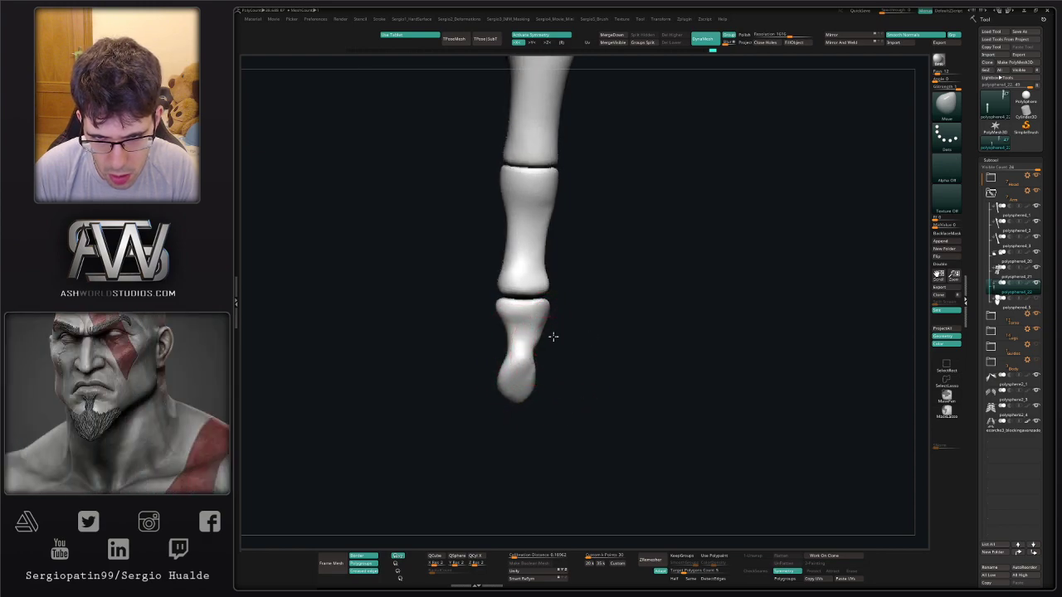
Sculpt the shaft of the lowest finger bone with the Clay brush.
right_click_drag(552, 336, 540, 336)
key("b")
key("c")
key("l")
key("s")
left_click_drag(540, 335, 554, 357)
right_click_drag(569, 356, 553, 355)
Adjust the rounded tip of the lowest finger bone from the front and from below with the Move brush.
right_click_drag(566, 410, 597, 403)
key("b")
key("m")
key("v")
left_click_drag(576, 404, 582, 403)
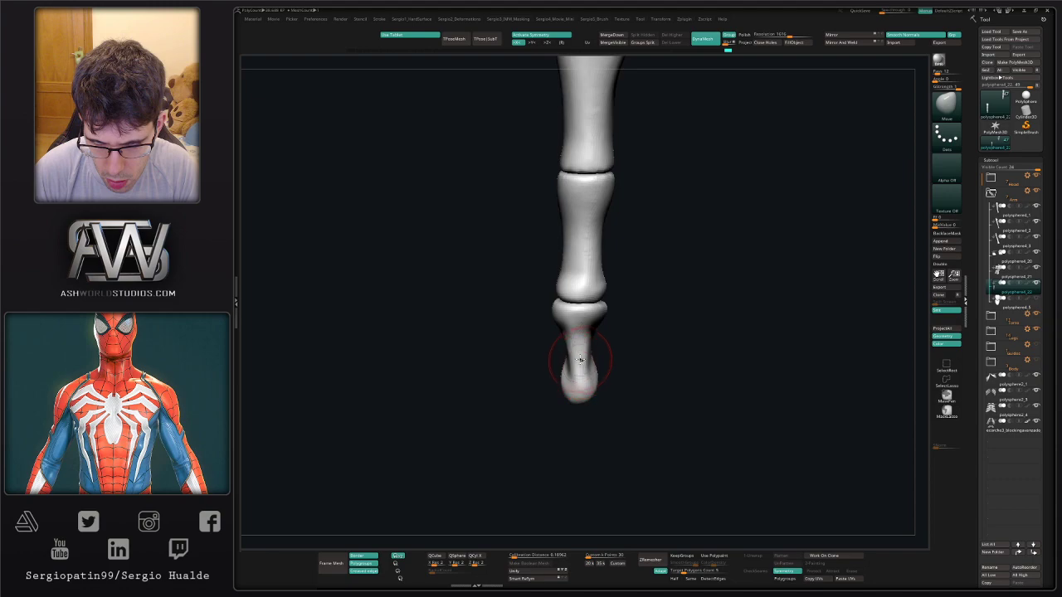
right_click_drag(583, 400, 586, 425)
left_click_drag(583, 392, 583, 388)
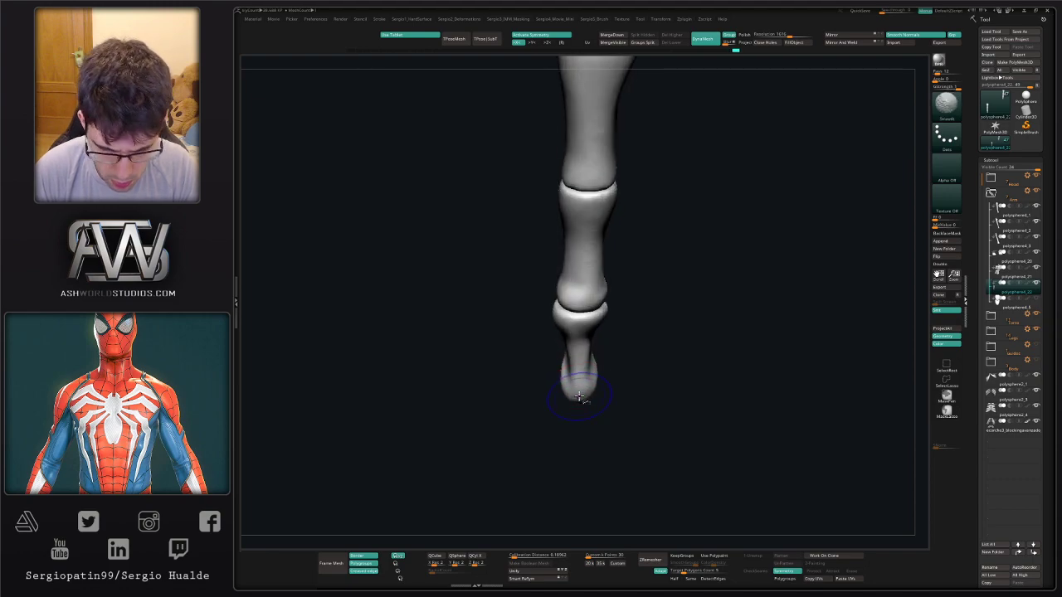
Flatten the fingertip and lower shaft of the lowest finger bone from several sides with the TrimDynamic brush.
key("b")
key("t")
key("d")
right_click_drag(585, 390, 585, 395)
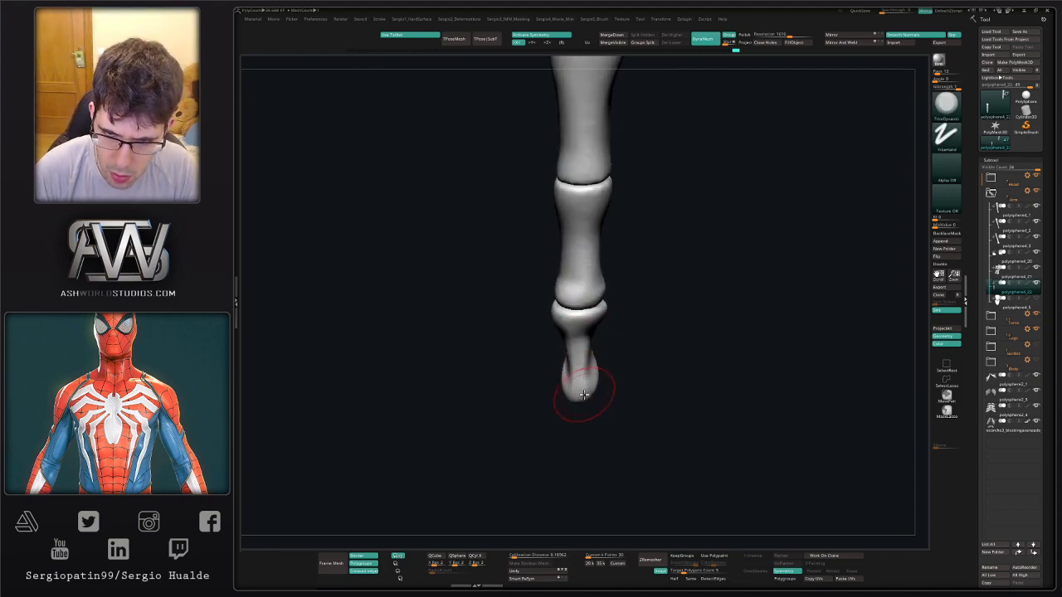
left_click_drag(592, 376, 591, 386)
right_click_drag(565, 384, 580, 357)
left_click_drag(581, 357, 581, 344)
right_click_drag(581, 344, 568, 367)
left_click_drag(569, 368, 558, 376)
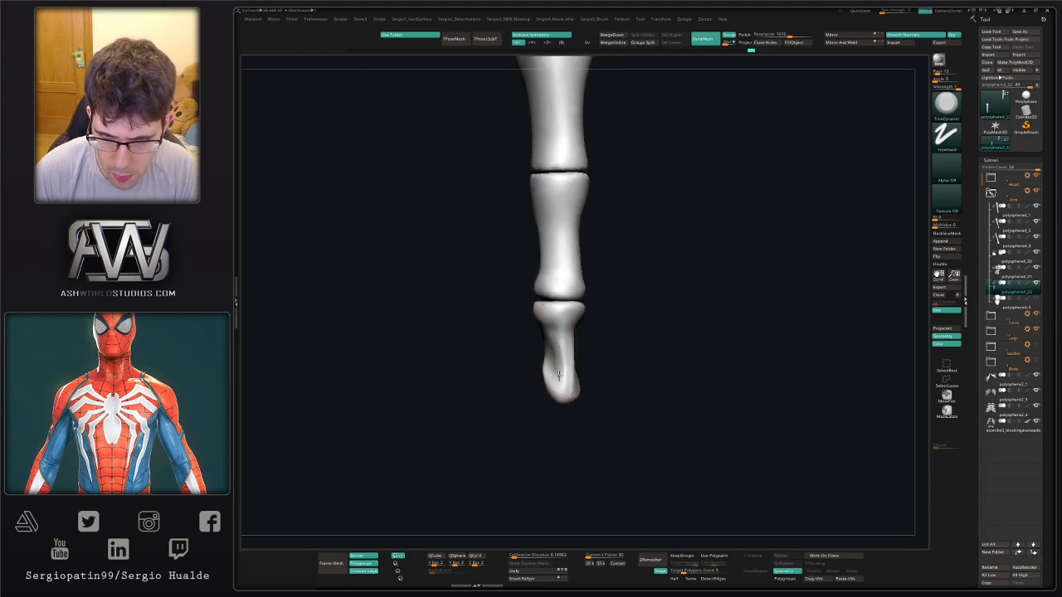
right_click_drag(558, 376, 532, 361)
right_click_drag(611, 349, 594, 346)
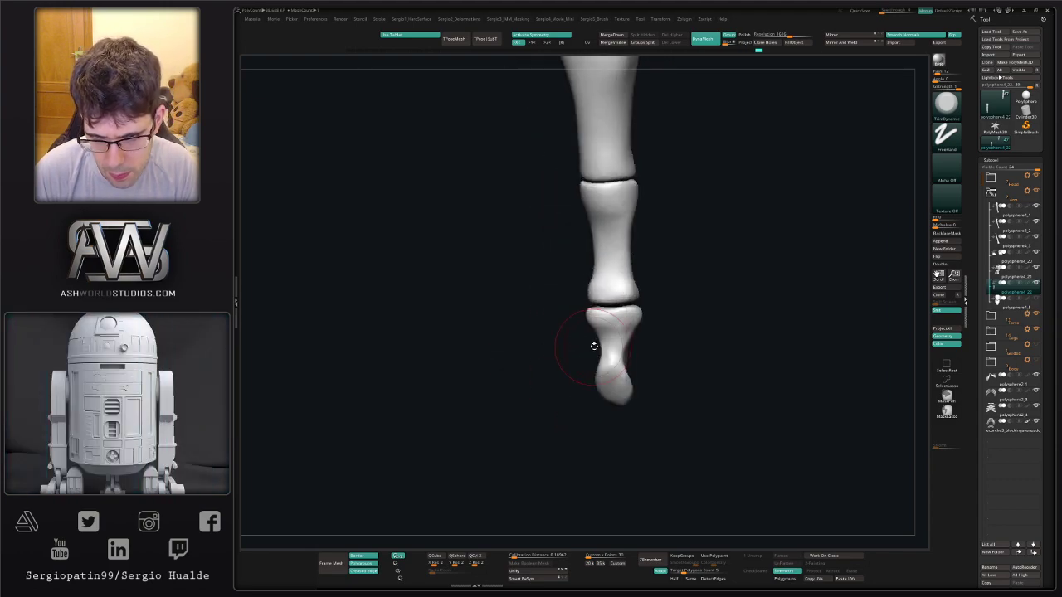
right_click_drag(630, 380, 611, 370)
left_click_drag(610, 370, 606, 377)
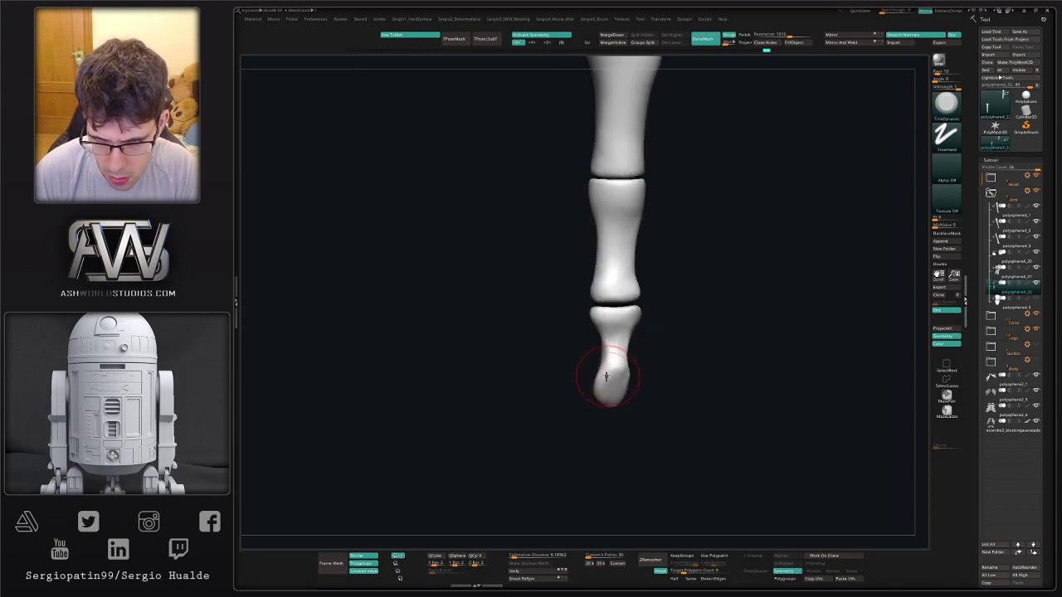
Resize the Move brush and refine the overall outline of the lowest finger bone's tip.
mouse_move(599, 399)
right_mouse_down()
mouse_move(621, 373)
mouse_move(636, 398)
mouse_move(631, 380)
mouse_move(640, 389)
mouse_move(659, 374)
mouse_move(647, 389)
mouse_move(618, 385)
mouse_move(597, 336)
mouse_move(592, 346)
mouse_move(624, 323)
mouse_move(623, 390)
right_mouse_up()
key("b")
key("m")
key("v")
key("s")
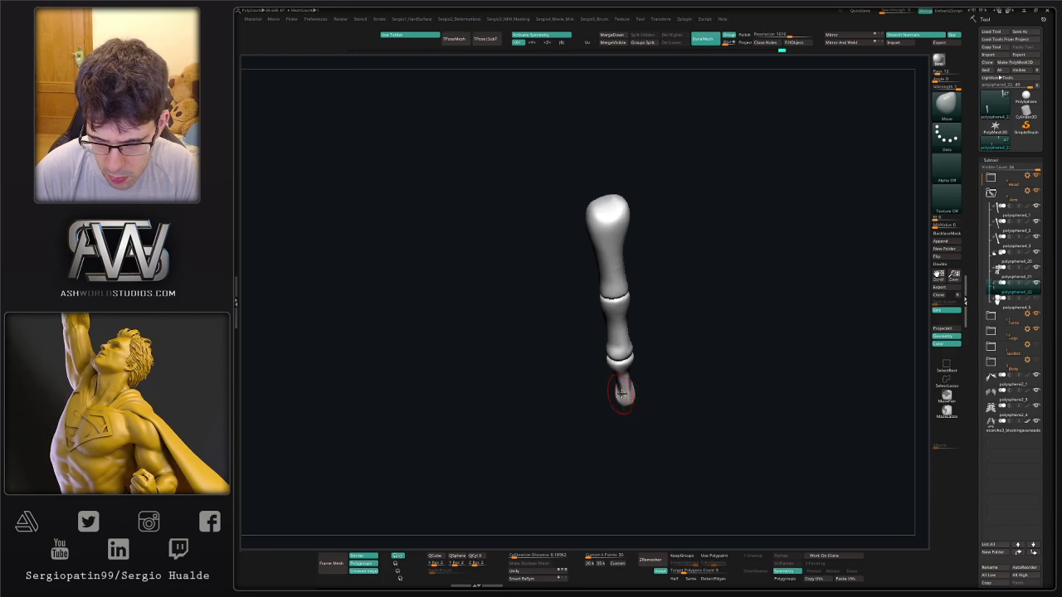
left_click_drag(623, 390, 627, 398)
mouse_move(628, 396)
right_mouse_down()
mouse_move(636, 373)
mouse_move(628, 419)
right_mouse_up()
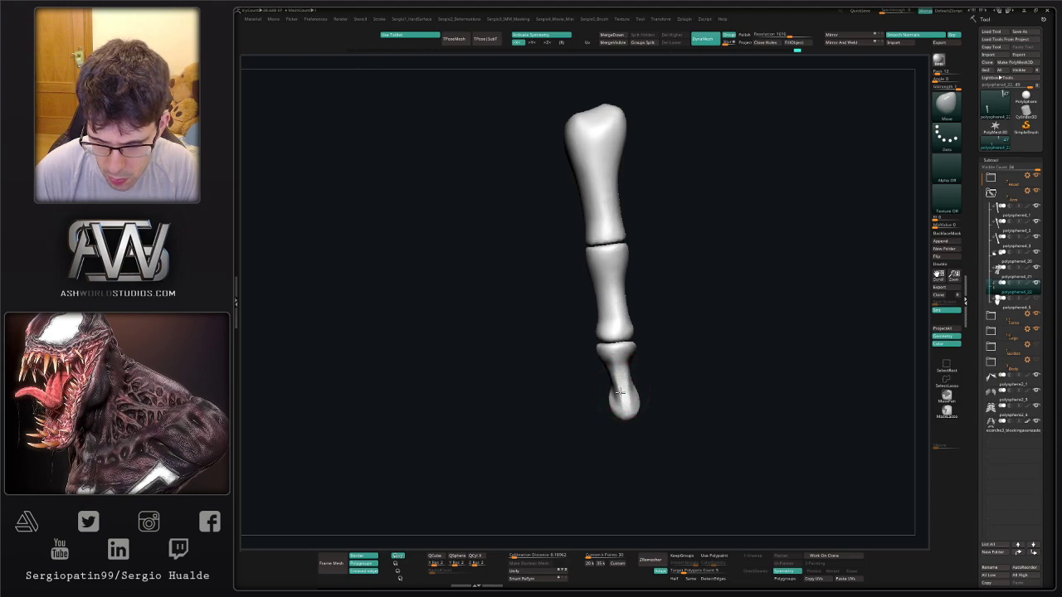
mouse_move(619, 384)
right_mouse_down()
mouse_move(609, 371)
mouse_move(602, 390)
mouse_move(572, 310)
mouse_move(630, 327)
mouse_move(611, 335)
mouse_move(637, 362)
mouse_move(643, 348)
mouse_move(626, 344)
mouse_move(650, 327)
right_mouse_up()
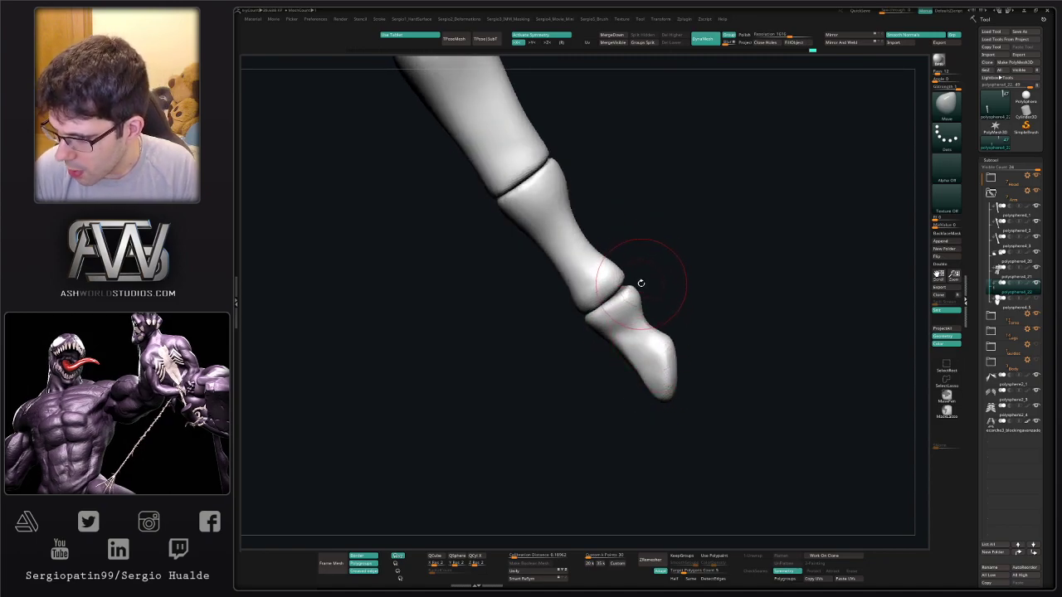
right_click_drag(636, 274, 643, 327)
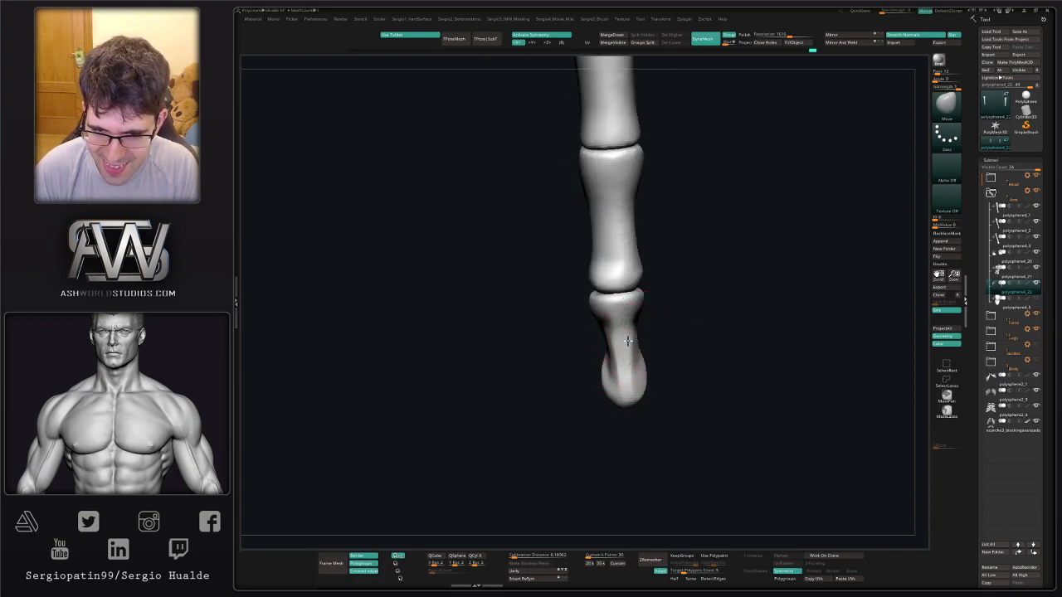
Adjust the silhouette around the lower end of the middle finger bone with the Move brush.
mouse_move(619, 376)
right_mouse_down("ctrl")
mouse_move(622, 358)
mouse_move(659, 327)
mouse_move(630, 369)
mouse_move(564, 365)
mouse_move(572, 370)
right_mouse_up("ctrl")
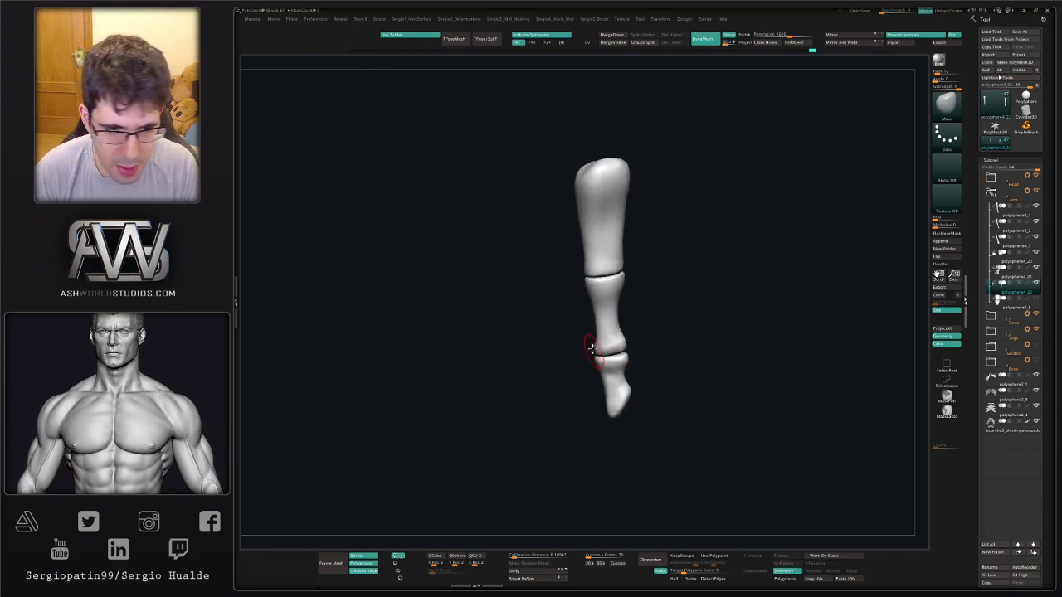
right_click_drag(619, 405, 612, 415)
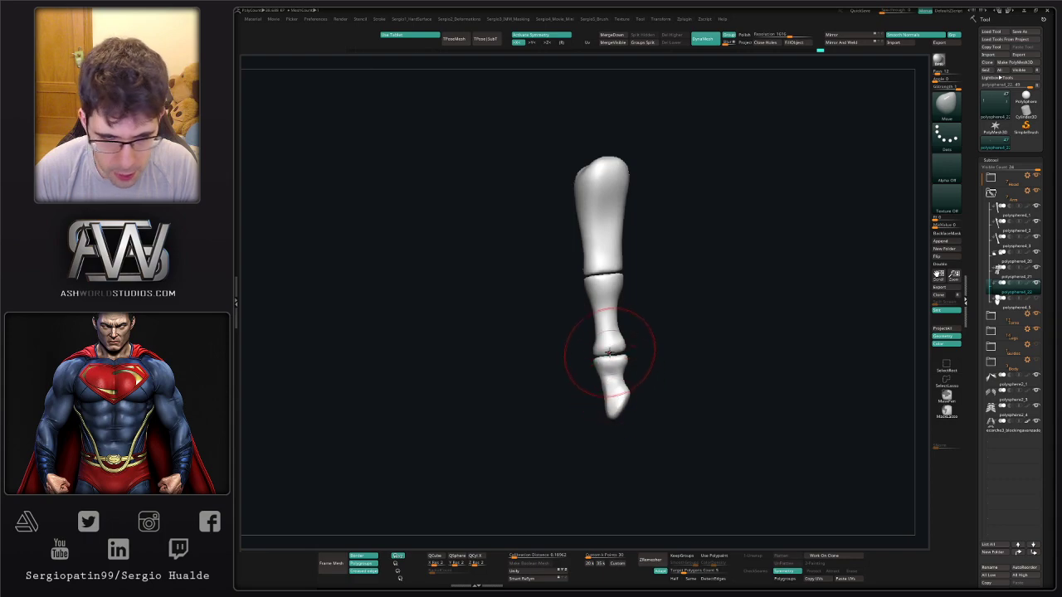
mouse_move(609, 355)
right_mouse_down()
mouse_move(616, 308)
mouse_move(619, 362)
mouse_move(591, 365)
right_mouse_up()
key("s")
left_click_drag(617, 358, 613, 358)
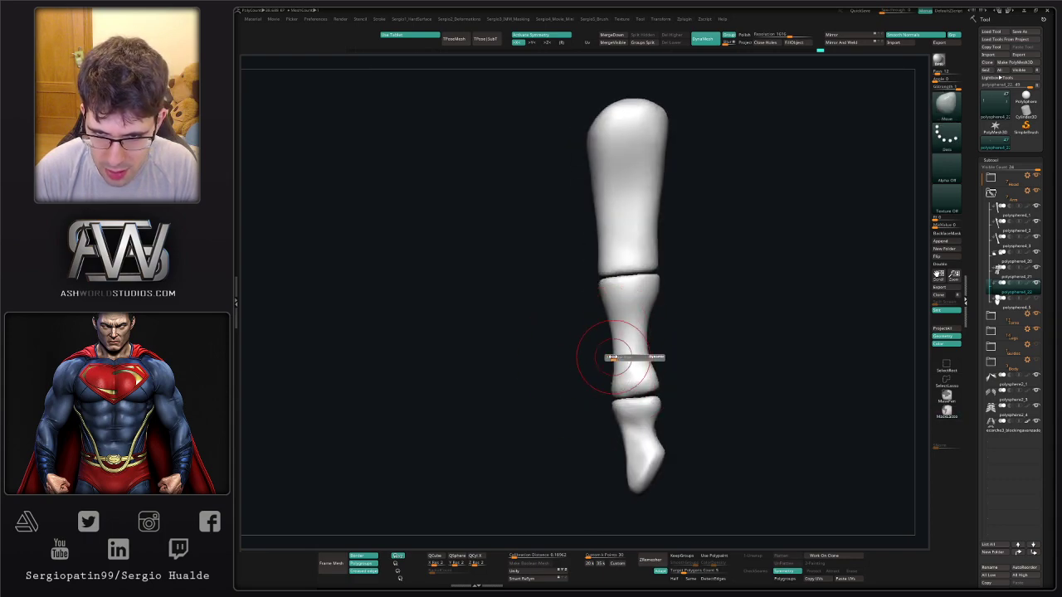
Isolate the middle finger bone and hollow its upper joint face with the Clay brush.
mouse_move(628, 304)
right_mouse_down()
mouse_move(608, 296)
mouse_move(605, 365)
right_mouse_up()
left_click(608, 296, "ctrl+shift")
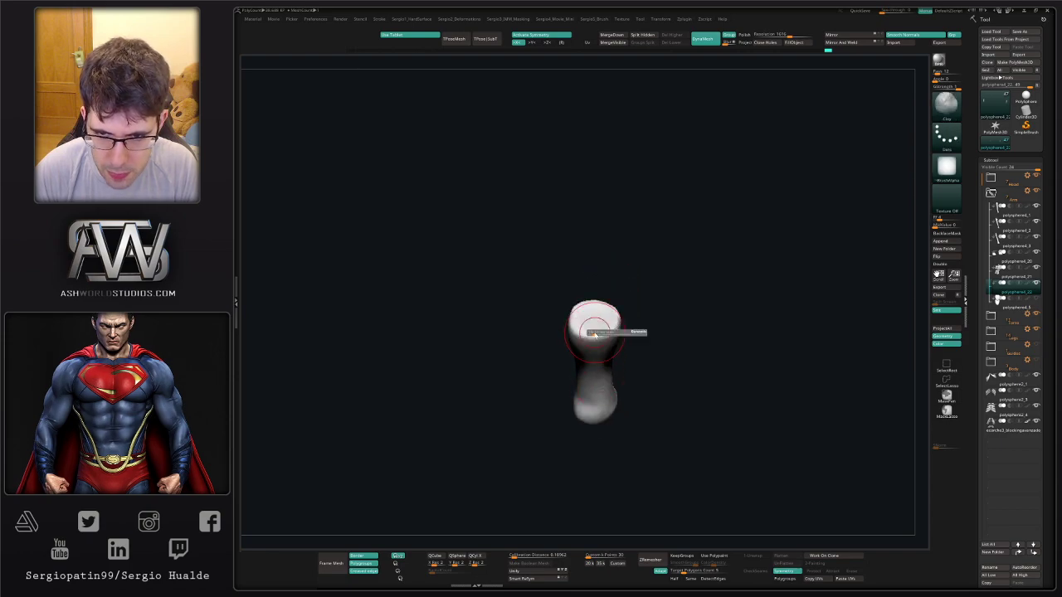
key("ctrl+2")
right_click_drag(588, 327, 588, 307, "ctrl")
right_click_drag(588, 307, 591, 330)
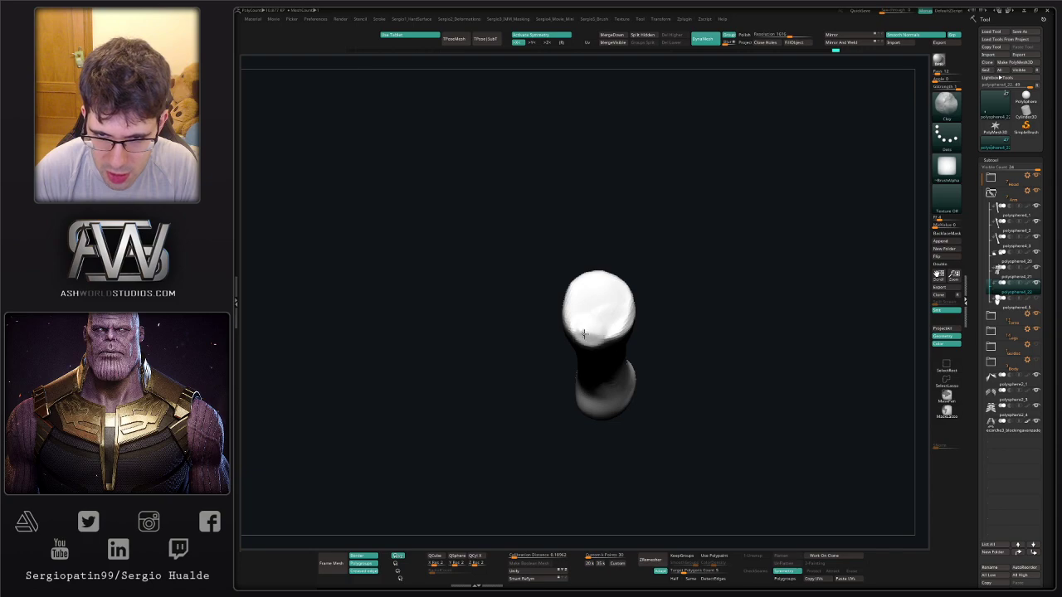
right_click_drag(589, 330, 563, 306)
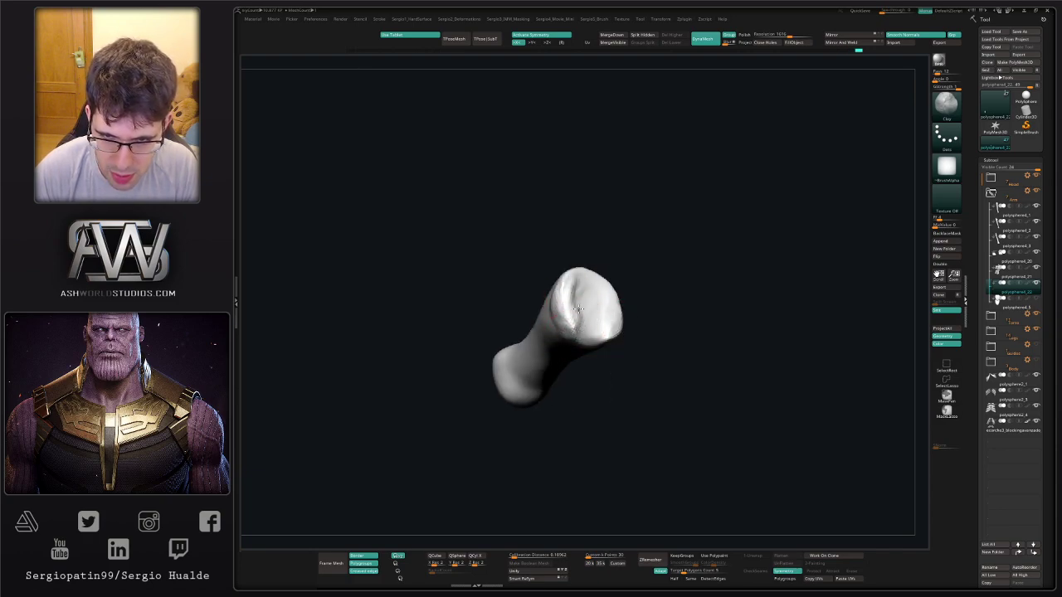
Shape the rim of the middle finger bone's upper joint face with the Clay brush and show all three bones.
right_click_drag(579, 309, 610, 377)
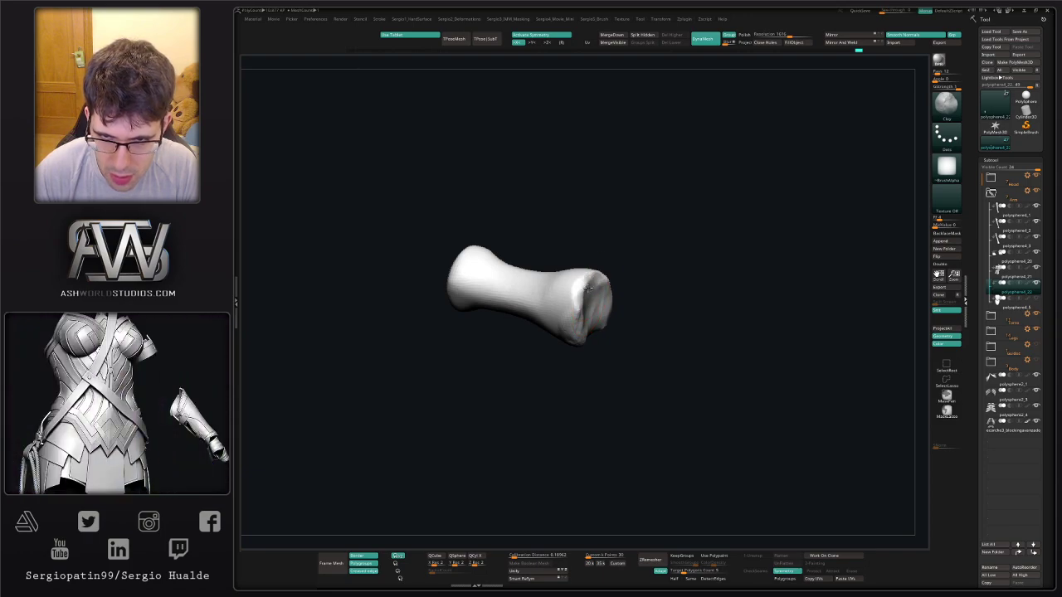
mouse_move(576, 316)
right_mouse_down()
mouse_move(590, 232)
mouse_move(580, 305)
right_mouse_up()
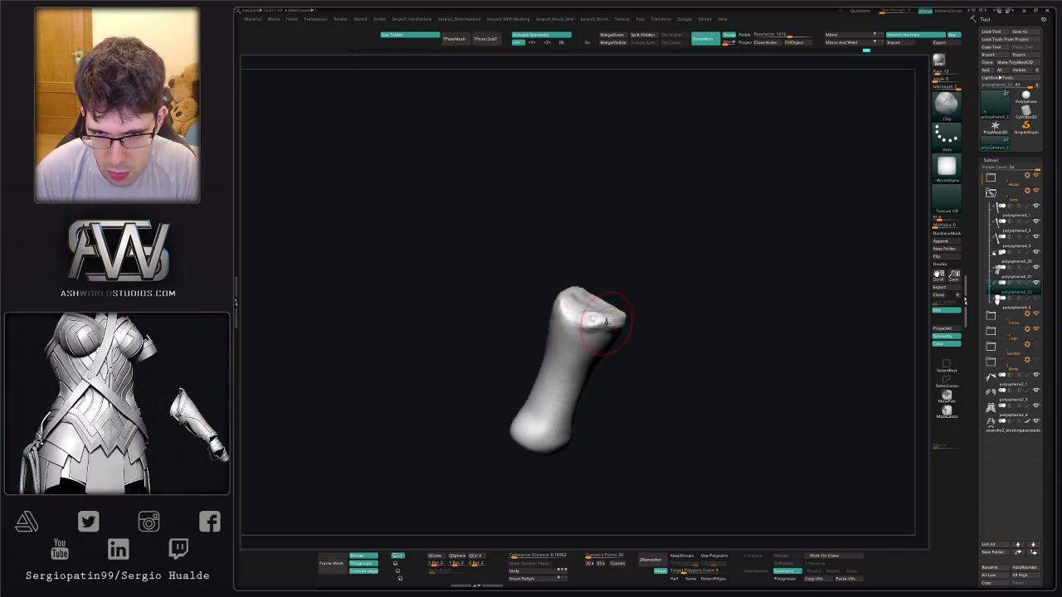
left_click_drag(606, 322, 604, 318)
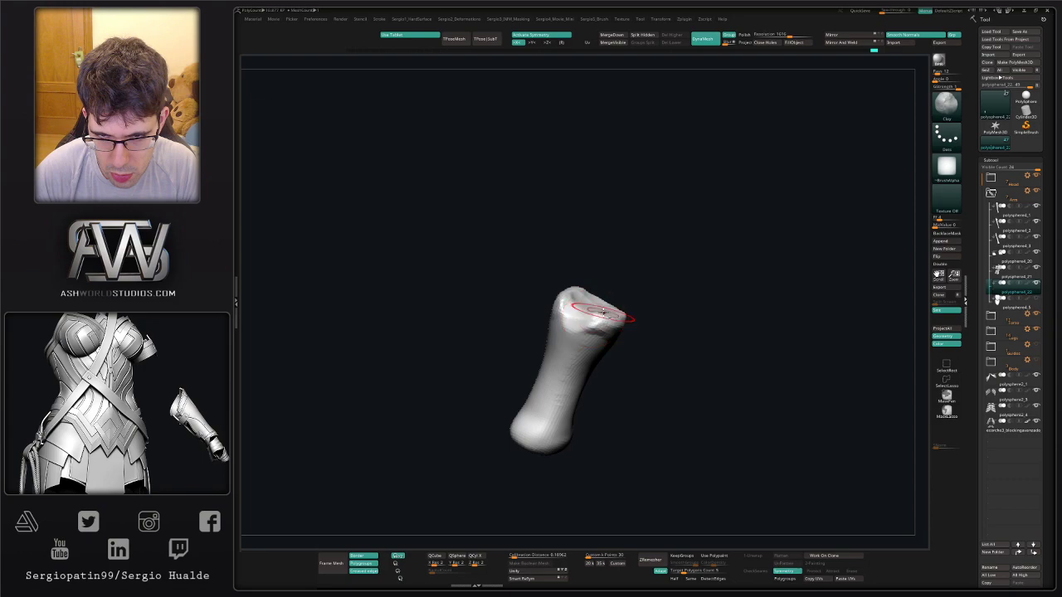
right_click_drag(594, 323, 649, 307)
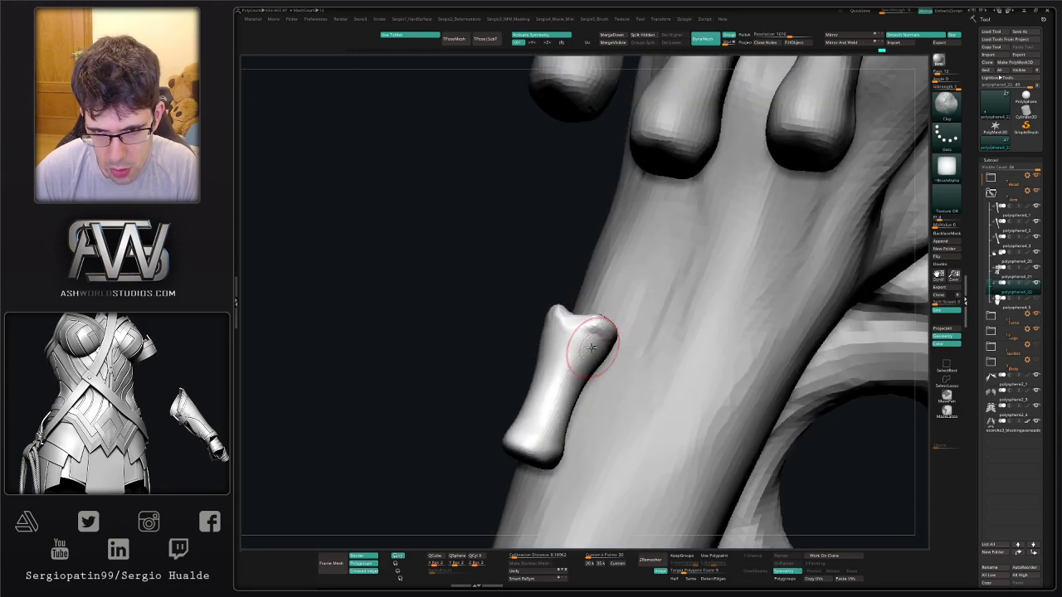
mouse_move(594, 339)
right_mouse_down()
mouse_move(588, 357)
mouse_move(572, 340)
mouse_move(570, 351)
right_mouse_up()
left_click(619, 365, "ctrl+shift")
mouse_move(571, 352)
right_mouse_down()
mouse_move(569, 334)
mouse_move(543, 337)
mouse_move(551, 327)
right_mouse_up()
right_click_drag(551, 328, 533, 365, "alt")
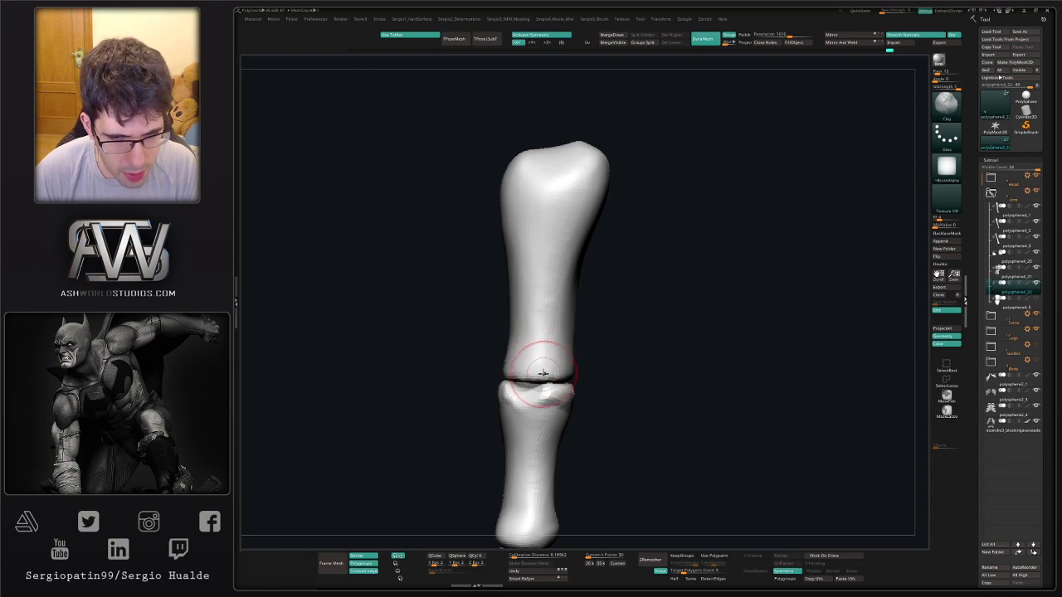
Isolate the middle finger bone and carve a groove into its lower joint end with the Clay brush.
right_click_drag(539, 425, 558, 236, "alt")
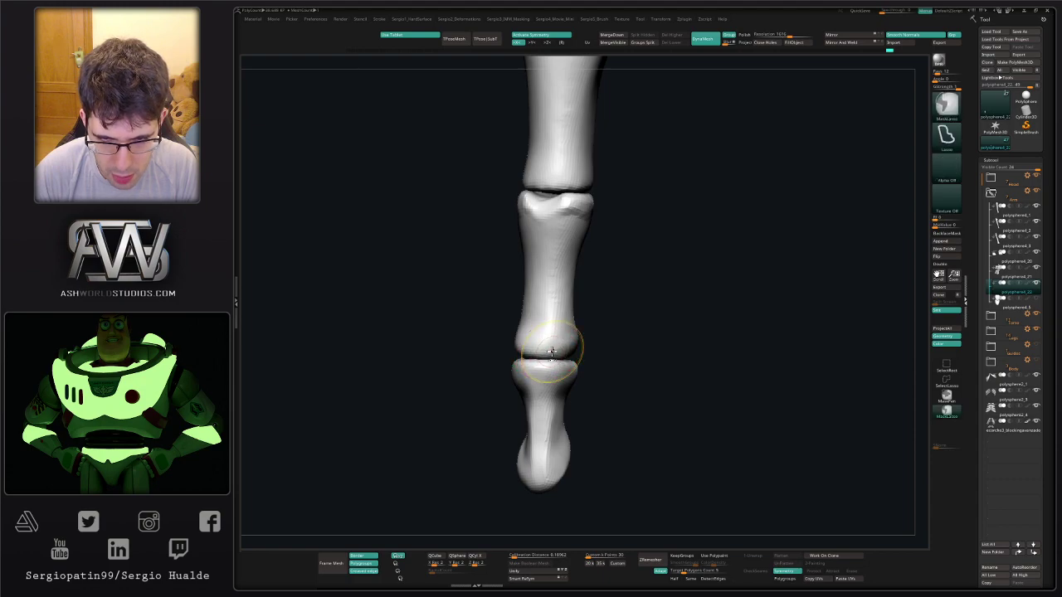
left_click(560, 355, "ctrl+shift")
right_click_drag(561, 357, 539, 354)
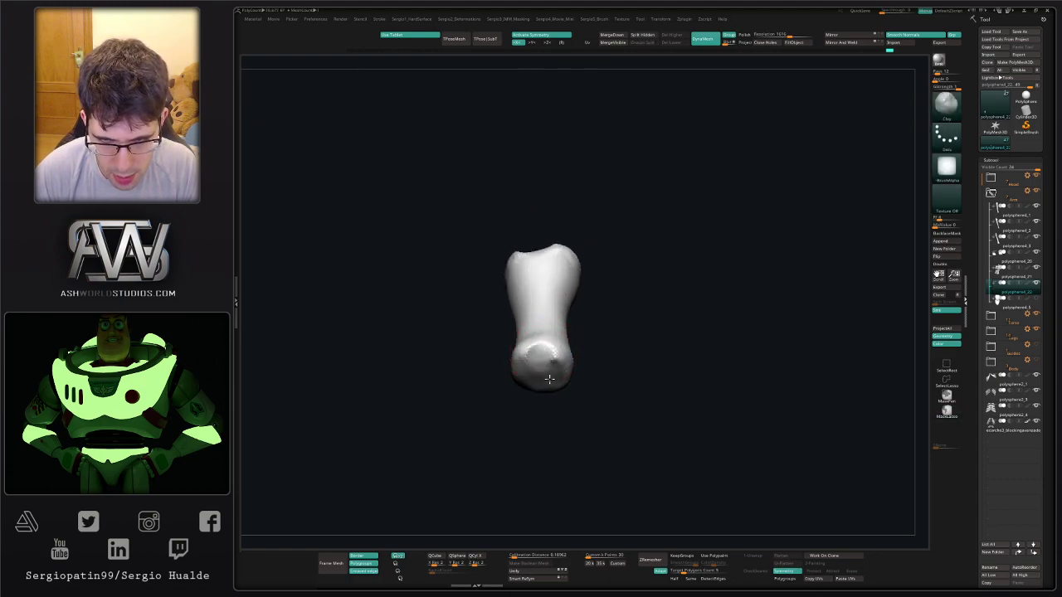
left_click_drag(532, 361, 556, 370)
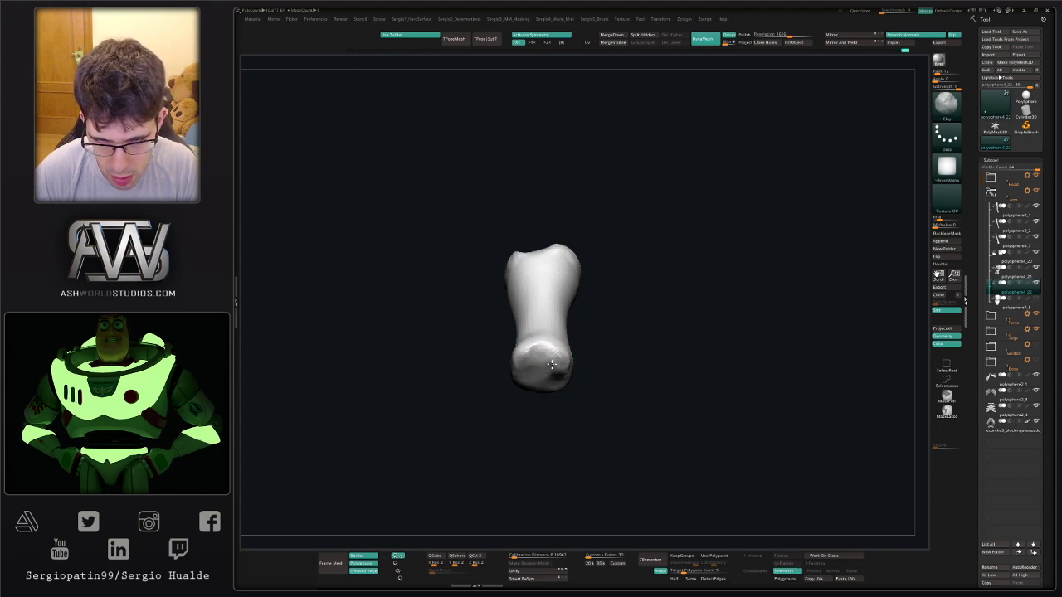
right_click_drag(551, 406, 545, 365)
left_click_drag(539, 365, 543, 401)
mouse_move(543, 403)
right_mouse_down()
mouse_move(548, 366)
mouse_move(520, 382)
mouse_move(560, 437)
right_mouse_up()
Isolate the middle finger bone, refine its upper joint face with the Clay brush, and show all three bones.
left_click(564, 436, "ctrl+shift")
left_click(546, 402, "ctrl+shift")
right_click_drag(551, 379, 547, 395)
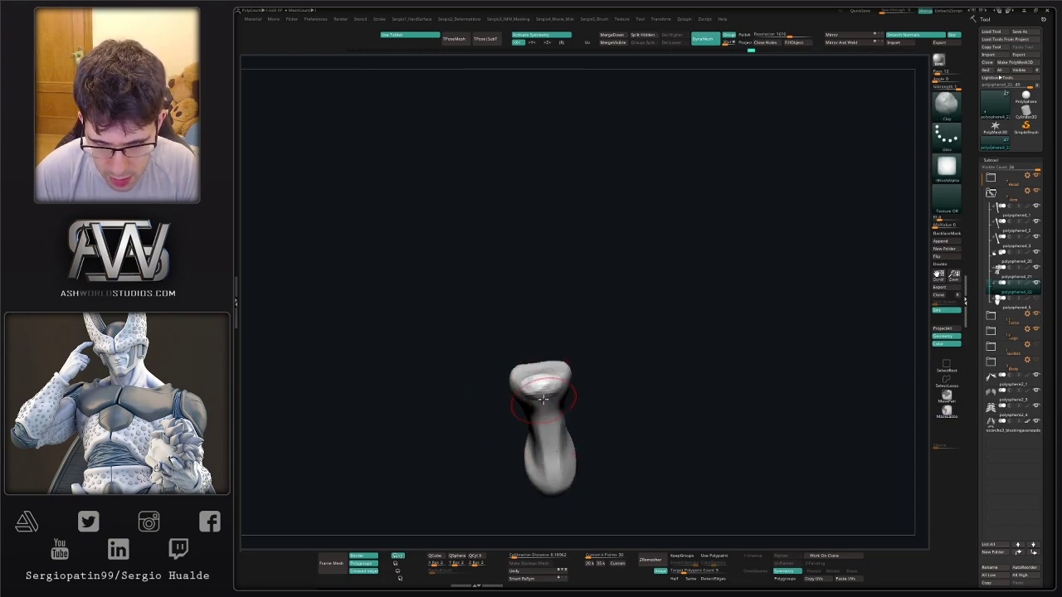
right_click_drag(545, 395, 539, 340)
left_click_drag(528, 342, 524, 342)
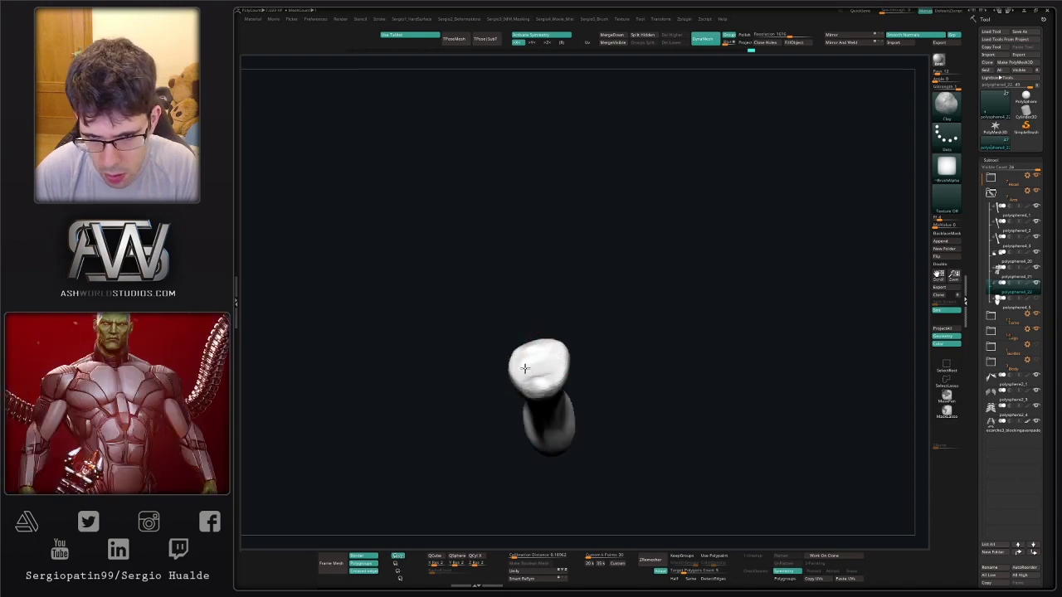
right_click_drag(524, 368, 553, 317)
left_click(554, 317, "ctrl+shift")
Pull up the centre of the middle finger bone's upper joint edge with the Move Topological brush.
mouse_move(576, 357)
right_mouse_down()
mouse_move(553, 376)
mouse_move(549, 392)
mouse_move(559, 393)
right_mouse_up()
key("b")
key("m")
key("v")
key("b")
key("m")
key("t")
left_click_drag(562, 381, 560, 380)
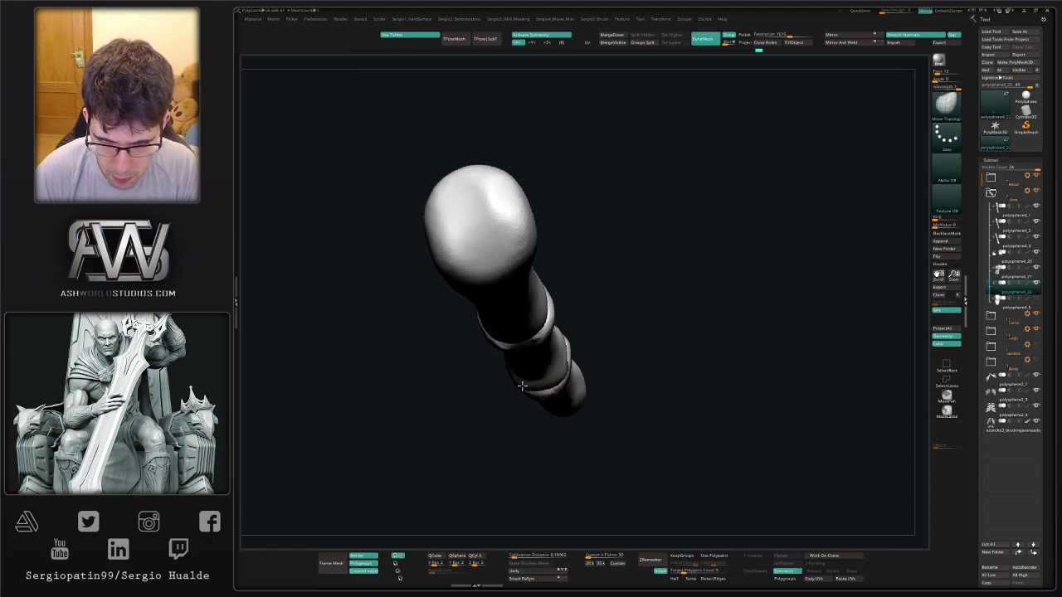
mouse_move(522, 385)
right_mouse_down()
mouse_move(528, 368)
mouse_move(549, 415)
mouse_move(596, 363)
right_mouse_up()
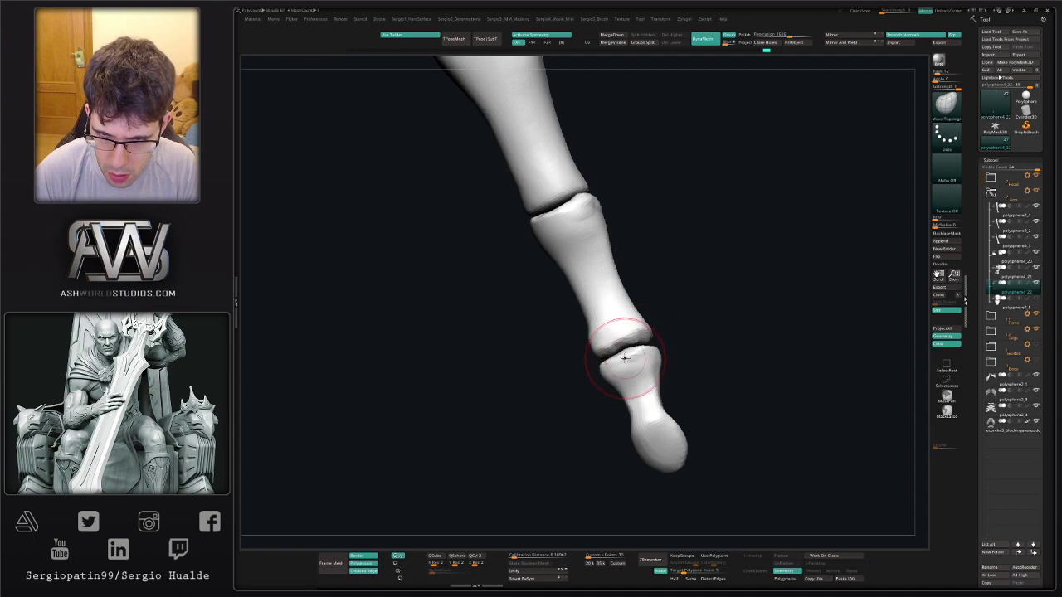
mouse_move(618, 356)
right_mouse_down()
mouse_move(629, 378)
mouse_move(609, 384)
mouse_move(613, 398)
mouse_move(614, 388)
right_mouse_up()
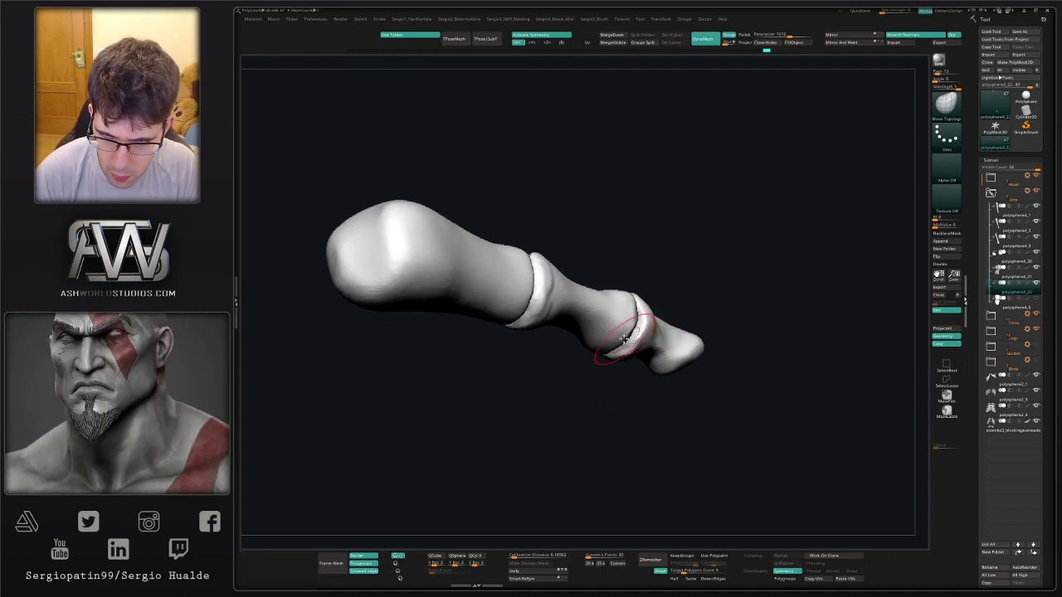
mouse_move(629, 330)
right_mouse_down()
mouse_move(641, 342)
mouse_move(622, 345)
mouse_move(618, 311)
mouse_move(607, 327)
mouse_move(631, 328)
mouse_move(601, 313)
mouse_move(581, 381)
right_mouse_up()
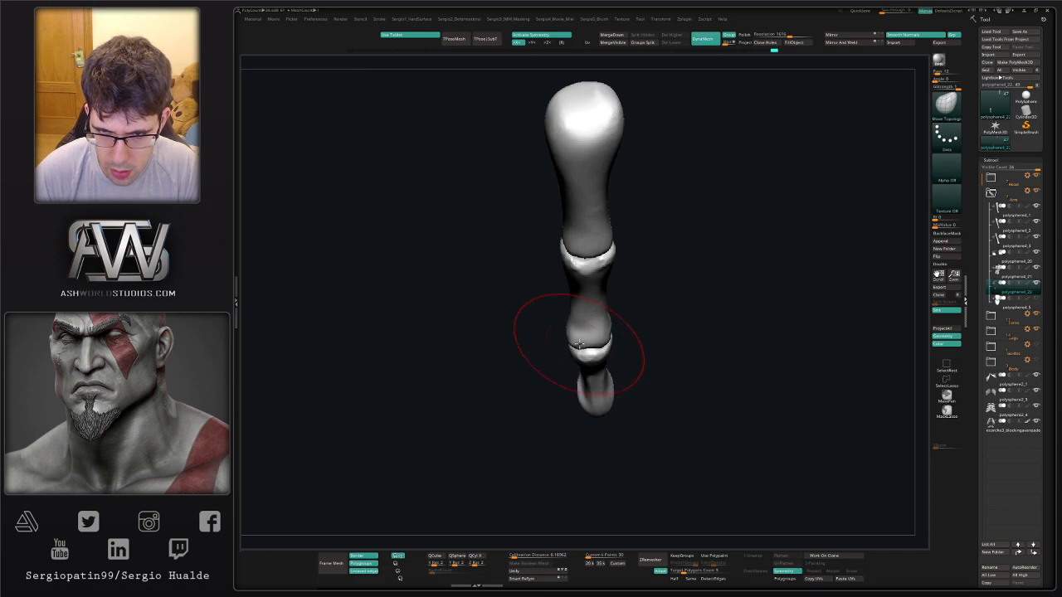
mouse_move(600, 331)
right_mouse_down("alt")
mouse_move(591, 452)
mouse_move(567, 360)
right_mouse_up("alt")
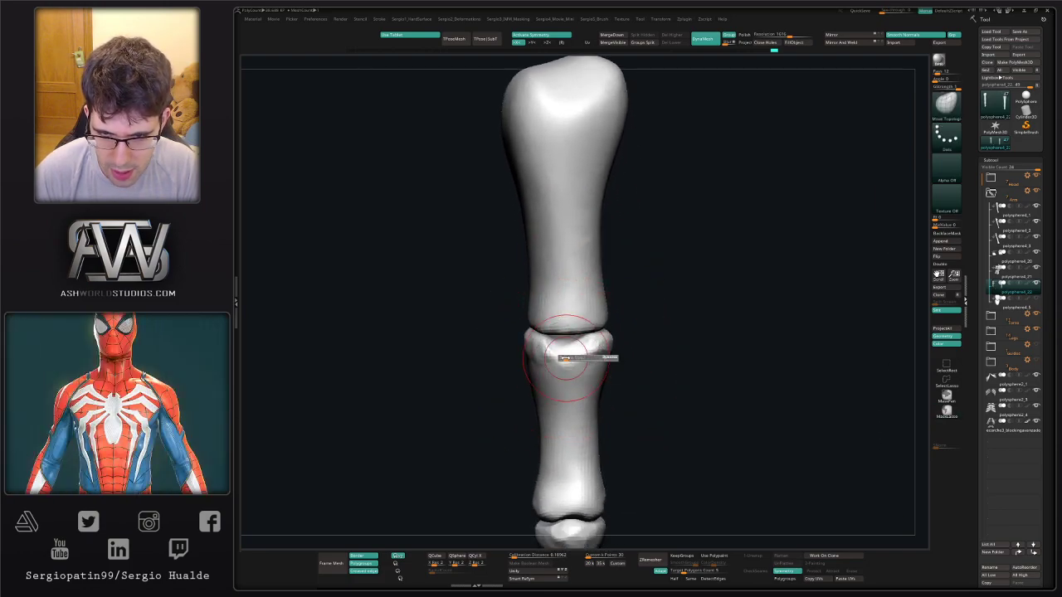
right_click_drag(566, 320, 498, 340)
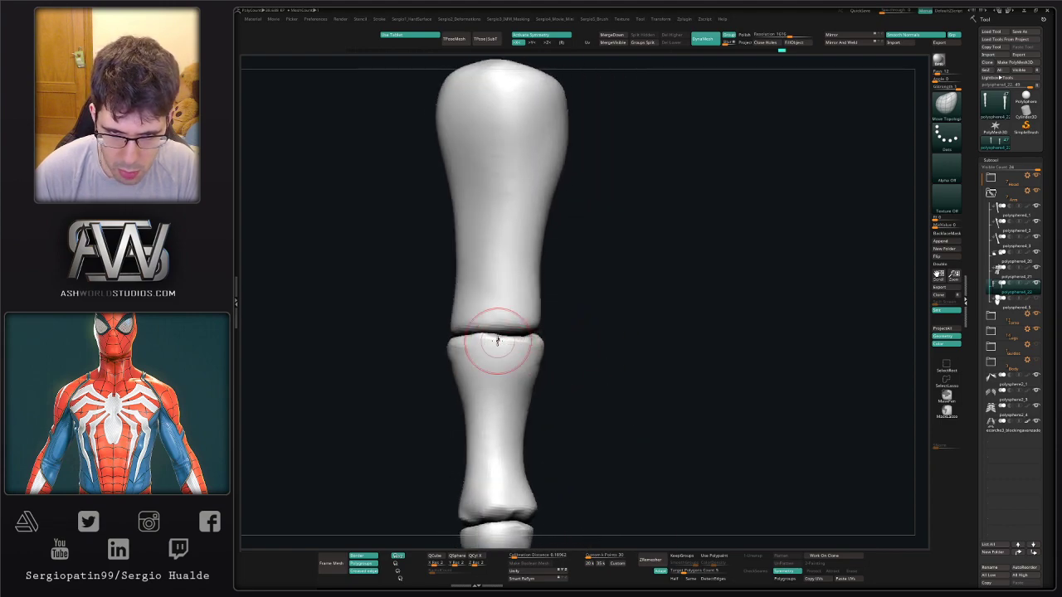
left_click_drag(496, 341, 494, 331)
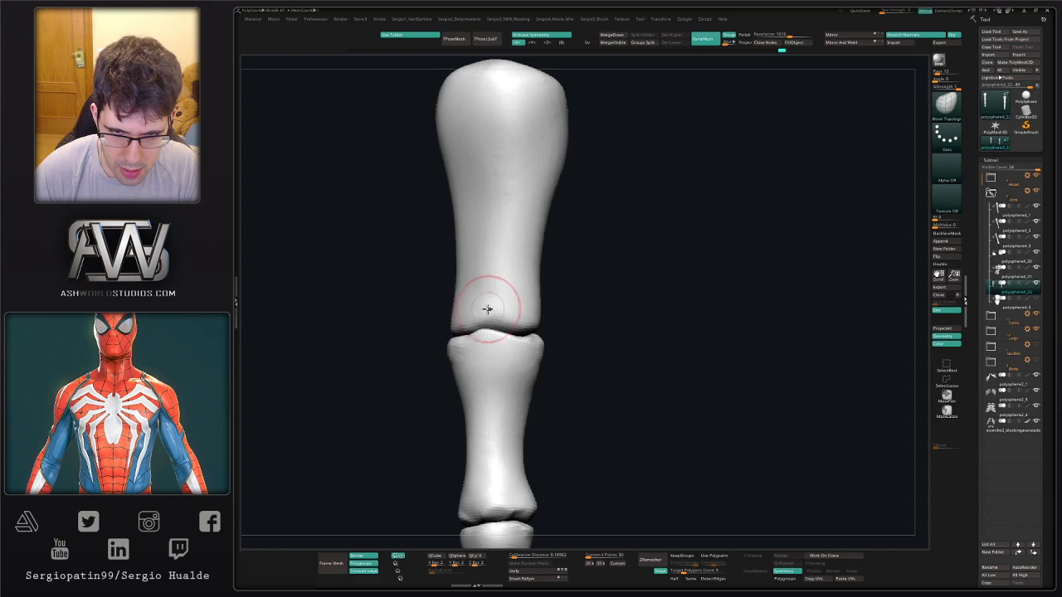
Isolate the upper finger bone and hollow its lower joint face with the Clay brush.
right_click_drag(486, 311, 448, 327)
right_click_drag(584, 328, 549, 333)
mouse_move(597, 360)
right_mouse_down("ctrl")
mouse_move(599, 327)
mouse_move(602, 365)
right_mouse_up("ctrl")
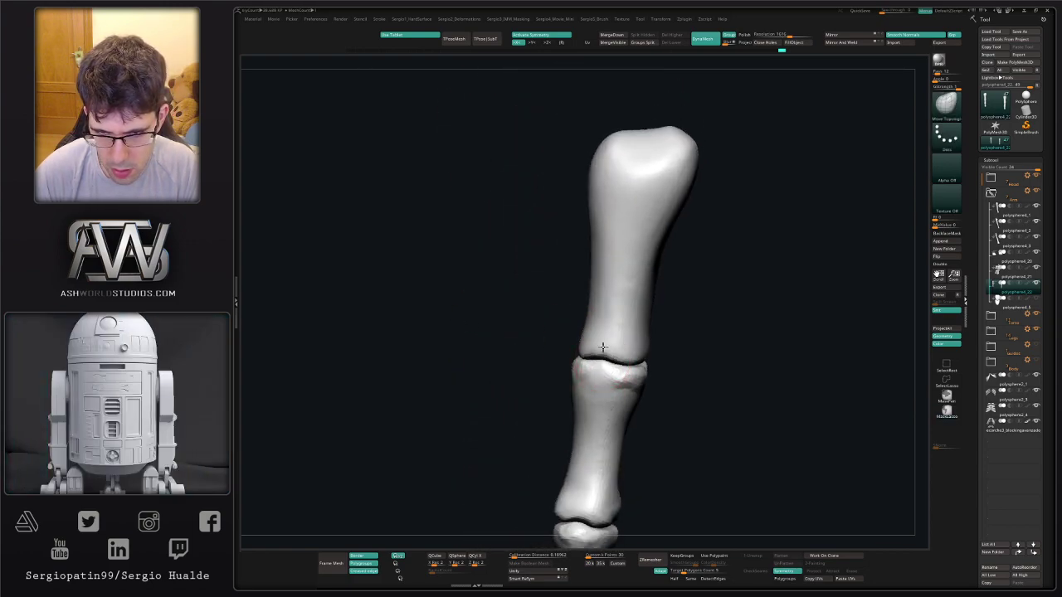
key("alt+s")
key("alt+s")
left_click(625, 349, "ctrl+shift")
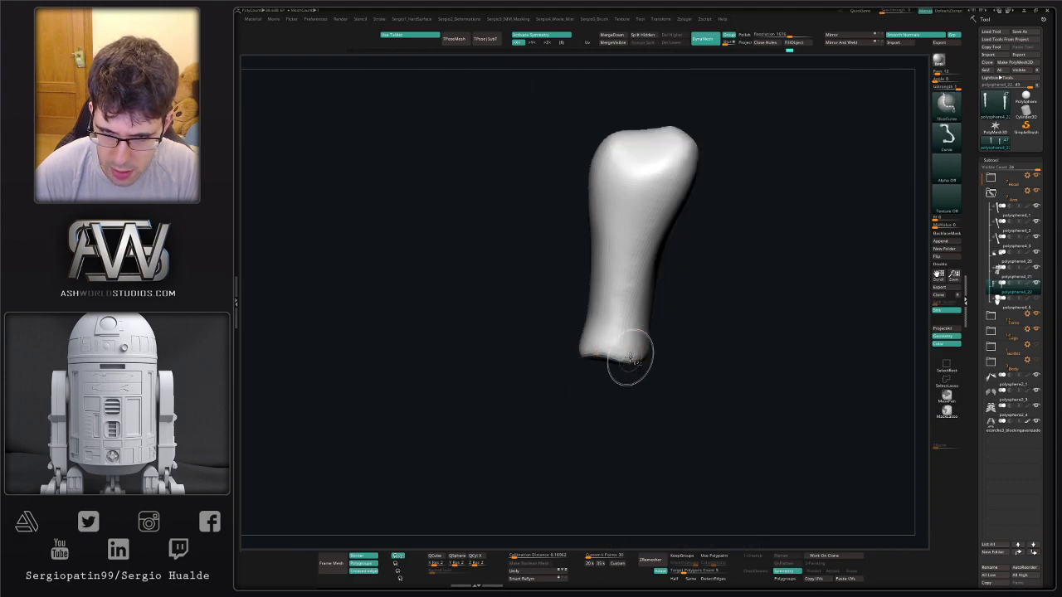
key("b")
key("c")
key("l")
mouse_move(629, 355)
right_mouse_down()
mouse_move(621, 341)
mouse_move(614, 387)
mouse_move(600, 353)
mouse_move(628, 340)
right_mouse_up()
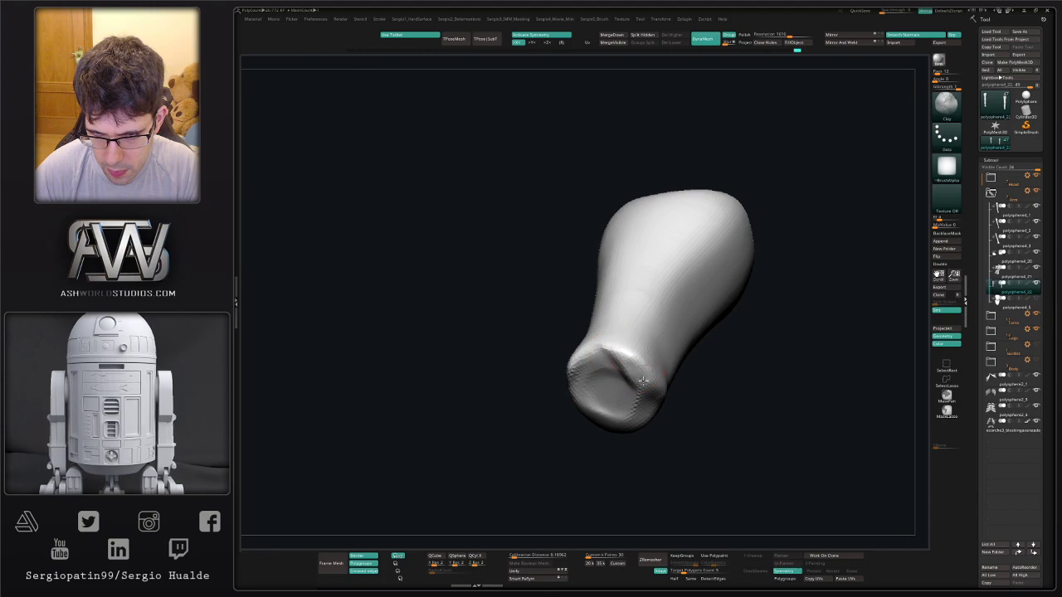
mouse_move(598, 395)
right_mouse_down()
mouse_move(607, 366)
mouse_move(612, 421)
mouse_move(610, 397)
mouse_move(605, 418)
mouse_move(638, 378)
mouse_move(592, 407)
mouse_move(606, 420)
mouse_move(589, 415)
mouse_move(607, 399)
right_mouse_up()
left_click(605, 418)
Shape the rim of the upper finger bone's lower joint with the Clay brush, checking its fit against the middle bone.
left_click(638, 387, "ctrl+shift")
left_click_drag(532, 414, 541, 410)
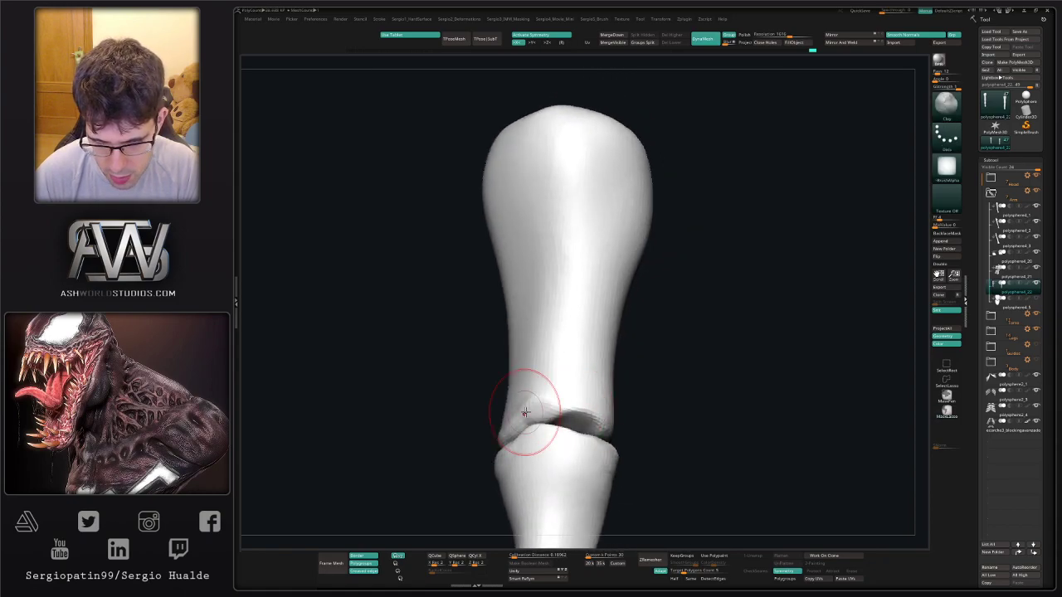
right_click_drag(525, 413, 642, 414)
mouse_move(647, 404)
left_mouse_down()
mouse_move(609, 415)
mouse_move(561, 401)
left_mouse_up()
mouse_move(586, 408)
right_mouse_down()
mouse_move(604, 401)
mouse_move(600, 419)
right_mouse_up()
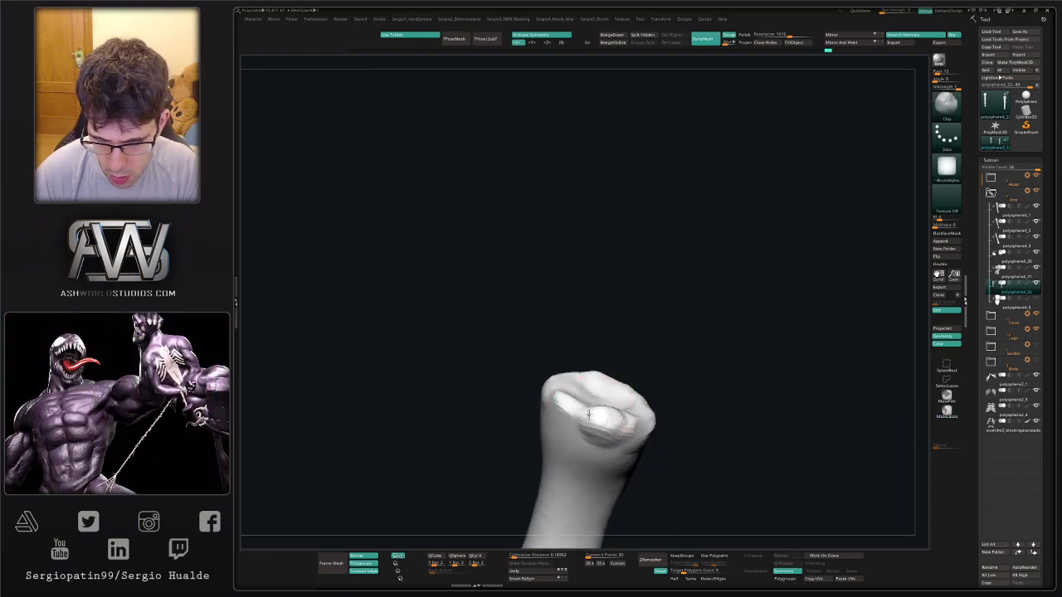
left_click_drag(647, 429, 649, 430)
mouse_move(644, 423)
right_mouse_down()
mouse_move(628, 386)
mouse_move(588, 399)
mouse_move(596, 426)
mouse_move(621, 390)
right_mouse_up()
left_click(628, 386, "ctrl+shift")
Touch up and smooth the surfaces around the joint between the upper and middle finger bones.
left_click_drag(606, 387, 612, 386)
left_click_drag(612, 385, 604, 380, "shift")
right_click_drag(594, 382, 609, 380)
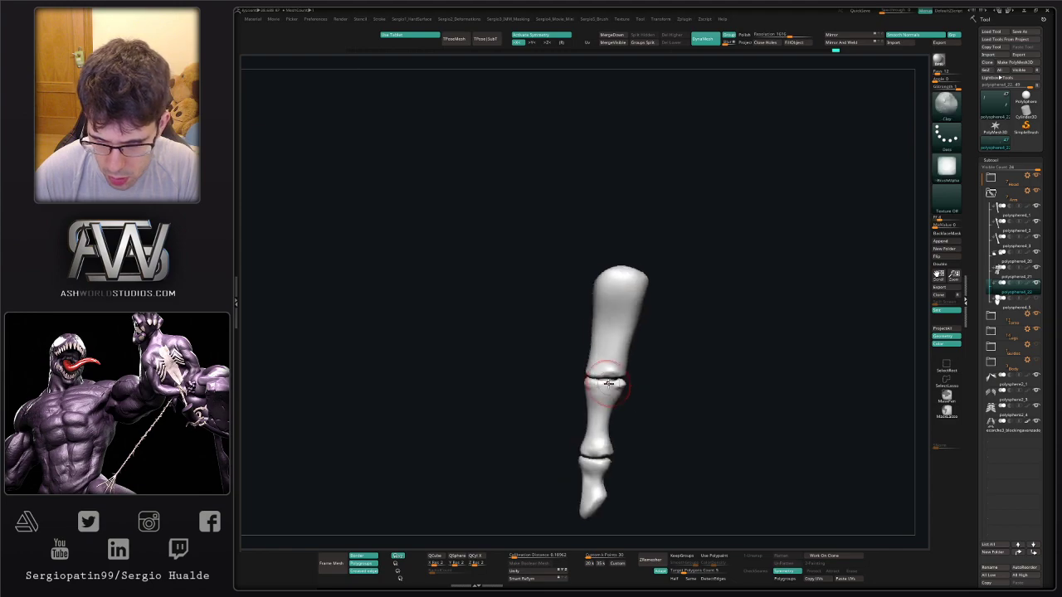
left_click_drag(609, 379, 621, 382, "shift")
right_click_drag(635, 386, 622, 382)
left_click_drag(615, 376, 610, 378, "shift")
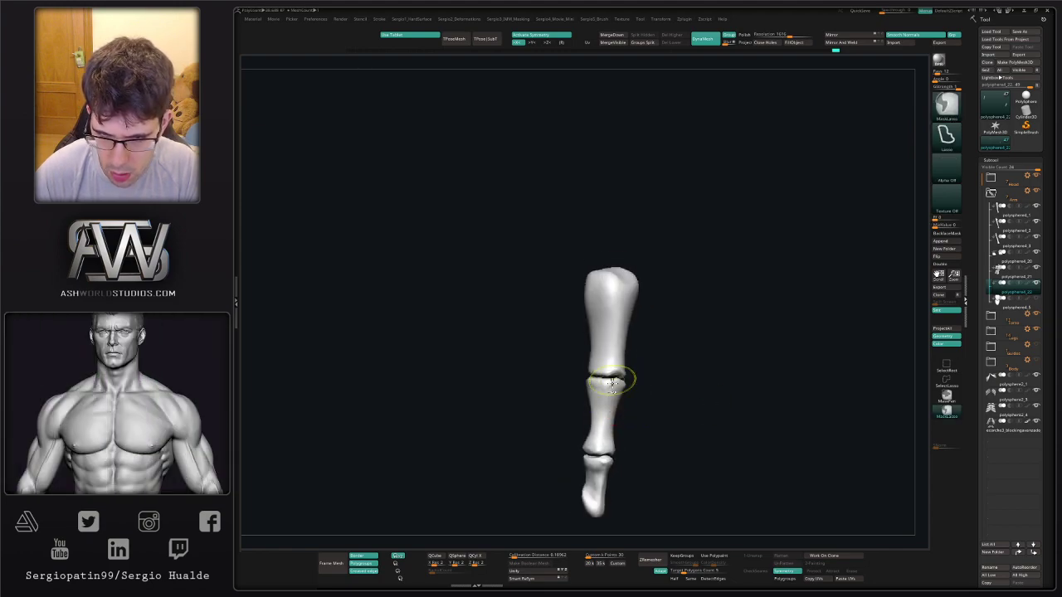
Slim the upper finger bone's shaft and upper end with the Move brush.
right_click_drag(623, 376, 560, 421, "ctrl")
right_click_drag(578, 342, 580, 348, "ctrl")
key("b")
key("m")
key("v")
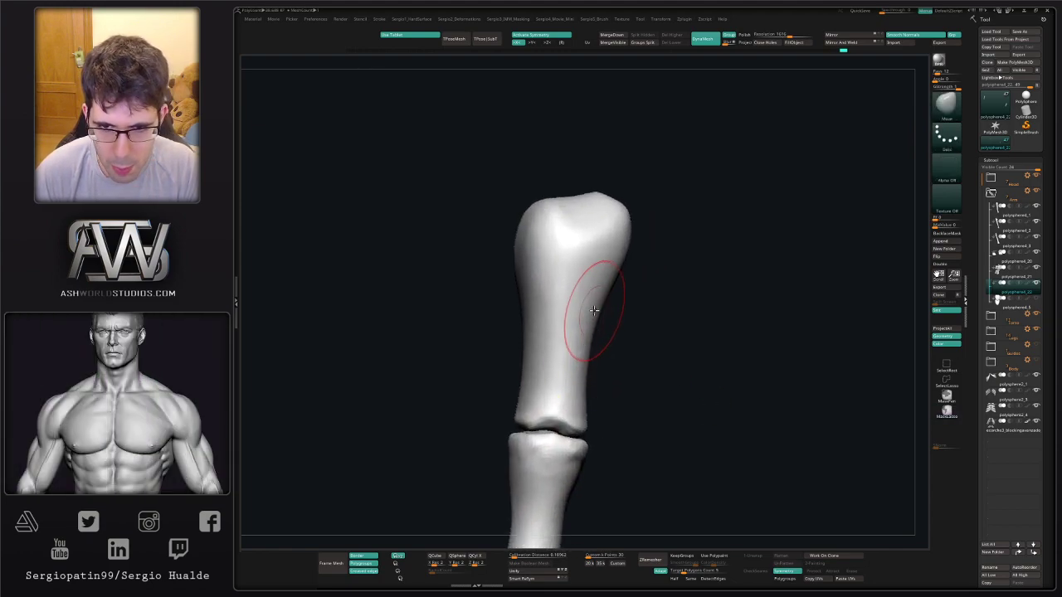
mouse_move(595, 311)
right_mouse_down("ctrl")
mouse_move(597, 302)
mouse_move(573, 367)
mouse_move(587, 325)
right_mouse_up("ctrl")
right_click_drag(588, 325, 586, 334)
left_click_drag(586, 316, 529, 319)
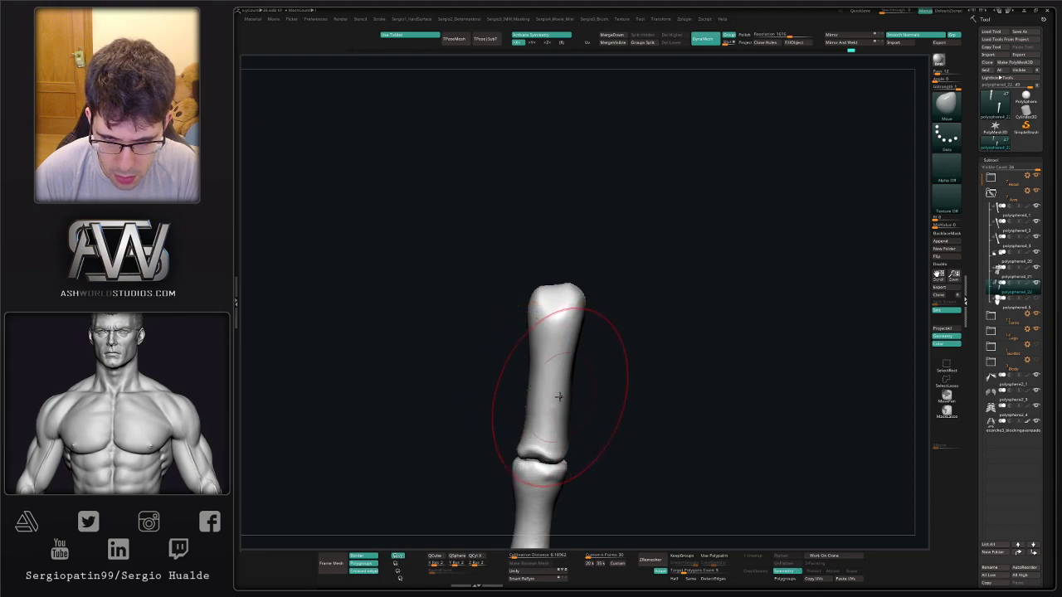
mouse_move(562, 397)
right_mouse_down()
mouse_move(542, 425)
mouse_move(559, 367)
mouse_move(575, 359)
right_mouse_up()
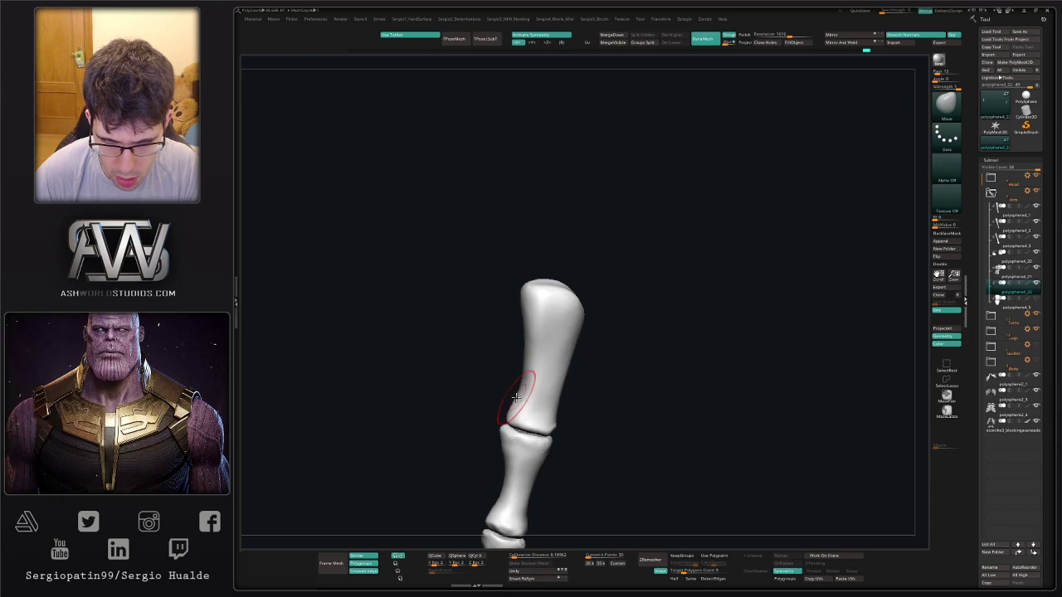
right_click_drag(519, 326, 550, 346)
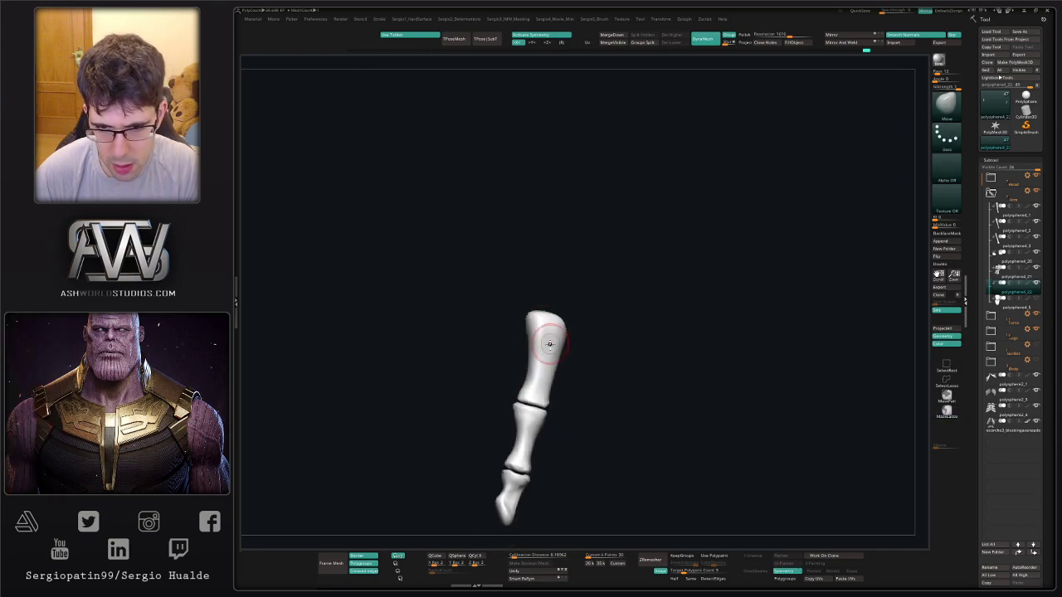
Adjust the Move brush size and refine the silhouette of the upper finger bone's head from several sides.
key("s")
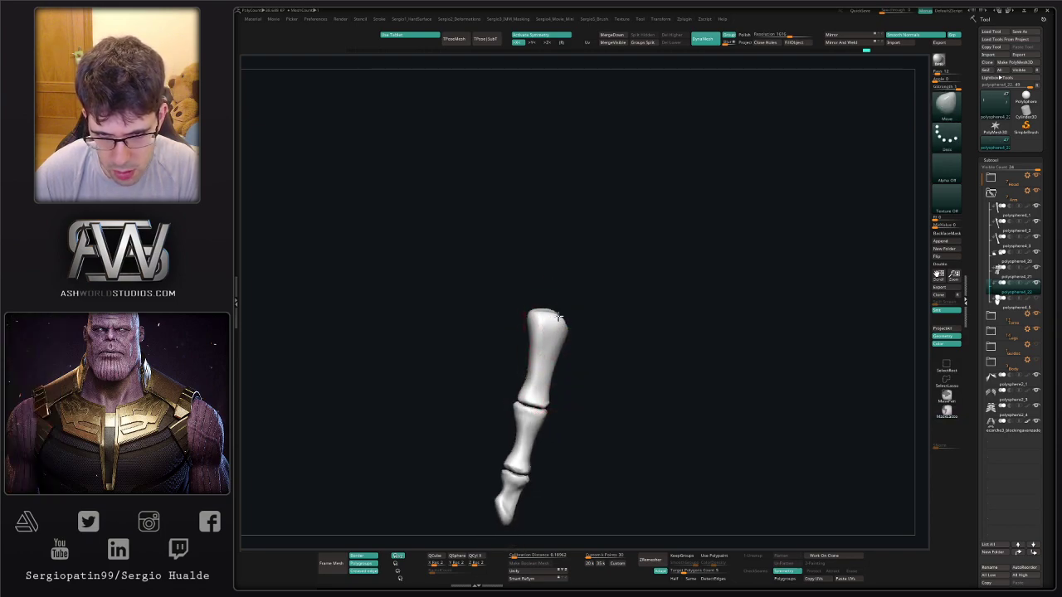
right_click_drag(589, 335, 575, 322)
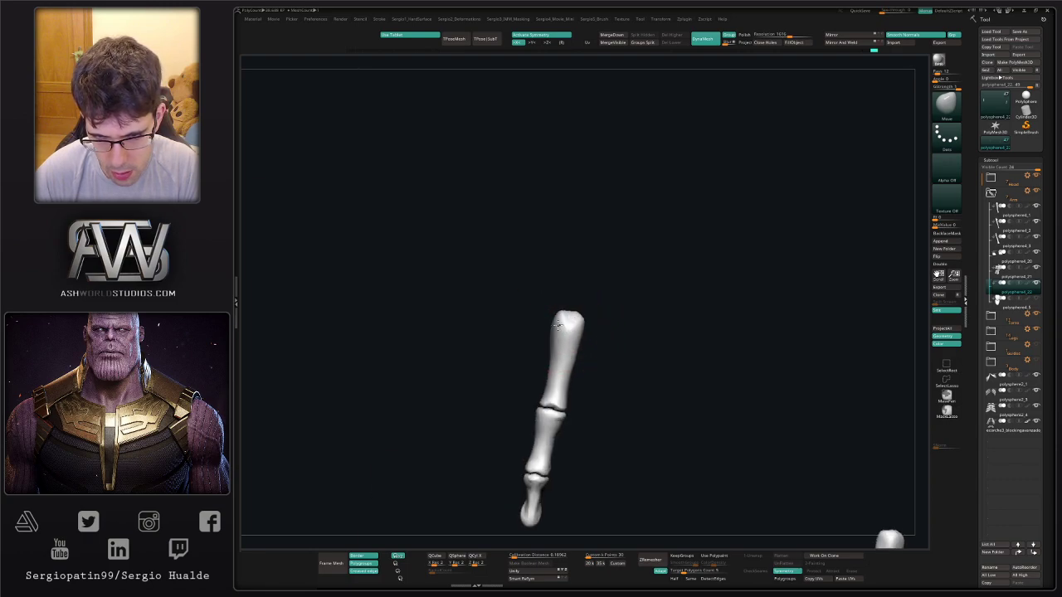
mouse_move(546, 377)
right_mouse_down()
mouse_move(550, 348)
mouse_move(570, 334)
mouse_move(590, 355)
mouse_move(569, 372)
mouse_move(528, 370)
mouse_move(559, 347)
mouse_move(568, 362)
right_mouse_up()
key("s")
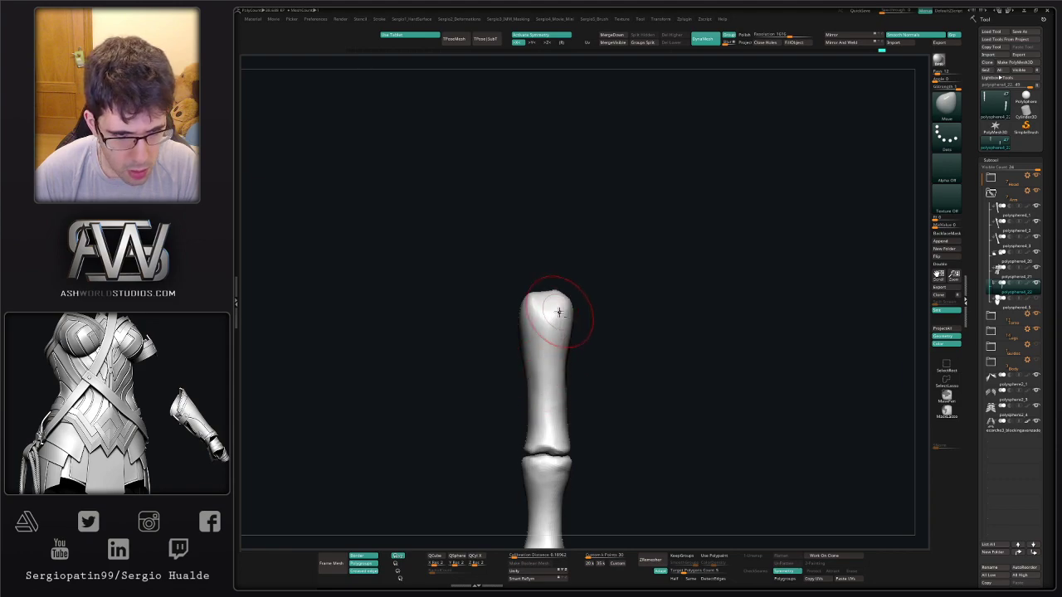
right_click_drag(555, 295, 531, 331, "alt")
left_click_drag(500, 318, 486, 315)
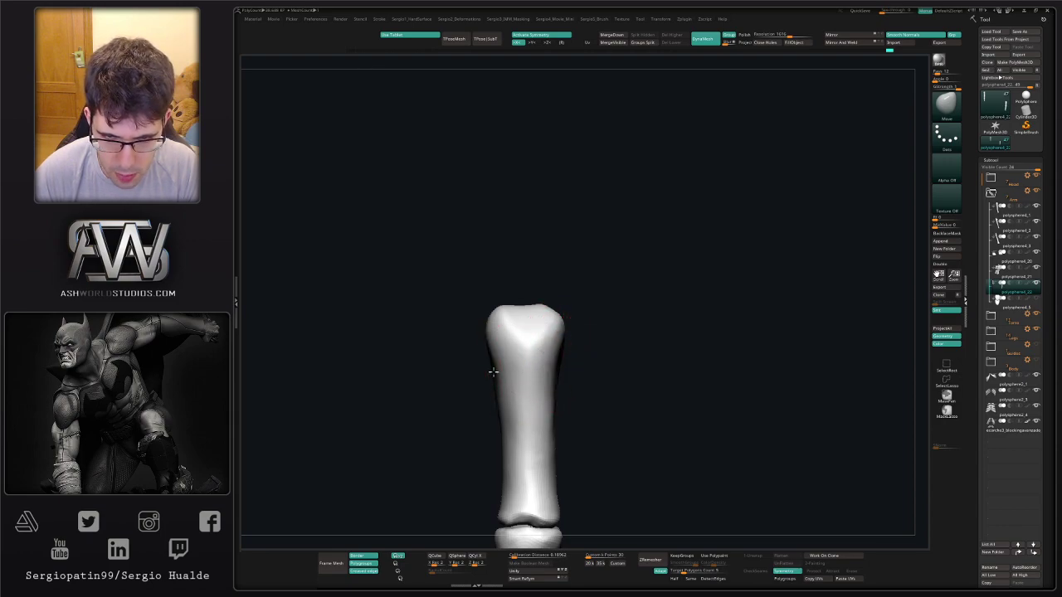
right_click_drag(501, 378, 550, 378)
right_click_drag(467, 381, 500, 360, "alt")
left_click_drag(475, 360, 484, 361)
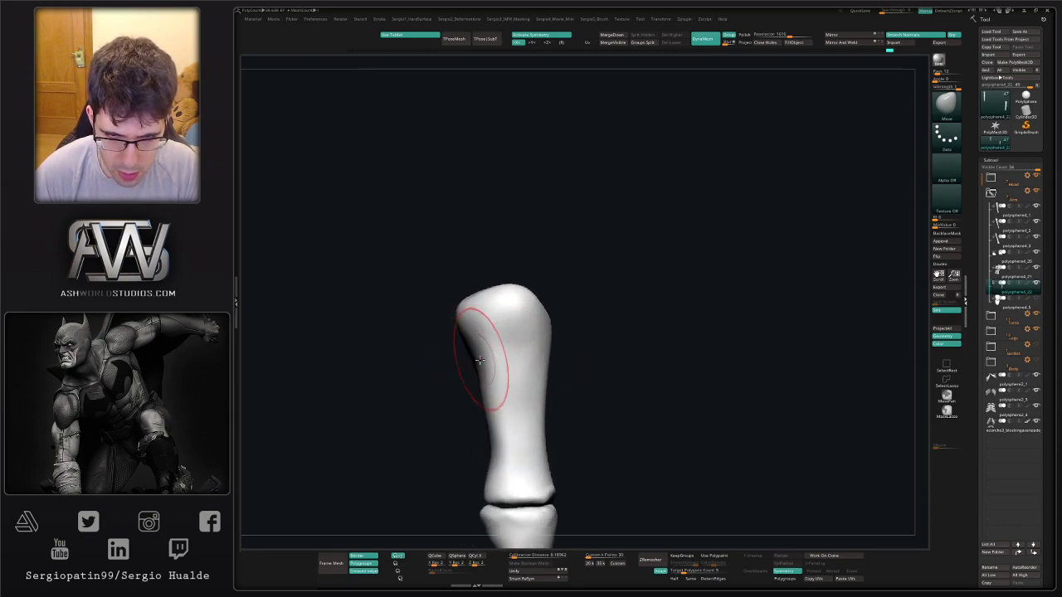
right_click_drag(479, 361, 452, 369)
left_click_drag(453, 369, 448, 360)
mouse_move(467, 357)
right_mouse_down("alt")
mouse_move(540, 355)
mouse_move(545, 317)
mouse_move(540, 383)
right_mouse_up("alt")
Carve a central hollow into the upper finger bone's top joint face with the Clay brush.
key("b")
key("c")
key("l")
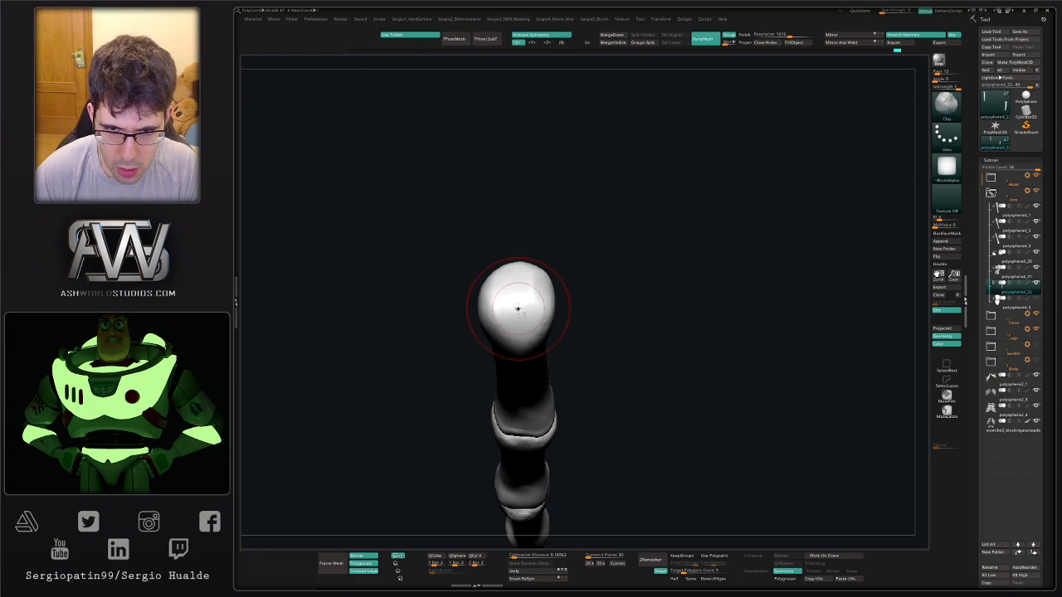
right_click_drag(520, 311, 527, 310)
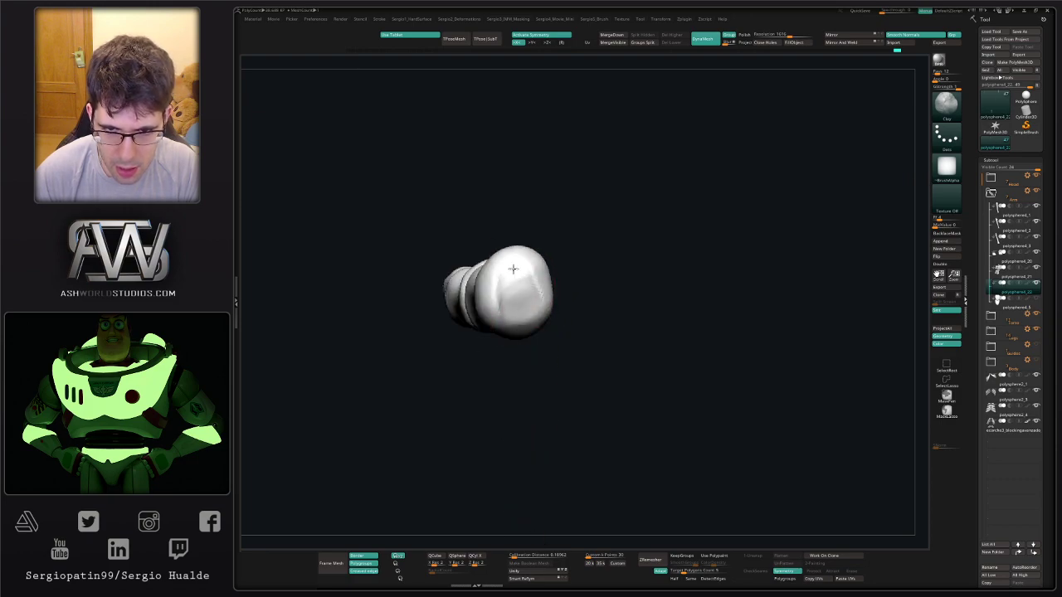
mouse_move(527, 290)
left_mouse_down()
mouse_move(505, 280)
mouse_move(525, 300)
mouse_move(515, 276)
mouse_move(507, 310)
mouse_move(522, 318)
mouse_move(532, 277)
left_mouse_up()
right_click_drag(517, 312, 514, 294)
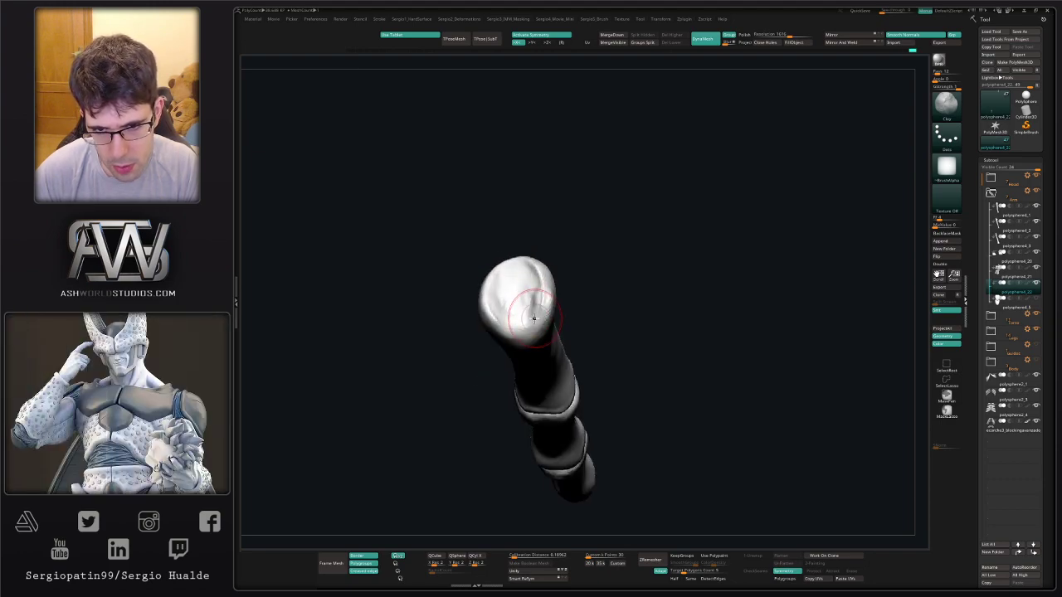
left_click_drag(533, 309, 520, 272)
right_click_drag(518, 266, 531, 305)
left_click_drag(496, 272, 506, 319)
mouse_move(516, 308)
right_mouse_down()
mouse_move(506, 315)
mouse_move(541, 326)
right_mouse_up()
left_click_drag(541, 326, 554, 333)
Build up the rim around the upper finger bone's top joint with the Clay brush.
right_click_drag(564, 329, 590, 323)
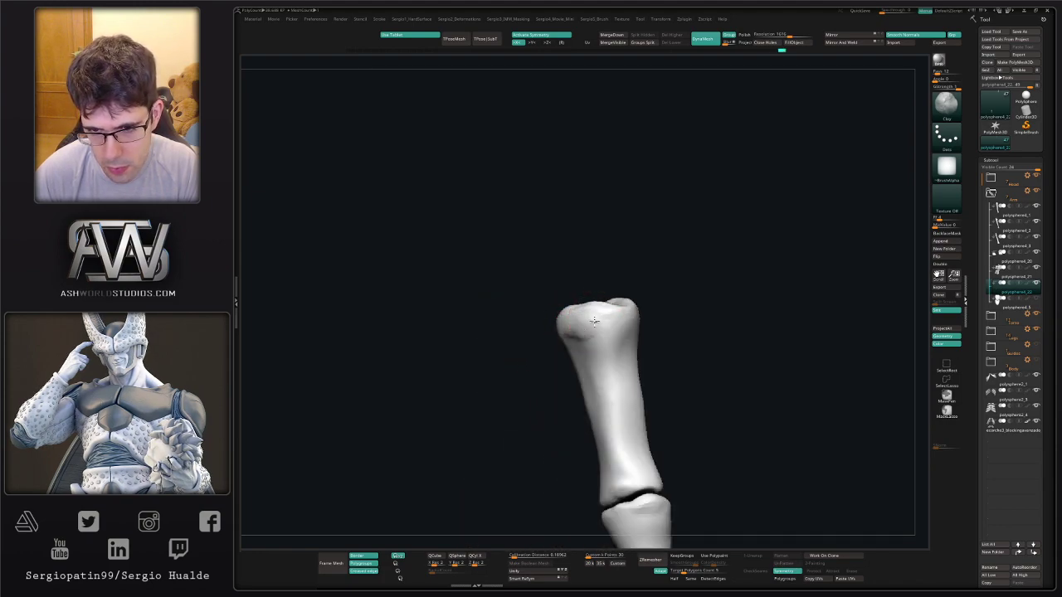
left_click_drag(591, 323, 615, 325)
mouse_move(625, 322)
right_mouse_down()
mouse_move(647, 325)
mouse_move(634, 302)
right_mouse_up()
mouse_move(609, 297)
left_mouse_down()
mouse_move(636, 304)
mouse_move(616, 296)
left_mouse_up()
mouse_move(663, 310)
right_mouse_down()
mouse_move(673, 293)
mouse_move(646, 318)
mouse_move(680, 320)
right_mouse_up()
mouse_move(651, 326)
left_mouse_down()
mouse_move(674, 318)
mouse_move(663, 320)
left_mouse_up()
mouse_move(740, 314)
right_mouse_down()
mouse_move(691, 308)
mouse_move(721, 320)
right_mouse_up()
right_click_drag(794, 310, 629, 315, "alt")
Reshape the raised corners of the upper finger bone's top end with the Move brush.
key("b")
key("m")
key("v")
left_click_drag(573, 304, 571, 308)
right_click_drag(571, 315, 604, 329)
left_click_drag(589, 310, 584, 315)
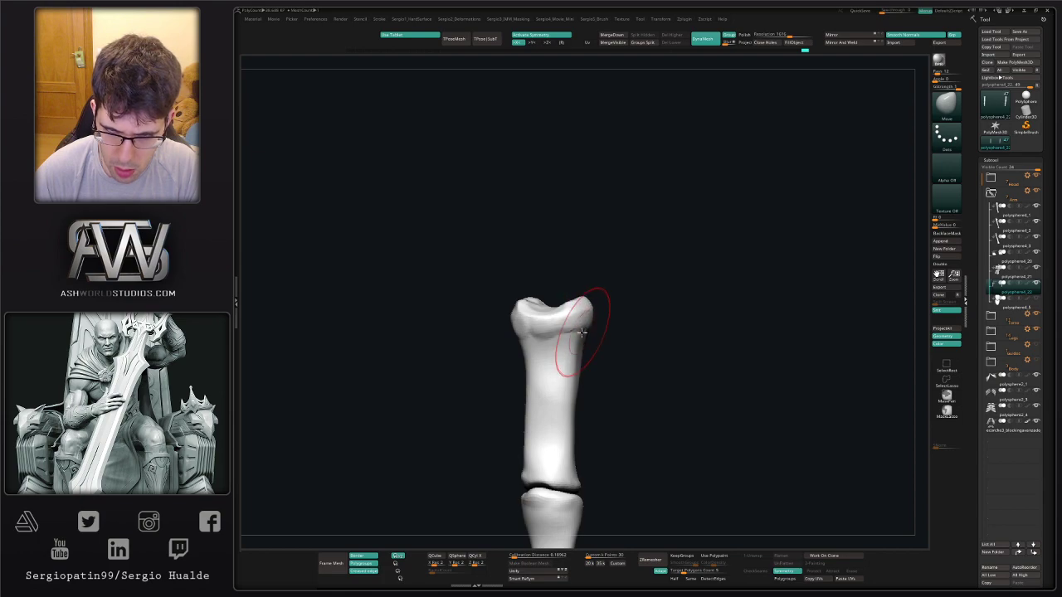
mouse_move(544, 345)
right_mouse_down()
mouse_move(521, 360)
mouse_move(501, 349)
right_mouse_up()
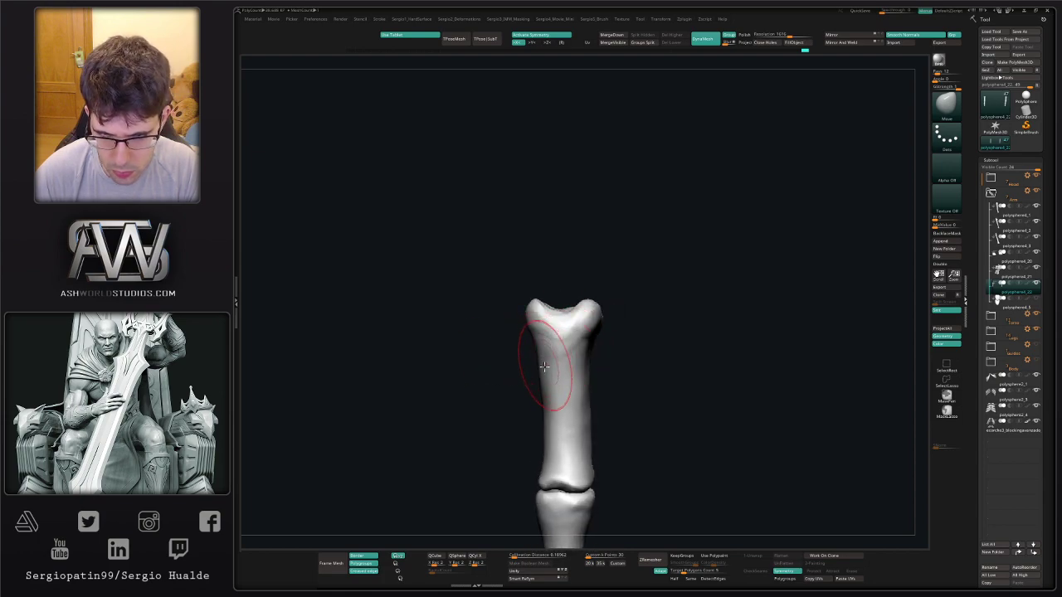
right_click_drag(588, 428, 604, 434)
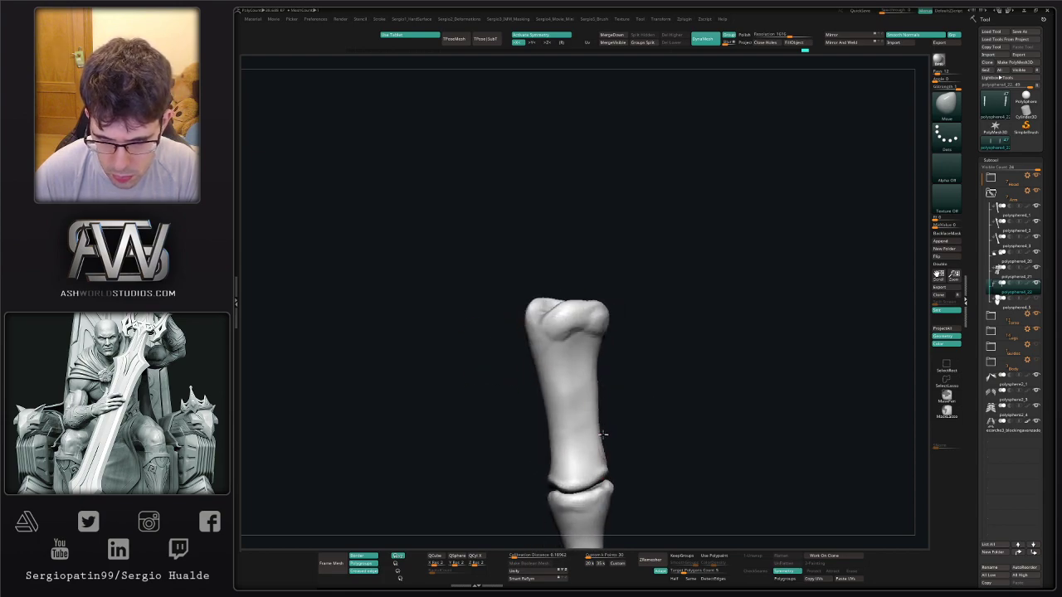
right_click_drag(592, 391, 699, 398)
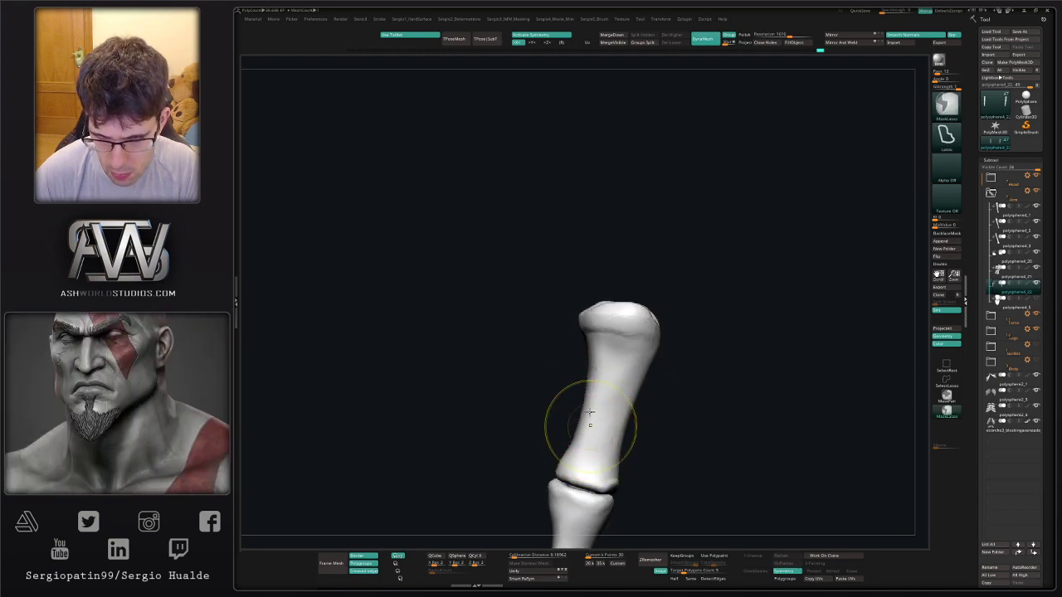
Show the whole skeleton again, centre the gizmo on the finger's top joint and move the finger under the middle metacarpal.
mouse_move(590, 427)
right_mouse_down("ctrl")
mouse_move(572, 379)
mouse_move(593, 403)
mouse_move(622, 351)
mouse_move(590, 350)
mouse_move(598, 372)
mouse_move(640, 355)
mouse_move(640, 404)
mouse_move(586, 431)
right_mouse_up("ctrl")
key("alt+s")
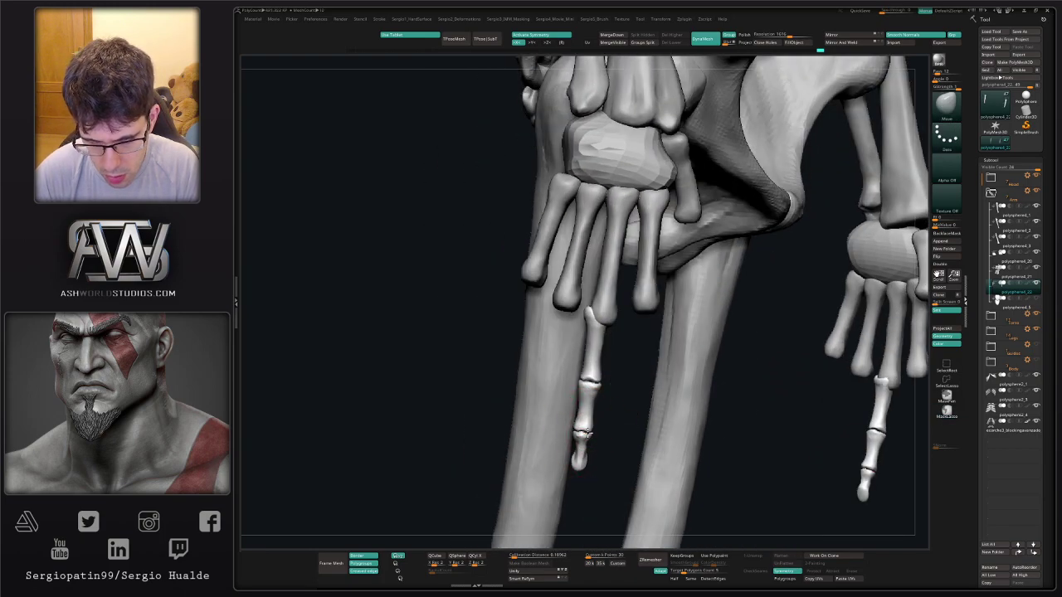
key("w")
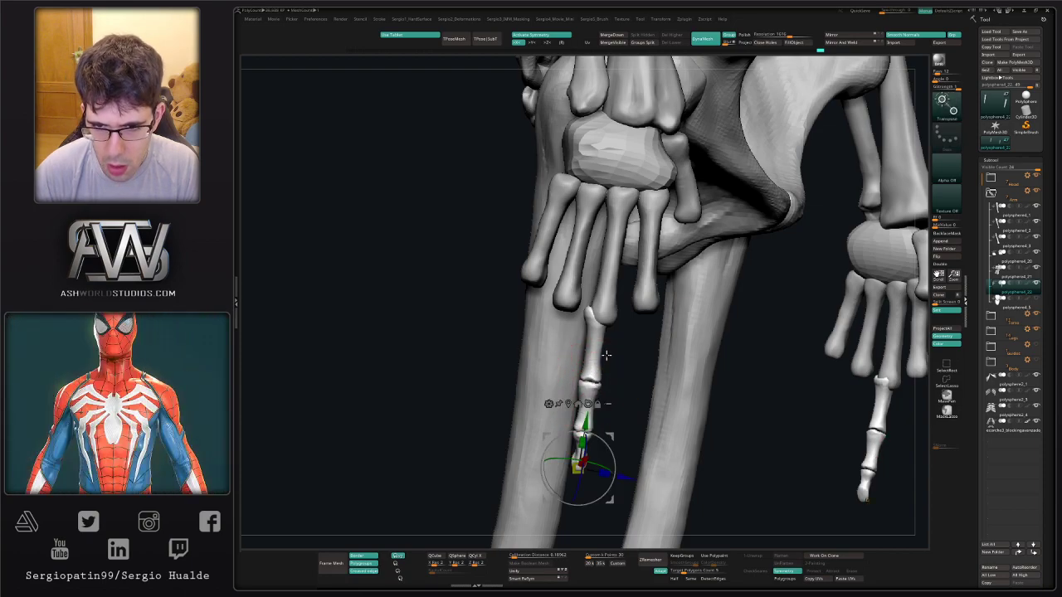
left_click(588, 314, "alt")
left_click_drag(621, 285, 622, 296)
mouse_move(620, 327)
right_mouse_down("ctrl")
mouse_move(620, 287)
mouse_move(602, 256)
mouse_move(680, 332)
mouse_move(747, 336)
mouse_move(747, 381)
right_mouse_up("ctrl")
key("q")
key("w")
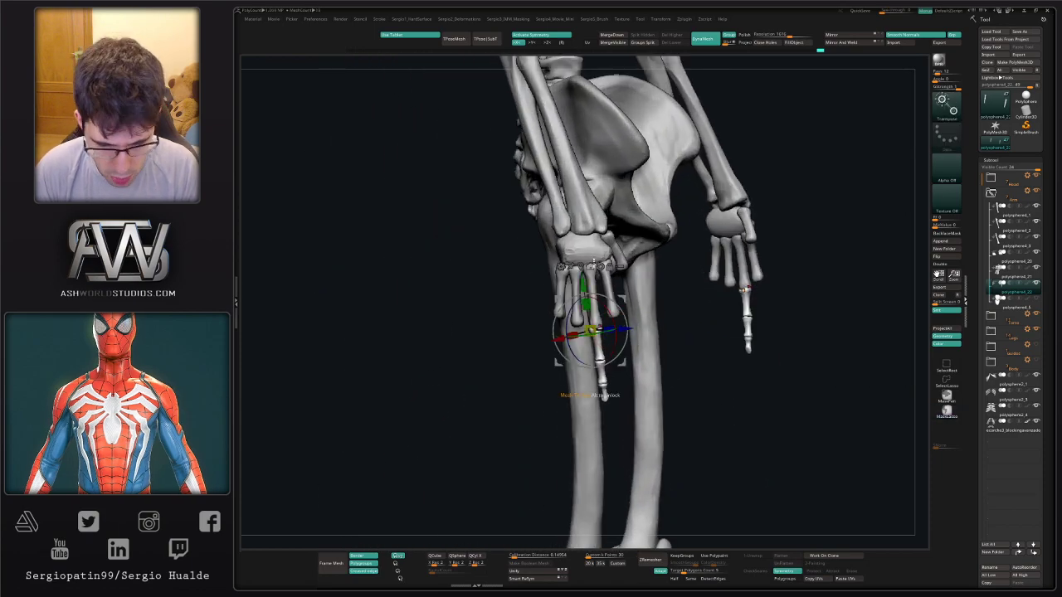
Measure the skull's height with a transpose line and set that length as a calibration distance of 1.
right_click_drag(595, 262, 523, 199, "ctrl")
right_click_drag(523, 199, 690, 498, "alt")
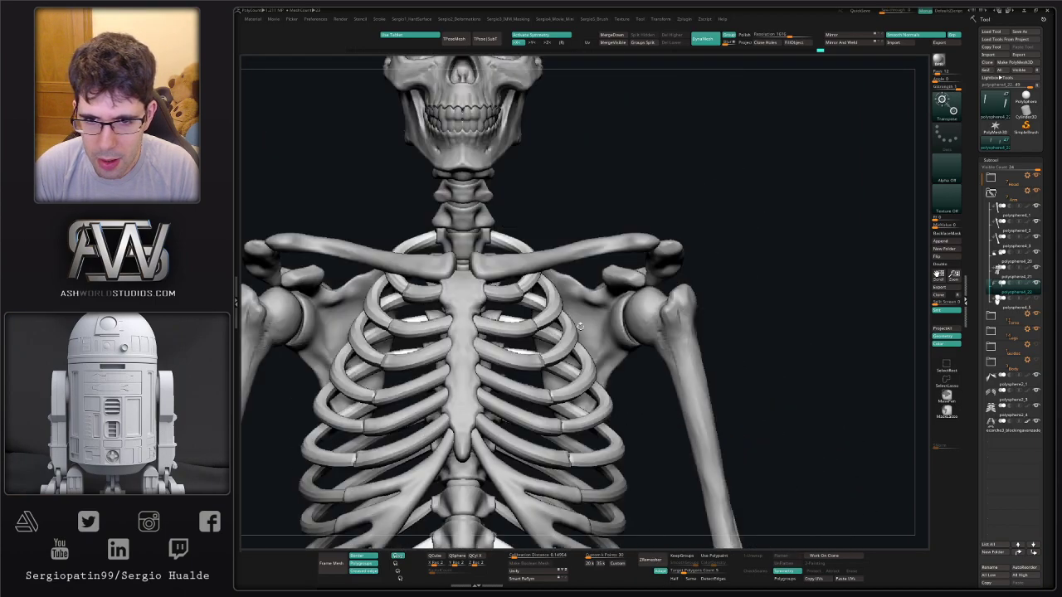
right_click_drag(531, 170, 661, 336, "alt")
left_click(656, 317, "alt")
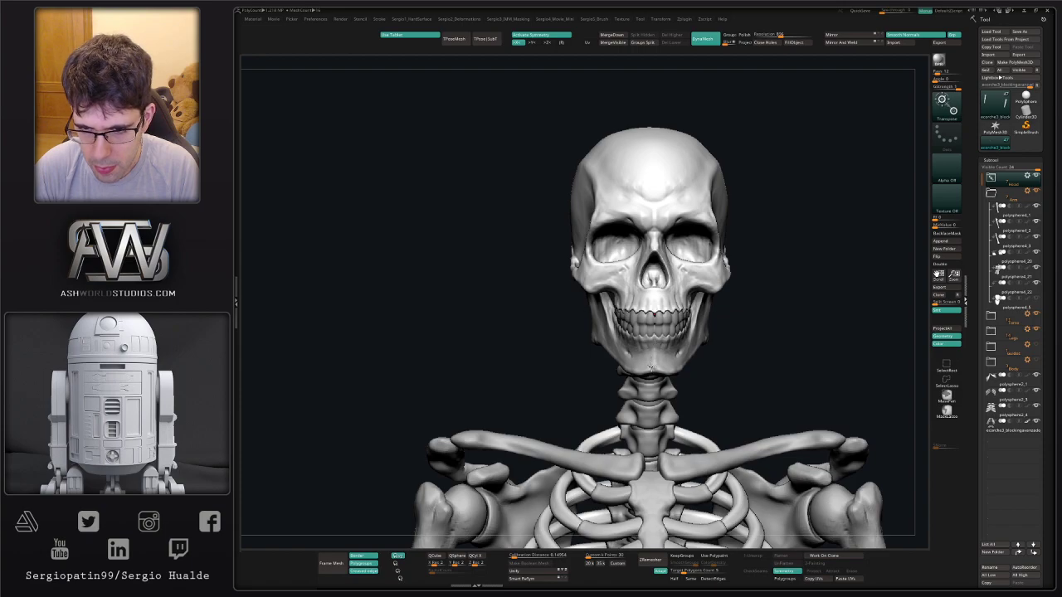
left_click_drag(674, 123, 655, 121)
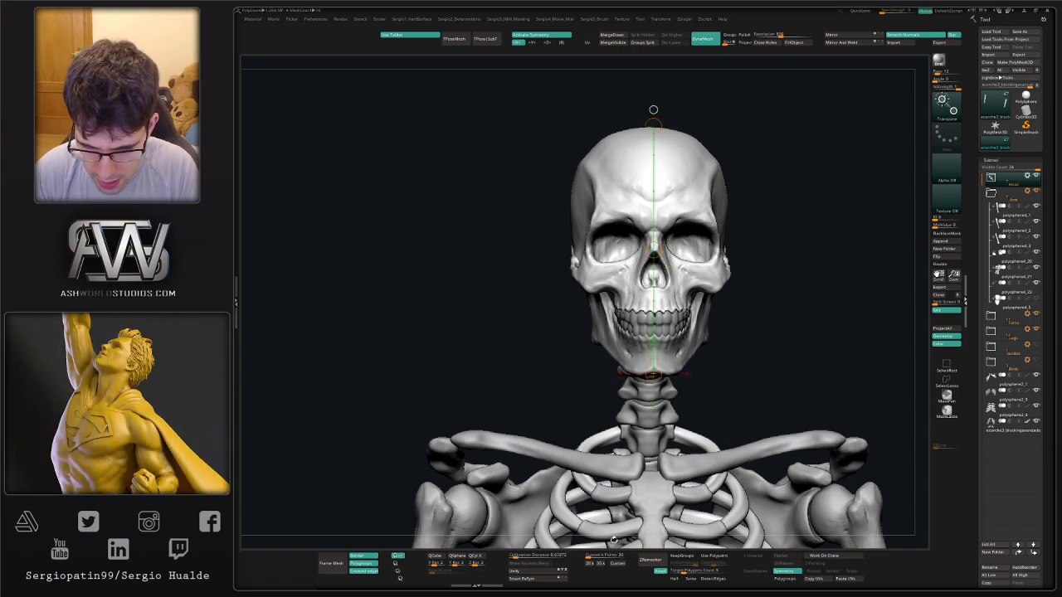
left_click(559, 552)
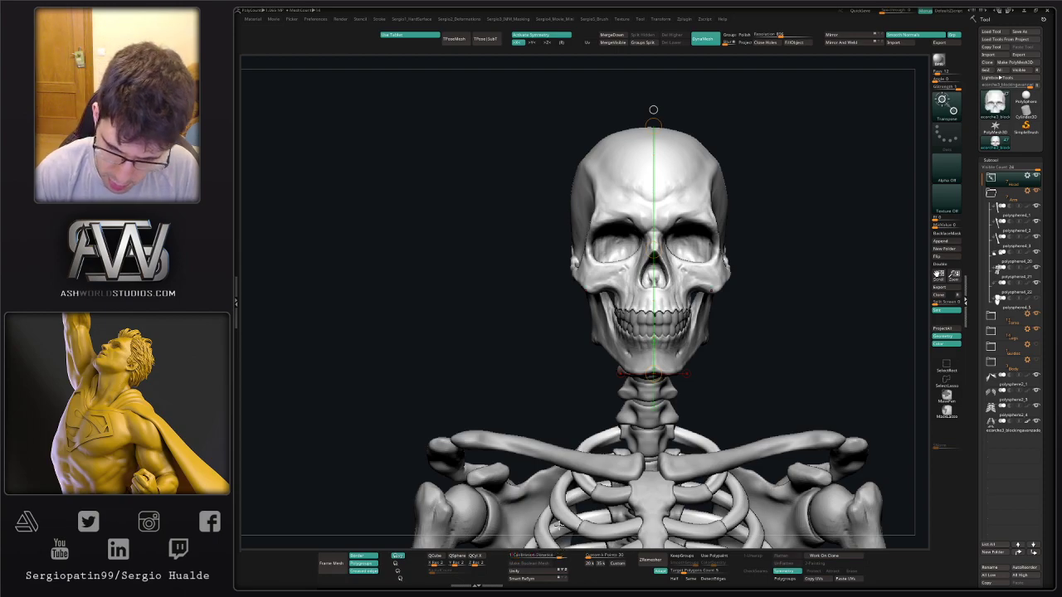
key("Return")
Measure the hand's length with a transpose line running from the wrist down past the fingertip.
right_click_drag(595, 370, 622, 230, "ctrl")
right_click_drag(543, 521, 588, 346, "alt")
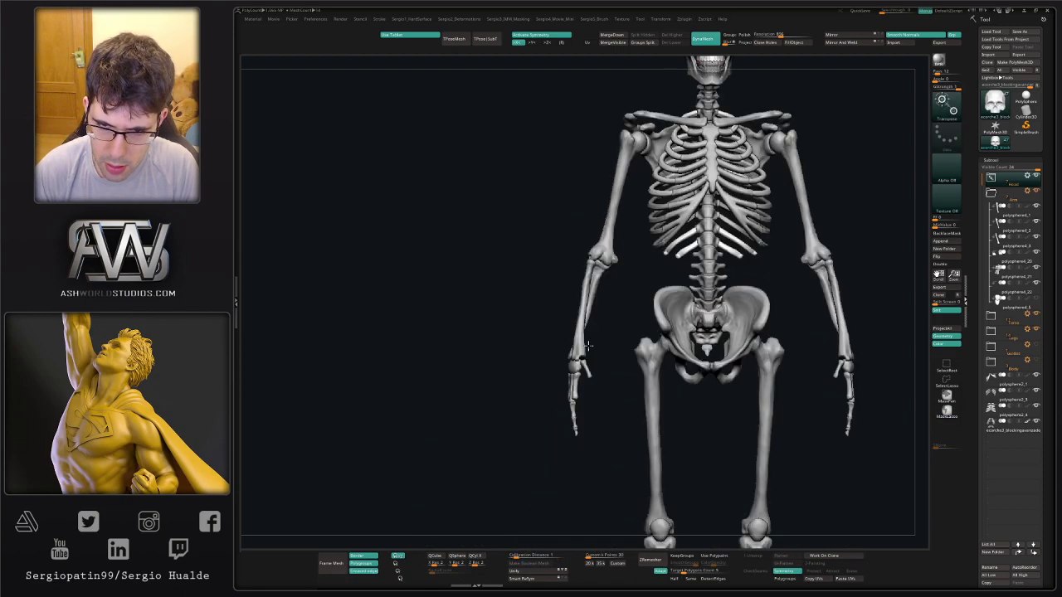
right_click_drag(560, 402, 661, 329, "alt")
right_click_drag(605, 531, 672, 321, "alt")
right_click_drag(585, 366, 676, 371)
right_click_drag(628, 320, 463, 322, "alt")
left_click_drag(579, 329, 555, 293)
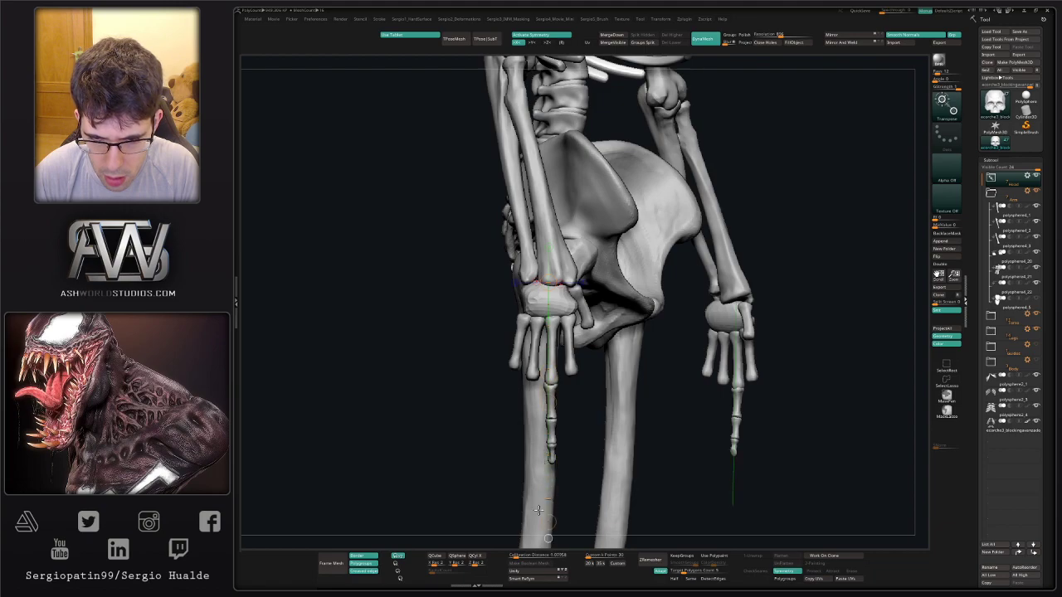
Select the finger bones and align their top joint with the end of the middle metacarpal from the front and below.
key("q")
left_click(551, 432, "alt")
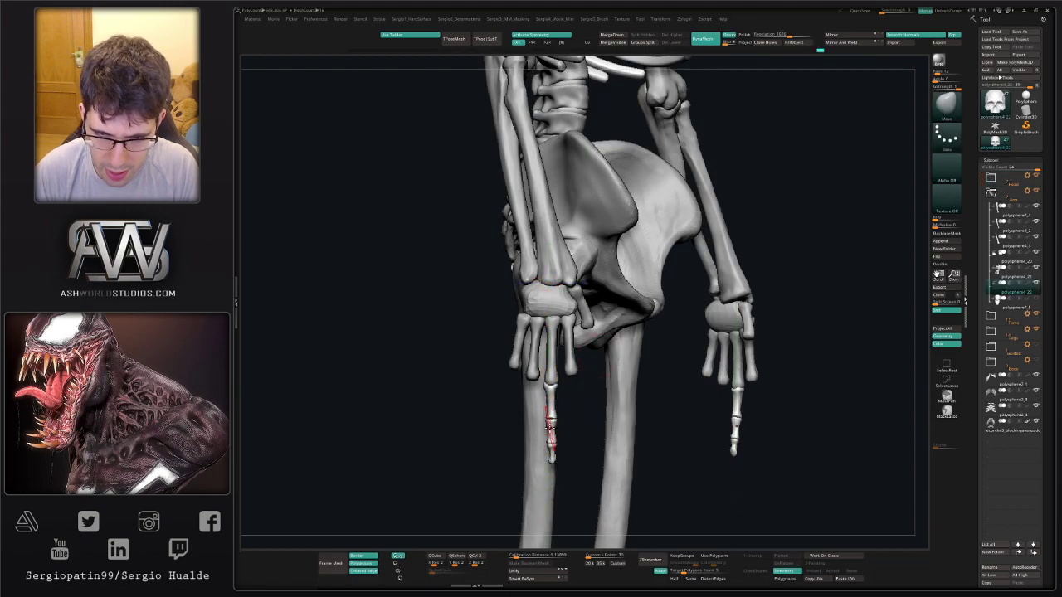
right_click_drag(552, 436, 572, 333, "alt")
key("w")
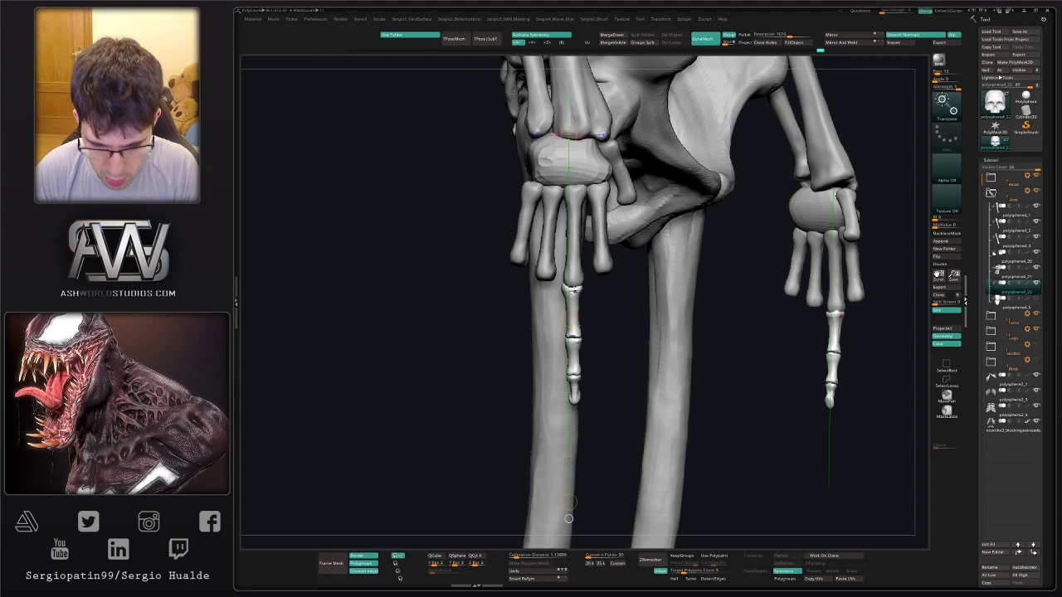
key("y")
left_click_drag(595, 258, 596, 260)
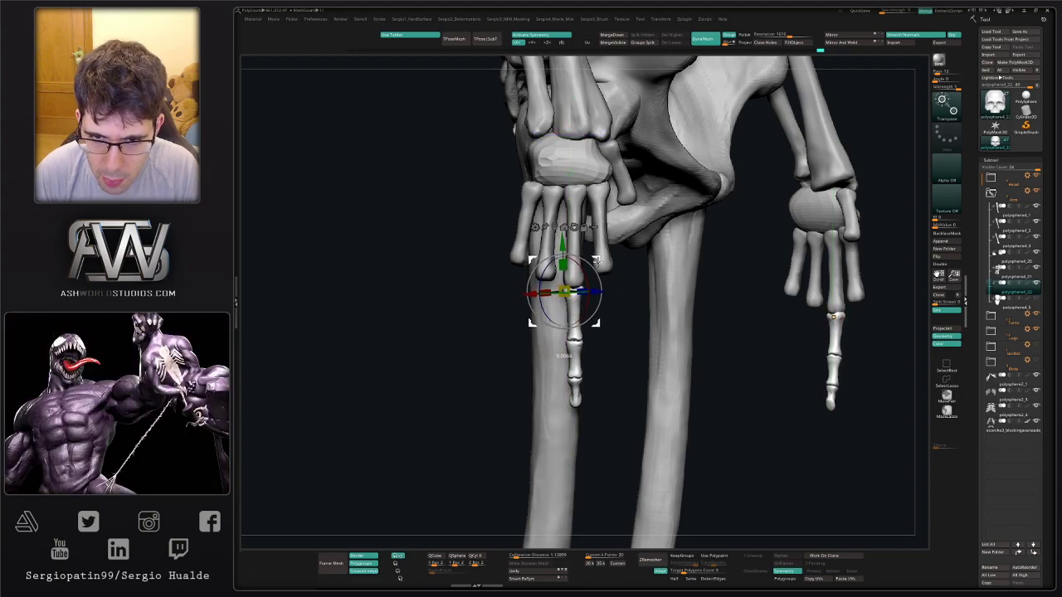
right_click_drag(571, 341, 614, 306)
left_click_drag(602, 306, 607, 331)
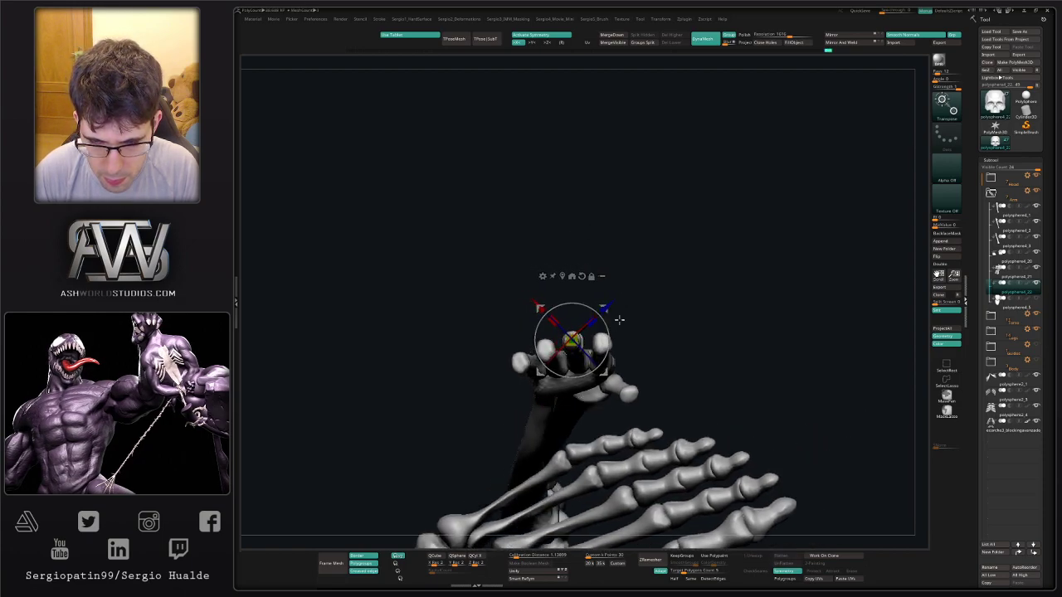
Duplicate the finger three times and place and rotate the copies under the index, ring and little finger metacarpals.
right_click_drag(631, 316, 635, 312)
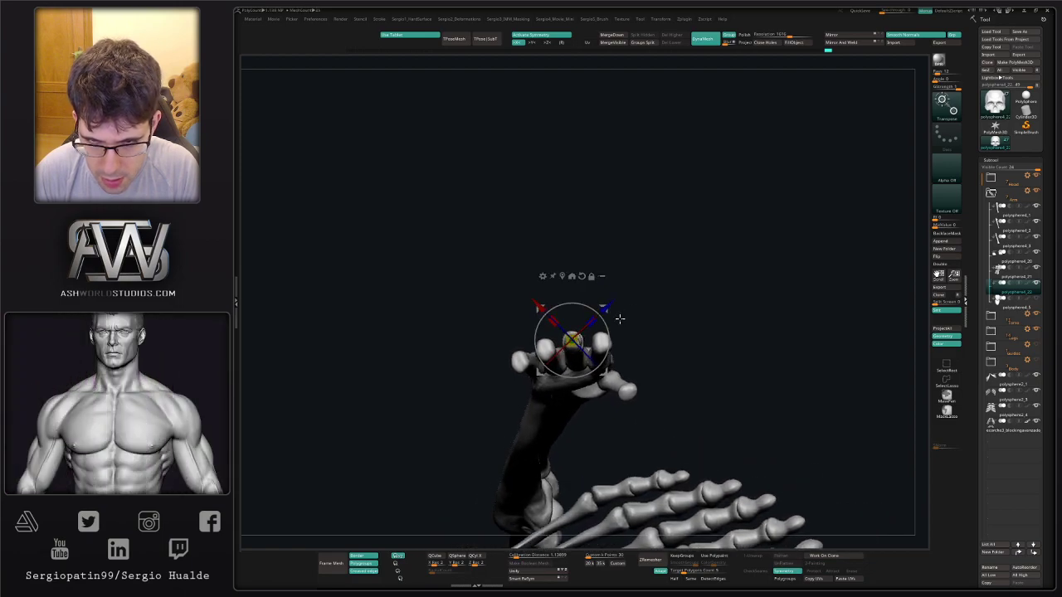
key("ctrl+shift+d")
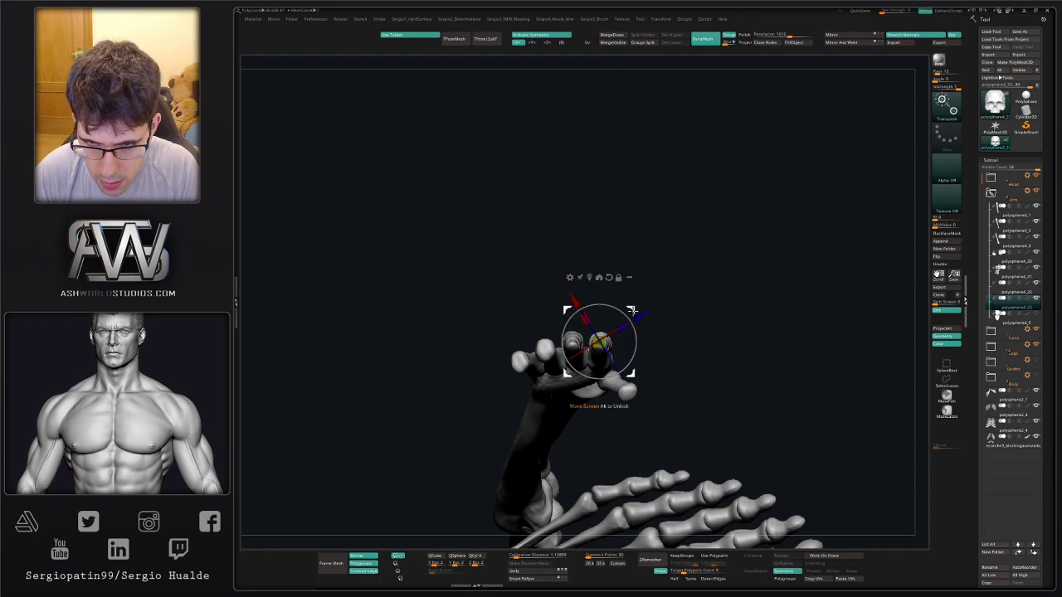
key("ctrl+shift")
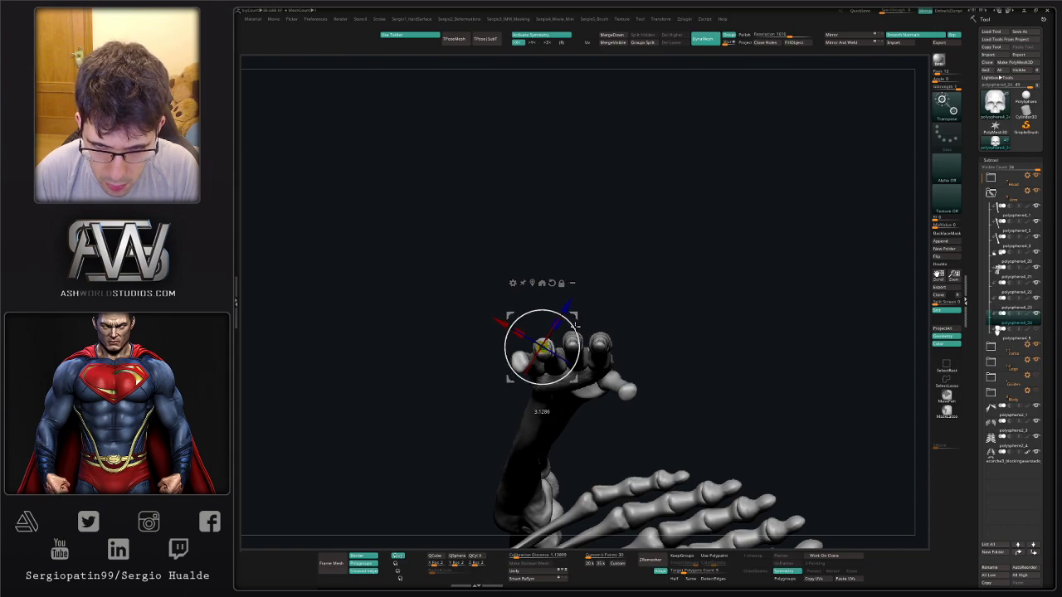
key("ctrl+shift+d")
left_click_drag(574, 317, 573, 316)
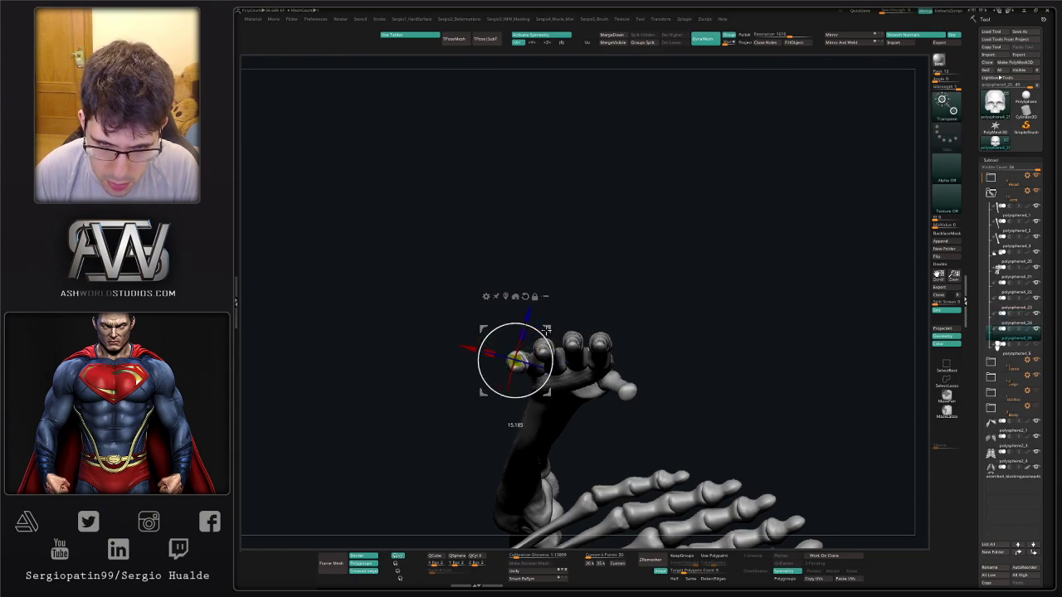
right_click_drag(546, 329, 558, 370)
left_click_drag(595, 413, 615, 424)
mouse_move(545, 339)
left_mouse_down()
mouse_move(547, 315)
mouse_move(549, 334)
left_mouse_up()
Shorten the little finger and fit its bones to the metacarpal with the Move brush.
key("q")
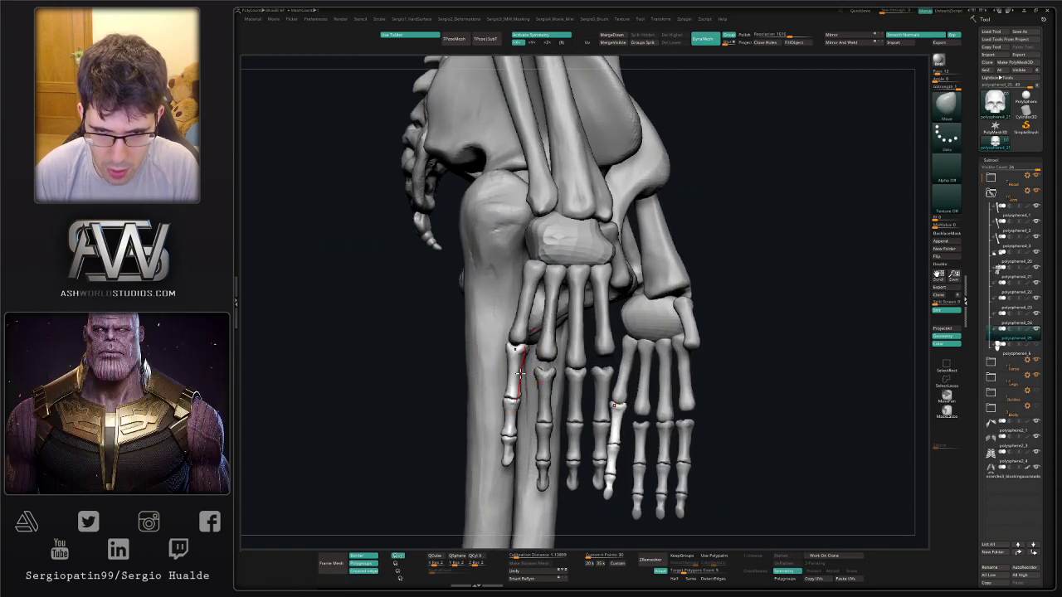
mouse_move(511, 412)
left_mouse_down()
mouse_move(527, 412)
mouse_move(508, 442)
left_mouse_up()
left_click_drag(522, 348, 525, 347)
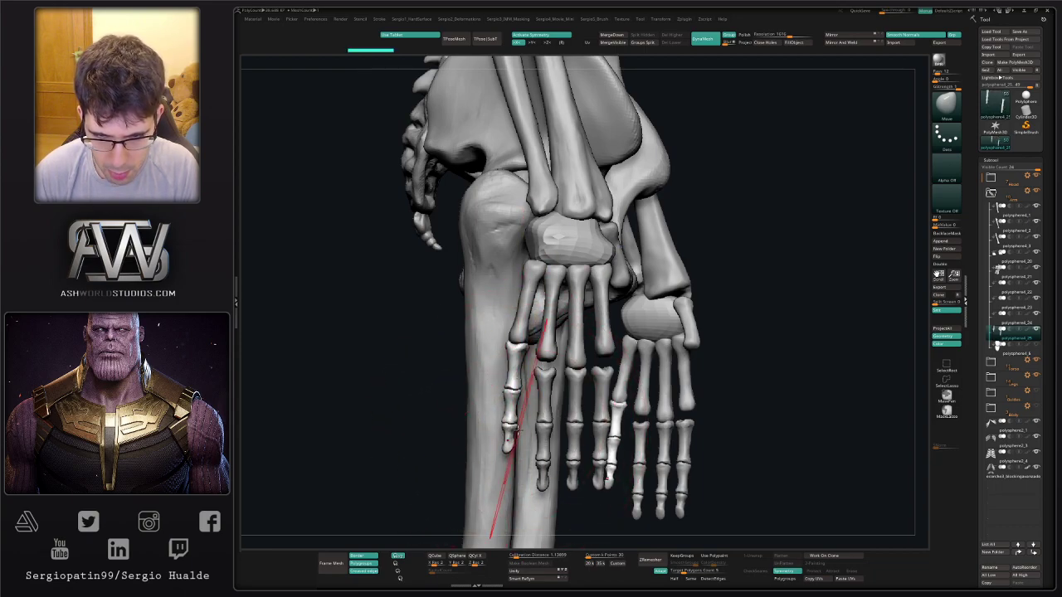
left_click_drag(517, 430, 505, 450)
right_click_drag(519, 414, 553, 349, "alt")
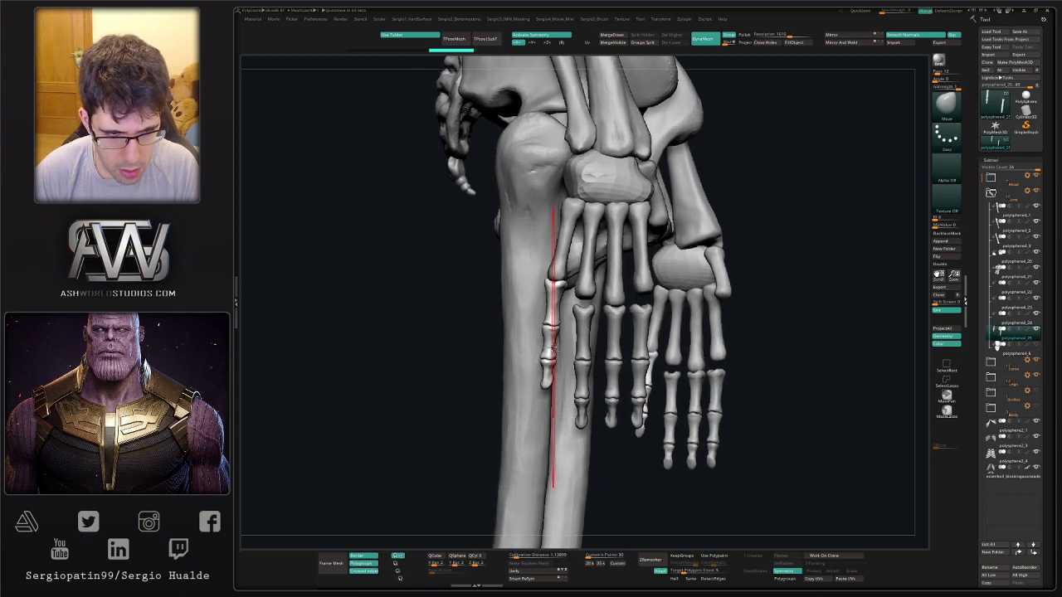
left_click_drag(551, 356, 547, 339)
key("s")
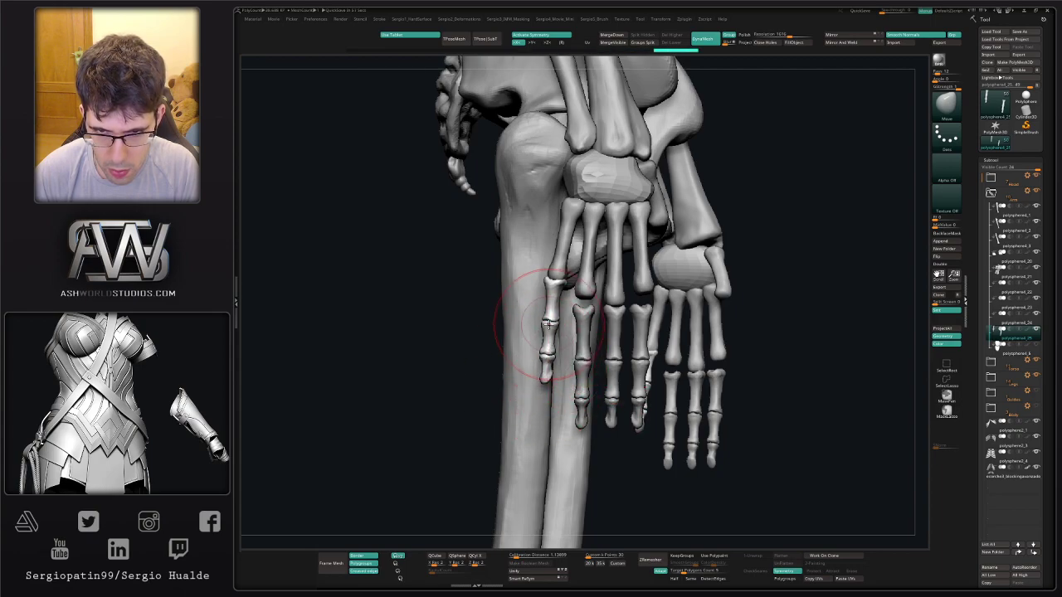
left_click_drag(556, 284, 553, 284)
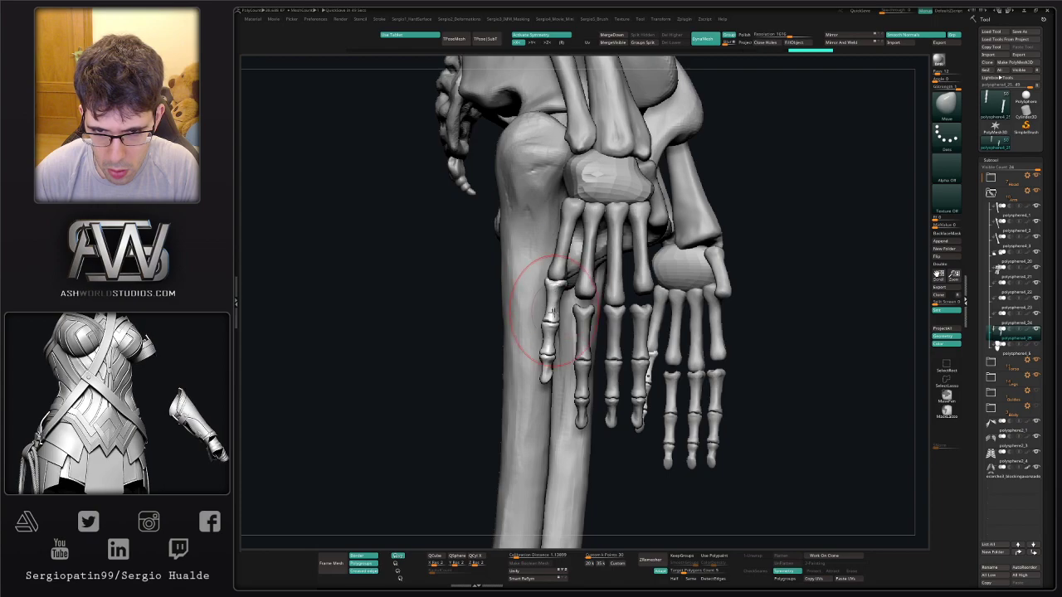
Move and rotate the ring finger to meet its metacarpal, and shorten its tip with the Move brush.
right_click_drag(567, 315, 545, 296, "alt")
left_click(565, 341, "alt")
key("w")
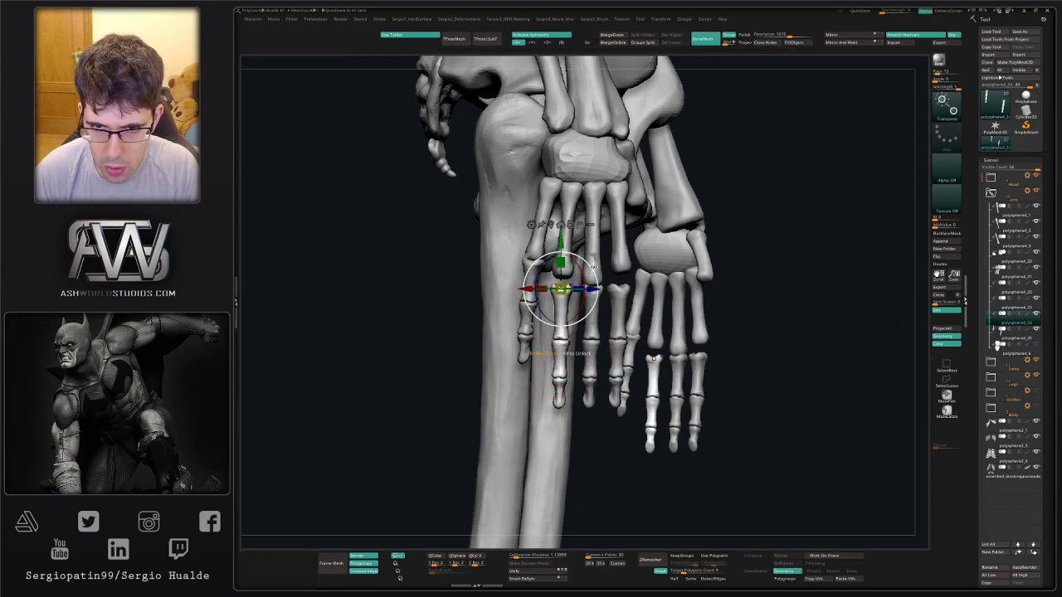
left_click_drag(594, 257, 592, 247)
key("q")
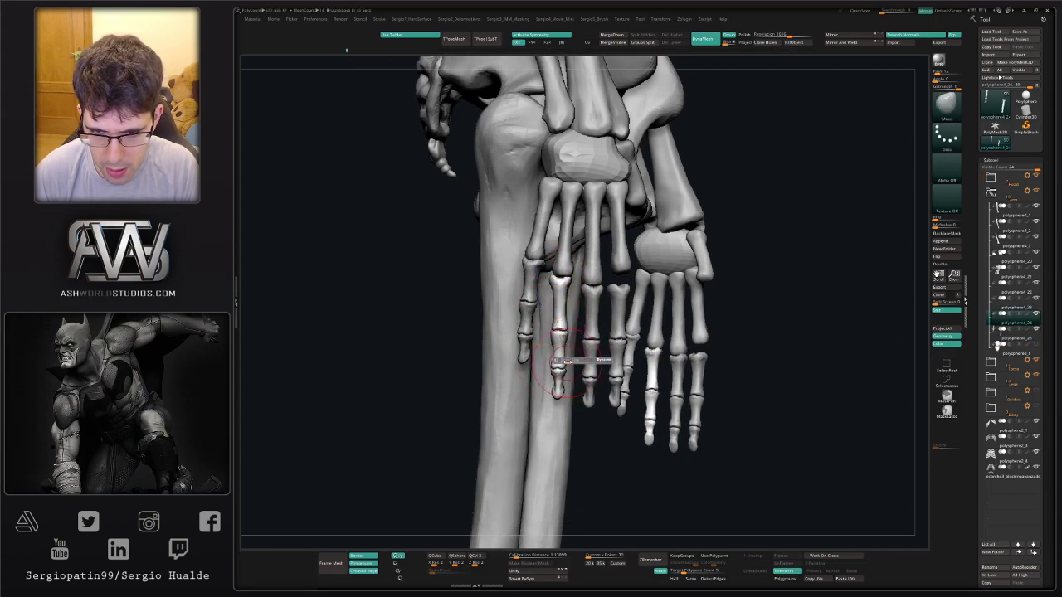
key("w")
left_click_drag(595, 261, 595, 265)
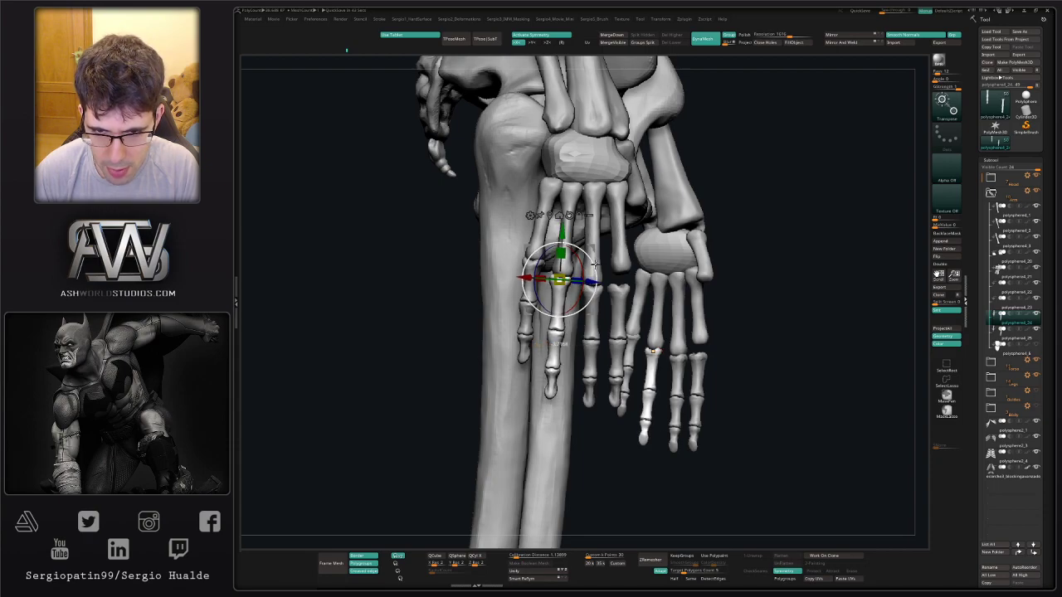
key("q")
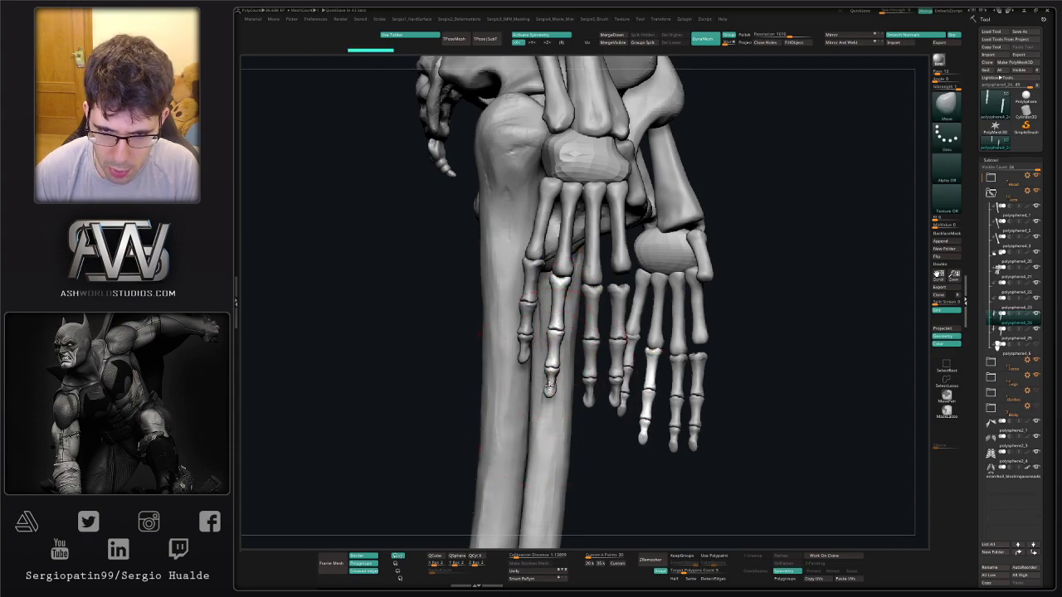
left_click_drag(549, 387, 550, 367)
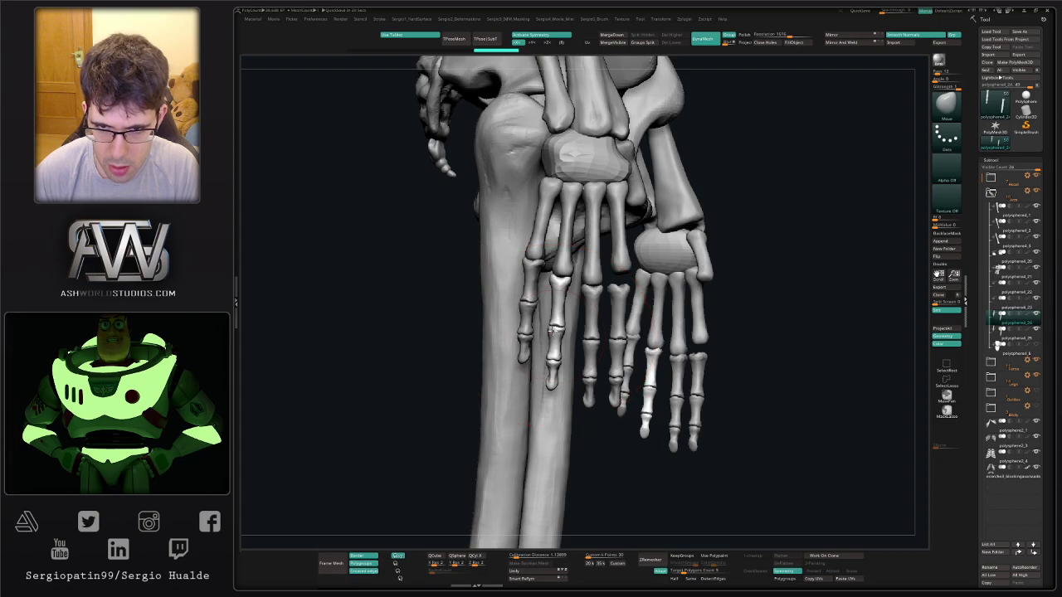
key("w")
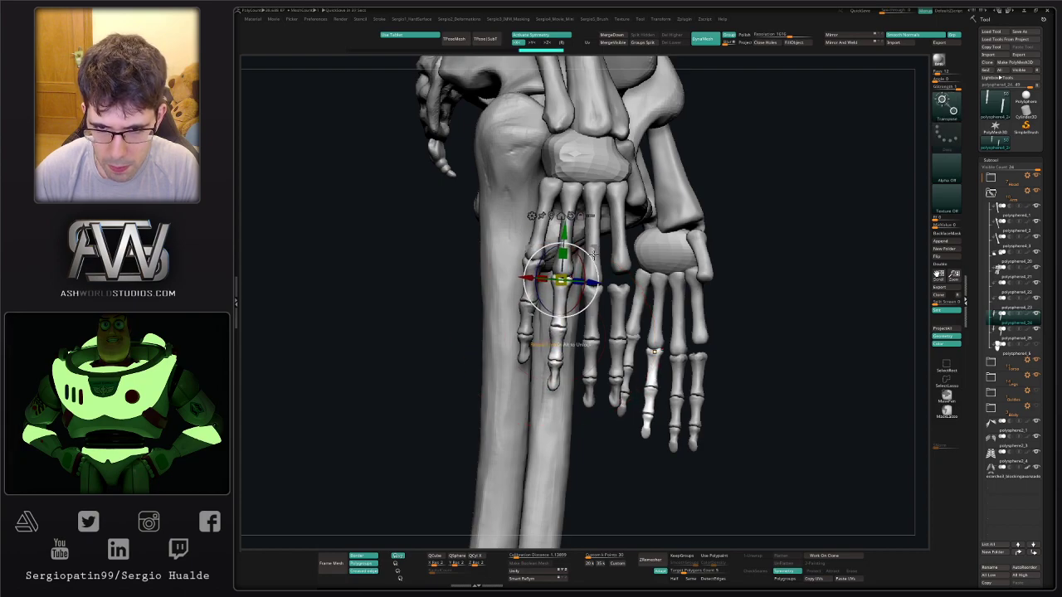
key("q")
Move the index finger up against its metacarpal and rotate it to follow that bone's direction.
right_click_drag(596, 330, 543, 333, "alt")
right_click_drag(647, 326, 569, 322)
left_click(564, 320, "alt")
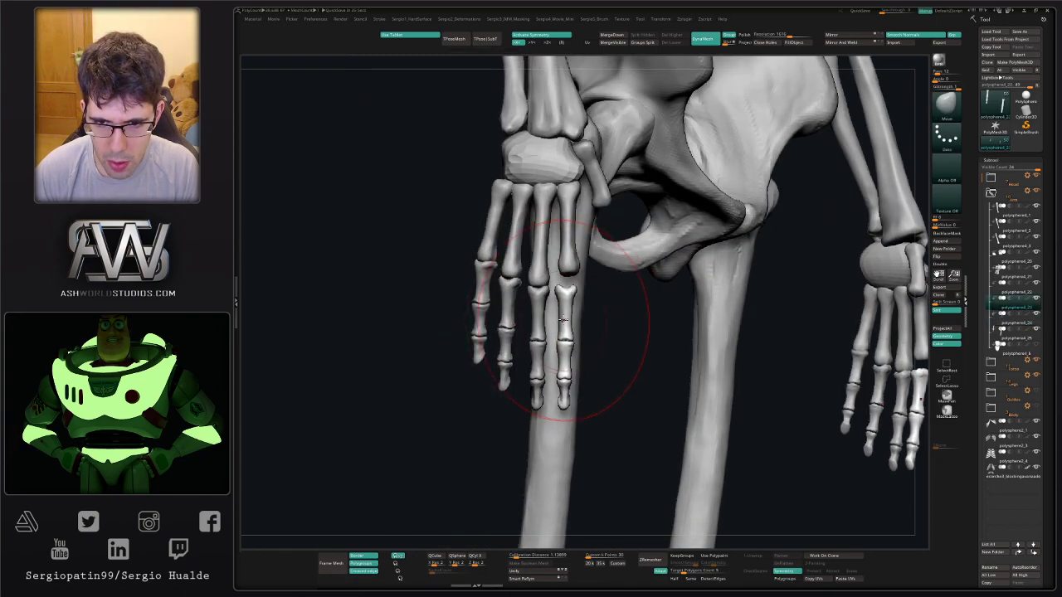
key("w")
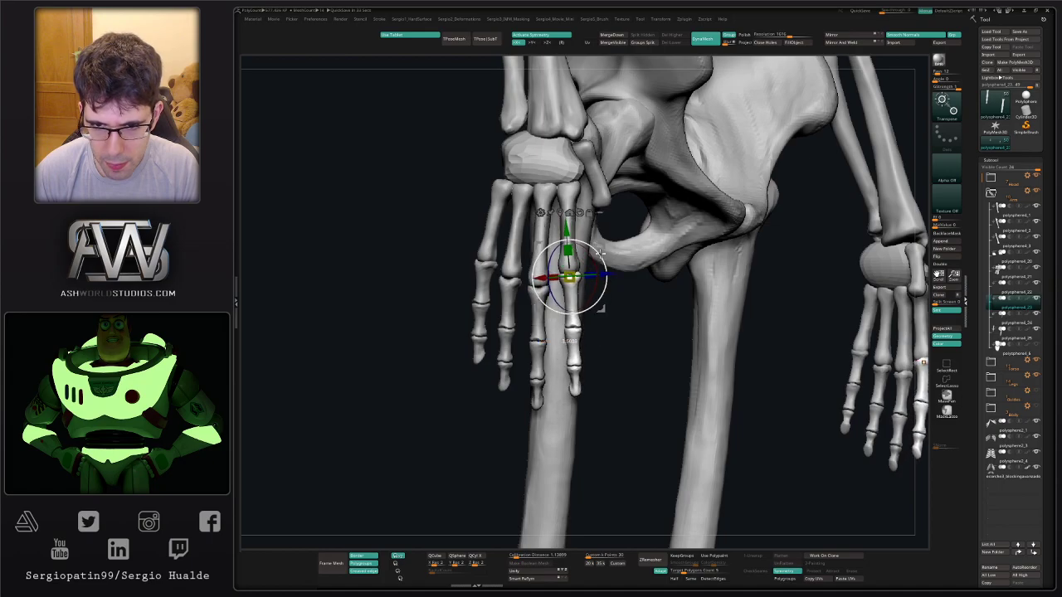
right_click_drag(580, 318, 587, 292)
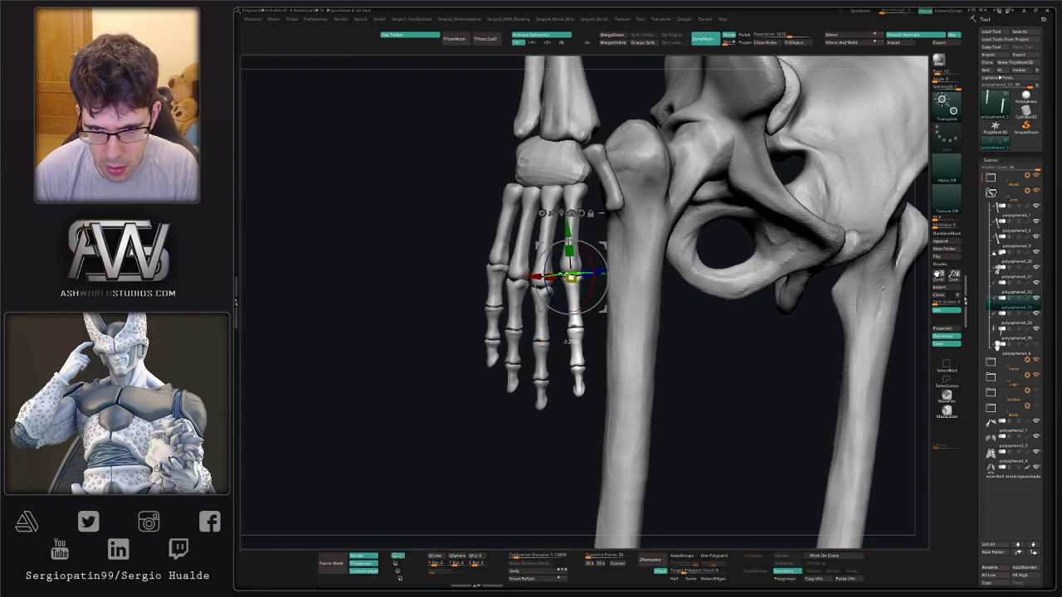
Shorten the index finger's tip with the Move brush, and reposition its end bone with the other phalanges masked.
key("q")
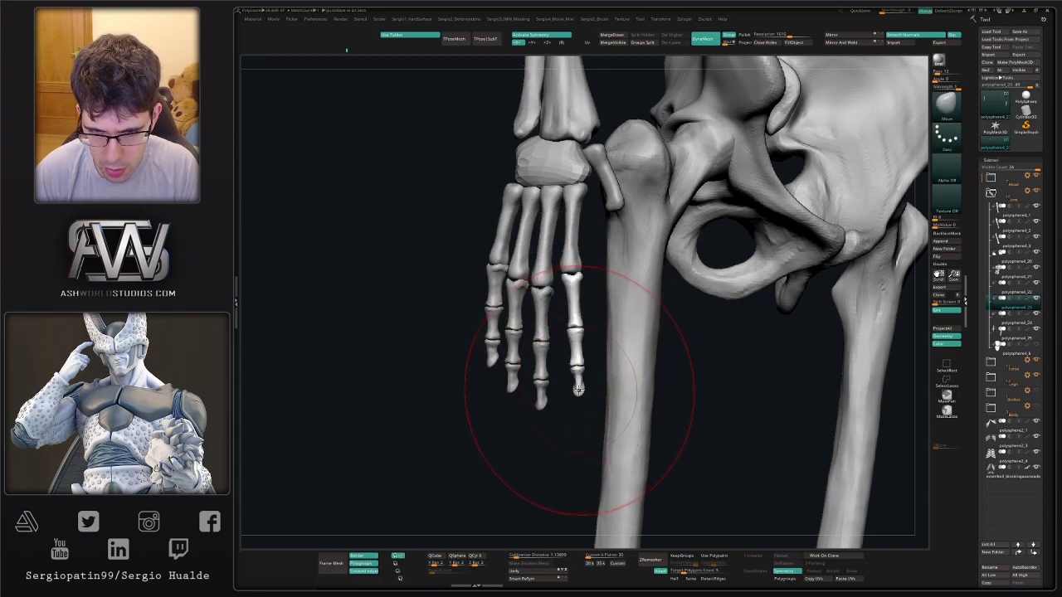
left_click_drag(579, 365, 580, 356)
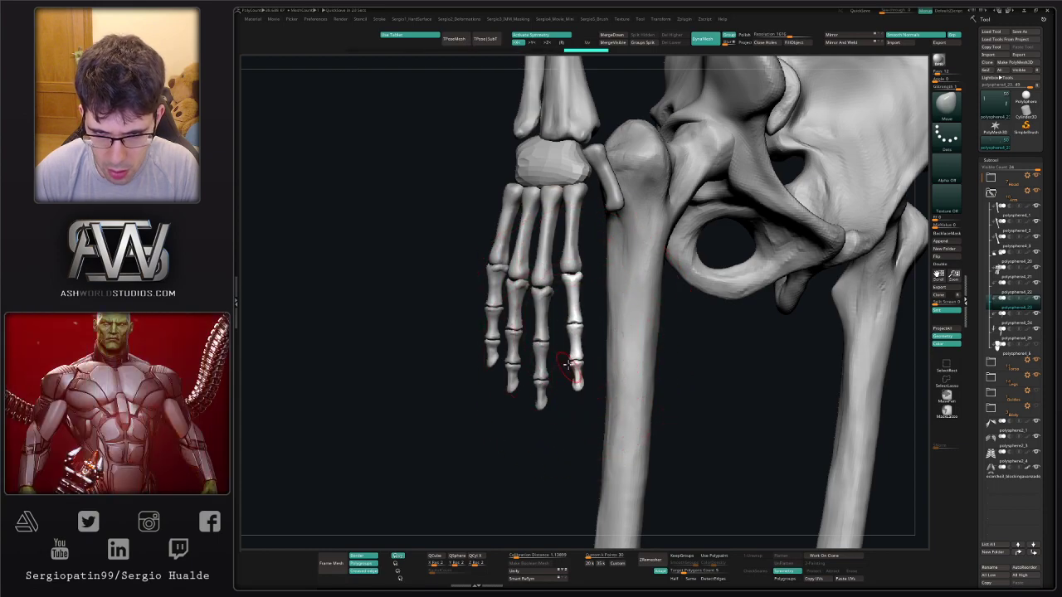
right_click_drag(568, 365, 567, 391, "ctrl")
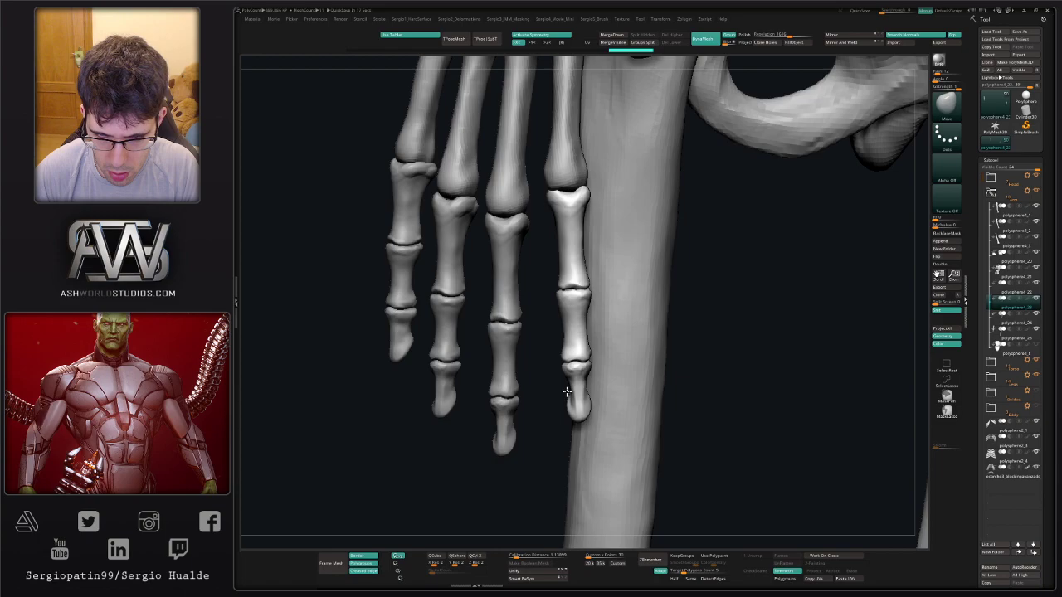
left_click_drag(567, 410, 568, 412)
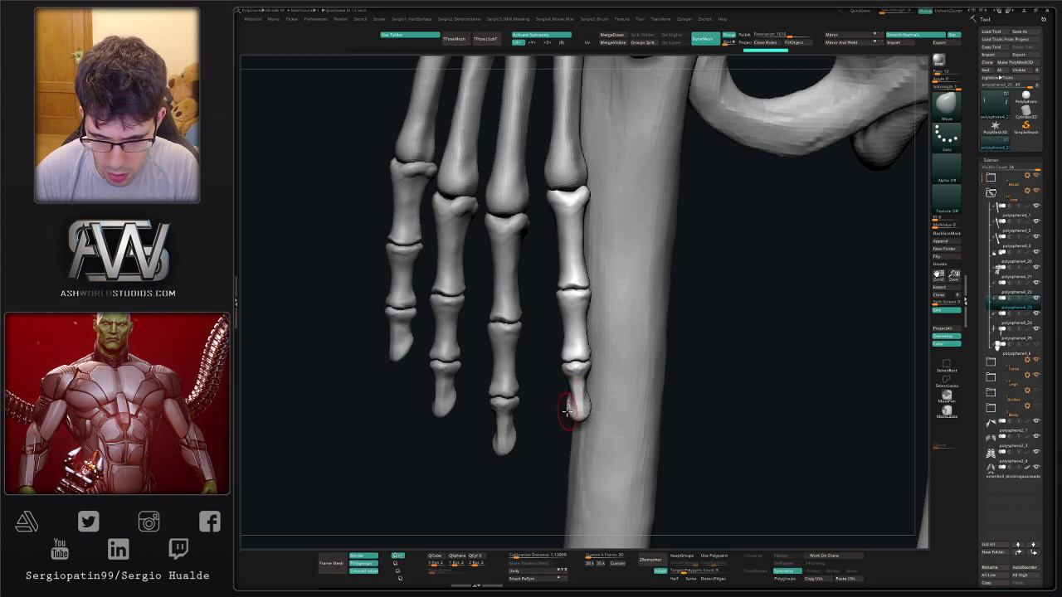
right_click_drag(581, 420, 578, 387, "ctrl")
key("w")
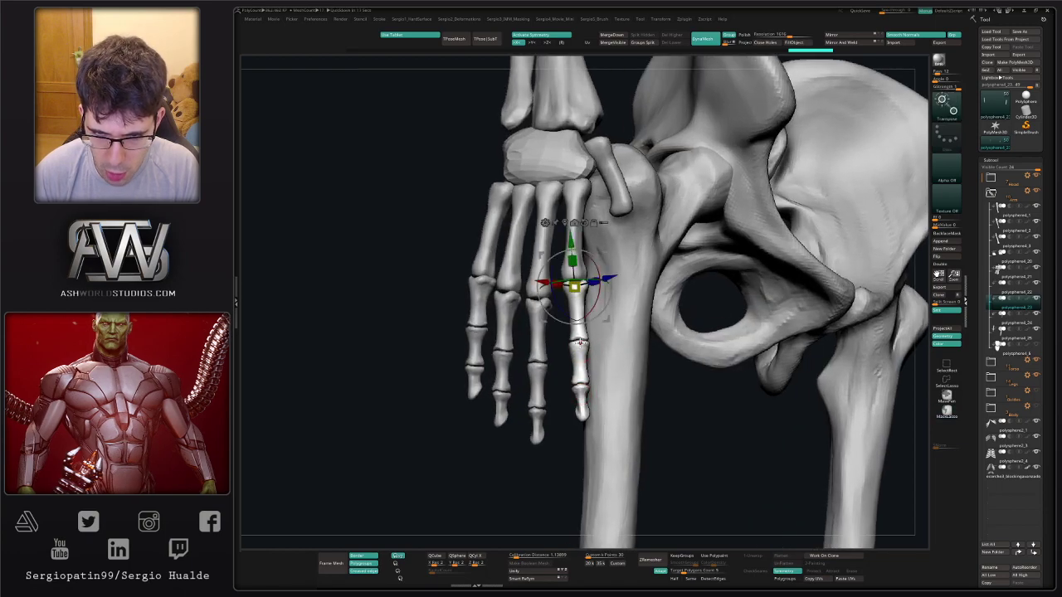
left_click(581, 400, "ctrl")
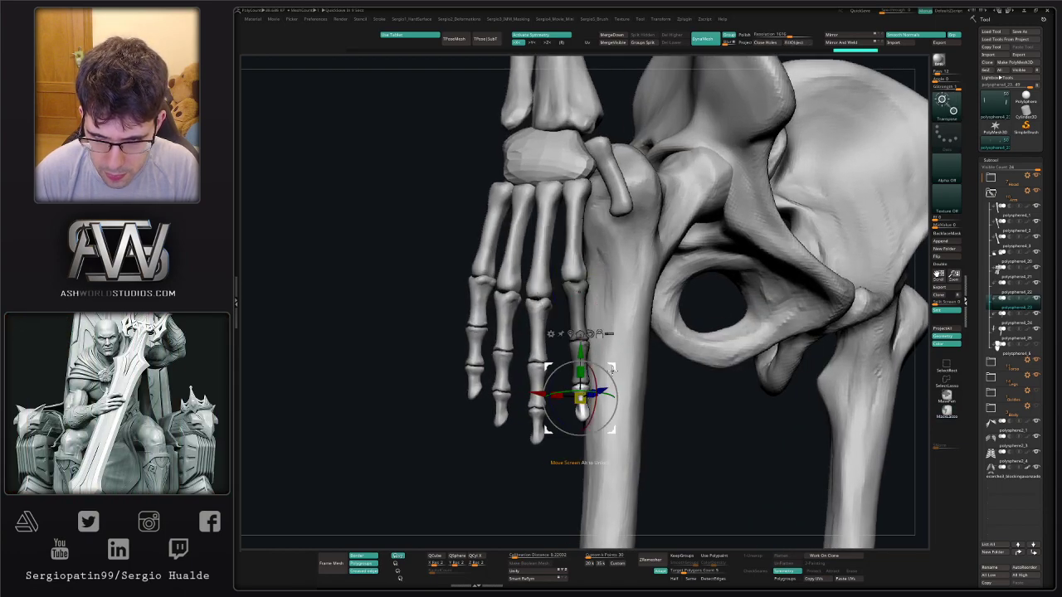
left_click_drag(612, 366, 613, 371)
Adjust the ring finger's middle and end phalanges separately, masking the other bones and fine-tuning each one's angle and position.
right_click_drag(572, 400, 664, 359, "alt")
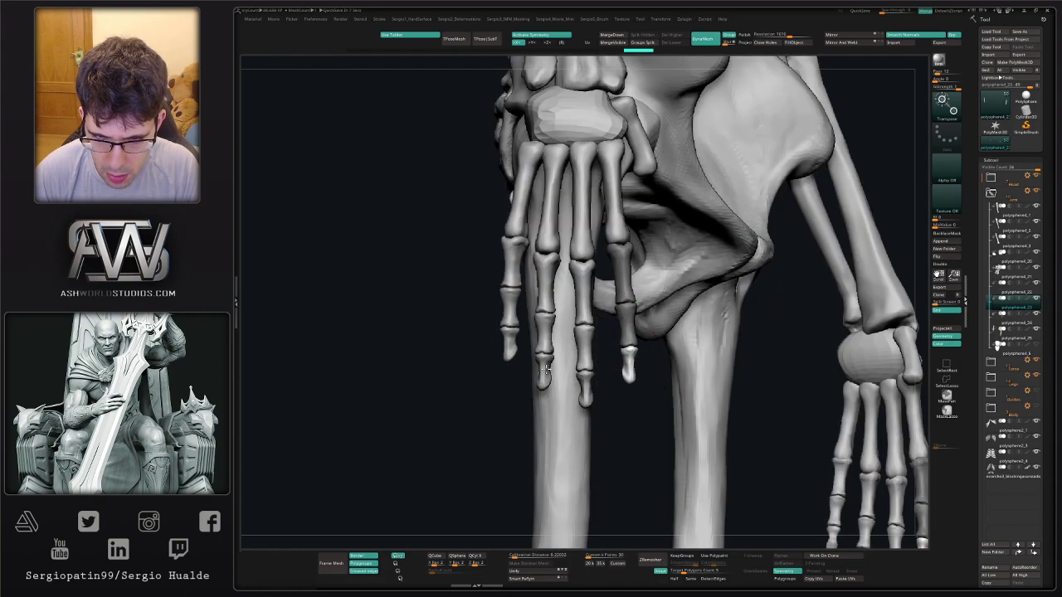
left_click(545, 370, "alt")
right_click_drag(546, 370, 579, 369)
left_click(548, 366, "ctrl")
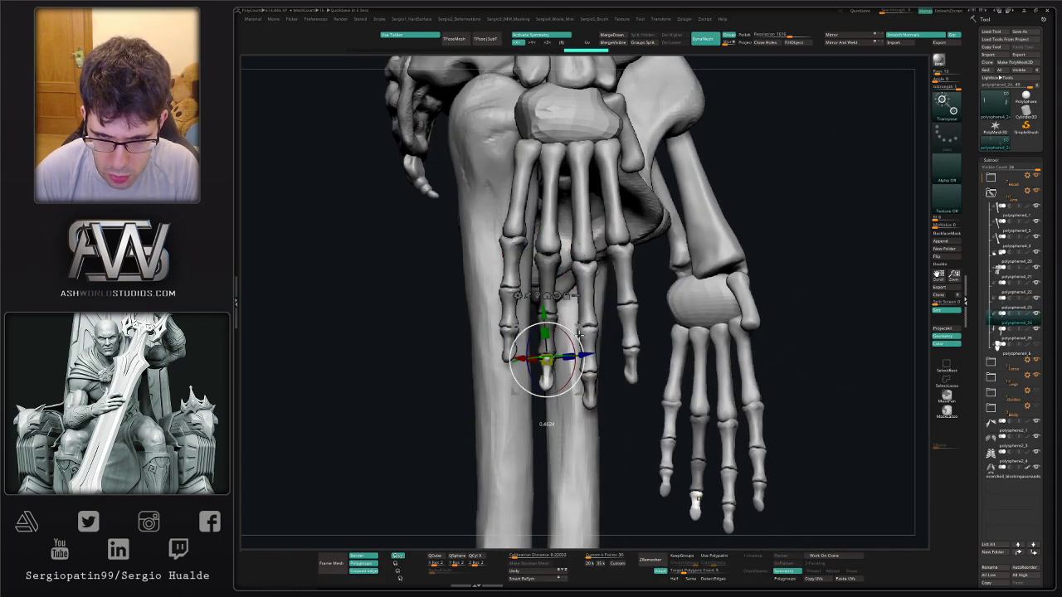
left_click_drag(579, 332, 579, 333)
right_click_drag(566, 343, 572, 352, "alt")
left_click(556, 342, "ctrl")
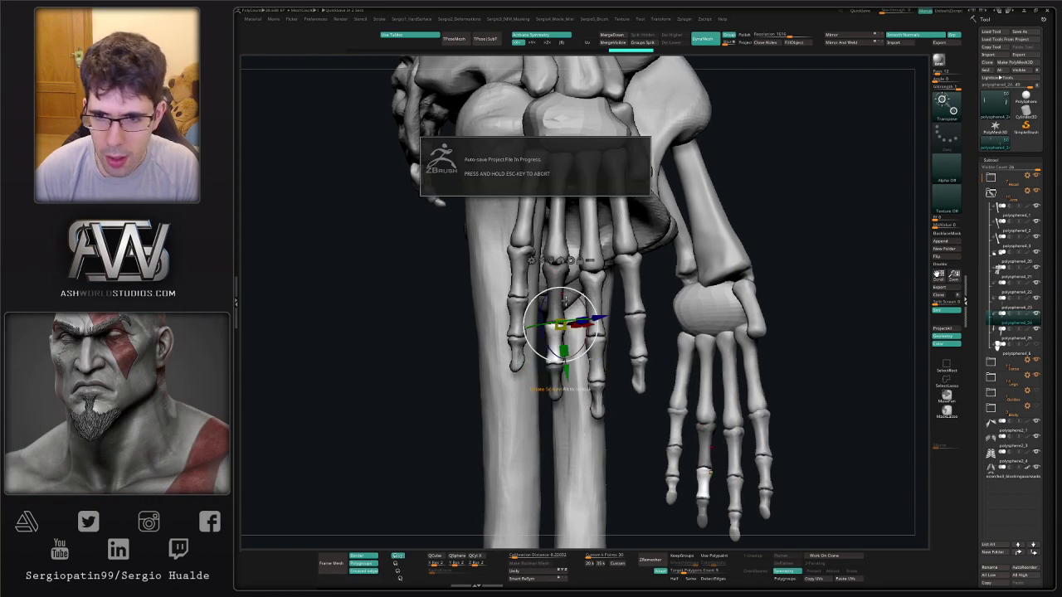
right_click_drag(568, 279, 564, 320)
left_click_drag(590, 304, 589, 301)
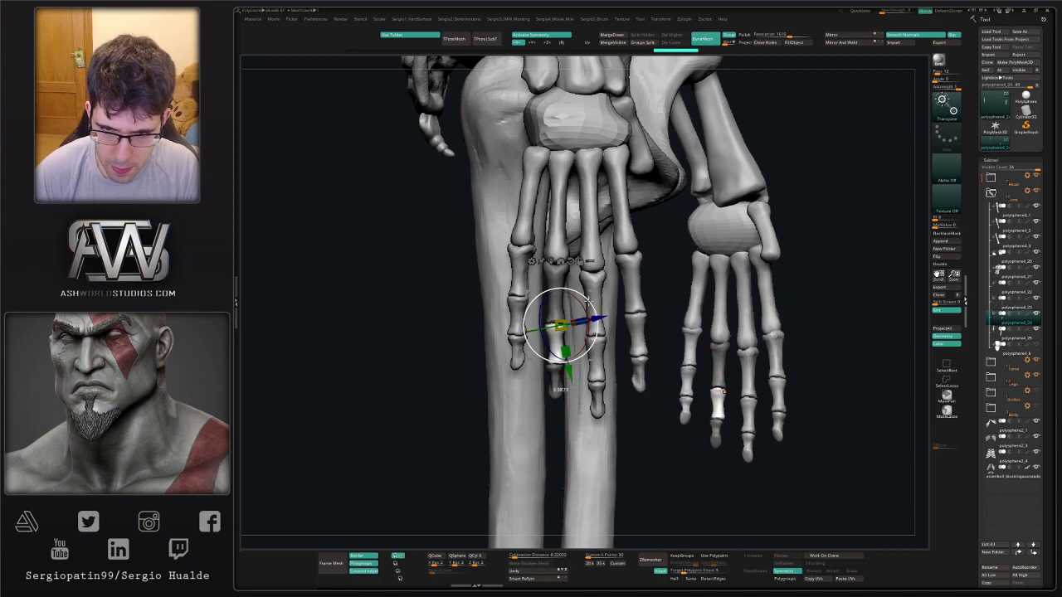
left_click(556, 392, "ctrl")
left_click_drag(589, 350, 591, 348)
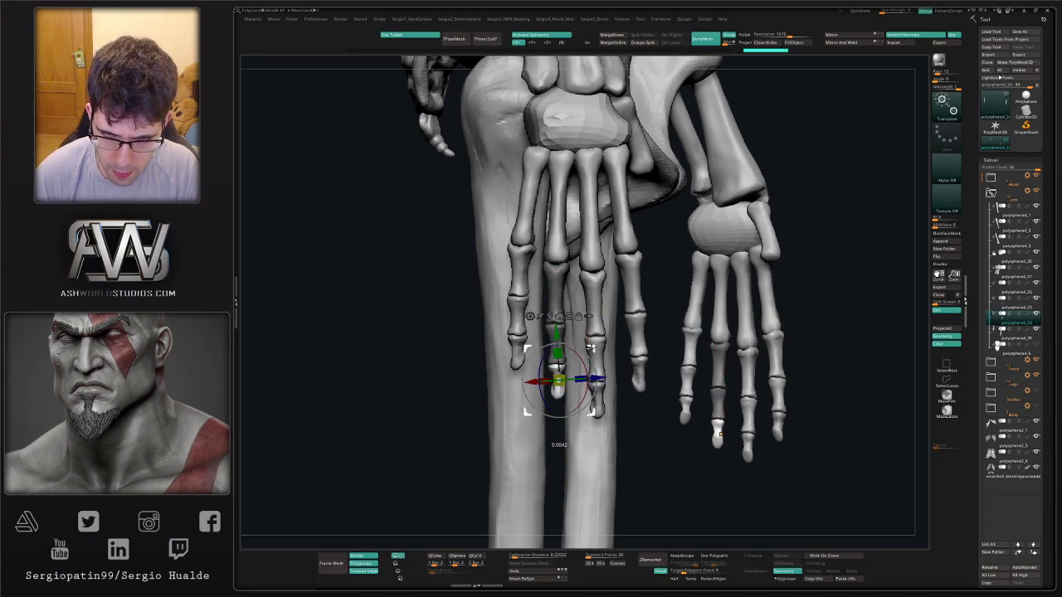
Rotate the little finger at its base joint, and fine-tune its middle and end phalanges separately.
right_click_drag(431, 359, 456, 332)
right_click_drag(456, 332, 249, 345, "alt")
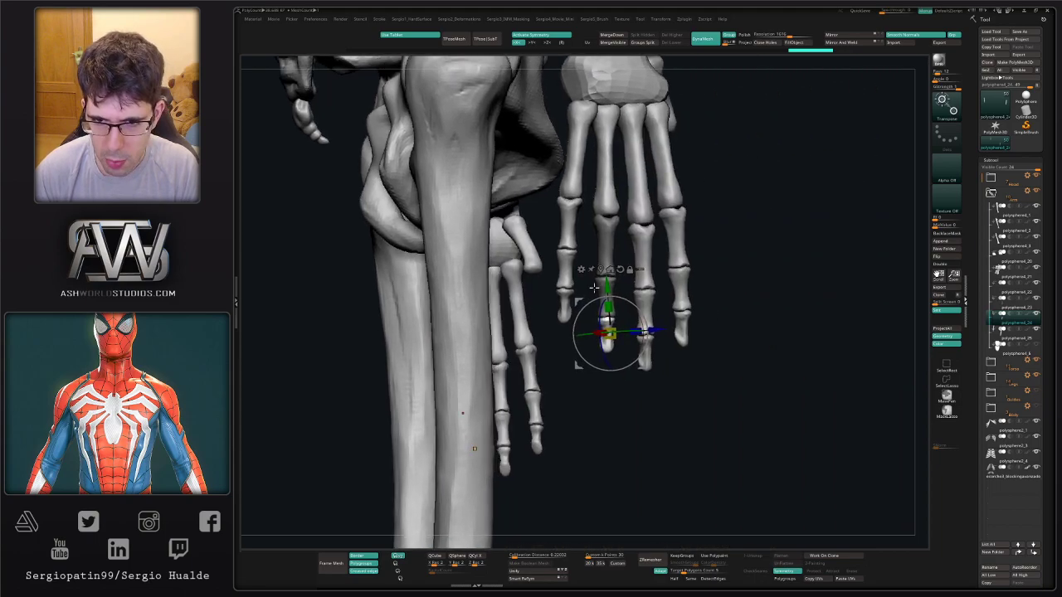
right_click_drag(568, 285, 566, 282)
left_click(565, 264, "alt")
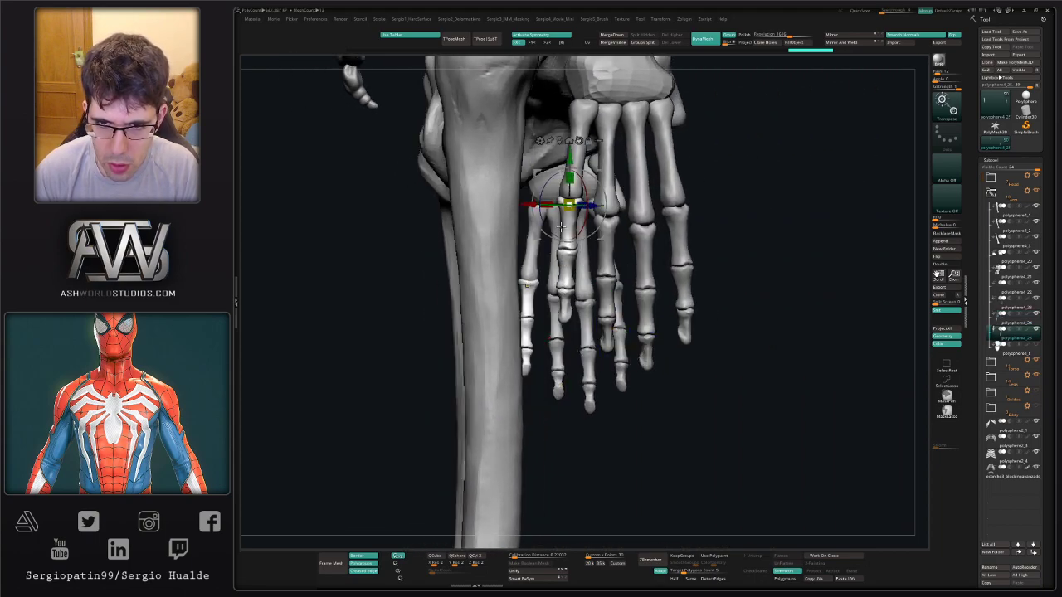
right_click_drag(560, 228, 598, 210)
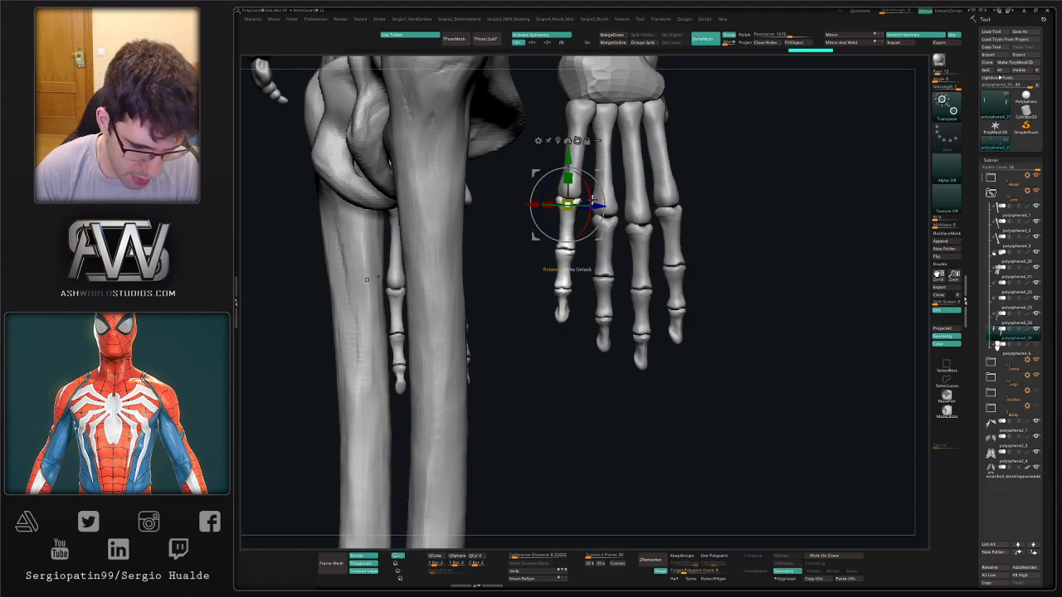
left_click_drag(597, 196, 594, 192)
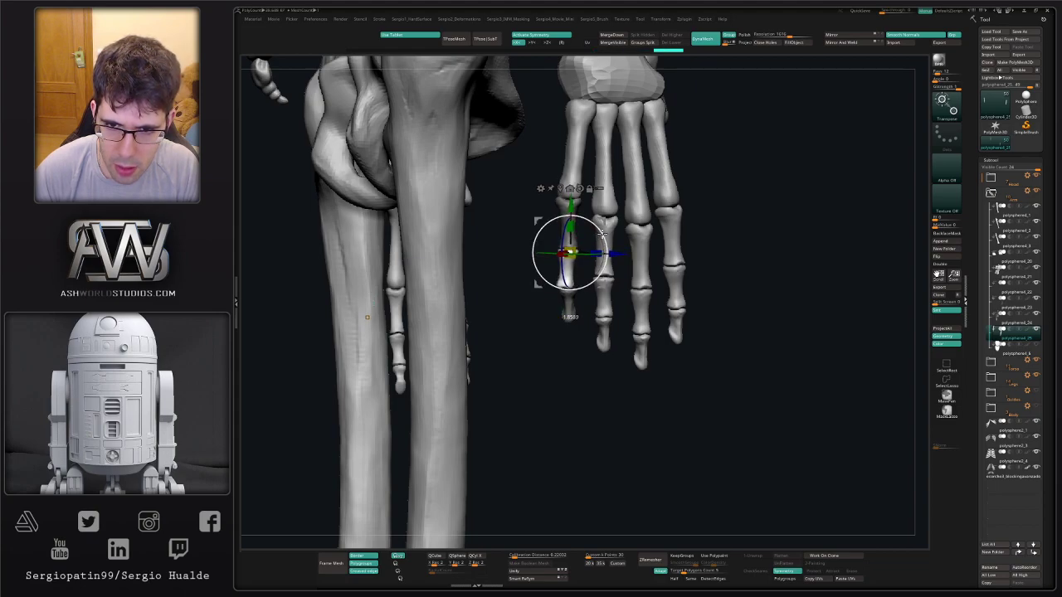
left_click(570, 304)
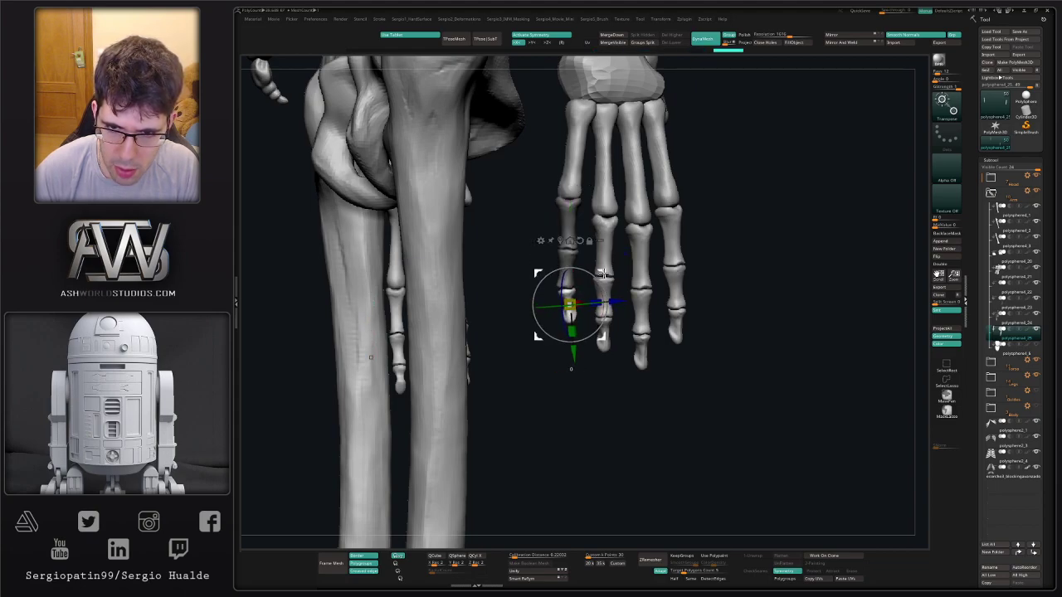
Duplicate the middle finger and move the copy over beside the thumb metacarpal.
key("q")
mouse_move(588, 311)
left_mouse_down("alt")
mouse_move(659, 242)
mouse_move(673, 287)
mouse_move(566, 288)
left_mouse_up("alt")
left_click(586, 276, "alt")
right_click_drag(597, 270, 570, 307)
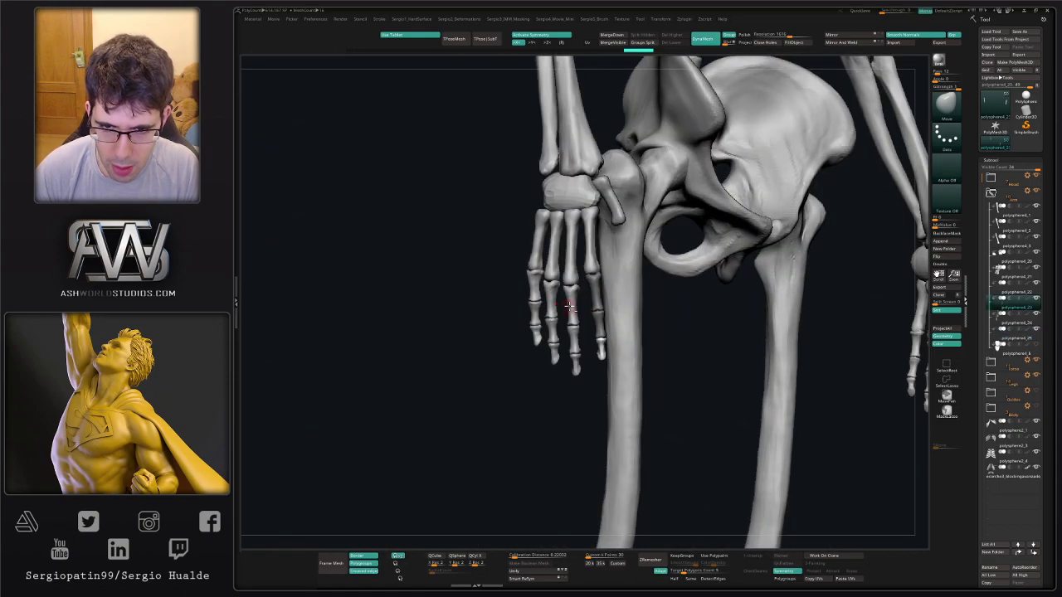
left_click(572, 306, "alt")
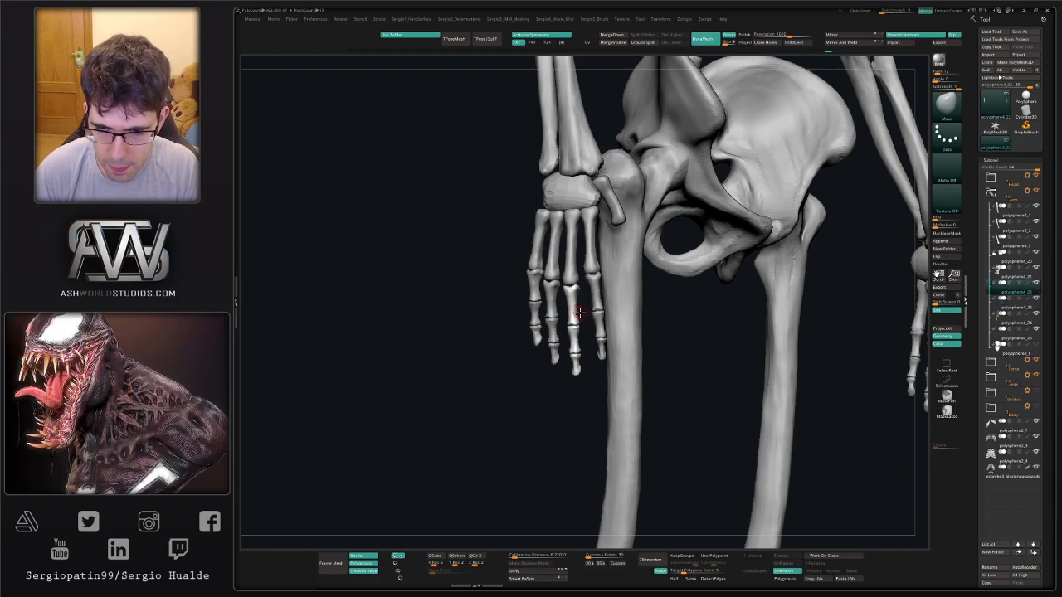
key("w")
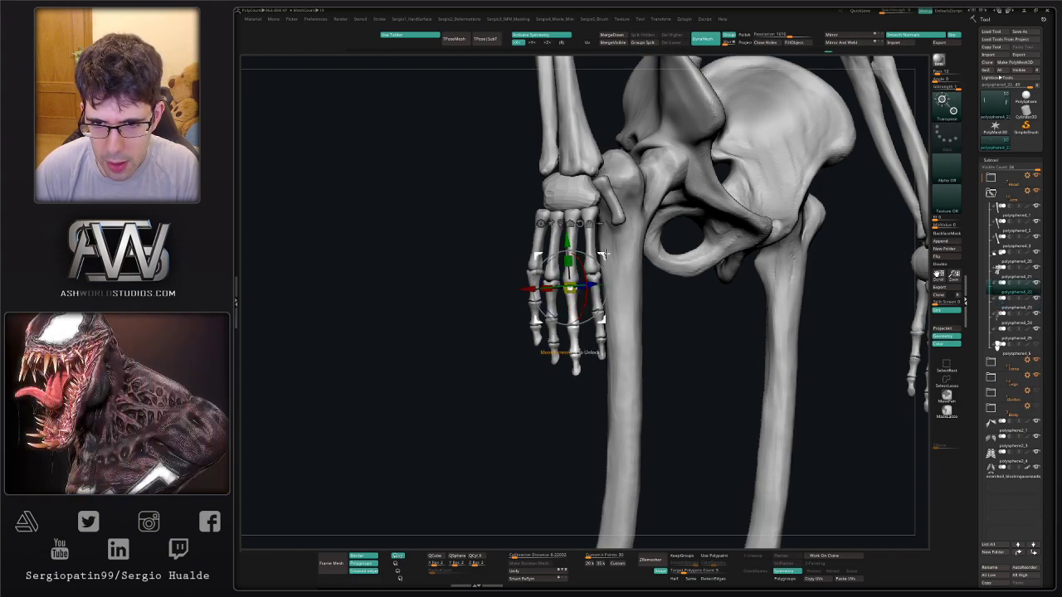
key("ctrl+shift+d")
left_click_drag(604, 255, 657, 199)
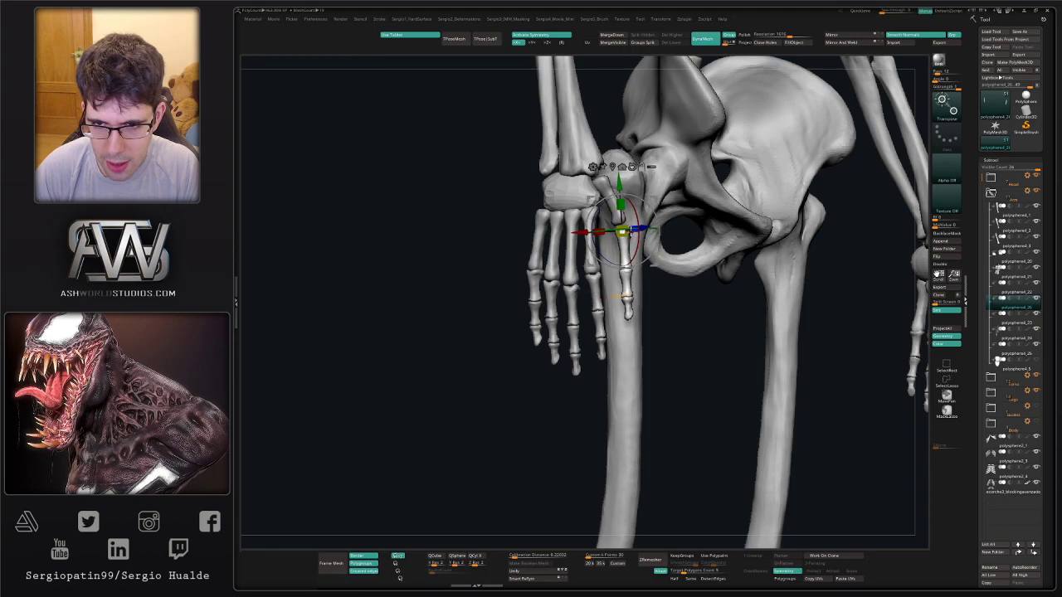
Place the duplicated finger under the end of the thumb metacarpal and rotate it outward from the side view.
right_click_drag(613, 244, 476, 365, "alt")
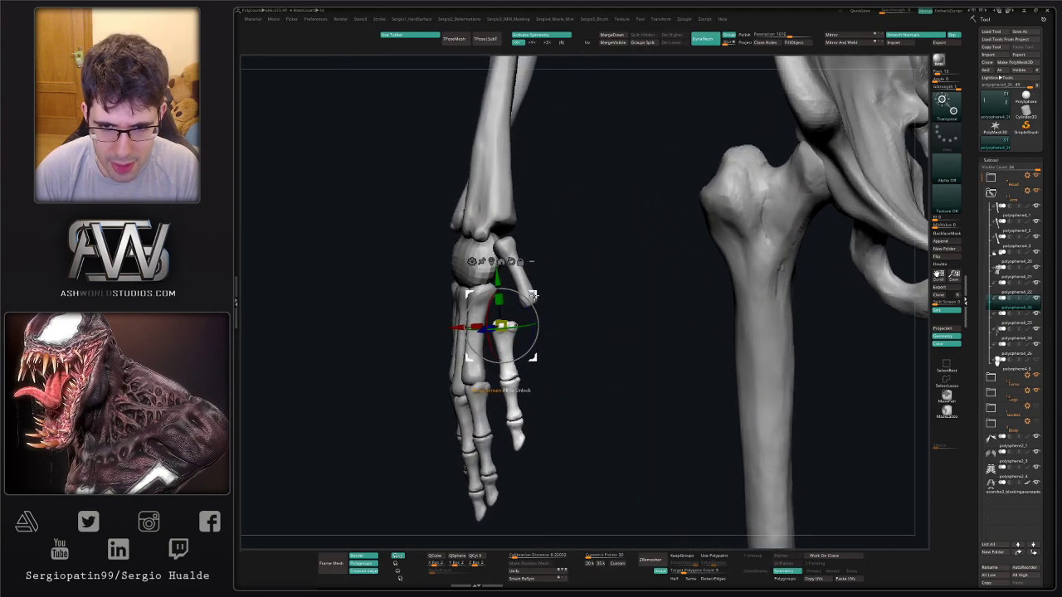
left_click_drag(532, 294, 619, 279)
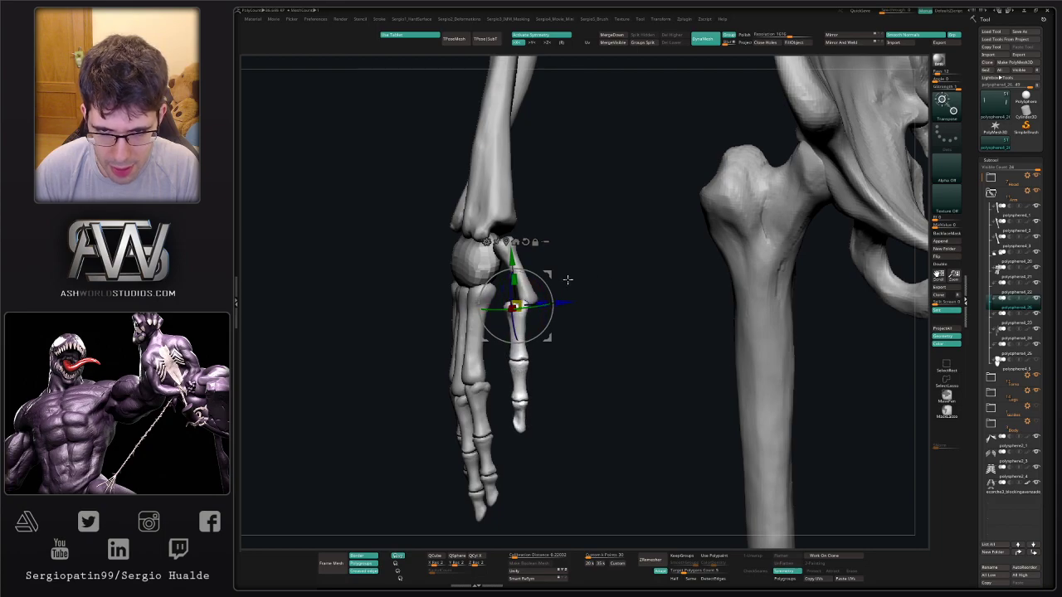
left_click_drag(548, 275, 563, 272)
right_click_drag(557, 306, 633, 293)
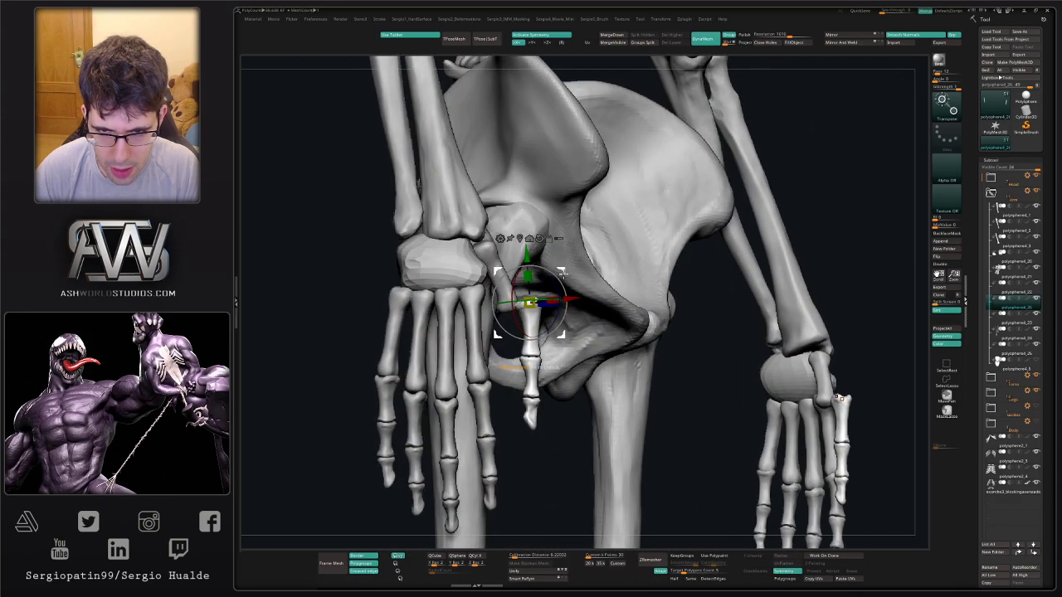
left_click_drag(564, 272, 542, 278)
right_click_drag(571, 302, 493, 303)
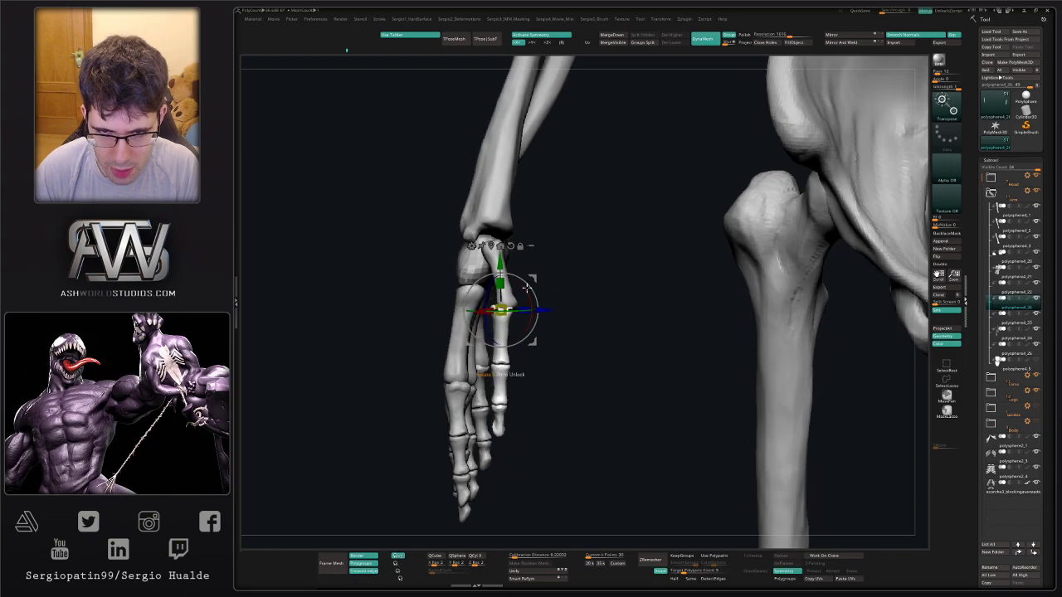
mouse_move(535, 278)
left_mouse_down()
mouse_move(543, 300)
mouse_move(549, 280)
left_mouse_up()
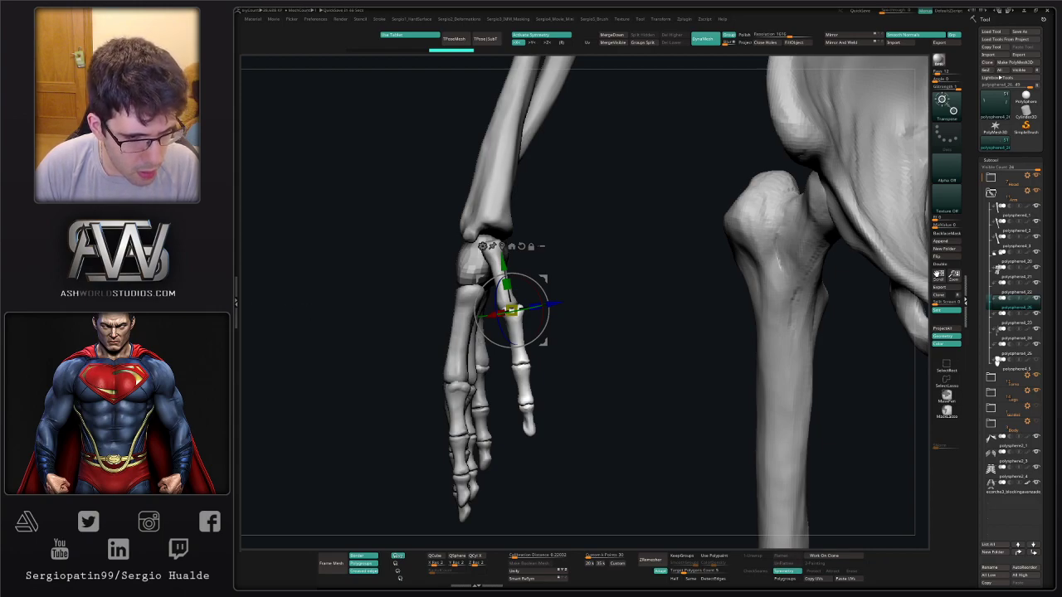
Move the thumb phalanges slightly away from the palm and fine-tune their outward angle.
left_click_drag(572, 292, 599, 323)
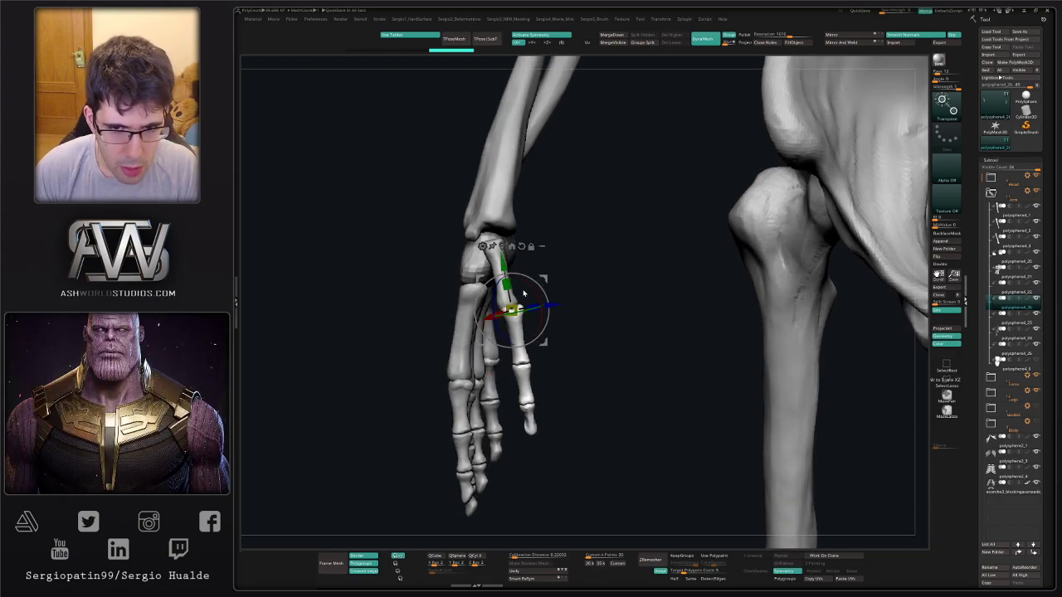
right_click_drag(526, 294, 504, 302, "ctrl")
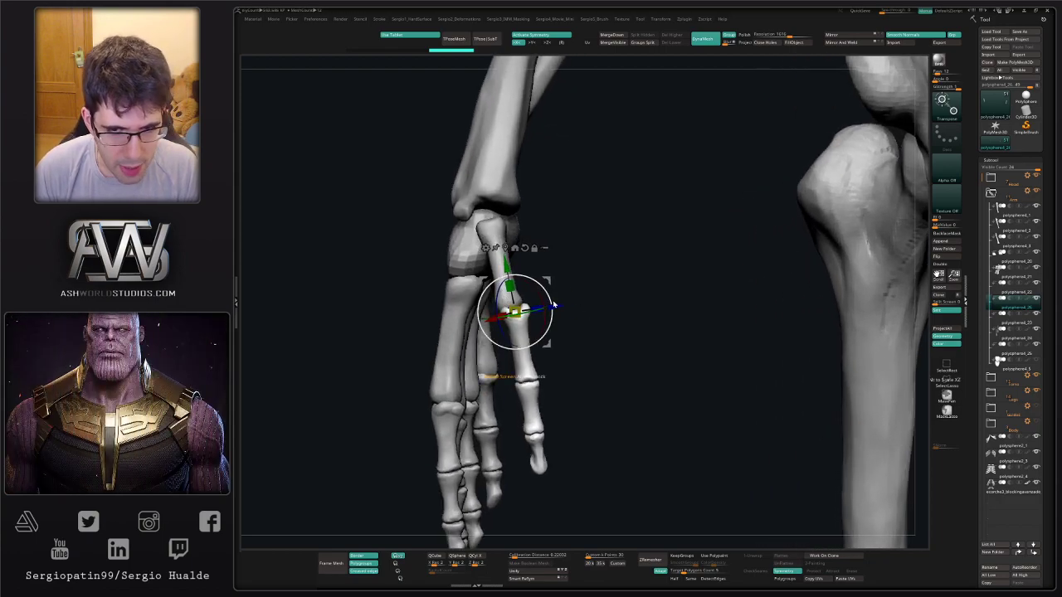
left_click_drag(549, 283, 558, 288)
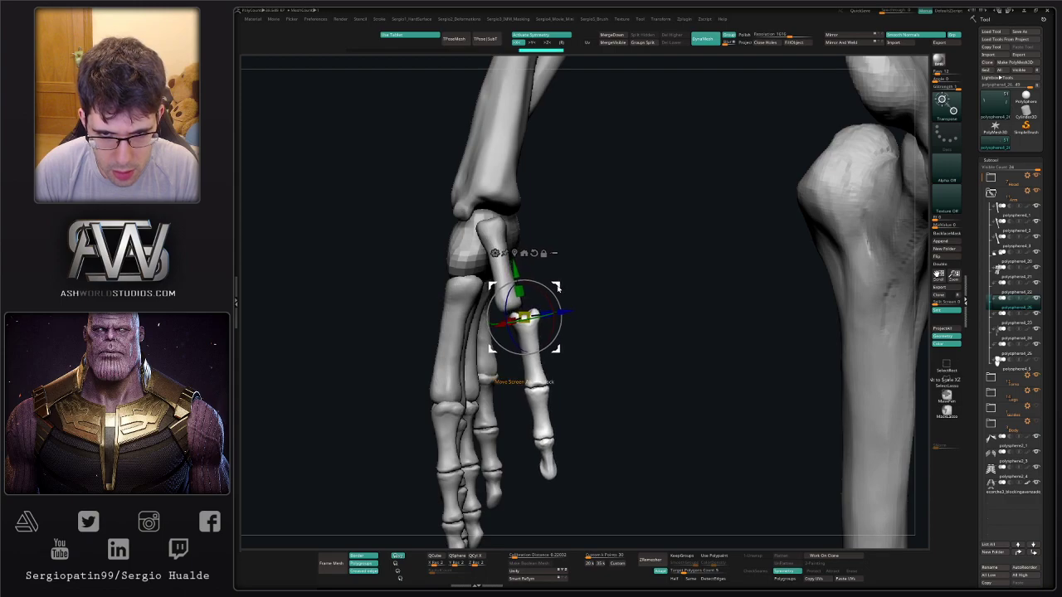
left_click_drag(621, 370, 557, 363)
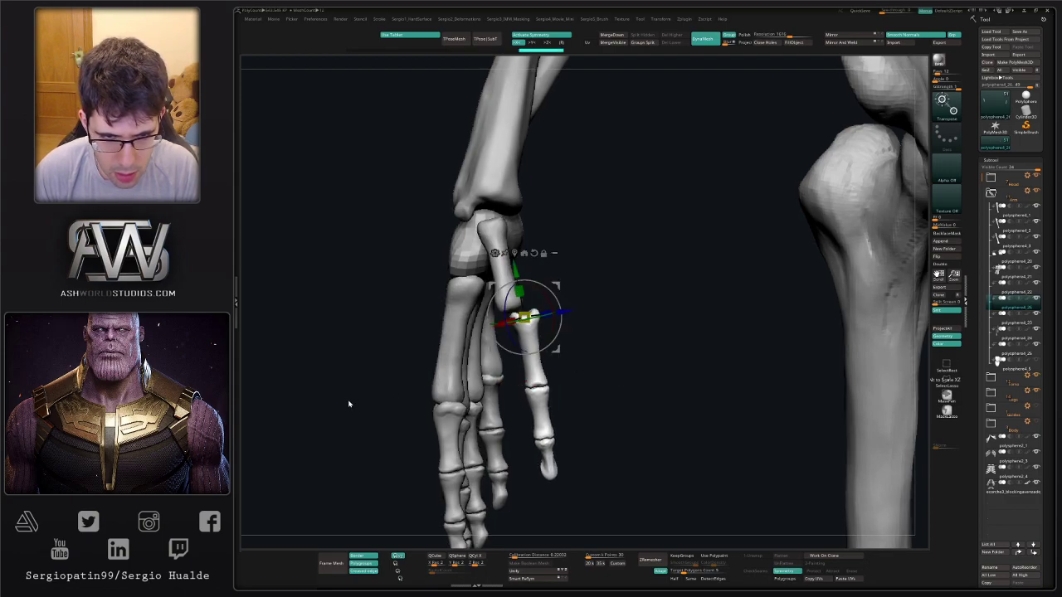
left_click(610, 372)
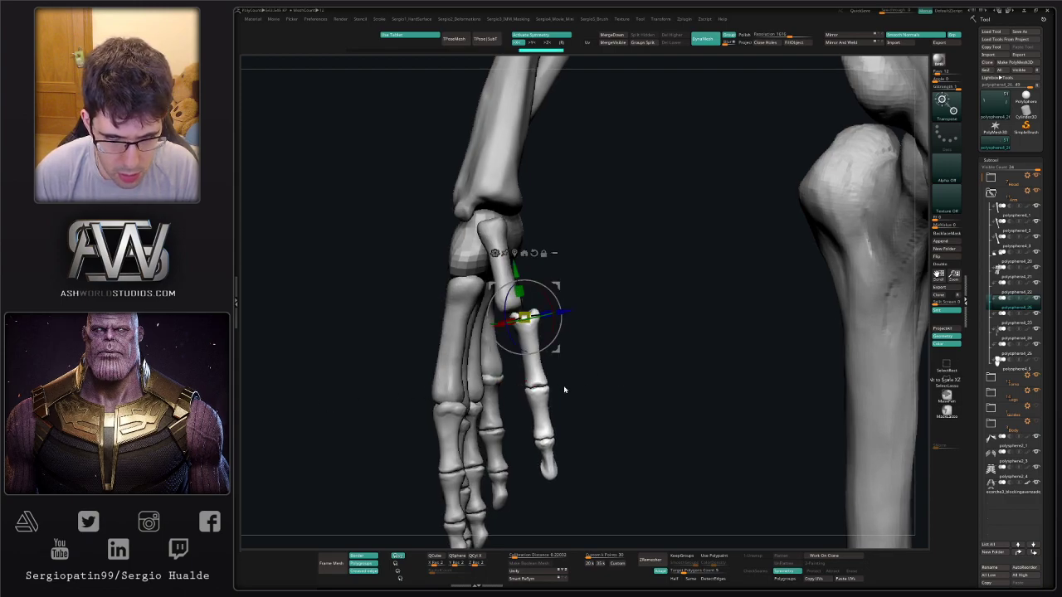
left_click_drag(566, 389, 588, 377)
left_click_drag(552, 345, 559, 351)
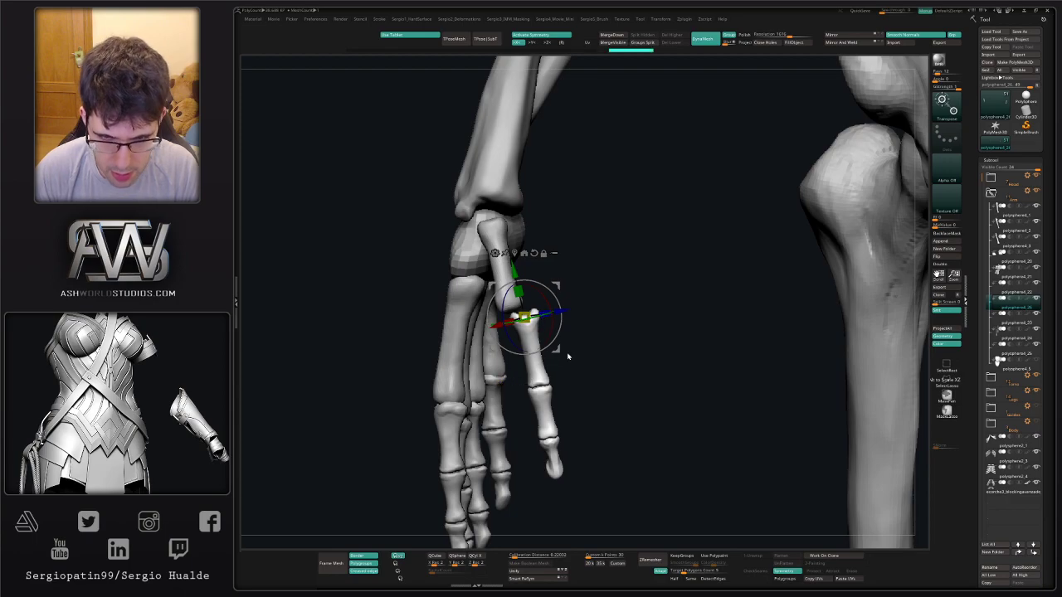
mouse_move(572, 356)
left_mouse_down()
mouse_move(616, 350)
mouse_move(562, 350)
left_mouse_up()
Mask the other metacarpals with only that subtool shown, and move the thumb metacarpal outward to meet the thumb phalanges.
left_click(495, 243, "alt")
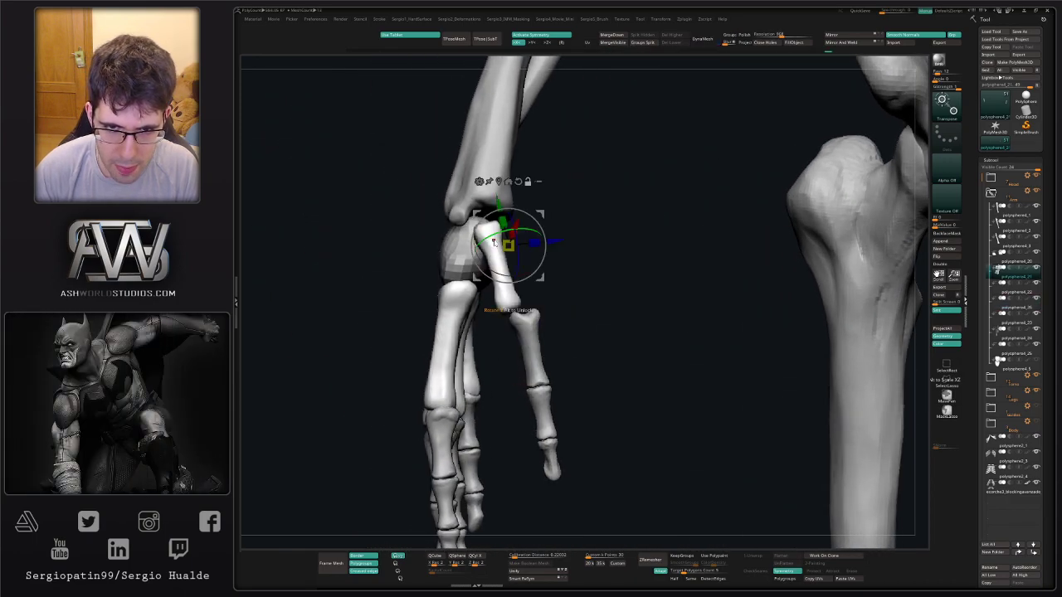
mouse_move(544, 218)
left_mouse_down()
mouse_move(553, 220)
mouse_move(473, 260)
mouse_move(486, 302)
mouse_move(560, 270)
left_mouse_up()
key("ctrl+z")
key("shift+alt+s")
mouse_move(555, 317)
left_mouse_down()
mouse_move(570, 313)
mouse_move(561, 309)
left_mouse_up()
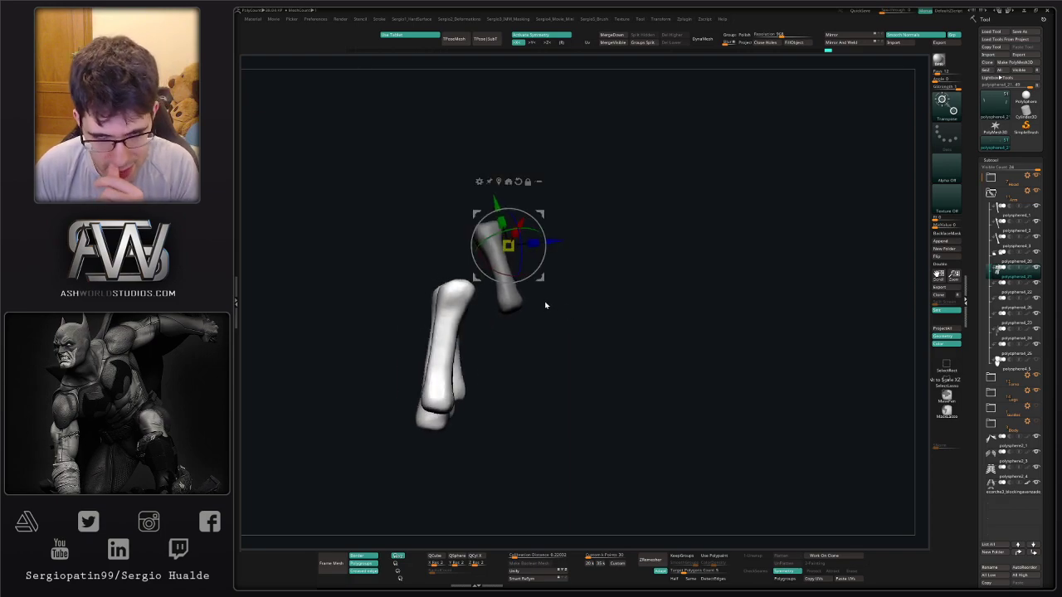
left_click(547, 297, "ctrl")
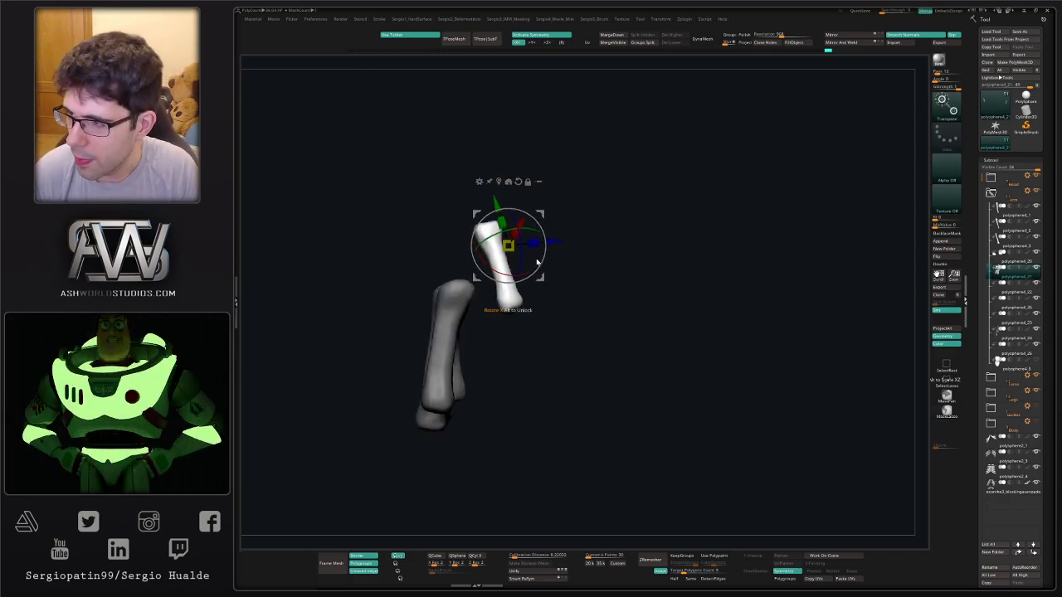
key("shift+s")
mouse_move(544, 279)
left_mouse_down()
mouse_move(559, 282)
mouse_move(548, 276)
left_mouse_up()
key("q")
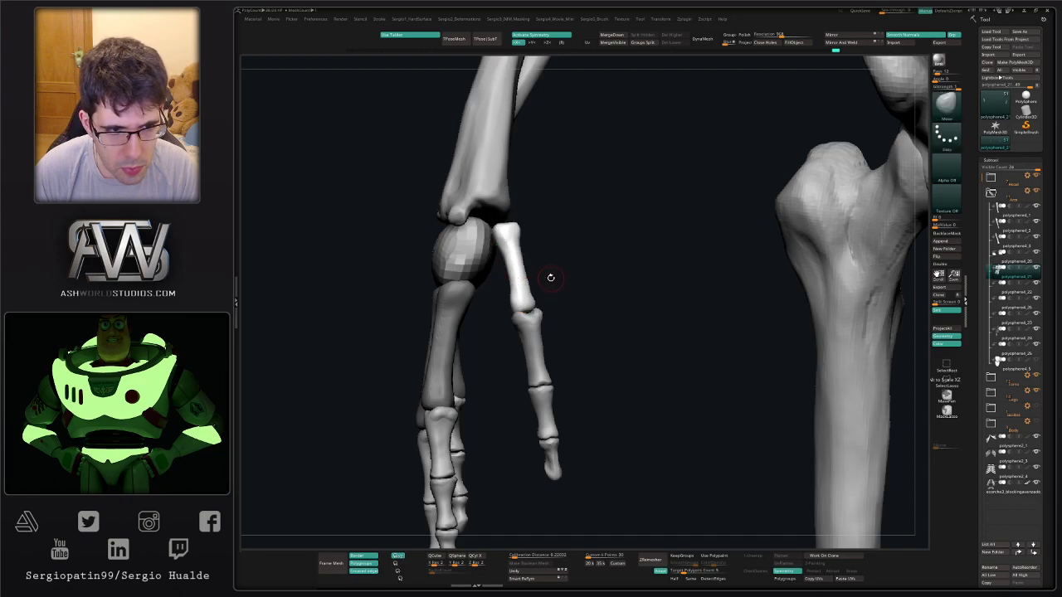
Bend and reposition the thumb metacarpal's upper end beside the carpal block with the Move brush, working from several angles.
left_click_drag(540, 273, 562, 273)
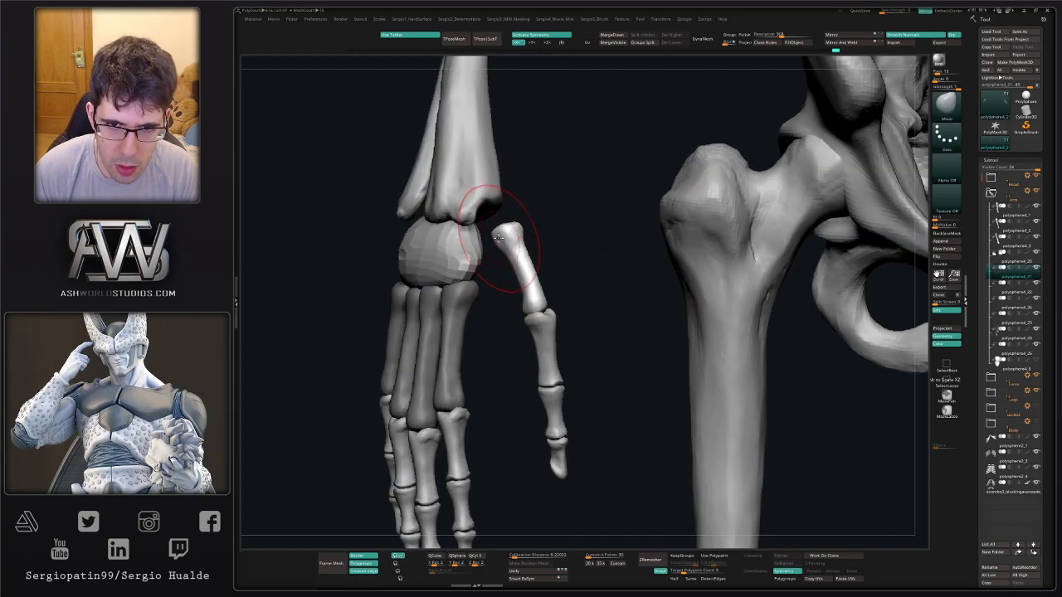
right_click_drag(506, 247, 512, 233)
left_click_drag(512, 233, 520, 254)
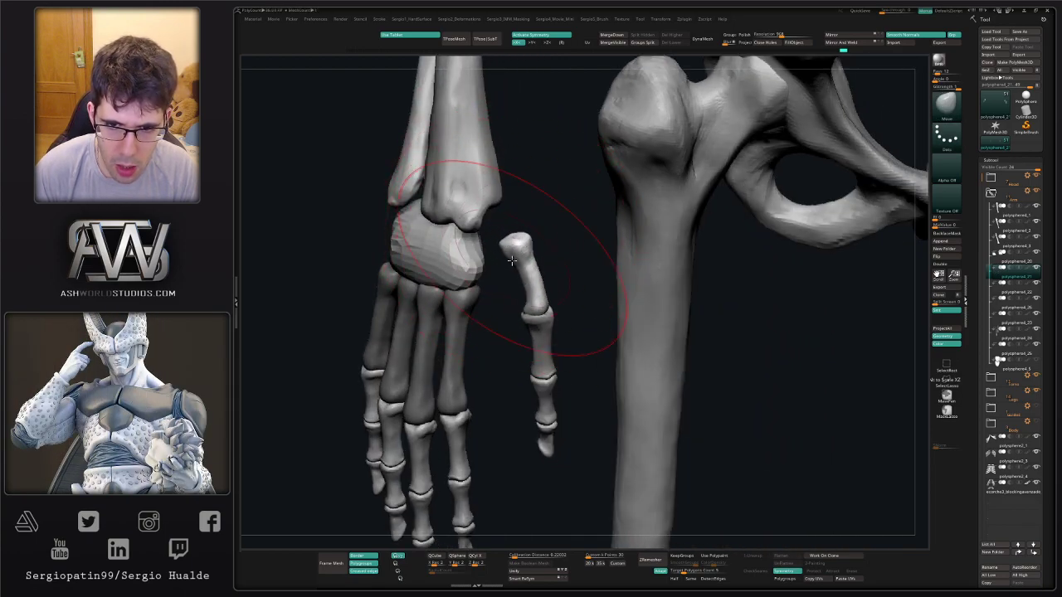
right_click_drag(517, 256, 554, 267)
mouse_move(536, 278)
left_mouse_down()
mouse_move(524, 270)
mouse_move(533, 288)
mouse_move(509, 295)
left_mouse_up()
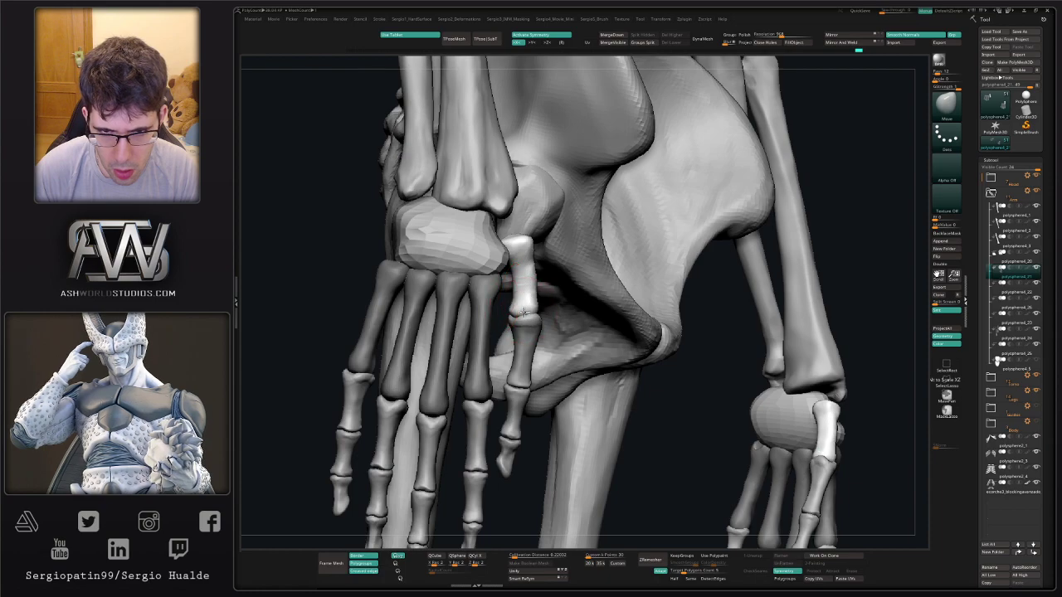
mouse_move(577, 314)
right_mouse_down()
mouse_move(542, 308)
mouse_move(554, 301)
mouse_move(543, 299)
right_mouse_up()
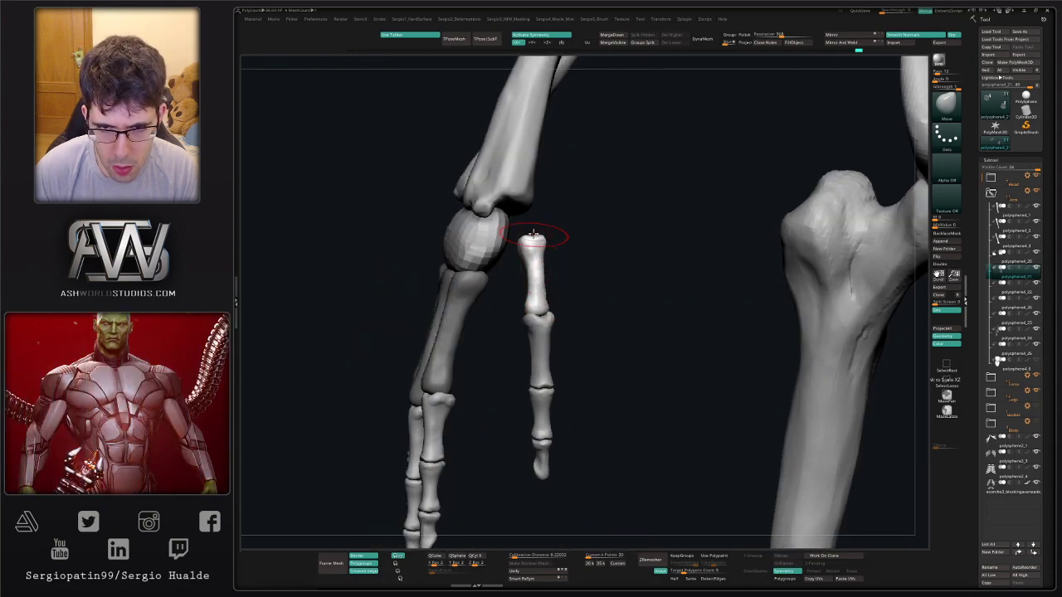
right_click_drag(540, 232, 547, 229)
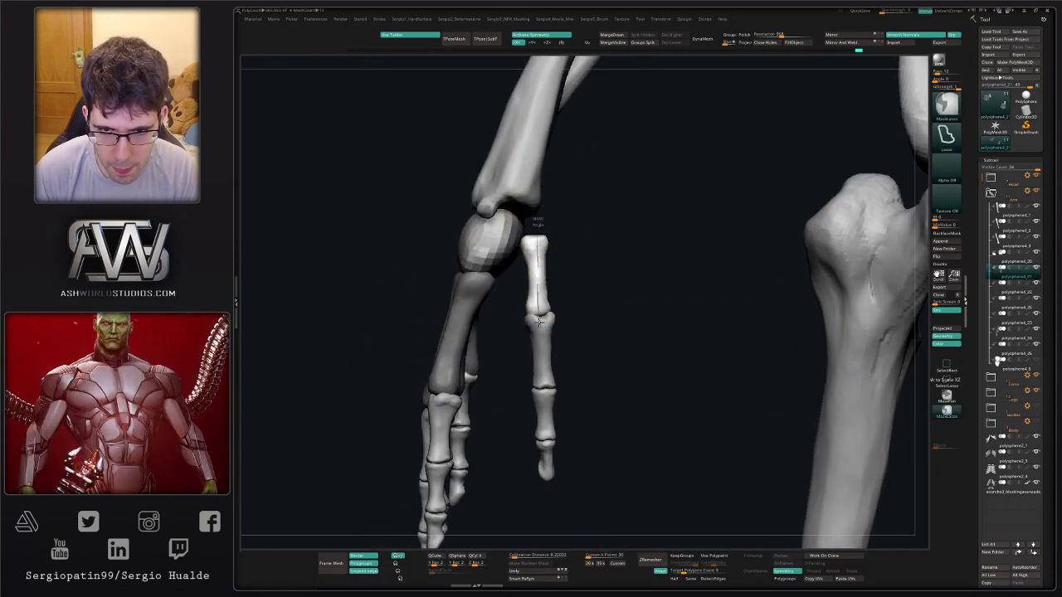
Clear the mask on the metacarpals and refine the thumb metacarpal's shaft and ends with a resized Move brush.
mouse_move(540, 322)
left_mouse_down("ctrl")
mouse_move(558, 230)
mouse_move(517, 255)
mouse_move(566, 303)
mouse_move(520, 255)
left_mouse_up("ctrl")
key("s")
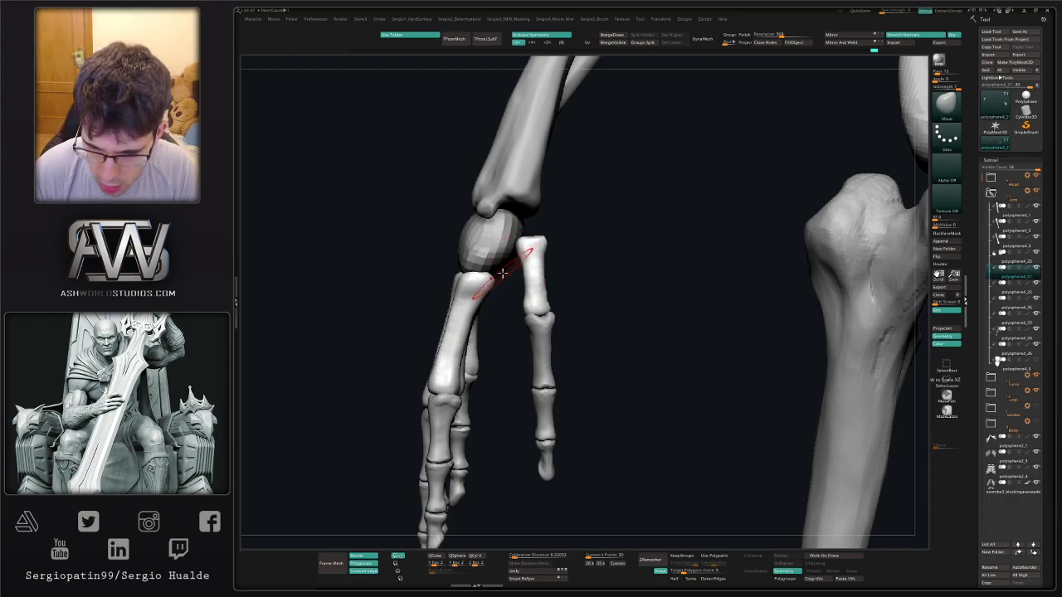
left_click_drag(561, 268, 558, 271)
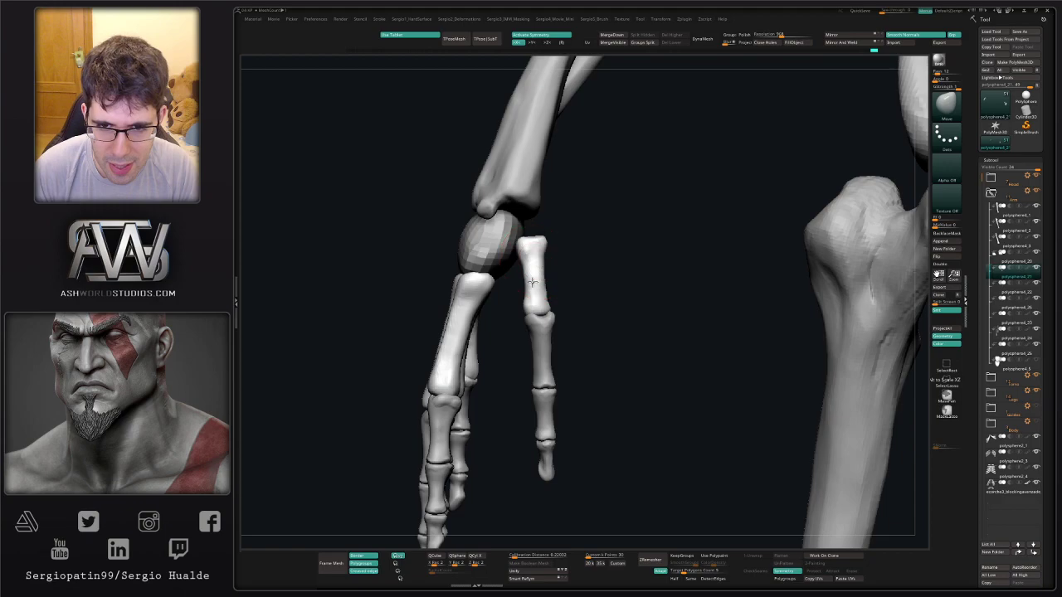
right_click_drag(532, 282, 913, 431)
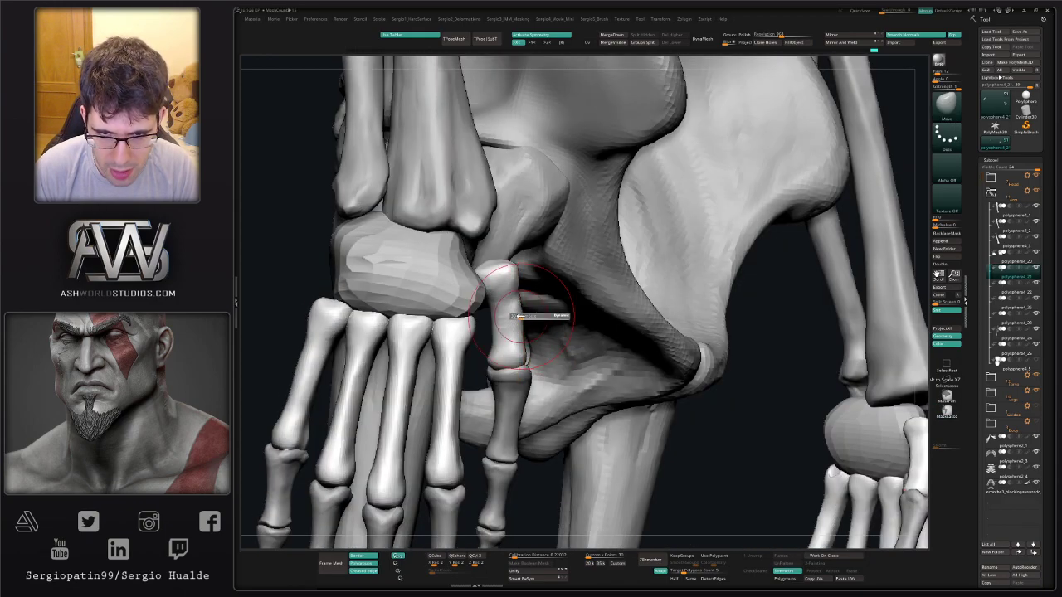
left_click(520, 316)
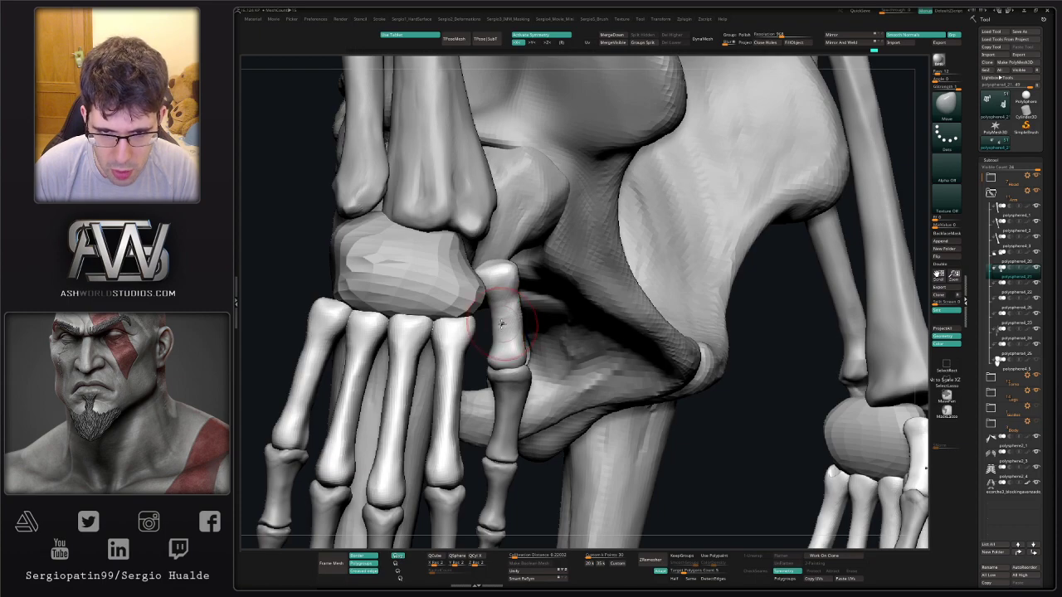
mouse_move(501, 324)
right_mouse_down("ctrl")
mouse_move(528, 287)
mouse_move(478, 306)
mouse_move(508, 334)
mouse_move(530, 321)
right_mouse_up("ctrl")
key("s")
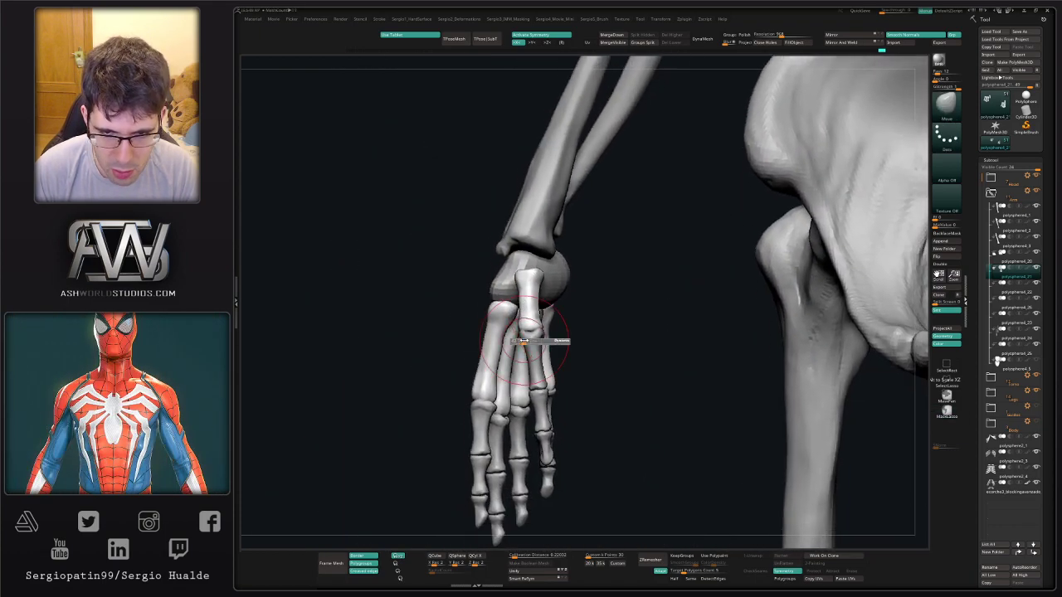
left_click_drag(528, 339, 535, 339)
mouse_move(527, 339)
right_mouse_down()
mouse_move(553, 344)
mouse_move(557, 369)
right_mouse_up()
key("s")
left_click_drag(527, 335, 526, 335)
left_click_drag(532, 339, 535, 343)
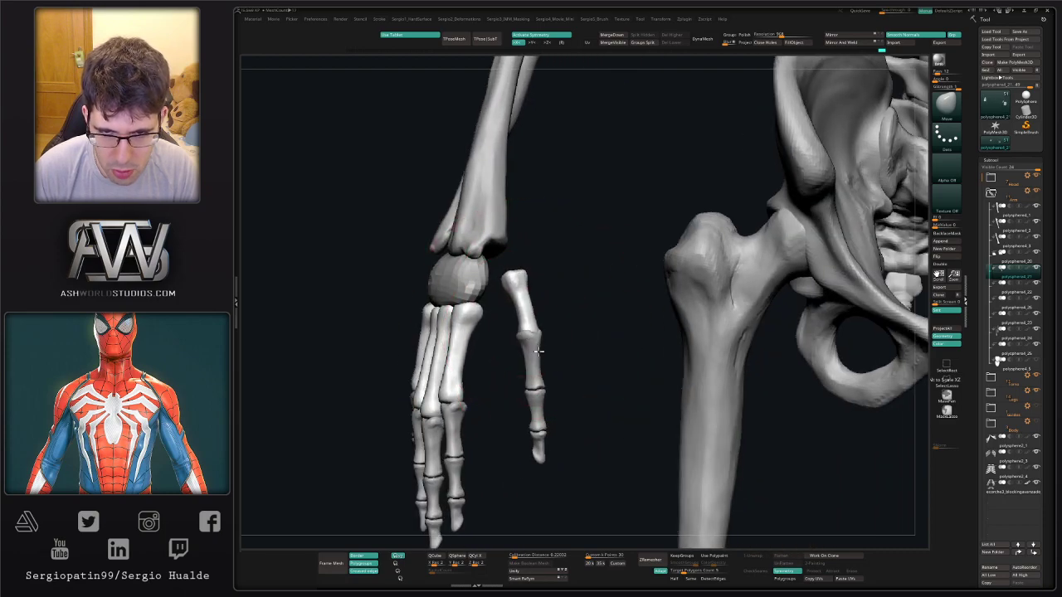
key("ctrl+z")
Select the thumb phalanges and shift them into line under the end of the thumb metacarpal.
key("b")
key("m")
key("t")
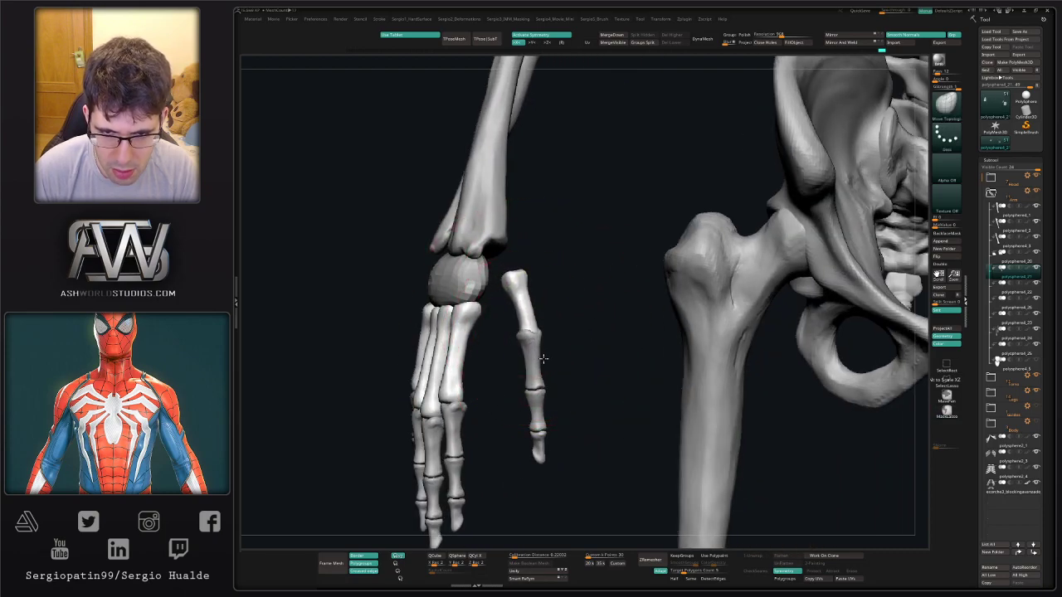
left_click(538, 351, "alt")
right_click_drag(564, 348, 612, 337)
key("w")
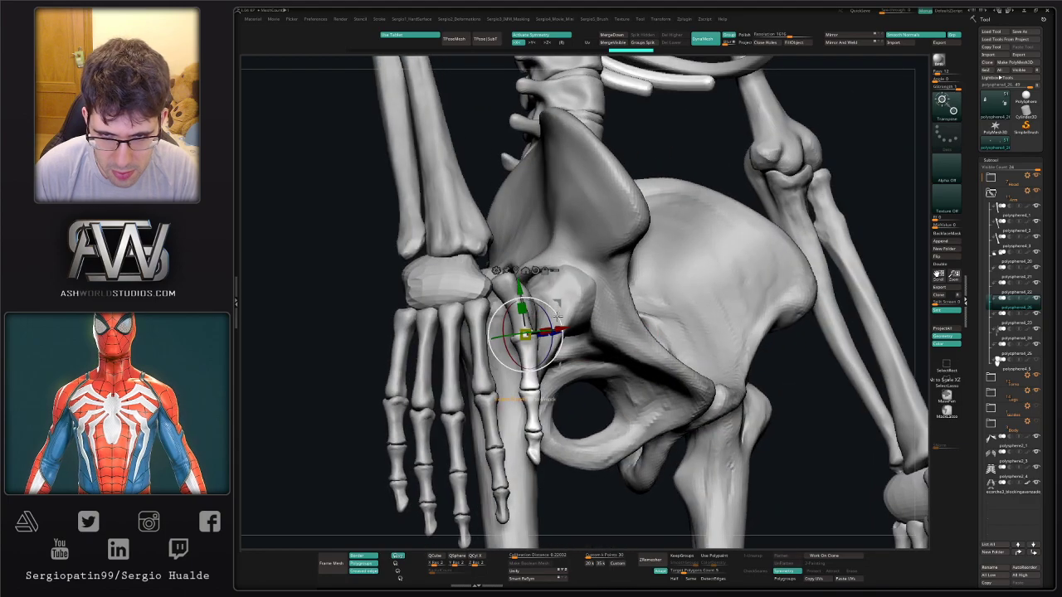
left_click_drag(559, 303, 561, 313)
key("q")
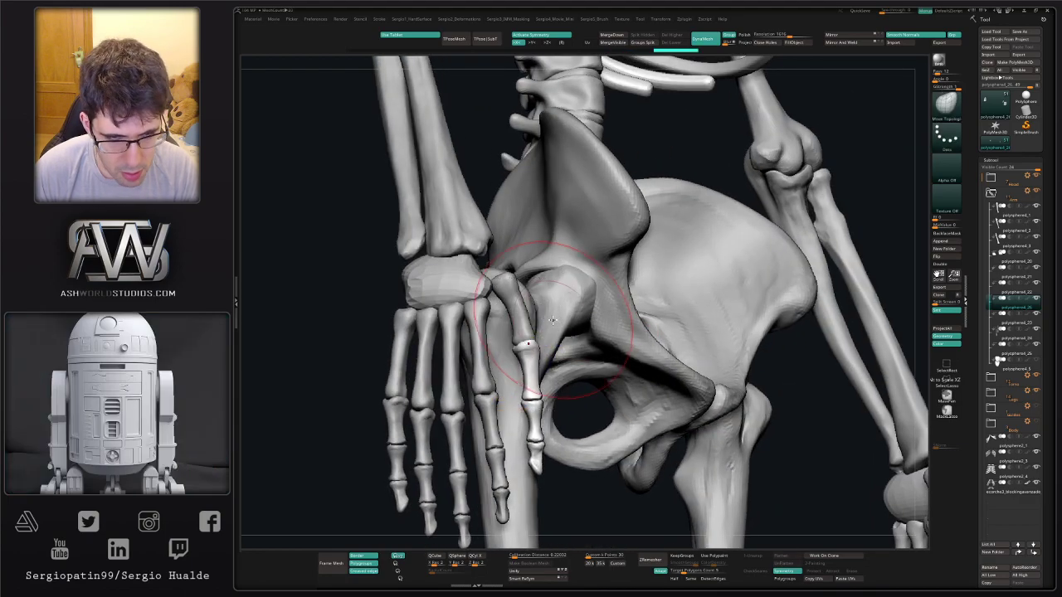
Isolate the thumb's middle phalanx, invert the visibility and delete that bone.
right_click_drag(542, 365, 519, 325, "alt")
left_click(511, 378, "ctrl+shift")
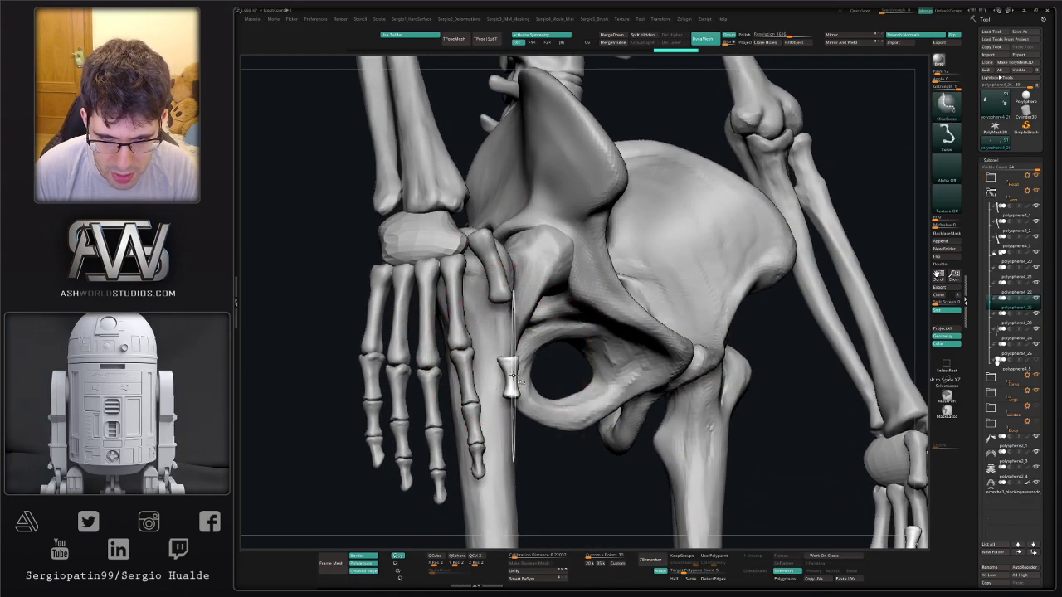
left_click(514, 380, "ctrl+shift")
key("Delete")
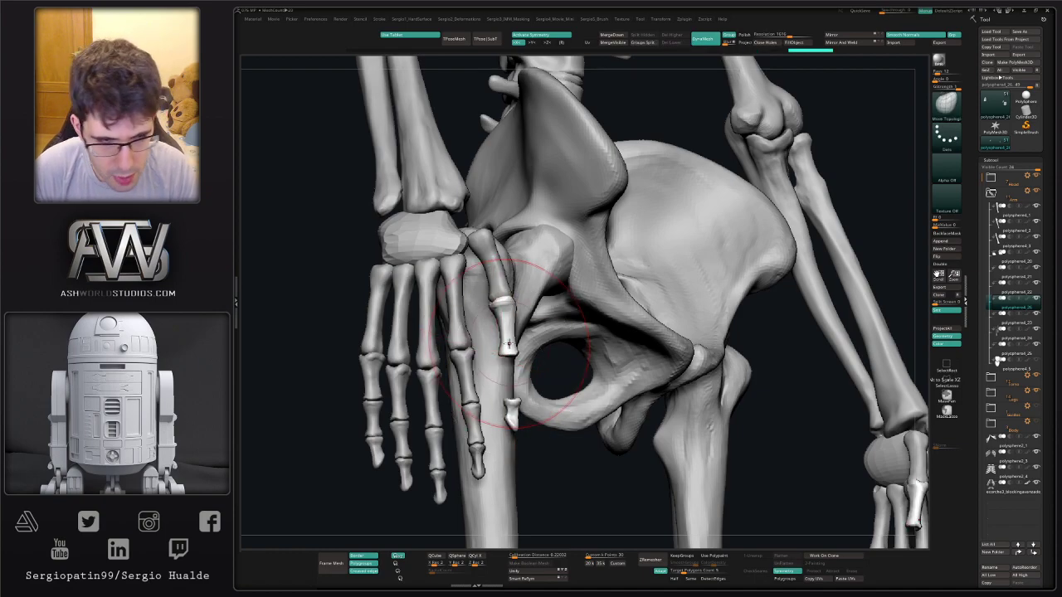
Mask the thumb's upper phalanx, then move the tip phalanx up against it and adjust its size and placement.
right_click_drag(510, 338, 513, 402, "ctrl")
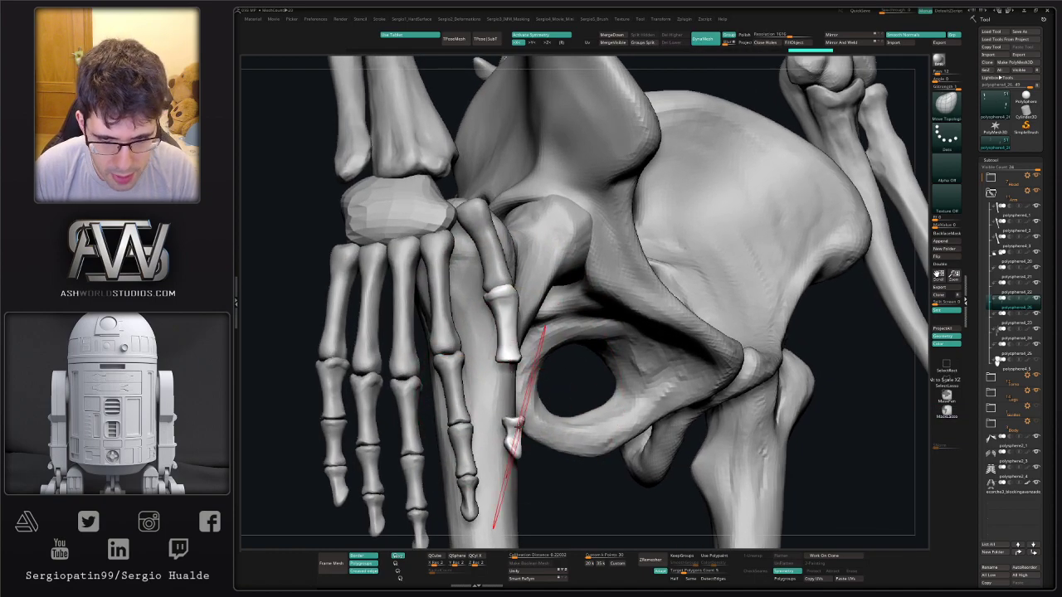
key("w")
left_click(515, 435, "ctrl")
left_click_drag(544, 393, 545, 383)
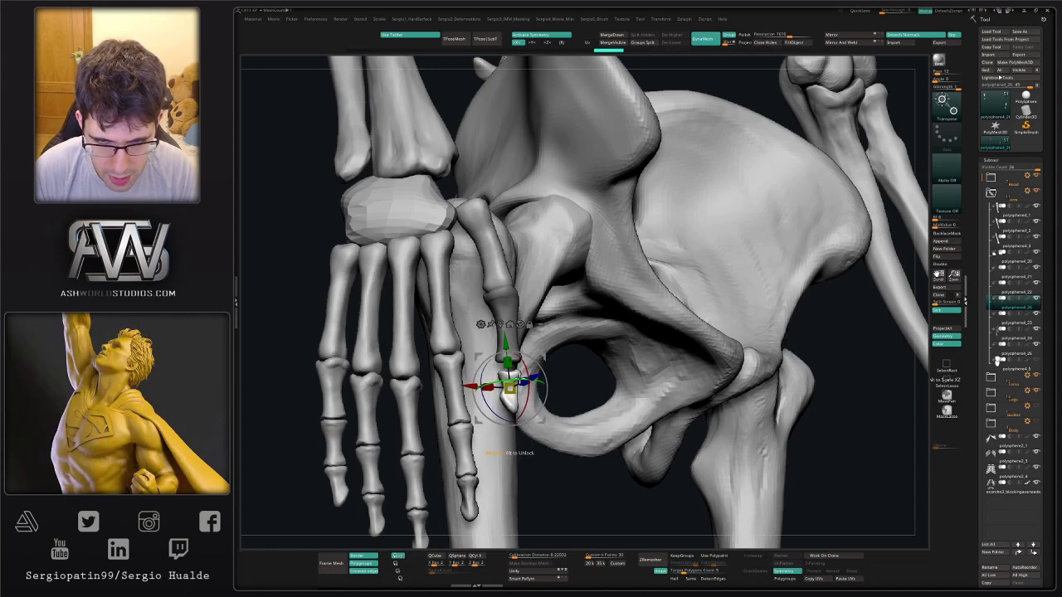
right_click_drag(601, 372, 512, 371)
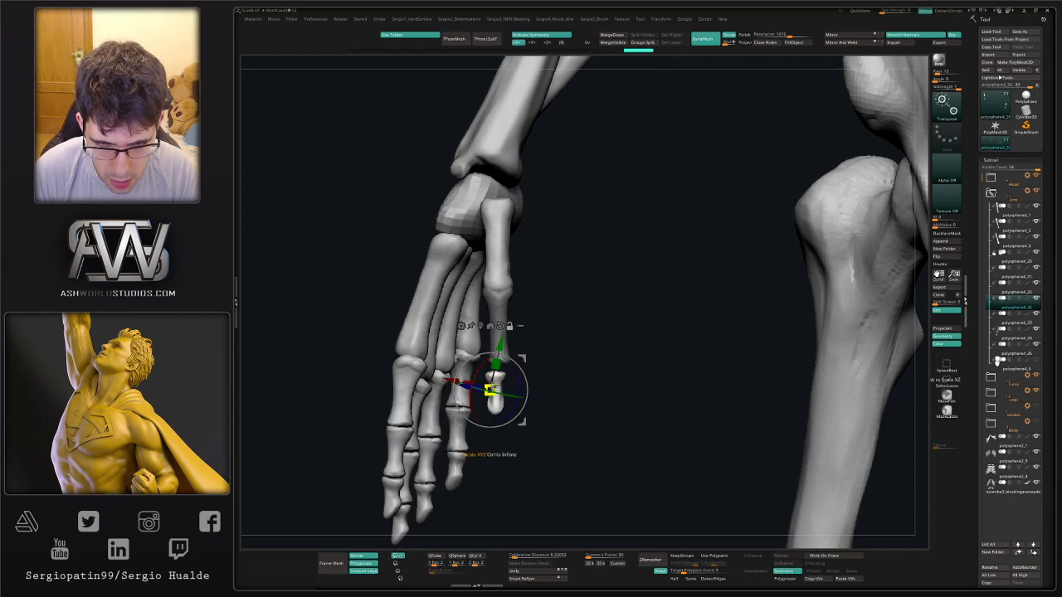
left_click_drag(515, 364, 527, 368)
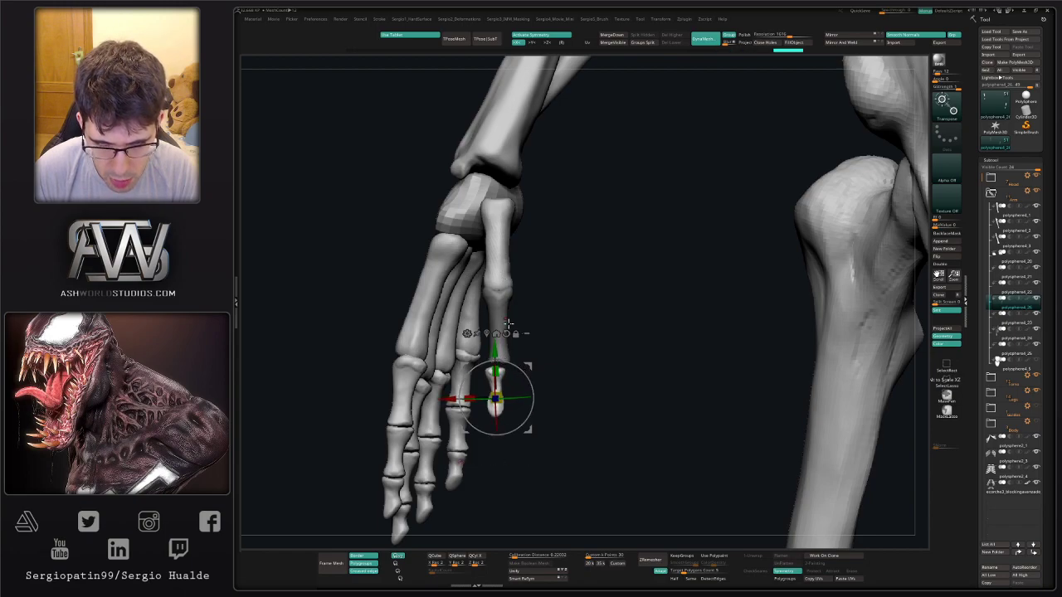
left_click_drag(329, 409, 318, 411)
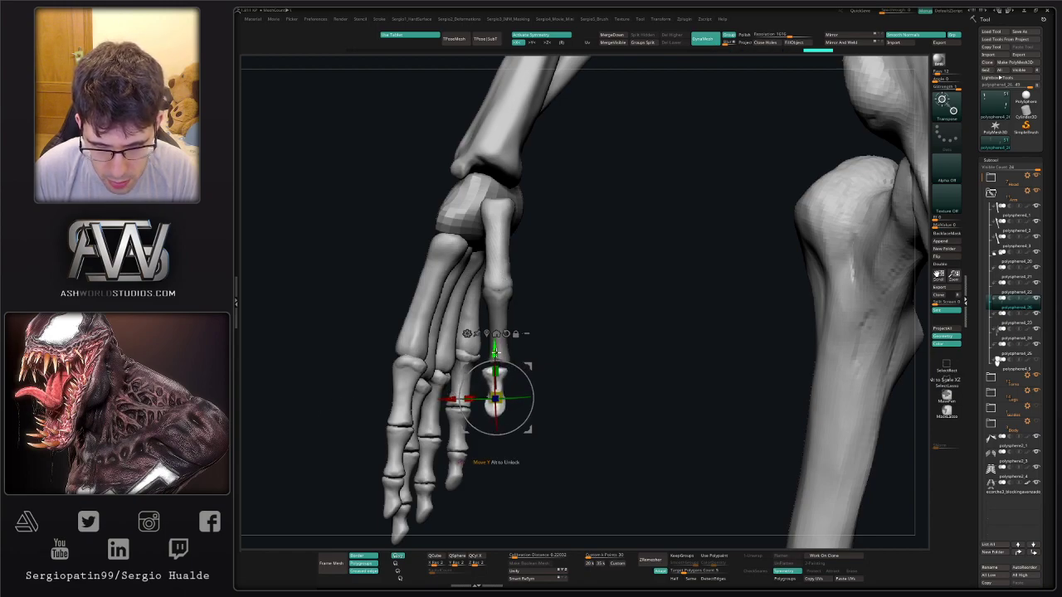
key("q")
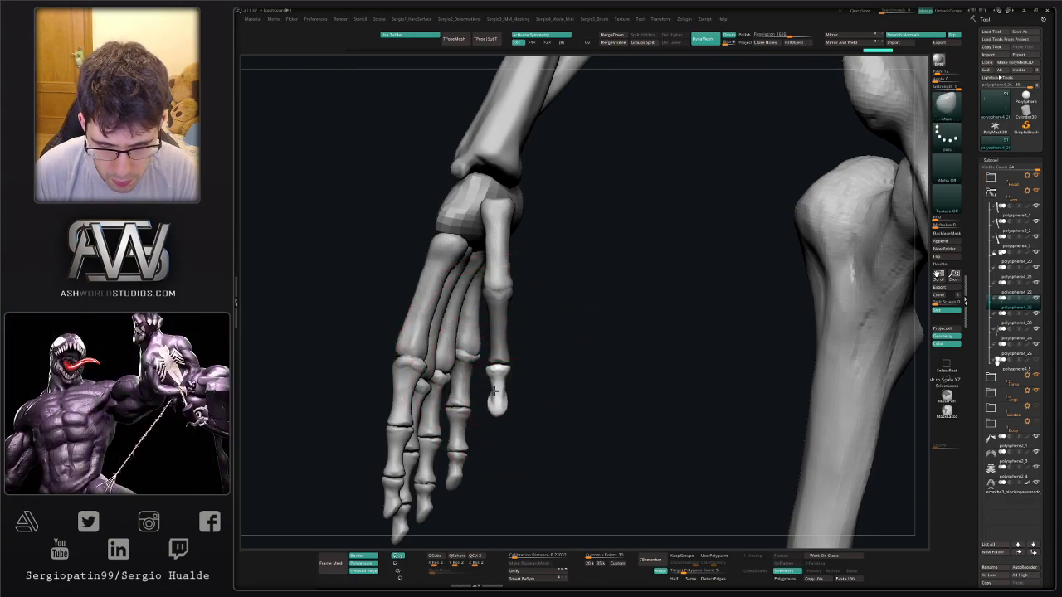
Show only the thumb phalanges, clear their mask and shape the tip phalanx with the Move brush.
right_click_drag(498, 410, 506, 386)
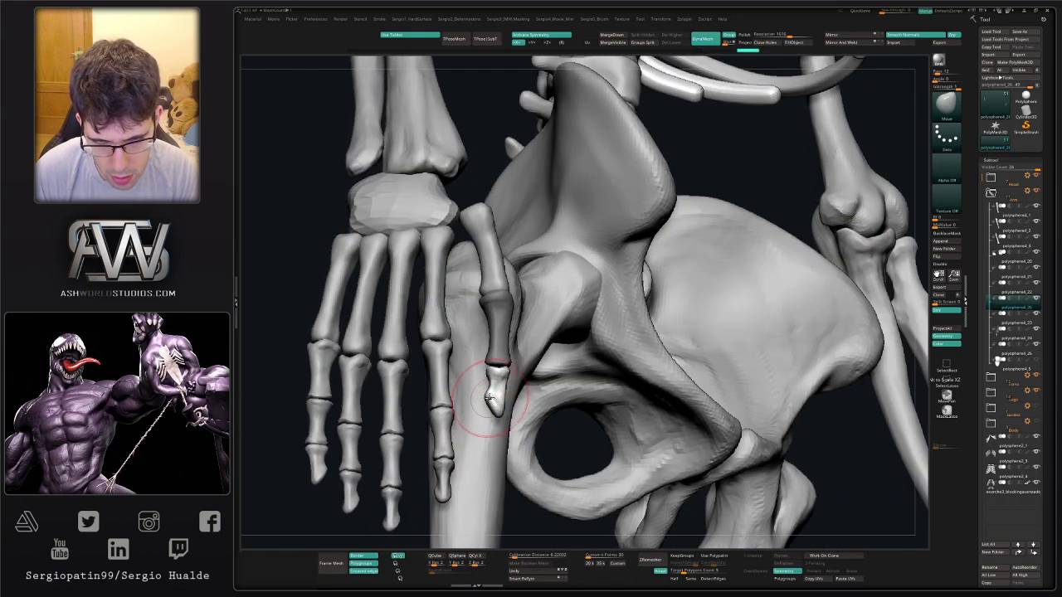
mouse_move(470, 395)
right_mouse_down()
mouse_move(500, 389)
mouse_move(488, 393)
right_mouse_up()
key("alt+s")
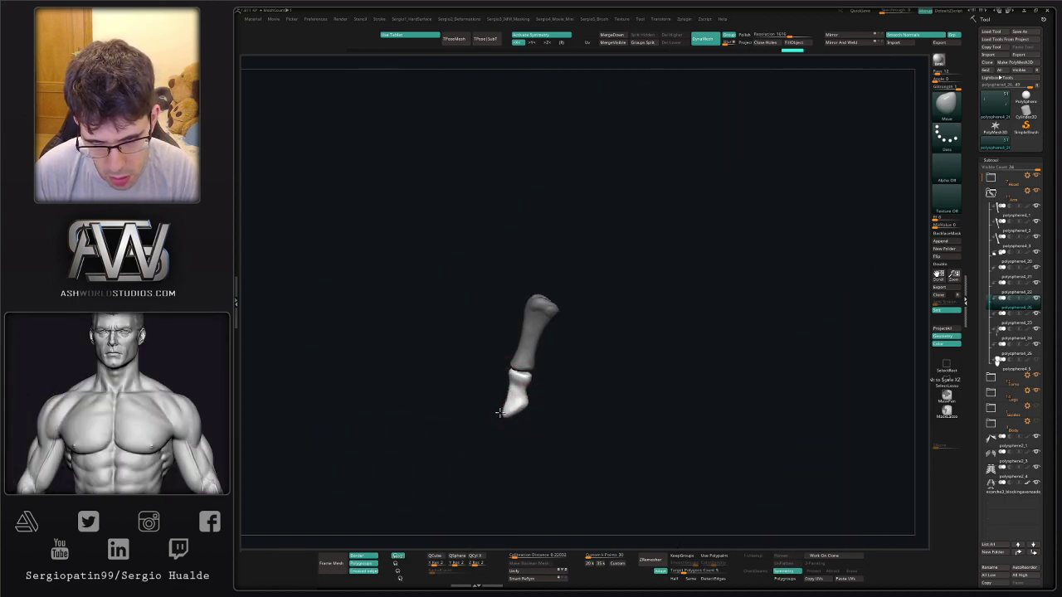
left_click_drag(551, 371, 539, 380, "ctrl")
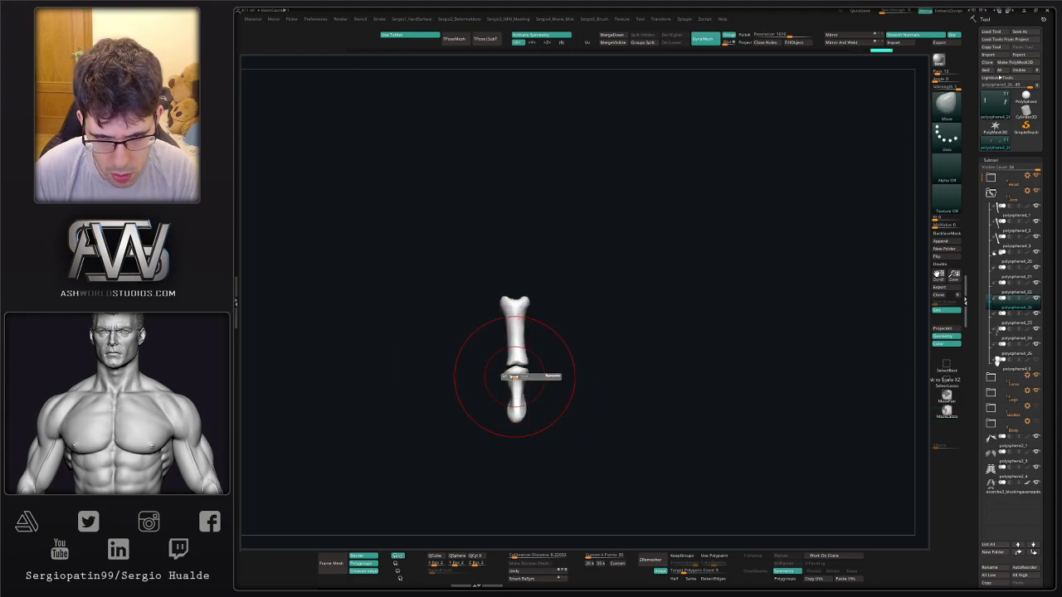
right_click_drag(490, 384, 479, 384)
left_click_drag(504, 379, 509, 378)
right_click_drag(544, 378, 554, 379)
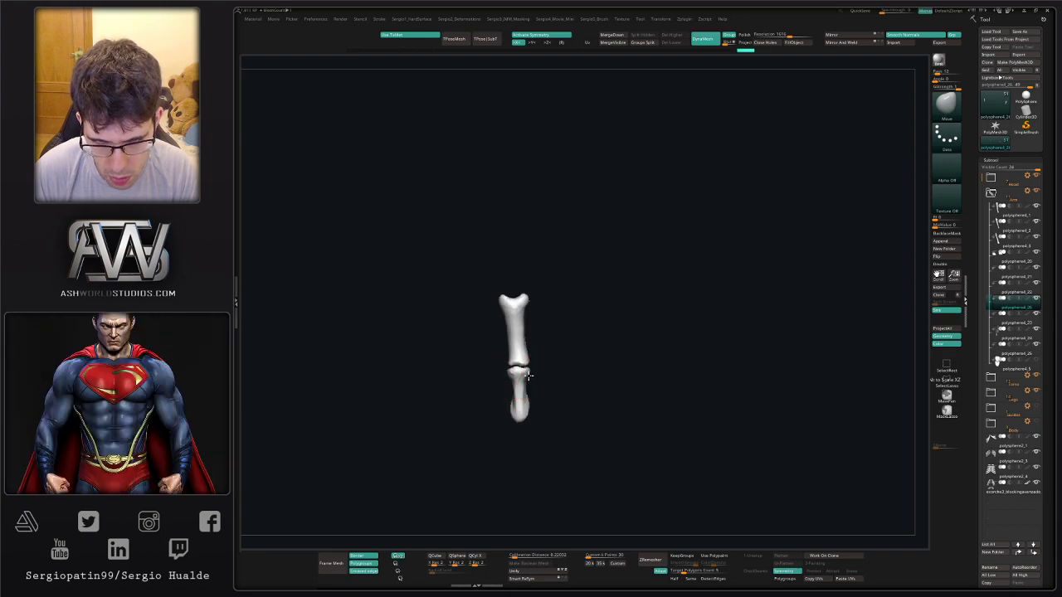
left_click_drag(516, 379, 518, 379)
key("alt+s")
Adjust the thumb phalanges' joint and fingertip shape with the Move brush while the whole hand is shown.
right_click_drag(516, 379, 564, 367)
left_click_drag(506, 366, 508, 370)
right_click_drag(509, 386, 564, 380, "ctrl")
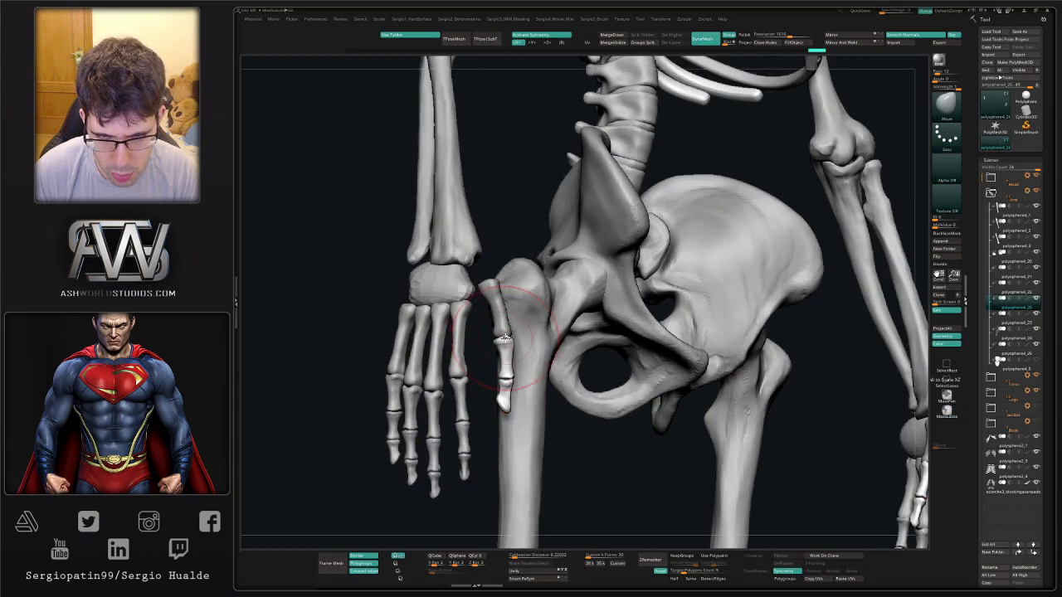
mouse_move(505, 337)
right_mouse_down()
mouse_move(484, 349)
mouse_move(493, 322)
right_mouse_up()
right_click_drag(550, 354, 511, 396)
right_click(511, 396)
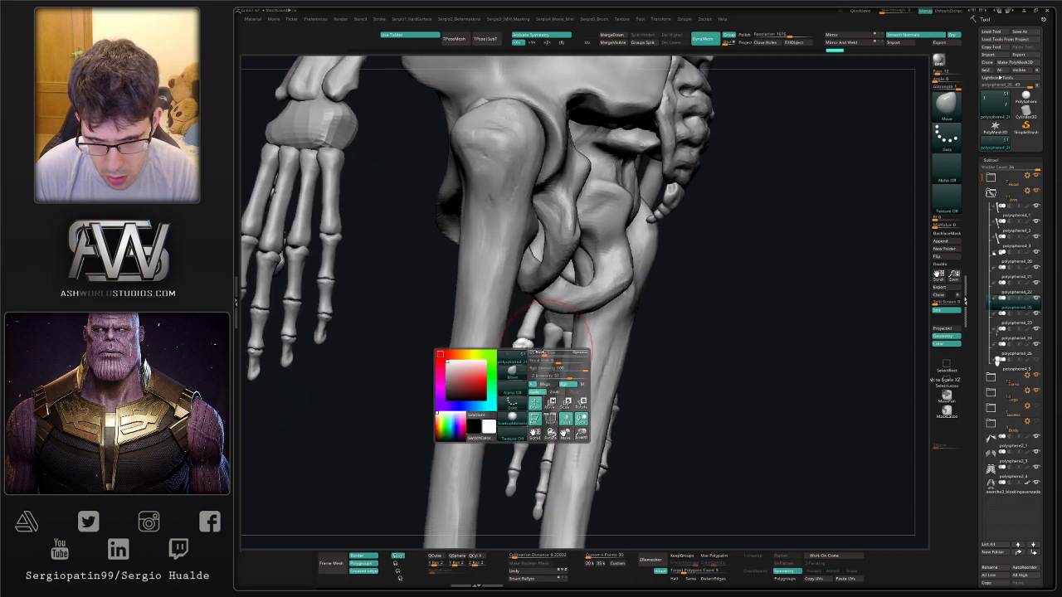
mouse_move(508, 332)
right_mouse_down("ctrl")
mouse_move(576, 399)
mouse_move(526, 332)
mouse_move(536, 370)
mouse_move(526, 422)
mouse_move(481, 374)
right_mouse_up("ctrl")
key("s")
left_click_drag(491, 396, 486, 384)
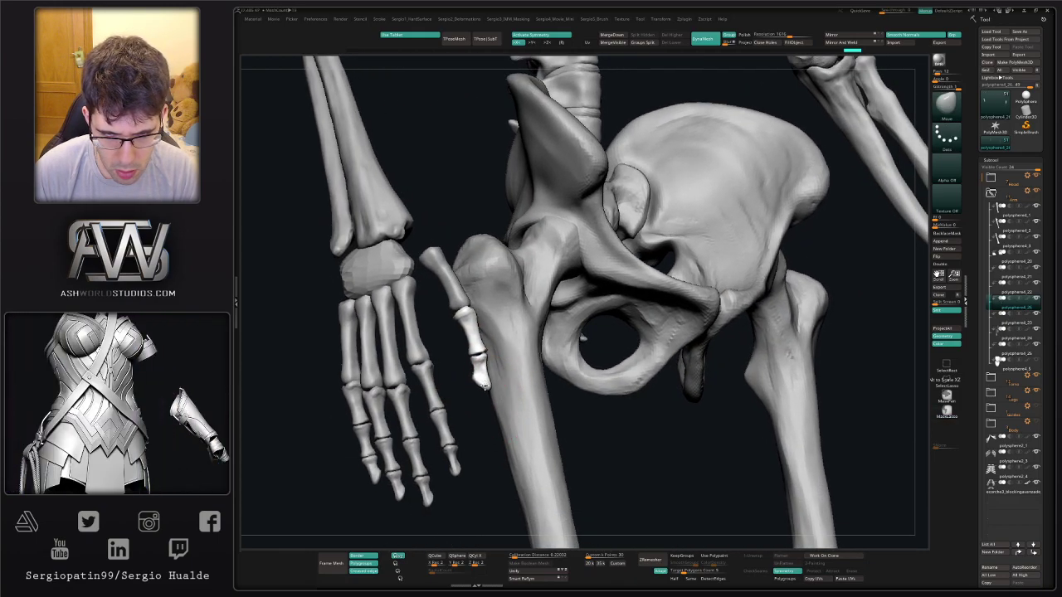
Refine the joint between the two thumb phalanges from the side, using the Move and Move Topological brushes.
right_click_drag(525, 386, 497, 365)
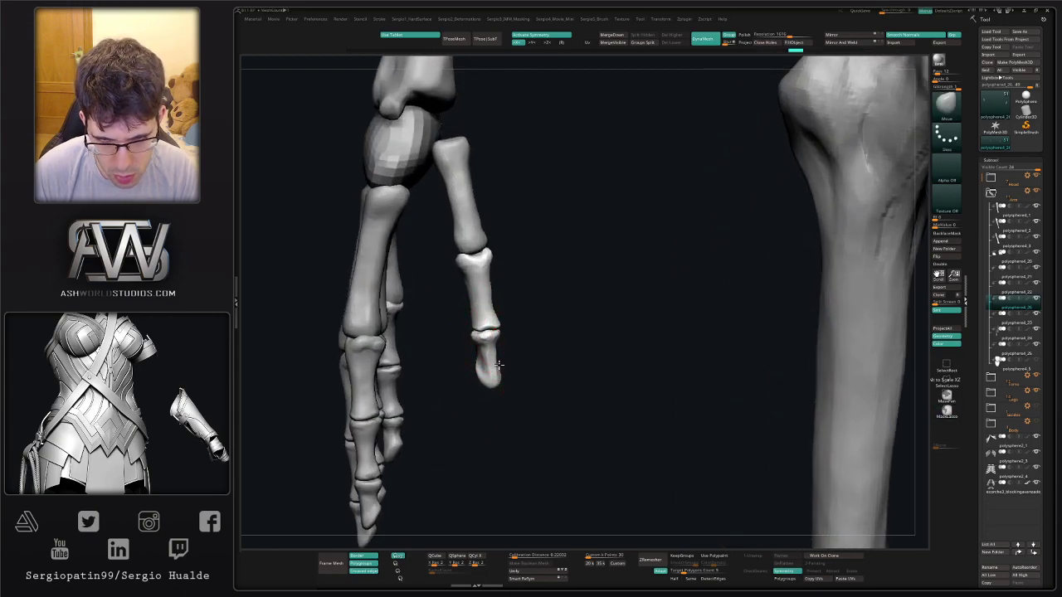
right_click_drag(487, 365, 504, 365)
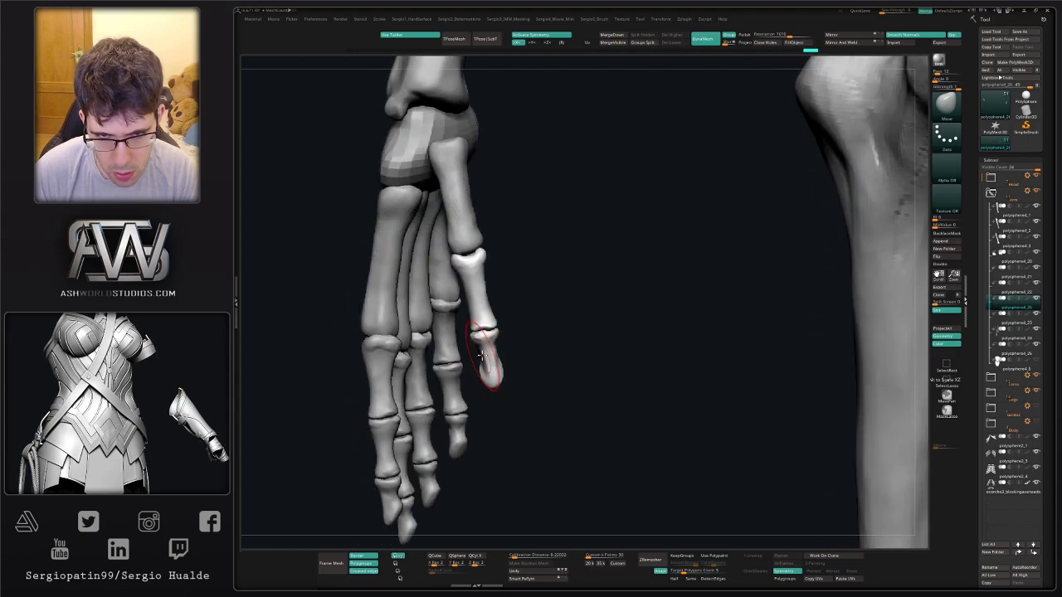
left_click_drag(477, 331, 470, 326)
right_click_drag(471, 327, 491, 330)
key("b")
key("m")
key("t")
key("s")
left_click_drag(477, 330, 462, 327)
mouse_move(477, 337)
right_mouse_down()
mouse_move(457, 341)
mouse_move(491, 320)
mouse_move(472, 330)
mouse_move(456, 322)
mouse_move(481, 326)
right_mouse_up()
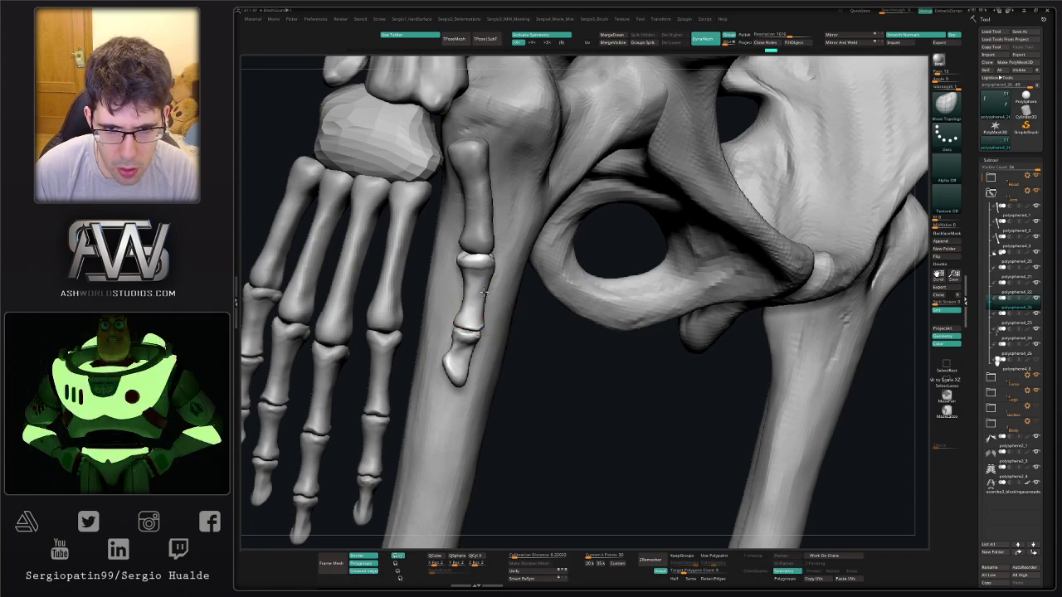
Select the carpal block and pull its thumb side out over the top of the thumb metacarpal.
mouse_move(483, 309)
right_mouse_down("ctrl")
mouse_move(473, 263)
mouse_move(593, 295)
mouse_move(446, 274)
right_mouse_up("ctrl")
left_click(445, 267, "alt")
key("s")
left_click(461, 248)
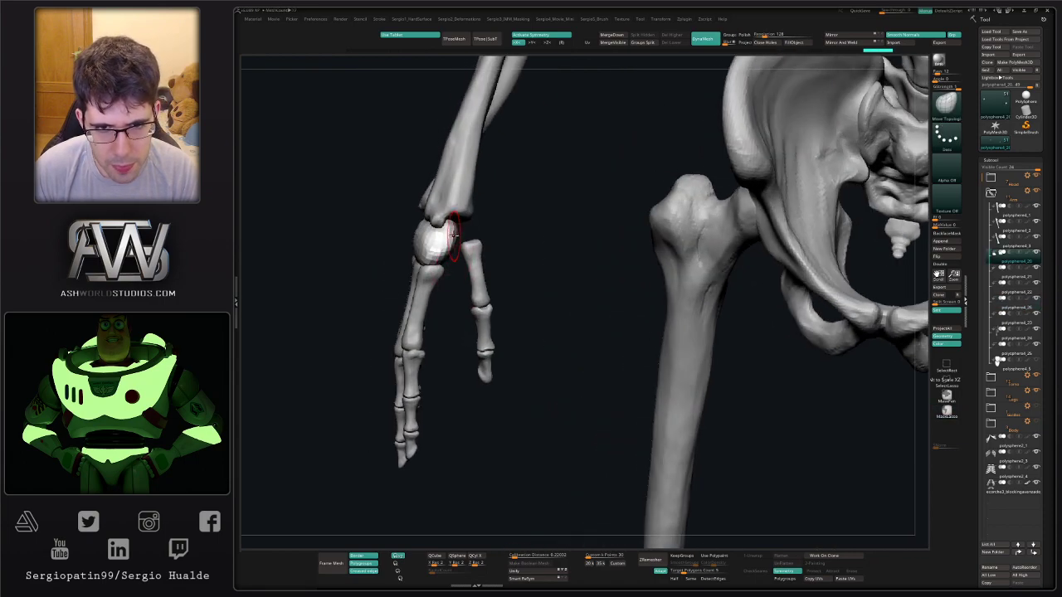
left_click_drag(456, 235, 485, 232)
mouse_move(488, 244)
right_mouse_down()
mouse_move(474, 232)
mouse_move(482, 237)
right_mouse_up()
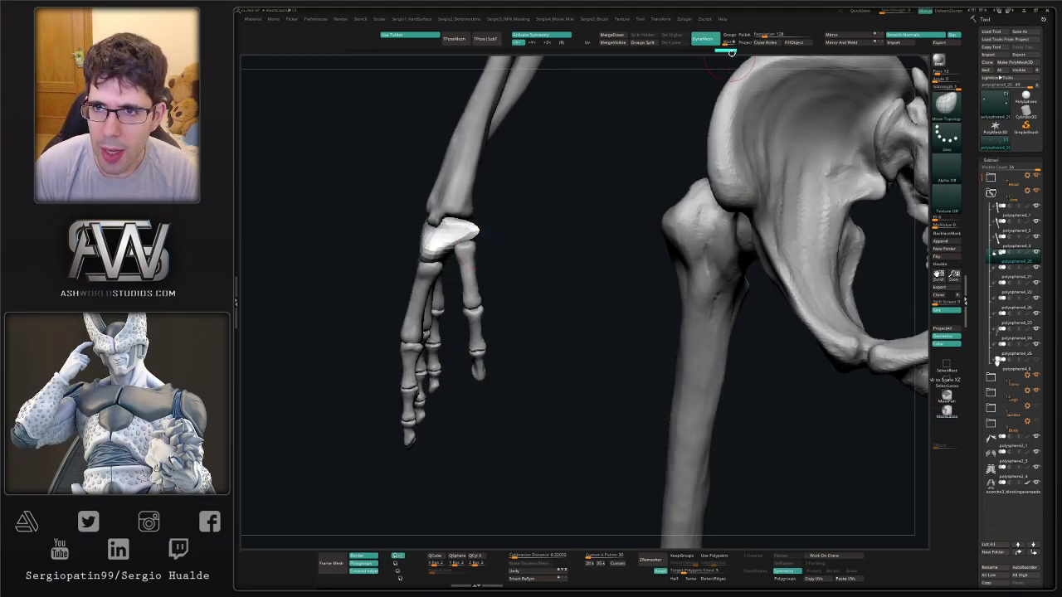
Remesh the carpal block at a higher DynaMesh resolution and add clay to its thumb-side projection.
left_click_drag(765, 35, 774, 35)
left_click_drag(573, 228, 573, 254, "ctrl")
right_click_drag(479, 254, 479, 285, "ctrl")
mouse_move(468, 230)
left_mouse_down()
mouse_move(450, 233)
mouse_move(467, 236)
left_mouse_up()
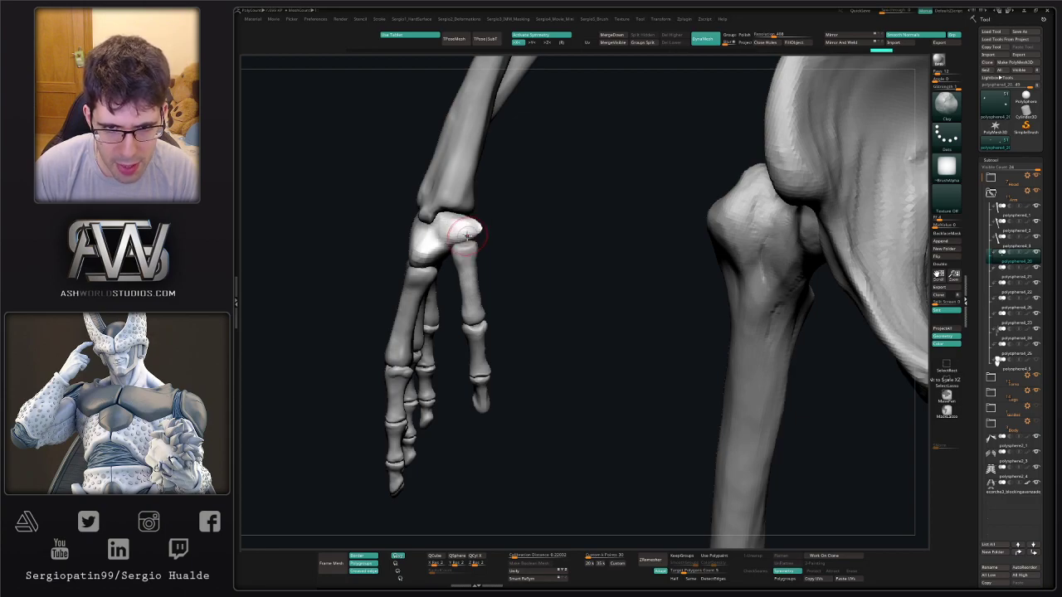
Build up and smooth the carpal block's thumb-side projection from several angles with the Clay brush.
mouse_move(467, 236)
right_mouse_down()
mouse_move(473, 244)
mouse_move(482, 225)
mouse_move(486, 277)
right_mouse_up()
left_click_drag(486, 278, 477, 292, "shift")
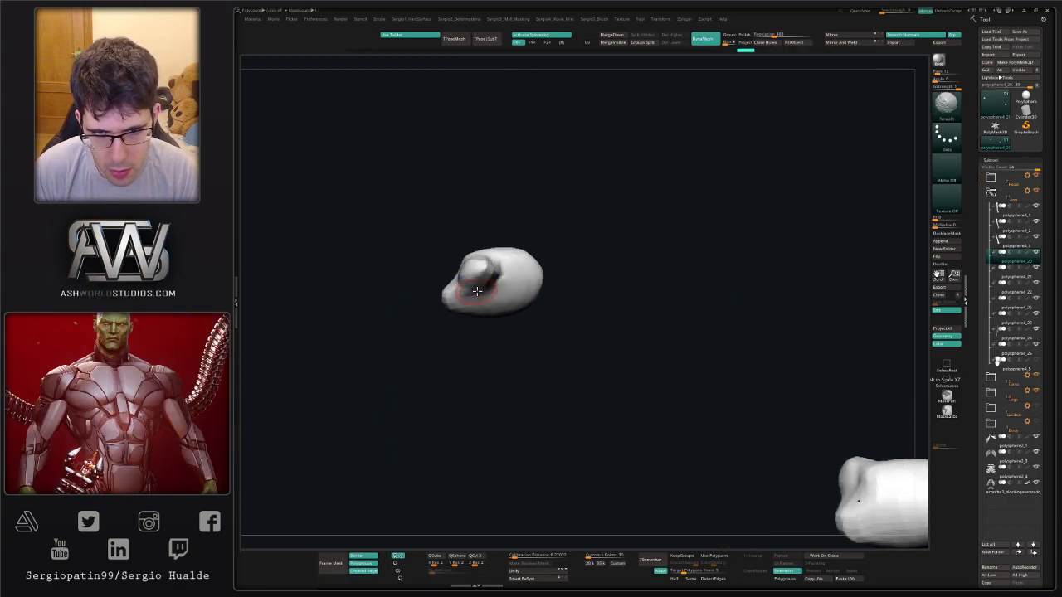
right_click_drag(477, 291, 473, 280)
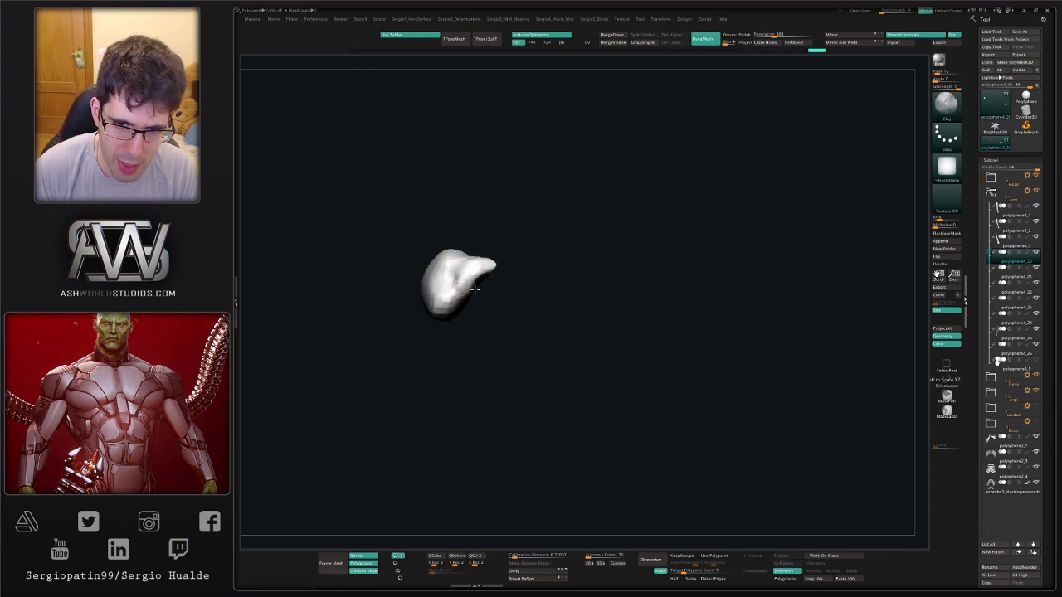
left_click_drag(460, 282, 456, 292)
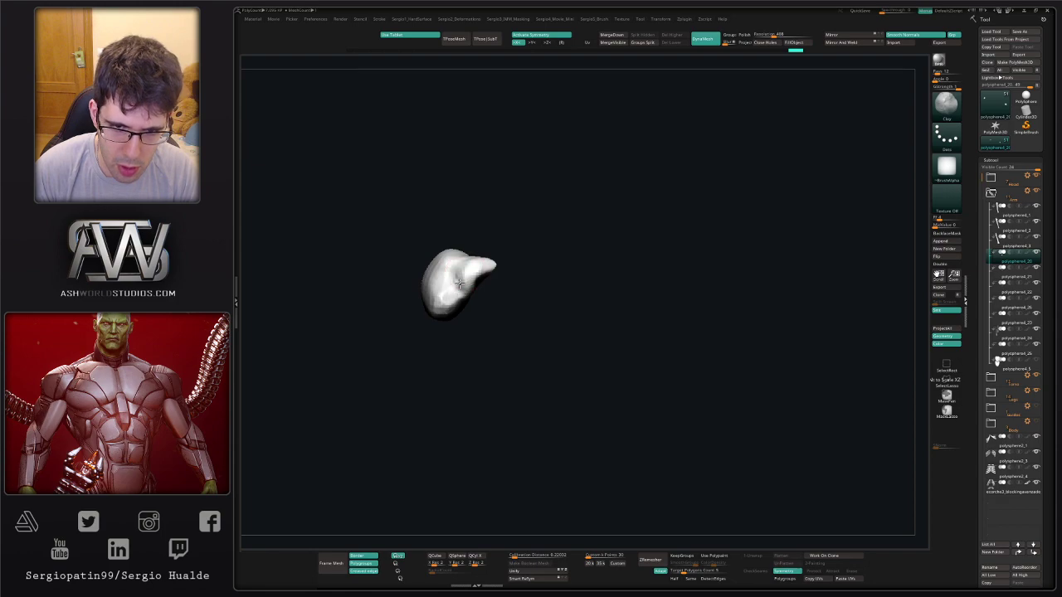
right_click_drag(460, 283, 473, 300)
left_click_drag(496, 291, 488, 287)
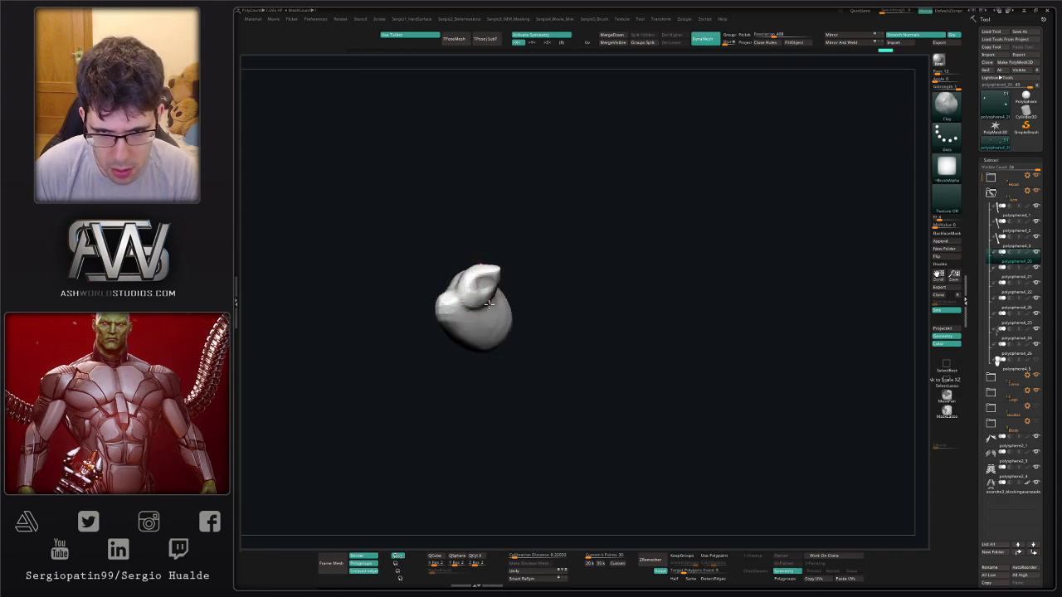
mouse_move(477, 304)
right_mouse_down()
mouse_move(483, 324)
mouse_move(477, 289)
mouse_move(489, 287)
right_mouse_up()
Reshape the carpal block's thumb-side projection with the Move brush so it meets the thumb metacarpal below the radius.
key("shift+s")
key("b")
key("m")
key("v")
key("shift+s")
left_click_drag(488, 287, 471, 286)
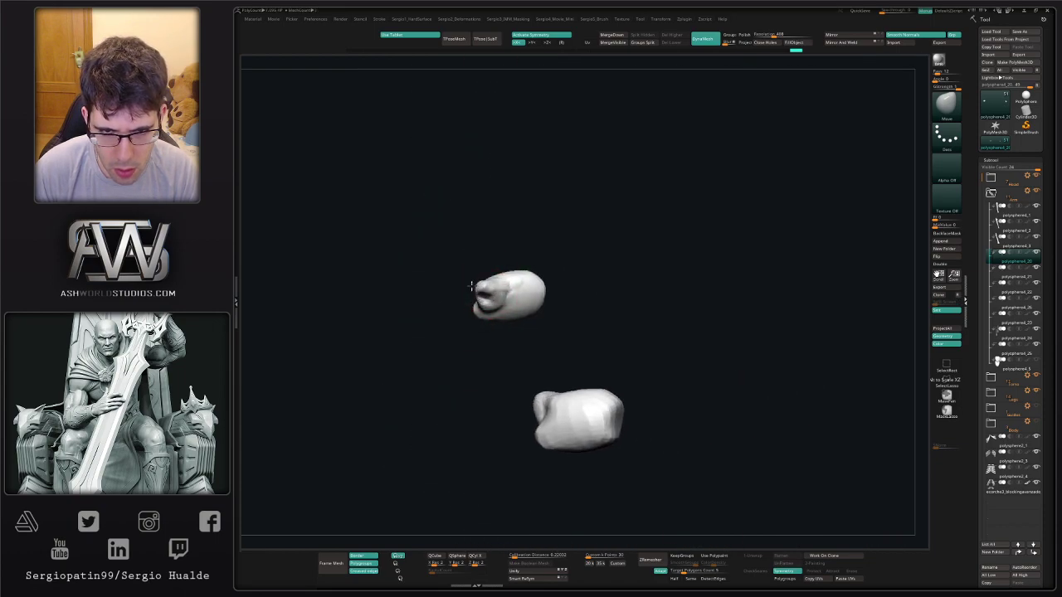
mouse_move(470, 287)
right_mouse_down()
mouse_move(479, 292)
mouse_move(461, 300)
mouse_move(508, 297)
mouse_move(479, 290)
right_mouse_up()
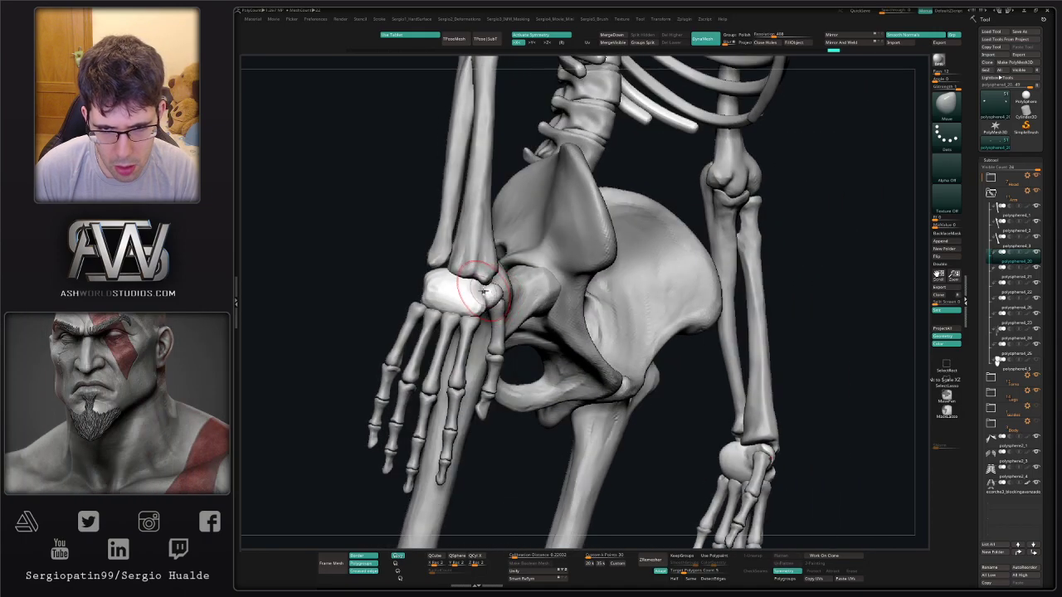
left_click_drag(479, 290, 480, 286)
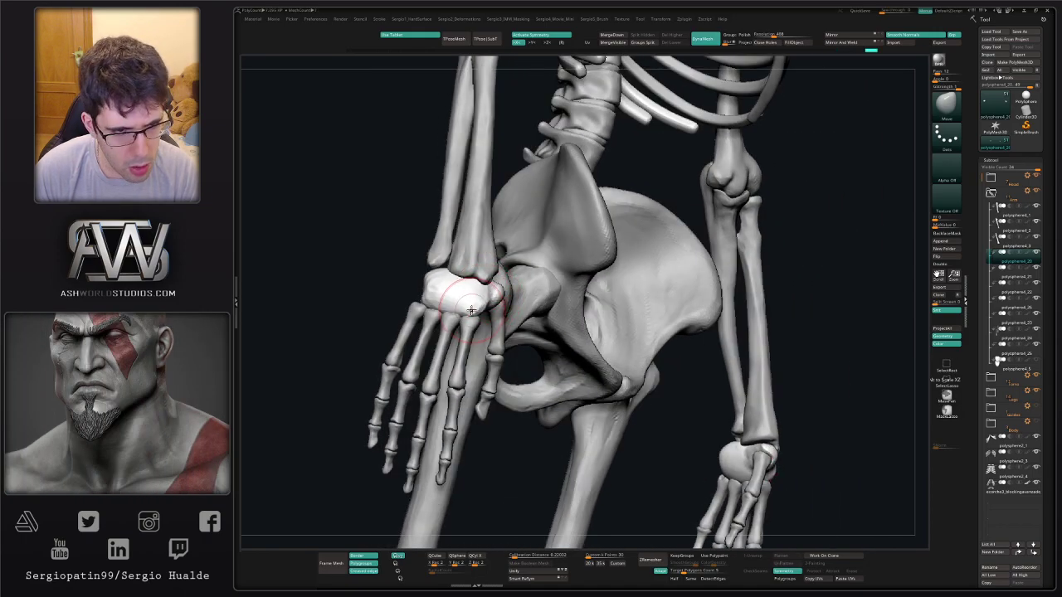
mouse_move(471, 310)
right_mouse_down()
mouse_move(455, 308)
mouse_move(507, 297)
right_mouse_up()
key("s")
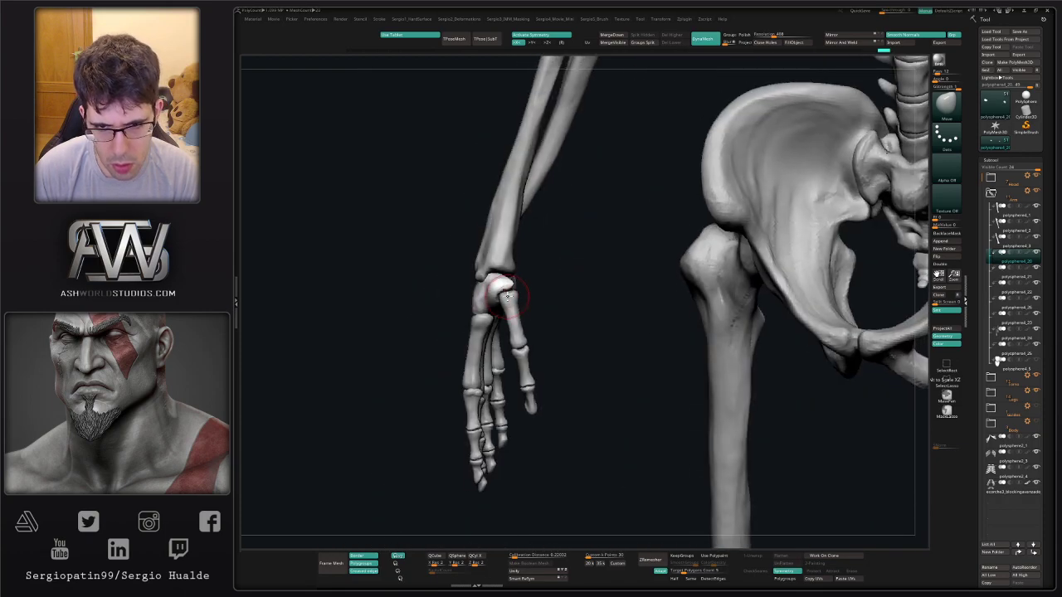
left_click_drag(516, 290, 509, 295)
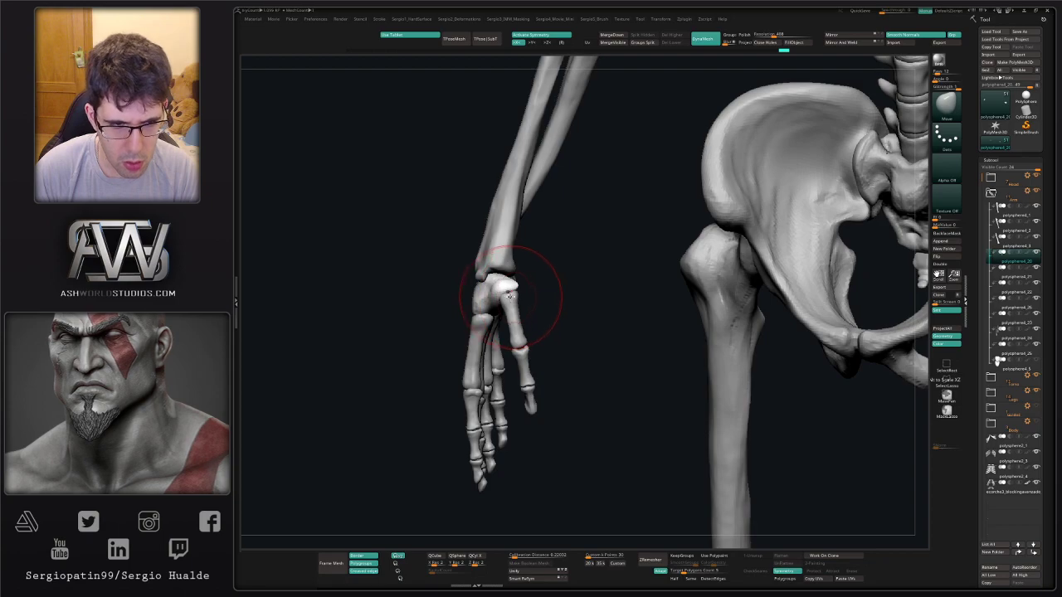
Flatten the end of the carpal block's thumb-side projection with the TrimDynamic brush.
key("shift+s")
mouse_move(509, 285)
right_mouse_down()
mouse_move(491, 268)
mouse_move(475, 332)
right_mouse_up()
key("3")
key("s")
left_click_drag(444, 314, 441, 314)
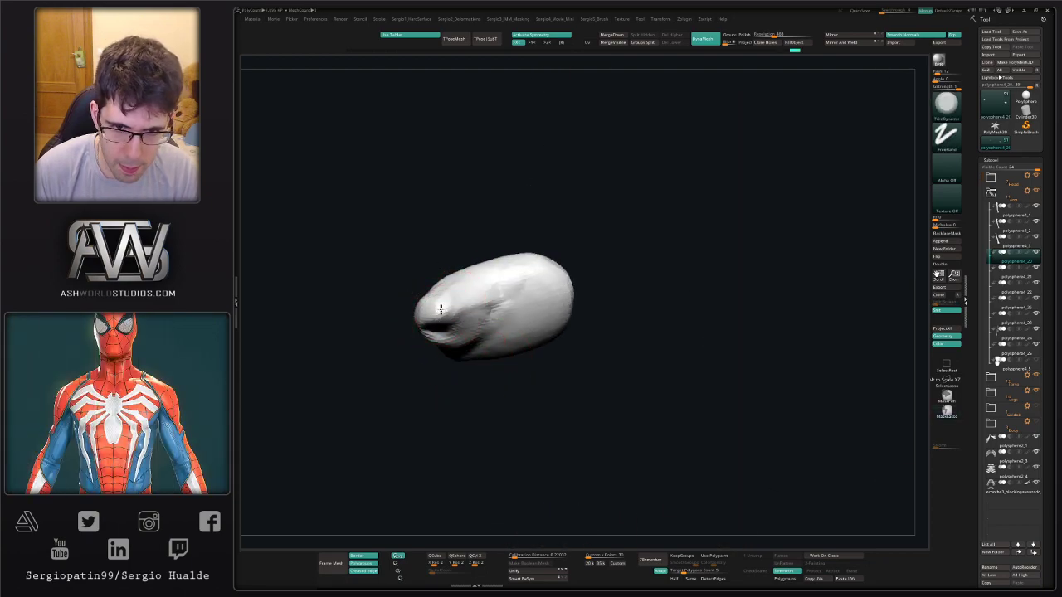
Check the arm and hand proportions with Transpose lines from the wrist and from the shoulder down the leg.
right_click_drag(454, 313, 496, 337, "ctrl")
key("shift+s")
mouse_move(496, 337)
right_mouse_down("ctrl")
mouse_move(490, 313)
mouse_move(503, 351)
mouse_move(508, 342)
mouse_move(543, 360)
mouse_move(535, 319)
right_mouse_up("ctrl")
mouse_move(486, 358)
right_mouse_down("shift")
mouse_move(521, 359)
mouse_move(516, 348)
right_mouse_up("shift")
mouse_move(535, 373)
right_mouse_down()
mouse_move(514, 380)
mouse_move(512, 335)
mouse_move(492, 353)
mouse_move(509, 344)
mouse_move(545, 362)
mouse_move(607, 352)
mouse_move(519, 360)
mouse_move(511, 399)
mouse_move(496, 387)
mouse_move(521, 399)
right_mouse_up()
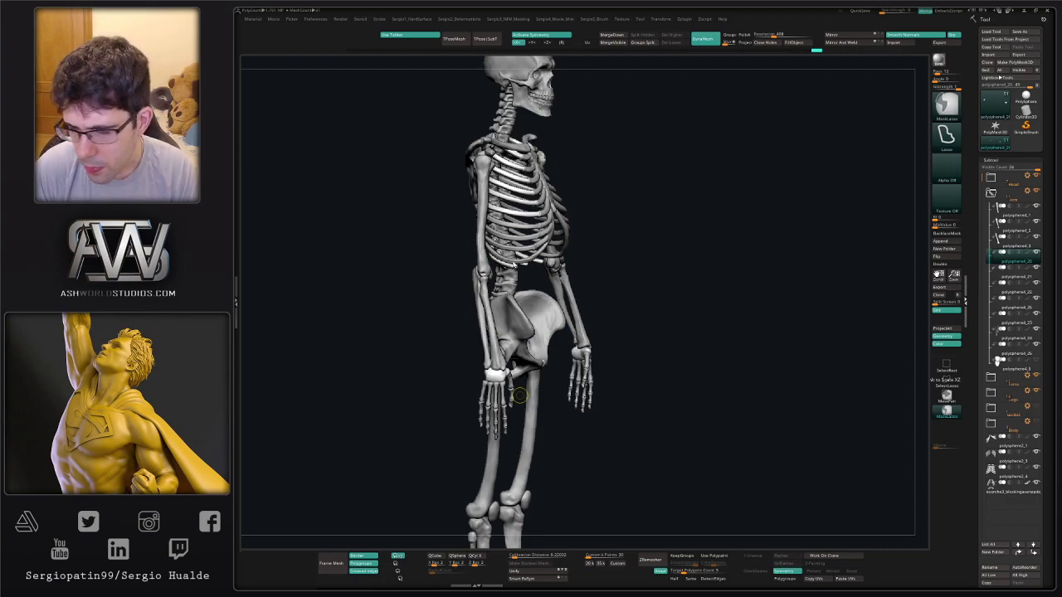
mouse_move(499, 396)
right_mouse_down()
mouse_move(516, 400)
mouse_move(521, 348)
mouse_move(495, 353)
mouse_move(503, 368)
right_mouse_up()
key("w")
key("y")
left_click_drag(508, 313, 509, 540)
right_click_drag(514, 429, 518, 296, "ctrl")
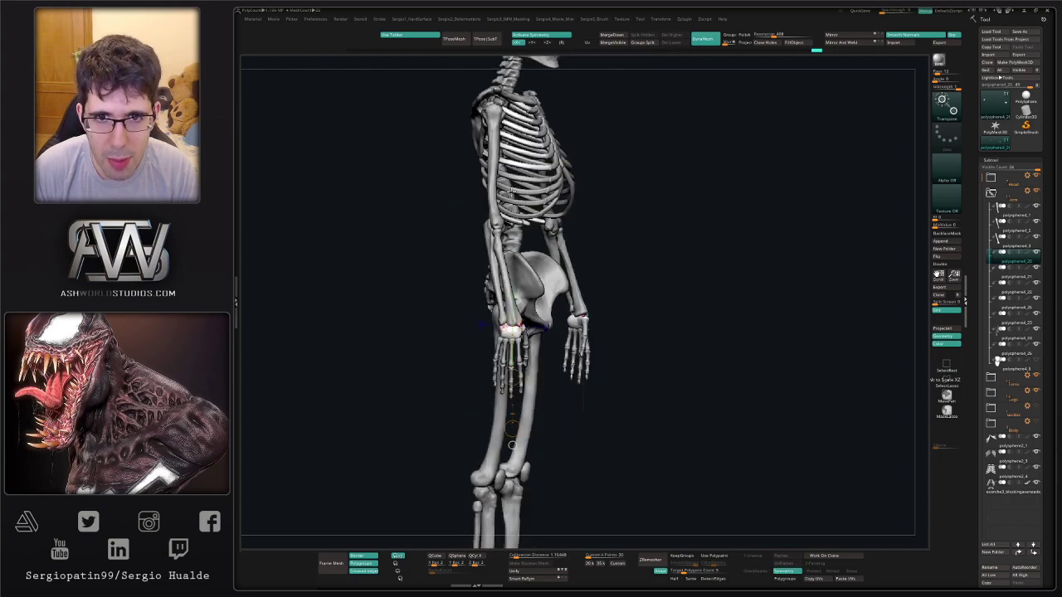
mouse_move(494, 103)
left_mouse_down()
mouse_move(493, 375)
mouse_move(527, 481)
mouse_move(507, 489)
left_mouse_up()
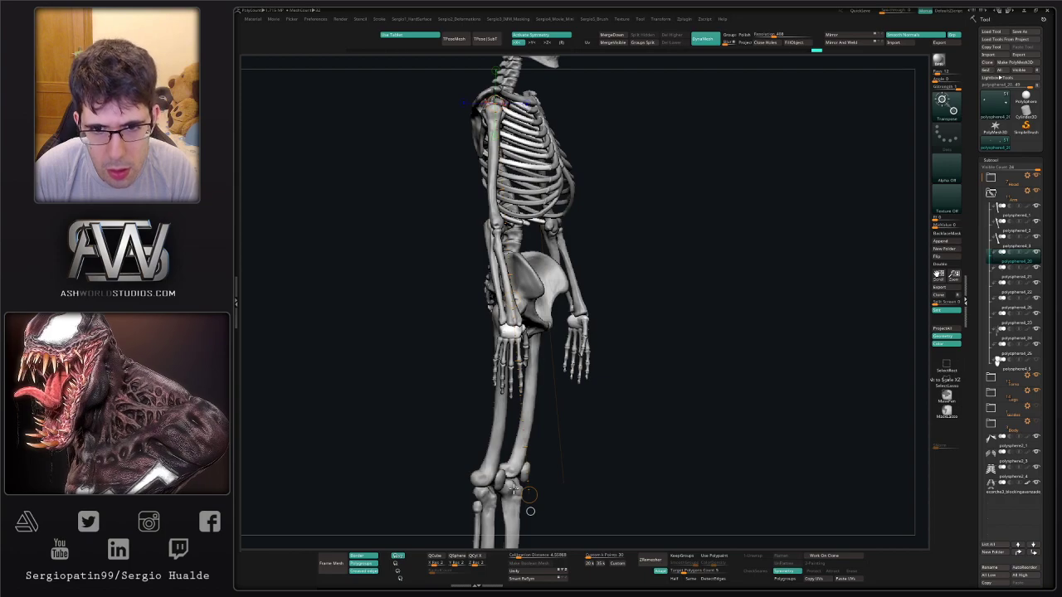
key("q")
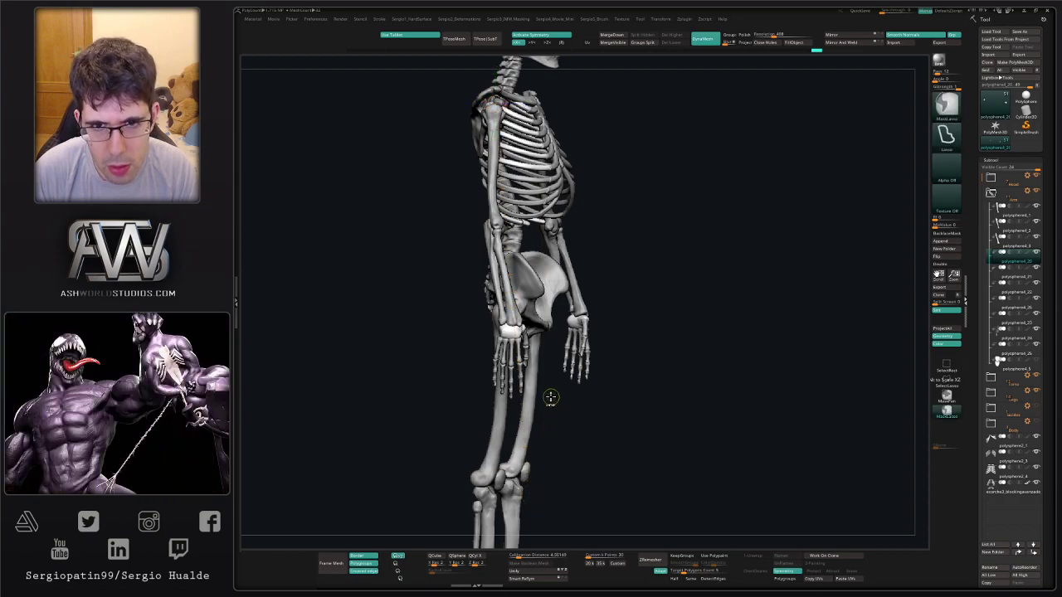
Carve a first crease into the carpal block's thumb side below the radius with the DamStandard brush.
mouse_move(553, 398)
right_mouse_down("ctrl")
mouse_move(592, 316)
mouse_move(578, 308)
mouse_move(613, 309)
mouse_move(542, 365)
right_mouse_up("ctrl")
mouse_move(617, 317)
right_mouse_down("alt")
mouse_move(657, 344)
mouse_move(651, 286)
mouse_move(706, 295)
right_mouse_up("alt")
right_click_drag(522, 249, 532, 308, "ctrl")
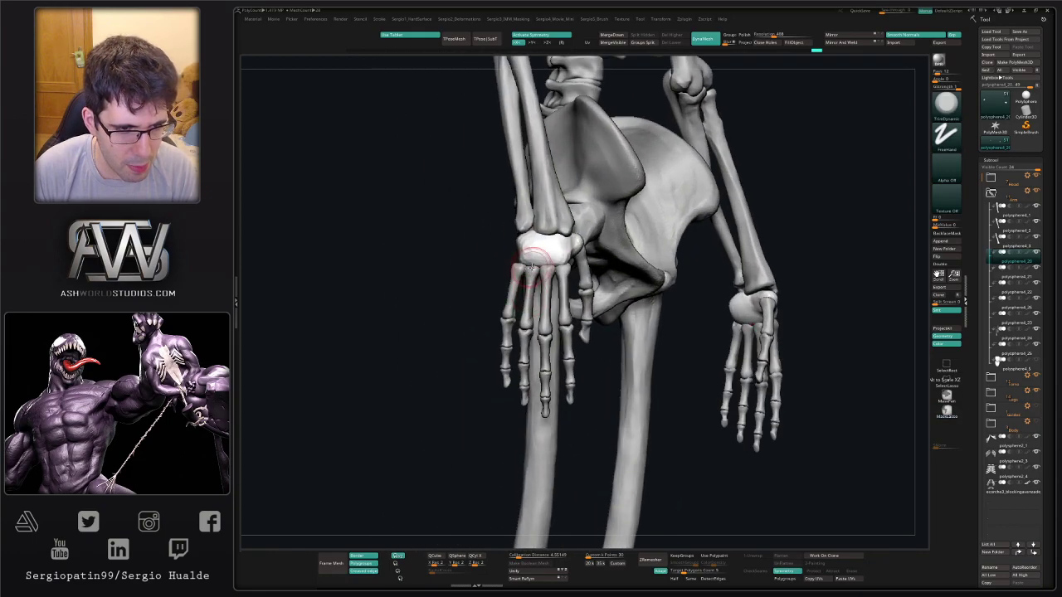
mouse_move(572, 269)
right_mouse_down()
mouse_move(523, 287)
mouse_move(535, 286)
right_mouse_up()
right_click_drag(548, 233, 566, 263, "ctrl")
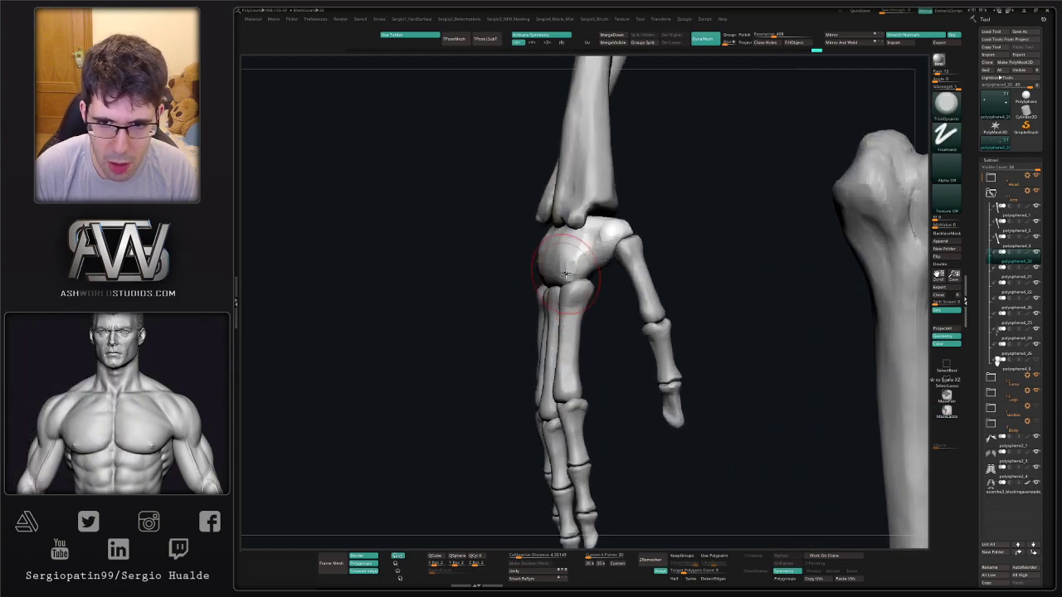
key("b")
key("d")
key("s")
left_click_drag(586, 241, 592, 233)
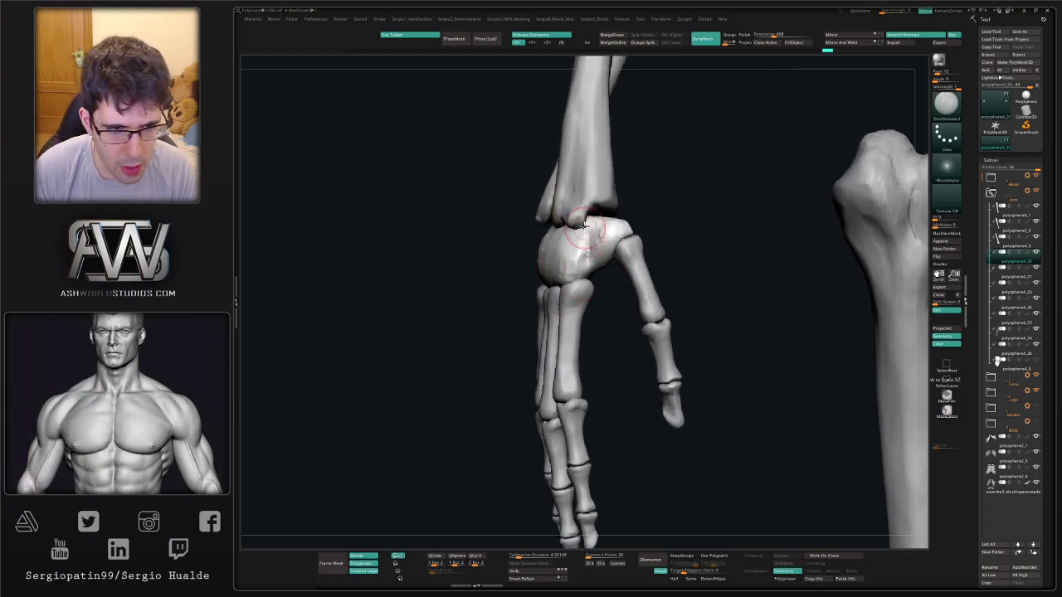
right_click_drag(583, 234, 564, 285, "alt")
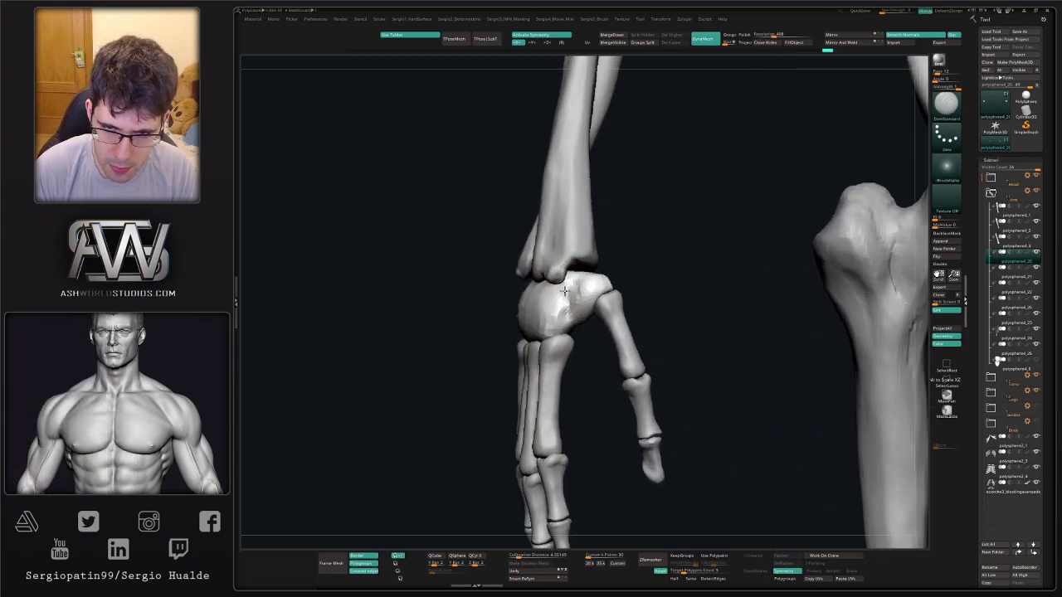
Carve further DamStandard creases between the carpal block's main body and its thumb-side projection.
left_click_drag(565, 292, 568, 331)
right_click_drag(570, 334, 560, 311)
left_click_drag(566, 303, 577, 333)
mouse_move(575, 329)
right_mouse_down()
mouse_move(555, 316)
mouse_move(605, 325)
right_mouse_up()
left_click_drag(597, 326, 620, 306)
mouse_move(619, 328)
right_mouse_down()
mouse_move(667, 311)
mouse_move(656, 300)
right_mouse_up()
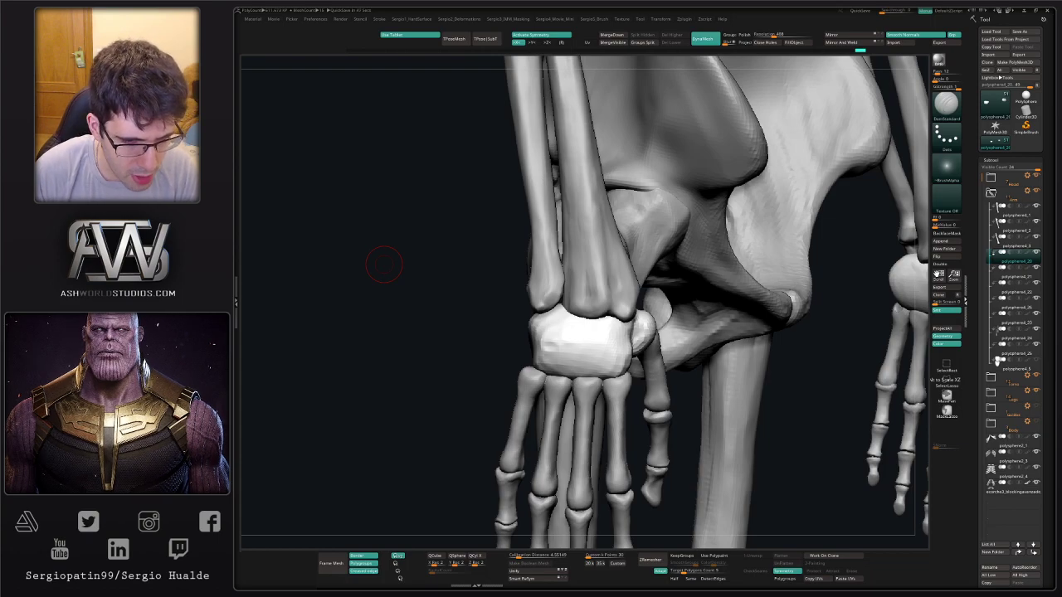
Pull the carpal block's thumb-side projection into line with the thumb metacarpal's head using the Move brush.
left_click_drag(492, 326, 449, 332)
mouse_move(580, 325)
right_mouse_down("alt")
mouse_move(481, 318)
mouse_move(508, 327)
right_mouse_up("alt")
key("b")
key("m")
key("v")
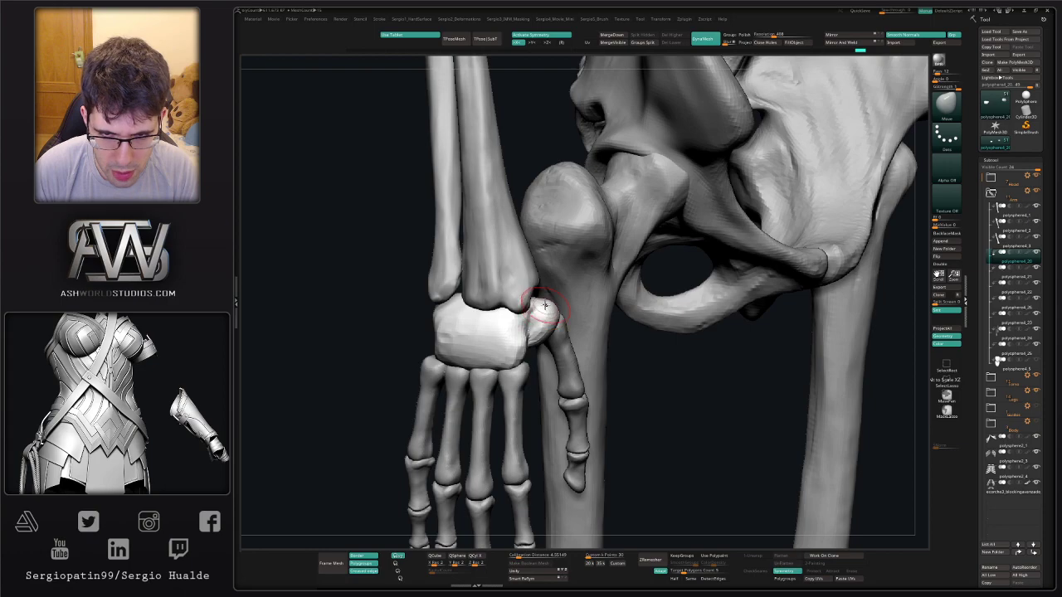
left_click_drag(540, 312, 547, 312)
right_click_drag(551, 315, 464, 320)
key("s")
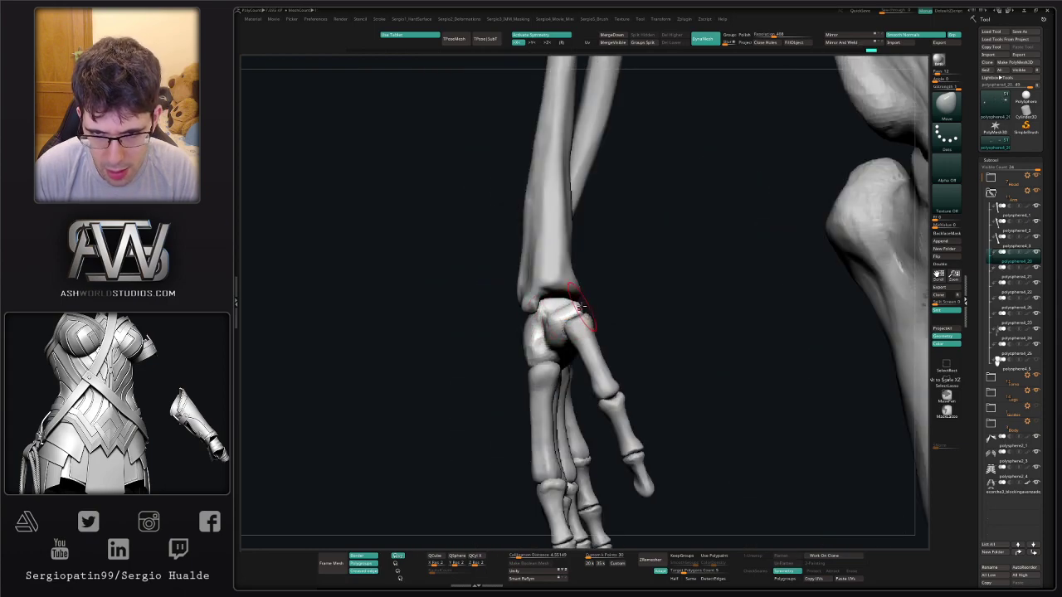
left_click_drag(579, 303, 572, 308)
Build up the upper thumb-side corner of the carpal block with the Clay brush.
mouse_move(508, 319)
right_mouse_down()
mouse_move(581, 312)
mouse_move(531, 311)
right_mouse_up()
key("alt+s")
key("b")
key("c")
key("l")
key("s")
left_click_drag(536, 311, 541, 310)
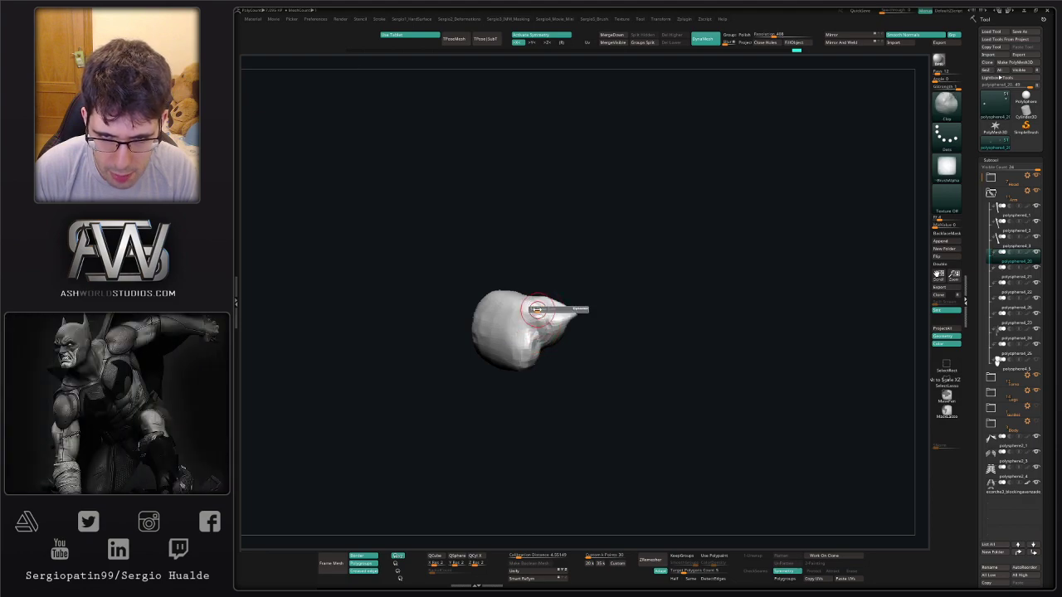
right_click_drag(540, 310, 558, 304)
mouse_move(548, 302)
left_mouse_down()
mouse_move(516, 312)
mouse_move(519, 302)
left_mouse_up()
Sculpt separate rounded carpal bumps near the thumb side of the wrist's back with the Clay brush.
mouse_move(513, 303)
right_mouse_down("alt")
mouse_move(511, 342)
mouse_move(532, 352)
right_mouse_up("alt")
left_click_drag(512, 350, 508, 352)
right_click_drag(509, 352, 541, 342)
mouse_move(539, 337)
left_mouse_down()
mouse_move(550, 343)
mouse_move(540, 339)
mouse_move(539, 357)
left_mouse_up()
right_click_drag(539, 357, 543, 334)
right_click_drag(530, 388, 513, 349, "alt")
left_click_drag(516, 362, 508, 368)
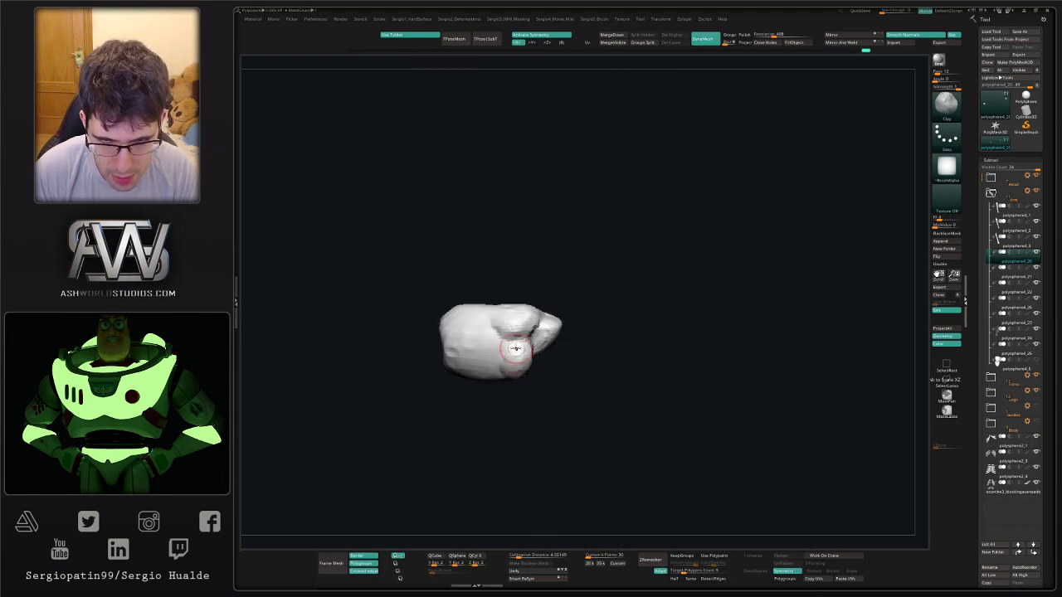
Extend the lower row of Clay carpal bumps across the wrist's back toward the little-finger side.
key("b")
key("m")
key("v")
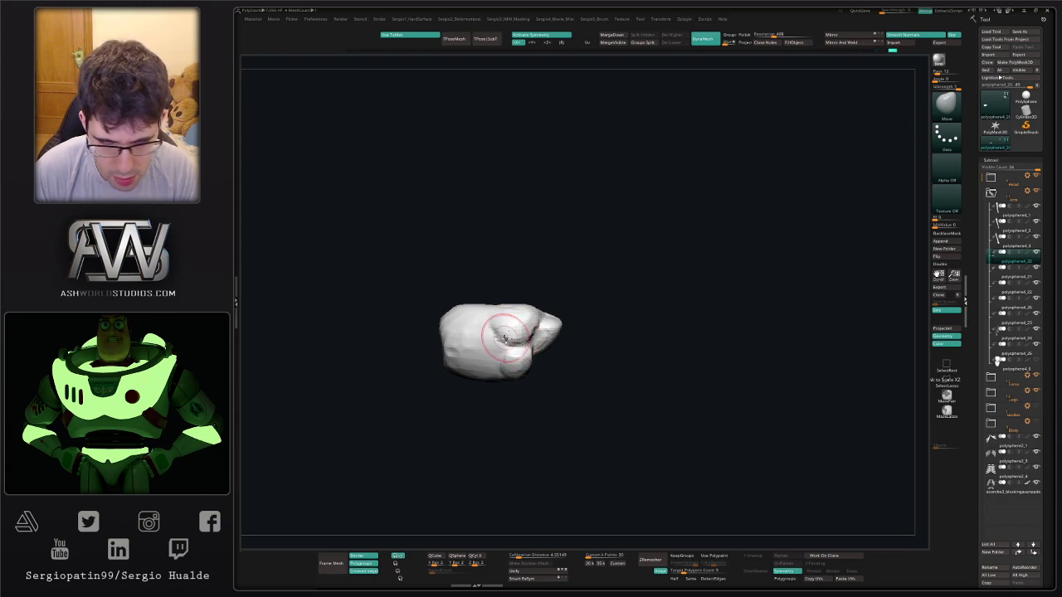
right_click_drag(505, 338, 496, 341)
key("b")
key("c")
key("l")
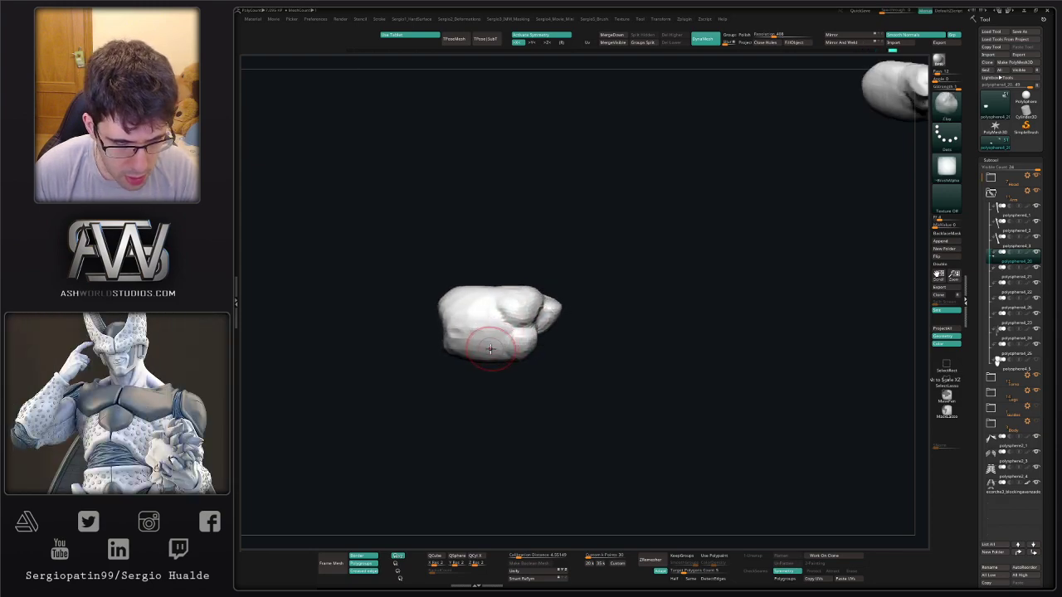
left_click_drag(493, 335, 492, 329)
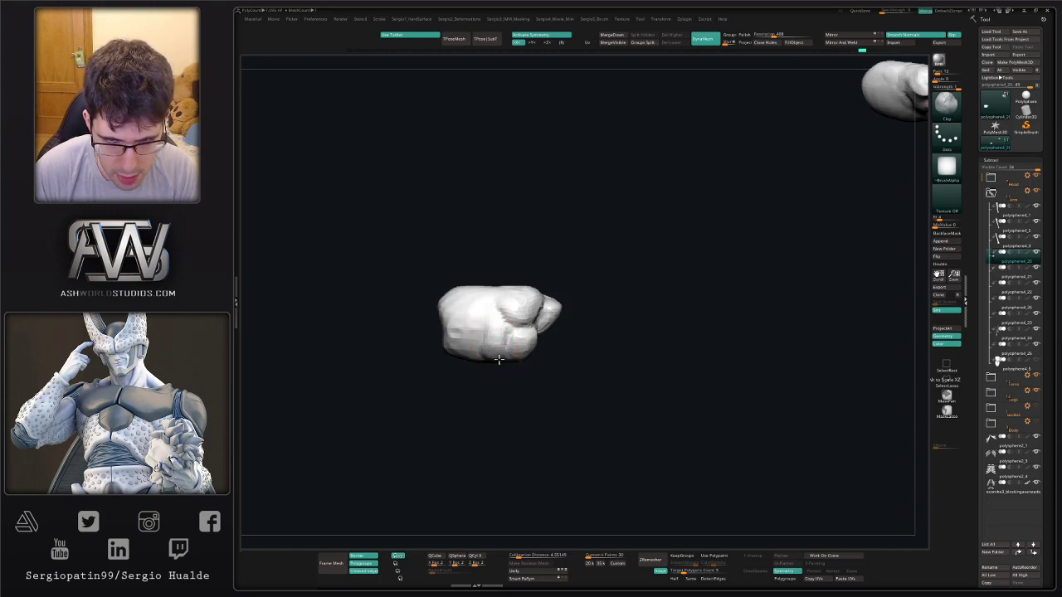
left_click_drag(495, 350, 489, 349)
mouse_move(490, 349)
right_mouse_down("alt")
mouse_move(502, 372)
mouse_move(487, 365)
right_mouse_up("alt")
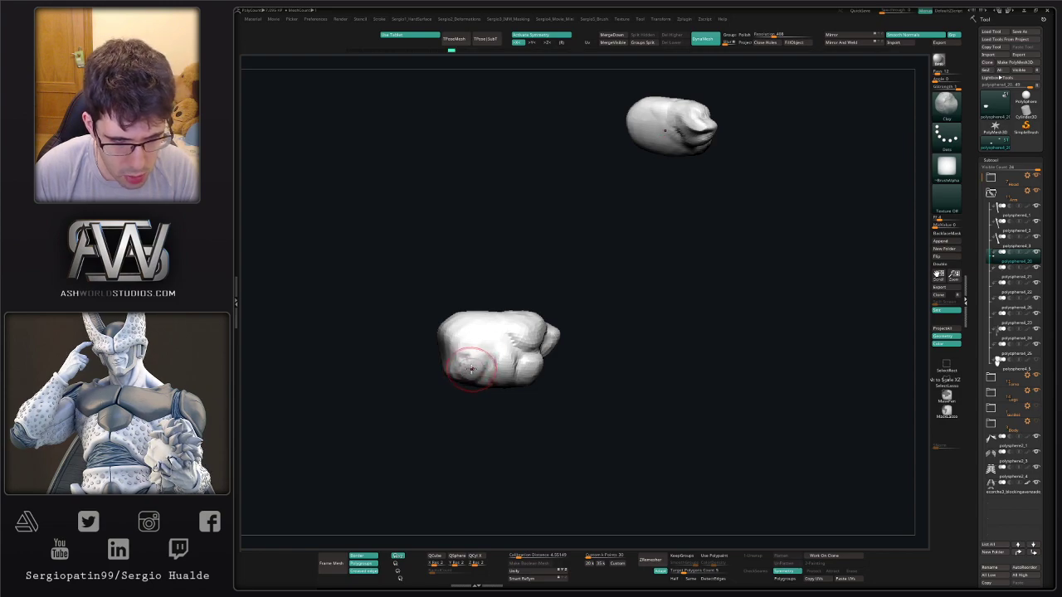
mouse_move(467, 368)
left_mouse_down()
mouse_move(473, 357)
mouse_move(465, 370)
left_mouse_up()
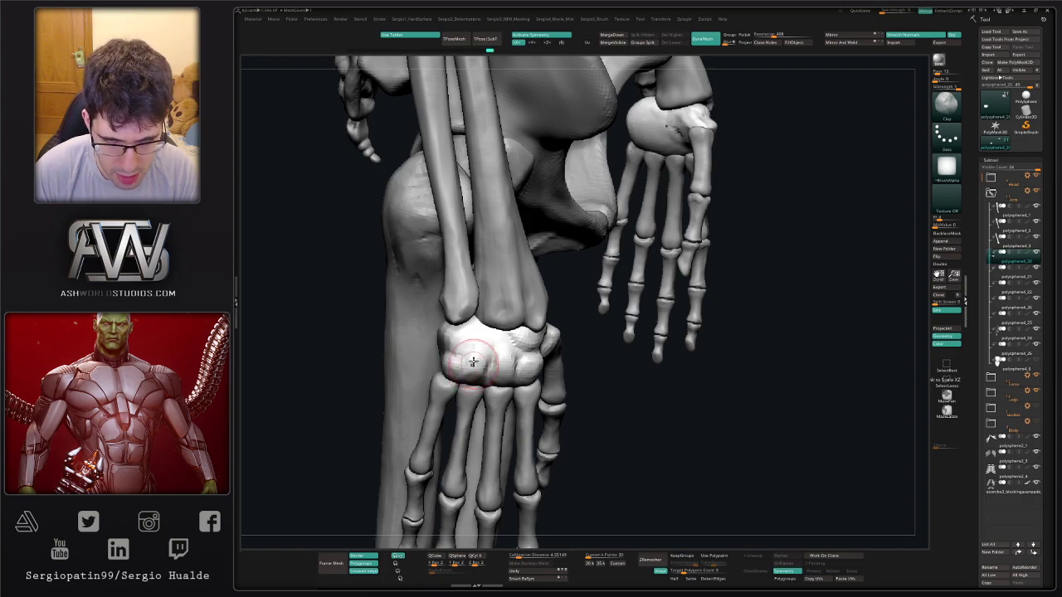
key("ctrl+shift+z")
left_click_drag(480, 355, 470, 368)
Carve creases around the carpal bumps on the wrist's little-finger side with the DamStandard brush.
key("b")
key("d")
key("s")
right_click_drag(470, 365, 574, 365)
left_click_drag(448, 362, 419, 364)
mouse_move(481, 393)
right_mouse_down()
mouse_move(453, 388)
mouse_move(432, 365)
mouse_move(485, 392)
mouse_move(502, 370)
right_mouse_up()
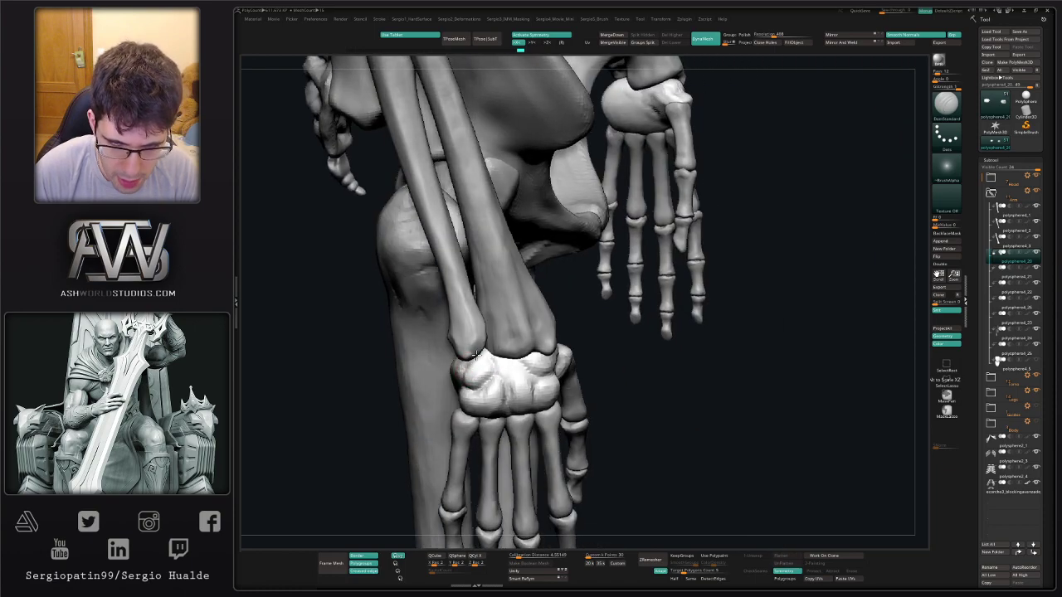
Refine the creases between the carpal bumps below the ulna and at the centre of the wrist's back.
key("ctrl+shift+z")
key("ctrl+shift+z")
left_click_drag(465, 362, 469, 385)
mouse_move(478, 391)
right_mouse_down()
mouse_move(432, 385)
mouse_move(475, 392)
right_mouse_up()
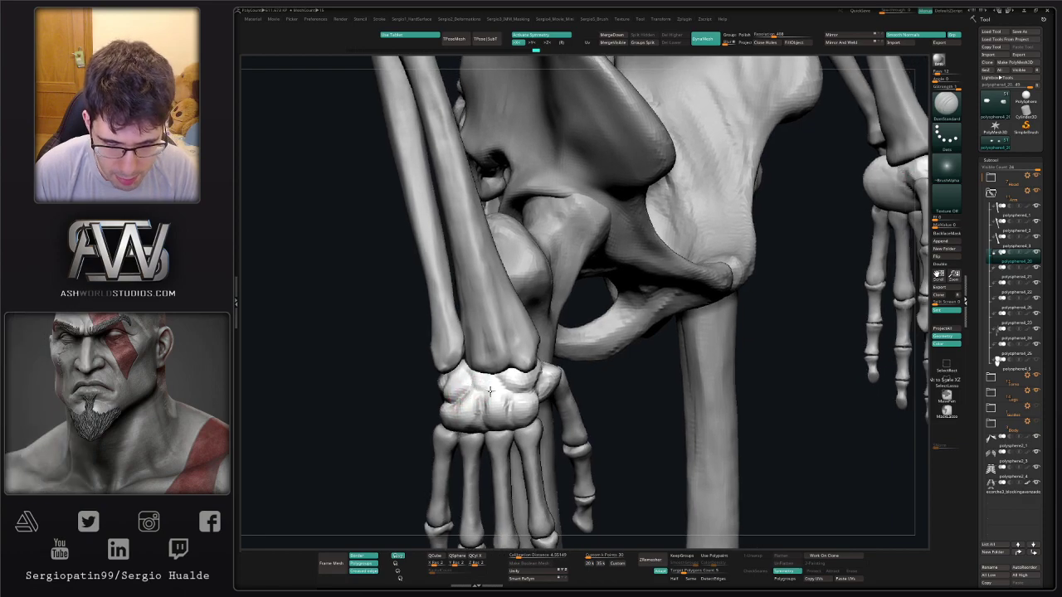
left_click_drag(489, 386, 484, 390)
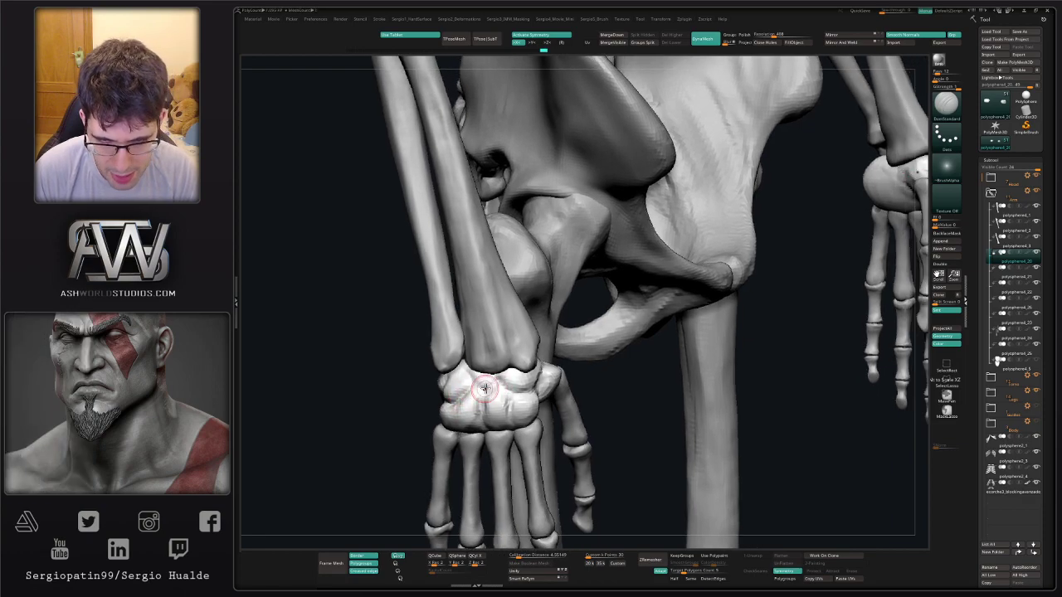
right_click_drag(487, 383, 514, 326, "ctrl")
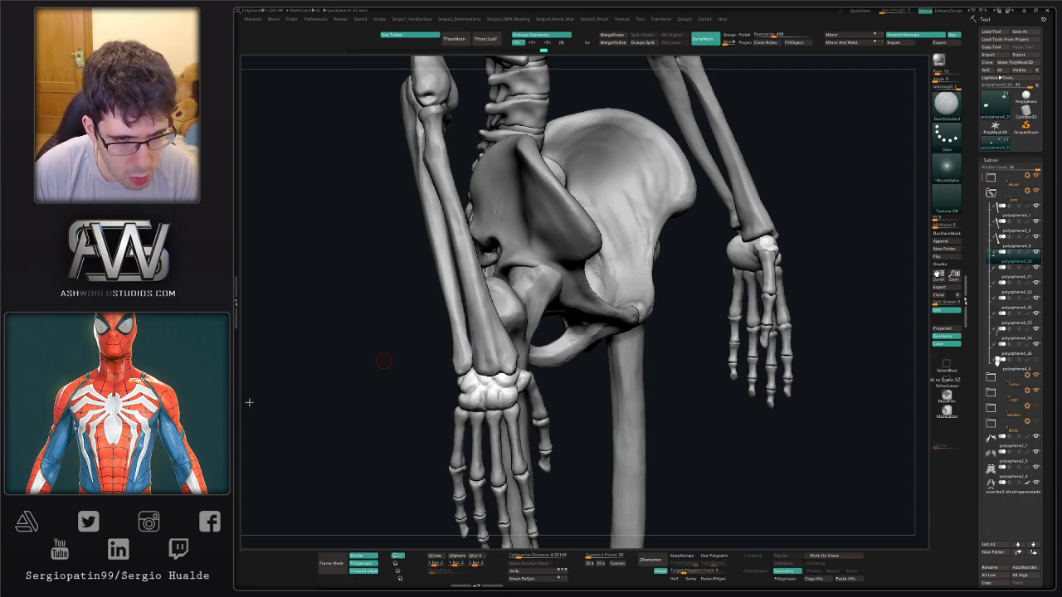
Carve a horizontal groove across the palm side of the carpal block with the DamStandard brush.
left_click_drag(688, 384, 570, 386)
right_click_drag(436, 382, 492, 412, "ctrl")
mouse_move(492, 412)
left_mouse_down()
mouse_move(475, 362)
mouse_move(410, 369)
left_mouse_up()
Build up the surface around the palm-side groove near the little-finger end of the carpal block with the Clay brush.
key("b")
key("c")
key("l")
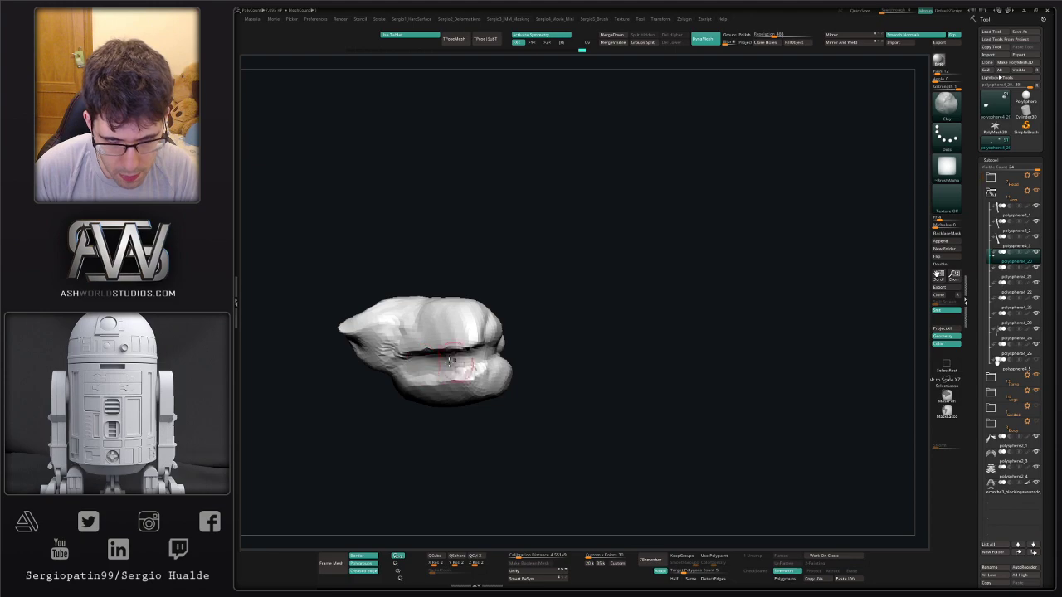
mouse_move(474, 358)
left_mouse_down()
mouse_move(431, 368)
mouse_move(476, 374)
left_mouse_up()
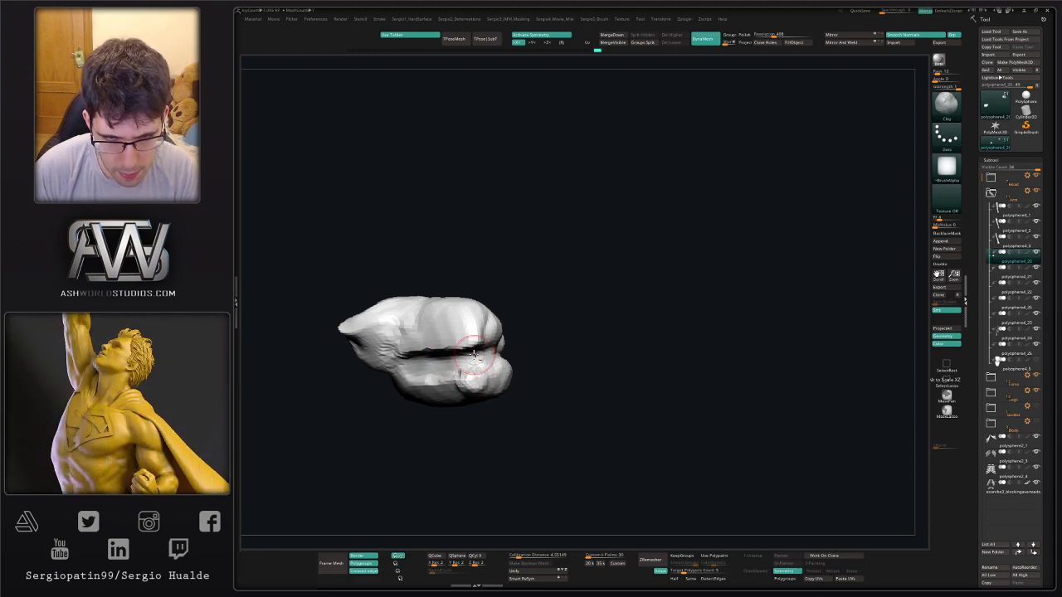
mouse_move(463, 349)
right_mouse_down("alt")
mouse_move(479, 390)
mouse_move(450, 391)
mouse_move(500, 351)
right_mouse_up("alt")
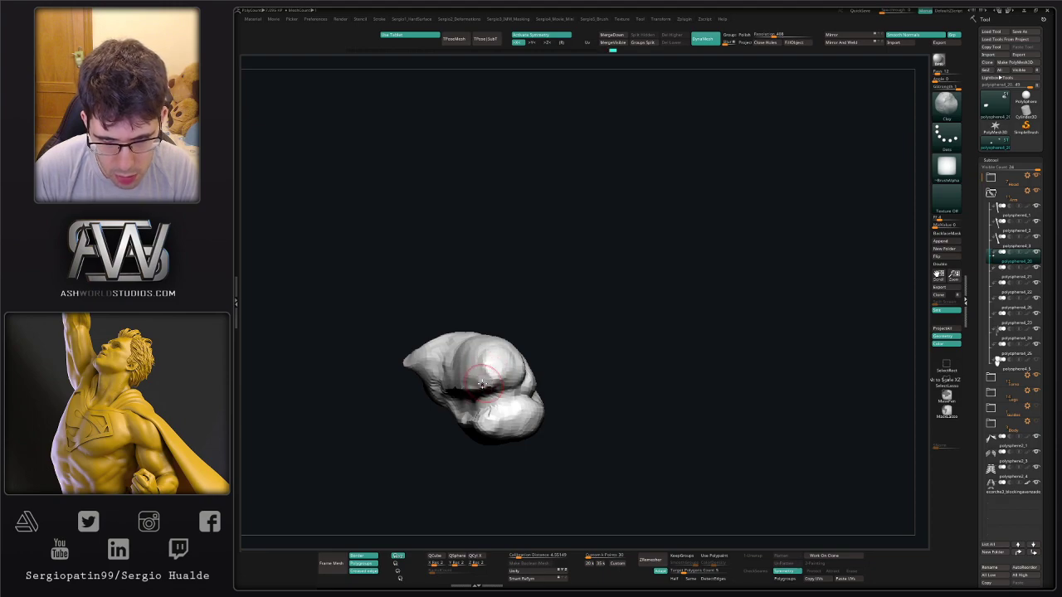
right_click_drag(478, 380, 503, 365)
key("2")
left_click_drag(493, 370, 479, 376)
Shape and smooth the rounded bumps at the little-finger end of the carpal block with Clay strokes.
right_click_drag(497, 373, 455, 377)
left_click_drag(498, 342, 499, 358)
right_click_drag(499, 358, 483, 342)
left_click_drag(501, 338, 463, 340)
mouse_move(475, 342)
right_mouse_down()
mouse_move(502, 353)
mouse_move(477, 370)
right_mouse_up()
key("1")
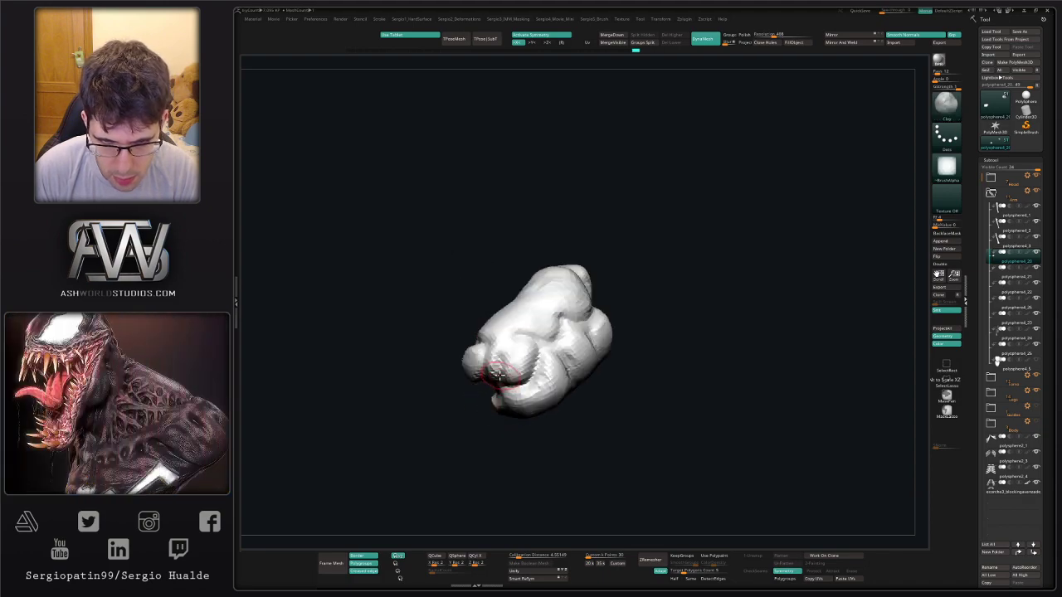
left_click_drag(508, 351, 499, 365)
right_click_drag(499, 365, 502, 371)
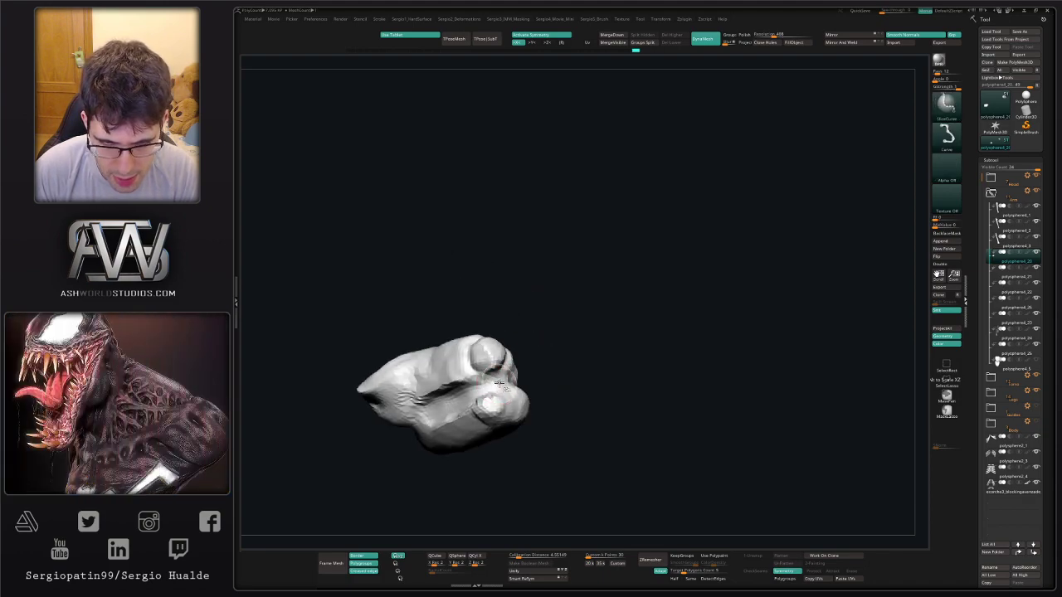
left_click_drag(503, 374, 505, 380, "shift")
Extend the Clay build-up along the palm-side groove toward the thumb side of the carpal block.
key("2")
key("b")
key("c")
key("l")
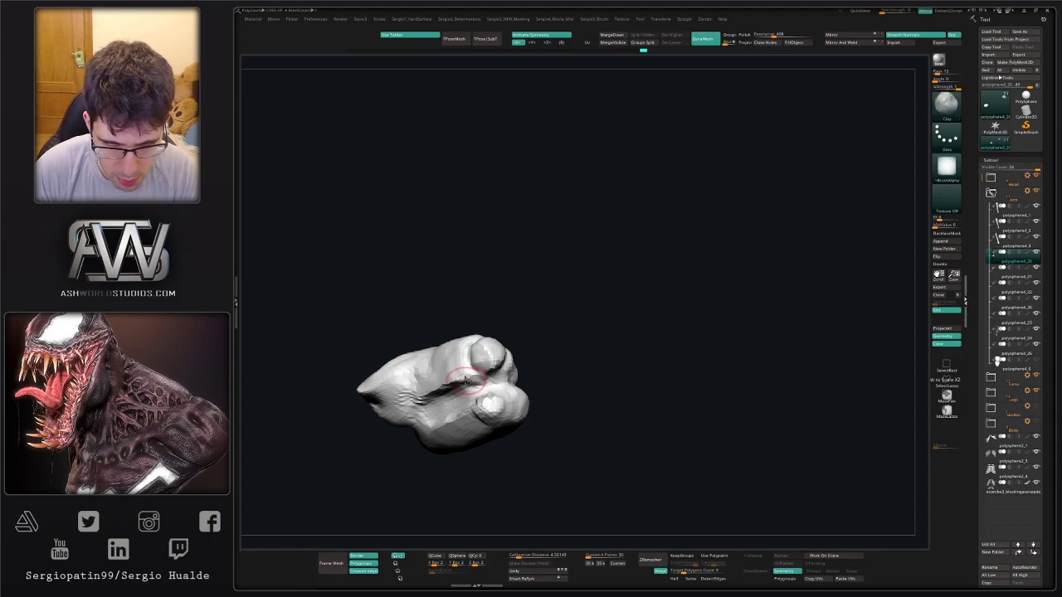
right_click_drag(457, 362, 473, 414)
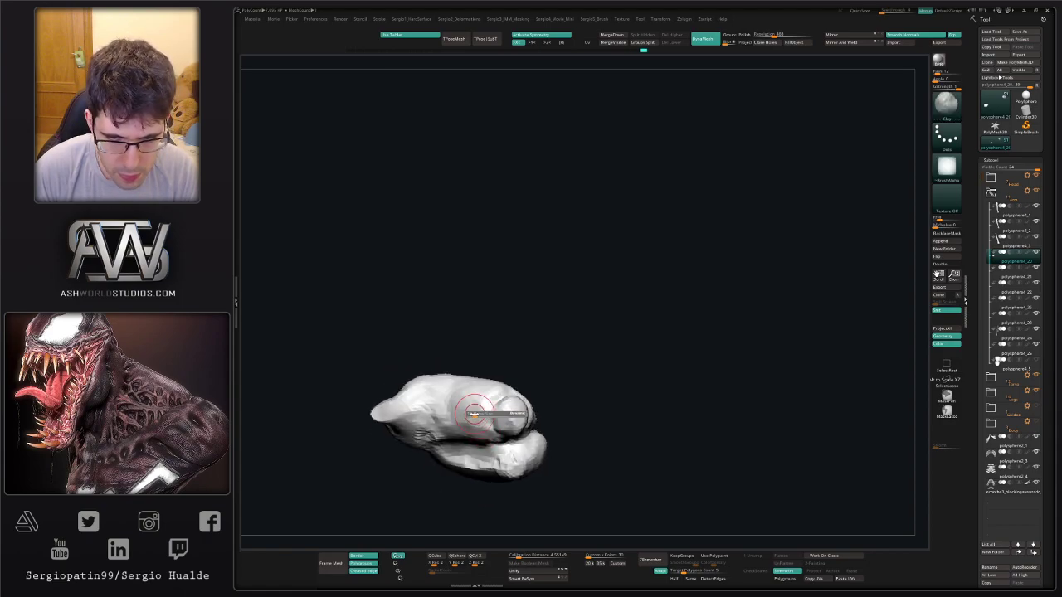
mouse_move(475, 428)
left_mouse_down()
mouse_move(460, 418)
mouse_move(422, 434)
left_mouse_up()
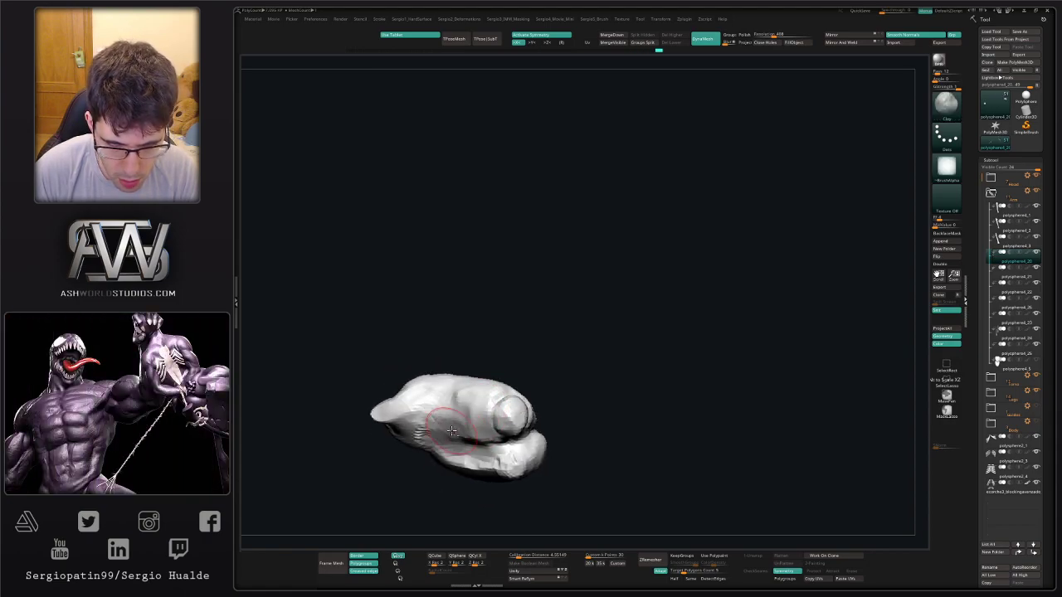
mouse_move(446, 428)
right_mouse_down("alt")
mouse_move(496, 401)
mouse_move(550, 403)
mouse_move(490, 398)
mouse_move(494, 427)
mouse_move(505, 417)
mouse_move(446, 435)
right_mouse_up("alt")
Carve creases between the carpal bumps around the block's ends and in its palm-side hollow with the DamStandard brush.
key("b")
key("d")
key("s")
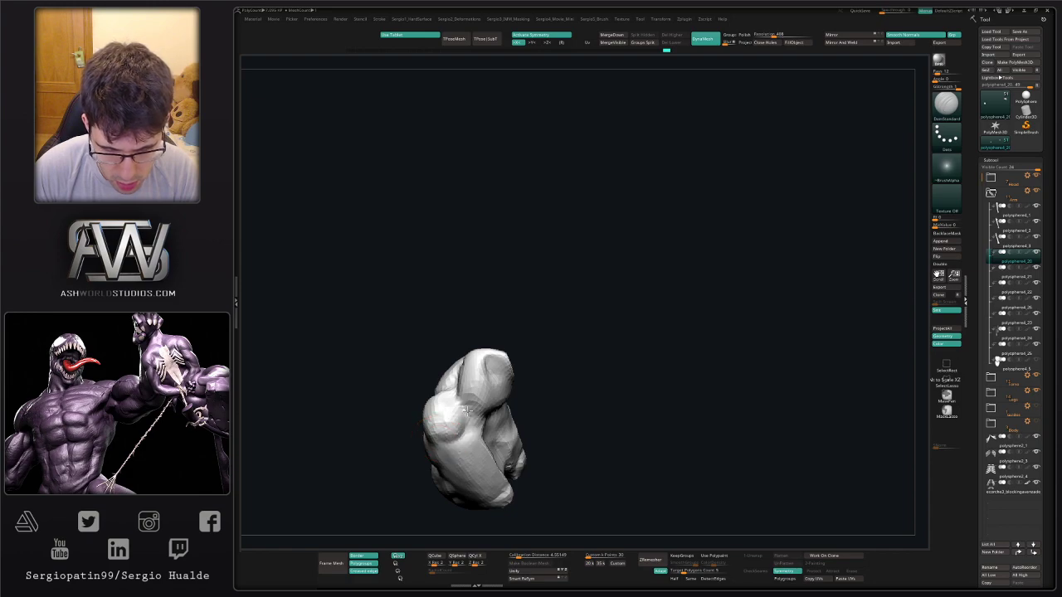
left_click_drag(467, 411, 476, 406)
mouse_move(475, 406)
right_mouse_down()
mouse_move(486, 390)
mouse_move(456, 421)
mouse_move(452, 408)
right_mouse_up()
mouse_move(491, 366)
left_mouse_down()
mouse_move(468, 410)
mouse_move(514, 419)
left_mouse_up()
mouse_move(514, 415)
right_mouse_down()
mouse_move(464, 397)
mouse_move(498, 378)
right_mouse_up()
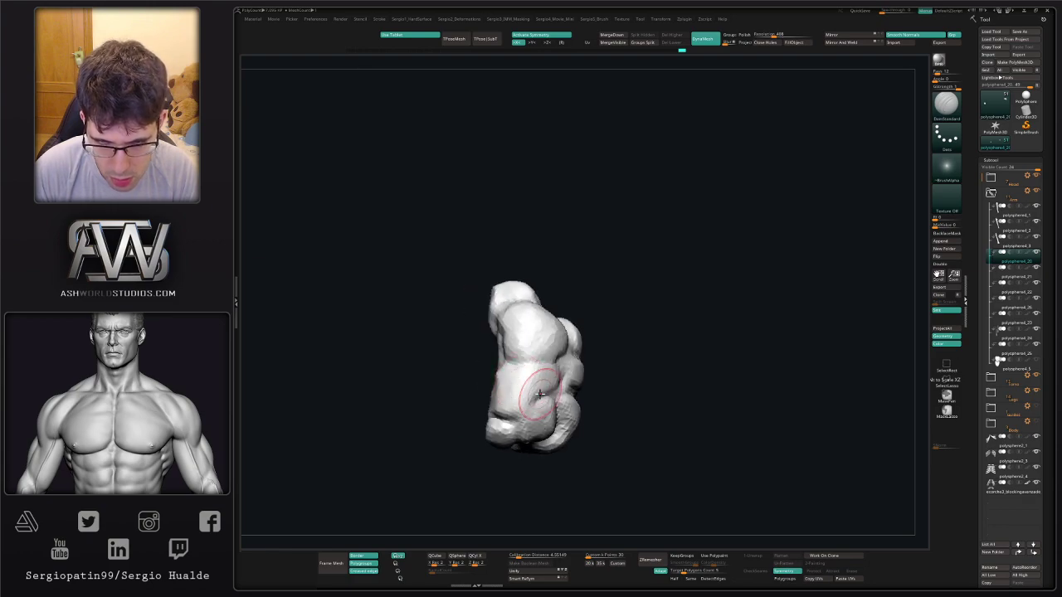
left_click_drag(518, 395, 505, 375)
right_click_drag(505, 375, 501, 394)
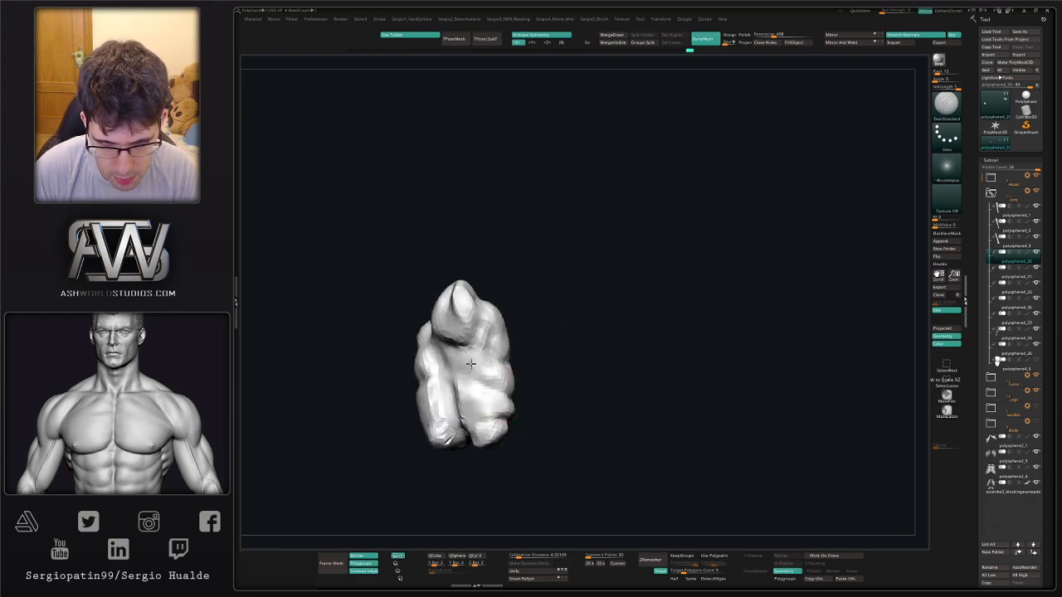
mouse_move(471, 364)
left_mouse_down()
mouse_move(475, 389)
mouse_move(461, 405)
left_mouse_up()
right_click_drag(461, 405, 515, 415)
right_click_drag(514, 415, 538, 379, "ctrl")
Add Clay volume to the palm-side carpal bumps beside the carved creases.
key("b")
key("c")
key("l")
left_click_drag(538, 365, 566, 393)
mouse_move(566, 393)
right_mouse_down()
mouse_move(586, 360)
mouse_move(581, 389)
mouse_move(559, 408)
mouse_move(604, 335)
mouse_move(660, 371)
mouse_move(659, 393)
mouse_move(624, 420)
right_mouse_up()
Convert the whole carpal block to a single polygroup.
key("shift+f")
key("ctrl+w")
key("shift+f")
mouse_move(652, 376)
right_mouse_down()
mouse_move(572, 403)
mouse_move(555, 396)
mouse_move(570, 385)
right_mouse_up()
right_click_drag(590, 344, 712, 346)
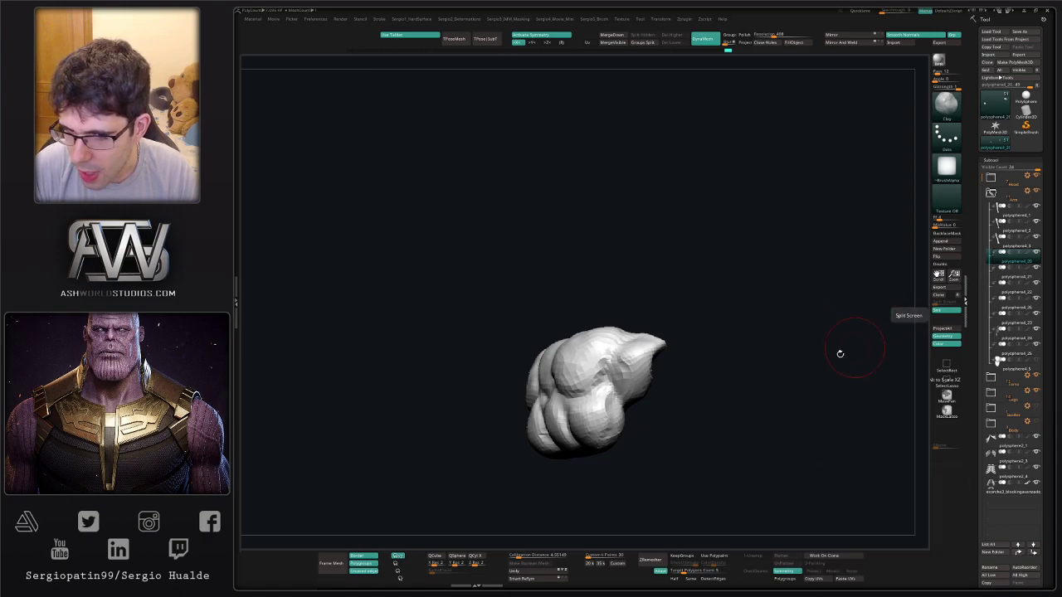
right_click_drag(643, 382, 628, 318, "ctrl")
Show the full skeleton again and delete the leftover hand blockout subtool polysphere4_5.
key("alt+shift+s")
left_click(1000, 278)
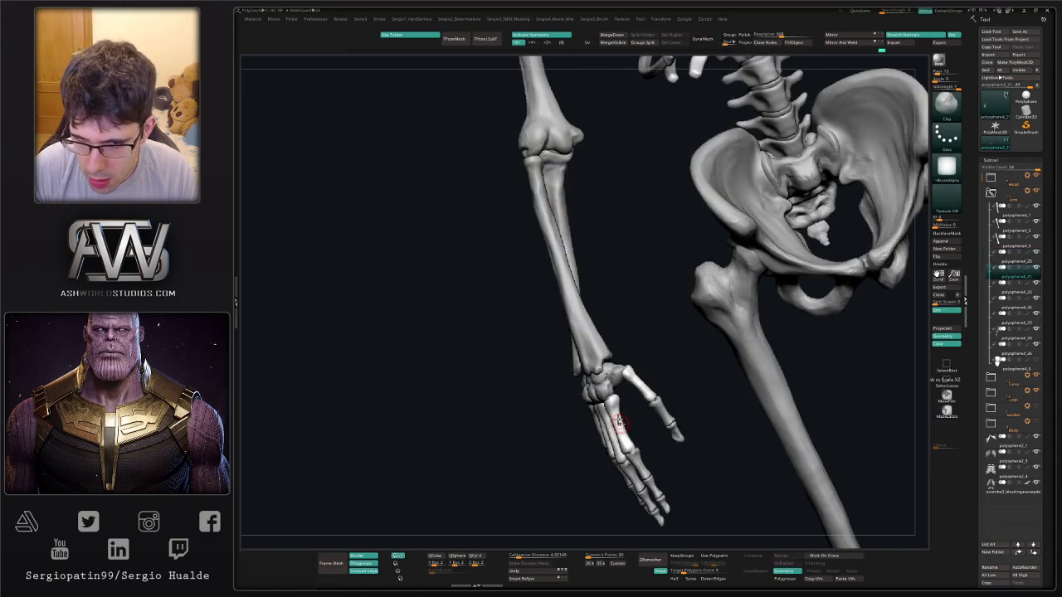
right_click_drag(619, 421, 813, 318, "alt")
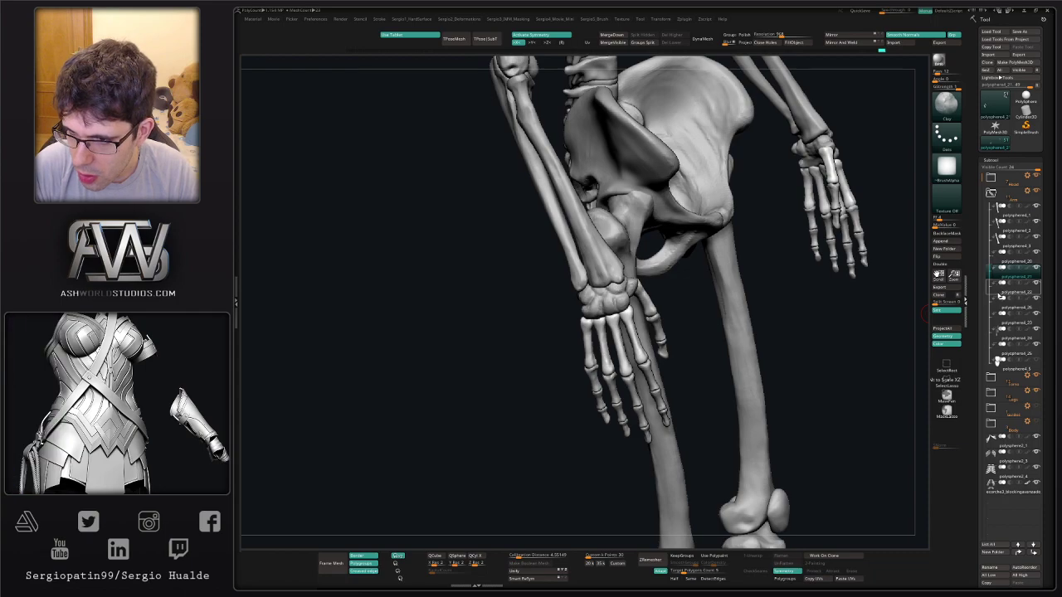
left_click(997, 368)
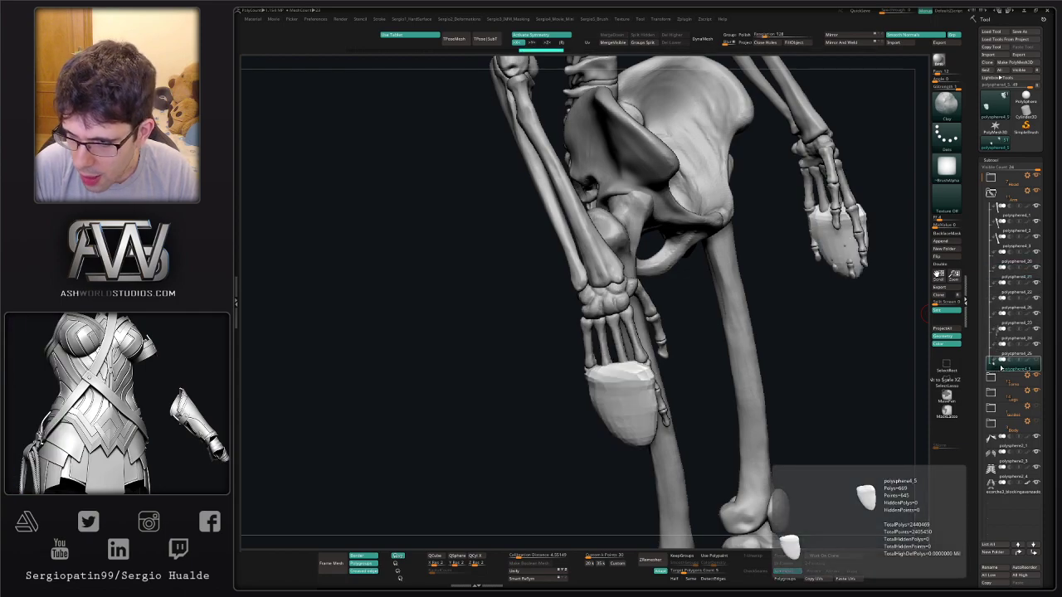
key("Delete")
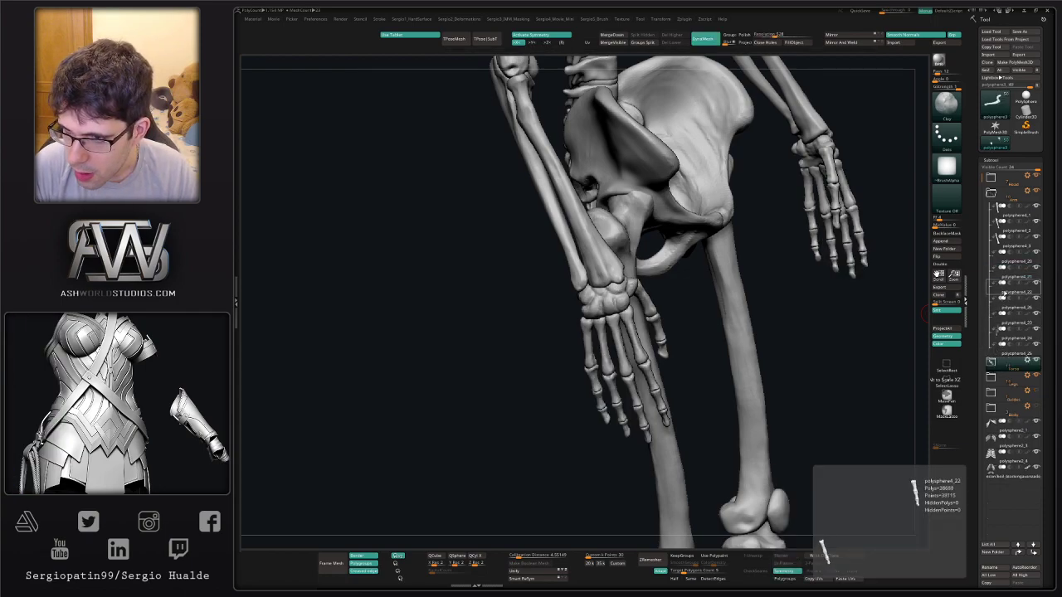
Merge the finger bone subtools below polysphere4_22 into that one subtool.
left_click(1005, 292)
left_click(1007, 278)
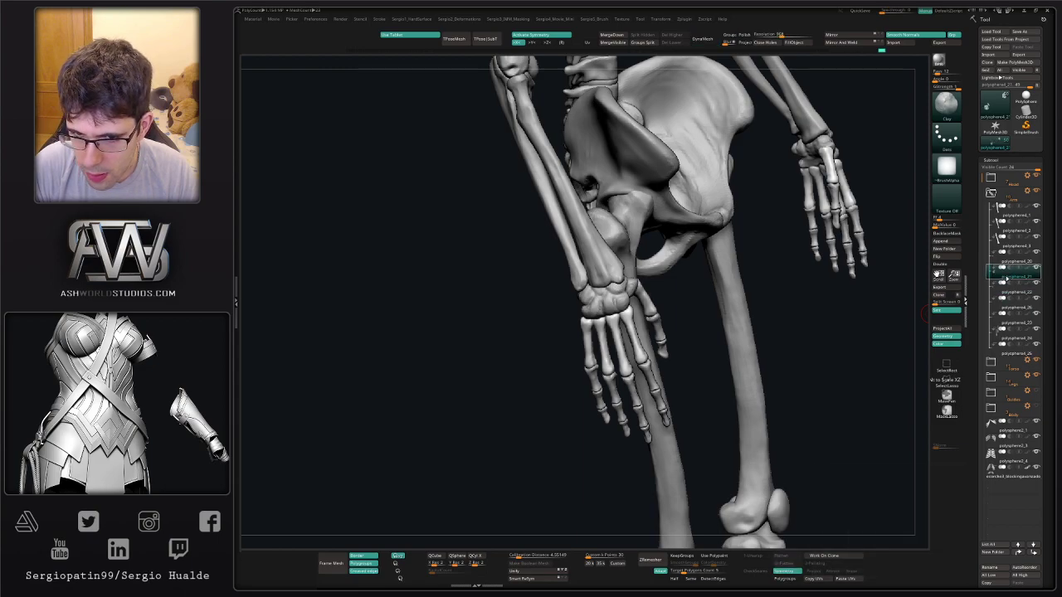
left_click(1008, 292)
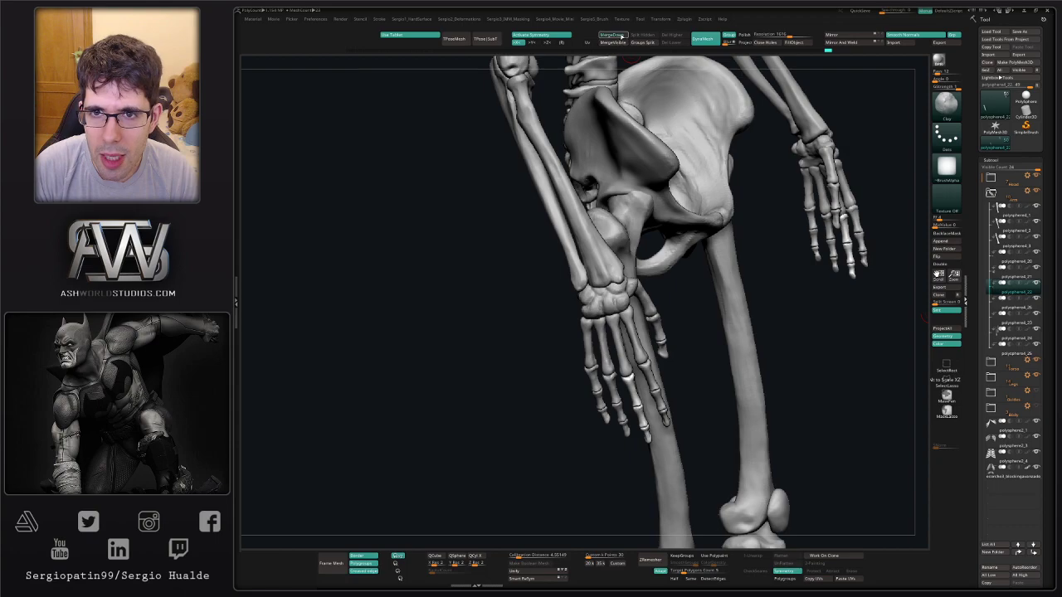
left_click(621, 36)
left_click(623, 36)
left_click(623, 38)
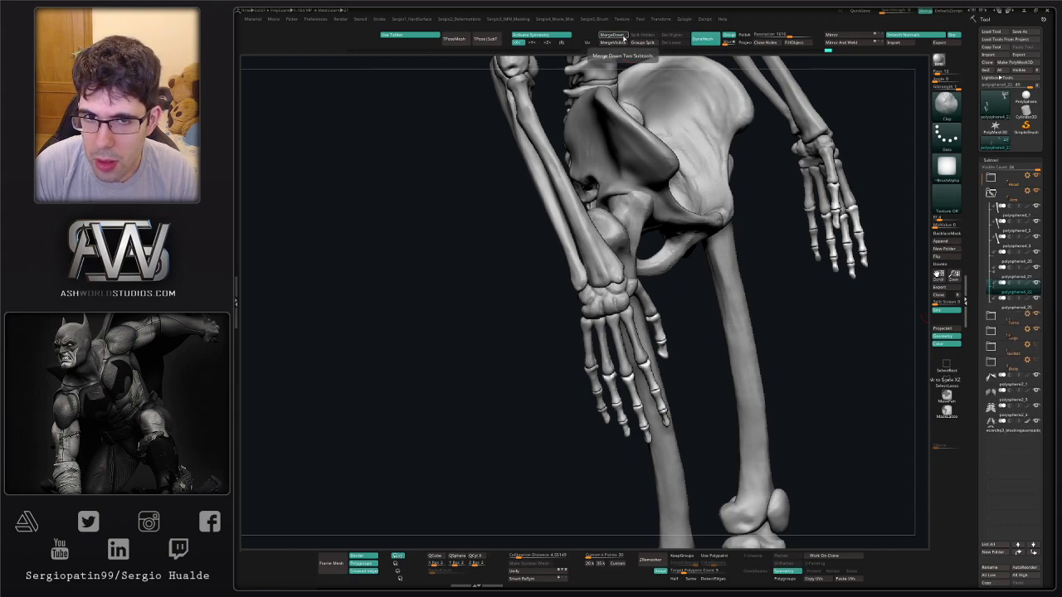
left_click(624, 38)
key("alt+s")
key("alt+s")
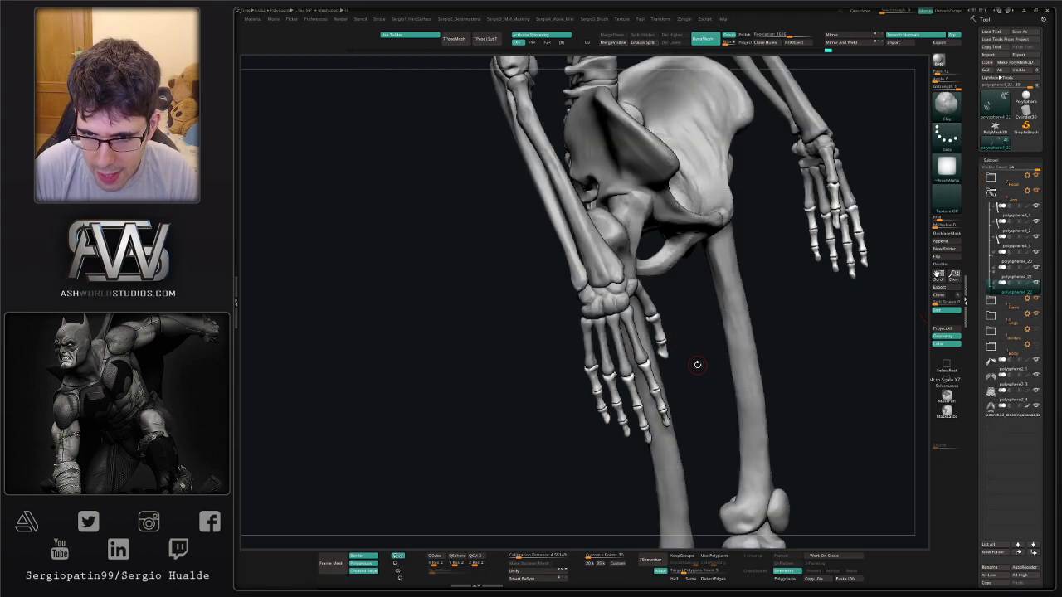
left_click_drag(697, 365, 692, 353)
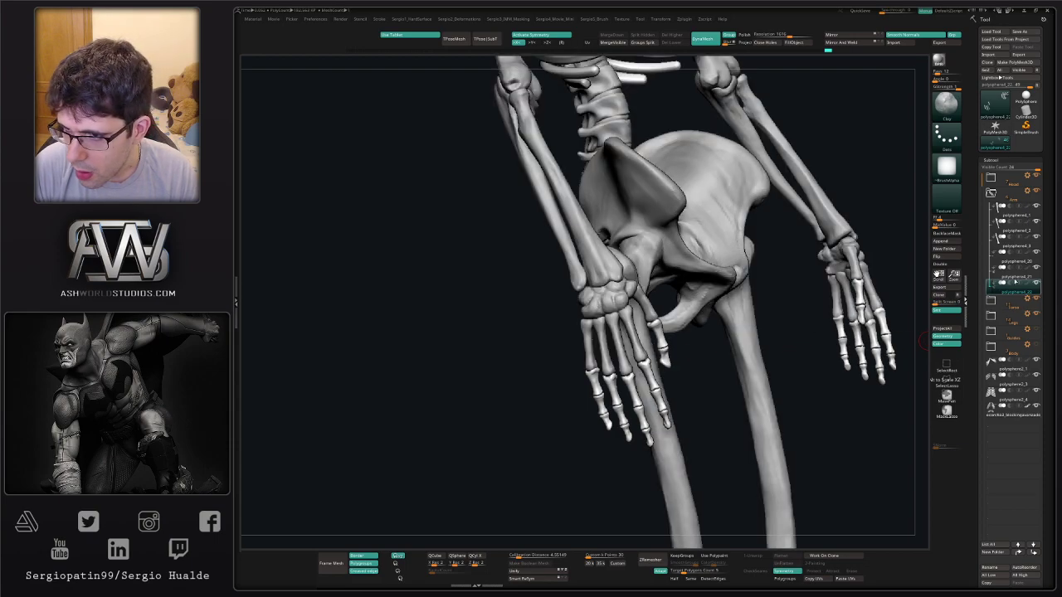
Isolate the carpal block, duplicate its subtool and hide the original.
left_click(1009, 277)
left_click(1001, 263)
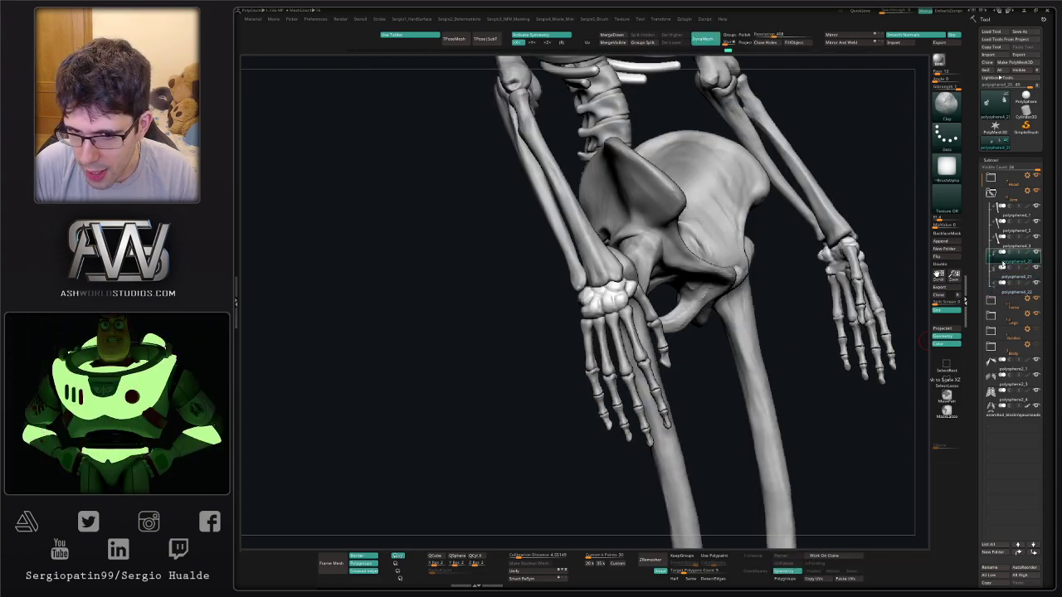
left_click_drag(746, 310, 531, 357)
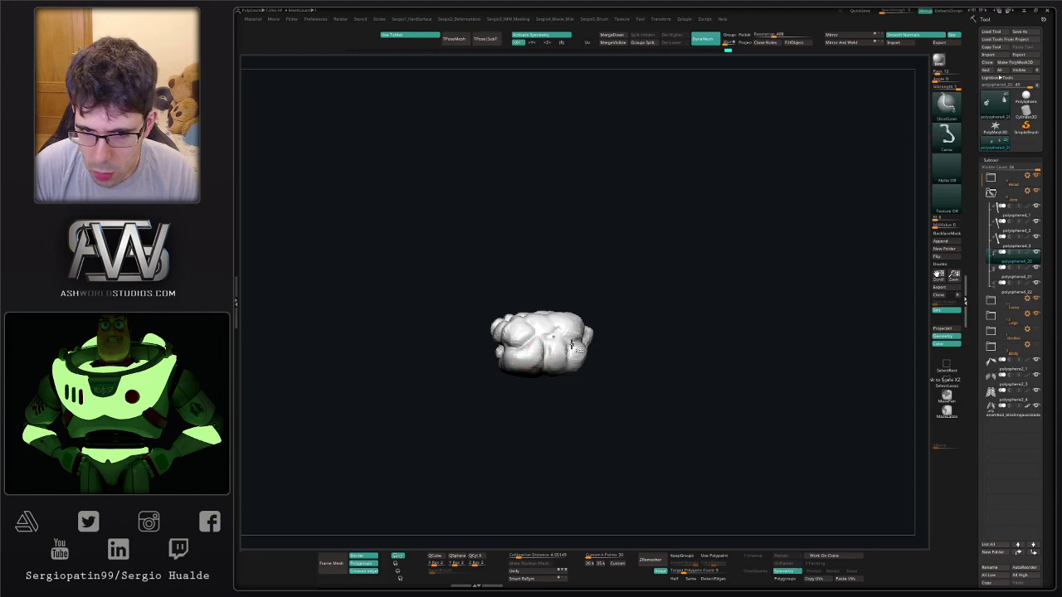
key("ctrl+shift+d")
left_click(1022, 280)
left_click_drag(715, 333, 756, 325)
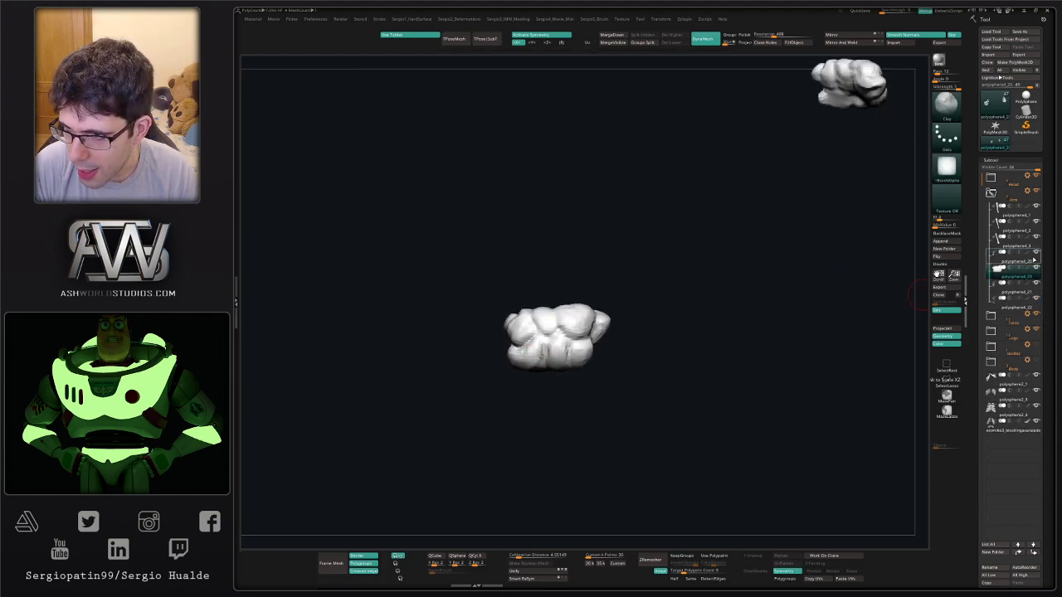
left_click(1035, 252)
left_click_drag(613, 340, 640, 353, "alt")
key("shift+f")
key("shift+f")
mouse_move(718, 358)
left_mouse_down()
mouse_move(621, 346)
mouse_move(576, 381)
mouse_move(682, 370)
left_mouse_up()
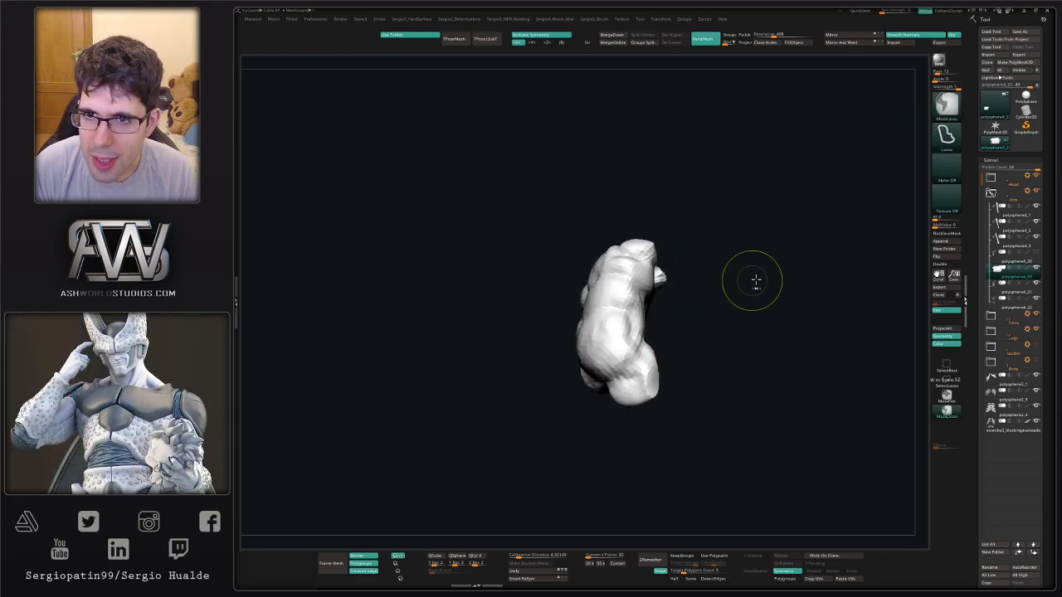
Rebuild the duplicated carpal block with DynaMesh at a higher resolution.
left_click_drag(755, 282, 785, 251, "ctrl")
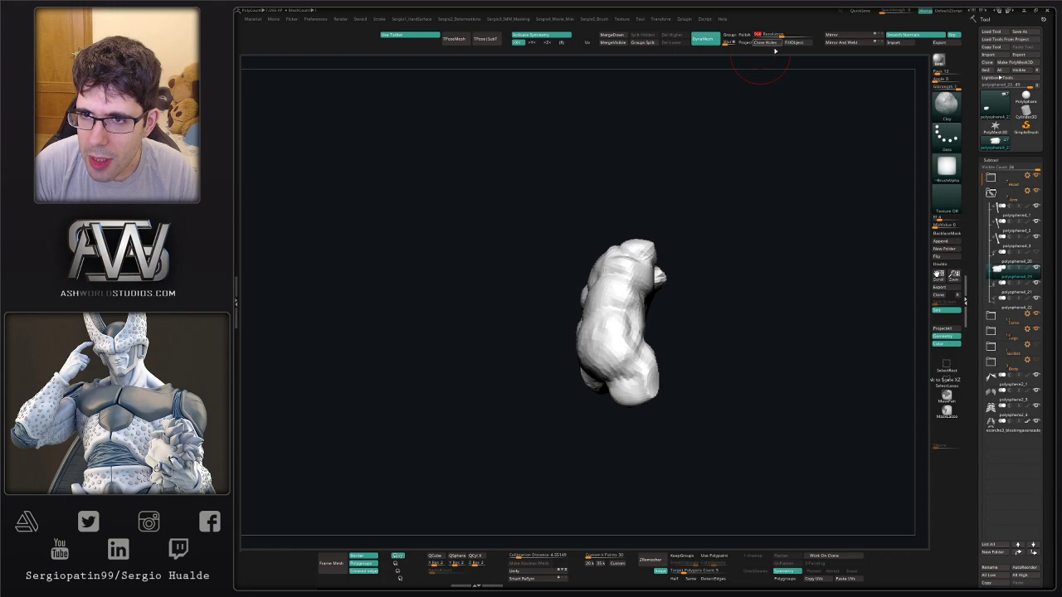
left_click_drag(699, 365, 691, 325)
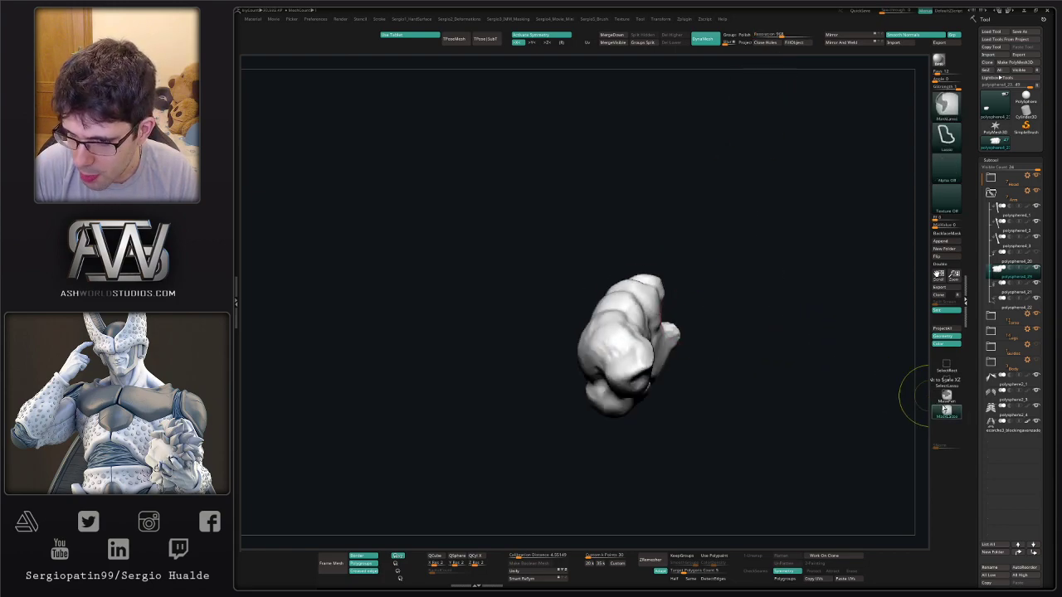
left_click(946, 410, "ctrl")
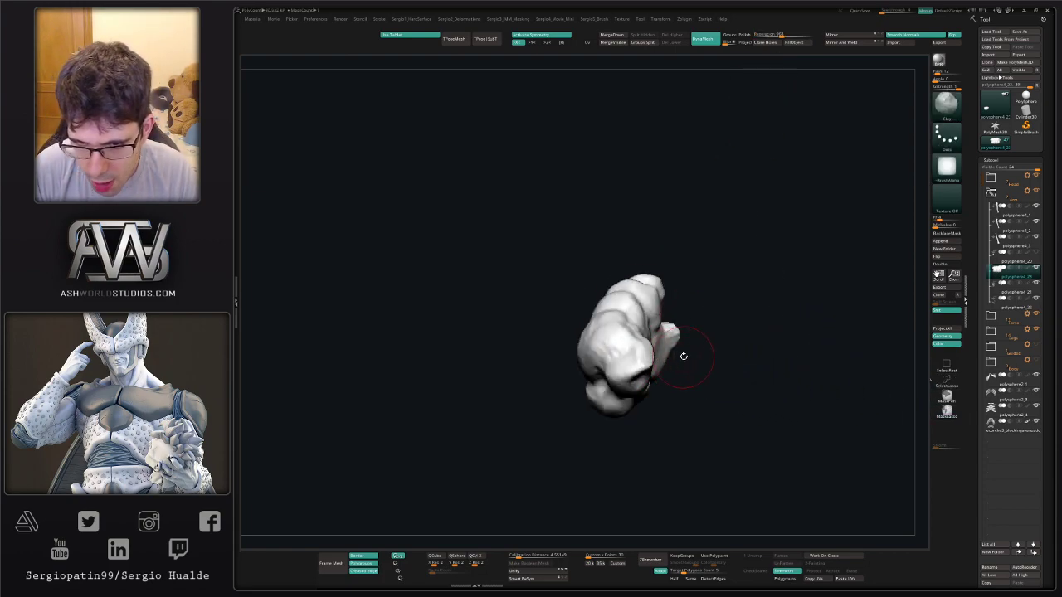
left_click_drag(683, 356, 690, 402)
Turn off Use Folder and mask the pointed thumb-side carpal bump all around with the MaskPen brush.
left_click(947, 397, "ctrl")
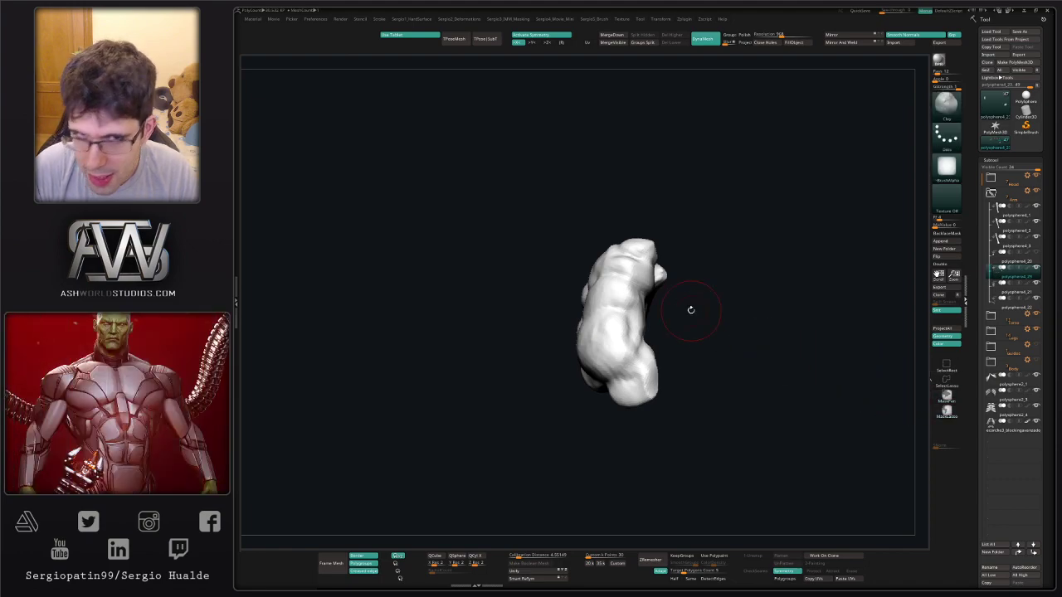
left_click(426, 37)
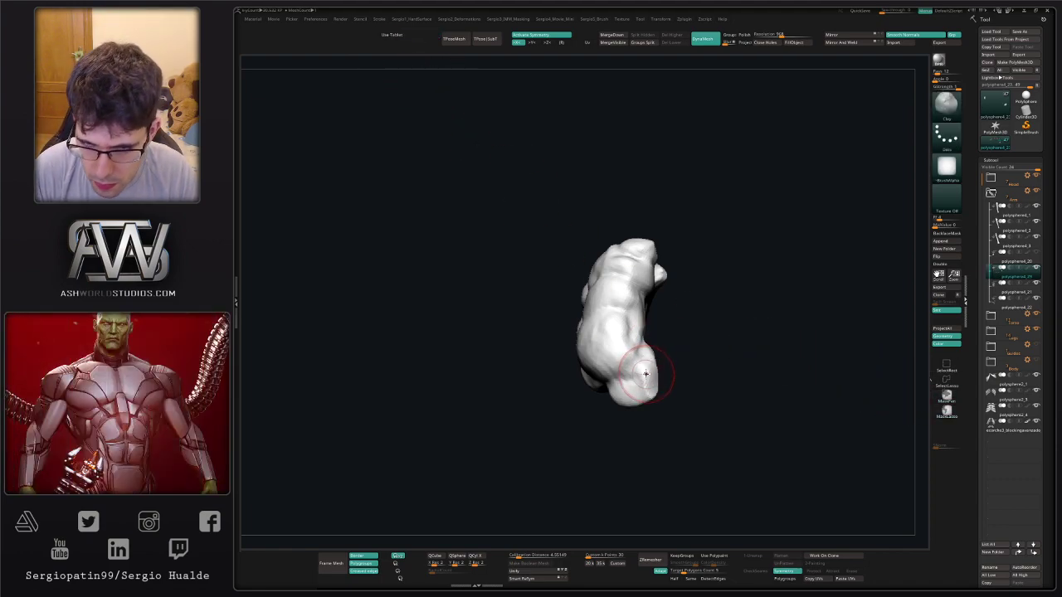
mouse_move(669, 372)
left_mouse_down()
mouse_move(642, 372)
mouse_move(633, 390)
left_mouse_up()
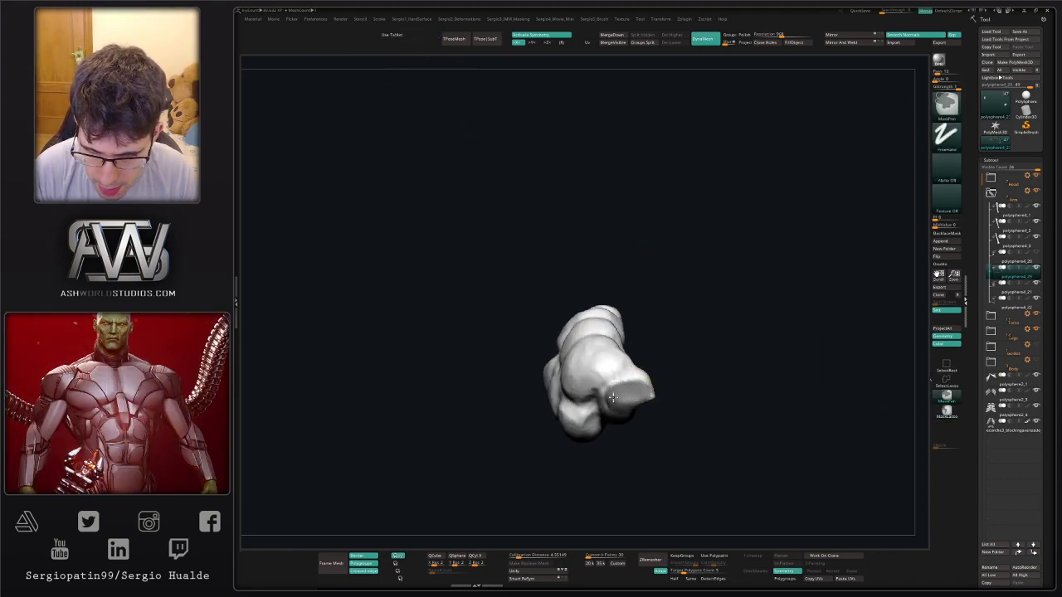
left_click_drag(613, 397, 612, 410, "ctrl")
mouse_move(526, 410)
left_mouse_down()
mouse_move(635, 379)
mouse_move(599, 419)
left_mouse_up()
mouse_move(605, 426)
right_mouse_down()
mouse_move(594, 446)
mouse_move(616, 423)
right_mouse_up()
mouse_move(615, 430)
left_mouse_down("ctrl")
mouse_move(613, 444)
mouse_move(586, 451)
mouse_move(621, 462)
left_mouse_up("ctrl")
mouse_move(620, 453)
right_mouse_down()
mouse_move(619, 412)
mouse_move(612, 442)
right_mouse_up()
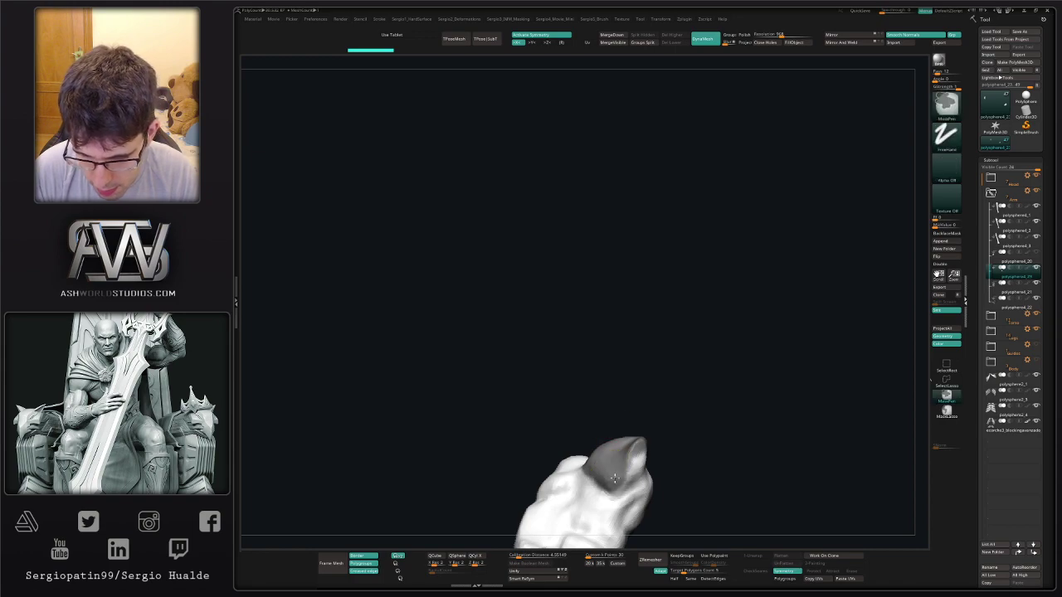
left_click_drag(615, 478, 641, 454, "ctrl")
mouse_move(641, 455)
right_mouse_down()
mouse_move(643, 465)
mouse_move(645, 448)
right_mouse_up()
left_click_drag(645, 448, 640, 439, "ctrl")
mouse_move(640, 439)
right_mouse_down()
mouse_move(680, 442)
mouse_move(645, 455)
right_mouse_up()
left_click_drag(642, 453, 625, 446, "ctrl")
Turn the masked thumb-side bump into its own polygroup and hide it from the carpal block.
key("ctrl+i")
left_click(647, 436, "ctrl+shift")
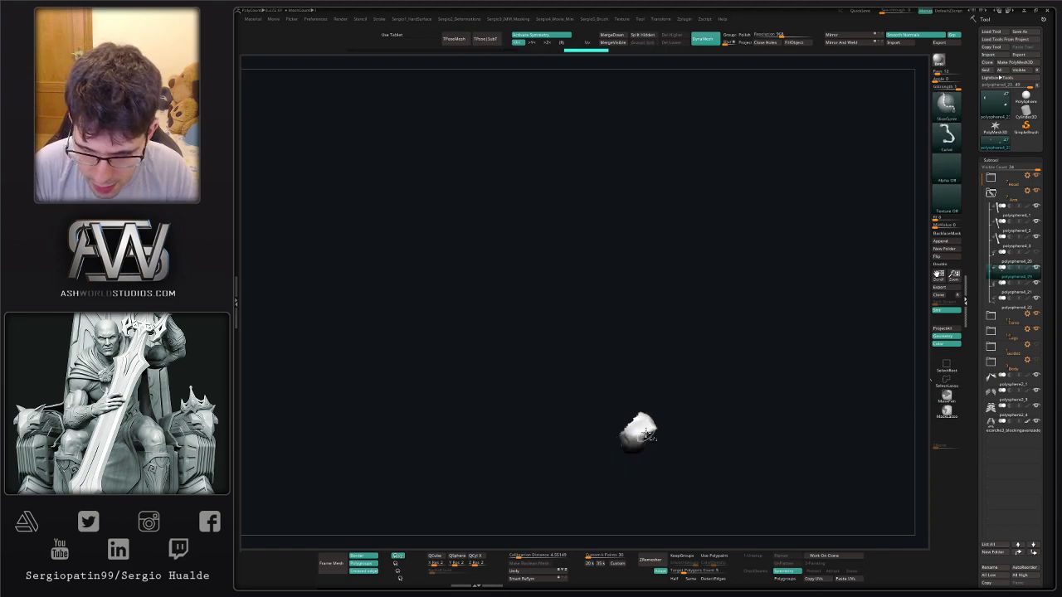
key("ctrl+w")
left_click(663, 436, "ctrl+shift")
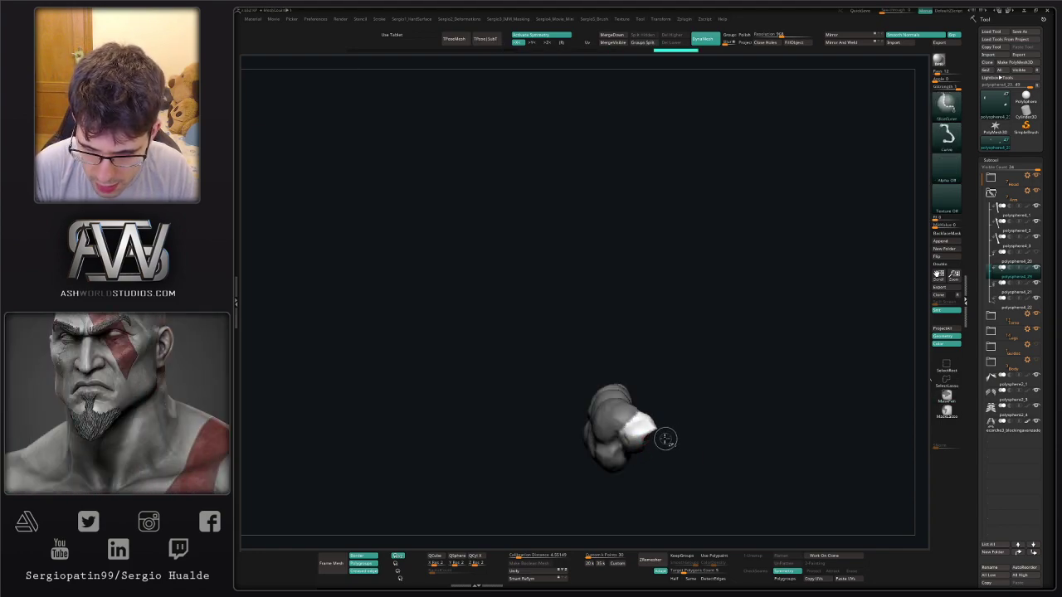
left_click(643, 436, "ctrl+shift")
left_click(643, 437, "ctrl+shift")
right_click_drag(643, 437, 670, 421, "ctrl")
mouse_move(670, 420)
right_mouse_down("alt")
mouse_move(678, 346)
mouse_move(590, 377)
mouse_move(599, 374)
mouse_move(584, 390)
right_mouse_up("alt")
Mask the bump adjoining the hidden thumb-side piece and hide it as a separate polygroup.
mouse_move(566, 408)
left_mouse_down("ctrl")
mouse_move(550, 415)
mouse_move(567, 431)
left_mouse_up("ctrl")
right_click_drag(568, 432, 566, 393)
mouse_move(564, 425)
left_mouse_down("ctrl")
mouse_move(559, 438)
mouse_move(587, 431)
left_mouse_up("ctrl")
mouse_move(584, 429)
right_mouse_down()
mouse_move(597, 453)
mouse_move(582, 475)
mouse_move(577, 416)
right_mouse_up()
key("ctrl+i")
left_click(564, 452, "ctrl+shift")
Mask the middle bump of the lower carpal row and hide it as its own polygroup.
left_click_drag(561, 460, 571, 469, "ctrl")
right_click_drag(571, 448, 576, 404)
left_click_drag(574, 390, 565, 388, "ctrl")
mouse_move(567, 426)
right_mouse_down()
mouse_move(558, 415)
mouse_move(573, 379)
right_mouse_up()
left_click_drag(559, 435, 557, 453, "ctrl")
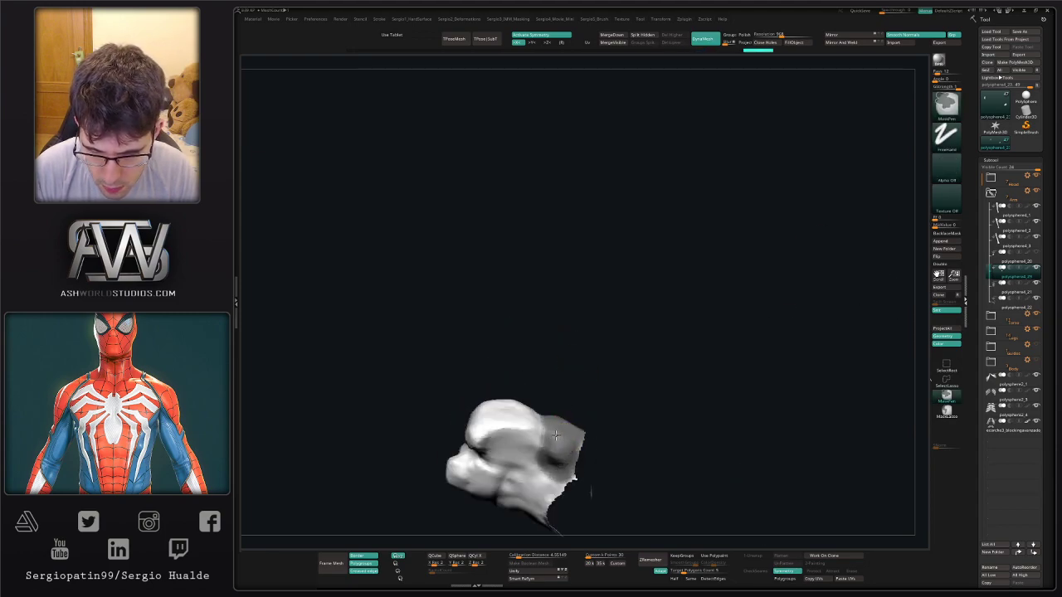
mouse_move(566, 455)
right_mouse_down()
mouse_move(595, 512)
mouse_move(573, 458)
right_mouse_up()
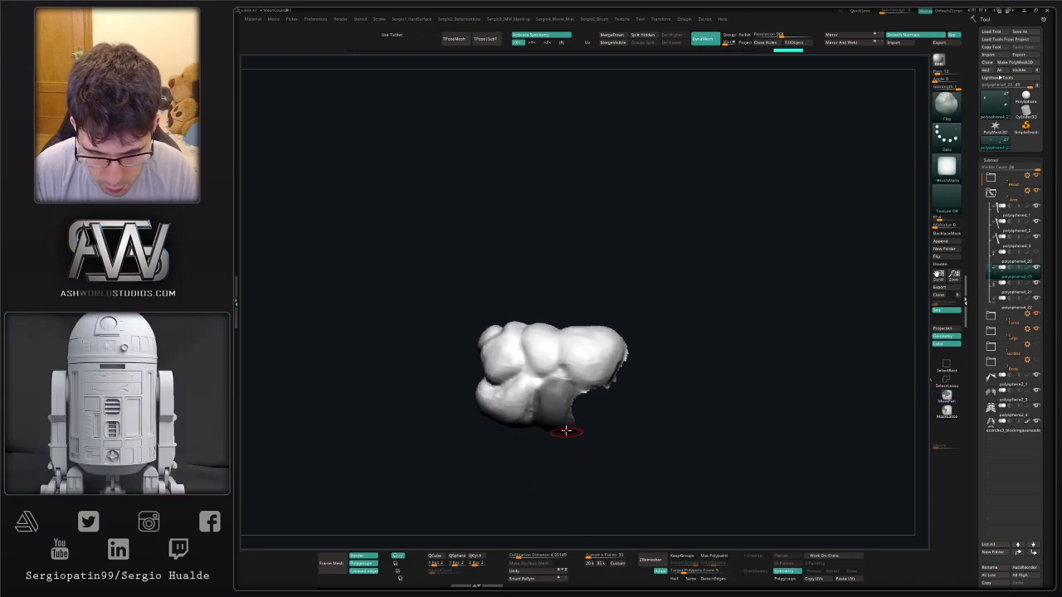
key("ctrl+i")
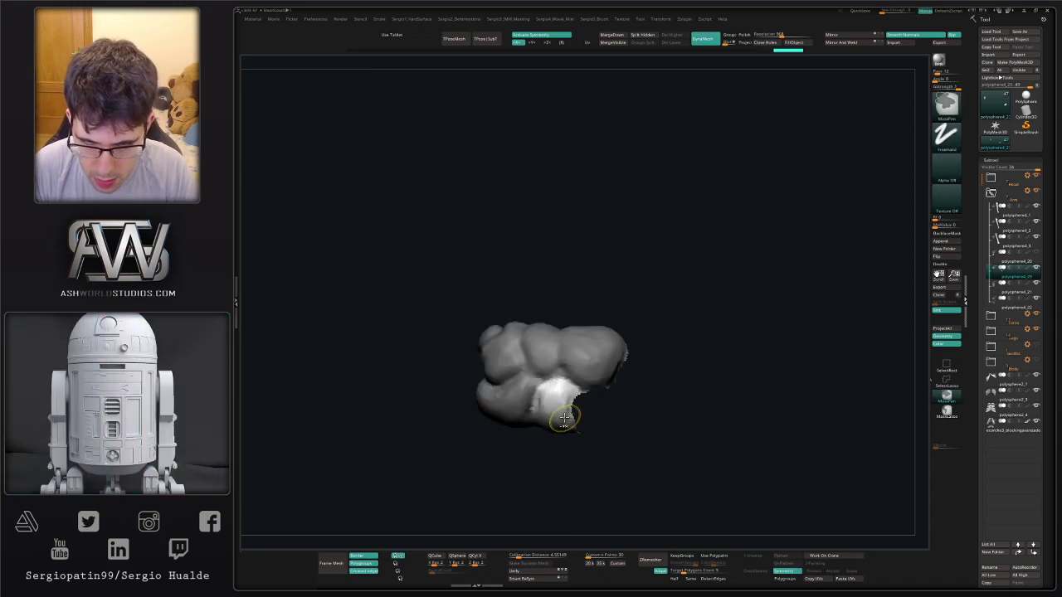
key("ctrl+shift+h")
Mask the remaining bump of the lower carpal row from all sides and separate it from the block.
left_click_drag(549, 431, 528, 450, "ctrl")
mouse_move(528, 384)
left_mouse_down("ctrl")
mouse_move(518, 404)
mouse_move(495, 398)
left_mouse_up("ctrl")
right_click_drag(488, 406, 531, 412)
left_click_drag(502, 395, 484, 396, "ctrl")
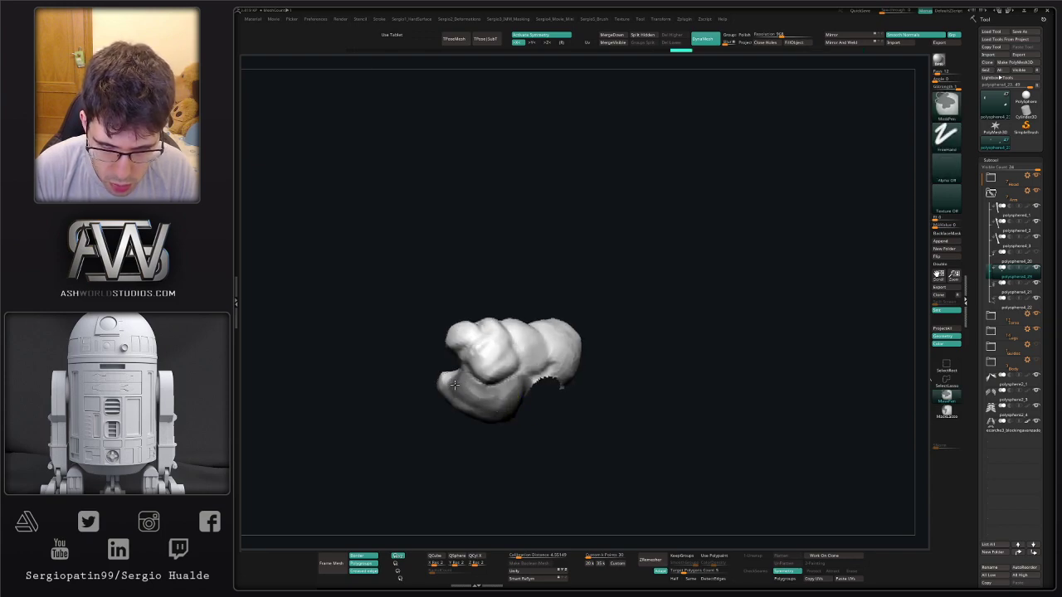
mouse_move(455, 384)
right_mouse_down()
mouse_move(505, 427)
mouse_move(456, 384)
right_mouse_up()
left_click_drag(445, 377, 442, 385, "ctrl")
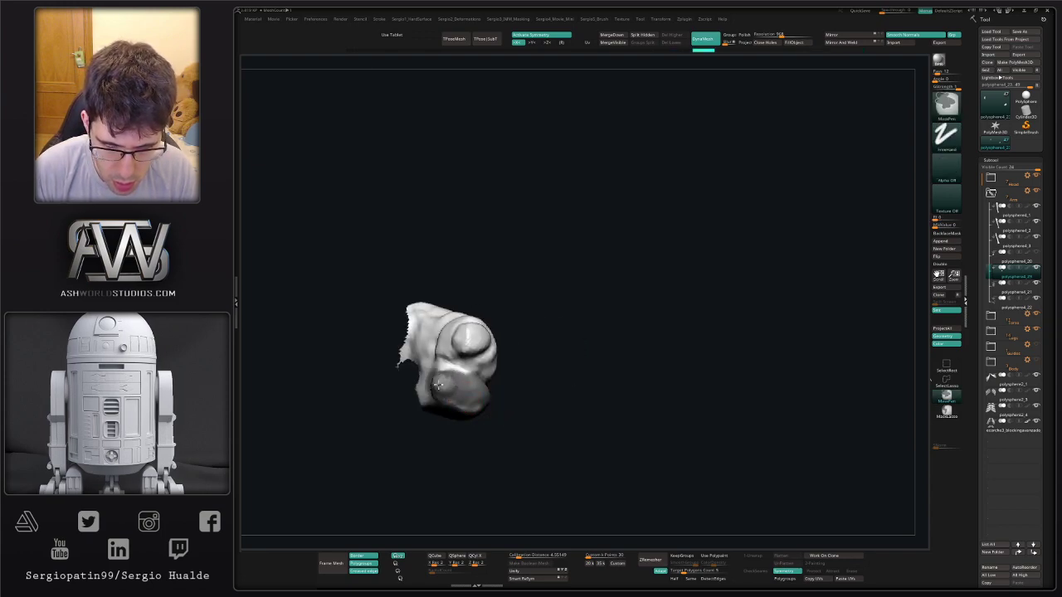
mouse_move(448, 387)
right_mouse_down()
mouse_move(492, 393)
mouse_move(498, 378)
mouse_move(531, 395)
right_mouse_up()
left_click_drag(484, 401, 496, 403, "ctrl")
right_click_drag(490, 396, 503, 363)
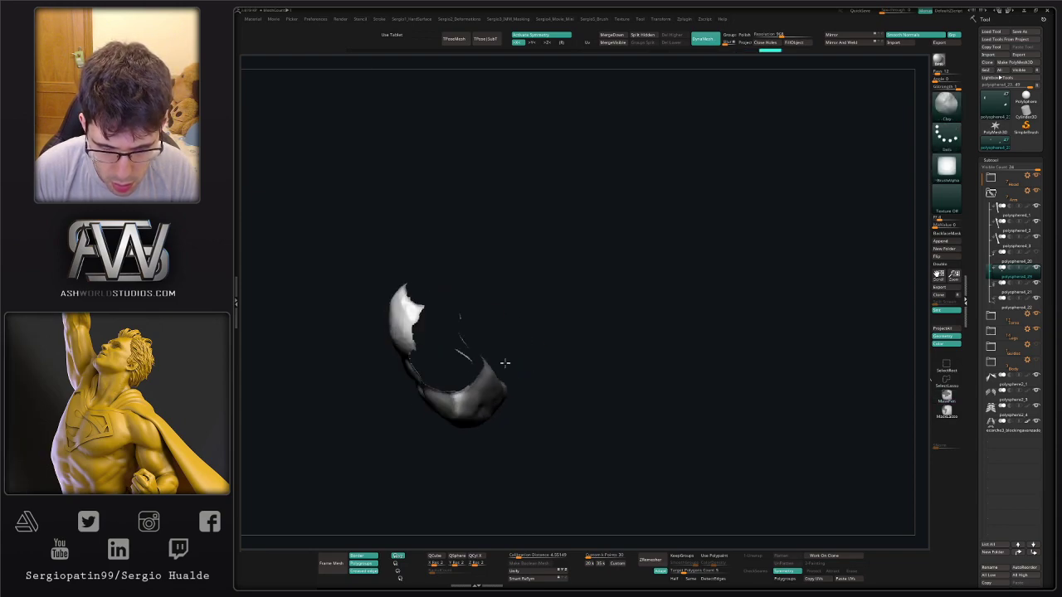
left_click_drag(475, 407, 472, 392, "ctrl")
mouse_move(481, 420)
right_mouse_down()
mouse_move(463, 441)
mouse_move(450, 431)
mouse_move(490, 472)
mouse_move(517, 358)
mouse_move(467, 365)
mouse_move(448, 419)
mouse_move(514, 358)
mouse_move(532, 421)
mouse_move(519, 448)
mouse_move(511, 397)
mouse_move(522, 403)
mouse_move(498, 412)
mouse_move(505, 436)
mouse_move(516, 436)
right_mouse_up()
Mask the upper-row bump surrounding the small round knob and hide it as a separate polygroup.
left_click_drag(452, 382, 456, 377, "ctrl")
mouse_move(475, 428)
right_mouse_down()
mouse_move(490, 432)
mouse_move(488, 420)
right_mouse_up()
left_click_drag(435, 369, 444, 380, "ctrl")
right_click_drag(463, 419, 457, 414)
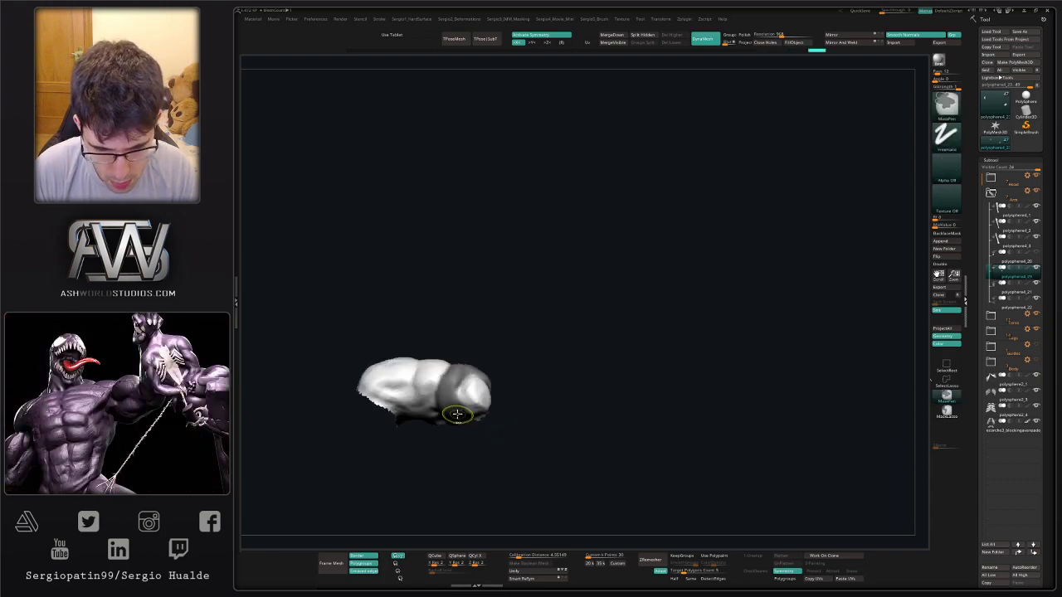
left_click(499, 411, "ctrl")
left_click_drag(452, 417, 536, 416, "ctrl+alt")
key("ctrl+shift+h")
Mask the leftover small round knob, make it its own polygroup and hide it.
right_click_drag(531, 405, 518, 396)
mouse_move(496, 351)
left_mouse_down("ctrl")
mouse_move(487, 348)
mouse_move(450, 412)
mouse_move(453, 437)
left_mouse_up("ctrl")
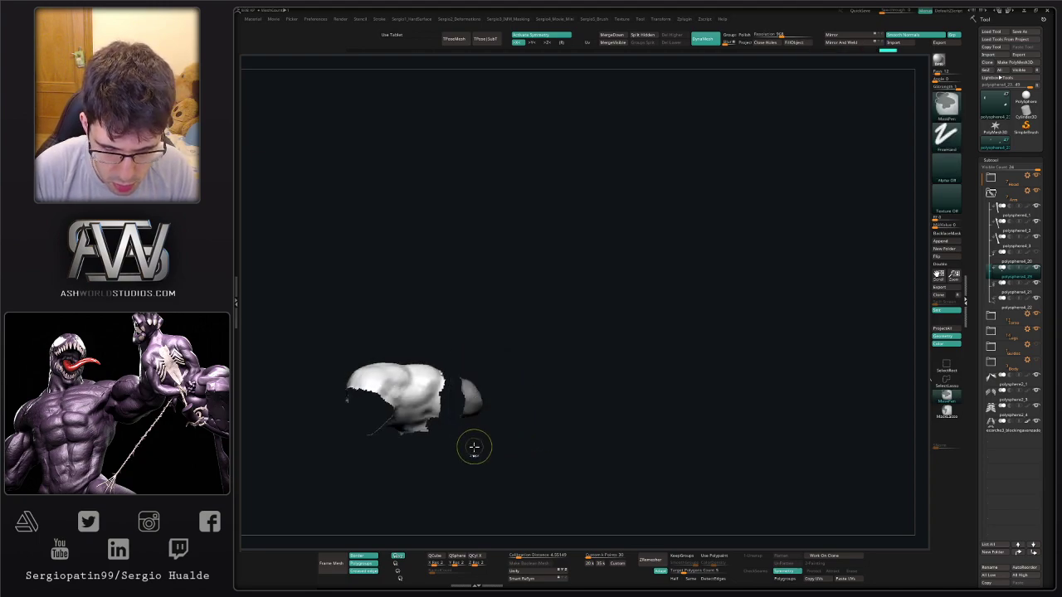
left_click(475, 433, "ctrl")
key("ctrl+w")
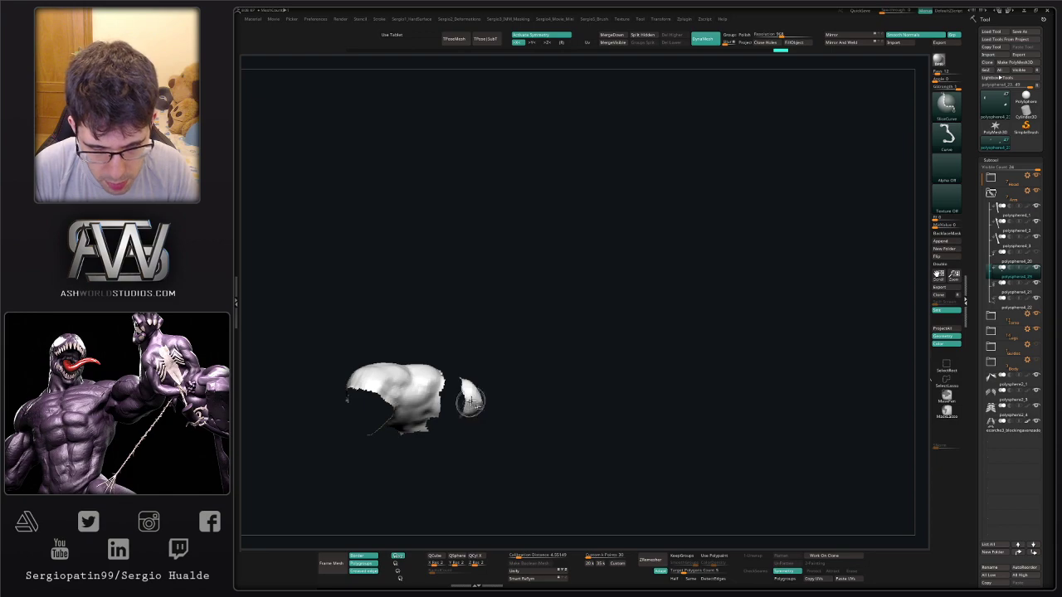
left_click(468, 403, "ctrl+shift")
Mask one of the two remaining upper-row bumps all around, polygroup it and bring back the full carpal block.
mouse_move(479, 410)
right_mouse_down()
mouse_move(522, 387)
mouse_move(550, 389)
mouse_move(555, 418)
mouse_move(540, 429)
right_mouse_up()
mouse_move(537, 371)
left_mouse_down("ctrl")
mouse_move(531, 382)
mouse_move(545, 396)
left_mouse_up("ctrl")
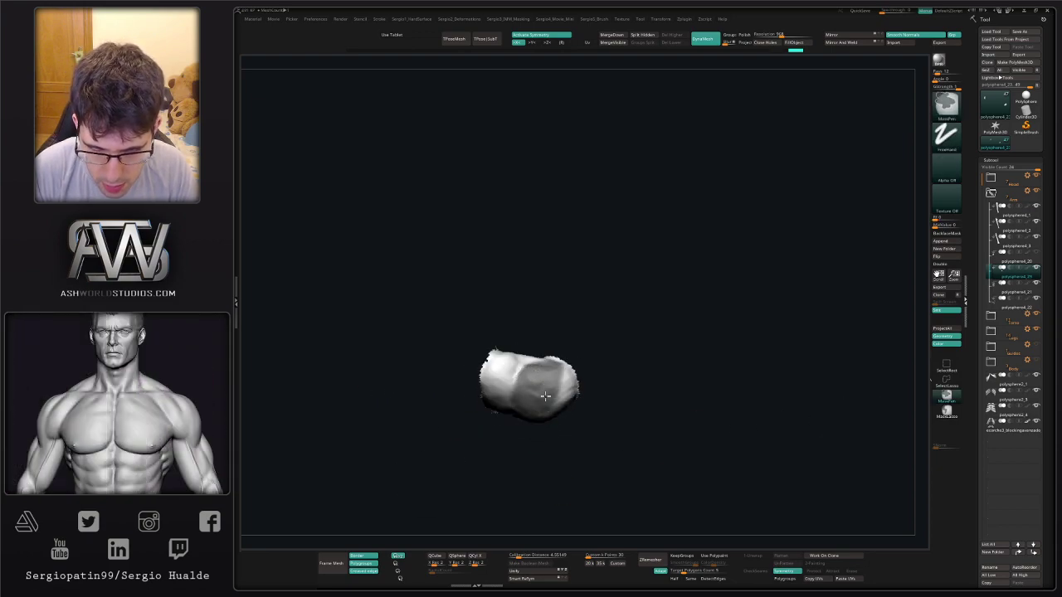
right_click_drag(538, 377, 539, 500)
left_click_drag(535, 386, 545, 388, "ctrl")
right_click_drag(543, 380, 545, 460)
mouse_move(545, 348)
left_mouse_down("ctrl")
mouse_move(514, 343)
mouse_move(557, 361)
left_mouse_up("ctrl")
mouse_move(523, 417)
right_mouse_down()
mouse_move(509, 386)
mouse_move(494, 397)
mouse_move(501, 408)
mouse_move(505, 327)
mouse_move(550, 398)
right_mouse_up()
left_click(505, 379, "ctrl")
key("ctrl+w")
left_click(507, 415, "ctrl+shift")
Check the carpal polygroups with PolyFrame and adjust the Panel Loops elevation and thickness.
key("shift+f")
key("shift+f")
right_click_drag(600, 271, 634, 253, "alt")
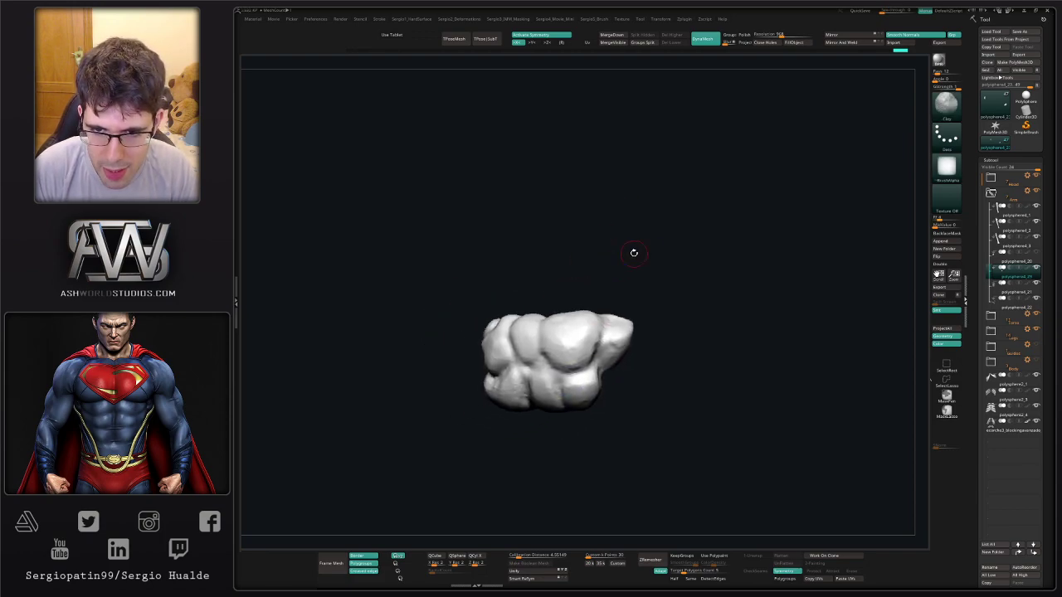
key("1")
left_click(655, 391)
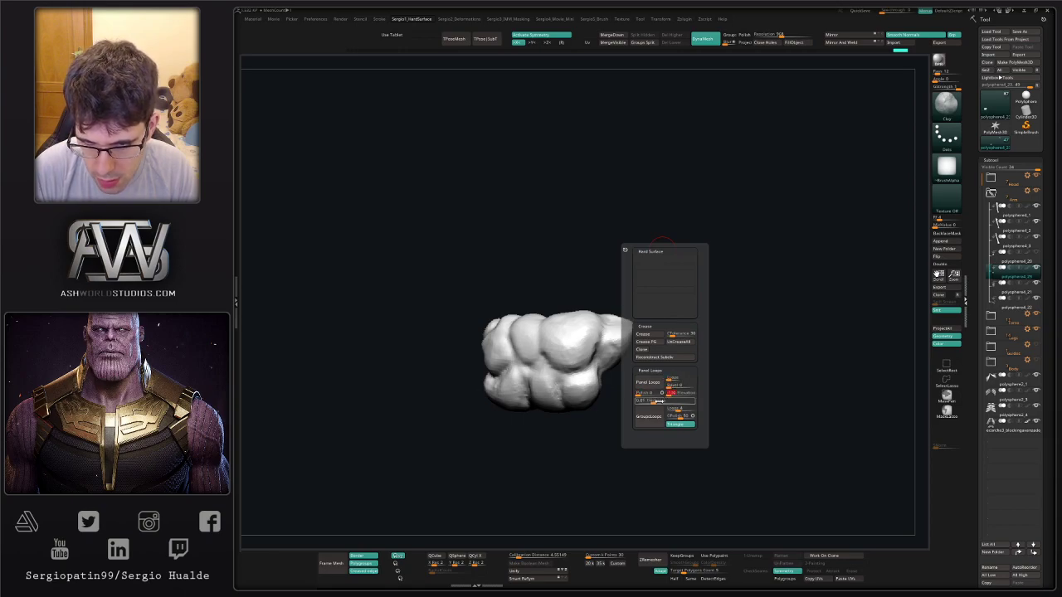
left_click(657, 400)
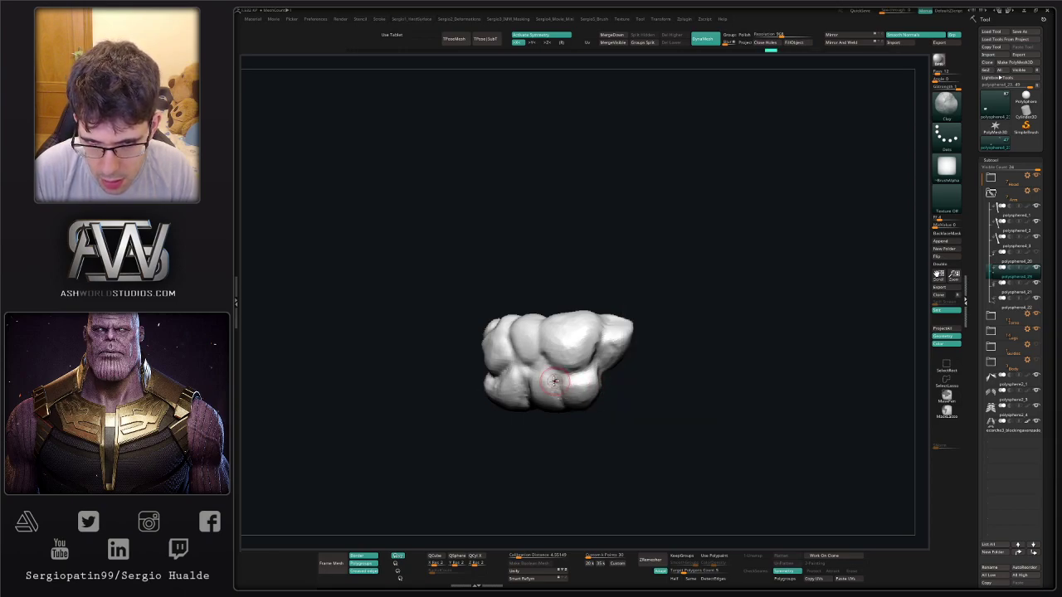
Resize the brush and smooth the surface along the seams between the carpal polygroups.
key("shift+f")
key("shift+f")
key("s")
mouse_move(561, 378)
left_mouse_down()
mouse_move(581, 380)
mouse_move(548, 361)
mouse_move(498, 369)
left_mouse_up()
mouse_move(531, 418)
left_mouse_down()
mouse_move(623, 408)
mouse_move(550, 410)
left_mouse_up()
Apply Panel Loops to the carpal polygroups with an adjusted thickness, comparing results through undo and redo.
key("shift+1")
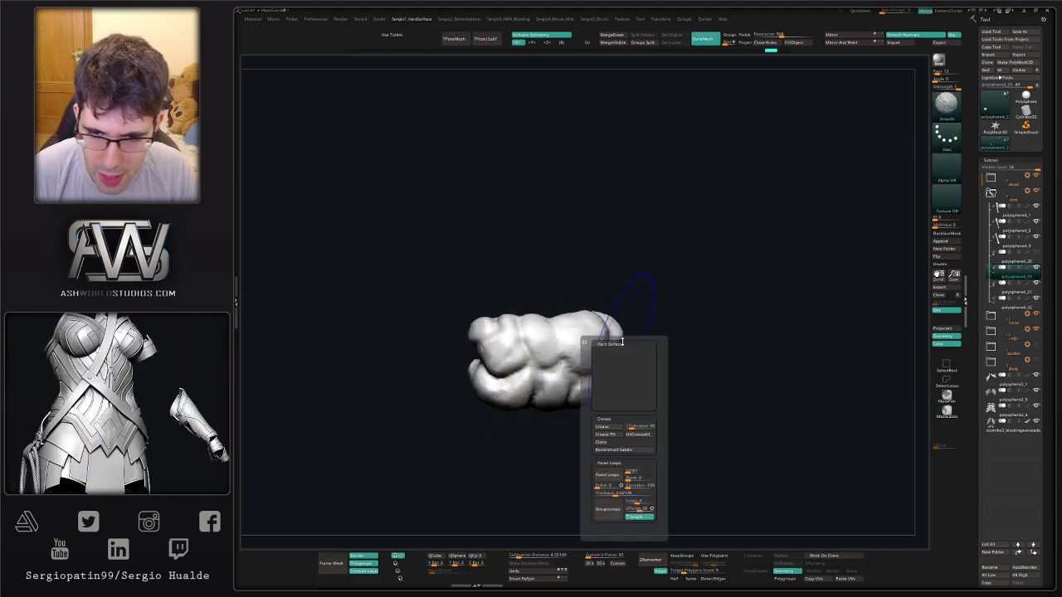
key("shift+f")
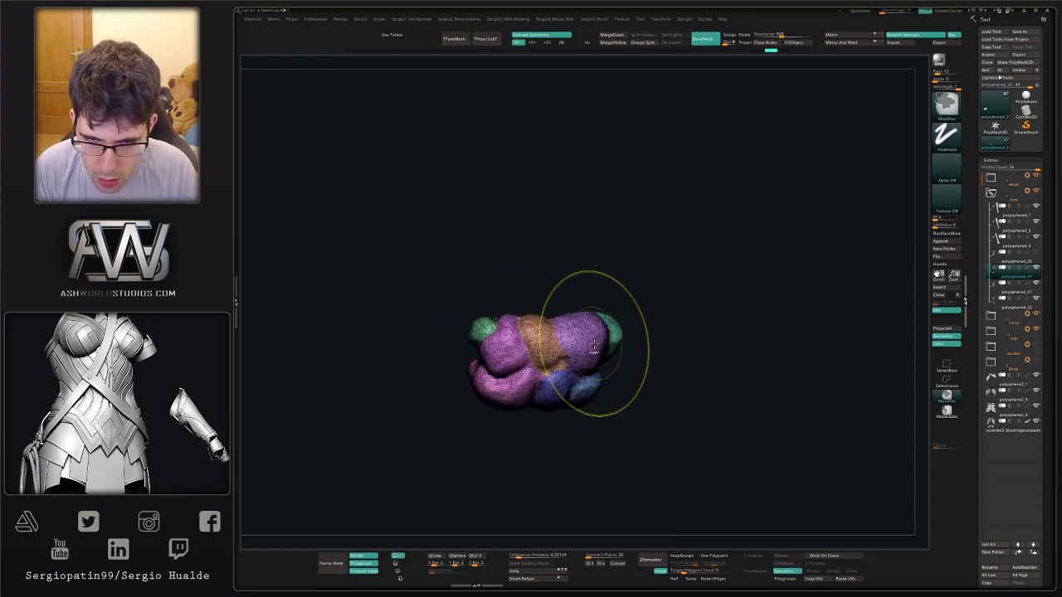
key("shift+1")
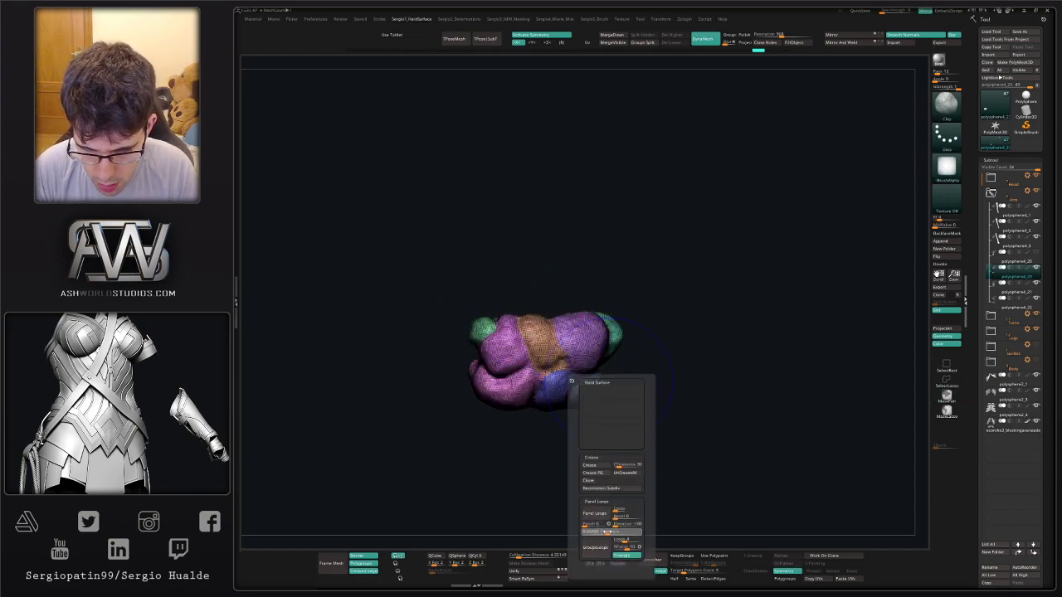
left_click(602, 516)
key("ctrl+z")
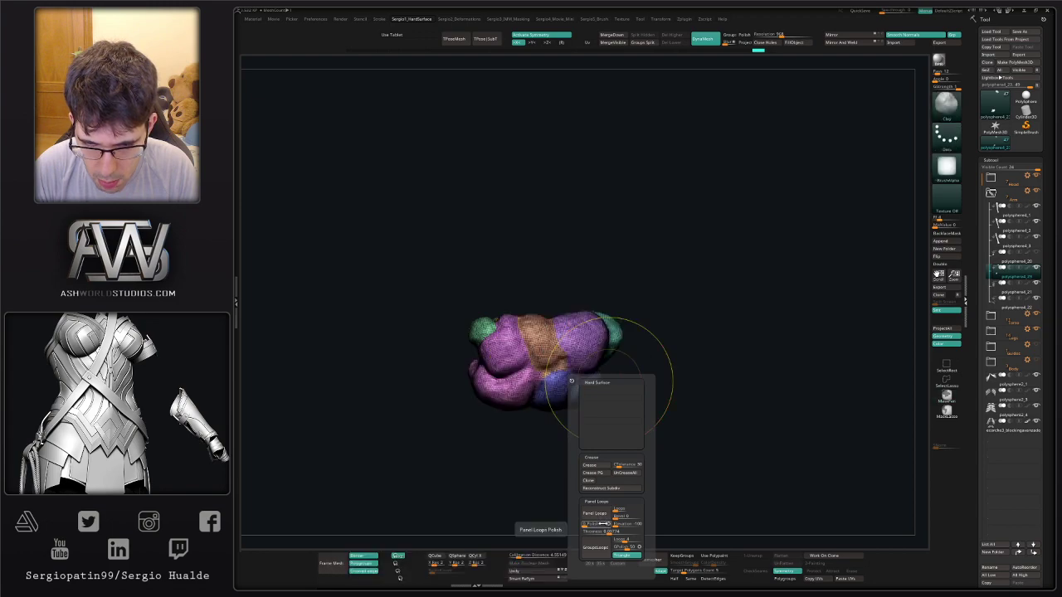
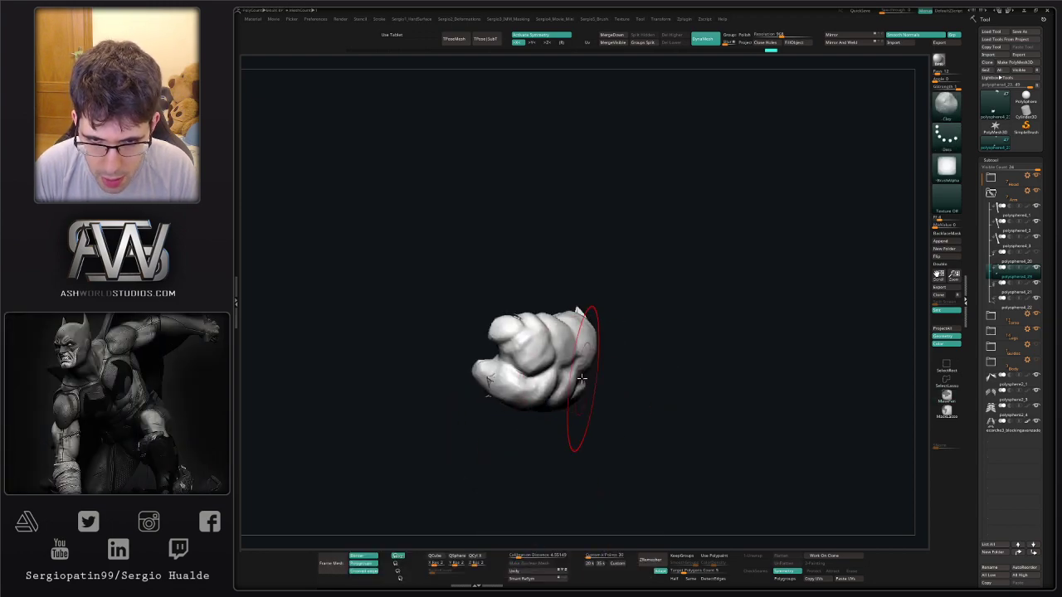
key("ctrl+z")
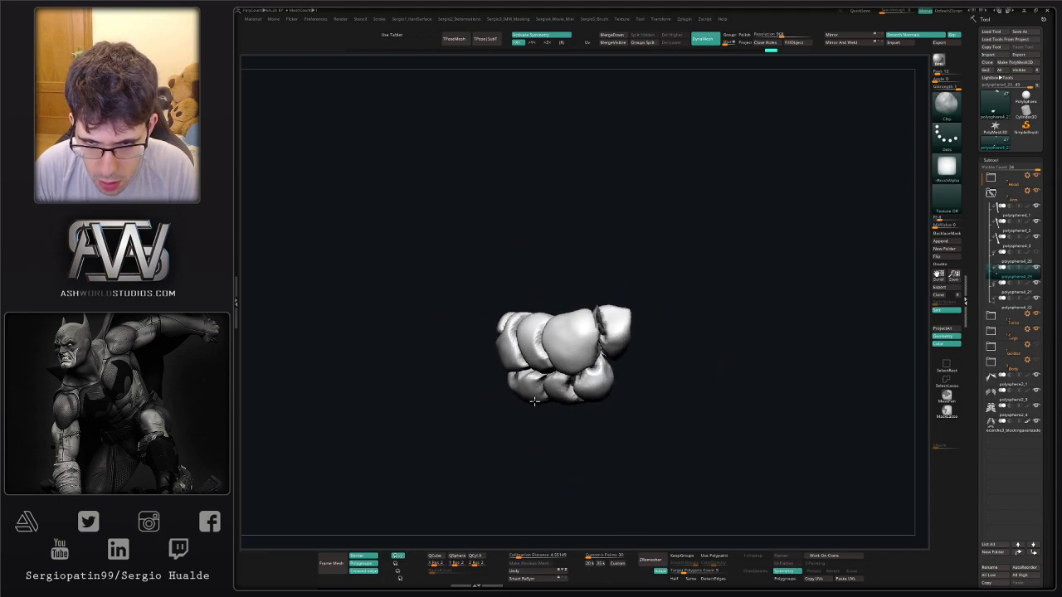
right_click_drag(524, 381, 526, 389)
right_click_drag(588, 353, 599, 357)
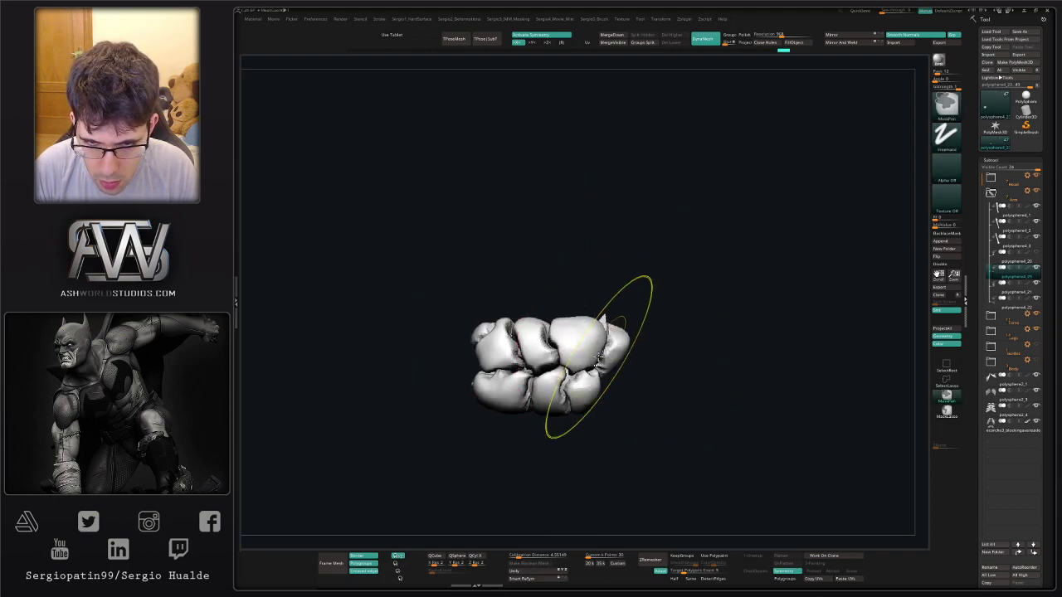
key("ctrl+shift+z")
Smooth the paneled carpal pieces along their grooves with a large brush.
left_click_drag(588, 353, 592, 345, "shift")
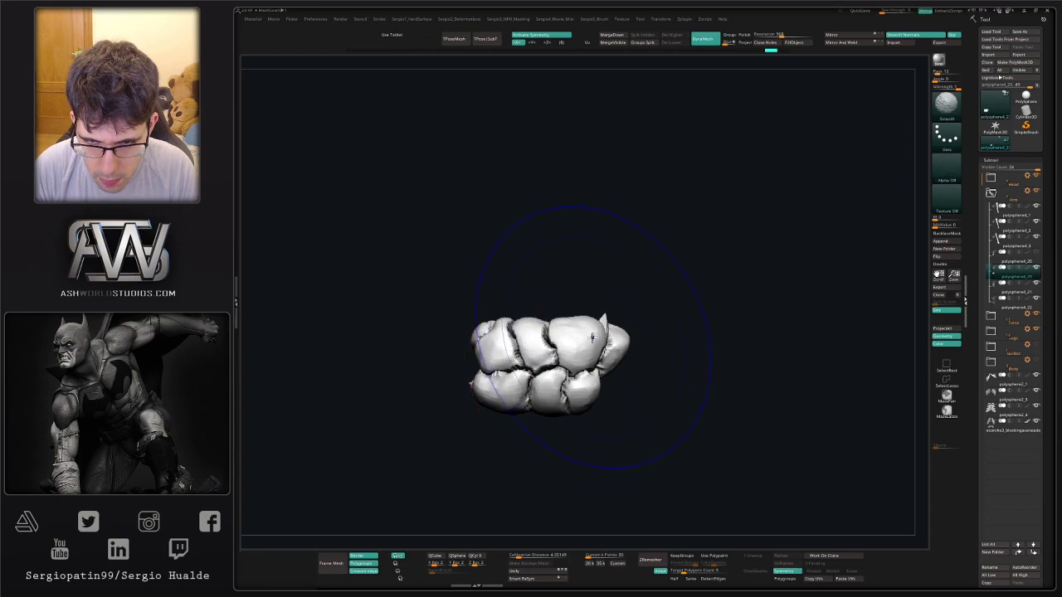
mouse_move(556, 392)
right_mouse_down()
mouse_move(534, 400)
mouse_move(606, 404)
mouse_move(524, 400)
mouse_move(498, 438)
right_mouse_up()
left_click_drag(584, 397, 643, 310)
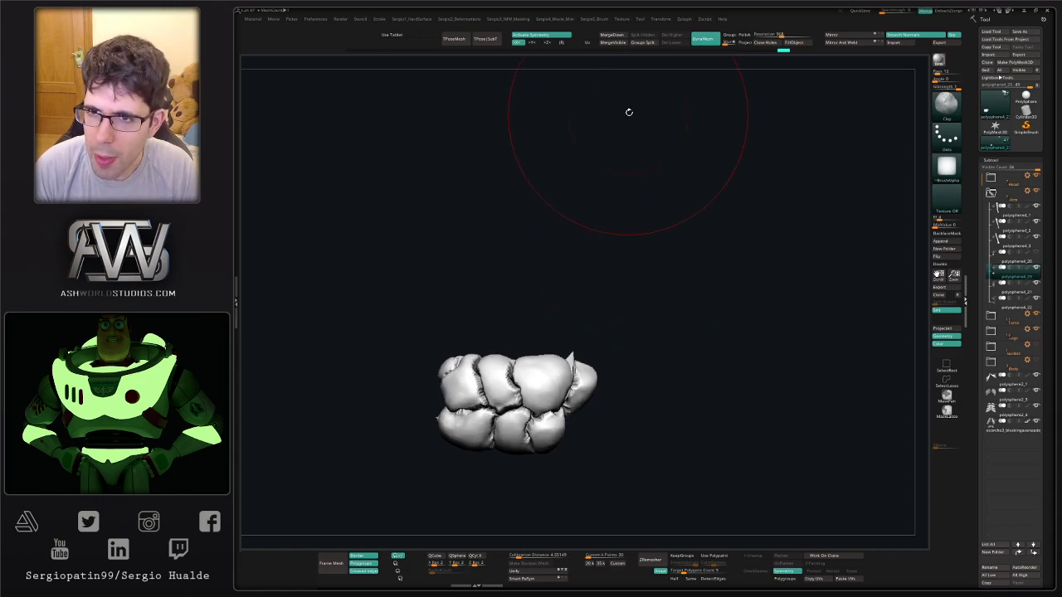
mouse_move(507, 370)
right_mouse_down("ctrl")
mouse_move(565, 384)
mouse_move(543, 359)
mouse_move(574, 367)
mouse_move(584, 303)
mouse_move(559, 304)
right_mouse_up("ctrl")
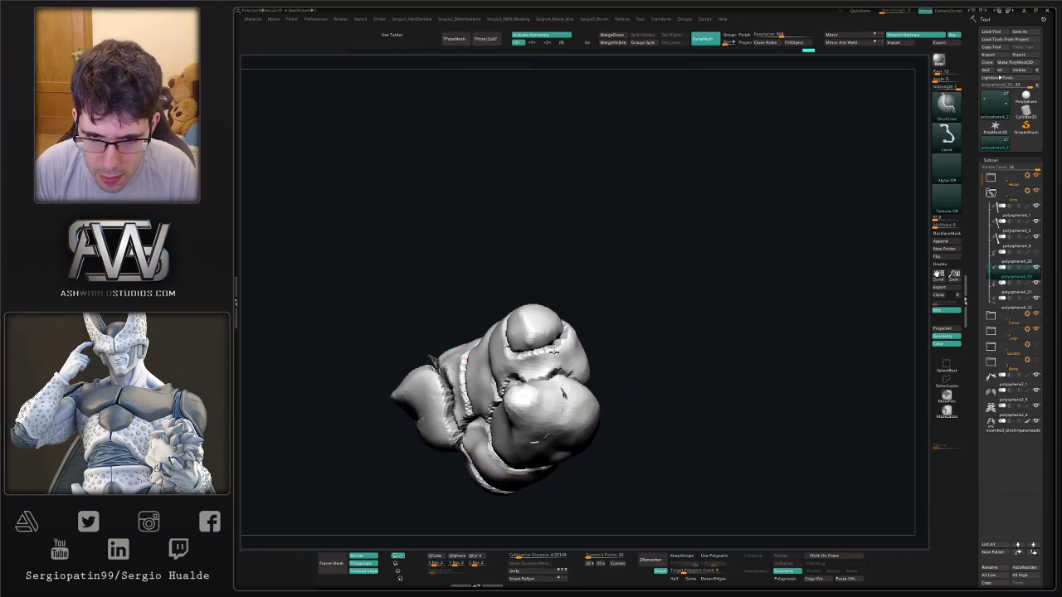
Inspect an isolated carpal piece, restore all pieces, turn on DynaMesh Groups and rebuild the mesh.
left_click(571, 357, "ctrl+shift")
mouse_move(574, 363)
right_mouse_down()
mouse_move(569, 427)
mouse_move(542, 415)
right_mouse_up()
left_click(636, 351, "ctrl+shift")
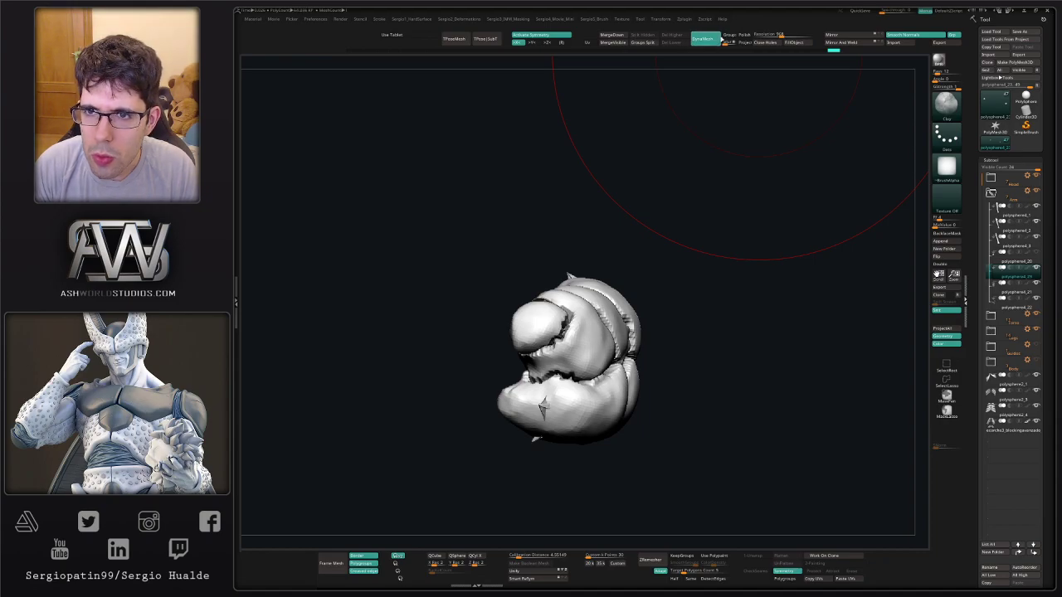
left_click_drag(732, 191, 711, 280, "ctrl")
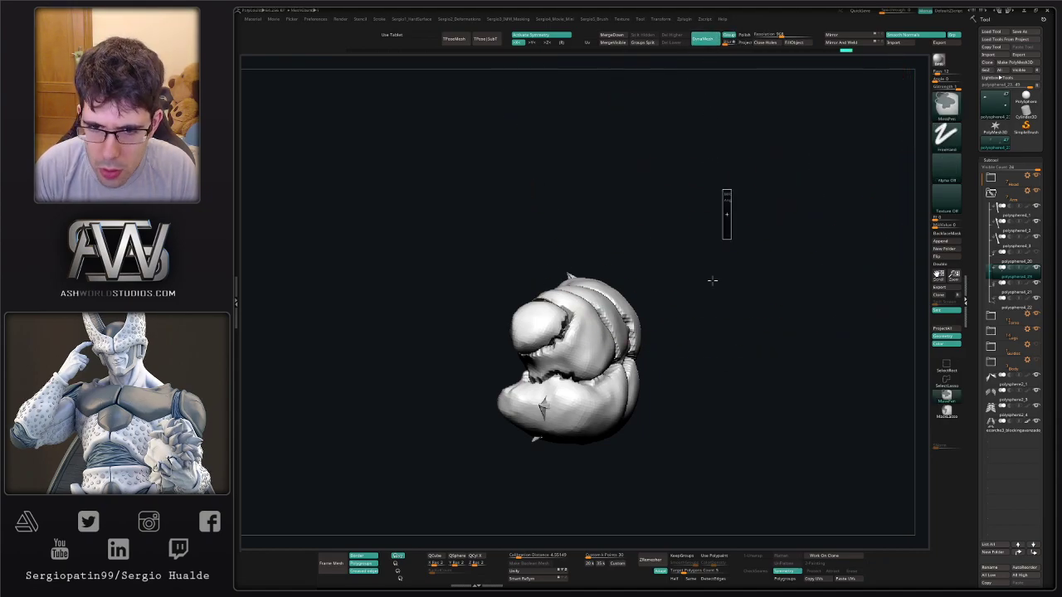
Smooth the separated carpals, rebuild them with DynaMesh, and soften their edges again with a resized brush.
left_click_drag(603, 373, 589, 381, "shift")
right_click_drag(590, 379, 654, 327, "ctrl")
left_click_drag(732, 283, 723, 257, "ctrl")
mouse_move(693, 319)
right_mouse_down()
mouse_move(681, 307)
mouse_move(682, 322)
right_mouse_up()
key("s")
left_click_drag(683, 323, 670, 323)
mouse_move(682, 312)
left_mouse_down("shift")
mouse_move(691, 330)
mouse_move(713, 324)
left_mouse_up("shift")
left_click_drag(650, 386, 616, 348)
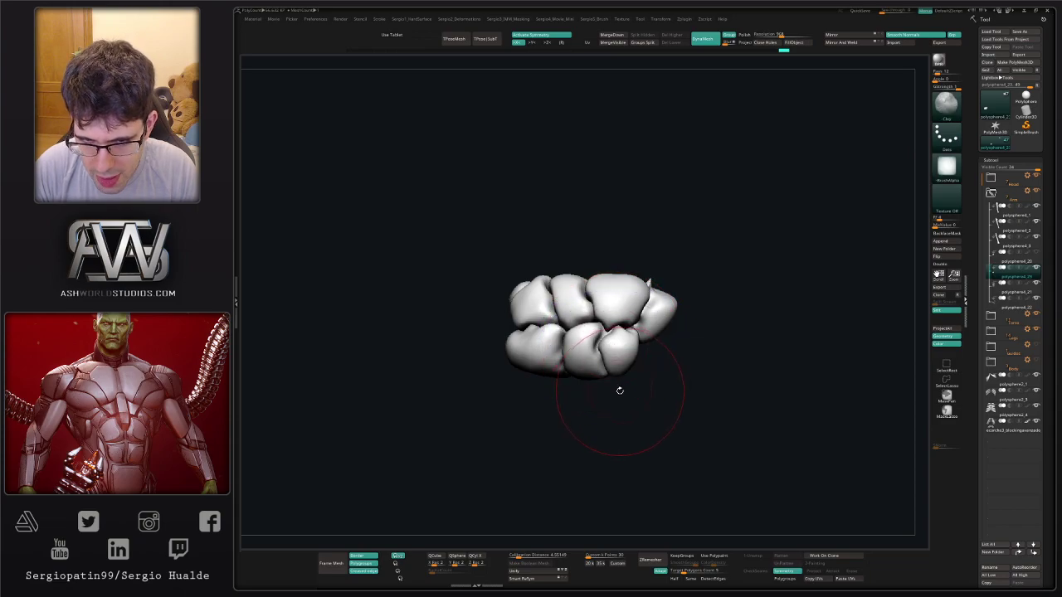
Show the full skeleton and fit the carpal bones against the thumb and forearm using the Move Topological brush.
right_click_drag(619, 390, 611, 314, "ctrl")
key("alt+s")
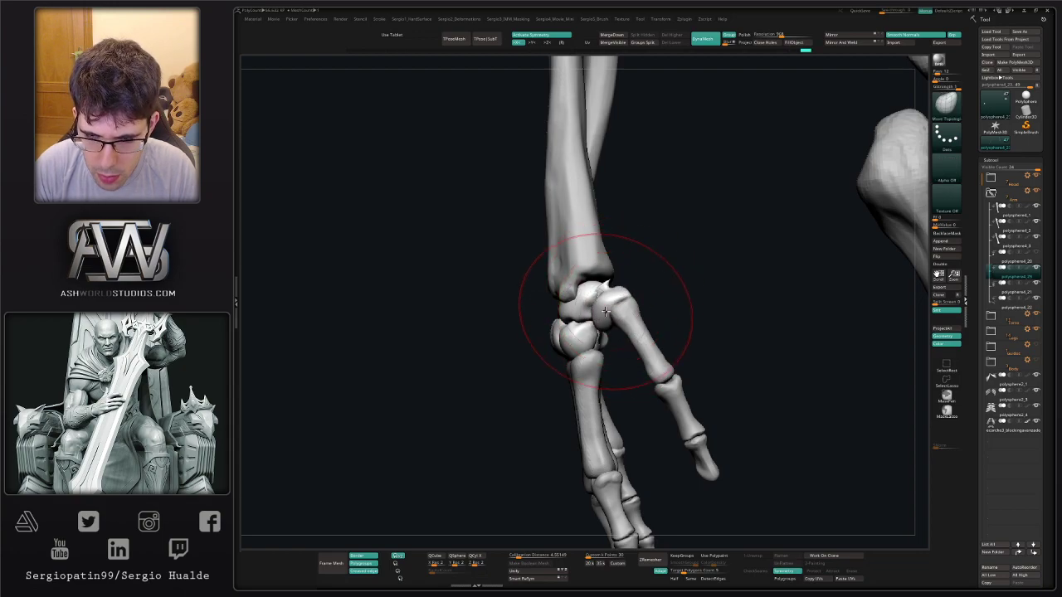
left_click_drag(606, 310, 644, 302)
right_click_drag(645, 311, 608, 316)
left_click_drag(604, 309, 618, 287)
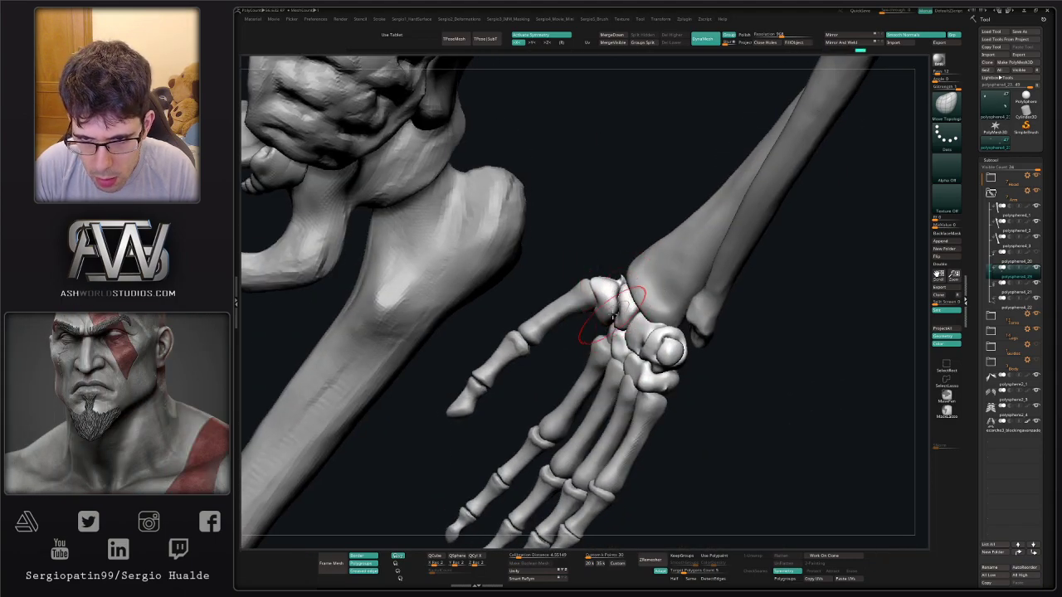
mouse_move(613, 316)
right_mouse_down()
mouse_move(636, 294)
mouse_move(645, 340)
mouse_move(620, 353)
mouse_move(640, 374)
right_mouse_up()
key("s")
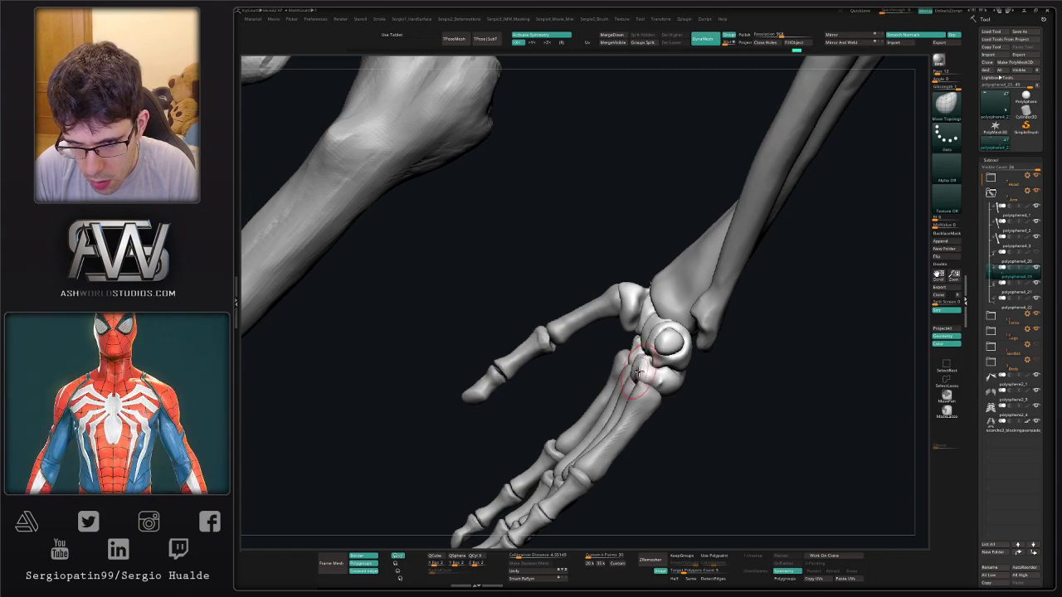
right_click_drag(651, 362, 654, 352)
key("s")
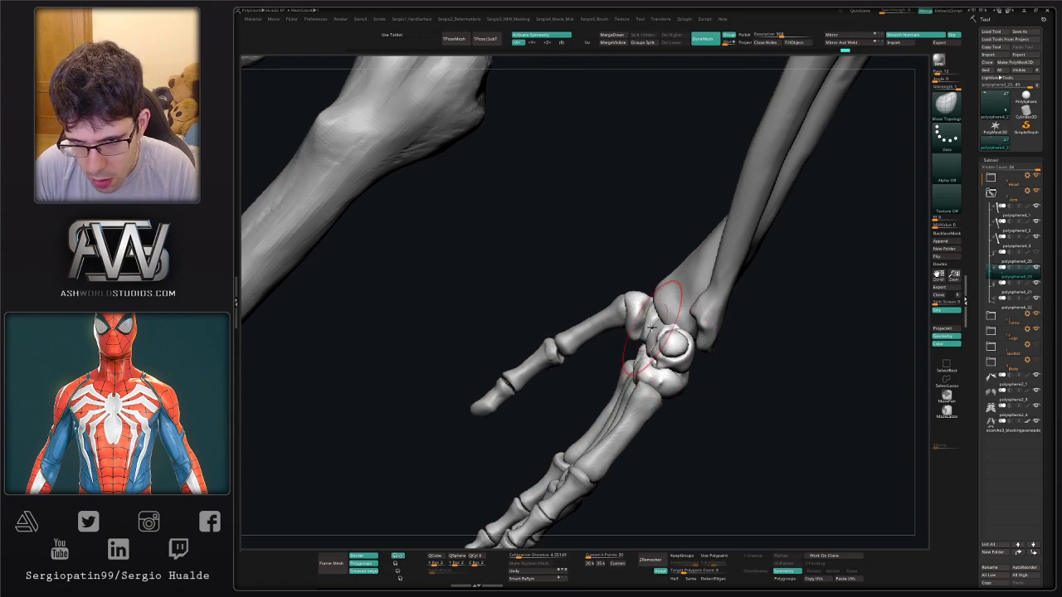
mouse_move(681, 340)
right_mouse_down()
mouse_move(668, 352)
mouse_move(689, 358)
mouse_move(664, 325)
mouse_move(638, 327)
right_mouse_up()
Isolate the carpal bone with the stray flap, turn on Use Folder, smooth the flap away and show all carpals again.
left_click(655, 316, "ctrl+shift")
key("shift+s")
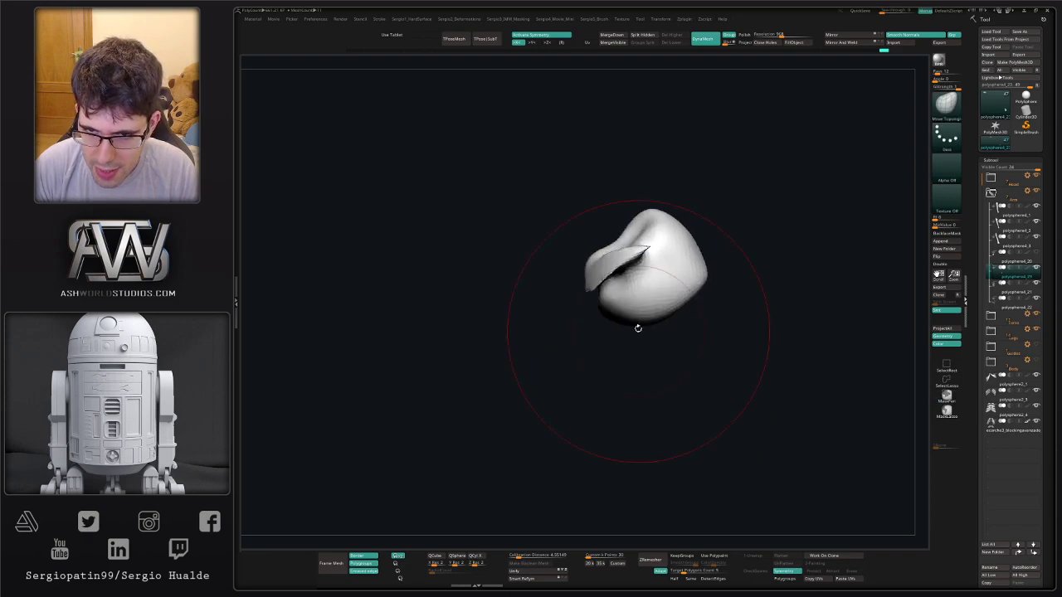
key("2")
right_click_drag(636, 255, 637, 312, "alt")
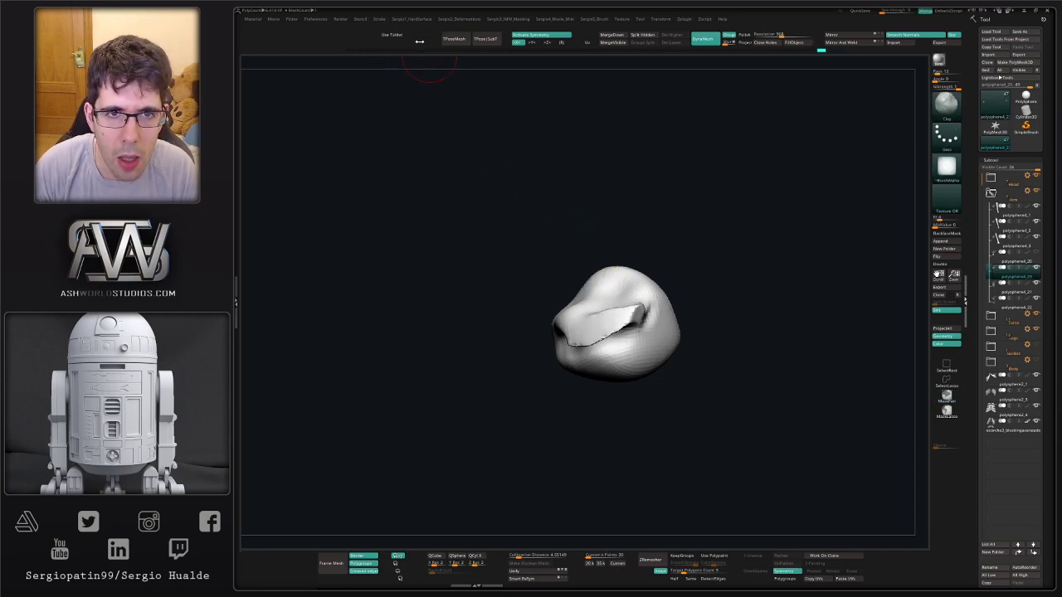
right_click_drag(638, 332, 644, 307)
left_click_drag(635, 309, 594, 329, "shift")
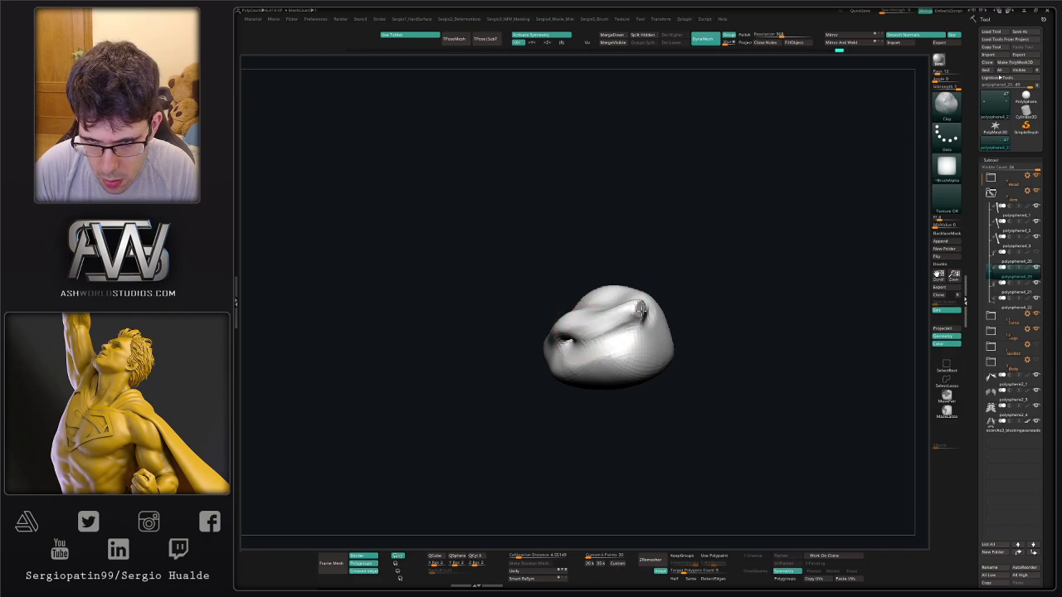
mouse_move(638, 301)
right_mouse_down()
mouse_move(640, 370)
mouse_move(639, 337)
right_mouse_up()
left_click(671, 341, "ctrl+shift")
right_click_drag(668, 378, 645, 327, "alt")
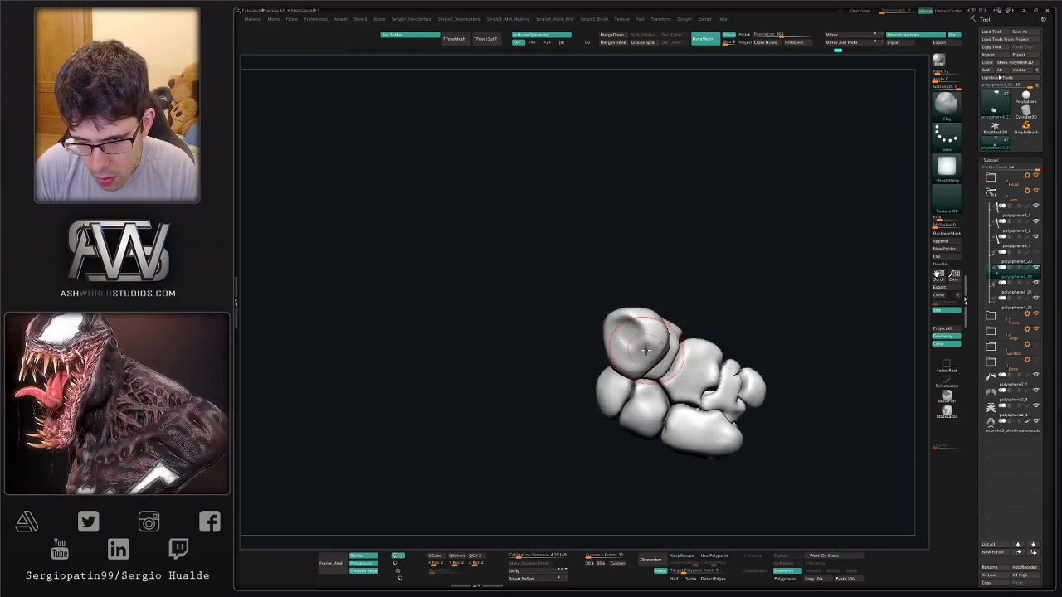
mouse_move(645, 349)
right_mouse_down()
mouse_move(642, 339)
mouse_move(668, 369)
right_mouse_up()
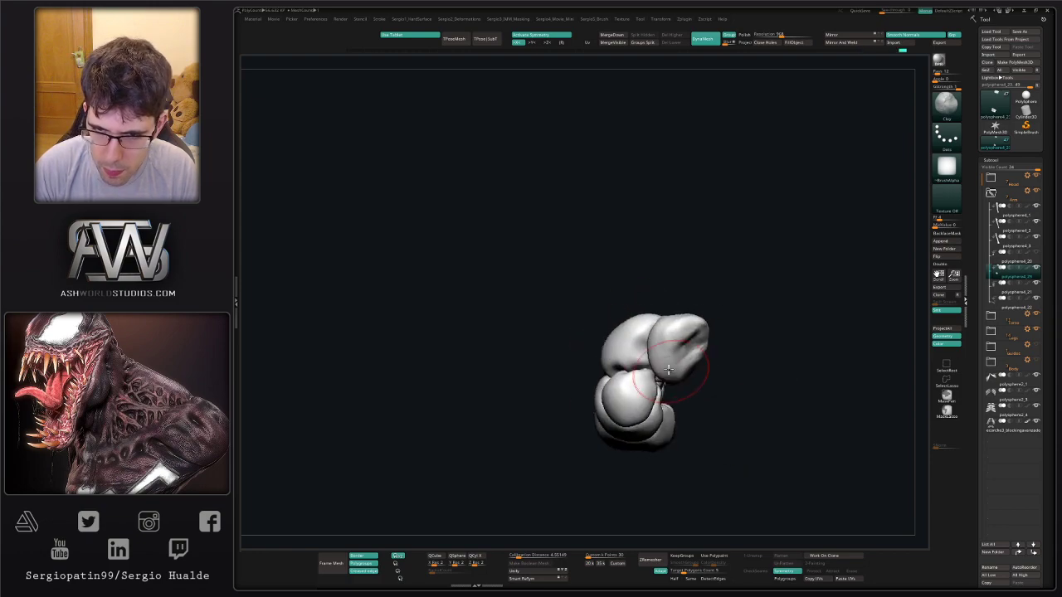
Build up a carpal with the Clay brush, show the full skeleton and shift the carpals toward the metacarpals with the Move brush.
left_click_drag(686, 344, 690, 338)
mouse_move(689, 336)
right_mouse_down("ctrl")
mouse_move(681, 285)
mouse_move(706, 377)
mouse_move(642, 360)
right_mouse_up("ctrl")
key("s")
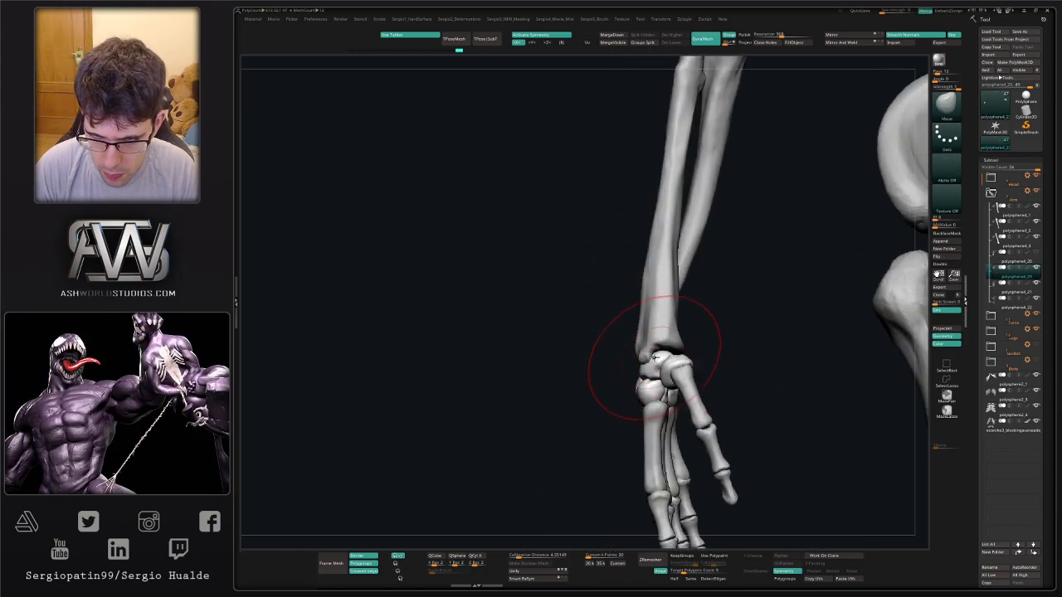
left_click_drag(660, 368, 656, 401)
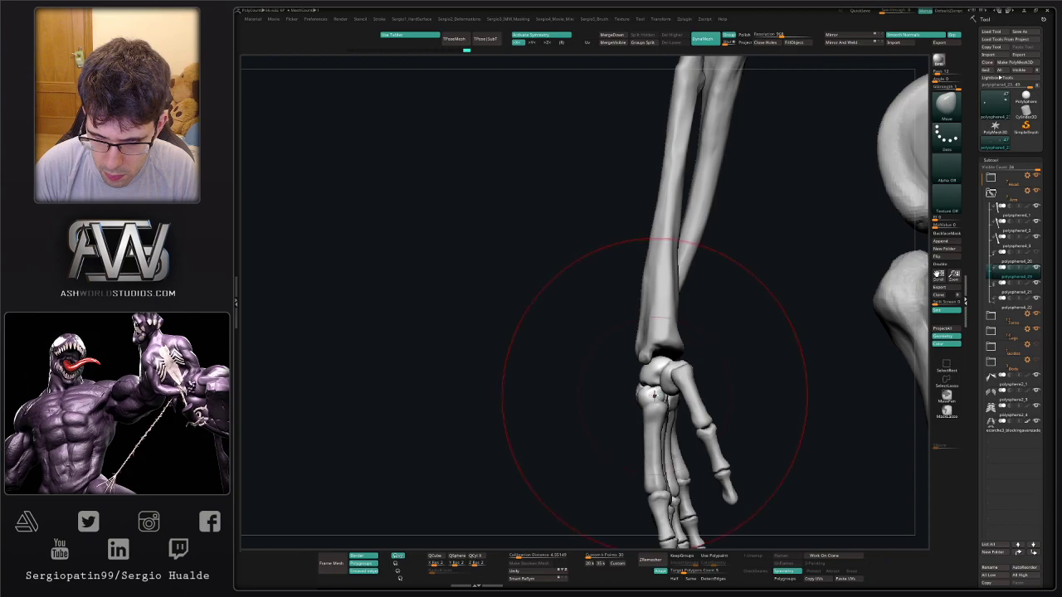
mouse_move(655, 394)
right_mouse_down()
mouse_move(699, 374)
mouse_move(679, 362)
right_mouse_up()
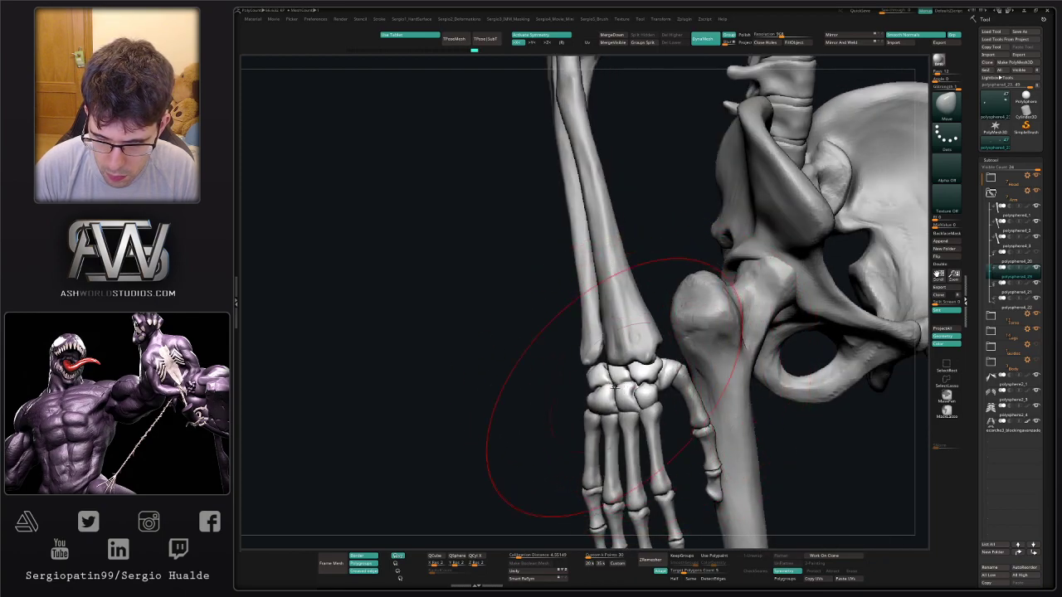
right_click_drag(581, 391, 550, 421)
Solo the carpals, isolate a large bone in the group and begin planing its faces with the TrimDynamic brush.
key("alt+s")
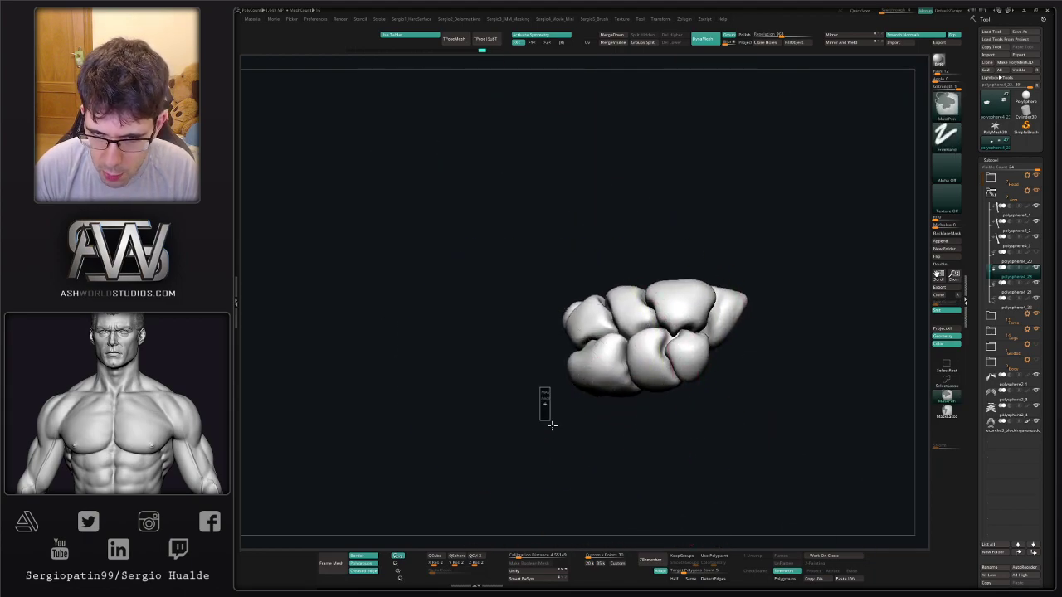
mouse_move(612, 380)
right_mouse_down("ctrl")
mouse_move(598, 391)
mouse_move(626, 384)
mouse_move(638, 326)
right_mouse_up("ctrl")
left_click(599, 388, "ctrl+shift")
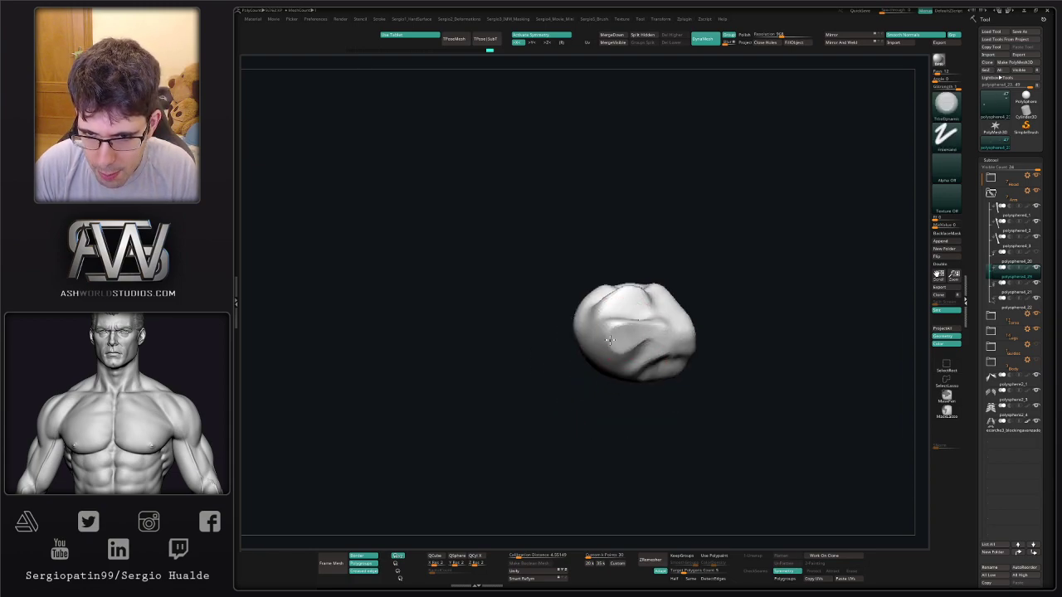
right_click_drag(619, 367, 637, 348)
left_click_drag(641, 320, 620, 308)
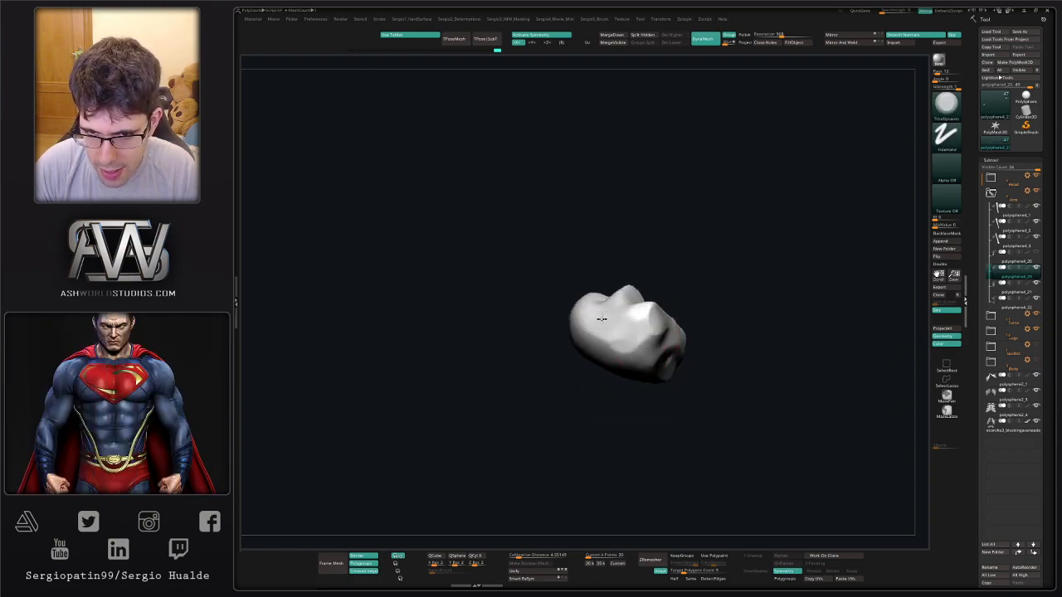
mouse_move(631, 355)
right_mouse_down("ctrl")
mouse_move(633, 333)
mouse_move(610, 349)
right_mouse_up("ctrl")
key("s")
mouse_move(611, 348)
left_mouse_down()
mouse_move(620, 348)
mouse_move(592, 337)
left_mouse_up()
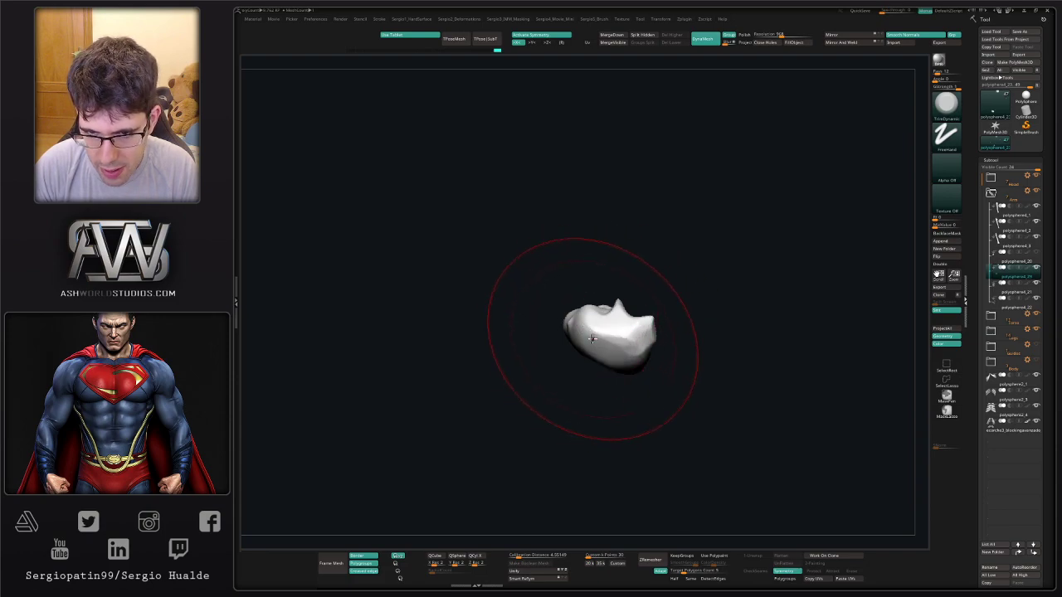
Plane the isolated carpal's remaining sides with a resized TrimDynamic brush and smooth the hollows in its surface.
right_click_drag(592, 337, 598, 330)
key("s")
left_click_drag(598, 330, 592, 330)
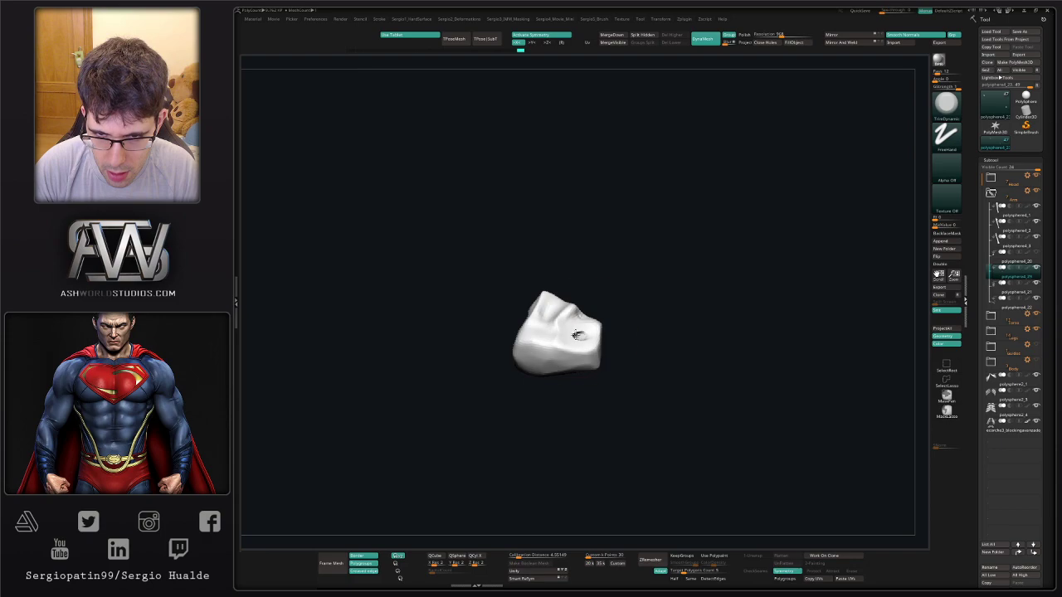
key("s")
left_click_drag(588, 335, 580, 343)
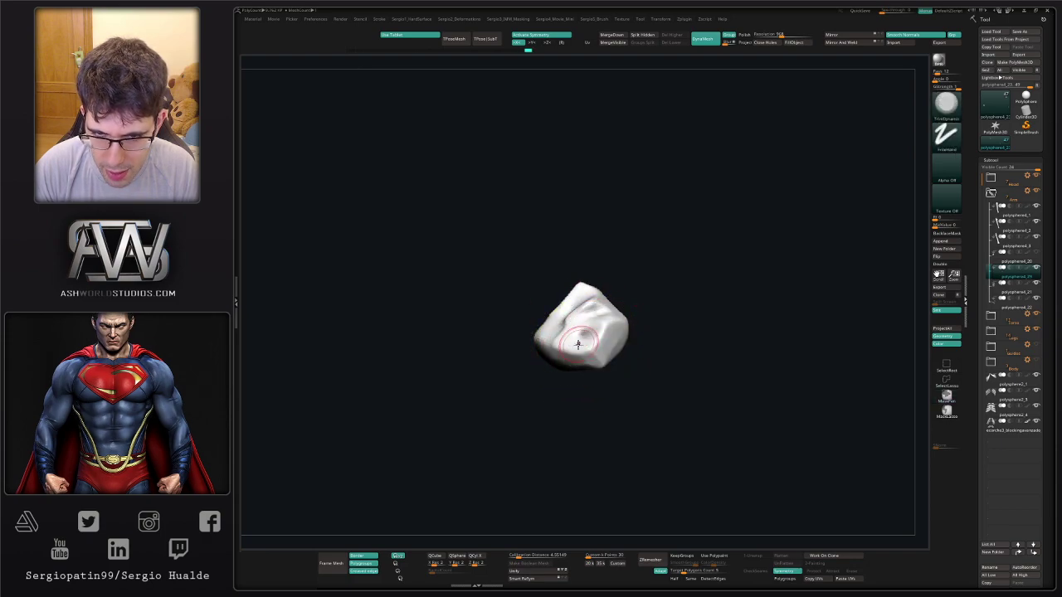
right_click_drag(583, 344, 563, 354)
left_click_drag(564, 355, 553, 365)
right_click_drag(578, 382, 601, 396)
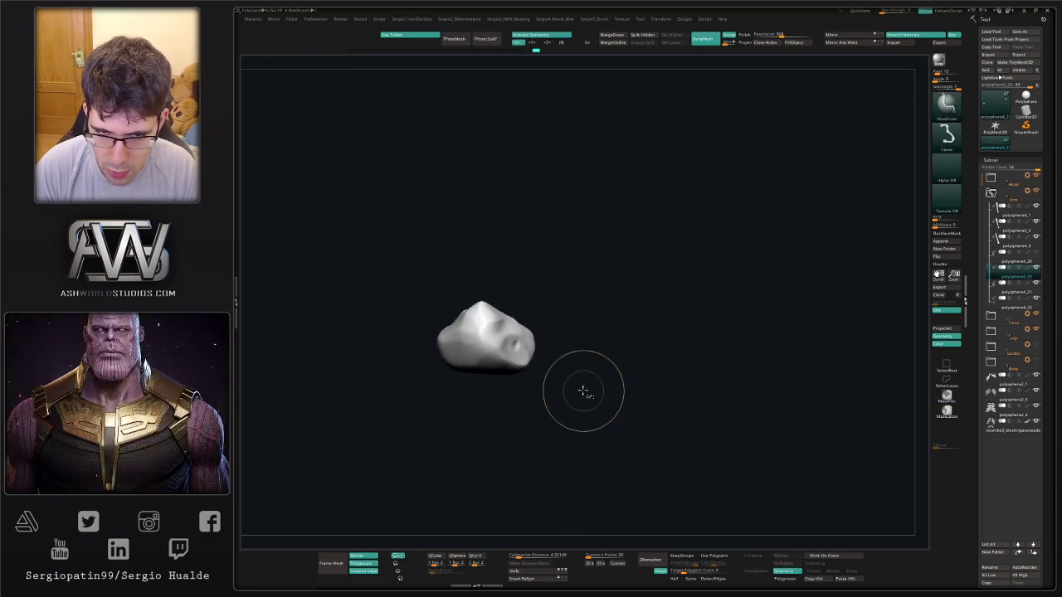
left_click_drag(519, 354, 505, 346, "shift")
mouse_move(508, 348)
right_mouse_down()
mouse_move(526, 353)
mouse_move(524, 336)
right_mouse_up()
Flatten the small isolated carpal with TrimDynamic from several sides and restore the rest of the group.
key("s")
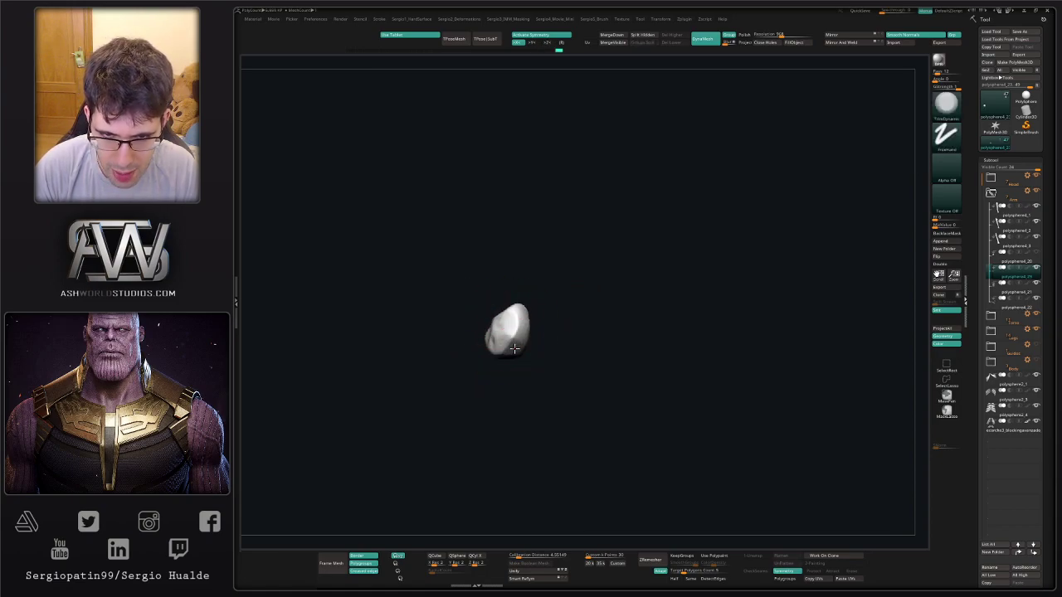
right_click_drag(524, 320, 556, 362)
left_click_drag(516, 317, 492, 348)
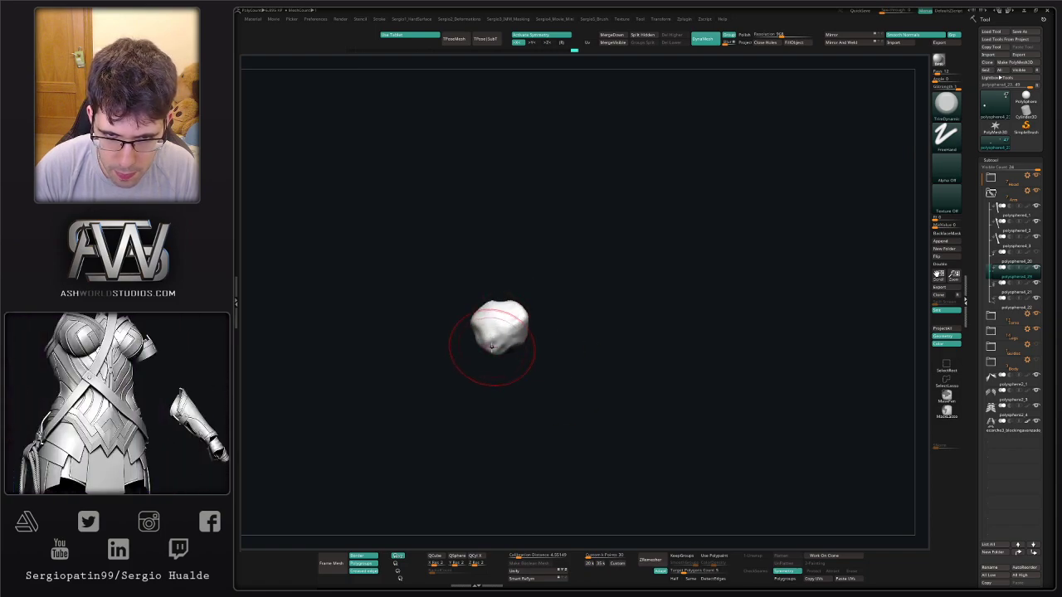
mouse_move(526, 362)
right_mouse_down()
mouse_move(506, 360)
mouse_move(609, 380)
mouse_move(615, 339)
right_mouse_up()
left_click(479, 365, "ctrl+shift")
Isolate the neighbouring carpal, plane its front and side faces with TrimDynamic and bring the other carpals back.
left_click(599, 382, "ctrl+shift")
left_click_drag(616, 337, 612, 333)
right_click_drag(613, 378, 596, 378)
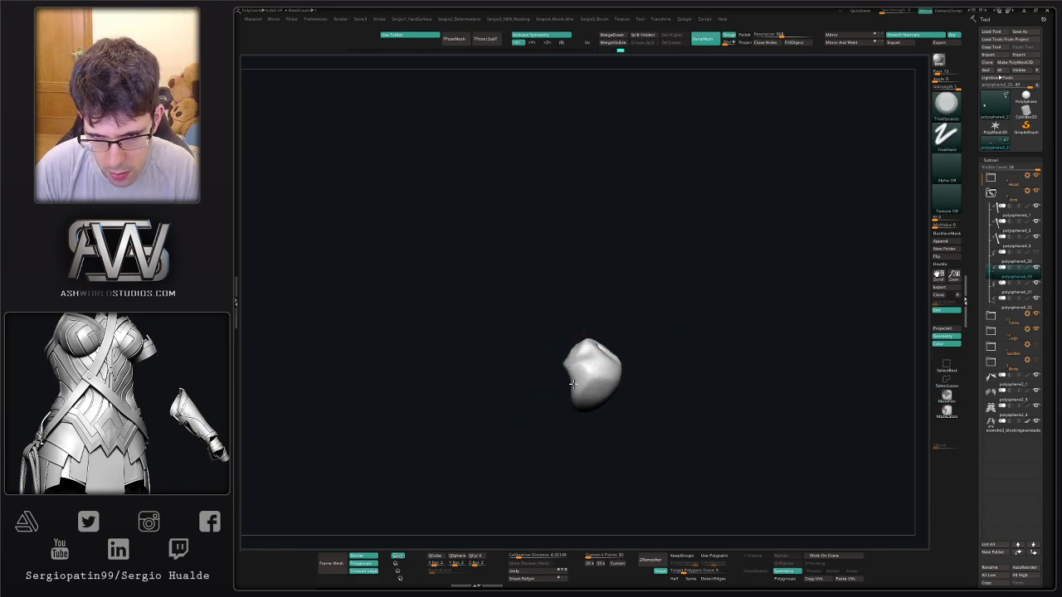
left_click_drag(594, 371, 604, 391)
right_click_drag(607, 393, 612, 386)
left_click_drag(553, 368, 542, 390)
left_click(621, 407, "ctrl+shift")
Trim the upper hollow and outer side of the tapered carpal into flat planes, ending with all carpals shown.
mouse_move(581, 398)
right_mouse_down()
mouse_move(621, 407)
mouse_move(599, 397)
right_mouse_up()
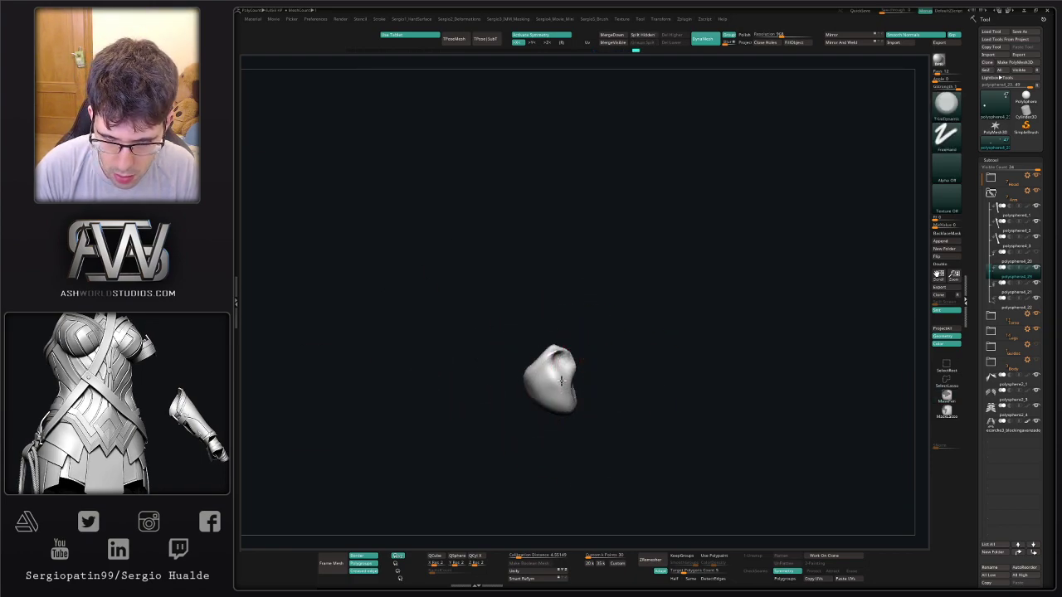
left_click_drag(564, 353, 555, 360)
right_click_drag(555, 360, 566, 381)
left_click_drag(566, 382, 573, 399)
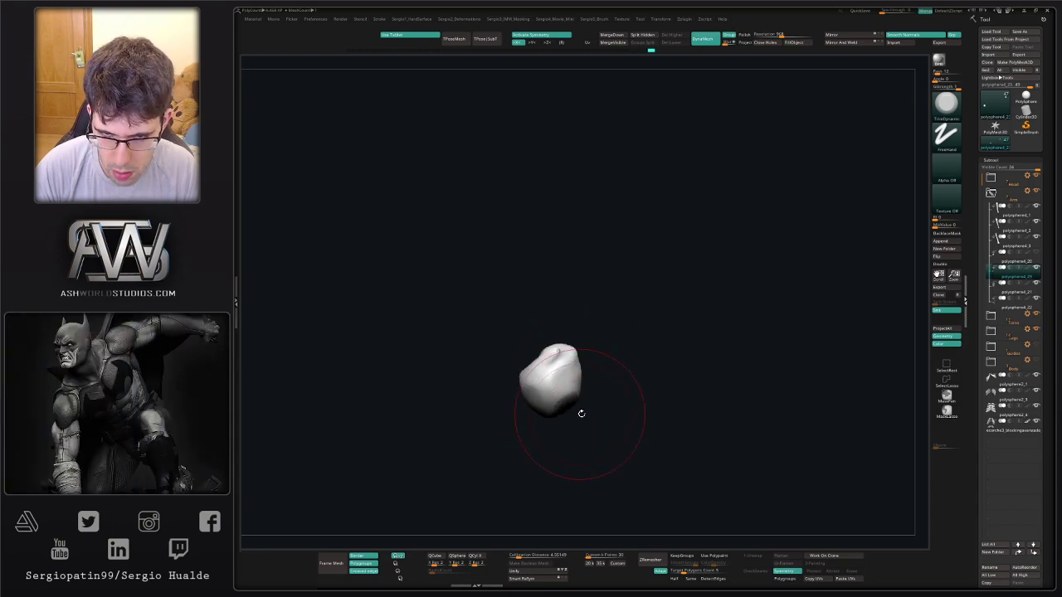
left_click(582, 413, "ctrl+shift")
Isolate the small block-shaped carpal, plane its sides with TrimDynamic and unhide the other bones.
right_click_drag(581, 413, 564, 344)
left_click(564, 342, "ctrl+shift")
left_click_drag(565, 341, 568, 338)
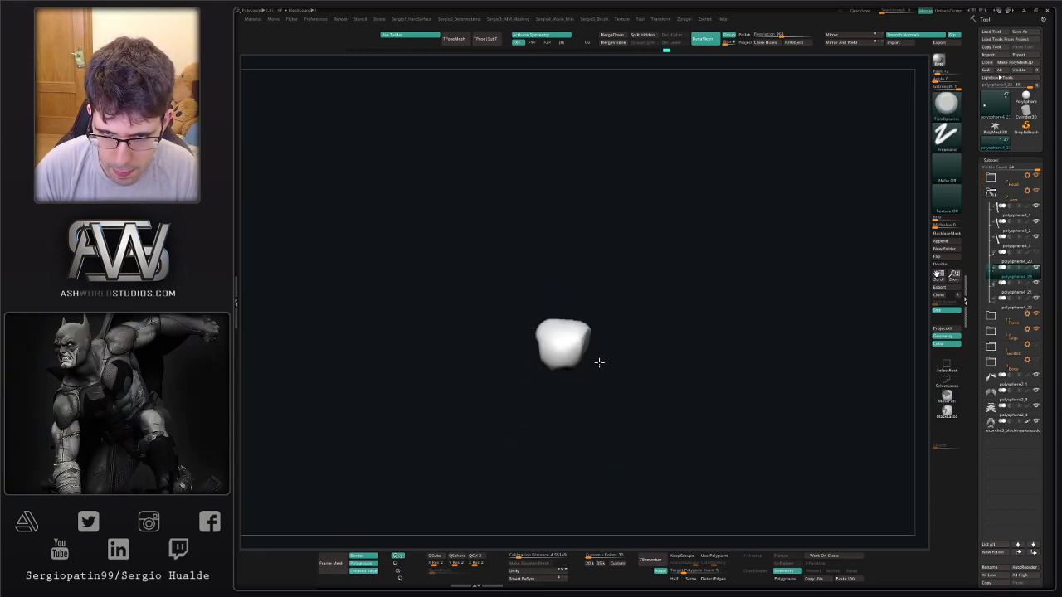
right_click_drag(565, 359, 571, 367)
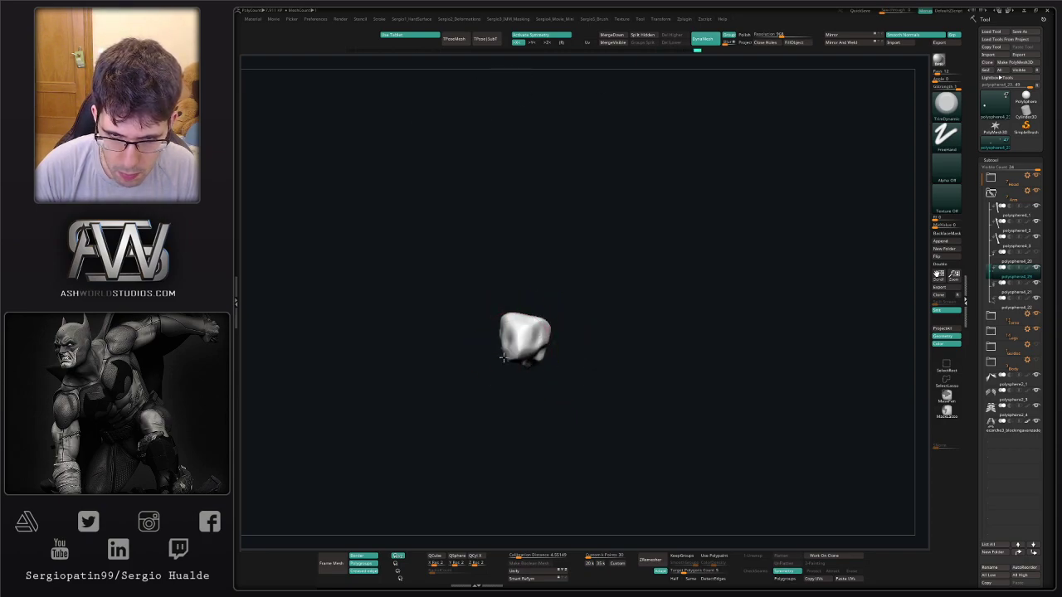
mouse_move(517, 332)
right_mouse_down()
mouse_move(559, 377)
mouse_move(516, 336)
right_mouse_up()
left_click_drag(518, 335, 528, 339)
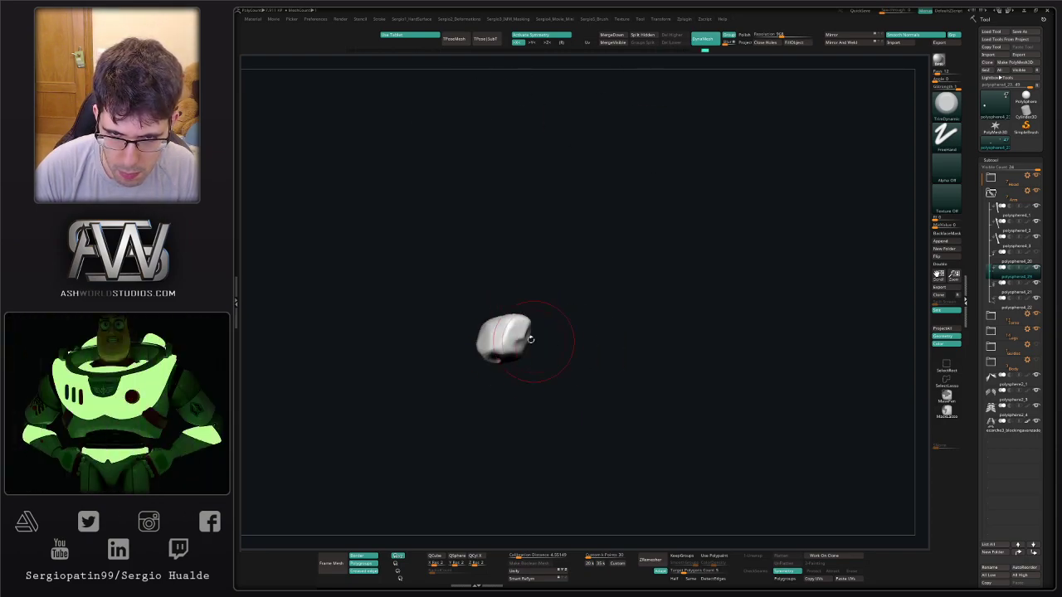
right_click_drag(529, 340, 555, 375)
left_click(555, 375, "ctrl+shift")
Isolate the next carpal, trim its broad side and end into flatter facets and show the whole group.
mouse_move(507, 327)
right_mouse_down()
mouse_move(550, 337)
mouse_move(525, 309)
right_mouse_up()
left_click(550, 337, "ctrl+shift")
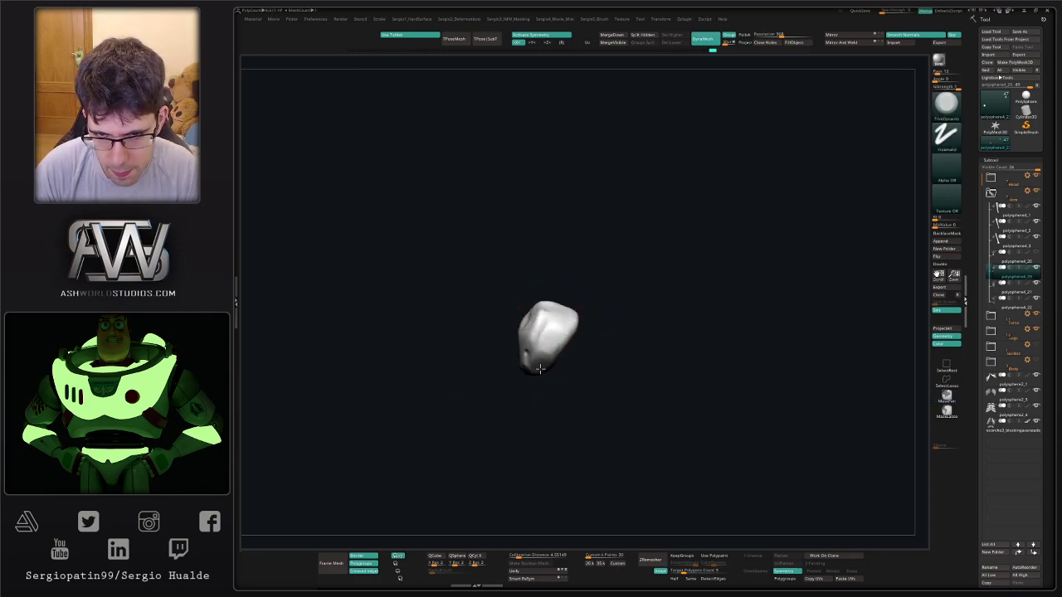
left_click_drag(566, 332, 591, 343)
mouse_move(590, 344)
right_mouse_down()
mouse_move(593, 330)
mouse_move(621, 339)
right_mouse_up()
left_click_drag(620, 339, 642, 372)
mouse_move(642, 372)
right_mouse_down()
mouse_move(618, 365)
mouse_move(616, 396)
right_mouse_up()
left_click(617, 396, "ctrl+shift")
Isolate the carpal with the cupped top and flatten its outer wall using a resized TrimDynamic brush.
mouse_move(645, 337)
right_mouse_down()
mouse_move(640, 380)
mouse_move(576, 379)
mouse_move(583, 368)
right_mouse_up()
left_click(576, 379, "ctrl+shift")
left_click_drag(583, 368, 599, 365)
mouse_move(599, 365)
right_mouse_down()
mouse_move(578, 405)
mouse_move(604, 347)
mouse_move(634, 340)
right_mouse_up()
key("s")
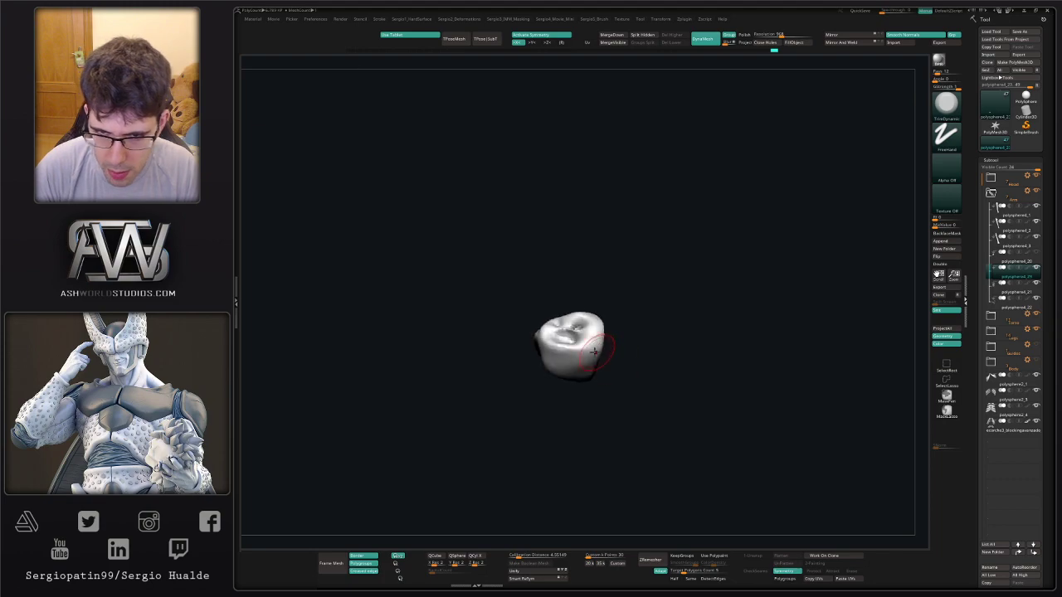
left_click_drag(594, 351, 619, 349)
right_click_drag(558, 342, 605, 353)
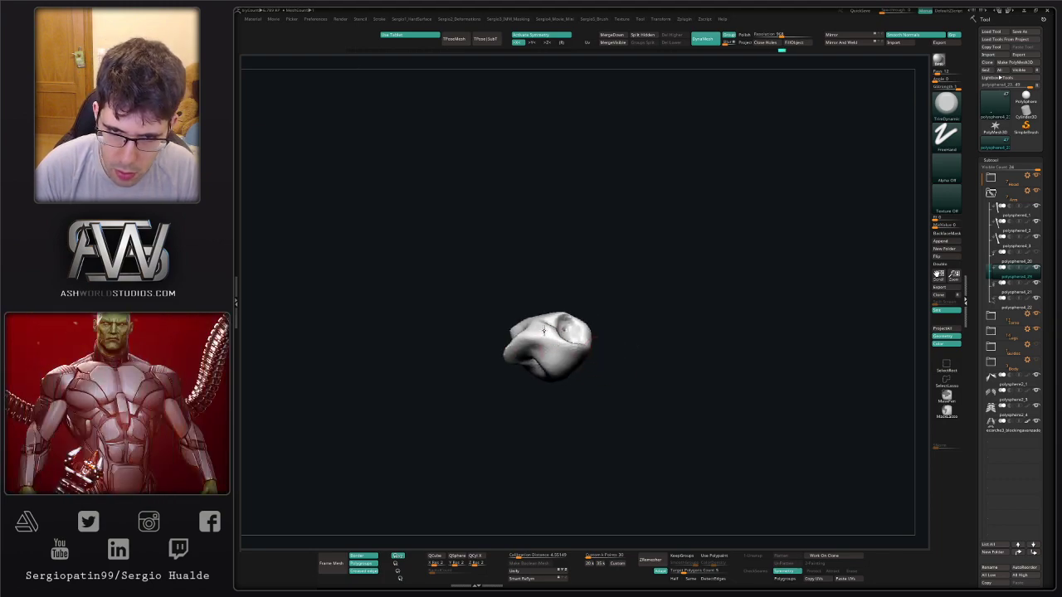
Plane the projecting end of the cupped carpal with repeated trim strokes and show all carpals.
left_click_drag(514, 336, 505, 360)
right_click_drag(505, 363, 526, 347)
left_click_drag(516, 340, 510, 354)
right_click_drag(535, 346, 521, 357)
left_click_drag(513, 352, 503, 358)
right_click_drag(524, 340, 534, 287, "ctrl")
left_click(535, 290, "ctrl+shift")
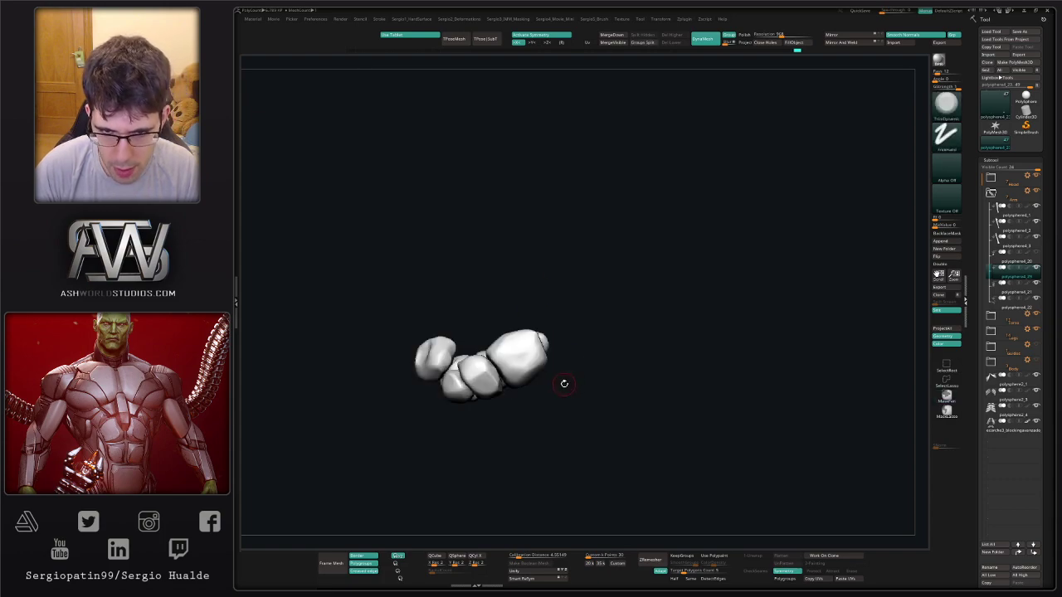
Isolate one more carpal, smooth its upper surface, flatten its edges with TrimDynamic and restore the full group.
right_click_drag(565, 383, 544, 406)
left_click(559, 349, "ctrl+shift")
mouse_move(561, 352)
right_mouse_down("ctrl")
mouse_move(571, 452)
mouse_move(550, 439)
right_mouse_up("ctrl")
left_click_drag(582, 312, 586, 315, "shift")
right_click_drag(591, 333, 583, 384)
mouse_move(585, 311)
left_mouse_down("shift")
mouse_move(585, 294)
mouse_move(586, 309)
left_mouse_up("shift")
mouse_move(591, 329)
right_mouse_down()
mouse_move(588, 346)
mouse_move(606, 325)
right_mouse_up()
mouse_move(587, 318)
left_mouse_down()
mouse_move(600, 300)
mouse_move(586, 325)
left_mouse_up()
right_click_drag(597, 333, 613, 294)
mouse_move(583, 318)
left_mouse_down()
mouse_move(576, 335)
mouse_move(588, 304)
left_mouse_up()
mouse_move(597, 325)
right_mouse_down("ctrl")
mouse_move(595, 292)
mouse_move(585, 365)
mouse_move(581, 338)
right_mouse_up("ctrl")
left_click(590, 350, "ctrl+shift")
right_click_drag(581, 339, 536, 324)
Check the carpals from several angles, isolate and restore one bone, and rebuild the mesh with DynaMesh.
mouse_move(581, 382)
right_mouse_down("ctrl")
mouse_move(595, 362)
mouse_move(580, 362)
mouse_move(614, 365)
mouse_move(615, 329)
right_mouse_up("ctrl")
right_click_drag(615, 328, 606, 443)
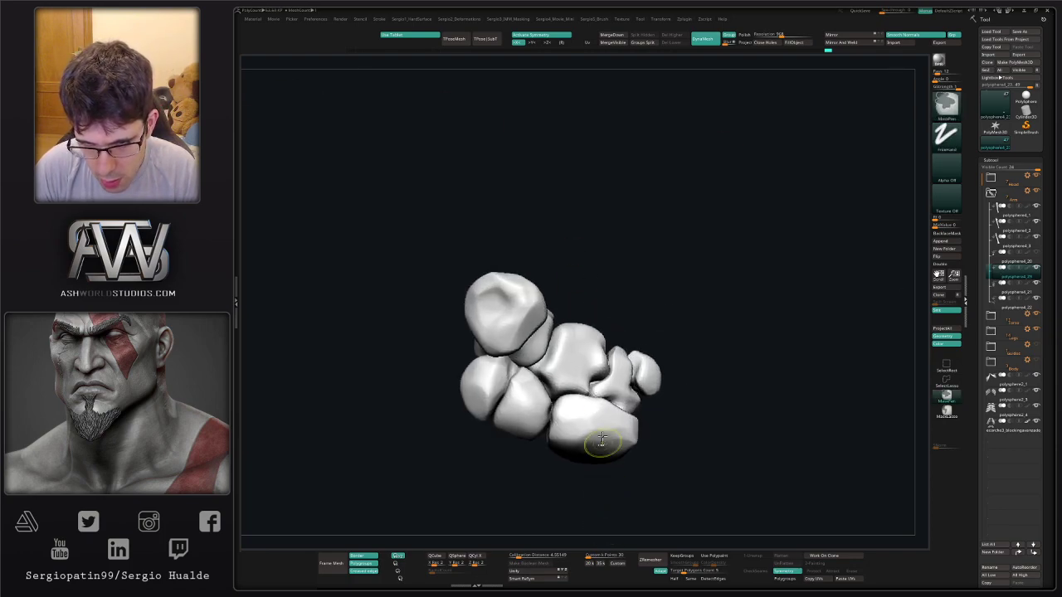
left_click(612, 394, "ctrl+shift")
left_click(666, 360, "ctrl+shift")
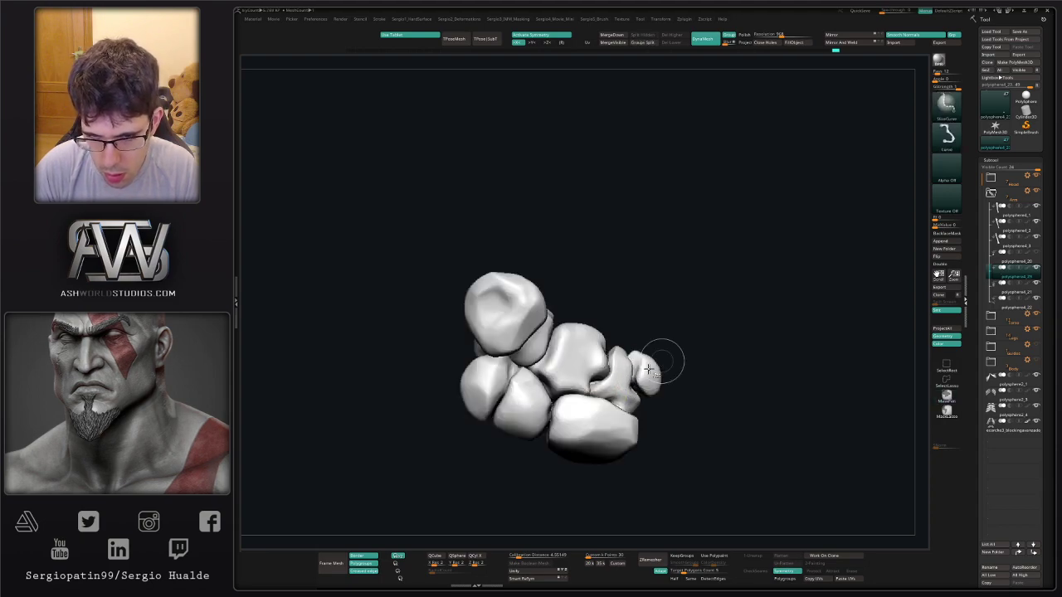
right_click_drag(622, 415, 622, 390, "ctrl")
right_click_drag(623, 390, 624, 353, "ctrl")
left_click_drag(662, 386, 668, 419, "ctrl")
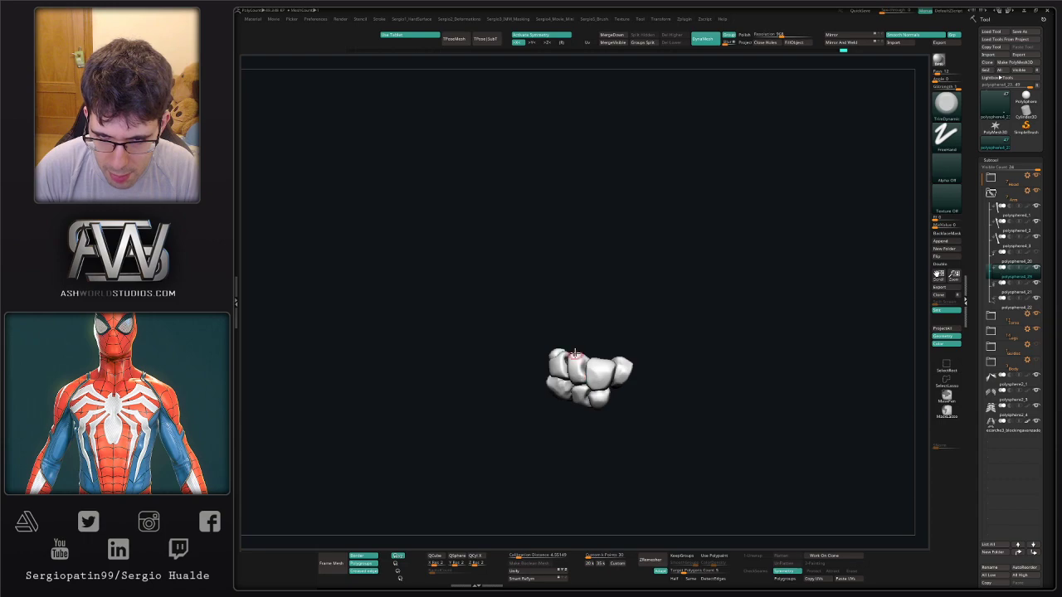
Trim the surface of the outer carpals with TrimDynamic and show the complete carpal group.
right_click_drag(576, 356, 564, 377, "ctrl")
left_click(534, 387, "ctrl+shift")
left_click_drag(557, 370, 588, 376)
right_click_drag(576, 404, 578, 377, "ctrl")
right_click_drag(579, 378, 606, 417)
left_click(607, 417, "ctrl+shift")
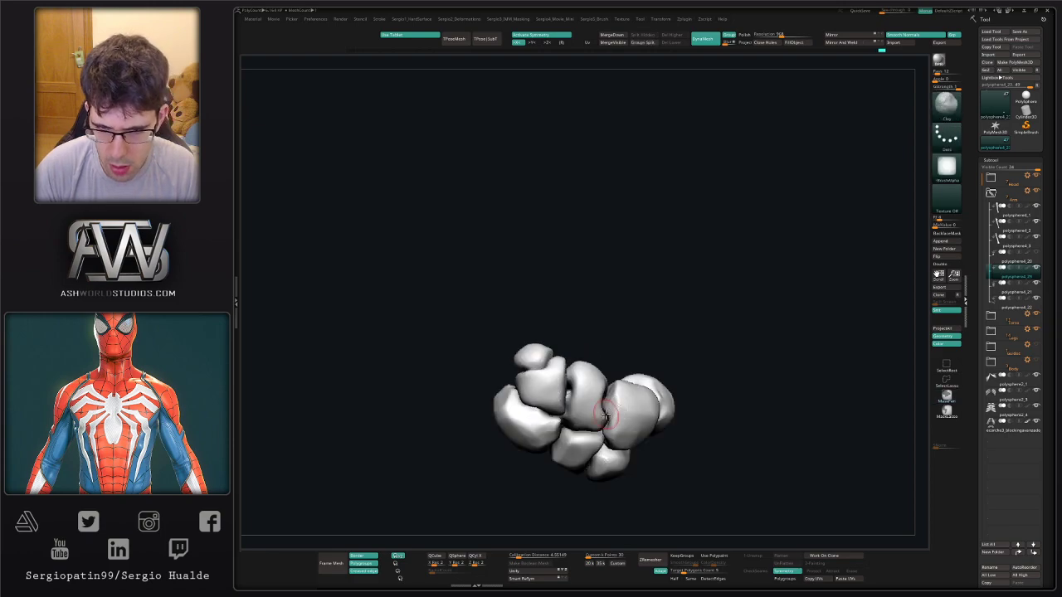
Check the carpals' polygroups in the PolyFrame display, switch it off and bring back the full skeleton.
key("shift+f")
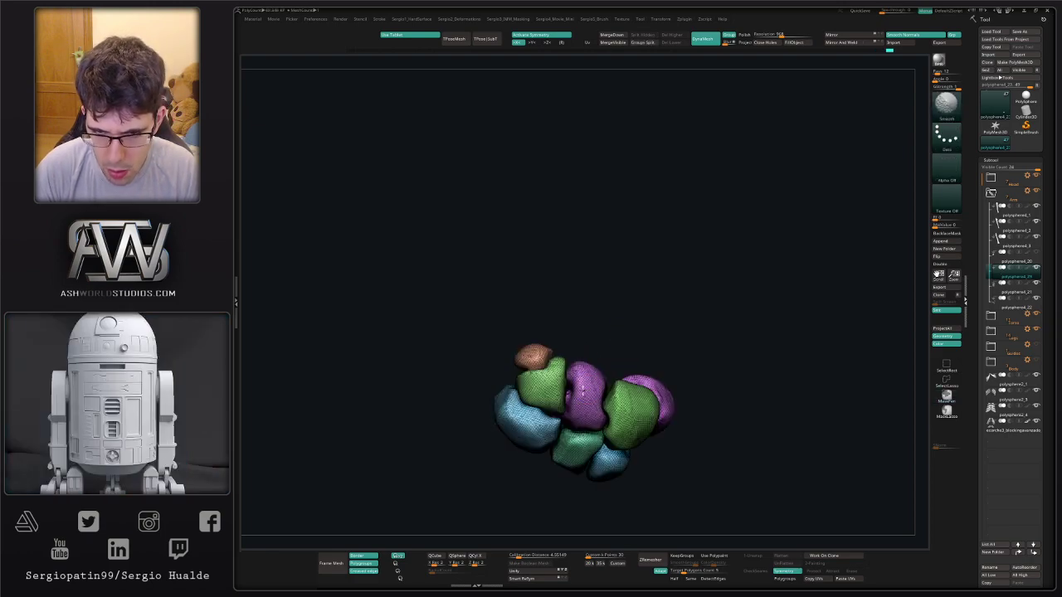
right_click_drag(608, 410, 605, 374, "ctrl")
key("shift+f")
key("alt+s")
mouse_move(606, 373)
right_mouse_down()
mouse_move(605, 362)
mouse_move(622, 377)
mouse_move(628, 421)
mouse_move(656, 469)
mouse_move(670, 471)
right_mouse_up()
Fit the carpal bones between the forearm and metacarpals with the Move brush, adjusting them from the palm and back sides.
key("b")
key("m")
key("v")
left_click_drag(595, 447, 590, 448)
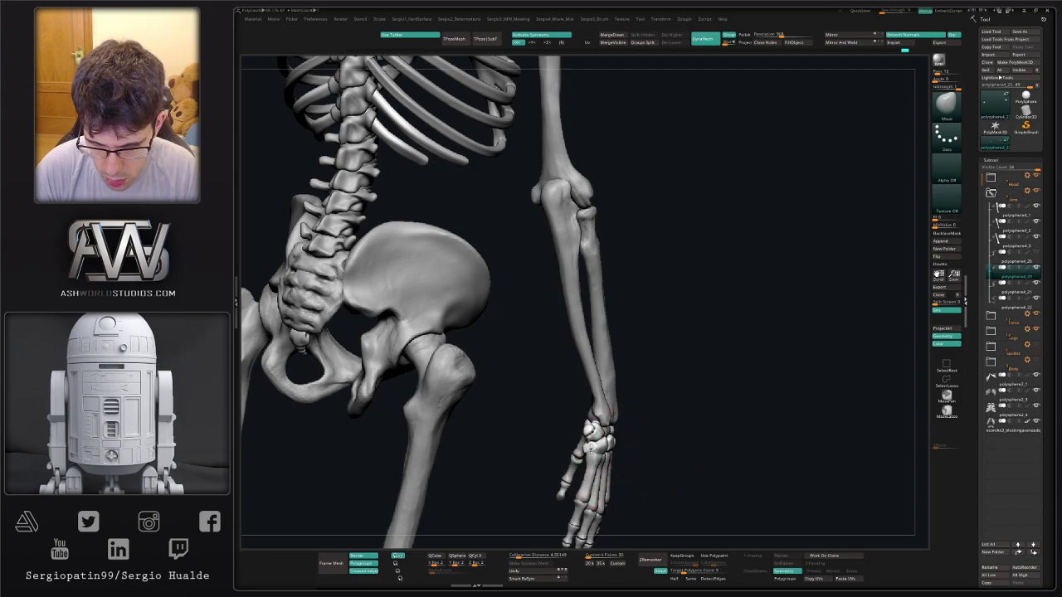
right_click_drag(598, 423, 597, 370)
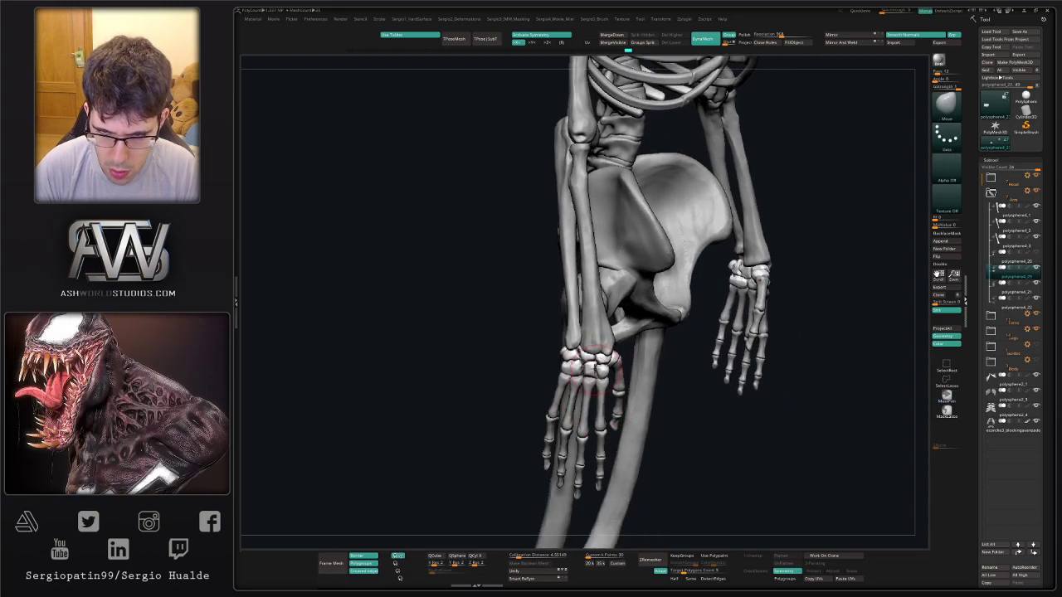
left_click_drag(572, 346, 574, 353)
right_click_drag(616, 389, 610, 356)
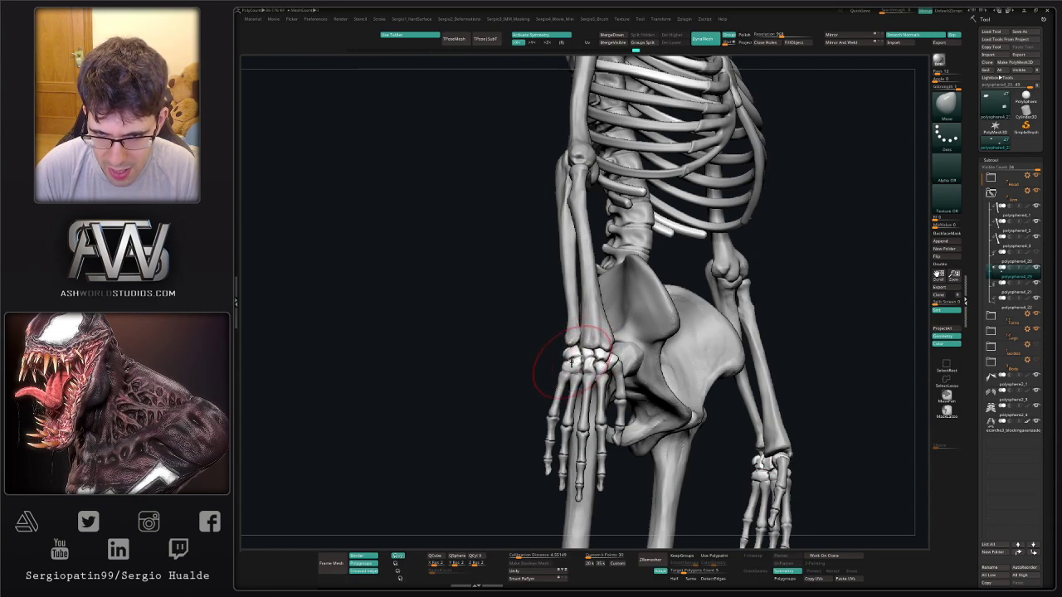
Select the radius and nudge its wrist end against the carpals, and select the ulna beside it.
left_click(597, 341, "alt")
left_click_drag(598, 344, 604, 342)
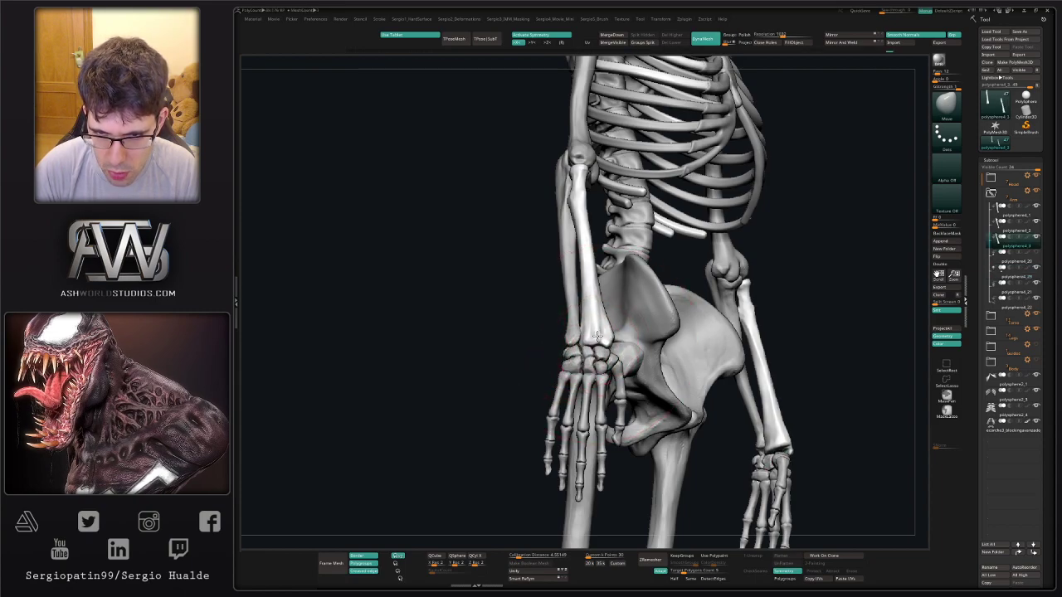
left_click(570, 334, "alt")
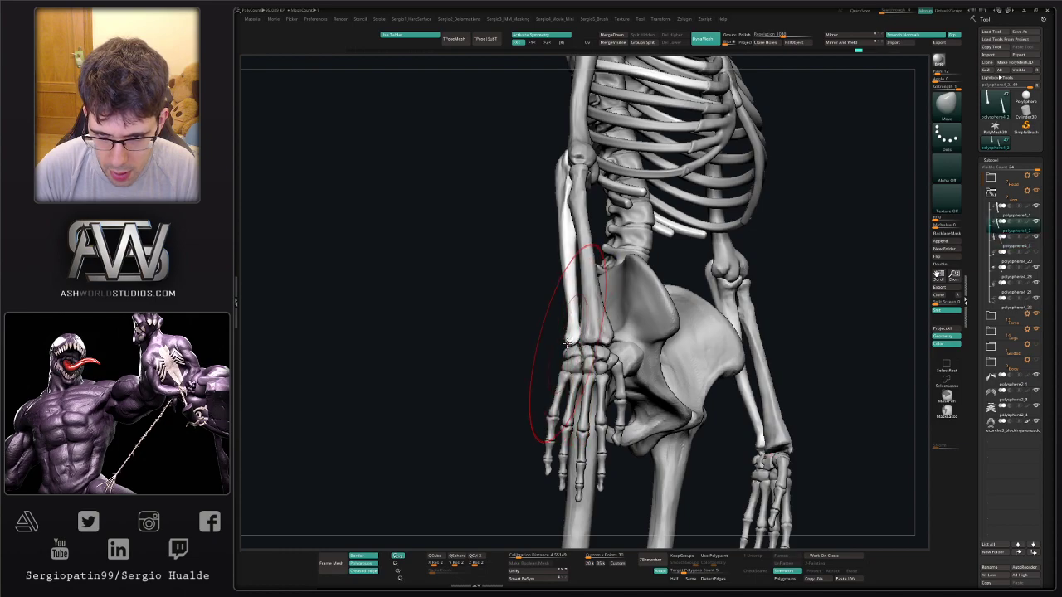
right_click_drag(574, 330, 584, 367)
Select the carpals and shift the individual thumb-side bones into place with the Move Topological brush.
left_click(583, 362, "alt")
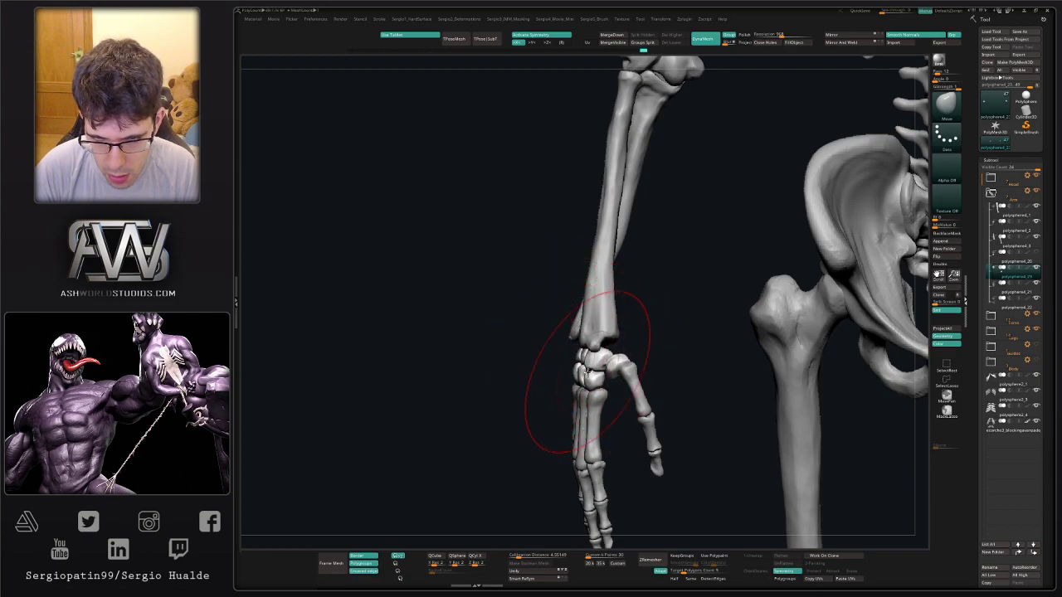
key("b")
key("m")
key("t")
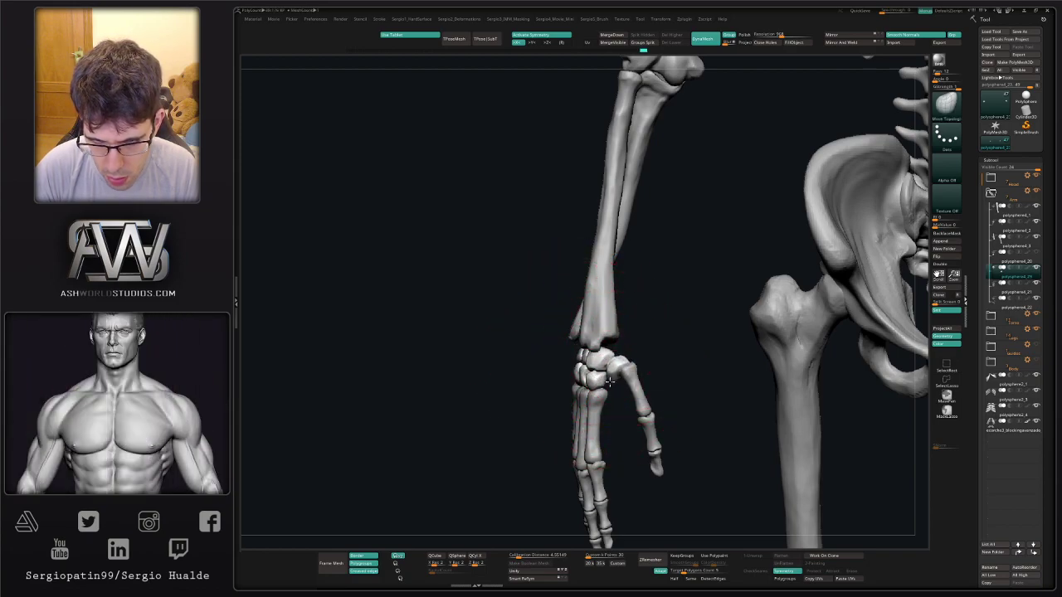
key("s")
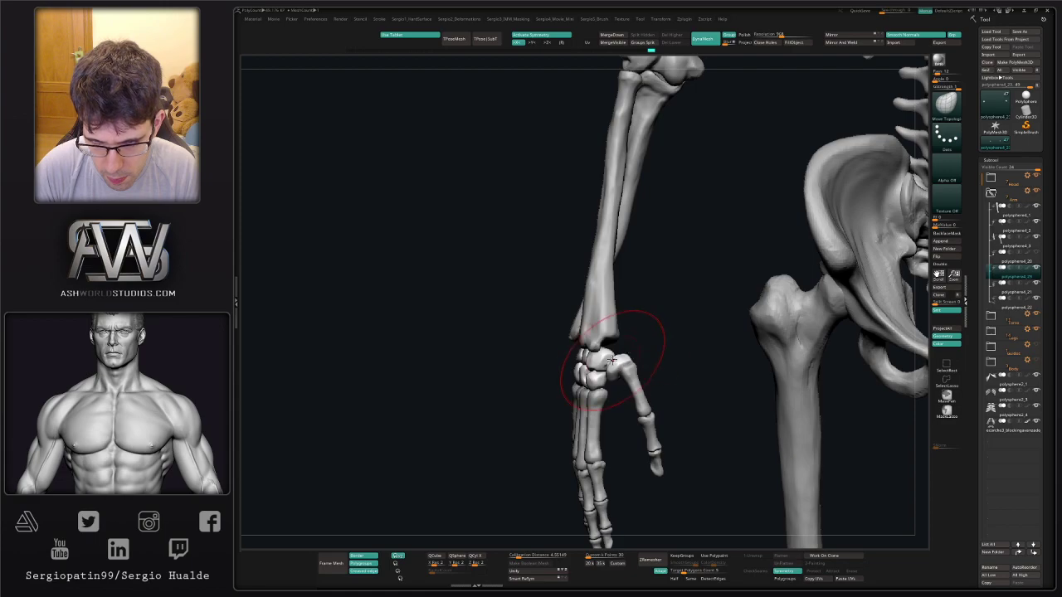
right_click_drag(612, 359, 615, 355)
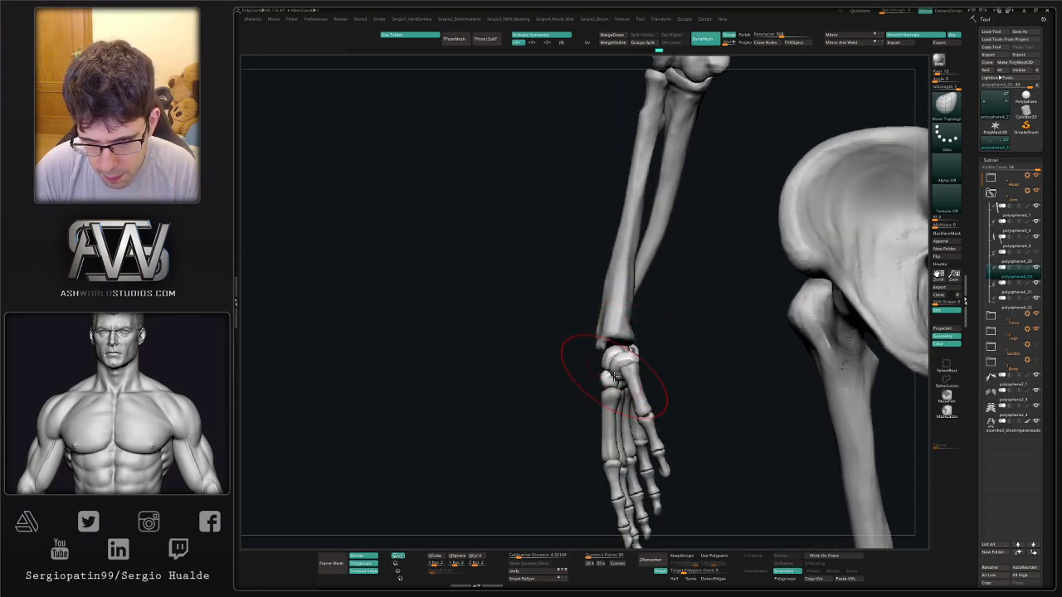
right_click_drag(614, 377, 662, 369)
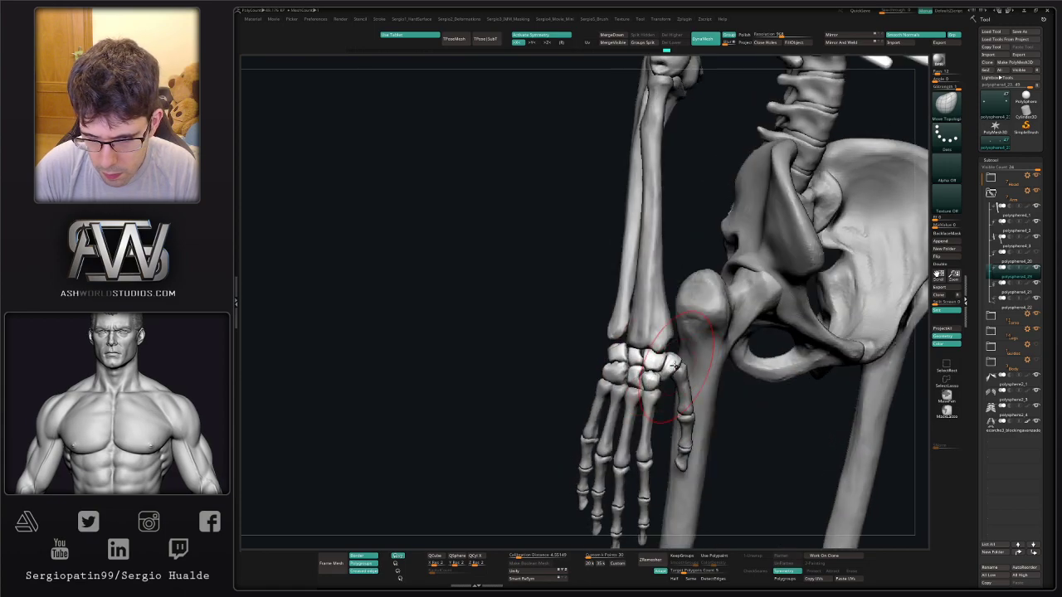
left_click_drag(667, 366, 675, 371)
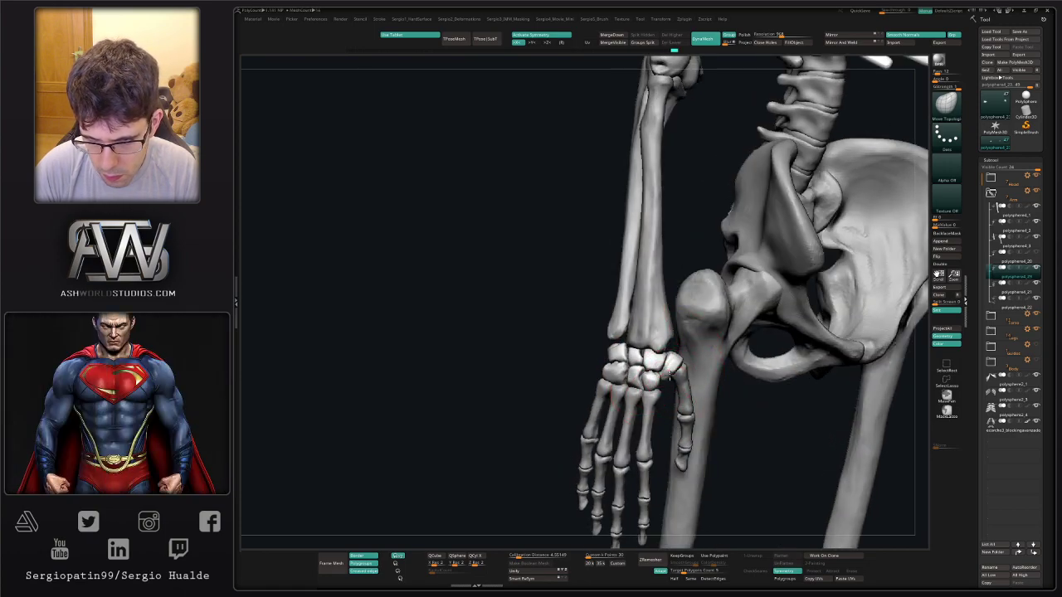
left_click_drag(651, 382, 651, 383)
Reposition the small rounded carpal on the little-finger side of the wrist with Move Topological, adjusting it from several angles.
mouse_move(650, 382)
right_mouse_down()
mouse_move(599, 349)
mouse_move(603, 359)
right_mouse_up()
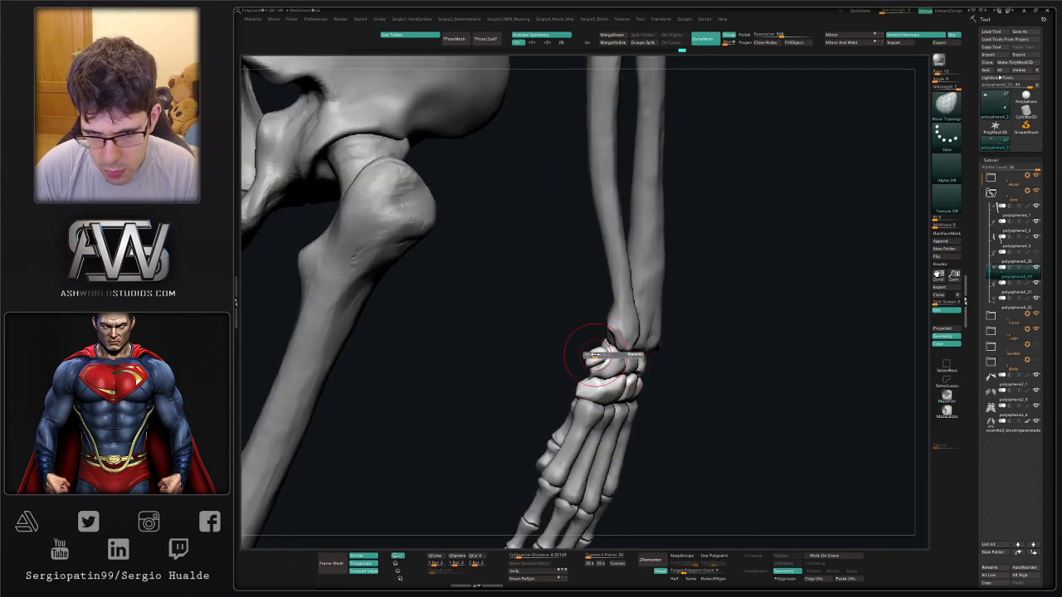
left_click_drag(590, 350, 586, 358)
right_click_drag(586, 362, 593, 360)
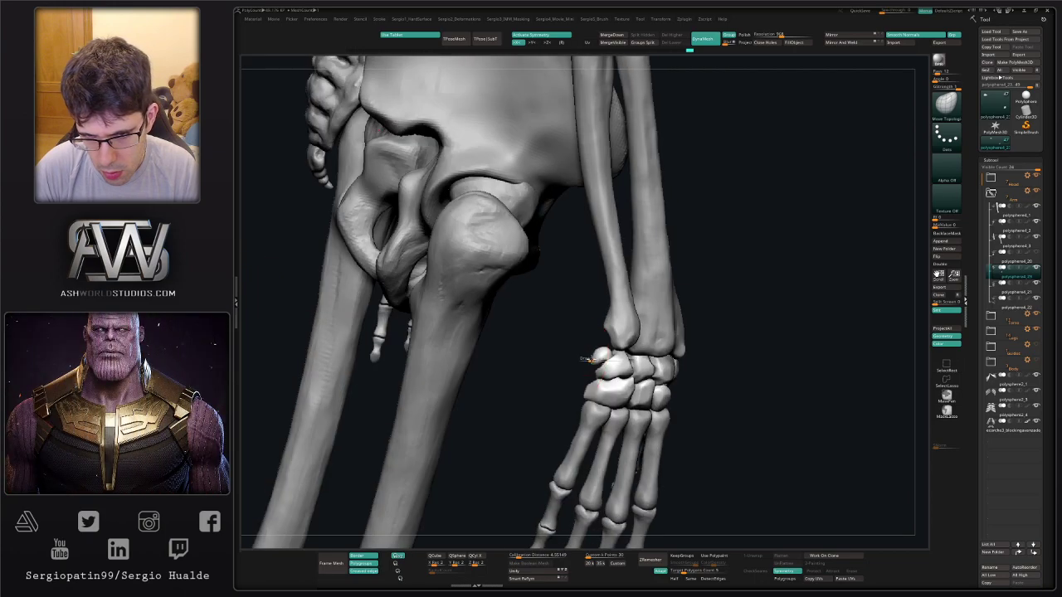
key("s")
left_click_drag(595, 360, 601, 364)
right_click_drag(602, 363, 606, 359)
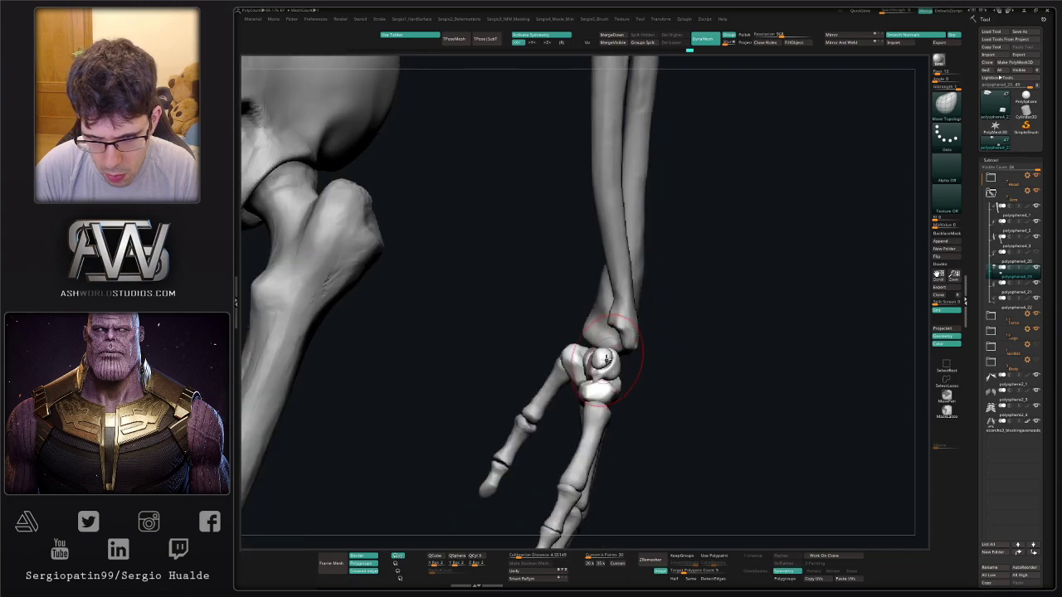
left_click_drag(603, 358, 592, 358)
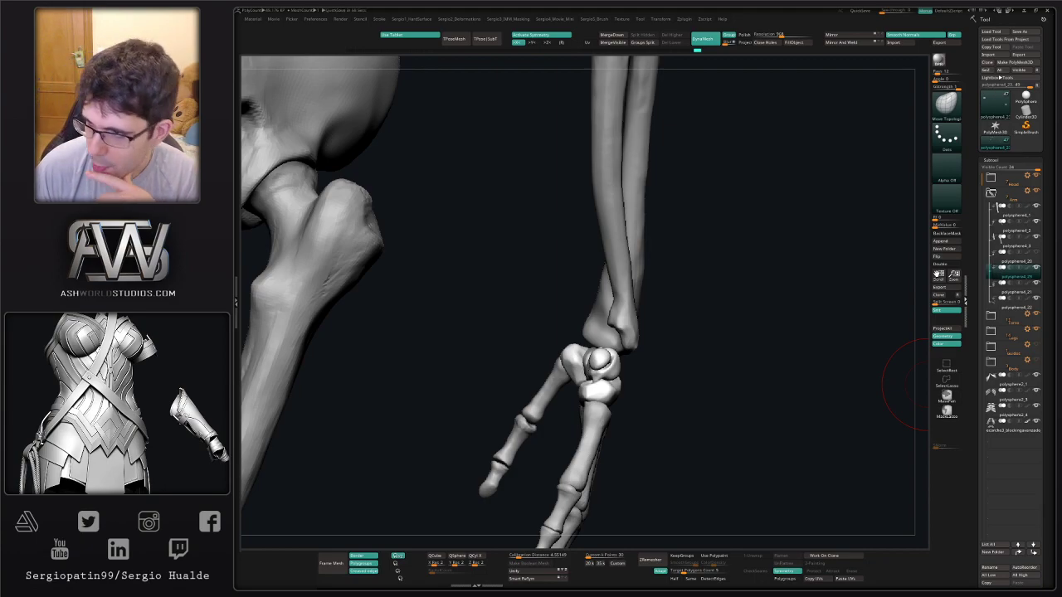
Push the middle carpals up toward the forearm bones with the Move brush, working from the back of the hand.
left_click_drag(822, 326, 809, 326)
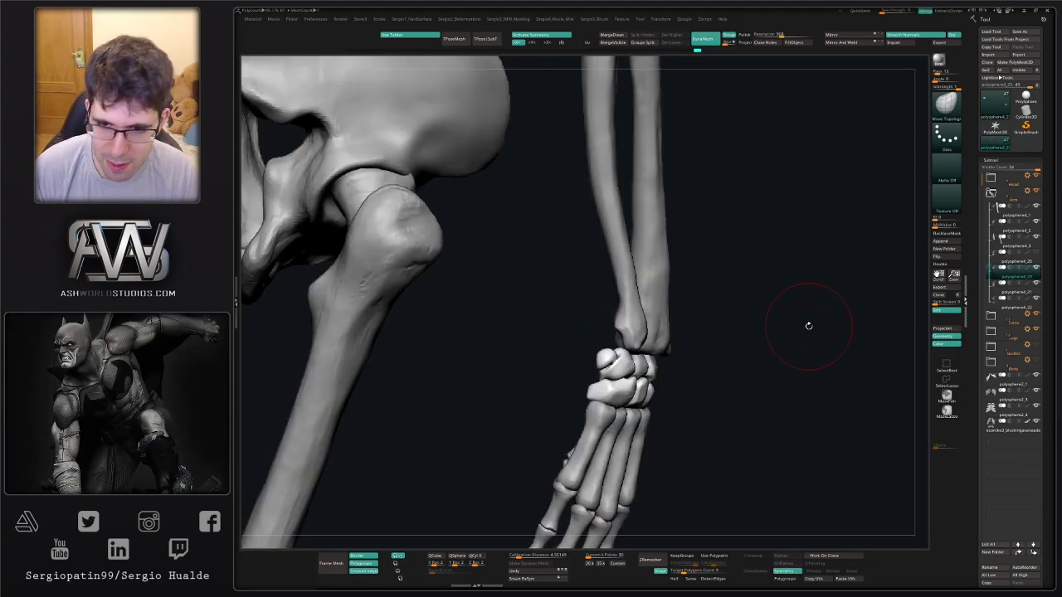
left_click_drag(733, 315, 712, 332)
right_click_drag(688, 373, 663, 303, "ctrl")
left_click_drag(705, 332, 651, 361)
right_click_drag(651, 361, 652, 365)
mouse_move(652, 365)
right_mouse_down("ctrl")
mouse_move(660, 395)
mouse_move(673, 400)
right_mouse_up("ctrl")
key("b")
key("m")
key("v")
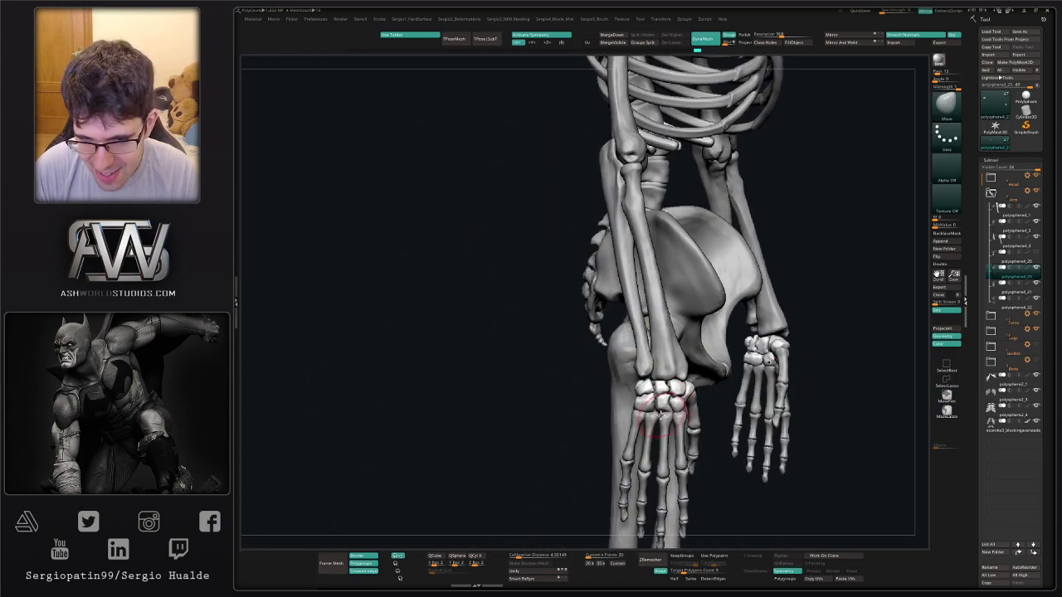
left_click_drag(661, 407, 655, 397)
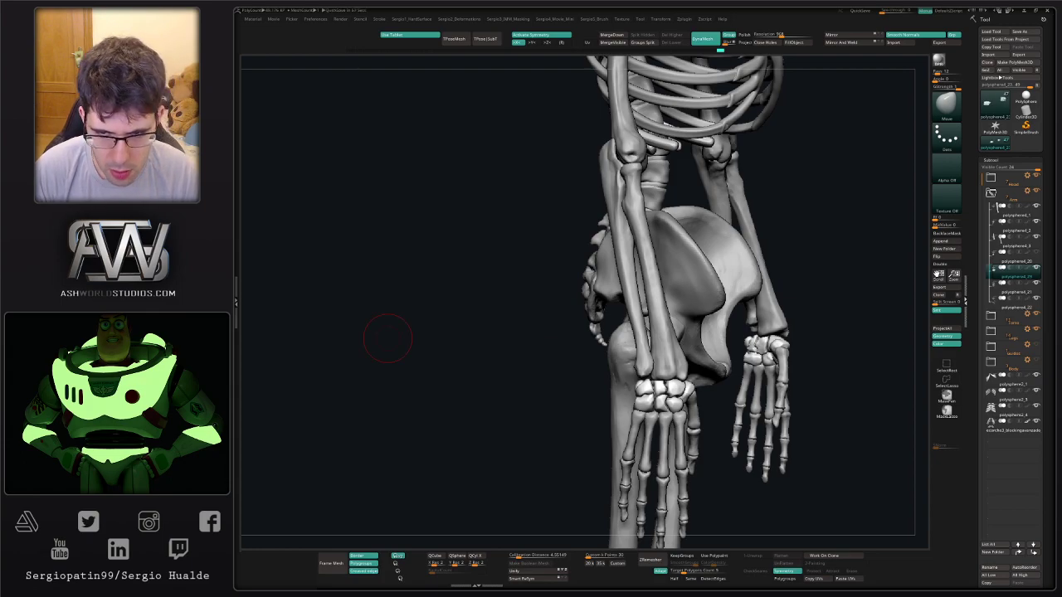
Reshape the carpal above the index metacarpal with a resized Move brush and inspect the wrist from the back and palm sides.
right_click_drag(666, 393, 668, 414)
right_click_drag(658, 378, 665, 411, "ctrl")
key("s")
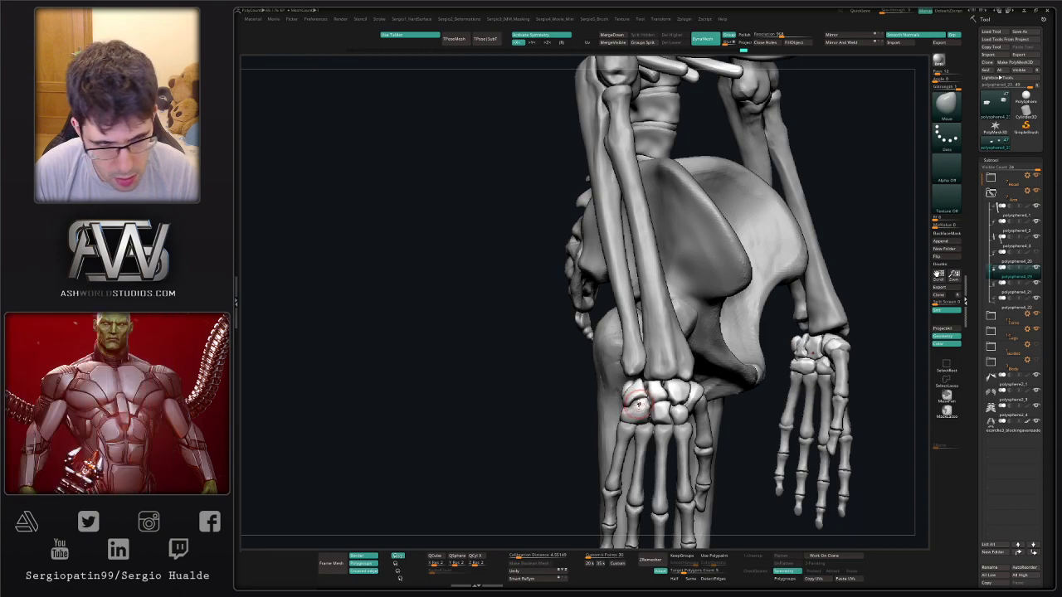
mouse_move(638, 405)
right_mouse_down("alt")
mouse_move(602, 383)
mouse_move(622, 420)
mouse_move(637, 416)
mouse_move(638, 400)
right_mouse_up("alt")
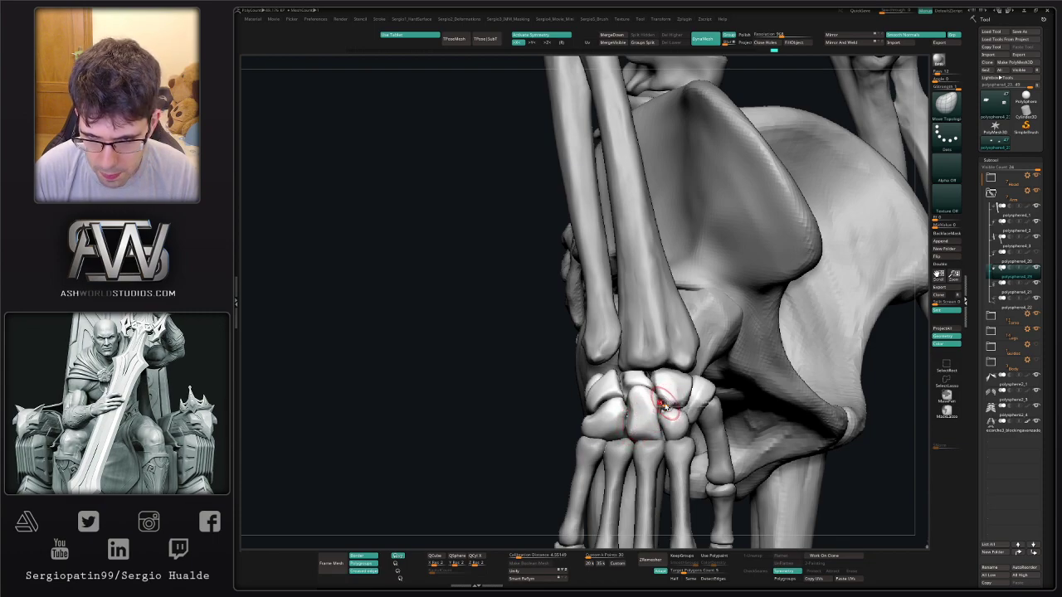
left_click_drag(665, 404, 671, 409)
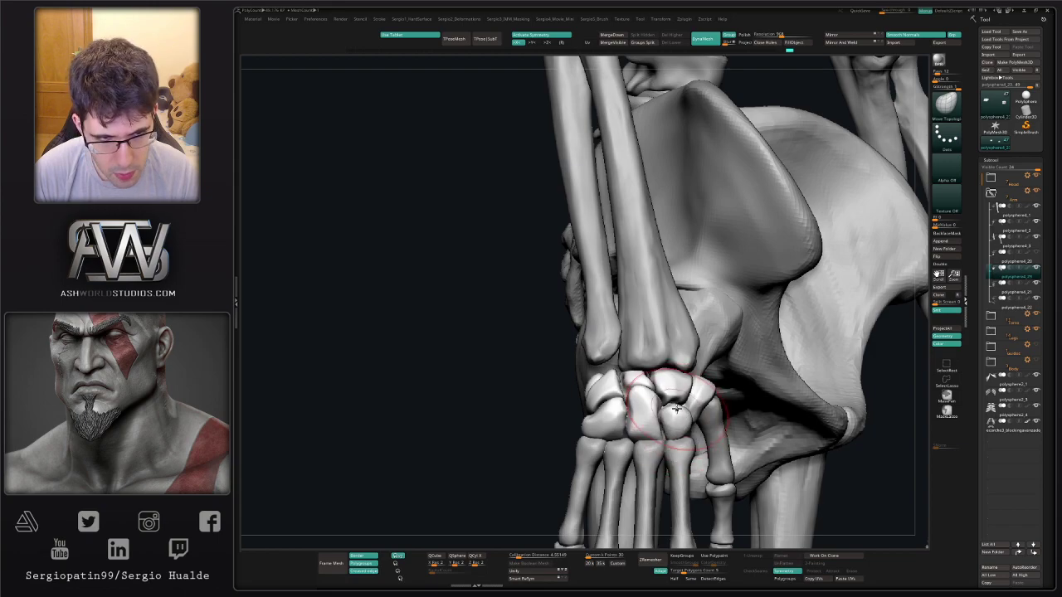
right_click_drag(676, 409, 668, 428)
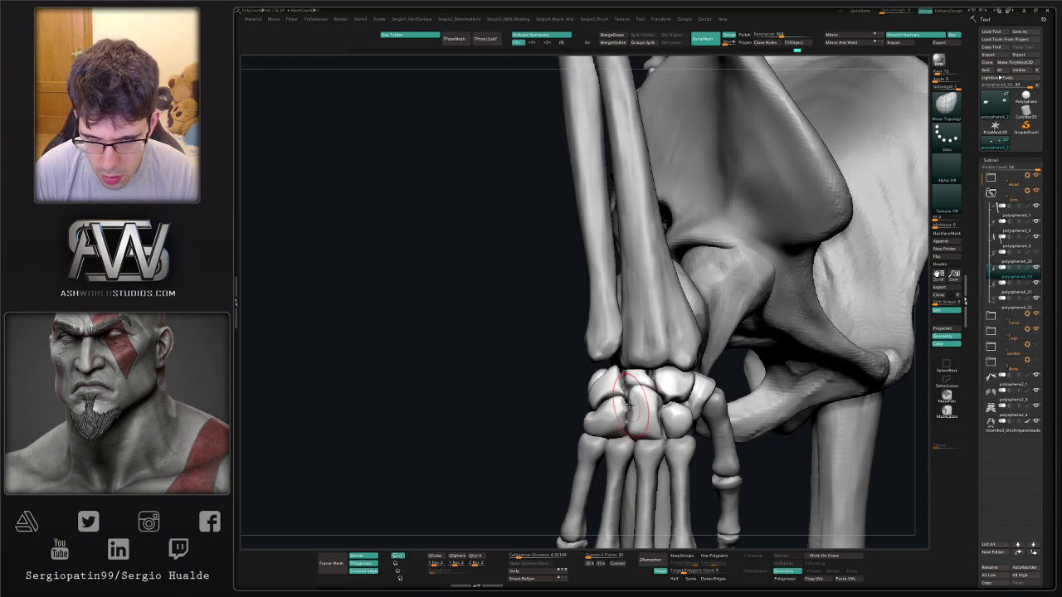
right_click_drag(629, 404, 656, 400)
right_click_drag(612, 371, 715, 380)
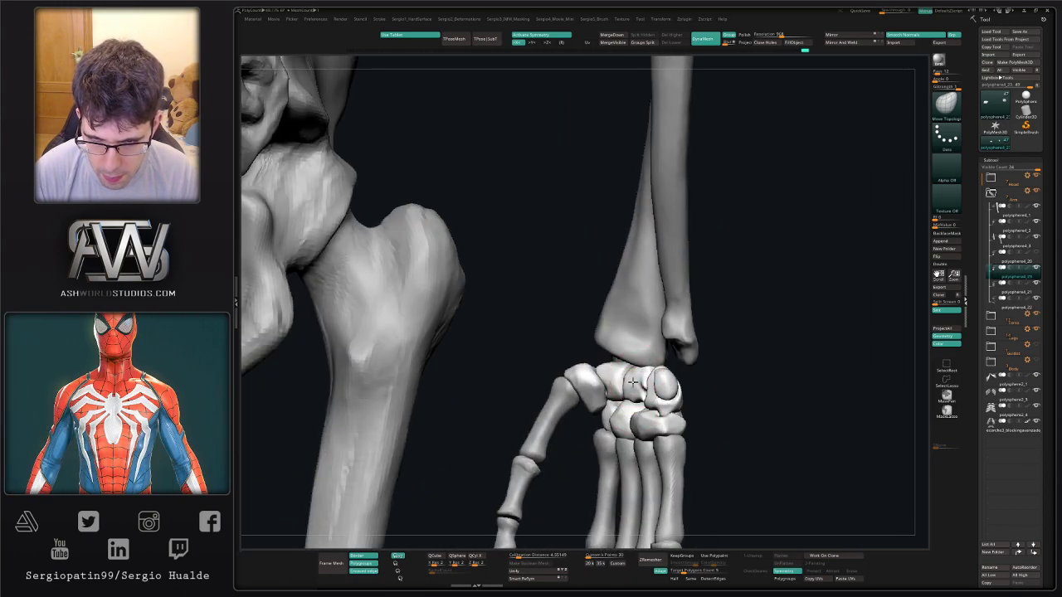
Adjust the carpal bones at the wrist with the Move Topological and Smooth brushes and isolate one of them.
right_click_drag(633, 381, 634, 410)
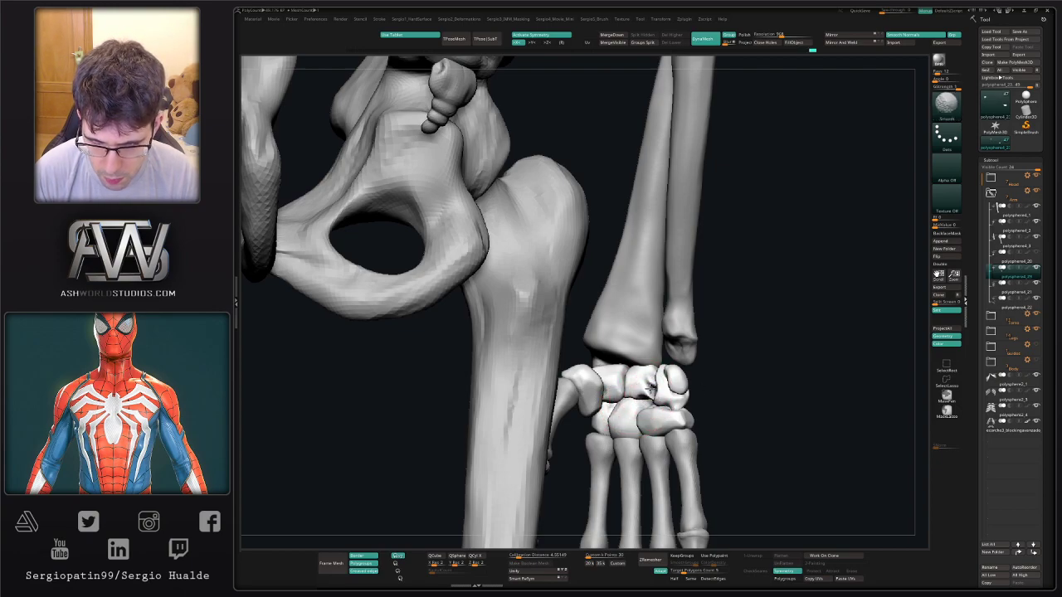
right_click_drag(650, 395, 657, 391)
right_click_drag(600, 409, 645, 417)
key("s")
left_click(645, 416, "ctrl+shift")
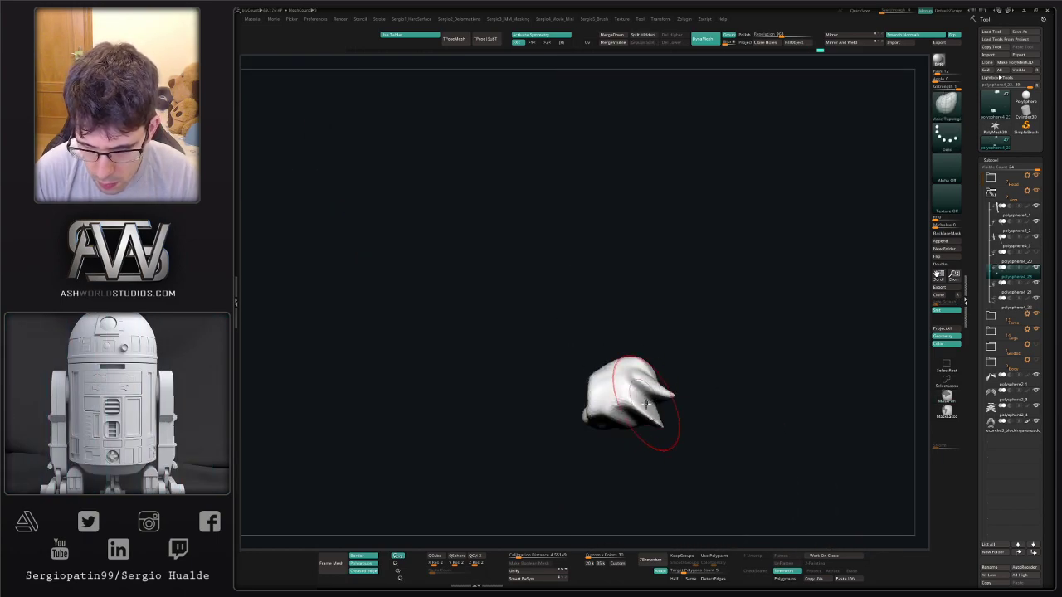
Flatten the isolated carpal bone with TrimDynamic and fill its hollow with the Clay brush.
key("b")
key("t")
key("d")
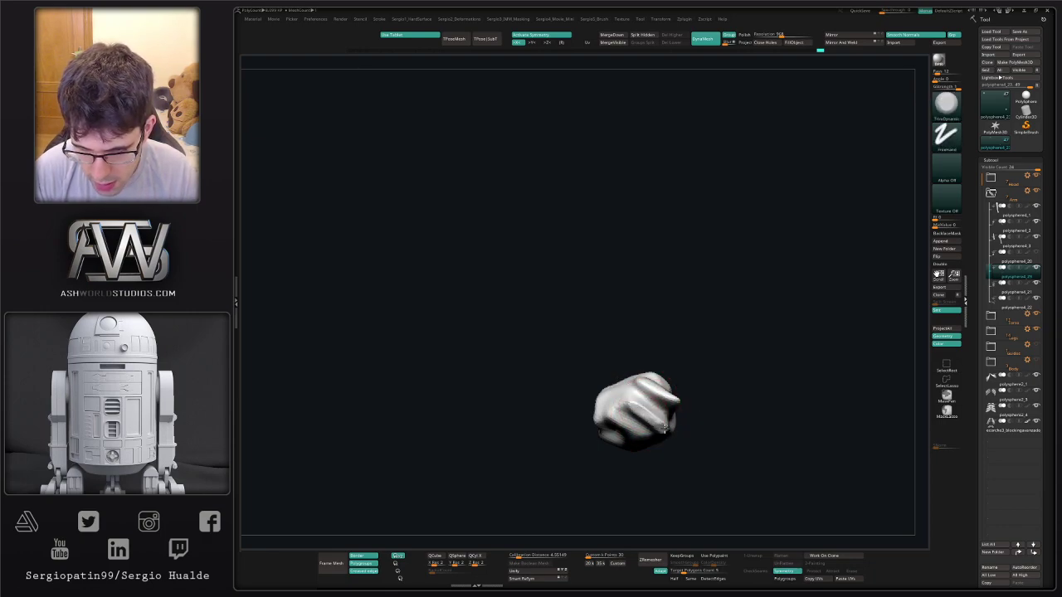
mouse_move(641, 415)
right_mouse_down()
mouse_move(649, 396)
mouse_move(675, 408)
right_mouse_up()
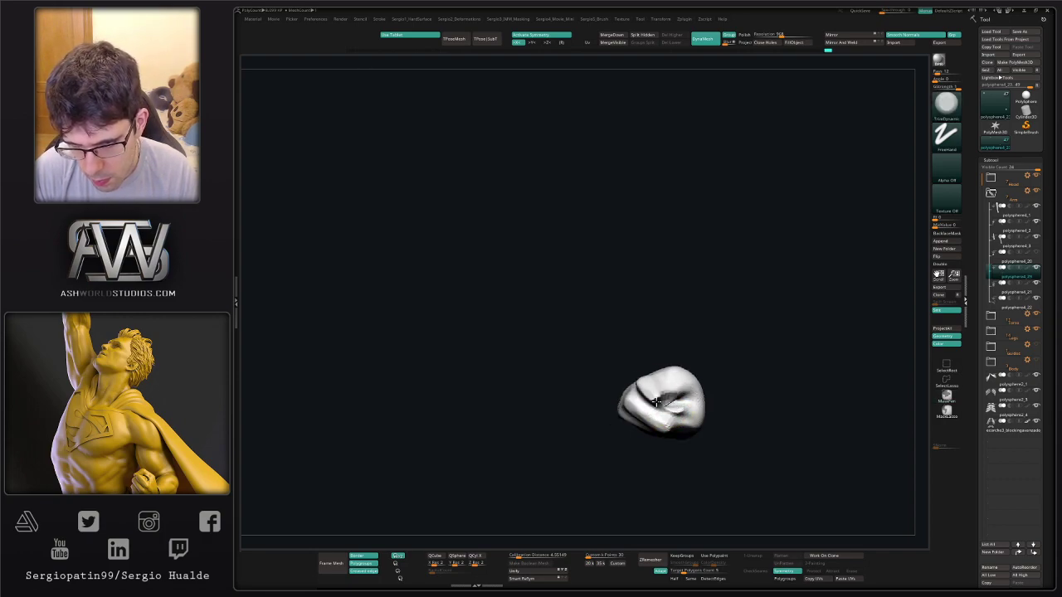
key("1")
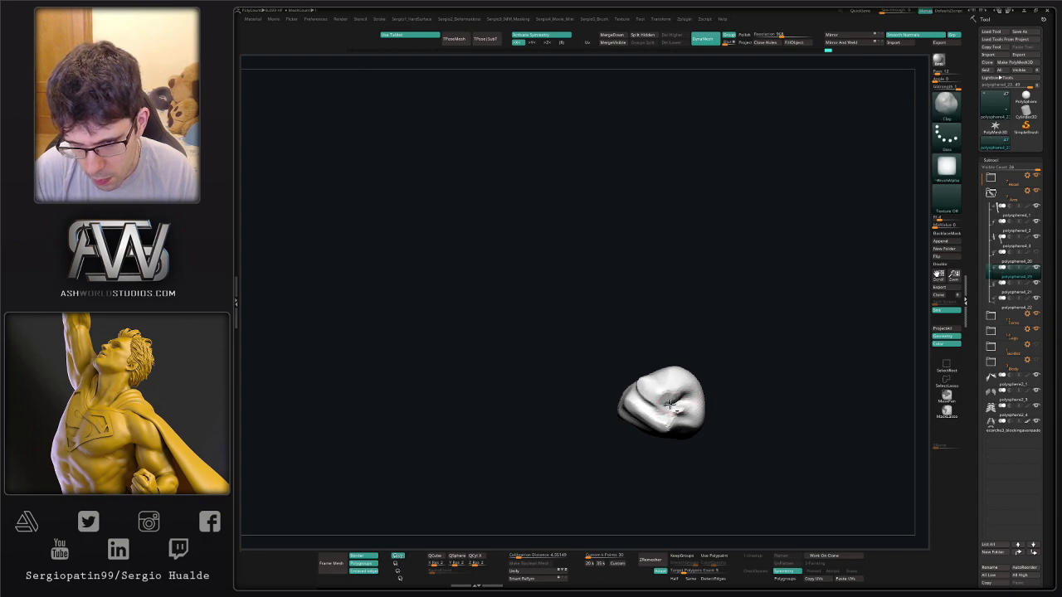
mouse_move(652, 384)
right_mouse_down()
mouse_move(664, 391)
mouse_move(668, 433)
mouse_move(646, 398)
right_mouse_up()
left_click(666, 441, "ctrl+shift")
Isolate another carpal bone, rework its surface with the Clay brush, and show the whole carpal group again.
mouse_move(646, 399)
right_mouse_down()
mouse_move(574, 413)
mouse_move(622, 437)
mouse_move(634, 402)
mouse_move(660, 435)
right_mouse_up()
key("2")
key("1")
left_click(660, 428, "ctrl+shift")
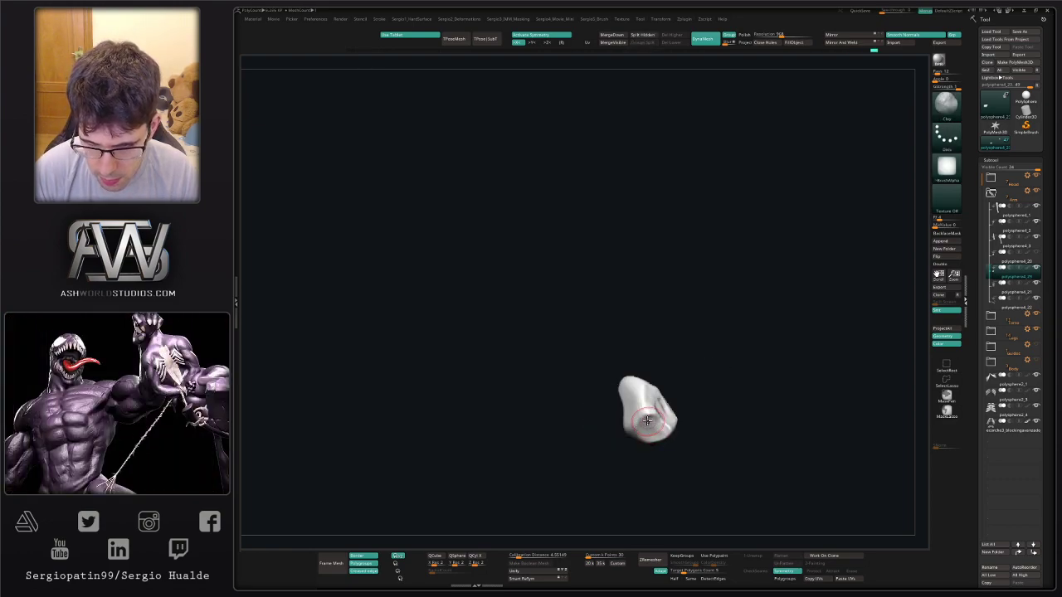
right_click_drag(638, 421, 649, 429)
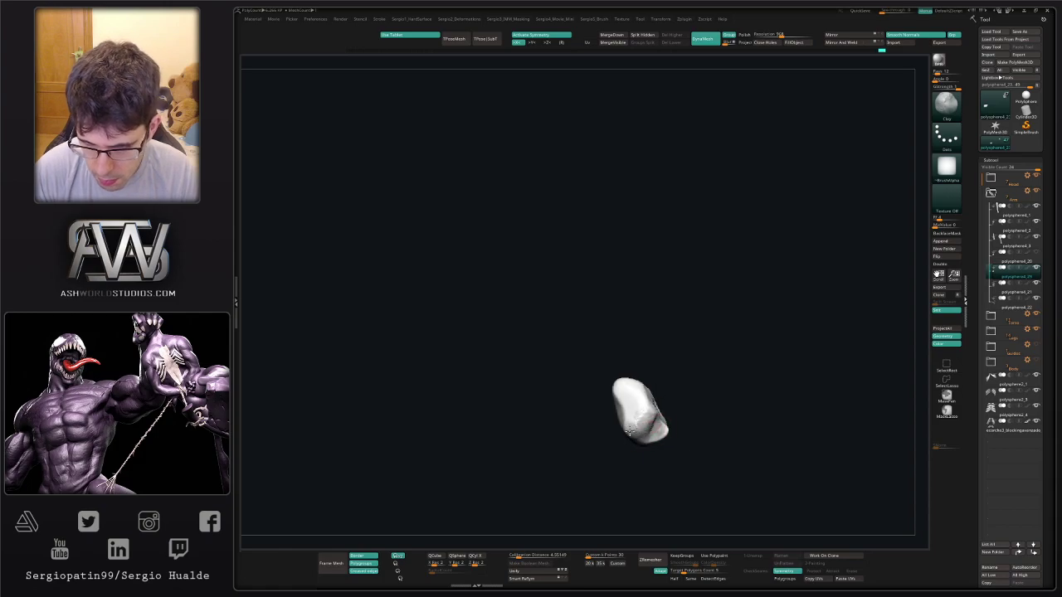
left_click_drag(630, 432, 656, 434)
right_click_drag(653, 449, 591, 431, "ctrl")
key("s")
key("s")
left_click(583, 460, "ctrl+shift")
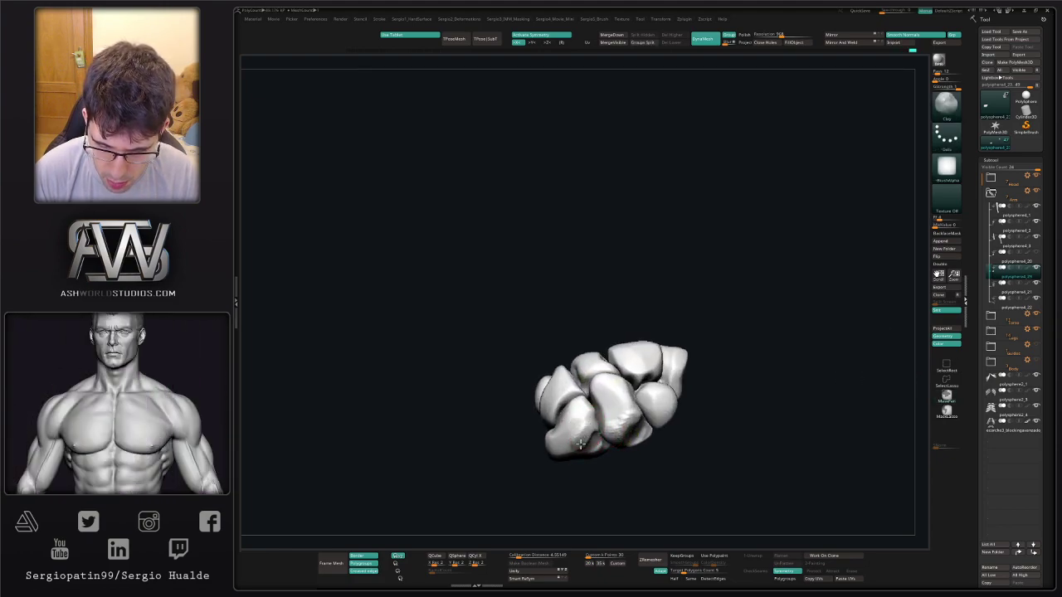
Refine the surfaces of the adjoining carpal bones at the near end of the cluster with the Clay brush.
mouse_move(548, 460)
right_mouse_down()
mouse_move(582, 440)
mouse_move(591, 419)
right_mouse_up()
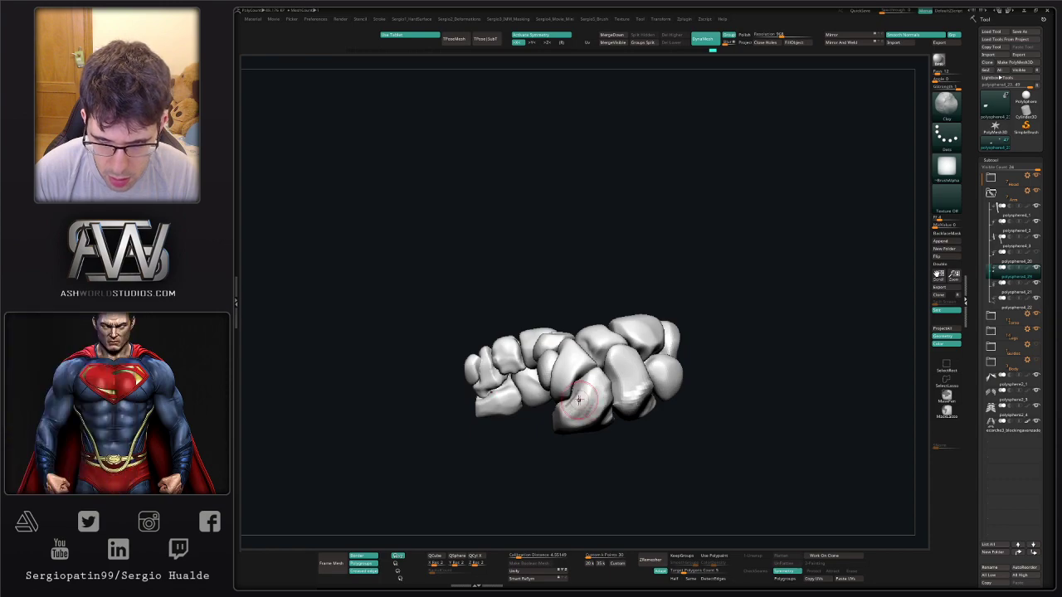
left_click_drag(579, 411, 598, 381)
mouse_move(599, 386)
right_mouse_down("alt")
mouse_move(585, 418)
mouse_move(547, 406)
right_mouse_up("alt")
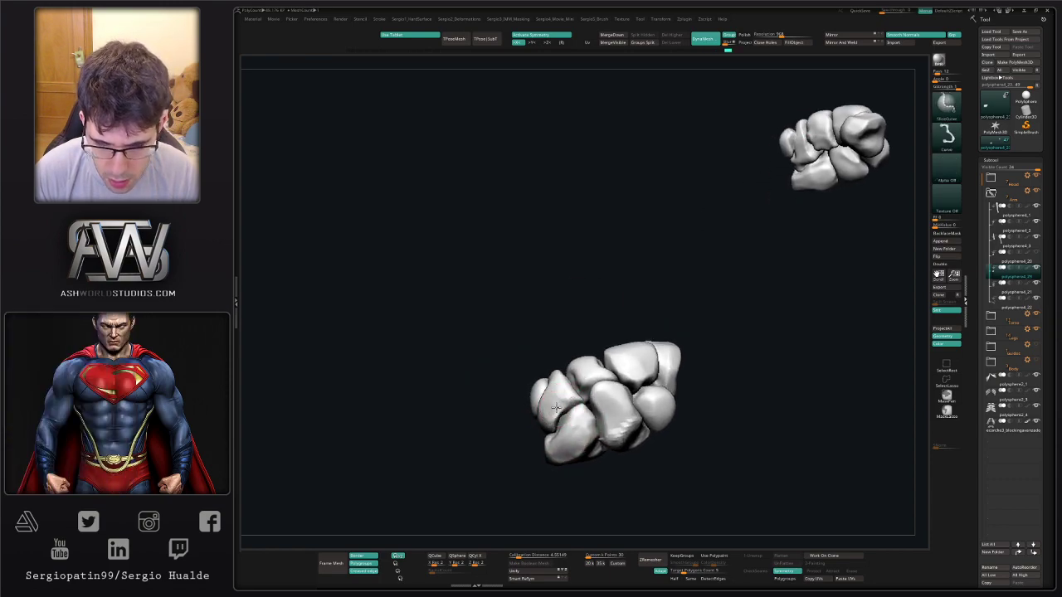
left_click(550, 403, "ctrl+shift")
mouse_move(546, 419)
left_mouse_down()
mouse_move(551, 409)
mouse_move(553, 424)
mouse_move(551, 387)
mouse_move(551, 404)
left_mouse_up()
left_click(578, 433, "ctrl+shift")
mouse_move(597, 410)
right_mouse_down("alt")
mouse_move(560, 429)
mouse_move(583, 423)
right_mouse_up("alt")
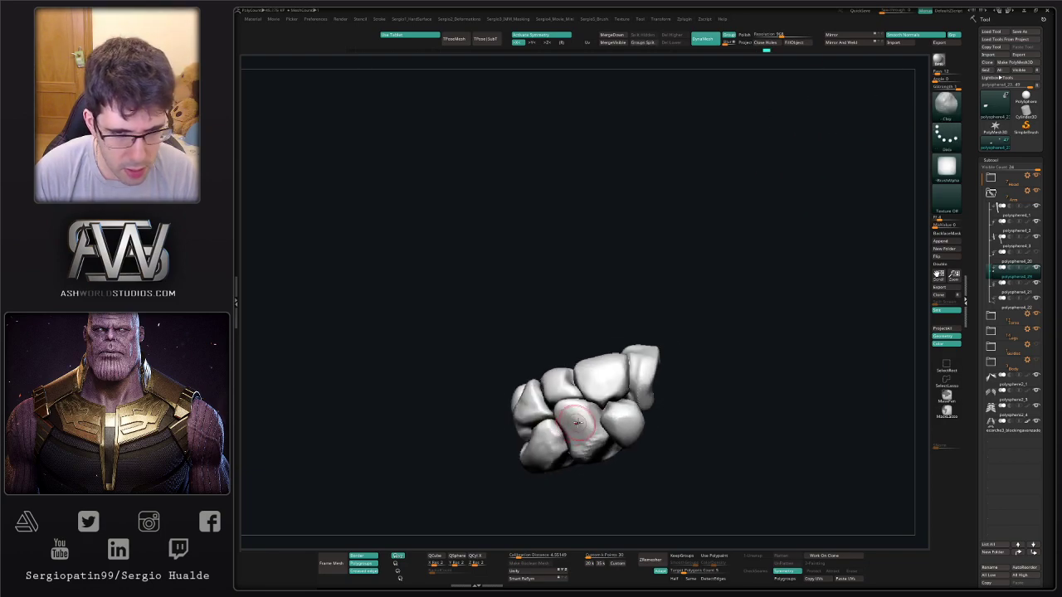
Build up the round and wedge-shaped carpal bones on the opposite side of the cluster with the Clay brush.
right_click_drag(637, 393, 652, 378)
mouse_move(652, 375)
left_mouse_down()
mouse_move(650, 367)
mouse_move(651, 388)
left_mouse_up()
mouse_move(614, 417)
right_mouse_down("alt")
mouse_move(591, 396)
mouse_move(609, 410)
right_mouse_up("alt")
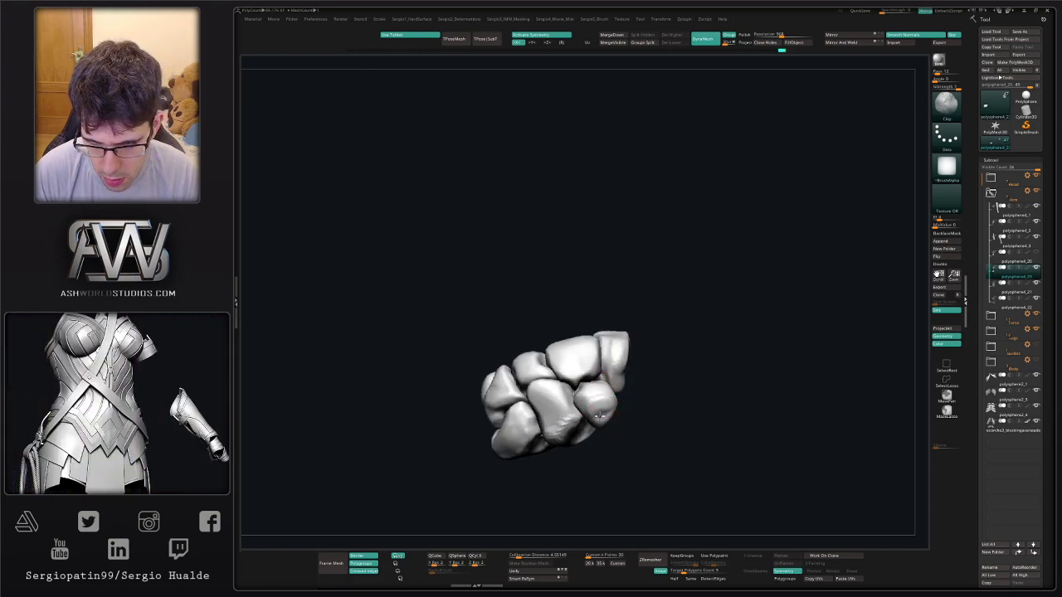
left_click_drag(595, 409, 595, 405)
right_click_drag(595, 406, 610, 425)
left_click_drag(615, 423, 619, 430)
mouse_move(620, 446)
right_mouse_down("ctrl")
mouse_move(602, 379)
mouse_move(630, 462)
right_mouse_up("ctrl")
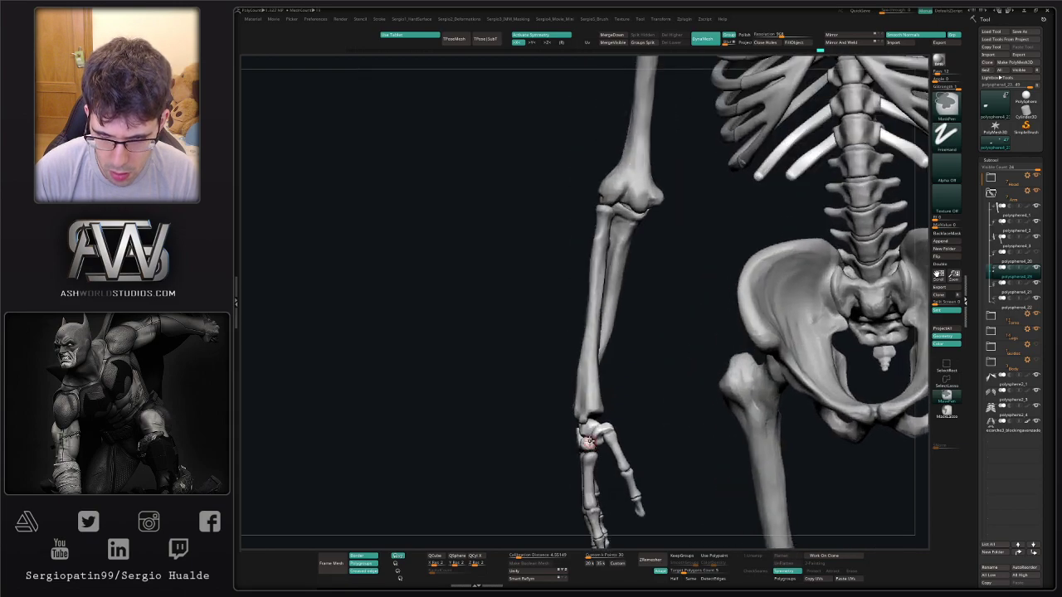
Undo the last wrist-bone change and refine the lower shafts of the radius and ulna with the Move brush.
key("ctrl+z")
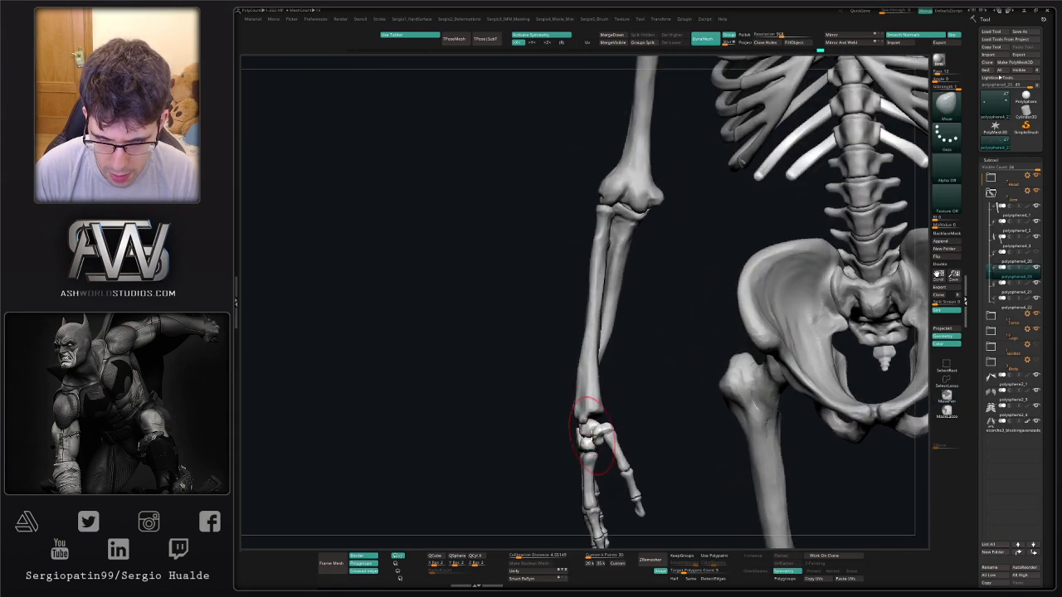
left_click(580, 414, "alt")
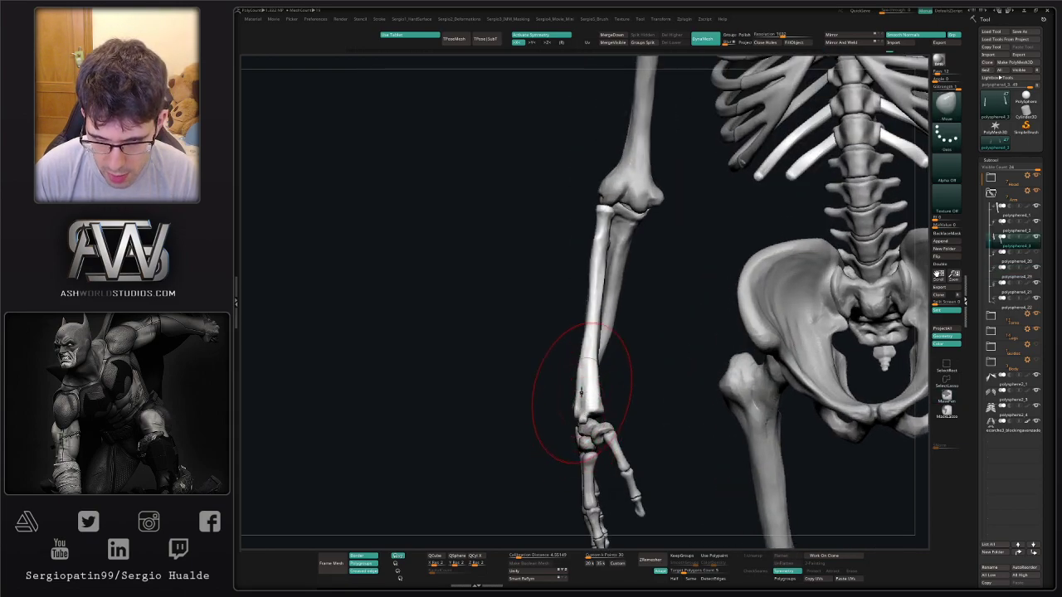
left_click_drag(584, 396, 586, 377)
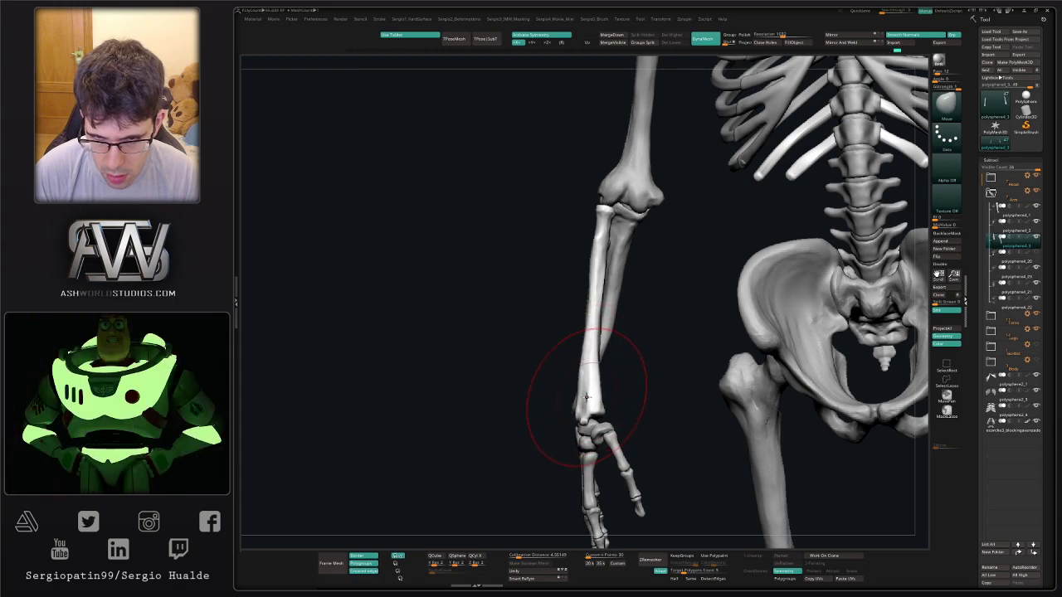
key("s")
left_click_drag(584, 338, 580, 337)
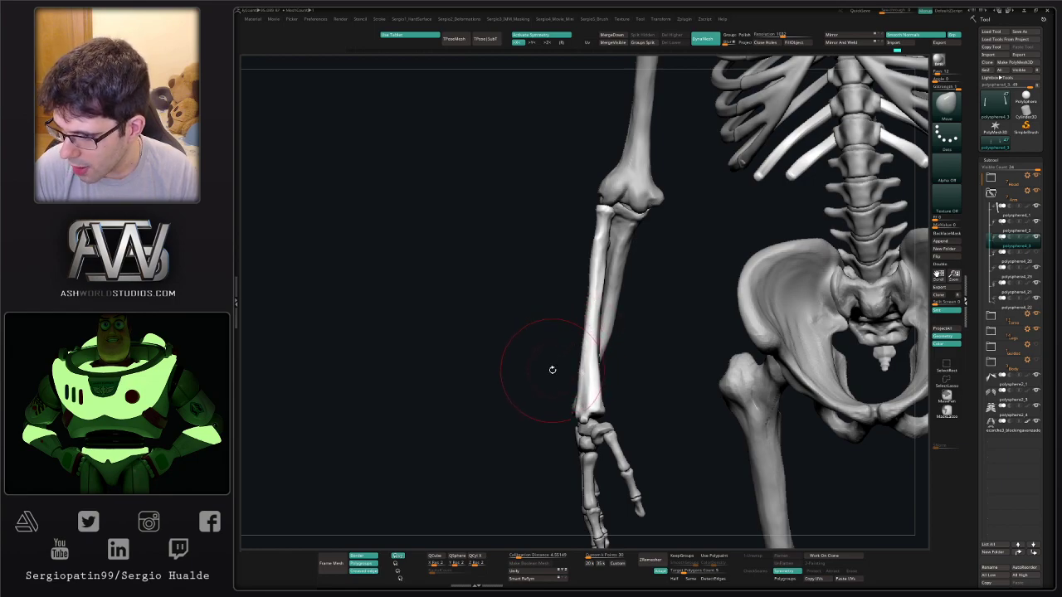
left_click_drag(558, 394, 604, 398)
left_click(566, 404, "alt")
key("s")
right_click_drag(566, 407, 585, 423)
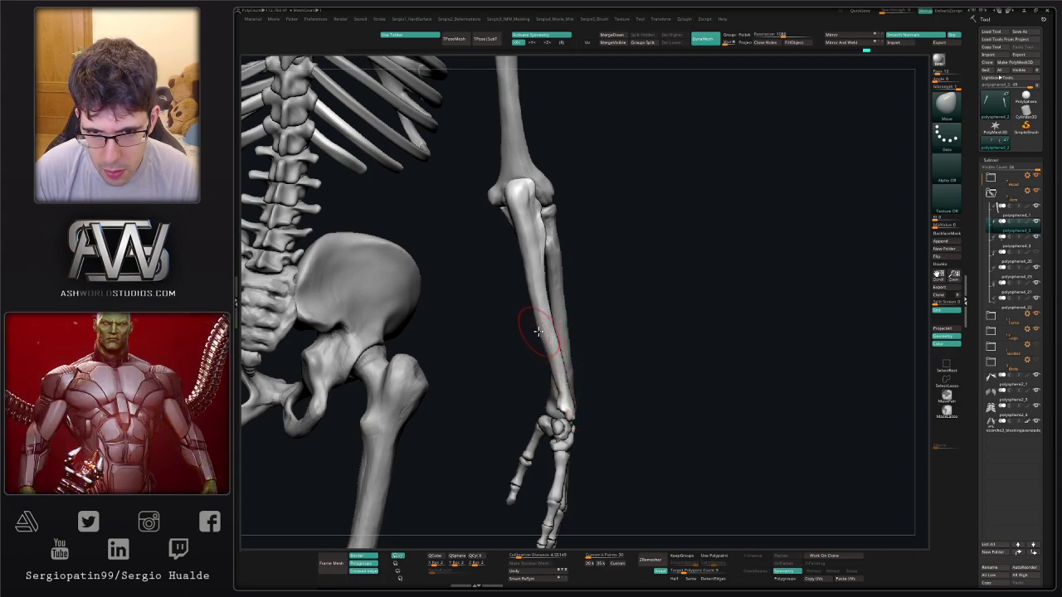
right_click_drag(554, 343, 567, 327, "ctrl")
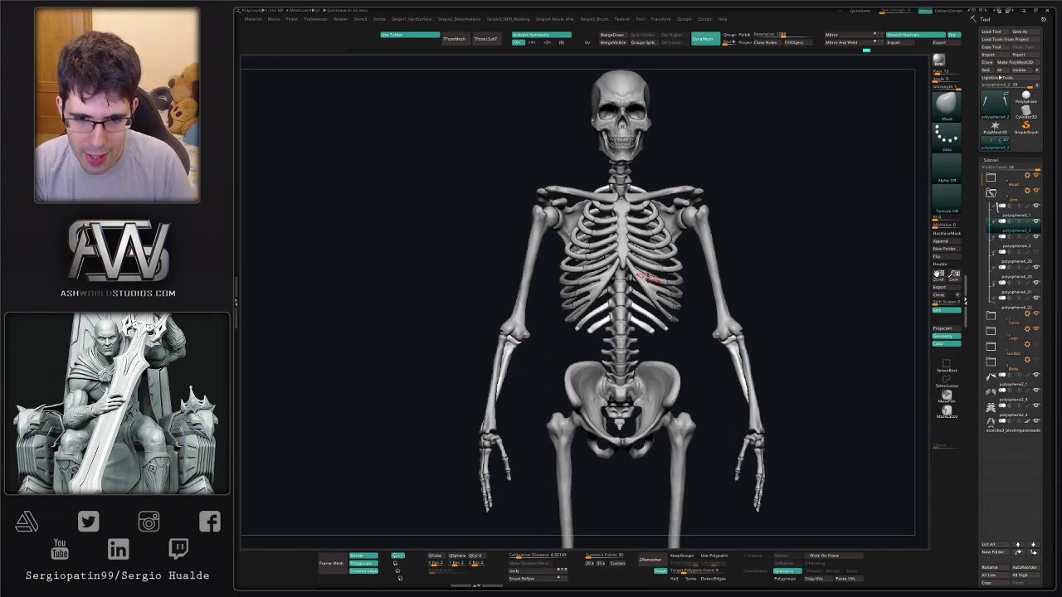
Examine the proportions of the full skeleton, comparing the arms with the rib cage and pelvis.
right_click_drag(776, 266, 744, 272)
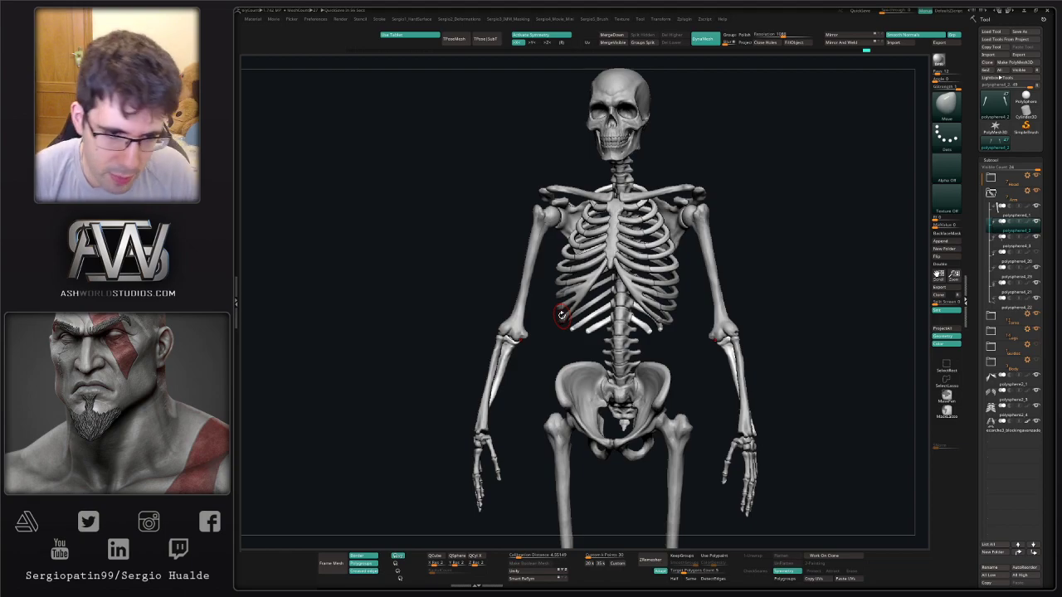
mouse_move(758, 267)
right_mouse_down()
mouse_move(716, 287)
mouse_move(700, 400)
right_mouse_up()
right_click_drag(699, 401, 698, 330, "alt")
left_click_drag(697, 330, 677, 415)
mouse_move(677, 393)
right_mouse_down("shift")
mouse_move(688, 320)
mouse_move(657, 419)
right_mouse_up("shift")
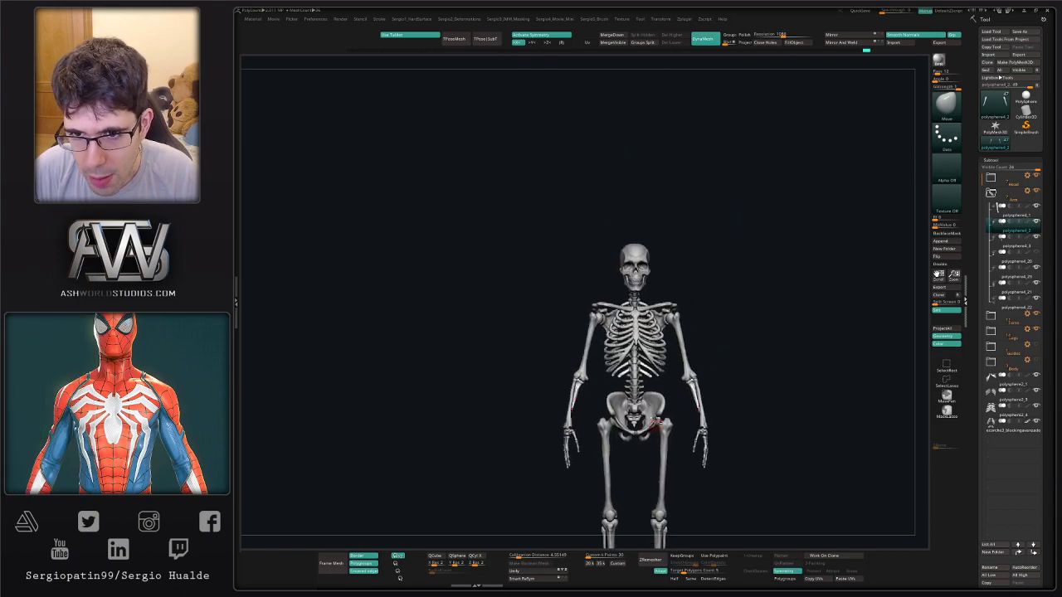
right_click_drag(649, 294, 657, 380, "ctrl")
right_click_drag(660, 336, 664, 386, "alt")
mouse_move(710, 274)
right_mouse_down("ctrl")
mouse_move(716, 332)
mouse_move(764, 284)
right_mouse_up("ctrl")
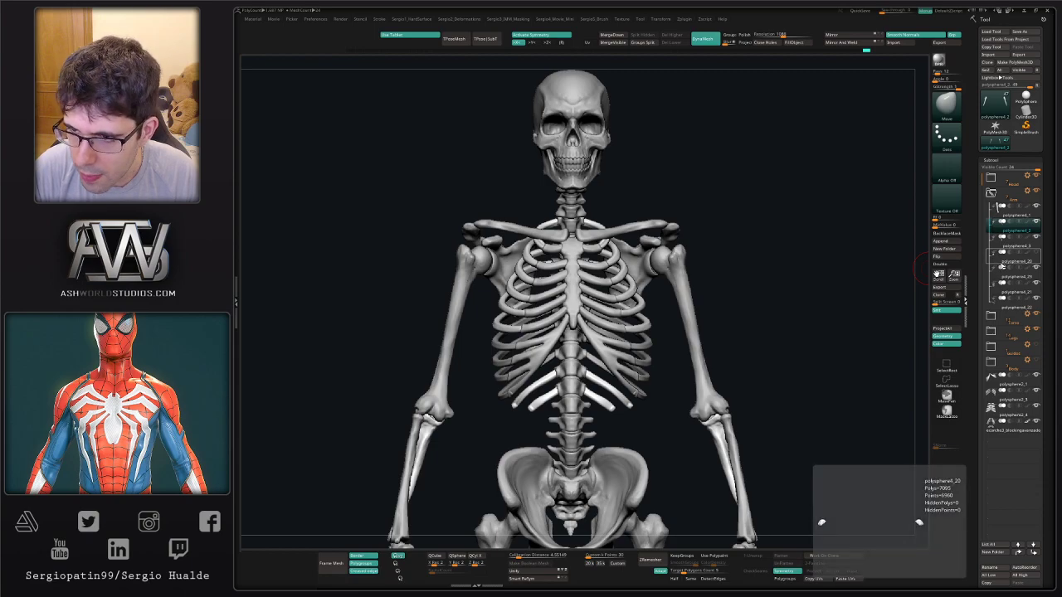
Isolate the hidden polysphere4_20 subtool and delete it from the arm folder.
left_click(1004, 264)
key("alt+s")
right_click_drag(598, 427, 651, 334, "alt")
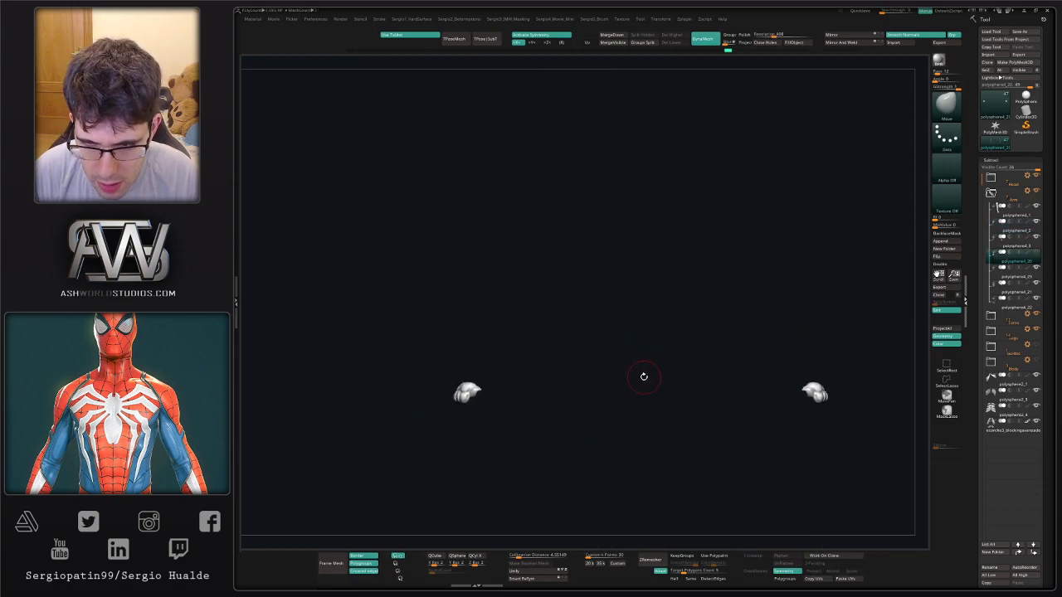
right_click_drag(643, 377, 657, 393)
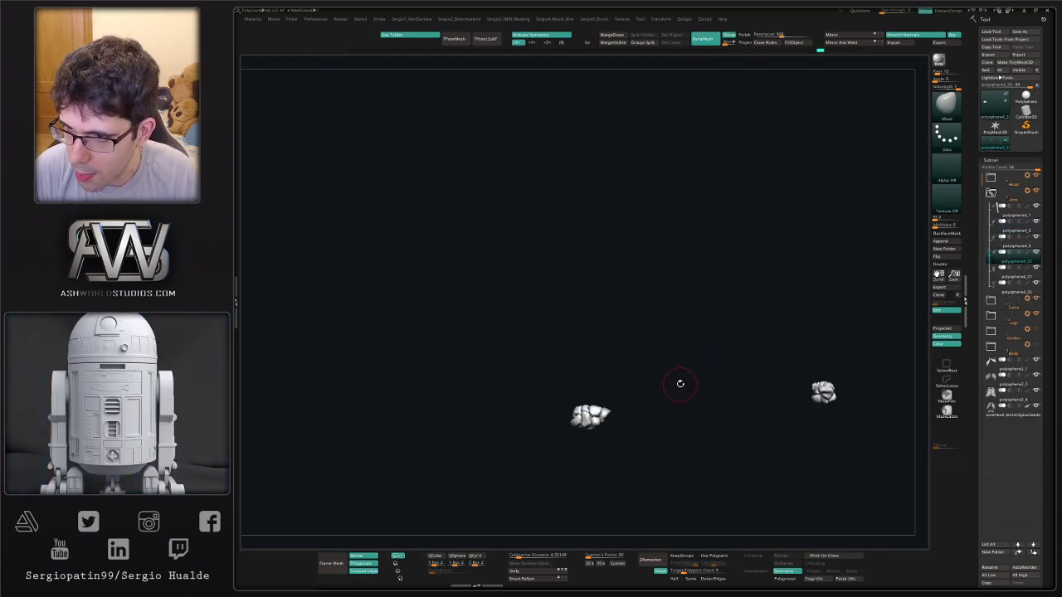
Collapse the arm folder, expand the Head folder, and isolate its block-out skull subtool.
left_click(991, 193)
left_click(991, 178)
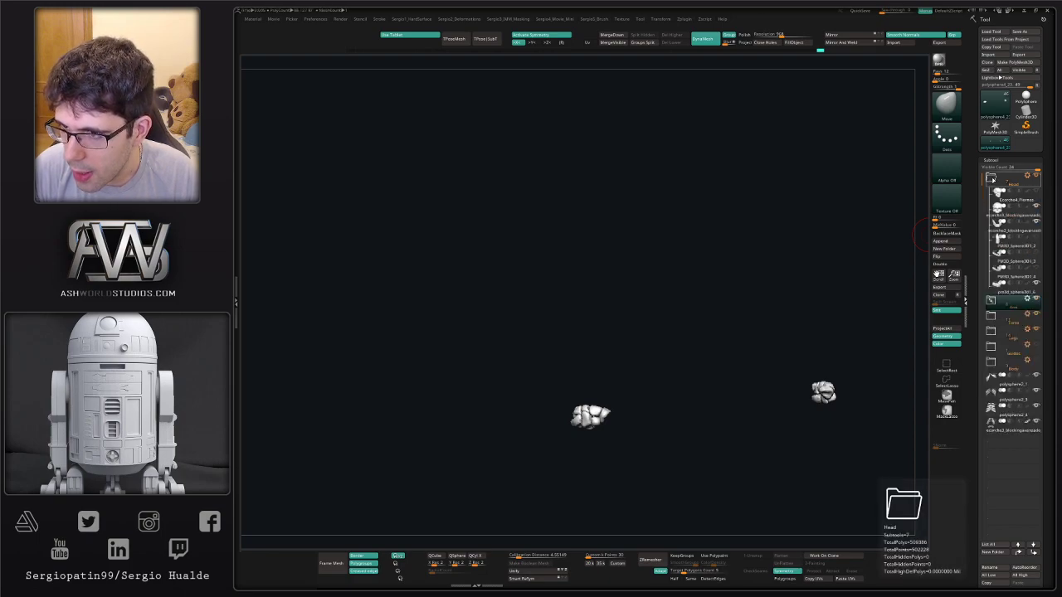
key("alt+s")
left_click_drag(857, 213, 829, 299, "alt")
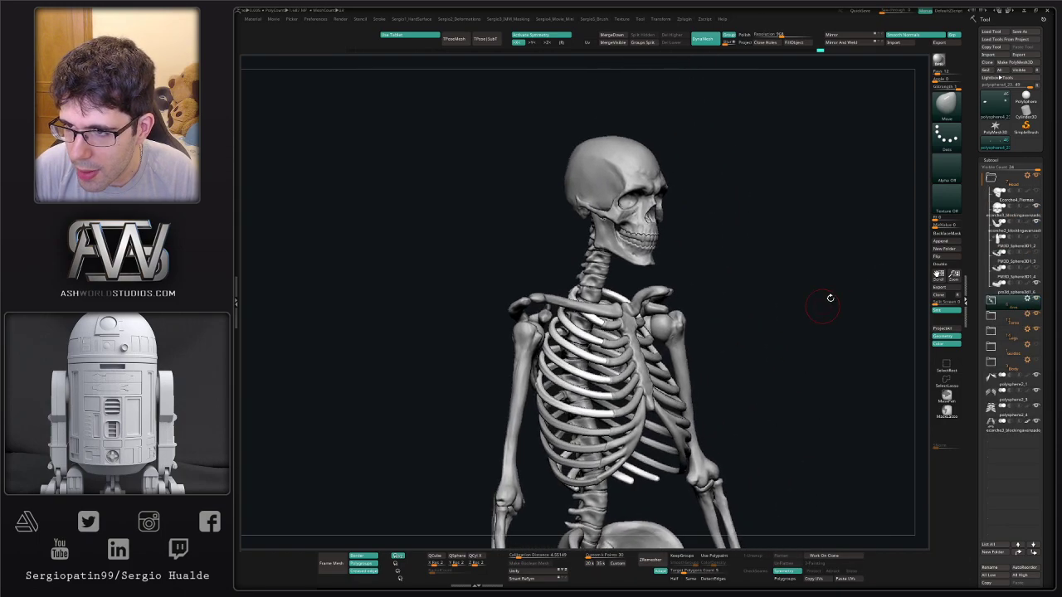
left_click(999, 197)
key("alt+s")
left_click_drag(780, 276, 765, 278)
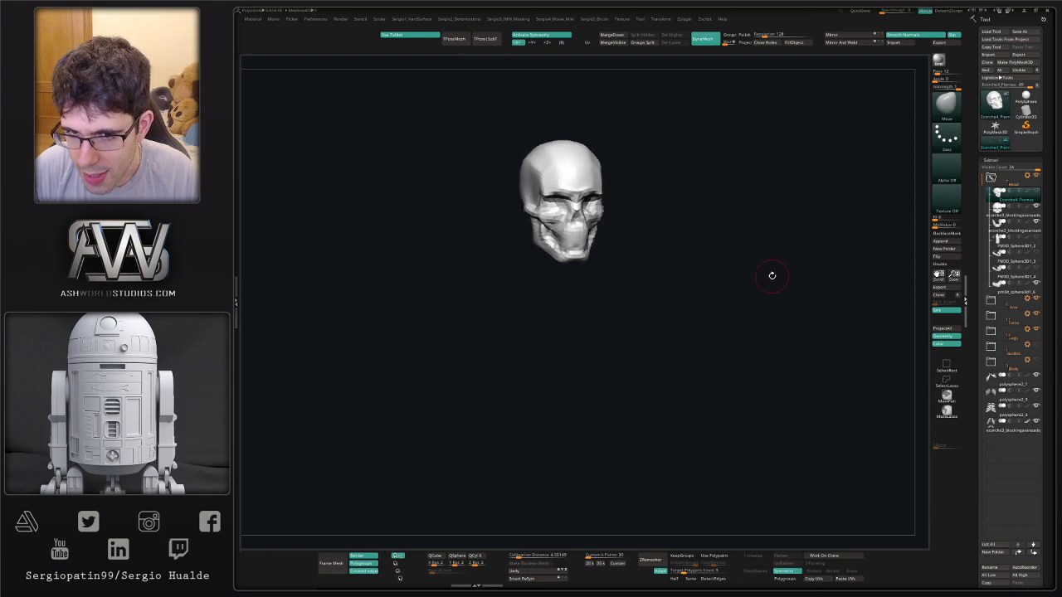
Review the isolated head subtools one by one and delete the single tooth PM3D_Sphere3D1_2.
key("Down")
key("Down")
key("Down")
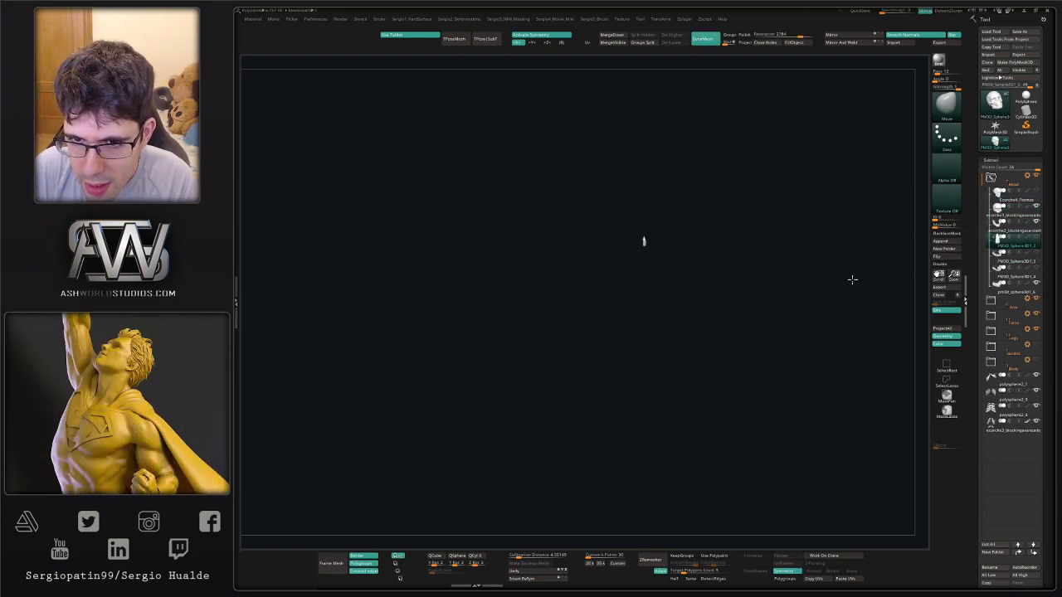
left_click_drag(852, 280, 839, 280)
key("Down")
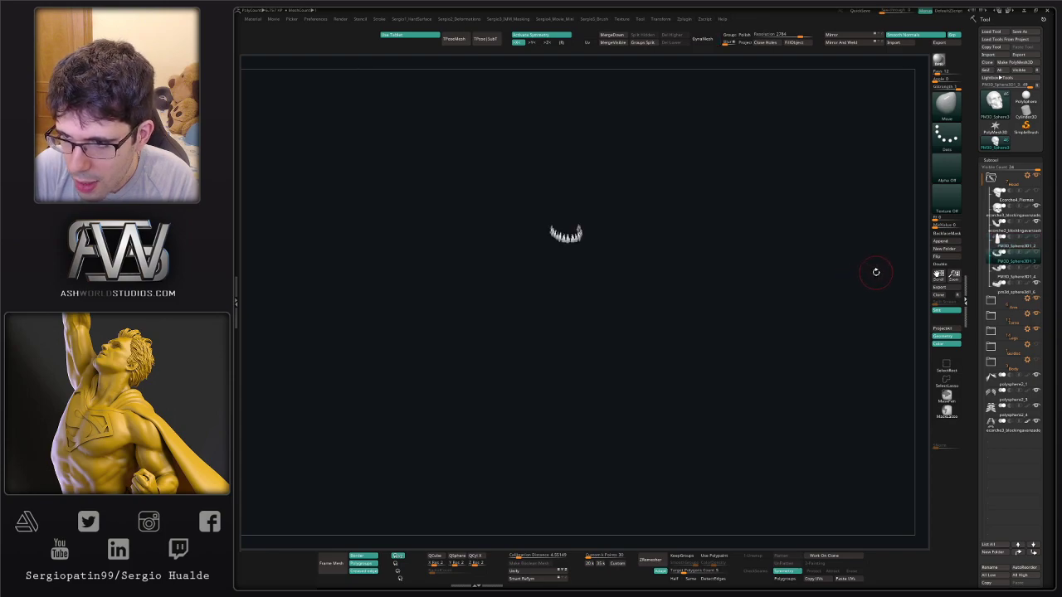
key("Down")
key("Up")
key("Up")
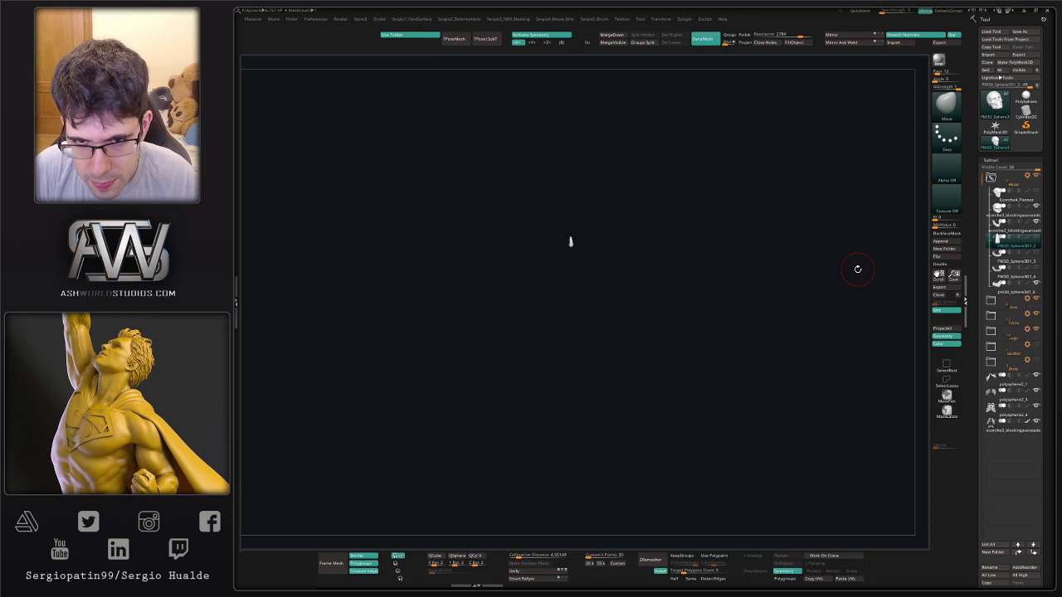
key("alt+Down")
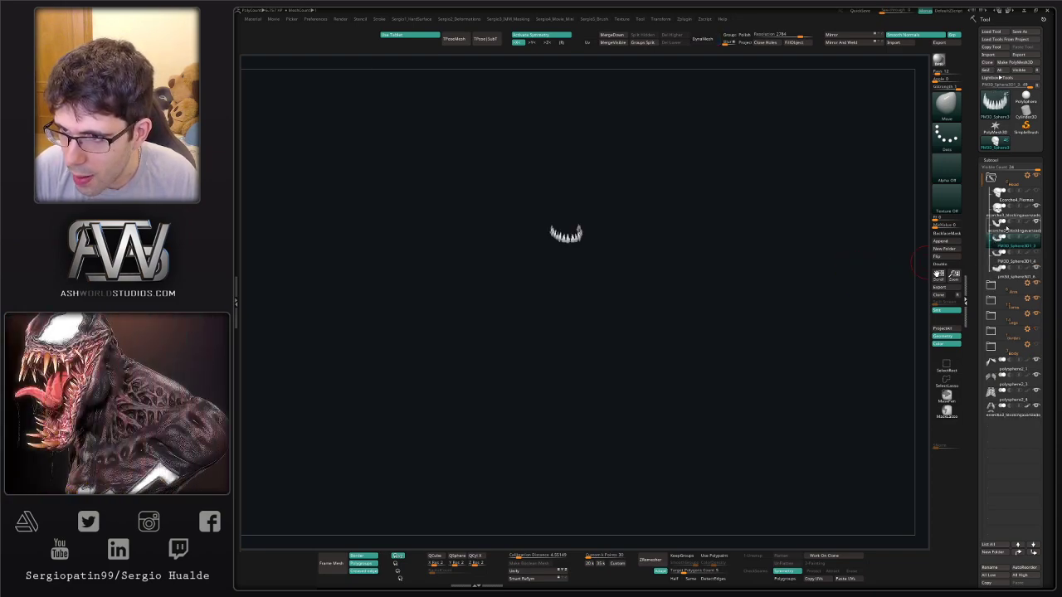
Move the pm3d_sphere3d1_6 teeth directly below the detailed skull in the Head folder and select the block-out skull.
mouse_move(999, 275)
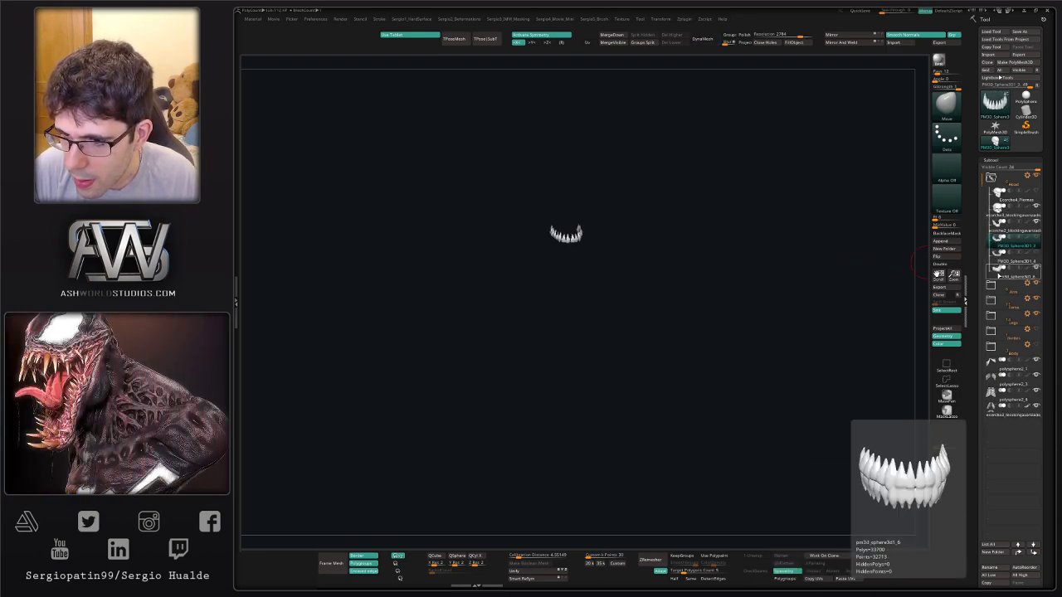
left_click_drag(1000, 275, 998, 224)
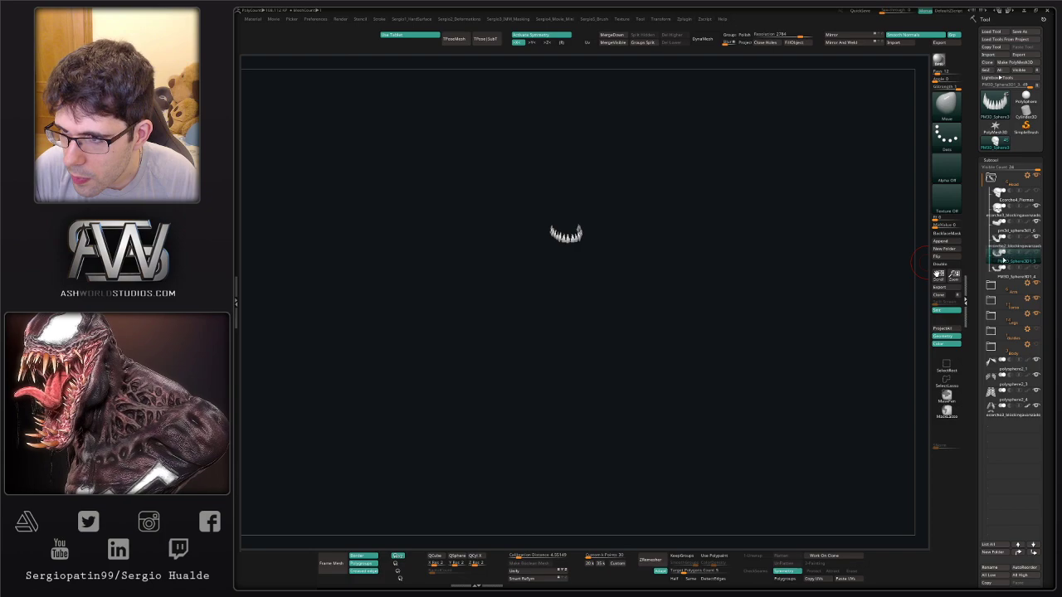
left_click(1006, 200)
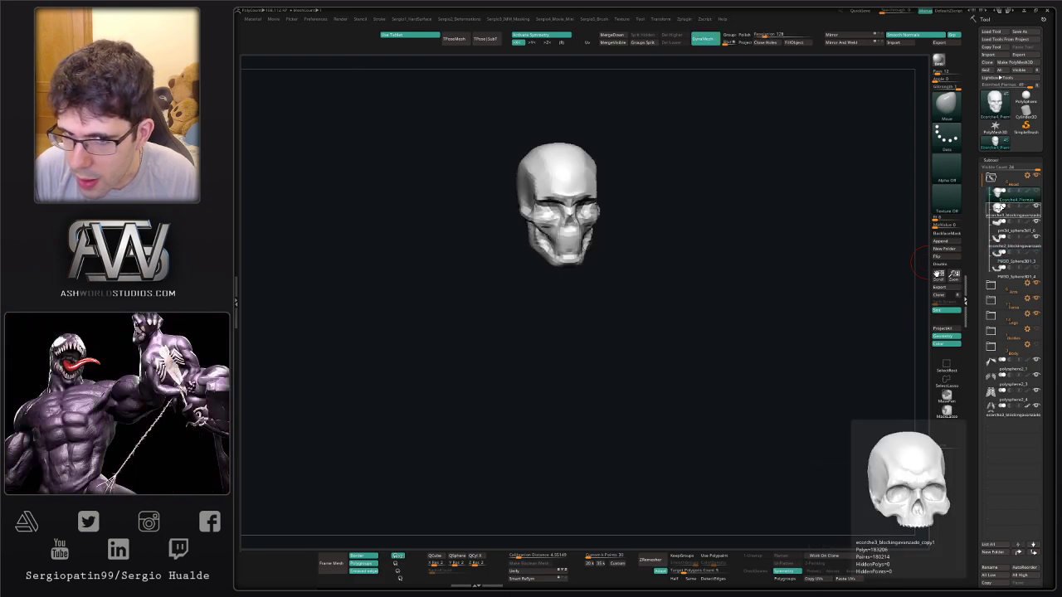
left_click_drag(815, 270, 851, 325, "alt")
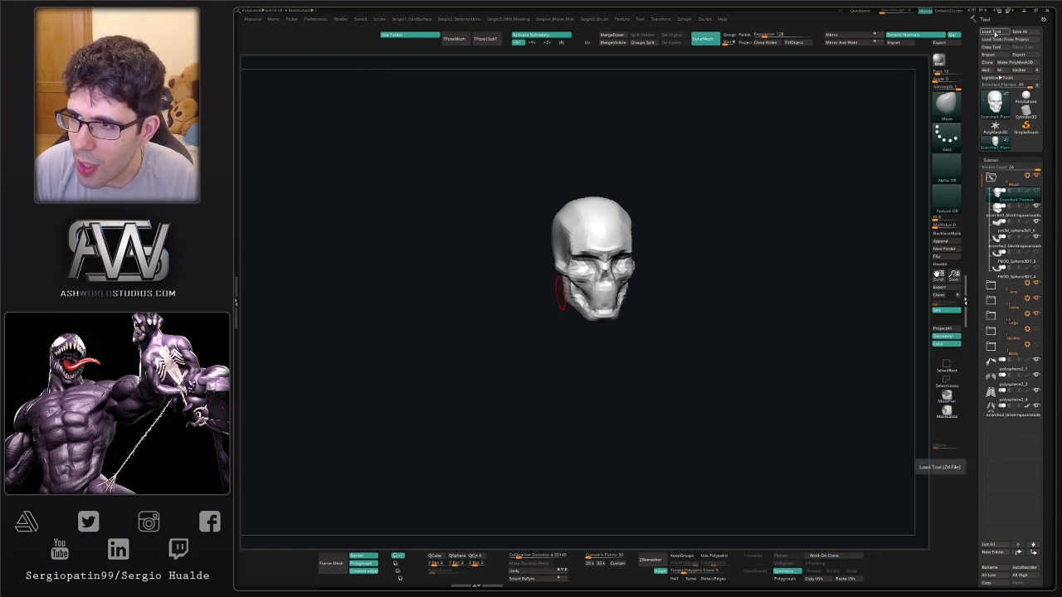
Compare the Head folder with the one in the earlier blocking tool and delete the block-out skull from the current tool.
left_click(992, 33)
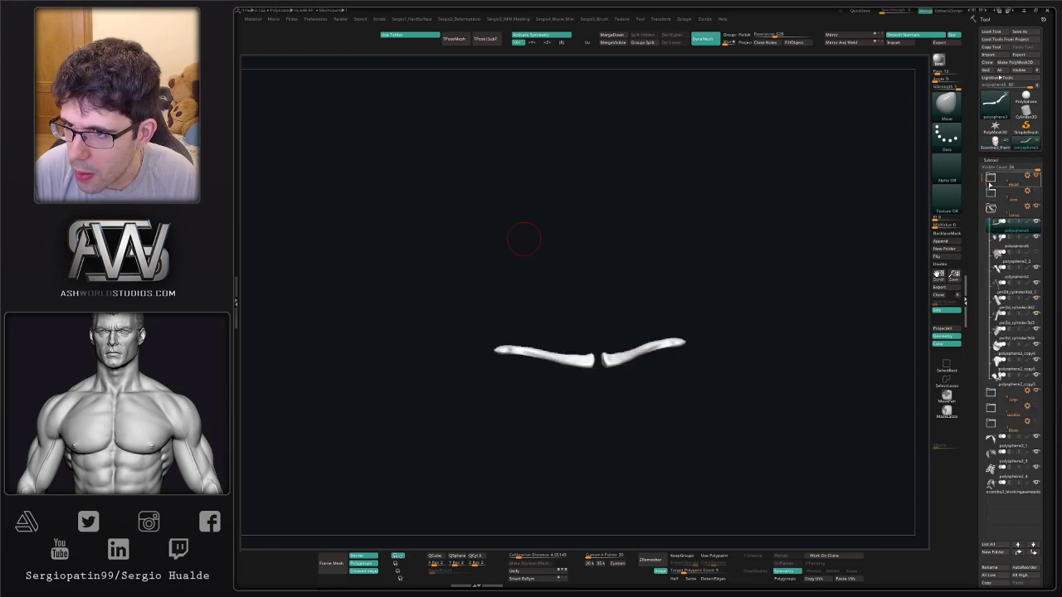
left_click(989, 178)
left_click(999, 200)
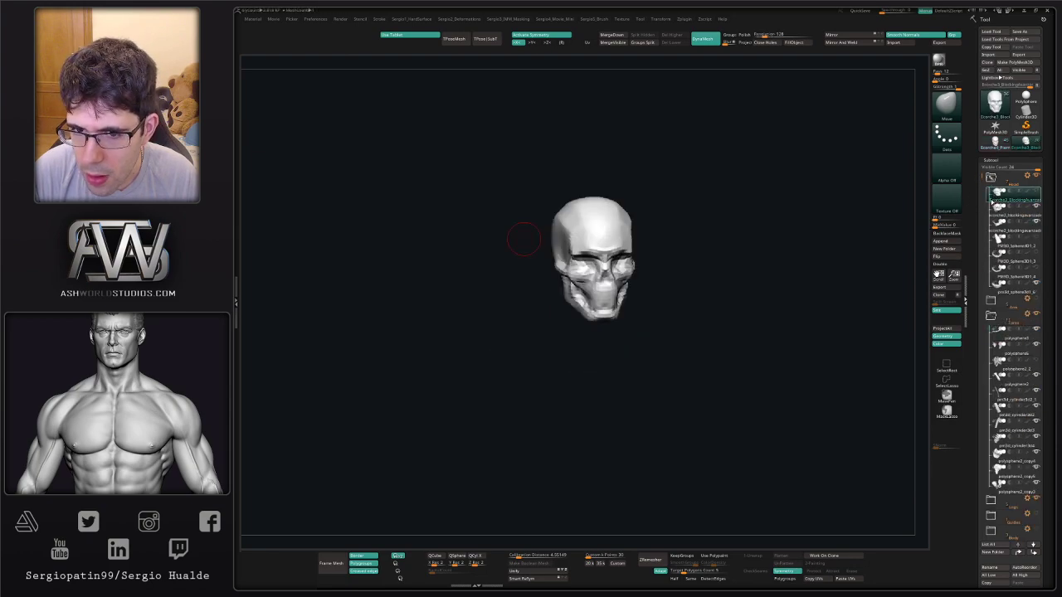
left_click(994, 143)
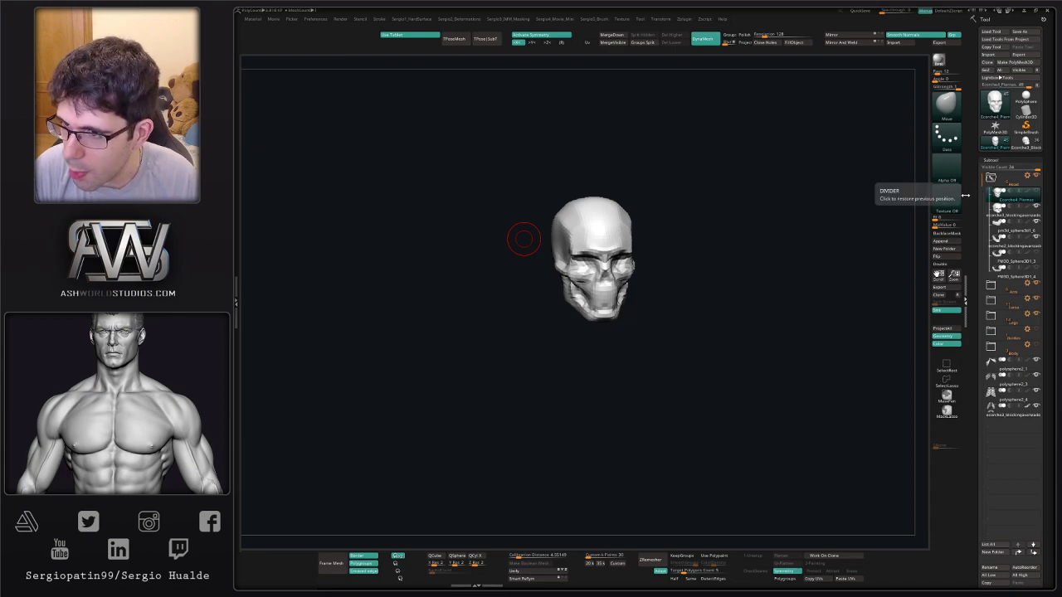
key("Delete")
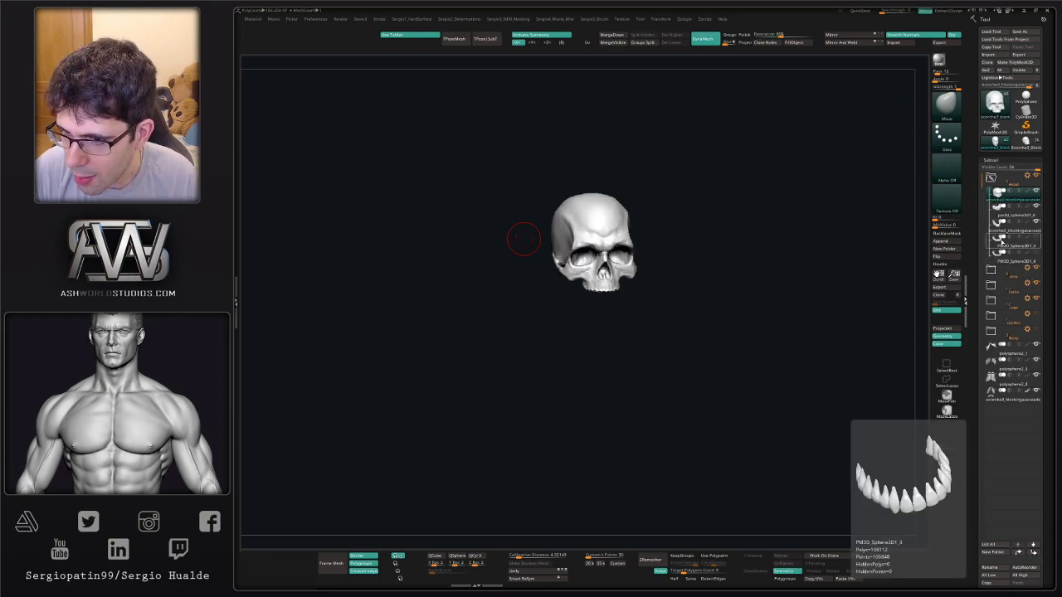
Bring the whole skeleton back into view, collapse the Head folder and briefly check the arm folder.
right_click_drag(742, 289, 716, 294)
key("alt+s")
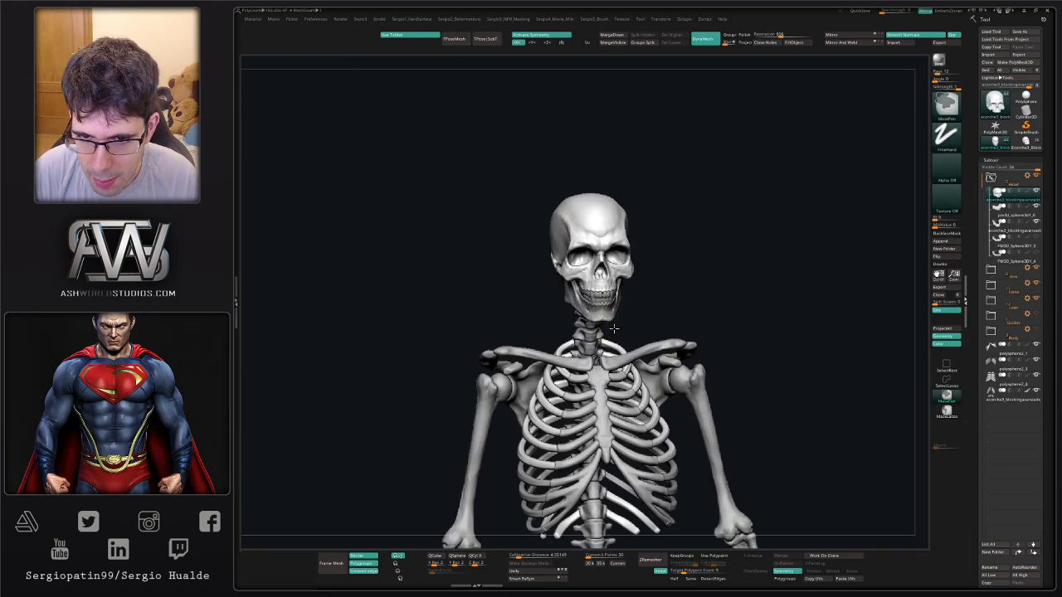
right_click_drag(713, 348, 569, 73, "ctrl")
left_click(993, 179)
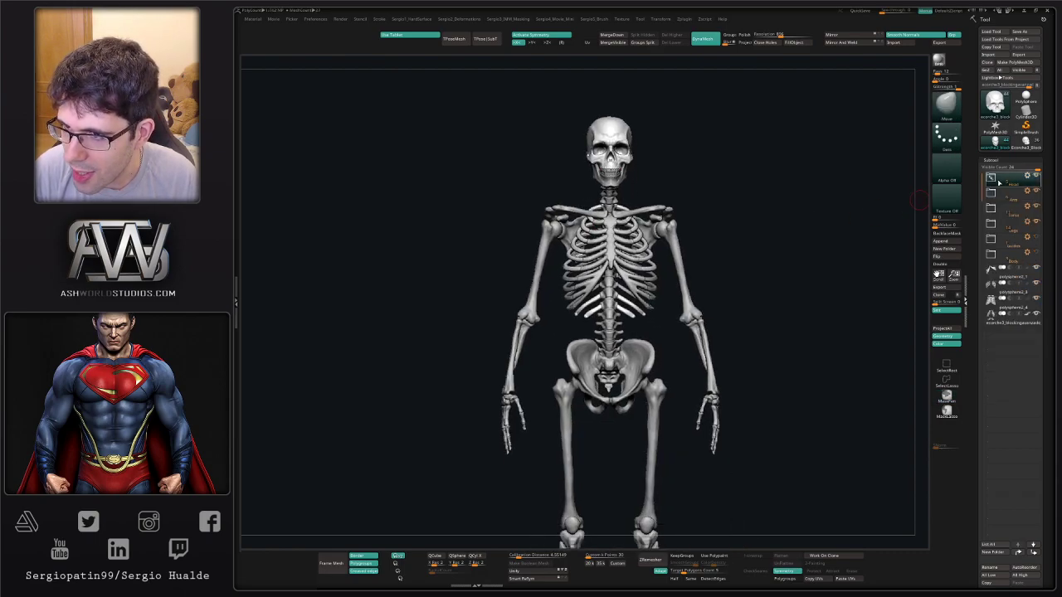
left_click(992, 194)
left_click(992, 194)
Isolate the polysphere2_2 ribs to inspect them, move them out of the torso folder to the end of the subtool list, and leave isolation.
left_click(991, 208)
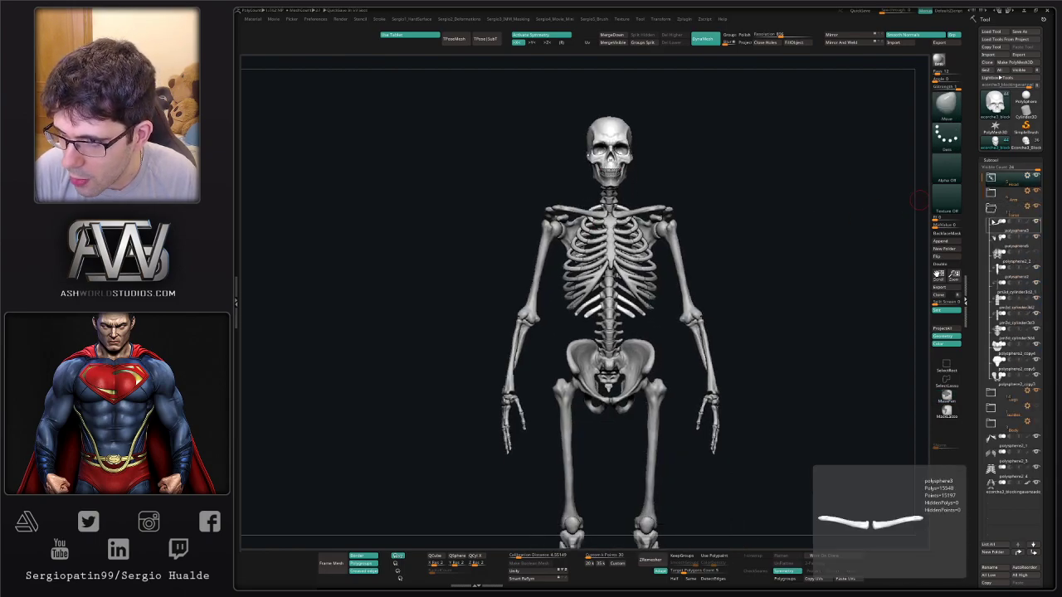
left_click(1013, 256)
key("alt+s")
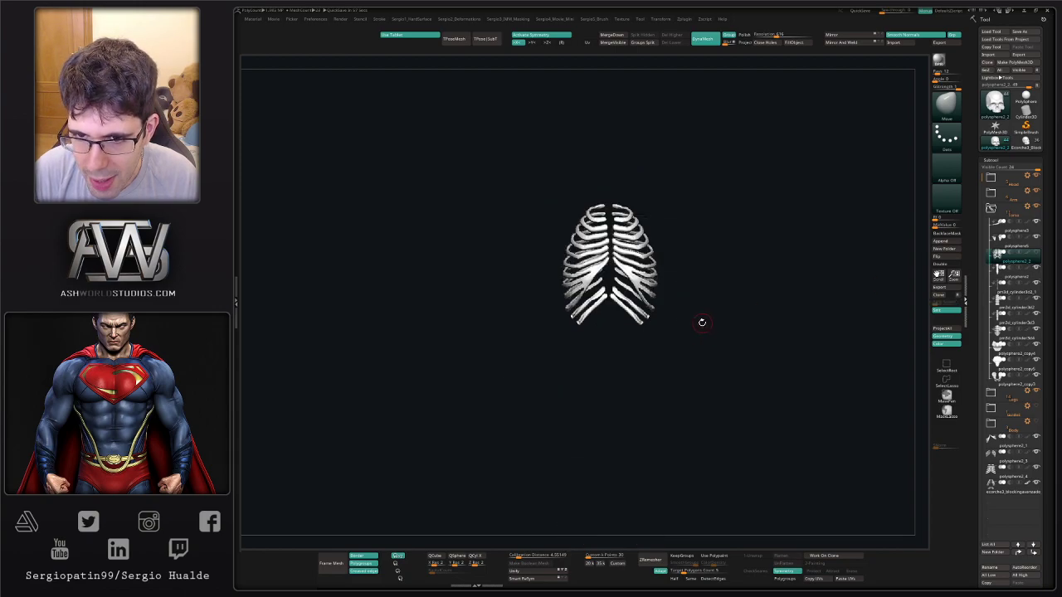
right_click_drag(656, 316, 626, 322)
right_click_drag(627, 322, 643, 211, "ctrl")
right_click_drag(643, 211, 687, 296)
right_click_drag(676, 224, 712, 290, "ctrl")
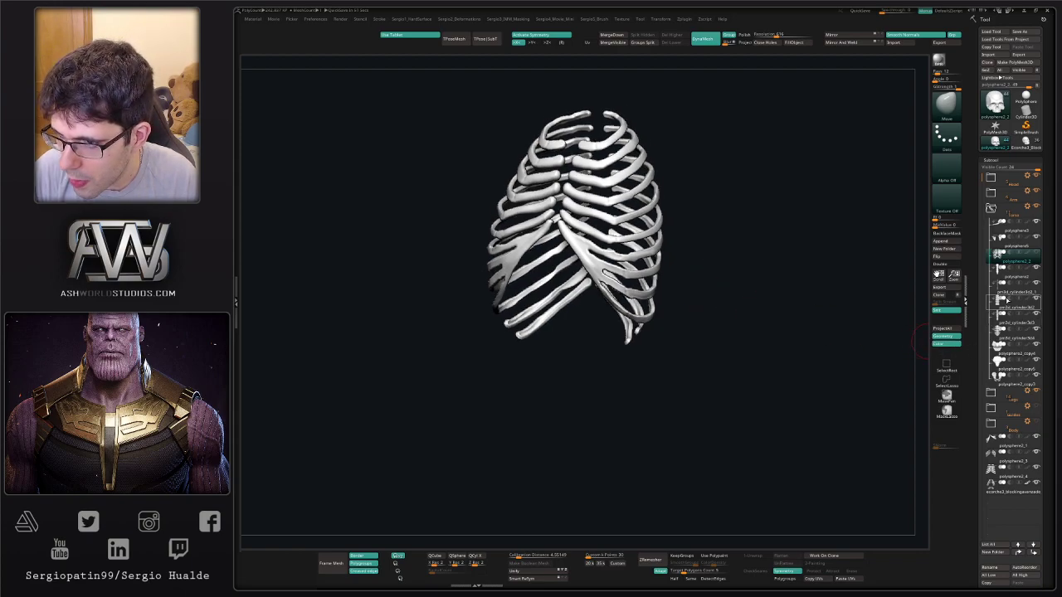
left_click_drag(1002, 335, 995, 501)
left_click(992, 209)
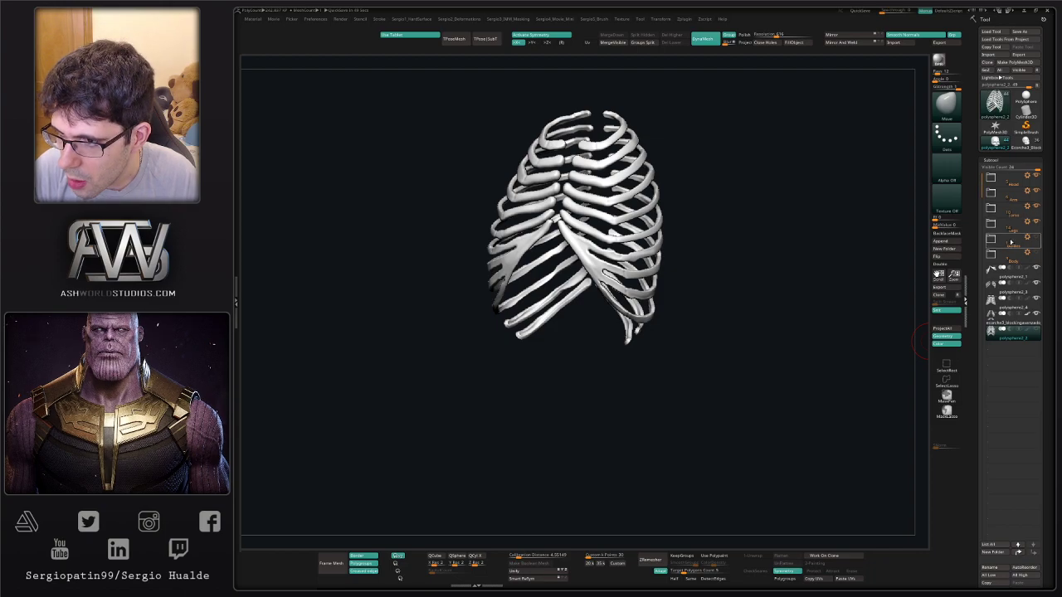
key("alt+s")
Check the proportion guides and body folders by toggling their visibility, and review the rib cage on the full skeleton from several angles.
left_click(1036, 237)
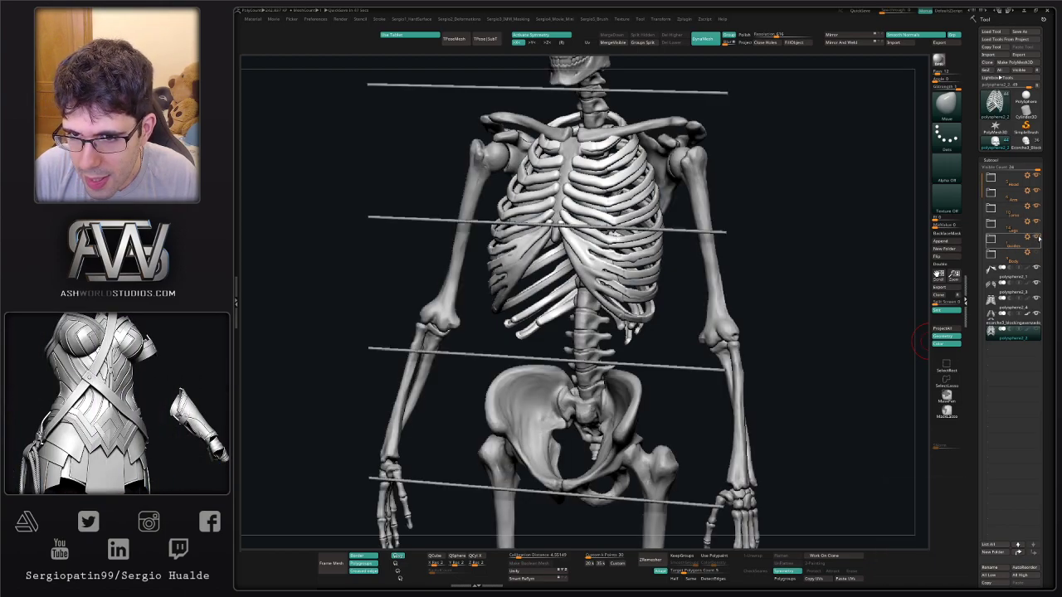
left_click(1037, 238)
left_click(1036, 253)
left_click(1036, 254)
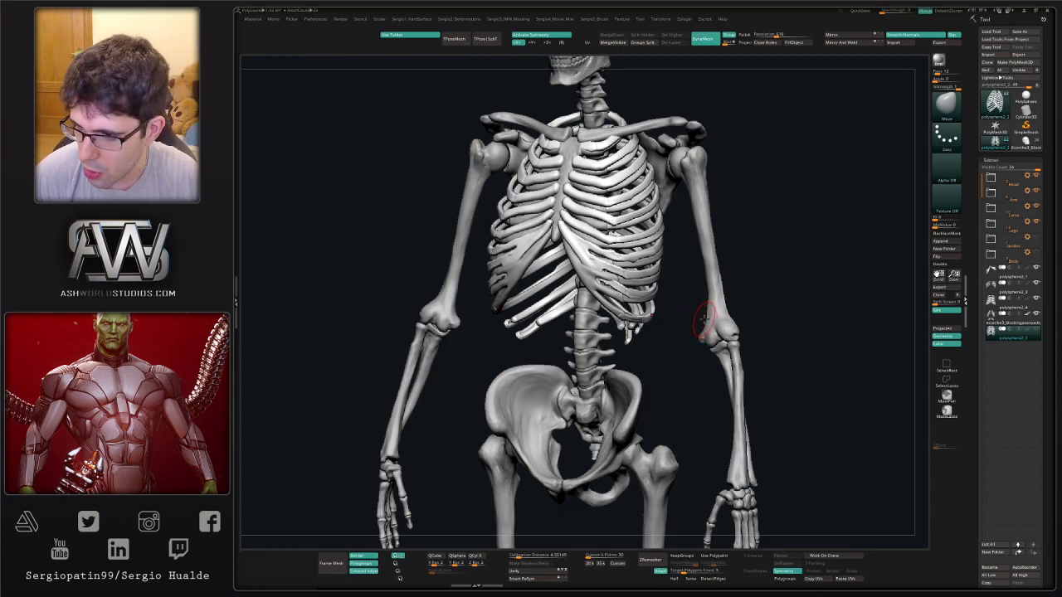
right_click_drag(702, 327, 724, 332)
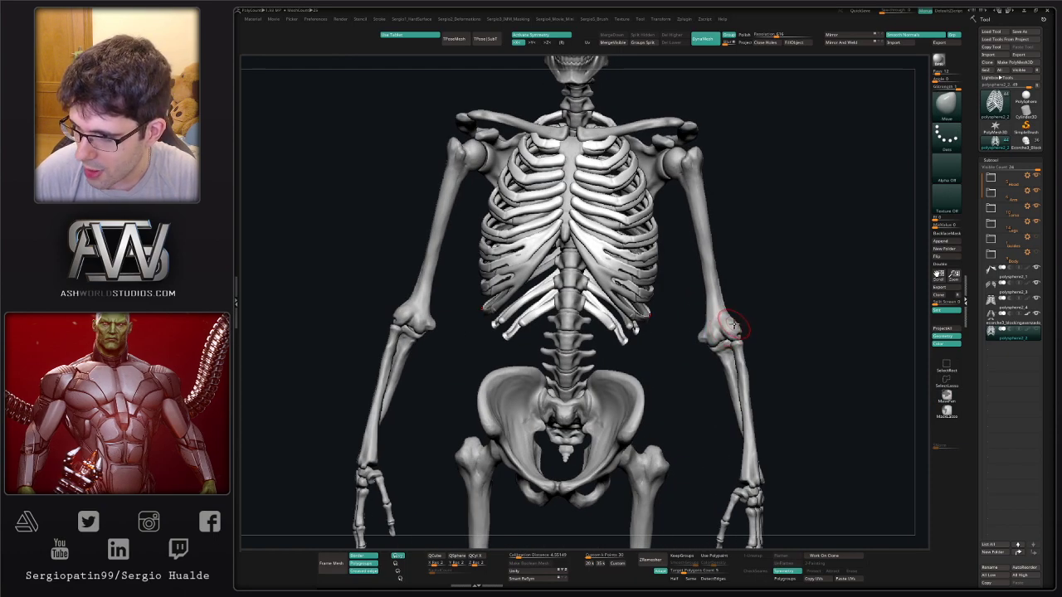
mouse_move(706, 363)
right_mouse_down()
mouse_move(721, 358)
mouse_move(700, 370)
right_mouse_up()
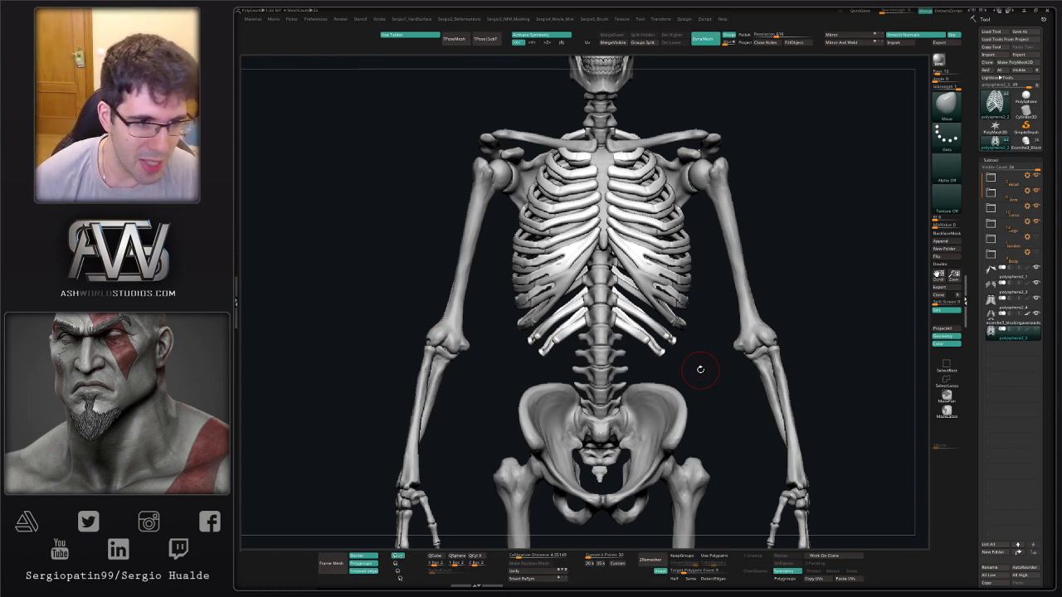
left_click_drag(700, 370, 719, 379)
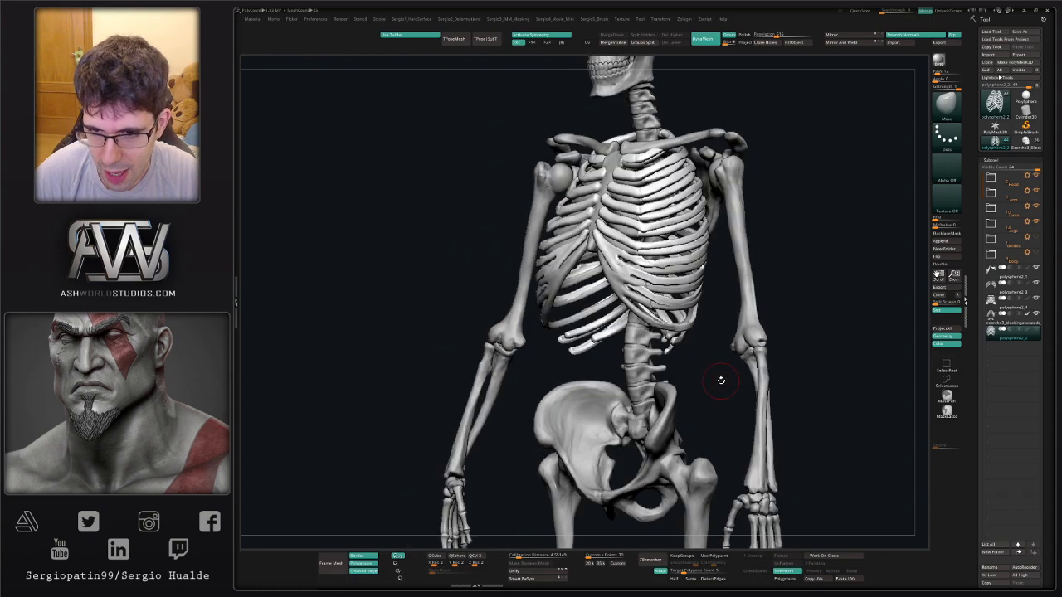
right_click_drag(798, 309, 623, 374)
right_click_drag(622, 373, 674, 377)
left_click_drag(674, 377, 740, 321)
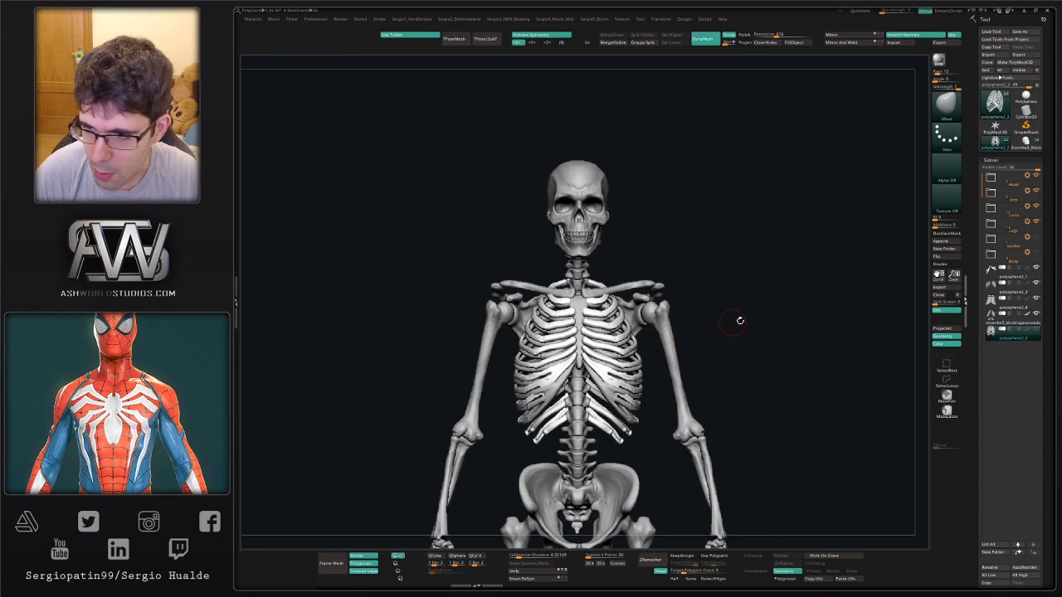
Append a Cube3D subtool below the ribs and rebuild it as a QCube with a resolution of 1.
left_click(992, 323)
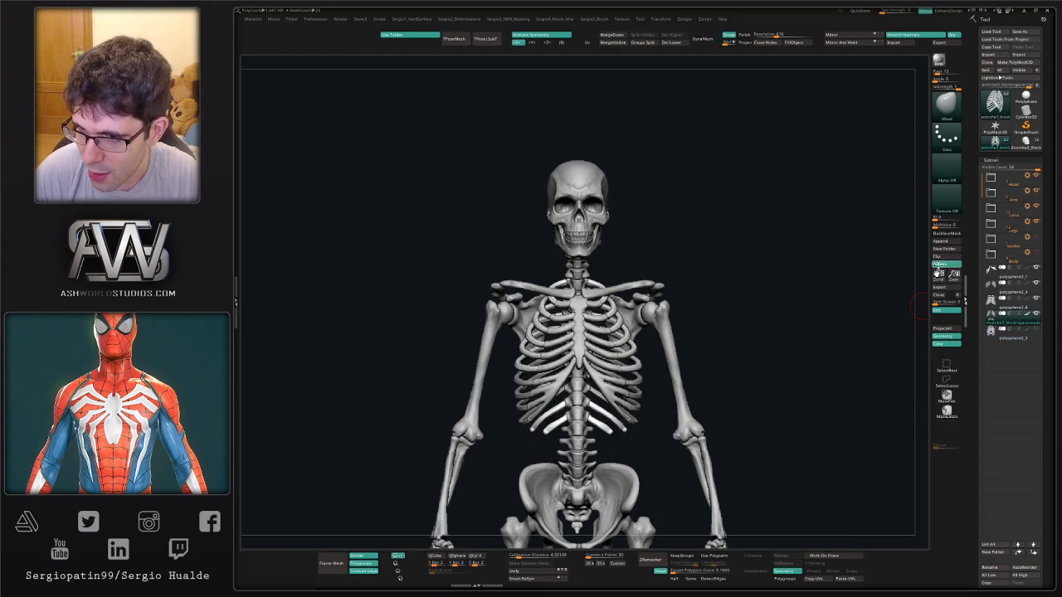
left_click(944, 242)
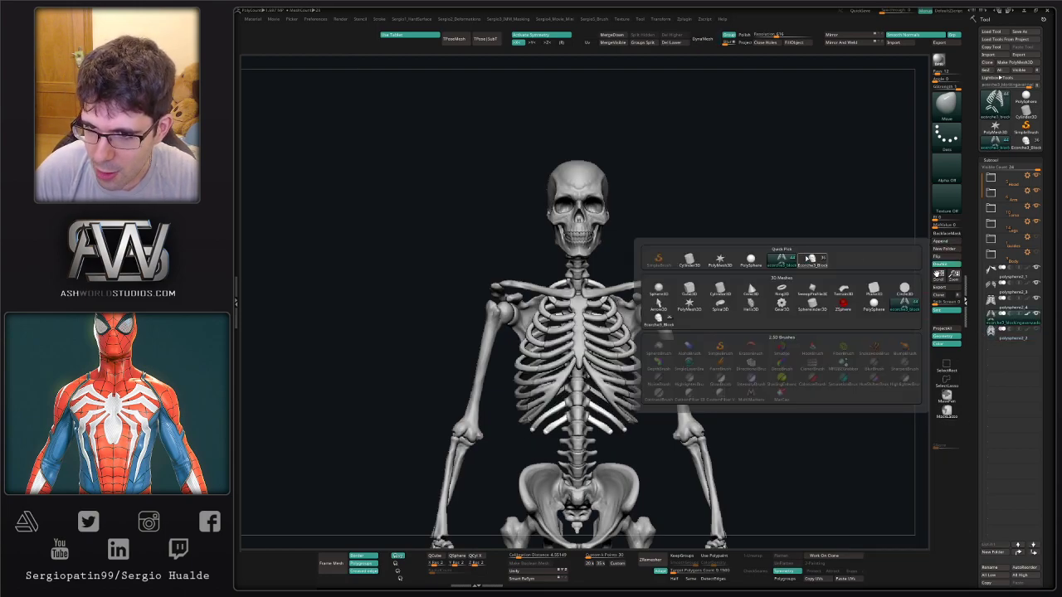
left_click(690, 289)
right_click_drag(616, 435, 604, 360, "ctrl")
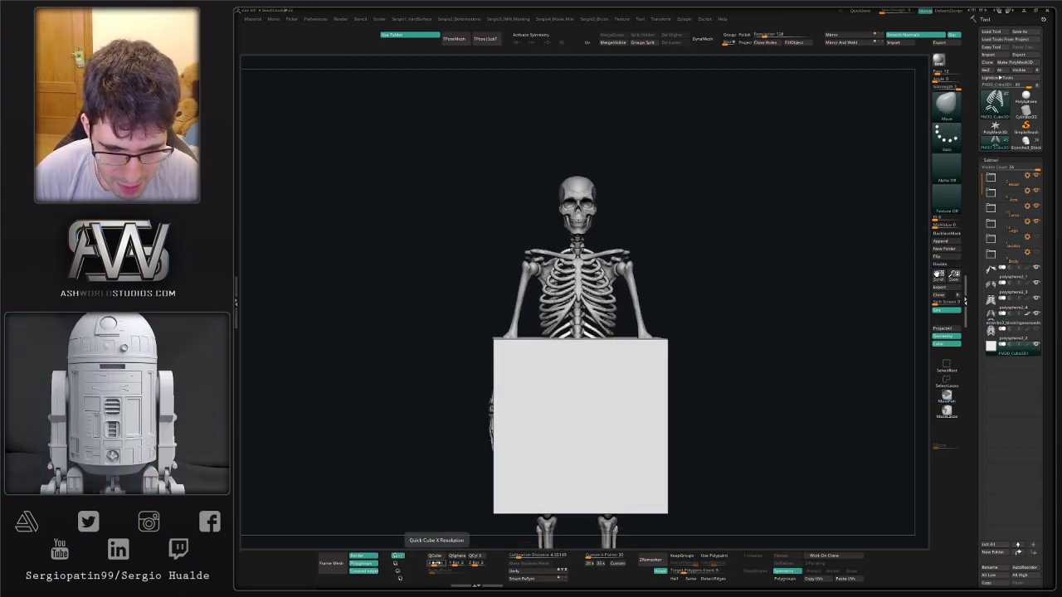
left_click(445, 566)
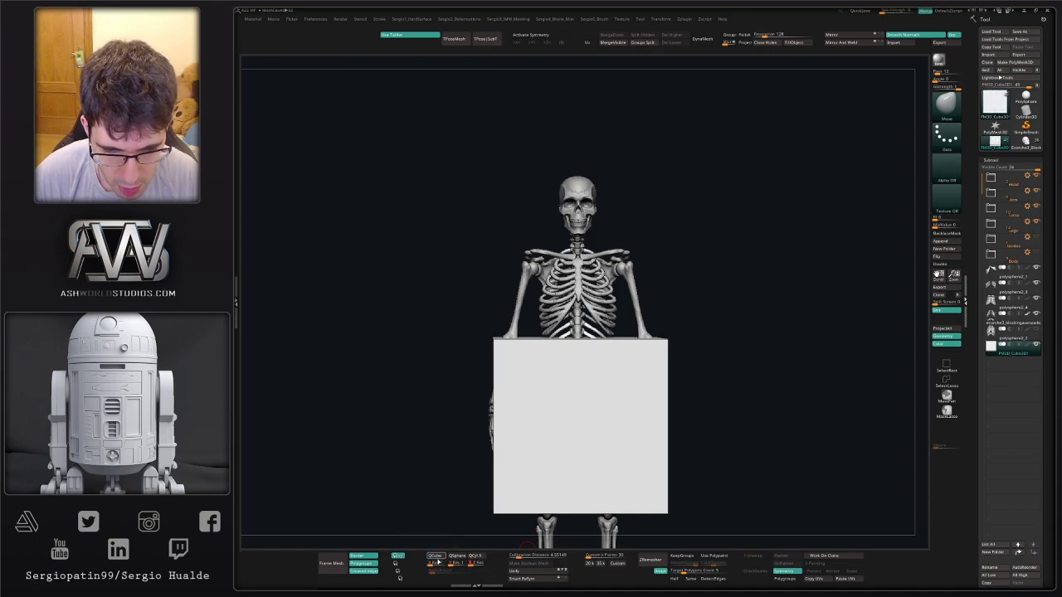
left_click(437, 560)
Place the cube in front of the skeleton in side view and stretch it into a tall block.
right_click_drag(661, 441, 569, 417, "shift")
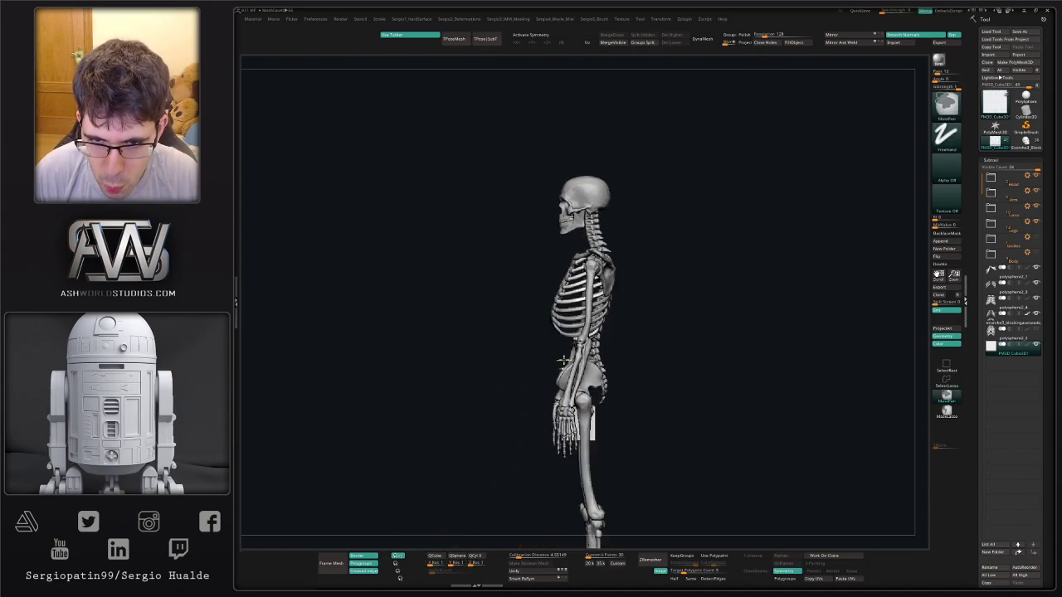
right_click_drag(564, 361, 592, 383, "ctrl")
key("w")
key("y")
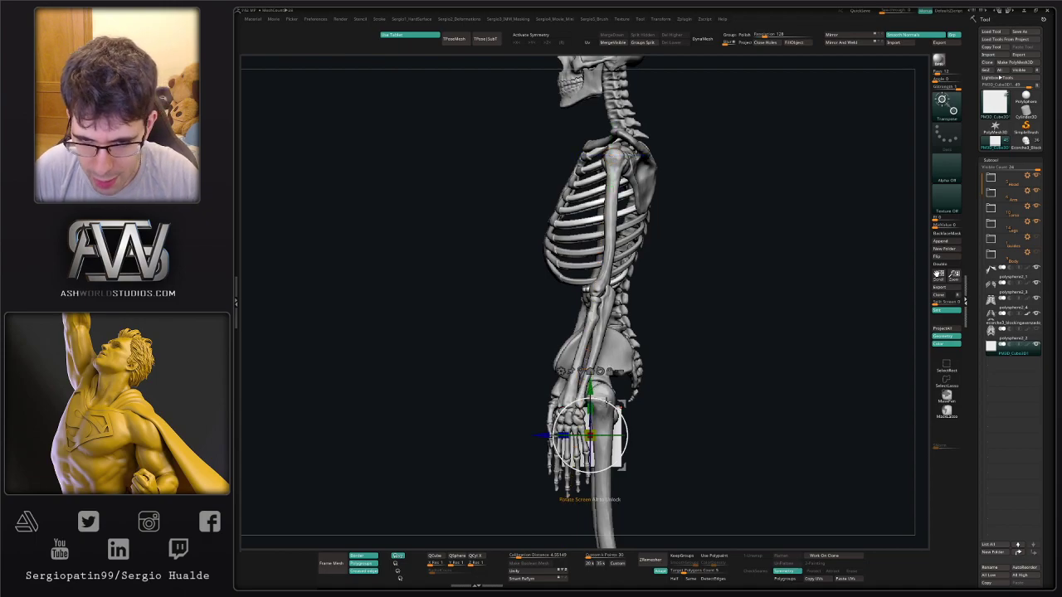
left_click_drag(560, 404, 462, 88)
right_click_drag(506, 316, 520, 295, "alt")
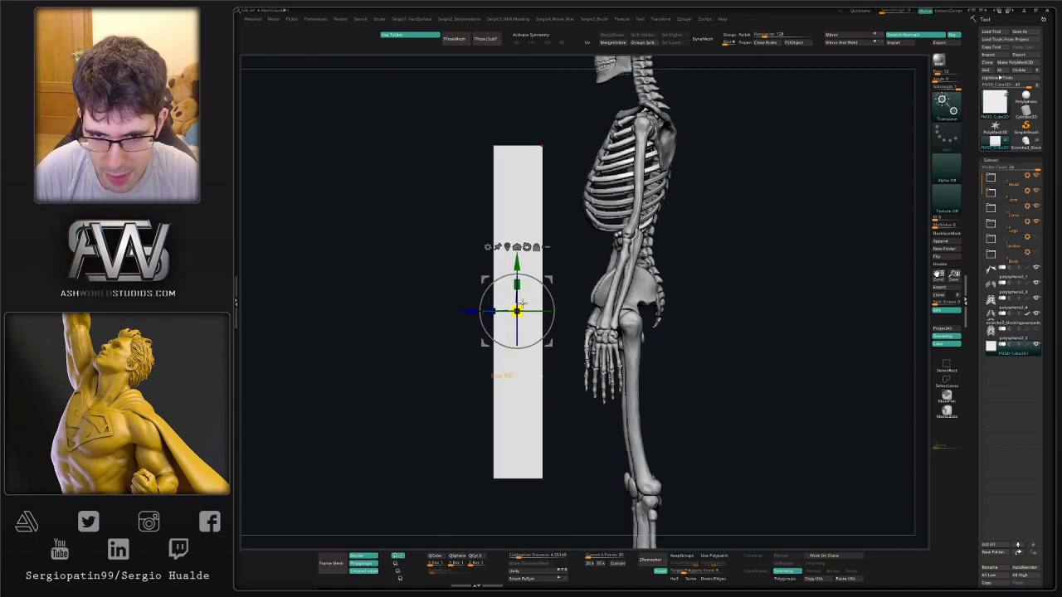
Scale the block down and stretch it vertically into a long, thin bar in front of the skeleton.
left_click_drag(517, 310, 459, 367)
left_click_drag(517, 286, 519, 125)
left_click_drag(493, 311, 571, 301)
right_click_drag(529, 286, 597, 317, "alt")
right_click_drag(518, 262, 557, 249)
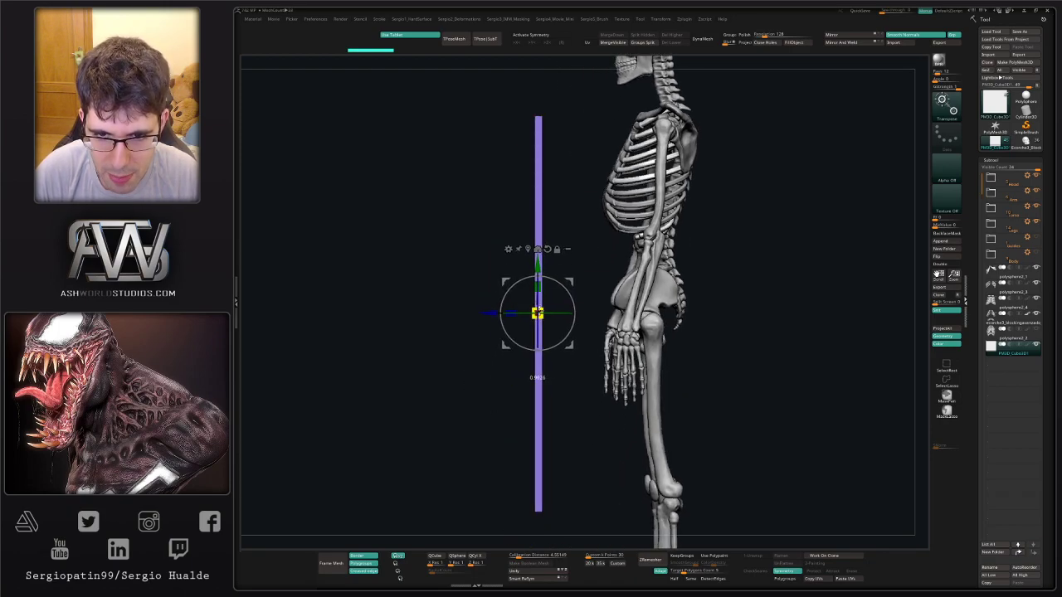
Shrink the bar, move it just in front of the rib cage at chest height, and adjust its depth to a thin strip.
left_click_drag(538, 314, 464, 388)
left_click_drag(575, 279, 636, 149)
right_click_drag(614, 164, 547, 377, "ctrl")
right_click_drag(472, 400, 453, 341, "alt")
left_click_drag(475, 341, 417, 341)
right_click_drag(622, 332, 512, 332)
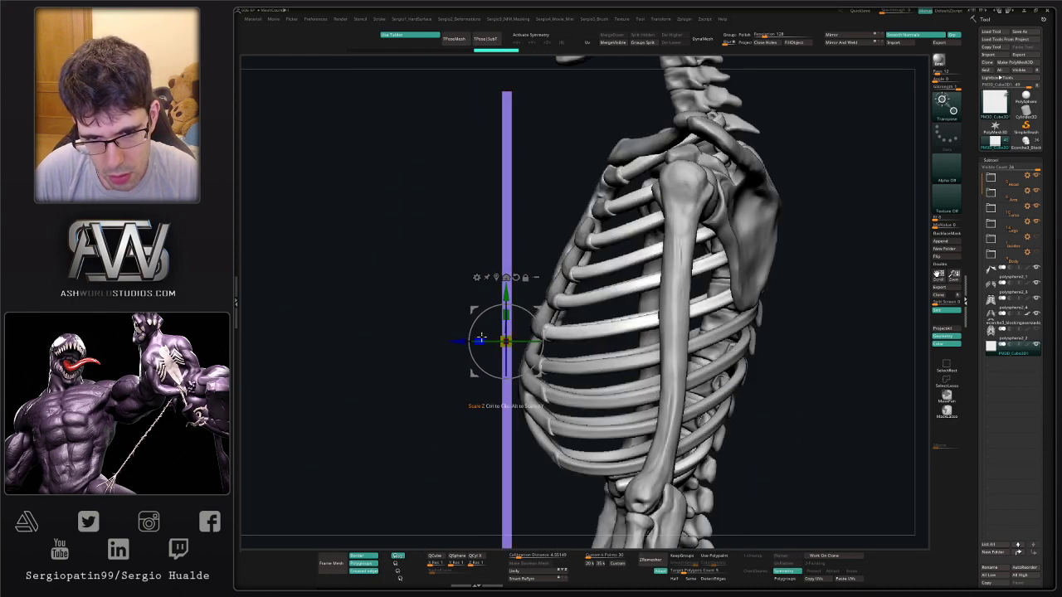
left_click_drag(478, 339, 533, 336)
mouse_move(463, 365)
right_mouse_down()
mouse_move(521, 356)
mouse_move(511, 309)
mouse_move(476, 317)
mouse_move(479, 295)
mouse_move(503, 307)
mouse_move(495, 347)
right_mouse_up()
key("q")
right_click_drag(495, 286, 477, 299)
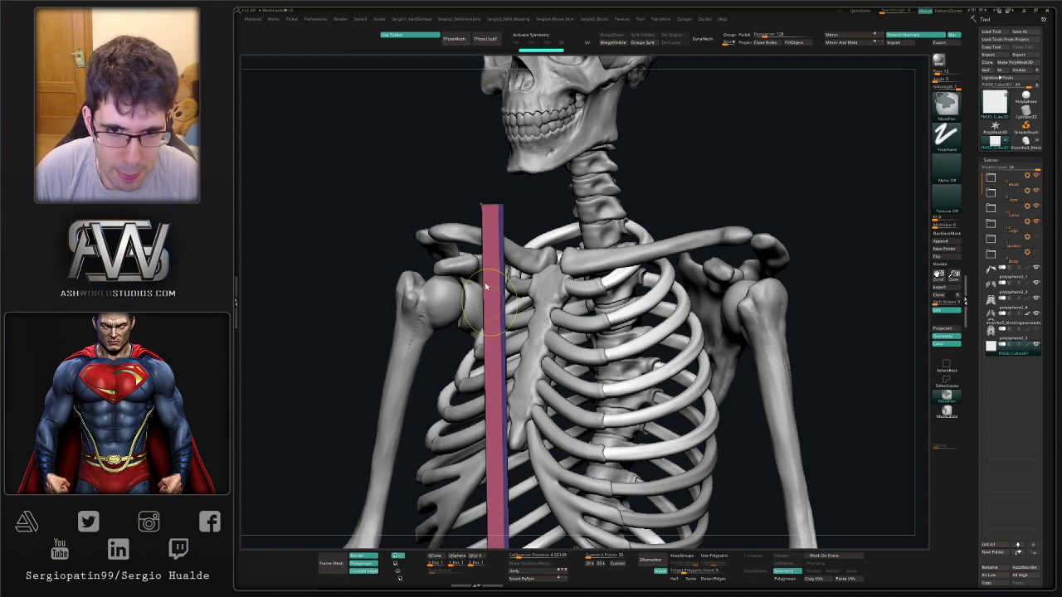
Insert multiple evenly spaced edge loops along the isolated bar with the ZModeler brush, and show the skeleton again.
key("b")
key("z")
key("m")
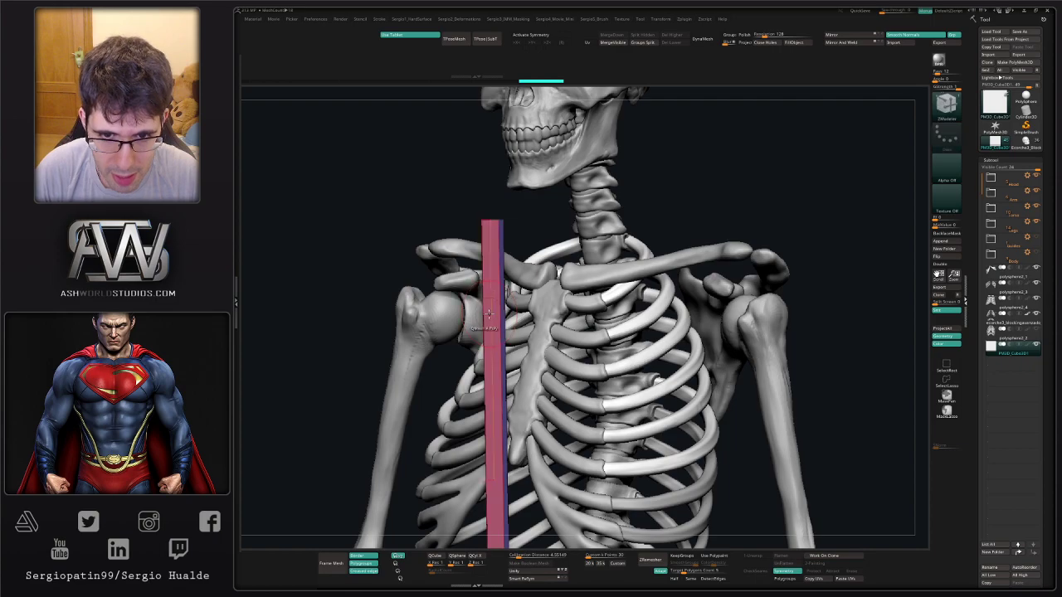
key("shift+s")
right_click_drag(495, 317, 502, 324)
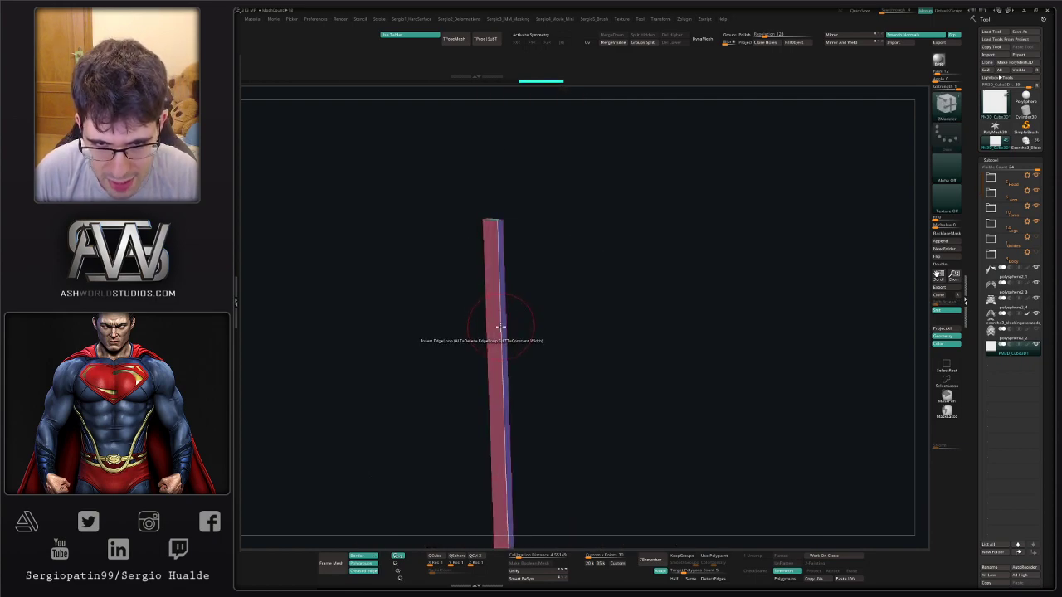
key("space")
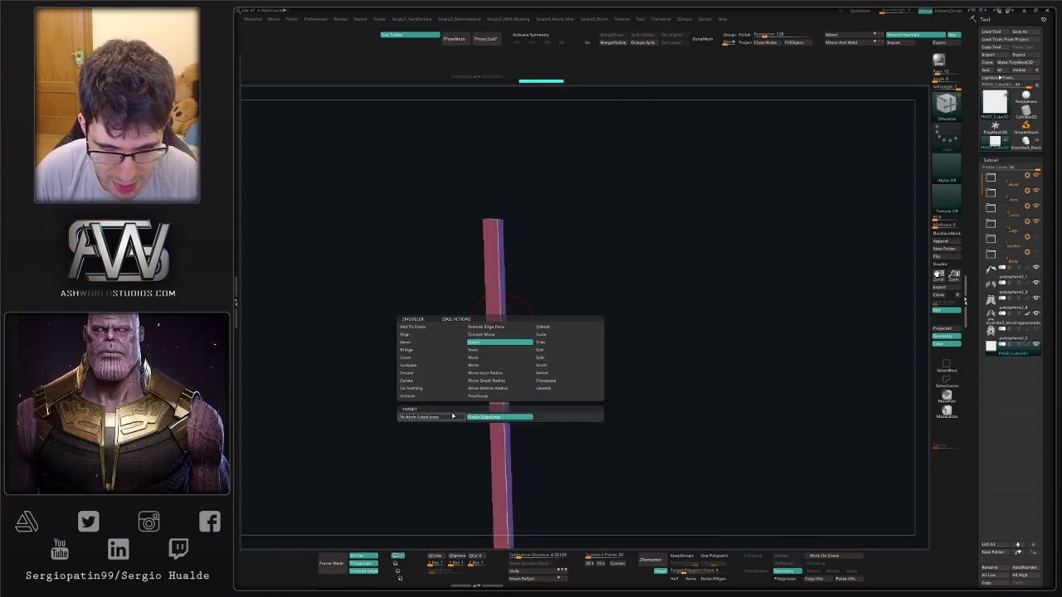
left_click(453, 417)
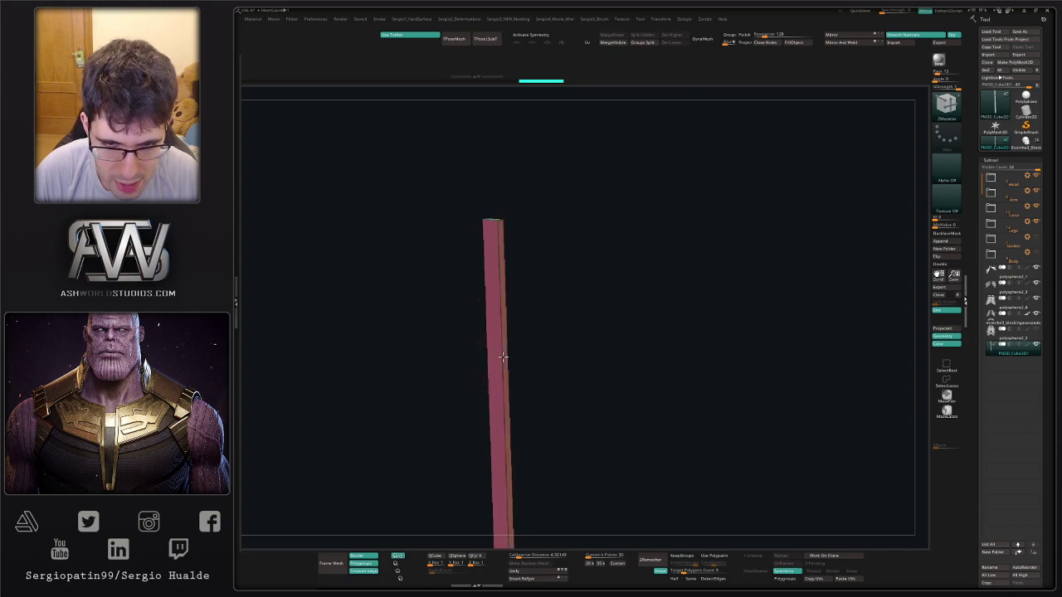
left_click_drag(502, 363, 501, 364)
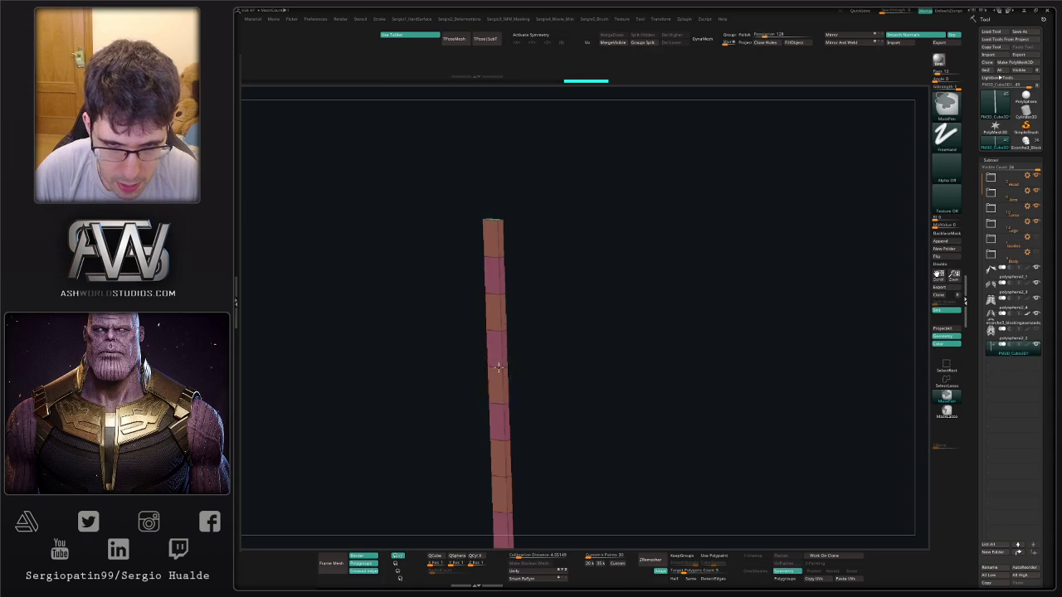
right_click_drag(501, 338, 509, 239, "ctrl")
mouse_move(516, 299)
right_mouse_down()
mouse_move(533, 295)
mouse_move(529, 322)
mouse_move(488, 298)
right_mouse_up()
key("alt+s")
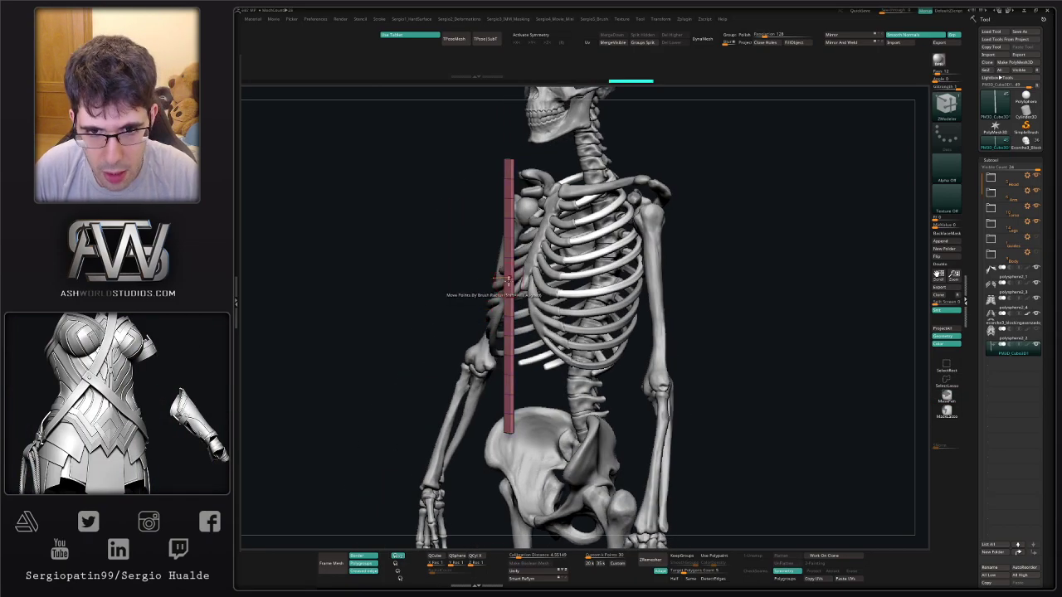
Apply the Bend Curve deformer to the segmented bar and raise its curve resolution to nine control points.
key("w")
left_click(479, 233)
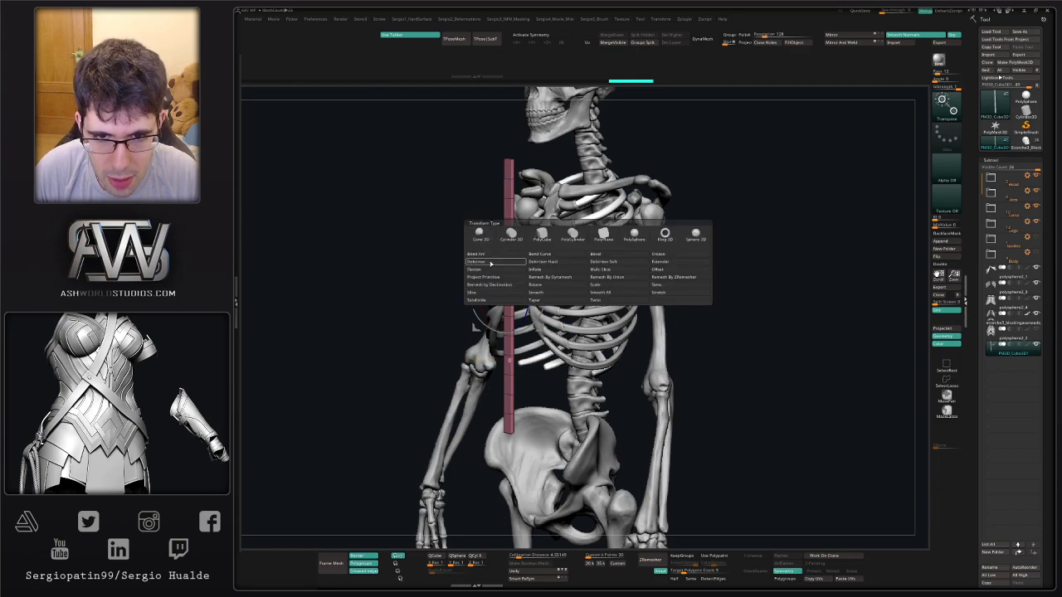
left_click(540, 256)
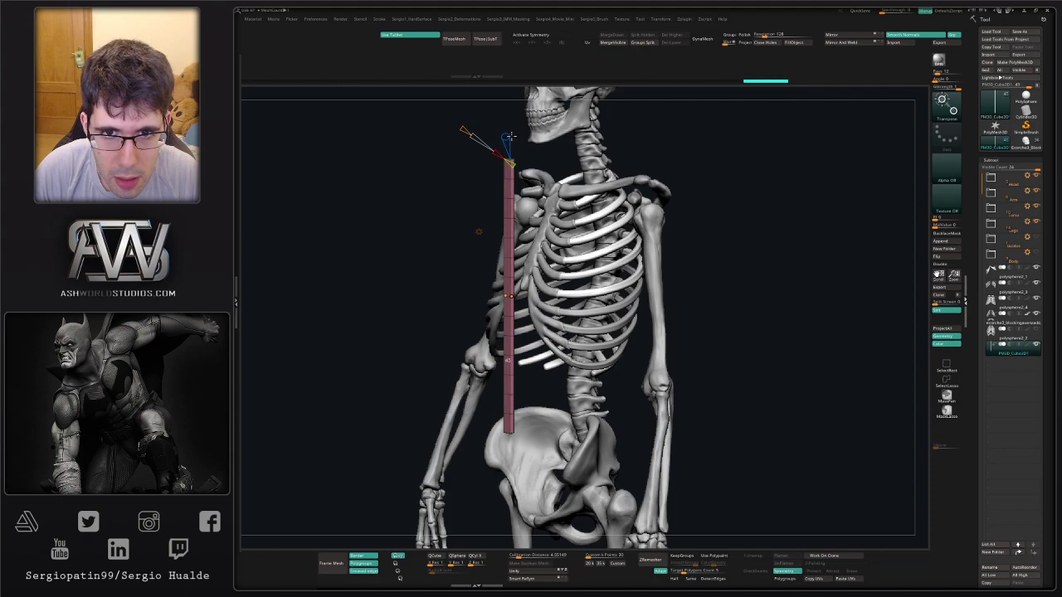
left_click_drag(498, 154, 461, 139)
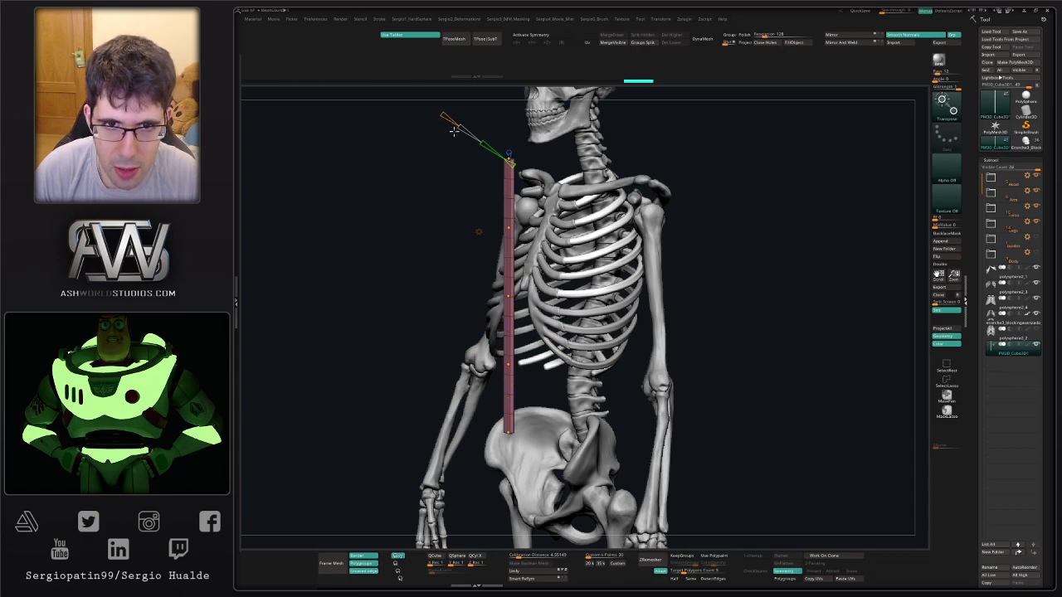
left_click_drag(440, 117, 436, 116)
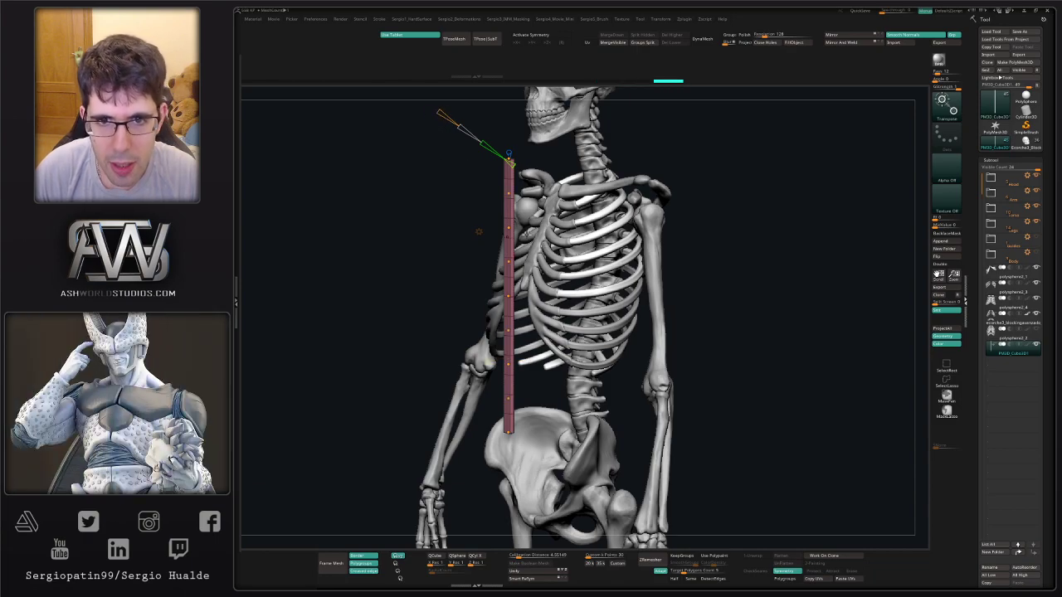
right_click_drag(549, 245, 503, 238, "alt")
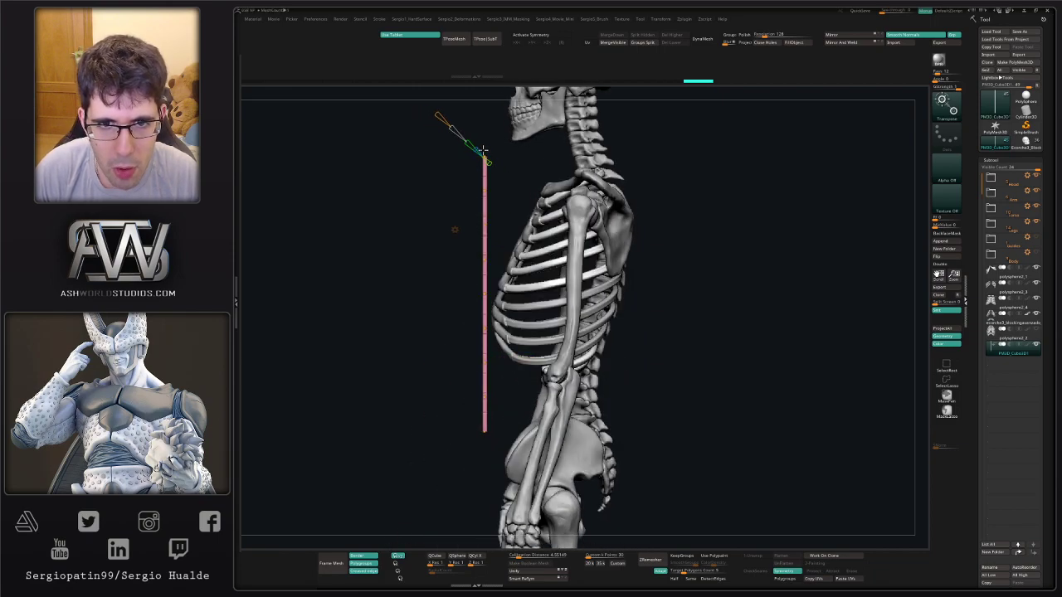
right_click_drag(453, 150, 476, 149)
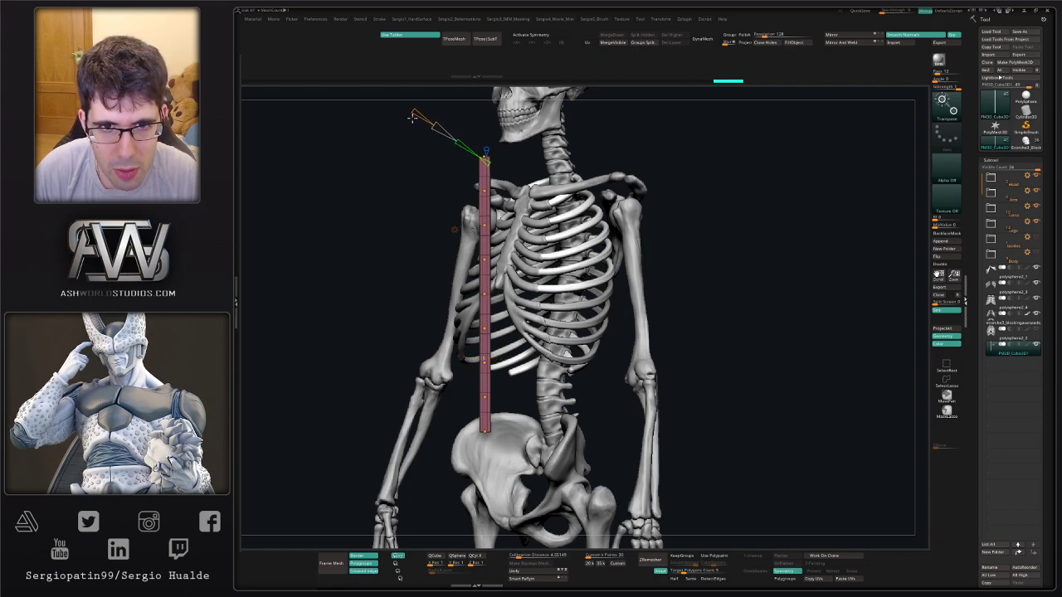
mouse_move(458, 142)
left_mouse_down()
mouse_move(443, 133)
mouse_move(454, 141)
left_mouse_up()
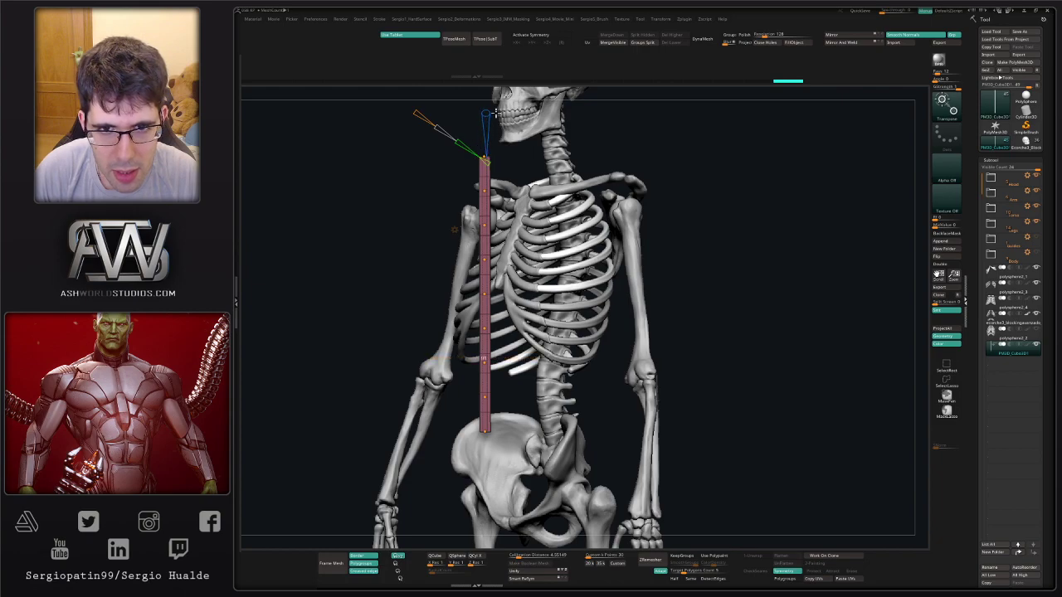
left_click(488, 148)
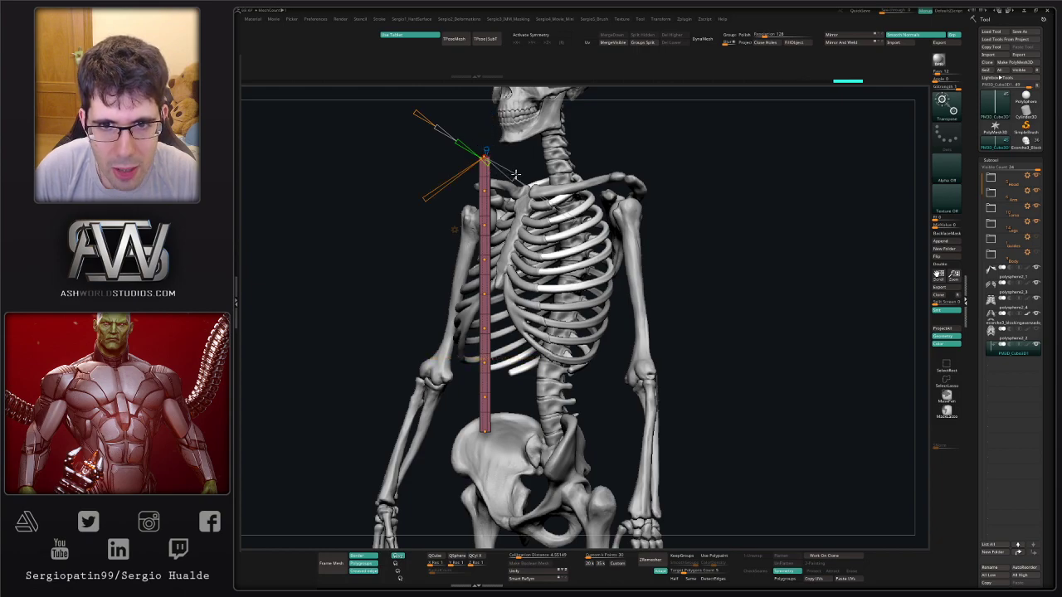
mouse_move(515, 175)
left_mouse_down()
mouse_move(537, 189)
mouse_move(515, 176)
left_mouse_up()
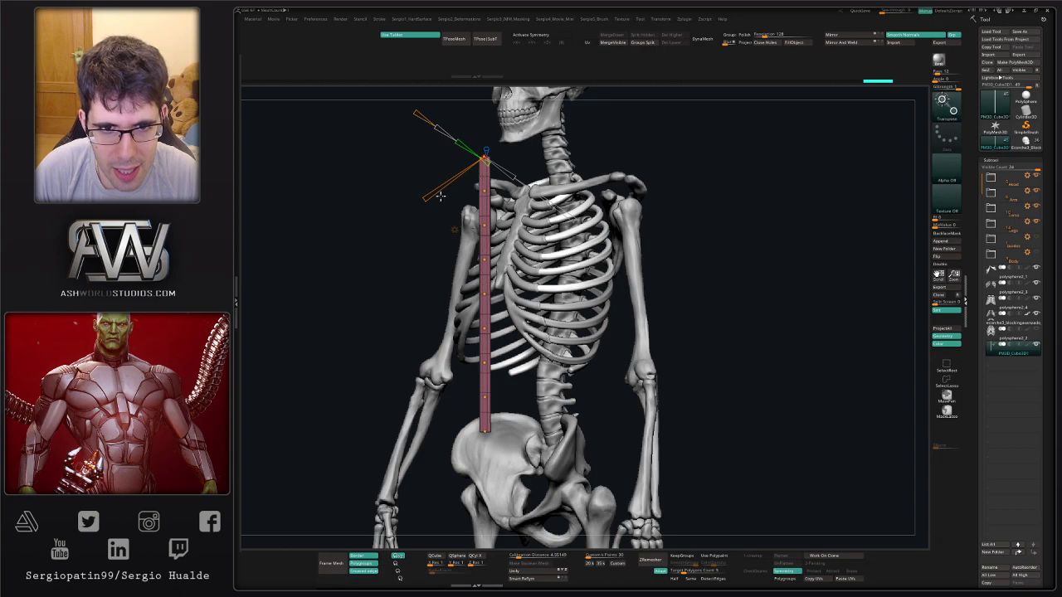
left_click_drag(441, 195, 420, 205)
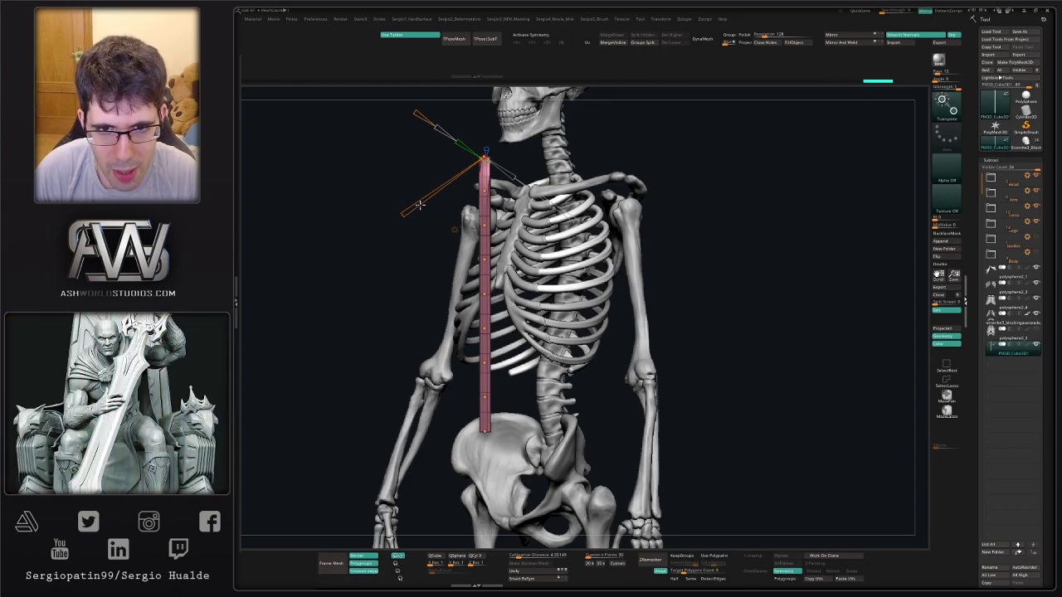
key("ctrl+z")
Bend the bar's upper end through to the back of the rib cage, placing its top curve point beside the spine.
mouse_move(493, 221)
right_mouse_down("ctrl")
mouse_move(493, 191)
mouse_move(439, 192)
right_mouse_up("ctrl")
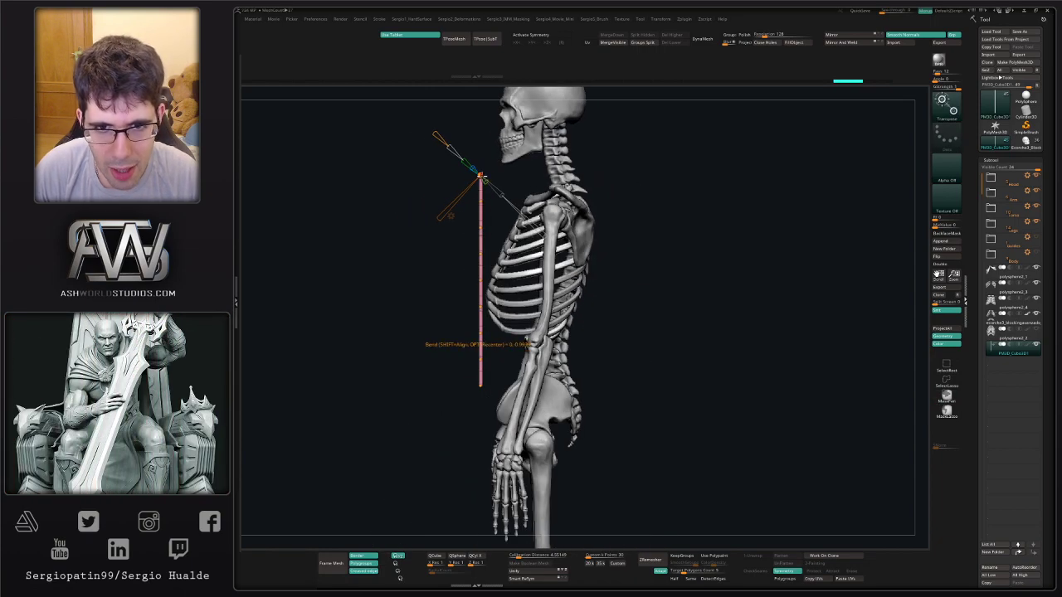
mouse_move(481, 176)
left_mouse_down()
mouse_move(573, 249)
mouse_move(571, 300)
mouse_move(584, 282)
left_mouse_up()
mouse_move(597, 279)
right_mouse_down()
mouse_move(528, 259)
mouse_move(525, 287)
right_mouse_up()
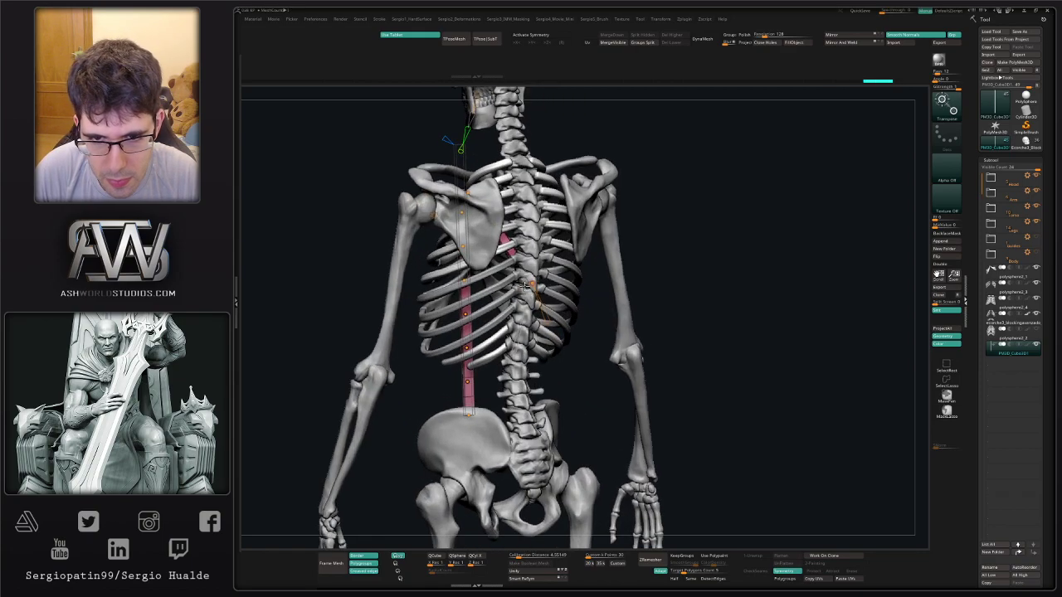
left_click_drag(532, 285, 515, 277)
right_click_drag(507, 277, 549, 274)
Pull the remaining curve points around the side of the rib cage and place the bar's lower end on the sternum.
mouse_move(405, 201)
left_mouse_down()
mouse_move(411, 233)
mouse_move(545, 309)
left_mouse_up()
left_click_drag(412, 267, 538, 330)
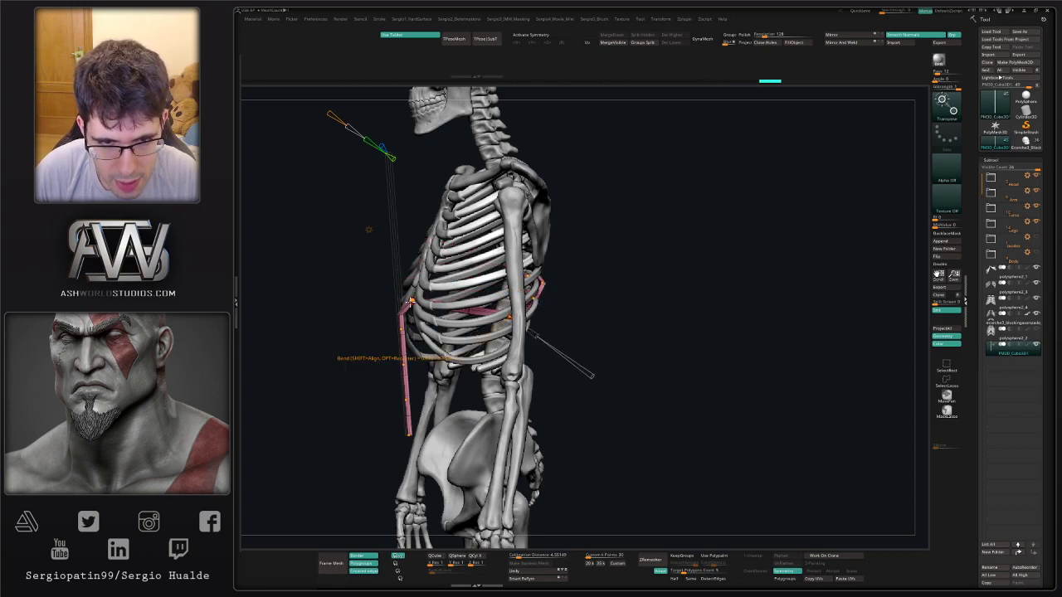
left_click_drag(412, 301, 502, 318)
right_click_drag(438, 330, 501, 333)
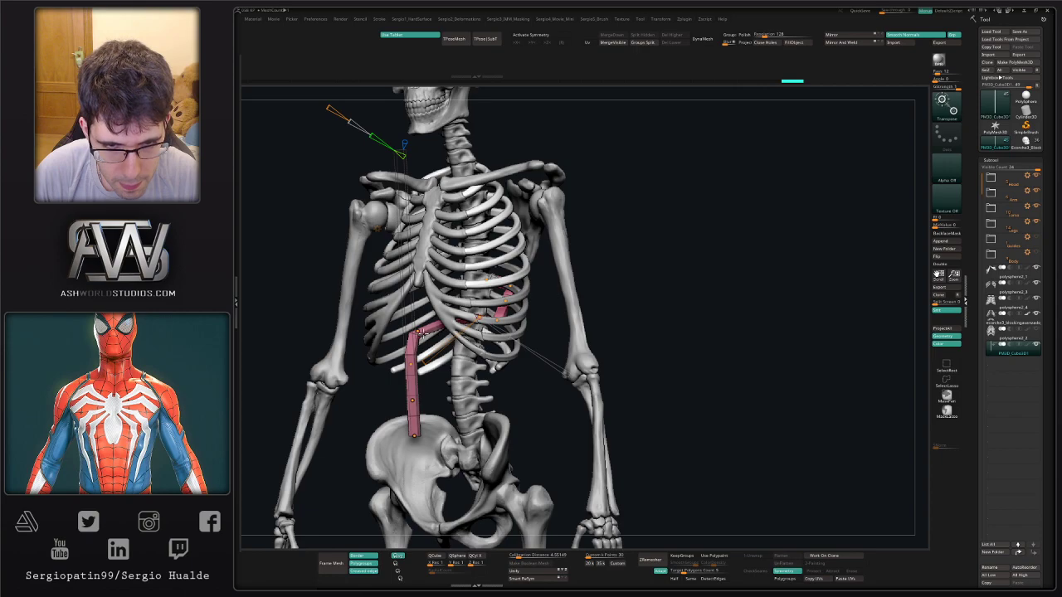
left_click_drag(426, 362, 496, 319)
left_click_drag(423, 392, 479, 322)
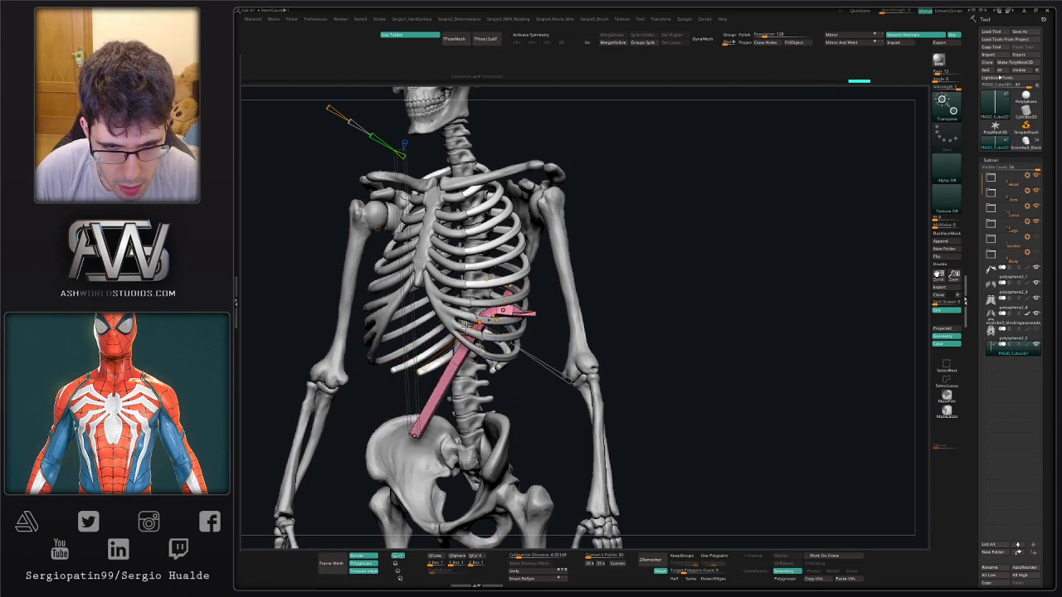
left_click_drag(414, 436, 429, 240)
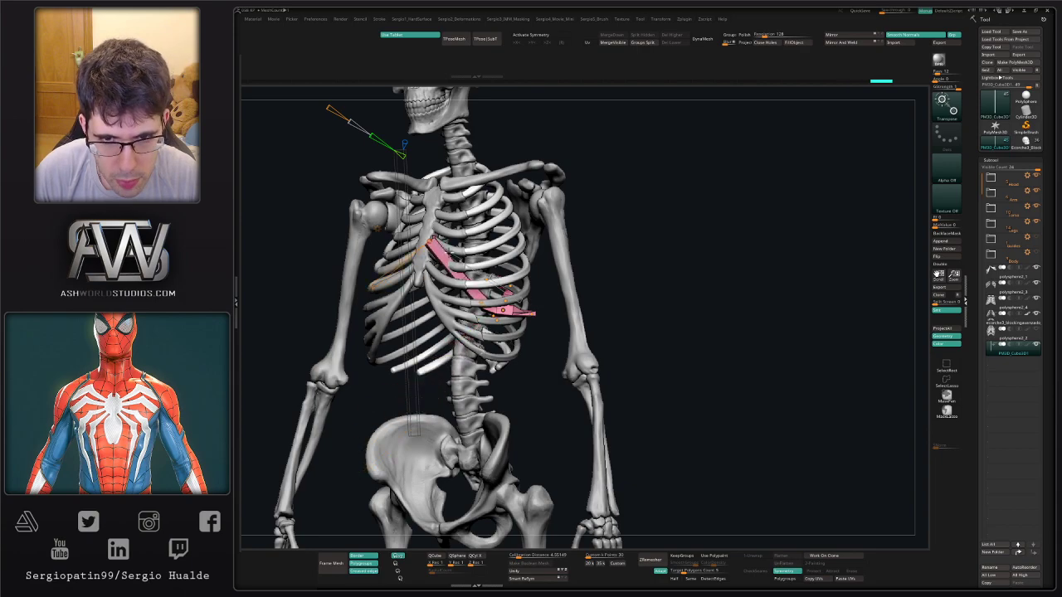
Reposition the strip's curve points along the back and side of the rib cage to follow the ribs' outer curvature.
mouse_move(500, 293)
right_mouse_down()
mouse_move(386, 308)
mouse_move(502, 278)
mouse_move(507, 291)
right_mouse_up()
left_click_drag(585, 277, 575, 268)
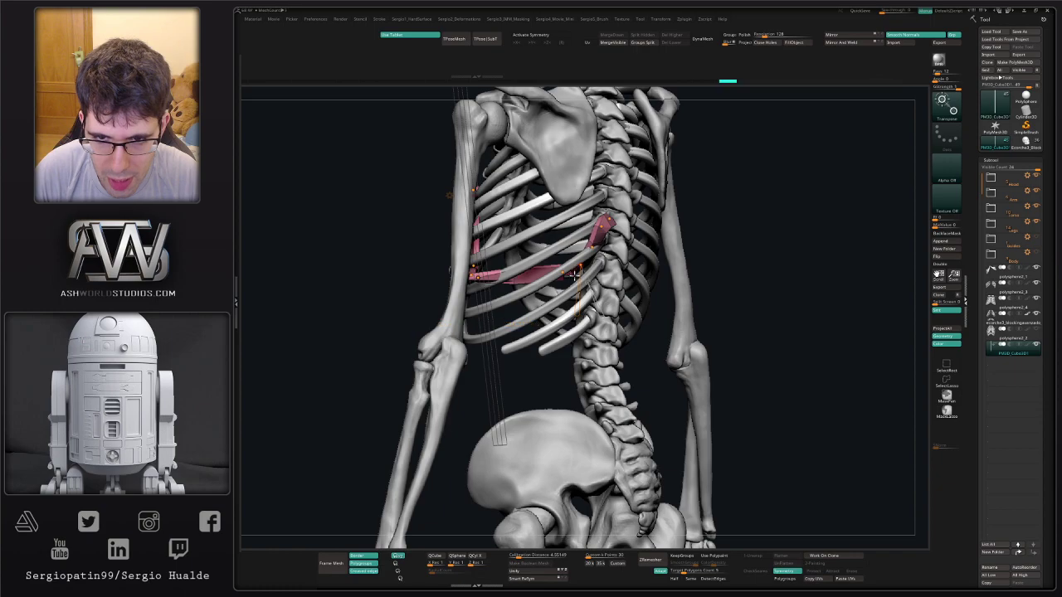
right_click_drag(575, 268, 540, 271)
right_click_drag(451, 274, 614, 271, "alt")
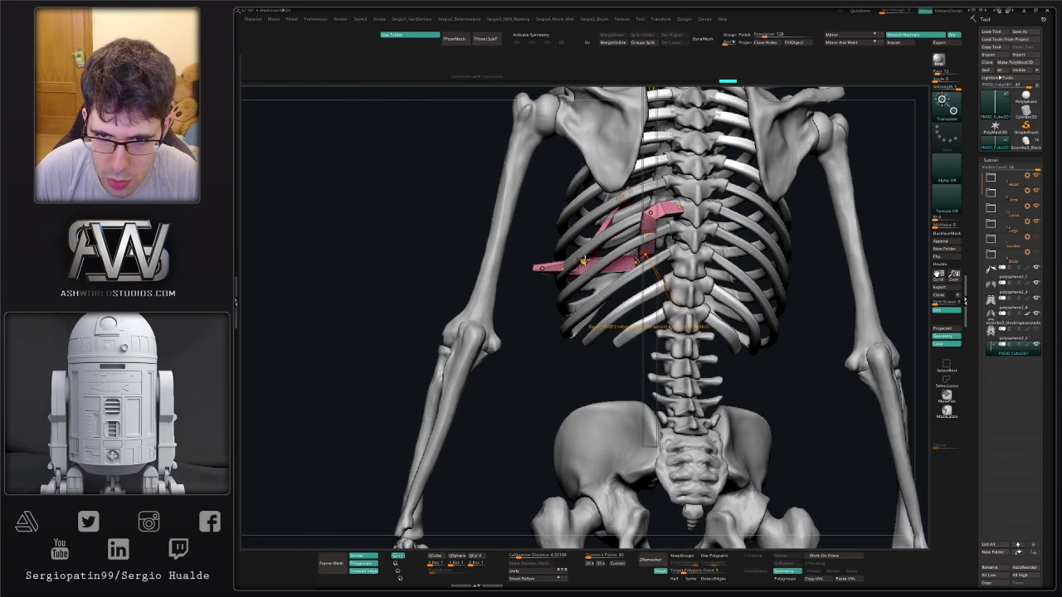
left_click_drag(584, 261, 597, 264)
right_click_drag(598, 264, 661, 287)
left_click_drag(601, 267, 590, 274)
right_click_drag(645, 263, 599, 242)
left_click_drag(619, 279, 608, 288)
Adjust the strip's rear section so its end meets the spine and the neighbouring points run diagonally across the back ribs.
mouse_move(653, 262)
left_mouse_down()
mouse_move(613, 265)
mouse_move(649, 247)
mouse_move(639, 251)
left_mouse_up()
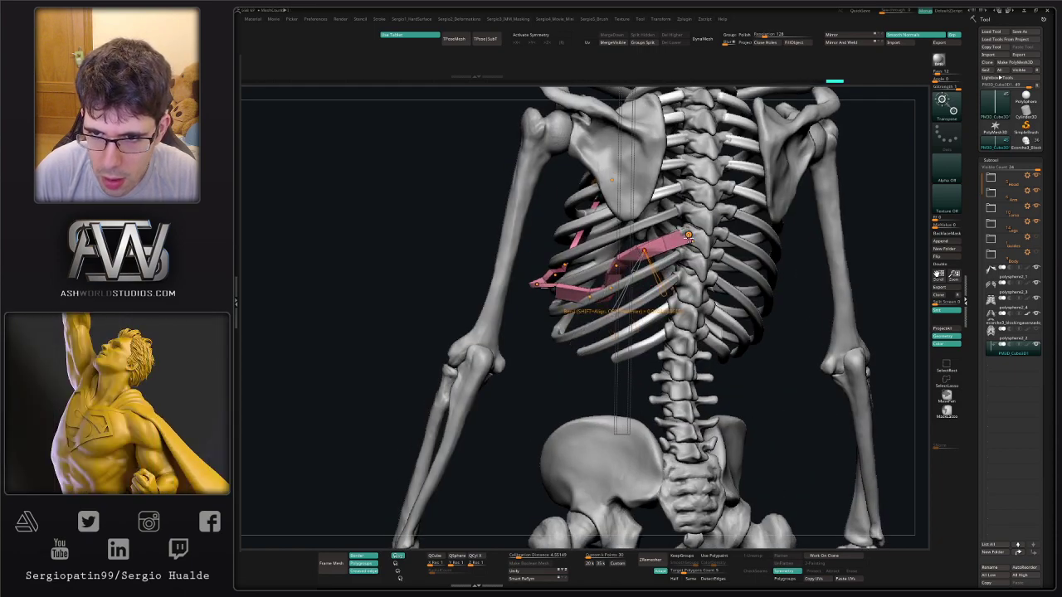
right_click_drag(690, 238, 693, 267, "ctrl")
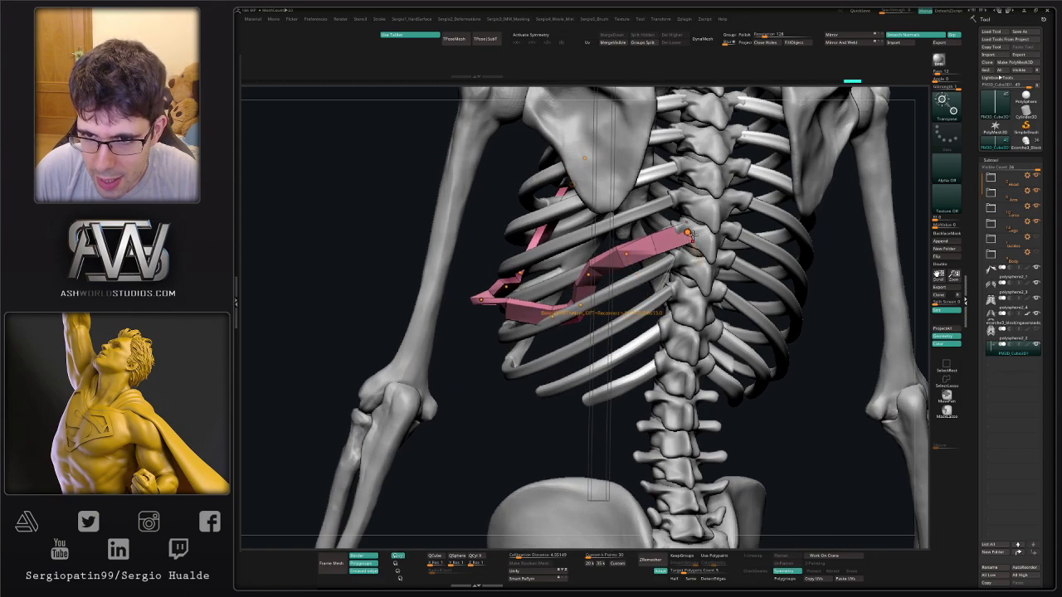
left_click_drag(706, 273, 715, 281)
right_click_drag(617, 282, 686, 239, "alt")
left_click_drag(604, 238, 588, 244)
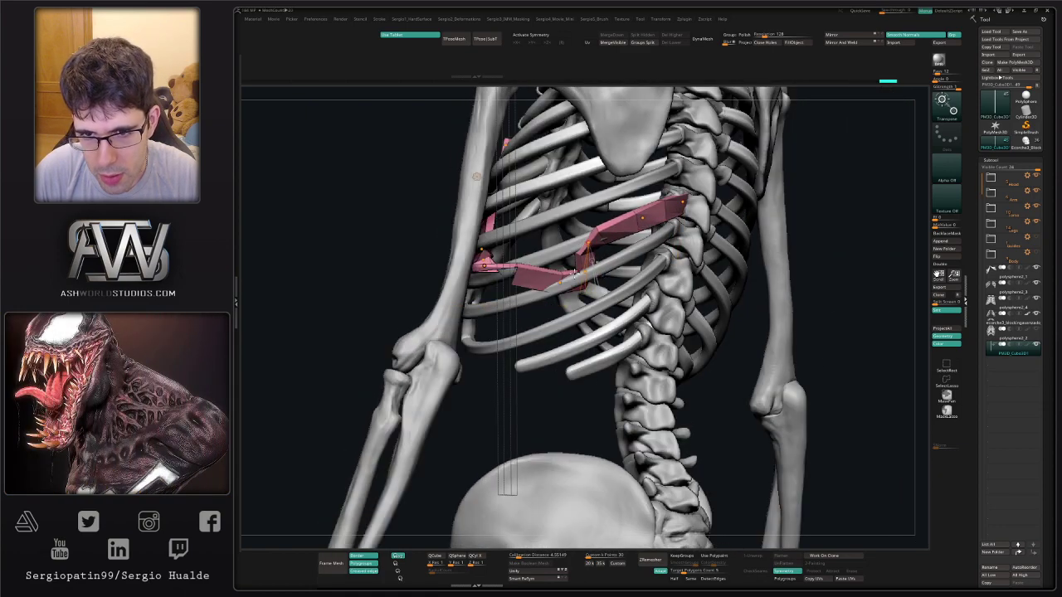
mouse_move(559, 282)
left_mouse_down()
mouse_move(520, 273)
mouse_move(549, 264)
left_mouse_up()
Isolate the strip and adjust the position and twist of its side curve points to even out the kinked bend.
right_click_drag(549, 265, 540, 266)
key("alt+s")
left_click_drag(504, 266, 723, 330)
left_click_drag(542, 234, 521, 251)
left_click_drag(578, 216, 580, 262)
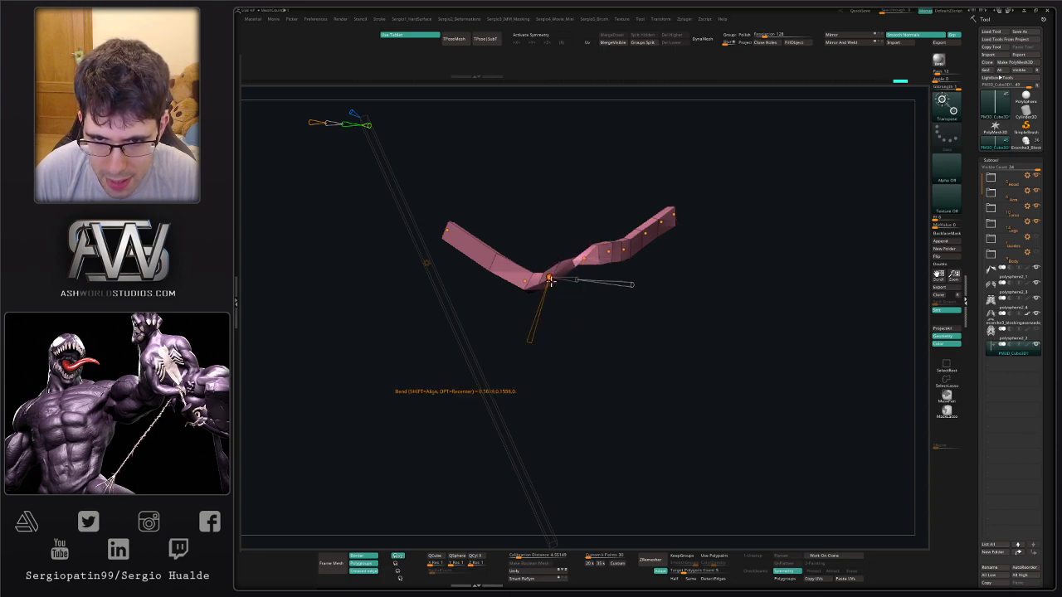
left_click_drag(548, 277, 552, 274)
left_click_drag(543, 317, 571, 264)
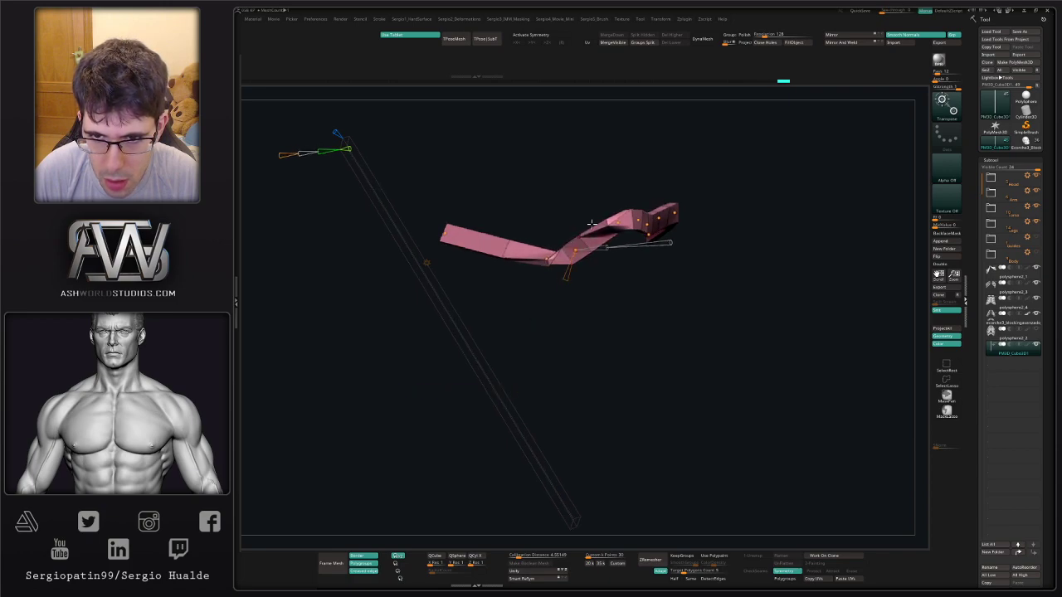
Twist the strip at its front corner point and front end to straighten the front section, and show the skeleton again.
right_click_drag(571, 268, 596, 300, "ctrl")
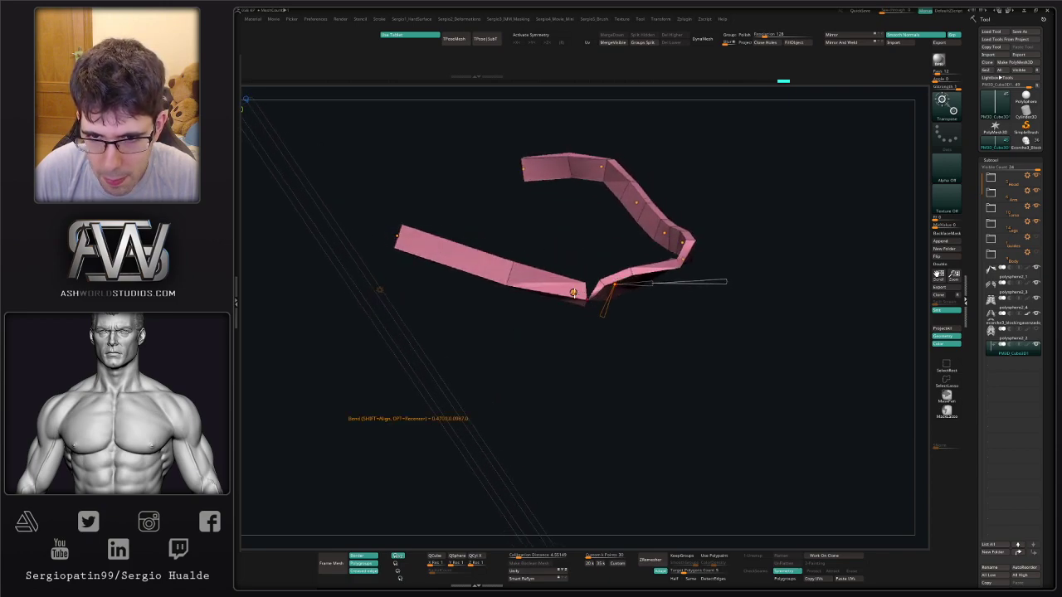
left_click_drag(573, 292, 563, 320)
left_click_drag(398, 235, 368, 309)
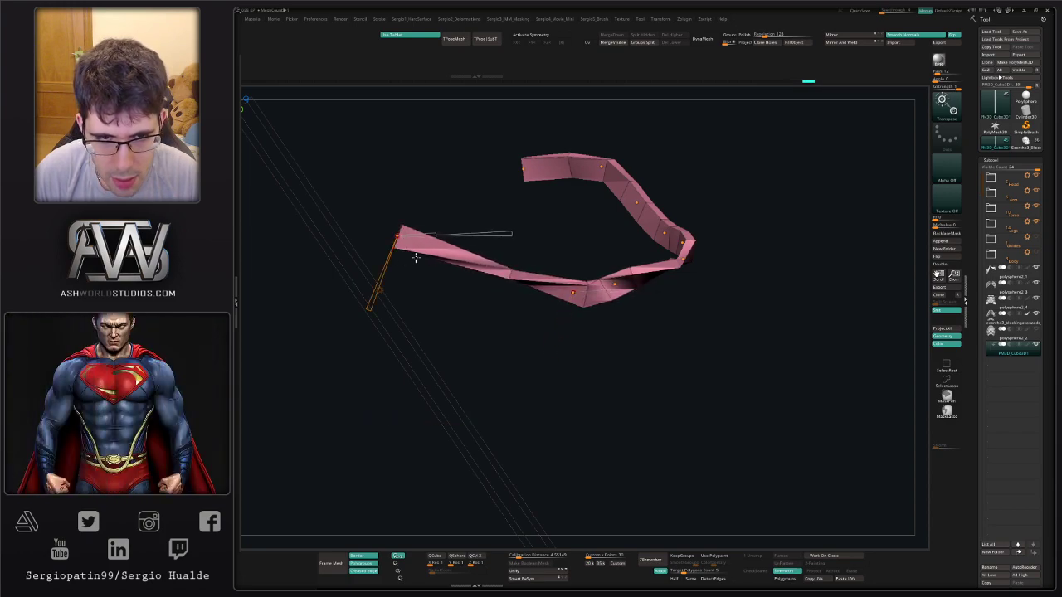
right_click_drag(416, 258, 502, 253, "alt")
left_click_drag(452, 304, 473, 249)
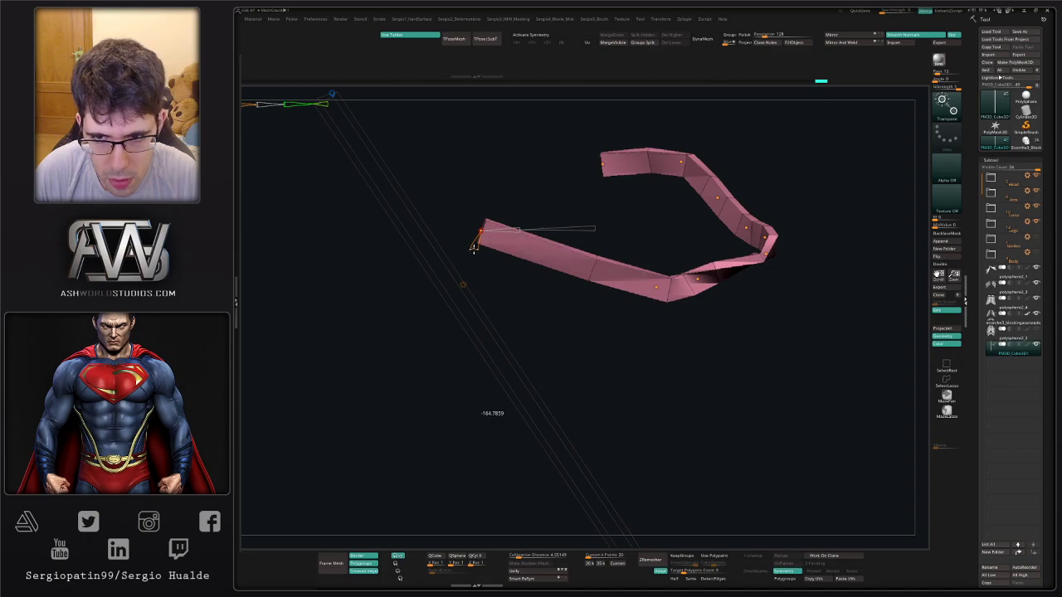
right_click_drag(474, 249, 609, 286)
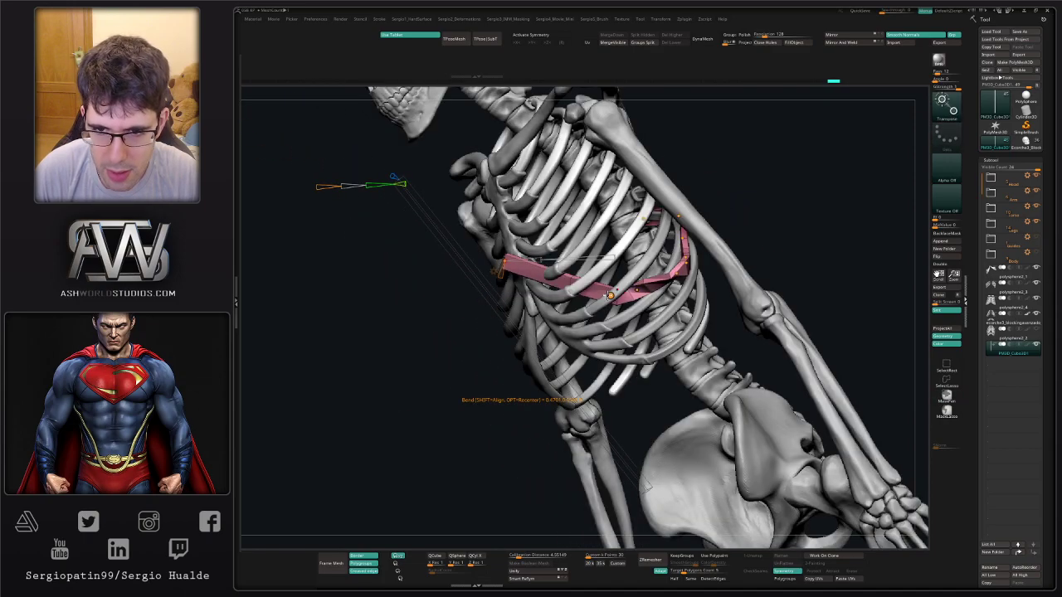
Move the strip's front and side curve points so its front section runs diagonally over the lower front ribs.
left_click_drag(610, 296, 566, 281)
right_click_drag(491, 267, 473, 294)
mouse_move(617, 354)
right_mouse_down()
mouse_move(698, 352)
mouse_move(637, 350)
right_mouse_up()
left_click_drag(559, 346, 545, 370)
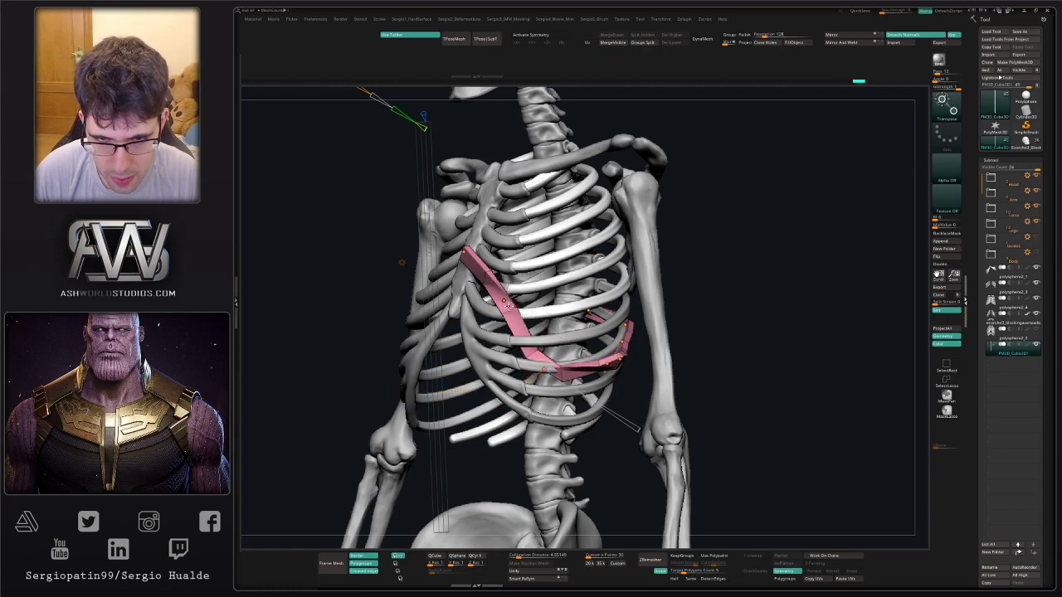
left_click_drag(503, 301, 504, 325)
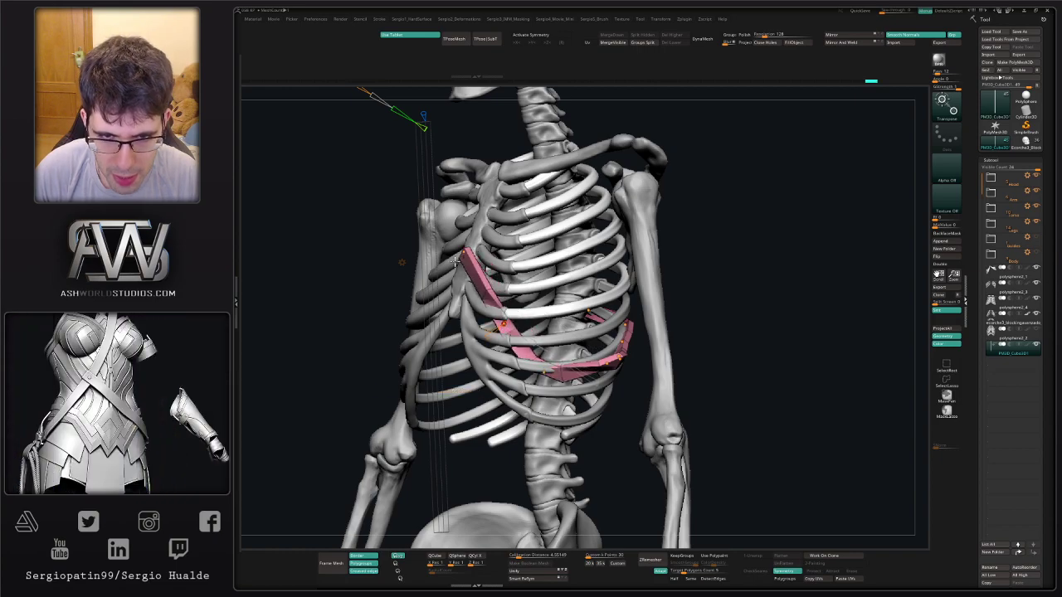
Lower the strip's front end onto the lower part of the sternum and fine-tune its placement.
right_click_drag(455, 261, 513, 268)
left_click_drag(463, 251, 451, 280)
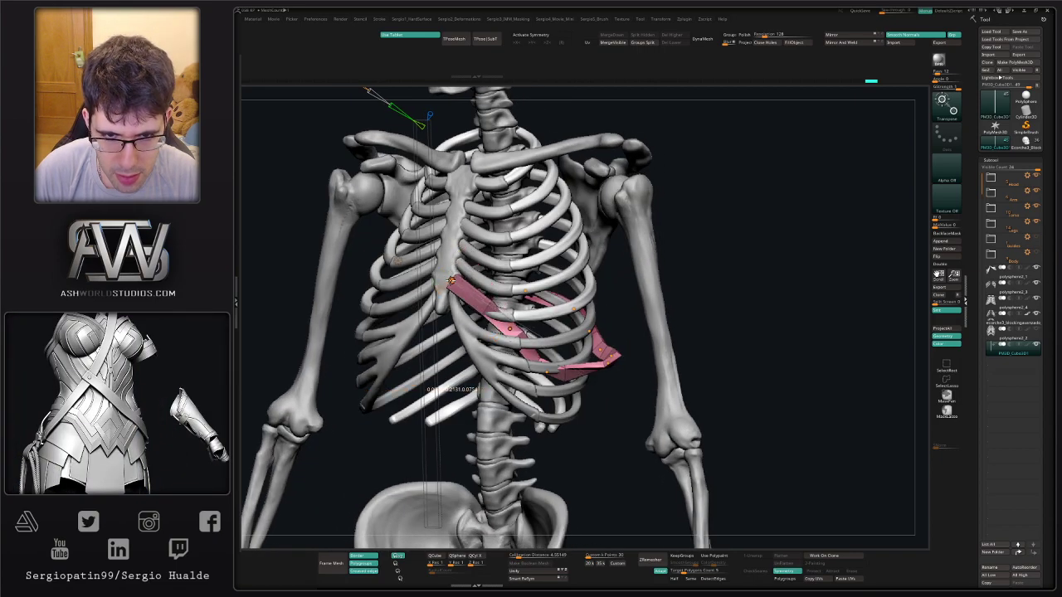
right_click_drag(427, 282, 463, 287)
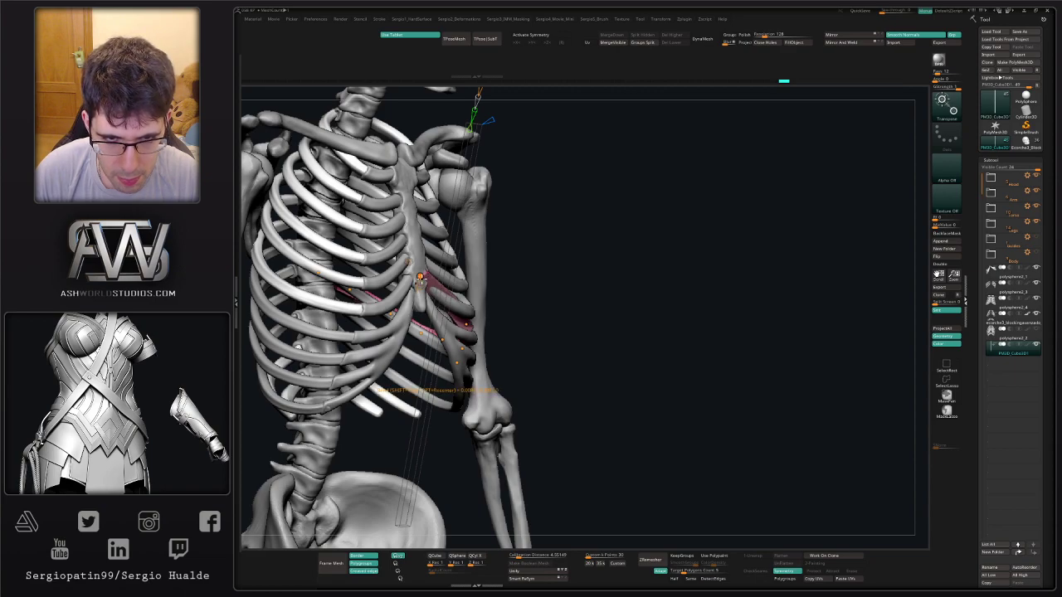
left_click_drag(420, 280, 425, 280)
mouse_move(443, 287)
right_mouse_down()
mouse_move(423, 291)
mouse_move(479, 293)
mouse_move(458, 296)
right_mouse_up()
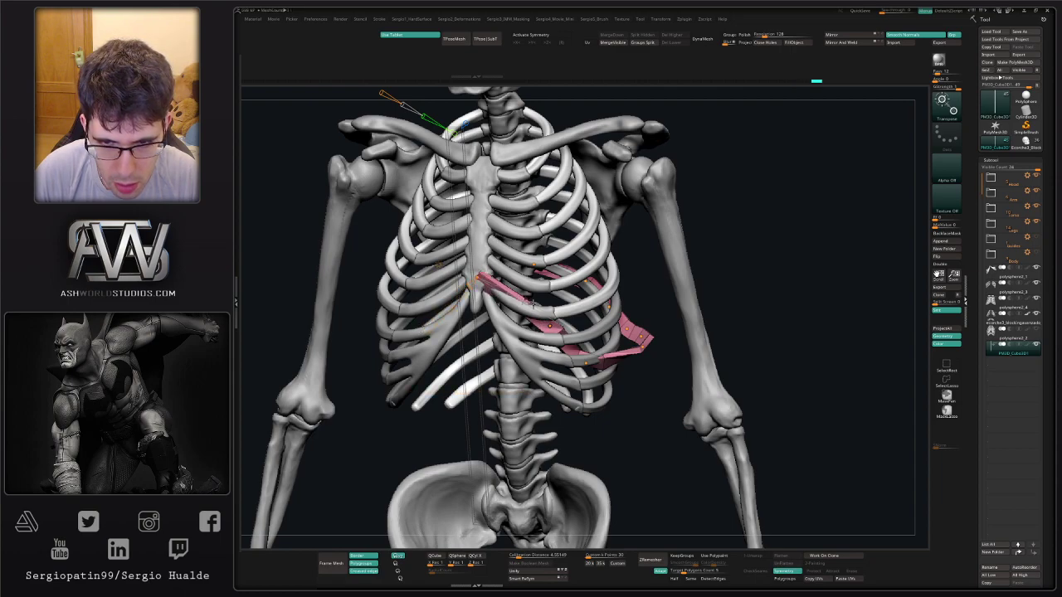
Shift the strip's front curve points closer to the sternum and up along the front ribs.
left_click_drag(549, 323, 523, 307)
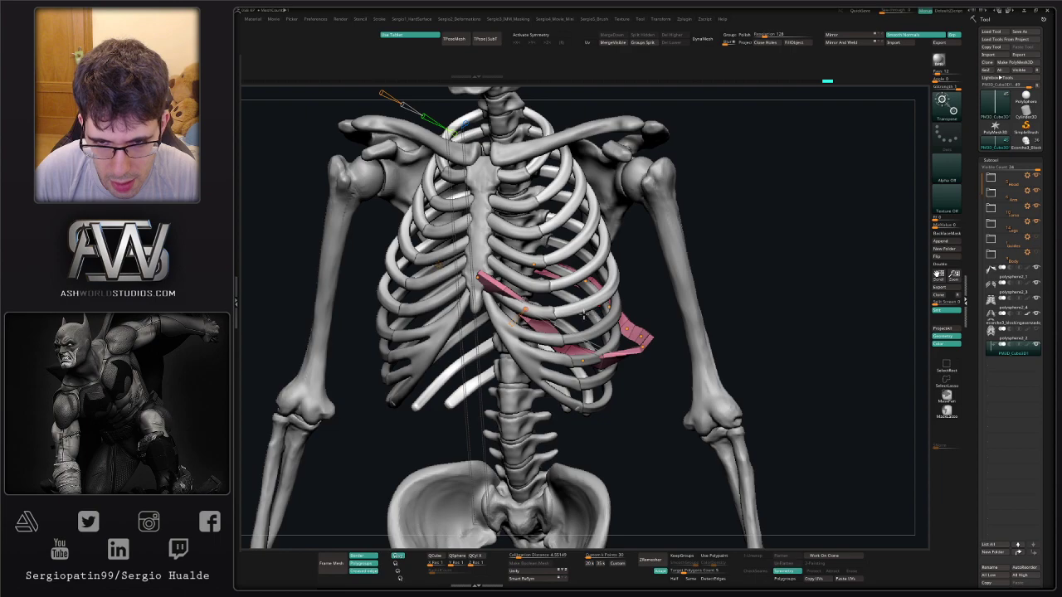
right_click_drag(584, 314, 546, 309)
left_click_drag(546, 338, 506, 280)
right_click_drag(555, 306, 455, 306)
left_click_drag(504, 286, 488, 296)
Raise the strip's side and back curve points so it wraps higher around the ribs toward the spine.
left_click_drag(568, 340, 581, 273)
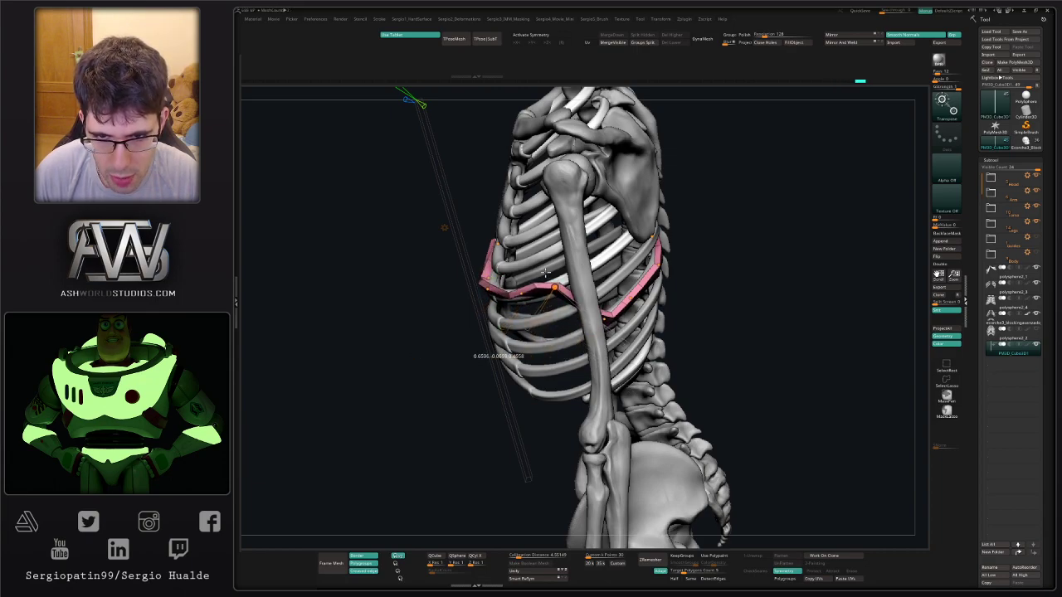
left_click_drag(606, 321, 629, 290)
right_click_drag(598, 265, 550, 256)
left_click_drag(605, 266, 626, 208)
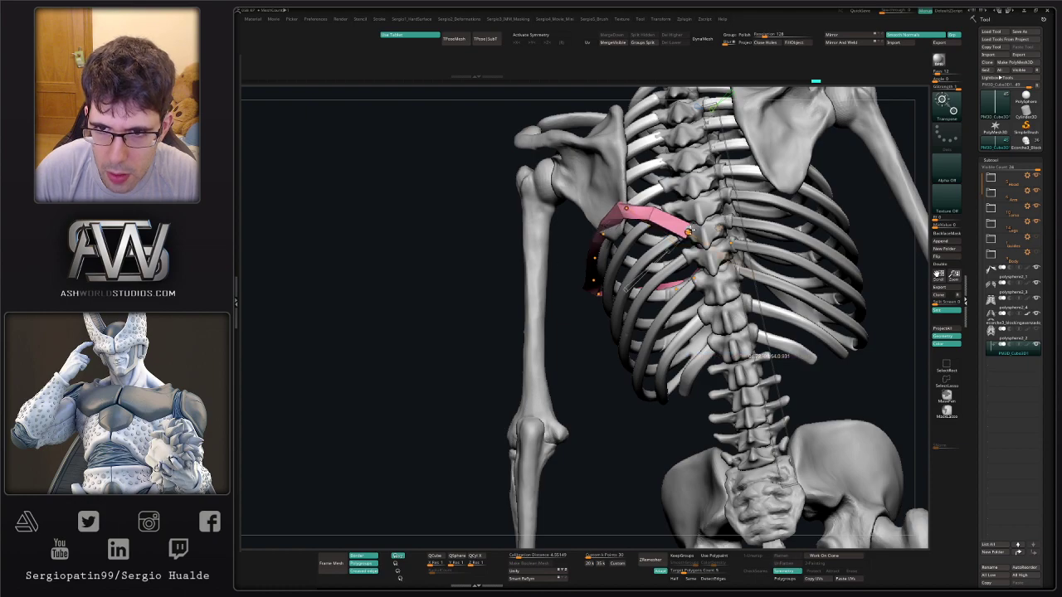
Raise the strip's back end along the spine, and pull its back and side curve points in toward the ribs.
left_click_drag(688, 233, 673, 179)
right_click_drag(663, 204, 745, 199)
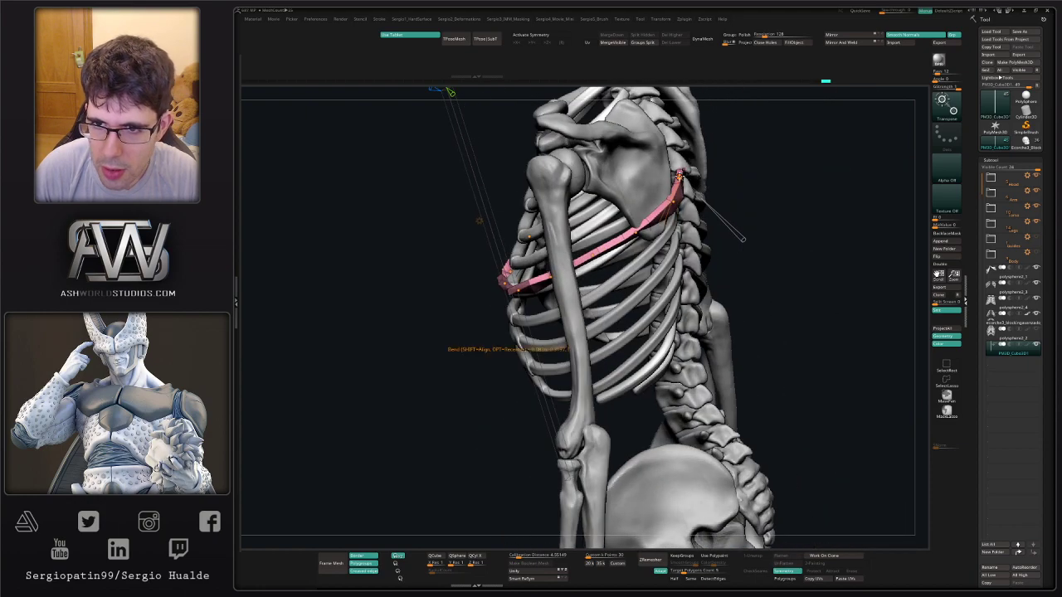
left_click_drag(679, 176, 674, 190)
right_click_drag(712, 194, 661, 190)
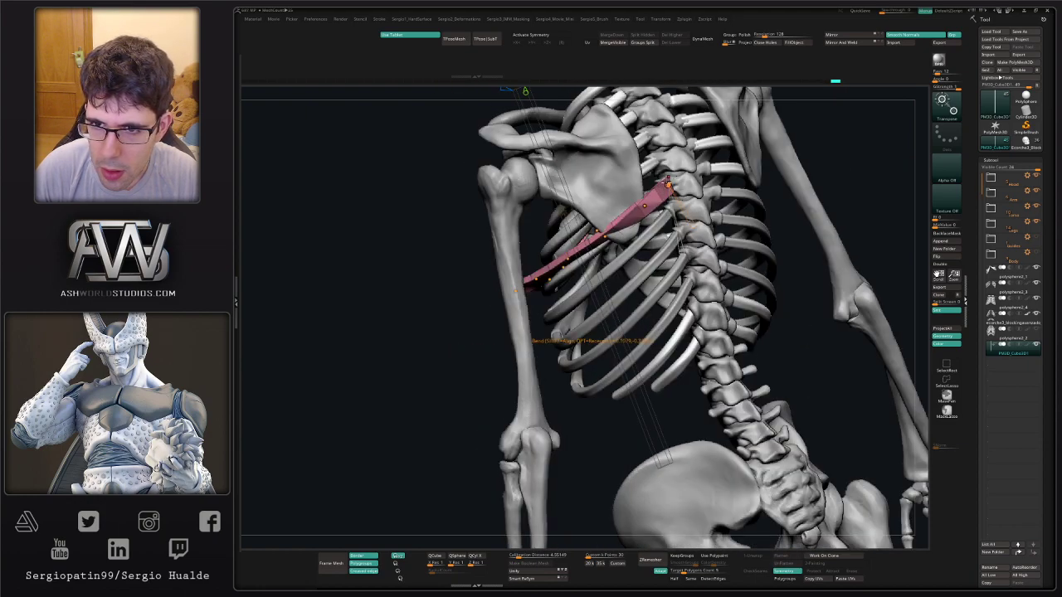
left_click_drag(668, 184, 664, 187)
right_click_drag(597, 194, 640, 202)
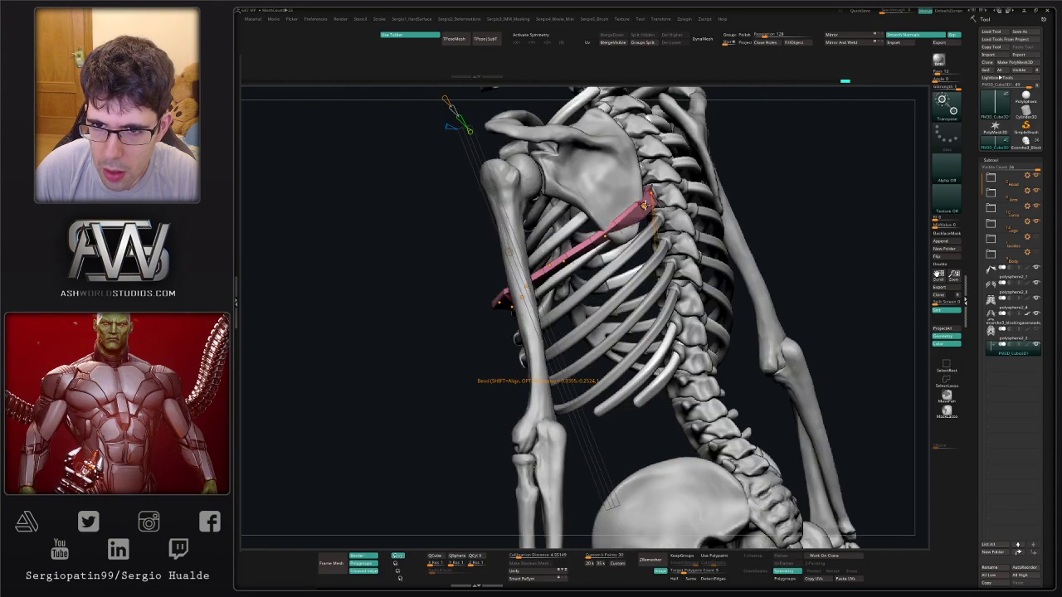
left_click_drag(648, 199, 635, 214)
mouse_move(622, 219)
right_mouse_down()
mouse_move(605, 222)
mouse_move(637, 233)
right_mouse_up()
left_click_drag(596, 251, 560, 269)
right_click_drag(559, 280, 572, 277)
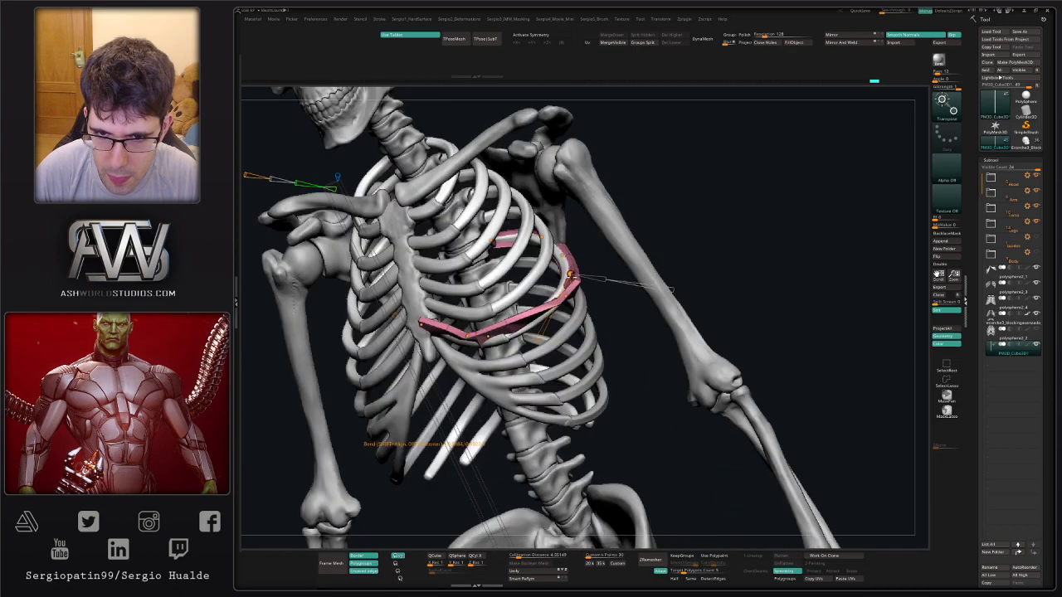
Adjust the strip's outer side curve points so the bend follows the curvature of the rib cage's side.
left_click_drag(571, 280, 572, 288)
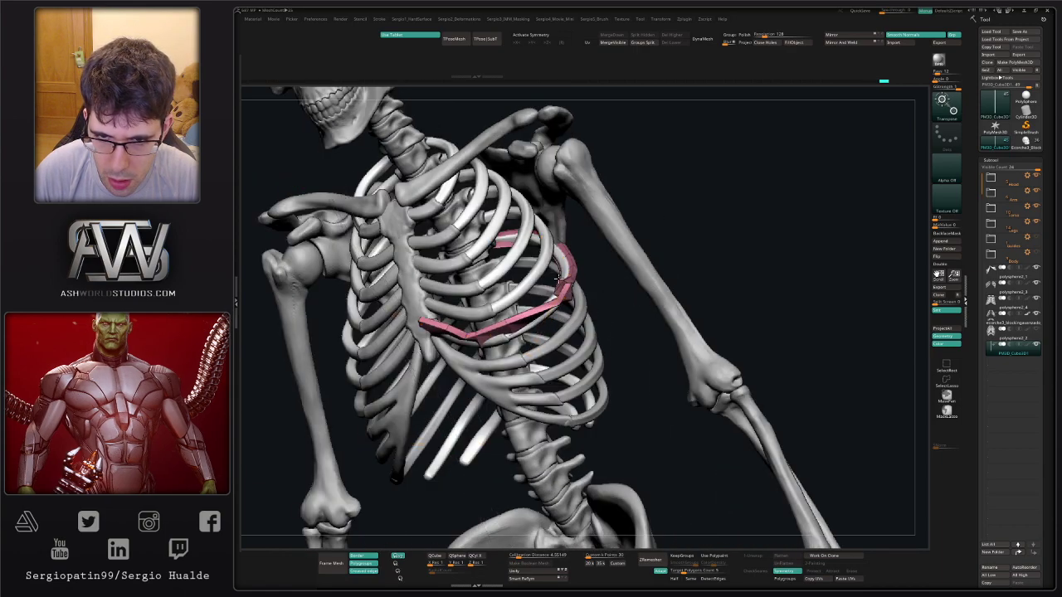
right_click_drag(574, 288, 553, 265)
left_click_drag(576, 295, 576, 290)
right_click_drag(576, 290, 569, 252)
left_click_drag(570, 247, 532, 276)
mouse_move(556, 265)
right_mouse_down()
mouse_move(534, 303)
mouse_move(522, 286)
right_mouse_up()
left_click_drag(522, 283, 518, 283)
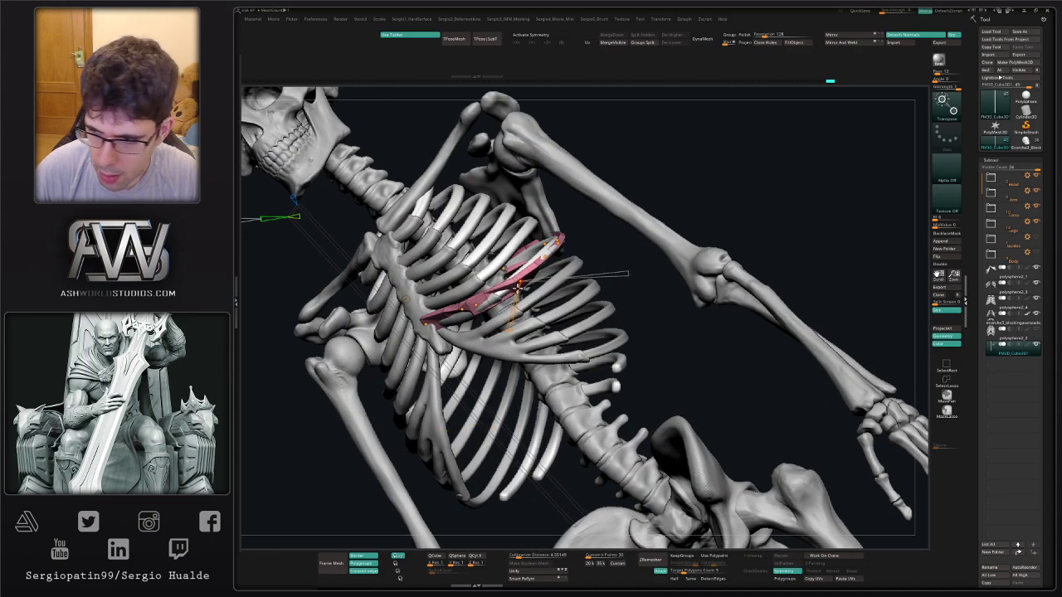
Lower the strip's front curve points so it slopes down from the sternum along the front ribs.
mouse_move(519, 284)
right_mouse_down("ctrl")
mouse_move(524, 274)
mouse_move(477, 280)
mouse_move(518, 282)
mouse_move(515, 343)
right_mouse_up("ctrl")
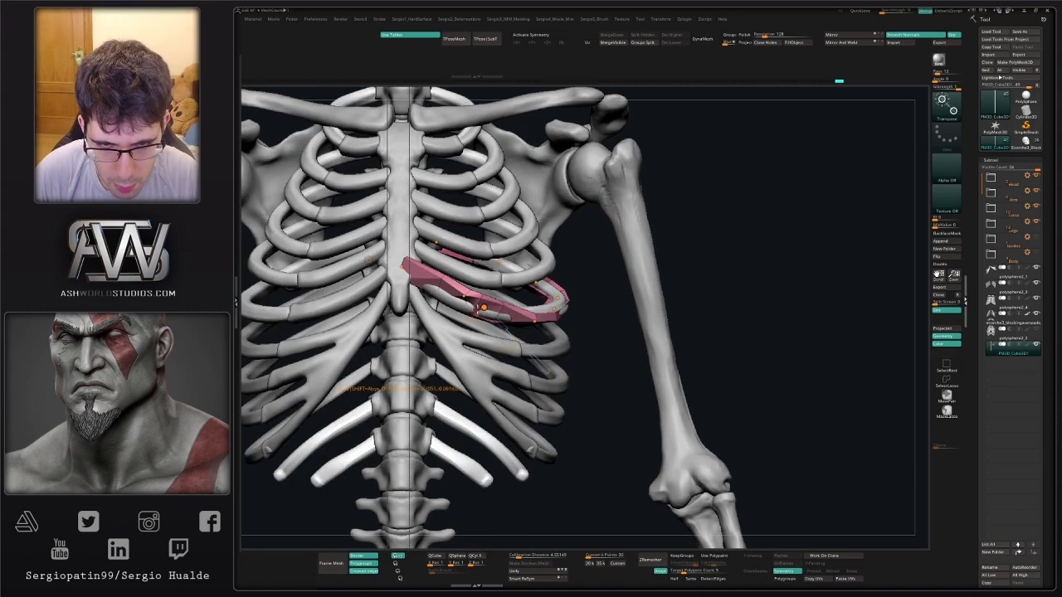
mouse_move(463, 296)
left_mouse_down()
mouse_move(440, 294)
mouse_move(488, 324)
left_mouse_up()
left_click_drag(444, 295, 442, 296)
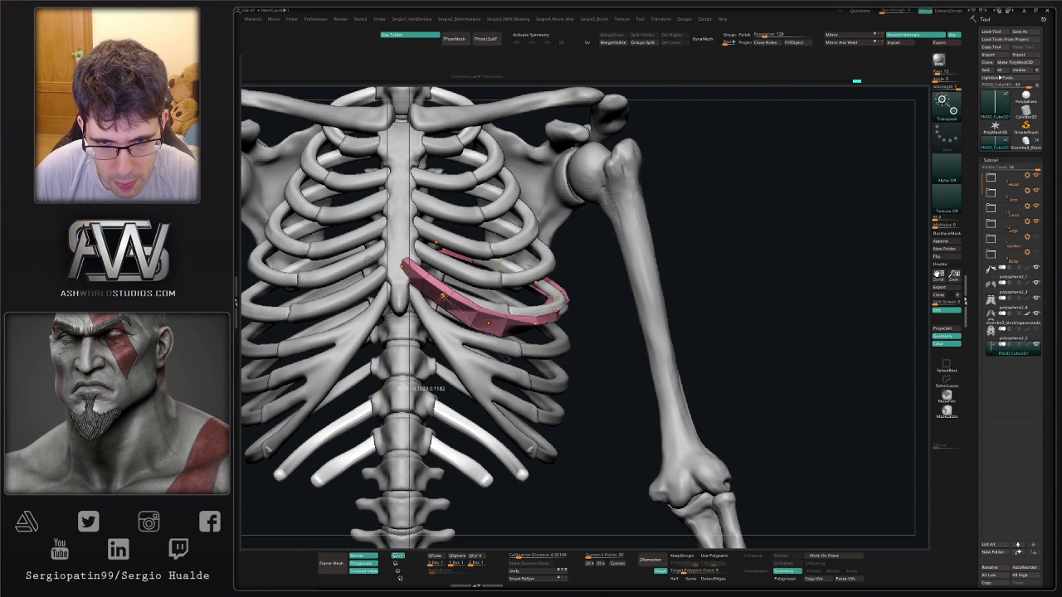
left_click_drag(536, 322, 485, 325)
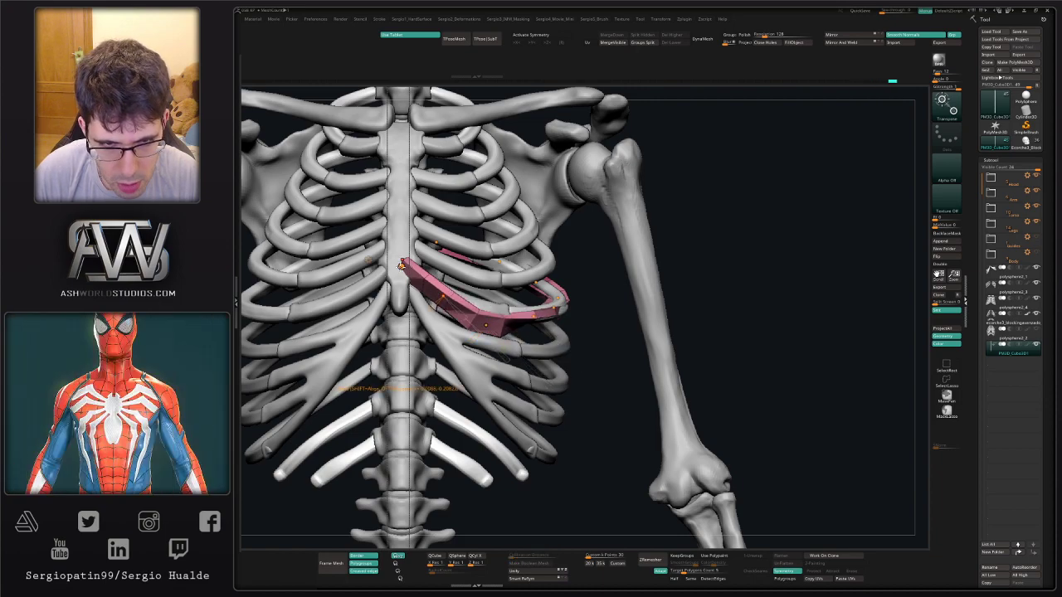
left_click_drag(401, 266, 402, 267)
right_click_drag(391, 270, 438, 289, "alt")
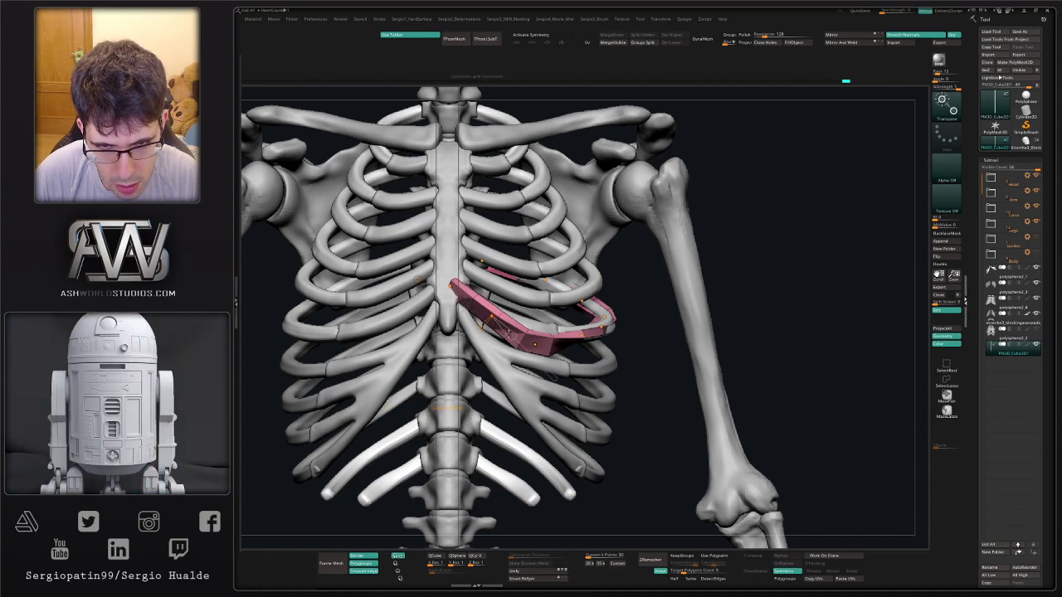
Fine-tune the strip's orientation at its front curve points so the front section lies against the ribs.
left_click_drag(481, 326, 488, 318)
right_click_drag(489, 318, 475, 336)
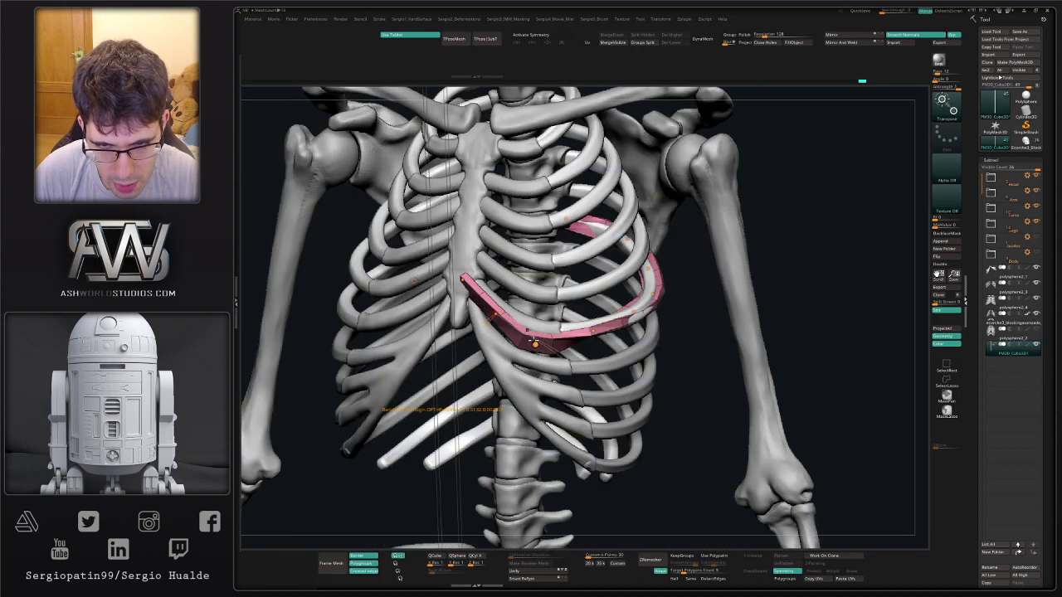
mouse_move(535, 344)
left_mouse_down()
mouse_move(508, 369)
mouse_move(537, 344)
left_mouse_up()
right_click_drag(536, 345, 503, 290, "alt")
right_click_drag(575, 281, 545, 280)
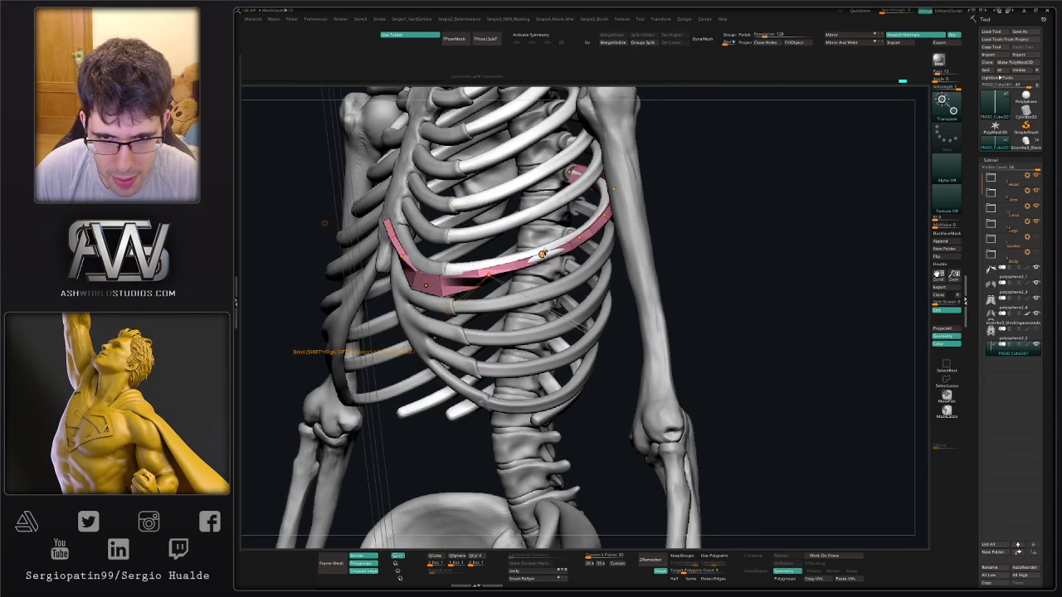
Twist the strip at its side and rear side curve points to align its faces with the ribs.
right_click_drag(493, 288, 634, 275, "ctrl")
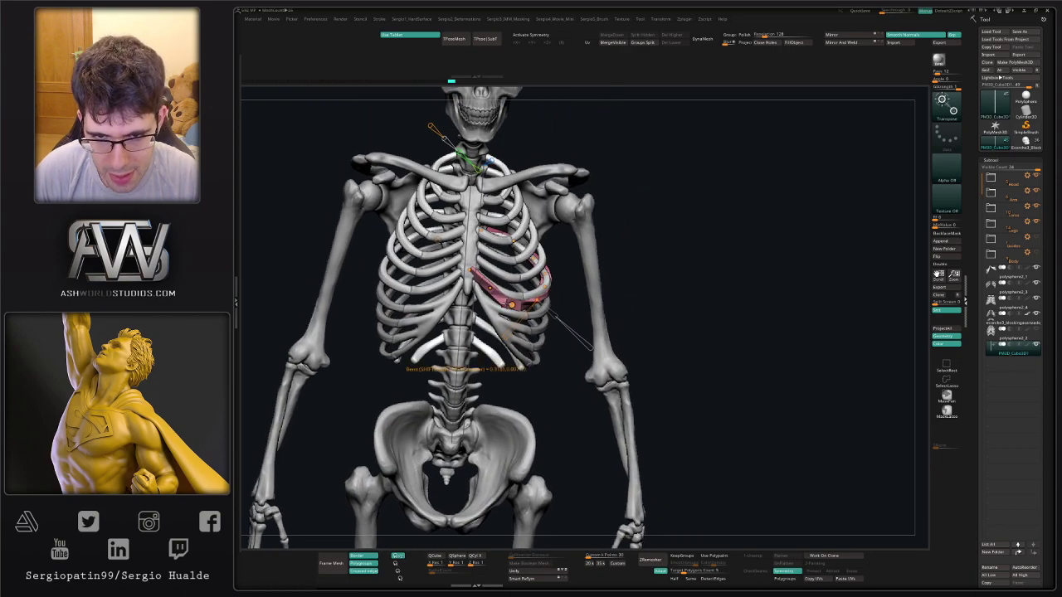
right_click_drag(509, 302, 579, 325, "ctrl")
right_click_drag(611, 287, 543, 276)
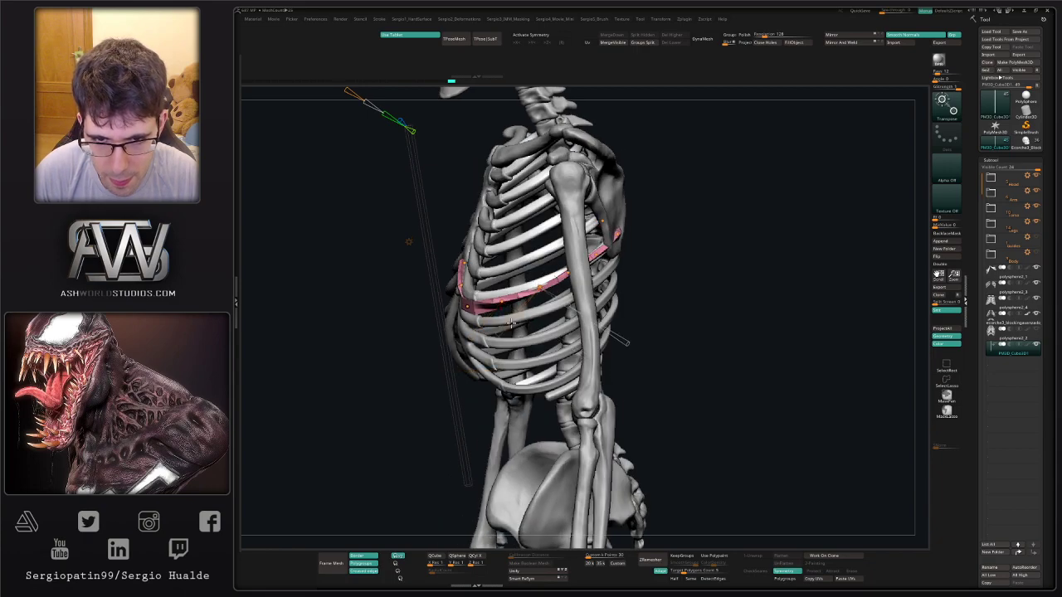
left_click_drag(501, 330, 519, 308)
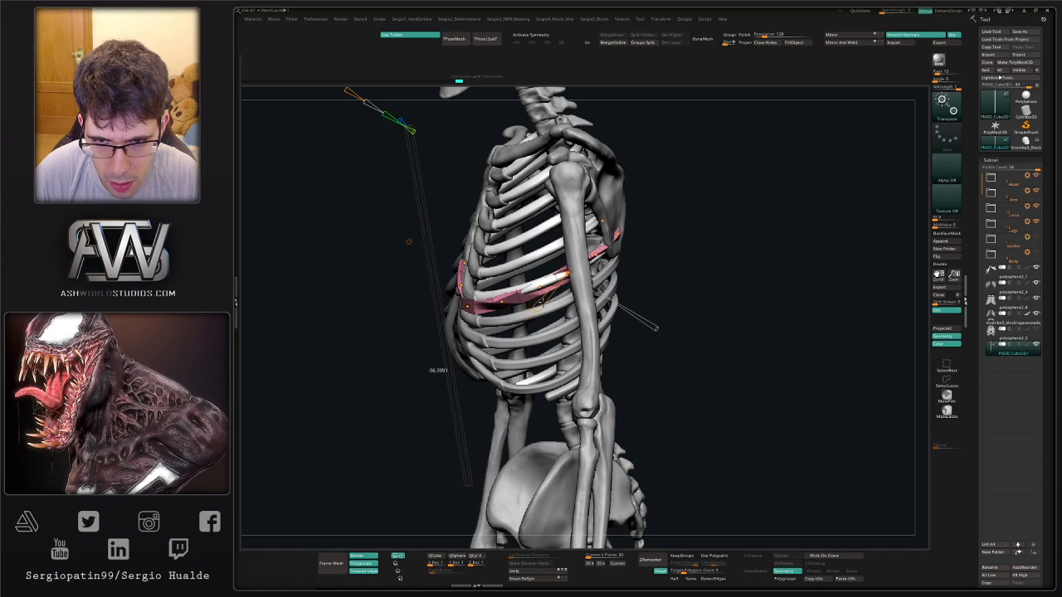
right_click_drag(547, 292, 479, 273)
left_click_drag(604, 256, 594, 290)
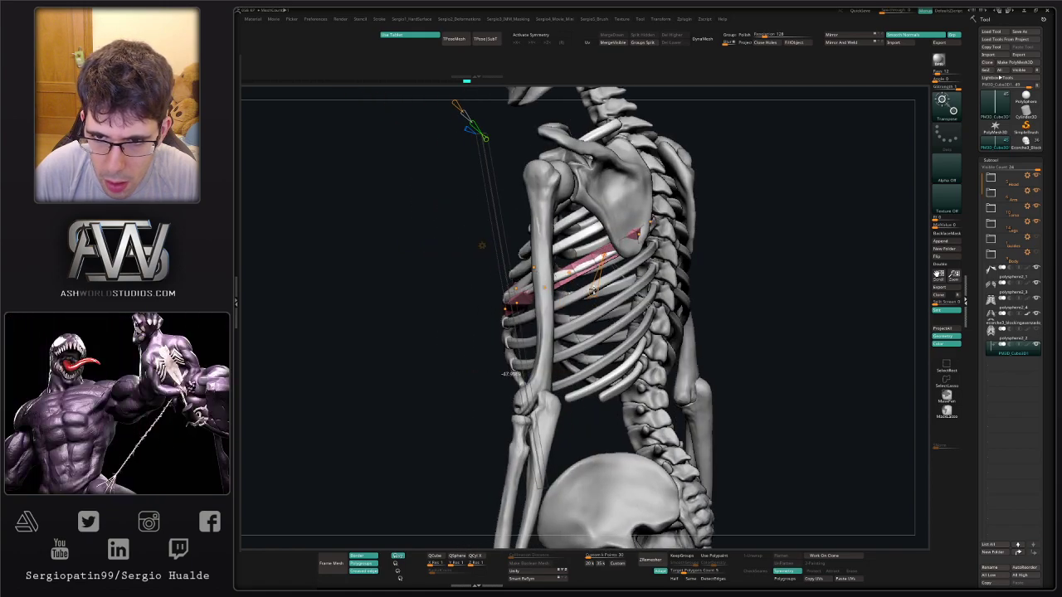
right_click_drag(594, 289, 692, 293)
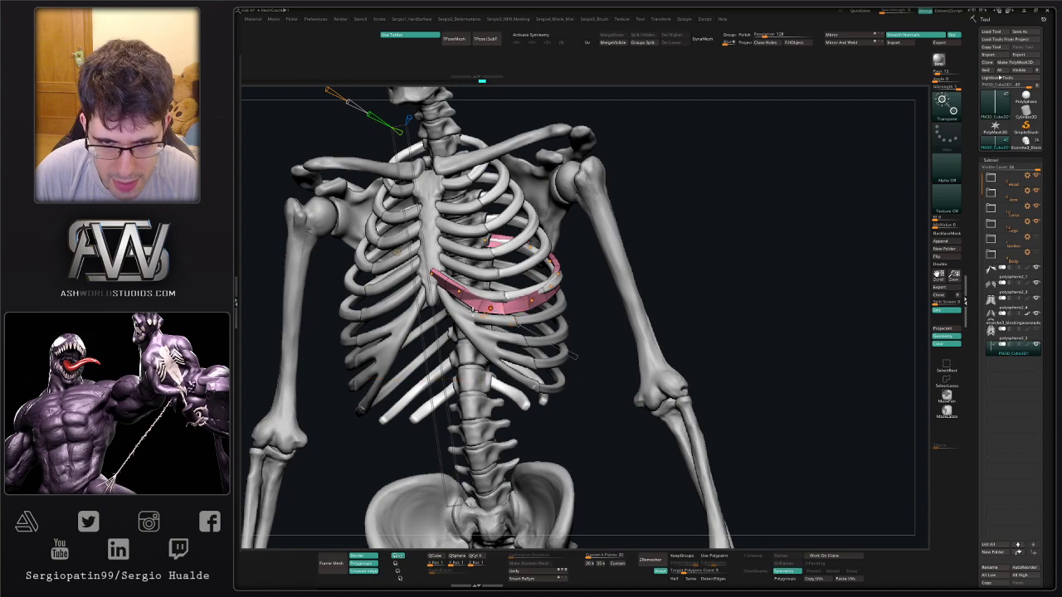
Nudge the strip's sternum end and its outermost side curve point to refine the wrap.
left_click_drag(431, 272, 433, 271)
right_click_drag(415, 274, 381, 259, "ctrl")
right_click_drag(382, 259, 415, 269)
right_click_drag(521, 305, 541, 357, "ctrl")
right_click_drag(481, 295, 564, 314, "alt")
left_click_drag(579, 321, 578, 316)
right_click_drag(578, 316, 547, 261)
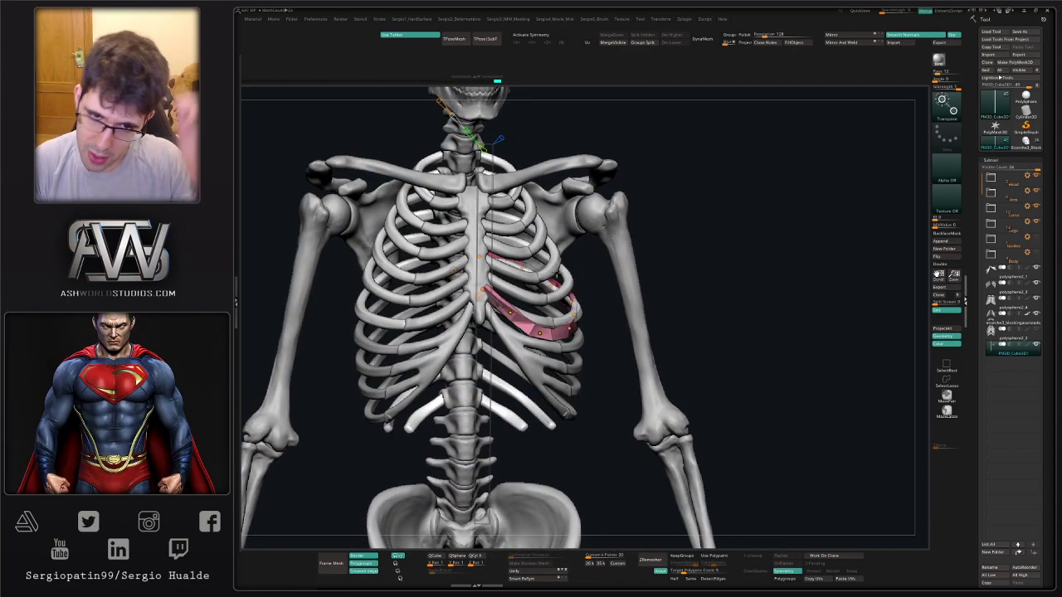
Try moving a duplicate of the strip one rib higher, and delete the duplicate.
right_click_drag(720, 250, 704, 266)
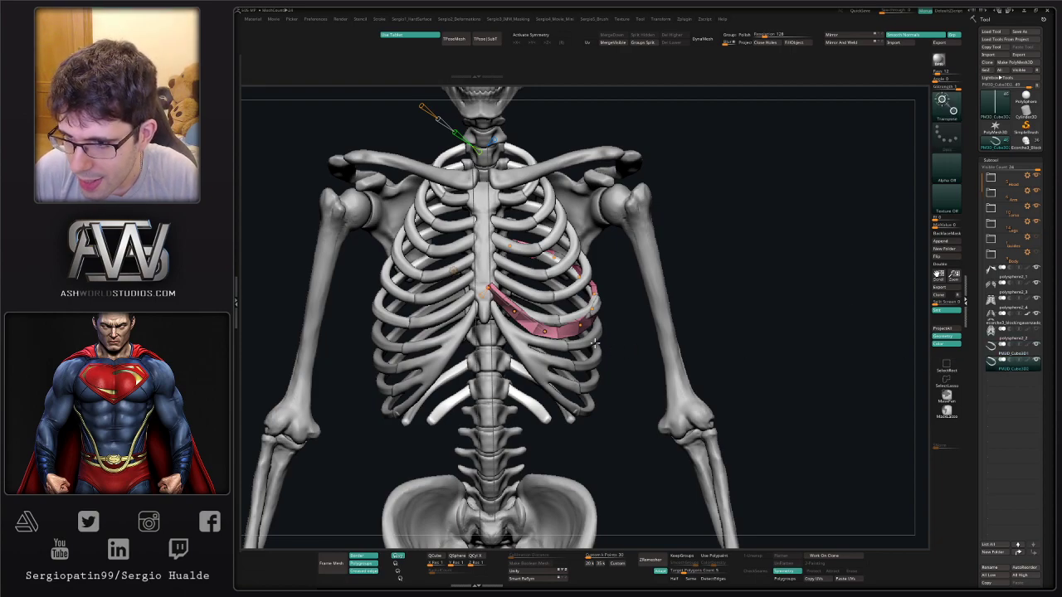
right_click_drag(557, 311, 548, 331, "alt")
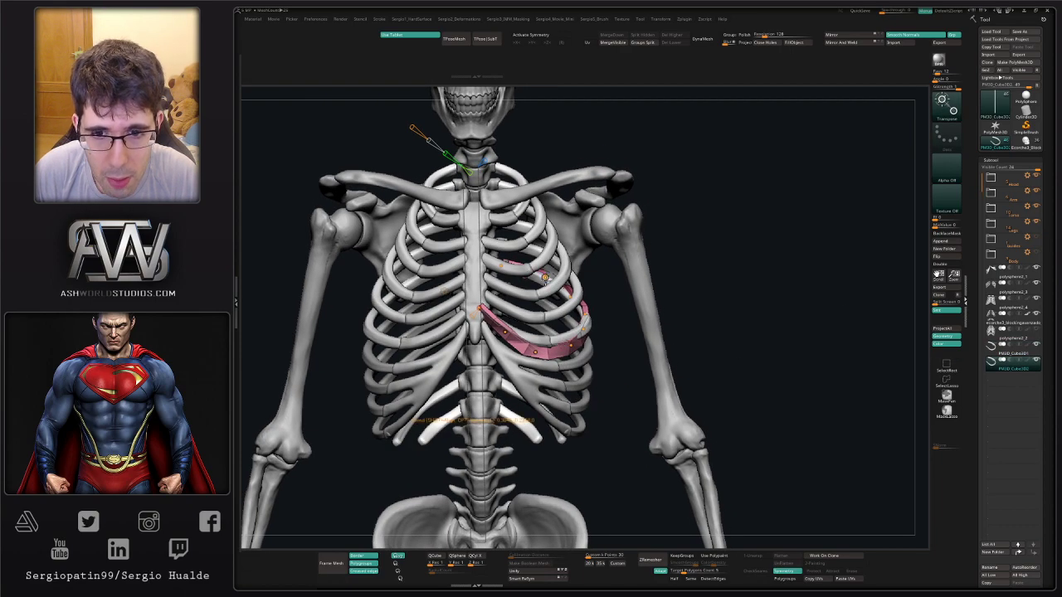
left_click_drag(480, 308, 481, 287)
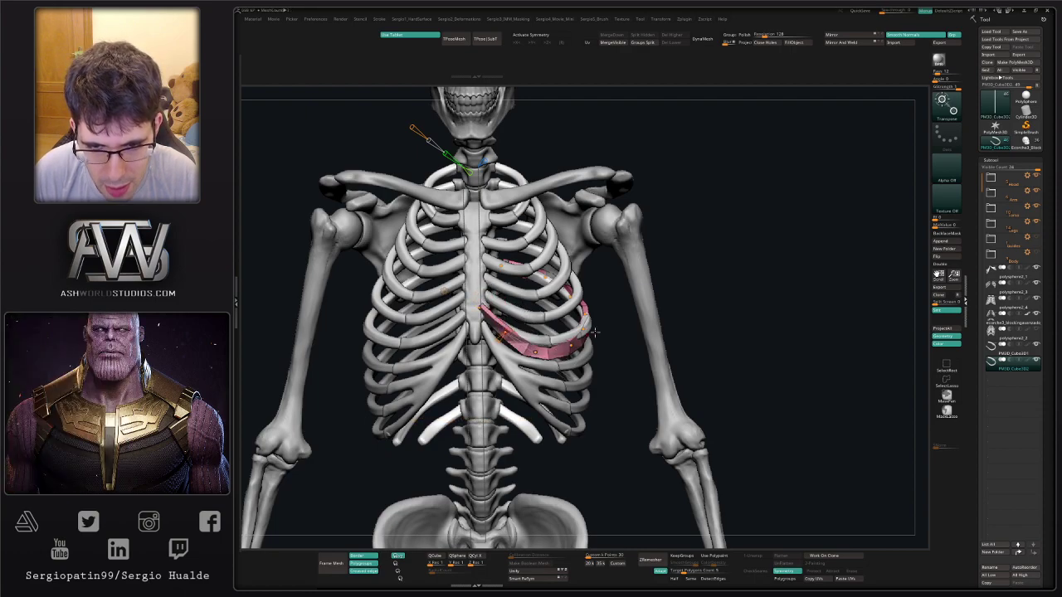
right_click_drag(595, 332, 540, 275, "ctrl")
key("w")
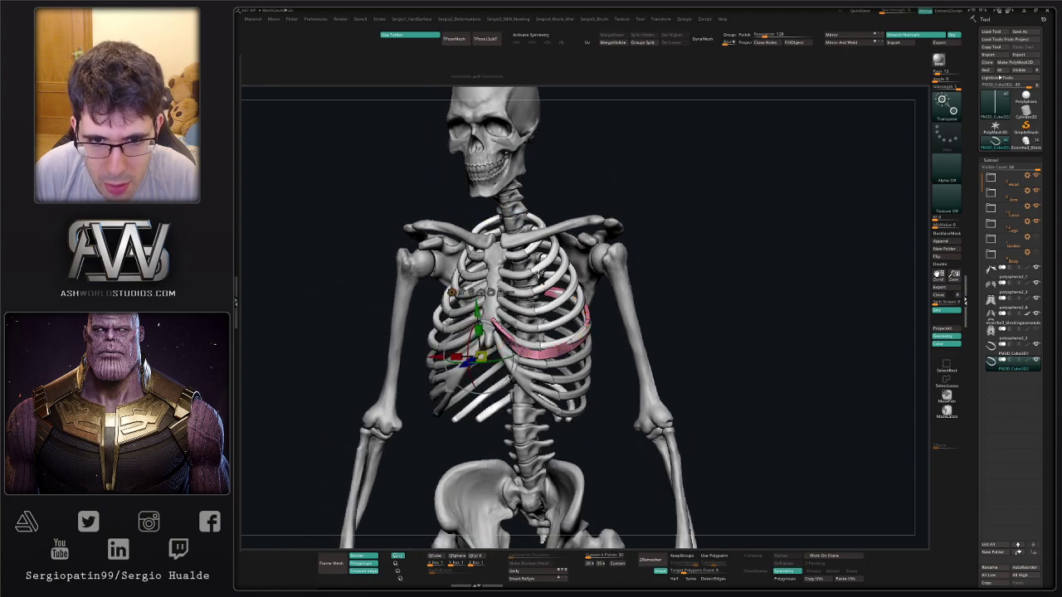
left_click_drag(480, 311, 476, 288)
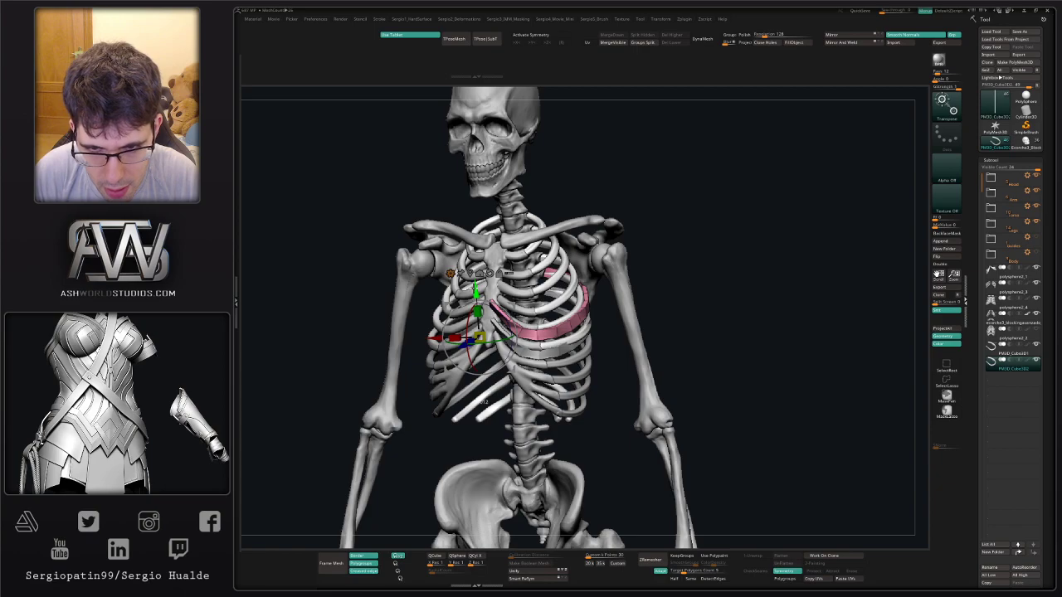
right_click_drag(566, 301, 513, 282)
key("q")
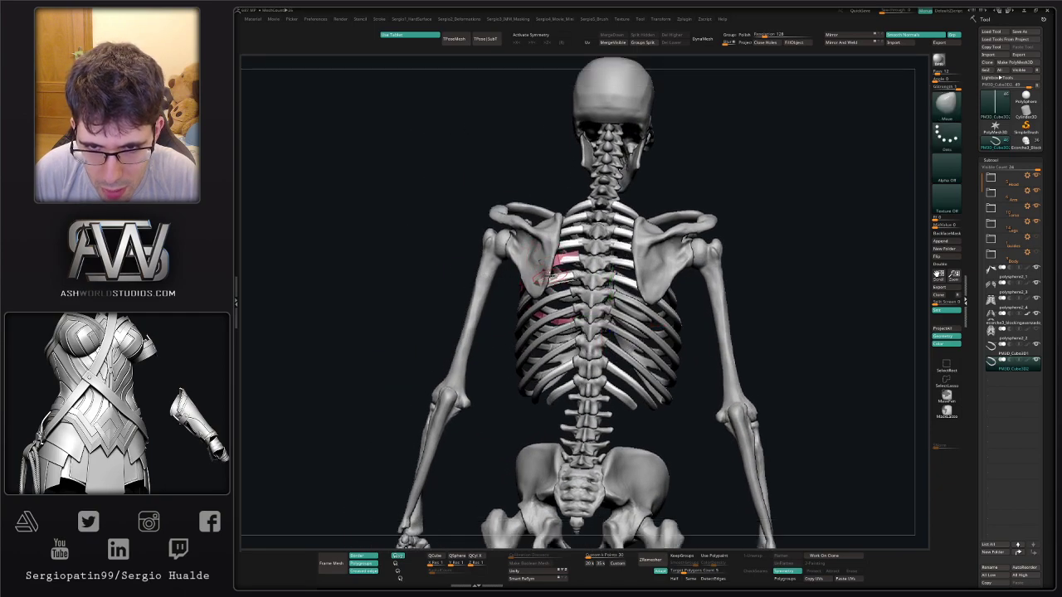
right_click_drag(543, 254, 584, 253)
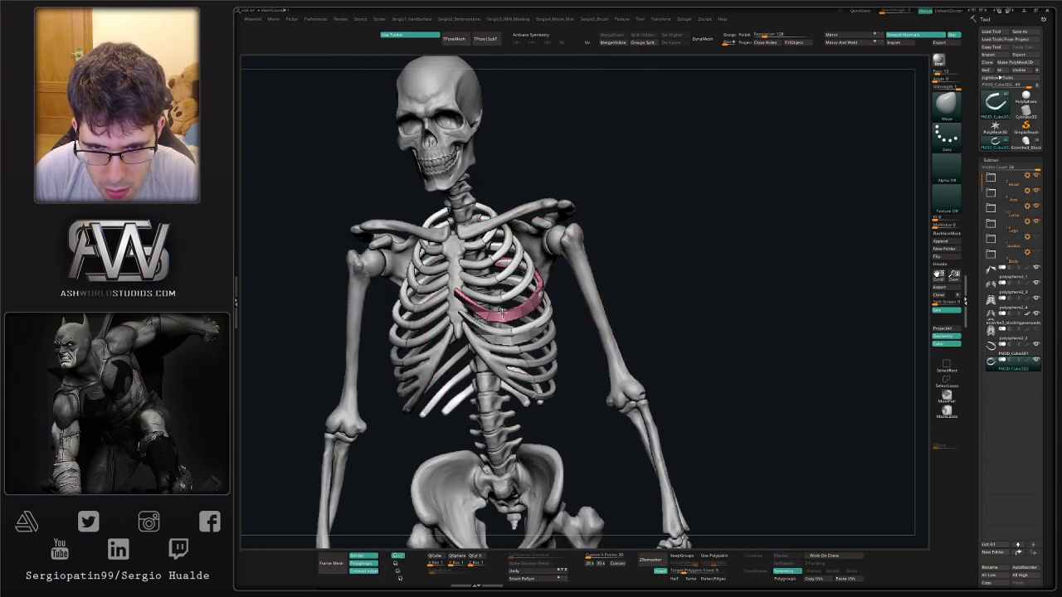
mouse_move(465, 314)
right_mouse_down()
mouse_move(499, 284)
mouse_move(444, 286)
right_mouse_up()
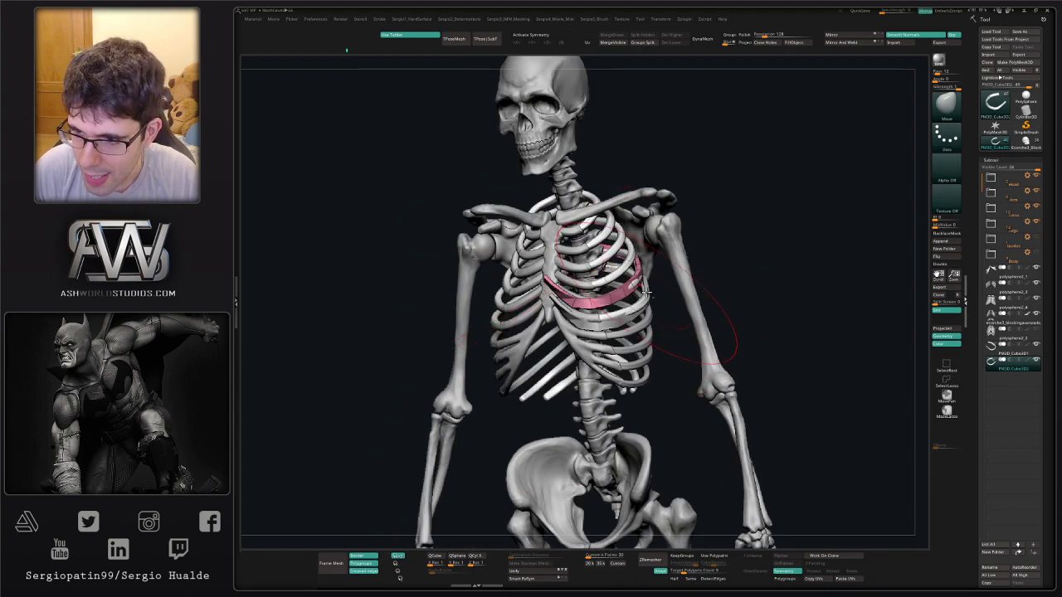
key("Delete")
Accept the Bend Curve deformation on the original strip and return to sculpting mode.
key("alt+s")
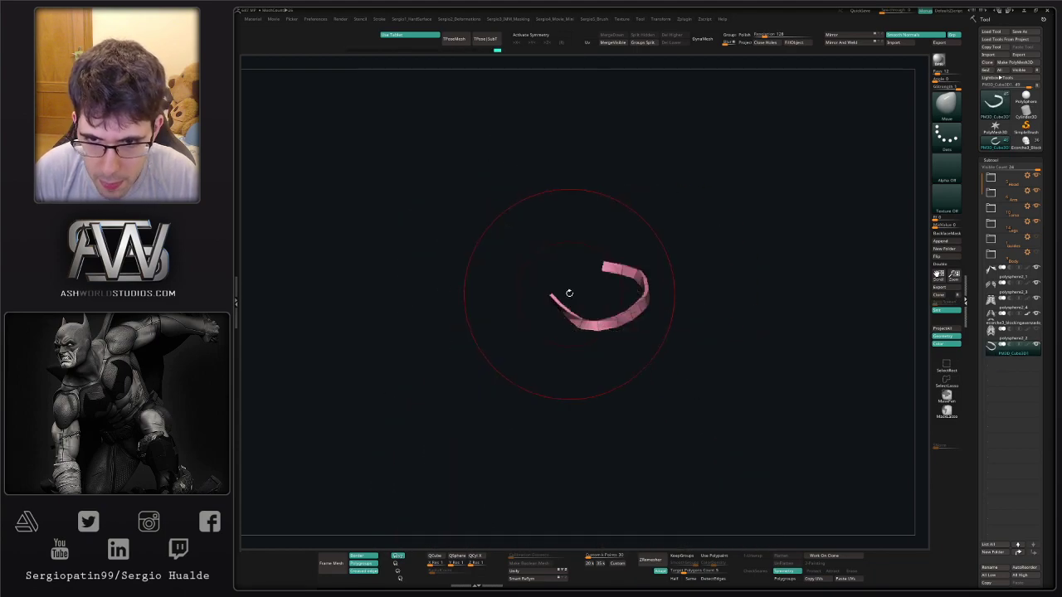
key("alt+s")
key("w")
left_click(513, 267)
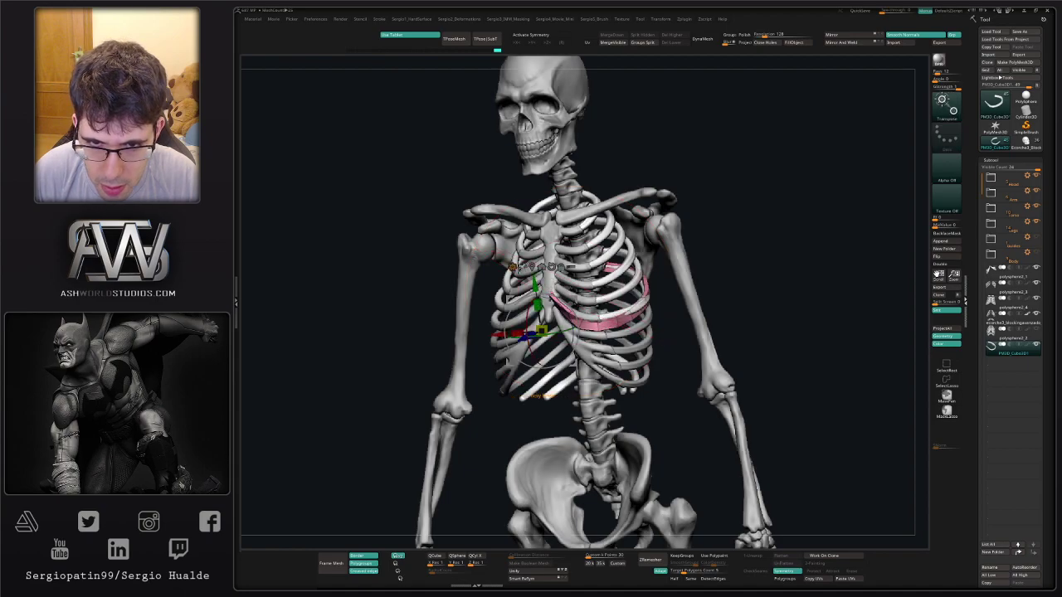
left_click(541, 286)
mouse_move(589, 298)
right_mouse_down("ctrl")
mouse_move(585, 332)
mouse_move(549, 318)
mouse_move(590, 315)
right_mouse_up("ctrl")
left_click_drag(592, 315, 581, 304)
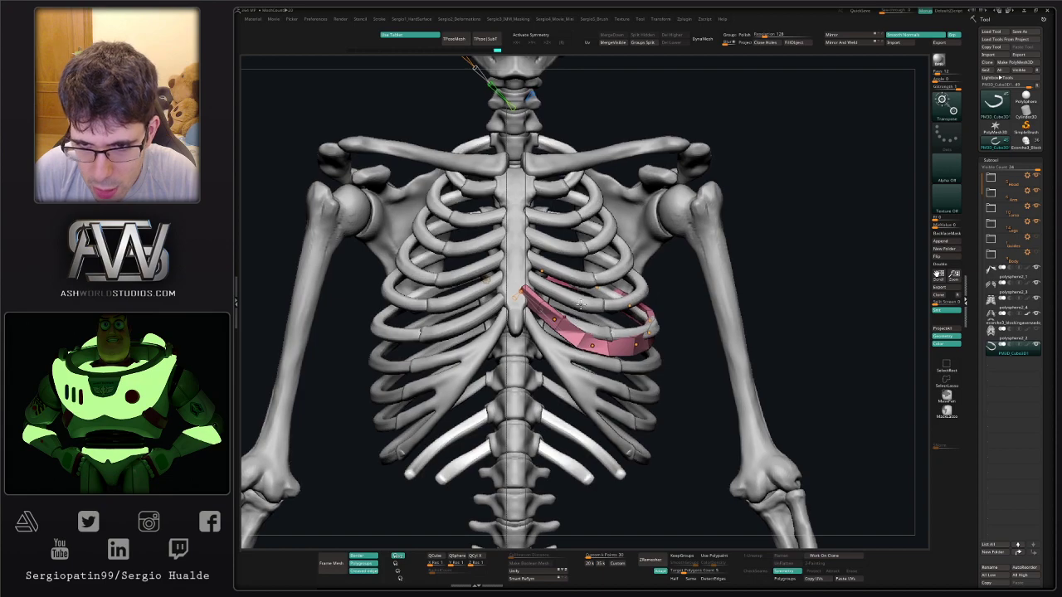
right_click_drag(558, 295, 547, 316, "ctrl")
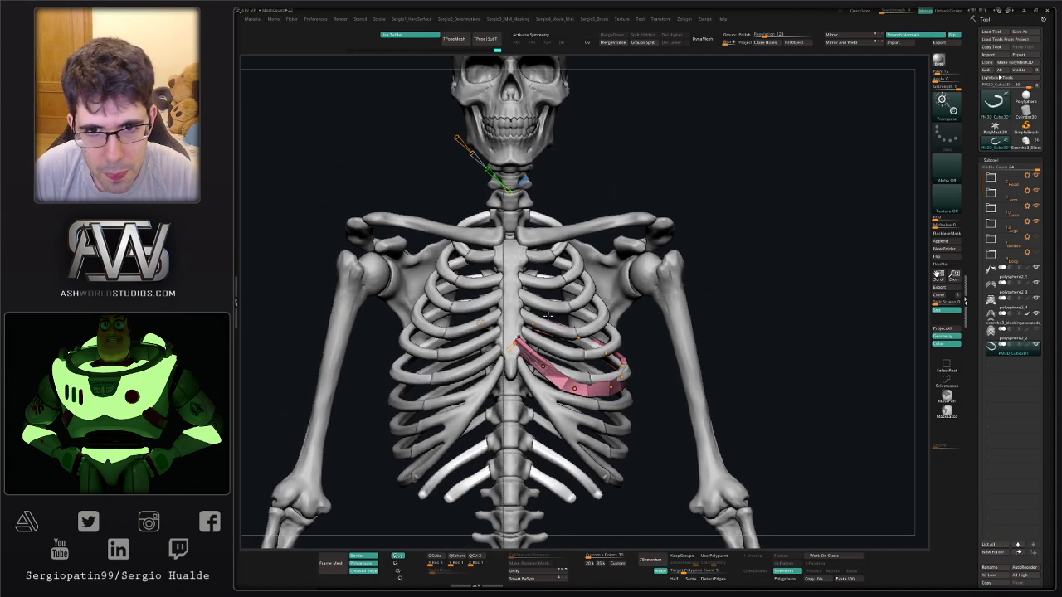
left_click(481, 323)
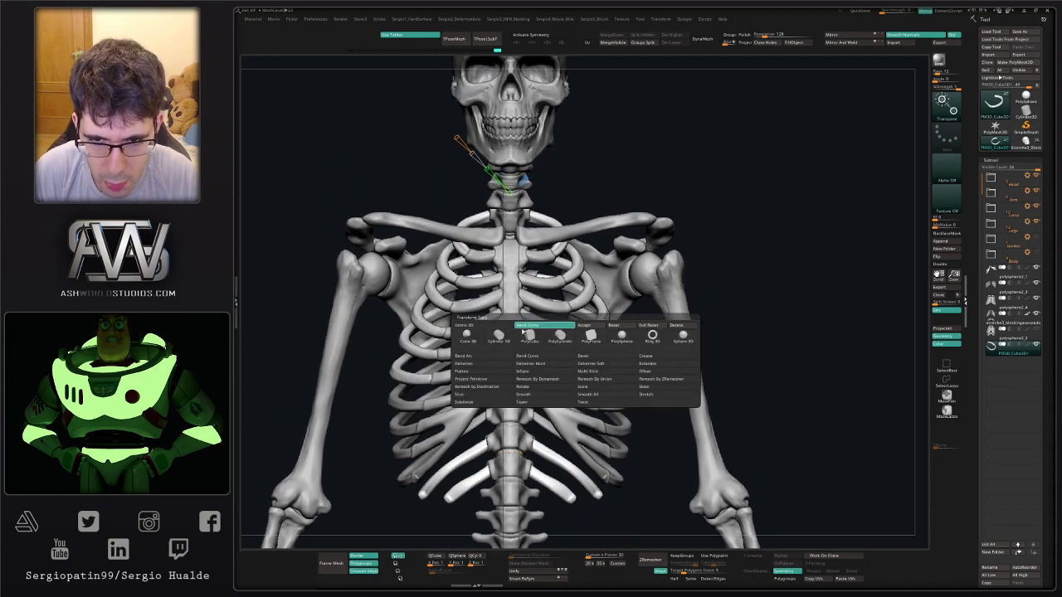
left_click(583, 326)
key("q")
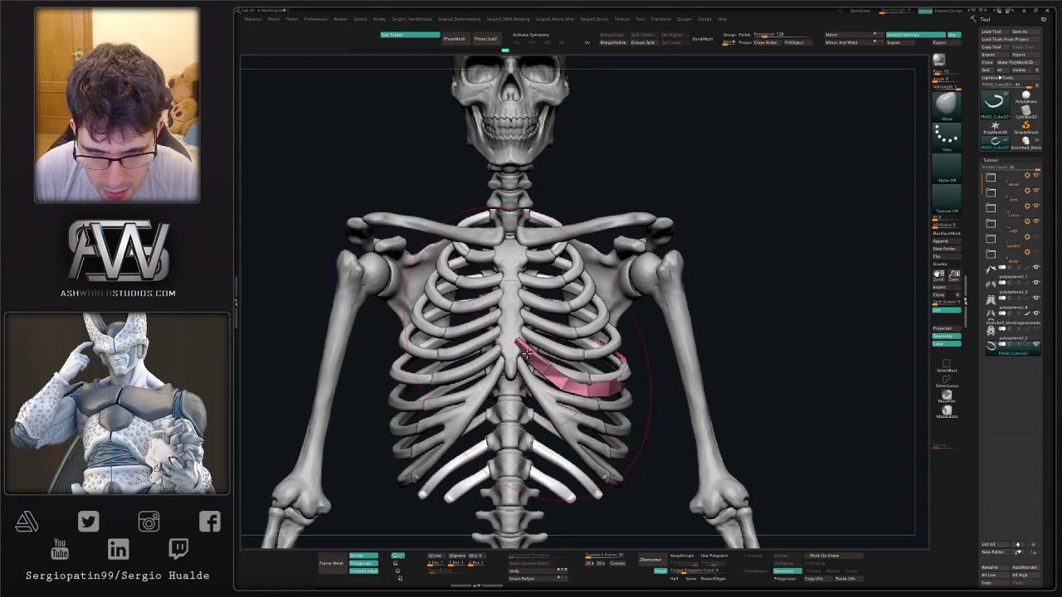
Isolate the strip and use a lasso mask to mask everything except the upper edge of its front end.
key("alt+s")
right_click_drag(514, 349, 526, 367, "ctrl")
right_click_drag(526, 368, 542, 420)
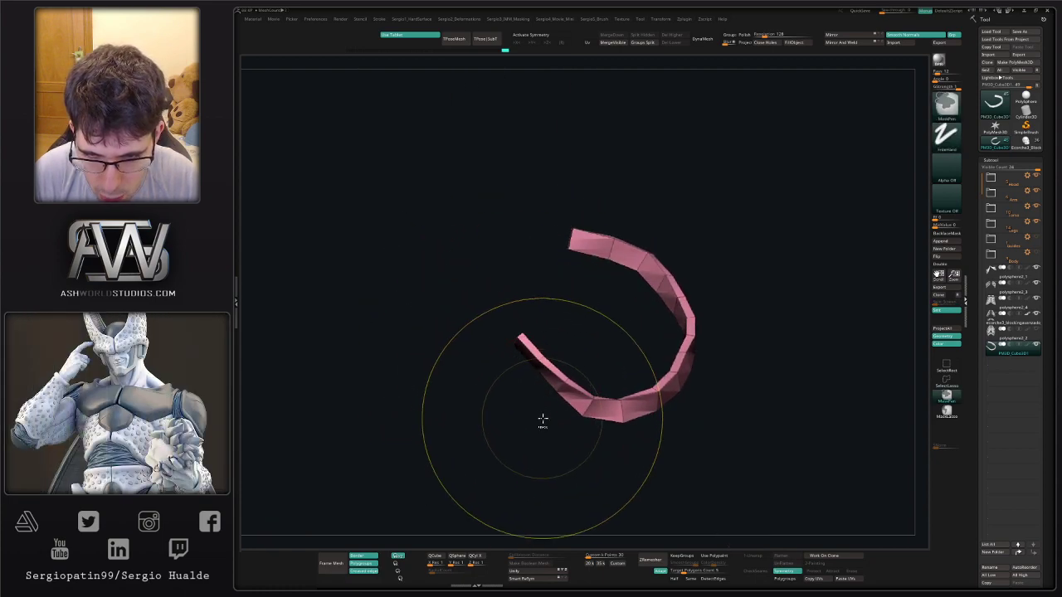
left_click_drag(544, 418, 518, 278, "ctrl")
left_click(947, 411, "ctrl")
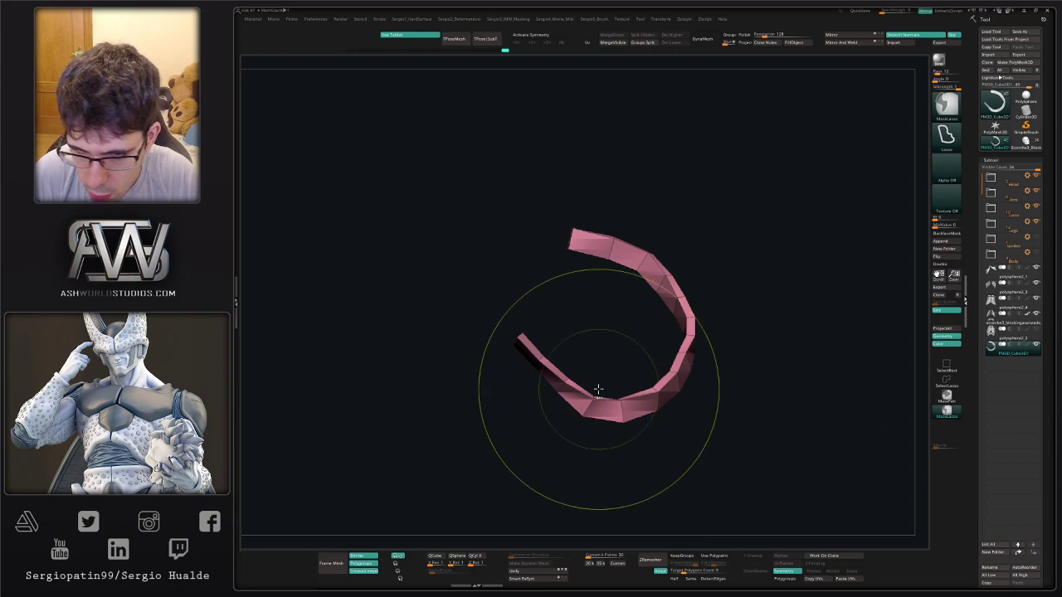
mouse_move(592, 356)
left_mouse_down("ctrl")
mouse_move(453, 310)
mouse_move(539, 315)
left_mouse_up("ctrl")
left_click(600, 362, "ctrl")
key("w")
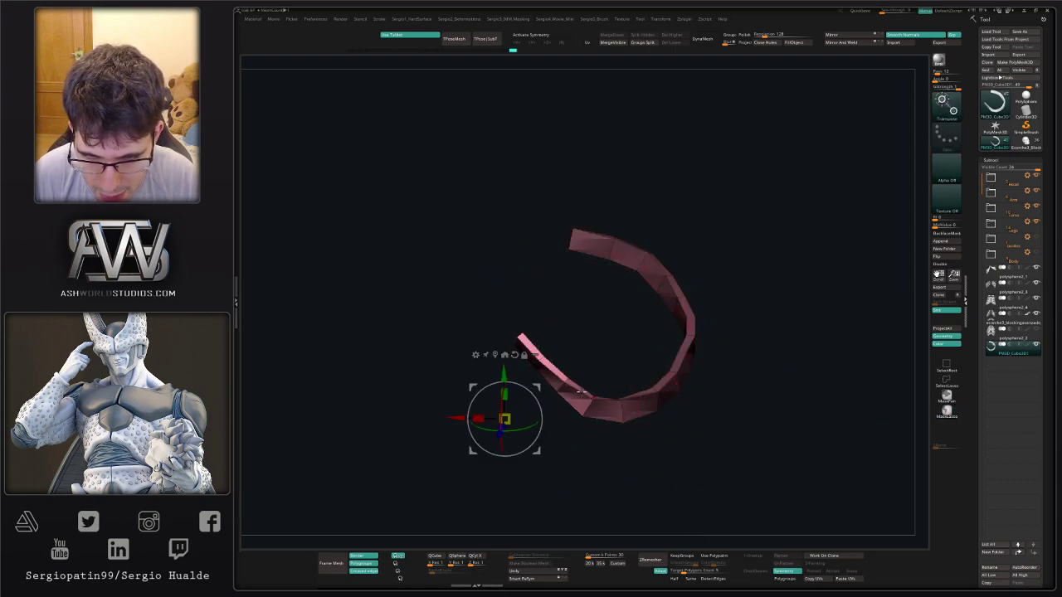
Rotate the strip's unmasked front section with the transform gizmo, return to sculpting mode and show the skeleton again.
left_click(562, 379, "alt")
left_click_drag(550, 404, 565, 416, "alt")
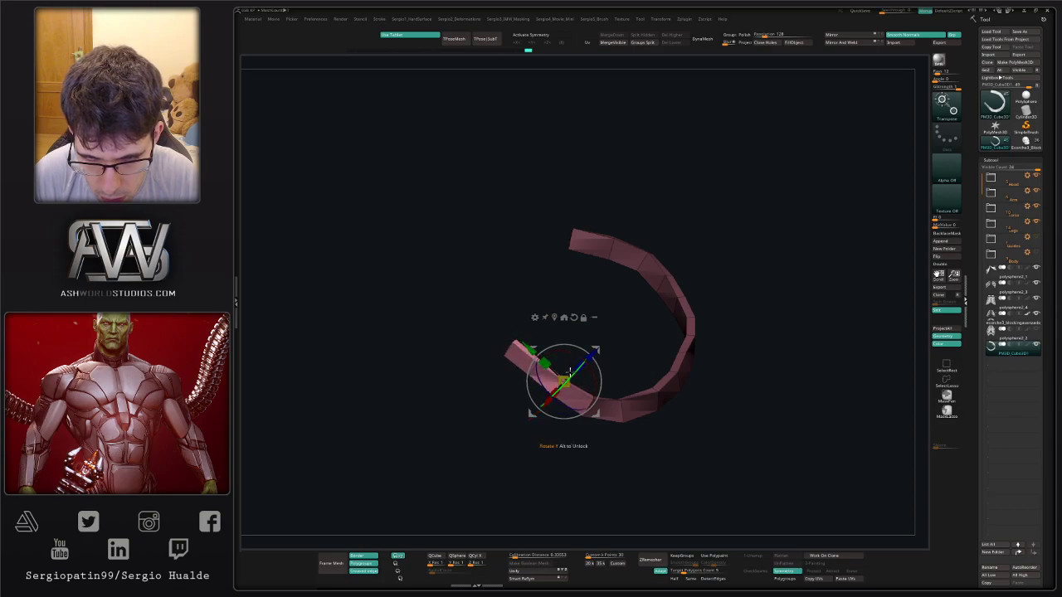
key("q")
key("alt+s")
Pull the strip's sternum end and front segments with the Move brush so they follow the rib.
right_click_drag(510, 363, 448, 354)
left_click_drag(517, 346, 519, 331)
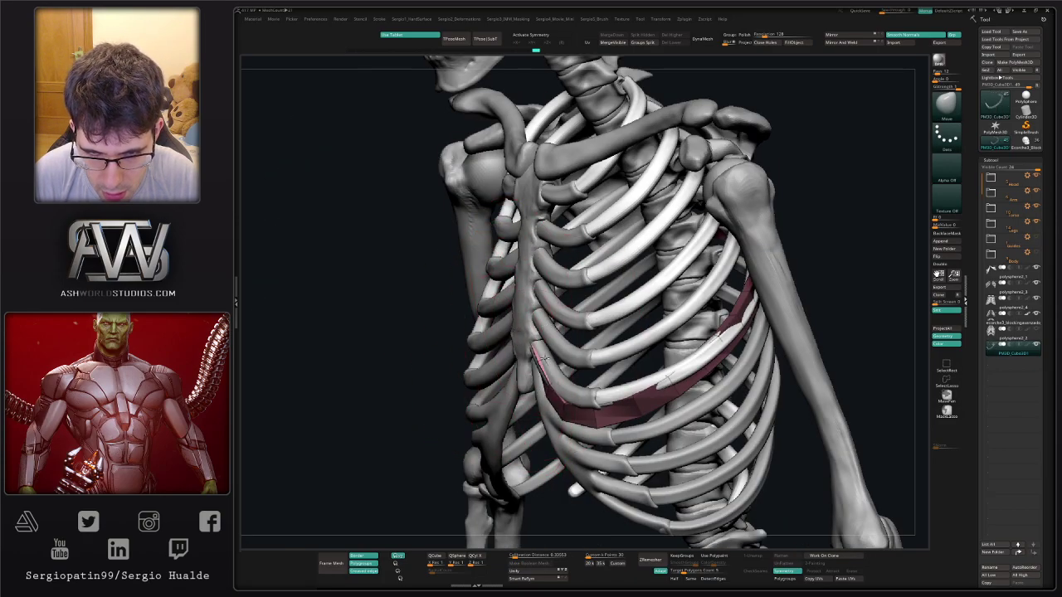
right_click_drag(544, 358, 613, 343)
left_click_drag(527, 372, 522, 357)
key("s")
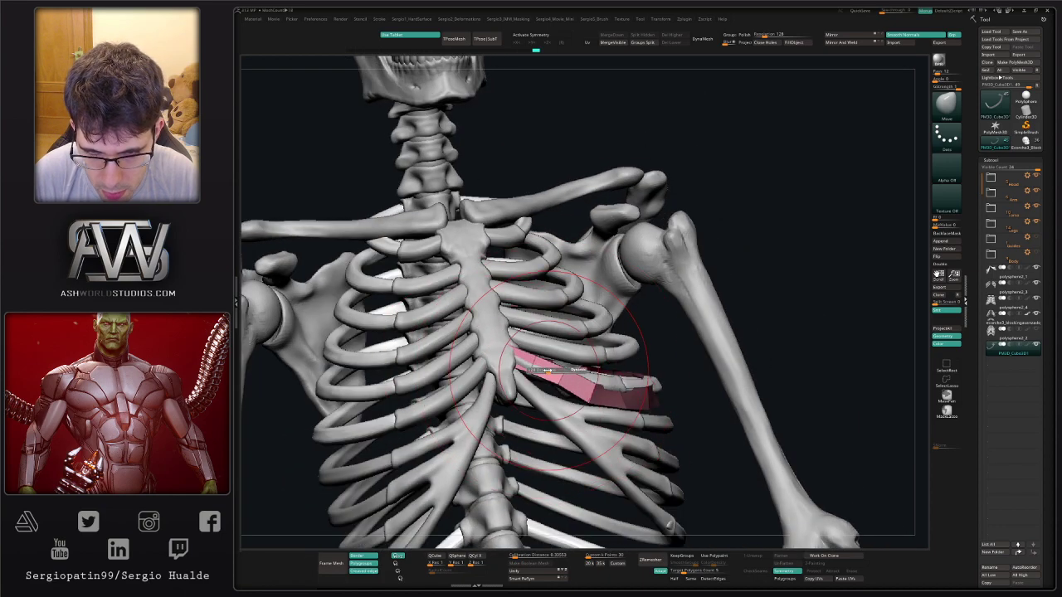
right_click_drag(546, 369, 562, 466)
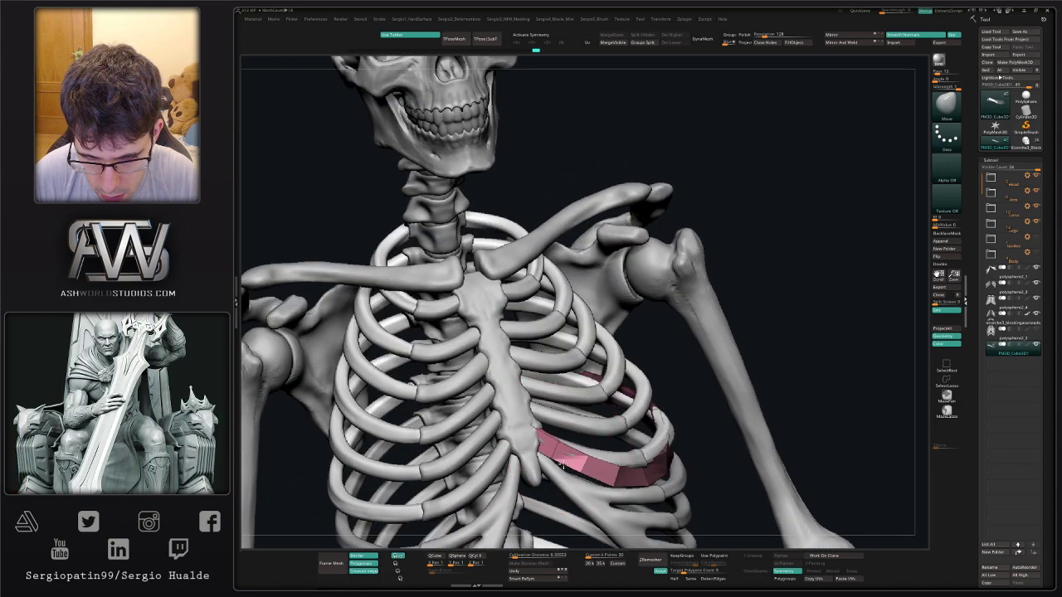
left_click_drag(563, 467, 570, 465)
right_click_drag(572, 463, 516, 391, "alt")
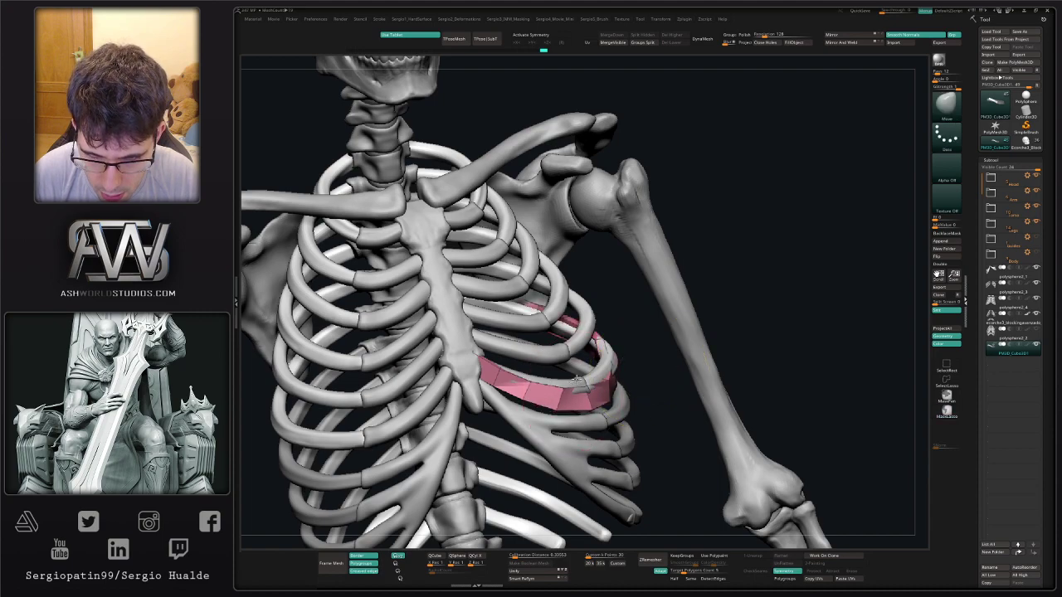
right_click_drag(565, 397, 563, 390)
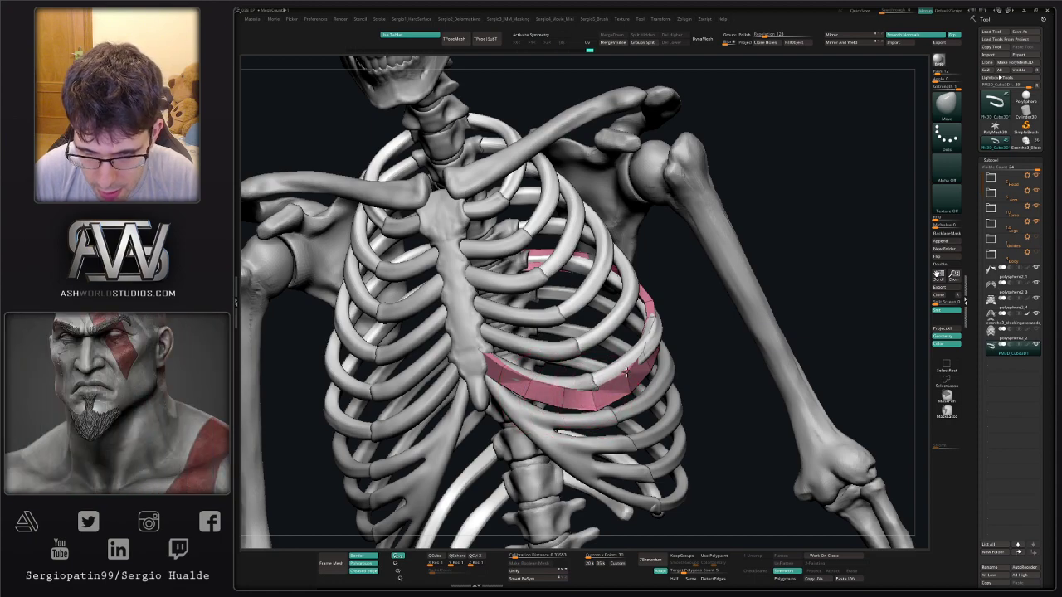
Adjust the strip's outer side section with the Move brush to match the rib's path from front and side.
right_click_drag(626, 374, 614, 378)
right_click_drag(547, 371, 516, 406, "ctrl")
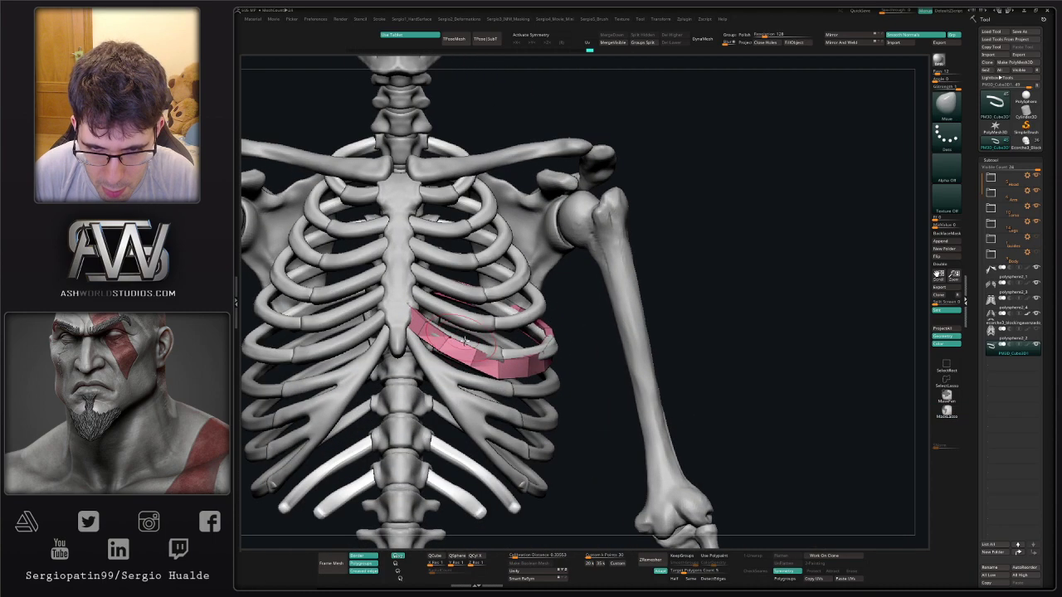
left_click_drag(540, 324, 550, 348)
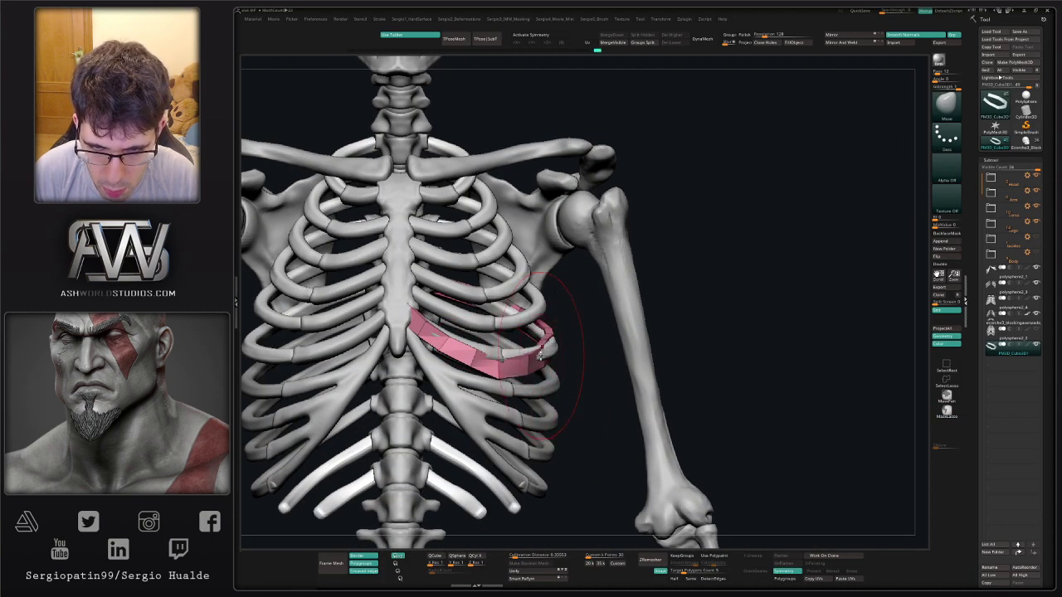
right_click_drag(537, 367, 496, 334)
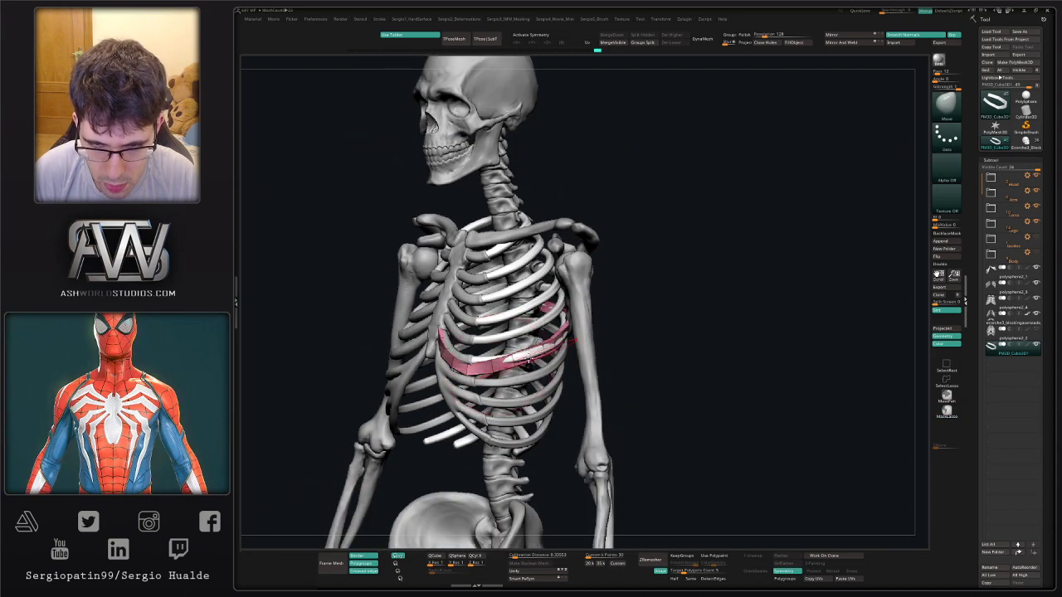
left_click_drag(522, 356, 527, 365)
right_click_drag(565, 347, 490, 335)
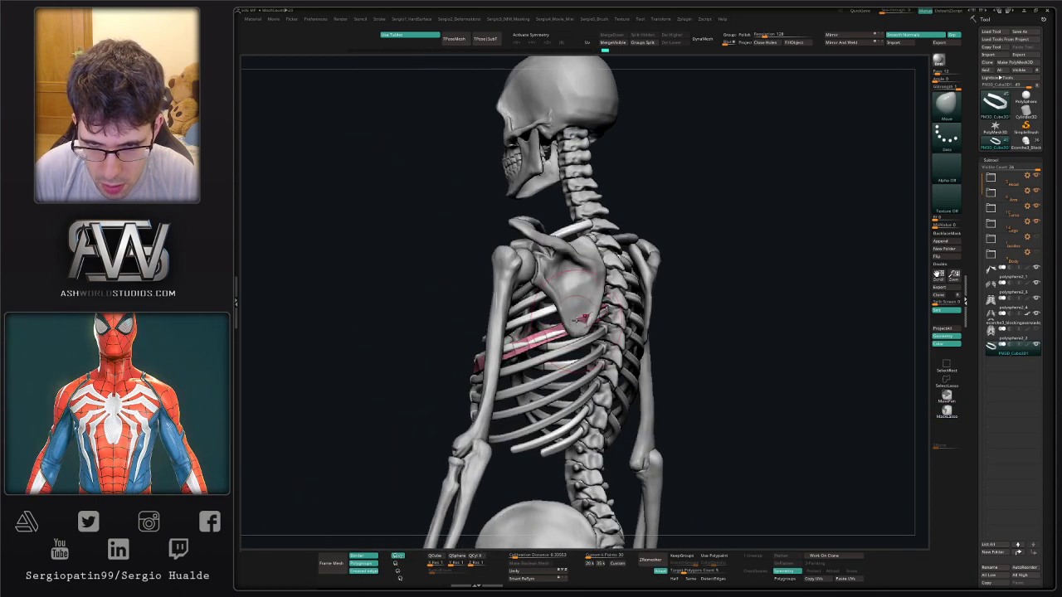
right_click_drag(552, 325, 585, 318)
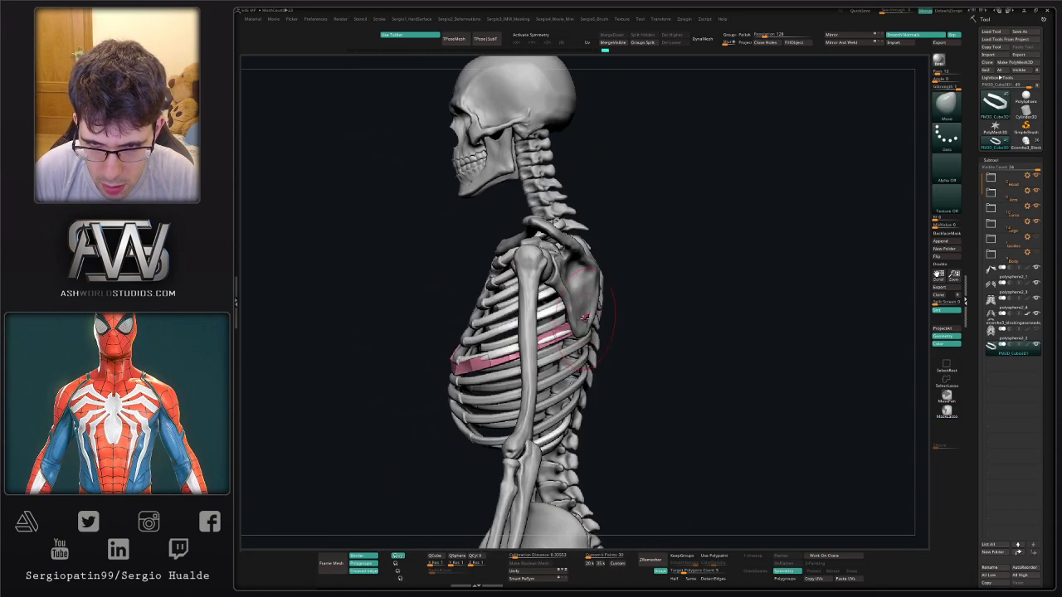
Hide the skeleton's arm and head folders to clear the view of the rib cage.
left_click(1036, 192)
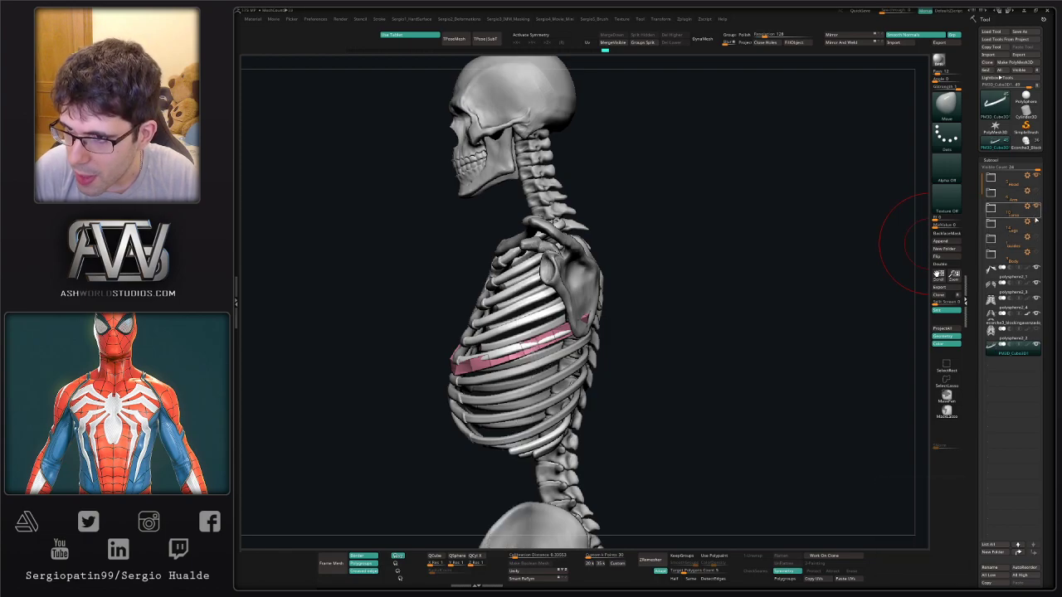
left_click(1035, 177)
right_click_drag(682, 305, 714, 317)
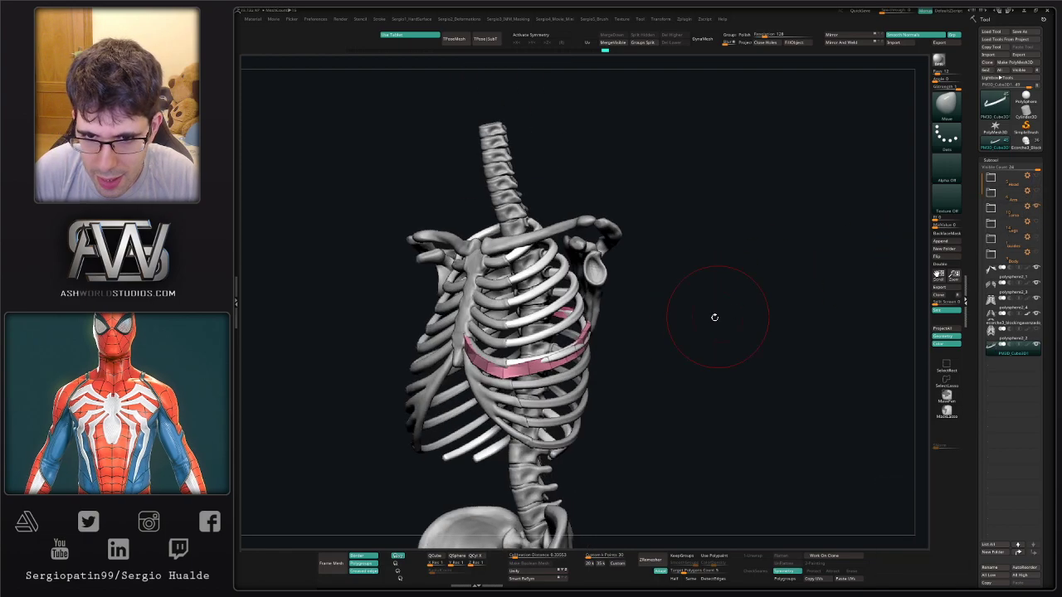
Isolate the strip, update its mask and adjust its rear bend with the transform gizmo.
right_click_drag(630, 348, 612, 269, "alt")
mouse_move(612, 269)
right_mouse_down("ctrl")
mouse_move(618, 292)
mouse_move(666, 285)
mouse_move(653, 302)
mouse_move(674, 290)
mouse_move(665, 269)
mouse_move(672, 299)
right_mouse_up("ctrl")
key("alt+s")
left_click(659, 299, "ctrl")
left_click_drag(666, 276, 652, 275)
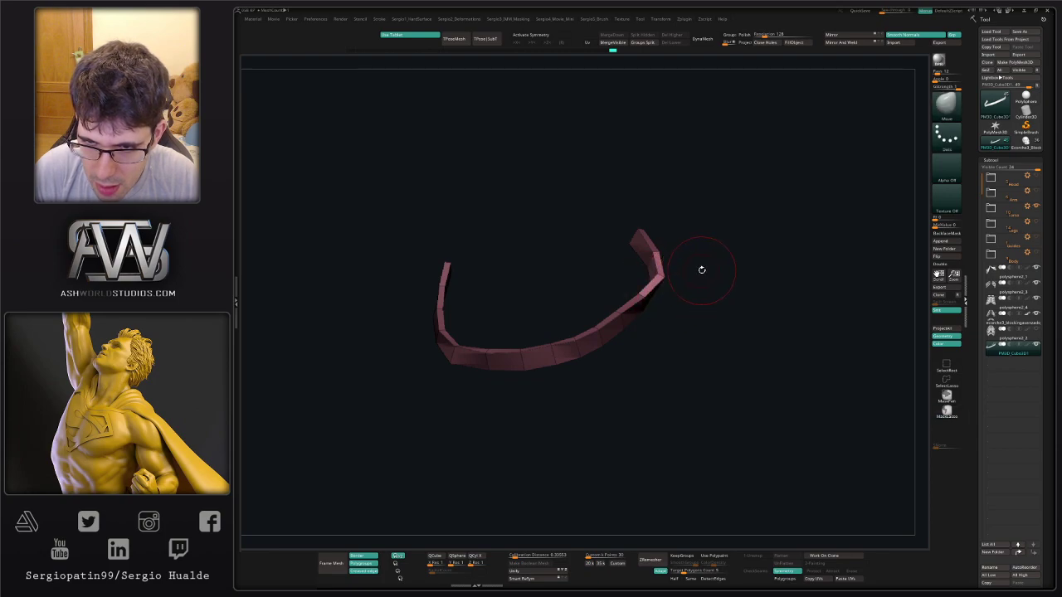
right_click_drag(702, 271, 667, 279)
key("w")
left_click(665, 277, "alt")
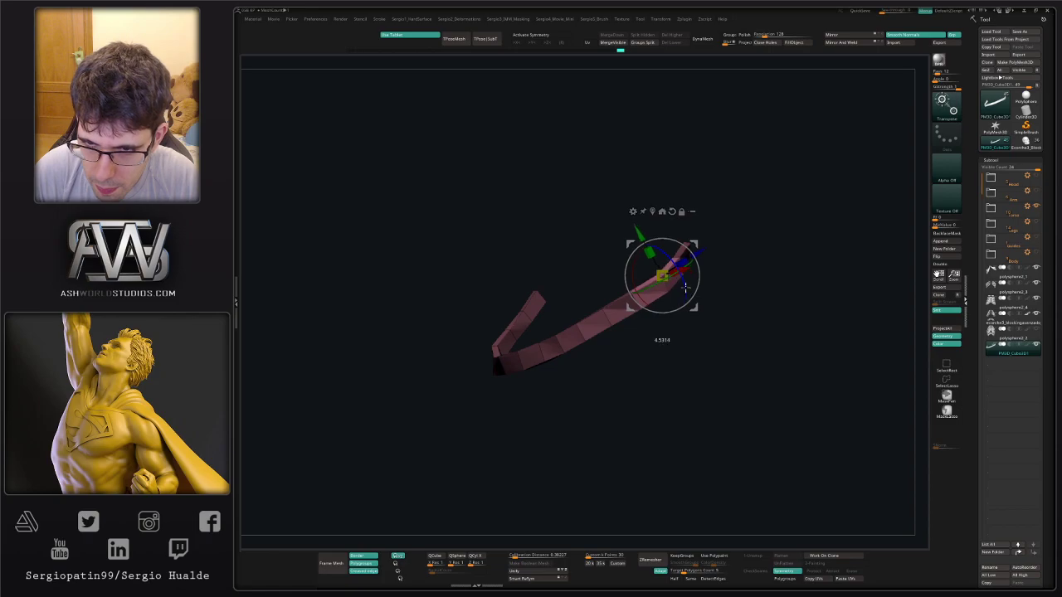
key("q")
left_click_drag(673, 293, 677, 293)
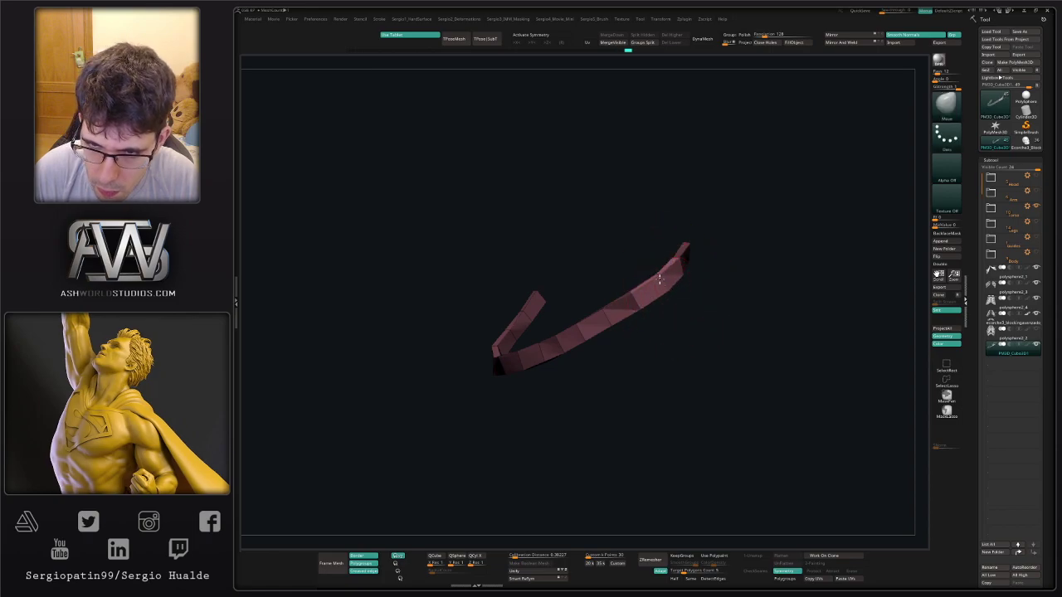
Compare the strip's rear section with the ribs, and nudge its isolated spine-side segments into a smoother curve.
key("alt+s")
right_click_drag(676, 300, 651, 278)
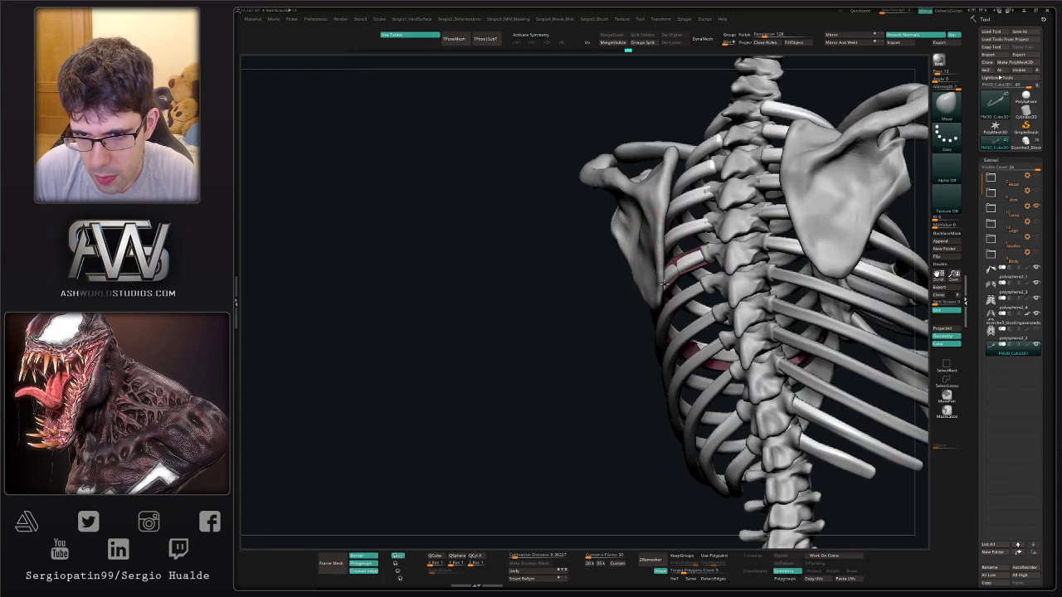
right_click_drag(615, 346, 662, 306)
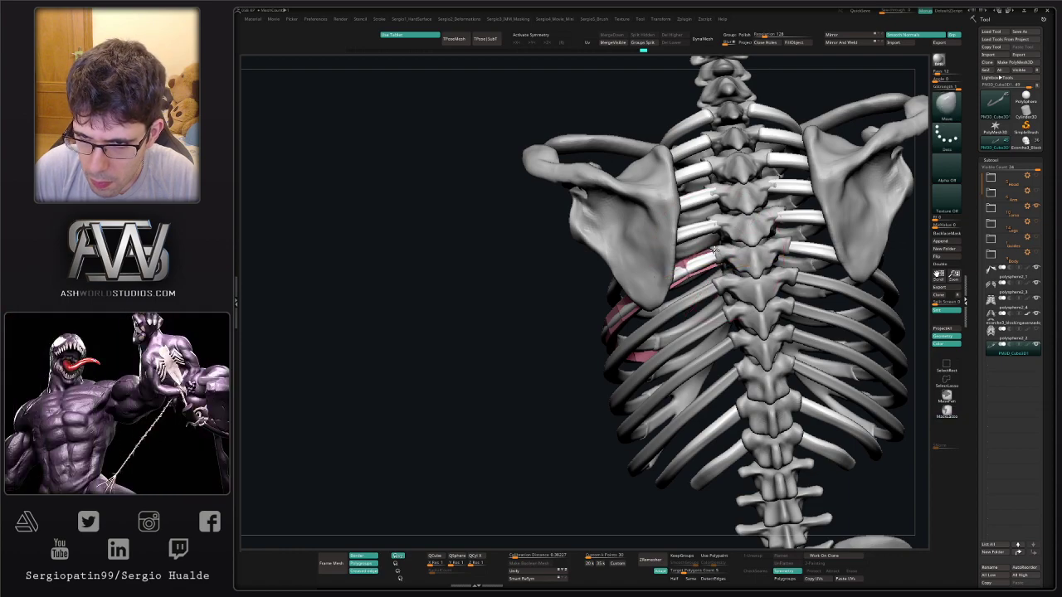
mouse_move(690, 289)
right_mouse_down()
mouse_move(784, 297)
mouse_move(655, 298)
mouse_move(677, 319)
mouse_move(652, 314)
mouse_move(738, 277)
mouse_move(792, 282)
mouse_move(722, 305)
mouse_move(732, 342)
right_mouse_up()
key("alt+s")
right_click_drag(732, 342, 742, 365)
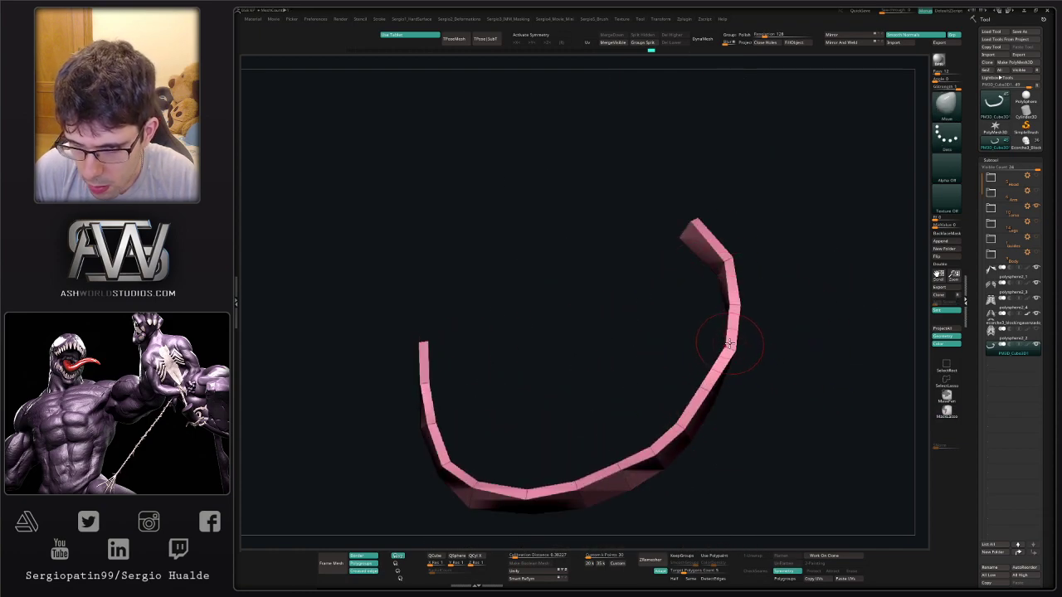
left_click_drag(729, 259, 733, 258)
right_click_drag(733, 258, 718, 267)
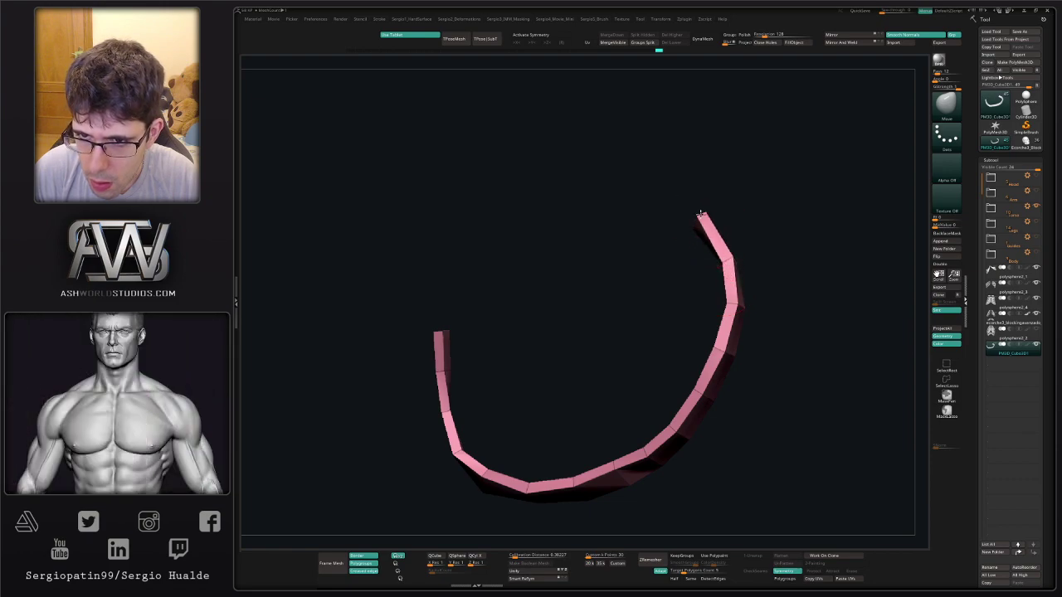
mouse_move(701, 220)
right_mouse_down()
mouse_move(645, 277)
mouse_move(660, 290)
right_mouse_up()
left_click_drag(716, 280, 713, 283)
right_click_drag(713, 282, 716, 317)
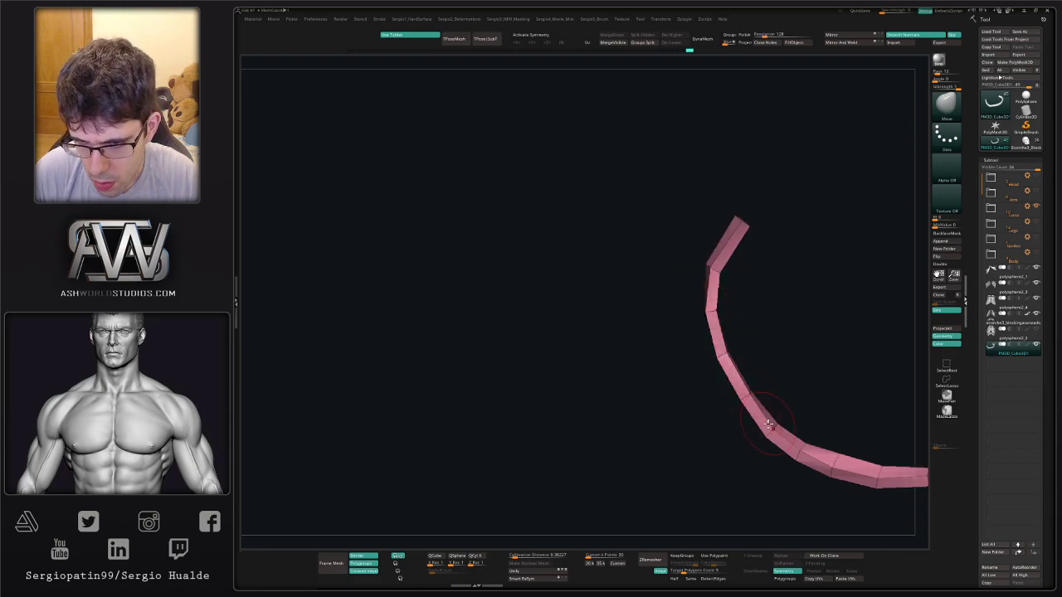
Show the skeleton again and pull the strip's middle side section with a resized Move brush to follow the rib.
right_click_drag(751, 385, 822, 390)
right_click_drag(822, 389, 774, 391, "ctrl")
key("alt+s")
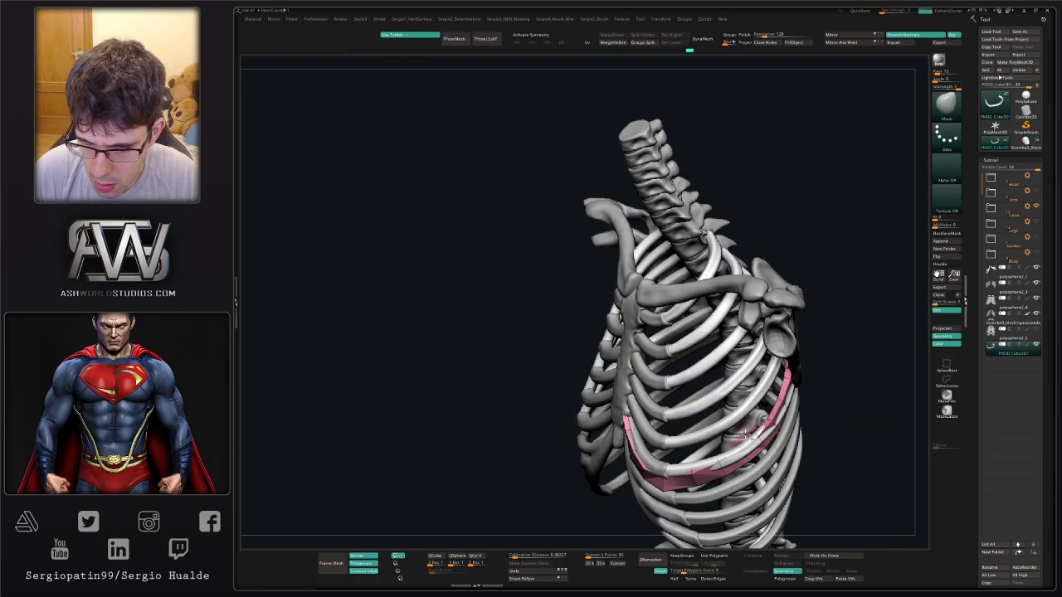
right_click_drag(744, 435, 730, 296, "alt")
right_click_drag(779, 335, 751, 289, "alt")
mouse_move(771, 327)
right_mouse_down()
mouse_move(727, 333)
mouse_move(751, 374)
mouse_move(752, 342)
right_mouse_up()
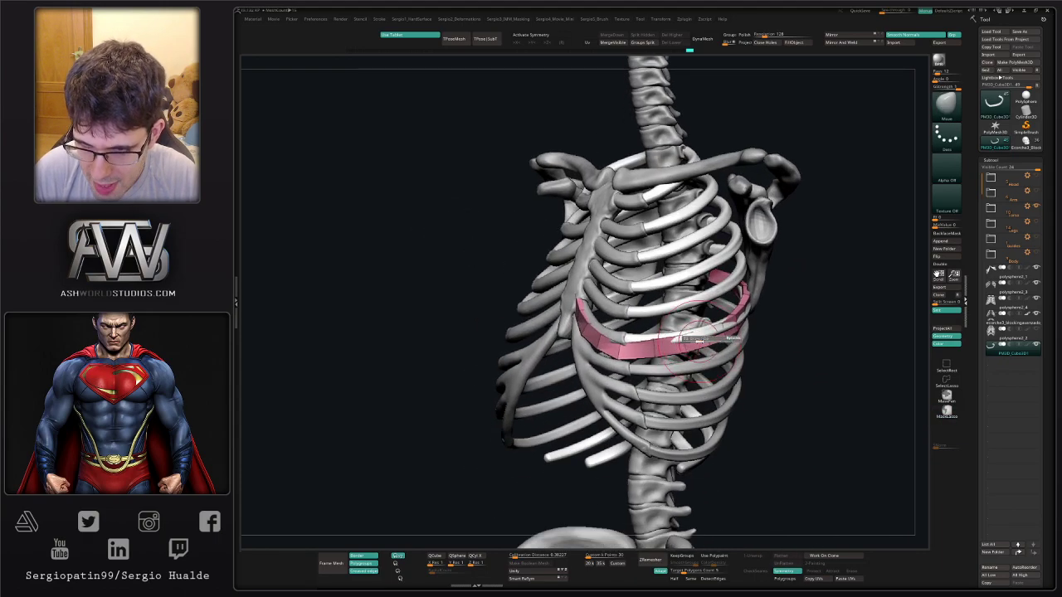
key("s")
left_click_drag(694, 353, 688, 353)
right_click_drag(765, 320, 724, 320)
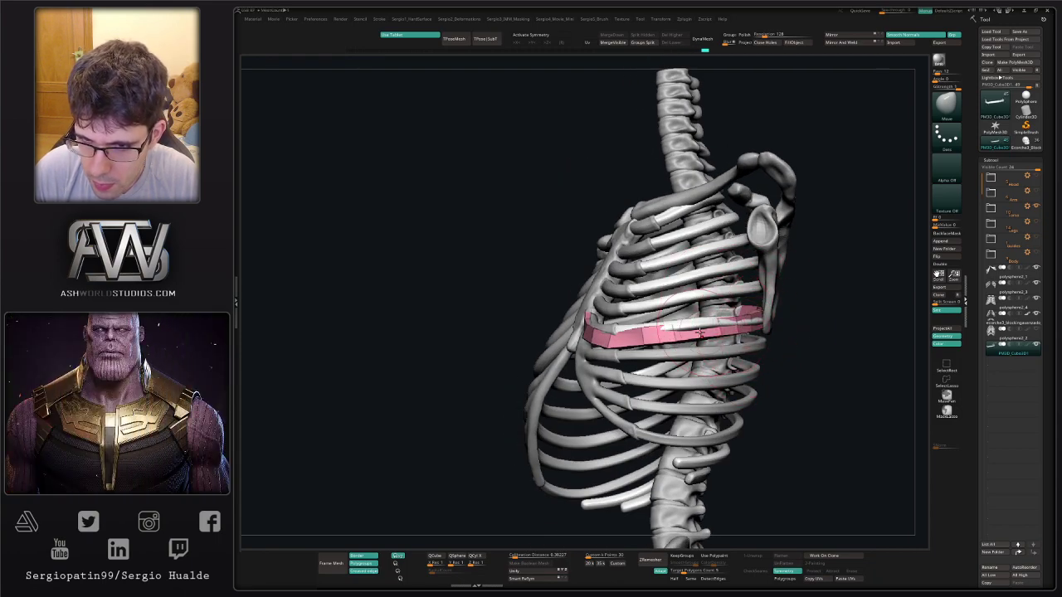
Reshape the strip's front bend, sternum end and outermost side with the Move brush against the rib cage.
right_click_drag(700, 333, 687, 349)
mouse_move(603, 333)
left_mouse_down()
mouse_move(592, 321)
mouse_move(640, 346)
left_mouse_up()
right_click_drag(639, 350, 636, 350)
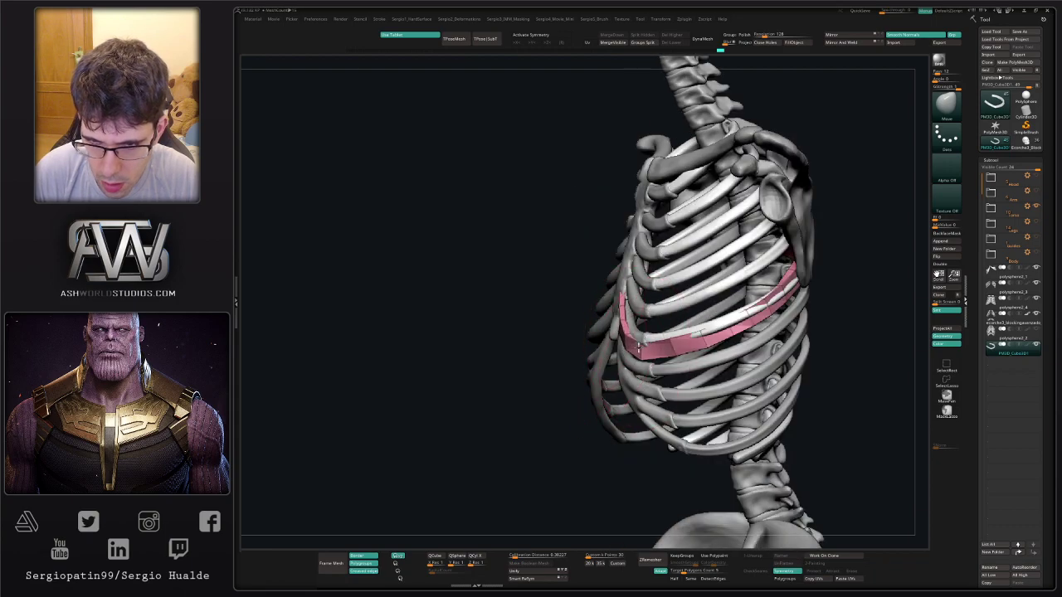
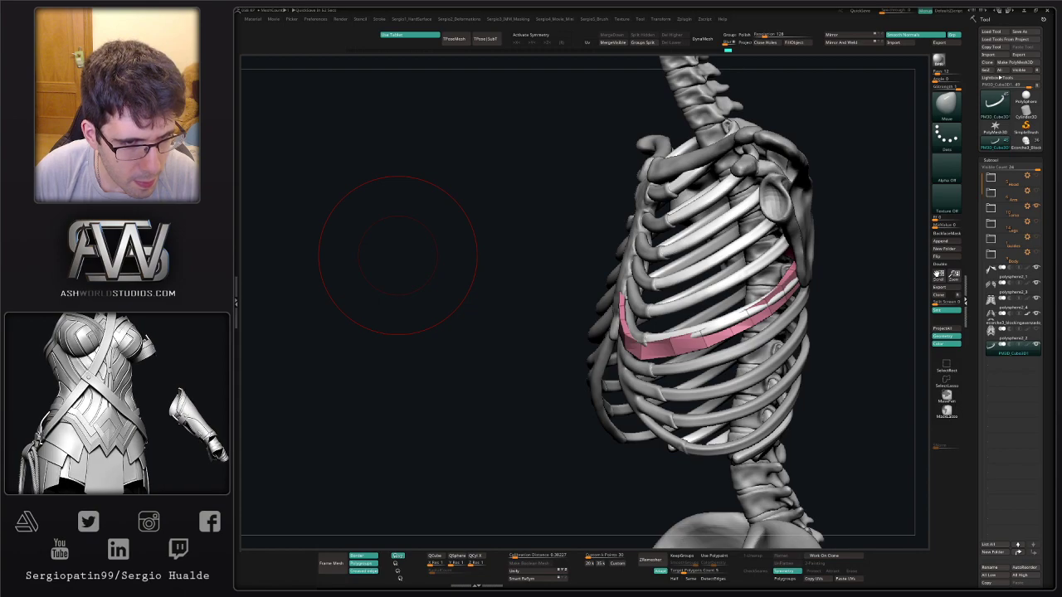
left_click_drag(580, 316, 623, 320)
right_click_drag(622, 320, 630, 319, "shift")
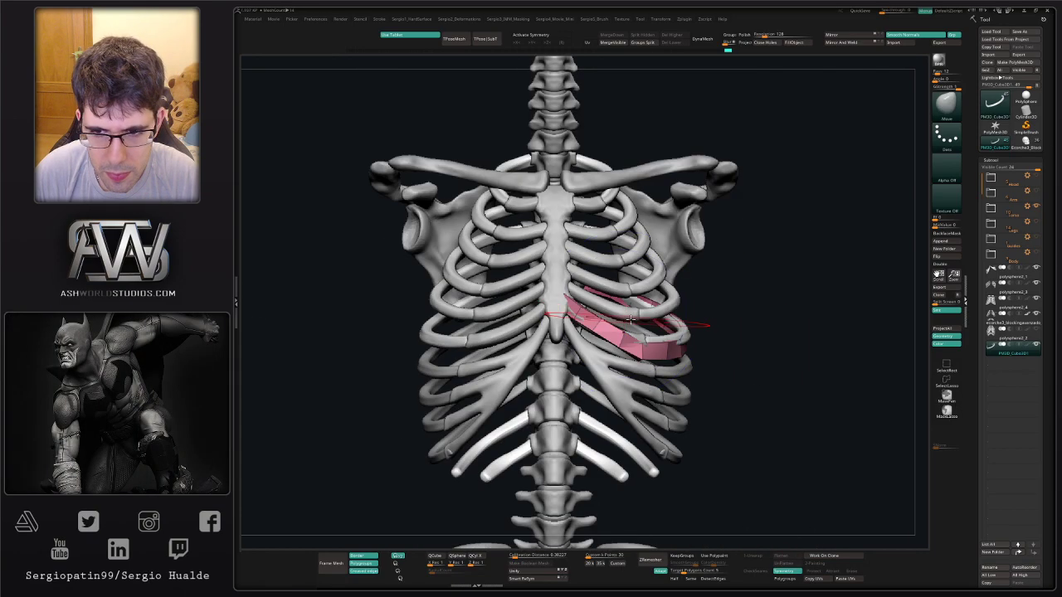
right_click_drag(778, 341, 698, 341, "ctrl")
left_click_drag(699, 332, 705, 324)
right_click_drag(755, 341, 749, 365)
Isolate the strip, fine-tune the tip of its spine end with a smaller Move brush, and show the skeleton again.
key("alt+s")
key("s")
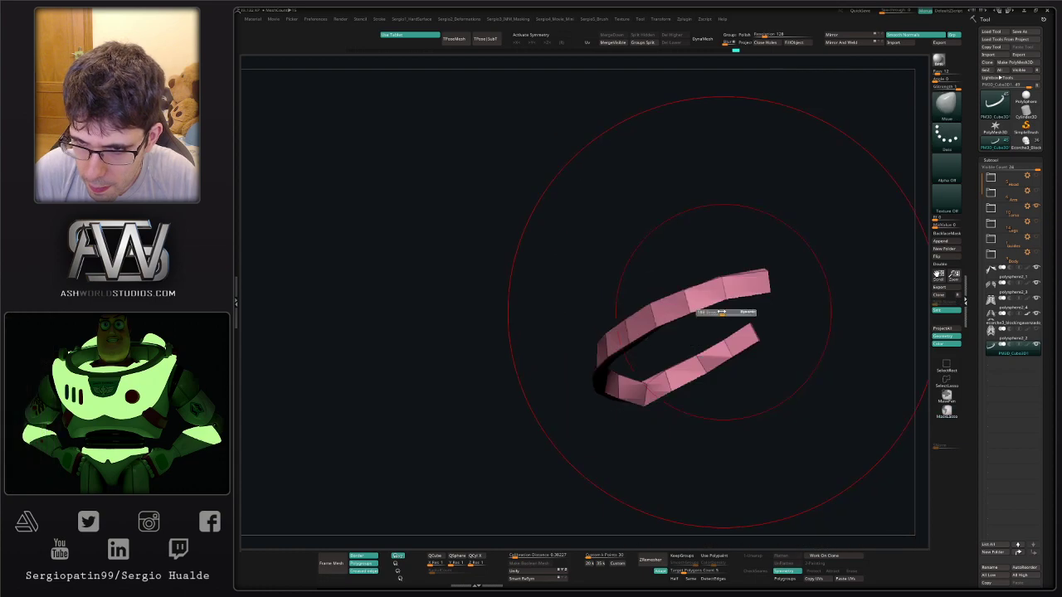
left_click_drag(722, 312, 705, 313)
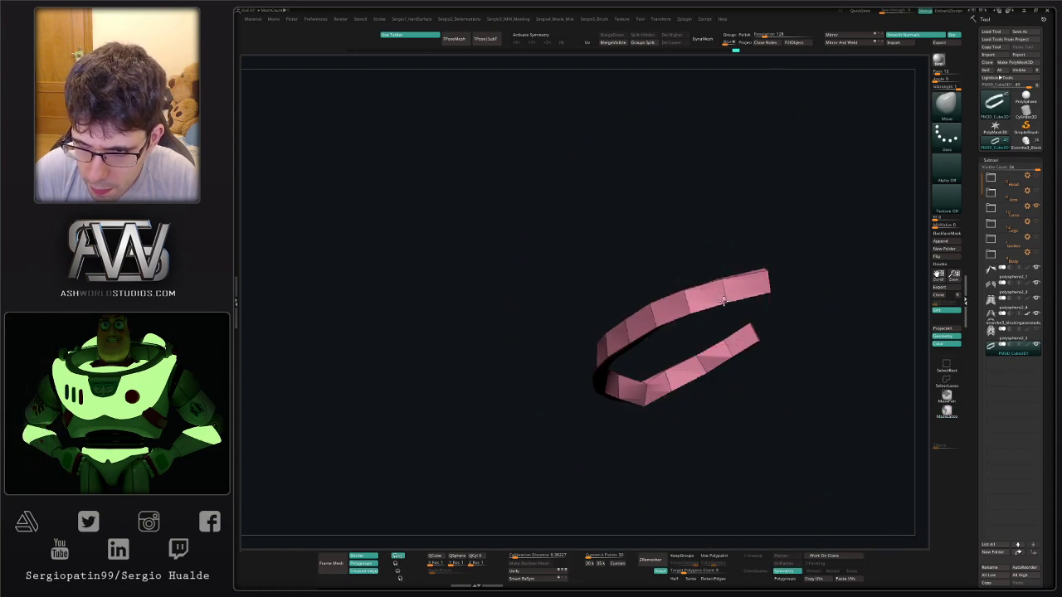
mouse_move(723, 299)
right_mouse_down()
mouse_move(799, 327)
mouse_move(755, 306)
right_mouse_up()
key("s")
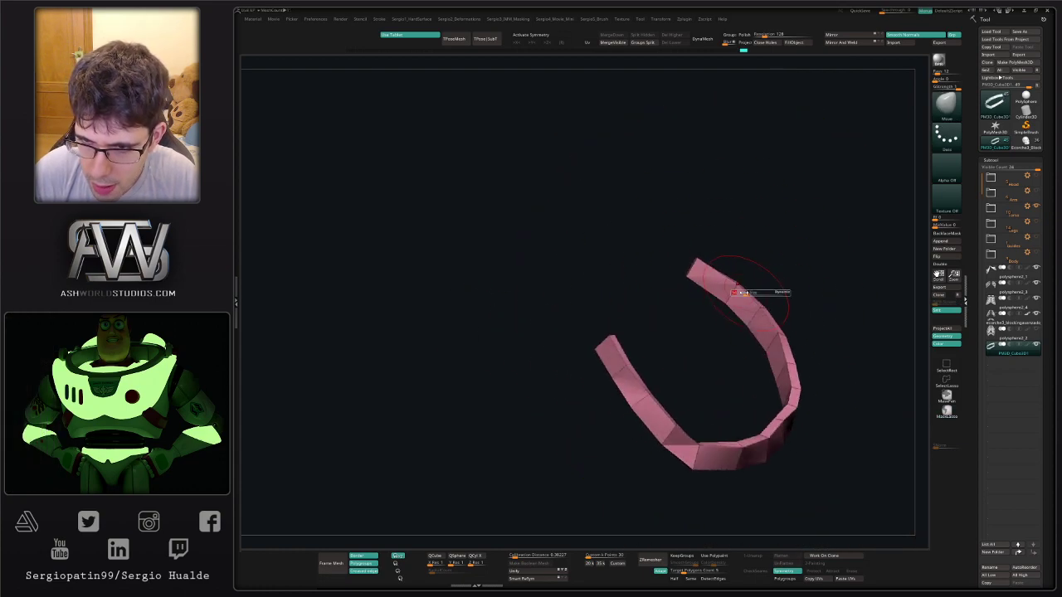
left_click_drag(740, 292, 726, 291)
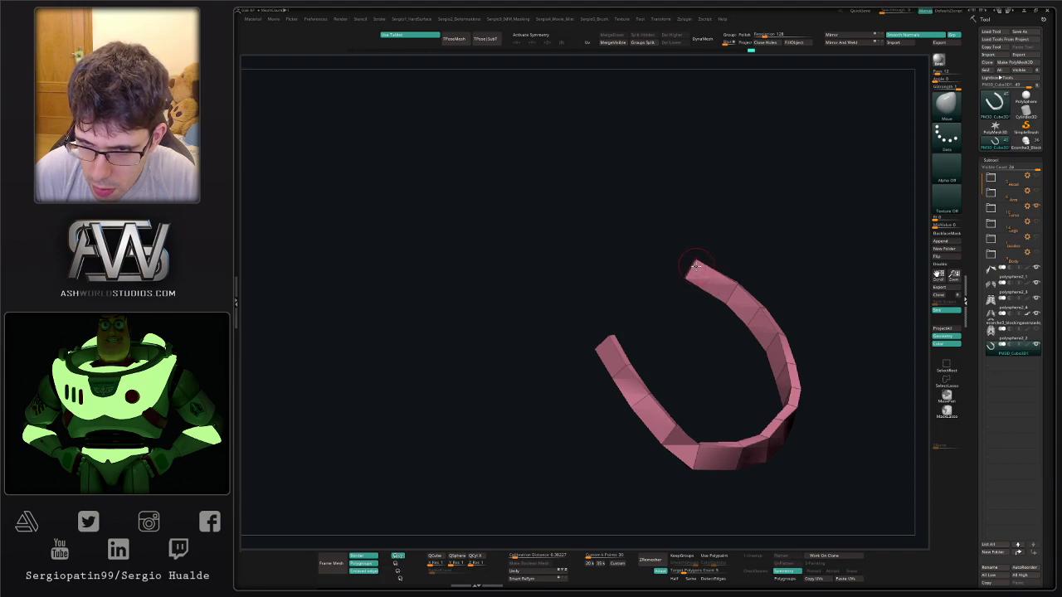
right_click_drag(699, 272, 758, 351)
key("alt+s")
right_click_drag(698, 372, 714, 423)
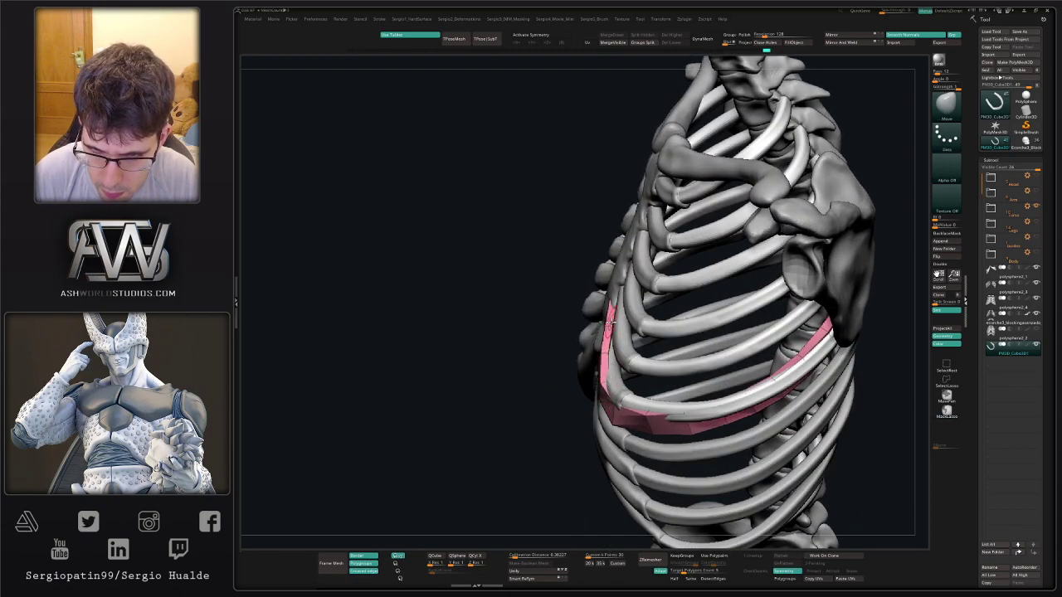
Isolate the strip and nudge its uneven side segments with the Move brush to even out the curve.
right_click_drag(611, 324, 612, 278, "ctrl")
right_click_drag(612, 278, 640, 431)
key("alt+s")
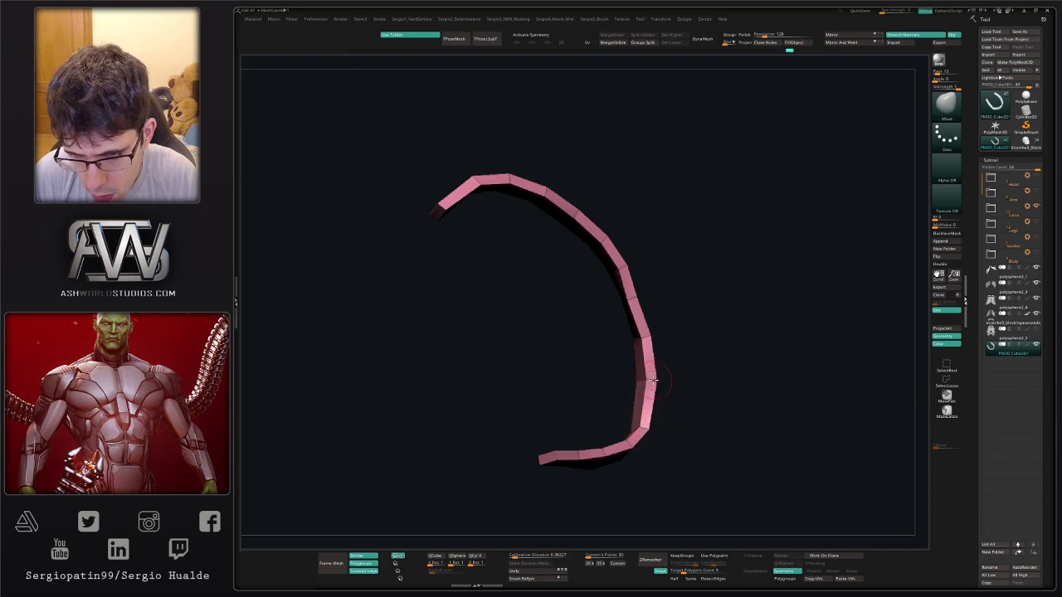
left_click_drag(653, 380, 649, 382)
right_click_drag(646, 396, 638, 329)
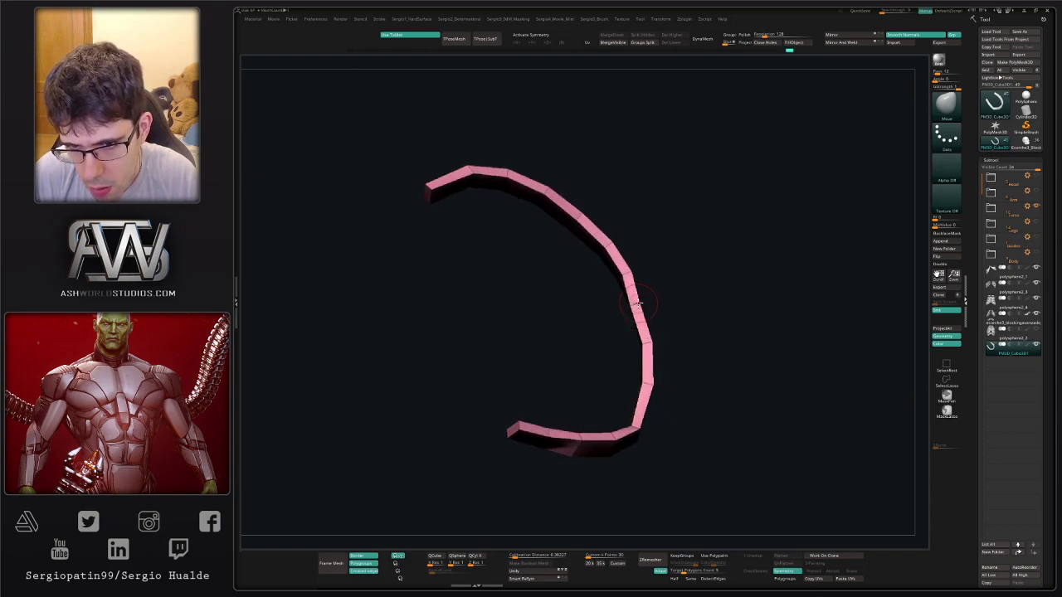
mouse_move(638, 302)
left_mouse_down()
mouse_move(648, 300)
mouse_move(637, 303)
left_mouse_up()
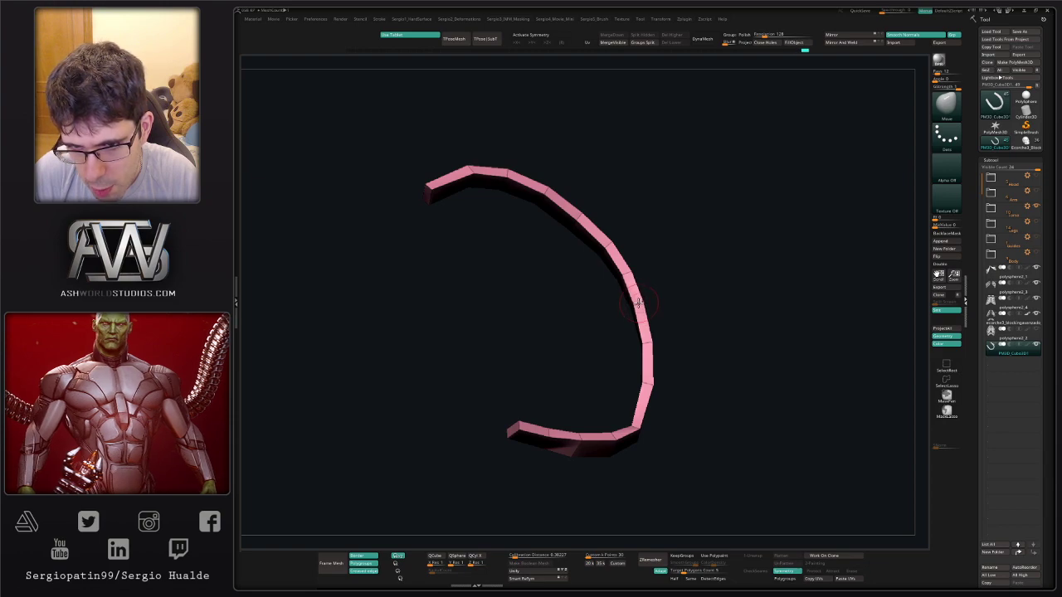
Even out the isolated strip's front bend and end segments with a resized Move brush, and show the skeleton again.
mouse_move(650, 333)
right_mouse_down()
mouse_move(641, 324)
mouse_move(636, 331)
mouse_move(707, 354)
mouse_move(699, 346)
mouse_move(690, 465)
mouse_move(675, 403)
mouse_move(666, 415)
mouse_move(694, 409)
mouse_move(724, 432)
right_mouse_up()
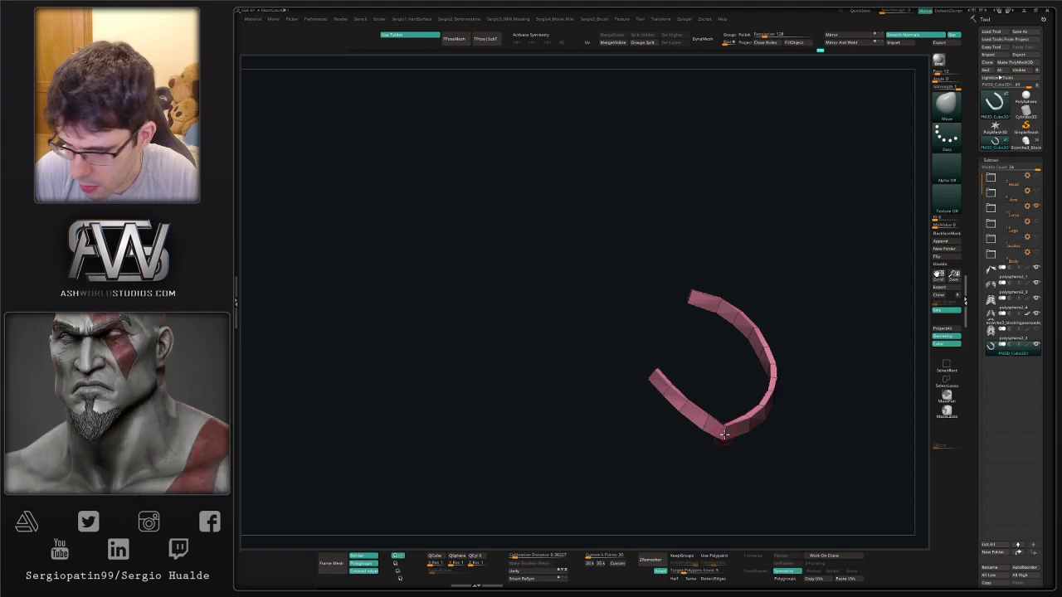
right_click_drag(709, 346, 749, 423)
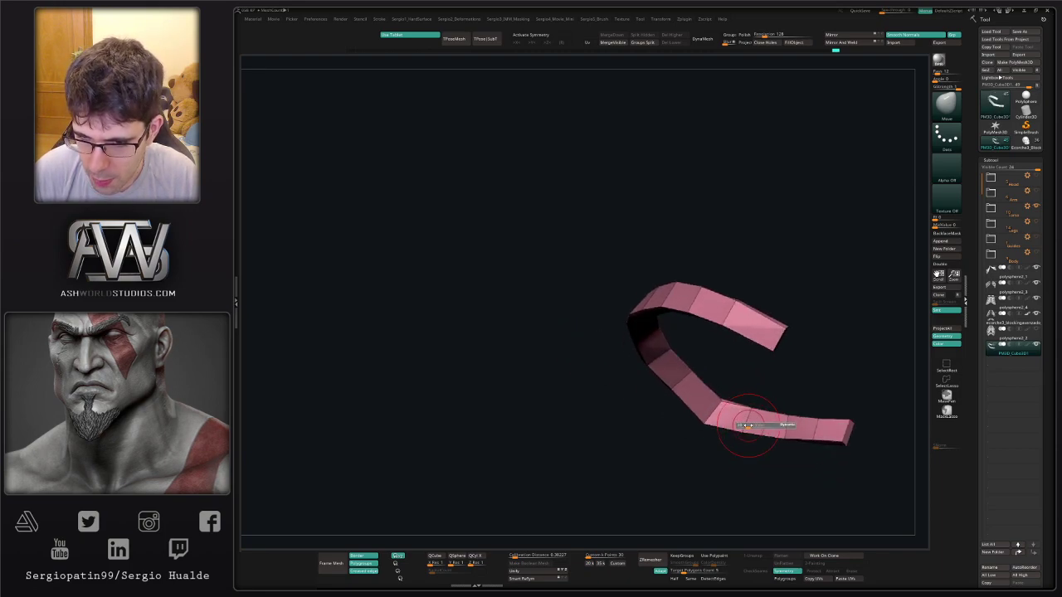
right_click_drag(790, 446, 809, 448)
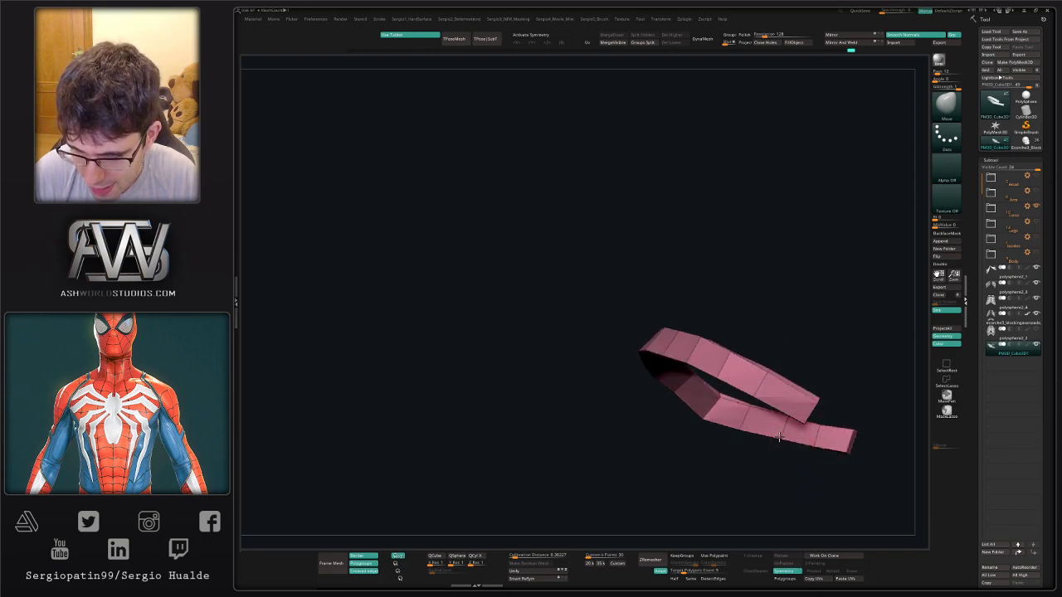
mouse_move(810, 445)
right_mouse_down()
mouse_move(799, 462)
mouse_move(795, 417)
mouse_move(735, 430)
mouse_move(813, 440)
mouse_move(785, 439)
mouse_move(815, 457)
mouse_move(784, 405)
mouse_move(804, 411)
right_mouse_up()
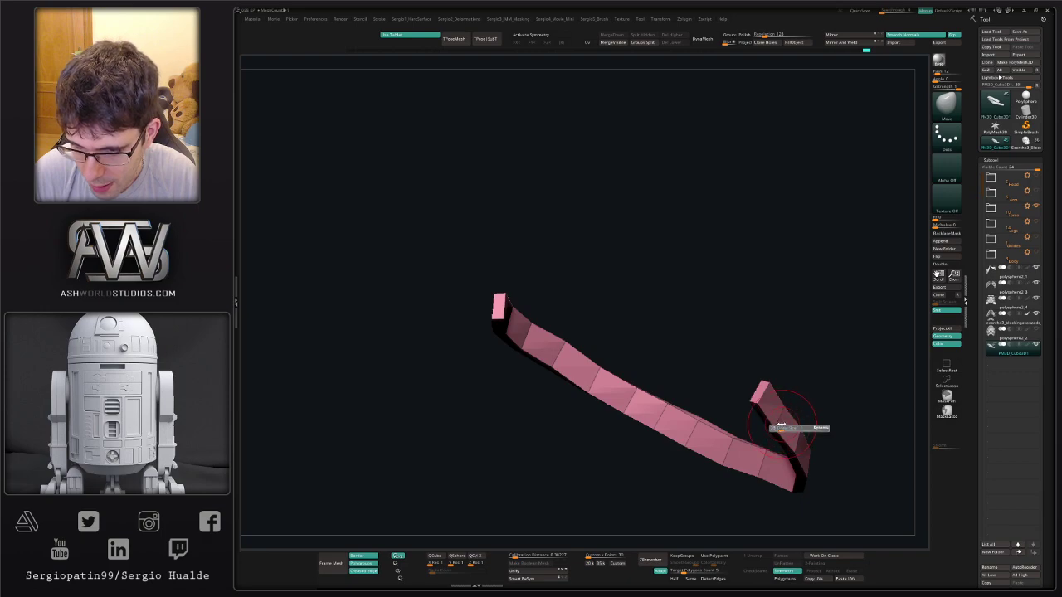
mouse_move(769, 408)
right_mouse_down()
mouse_move(799, 412)
mouse_move(778, 420)
right_mouse_up()
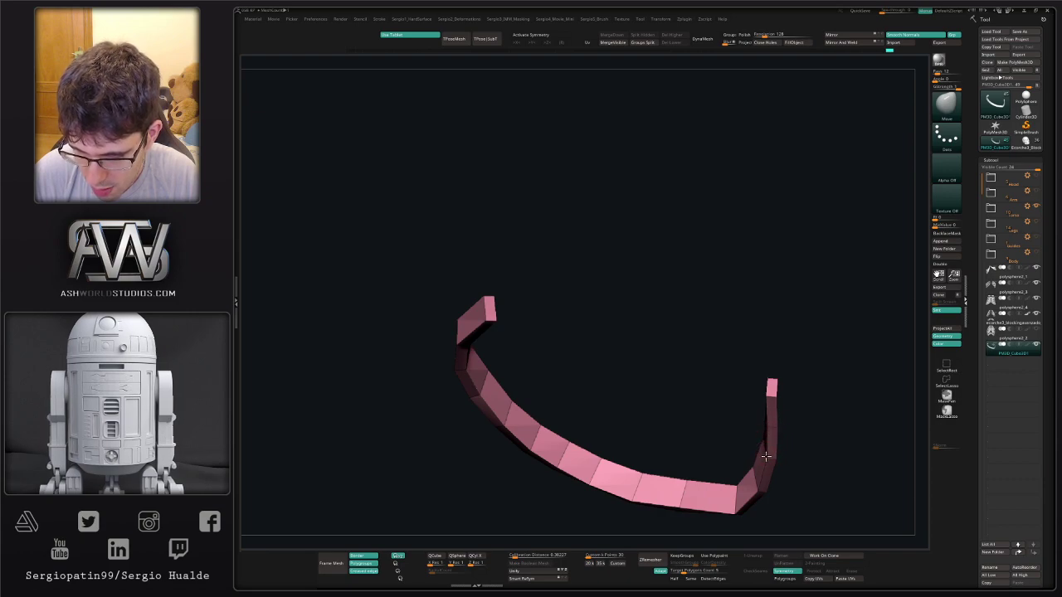
right_click_drag(773, 414, 775, 437)
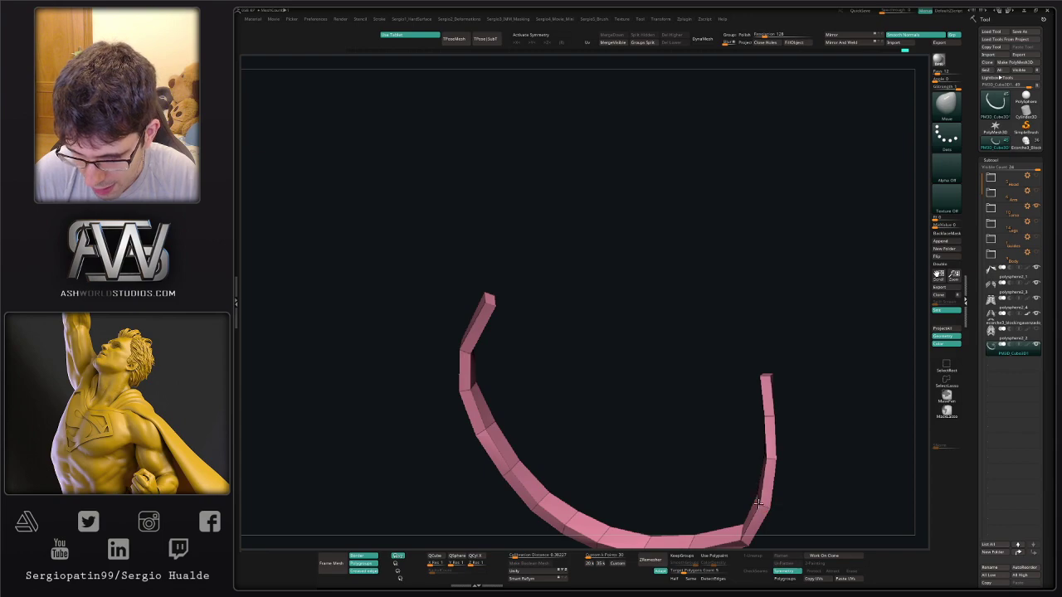
right_click_drag(759, 503, 741, 436, "ctrl")
key("shift+alt+s")
right_click_drag(779, 488, 794, 434)
right_click_drag(804, 475, 800, 443, "ctrl")
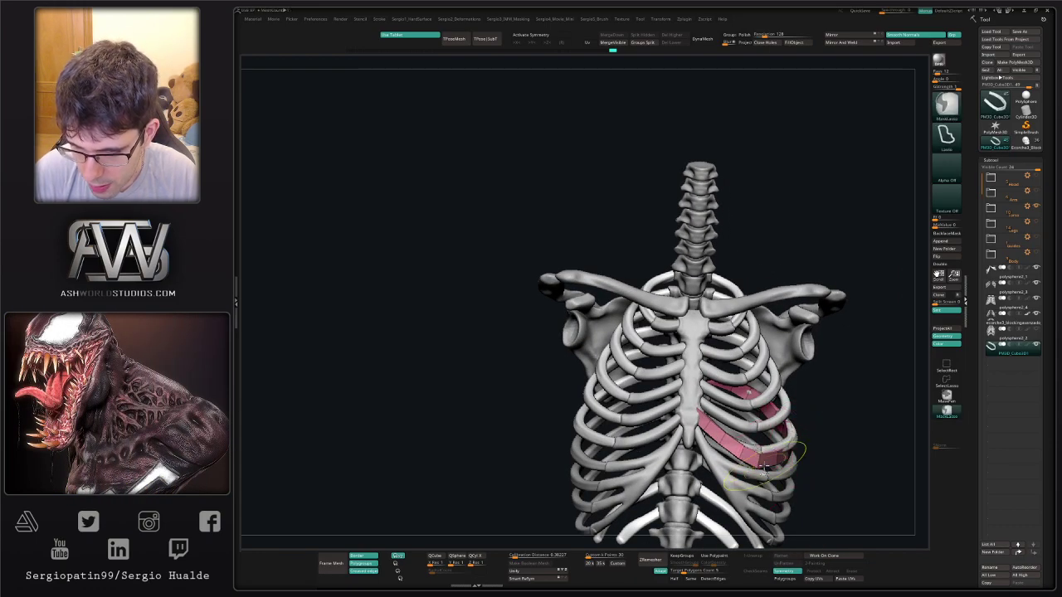
Isolate the strip, refine its front bend with the Move brush, and bring the skeleton back.
mouse_move(811, 462)
right_mouse_down()
mouse_move(762, 461)
mouse_move(760, 383)
mouse_move(803, 398)
mouse_move(750, 381)
mouse_move(709, 403)
right_mouse_up()
key("s")
key("shift+s")
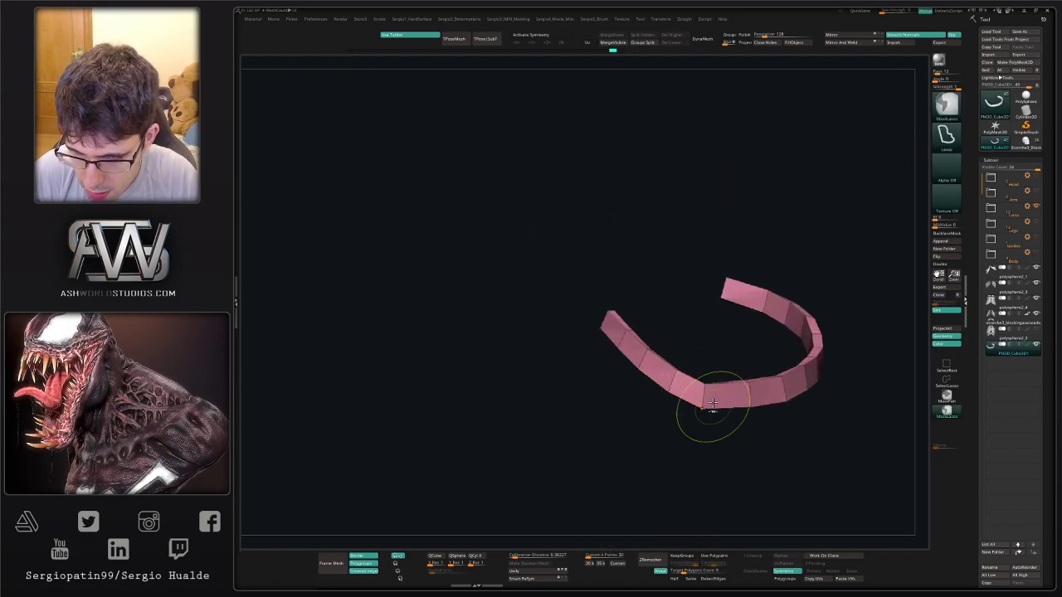
mouse_move(709, 431)
left_mouse_down("ctrl")
mouse_move(695, 353)
mouse_move(698, 365)
left_mouse_up("ctrl")
left_click(720, 429, "ctrl")
mouse_move(720, 430)
right_mouse_down()
mouse_move(708, 385)
mouse_move(713, 450)
mouse_move(715, 358)
mouse_move(759, 359)
mouse_move(713, 355)
right_mouse_up()
left_click(712, 435, "ctrl+shift")
Crease the strip's edges and preview it smoothed with dynamic subdivision against the rib cage.
key("shift+1")
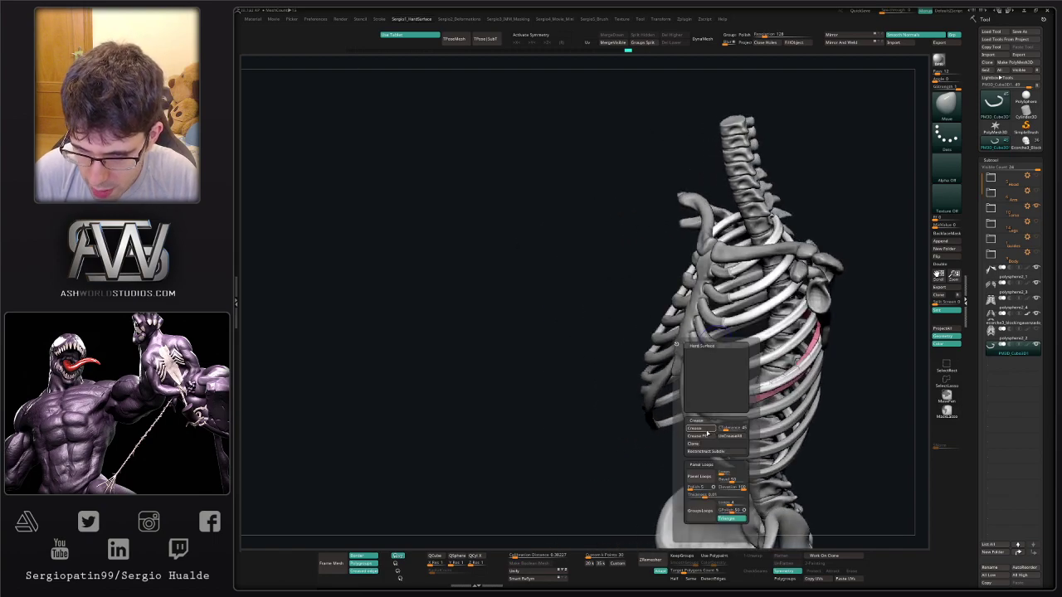
left_click(703, 429)
key("ctrl+d")
mouse_move(639, 402)
right_mouse_down()
mouse_move(732, 387)
mouse_move(725, 370)
mouse_move(741, 387)
right_mouse_up()
key("s")
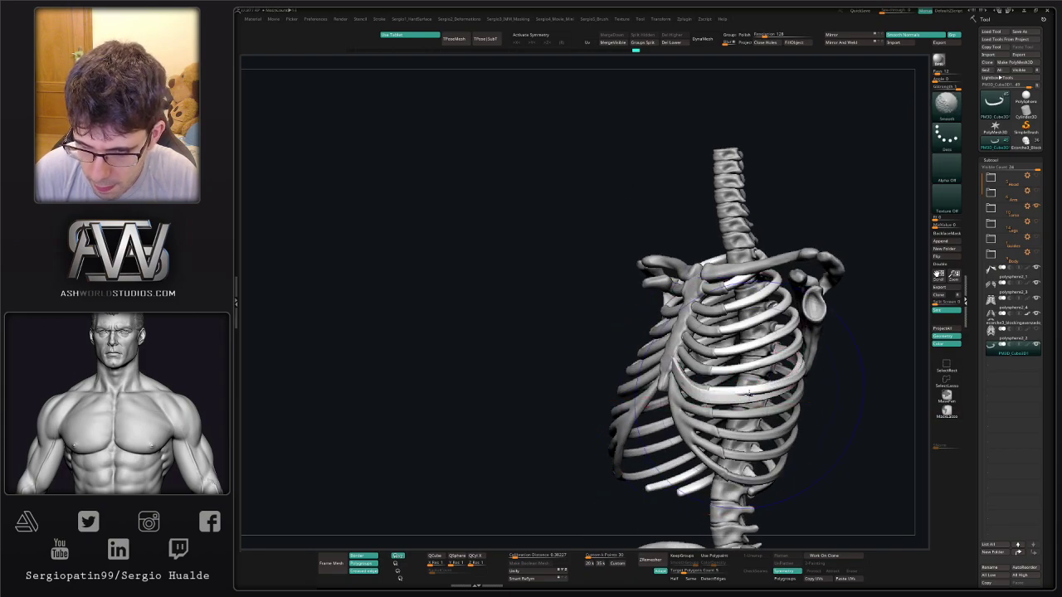
key("ctrl+z")
left_click_drag(730, 393, 751, 393, "shift")
mouse_move(751, 393)
right_mouse_down()
mouse_move(782, 416)
mouse_move(833, 395)
mouse_move(816, 401)
mouse_move(812, 446)
mouse_move(746, 424)
mouse_move(808, 454)
mouse_move(784, 447)
right_mouse_up()
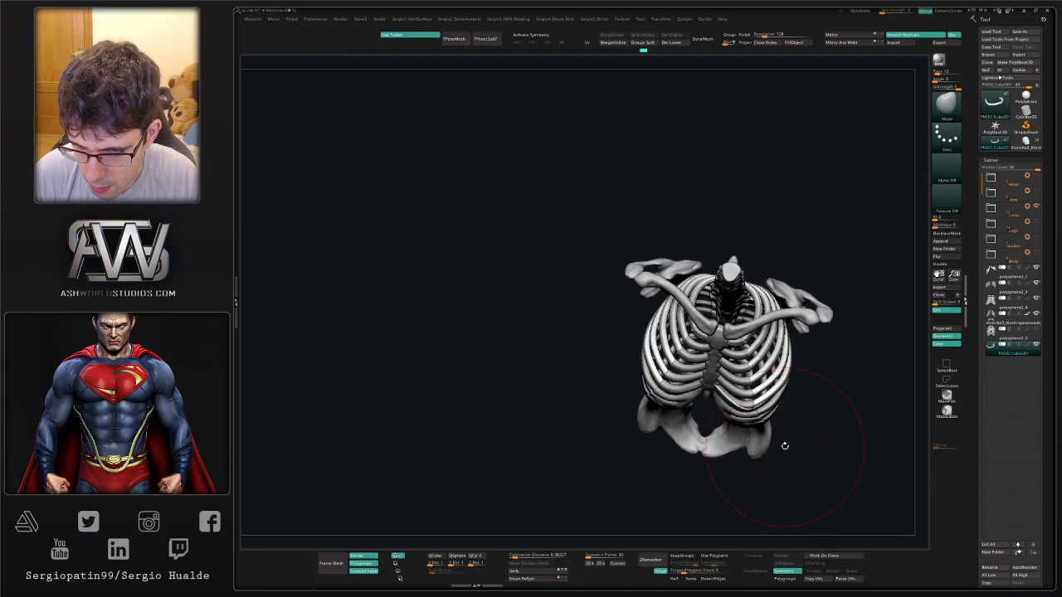
right_click_drag(761, 411, 786, 449, "ctrl")
key("shift+f")
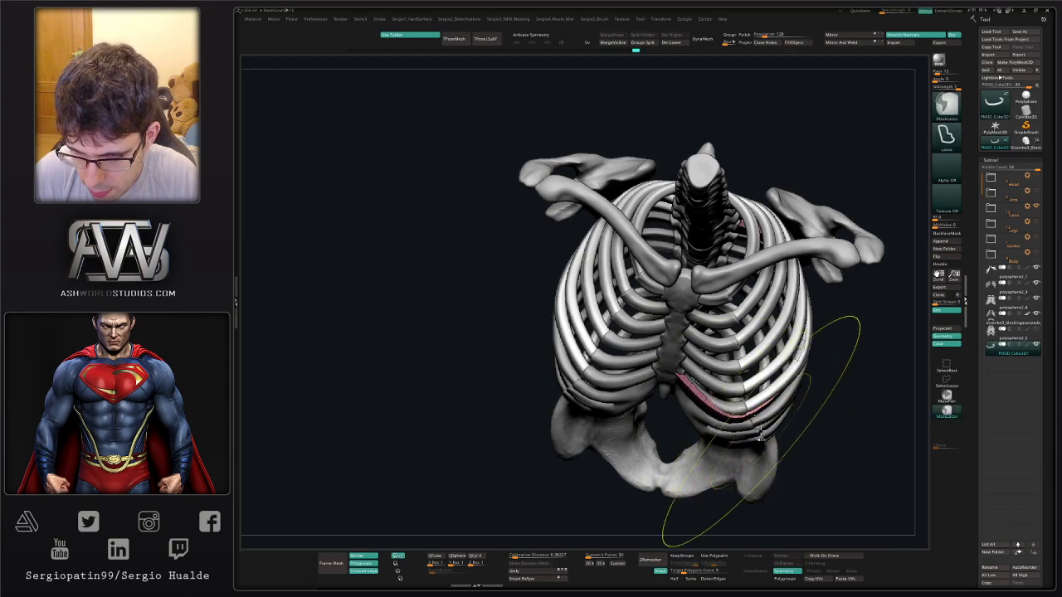
key("shift+f")
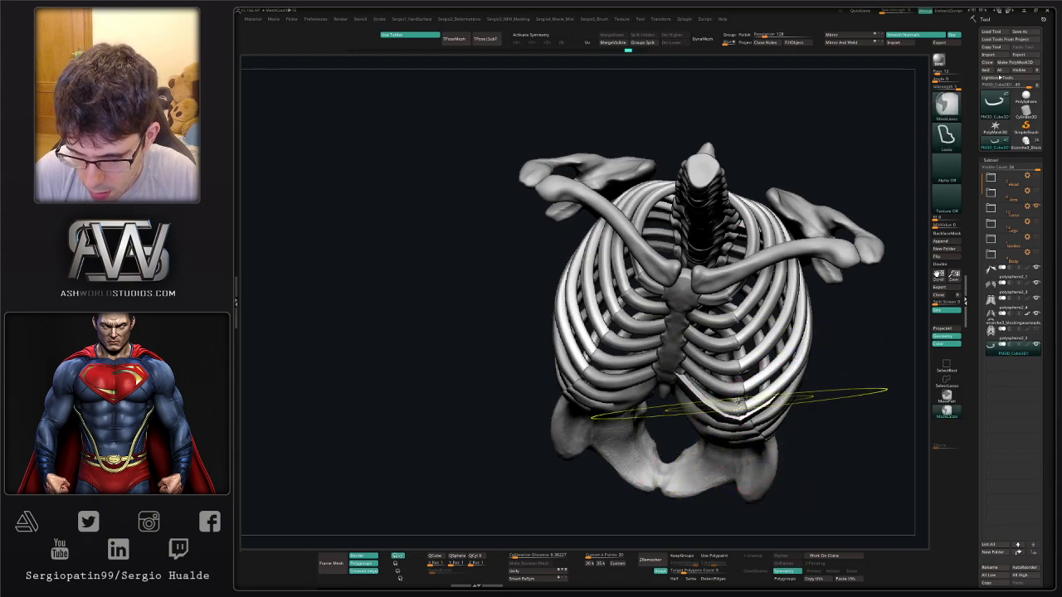
Isolate the strip and shift the corner of its front bend with a smaller Move brush, with the polyframe displayed.
right_click_drag(738, 404, 744, 437, "ctrl")
key("alt+s")
key("s")
left_click_drag(745, 423, 730, 421)
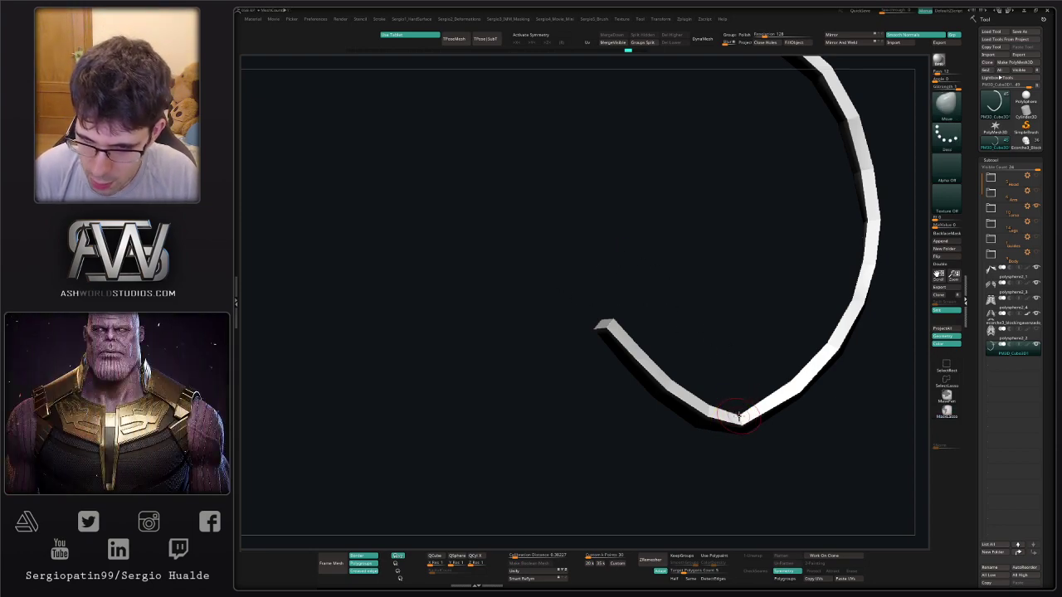
mouse_move(732, 421)
right_mouse_down()
mouse_move(742, 415)
mouse_move(739, 437)
right_mouse_up()
key("shift+f")
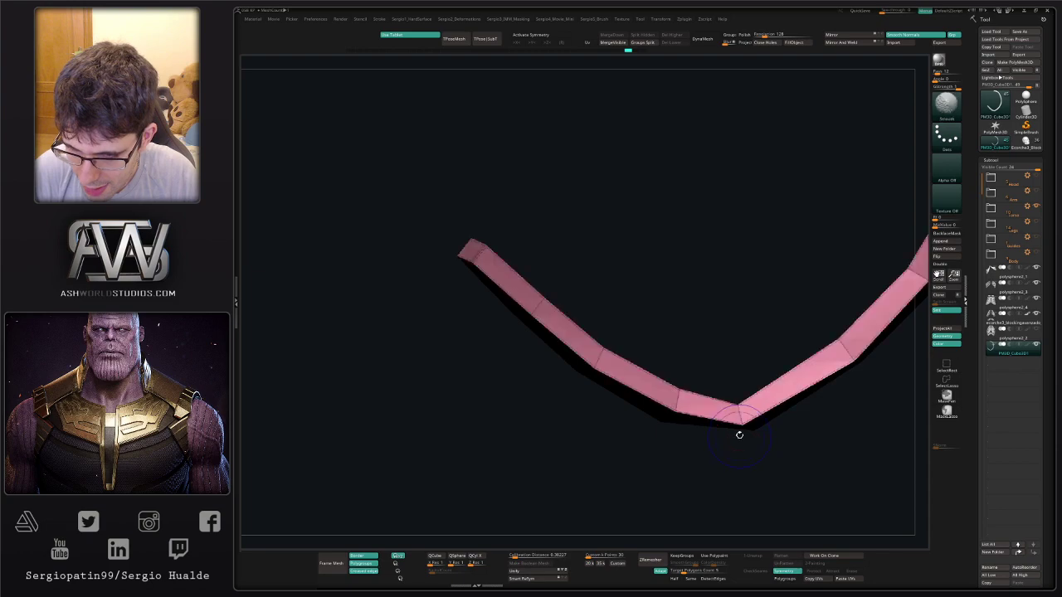
Apply ZModeler's Crease edge action with the EdgeLoop Complete target at the strip's front bend, and switch to the Clay brush.
key("space")
left_click(667, 406)
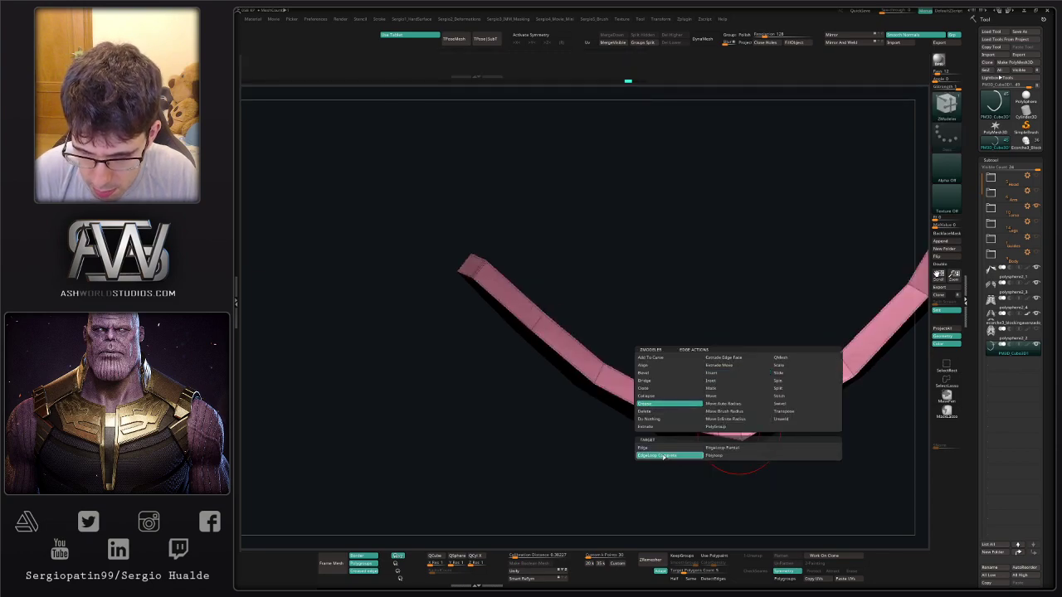
left_click(663, 457)
left_click(735, 436)
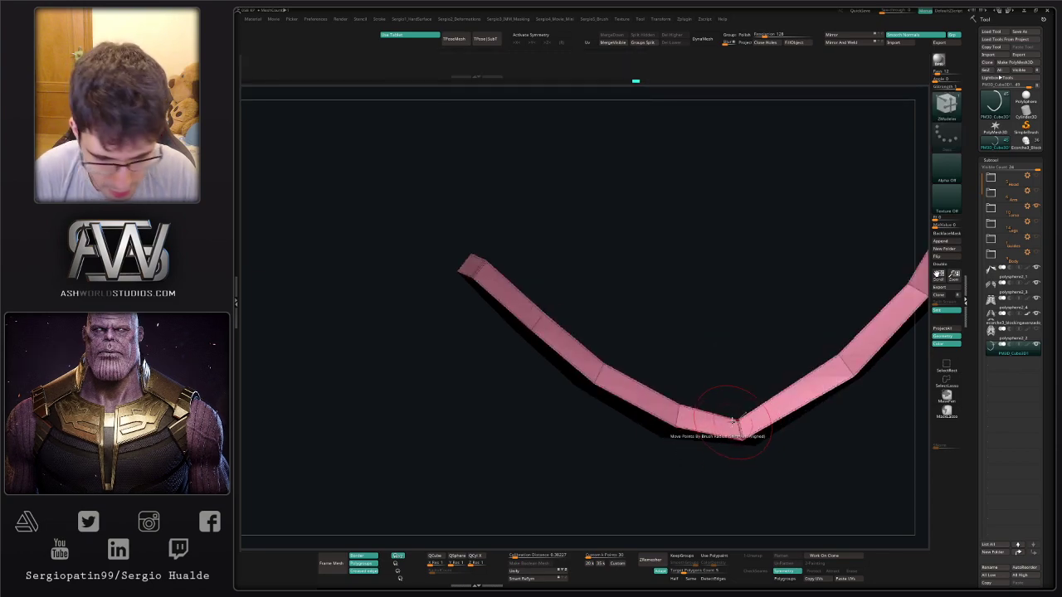
key("b")
key("c")
key("l")
Preview the subdivided strip without polyframe against the ribs from the front and the side.
right_click_drag(726, 429, 731, 360, "ctrl")
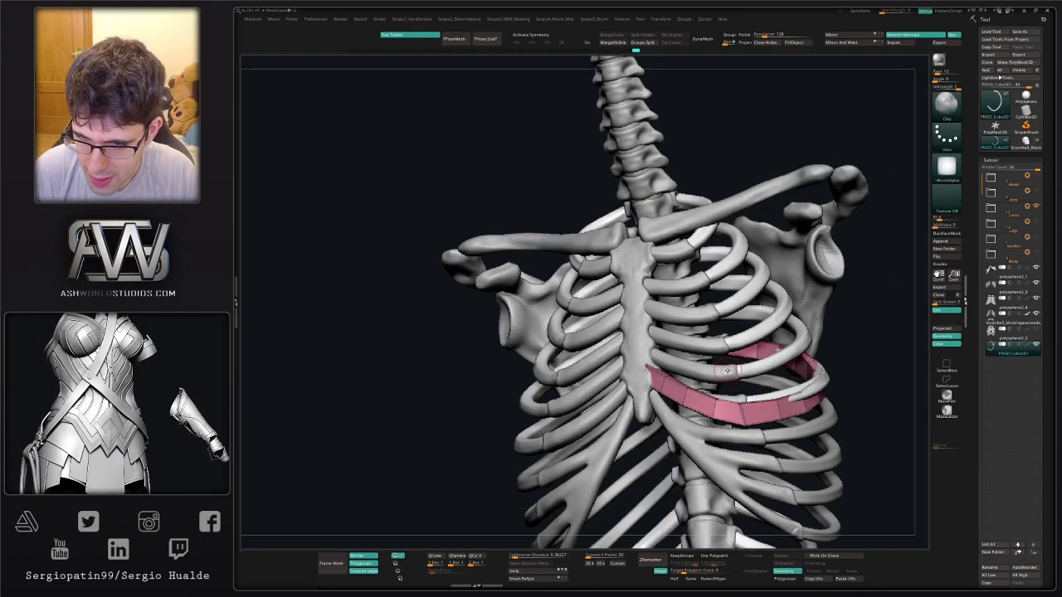
key("ctrl+d")
key("shift+f")
right_click_drag(729, 430, 734, 381, "ctrl")
mouse_move(752, 423)
right_mouse_down()
mouse_move(715, 424)
mouse_move(716, 475)
mouse_move(667, 443)
right_mouse_up()
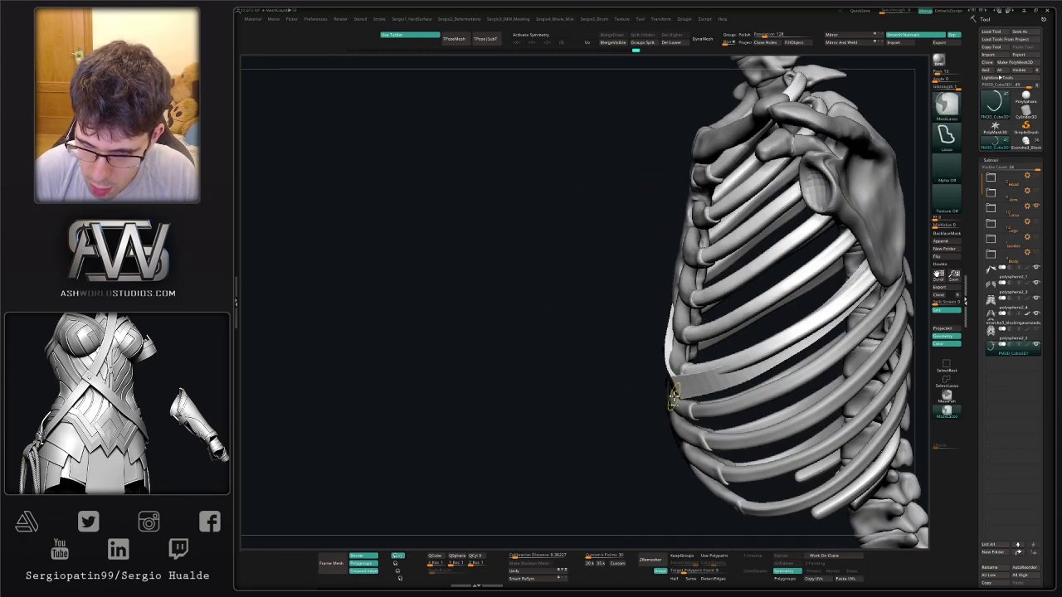
Isolate the unsmoothed strip, adjust the lower corner of its front bend with the Move brush, and show the skeleton again.
key("ctrl+z")
mouse_move(681, 398)
right_mouse_down()
mouse_move(696, 421)
mouse_move(686, 404)
mouse_move(701, 398)
right_mouse_up()
key("alt+s")
key("shift+f")
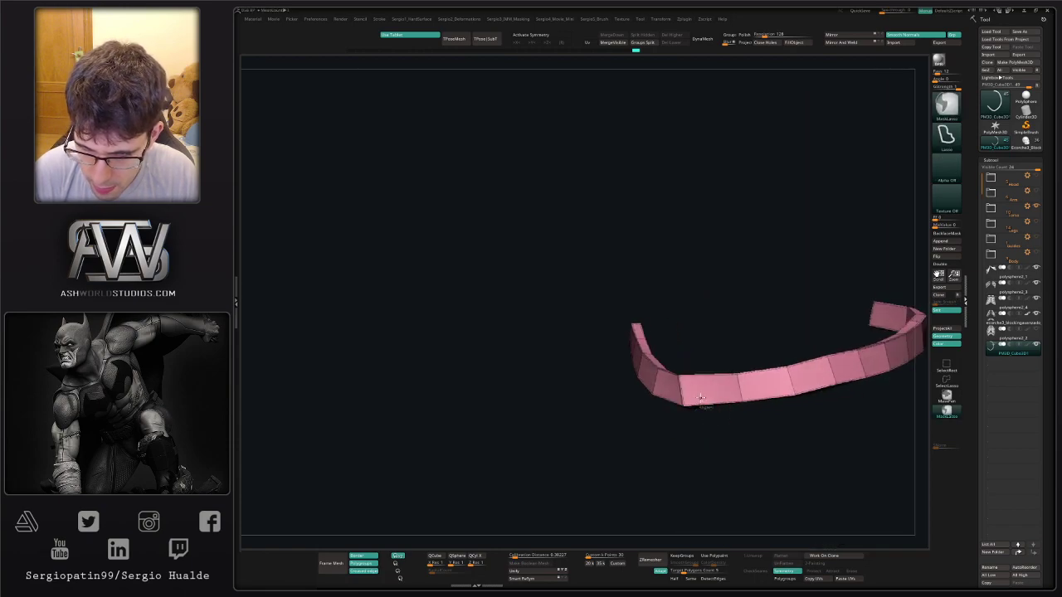
right_click_drag(710, 447, 694, 423)
key("s")
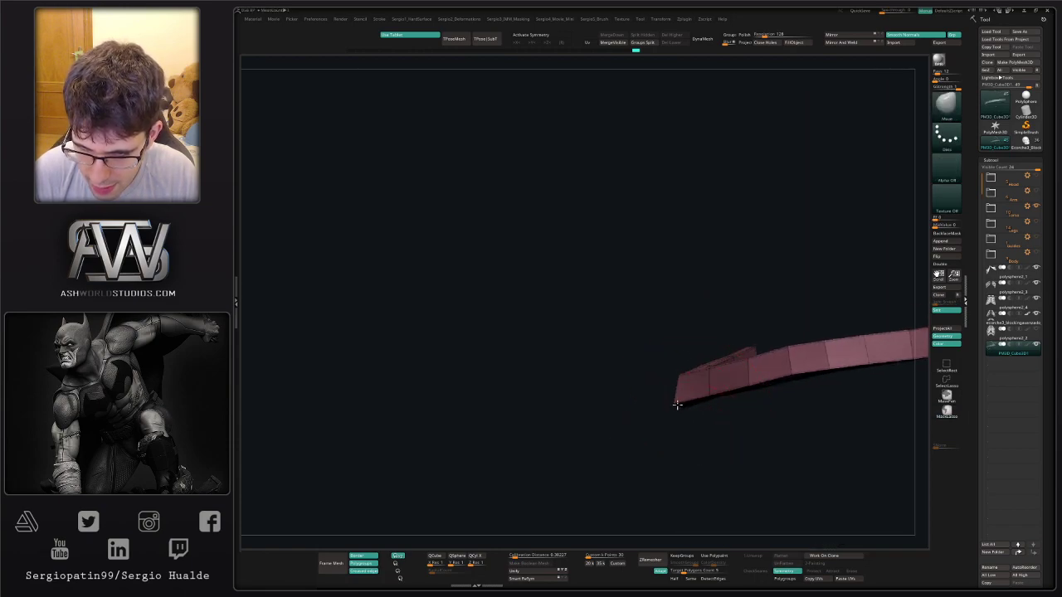
left_click_drag(685, 425, 692, 433, "ctrl")
right_click_drag(692, 433, 692, 398)
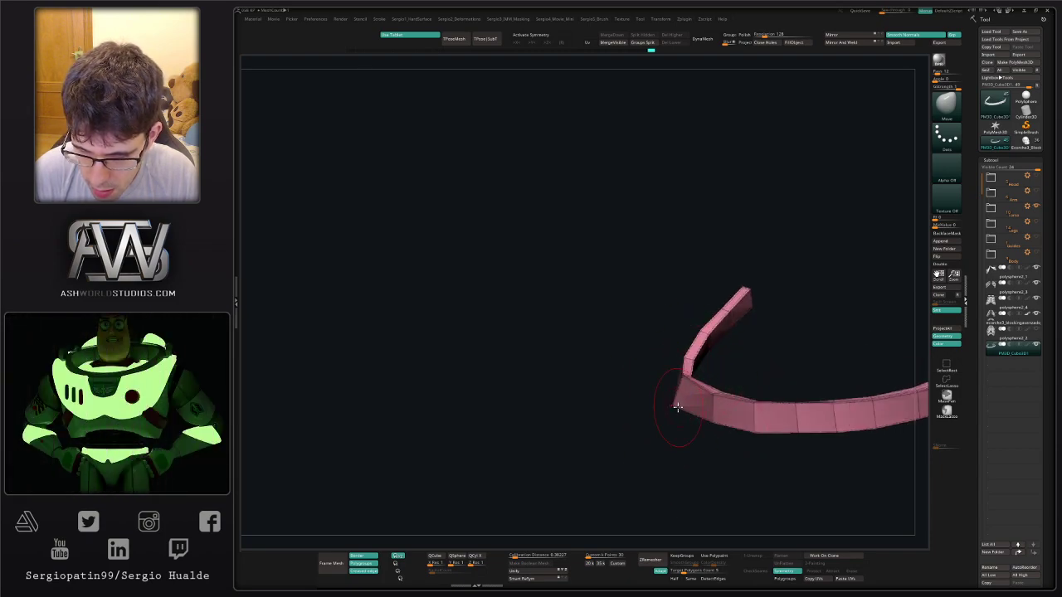
left_click_drag(676, 404, 679, 410)
key("alt+shift+s")
right_click_drag(692, 433, 707, 362, "ctrl")
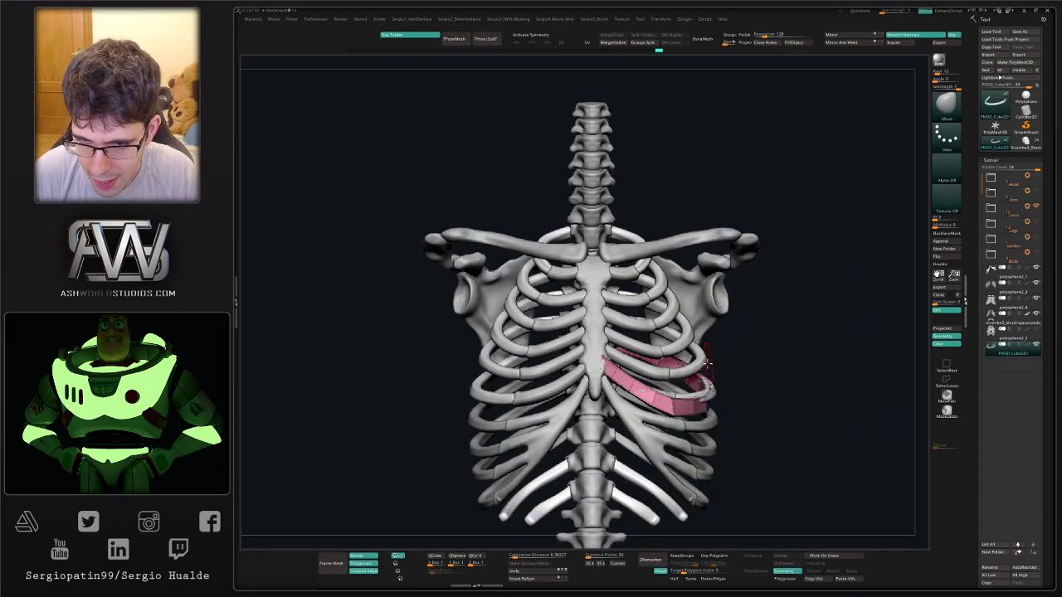
Duplicate the strip upward with the gizmo and position the copy over the next rib above.
right_click_drag(753, 401, 741, 426)
key("w")
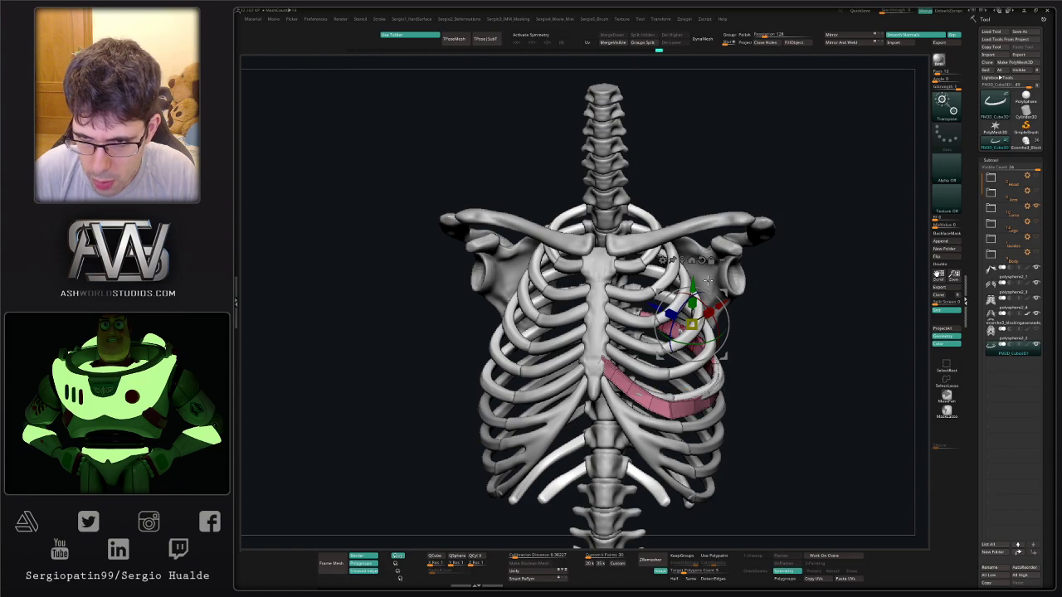
left_click_drag(723, 291, 726, 273, "ctrl")
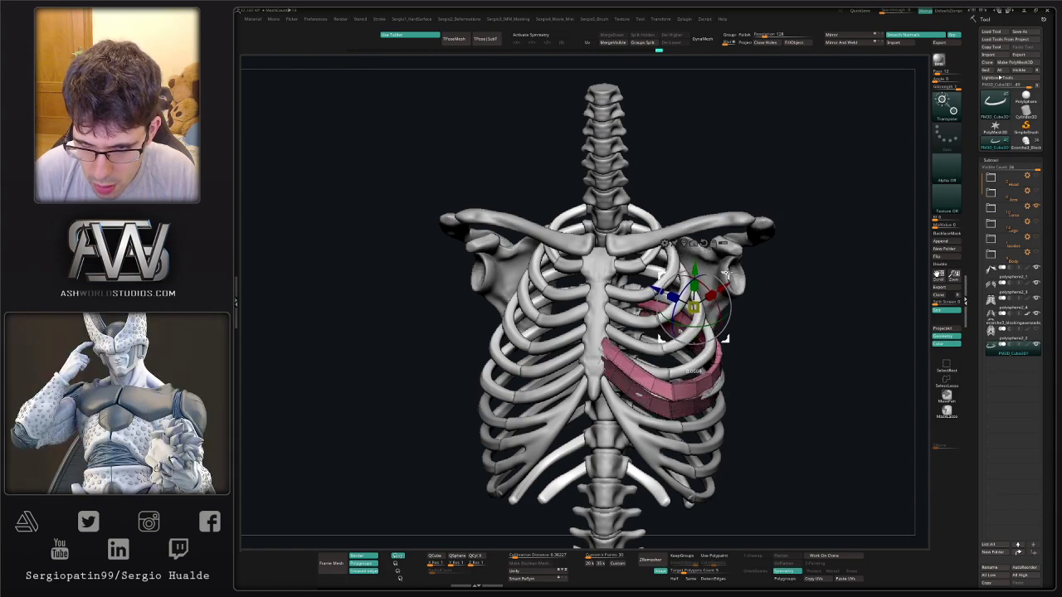
mouse_move(726, 339)
left_mouse_down()
mouse_move(724, 324)
mouse_move(722, 335)
left_mouse_up()
Expand the folder holding the skeleton's bones and hide the shoulder blades to expose the back of the ribs.
right_click_drag(777, 346, 671, 342)
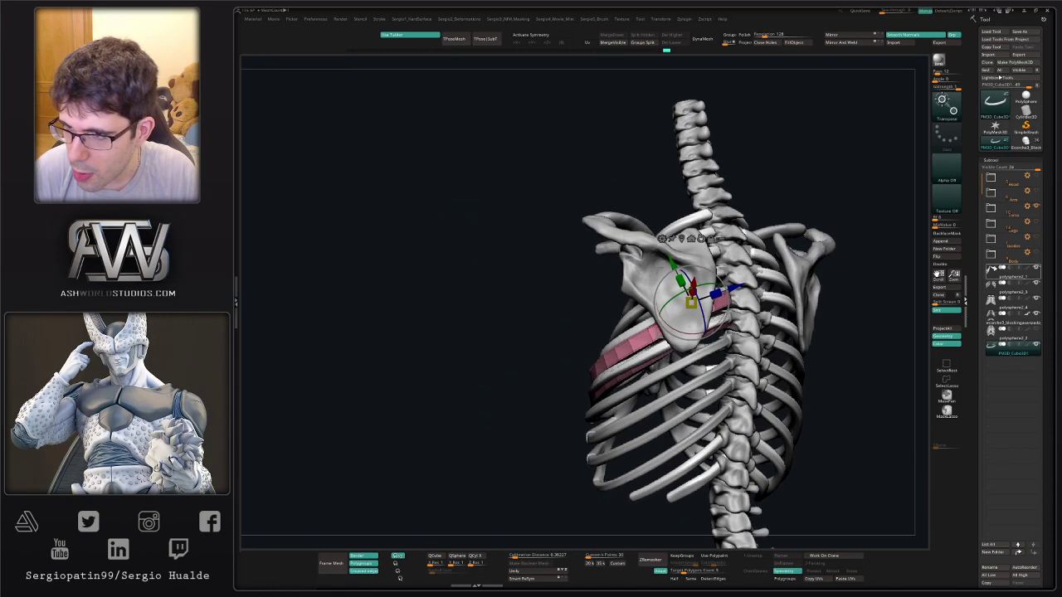
left_click(991, 209)
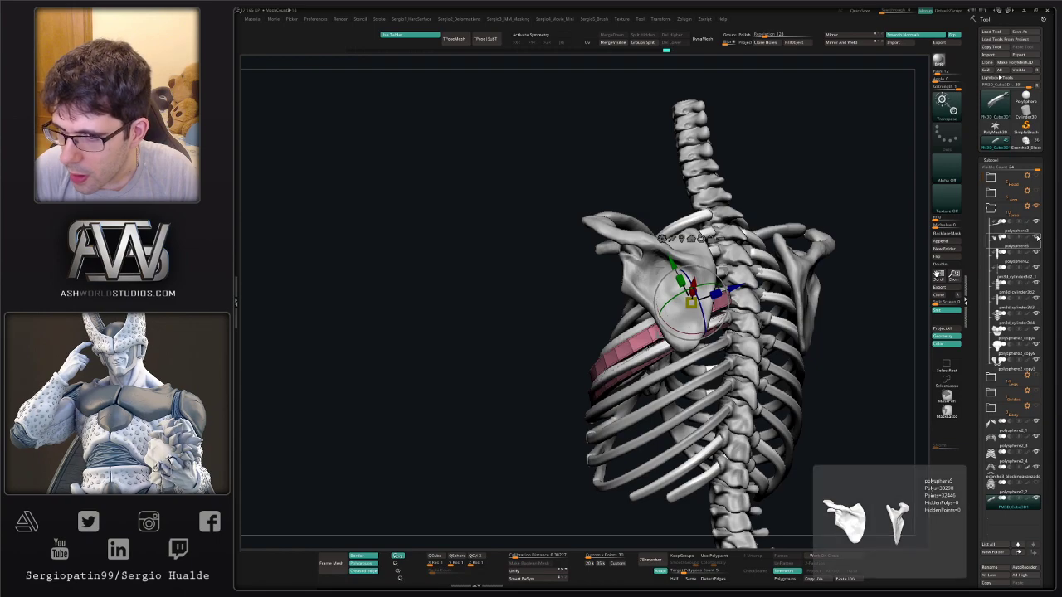
left_click(1037, 237)
Reshape the upper strip's spine end and side segments with a resized Move brush to follow its rib.
key("q")
mouse_move(711, 282)
right_mouse_down("ctrl")
mouse_move(721, 343)
mouse_move(756, 351)
right_mouse_up("ctrl")
left_click_drag(719, 351, 721, 334)
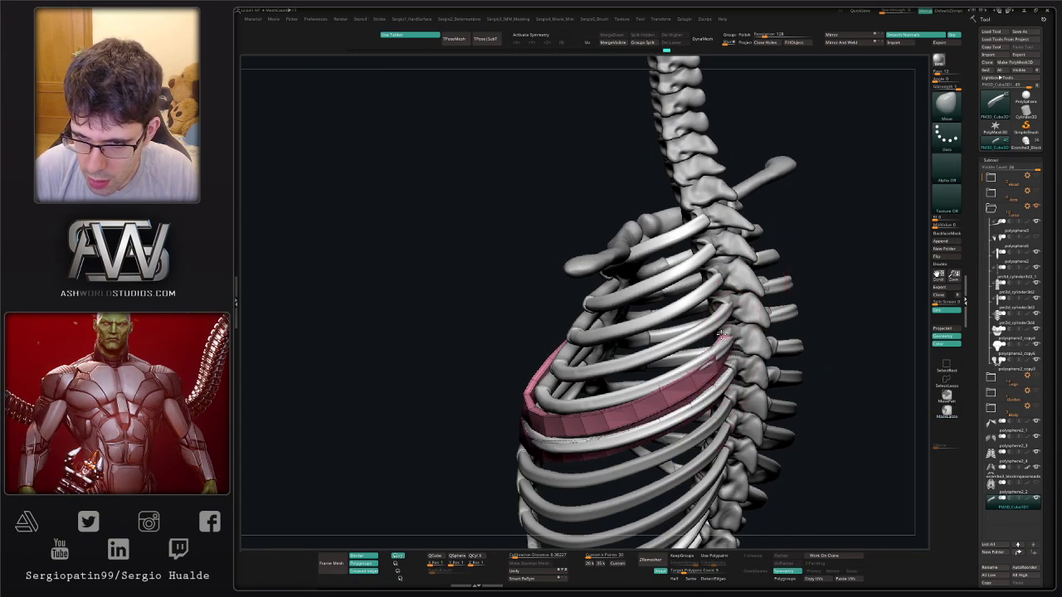
left_click_drag(701, 377, 682, 383)
right_click_drag(682, 383, 594, 414)
key("s")
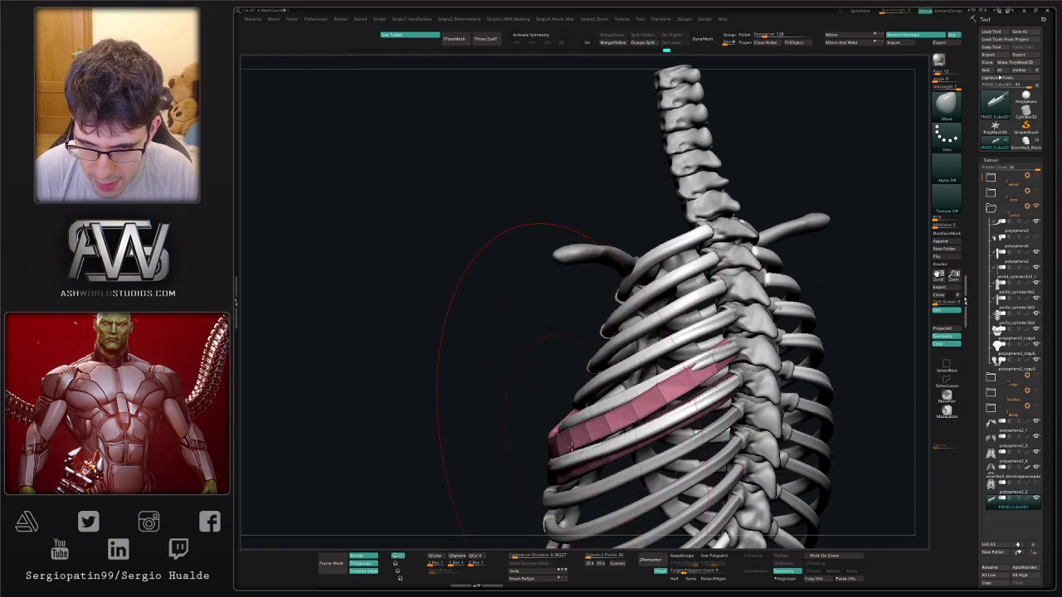
left_click_drag(571, 448, 572, 434)
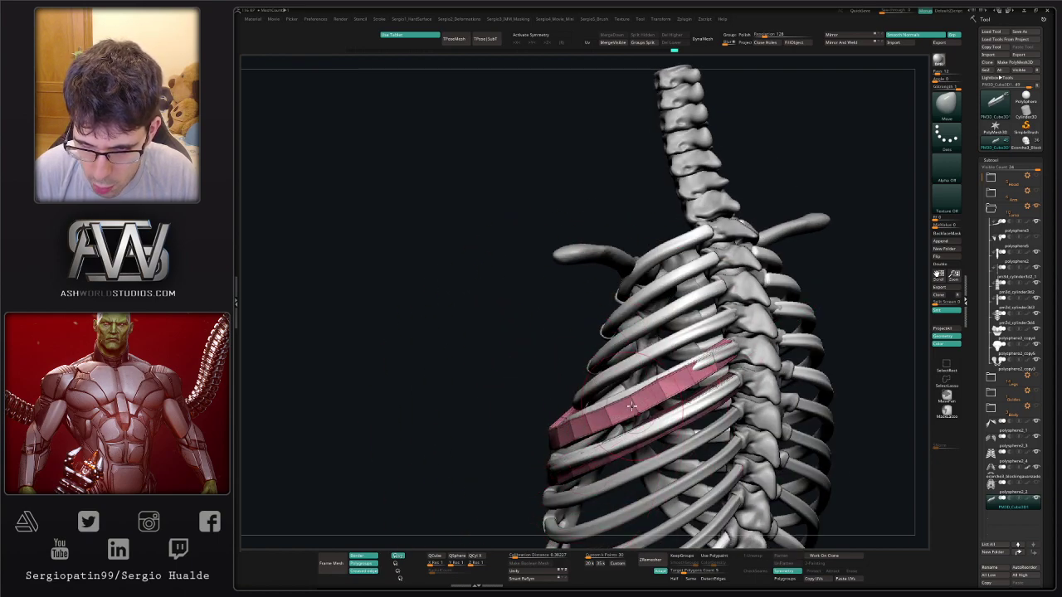
left_click_drag(632, 406, 630, 400)
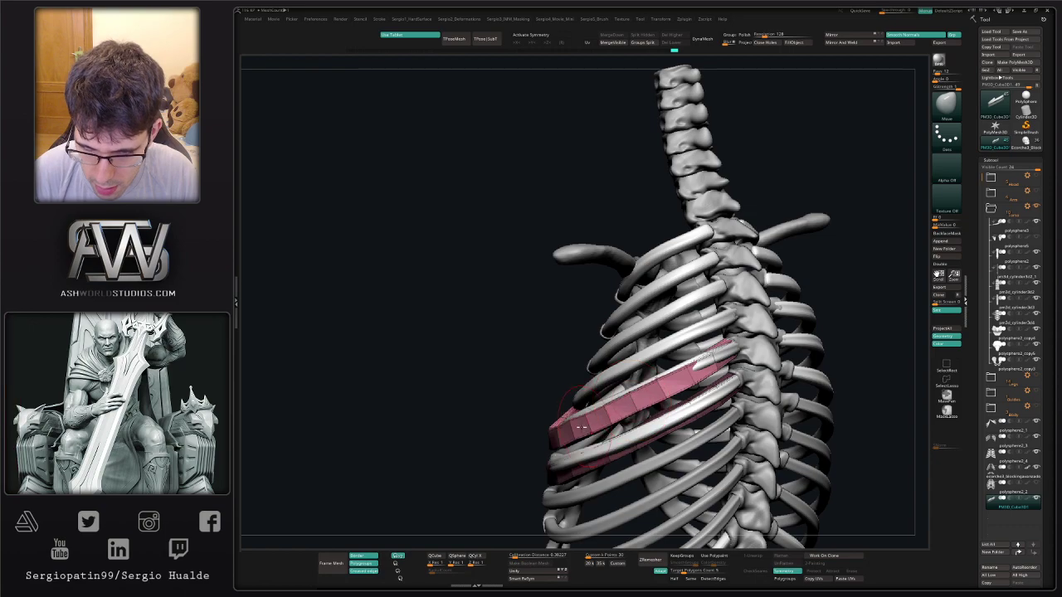
right_click_drag(581, 428, 604, 441)
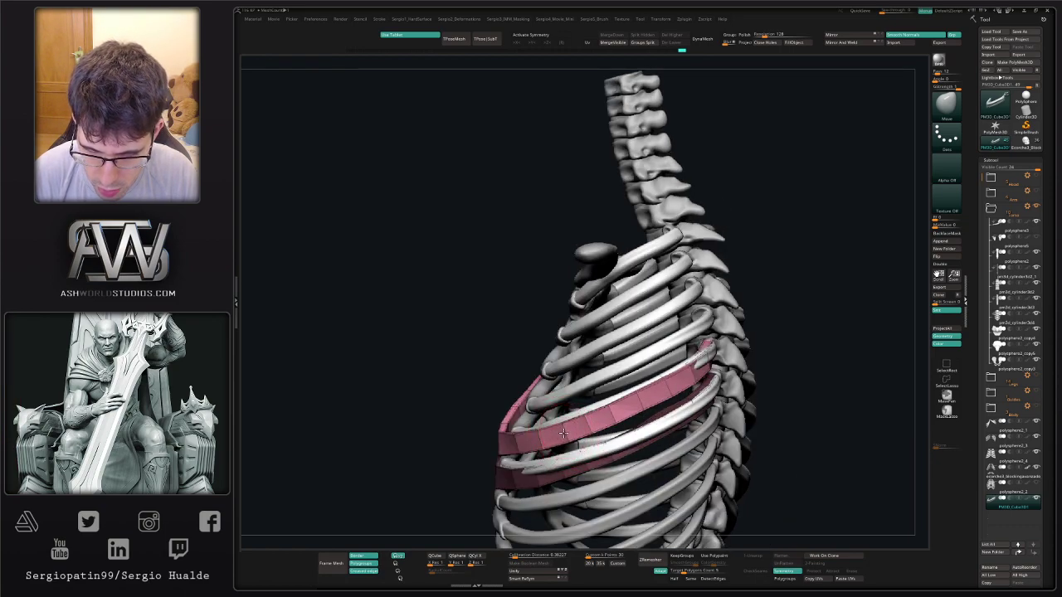
Isolate both strips, invert the mask to adjust the lower one with the Move brush, and show the skeleton again.
key("alt+s")
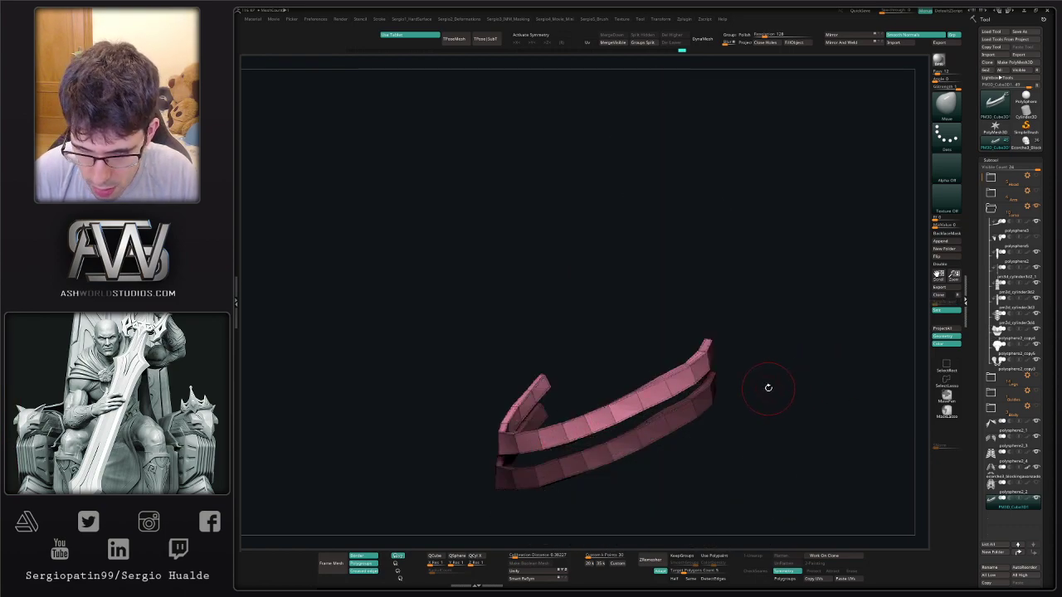
left_click(766, 394, "ctrl")
mouse_move(670, 426)
right_mouse_down()
mouse_move(661, 413)
mouse_move(567, 477)
right_mouse_up()
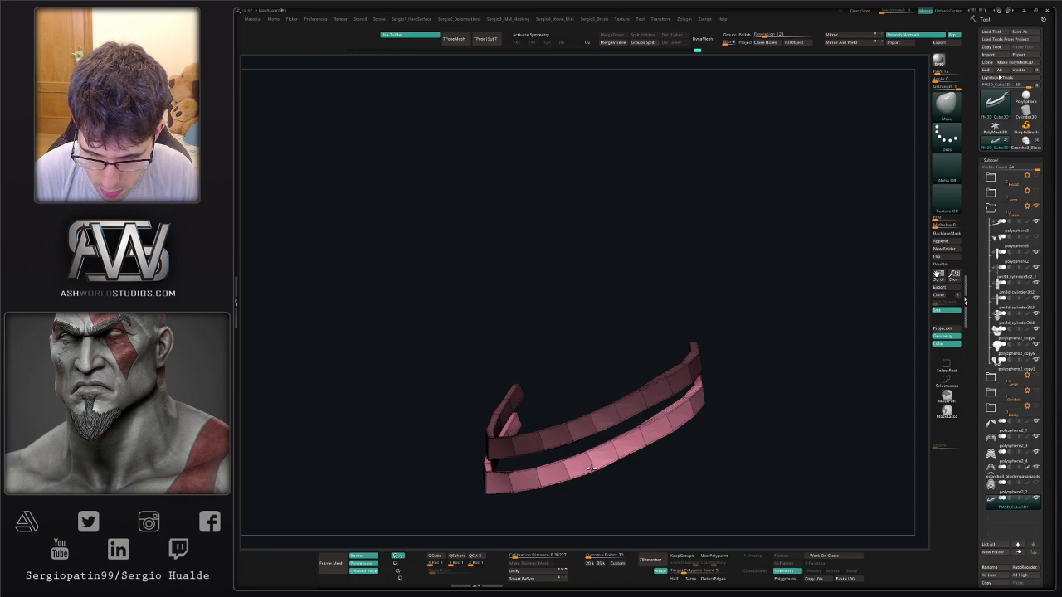
right_click_drag(586, 476, 653, 419)
left_click_drag(638, 411, 649, 431, "ctrl")
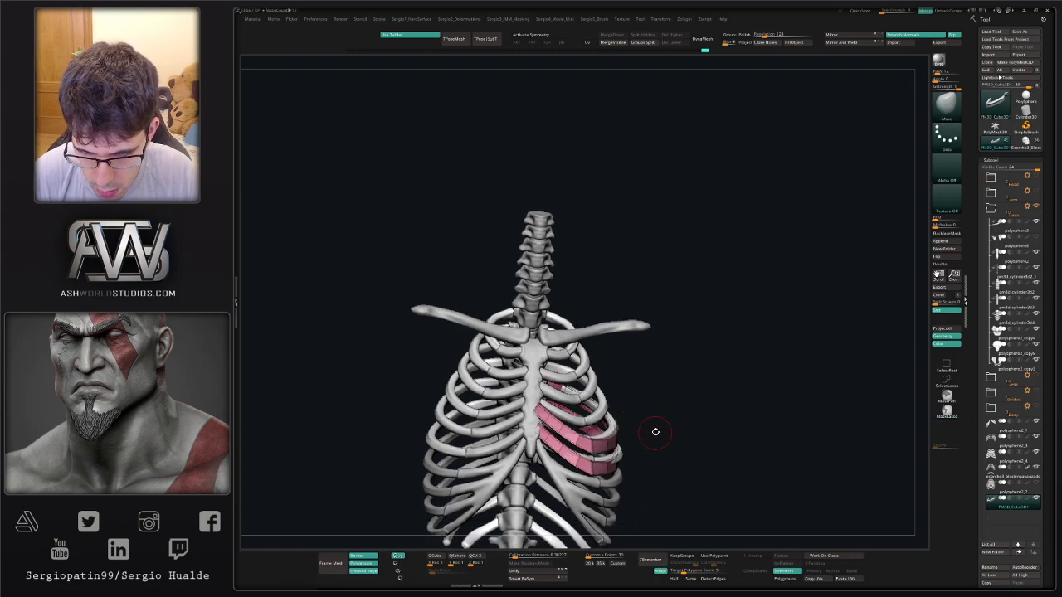
Split the strips into separate polygroups and isolate only the upper strip.
mouse_move(656, 431)
right_mouse_down()
mouse_move(643, 404)
mouse_move(617, 398)
mouse_move(664, 434)
mouse_move(621, 437)
mouse_move(667, 438)
mouse_move(621, 436)
mouse_move(630, 432)
right_mouse_up()
key("alt+s")
key("ctrl+shift+w")
left_click(605, 453, "ctrl+shift")
key("alt+s")
key("alt+s")
key("alt+s")
key("alt+s")
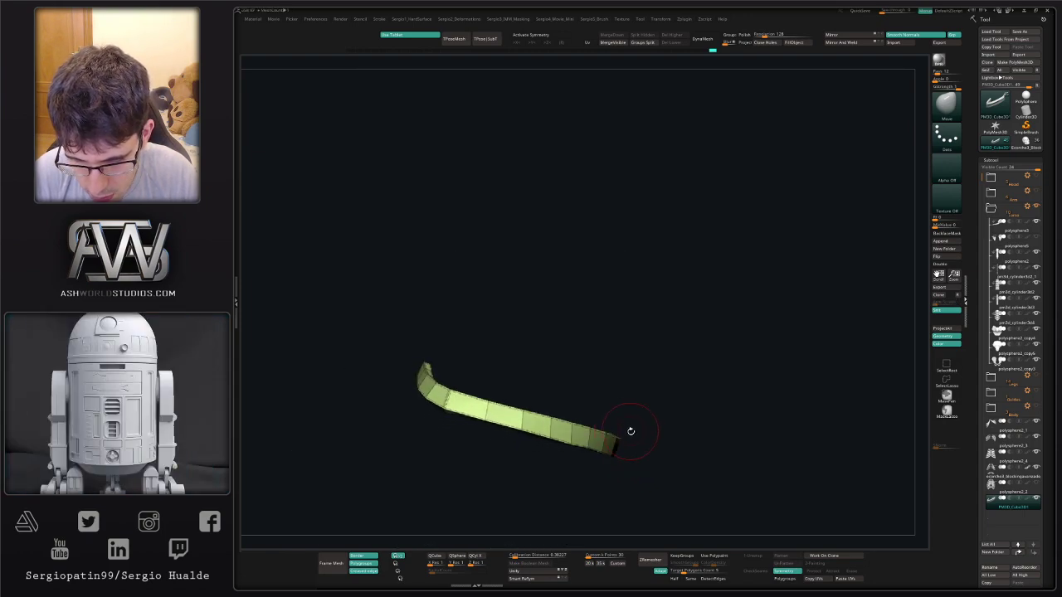
Mask part of the isolated strip, adjust its spine end with a resized Move brush against the skeleton, and clear the mask.
left_click_drag(625, 416, 538, 386, "ctrl")
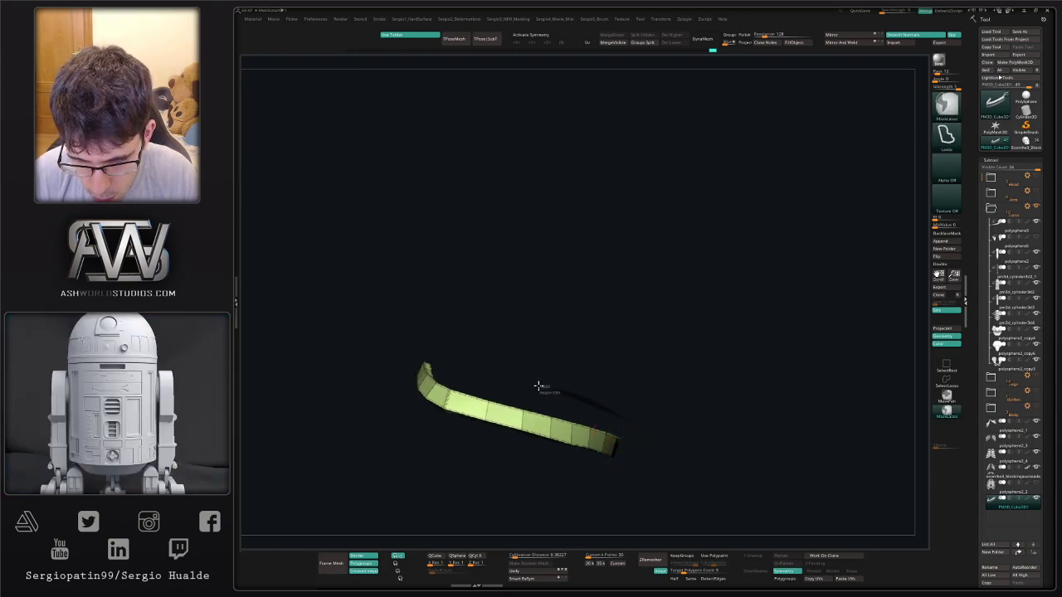
left_click_drag(657, 422, 654, 425, "ctrl")
left_click(653, 427, "ctrl")
right_click_drag(647, 429, 630, 431)
key("s")
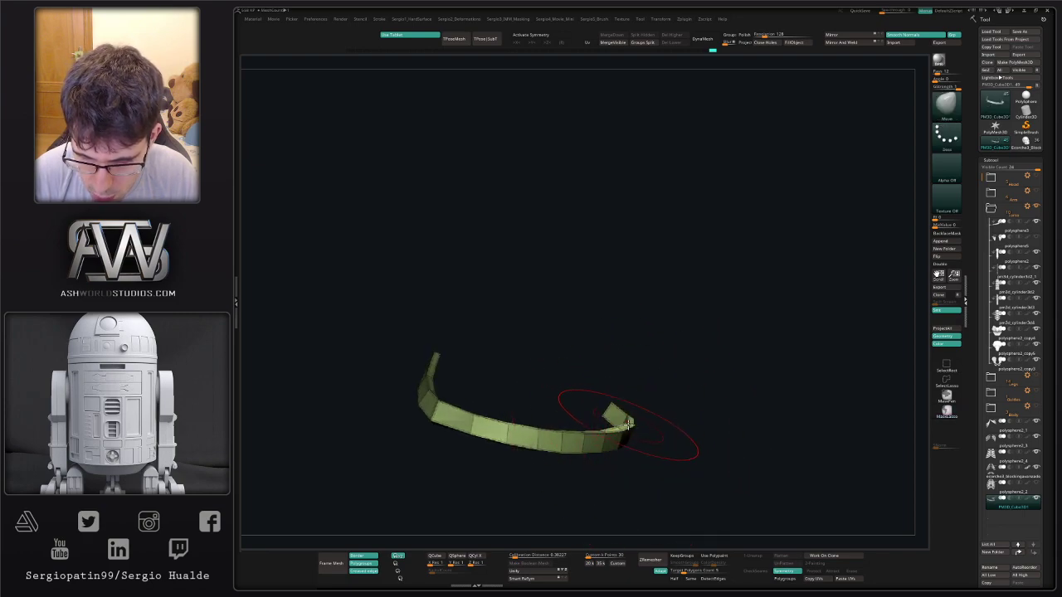
mouse_move(628, 425)
right_mouse_down()
mouse_move(692, 398)
mouse_move(721, 433)
mouse_move(735, 431)
mouse_move(713, 441)
mouse_move(749, 439)
mouse_move(749, 407)
right_mouse_up()
key("s")
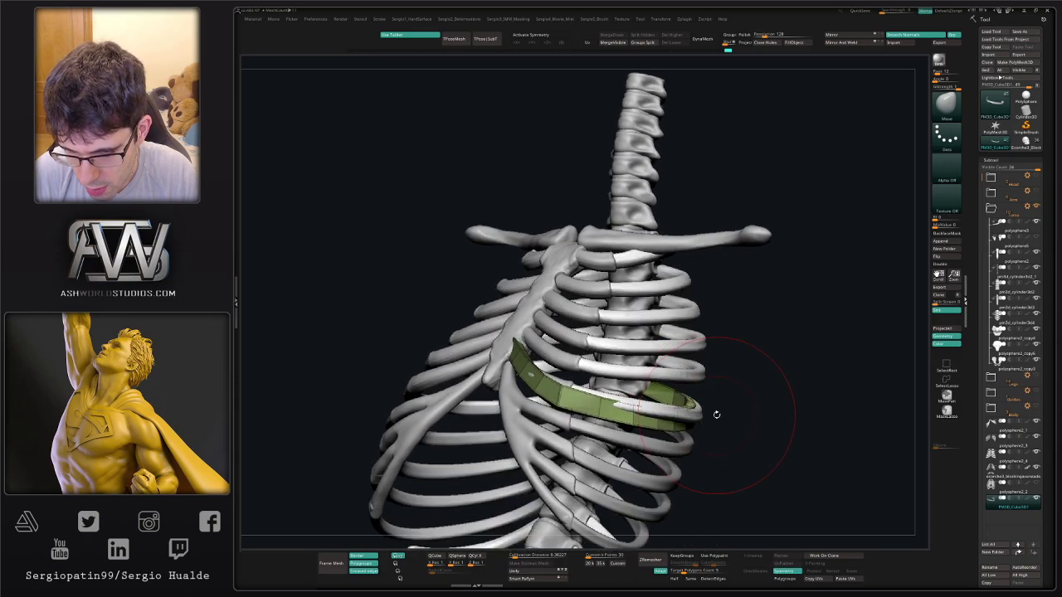
left_click_drag(716, 415, 713, 429, "ctrl")
Nudge the strip's front bend with the Move brush to follow its rib.
mouse_move(713, 429)
right_mouse_down()
mouse_move(677, 423)
mouse_move(693, 402)
mouse_move(744, 387)
mouse_move(740, 373)
mouse_move(764, 377)
mouse_move(621, 392)
right_mouse_up()
right_click_drag(669, 445, 669, 434)
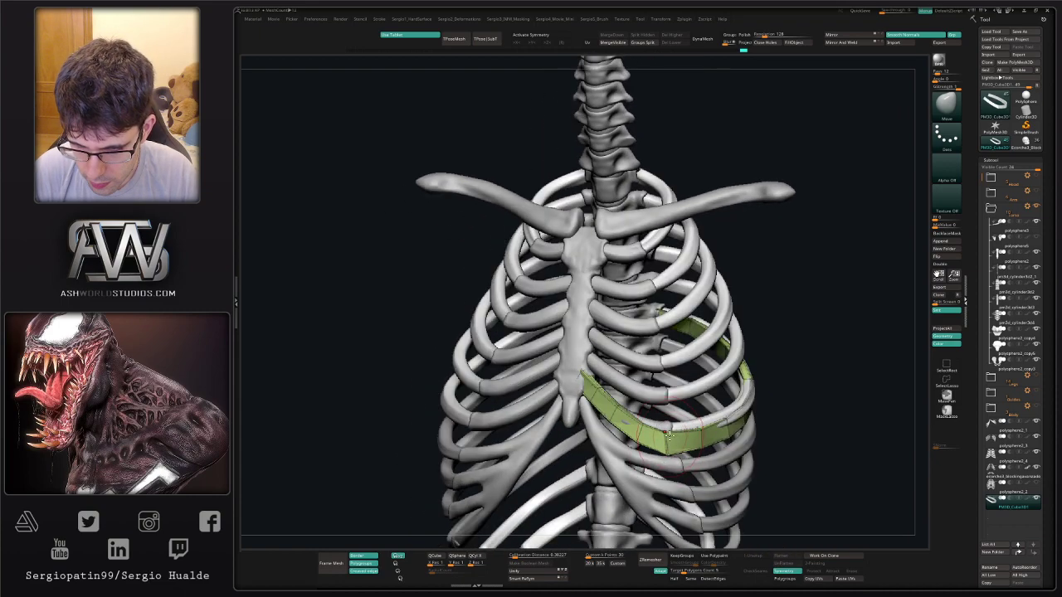
left_click_drag(667, 435, 668, 433)
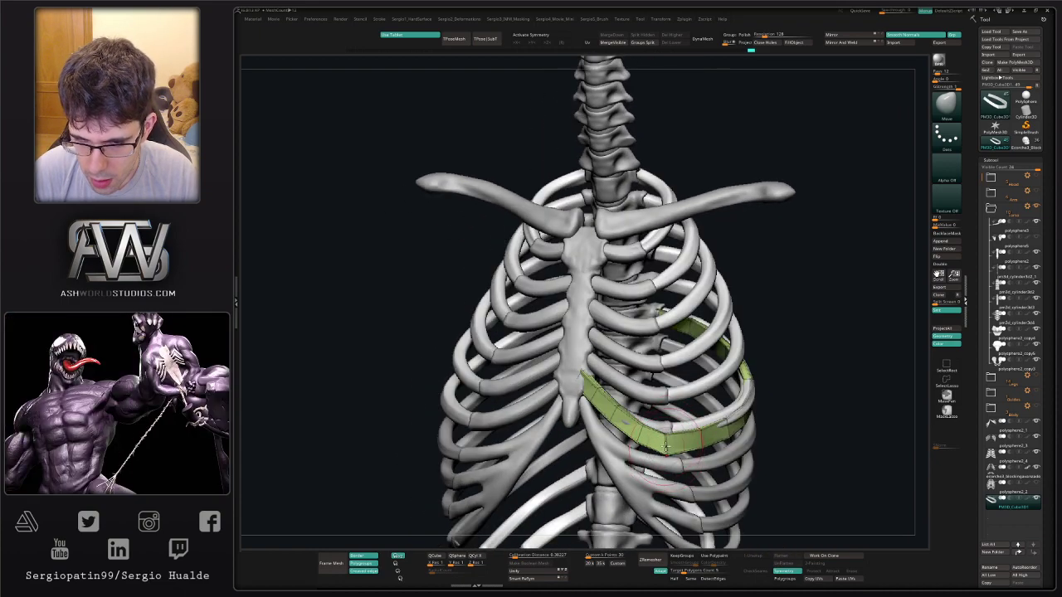
mouse_move(668, 432)
right_mouse_down()
mouse_move(687, 418)
mouse_move(721, 344)
right_mouse_up()
mouse_move(746, 387)
right_mouse_down()
mouse_move(693, 380)
mouse_move(744, 382)
mouse_move(733, 385)
mouse_move(750, 374)
right_mouse_up()
Try duplicating the strip upward with the gizmo over the next rib above.
key("w")
left_click_drag(697, 373, 697, 349, "ctrl")
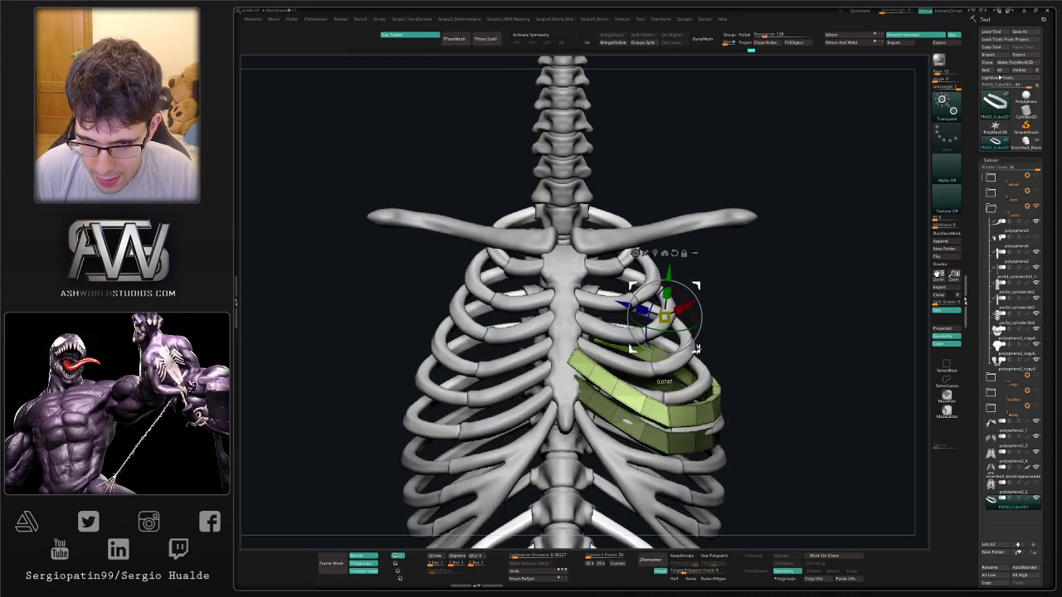
mouse_move(763, 346)
right_mouse_down()
mouse_move(669, 371)
mouse_move(664, 352)
right_mouse_up()
key("q")
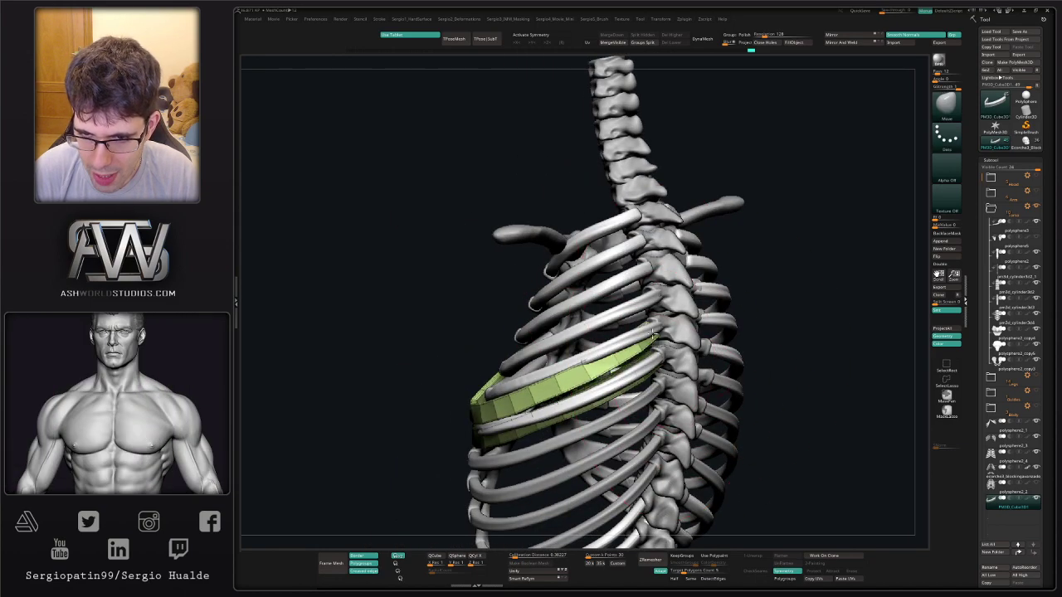
Try reshaping the copy's side, spine end and sternum end with a resized Move brush to follow its rib.
key("bracketright")
left_click_drag(483, 408, 480, 413)
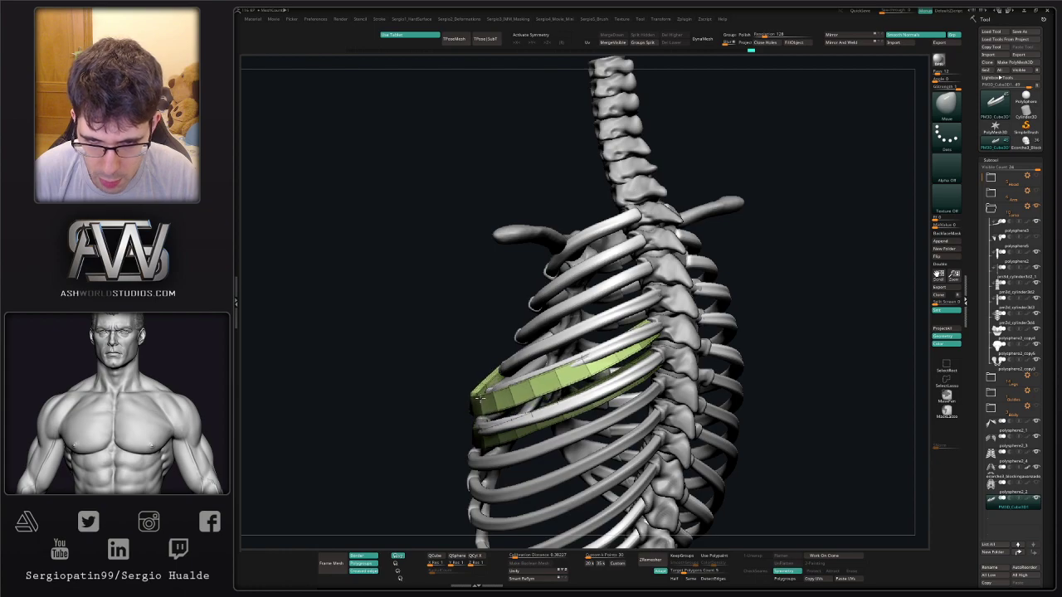
right_click_drag(551, 400, 581, 396)
key("s")
left_click_drag(567, 390, 552, 390)
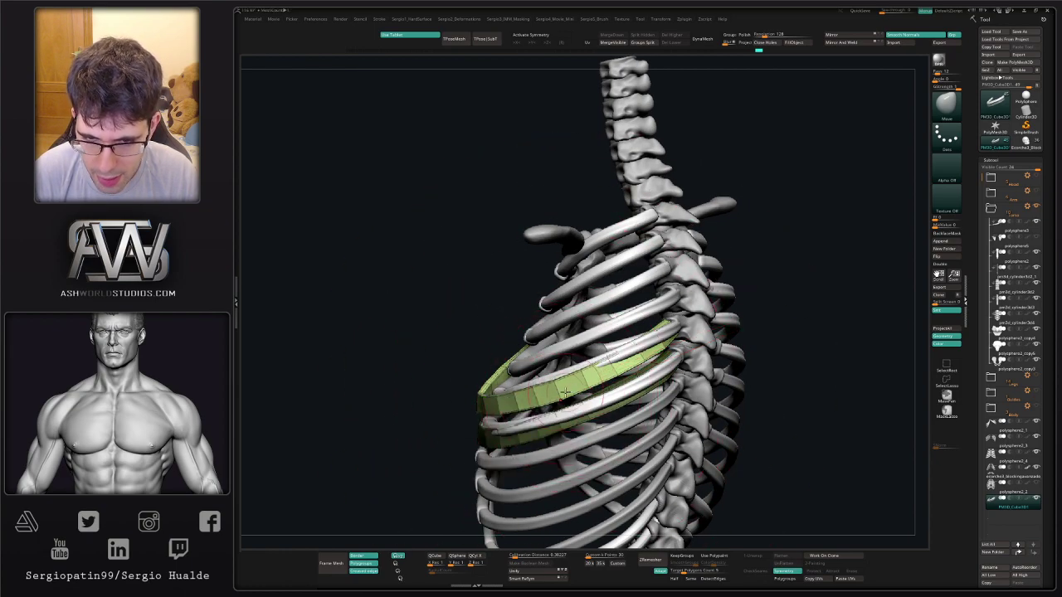
right_click_drag(581, 379, 643, 322)
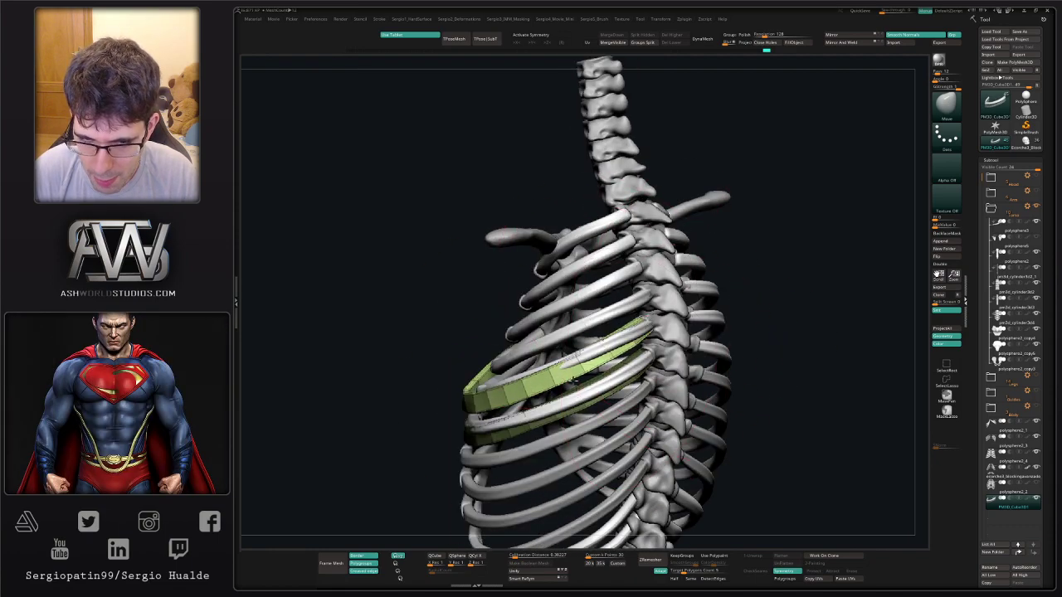
right_click_drag(572, 380, 635, 394)
right_click_drag(539, 390, 575, 381)
right_click_drag(528, 329, 473, 315)
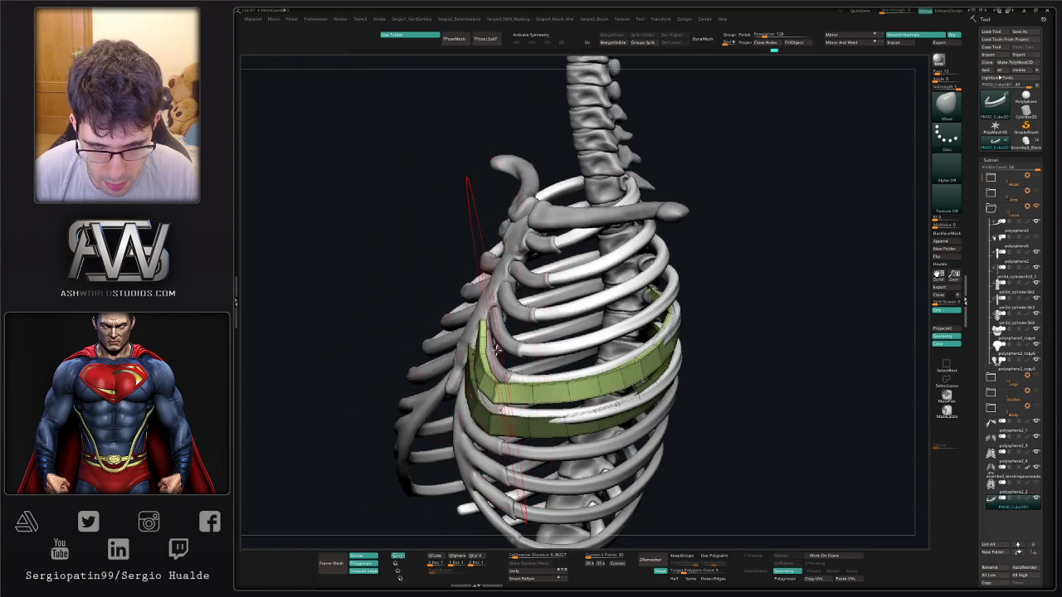
mouse_move(496, 351)
right_mouse_down()
mouse_move(510, 339)
mouse_move(498, 393)
right_mouse_up()
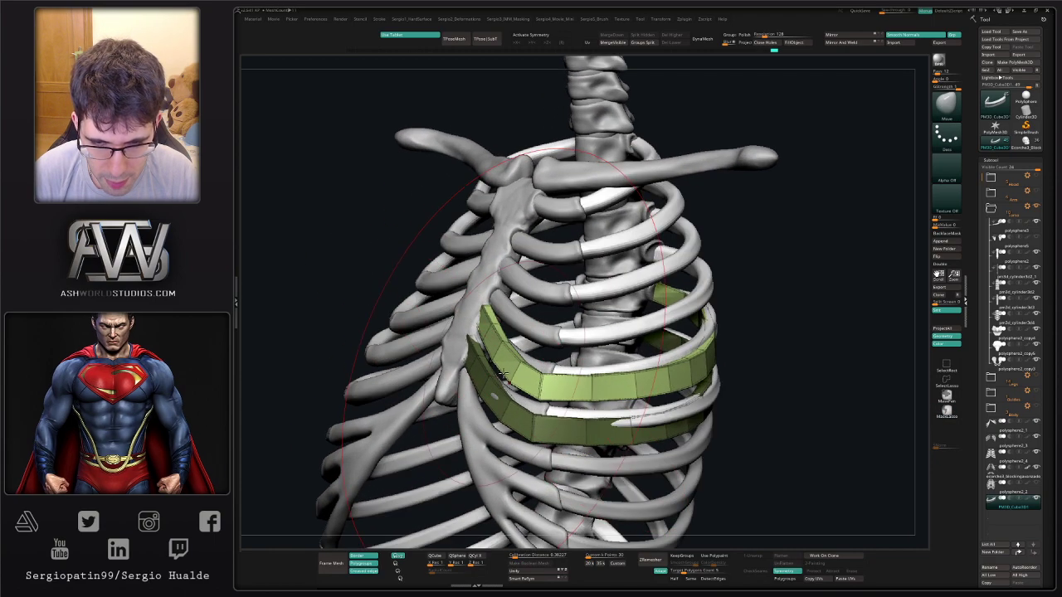
Undo the reshaping and the duplication of the strip.
key("ctrl+z")
key("ctrl+z")
key("ctrl+z")
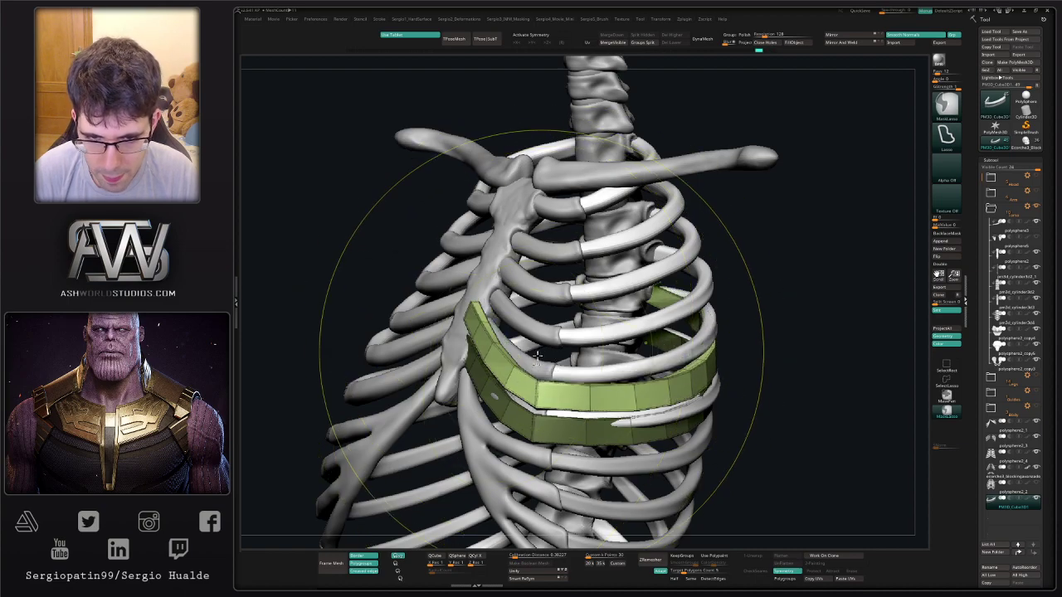
Isolate the strip and mask everything except the segments at its sternum end.
key("shift+s")
mouse_move(526, 361)
right_mouse_down()
mouse_move(503, 372)
mouse_move(557, 324)
mouse_move(543, 304)
right_mouse_up()
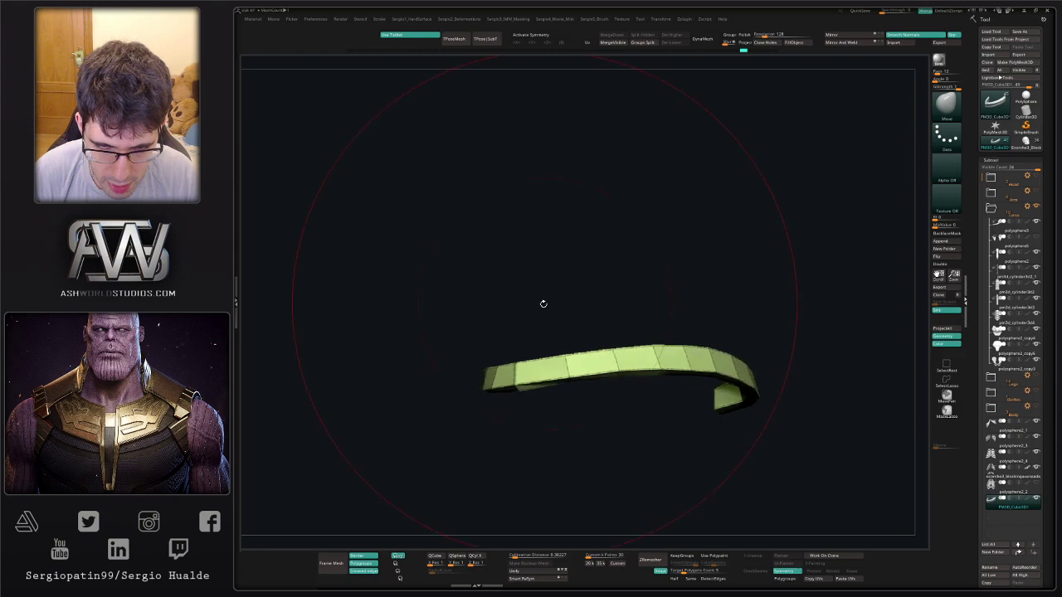
mouse_move(505, 322)
left_mouse_down("ctrl")
mouse_move(452, 367)
mouse_move(513, 353)
left_mouse_up("ctrl")
left_click(530, 325, "ctrl")
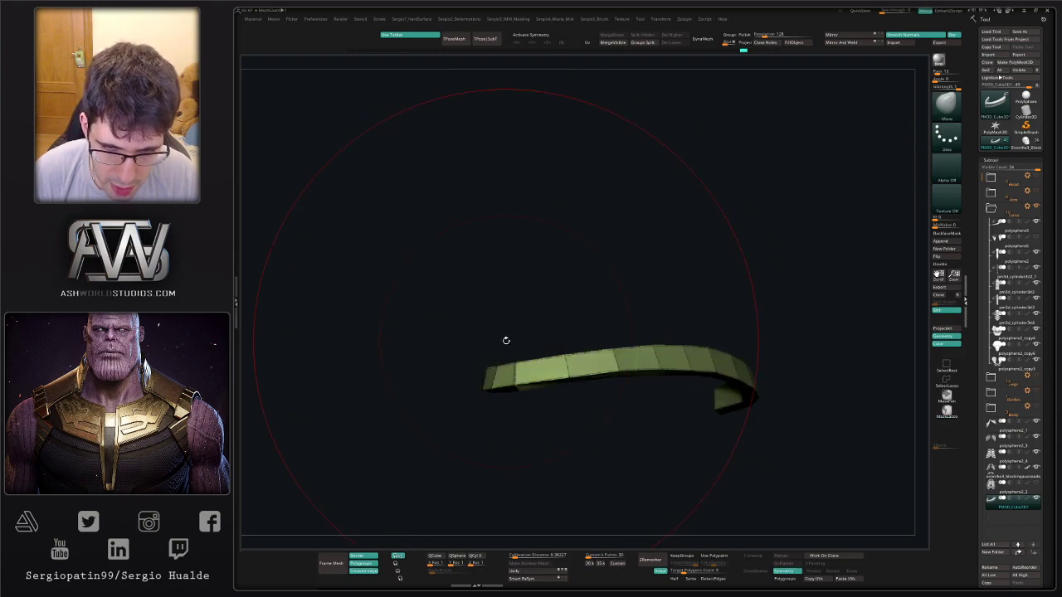
Reshape the unmasked sternum-end segments with a resized Move brush, undoing the stroke that misplaces them.
mouse_move(504, 340)
right_mouse_down()
mouse_move(483, 355)
mouse_move(500, 383)
right_mouse_up()
key("s")
left_click_drag(517, 363, 509, 361)
right_click_drag(508, 361, 514, 381)
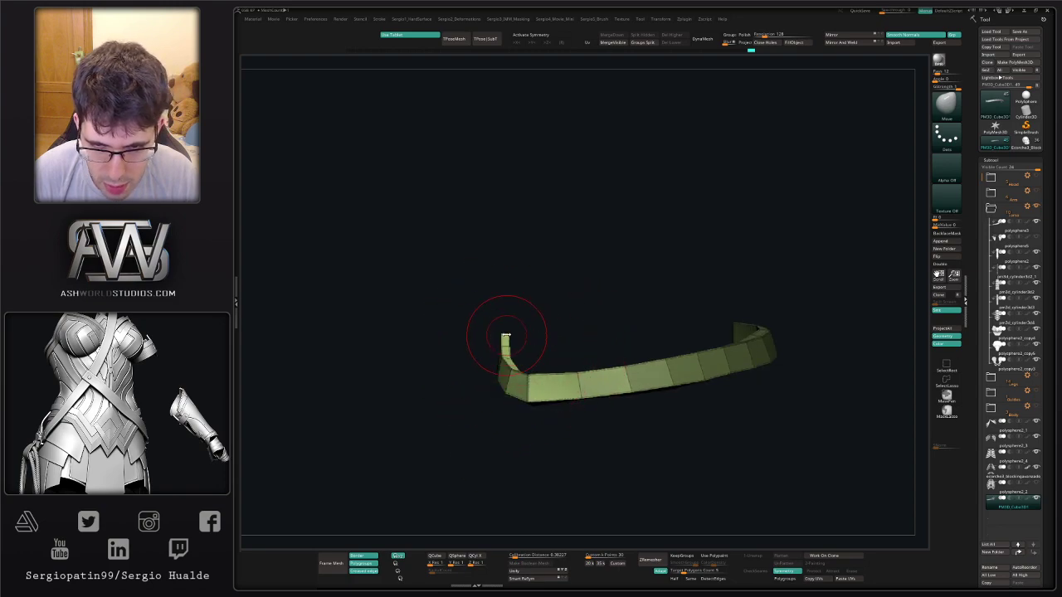
key("ctrl+z")
key("s")
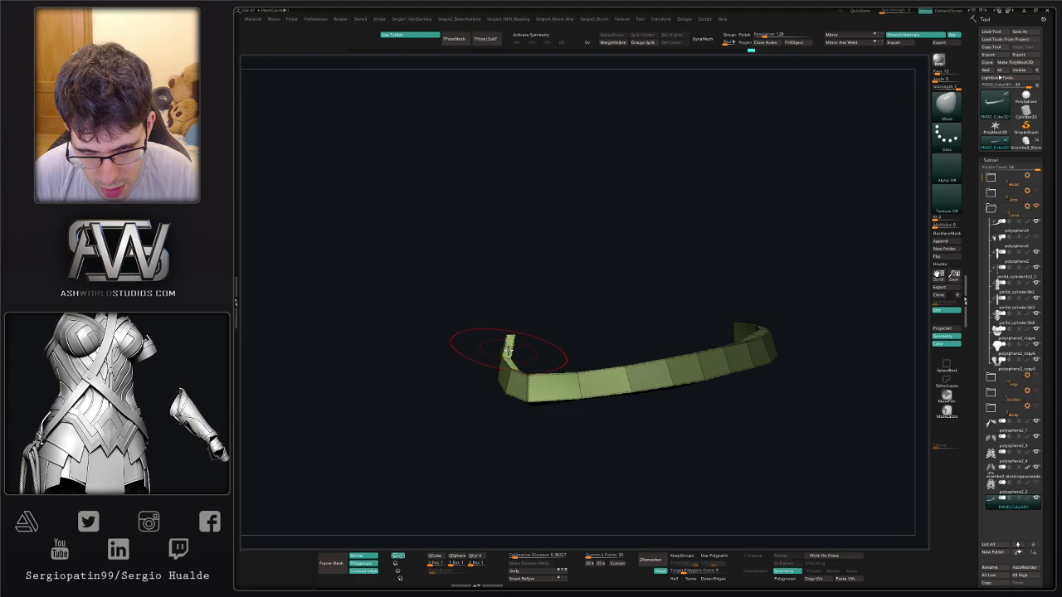
right_click_drag(531, 346, 527, 355)
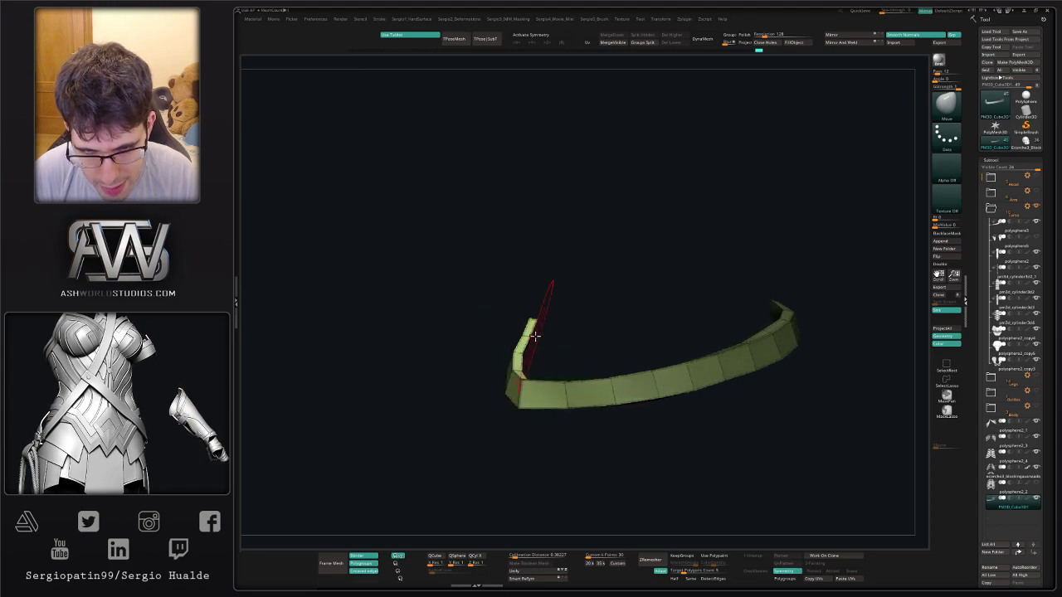
key("s")
left_click_drag(540, 334, 525, 334)
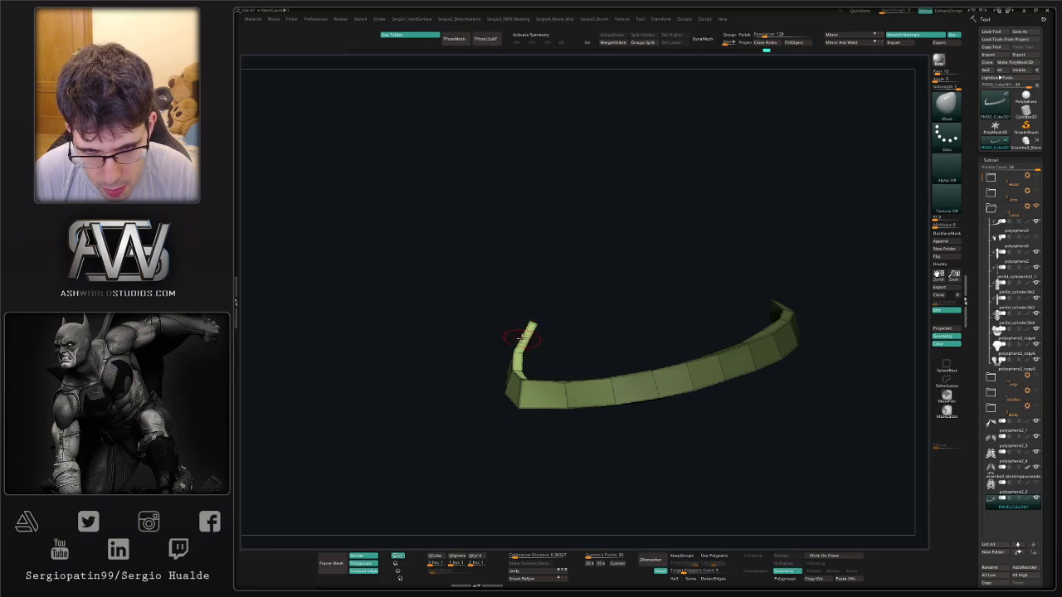
right_click_drag(519, 332, 642, 301)
Clear the strip's mask and show the skeleton around it again.
key("ctrl+shift+s")
mouse_move(601, 348)
right_mouse_down()
mouse_move(544, 362)
mouse_move(550, 325)
right_mouse_up()
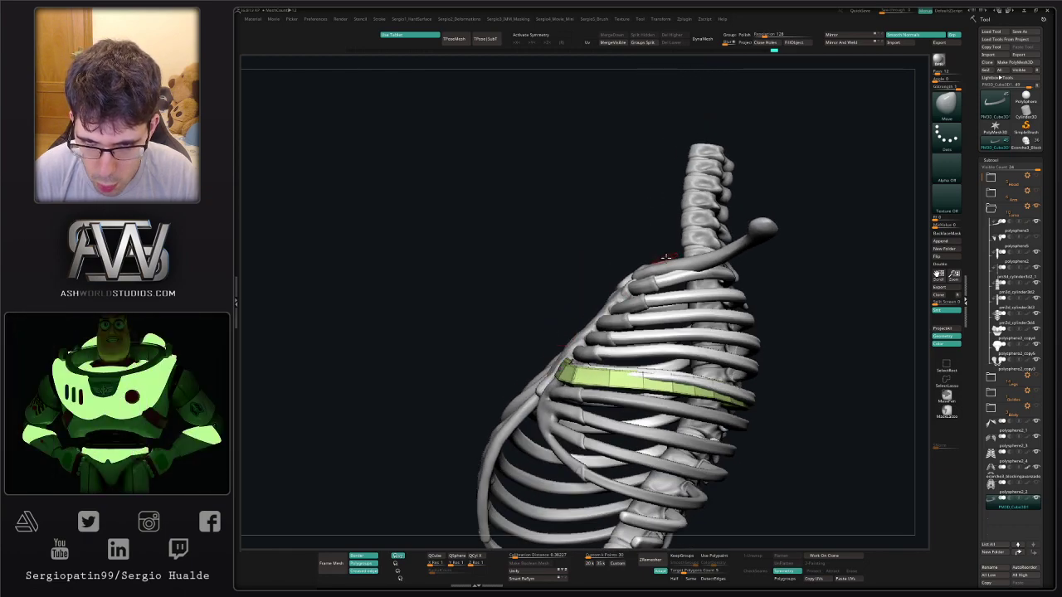
key("ctrl+shift+s")
right_click_drag(564, 379, 573, 373)
mouse_move(561, 405)
left_mouse_down("ctrl")
mouse_move(575, 384)
mouse_move(531, 387)
mouse_move(551, 391)
mouse_move(538, 410)
mouse_move(546, 431)
mouse_move(557, 407)
mouse_move(622, 364)
mouse_move(609, 391)
mouse_move(614, 375)
left_mouse_up("ctrl")
left_click(552, 404, "ctrl")
key("alt+s")
Duplicate the corrected strip upward with the gizmo over the next rib above and return to the Move brush.
key("w")
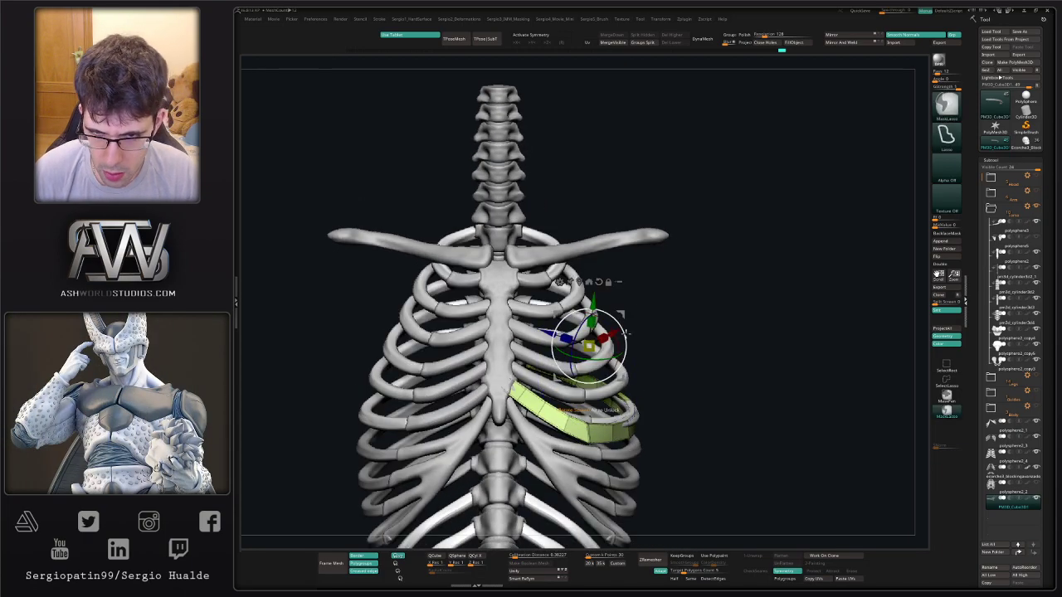
mouse_move(595, 307)
left_mouse_down("ctrl")
mouse_move(595, 292)
mouse_move(620, 288)
left_mouse_up("ctrl")
key("q")
Pull the copy's sternum end and front segments toward its rib with an enlarged Move brush.
right_click_drag(515, 361, 567, 368)
key("s")
left_click_drag(523, 372, 535, 373)
right_click_drag(531, 372, 554, 373)
key("s")
left_click_drag(537, 373, 571, 373)
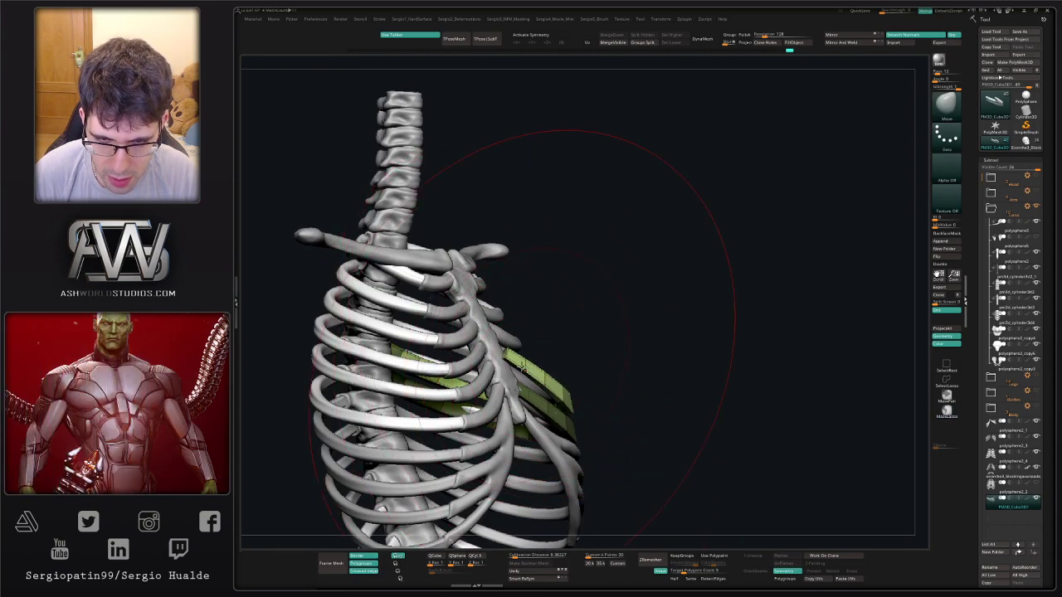
left_click_drag(465, 367, 493, 381)
Adjust the copy's spine end and side segments with the Move brush to match the rib's slope.
right_click_drag(498, 398, 381, 395)
right_click_drag(622, 394, 581, 392, "alt")
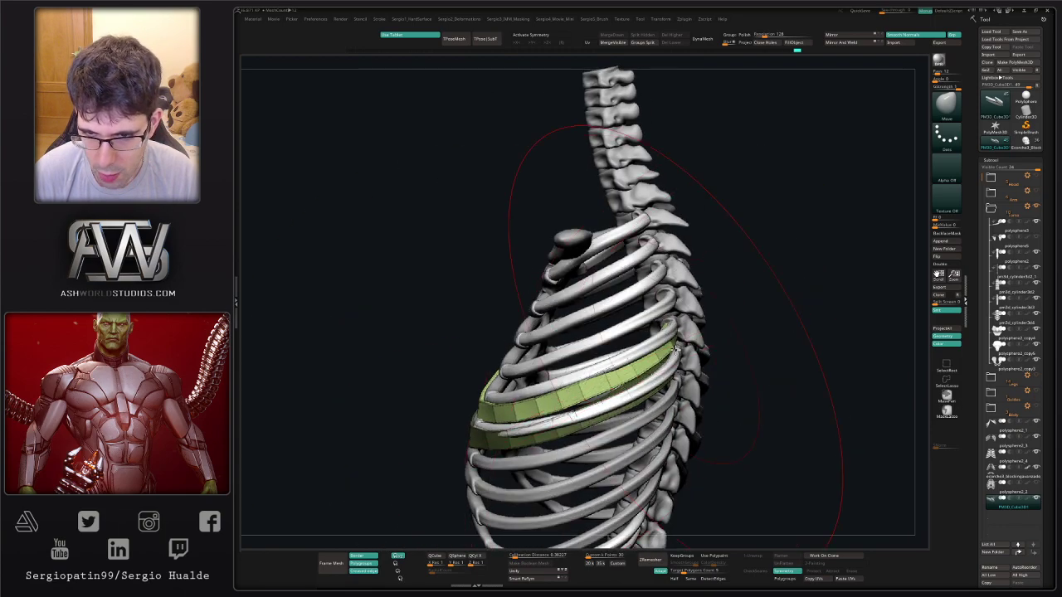
left_click_drag(674, 324, 670, 319)
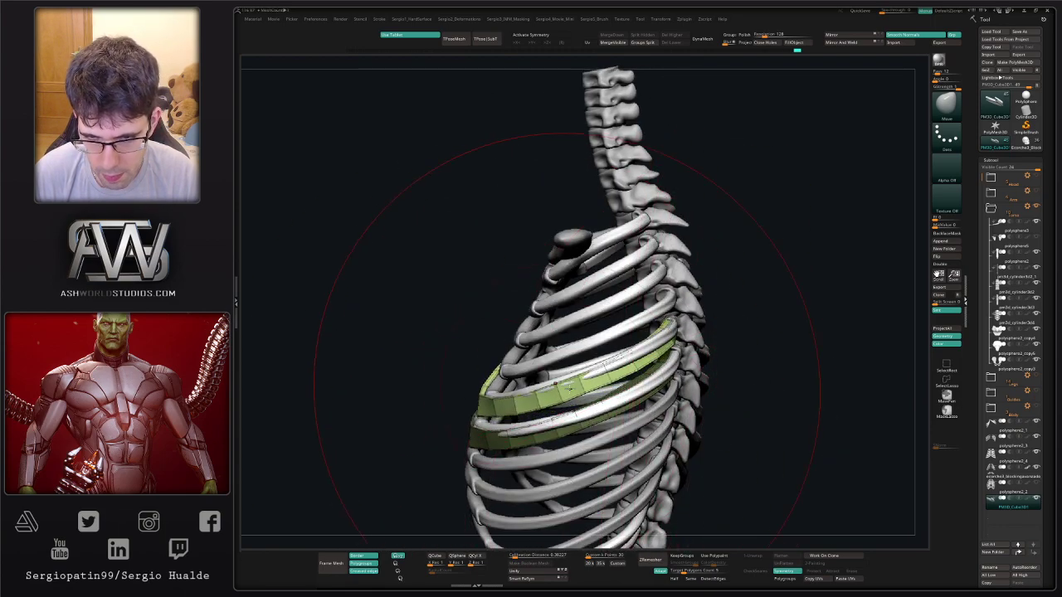
left_click_drag(569, 388, 589, 391)
Raise the copy's front bend with the Move brush so it follows the rib.
right_click_drag(357, 404, 531, 415)
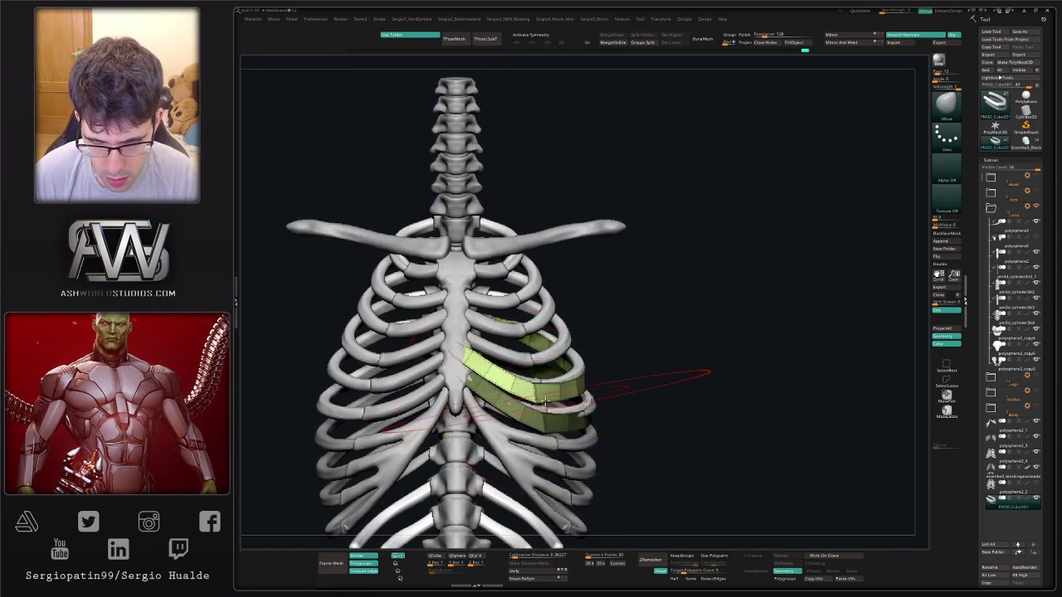
left_click_drag(543, 402, 535, 393)
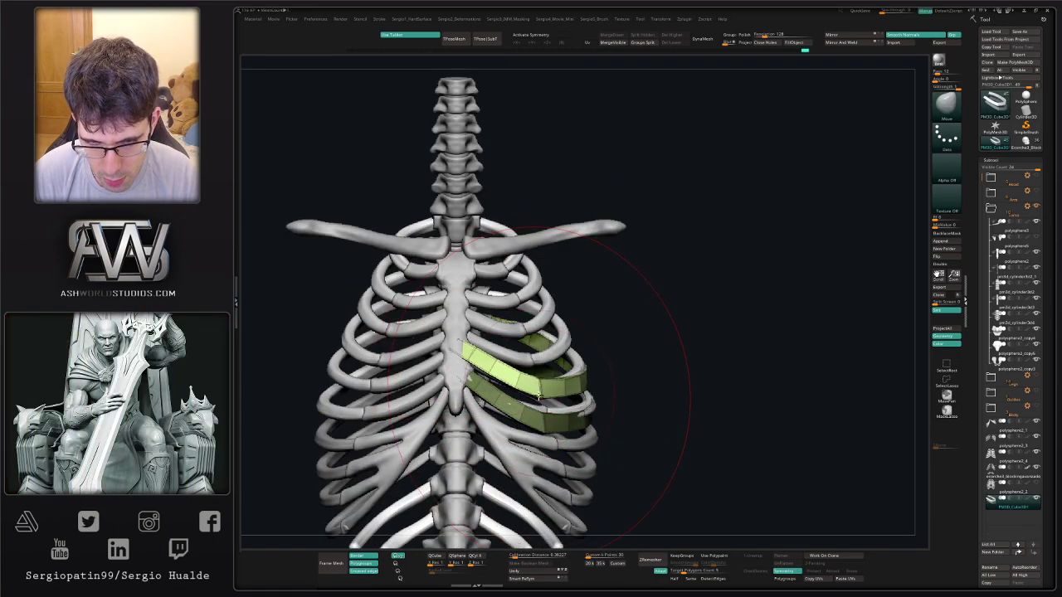
right_click_drag(583, 391, 545, 395)
left_click_drag(544, 395, 534, 388)
right_click_drag(527, 372, 535, 363)
Fit the copy's sternum end and outer side to the rib with a resized Move brush, working from above.
right_click_drag(452, 352, 489, 355)
key("s")
left_click_drag(490, 355, 463, 329)
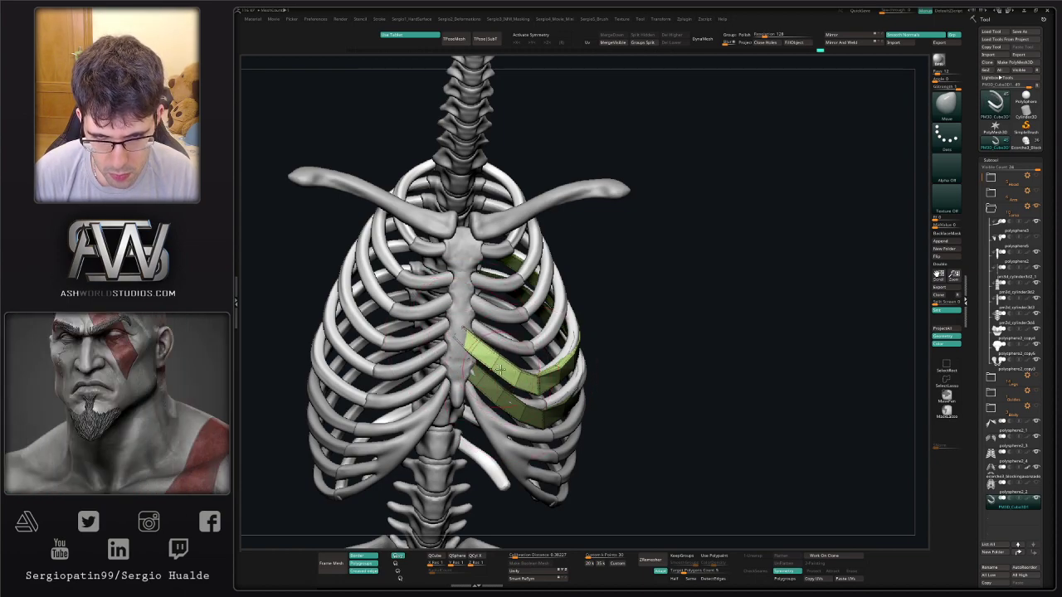
left_click_drag(501, 370, 501, 368)
mouse_move(501, 368)
right_mouse_down()
mouse_move(439, 365)
mouse_move(498, 358)
right_mouse_up()
key("s")
left_click_drag(579, 355, 586, 357)
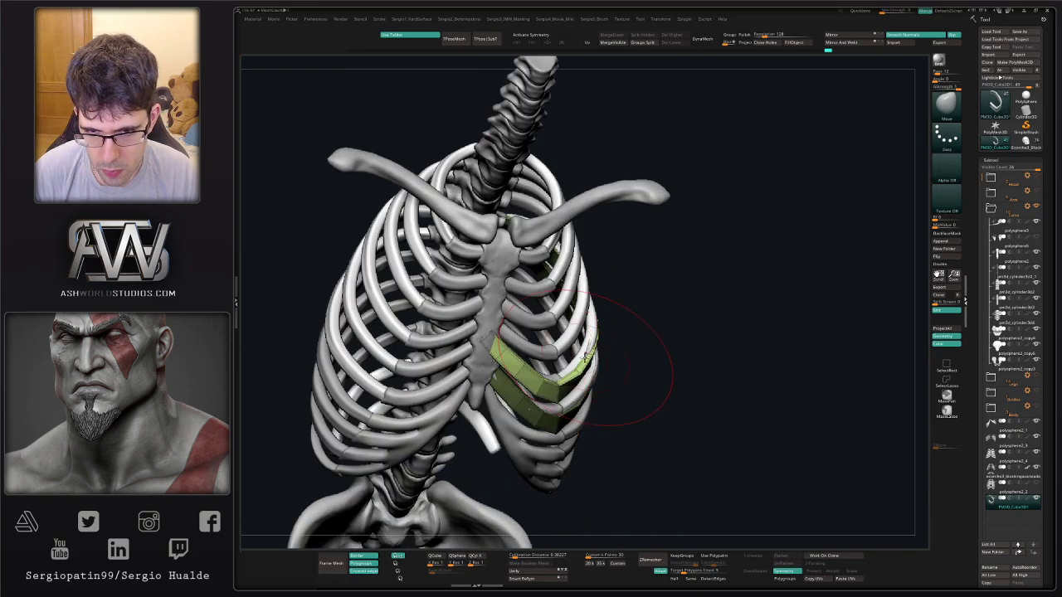
Refine the copy's lower front edge and spine-side segments with the Move brush from the side.
mouse_move(553, 380)
right_mouse_down()
mouse_move(502, 378)
mouse_move(465, 399)
mouse_move(478, 357)
mouse_move(551, 399)
mouse_move(508, 443)
right_mouse_up()
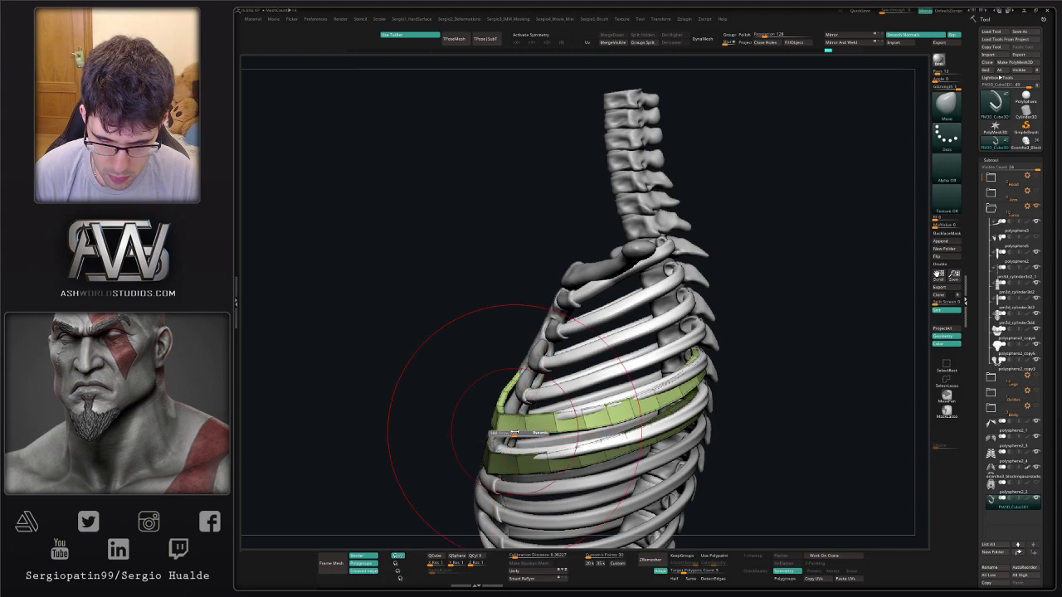
left_click_drag(506, 439, 508, 443)
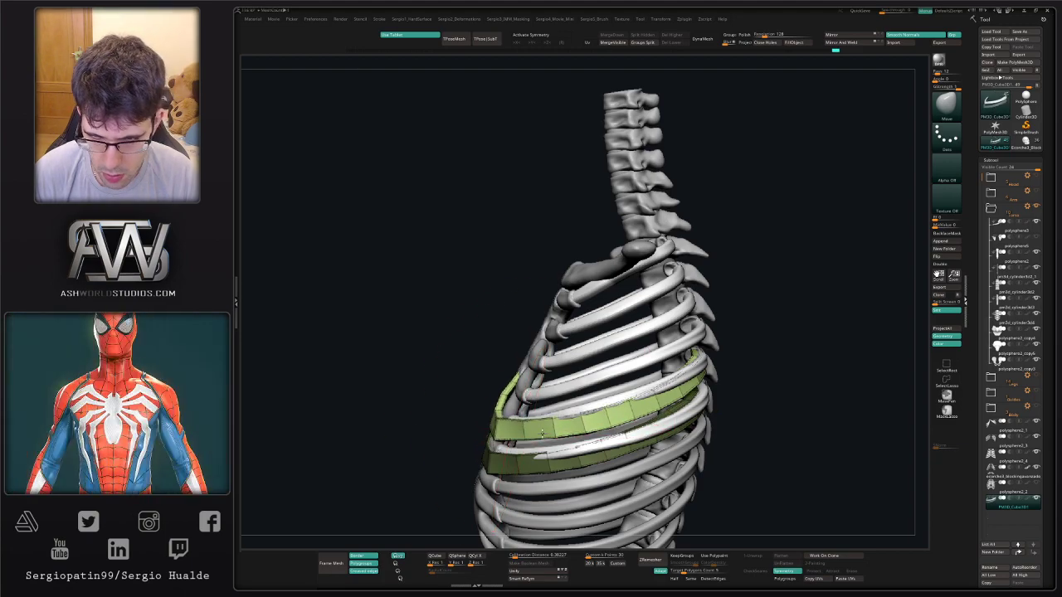
right_click_drag(658, 404, 674, 401)
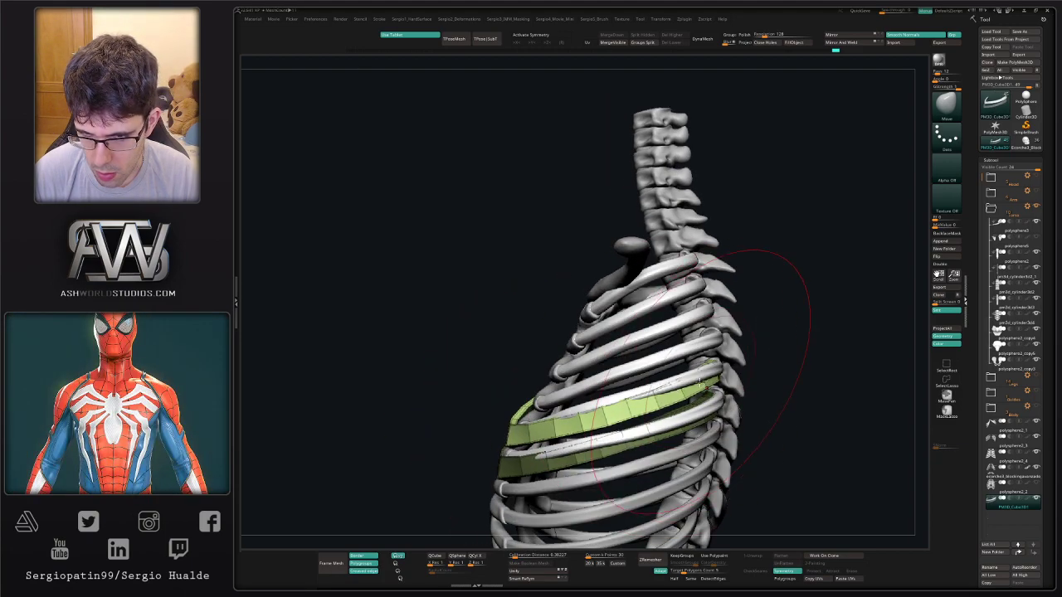
left_click_drag(700, 383, 699, 384)
Isolate the strips and adjust the upper strip's spine-side bend with a resized Move brush.
mouse_move(701, 385)
right_mouse_down()
mouse_move(792, 345)
mouse_move(618, 448)
mouse_move(593, 475)
mouse_move(646, 439)
mouse_move(659, 454)
mouse_move(645, 432)
mouse_move(660, 438)
mouse_move(635, 415)
mouse_move(642, 378)
mouse_move(658, 407)
mouse_move(649, 431)
right_mouse_up()
key("alt+s")
key("s")
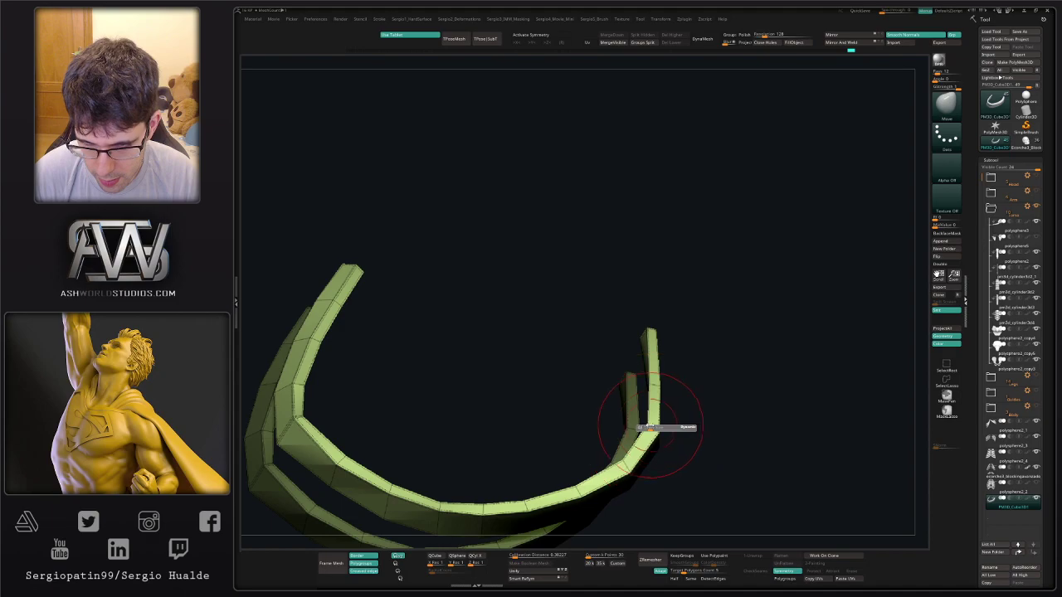
left_click_drag(652, 428, 647, 425)
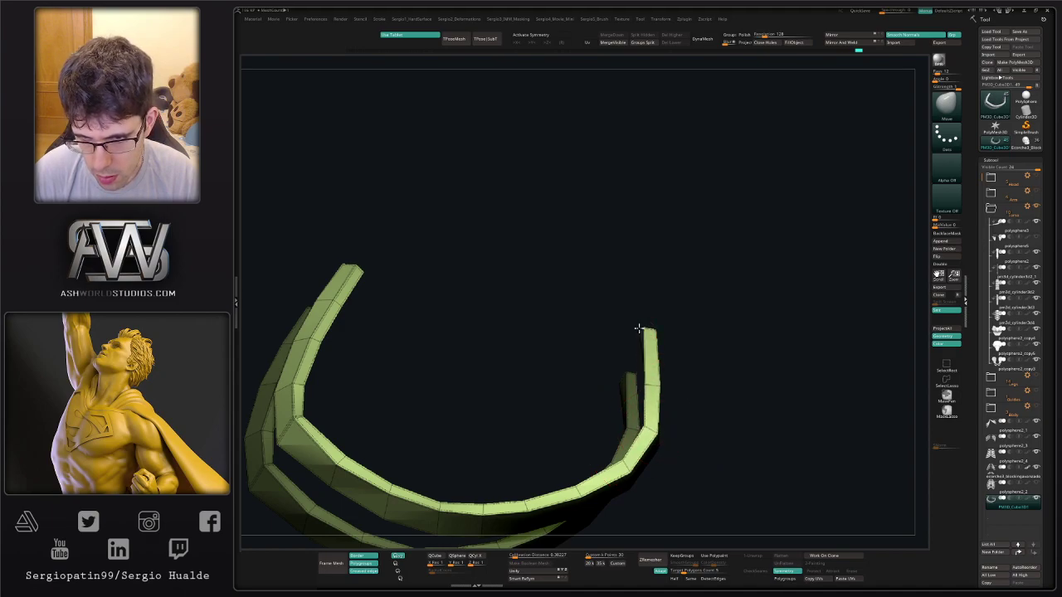
right_click_drag(641, 332, 569, 361)
right_click_drag(658, 405, 651, 419)
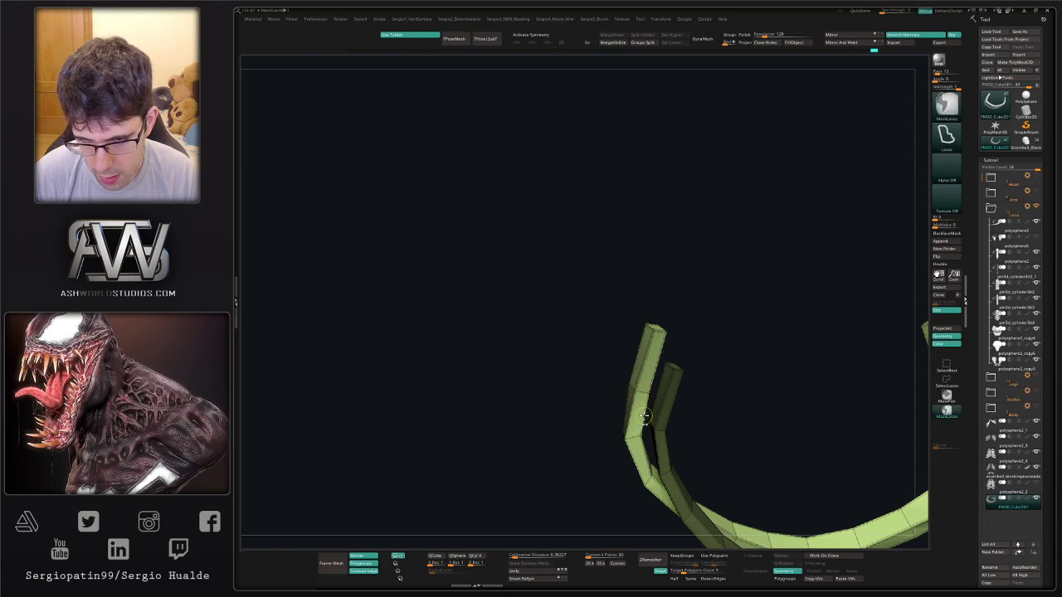
Reshape the segments at the upper strip's spine end with the Move brush, following the curve of the strip beneath.
right_click_drag(645, 417, 656, 389, "ctrl")
mouse_move(656, 390)
right_mouse_down()
mouse_move(702, 451)
mouse_move(685, 409)
mouse_move(668, 413)
mouse_move(645, 394)
mouse_move(661, 390)
right_mouse_up()
mouse_move(660, 390)
right_mouse_down("ctrl")
mouse_move(659, 411)
mouse_move(680, 415)
mouse_move(674, 384)
mouse_move(732, 409)
mouse_move(676, 338)
right_mouse_up("ctrl")
mouse_move(711, 383)
left_mouse_down()
mouse_move(716, 391)
mouse_move(680, 396)
left_mouse_up()
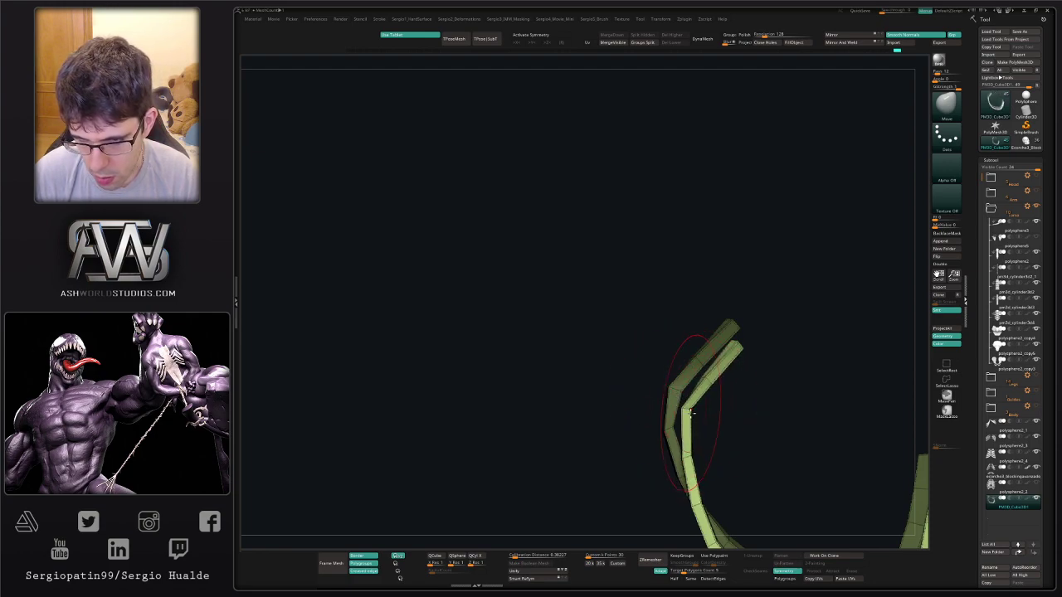
right_click_drag(689, 413, 743, 395)
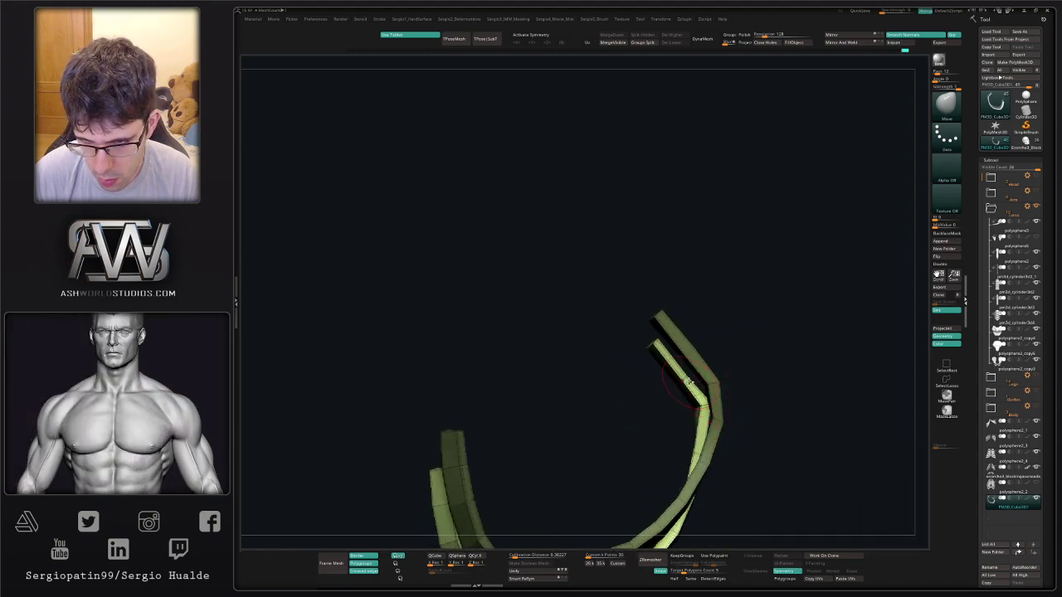
left_click_drag(688, 380, 660, 340)
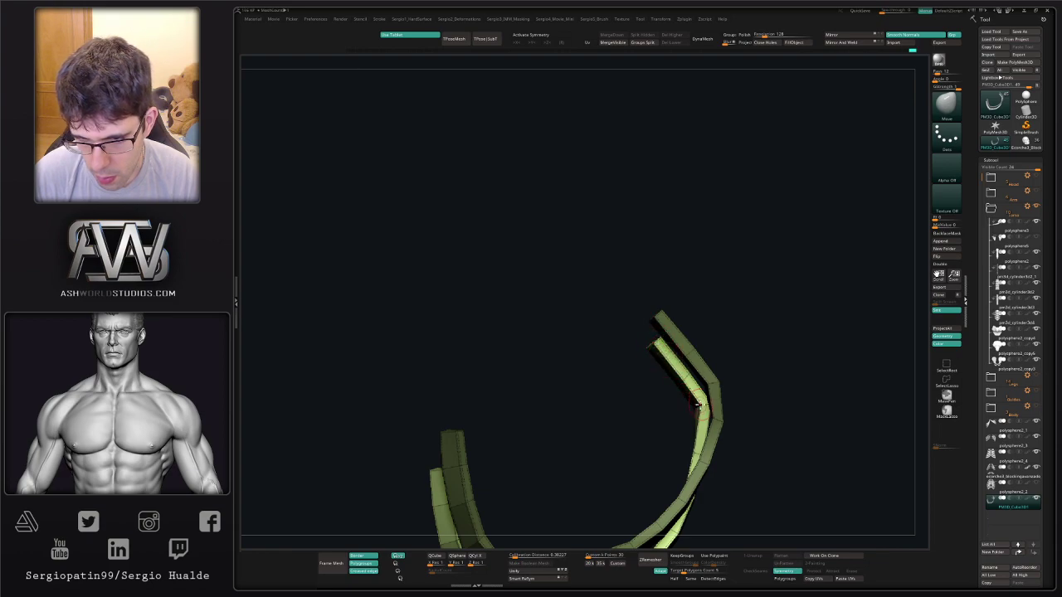
mouse_move(699, 405)
right_mouse_down()
mouse_move(643, 387)
mouse_move(746, 360)
mouse_move(756, 396)
mouse_move(721, 375)
mouse_move(702, 336)
right_mouse_up()
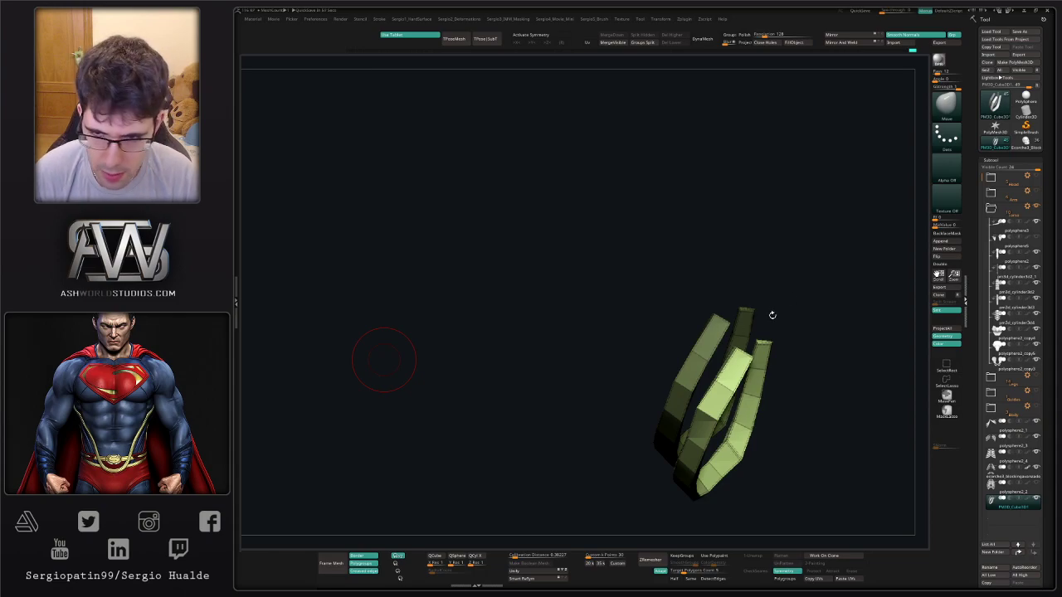
right_click_drag(773, 315, 759, 389)
Check the strips against the ribs, isolate them again and pull the spine-side corner inward with the Move Topology brush.
key("alt+s")
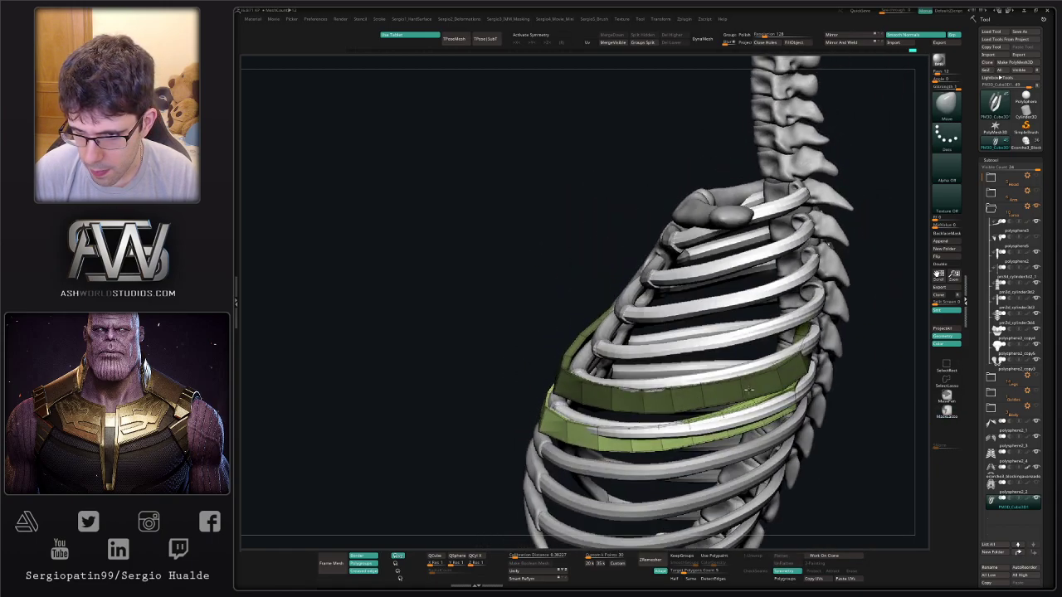
key("alt+s")
mouse_move(829, 351)
left_mouse_down("ctrl")
mouse_move(837, 359)
mouse_move(808, 362)
left_mouse_up("ctrl")
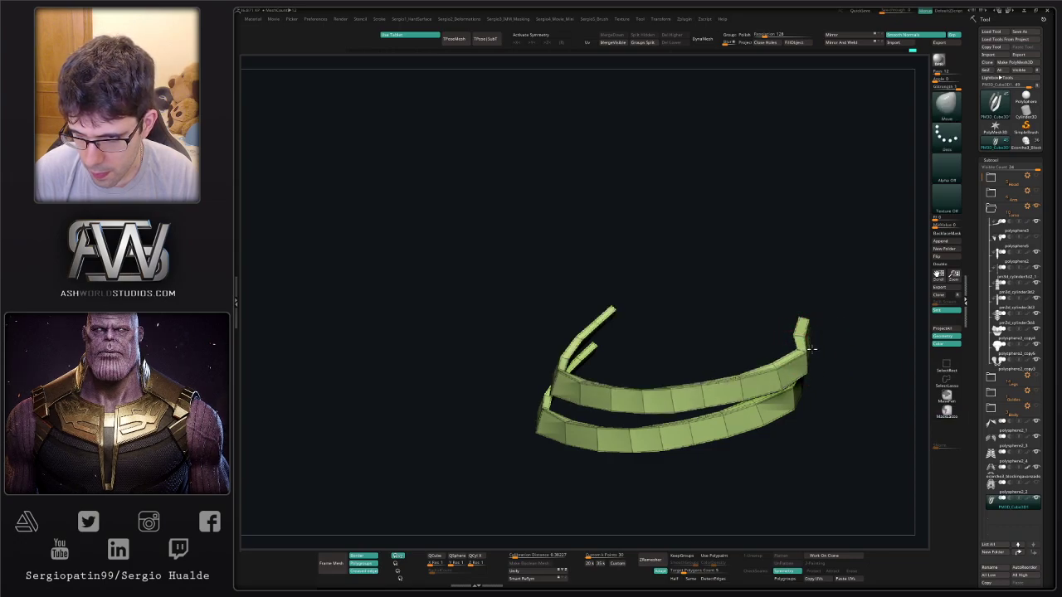
mouse_move(817, 354)
right_mouse_down()
mouse_move(780, 371)
mouse_move(778, 356)
mouse_move(782, 372)
right_mouse_up()
key("b")
key("m")
key("t")
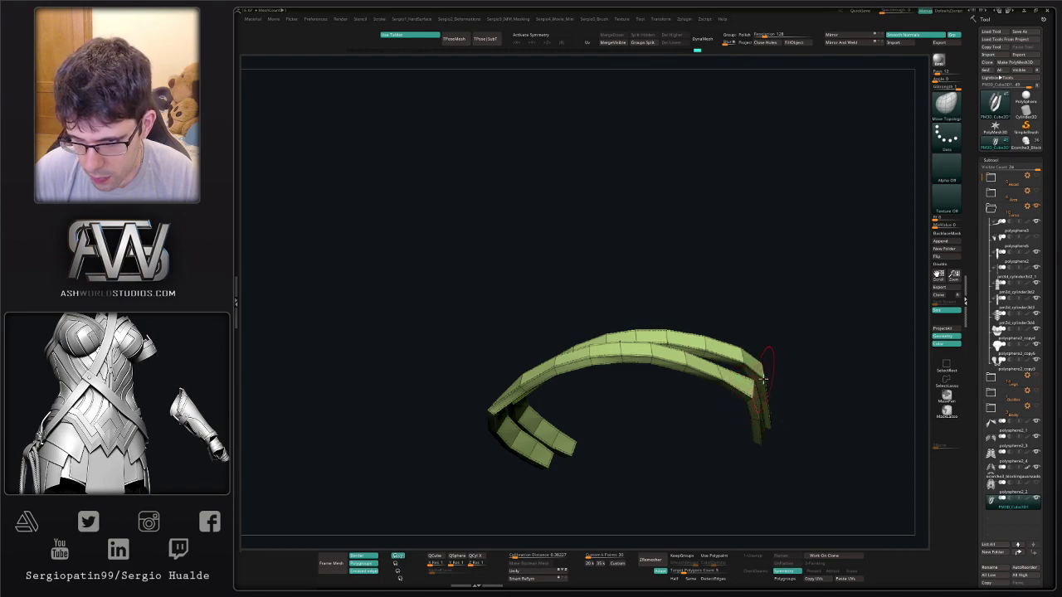
right_click_drag(763, 379, 767, 372)
left_click_drag(766, 360, 758, 358)
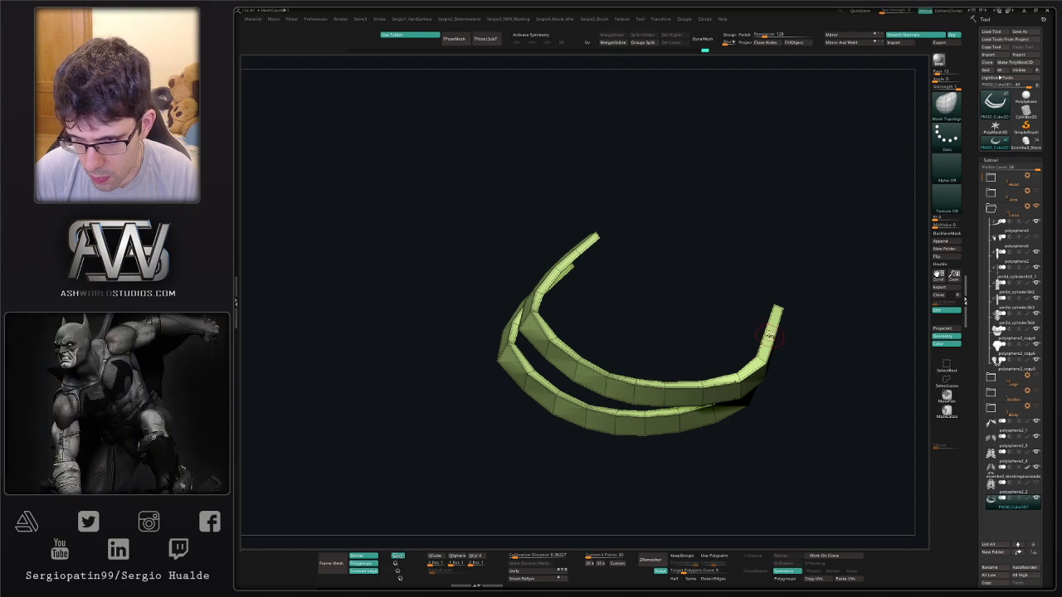
Fine-tune the strip's spine-side segments with a resized Move Topology brush.
right_click_drag(773, 372, 773, 342, "ctrl")
mouse_move(773, 365)
right_mouse_down()
mouse_move(775, 332)
mouse_move(771, 408)
mouse_move(775, 317)
mouse_move(760, 337)
mouse_move(766, 349)
right_mouse_up()
key("s")
left_click(773, 328)
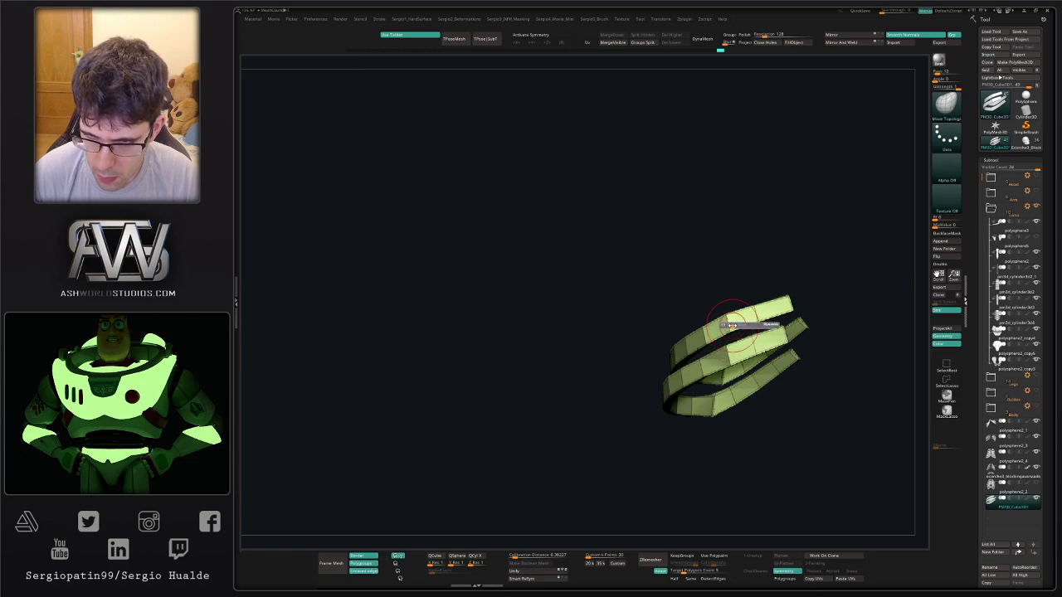
right_click_drag(742, 351, 744, 330, "ctrl")
mouse_move(744, 331)
right_mouse_down()
mouse_move(785, 375)
mouse_move(786, 365)
mouse_move(735, 369)
mouse_move(754, 419)
mouse_move(742, 365)
right_mouse_up()
left_click_drag(719, 367, 726, 373)
Examine the two strips' shape from several angles, alone and against the rib cage.
right_click_drag(735, 377, 765, 391)
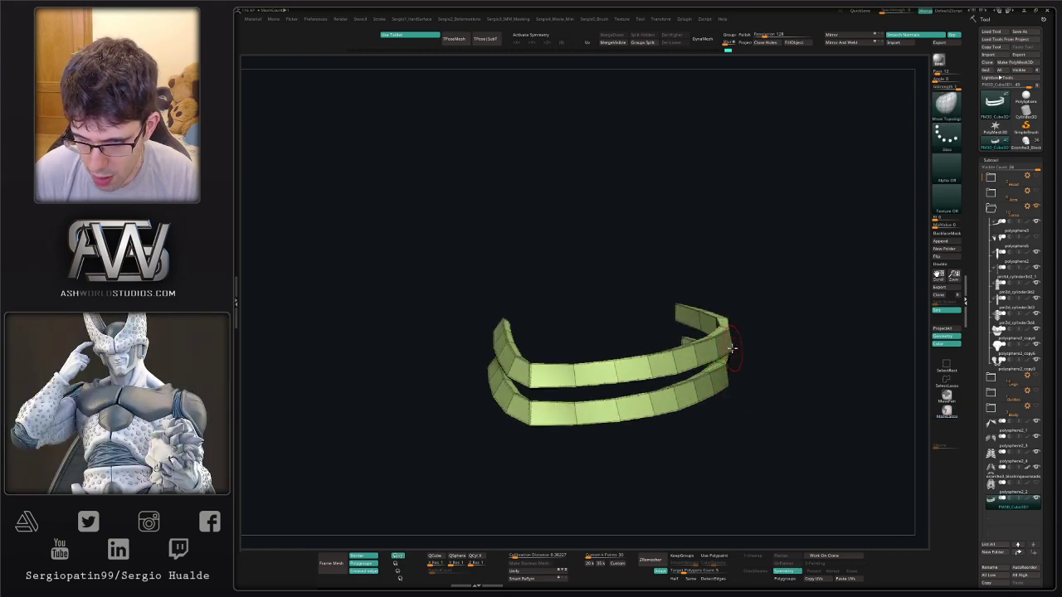
right_click_drag(759, 364, 764, 386)
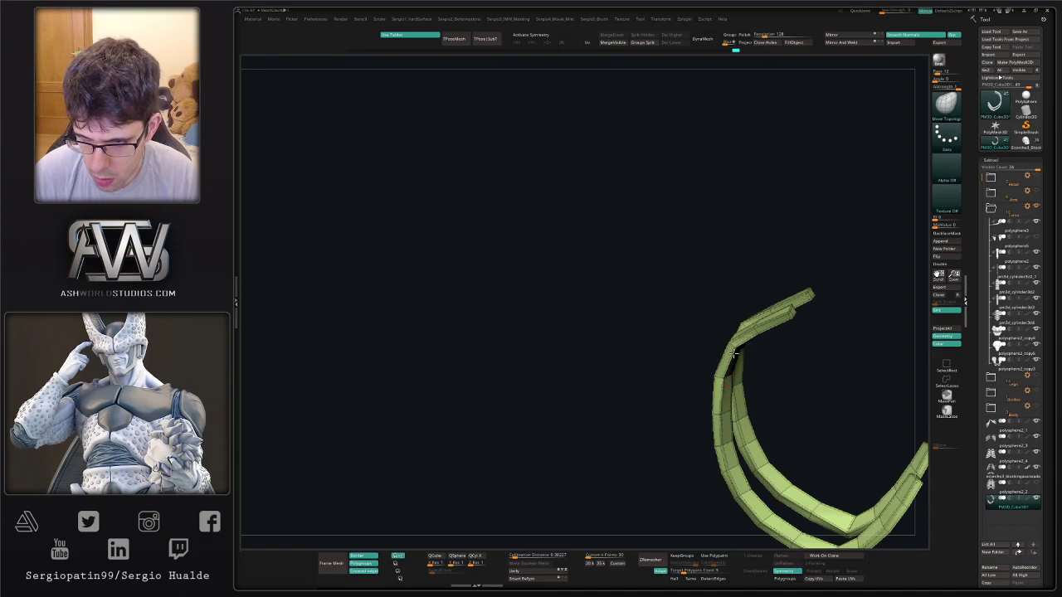
right_click_drag(758, 340, 755, 445)
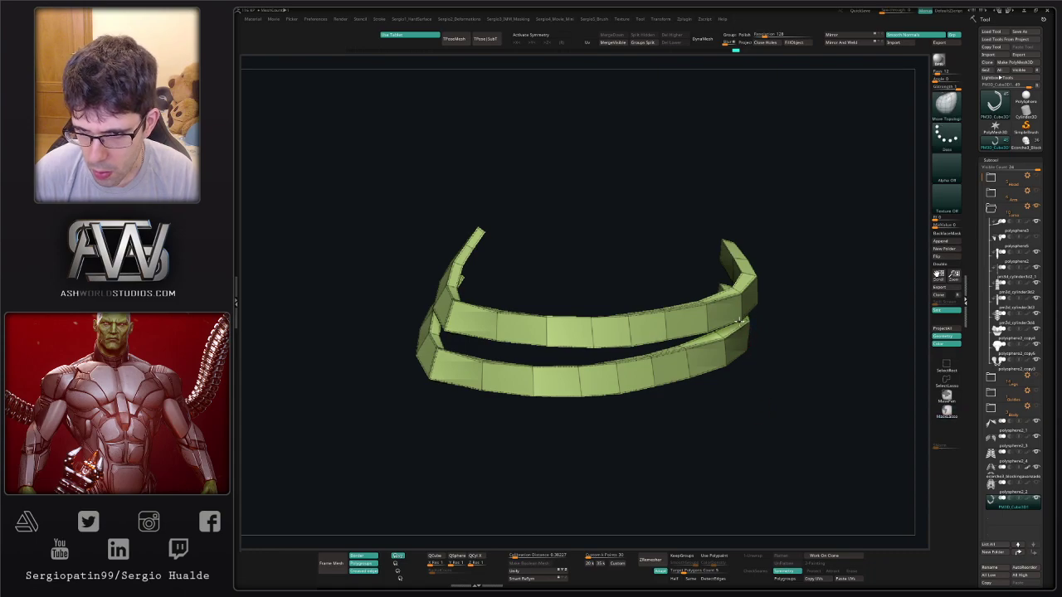
right_click_drag(725, 355, 737, 323)
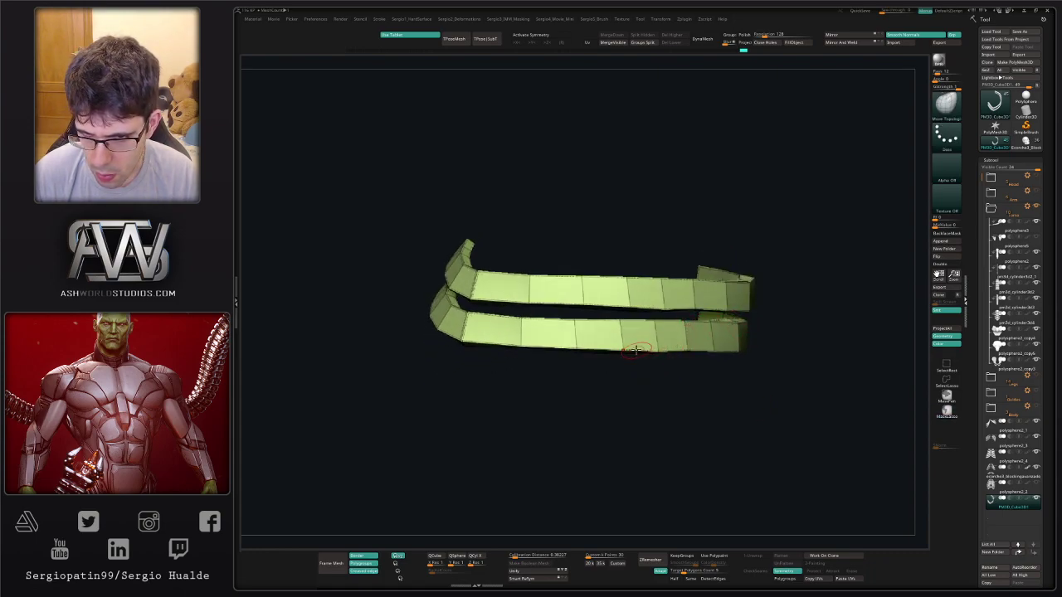
right_click_drag(635, 403, 612, 374)
key("alt+s")
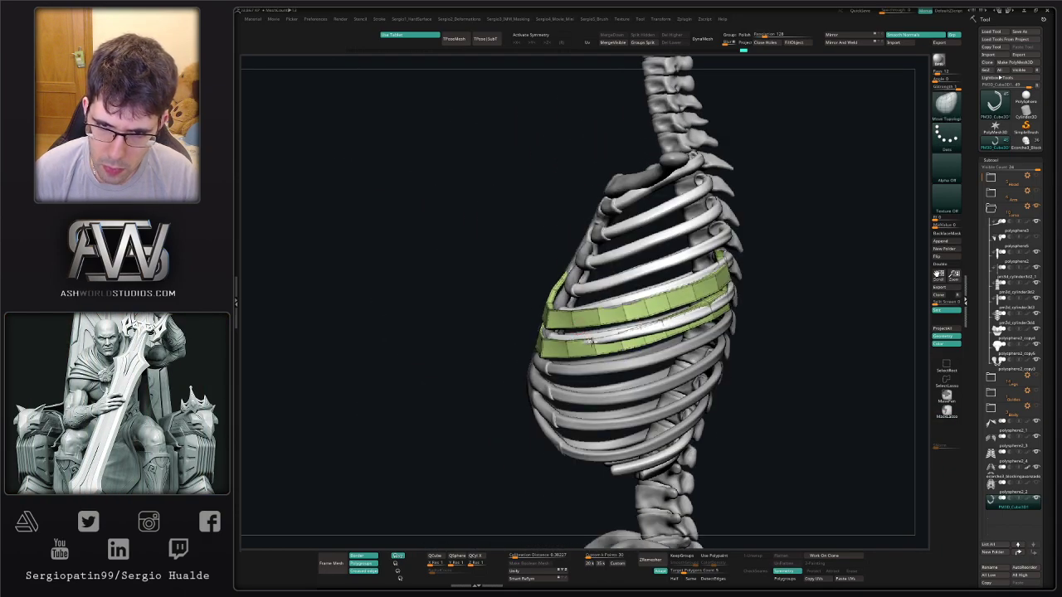
mouse_move(593, 307)
right_mouse_down("alt")
mouse_move(586, 377)
mouse_move(588, 298)
right_mouse_up("alt")
mouse_move(624, 369)
right_mouse_down()
mouse_move(595, 363)
mouse_move(607, 398)
mouse_move(636, 407)
mouse_move(640, 369)
right_mouse_up()
Give each strip its own polygroup and duplicate the upper strip upward onto the next rib with the gizmo.
key("ctrl+shift+w")
key("alt+s")
key("w")
left_click(625, 386, "ctrl")
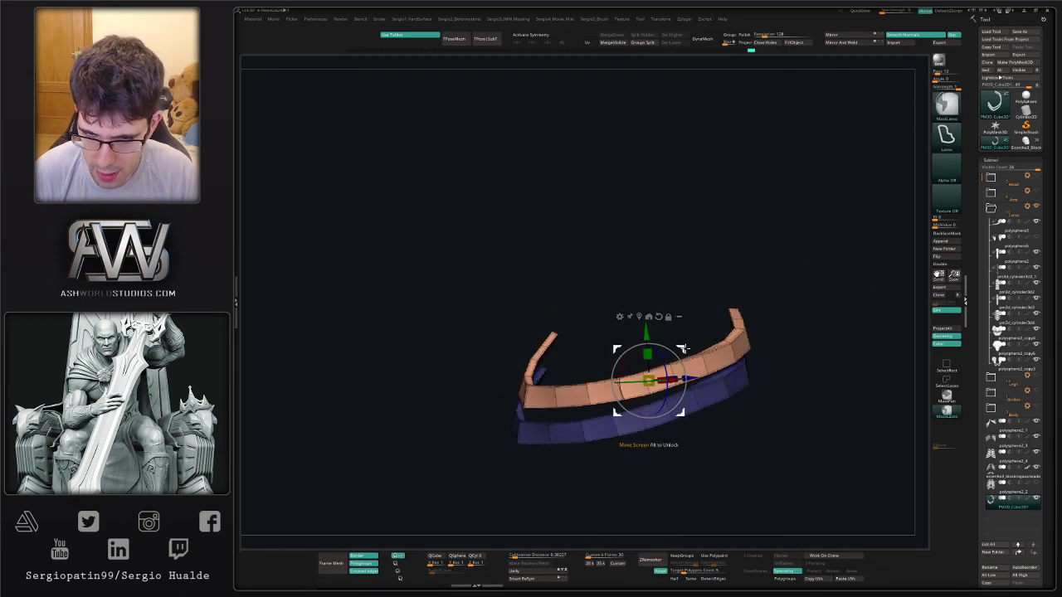
left_click_drag(682, 348, 694, 315, "ctrl")
key("alt+s")
key("ctrl+z")
key("q")
Lower the new copy's side segments onto the rib with the Move brush.
mouse_move(664, 311)
right_mouse_down()
mouse_move(738, 340)
mouse_move(706, 277)
right_mouse_up()
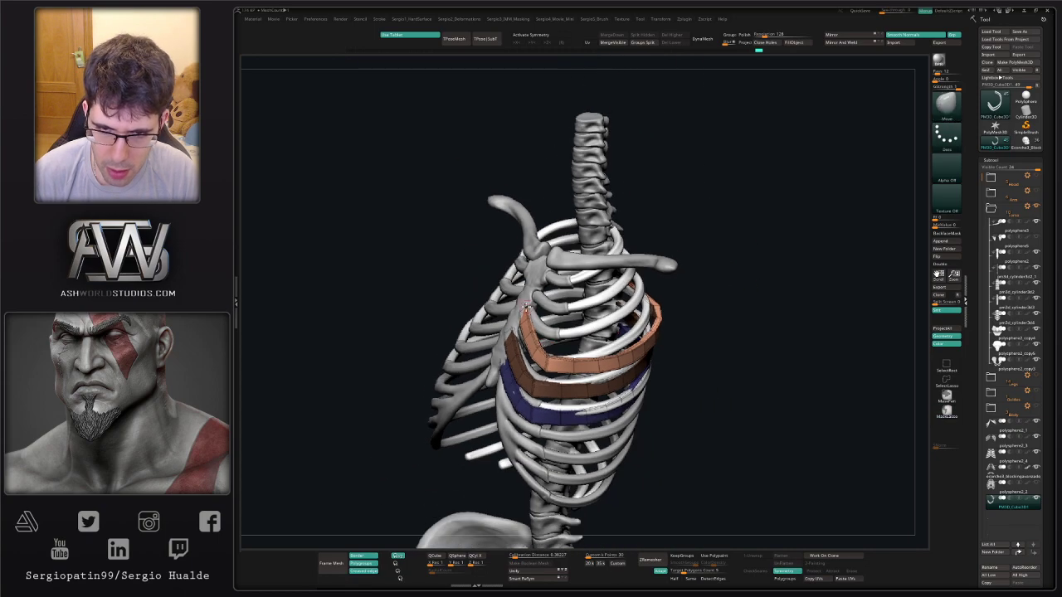
mouse_move(535, 350)
right_mouse_down()
mouse_move(644, 332)
mouse_move(610, 358)
mouse_move(539, 366)
right_mouse_up()
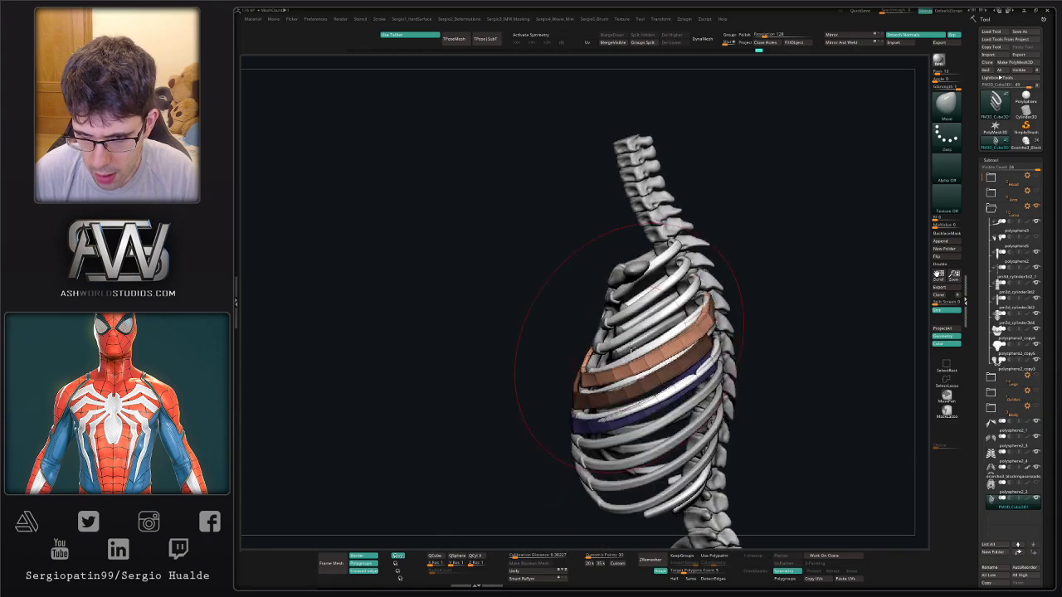
right_click_drag(668, 324, 635, 360, "alt")
mouse_move(718, 356)
right_mouse_down()
mouse_move(632, 395)
mouse_move(661, 375)
right_mouse_up()
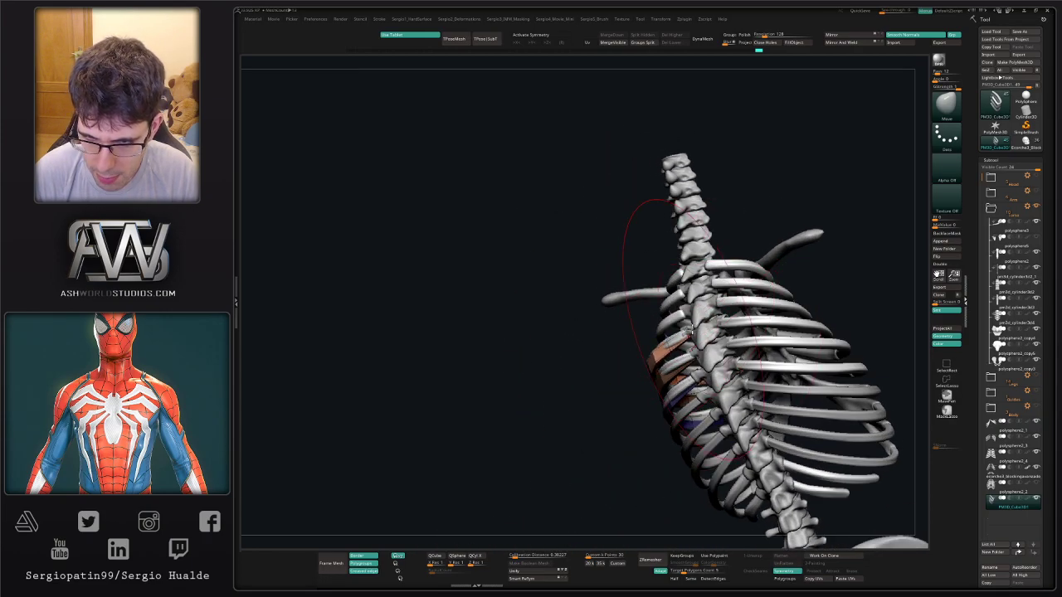
right_click_drag(694, 331, 794, 308)
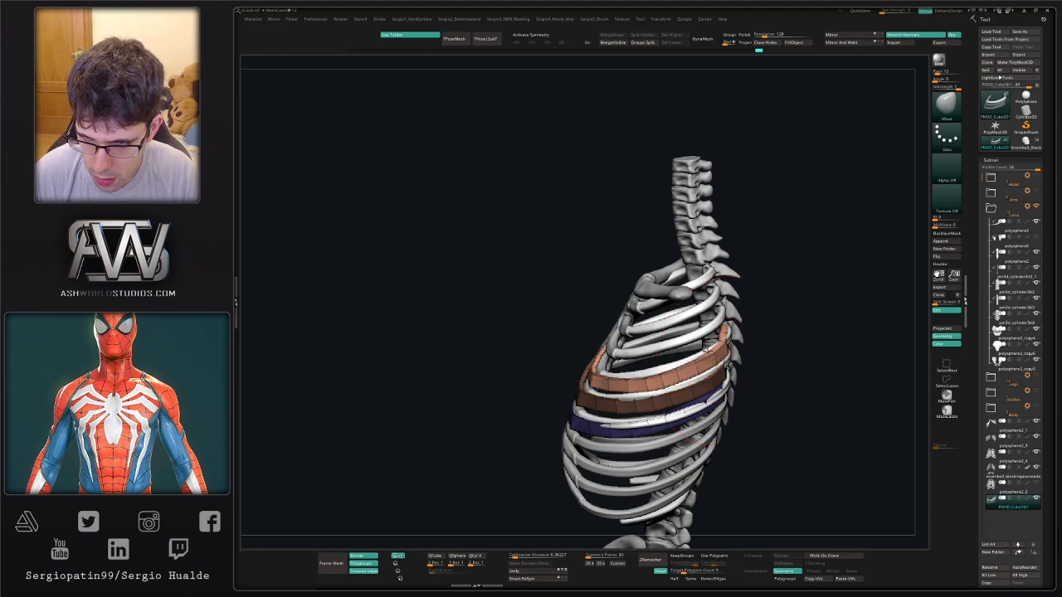
left_click_drag(690, 372, 674, 383)
Fit the new copy's outer side and back segments to the rib with the Move brush.
mouse_move(686, 370)
right_mouse_down()
mouse_move(707, 360)
mouse_move(694, 361)
mouse_move(702, 370)
right_mouse_up()
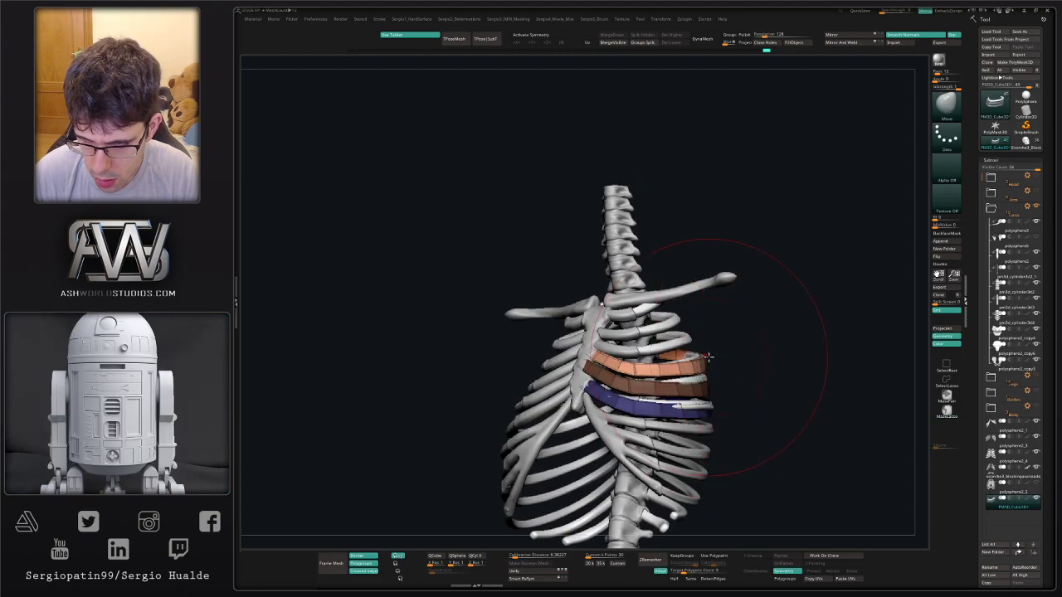
mouse_move(702, 366)
left_mouse_down()
mouse_move(705, 382)
mouse_move(723, 369)
mouse_move(695, 375)
left_mouse_up()
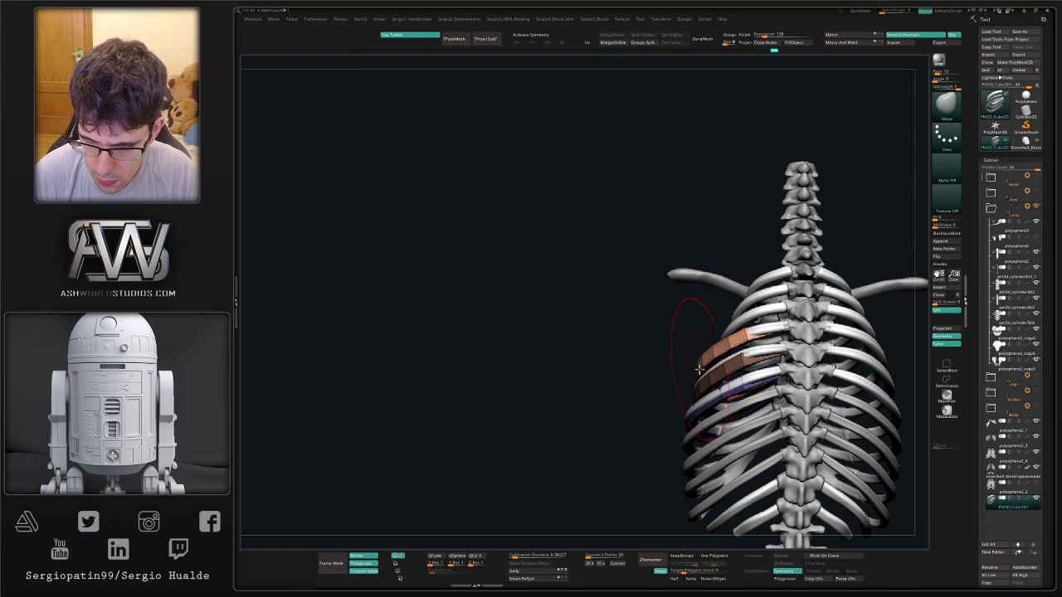
right_click_drag(706, 355, 729, 357)
left_click_drag(728, 357, 716, 308)
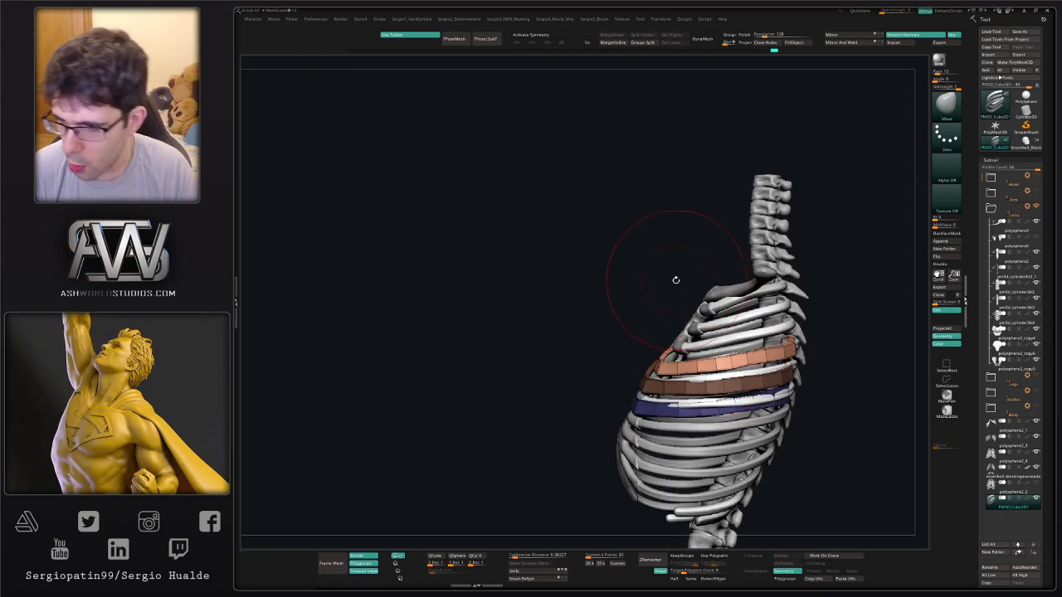
right_click_drag(775, 346, 703, 344)
right_click_drag(703, 343, 707, 361, "ctrl")
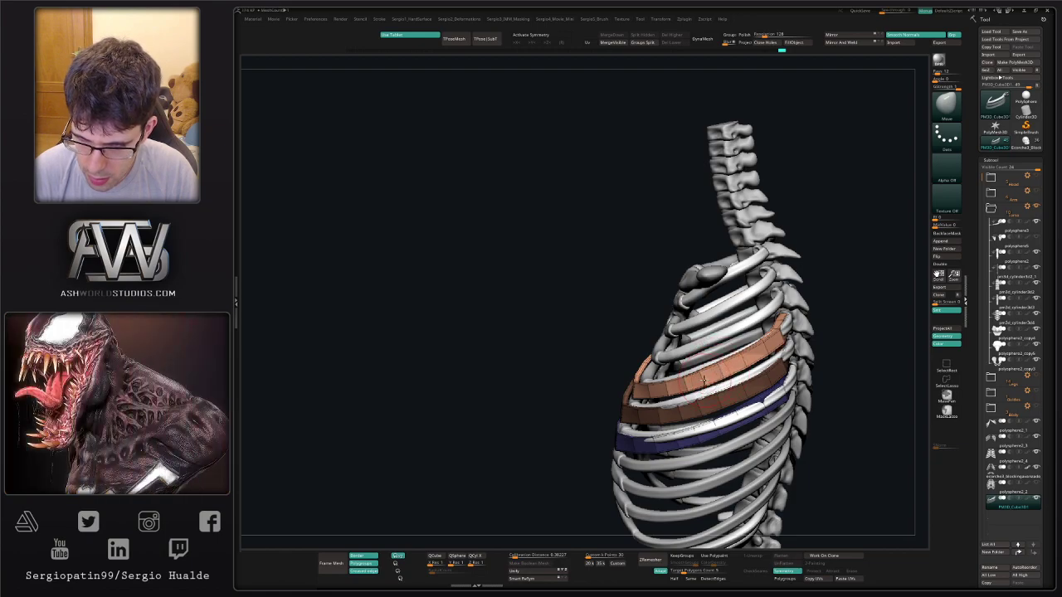
Isolate the strips, clear the mask and push their outer side segments outward with a resized Move brush.
right_click_drag(703, 379, 702, 363, "ctrl")
right_click_drag(702, 363, 727, 348)
key("alt+s")
left_click_drag(726, 349, 746, 399, "ctrl")
right_click_drag(751, 378, 708, 362)
right_click_drag(708, 362, 702, 429, "ctrl")
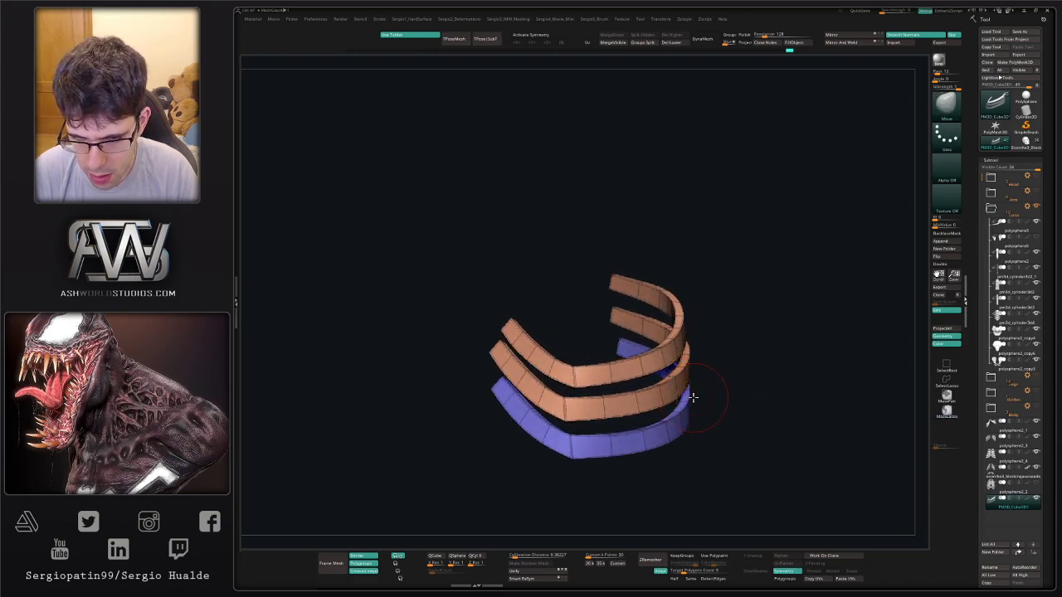
key("s")
left_click_drag(694, 399, 705, 404)
Find the separate rib and costal cartilage subtools and merge them down into polysphere2_1.
key("alt+s")
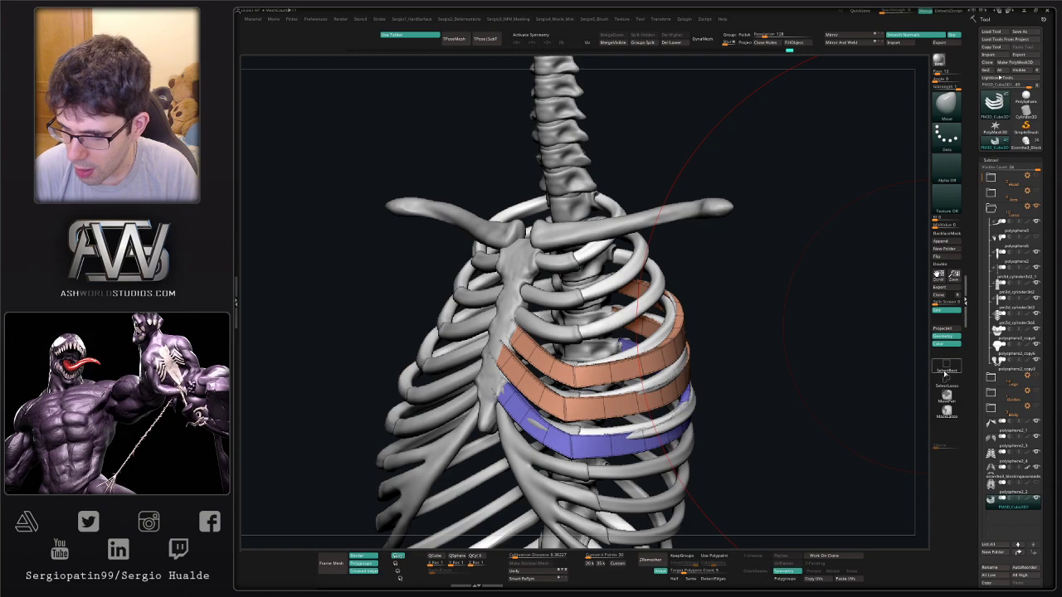
left_click(1009, 448)
key("alt+s")
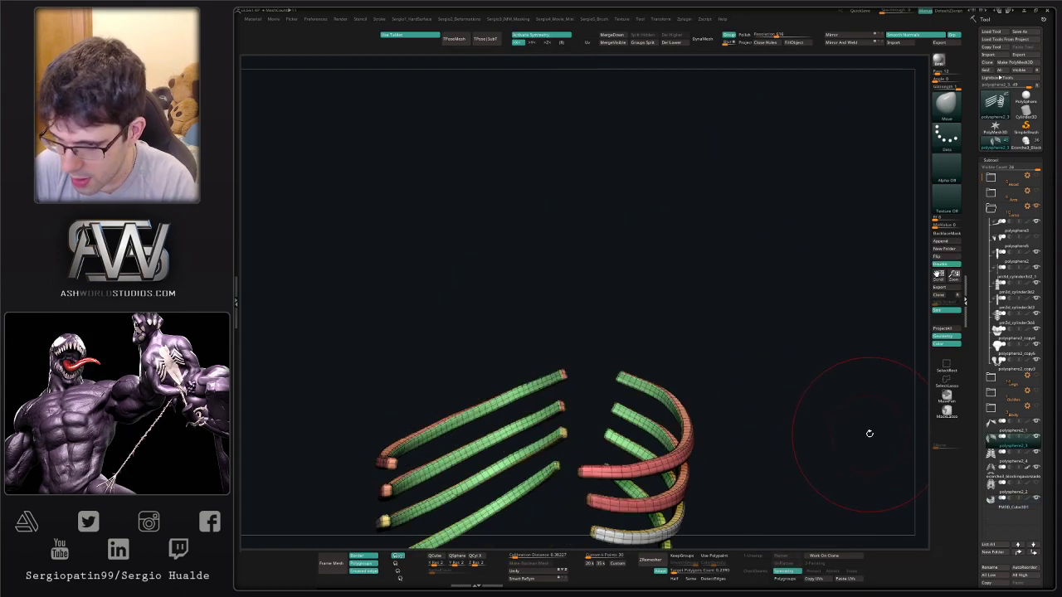
key("Down")
key("Down")
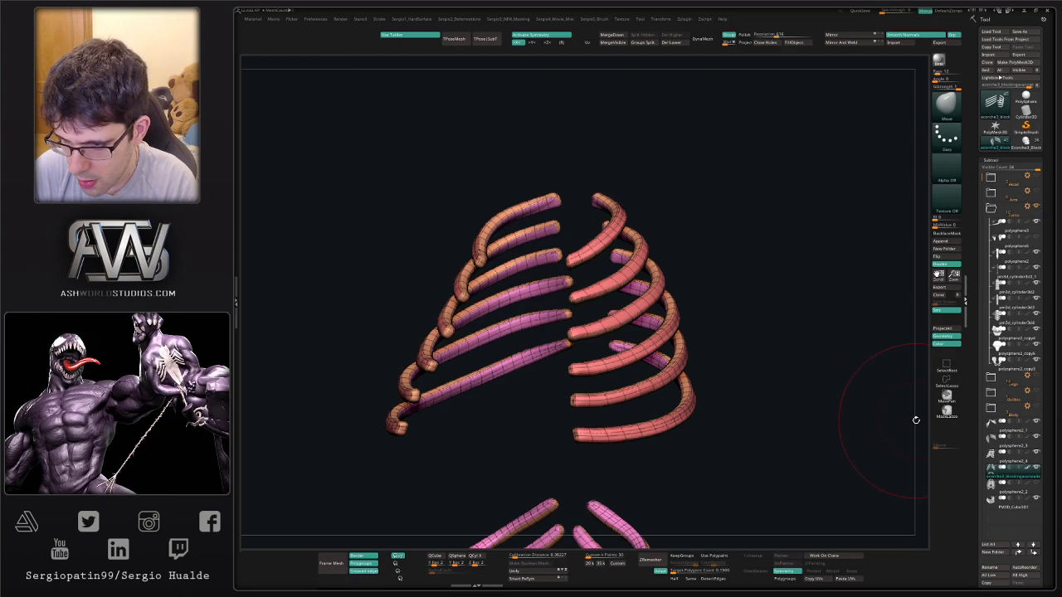
key("Up")
key("Up")
key("Up")
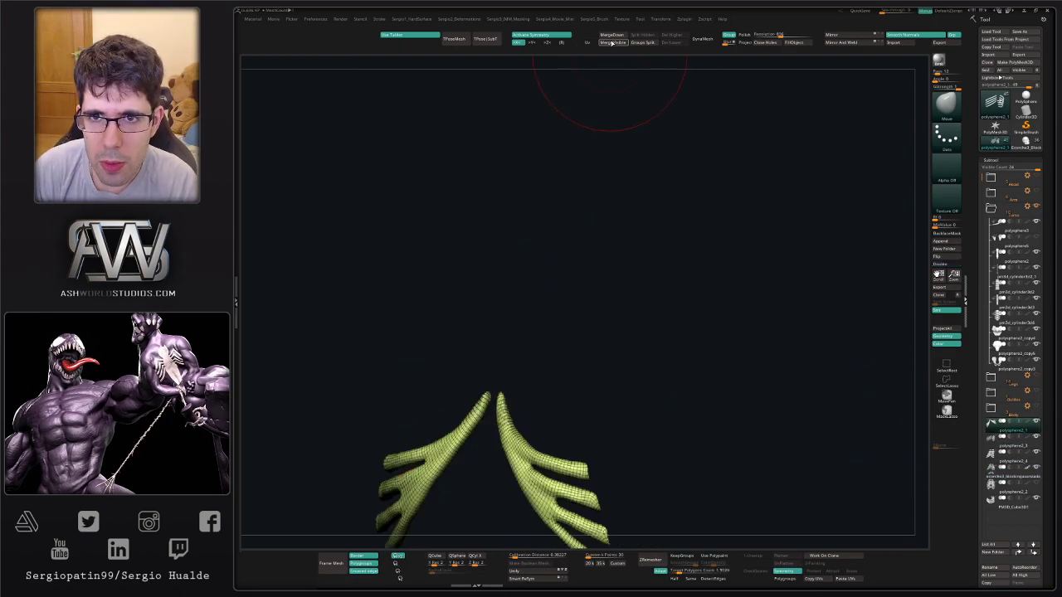
left_click(618, 36)
left_click(621, 36)
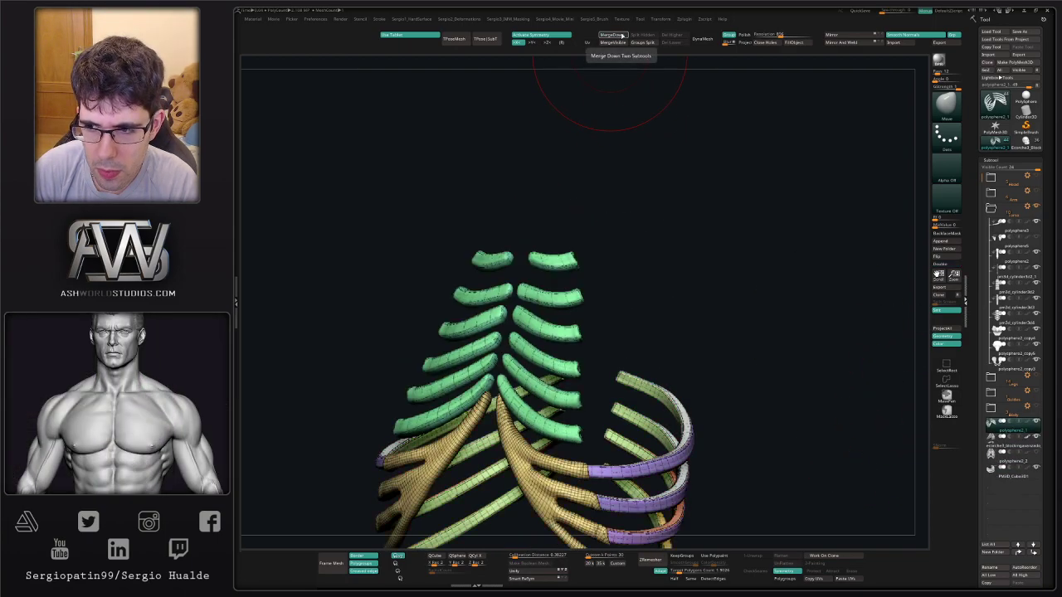
left_click(621, 36)
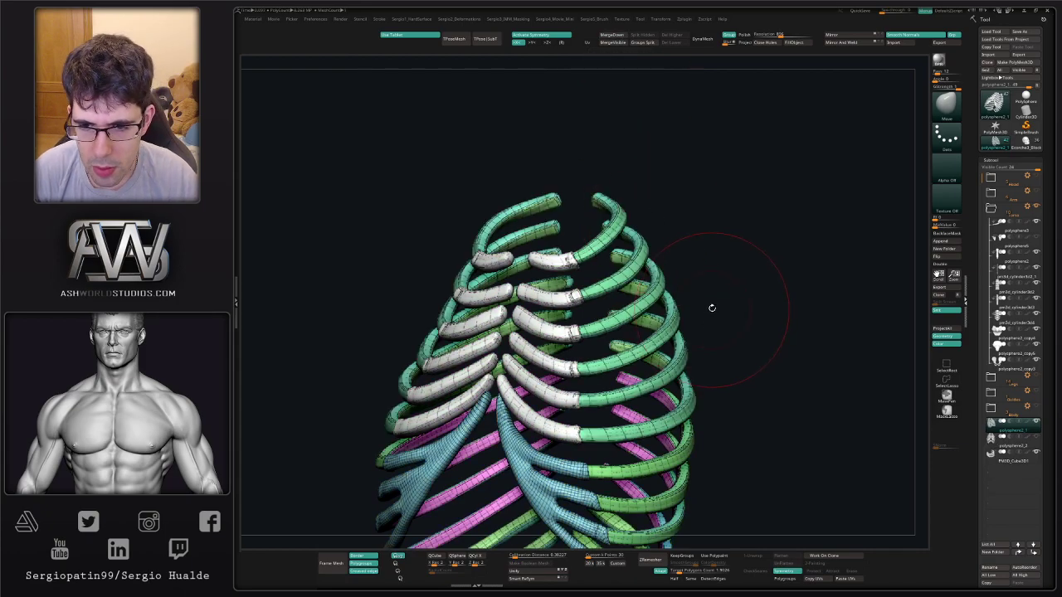
Turn off the polygroup wireframe display and show the full skeleton with the strips again.
key("shift+f")
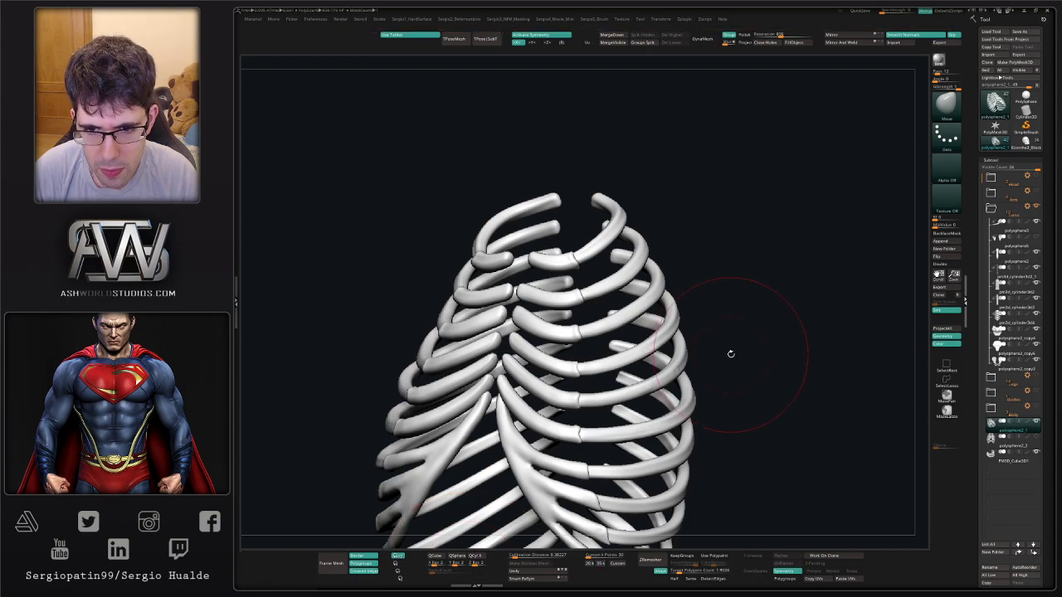
left_click_drag(731, 354, 714, 318)
key("alt+s")
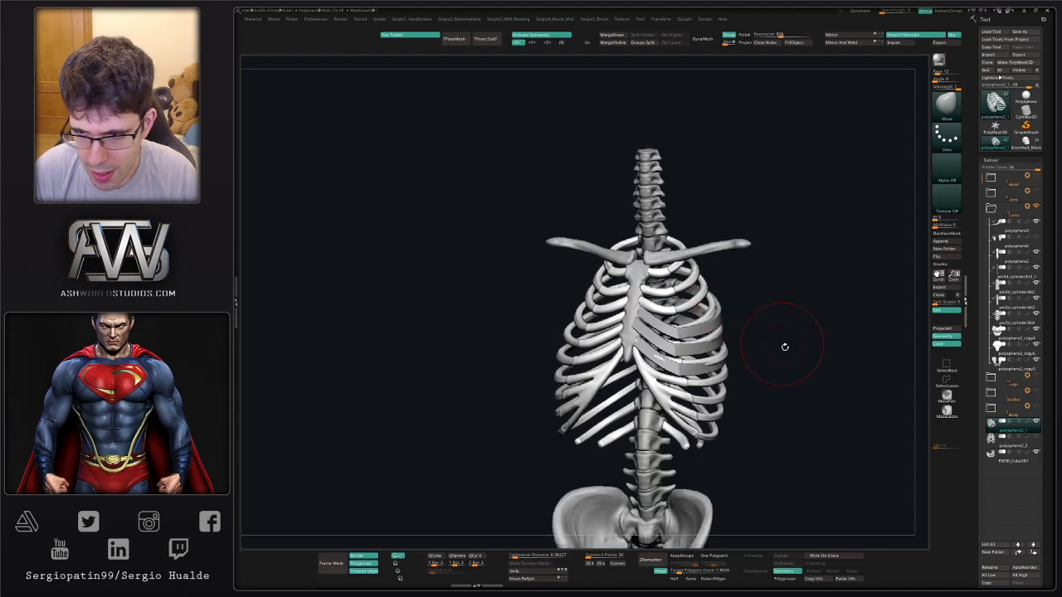
Select the PM3D_Cube3D1 strips subtool and hide the ribs so only the strips, sternum, clavicles and spine show.
left_click(1007, 458)
left_click(1037, 422)
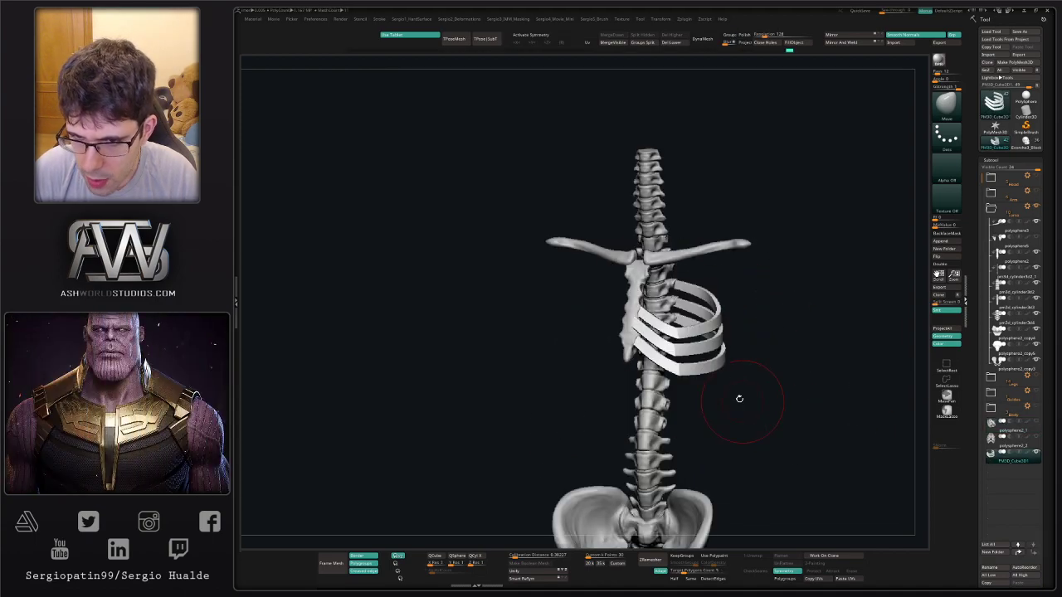
Try subdividing the rib strips into smooth rounded bands, and view them from the side and front.
mouse_move(739, 399)
left_mouse_down()
mouse_move(719, 358)
mouse_move(683, 355)
mouse_move(747, 314)
left_mouse_up()
mouse_move(628, 358)
left_mouse_down()
mouse_move(693, 350)
mouse_move(648, 354)
left_mouse_up()
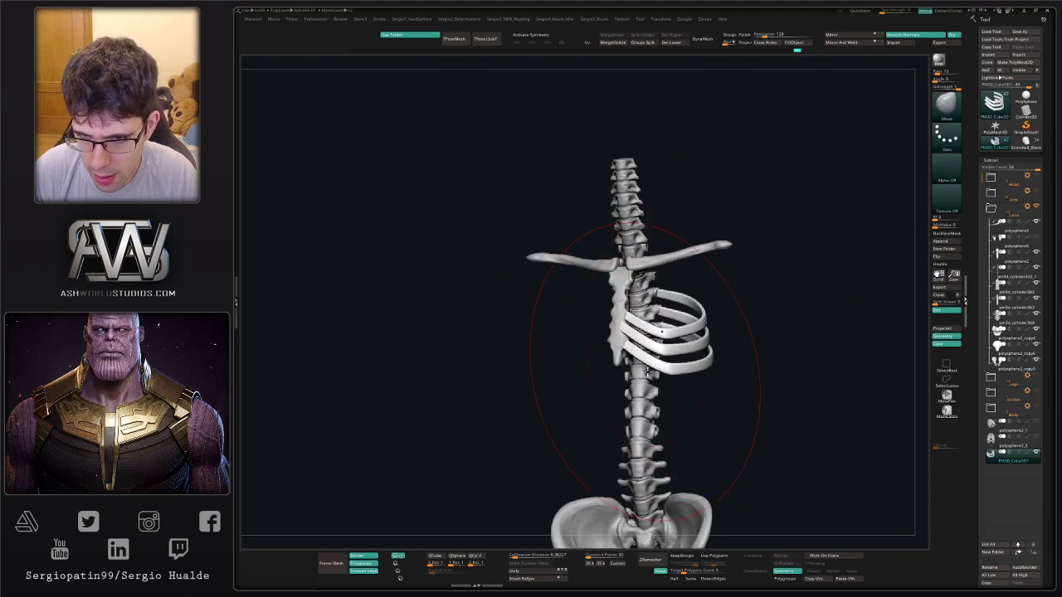
left_click_drag(689, 394, 629, 391)
mouse_move(762, 333)
left_mouse_down("shift")
mouse_move(773, 321)
mouse_move(764, 314)
left_mouse_up("shift")
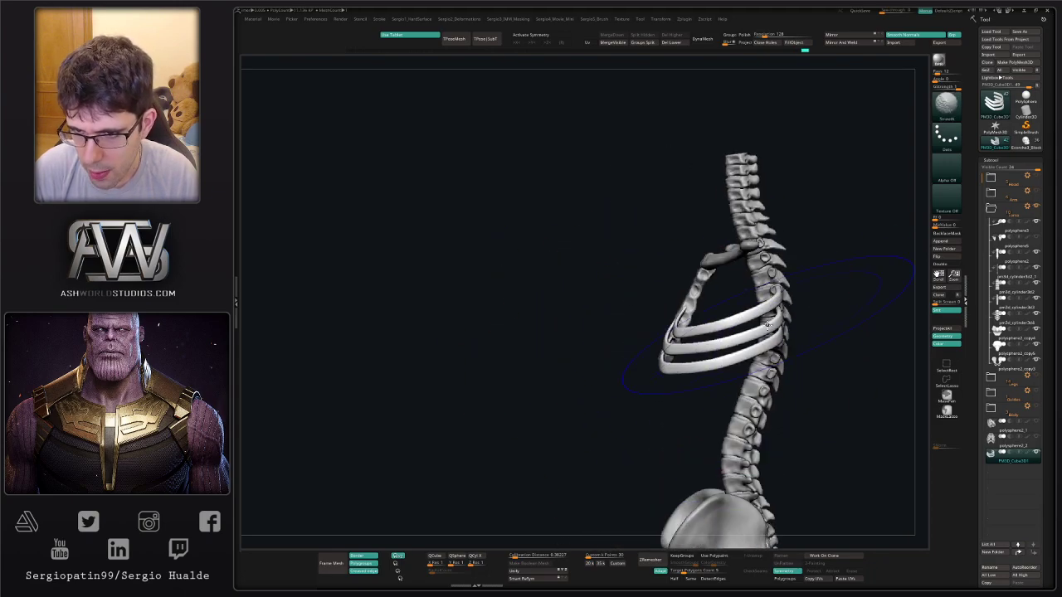
left_click_drag(693, 269, 635, 270)
left_click_drag(755, 335, 802, 306, "shift")
right_click_drag(772, 367, 792, 375)
right_click_drag(793, 375, 784, 352, "ctrl")
mouse_move(784, 352)
right_mouse_down("ctrl")
mouse_move(747, 407)
mouse_move(749, 438)
right_mouse_up("ctrl")
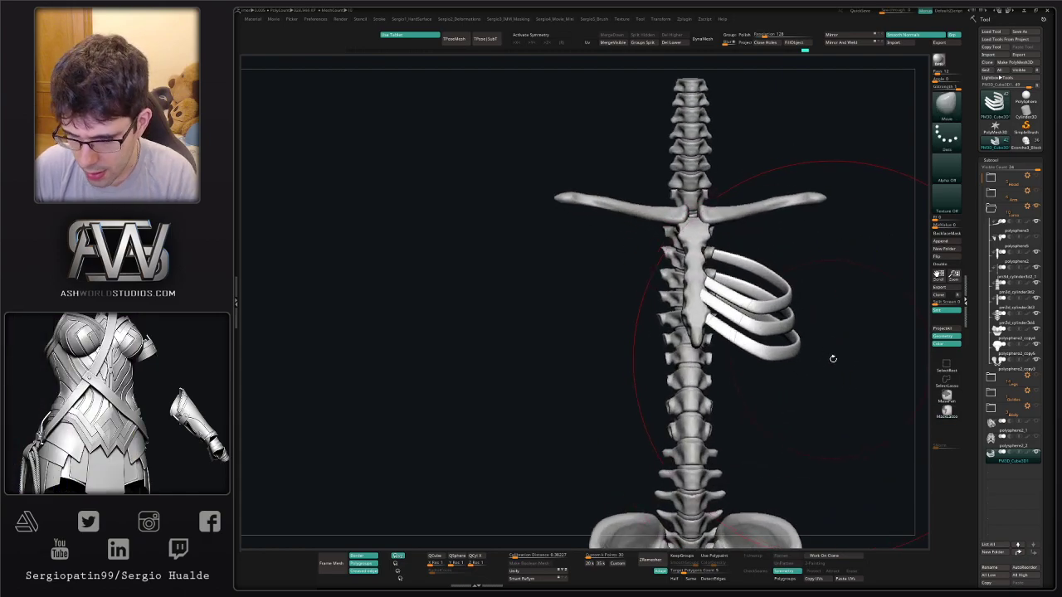
Compare the strips with the polysphere2_2 ribs, reselect PM3D_Cube3D1 and undo the smoothing of the strips.
key("Up")
key("Up")
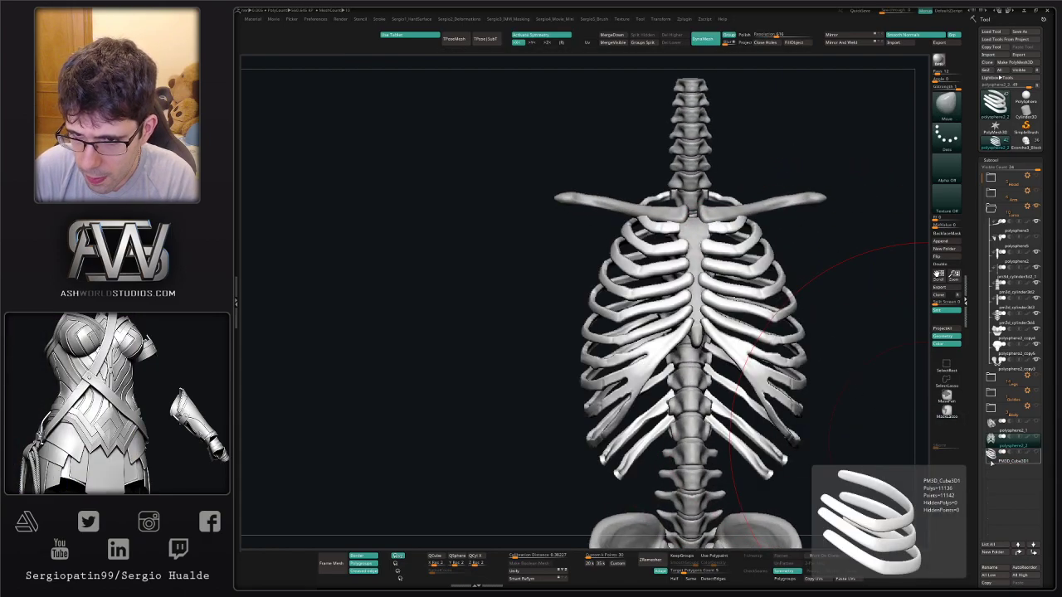
left_click(990, 464)
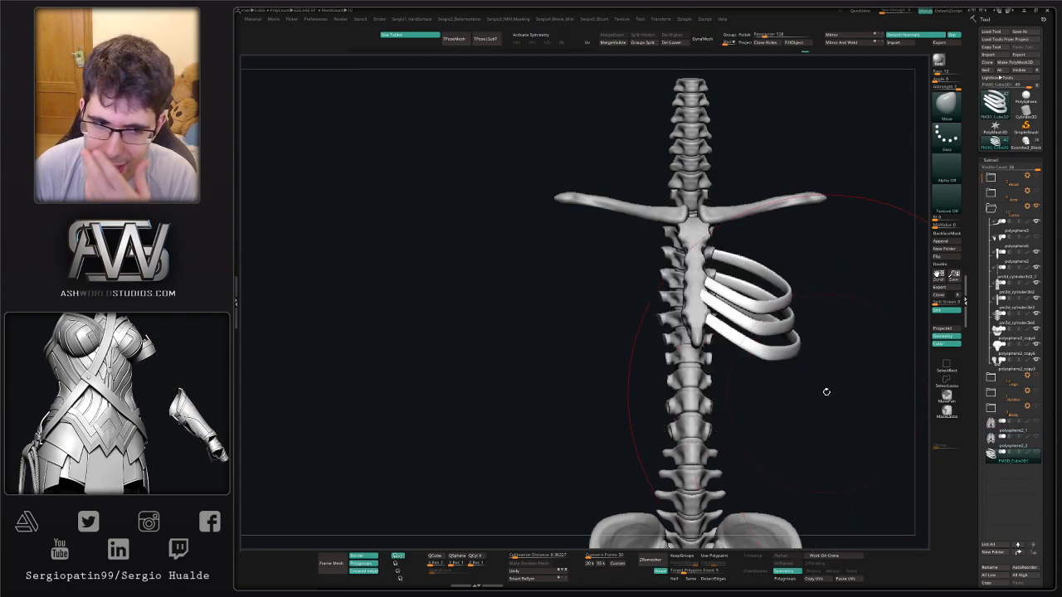
mouse_move(801, 390)
left_mouse_down()
mouse_move(797, 418)
mouse_move(768, 413)
mouse_move(782, 415)
left_mouse_up()
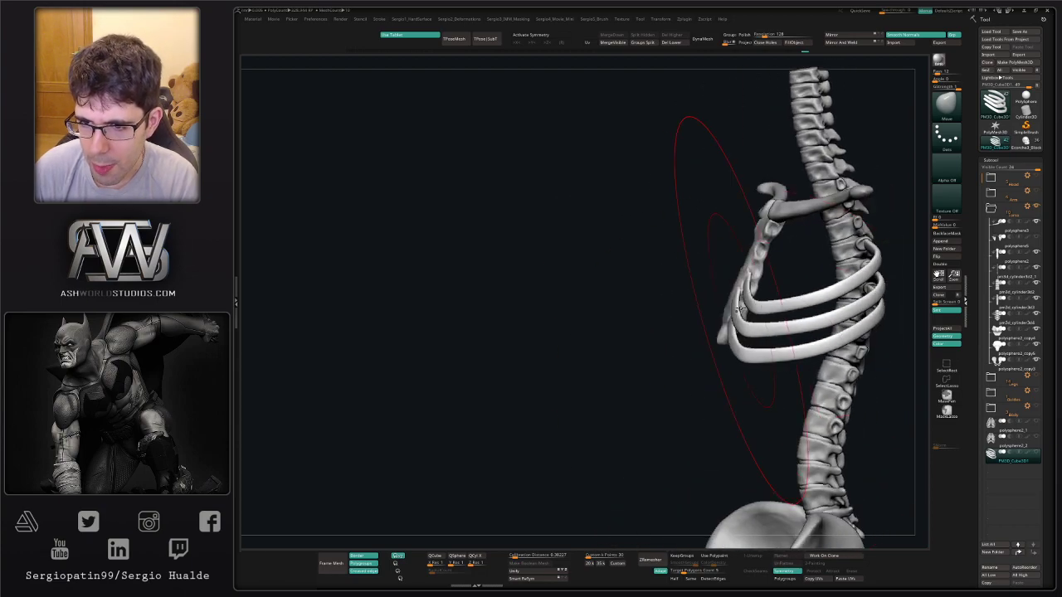
left_click_drag(702, 435, 822, 411)
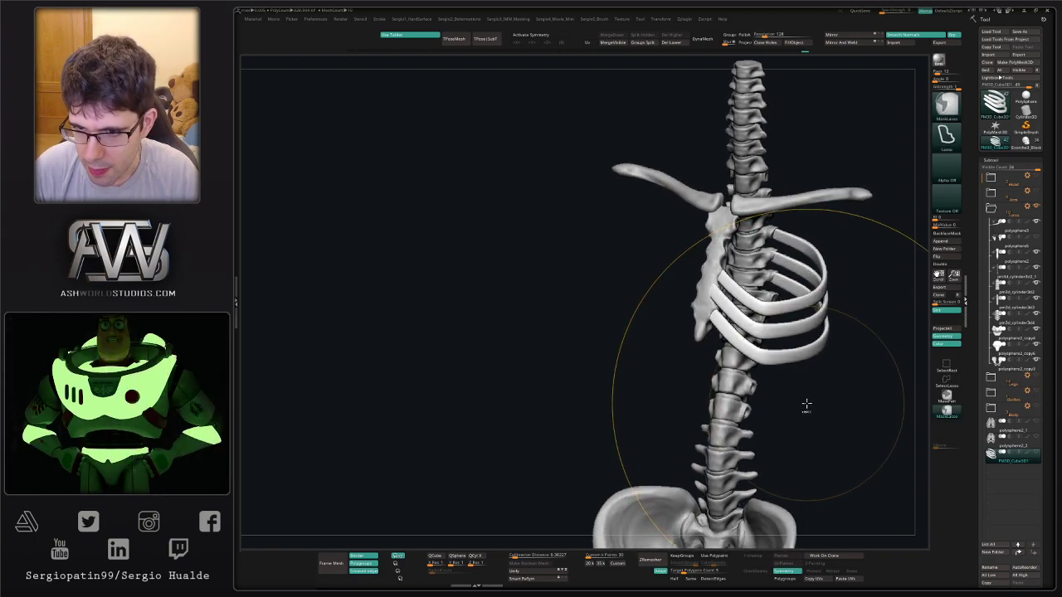
key("ctrl+z")
key("ctrl+z")
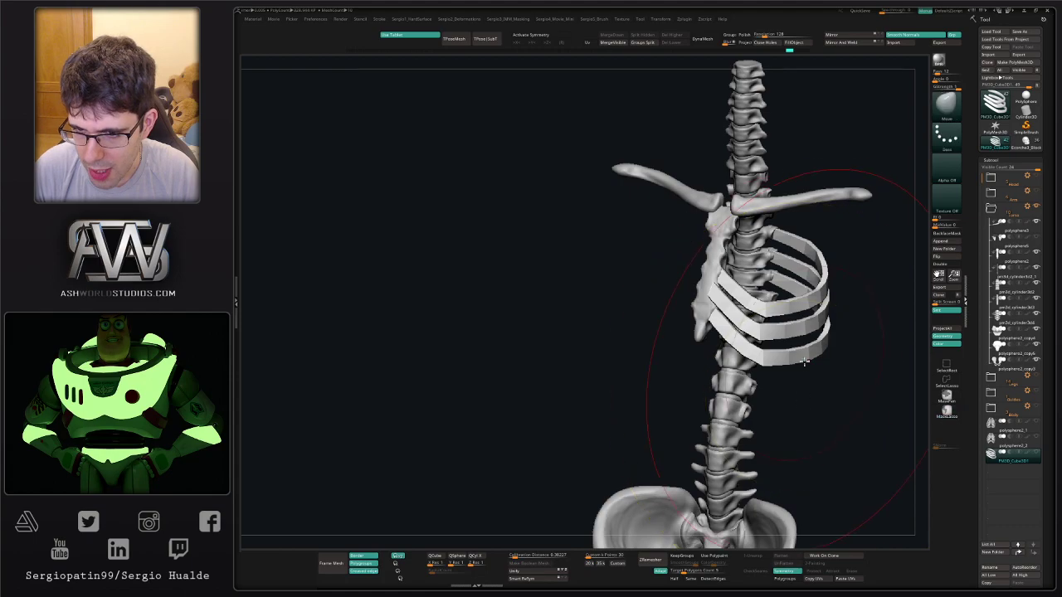
Shift the middle strip's front end at the sternum slightly backward with the Move Topological brush.
left_click_drag(800, 382, 770, 443, "alt")
left_click_drag(770, 443, 699, 415)
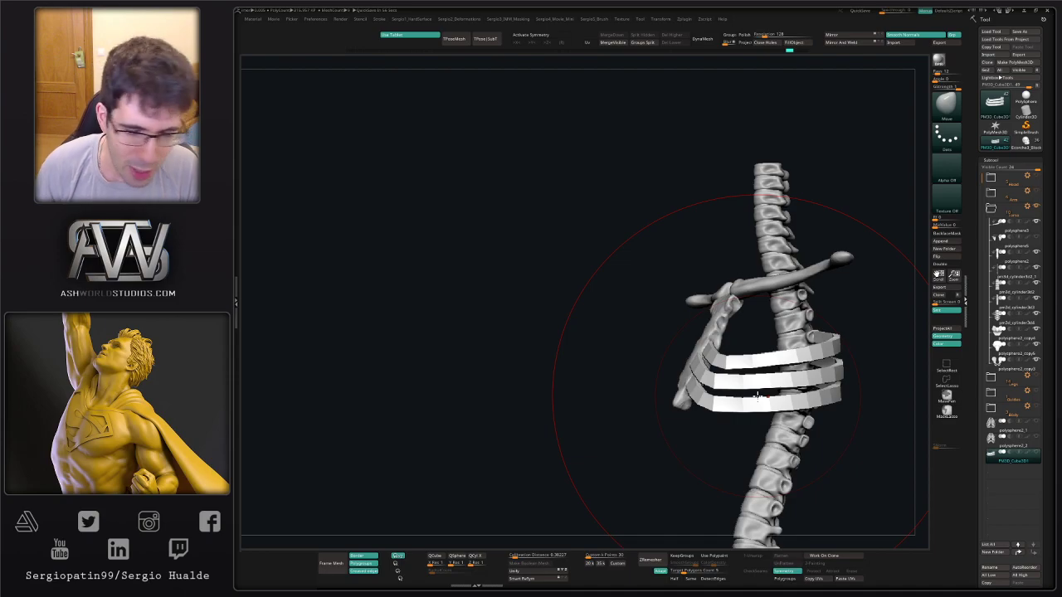
left_click_drag(647, 393, 650, 384)
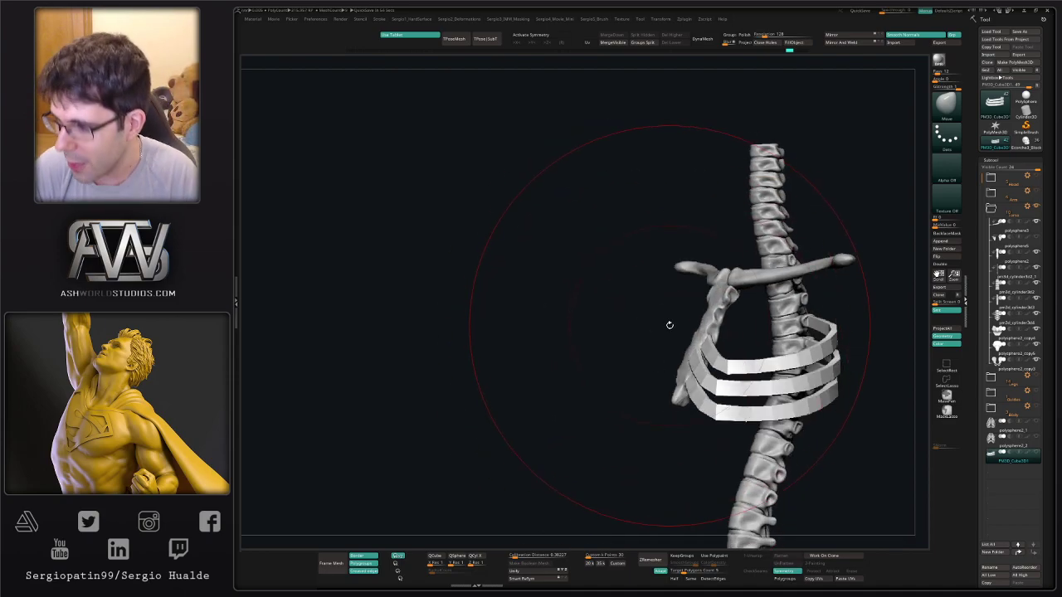
mouse_move(725, 362)
right_mouse_down("alt")
mouse_move(638, 329)
mouse_move(632, 359)
right_mouse_up("alt")
key("b")
key("m")
key("t")
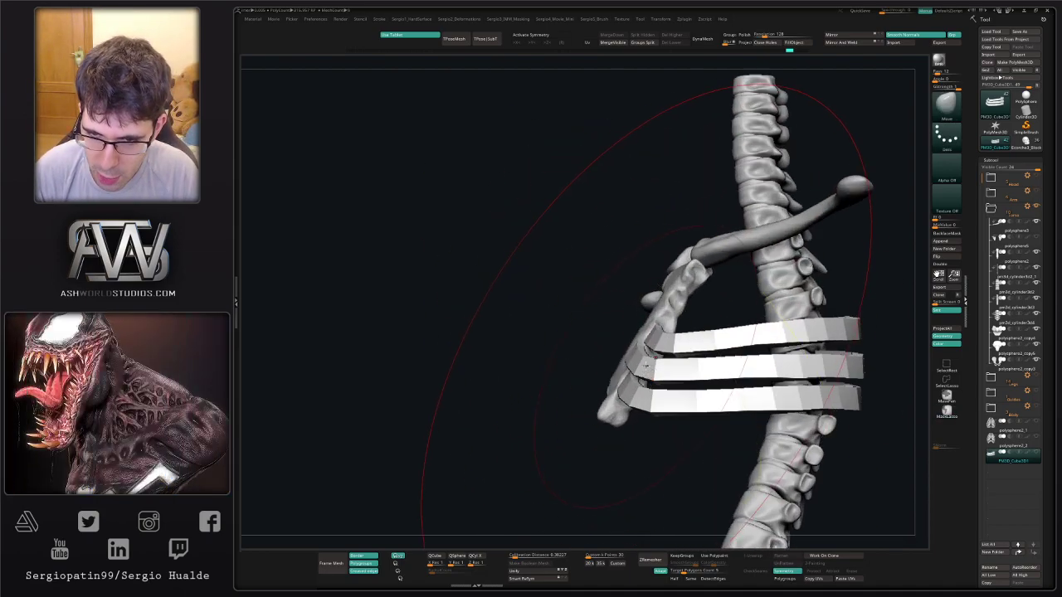
left_click_drag(632, 360, 642, 361)
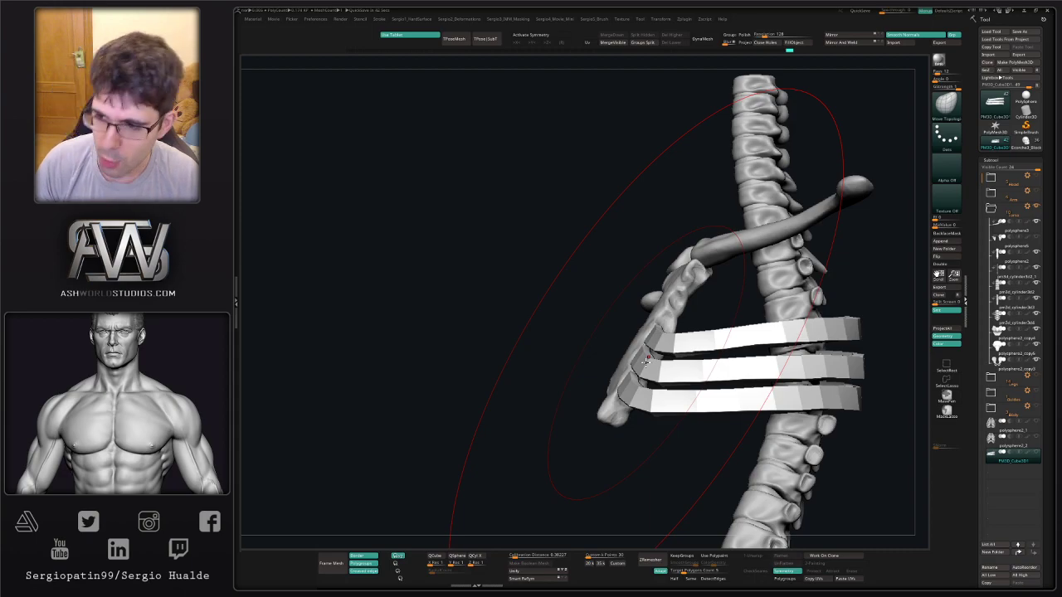
right_click_drag(602, 337, 633, 331)
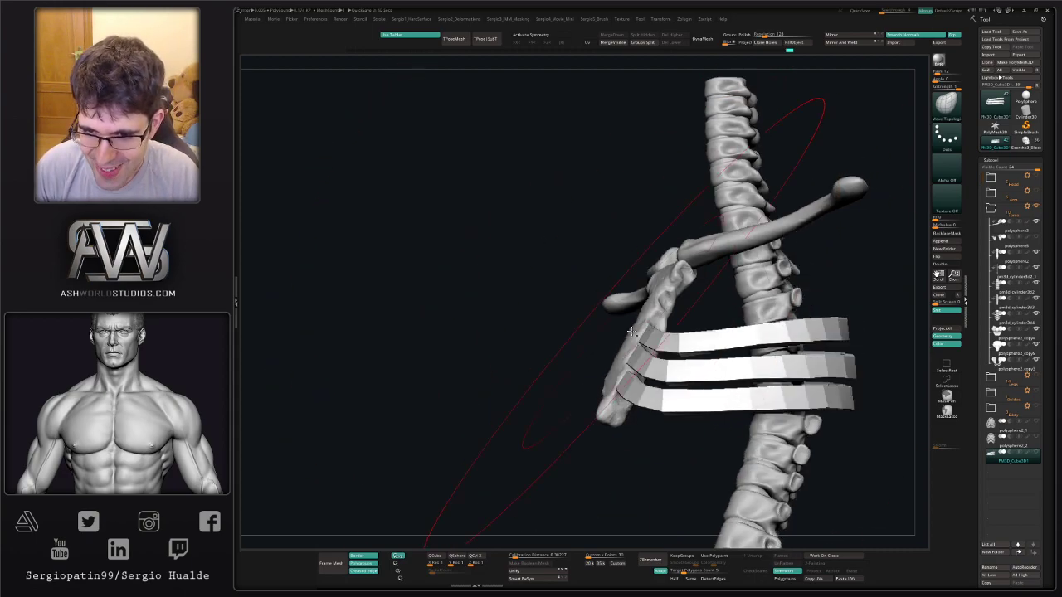
Check the strips from the back, side and front, and nudge the front of the middle strip.
right_click_drag(723, 362, 763, 352, "alt")
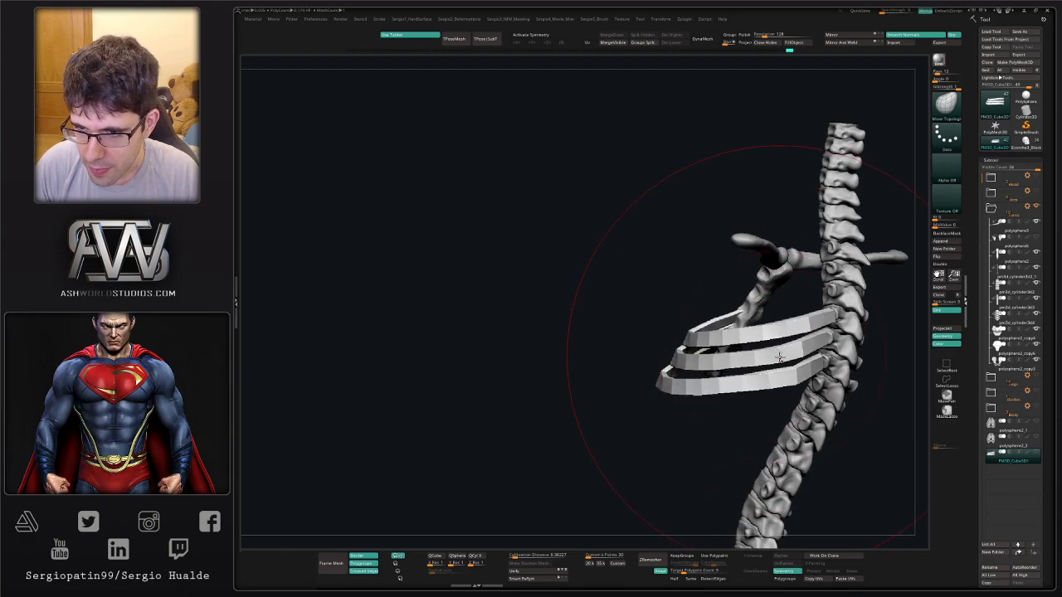
mouse_move(789, 354)
right_mouse_down("alt")
mouse_move(735, 355)
mouse_move(763, 335)
right_mouse_up("alt")
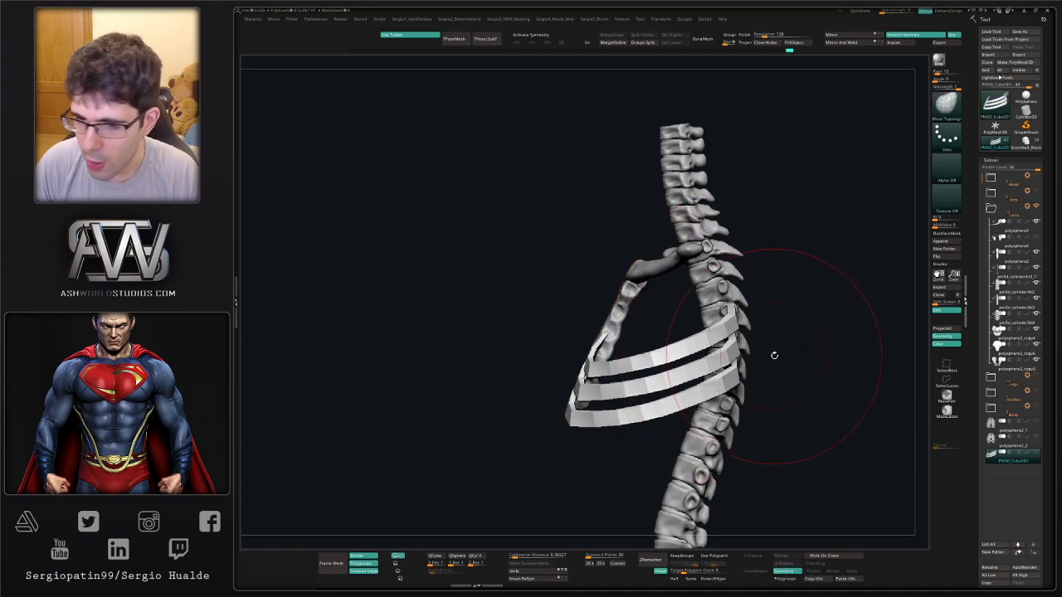
mouse_move(779, 383)
right_mouse_down()
mouse_move(735, 379)
mouse_move(755, 402)
mouse_move(741, 410)
right_mouse_up()
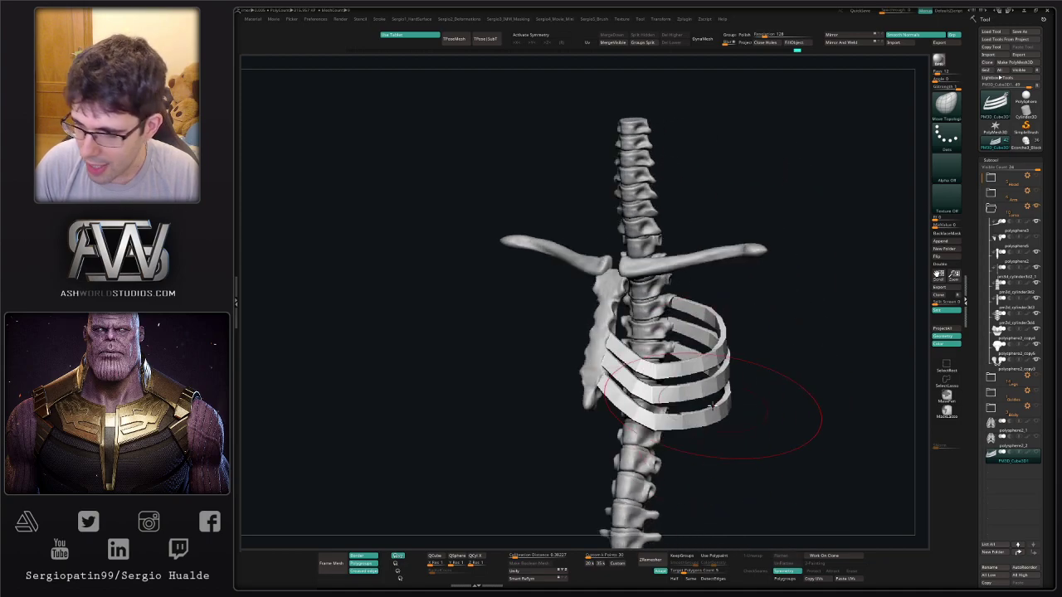
left_click_drag(685, 399, 684, 401)
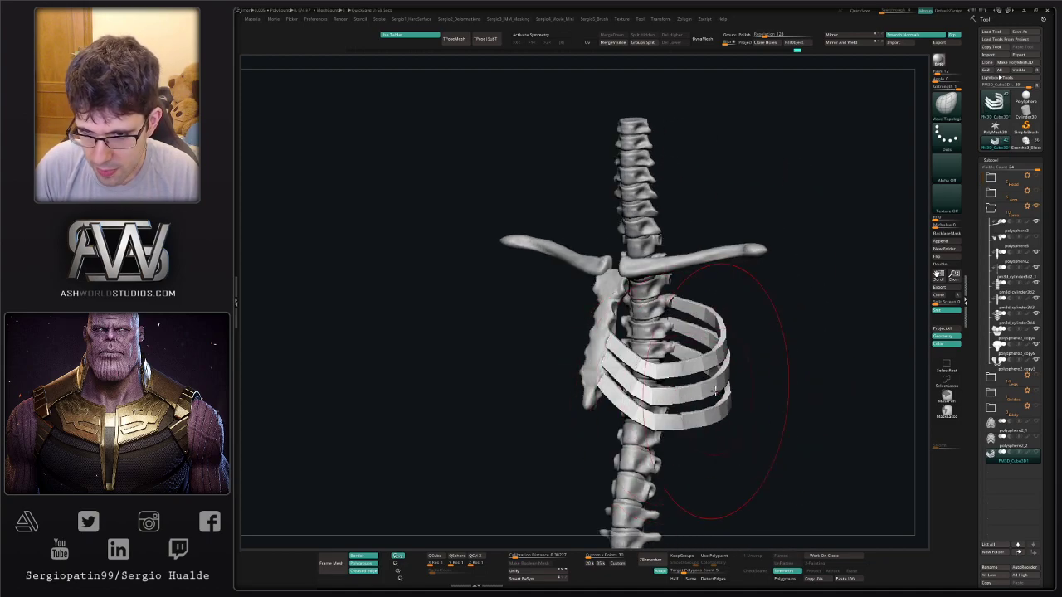
right_click_drag(742, 388, 696, 373)
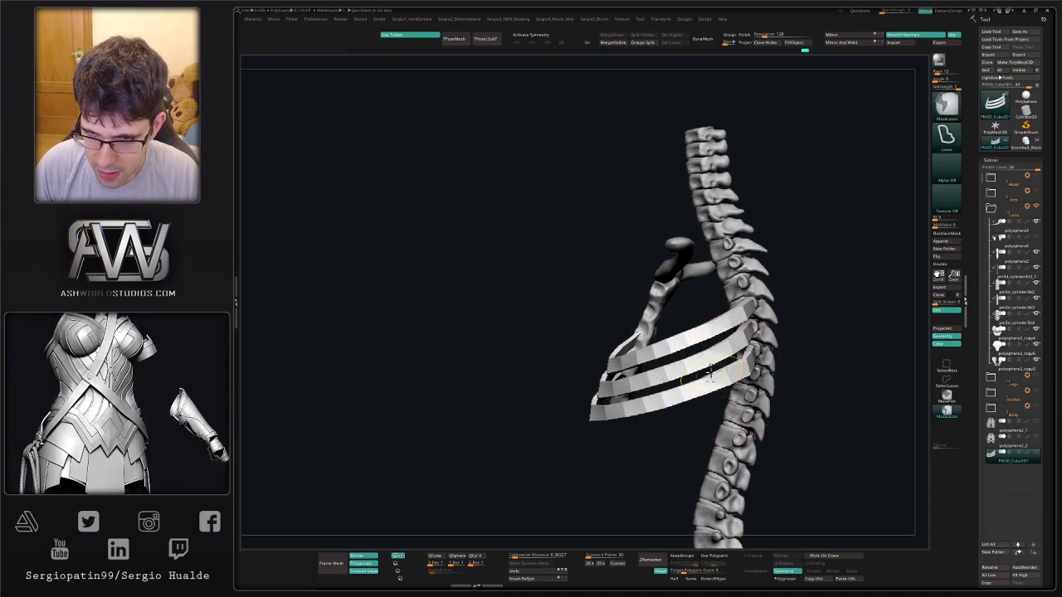
right_click_drag(712, 366, 749, 355, "ctrl")
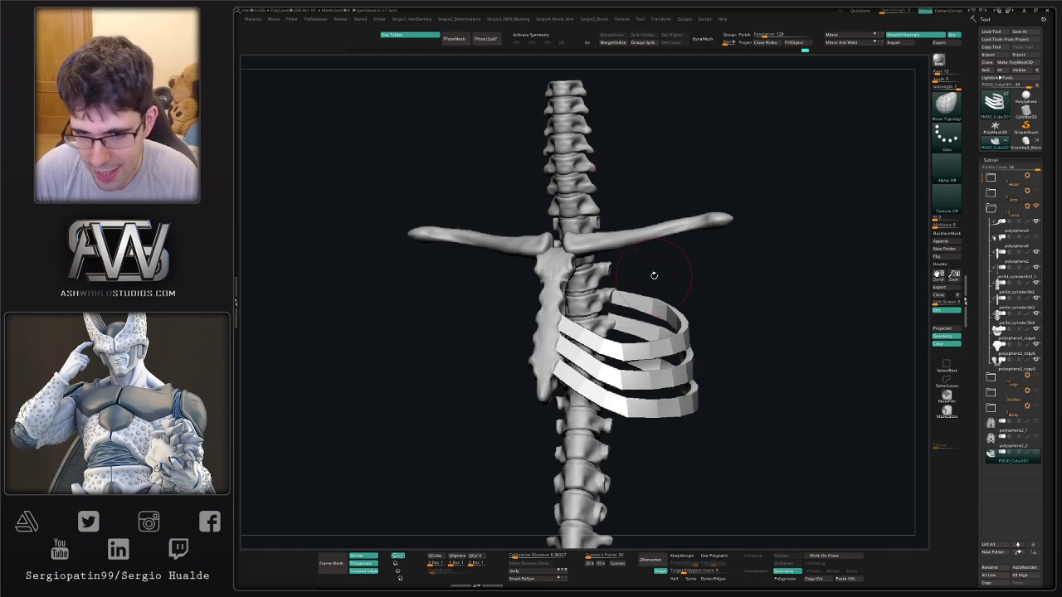
Try reshaping the front bend of the middle strip with the standard Move brush, and undo it.
left_click_drag(715, 308, 732, 340)
key("b")
key("m")
key("v")
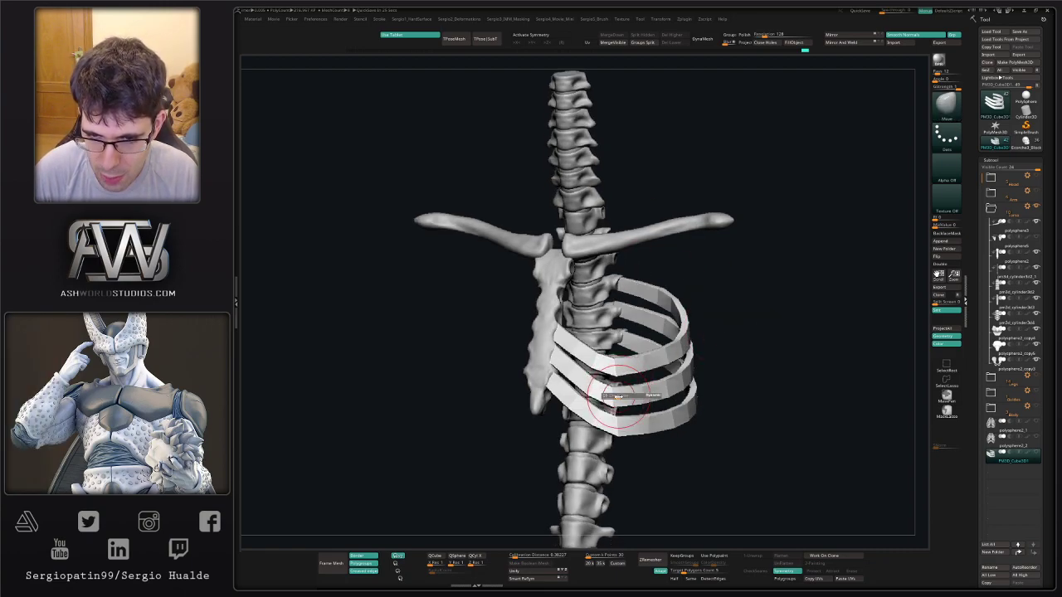
left_click_drag(616, 395, 610, 393)
key("ctrl+z")
Switch back to the Move Topological brush and pull the strips' front section slightly downward.
key("b")
key("m")
key("t")
left_click_drag(714, 348, 739, 340, "shift")
mouse_move(592, 387)
left_mouse_down()
mouse_move(590, 378)
mouse_move(586, 397)
left_mouse_up()
mouse_move(593, 398)
right_mouse_down()
mouse_move(574, 404)
mouse_move(596, 352)
right_mouse_up()
mouse_move(592, 375)
right_mouse_down()
mouse_move(607, 375)
mouse_move(594, 367)
right_mouse_up()
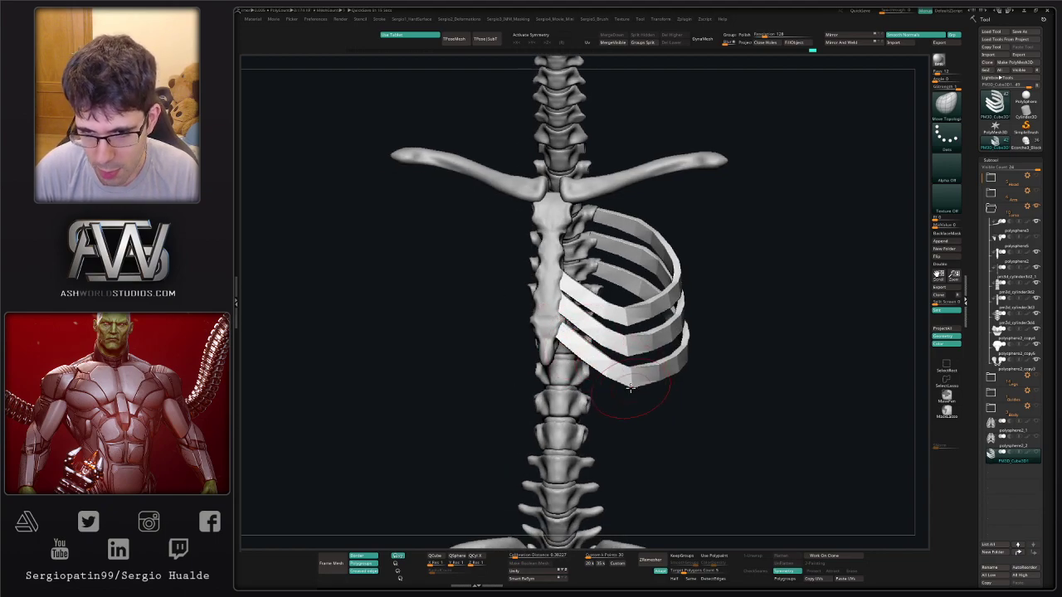
Pull the front outer corner of the lowest strip downward with the Move Topological brush.
mouse_move(644, 379)
right_mouse_down()
mouse_move(632, 377)
mouse_move(628, 391)
mouse_move(646, 360)
right_mouse_up()
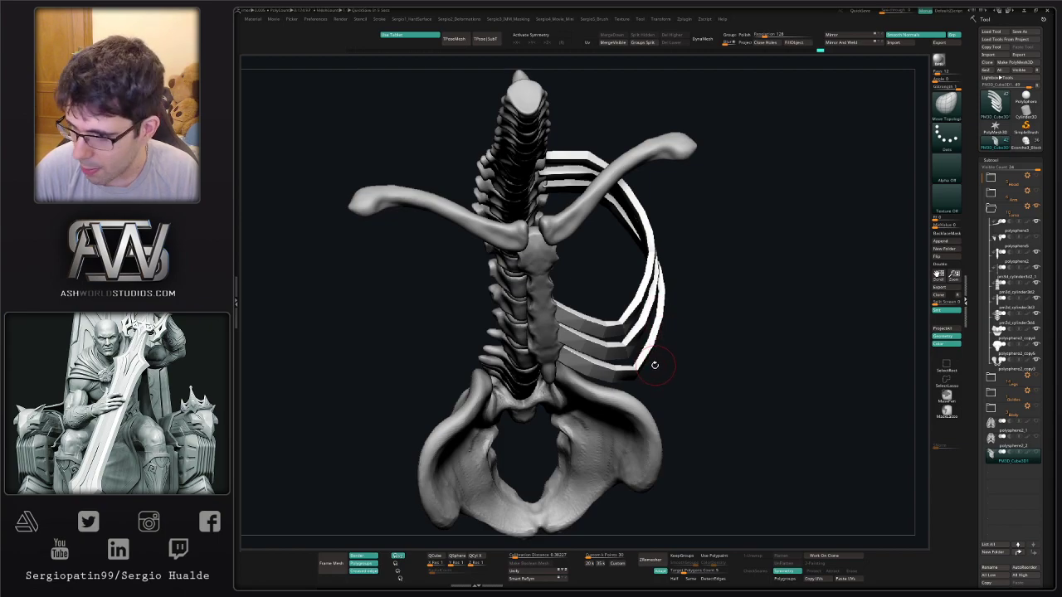
mouse_move(653, 365)
right_mouse_down()
mouse_move(646, 324)
mouse_move(654, 360)
mouse_move(645, 355)
mouse_move(652, 327)
mouse_move(612, 247)
right_mouse_up()
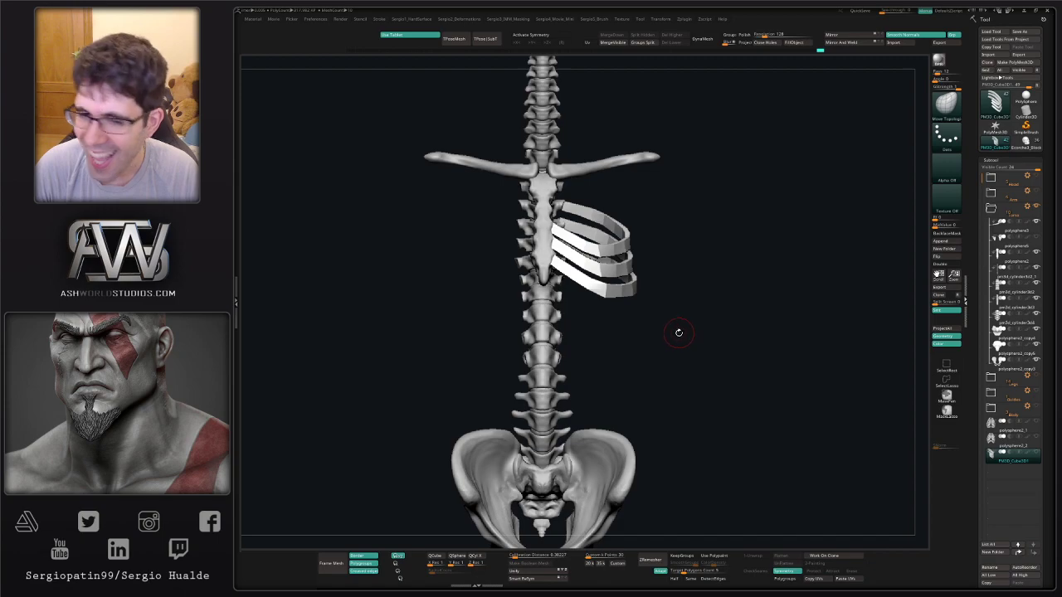
right_click_drag(678, 332, 620, 328)
right_click_drag(624, 282, 623, 395, "ctrl")
mouse_move(564, 355)
right_mouse_down()
mouse_move(531, 345)
mouse_move(551, 339)
mouse_move(545, 365)
mouse_move(609, 356)
right_mouse_up()
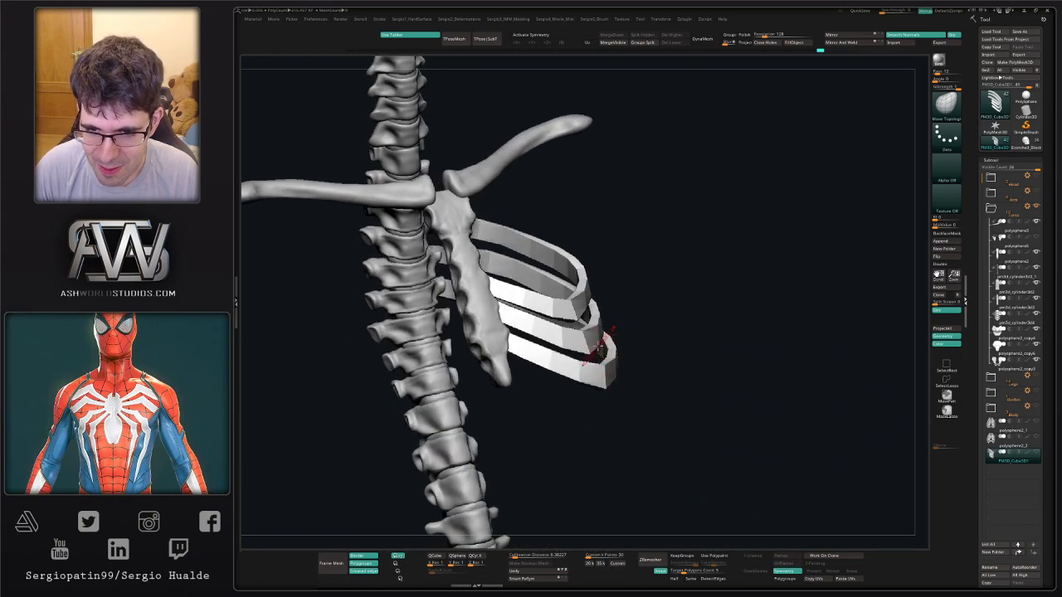
left_click_drag(612, 357, 620, 388)
mouse_move(620, 388)
right_mouse_down()
mouse_move(606, 332)
mouse_move(604, 352)
right_mouse_up()
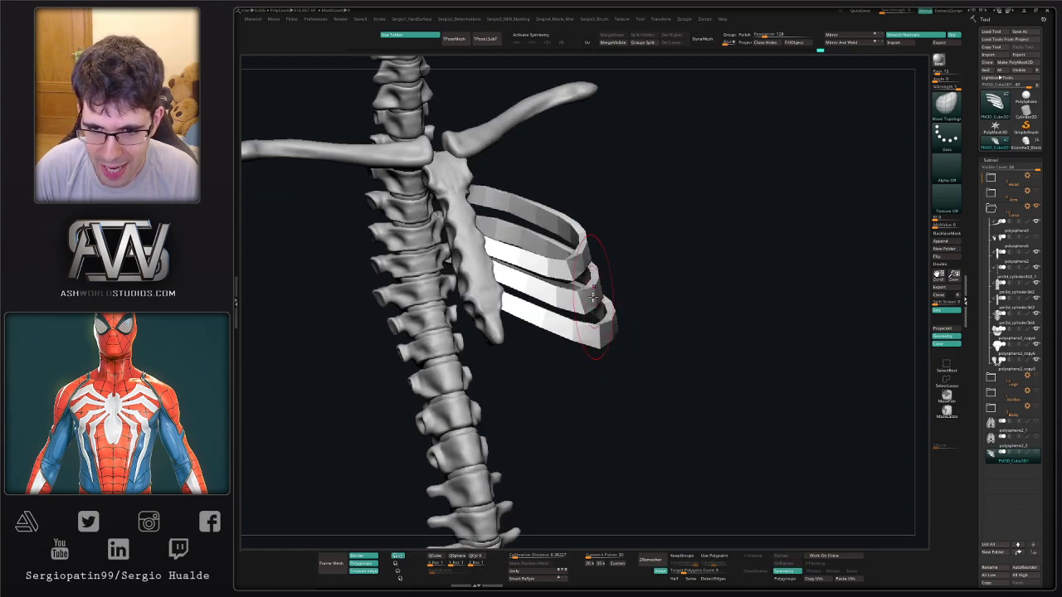
key("shift+f")
key("shift+f")
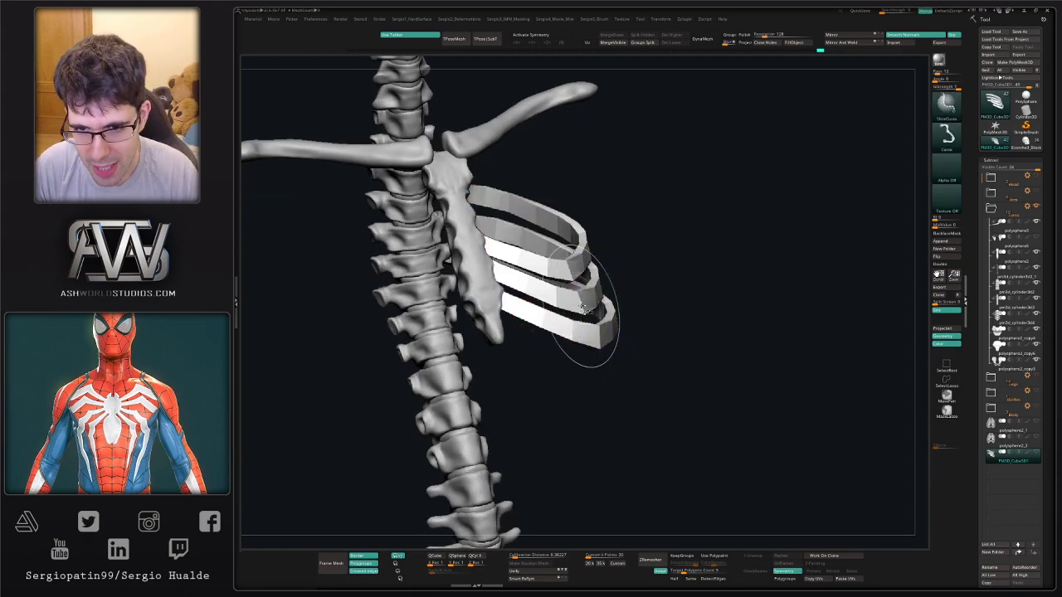
Isolate the middle strip and mask everything on it except its outer side segments.
left_click(588, 300, "ctrl+shift")
mouse_move(625, 315)
right_mouse_down()
mouse_move(629, 291)
mouse_move(637, 315)
right_mouse_up()
key("ctrl")
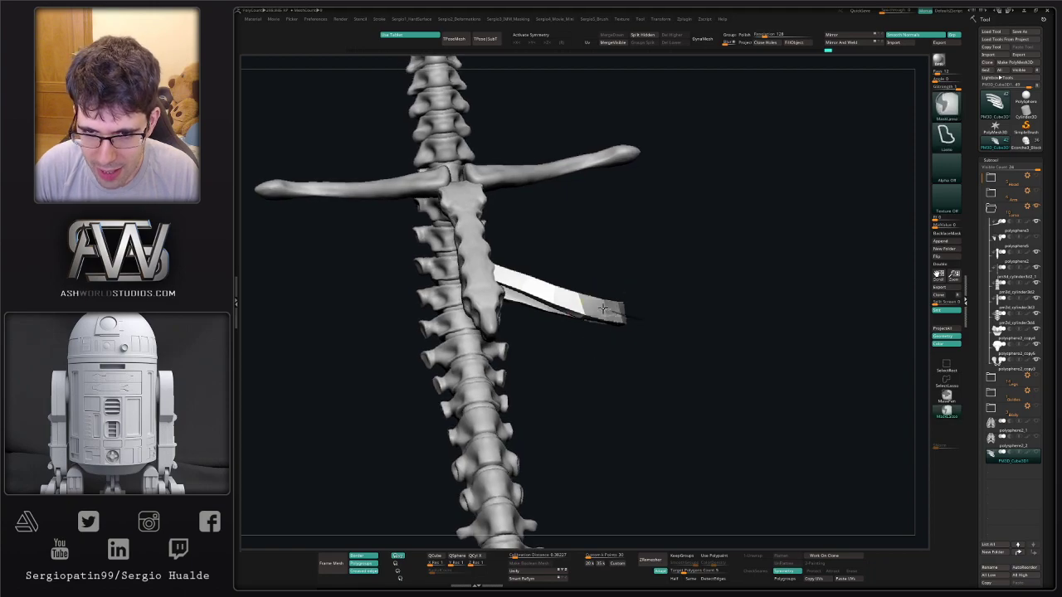
left_click_drag(563, 344, 639, 357, "ctrl")
left_click(643, 354, "ctrl")
mouse_move(637, 334)
right_mouse_down()
mouse_move(633, 357)
mouse_move(627, 332)
mouse_move(603, 331)
mouse_move(653, 316)
right_mouse_up()
key("ctrl")
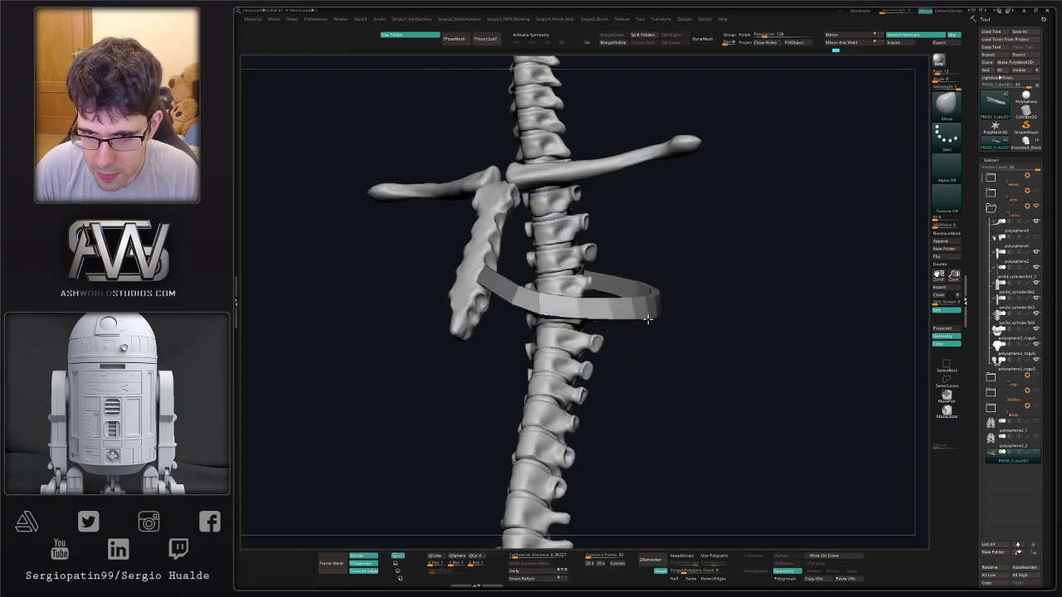
Clear that mask, isolate the lowest strip instead and mask all of it except its outer side segments.
key("ctrl")
left_click_drag(682, 313, 684, 323, "ctrl")
mouse_move(664, 330)
right_mouse_down()
mouse_move(649, 335)
mouse_move(654, 313)
mouse_move(658, 353)
mouse_move(667, 347)
right_mouse_up()
left_click(681, 326, "ctrl+shift")
left_click(647, 359, "ctrl+shift")
mouse_move(623, 310)
left_mouse_down("ctrl")
mouse_move(652, 355)
mouse_move(689, 341)
left_mouse_up("ctrl")
left_click(684, 345, "ctrl")
right_click_drag(675, 348, 659, 342)
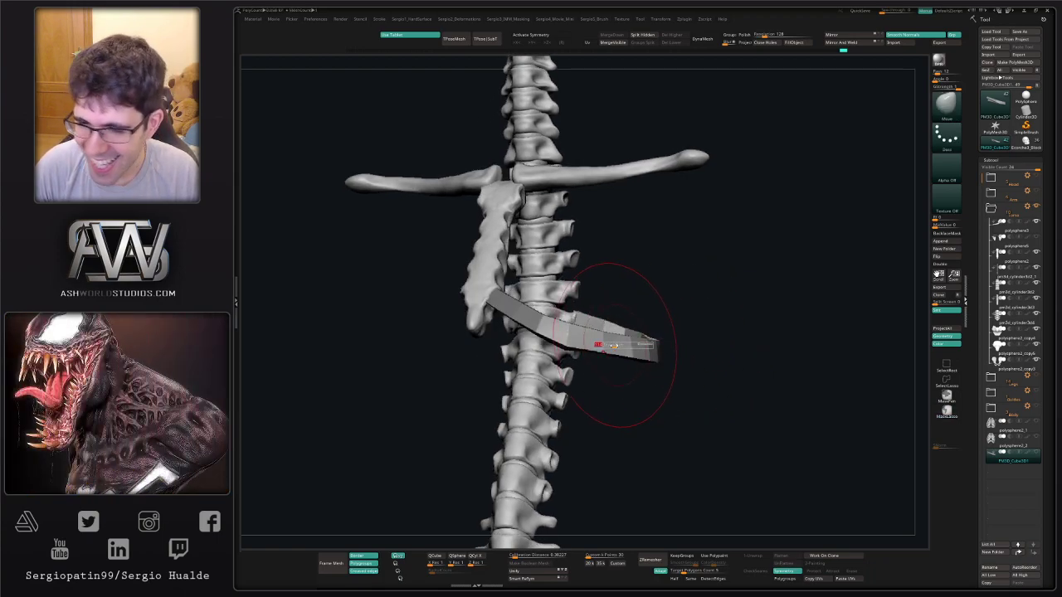
Pull the lowest strip's unmasked side segments outward with the Move brush, check the curve all around and clear the mask.
right_click_drag(730, 348, 692, 338)
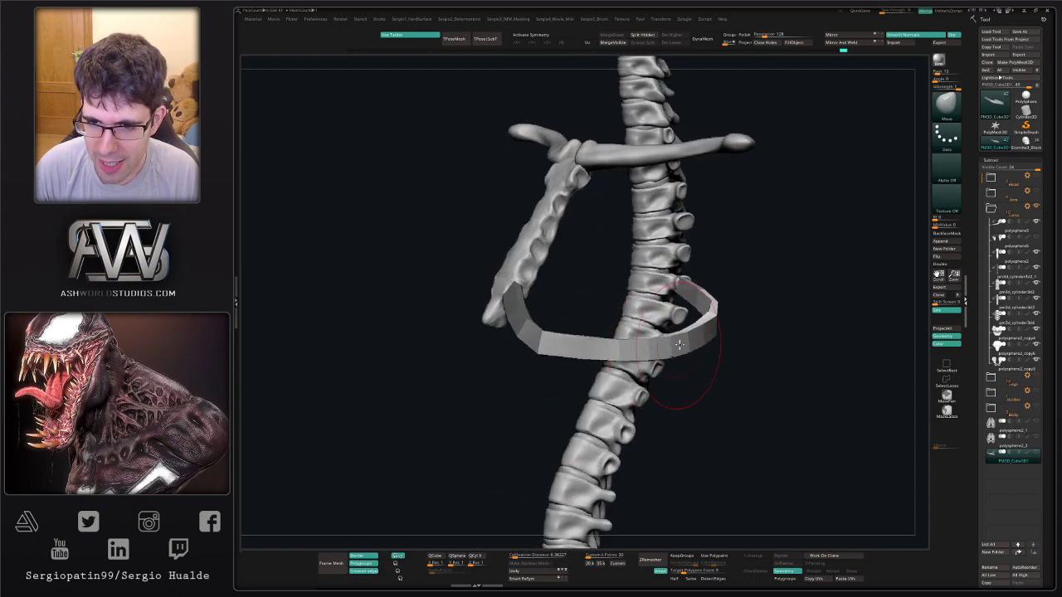
left_click_drag(709, 318, 721, 316)
mouse_move(716, 311)
right_mouse_down()
mouse_move(747, 319)
mouse_move(670, 291)
mouse_move(672, 302)
right_mouse_up()
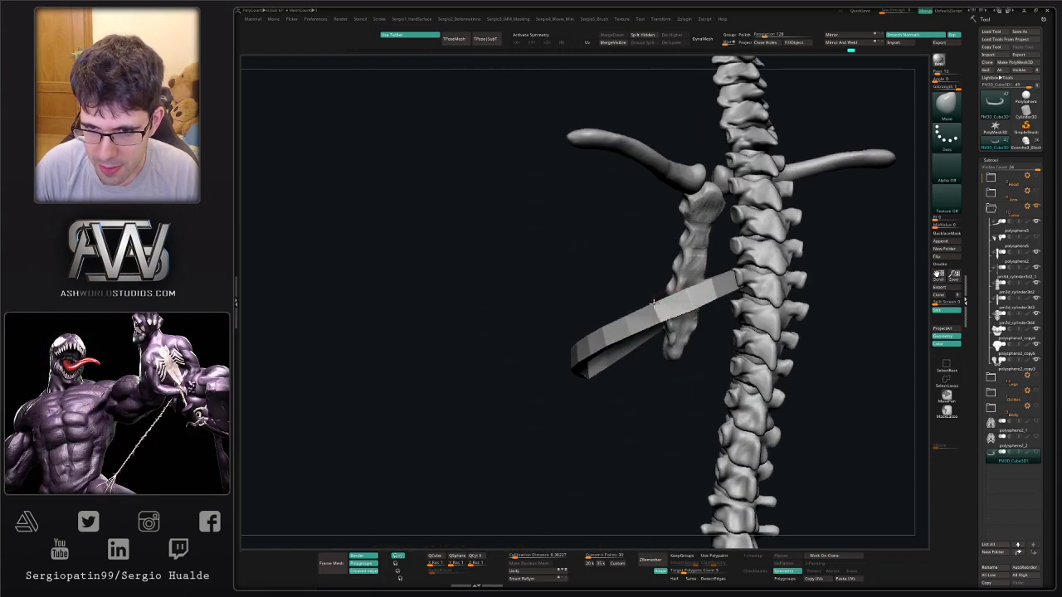
mouse_move(631, 323)
right_mouse_down()
mouse_move(670, 317)
mouse_move(628, 317)
right_mouse_up()
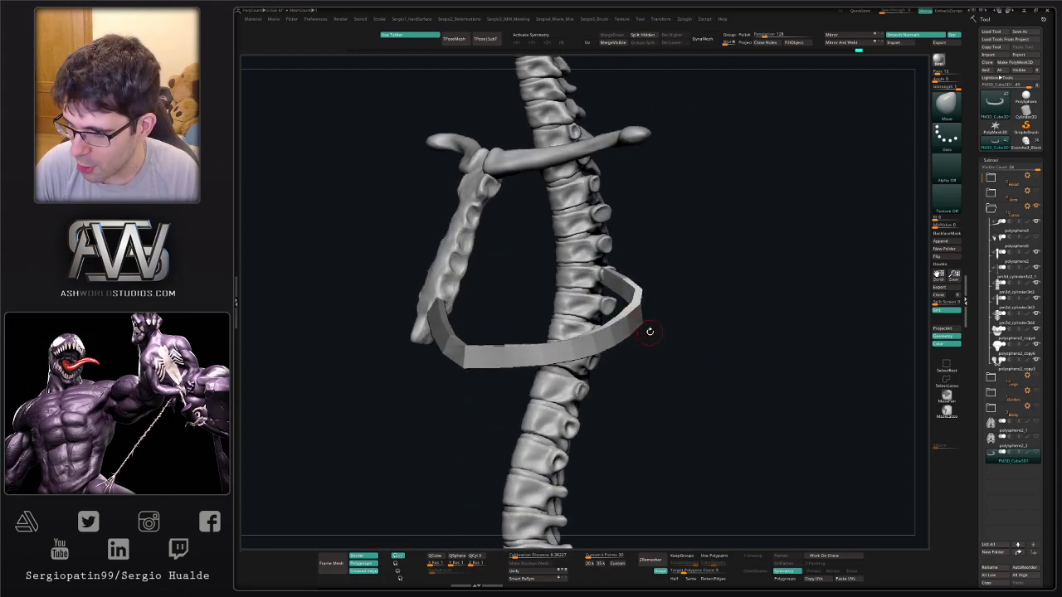
mouse_move(649, 330)
right_mouse_down()
mouse_move(661, 331)
mouse_move(630, 330)
mouse_move(645, 338)
right_mouse_up()
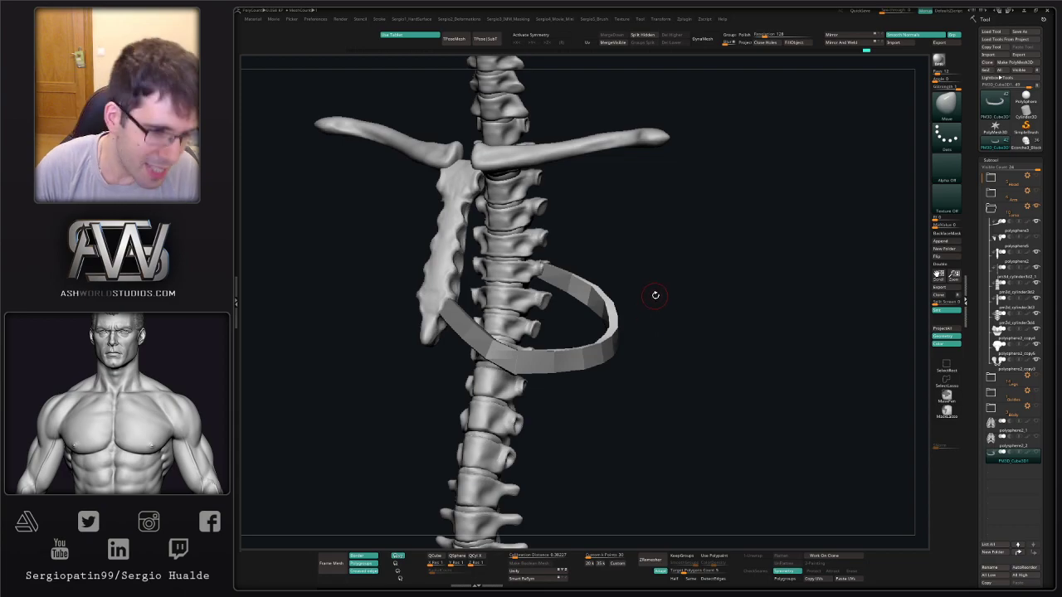
right_click_drag(685, 316, 623, 357)
left_click_drag(699, 321, 673, 355, "ctrl")
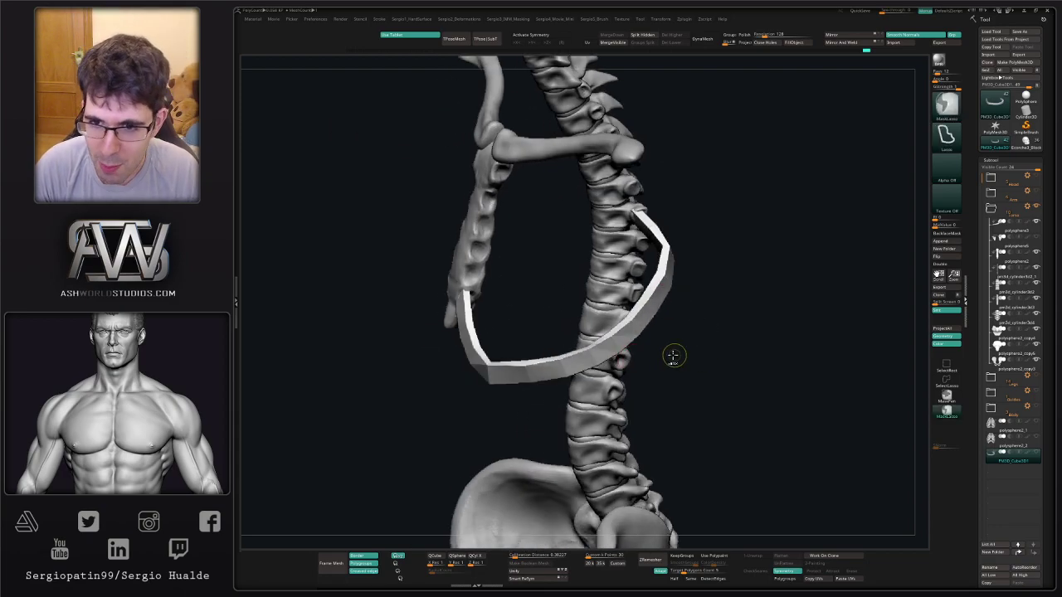
Unhide the other strips so all three are shown together around the ribcage.
right_click_drag(673, 355, 702, 315, "ctrl")
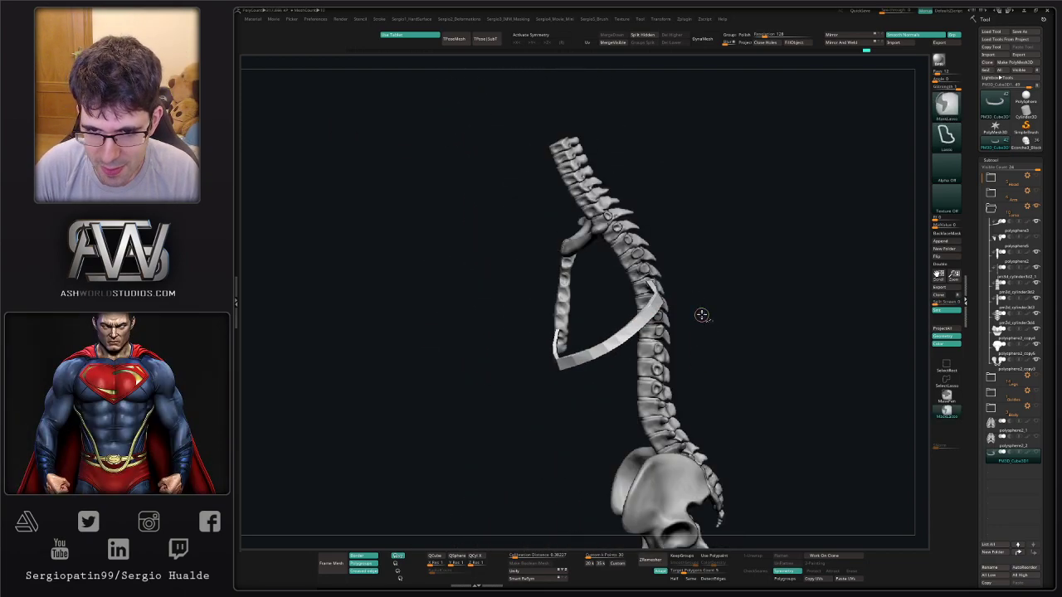
left_click(702, 315, "ctrl+shift")
mouse_move(629, 329)
right_mouse_down()
mouse_move(656, 319)
mouse_move(625, 297)
mouse_move(601, 326)
mouse_move(606, 300)
right_mouse_up()
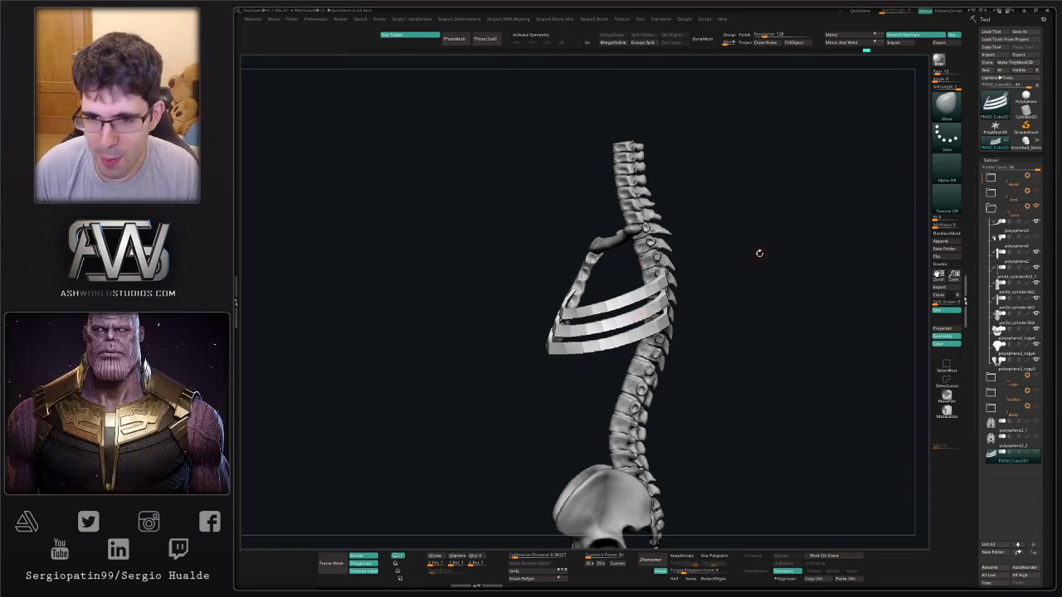
right_click_drag(789, 283, 775, 290)
Nudge the top strip's spine end and the lower strips' rear segments into place with the Move Topological brush.
right_click_drag(692, 262, 695, 239, "ctrl")
right_click_drag(689, 283, 654, 306, "alt")
key("b")
key("m")
key("t")
left_click_drag(661, 304, 667, 302)
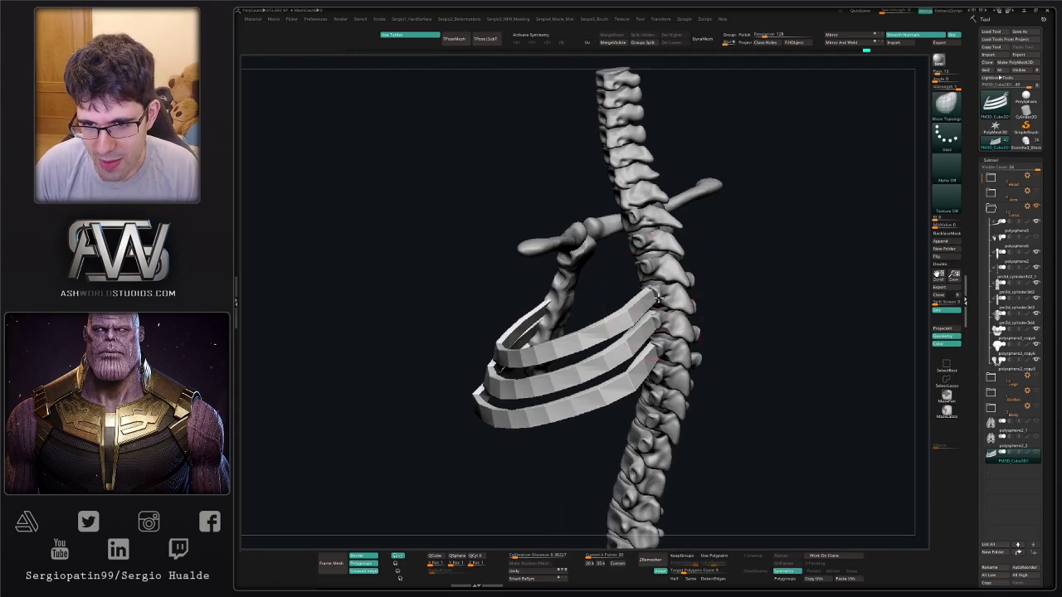
mouse_move(658, 326)
right_mouse_down()
mouse_move(672, 309)
mouse_move(657, 357)
right_mouse_up()
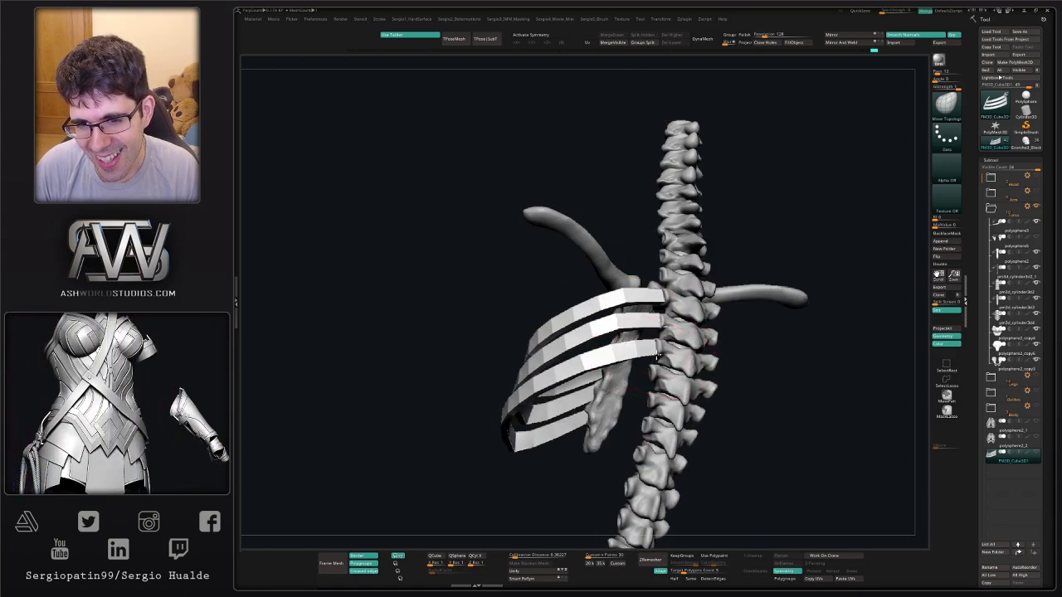
right_click_drag(667, 294, 623, 345)
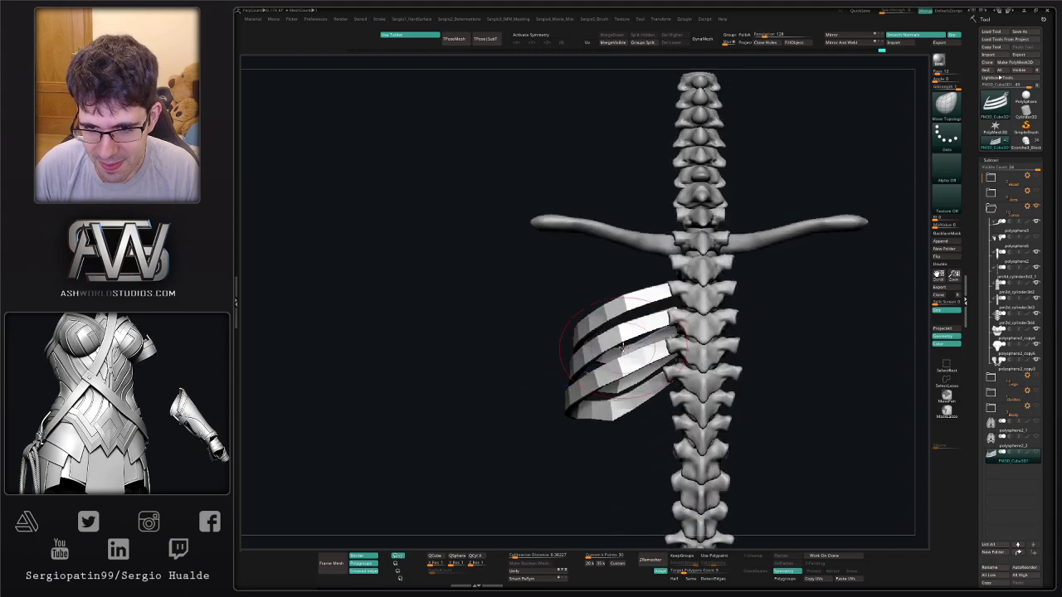
left_click_drag(624, 341, 622, 342)
Isolate the strips from the skeleton and mask everything except the segments just before their spine ends.
key("alt+s")
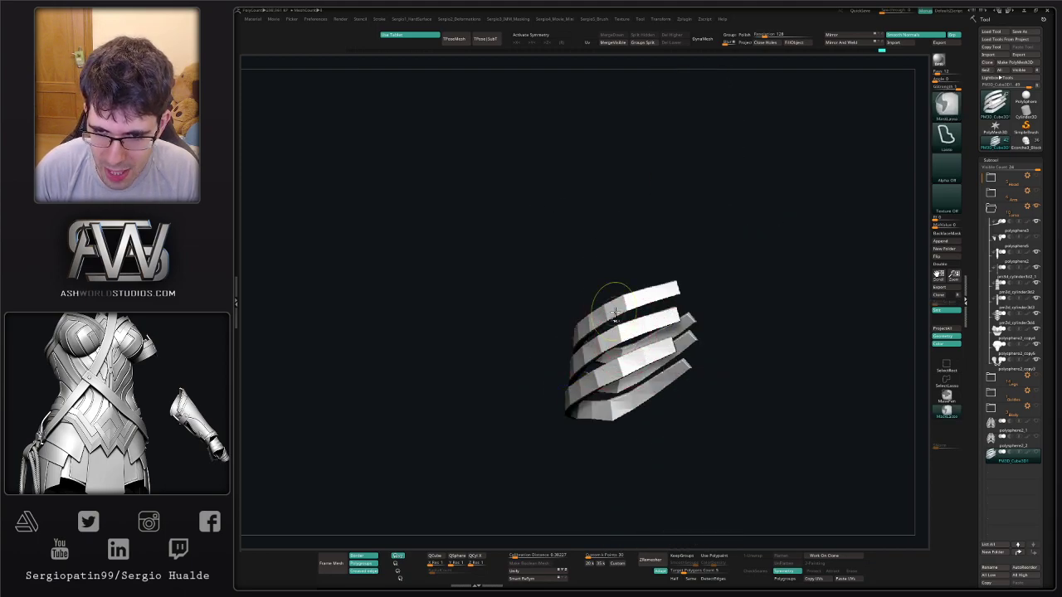
right_click_drag(611, 290, 637, 269, "ctrl")
mouse_move(638, 251)
left_mouse_down("ctrl")
mouse_move(637, 394)
mouse_move(615, 341)
mouse_move(628, 250)
left_mouse_up("ctrl")
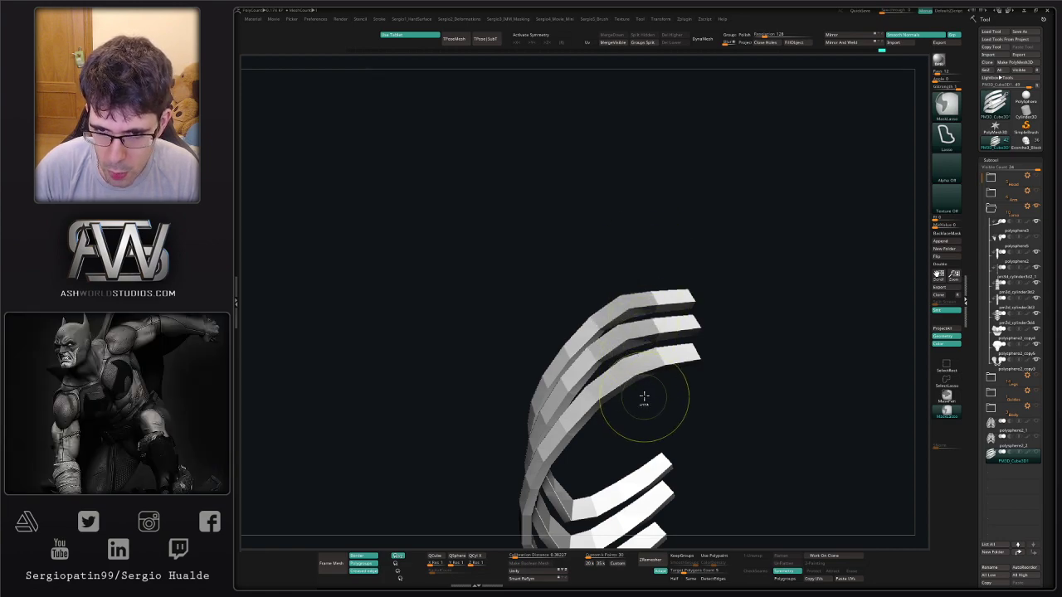
left_click(652, 413, "ctrl")
Pull the unmasked rear segments of the lowest and top strips outward with the Move Topological brush, then clear the mask.
left_click_drag(626, 383, 633, 364)
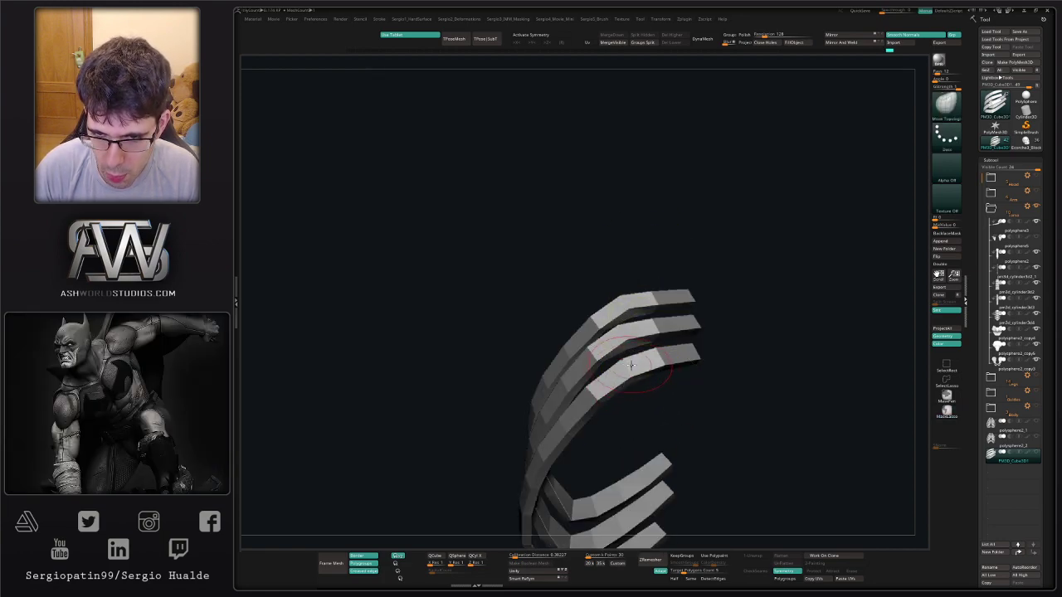
right_click_drag(632, 364, 618, 356)
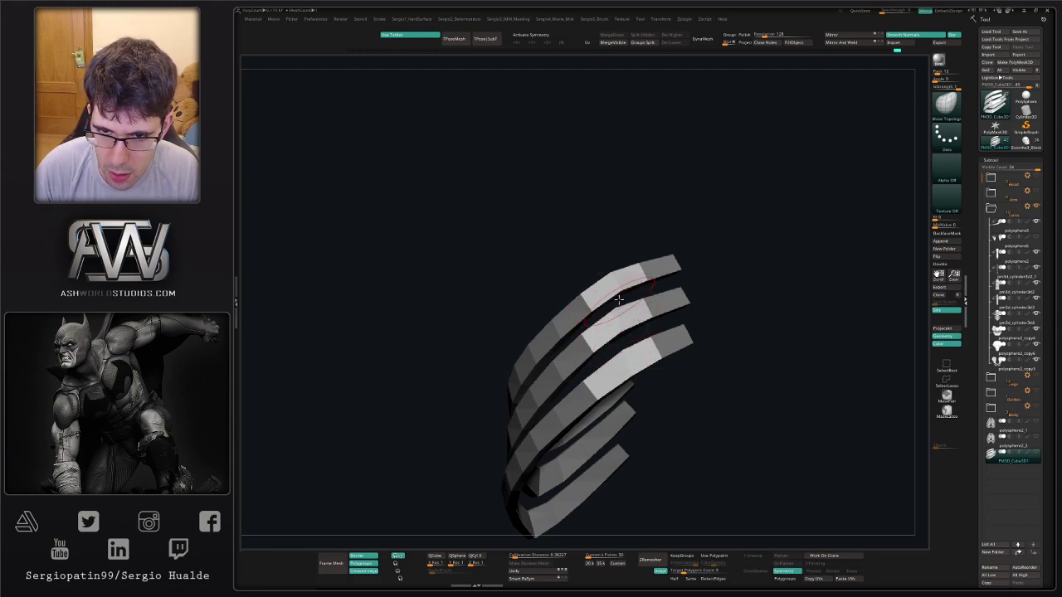
left_click_drag(606, 281, 617, 267)
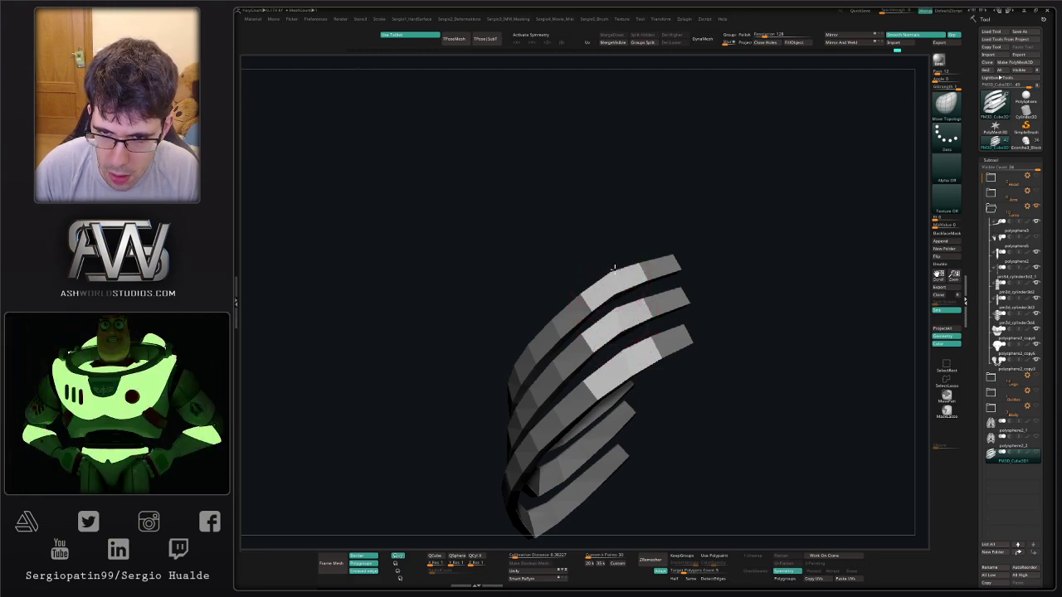
mouse_move(619, 270)
right_mouse_down()
mouse_move(634, 321)
mouse_move(654, 321)
mouse_move(650, 340)
right_mouse_up()
left_click_drag(681, 324, 683, 327, "ctrl")
Examine the strips' curves from all sides, first on their own and then against the whole skeleton.
right_click_drag(677, 327, 651, 331, "ctrl")
right_click_drag(651, 332, 612, 331)
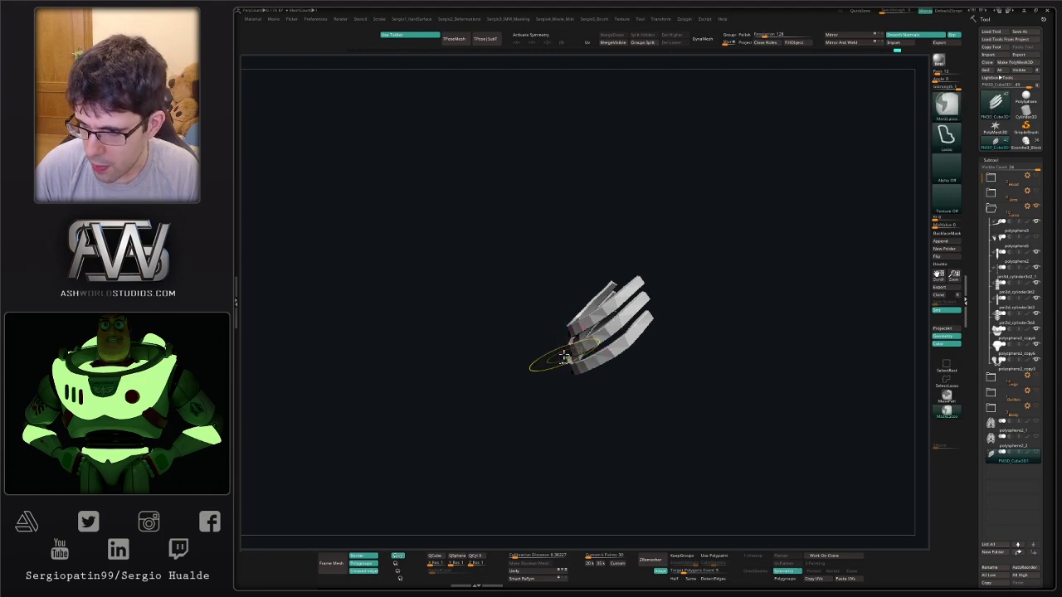
mouse_move(551, 360)
right_mouse_down("ctrl")
mouse_move(560, 362)
mouse_move(536, 372)
mouse_move(527, 339)
right_mouse_up("ctrl")
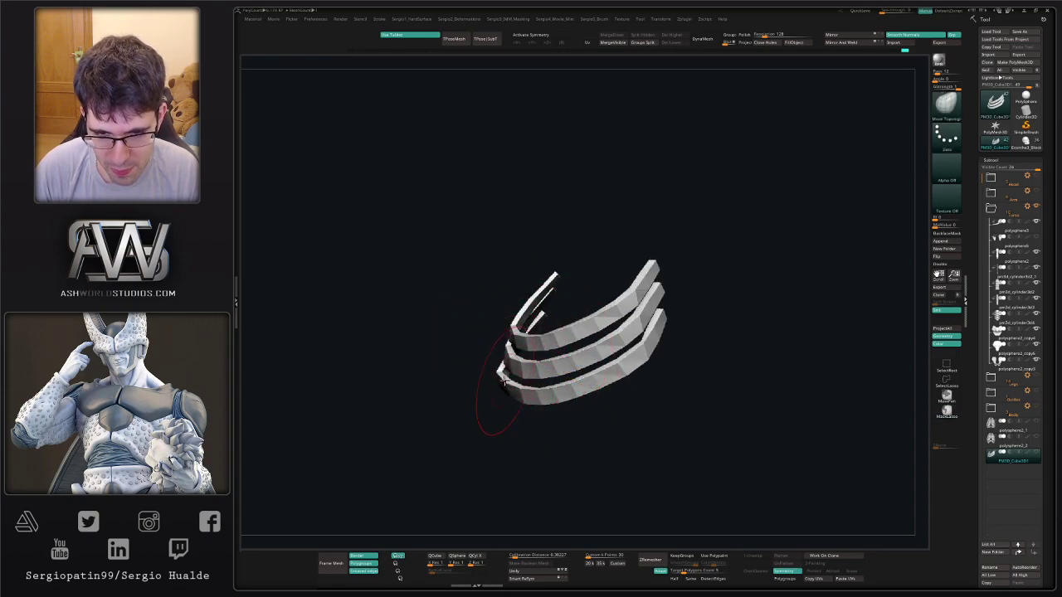
mouse_move(516, 394)
right_mouse_down()
mouse_move(566, 404)
mouse_move(554, 410)
mouse_move(561, 386)
mouse_move(536, 404)
mouse_move(548, 398)
mouse_move(543, 407)
mouse_move(538, 371)
right_mouse_up()
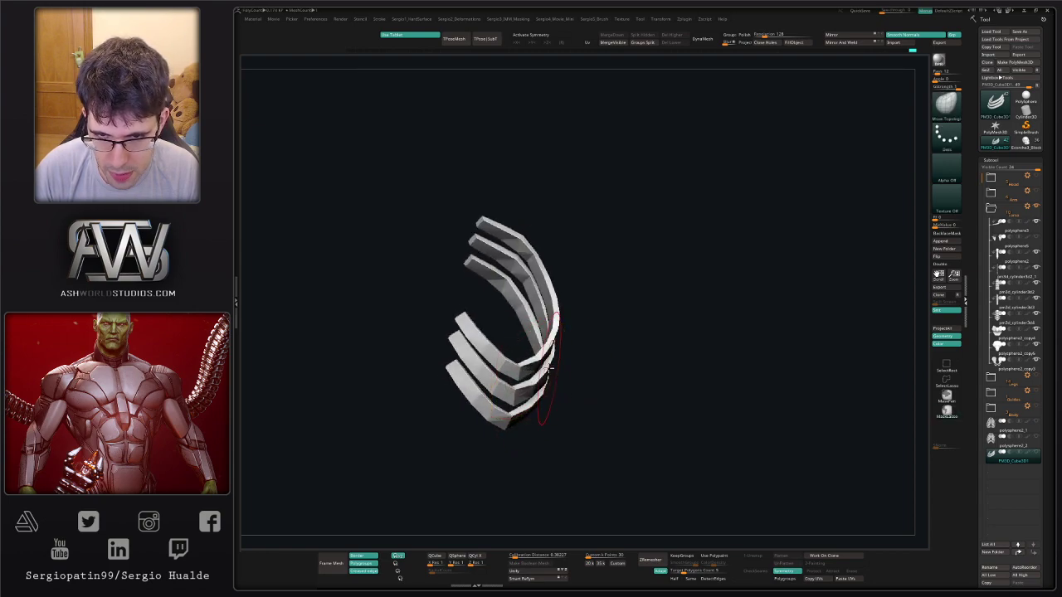
mouse_move(549, 371)
right_mouse_down()
mouse_move(562, 362)
mouse_move(594, 386)
mouse_move(618, 379)
mouse_move(637, 393)
mouse_move(608, 390)
mouse_move(590, 358)
mouse_move(612, 375)
mouse_move(605, 363)
right_mouse_up()
key("shift+alt+s")
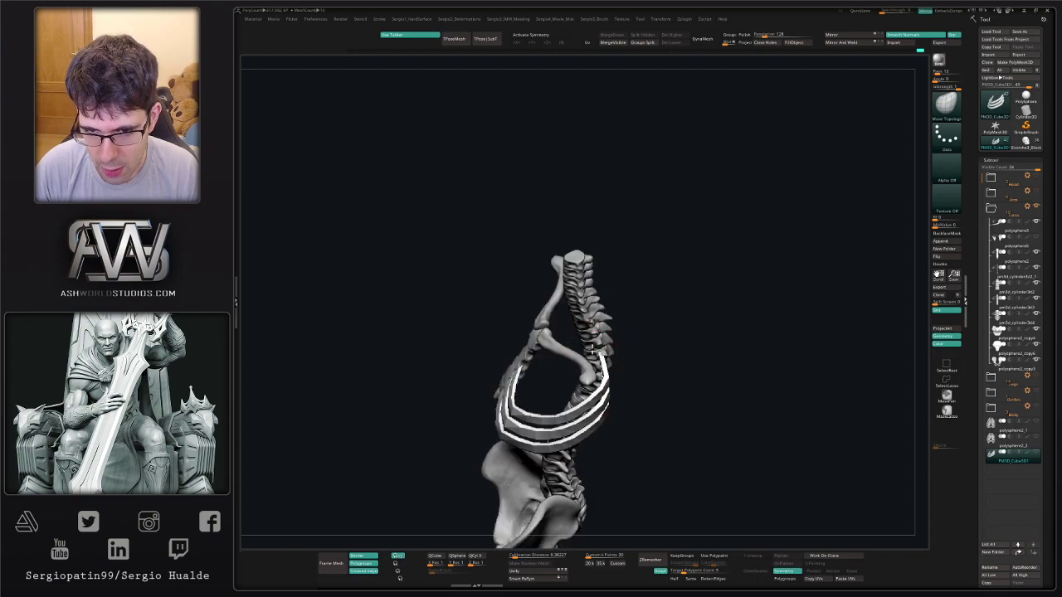
key("b")
key("m")
key("v")
mouse_move(591, 349)
right_mouse_down()
mouse_move(575, 349)
mouse_move(590, 370)
mouse_move(638, 385)
mouse_move(612, 345)
right_mouse_up()
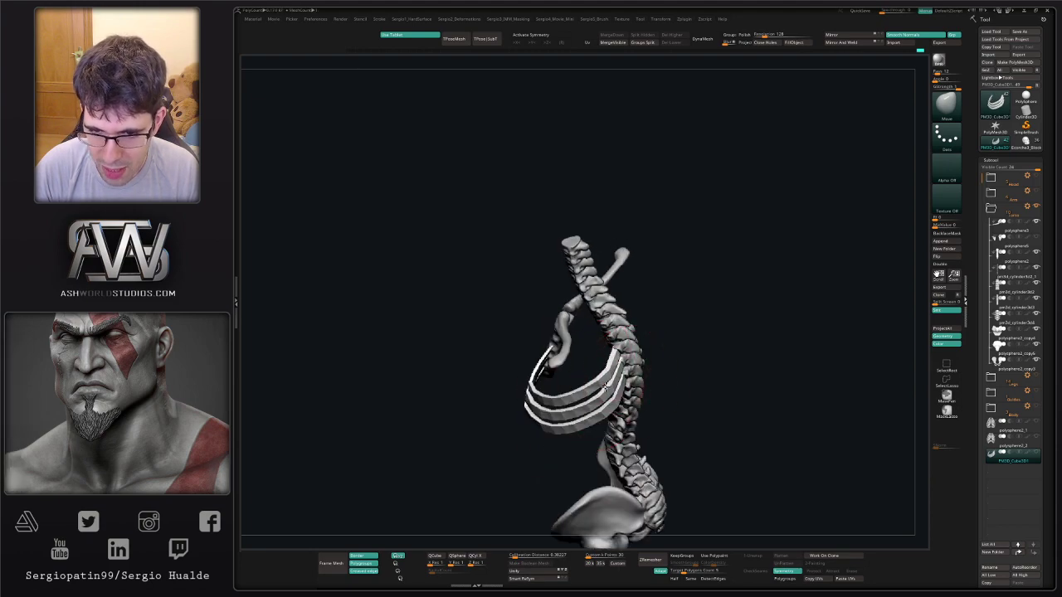
mouse_move(606, 386)
right_mouse_down()
mouse_move(612, 366)
mouse_move(659, 363)
mouse_move(633, 394)
mouse_move(587, 346)
mouse_move(590, 336)
right_mouse_up()
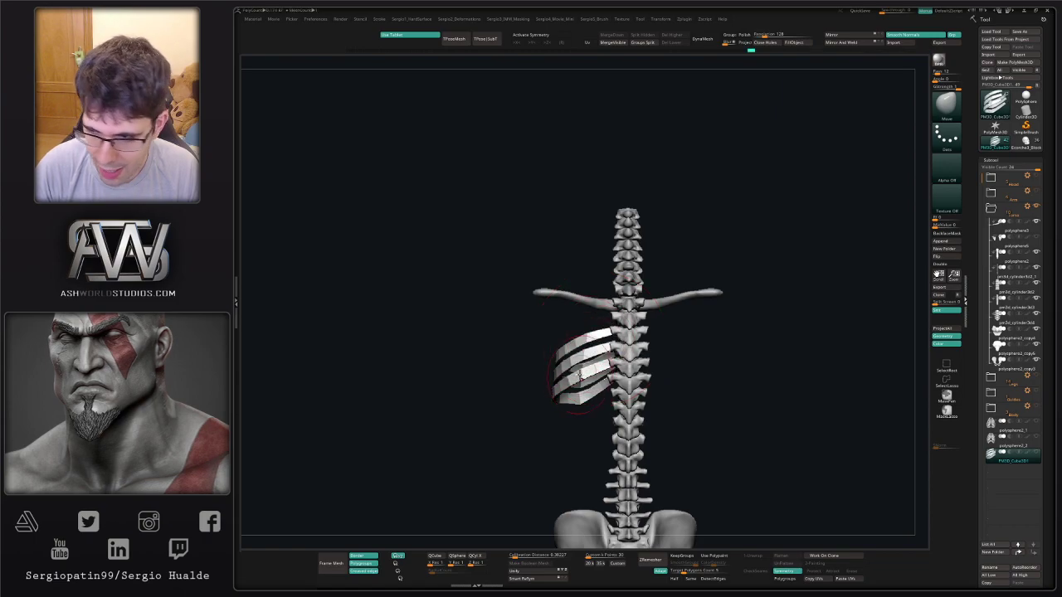
mouse_move(555, 339)
right_mouse_down()
mouse_move(585, 351)
mouse_move(613, 422)
right_mouse_up()
Isolate the strips again with the Move Topological brush active and inspect their rear and side segments.
key("alt+s")
key("b")
key("m")
key("t")
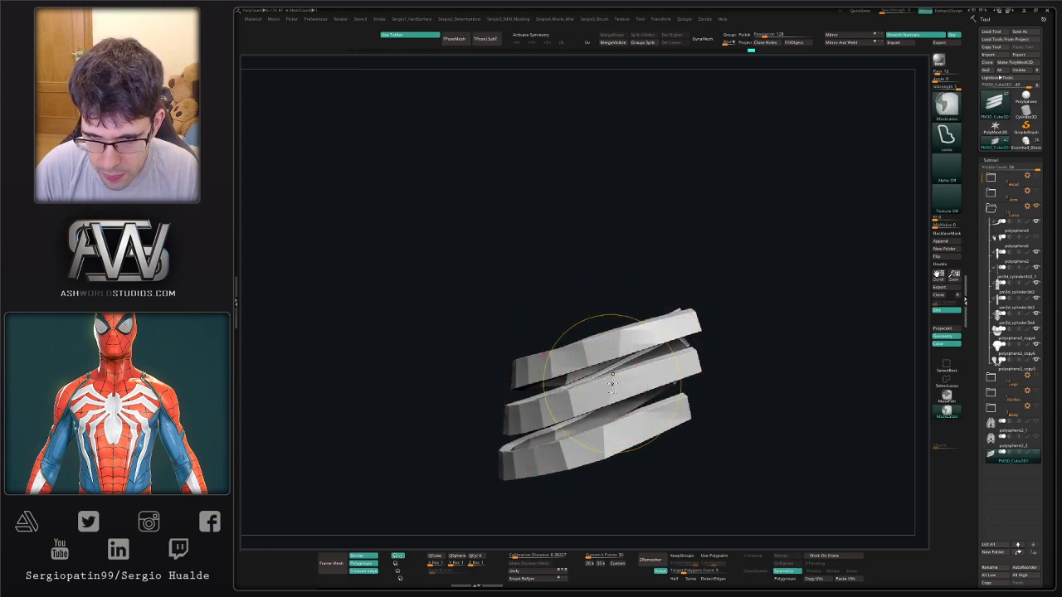
right_click_drag(611, 378, 604, 385)
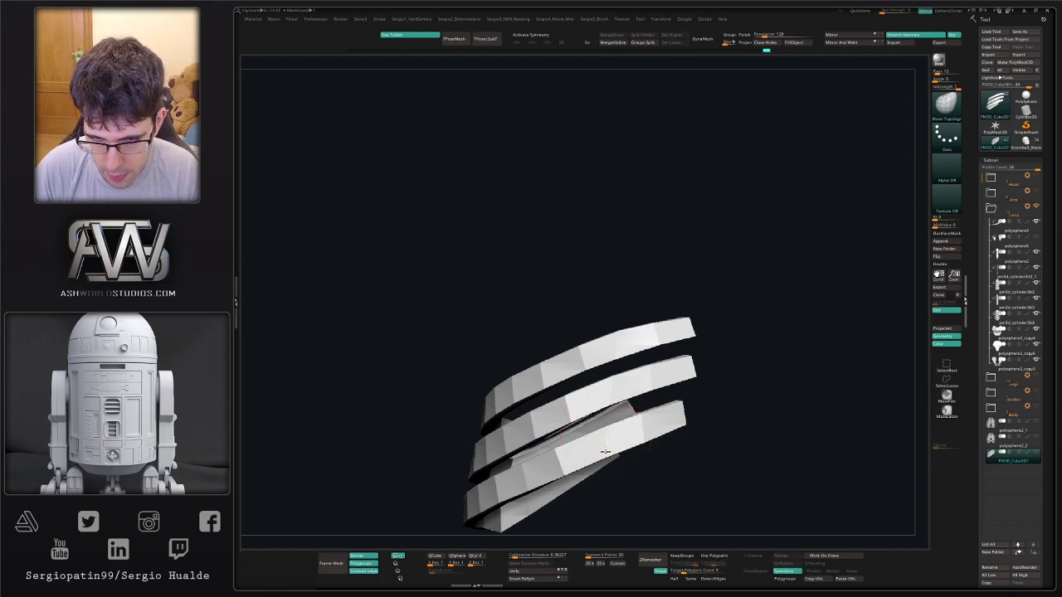
right_click_drag(606, 452, 634, 359, "alt")
right_click_drag(634, 359, 635, 306, "ctrl")
left_click_drag(733, 292, 690, 335)
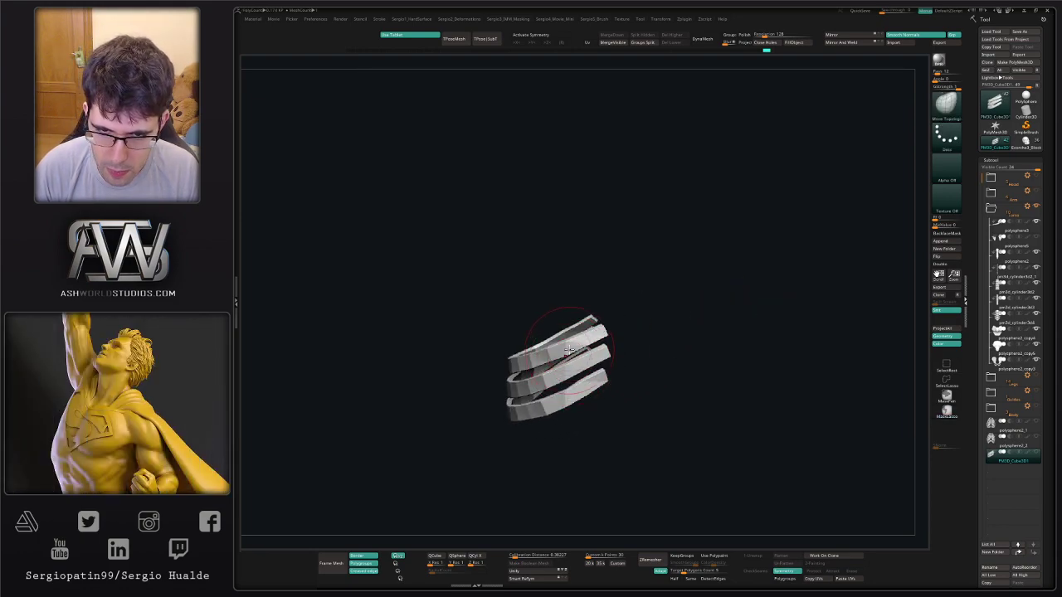
Resize the Move brush and adjust the curve along the strips' side segments.
key("b")
key("m")
key("v")
mouse_move(572, 362)
right_mouse_down()
mouse_move(574, 348)
mouse_move(559, 355)
mouse_move(541, 415)
mouse_move(547, 383)
right_mouse_up()
key("s")
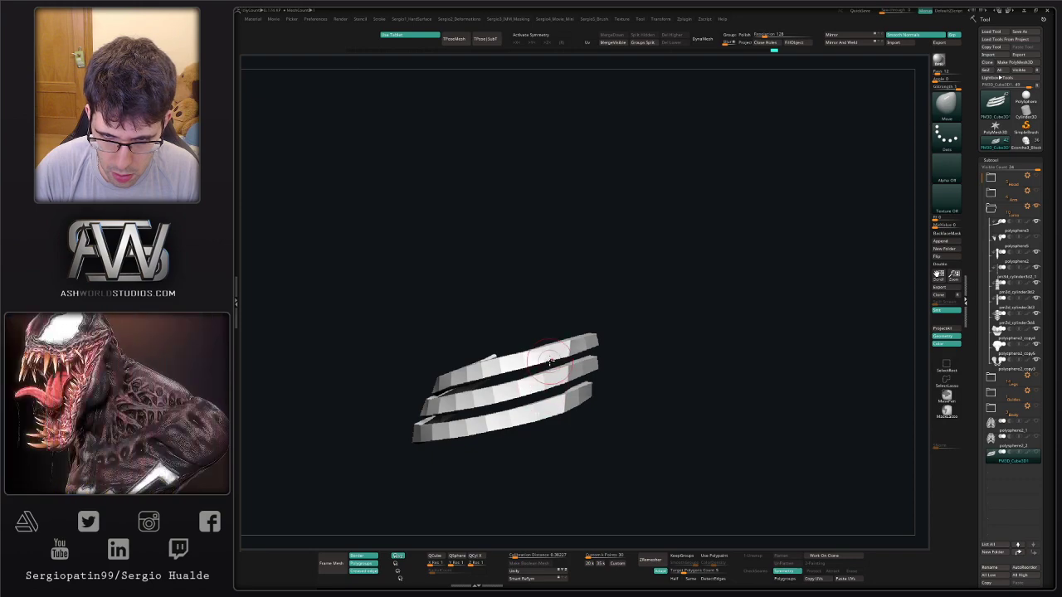
left_click_drag(543, 362, 564, 444)
Refine the strips' front corners and side segments with the Move Topological brush.
mouse_move(564, 443)
right_mouse_down()
mouse_move(569, 479)
mouse_move(599, 413)
mouse_move(581, 390)
mouse_move(559, 419)
right_mouse_up()
key("b")
key("m")
key("t")
left_click_drag(564, 416, 568, 417)
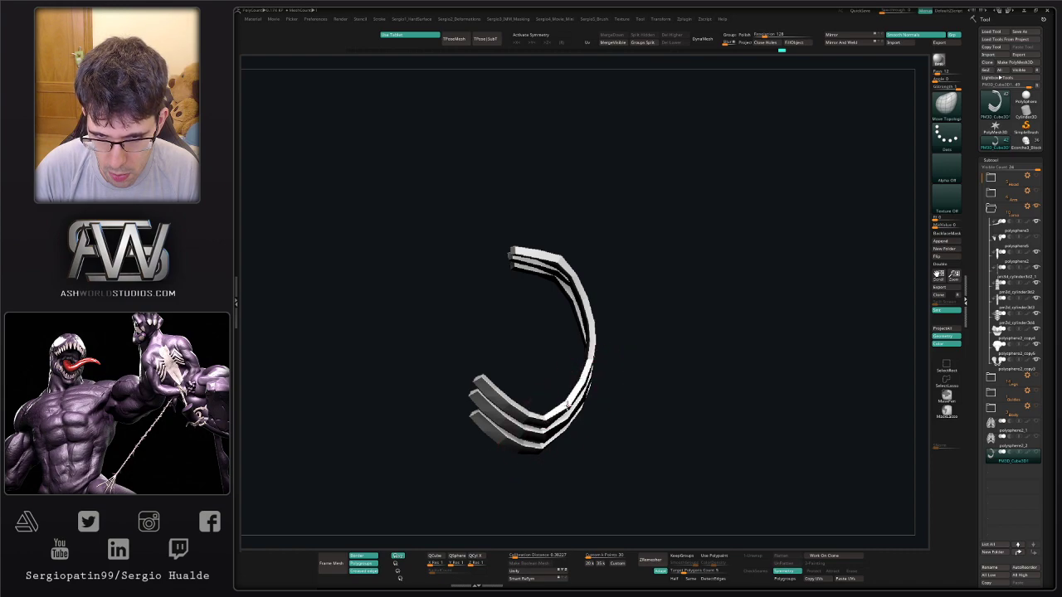
right_click_drag(586, 397, 539, 377)
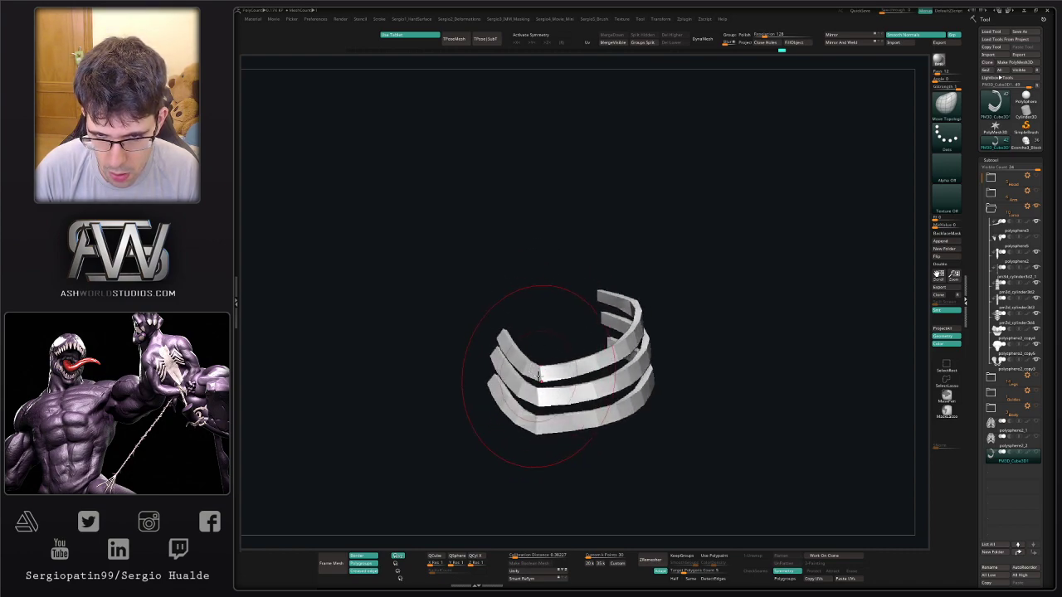
left_click_drag(538, 373, 564, 361)
left_click_drag(653, 345, 654, 350)
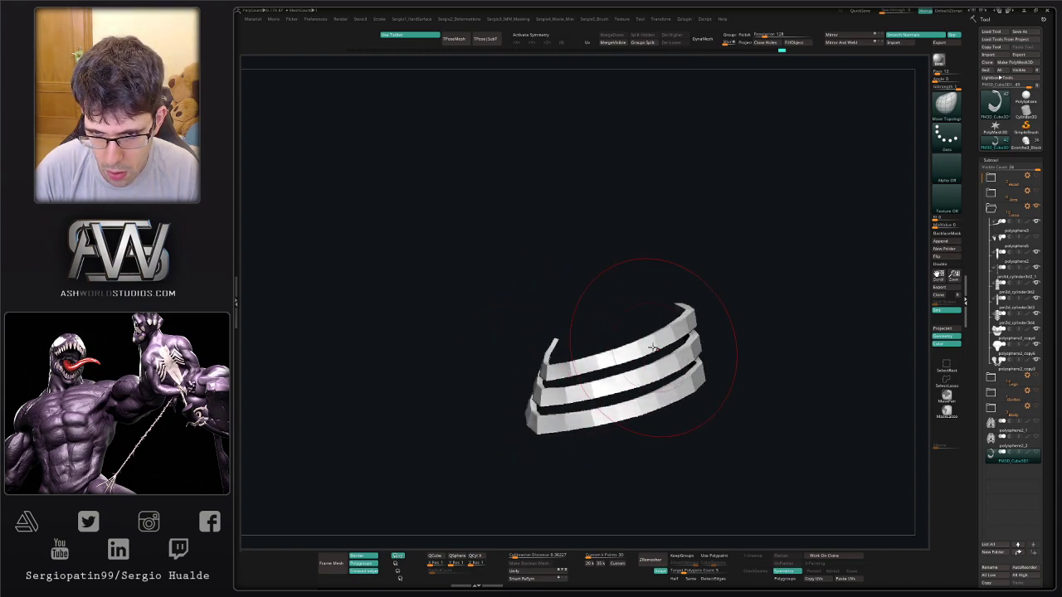
Show the rest of the skeleton again and check how the strips sit between sternum and spine.
right_click_drag(473, 353, 541, 355)
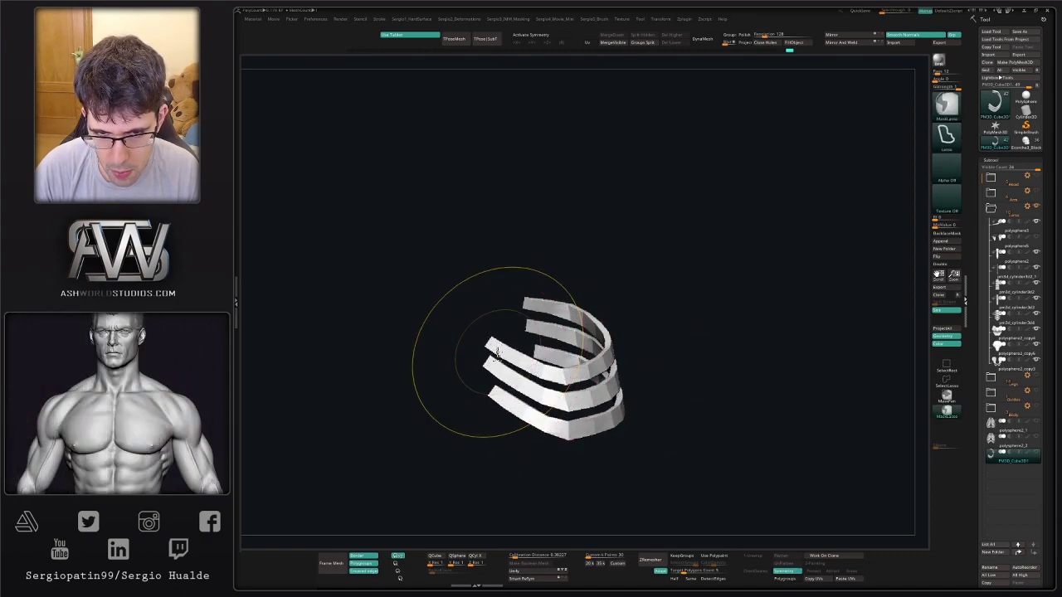
right_click_drag(497, 340, 566, 387, "ctrl")
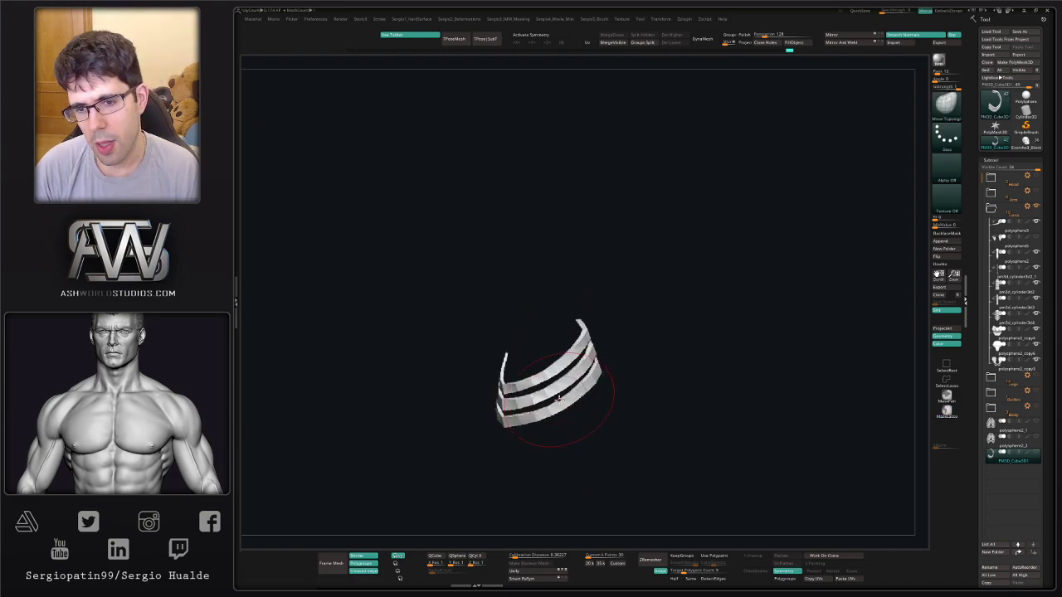
key("alt+s")
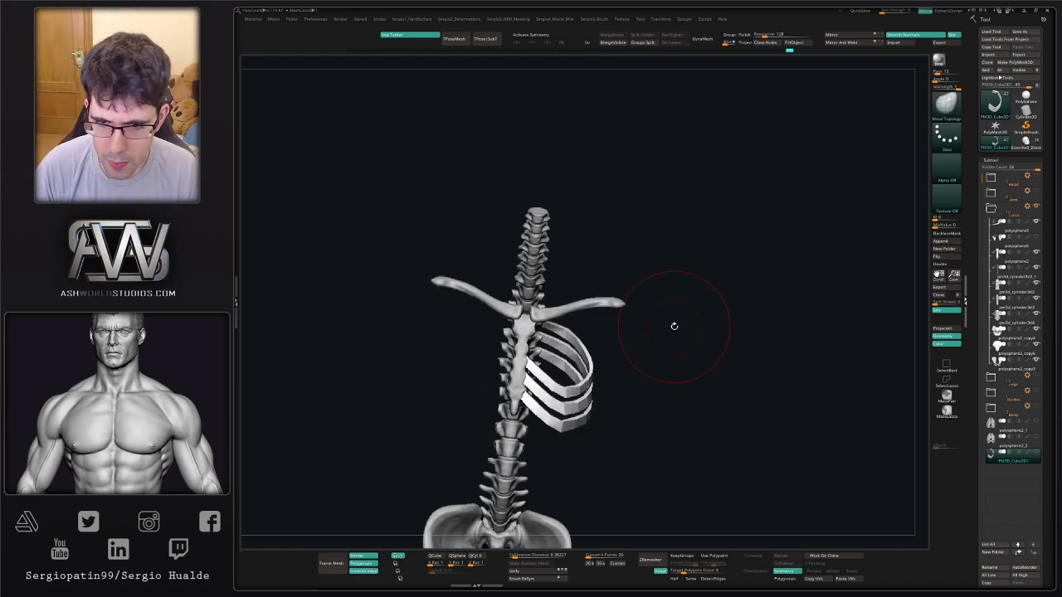
right_click_drag(675, 326, 573, 357, "ctrl")
right_click_drag(573, 357, 534, 404, "ctrl")
mouse_move(600, 404)
right_mouse_down()
mouse_move(541, 408)
mouse_move(612, 396)
right_mouse_up()
right_click_drag(558, 357, 572, 264)
mouse_move(572, 264)
right_mouse_down()
mouse_move(633, 311)
mouse_move(651, 310)
mouse_move(619, 334)
mouse_move(653, 356)
mouse_move(627, 360)
right_mouse_up()
Nudge the strips' curve with the brush and turn on the PolyFrame display to show their segments and polygroups.
key("shift+f")
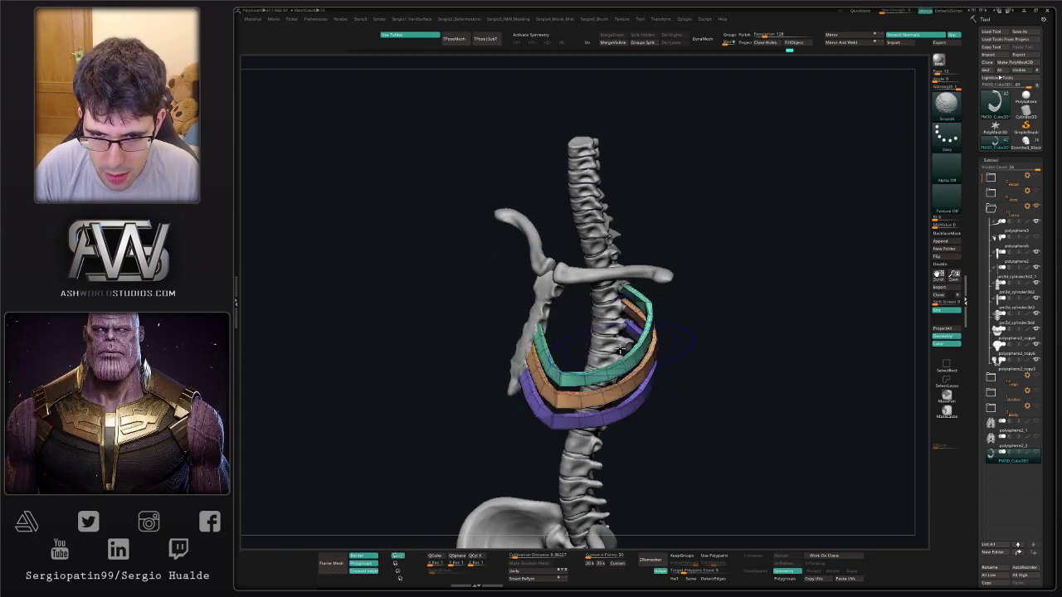
key("shift+f")
mouse_move(562, 332)
right_mouse_down("ctrl")
mouse_move(564, 371)
mouse_move(540, 371)
mouse_move(535, 390)
mouse_move(578, 370)
right_mouse_up("ctrl")
left_click_drag(566, 337, 534, 341)
right_click_drag(533, 348, 582, 322)
key("shift+f")
right_click_drag(677, 368, 555, 393)
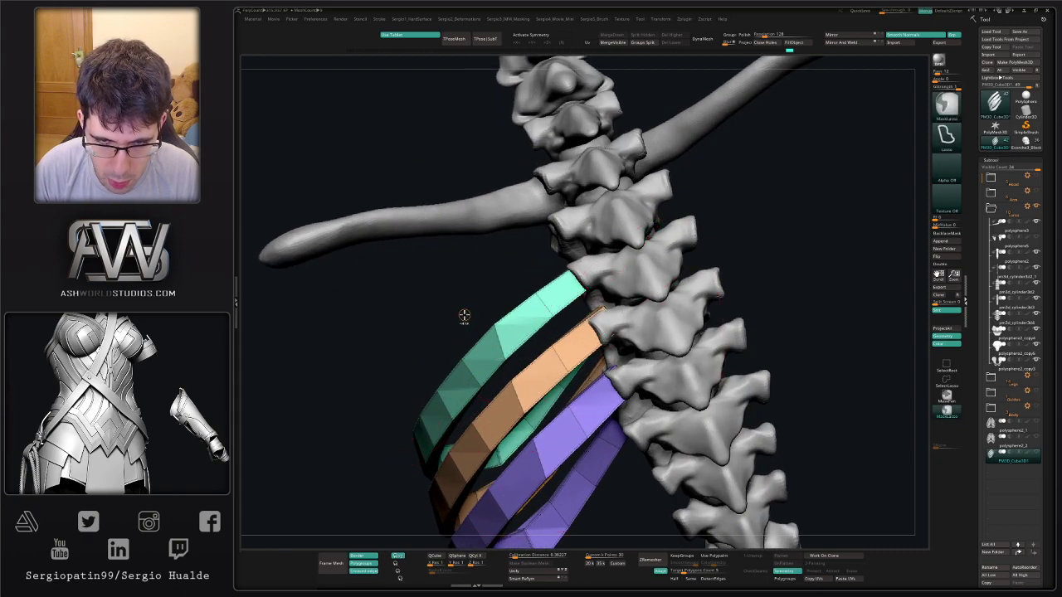
right_click_drag(462, 316, 497, 344, "ctrl")
key("b")
key("z")
key("m")
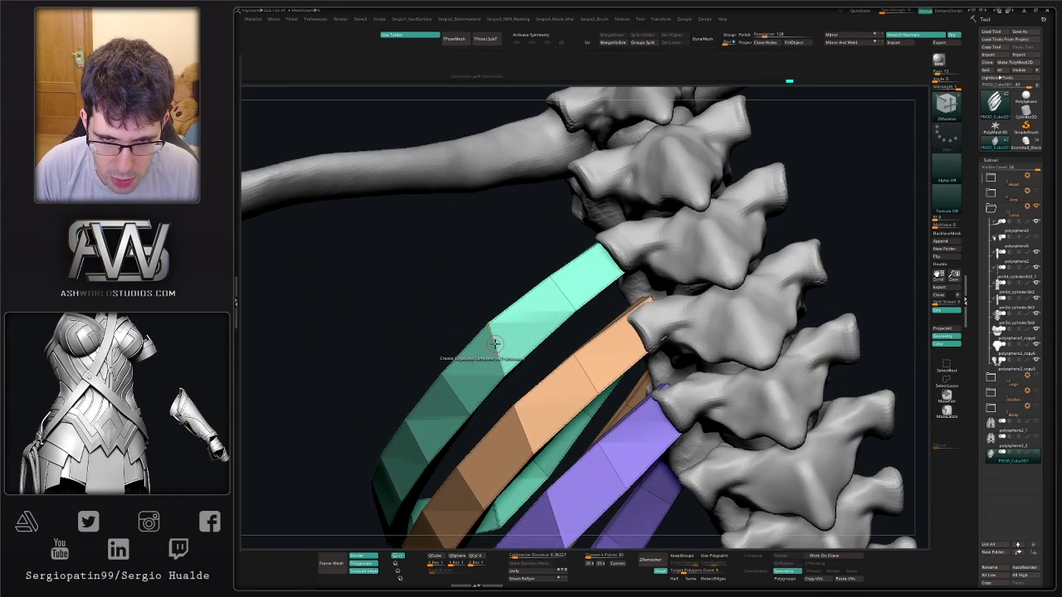
key("space")
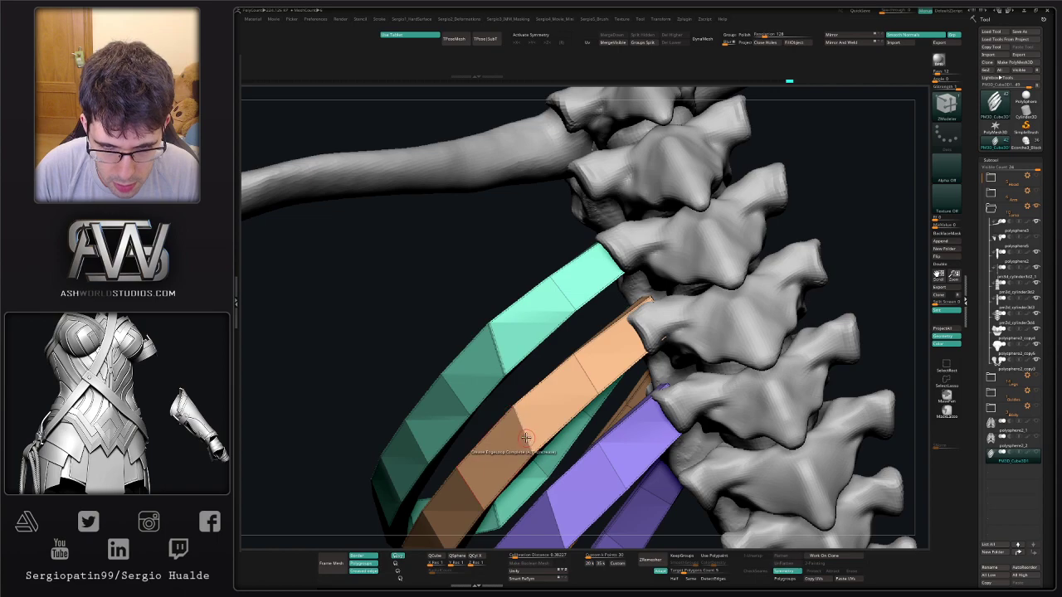
Duplicate the top strip with the transform gizmo, place the copy just above it and return to the Move brush.
right_click_drag(526, 465, 504, 338, "alt")
right_click_drag(533, 396, 557, 361, "ctrl")
right_click_drag(556, 361, 548, 443)
key("w")
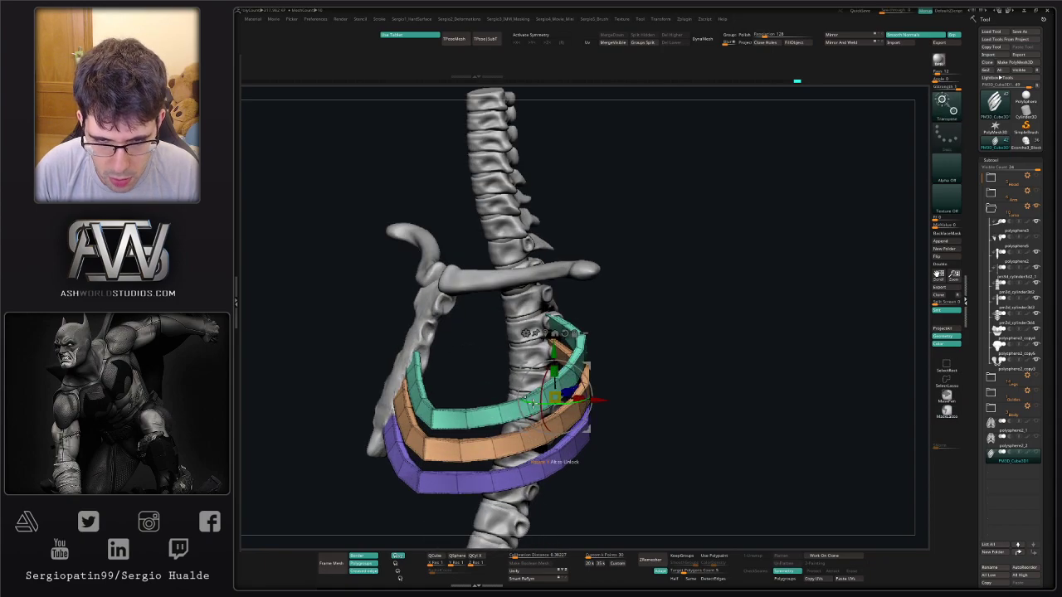
left_click(504, 416, "ctrl")
right_click_drag(504, 416, 427, 408)
mouse_move(538, 385)
left_mouse_down("ctrl")
mouse_move(550, 352)
mouse_move(542, 357)
left_mouse_up("ctrl")
key("q")
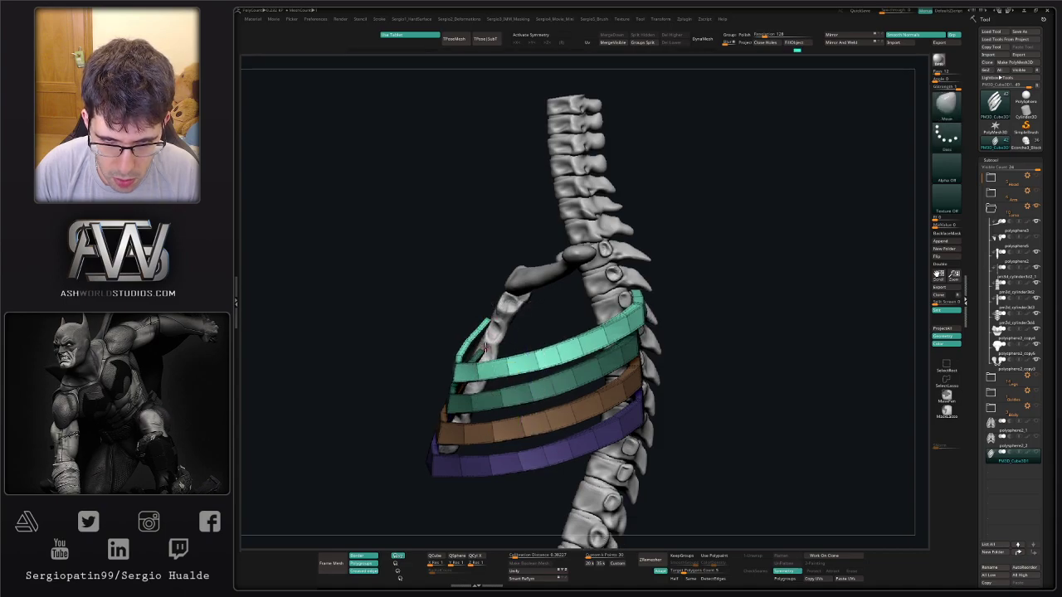
Resize the Move brush and reshape the duplicated top strip's curve at its spine end, outer side and front corner.
key("s")
right_click_drag(499, 367, 500, 403, "ctrl")
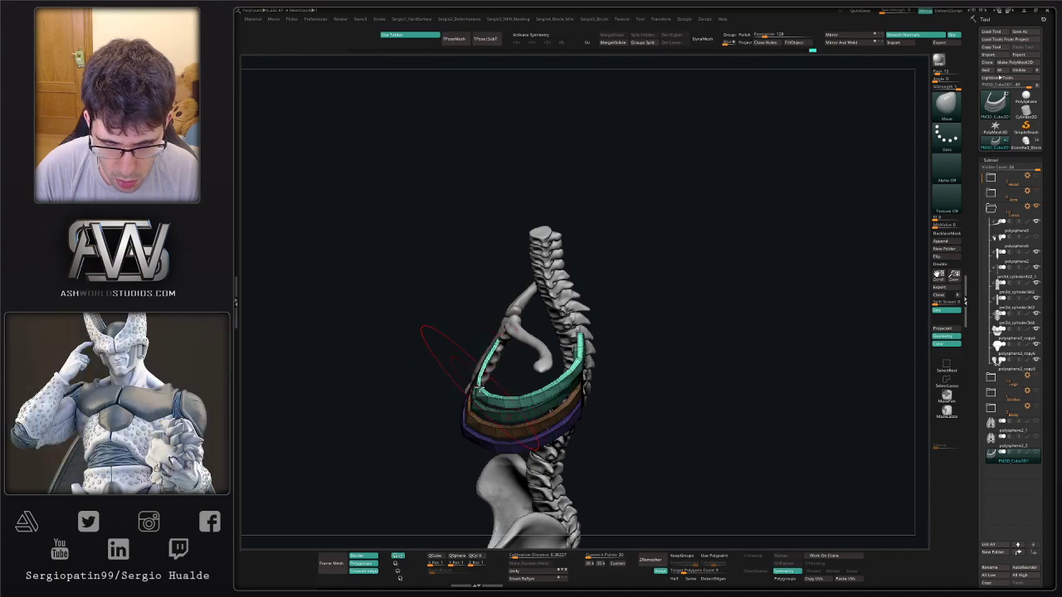
right_click_drag(488, 394, 547, 405)
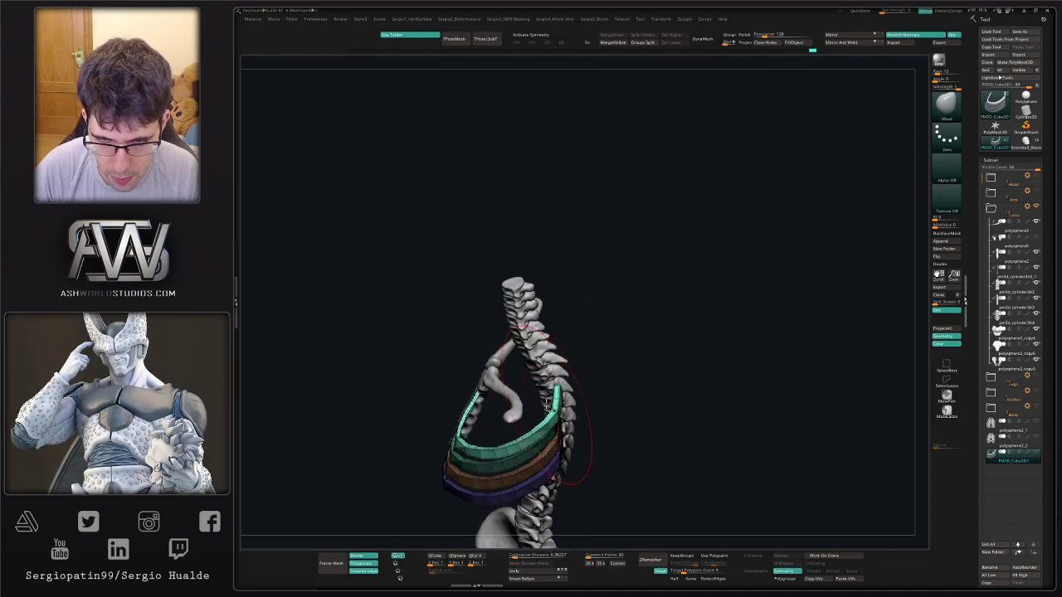
left_click_drag(556, 386, 543, 386)
right_click_drag(544, 397, 618, 362)
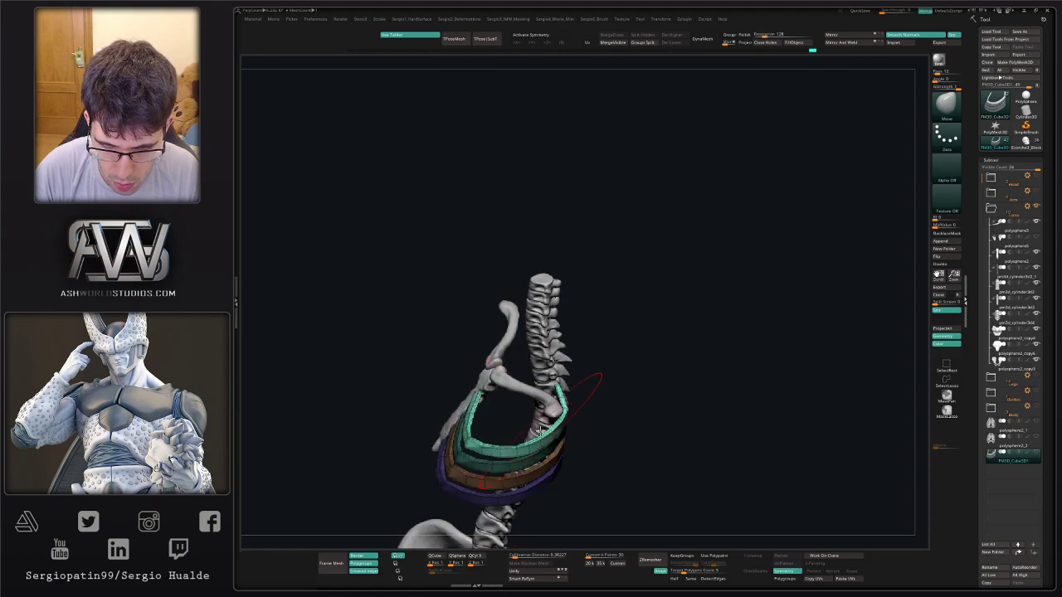
key("ctrl+z")
left_click_drag(540, 443, 536, 438)
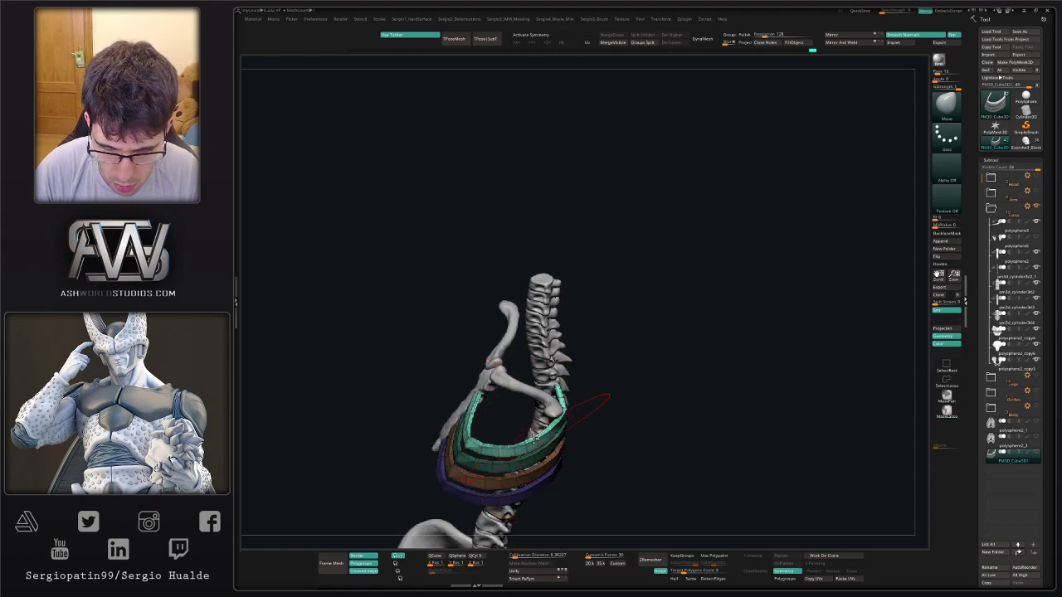
right_click_drag(536, 438, 492, 456)
left_click_drag(486, 435, 482, 432)
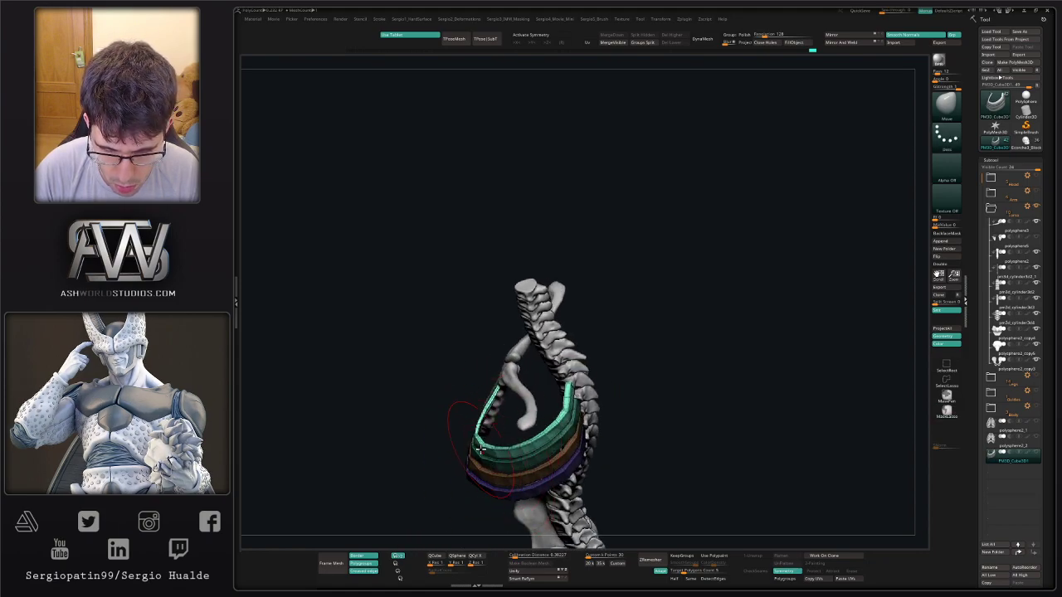
right_click_drag(482, 433, 504, 482)
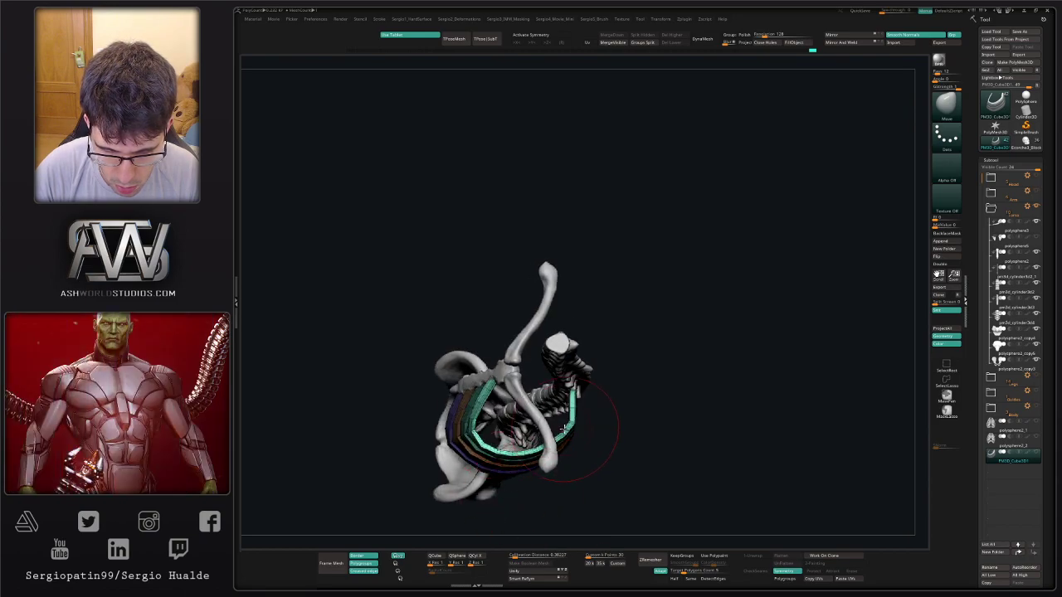
Fit the top strip's rear end to the adjacent vertebra, undoing a brush stroke along the way.
right_click_drag(575, 392, 524, 350)
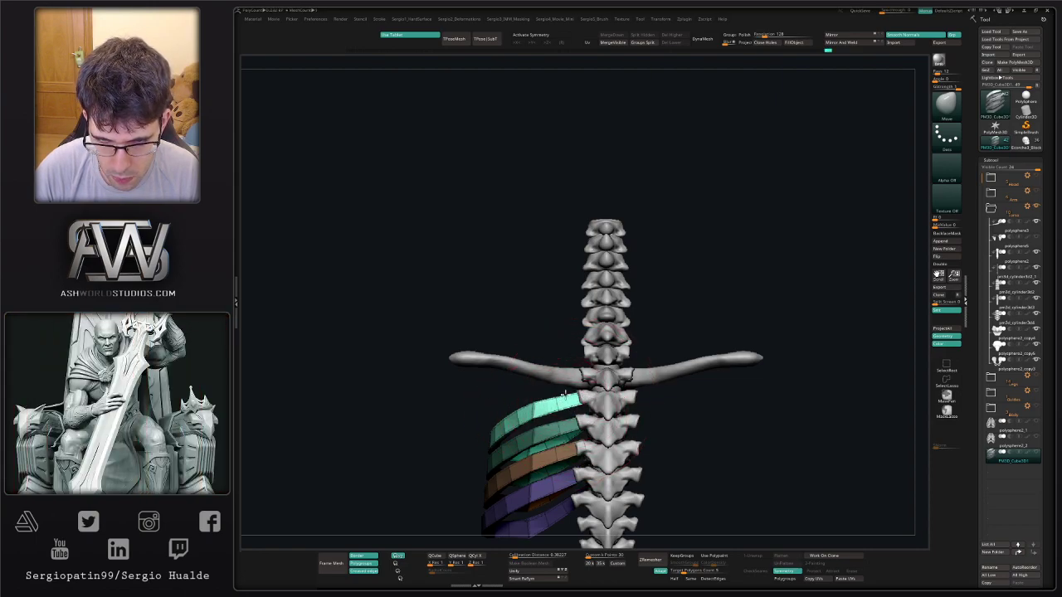
mouse_move(549, 416)
right_mouse_down()
mouse_move(624, 417)
mouse_move(612, 378)
mouse_move(577, 413)
mouse_move(571, 448)
mouse_move(561, 426)
mouse_move(581, 407)
mouse_move(516, 406)
right_mouse_up()
key("ctrl+z")
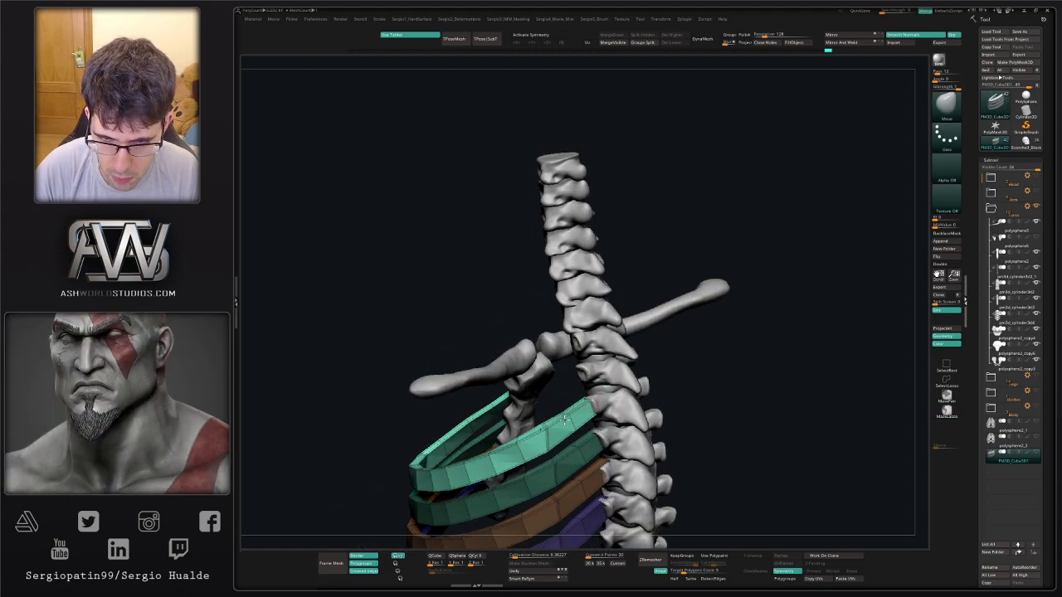
right_click_drag(575, 419, 572, 406)
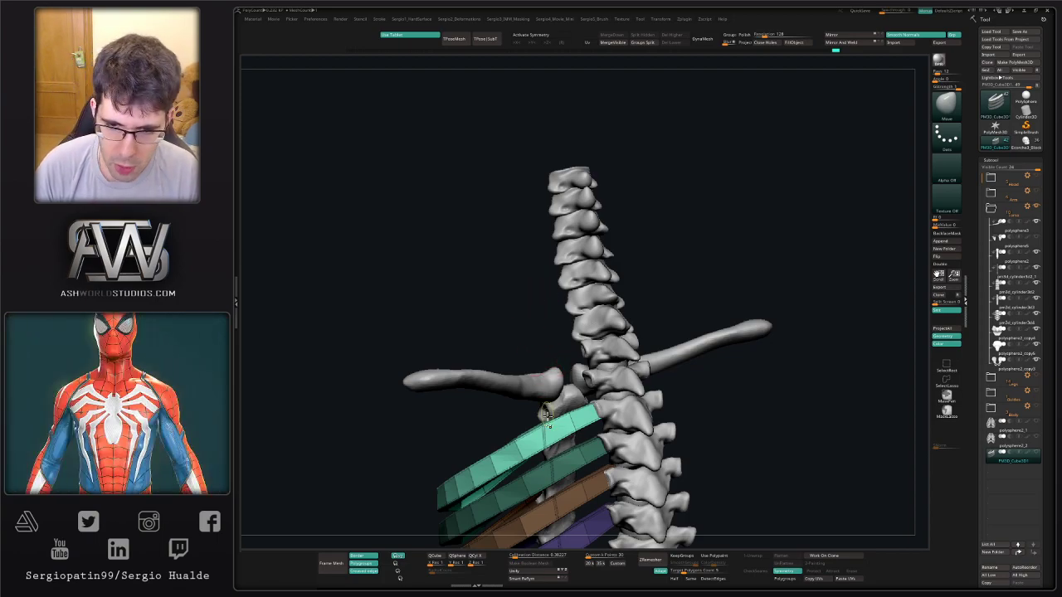
right_click_drag(547, 414, 621, 329, "ctrl")
right_click_drag(621, 344, 623, 315, "ctrl")
right_click_drag(626, 332, 602, 382)
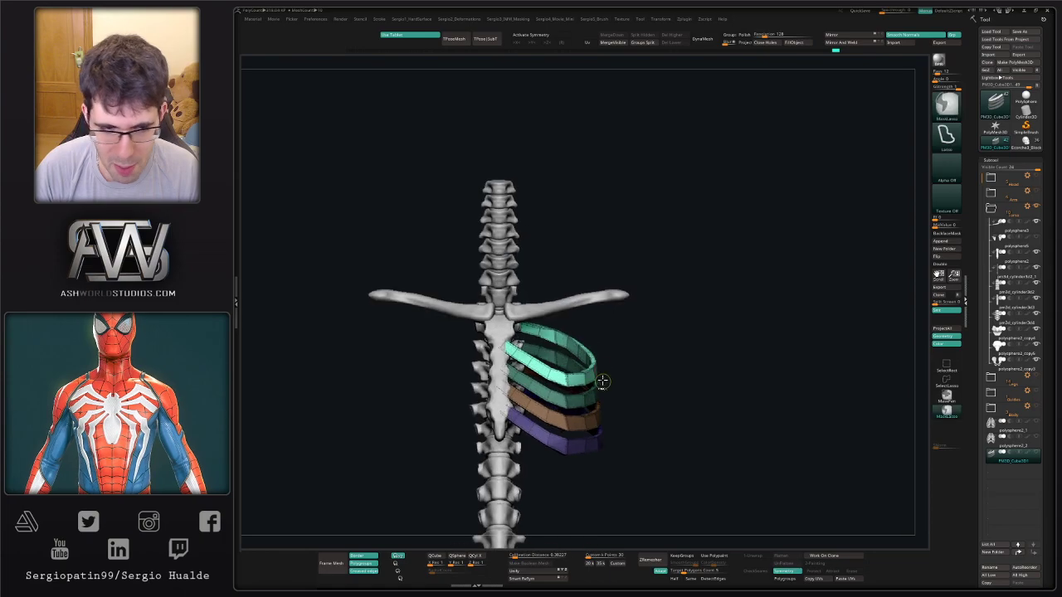
Enlarge the Move brush and adjust the top strip's curve from the front, beside the sternum.
key("s")
left_click_drag(603, 361, 631, 360)
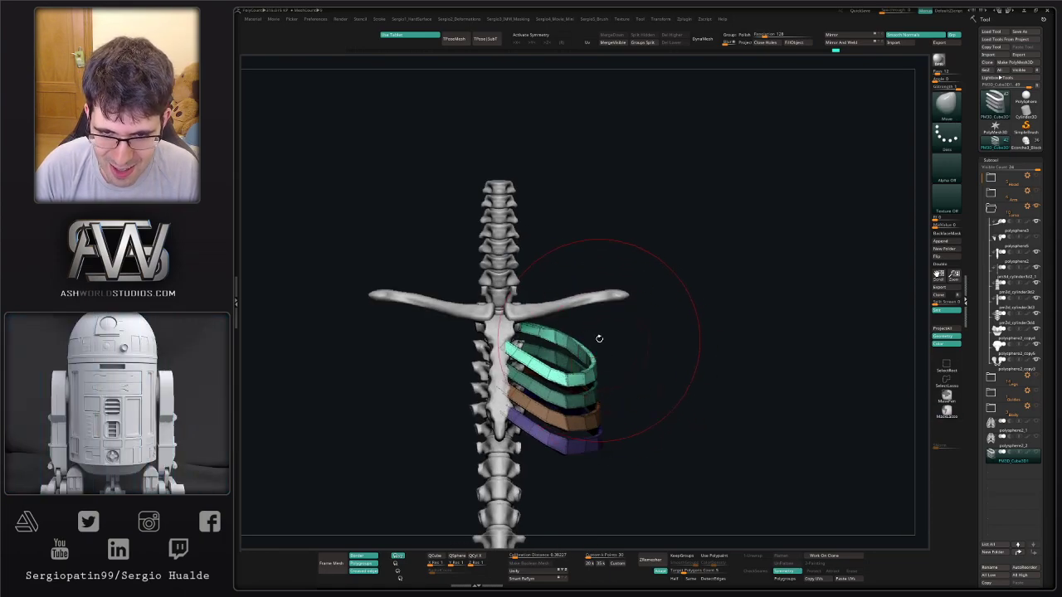
mouse_move(524, 327)
right_mouse_down("ctrl")
mouse_move(558, 399)
mouse_move(561, 346)
mouse_move(575, 371)
right_mouse_up("ctrl")
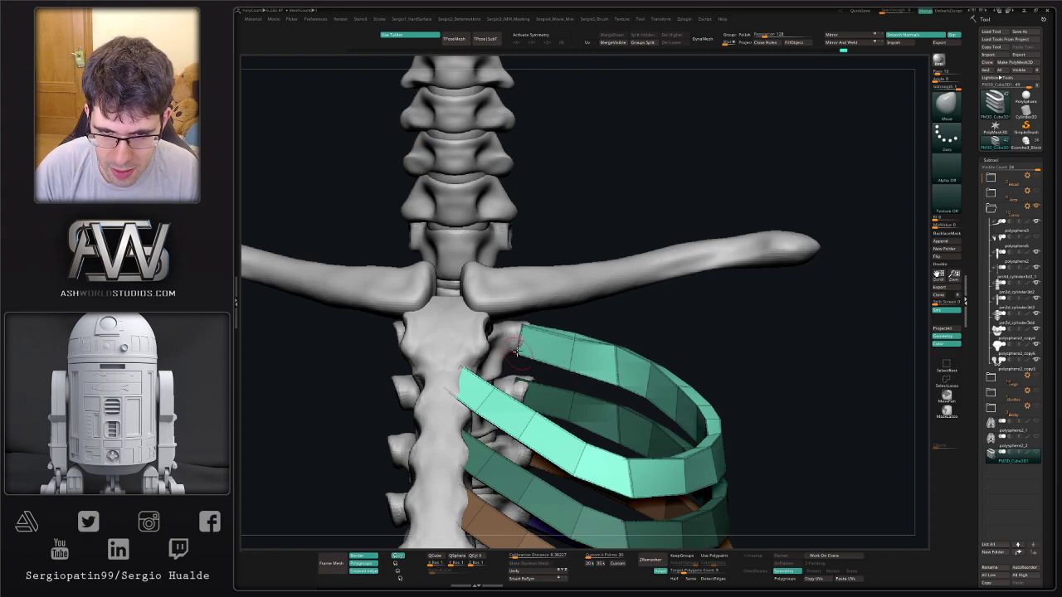
Enlarge the Move brush and adjust the outer curve of the unmasked top rib from the front.
right_click_drag(588, 354, 531, 352)
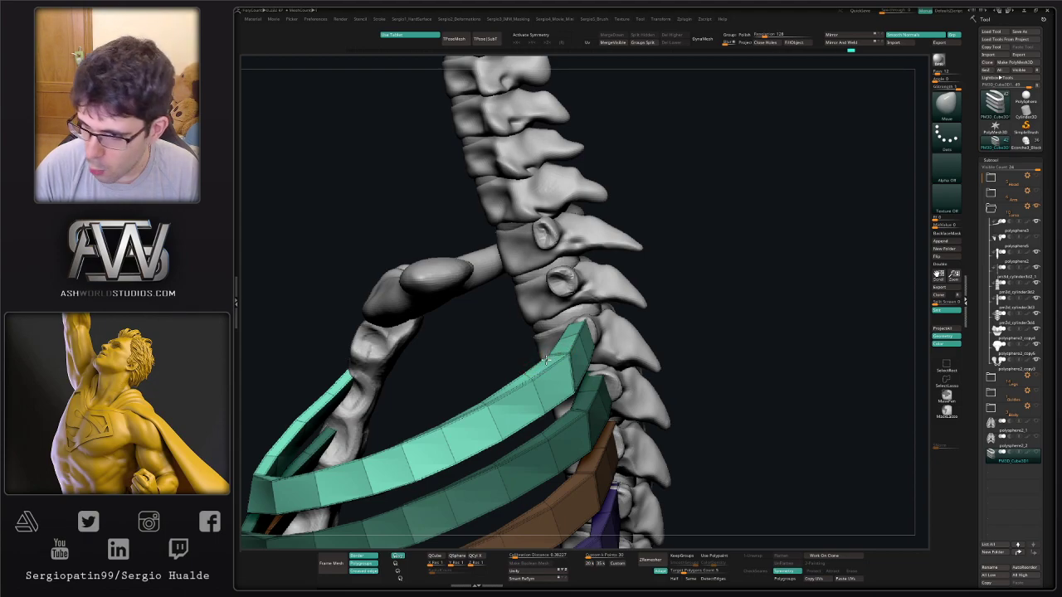
right_click_drag(544, 358, 555, 150)
right_click_drag(626, 290, 626, 319)
right_click_drag(597, 279, 587, 360, "ctrl")
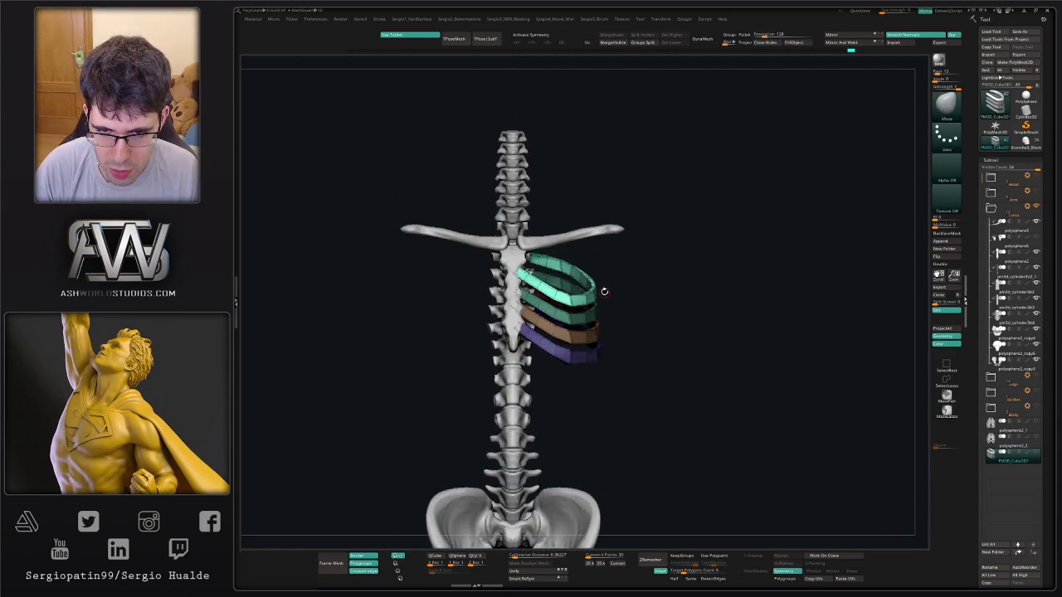
right_click_drag(610, 314, 597, 346, "alt")
key("s")
mouse_move(597, 322)
left_mouse_down()
mouse_move(614, 322)
mouse_move(570, 306)
left_mouse_up()
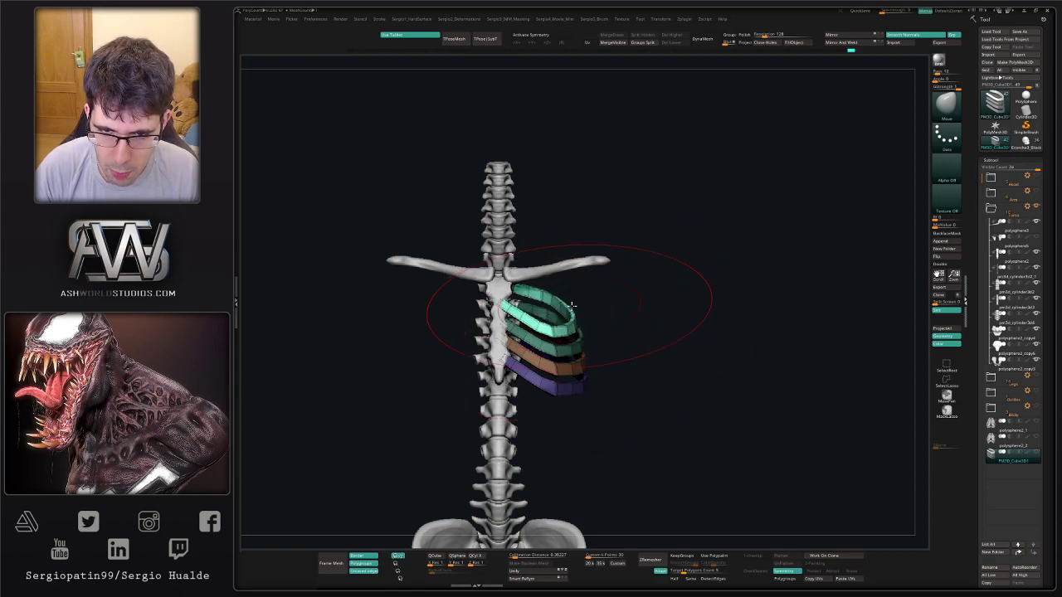
right_click_drag(628, 303, 585, 301)
left_click_drag(586, 302, 585, 293)
Reshape the top rib's front bend and rear end with the Move brush from the side.
right_click_drag(599, 293, 552, 299)
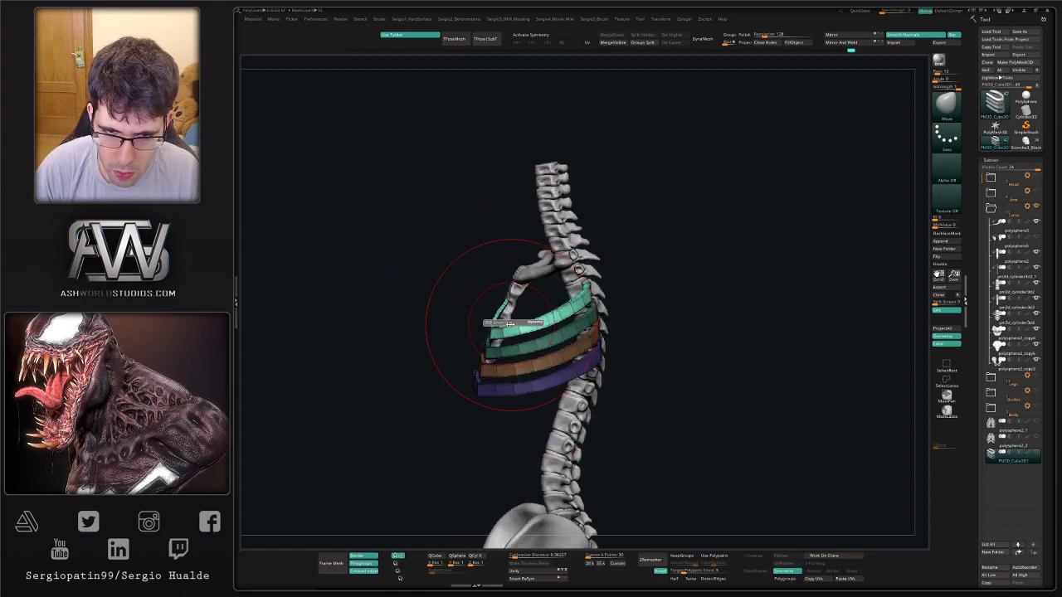
left_click_drag(509, 327, 503, 332)
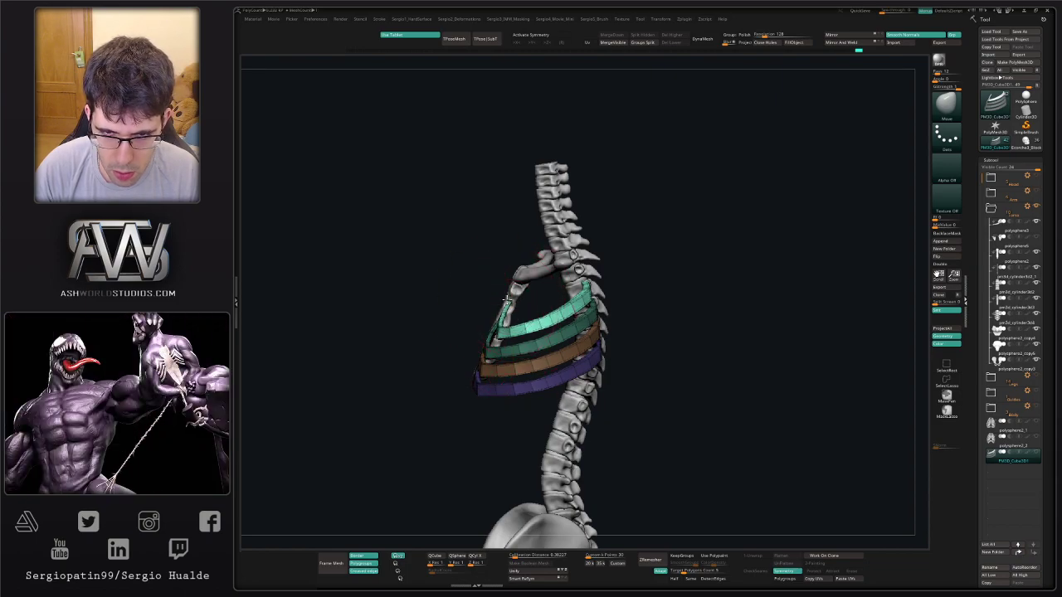
right_click_drag(506, 327, 554, 320)
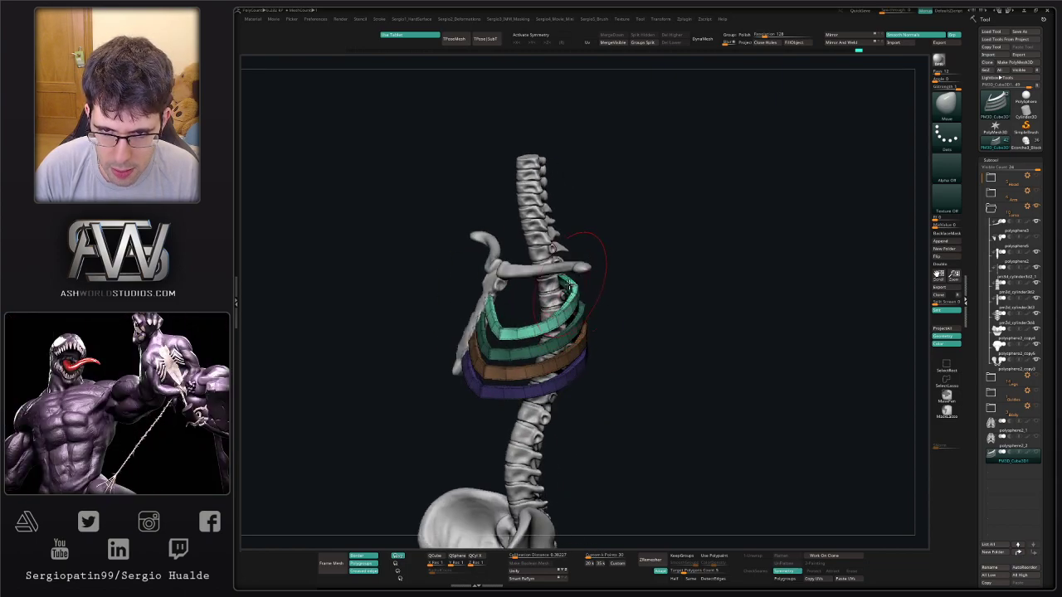
left_click_drag(571, 286, 565, 287)
Clear the mask and assign new polygroups to the rib strips.
left_click_drag(621, 321, 628, 328, "ctrl")
key("w")
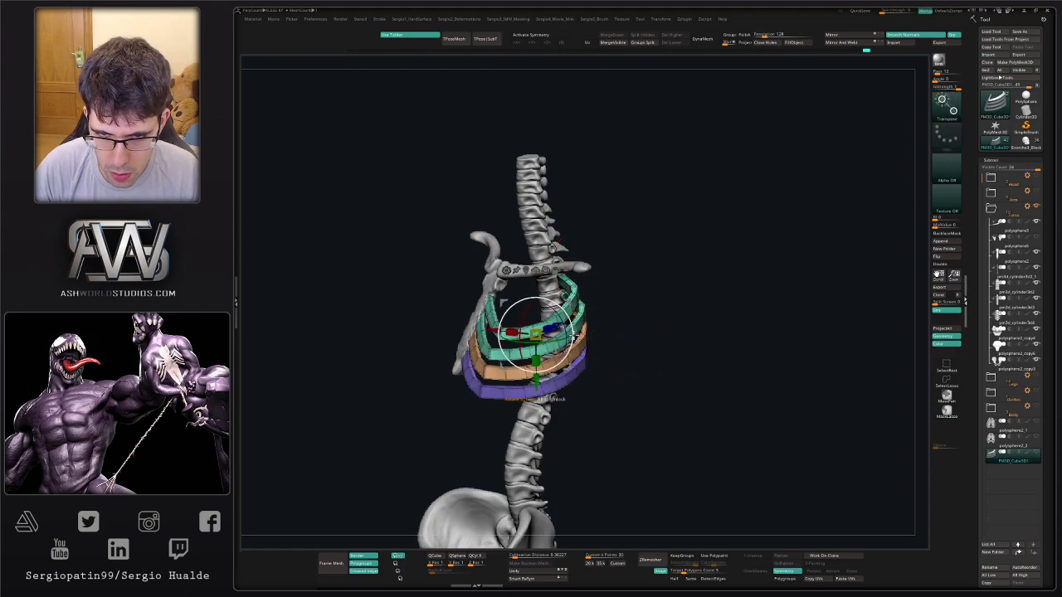
key("ctrl+w")
Mask every rib except the second from the top and adjust its rear and front sections with the Move brush.
left_click(583, 319, "ctrl")
key("q")
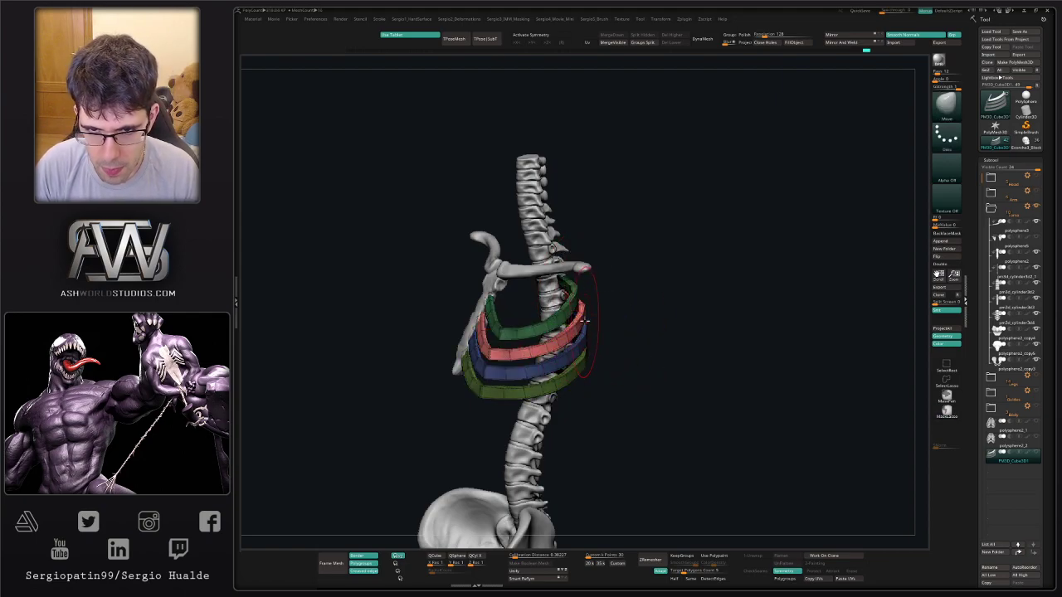
left_click_drag(580, 306, 581, 303)
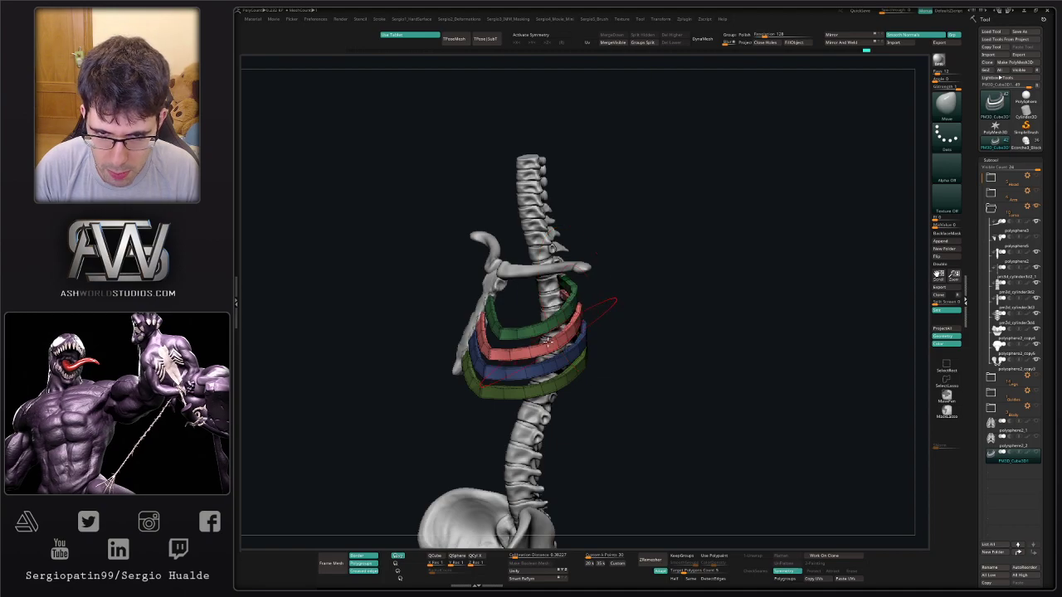
right_click_drag(594, 307, 511, 318)
left_click_drag(496, 350, 502, 346)
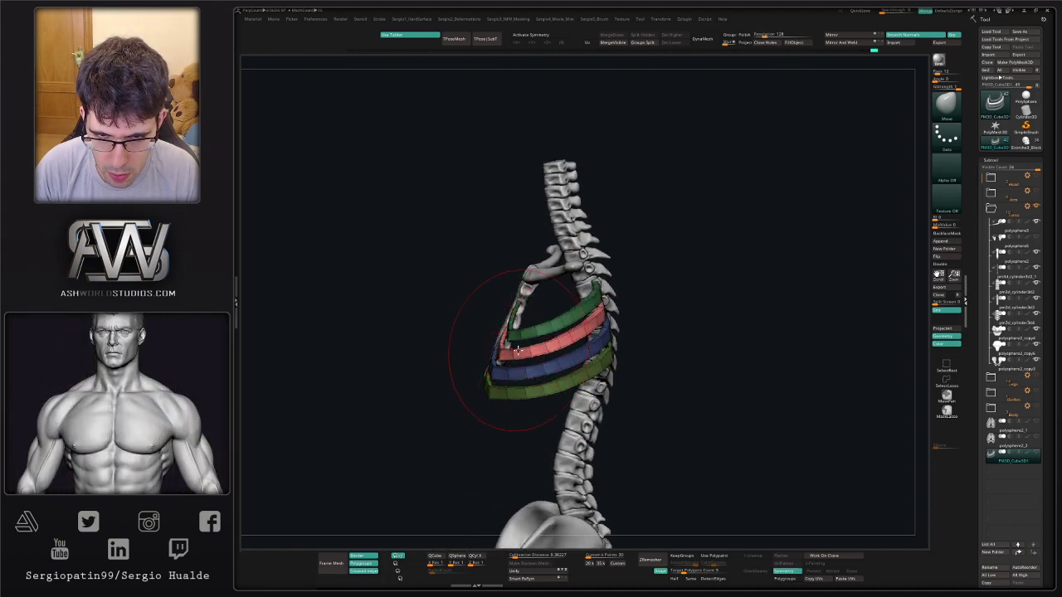
right_click_drag(504, 333, 510, 350)
Isolate the third rib by masking the others, refine its front section with the Move brush, and clear the mask.
left_click_drag(467, 333, 481, 357, "ctrl")
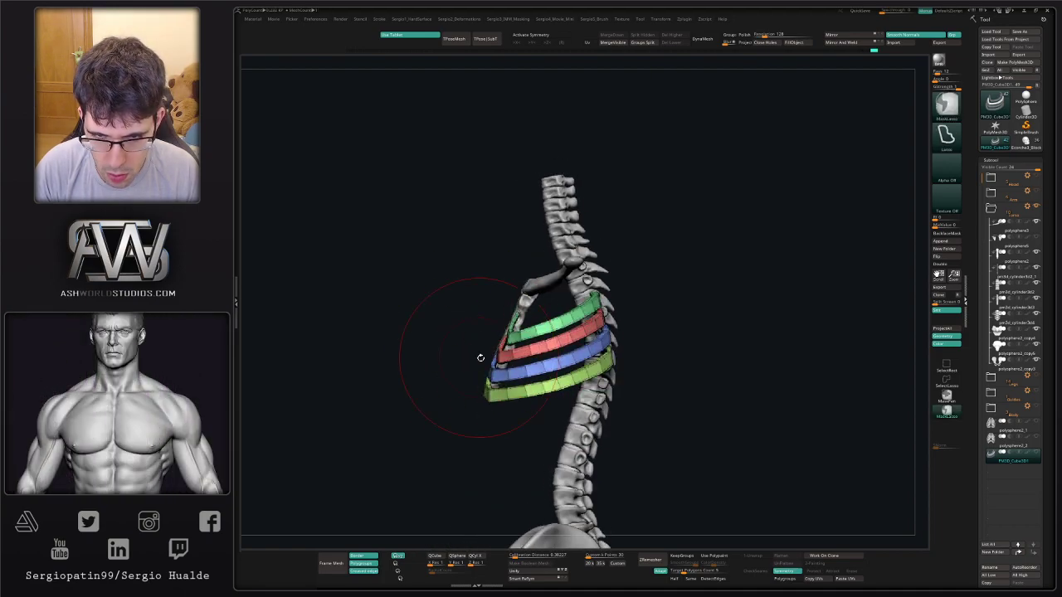
key("w")
left_click(506, 372, "ctrl")
key("q")
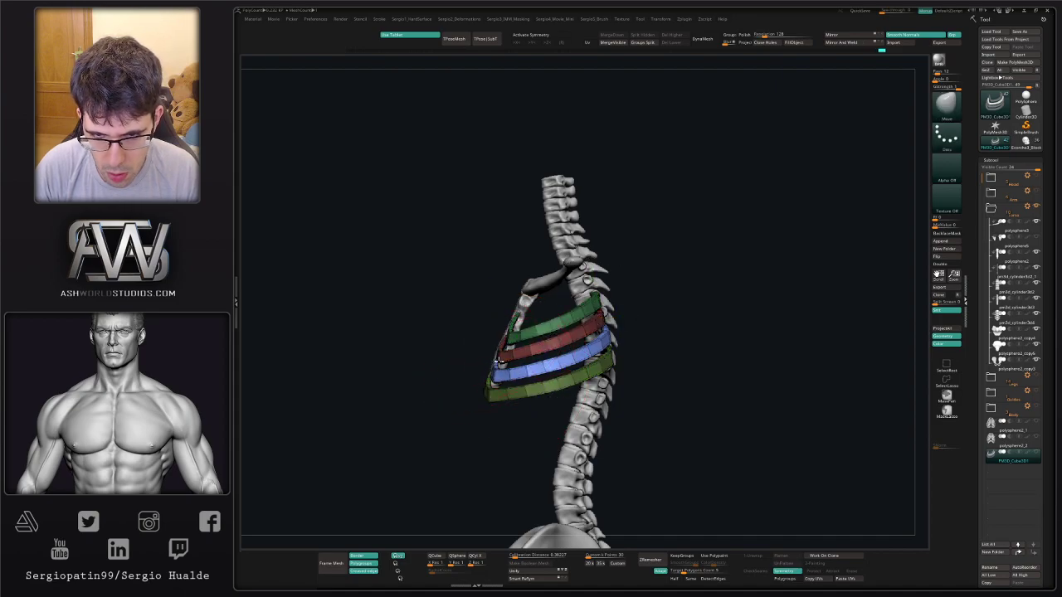
right_click_drag(496, 362, 525, 362)
mouse_move(628, 338)
right_mouse_down()
mouse_move(616, 335)
mouse_move(618, 351)
right_mouse_up()
left_click_drag(618, 351, 638, 378)
Turn off the polyframe display and examine the four ribs against the sternum and spine.
right_click_drag(637, 378, 616, 301, "ctrl")
mouse_move(617, 339)
right_mouse_down("shift")
mouse_move(639, 341)
mouse_move(609, 339)
mouse_move(624, 347)
mouse_move(618, 325)
right_mouse_up("shift")
key("shift+f")
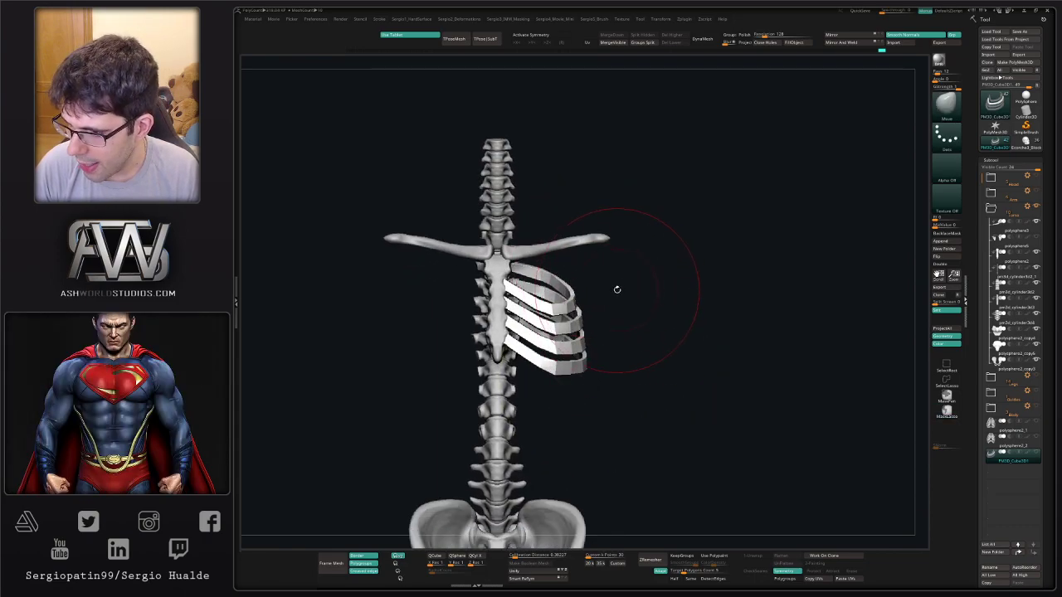
left_click_drag(645, 339, 568, 310)
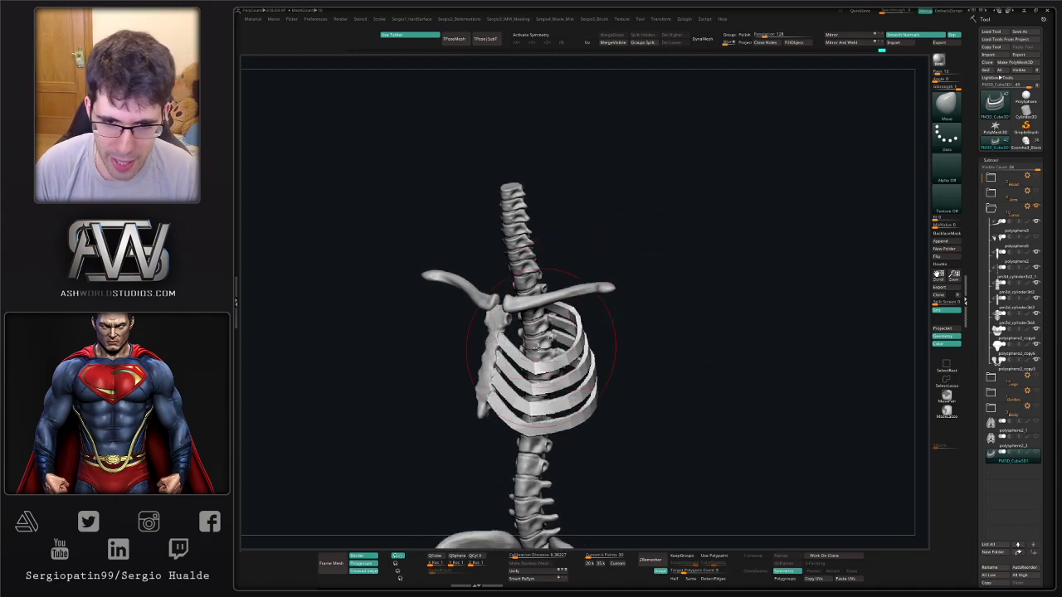
right_click_drag(470, 349, 500, 411)
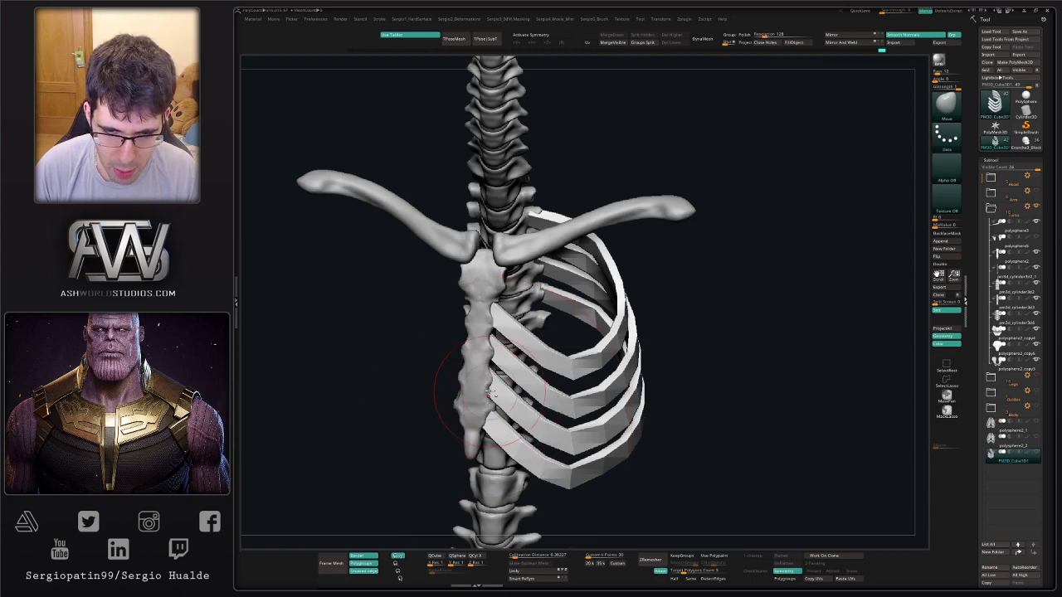
Switch to the Move Topological brush, enlarge it, and adjust the ribs' front ends along the sternum.
key("b")
key("m")
key("t")
key("]")
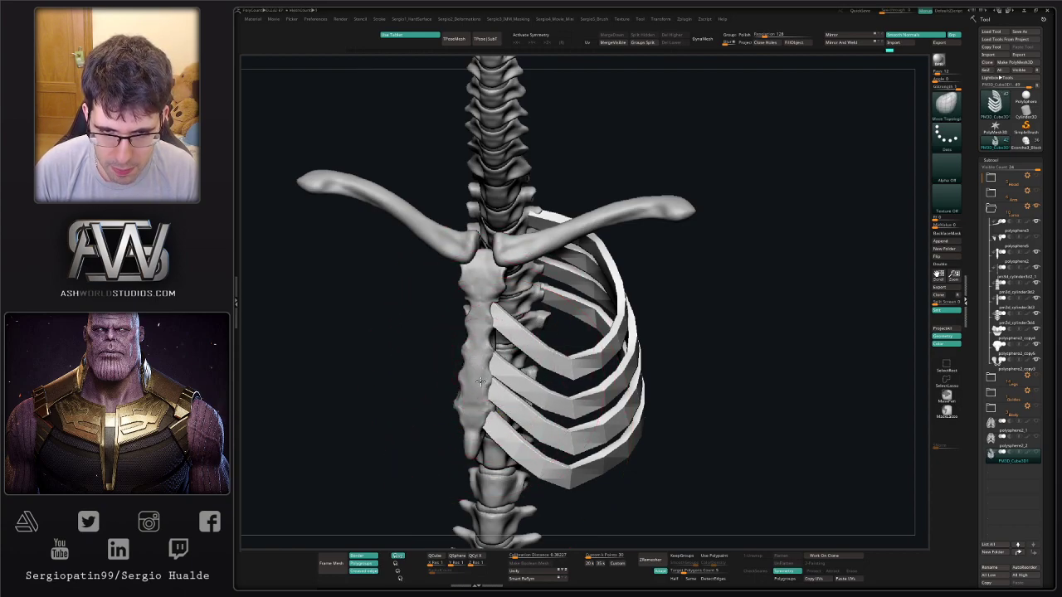
right_click_drag(520, 364, 531, 341)
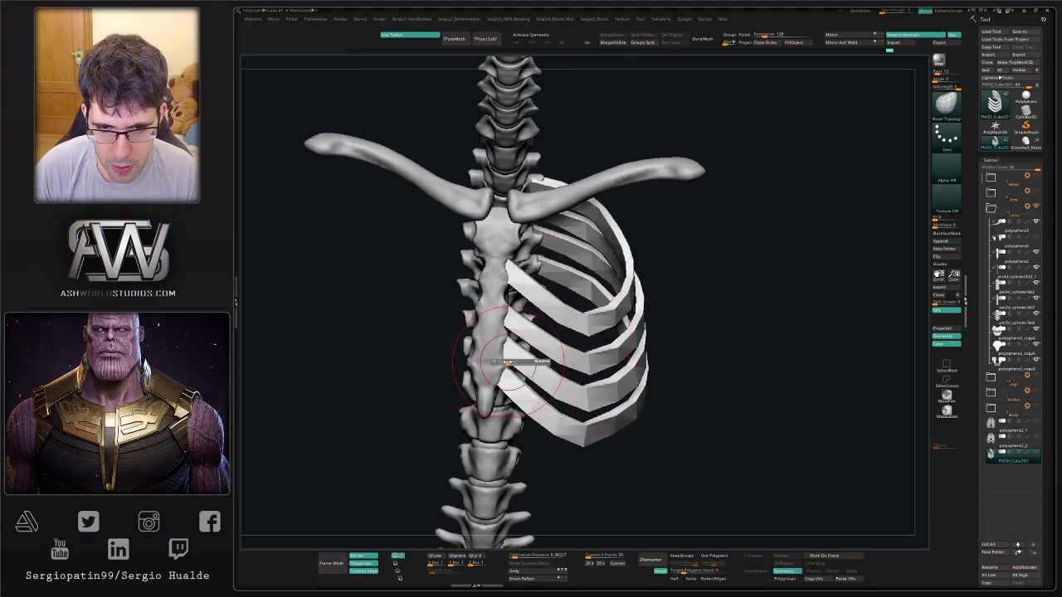
right_click_drag(506, 272, 508, 327, "alt")
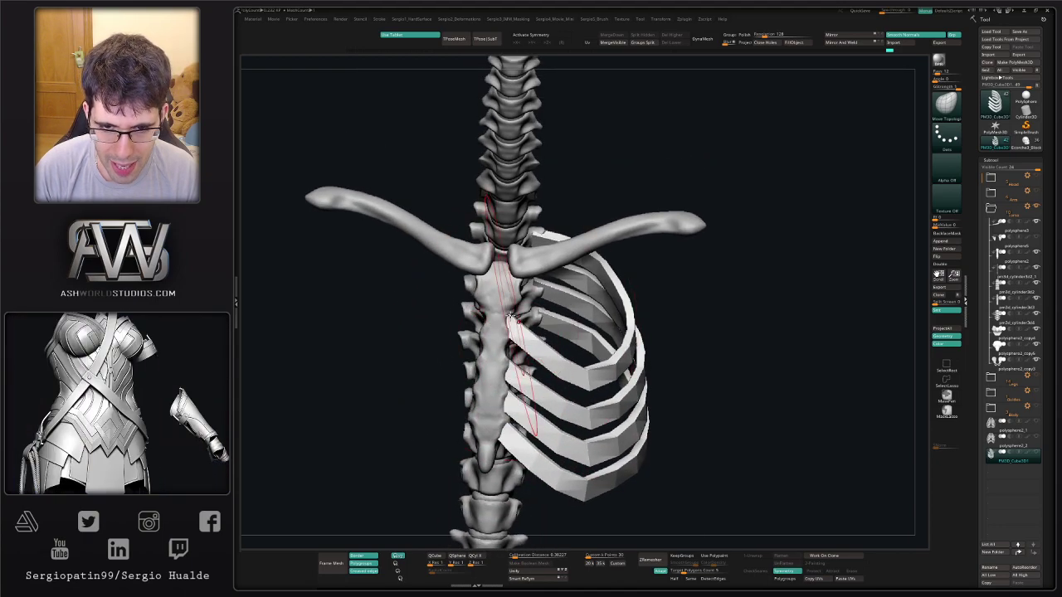
Reshape the side curvature of the ribs between the sternum and spine with the Move Topological brush.
mouse_move(588, 390)
right_mouse_down()
mouse_move(579, 373)
mouse_move(664, 355)
right_mouse_up()
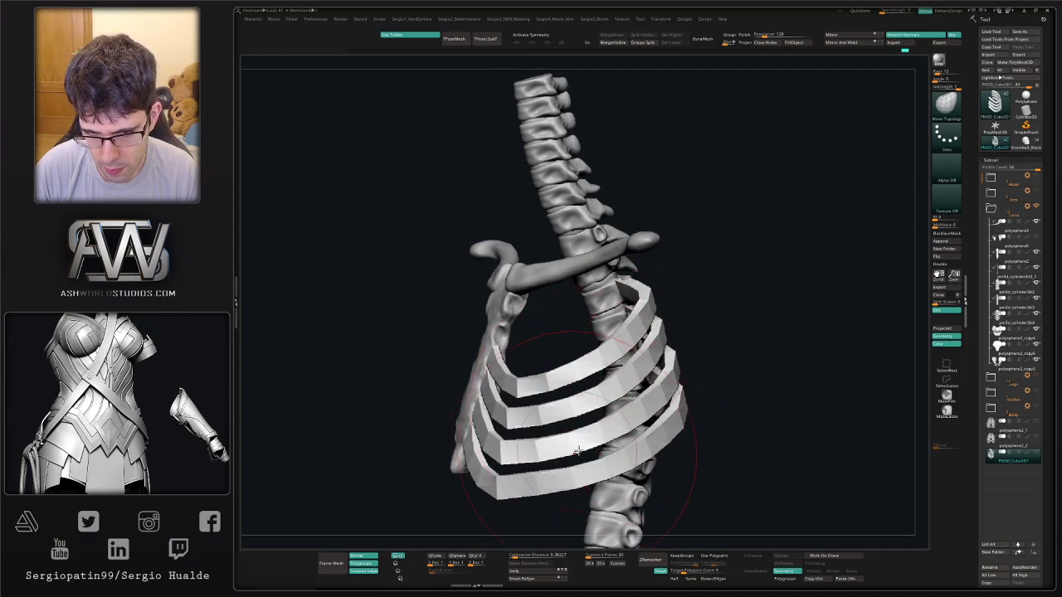
right_click_drag(654, 414, 675, 339)
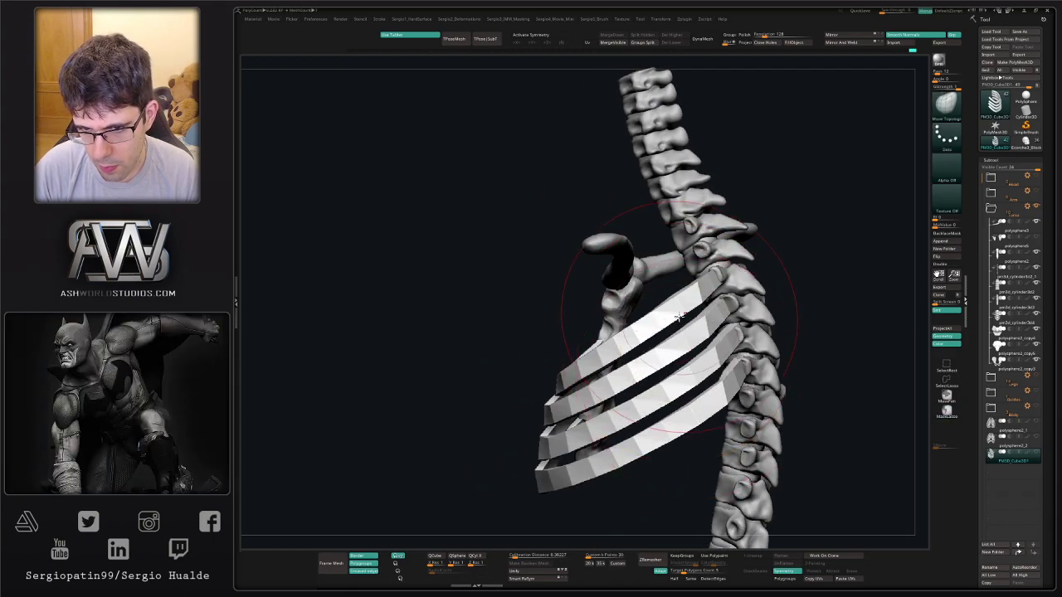
left_click_drag(677, 314, 660, 338)
mouse_move(531, 356)
left_mouse_down()
mouse_move(732, 380)
mouse_move(693, 398)
mouse_move(719, 405)
mouse_move(700, 394)
left_mouse_up()
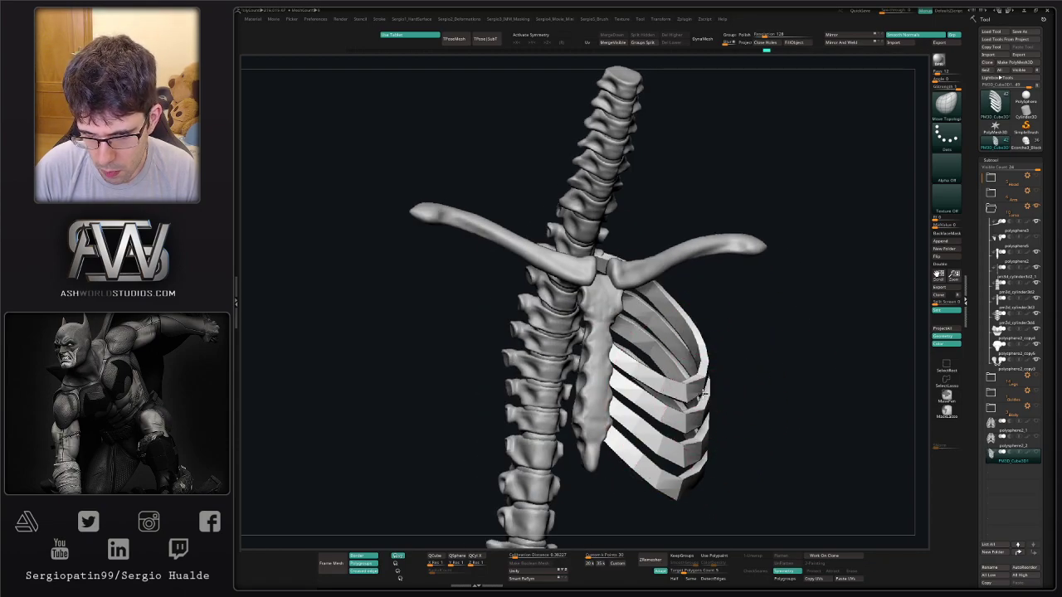
Check the rib cage's overall shape and nudge the ribs' front ends into place beside the sternum.
mouse_move(706, 388)
right_mouse_down("ctrl")
mouse_move(705, 365)
mouse_move(632, 378)
mouse_move(581, 353)
mouse_move(614, 352)
mouse_move(613, 256)
right_mouse_up("ctrl")
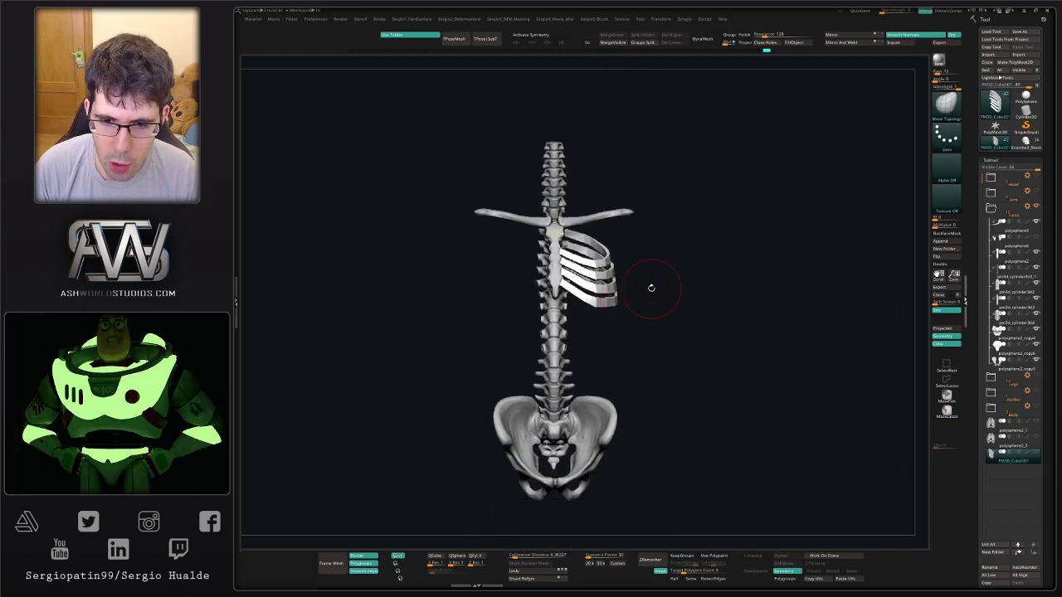
right_click_drag(649, 287, 626, 329)
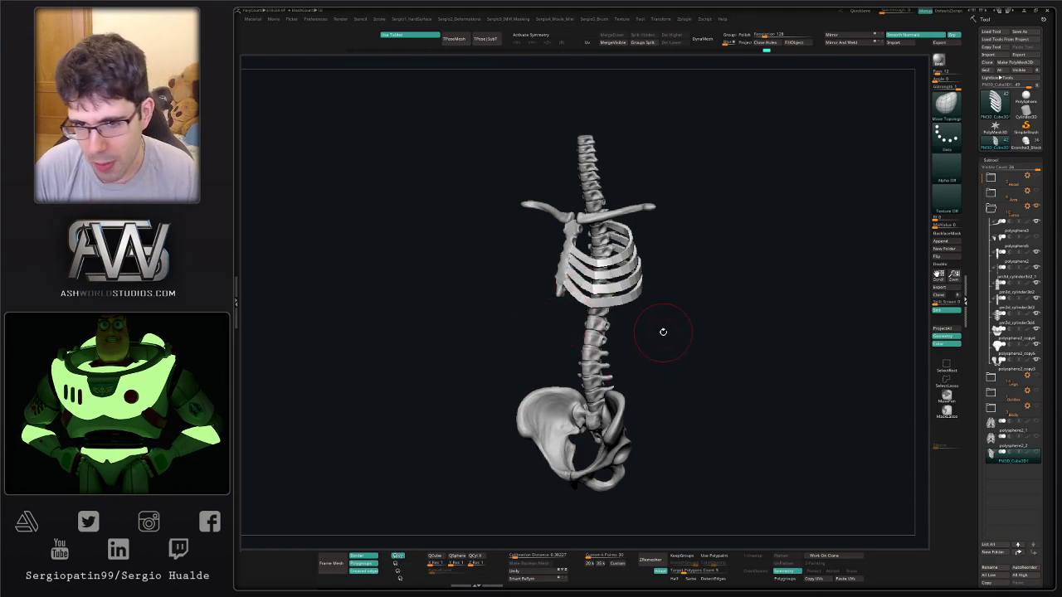
mouse_move(664, 332)
right_mouse_down()
mouse_move(588, 307)
mouse_move(552, 376)
mouse_move(509, 416)
right_mouse_up()
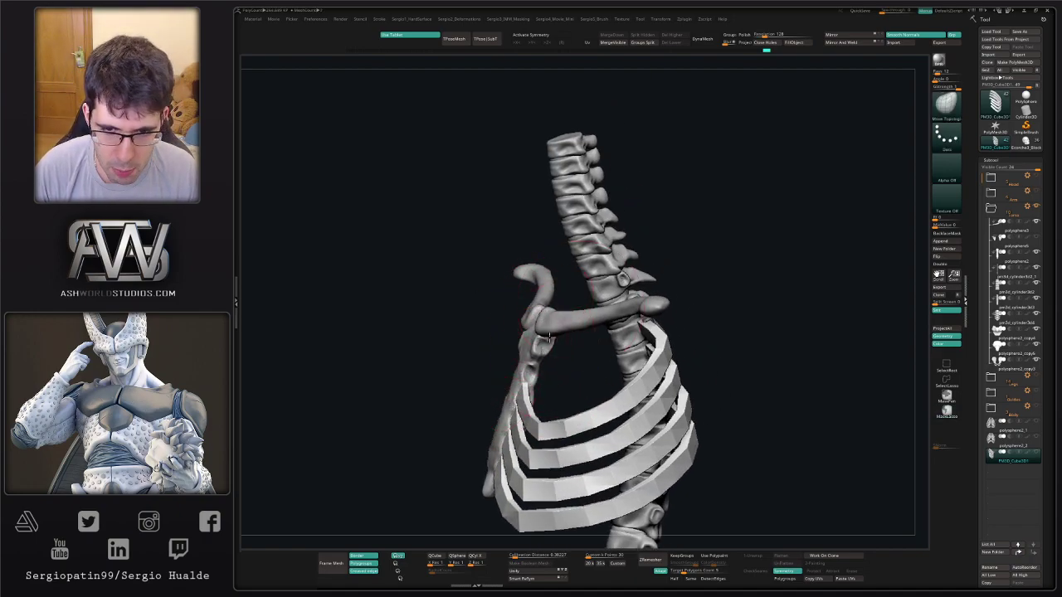
mouse_move(549, 338)
right_mouse_down()
mouse_move(612, 342)
mouse_move(567, 336)
right_mouse_up()
right_click_drag(568, 337, 599, 350)
mouse_move(535, 353)
right_mouse_down("ctrl")
mouse_move(520, 395)
mouse_move(532, 369)
right_mouse_up("ctrl")
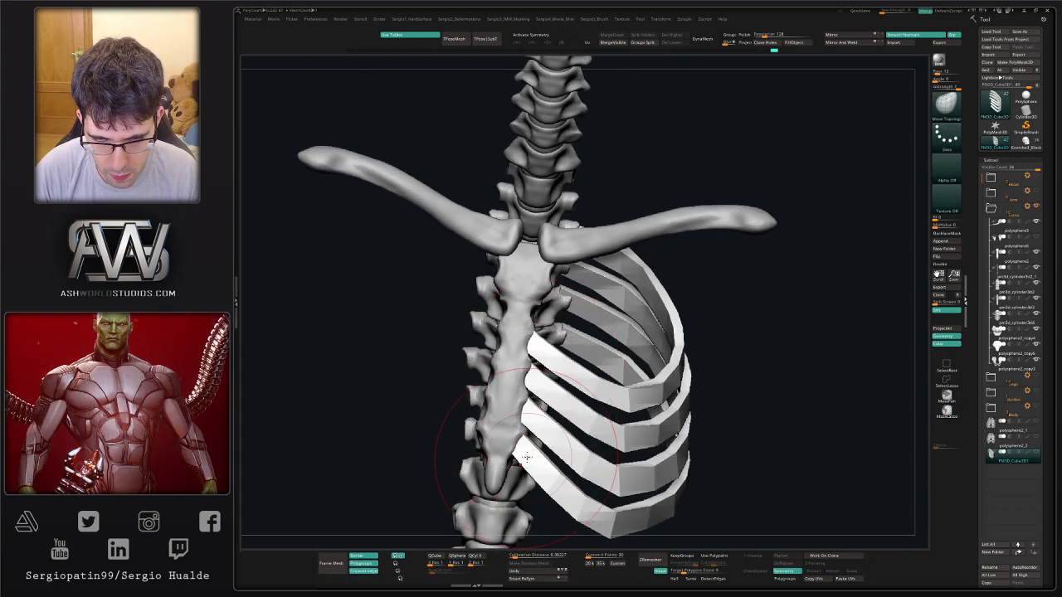
left_click_drag(529, 390, 534, 384)
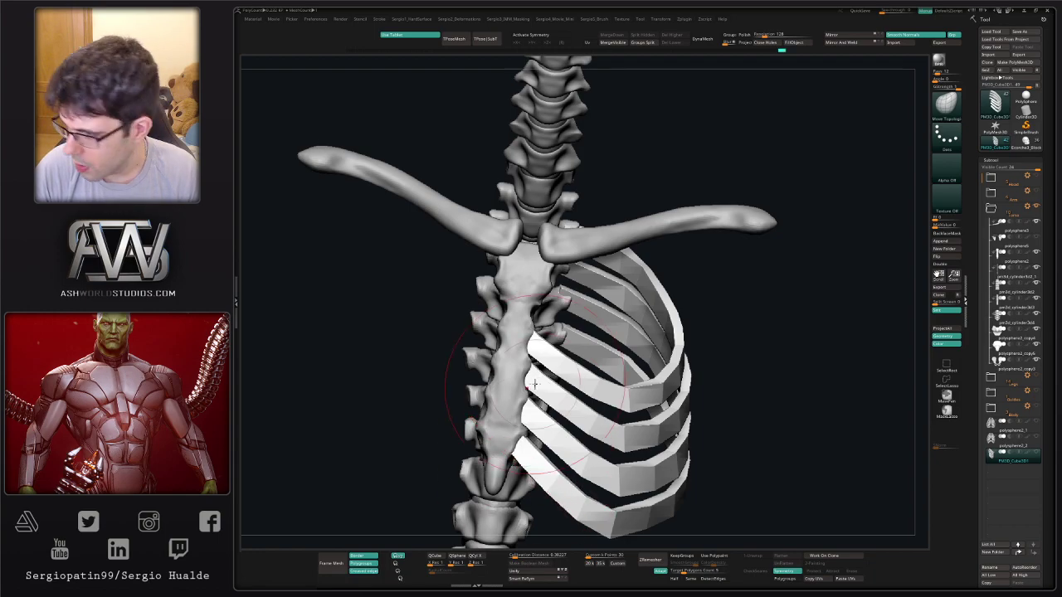
Isolate the top rib with a mask and duplicate it upward to add a new rib below the clavicle.
mouse_move(589, 370)
right_mouse_down("alt")
mouse_move(573, 445)
mouse_move(592, 384)
mouse_move(564, 358)
right_mouse_up("alt")
key("w")
left_click(623, 386, "ctrl")
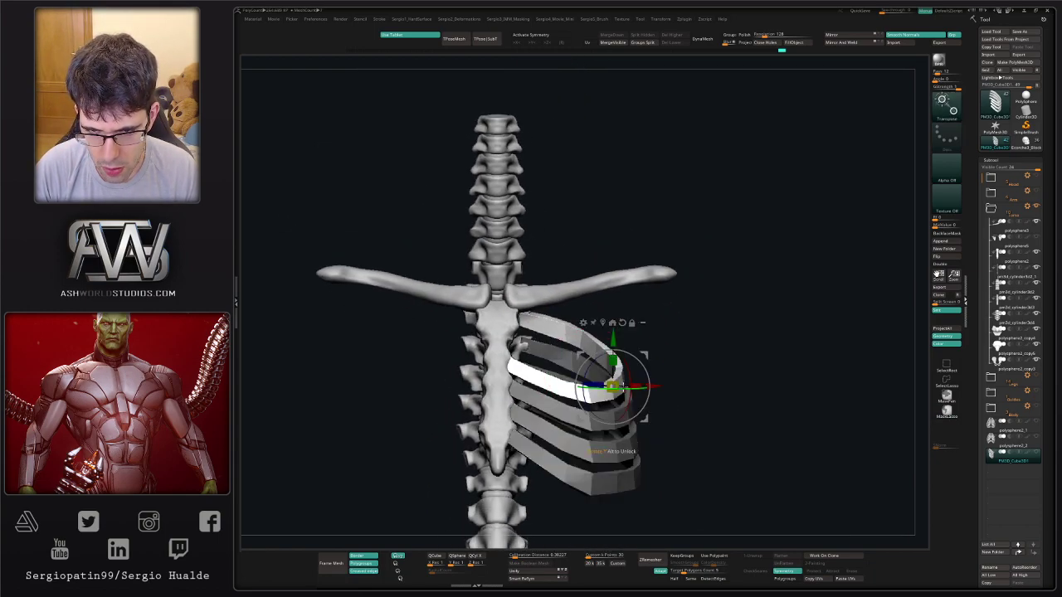
key("ctrl")
left_click_drag(645, 331, 610, 360)
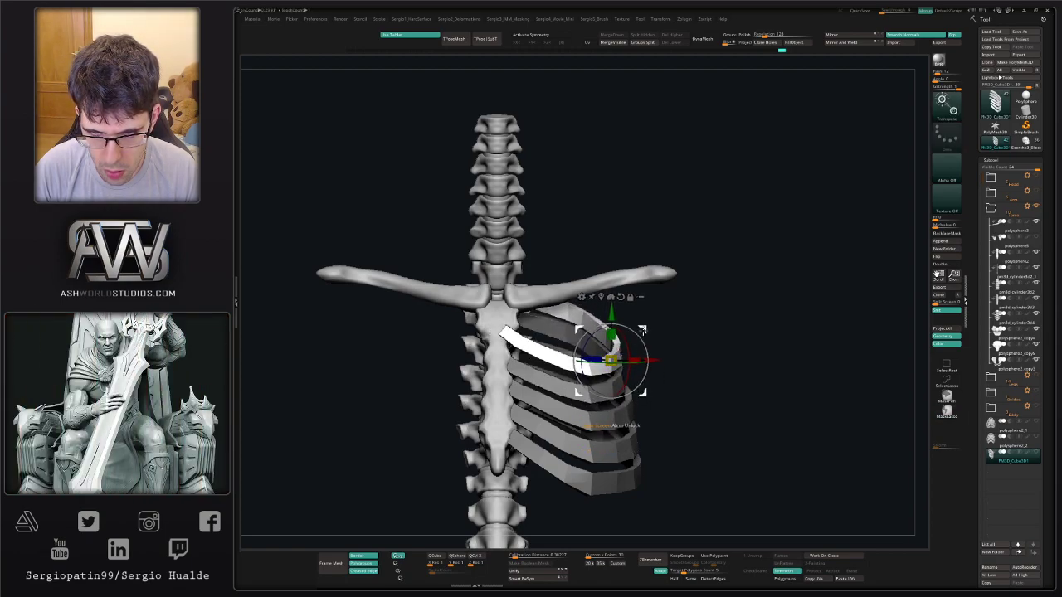
key("q")
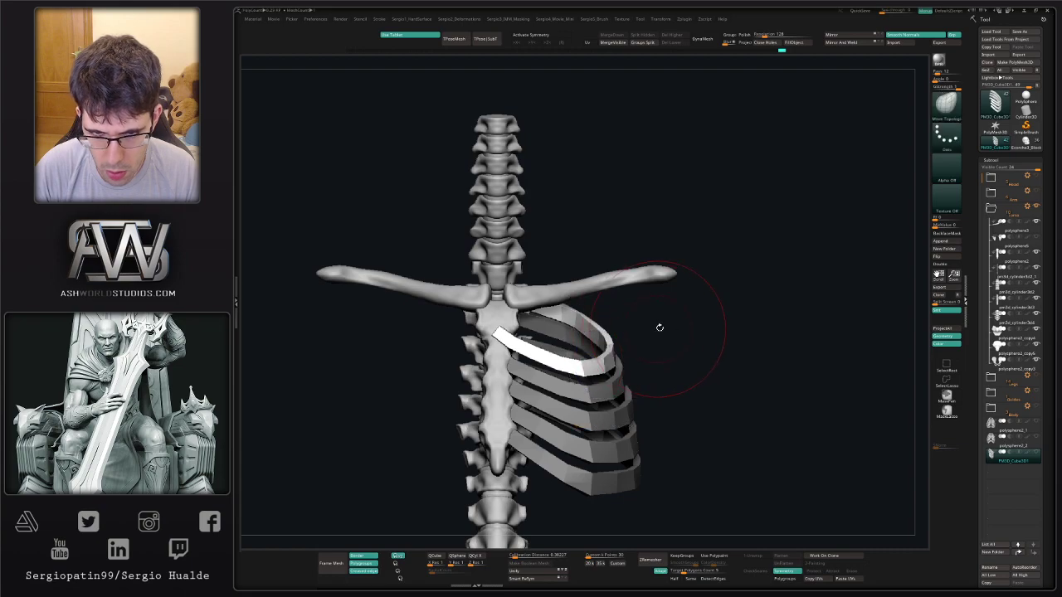
Fit the duplicated top rib to the spine and sternum with the Move brush.
mouse_move(658, 328)
right_mouse_down()
mouse_move(606, 332)
mouse_move(611, 361)
mouse_move(644, 348)
mouse_move(589, 361)
mouse_move(658, 333)
mouse_move(632, 338)
right_mouse_up()
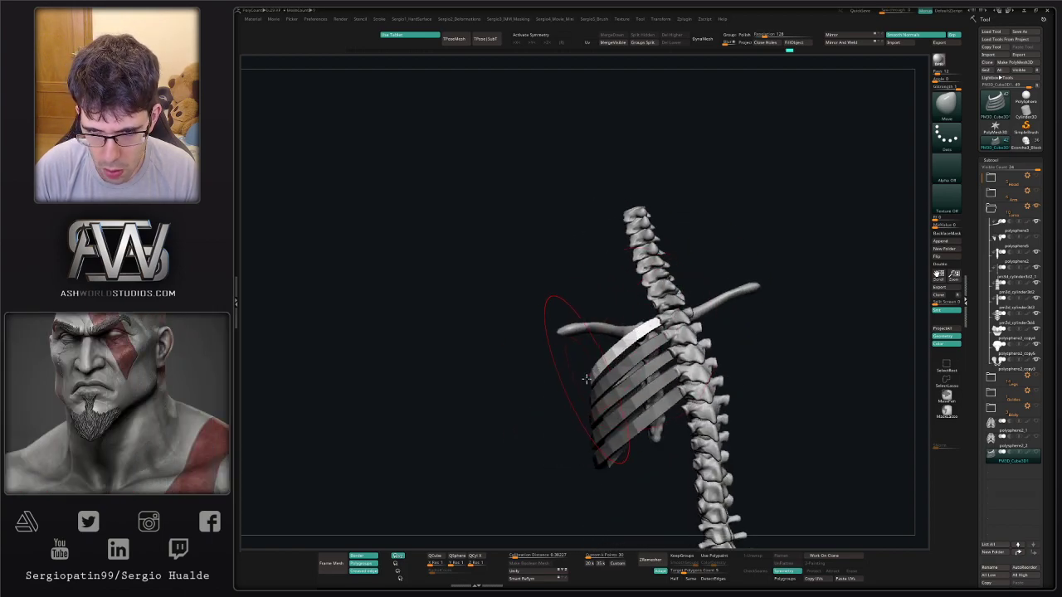
right_click_drag(587, 379, 633, 394)
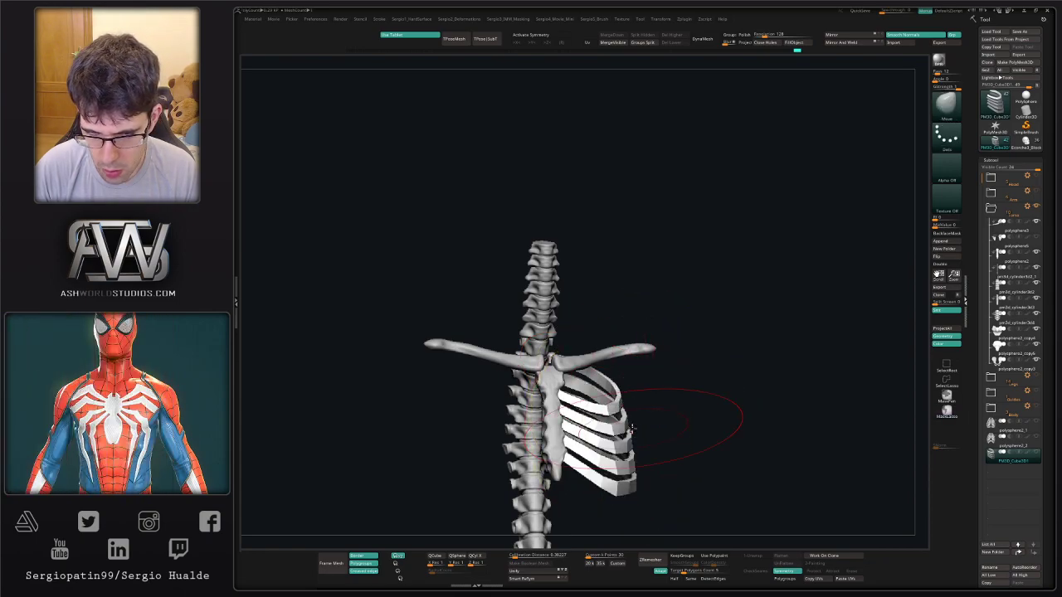
key("w")
key("q")
right_click_drag(640, 412, 669, 391)
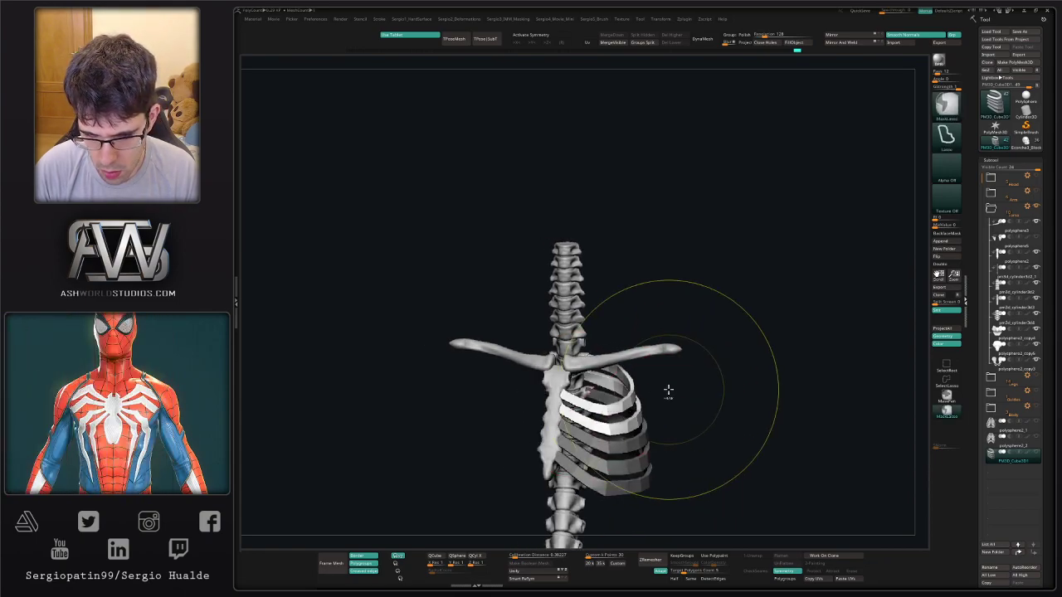
Isolate the second rib from the top by masking the others and adjust its outer curve with the Move brush.
left_click_drag(669, 391, 675, 401, "ctrl")
key("w")
key("q")
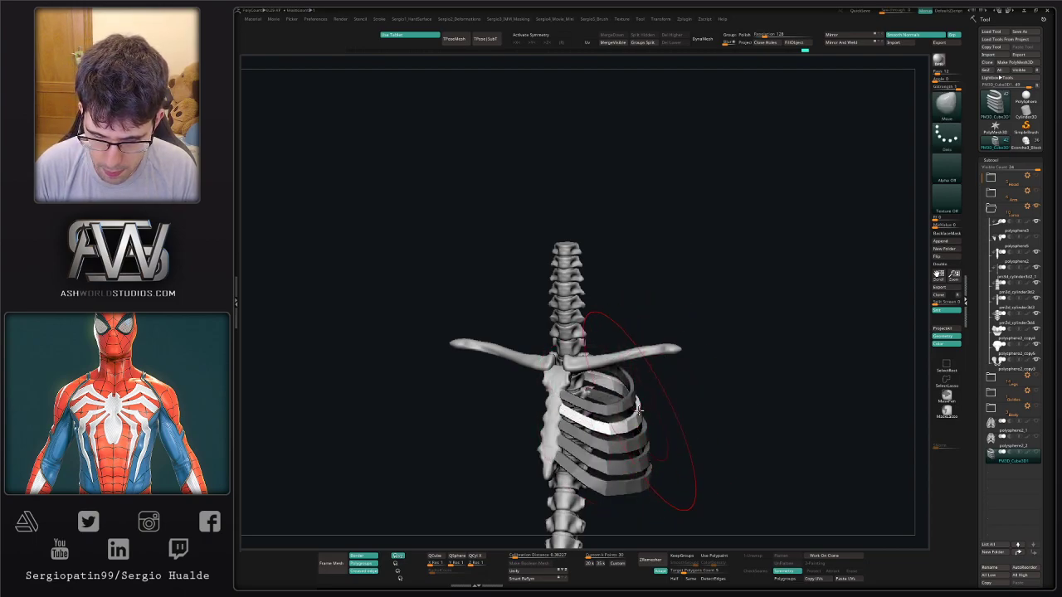
mouse_move(641, 408)
right_mouse_down()
mouse_move(664, 382)
mouse_move(656, 389)
right_mouse_up()
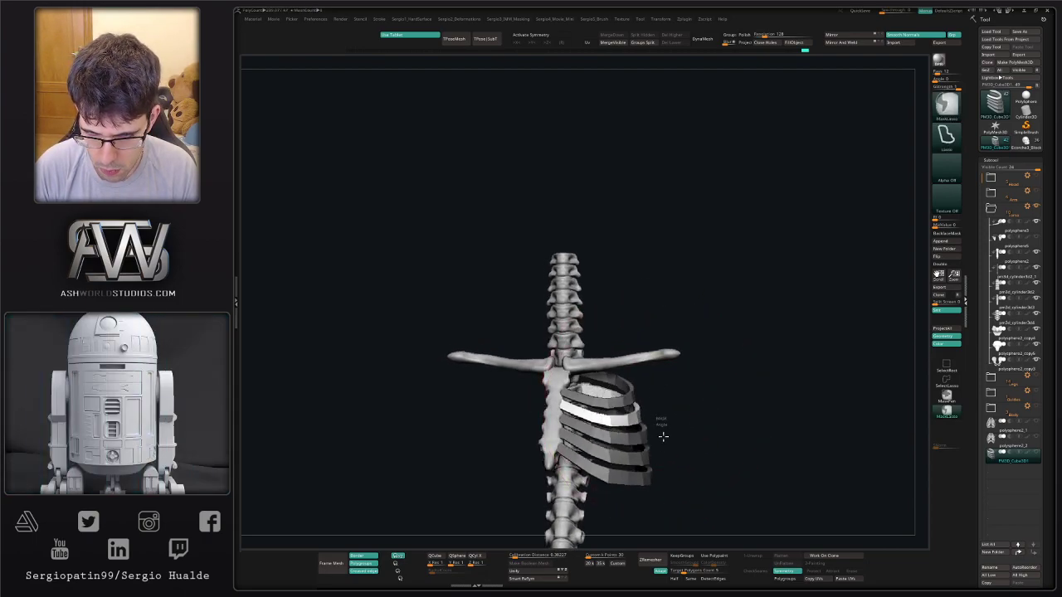
Isolate the third rib from the top with a mask, refine its outer curve with the Move brush, and clear the mask.
left_click_drag(661, 432, 667, 441, "ctrl")
key("w")
key("q")
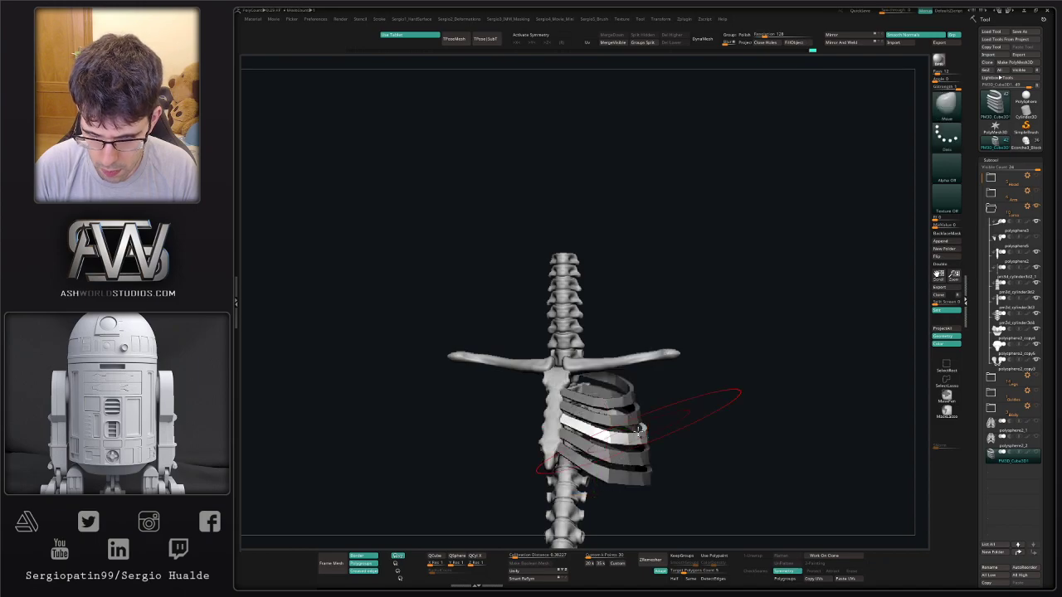
right_click_drag(664, 418, 644, 415)
left_click_drag(666, 405, 672, 414, "ctrl")
Isolate the top rib with a mask and duplicate it upward to add another rib behind the clavicle.
mouse_move(673, 411)
right_mouse_down()
mouse_move(624, 410)
mouse_move(649, 404)
mouse_move(670, 378)
mouse_move(694, 429)
mouse_move(701, 410)
mouse_move(722, 425)
right_mouse_up()
key("w")
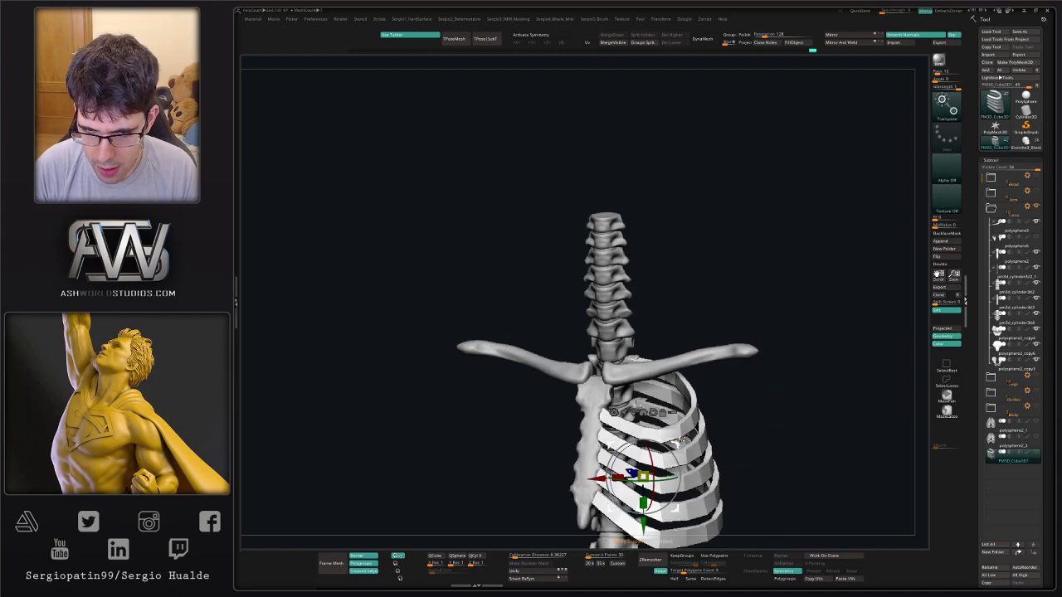
left_click_drag(653, 464, 653, 451)
key("ctrl+z")
left_click(686, 424, "ctrl")
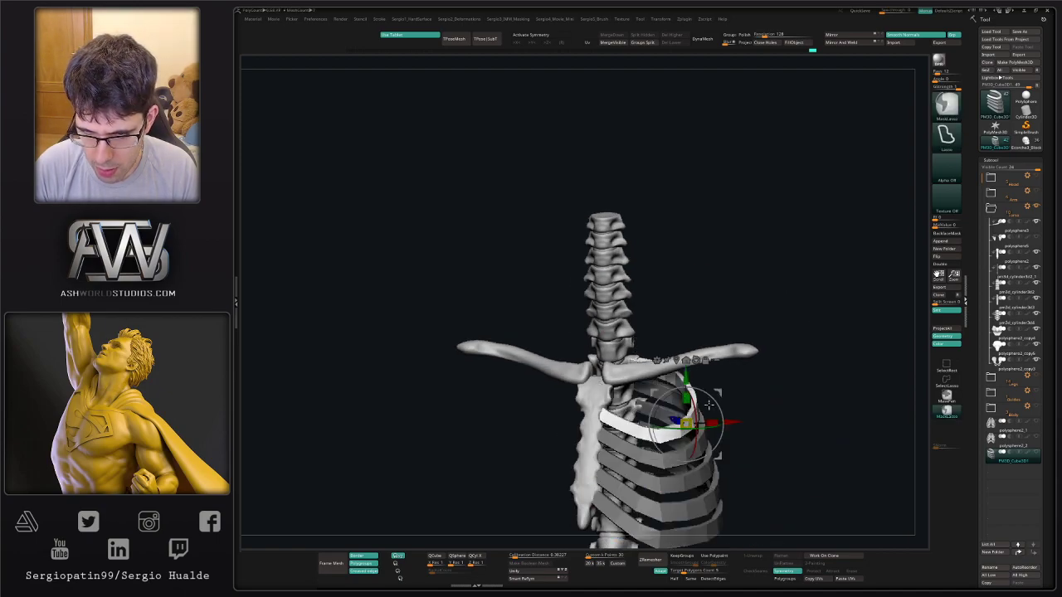
left_click_drag(684, 376, 685, 356, "ctrl")
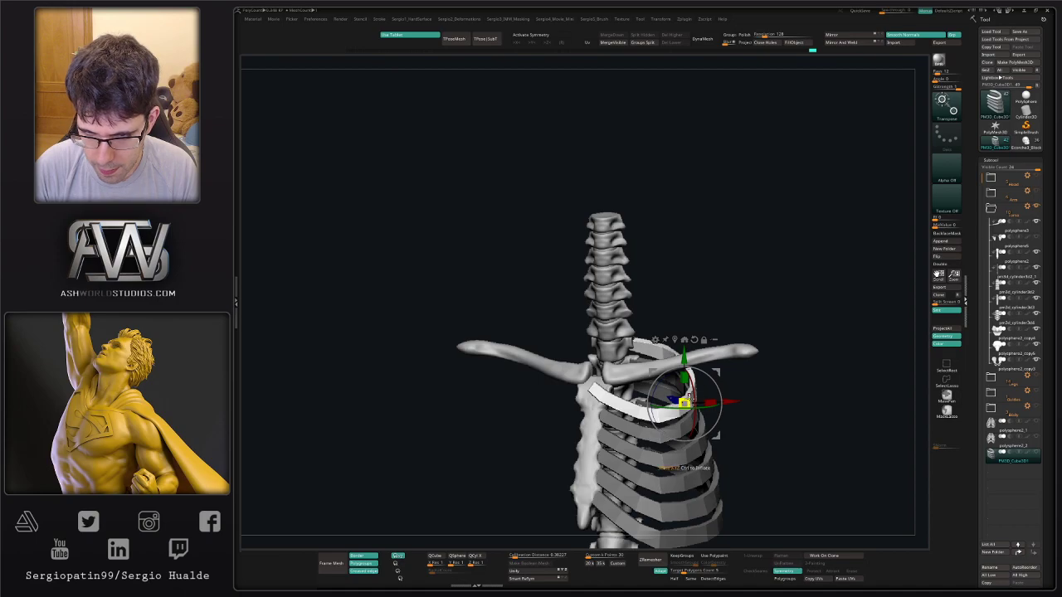
key("q")
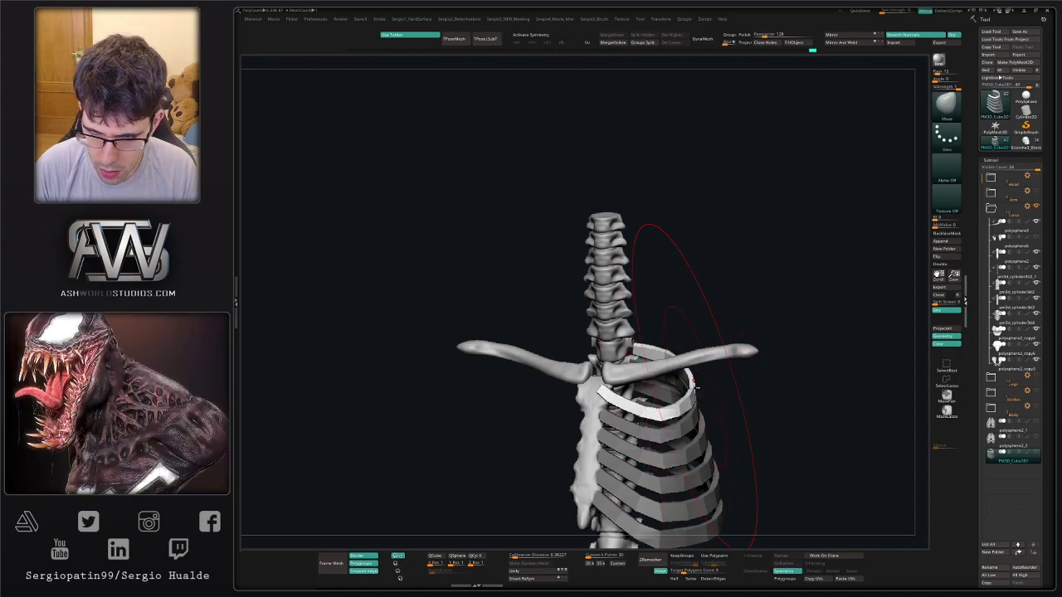
Pull the new top rib into line with the spine and the ribs below it using the Move brush.
right_click_drag(648, 400, 581, 400)
left_click_drag(559, 404, 542, 394)
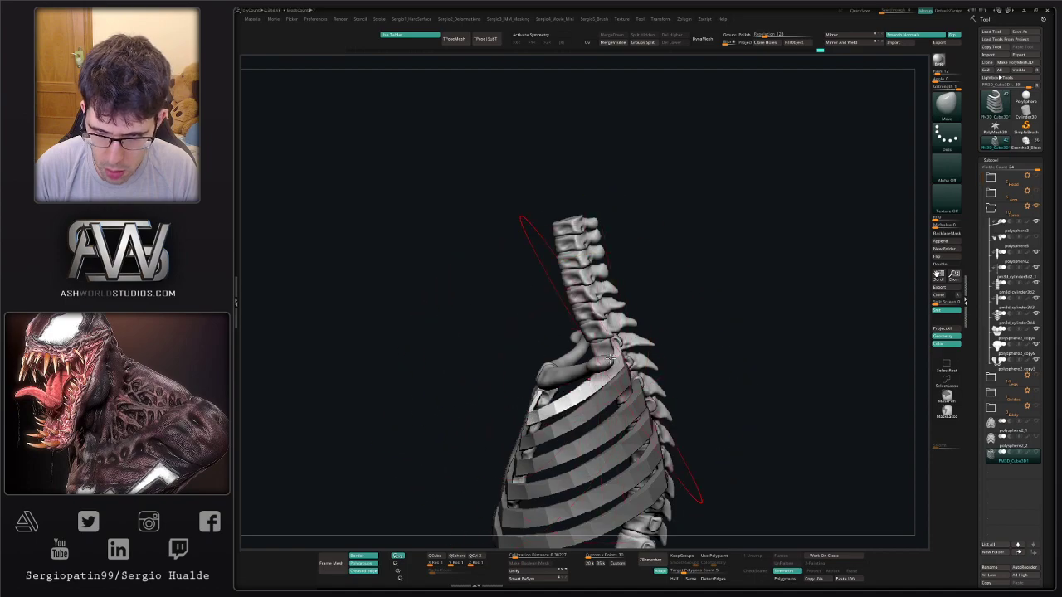
right_click_drag(647, 349, 620, 349)
left_click_drag(596, 362, 585, 352)
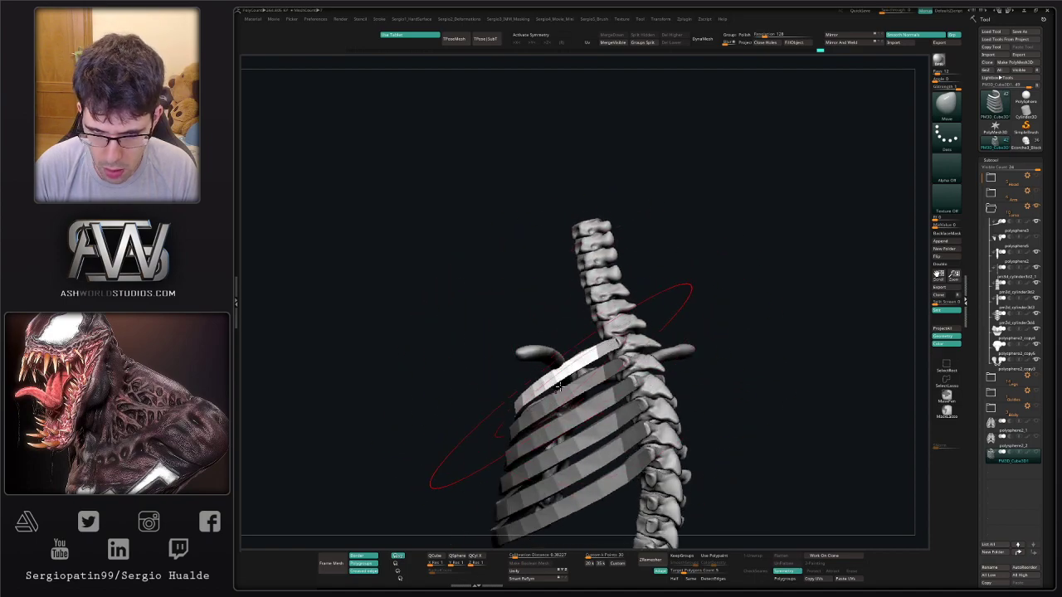
mouse_move(521, 396)
right_mouse_down()
mouse_move(551, 401)
mouse_move(532, 378)
mouse_move(554, 383)
mouse_move(550, 369)
mouse_move(517, 394)
mouse_move(544, 405)
mouse_move(564, 373)
right_mouse_up()
left_click_drag(558, 364, 584, 368)
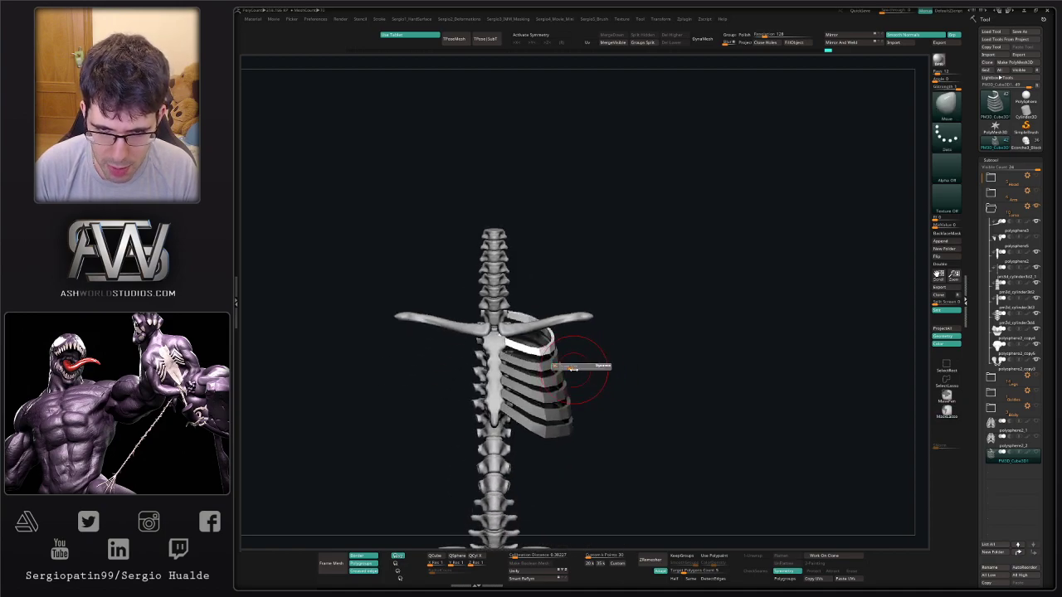
key("ctrl+z")
right_click_drag(582, 352, 583, 363)
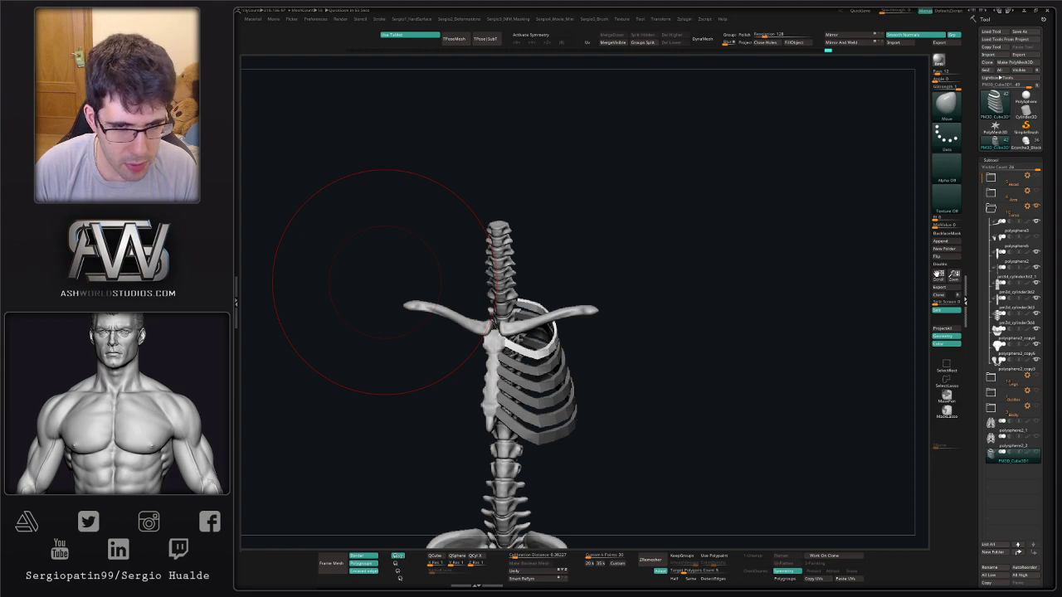
Tighten the new top rib's curve inward beneath the clavicle with the Move brush.
mouse_move(643, 336)
left_mouse_down()
mouse_move(618, 352)
mouse_move(649, 336)
left_mouse_up()
left_click_drag(547, 349, 542, 341)
left_click_drag(554, 293, 541, 295)
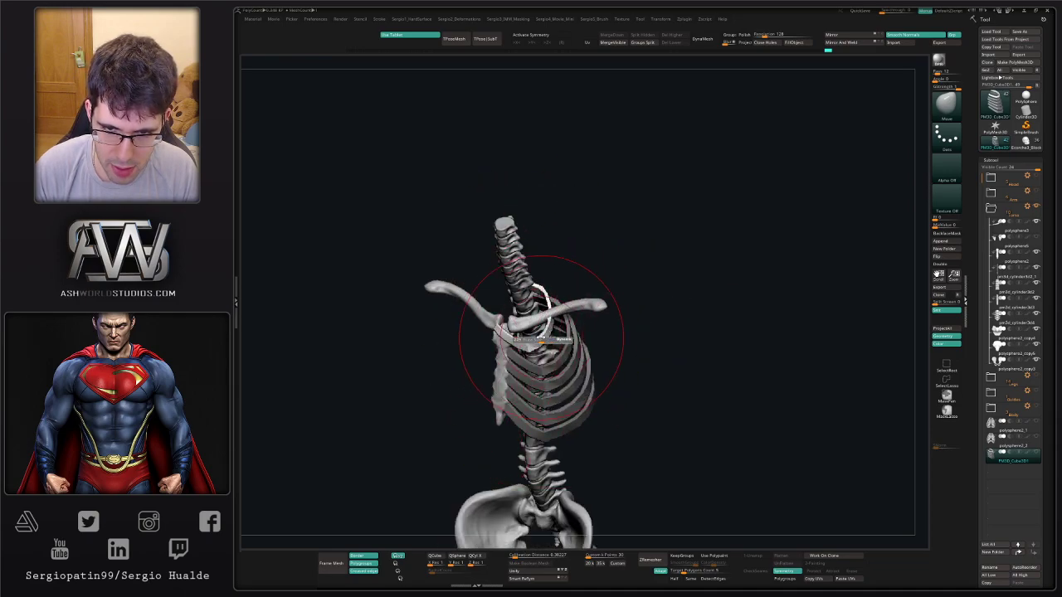
right_click_drag(543, 335, 516, 352)
left_click_drag(487, 344, 491, 341)
right_click_drag(543, 321, 522, 330)
Refine the new top rib's slope and front end from the side and from above, and clear the mask.
key("space")
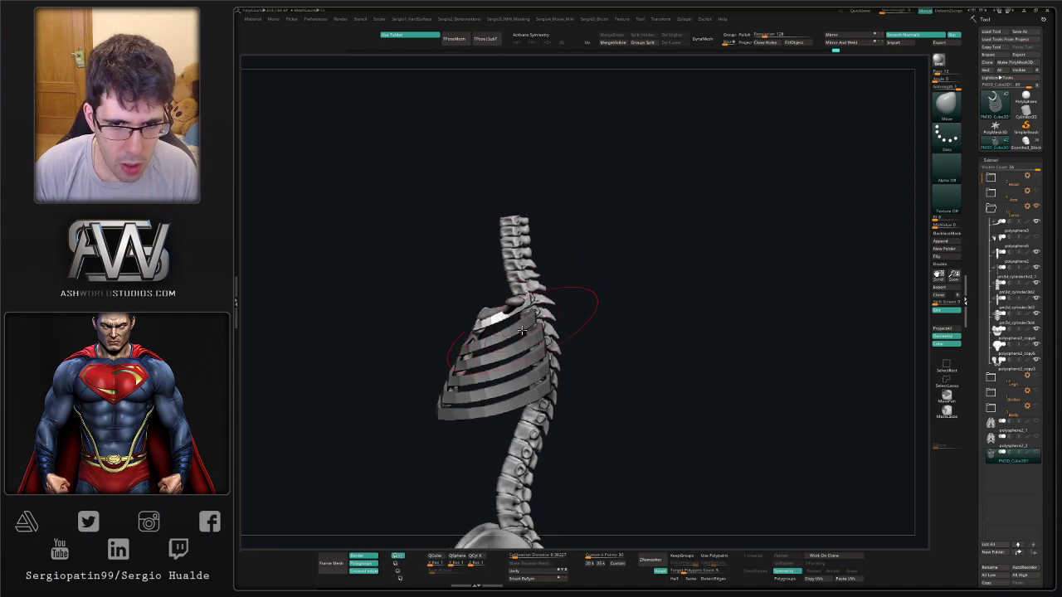
left_click_drag(507, 310, 504, 315)
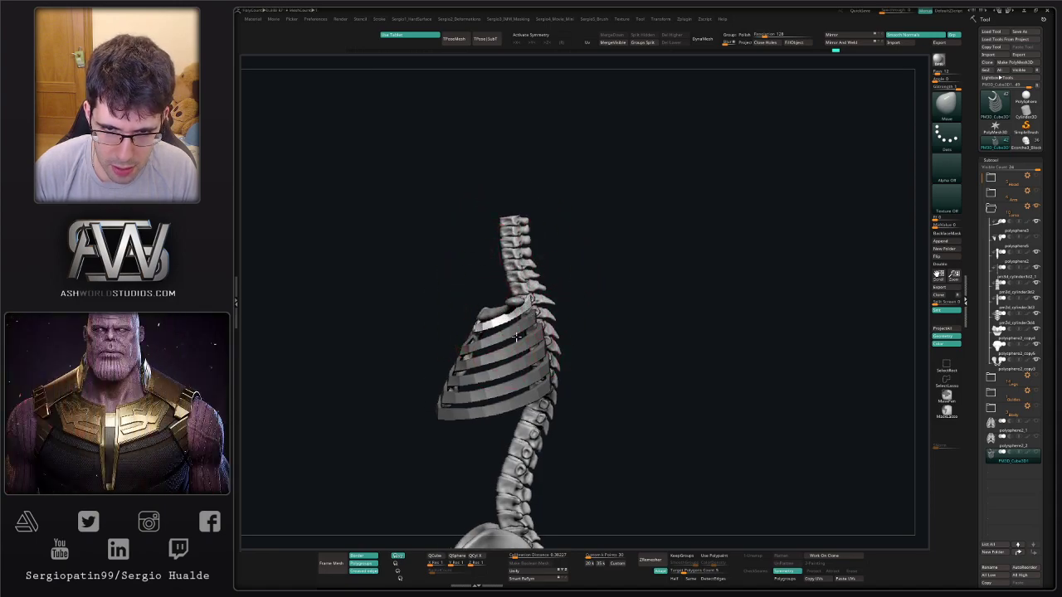
right_click_drag(494, 328, 545, 341)
left_click_drag(510, 307, 501, 397)
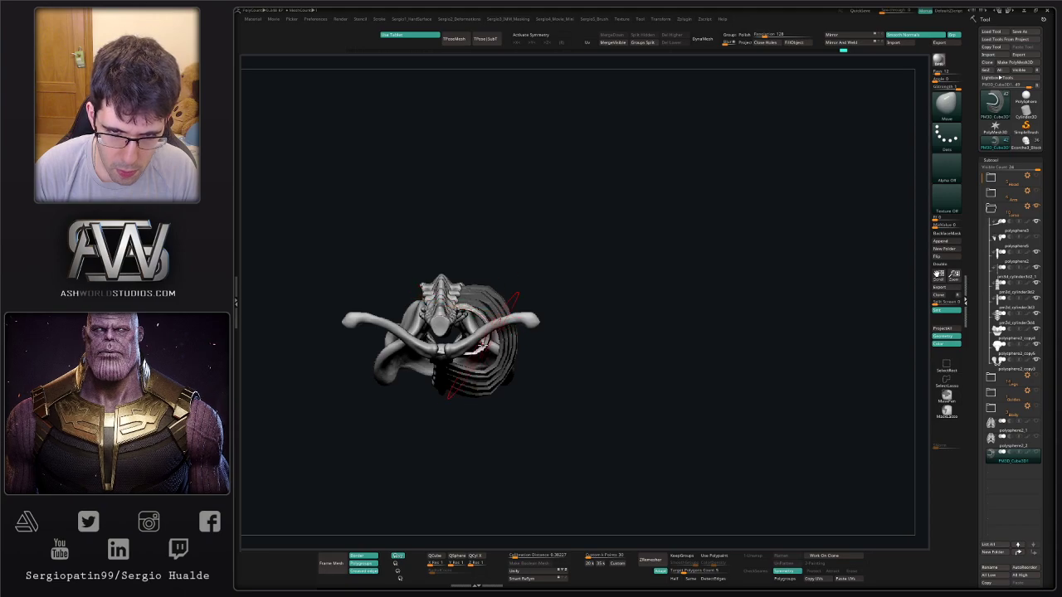
mouse_move(475, 358)
left_mouse_down()
mouse_move(474, 277)
mouse_move(488, 347)
mouse_move(549, 388)
left_mouse_up()
right_click_drag(538, 349, 545, 368, "ctrl")
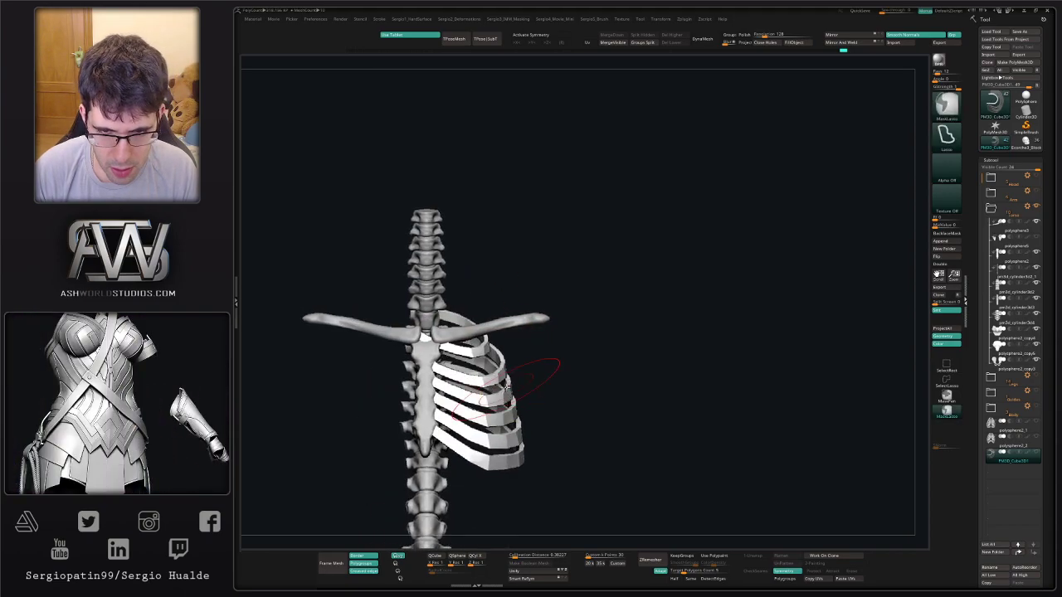
key("w")
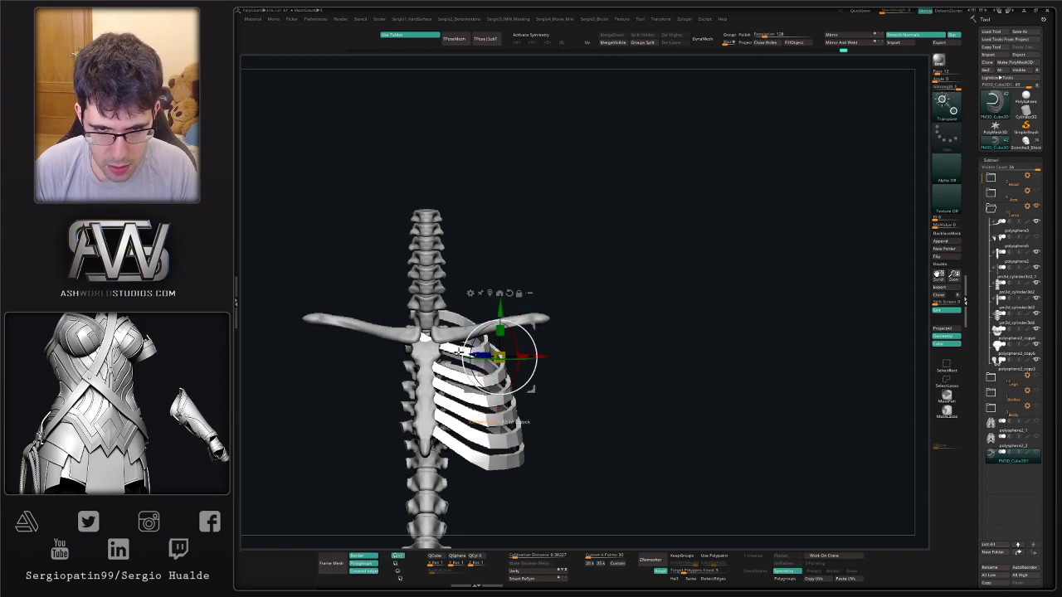
left_click(464, 353, "ctrl")
key("q")
left_click_drag(529, 365, 541, 378, "ctrl")
right_click_drag(535, 372, 516, 335, "ctrl")
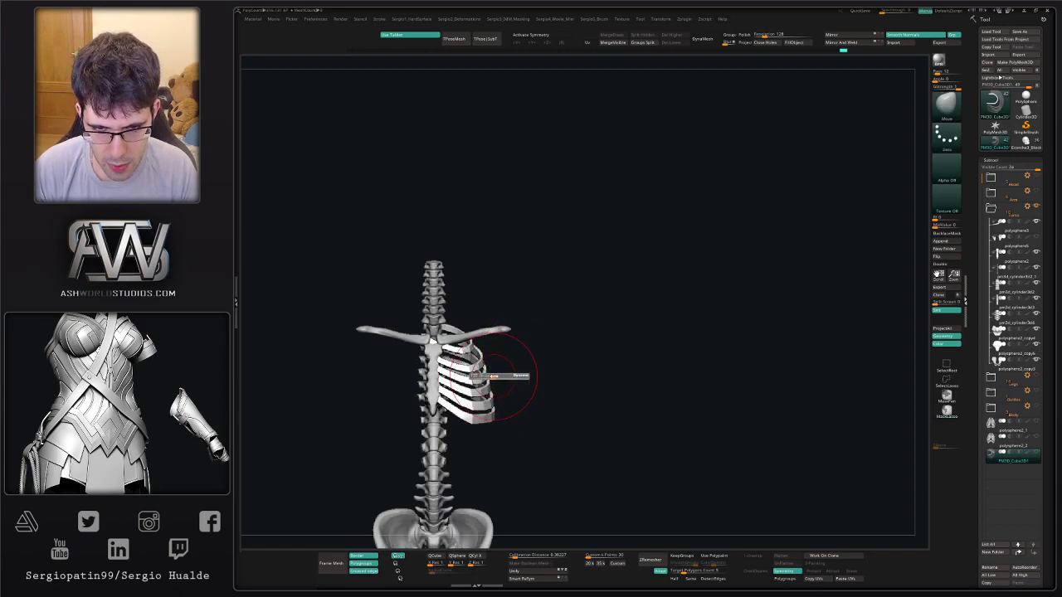
Mask the upper ribs under the clavicle so that only the lower ribs can be edited.
key("w")
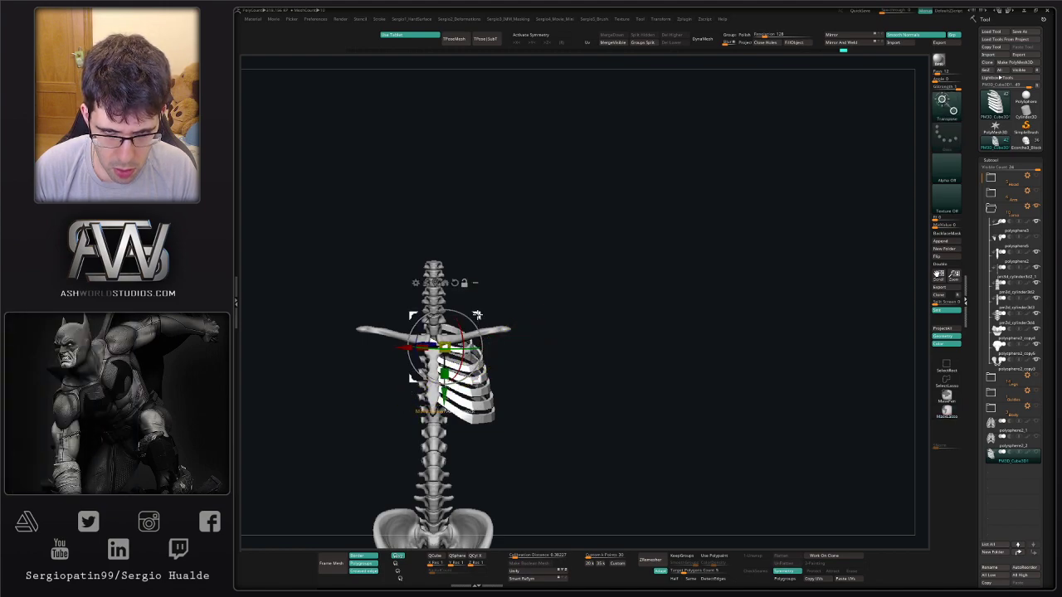
left_click(476, 350, "ctrl")
left_click(473, 352, "ctrl")
key("q")
left_click(499, 366, "ctrl")
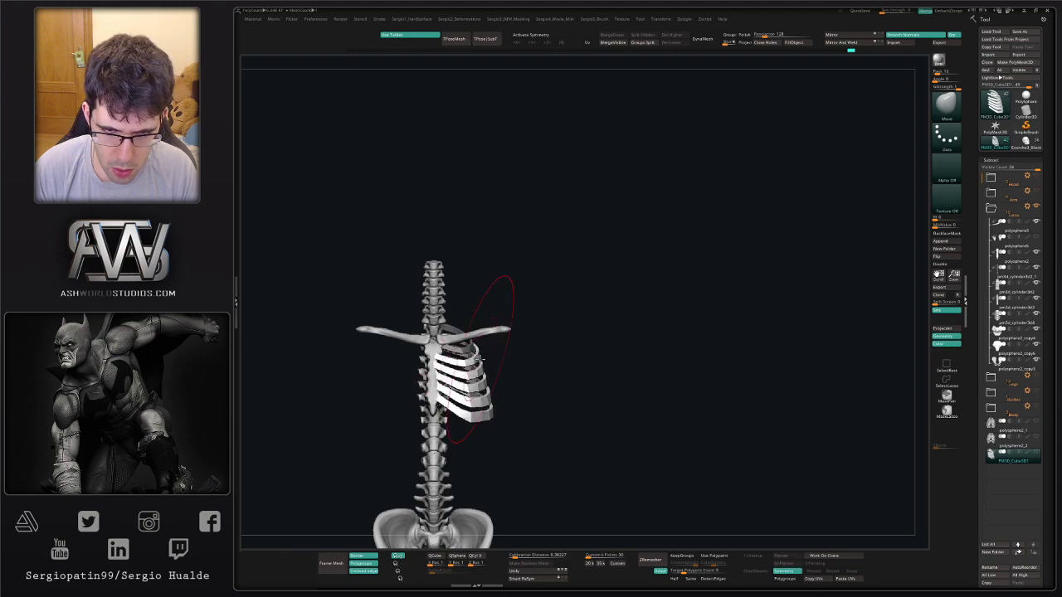
Adjust the overall contour of the unmasked lower ribs from the side, front and back with the Move brush.
mouse_move(479, 359)
right_mouse_down()
mouse_move(453, 363)
mouse_move(490, 355)
right_mouse_up()
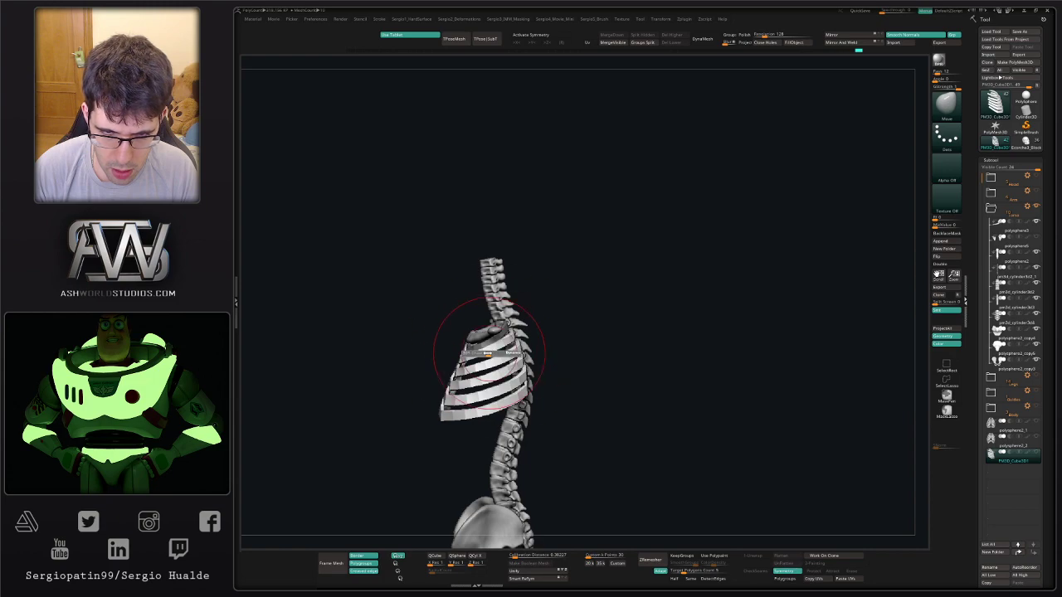
left_click_drag(488, 354, 486, 354)
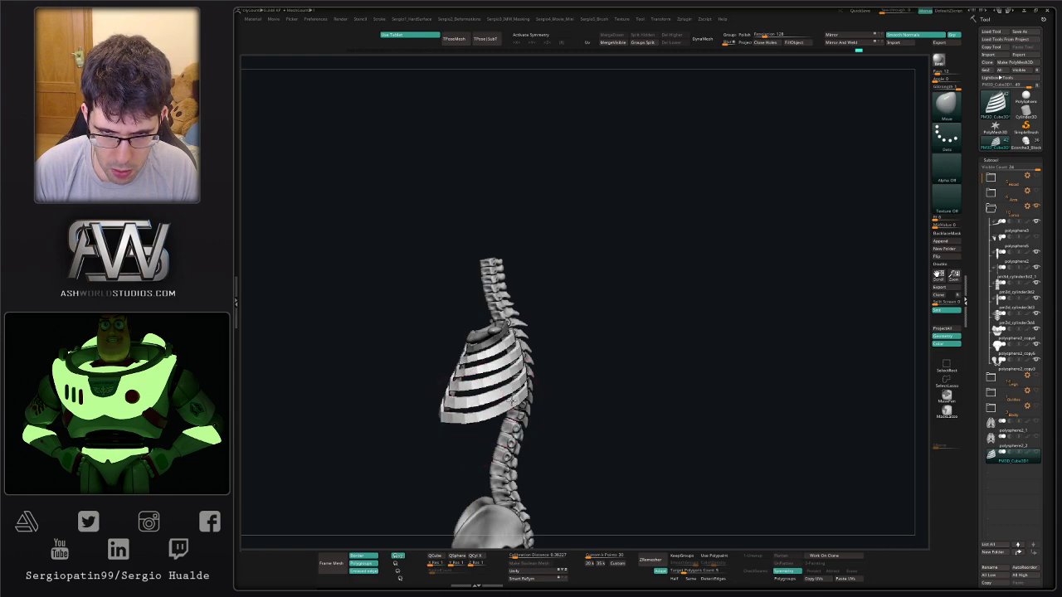
right_click_drag(512, 401, 505, 362)
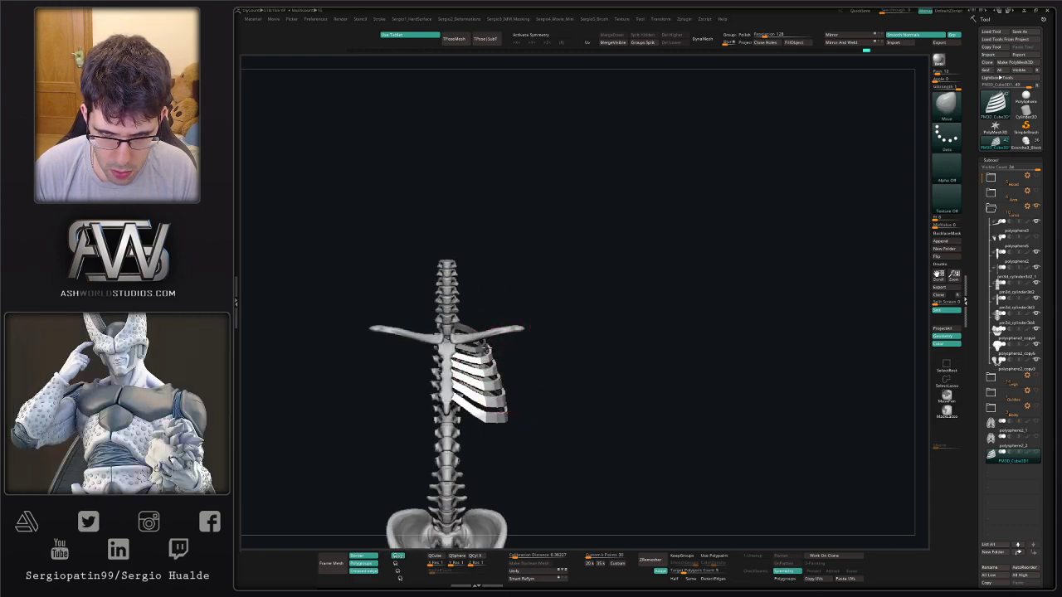
right_click_drag(485, 350, 465, 367)
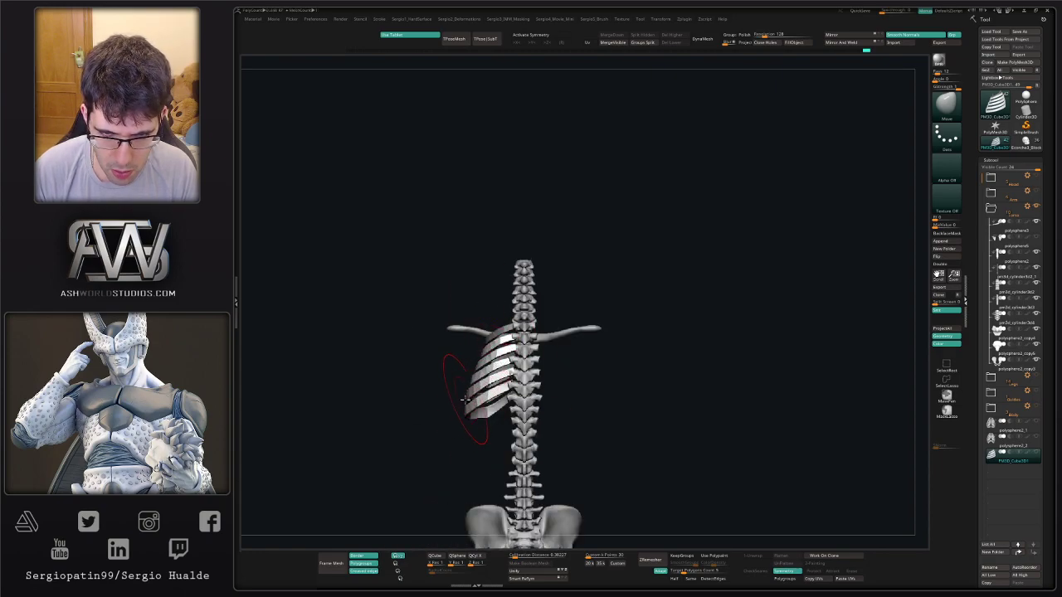
right_click_drag(464, 401, 563, 382)
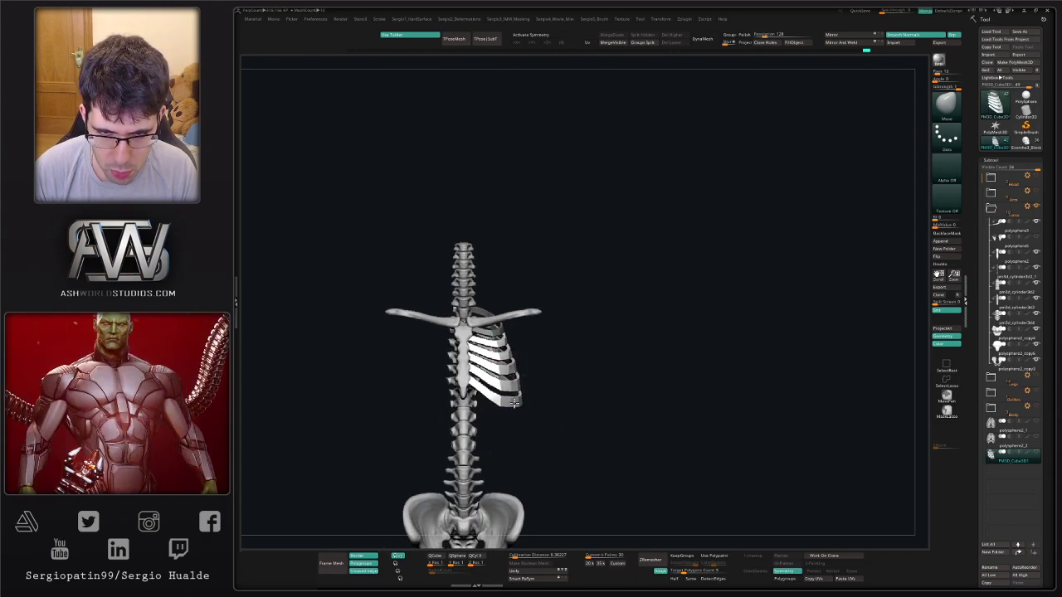
Invert the mask and fit the upper ribs to the spine and sternum with the Move brush.
mouse_move(536, 352)
right_mouse_down("alt")
mouse_move(607, 362)
mouse_move(565, 376)
mouse_move(557, 365)
mouse_move(568, 342)
mouse_move(651, 410)
mouse_move(638, 370)
right_mouse_up("alt")
left_click(668, 365, "ctrl")
right_click_drag(639, 303, 596, 353)
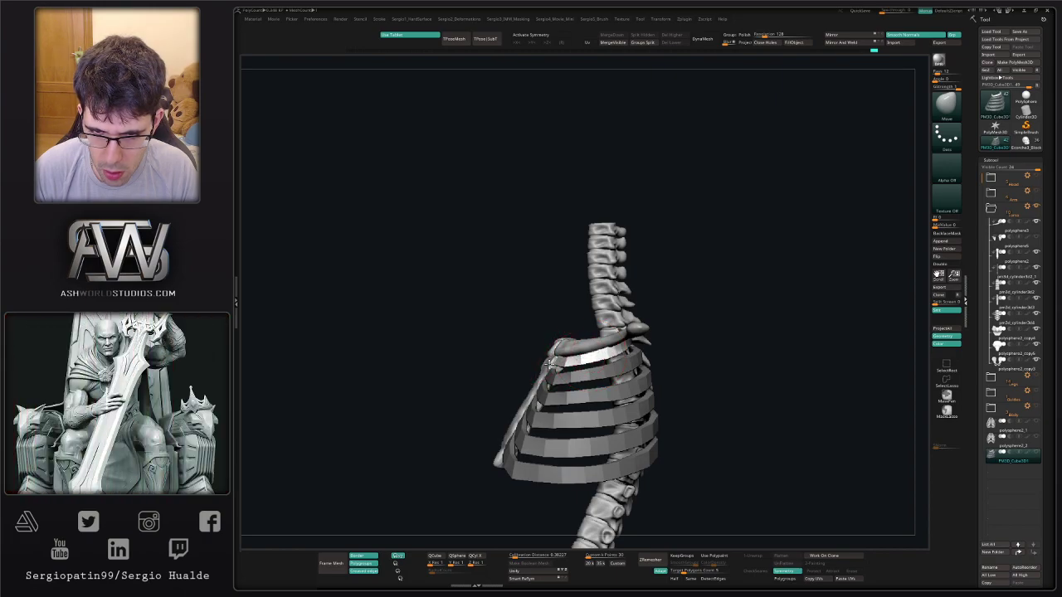
right_click_drag(570, 370, 466, 380)
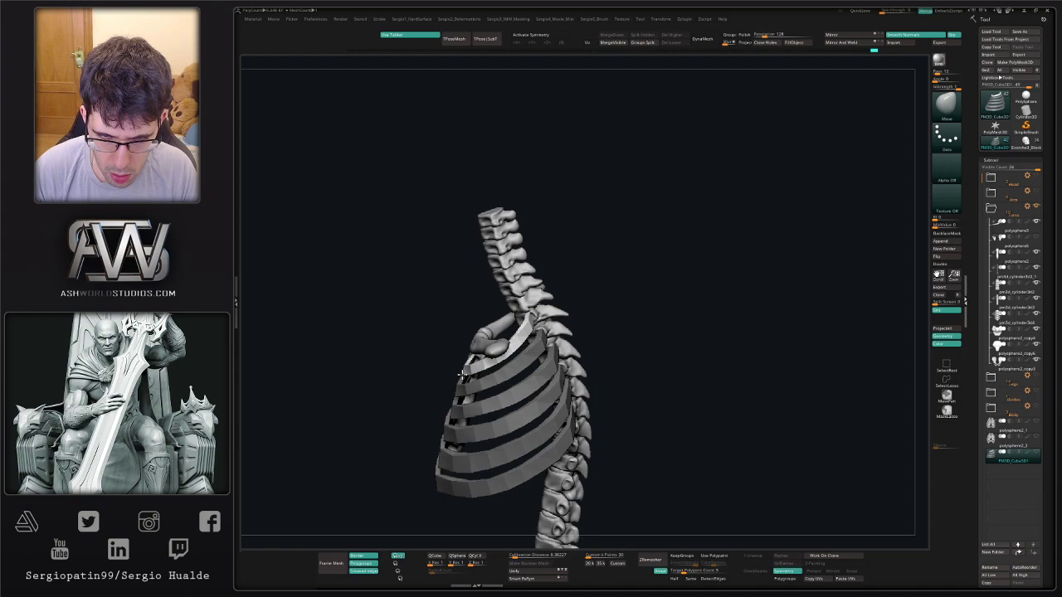
right_click_drag(528, 345, 540, 379)
Invert the mask again and adjust the lower ribs' front ends along the sternum with the Move brush.
left_click(607, 376, "ctrl")
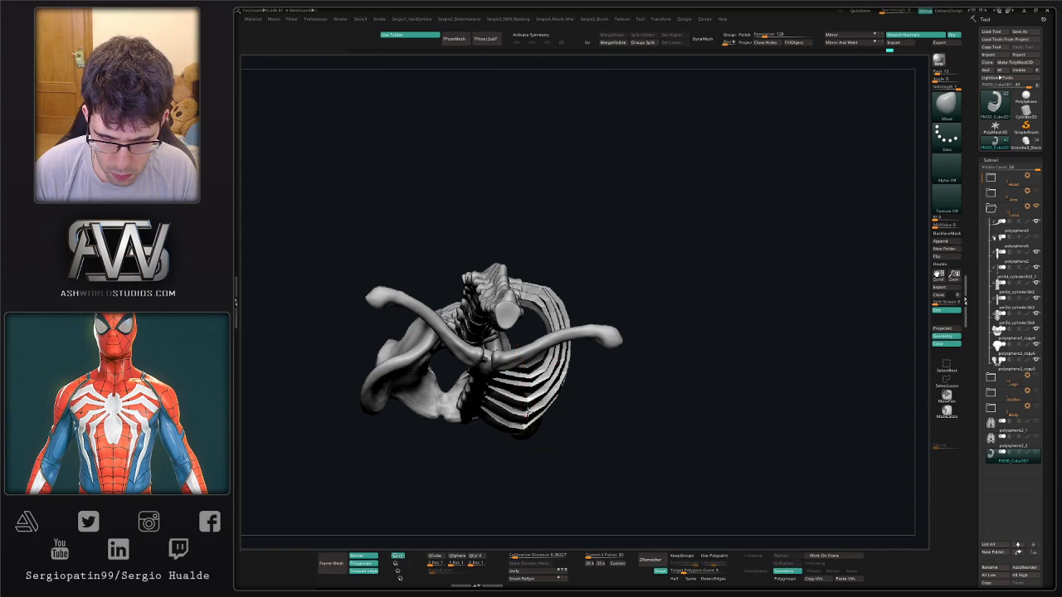
mouse_move(527, 413)
right_mouse_down()
mouse_move(533, 378)
mouse_move(513, 375)
mouse_move(522, 388)
right_mouse_up()
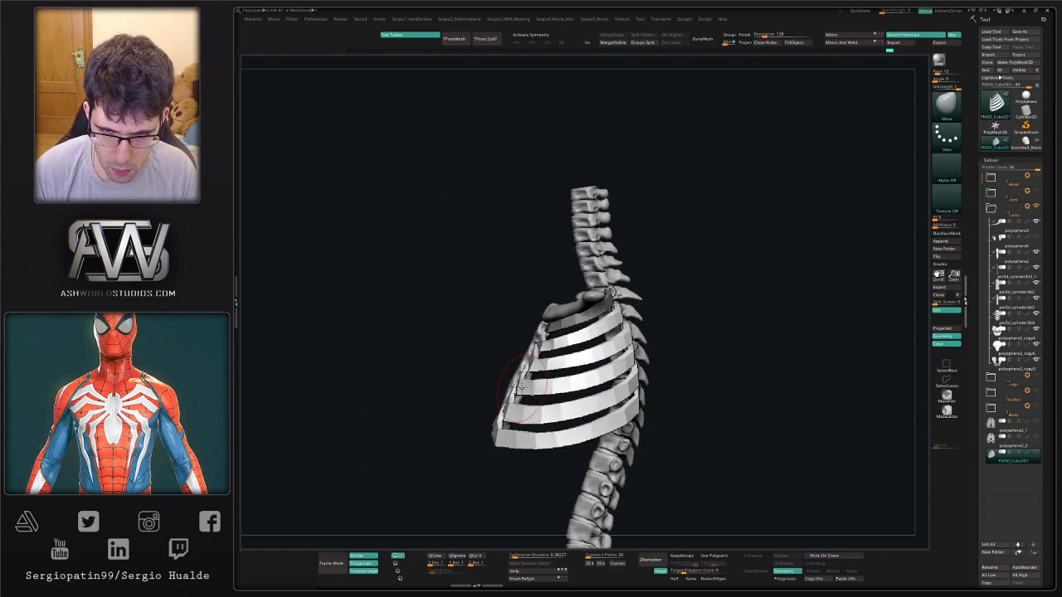
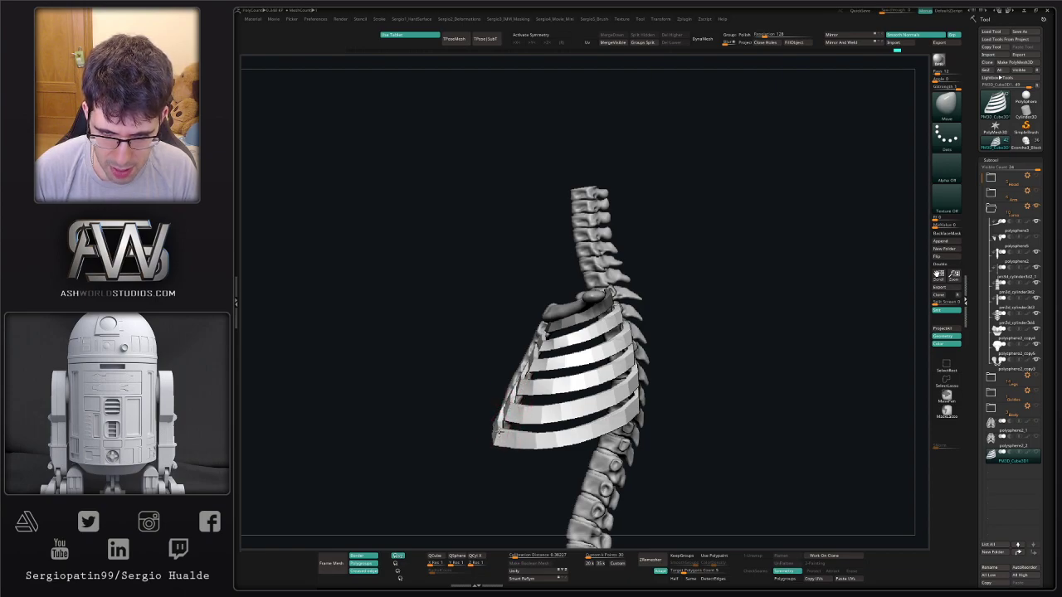
right_click_drag(526, 457, 548, 415, "ctrl")
mouse_move(547, 415)
right_mouse_down()
mouse_move(606, 398)
mouse_move(589, 407)
mouse_move(579, 450)
right_mouse_up()
Switch to the Move Topological brush and reposition the lower ribs' front ends individually along the sternum's slope.
key("b")
key("m")
key("t")
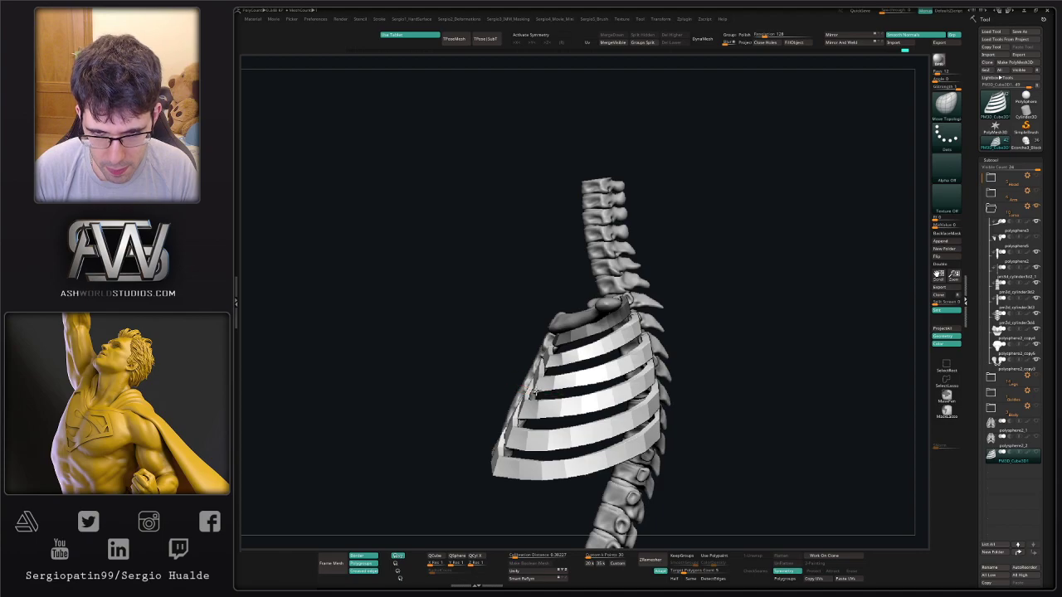
mouse_move(533, 393)
right_mouse_down()
mouse_move(565, 400)
mouse_move(558, 372)
mouse_move(541, 381)
mouse_move(539, 406)
mouse_move(538, 389)
right_mouse_up()
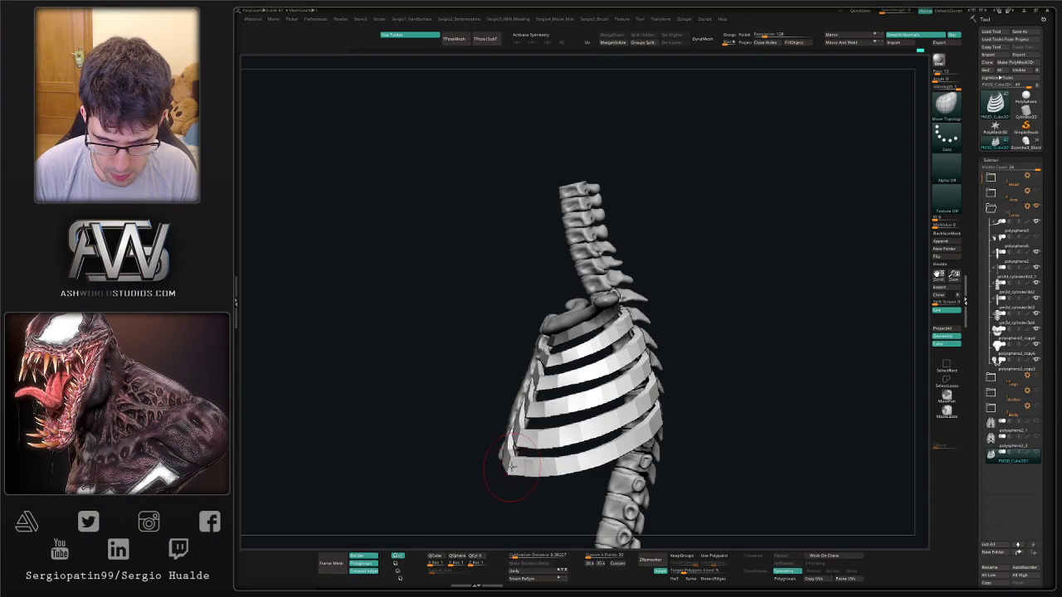
right_click_drag(513, 476, 518, 452)
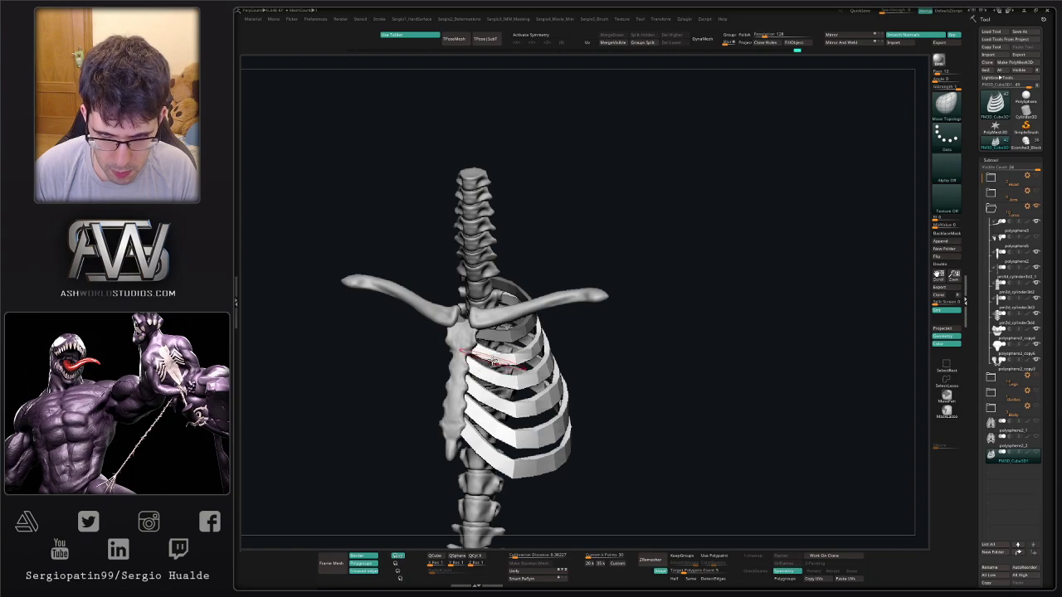
Draw the lower ribs' front tips closer to the sternum's edge with the Move Topological brush.
mouse_move(471, 376)
right_mouse_down("ctrl")
mouse_move(466, 339)
mouse_move(506, 424)
mouse_move(512, 413)
right_mouse_up("ctrl")
left_click_drag(502, 412, 493, 407)
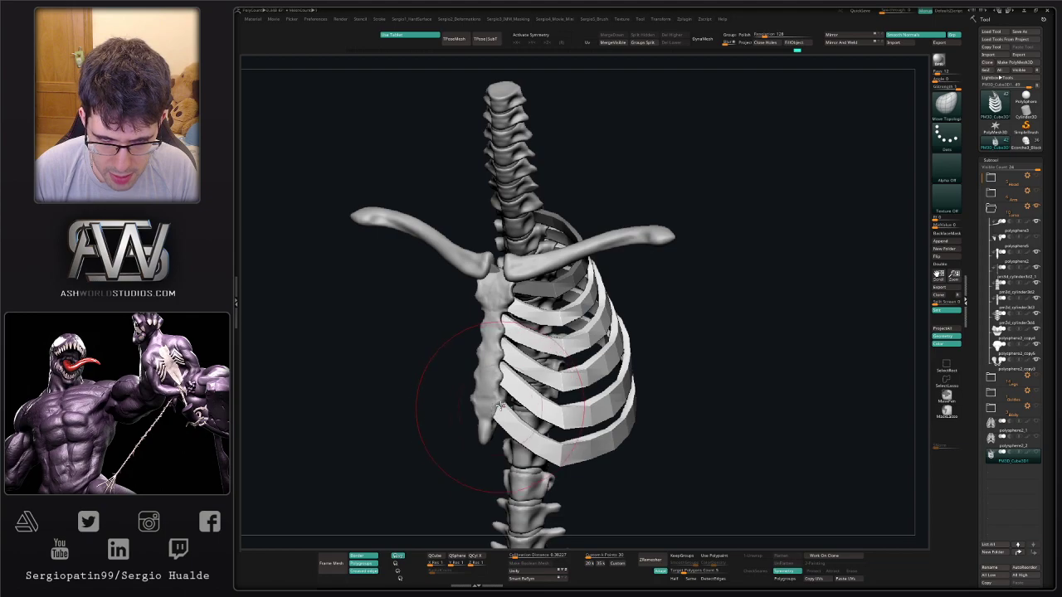
right_click_drag(497, 407, 498, 386)
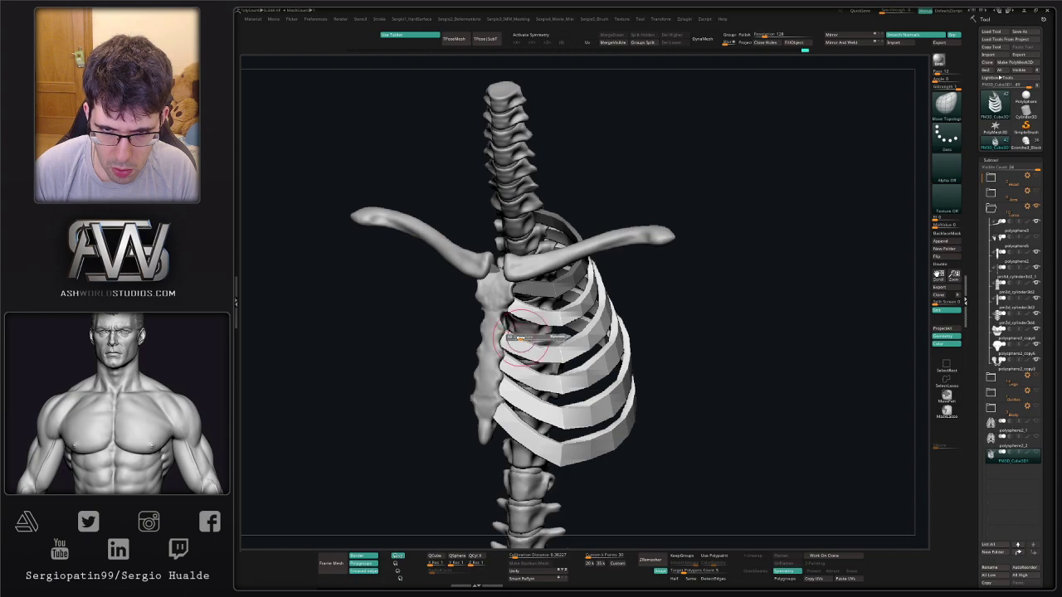
right_click_drag(527, 310, 527, 349, "alt")
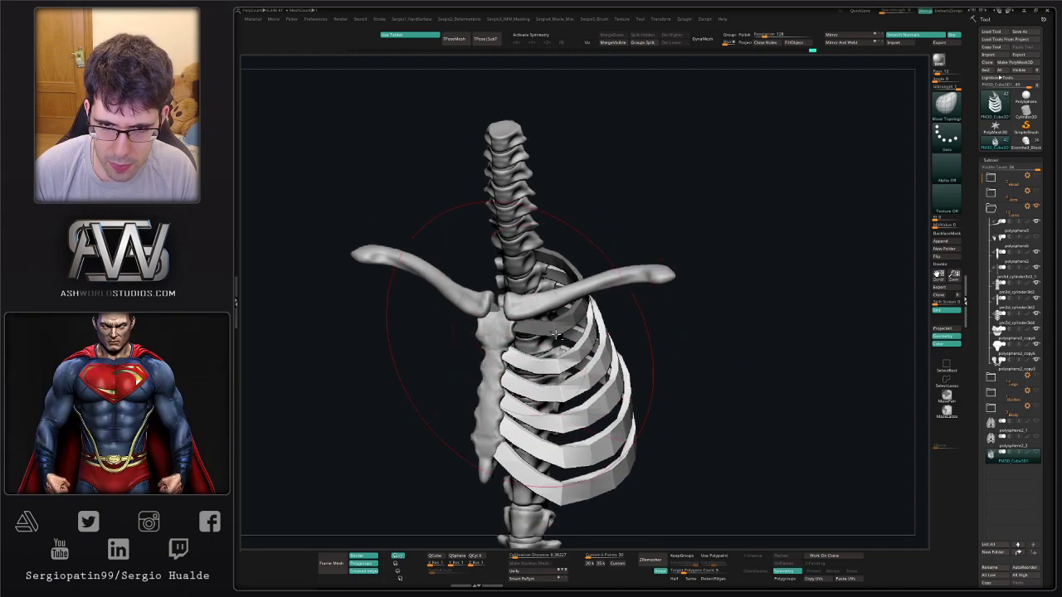
Invert the mask, adjust the upper ribs' front ends beside the sternum with the Move Topological brush, and clear the mask.
key("ctrl+i")
left_click_drag(533, 330, 529, 333)
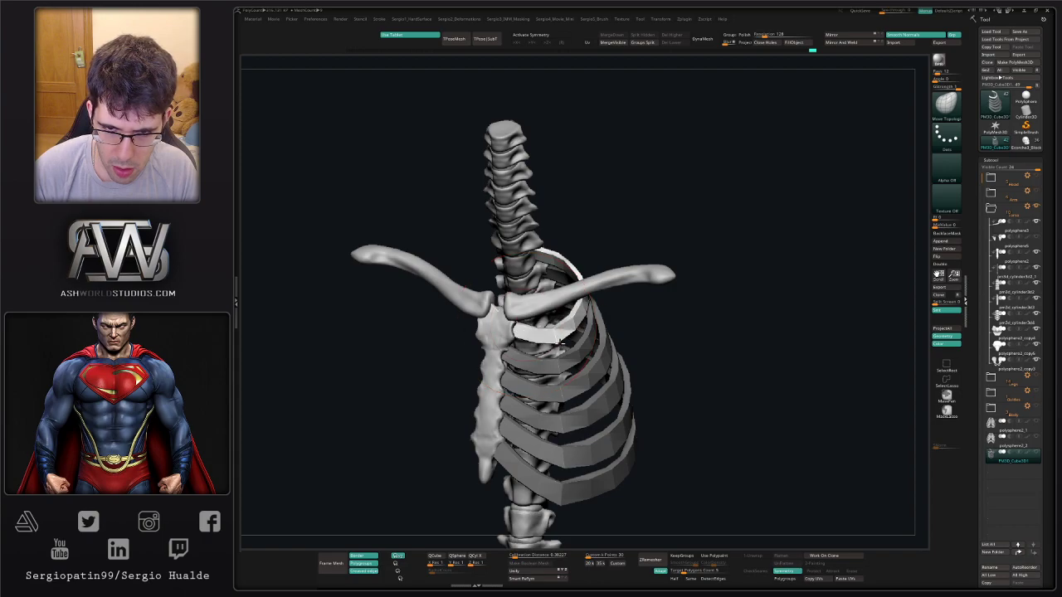
right_click_drag(557, 344, 589, 325)
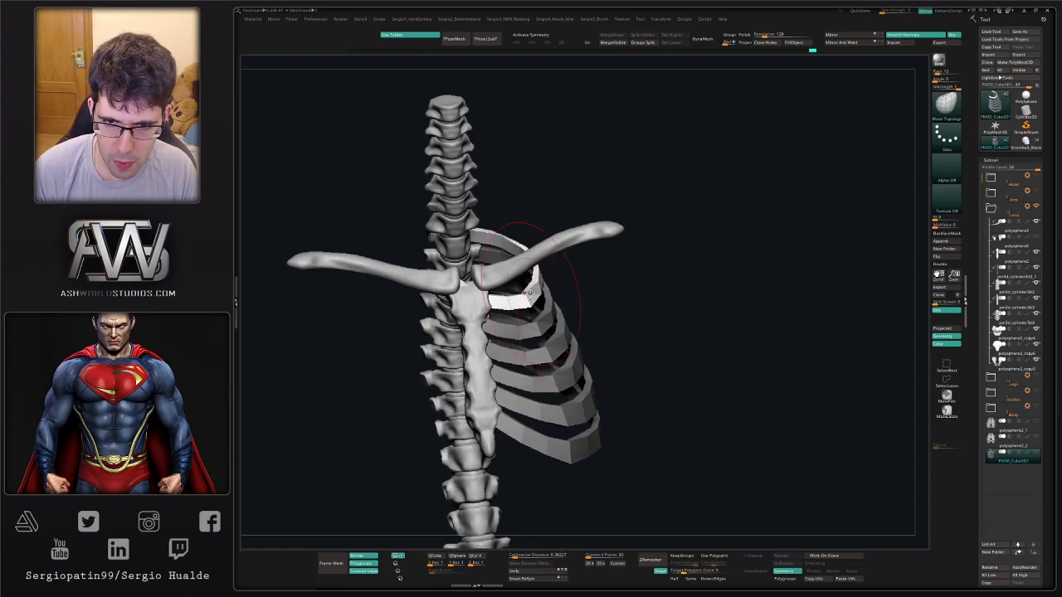
right_click_drag(529, 292, 579, 328)
left_click_drag(681, 314, 691, 339, "ctrl")
right_click_drag(550, 355, 548, 332, "ctrl")
right_click_drag(548, 332, 583, 397)
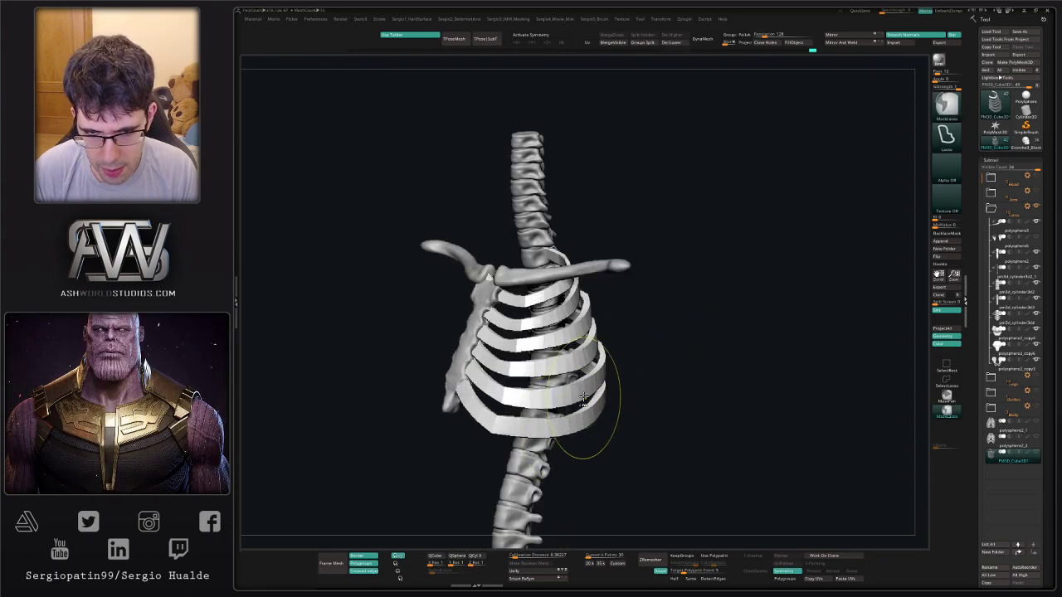
Preview the rib blockout with Dynamic Subdivision smoothing and check its shape against the spine, sternum and pelvis.
key("d")
key("shift+d")
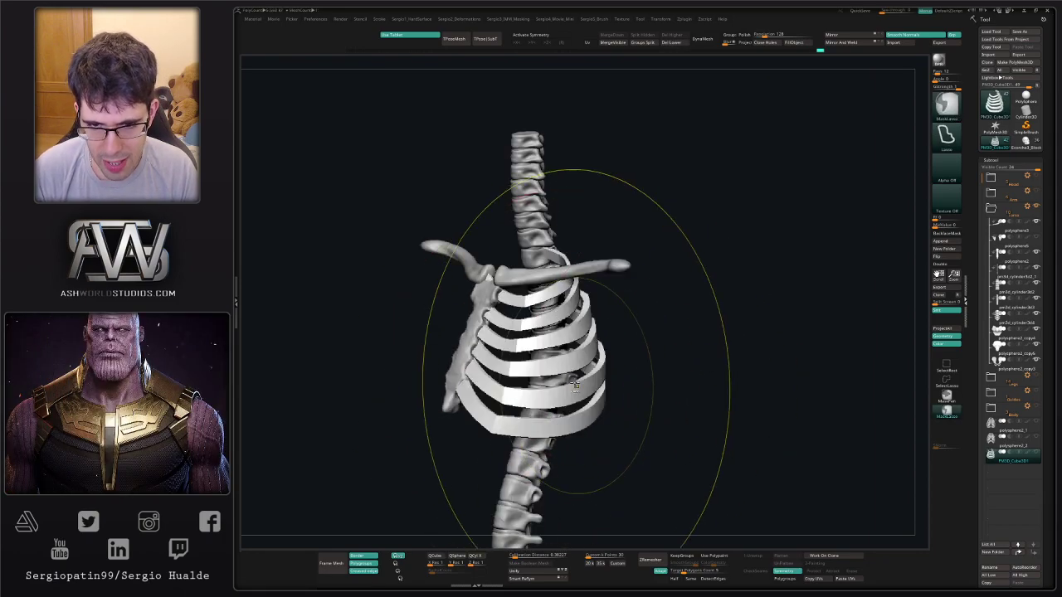
key("d")
mouse_move(580, 401)
right_mouse_down("ctrl")
mouse_move(587, 342)
mouse_move(612, 387)
mouse_move(655, 423)
right_mouse_up("ctrl")
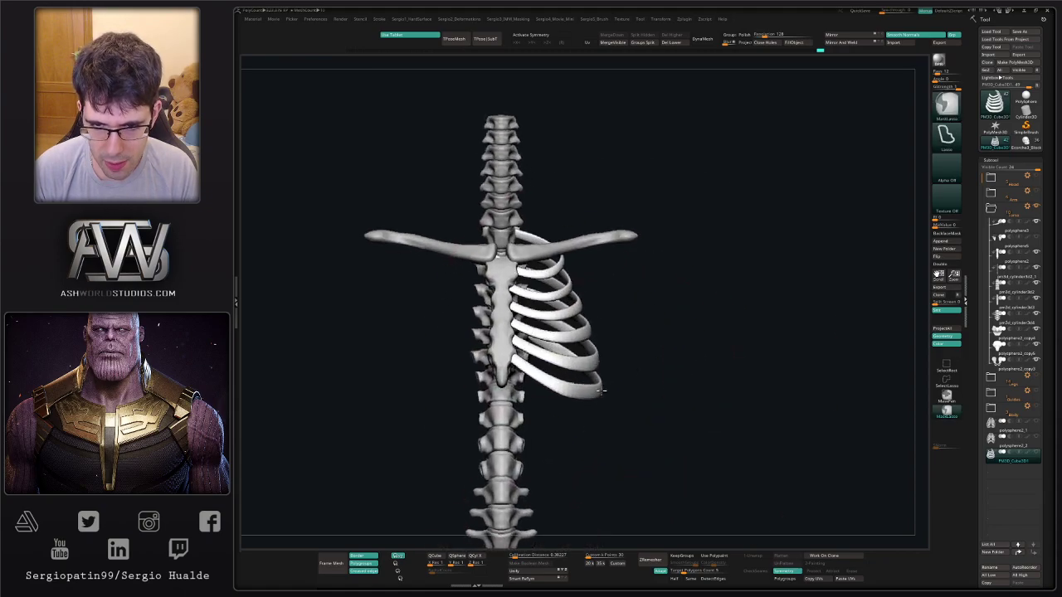
mouse_move(668, 381)
right_mouse_down()
mouse_move(619, 368)
mouse_move(622, 330)
mouse_move(645, 358)
right_mouse_up()
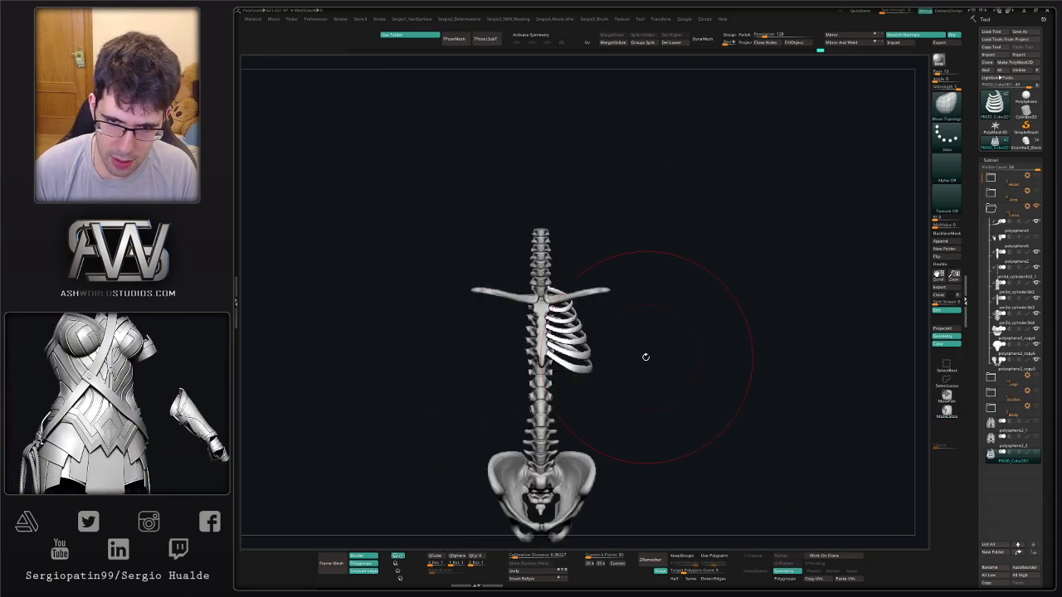
mouse_move(569, 332)
right_mouse_down("ctrl")
mouse_move(664, 385)
mouse_move(668, 410)
mouse_move(605, 409)
mouse_move(624, 390)
right_mouse_up("ctrl")
Turn on the polyframe display, show the full reference rib cage, and split it into separate polygroups.
key("shift+f")
mouse_move(514, 384)
right_mouse_down("shift")
mouse_move(543, 333)
mouse_move(652, 320)
mouse_move(562, 330)
mouse_move(647, 328)
mouse_move(624, 322)
mouse_move(635, 314)
right_mouse_up("shift")
mouse_move(581, 293)
right_mouse_down("ctrl")
mouse_move(589, 331)
mouse_move(579, 273)
right_mouse_up("ctrl")
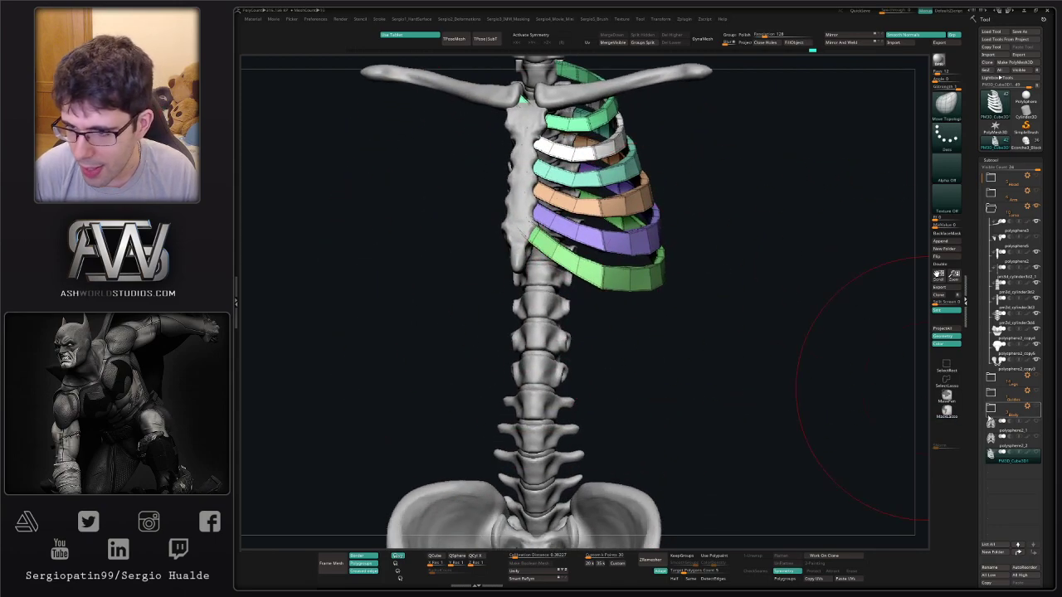
left_click(1037, 424)
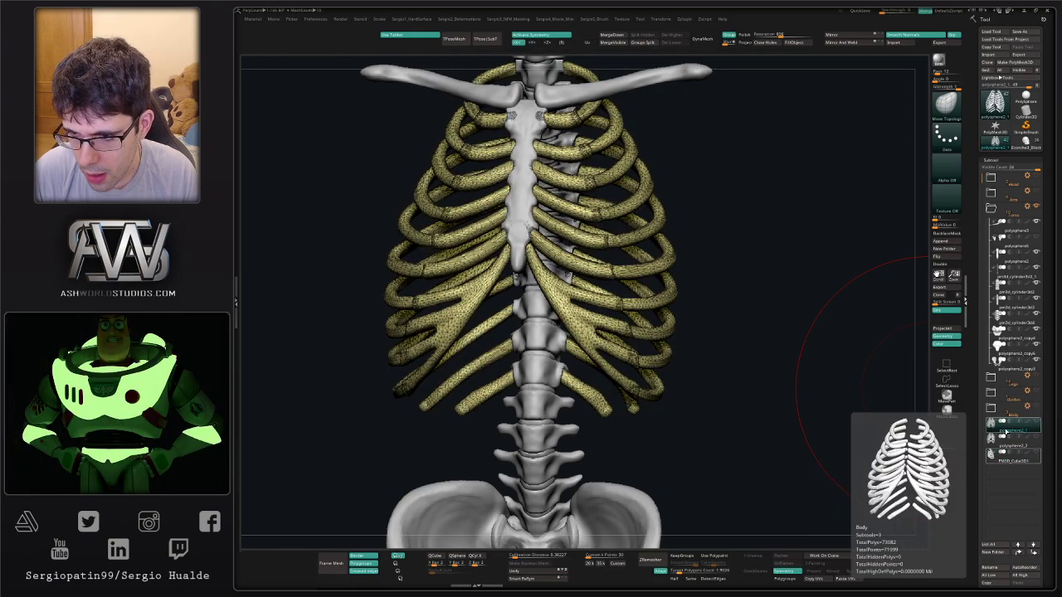
key("ctrl+w")
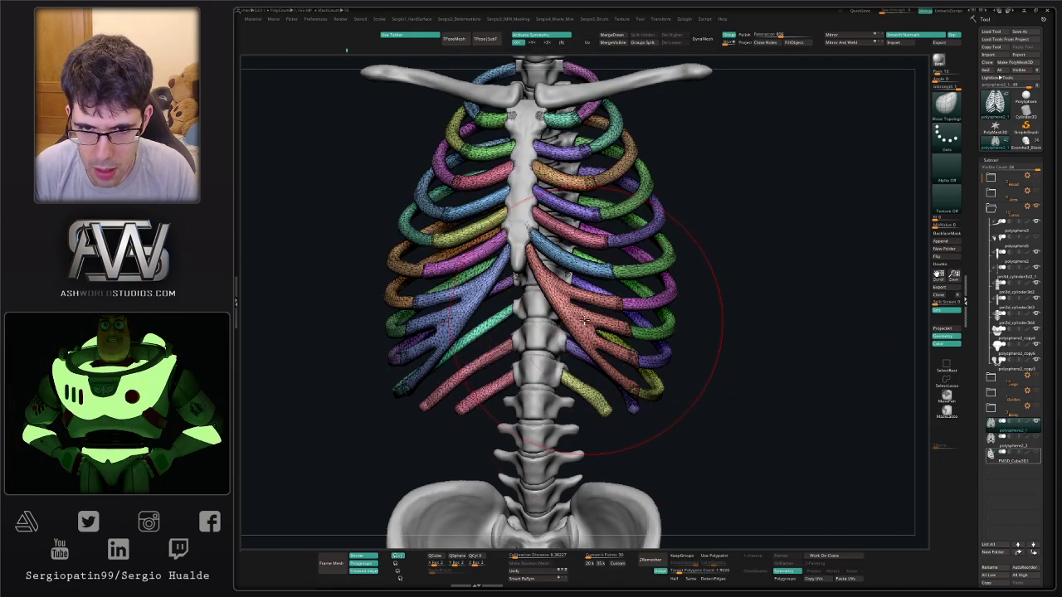
Test hiding the lower costal cartilage groups, restore them, and apply Mirror And Weld to the reference rib cage.
left_click(573, 313, "ctrl+shift")
left_click(572, 313, "ctrl+shift")
left_click(472, 306, "ctrl+shift")
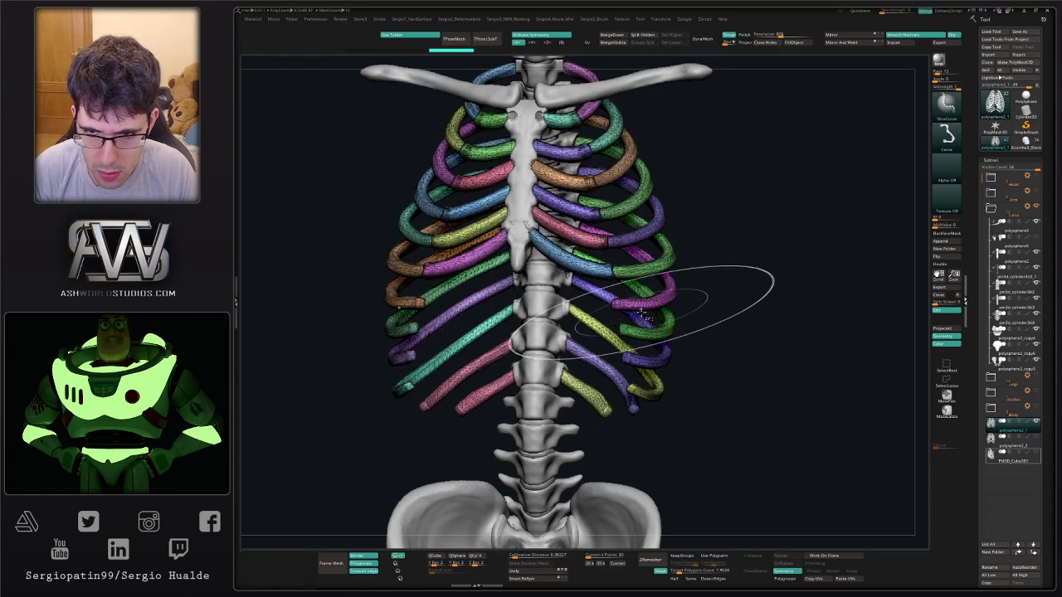
left_click(750, 284, "ctrl+shift")
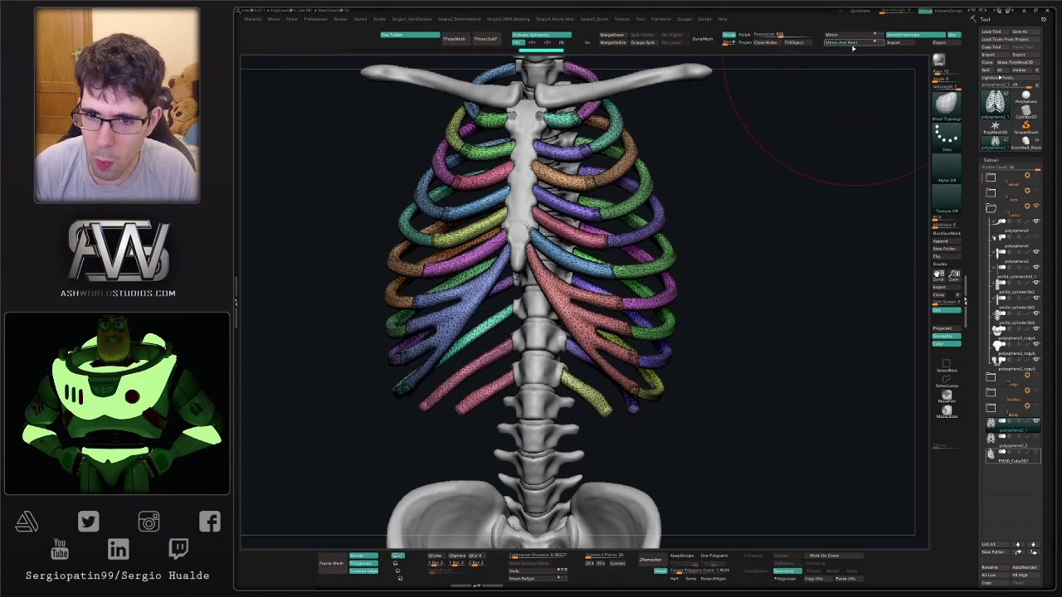
left_click(853, 44)
Hide the branching lower costal cartilage and the lower rib pairs of the reference rib cage.
left_click(580, 320, "ctrl+shift")
left_click(580, 321, "ctrl+shift")
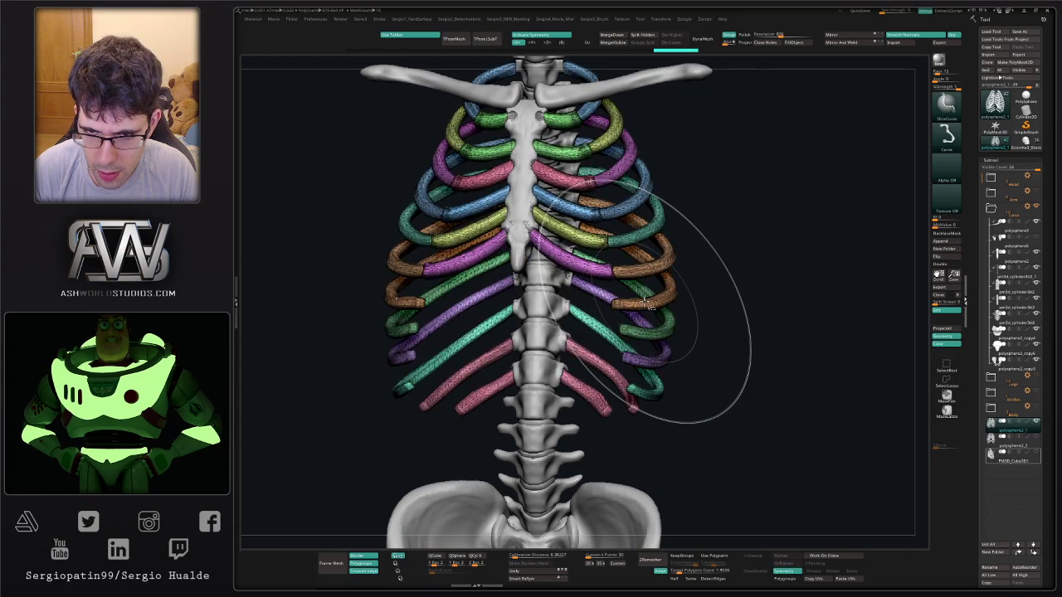
left_click(647, 304, "ctrl+shift")
left_click(649, 332, "ctrl+shift")
left_click(662, 358, "ctrl+shift")
left_click(645, 381, "ctrl+shift")
left_click(633, 405, "ctrl+shift")
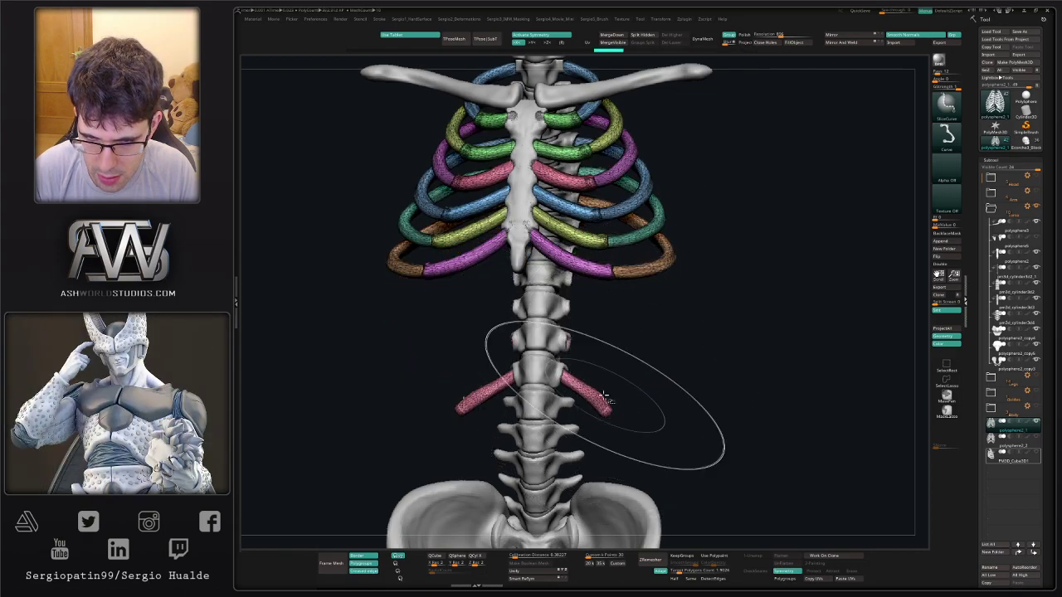
left_click(603, 396, "ctrl+shift")
right_click_drag(618, 398, 648, 277, "ctrl")
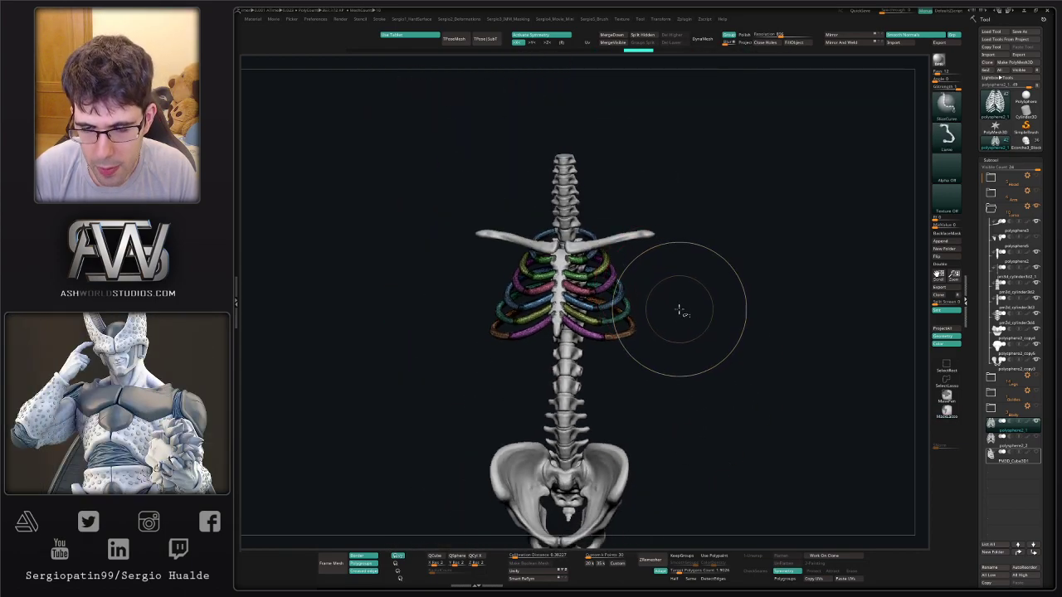
Invert the reference rib cage's visibility so only its lower ribs show, turn off the polyframe, and select the rib blockout.
key("ctrl+d")
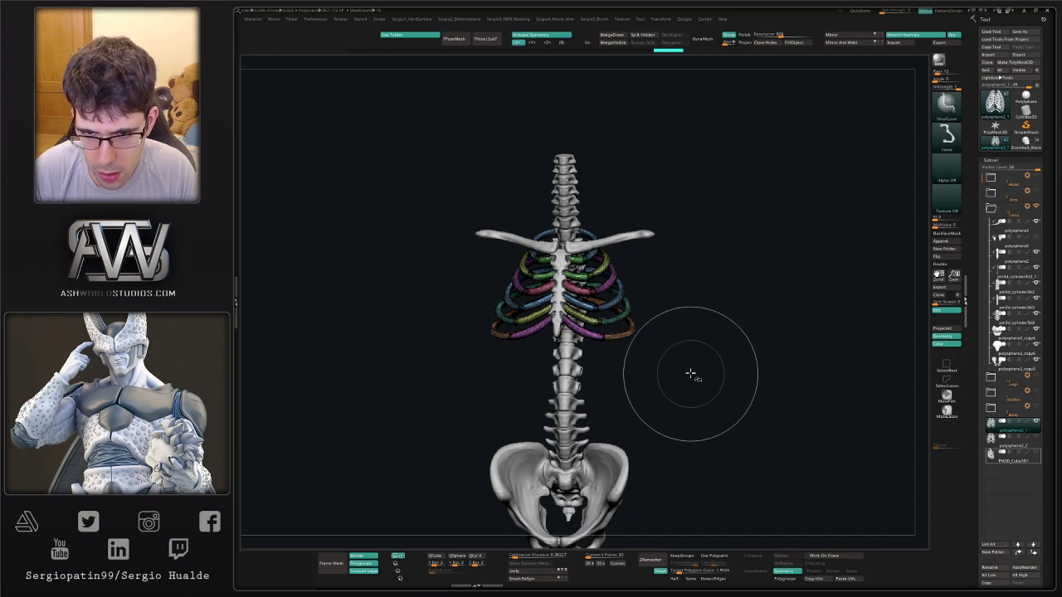
left_click(946, 374, "ctrl+shift")
left_click_drag(842, 351, 851, 398, "ctrl+shift")
key("shift+s")
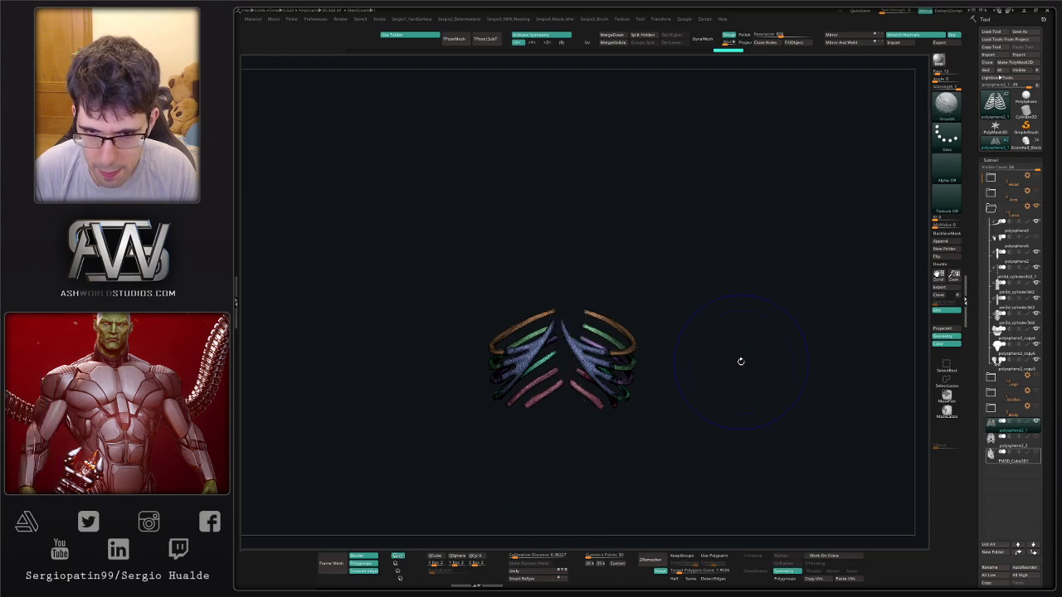
left_click(741, 361, "ctrl+shift")
left_click(1003, 463)
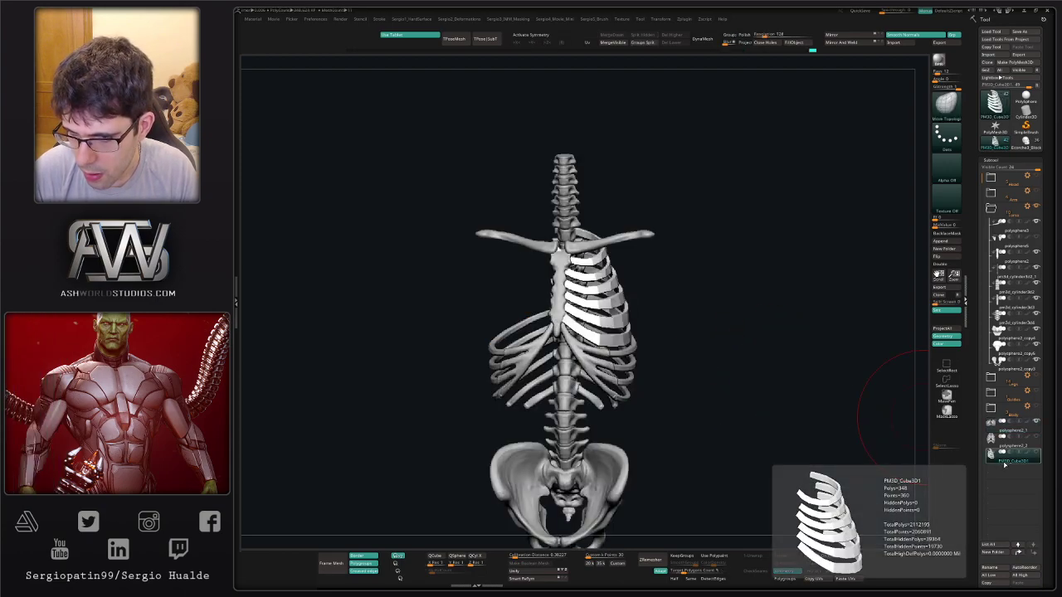
Compare the rib blockout with the lower reference ribs from the front, side and back.
left_click_drag(756, 379, 698, 375)
right_click_drag(591, 301, 592, 332)
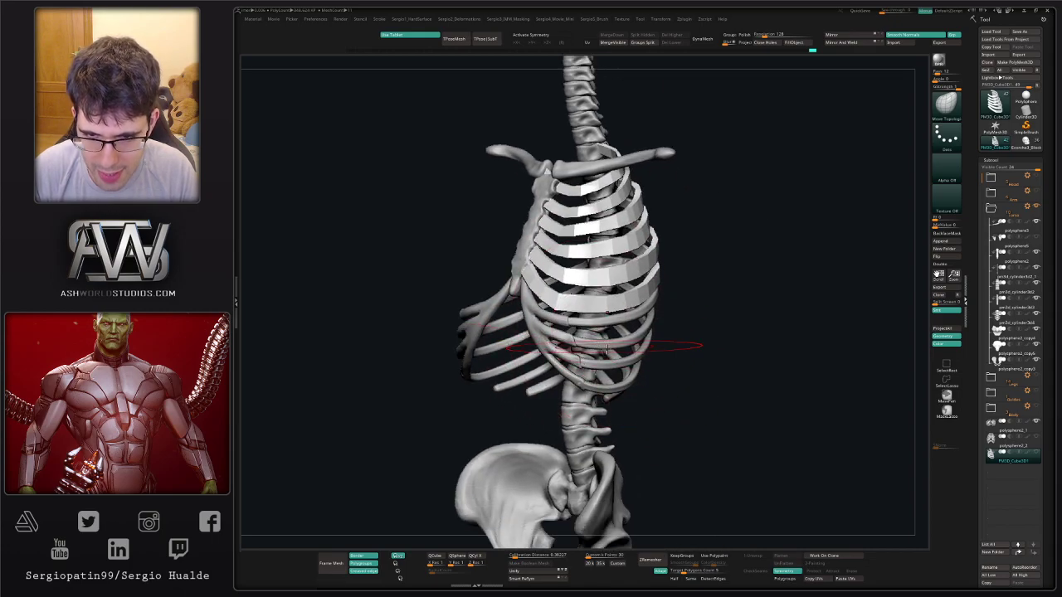
left_click_drag(606, 350, 653, 386)
right_click_drag(684, 399, 662, 393)
left_click_drag(662, 394, 648, 390)
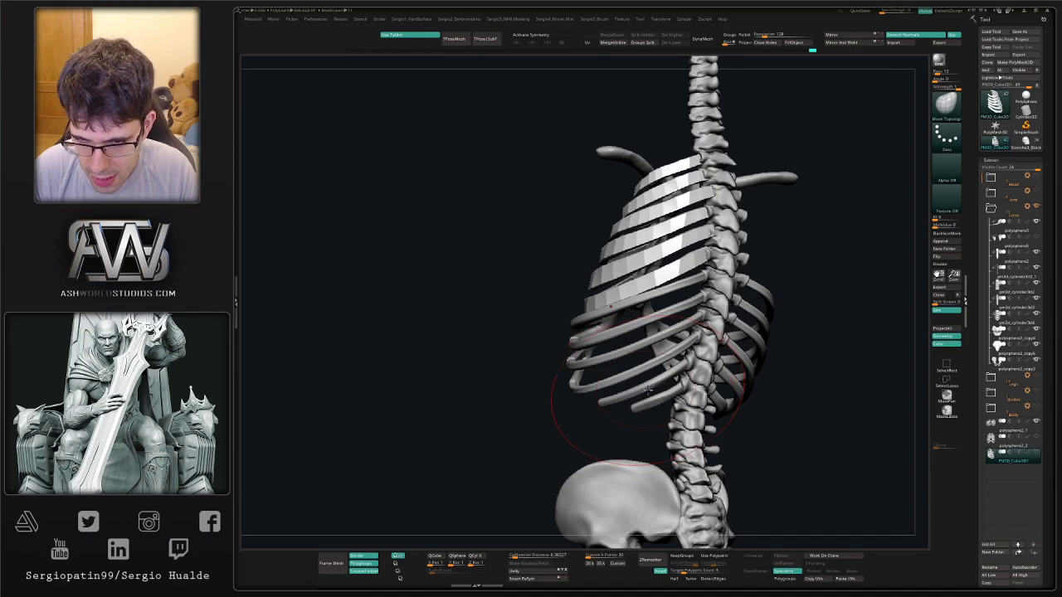
mouse_move(648, 390)
right_mouse_down()
mouse_move(705, 391)
mouse_move(655, 382)
right_mouse_up()
left_click(659, 384, "alt")
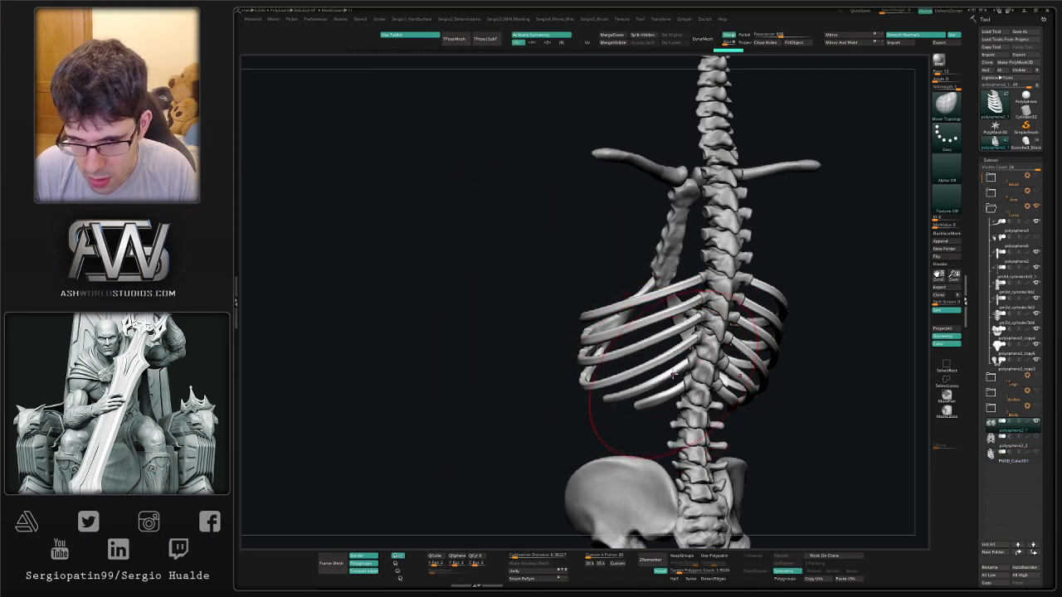
left_click_drag(673, 376, 733, 361)
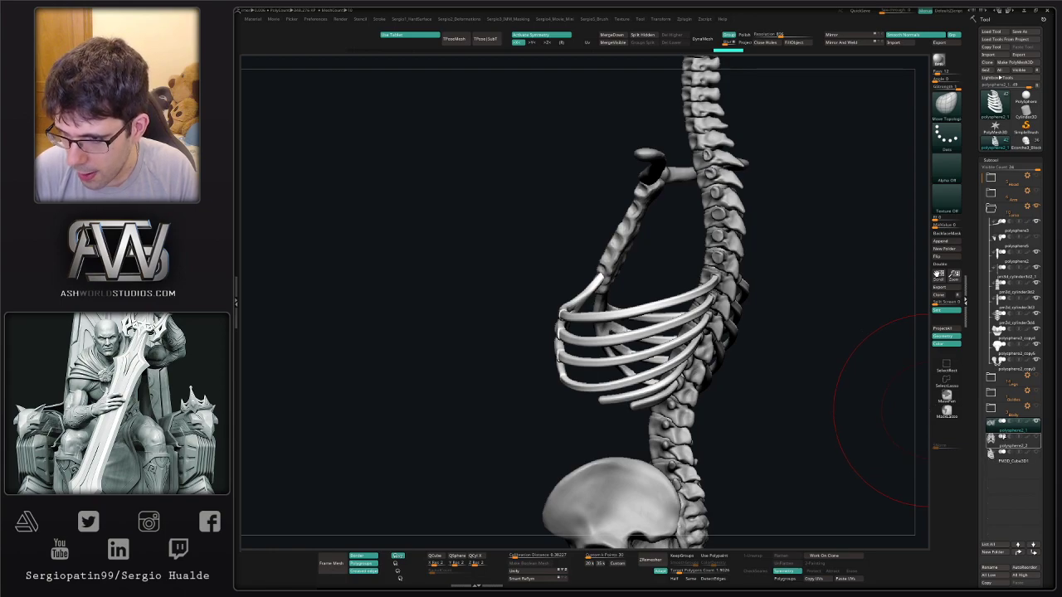
left_click(994, 457)
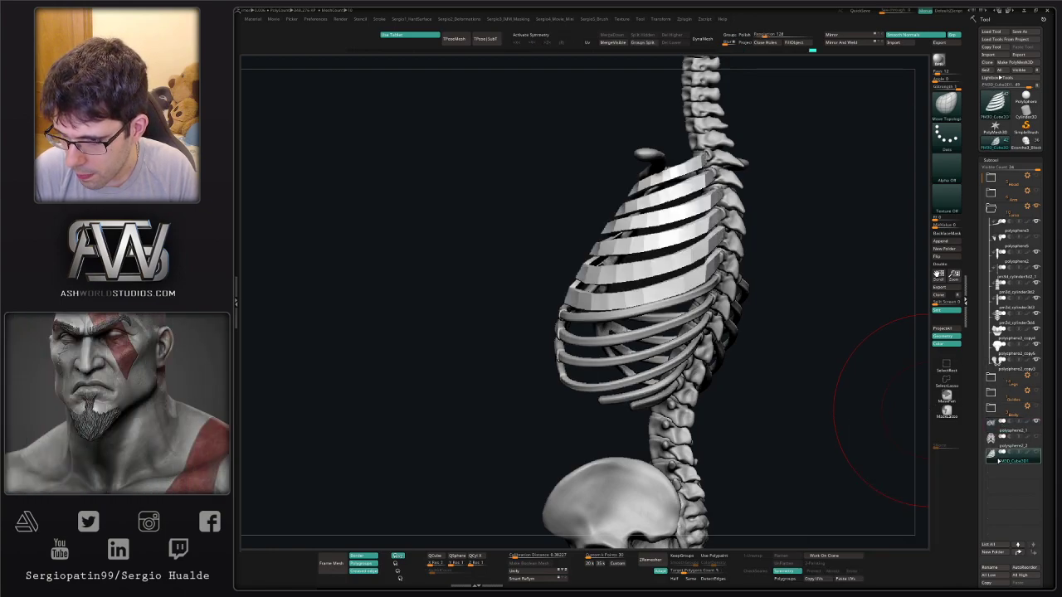
Duplicate the lowest blockout rib with the gizmo and place the copy below it over the next reference rib.
right_click_drag(588, 311, 629, 298)
key("w")
left_click(612, 302, "ctrl")
left_click_drag(643, 269, 644, 290, "ctrl")
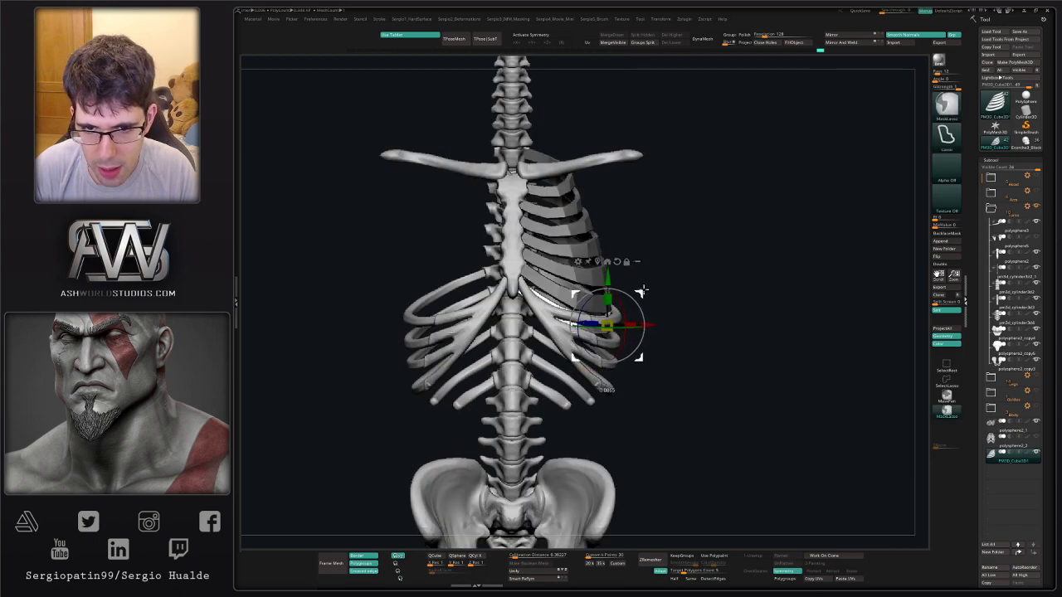
mouse_move(696, 307)
right_mouse_down()
mouse_move(606, 307)
mouse_move(675, 301)
right_mouse_up()
key("s")
left_click_drag(670, 308, 665, 310)
right_click_drag(666, 310, 618, 301)
Shape the new lowest rib along the side of the reference rib with the Move brush.
key("q")
left_click_drag(699, 273, 697, 282)
right_click_drag(676, 321, 621, 345)
left_click_drag(682, 346, 680, 346)
right_click_drag(693, 344, 733, 330)
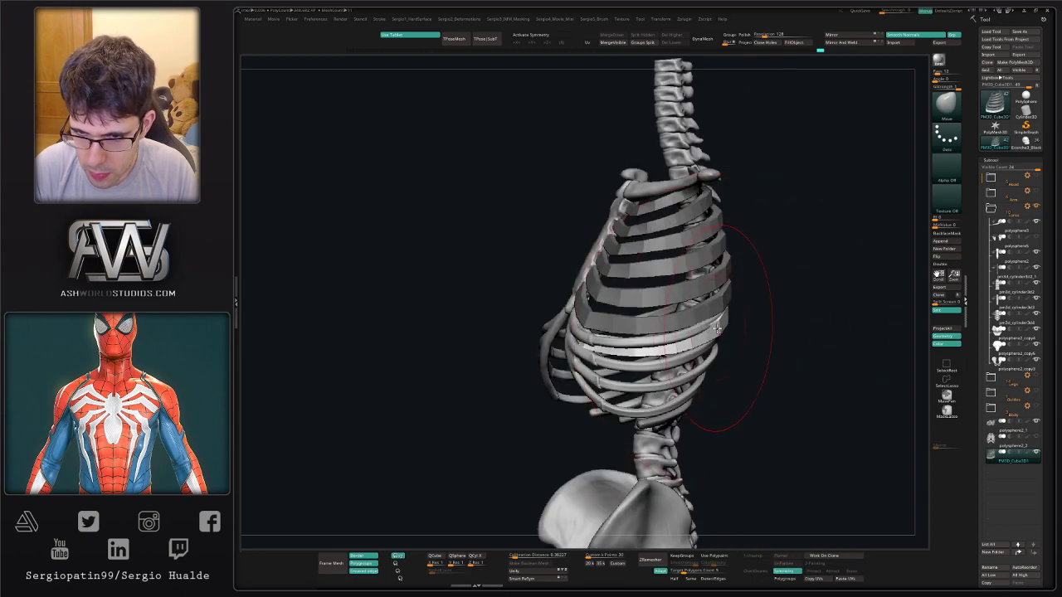
left_click_drag(717, 329, 611, 354)
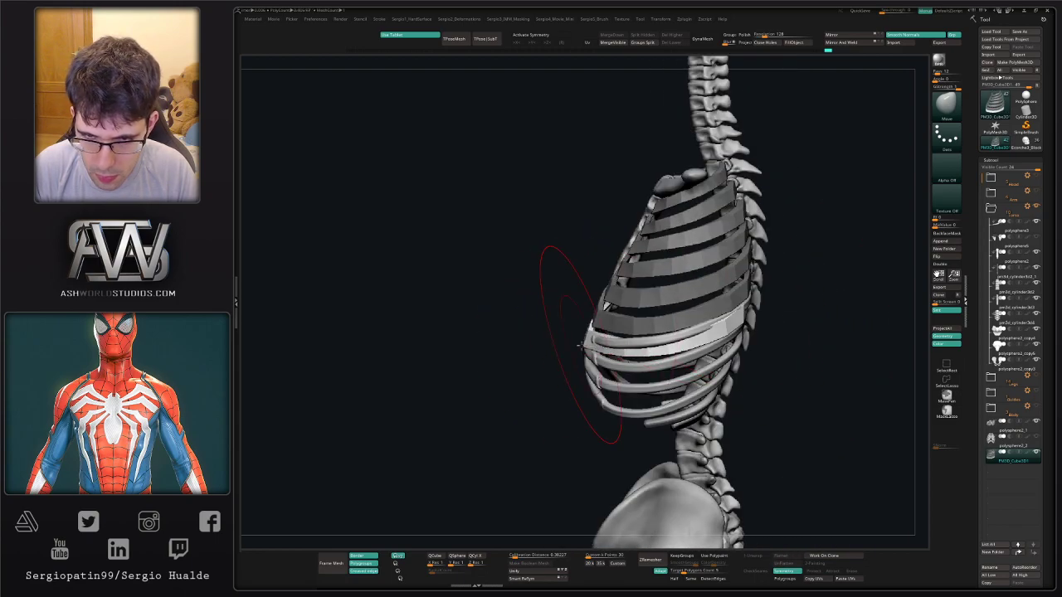
Refine the new rib's front and back sections to follow the reference rib between the costal cartilage and the spine.
mouse_move(580, 345)
right_mouse_down()
mouse_move(632, 347)
mouse_move(640, 333)
right_mouse_up()
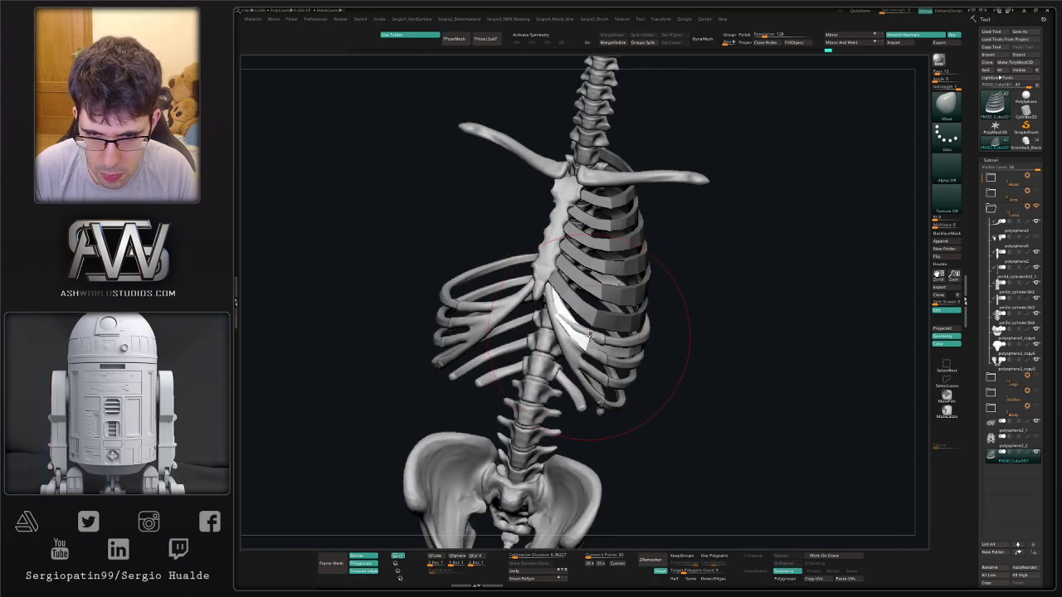
mouse_move(590, 335)
right_mouse_down()
mouse_move(578, 341)
mouse_move(580, 298)
right_mouse_up()
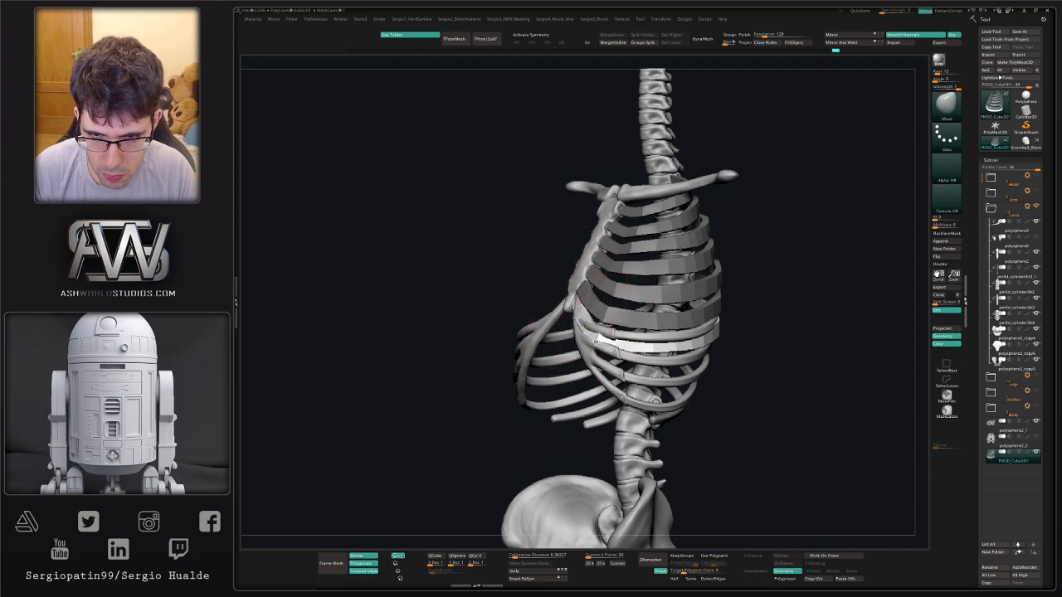
mouse_move(593, 347)
right_mouse_down()
mouse_move(643, 352)
mouse_move(566, 339)
mouse_move(636, 346)
mouse_move(606, 339)
right_mouse_up()
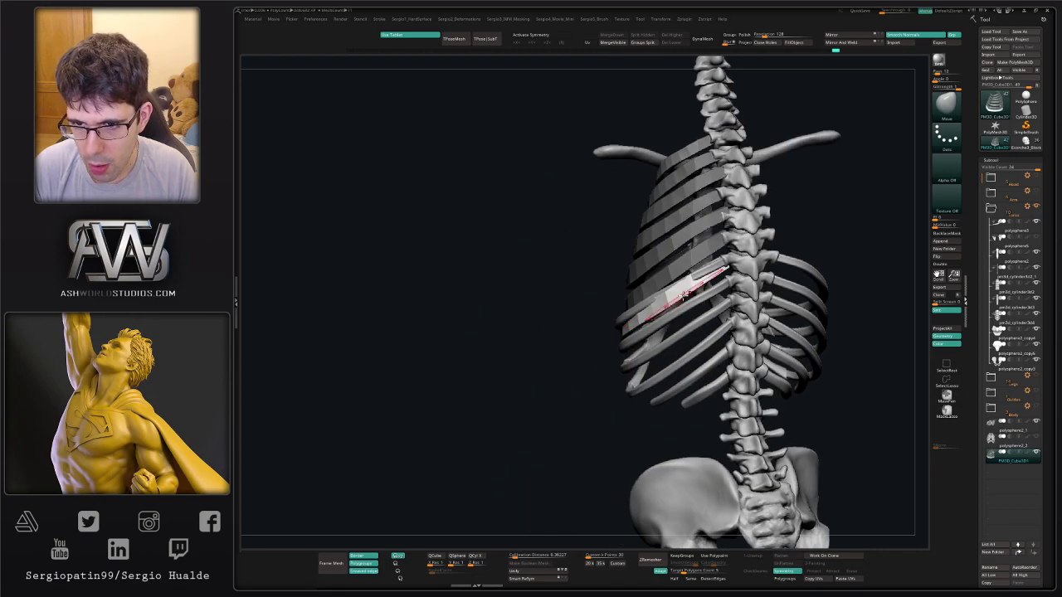
right_click_drag(683, 295, 663, 314)
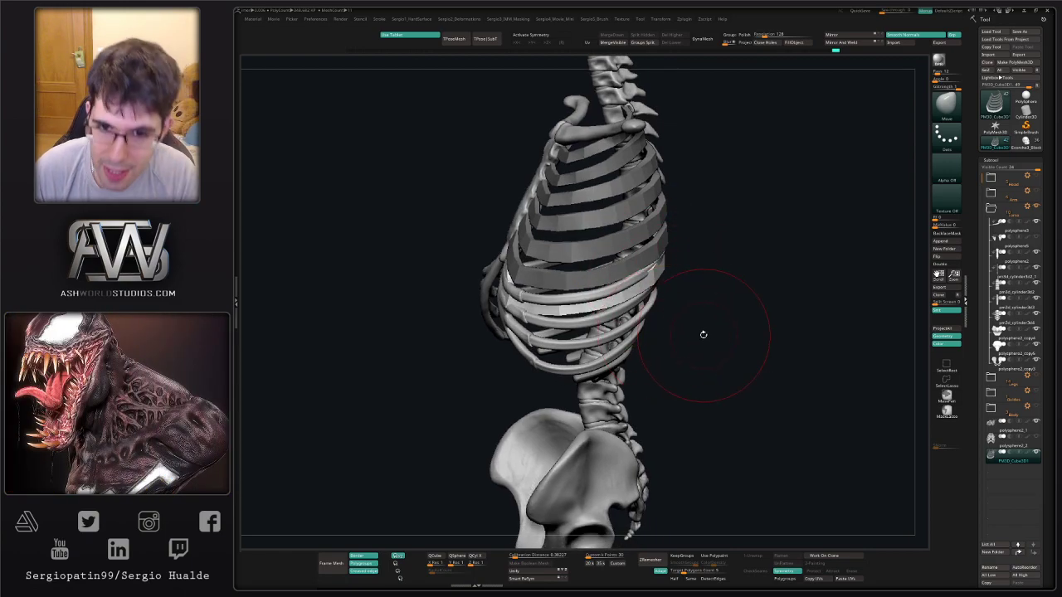
left_click_drag(702, 332, 688, 350)
right_click_drag(688, 350, 703, 294)
left_click_drag(668, 284, 614, 283)
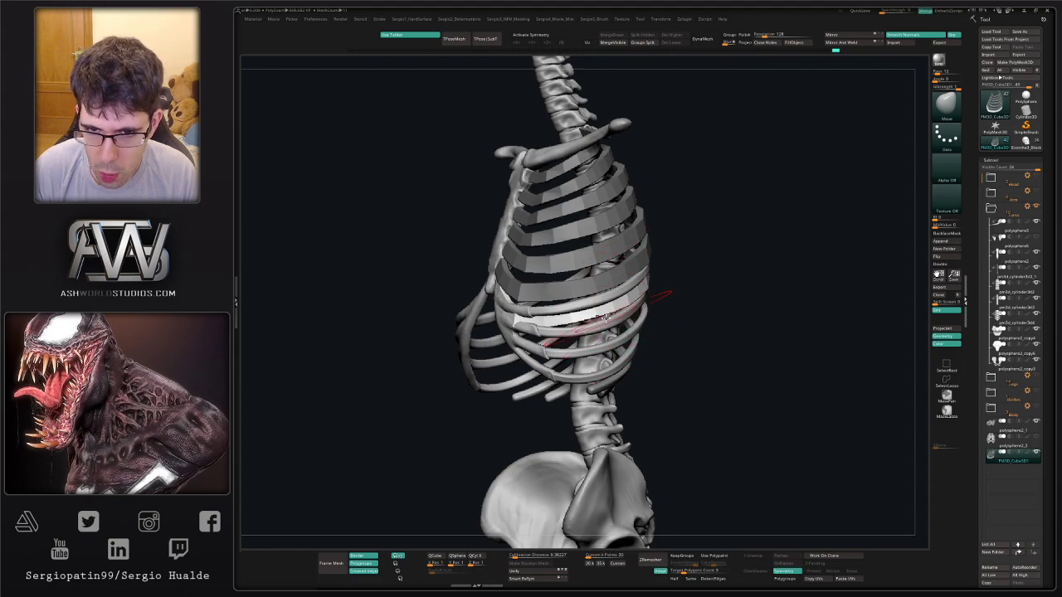
Resize the Move brush, isolate the rib blockout, and even out the lowest rib's outer curve.
mouse_move(548, 320)
right_mouse_down("ctrl")
mouse_move(550, 335)
mouse_move(535, 329)
right_mouse_up("ctrl")
key("s")
left_click_drag(535, 329, 524, 336)
key("s")
key("s")
key("alt+s")
mouse_move(524, 336)
right_mouse_down()
mouse_move(519, 268)
mouse_move(516, 279)
right_mouse_up()
key("s")
left_click(517, 281)
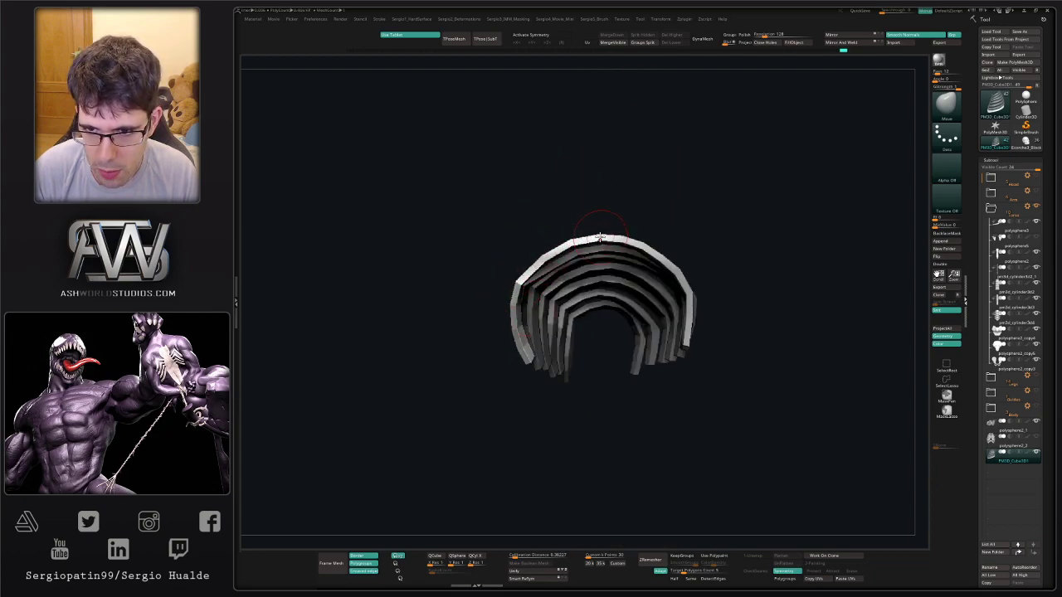
Adjust the isolated lowest rib's slope and side profile with the Move brush to match the ribs above.
mouse_move(650, 255)
right_mouse_down()
mouse_move(652, 393)
mouse_move(628, 396)
mouse_move(663, 357)
mouse_move(713, 340)
mouse_move(682, 334)
right_mouse_up()
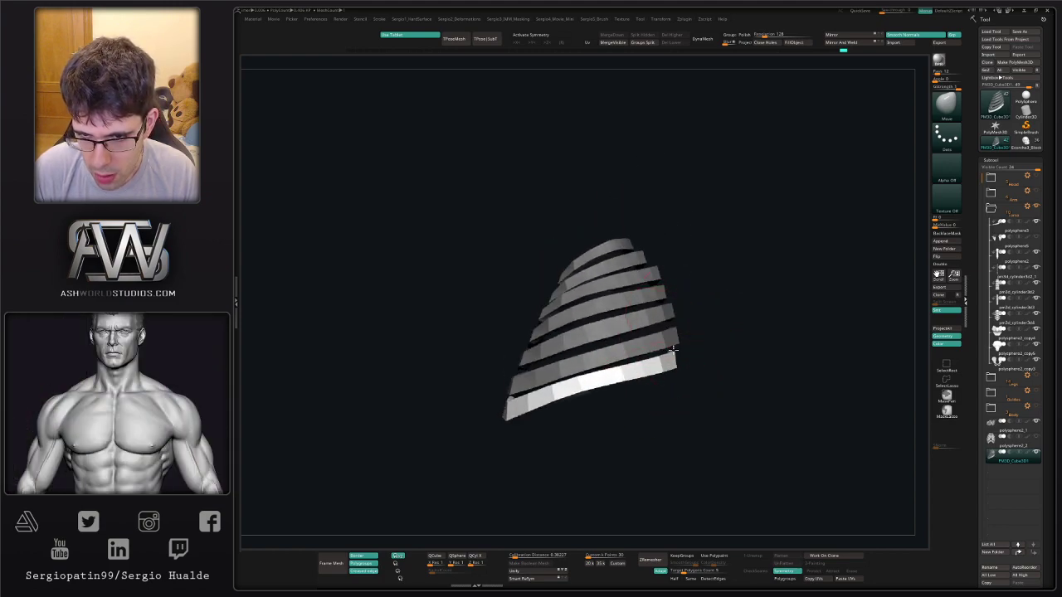
mouse_move(678, 346)
left_mouse_down()
mouse_move(691, 357)
mouse_move(697, 403)
left_mouse_up()
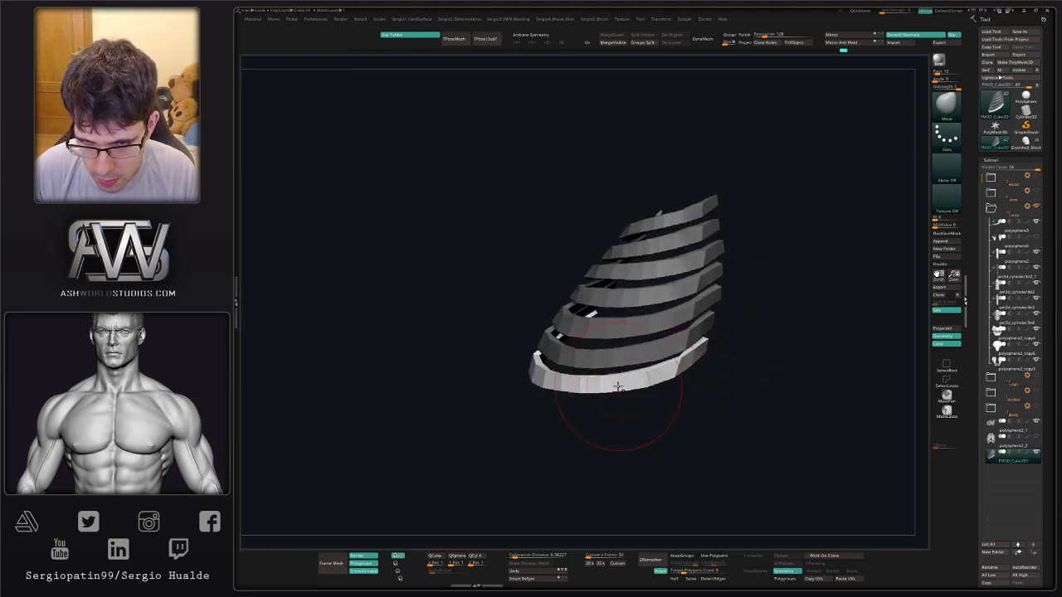
left_click_drag(618, 388, 652, 375)
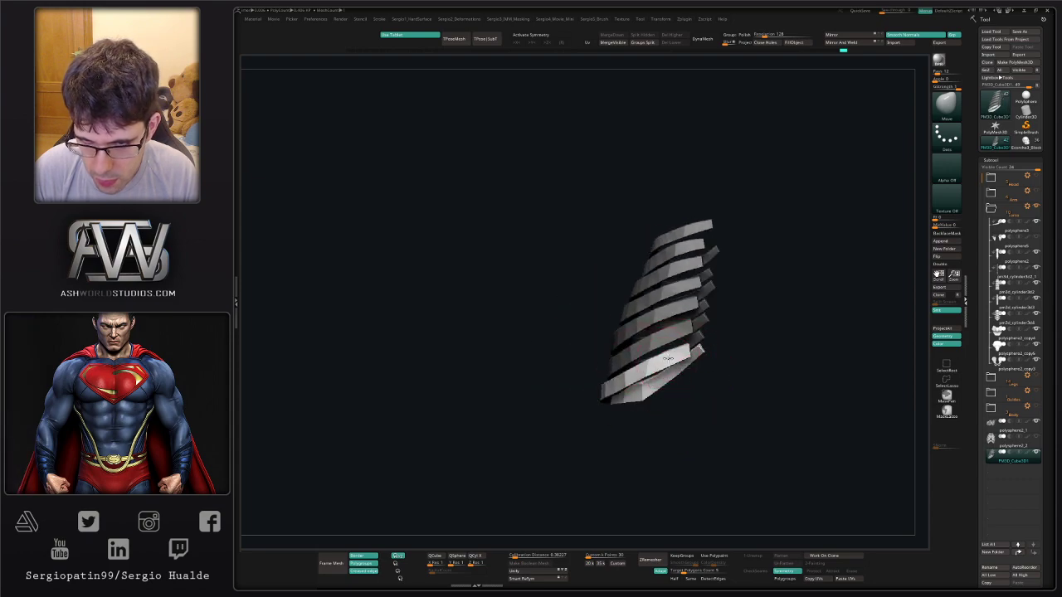
right_click_drag(669, 360, 630, 337, "ctrl")
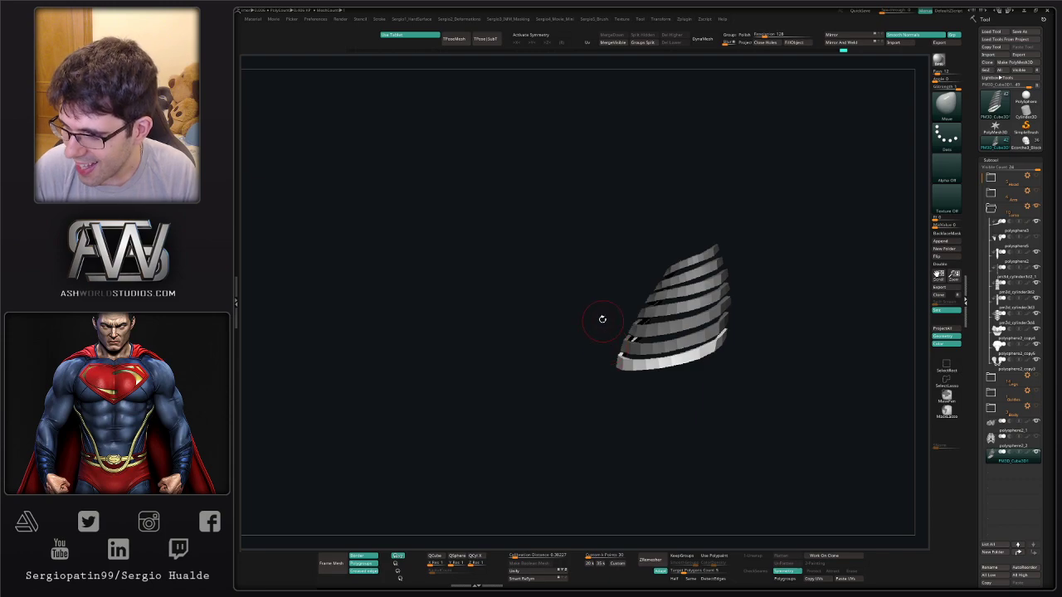
Bring back the full skeleton, duplicate the lowest blockout rib, and place the copy just below it over the reference rib.
mouse_move(600, 335)
left_mouse_down()
mouse_move(635, 345)
mouse_move(617, 322)
mouse_move(618, 345)
left_mouse_up()
key("alt+s")
right_click_drag(616, 341, 656, 352)
key("w")
left_click_drag(671, 316, 675, 324, "ctrl")
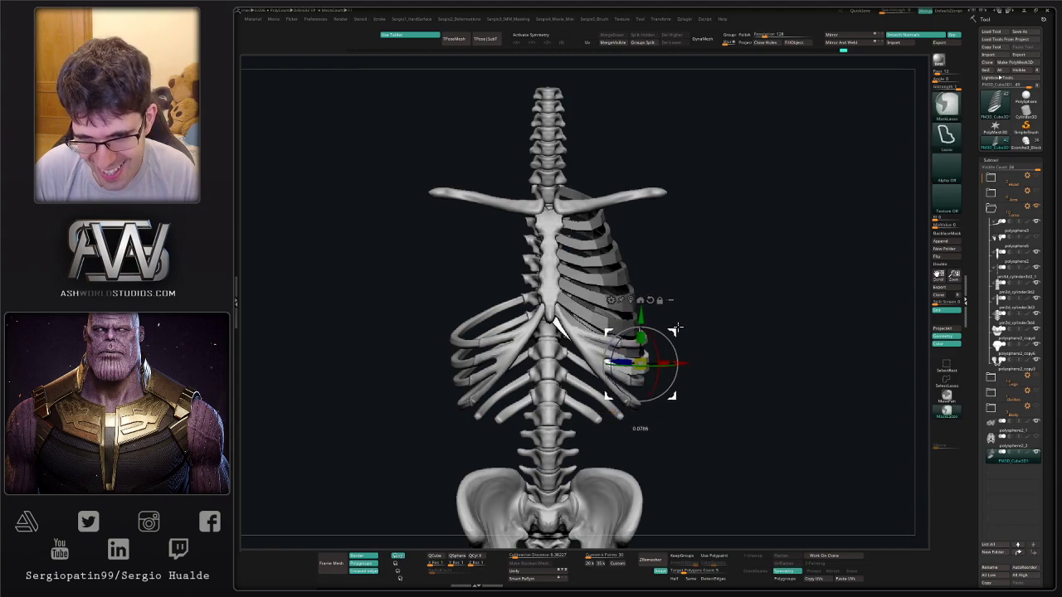
mouse_move(730, 349)
left_mouse_down()
mouse_move(674, 352)
mouse_move(672, 333)
mouse_move(669, 345)
left_mouse_up()
Shape the copied rib with the Move brush, fitting its front end and back section to the reference rib.
key("q")
right_click_drag(581, 374, 615, 378)
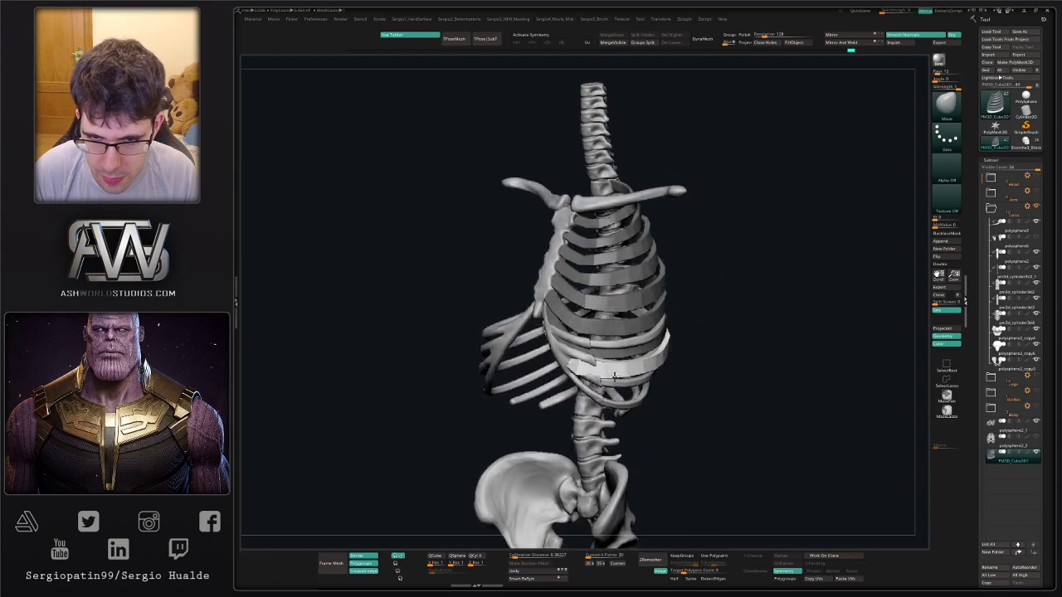
left_click_drag(614, 376, 550, 340)
right_click_drag(638, 359, 518, 353)
left_click_drag(742, 318, 759, 307)
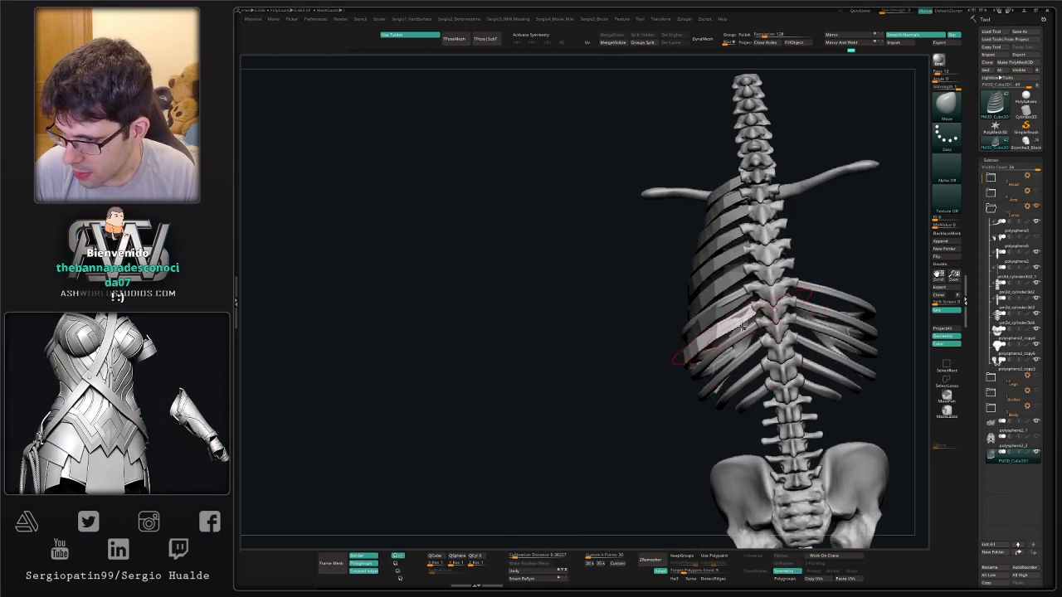
Refine the copied rib's side and back curve with the Move brush so it follows the reference rib toward the spine.
right_click_drag(732, 327, 765, 327)
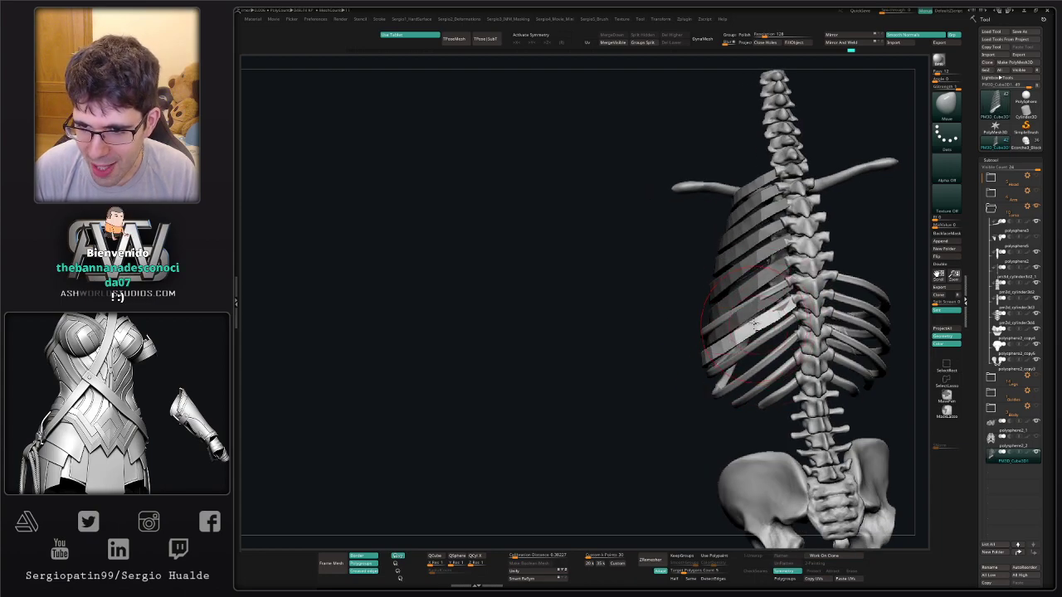
right_click_drag(702, 349, 726, 346)
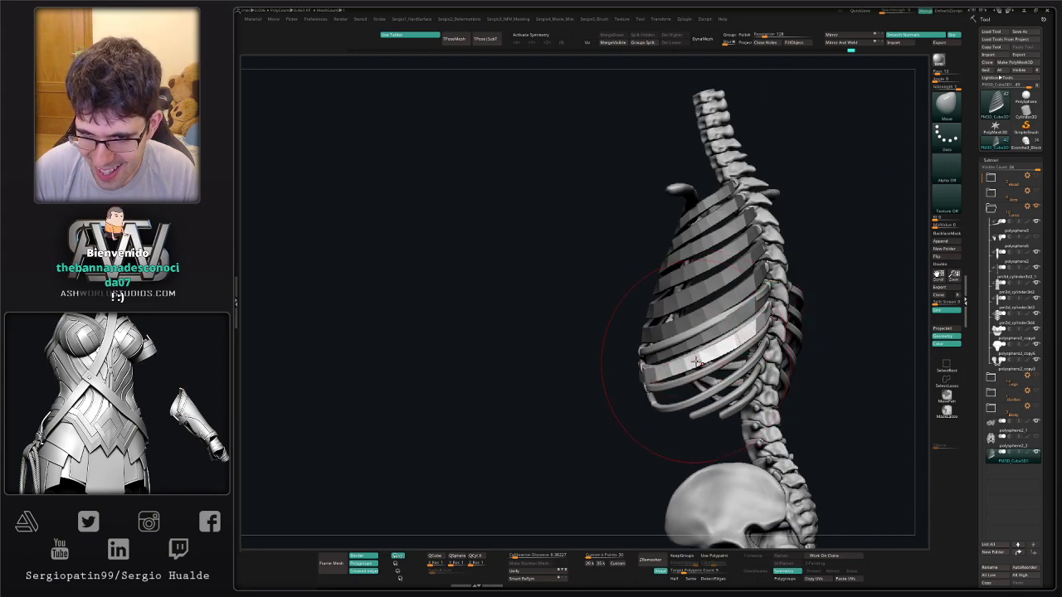
left_click_drag(896, 284, 726, 349)
left_click_drag(677, 374, 682, 376)
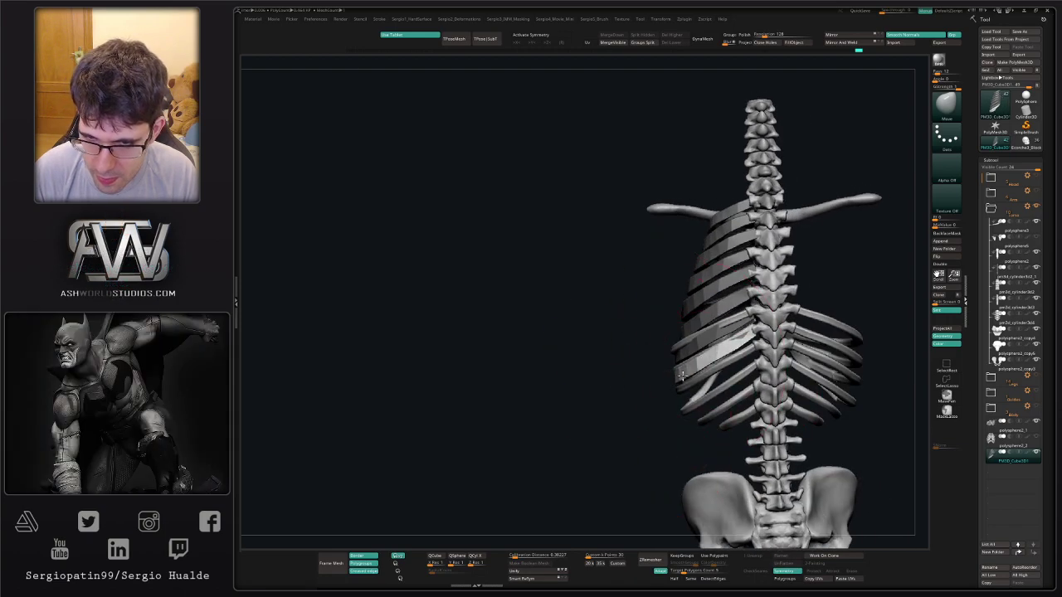
right_click_drag(694, 364, 743, 361)
mouse_move(663, 381)
right_mouse_down()
mouse_move(626, 377)
mouse_move(688, 367)
mouse_move(674, 393)
mouse_move(576, 372)
mouse_move(668, 365)
mouse_move(643, 355)
mouse_move(721, 344)
right_mouse_up()
Duplicate the newest rib downward and rotate the copy to match the slope of the next reference rib.
key("w")
left_click_drag(724, 341, 725, 372, "ctrl")
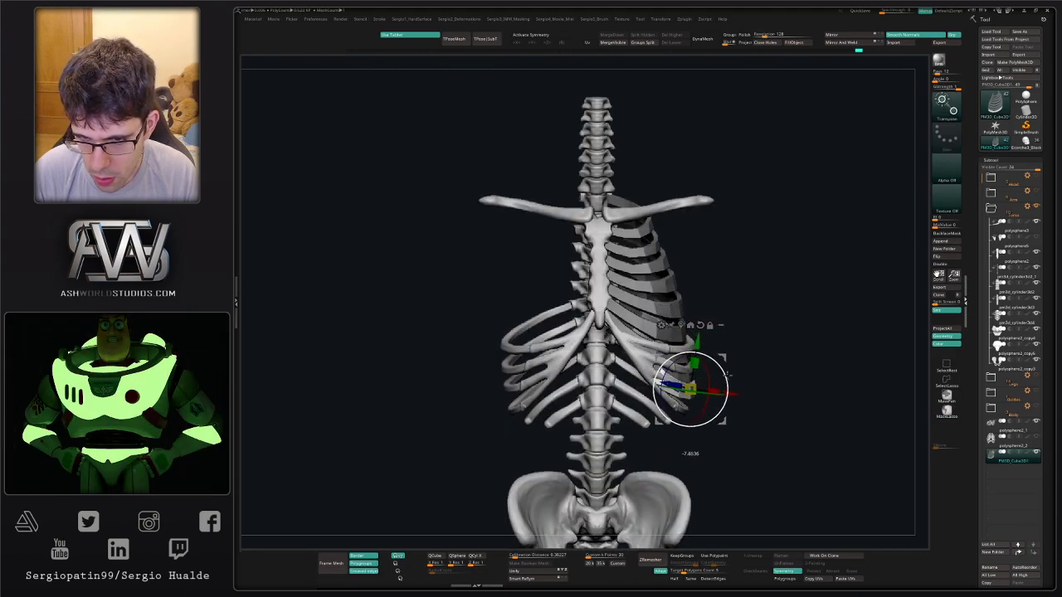
key("q")
Pull the second copied rib's back end toward the spine and fit its side curve to the reference with the Move brush.
right_click_drag(755, 373, 647, 368)
mouse_move(778, 358)
right_mouse_down()
mouse_move(796, 363)
mouse_move(724, 363)
right_mouse_up()
left_click_drag(779, 350, 802, 338)
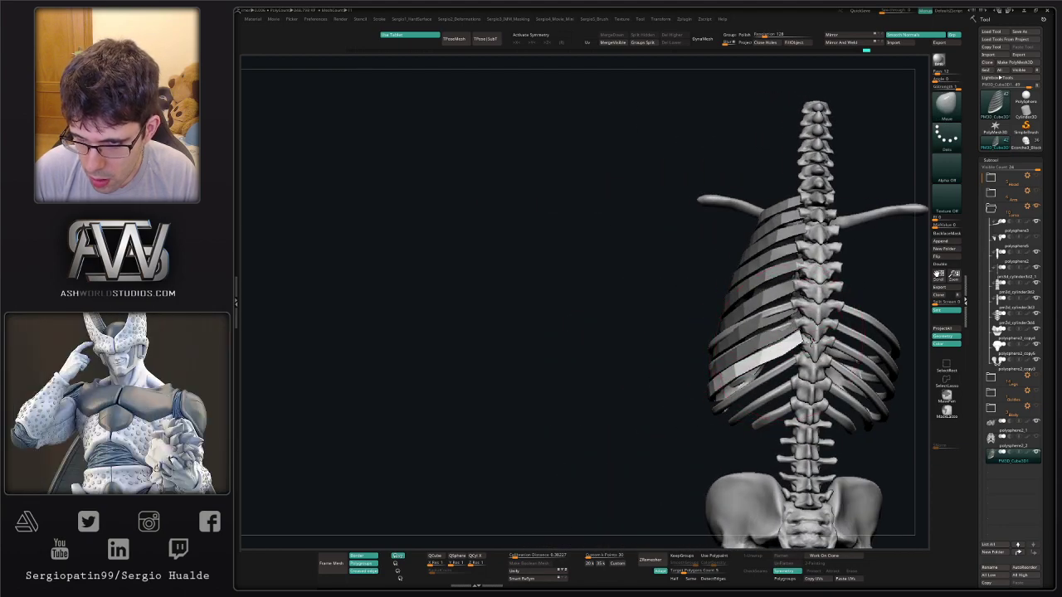
right_click_drag(802, 337, 788, 349)
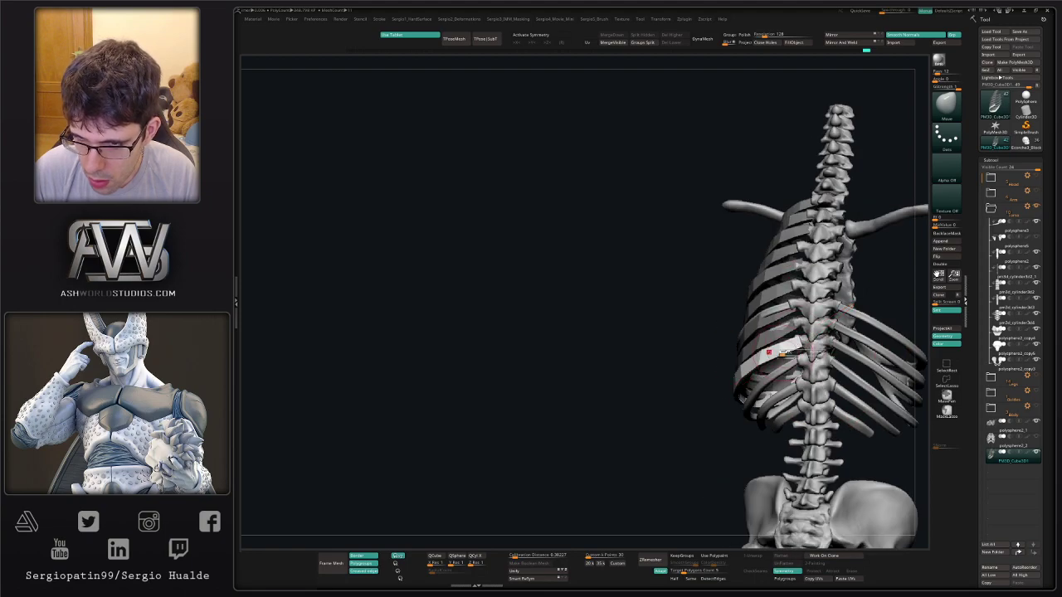
left_click_drag(775, 359, 778, 351)
mouse_move(773, 357)
right_mouse_down()
mouse_move(820, 370)
mouse_move(767, 348)
right_mouse_up()
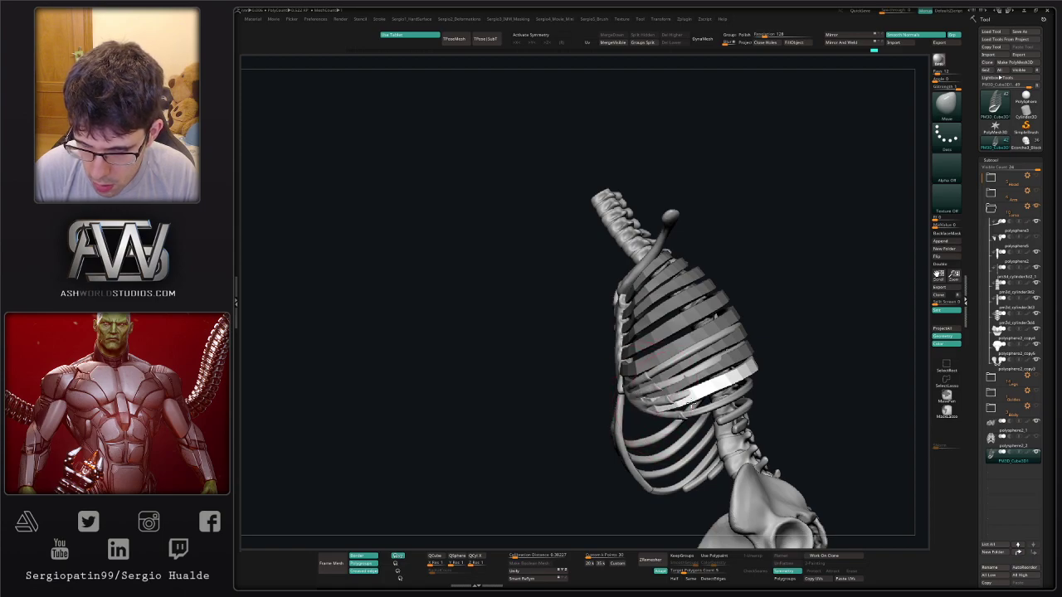
Duplicate the lowest rib once more from the front view, placing and tilting the copy over the next lower reference rib.
mouse_move(691, 405)
right_mouse_down()
mouse_move(772, 365)
mouse_move(759, 376)
right_mouse_up()
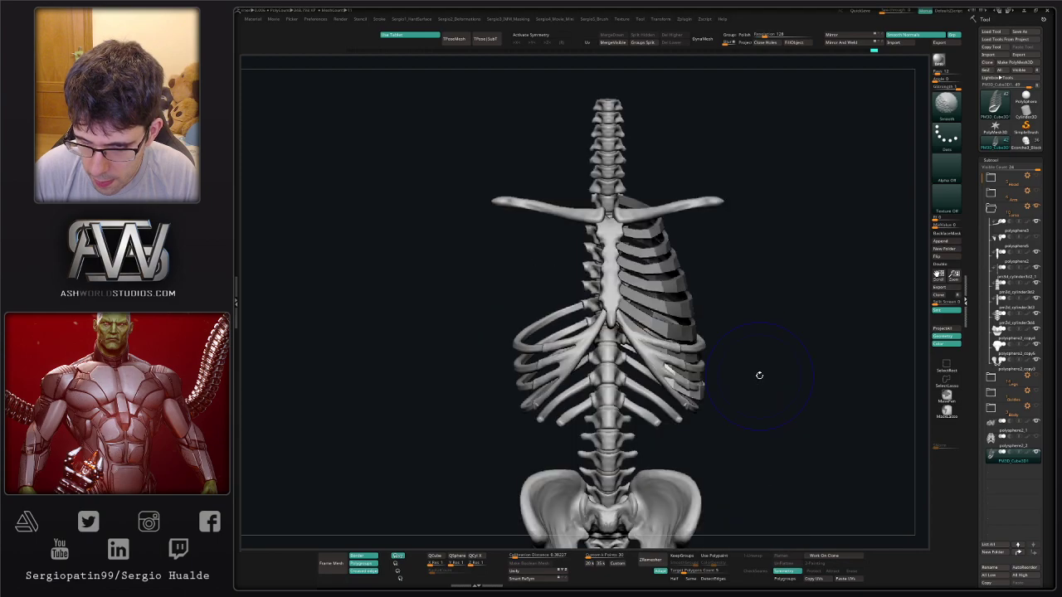
key("w")
left_click_drag(733, 358, 725, 373, "ctrl")
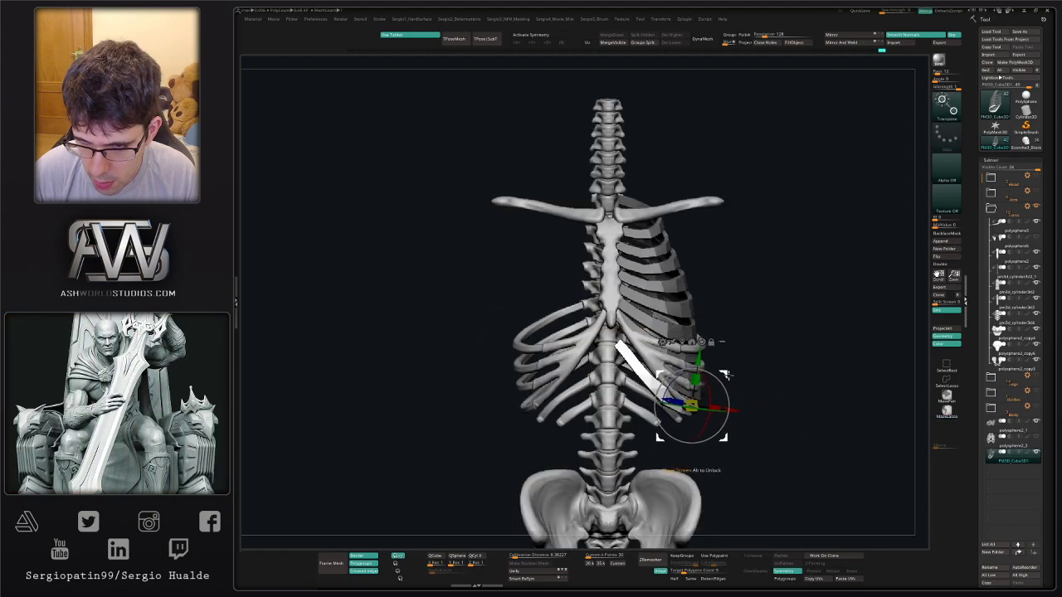
key("q")
key("w")
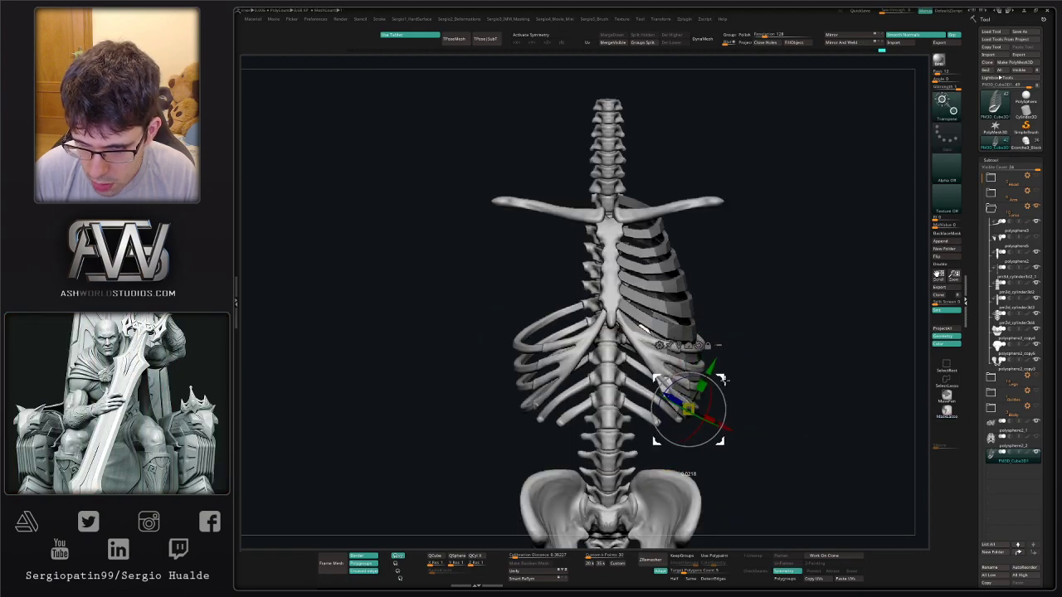
left_click_drag(729, 379, 747, 379)
key("q")
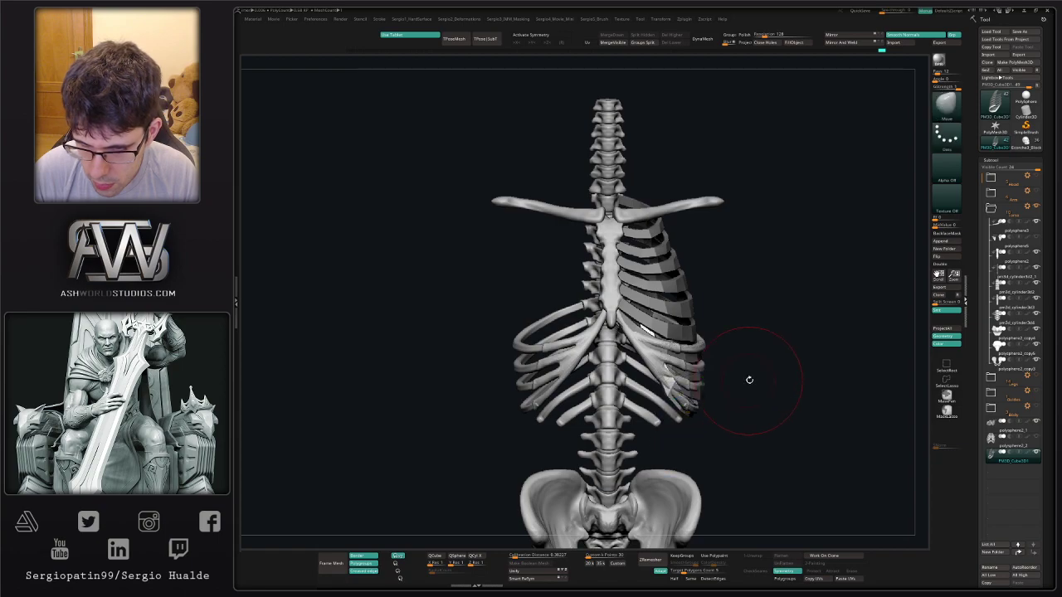
Extend the new lowest rib to the spine and align its outer end with the reference rib using the Move brush.
mouse_move(809, 379)
right_mouse_down()
mouse_move(740, 381)
mouse_move(756, 367)
right_mouse_up()
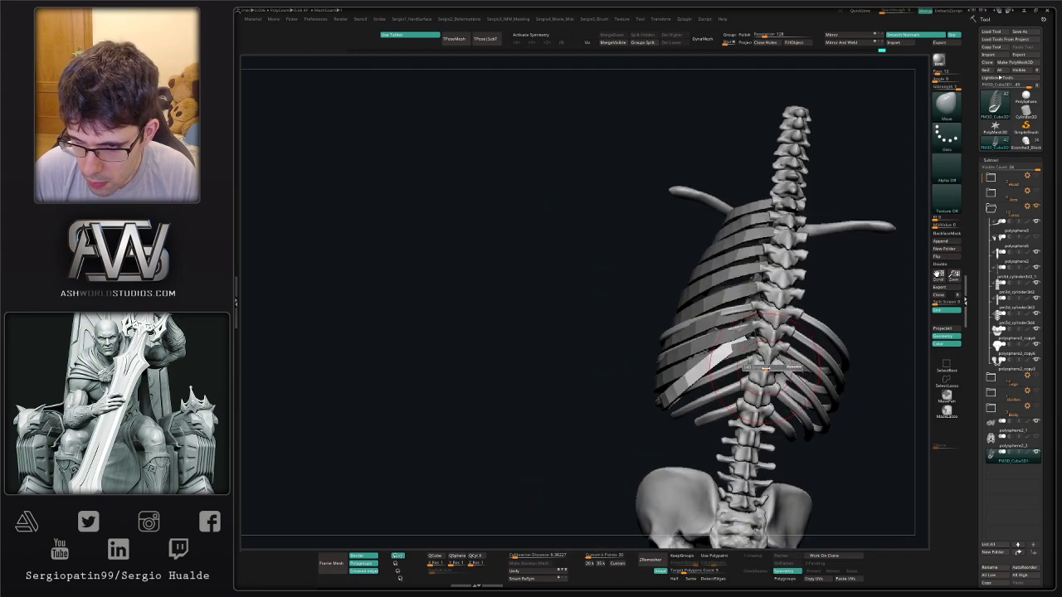
mouse_move(765, 360)
left_mouse_down()
mouse_move(744, 342)
mouse_move(759, 369)
left_mouse_up()
key("ctrl+z")
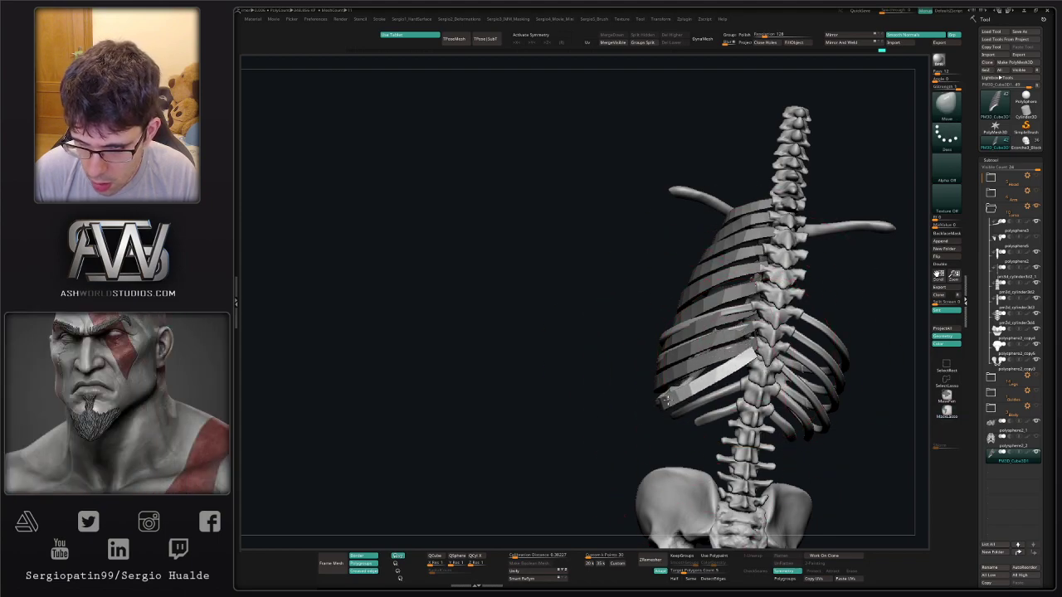
mouse_move(747, 382)
right_mouse_down()
mouse_move(745, 365)
mouse_move(733, 367)
mouse_move(767, 377)
mouse_move(700, 399)
right_mouse_up()
key("s")
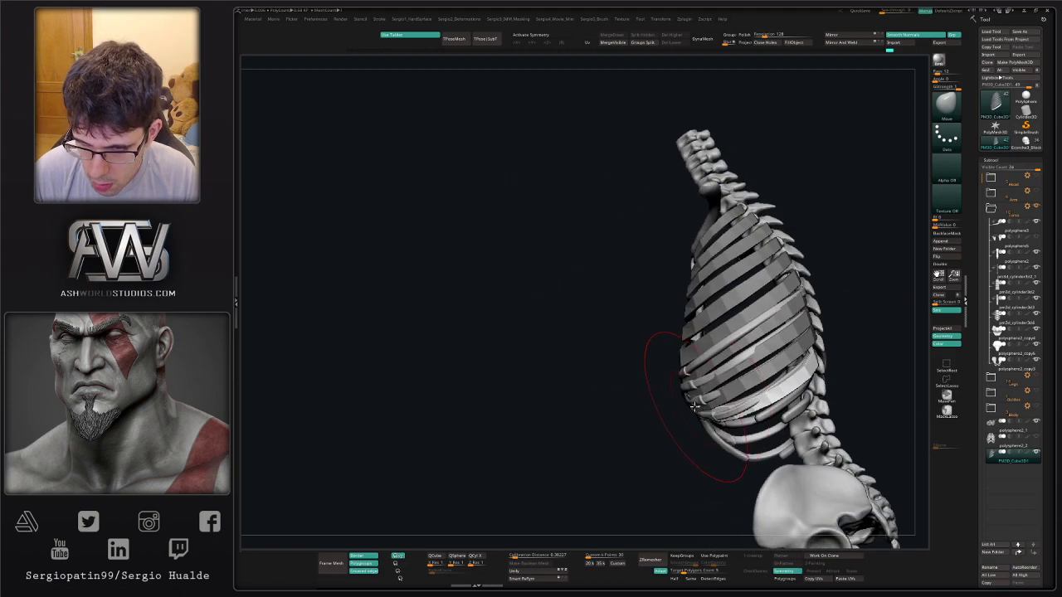
Hide the reference rib cage, reselect the rib blockout subtool, and clear its mask.
left_click(1032, 412)
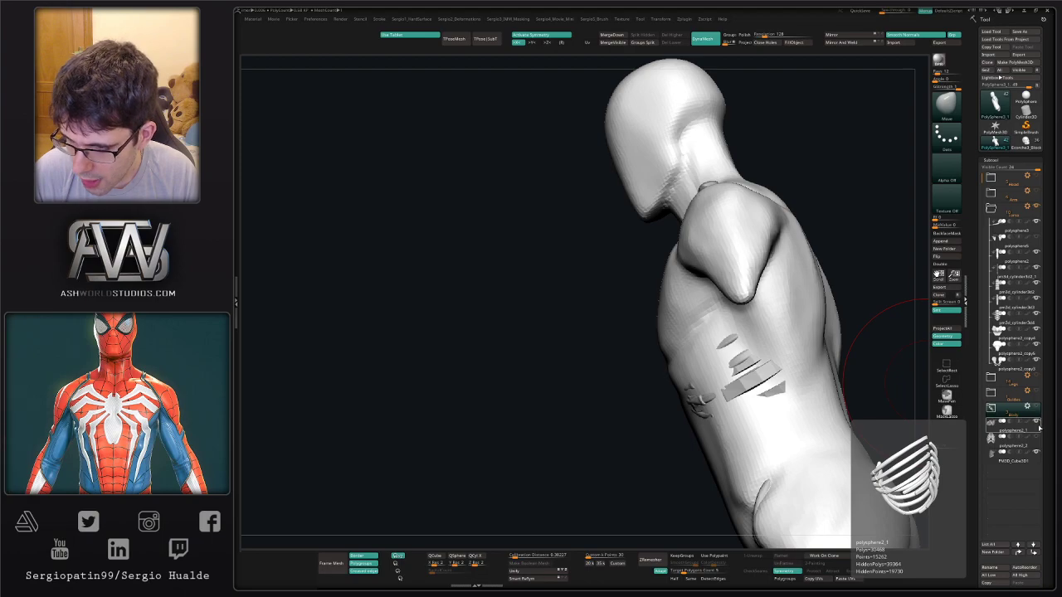
left_click(1013, 456)
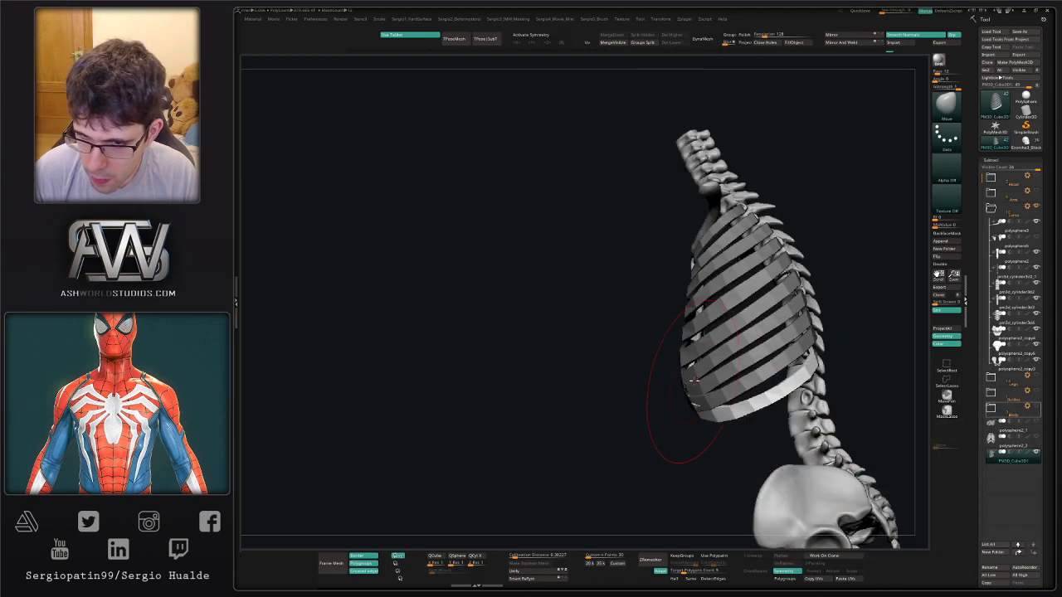
right_click_drag(710, 391, 758, 405)
right_click_drag(761, 368, 702, 408)
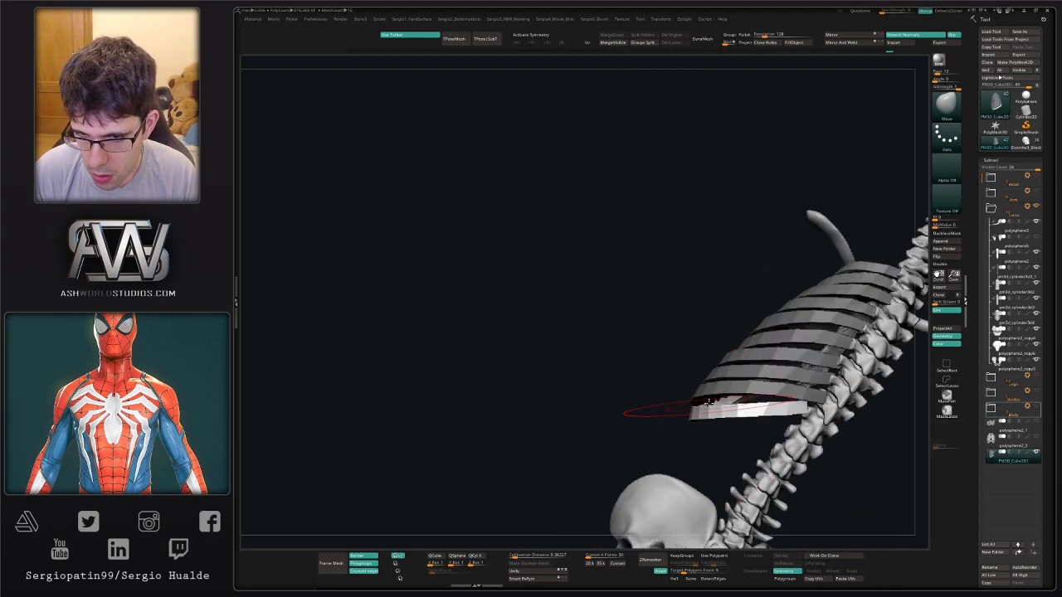
right_click_drag(724, 313, 812, 355, "ctrl")
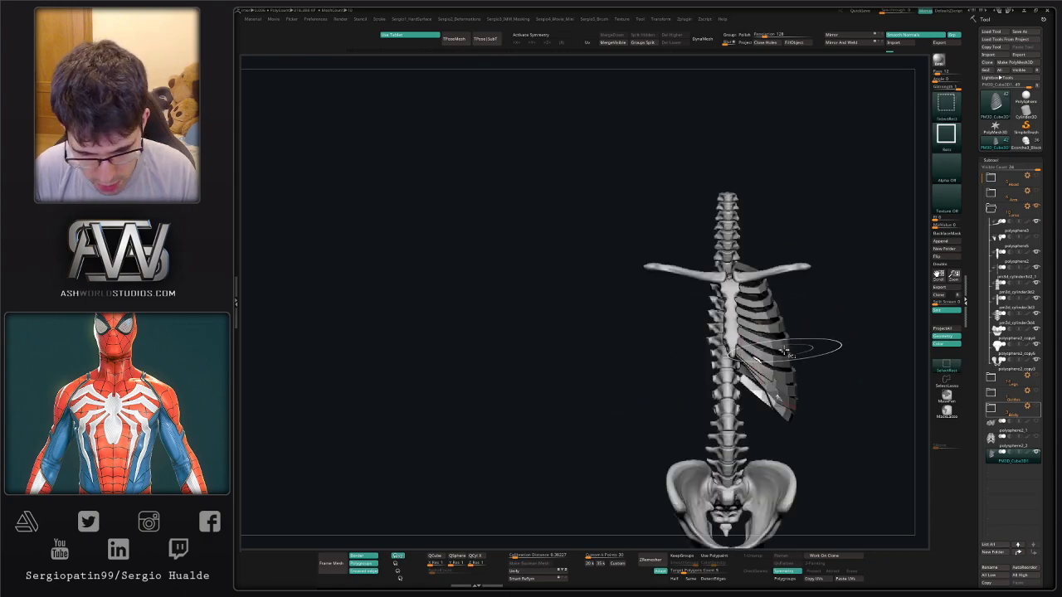
left_click_drag(825, 355, 823, 373, "ctrl")
mouse_move(818, 374)
right_mouse_down("ctrl")
mouse_move(817, 440)
mouse_move(756, 411)
right_mouse_up("ctrl")
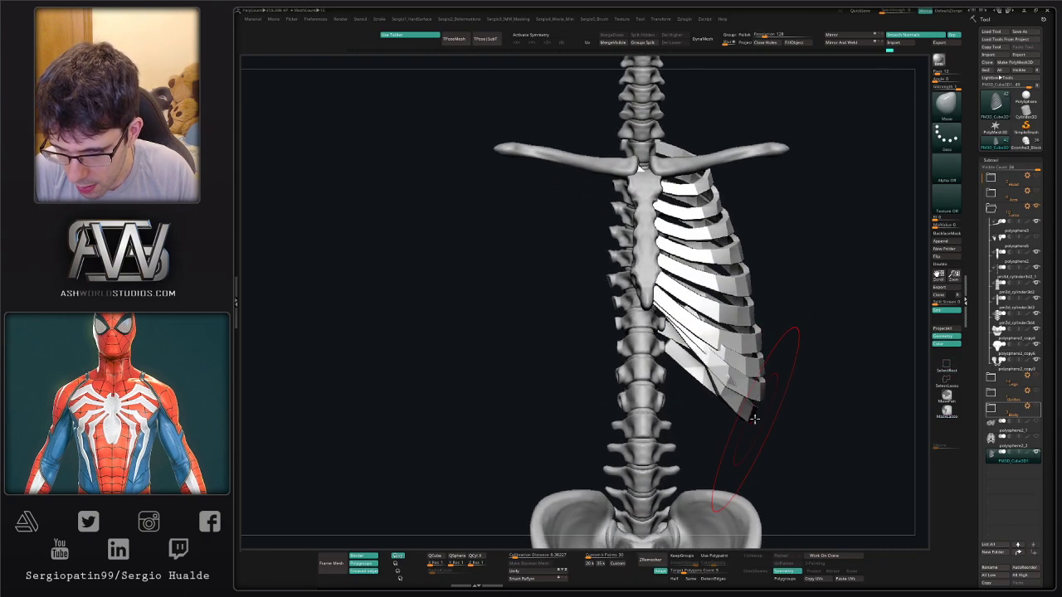
Mask everything except the lowest rib and adjust its back and side curve with the Move brush.
key("w")
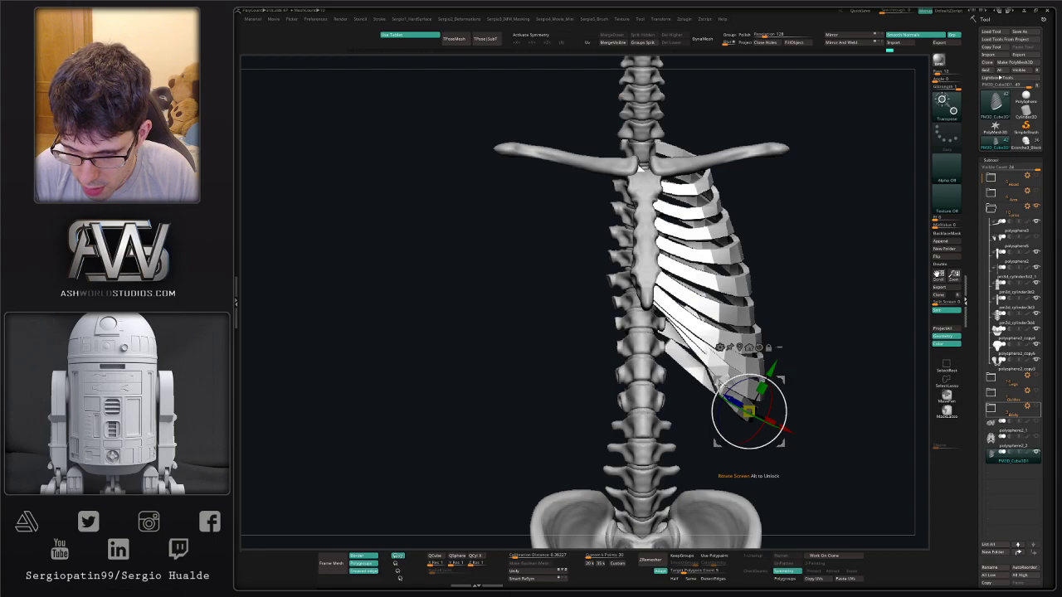
left_click(718, 377, "ctrl")
key("q")
mouse_move(763, 410)
right_mouse_down()
mouse_move(747, 419)
mouse_move(724, 391)
mouse_move(807, 407)
mouse_move(836, 396)
right_mouse_up()
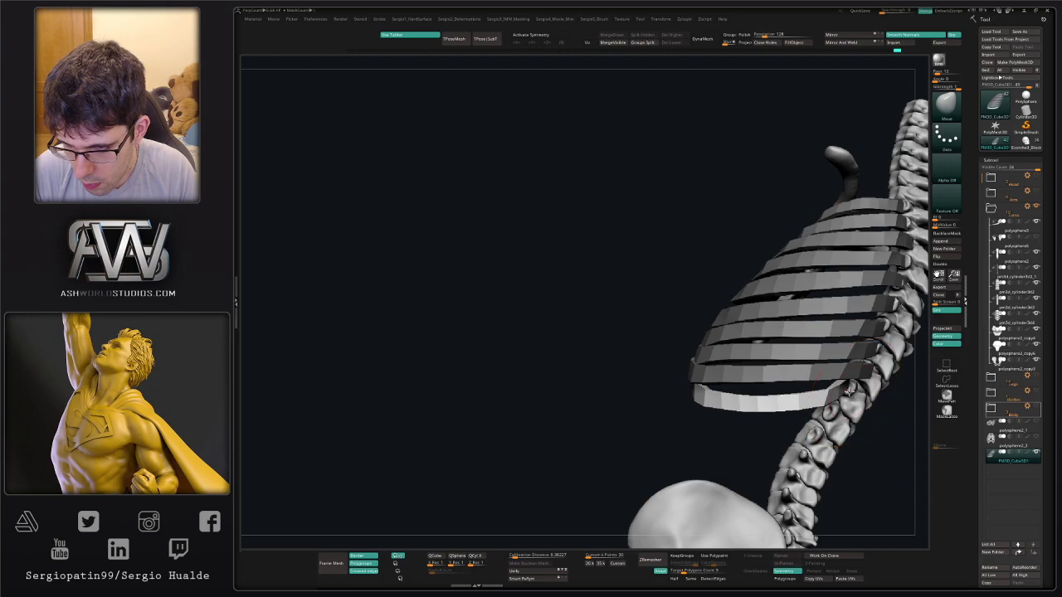
right_click_drag(848, 392, 788, 400)
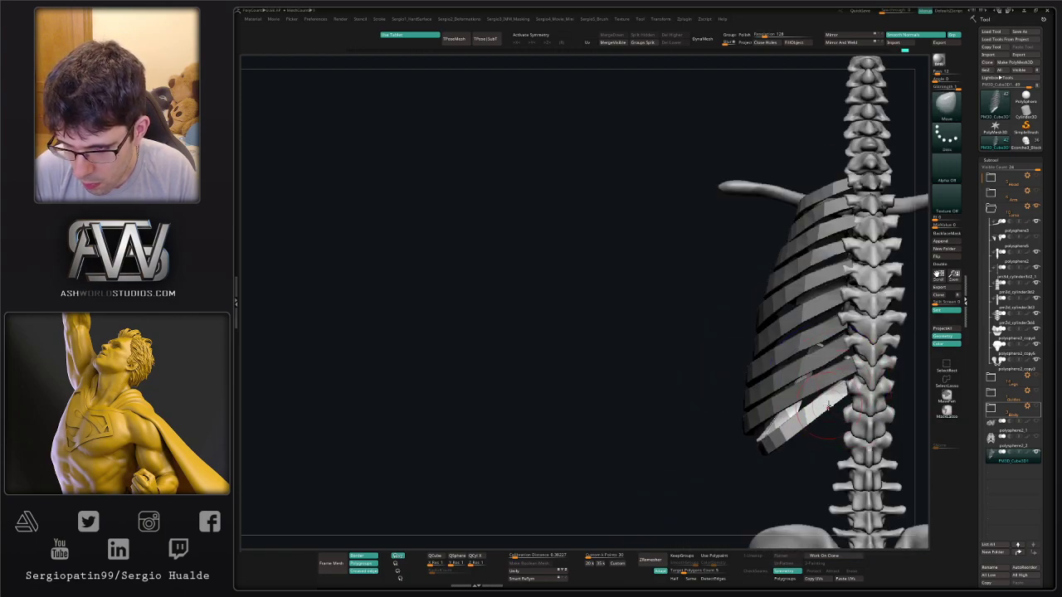
Leave only the second-lowest rib unmasked and reshape its back, side and front with the Move brush to flow with its neighbours.
mouse_move(825, 404)
right_mouse_down()
mouse_move(839, 402)
mouse_move(853, 362)
right_mouse_up()
key("w")
left_click(787, 417, "ctrl")
key("q")
mouse_move(776, 421)
right_mouse_down()
mouse_move(743, 423)
mouse_move(747, 437)
right_mouse_up()
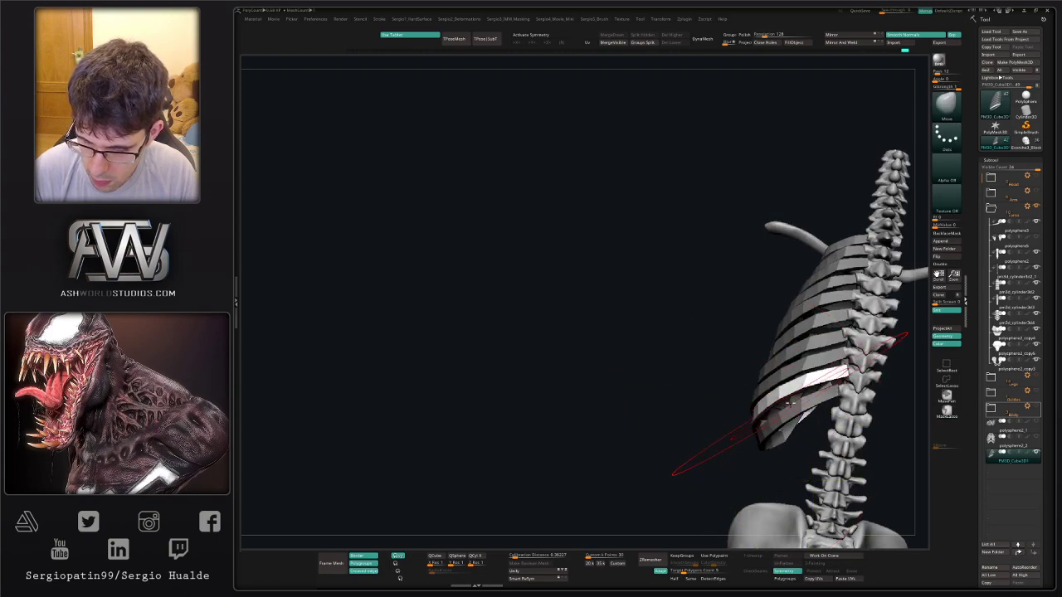
right_click_drag(795, 402, 859, 410)
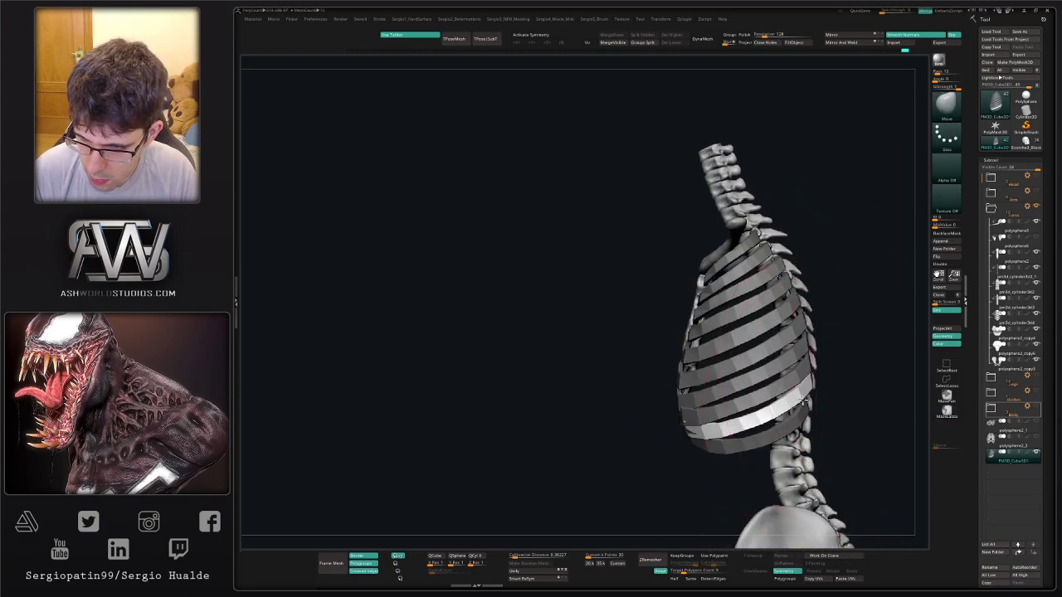
right_click_drag(791, 402, 800, 370)
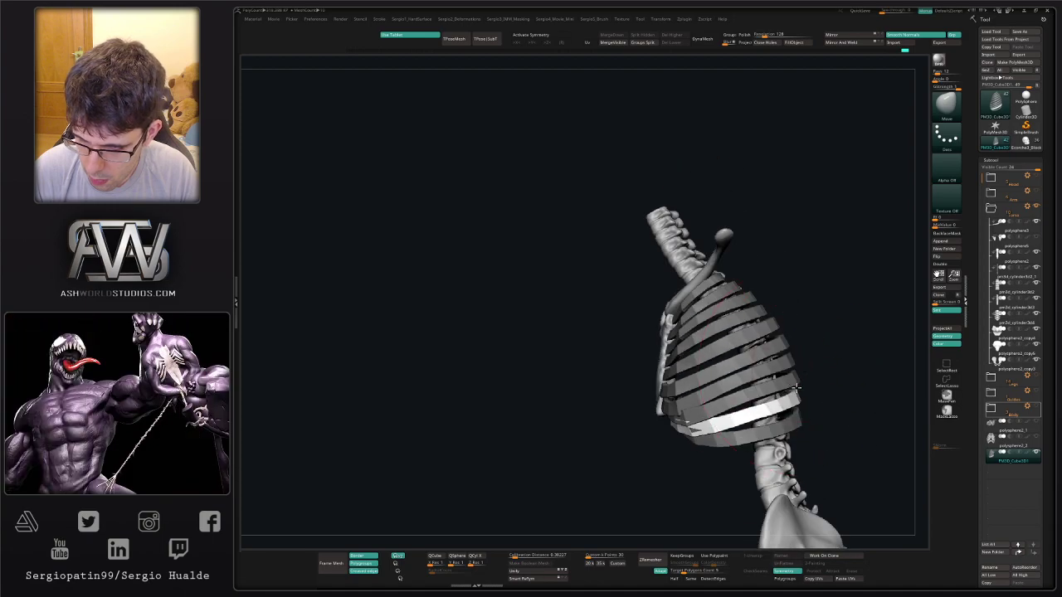
right_click_drag(763, 411, 771, 409)
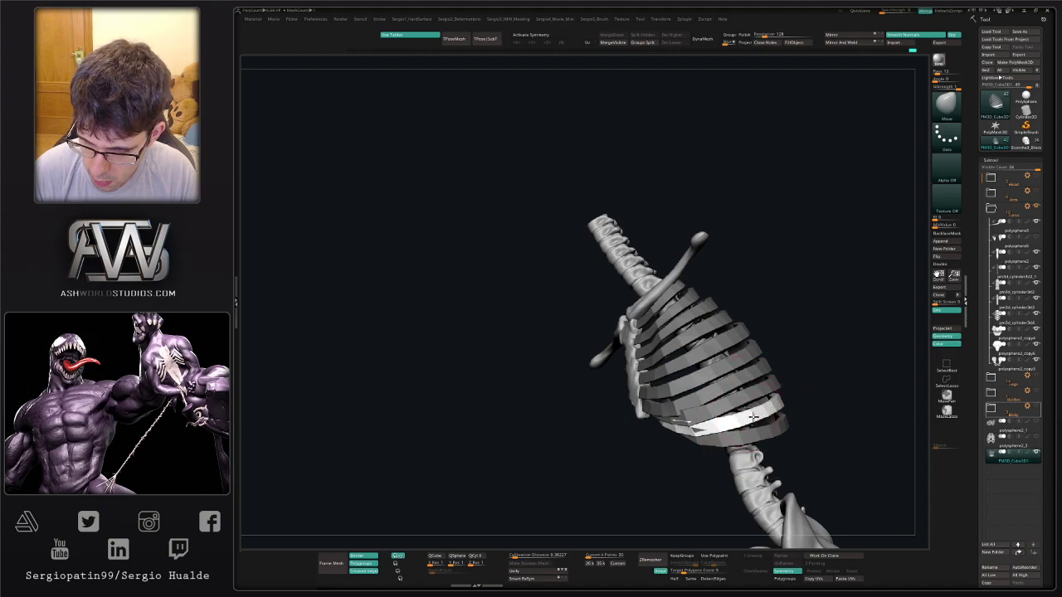
mouse_move(713, 438)
right_mouse_down()
mouse_move(732, 443)
mouse_move(719, 432)
mouse_move(736, 420)
right_mouse_up()
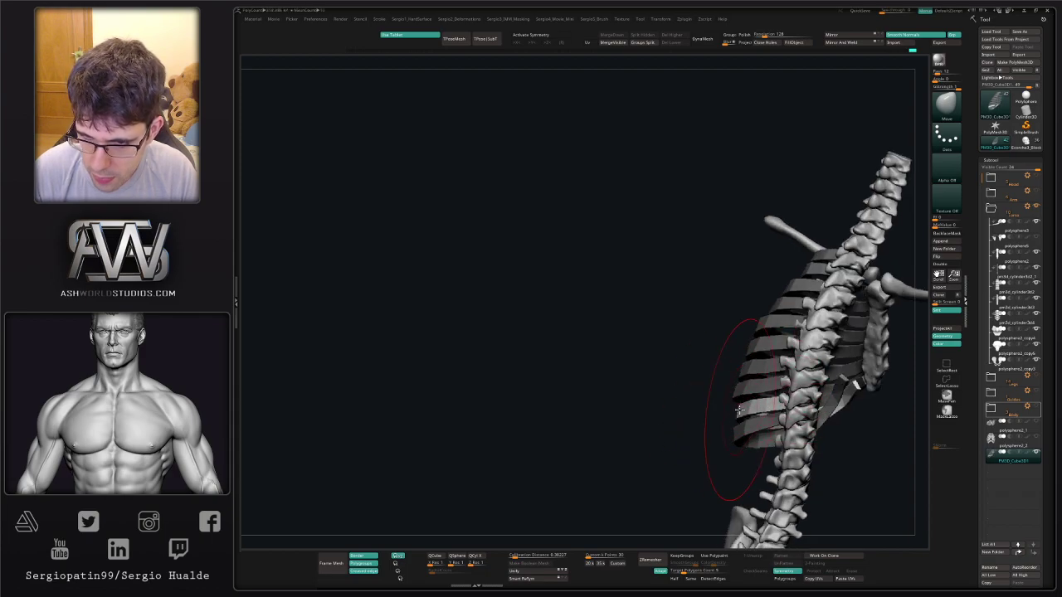
Leave only the third-lowest rib unmasked, even out its outer curve with the Move brush, and clear the mask.
left_click_drag(714, 426, 704, 438, "ctrl")
key("w")
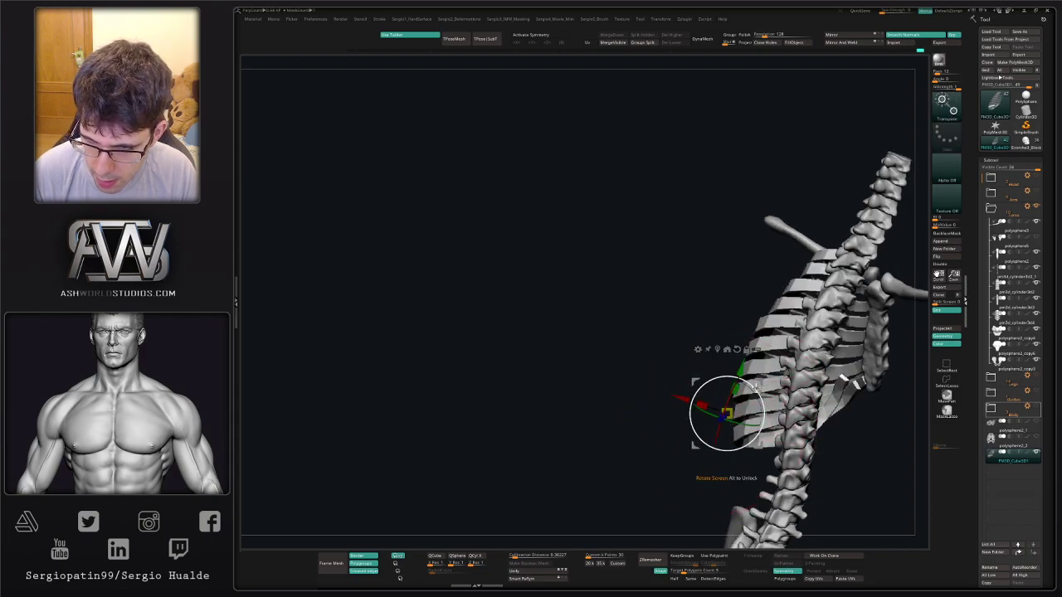
left_click(742, 396, "ctrl")
key("q")
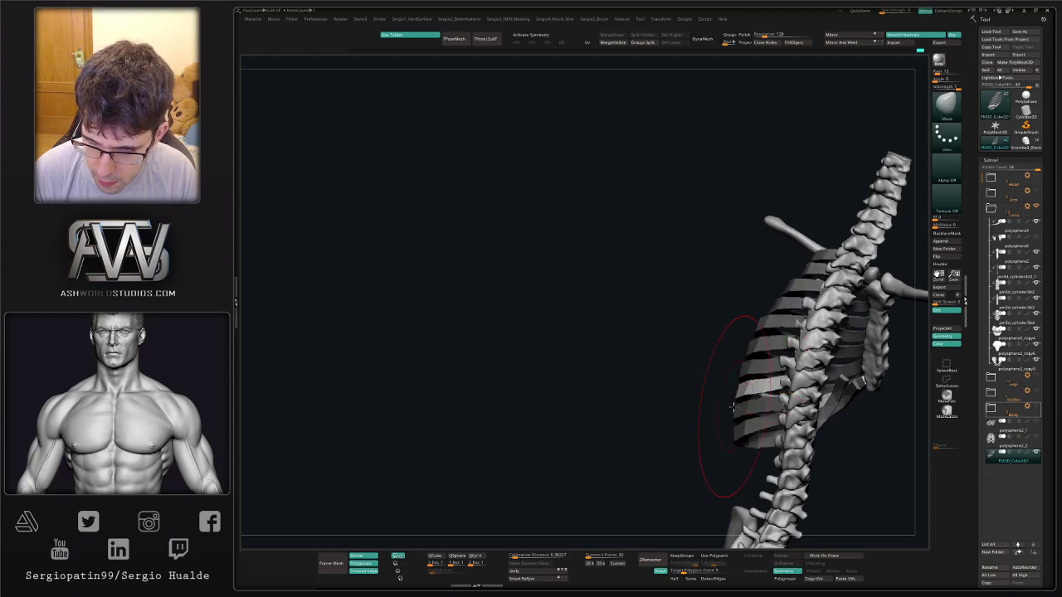
right_click_drag(733, 407, 832, 429)
left_click_drag(749, 403, 746, 405)
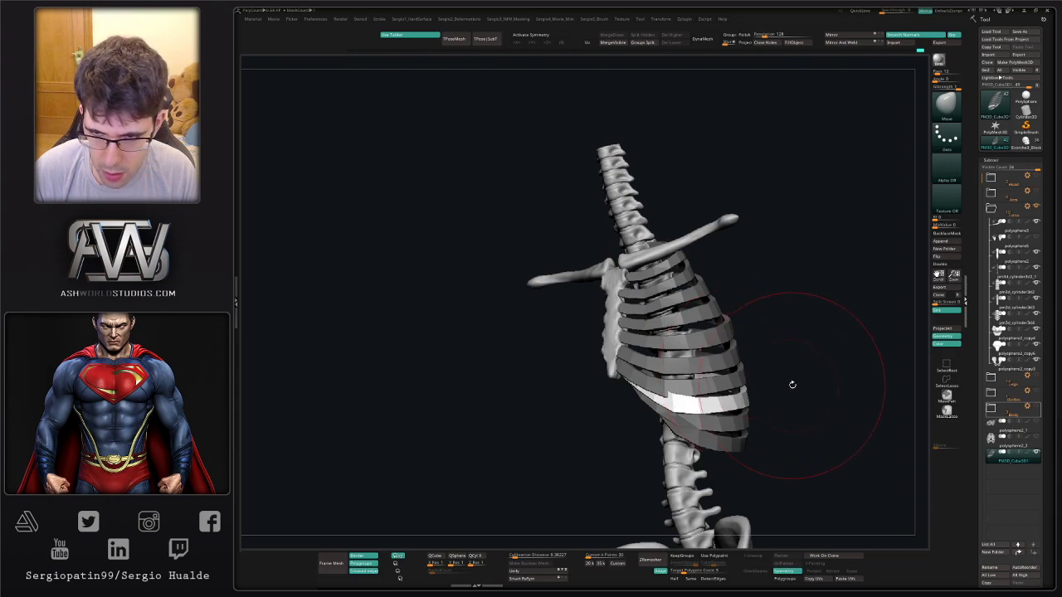
right_click_drag(792, 385, 743, 377, "shift")
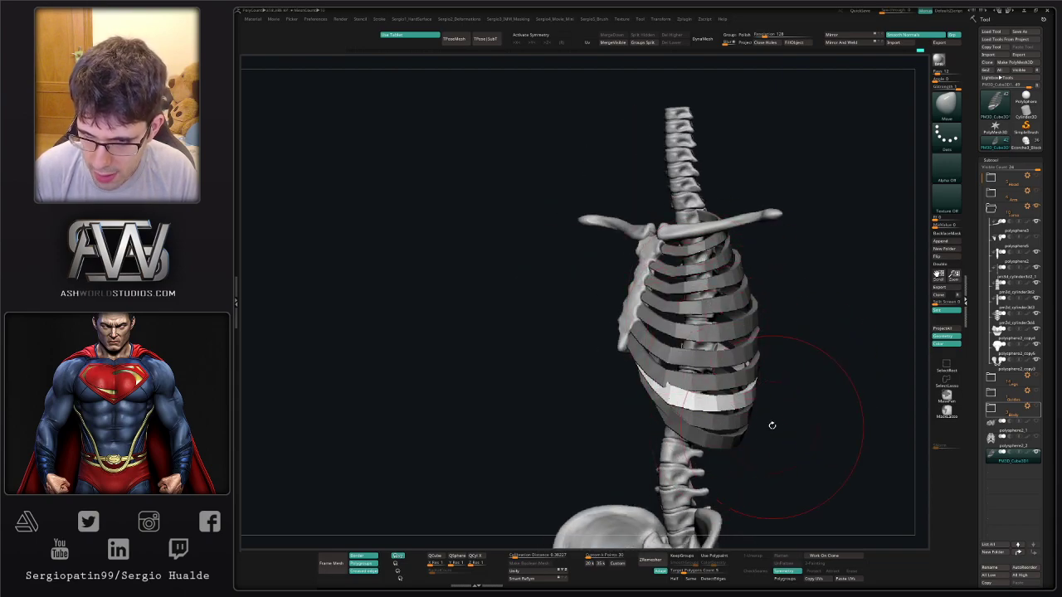
left_click_drag(772, 426, 759, 443, "ctrl")
right_click_drag(759, 443, 807, 392, "ctrl")
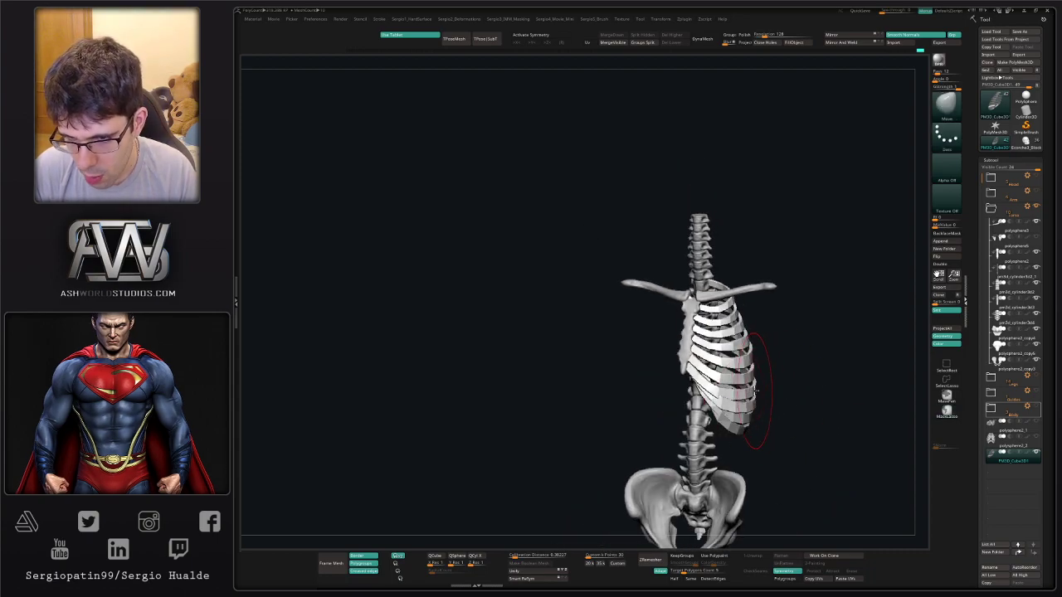
Nudge the outer curve of the lower ribs with the Move brush and switch to the Move Topological brush.
left_click_drag(755, 390, 747, 382)
right_click_drag(748, 393, 773, 398)
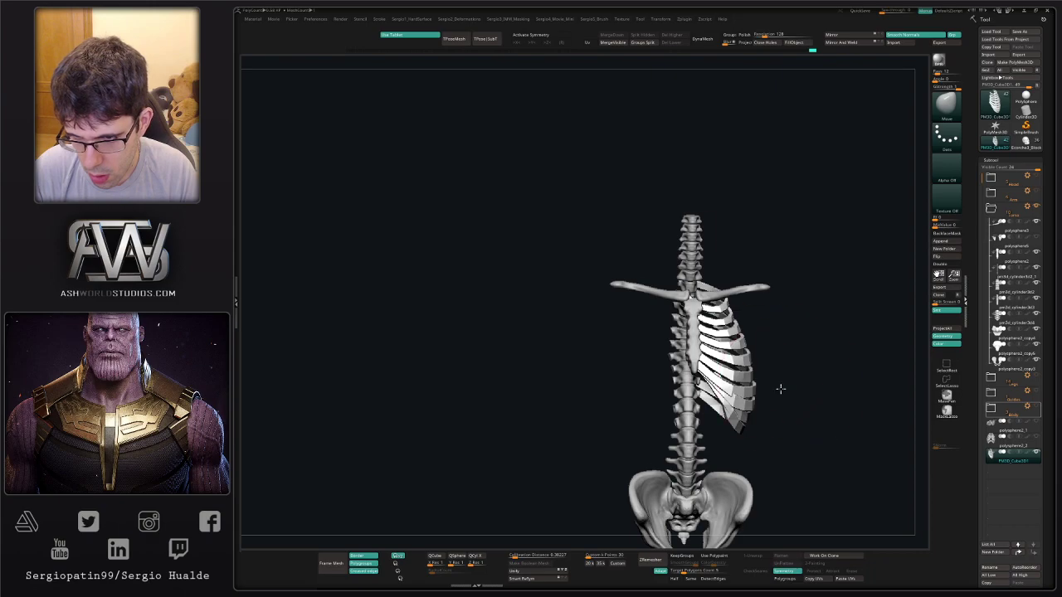
right_click_drag(781, 389, 738, 382)
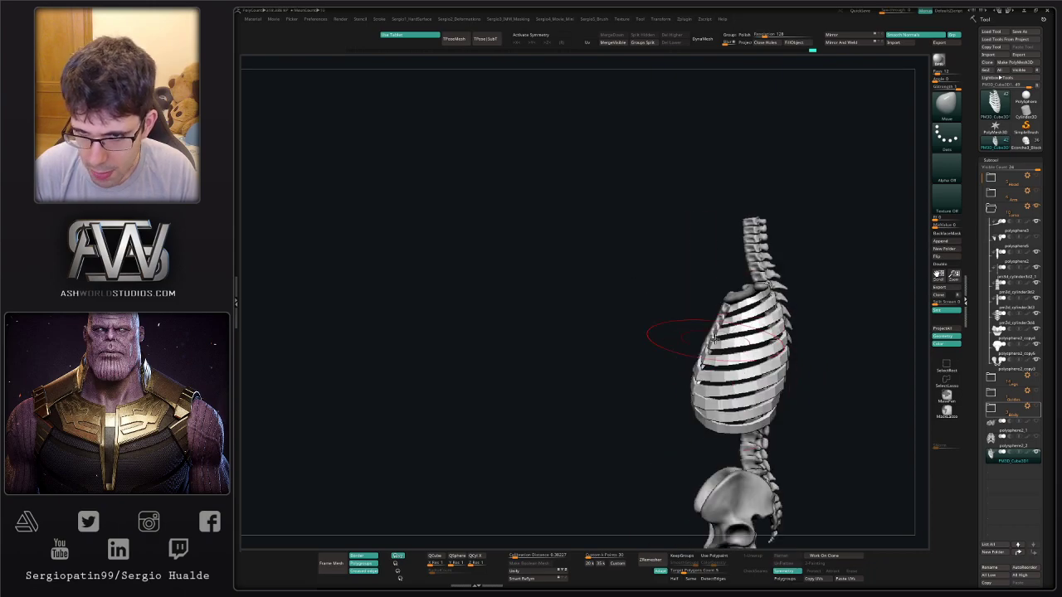
mouse_move(714, 337)
right_mouse_down("ctrl")
mouse_move(732, 352)
mouse_move(666, 348)
mouse_move(701, 379)
mouse_move(730, 373)
mouse_move(714, 351)
mouse_move(726, 353)
mouse_move(698, 359)
right_mouse_up("ctrl")
key("b")
key("m")
key("t")
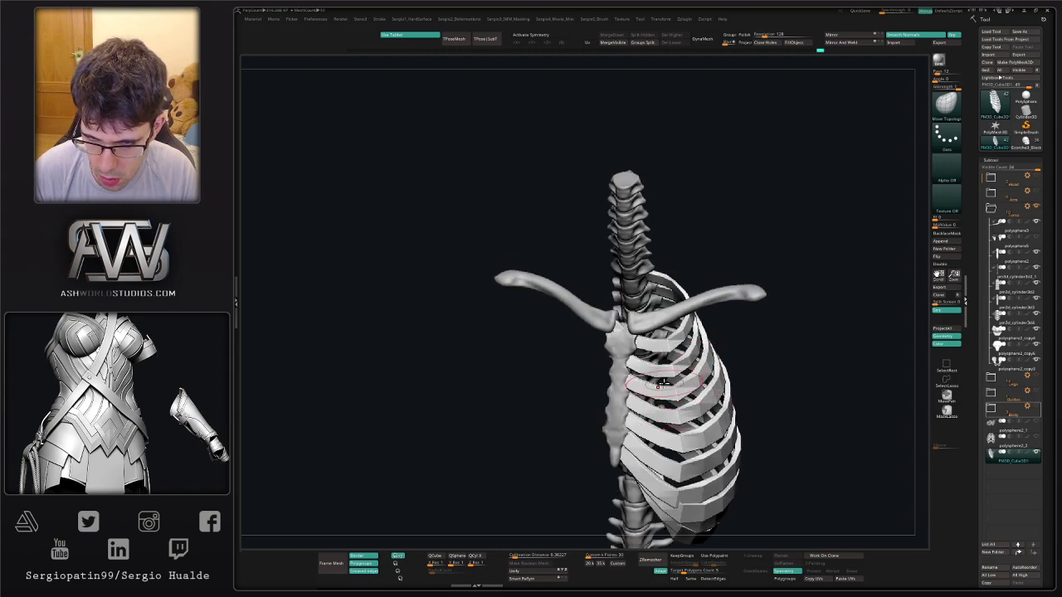
Subdivide the rib blockout twice to preview its smoothed shape.
right_click_drag(679, 400, 687, 434)
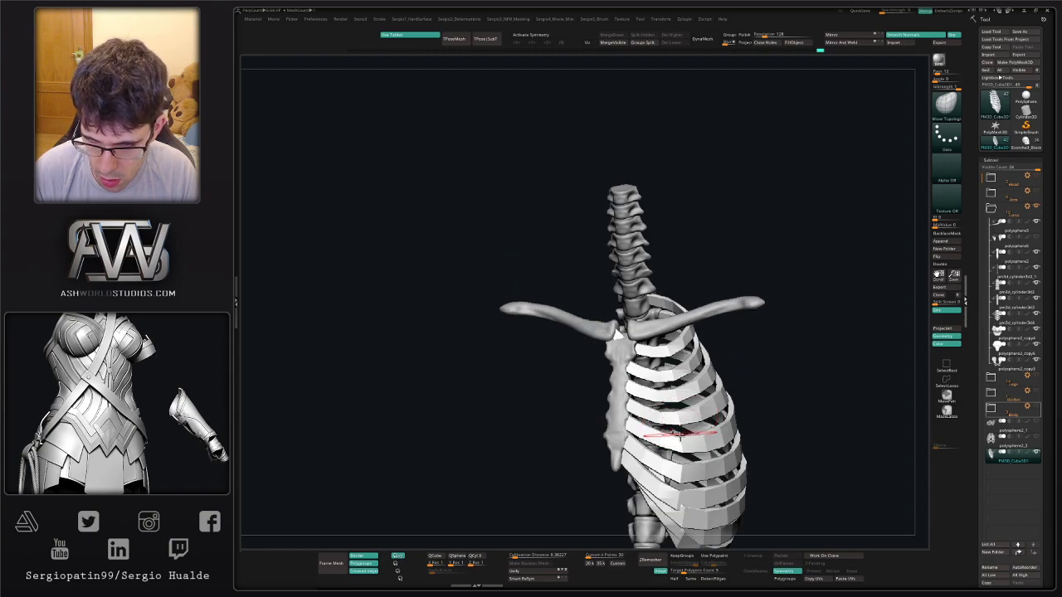
right_click_drag(669, 492, 689, 374, "alt")
right_click_drag(689, 374, 745, 402, "ctrl")
key("ctrl+d")
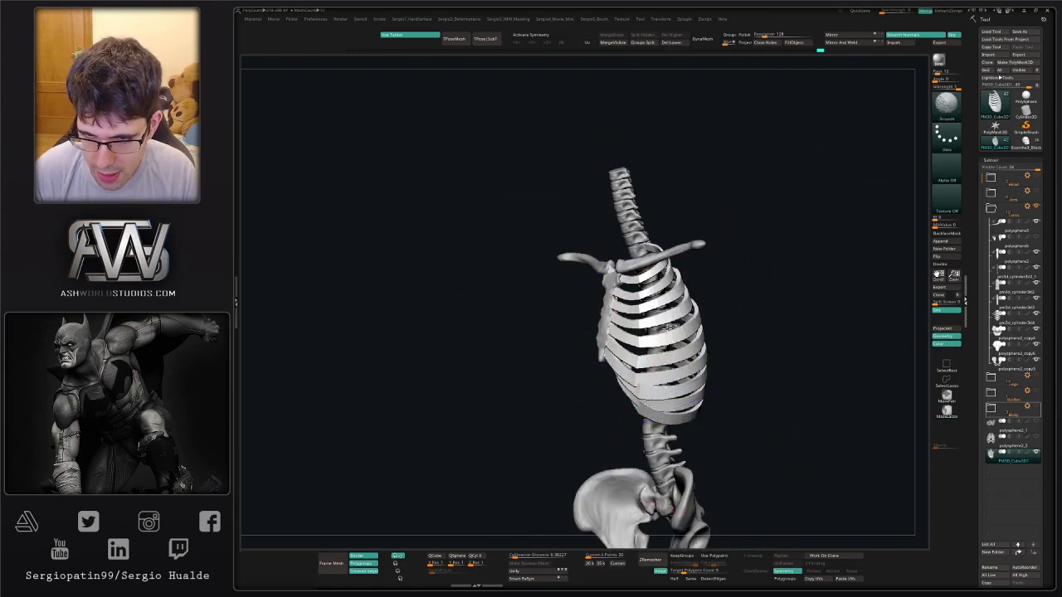
key("ctrl+d")
right_click_drag(676, 377, 722, 408)
right_click_drag(722, 408, 752, 379)
Place the rib blockout directly below the polysphere2_1 reference ribs in the subtool list and alternate between both to compare them.
left_click(992, 424)
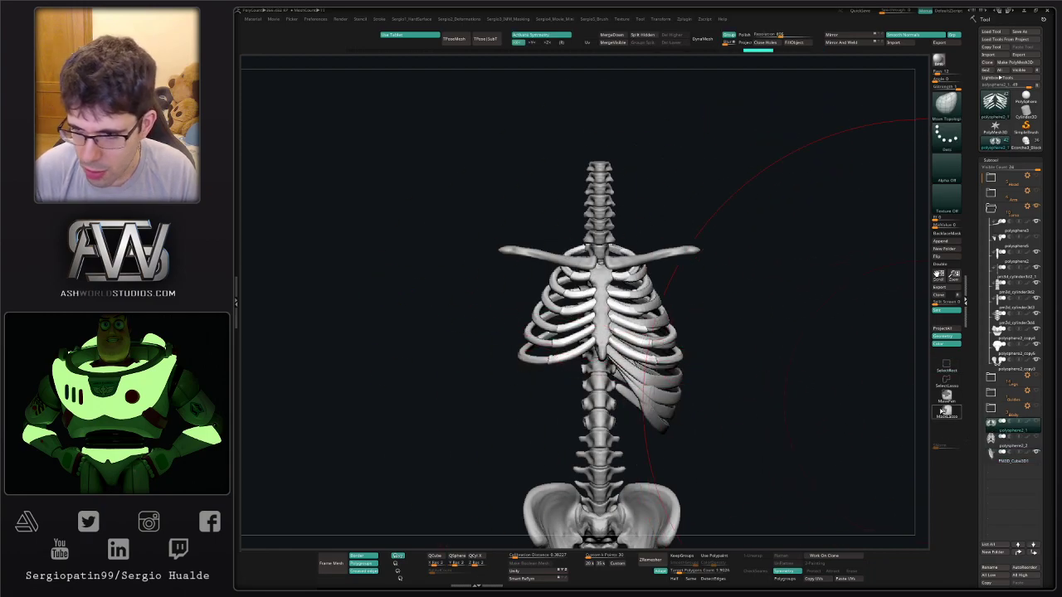
left_click(1035, 453)
left_click_drag(1011, 440, 1010, 458)
left_click_drag(830, 388, 789, 373)
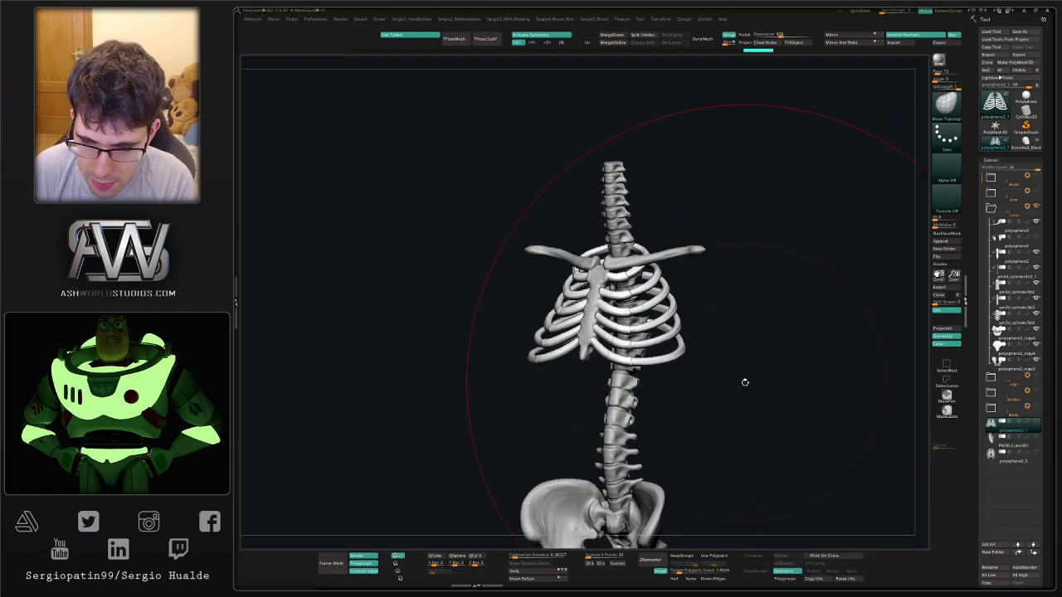
key("Down")
key("Up")
key("Down")
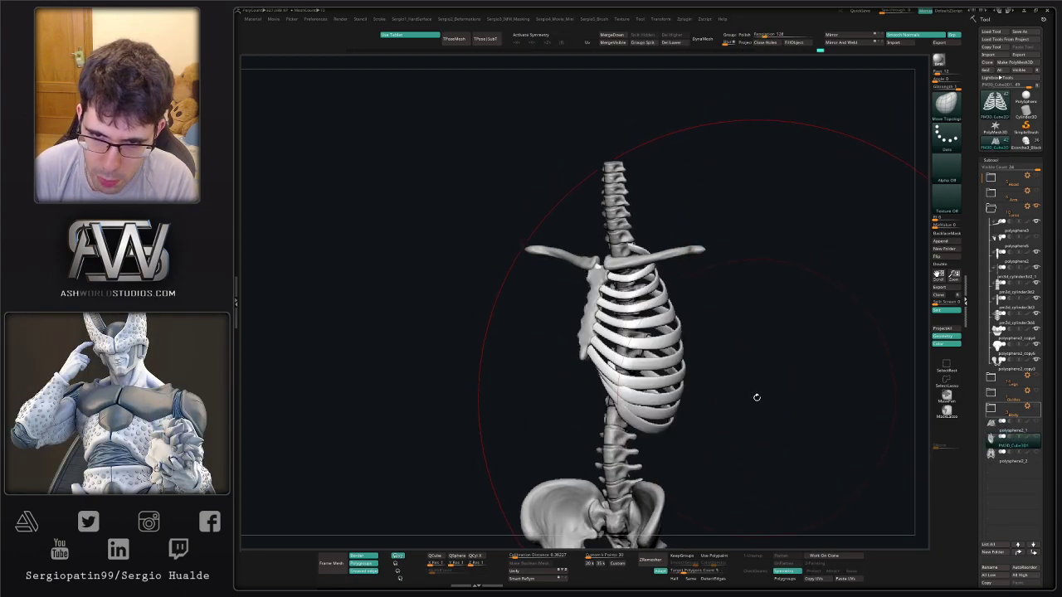
left_click_drag(756, 396, 770, 398)
right_click_drag(769, 398, 715, 364)
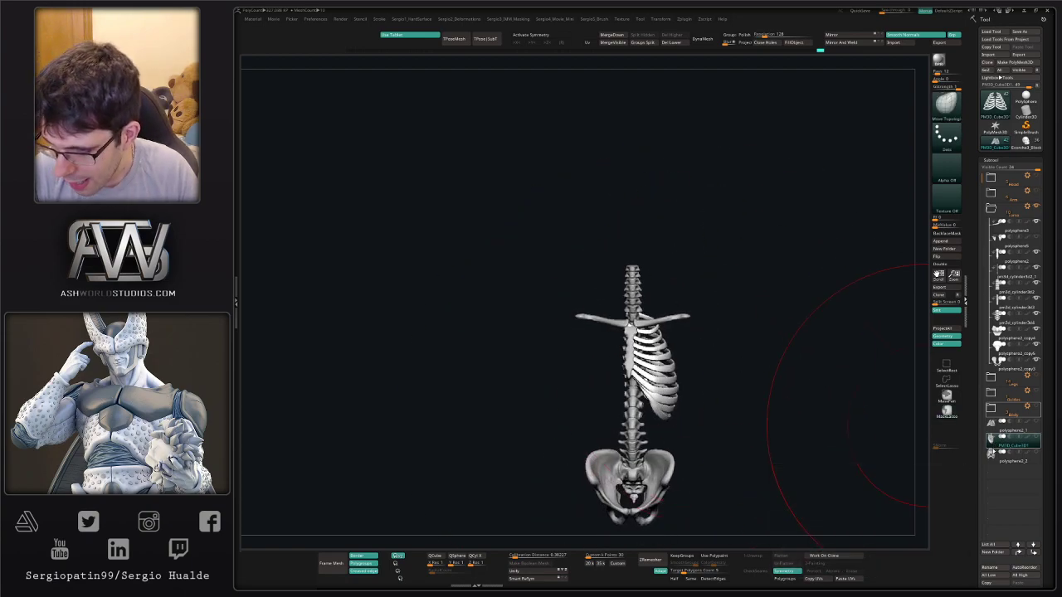
Move the rib blockout back to the end of the subtool list and compare it with the reference ribs from behind.
left_click_drag(1000, 448, 1002, 466)
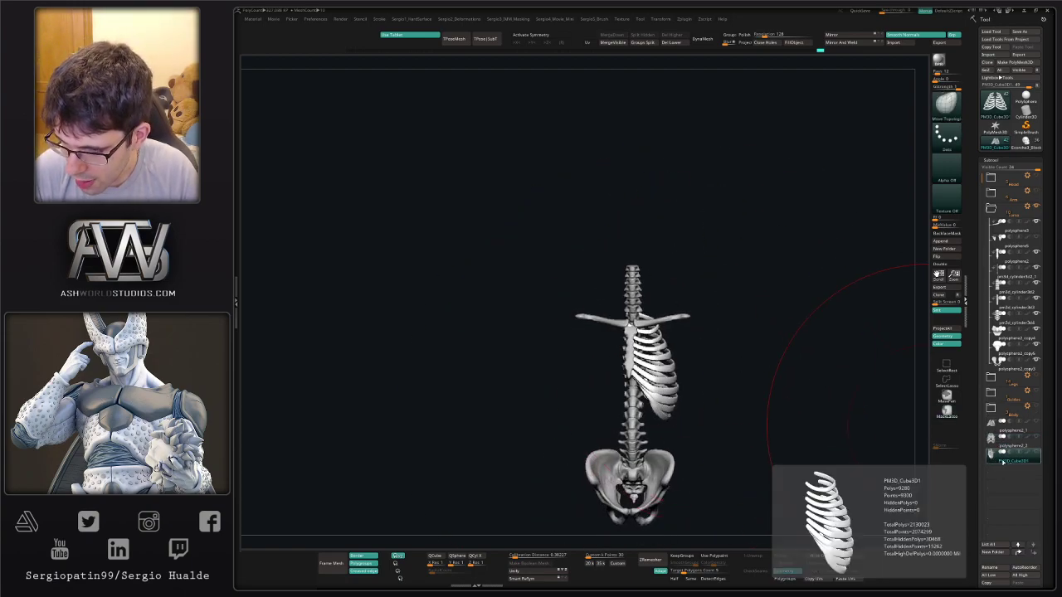
left_click(1013, 430)
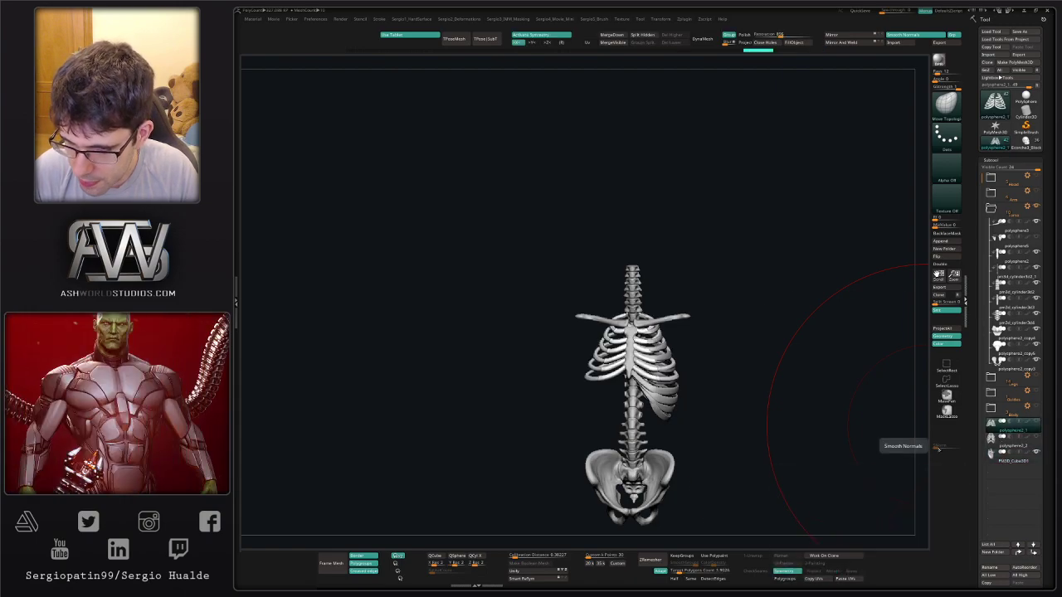
right_click_drag(720, 398, 583, 424, "ctrl")
mouse_move(718, 452)
right_mouse_down()
mouse_move(606, 413)
mouse_move(656, 383)
right_mouse_up()
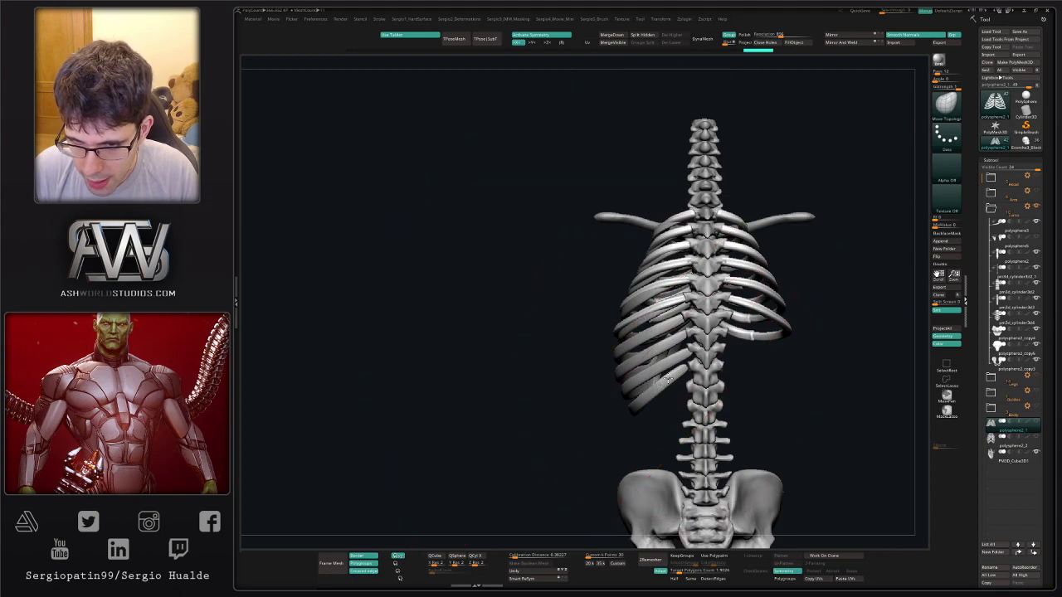
left_click(671, 375, "alt")
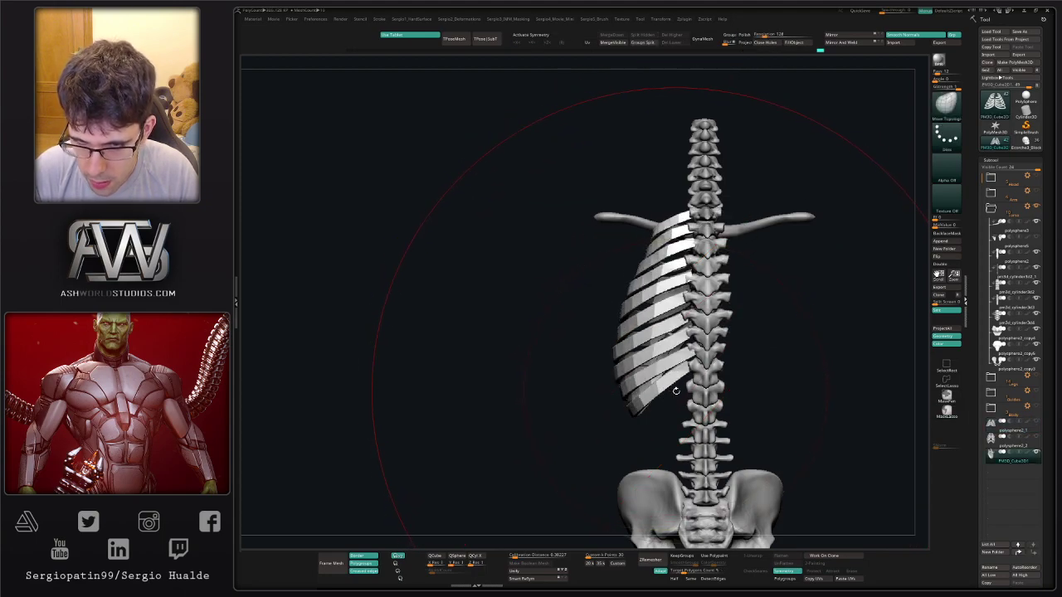
right_click_drag(696, 415, 697, 363, "alt")
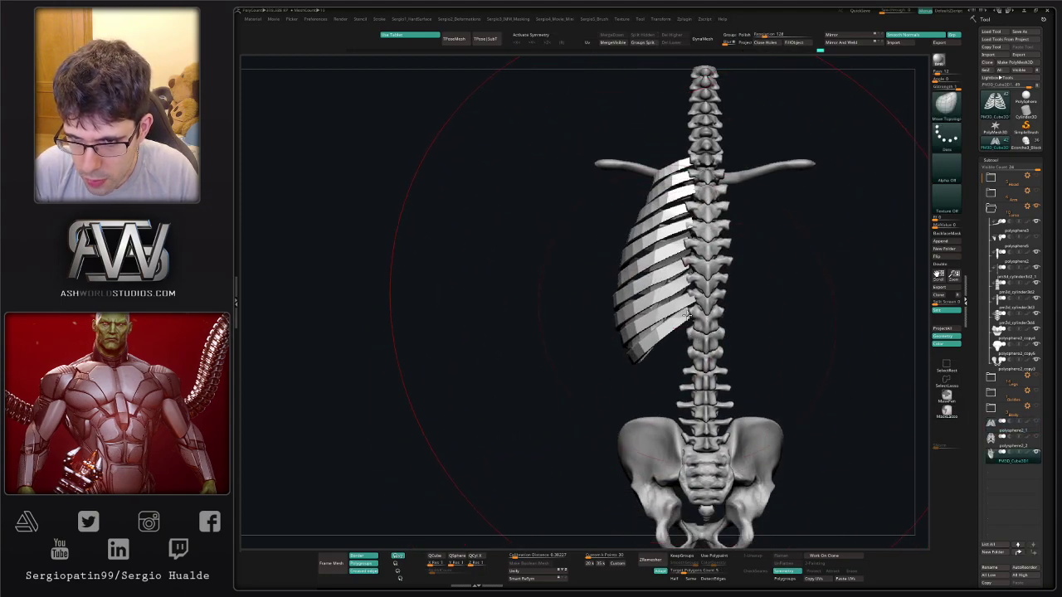
Refine the back and outer edge of the lowest ribs with the Move Topological brush.
key("s")
left_click_drag(689, 317, 651, 317)
mouse_move(706, 315)
right_mouse_down()
mouse_move(689, 315)
mouse_move(690, 331)
right_mouse_up()
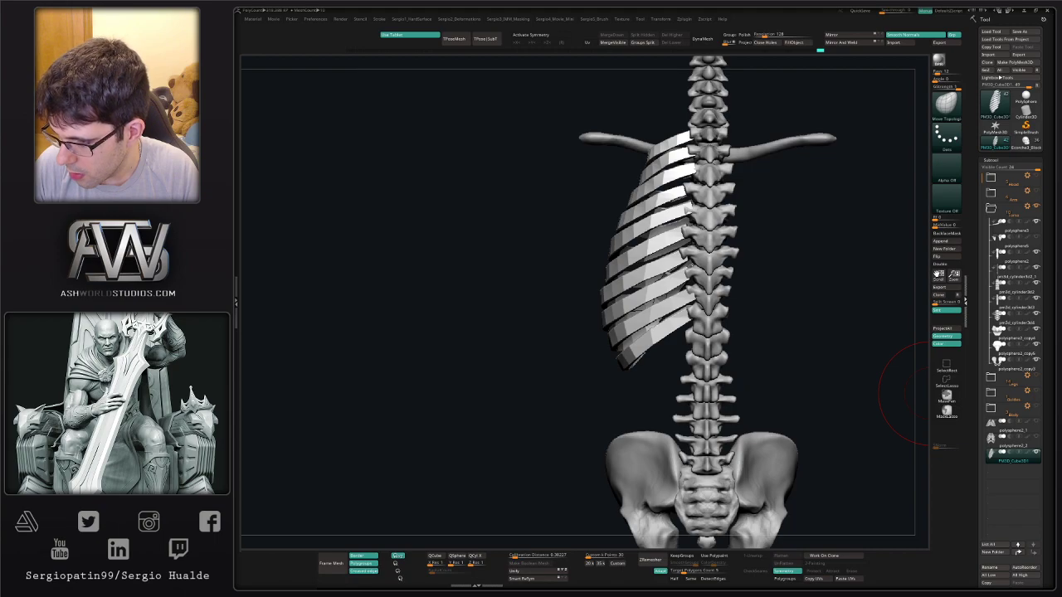
left_click_drag(586, 334, 624, 334)
right_click_drag(669, 330, 677, 325)
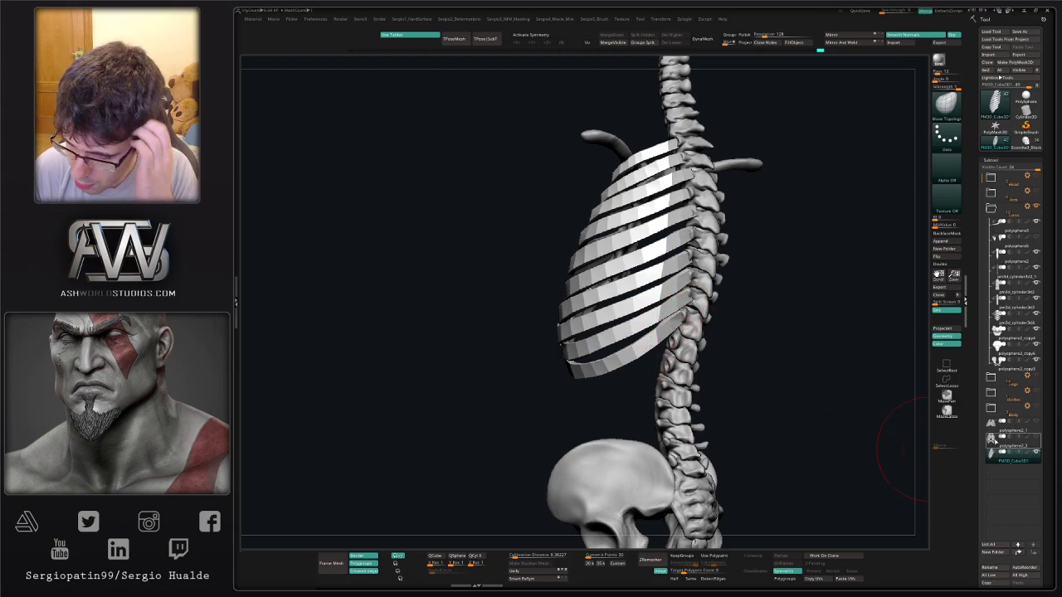
Show the polysphere2_1 reference ribs, then isolate the rib blockout and display its polygroups.
left_click(1013, 425)
left_click_drag(805, 361, 812, 392, "ctrl+shift")
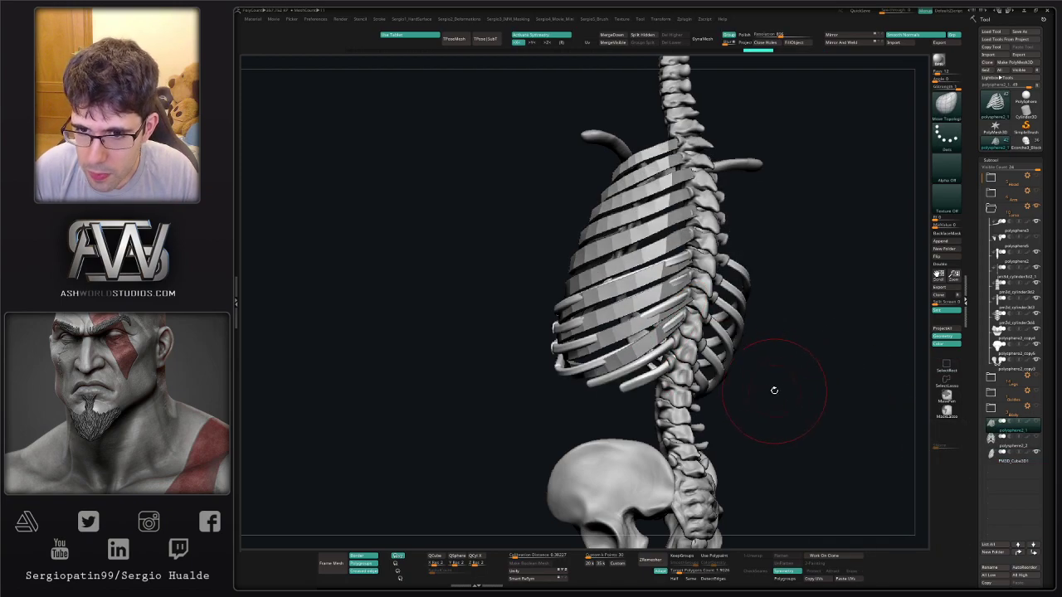
left_click(1012, 462)
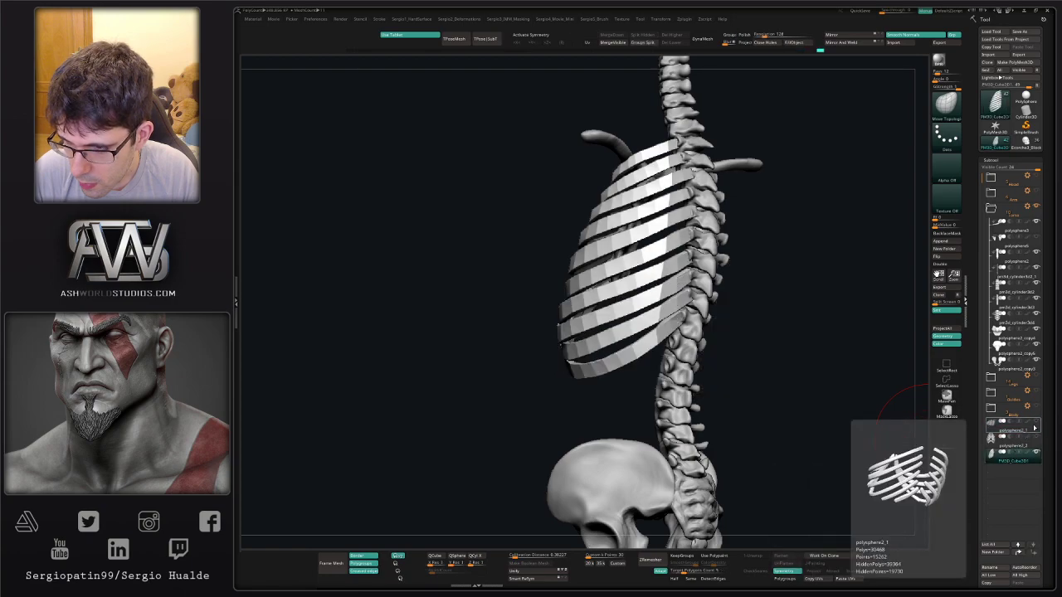
left_click(1036, 428)
left_click(1027, 458)
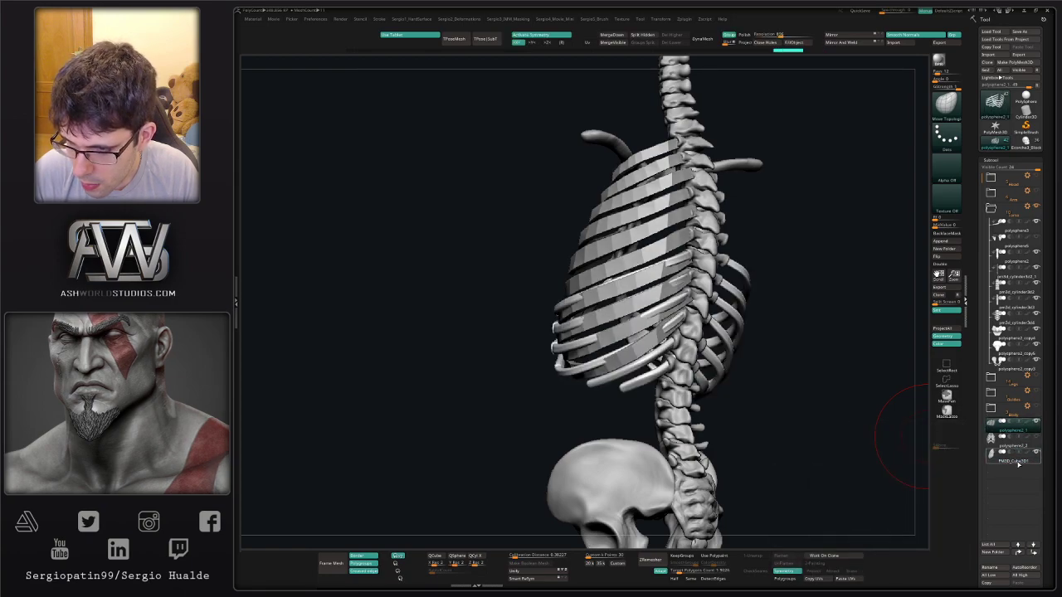
key("alt+s")
key("shift+f")
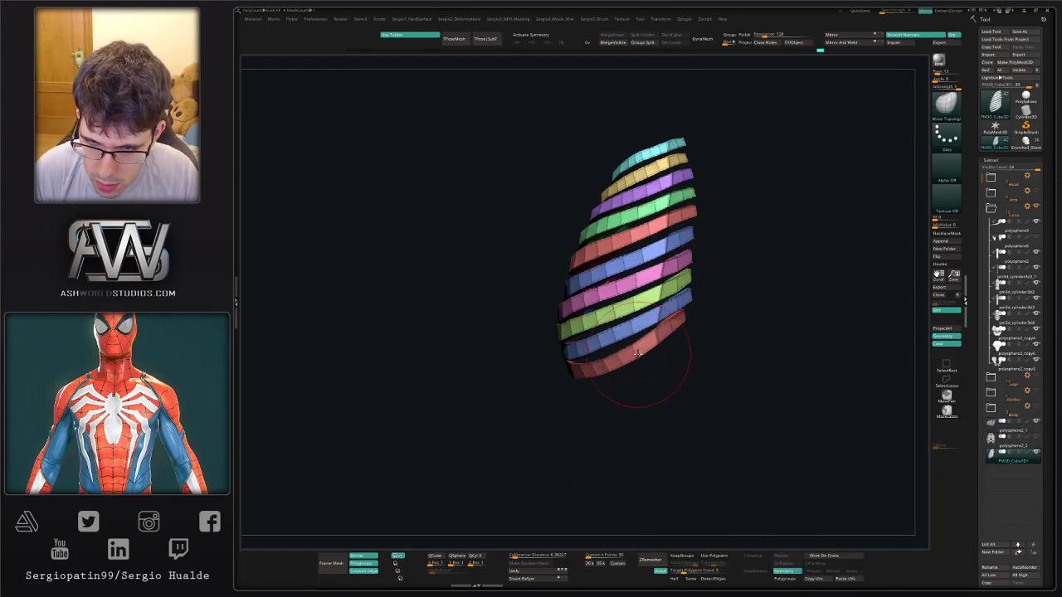
Mask all but the lowest rib and duplicate it downward as an additional rib beside the reference.
left_click(637, 354, "ctrl")
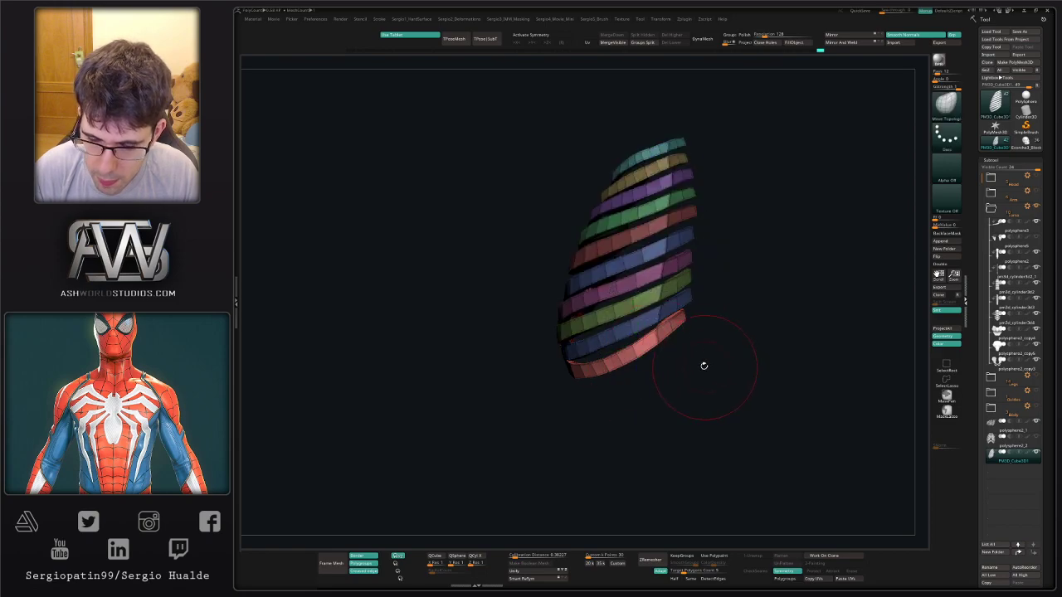
key("alt+s")
left_click_drag(703, 365, 666, 347)
key("w")
key("q")
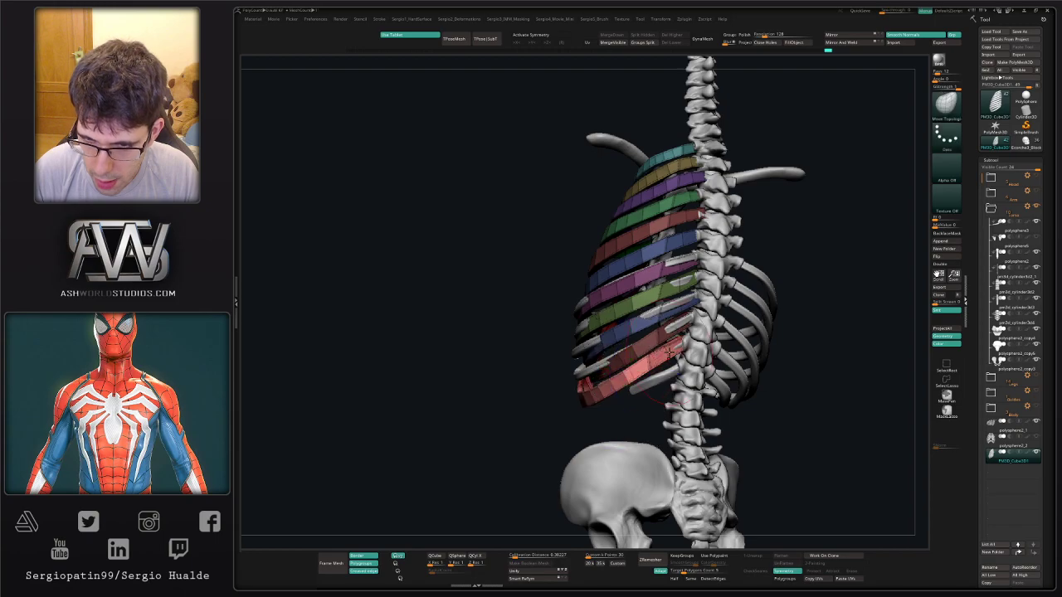
Reshape the back, side and front of the new lowest rib with the Move brush to follow the reference.
right_click_drag(666, 366, 649, 364)
left_click_drag(648, 362, 660, 364)
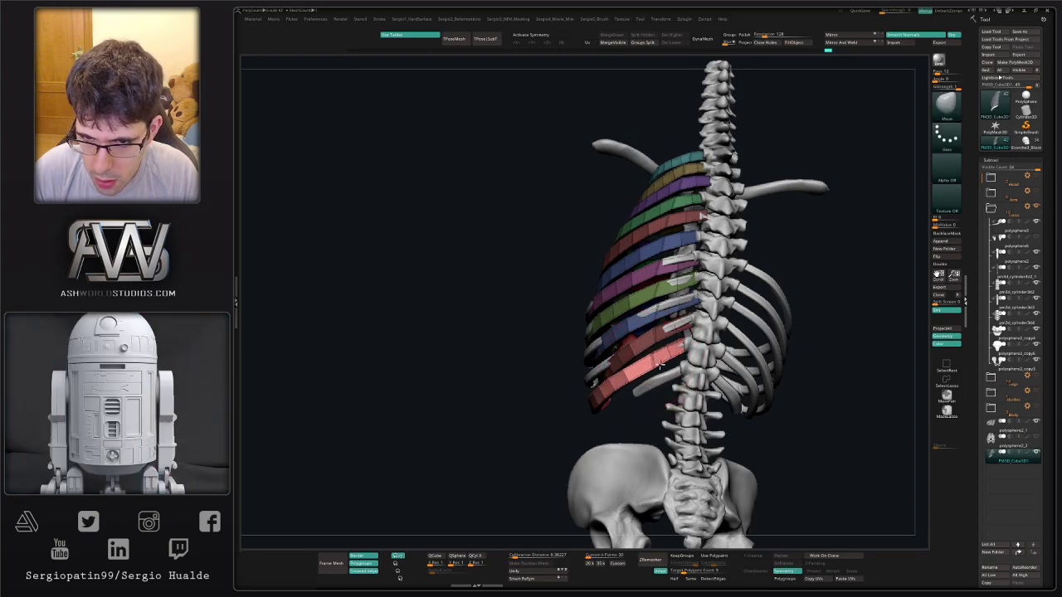
mouse_move(657, 366)
right_mouse_down()
mouse_move(688, 382)
mouse_move(662, 393)
right_mouse_up()
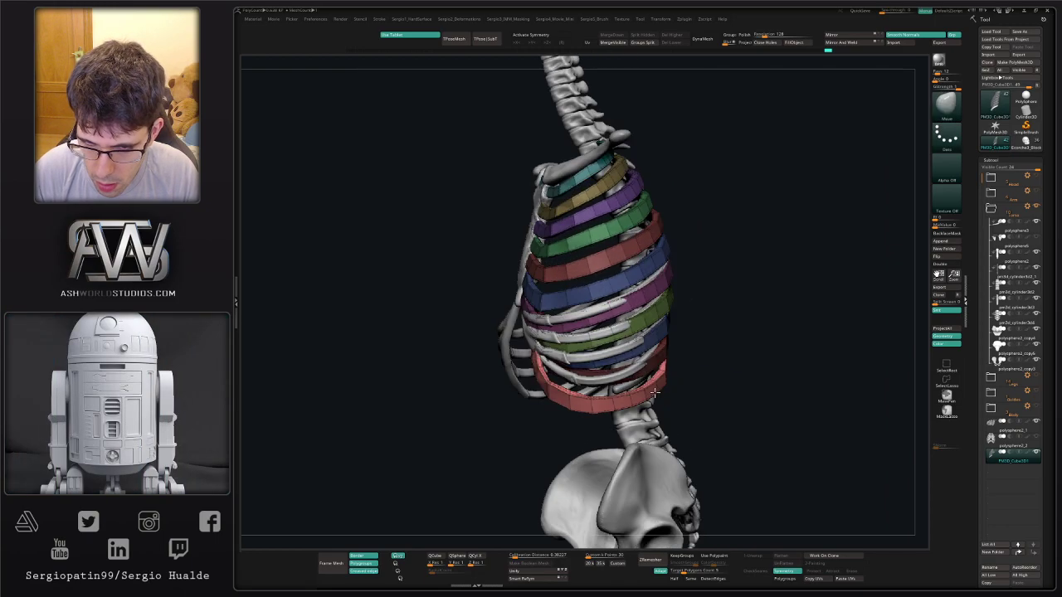
key("s")
left_click_drag(635, 401, 603, 389)
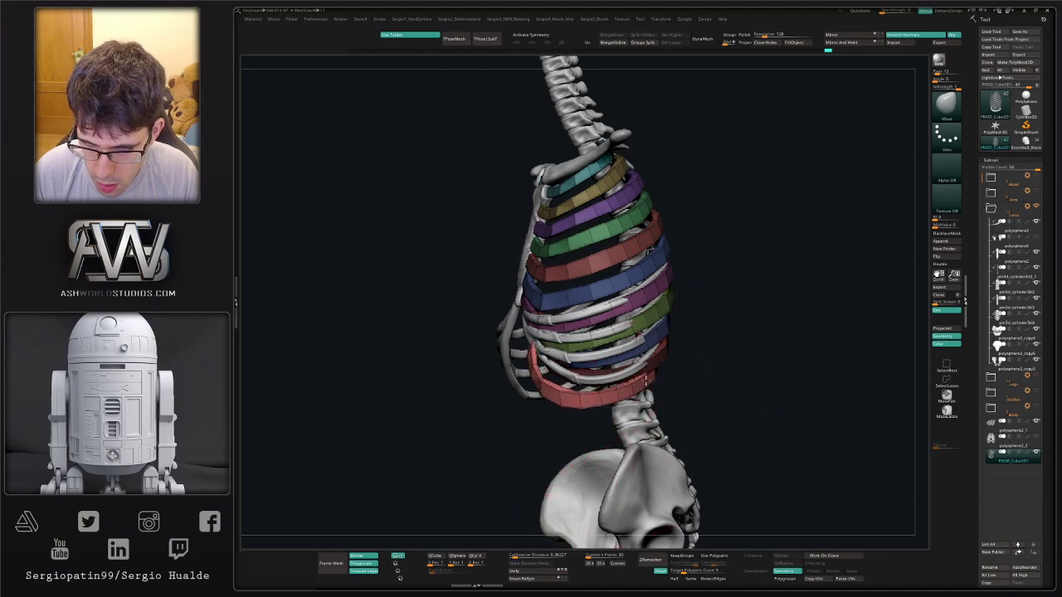
right_click_drag(647, 381, 668, 363)
left_click_drag(669, 364, 646, 376)
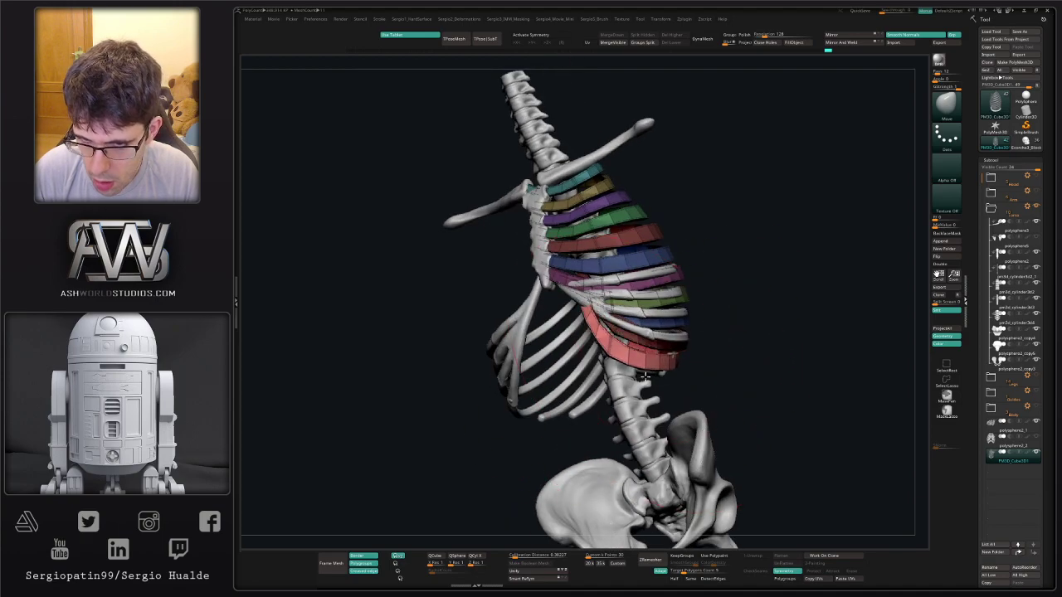
right_click_drag(646, 376, 858, 313)
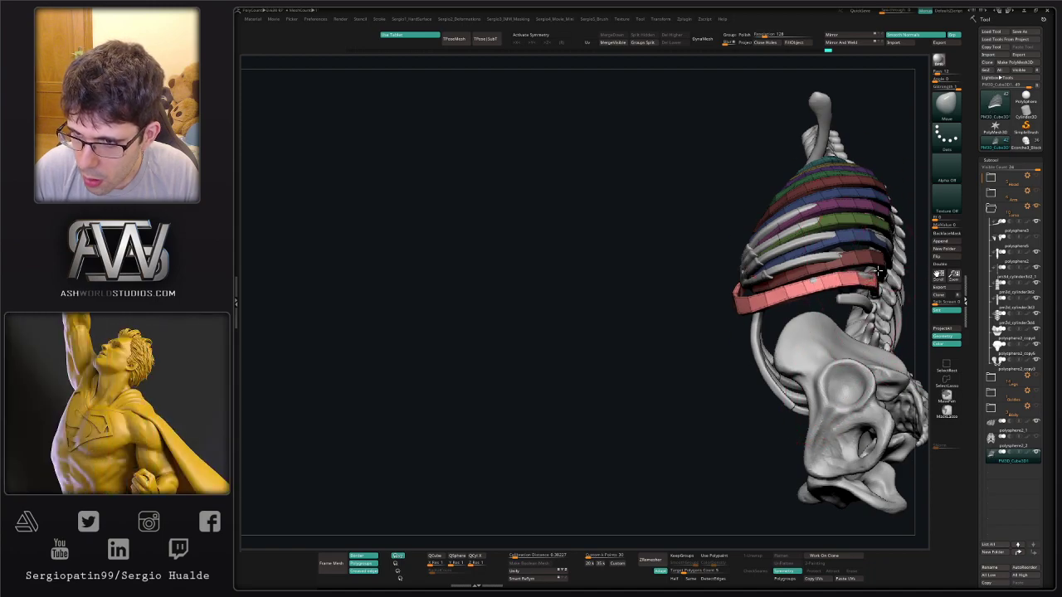
mouse_move(878, 270)
right_mouse_down()
mouse_move(835, 312)
mouse_move(843, 301)
mouse_move(751, 327)
mouse_move(767, 336)
mouse_move(748, 326)
right_mouse_up()
Give each rib its own polygroup, isolate the new lowest rib, and remove its front portion to shorten it.
key("ctrl+shift+g")
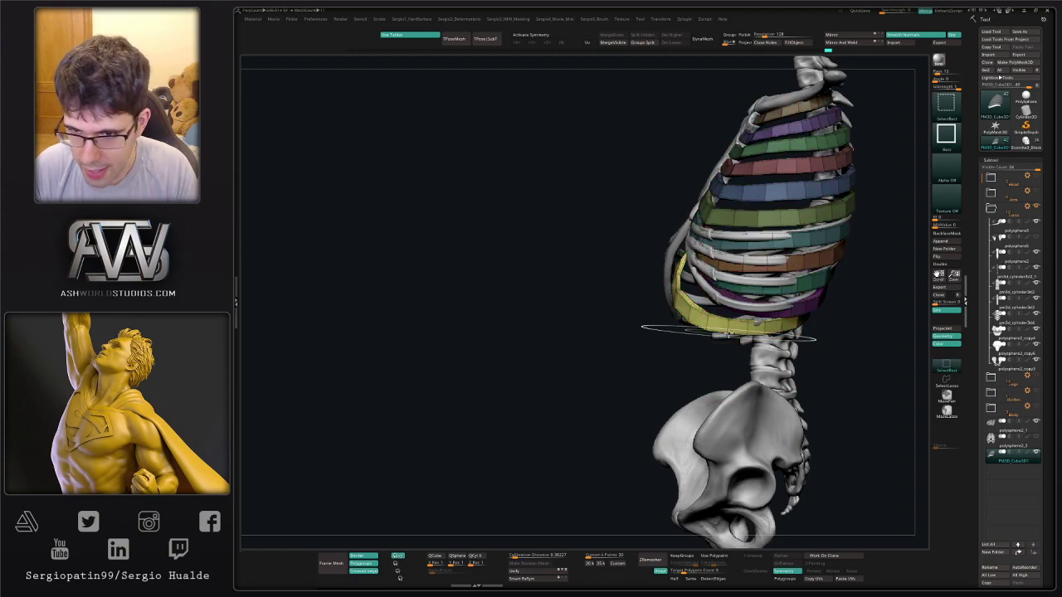
left_click(719, 327, "ctrl+shift")
right_click_drag(747, 355, 666, 347)
left_click_drag(879, 403, 742, 259, "ctrl+shift")
right_click_drag(687, 347, 730, 354)
left_click_drag(693, 404, 572, 259, "ctrl+shift")
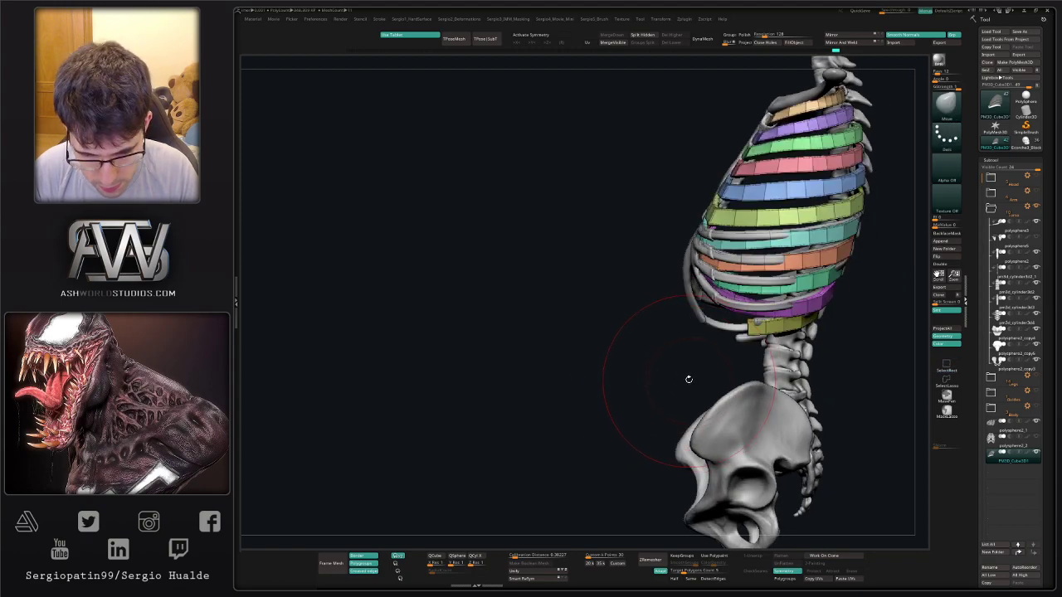
Leave only the shortened lowest rib unmasked and duplicate it downward to create another short rib.
mouse_move(778, 336)
right_mouse_down()
mouse_move(761, 360)
mouse_move(716, 357)
mouse_move(764, 318)
mouse_move(777, 345)
right_mouse_up()
key("w")
left_click(720, 330, "ctrl")
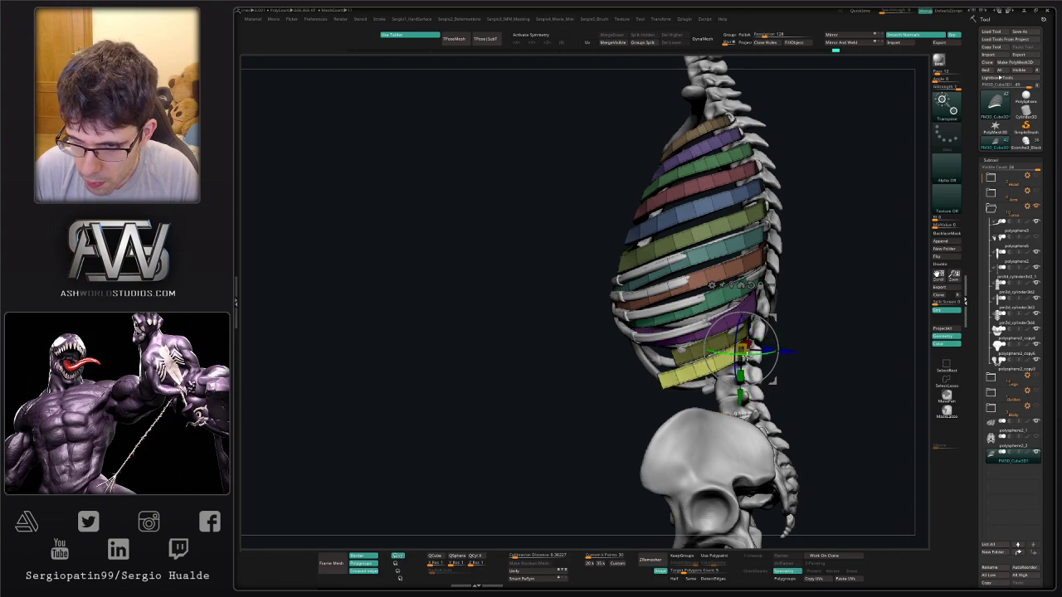
key("q")
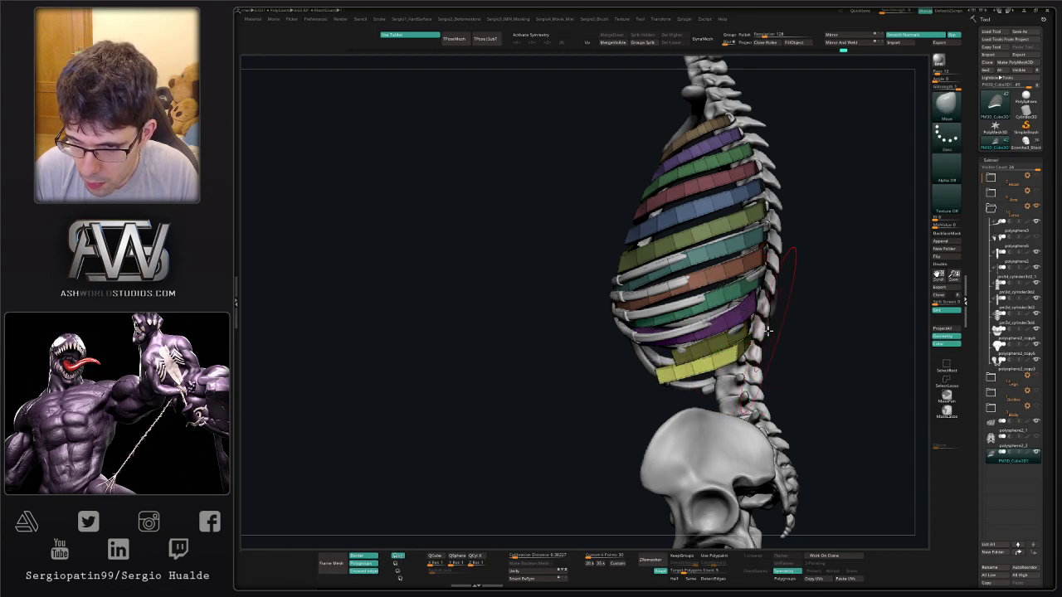
Fit the last short rib to the spine and its neighbour with the Move brush, then clear the mask.
right_click_drag(743, 328, 677, 363)
key("s")
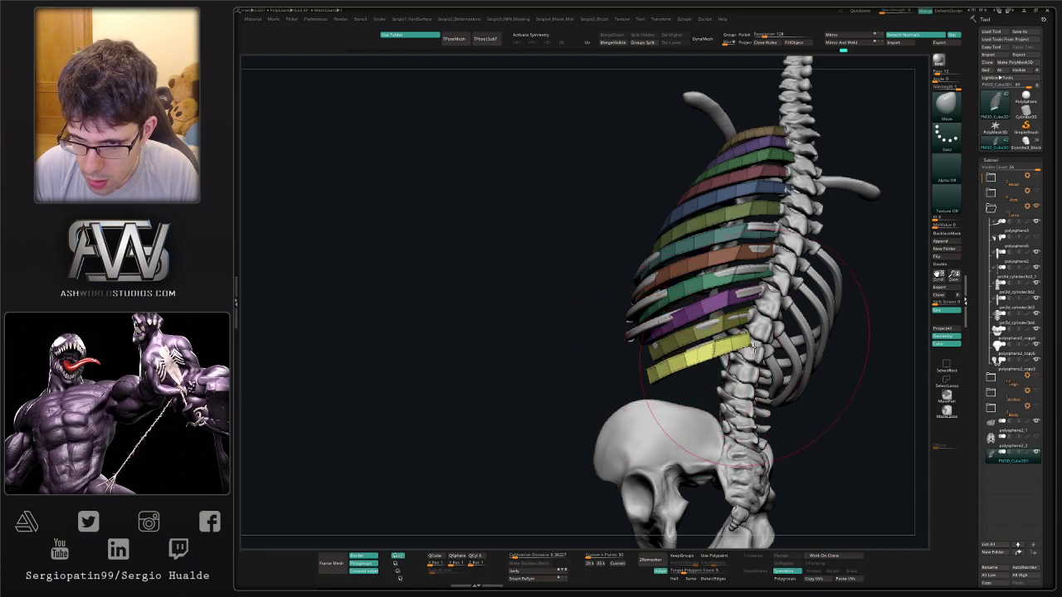
right_click_drag(745, 336, 779, 343)
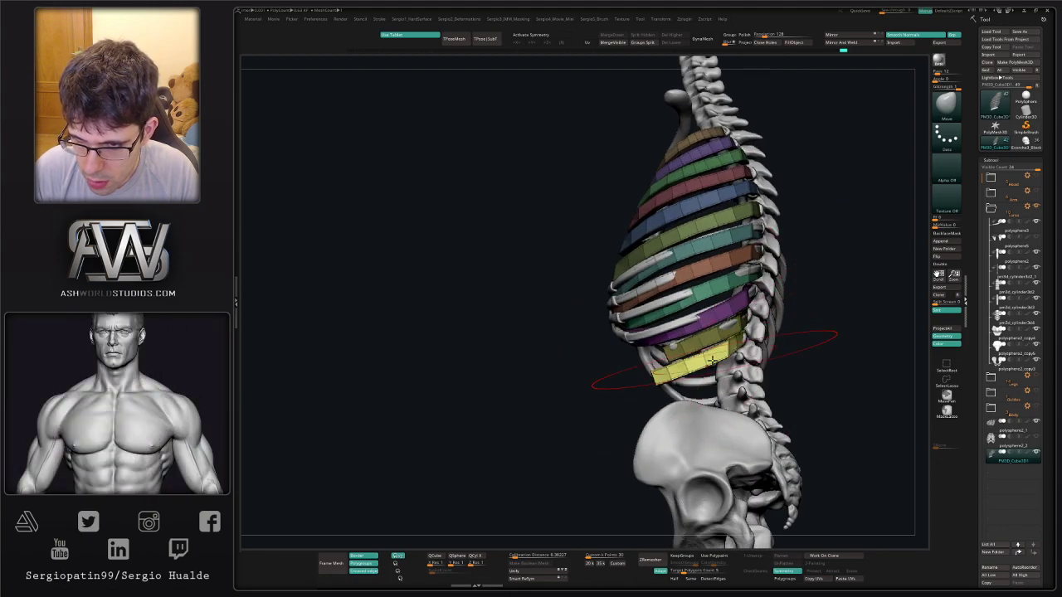
mouse_move(680, 362)
right_mouse_down()
mouse_move(765, 360)
mouse_move(732, 326)
mouse_move(747, 344)
mouse_move(715, 340)
right_mouse_up()
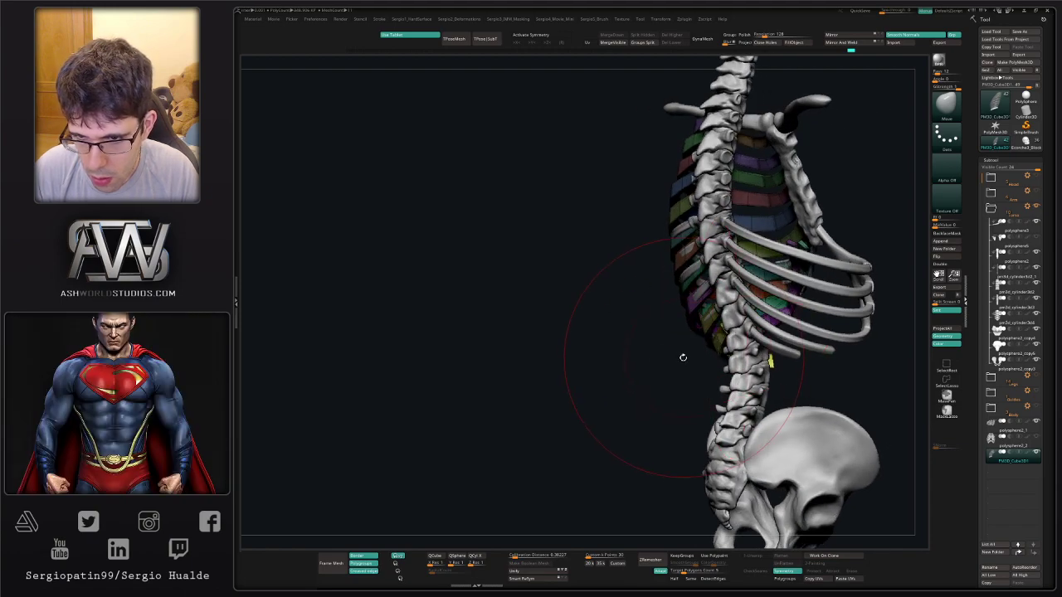
left_click_drag(683, 358, 690, 351, "ctrl")
right_click_drag(698, 317, 720, 337)
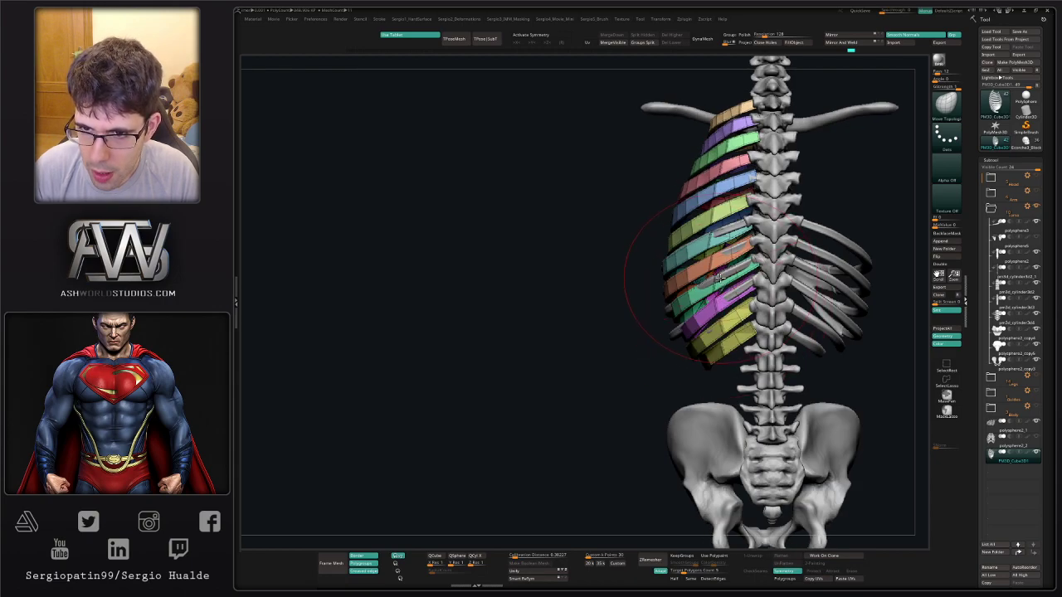
Refine the back of the lower ribs near the spine with the Move Topological brush.
left_click_drag(715, 277, 708, 276)
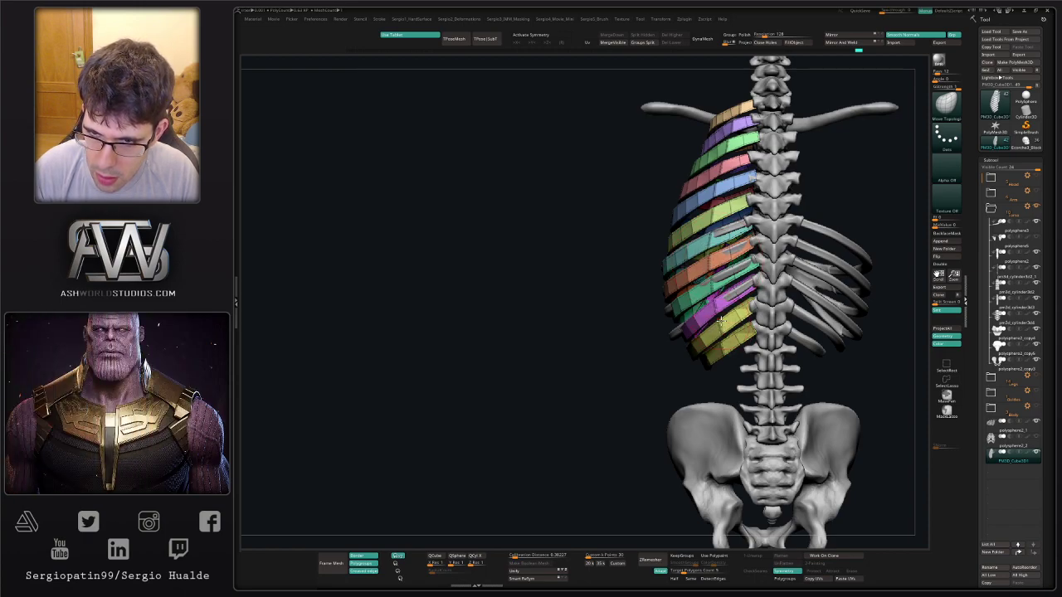
right_click_drag(726, 349, 753, 322)
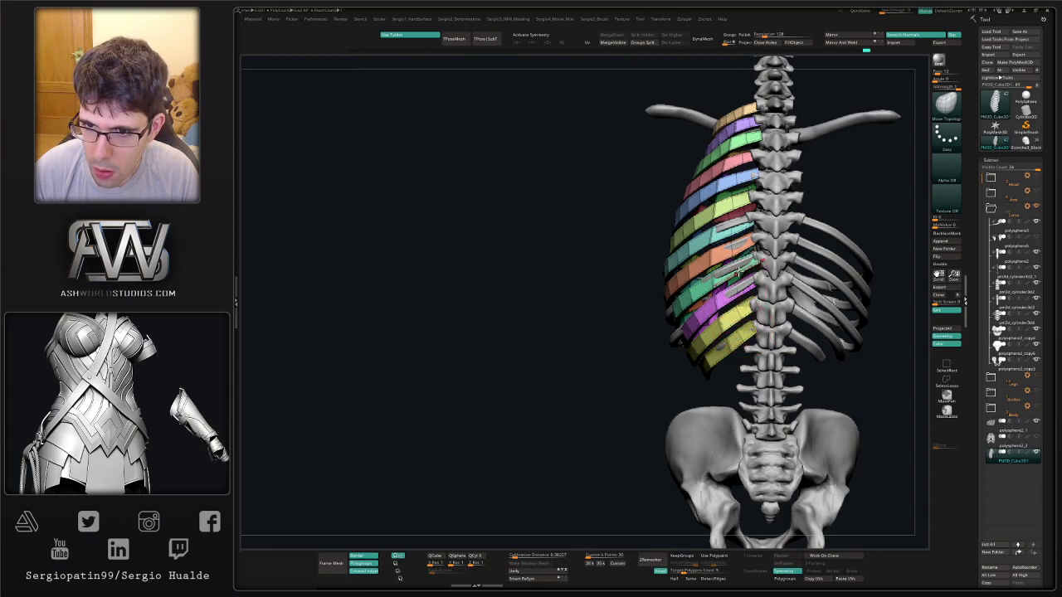
right_click_drag(732, 261, 733, 297, "alt")
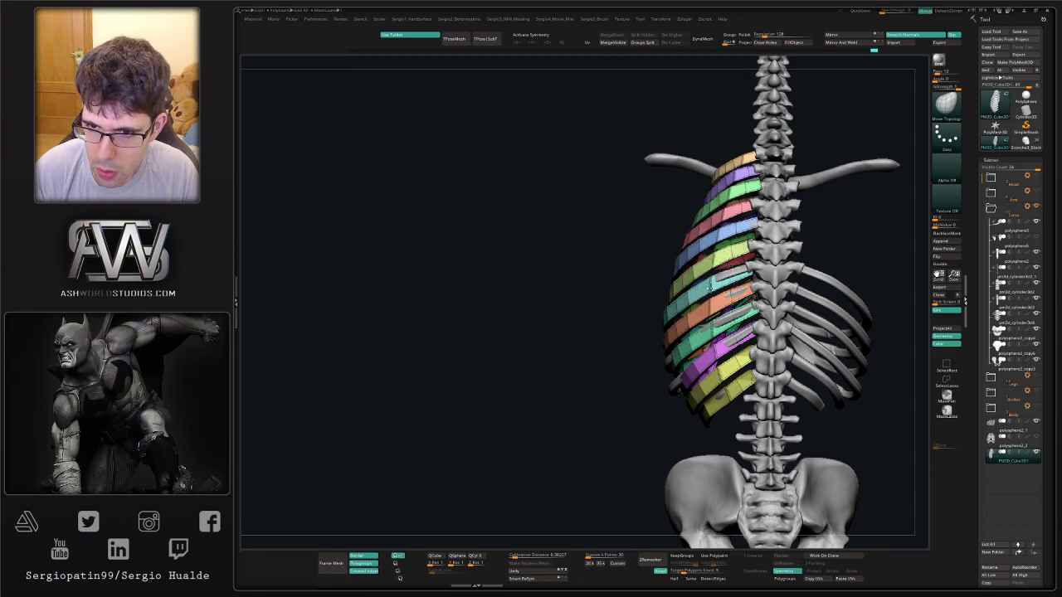
right_click_drag(710, 311, 745, 405, "ctrl")
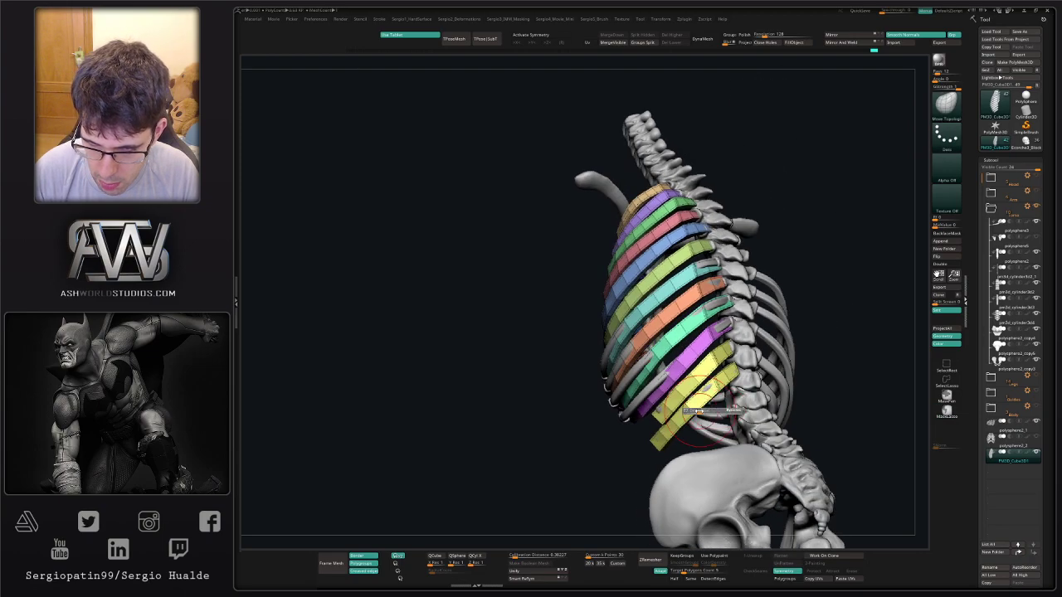
Assign new separate polygroups to the ribs and isolate the lowest one, ready for shaping with the standard Move brush.
key("alt+s")
key("ctrl+shift+w")
left_click(701, 401, "ctrl+shift")
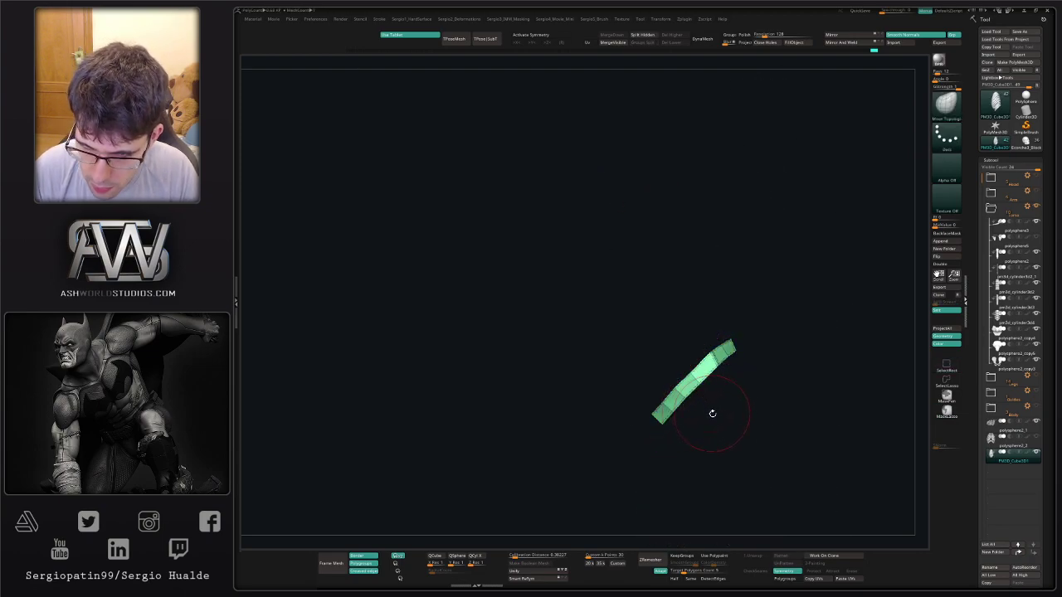
left_click(711, 412, "ctrl+shift")
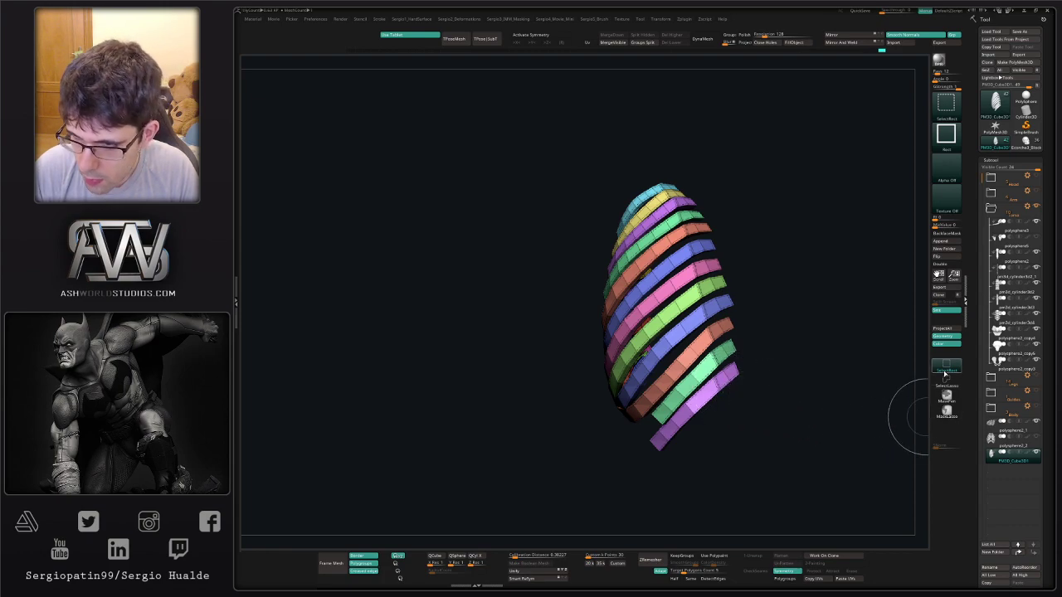
left_click(703, 411, "ctrl+shift")
right_click_drag(703, 412, 721, 429)
mouse_move(723, 431)
left_mouse_down("ctrl")
mouse_move(669, 385)
mouse_move(708, 434)
left_mouse_up("ctrl")
left_click(725, 436, "ctrl")
key("b")
key("m")
key("v")
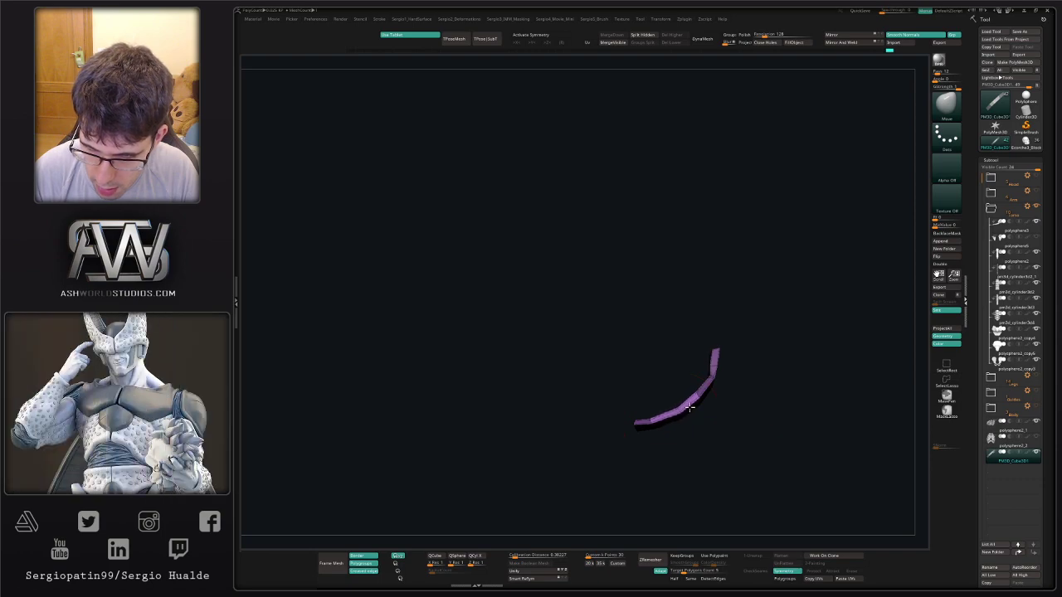
left_click_drag(744, 469, 765, 395)
Trim off the front end of the lowest rib to shorten it further and isolate that rib for checking its curve.
left_click_drag(764, 325, 692, 416, "ctrl+shift")
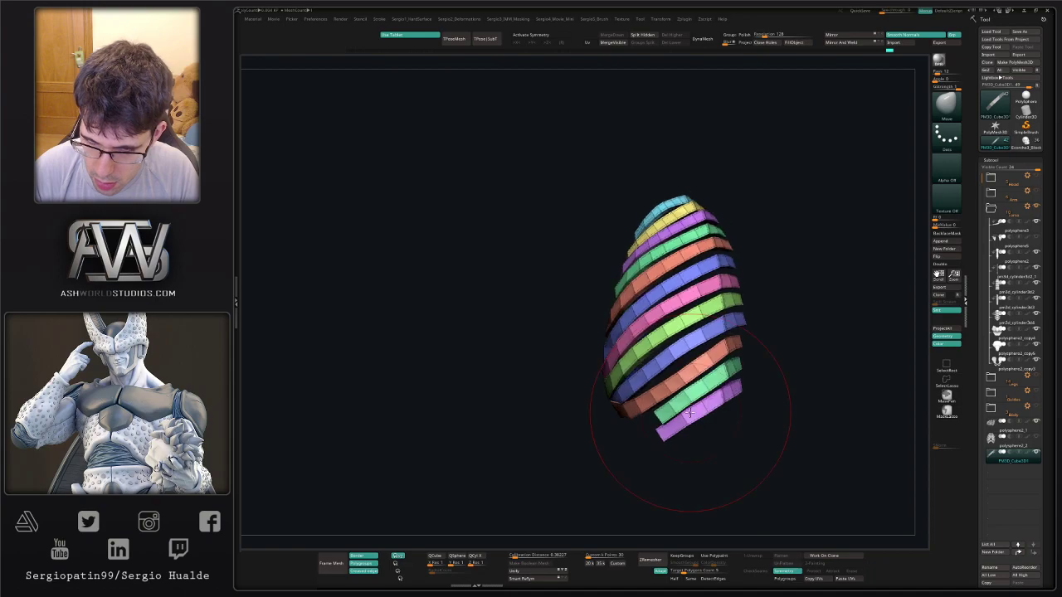
left_click_drag(674, 455, 648, 429, "ctrl+alt+shift")
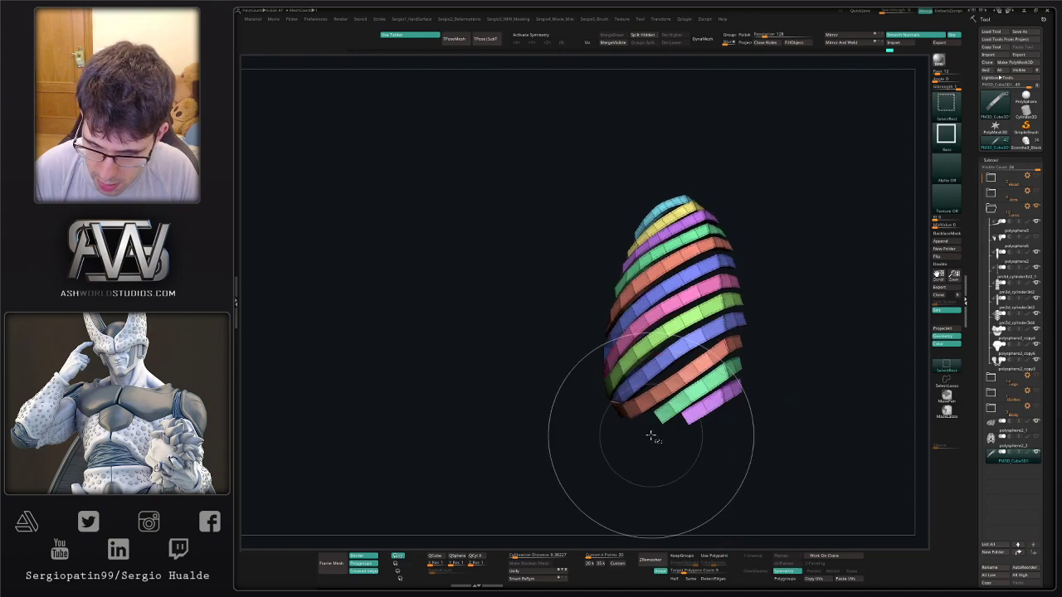
mouse_move(699, 408)
right_mouse_down()
mouse_move(767, 378)
mouse_move(725, 396)
mouse_move(718, 356)
mouse_move(722, 438)
right_mouse_up()
left_click(727, 396, "ctrl+shift")
mouse_move(722, 438)
right_mouse_down()
mouse_move(751, 424)
mouse_move(735, 373)
right_mouse_up()
left_click_drag(735, 373, 794, 377)
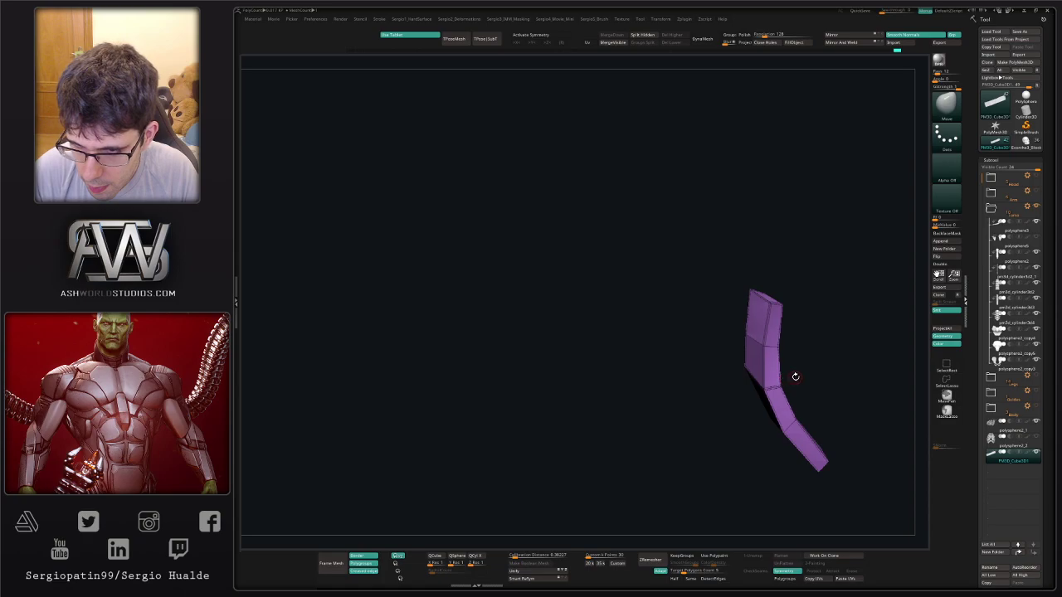
right_click_drag(780, 389, 768, 312)
Isolate the two ribs above the lowest in turn and refine their rear bends with the Move brush.
left_click(794, 385, "ctrl+shift")
left_click(731, 400, "ctrl+shift")
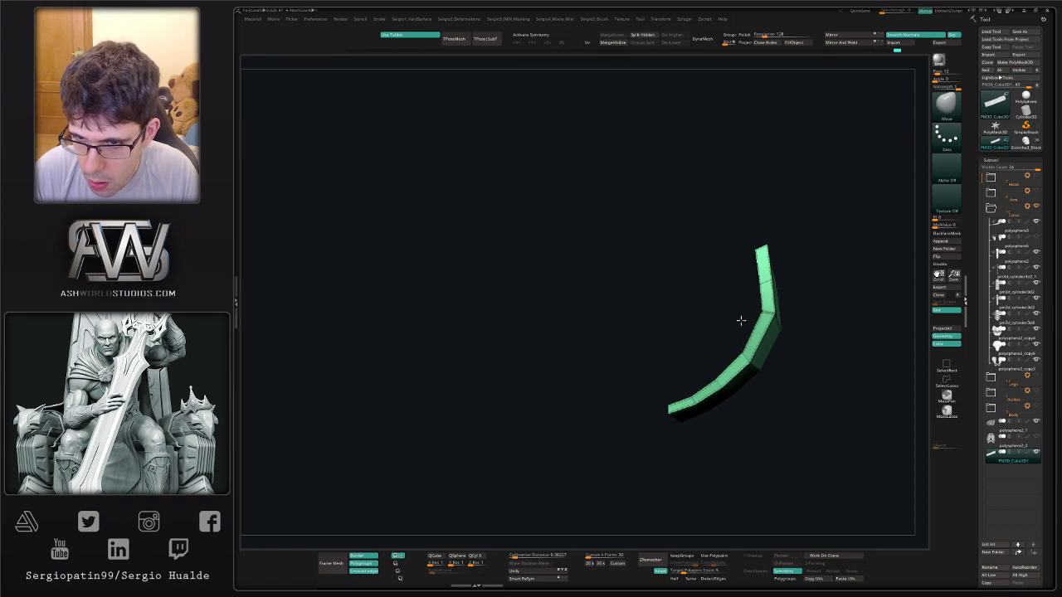
mouse_move(741, 320)
left_mouse_down()
mouse_move(801, 335)
mouse_move(759, 316)
left_mouse_up()
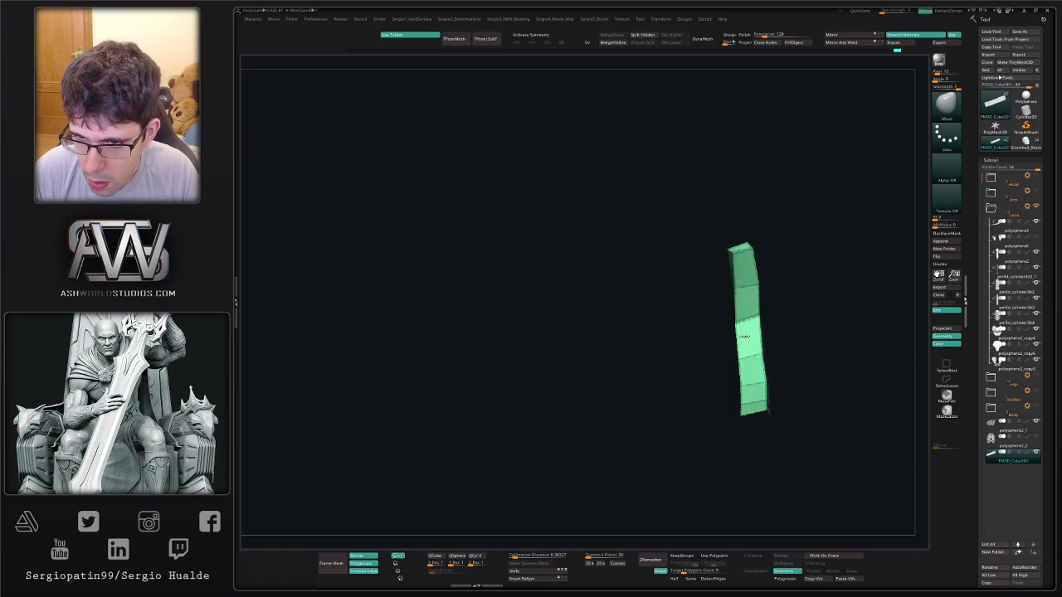
mouse_move(756, 352)
right_mouse_down()
mouse_move(761, 374)
mouse_move(754, 354)
mouse_move(770, 319)
right_mouse_up()
left_click(779, 345, "ctrl+shift")
left_click(790, 357, "ctrl+shift")
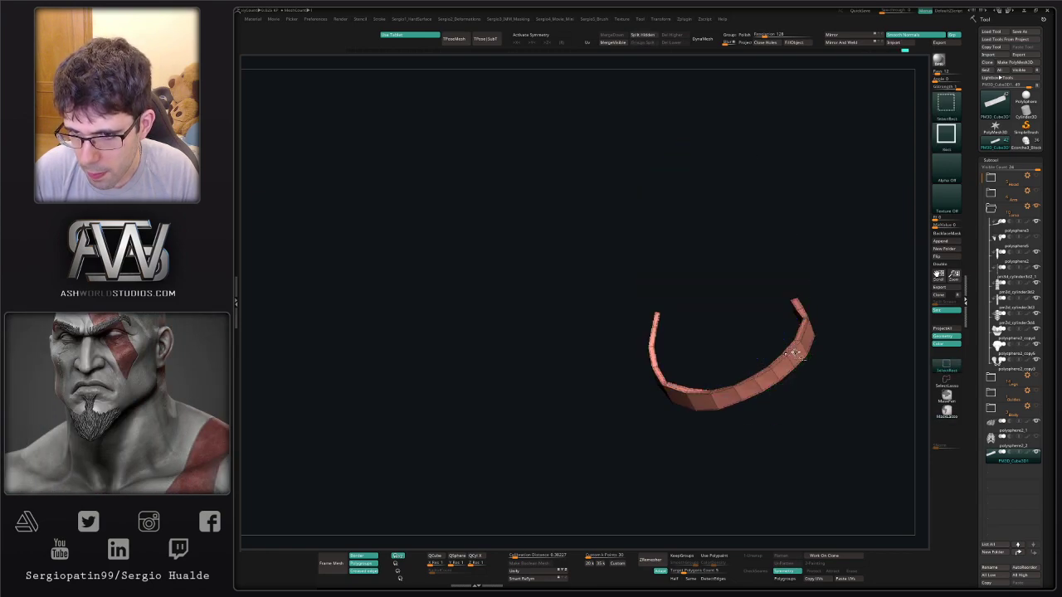
right_click_drag(790, 357, 813, 326)
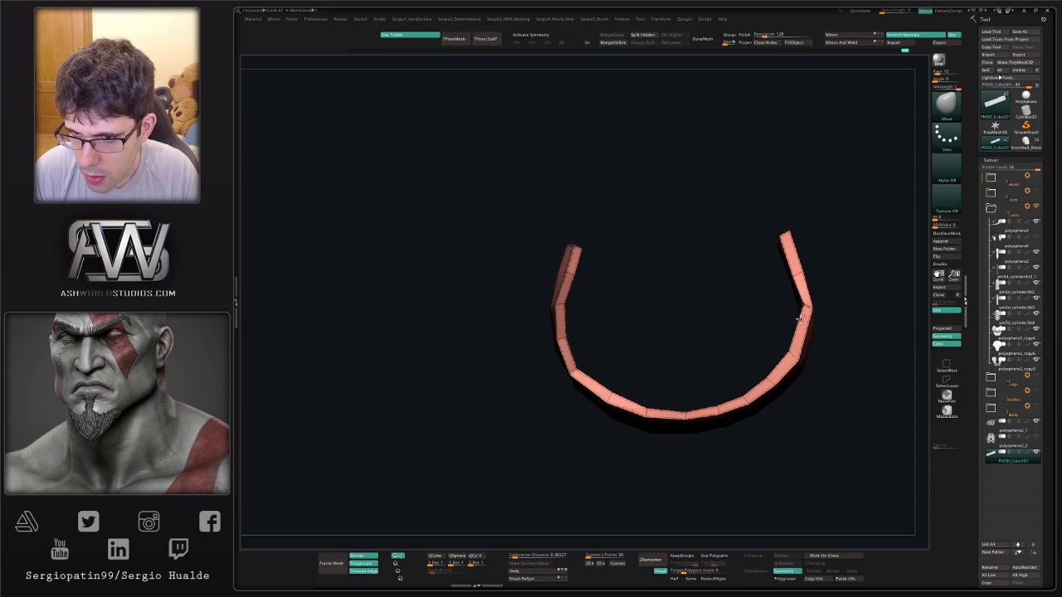
left_click_drag(798, 318, 804, 307)
left_click(759, 350, "ctrl+shift")
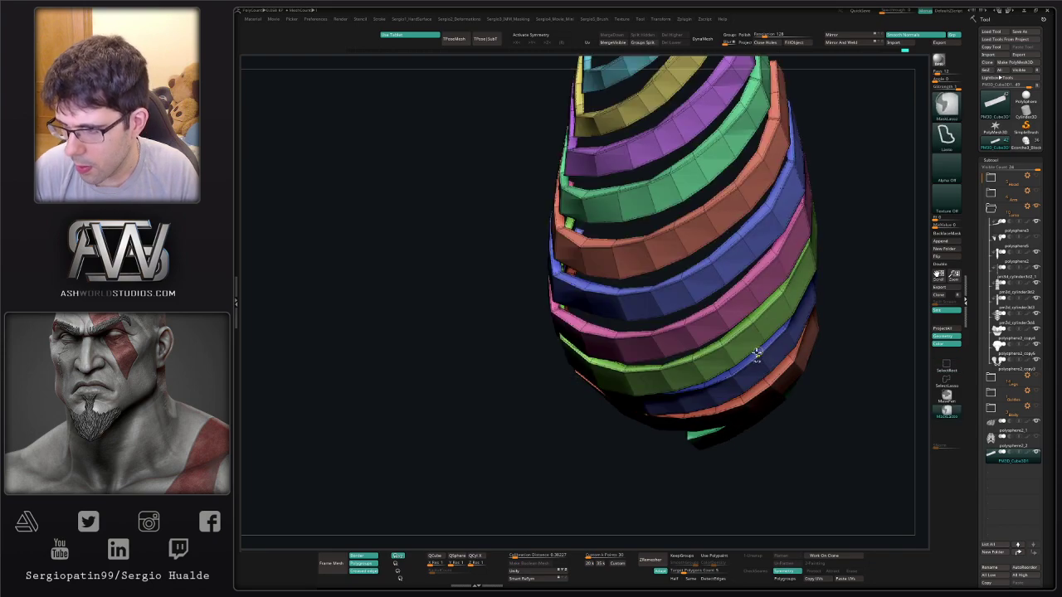
Isolate the green, blue and pink middle ribs one after another to even out the bend near their back ends.
right_click_drag(755, 353, 772, 320, "ctrl")
left_click(792, 292, "ctrl+shift")
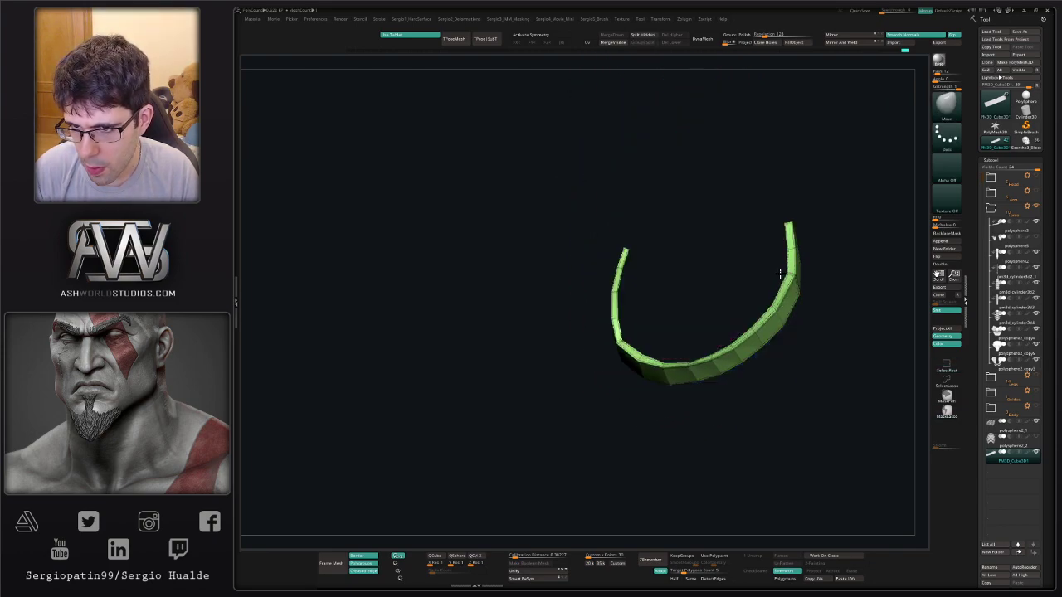
left_click(771, 280, "ctrl+shift")
left_click(784, 226, "ctrl+shift")
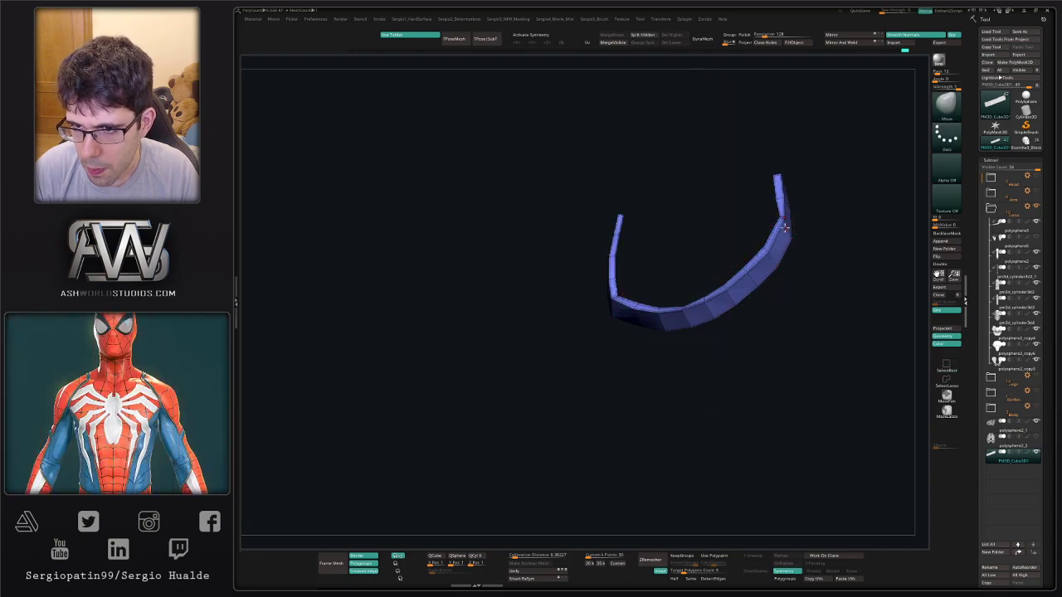
right_click_drag(771, 224, 757, 377, "alt")
left_click(785, 335, "ctrl+shift")
left_click(754, 386, "ctrl+shift")
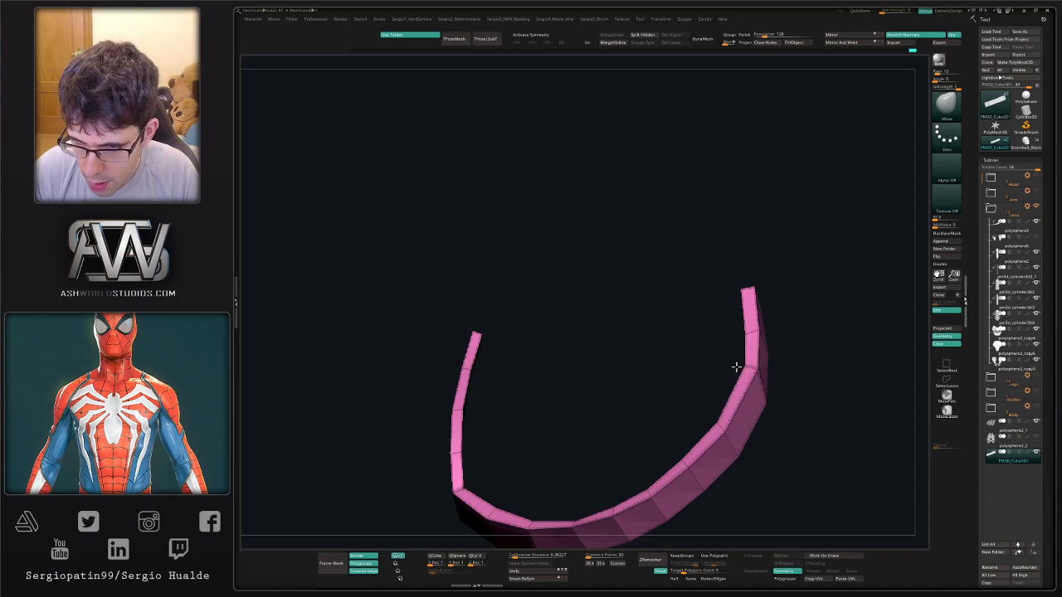
left_click(739, 366, "ctrl+shift")
Nudge the blue rib's rear bend inward with the Move brush and show all ribs again.
left_click(734, 295, "ctrl+shift")
left_click(763, 301, "ctrl+shift")
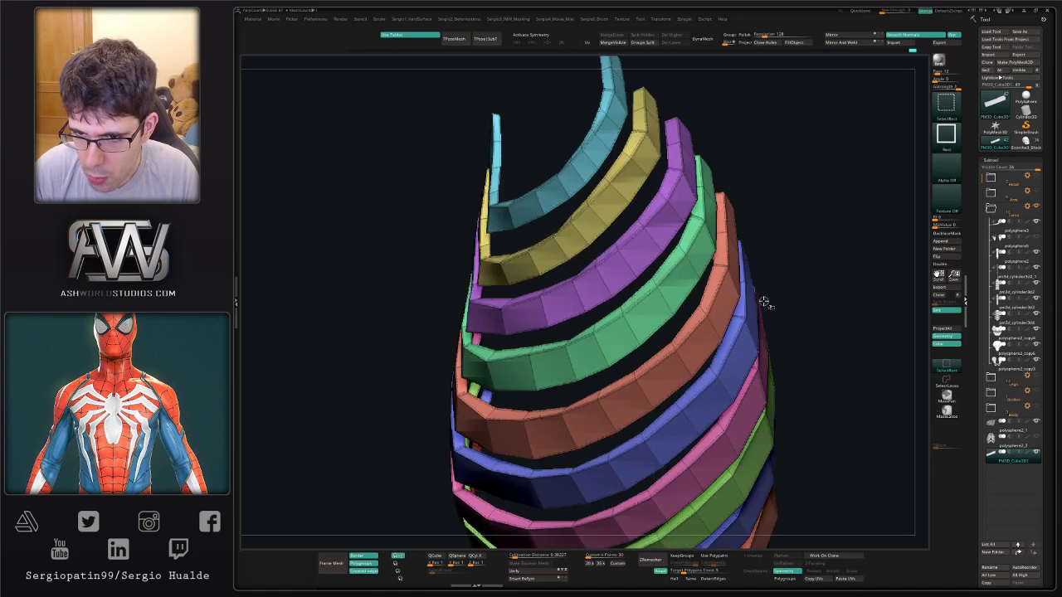
left_click(762, 301, "ctrl+shift")
left_click(742, 297, "ctrl+shift")
mouse_move(741, 272)
right_mouse_down("ctrl")
mouse_move(738, 246)
mouse_move(768, 382)
mouse_move(744, 316)
mouse_move(740, 337)
right_mouse_up("ctrl")
left_click(769, 393, "ctrl+shift")
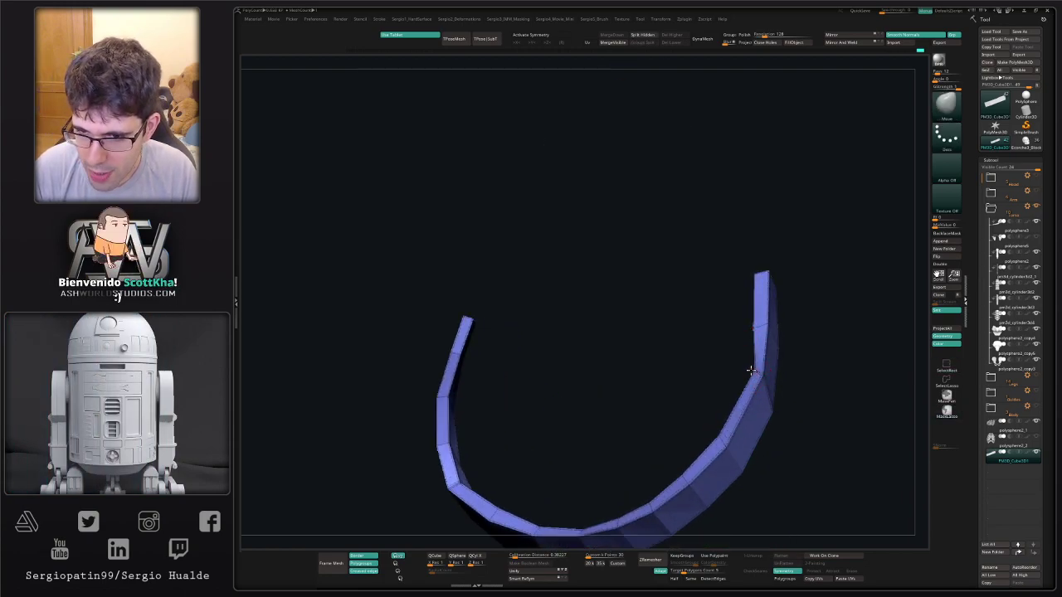
left_click_drag(755, 370, 741, 370)
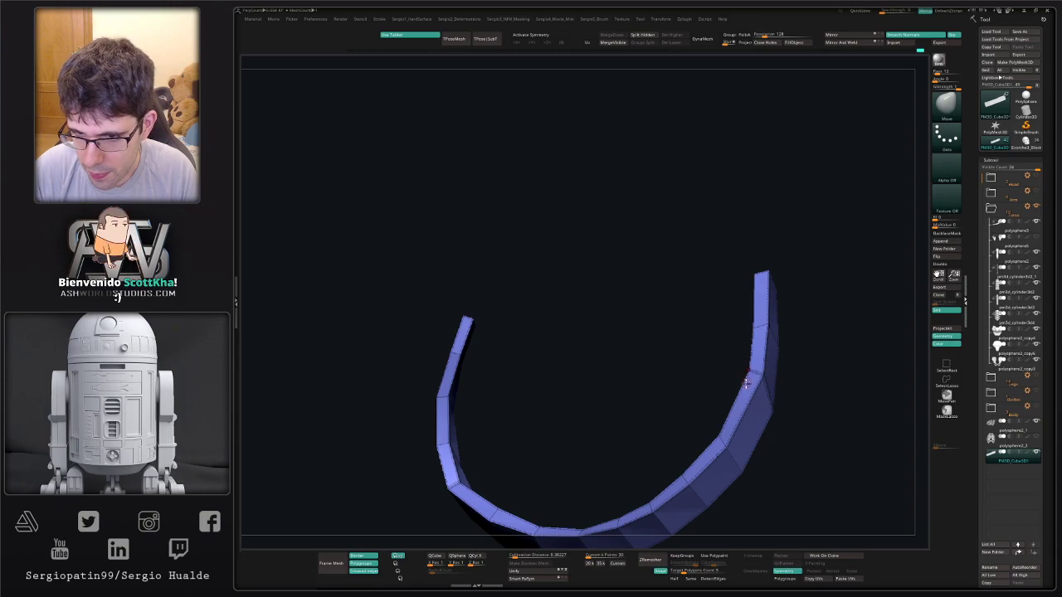
right_click_drag(753, 381, 789, 328, "ctrl")
left_click(795, 383, "ctrl+shift")
Unhide all of the polysphere2_1 reference ribs, reorder it below polysphere2_2, and reselect the PM3D_Cube3D1 blockout ribs.
right_click_drag(788, 390, 685, 382)
key("alt+s")
key("shift+f")
right_click_drag(685, 382, 732, 391)
left_click(1015, 426)
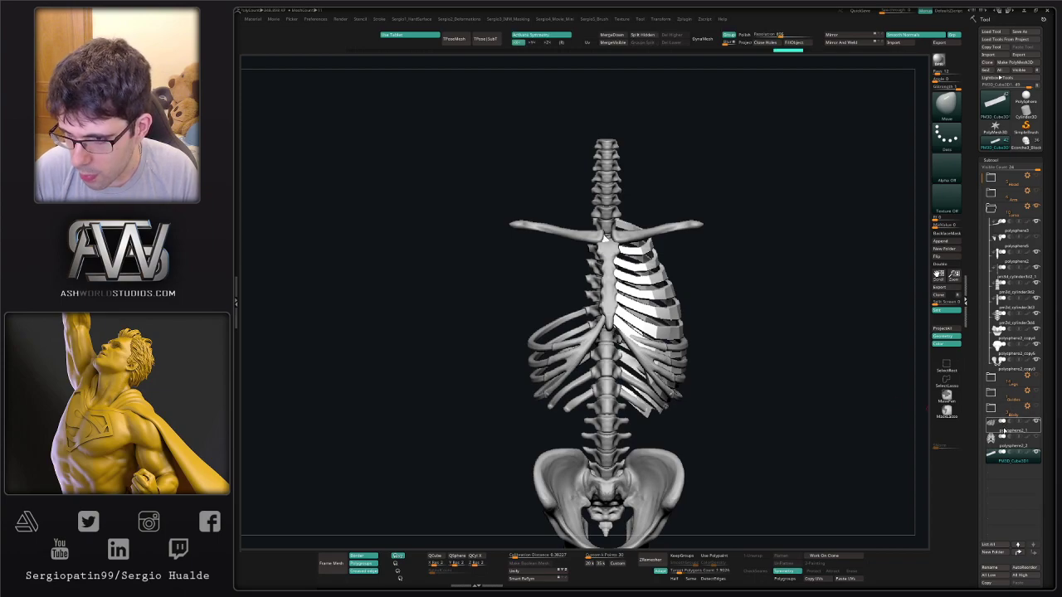
left_click(828, 412, "ctrl+shift")
left_click_drag(1000, 448, 1000, 428)
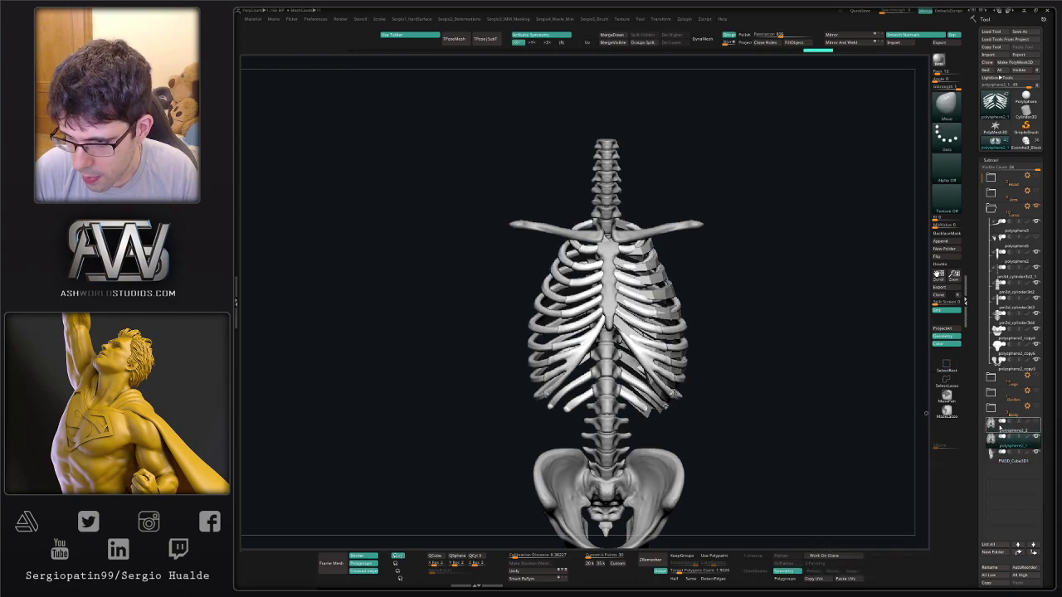
left_click(1008, 458)
right_click_drag(735, 398, 761, 384)
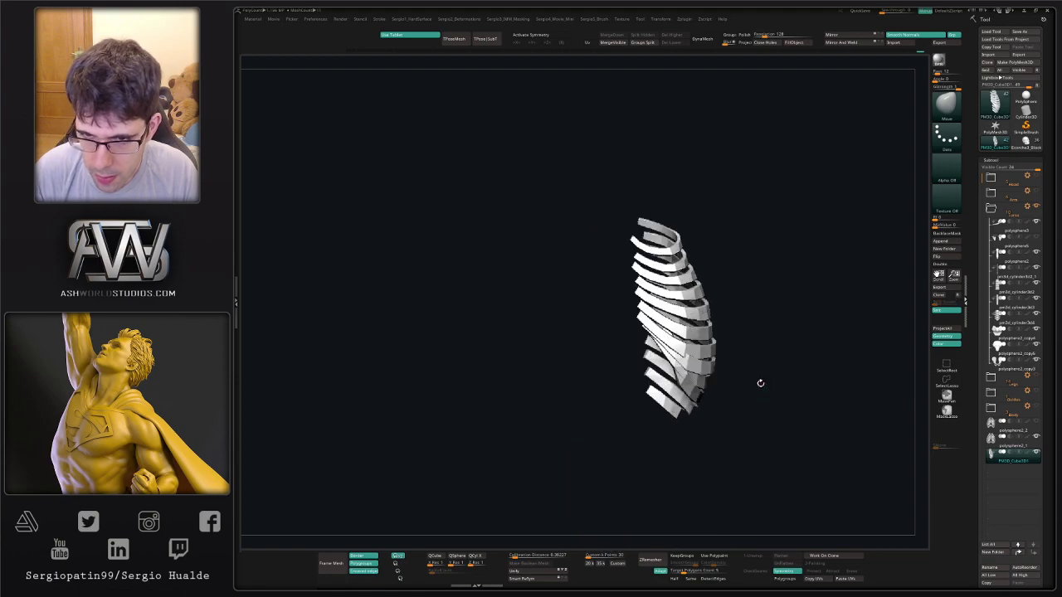
left_click(843, 45)
key("ctrl+z")
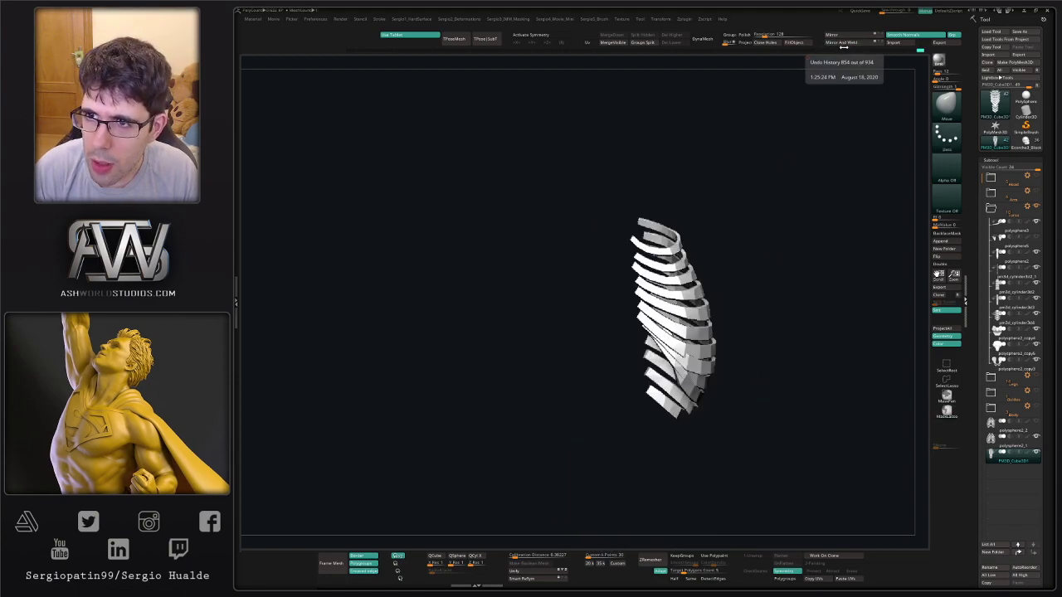
left_click(845, 44)
key("ctrl+z")
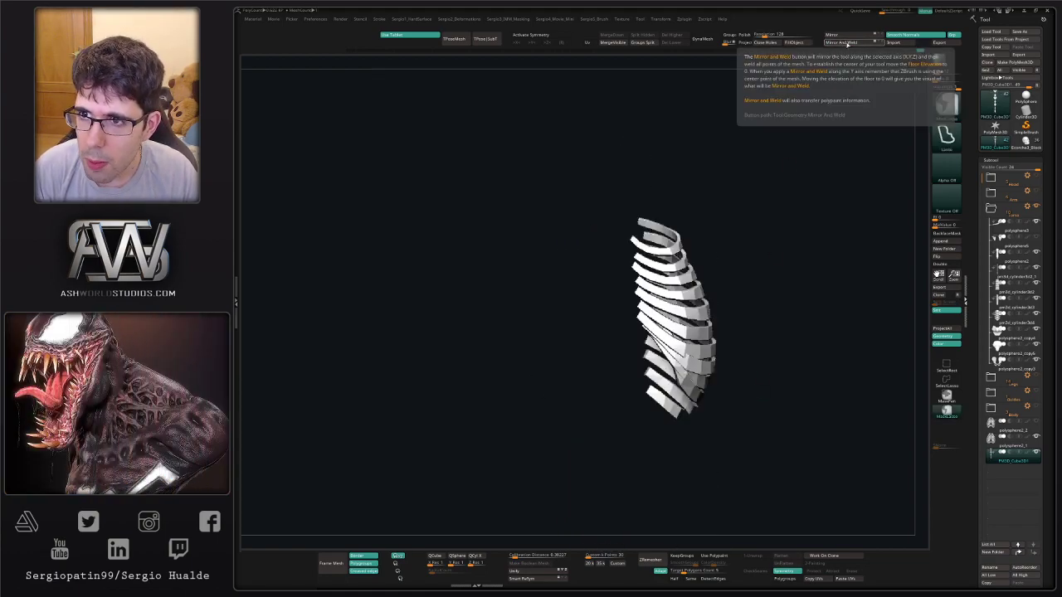
Mirror the half rib cage to the opposite side, try Mirror And Weld on it, and undo the weld.
left_click(846, 36)
left_click(846, 43)
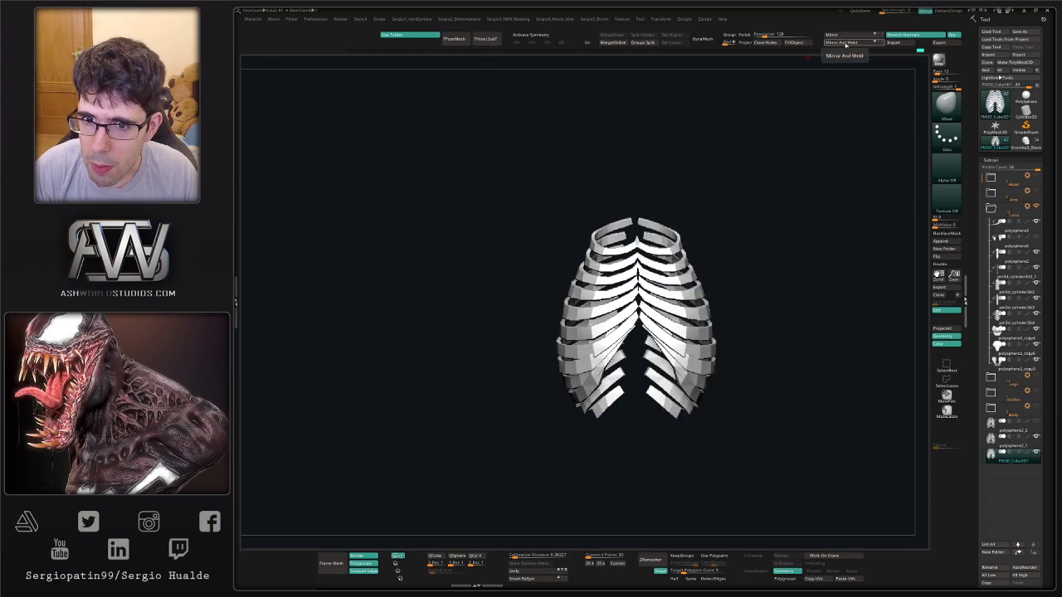
key("alt+s")
key("shift+f")
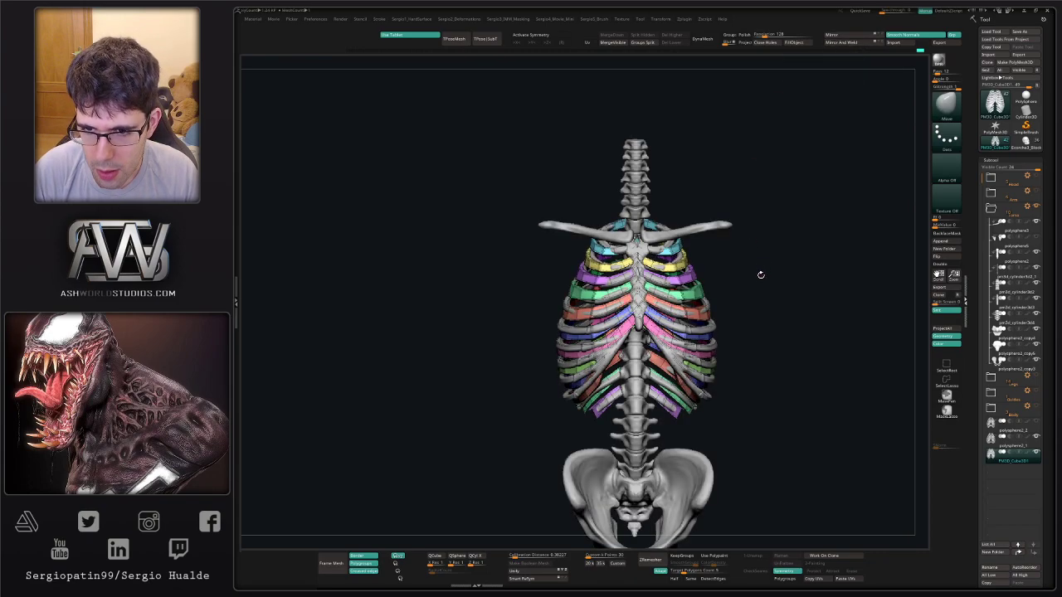
key("shift+f")
key("ctrl+z")
Duplicate the isolated rib subtool and mirror the copy to the other side of the body.
key("alt+s")
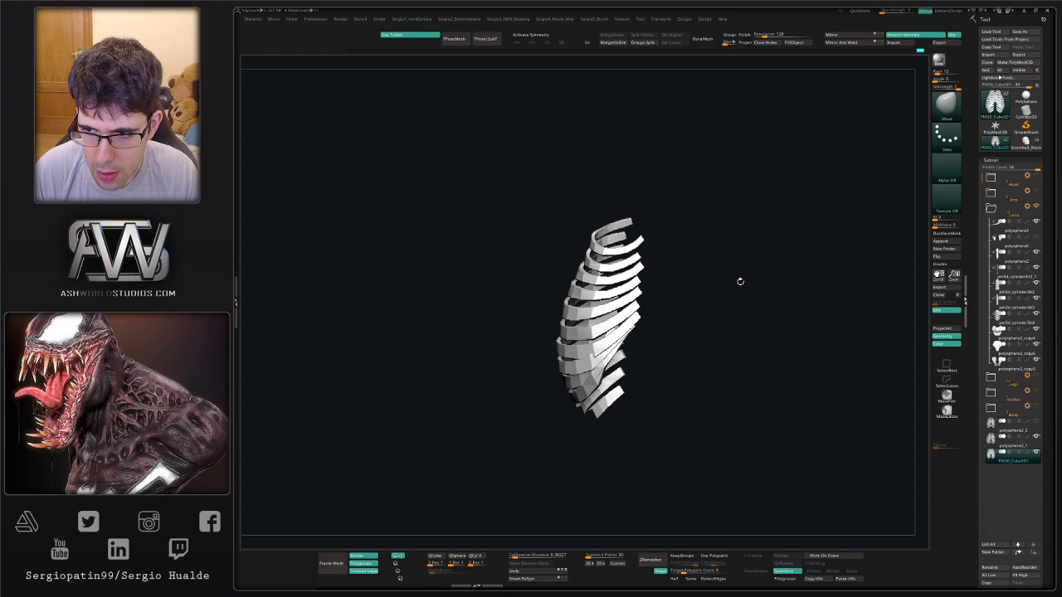
key("ctrl+shift+d")
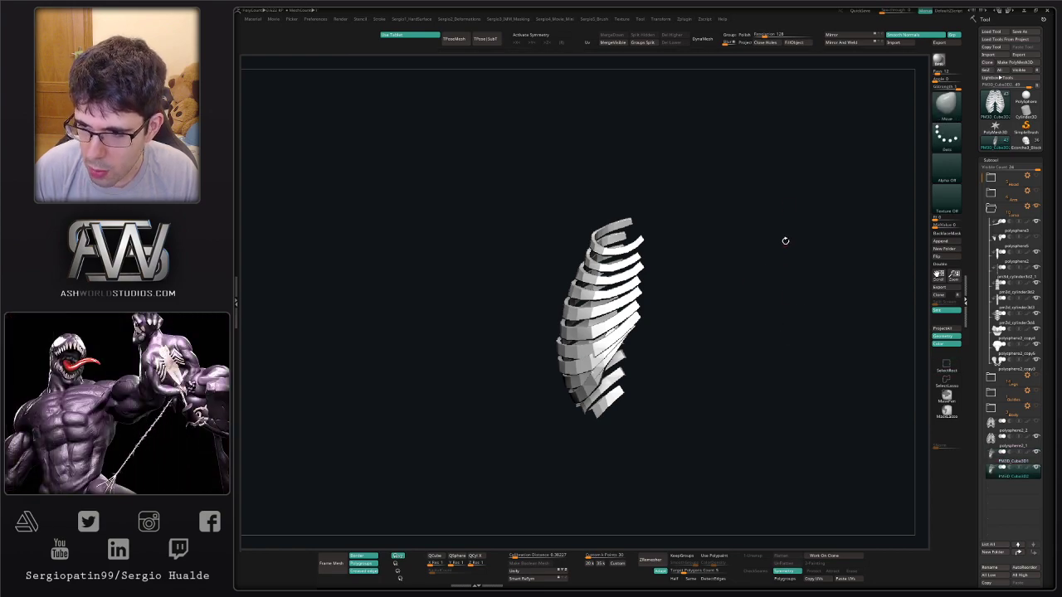
left_click(841, 36)
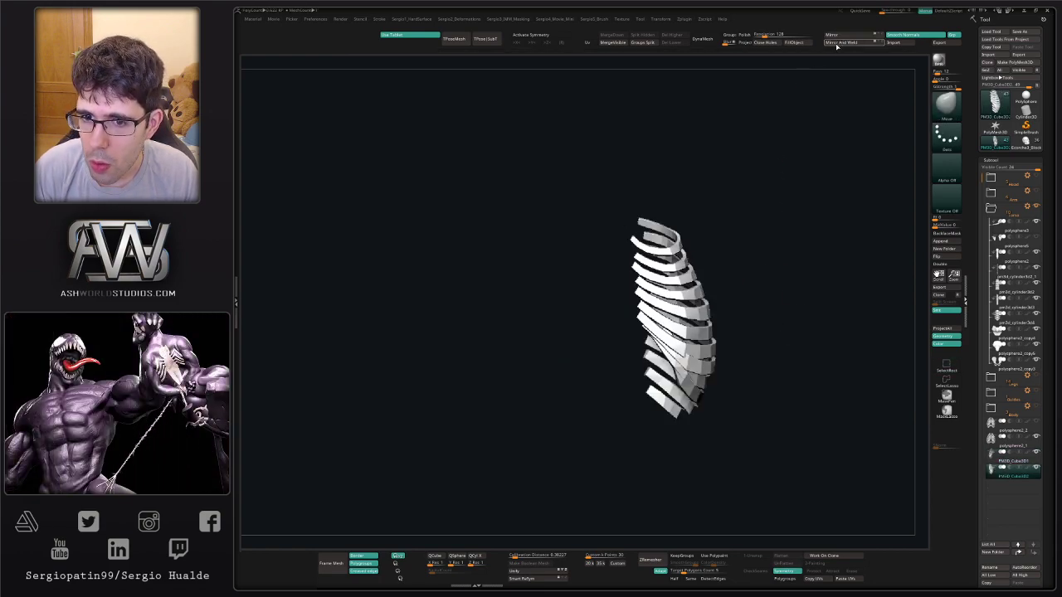
Merge the original ribs down with their mirrored copy and show the full skeleton to check the complete rib cage.
left_click(993, 462)
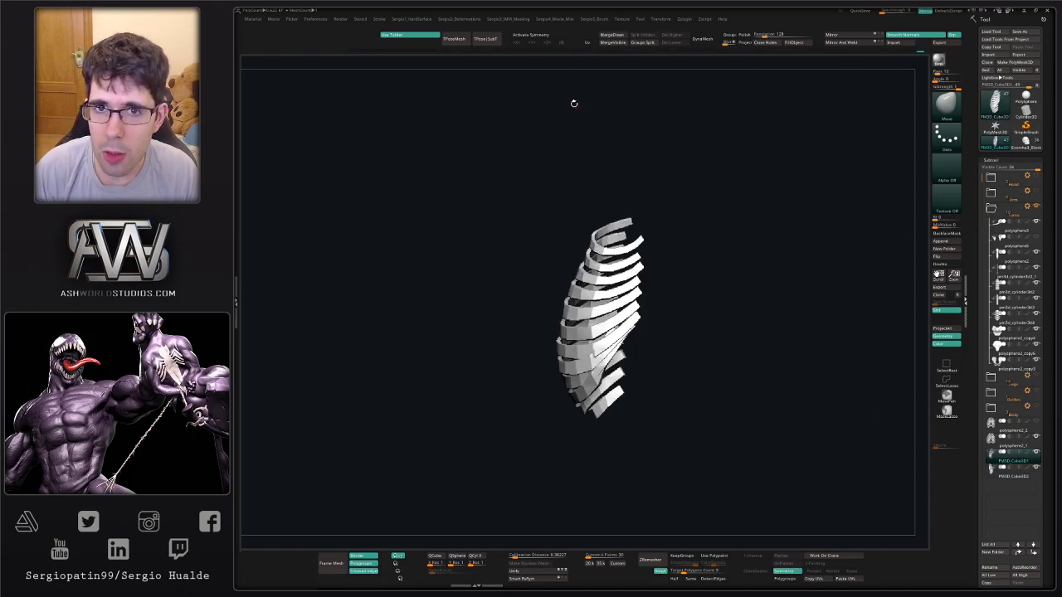
left_click(603, 41)
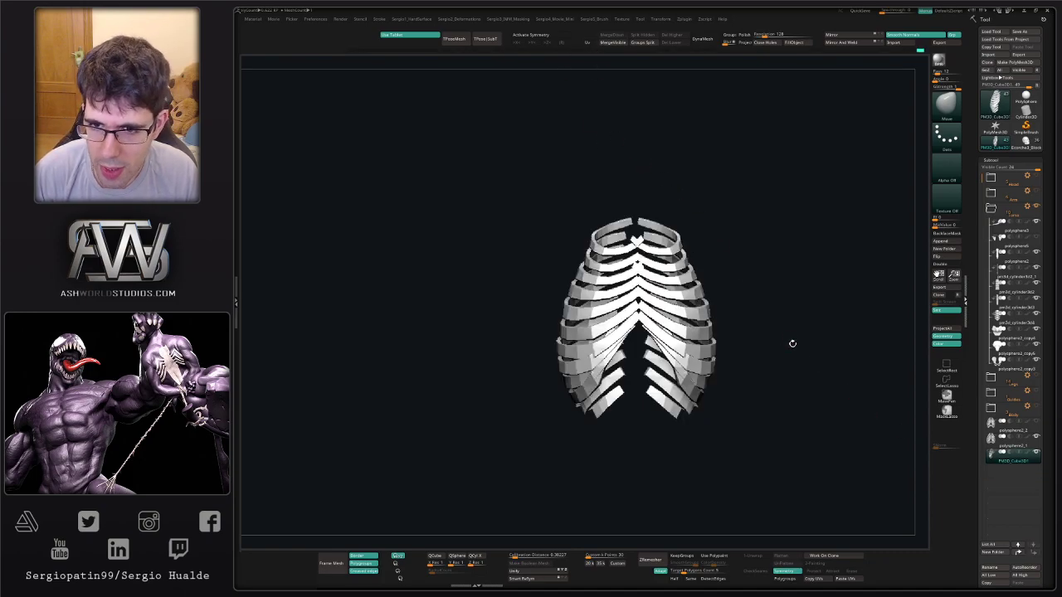
mouse_move(792, 343)
left_mouse_down()
mouse_move(765, 355)
mouse_move(775, 350)
left_mouse_up()
key("alt+shift+s")
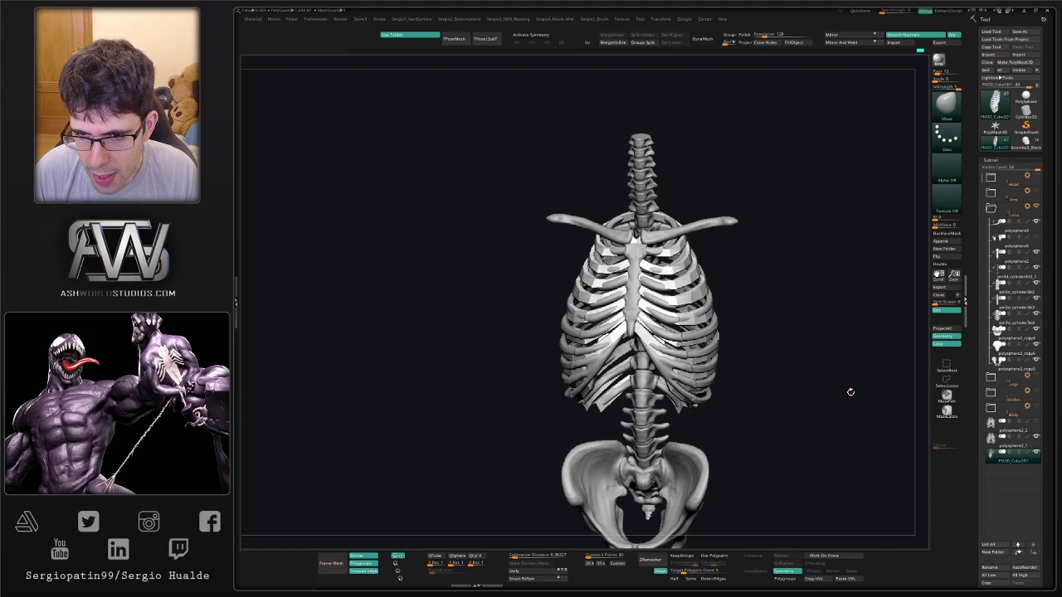
left_click_drag(848, 374, 829, 402)
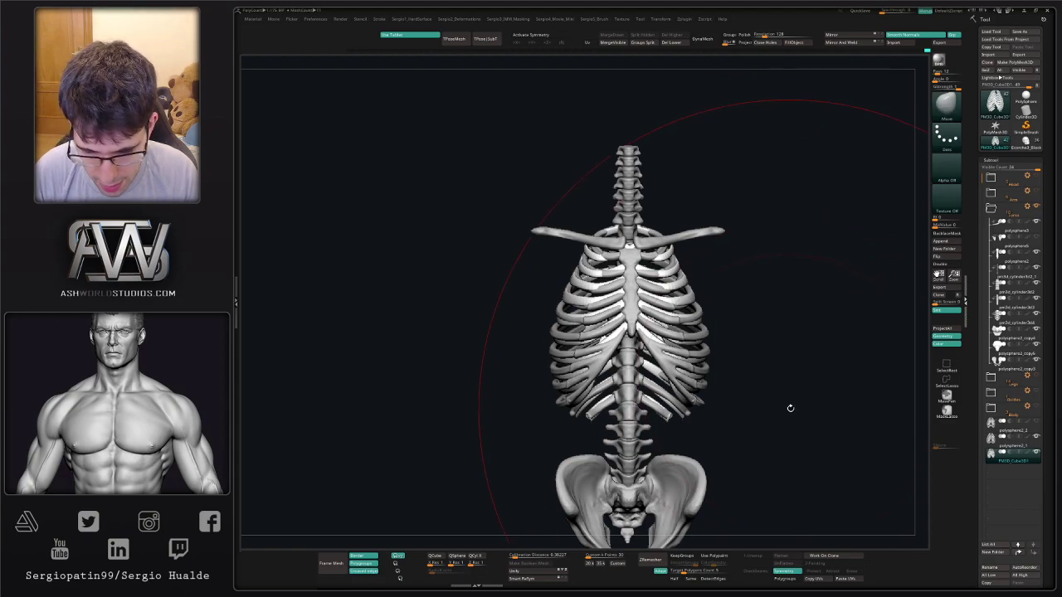
Hide the polysphere2_1 reference ribs and inspect the mirrored rib cage on the skeleton from several angles.
left_click(1037, 438)
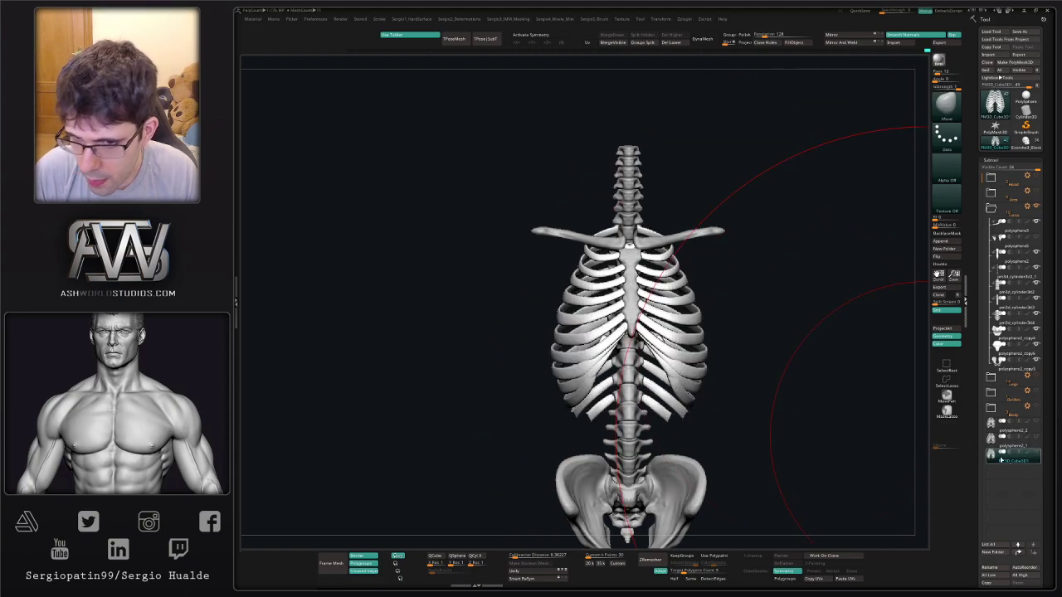
mouse_move(840, 384)
left_mouse_down()
mouse_move(721, 379)
mouse_move(852, 373)
mouse_move(820, 380)
left_mouse_up()
key("Up")
key("Down")
key("Up")
key("Down")
key("Up")
key("Down")
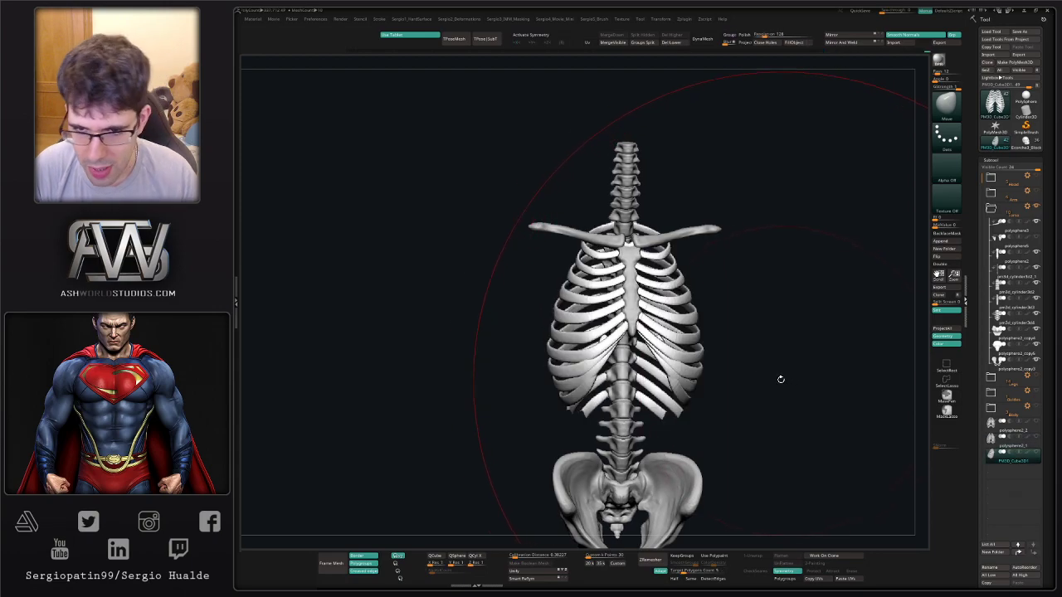
right_click_drag(781, 379, 719, 333, "ctrl")
left_click_drag(734, 370, 711, 373)
right_click_drag(711, 372, 754, 360, "ctrl")
mouse_move(755, 360)
left_mouse_down()
mouse_move(794, 365)
mouse_move(782, 365)
left_mouse_up()
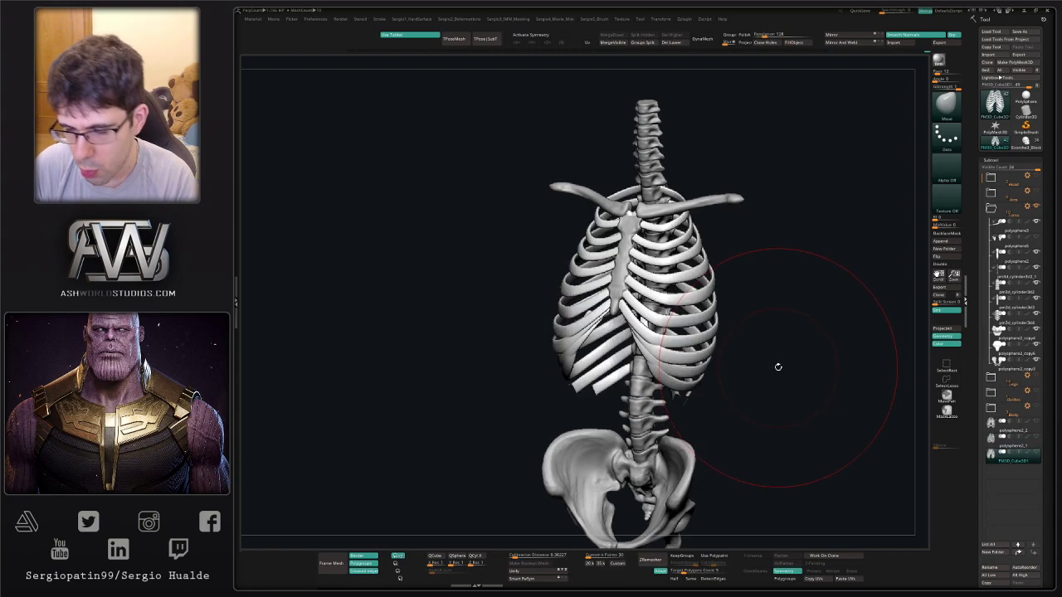
Step back through the edit history to the faceted low-poly version of the full rib cage.
key("ctrl+z")
key("ctrl+z")
key("ctrl+z")
key("ctrl+shift+z")
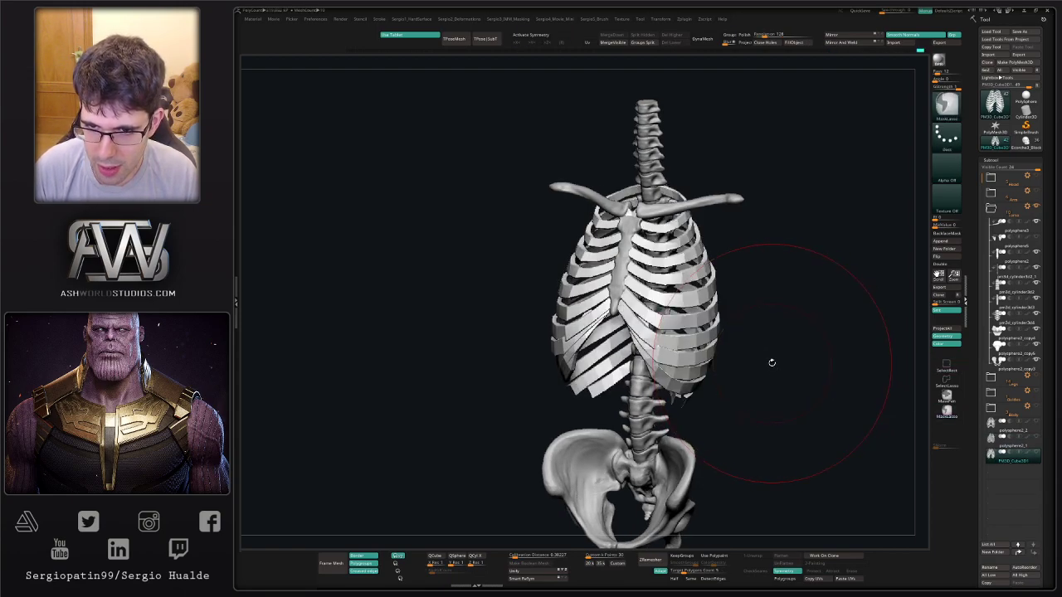
mouse_move(771, 363)
left_mouse_down("shift")
mouse_move(786, 365)
mouse_move(771, 371)
left_mouse_up("shift")
right_click_drag(769, 375, 749, 302, "alt")
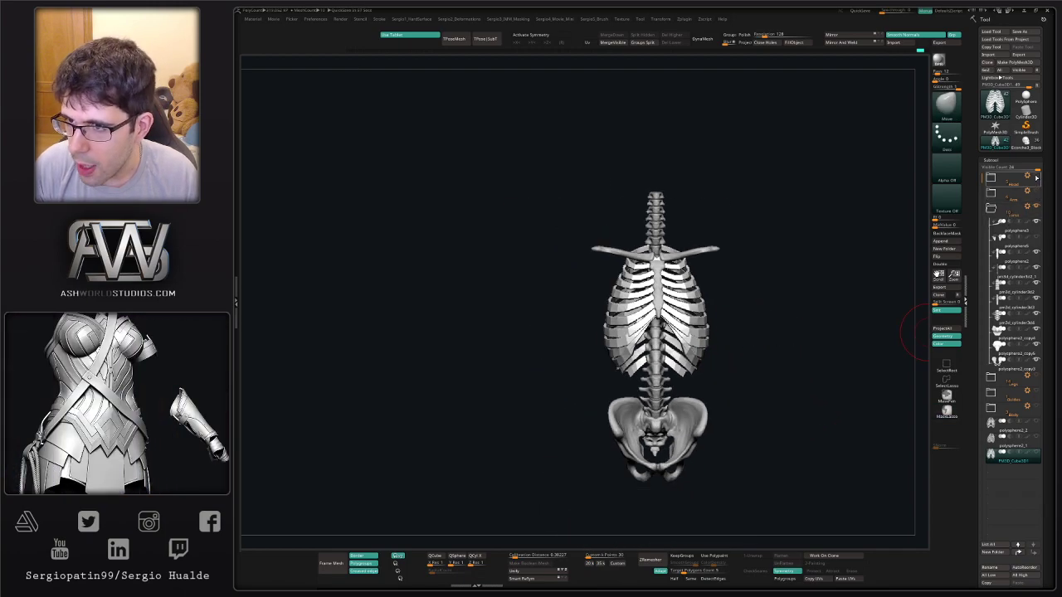
Show the head, arm and leg subtool folders to view the rib cage within the whole skeleton.
left_click(1036, 176)
left_click(1036, 192)
left_click(1006, 212)
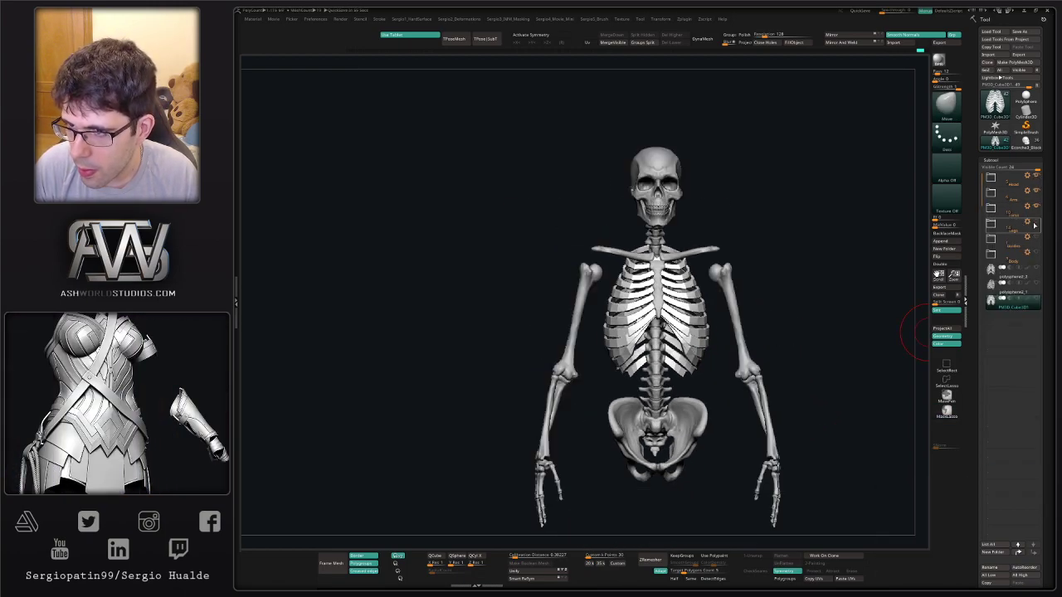
left_click(1036, 223)
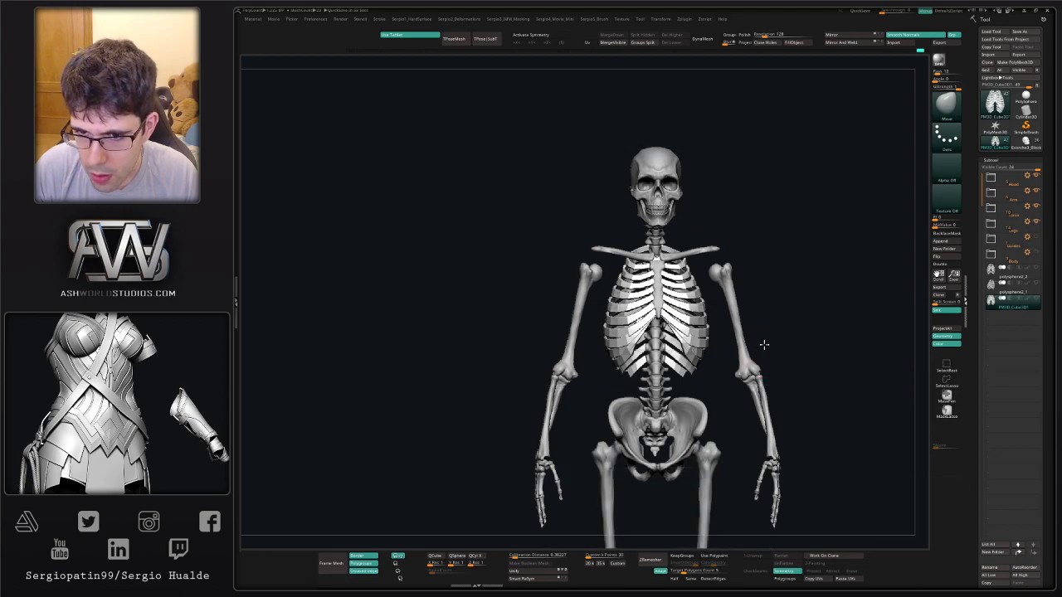
left_click_drag(764, 344, 835, 291)
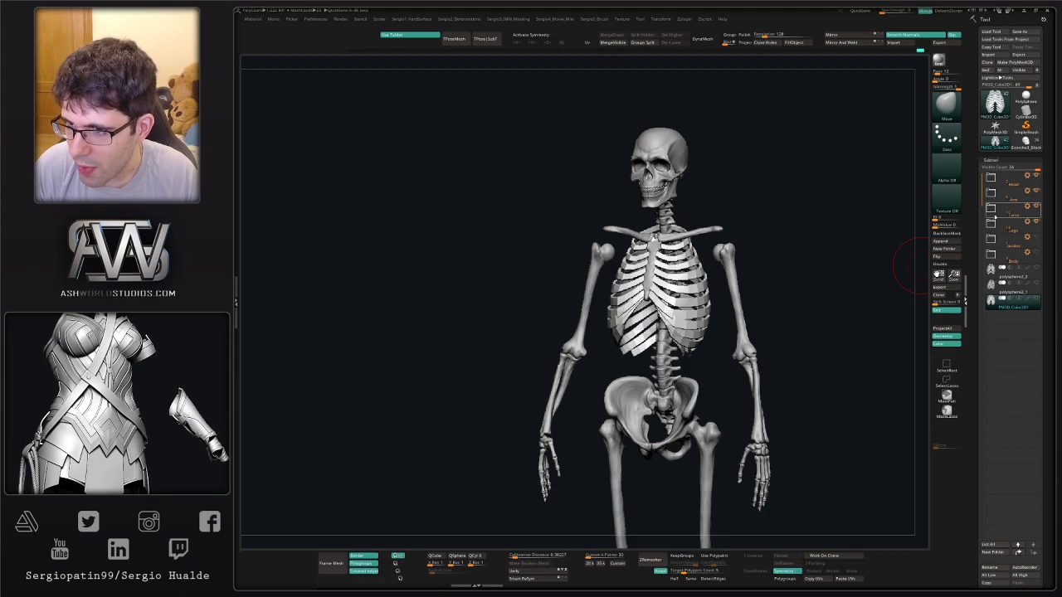
Show the hidden shoulder blades subtool inside the torso folder and return to a front view.
left_click(993, 210)
left_click(1036, 237)
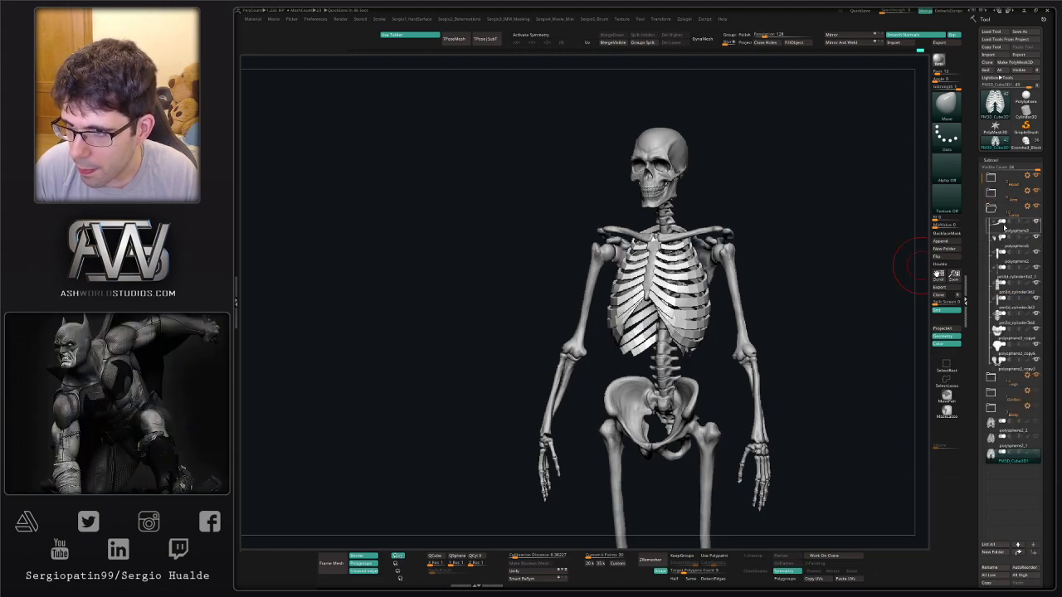
left_click(992, 209)
left_click_drag(807, 272, 784, 332)
mouse_move(784, 332)
right_mouse_down("alt")
mouse_move(767, 353)
mouse_move(832, 321)
mouse_move(789, 315)
mouse_move(772, 329)
right_mouse_up("alt")
right_click_drag(772, 328, 808, 333)
Turn on symmetry and push the outer sides of the lower ribs slightly inward with the Move brush.
key("x")
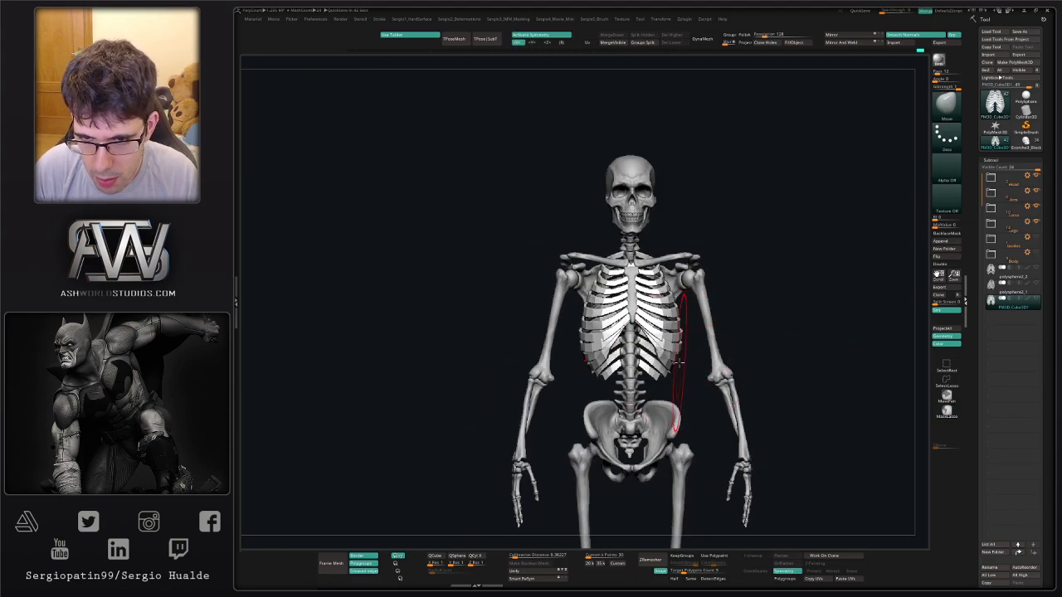
left_click_drag(677, 366, 666, 373)
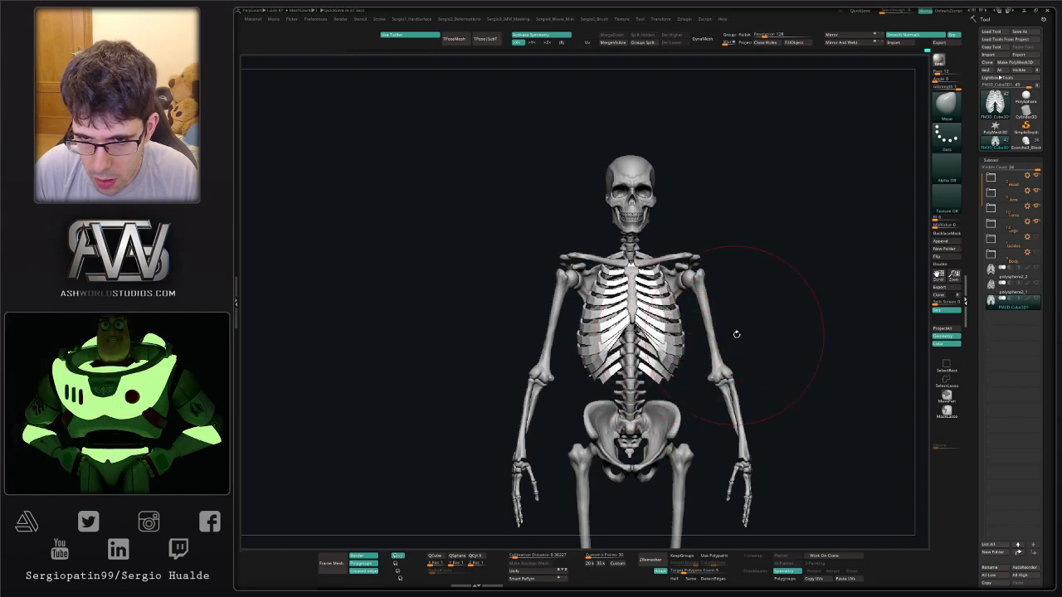
mouse_move(737, 335)
right_mouse_down("shift")
mouse_move(605, 387)
mouse_move(694, 370)
right_mouse_up("shift")
key("s")
left_click_drag(694, 371, 688, 371)
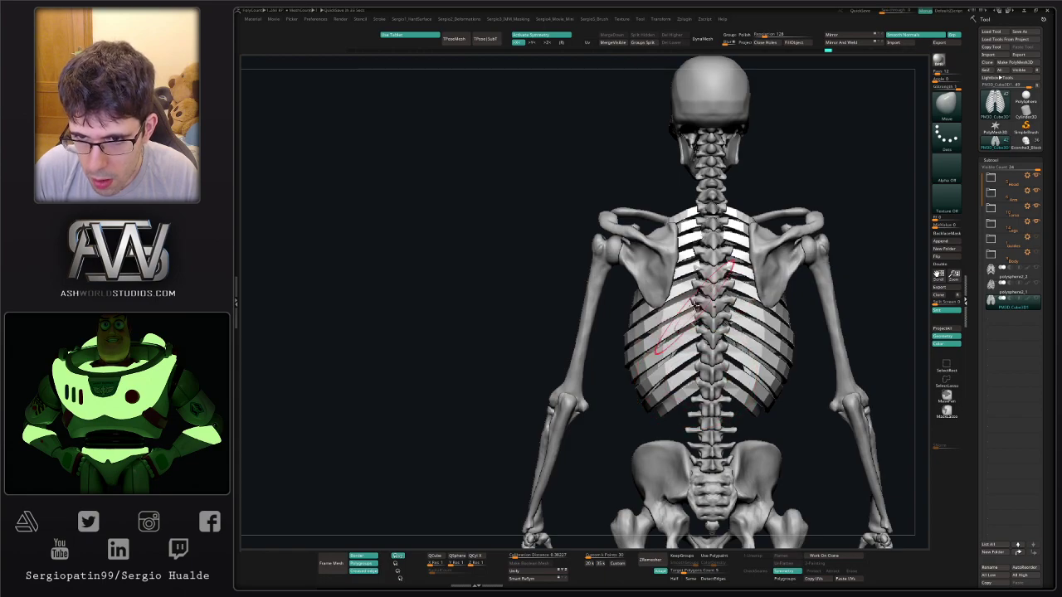
In side view, undo a trial push on the ribs and move the lower front of the rib cage slightly backward.
mouse_move(699, 266)
right_mouse_down()
mouse_move(715, 263)
mouse_move(711, 287)
mouse_move(707, 262)
mouse_move(728, 274)
mouse_move(738, 251)
mouse_move(711, 322)
right_mouse_up()
left_click_drag(682, 315, 700, 308)
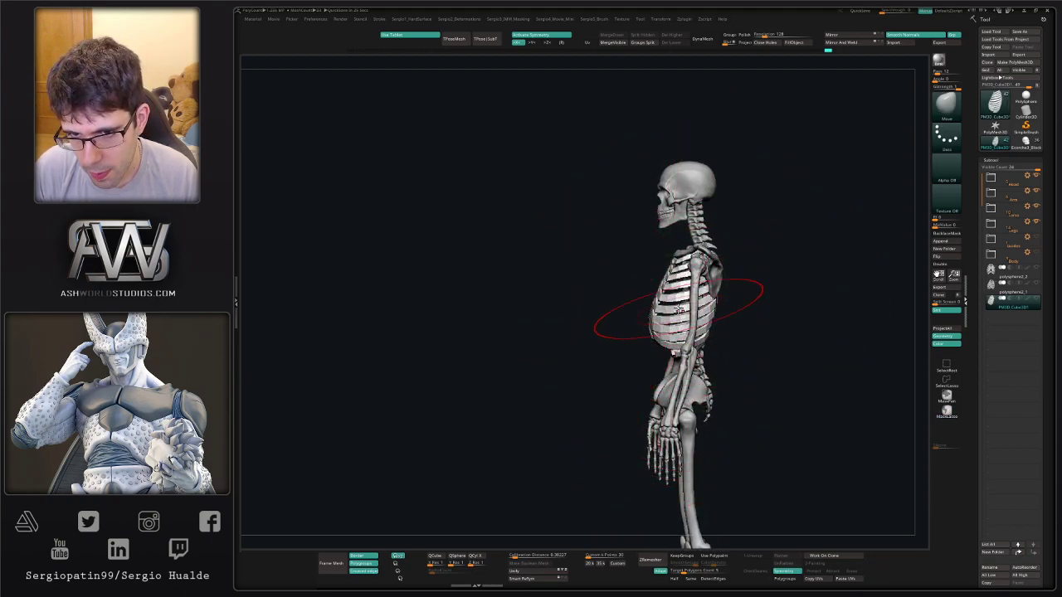
key("ctrl+z")
key("s")
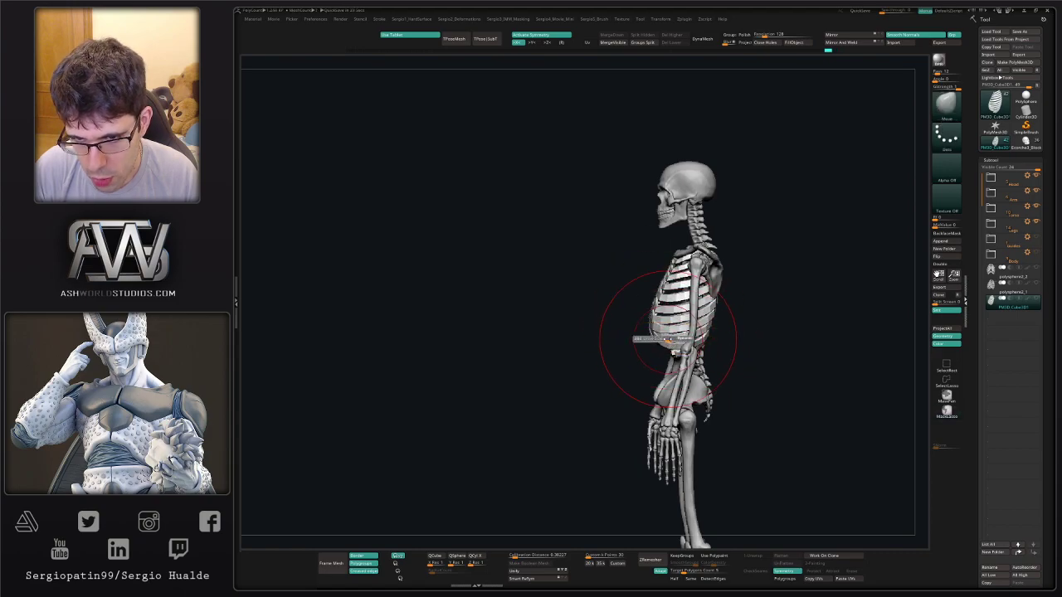
left_click_drag(654, 337, 663, 335)
mouse_move(663, 336)
right_mouse_down()
mouse_move(744, 352)
mouse_move(716, 345)
right_mouse_up()
Isolate the rib cage with polyframe on and examine how the front rib ends overlap behind the sternum.
mouse_move(664, 308)
right_mouse_down("ctrl")
mouse_move(649, 314)
mouse_move(758, 299)
mouse_move(687, 366)
mouse_move(664, 293)
mouse_move(742, 307)
right_mouse_up("ctrl")
key("alt+s")
right_click_drag(676, 287, 691, 465, "ctrl")
key("s")
right_click_drag(678, 339, 666, 539, "alt")
mouse_move(623, 299)
right_mouse_down("ctrl")
mouse_move(628, 370)
mouse_move(622, 347)
right_mouse_up("ctrl")
key("alt+s")
key("alt+s")
key("shift+f")
key("s")
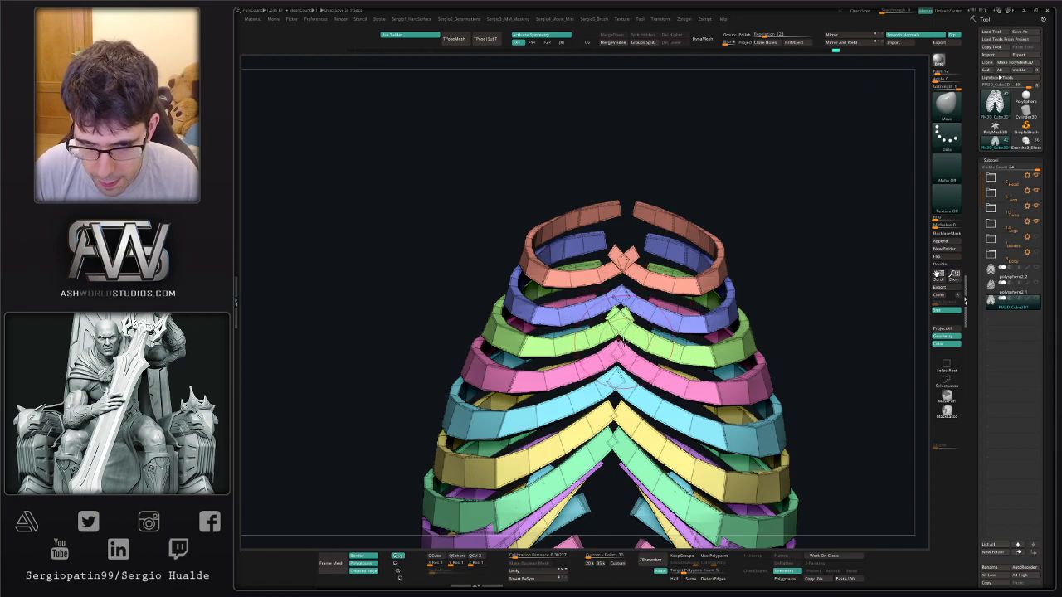
right_click_drag(624, 386, 632, 328, "alt")
right_click_drag(632, 327, 628, 360, "ctrl")
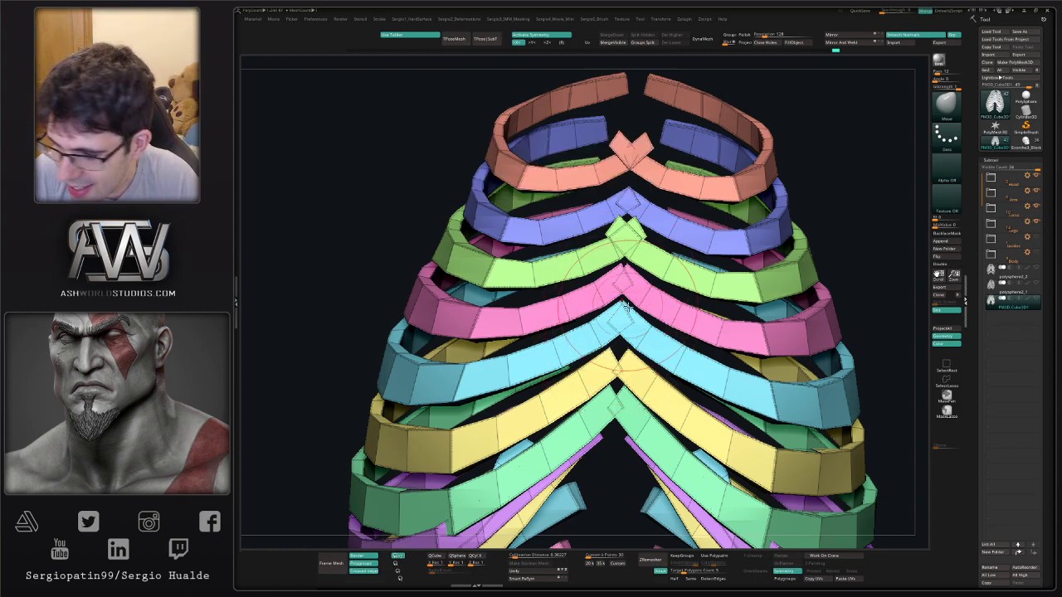
right_click_drag(633, 347, 625, 313, "alt")
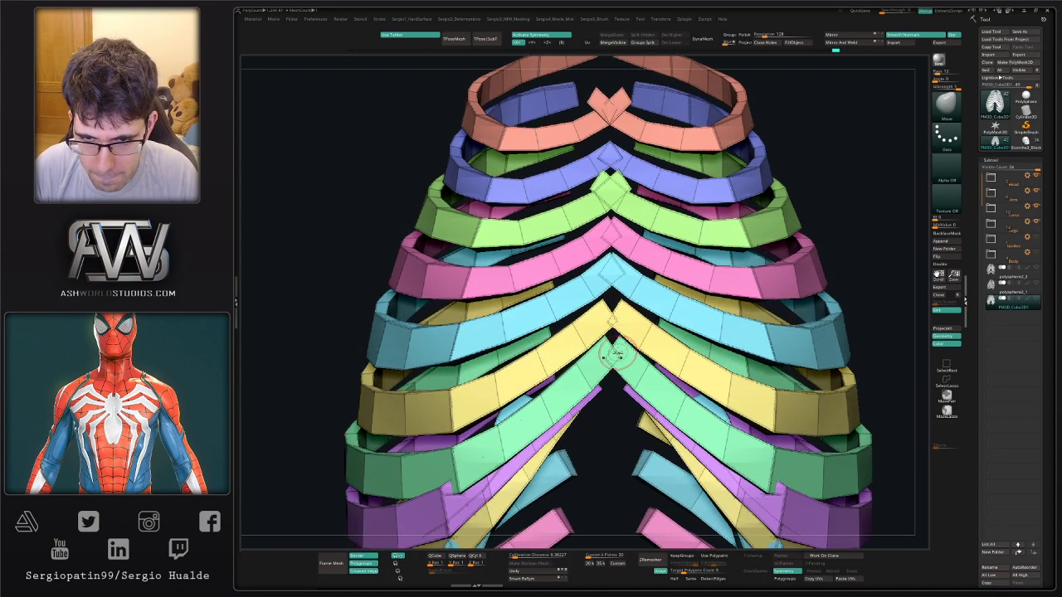
mouse_move(617, 355)
right_mouse_down()
mouse_move(618, 292)
mouse_move(613, 365)
right_mouse_up()
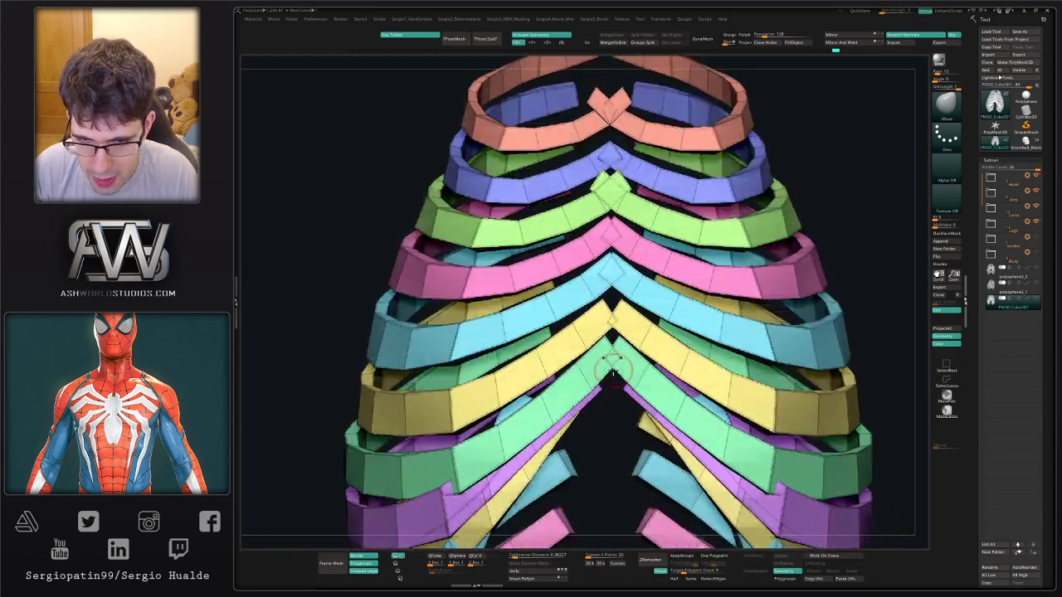
key("alt+s")
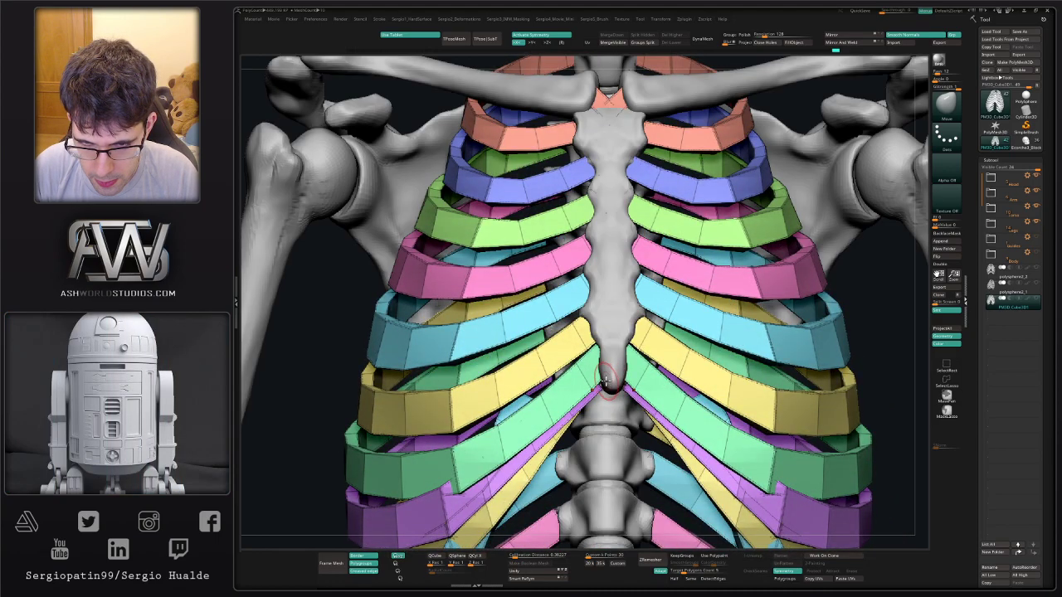
key("alt+s")
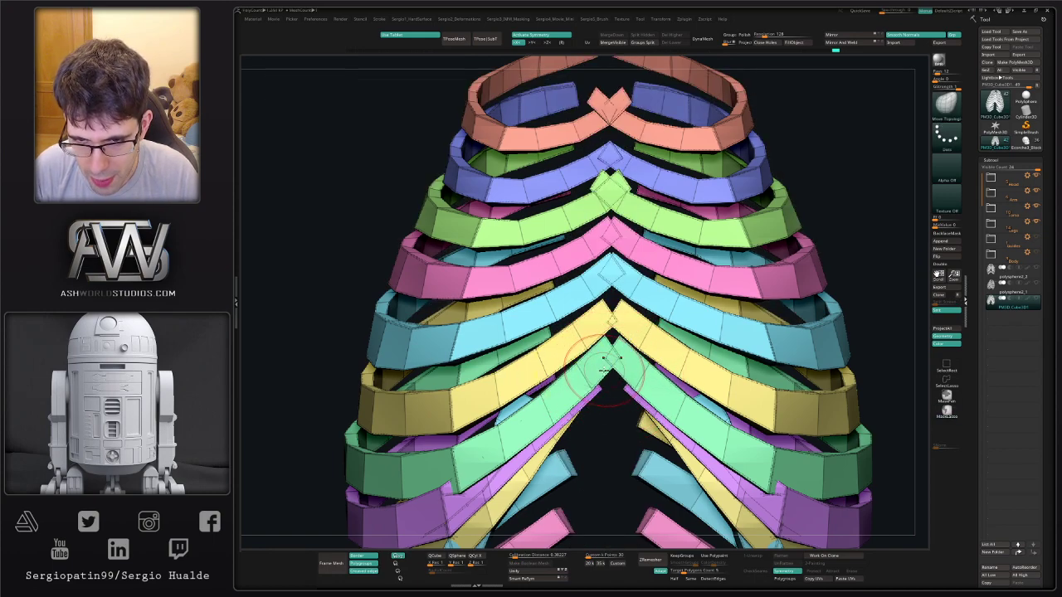
Nudge the front tips of the lower sternal ribs with Move Topological and give every rib on both sides its own polygroup.
left_click_drag(603, 358, 612, 360)
right_click_drag(614, 365, 613, 341, "ctrl")
key("ctrl")
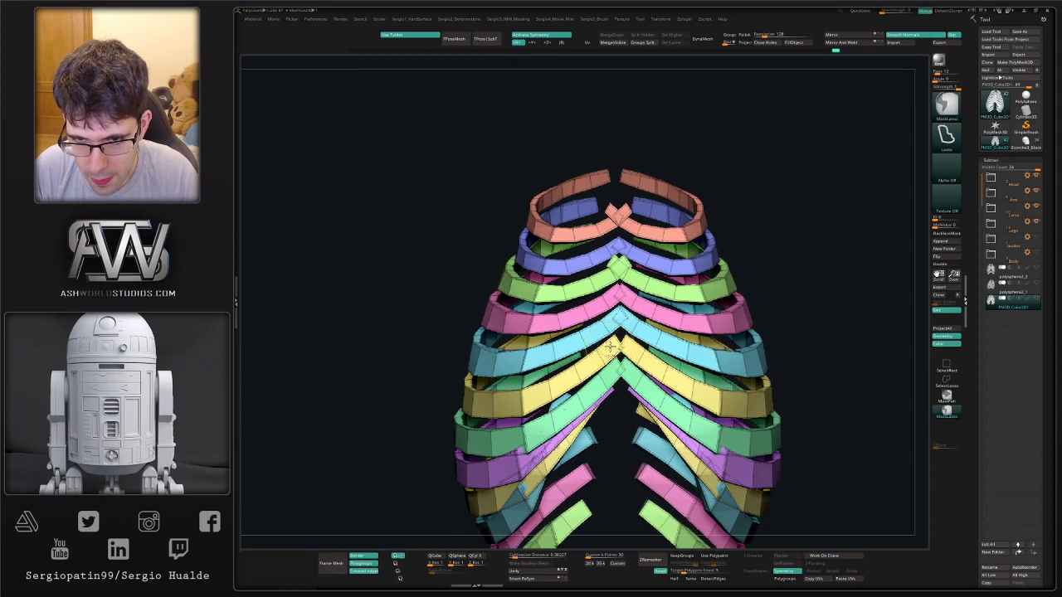
key("ctrl+shift")
key("ctrl+shift+z")
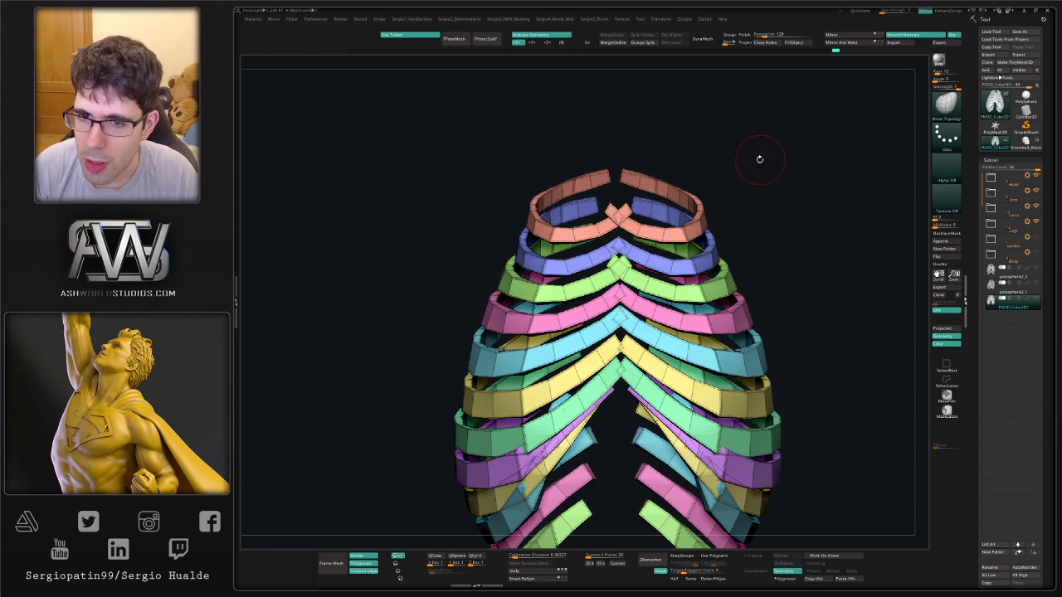
key("ctrl+shift+w")
mouse_move(552, 331)
right_mouse_down("ctrl")
mouse_move(536, 405)
mouse_move(544, 366)
right_mouse_up("ctrl")
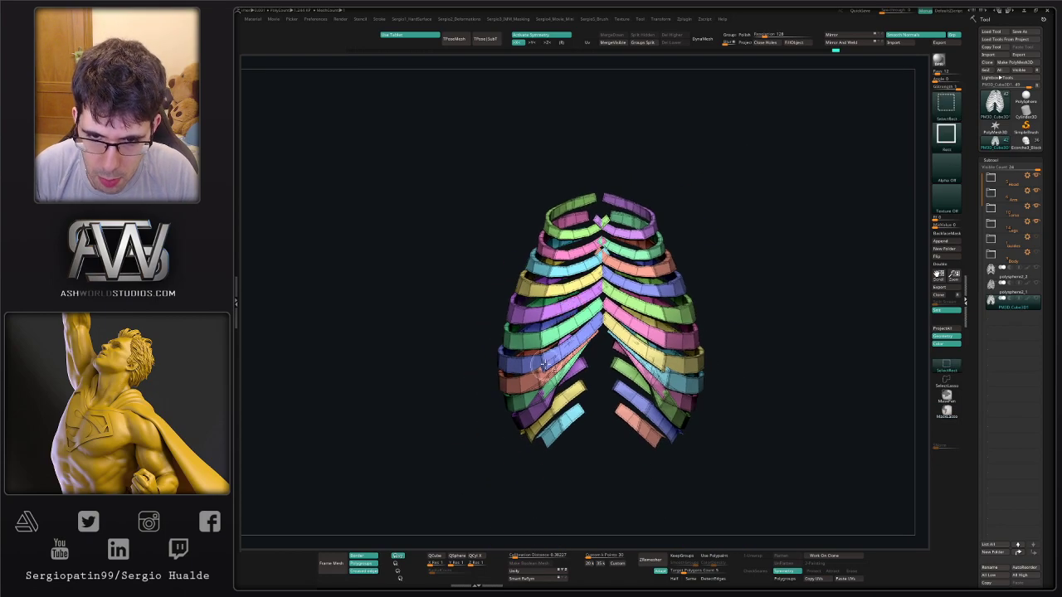
Turn off symmetry and hide all rib polygroups on one side, leaving only the opposite half of the cage.
left_click(547, 394, "ctrl+shift")
key("ctrl+z")
key("x")
left_click(539, 403, "ctrl+shift")
left_click(540, 403, "ctrl+shift")
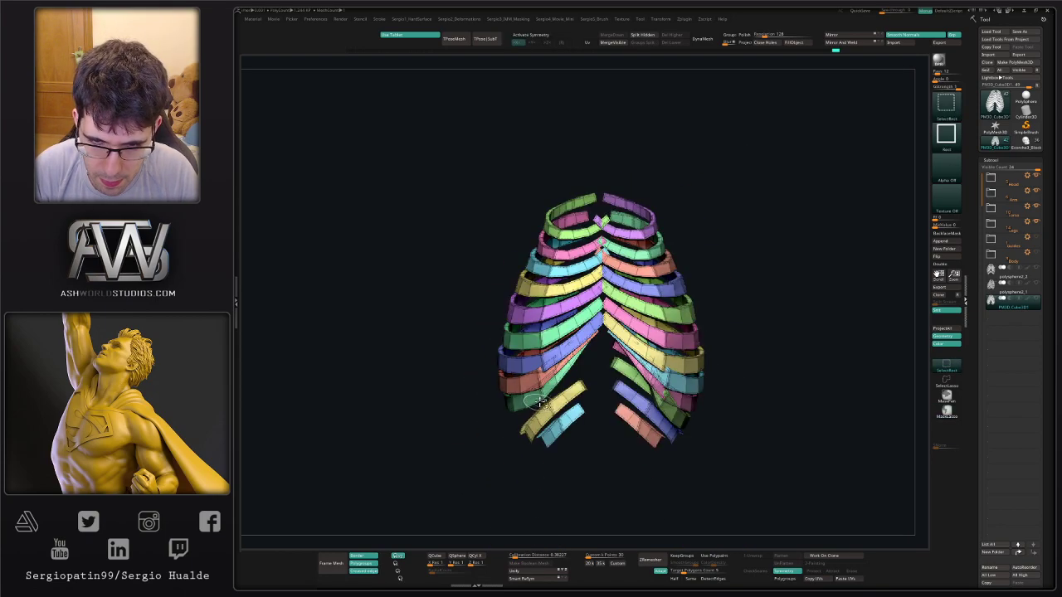
left_click(539, 400, "ctrl+shift")
left_click(545, 410, "ctrl+shift")
left_click(555, 428, "ctrl+shift")
left_click(537, 381, "ctrl+shift")
left_click(542, 359, "ctrl+shift")
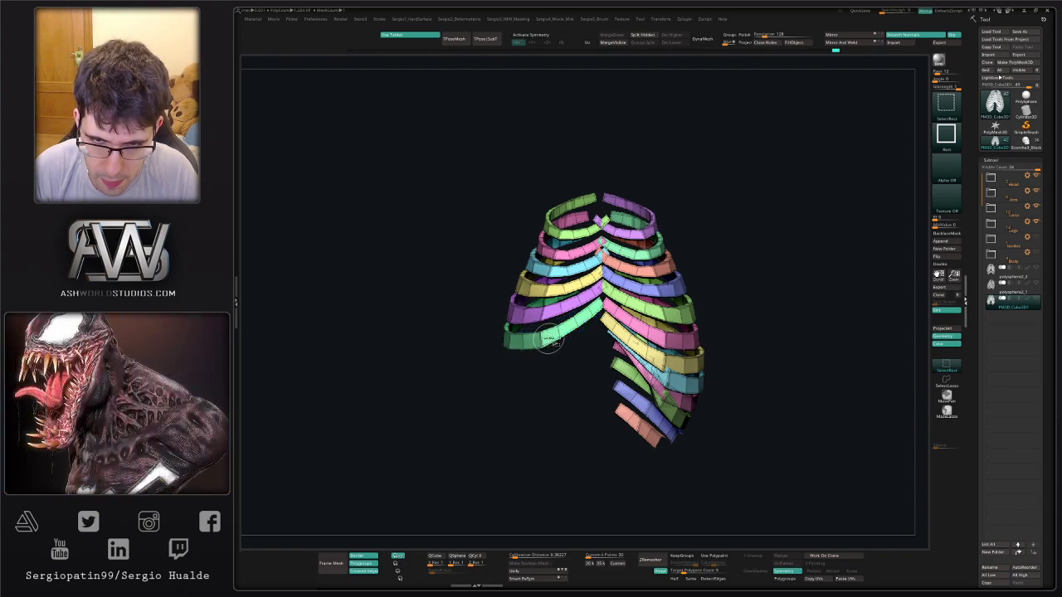
left_click(547, 338, "ctrl+shift")
left_click(549, 310, "ctrl+shift")
left_click(551, 288, "ctrl+shift")
left_click(555, 268, "ctrl+shift")
left_click(561, 251, "ctrl+shift")
left_click(567, 235, "ctrl+shift")
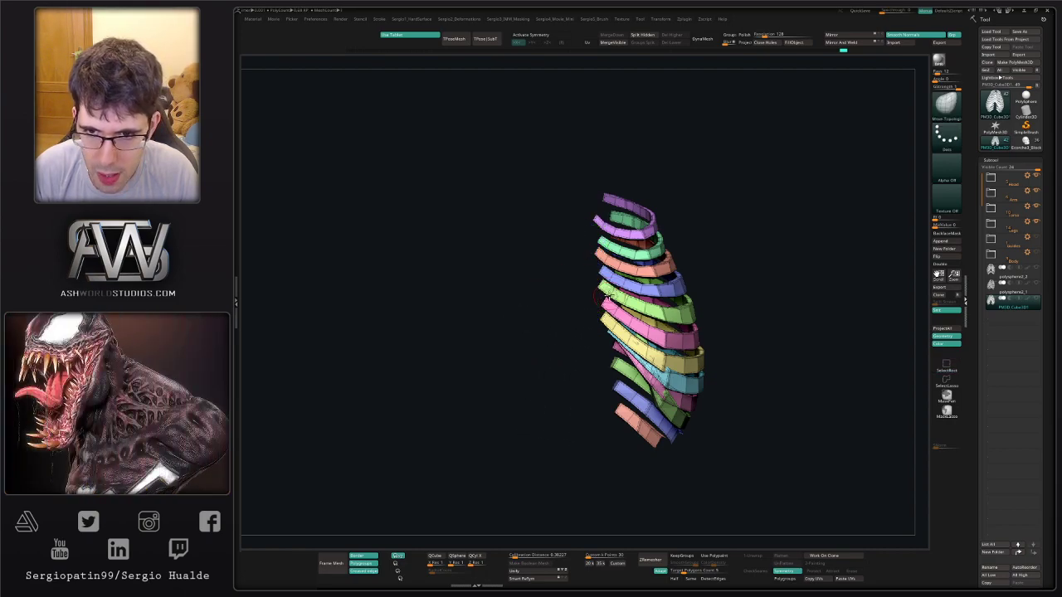
With double-sided display on, apply ZModeler's Bridge Two Holes edge action to the open ends of the lowest ribs.
right_click_drag(608, 296, 537, 307, "alt")
right_click_drag(538, 307, 553, 325, "ctrl")
key("x")
right_click_drag(588, 414, 615, 349, "alt")
key("x")
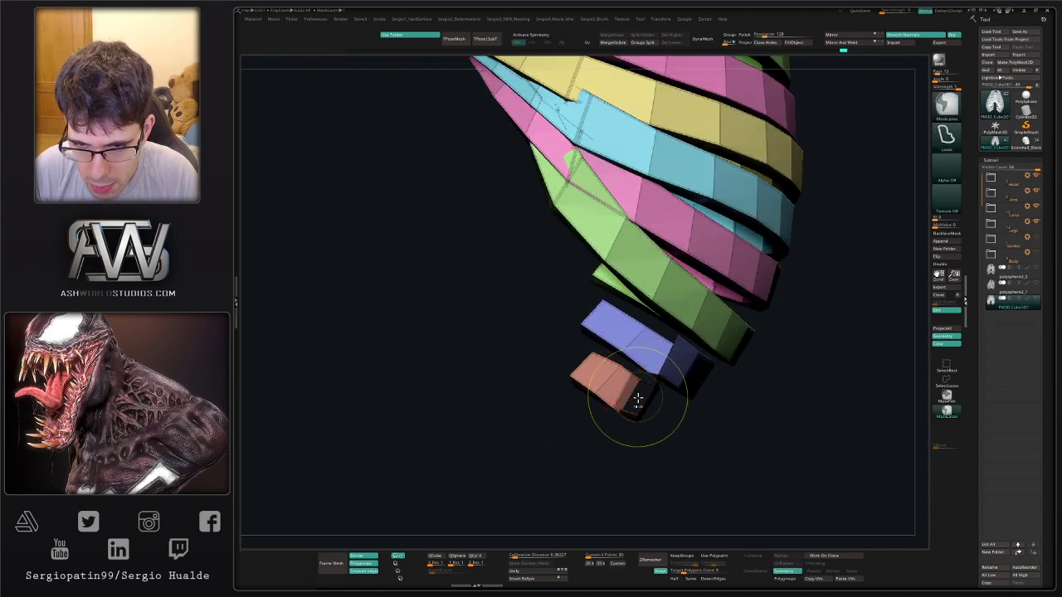
mouse_move(638, 398)
right_mouse_down("ctrl")
mouse_move(638, 434)
mouse_move(636, 390)
right_mouse_up("ctrl")
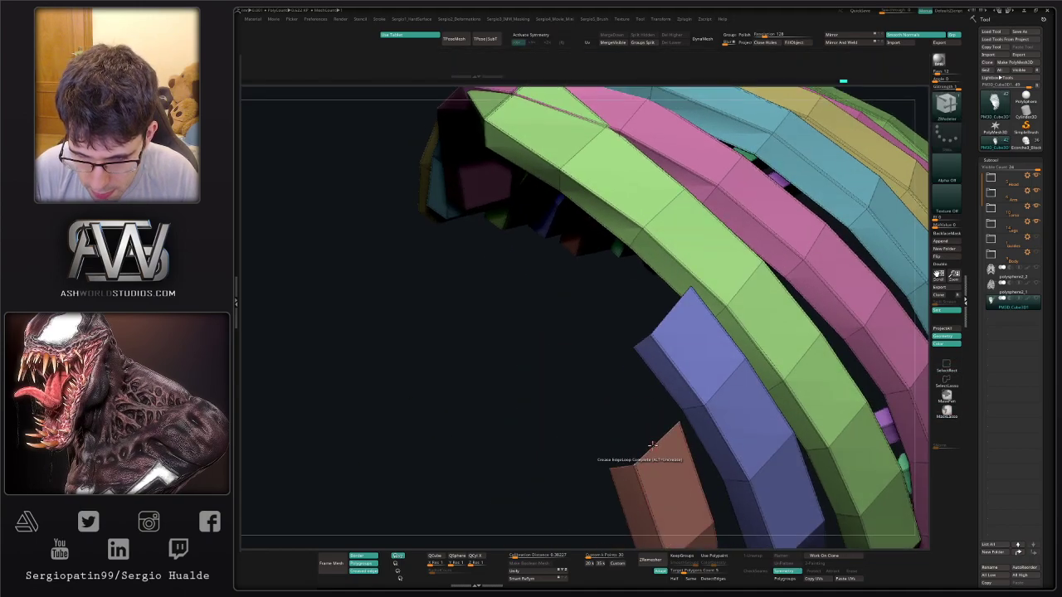
key("space")
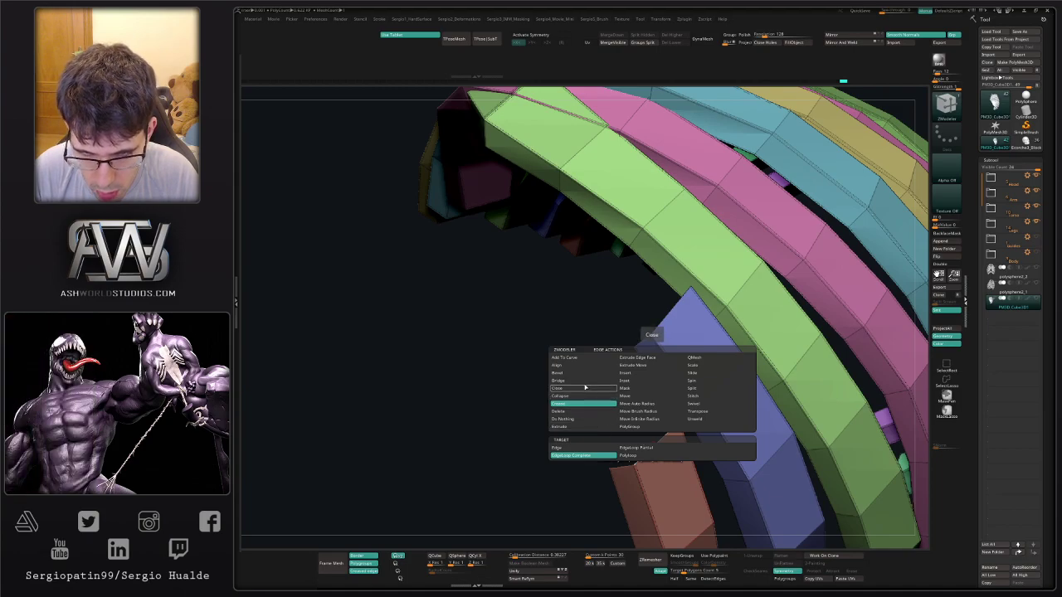
left_click(583, 380)
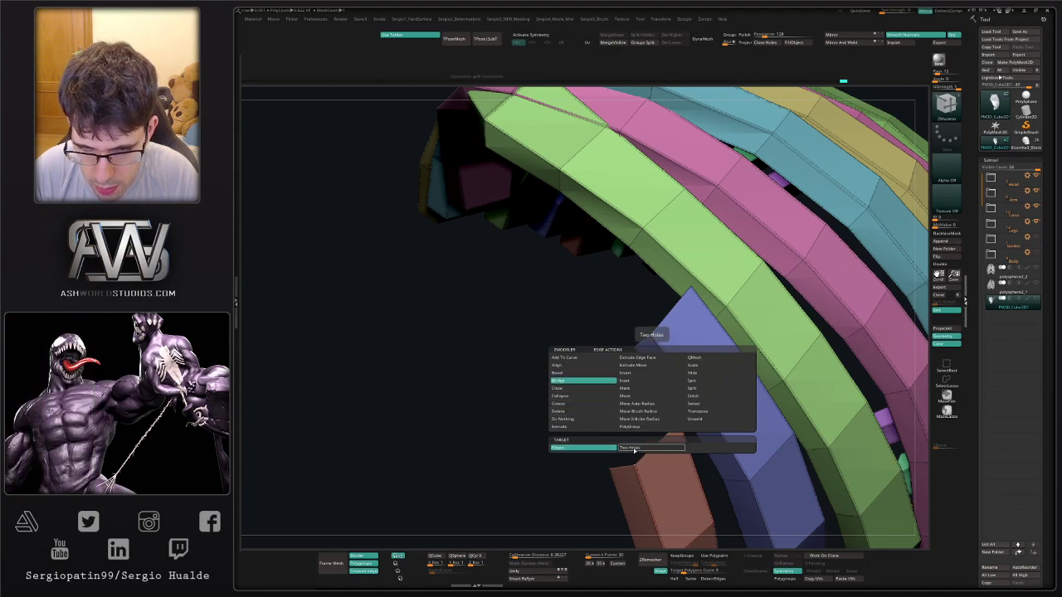
left_click(632, 449)
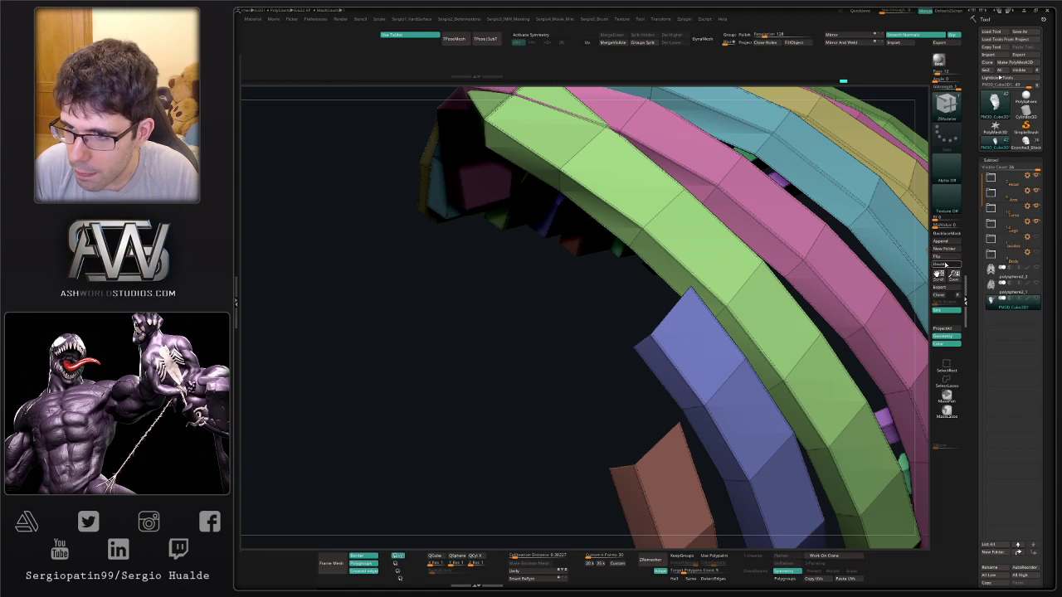
left_click(944, 264)
left_click(634, 446)
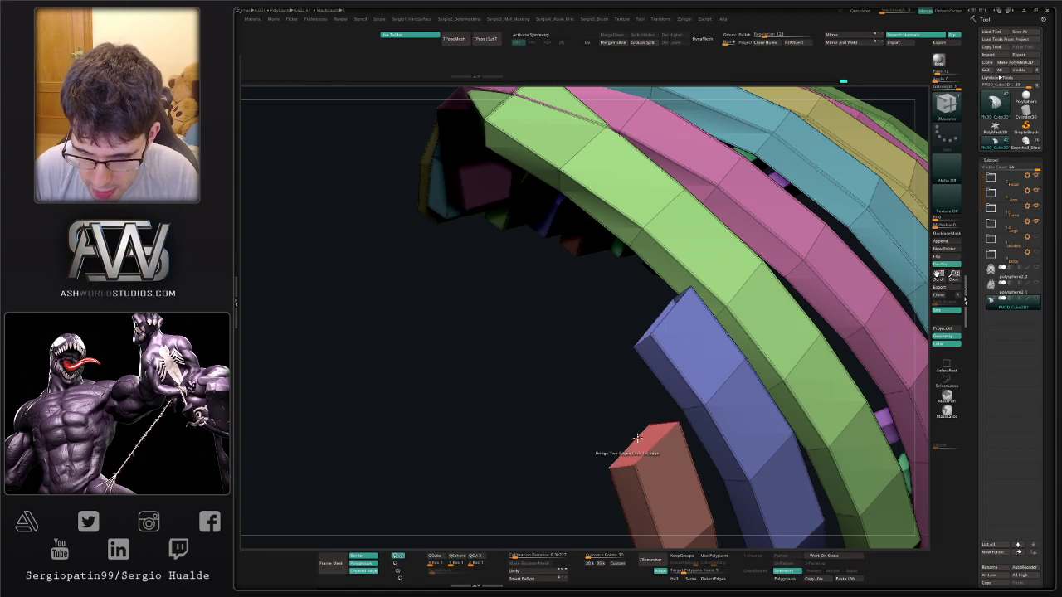
right_click_drag(678, 336, 701, 572)
left_click(680, 329)
left_click(656, 329)
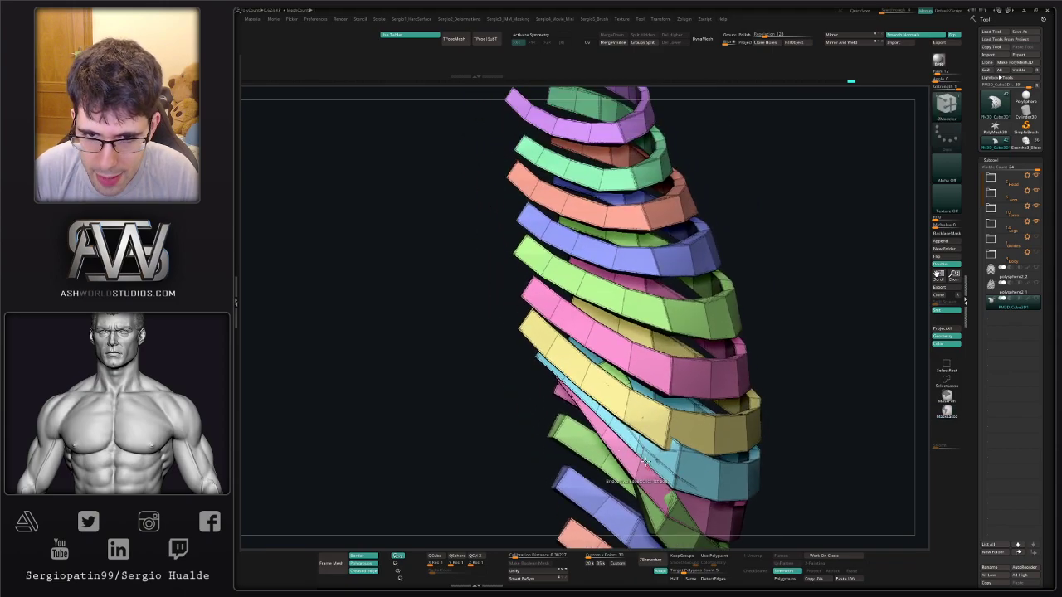
Mask everything except the yellow rib's front tip, move the tip to meet the sternum's lower end, and clear the mask.
key("alt+s")
key("alt+s")
mouse_move(524, 320)
right_mouse_down("ctrl")
mouse_move(527, 344)
mouse_move(516, 351)
right_mouse_up("ctrl")
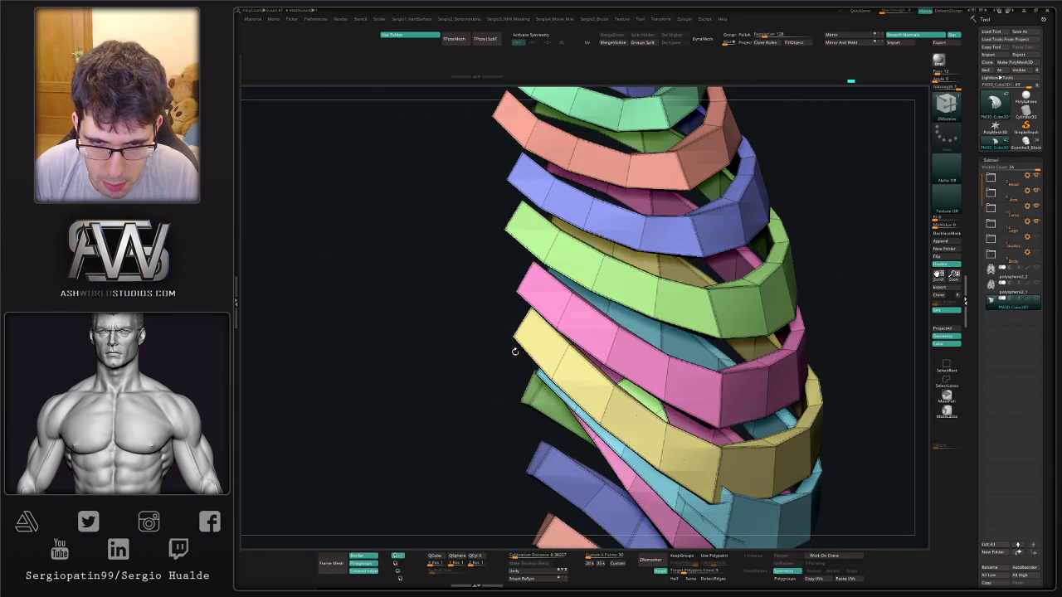
mouse_move(496, 340)
left_mouse_down("ctrl")
mouse_move(534, 340)
mouse_move(502, 328)
mouse_move(524, 340)
left_mouse_up("ctrl")
left_click(501, 332, "ctrl")
key("s")
key("alt+s")
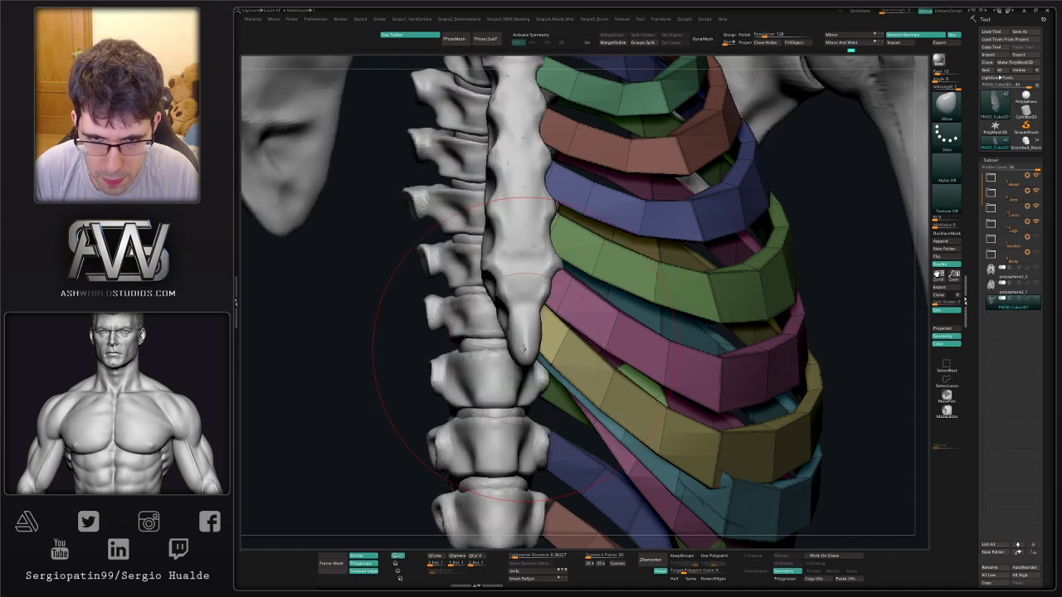
right_click_drag(525, 350, 517, 336, "ctrl")
key("alt+s")
left_click_drag(519, 335, 529, 347)
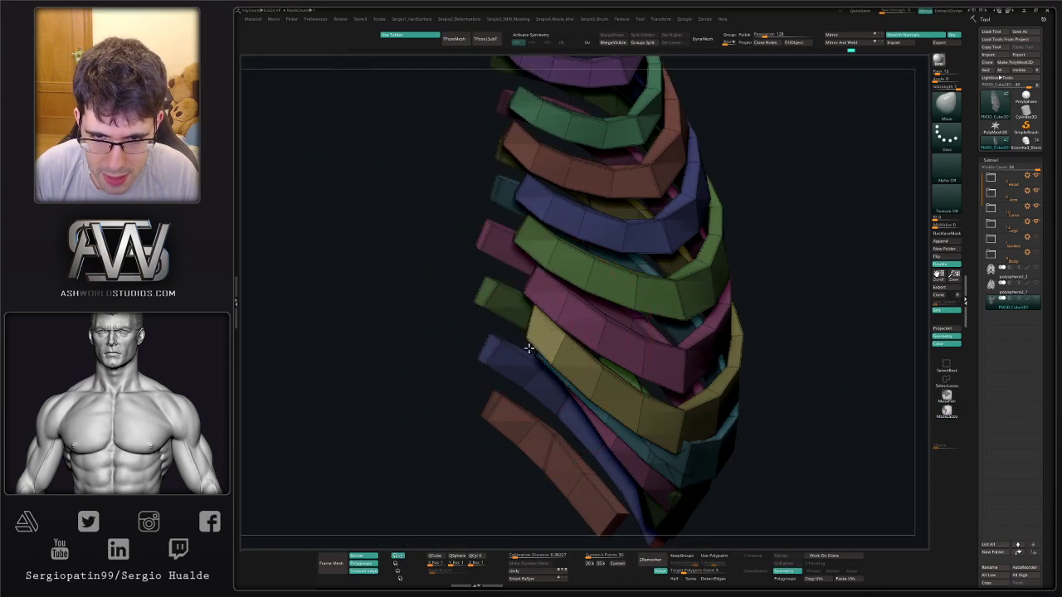
left_click_drag(475, 319, 480, 334, "ctrl")
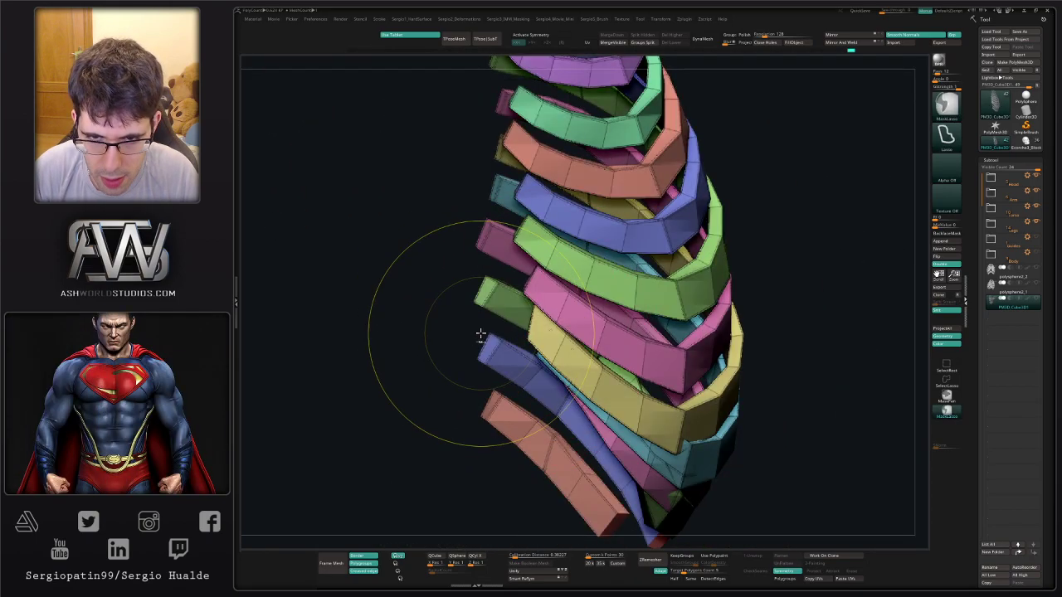
Isolate the pink rib above the yellow one, mask all but its front tip, and reshape the tip with Move Topological.
mouse_move(523, 290)
right_mouse_down()
mouse_move(554, 288)
mouse_move(509, 292)
right_mouse_up()
left_click(534, 316, "ctrl+shift")
left_click(511, 295, "ctrl+shift")
left_click(535, 260, "ctrl+shift")
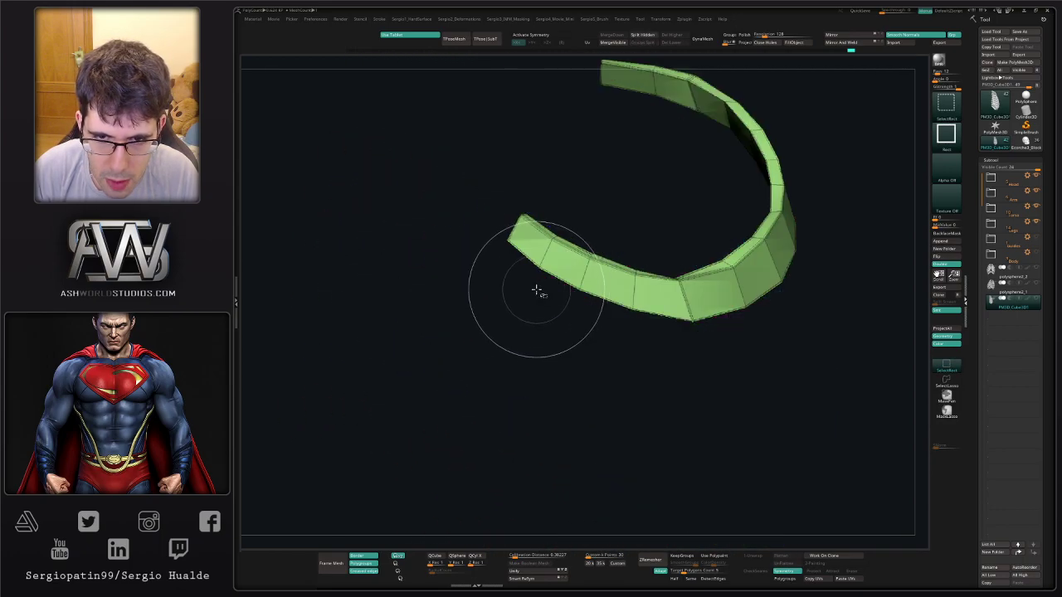
left_click(505, 300, "ctrl+shift")
left_click(556, 309, "ctrl+shift")
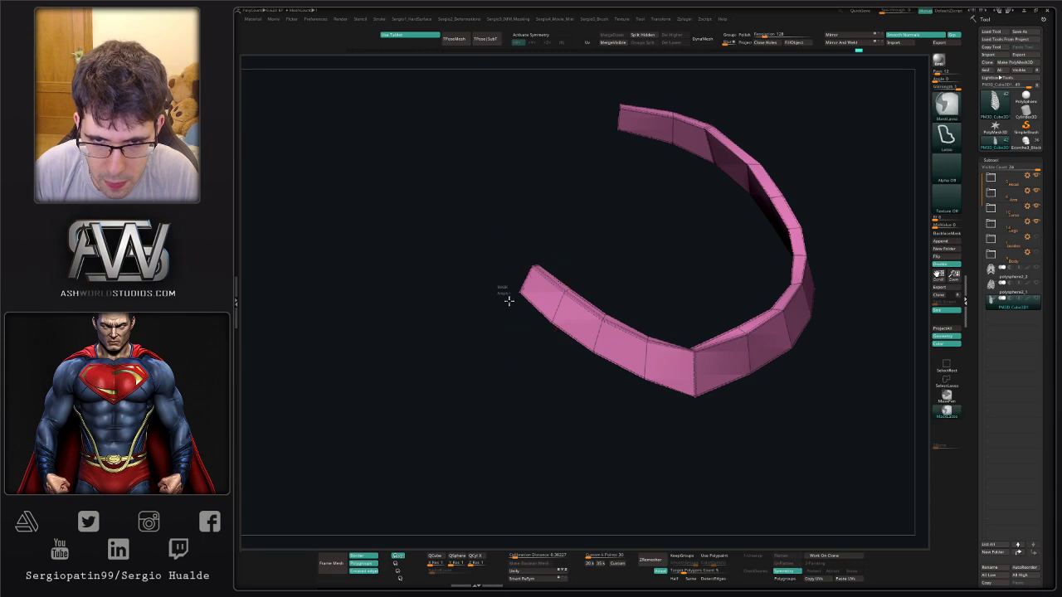
left_click_drag(514, 269, 513, 270, "ctrl")
left_click(506, 277, "ctrl")
right_click_drag(519, 299, 539, 296)
left_click_drag(523, 295, 539, 315)
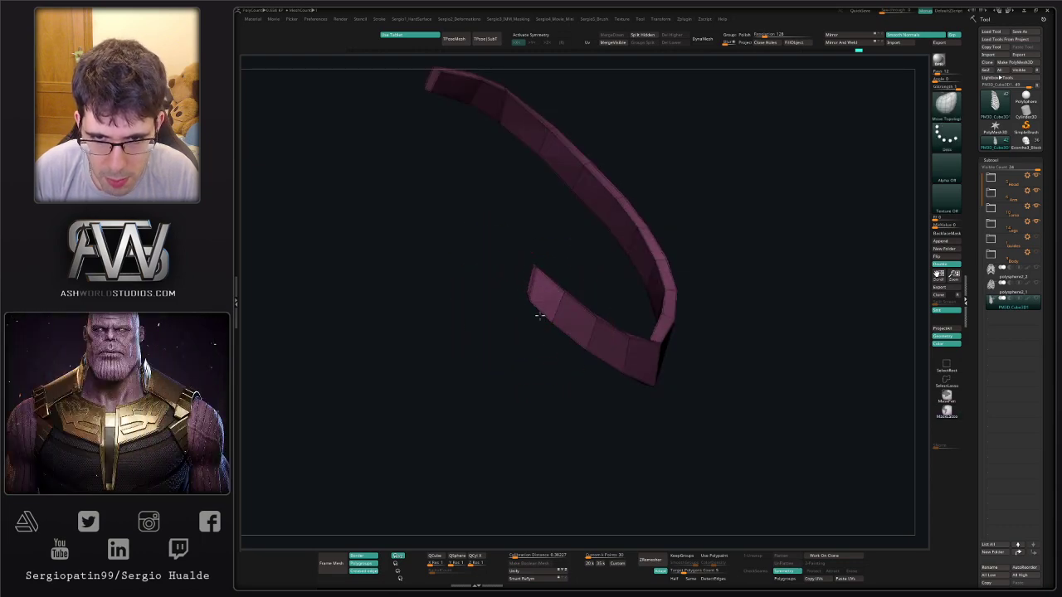
right_click_drag(512, 286, 547, 269)
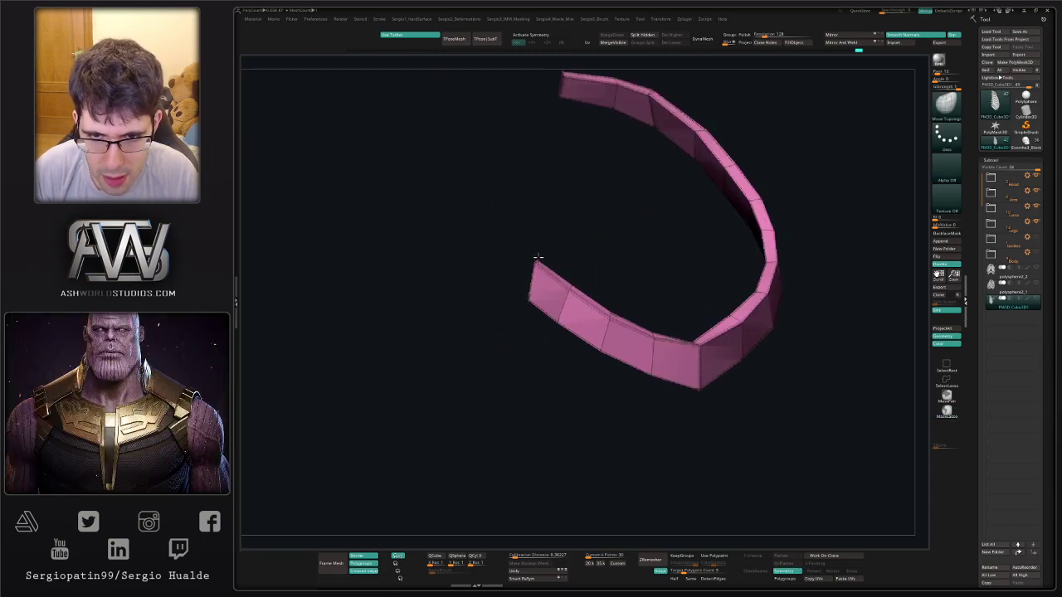
key("s")
key("s")
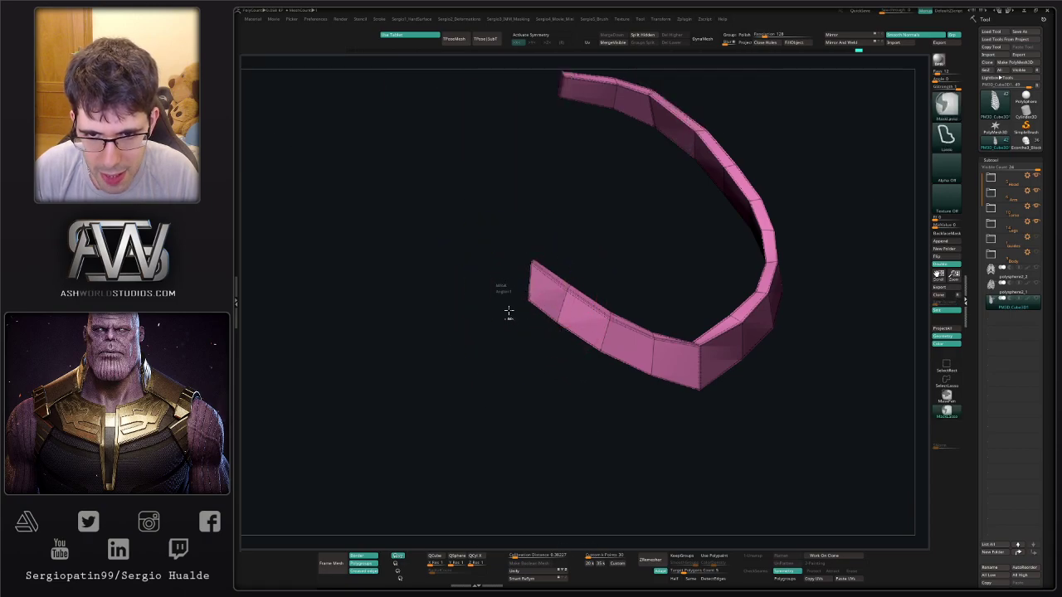
right_click_drag(533, 268, 527, 361, "alt")
left_click(534, 327, "ctrl+shift")
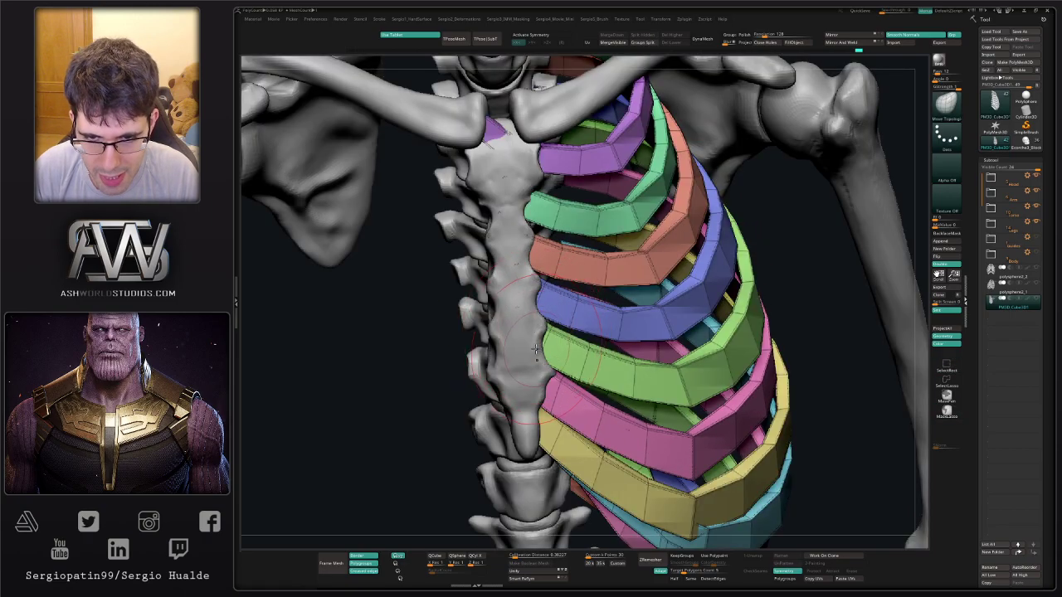
Isolate the light green rib above the pink one, mask all but its front segment, and move that end against the sternum.
key("s")
left_click(516, 336, "ctrl+shift")
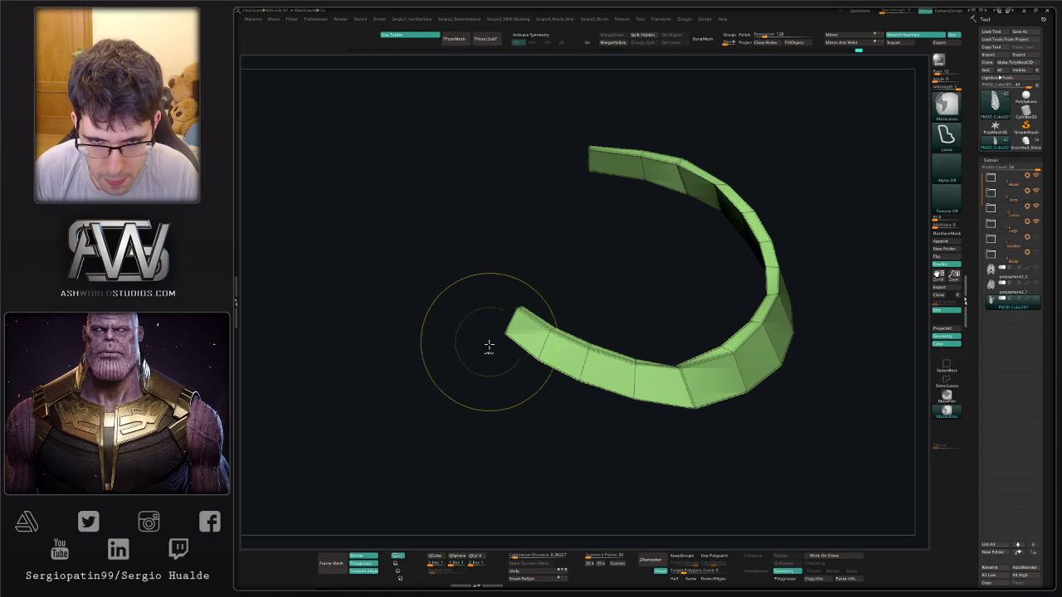
left_click_drag(488, 345, 483, 355, "ctrl")
left_click(484, 355, "ctrl")
right_click_drag(510, 358, 503, 340)
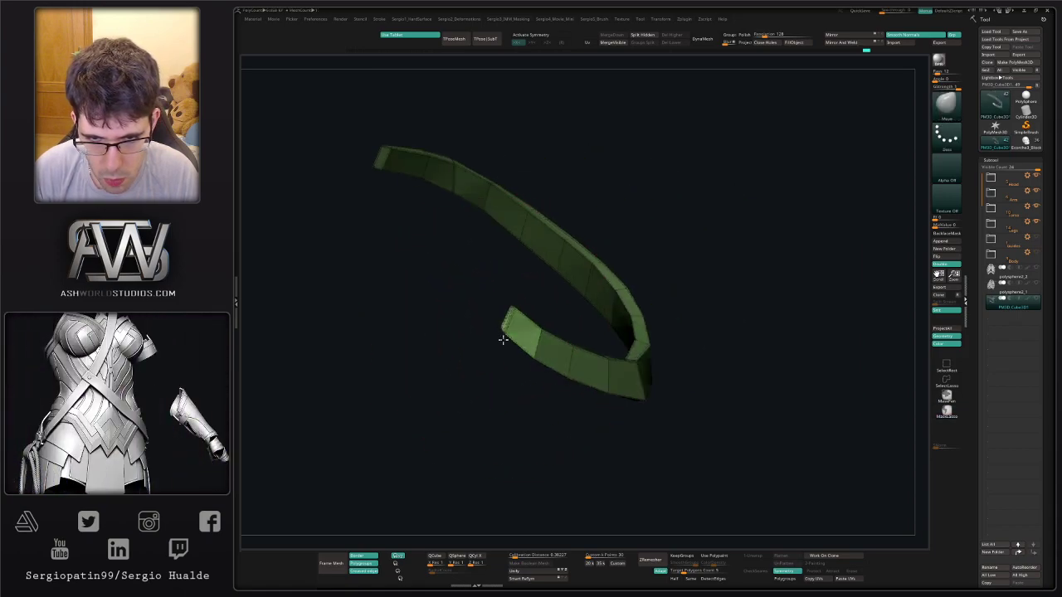
left_click_drag(503, 340, 546, 343)
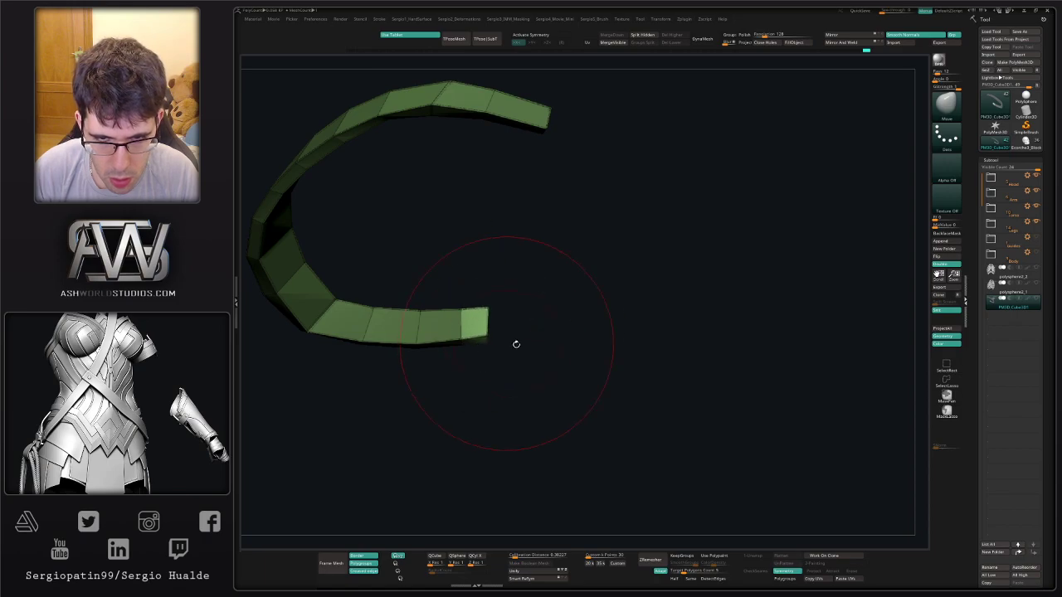
left_click_drag(516, 343, 452, 333)
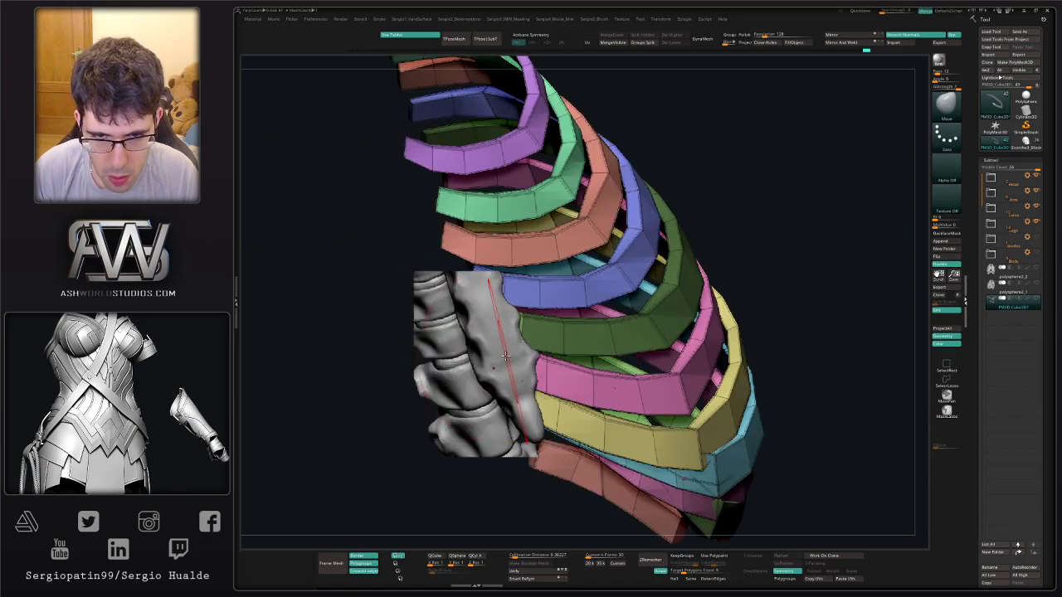
left_click_drag(498, 348, 491, 315)
right_click_drag(490, 315, 519, 347)
Isolate the blue rib, mask all but its front end, and shift that end toward the sternum's edge before showing everything.
left_click(520, 344, "ctrl+shift")
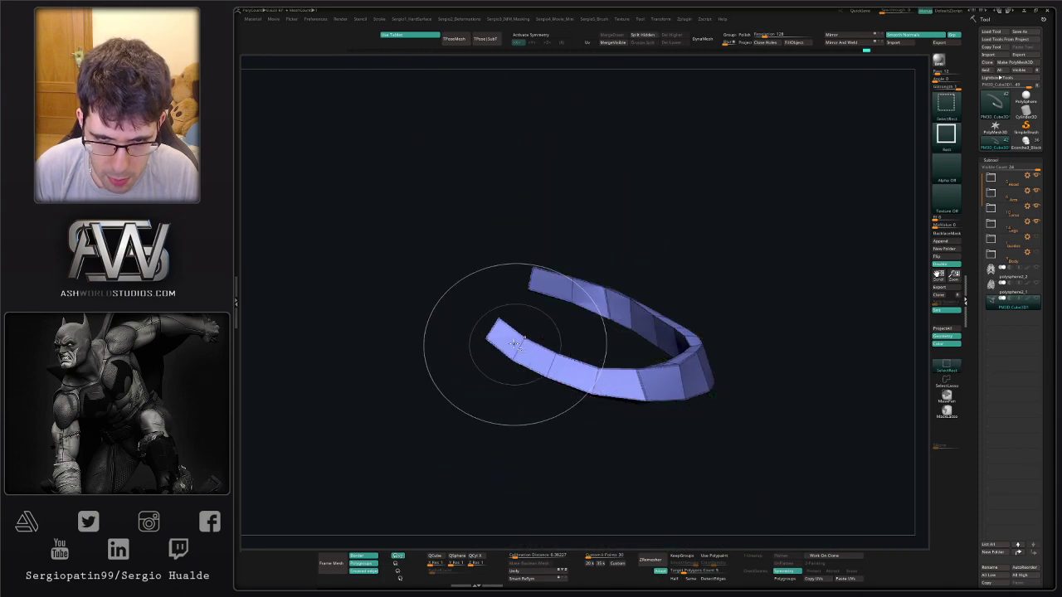
left_click(498, 318, "ctrl")
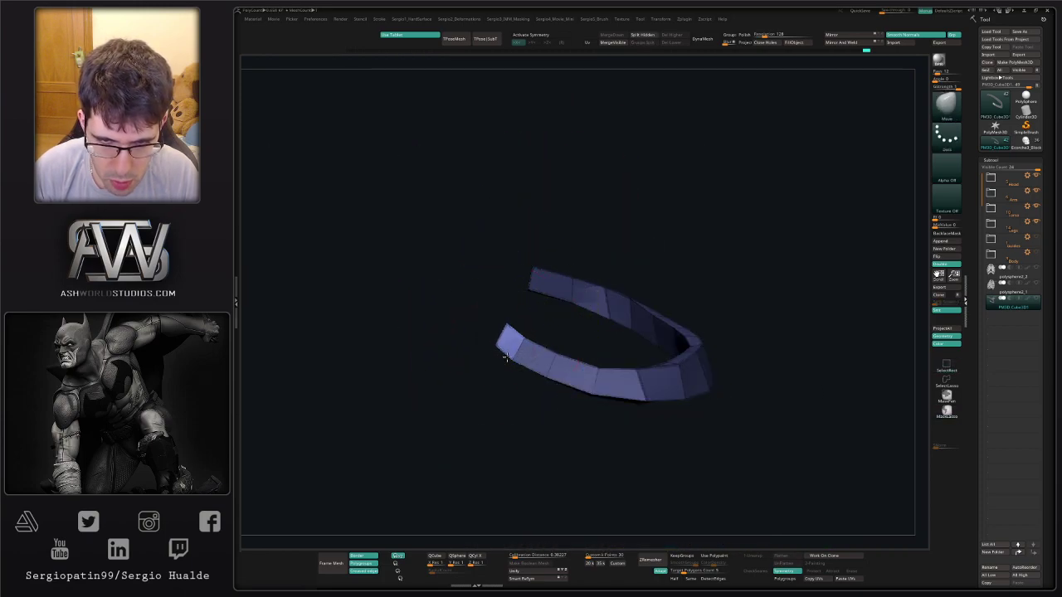
mouse_move(500, 324)
right_mouse_down()
mouse_move(476, 350)
mouse_move(493, 351)
mouse_move(495, 404)
right_mouse_up()
left_click(477, 352, "ctrl+shift")
key("alt+s")
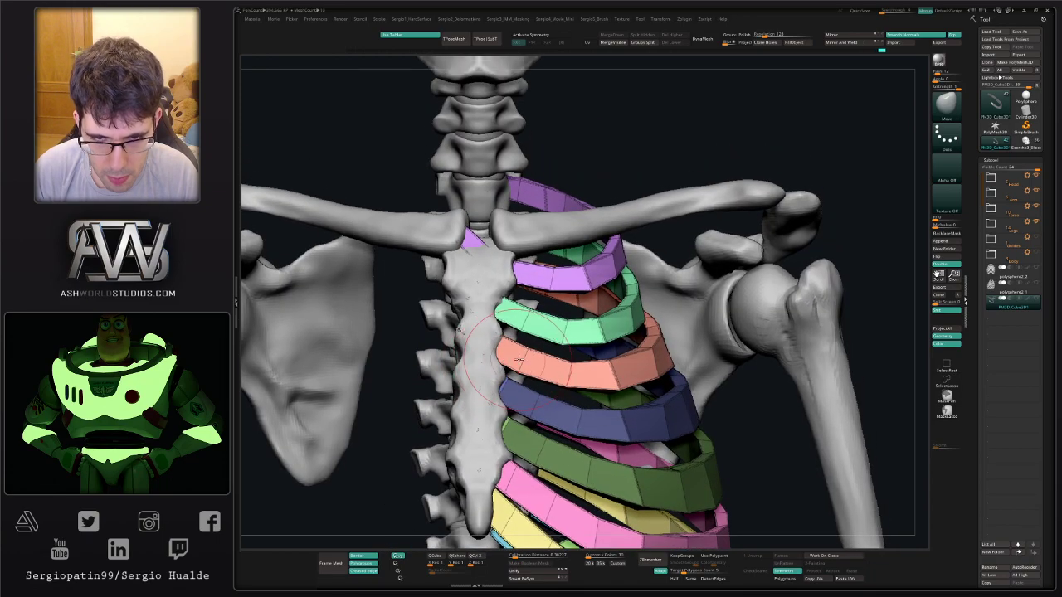
Isolate the salmon rib, mask all but its front end, and pull the end in to the sternum's side with the Move brush.
left_click(525, 359, "ctrl+shift")
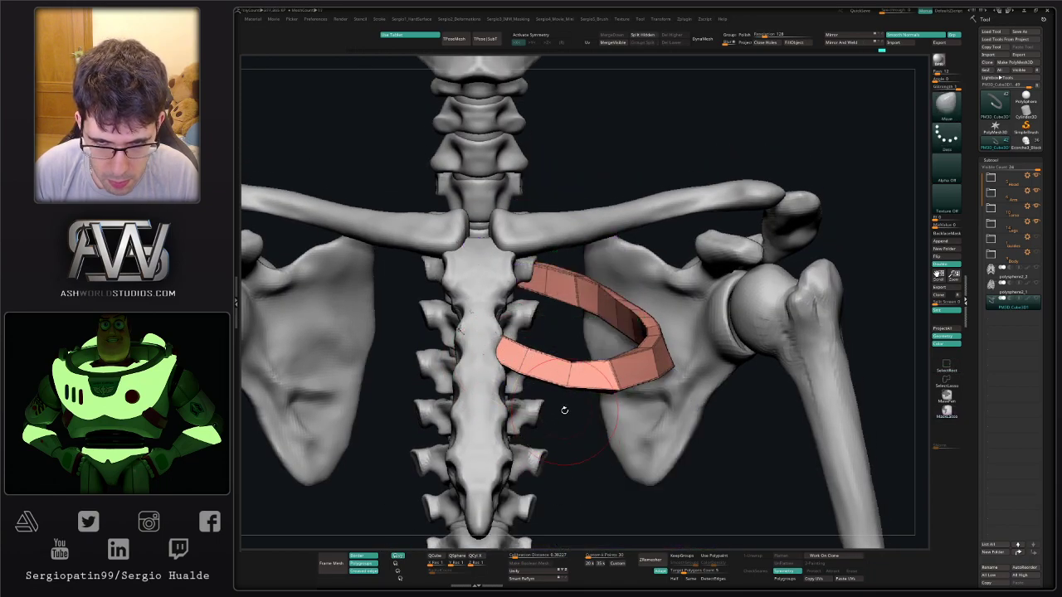
key("alt+s")
left_click_drag(463, 299, 467, 296, "ctrl")
left_click(467, 296, "ctrl")
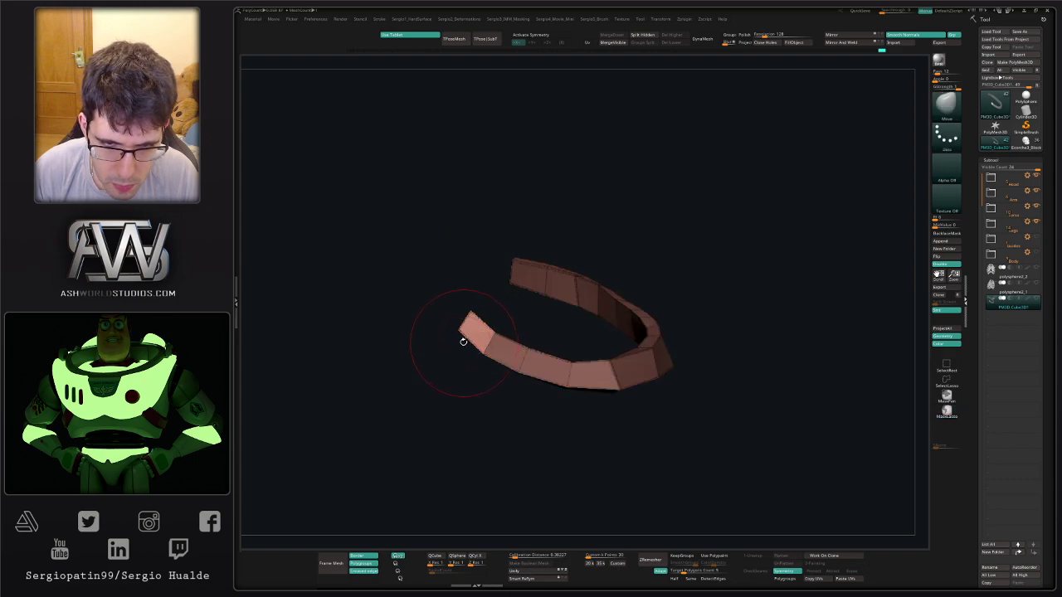
left_click_drag(473, 351, 482, 345)
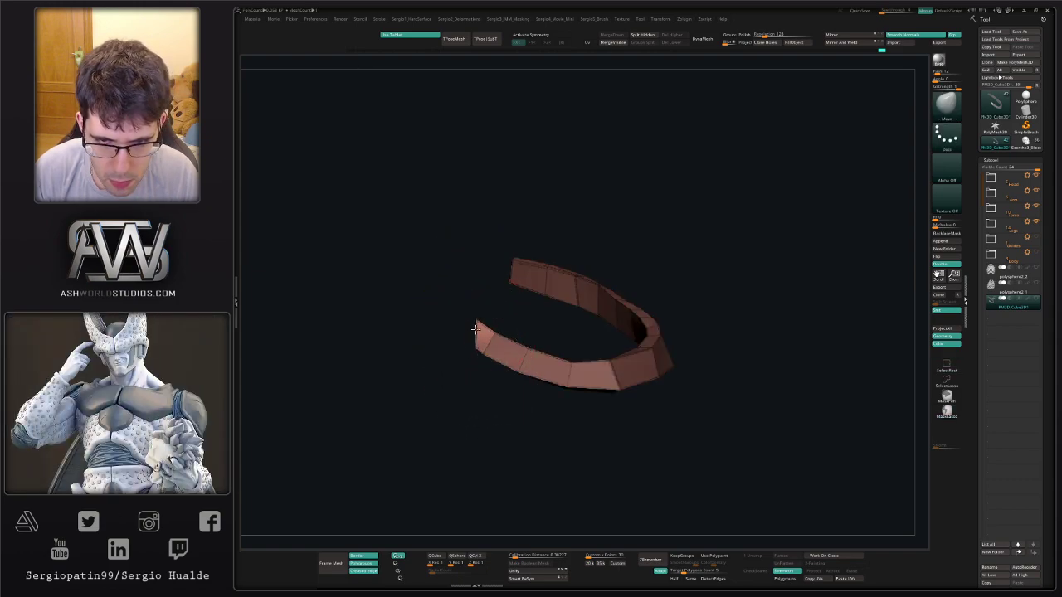
left_click(488, 363, "ctrl+shift")
key("alt+s")
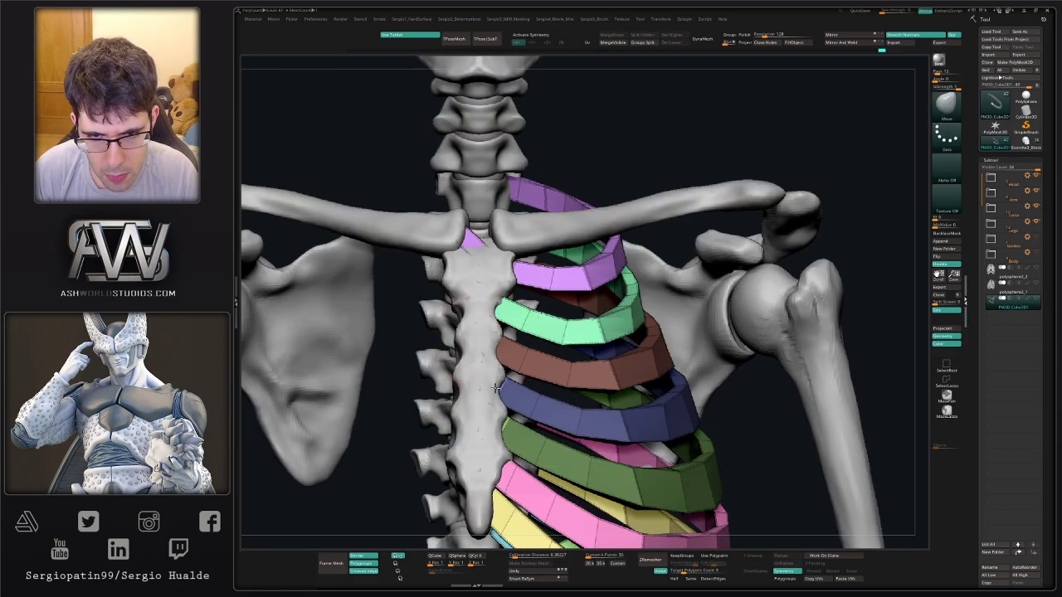
Isolate the mint green rib, mask all but its front tip, and adjust the tip from several angles to fit the upper sternum.
right_click_drag(496, 389, 500, 440, "alt")
left_click(547, 379, "ctrl+shift")
key("alt+s")
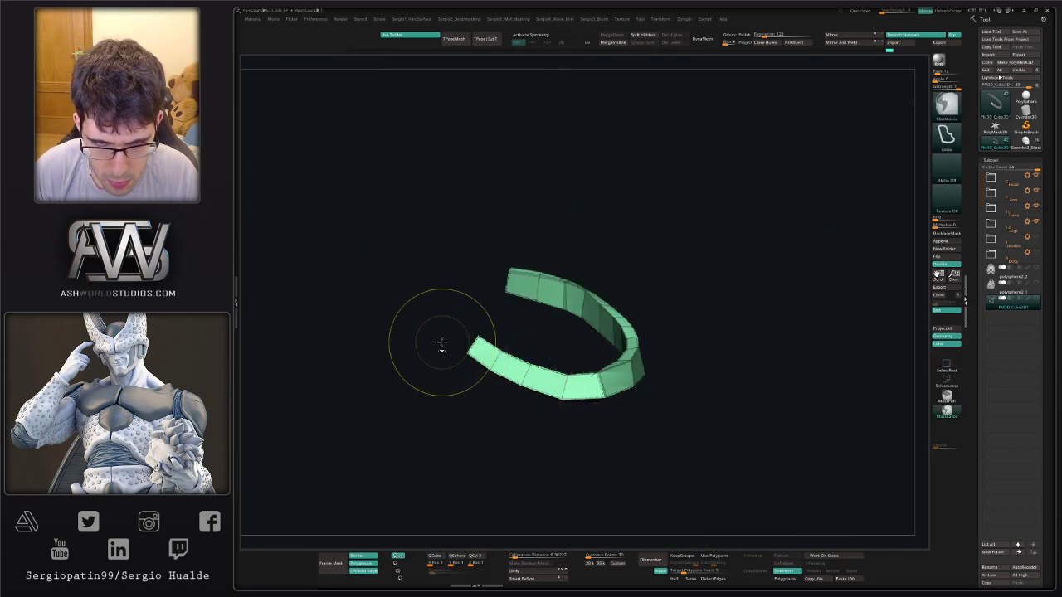
left_click(455, 333, "ctrl")
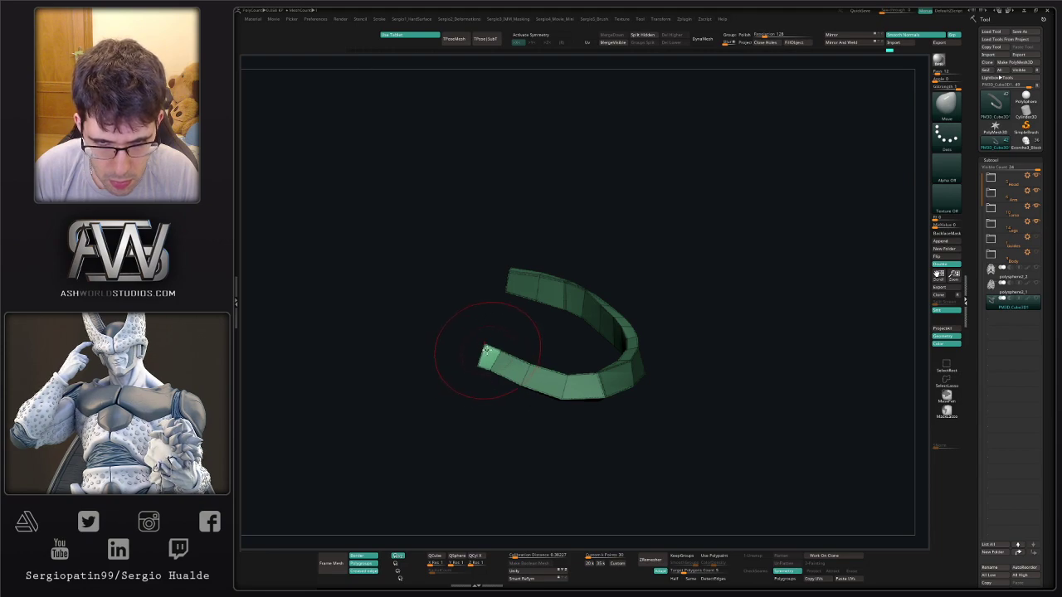
right_click_drag(486, 352, 573, 357)
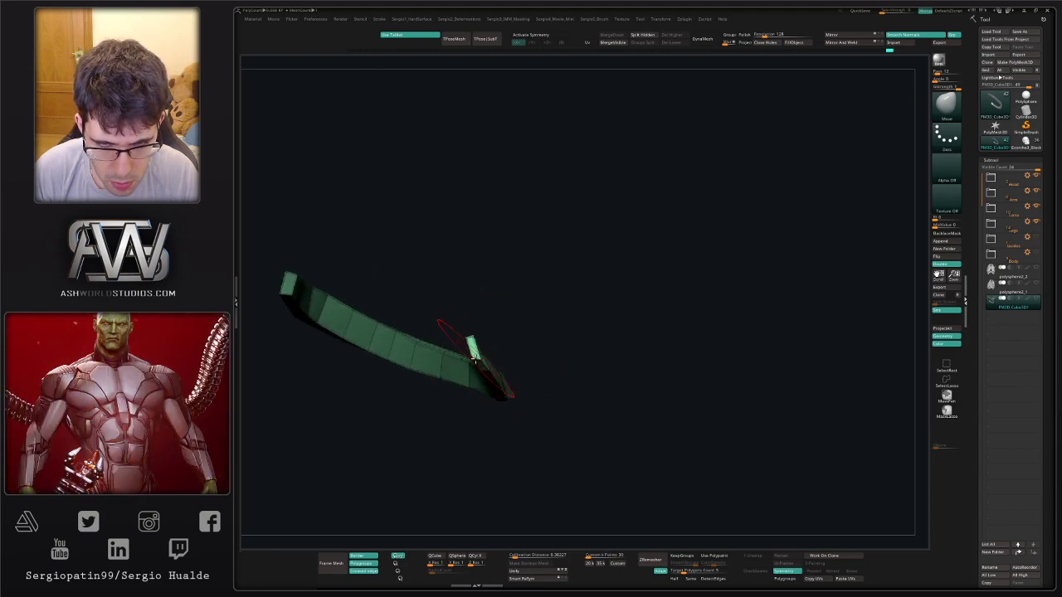
mouse_move(470, 358)
right_mouse_down()
mouse_move(484, 364)
mouse_move(443, 382)
mouse_move(453, 370)
right_mouse_up()
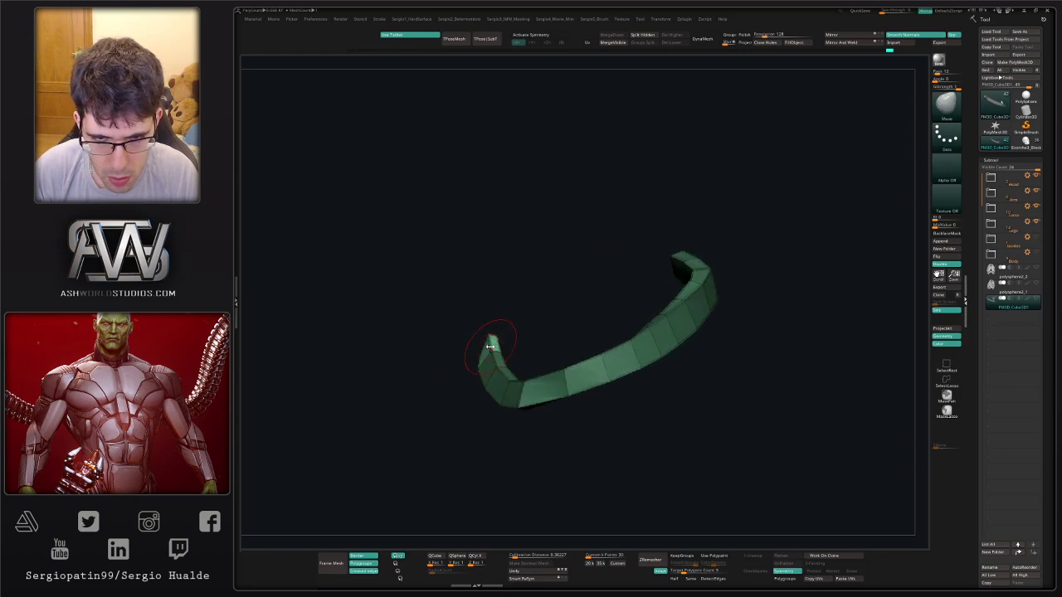
right_click_drag(495, 338, 488, 350)
key("alt+s")
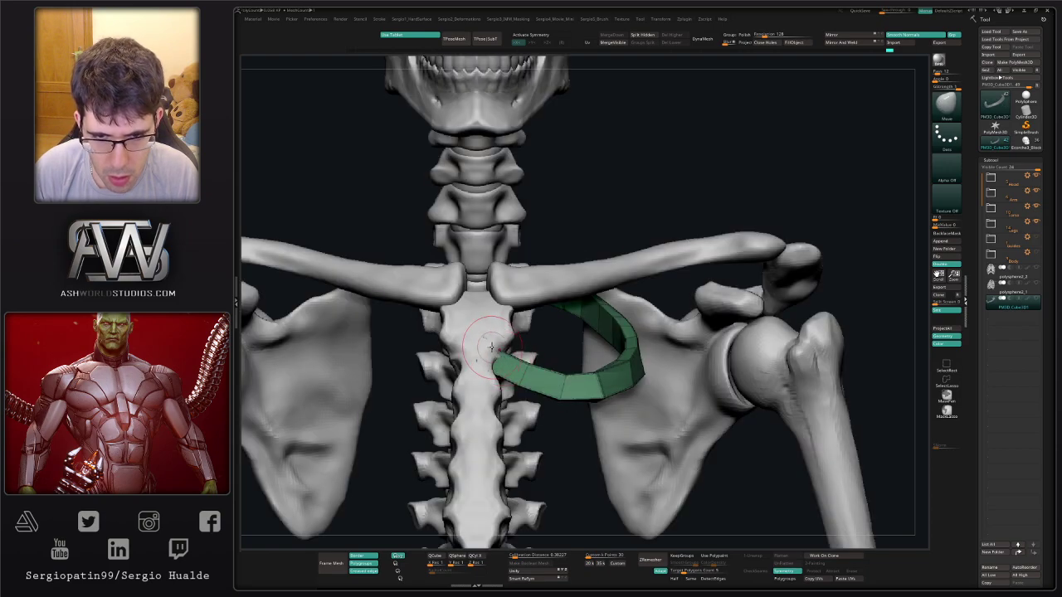
key("alt+s")
left_click(508, 335, "ctrl+shift")
mouse_move(474, 337)
left_mouse_down("ctrl")
mouse_move(466, 319)
mouse_move(481, 287)
mouse_move(453, 282)
left_mouse_up("ctrl")
Isolate the top purple rib with only its front end unmasked, move the end, and compare it with the sternum.
left_click(477, 311, "ctrl+shift")
left_click(419, 295, "ctrl")
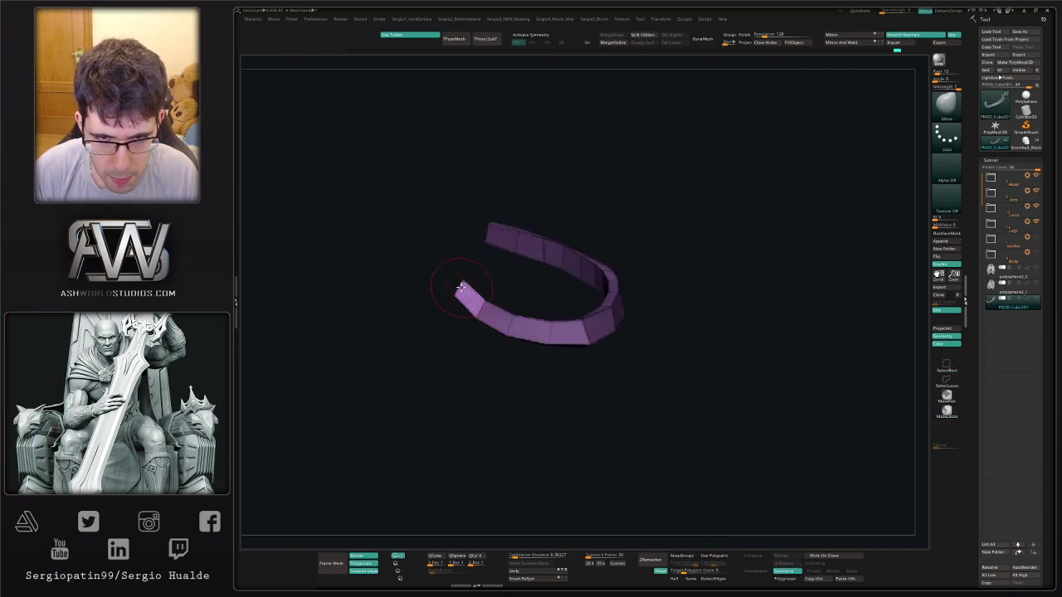
mouse_move(471, 319)
right_mouse_down()
mouse_move(463, 300)
mouse_move(453, 308)
mouse_move(486, 308)
right_mouse_up()
right_click_drag(526, 260, 486, 309)
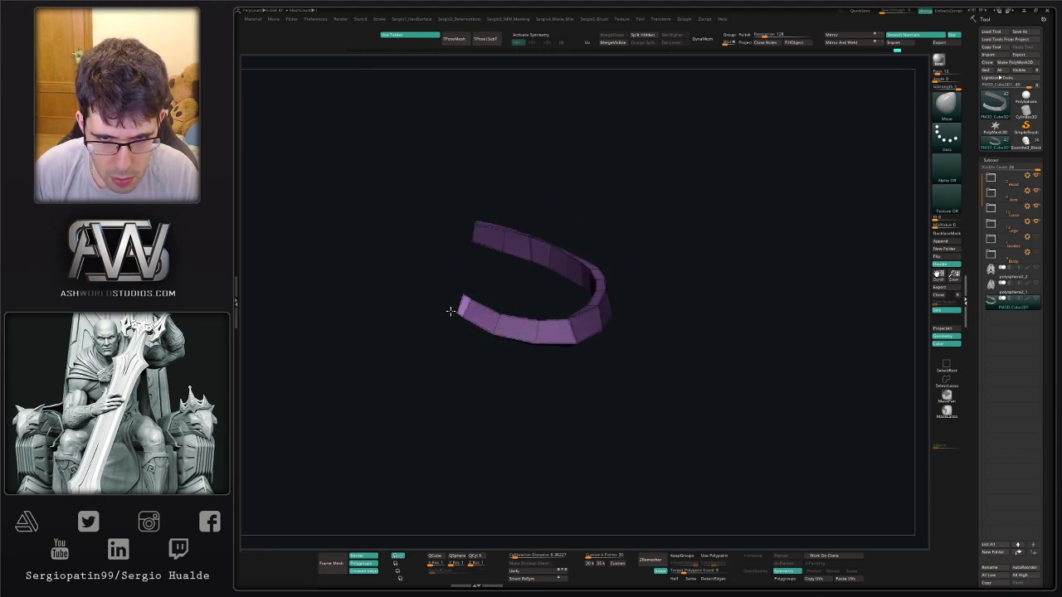
key("alt+s")
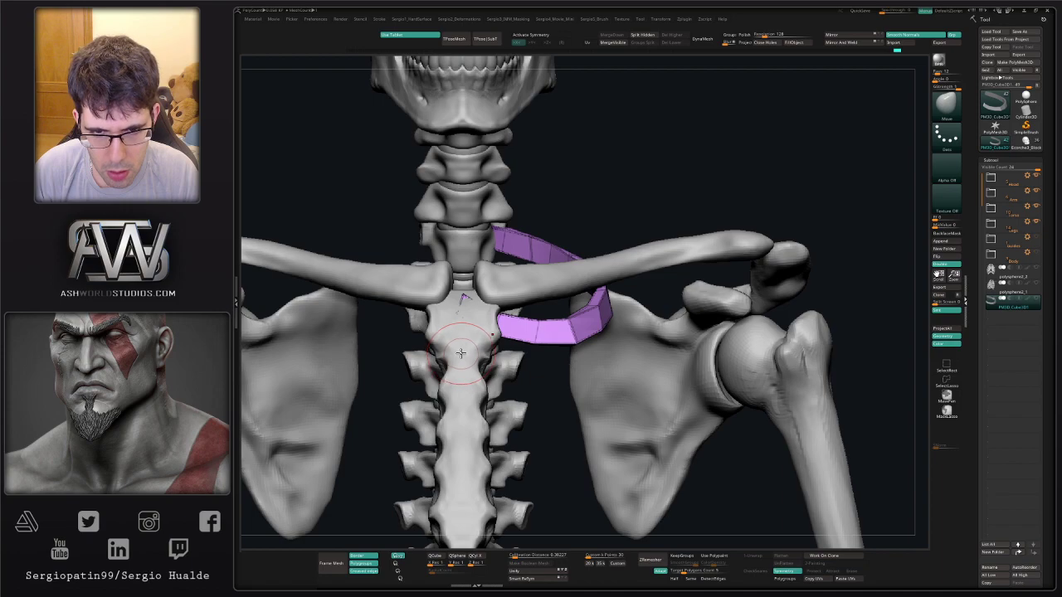
Mask the top purple rib again except for its front tip, pull the tip back from inside the sternum, and clear the mask.
key("alt+s")
mouse_move(502, 309)
left_mouse_down("ctrl")
mouse_move(446, 334)
mouse_move(444, 292)
mouse_move(485, 330)
left_mouse_up("ctrl")
left_click(472, 282, "ctrl")
key("alt+s")
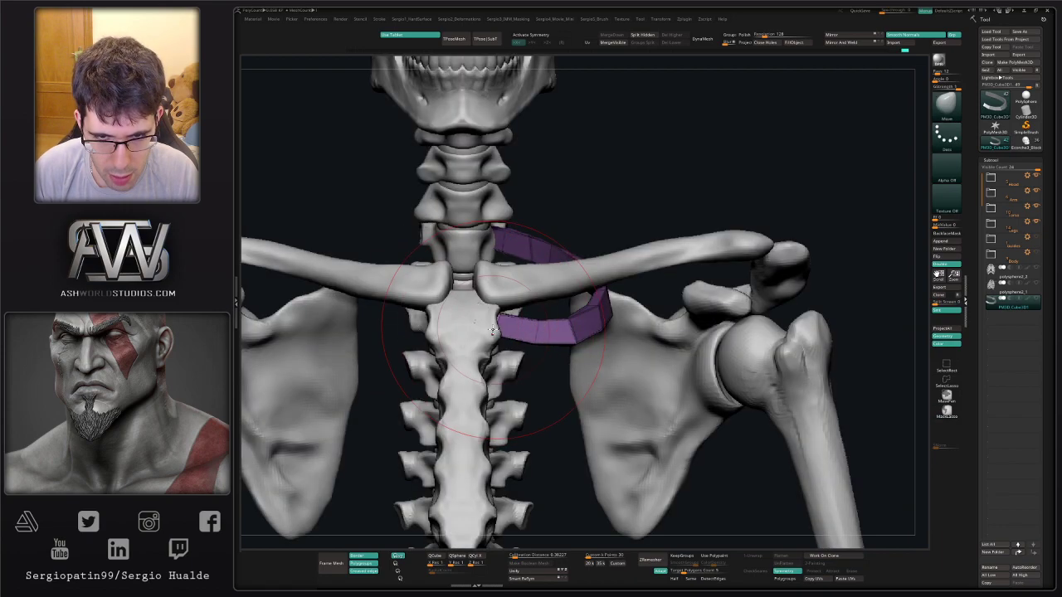
key("alt+s")
right_click_drag(491, 324, 509, 318)
left_click_drag(512, 283, 508, 300, "ctrl")
Switch to the ZModeler brush and choose the Extrude Move edge action at the top purple rib's front end.
key("b")
key("z")
key("m")
mouse_move(500, 320)
right_mouse_down("ctrl")
mouse_move(493, 396)
mouse_move(493, 336)
right_mouse_up("ctrl")
right_click_drag(493, 336, 497, 329)
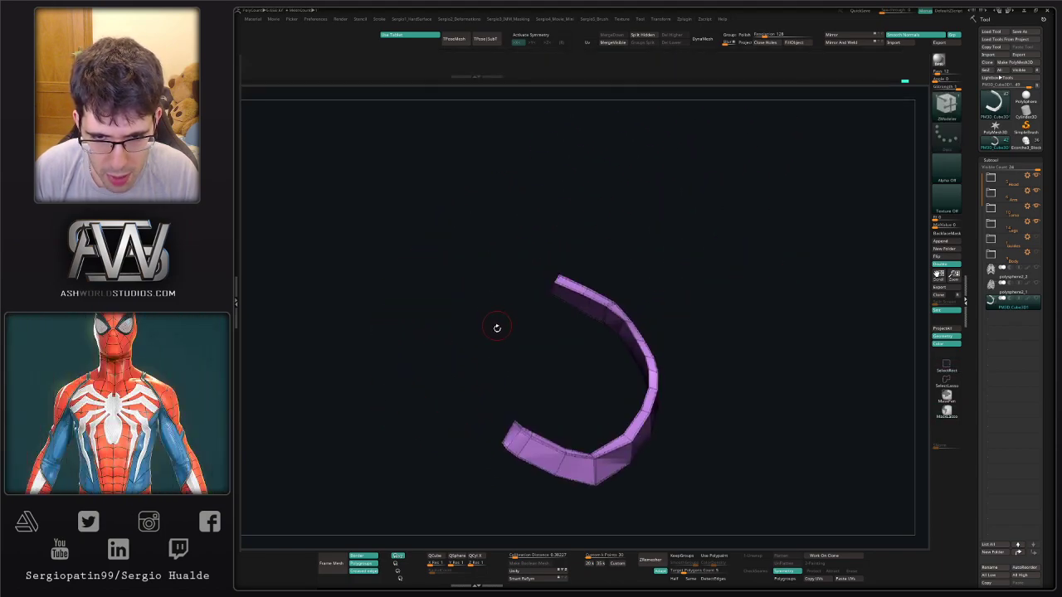
right_click_drag(511, 416, 497, 357, "alt")
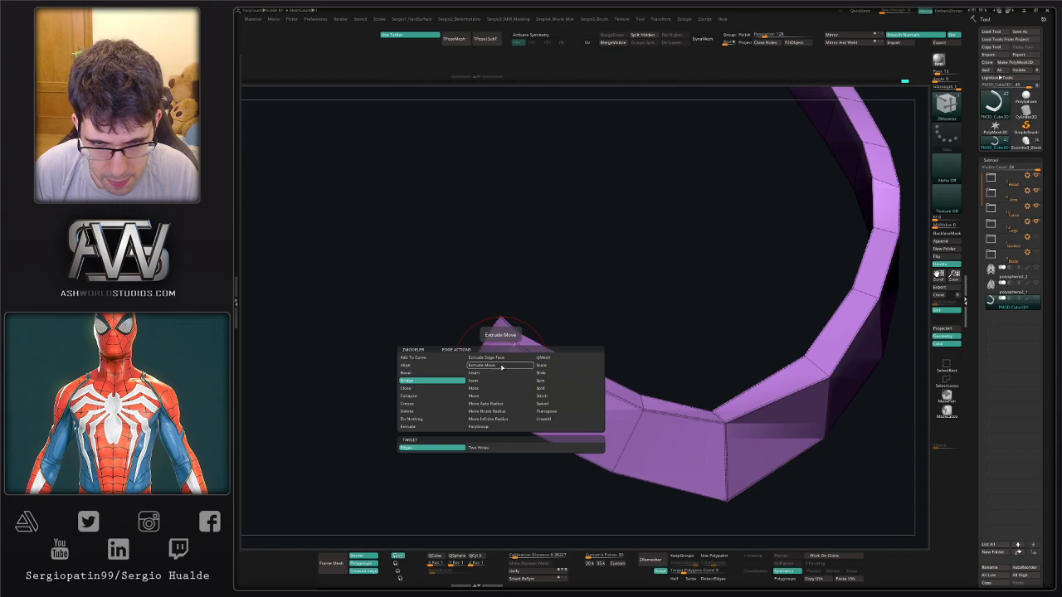
left_click(501, 367)
Unhide the other ribs and display them with the whole skeleton to check the front ends against the sternum.
right_click_drag(512, 428, 510, 285, "ctrl")
key("alt+s")
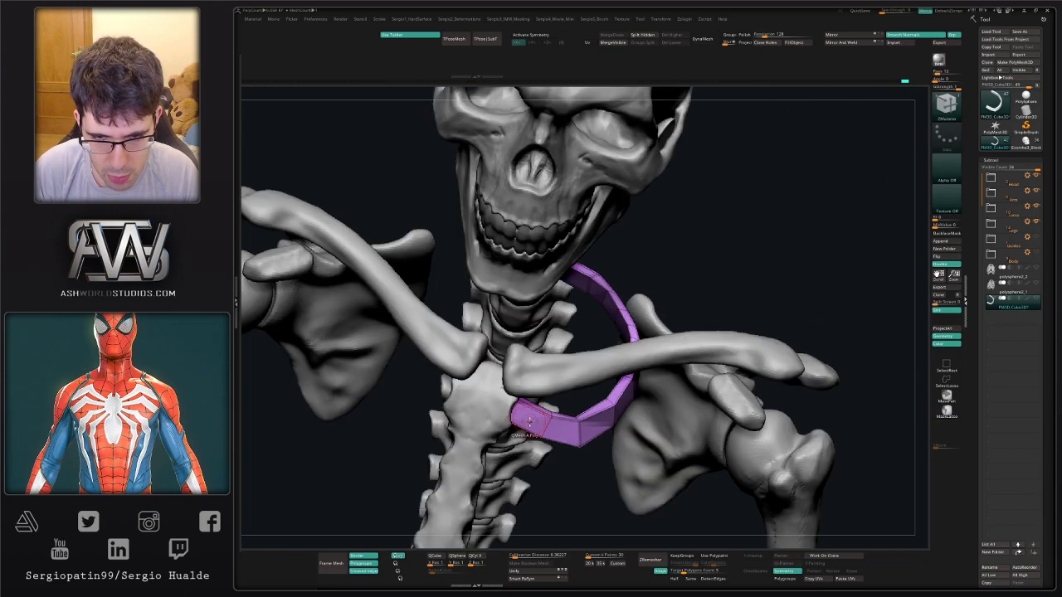
right_click_drag(530, 421, 514, 336)
key("alt+s")
left_click(514, 352, "ctrl+shift")
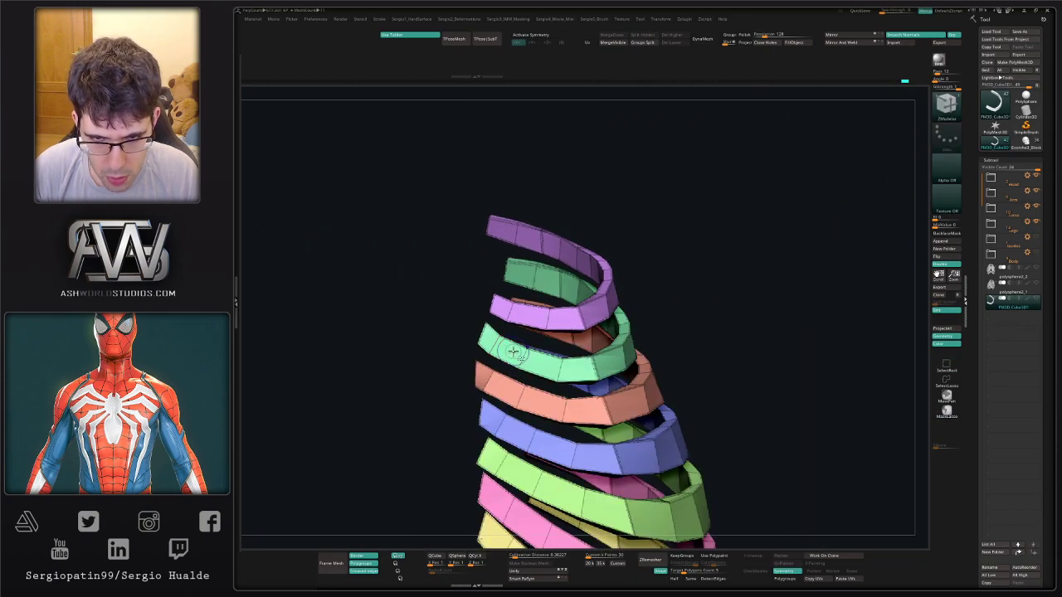
key("alt+s")
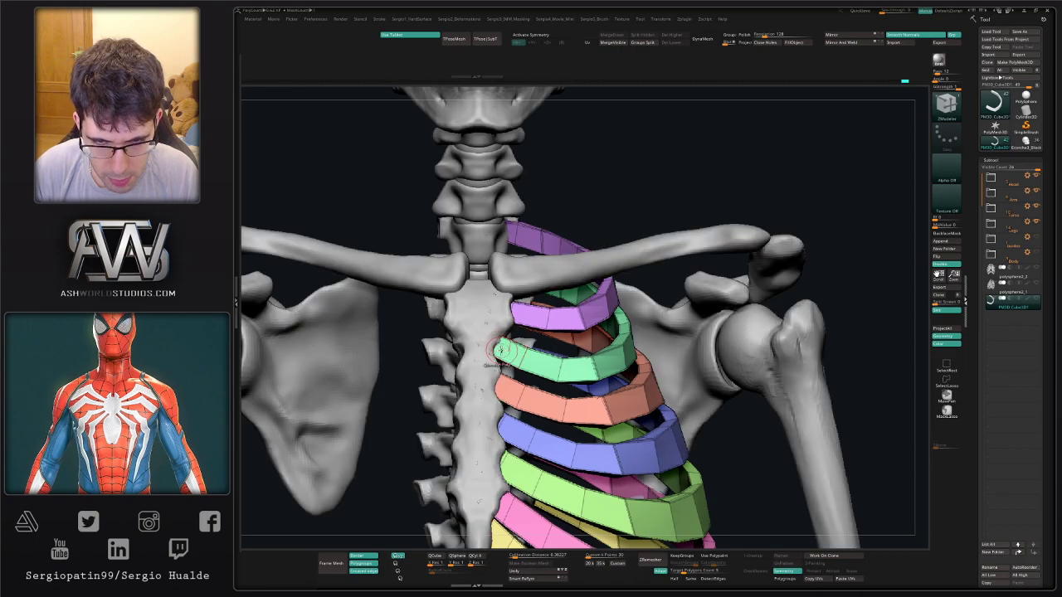
Isolate the ribs and hide the end polygons at the front tips of the top purple and mint ribs.
key("alt+s")
key("alt+s")
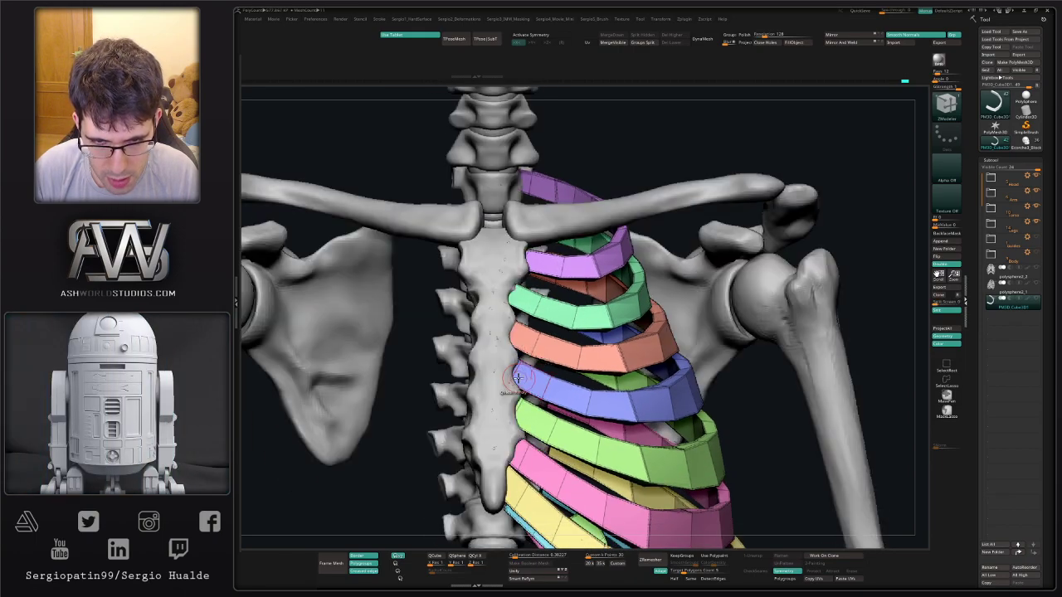
key("alt+s")
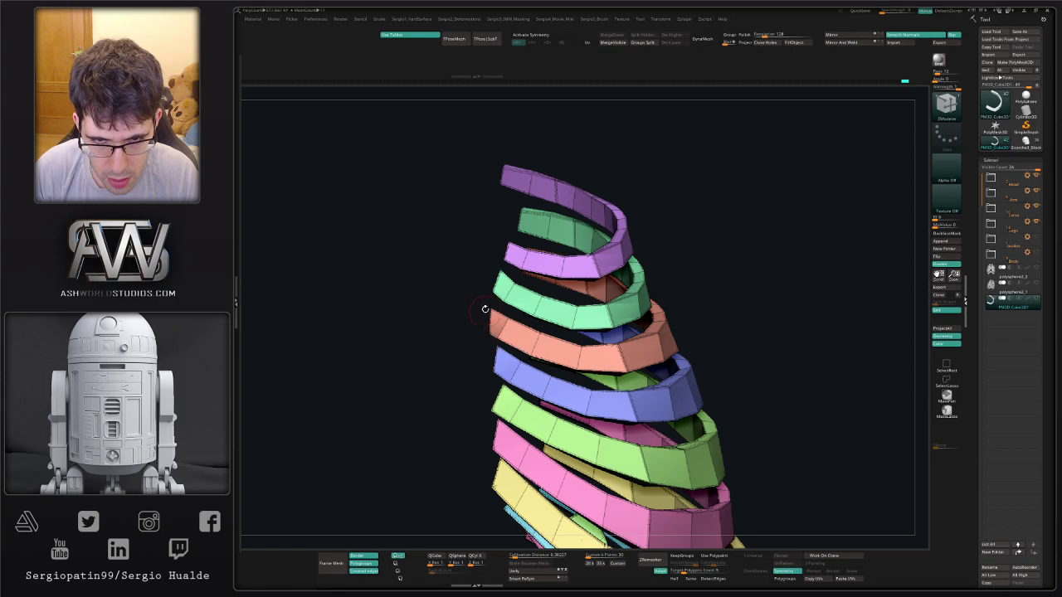
key("ctrl+shift")
left_click_drag(499, 304, 499, 304, "ctrl+alt+shift")
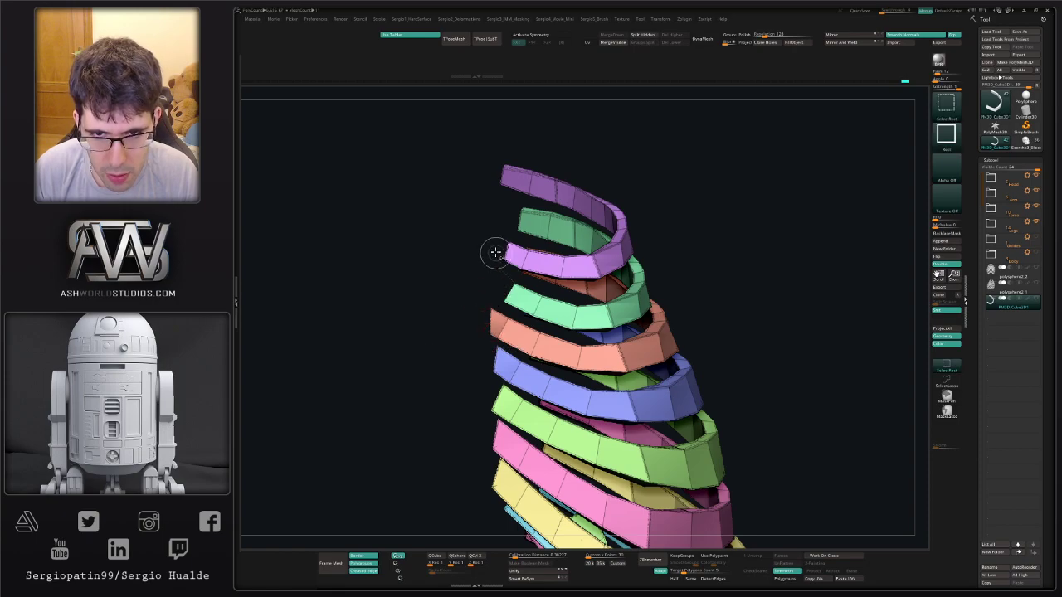
left_click_drag(509, 268, 509, 269, "ctrl+alt+shift")
right_click_drag(502, 290, 494, 307)
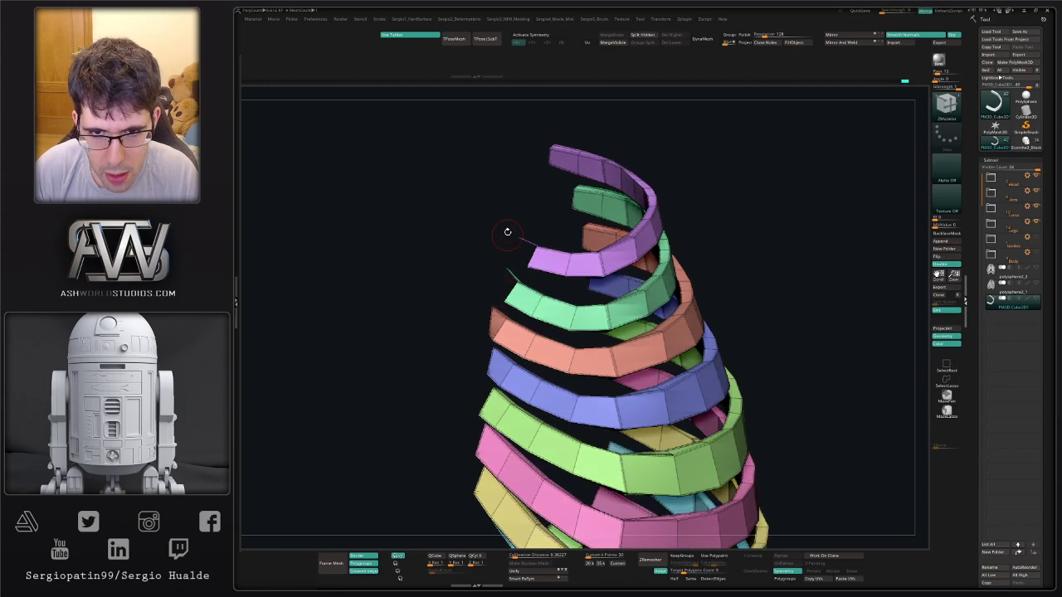
left_click_drag(506, 213, 524, 276, "ctrl+alt+shift")
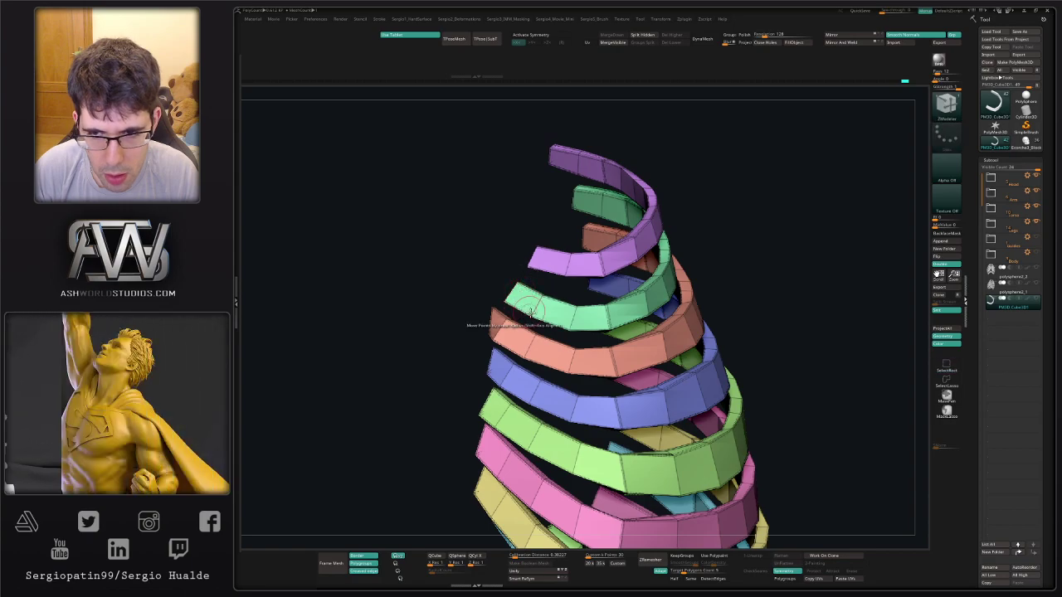
Hide the front tip polygons of the coral and blue ribs with a lasso selection and compare them with the sternum.
left_click(942, 387)
mouse_move(500, 311)
left_mouse_down("ctrl+alt+shift")
mouse_move(491, 302)
mouse_move(508, 319)
left_mouse_up("ctrl+alt+shift")
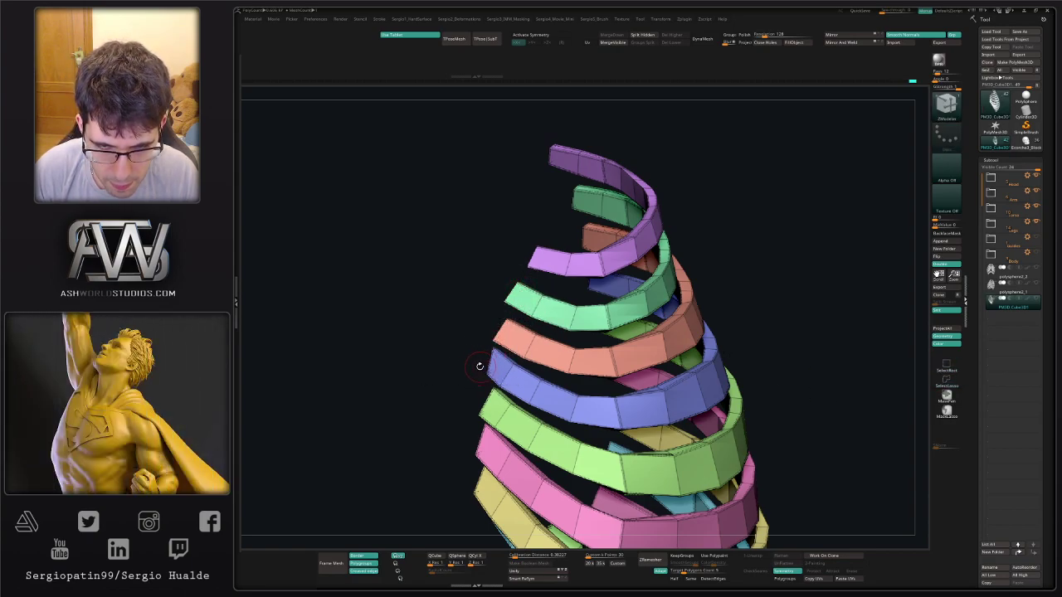
key("shift+s")
key("shift+s")
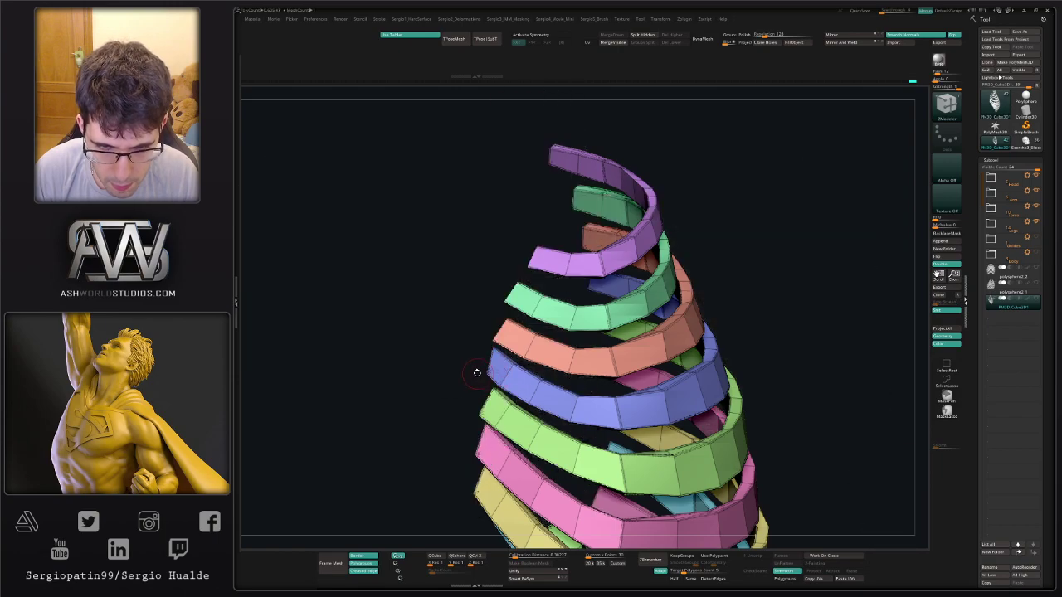
left_click_drag(476, 373, 486, 382, "ctrl+alt+shift")
left_click_drag(490, 345, 483, 349, "ctrl+alt+shift")
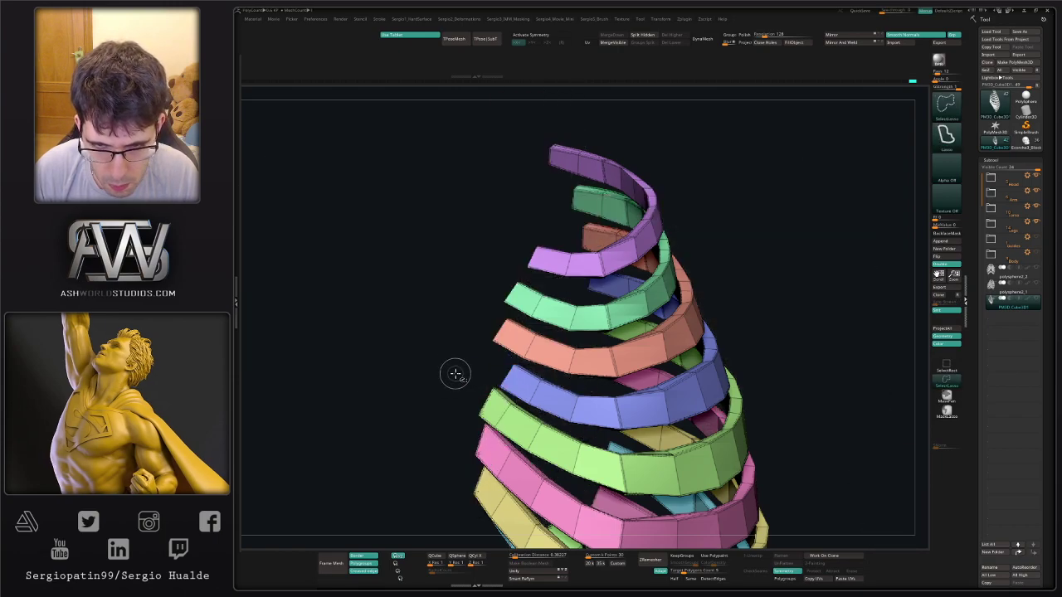
key("shift+s")
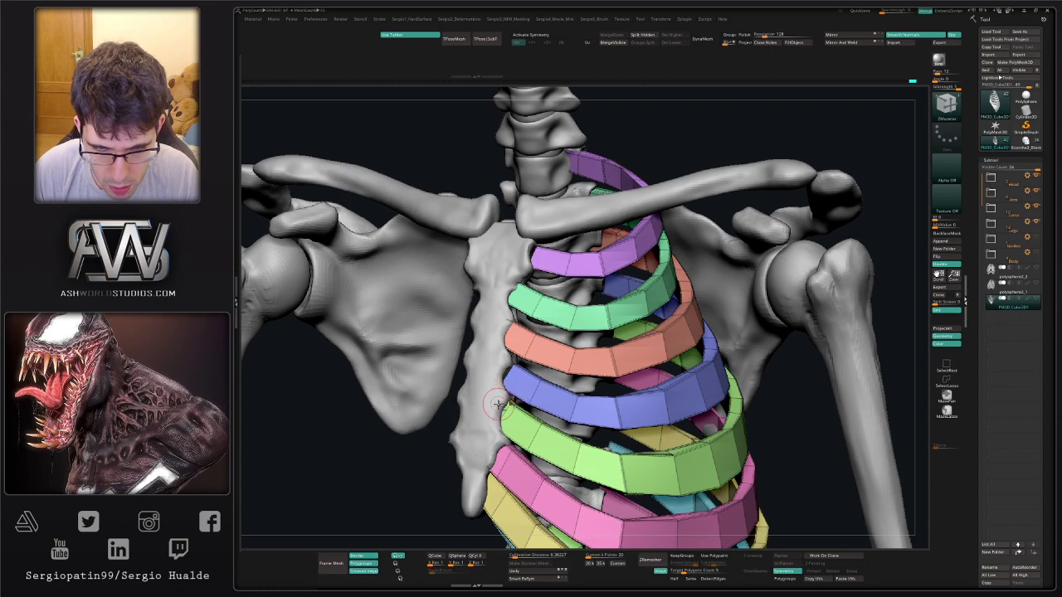
Hide the front tip polygons of the green and pink ribs with the lasso selection.
mouse_move(497, 404)
right_mouse_down("alt")
mouse_move(493, 355)
mouse_move(470, 366)
mouse_move(479, 402)
mouse_move(487, 319)
right_mouse_up("alt")
key("shift+s")
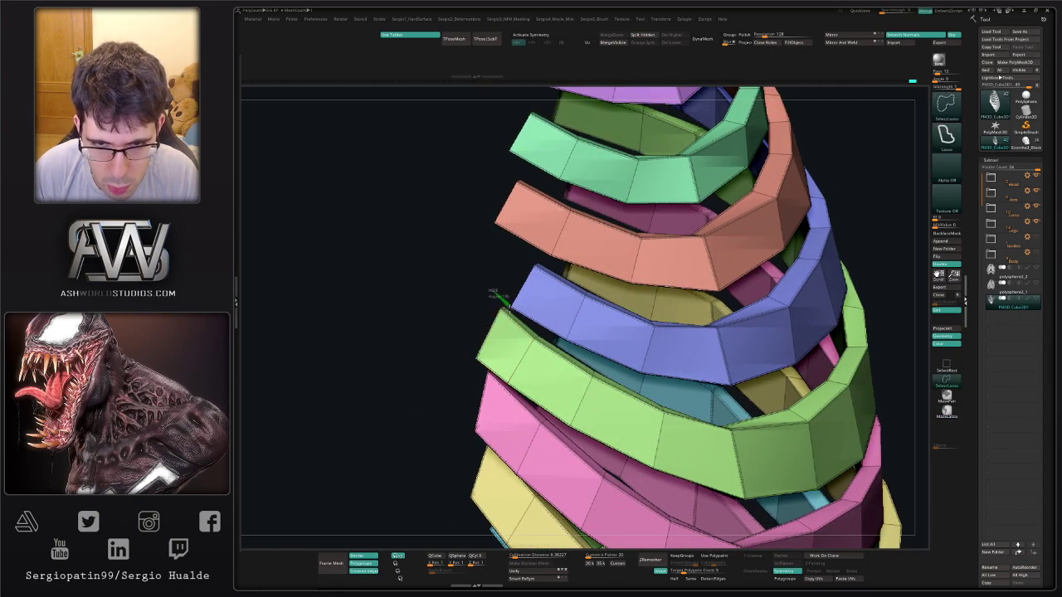
left_click_drag(433, 302, 435, 309, "ctrl+alt+shift")
left_click_drag(486, 355, 463, 373, "ctrl+alt+shift")
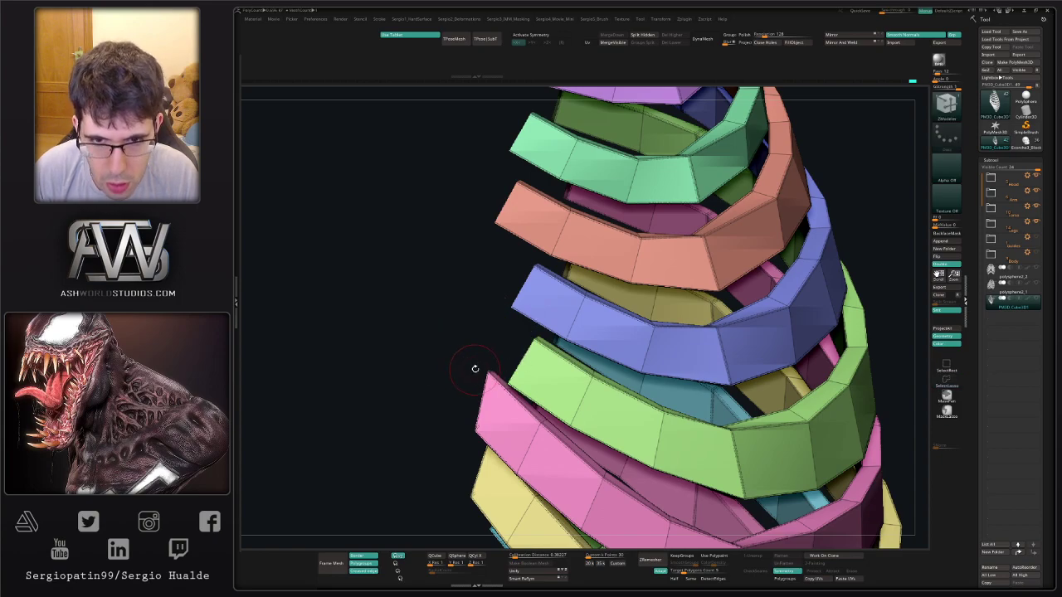
mouse_move(475, 391)
right_mouse_down("alt")
mouse_move(492, 331)
mouse_move(489, 352)
right_mouse_up("alt")
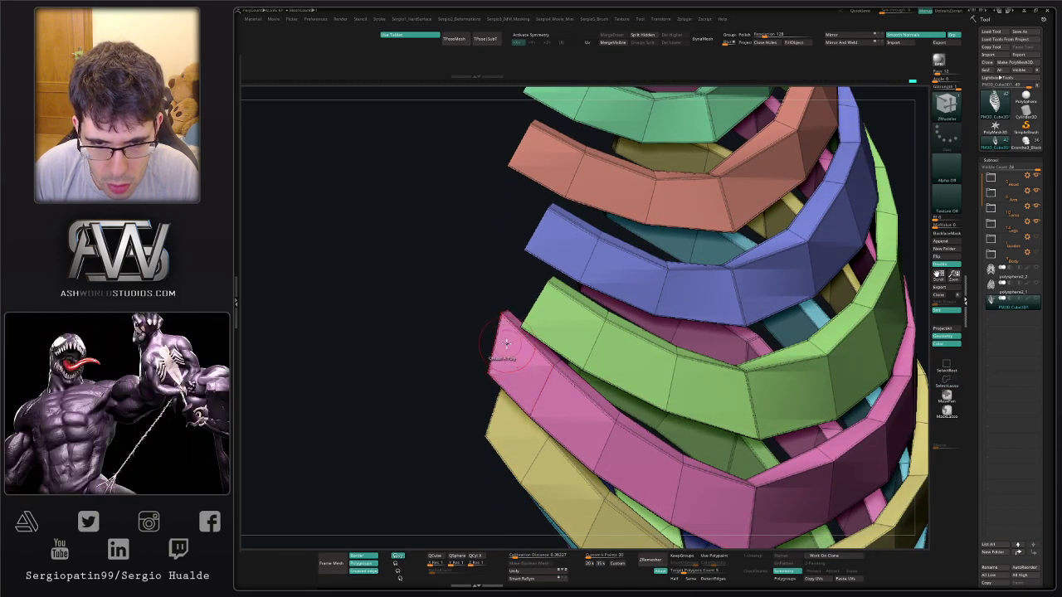
key("shift+s")
key("shift+s")
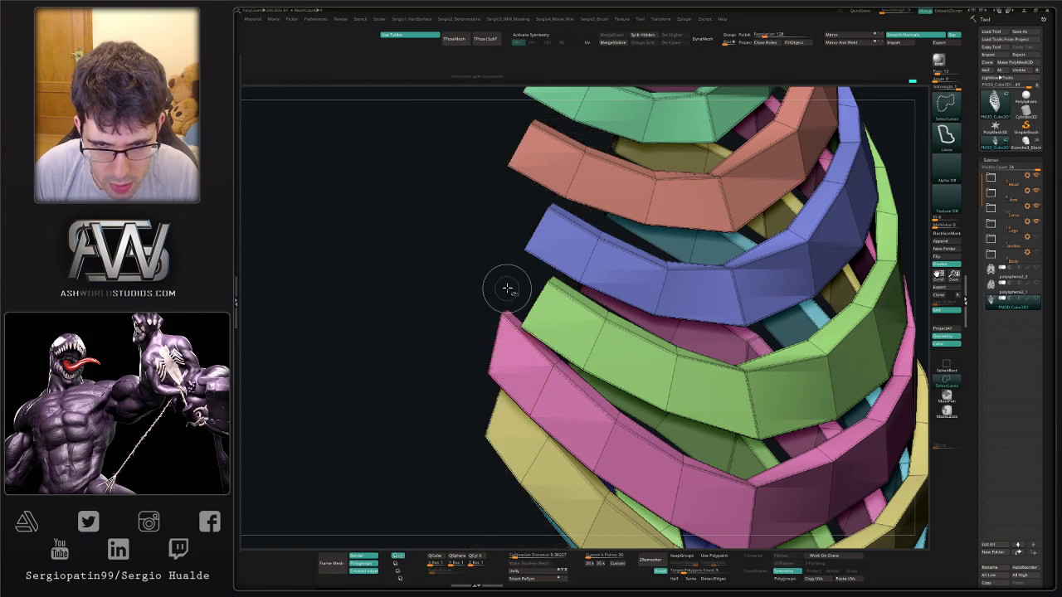
left_click_drag(482, 258, 483, 264, "ctrl+alt+shift")
left_click_drag(492, 357, 470, 329, "ctrl+alt+shift")
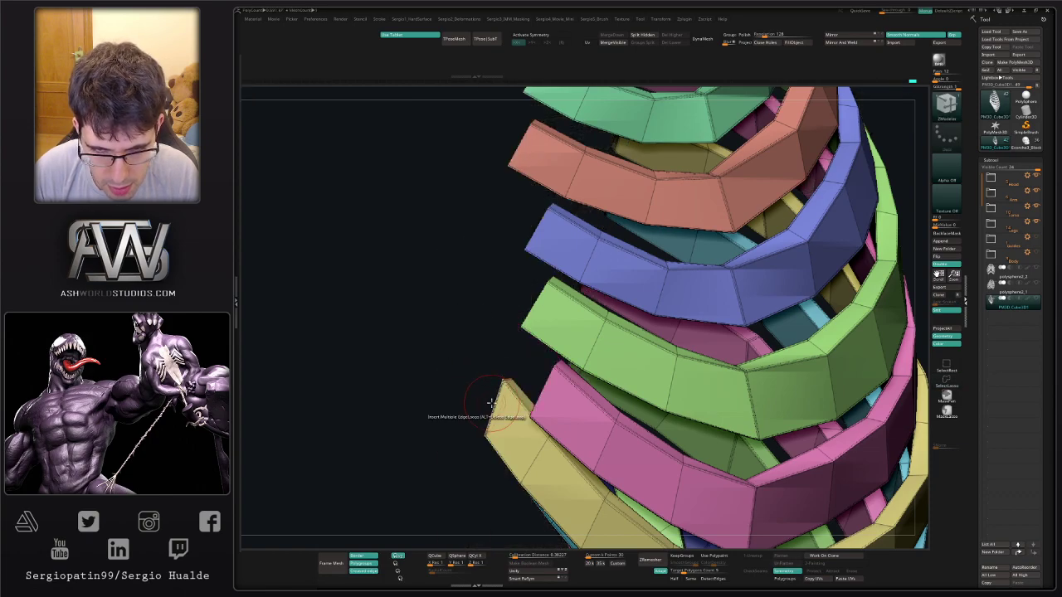
Delete the hidden tip polygons from the front ends of the ribs.
key("shift+s")
key("shift+s")
mouse_move(491, 405)
right_mouse_down("ctrl")
mouse_move(515, 339)
mouse_move(514, 383)
mouse_move(517, 339)
mouse_move(500, 406)
mouse_move(515, 395)
right_mouse_up("ctrl")
key("shift+s")
key("shift+s")
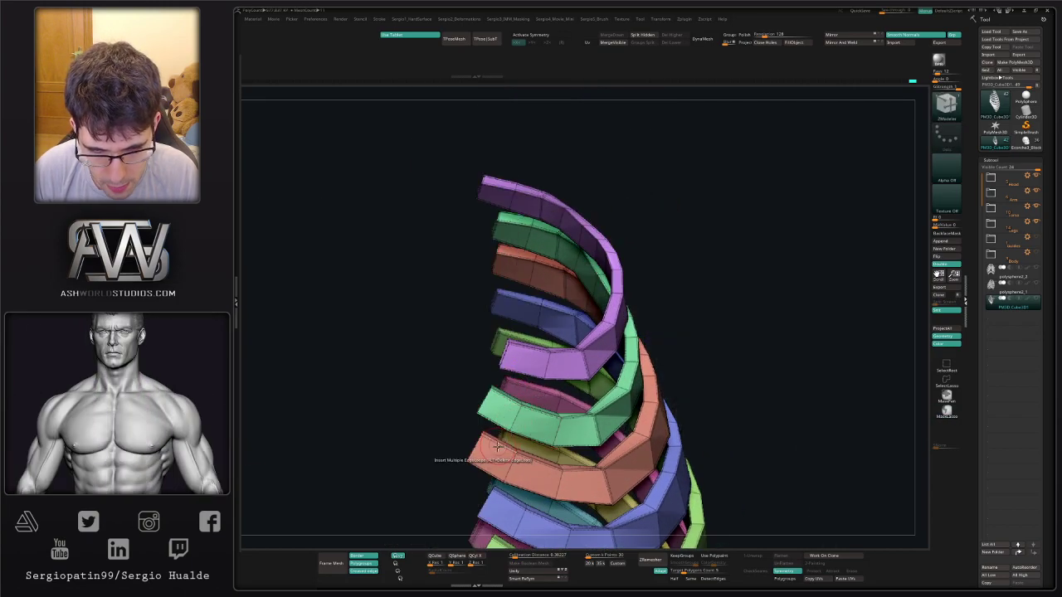
Choose the ZModeler Bridge Two Edges action and cap the open front ends of the purple and mint ribs.
right_click_drag(477, 493, 491, 252, "alt")
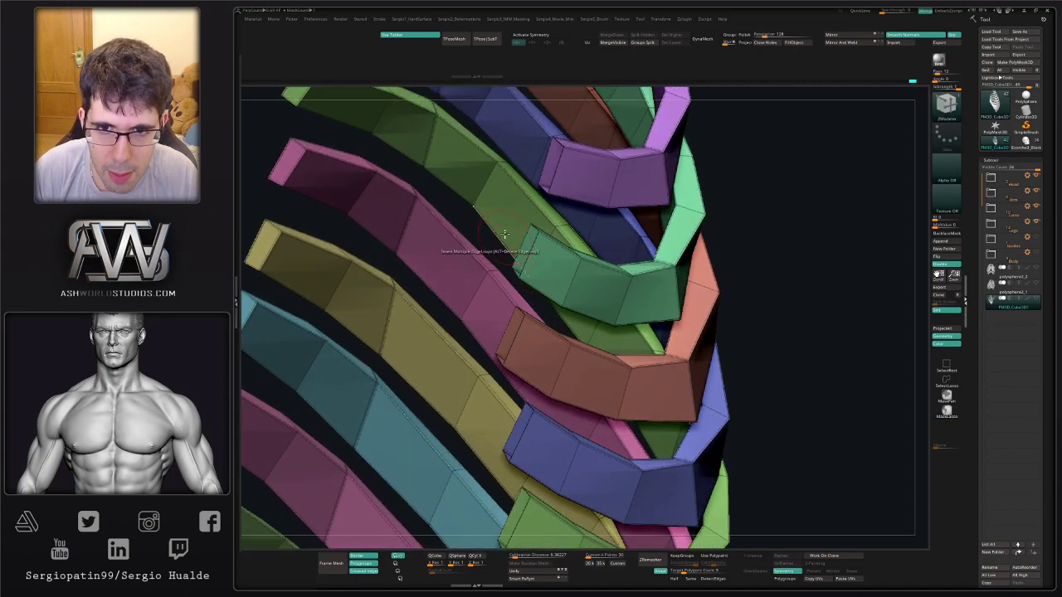
mouse_move(519, 199)
right_mouse_down("alt")
mouse_move(515, 223)
mouse_move(541, 269)
mouse_move(528, 293)
right_mouse_up("alt")
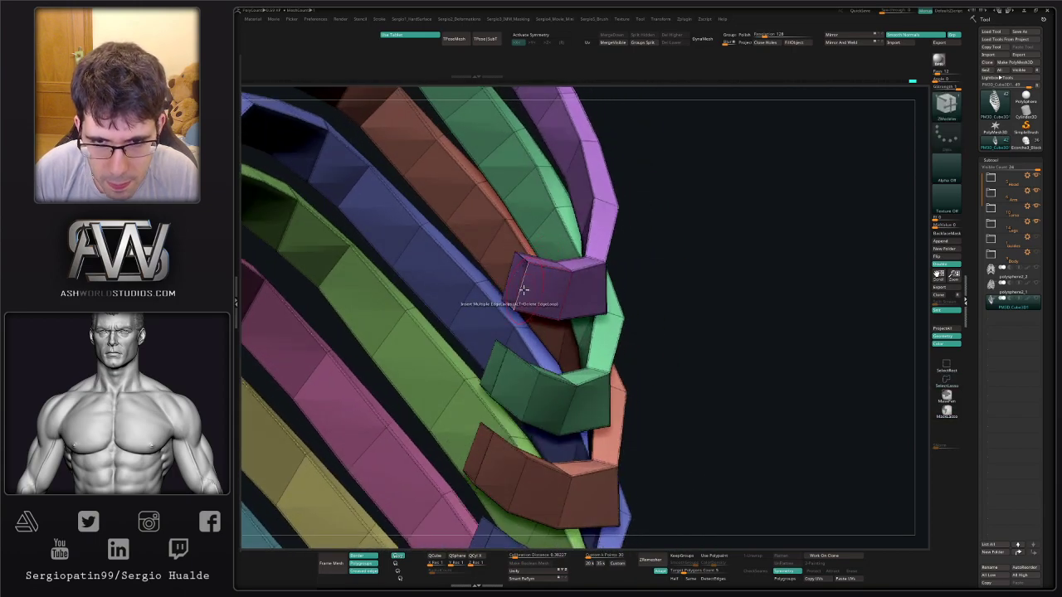
key("space")
left_click(460, 314)
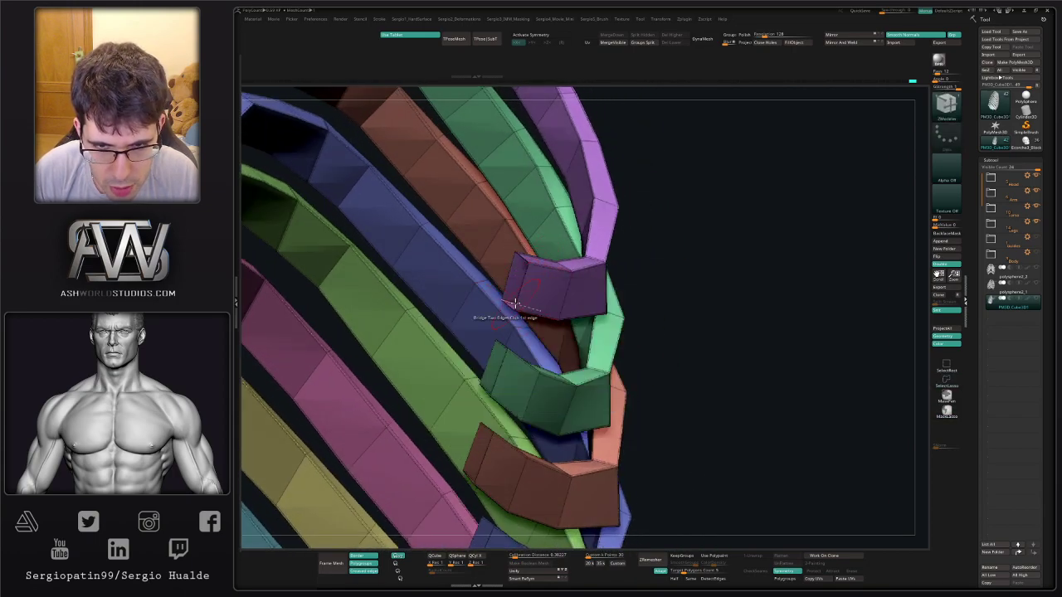
left_click(521, 292)
left_click(506, 285)
right_click_drag(499, 375, 504, 305, "alt")
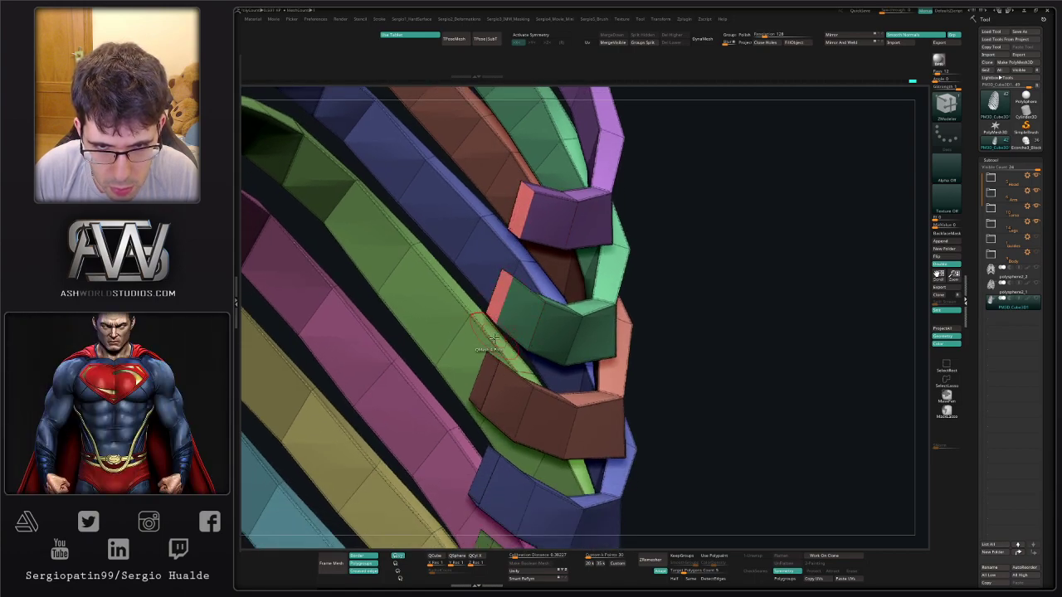
Cap the open front ends of the coral, blue, green and pink ribs with the same bridge action.
left_click(476, 381)
right_click_drag(486, 485, 510, 332, "alt")
left_click(497, 325)
right_click_drag(504, 423, 509, 324, "alt")
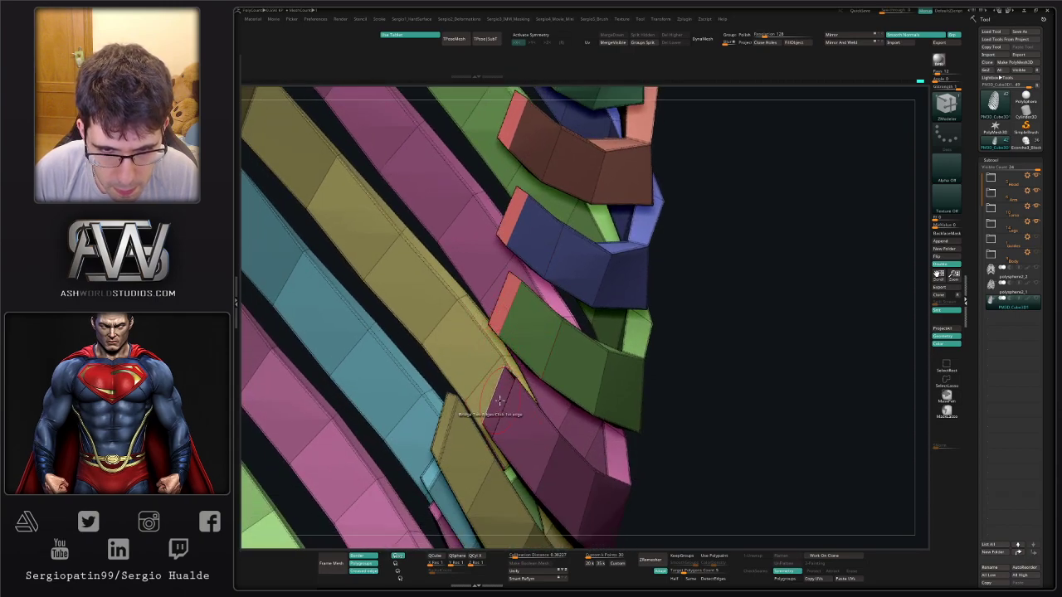
right_click_drag(487, 442, 542, 209, "alt")
right_click_drag(512, 349, 539, 359, "ctrl")
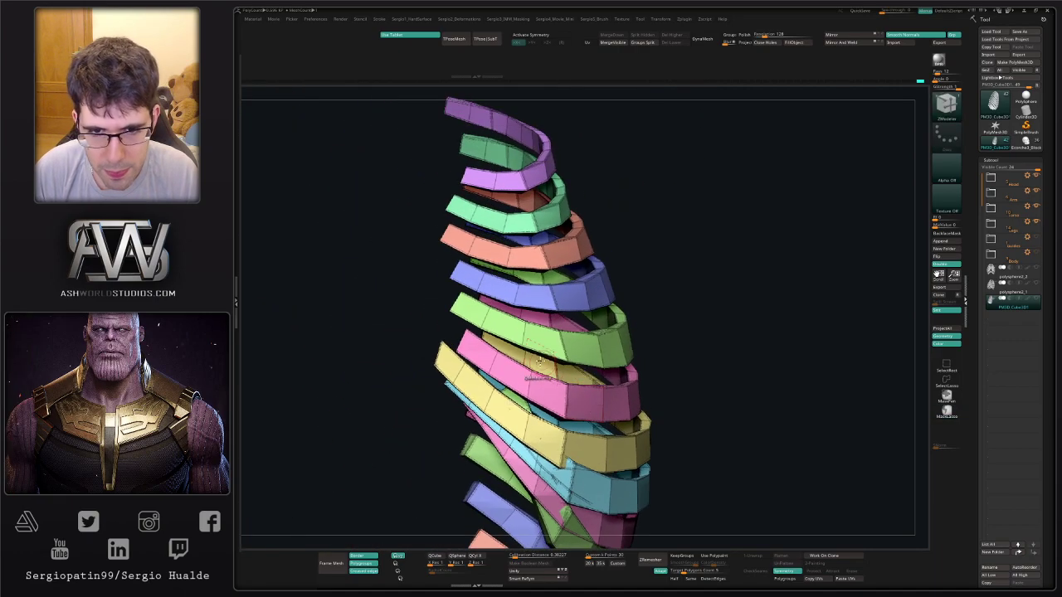
Switch to the Move Topological brush and display the whole skeleton to check the trimmed rib ends against the sternum.
key("b")
key("m")
key("t")
key("alt+s")
mouse_move(455, 334)
right_mouse_down("alt")
mouse_move(495, 380)
mouse_move(473, 366)
mouse_move(496, 331)
right_mouse_up("alt")
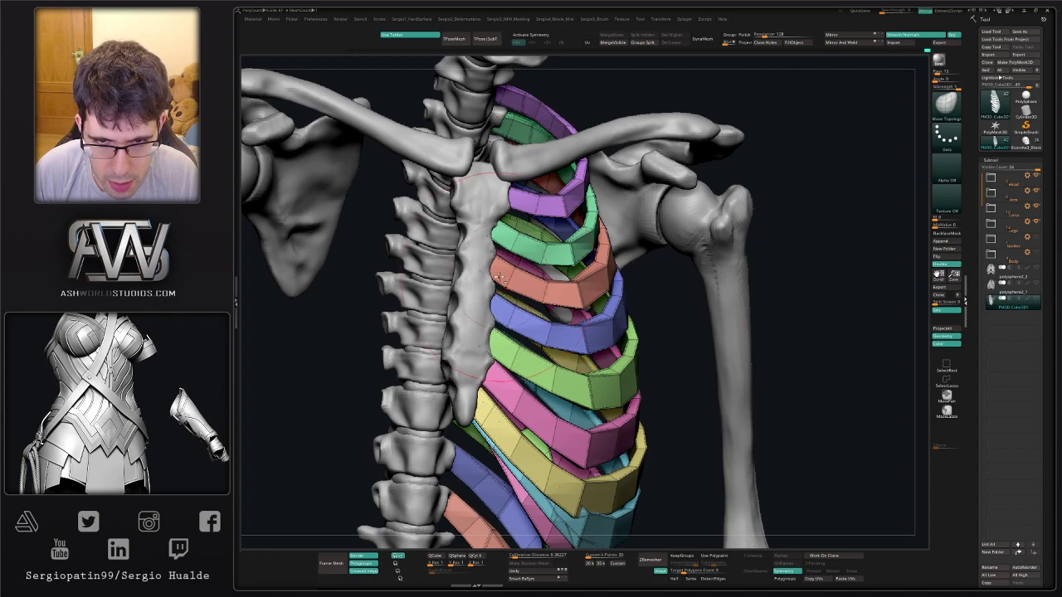
right_click_drag(499, 278, 647, 265)
Turn off the polygroup wireframe display, mirror the isolated ribs, and apply Mirror And Weld to form both sides.
key("shift+f")
left_click(649, 263)
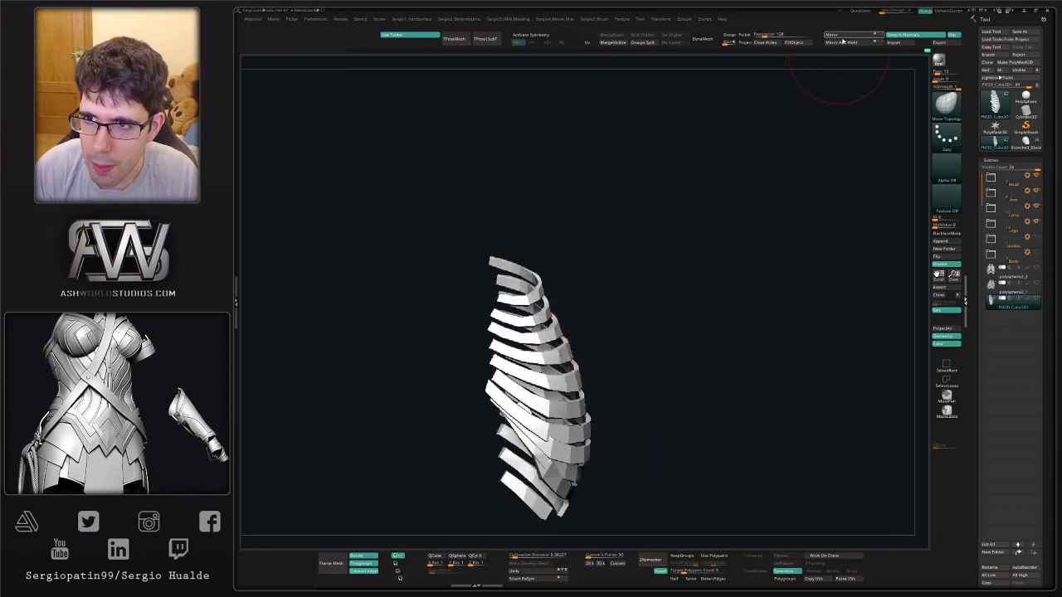
left_click(835, 35)
left_click(841, 42)
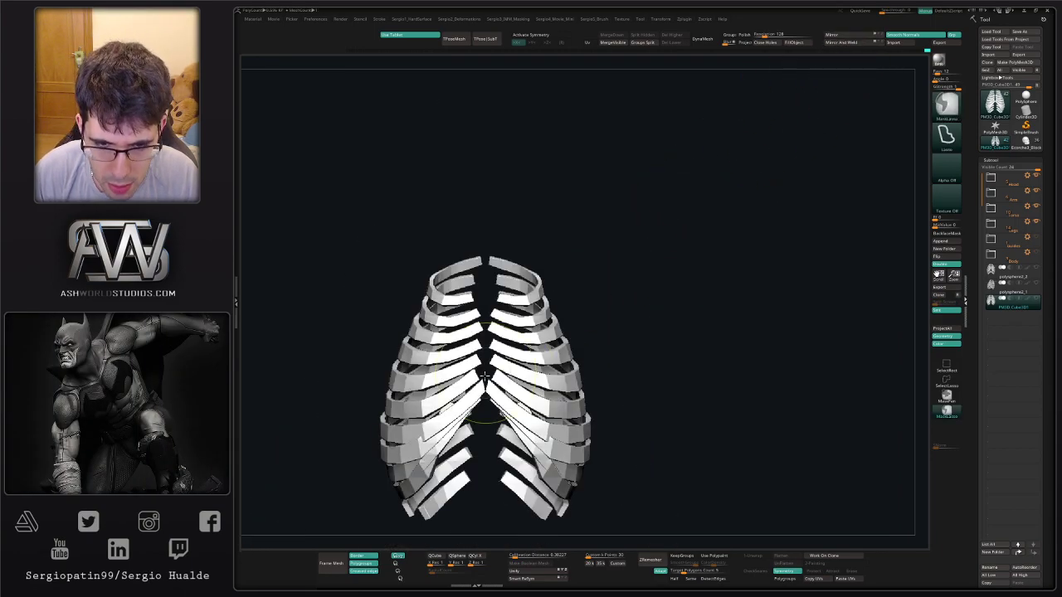
Undo the mirror and weld, mask around the rib tip nearest the centre line, and clear the mask.
right_click_drag(473, 373, 535, 381, "ctrl")
key("ctrl+z")
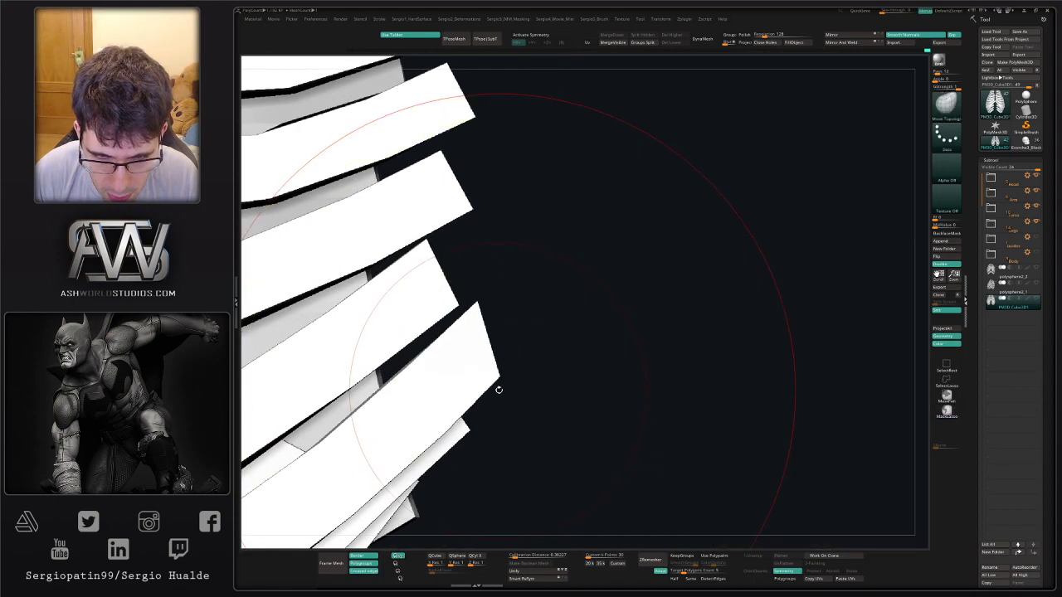
mouse_move(496, 353)
left_mouse_down("ctrl")
mouse_move(474, 362)
mouse_move(523, 399)
mouse_move(491, 383)
left_mouse_up("ctrl")
left_click(509, 387, "ctrl+shift")
right_click_drag(492, 383, 492, 307, "ctrl")
right_click_drag(491, 307, 540, 360)
left_click_drag(705, 341, 719, 392, "ctrl")
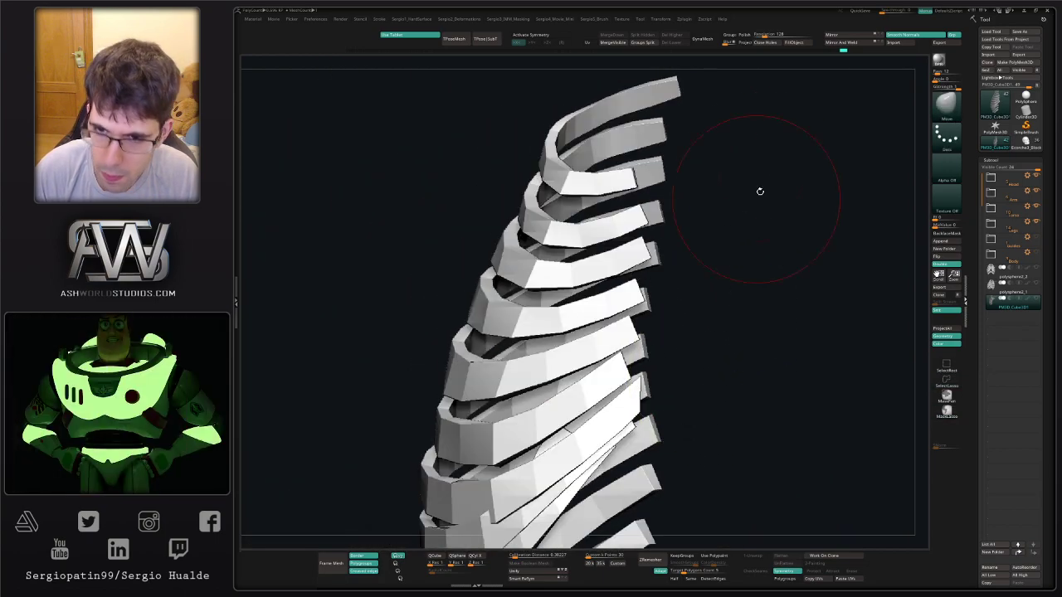
Apply Mirror And Weld to the ribs again, display the whole skeleton, and activate symmetry across X.
left_click(838, 45)
mouse_move(664, 383)
right_mouse_down("ctrl")
mouse_move(662, 308)
mouse_move(666, 446)
mouse_move(666, 309)
mouse_move(687, 349)
mouse_move(686, 312)
mouse_move(654, 318)
right_mouse_up("ctrl")
key("alt+s")
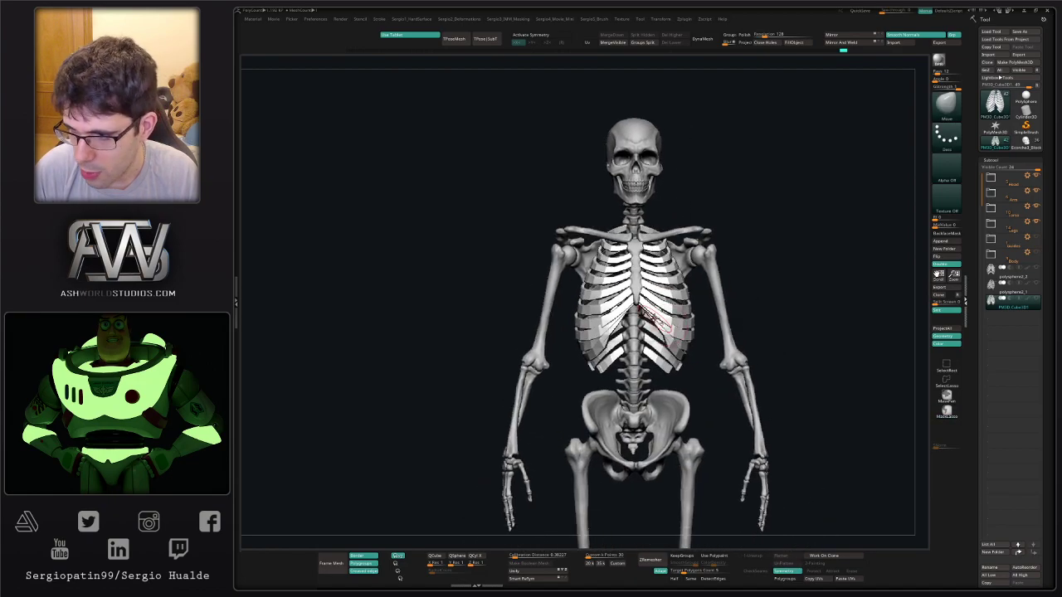
key("x")
left_click_drag(691, 324, 718, 325)
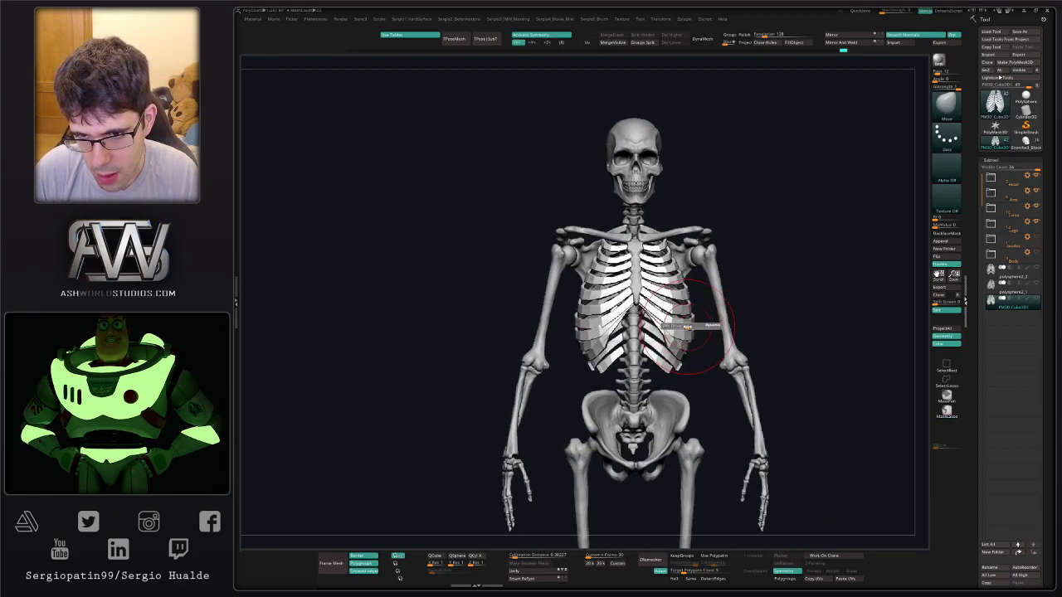
key("ctrl+z")
right_click_drag(659, 206, 655, 247, "ctrl")
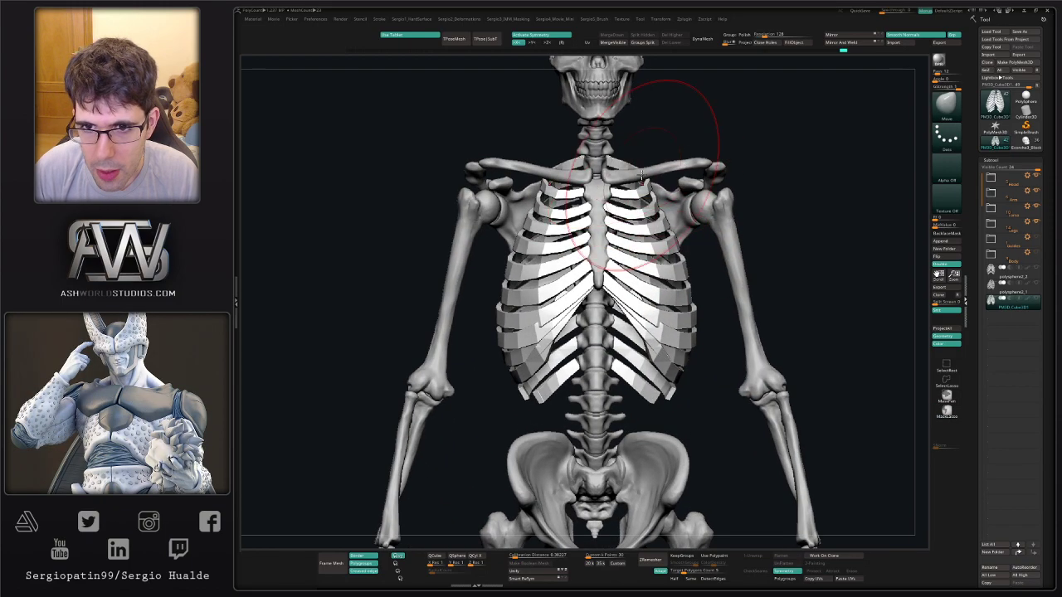
left_click_drag(649, 173, 642, 170)
key("ctrl+z")
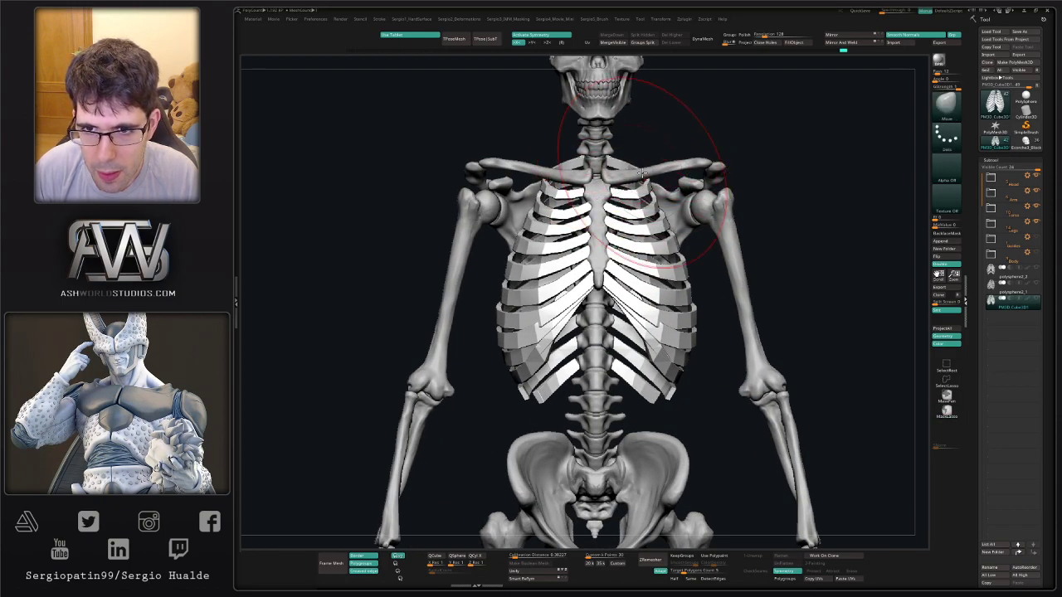
Adjust the upper ribs symmetrically with the Move brush and check the rib cage from above, the side and behind.
right_click_drag(631, 218, 637, 315)
key("s")
left_click_drag(650, 203, 630, 199)
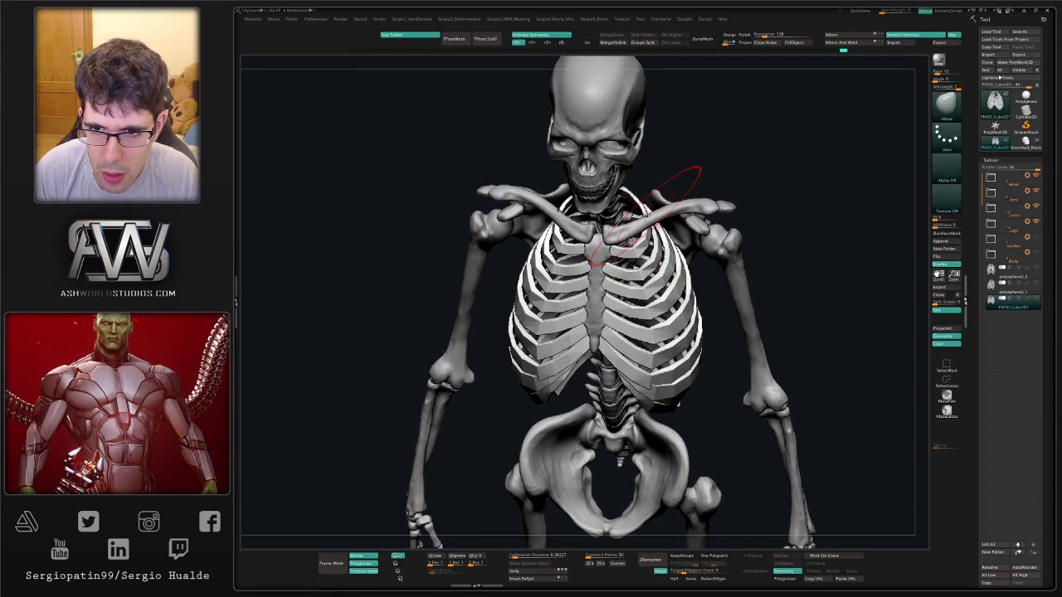
right_click_drag(664, 236, 656, 220)
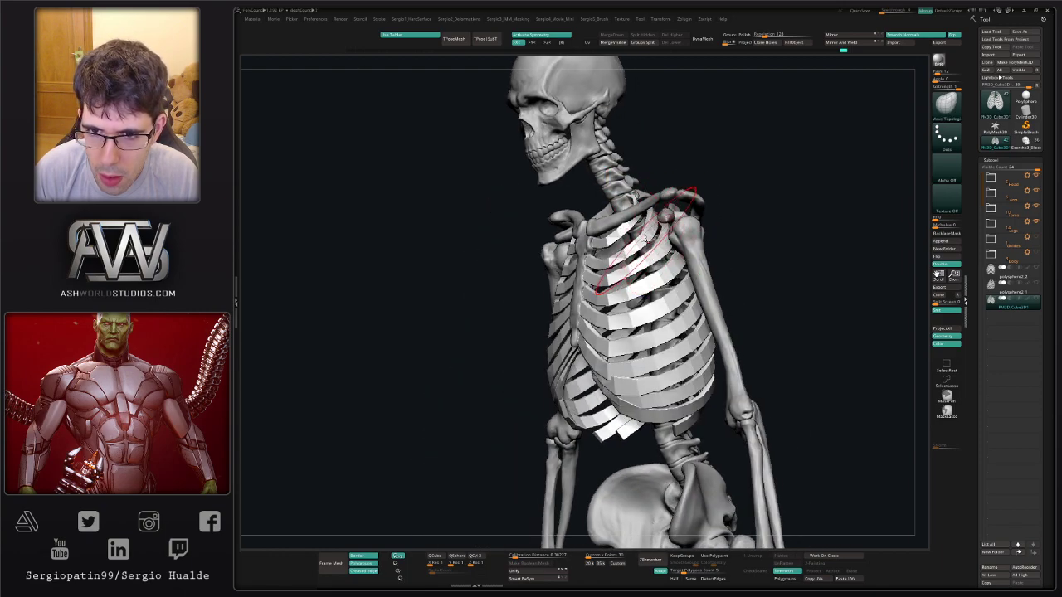
right_click_drag(638, 225, 654, 243)
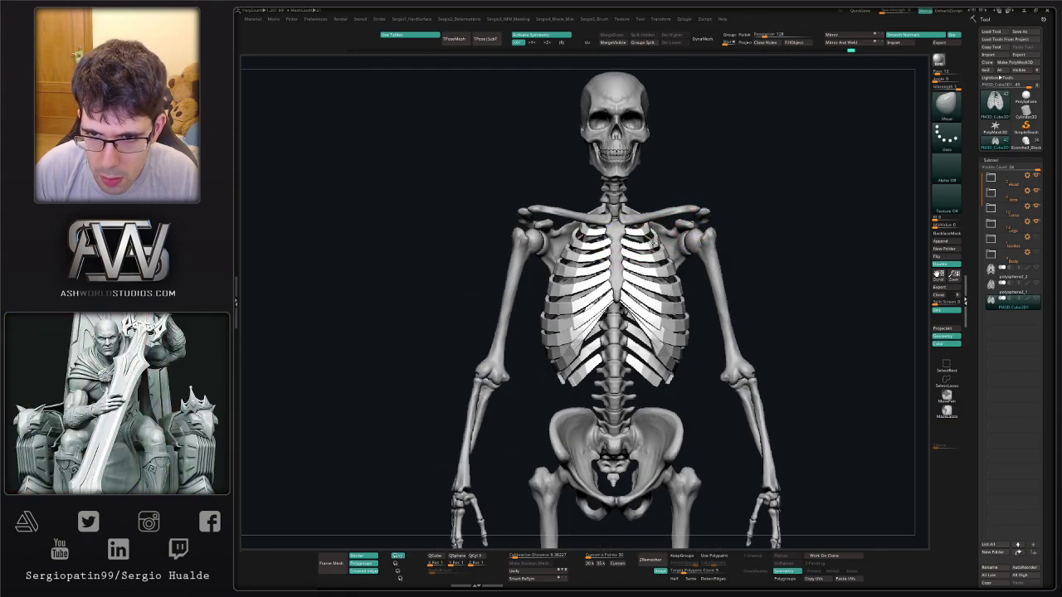
mouse_move(678, 322)
right_mouse_down()
mouse_move(679, 305)
mouse_move(602, 320)
mouse_move(641, 316)
right_mouse_up()
mouse_move(730, 316)
right_mouse_down("alt")
mouse_move(653, 319)
mouse_move(638, 306)
right_mouse_up("alt")
key("s")
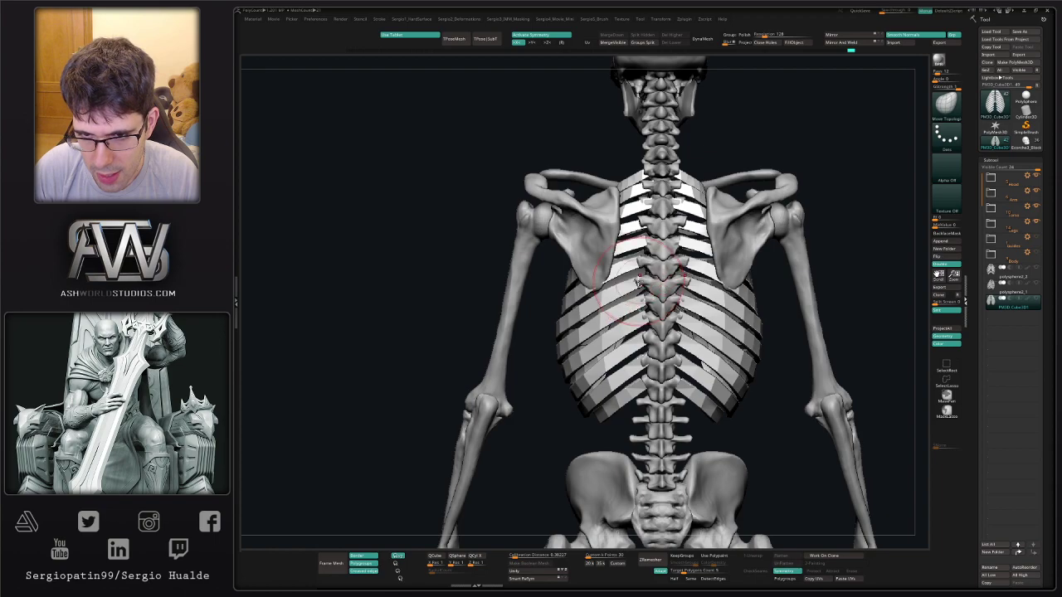
mouse_move(670, 322)
right_mouse_down("ctrl")
mouse_move(702, 313)
mouse_move(662, 331)
right_mouse_up("ctrl")
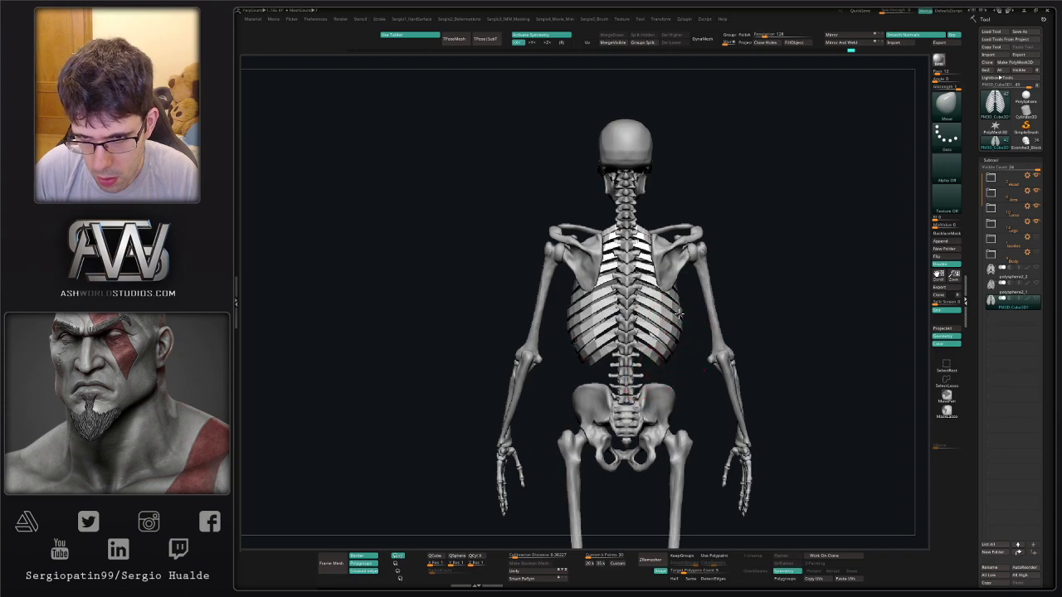
Nudge a lower rib's end beside the spine with the Move Topological brush and preview the ribs with dynamic subdivision.
right_click_drag(685, 301, 666, 343)
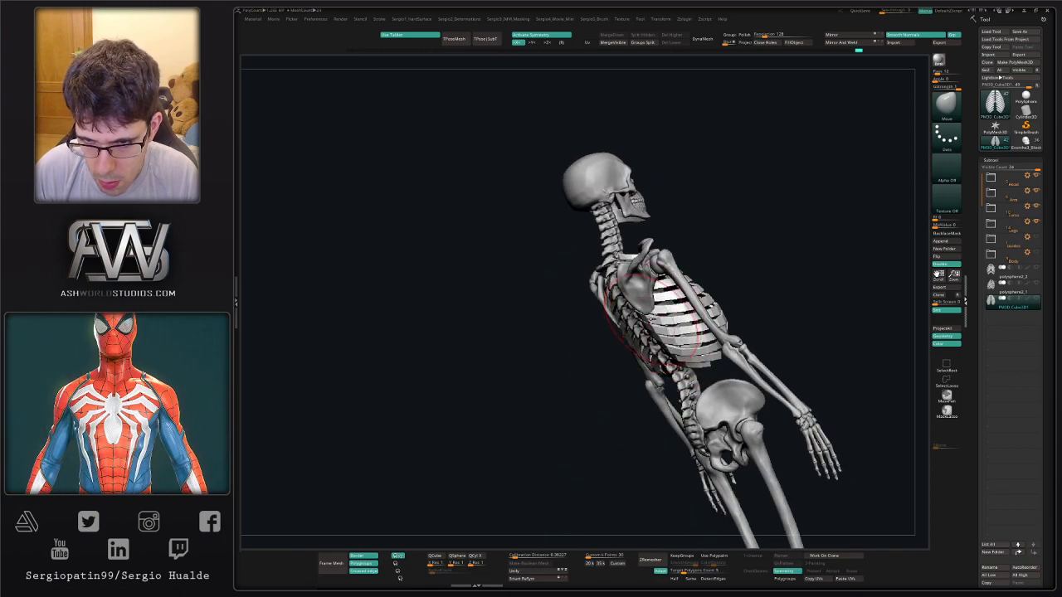
mouse_move(658, 315)
right_mouse_down()
mouse_move(656, 331)
mouse_move(670, 322)
mouse_move(685, 342)
mouse_move(655, 276)
mouse_move(697, 297)
mouse_move(688, 387)
right_mouse_up()
mouse_move(689, 387)
right_mouse_down()
mouse_move(685, 332)
mouse_move(692, 350)
right_mouse_up()
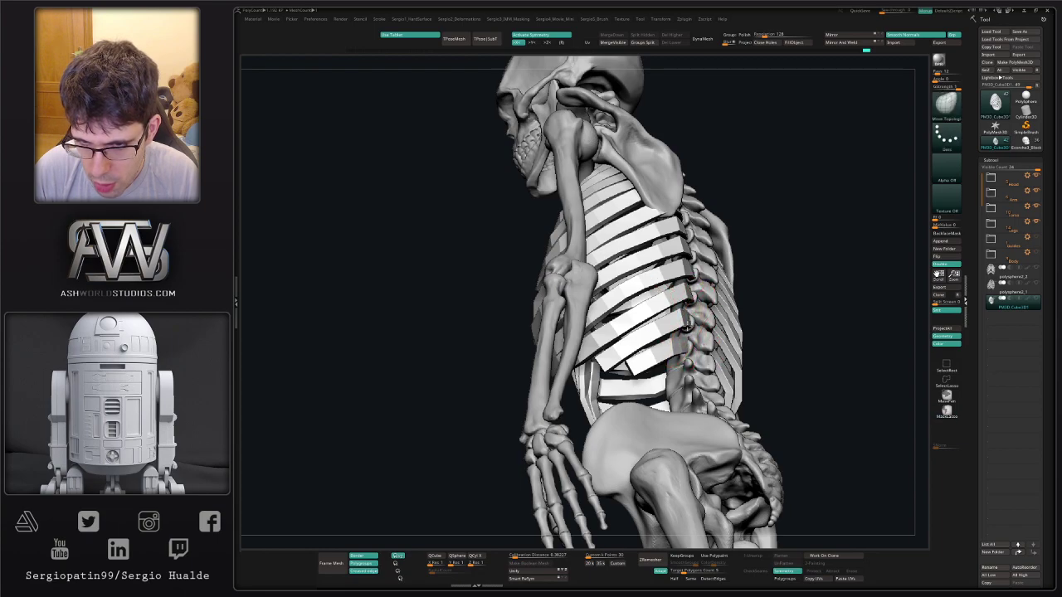
left_click_drag(687, 339, 682, 346)
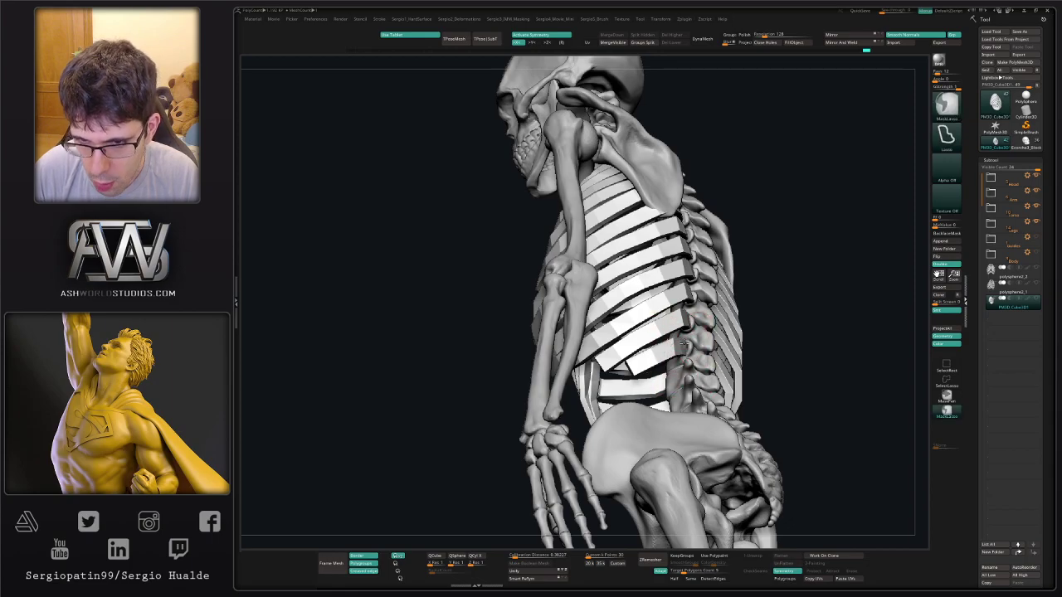
right_click_drag(683, 352, 680, 332, "ctrl")
mouse_move(681, 332)
right_mouse_down()
mouse_move(591, 332)
mouse_move(585, 341)
mouse_move(709, 303)
mouse_move(682, 308)
mouse_move(695, 325)
mouse_move(685, 327)
mouse_move(739, 321)
right_mouse_up()
left_click(719, 326, "ctrl")
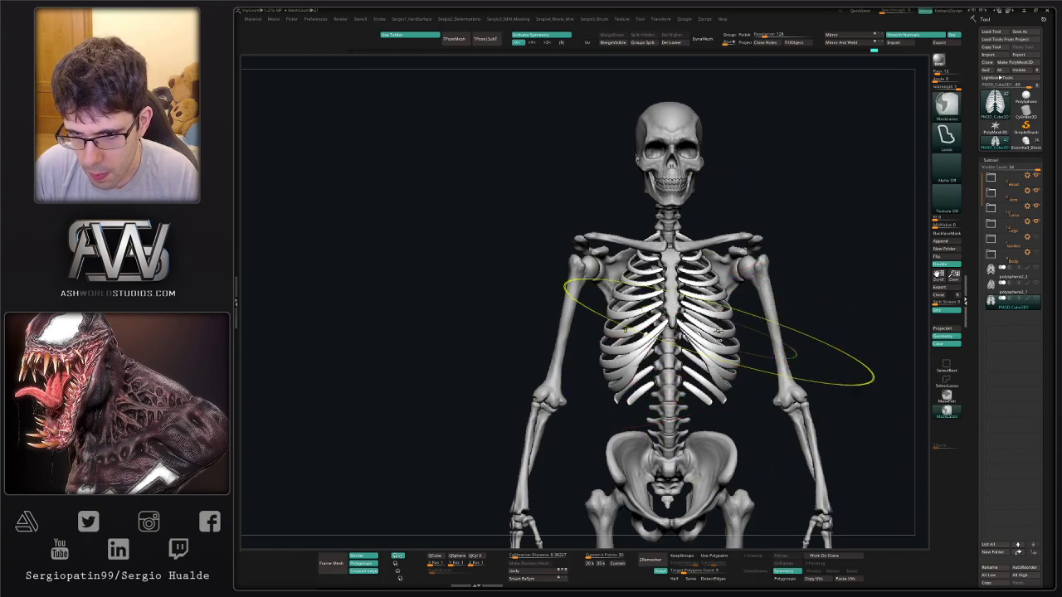
Compare the smoothed ribs with the alternative rib subtool from an angled front view, and turn off the dynamic subdivision preview.
mouse_move(721, 363)
right_mouse_down("ctrl")
mouse_move(715, 341)
mouse_move(680, 324)
mouse_move(660, 336)
right_mouse_up("ctrl")
mouse_move(712, 391)
right_mouse_down()
mouse_move(776, 386)
mouse_move(718, 391)
right_mouse_up()
mouse_move(658, 352)
right_mouse_down()
mouse_move(628, 358)
mouse_move(603, 339)
mouse_move(685, 336)
right_mouse_up()
mouse_move(685, 336)
right_mouse_down("ctrl")
mouse_move(682, 313)
mouse_move(736, 326)
mouse_move(730, 368)
mouse_move(716, 304)
mouse_move(677, 315)
mouse_move(693, 351)
mouse_move(689, 332)
mouse_move(789, 330)
mouse_move(753, 335)
right_mouse_up("ctrl")
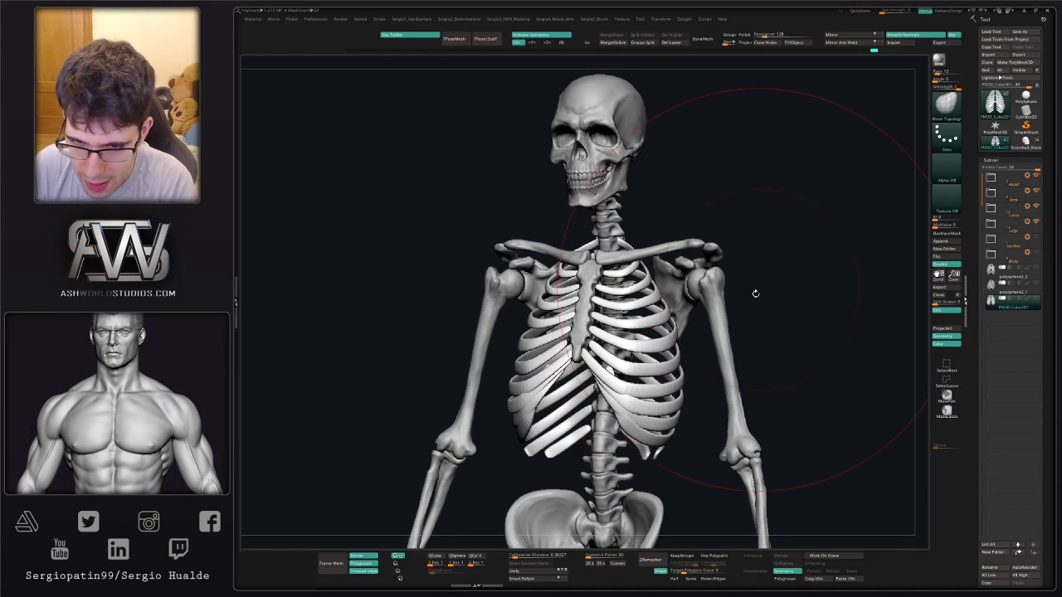
key("Up")
key("Down")
key("Up")
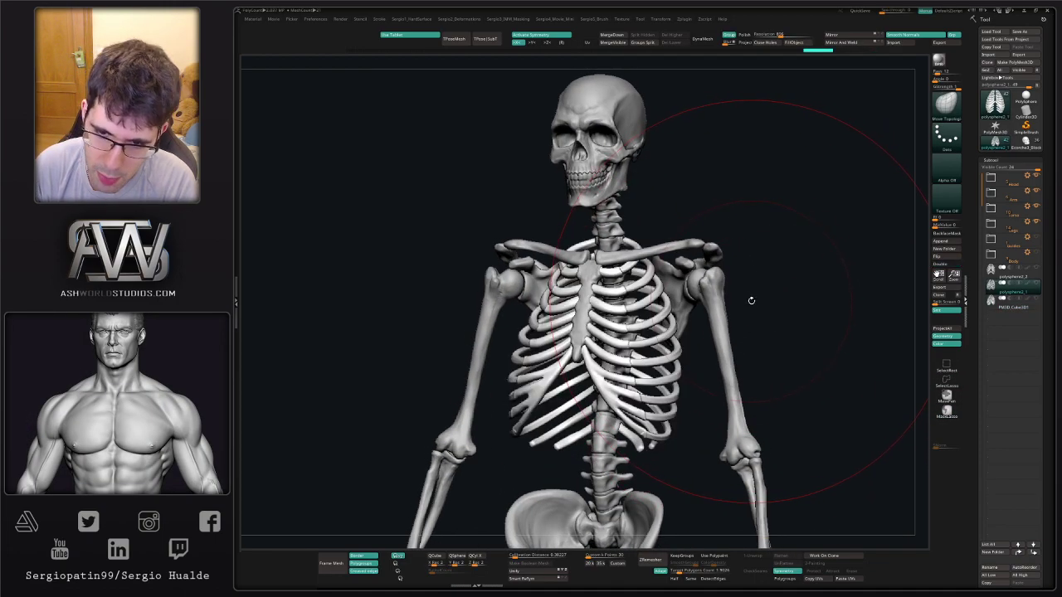
key("Down")
key("Up")
key("ctrl+shift+z")
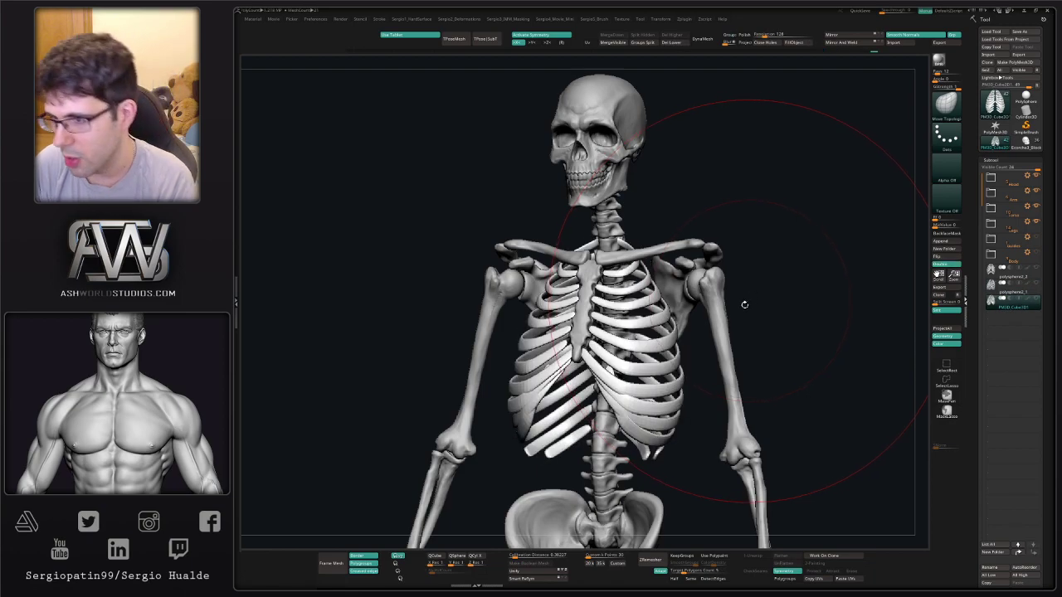
key("ctrl+z")
key("ctrl+shift+z")
key("shift+d")
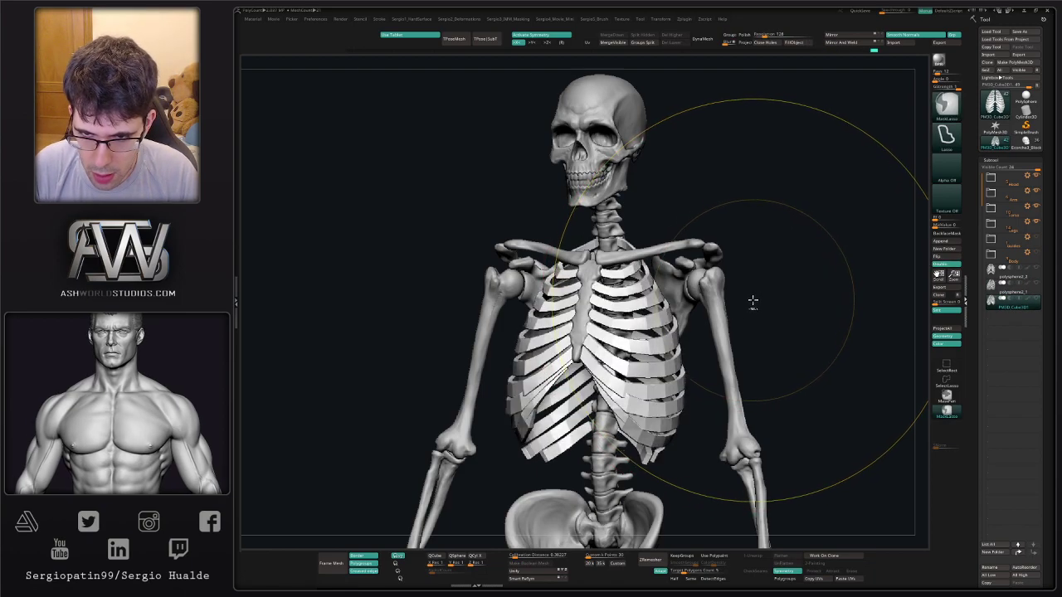
Append a Plane3D as a new subtool, isolate it, and show its polygroup wireframe.
mouse_move(749, 346)
right_mouse_down("ctrl")
mouse_move(703, 360)
mouse_move(727, 372)
right_mouse_up("ctrl")
right_click_drag(727, 372, 727, 310, "alt")
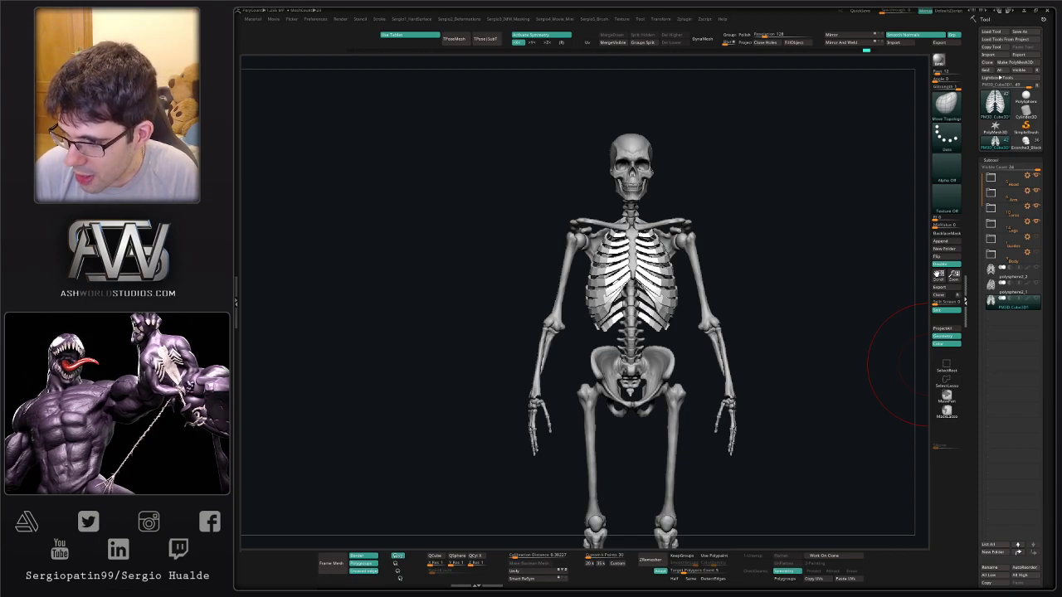
right_click_drag(794, 370, 759, 396, "alt")
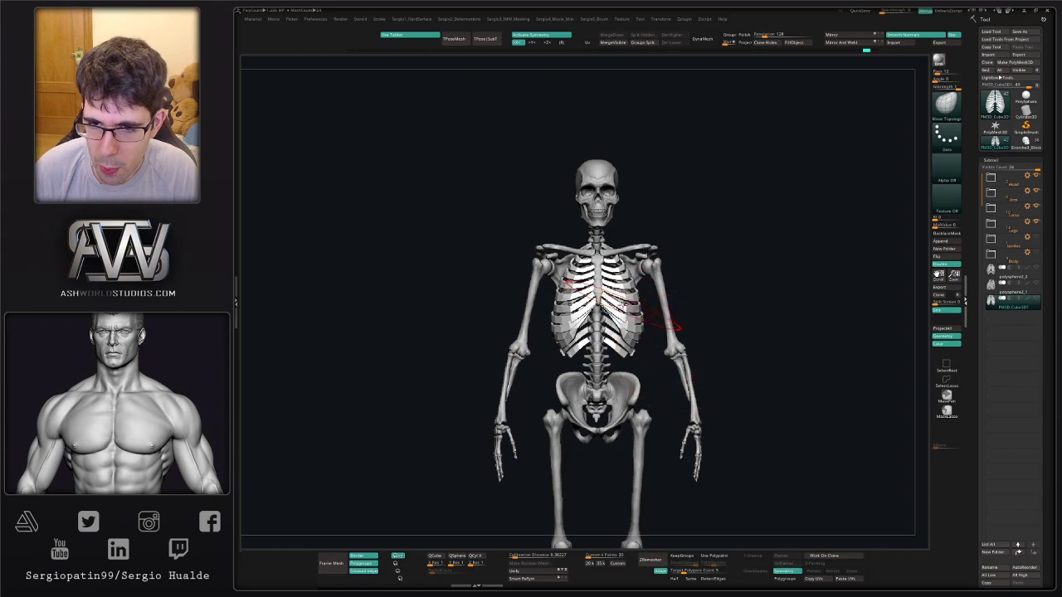
right_click_drag(645, 322, 647, 349, "ctrl")
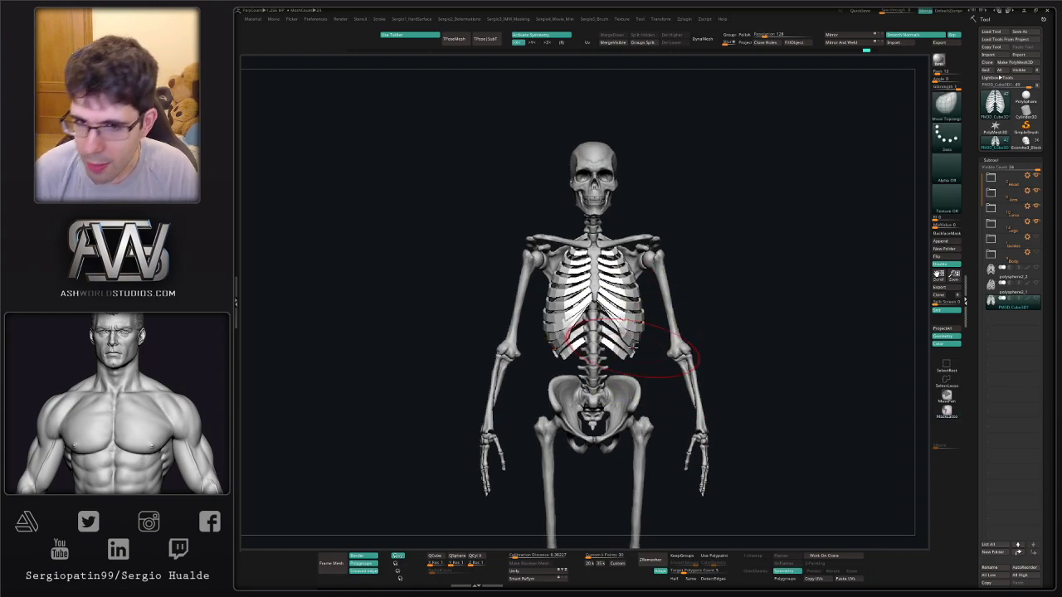
right_click_drag(707, 316, 713, 319)
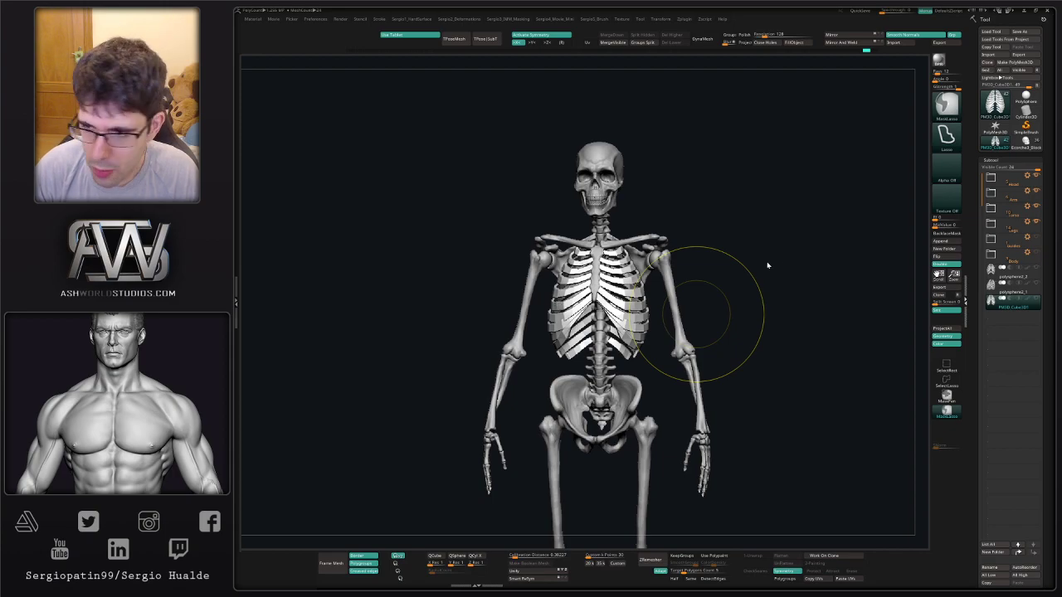
left_click(941, 241)
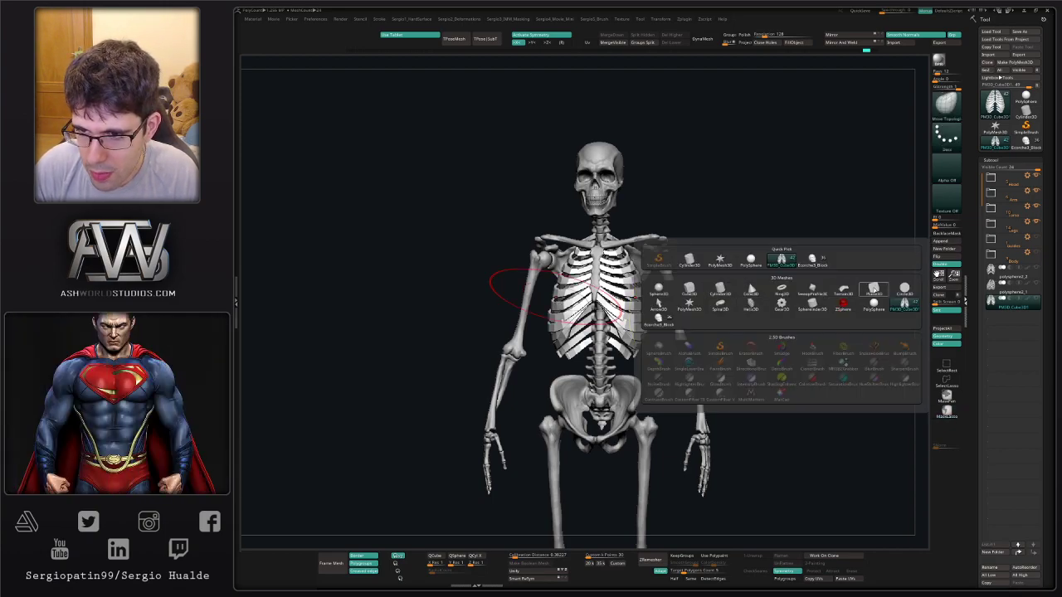
left_click(873, 288)
left_click(664, 380, "alt")
key("alt+s")
right_click_drag(656, 400, 671, 249, "alt")
key("f")
key("shift+f")
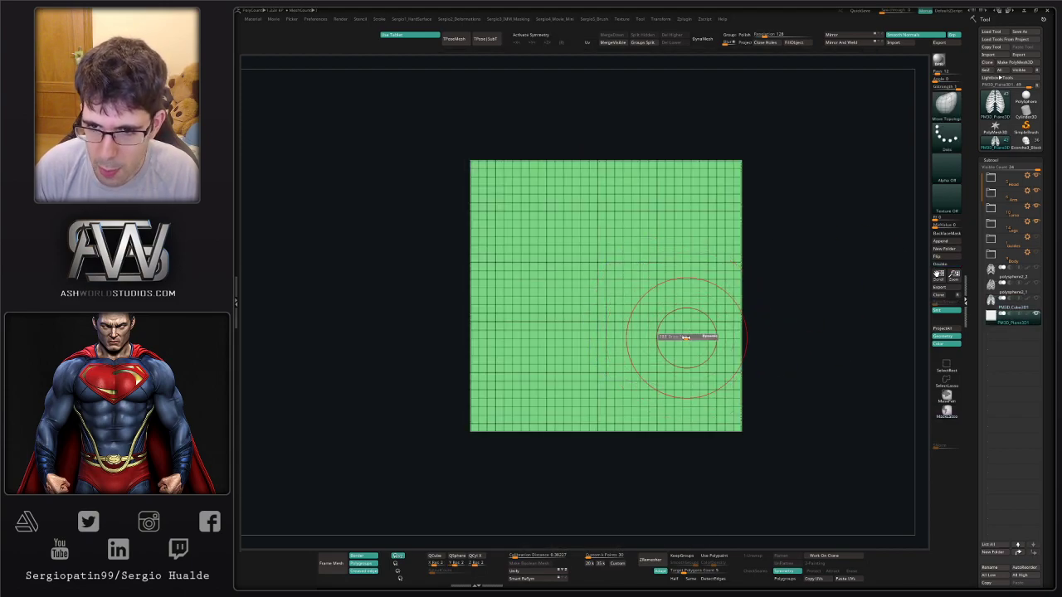
Slice one armhole, one curved side edge and half of the neckline into the plane with the SliceCurve brush.
key("b")
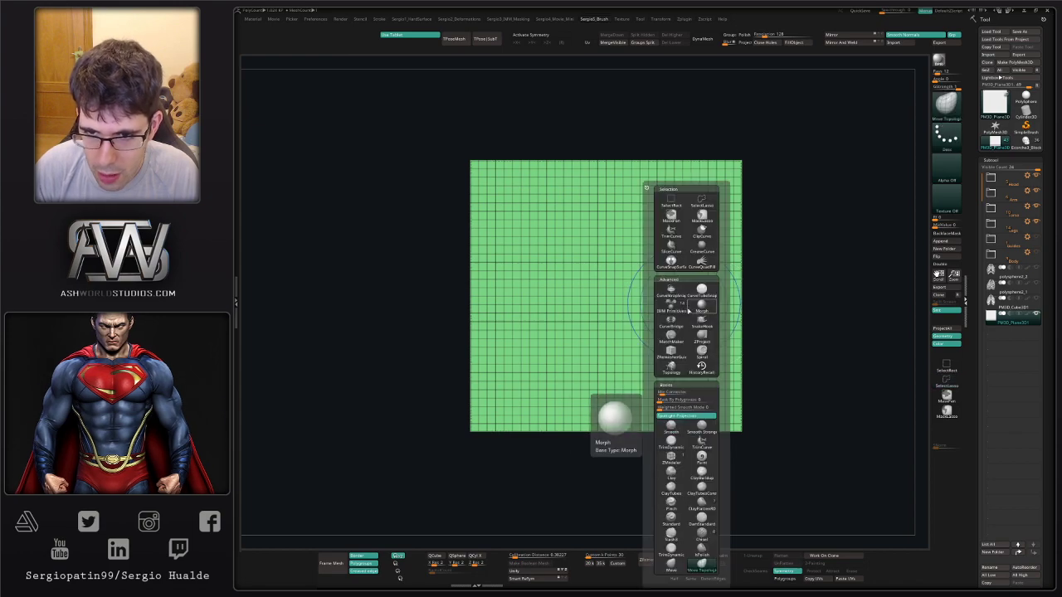
left_click(675, 250)
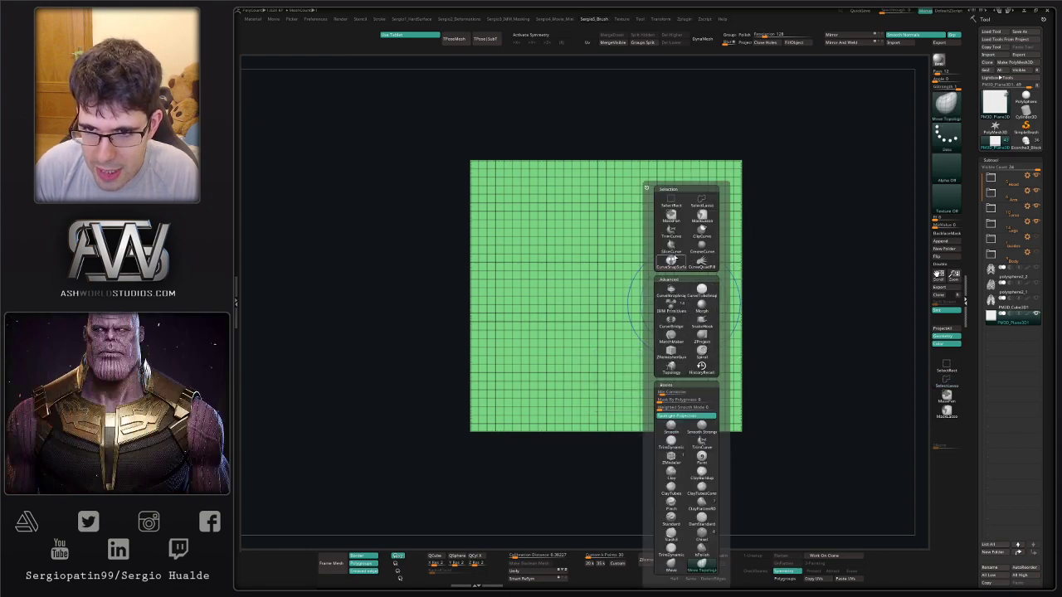
mouse_move(774, 216)
left_mouse_down("ctrl+shift")
mouse_move(731, 236)
mouse_move(669, 403)
mouse_move(671, 448)
left_mouse_up("ctrl+shift")
left_click_drag(771, 275, 758, 353, "alt")
mouse_move(673, 199)
left_mouse_down("ctrl+shift")
mouse_move(688, 296)
mouse_move(756, 325)
mouse_move(765, 312)
left_mouse_up("ctrl+shift")
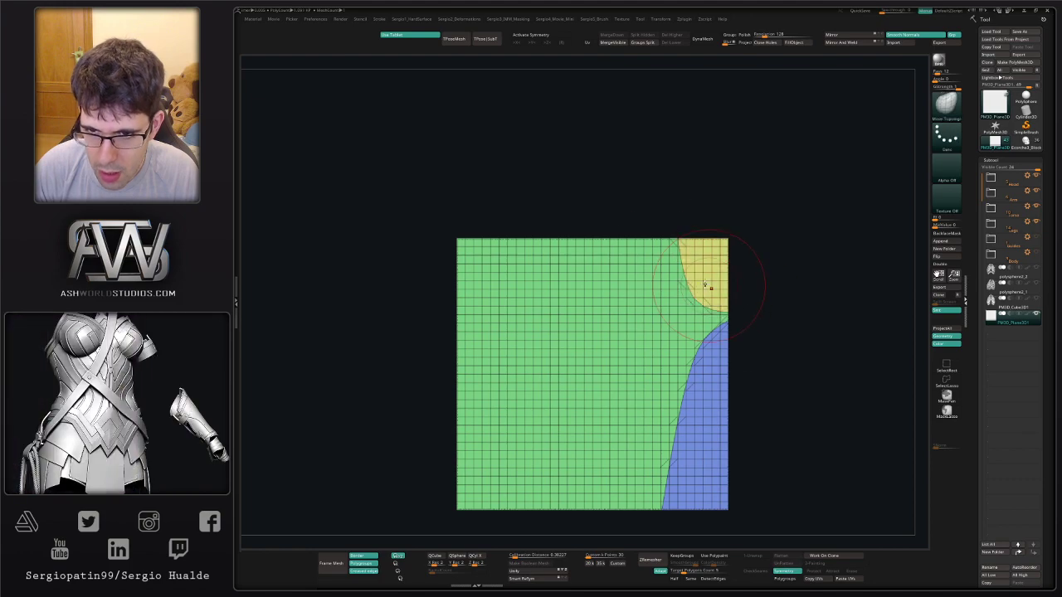
mouse_move(662, 214)
left_mouse_down("ctrl+shift")
mouse_move(637, 267)
mouse_move(577, 278)
mouse_move(403, 363)
mouse_move(581, 276)
left_mouse_up("ctrl+shift")
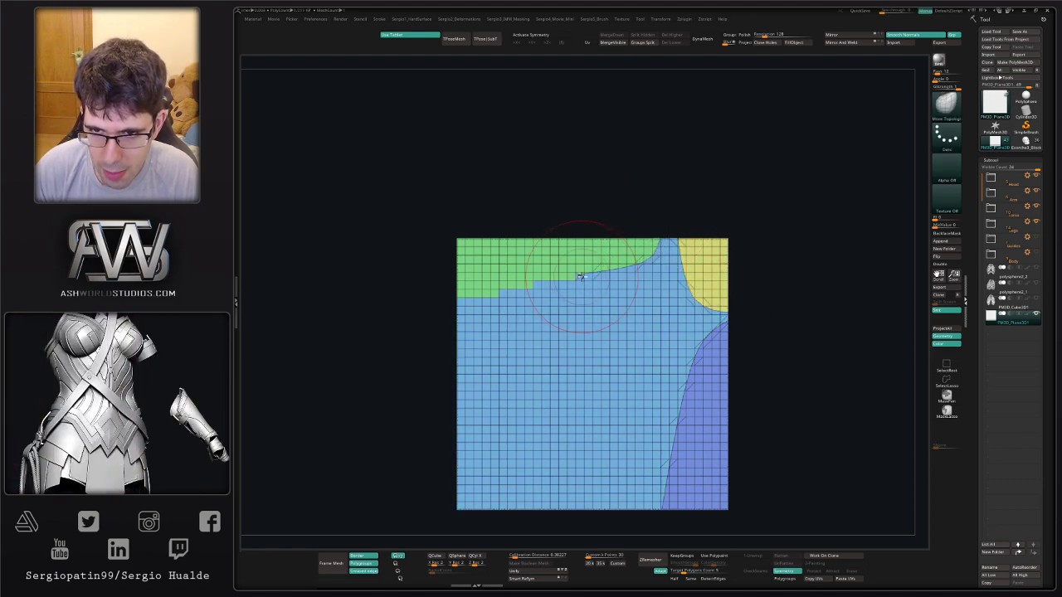
Mirror the sliced half onto the other side of the plane, isolate the central shirt-shaped polygroup, and delete the remaining pieces.
left_click(843, 44)
key("ctrl+z")
left_click(847, 35)
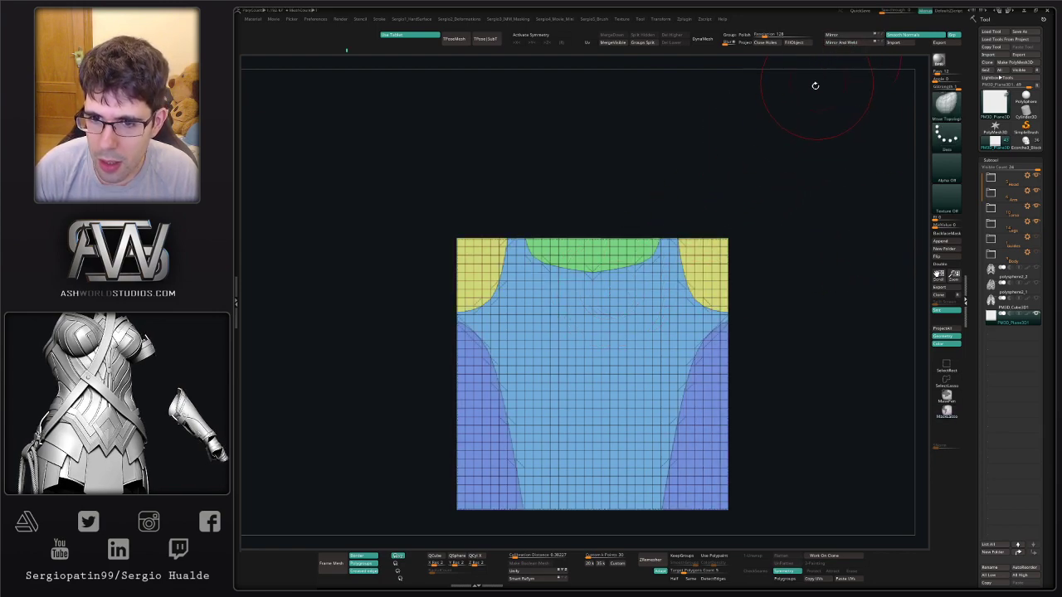
left_click(656, 351, "ctrl+shift")
key("Delete")
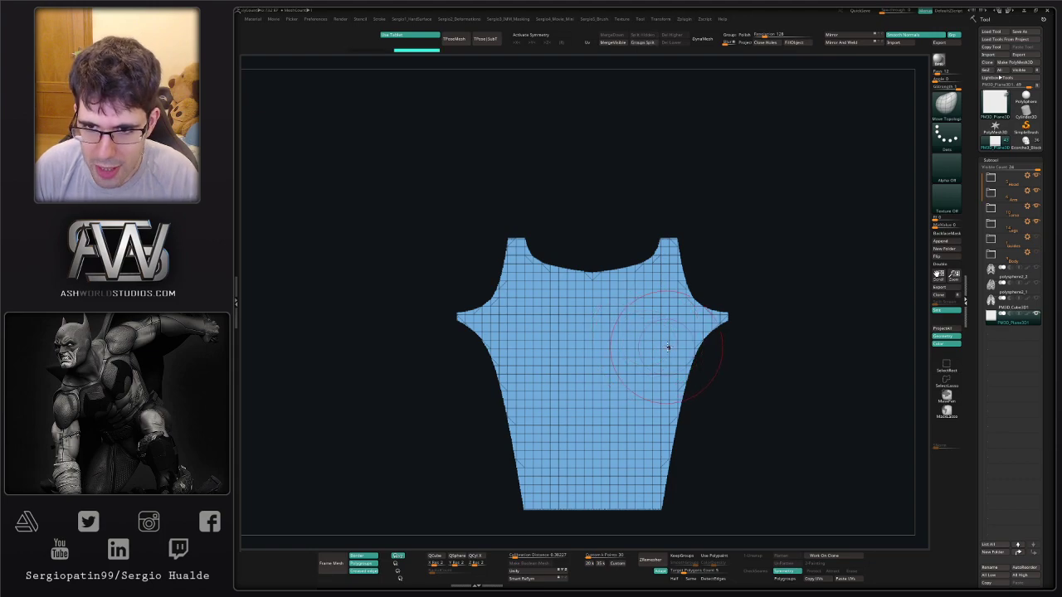
Retopologize the shirt-shaped panel with ZRemesher.
right_click_drag(657, 386, 652, 345, "alt")
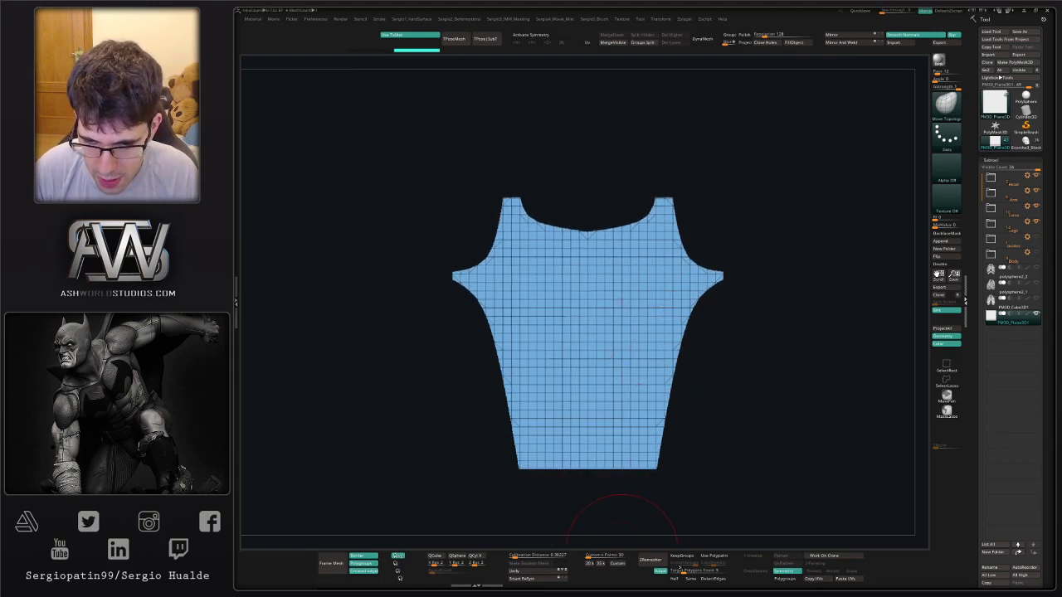
left_click(653, 568)
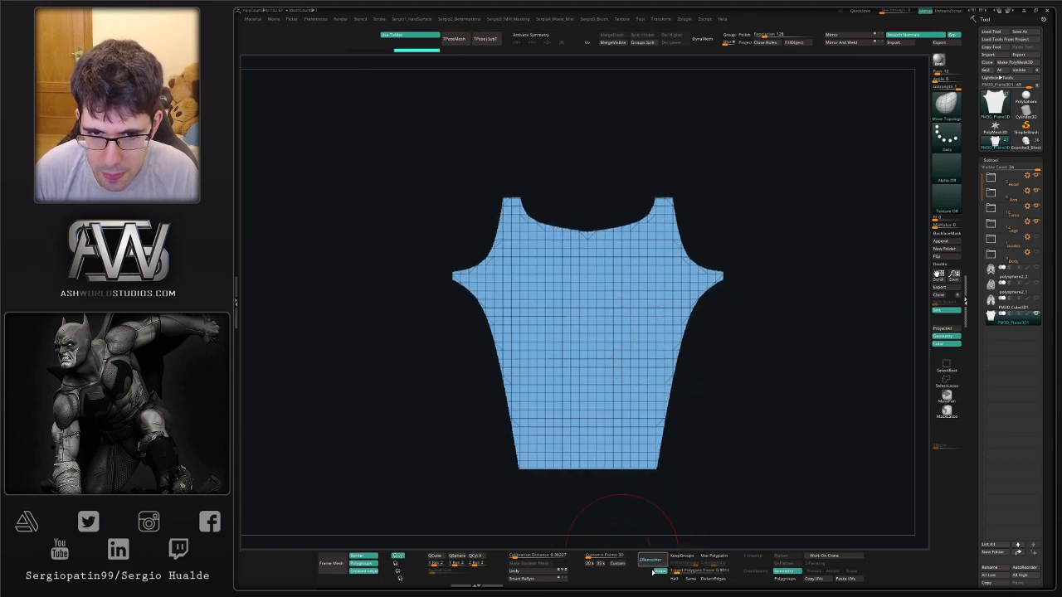
right_click_drag(689, 340, 678, 403, "alt")
mouse_move(678, 402)
right_mouse_down("ctrl")
mouse_move(648, 332)
mouse_move(641, 401)
mouse_move(653, 422)
right_mouse_up("ctrl")
Activate X symmetry and widen the shirt panel's hem and waist with the Move brush.
key("]")
key("]")
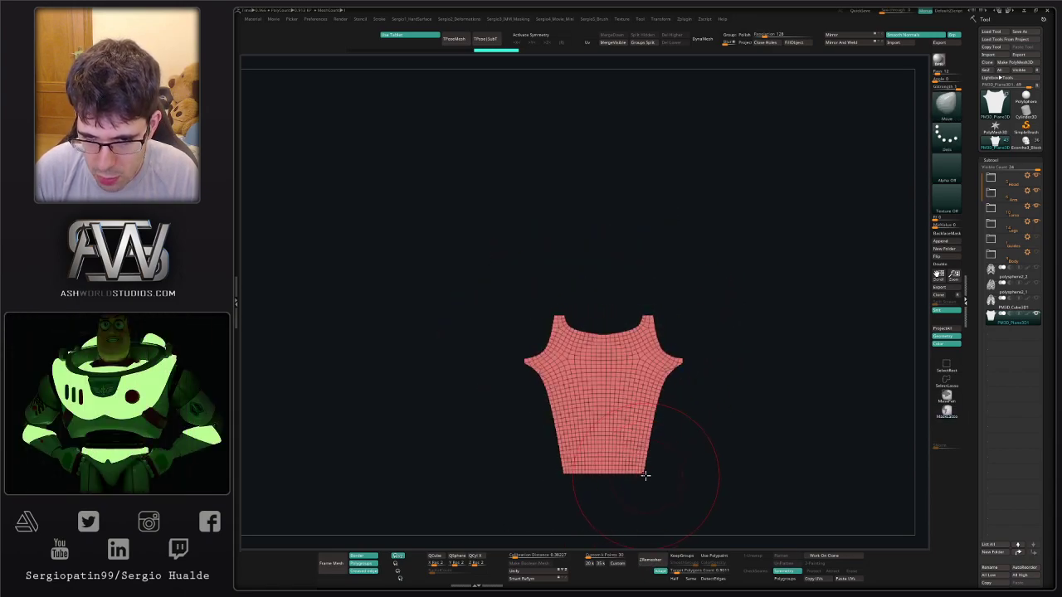
key("x")
mouse_move(644, 474)
left_mouse_down()
mouse_move(674, 477)
mouse_move(659, 458)
left_mouse_up()
left_click_drag(653, 408, 660, 406)
left_click_drag(657, 393, 666, 391)
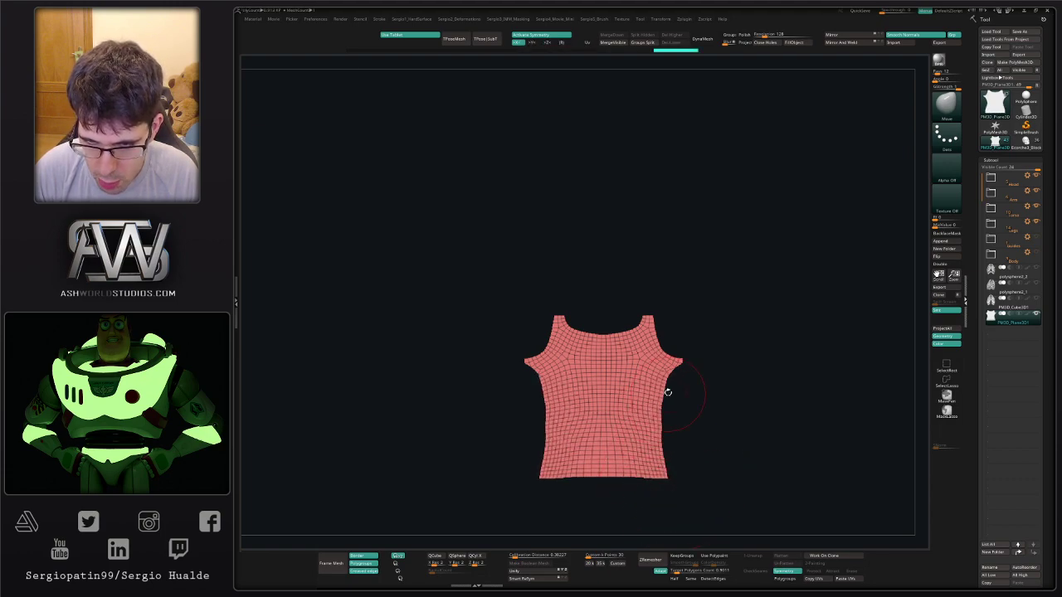
Pull the shoulder straps inward and reshape the armholes and upper side edges with the Move brush.
mouse_move(677, 363)
right_mouse_down()
mouse_move(692, 365)
mouse_move(676, 360)
right_mouse_up()
mouse_move(671, 352)
left_mouse_down()
mouse_move(660, 353)
mouse_move(644, 321)
mouse_move(625, 319)
left_mouse_up()
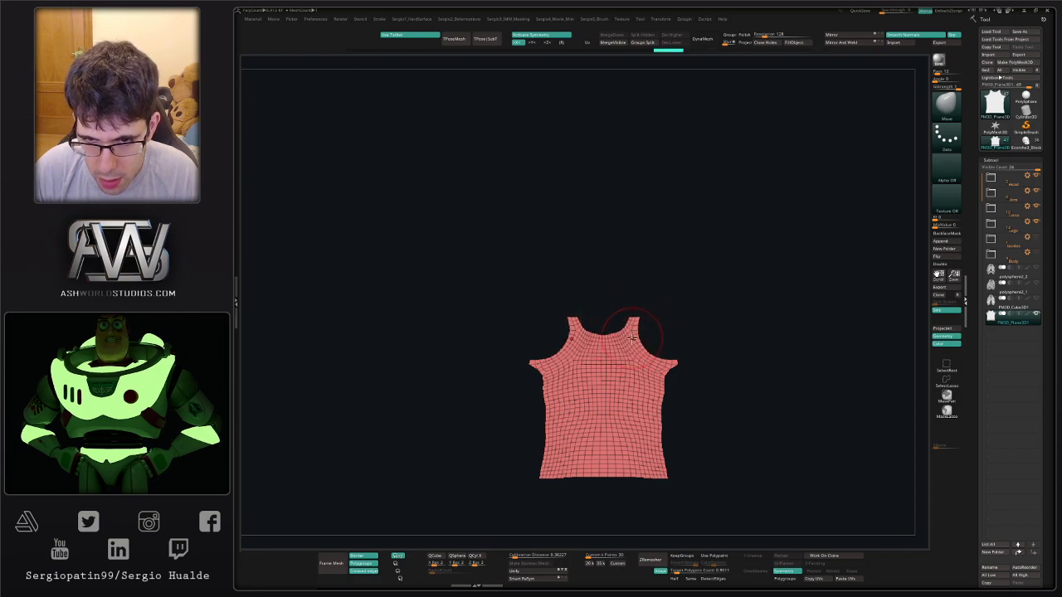
left_click_drag(645, 355, 659, 394)
left_click_drag(660, 408, 662, 428)
mouse_move(662, 428)
right_mouse_down("alt")
mouse_move(644, 379)
mouse_move(655, 412)
right_mouse_up("alt")
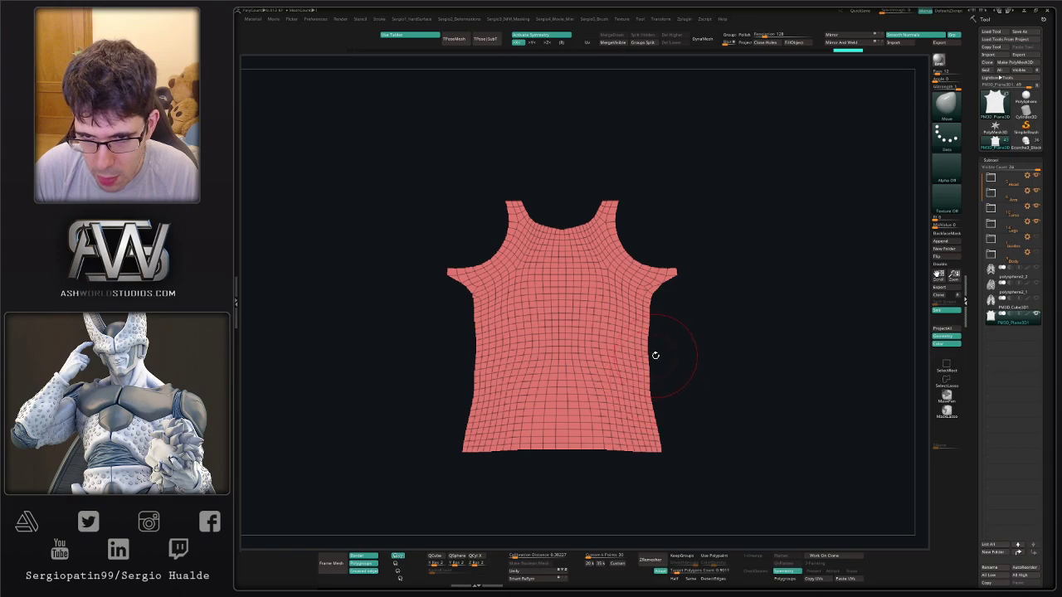
Refine the shirt panel's side edges into a gently tapered waist with a flared hem using the Move brush.
left_click_drag(650, 314, 640, 337)
left_click_drag(647, 381, 646, 369)
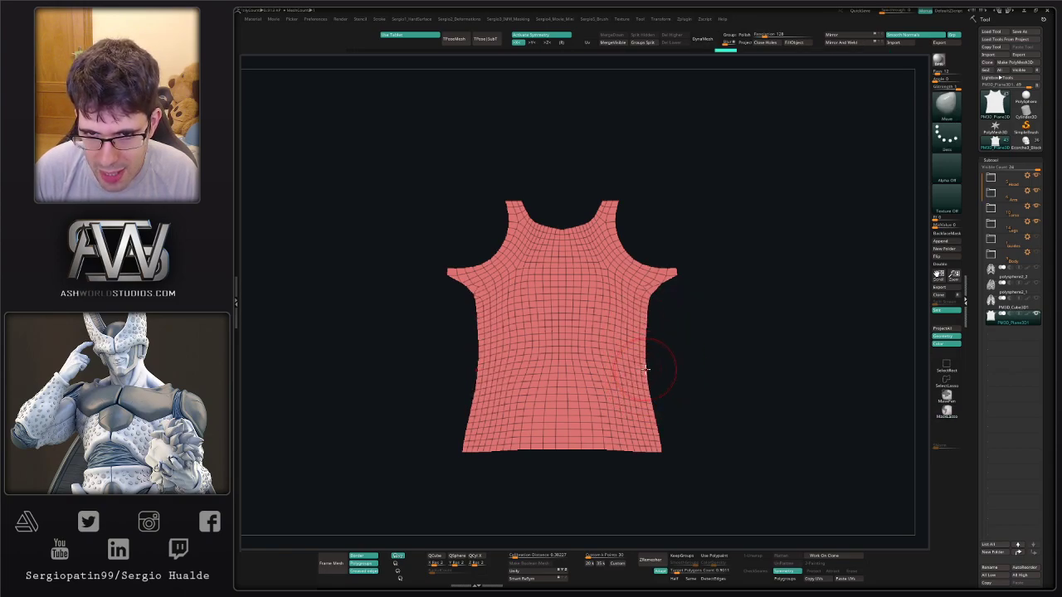
right_click_drag(659, 370, 660, 391, "alt")
key("bracketright")
key("bracketright")
mouse_move(668, 303)
left_mouse_down()
mouse_move(665, 340)
mouse_move(648, 344)
mouse_move(649, 385)
left_mouse_up()
key("s")
left_click_drag(661, 466, 649, 435)
left_click_drag(651, 426, 650, 399)
mouse_move(664, 472)
right_mouse_down("alt")
mouse_move(660, 425)
mouse_move(670, 451)
right_mouse_up("alt")
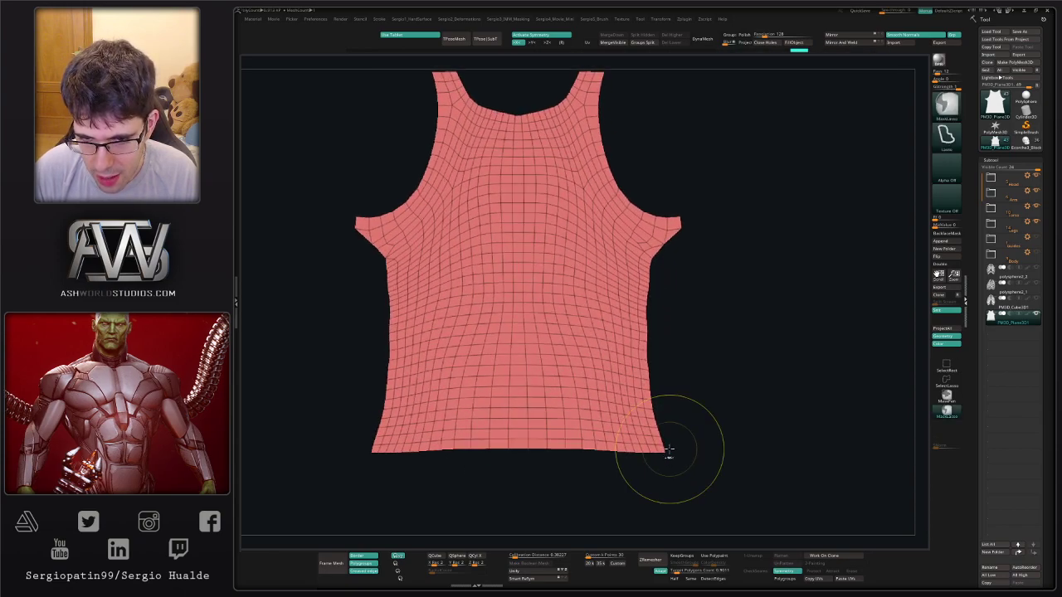
left_click_drag(650, 387, 653, 386)
Mask the underarm tips and the upper ends of the shoulder straps on the shirt panel.
right_click_drag(694, 301, 700, 401, "alt")
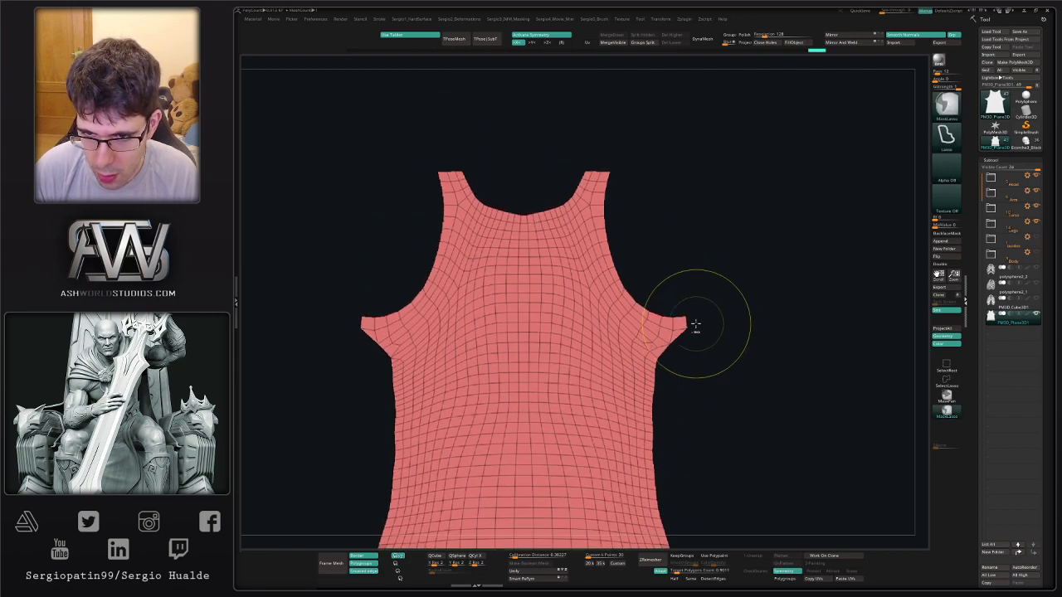
mouse_move(688, 306)
left_mouse_down("ctrl")
mouse_move(693, 317)
mouse_move(673, 311)
left_mouse_up("ctrl")
mouse_move(614, 160)
left_mouse_down("ctrl")
mouse_move(586, 164)
mouse_move(597, 155)
left_mouse_up("ctrl")
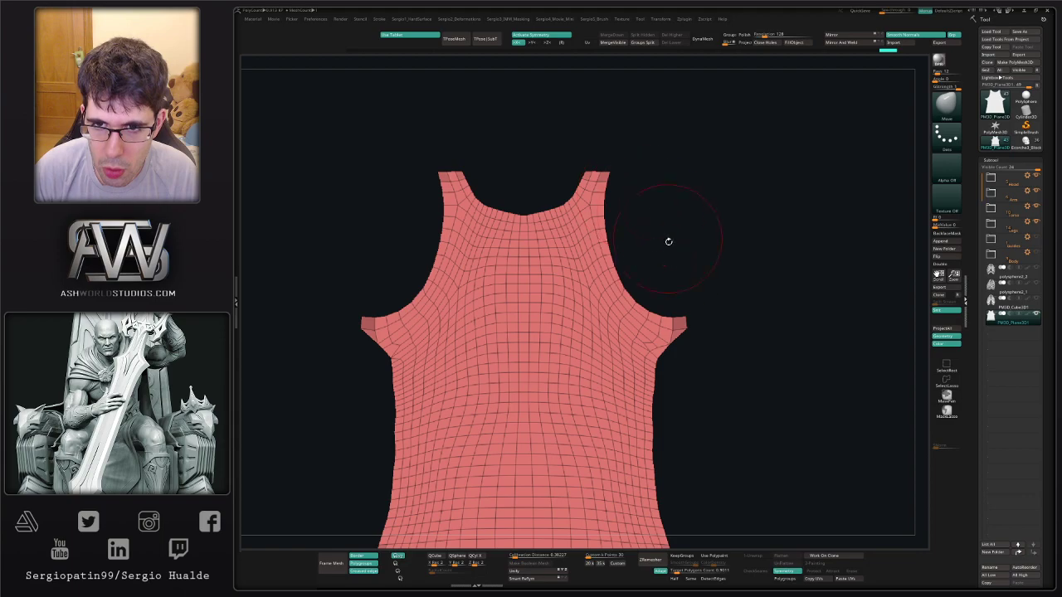
Smooth the shirt panel's outline with repeated Polish By Features passes and clear the mask.
right_click_drag(680, 282, 717, 238, "alt")
key("2")
left_click(695, 256)
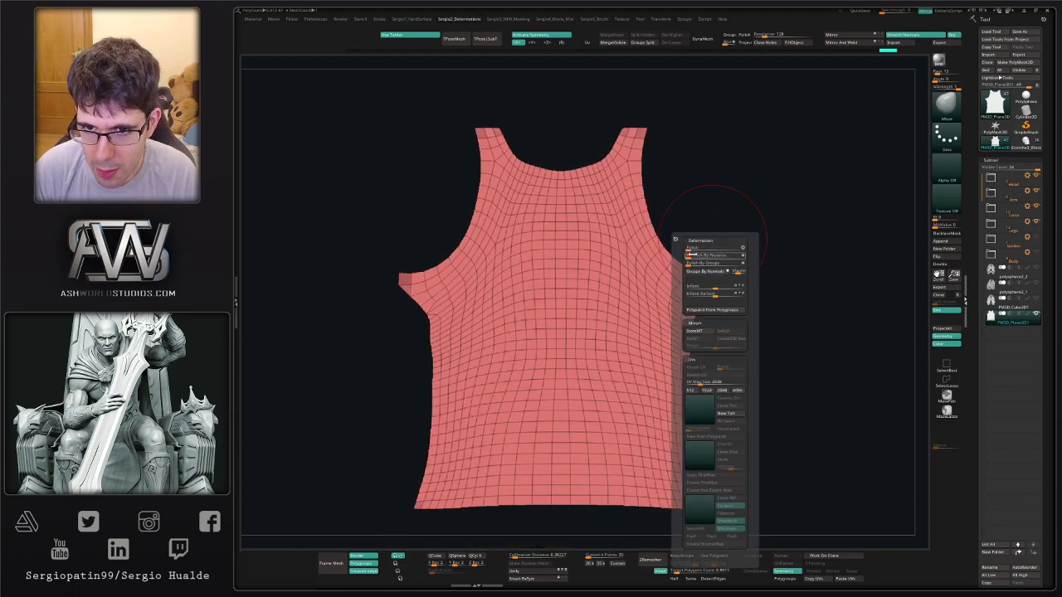
left_click(695, 255)
left_click(694, 256)
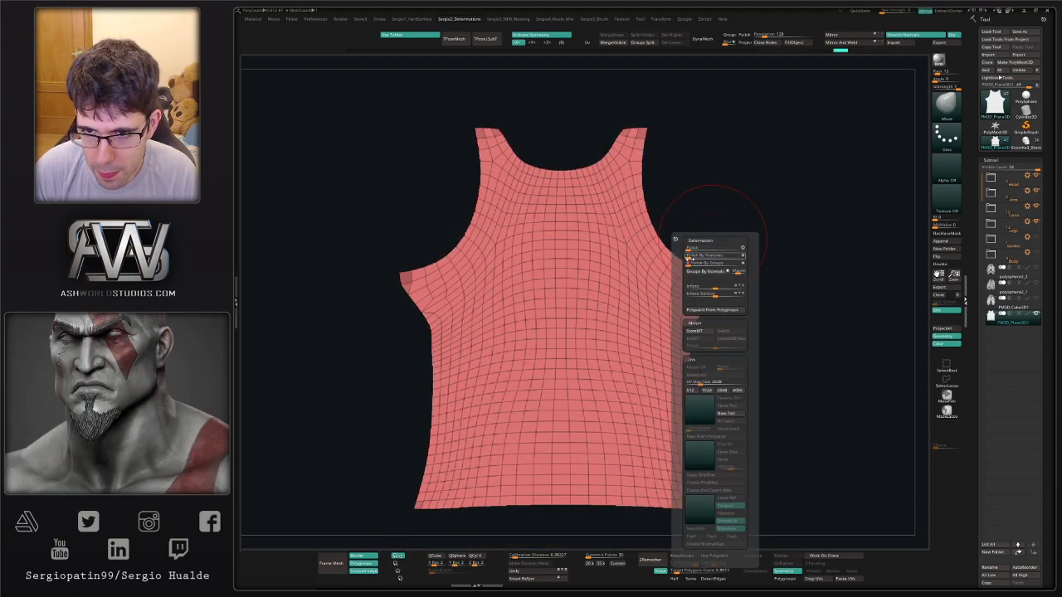
left_click(692, 256)
left_click(692, 256)
left_click(692, 256)
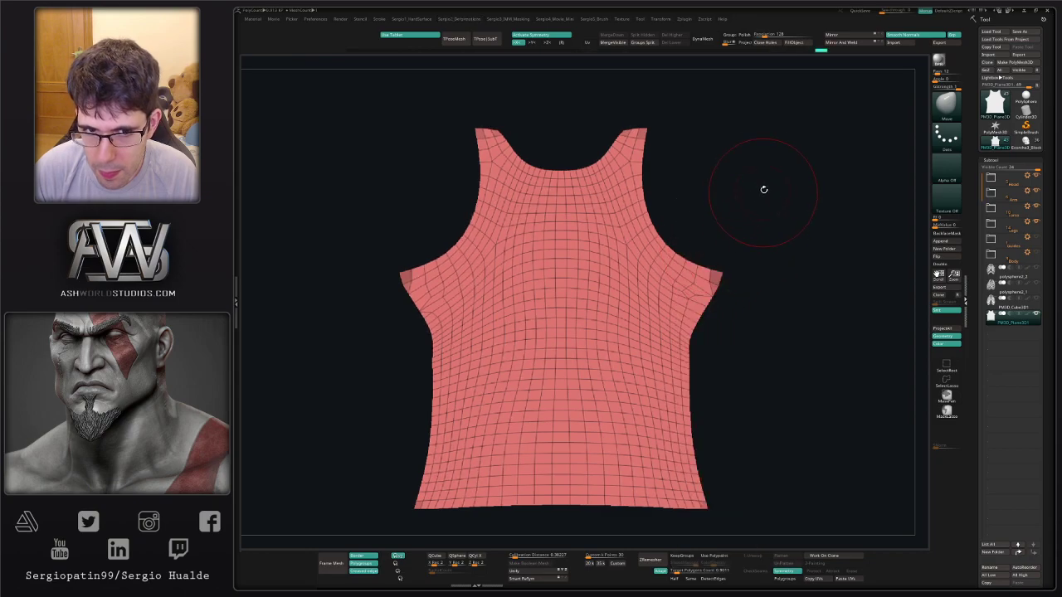
left_click_drag(763, 239, 733, 322, "ctrl")
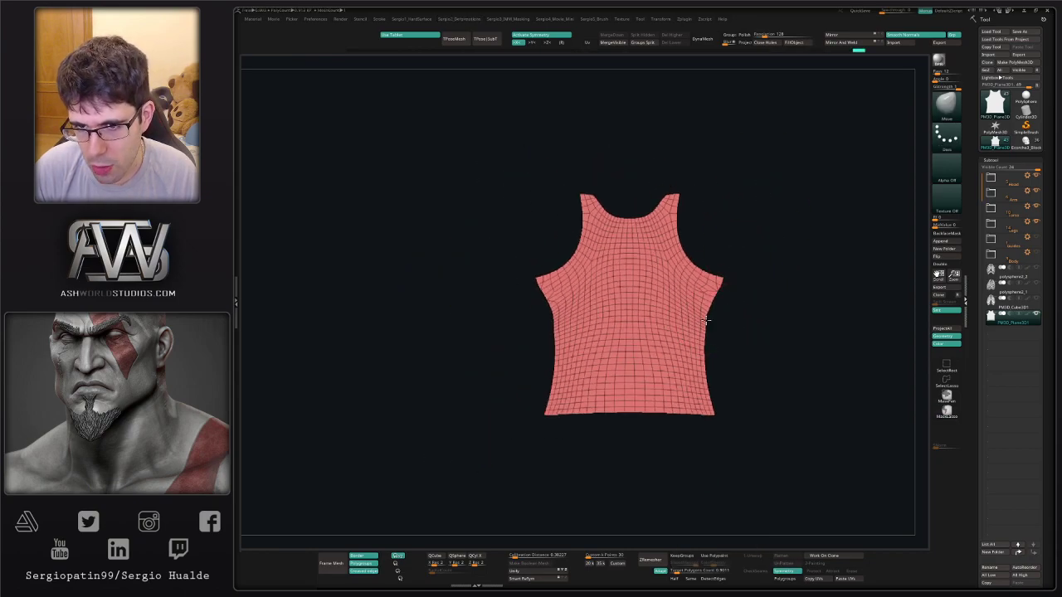
left_click_drag(712, 308, 700, 332, "alt")
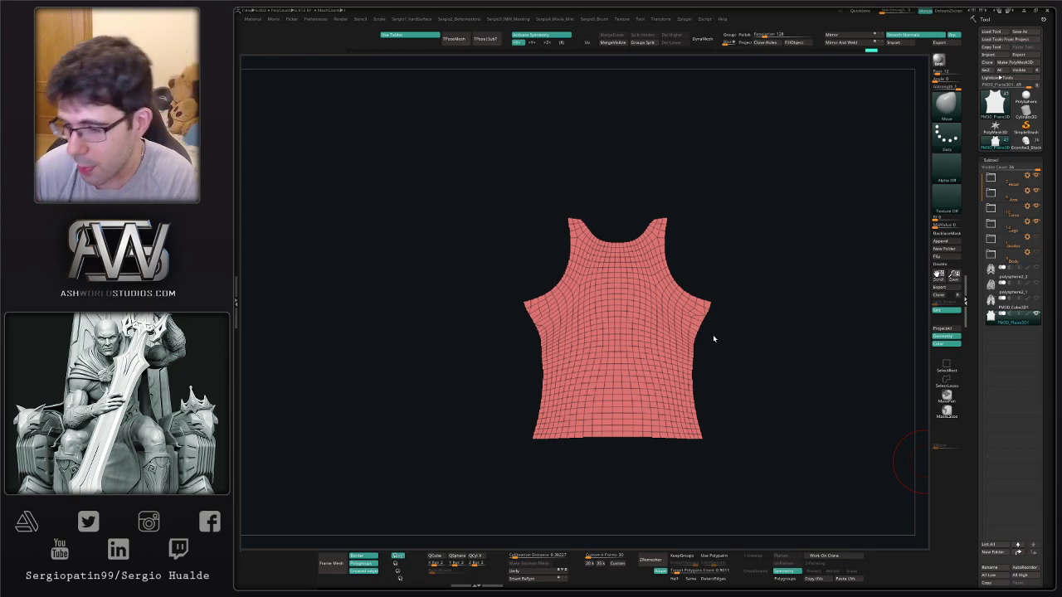
Delete the tank-top-shaped plane from the subtool list.
left_click(713, 352, "ctrl")
left_click(708, 353, "ctrl")
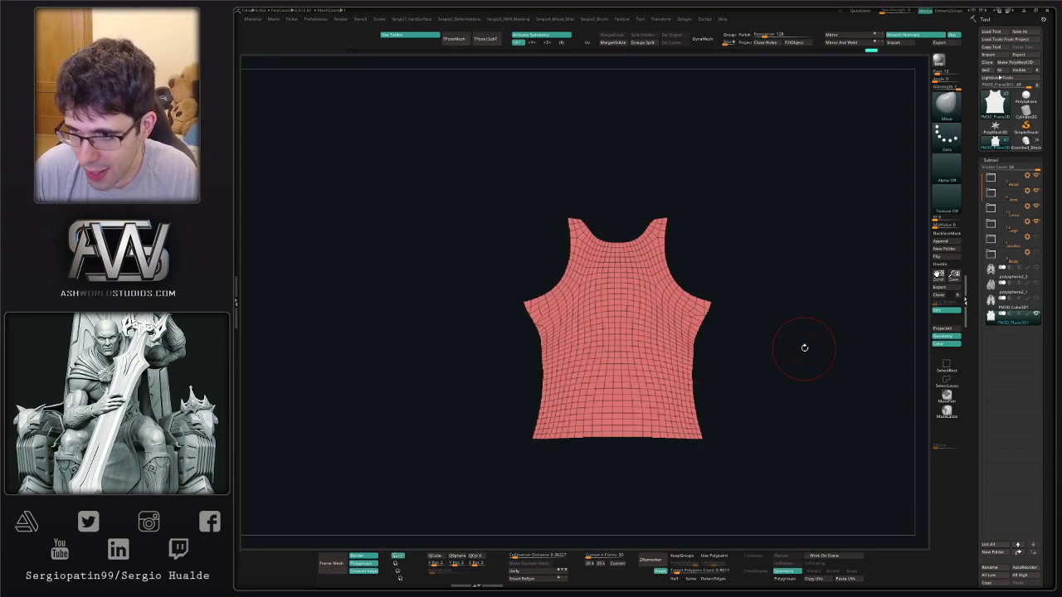
key("Delete")
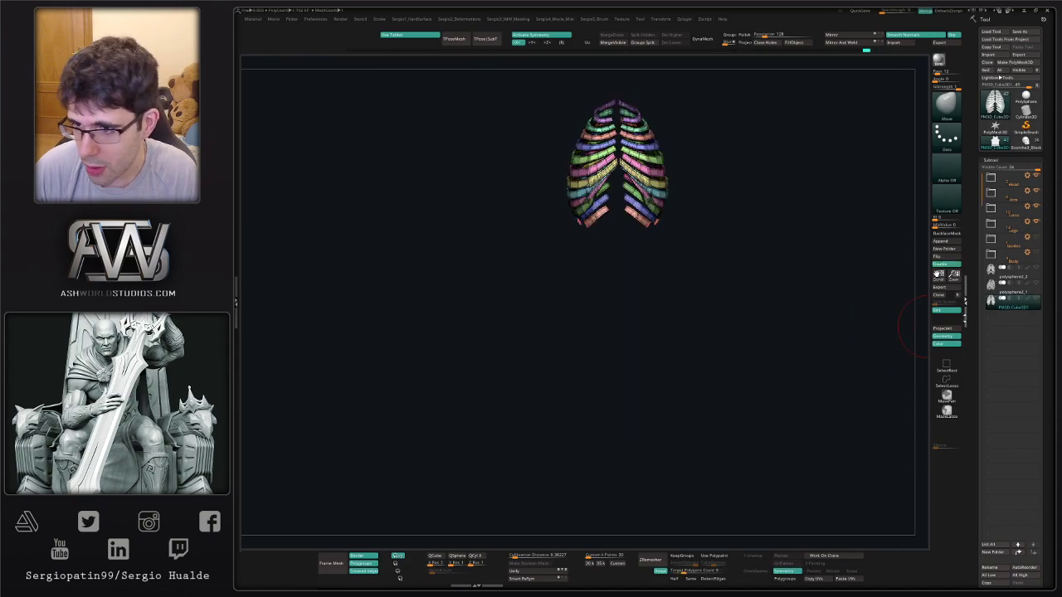
Show the whole skeleton around the rib cage again and turn off the polygroup wireframe display.
left_click(1010, 308)
left_click(949, 532)
left_click_drag(724, 258, 711, 361, "alt")
key("shift+f")
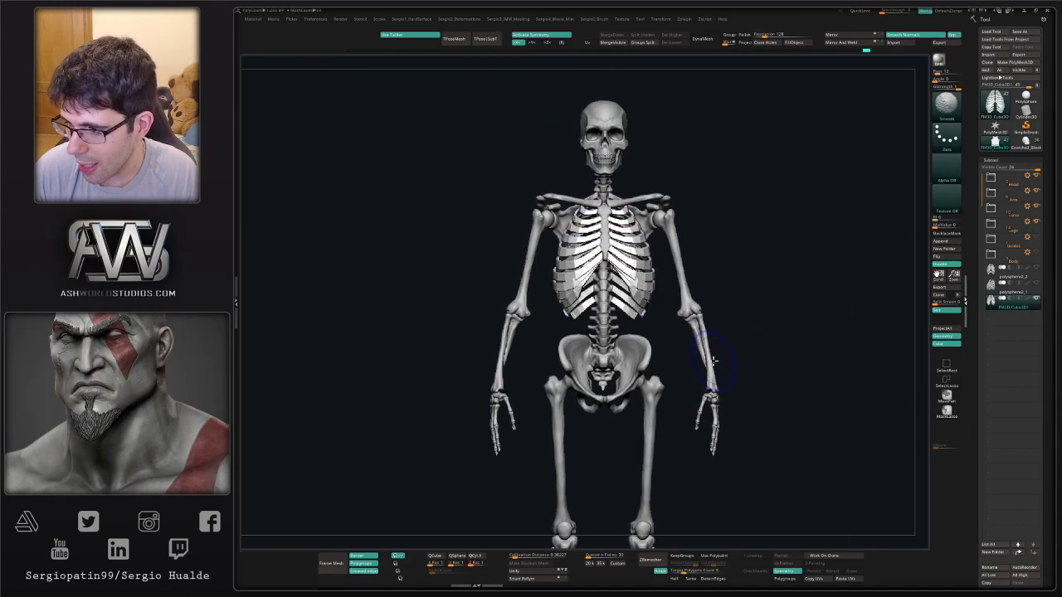
mouse_move(656, 280)
left_mouse_down("alt")
mouse_move(664, 305)
mouse_move(627, 323)
left_mouse_up("alt")
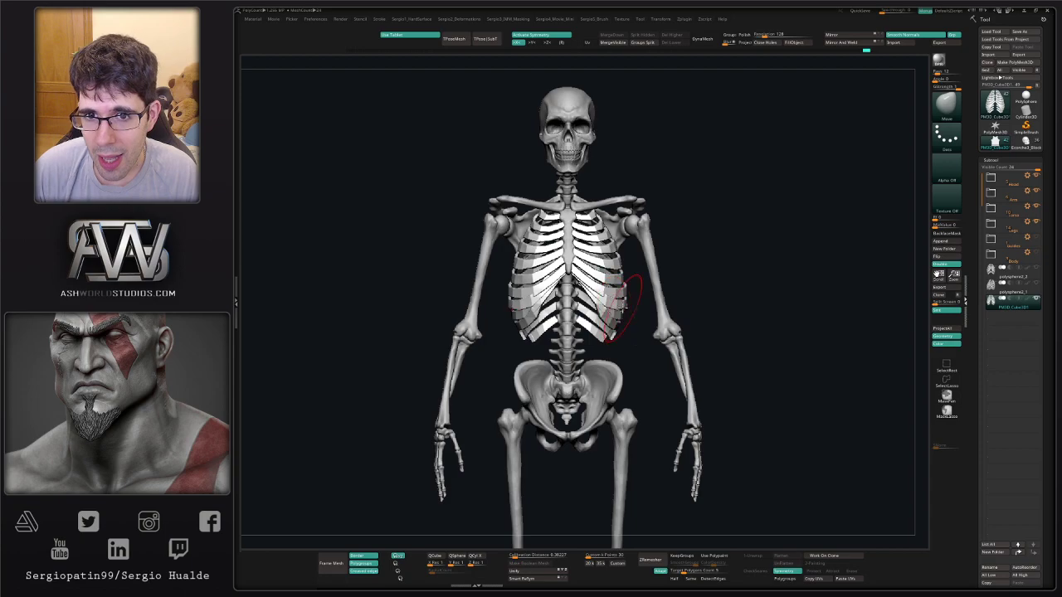
mouse_move(622, 307)
right_mouse_down("alt")
mouse_move(644, 323)
mouse_move(664, 278)
right_mouse_up("alt")
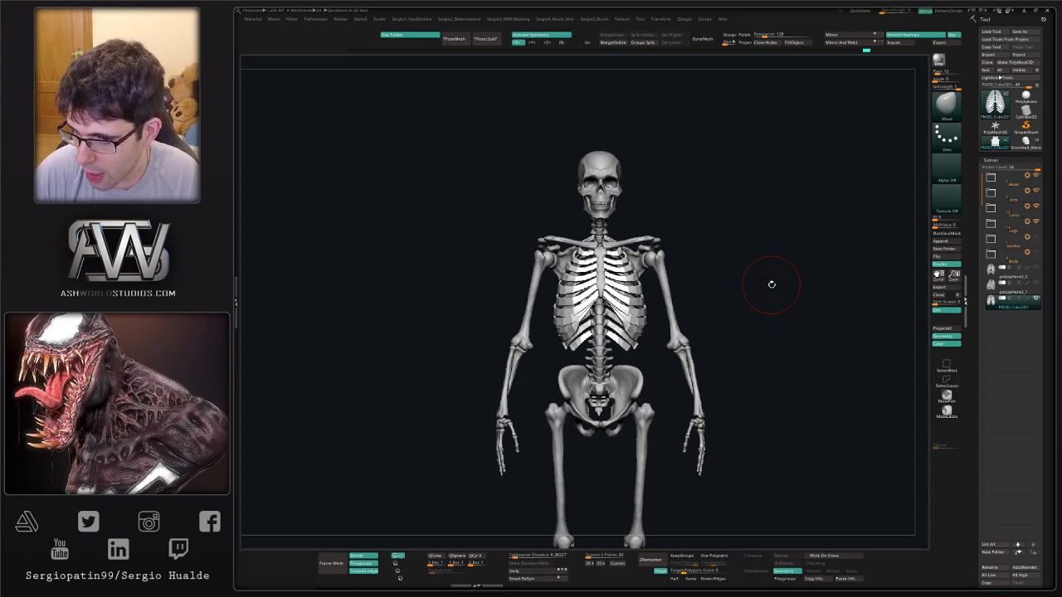
mouse_move(767, 287)
left_mouse_down()
mouse_move(763, 296)
mouse_move(763, 287)
left_mouse_up()
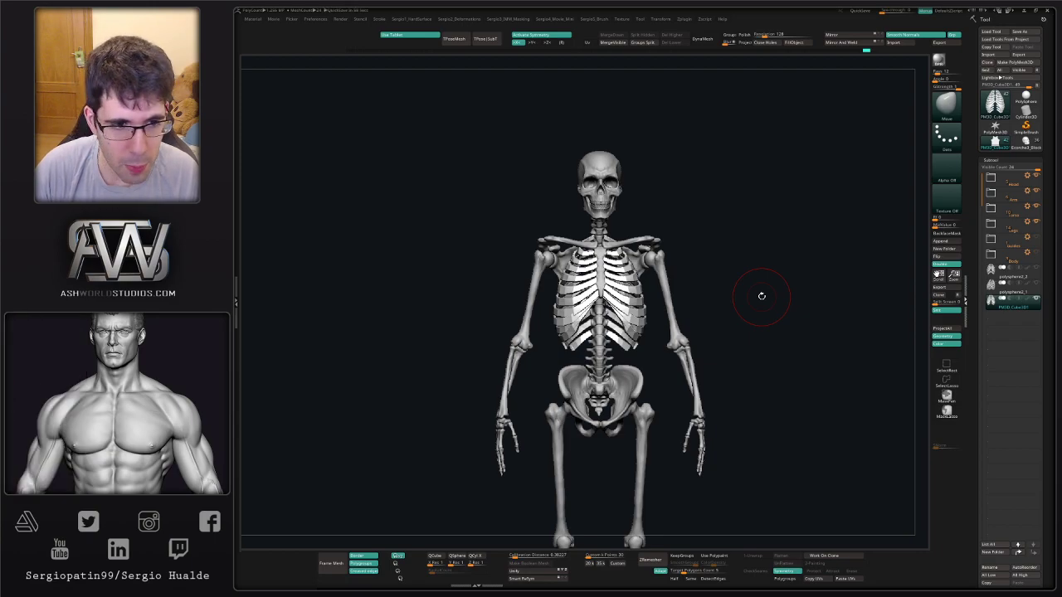
mouse_move(762, 296)
left_mouse_down()
mouse_move(718, 308)
mouse_move(745, 307)
left_mouse_up()
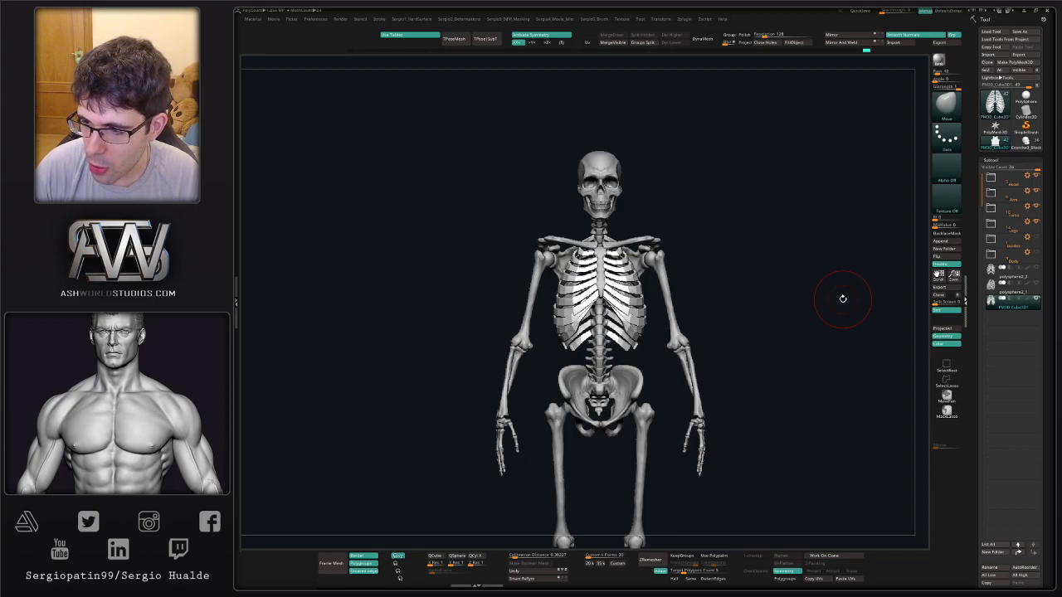